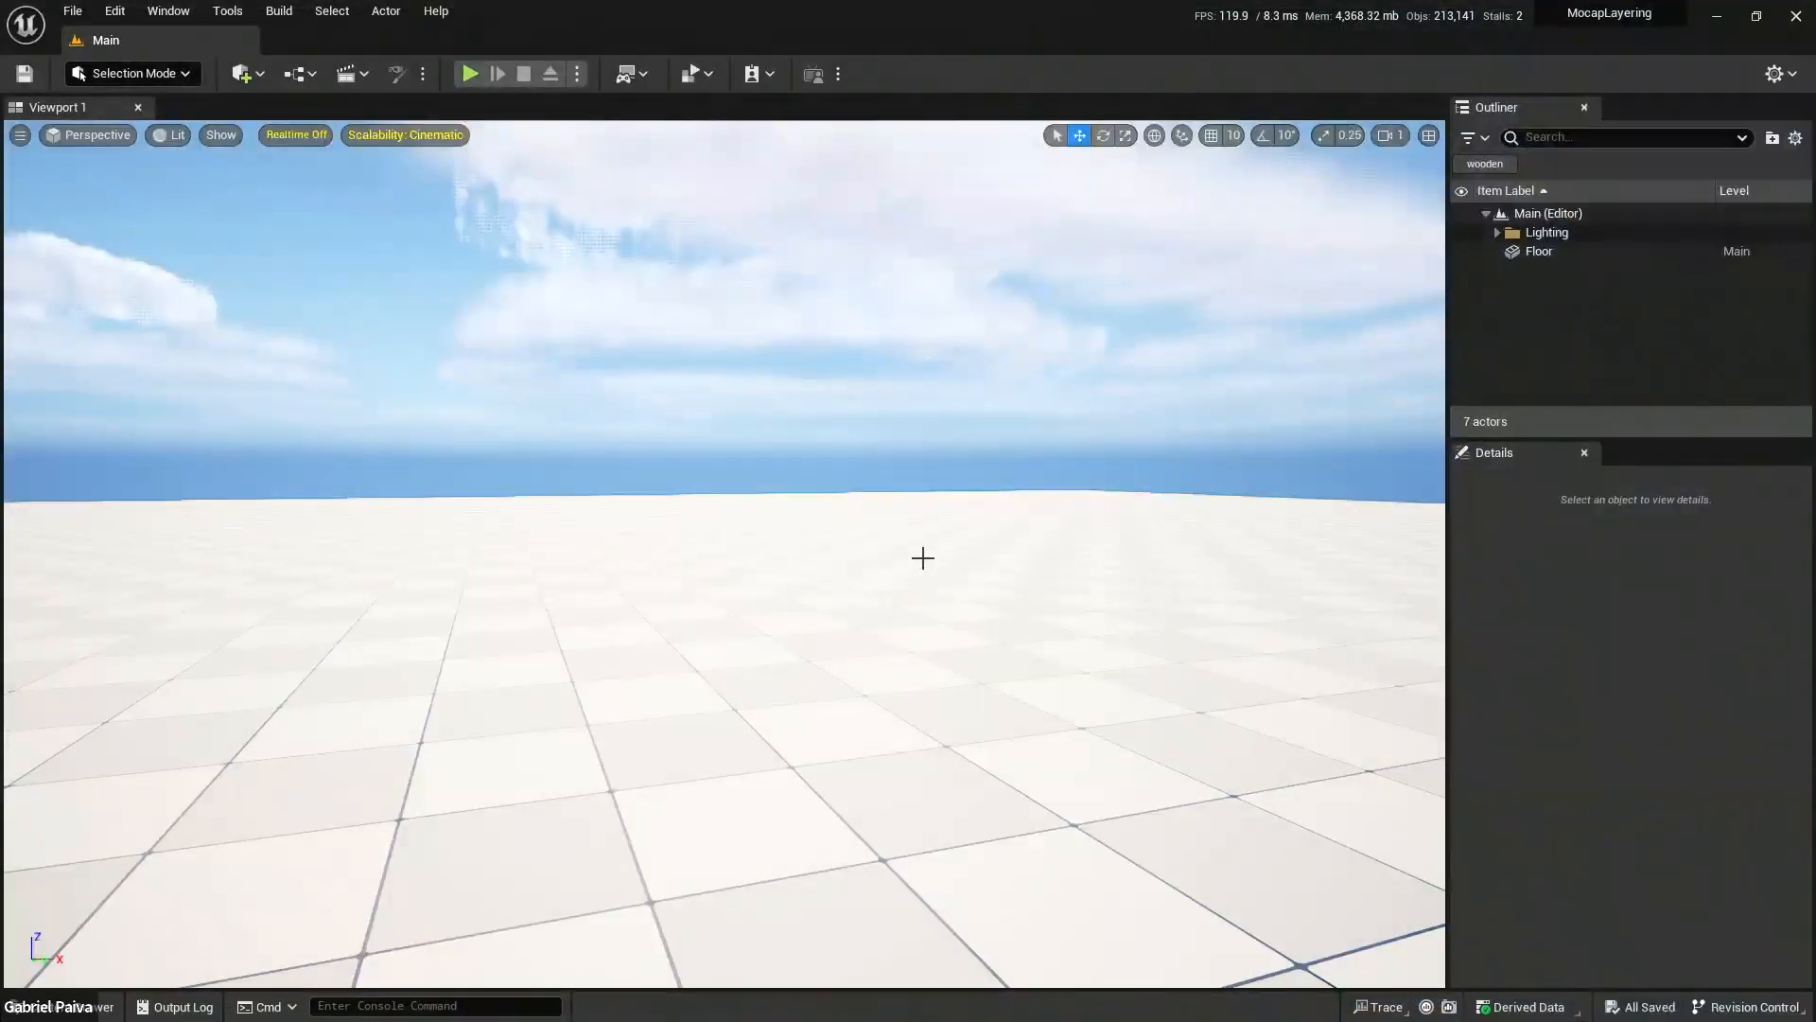
Browse from the Content root to the ControlRig/Characters/Mannequins/Rigs folder.
{"action": "key", "text": "ctrl+space"}
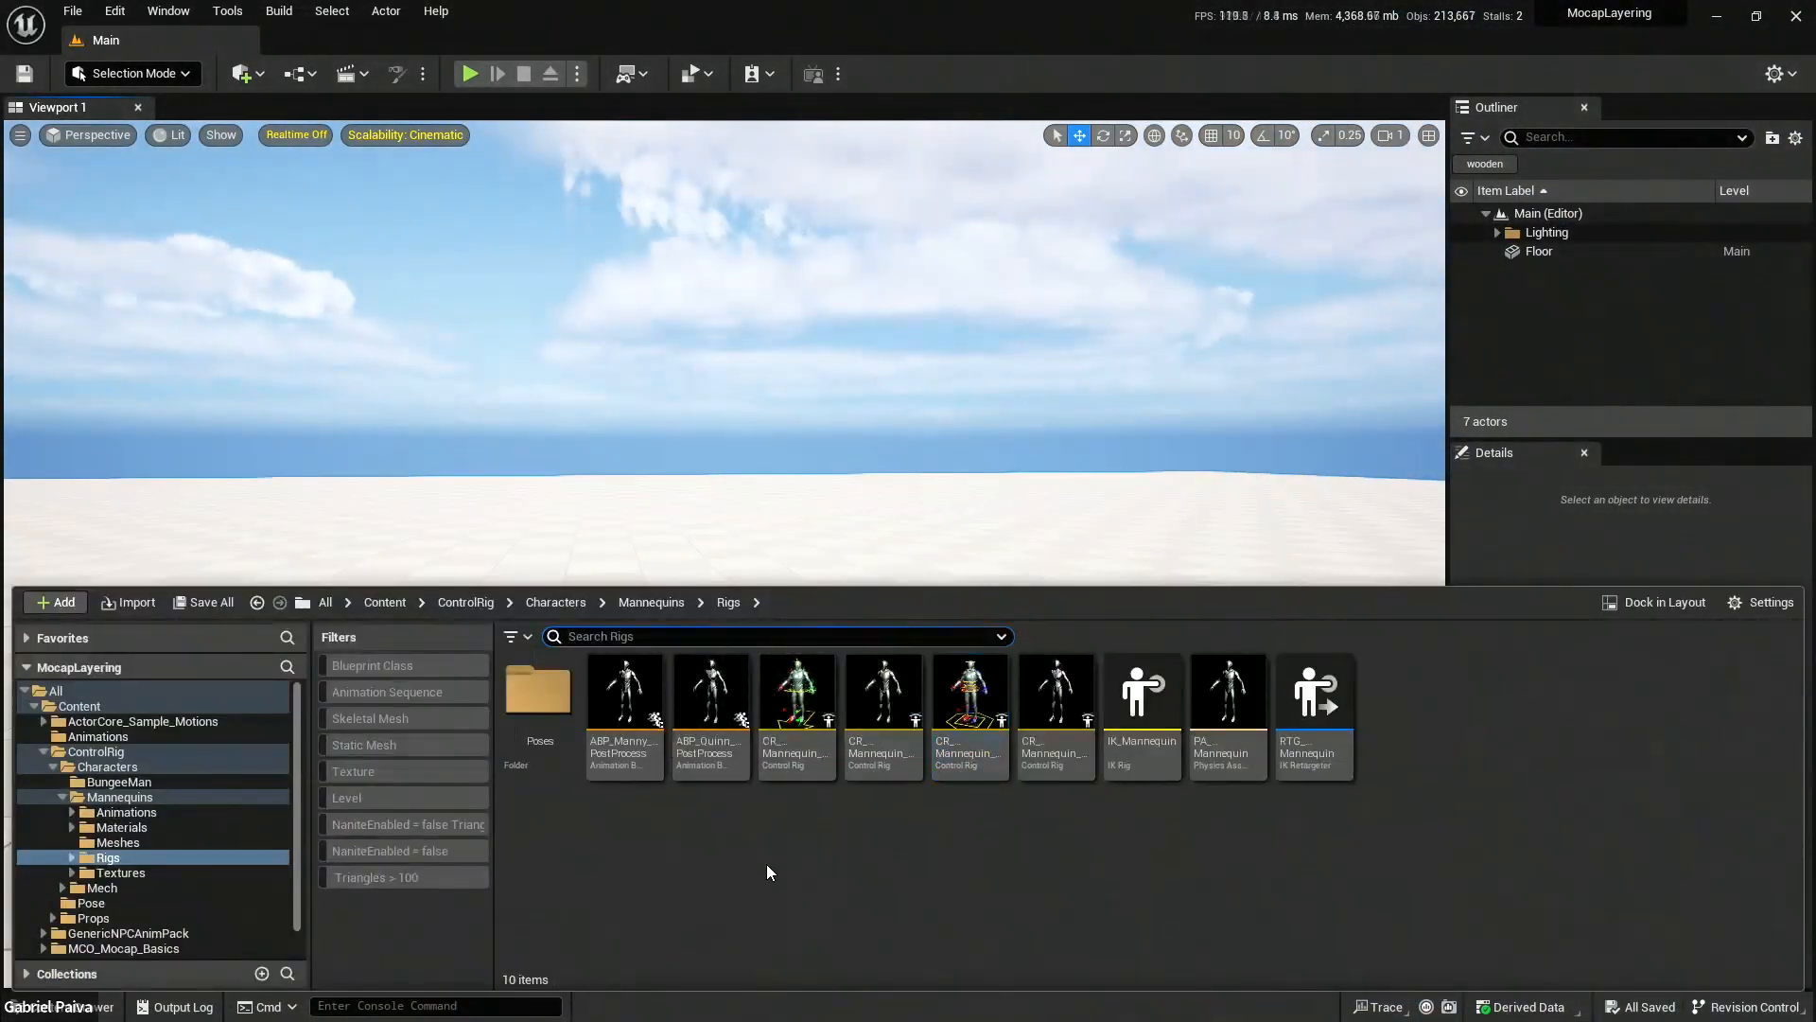
{"action": "left_click", "coordinate": [388, 602]}
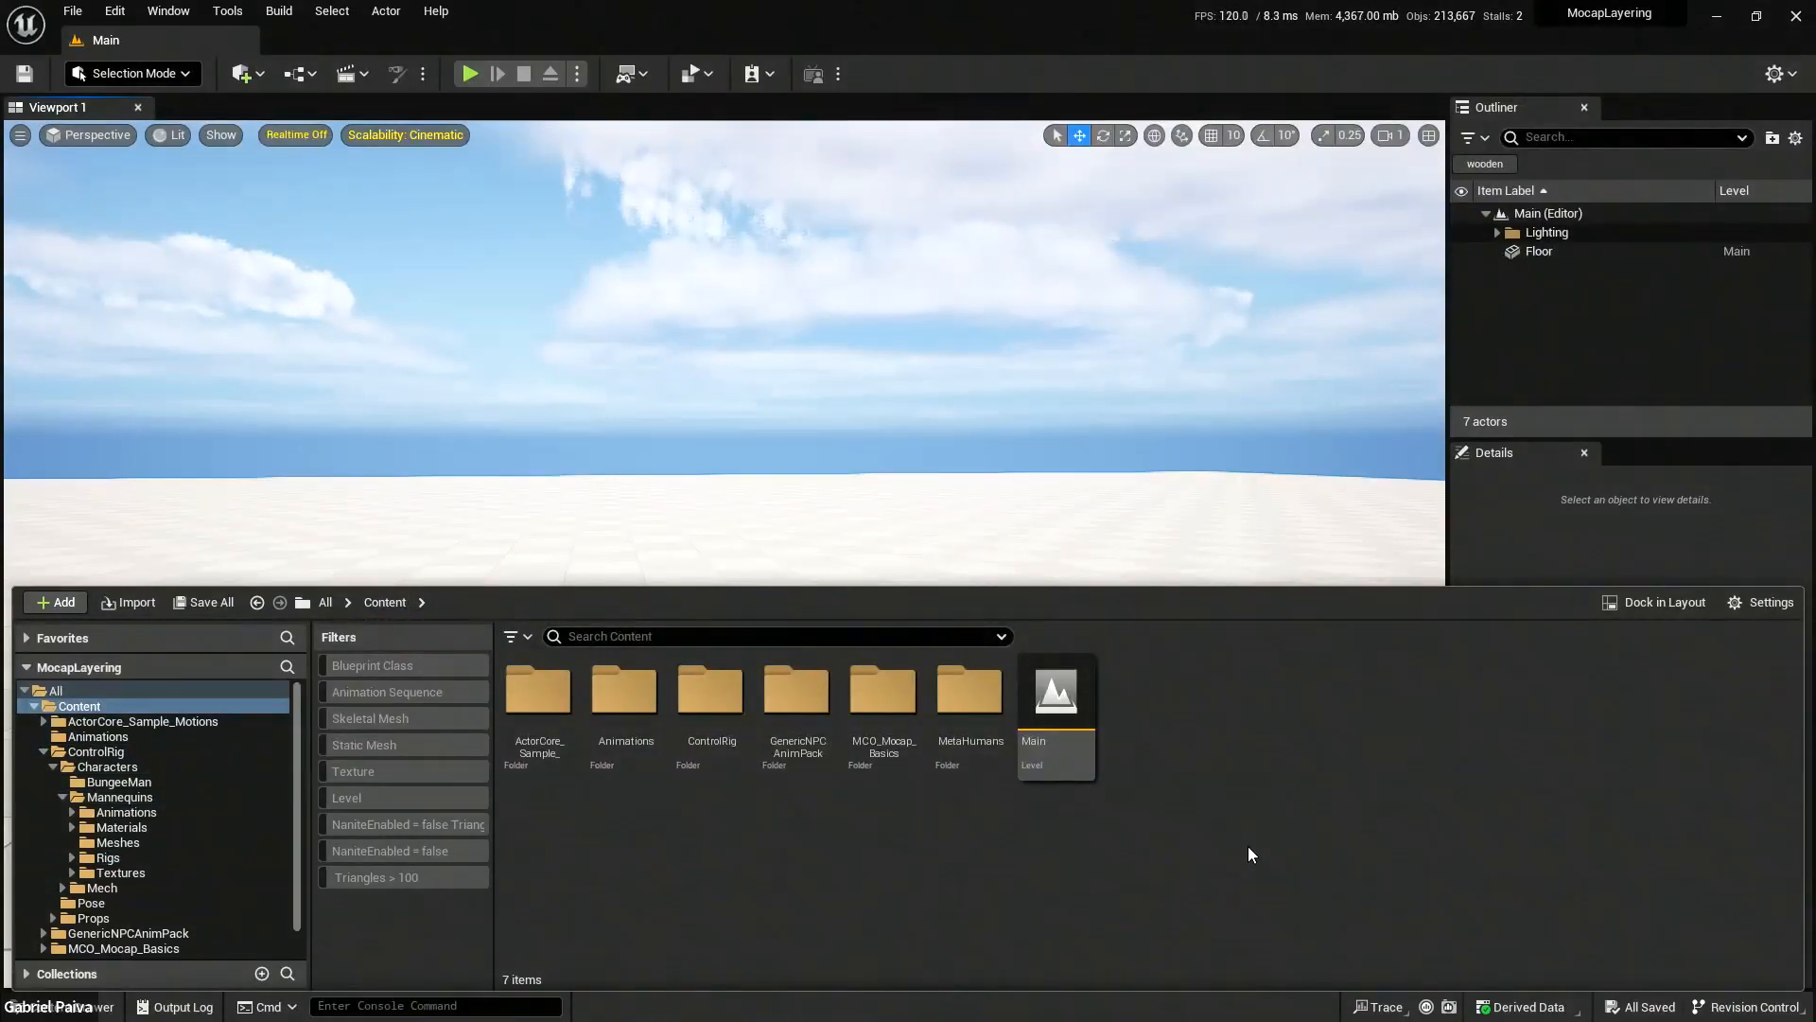
{"action": "left_click", "coordinate": [694, 704]}
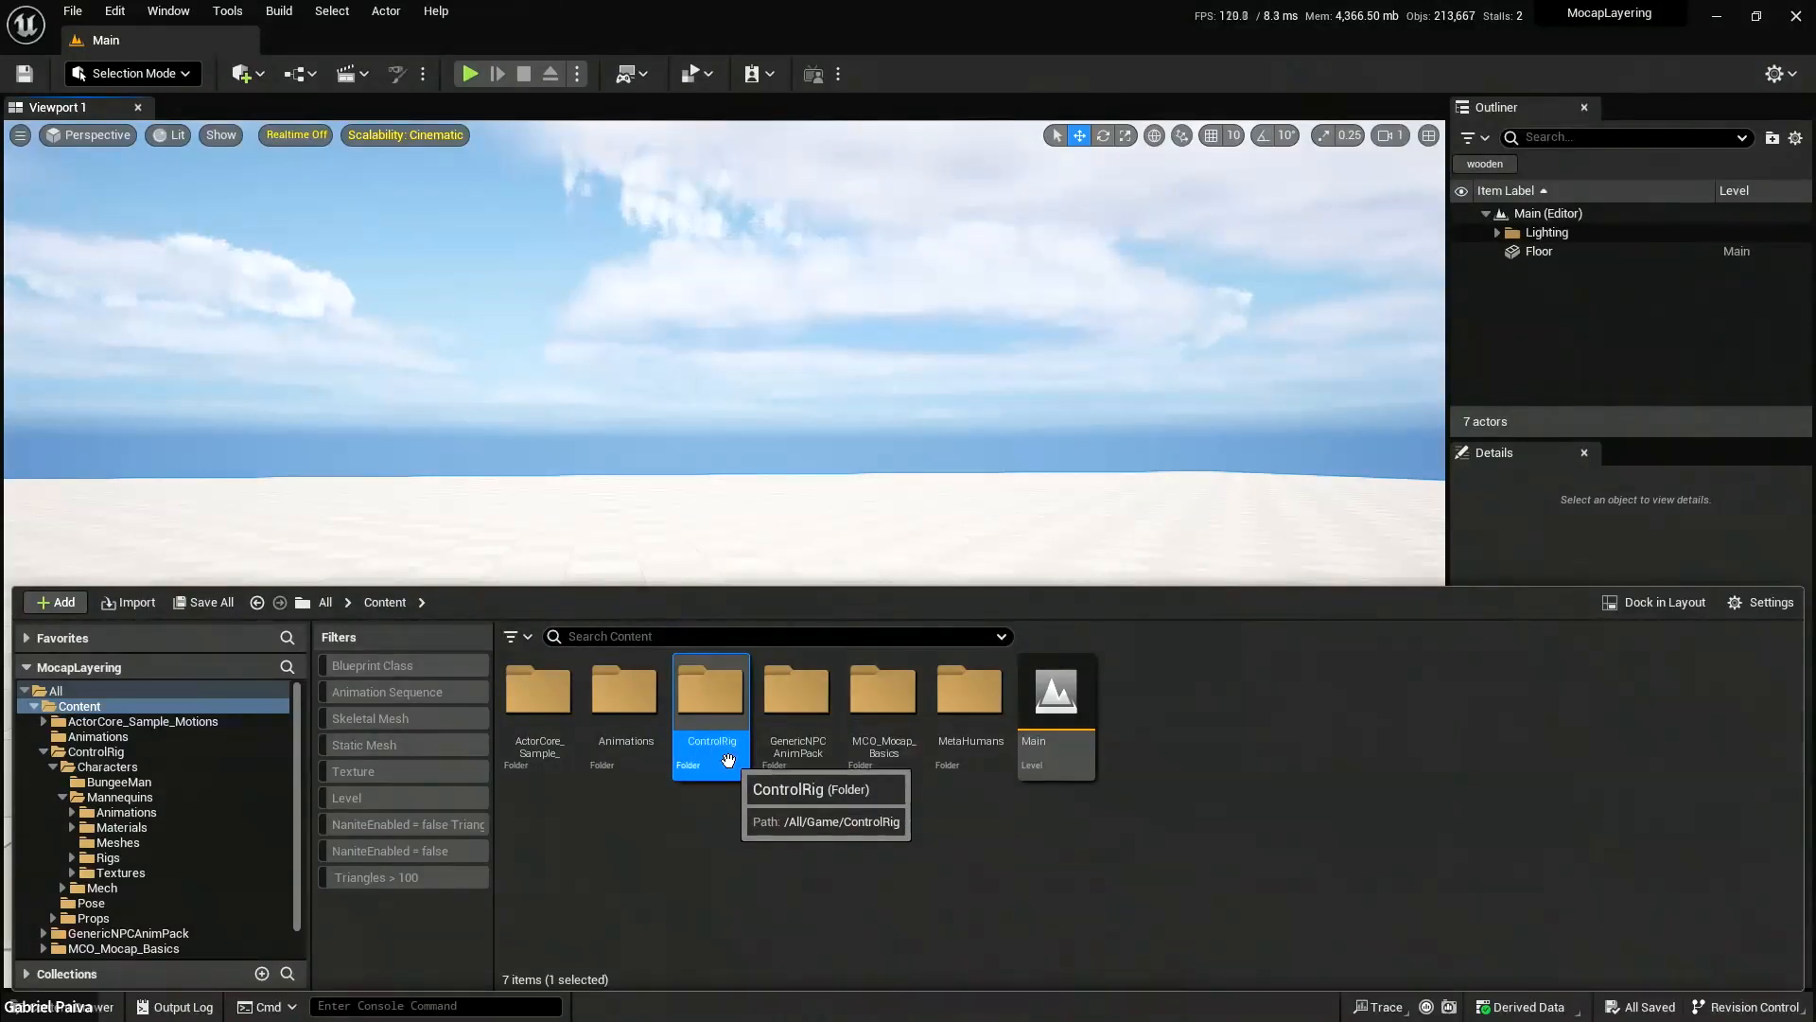
{"action": "double_click", "coordinate": [719, 747]}
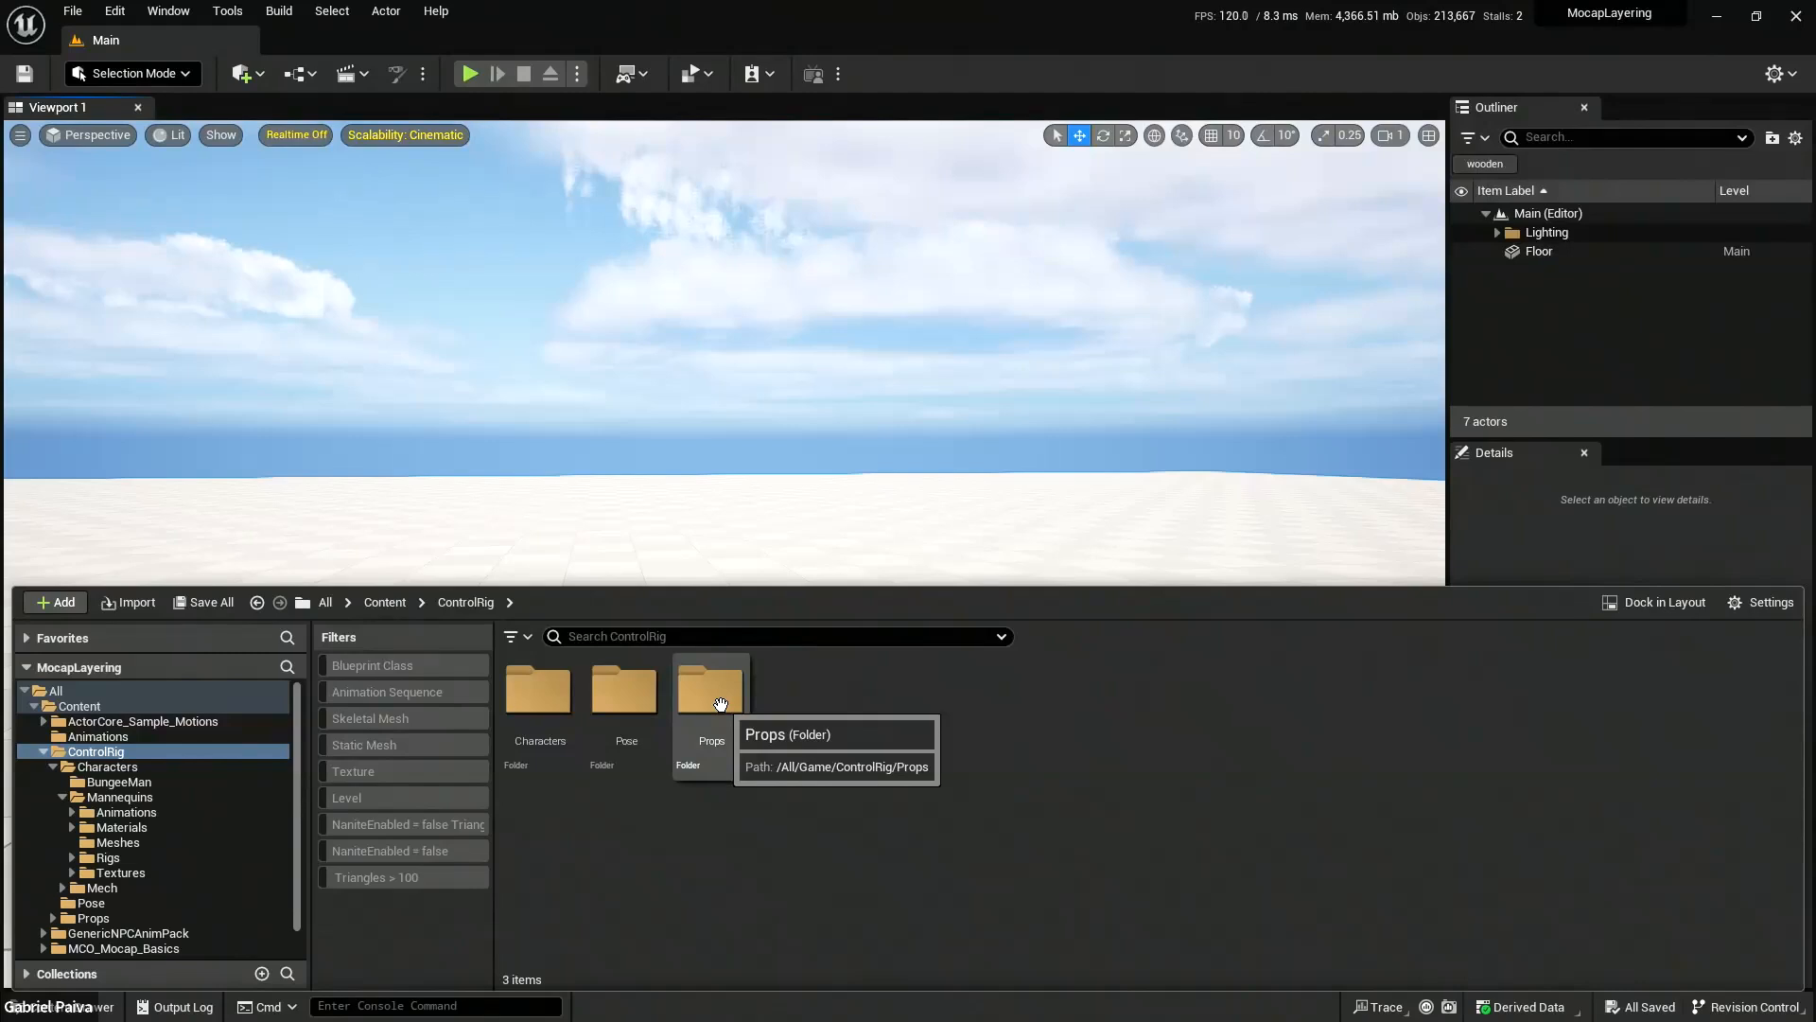
{"action": "double_click", "coordinate": [546, 705]}
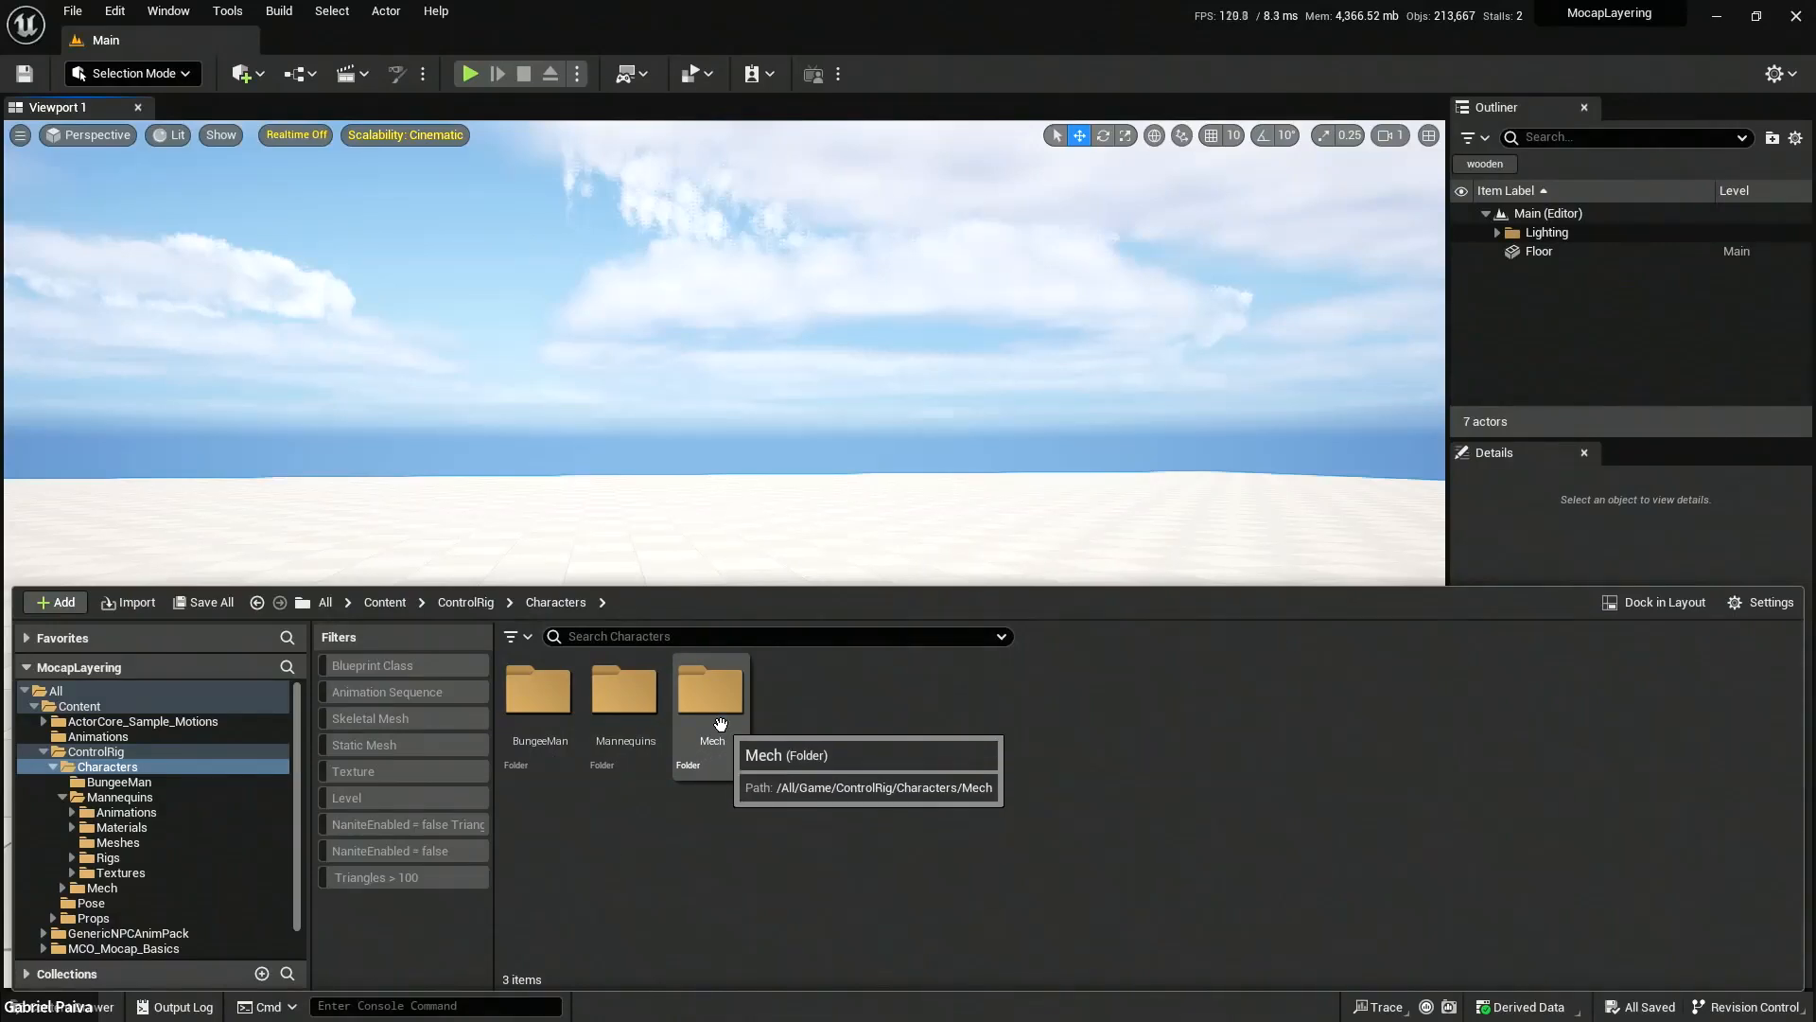
{"action": "double_click", "coordinate": [633, 702]}
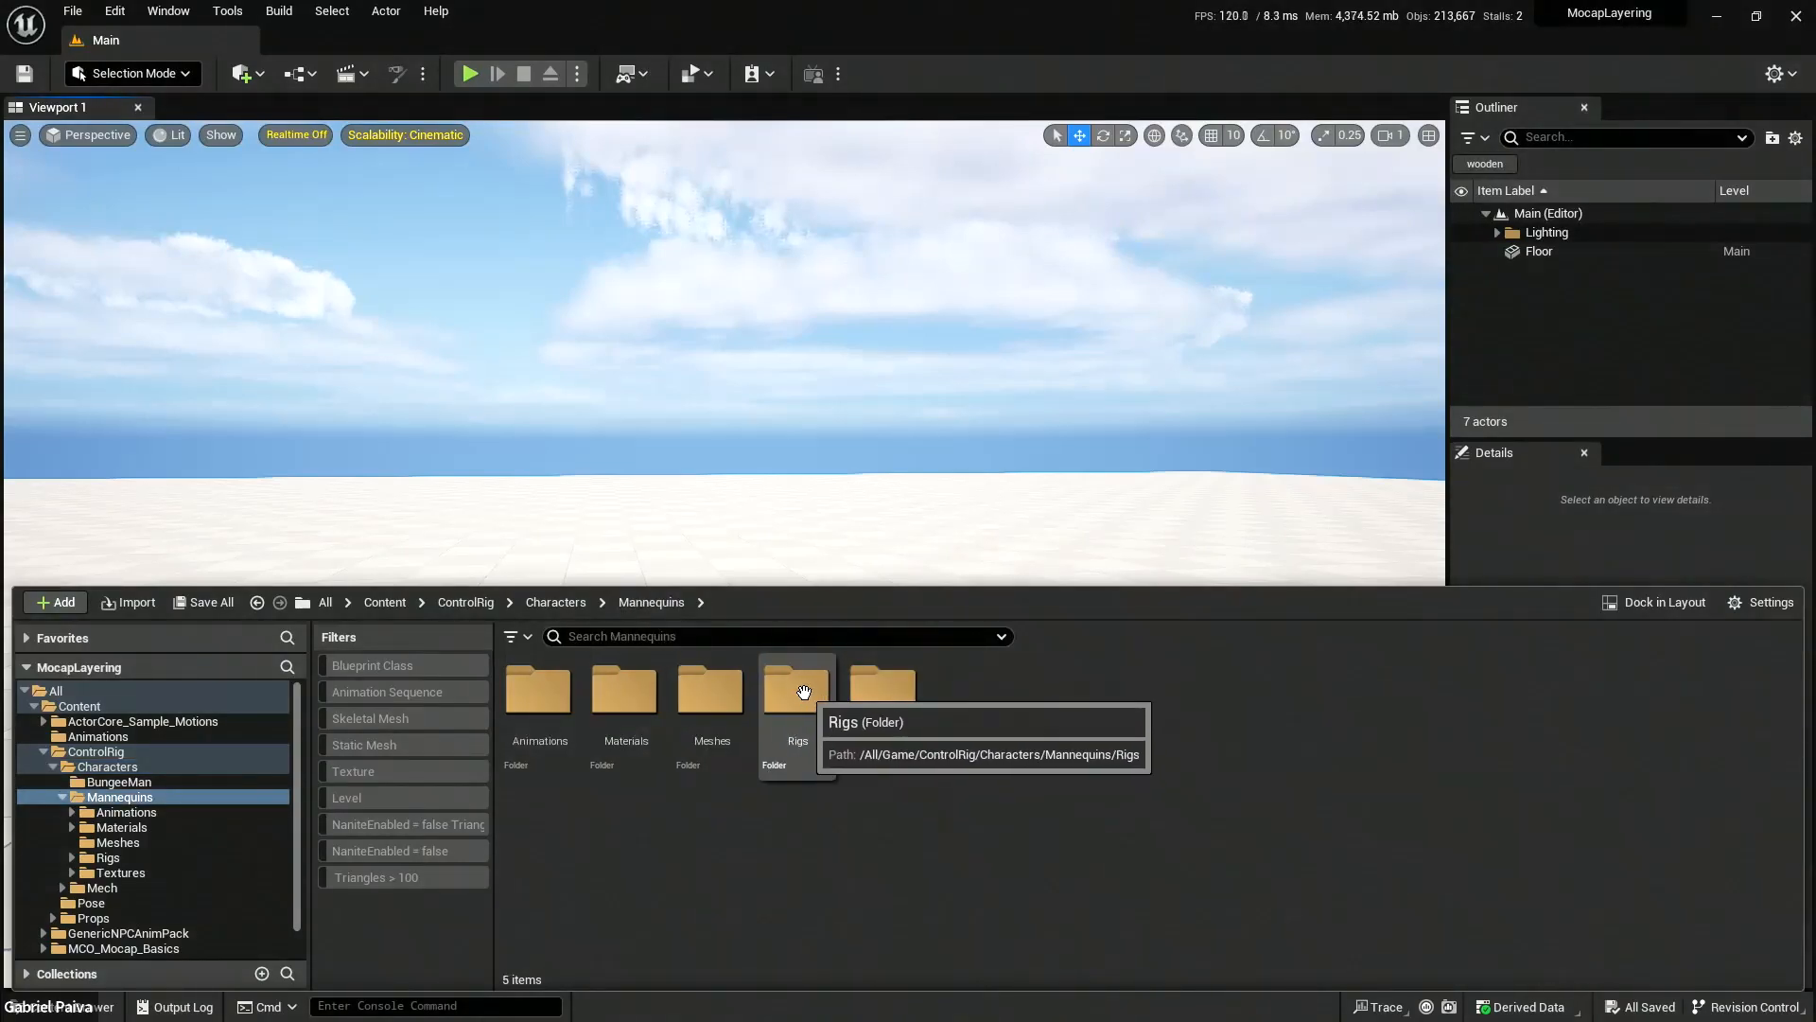
{"action": "left_click", "coordinate": [804, 697]}
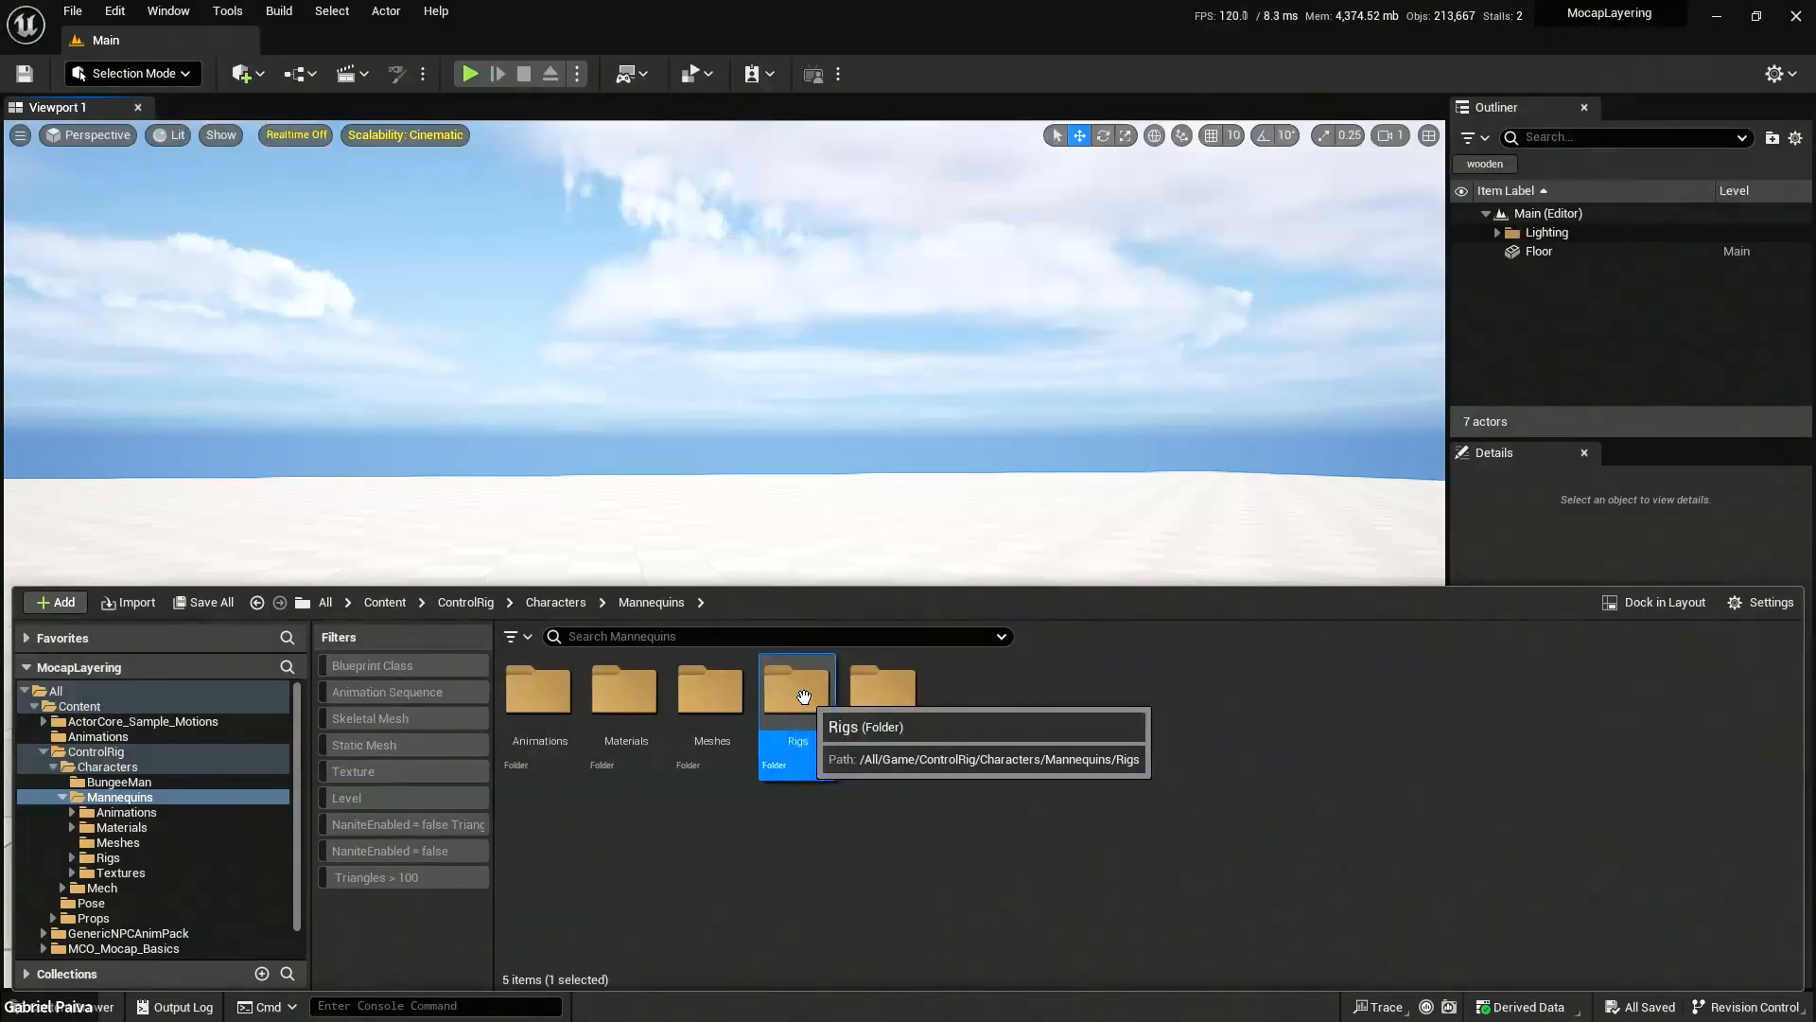
{"action": "double_click", "coordinate": [804, 697]}
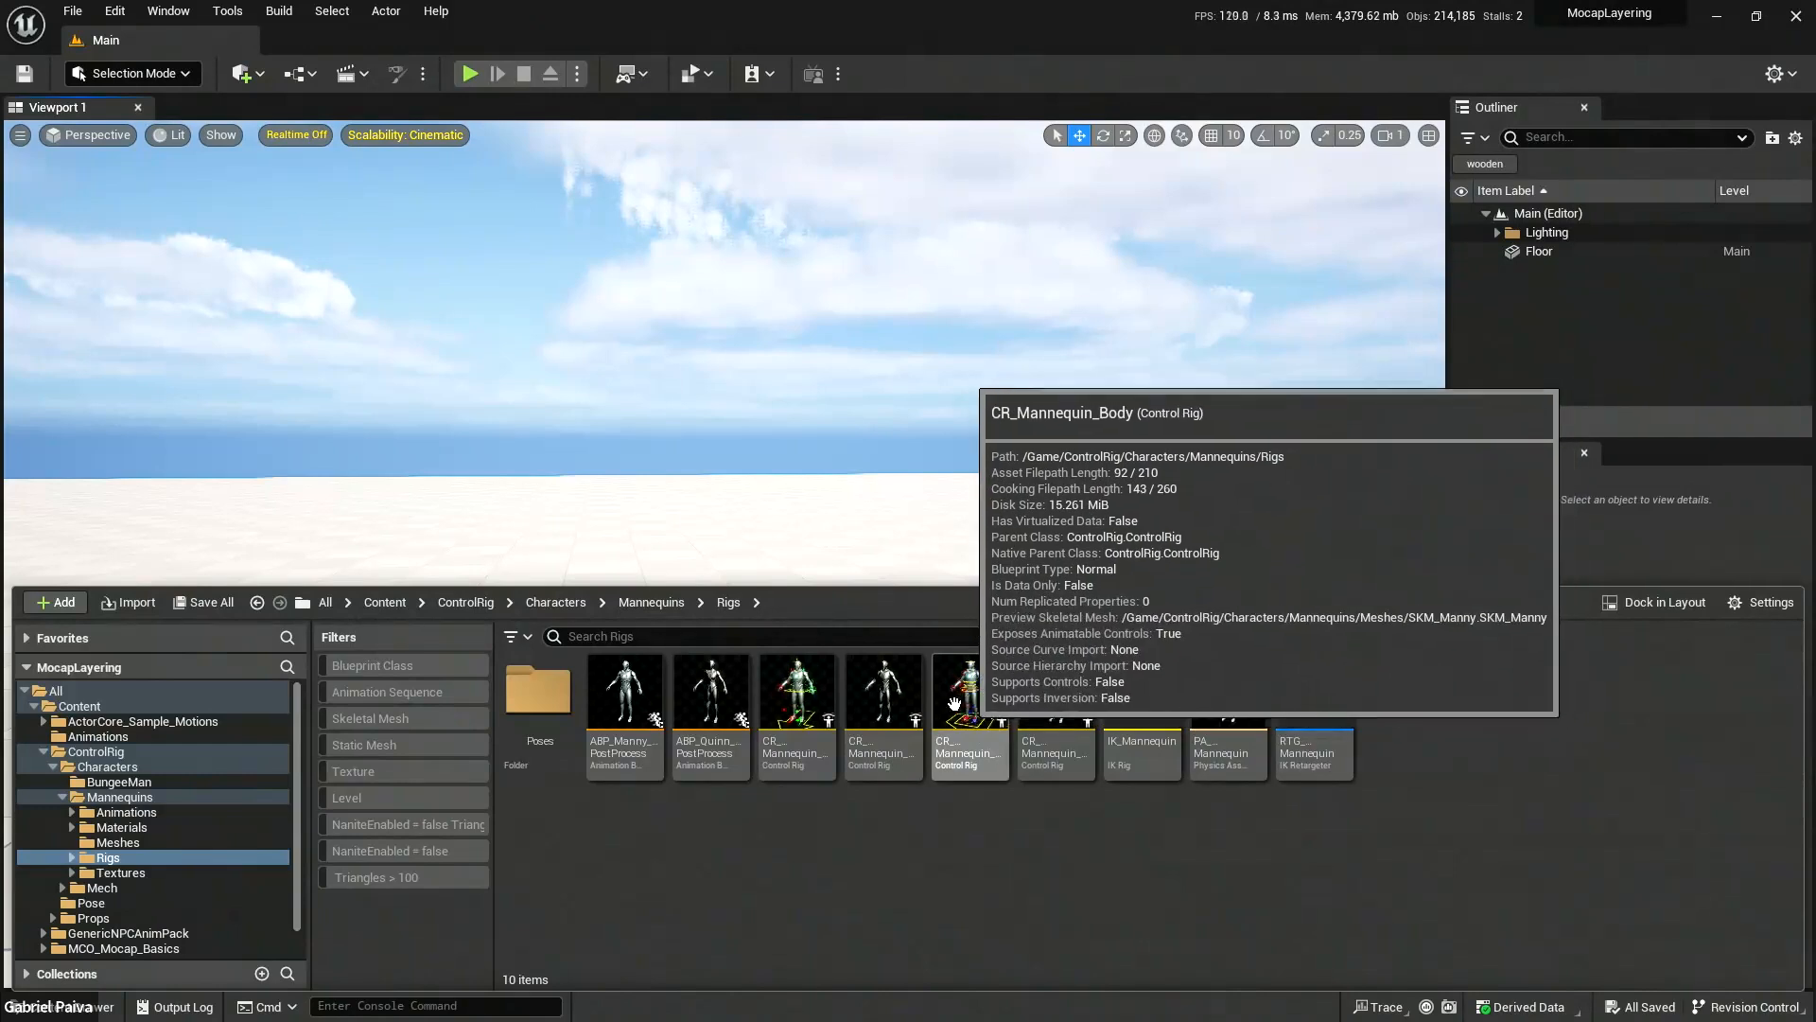
Examine the mannequin control rigs in the Rigs folder, comparing CR_Mannequin_Body with the other body rig.
{"action": "left_click", "coordinate": [783, 700]}
{"action": "left_click", "coordinate": [970, 705]}
{"action": "left_click", "coordinate": [800, 729]}
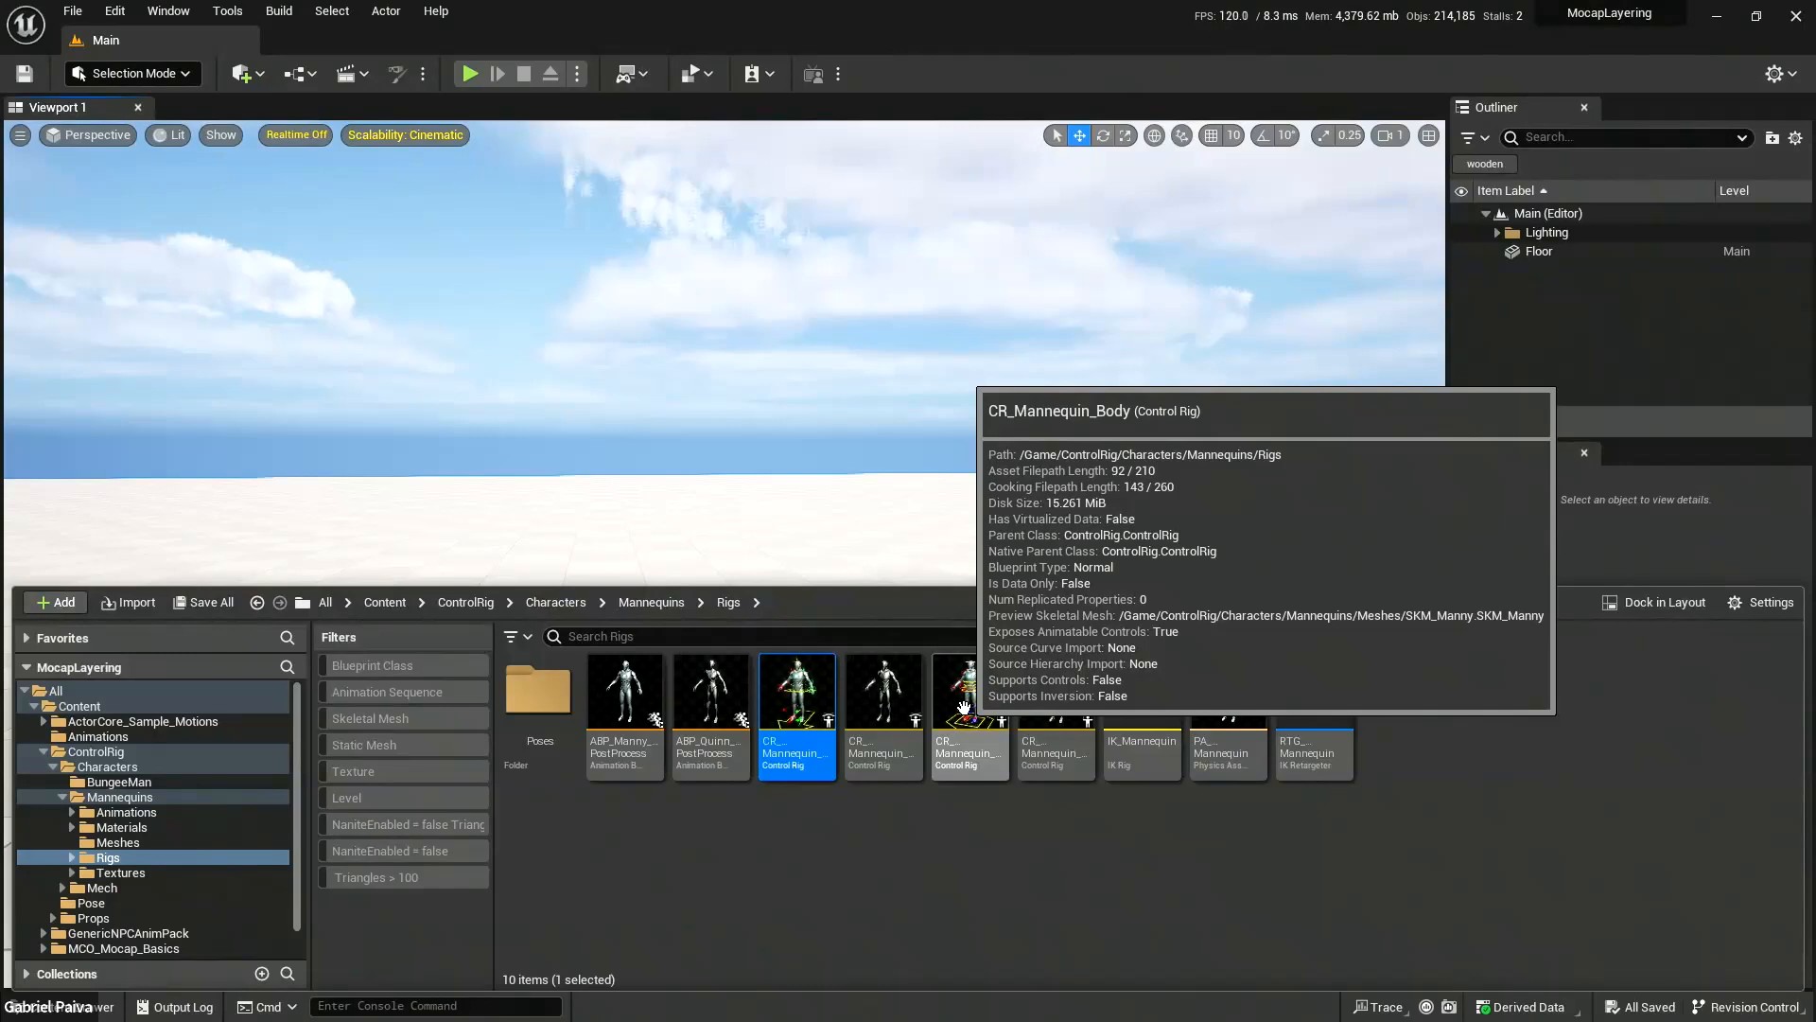
{"action": "left_click", "coordinate": [964, 707]}
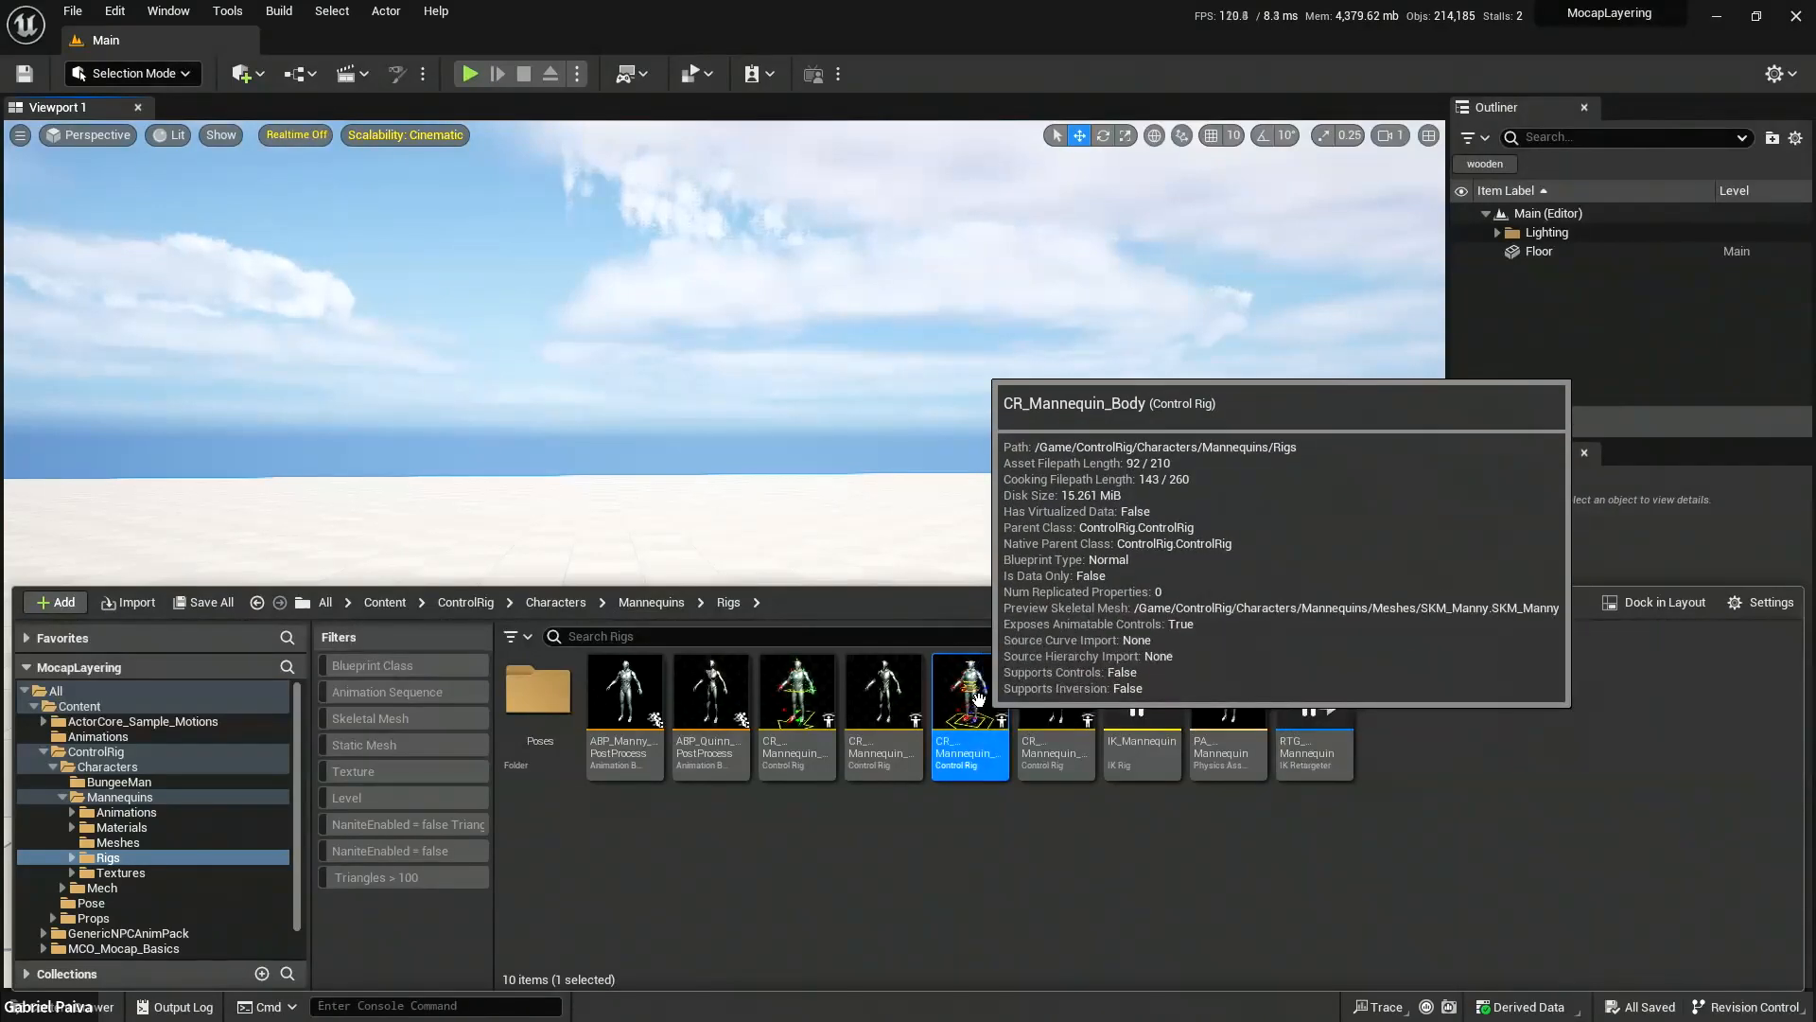
{"action": "left_click", "coordinate": [798, 694]}
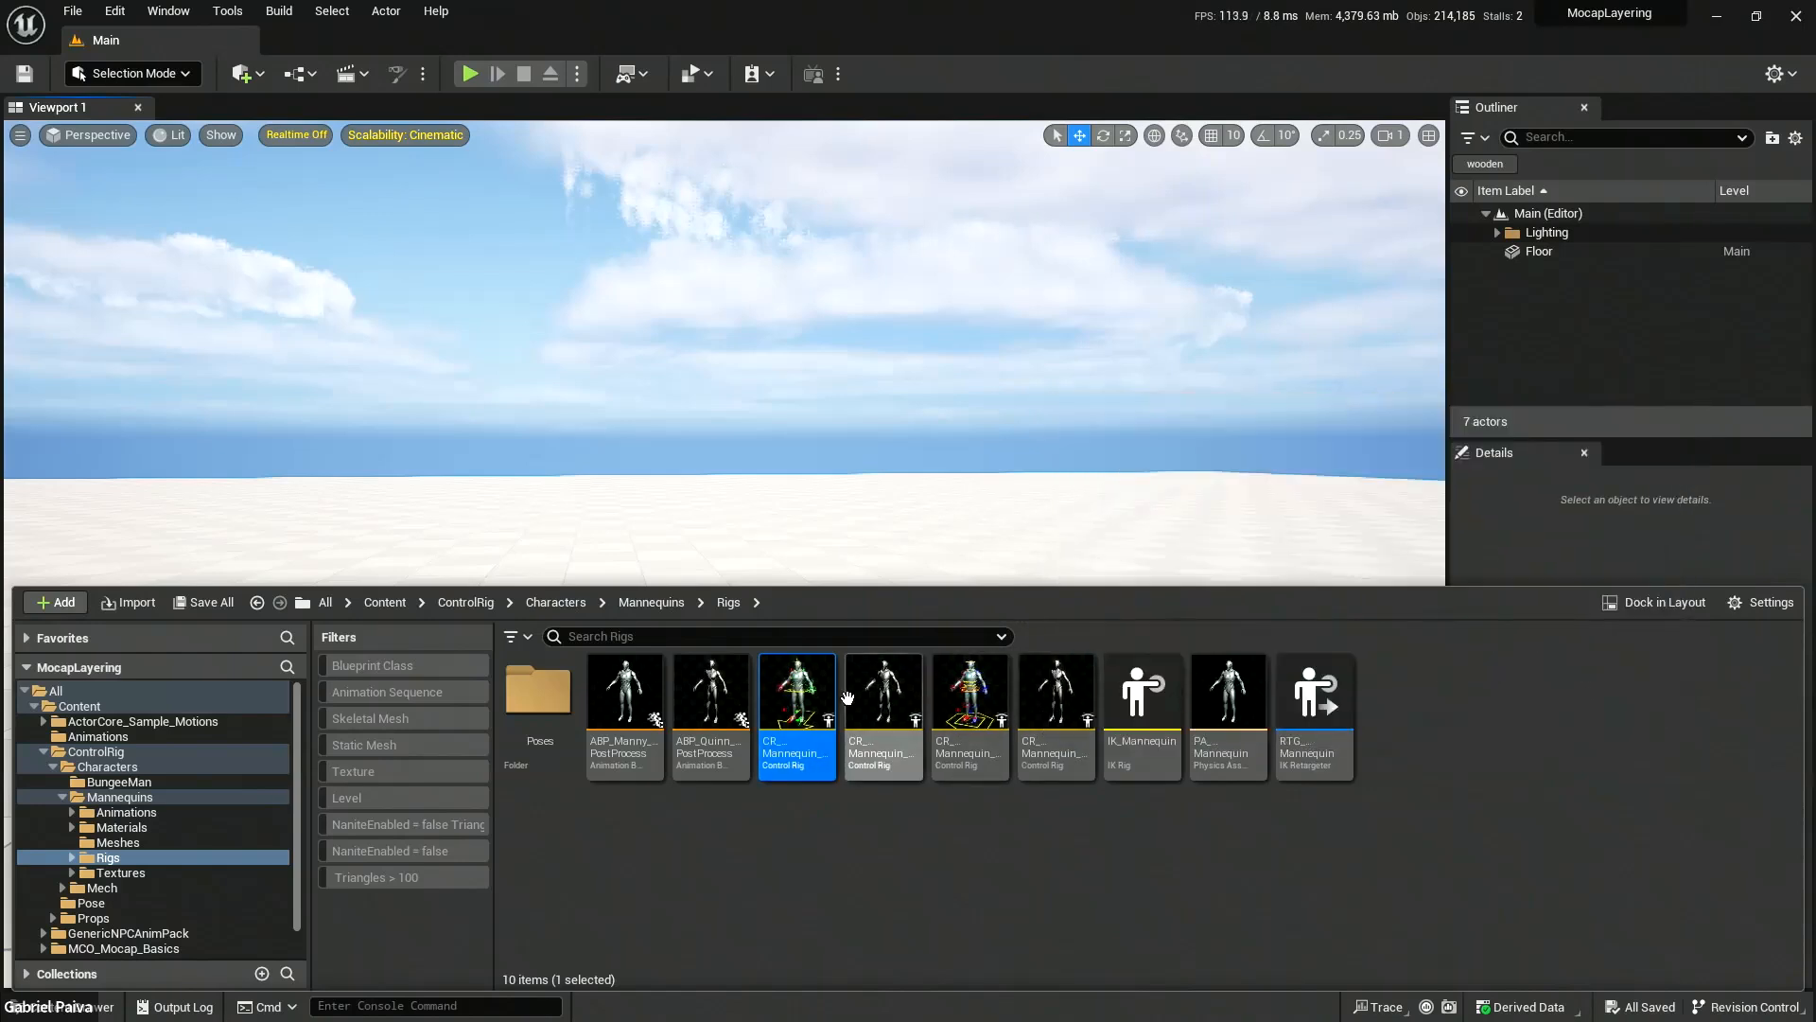
Go back to the Mannequins folder and open its Meshes folder.
{"action": "left_click", "coordinate": [660, 604]}
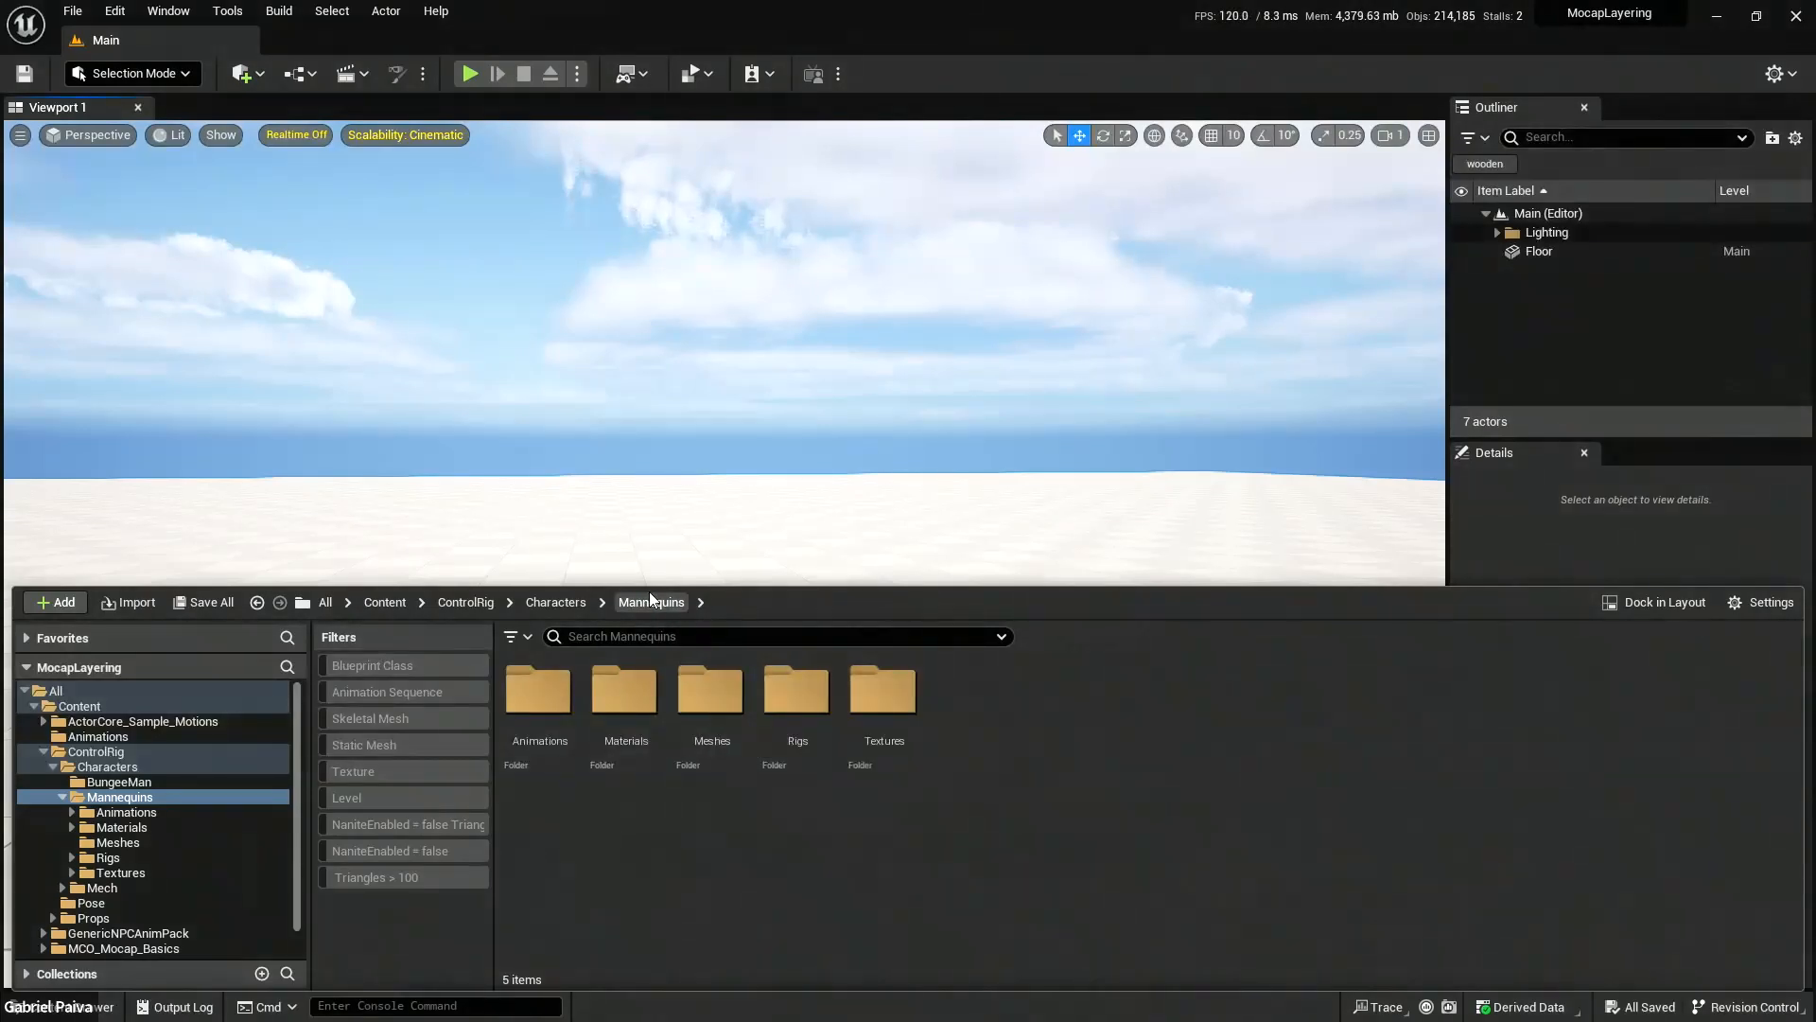
{"action": "double_click", "coordinate": [721, 692]}
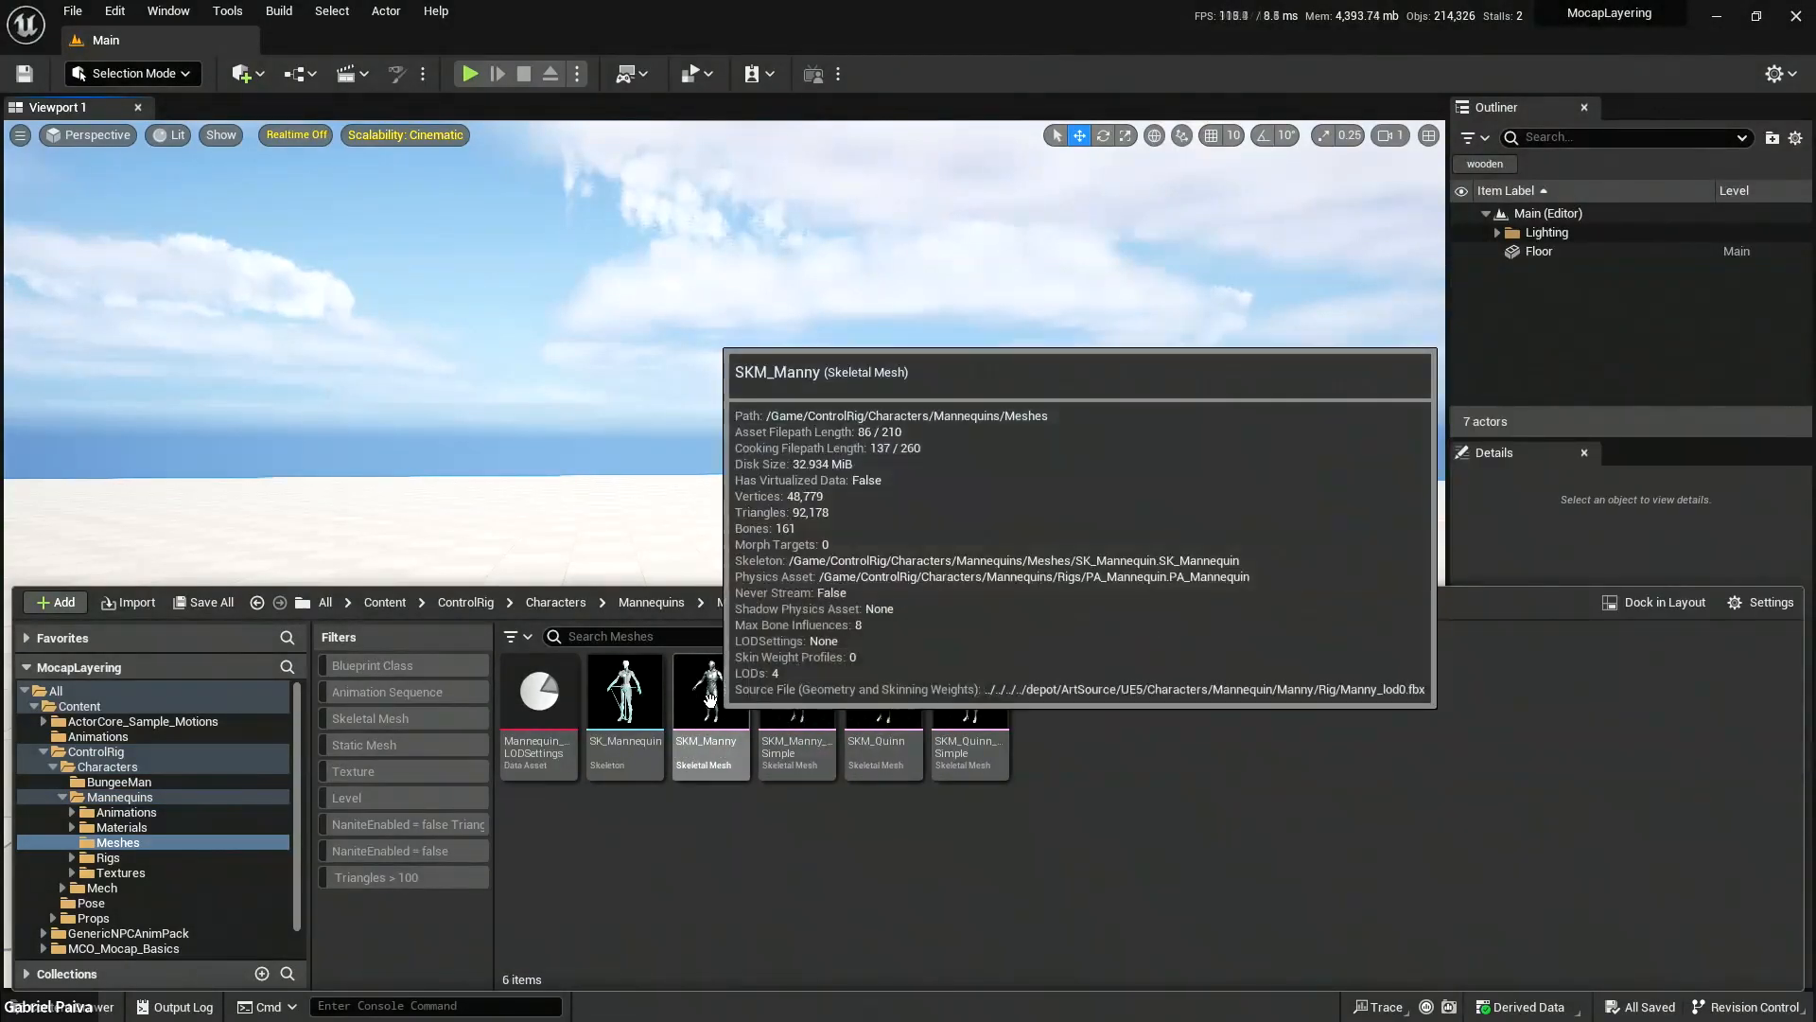
{"action": "mouse_move", "coordinate": [983, 707]}
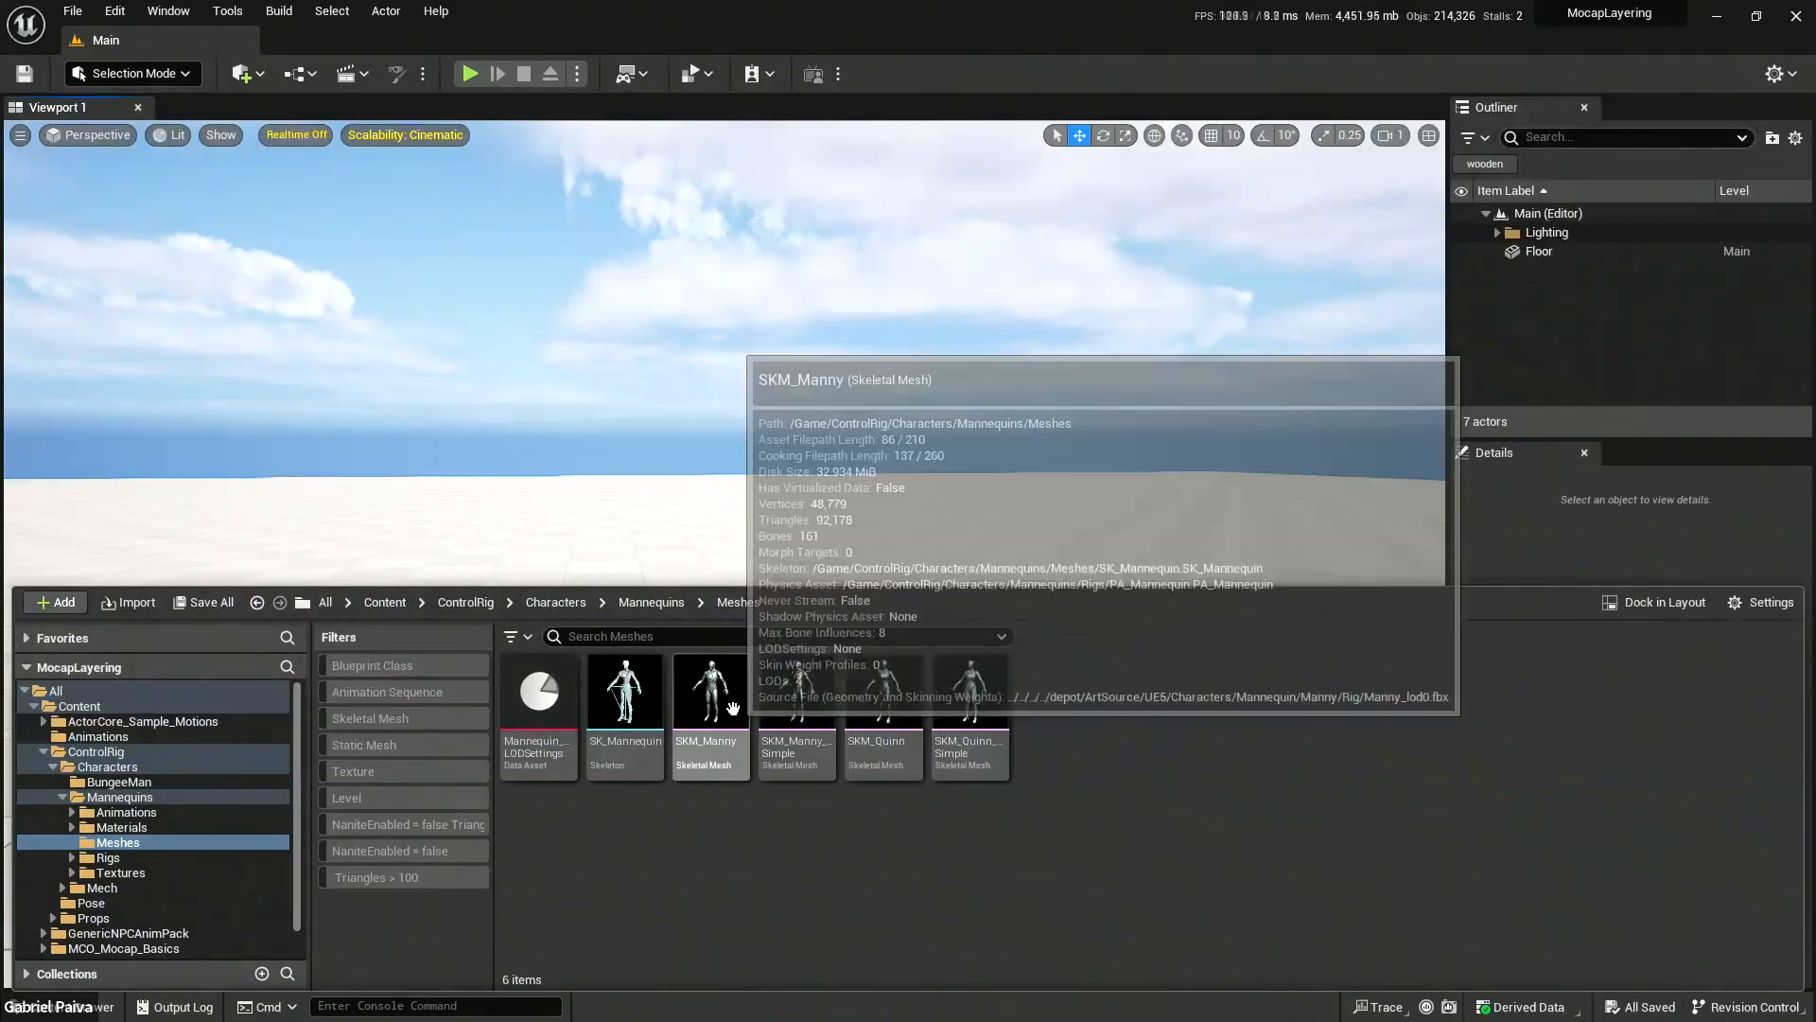
Compare the Manny and Quinn skeletal meshes with their Simple versions, particularly SKM_Manny and SKM_Manny_Simple.
{"action": "left_click", "coordinate": [712, 711]}
{"action": "left_click", "coordinate": [815, 704]}
{"action": "left_click", "coordinate": [974, 710]}
{"action": "left_click", "coordinate": [712, 710]}
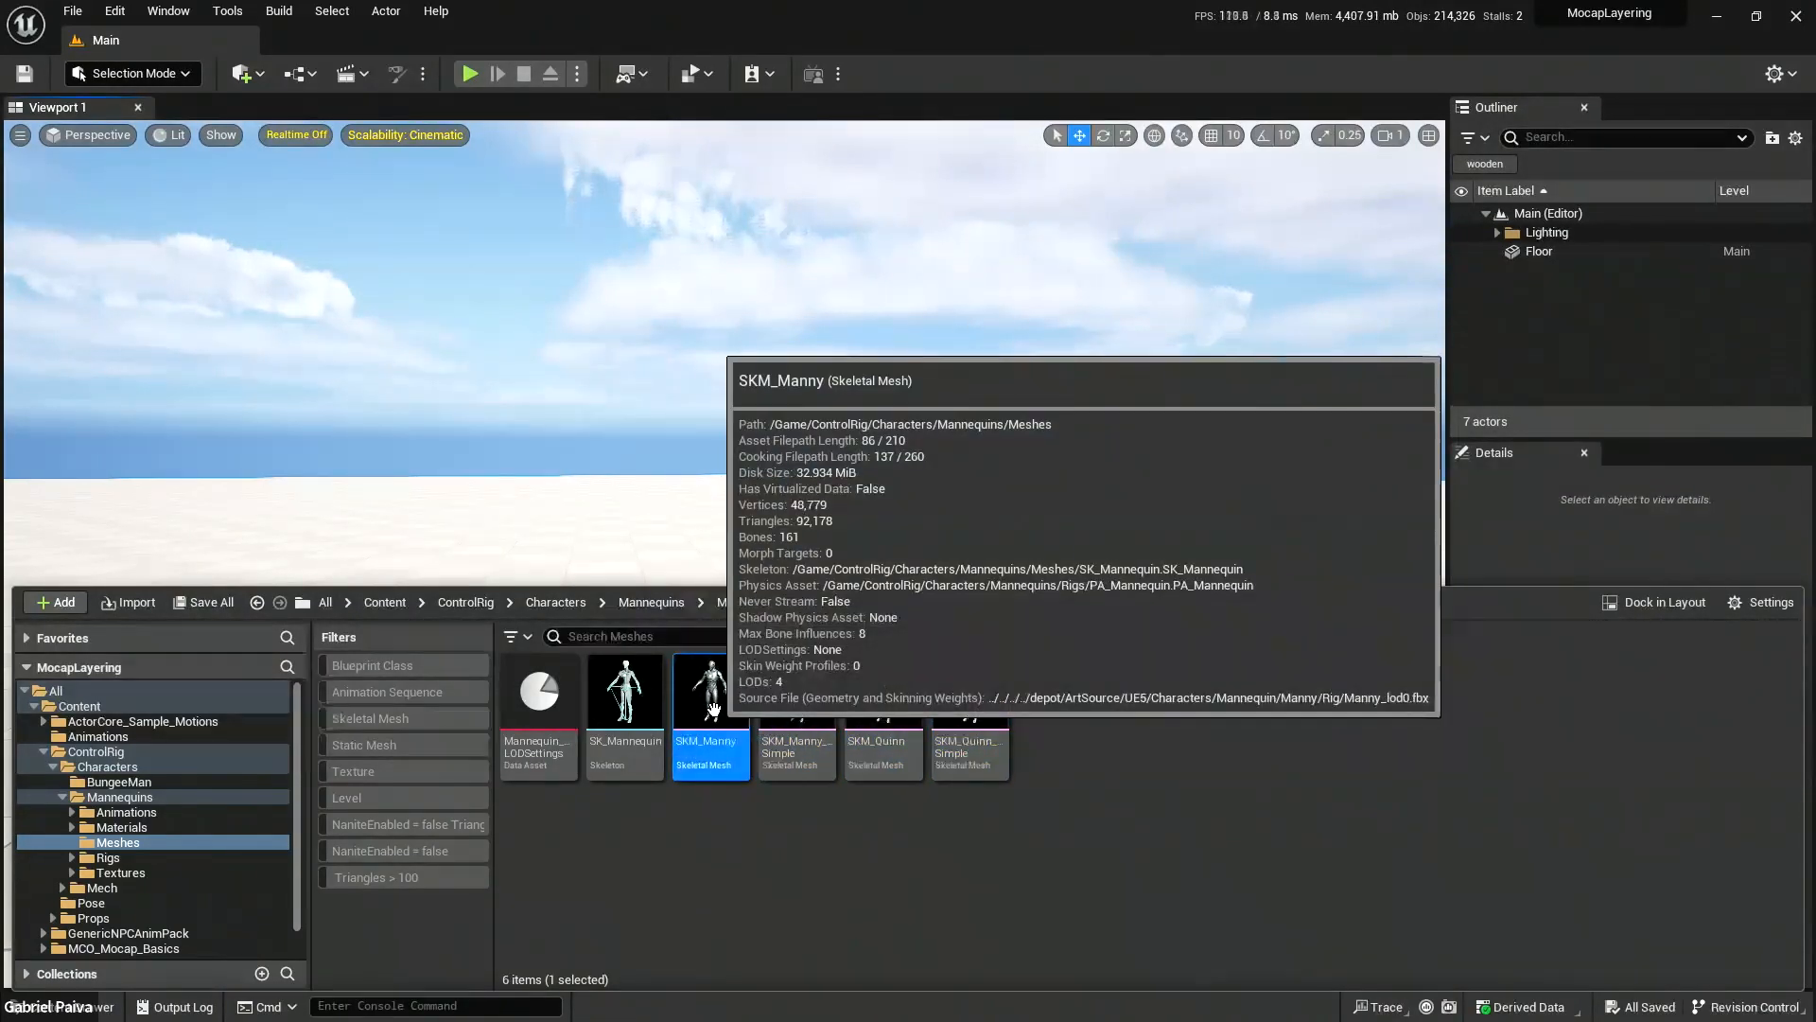
{"action": "left_click", "coordinate": [888, 709]}
{"action": "left_click", "coordinate": [797, 752]}
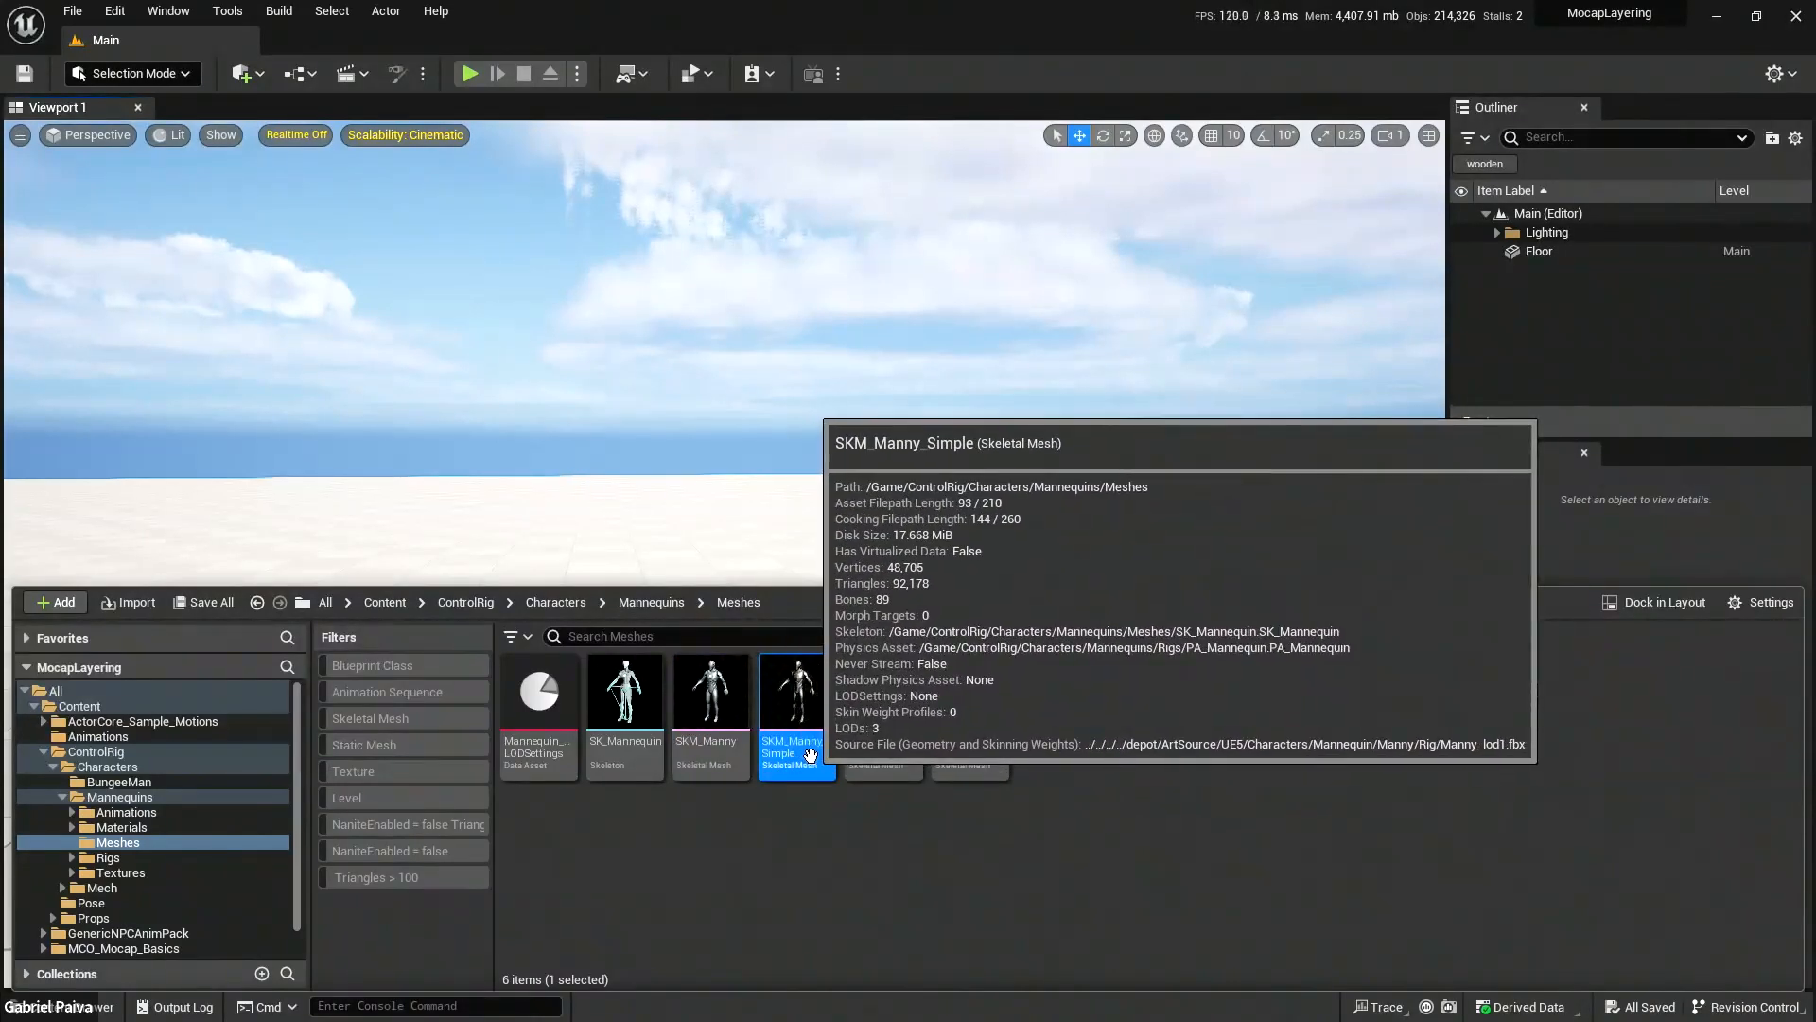
{"action": "left_click", "coordinate": [702, 700]}
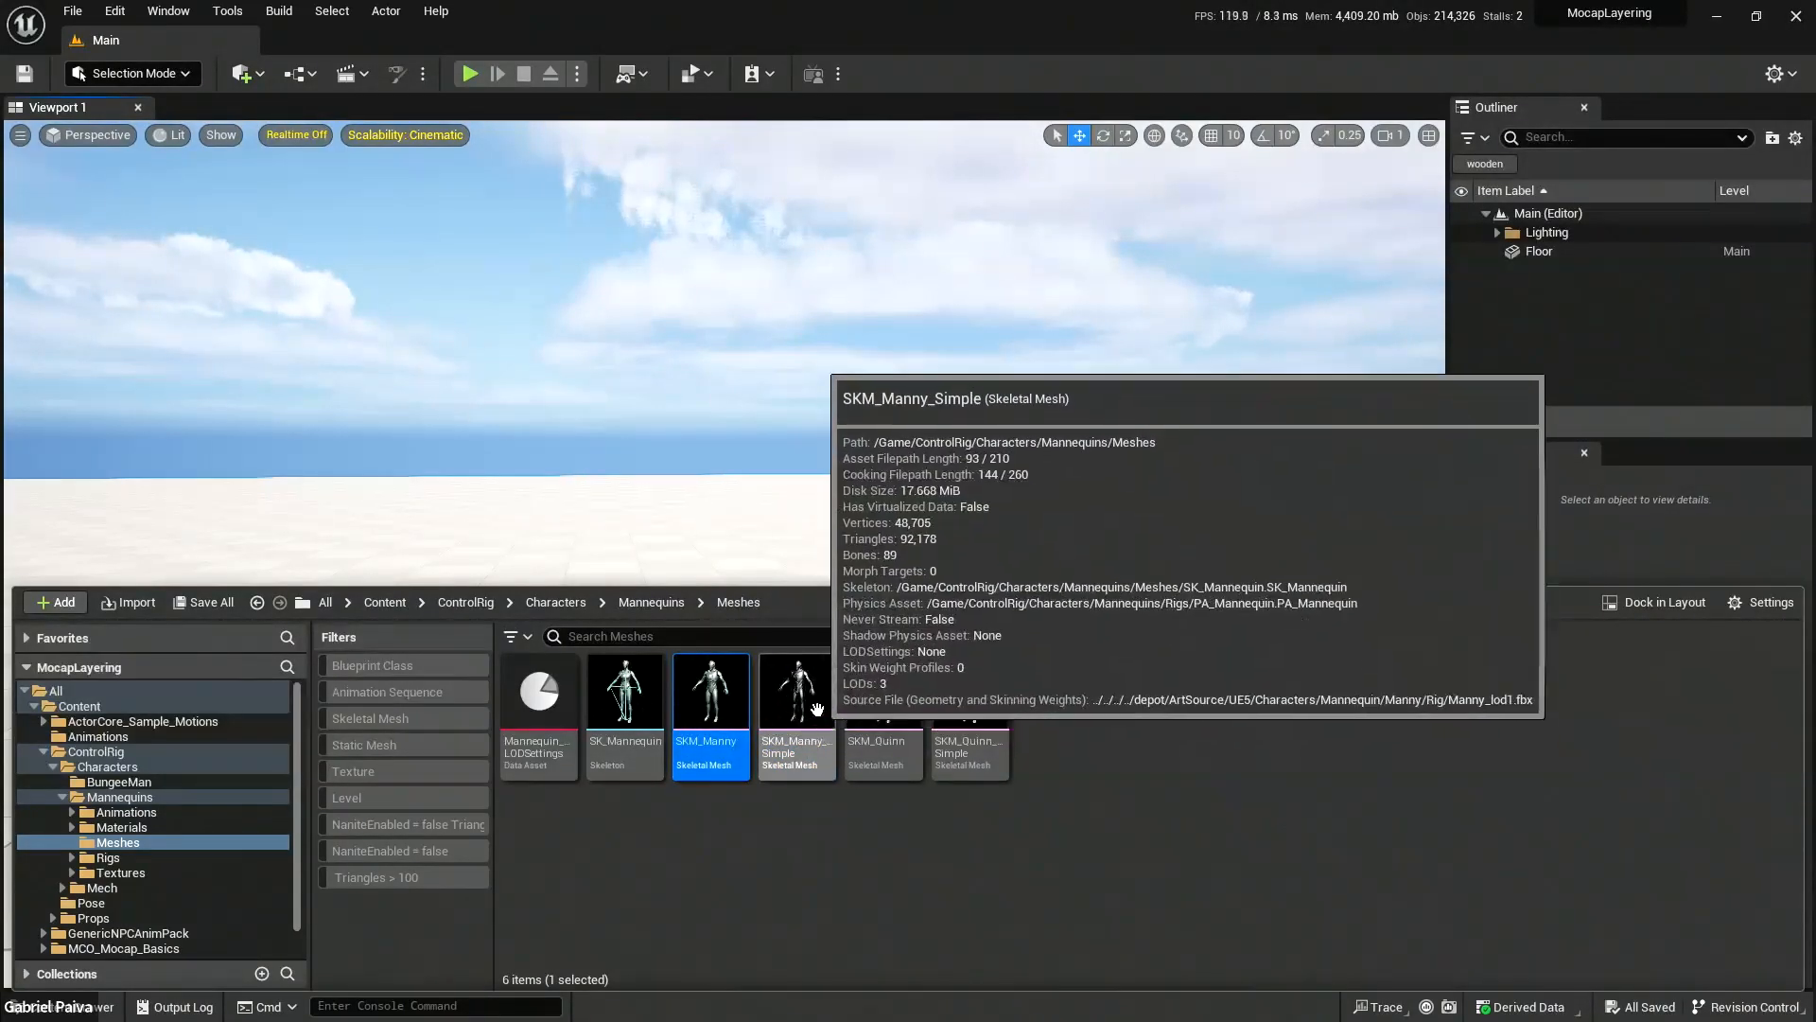
{"action": "left_click", "coordinate": [768, 700]}
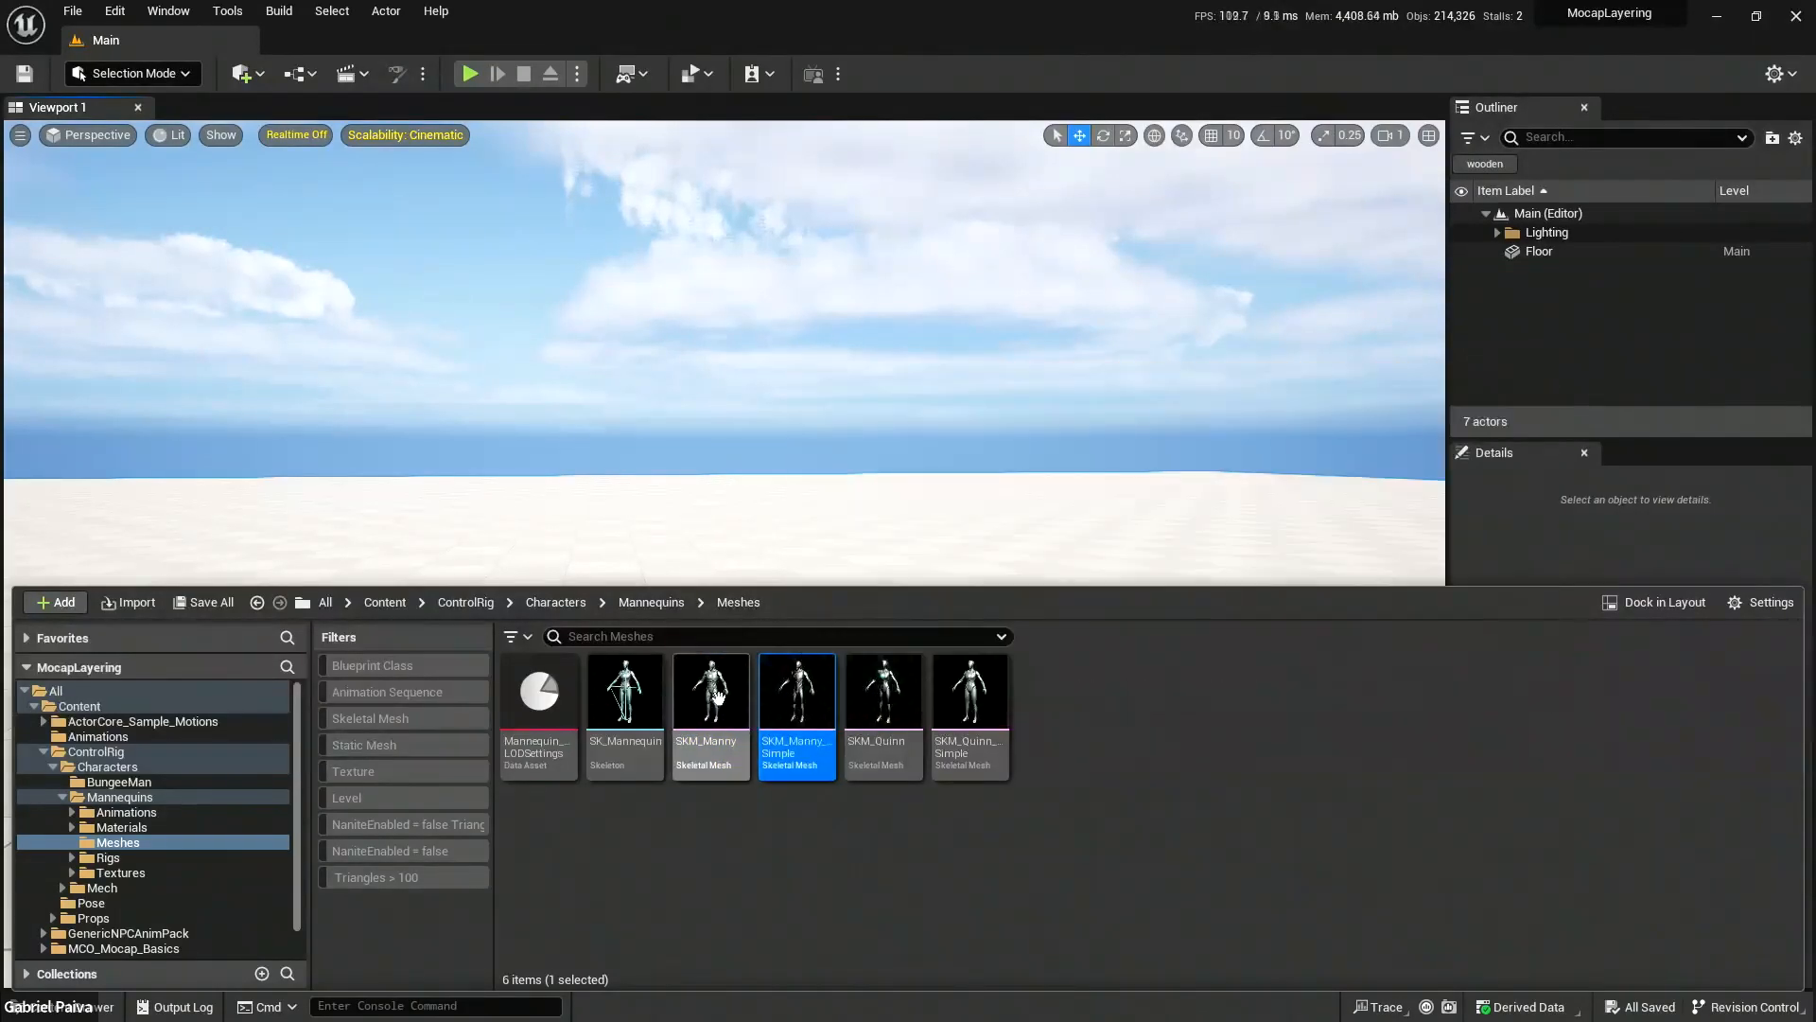
Open the SKM_Manny_Simple skeletal mesh and examine the skeleton of its left arm up close.
{"action": "mouse_move", "coordinate": [778, 697]}
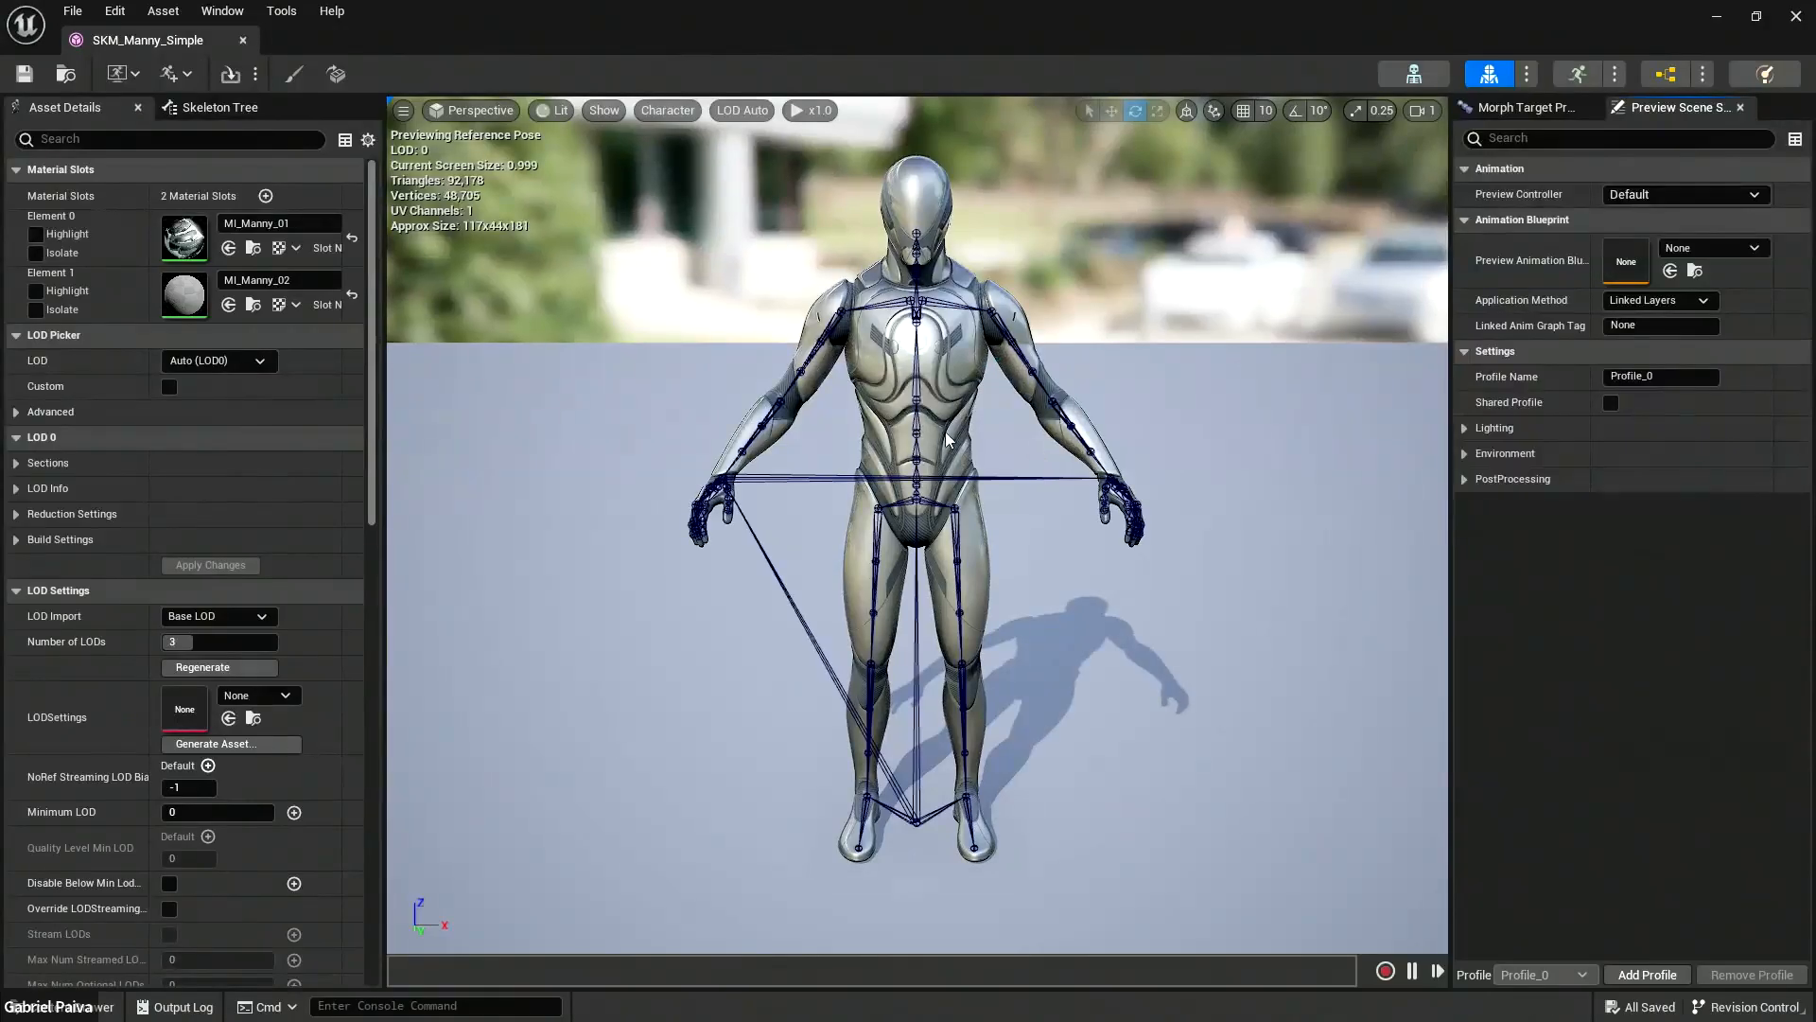
{"action": "right_click_drag", "start_coordinate": [1020, 431], "coordinate": [967, 596]}
{"action": "key", "text": "s"}
{"action": "key", "text": "d"}
{"action": "scroll", "coordinate": [1009, 501], "scroll_direction": "down", "scroll_amount": 1}
{"action": "key", "text": "w"}
{"action": "scroll", "coordinate": [932, 468], "scroll_direction": "down", "scroll_amount": 3}
{"action": "key", "text": "e"}
{"action": "key", "text": "q"}
{"action": "key", "text": "q"}
{"action": "key", "text": "e"}
{"action": "key", "text": "e"}
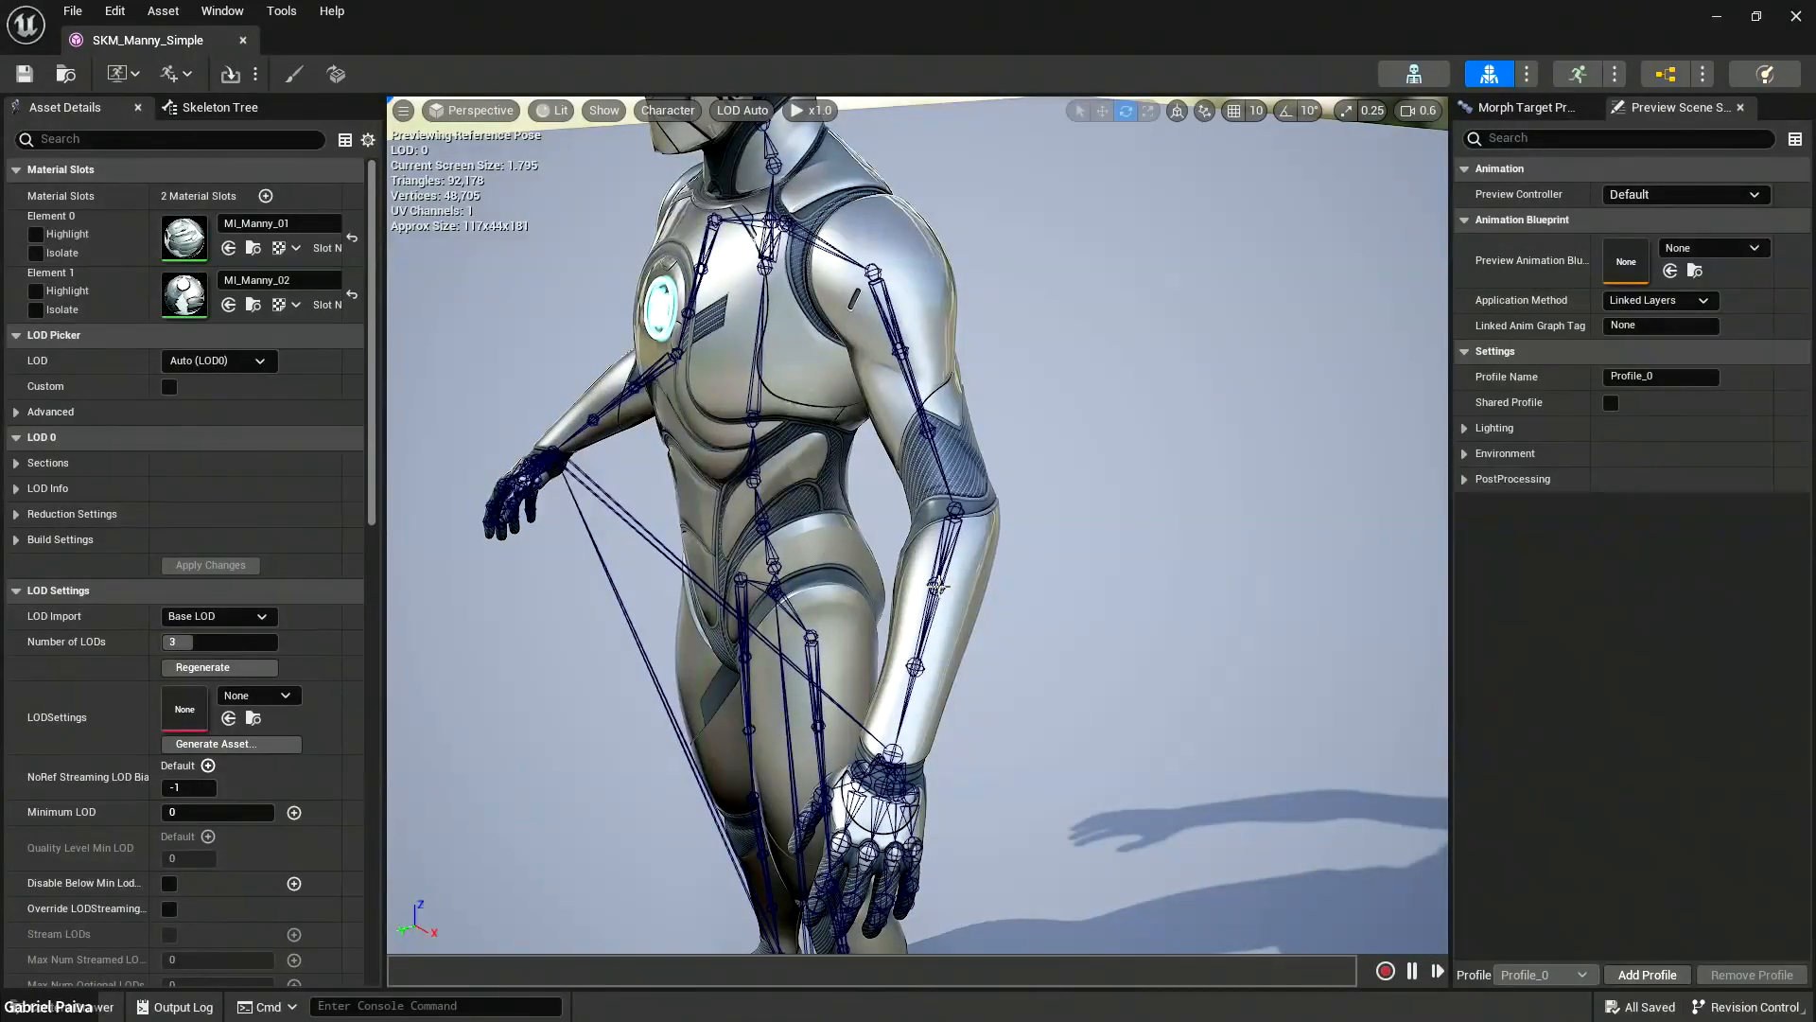
Inspect the lowerarm_l bone and the twist bones of the left forearm, and close the SKM_Manny_Simple mesh.
{"action": "left_click", "coordinate": [942, 612]}
{"action": "left_click_drag", "start_coordinate": [965, 686], "coordinate": [965, 679]}
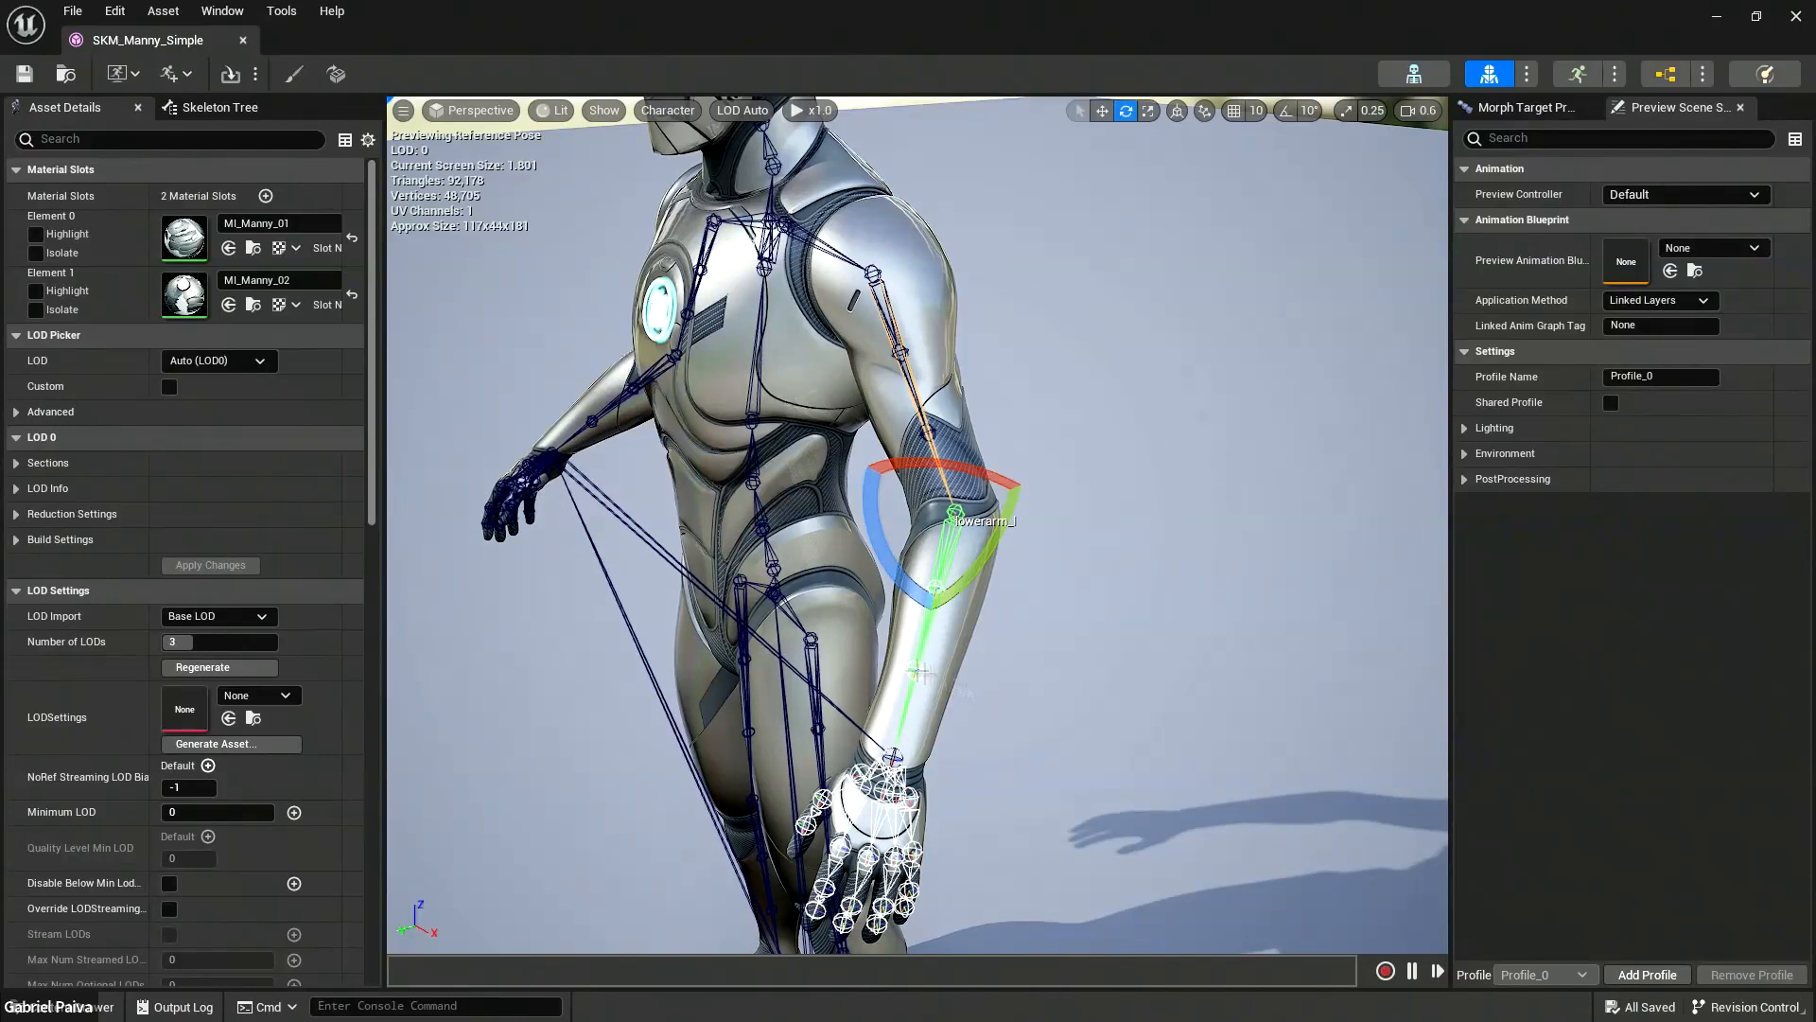
{"action": "left_click", "coordinate": [918, 669]}
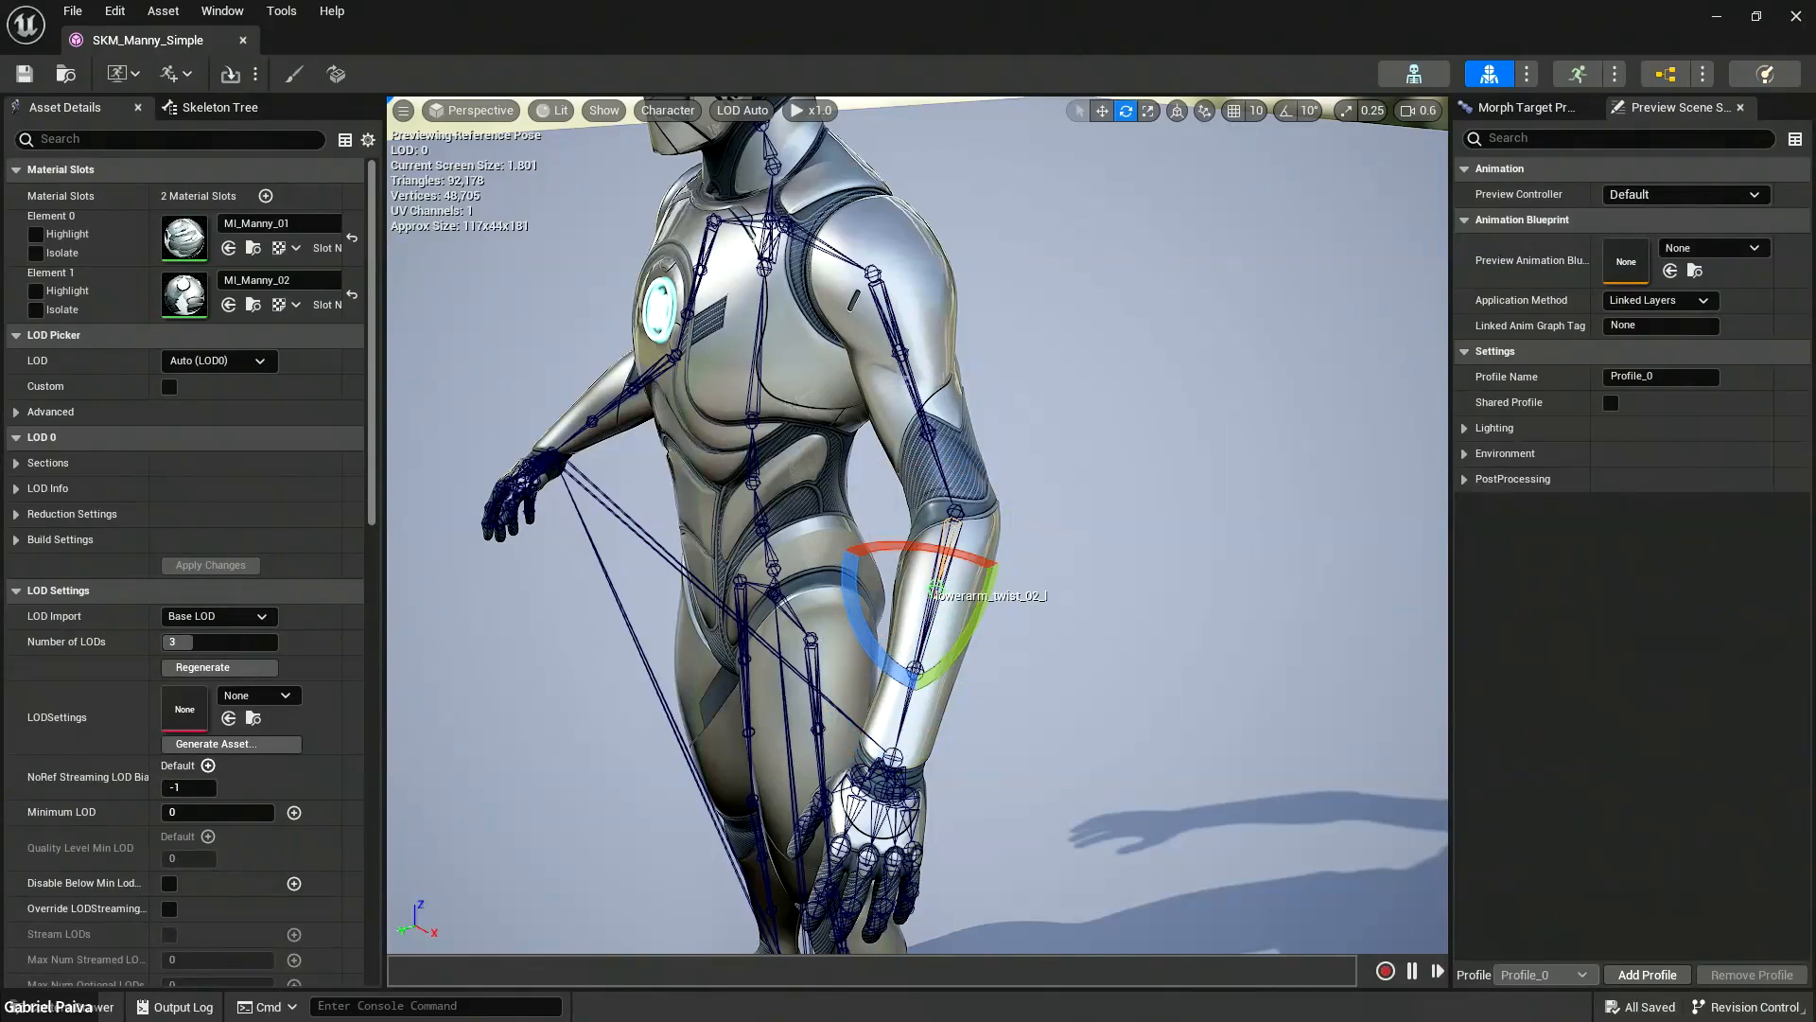
{"action": "scroll", "coordinate": [895, 337], "scroll_direction": "down", "scroll_amount": 2}
{"action": "right_click_drag", "start_coordinate": [895, 336], "coordinate": [946, 303]}
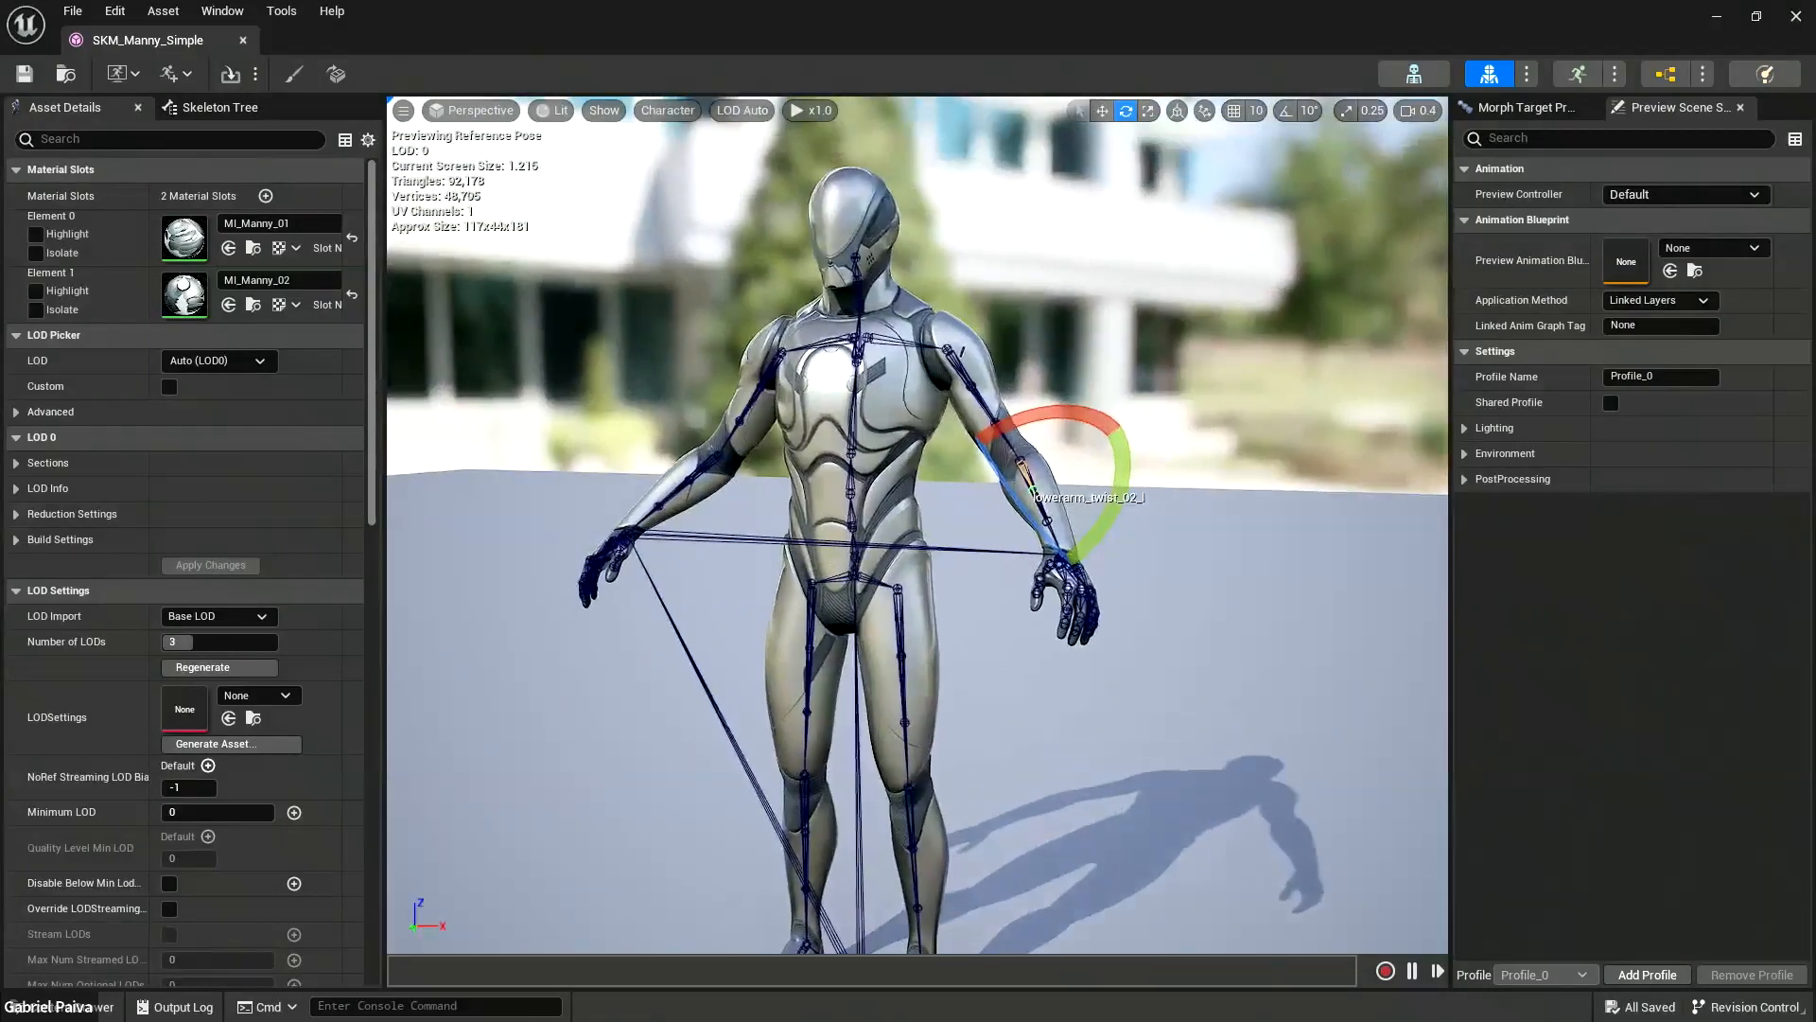
{"action": "left_click", "coordinate": [1796, 16]}
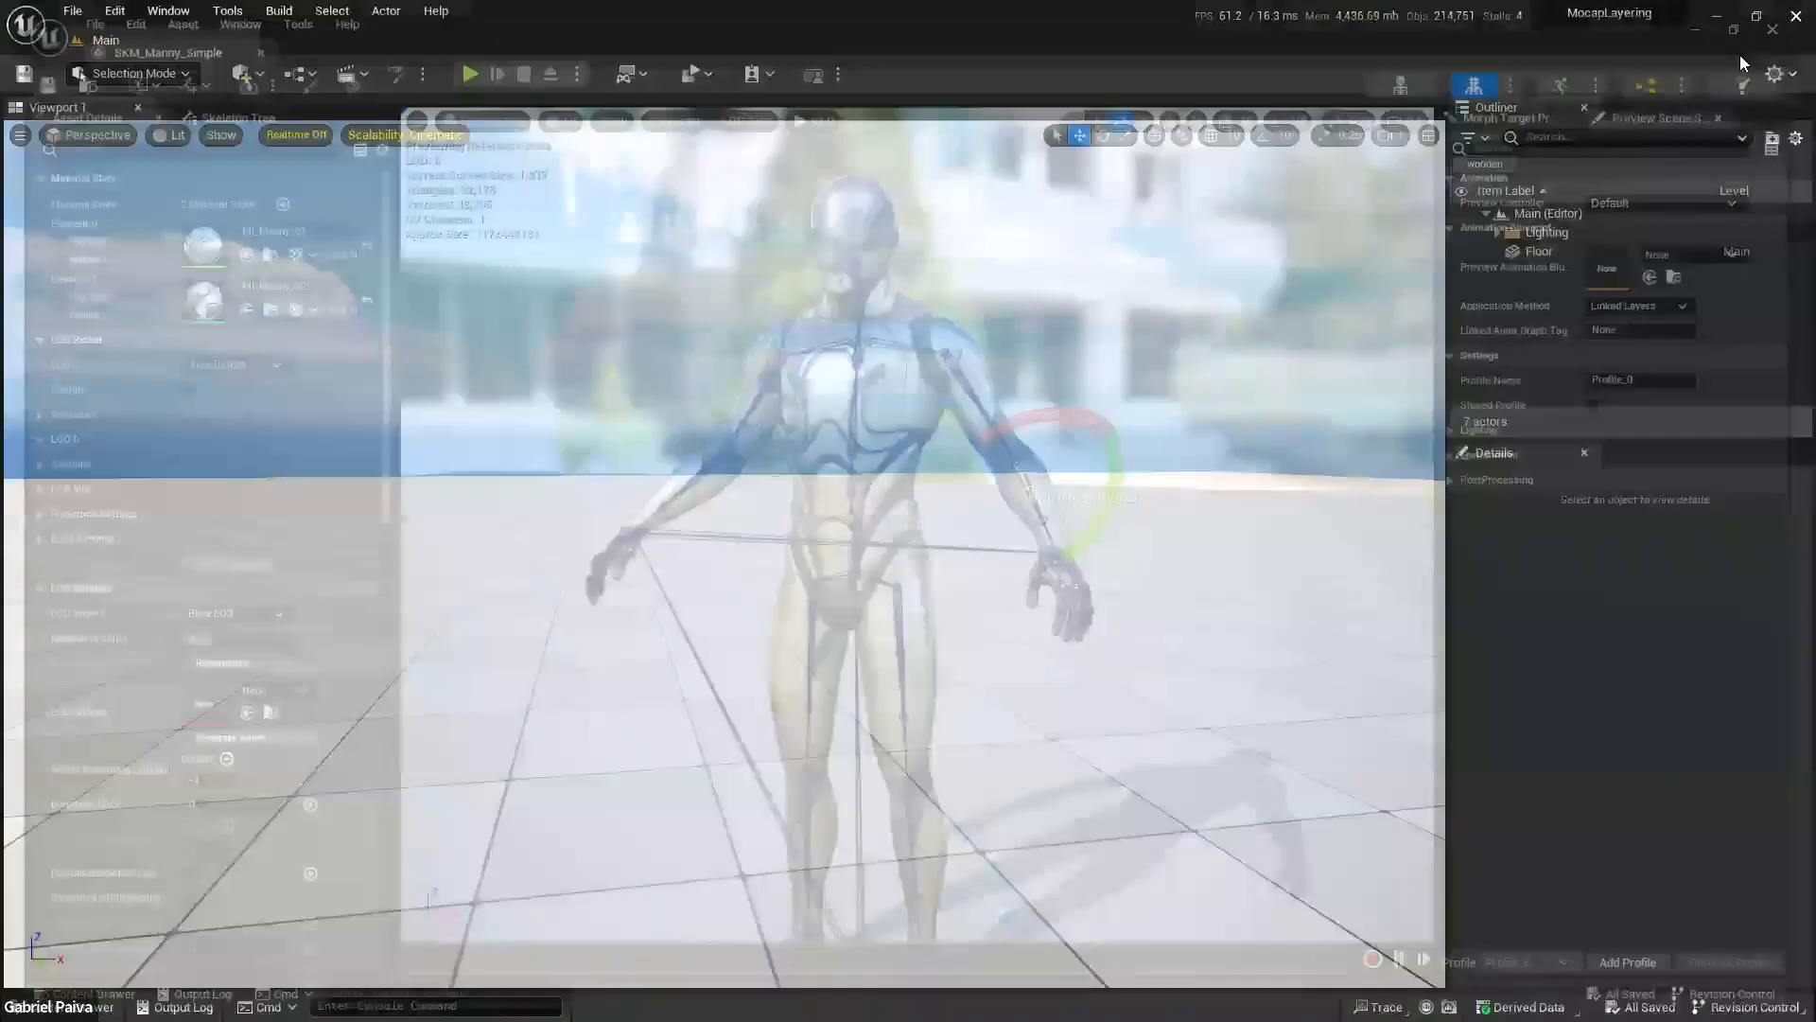
Open the SKM_Manny skeletal mesh from the Meshes folder and select its lowerarm_l bone.
{"action": "key", "text": "ctrl+space"}
{"action": "left_click", "coordinate": [711, 728]}
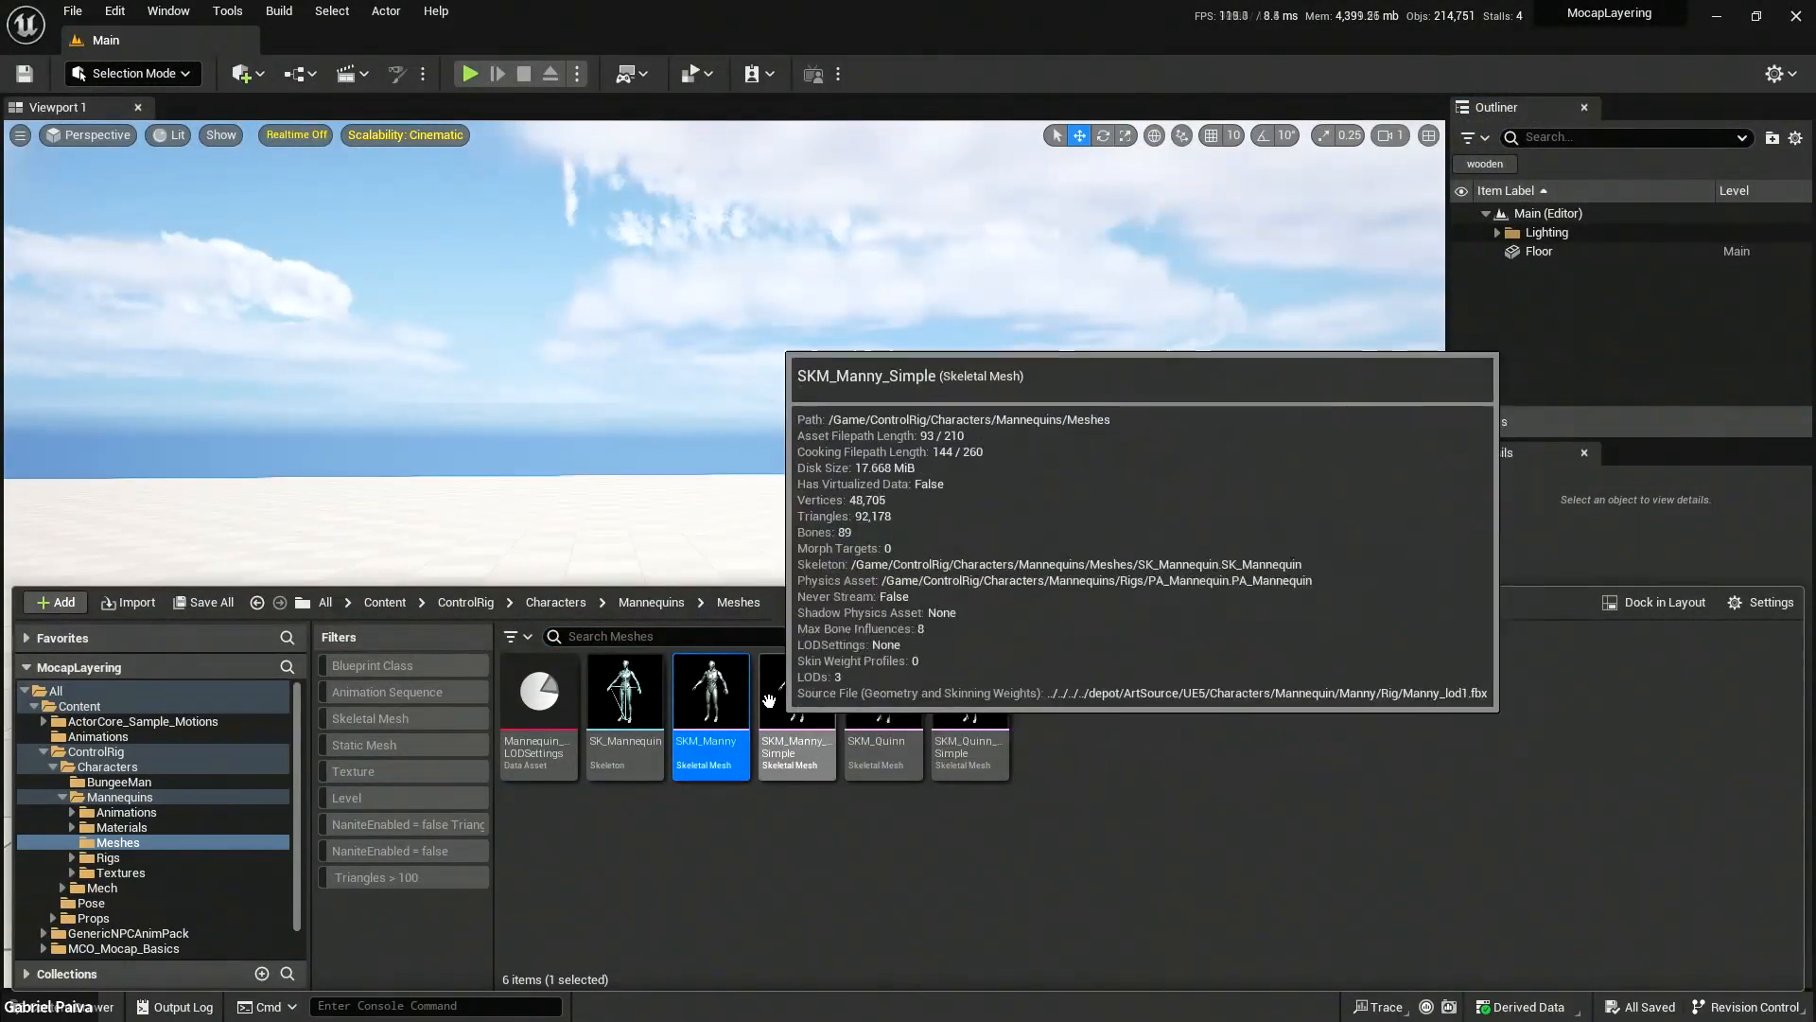
{"action": "double_click", "coordinate": [712, 705]}
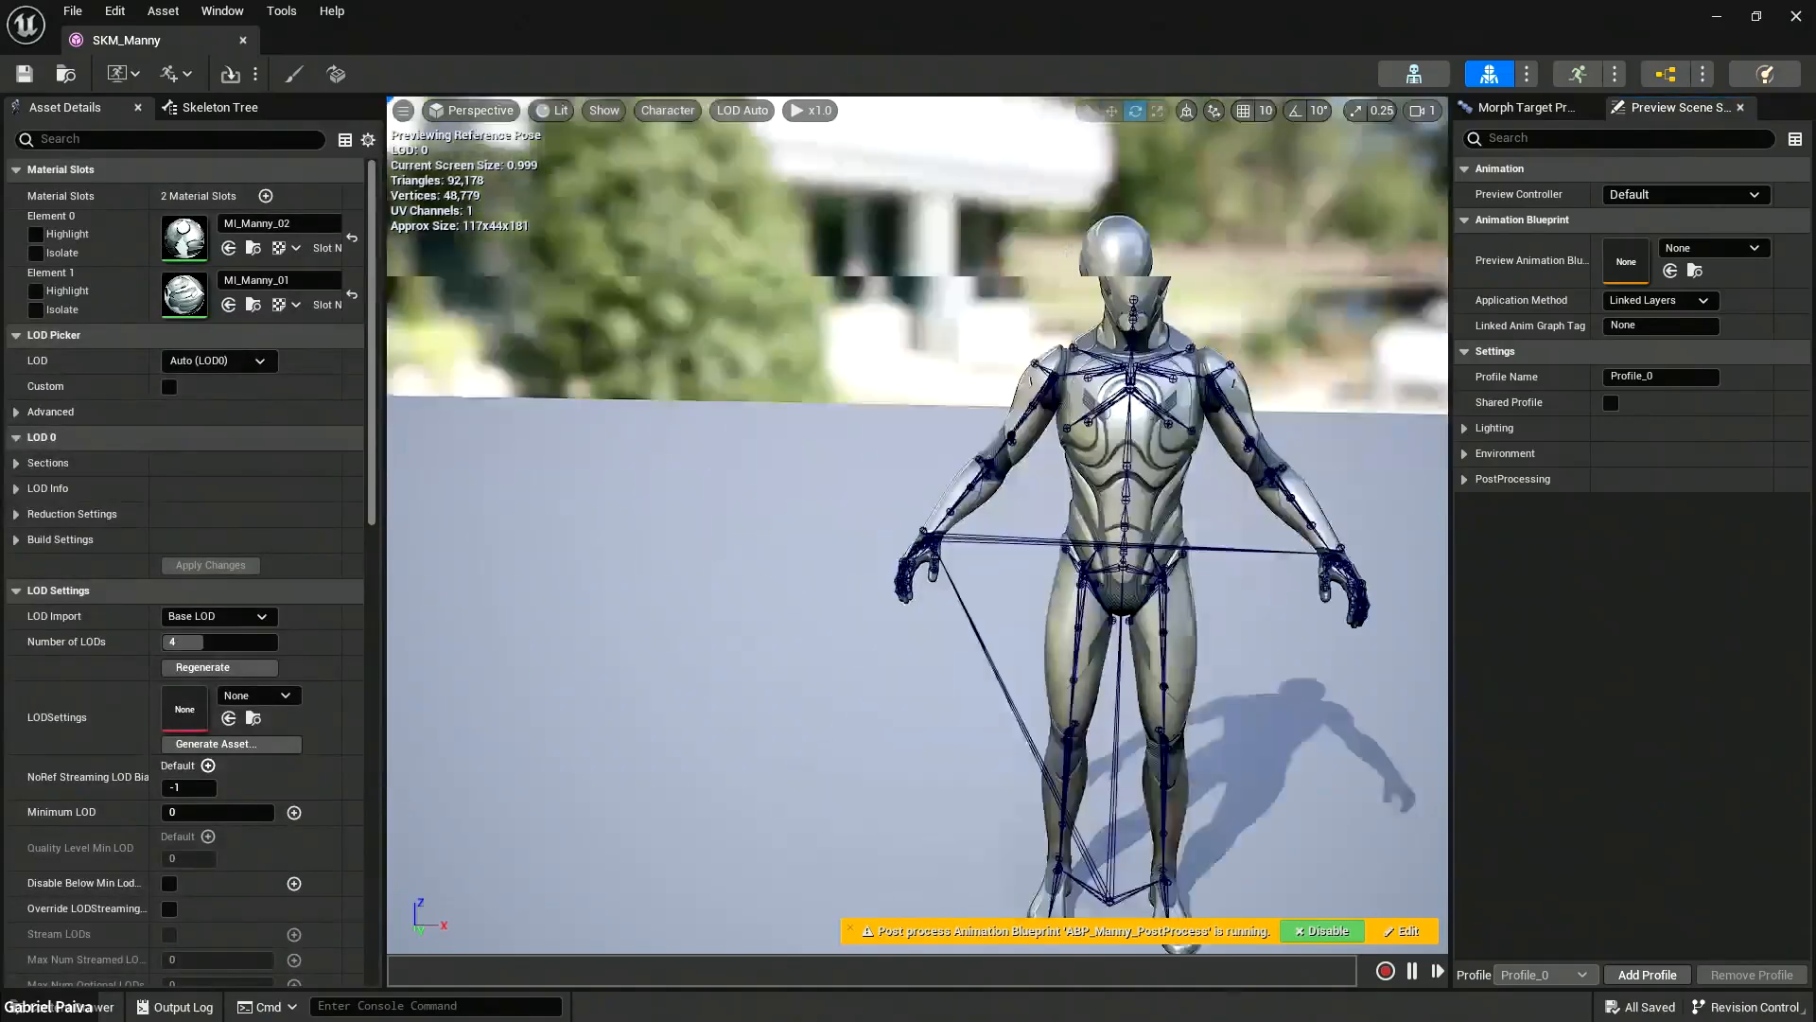
{"action": "scroll", "coordinate": [916, 525], "scroll_direction": "down", "scroll_amount": 3}
{"action": "right_click_drag", "start_coordinate": [916, 525], "coordinate": [932, 586]}
{"action": "mouse_move", "coordinate": [983, 468]}
{"action": "right_mouse_down"}
{"action": "mouse_move", "coordinate": [984, 529]}
{"action": "mouse_move", "coordinate": [984, 469]}
{"action": "right_mouse_up"}
{"action": "right_click_drag", "start_coordinate": [1084, 577], "coordinate": [995, 658]}
{"action": "left_click", "coordinate": [995, 657]}
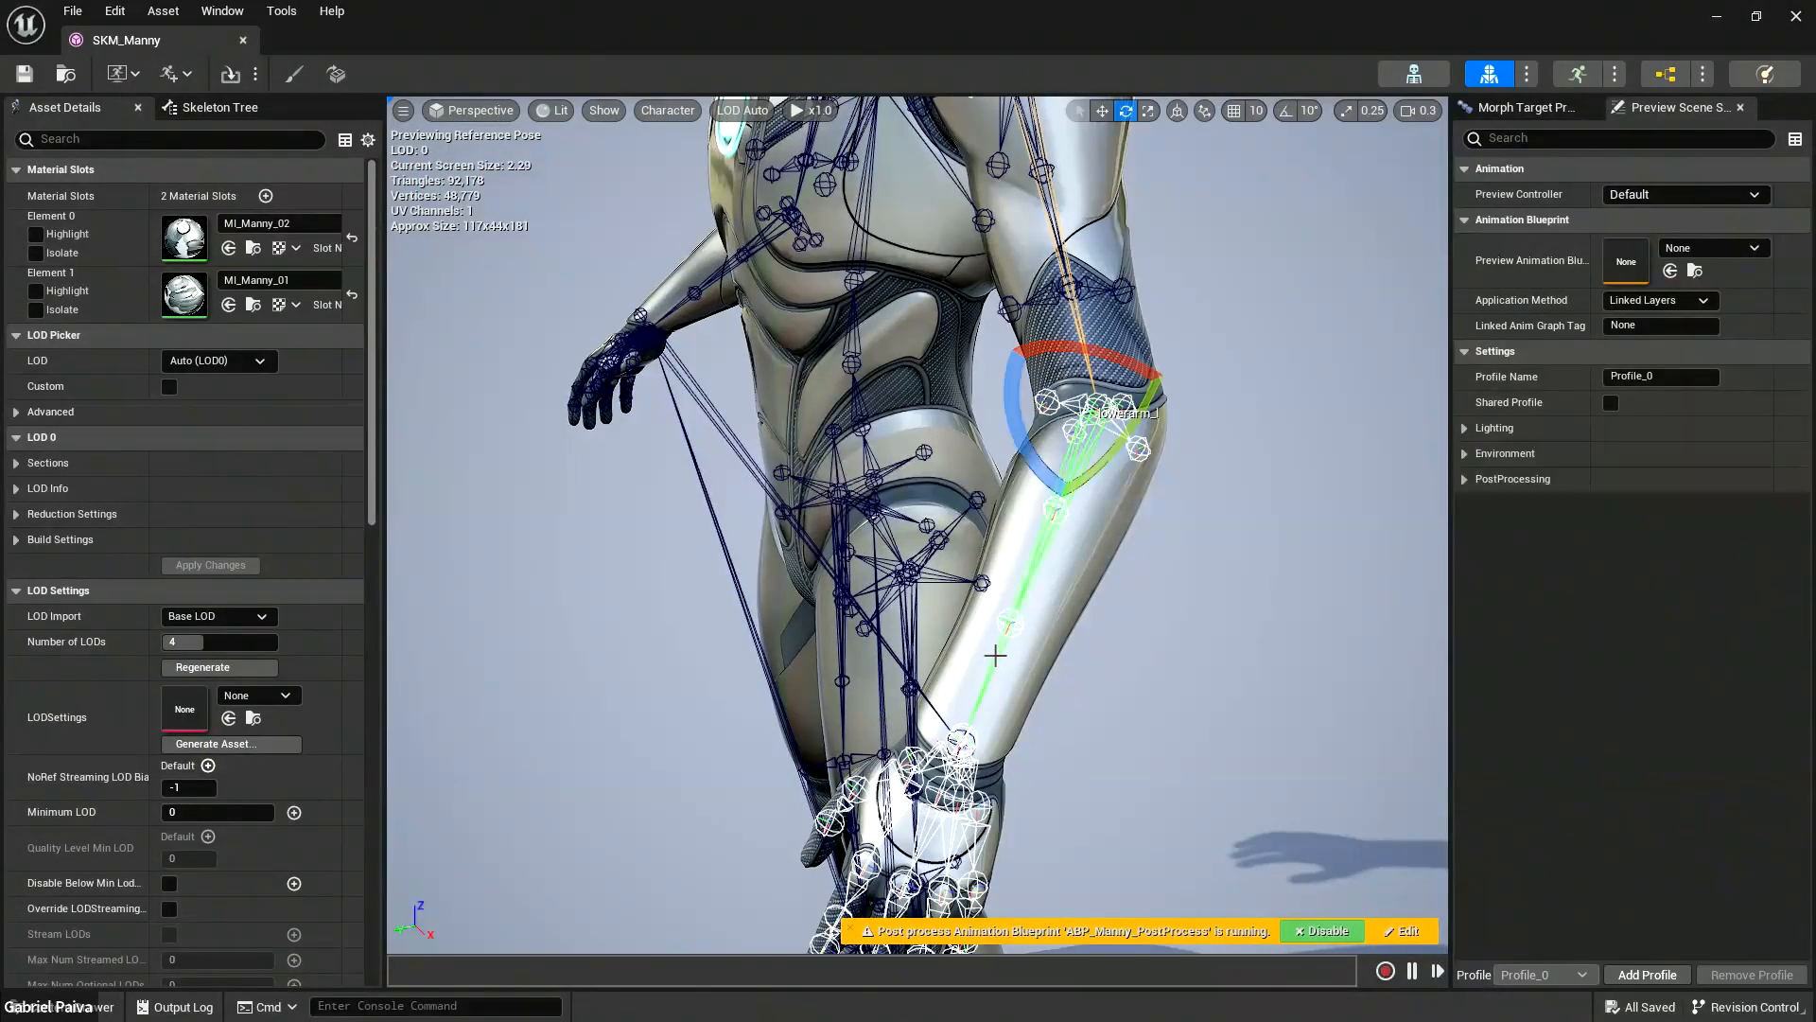
Rotate the lowerarm_l bone to bend and straighten the elbow, examine the arm's deformation, and close the SKM_Manny mesh.
{"action": "right_click_drag", "start_coordinate": [1230, 622], "coordinate": [1160, 587]}
{"action": "left_click_drag", "start_coordinate": [1057, 548], "coordinate": [1034, 505]}
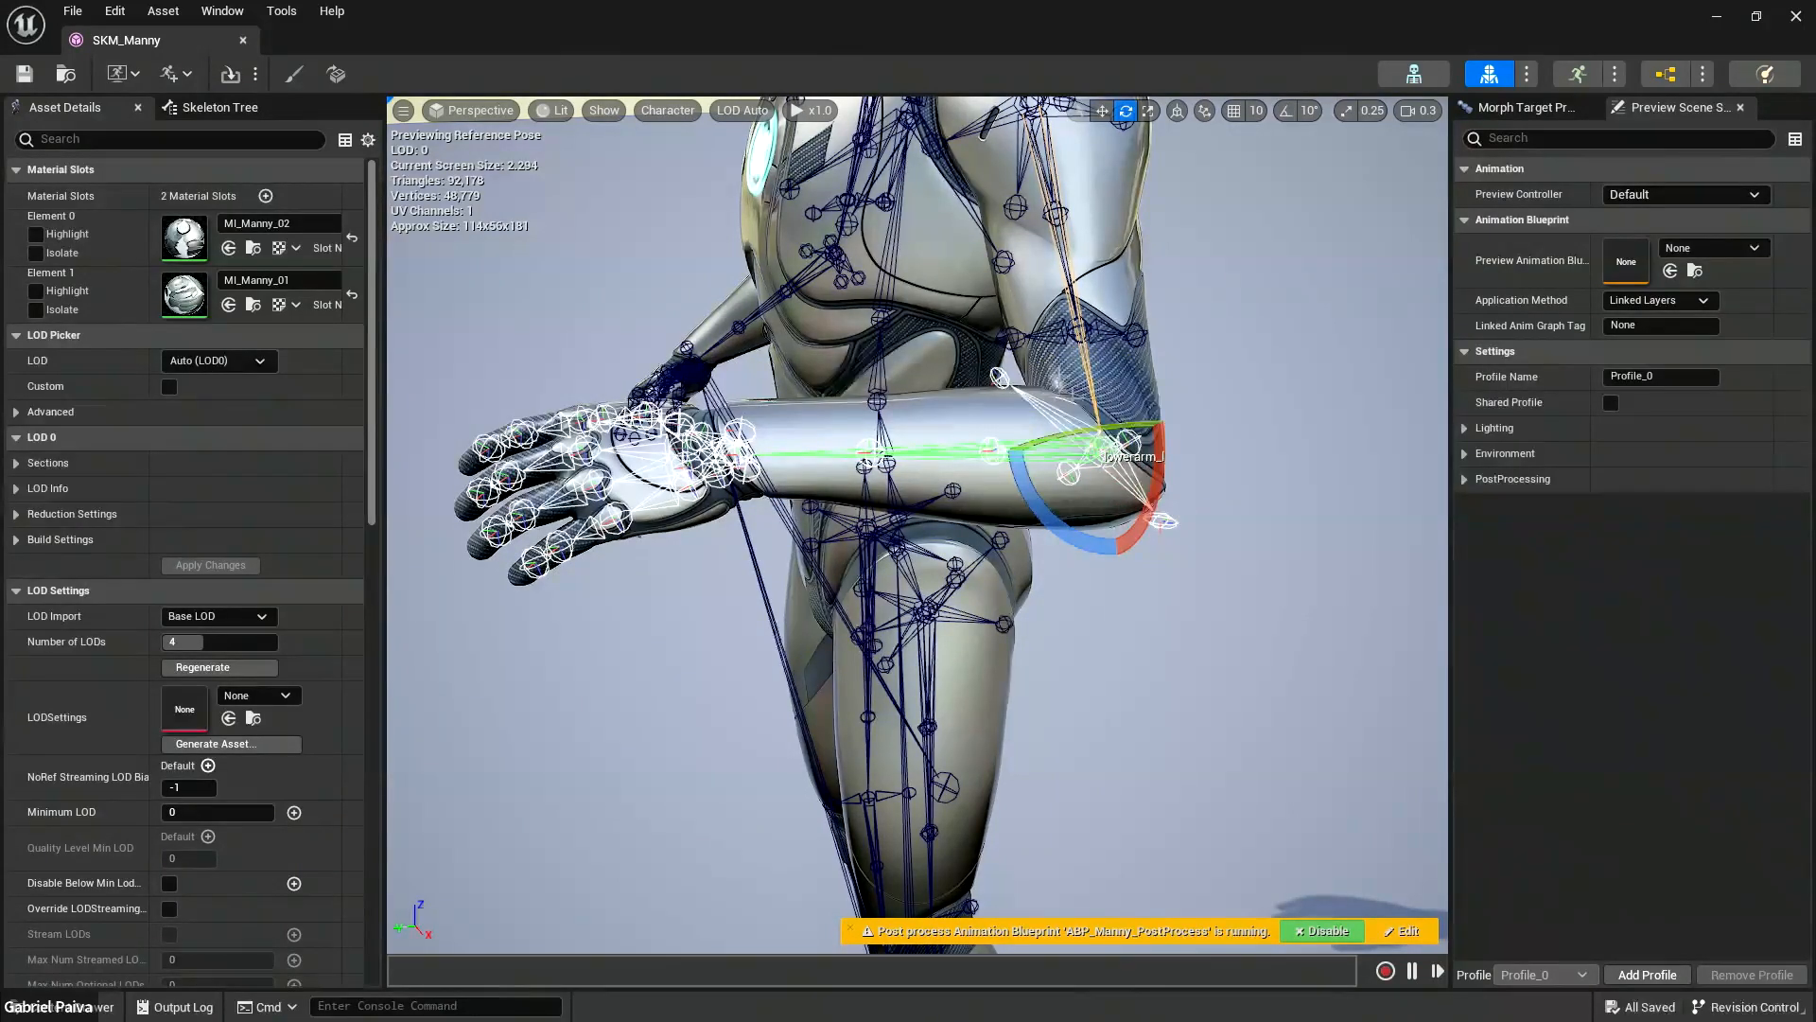
{"action": "left_click_drag", "start_coordinate": [1047, 511], "coordinate": [1041, 532]}
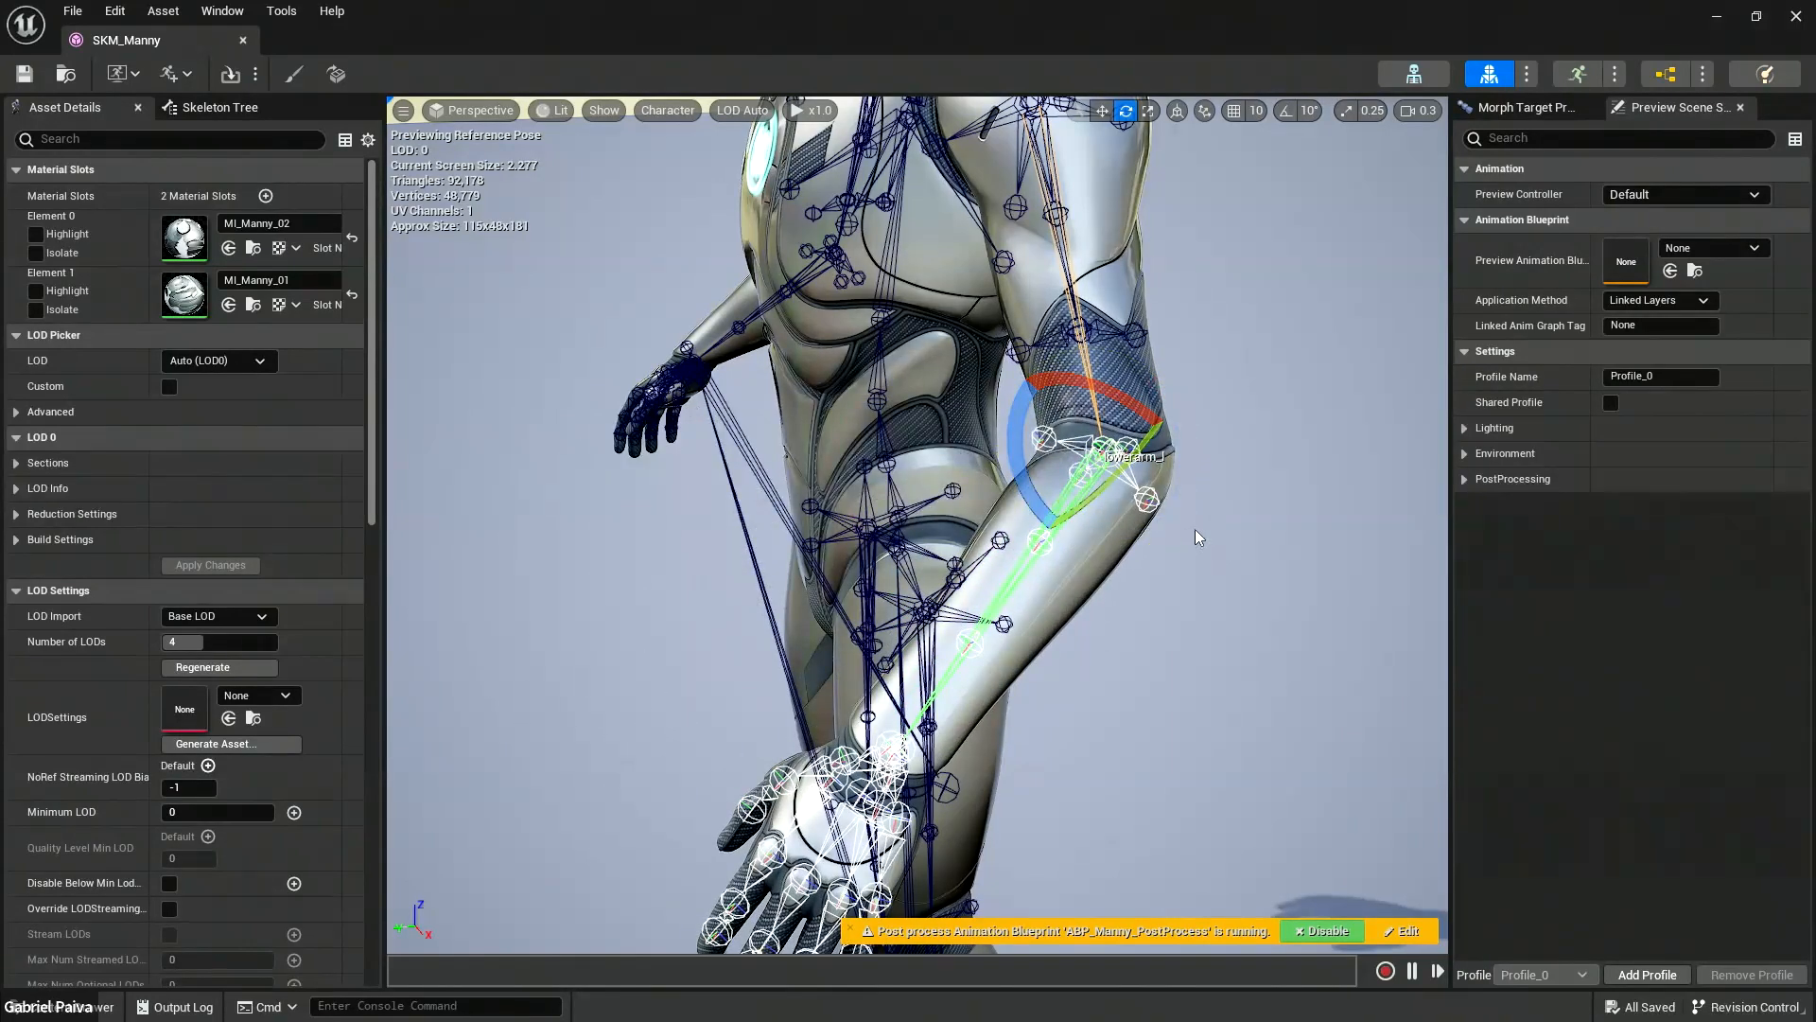
{"action": "right_click_drag", "start_coordinate": [1138, 564], "coordinate": [1078, 539]}
{"action": "right_click_drag", "start_coordinate": [1112, 470], "coordinate": [1114, 520]}
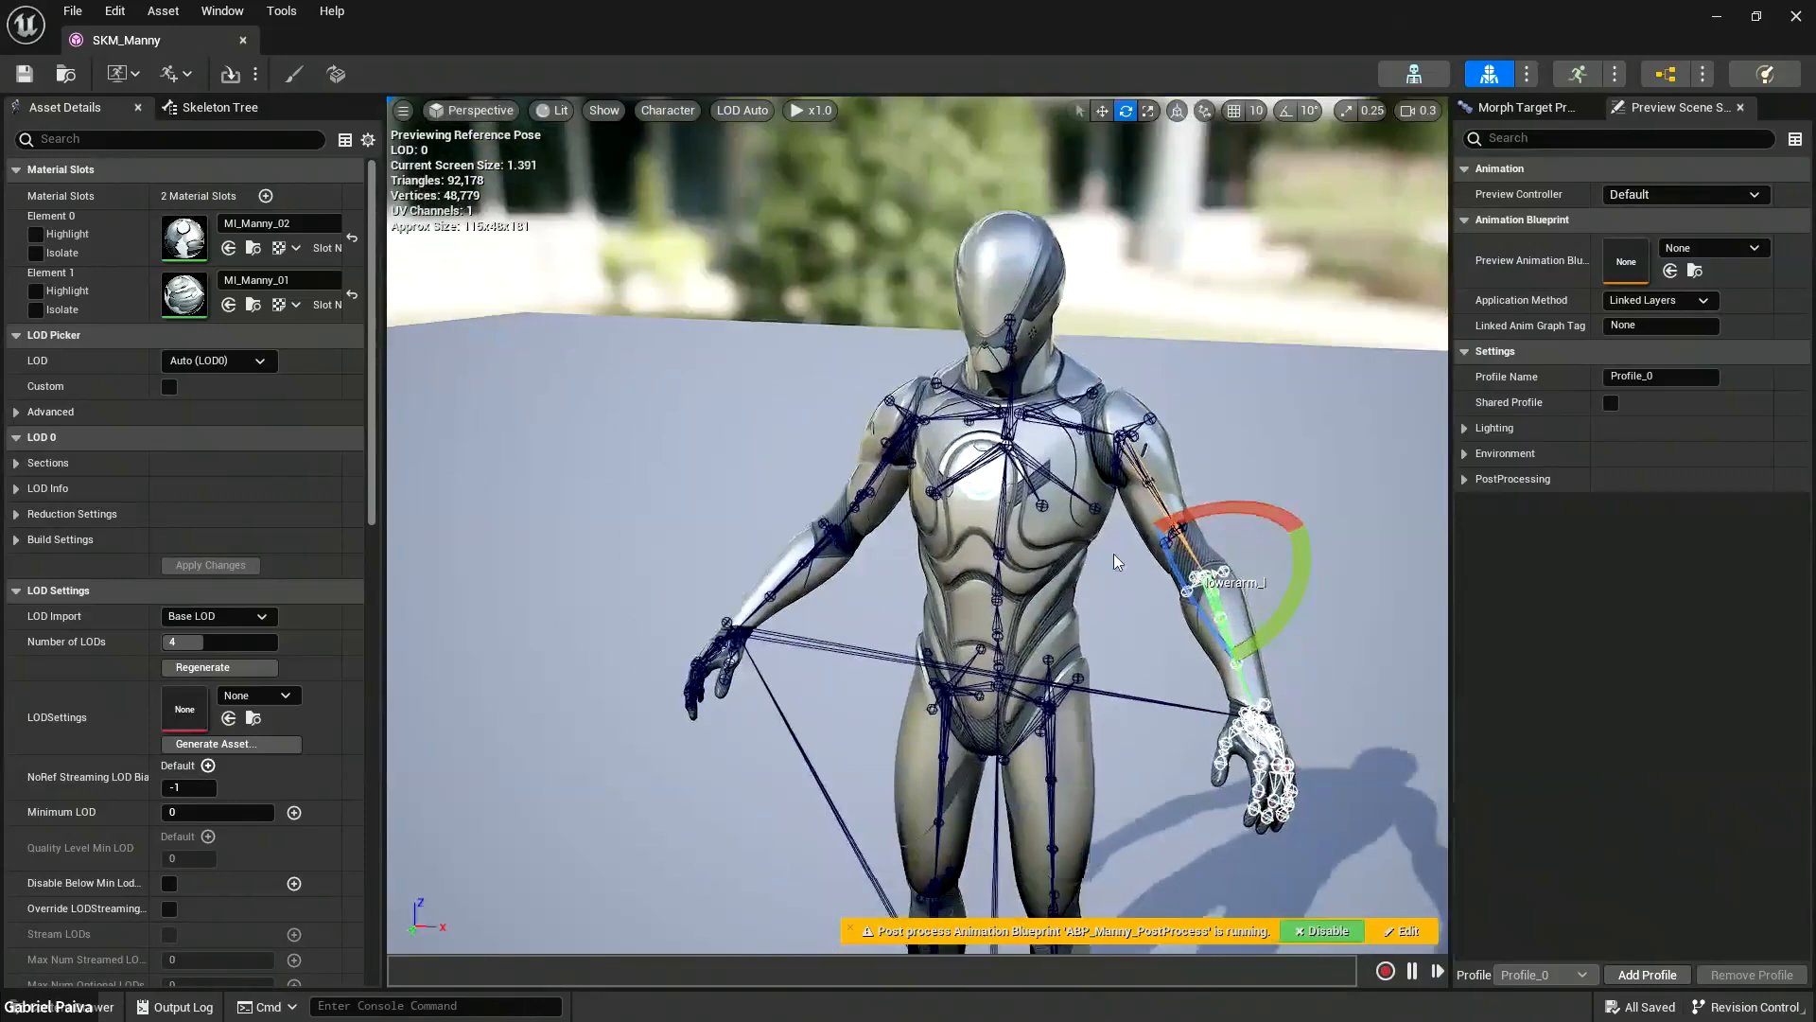
{"action": "right_click_drag", "start_coordinate": [1087, 617], "coordinate": [1133, 617]}
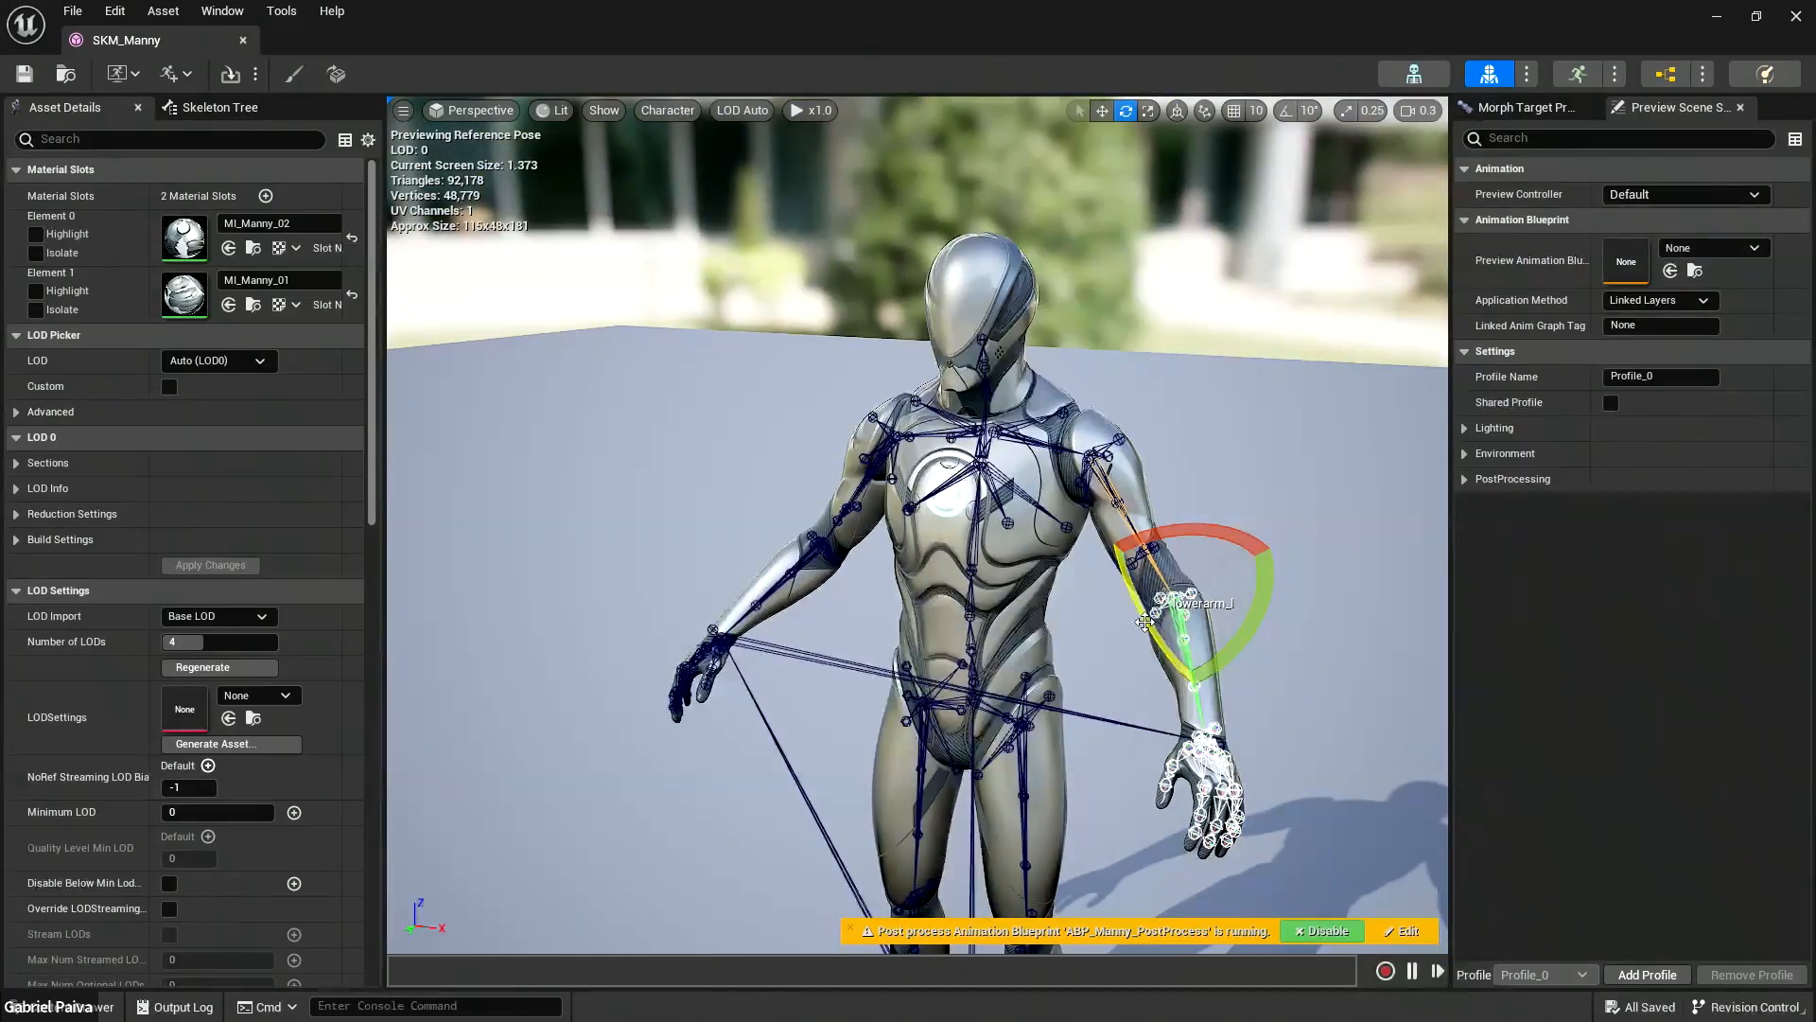
{"action": "right_click_drag", "start_coordinate": [1102, 556], "coordinate": [1048, 560]}
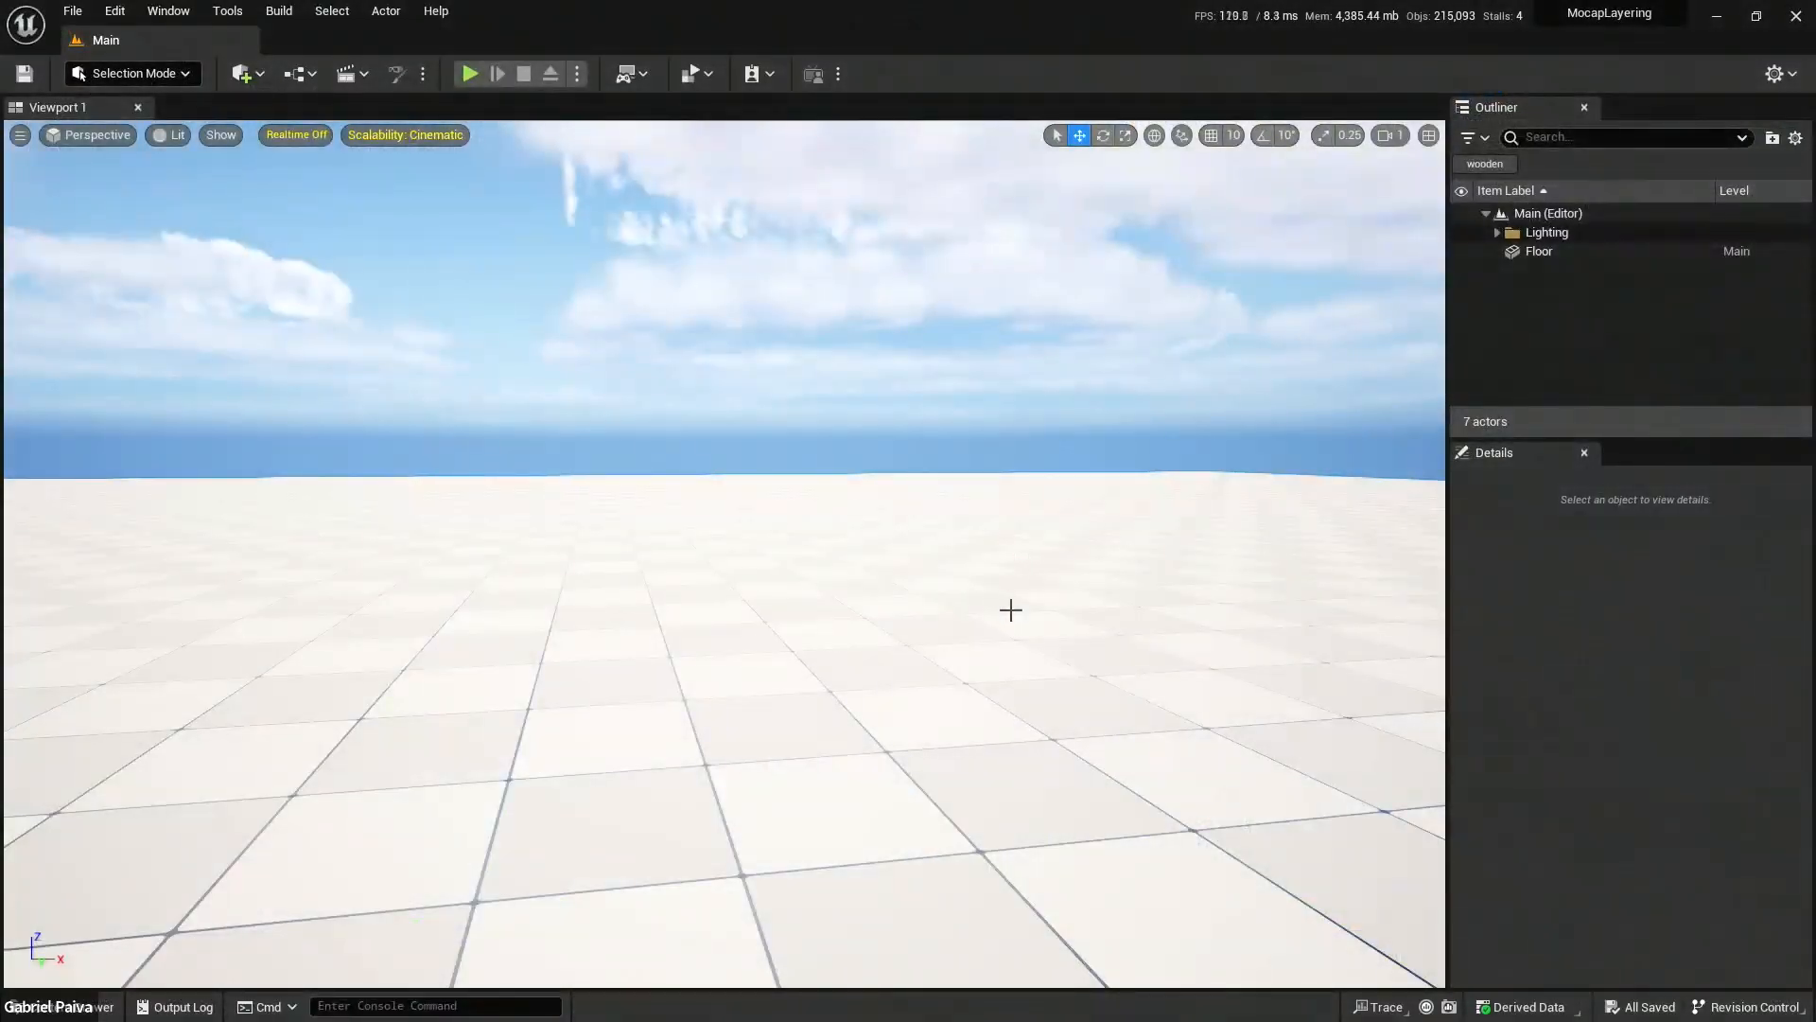
Create an empty Control Rig asset in the Meshes folder, keeping its default name.
{"action": "key", "text": "ctrl+space"}
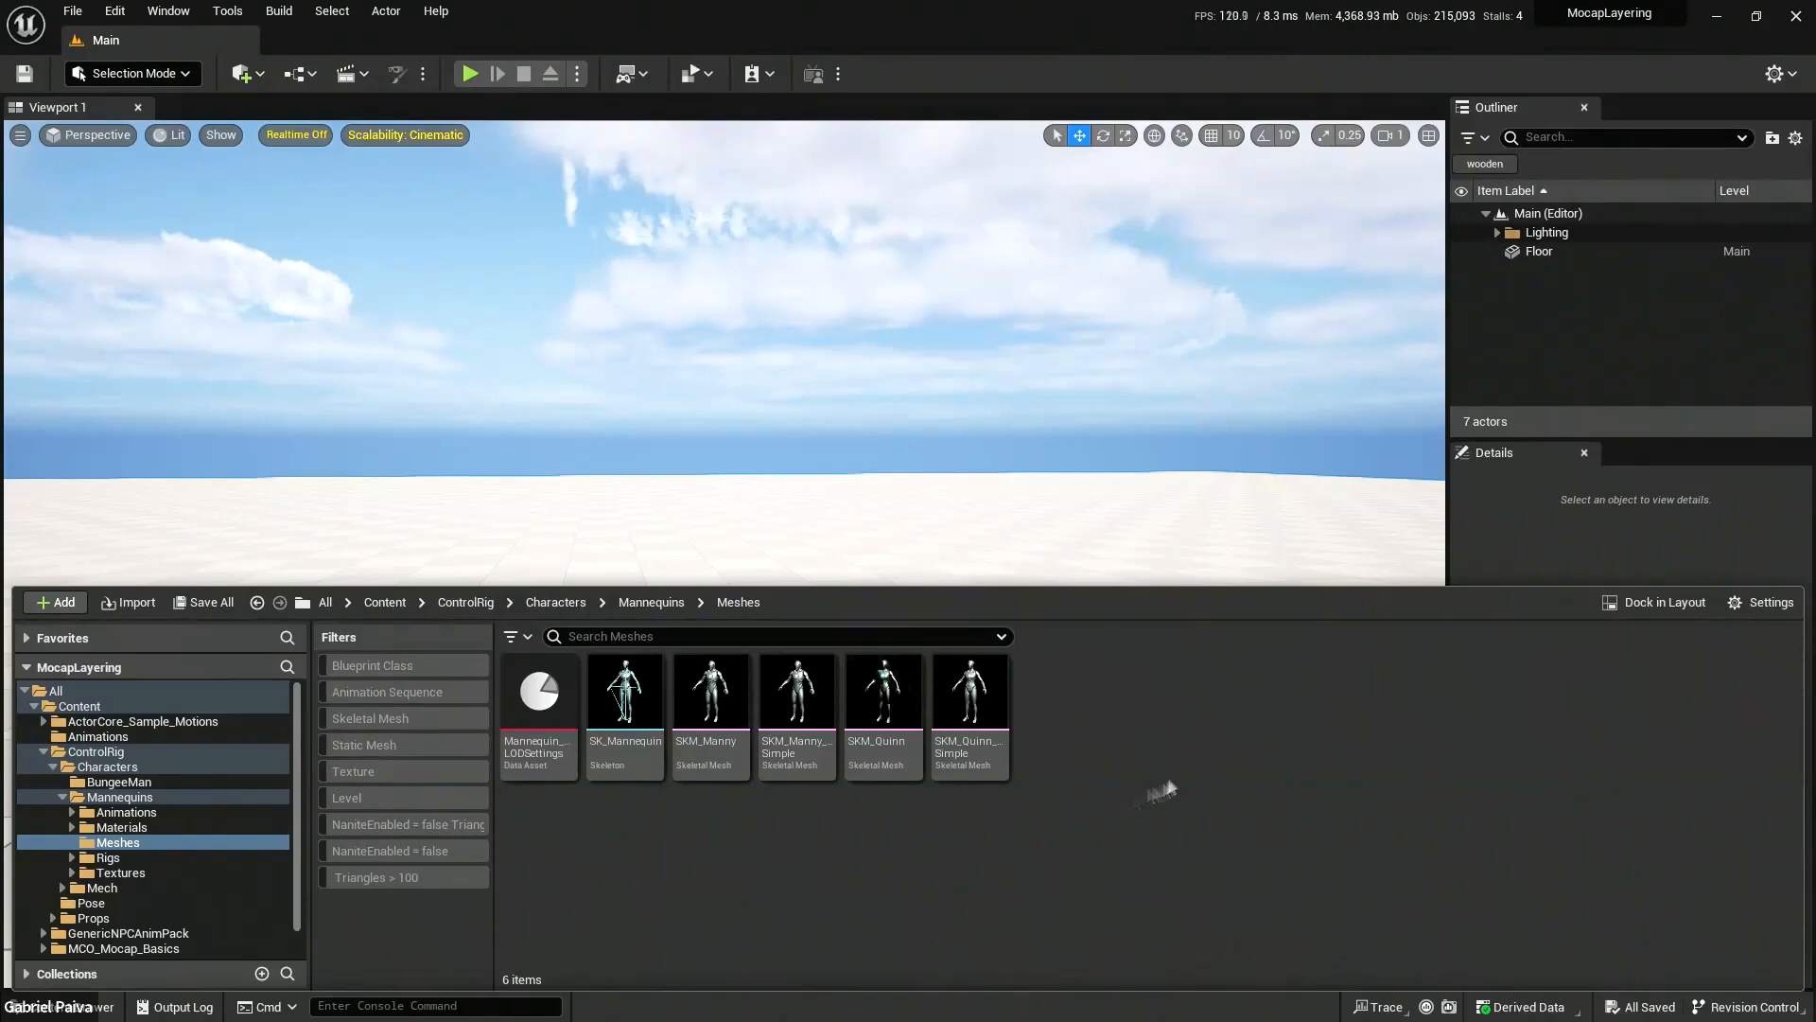
{"action": "right_click", "coordinate": [1154, 717]}
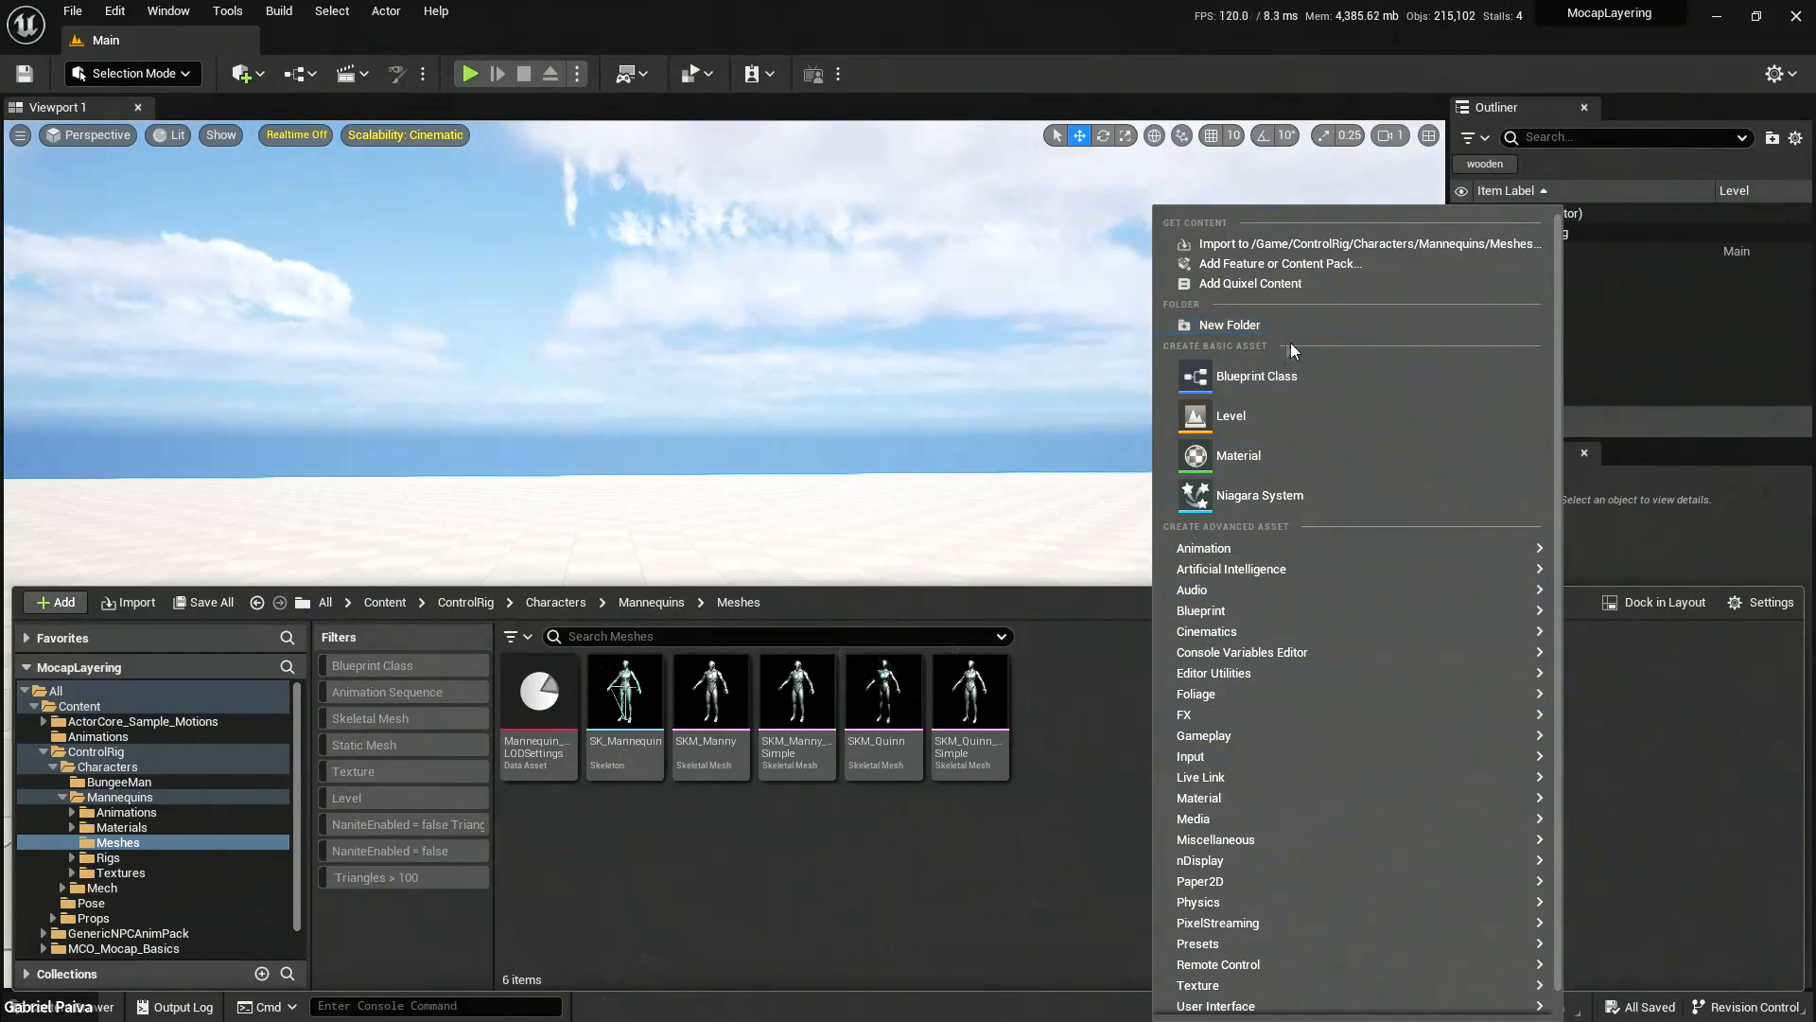
{"action": "type", "text": "c"}
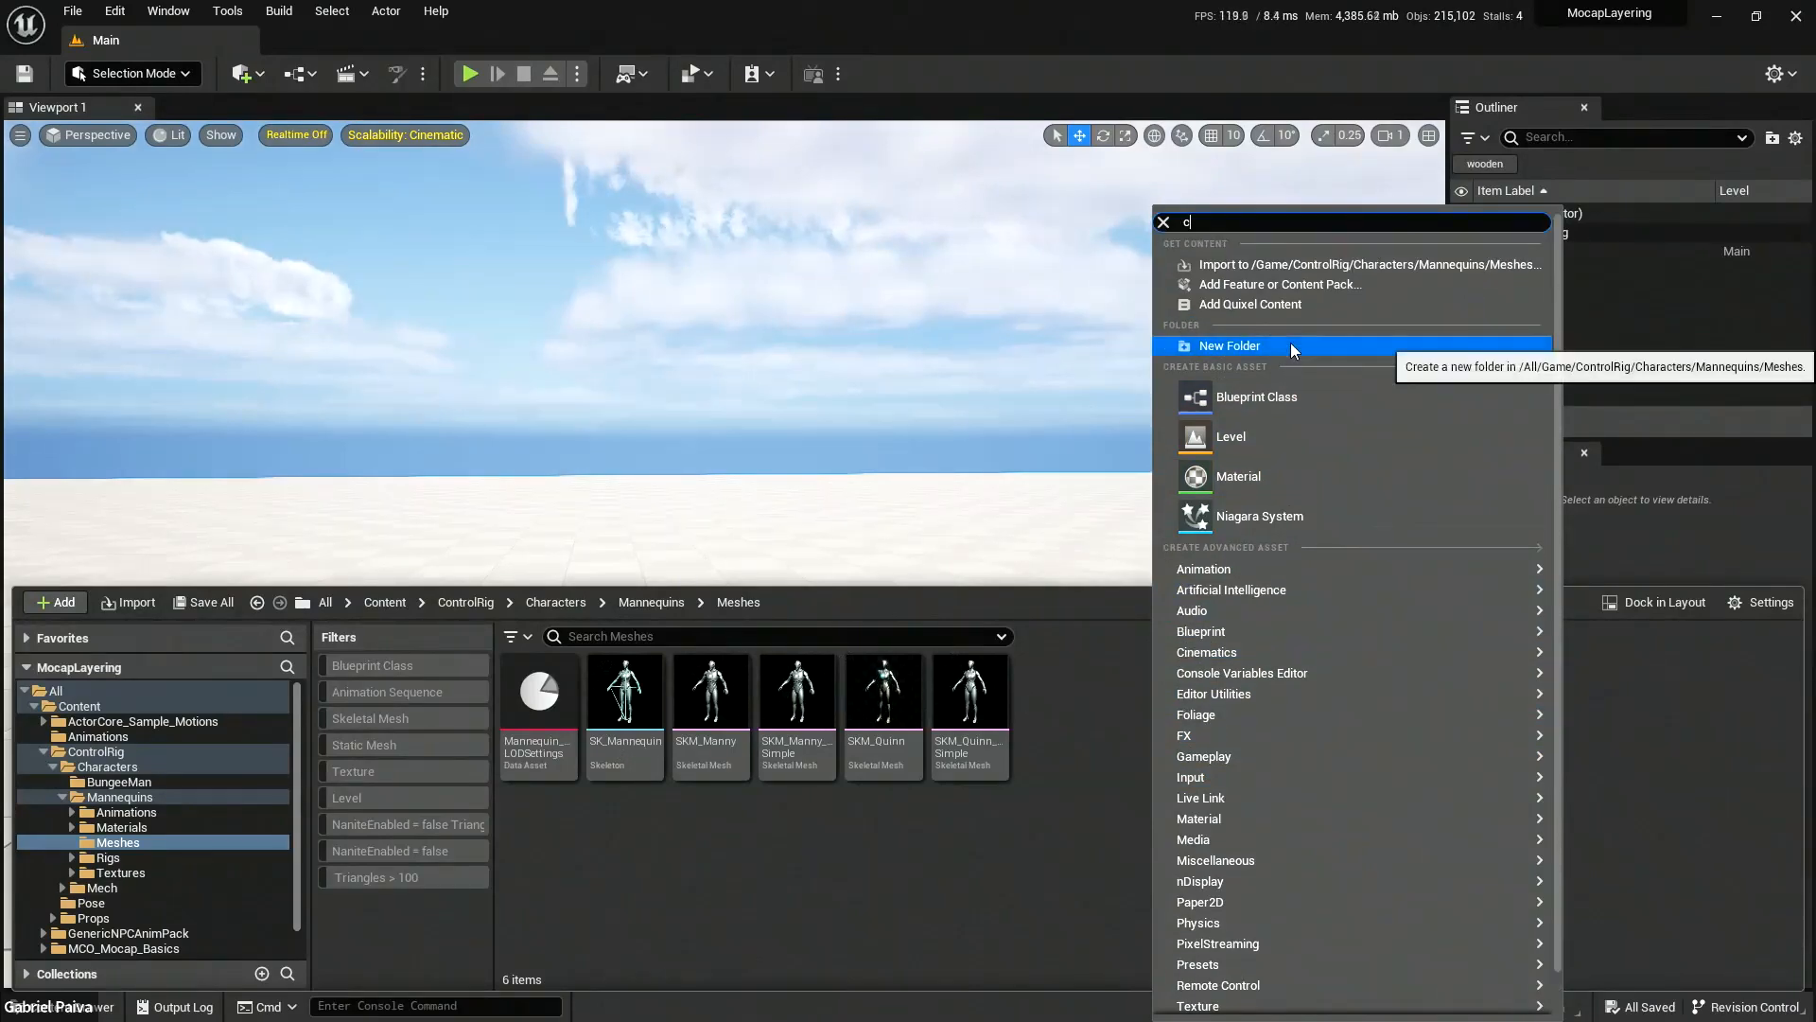
{"action": "mouse_move", "coordinate": [1290, 343]}
{"action": "type", "text": "o"}
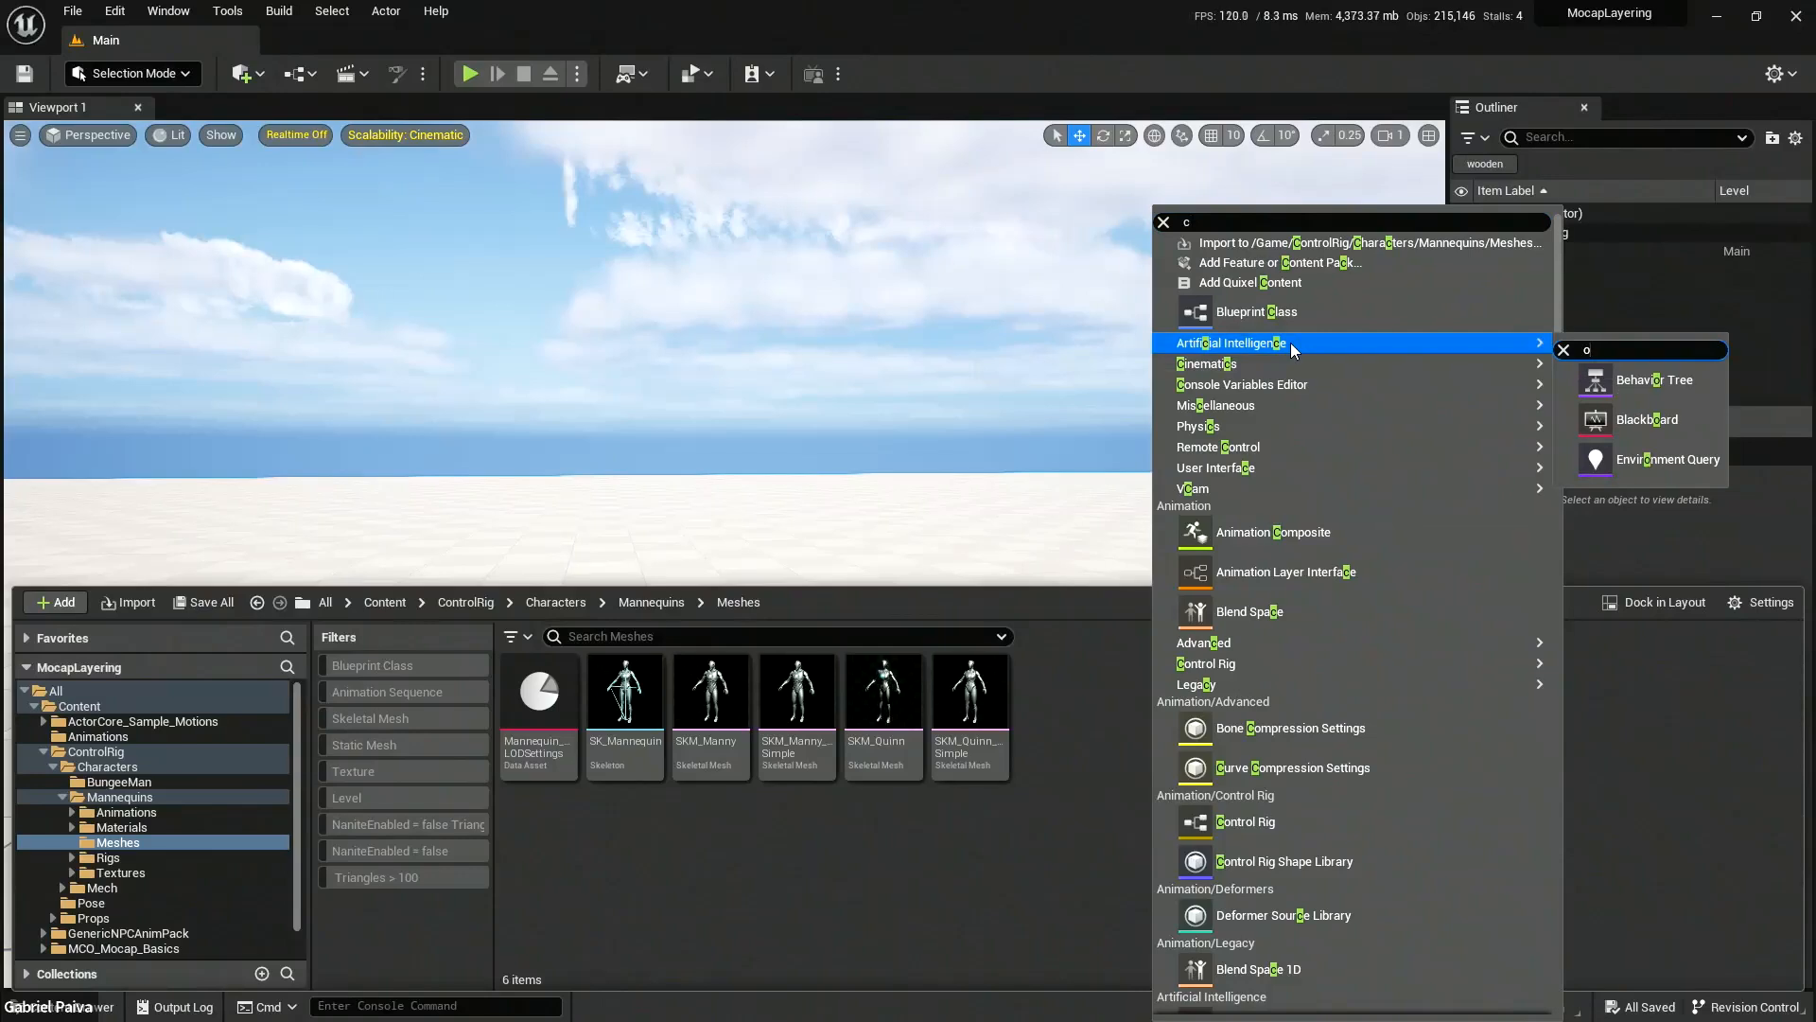
{"action": "type", "text": "ntrol"}
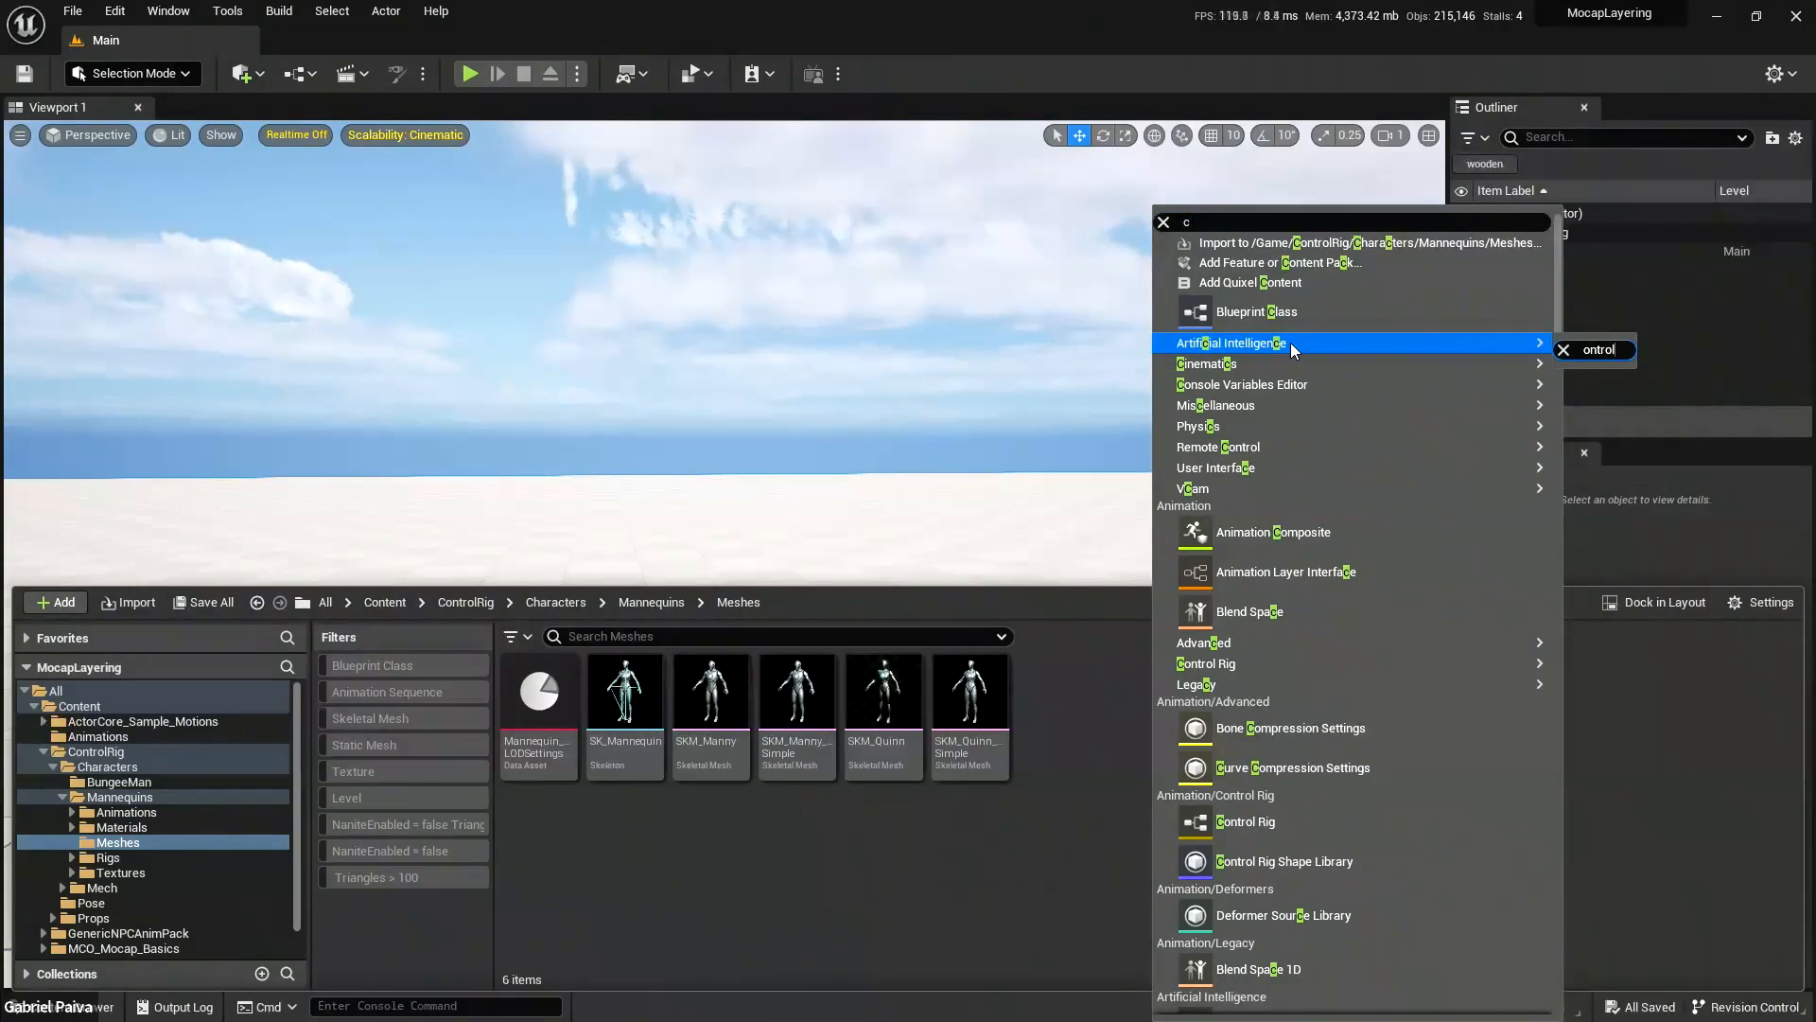
{"action": "key", "text": "BackSpace"}
{"action": "key", "text": "BackSpace"}
{"action": "key", "text": "BackSpace"}
{"action": "key", "text": "BackSpace"}
{"action": "key", "text": "BackSpace"}
{"action": "type", "text": "co"}
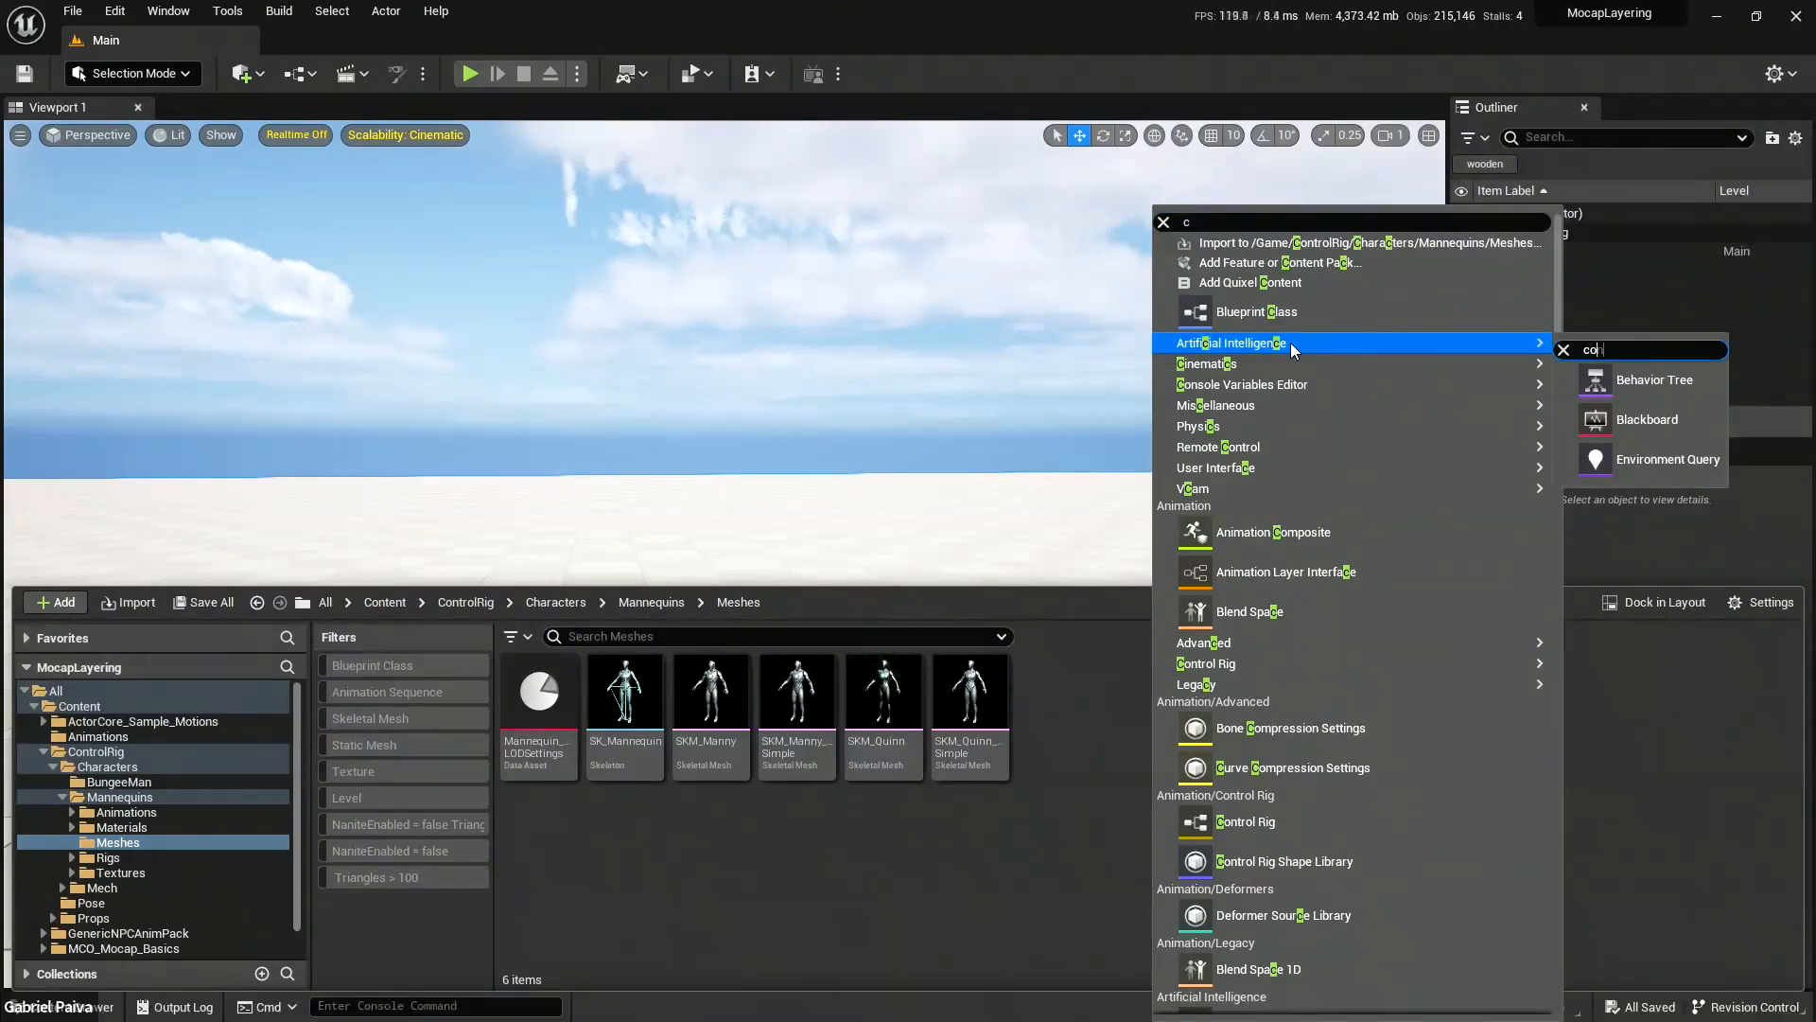
{"action": "type", "text": "ntrol rig"}
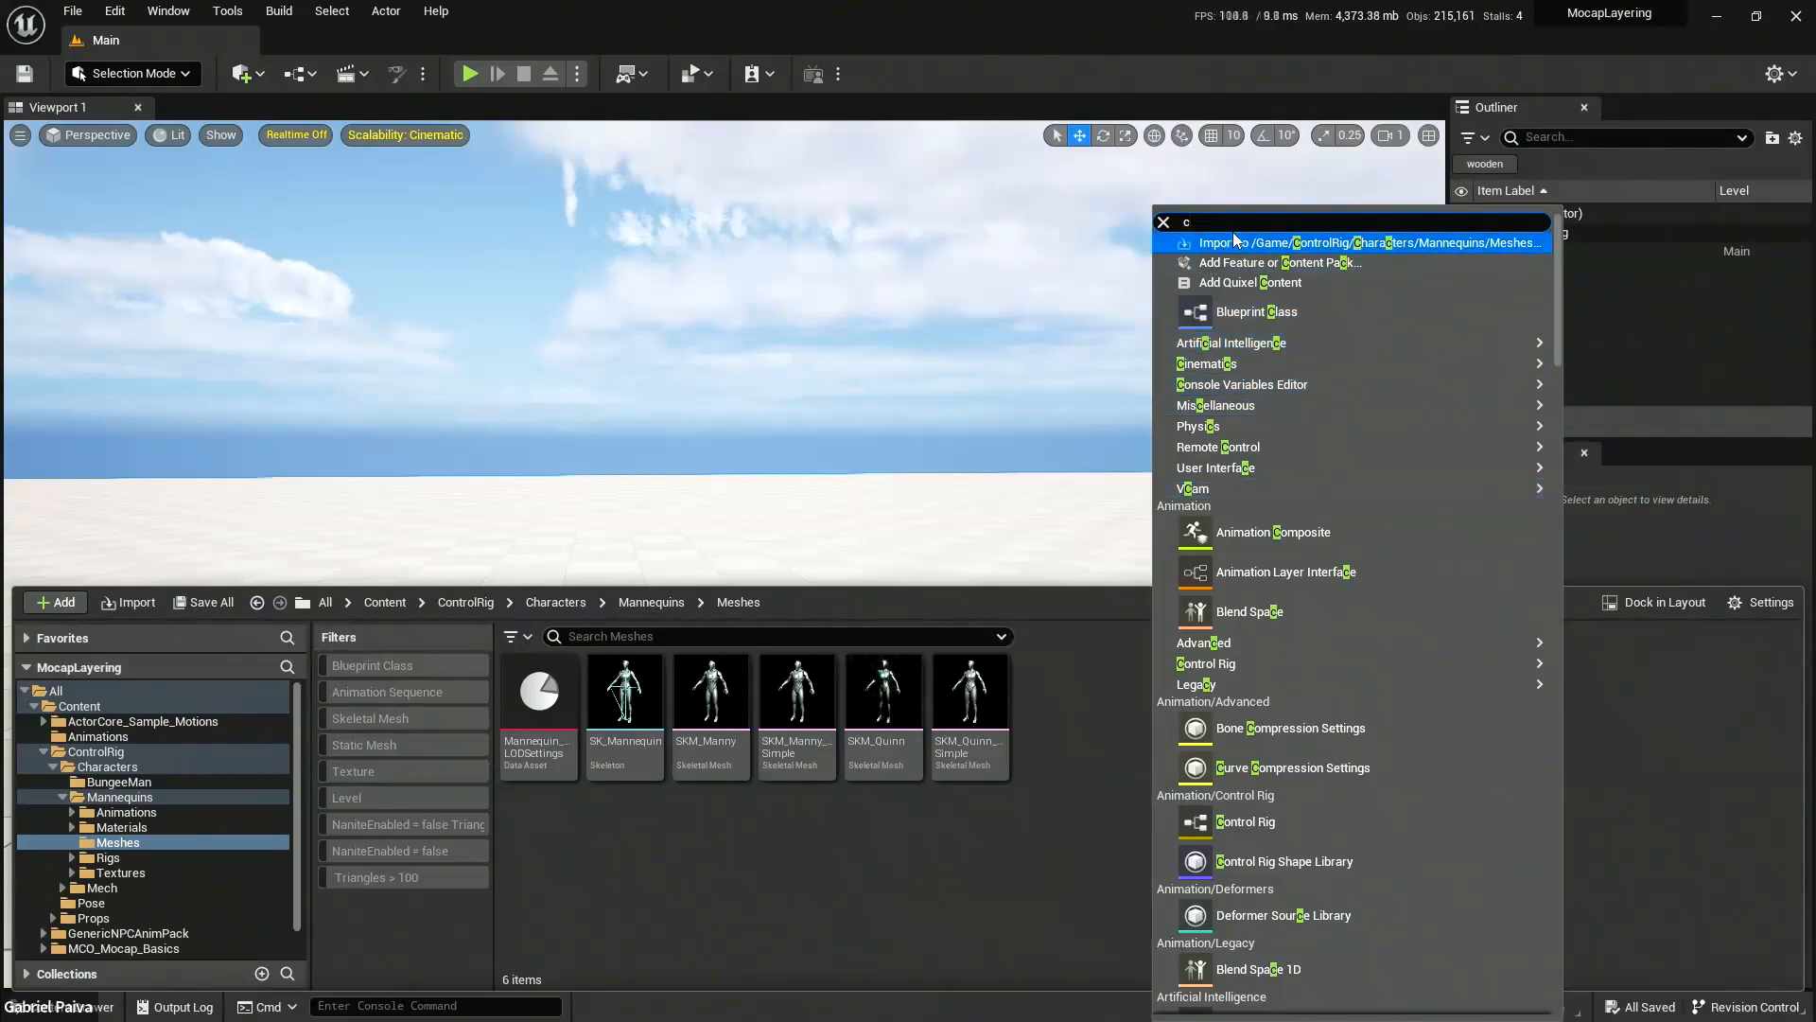
{"action": "left_click", "coordinate": [1164, 222]}
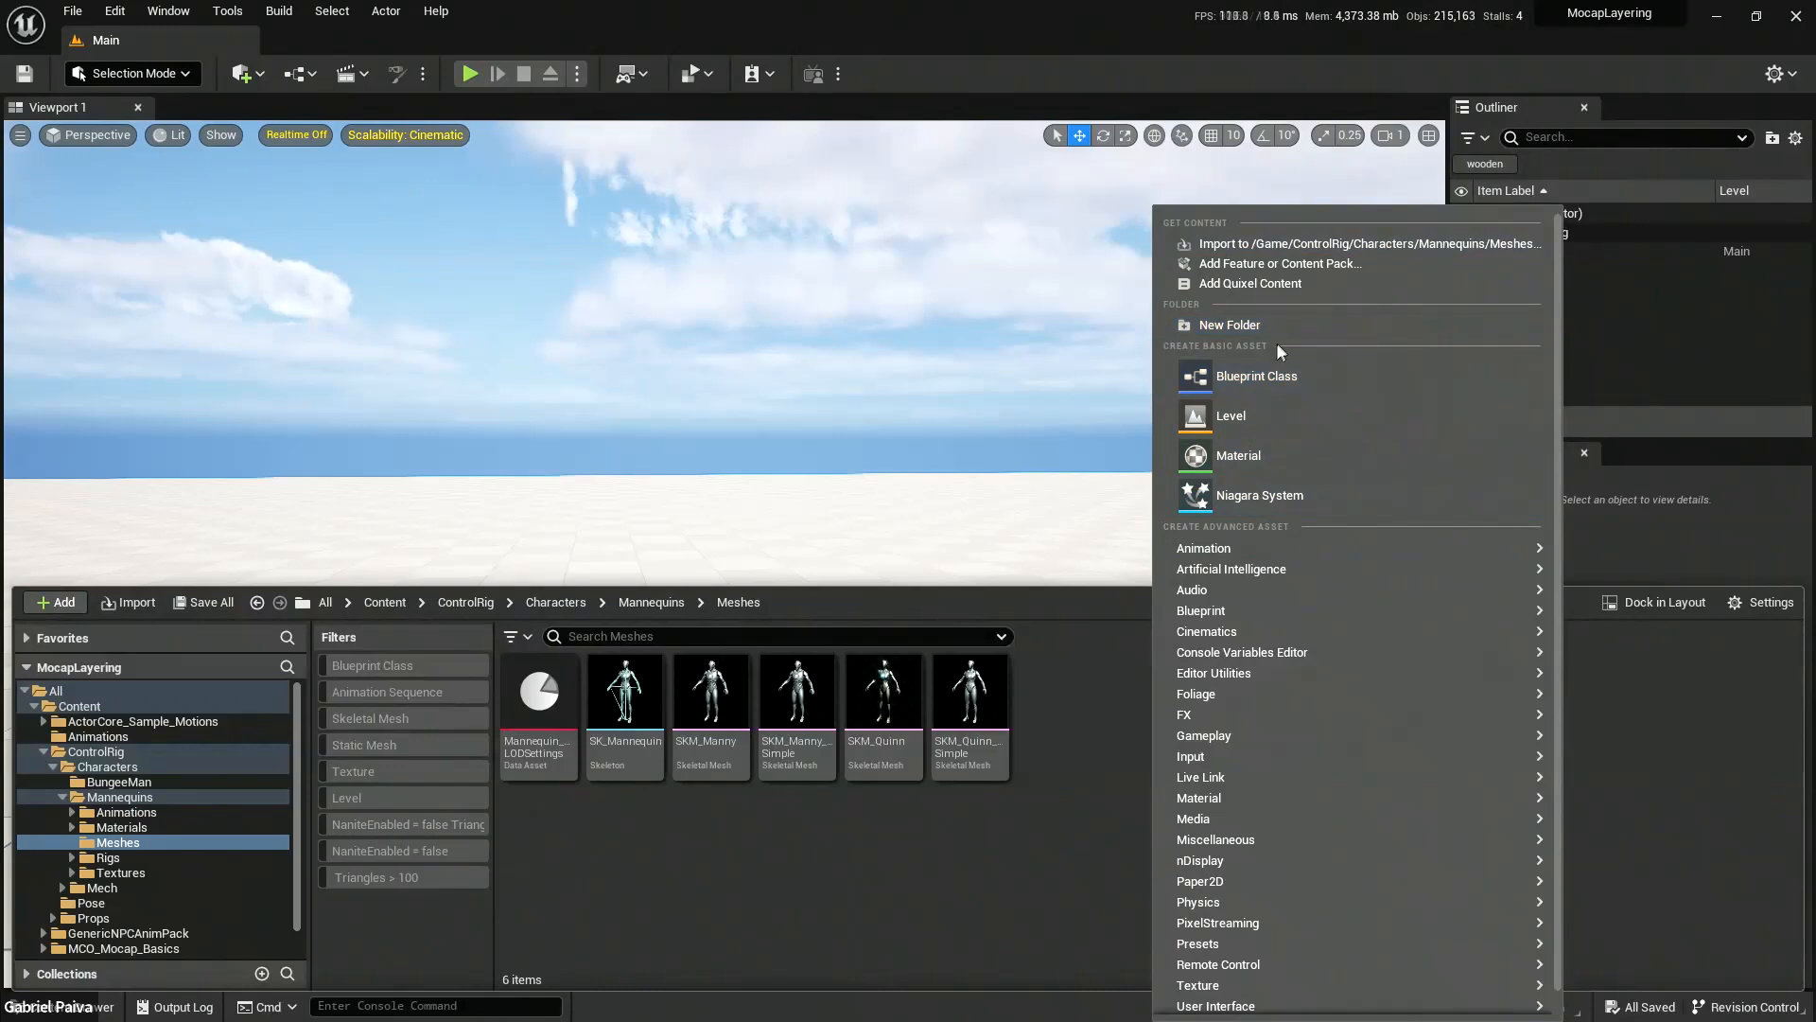
{"action": "type", "text": "control"}
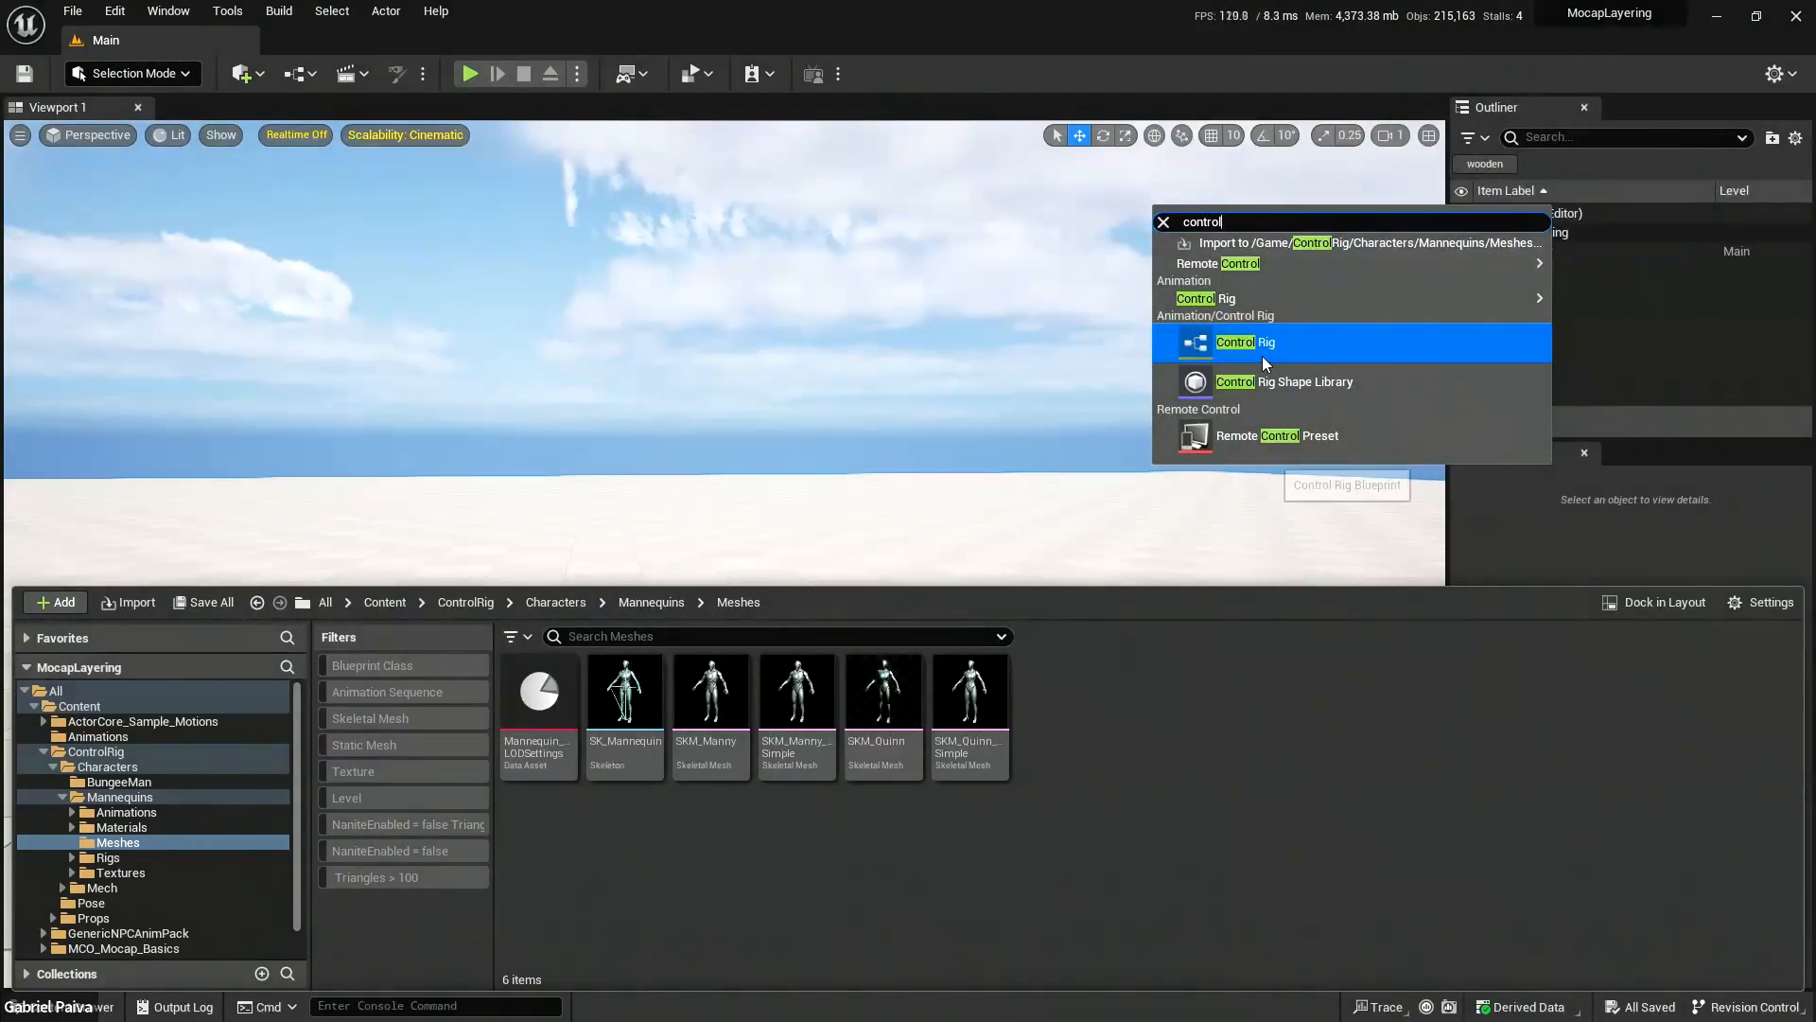
{"action": "left_click", "coordinate": [1257, 337]}
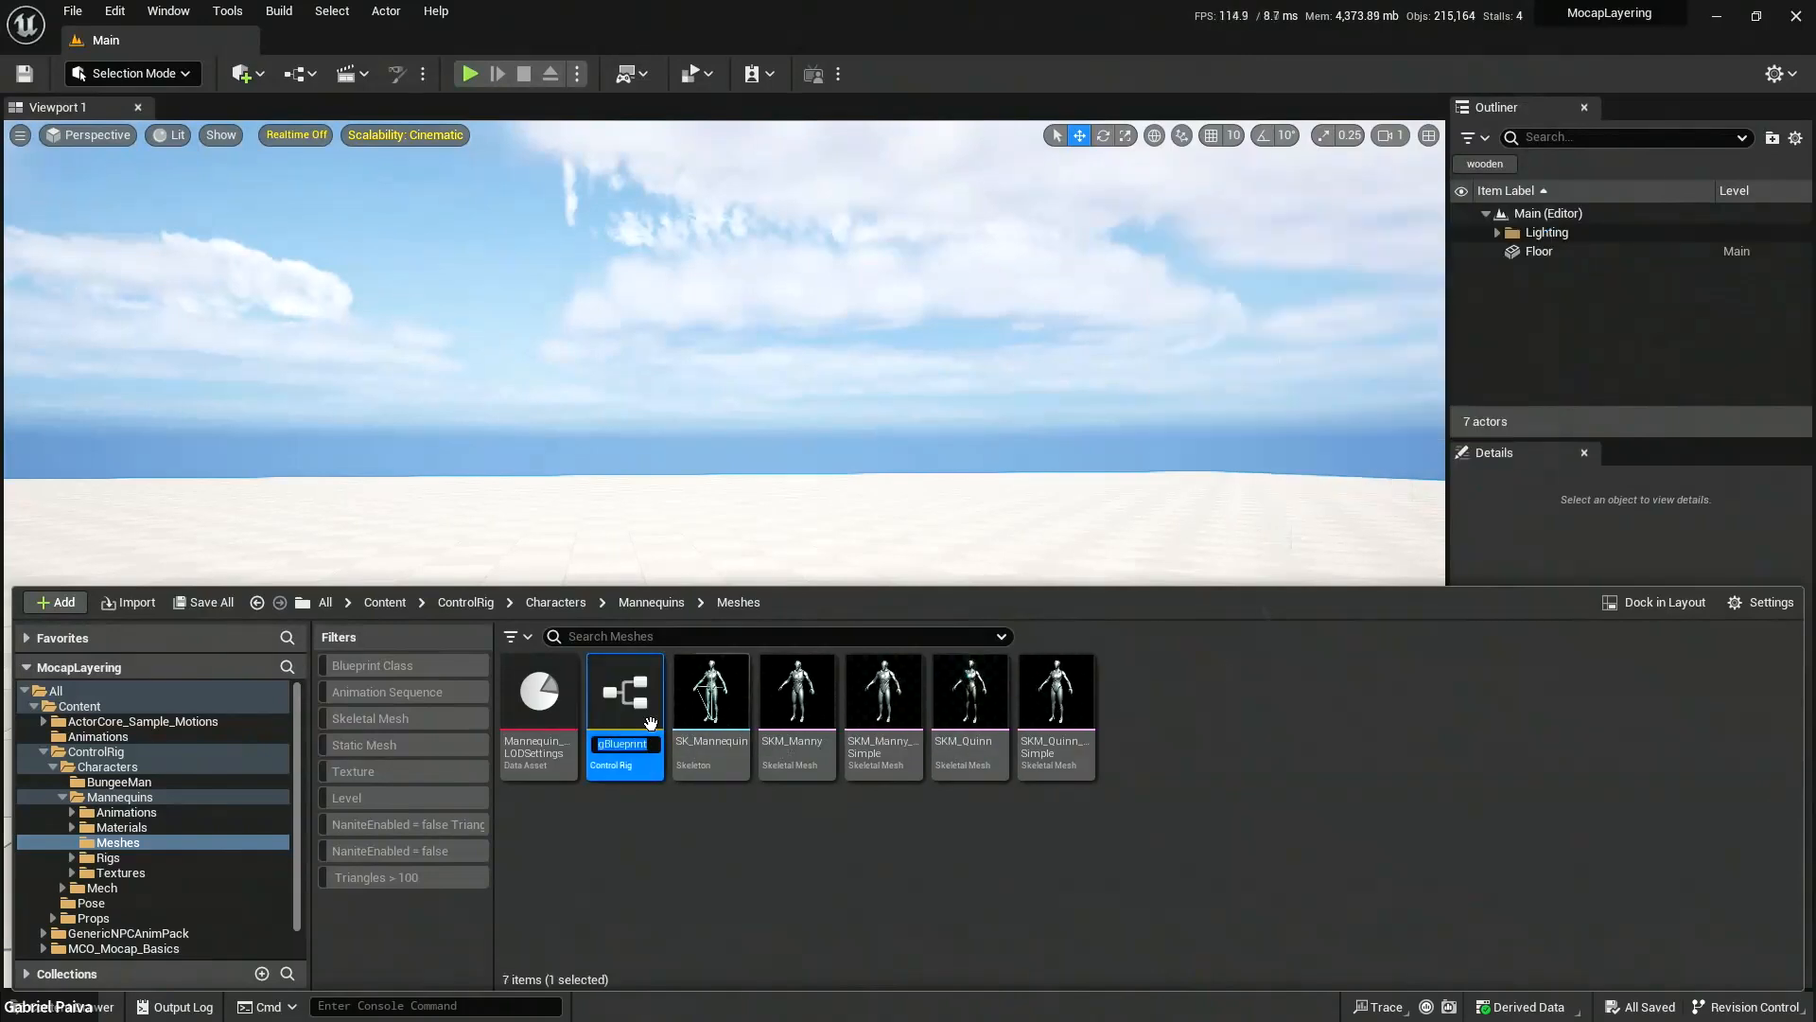
{"action": "key", "text": "Return"}
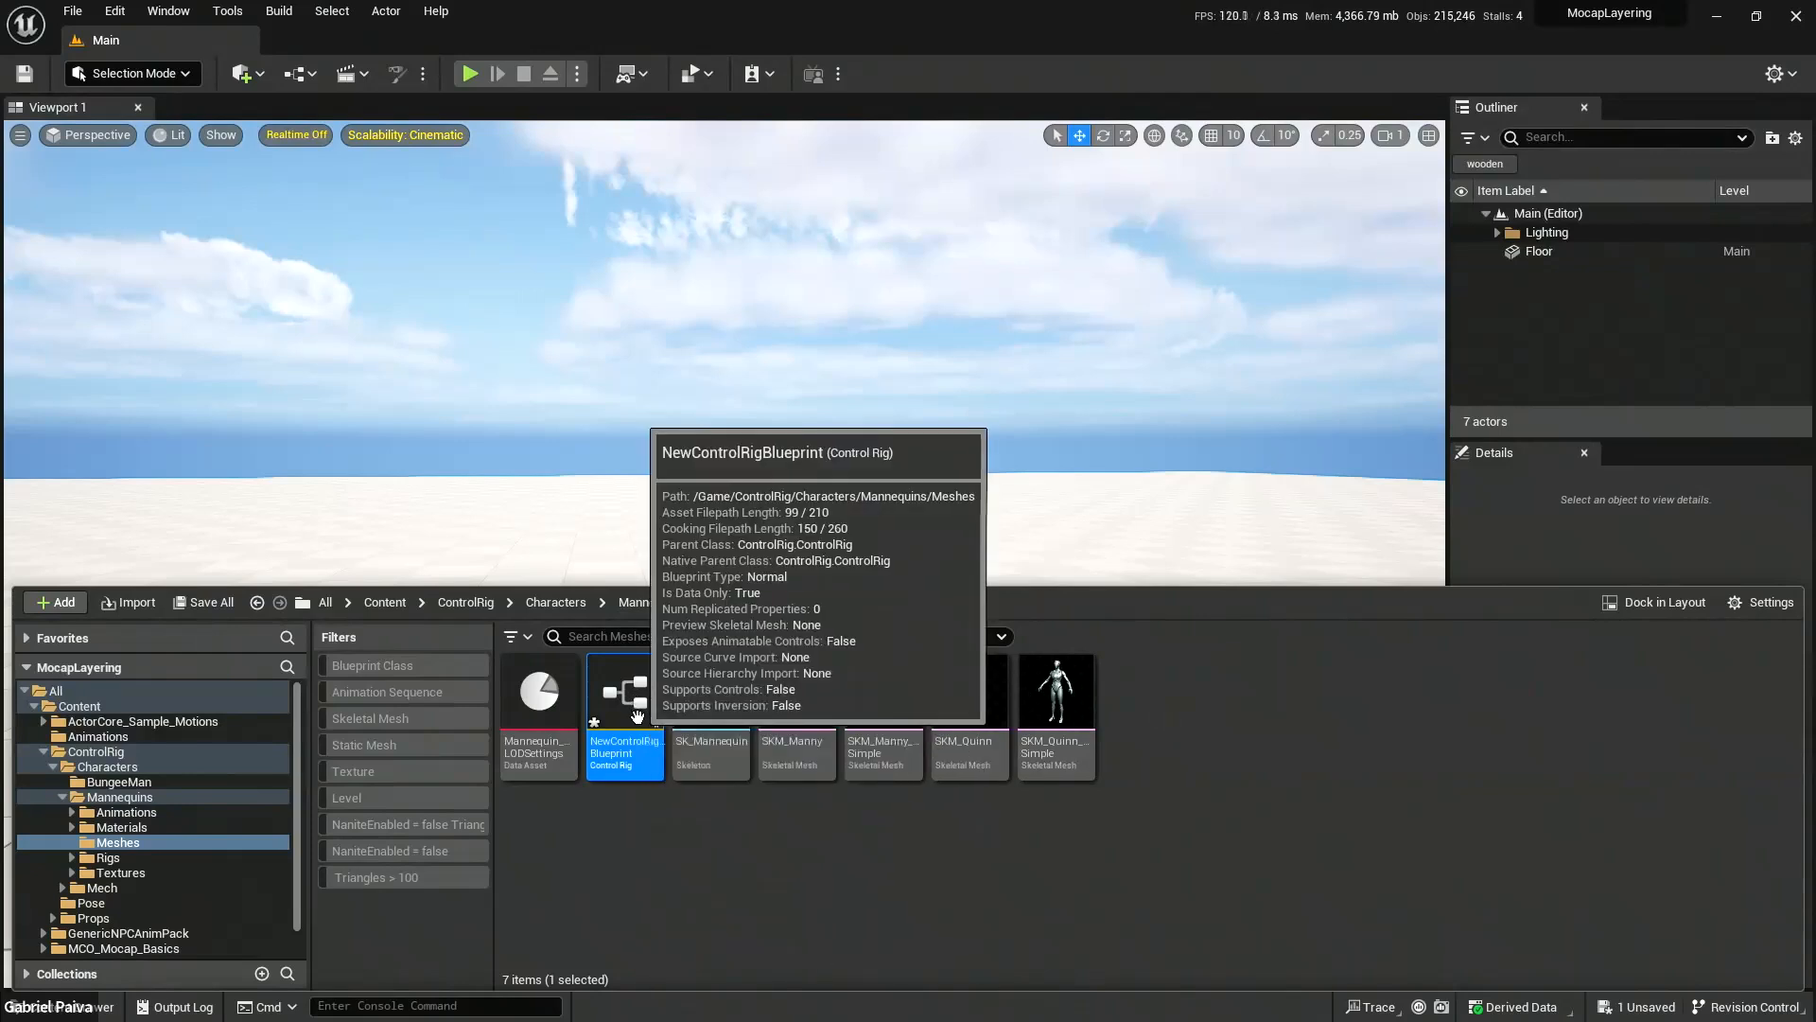
Delete the empty Control Rig asset from the Meshes folder.
{"action": "key", "text": "Delete"}
{"action": "left_click", "coordinate": [809, 826]}
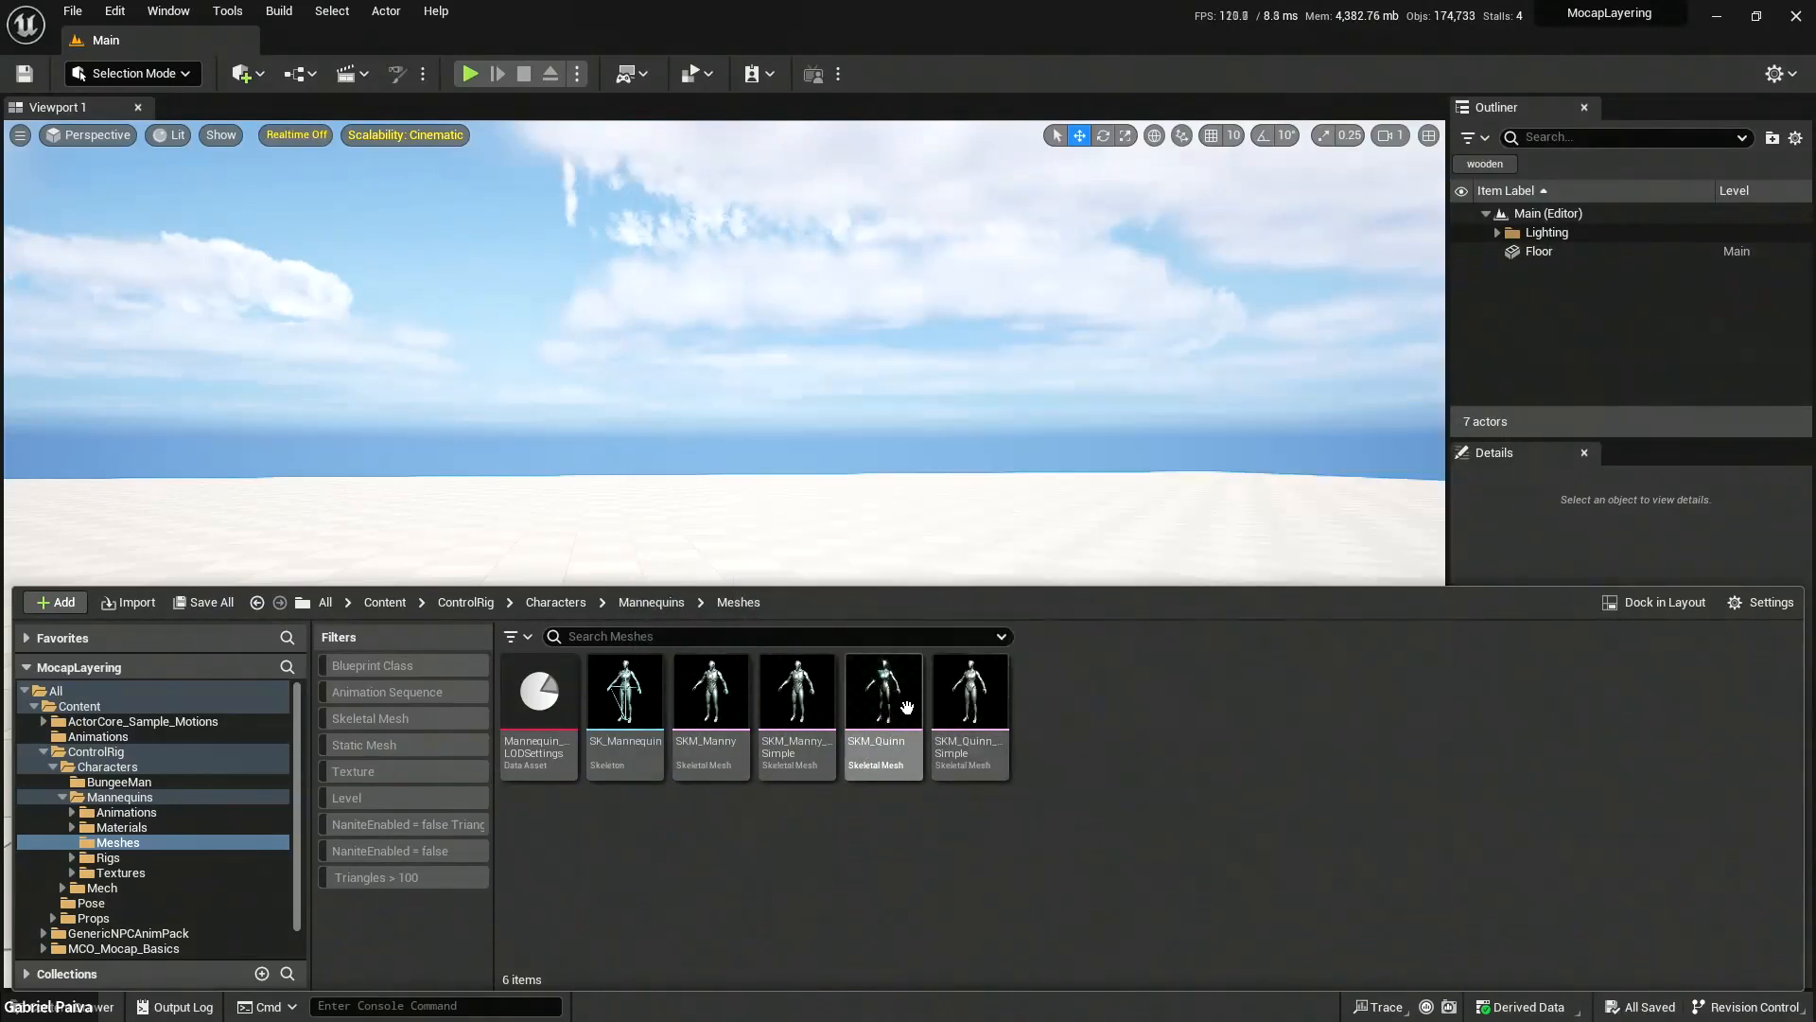
Create a Control Rig from the SKM_Manny_Simple skeletal mesh and save the new asset.
{"action": "mouse_move", "coordinate": [835, 704]}
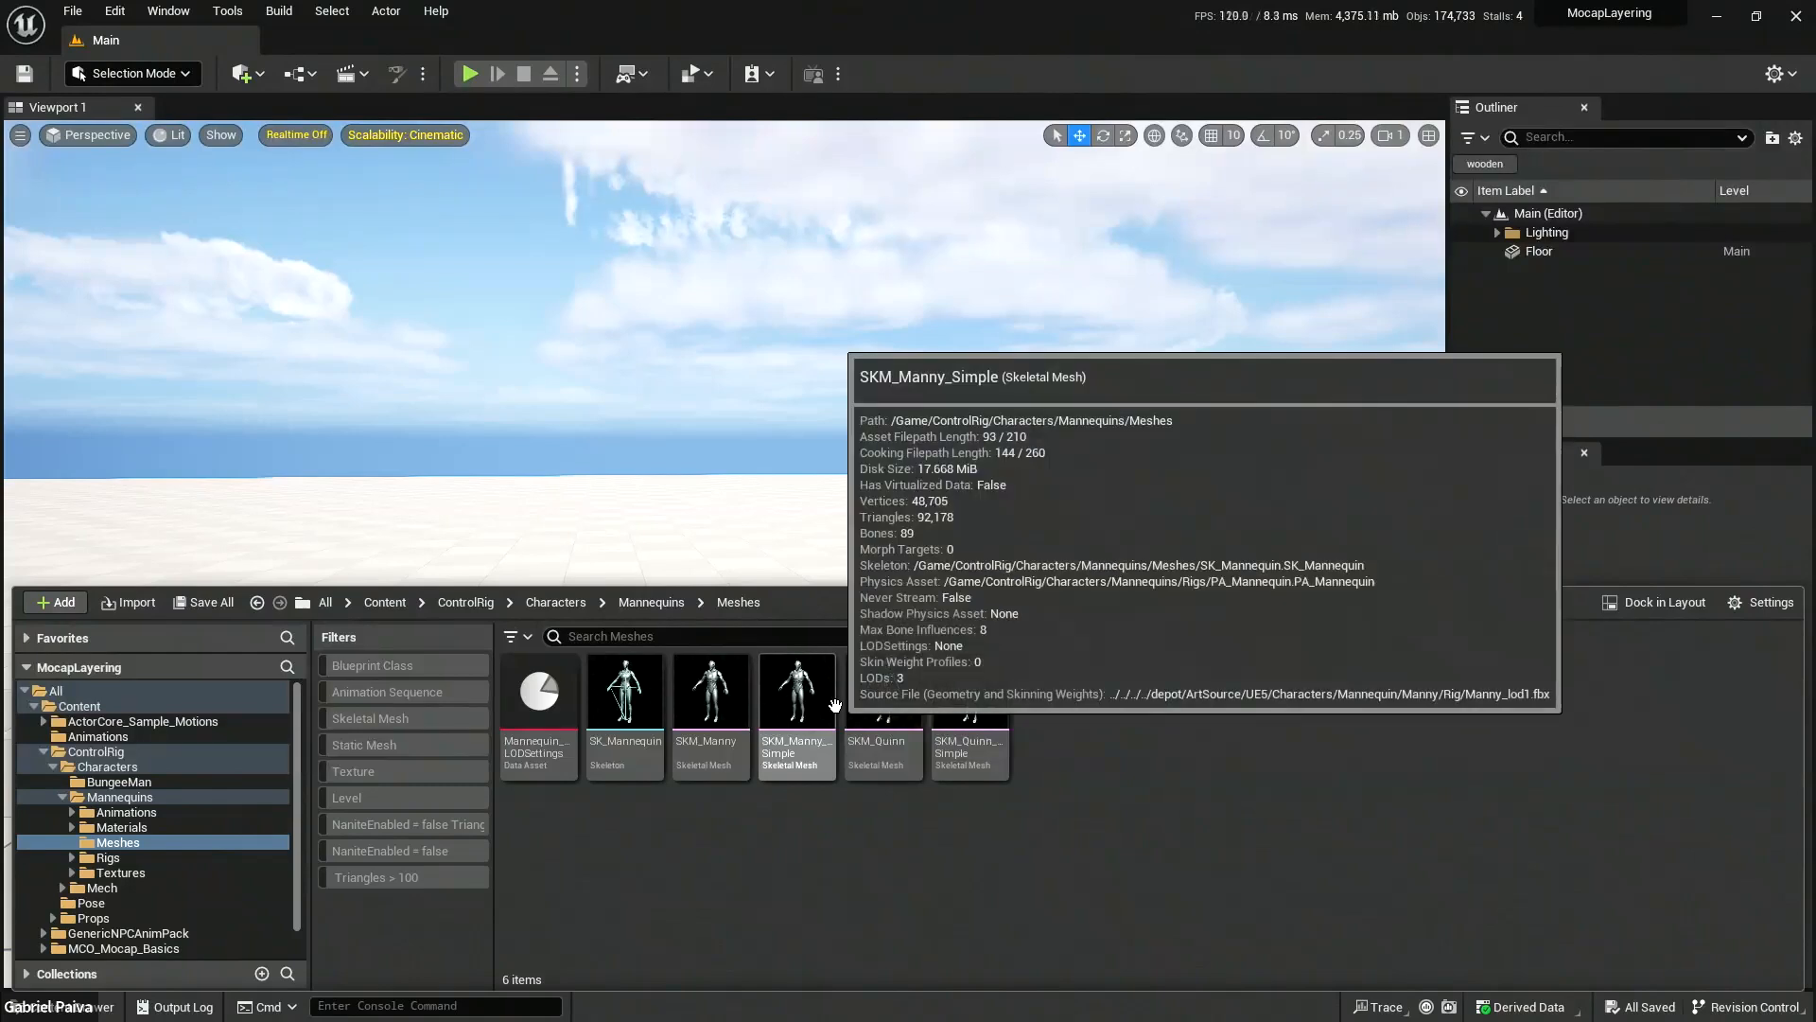
{"action": "mouse_move", "coordinate": [707, 705]}
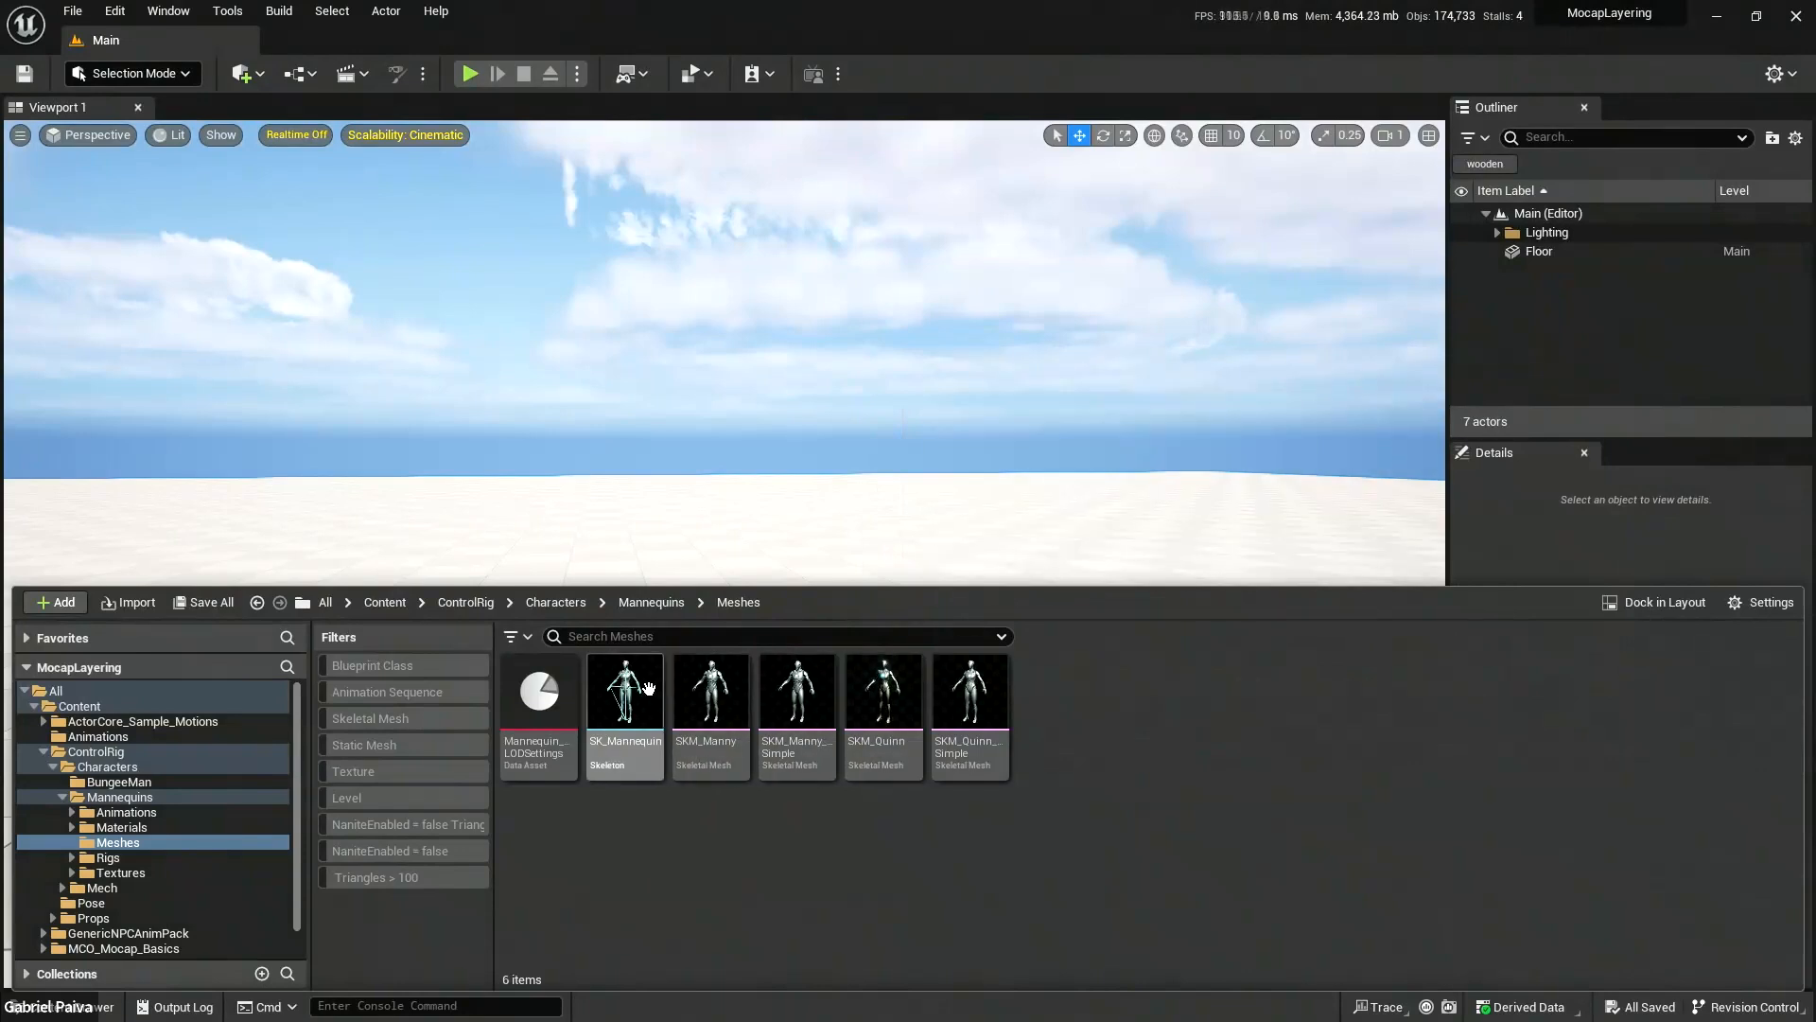
{"action": "left_click", "coordinate": [794, 697]}
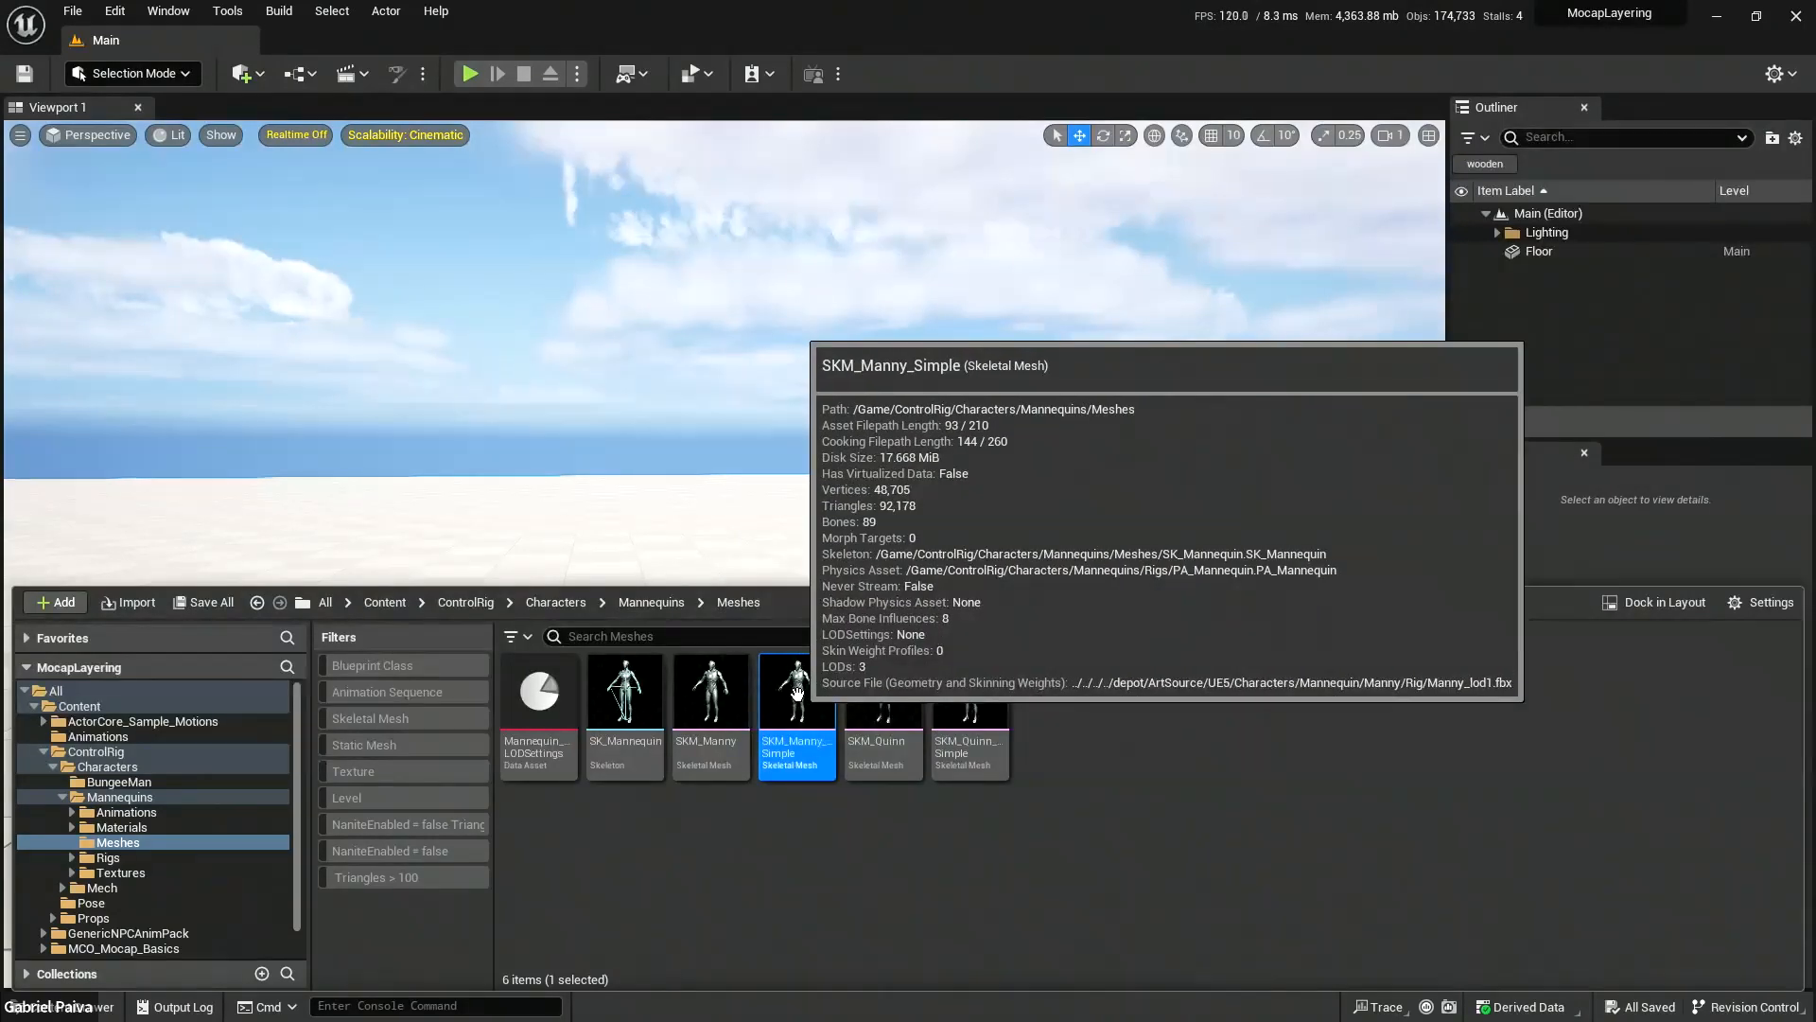
{"action": "right_click", "coordinate": [796, 693]}
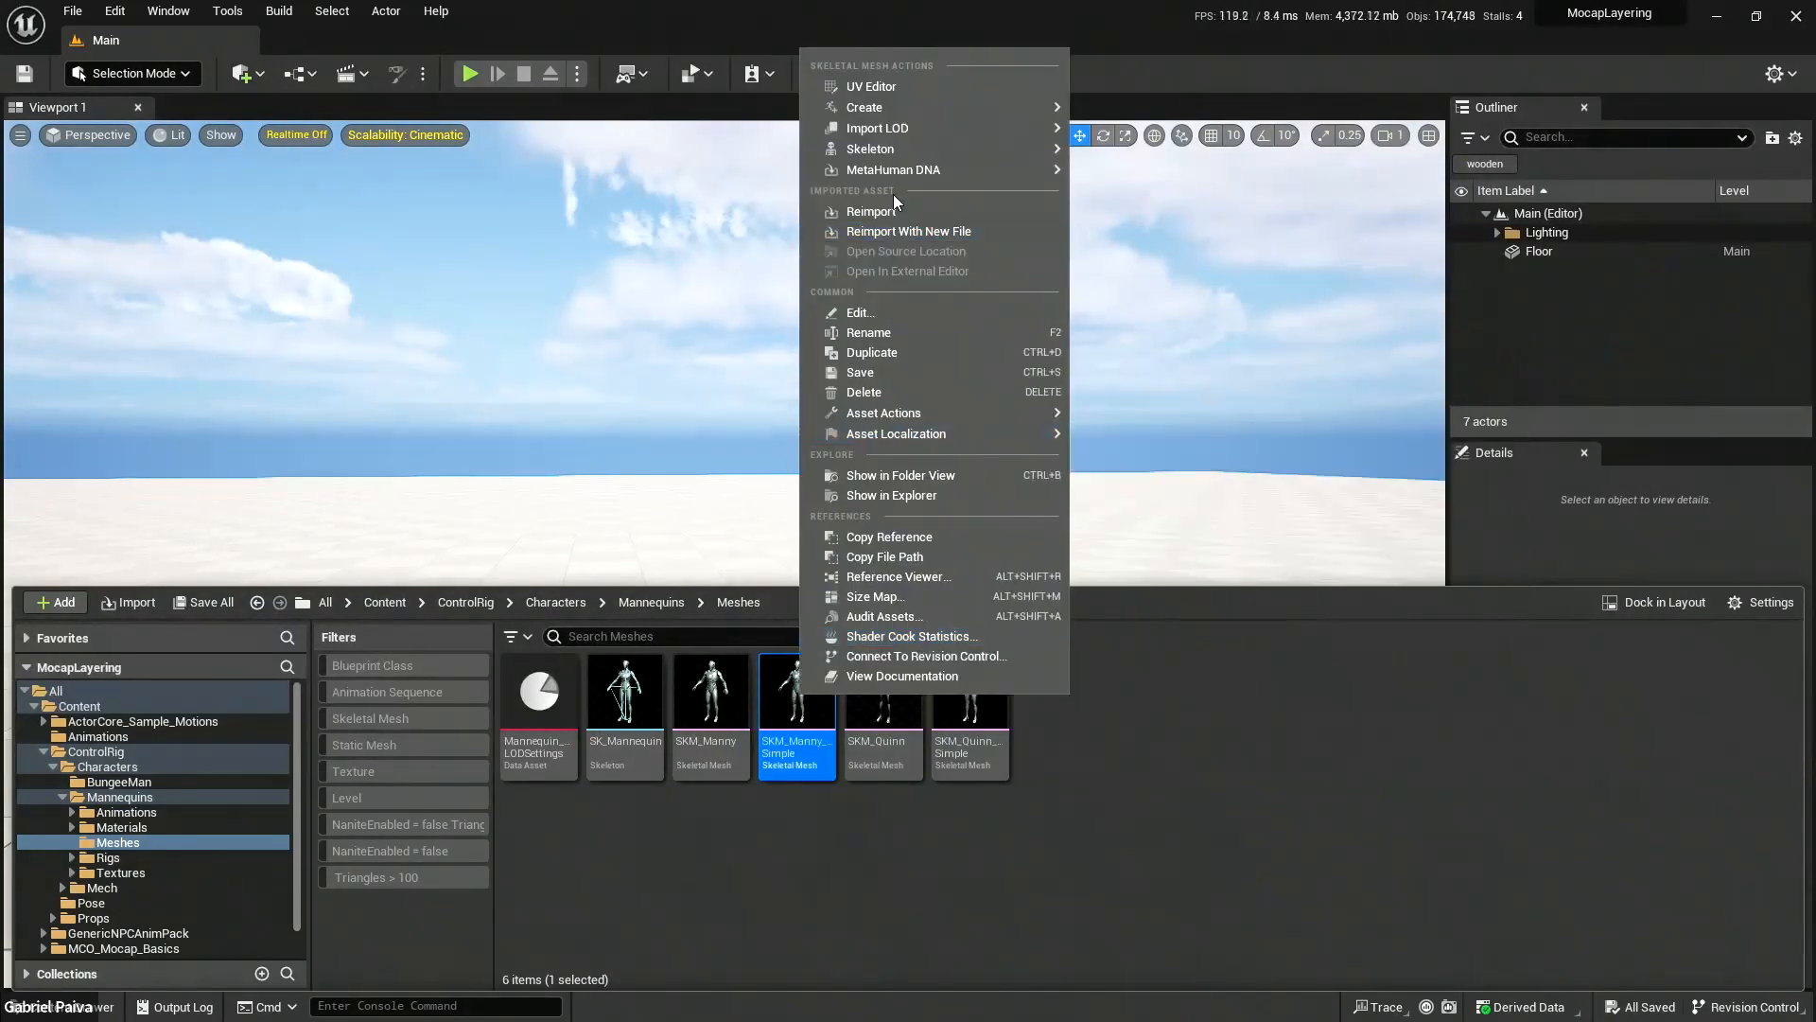
{"action": "mouse_move", "coordinate": [912, 106]}
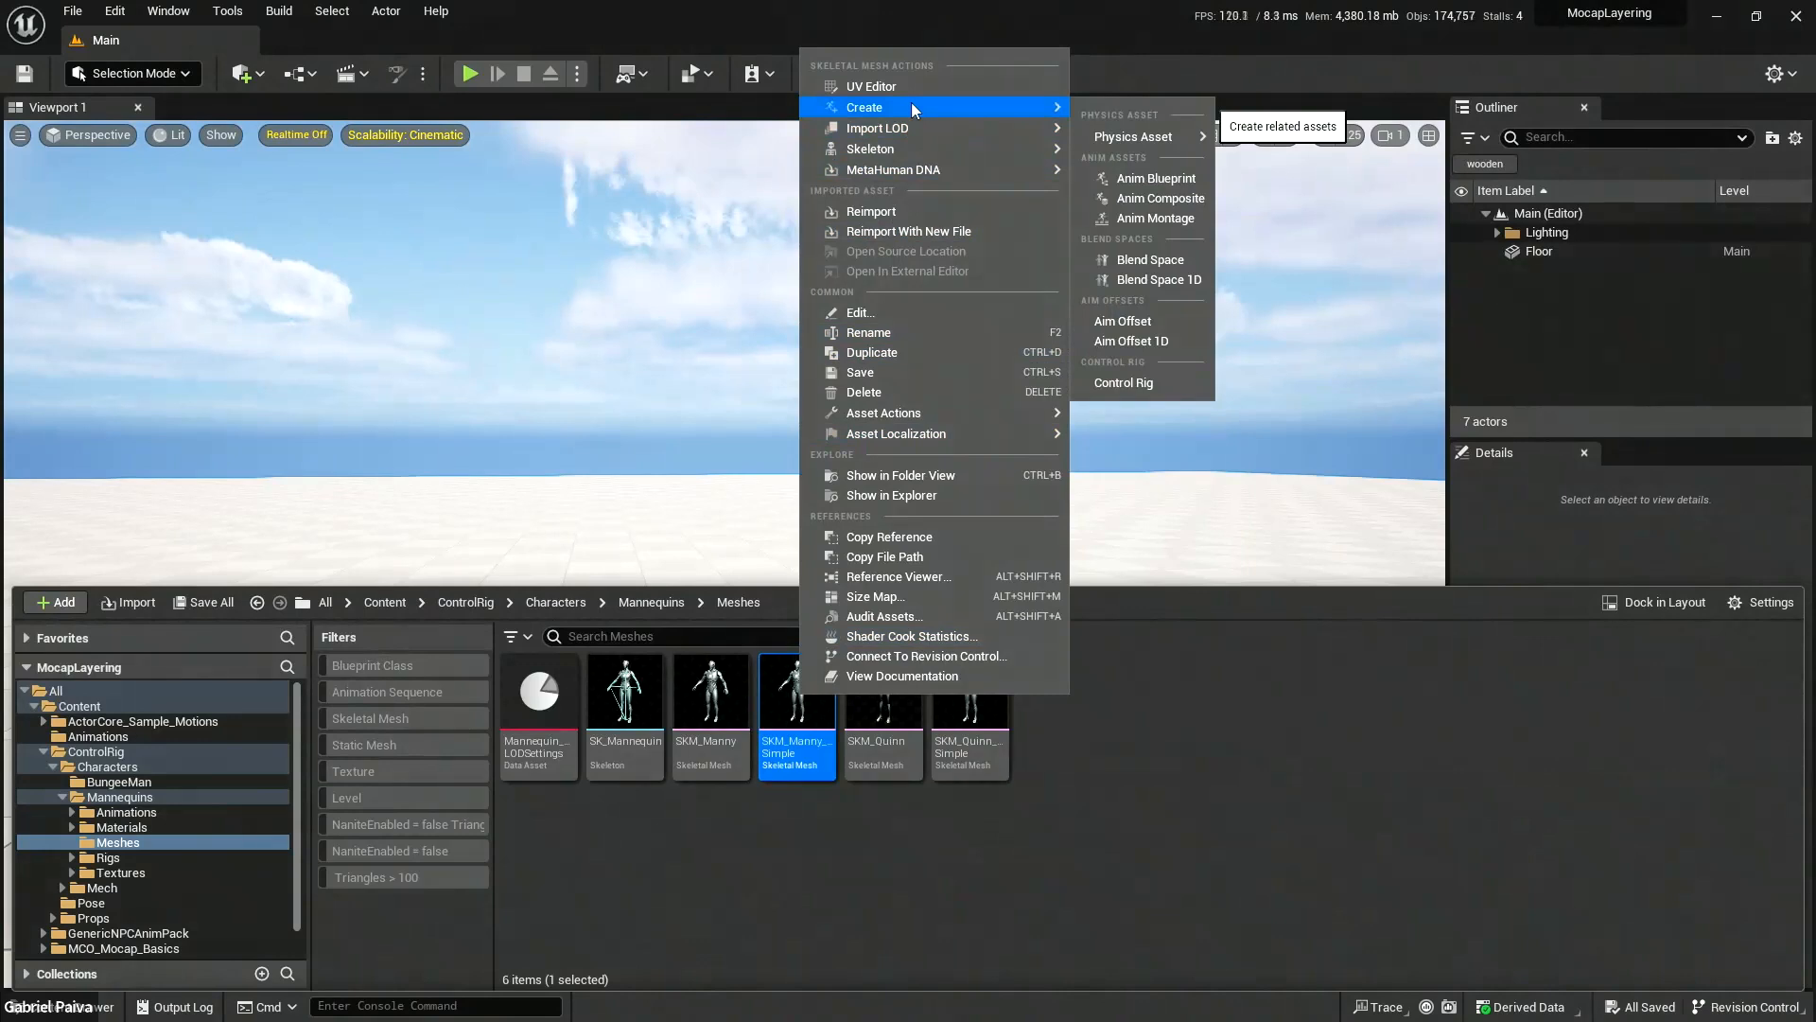
{"action": "left_click", "coordinate": [1139, 383]}
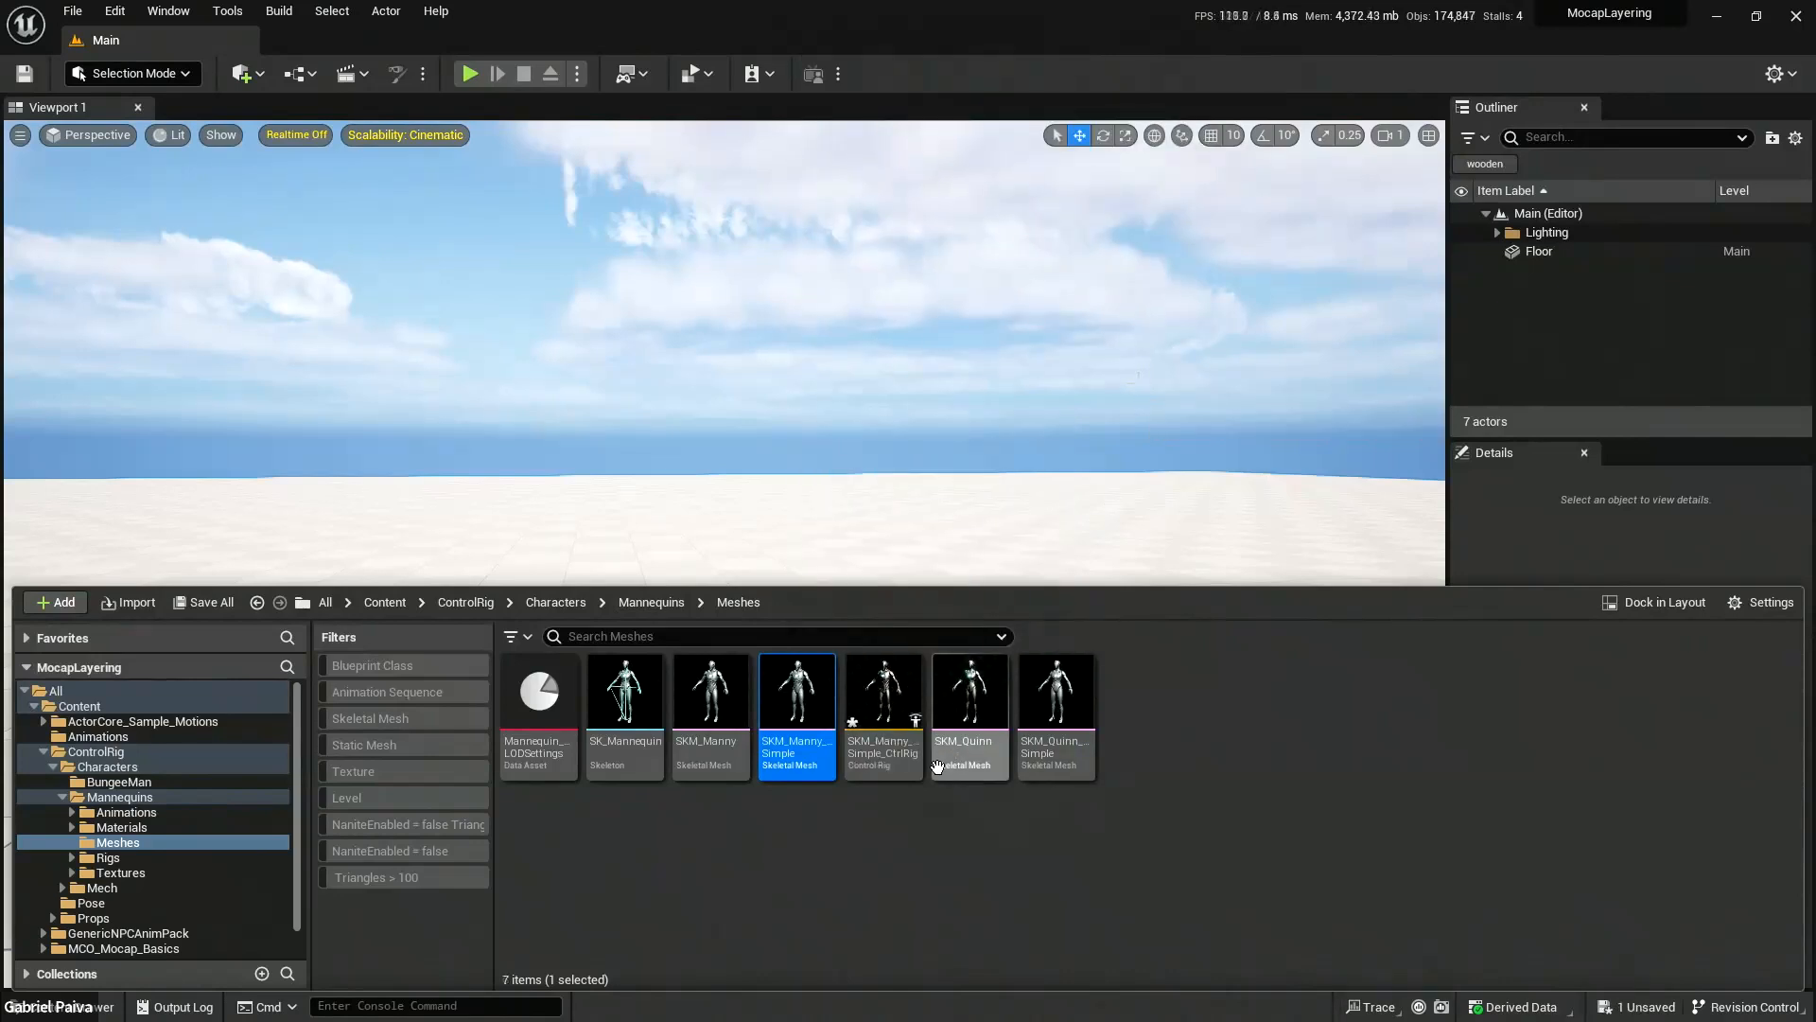
{"action": "left_click", "coordinate": [877, 771]}
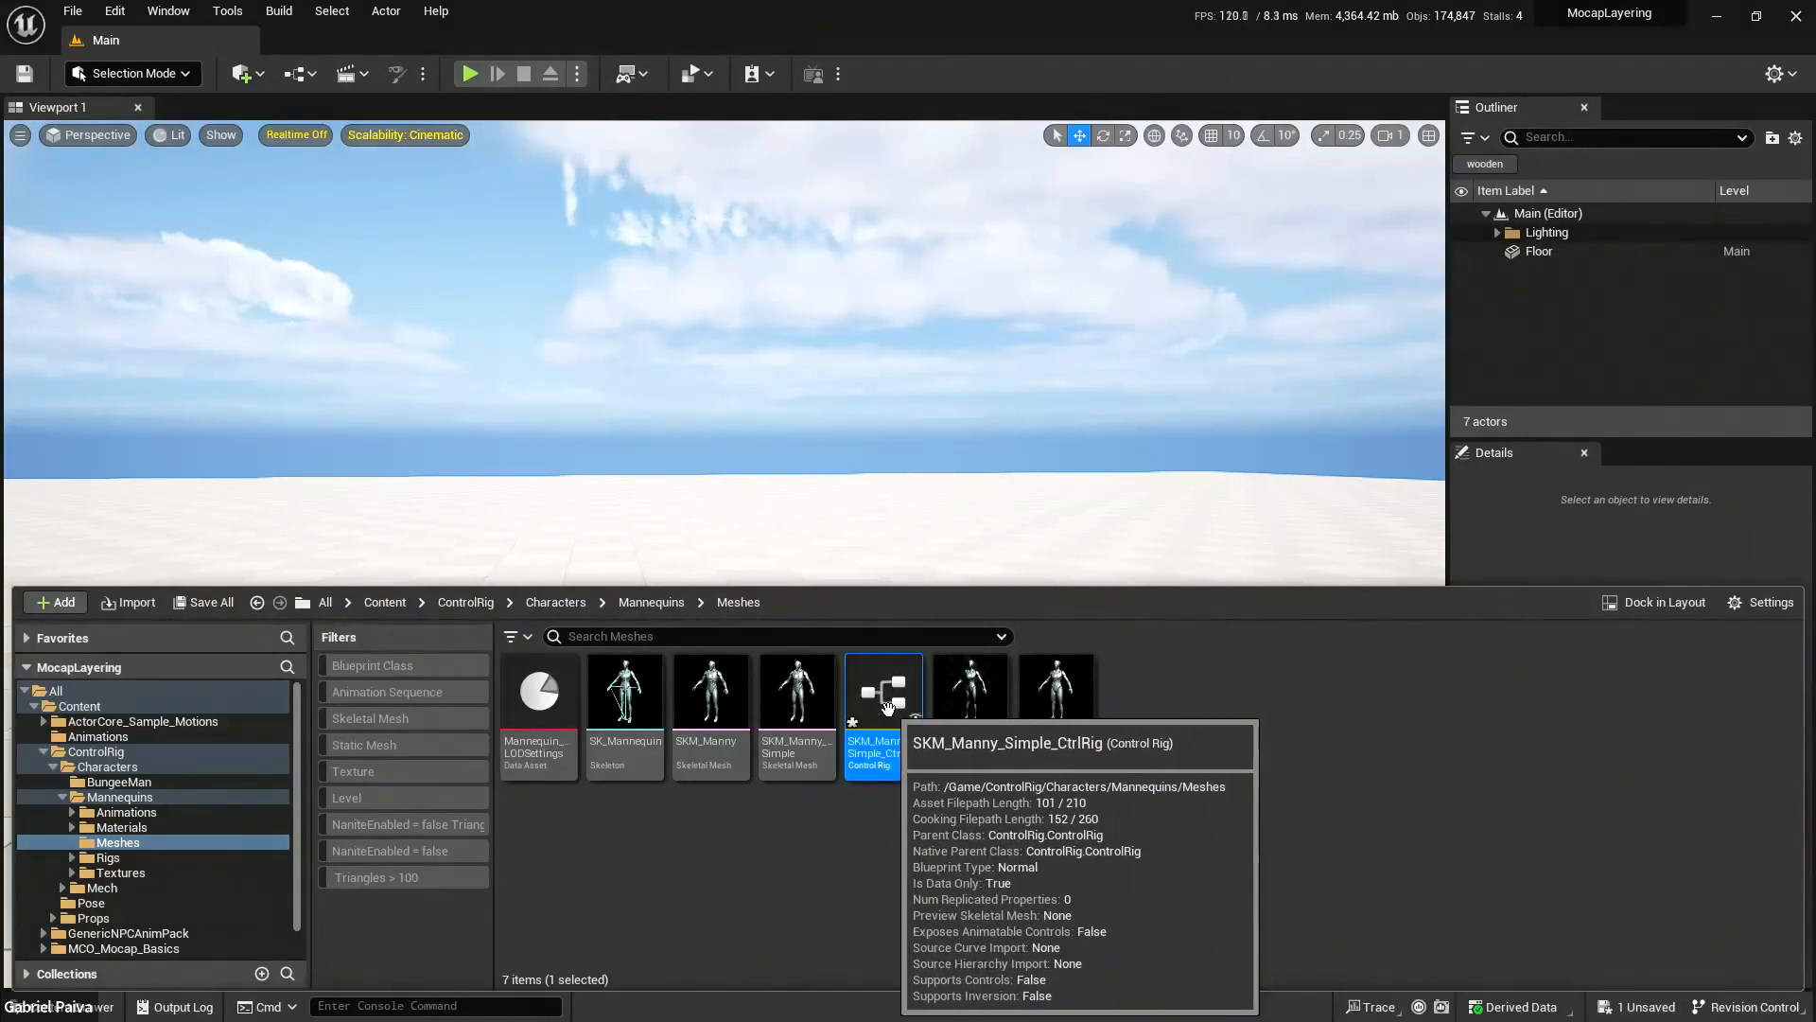
{"action": "key", "text": "ctrl+s"}
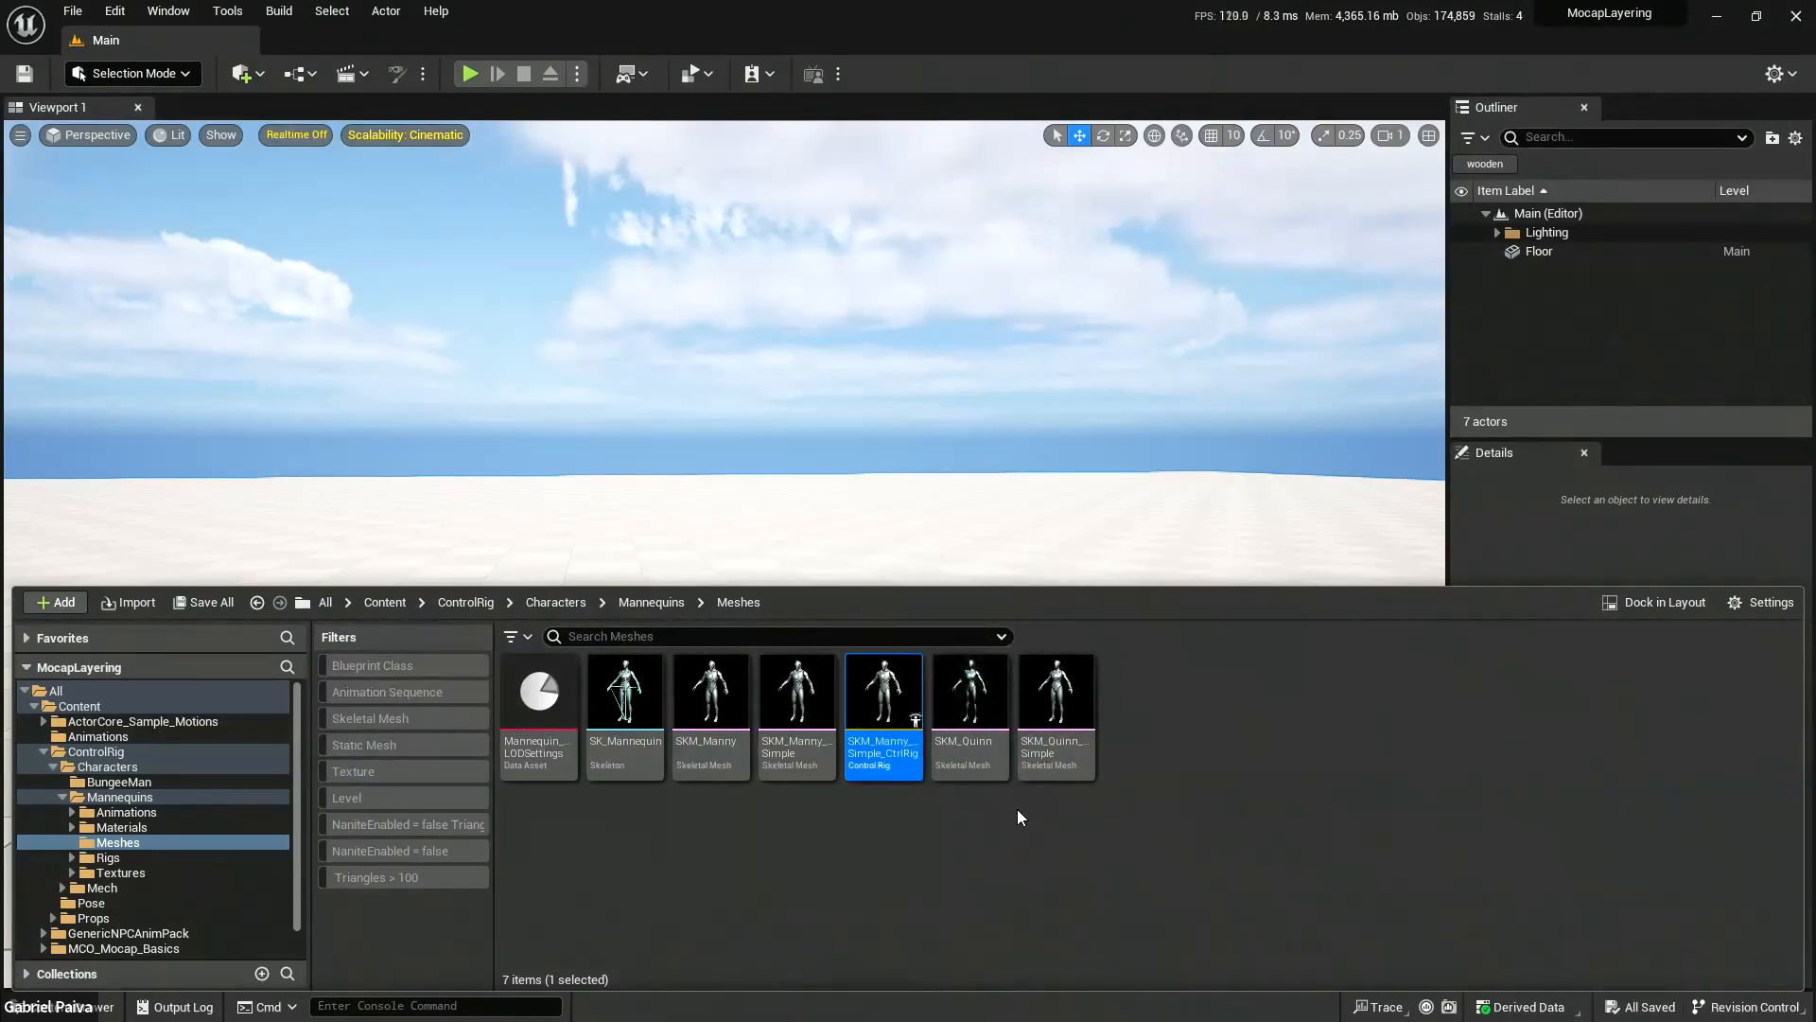
Open the SKM_Manny_Simple_CtrlRig asset and narrow the preview viewport to give the Forwards Solve graph more room.
{"action": "double_click", "coordinate": [887, 693]}
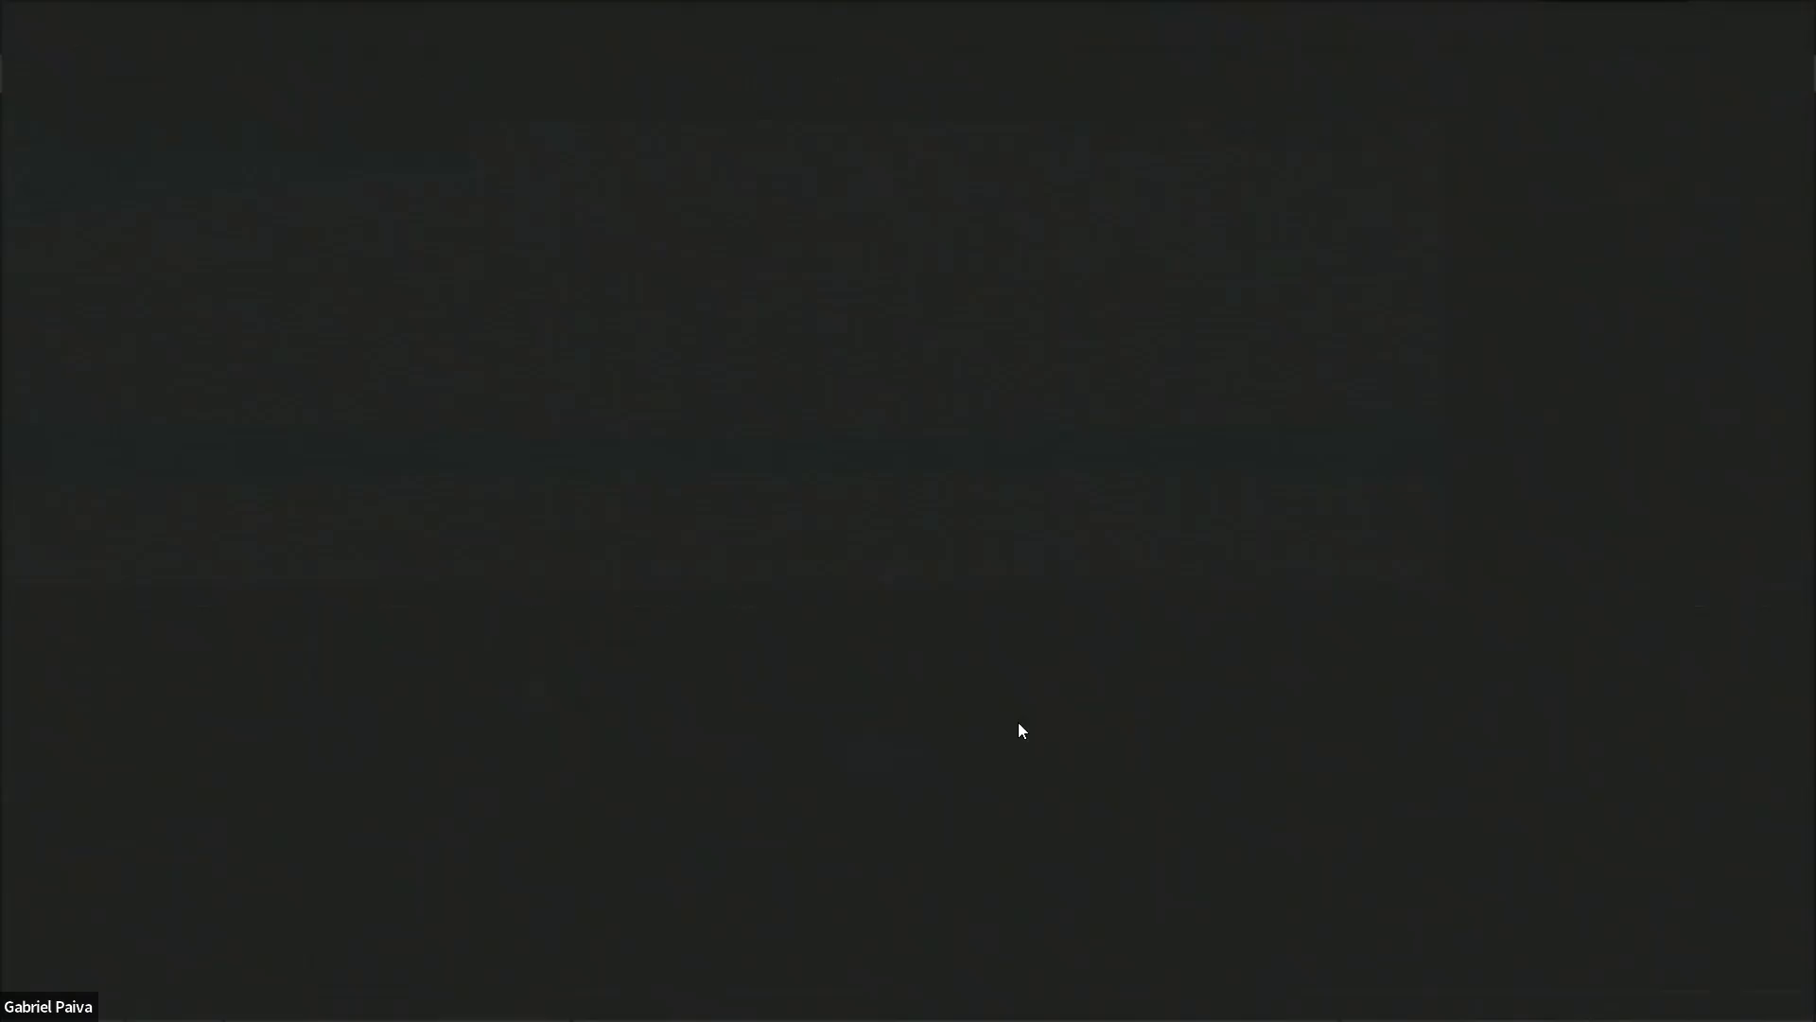
{"action": "right_click_drag", "start_coordinate": [998, 356], "coordinate": [952, 443]}
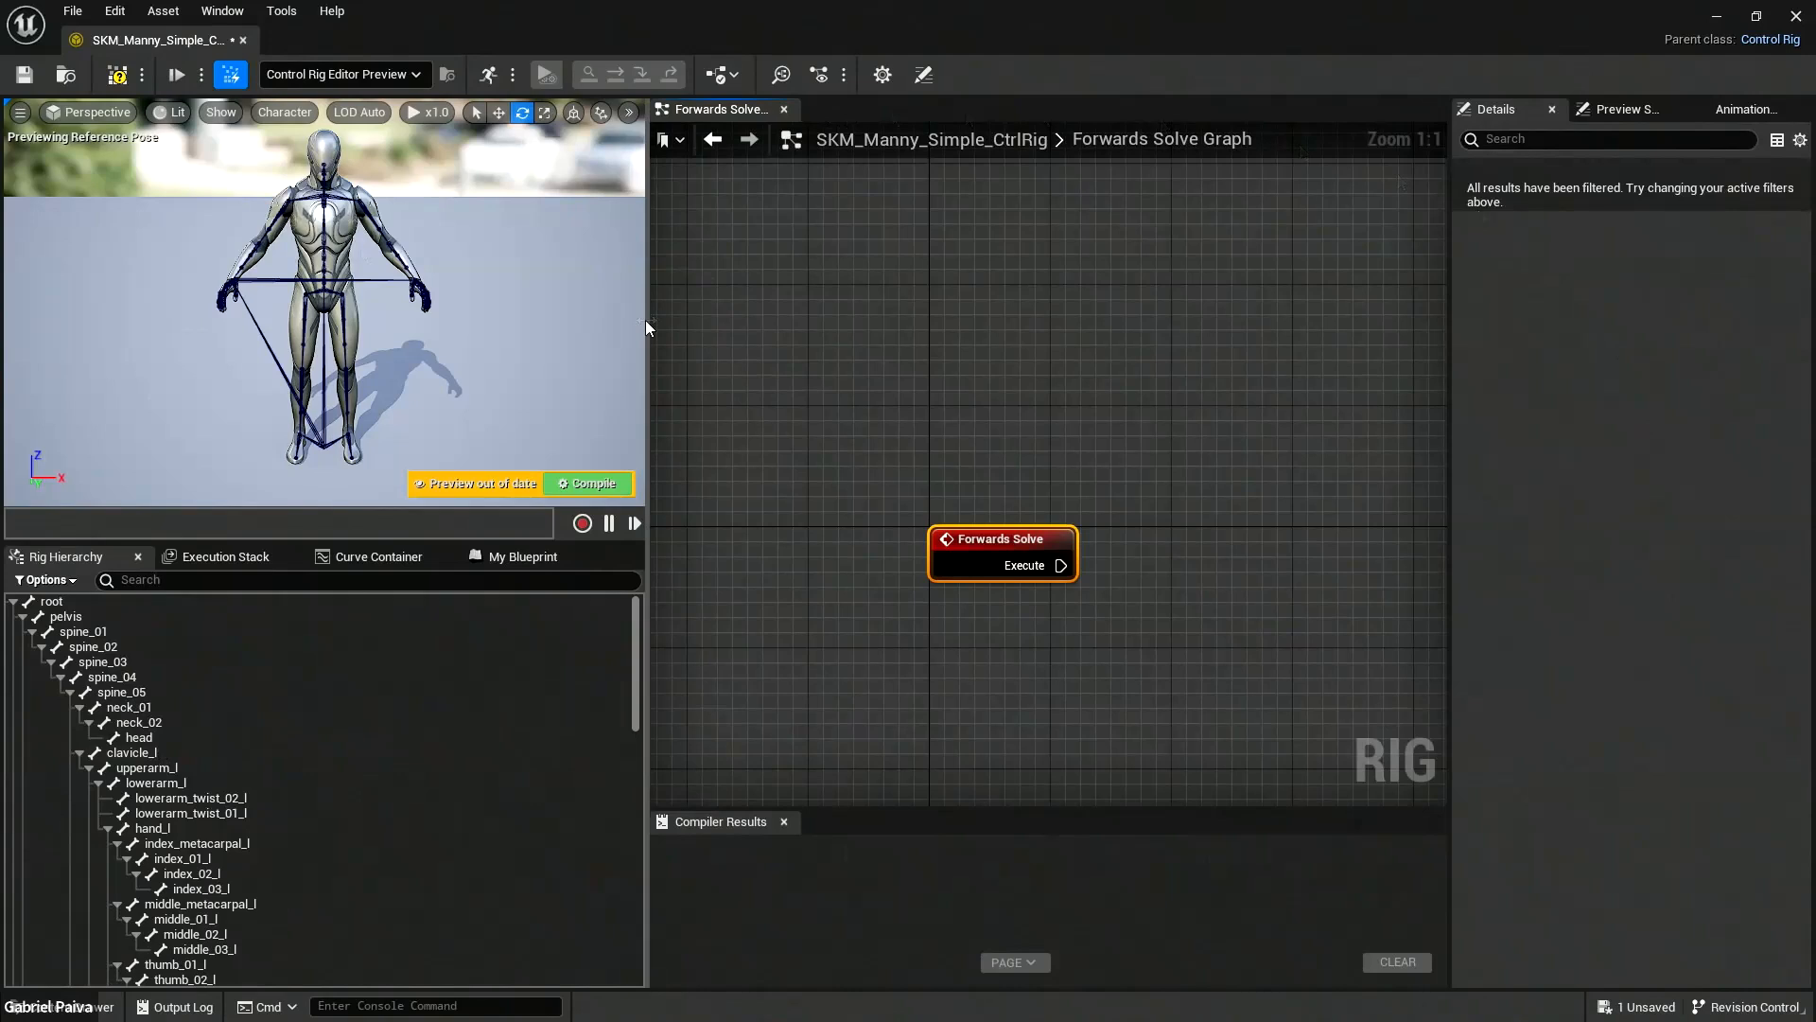
{"action": "left_click_drag", "start_coordinate": [646, 327], "coordinate": [432, 327]}
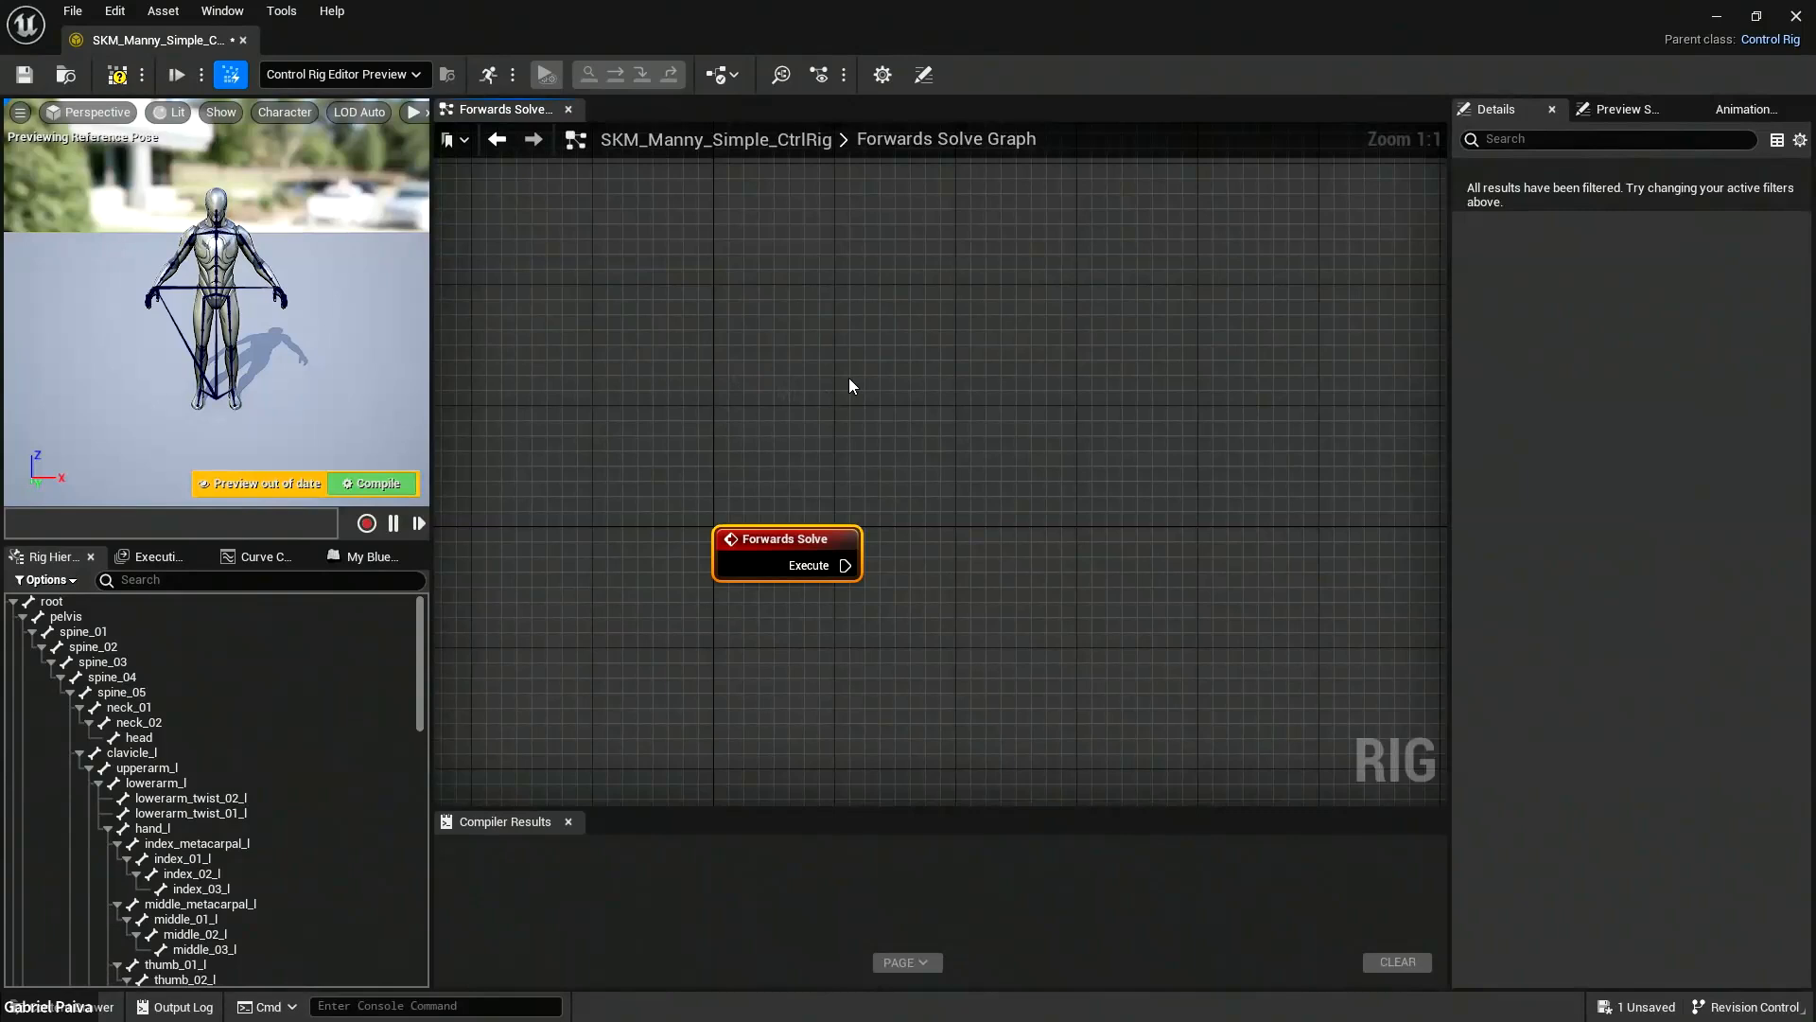
{"action": "right_click_drag", "start_coordinate": [717, 428], "coordinate": [788, 317]}
{"action": "right_click_drag", "start_coordinate": [1002, 521], "coordinate": [952, 550]}
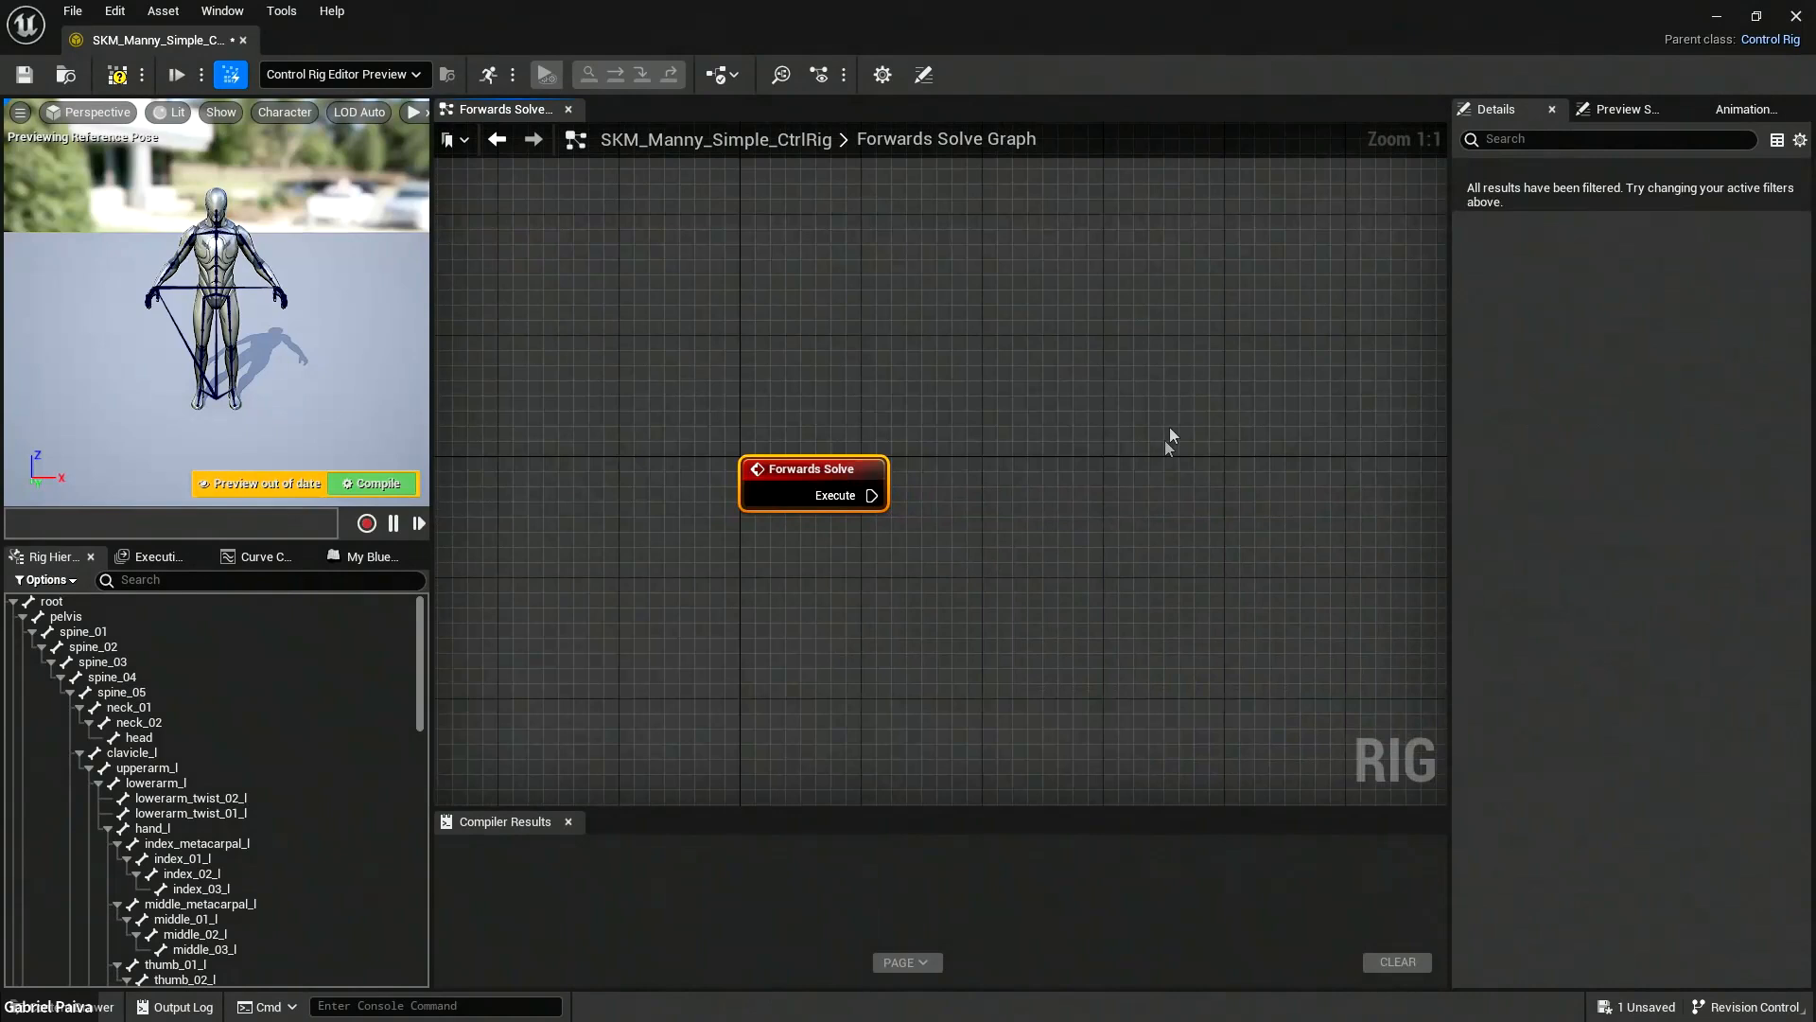
Examine the Forwards Solve graph and view the mannequin from several angles in the preview viewport.
{"action": "mouse_move", "coordinate": [988, 341]}
{"action": "right_mouse_down"}
{"action": "mouse_move", "coordinate": [1107, 406]}
{"action": "mouse_move", "coordinate": [1160, 277]}
{"action": "mouse_move", "coordinate": [1229, 393]}
{"action": "mouse_move", "coordinate": [1148, 304]}
{"action": "mouse_move", "coordinate": [994, 368]}
{"action": "mouse_move", "coordinate": [978, 341]}
{"action": "mouse_move", "coordinate": [997, 409]}
{"action": "mouse_move", "coordinate": [892, 388]}
{"action": "mouse_move", "coordinate": [1119, 393]}
{"action": "mouse_move", "coordinate": [973, 325]}
{"action": "mouse_move", "coordinate": [1219, 467]}
{"action": "mouse_move", "coordinate": [1228, 429]}
{"action": "mouse_move", "coordinate": [989, 401]}
{"action": "mouse_move", "coordinate": [1030, 328]}
{"action": "mouse_move", "coordinate": [1082, 365]}
{"action": "mouse_move", "coordinate": [908, 284]}
{"action": "mouse_move", "coordinate": [1005, 350]}
{"action": "right_mouse_up"}
{"action": "mouse_move", "coordinate": [346, 335]}
{"action": "right_mouse_down"}
{"action": "mouse_move", "coordinate": [293, 280]}
{"action": "mouse_move", "coordinate": [369, 350]}
{"action": "mouse_move", "coordinate": [386, 306]}
{"action": "mouse_move", "coordinate": [358, 331]}
{"action": "mouse_move", "coordinate": [312, 322]}
{"action": "mouse_move", "coordinate": [346, 326]}
{"action": "right_mouse_up"}
{"action": "mouse_move", "coordinate": [84, 275]}
{"action": "right_mouse_down"}
{"action": "mouse_move", "coordinate": [123, 267]}
{"action": "mouse_move", "coordinate": [83, 275]}
{"action": "right_mouse_up"}
{"action": "key", "text": "w"}
{"action": "right_click_drag", "start_coordinate": [199, 218], "coordinate": [184, 139]}
{"action": "right_click_drag", "start_coordinate": [240, 339], "coordinate": [338, 325]}
{"action": "key", "text": "d"}
{"action": "key", "text": "s"}
{"action": "key", "text": "s"}
{"action": "key", "text": "a"}
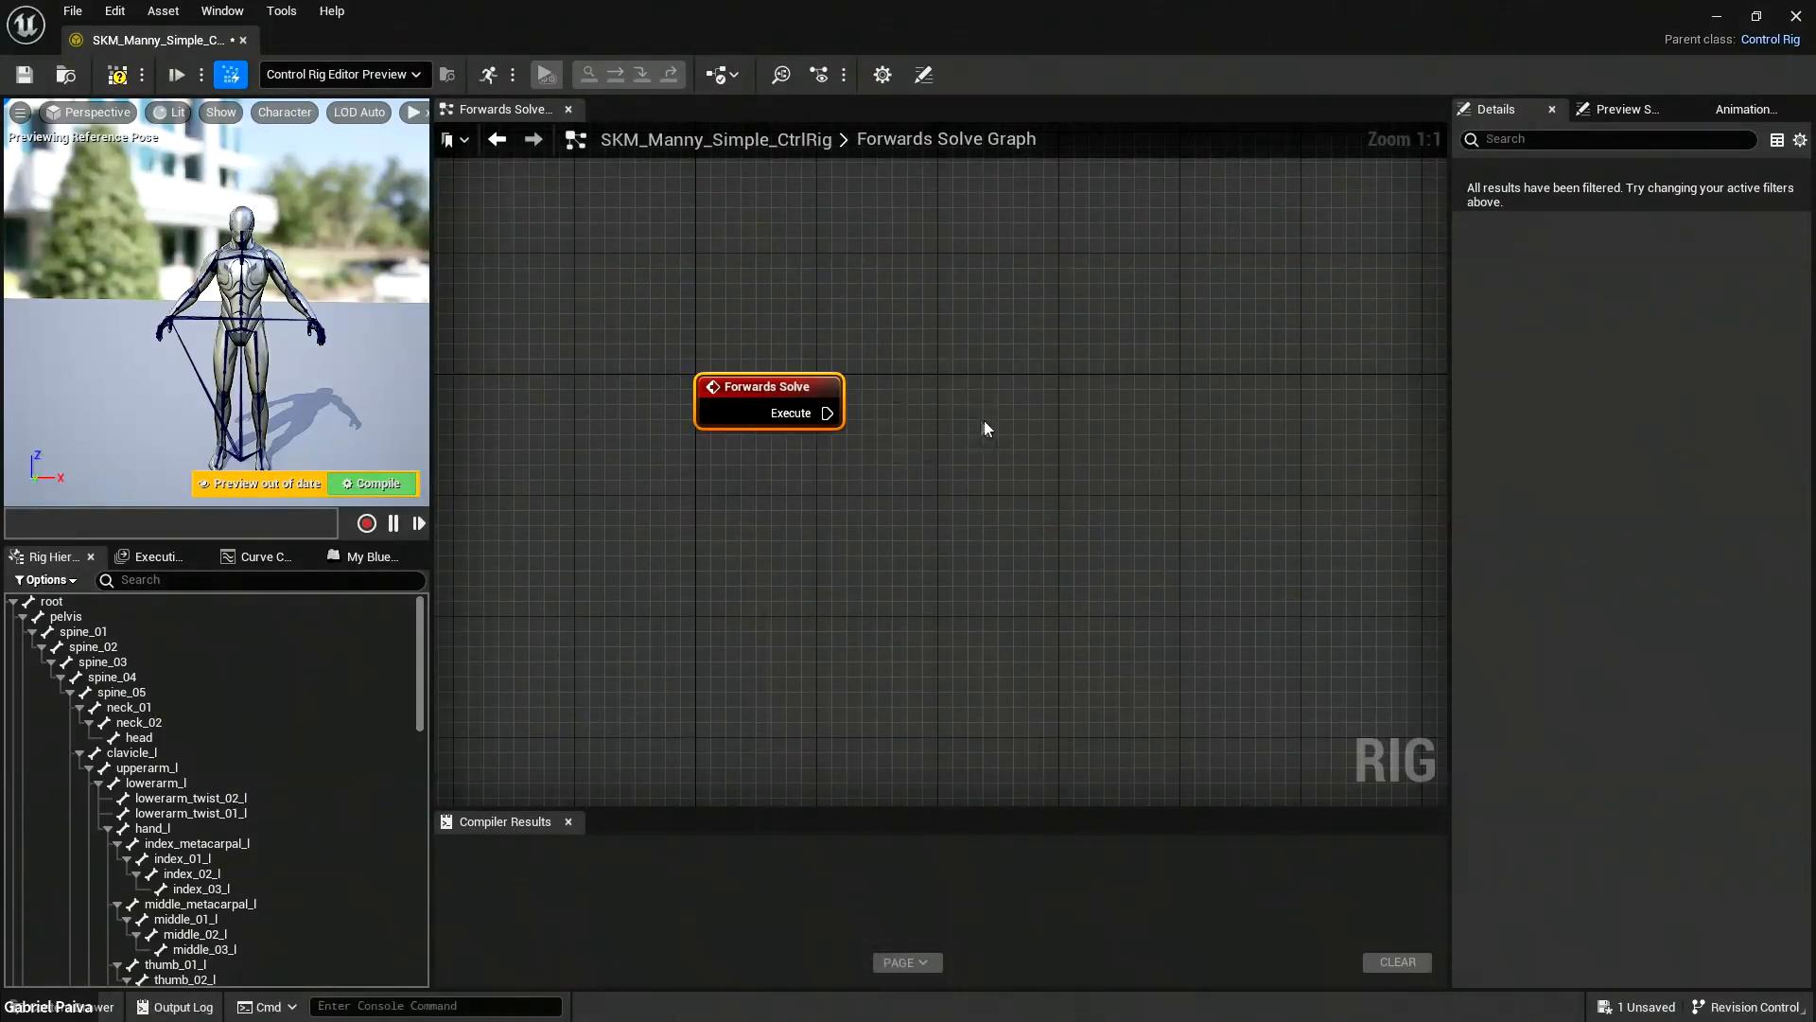
{"action": "middle_click_drag", "start_coordinate": [227, 311], "coordinate": [284, 339]}
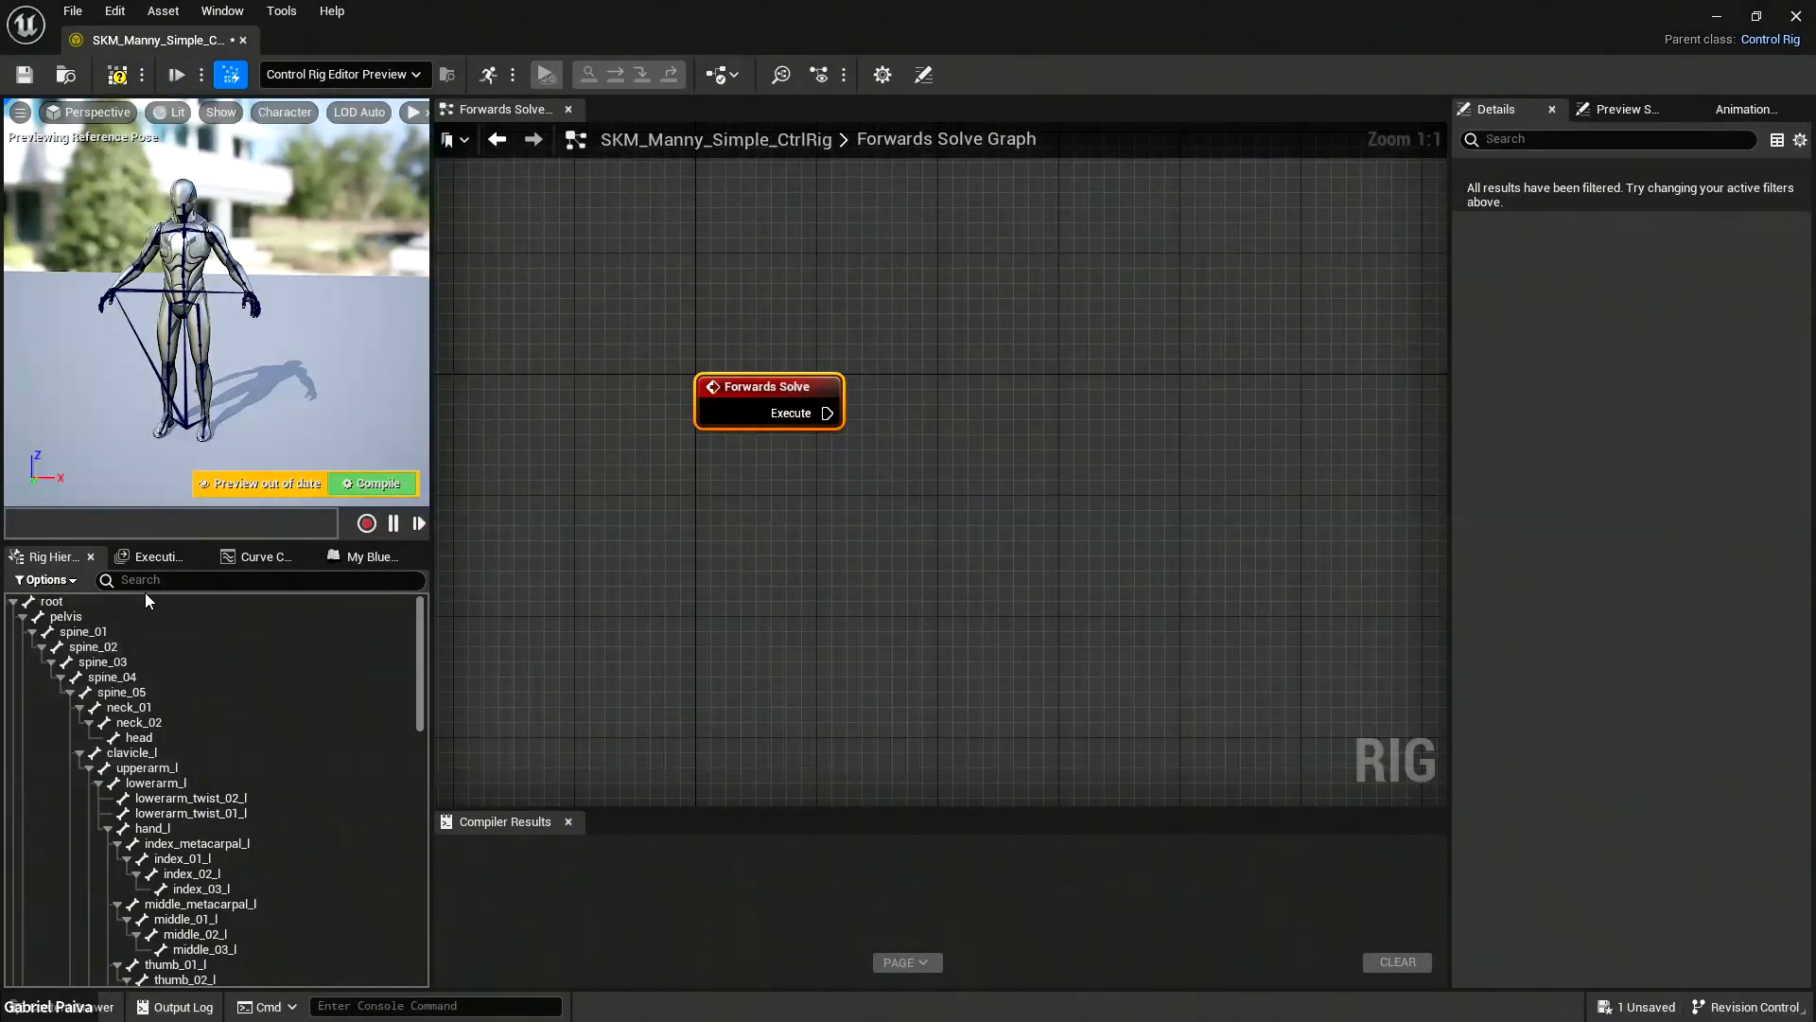
Look through the rig's execution stack, curve container and blueprint contents, and examine the imported bone hierarchy and the previewed skeleton.
{"action": "left_click", "coordinate": [156, 557]}
{"action": "left_click", "coordinate": [255, 556]}
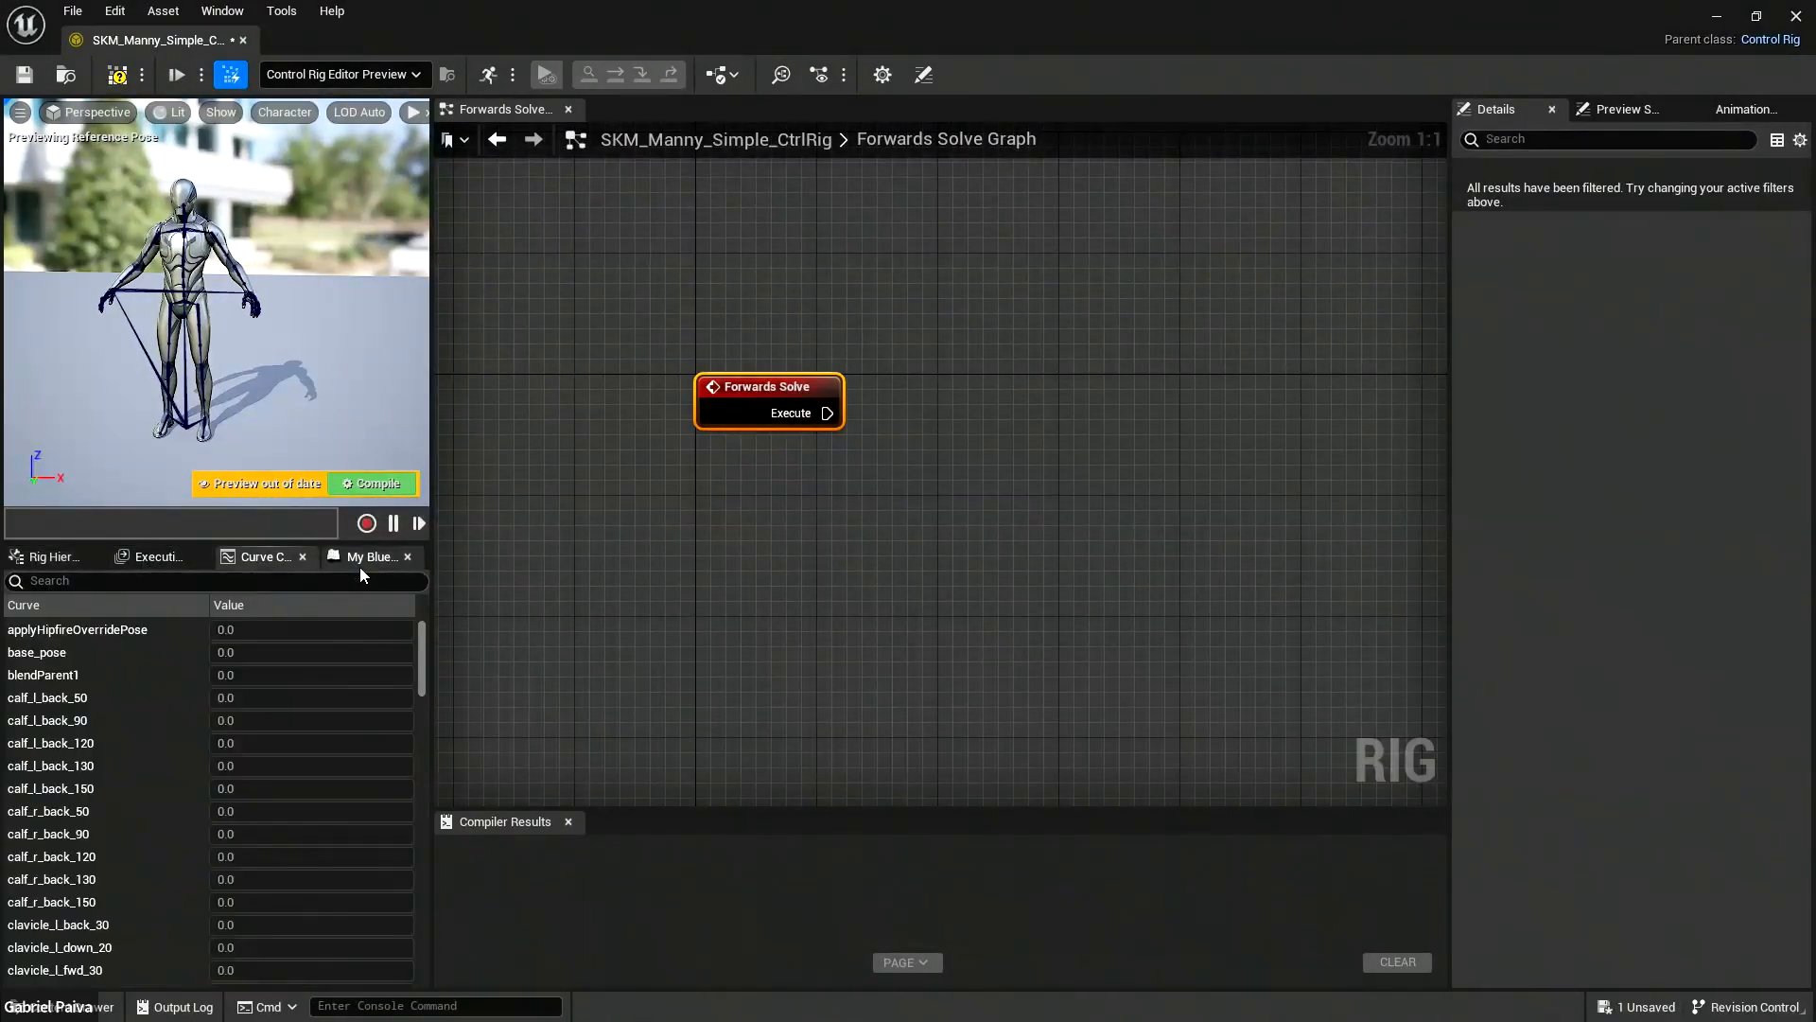
{"action": "left_click", "coordinate": [365, 556]}
{"action": "left_click", "coordinate": [47, 557]}
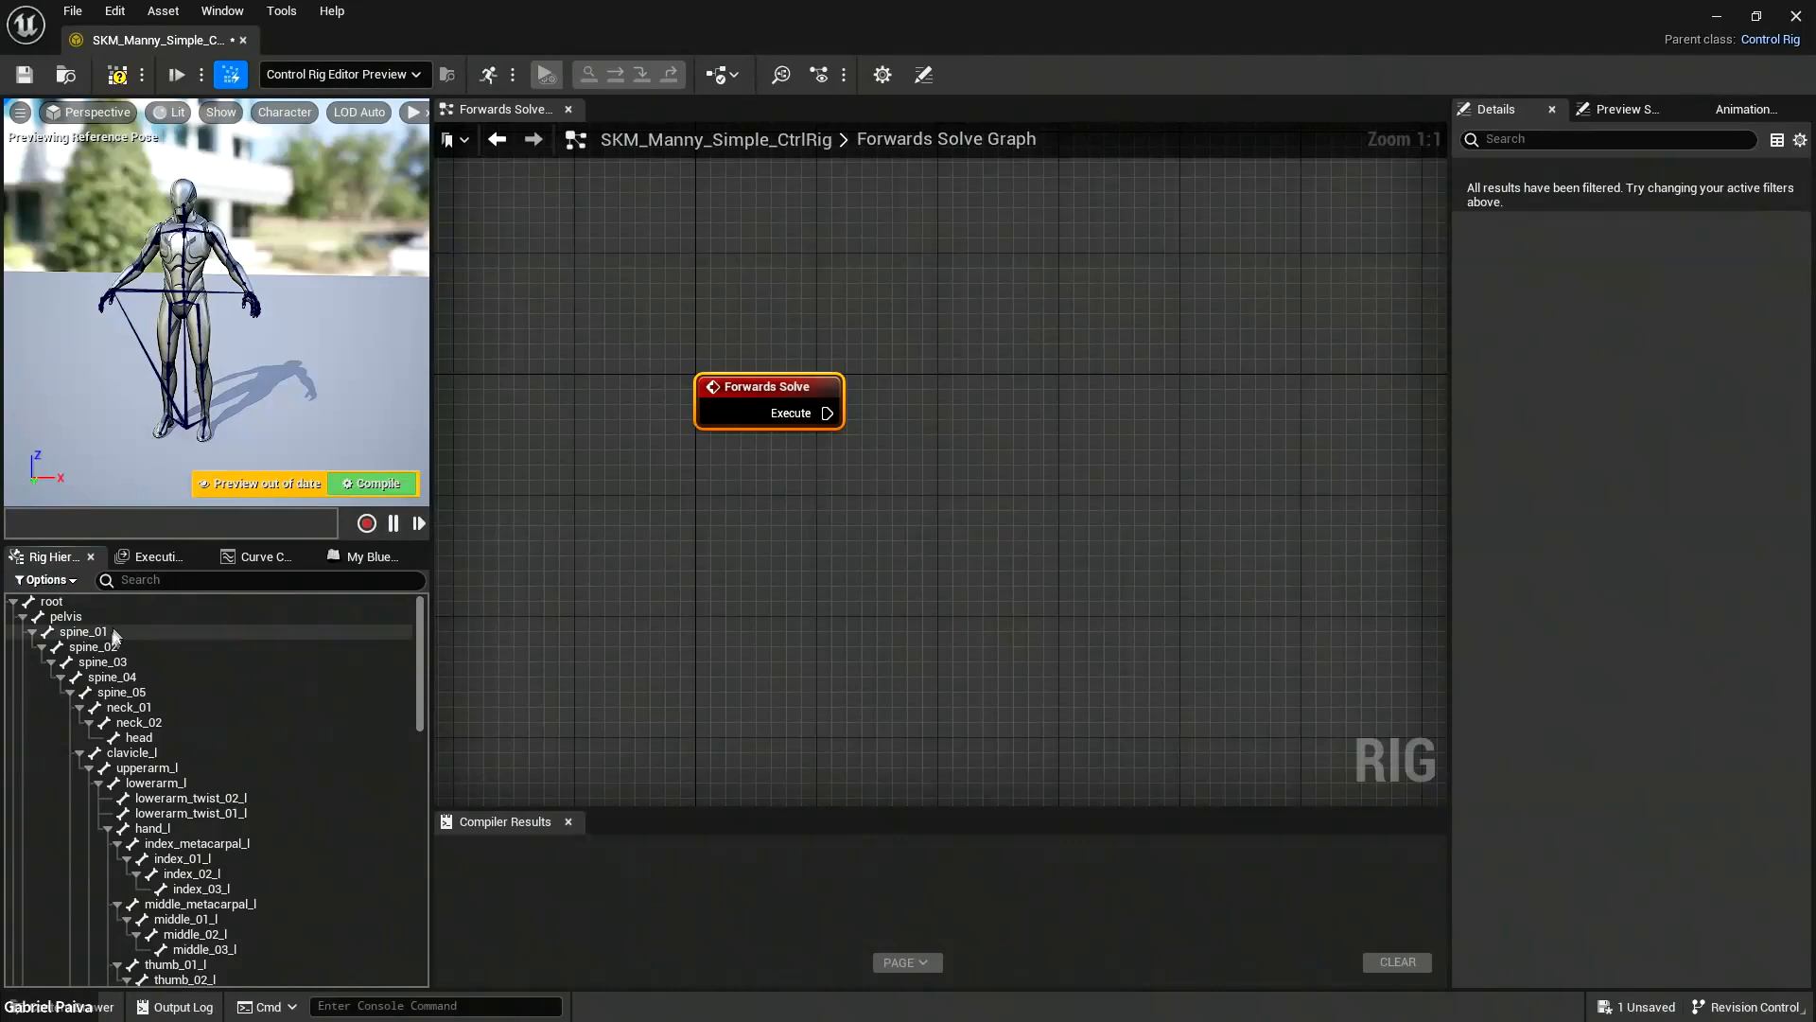
{"action": "mouse_move", "coordinate": [422, 639]}
{"action": "left_mouse_down"}
{"action": "mouse_move", "coordinate": [429, 920]}
{"action": "mouse_move", "coordinate": [422, 627]}
{"action": "left_mouse_up"}
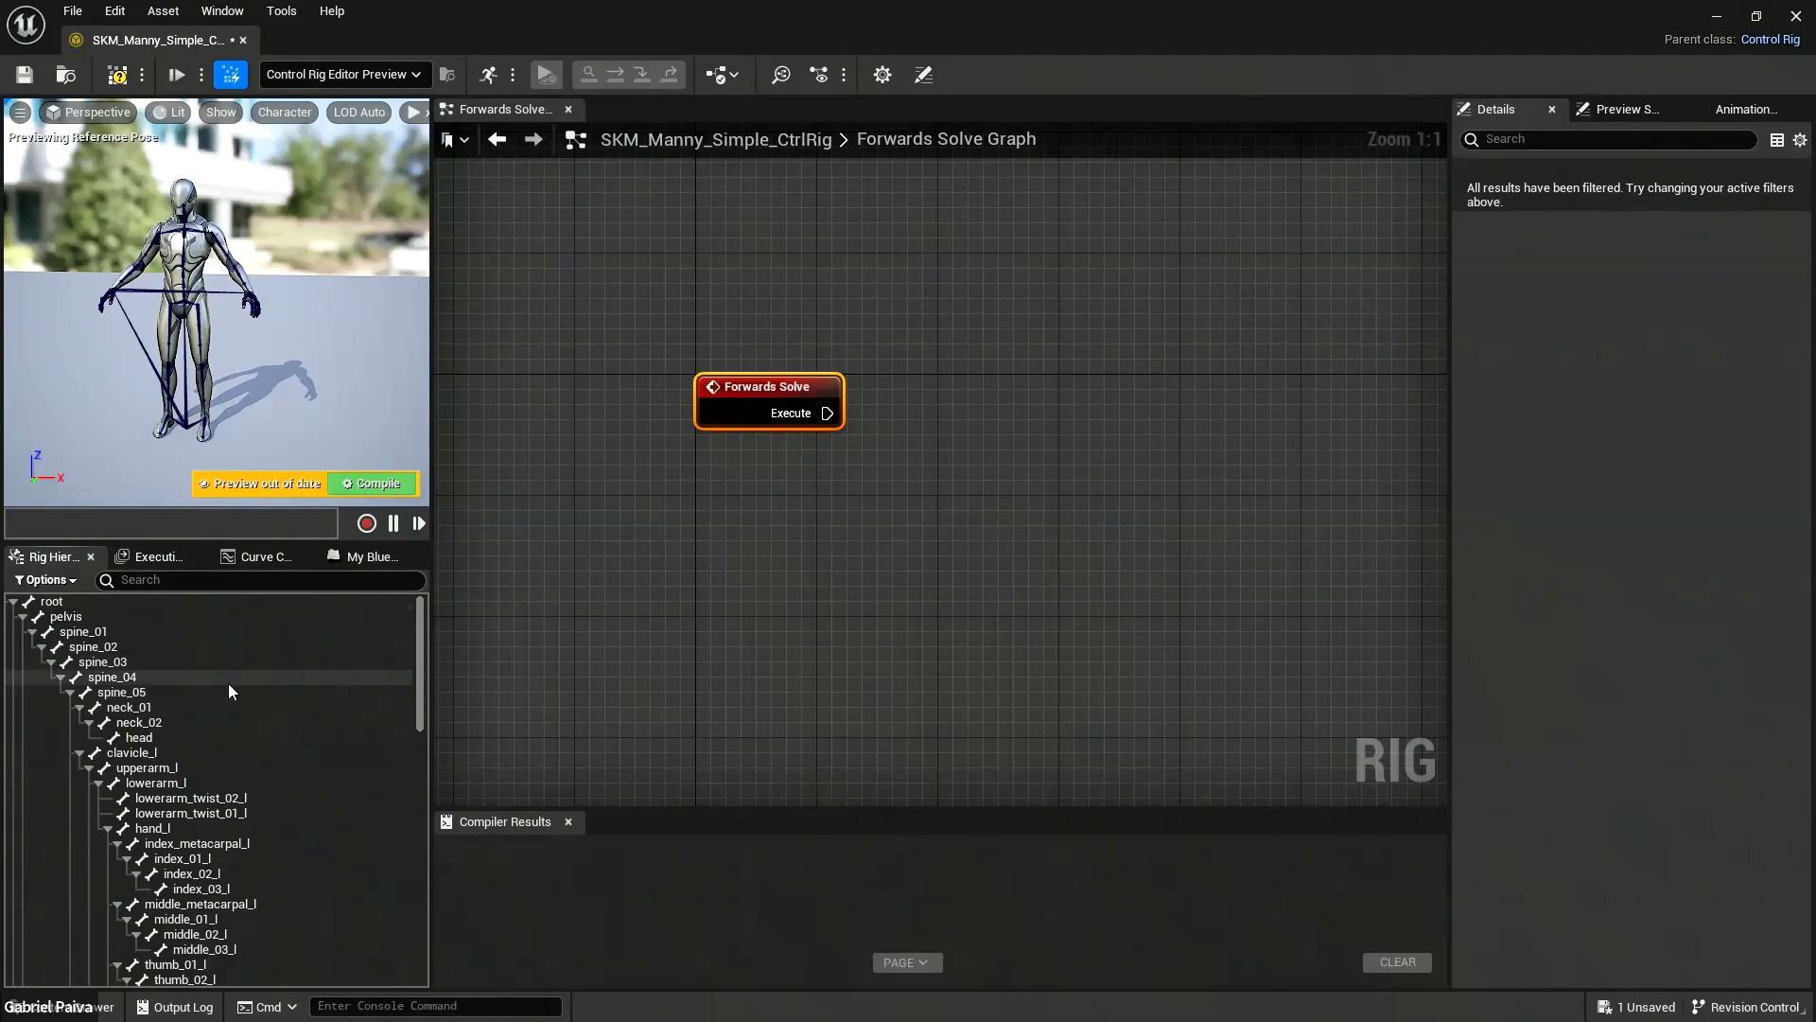
{"action": "left_click_drag", "start_coordinate": [254, 273], "coordinate": [299, 272], "text": "alt"}
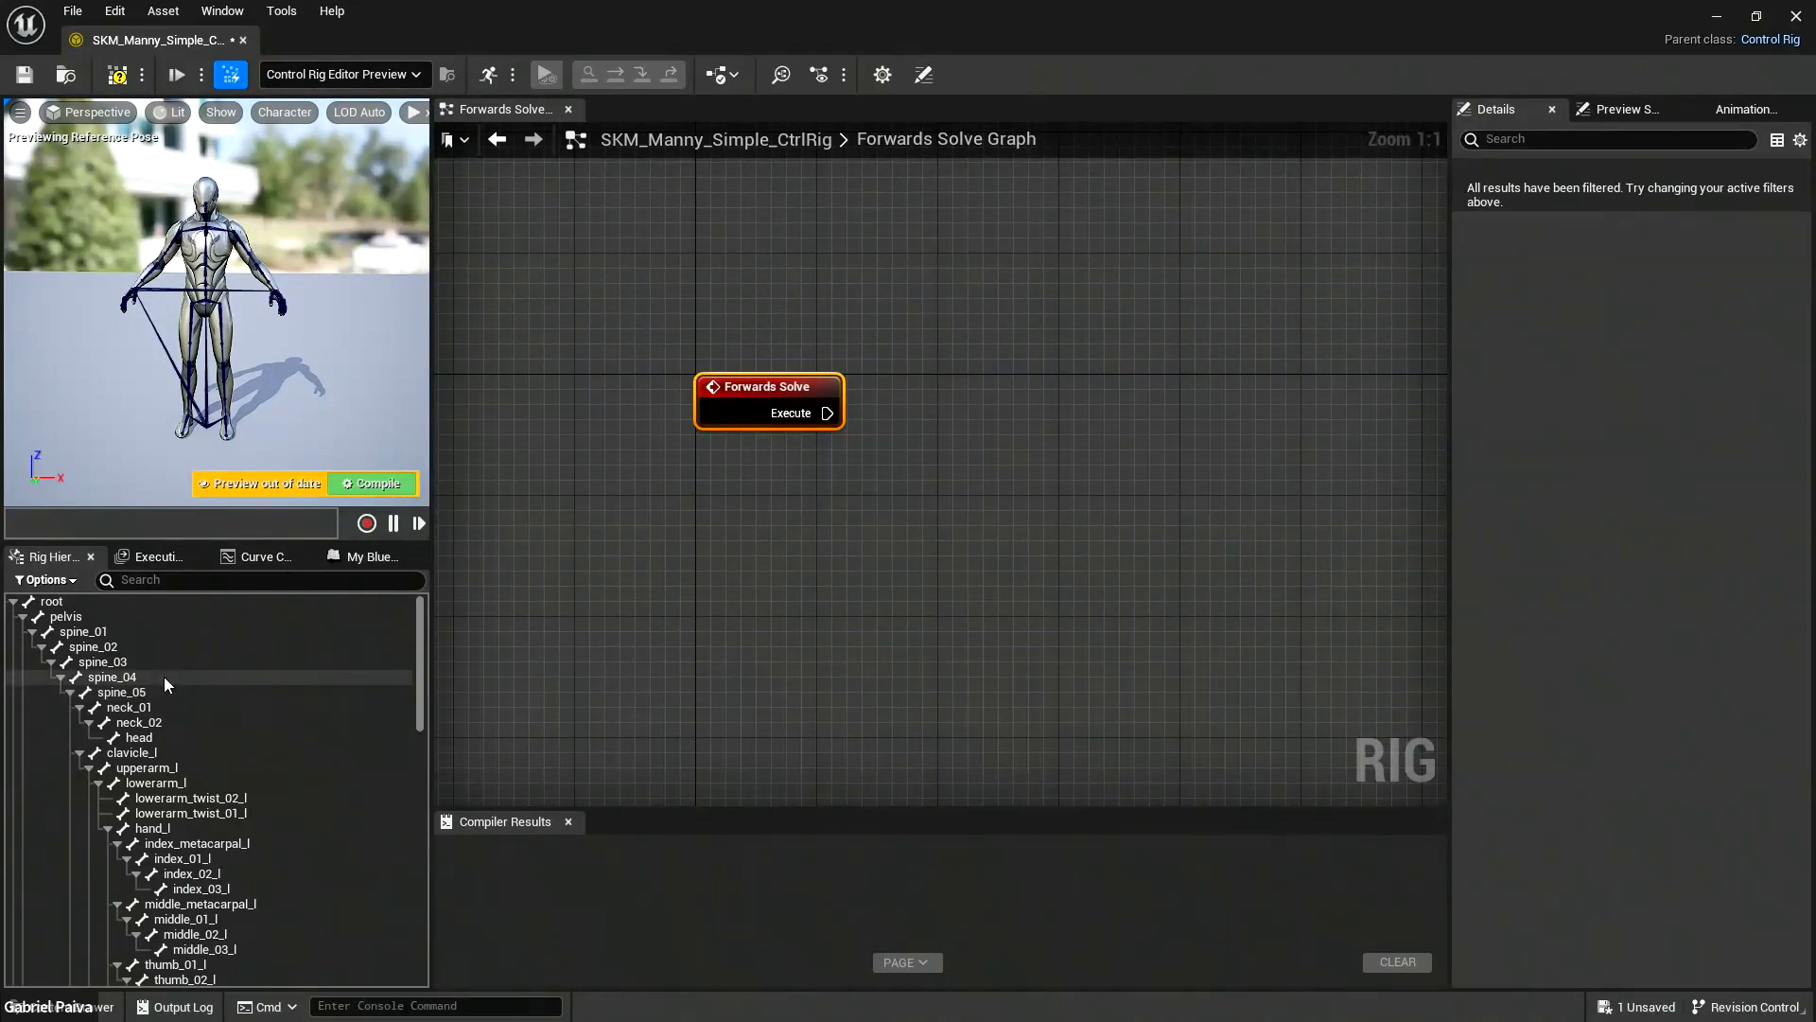
{"action": "right_click_drag", "start_coordinate": [221, 295], "coordinate": [212, 293]}
{"action": "scroll", "coordinate": [210, 255], "scroll_direction": "up", "scroll_amount": 3}
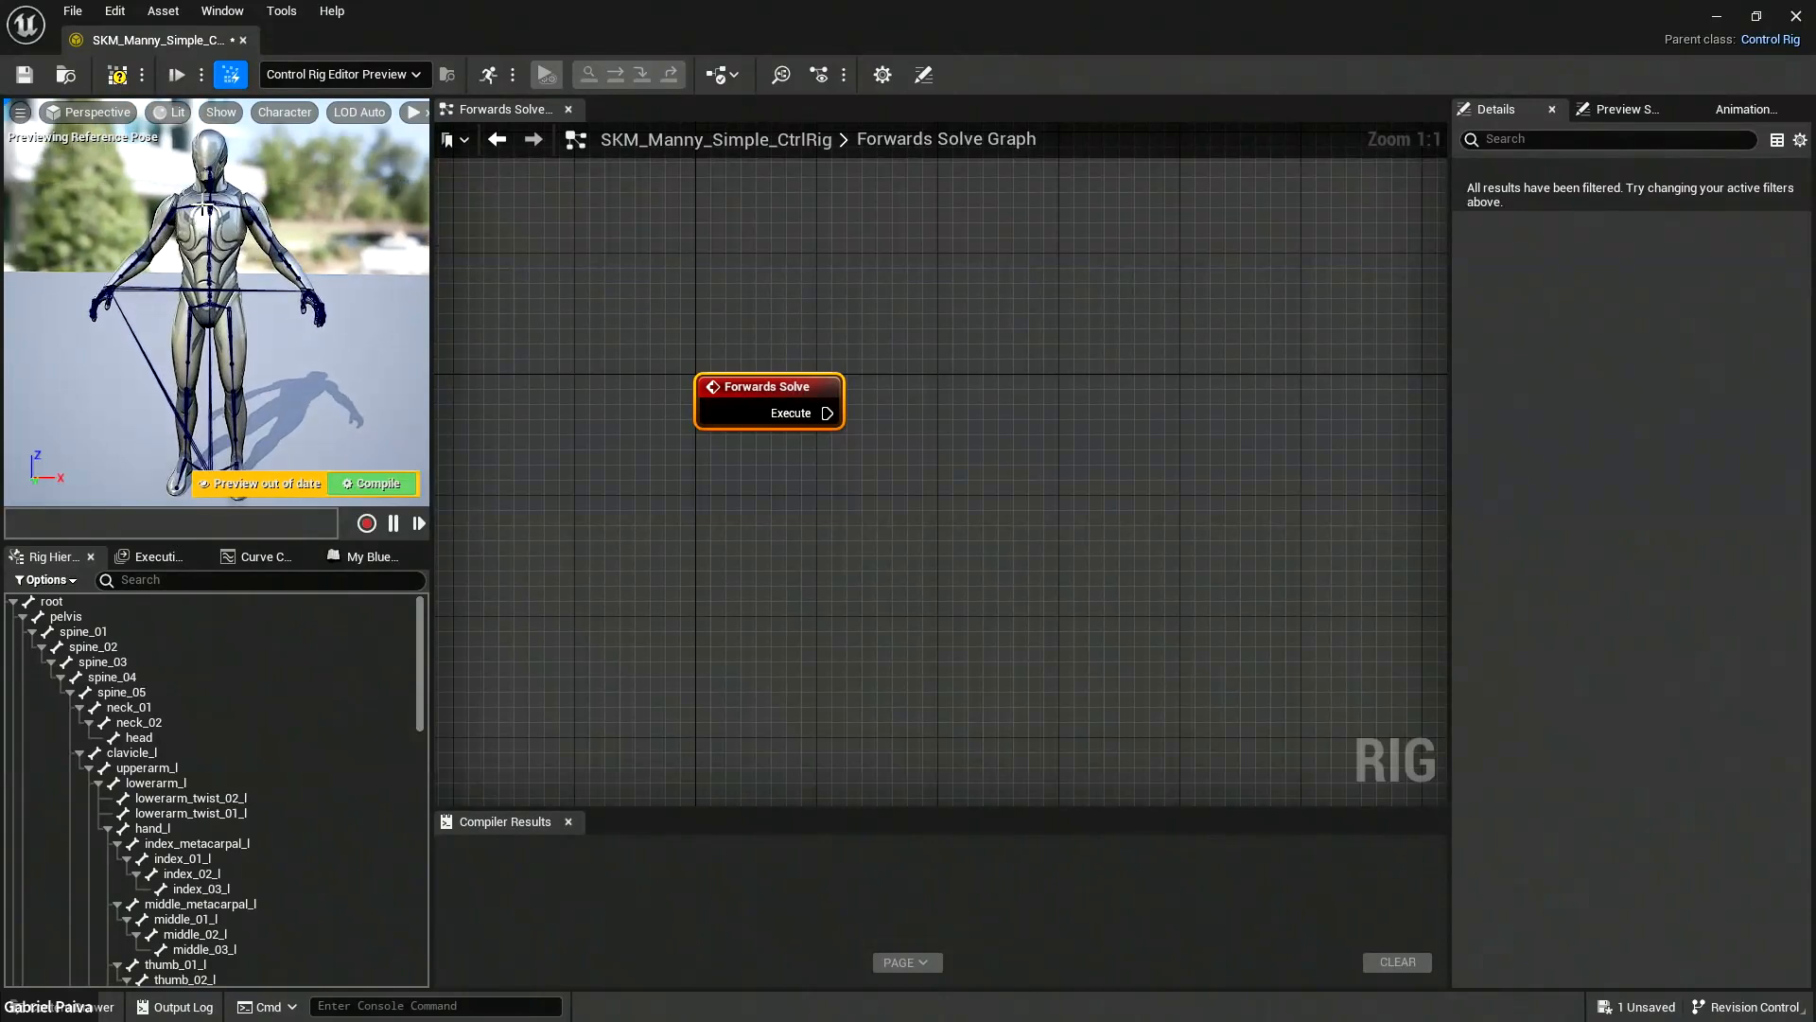
{"action": "scroll", "coordinate": [209, 220], "scroll_direction": "down", "scroll_amount": 3}
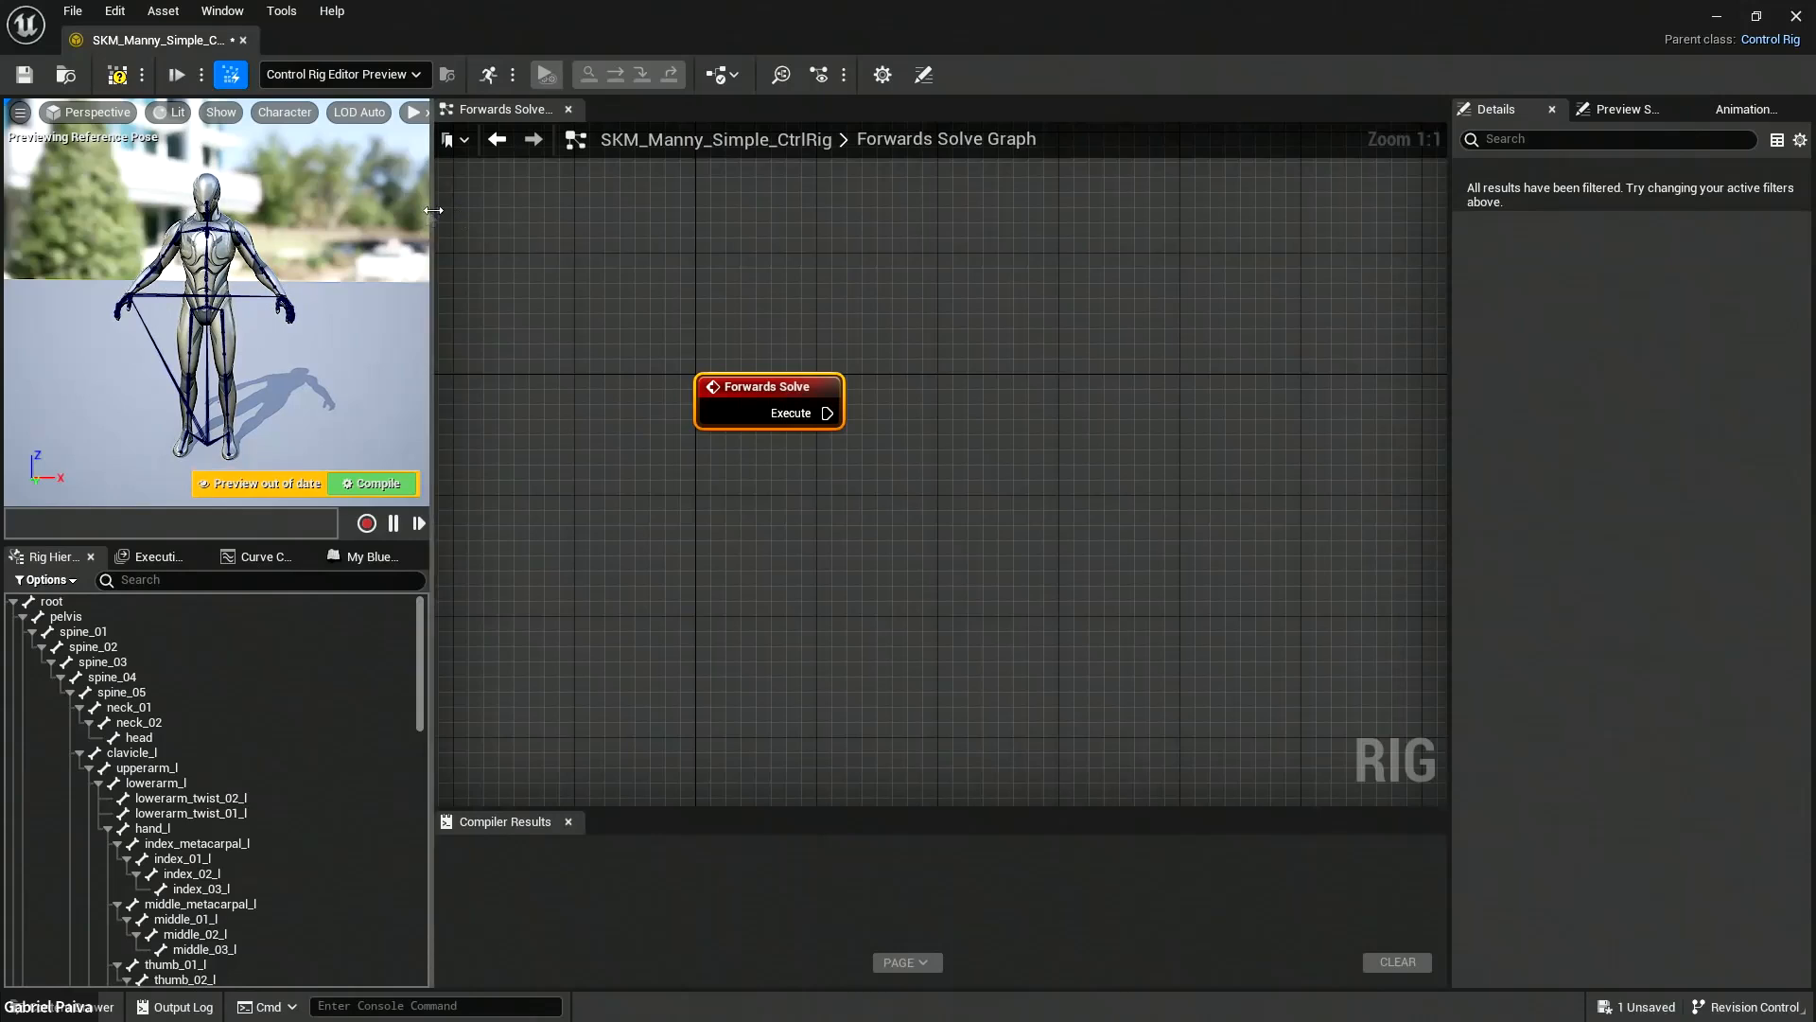
Widen the preview viewport and set the character's bone drawing to All Hierarchy.
{"action": "left_click_drag", "start_coordinate": [431, 209], "coordinate": [517, 209]}
{"action": "mouse_move", "coordinate": [316, 264]}
{"action": "right_mouse_down"}
{"action": "mouse_move", "coordinate": [319, 289]}
{"action": "mouse_move", "coordinate": [337, 238]}
{"action": "right_mouse_up"}
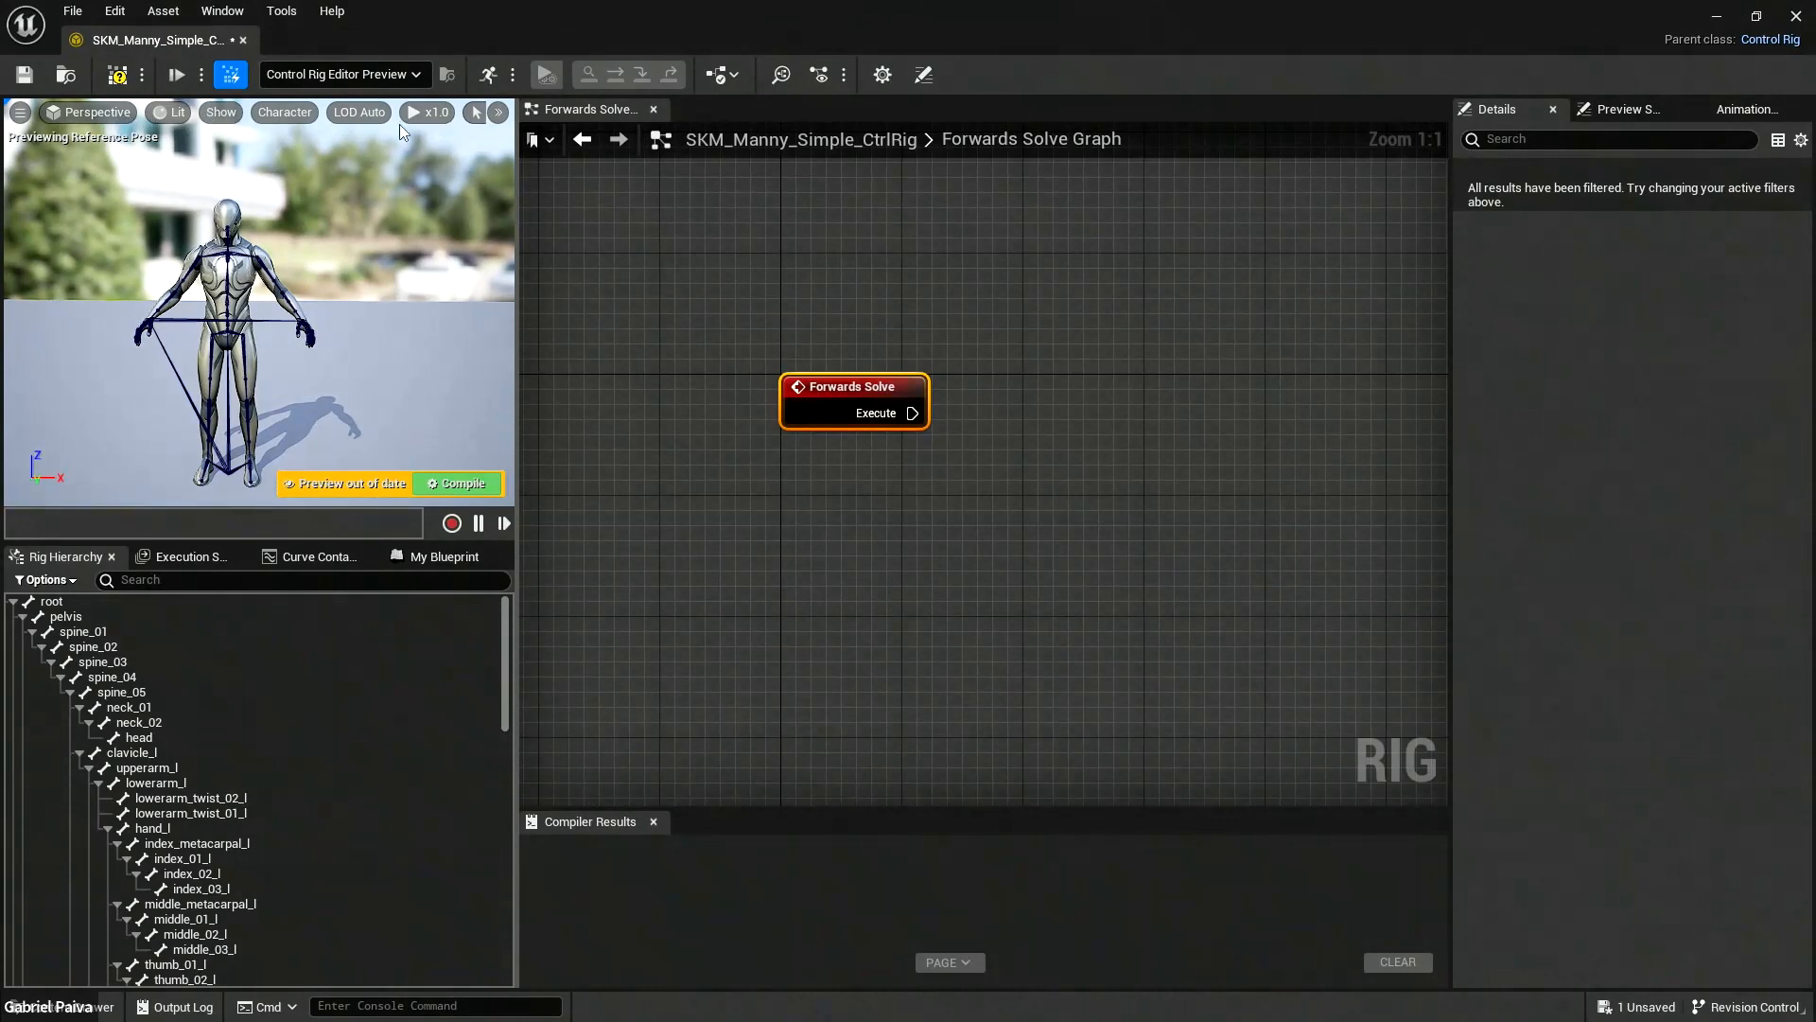
{"action": "left_click", "coordinate": [285, 111]}
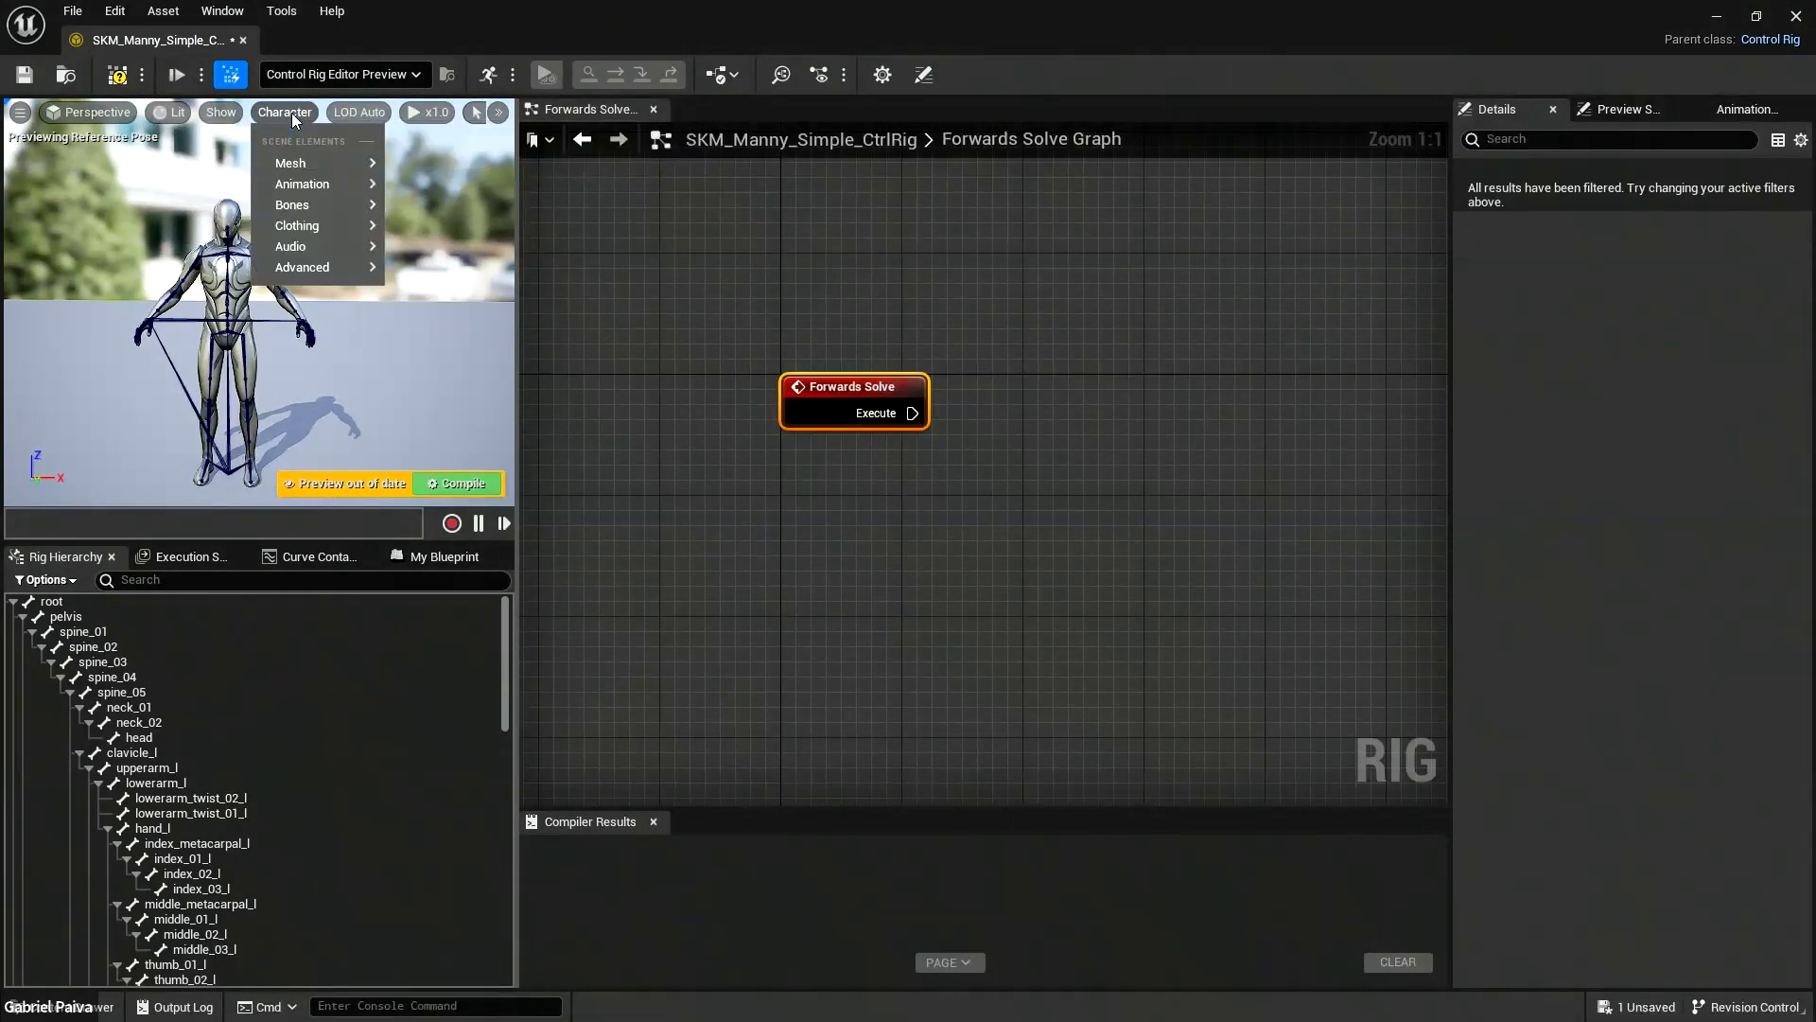
{"action": "mouse_move", "coordinate": [312, 210]}
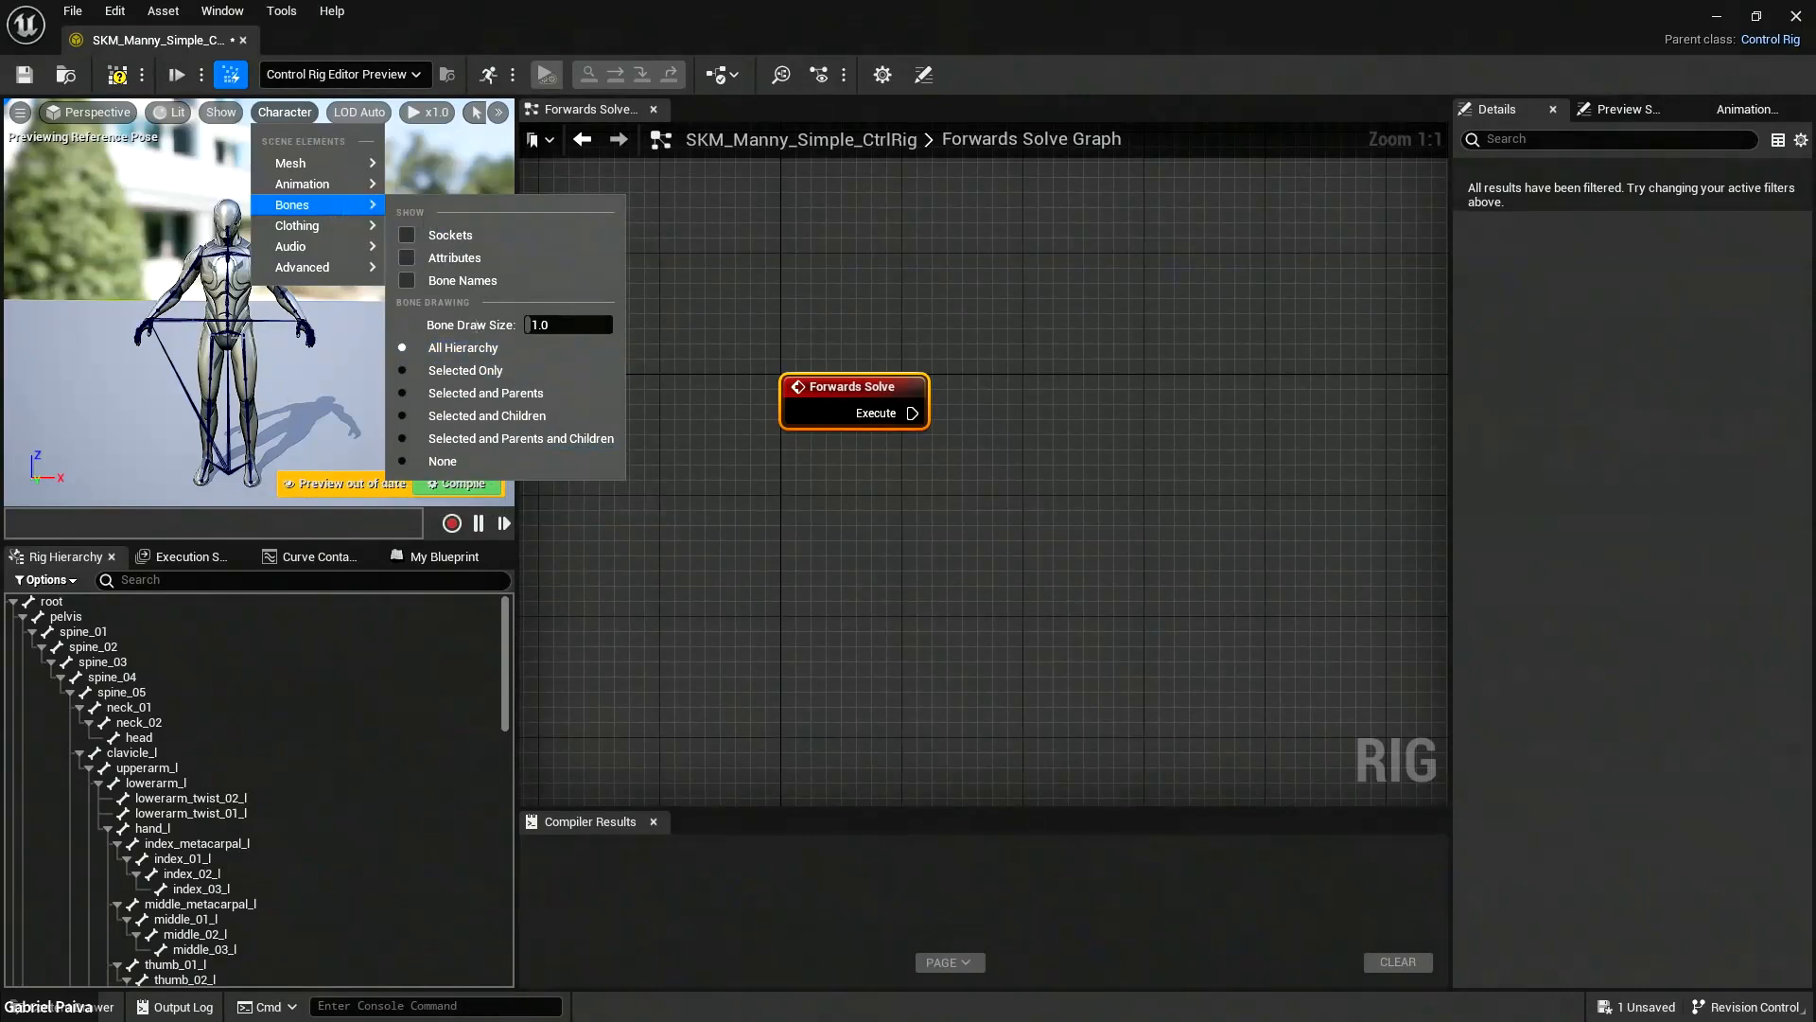
{"action": "left_click", "coordinate": [486, 352]}
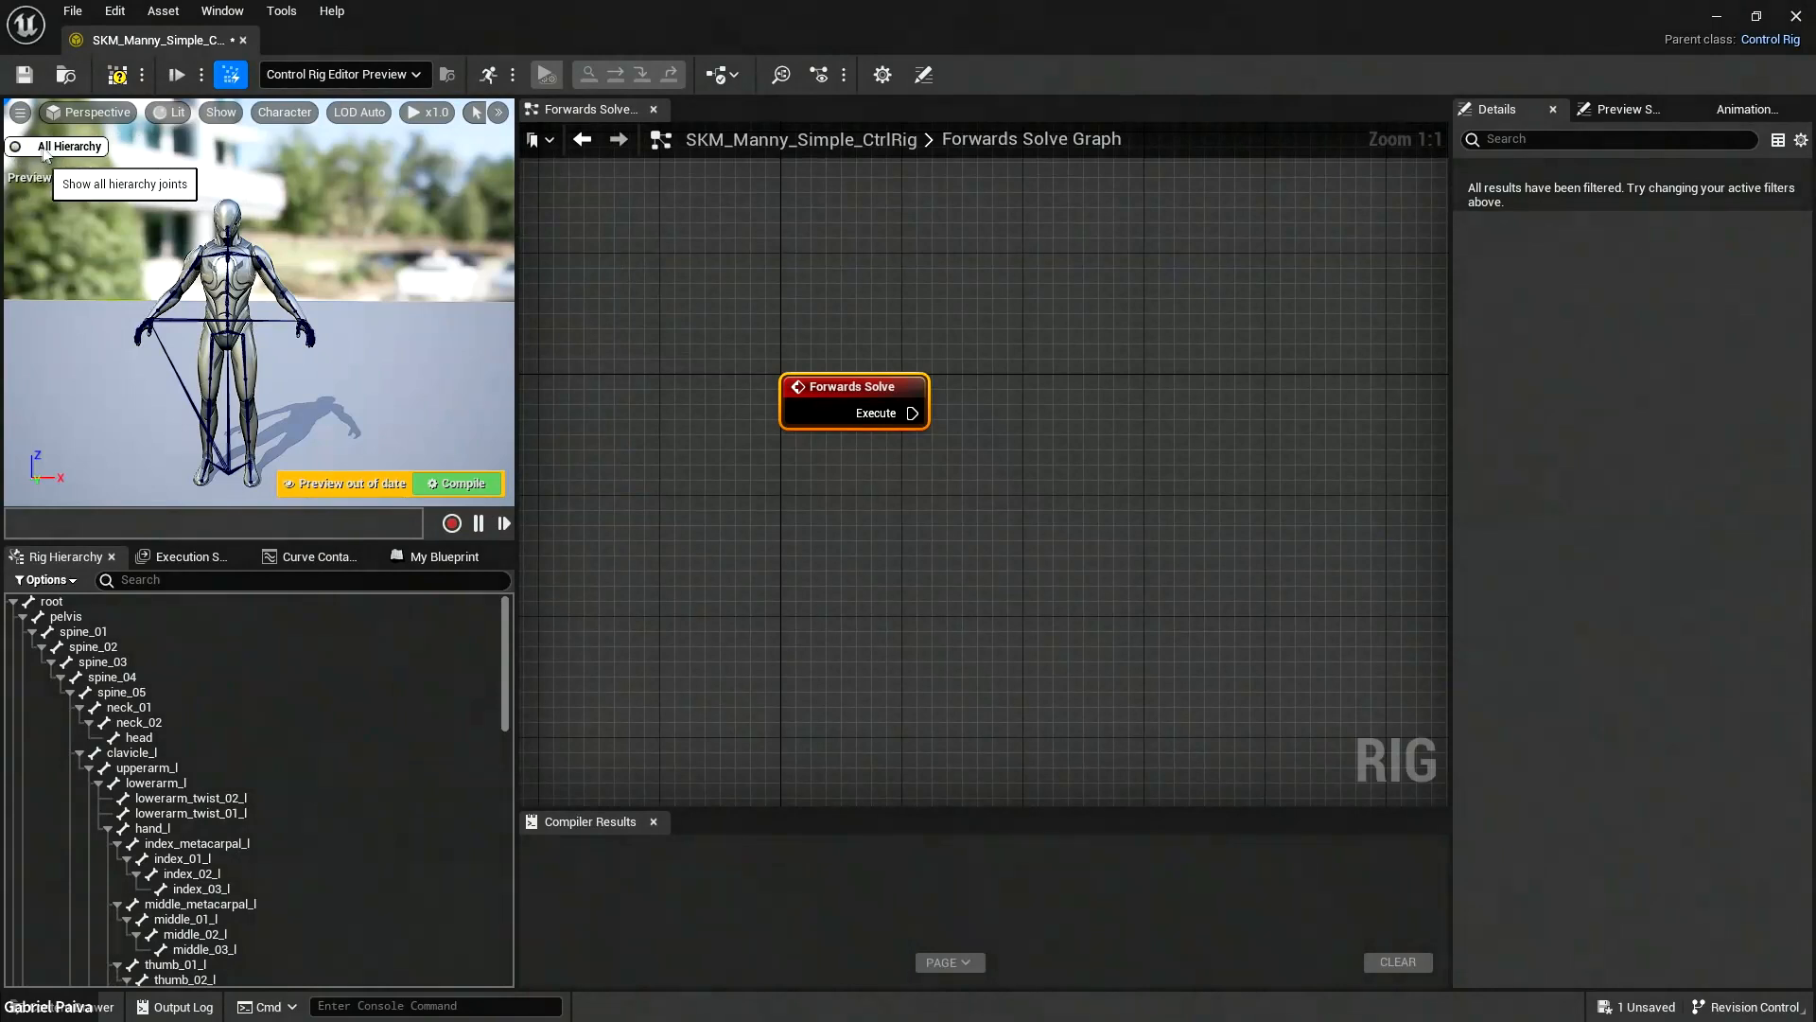
Hide the mannequin's bones with the None bone drawing option and restore All Hierarchy.
{"action": "left_click", "coordinate": [289, 112]}
{"action": "mouse_move", "coordinate": [227, 111]}
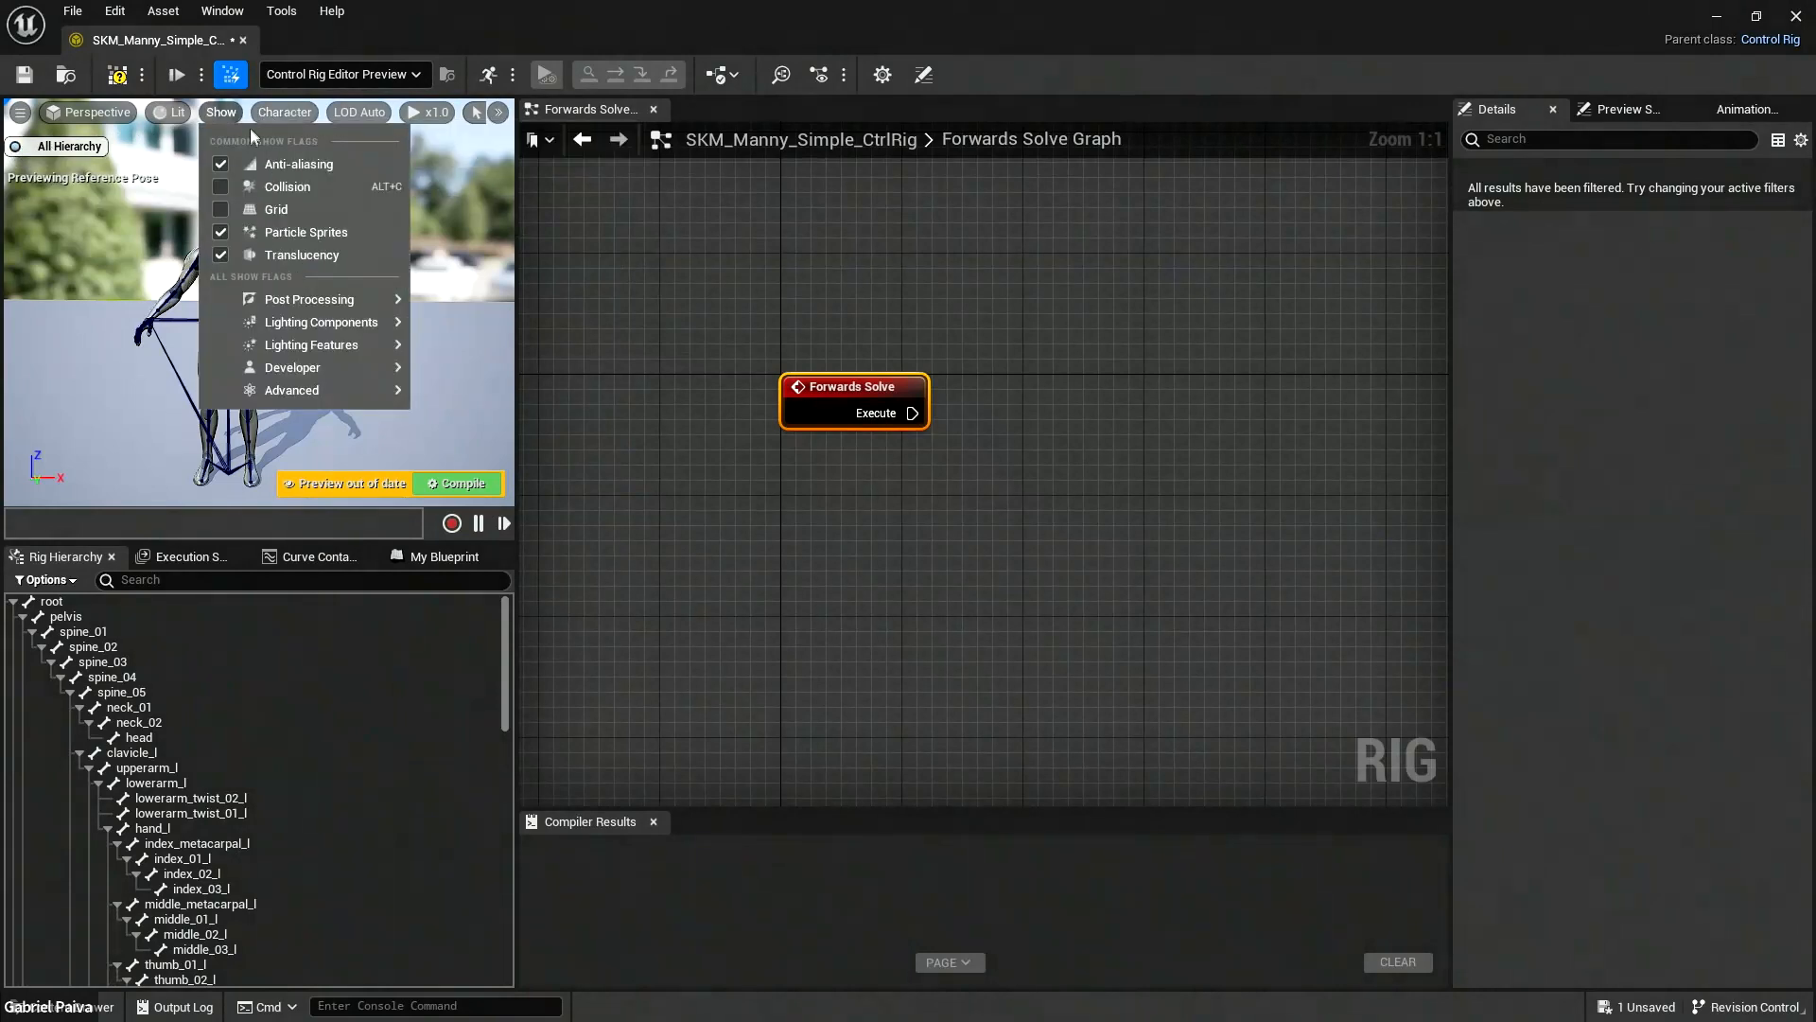
{"action": "mouse_move", "coordinate": [284, 111]}
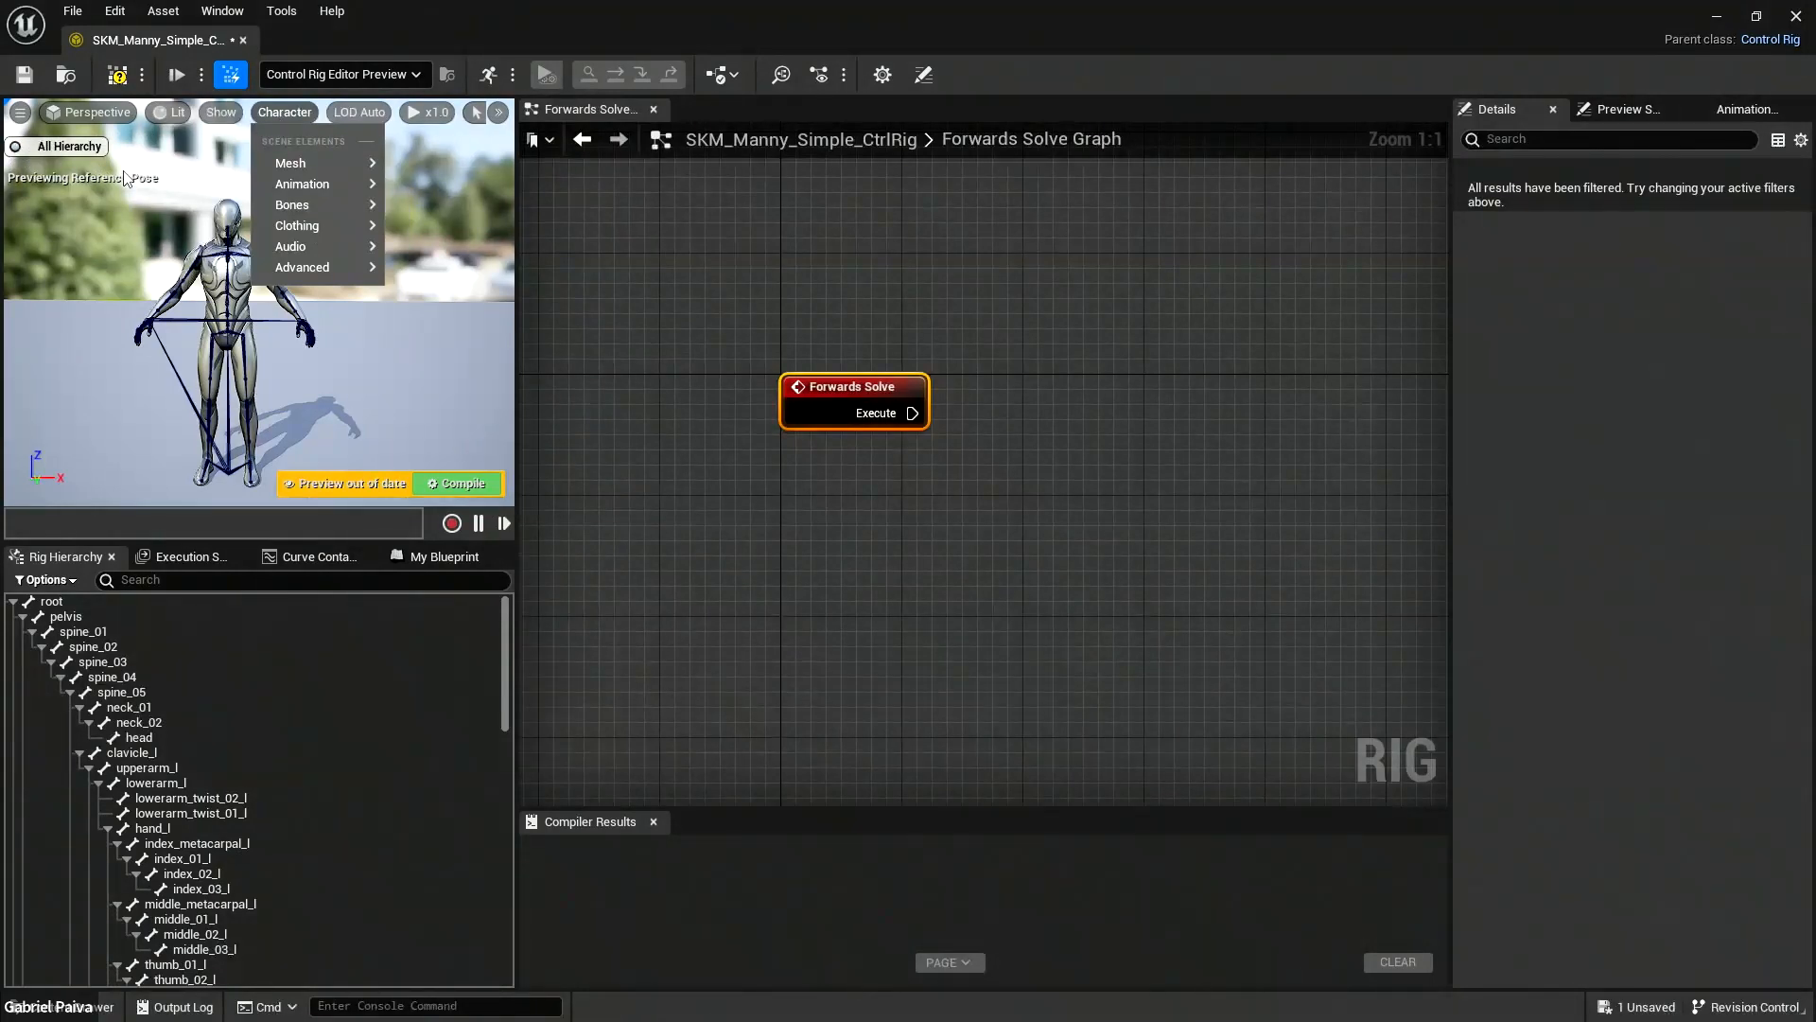
{"action": "mouse_move", "coordinate": [307, 204]}
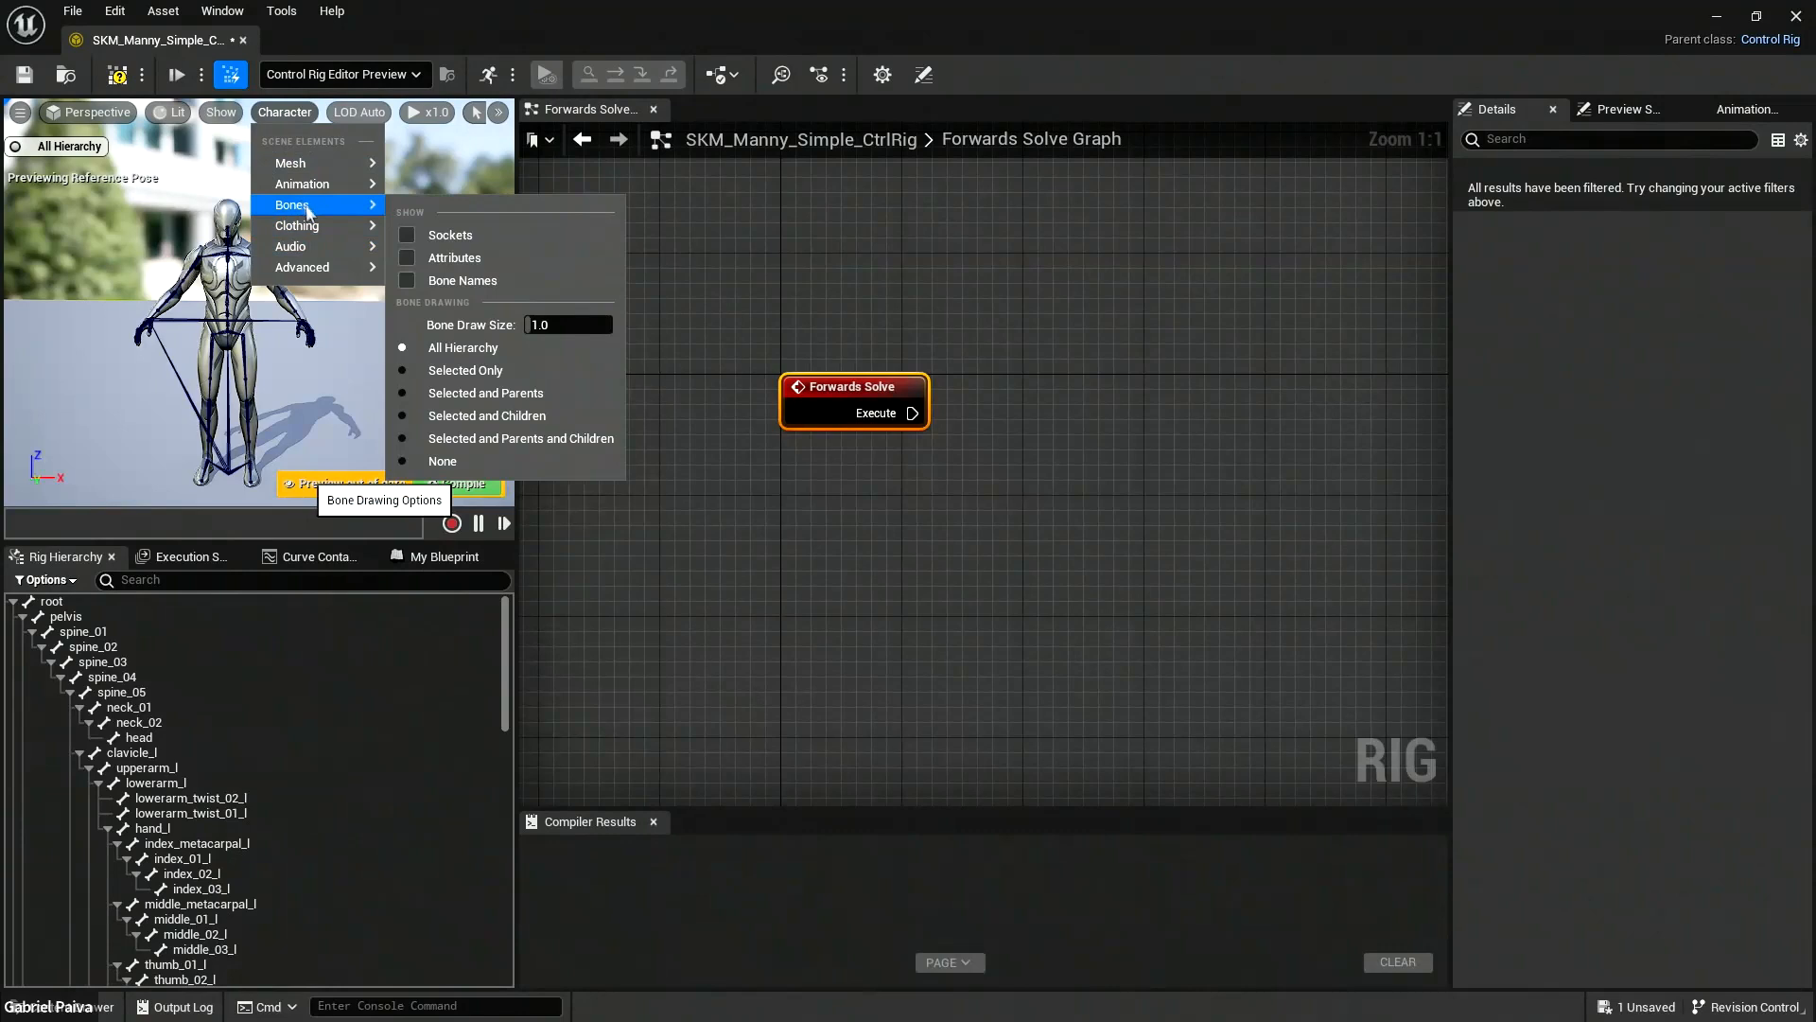
{"action": "left_click", "coordinate": [447, 461]}
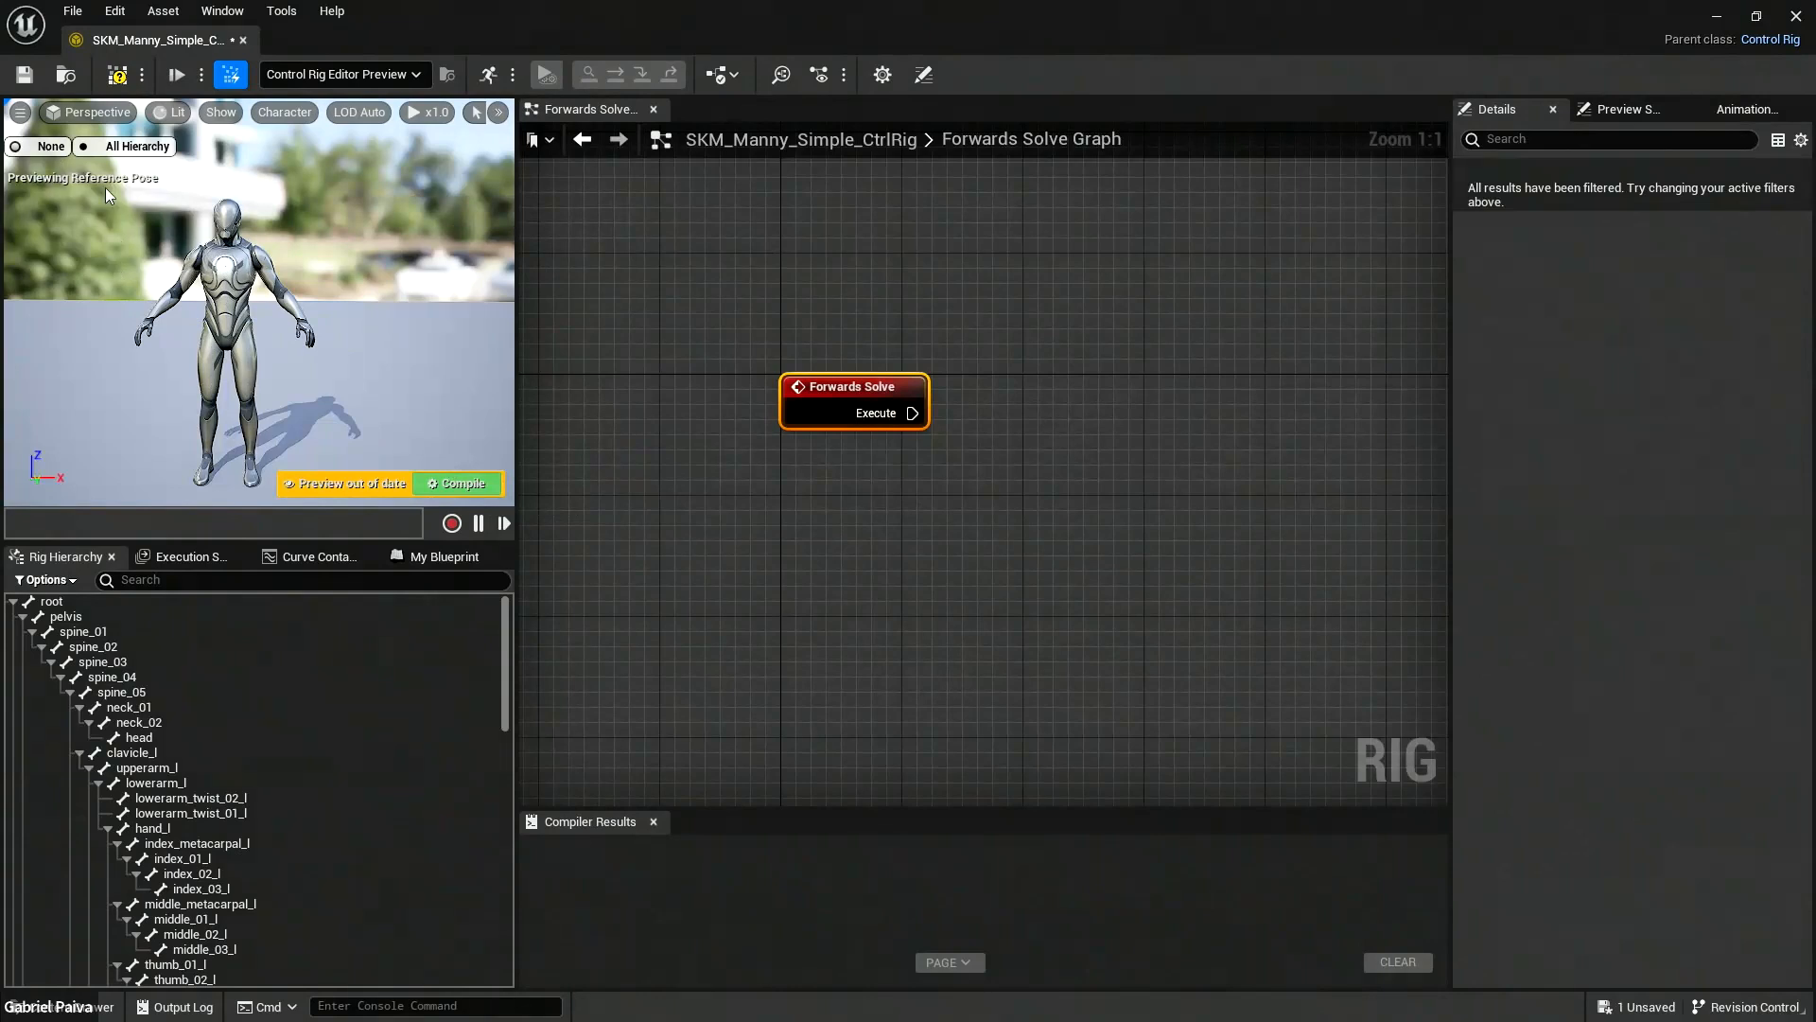
{"action": "left_click", "coordinate": [116, 151]}
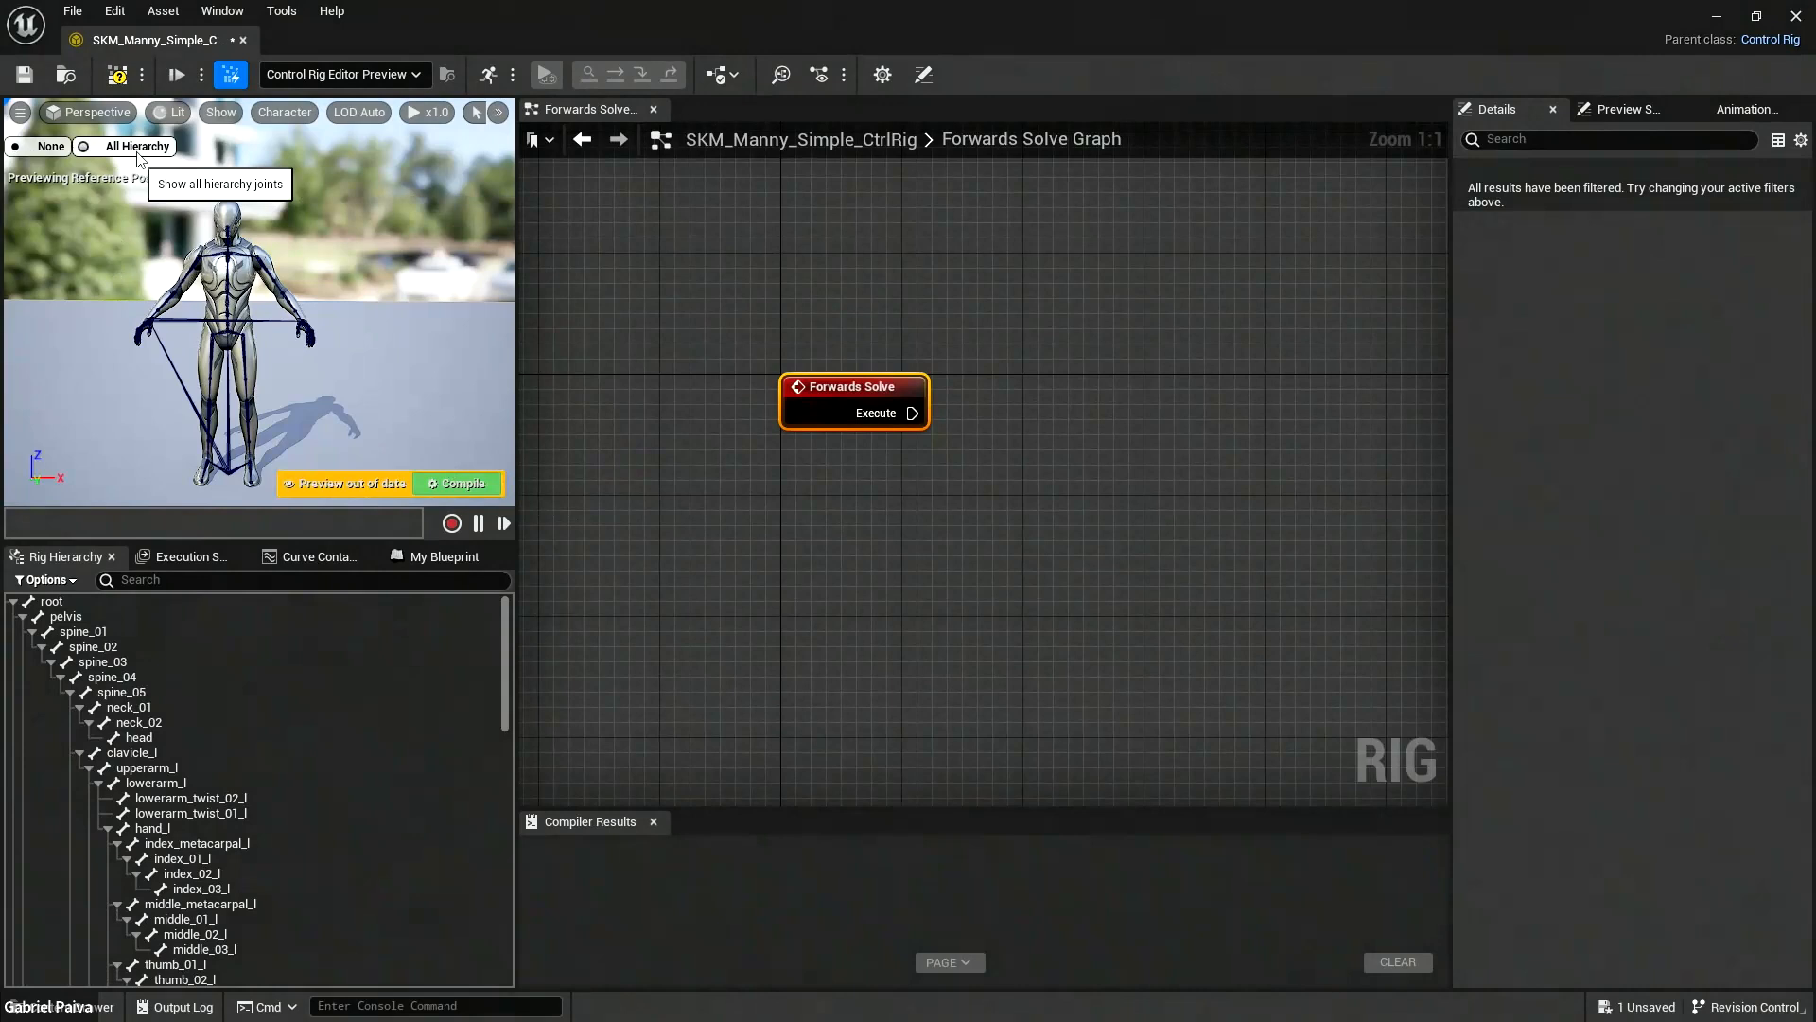
Look through the preview's mesh display and scene setup options, and view the mannequin's skeleton up close.
{"action": "left_click", "coordinate": [254, 115]}
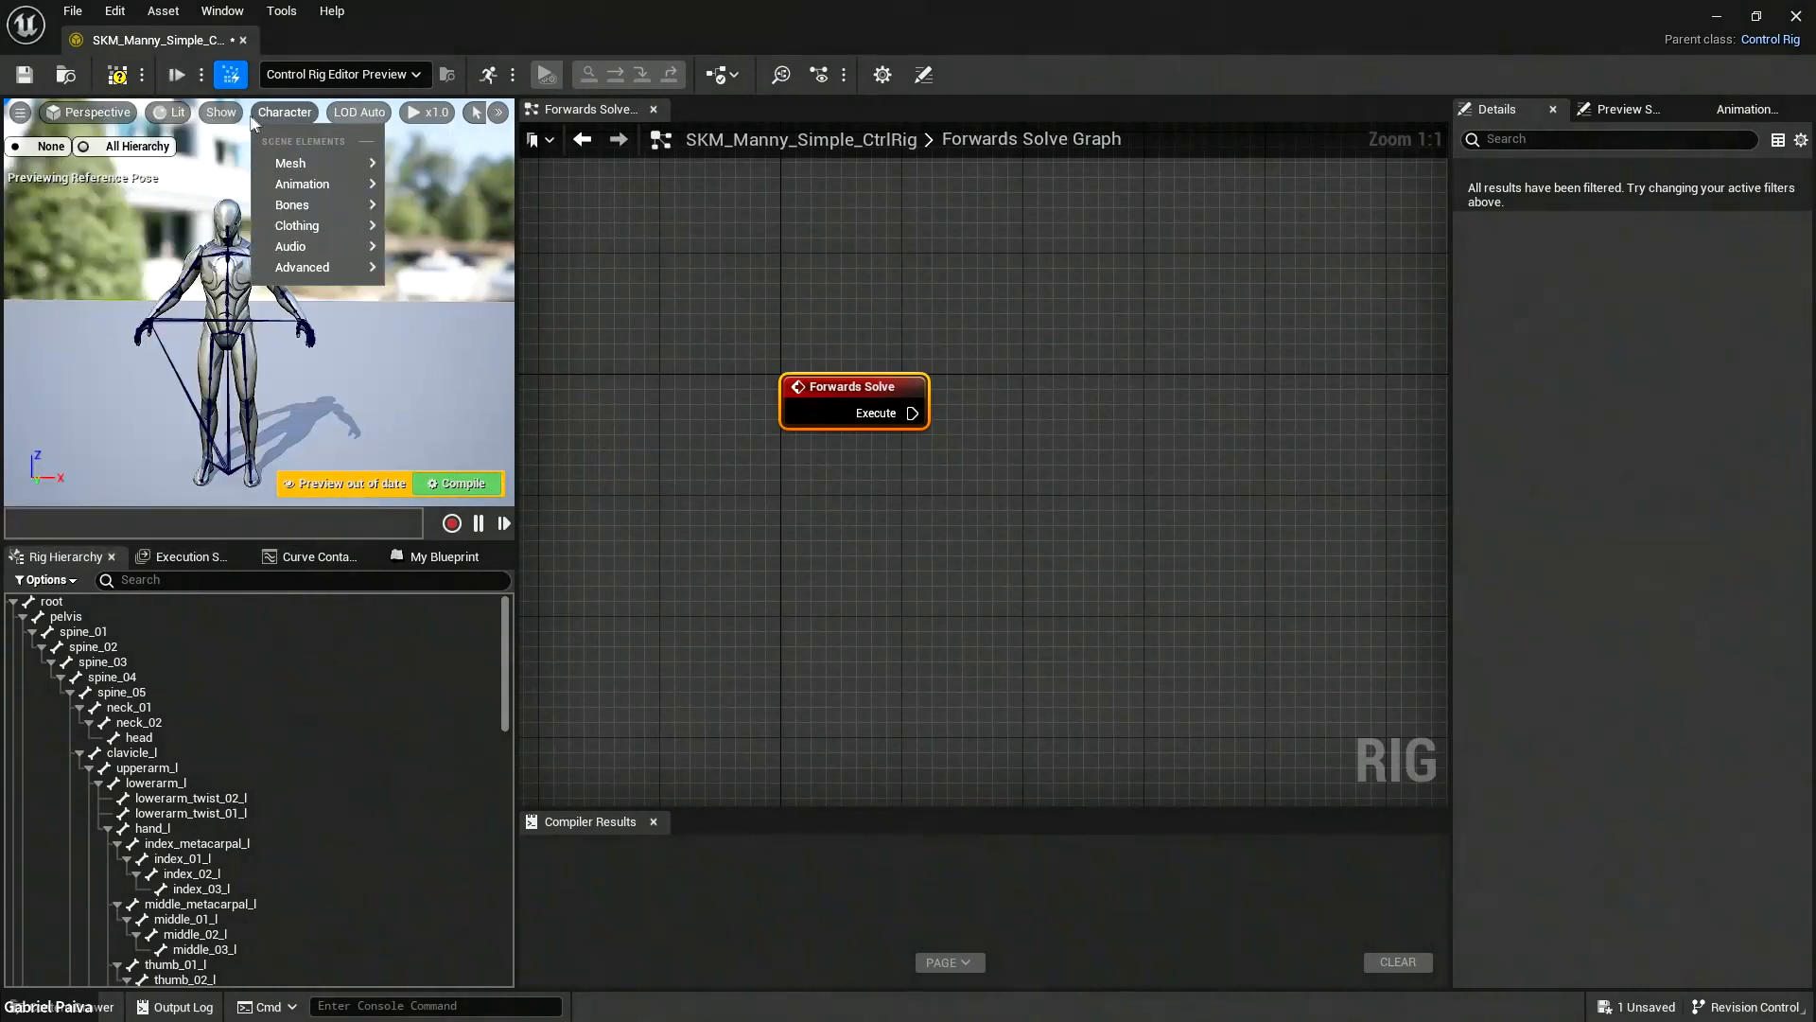
{"action": "mouse_move", "coordinate": [299, 166]}
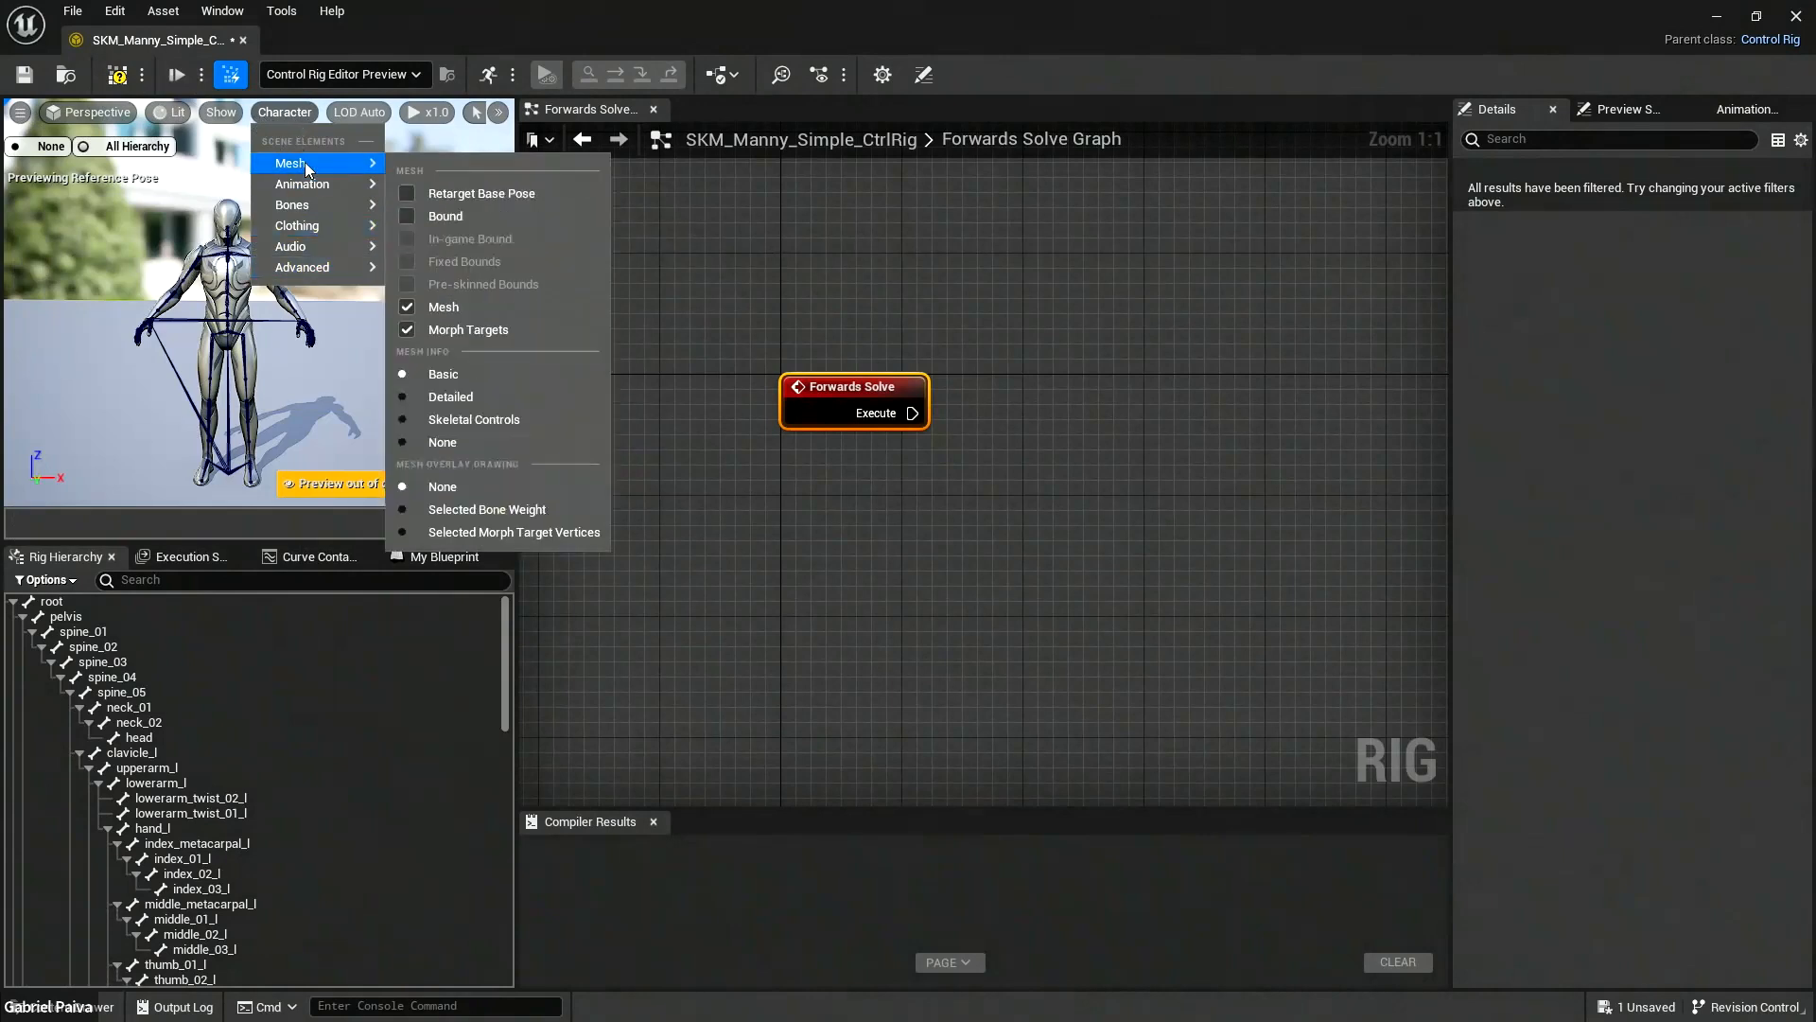
{"action": "left_click", "coordinate": [292, 116]}
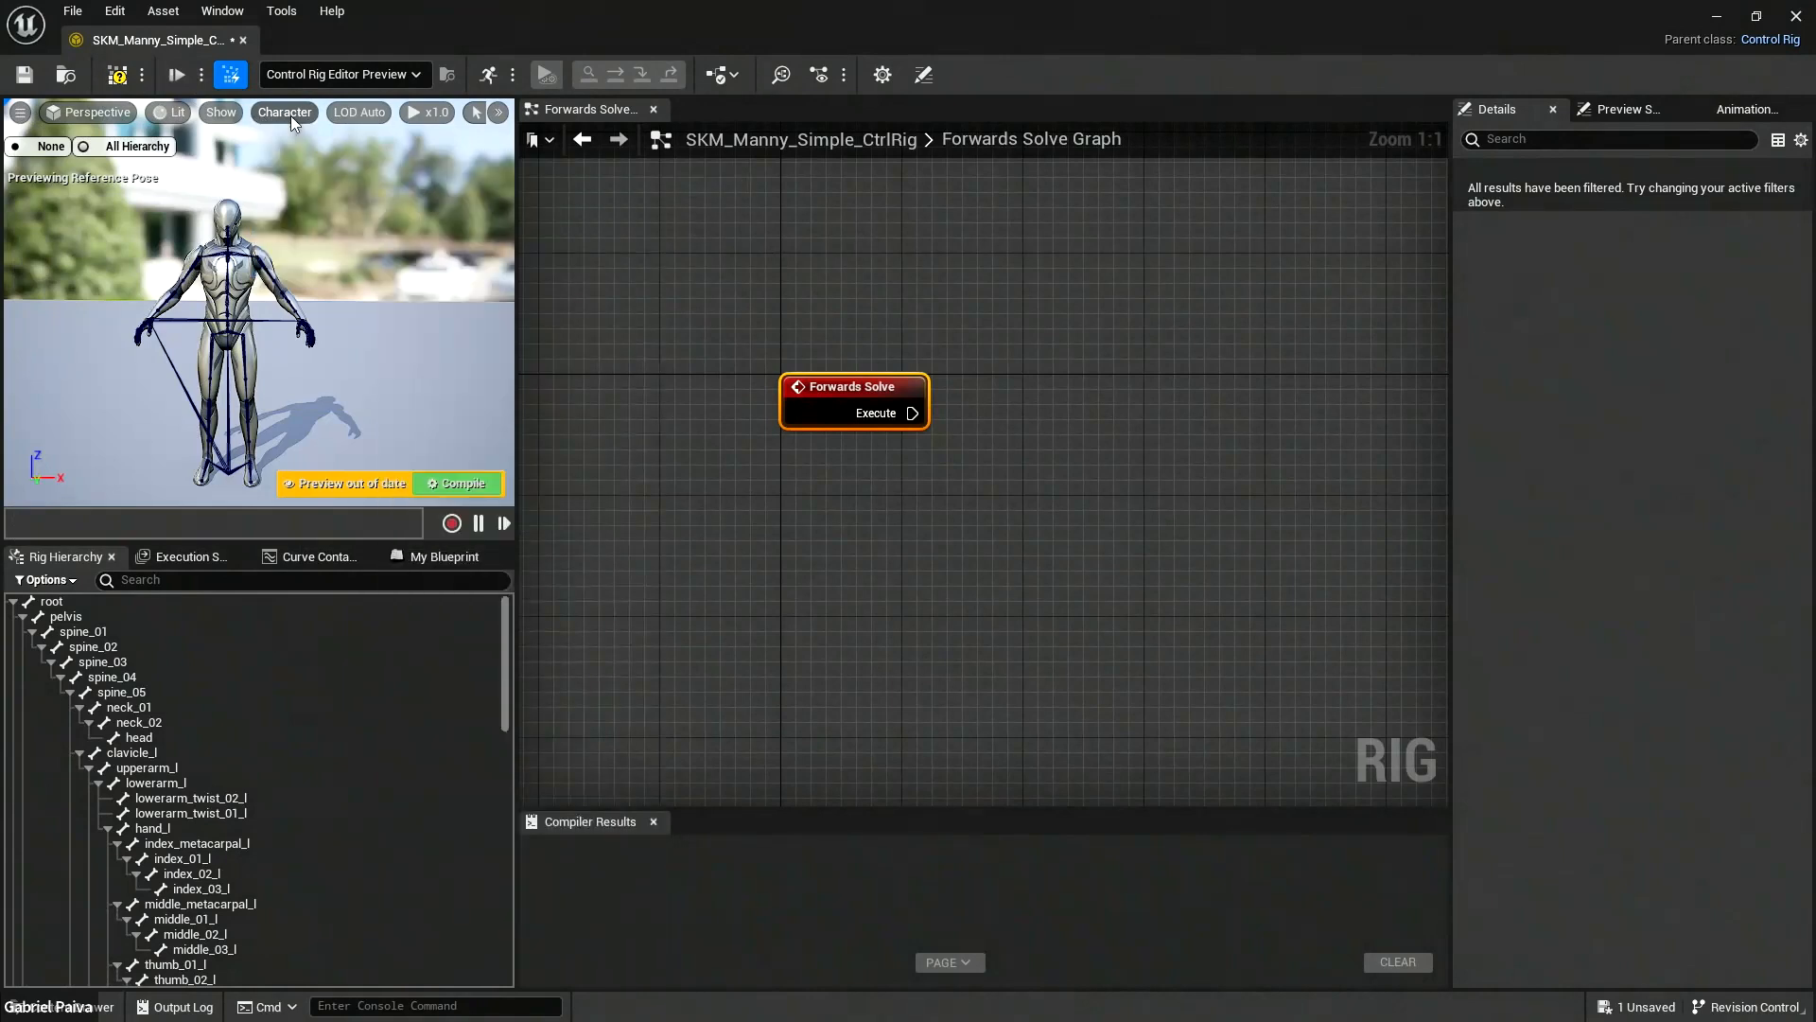
{"action": "key", "text": "w"}
{"action": "right_click_drag", "start_coordinate": [284, 227], "coordinate": [191, 233]}
{"action": "key", "text": "w"}
{"action": "key", "text": "q"}
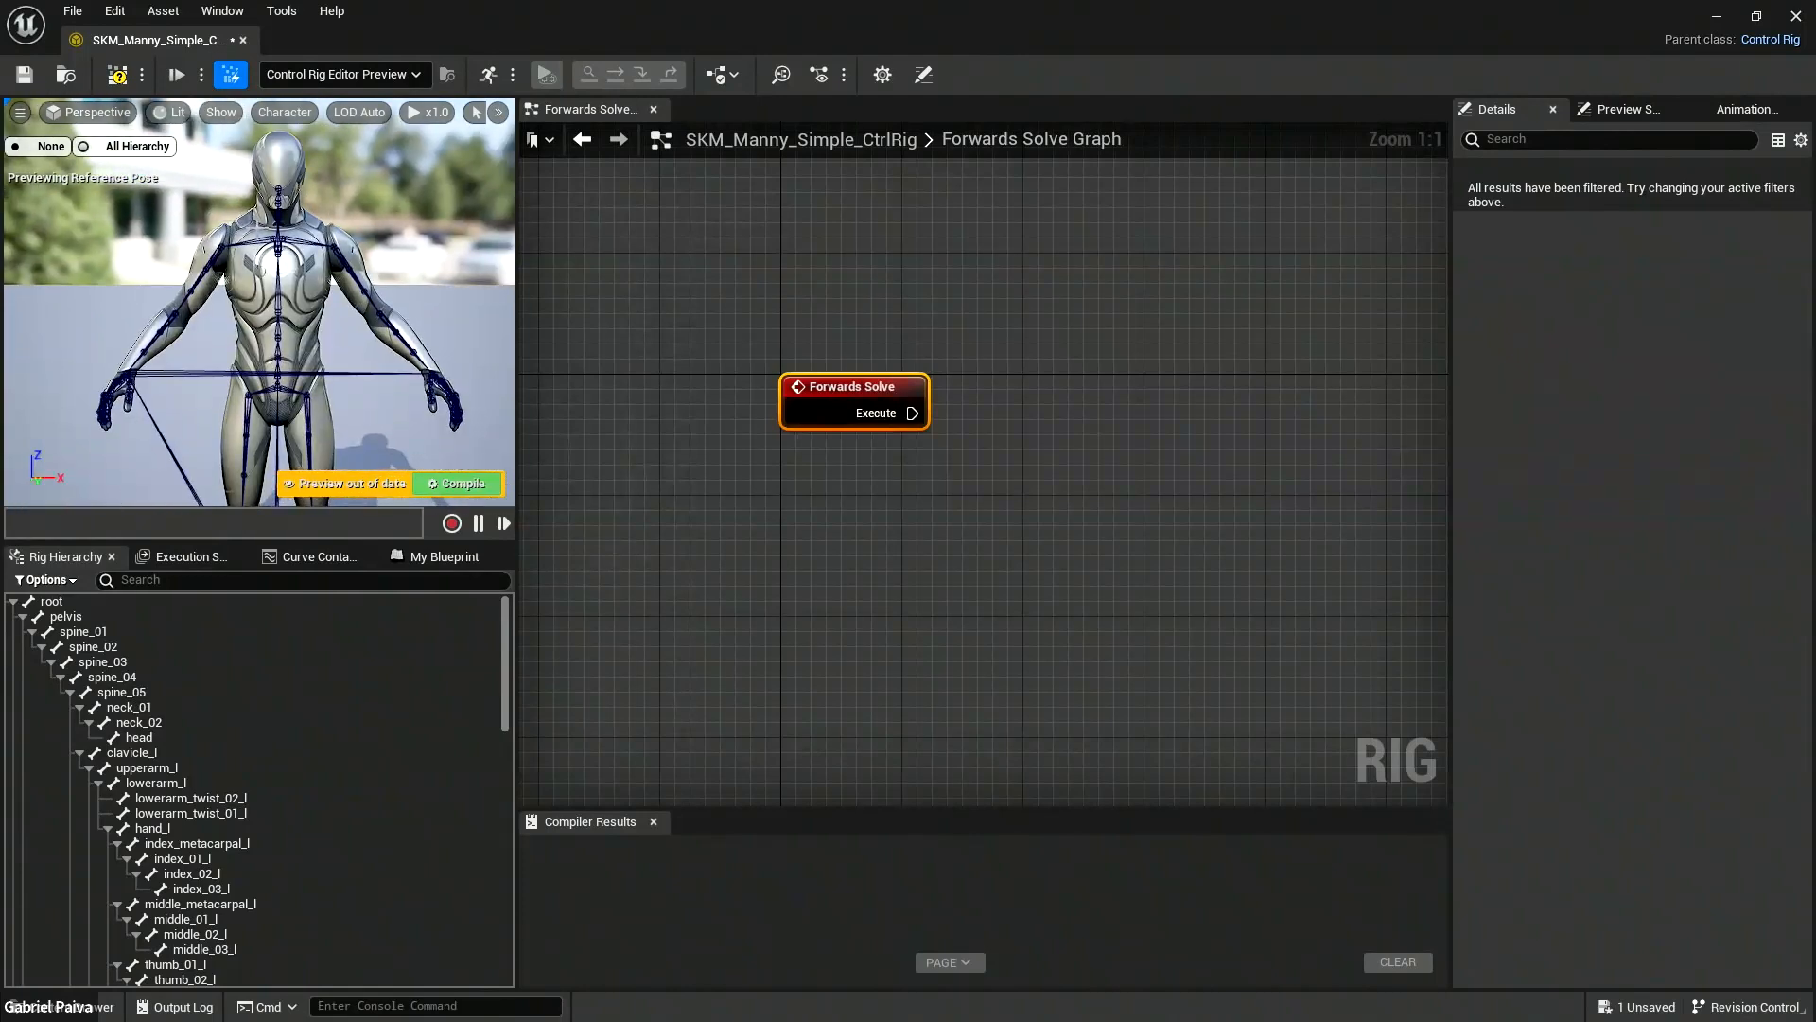
{"action": "left_click", "coordinate": [19, 114]}
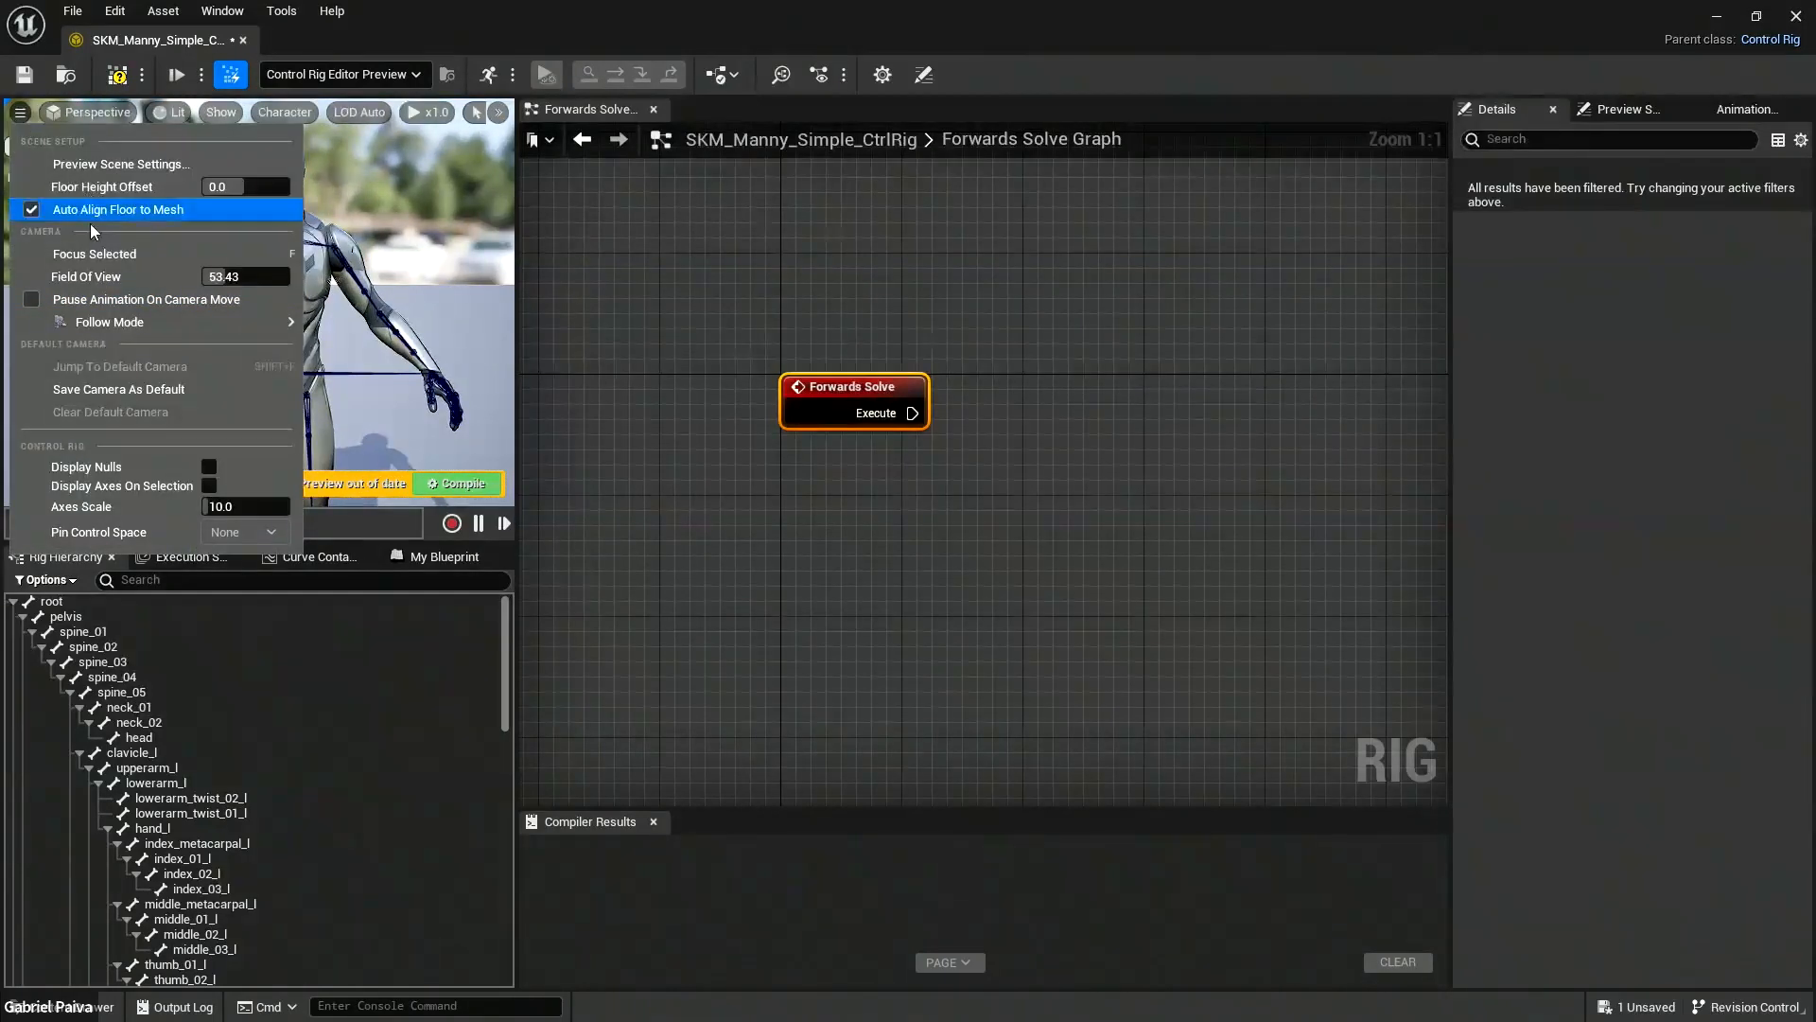
{"action": "mouse_move", "coordinate": [383, 259]}
{"action": "right_mouse_down"}
{"action": "mouse_move", "coordinate": [335, 256]}
{"action": "mouse_move", "coordinate": [382, 260]}
{"action": "right_mouse_up"}
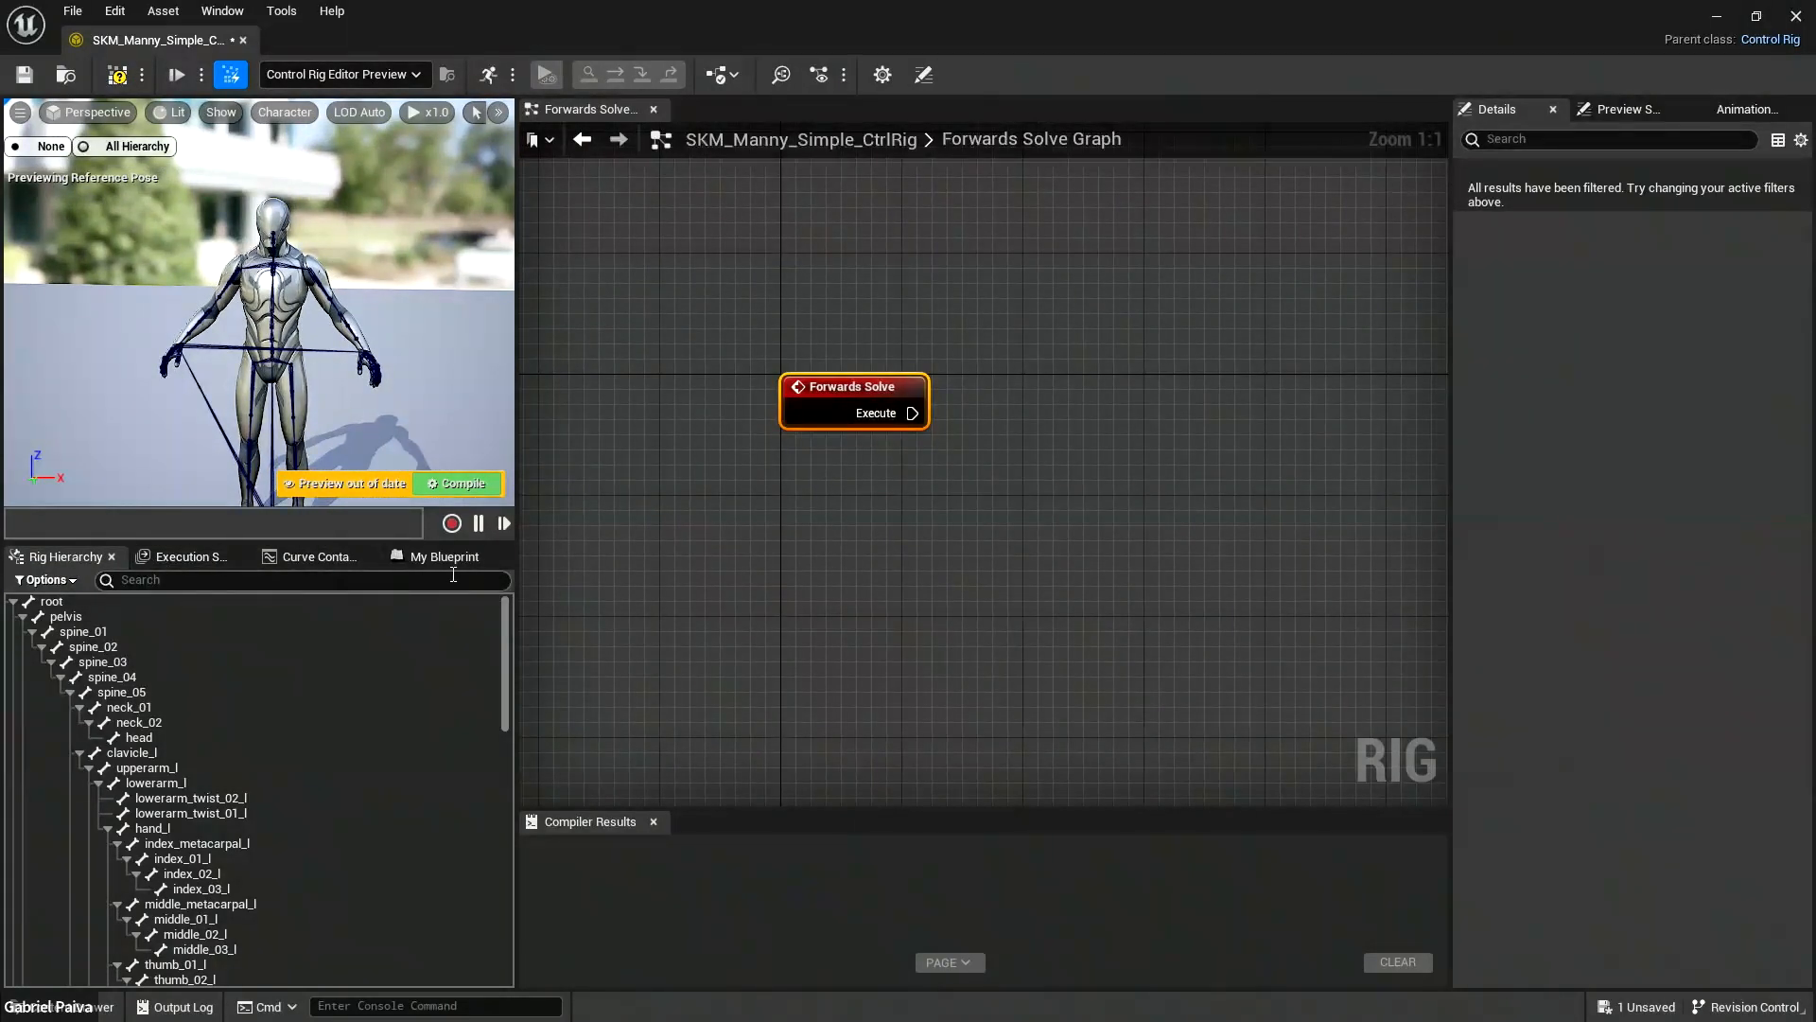
Examine the execution stack, the list of curves in the curve container, and the blueprint's graphs, functions and variables.
{"action": "left_click", "coordinate": [191, 558]}
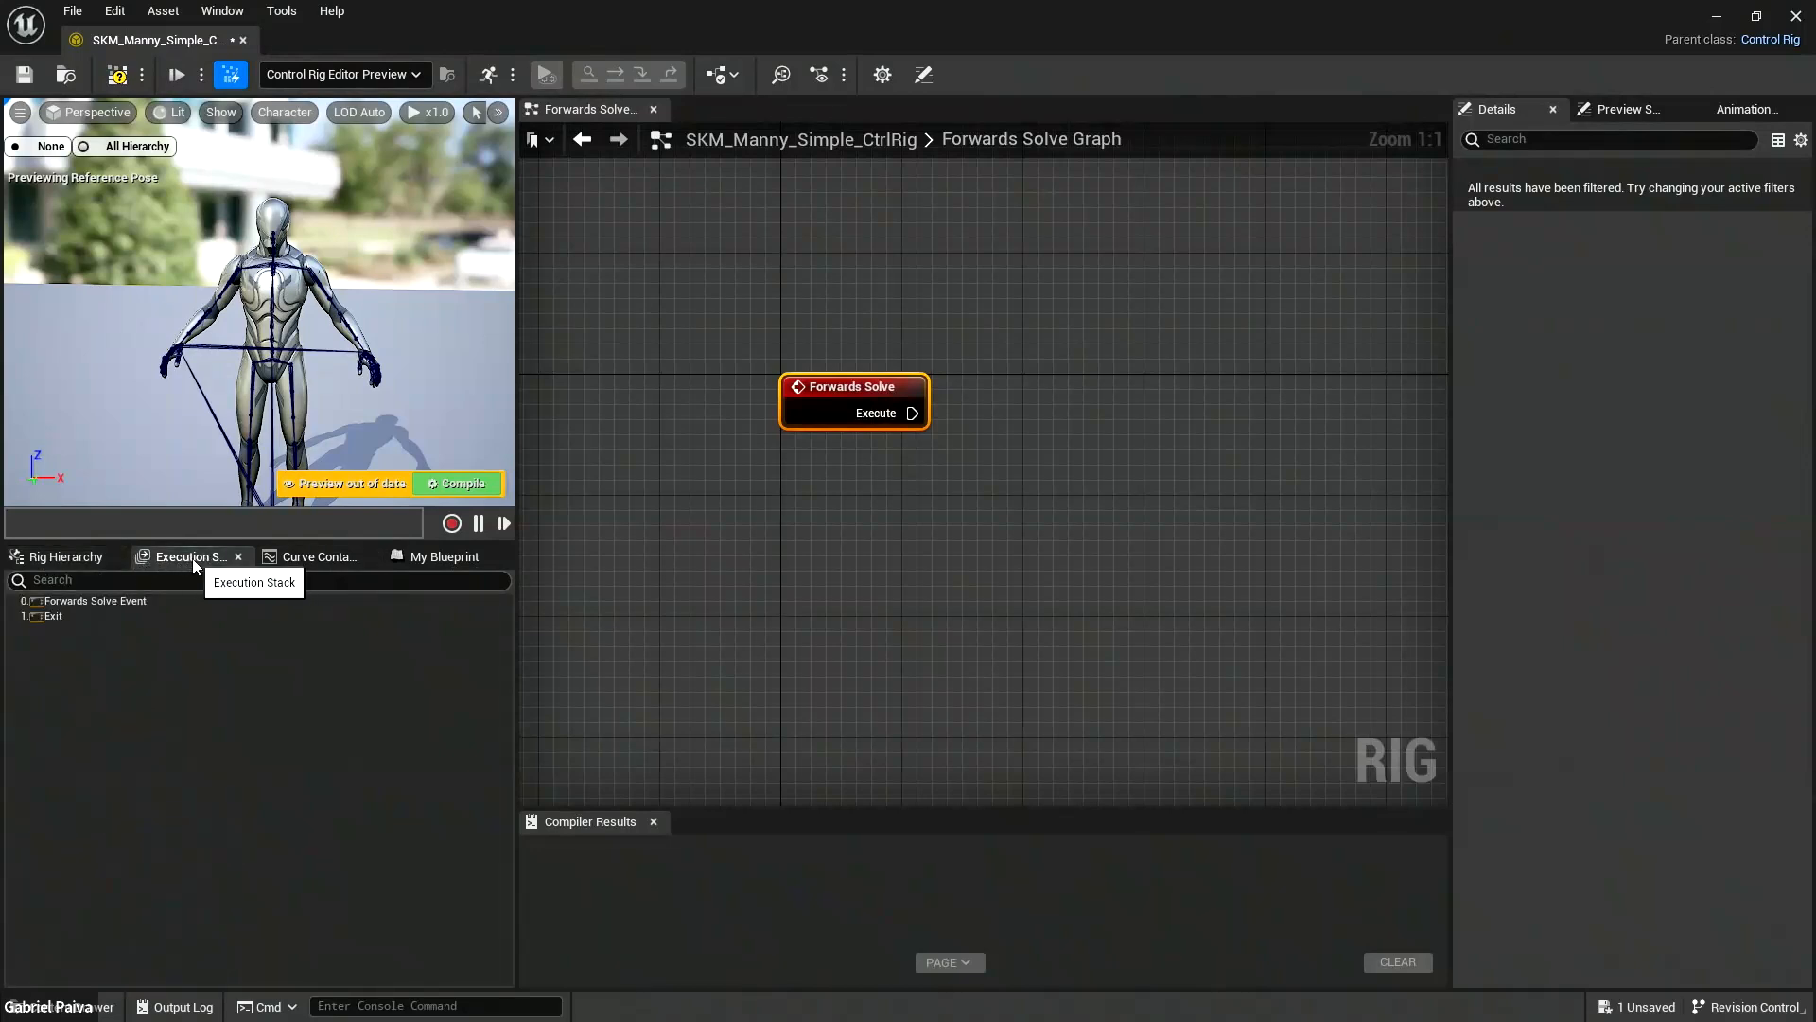
{"action": "right_click_drag", "start_coordinate": [940, 465], "coordinate": [836, 481]}
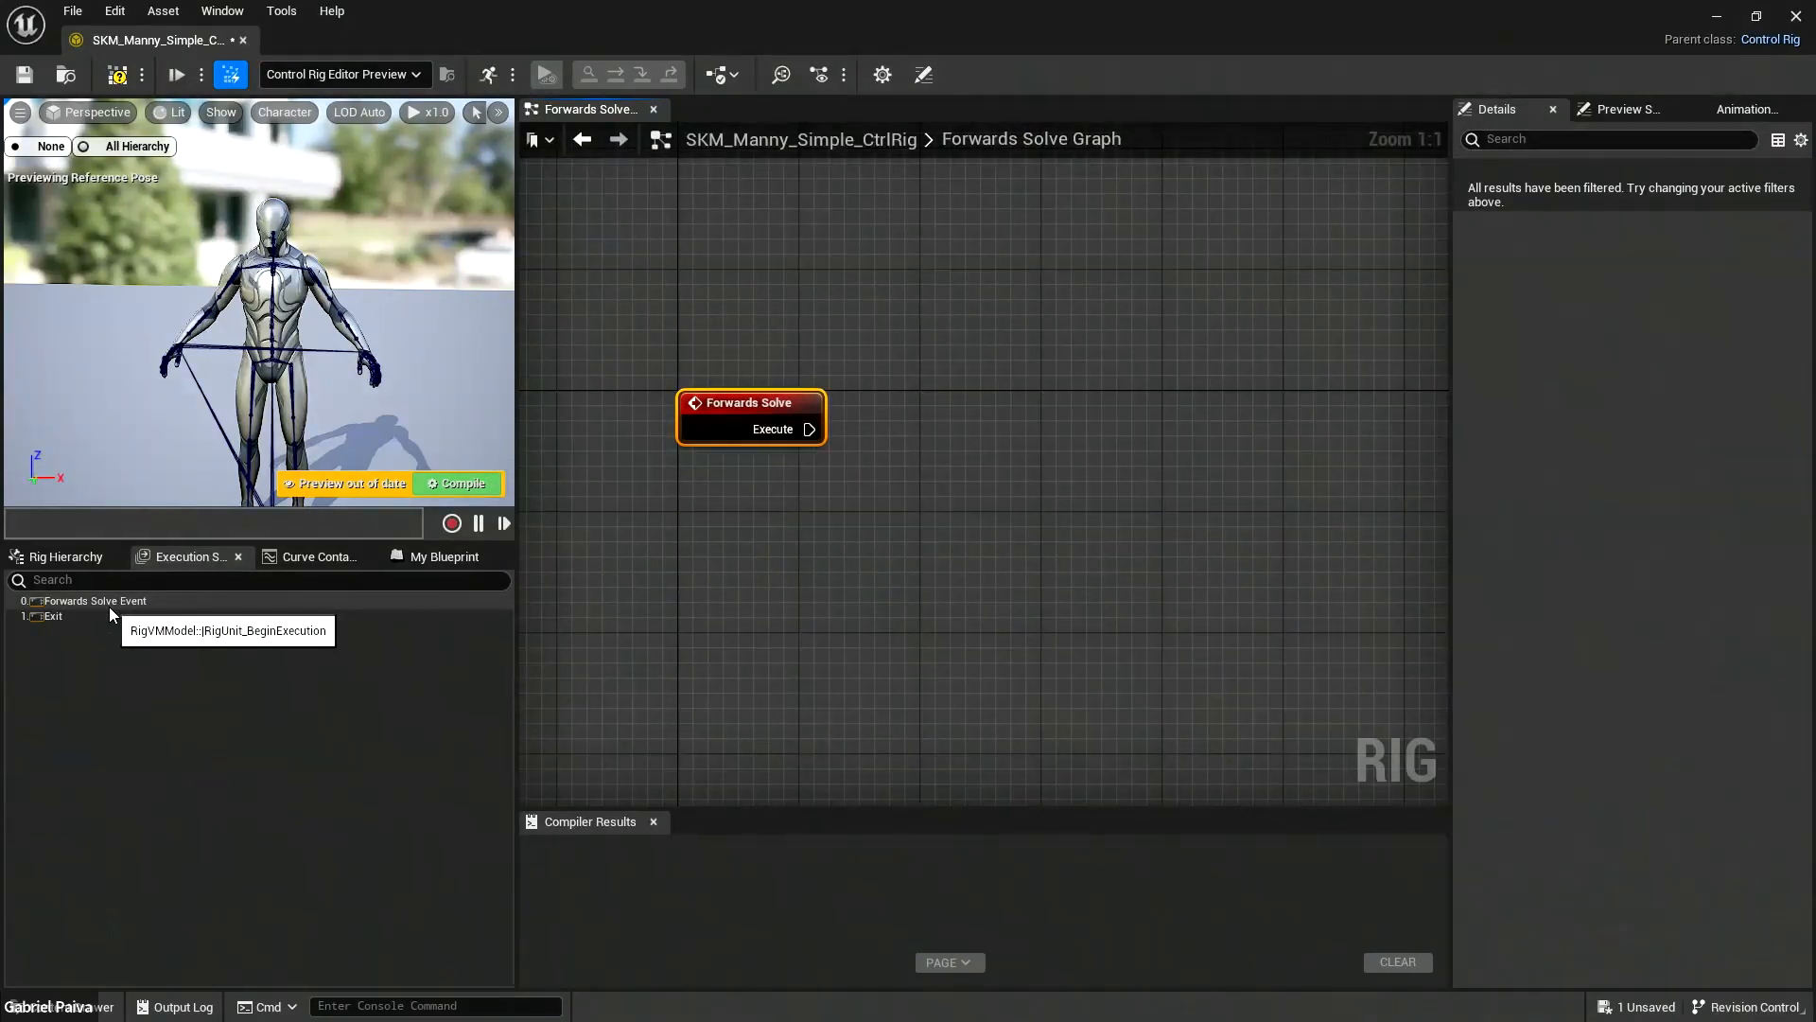
{"action": "left_click", "coordinate": [315, 557]}
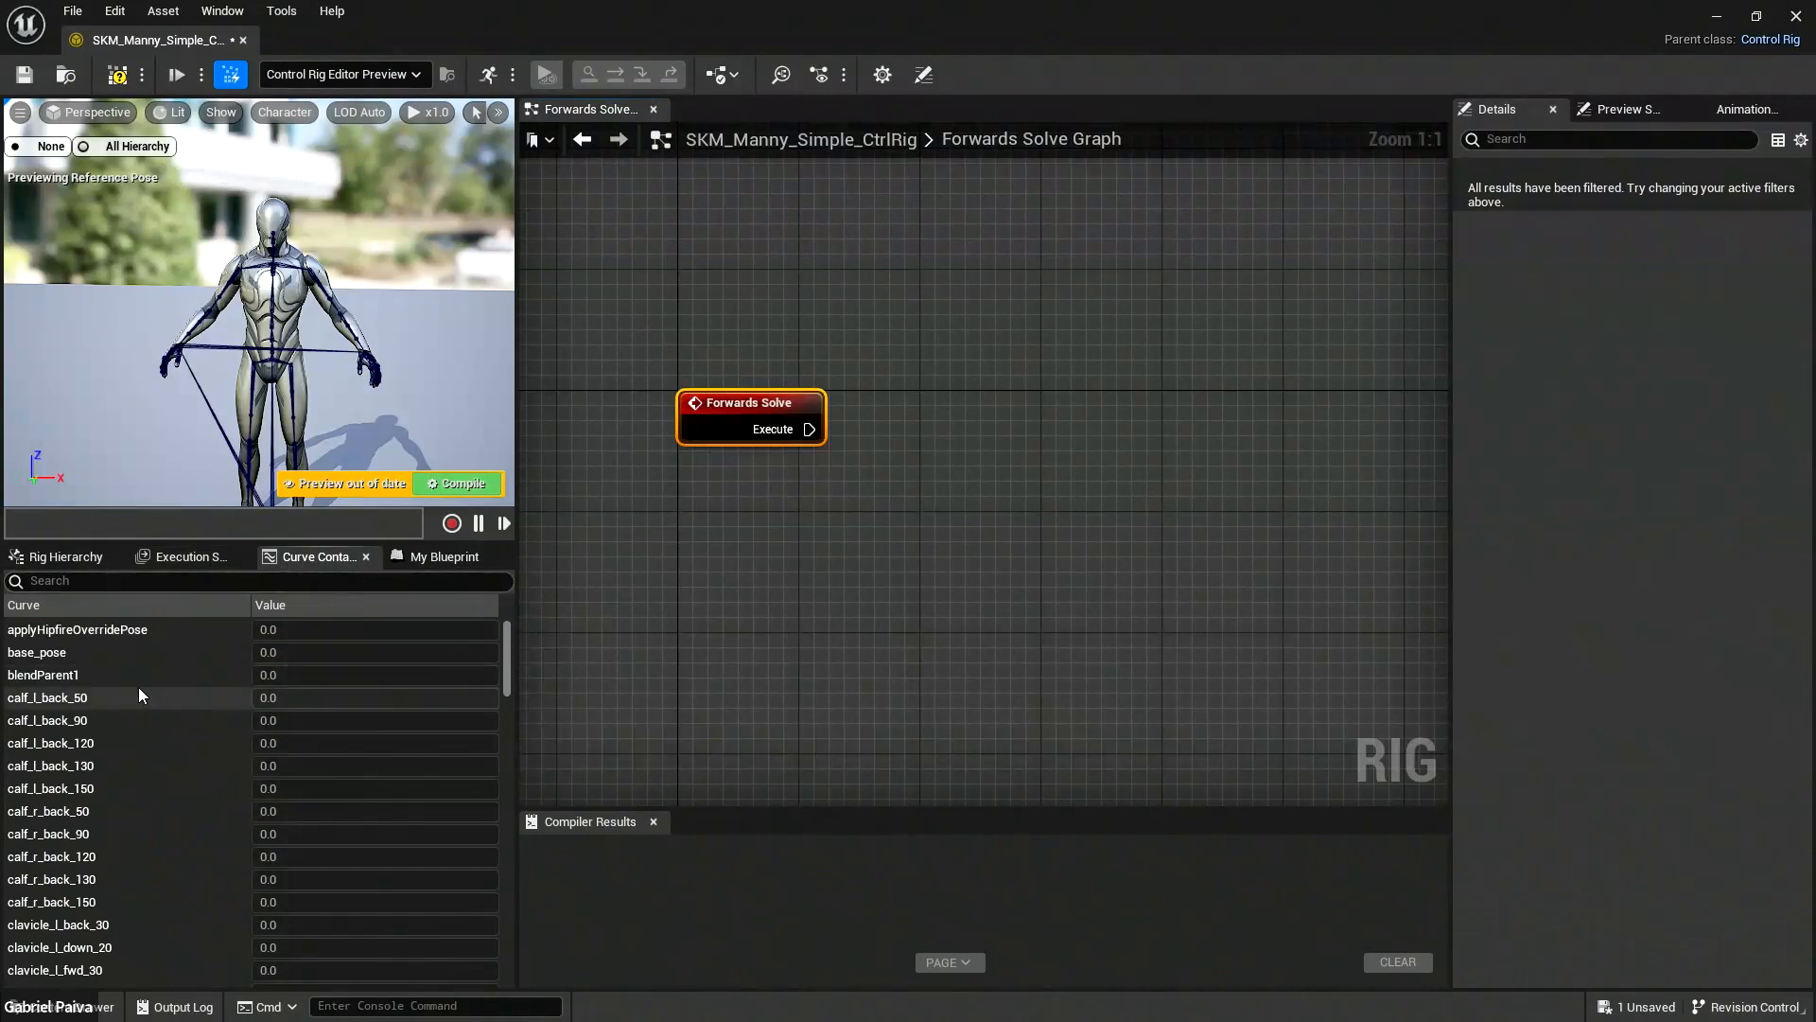
{"action": "scroll", "coordinate": [134, 689], "scroll_direction": "down", "scroll_amount": 5}
{"action": "scroll", "coordinate": [134, 689], "scroll_direction": "down", "scroll_amount": 1}
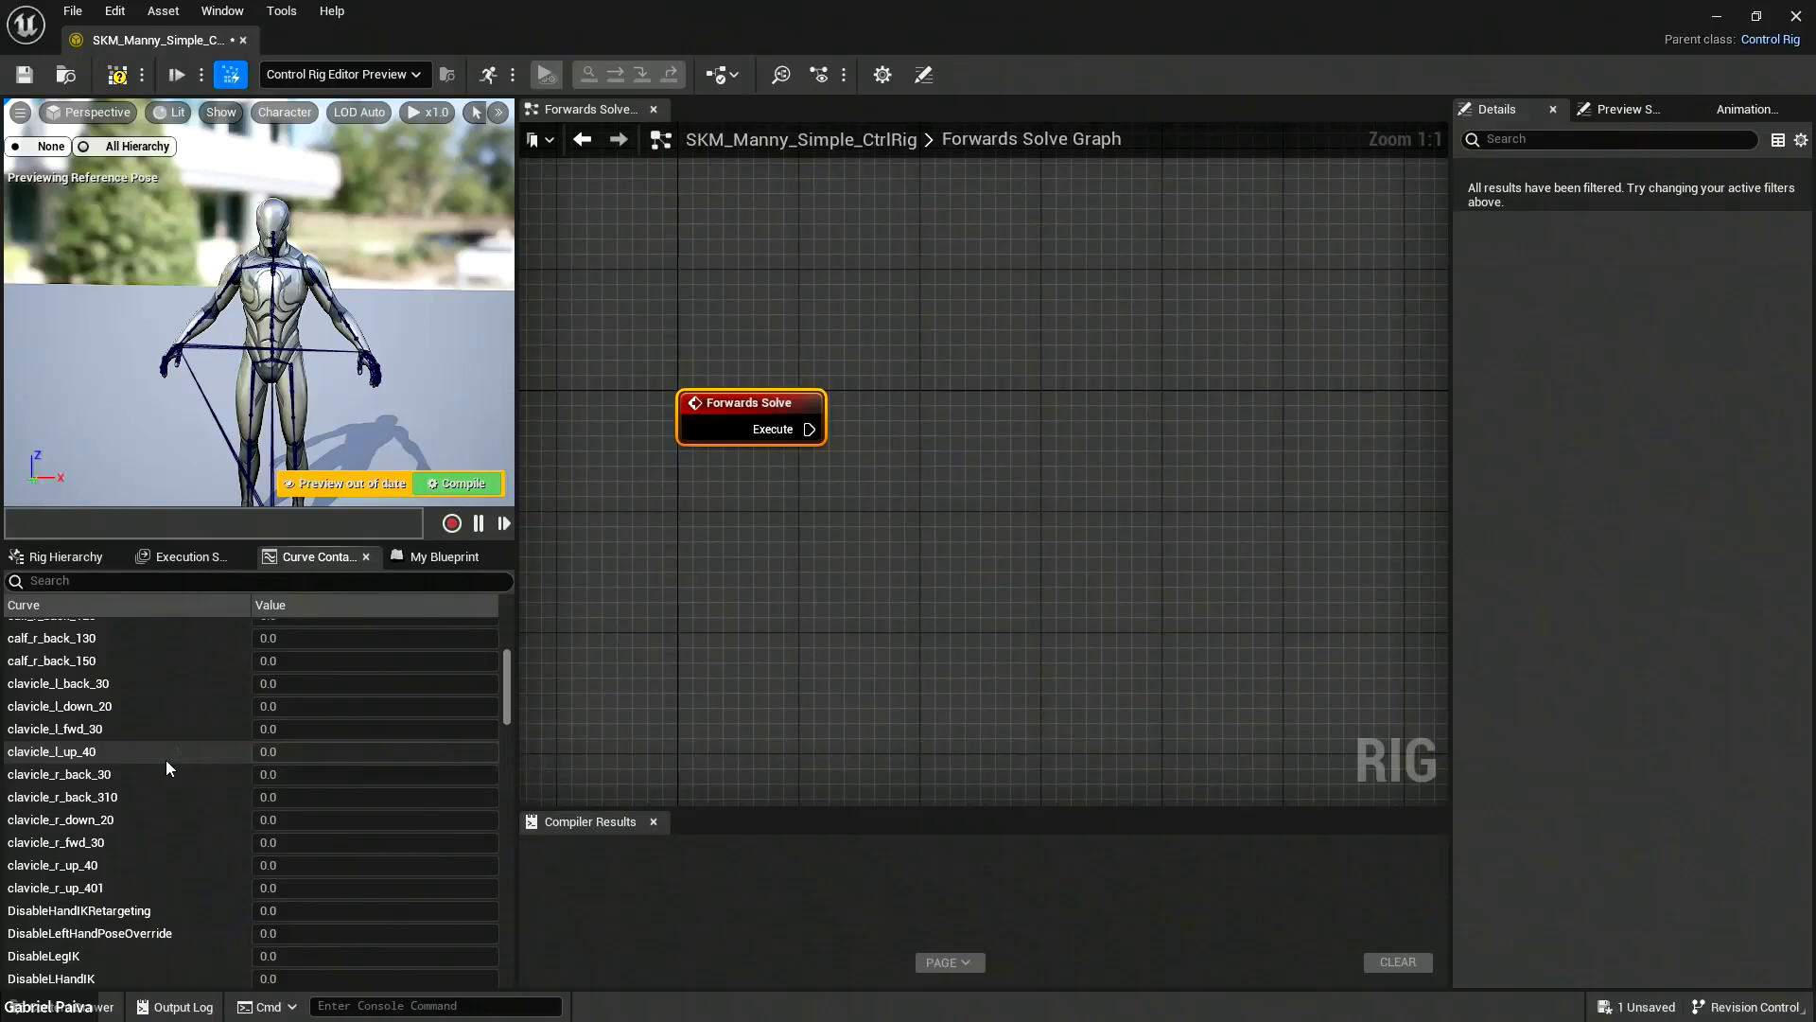
{"action": "scroll", "coordinate": [166, 766], "scroll_direction": "down", "scroll_amount": 10}
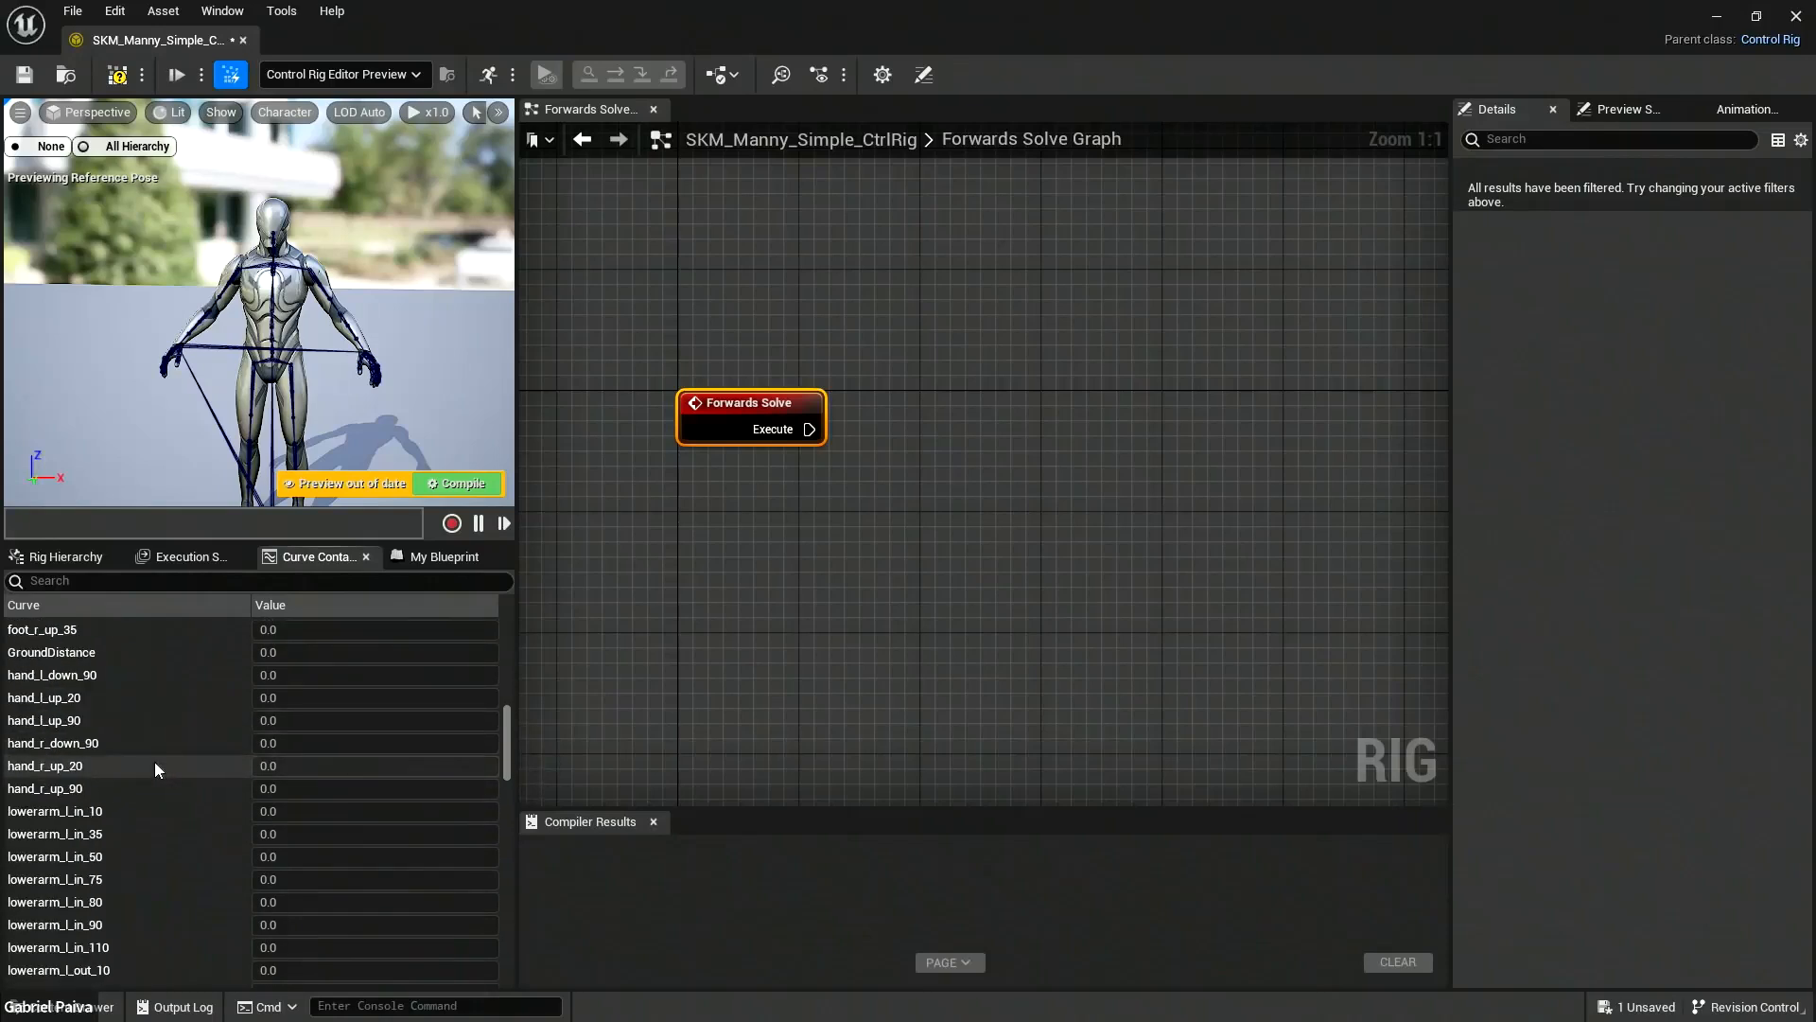
{"action": "scroll", "coordinate": [154, 763], "scroll_direction": "down", "scroll_amount": 5}
{"action": "scroll", "coordinate": [151, 791], "scroll_direction": "down", "scroll_amount": 7}
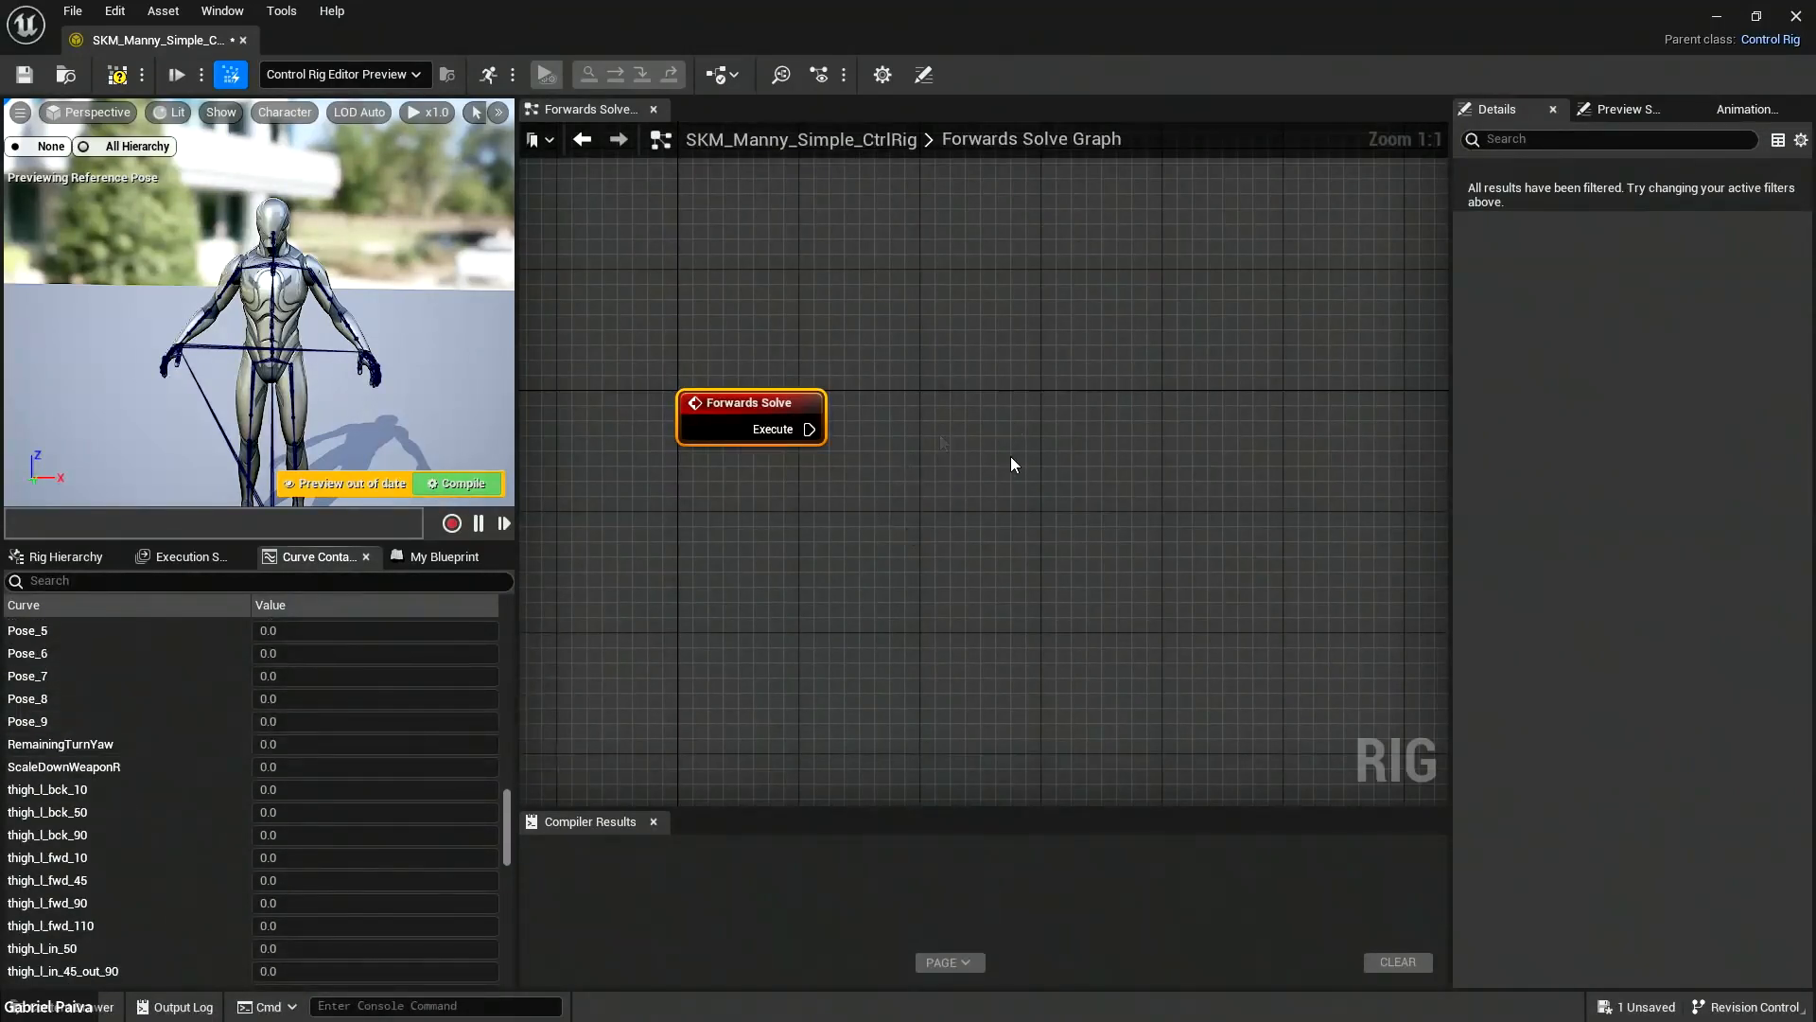
{"action": "left_click", "coordinate": [441, 558]}
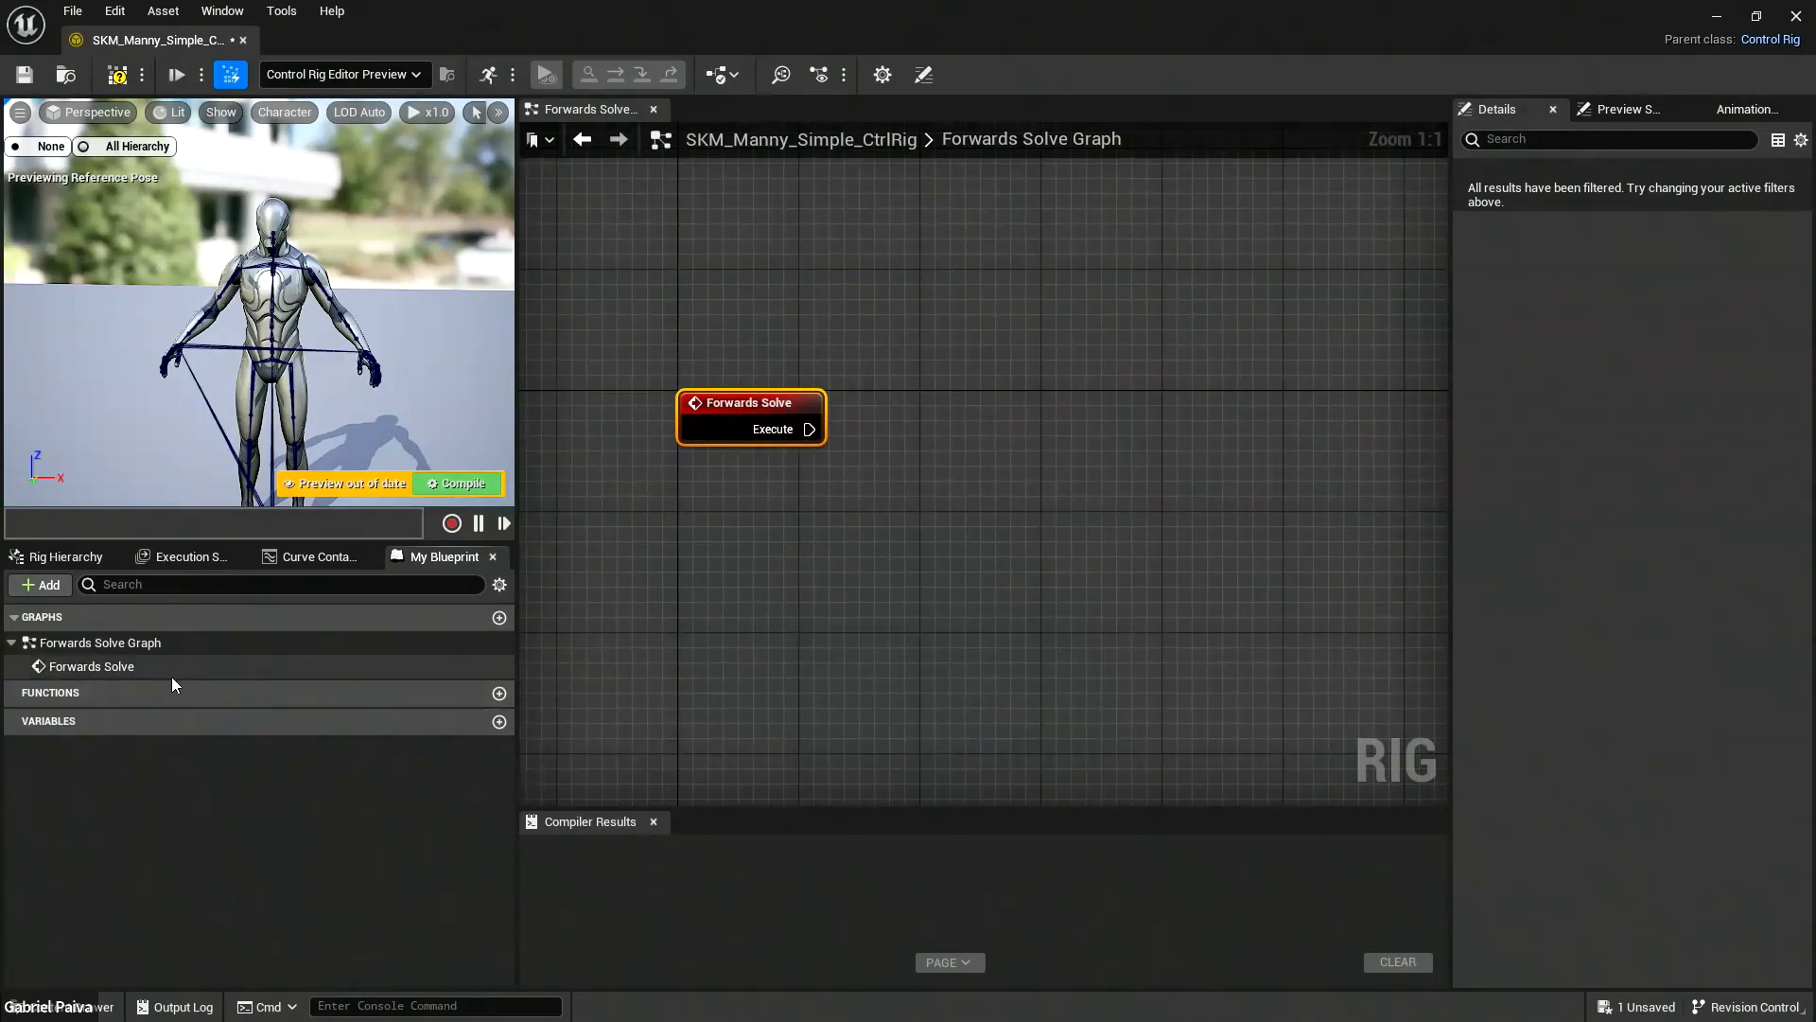
{"action": "mouse_move", "coordinate": [759, 410]}
{"action": "left_mouse_down"}
{"action": "mouse_move", "coordinate": [790, 350]}
{"action": "mouse_move", "coordinate": [775, 409]}
{"action": "left_mouse_up"}
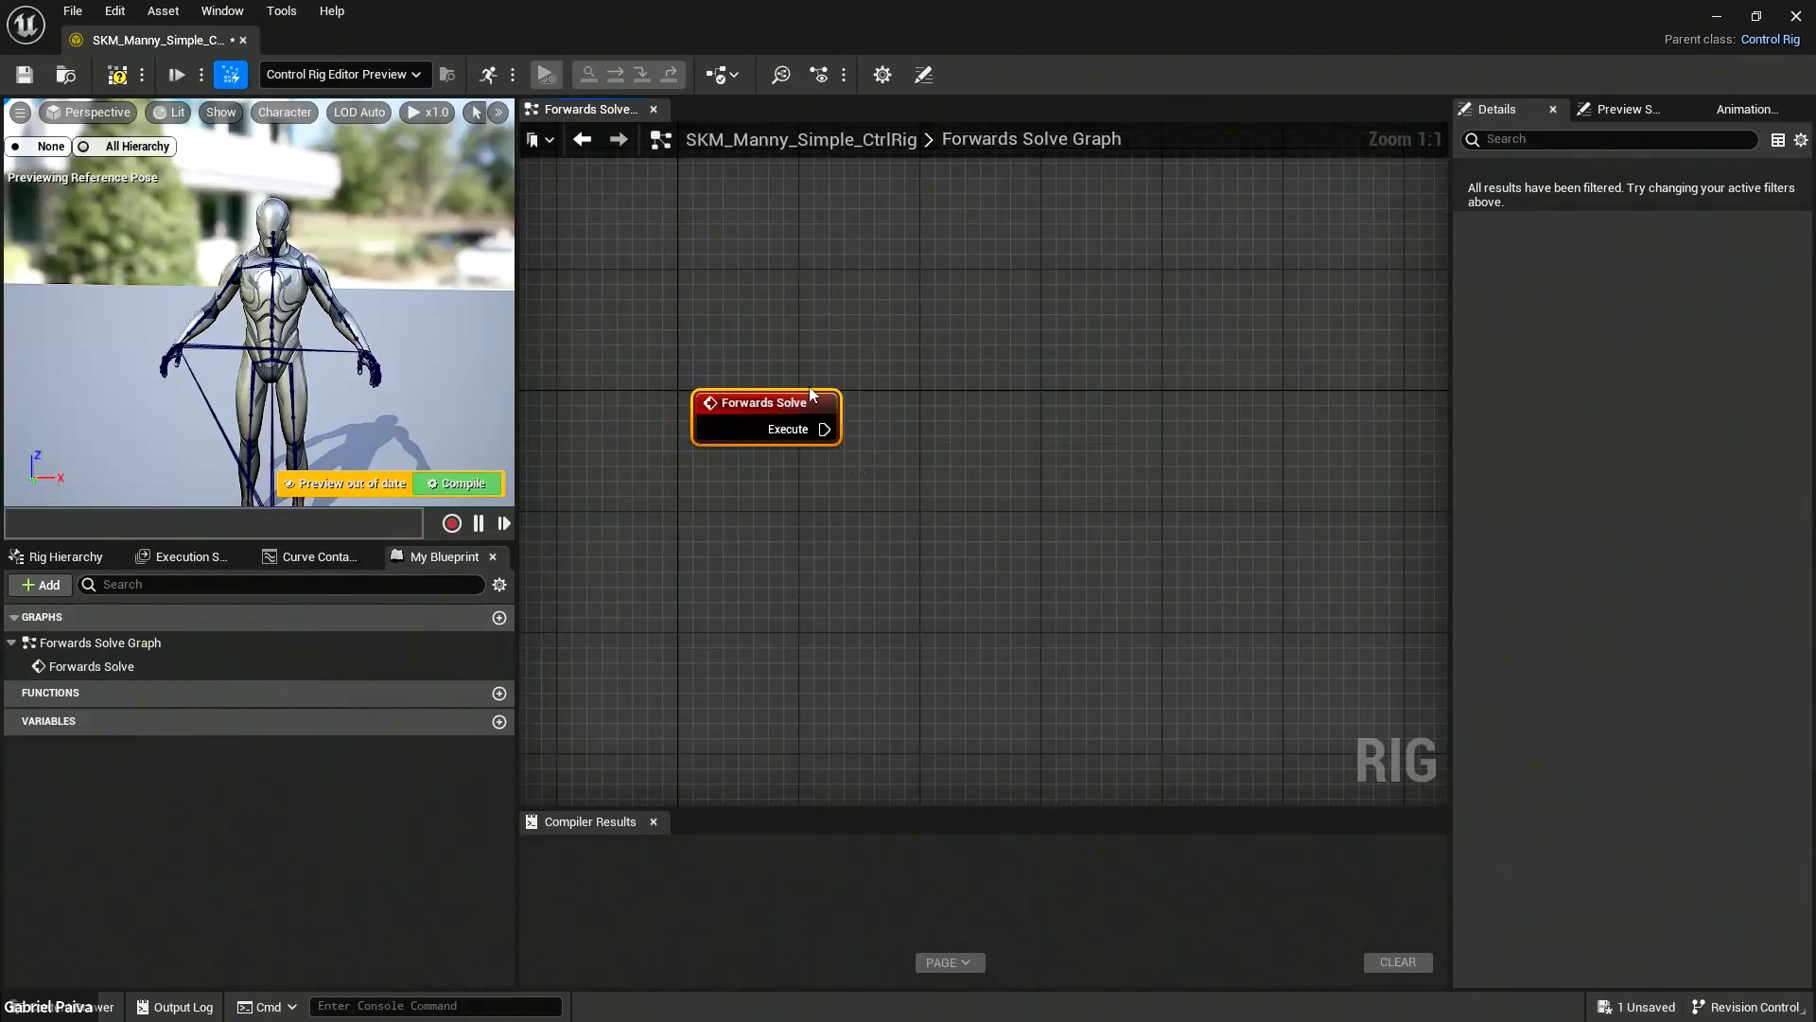
Inspect the transform properties of the pelvis bone and the details of the Forwards Solve node.
{"action": "left_click", "coordinate": [65, 558]}
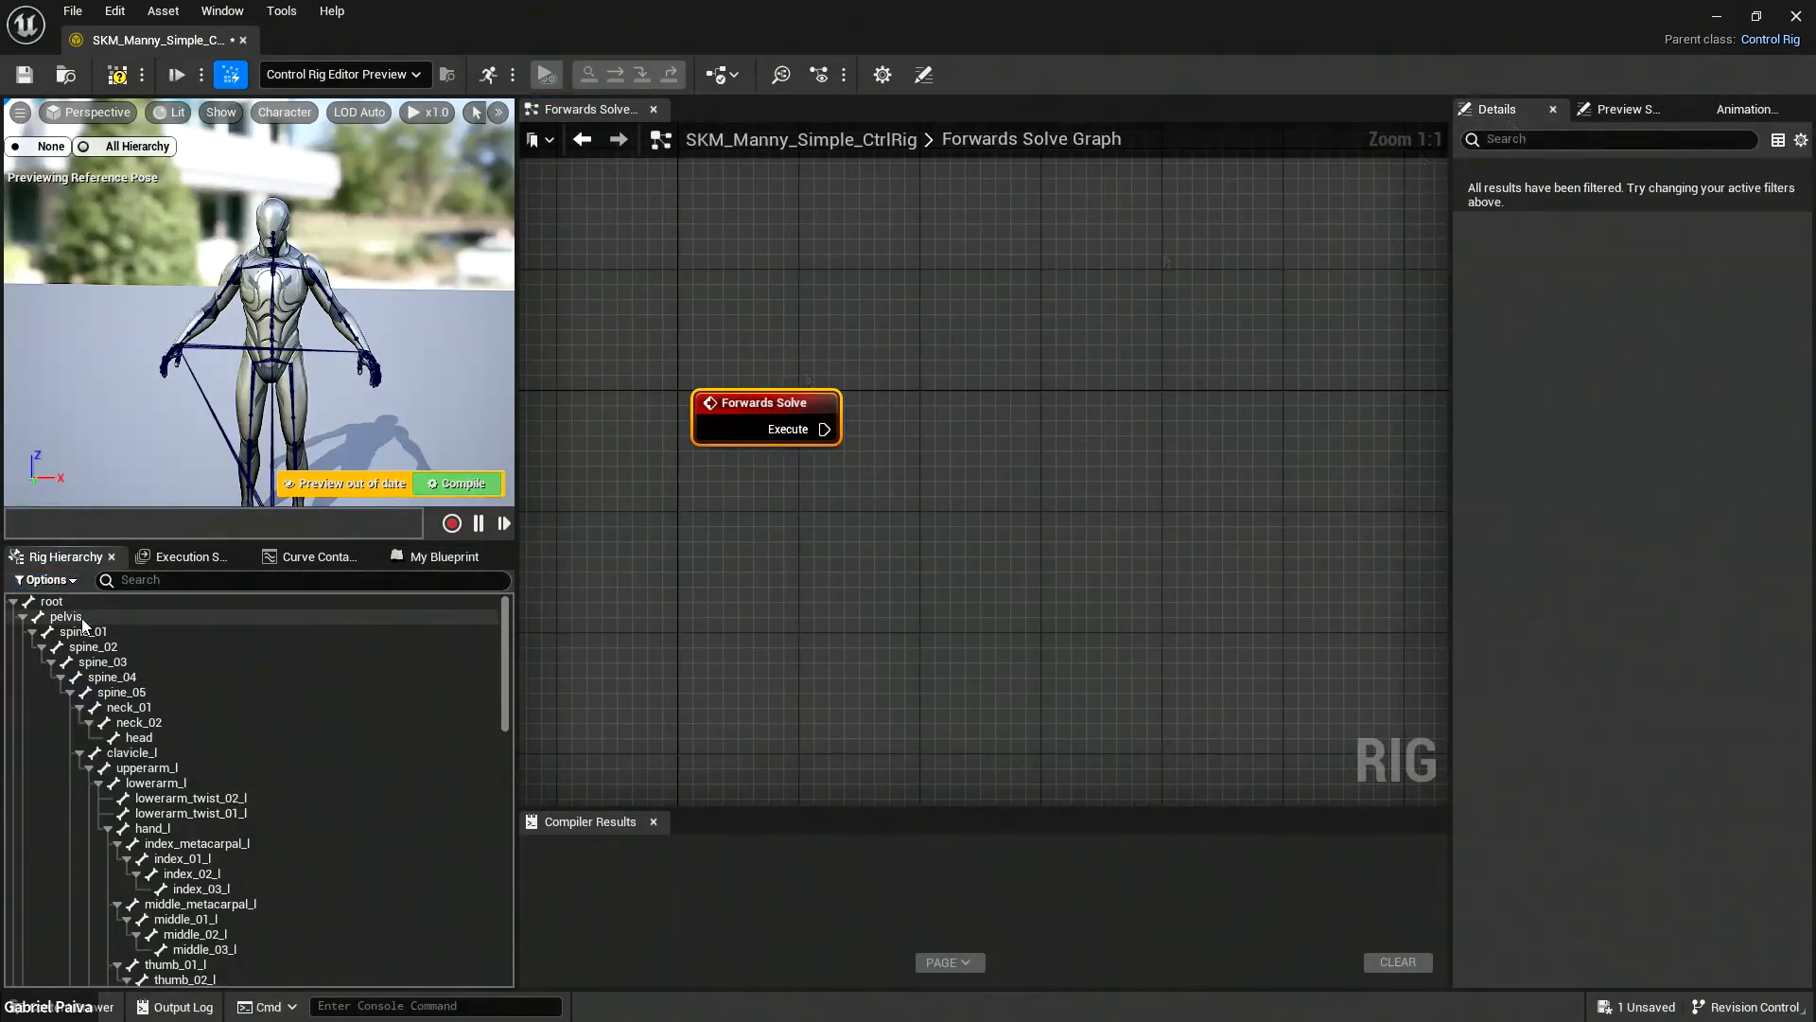
{"action": "left_click", "coordinate": [215, 616]}
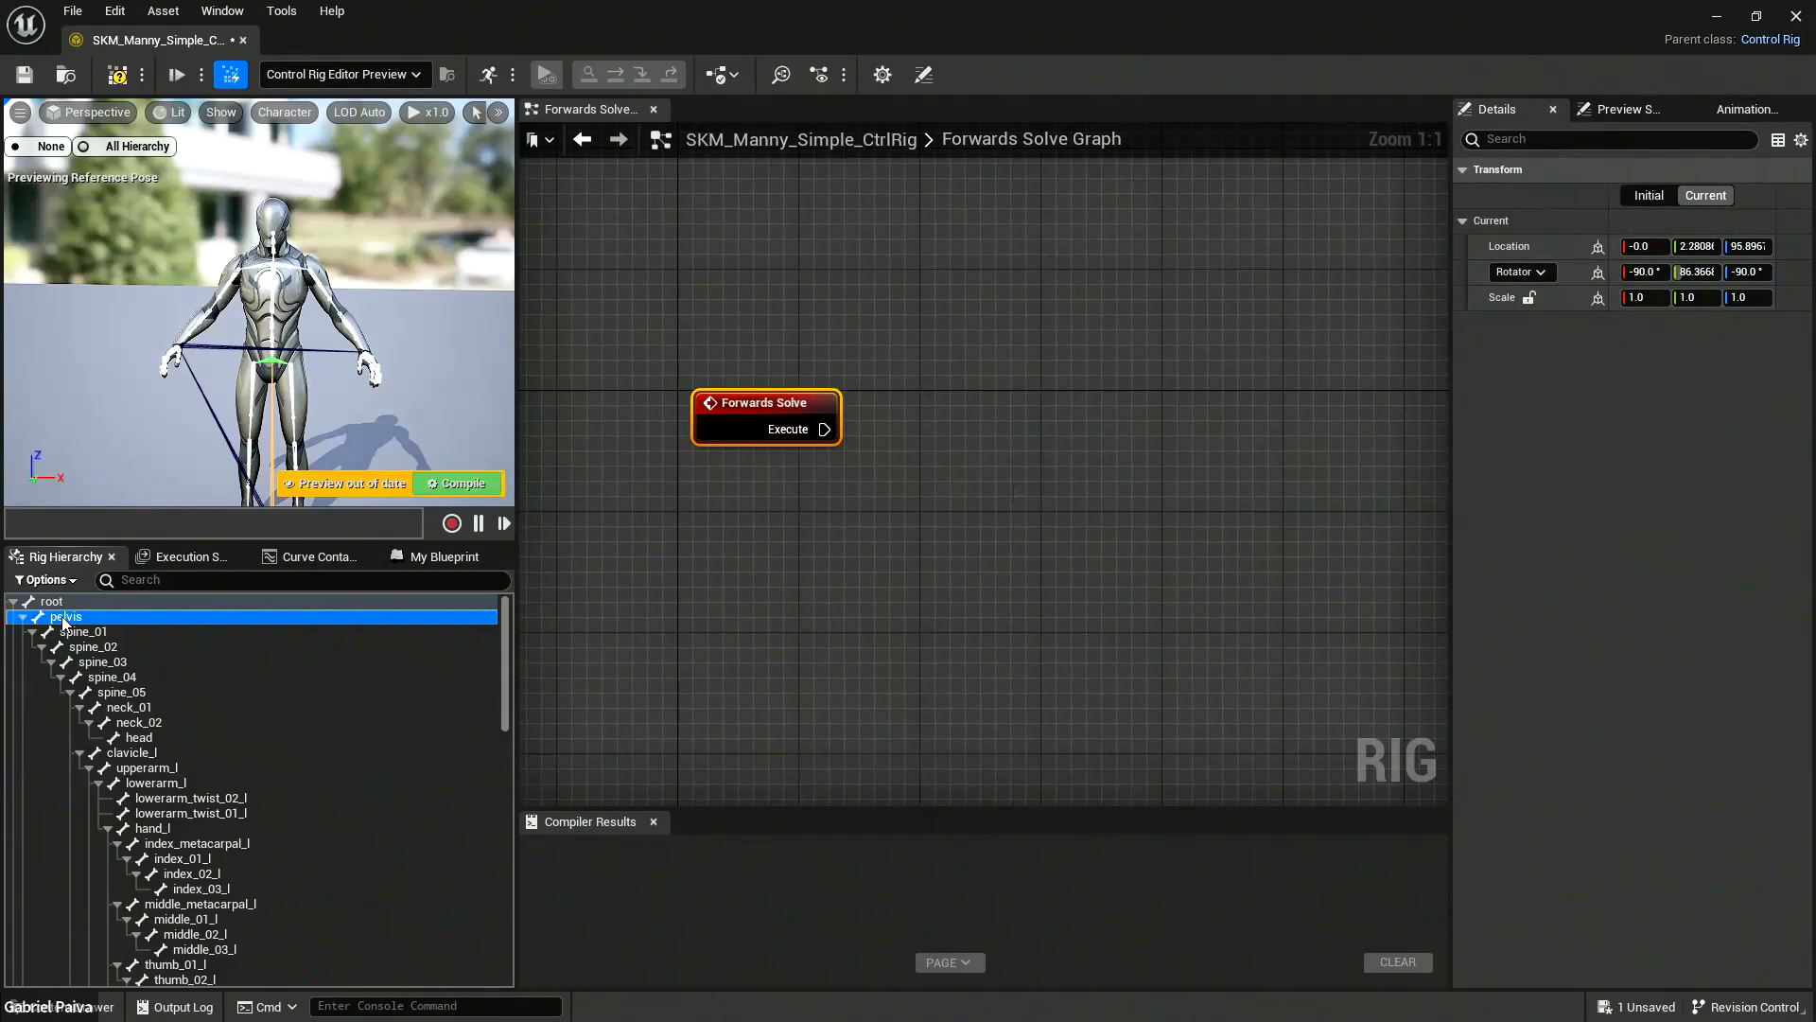
{"action": "left_click", "coordinate": [787, 407]}
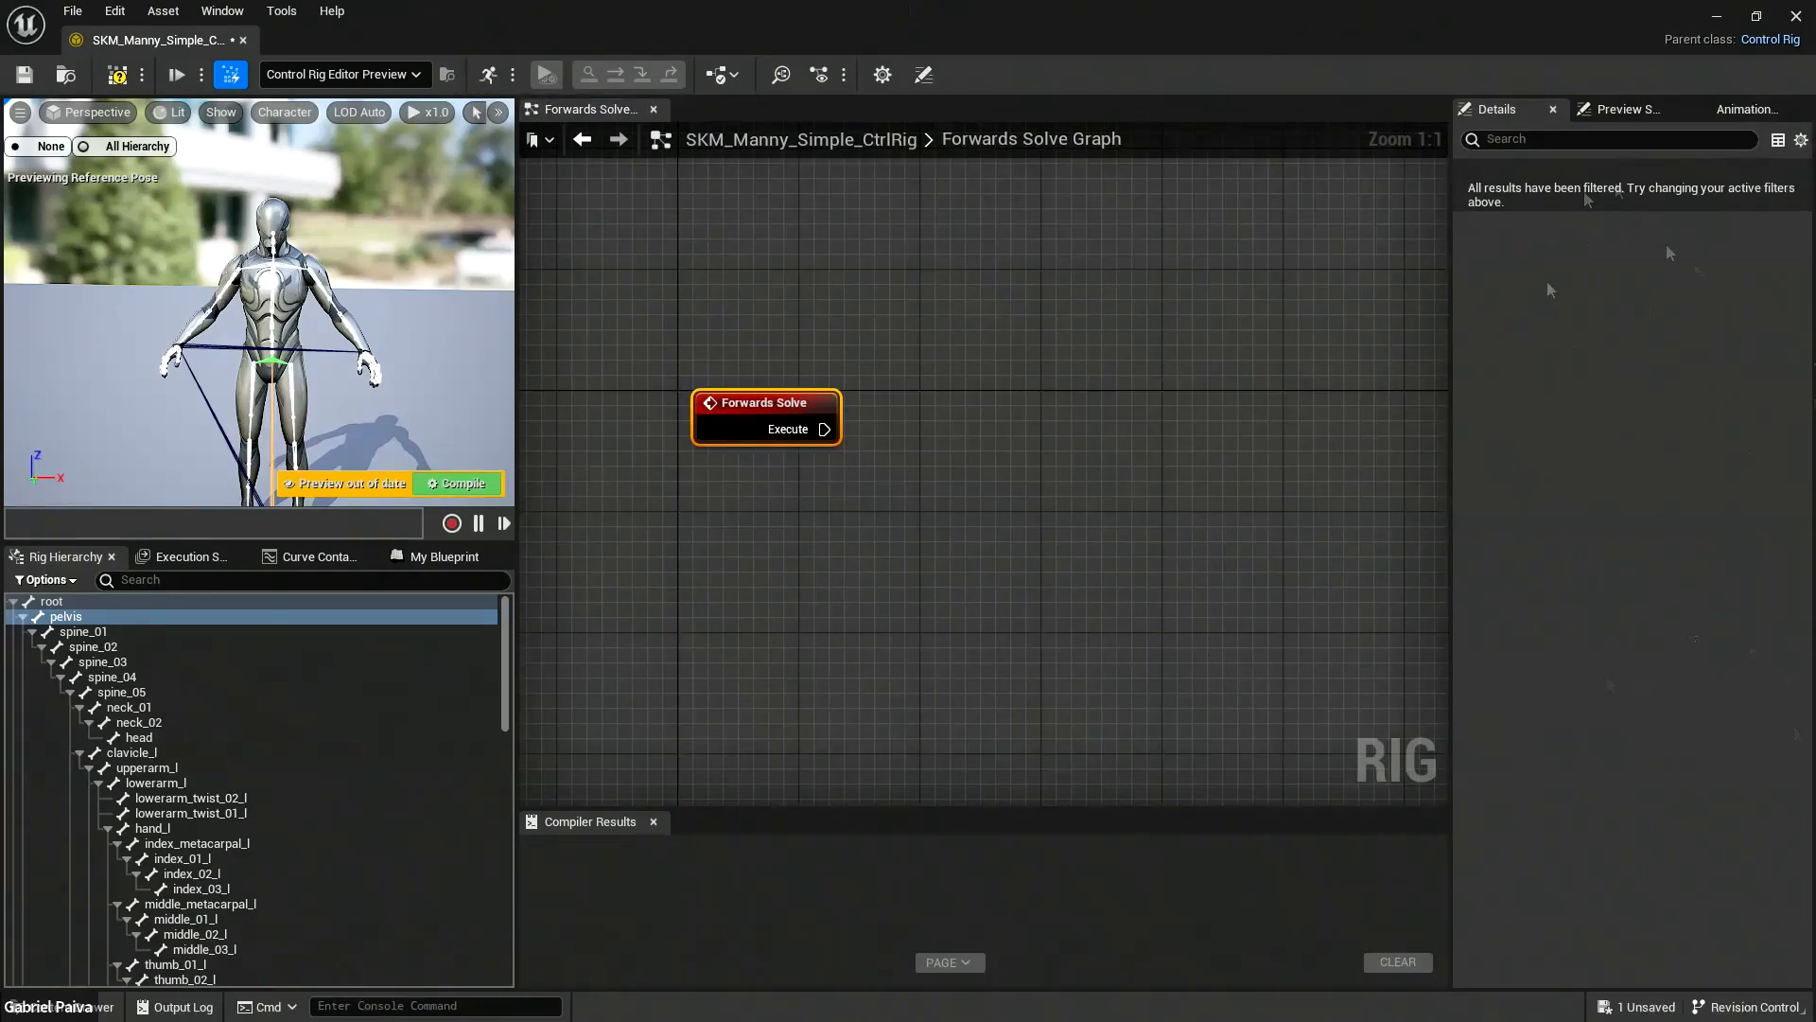
Examine the preview scene settings and the animation entries by bone, view the mannequin, and return to the Forwards Solve node's details.
{"action": "left_click", "coordinate": [1629, 112]}
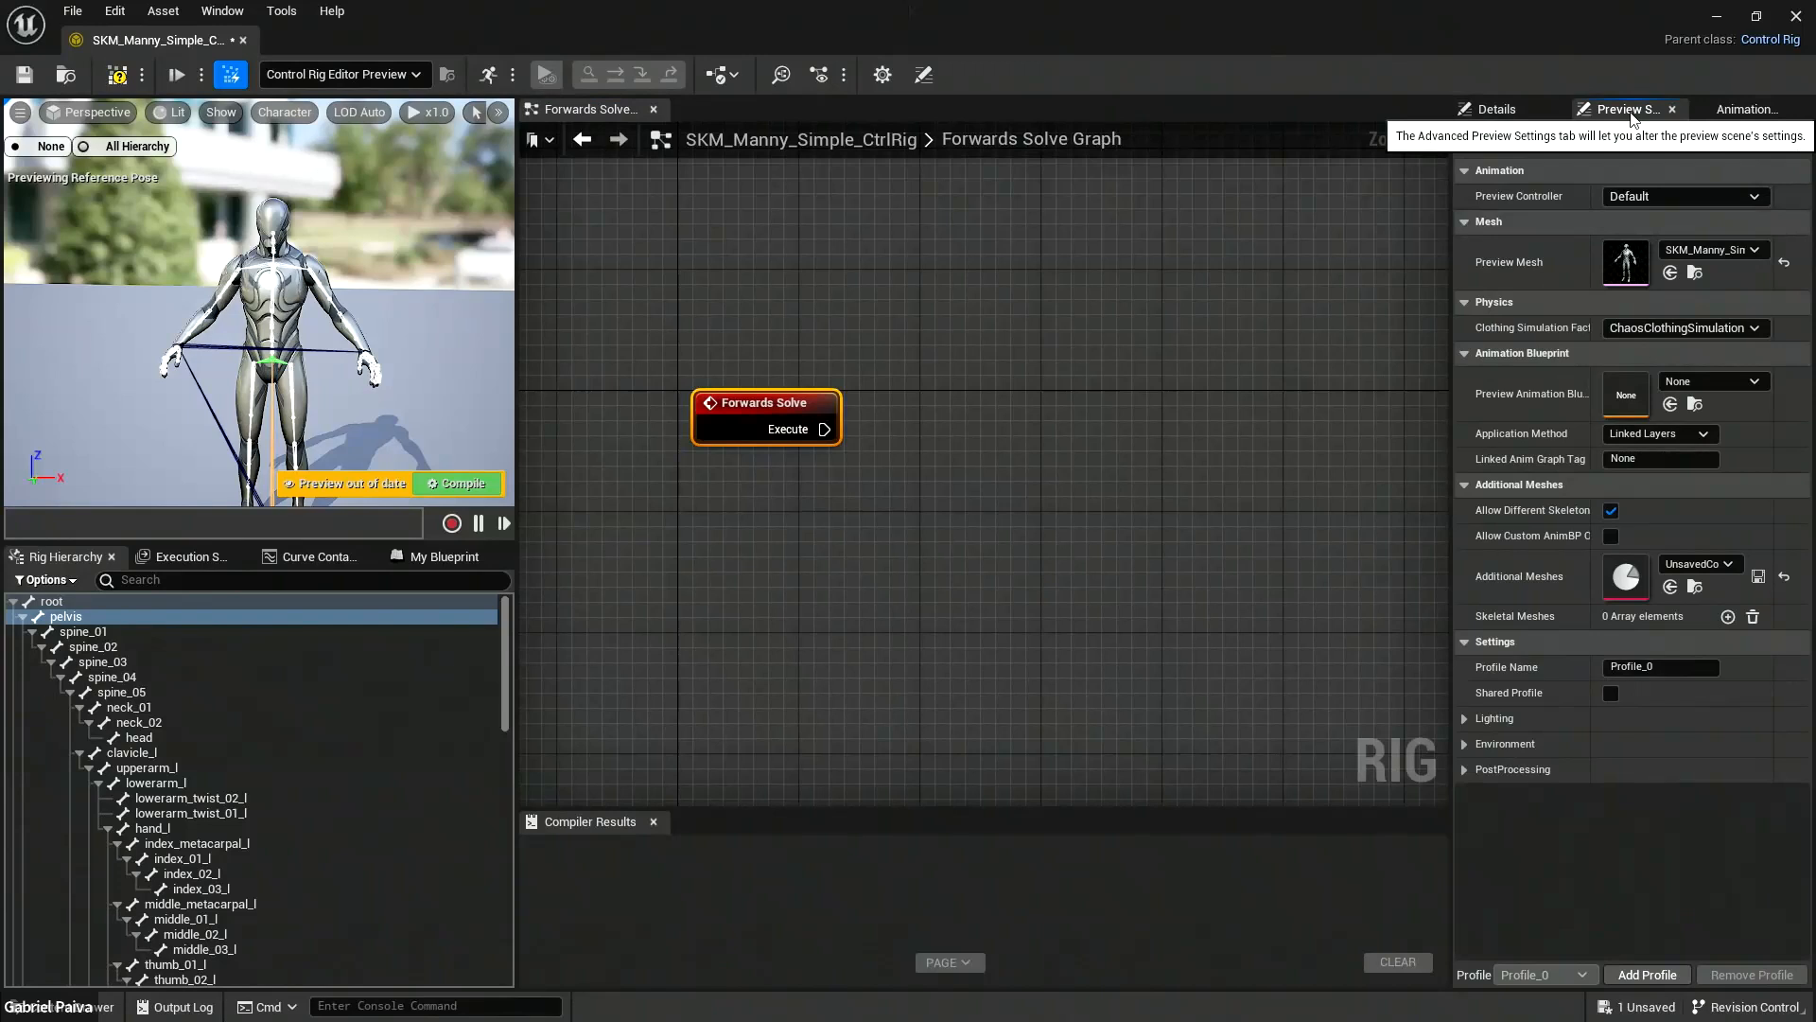
{"action": "right_click_drag", "start_coordinate": [403, 267], "coordinate": [432, 277]}
{"action": "key", "text": "s"}
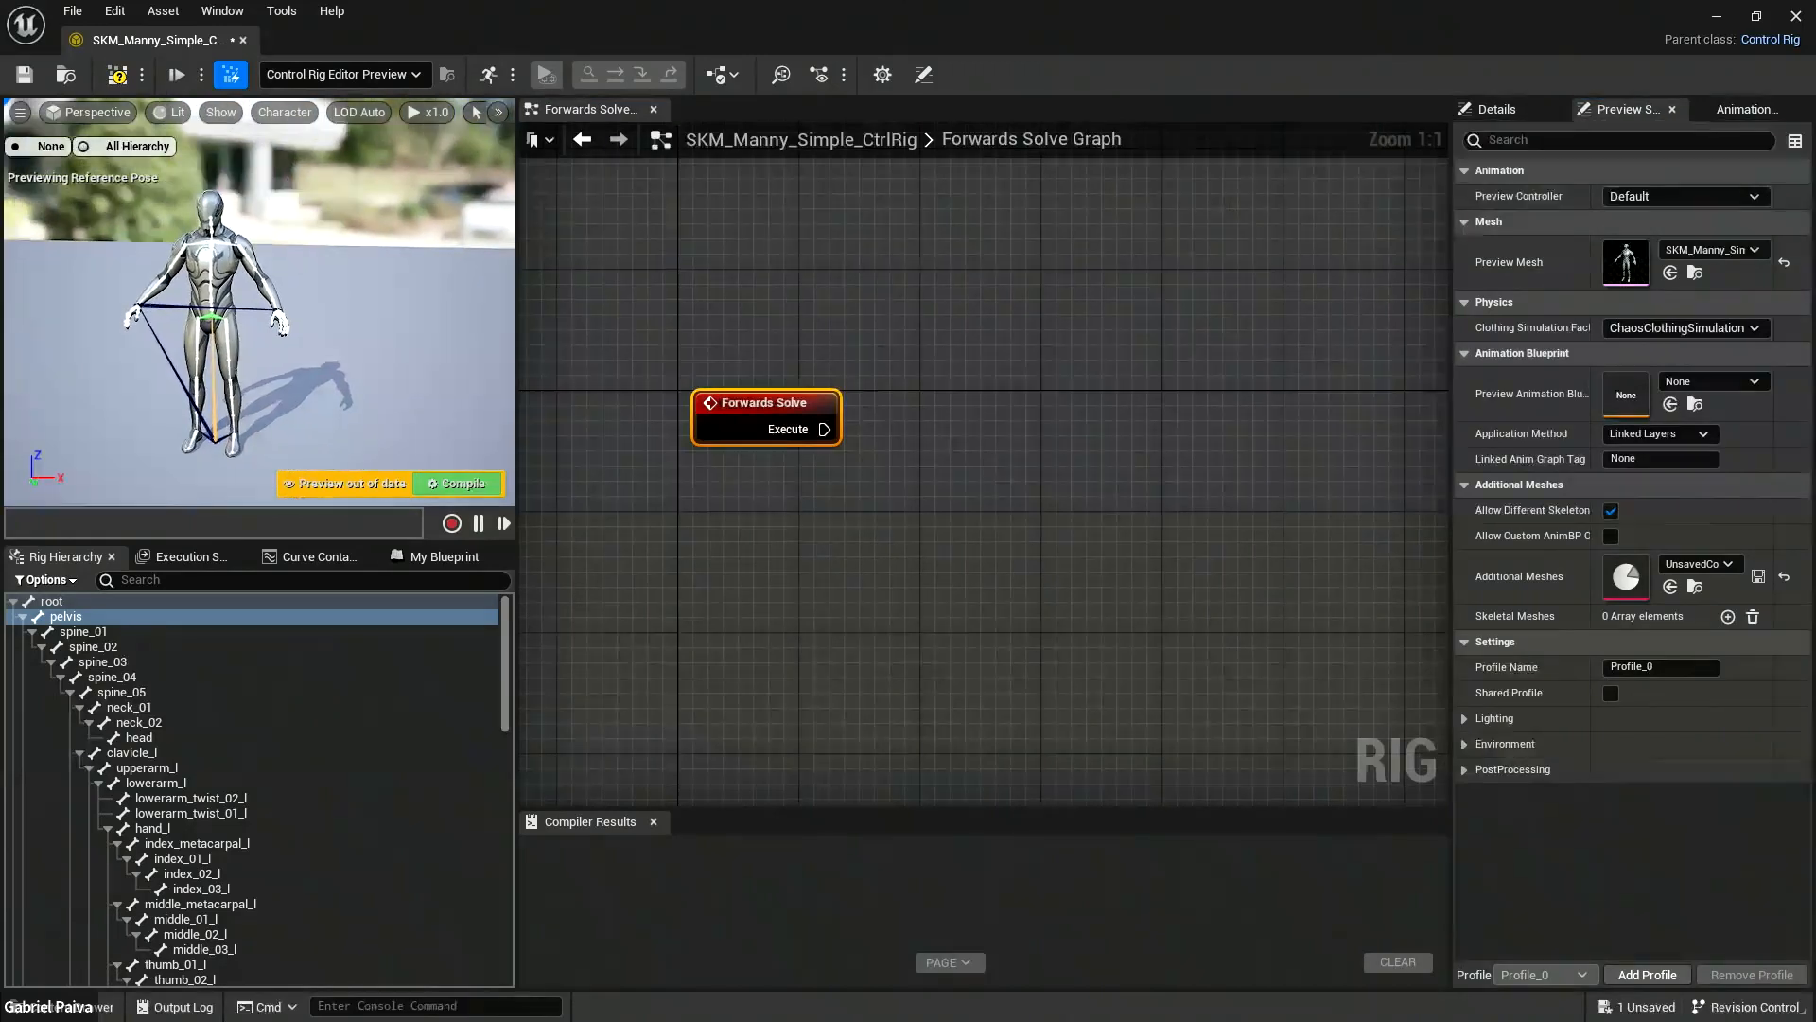
{"action": "right_click_drag", "start_coordinate": [330, 244], "coordinate": [341, 248]}
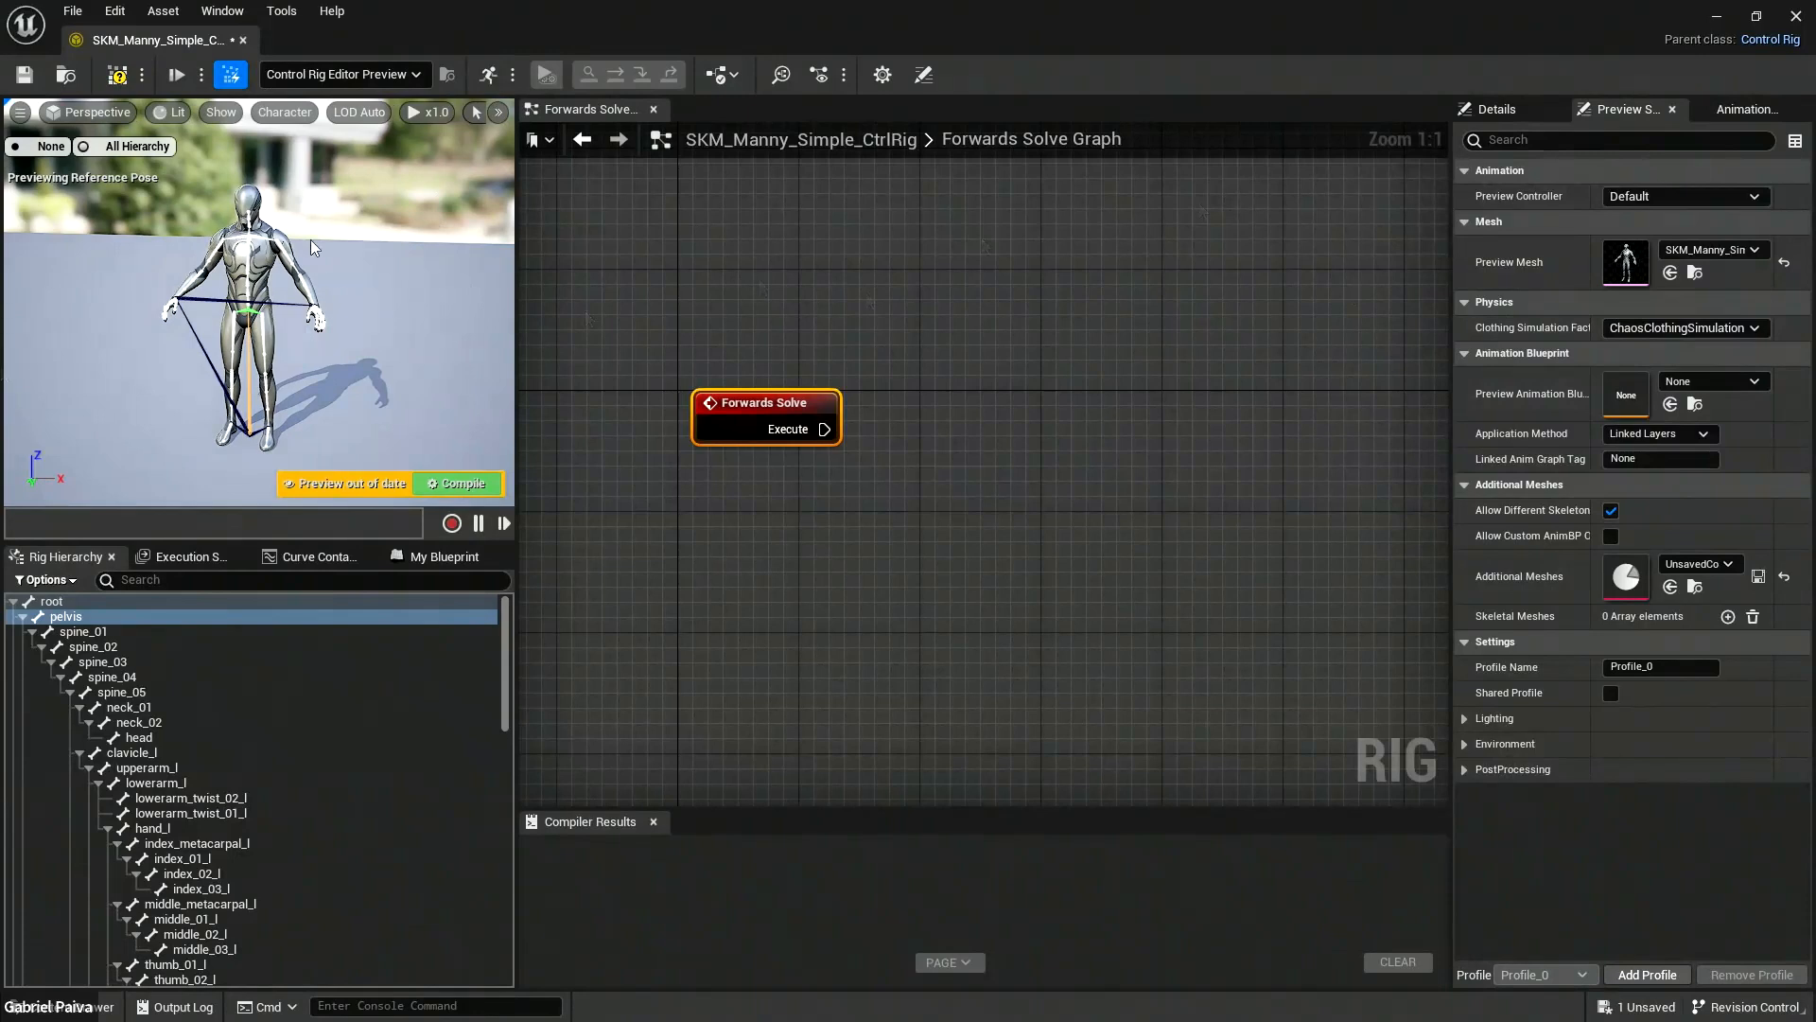
{"action": "right_click_drag", "start_coordinate": [340, 331], "coordinate": [340, 293]}
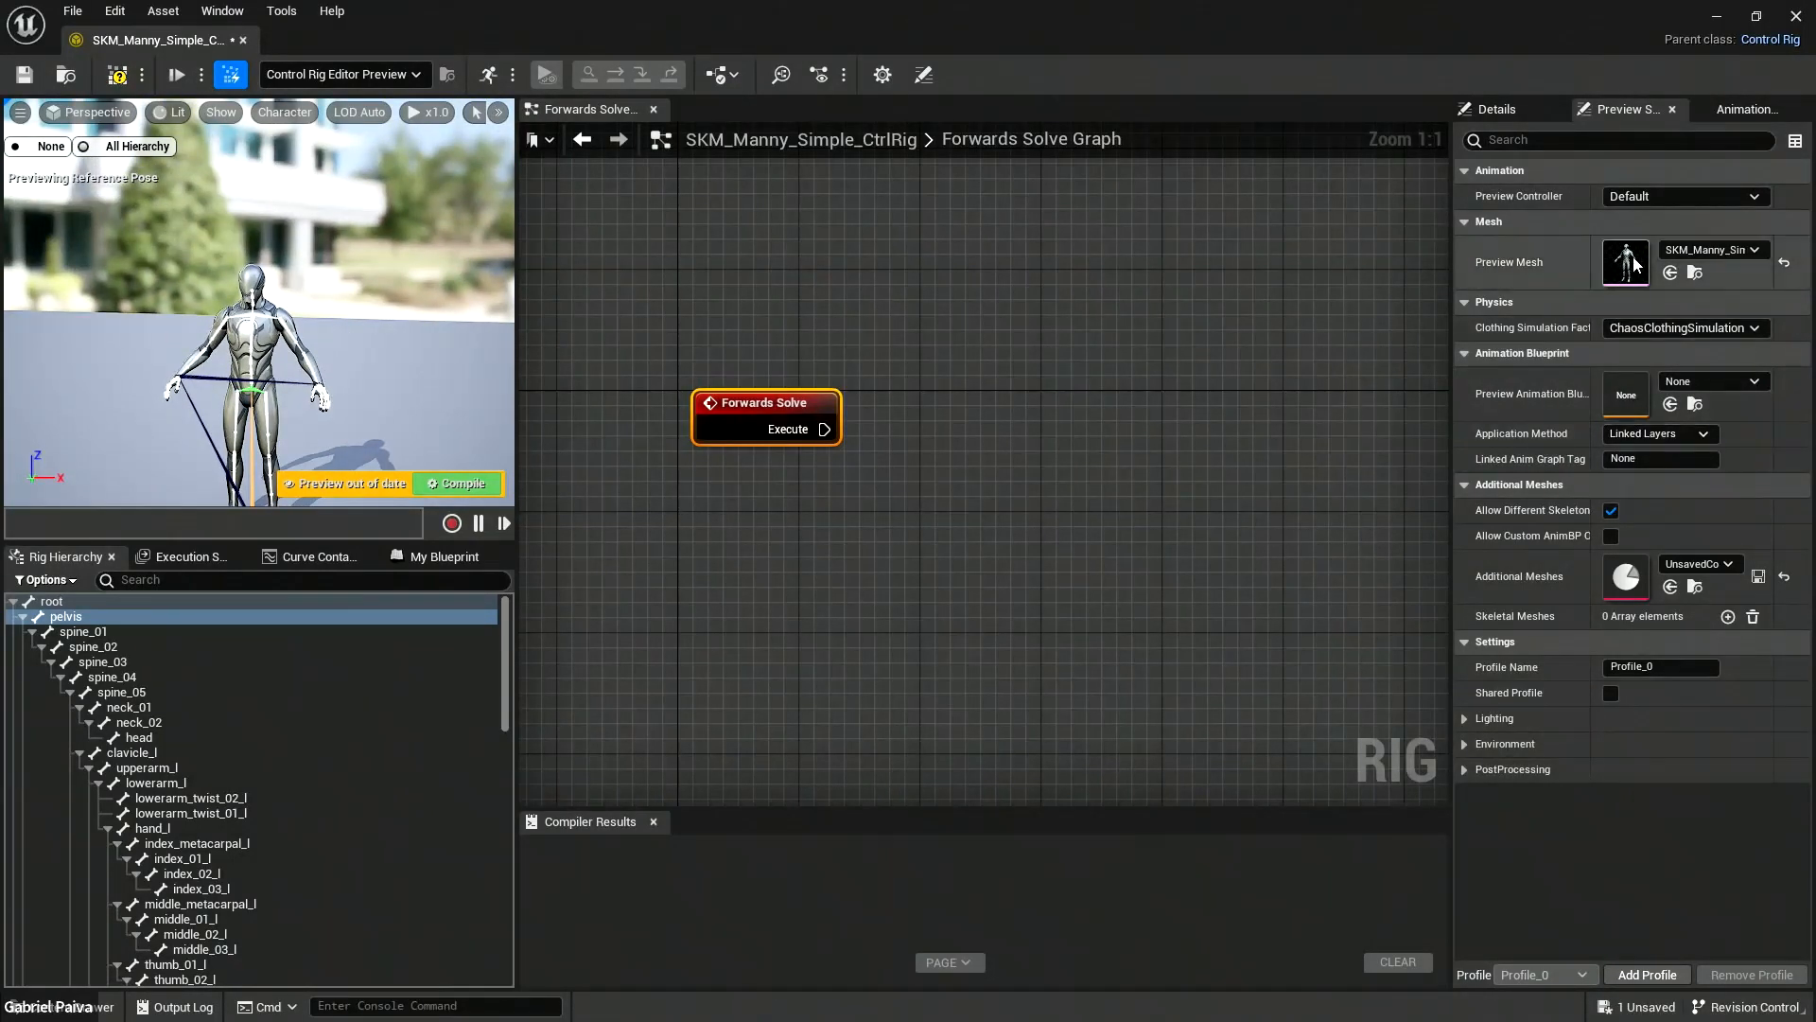
{"action": "left_click", "coordinate": [1765, 108]}
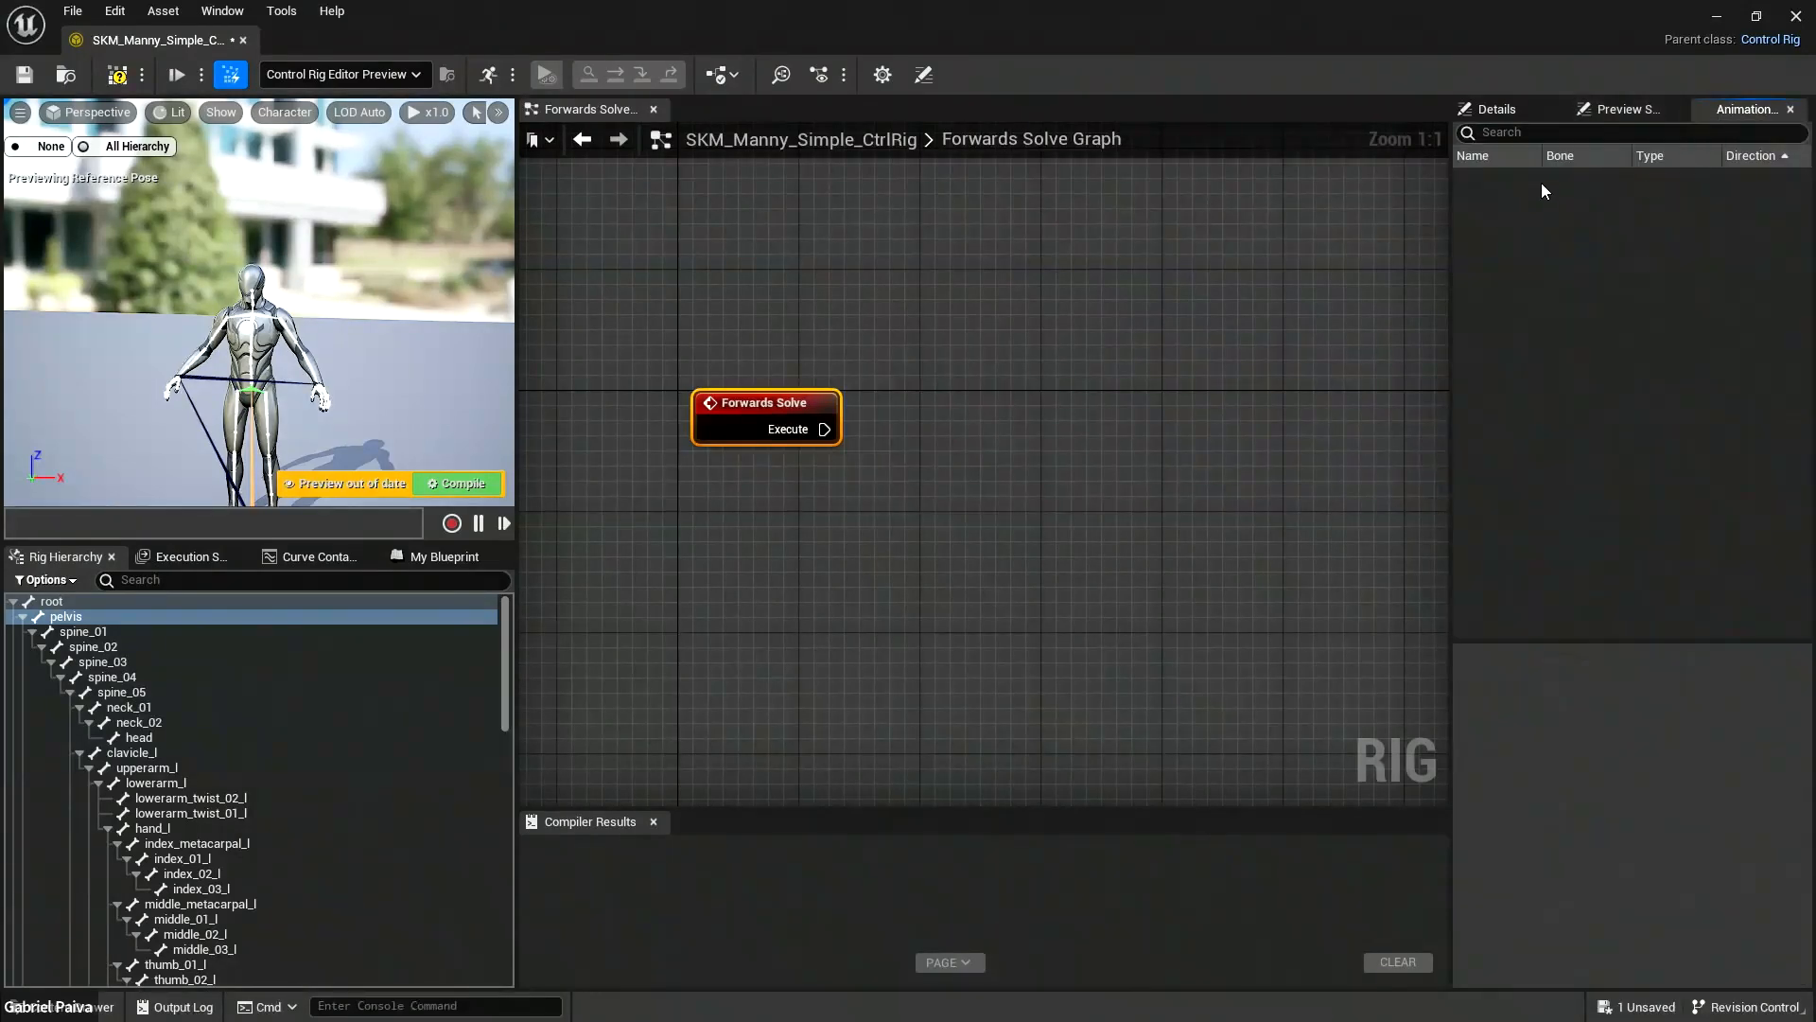
{"action": "right_click_drag", "start_coordinate": [261, 356], "coordinate": [227, 447]}
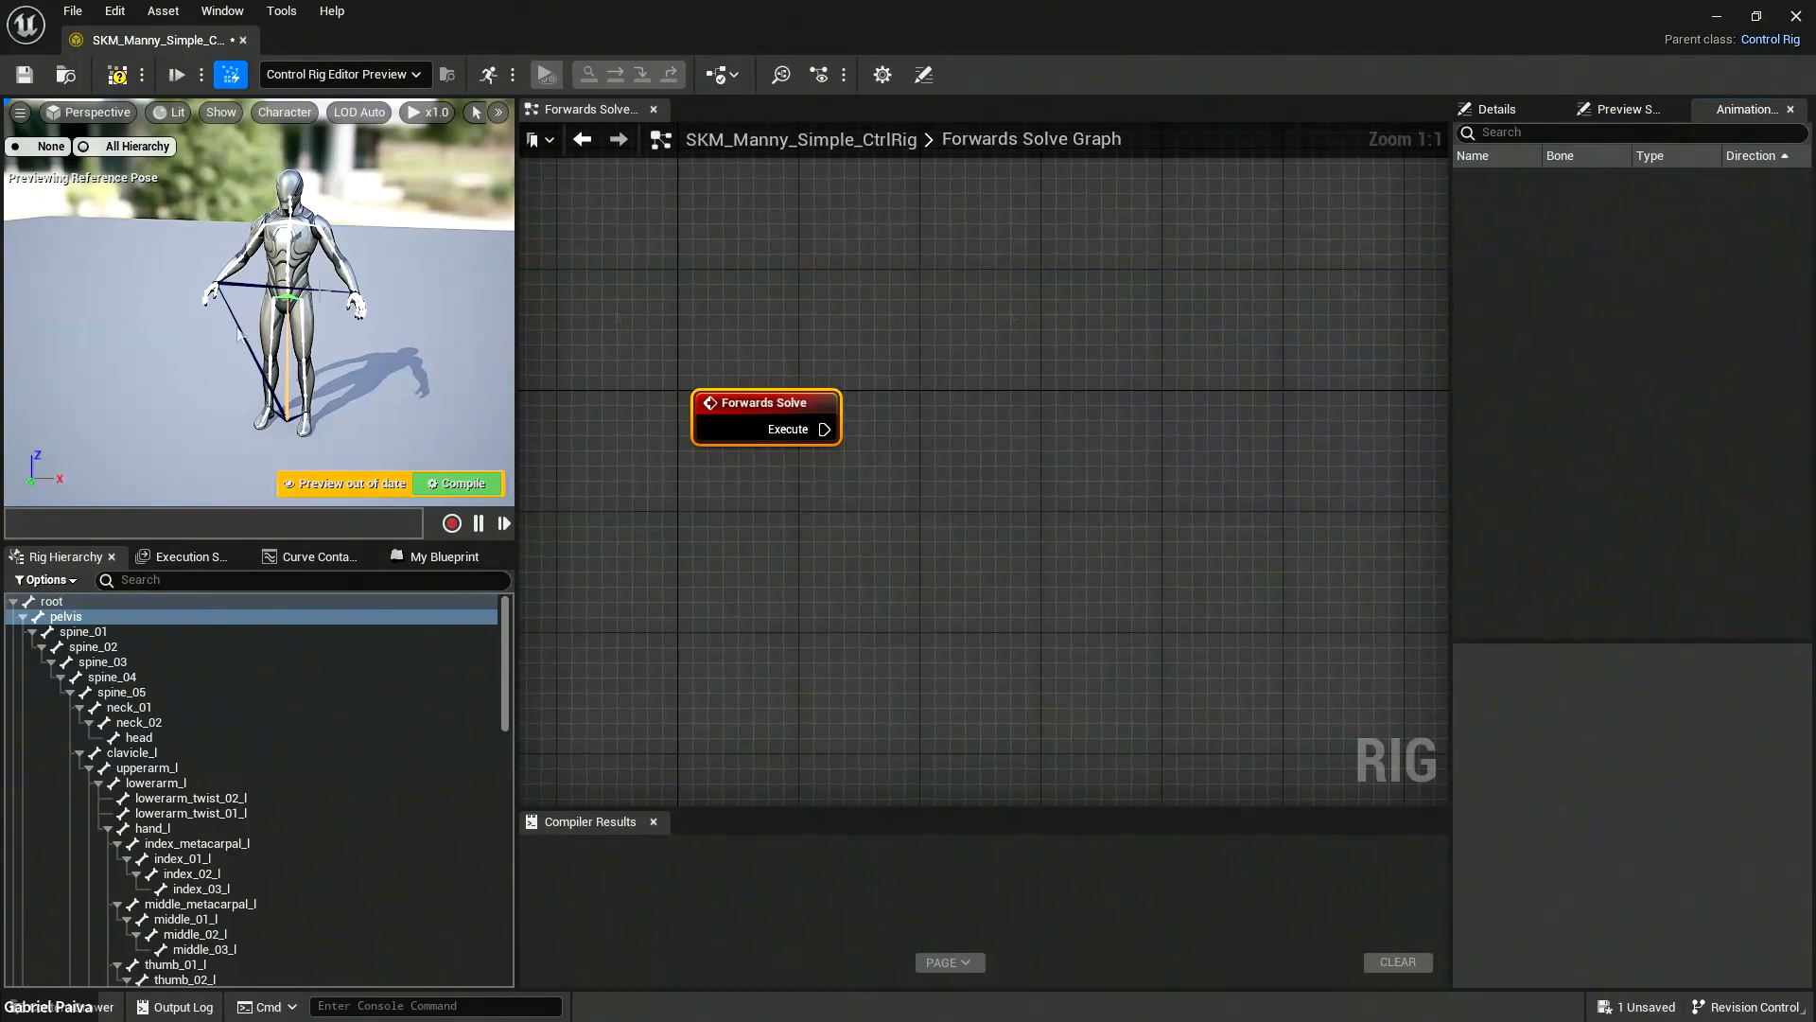
{"action": "mouse_move", "coordinate": [344, 272]}
{"action": "right_mouse_down"}
{"action": "mouse_move", "coordinate": [413, 265]}
{"action": "mouse_move", "coordinate": [359, 268]}
{"action": "right_mouse_up"}
{"action": "left_click", "coordinate": [1507, 111]}
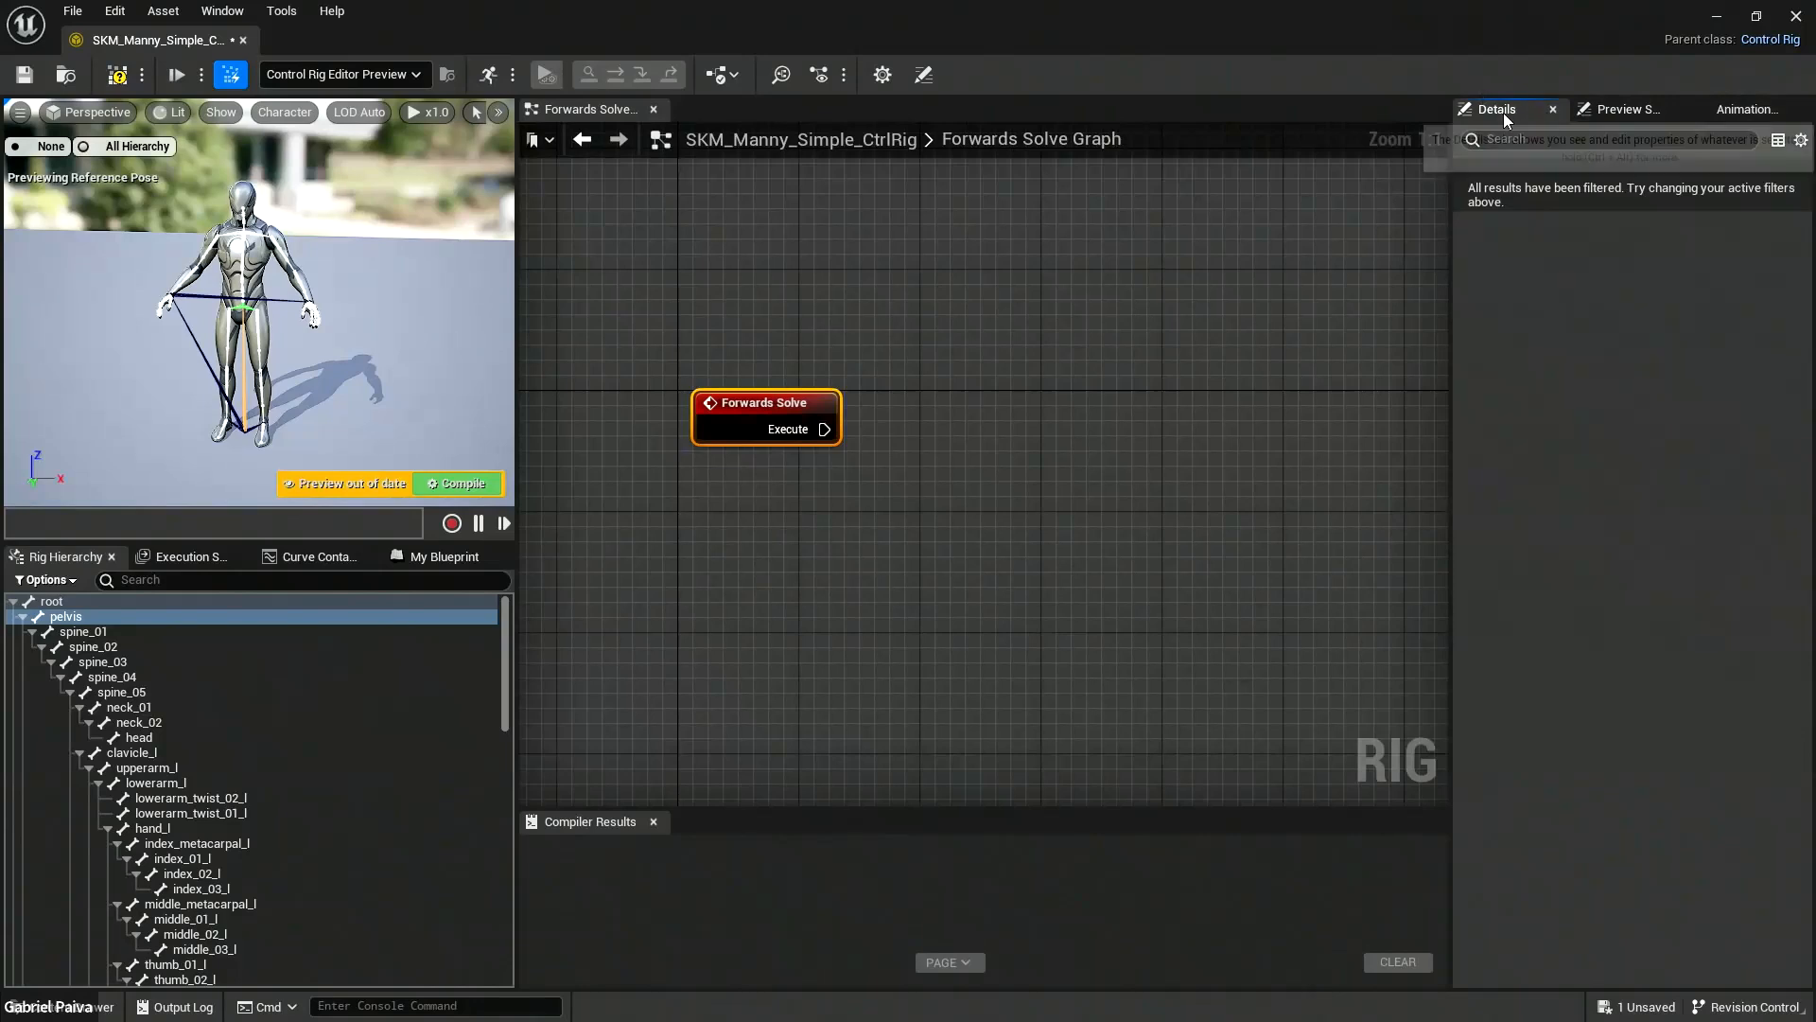
{"action": "right_click_drag", "start_coordinate": [980, 416], "coordinate": [1109, 336]}
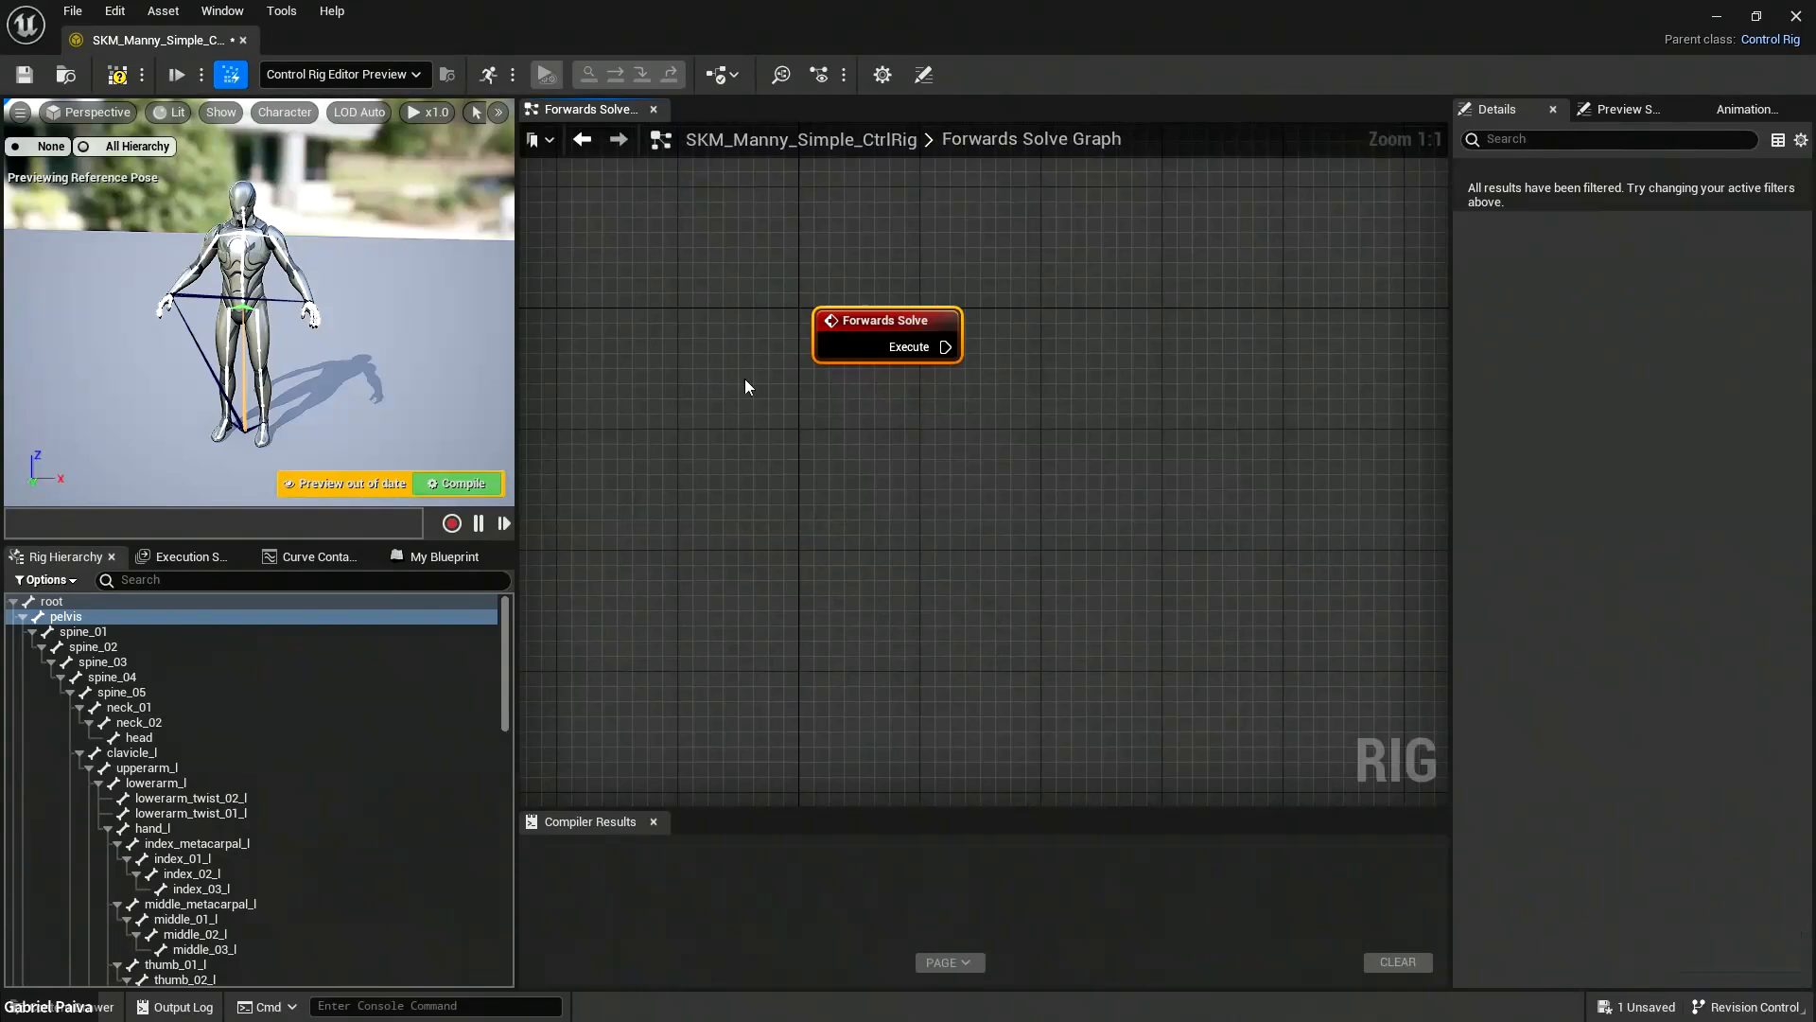
{"action": "right_click_drag", "start_coordinate": [1164, 451], "coordinate": [1000, 433]}
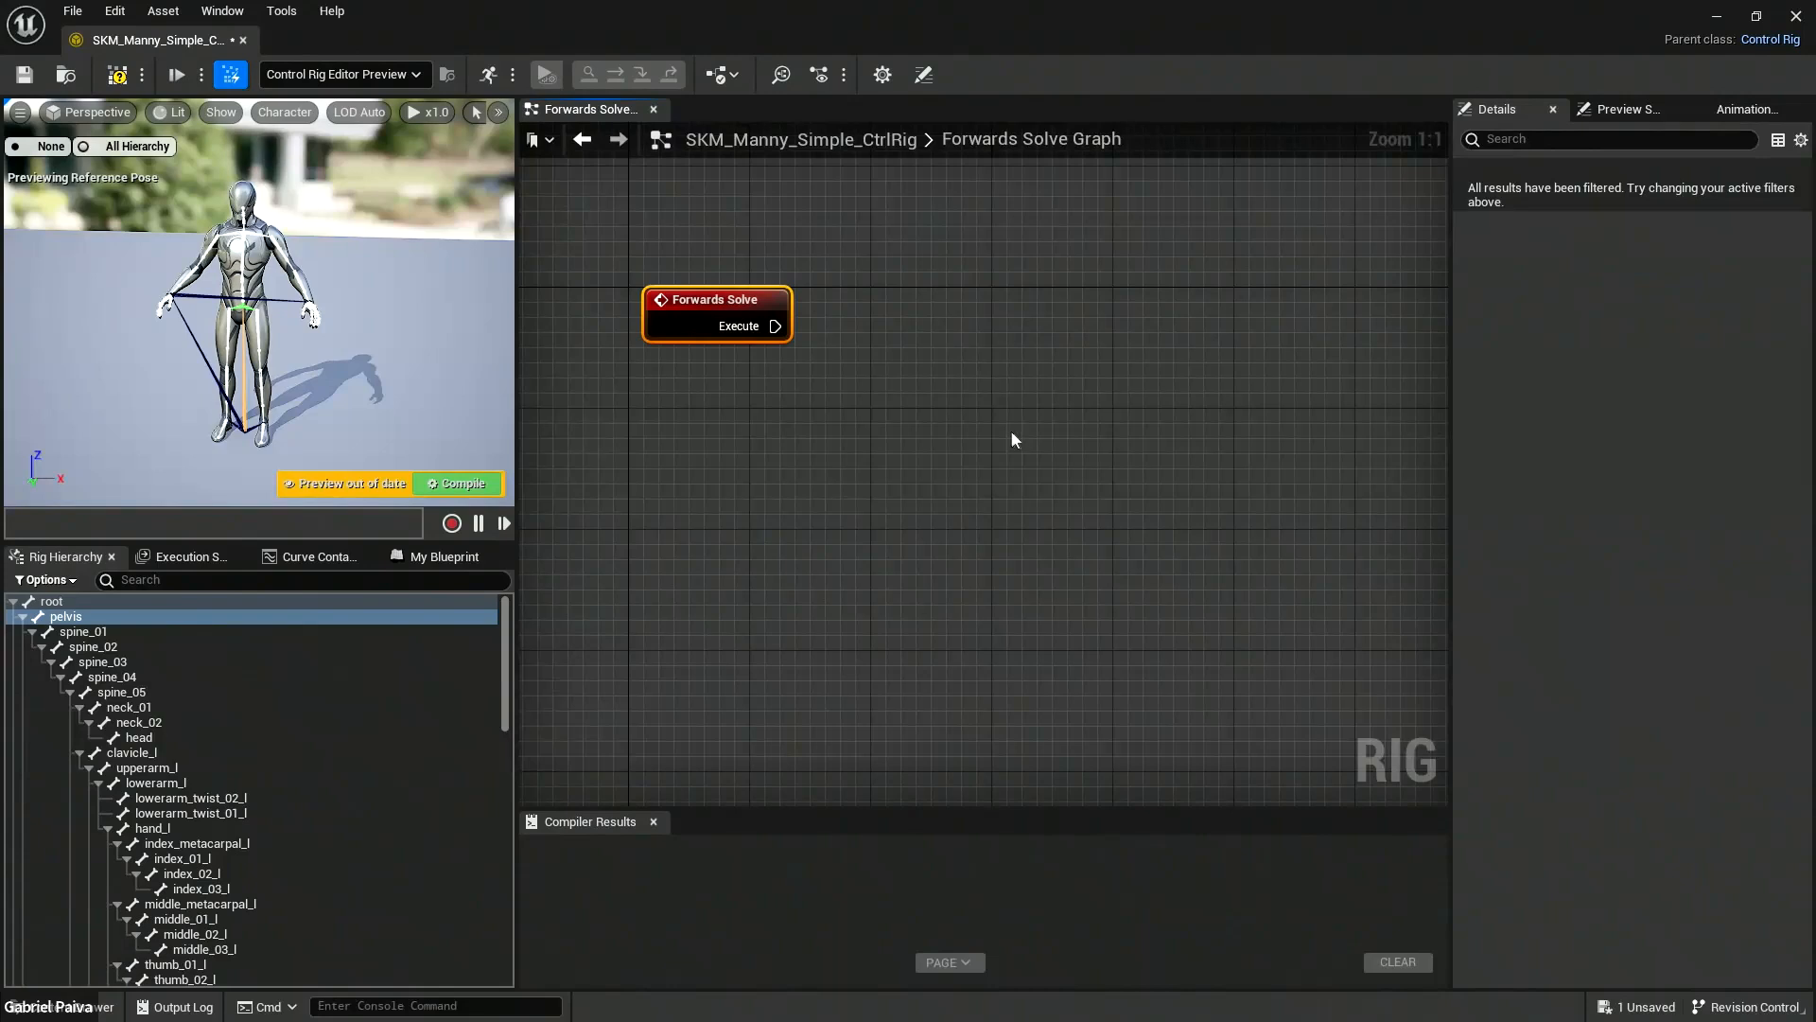
Move the Forwards Solve node toward the middle of the rig graph.
{"action": "mouse_move", "coordinate": [312, 376]}
{"action": "right_mouse_down"}
{"action": "mouse_move", "coordinate": [274, 400]}
{"action": "mouse_move", "coordinate": [315, 347]}
{"action": "right_mouse_up"}
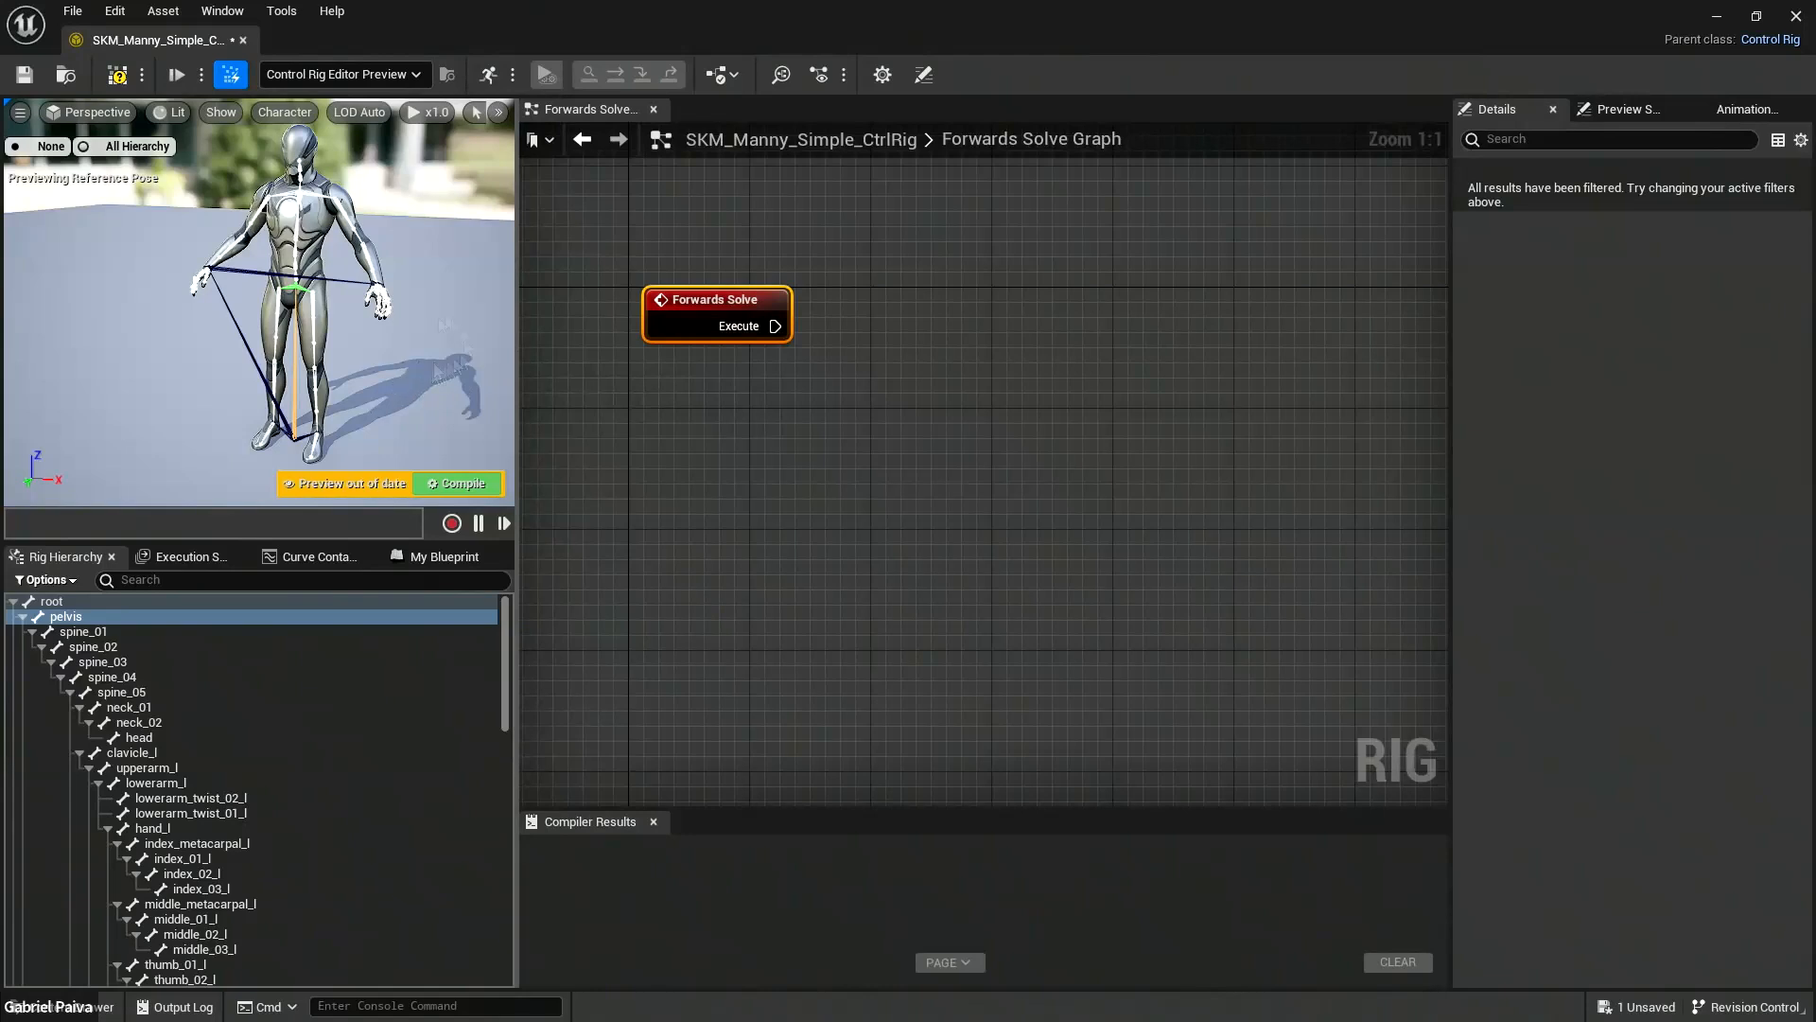
{"action": "right_click_drag", "start_coordinate": [369, 345], "coordinate": [413, 318]}
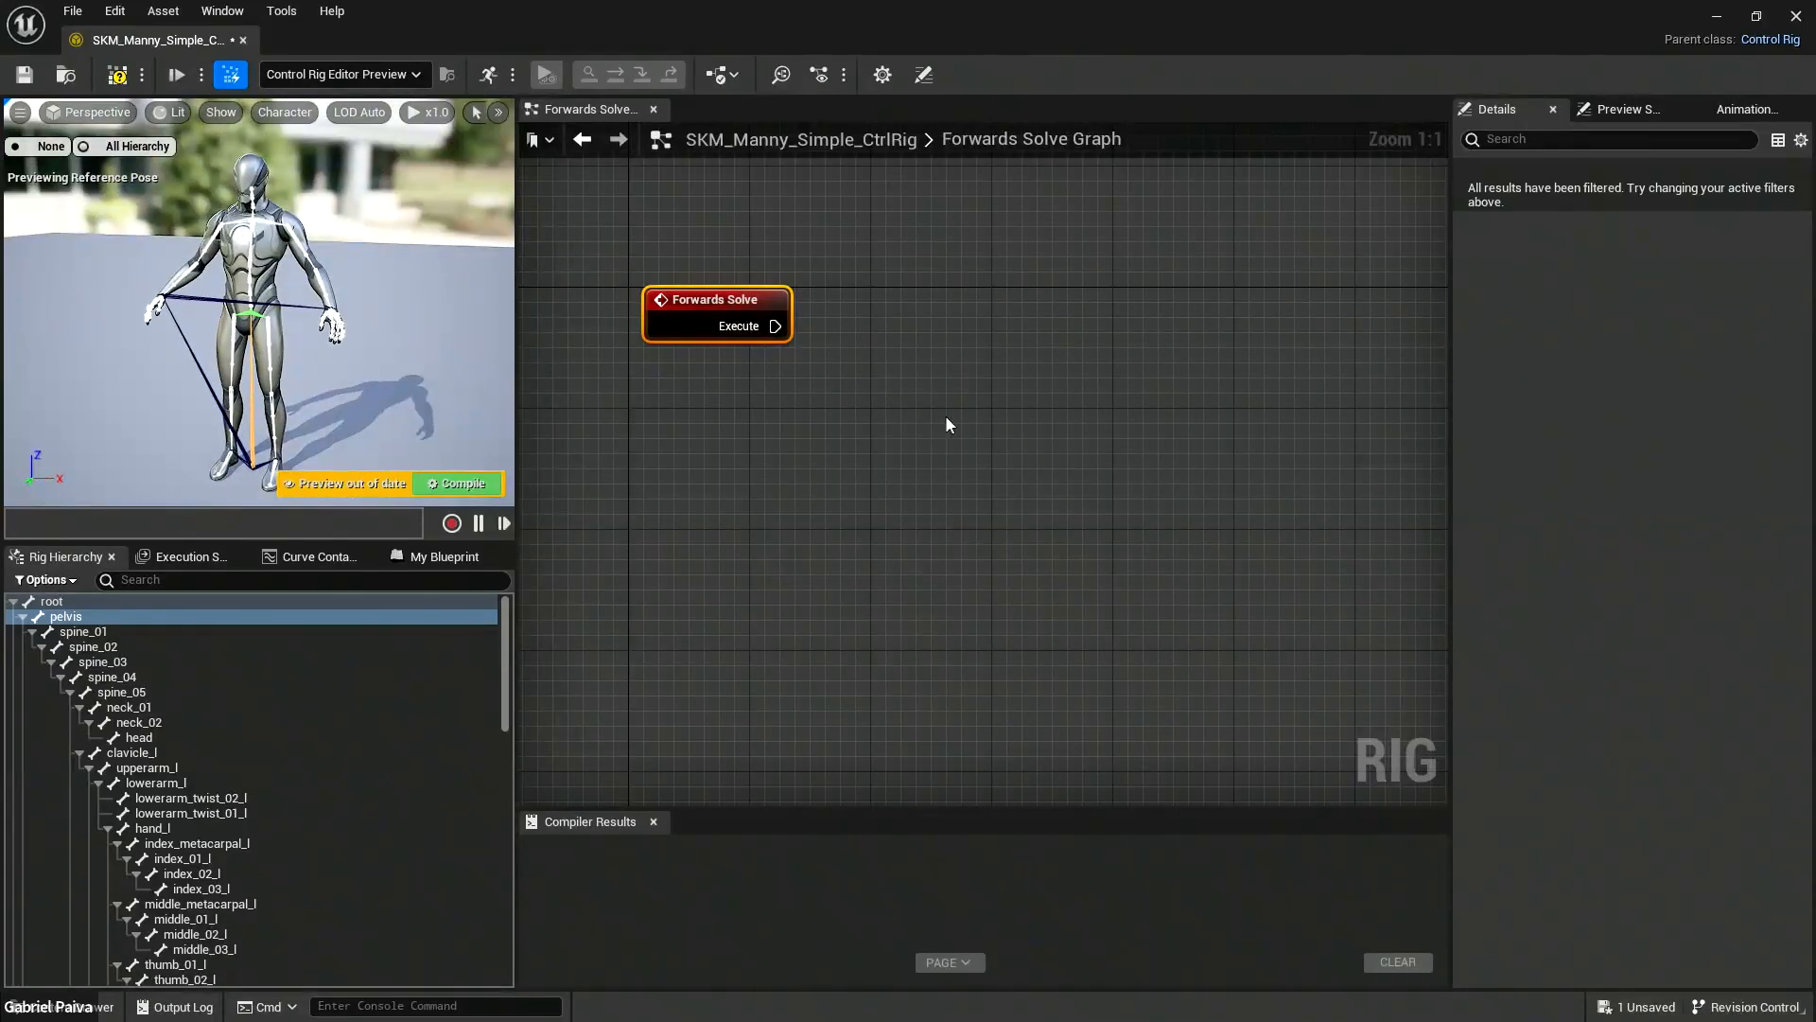
{"action": "left_click_drag", "start_coordinate": [679, 319], "coordinate": [889, 368]}
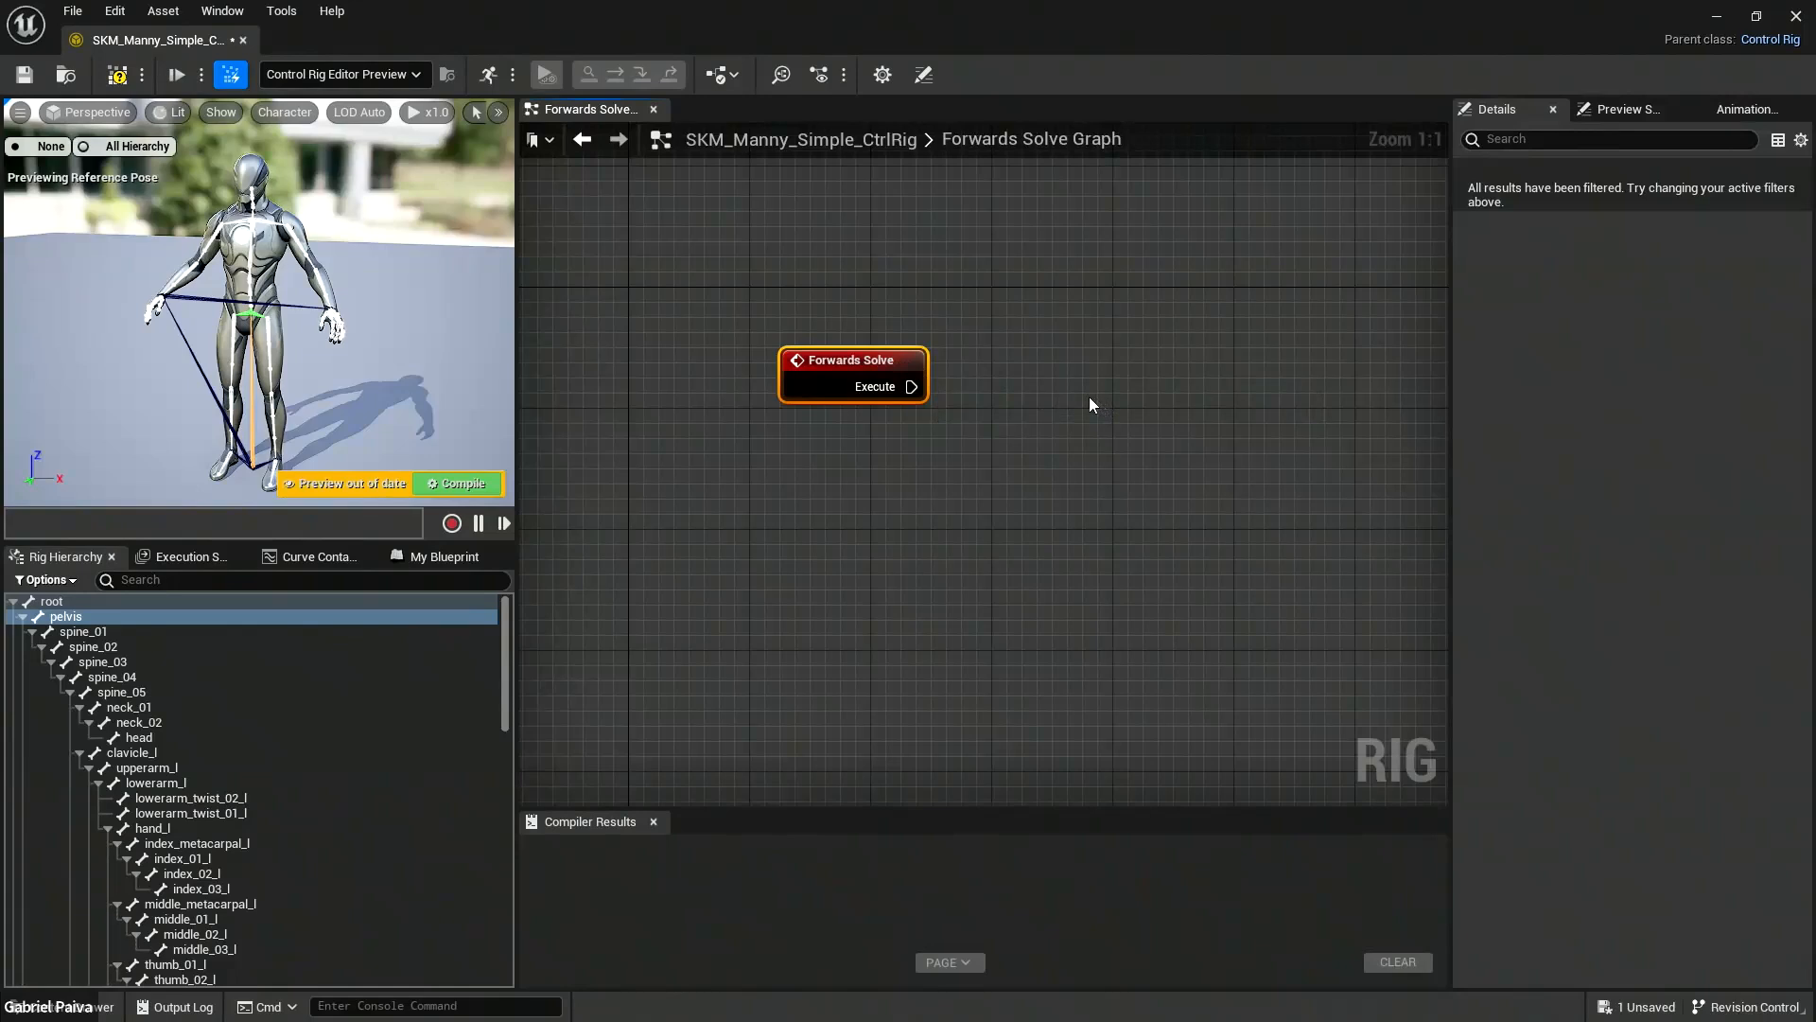
{"action": "right_click_drag", "start_coordinate": [883, 481], "coordinate": [882, 444]}
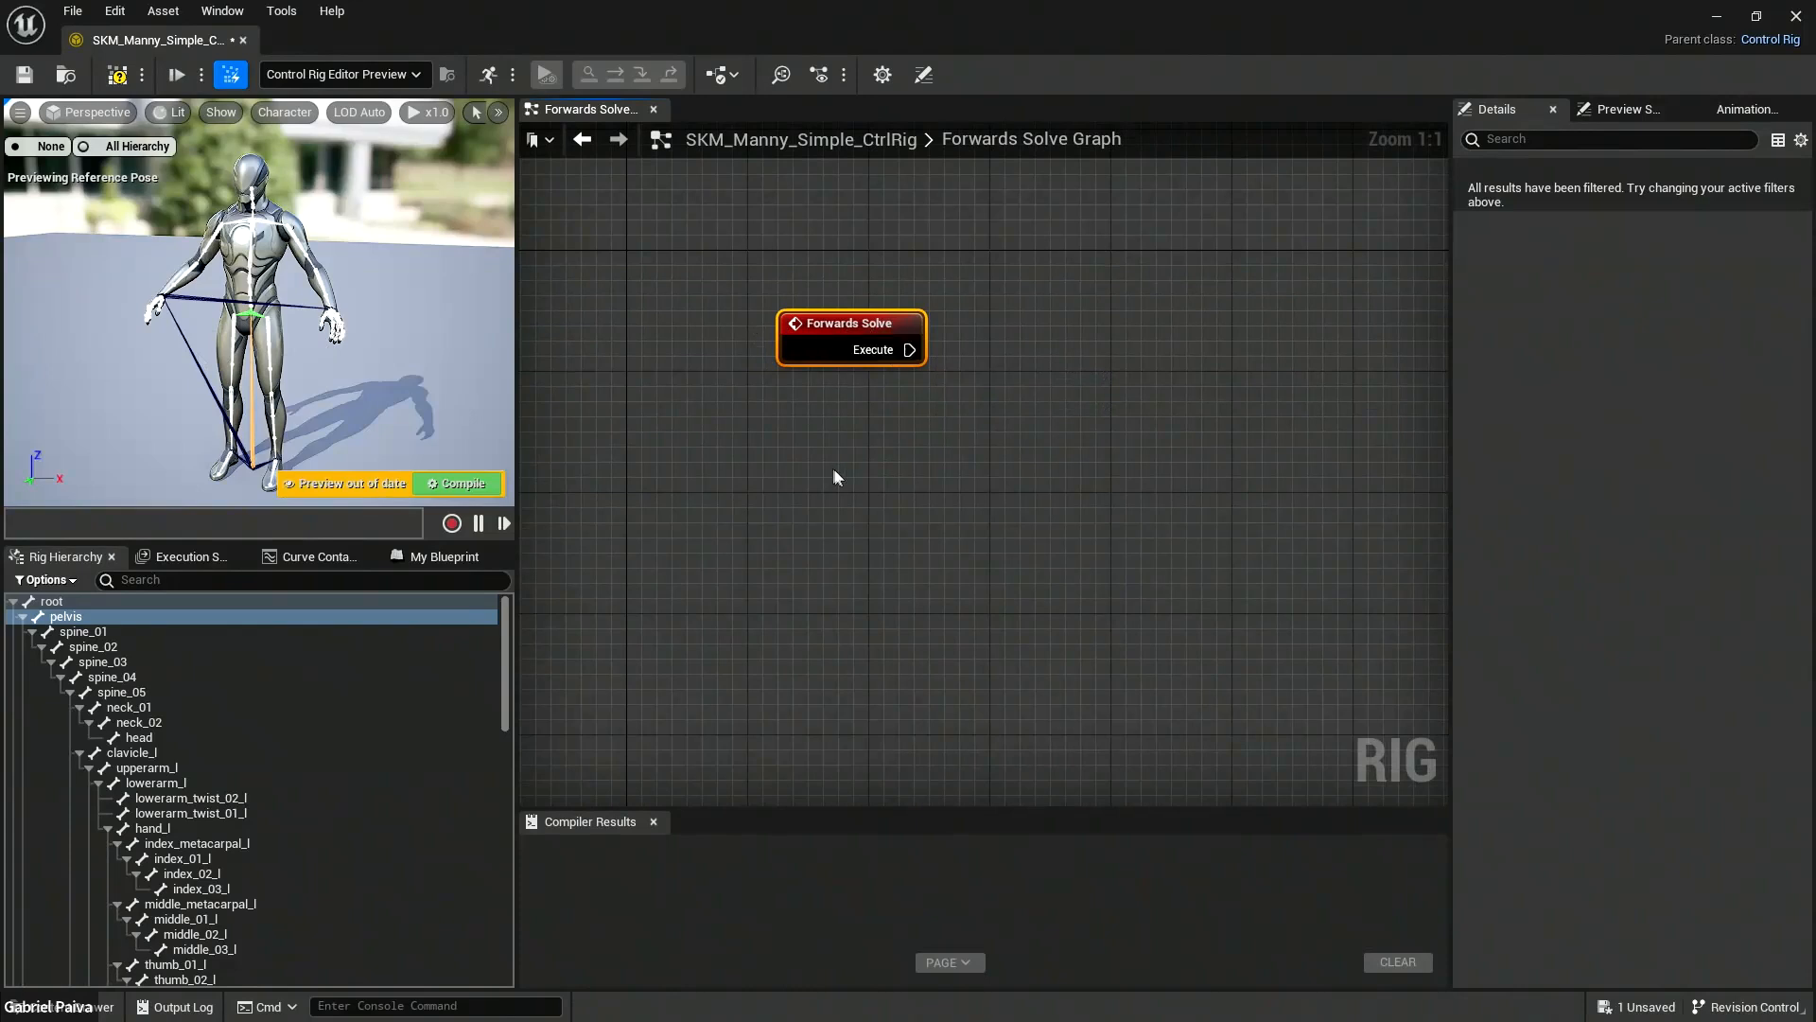
{"action": "left_click_drag", "start_coordinate": [831, 337], "coordinate": [818, 339]}
{"action": "right_click_drag", "start_coordinate": [843, 476], "coordinate": [895, 451]}
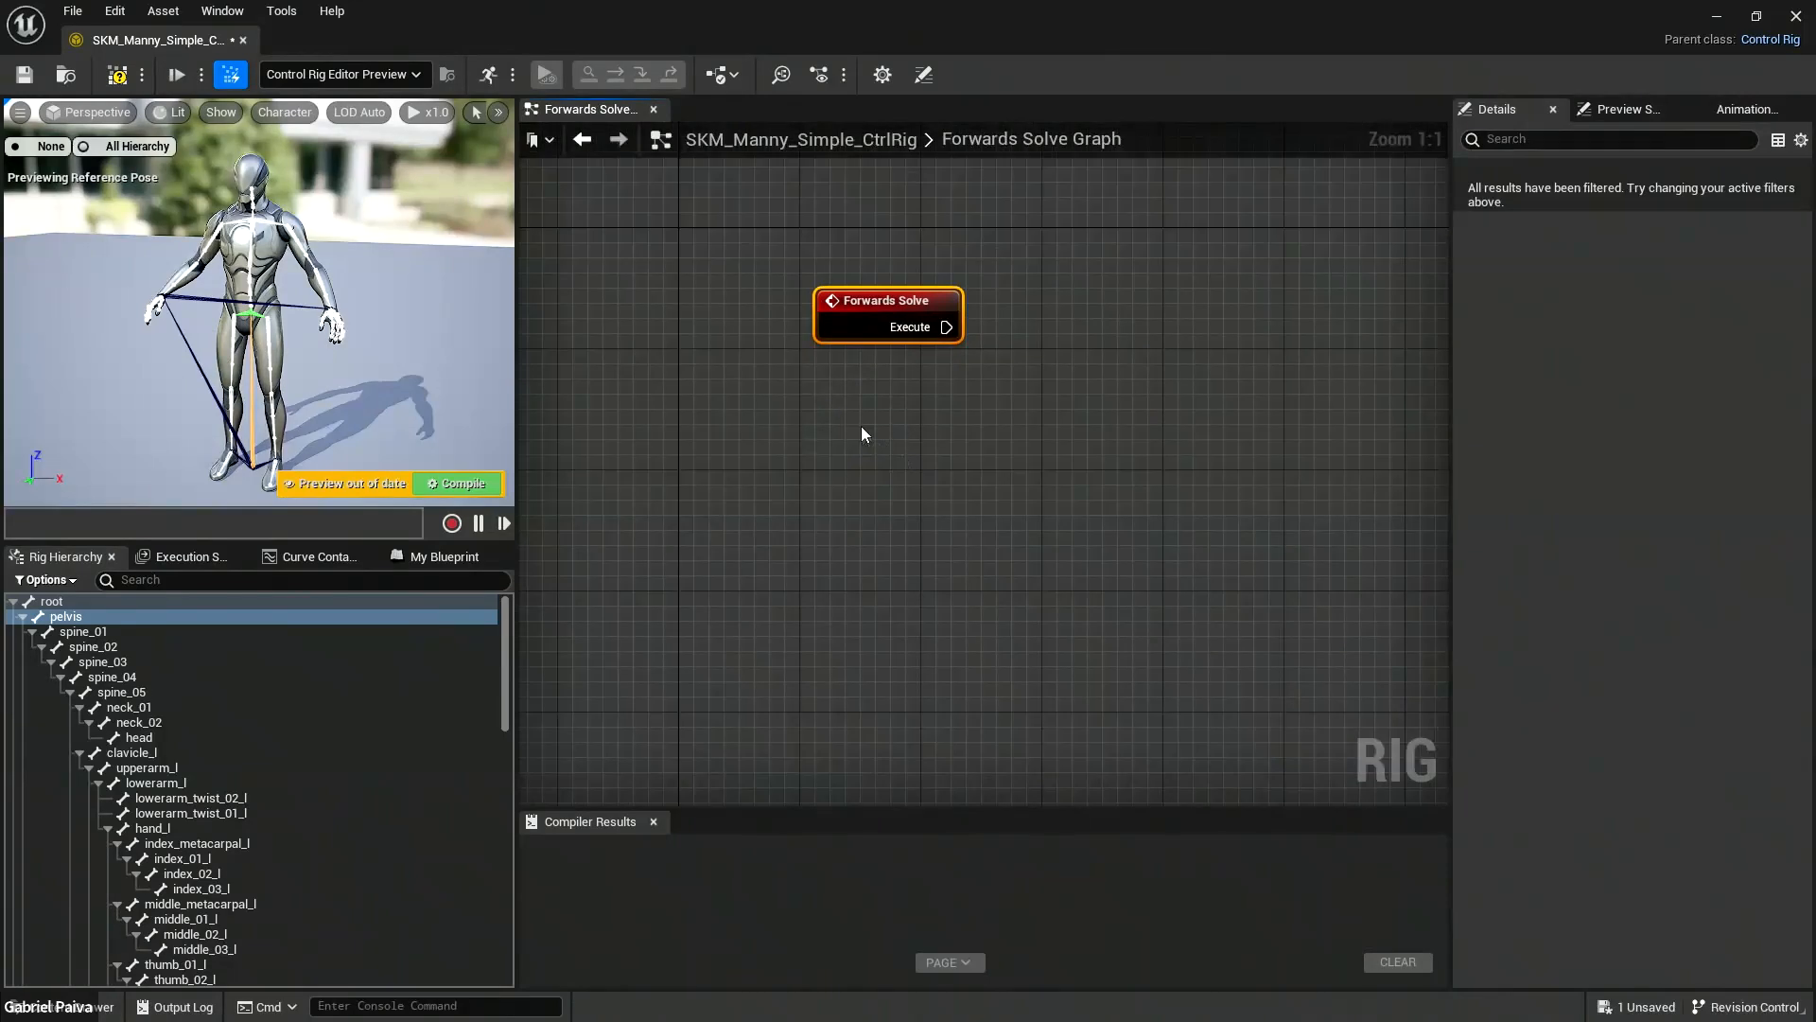
{"action": "right_click_drag", "start_coordinate": [863, 434], "coordinate": [911, 465]}
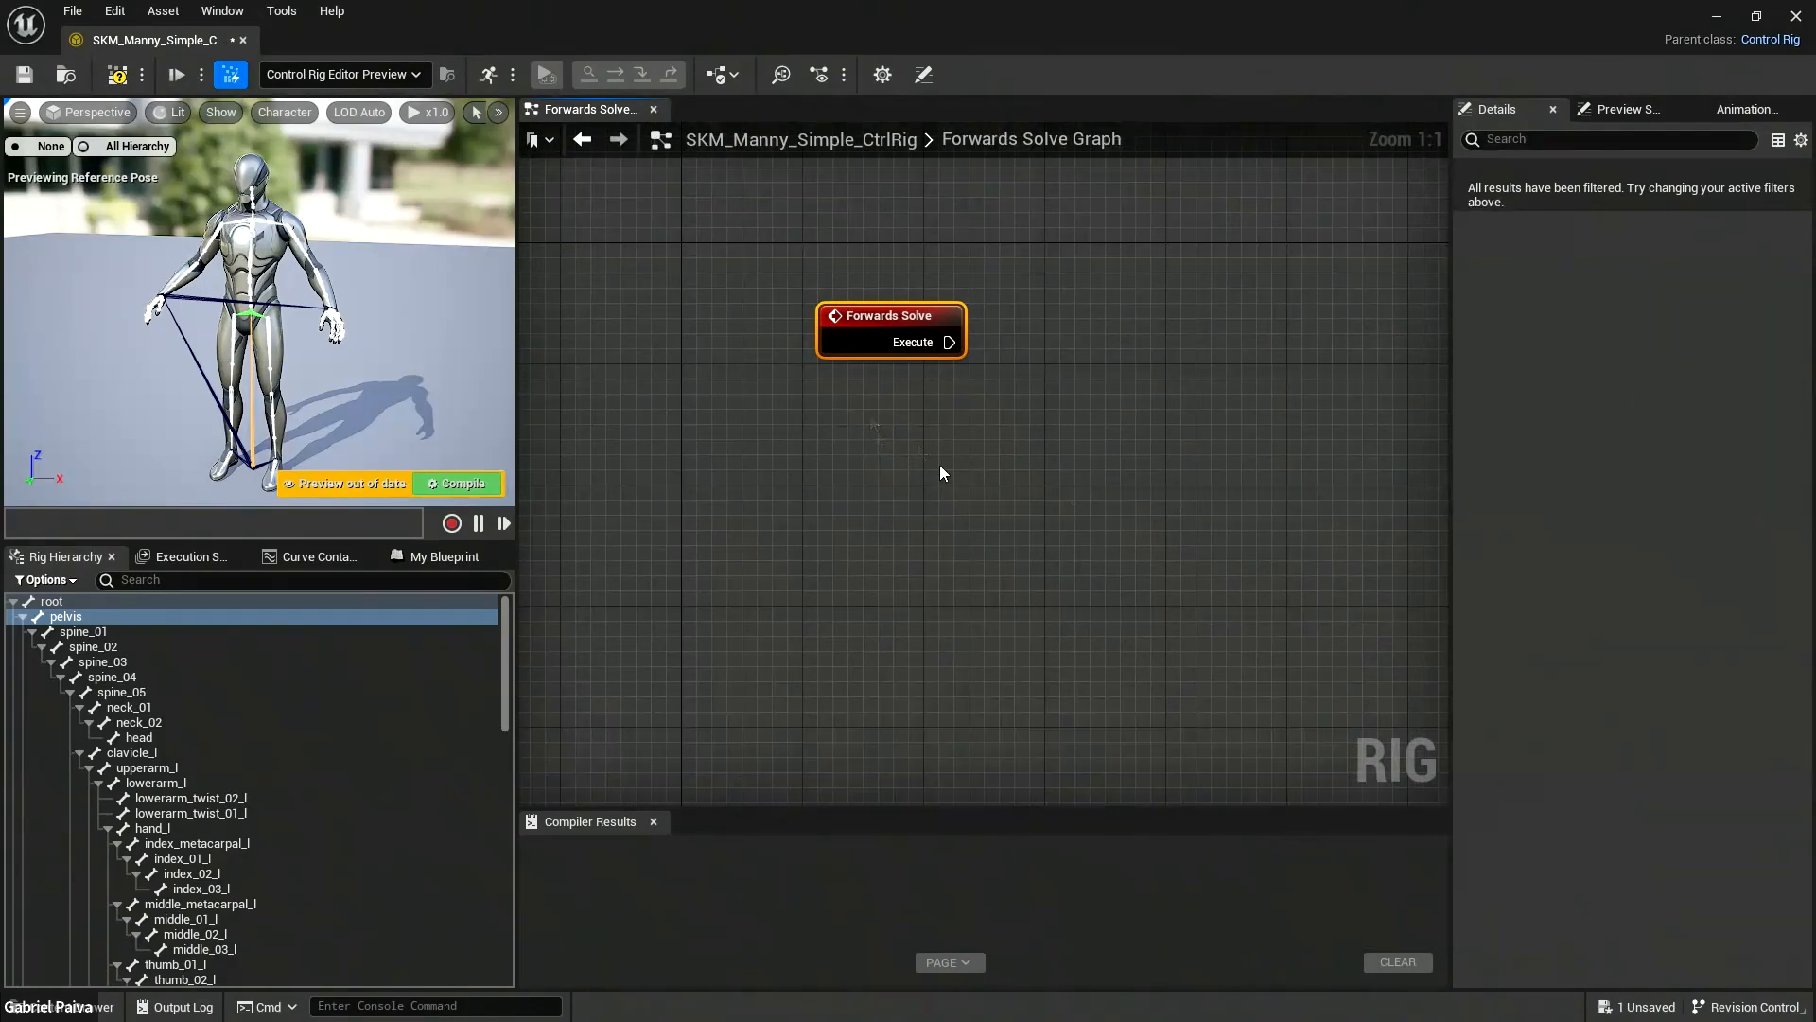
Add a Backwards Solve event node to the graph and align it just below the Forwards Solve node.
{"action": "right_click", "coordinate": [878, 445]}
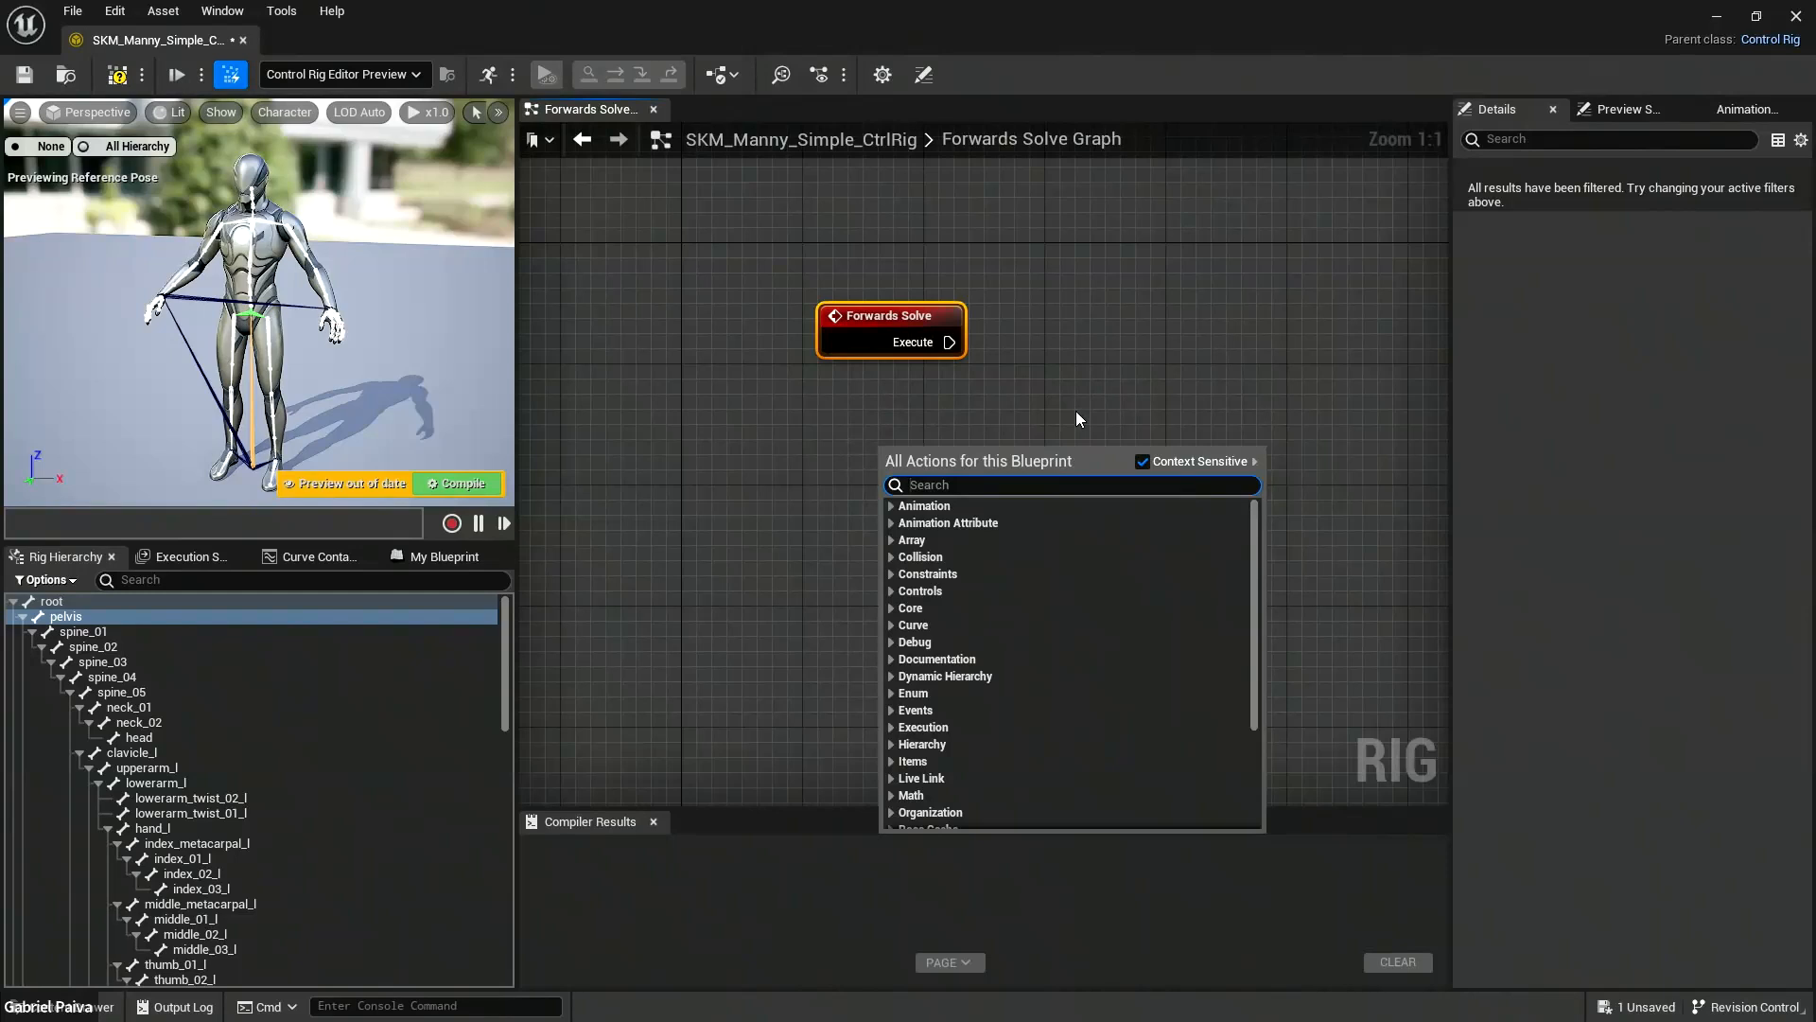
{"action": "type", "text": "solve"}
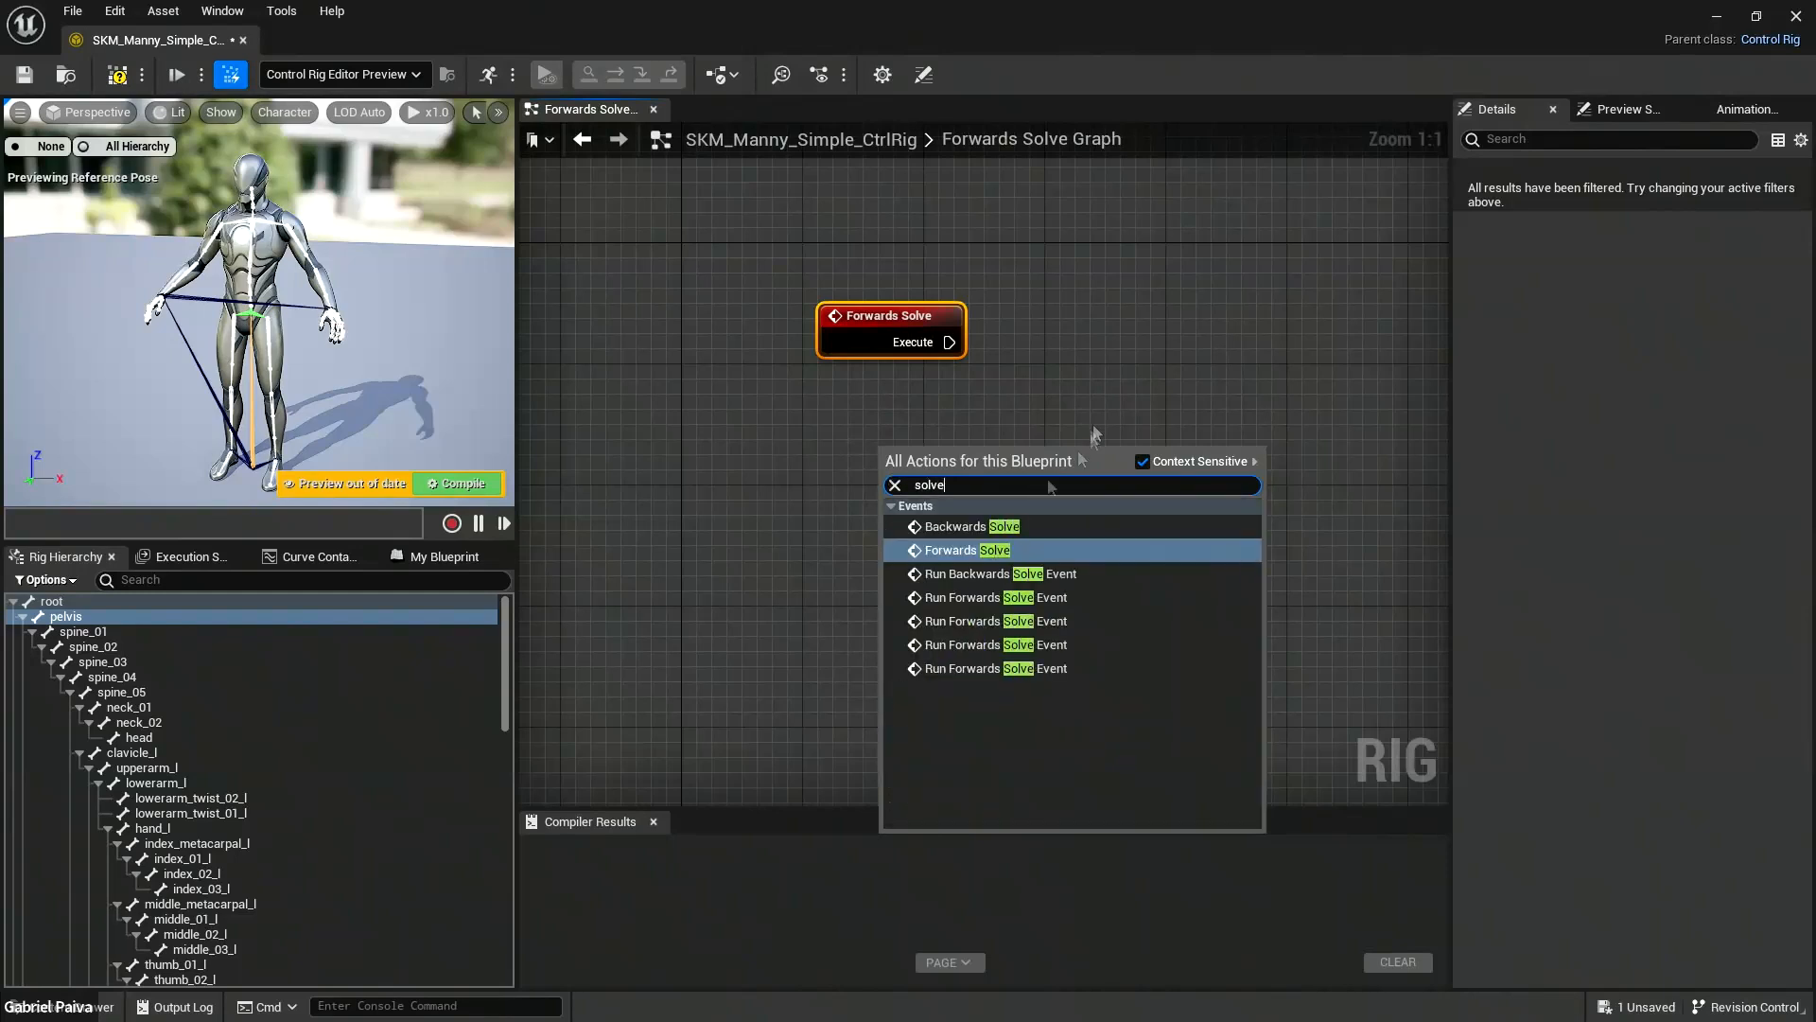
{"action": "left_click", "coordinate": [963, 528]}
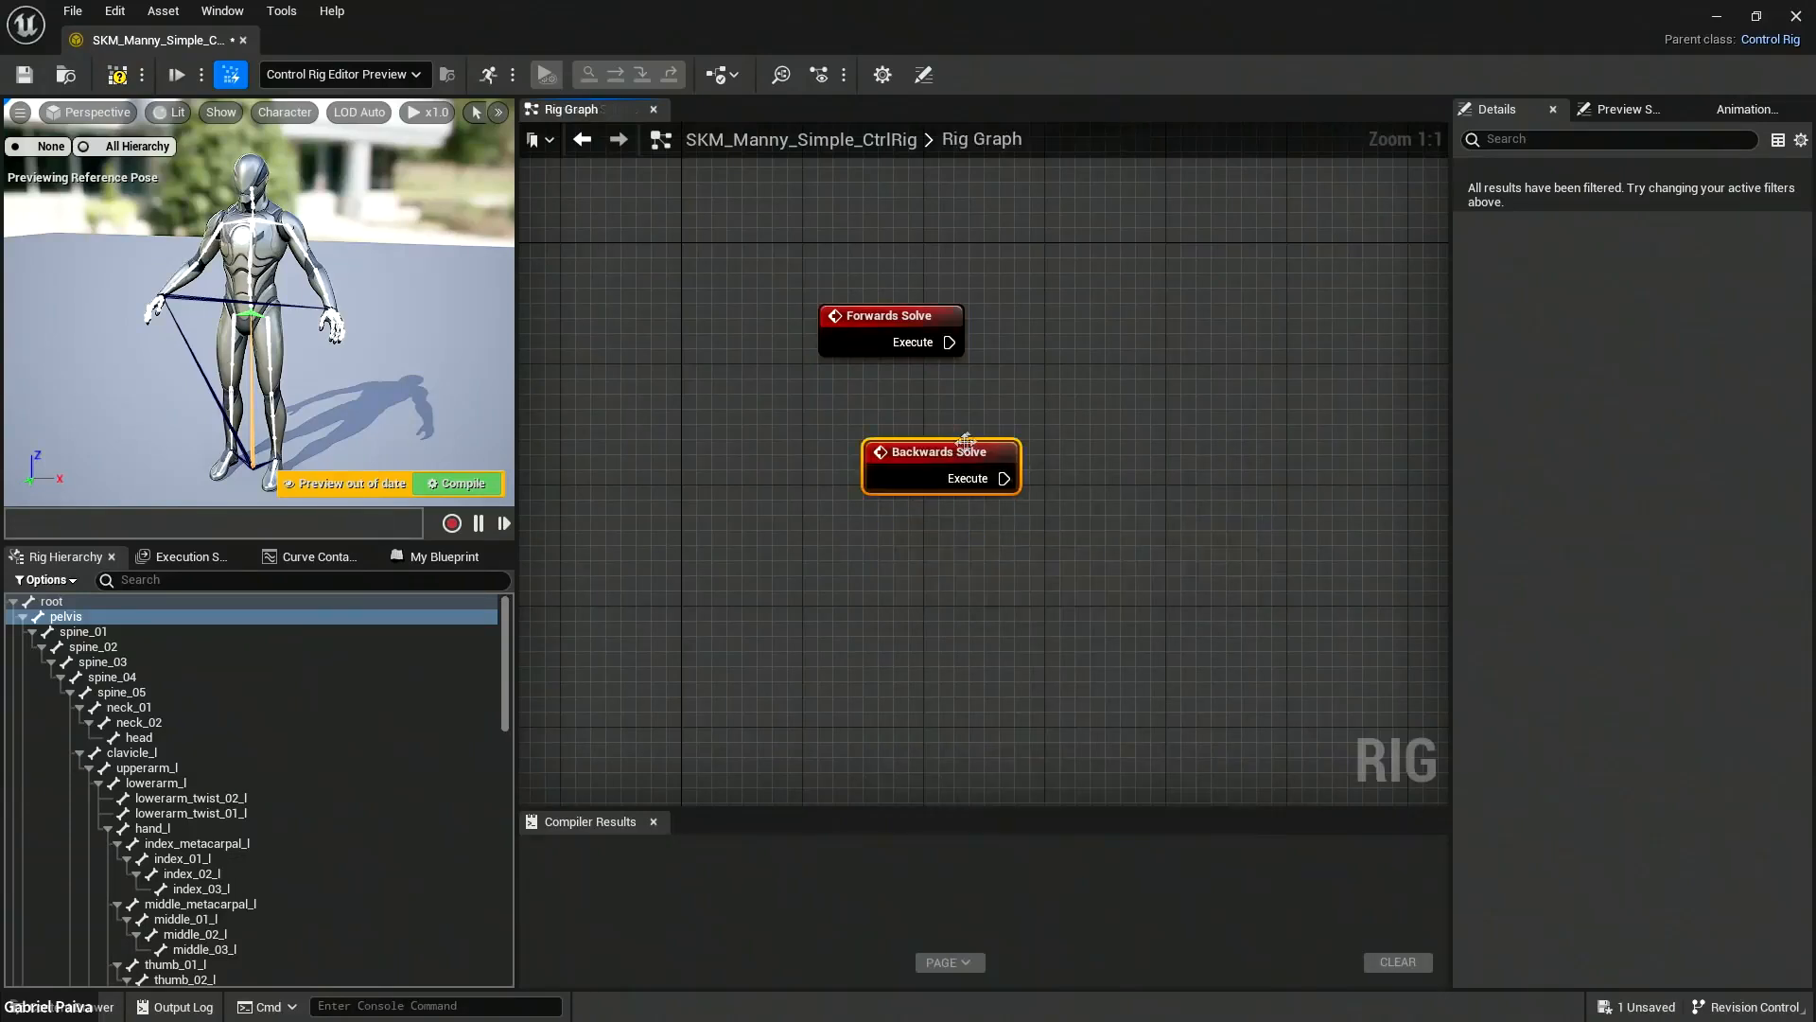
{"action": "left_click_drag", "start_coordinate": [900, 447], "coordinate": [855, 417]}
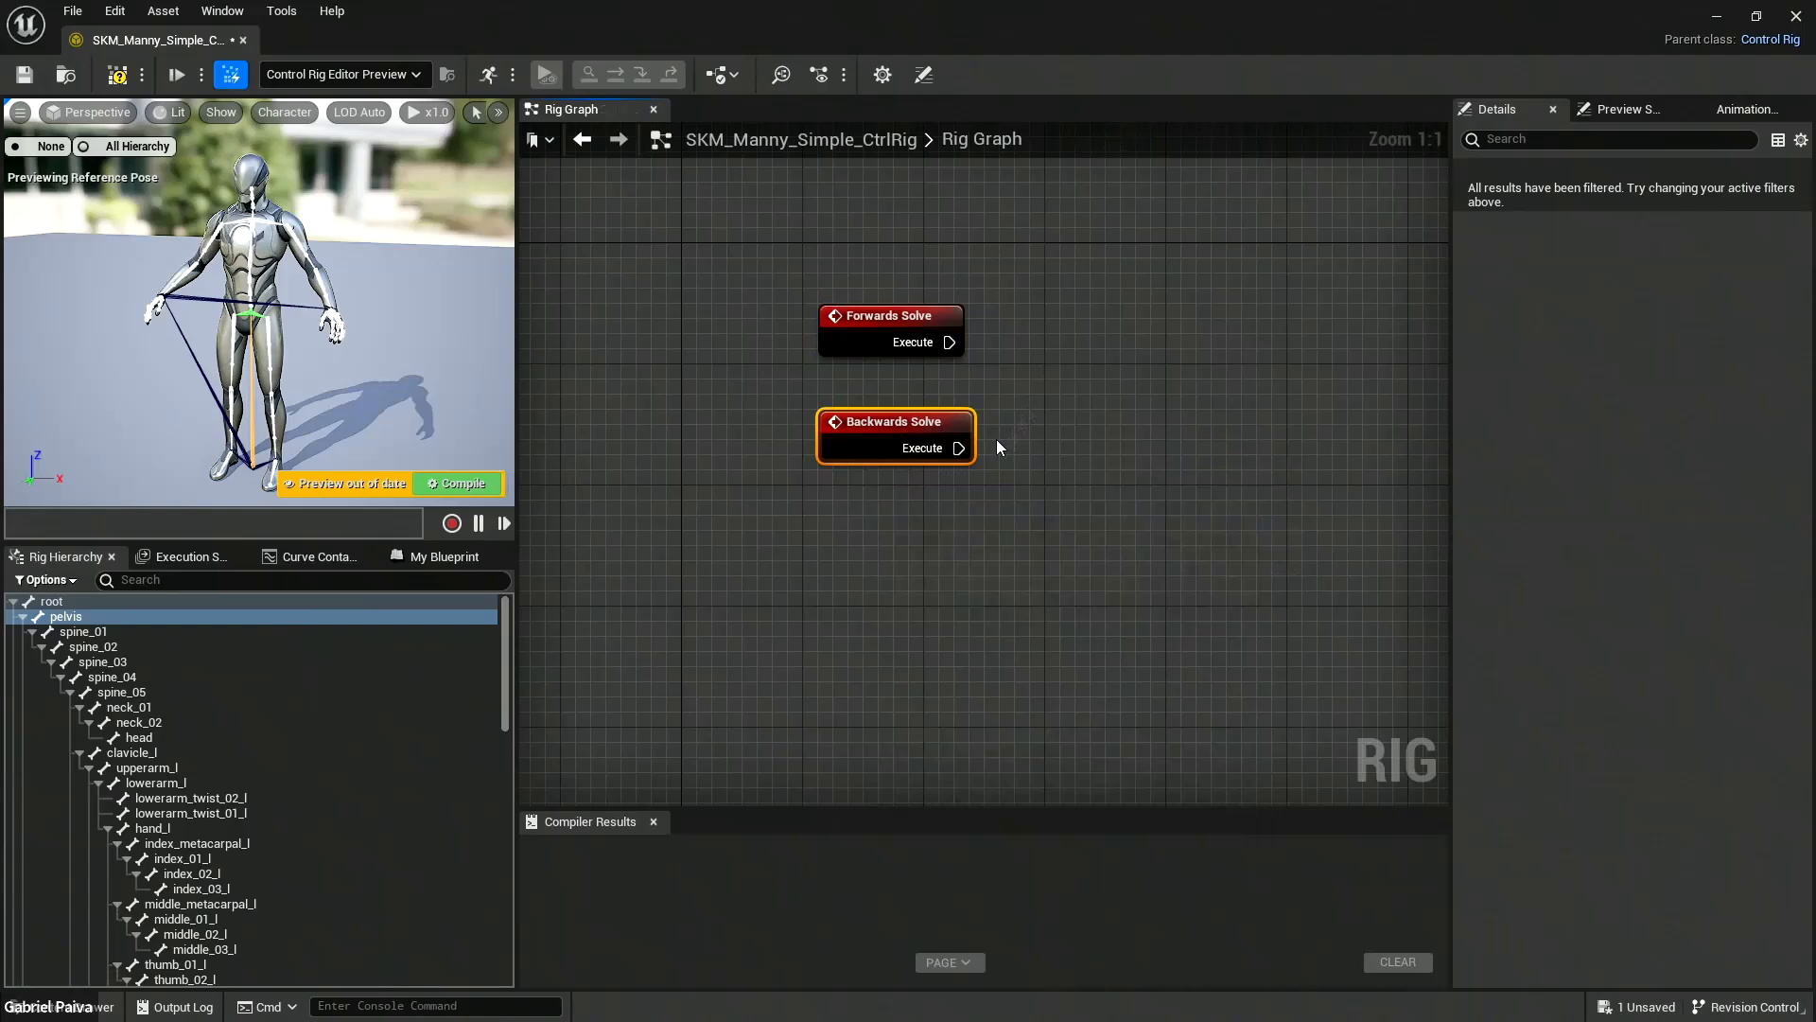
Move the Backwards Solve node farther down to leave a wide gap below the Forwards Solve node.
{"action": "left_click_drag", "start_coordinate": [915, 423], "coordinate": [921, 560]}
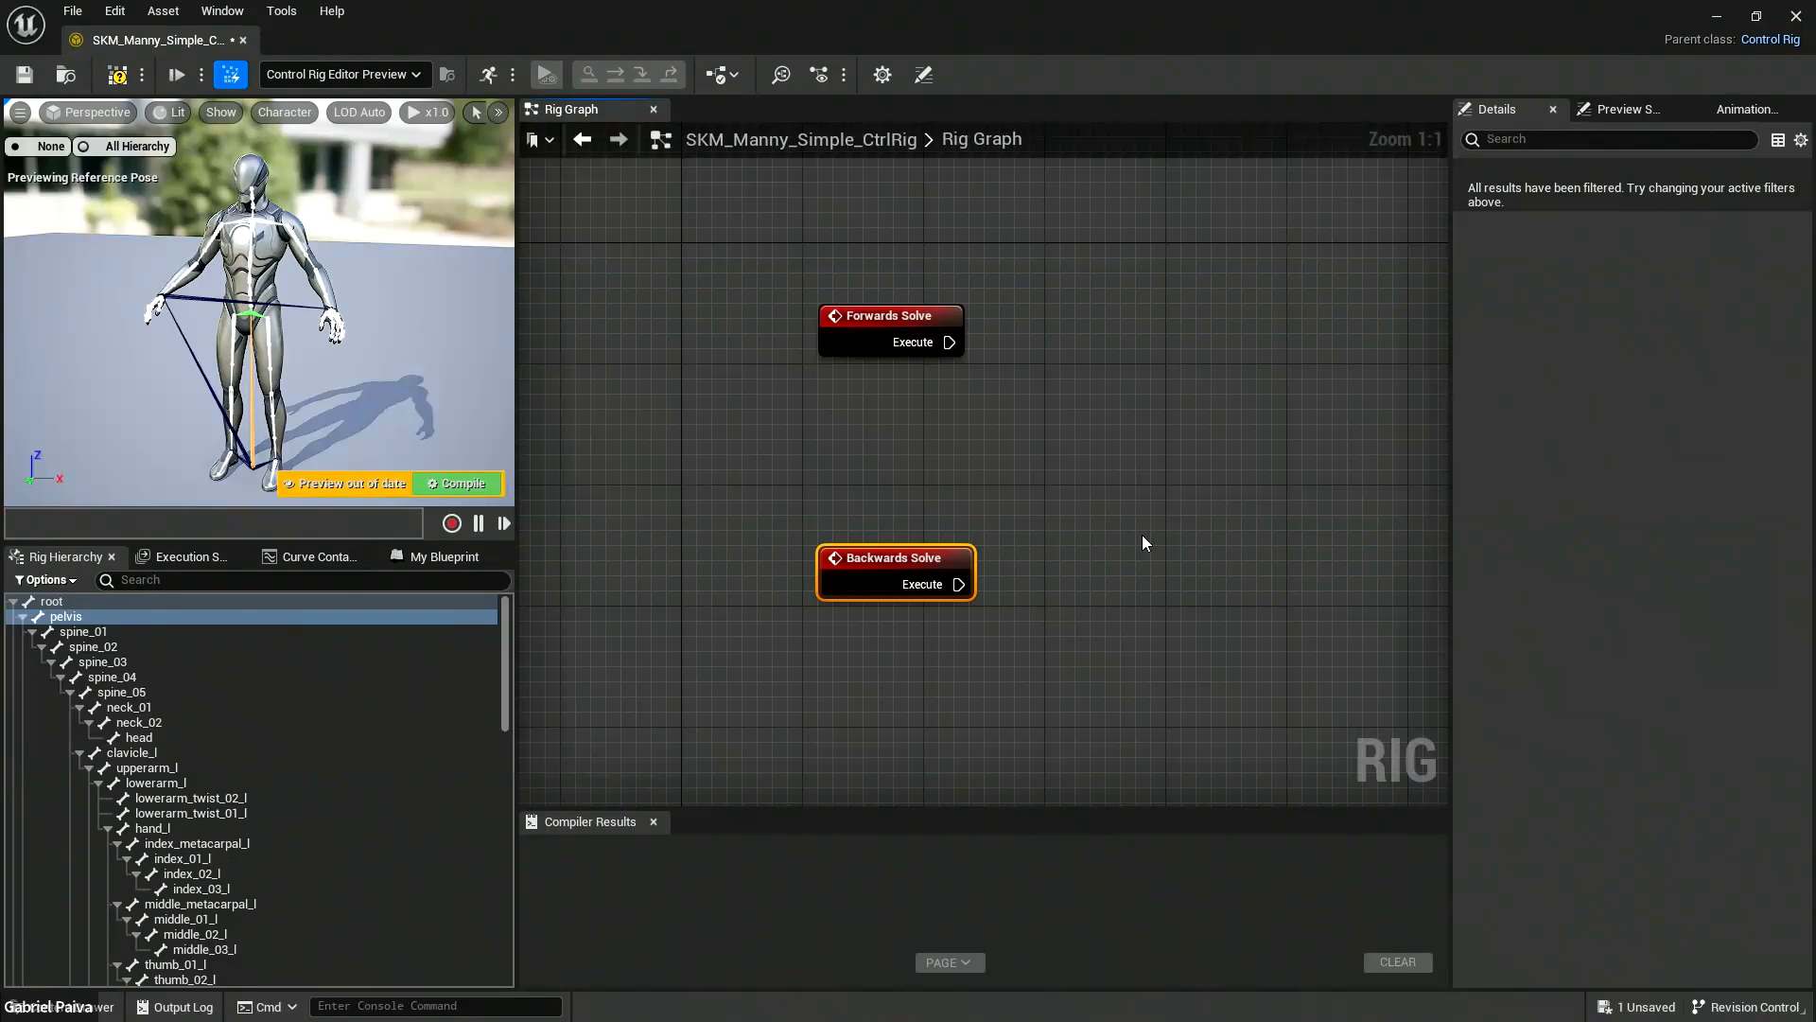
{"action": "left_click", "coordinate": [883, 303]}
{"action": "left_click", "coordinate": [888, 324]}
{"action": "left_click", "coordinate": [903, 582]}
{"action": "left_click", "coordinate": [887, 323]}
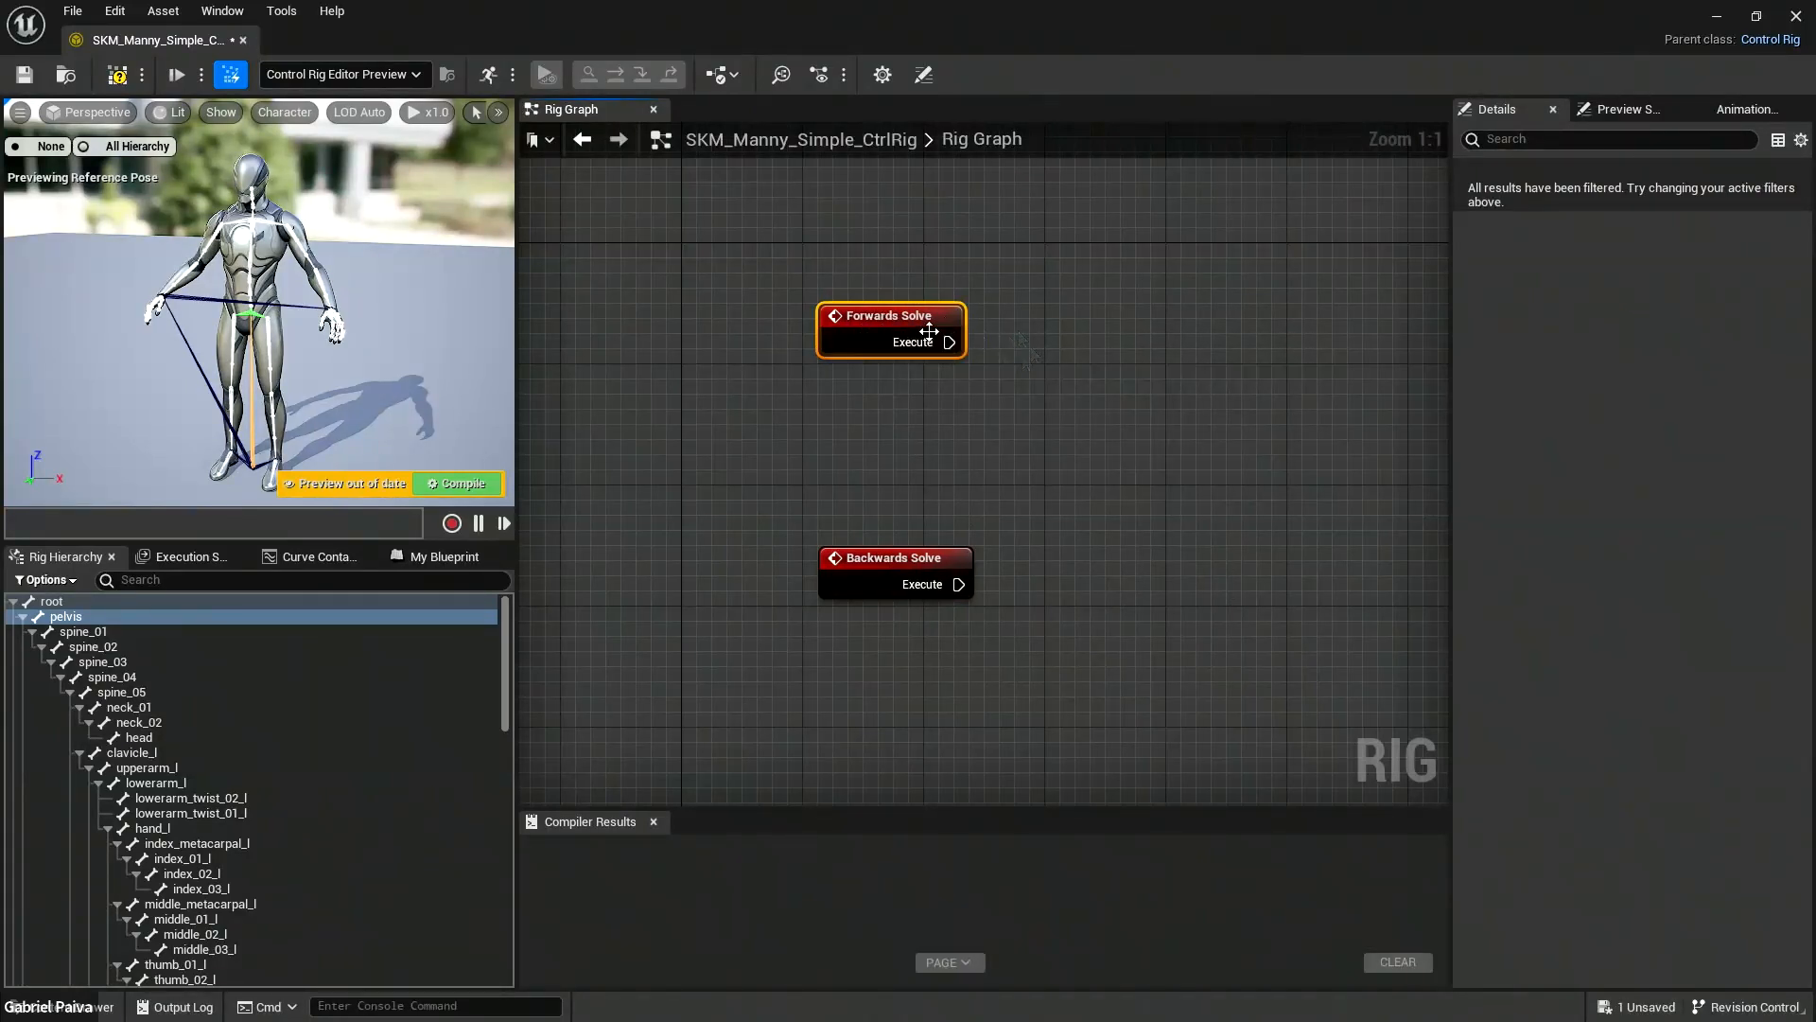
{"action": "left_click", "coordinate": [893, 555]}
{"action": "left_click", "coordinate": [893, 356]}
{"action": "left_click_drag", "start_coordinate": [904, 568], "coordinate": [903, 736]}
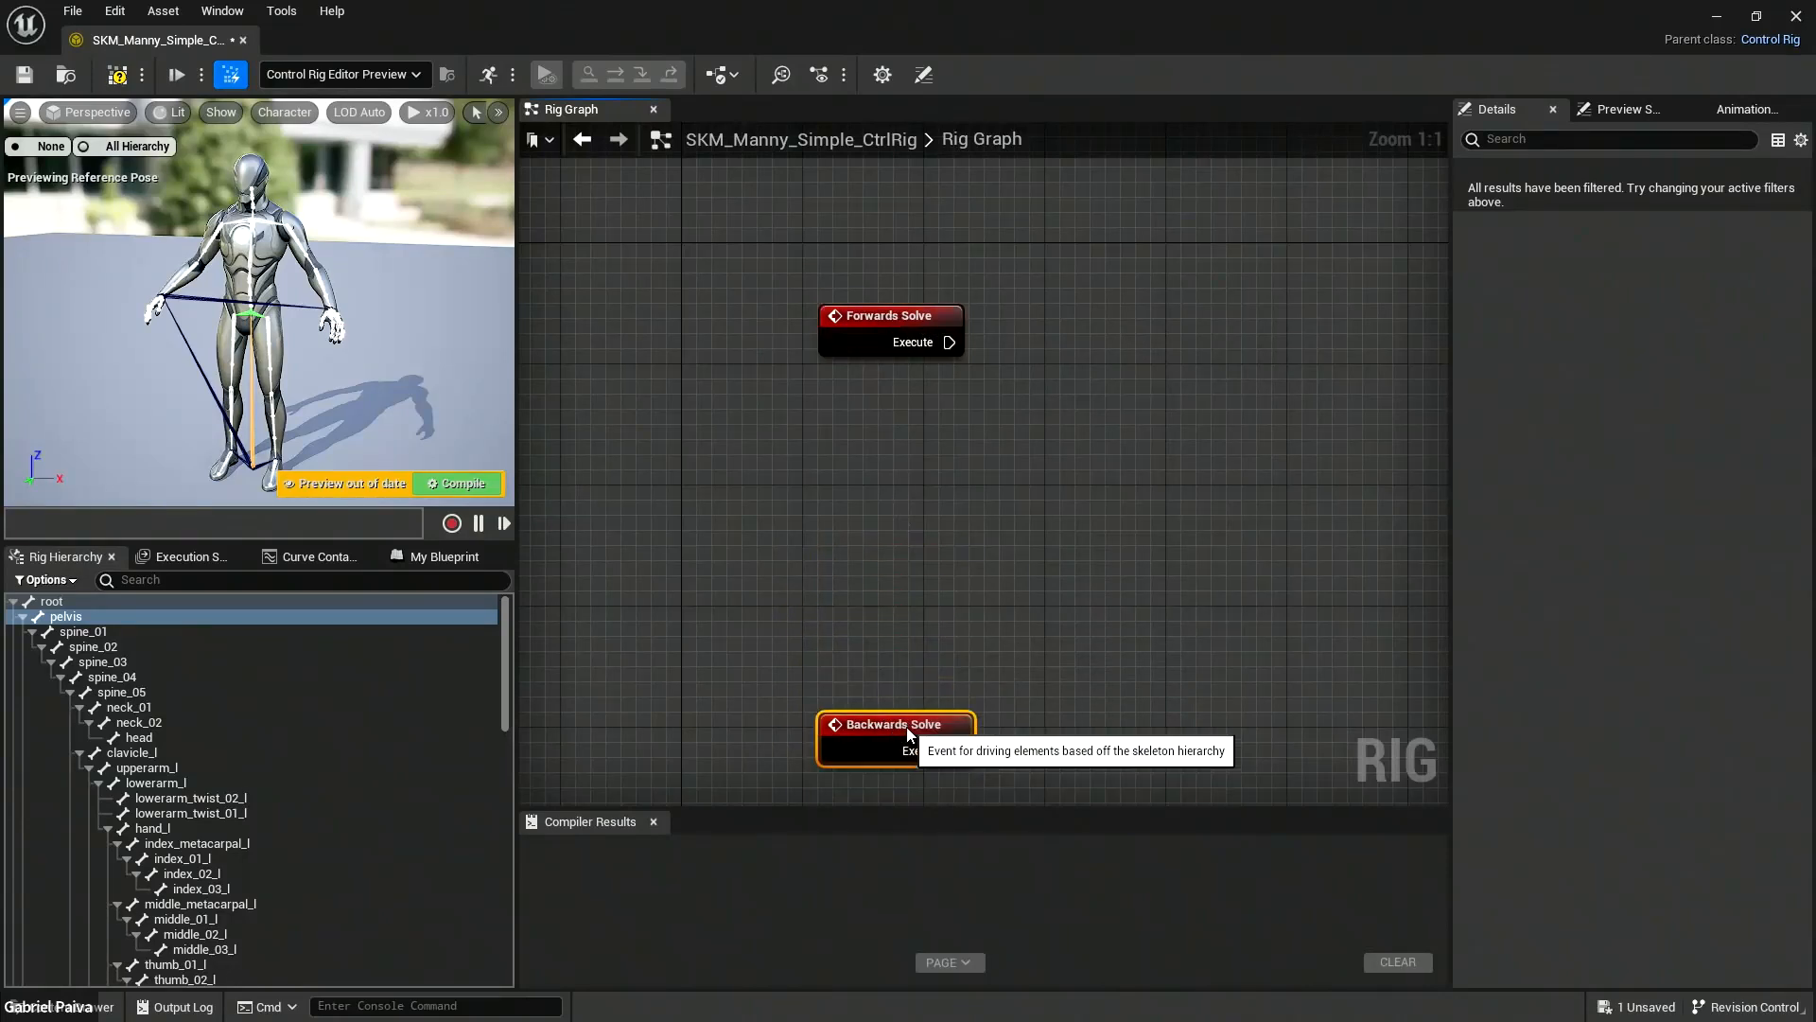
{"action": "left_click", "coordinate": [887, 318]}
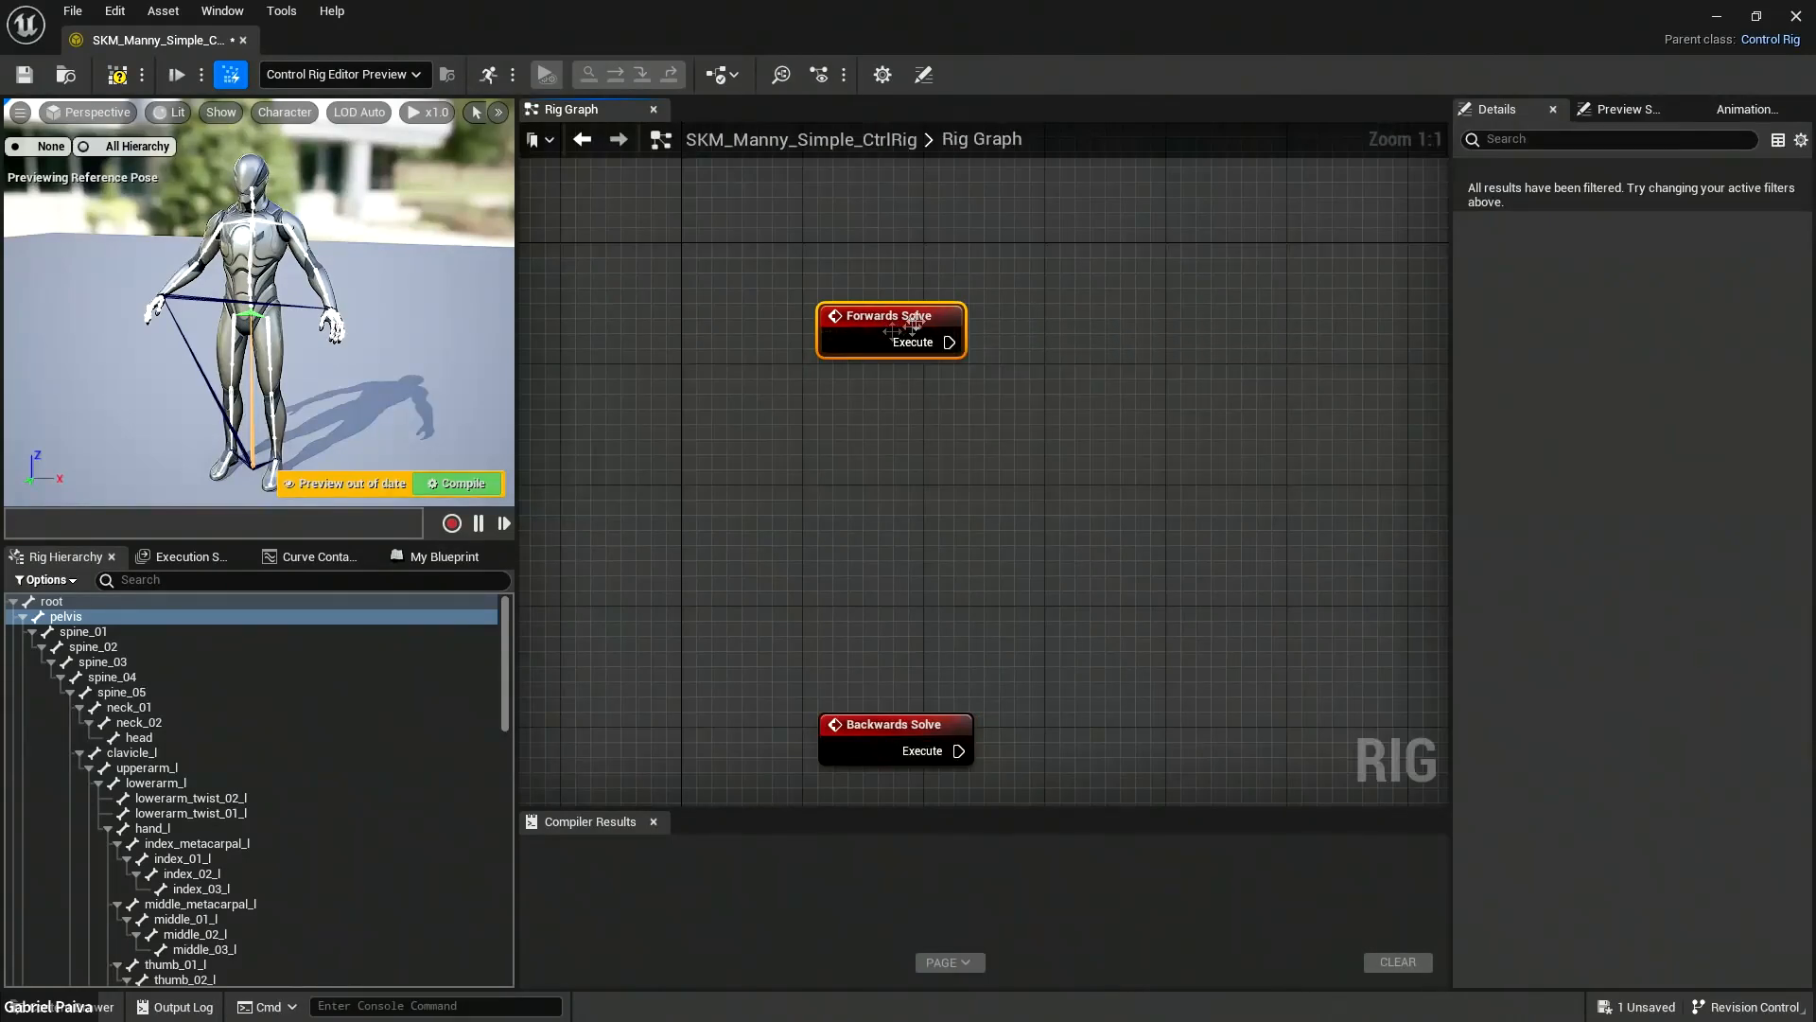
{"action": "left_click", "coordinate": [886, 747]}
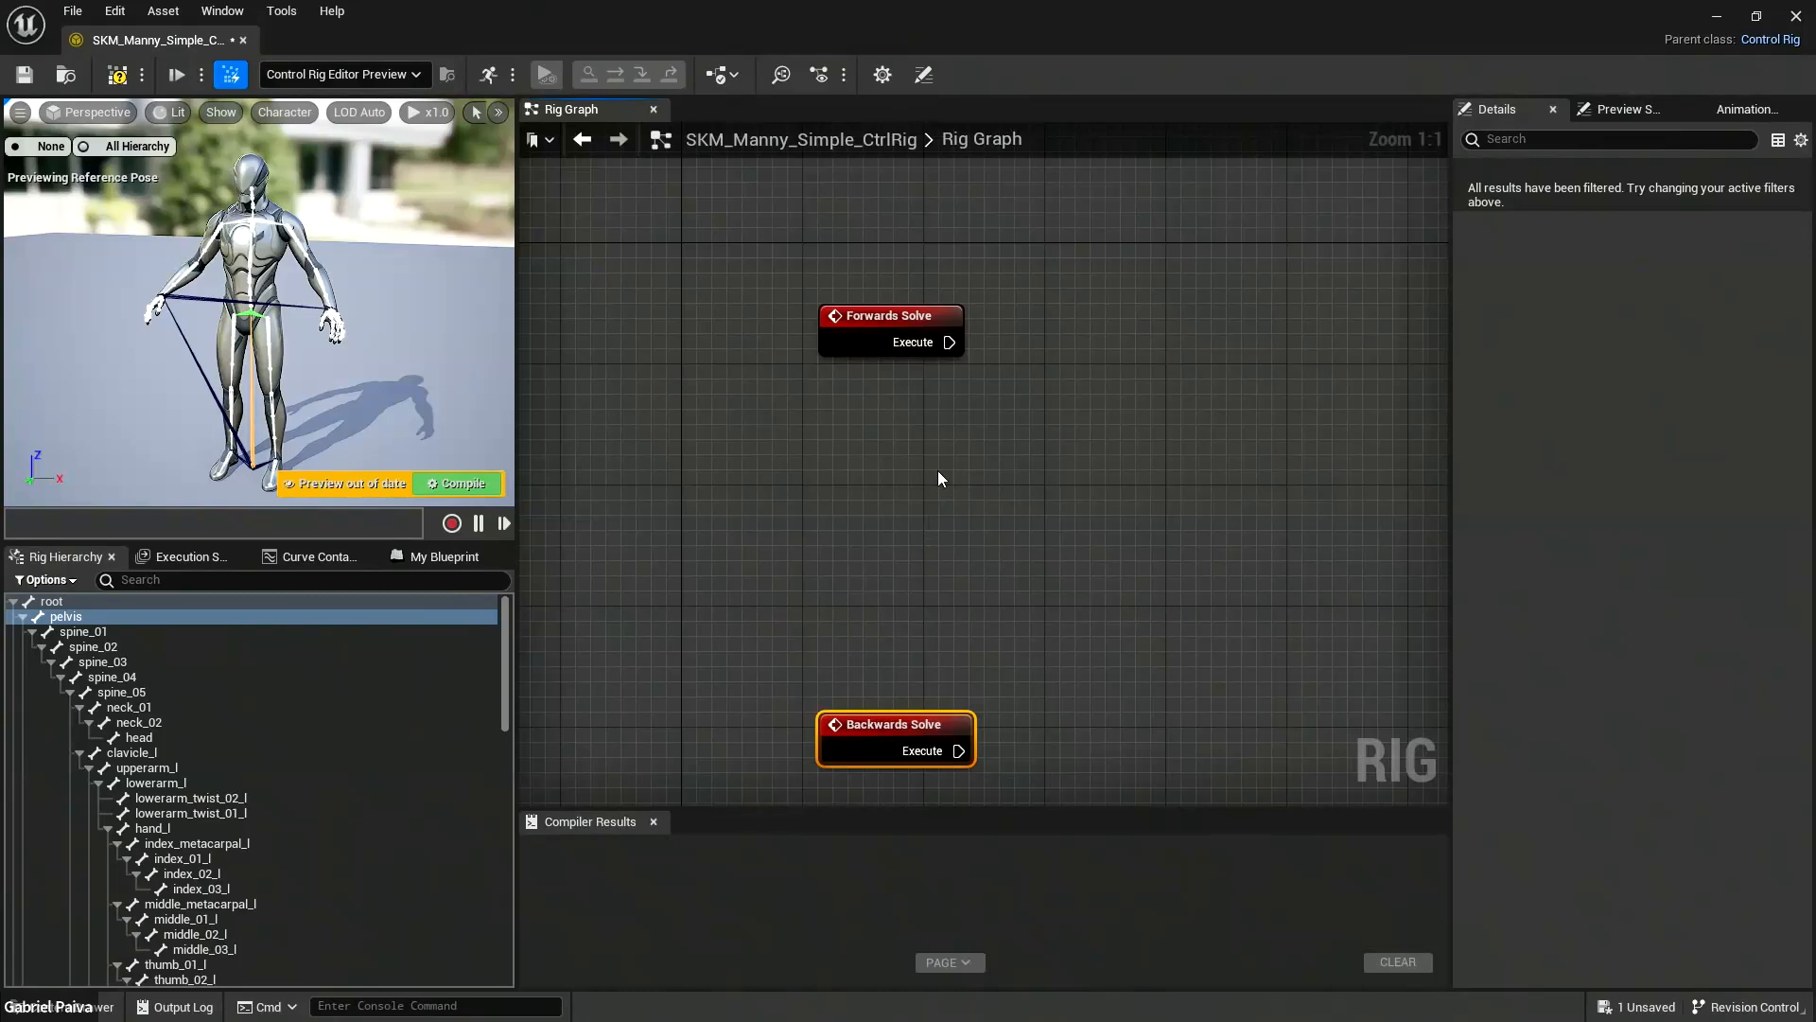
{"action": "right_click_drag", "start_coordinate": [1001, 458], "coordinate": [945, 507]}
Create a control from the root bone and unparent it to the top level of the rig hierarchy.
{"action": "right_click_drag", "start_coordinate": [336, 326], "coordinate": [289, 345]}
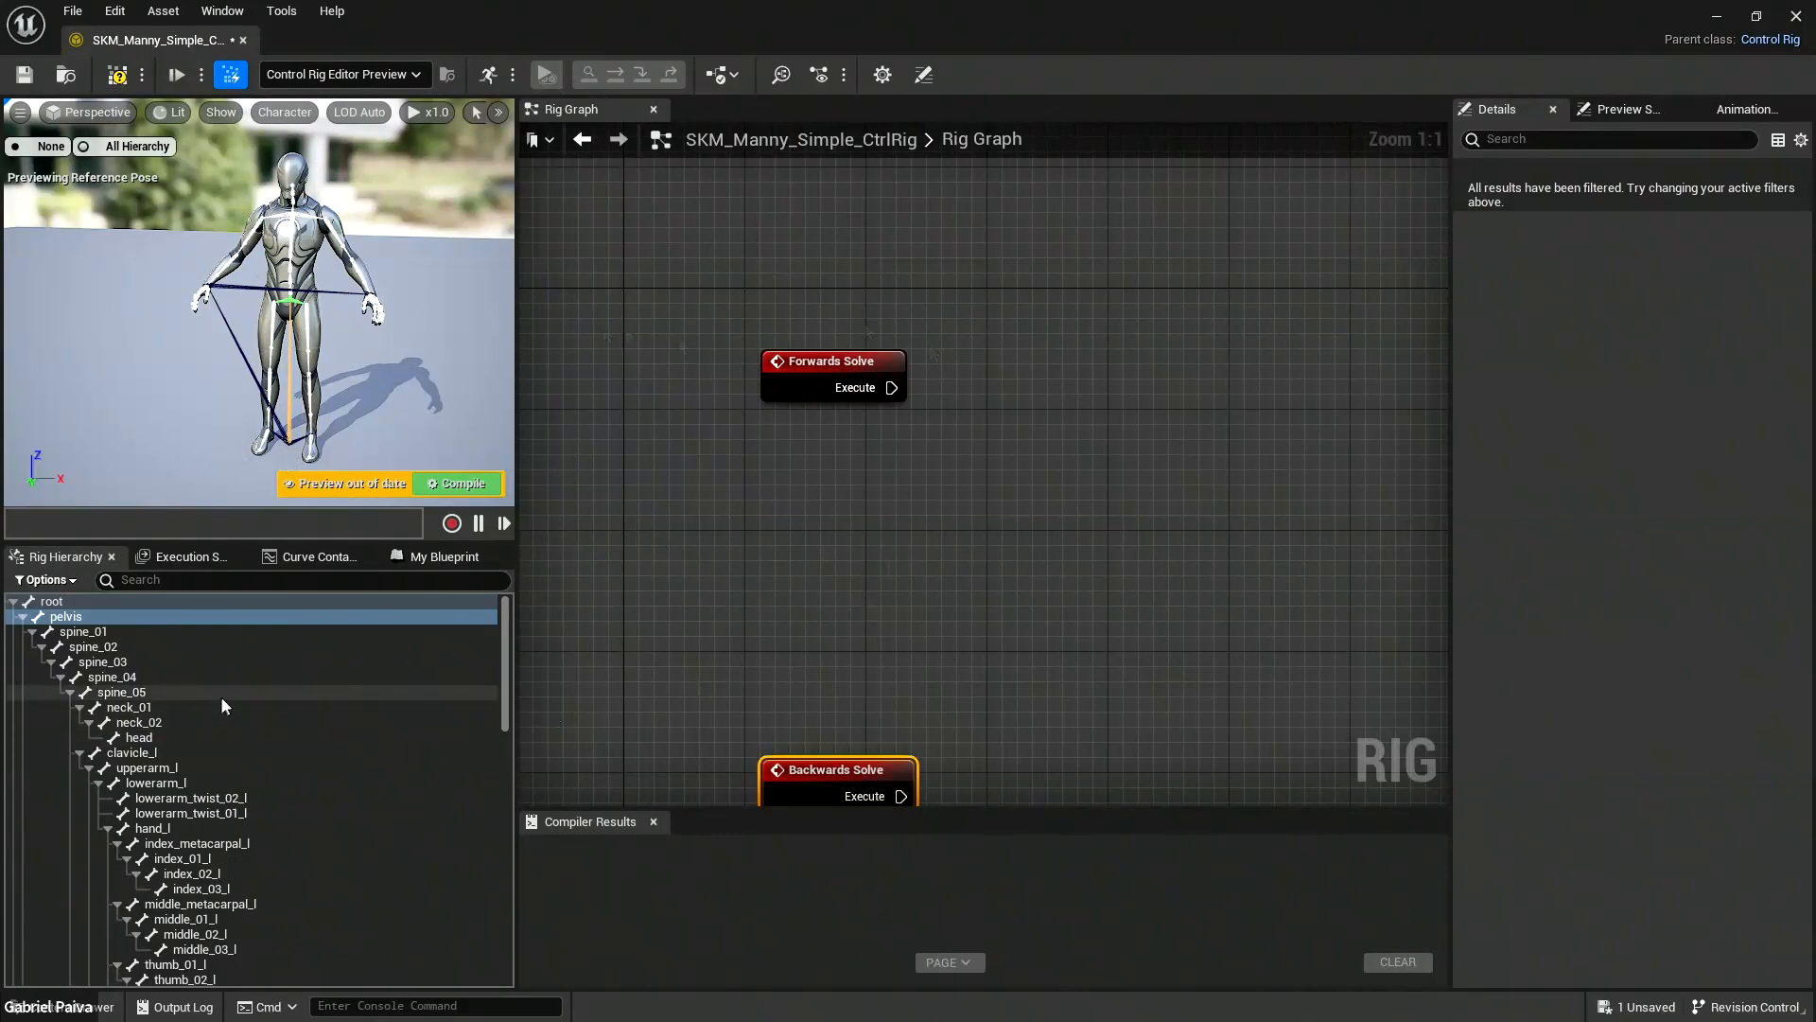
{"action": "left_click", "coordinate": [102, 600]}
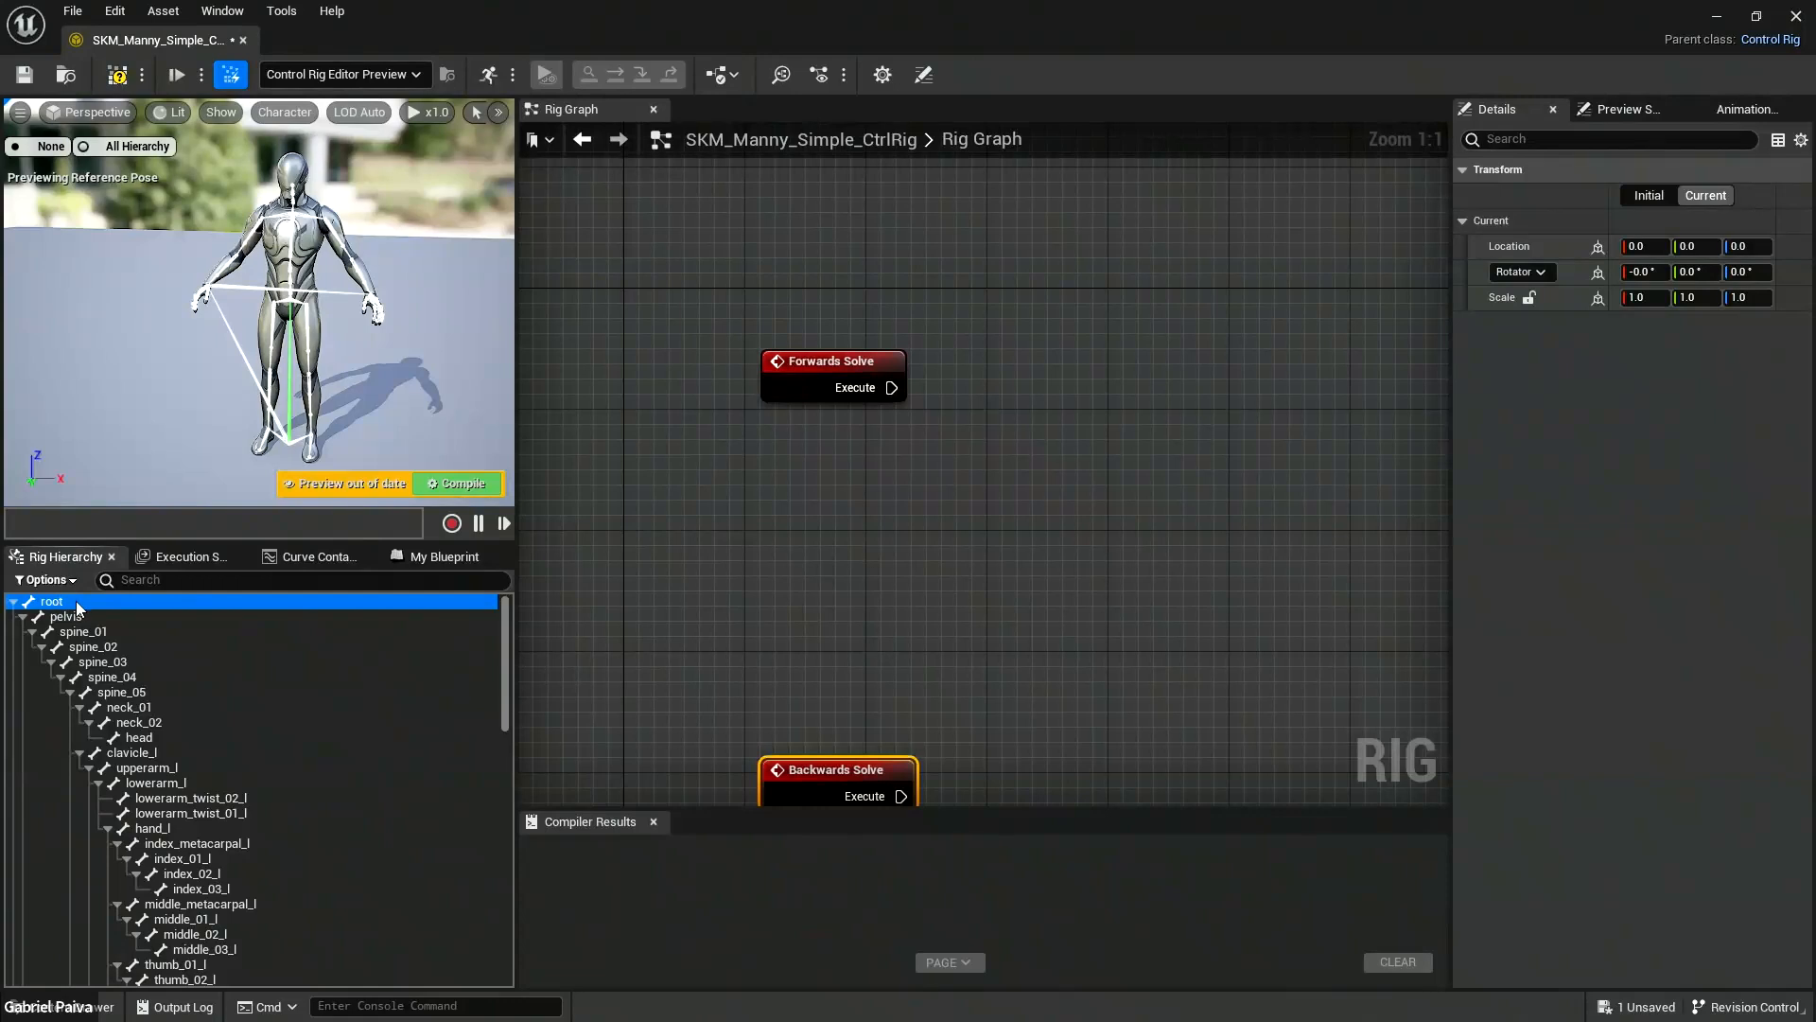
{"action": "key", "text": "ctrl+n"}
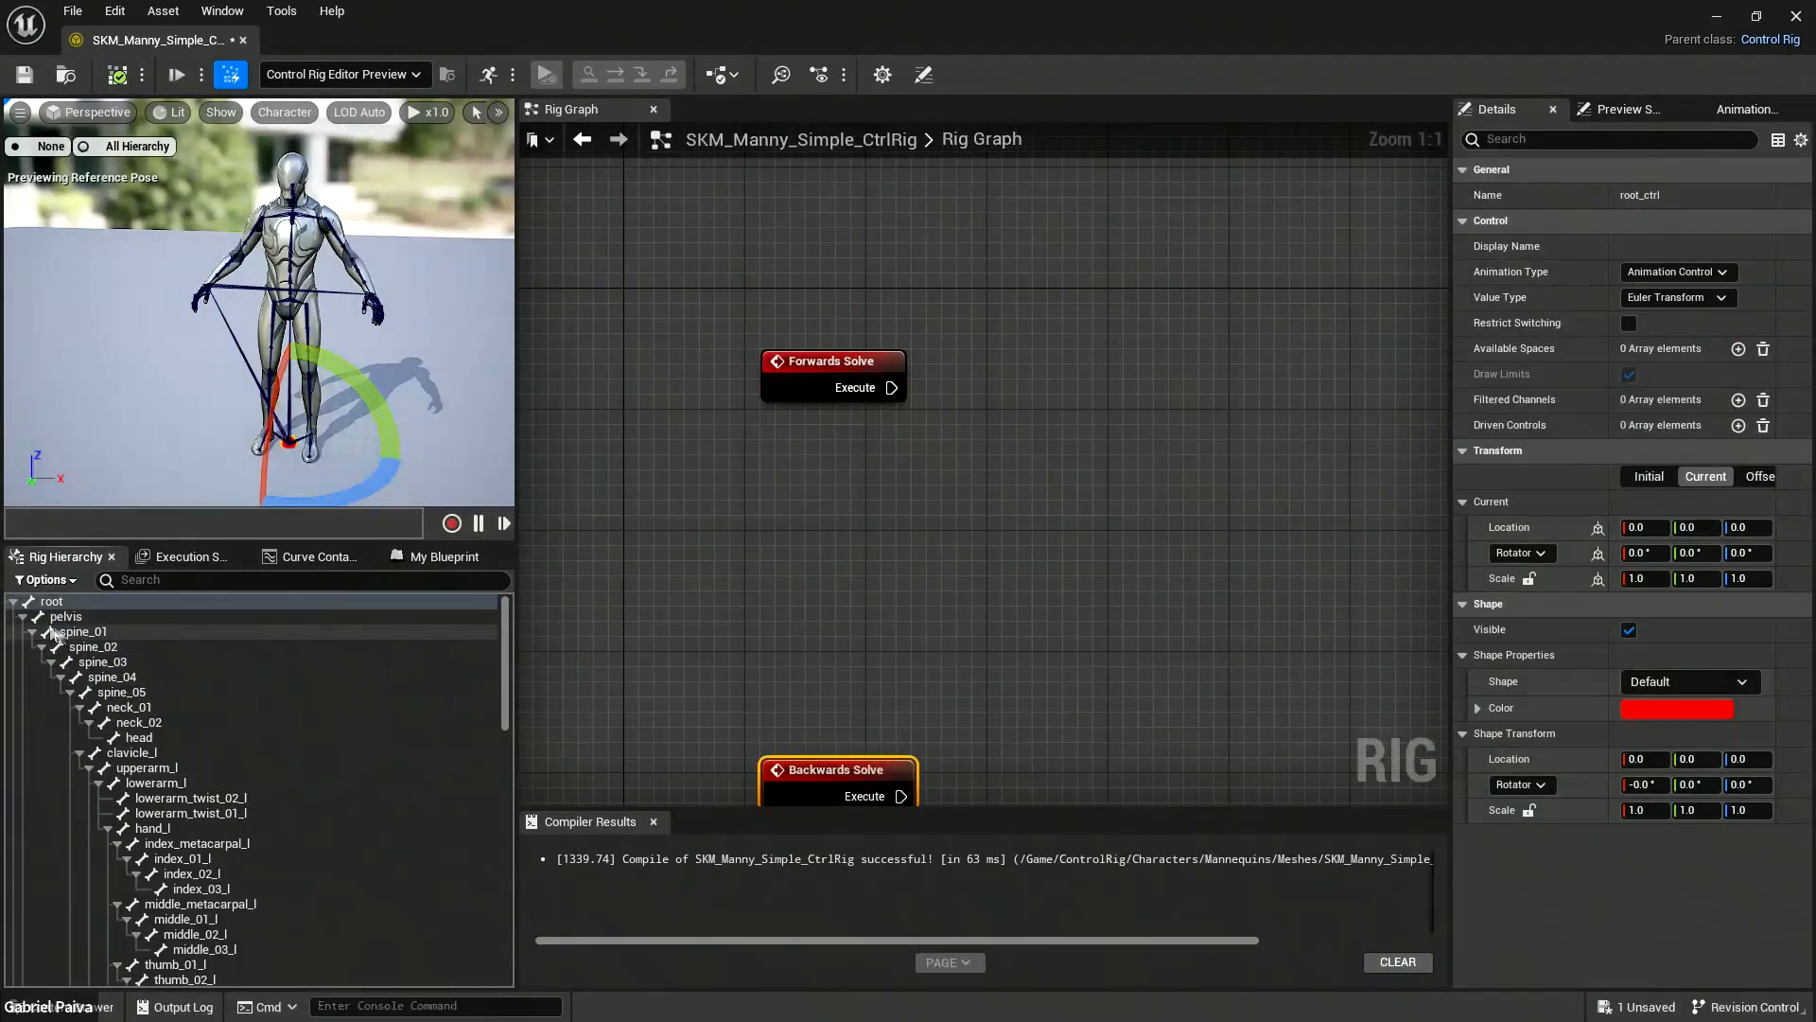
{"action": "left_click", "coordinate": [22, 618]}
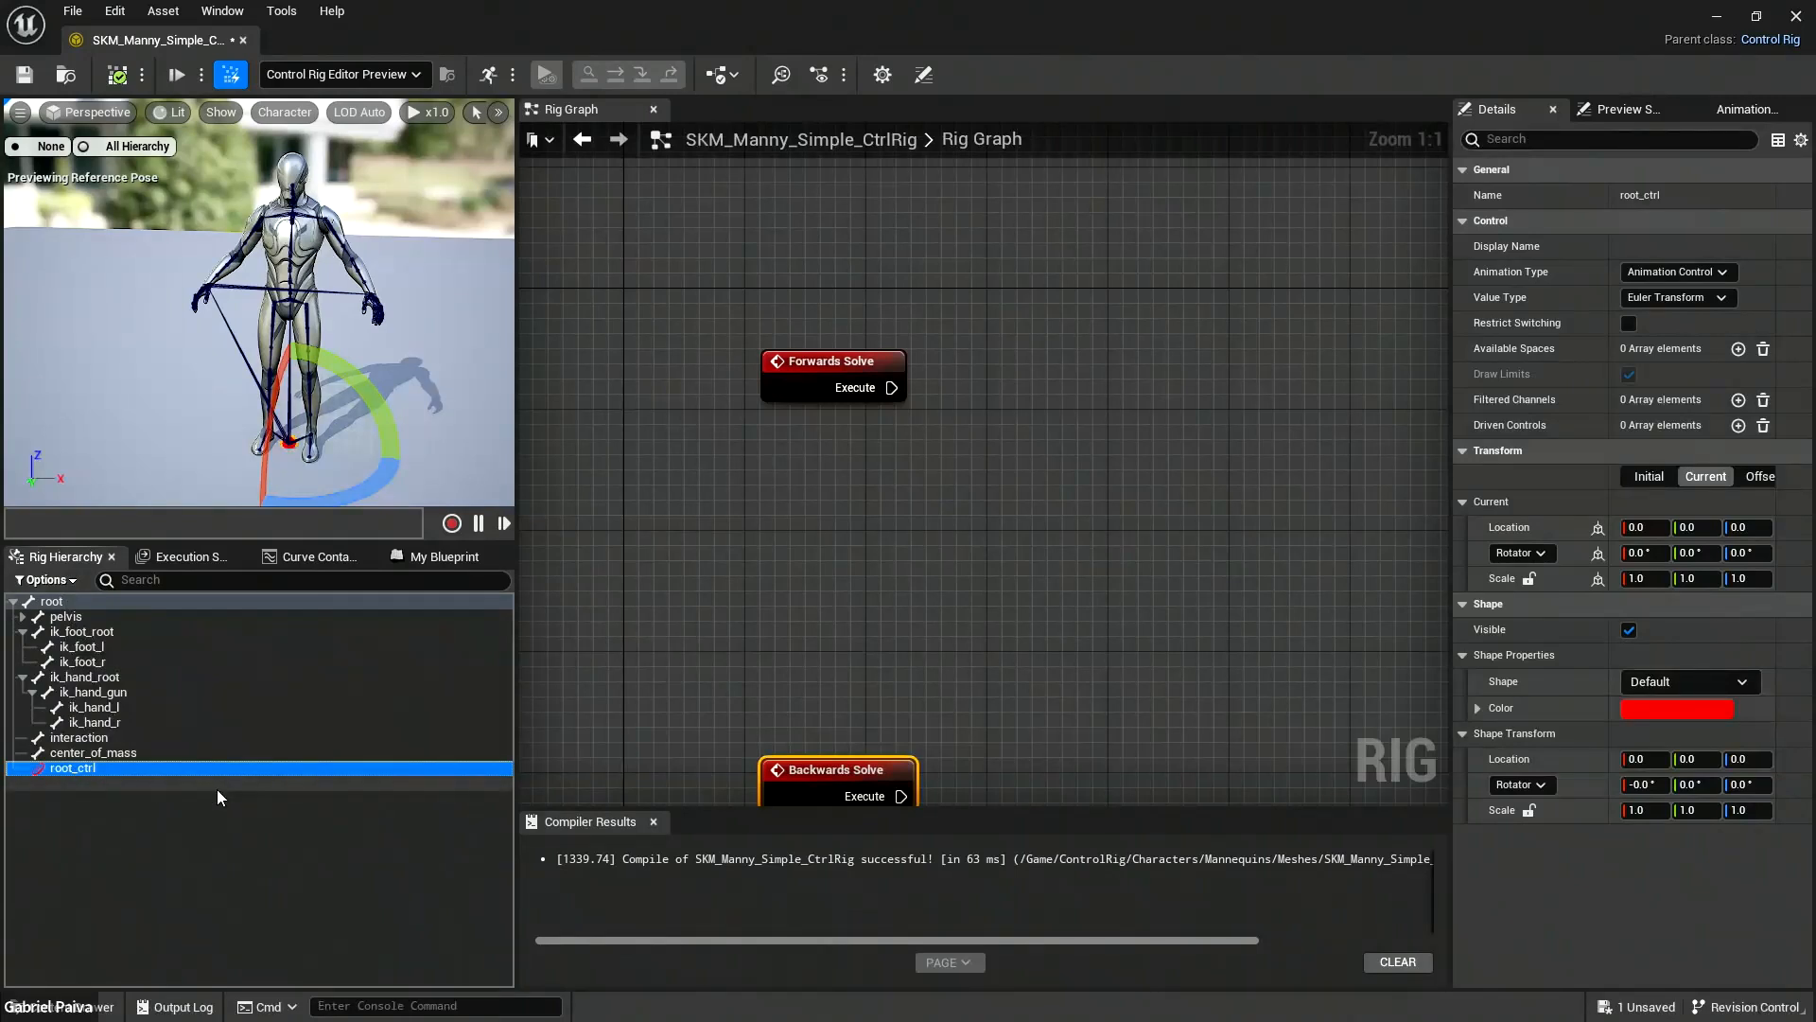
{"action": "key", "text": "ctrl+z"}
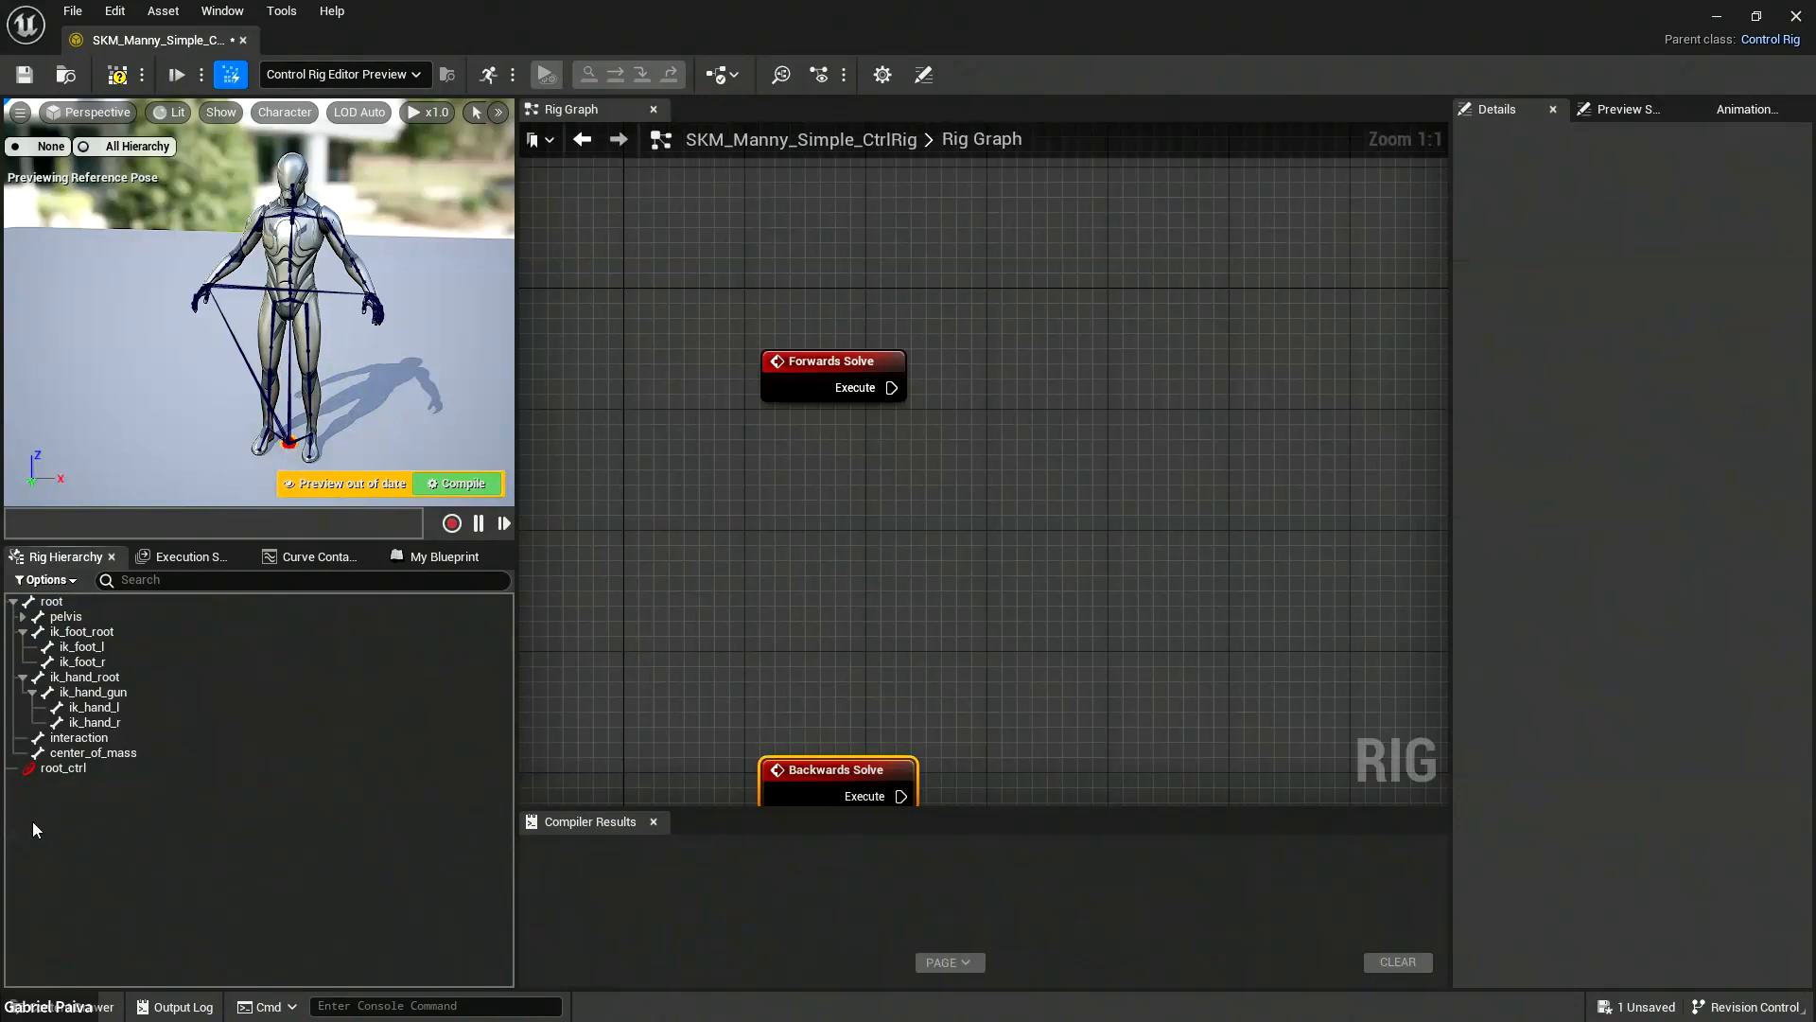
{"action": "left_click", "coordinate": [14, 601]}
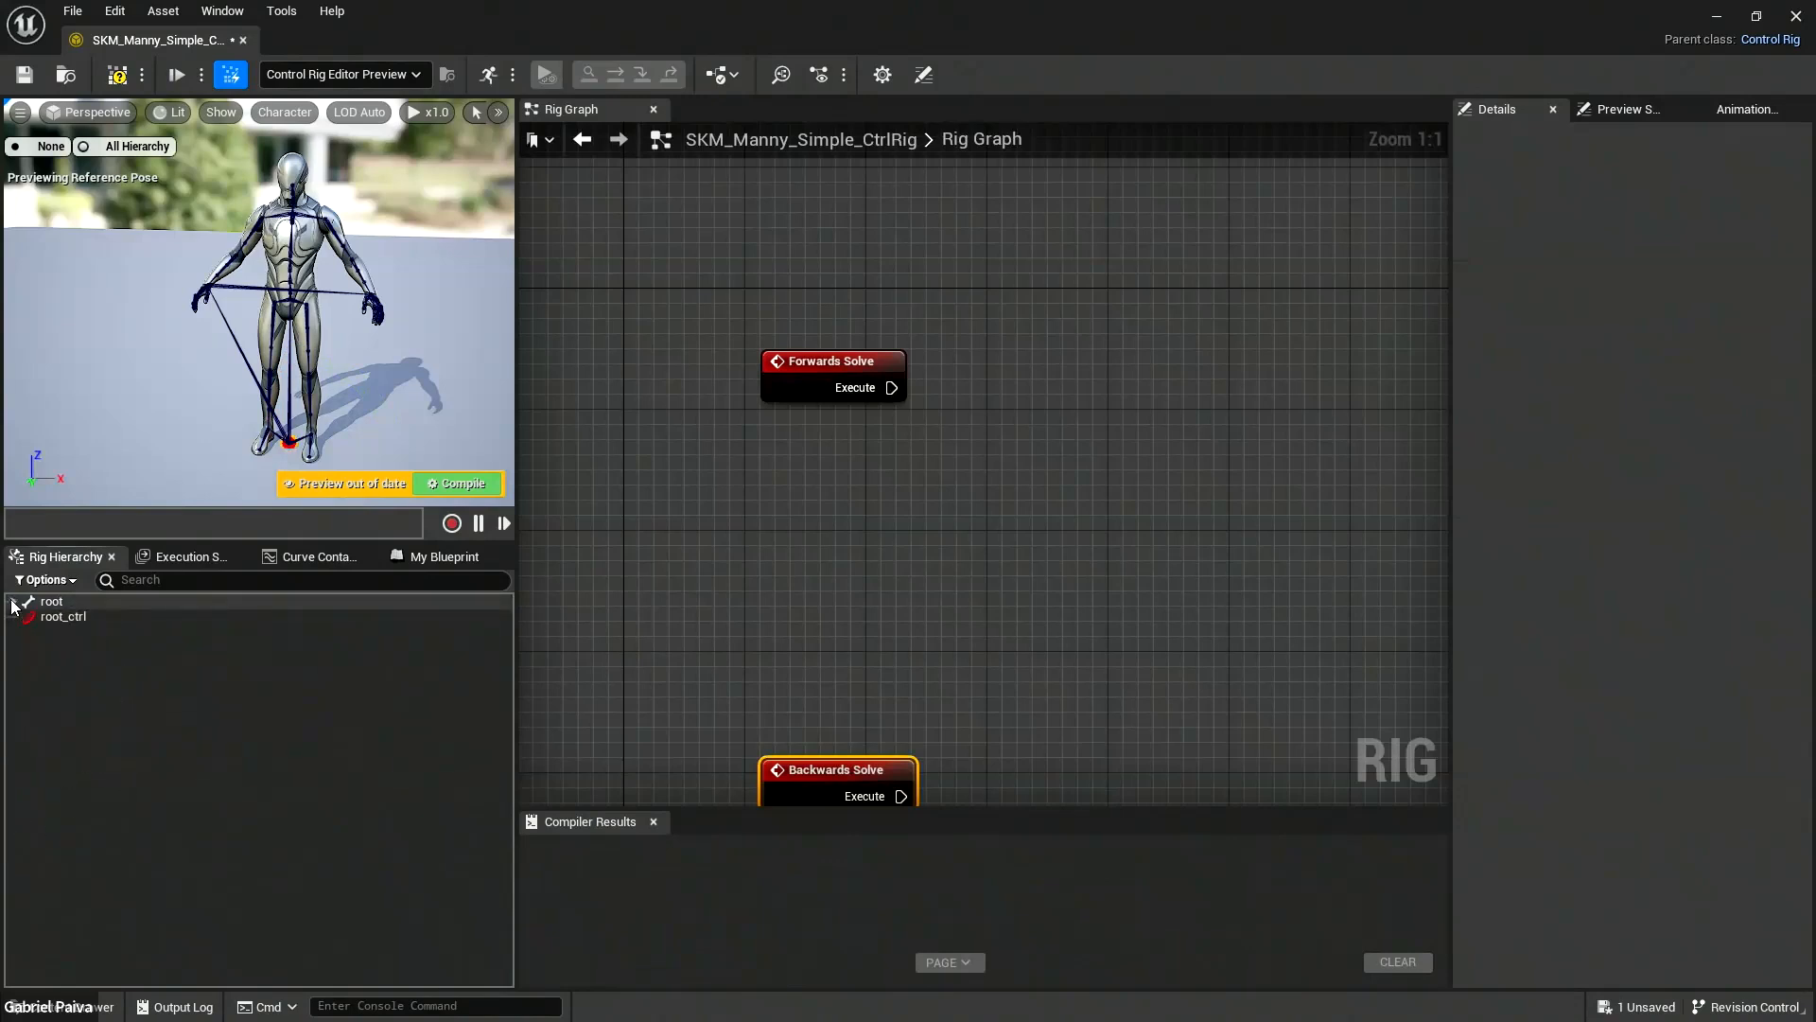
{"action": "left_click", "coordinate": [81, 603]}
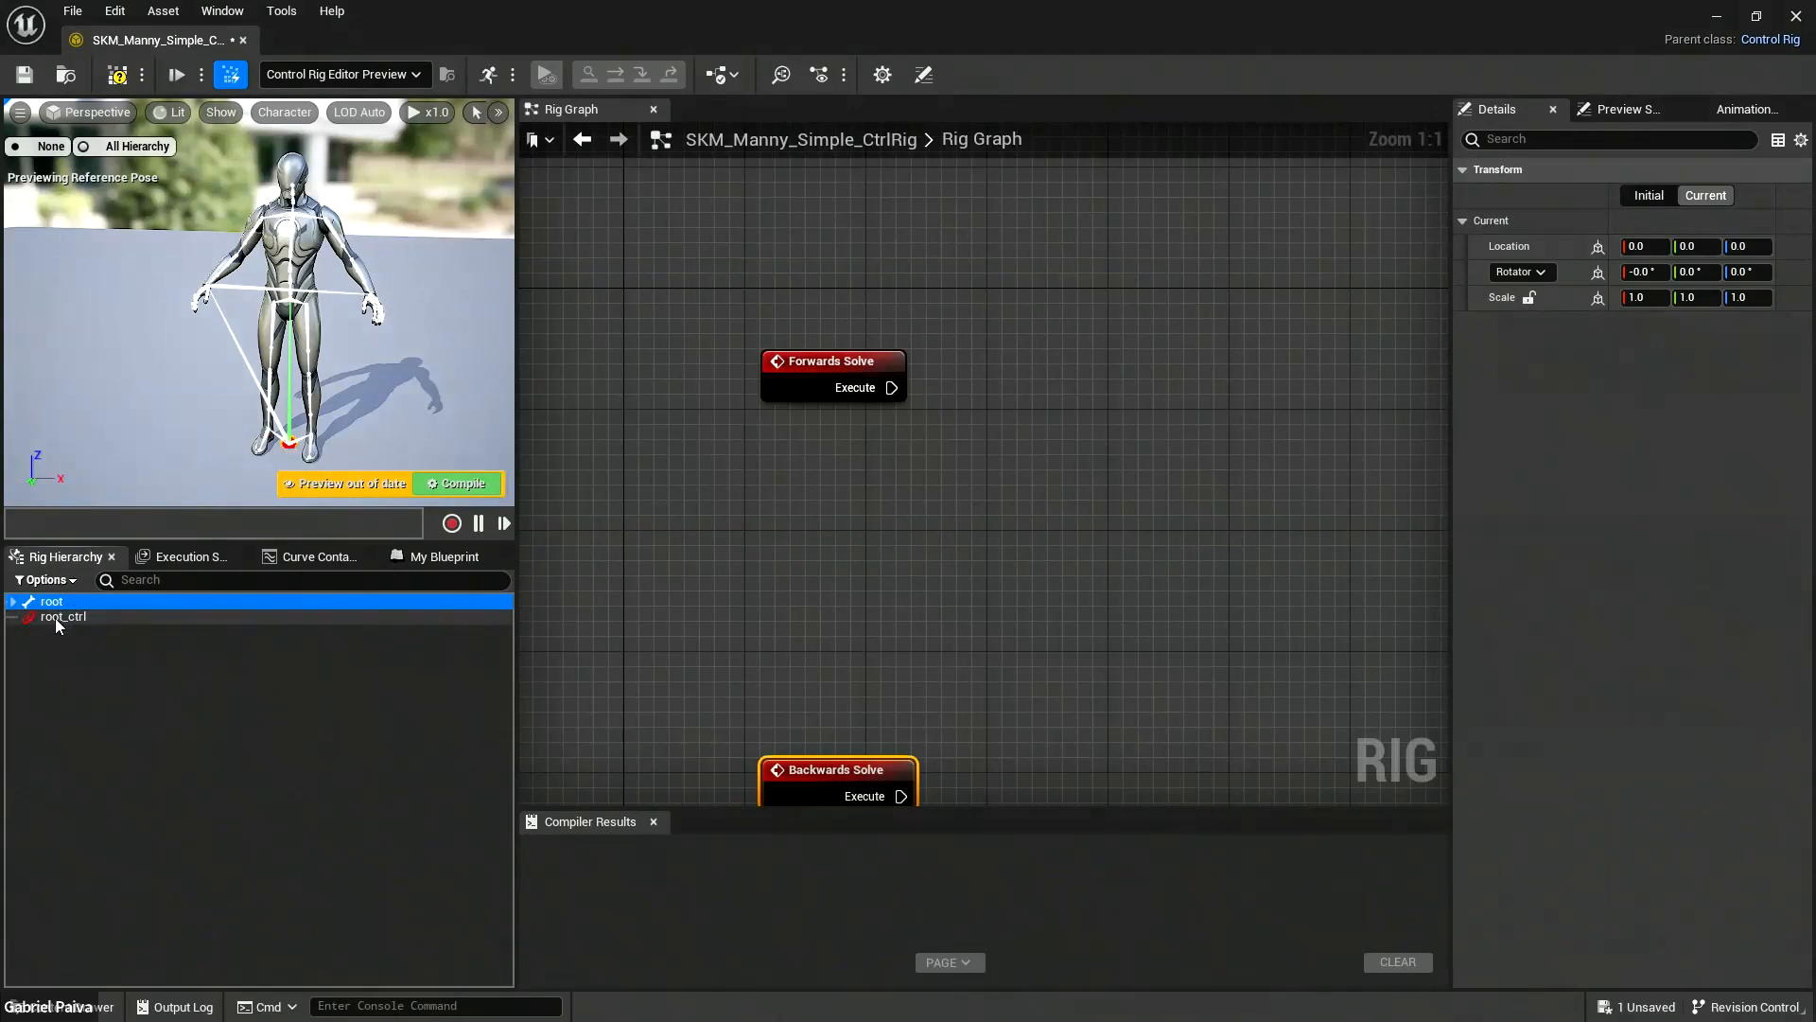
Create a control from the pelvis bone, unparent it to the top level of the hierarchy, and collapse the root bone tree.
{"action": "left_click", "coordinate": [13, 601]}
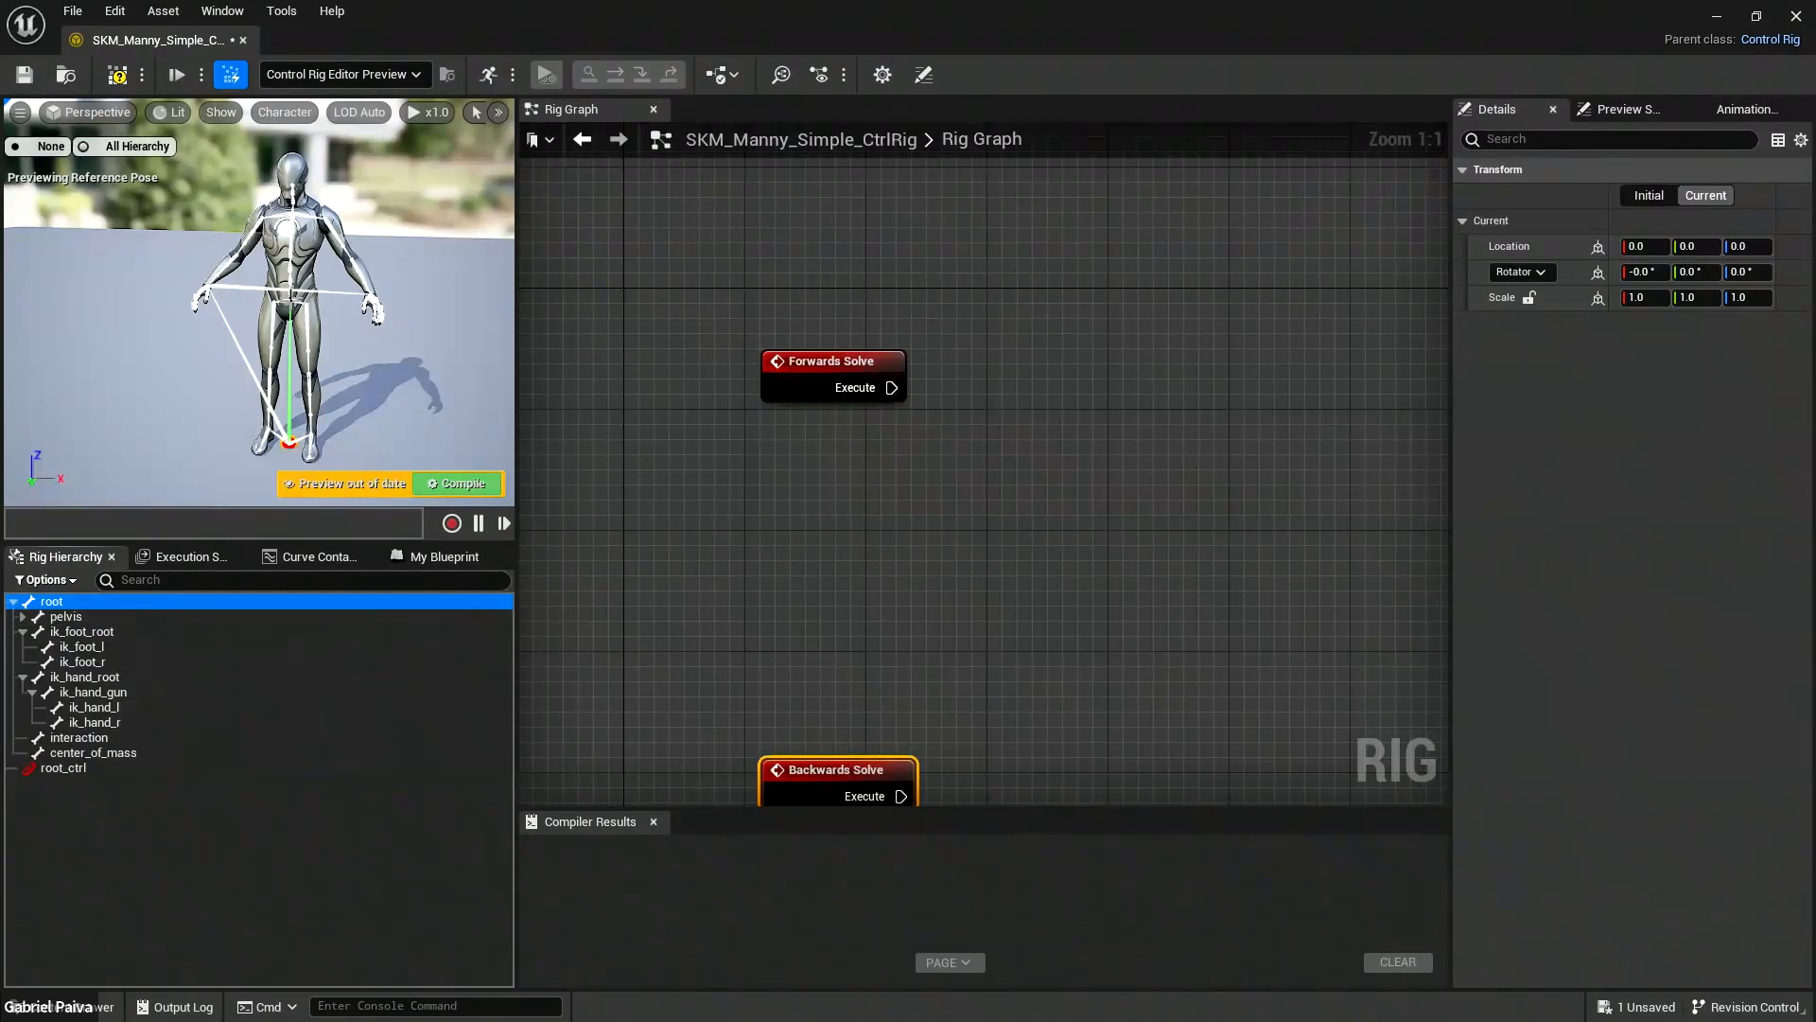
{"action": "left_click", "coordinate": [70, 620]}
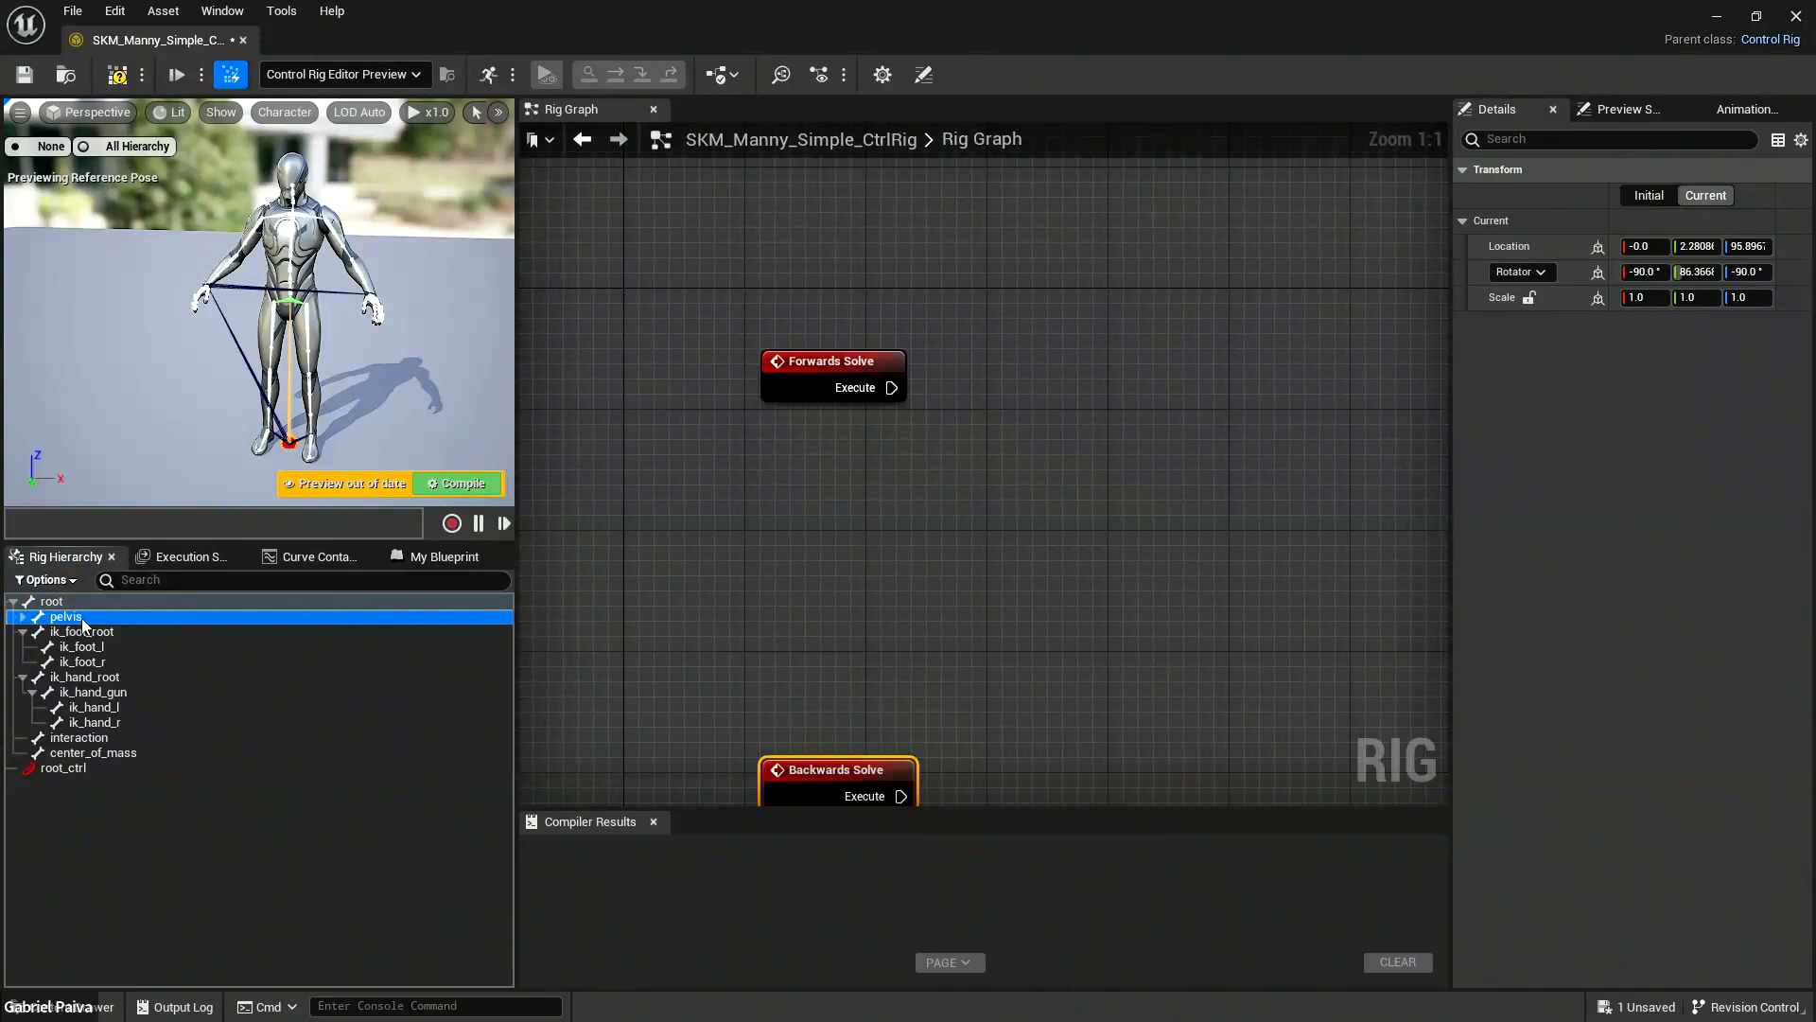
{"action": "key", "text": "ctrl+n"}
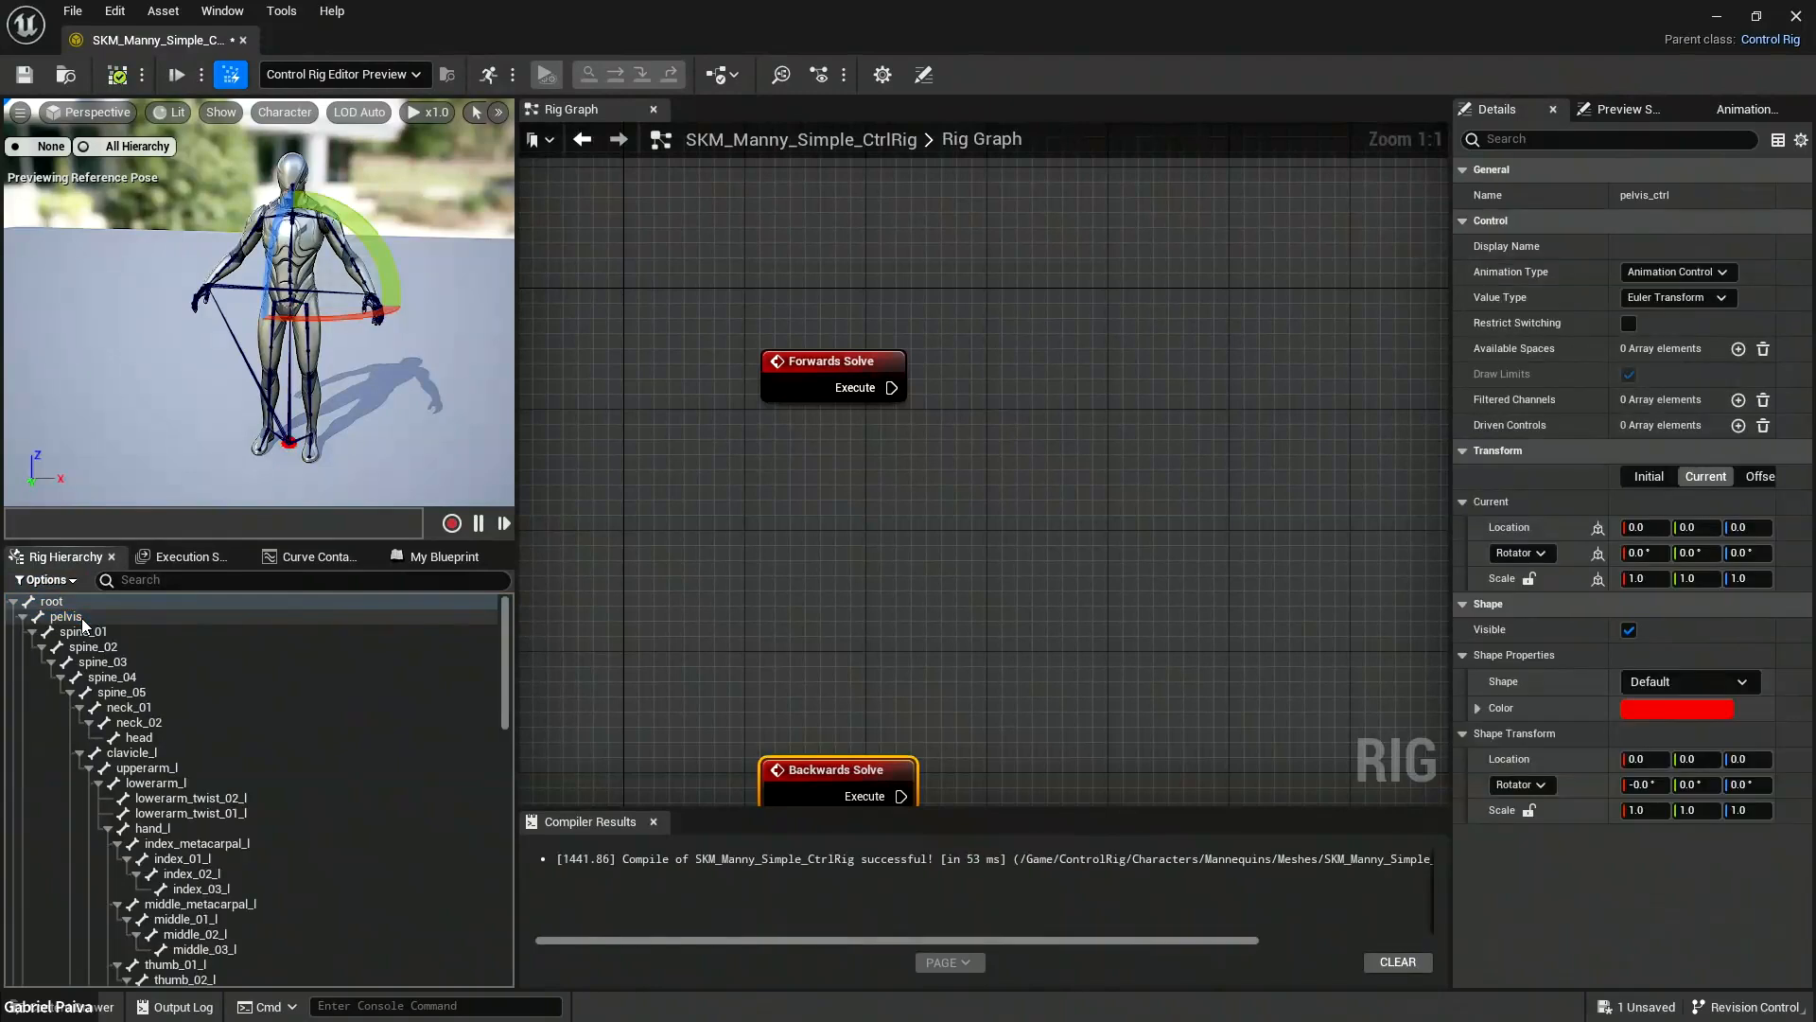
{"action": "left_click", "coordinate": [22, 615]}
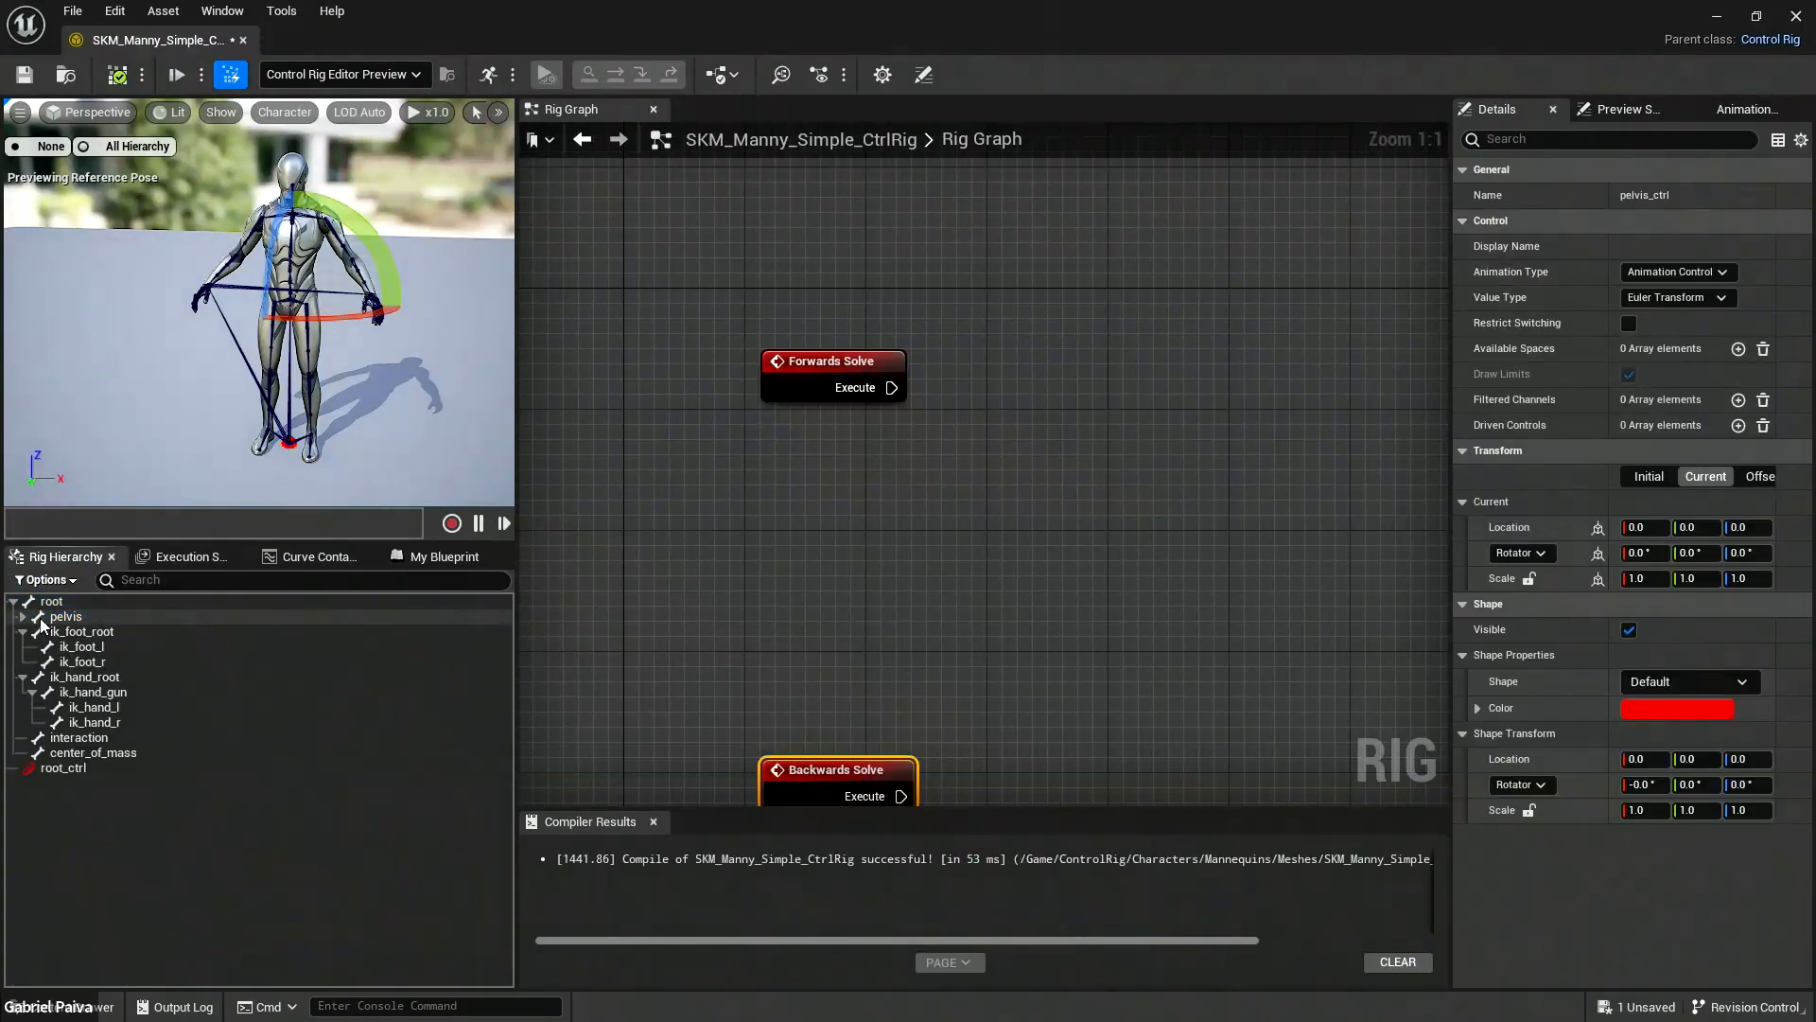
{"action": "left_click", "coordinate": [22, 616]}
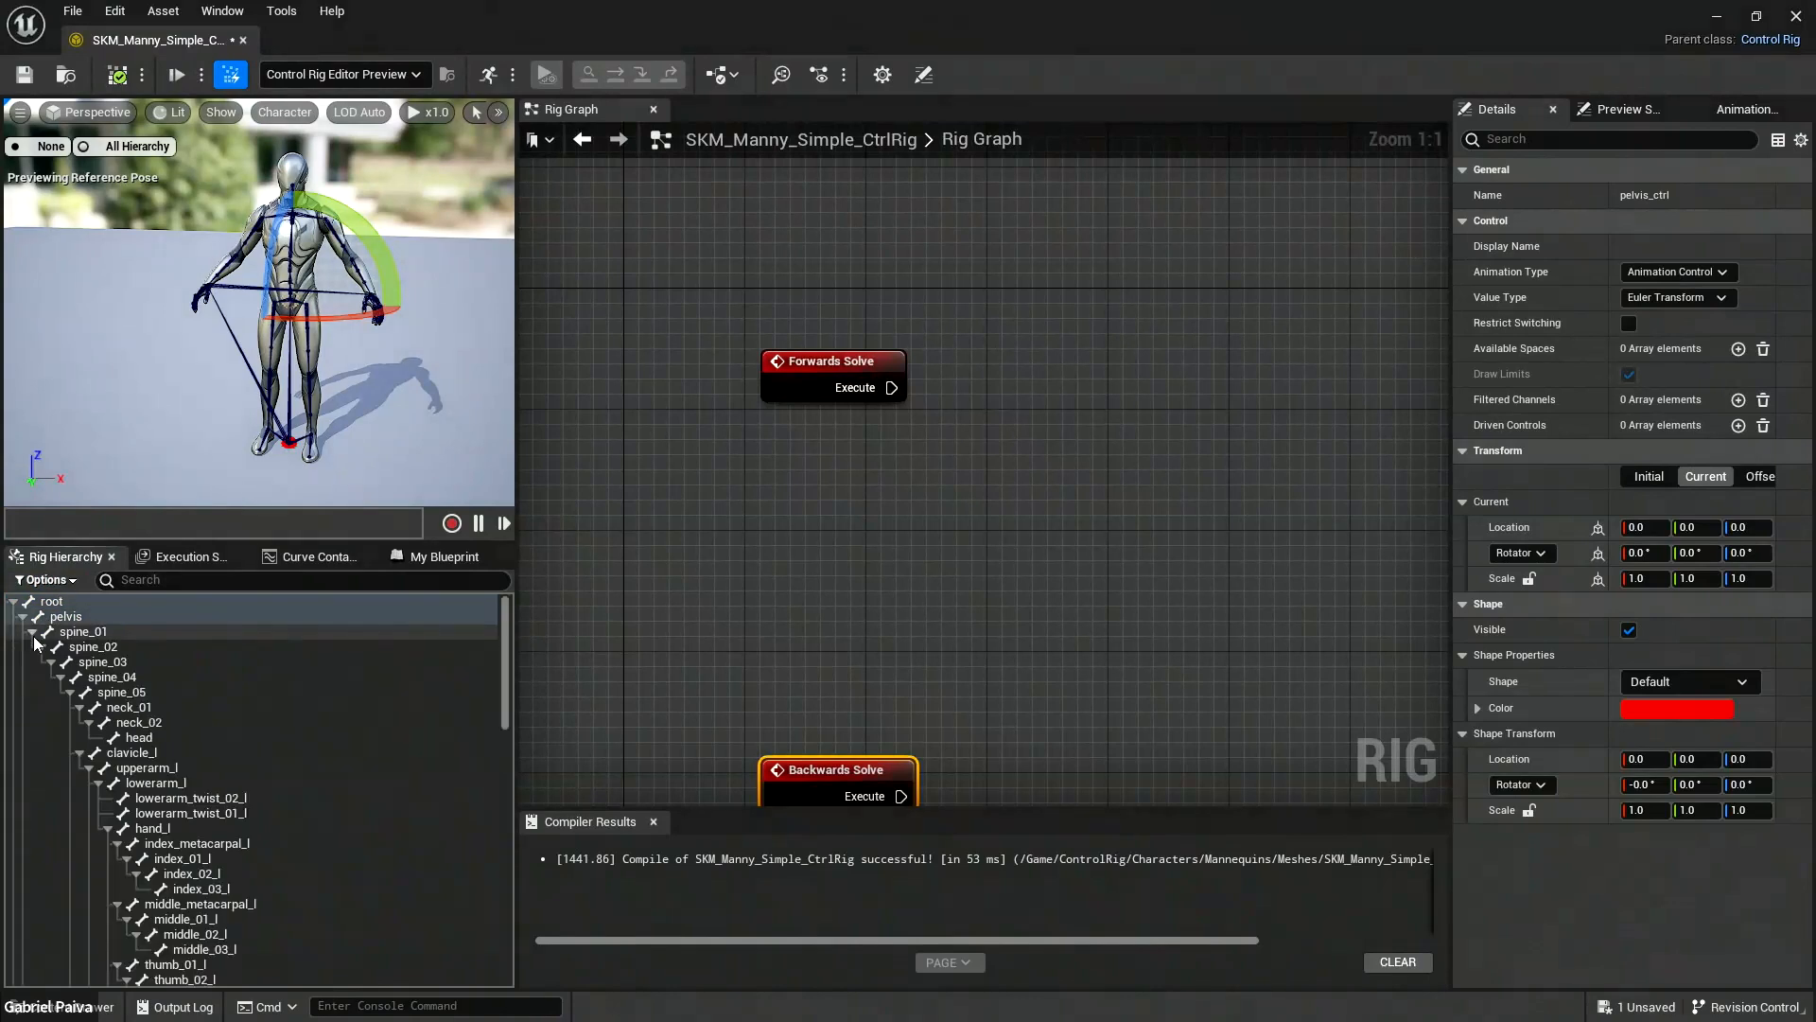
{"action": "left_click", "coordinate": [32, 631]}
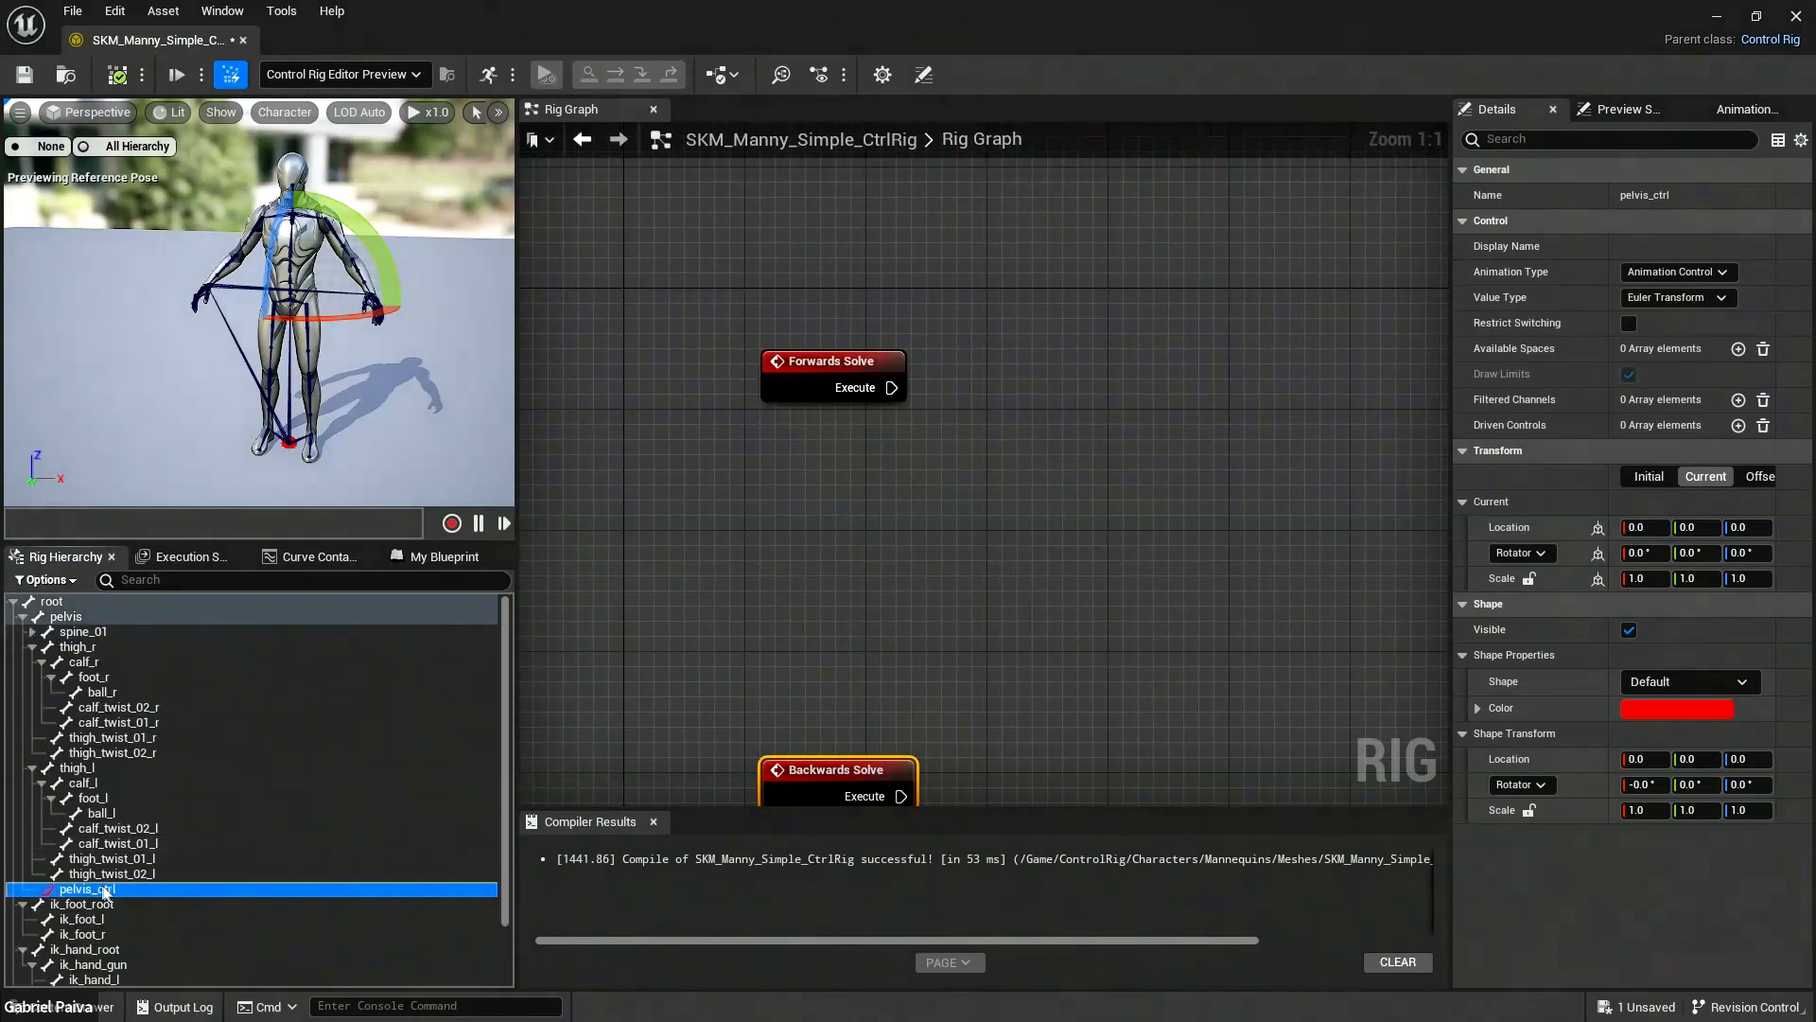
{"action": "scroll", "coordinate": [84, 880], "scroll_direction": "down", "scroll_amount": 2}
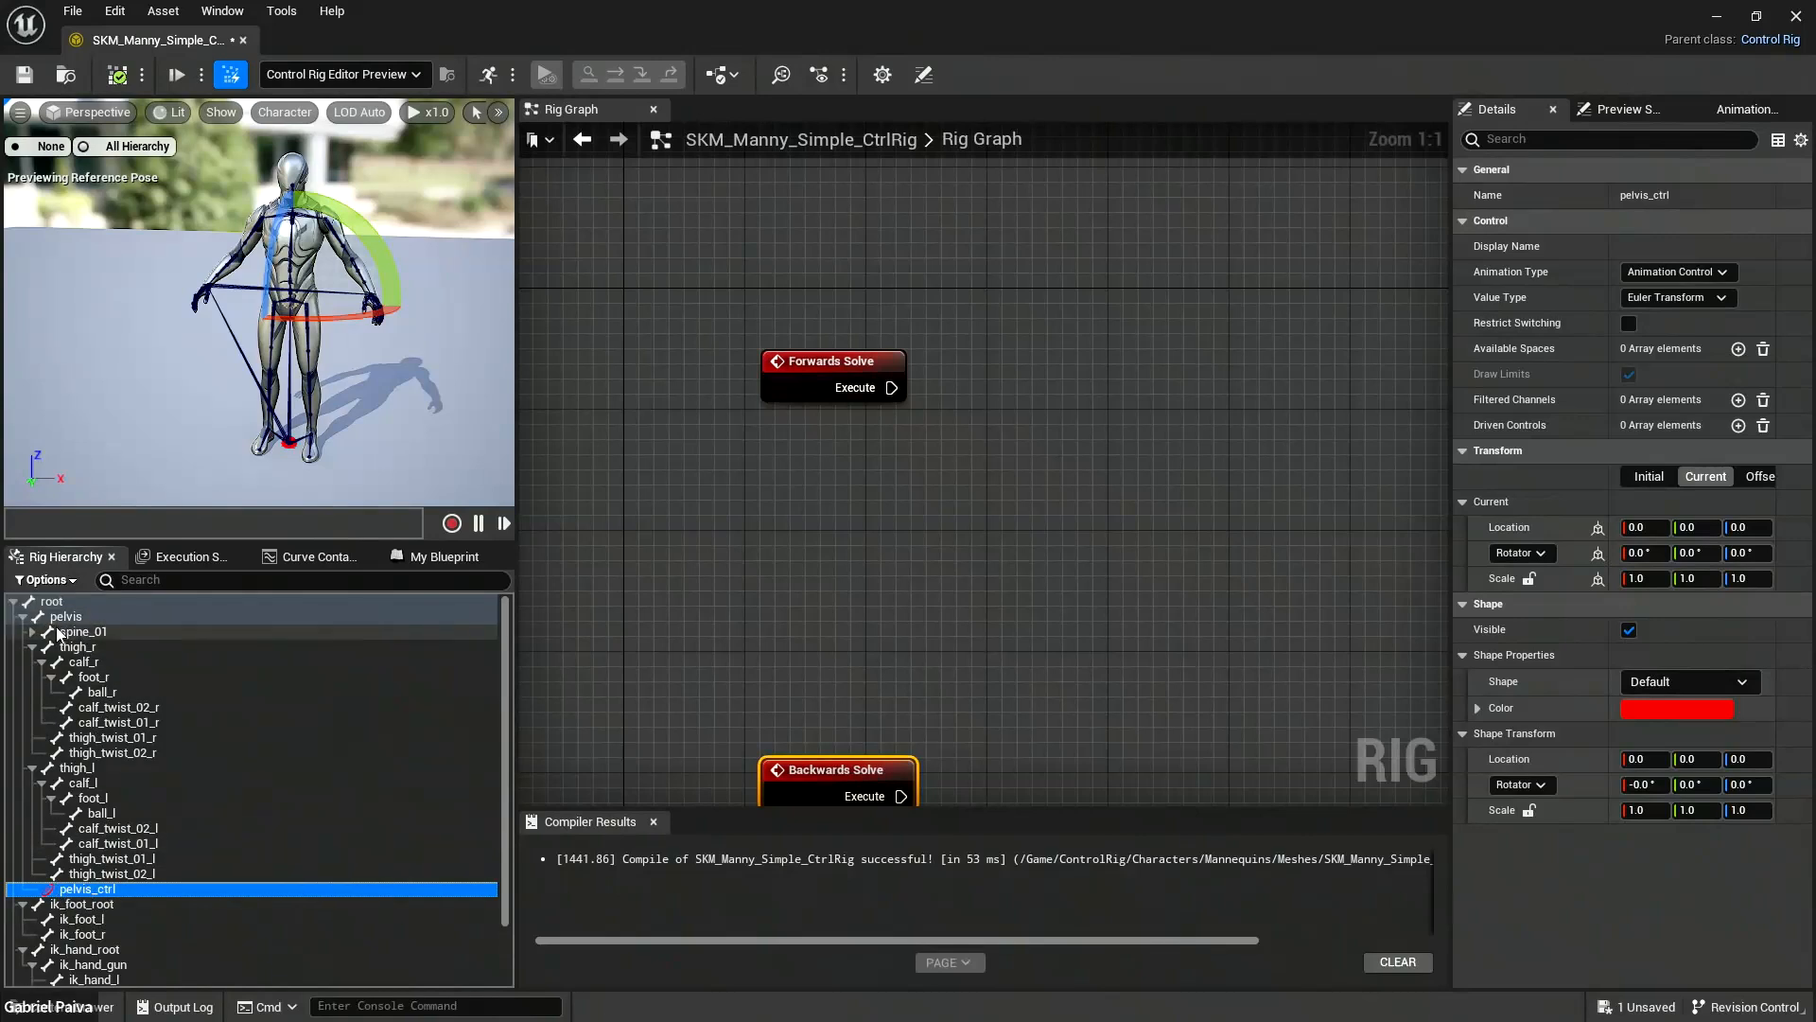
{"action": "scroll", "coordinate": [92, 815], "scroll_direction": "down", "scroll_amount": 2}
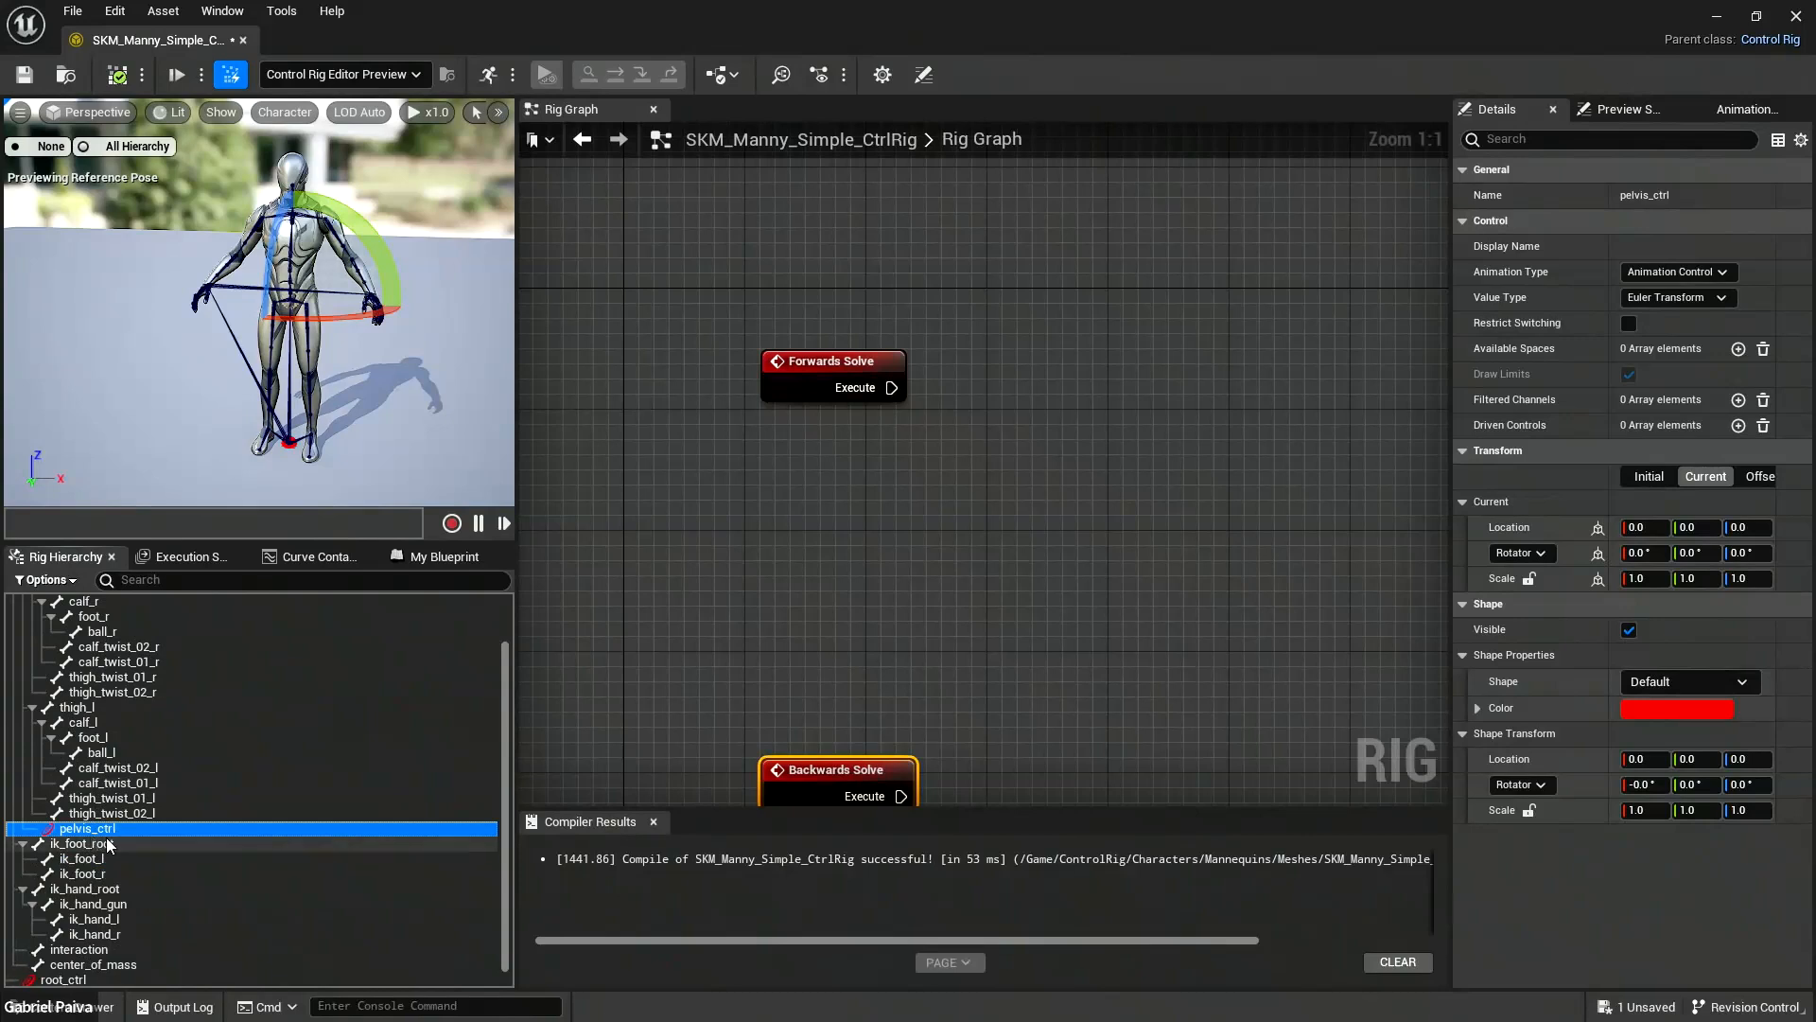
{"action": "key", "text": "shift+p"}
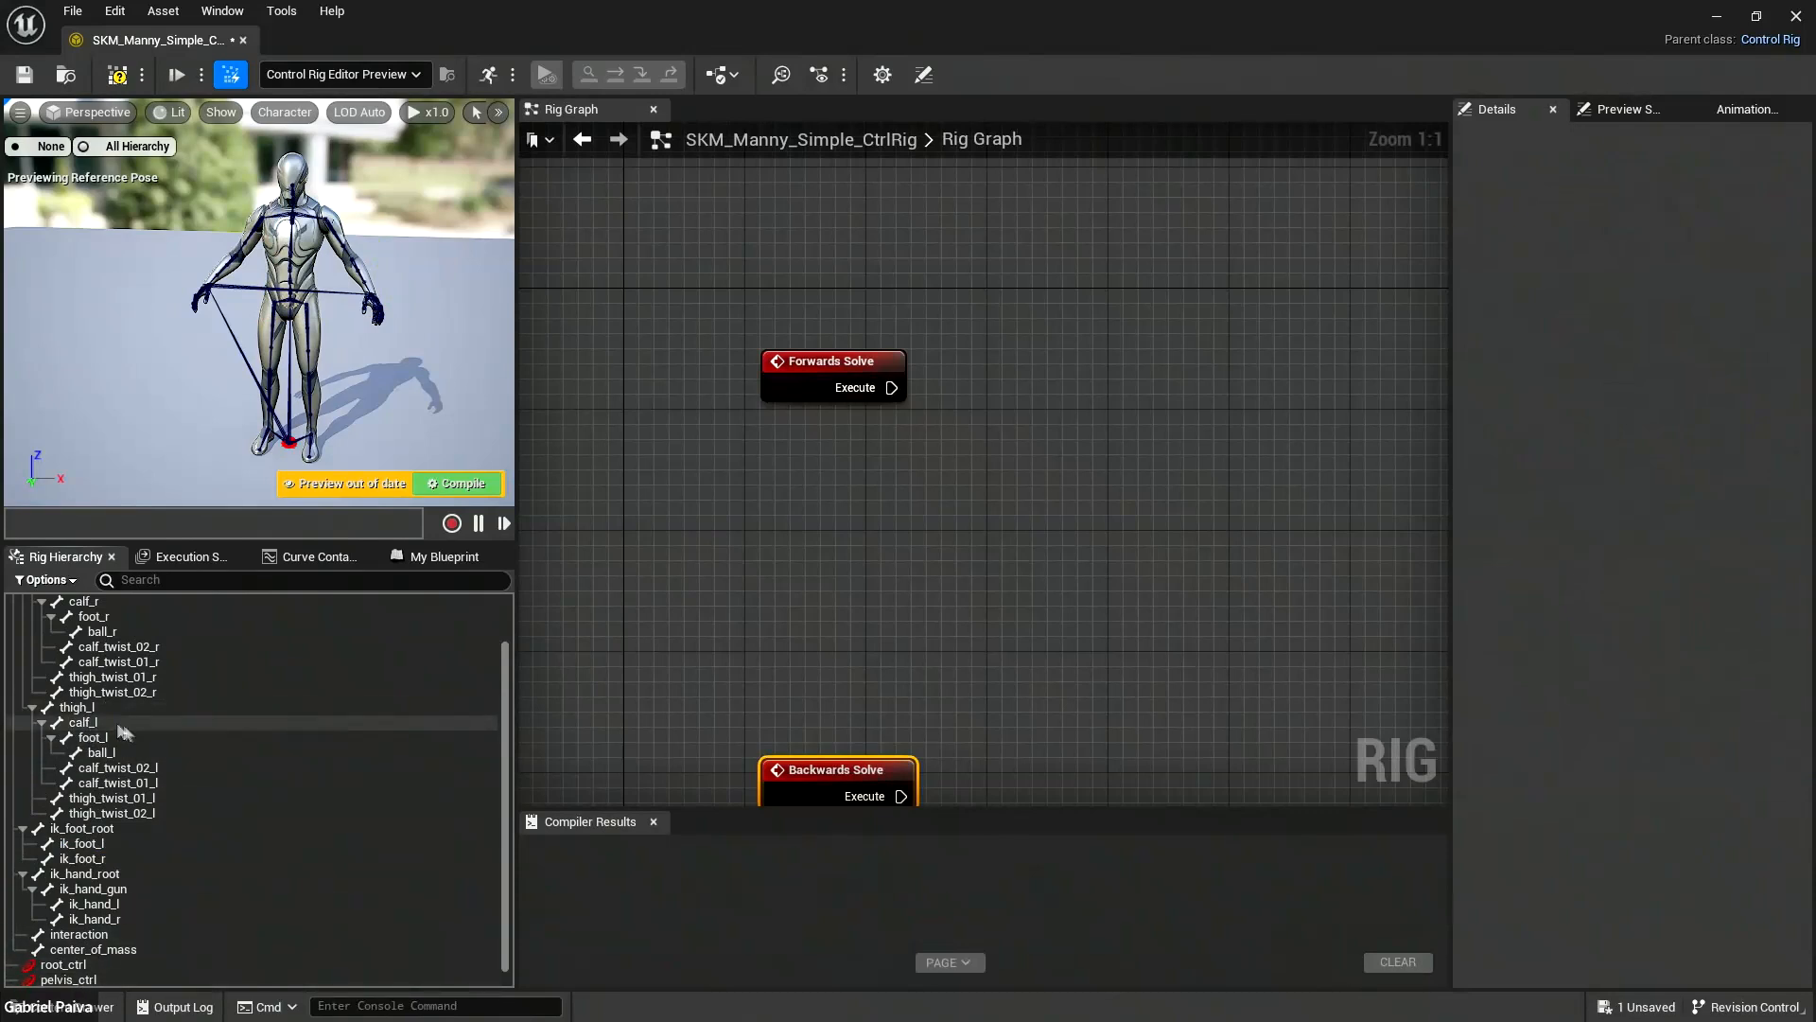
{"action": "scroll", "coordinate": [116, 723], "scroll_direction": "up", "scroll_amount": 10}
{"action": "left_click", "coordinate": [13, 601]}
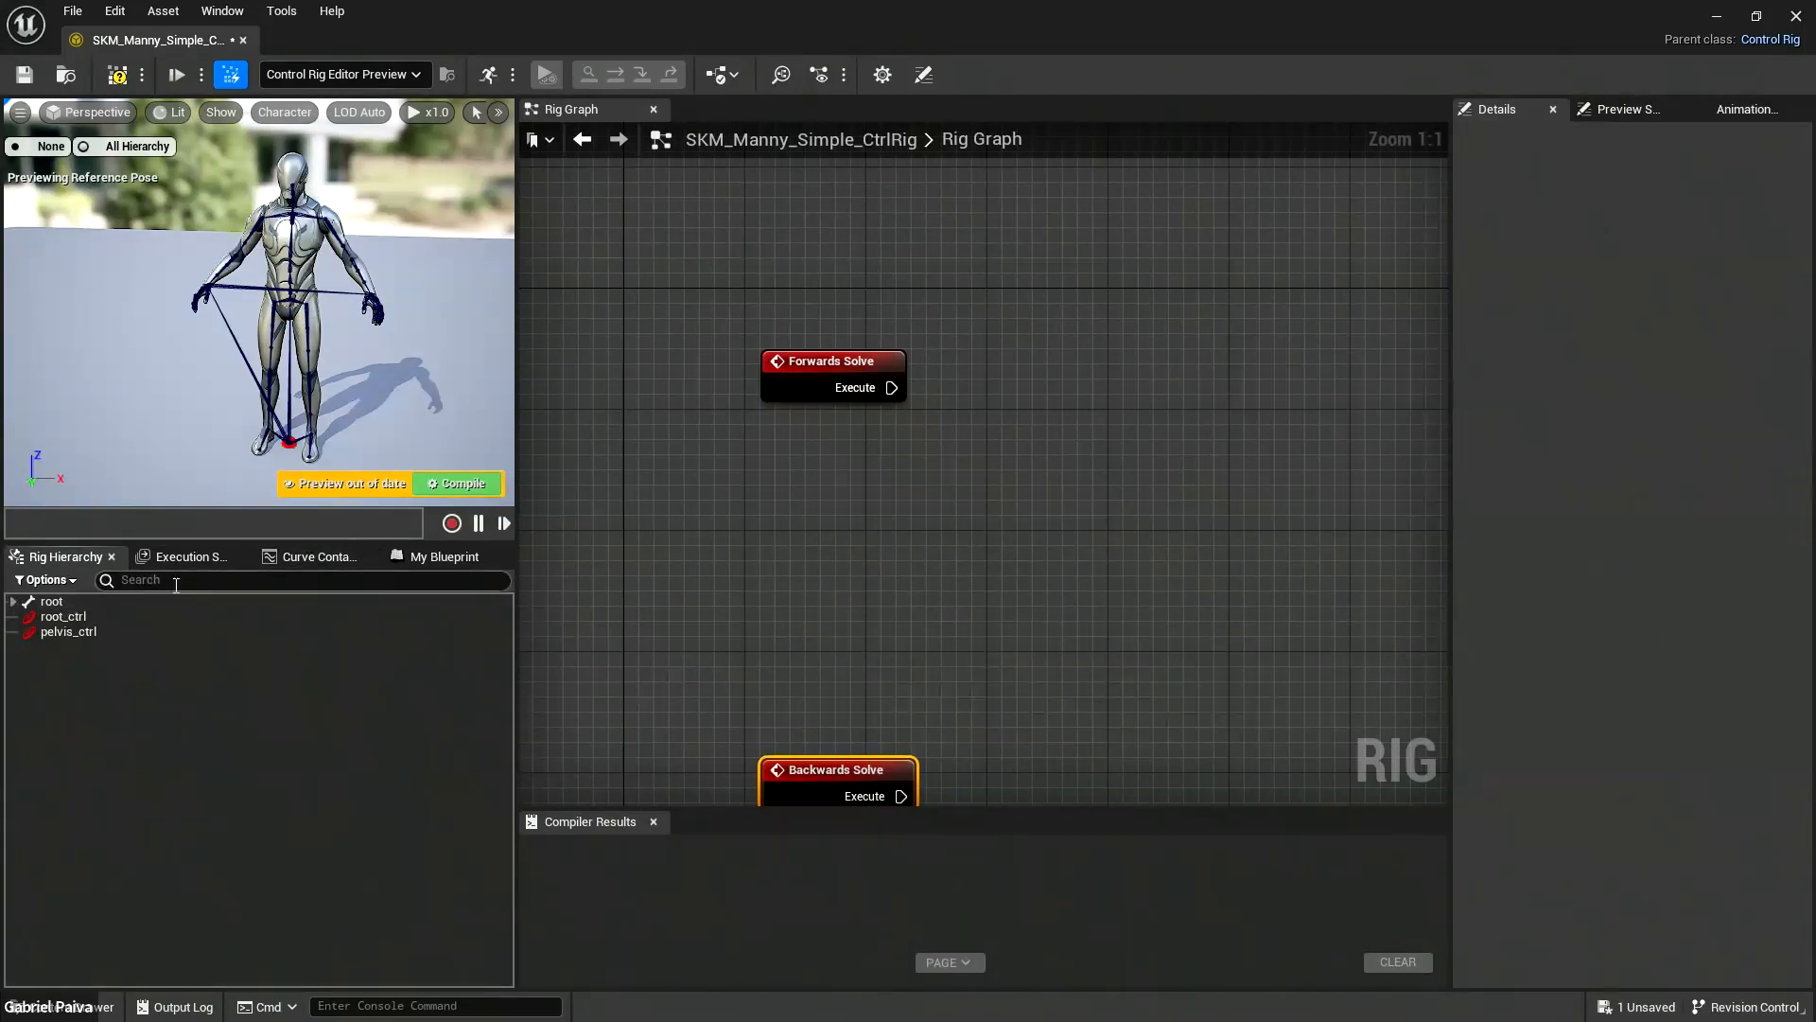
Focus the preview on pelvis_ctrl and examine its placement on the mannequin and its shape properties.
{"action": "left_click", "coordinate": [60, 632]}
{"action": "right_click_drag", "start_coordinate": [284, 303], "coordinate": [246, 289]}
{"action": "key", "text": "w"}
{"action": "key", "text": "f"}
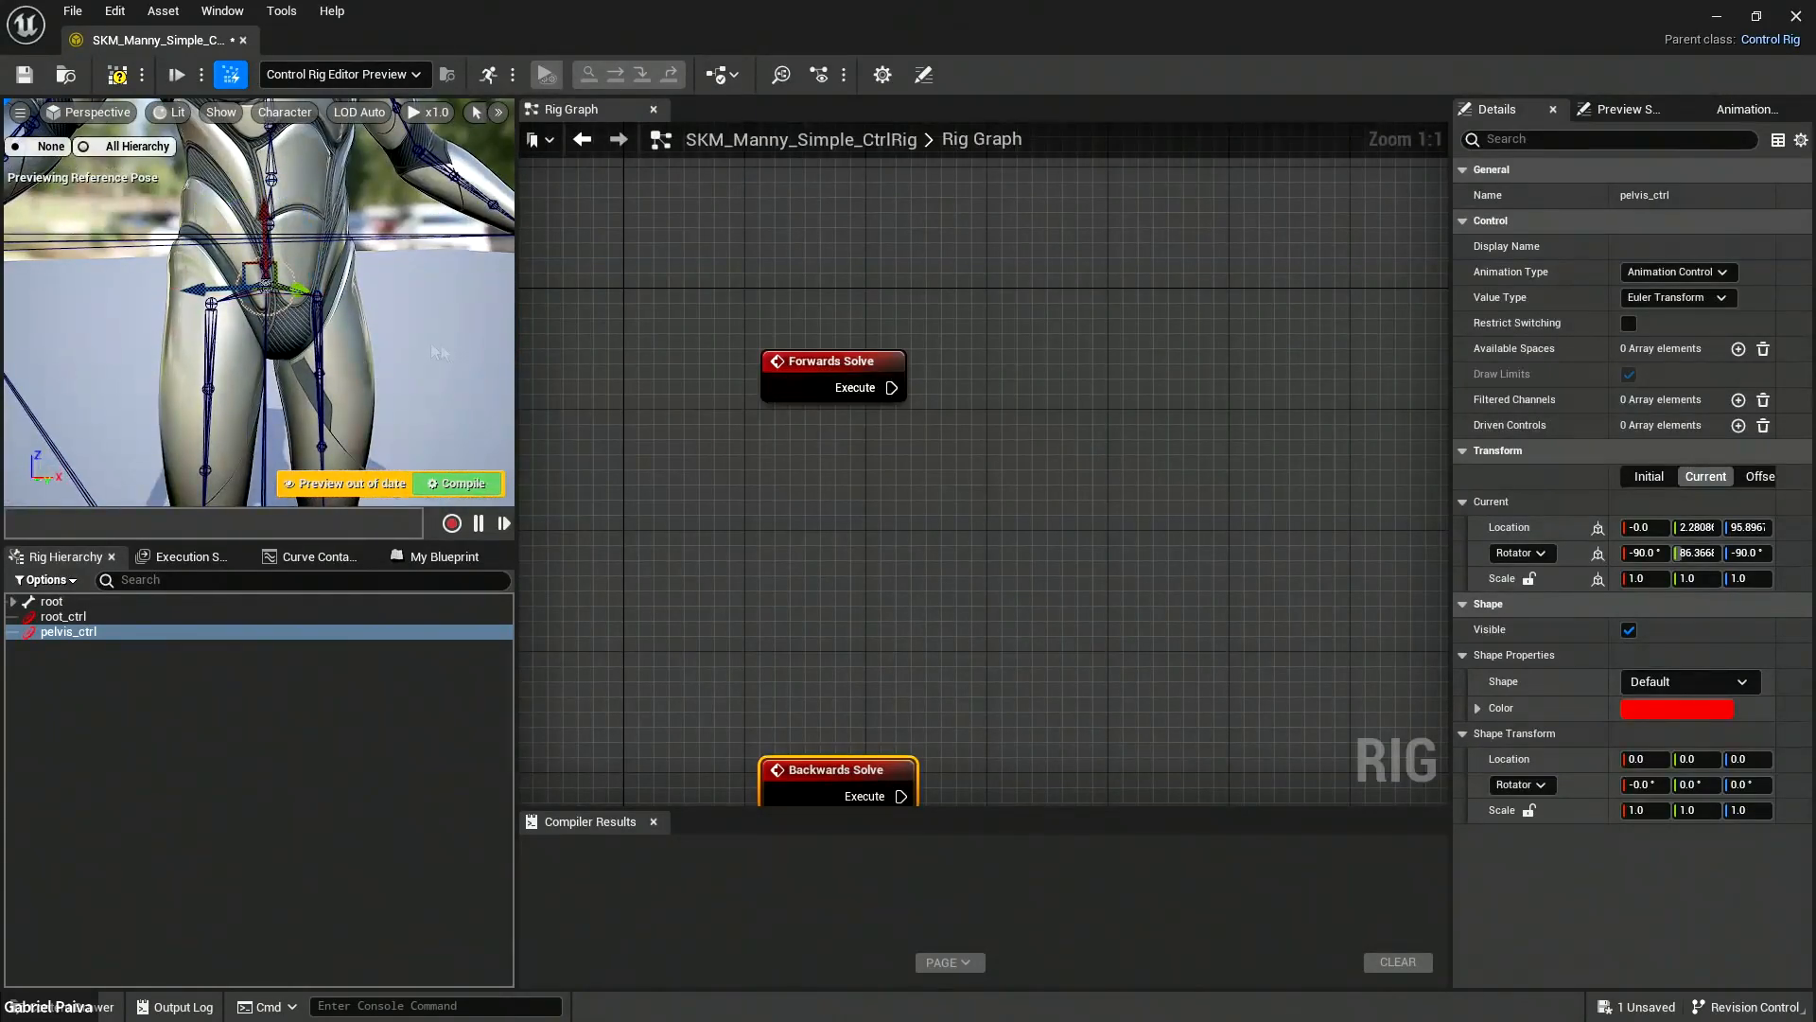
{"action": "left_click", "coordinate": [429, 343]}
{"action": "right_click_drag", "start_coordinate": [284, 295], "coordinate": [274, 295]}
{"action": "left_click_drag", "start_coordinate": [274, 295], "coordinate": [267, 341], "text": "alt"}
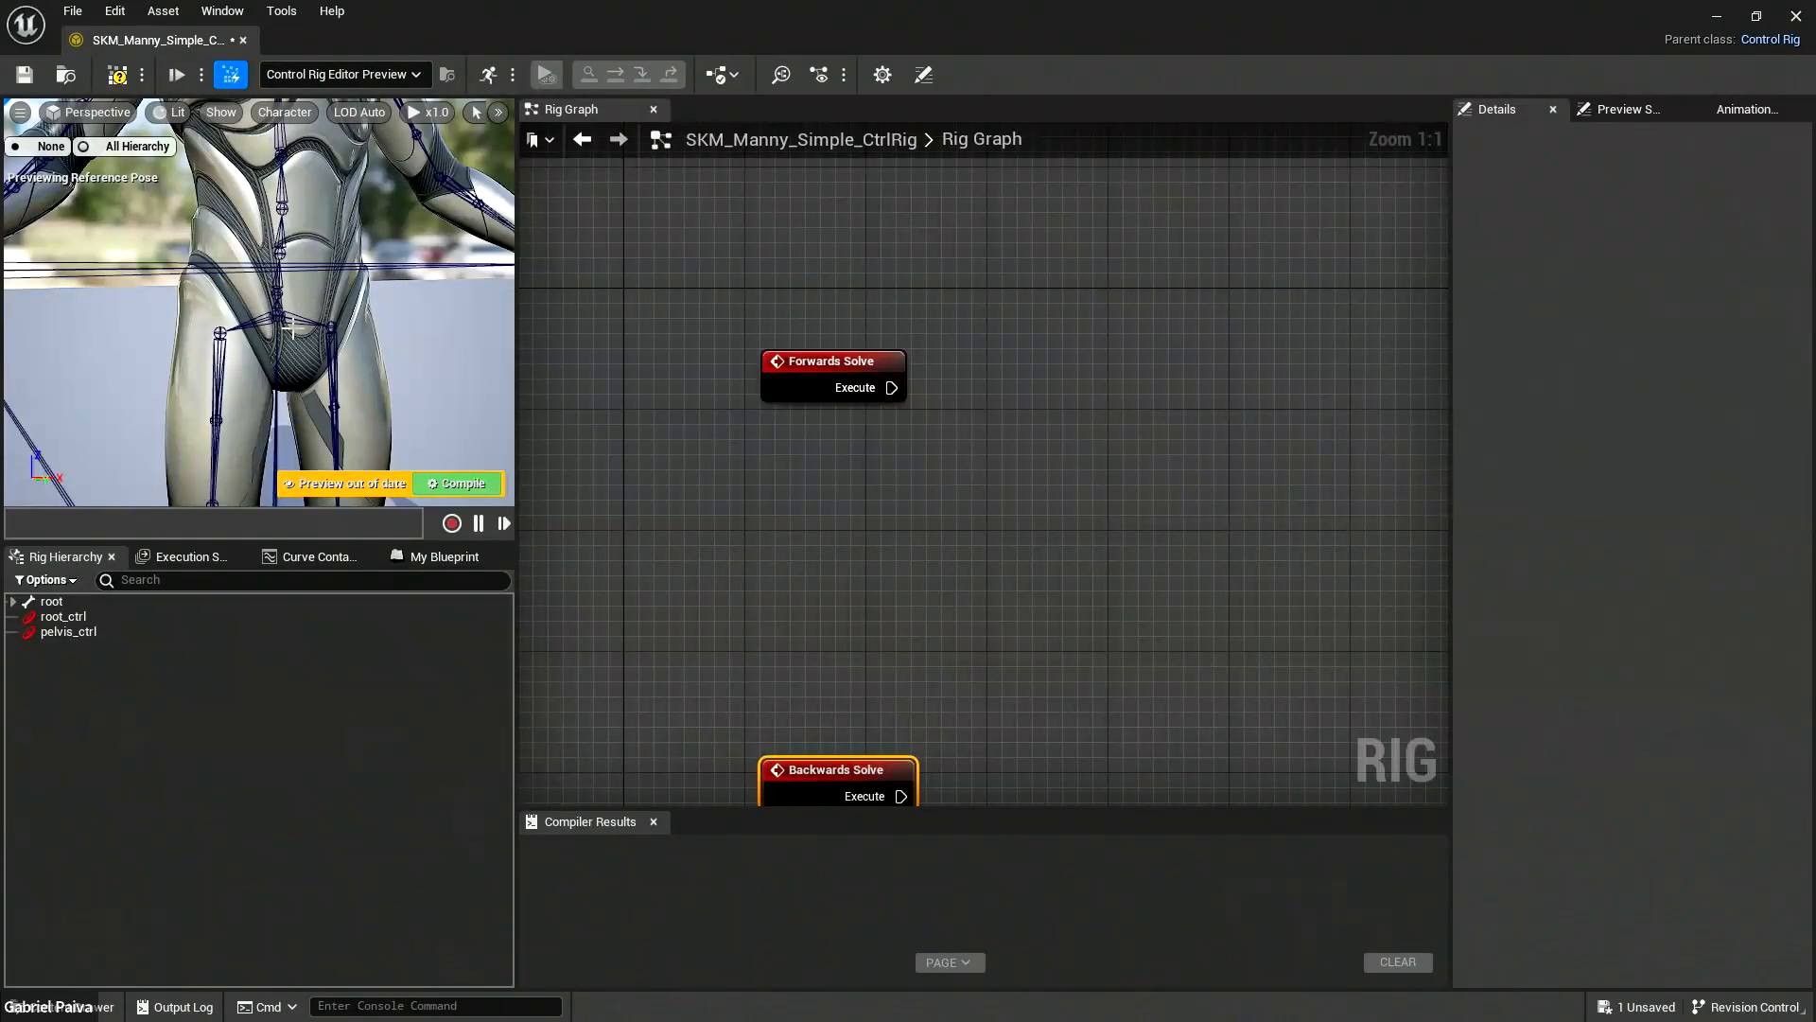
{"action": "left_click", "coordinate": [70, 633]}
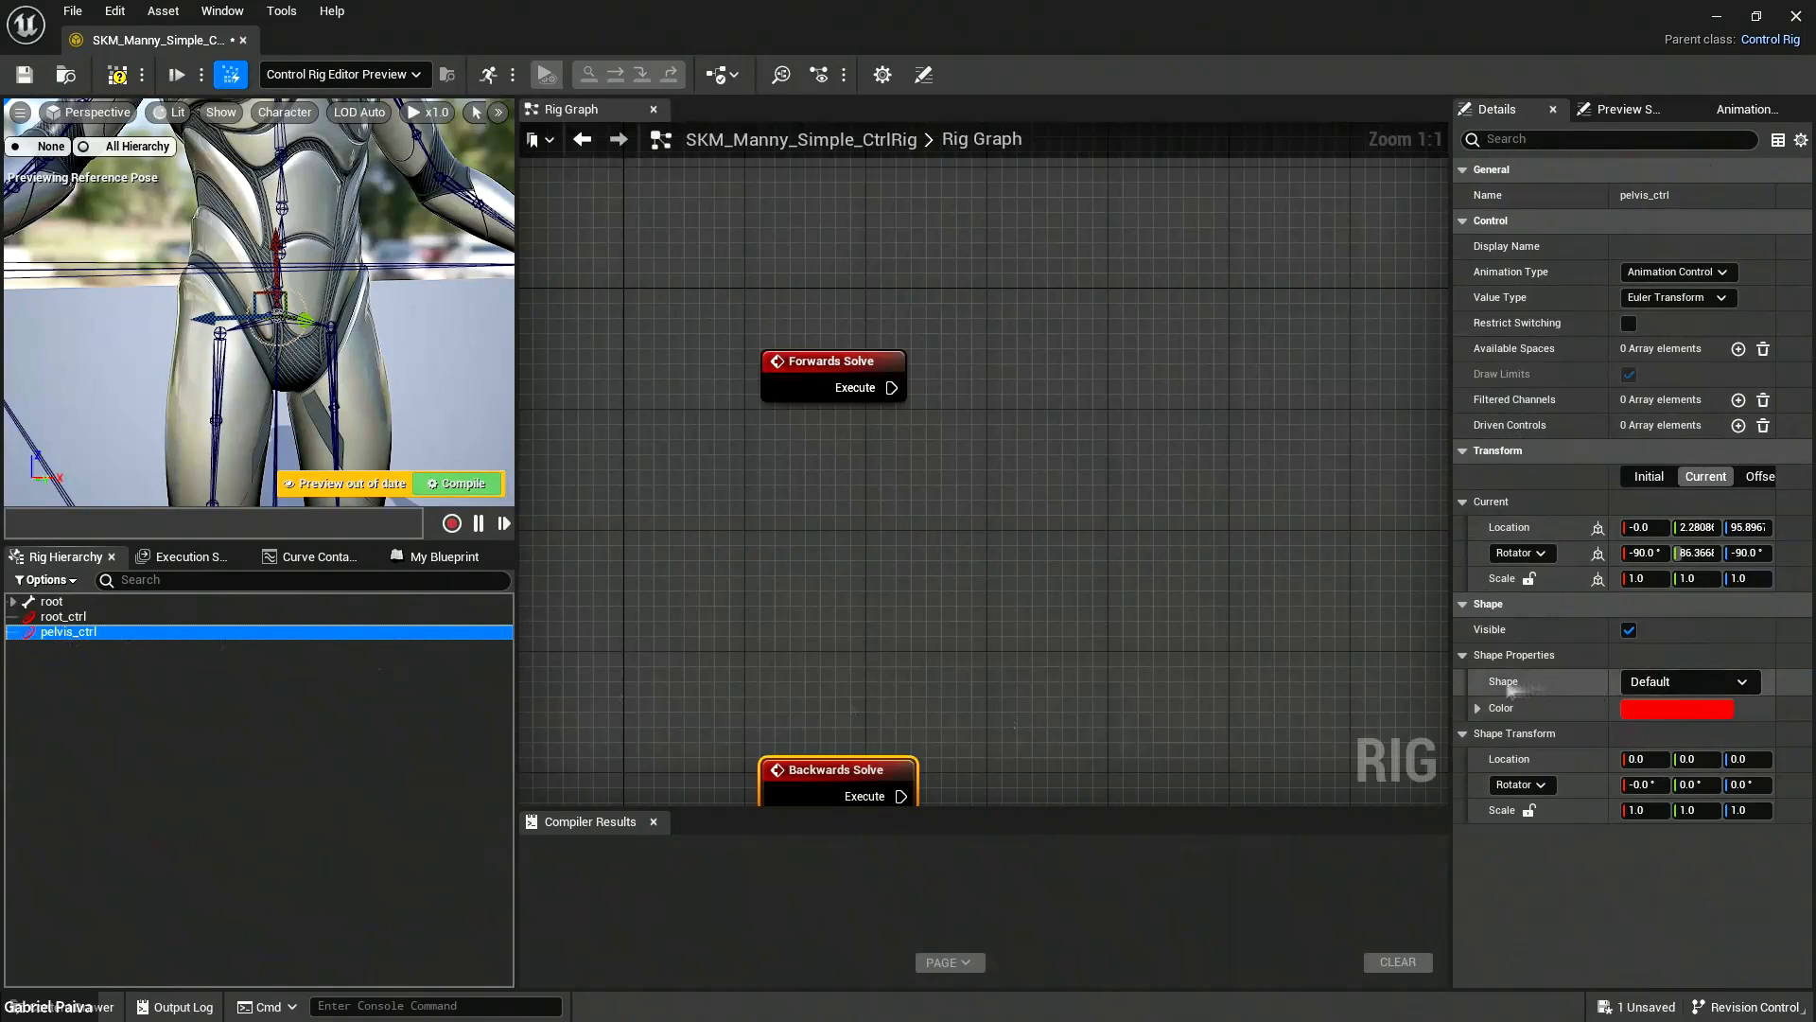
Set the shape of pelvis_ctrl to Circle_Thick.
{"action": "mouse_move", "coordinate": [406, 350]}
{"action": "right_mouse_down"}
{"action": "mouse_move", "coordinate": [407, 473]}
{"action": "mouse_move", "coordinate": [420, 367]}
{"action": "right_mouse_up"}
{"action": "key", "text": "w"}
{"action": "right_click_drag", "start_coordinate": [310, 341], "coordinate": [492, 339]}
{"action": "key", "text": "a"}
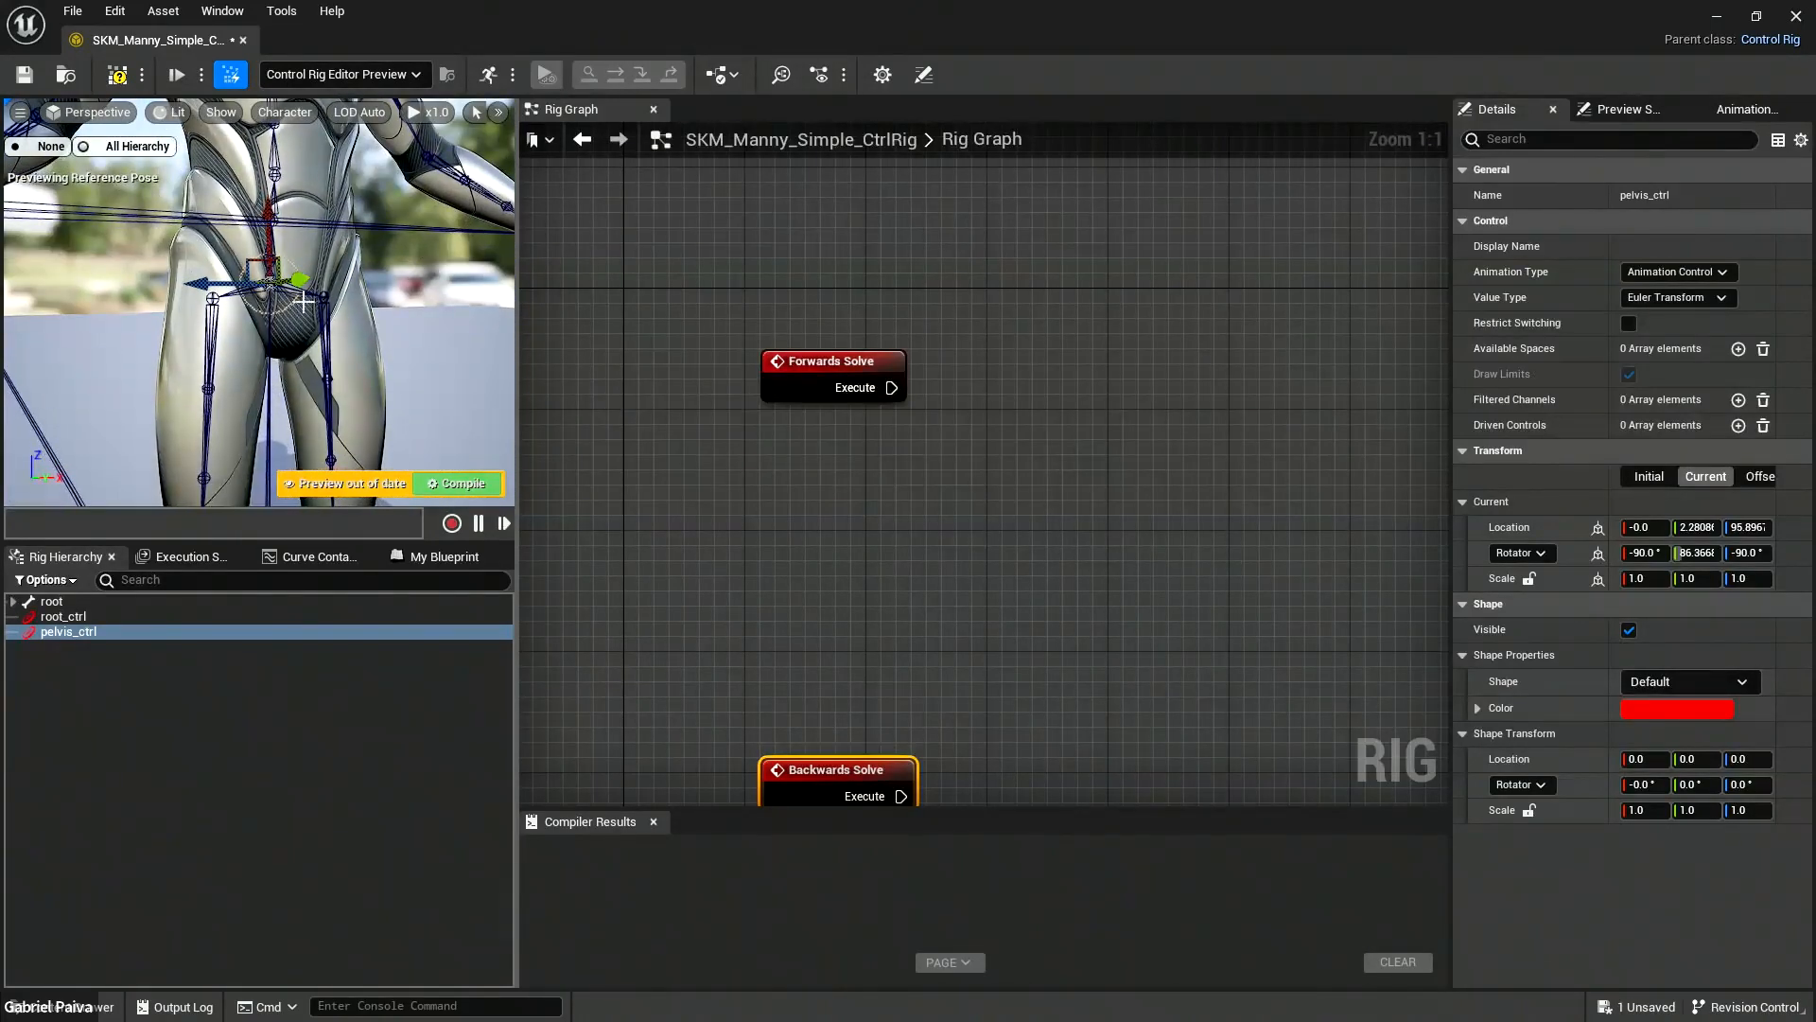
{"action": "right_click_drag", "start_coordinate": [191, 282], "coordinate": [198, 232]}
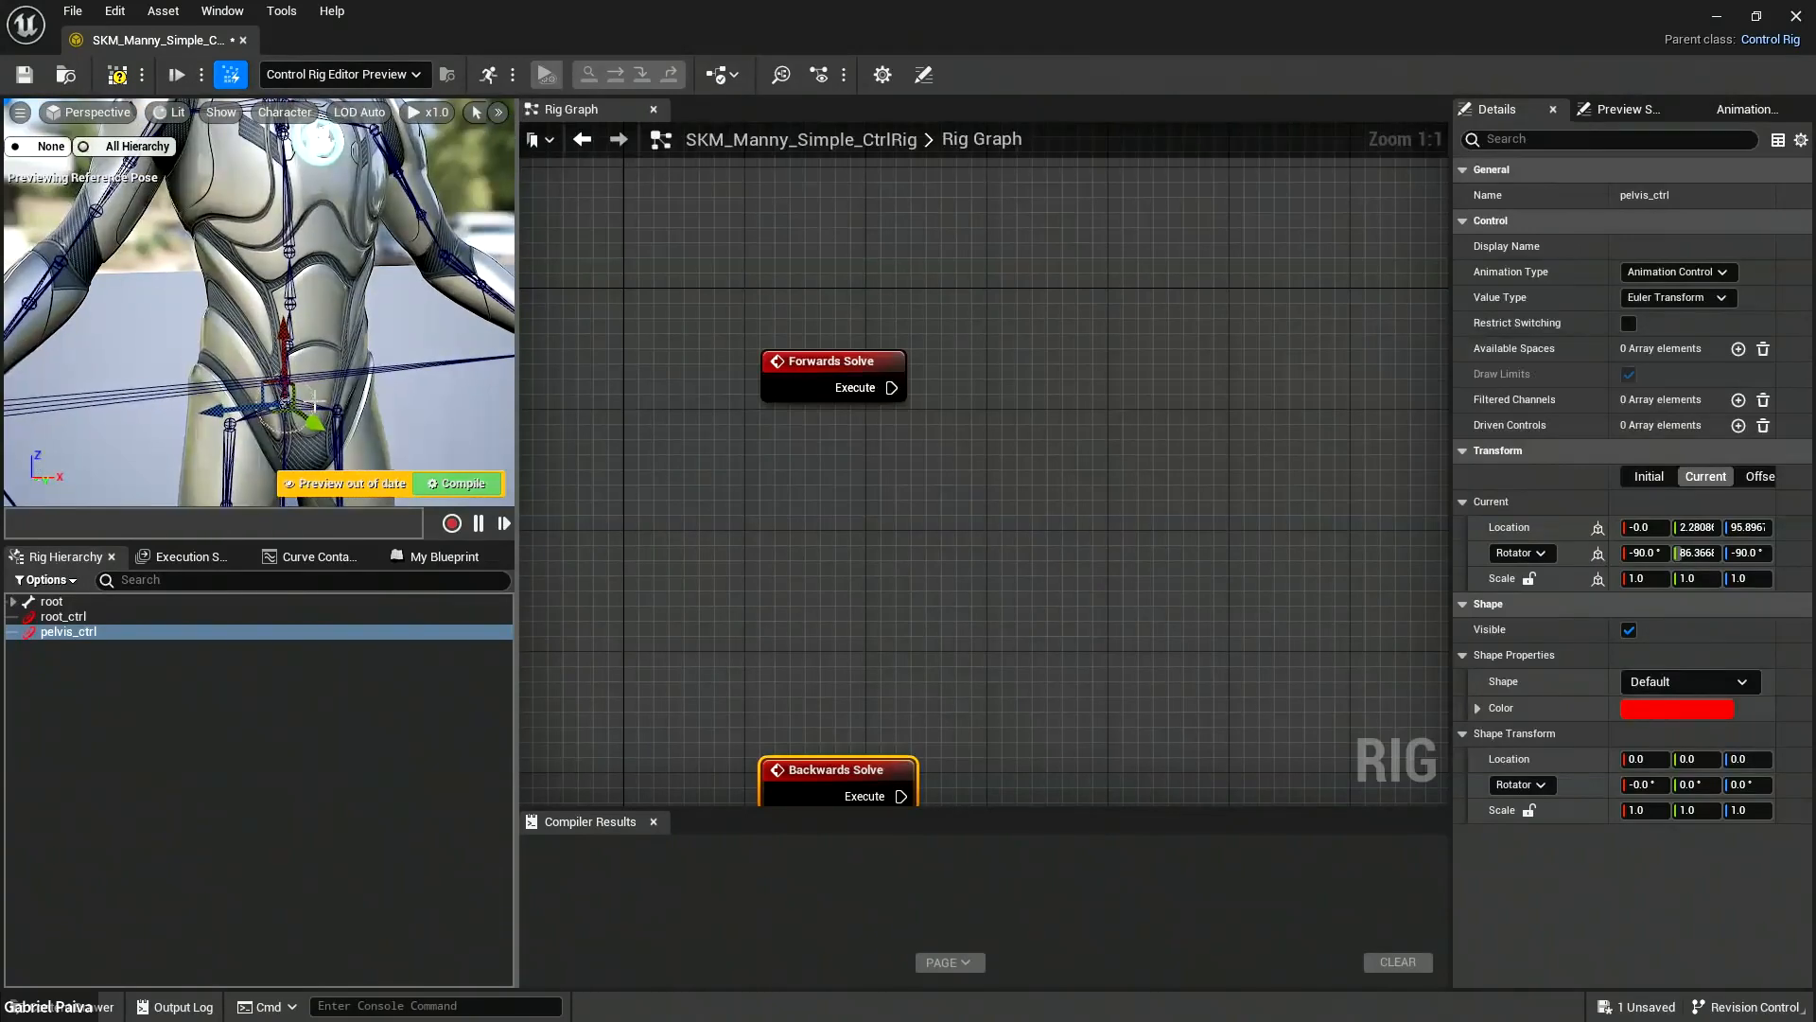
{"action": "left_click", "coordinate": [1693, 683]}
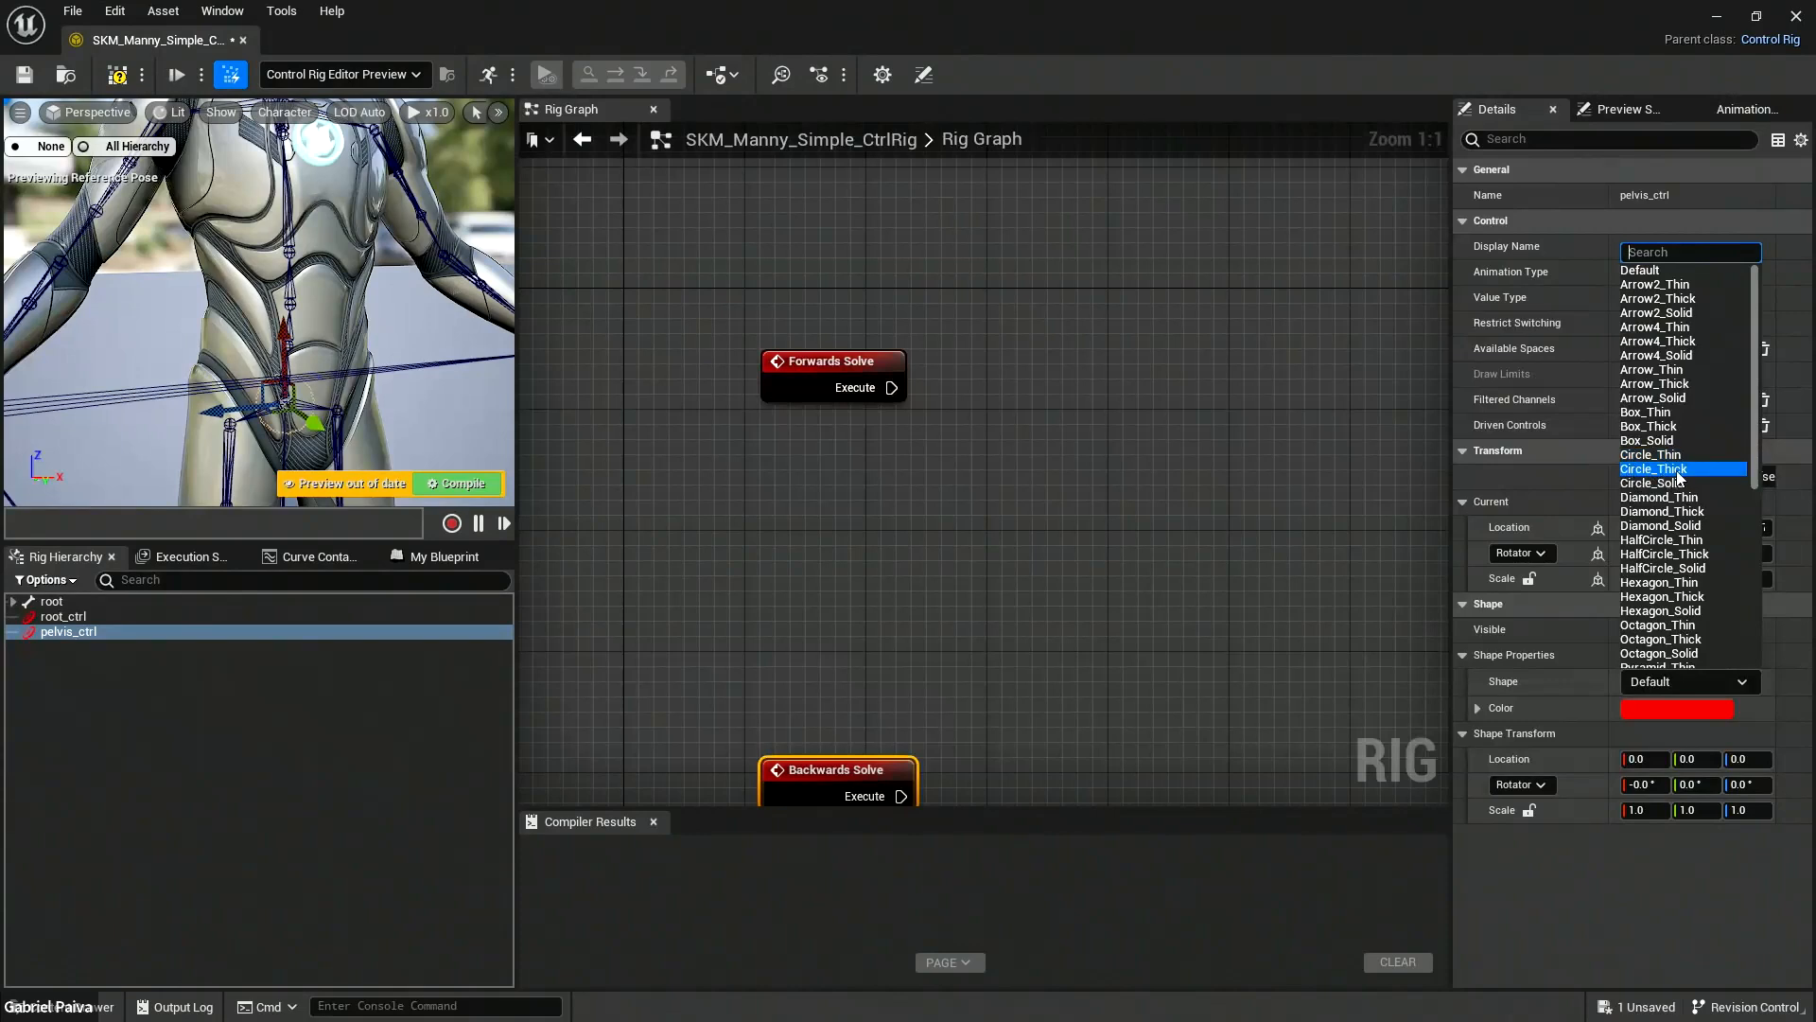
{"action": "left_click", "coordinate": [1679, 470]}
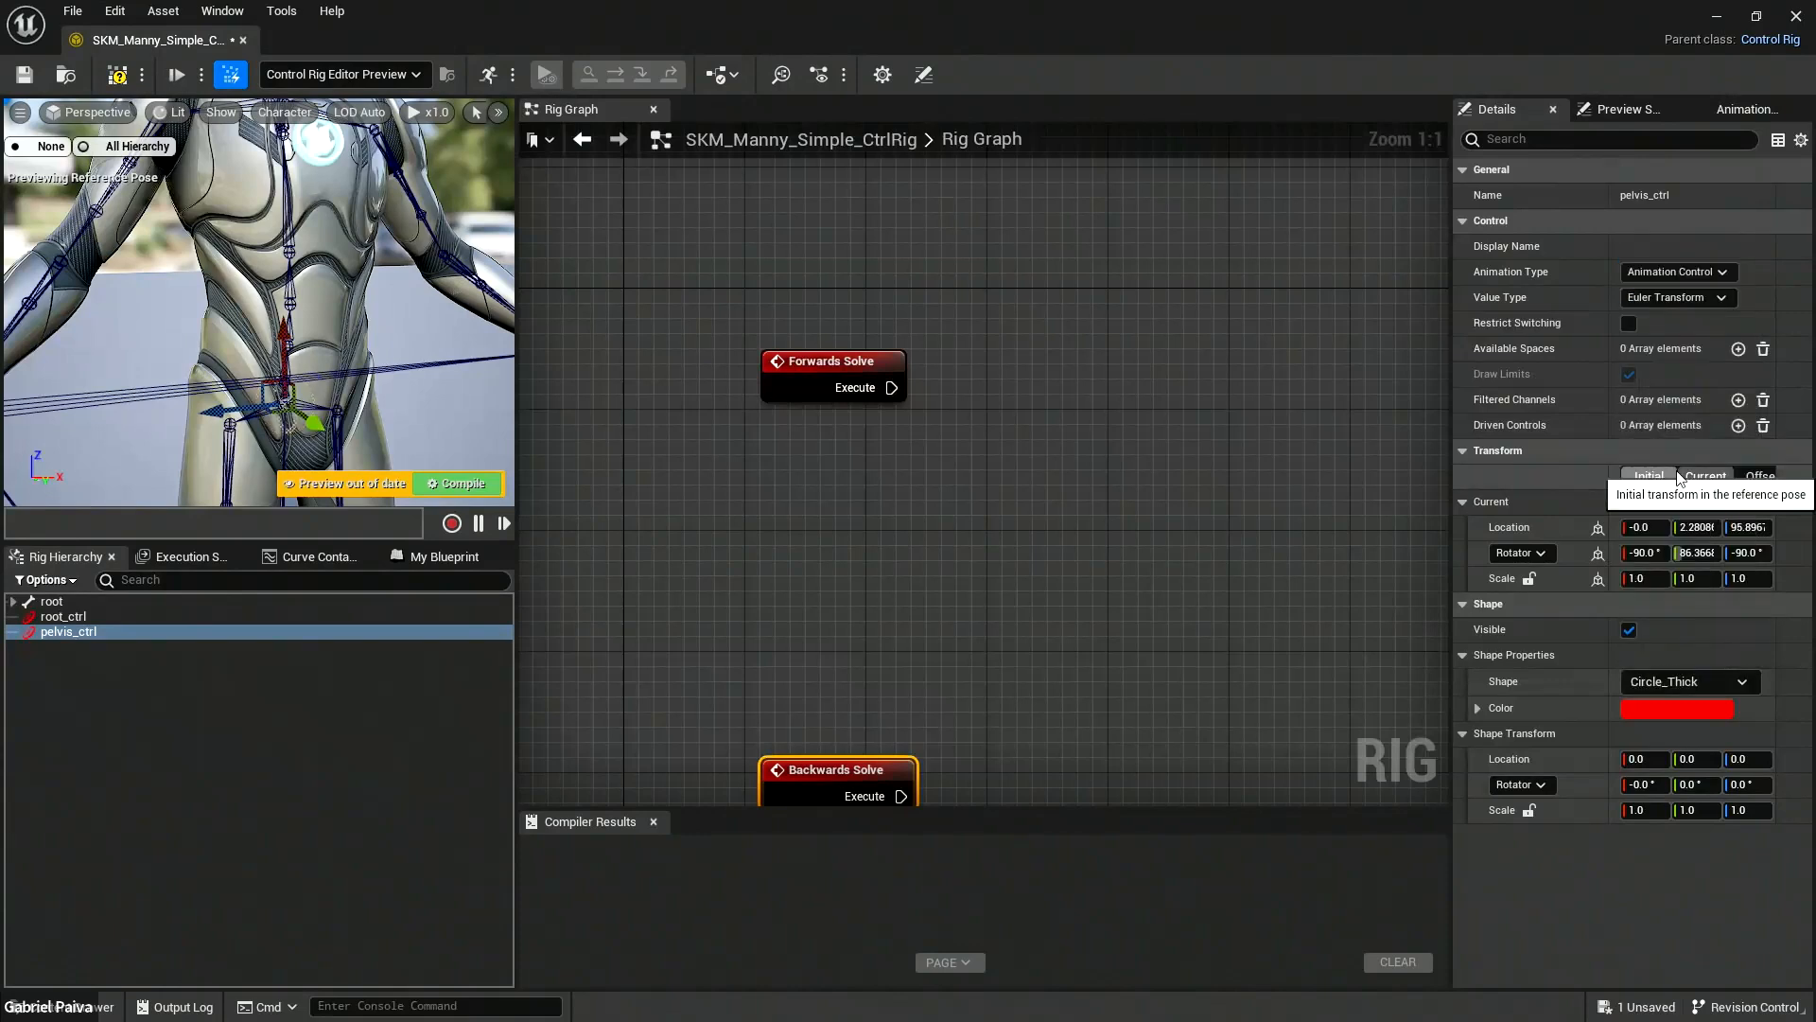
Enlarge the preview viewport in both width and height to get a bigger view of the mannequin.
{"action": "right_click_drag", "start_coordinate": [425, 303], "coordinate": [508, 405]}
{"action": "left_click_drag", "start_coordinate": [513, 398], "coordinate": [811, 398]}
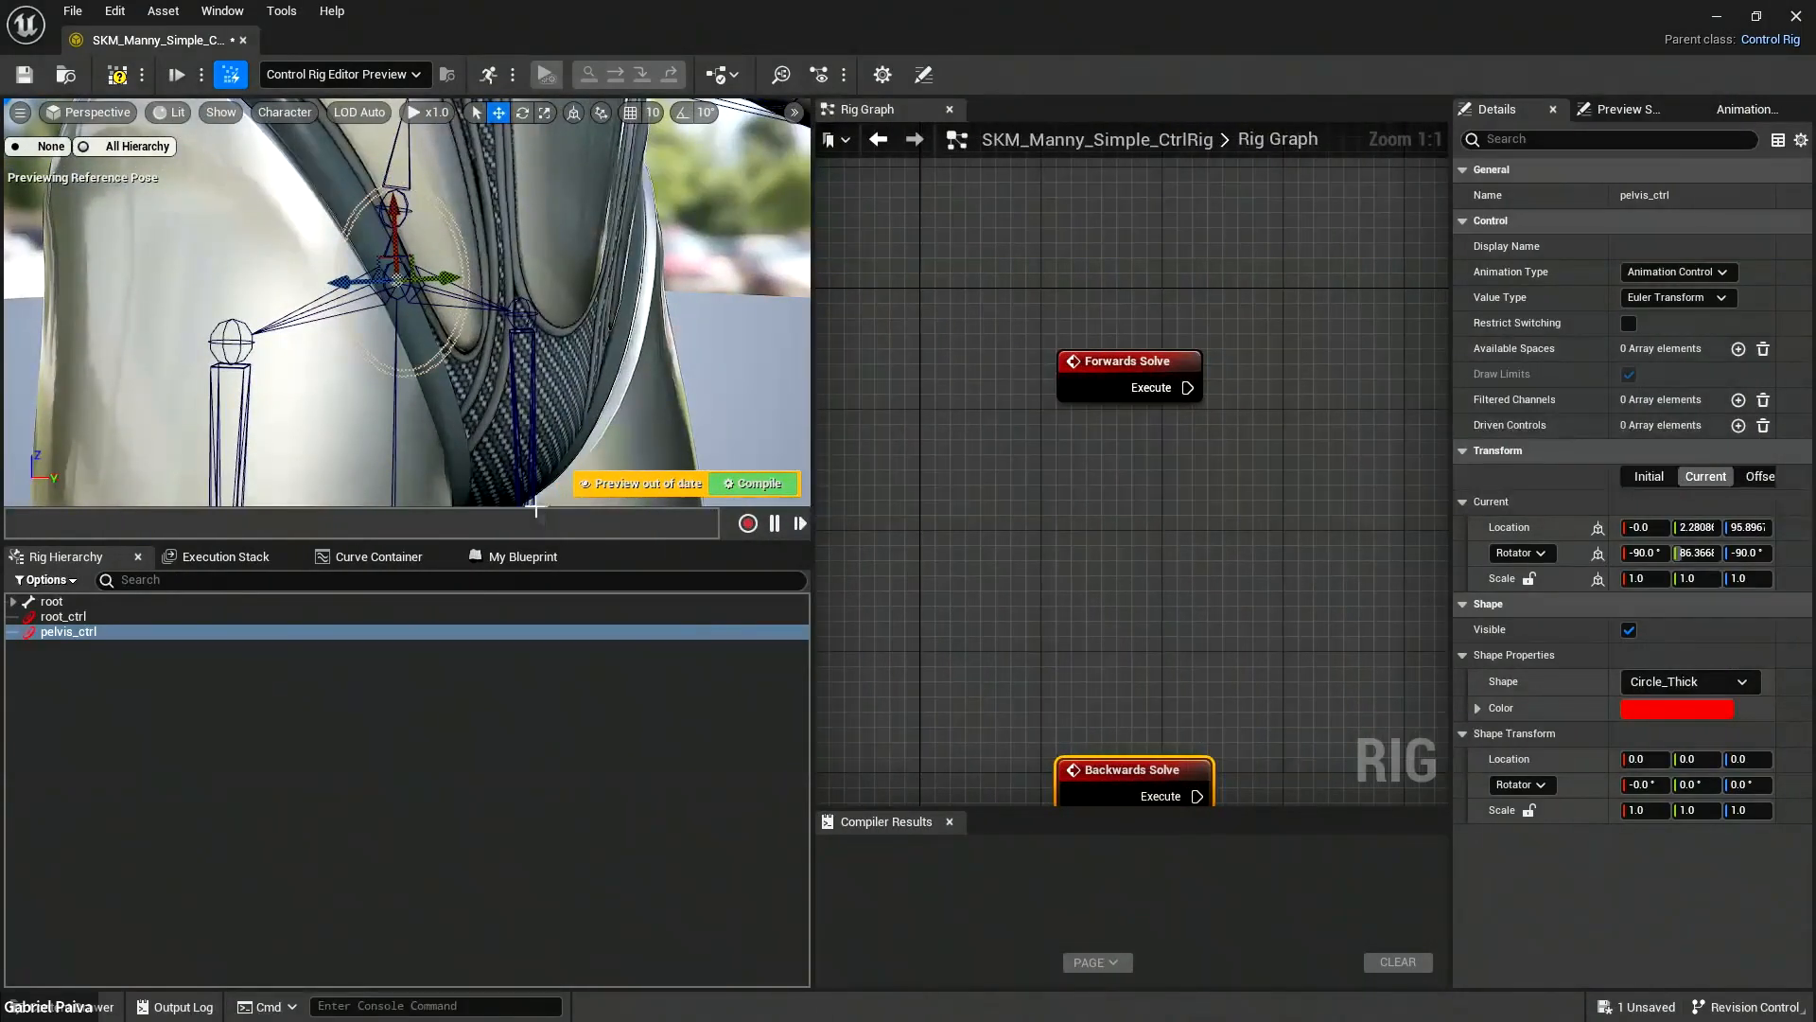
{"action": "left_click_drag", "start_coordinate": [534, 543], "coordinate": [534, 758]}
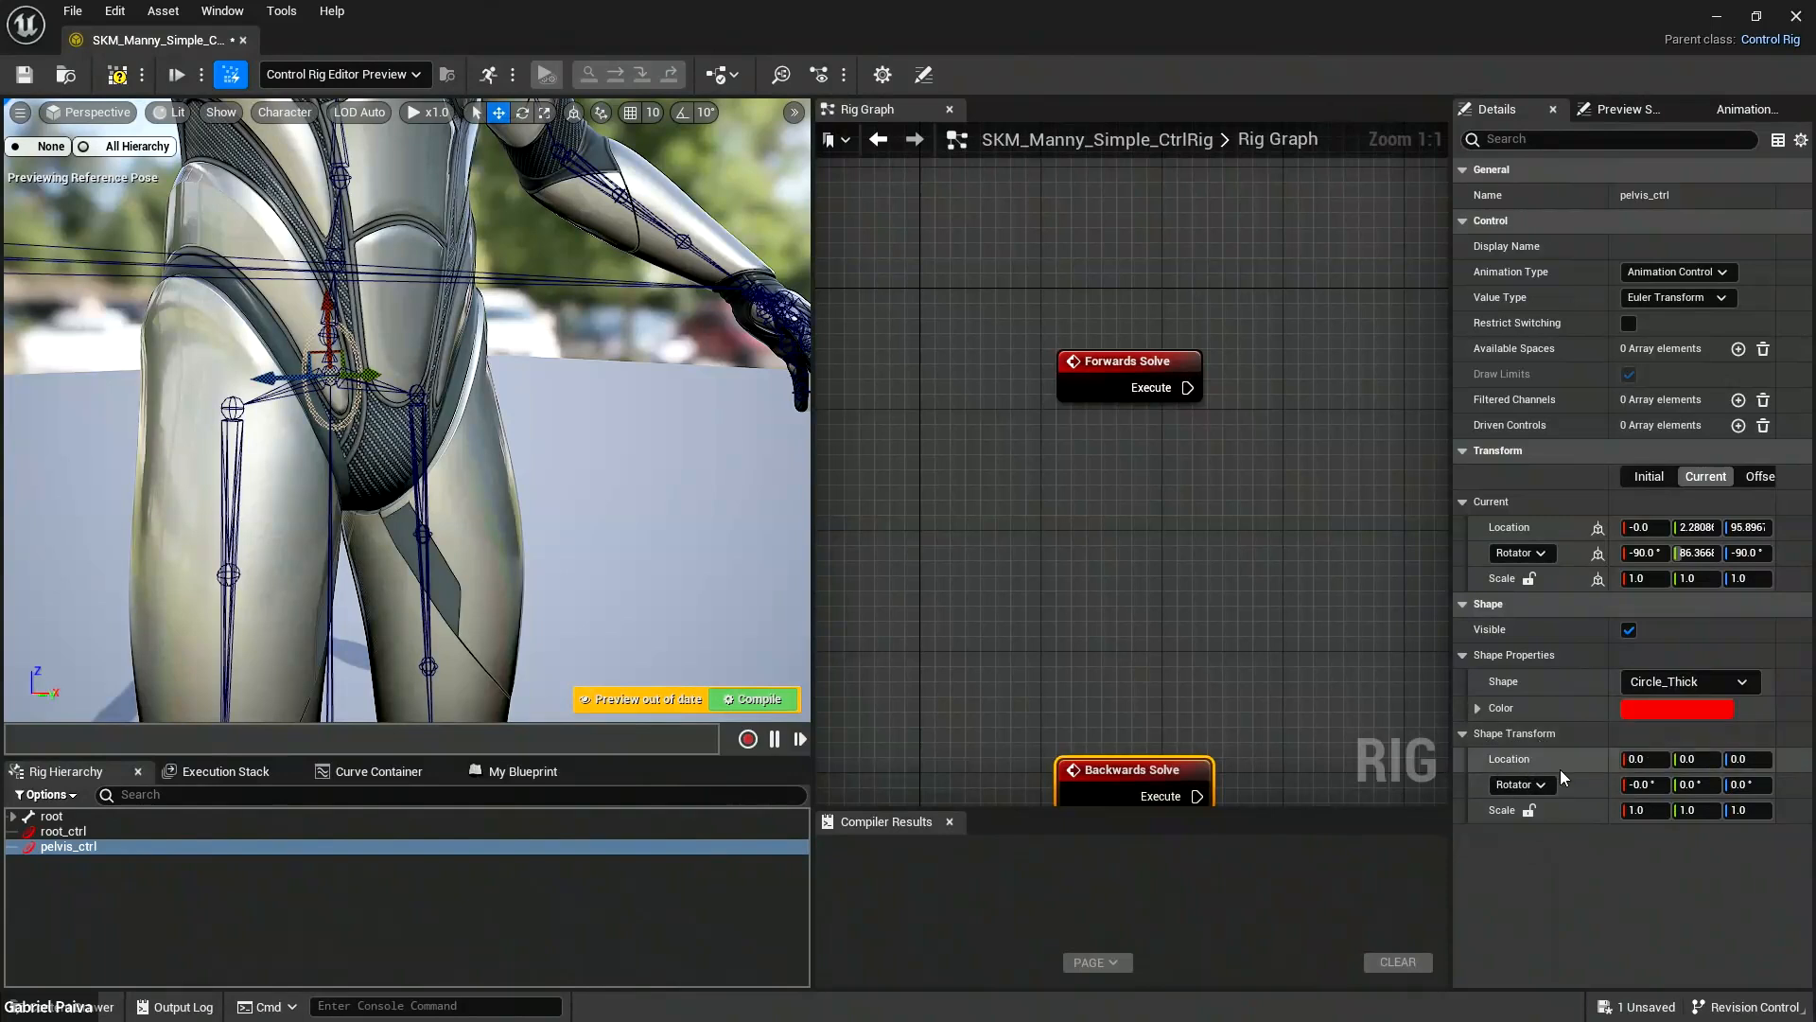
Lock the shape transform scale of pelvis_ctrl to uniform proportions and set it to 3.
{"action": "left_click", "coordinate": [1529, 811]}
{"action": "left_click", "coordinate": [1647, 811]}
{"action": "type", "text": "3"}
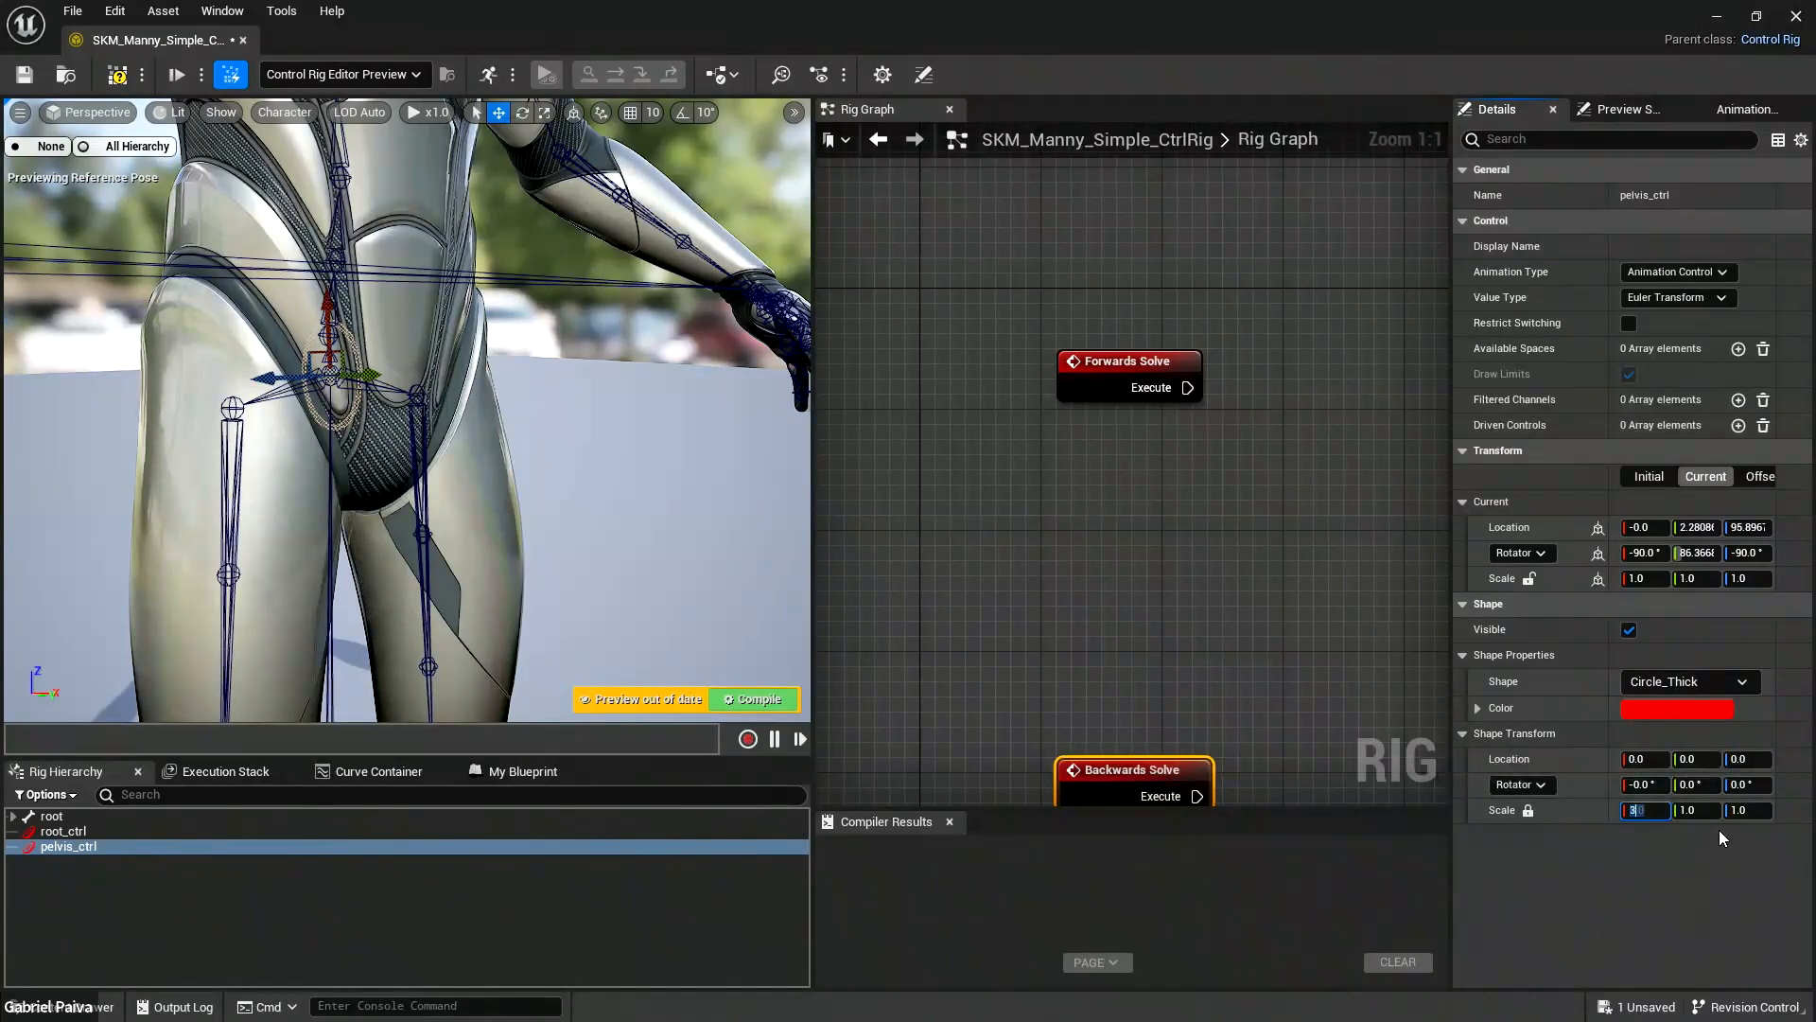
{"action": "key", "text": "Return"}
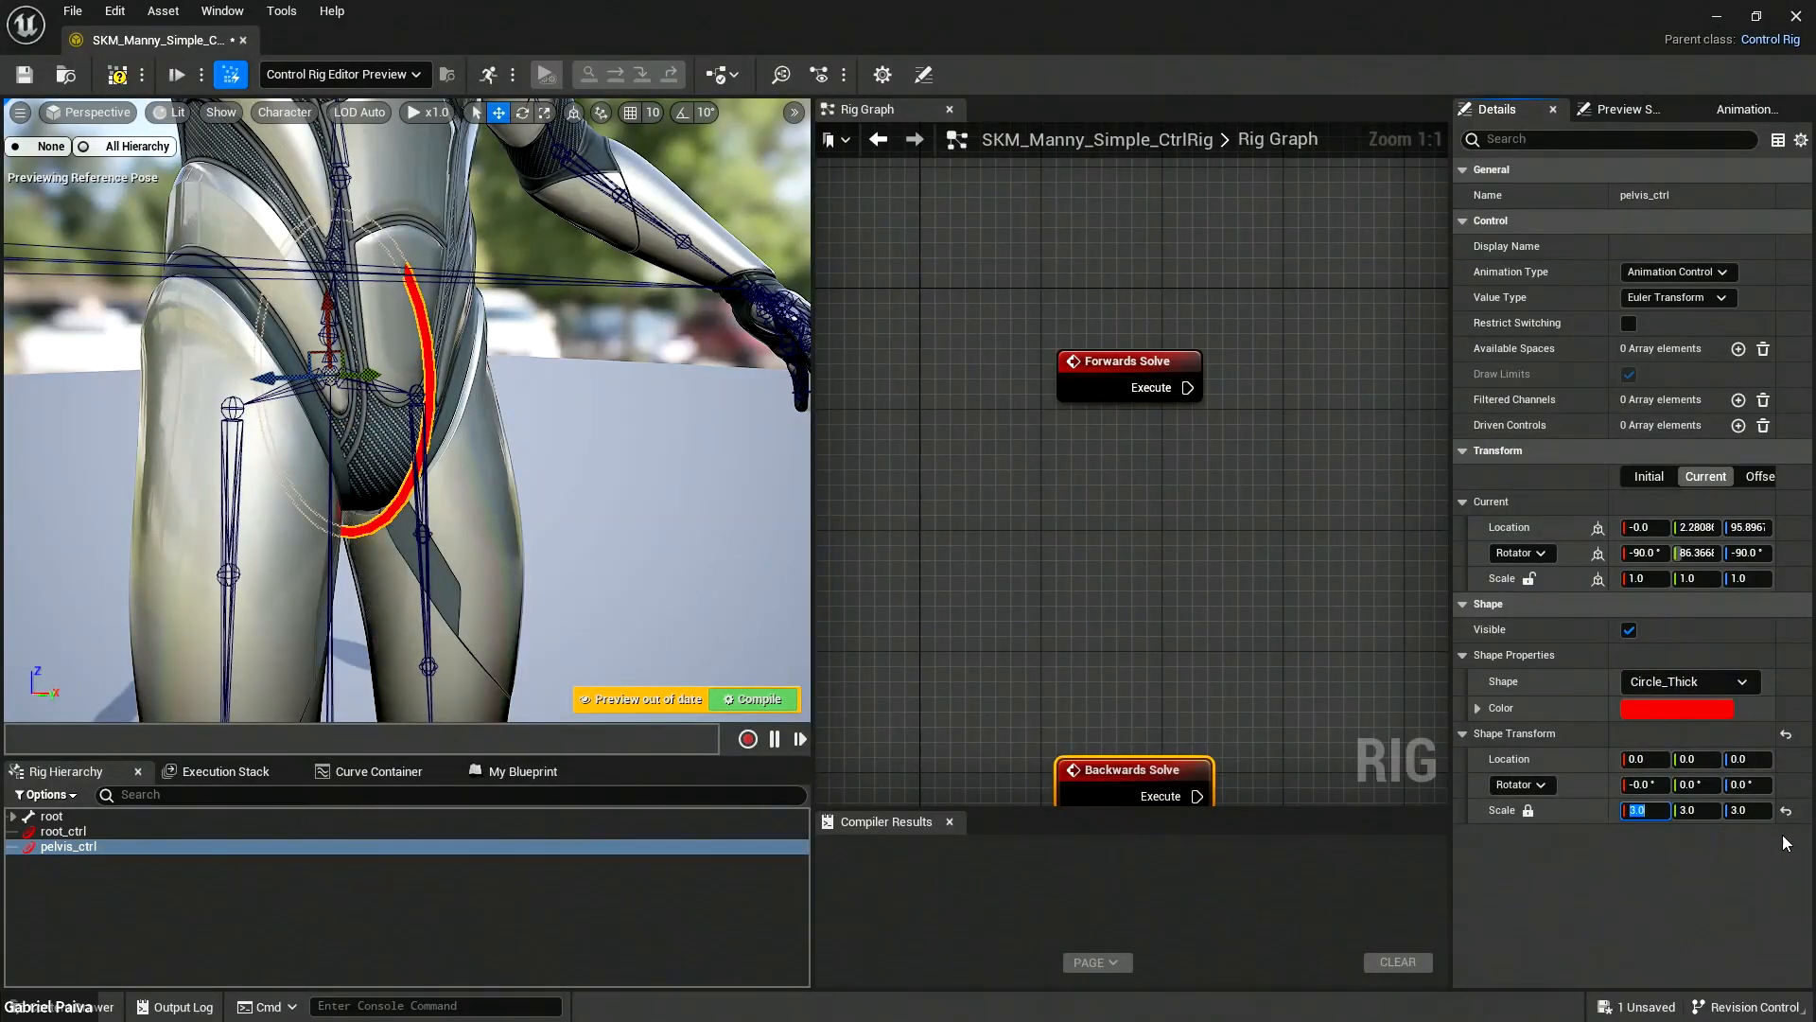
{"action": "right_click_drag", "start_coordinate": [535, 486], "coordinate": [359, 487]}
{"action": "left_click_drag", "start_coordinate": [360, 486], "coordinate": [189, 486], "text": "alt"}
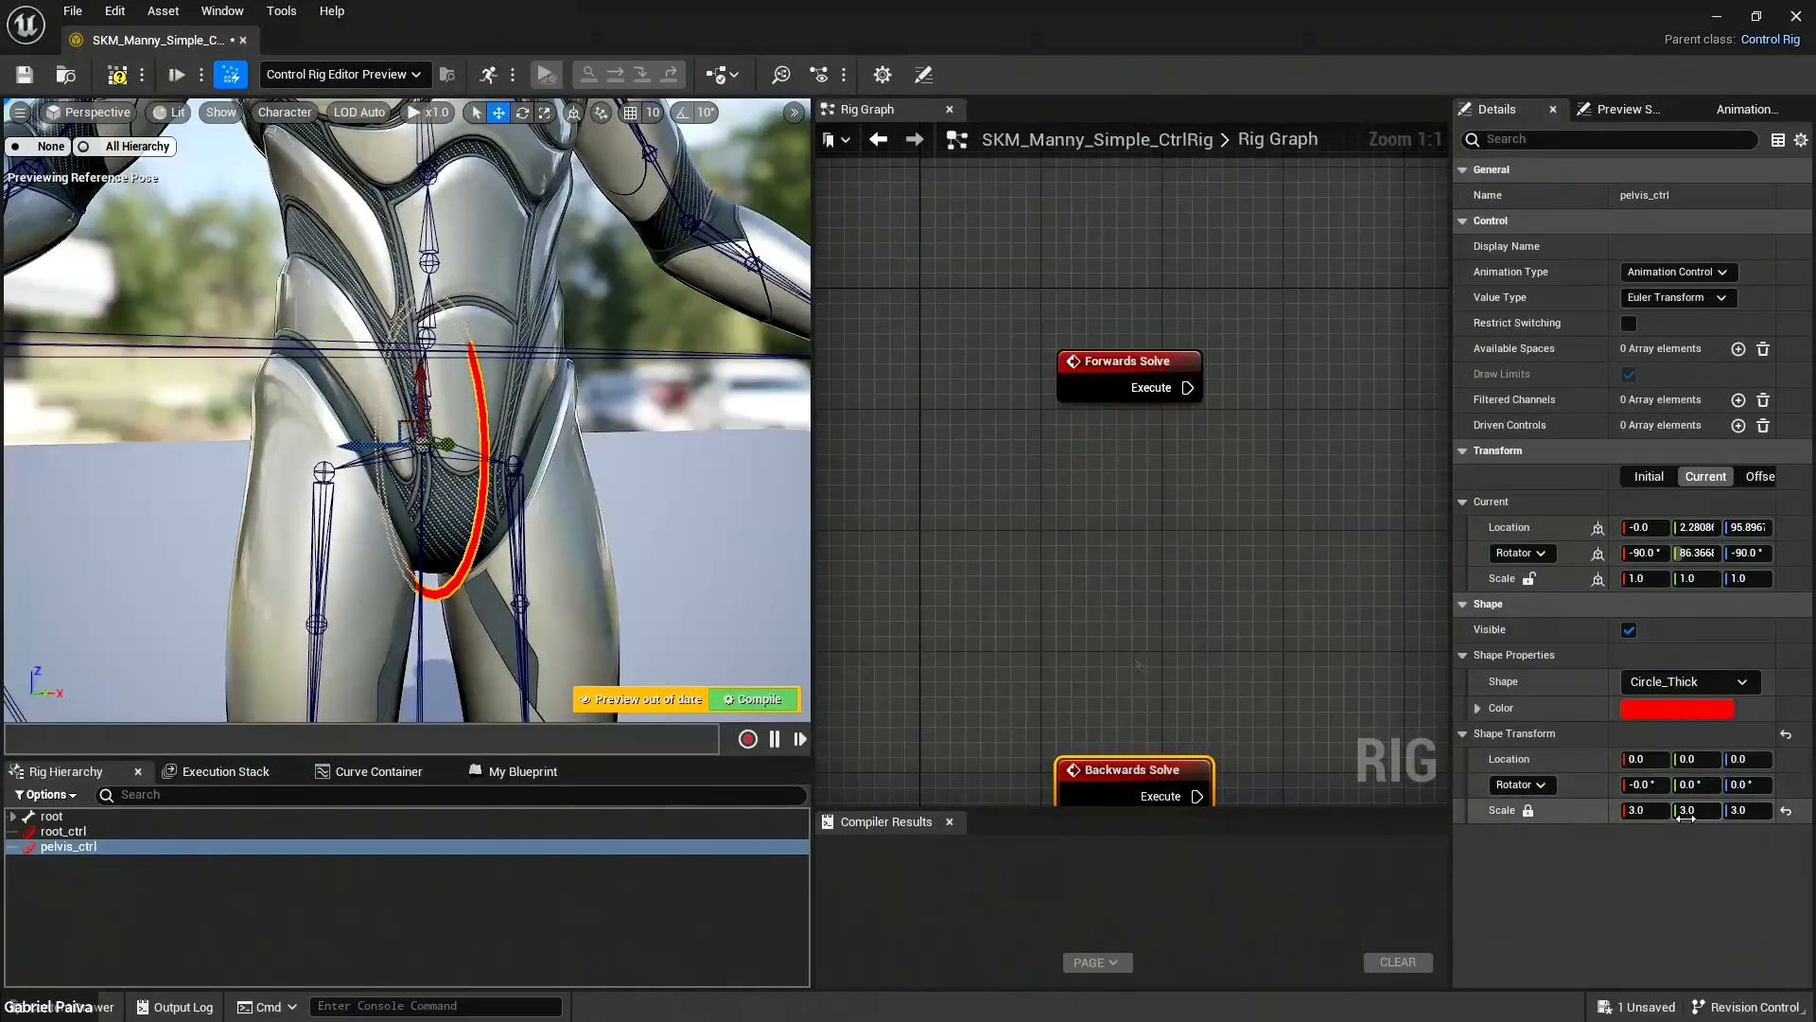
Try a shape scale of 5 on pelvis_ctrl, and settle on a uniform scale of 4.
{"action": "left_click", "coordinate": [1644, 809]}
{"action": "type", "text": "5"}
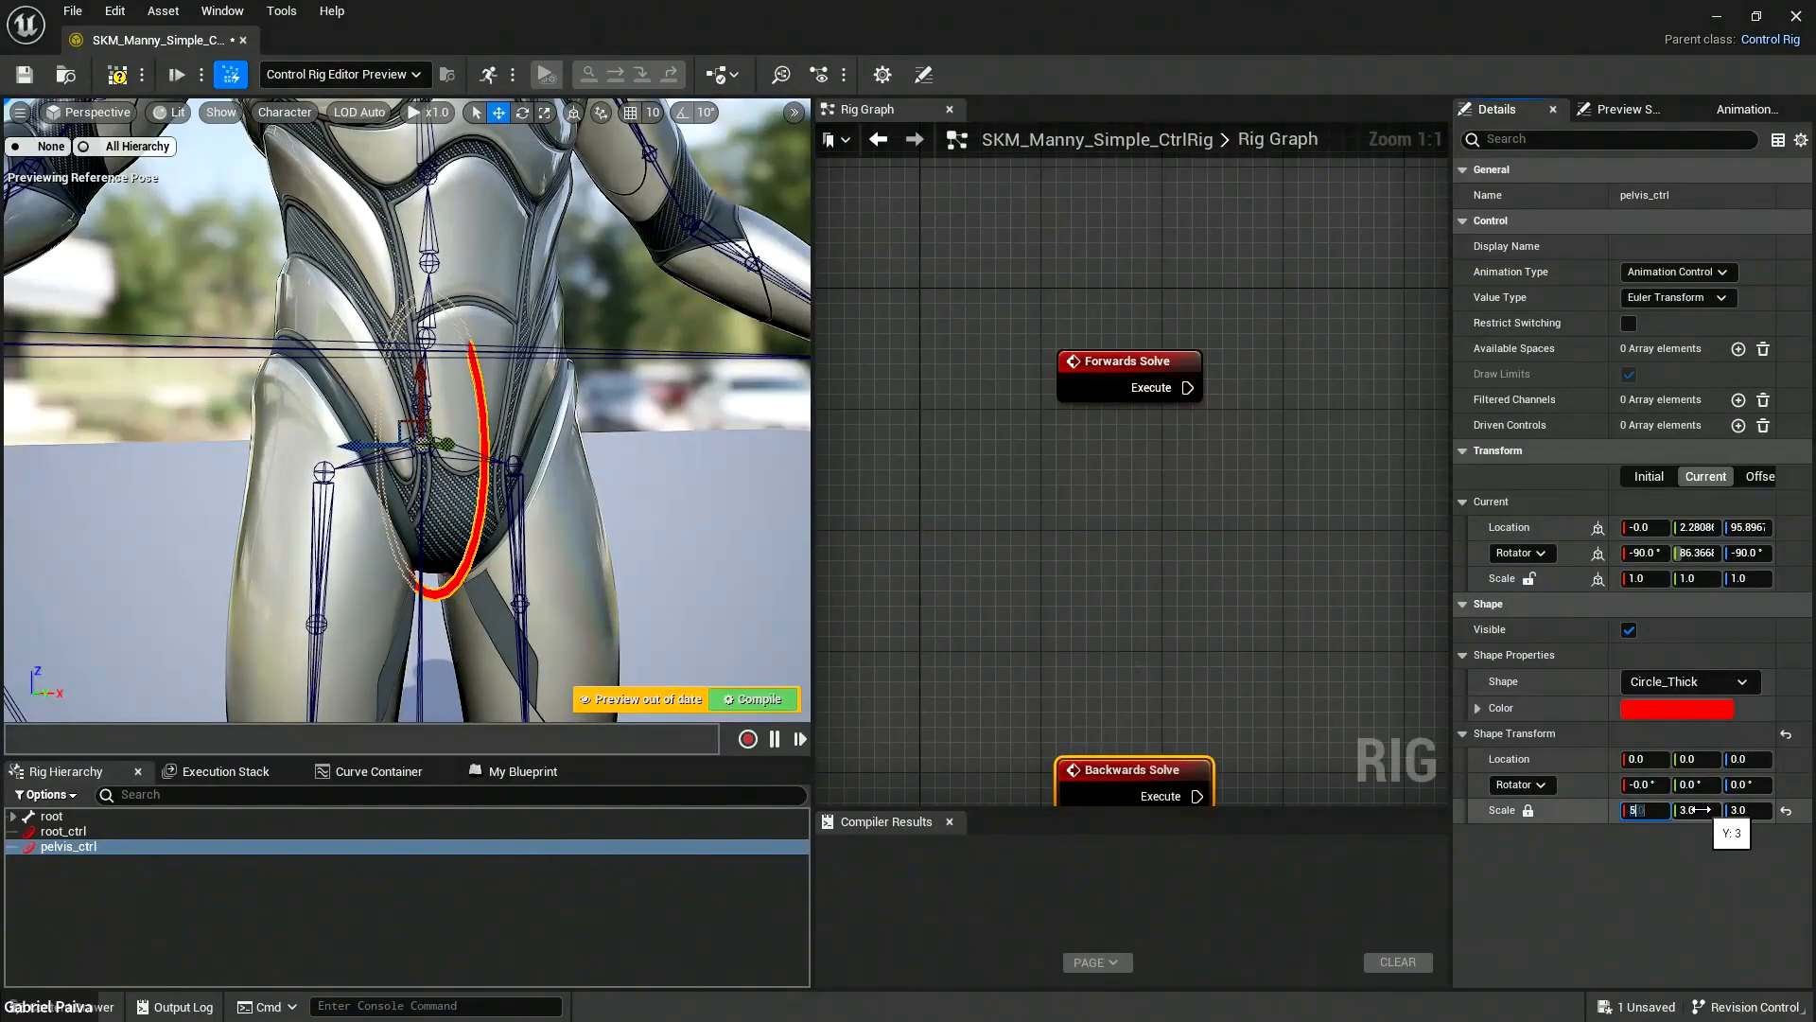
{"action": "key", "text": "Return"}
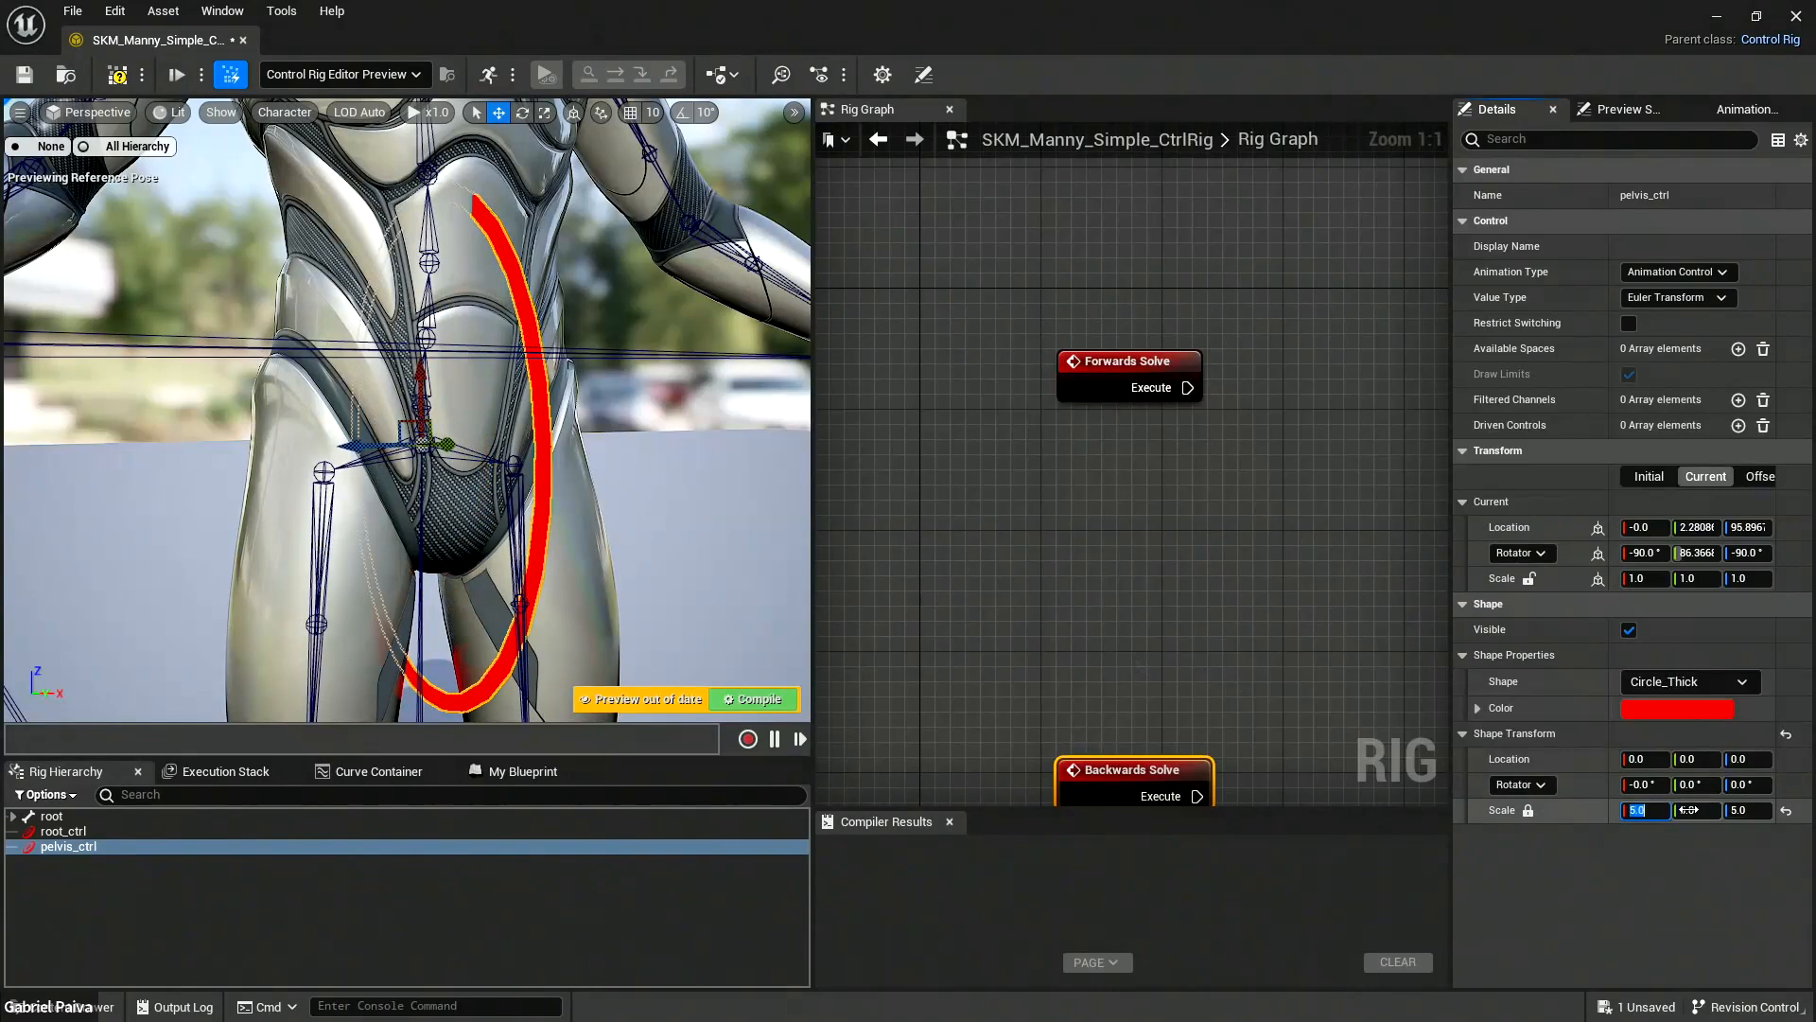
{"action": "type", "text": "4"}
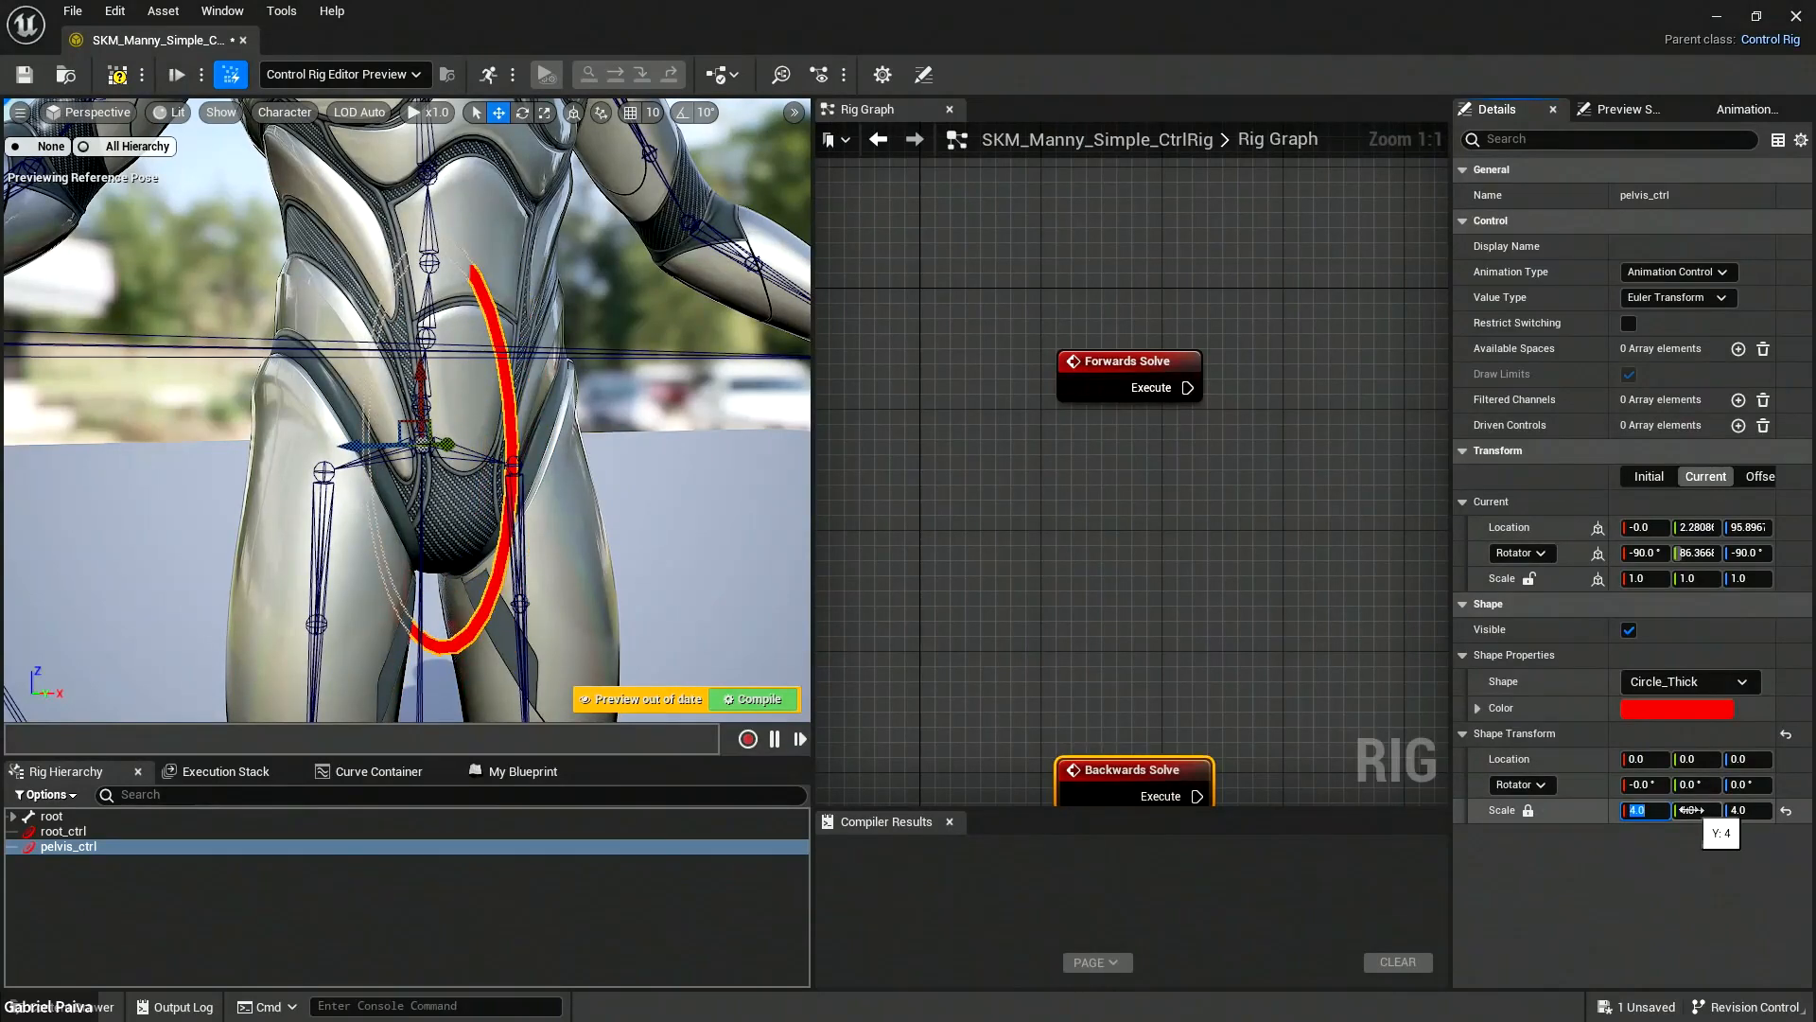
{"action": "key", "text": "Return"}
Set the Y (pitch) rotation of pelvis_ctrl's shape transform to 90 degrees so the circle lies around the hips.
{"action": "scroll", "coordinate": [689, 512], "scroll_direction": "up", "scroll_amount": 2}
{"action": "left_click_drag", "start_coordinate": [564, 525], "coordinate": [256, 354], "text": "alt"}
{"action": "left_click_drag", "start_coordinate": [529, 399], "coordinate": [435, 399], "text": "alt"}
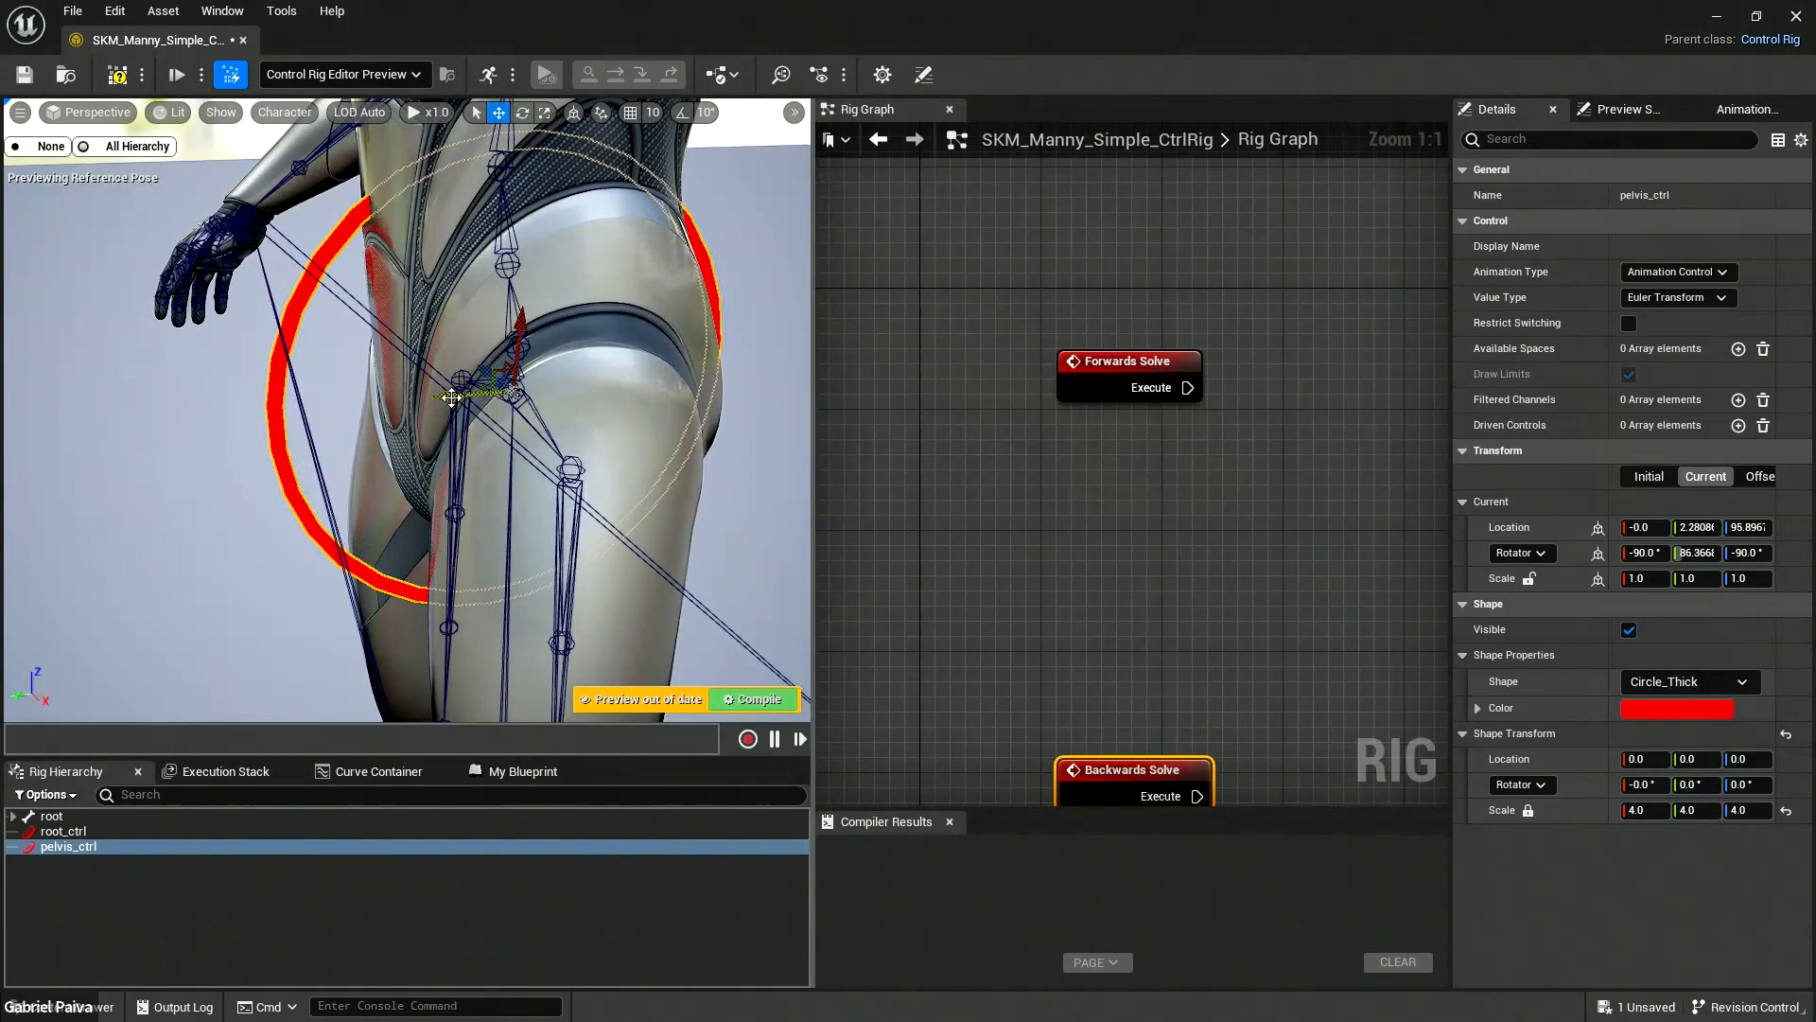
{"action": "left_click_drag", "start_coordinate": [435, 398], "coordinate": [355, 398], "text": "alt"}
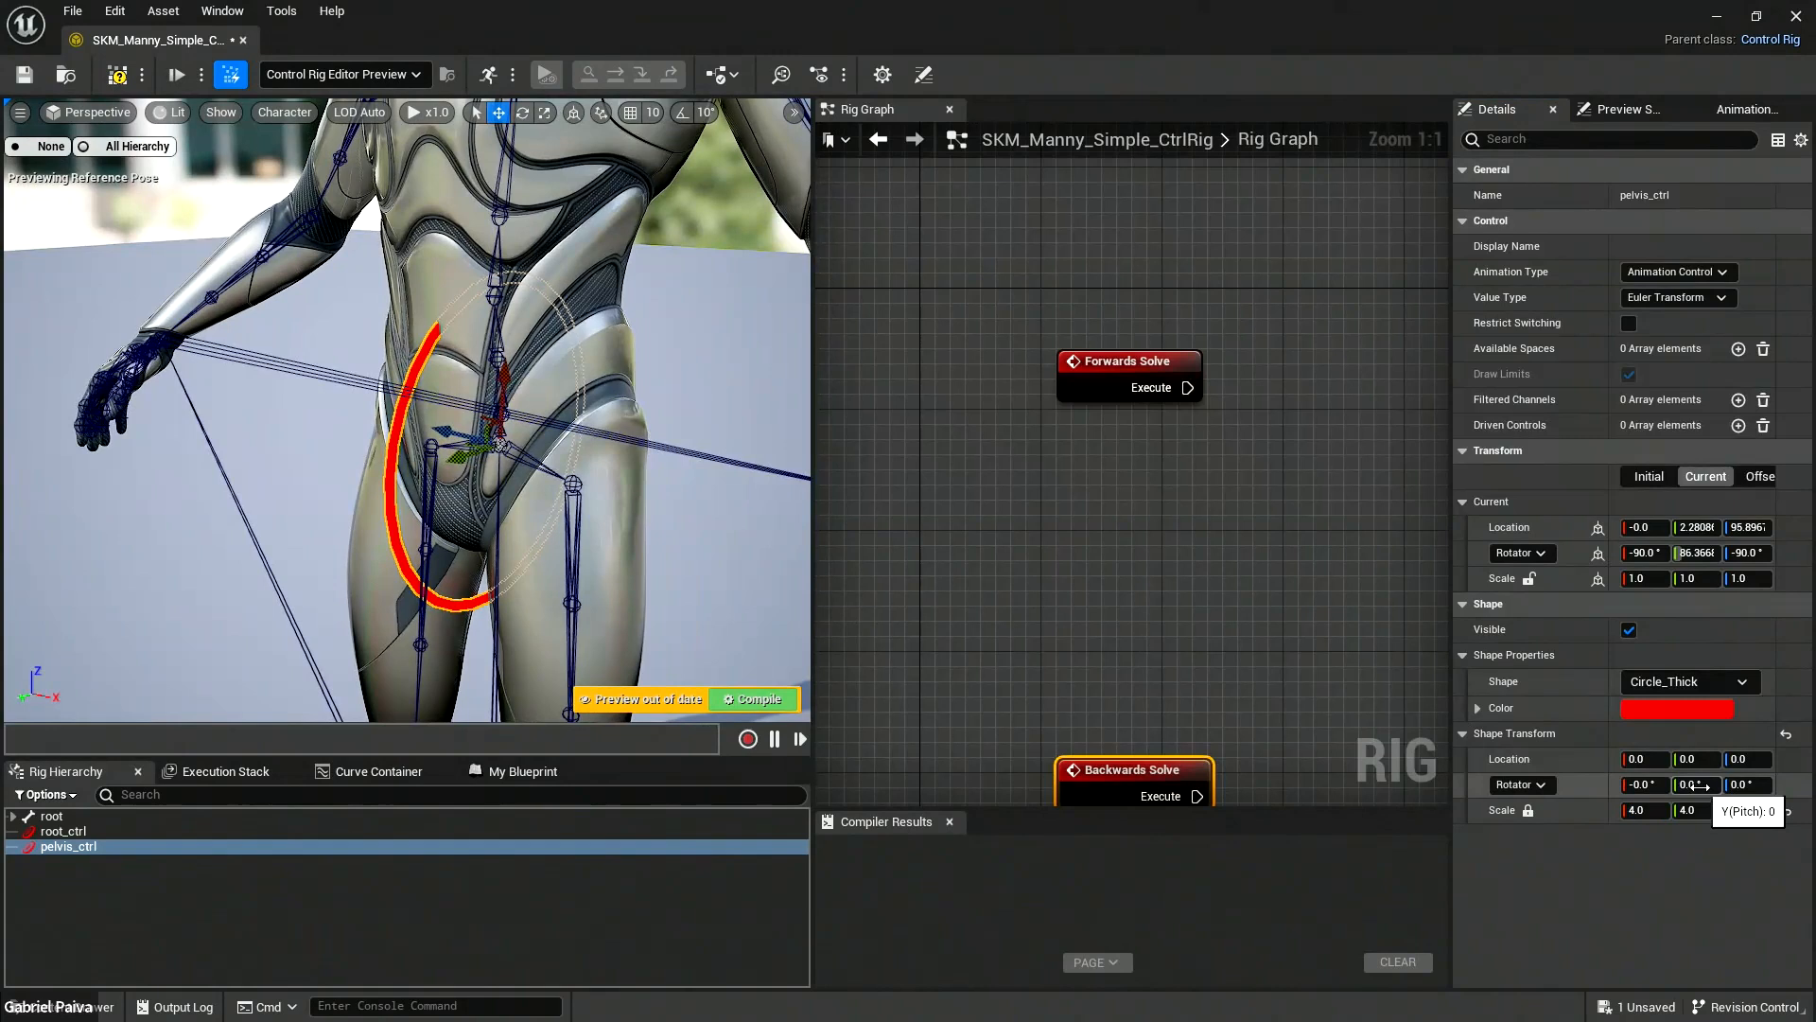
{"action": "left_click", "coordinate": [1698, 785]}
{"action": "type", "text": "9"}
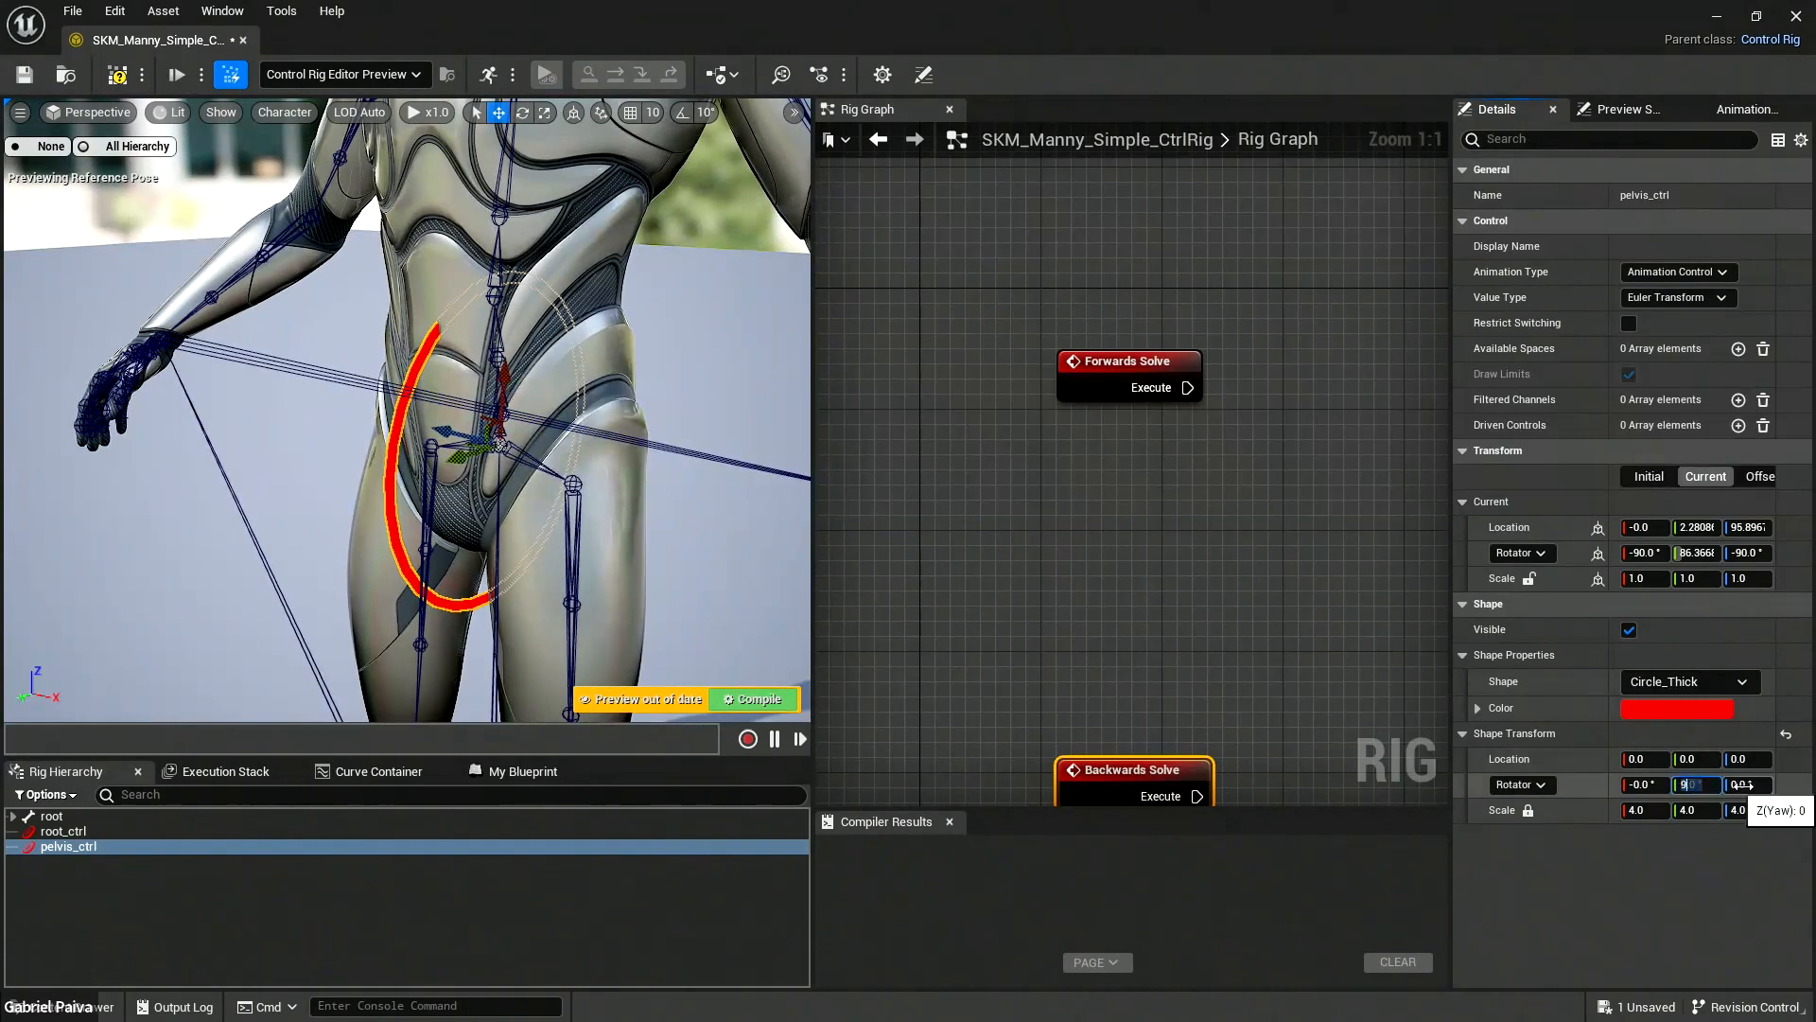
{"action": "type", "text": "0"}
{"action": "key", "text": "Return"}
Examine the fit and orientation of the pelvis circle around the mannequin's hips from several angles.
{"action": "left_click_drag", "start_coordinate": [544, 490], "coordinate": [620, 520], "text": "alt"}
{"action": "scroll", "coordinate": [619, 520], "scroll_direction": "up", "scroll_amount": 3}
{"action": "middle_click_drag", "start_coordinate": [619, 521], "coordinate": [615, 336], "text": "alt"}
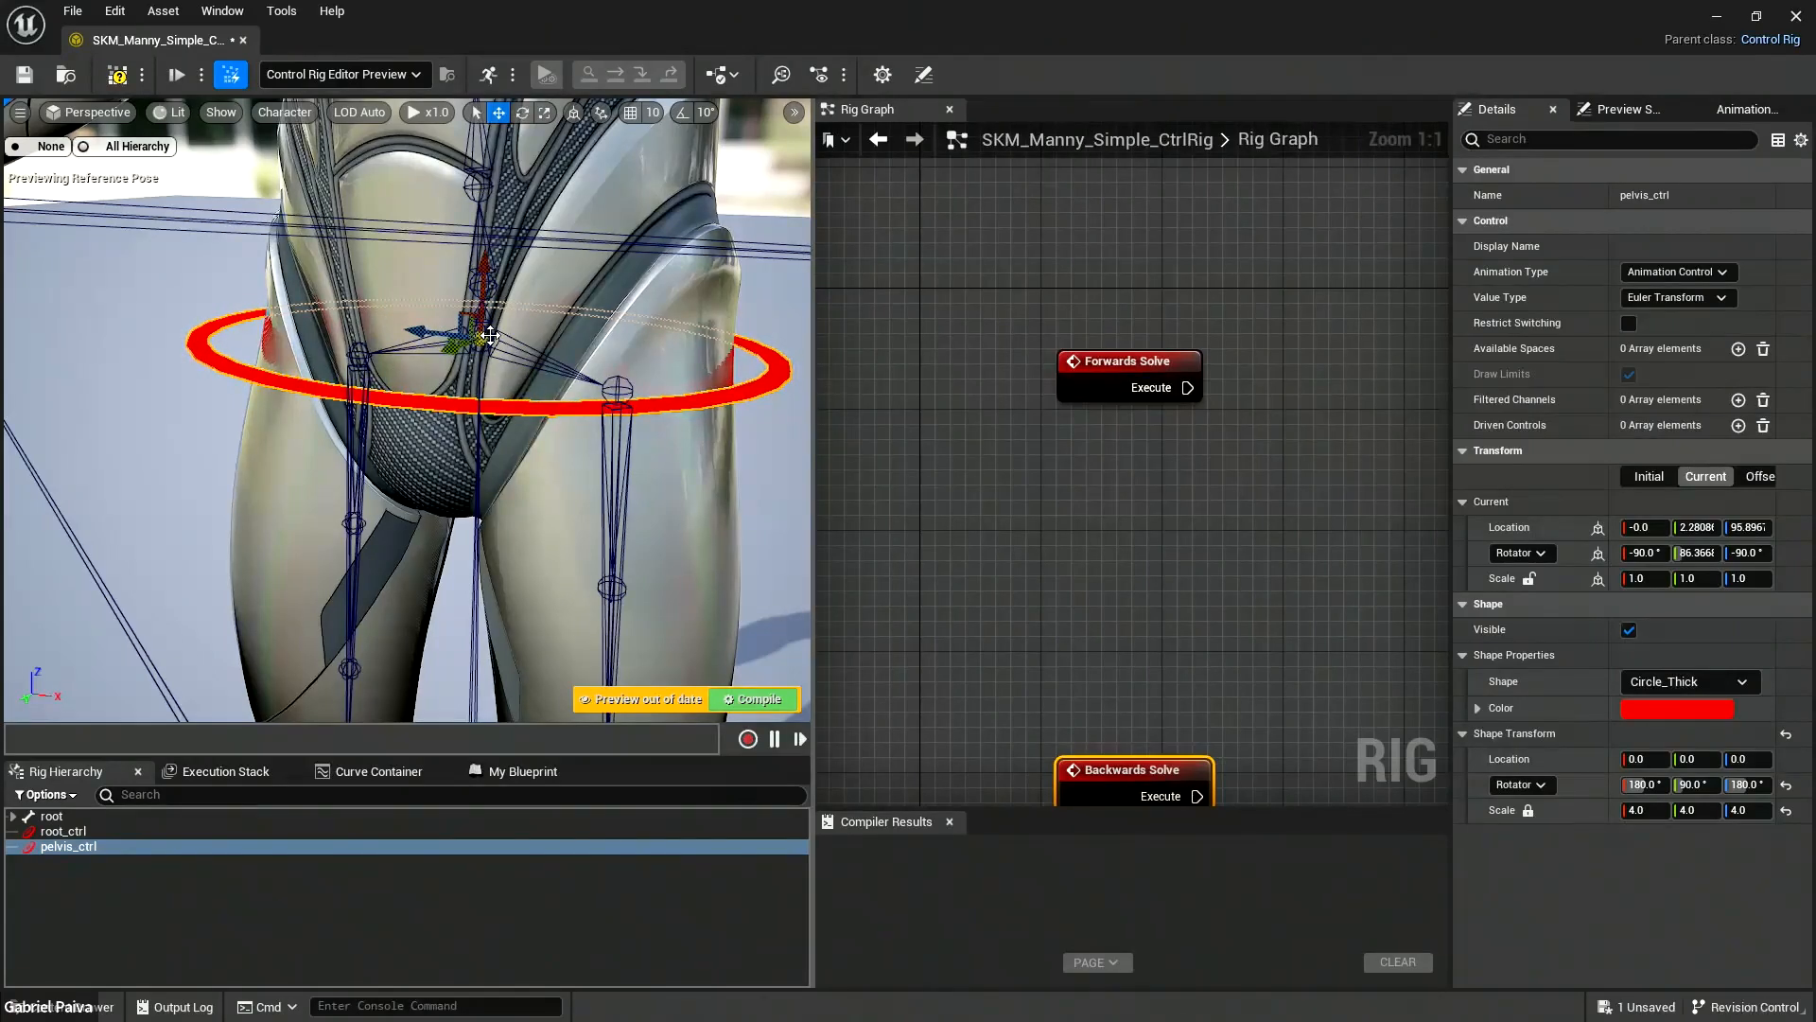
{"action": "mouse_move", "coordinate": [557, 357]}
{"action": "left_mouse_down", "text": "alt"}
{"action": "mouse_move", "coordinate": [425, 361]}
{"action": "mouse_move", "coordinate": [579, 332]}
{"action": "left_mouse_up", "text": "alt"}
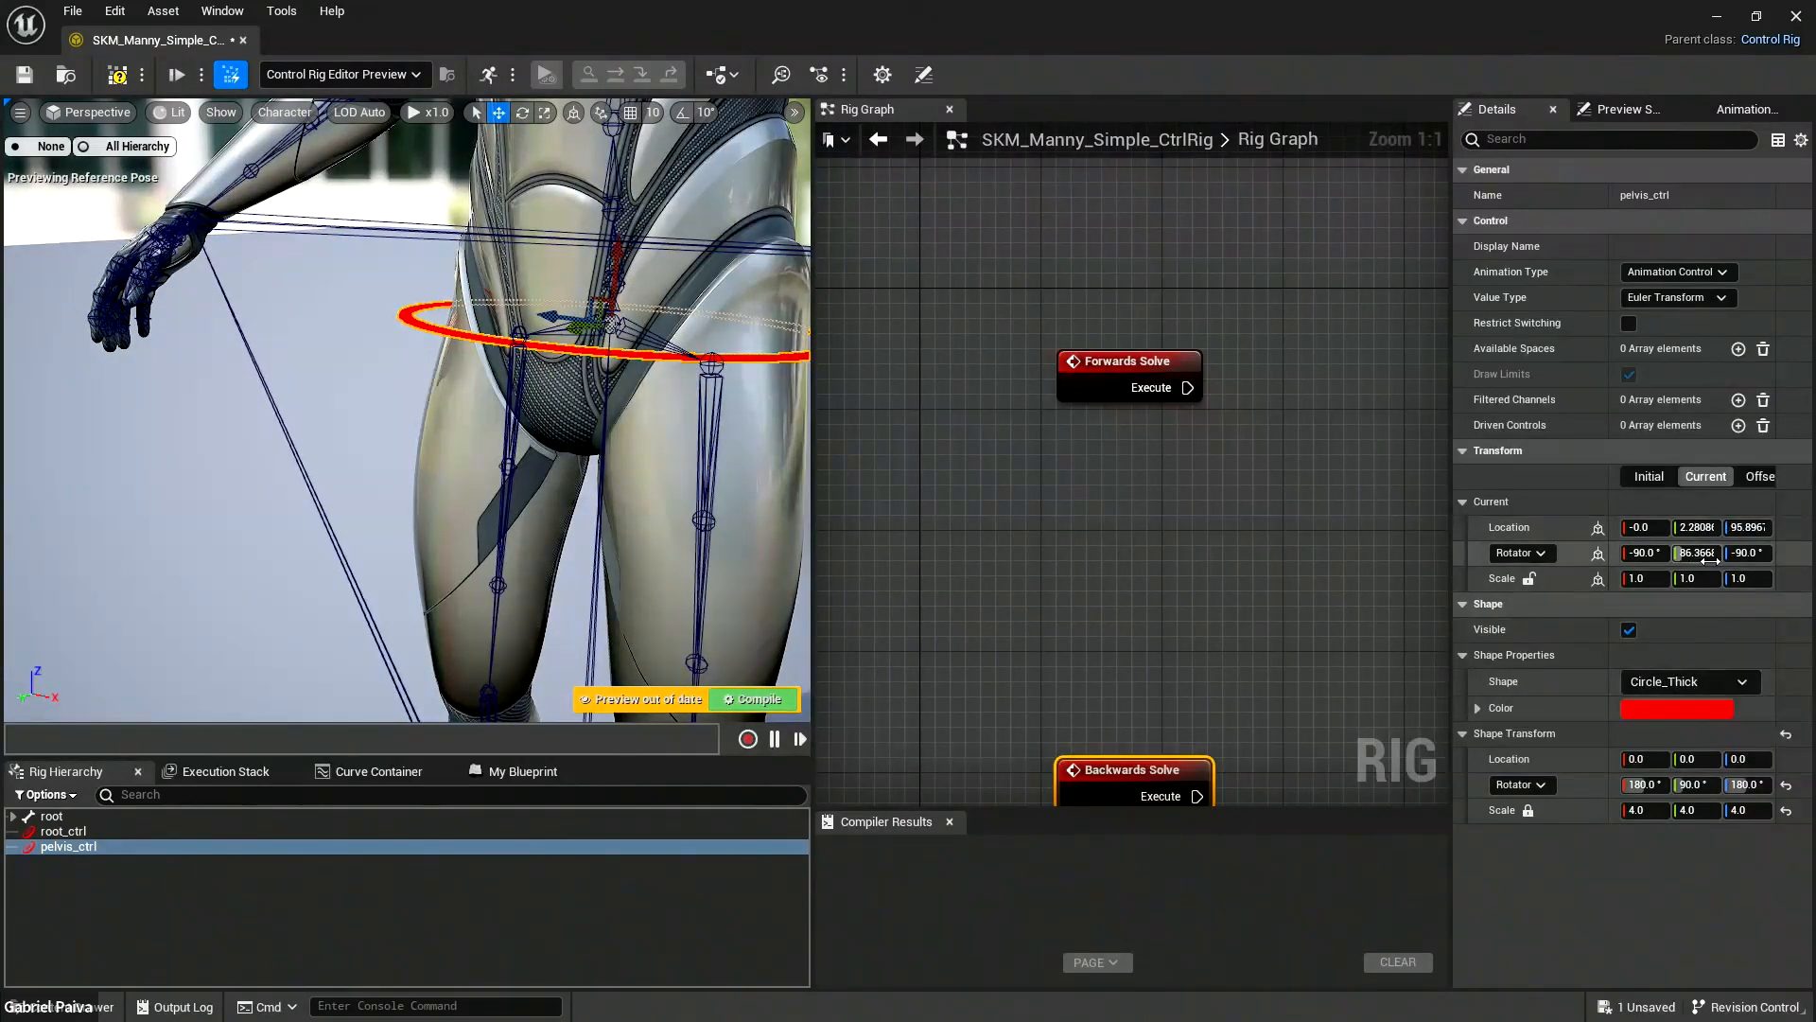
{"action": "middle_click_drag", "start_coordinate": [617, 373], "coordinate": [805, 261]}
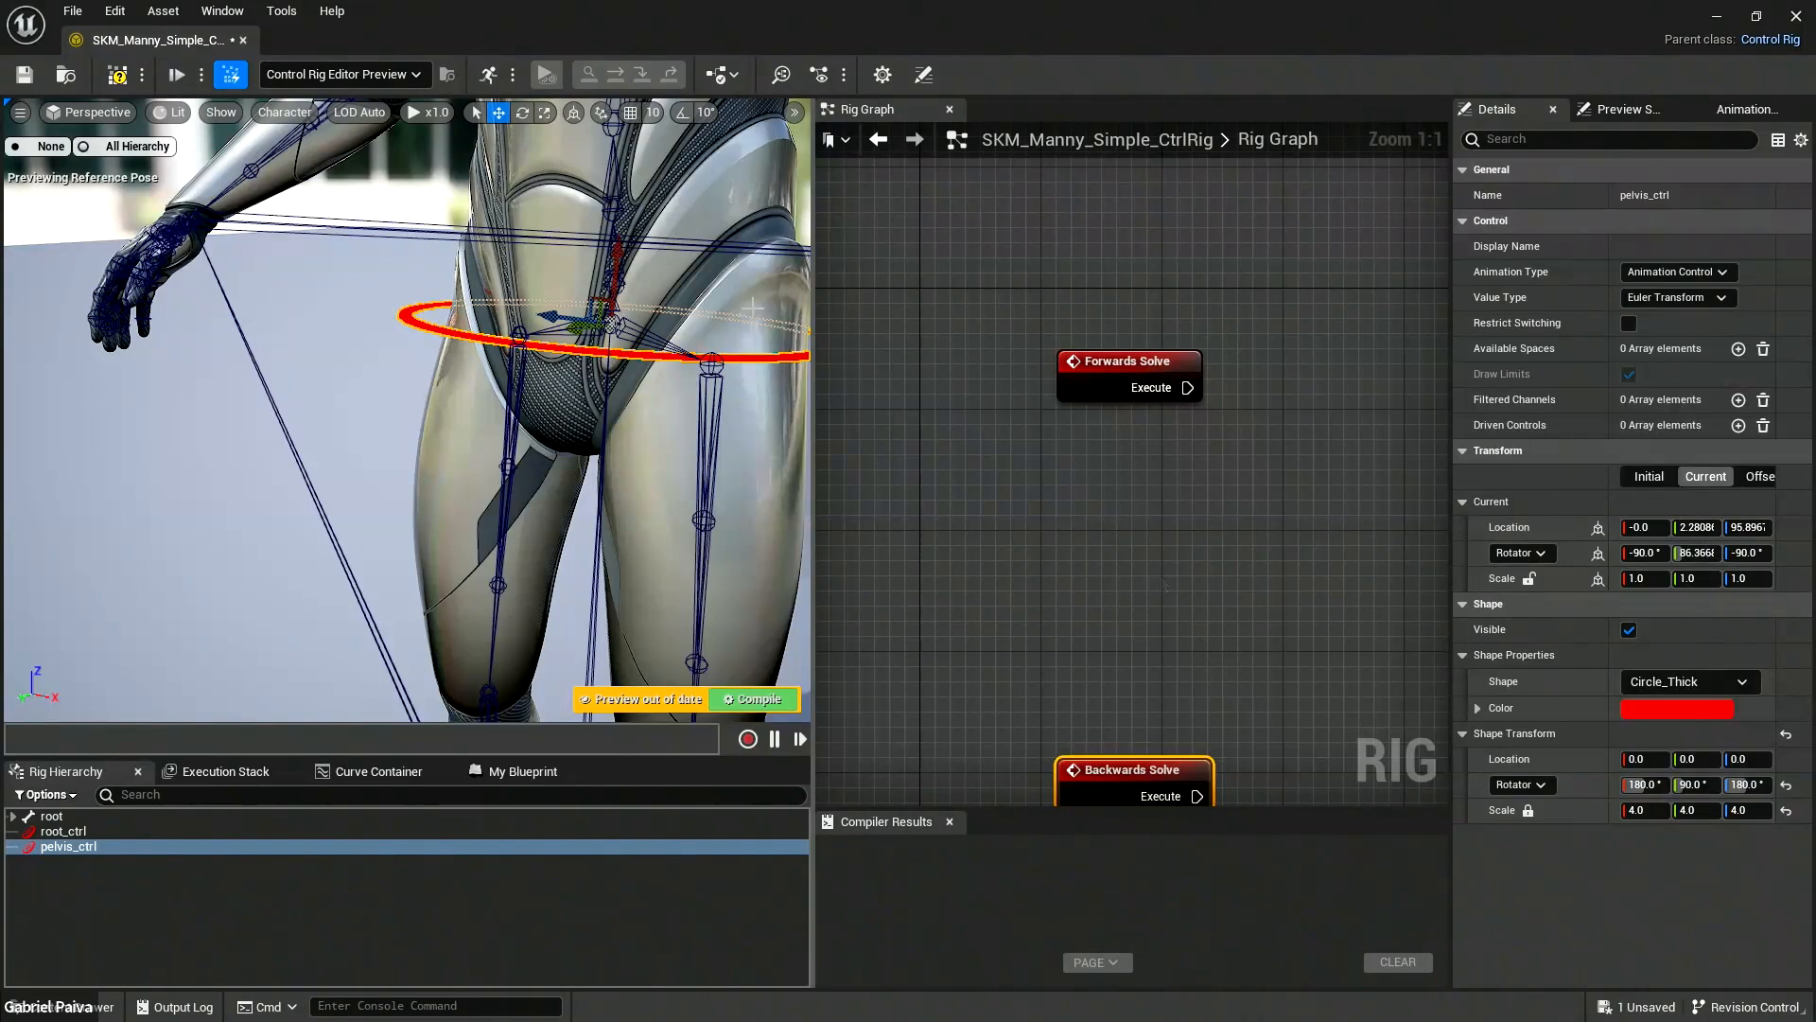
{"action": "right_click_drag", "start_coordinate": [805, 261], "coordinate": [729, 298]}
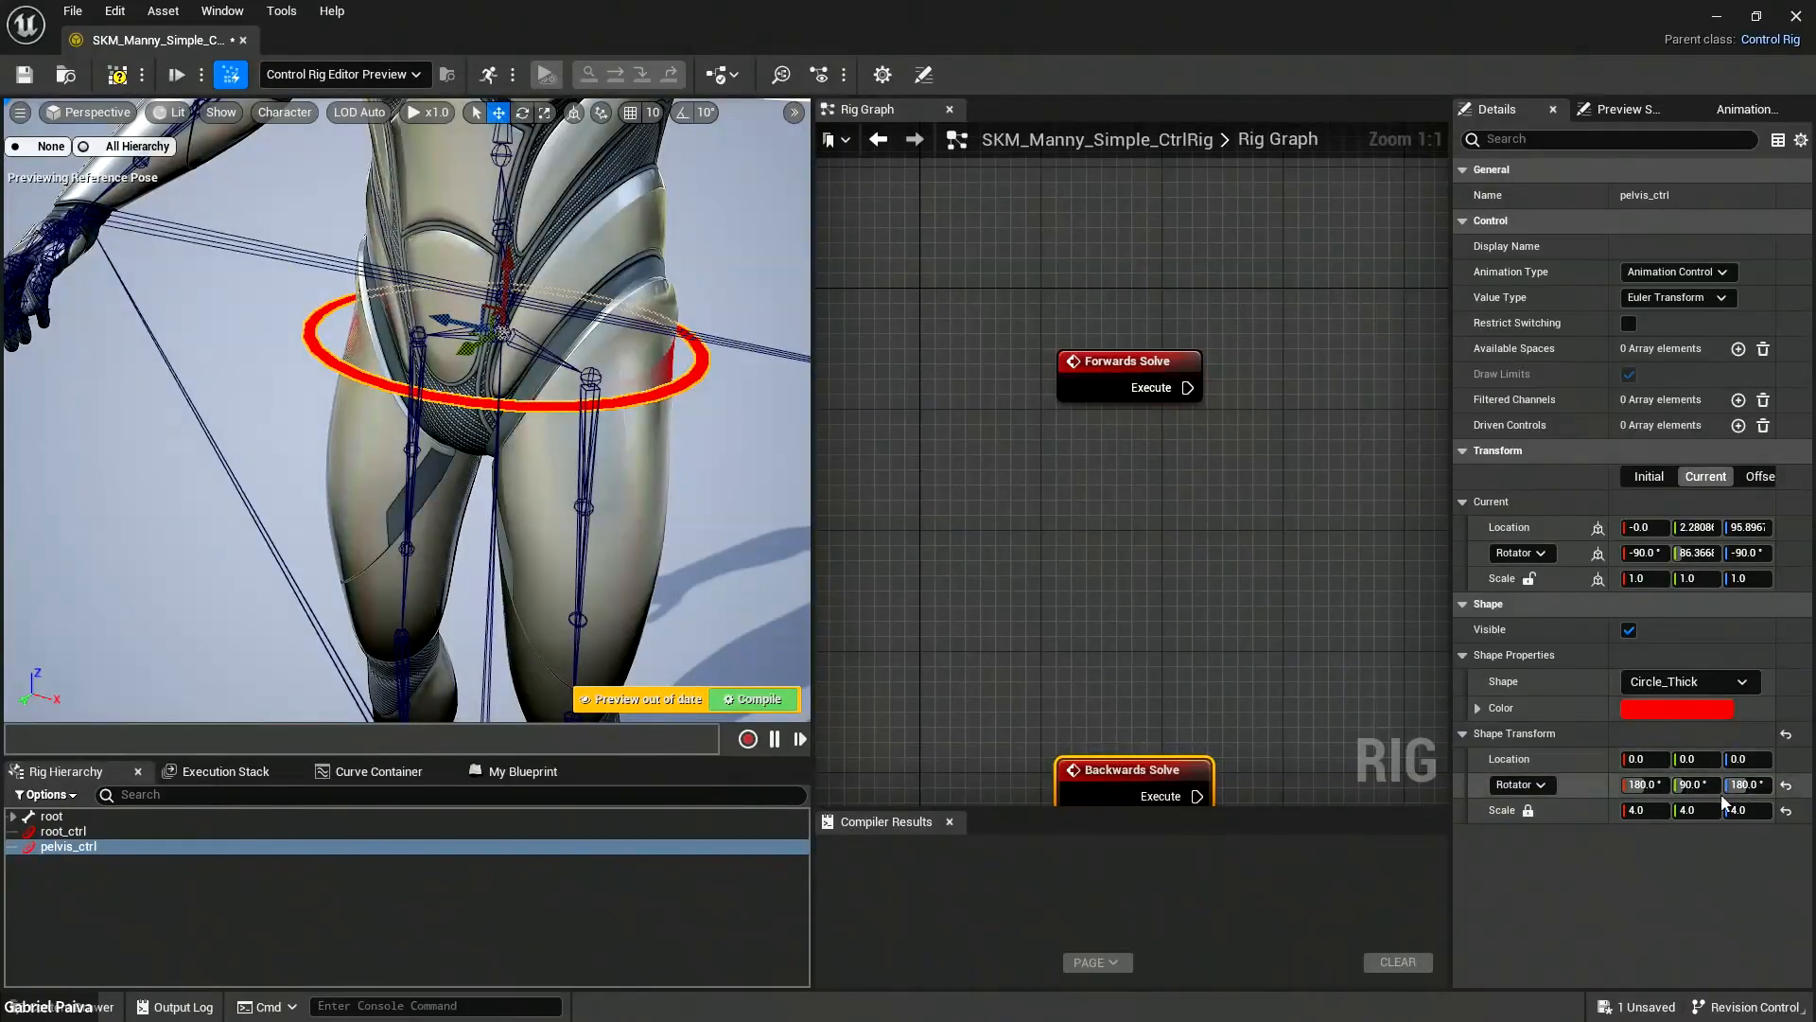
{"action": "right_click_drag", "start_coordinate": [630, 431], "coordinate": [686, 298]}
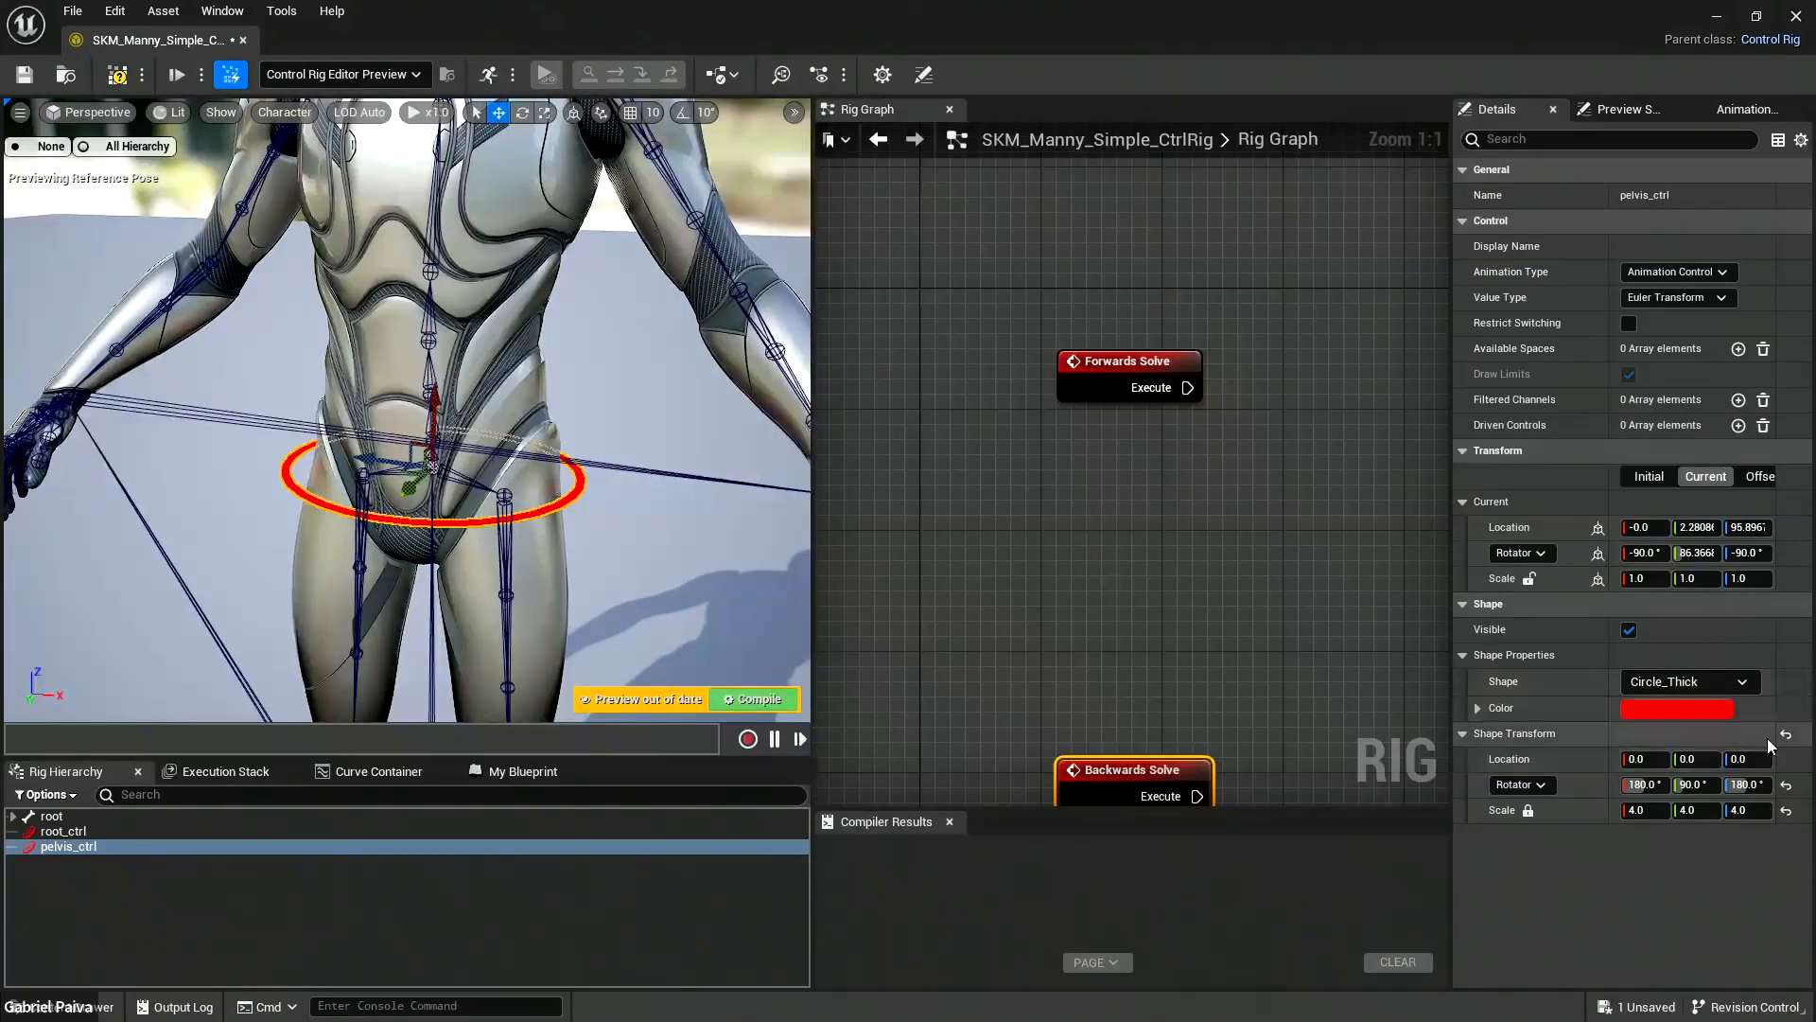
Check the shape color options of pelvis_ctrl, try the Diamond_Thick shape, and restore Circle_Thick.
{"action": "left_click", "coordinate": [1703, 709]}
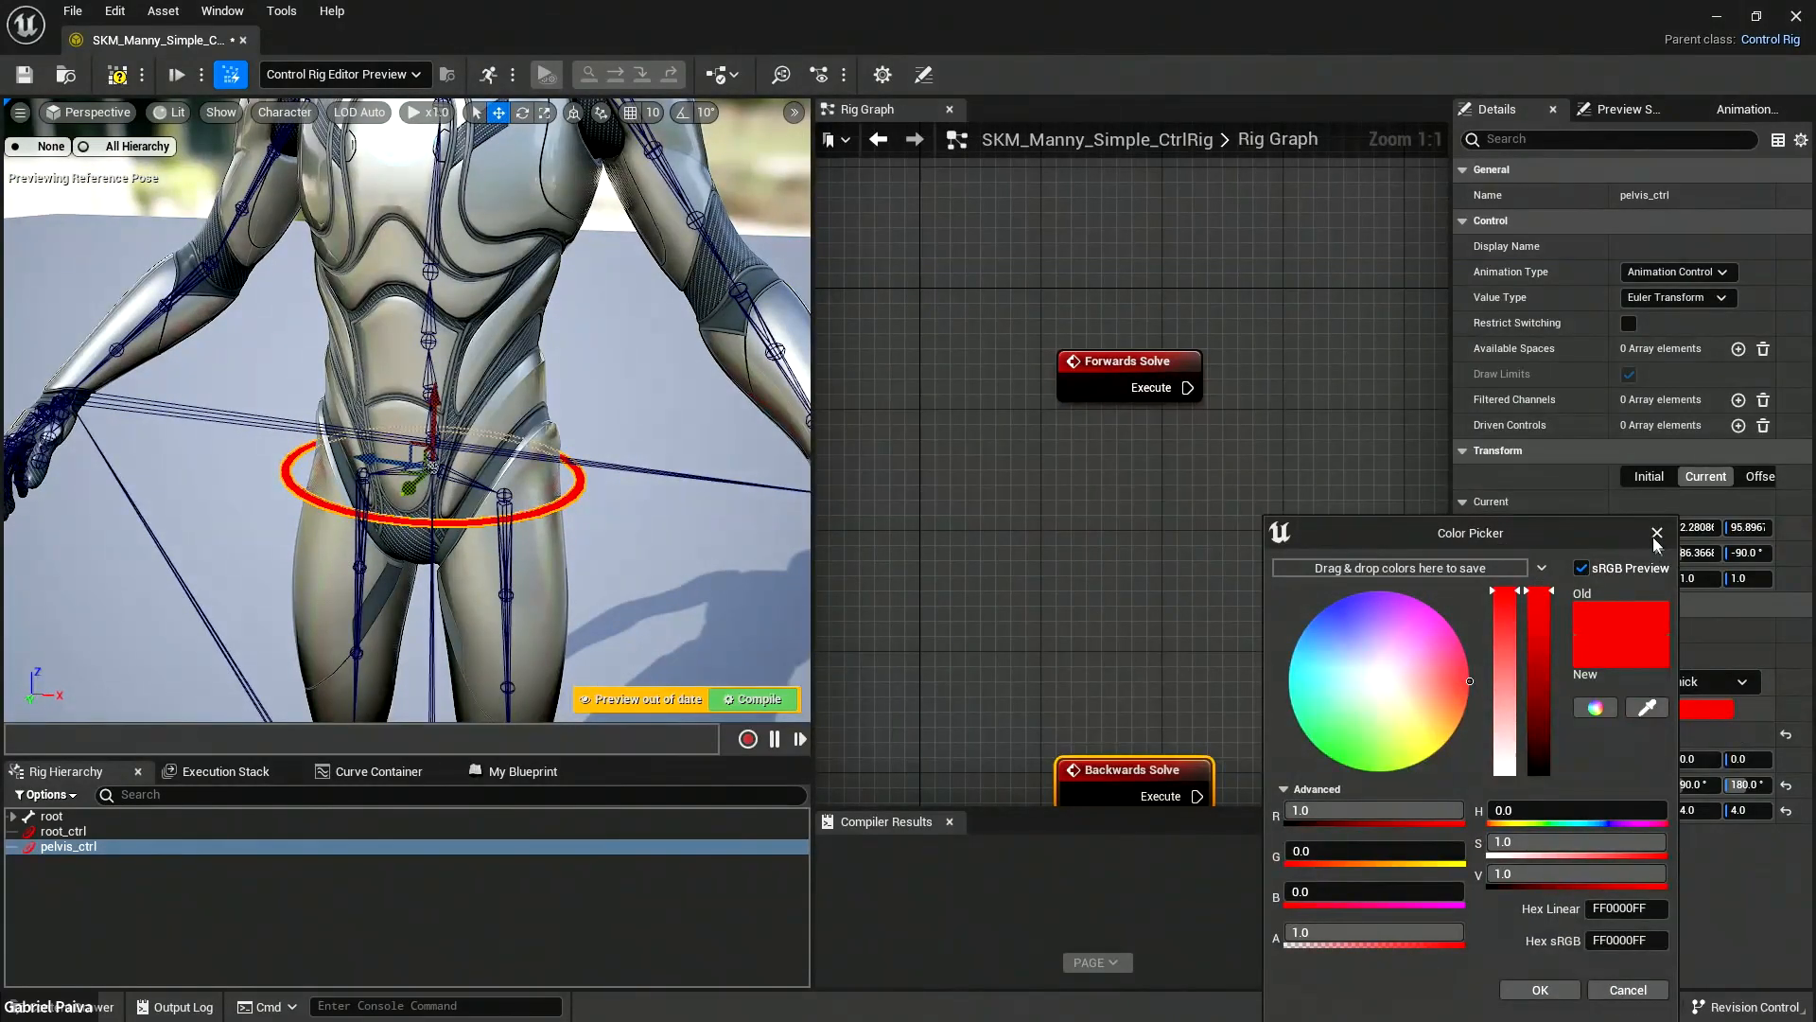
{"action": "left_click", "coordinate": [1656, 534]}
{"action": "left_click", "coordinate": [1705, 681]}
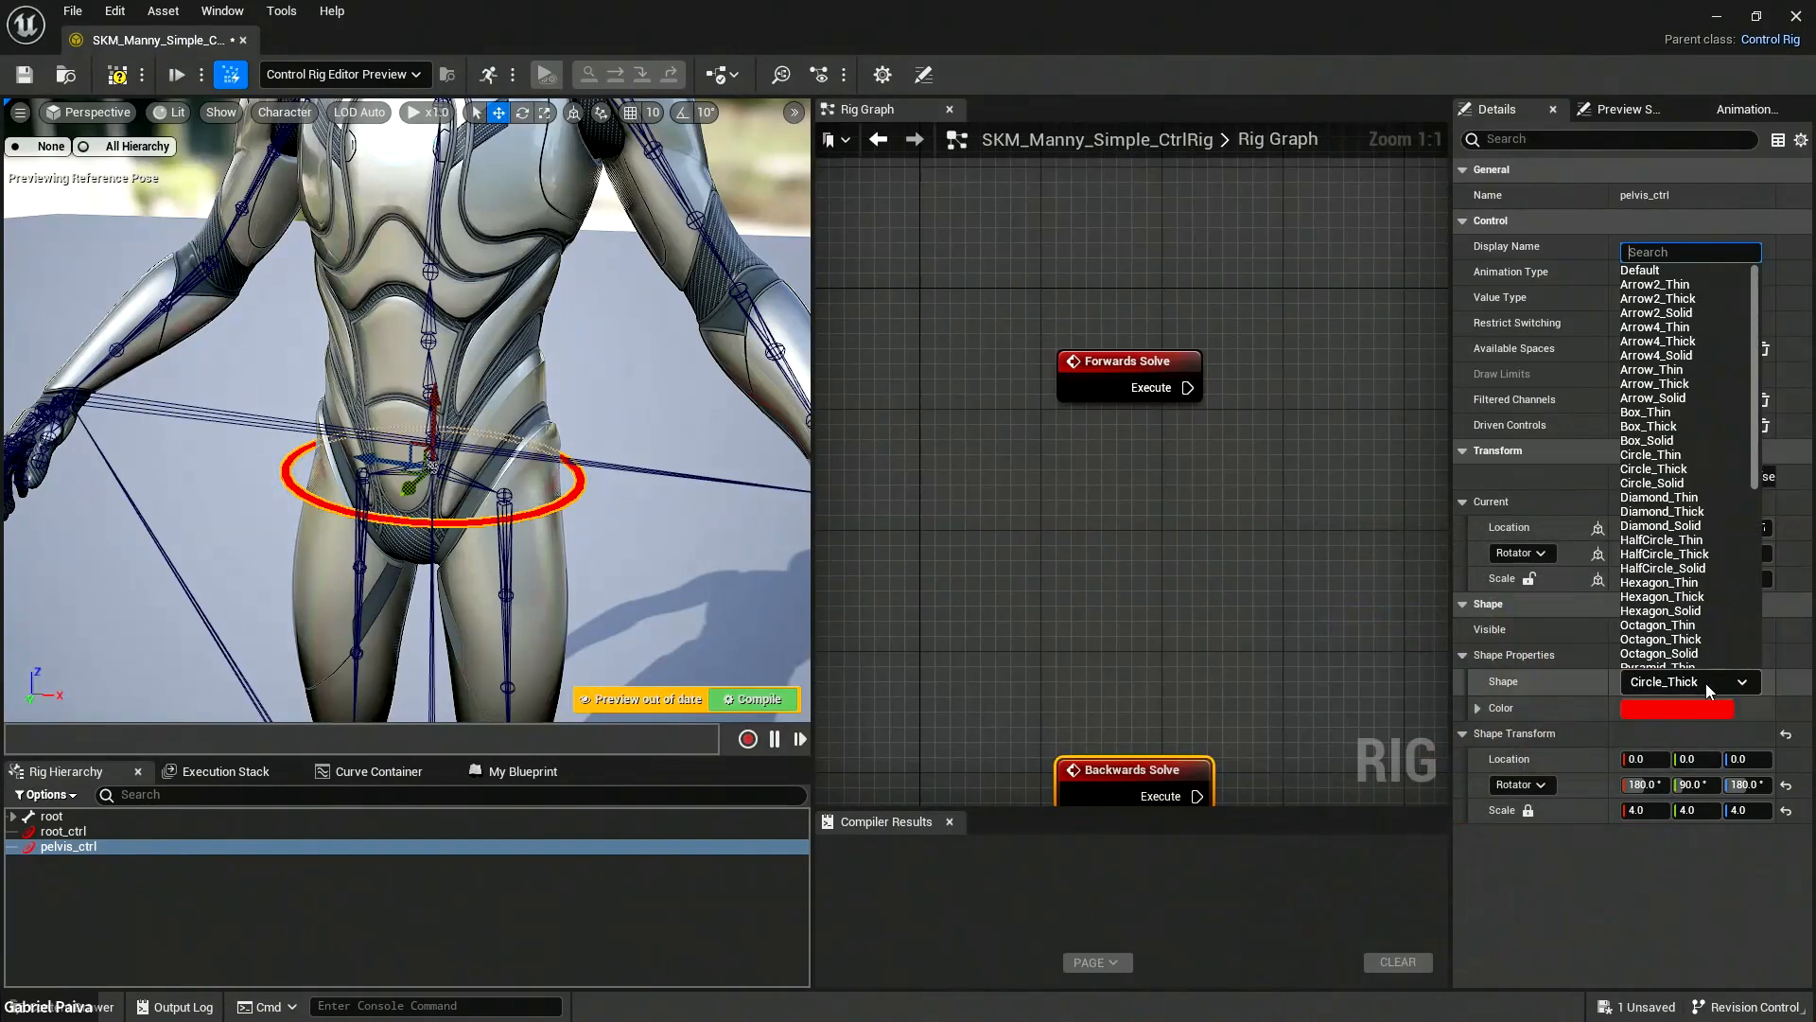
{"action": "left_click", "coordinate": [1695, 517]}
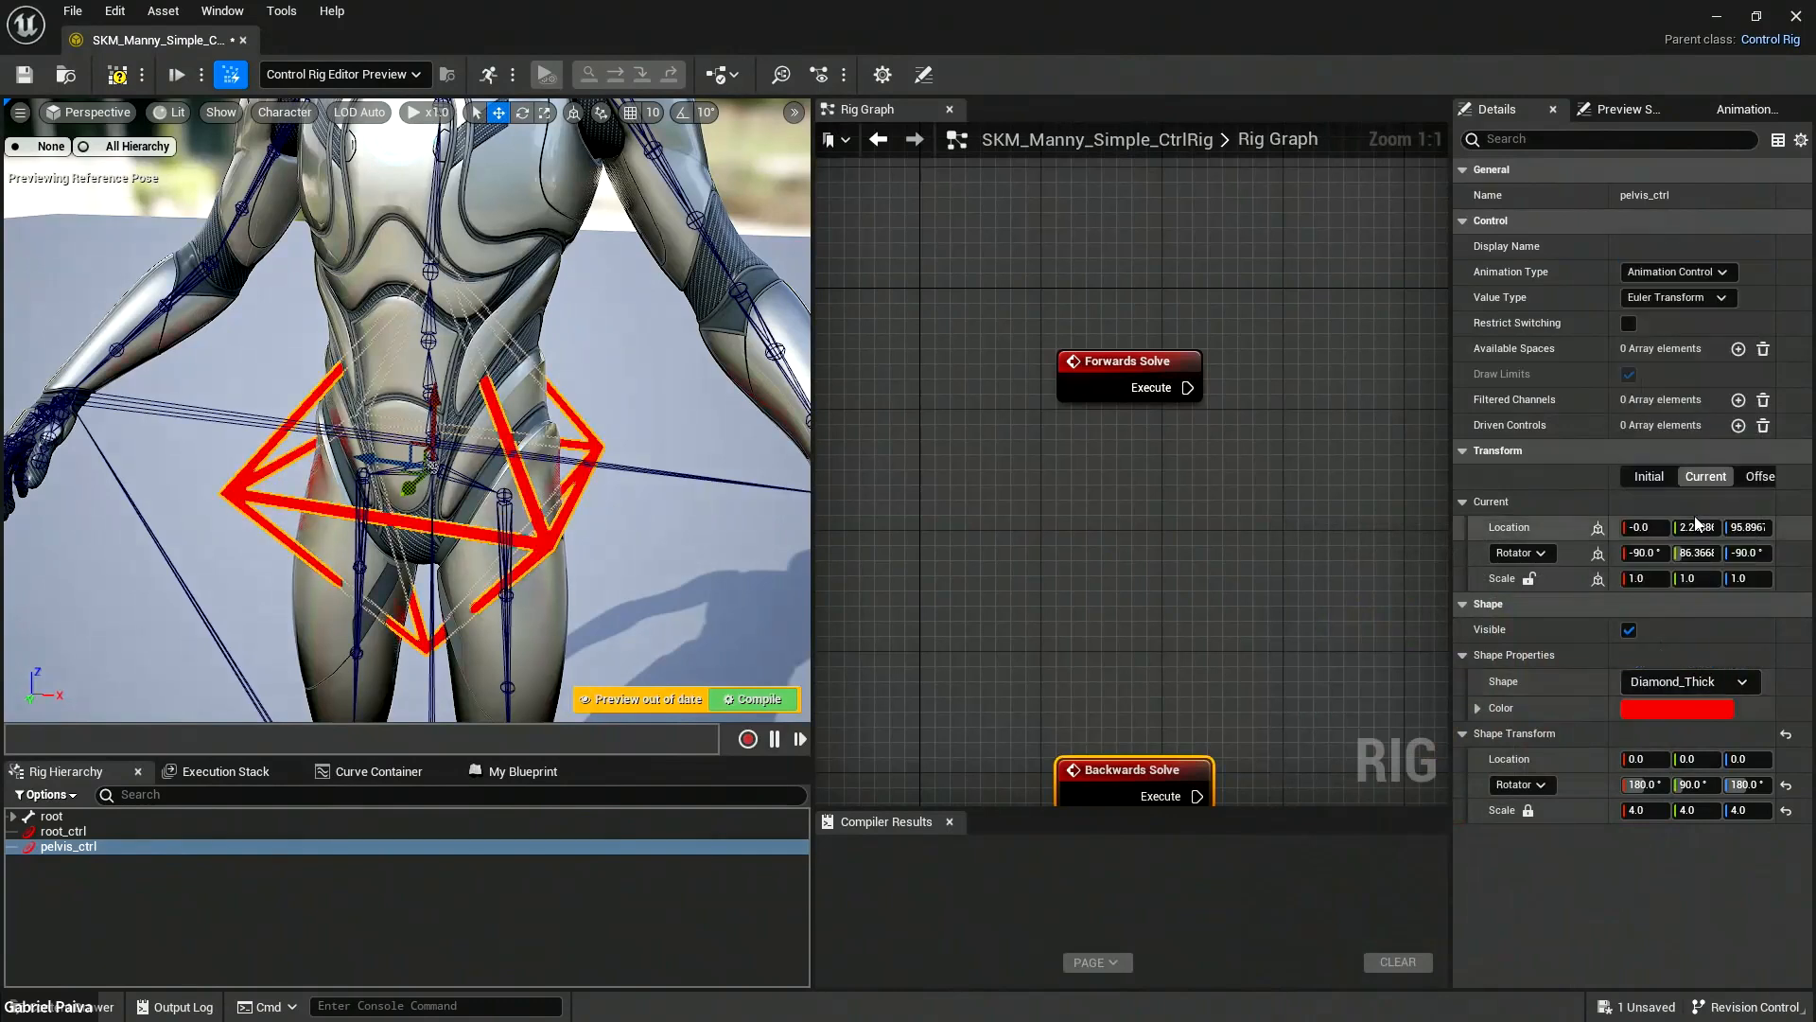
{"action": "left_click", "coordinate": [1720, 683]}
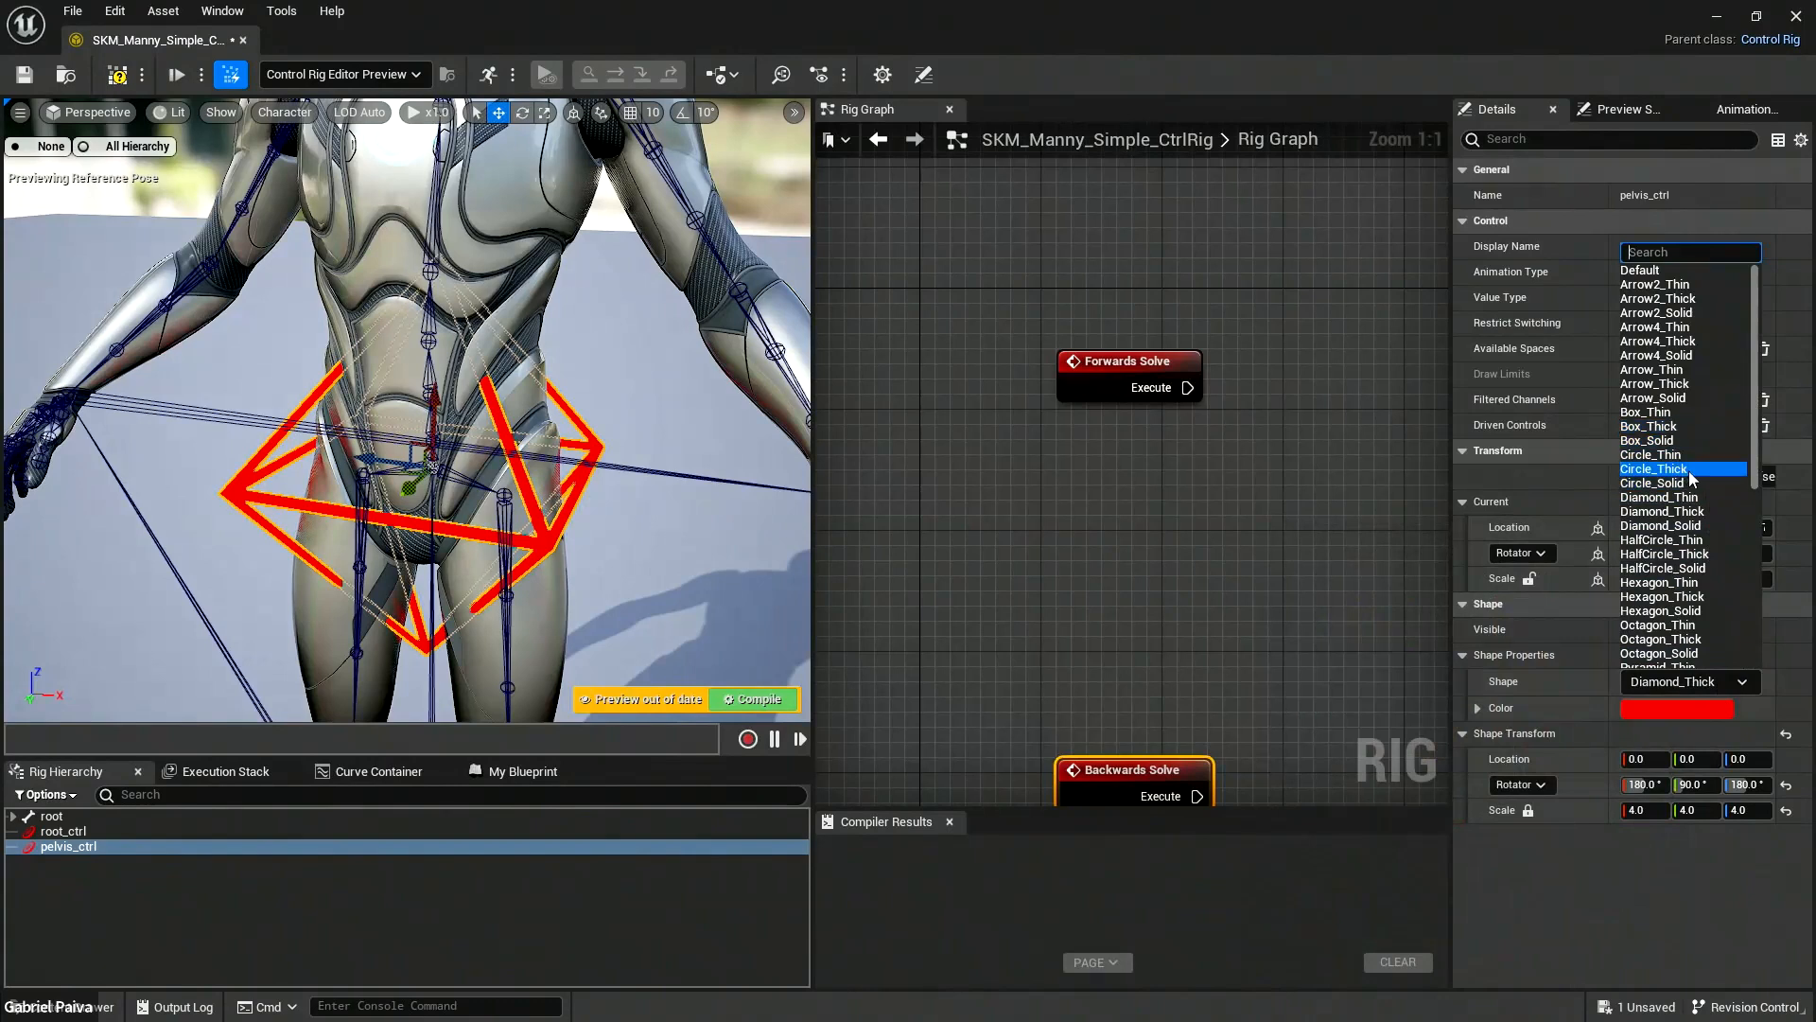
{"action": "left_click", "coordinate": [1656, 469]}
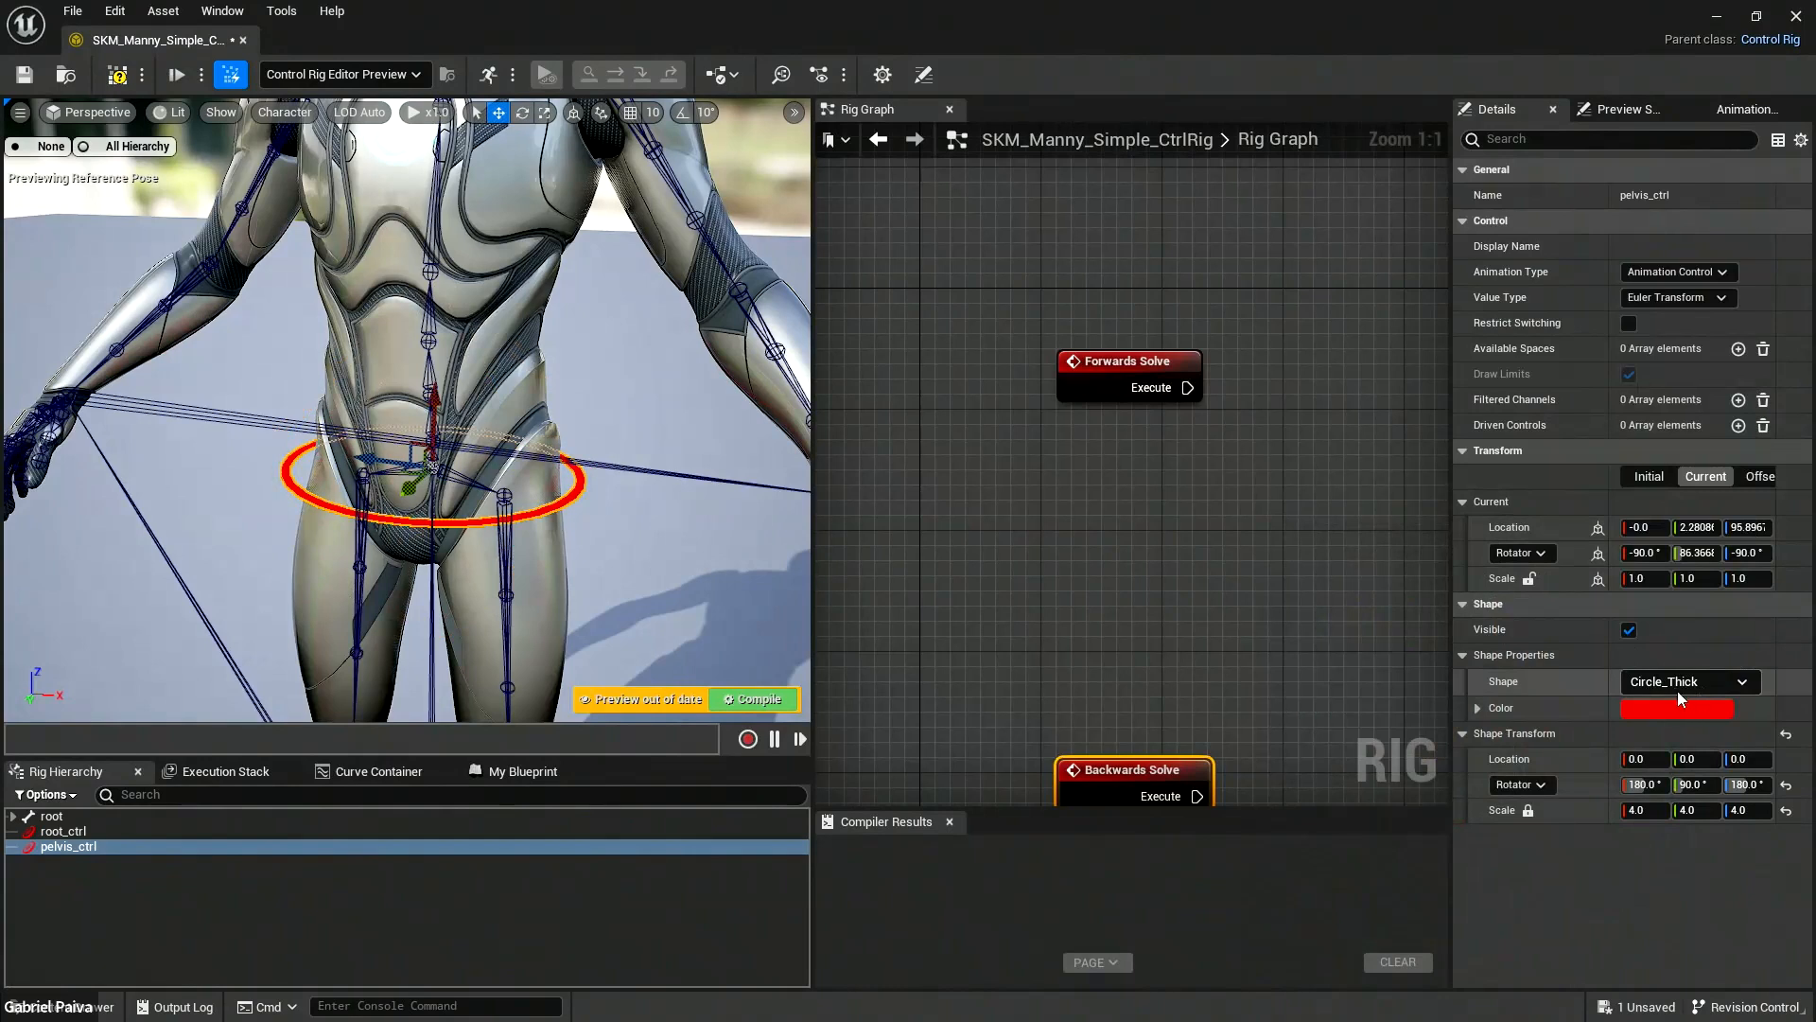
Switch the preview to selection mode and inspect the root and pelvis controls on the full mannequin.
{"action": "key", "text": "s"}
{"action": "right_click_drag", "start_coordinate": [594, 321], "coordinate": [594, 303]}
{"action": "key", "text": "q"}
{"action": "key", "text": "e"}
{"action": "mouse_move", "coordinate": [479, 368]}
{"action": "right_mouse_down"}
{"action": "mouse_move", "coordinate": [479, 388]}
{"action": "mouse_move", "coordinate": [392, 383]}
{"action": "mouse_move", "coordinate": [479, 368]}
{"action": "right_mouse_up"}
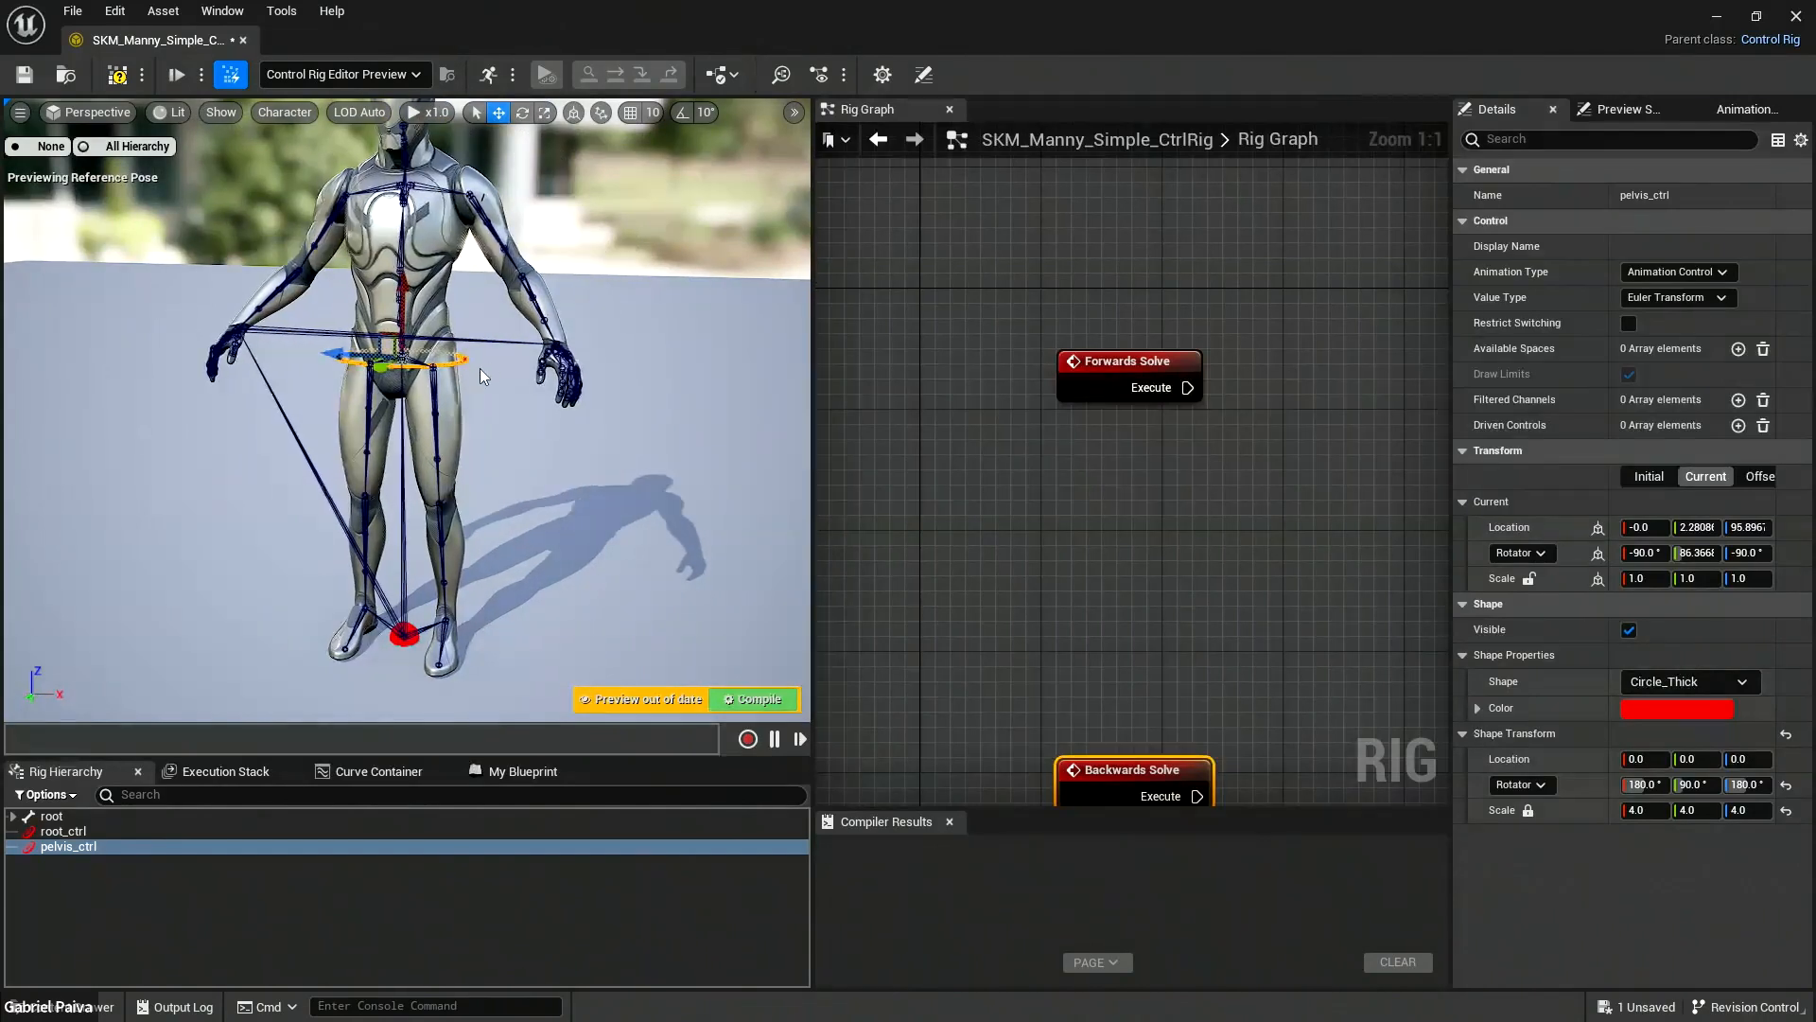
{"action": "right_click", "coordinate": [516, 477]}
{"action": "type", "text": "q"}
{"action": "right_click_drag", "start_coordinate": [462, 418], "coordinate": [378, 477]}
{"action": "key", "text": "q"}
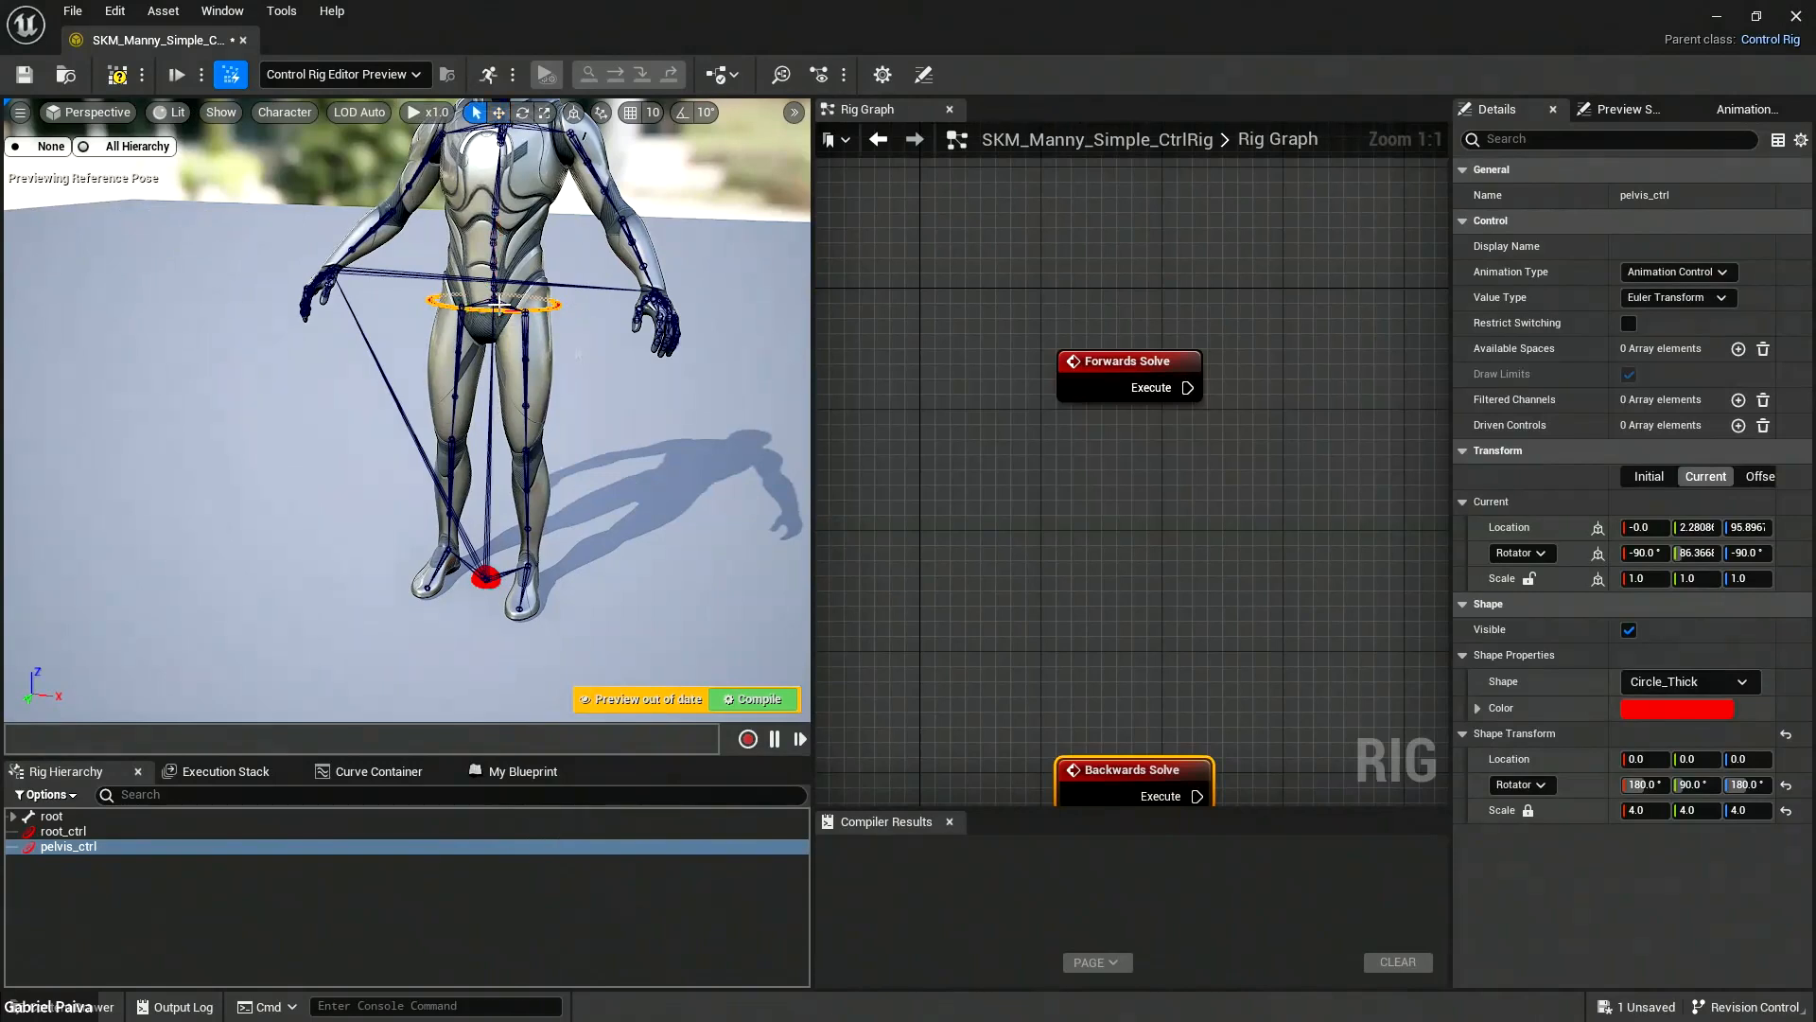
Move the Backwards Solve node farther down and the Forwards Solve node slightly up to widen the gap between them.
{"action": "right_click_drag", "start_coordinate": [1199, 505], "coordinate": [1040, 380]}
{"action": "left_click_drag", "start_coordinate": [935, 663], "coordinate": [961, 814]}
{"action": "right_click_drag", "start_coordinate": [1066, 560], "coordinate": [1057, 498]}
{"action": "left_click_drag", "start_coordinate": [1033, 459], "coordinate": [1032, 406]}
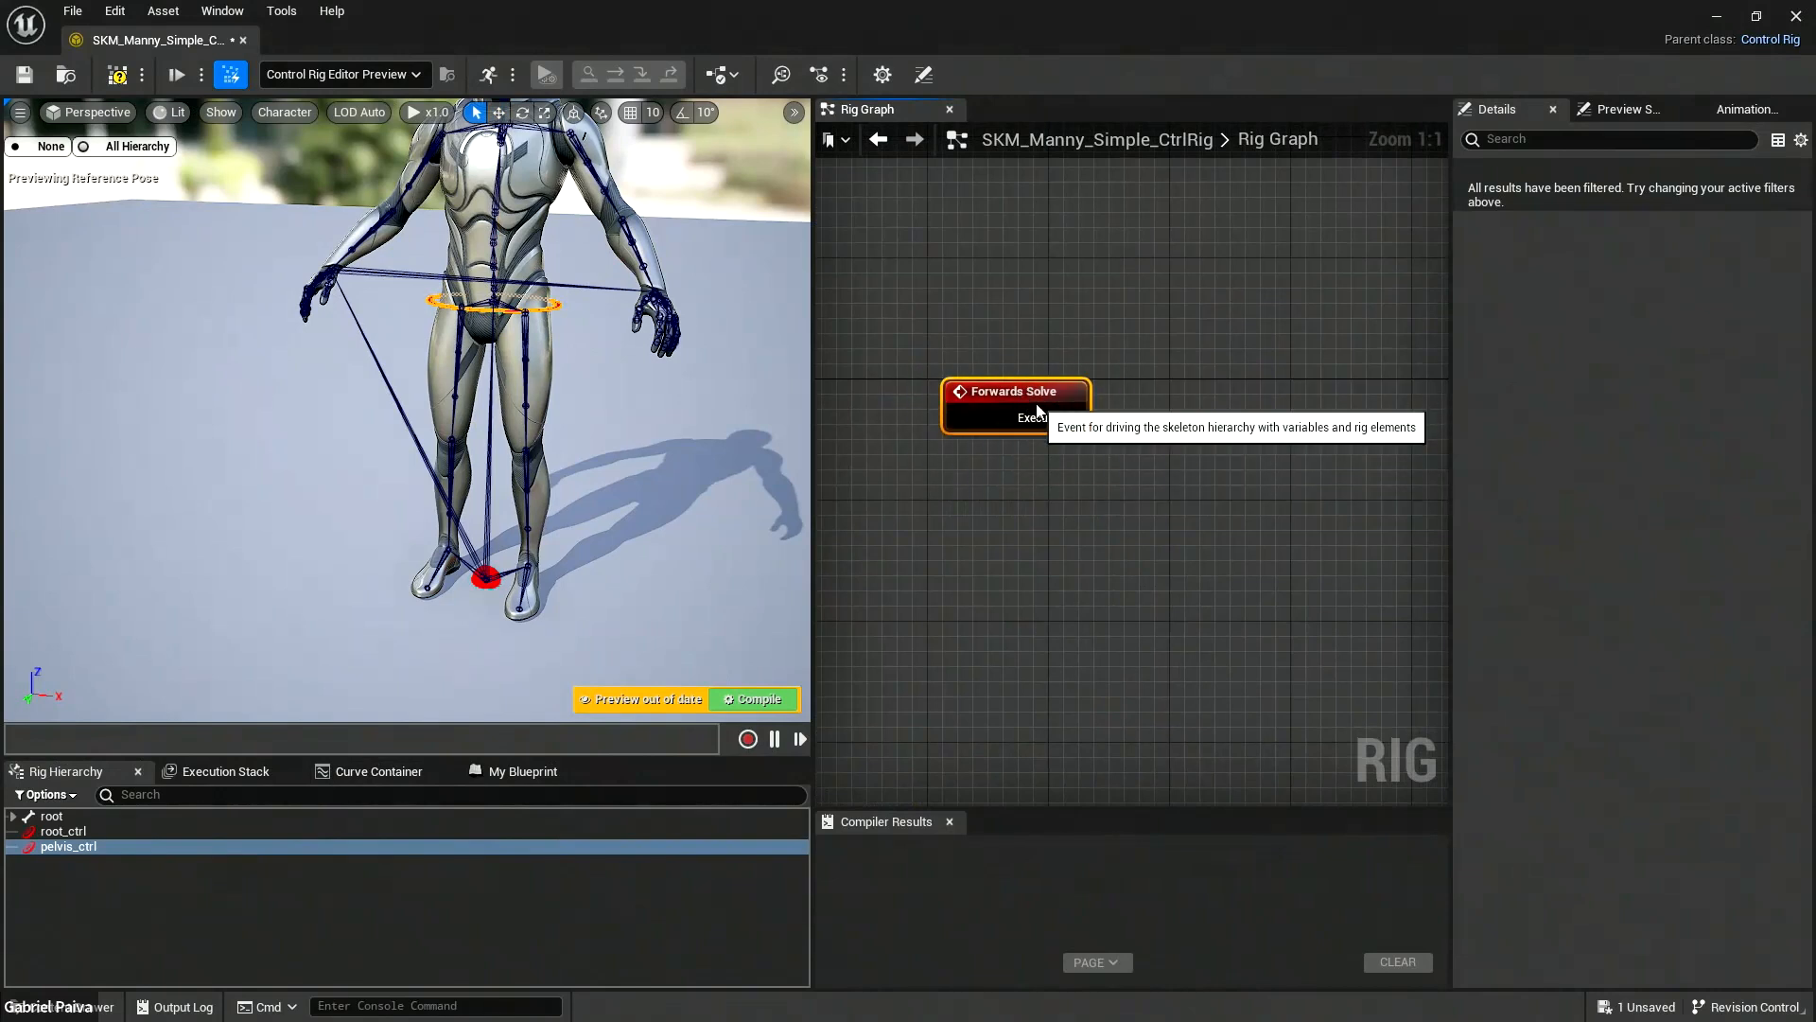
Narrow the preview viewport to give the rig graph more room, and frame the whole mannequin in it.
{"action": "left_click_drag", "start_coordinate": [810, 473], "coordinate": [616, 473]}
{"action": "left_click_drag", "start_coordinate": [456, 470], "coordinate": [384, 520], "text": "alt"}
{"action": "right_click_drag", "start_coordinate": [950, 530], "coordinate": [943, 539]}
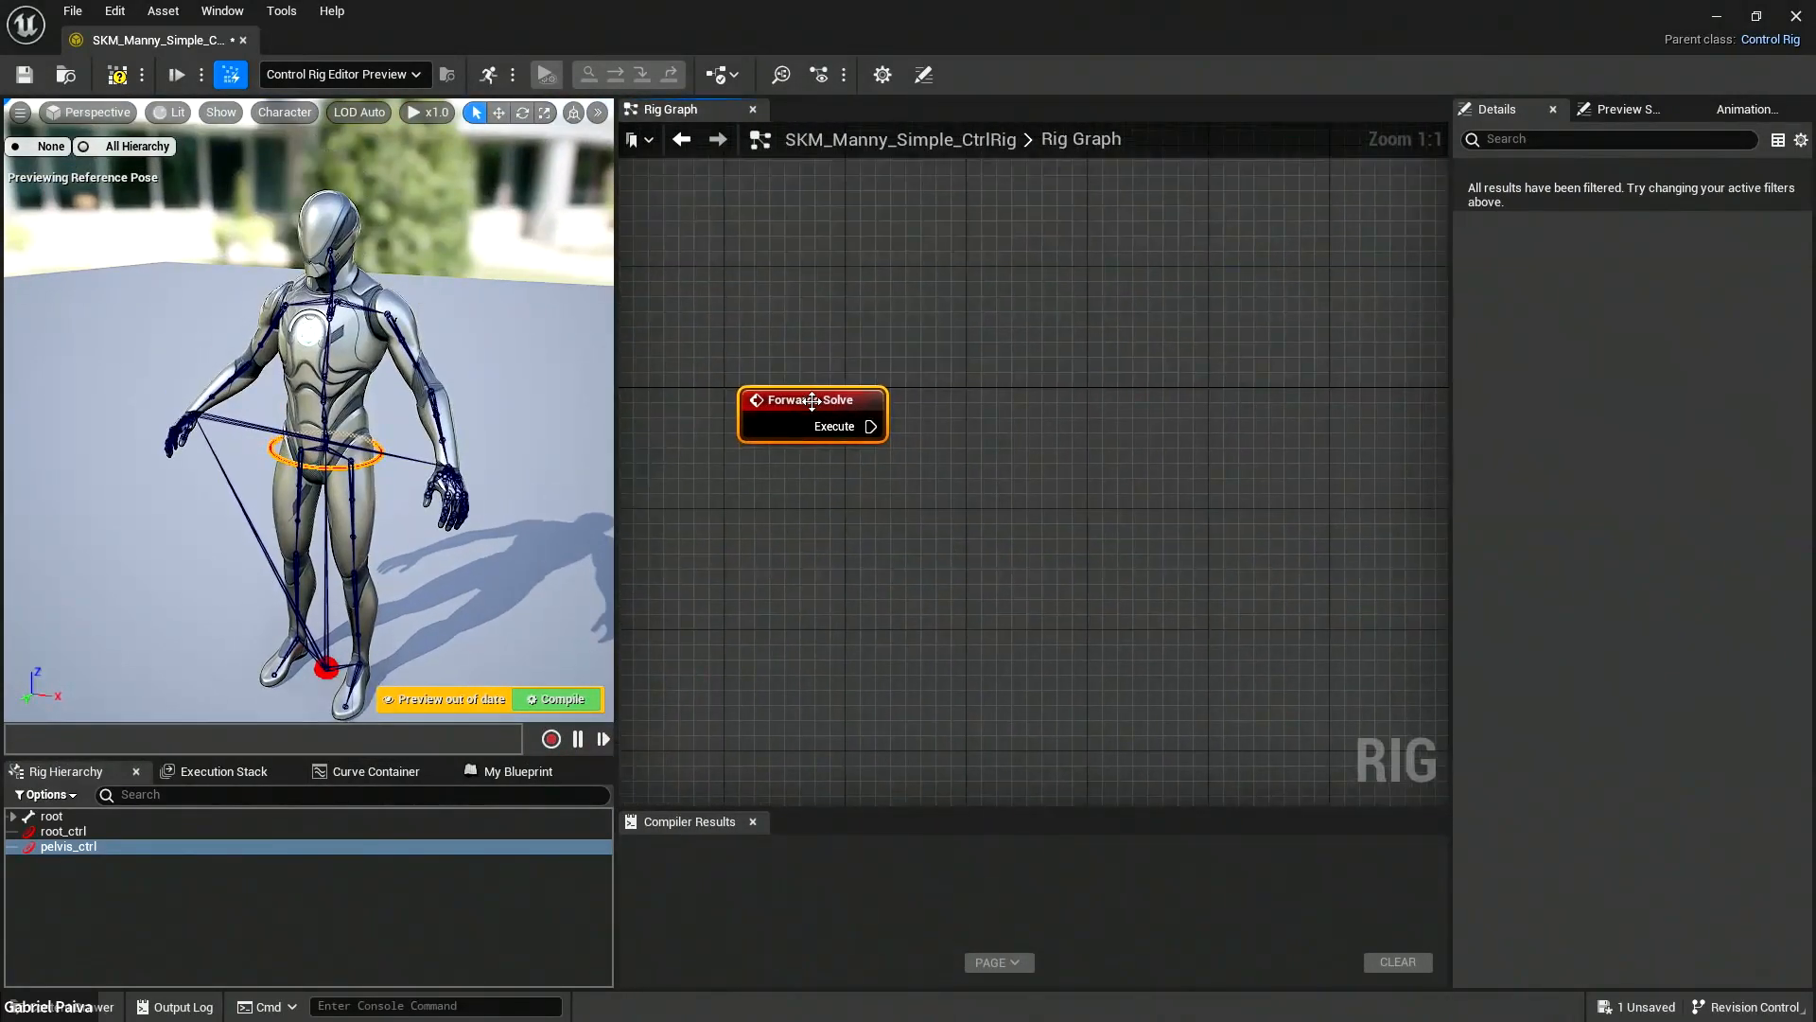
{"action": "right_click_drag", "start_coordinate": [1050, 464], "coordinate": [965, 451]}
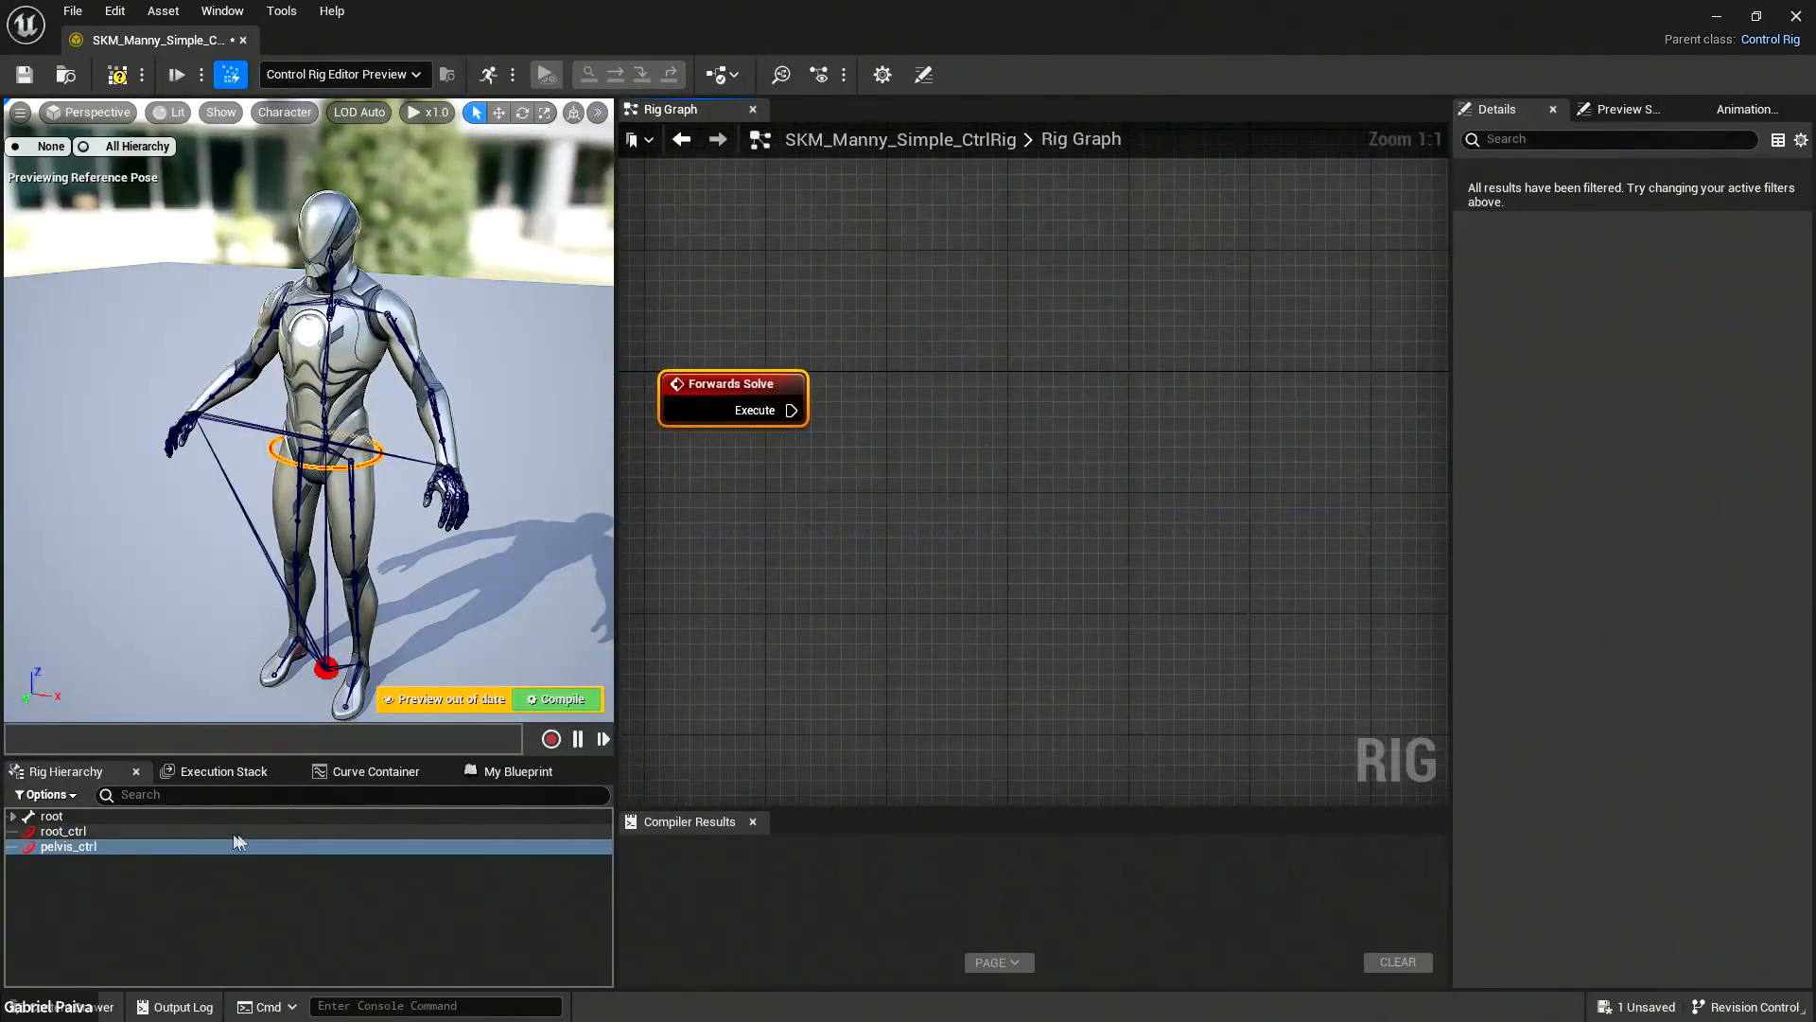
Add a Get Control node for root_ctrl to the rig graph and place it just below the Forwards Solve node.
{"action": "left_click", "coordinate": [76, 831]}
{"action": "left_click_drag", "start_coordinate": [78, 839], "coordinate": [518, 674]}
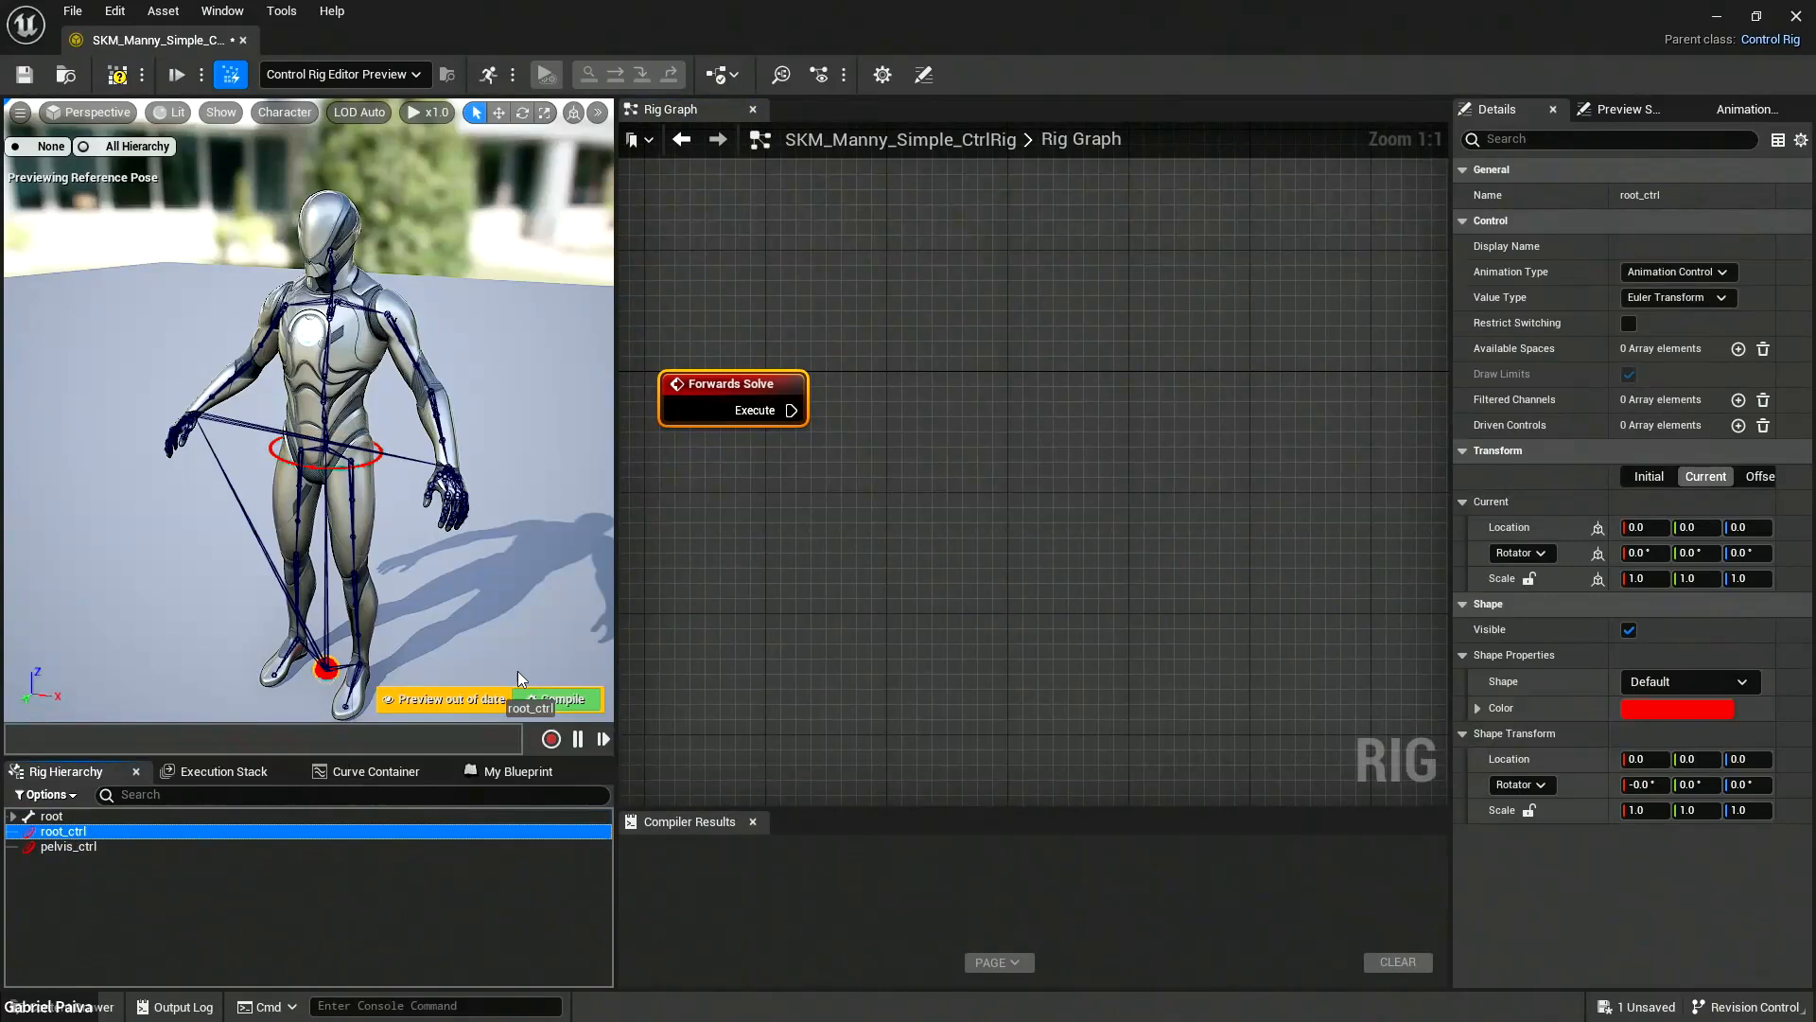
{"action": "left_click_drag", "start_coordinate": [927, 504], "coordinate": [926, 501]}
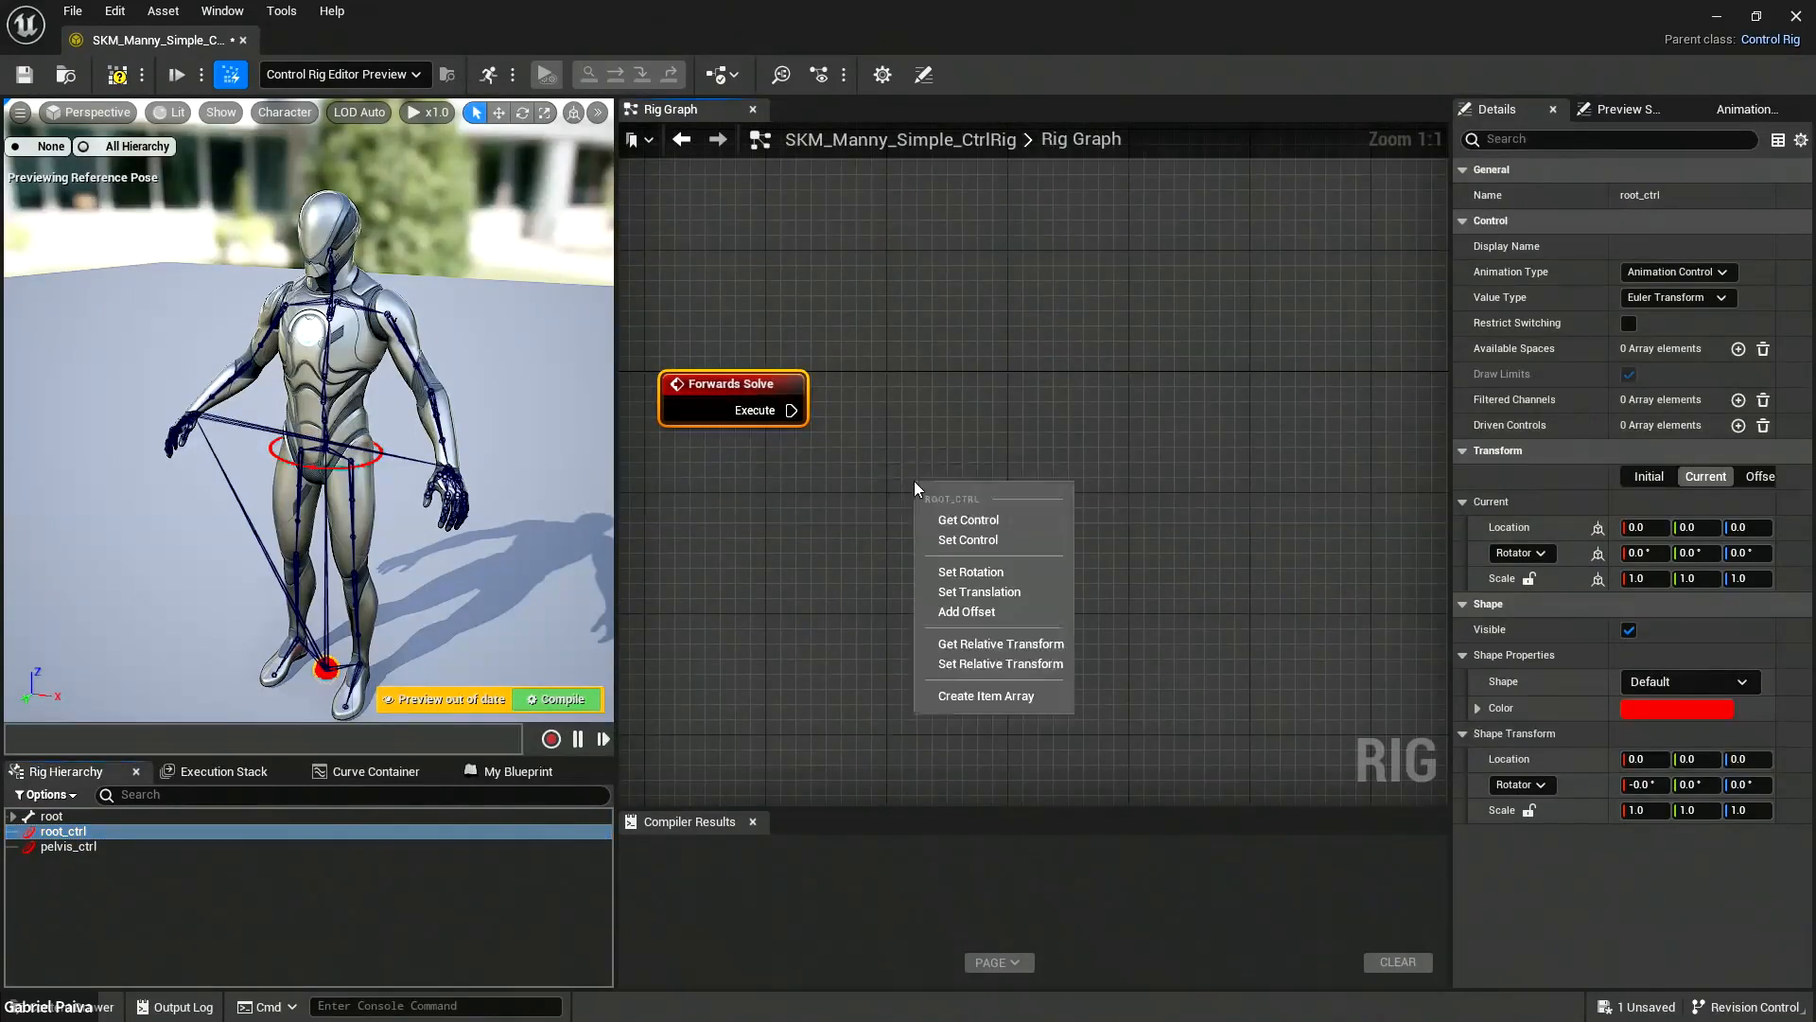
{"action": "left_click", "coordinate": [967, 520]}
{"action": "left_click_drag", "start_coordinate": [1056, 496], "coordinate": [808, 479]}
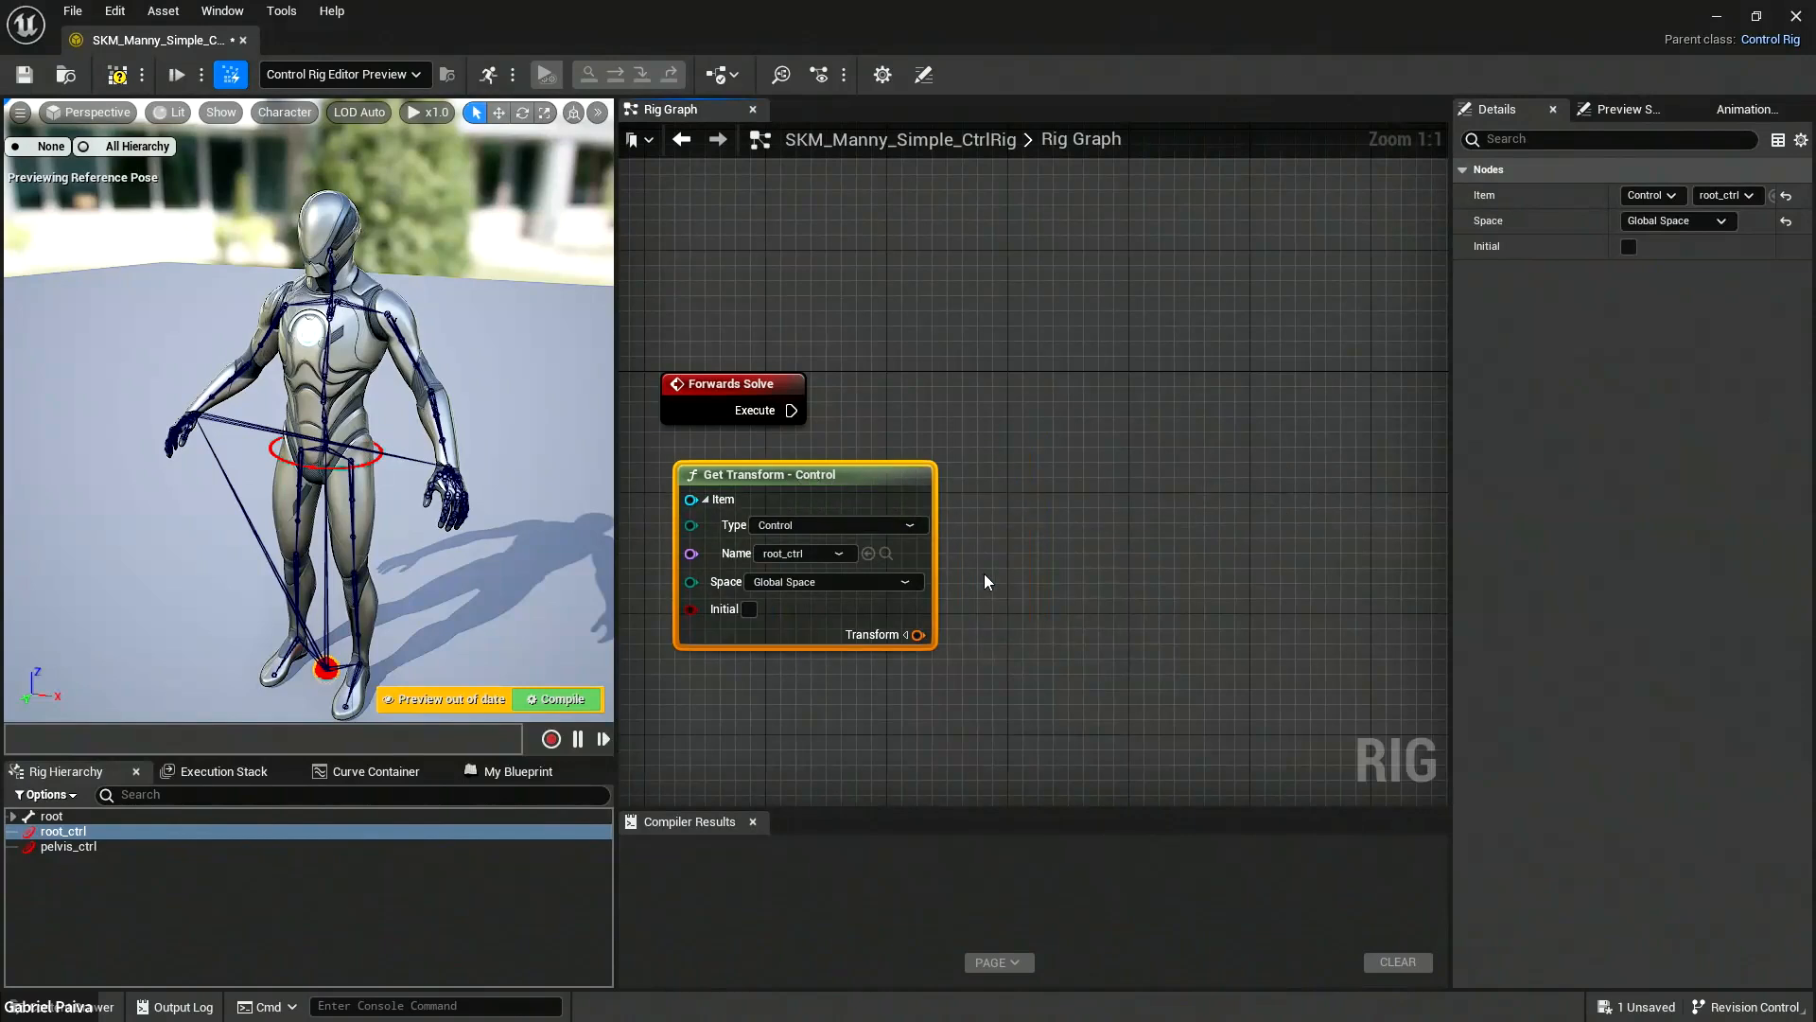
{"action": "right_click_drag", "start_coordinate": [940, 509], "coordinate": [1063, 486]}
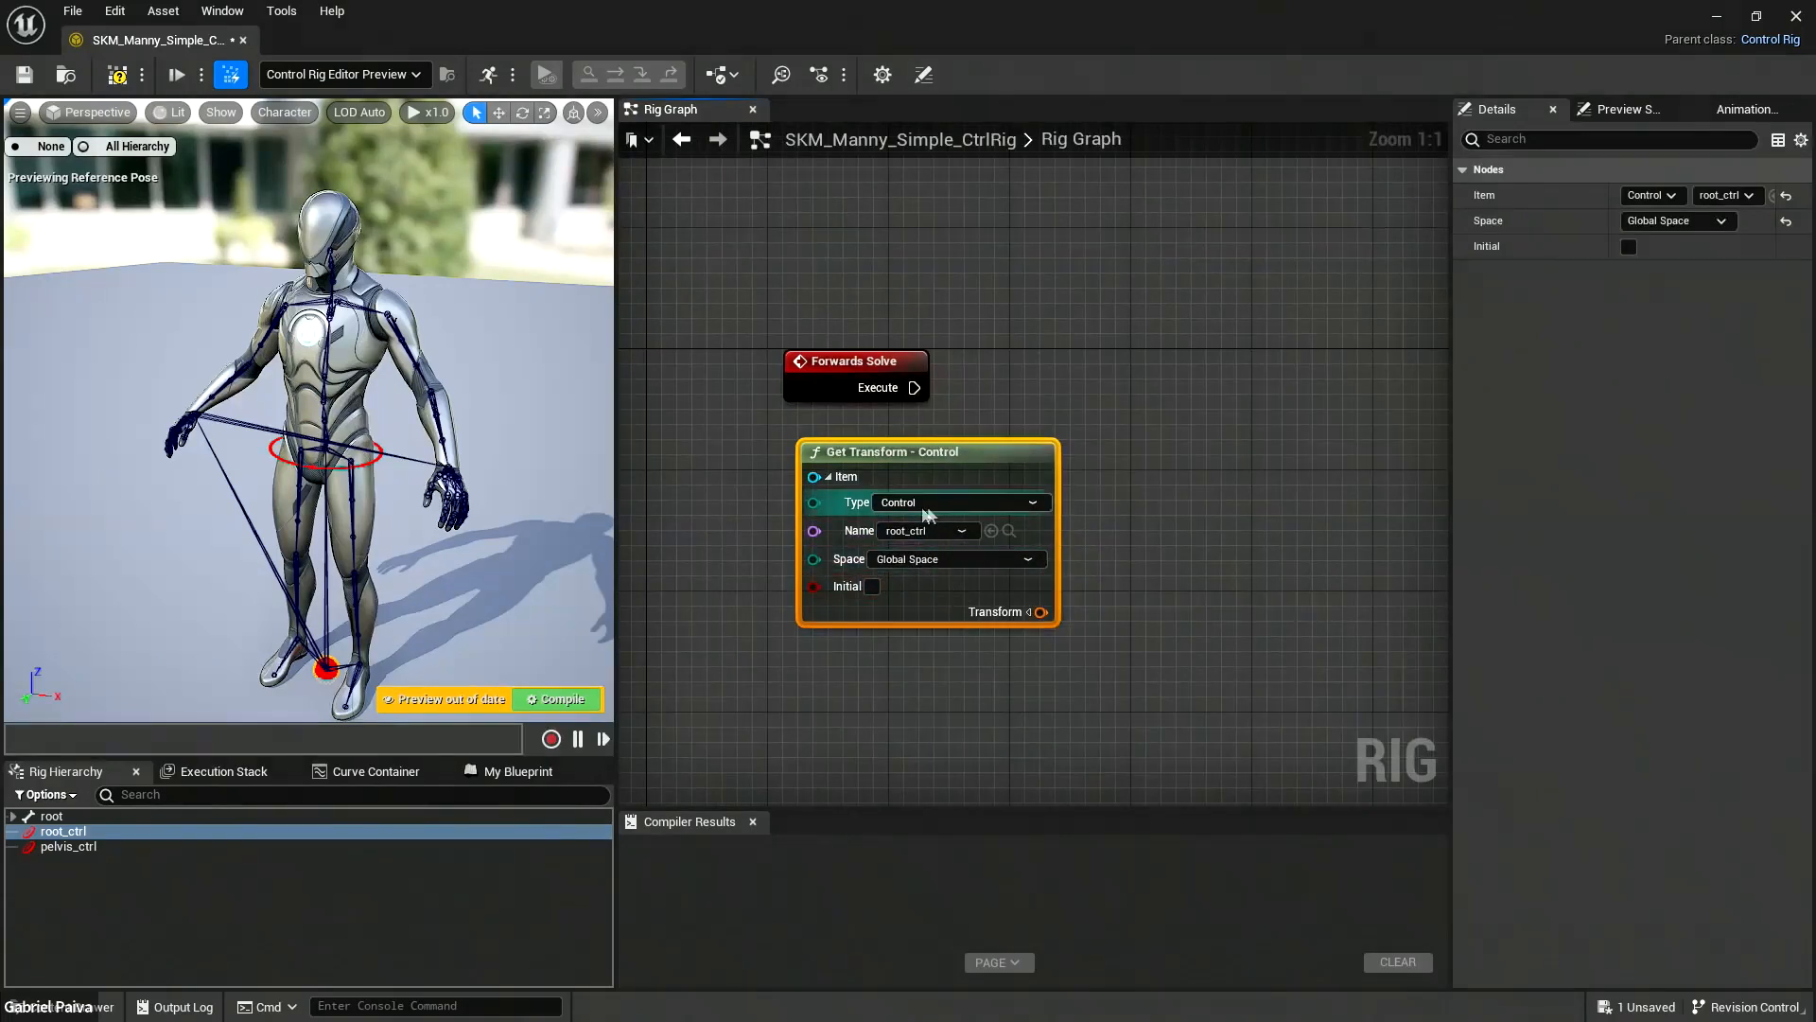
{"action": "left_click_drag", "start_coordinate": [931, 460], "coordinate": [929, 474]}
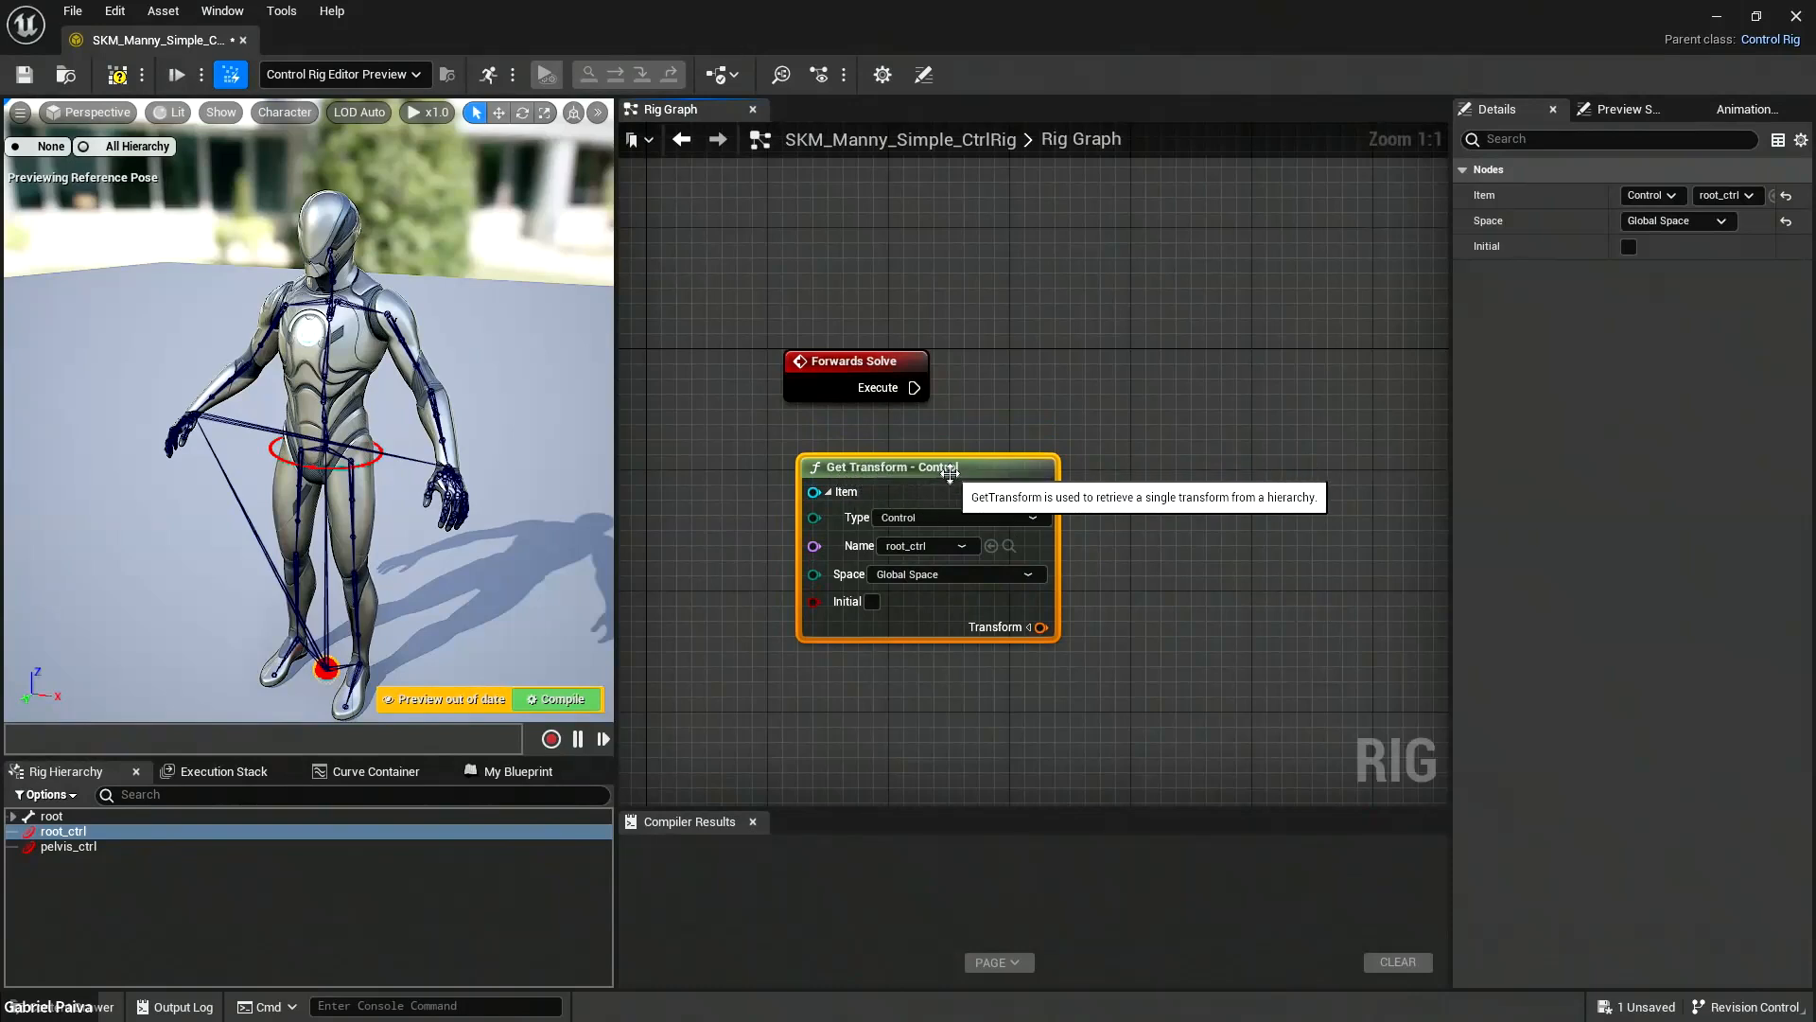
Examine which element types and control names the root_ctrl Get Transform node offers, keeping Control and root_ctrl.
{"action": "left_click", "coordinate": [929, 514]}
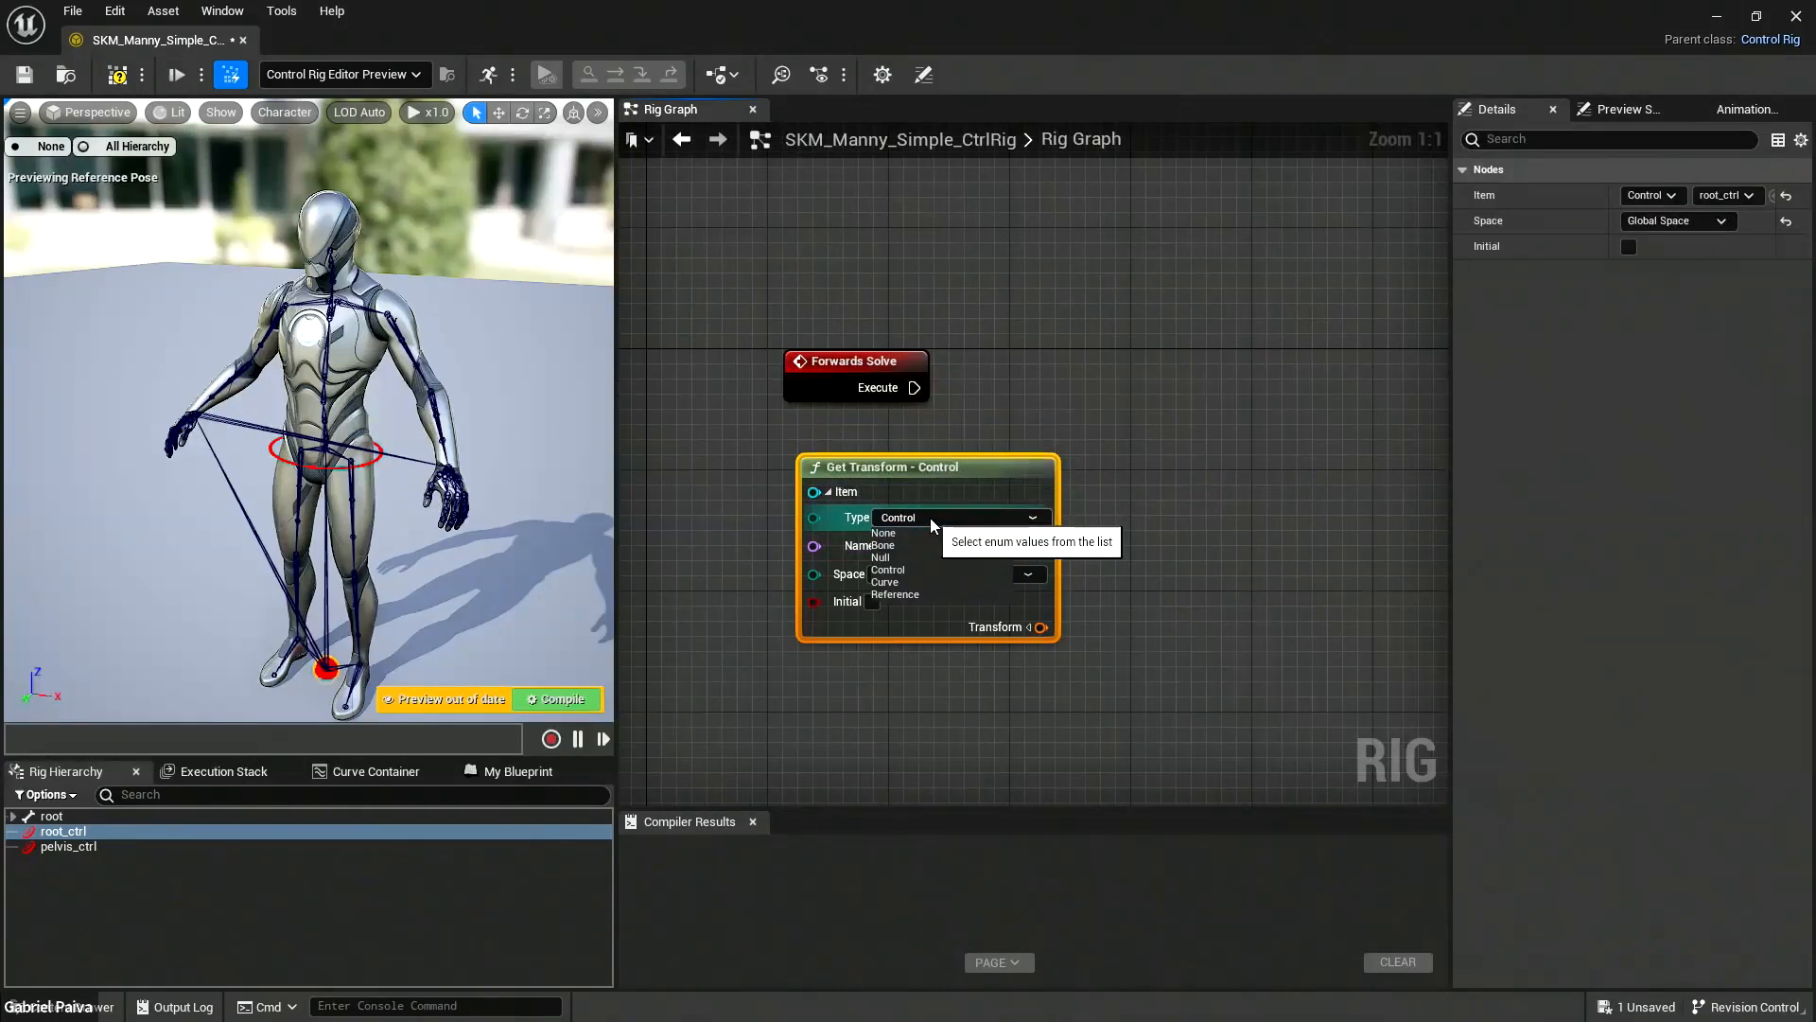
{"action": "left_click", "coordinate": [911, 568]}
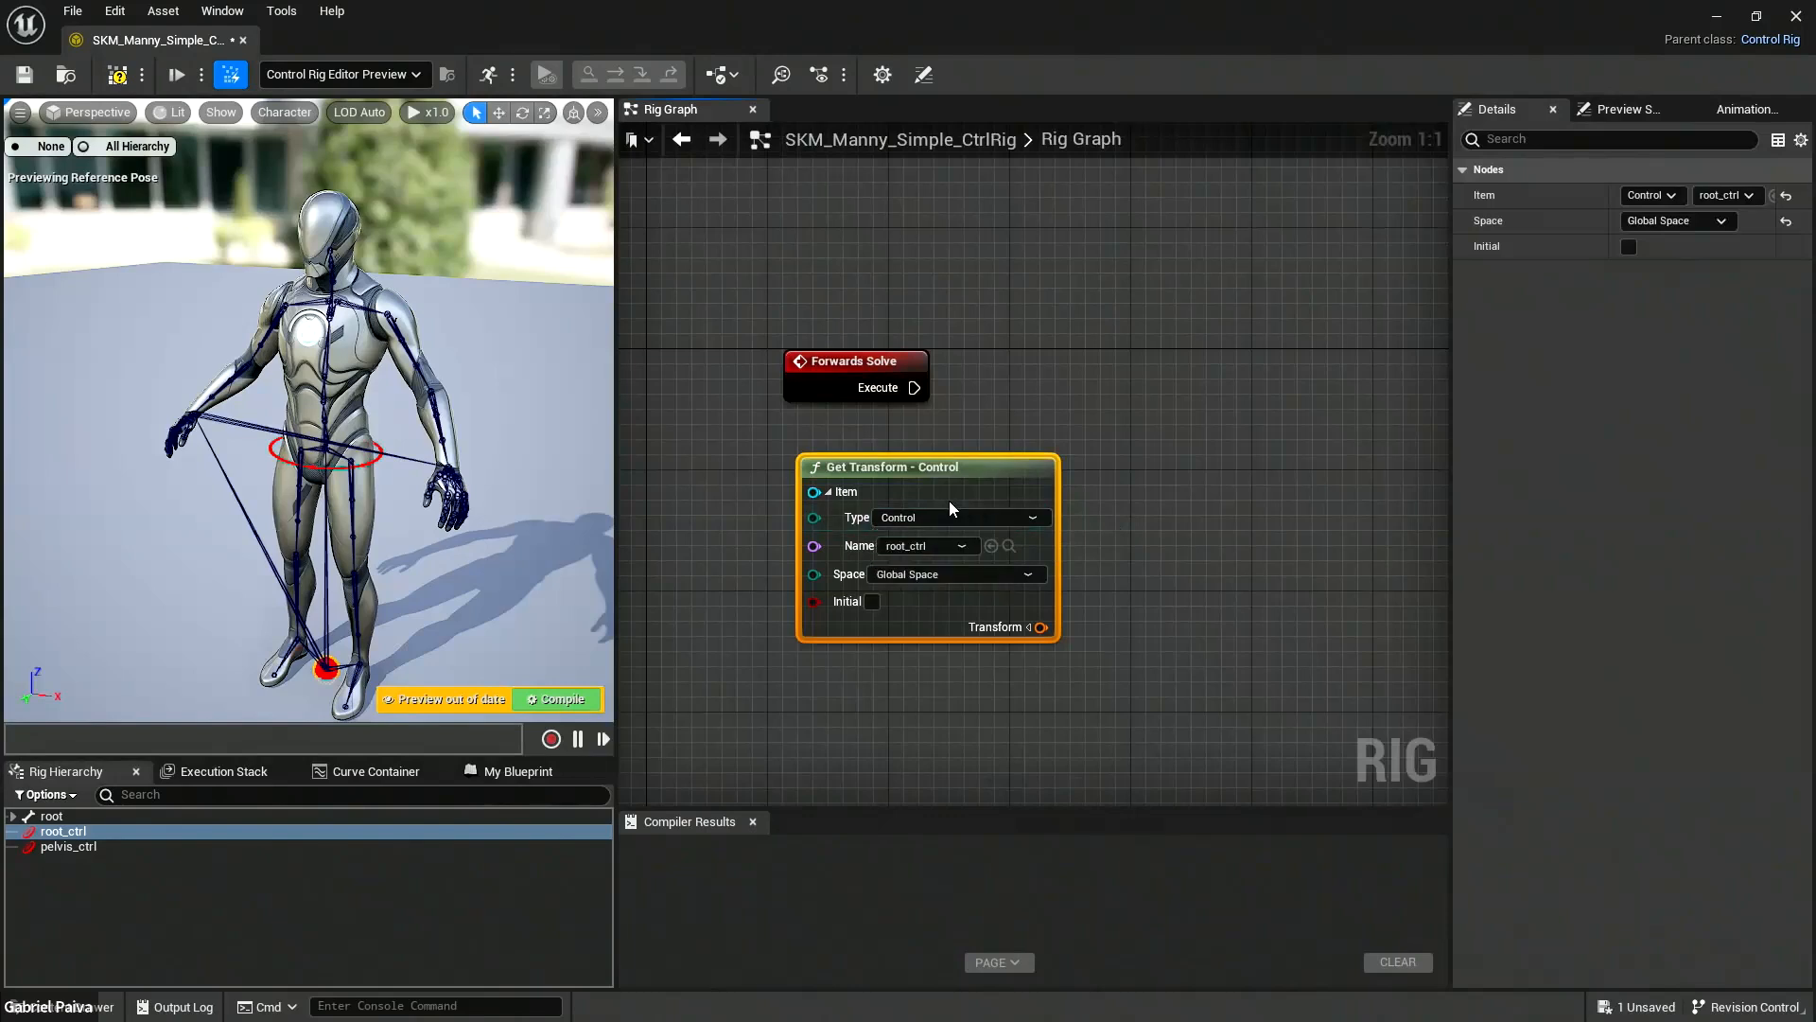
{"action": "left_click", "coordinate": [923, 548]}
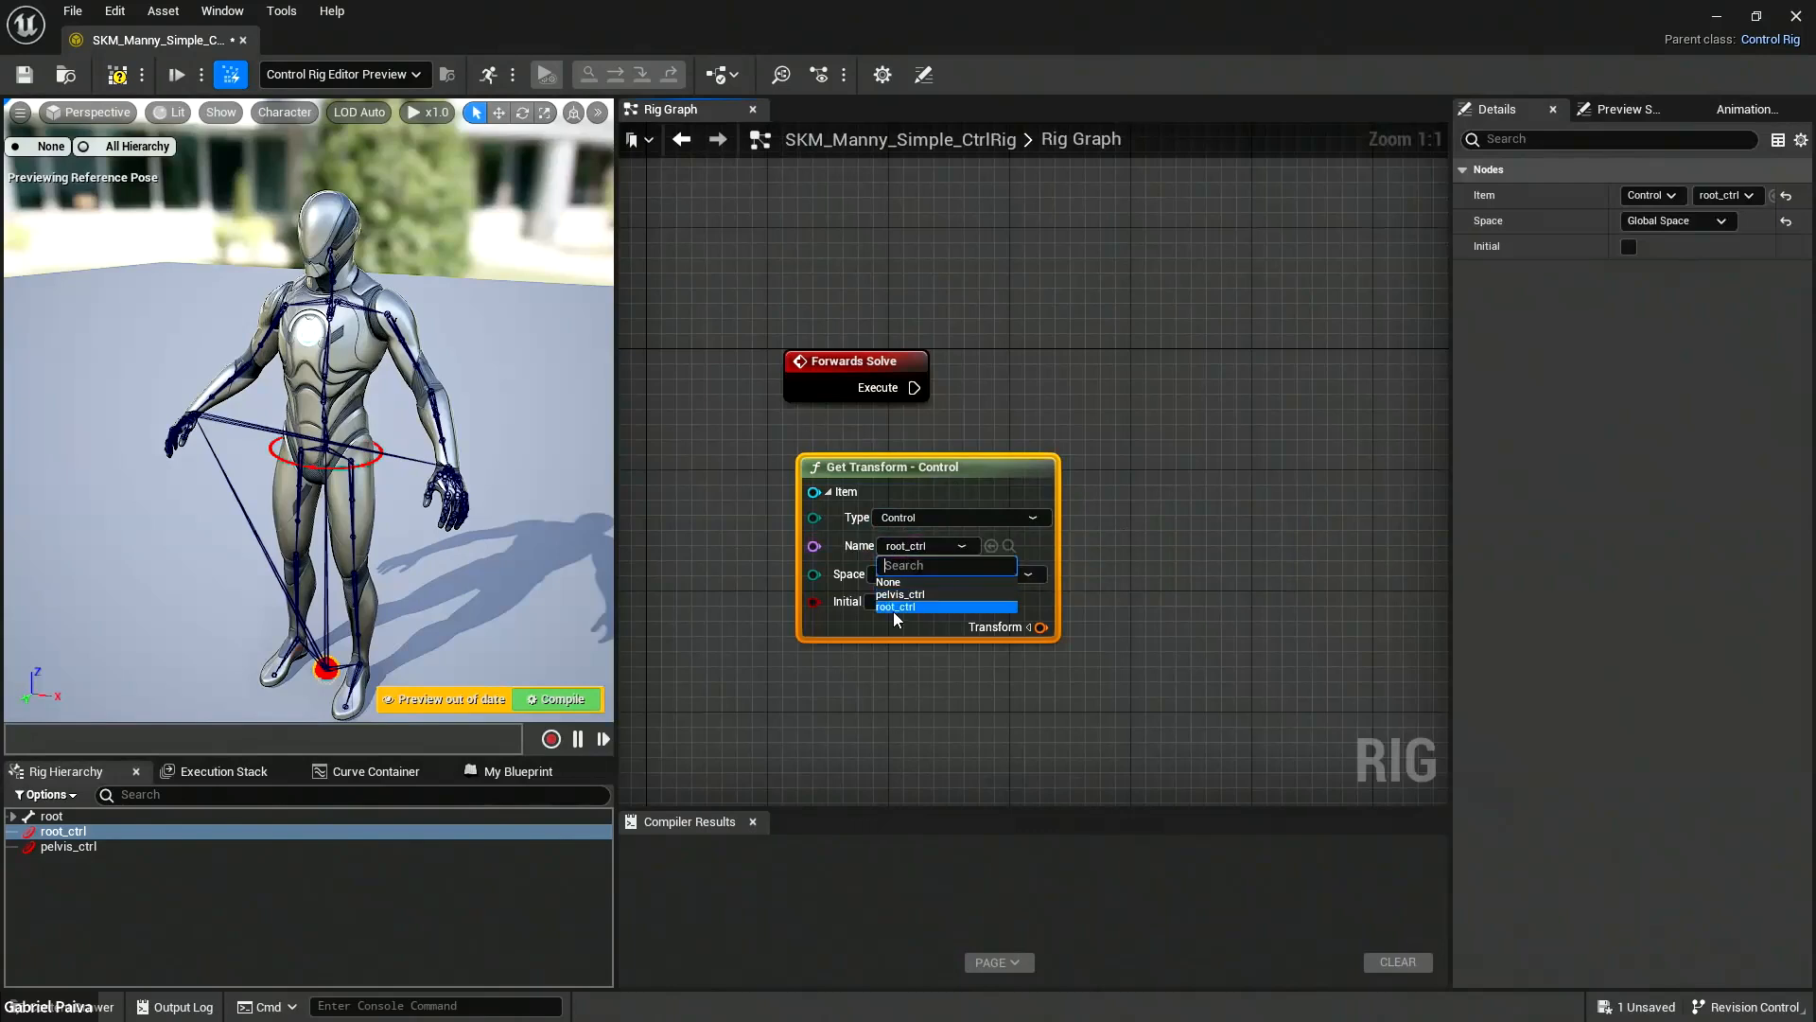
{"action": "left_click", "coordinate": [927, 545]}
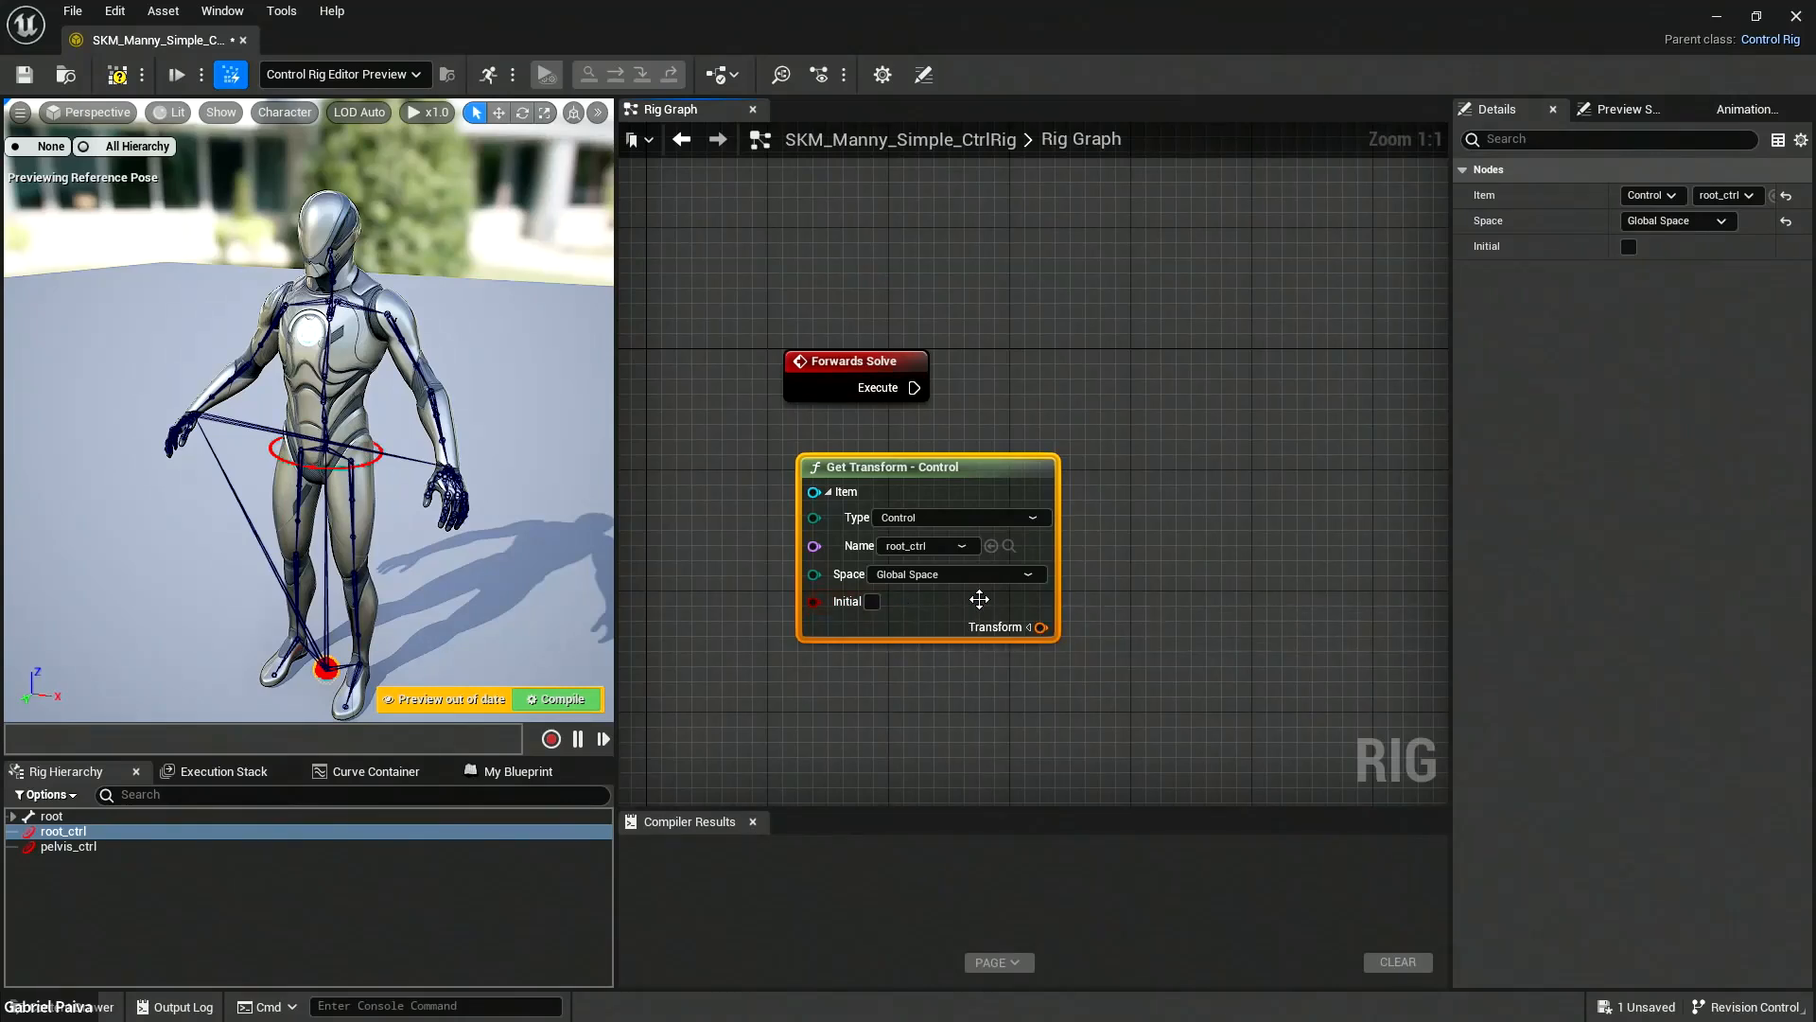
Examine the rotation, translation and scale components inside the Get Transform node's Transform output, and collapse them again.
{"action": "right_click_drag", "start_coordinate": [1166, 541], "coordinate": [1059, 575]}
{"action": "left_click_drag", "start_coordinate": [933, 660], "coordinate": [1074, 519]}
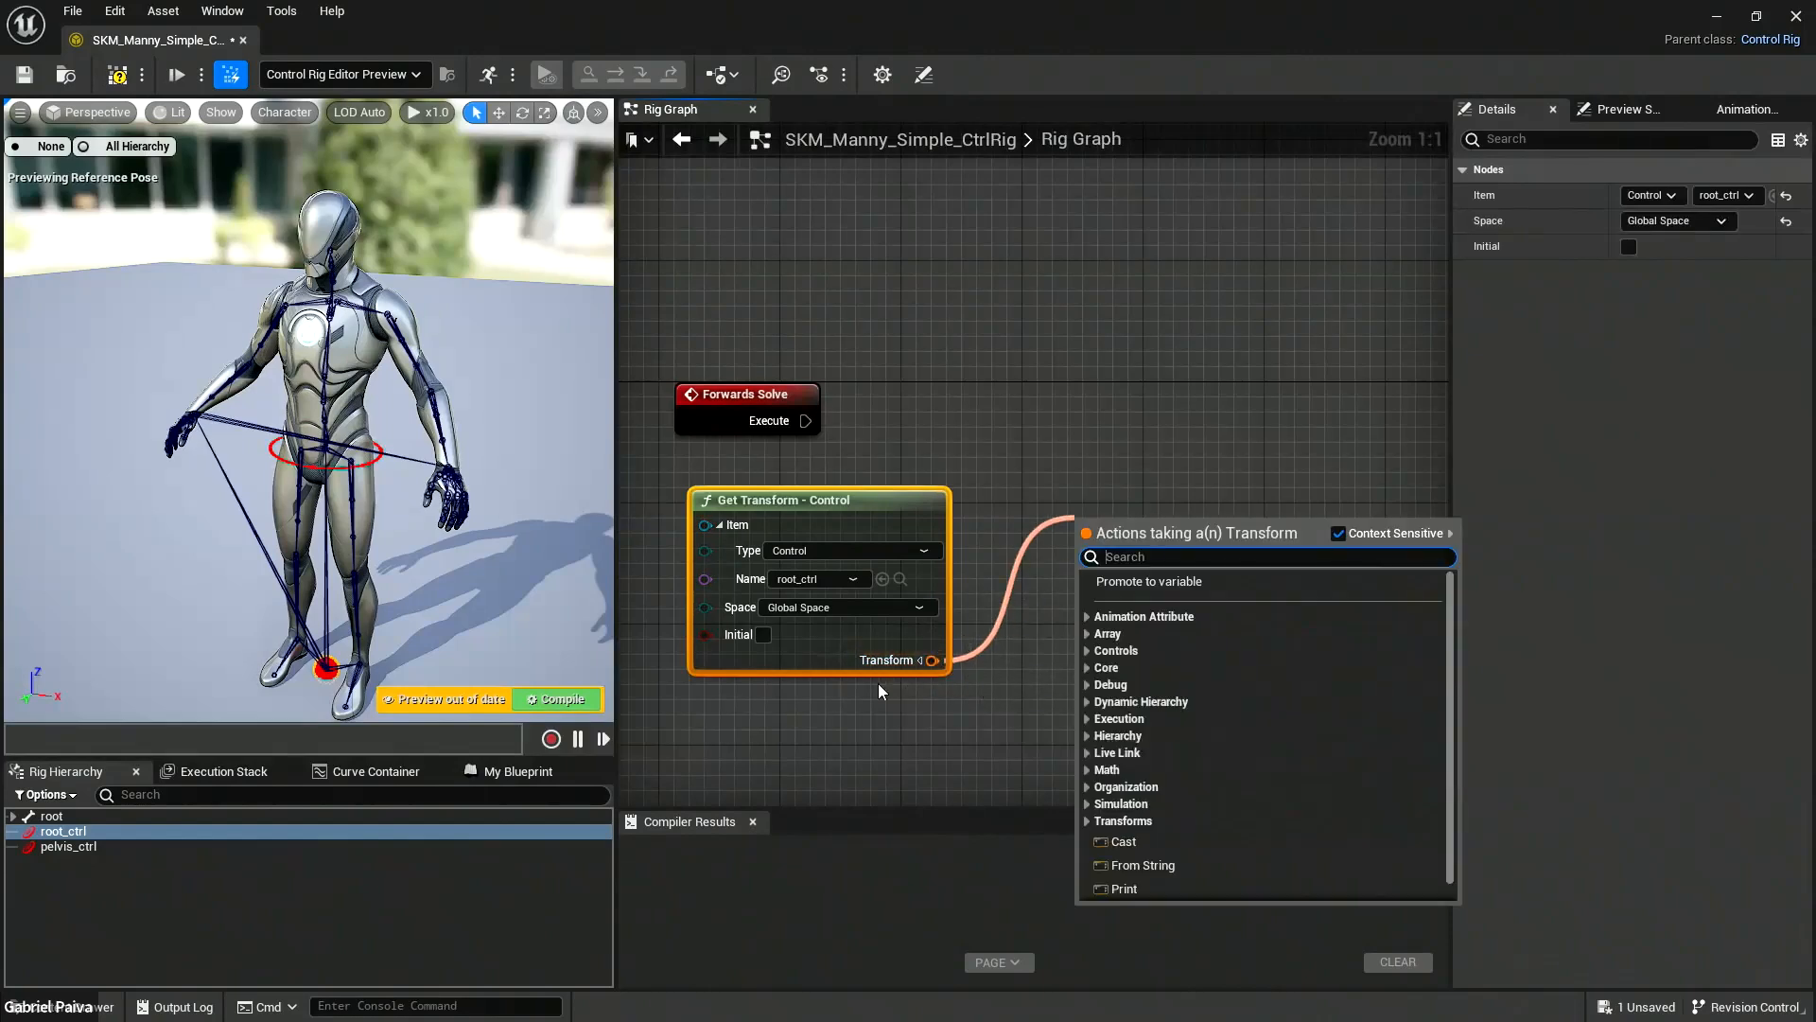
{"action": "left_click", "coordinate": [921, 660]}
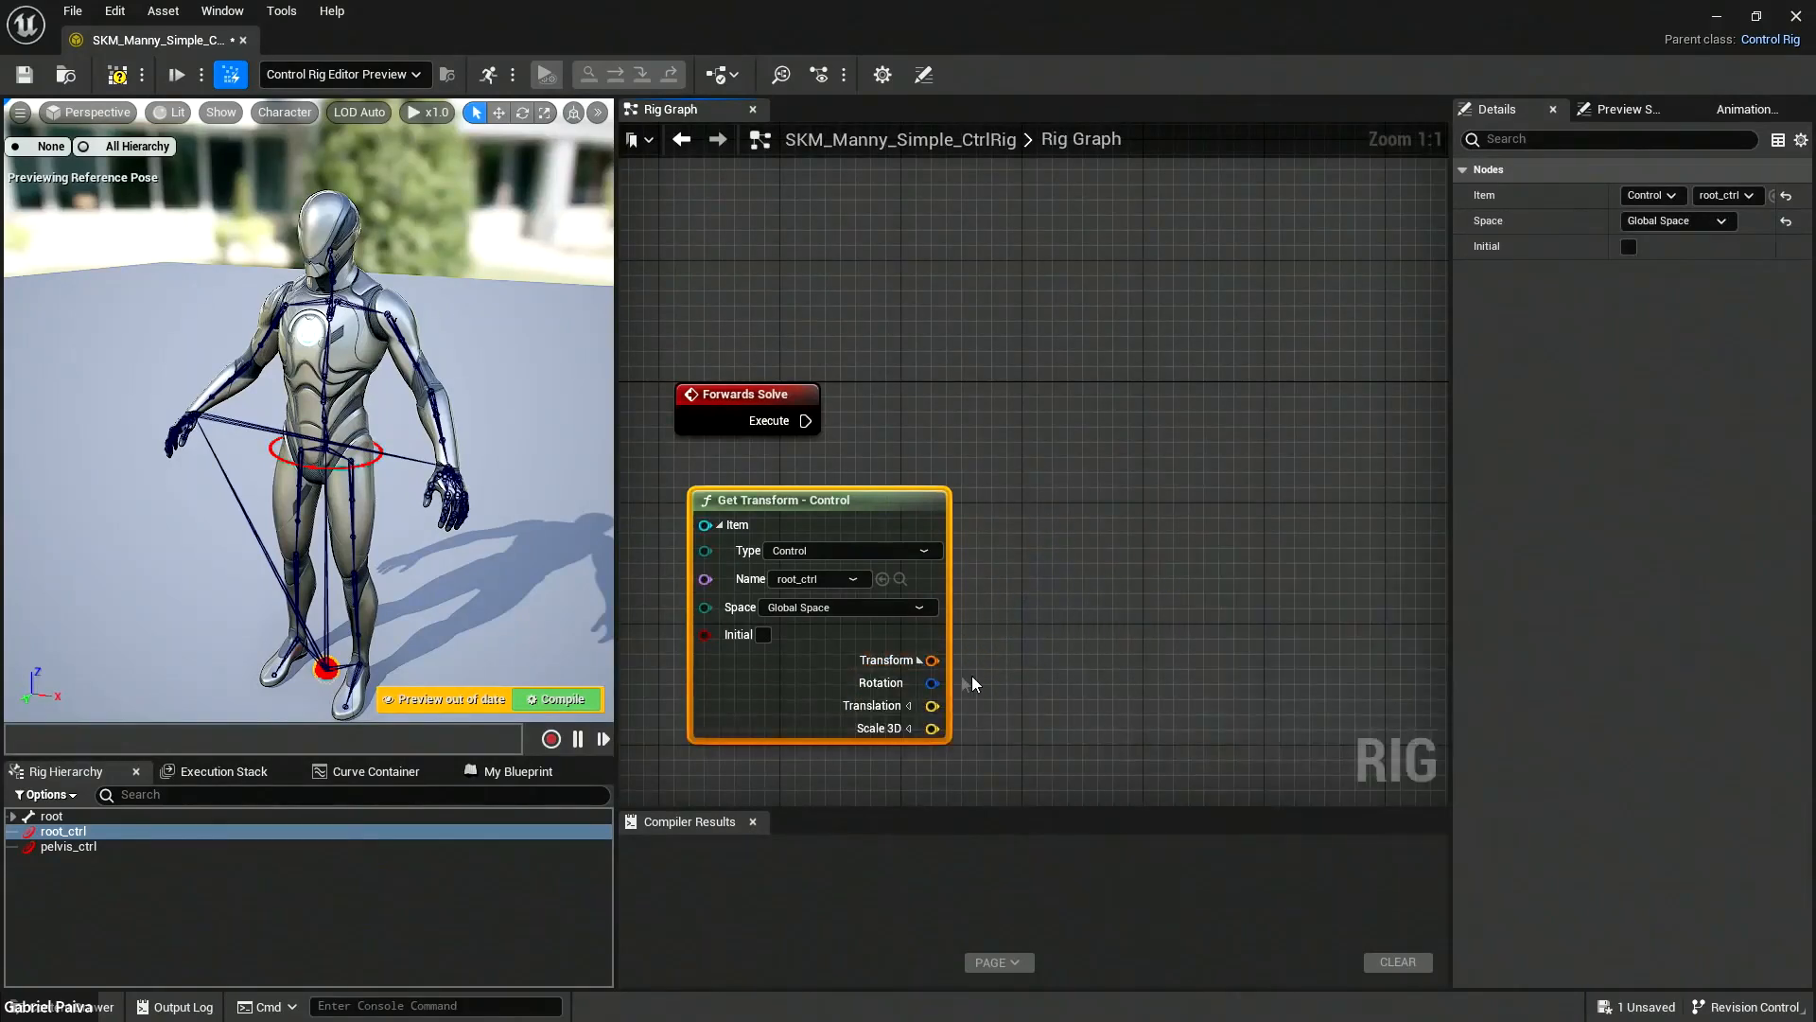
{"action": "left_click", "coordinate": [921, 660]}
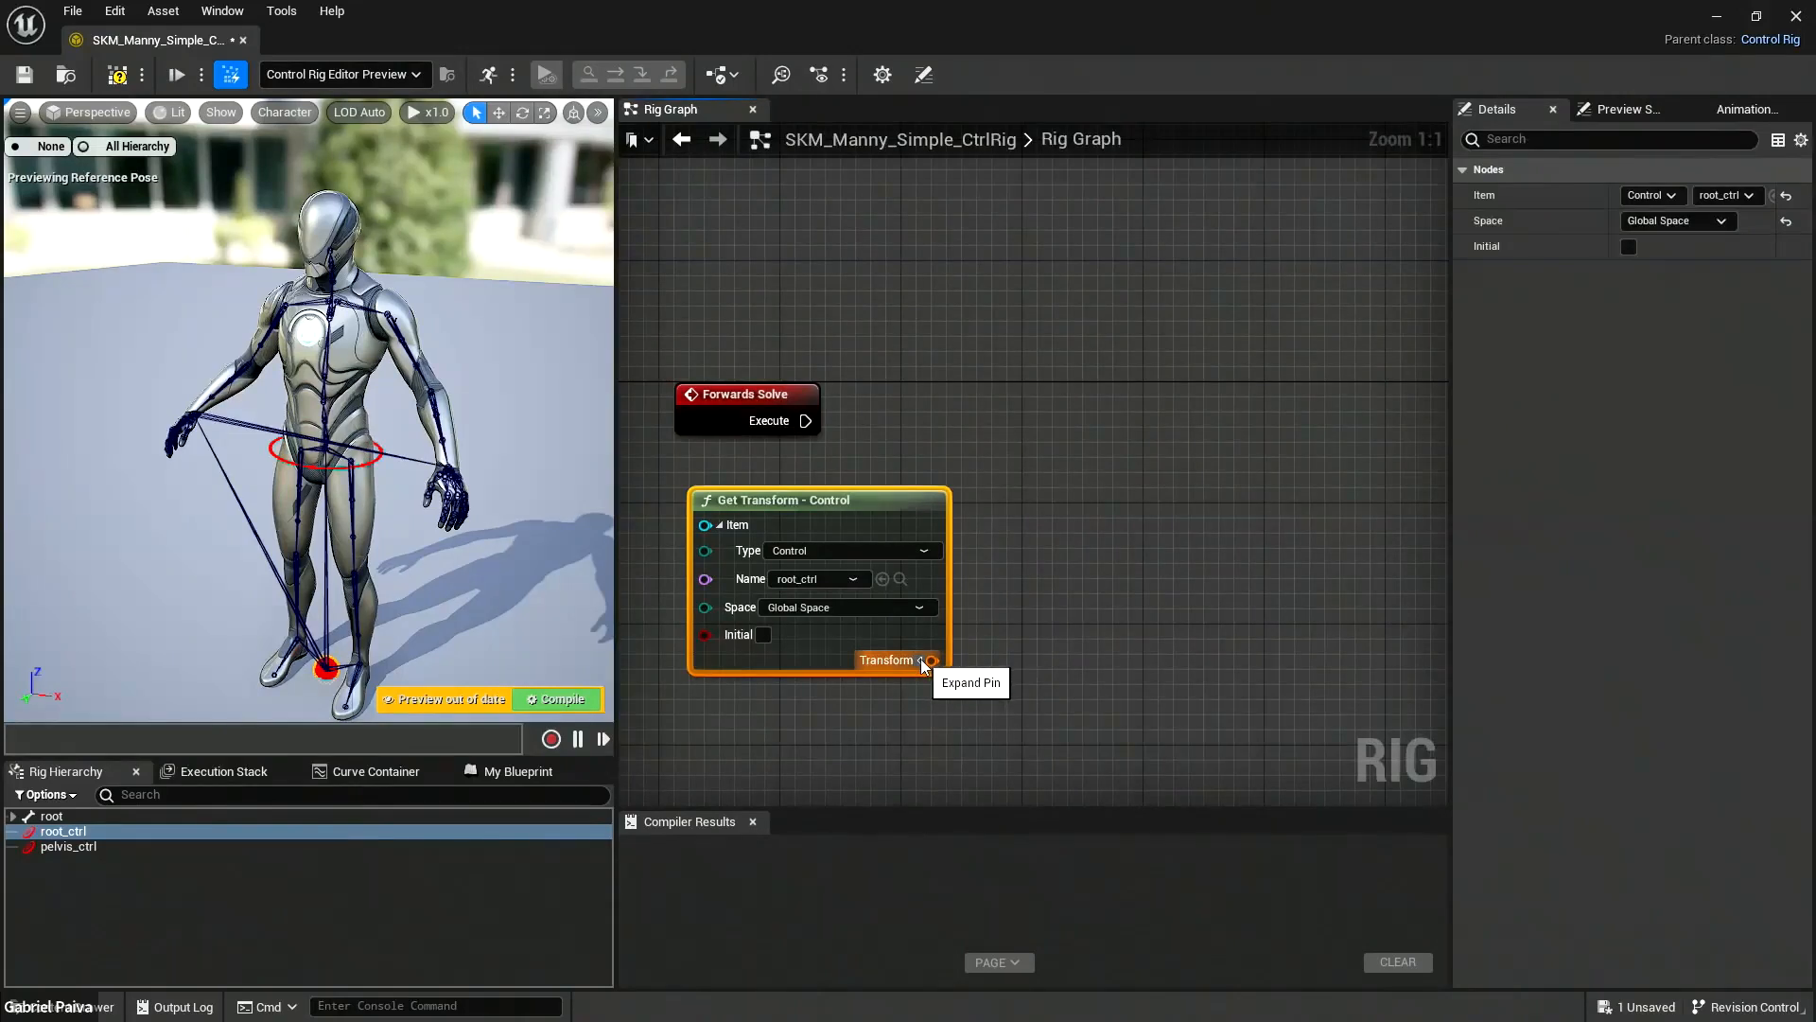
{"action": "left_click", "coordinate": [920, 660]}
{"action": "right_click_drag", "start_coordinate": [1008, 691], "coordinate": [1094, 565]}
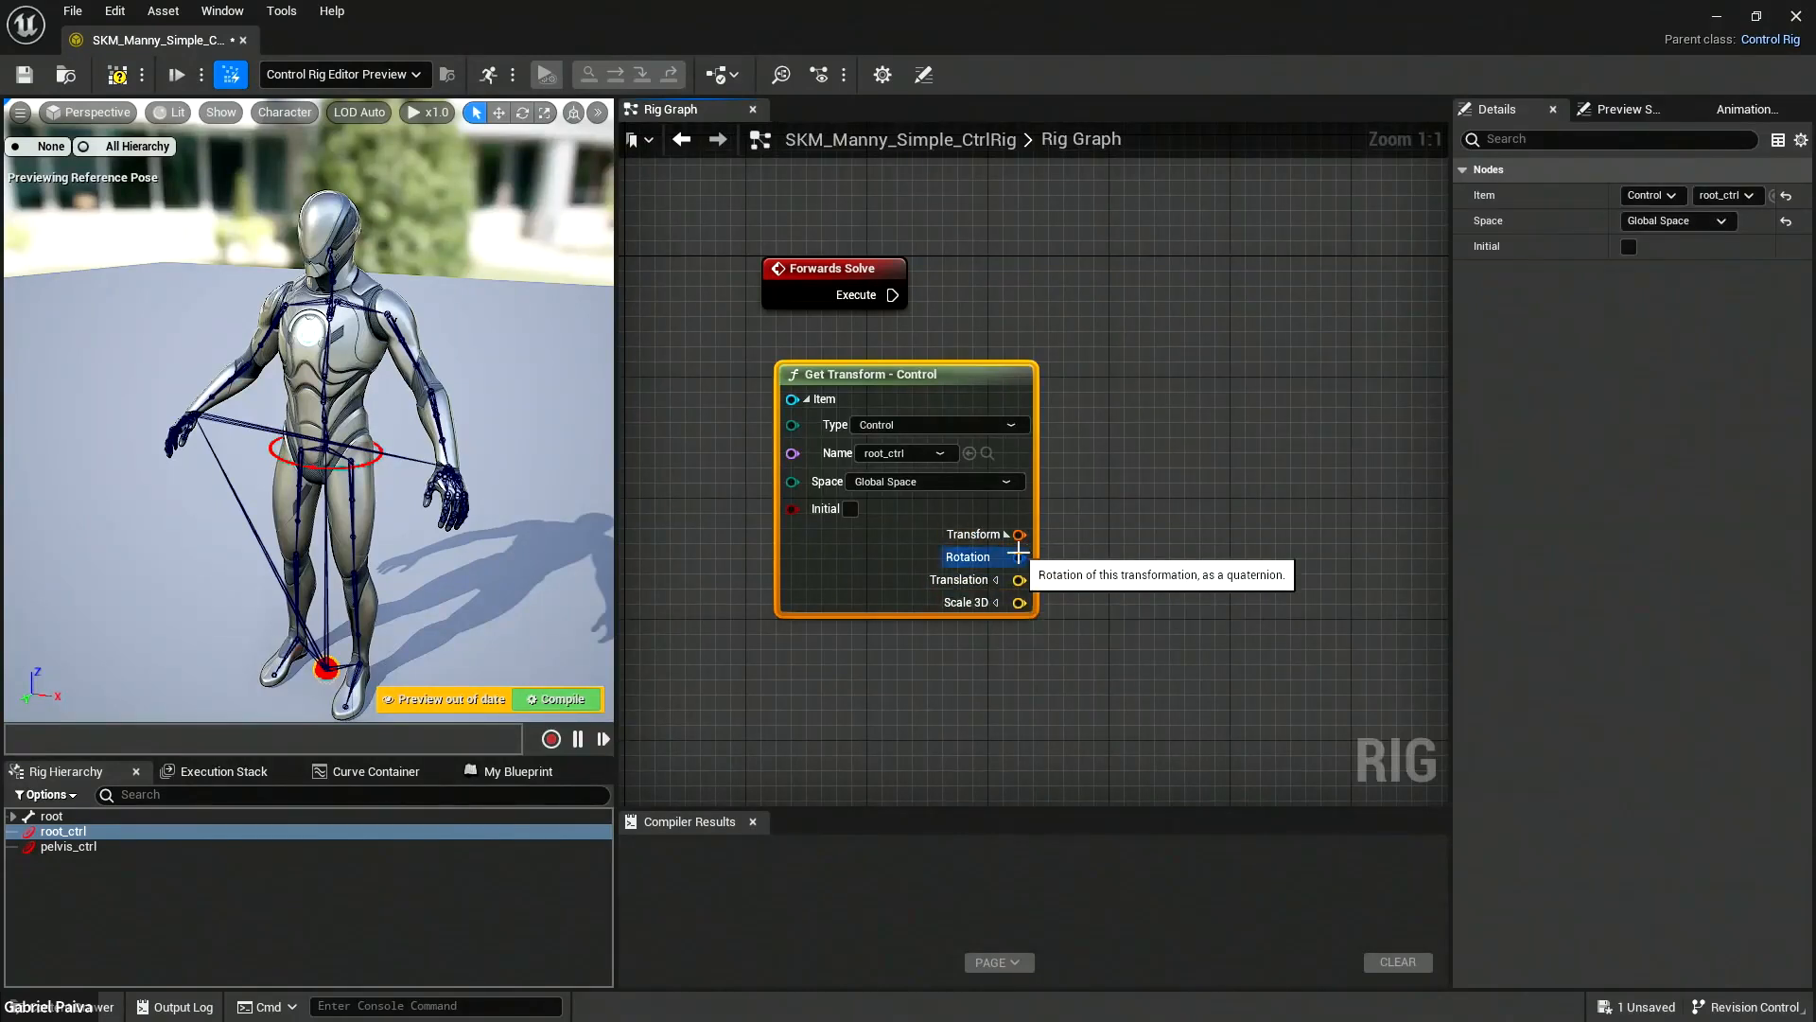
{"action": "left_click_drag", "start_coordinate": [1020, 580], "coordinate": [1119, 535]}
{"action": "left_click", "coordinate": [1120, 483]}
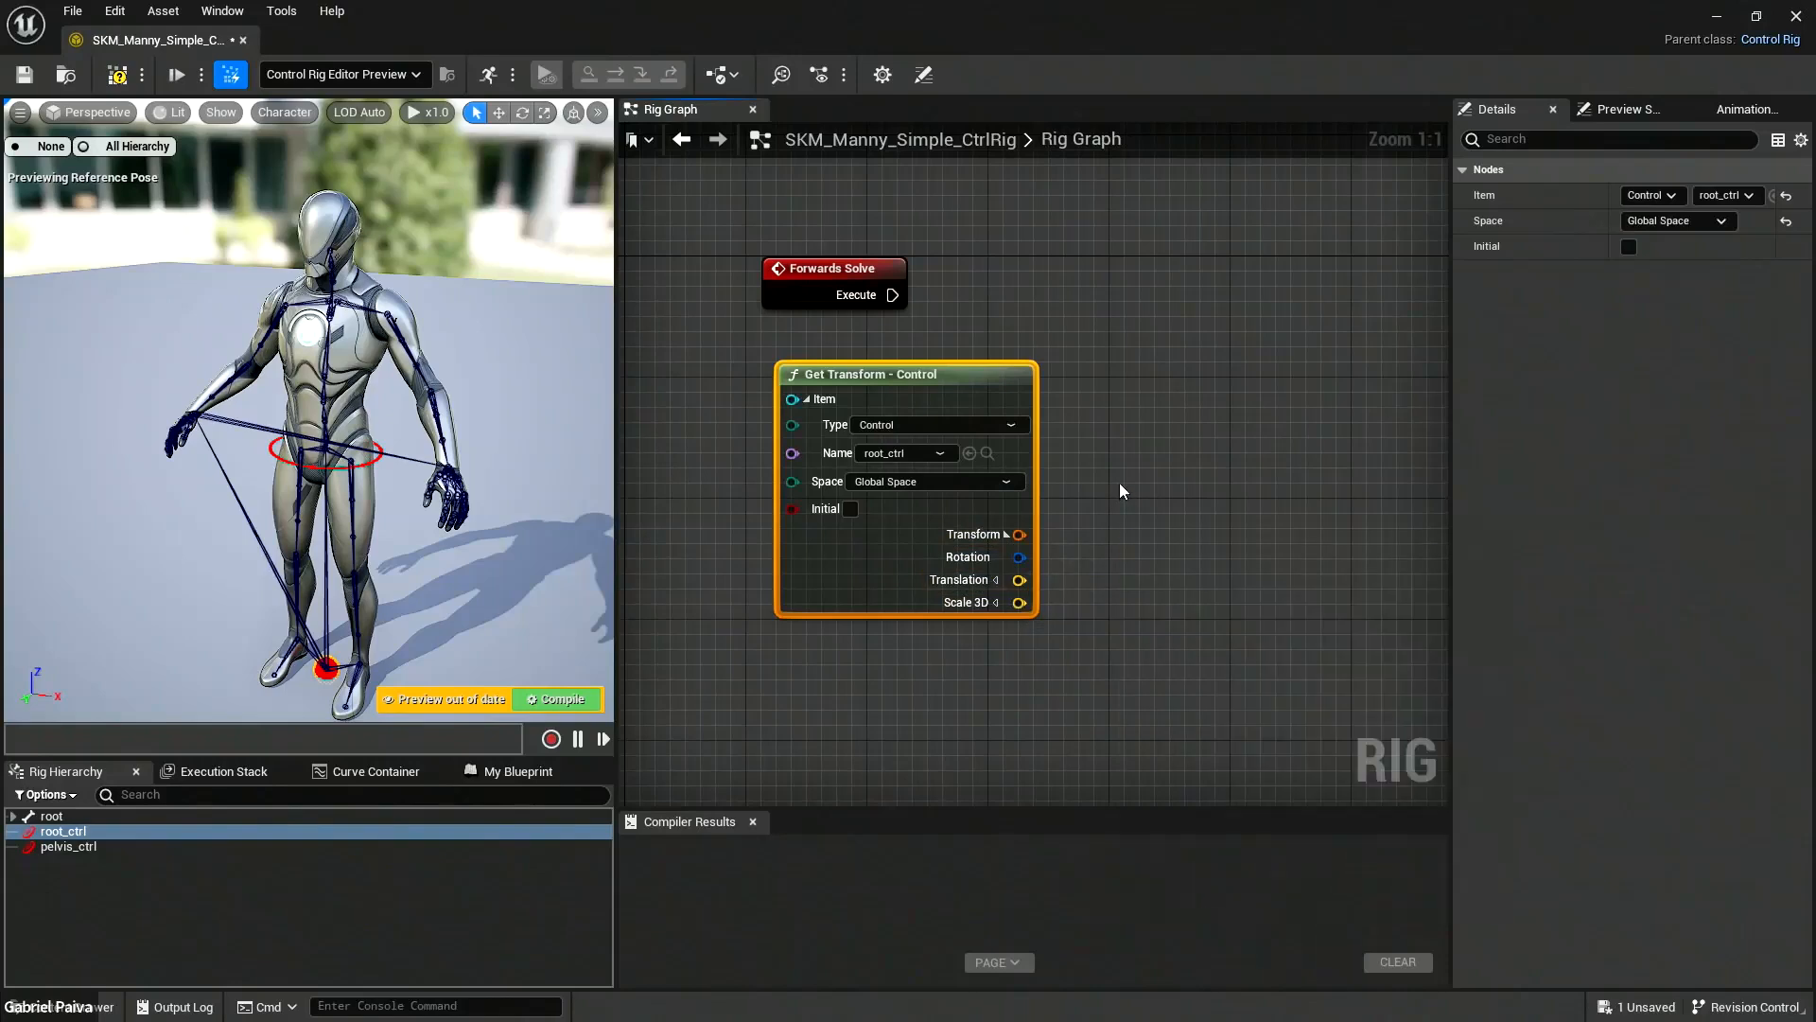
{"action": "left_click", "coordinate": [1006, 535]}
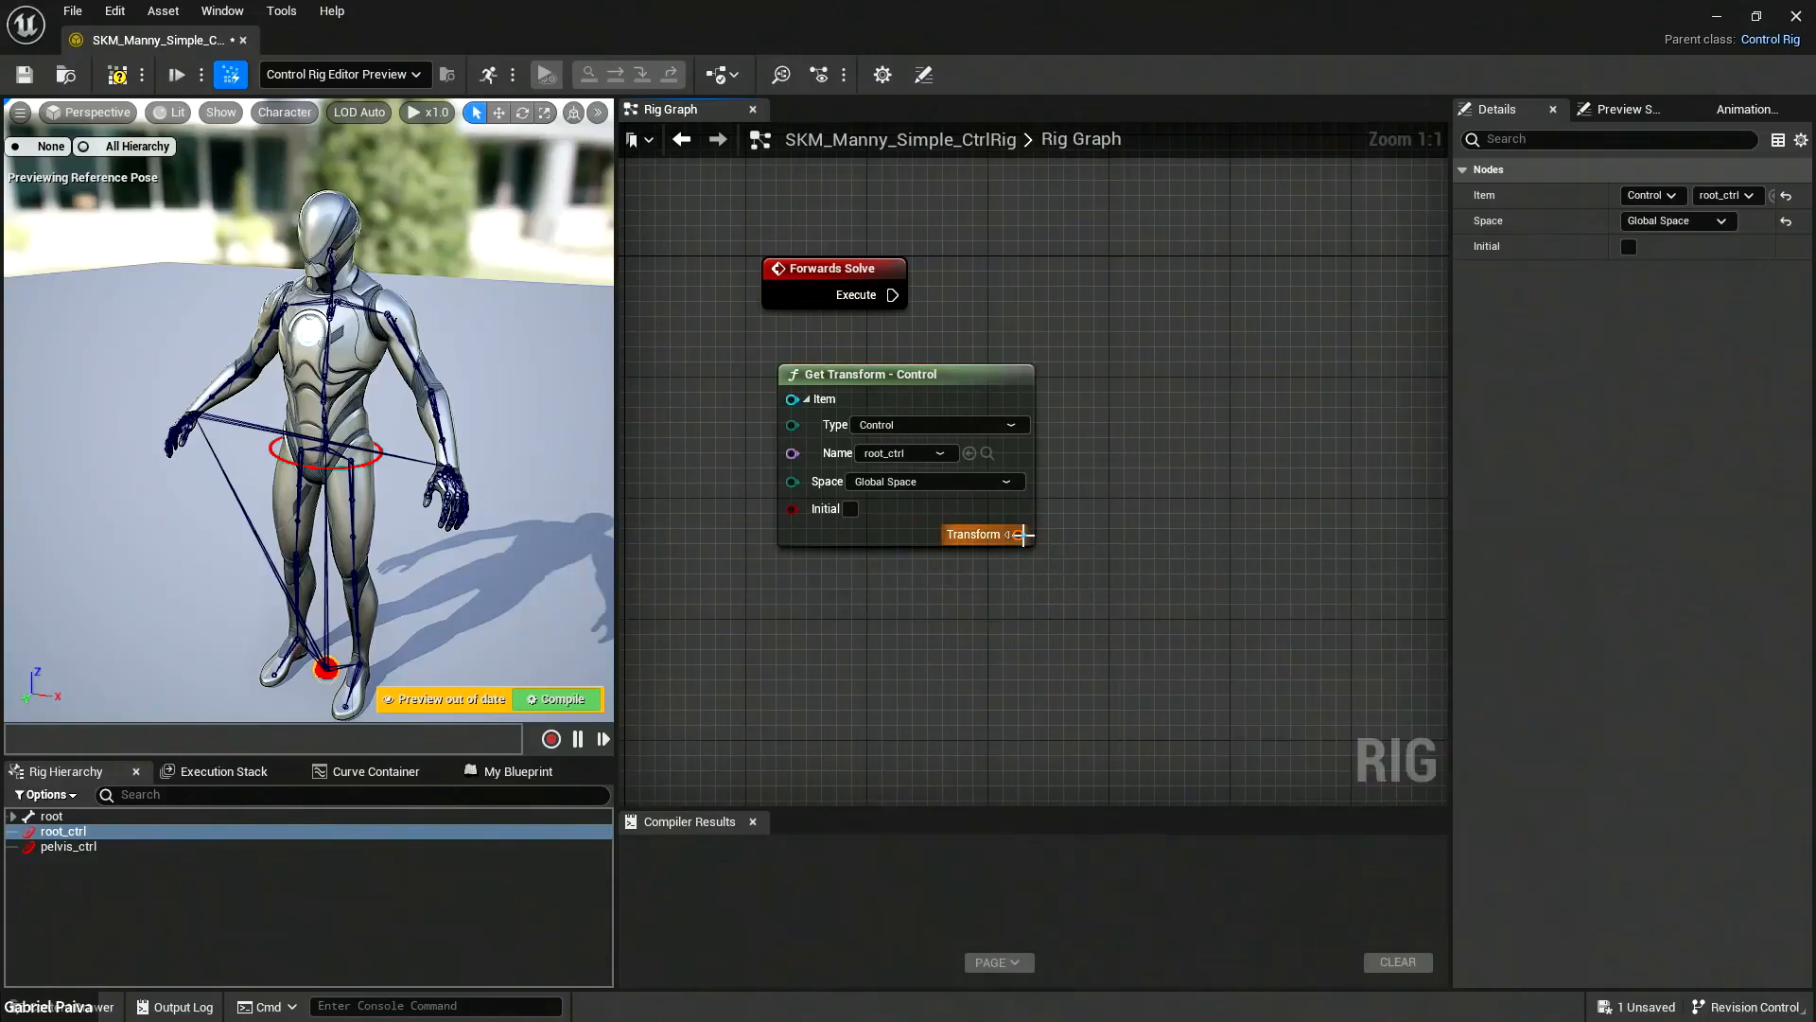
{"action": "right_click_drag", "start_coordinate": [1112, 511], "coordinate": [1056, 545]}
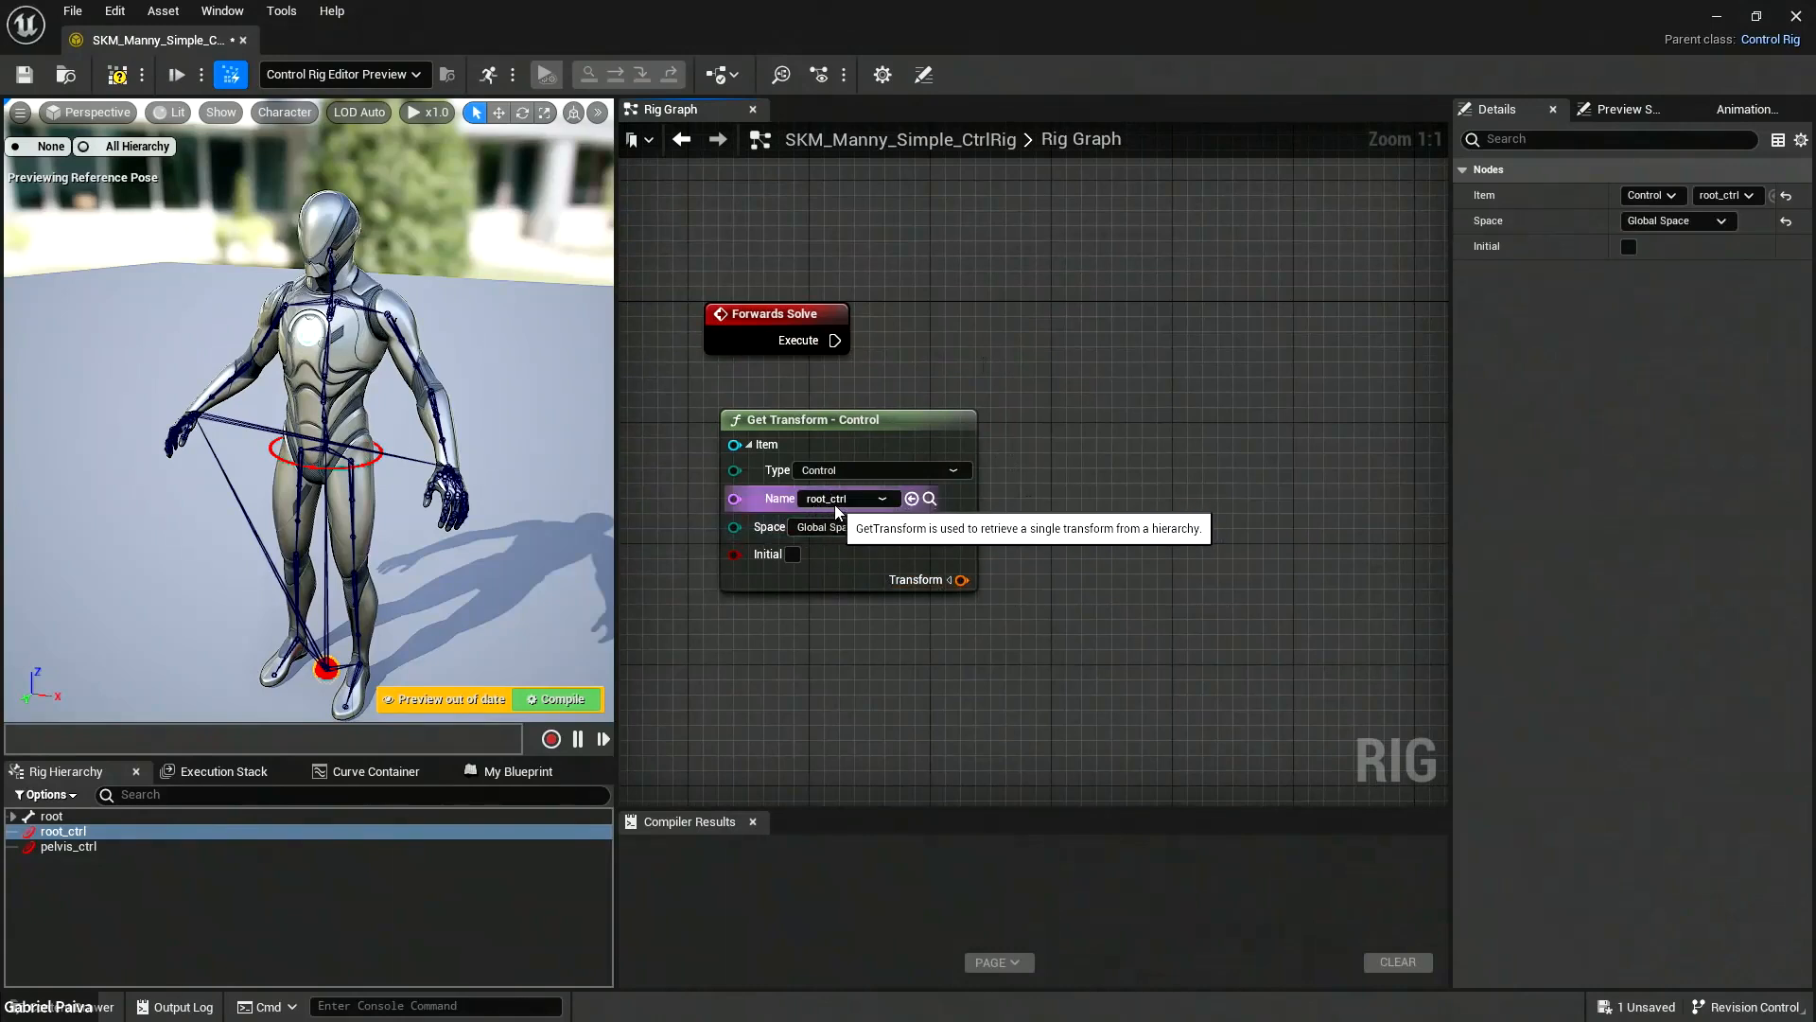
Add a Set Bone node for the root bone beside the Forwards Solve node and check its Item settings.
{"action": "left_click", "coordinate": [61, 815]}
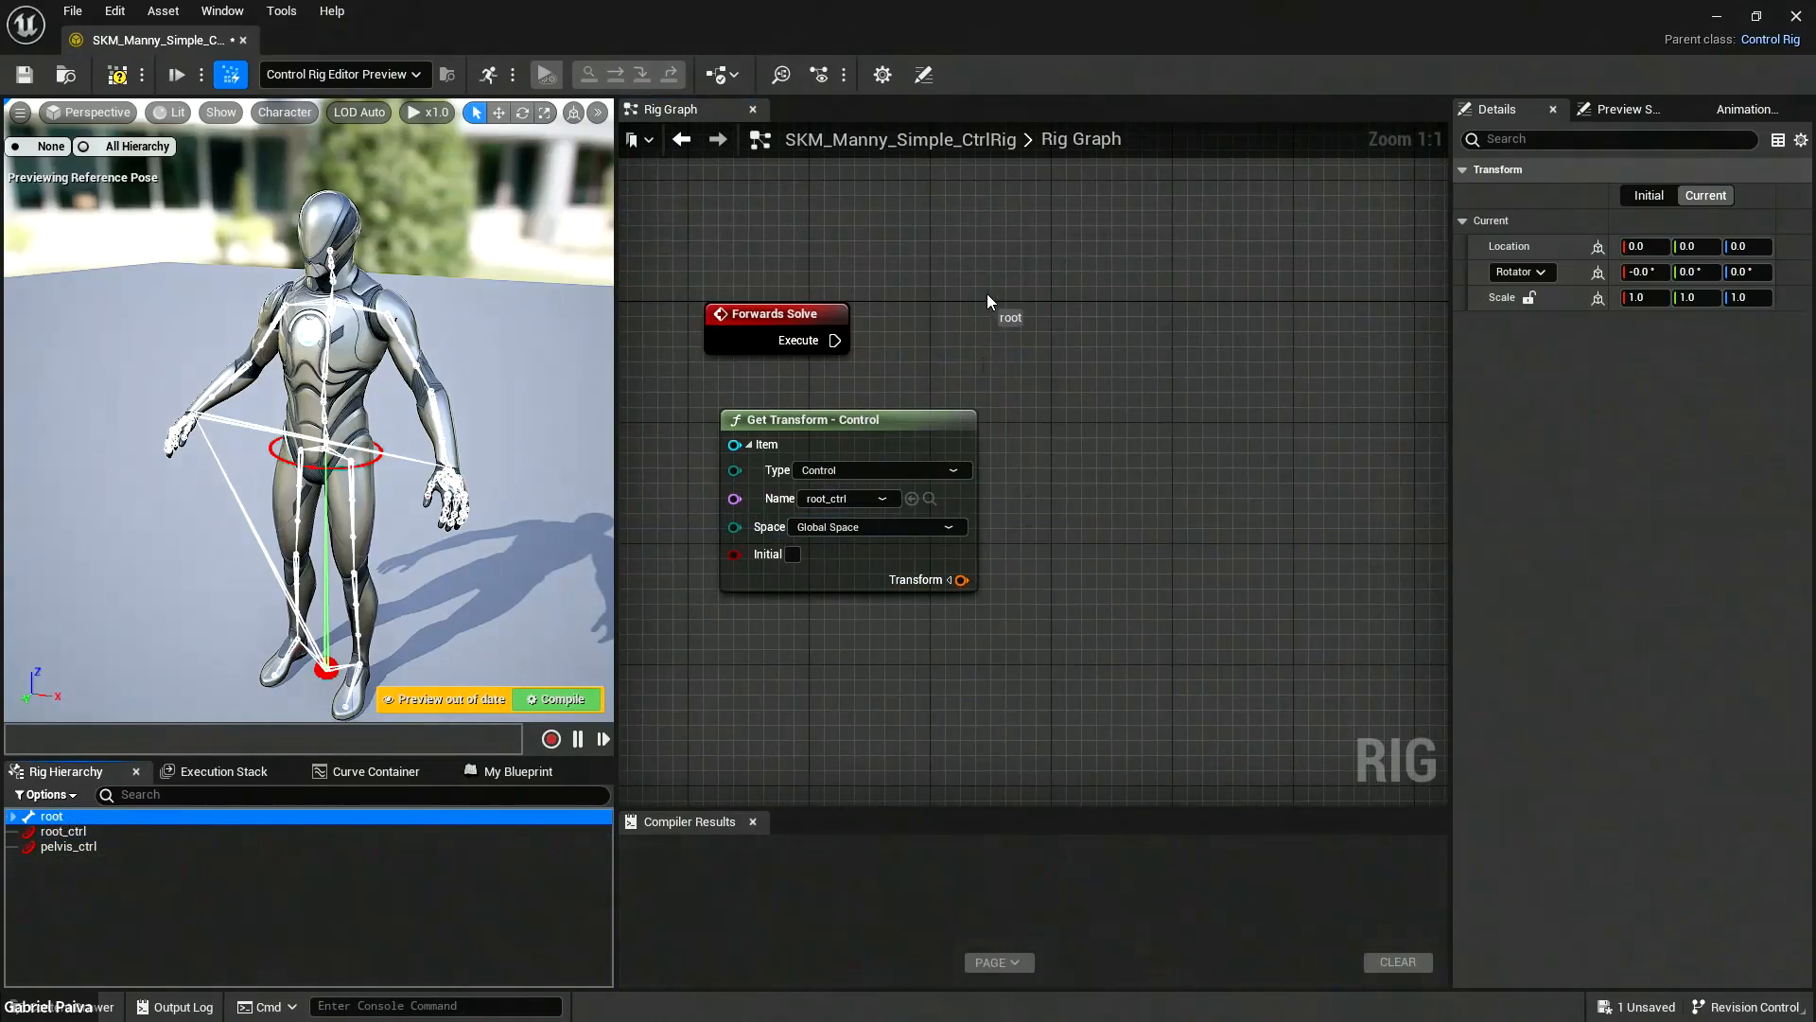
{"action": "left_click_drag", "start_coordinate": [1097, 300], "coordinate": [1097, 300]}
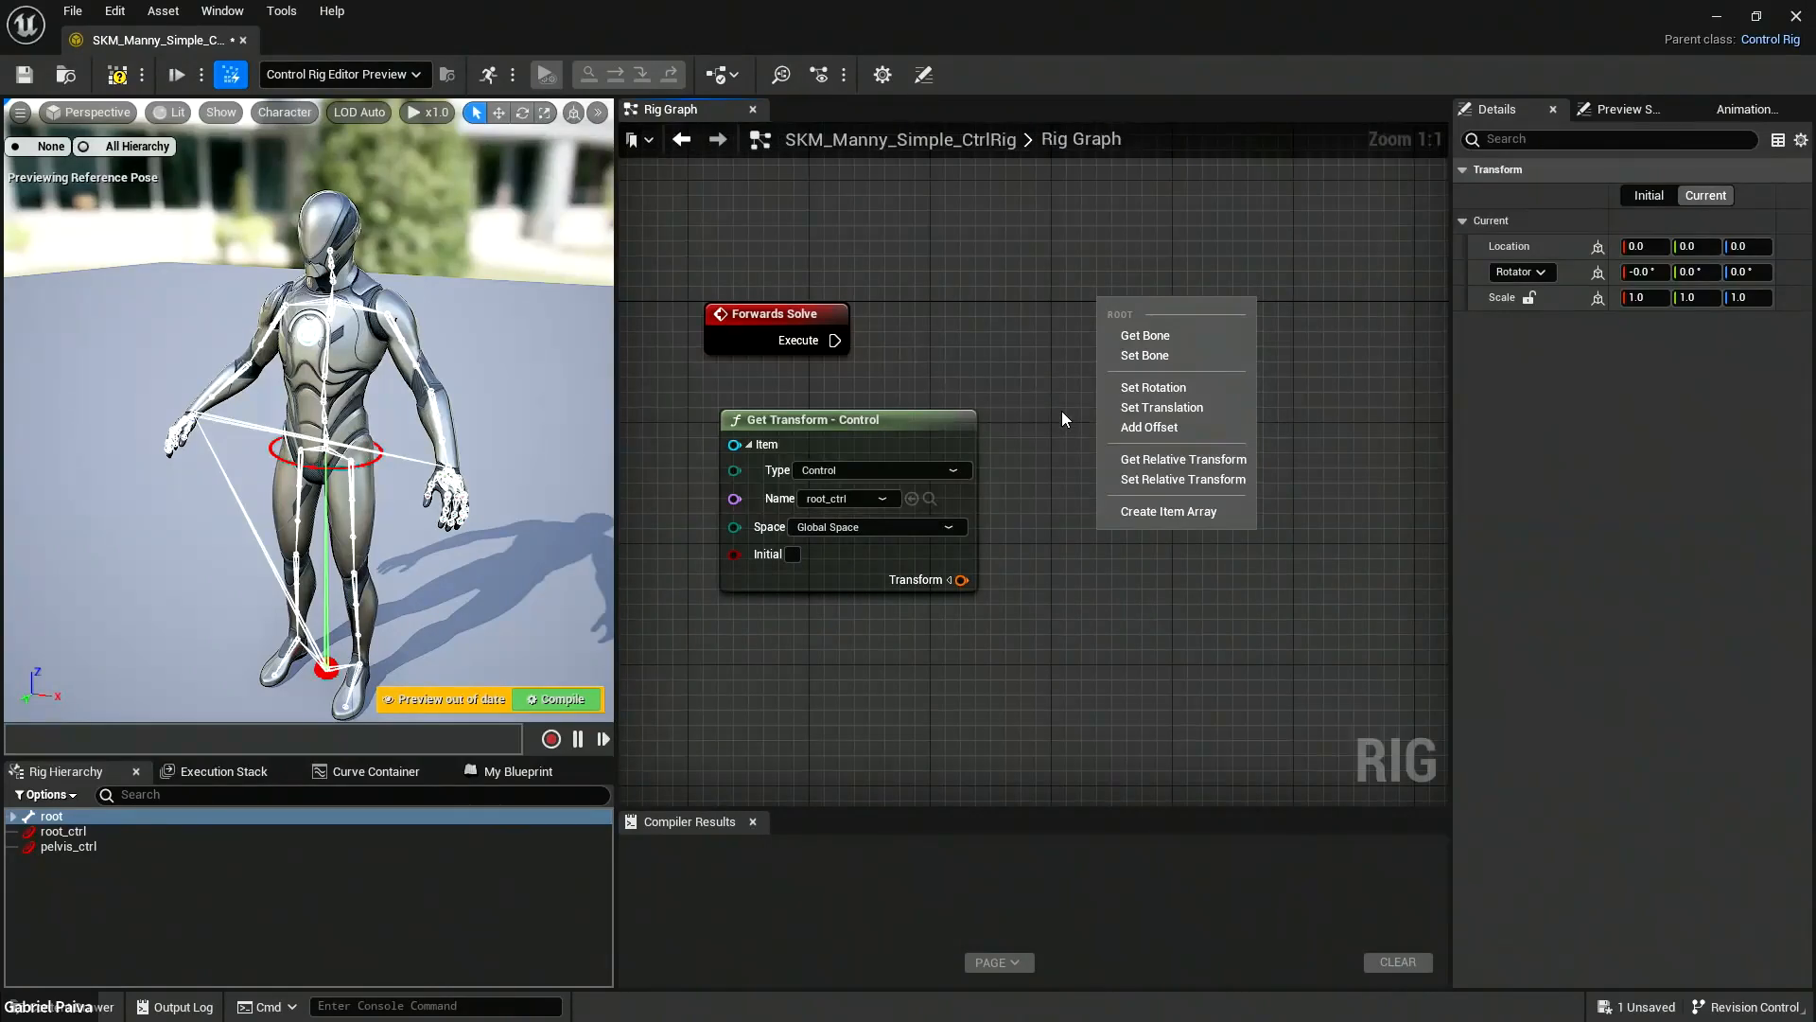
{"action": "left_click", "coordinate": [1162, 355]}
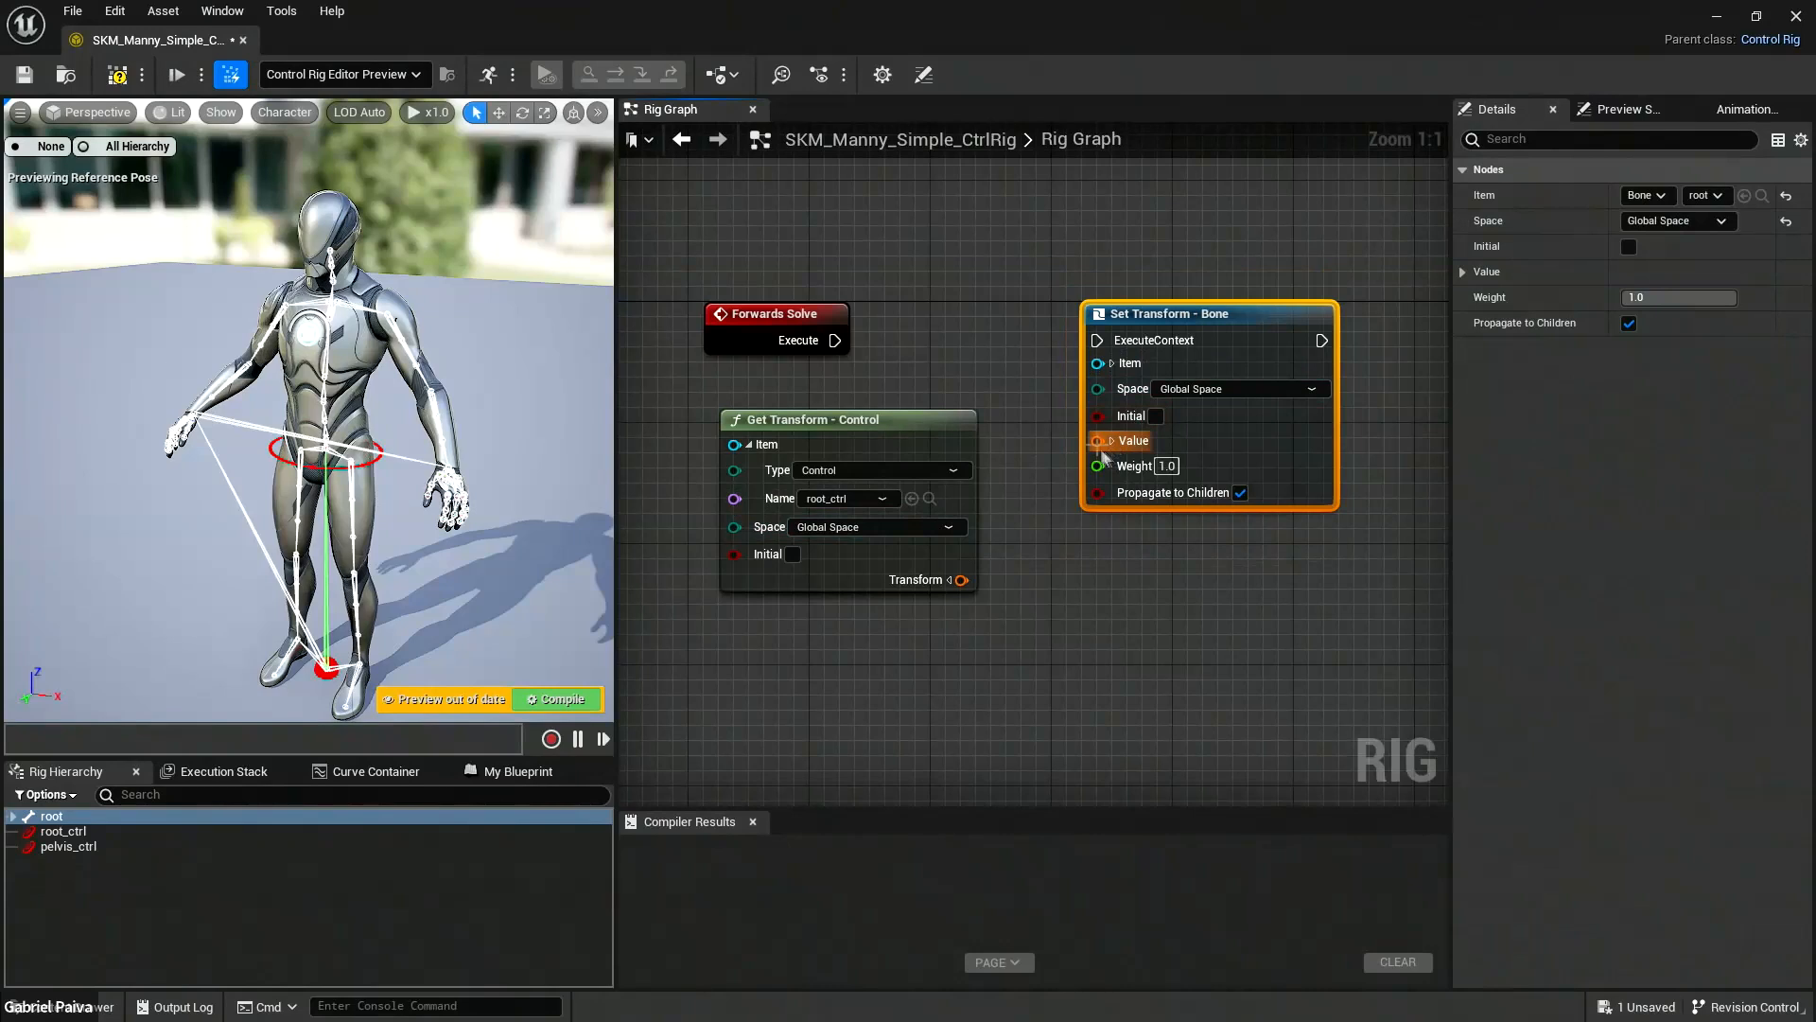
{"action": "left_click", "coordinate": [1113, 365]}
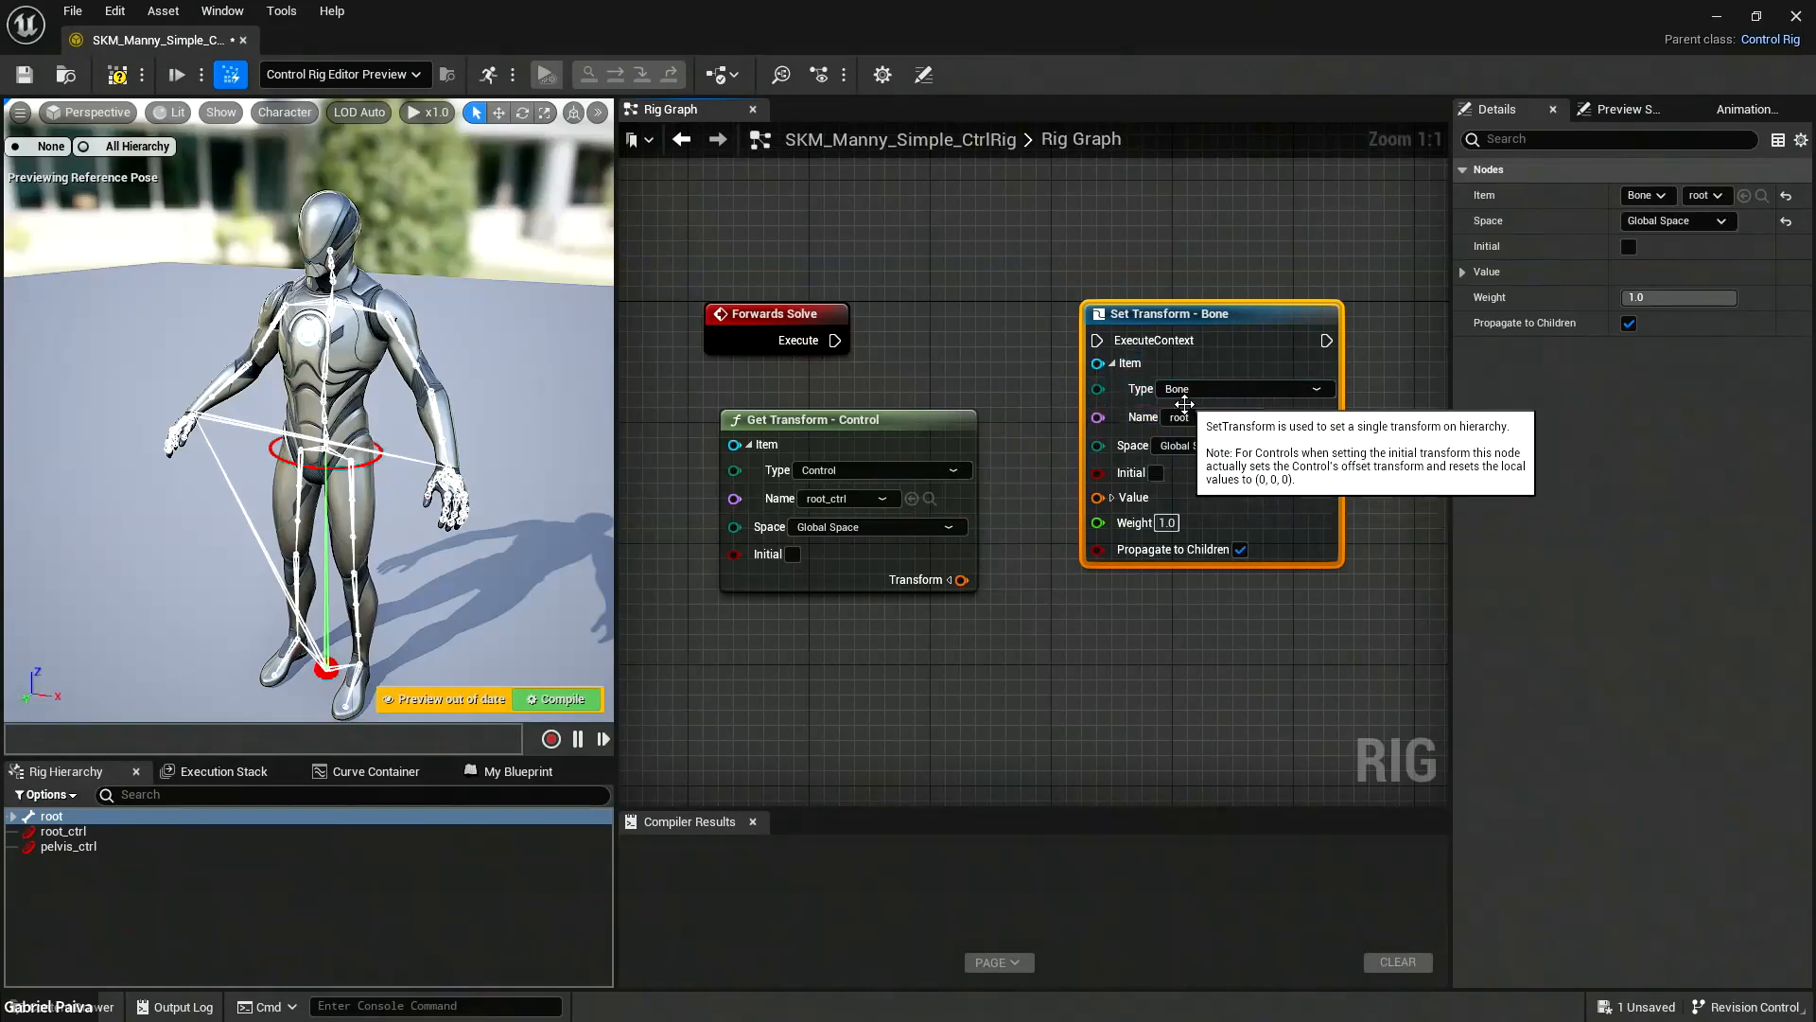
{"action": "left_click", "coordinate": [1113, 364]}
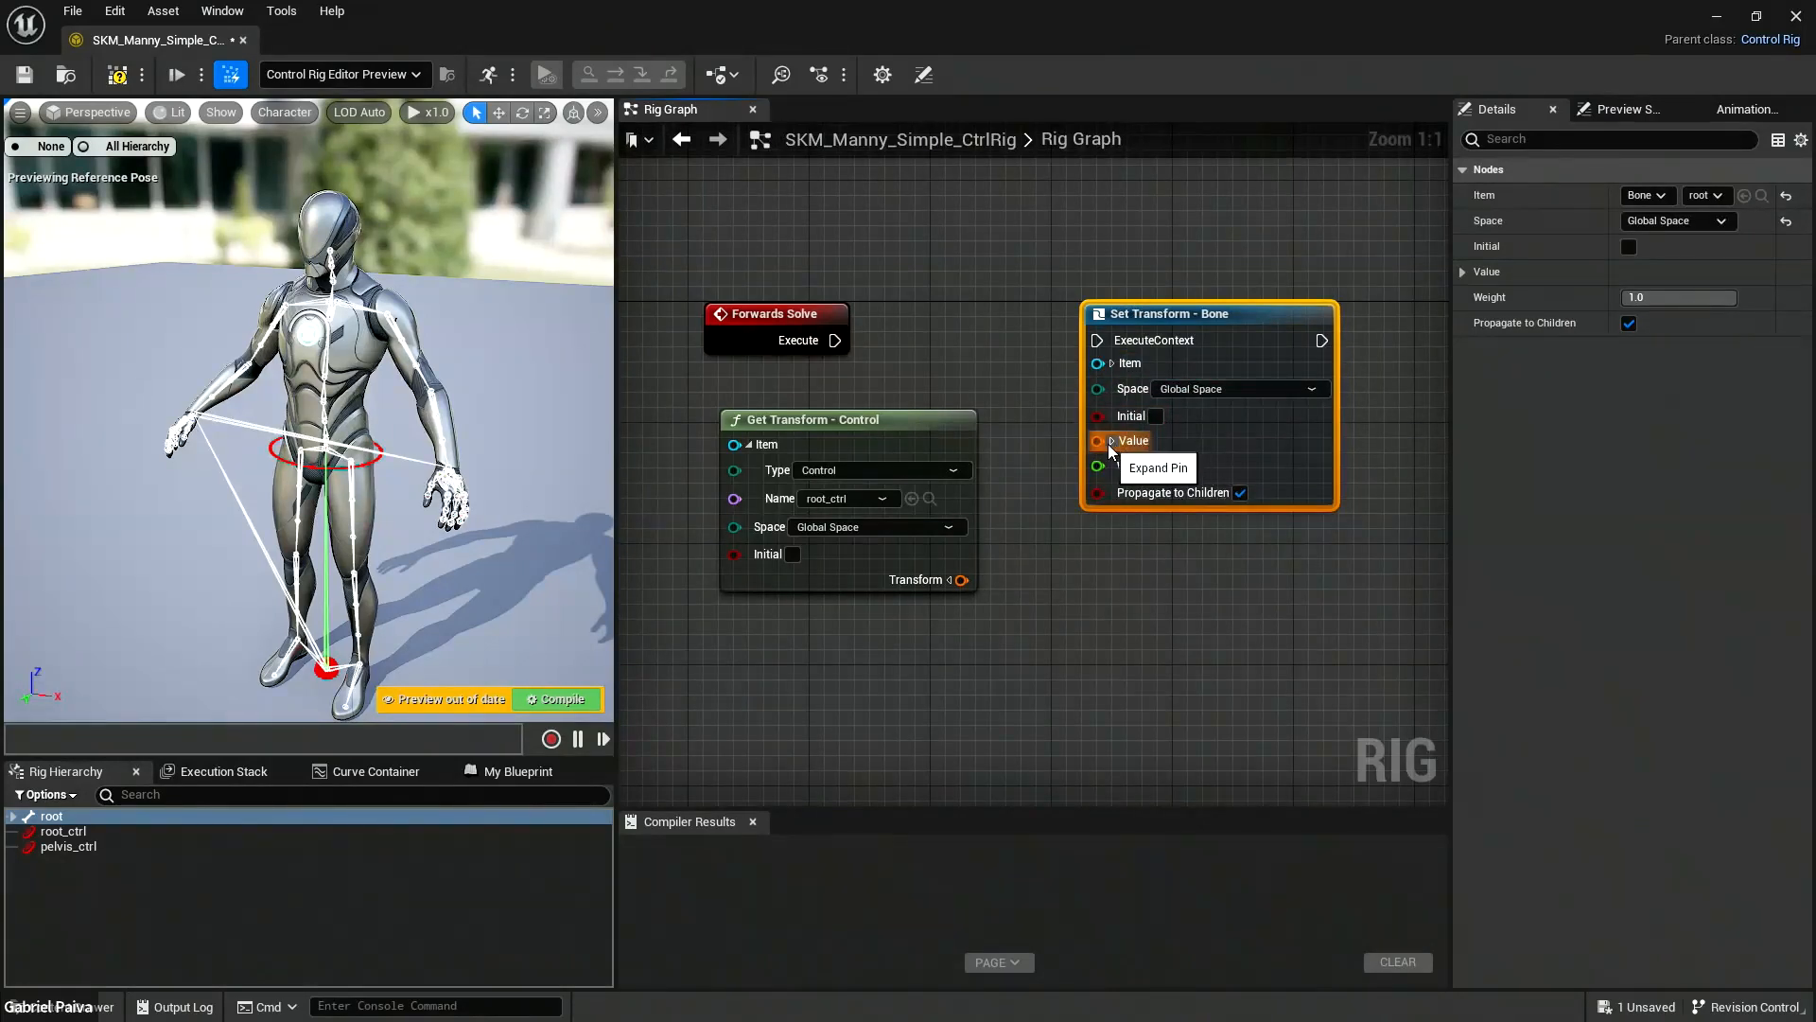
Connect the root_ctrl node's Transform output to the Set Transform node's Value input, and adjust the spacing between both nodes.
{"action": "left_click_drag", "start_coordinate": [961, 580], "coordinate": [1099, 441]}
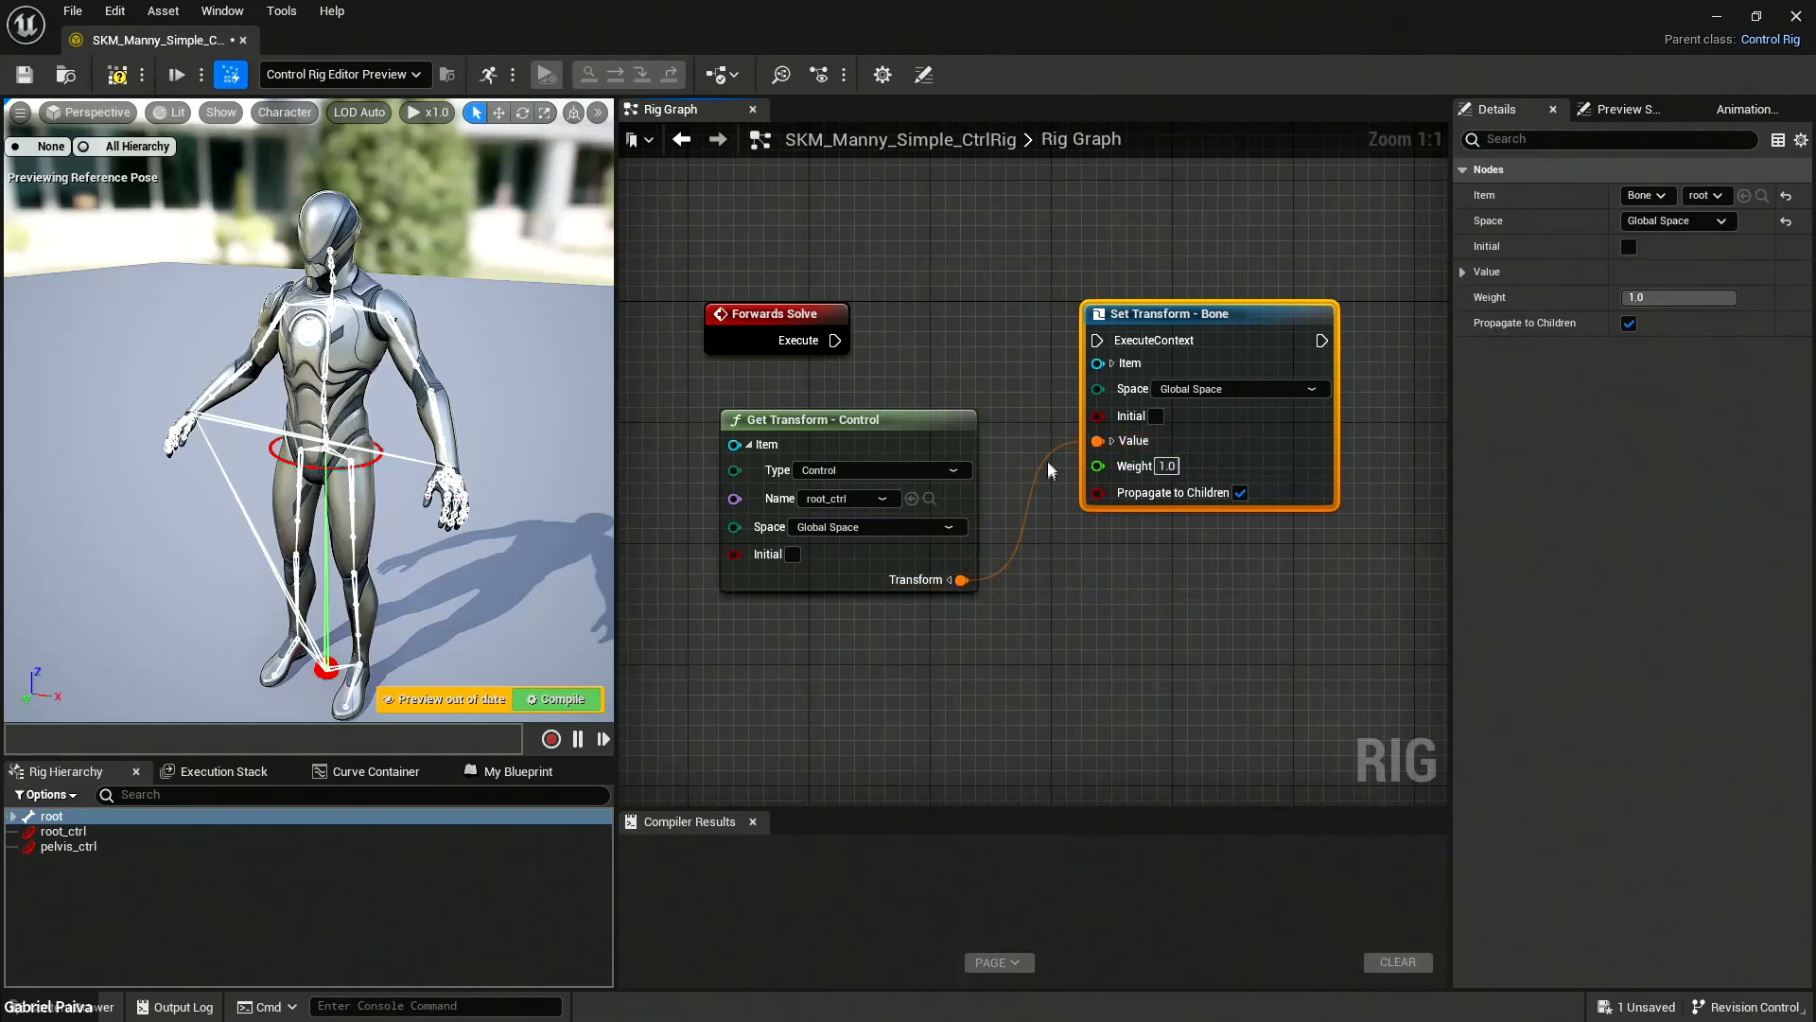
{"action": "left_click_drag", "start_coordinate": [893, 424], "coordinate": [853, 446]}
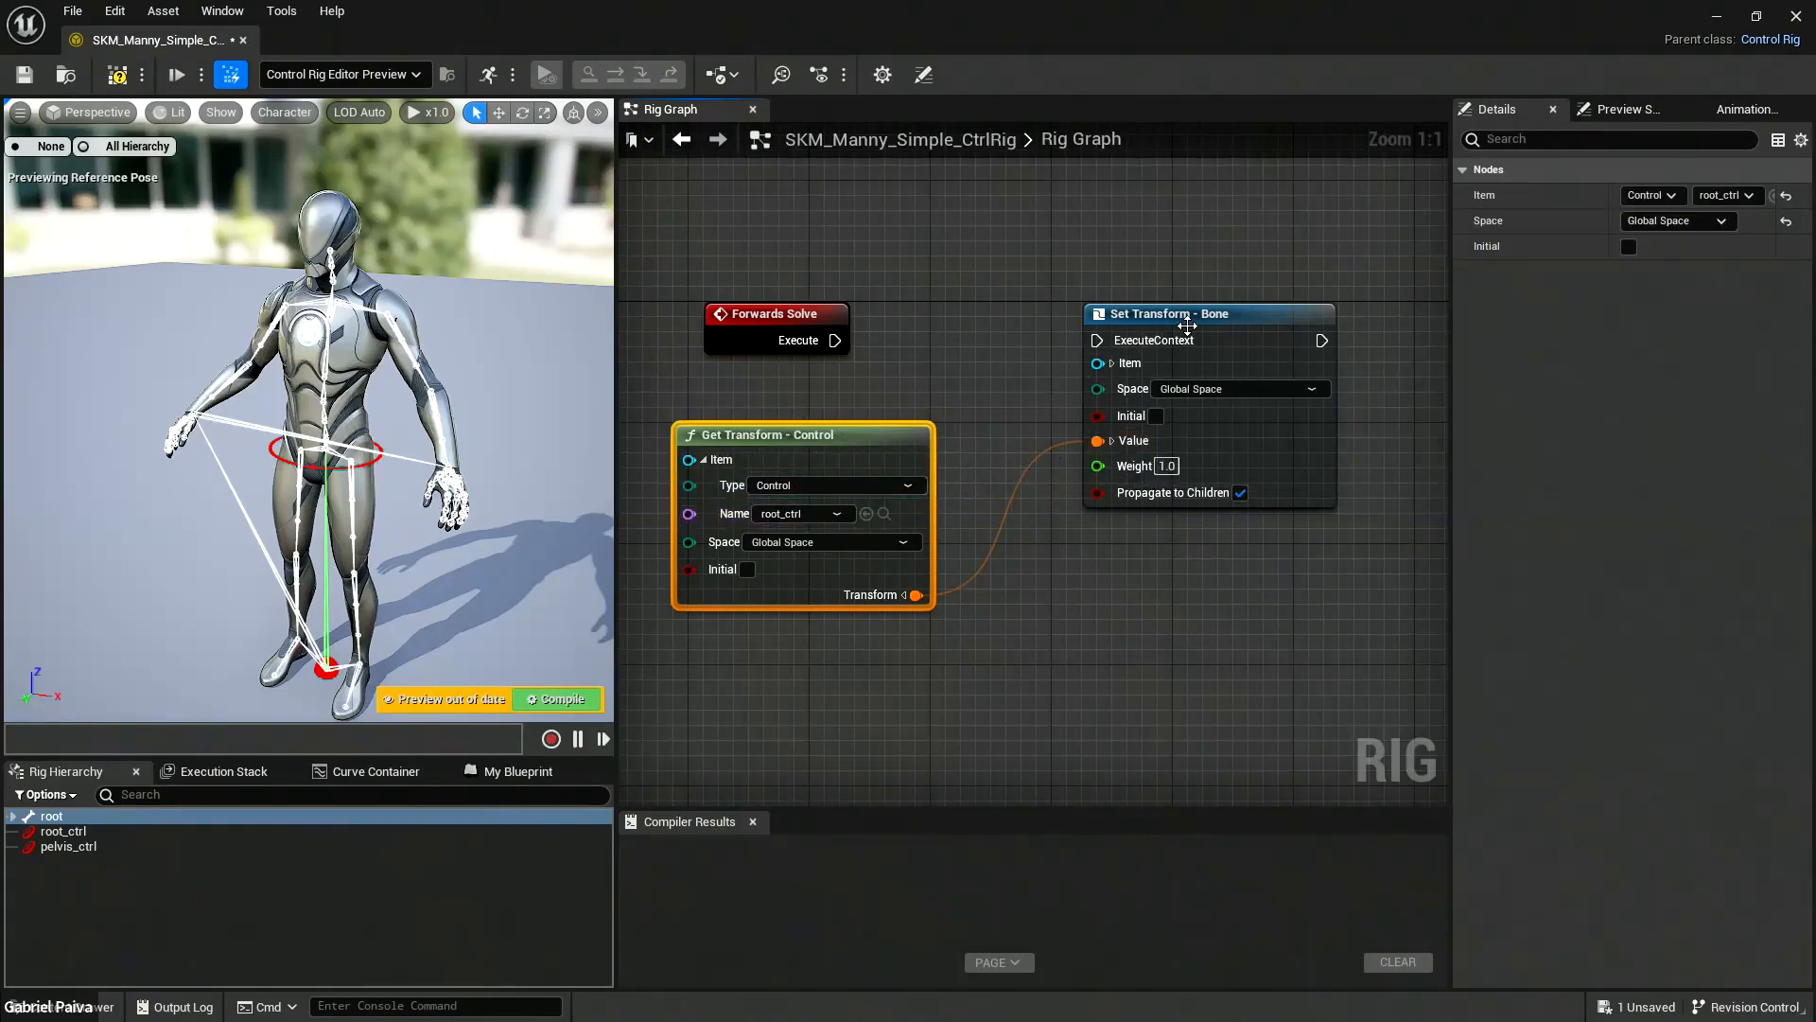
{"action": "left_click_drag", "start_coordinate": [1187, 326], "coordinate": [1174, 326]}
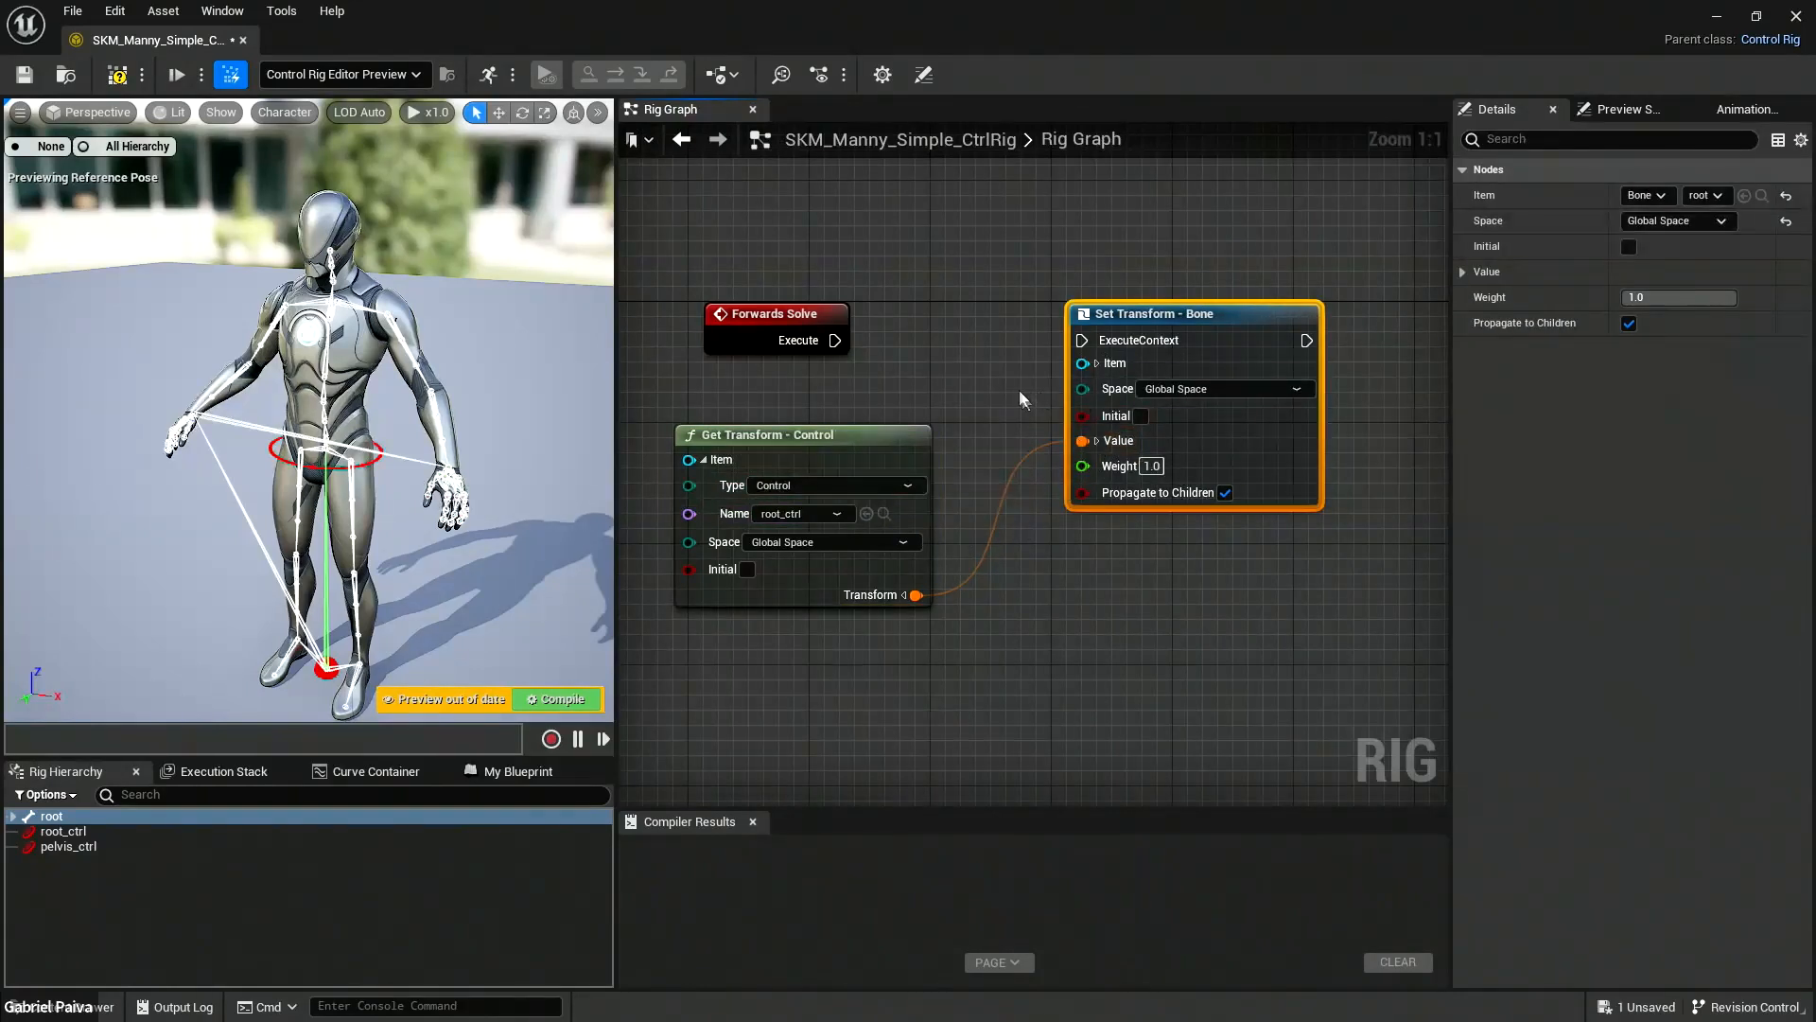
Connect Forwards Solve's Execute output to the Set Transform node's ExecuteContext, and align the two nodes so the wire runs straight.
{"action": "left_click_drag", "start_coordinate": [801, 316], "coordinate": [1083, 341]}
{"action": "left_click_drag", "start_coordinate": [915, 594], "coordinate": [1082, 440]}
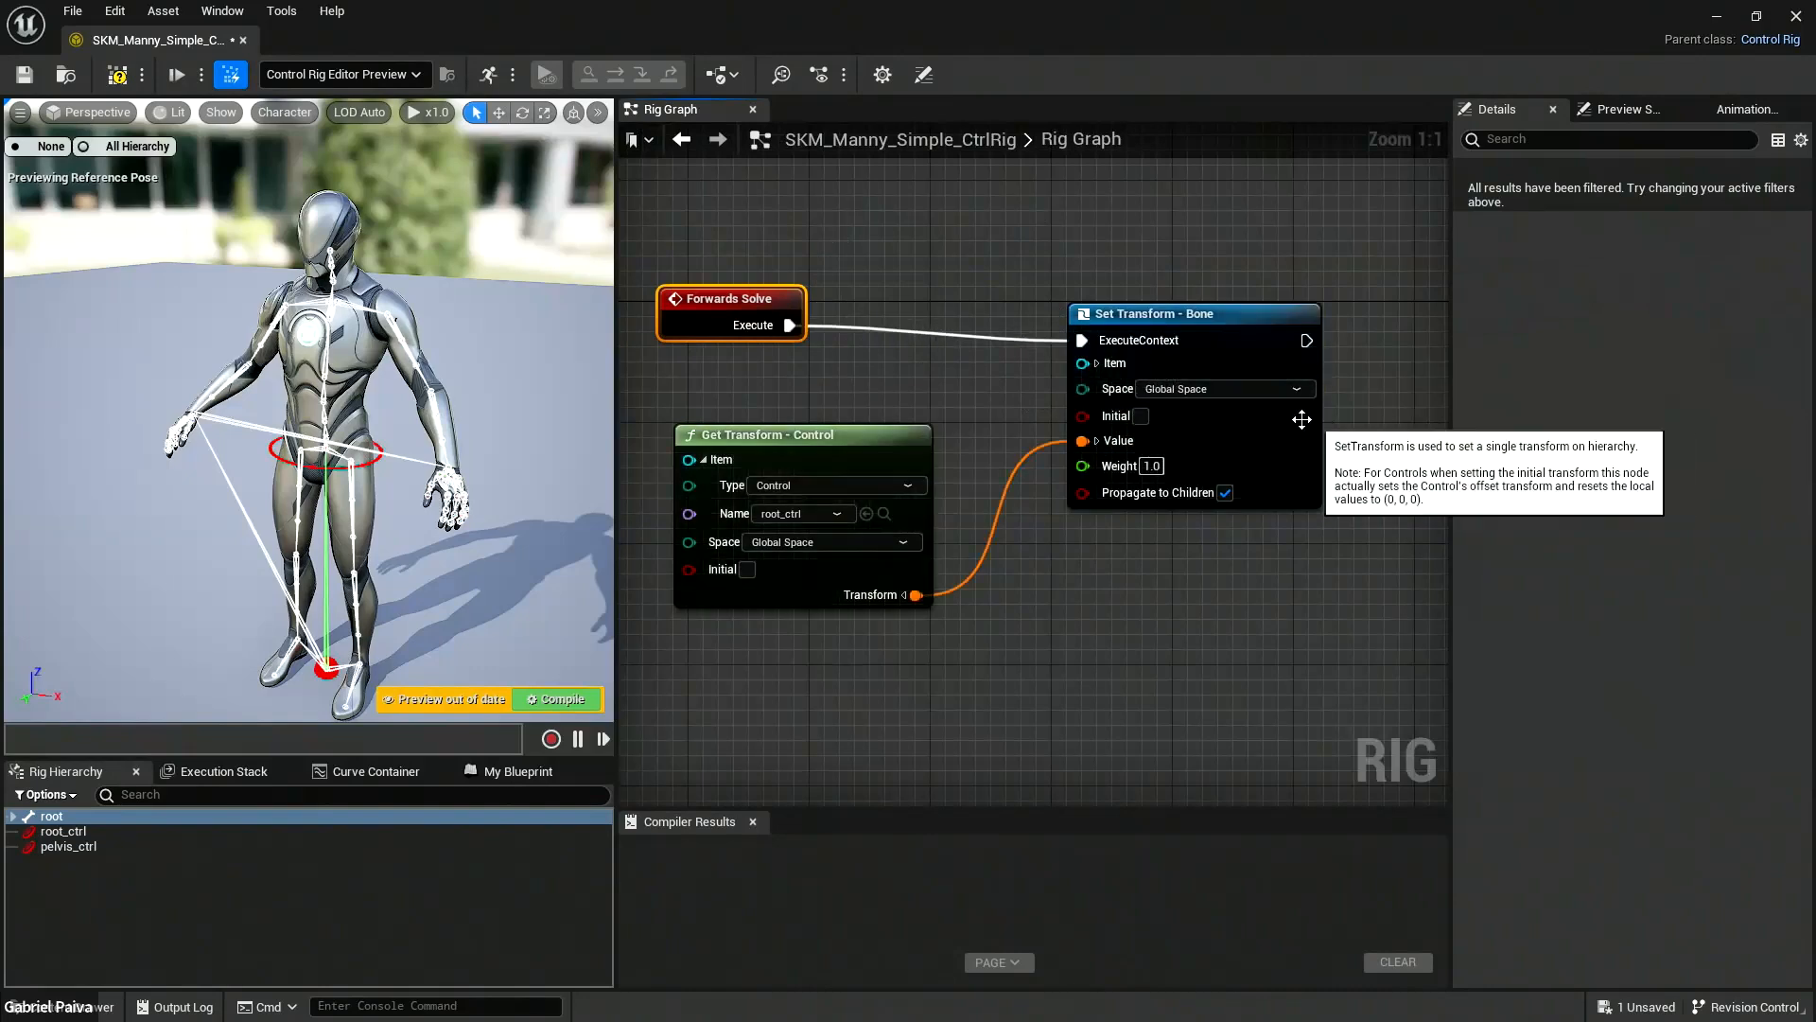
{"action": "left_click", "coordinate": [1196, 319]}
{"action": "left_click_drag", "start_coordinate": [1196, 319], "coordinate": [1196, 305]}
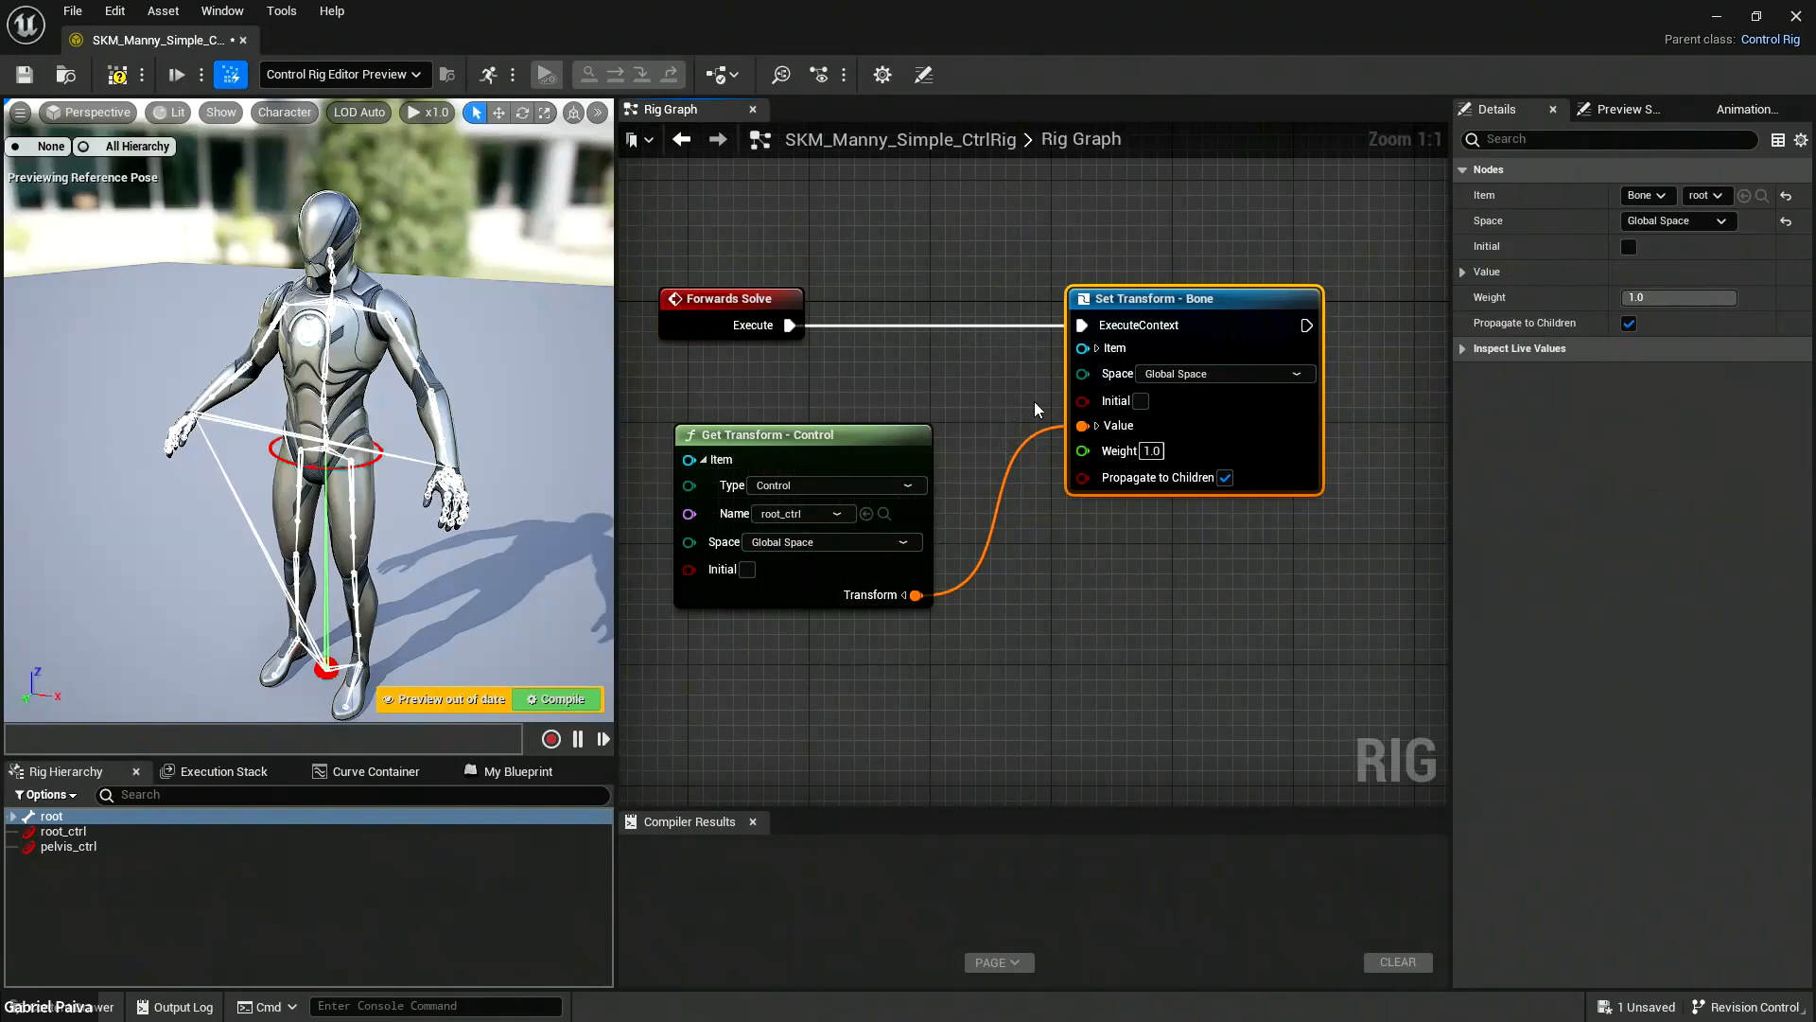
{"action": "right_click_drag", "start_coordinate": [907, 384], "coordinate": [972, 340]}
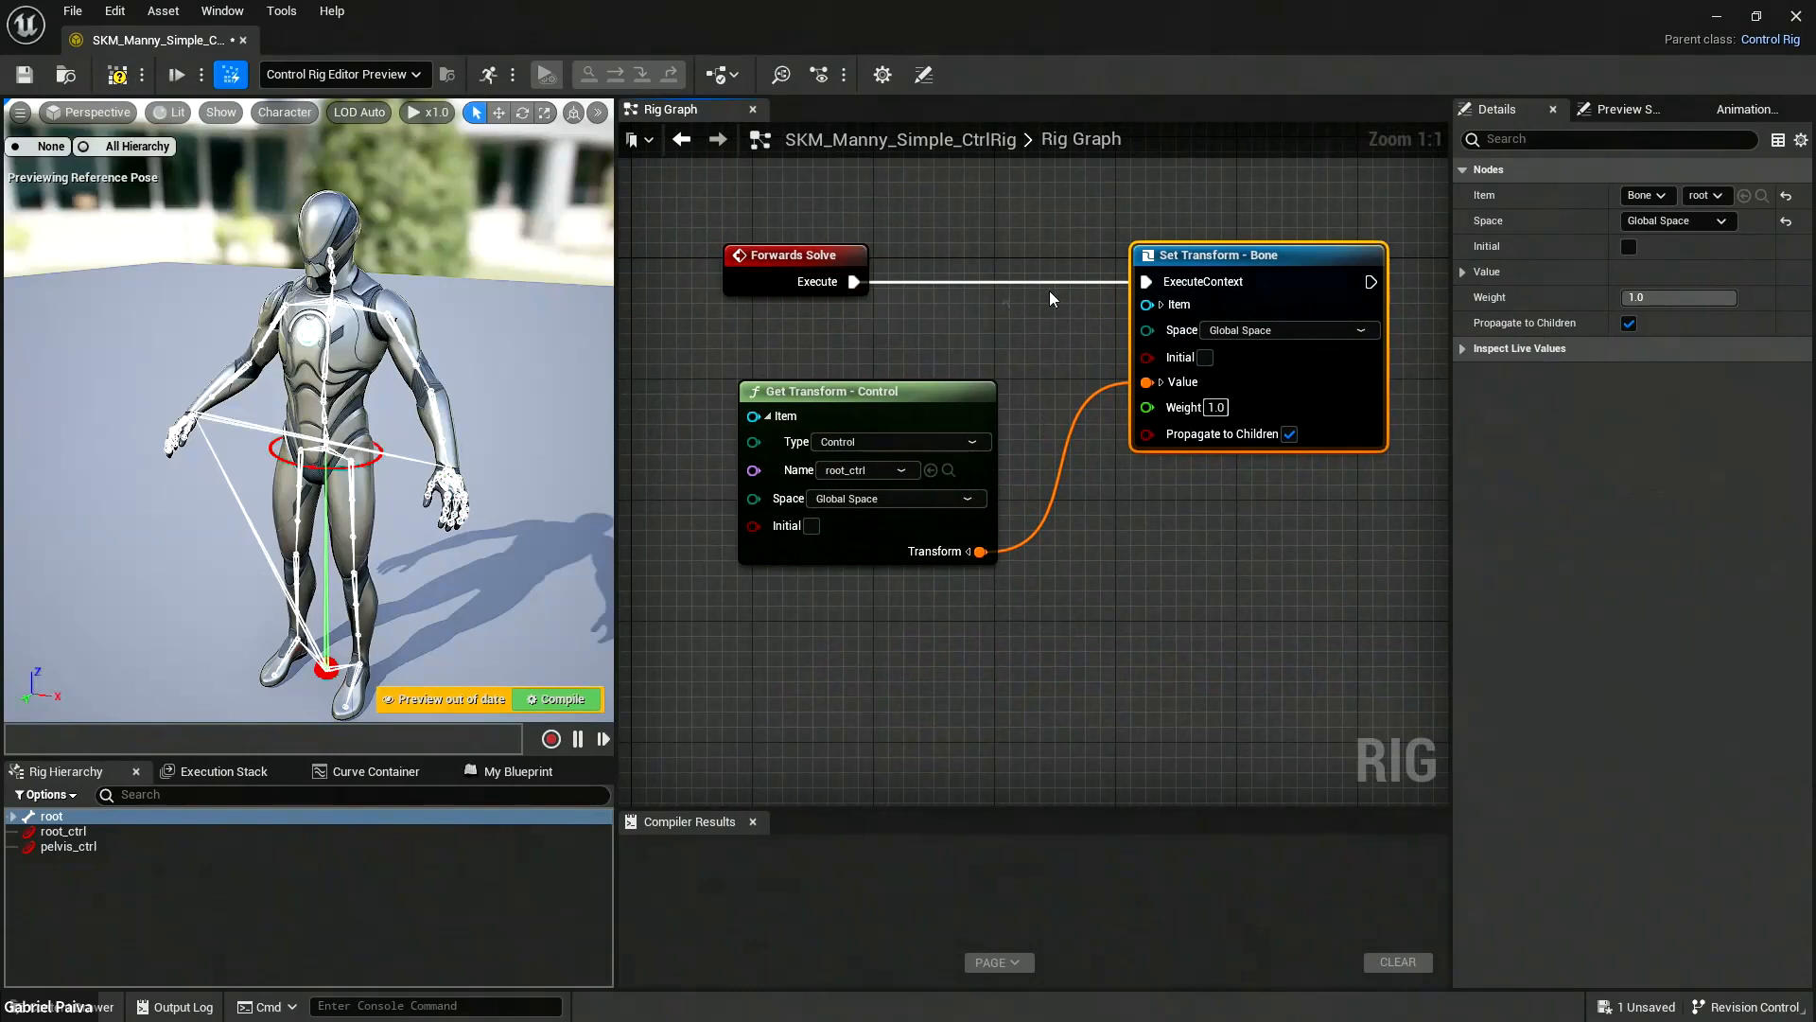
Select root_ctrl in the rig hierarchy and change its shape to Circle_Solid.
{"action": "right_click_drag", "start_coordinate": [503, 373], "coordinate": [321, 572]}
{"action": "left_click", "coordinate": [322, 543]}
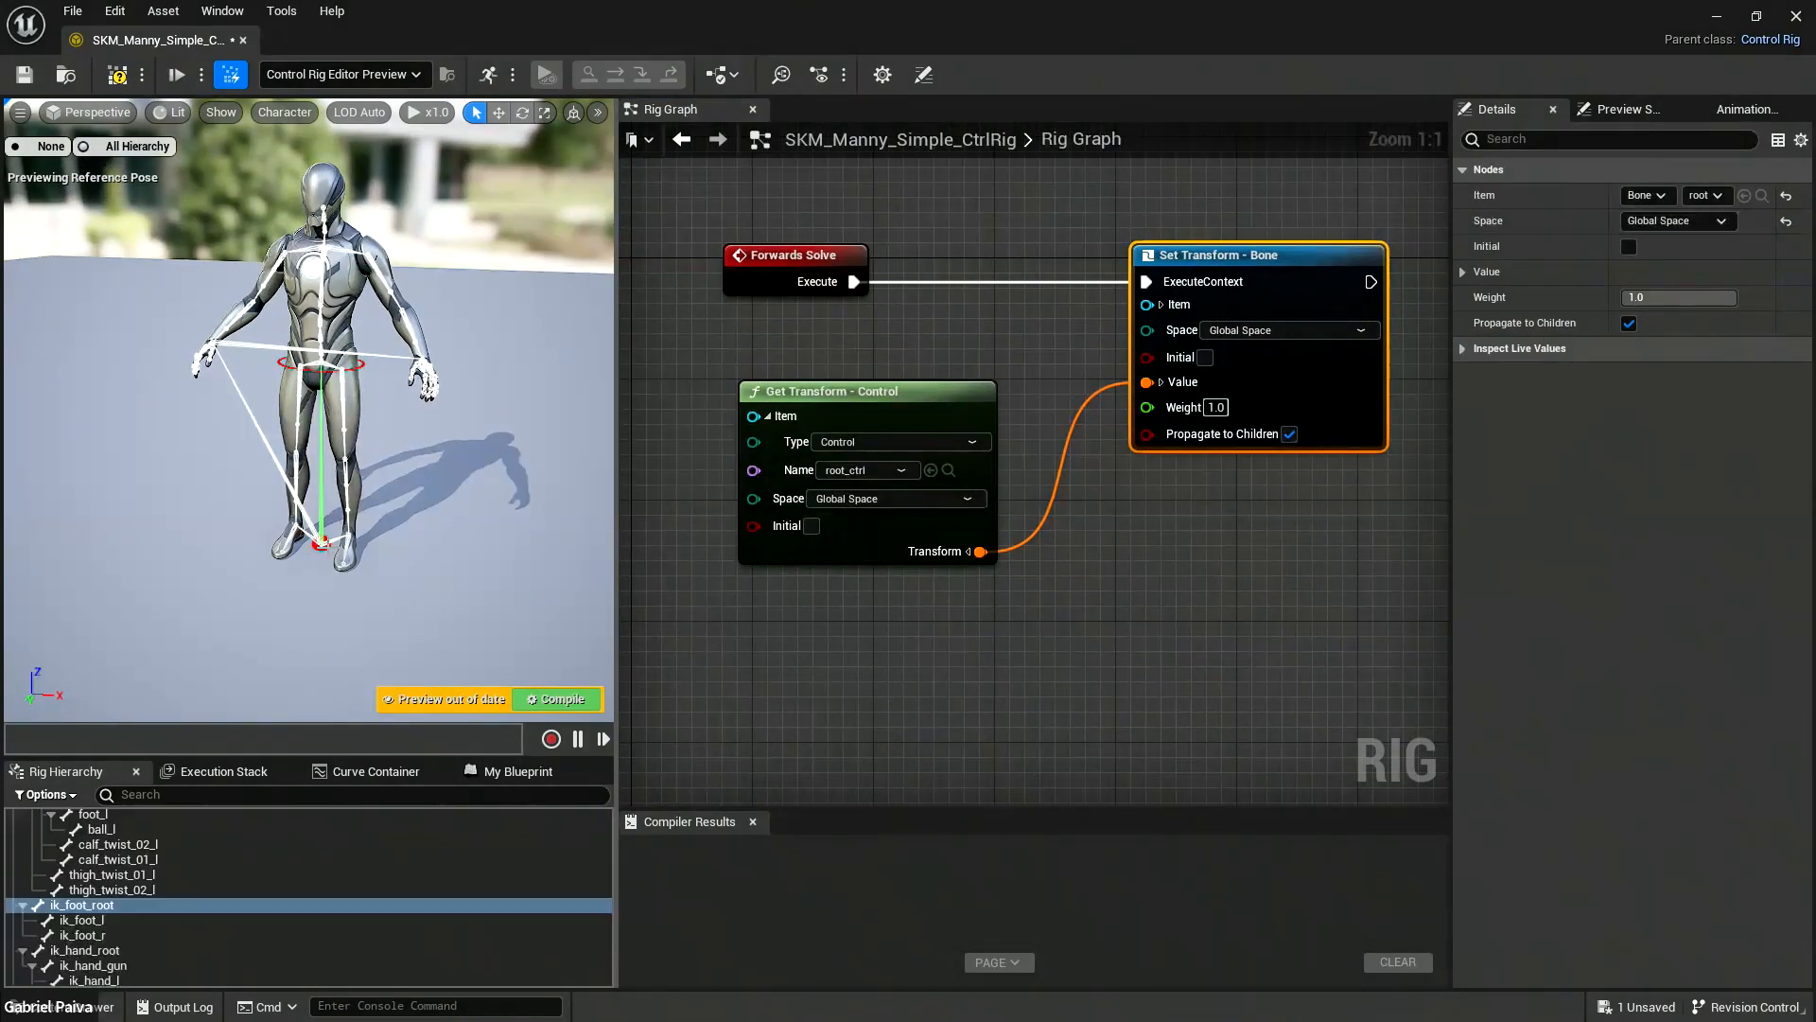
{"action": "left_click", "coordinate": [321, 543]}
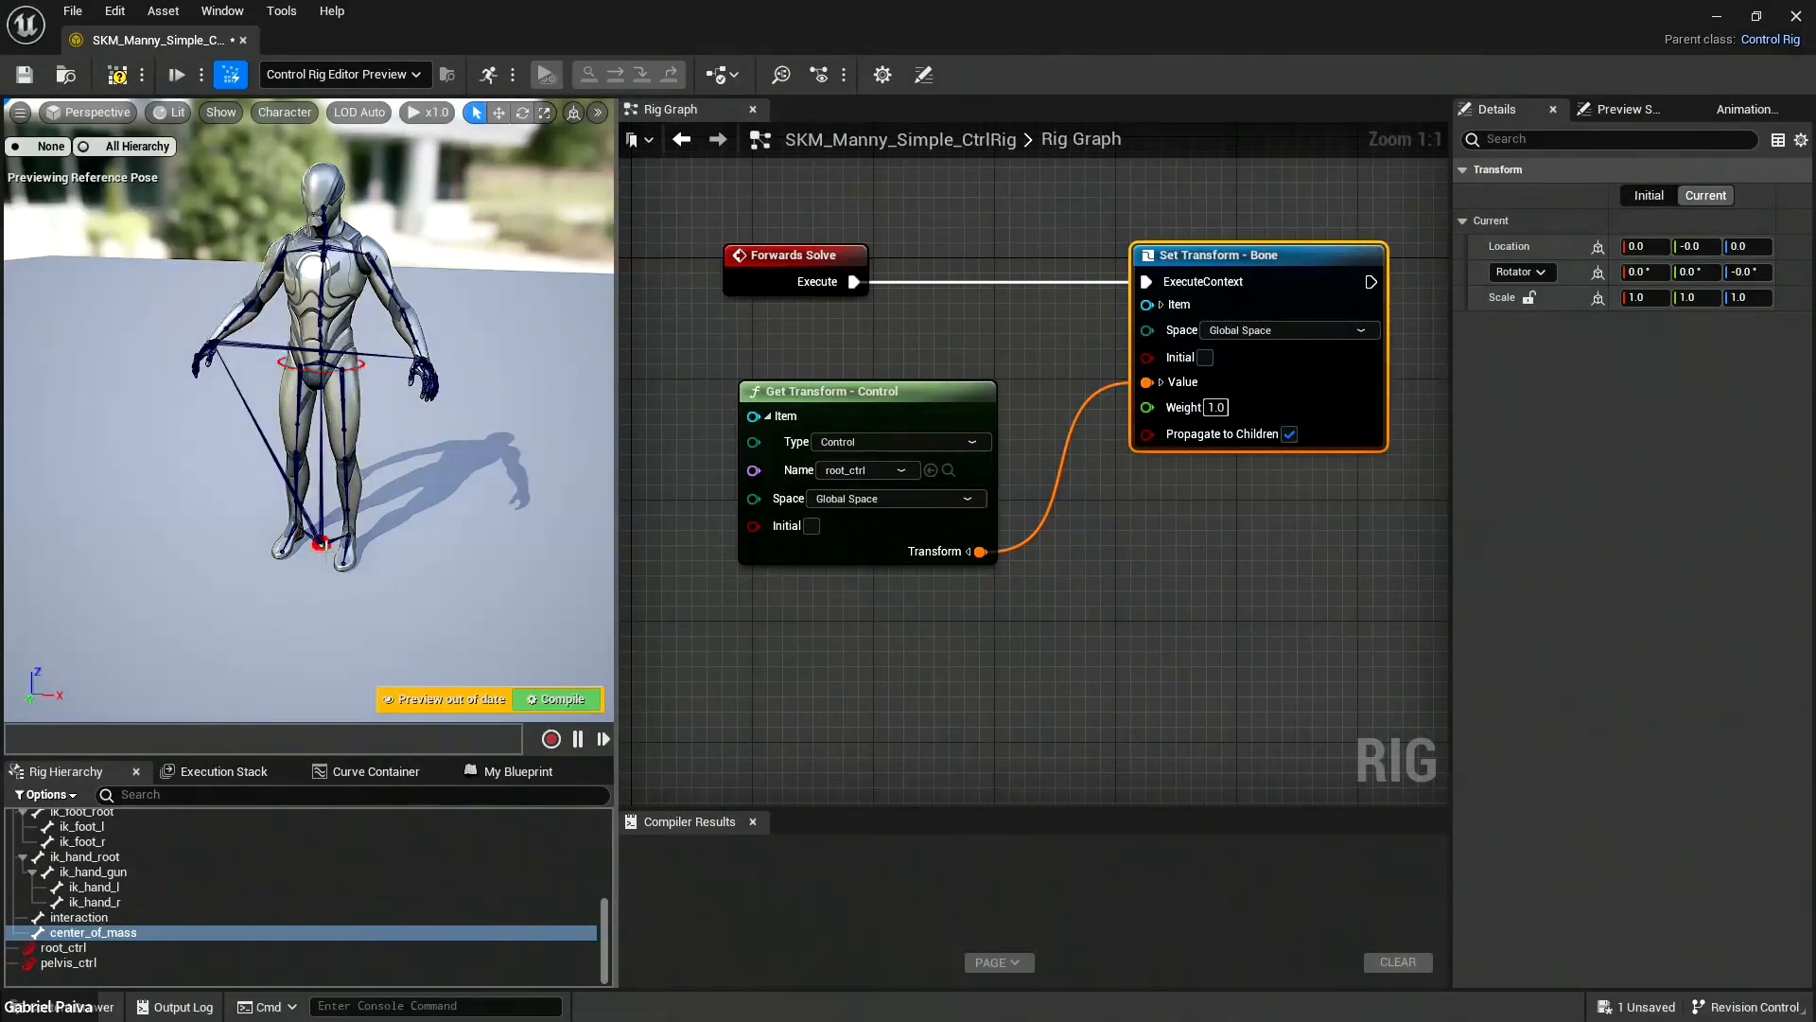
{"action": "left_click", "coordinate": [322, 543]}
{"action": "scroll", "coordinate": [124, 918], "scroll_direction": "down", "scroll_amount": 2}
{"action": "scroll", "coordinate": [151, 895], "scroll_direction": "up", "scroll_amount": 2}
{"action": "scroll", "coordinate": [76, 939], "scroll_direction": "down", "scroll_amount": 2}
{"action": "left_click", "coordinate": [74, 945]}
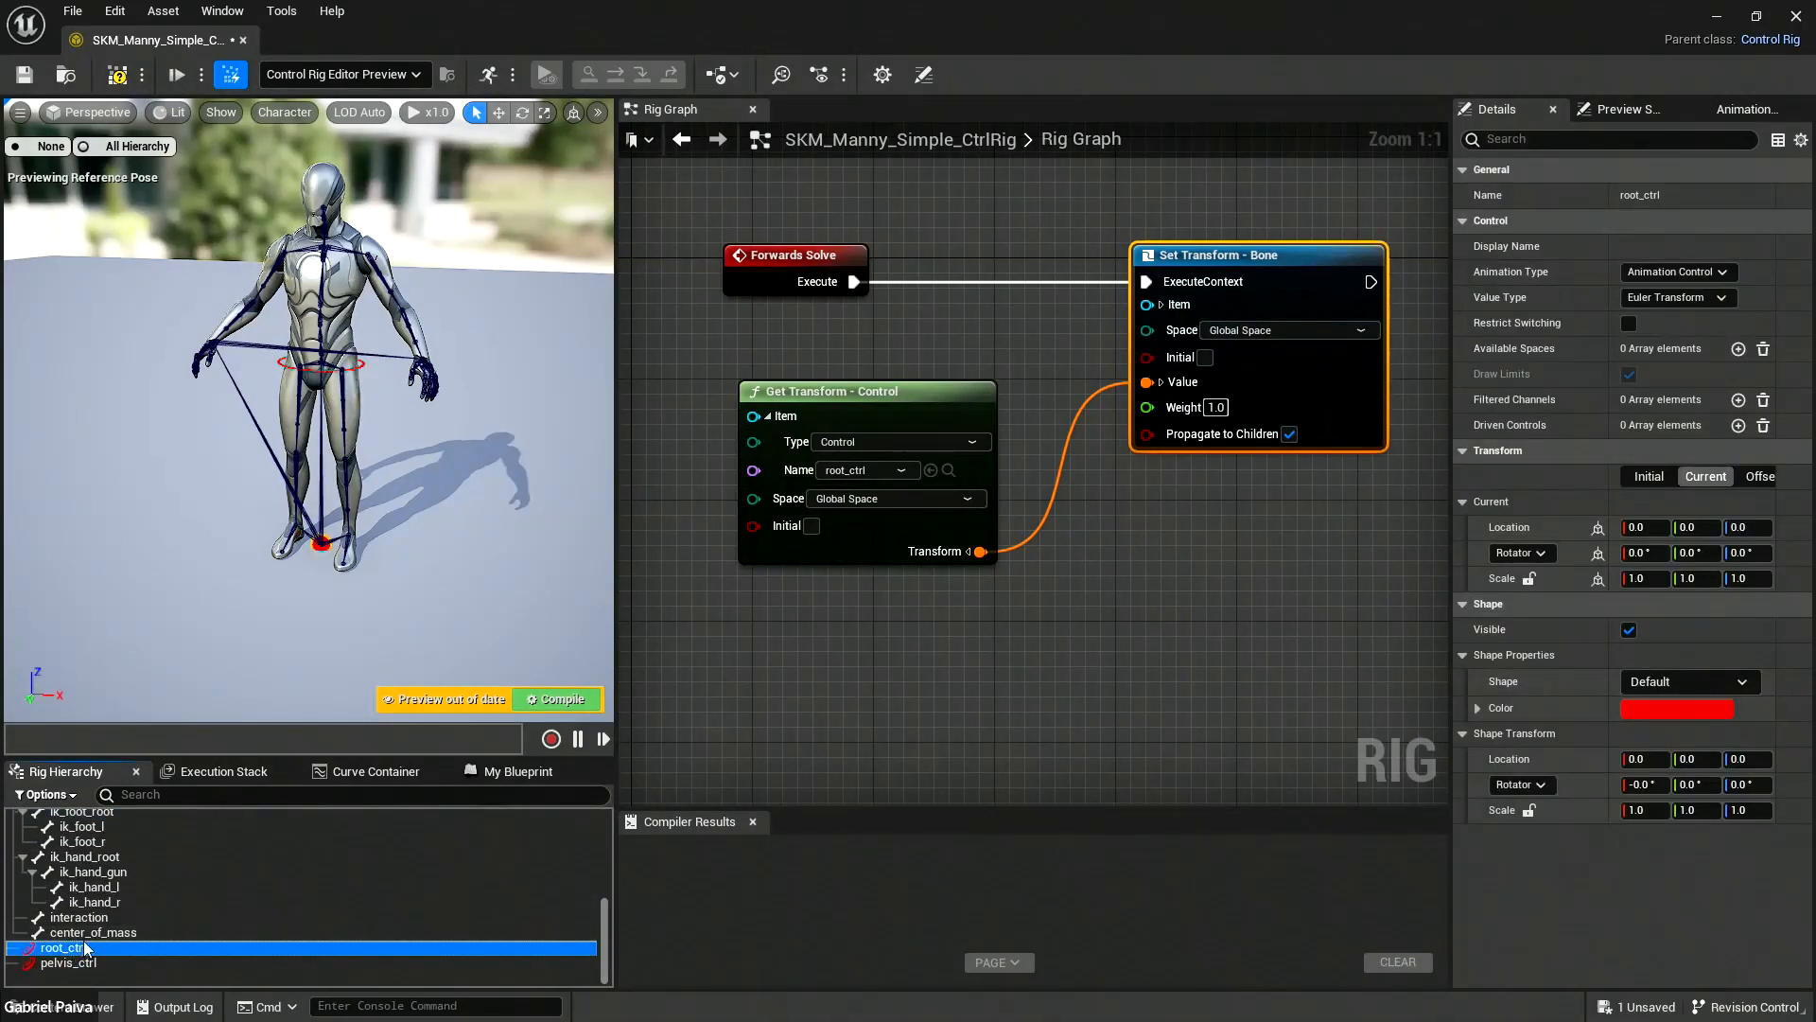
{"action": "left_click", "coordinate": [1684, 682]}
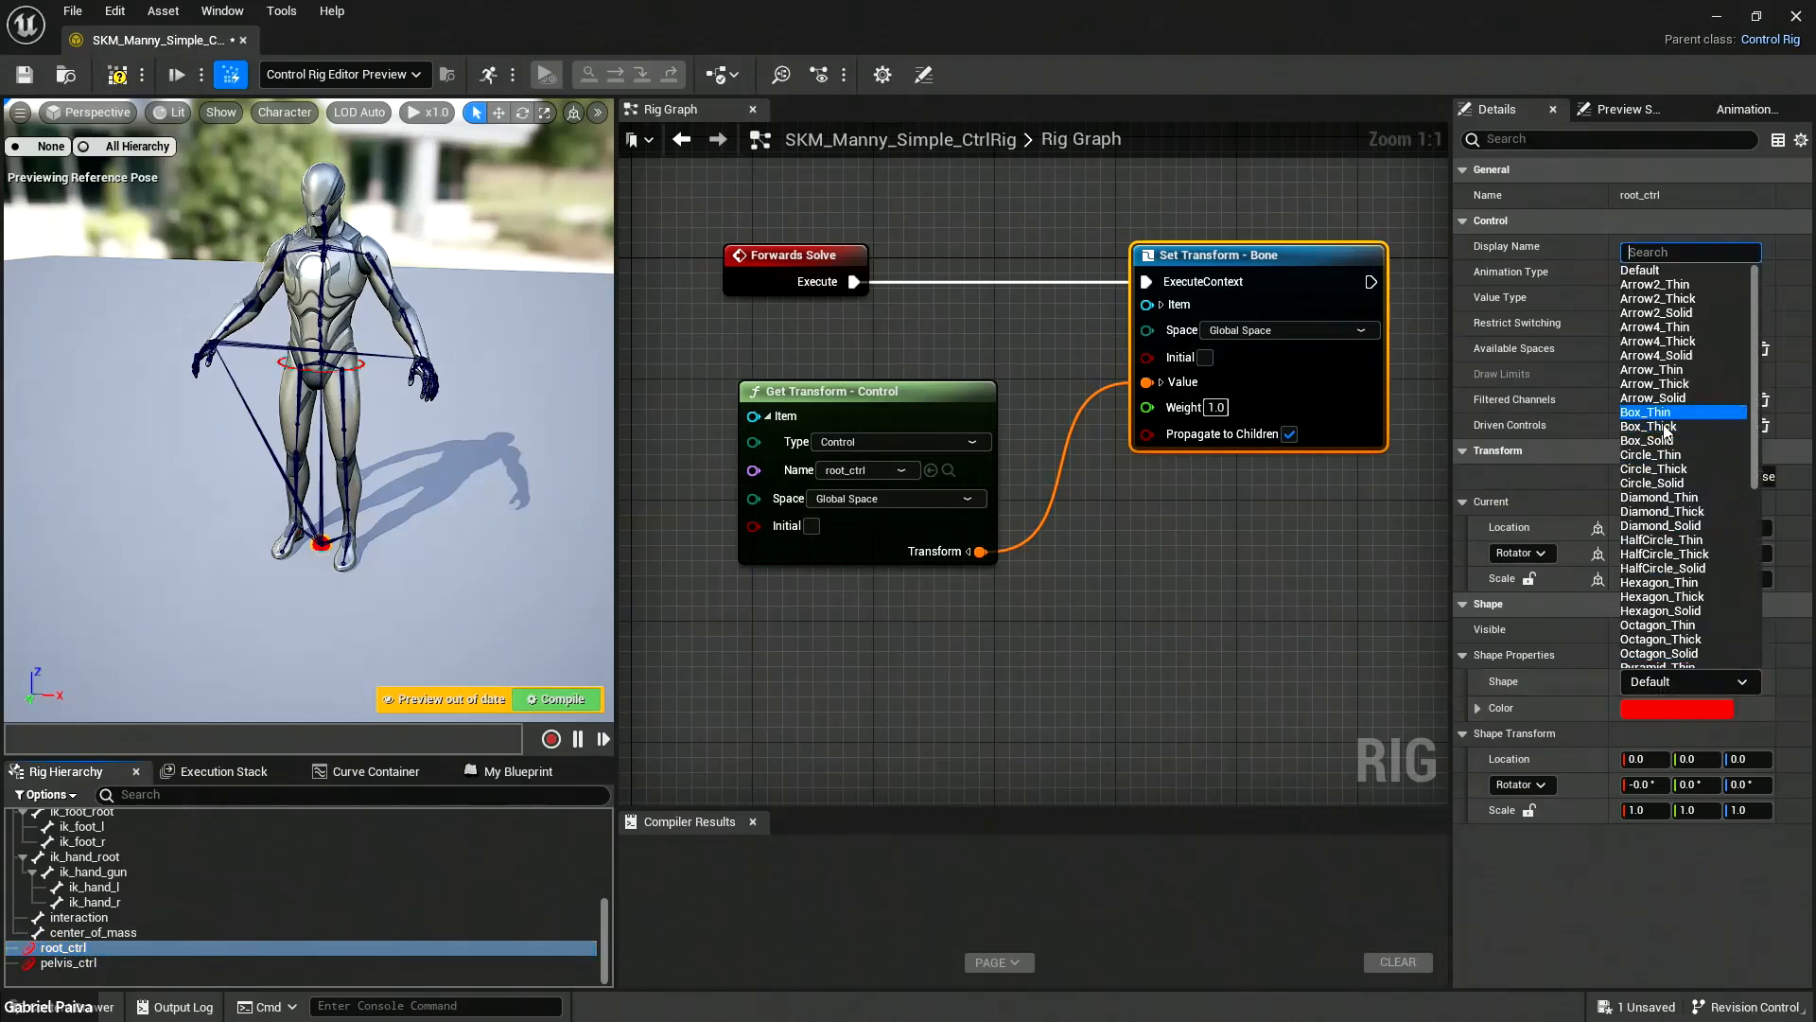
{"action": "left_click", "coordinate": [1679, 484]}
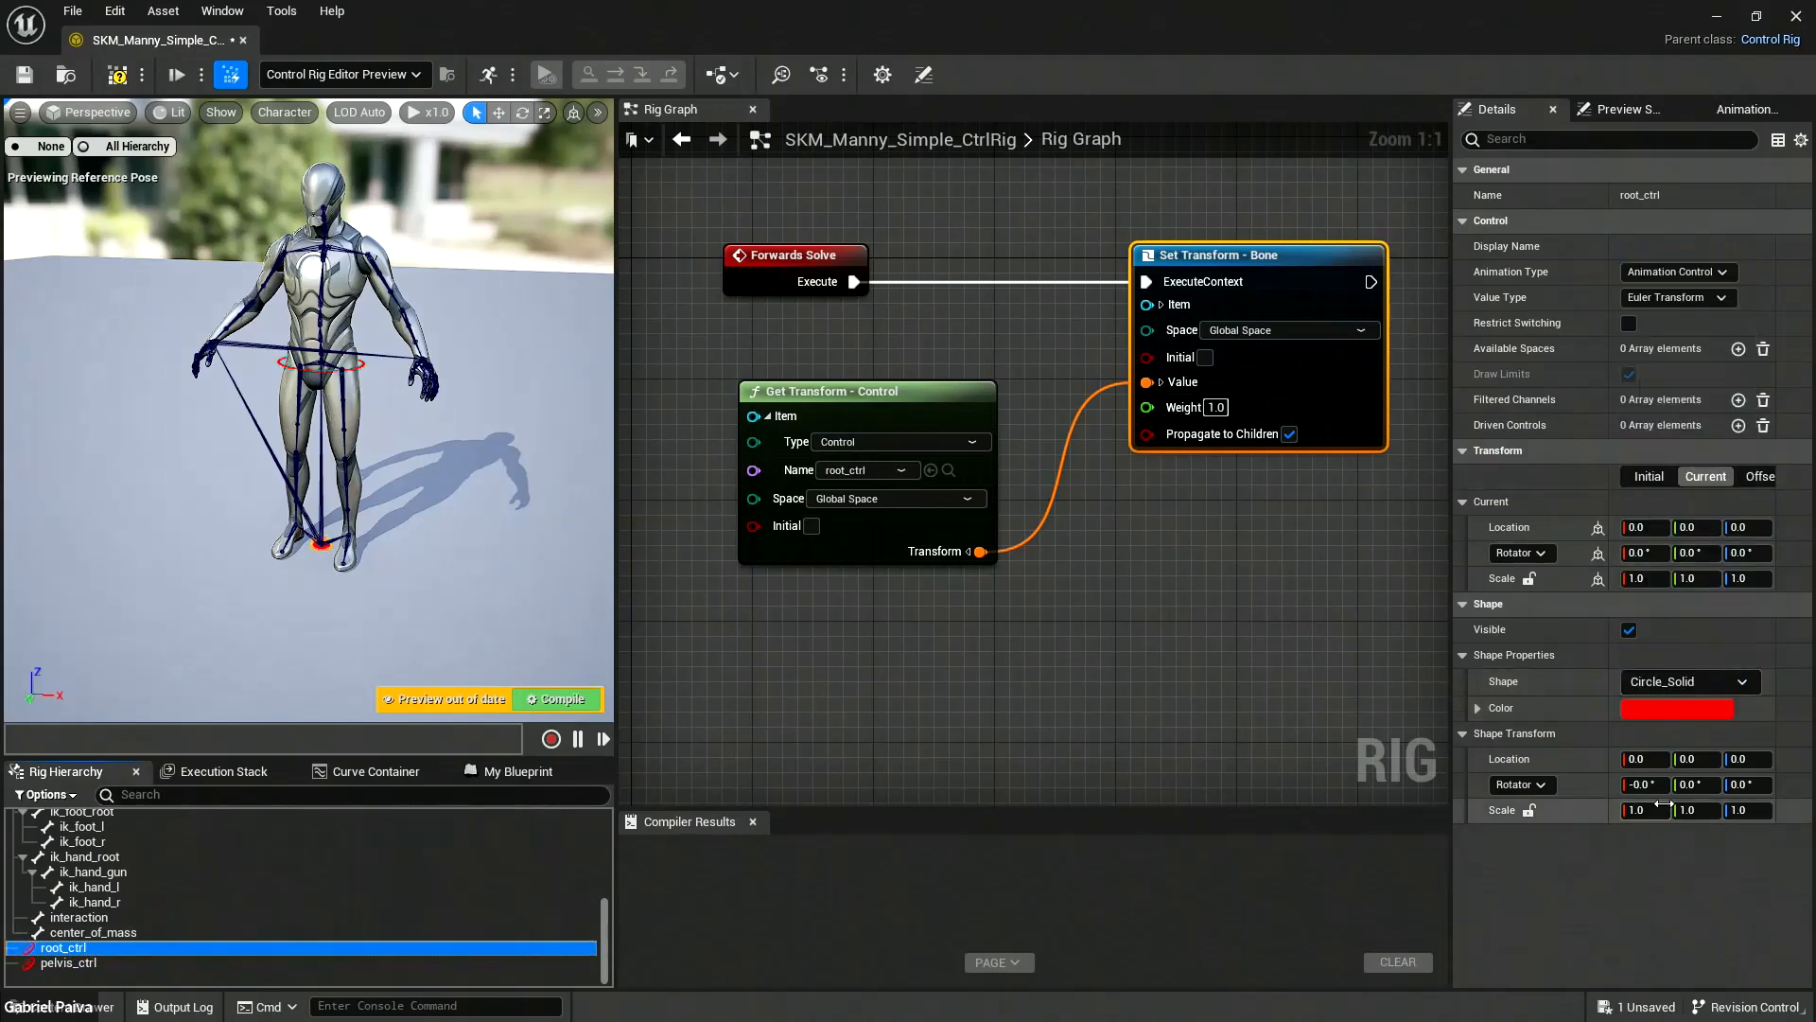
Try a shape scale of 5 on only the X axis of root_ctrl, and reset the scale to its default.
{"action": "left_click", "coordinate": [1703, 785]}
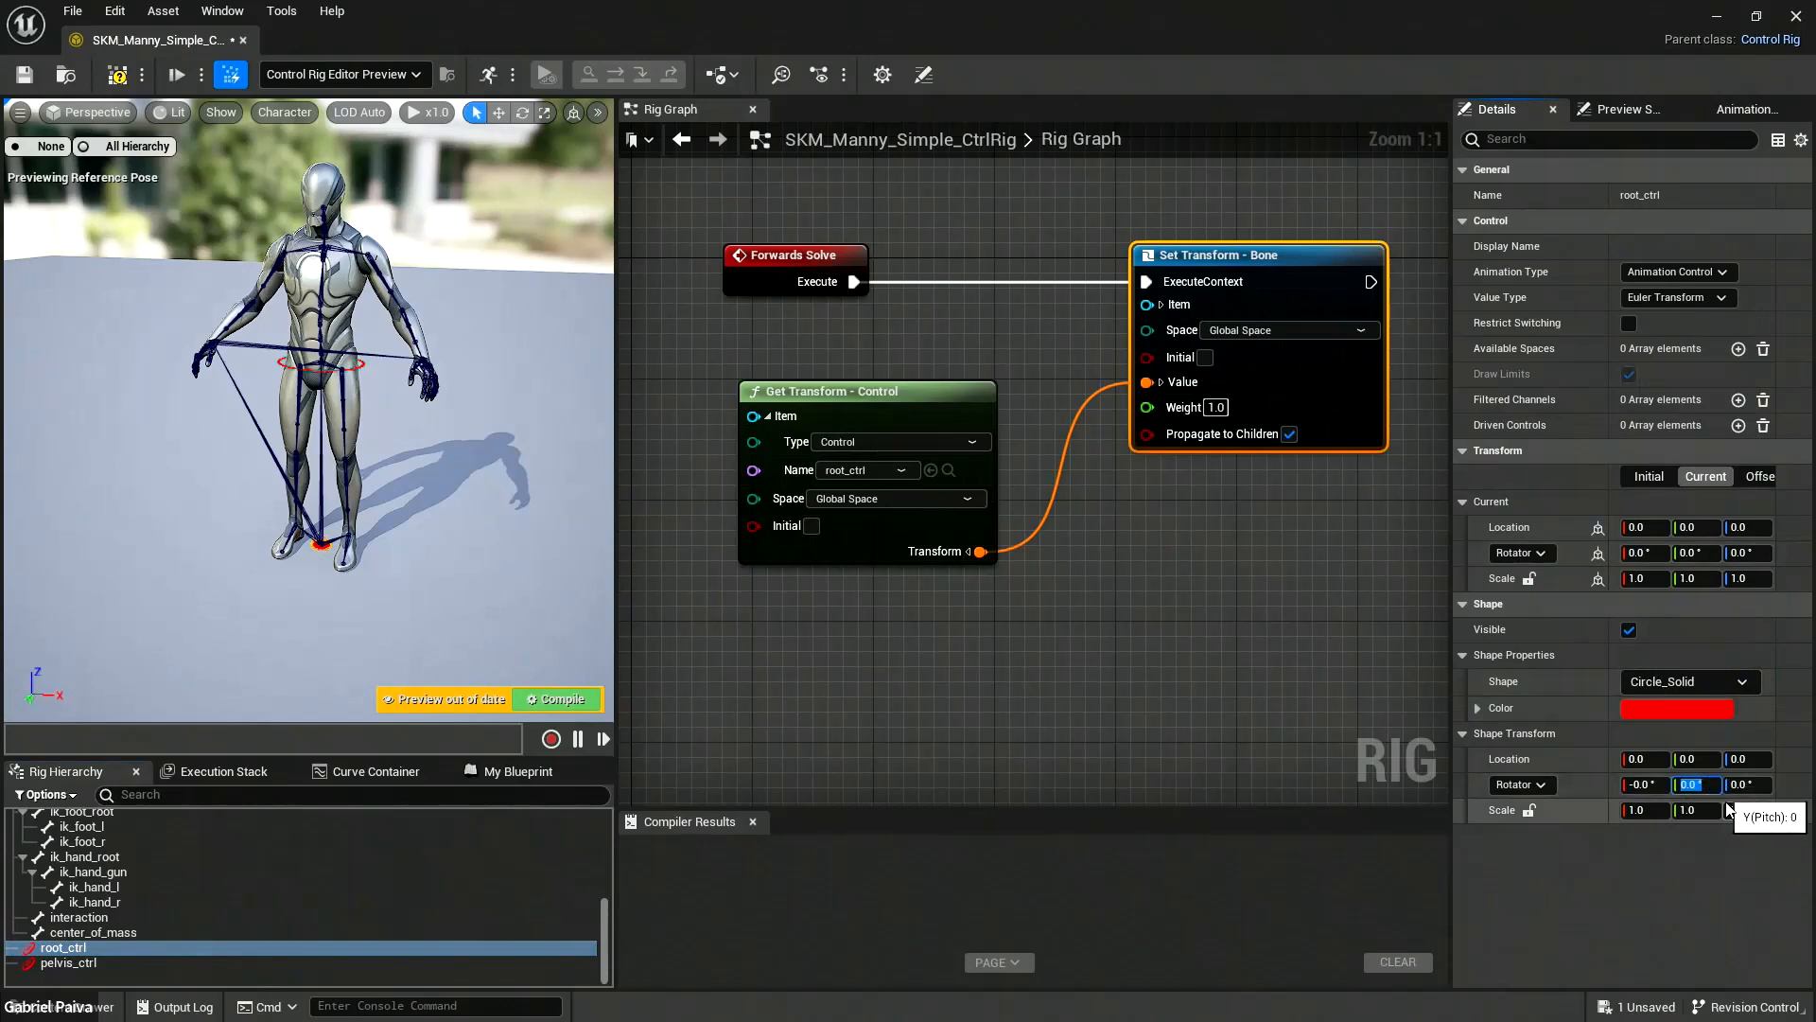
{"action": "left_click", "coordinate": [1644, 810]}
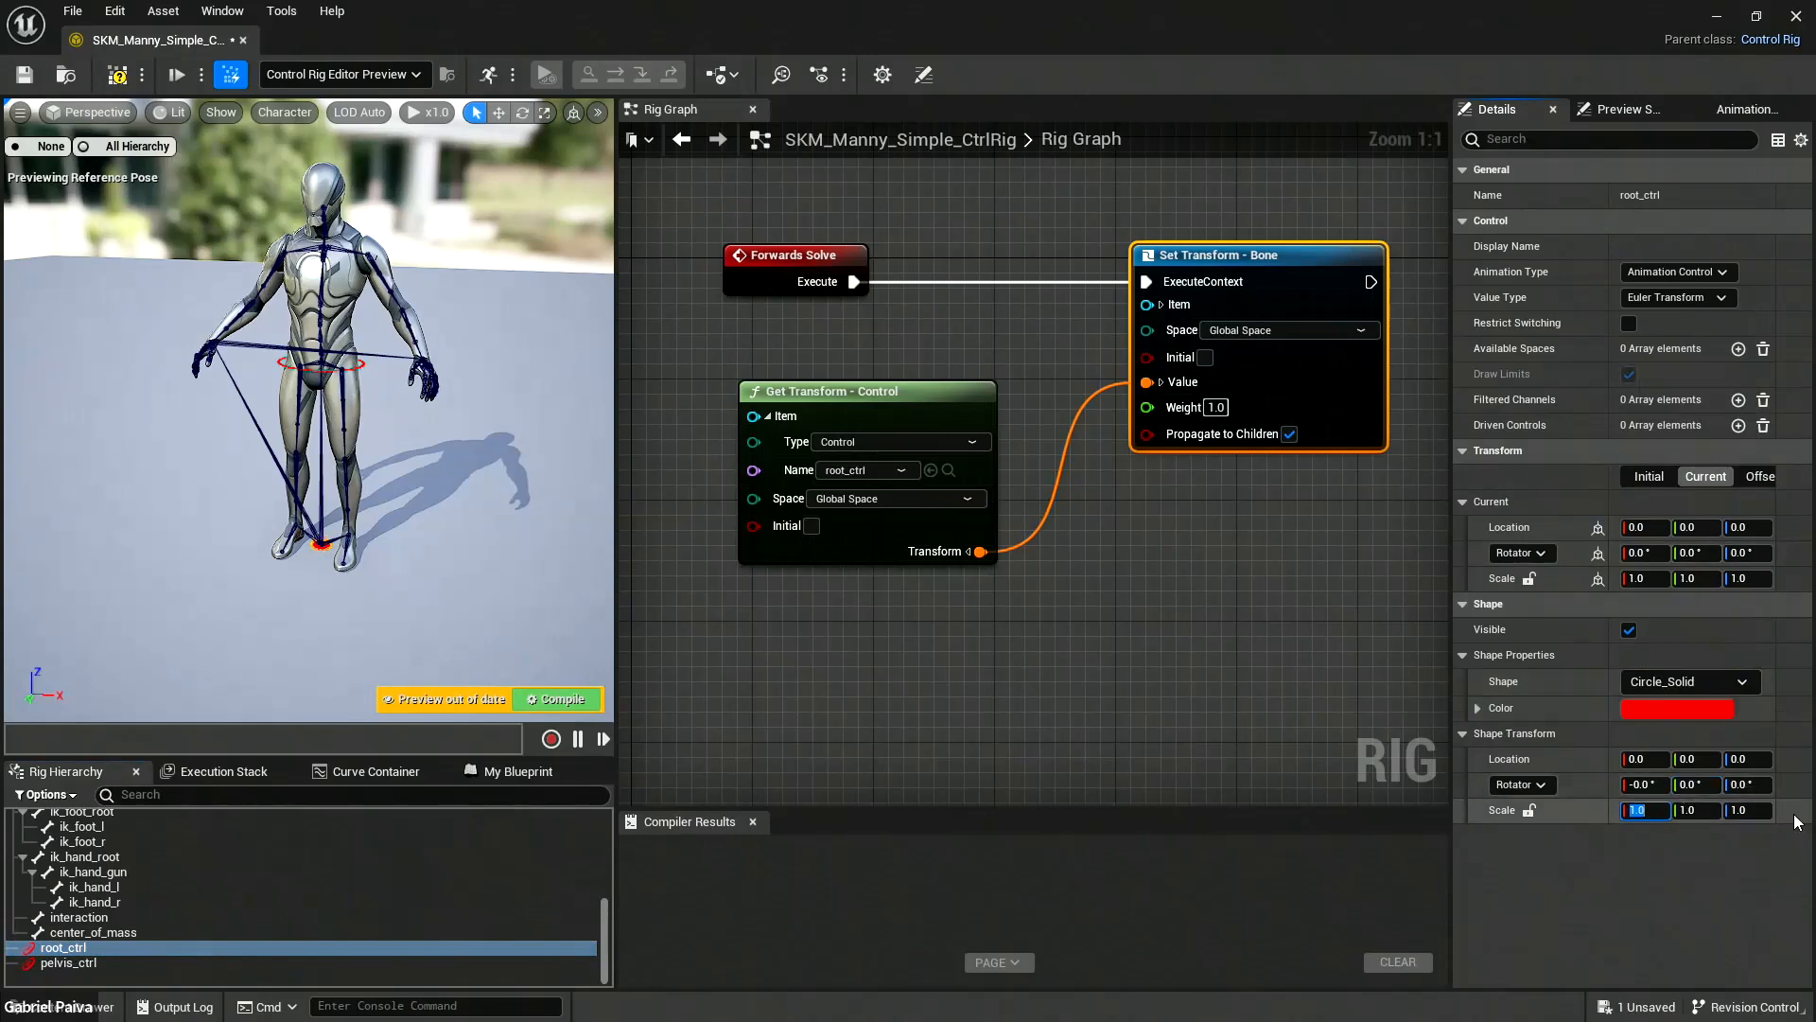
{"action": "type", "text": "5"}
{"action": "key", "text": "Return"}
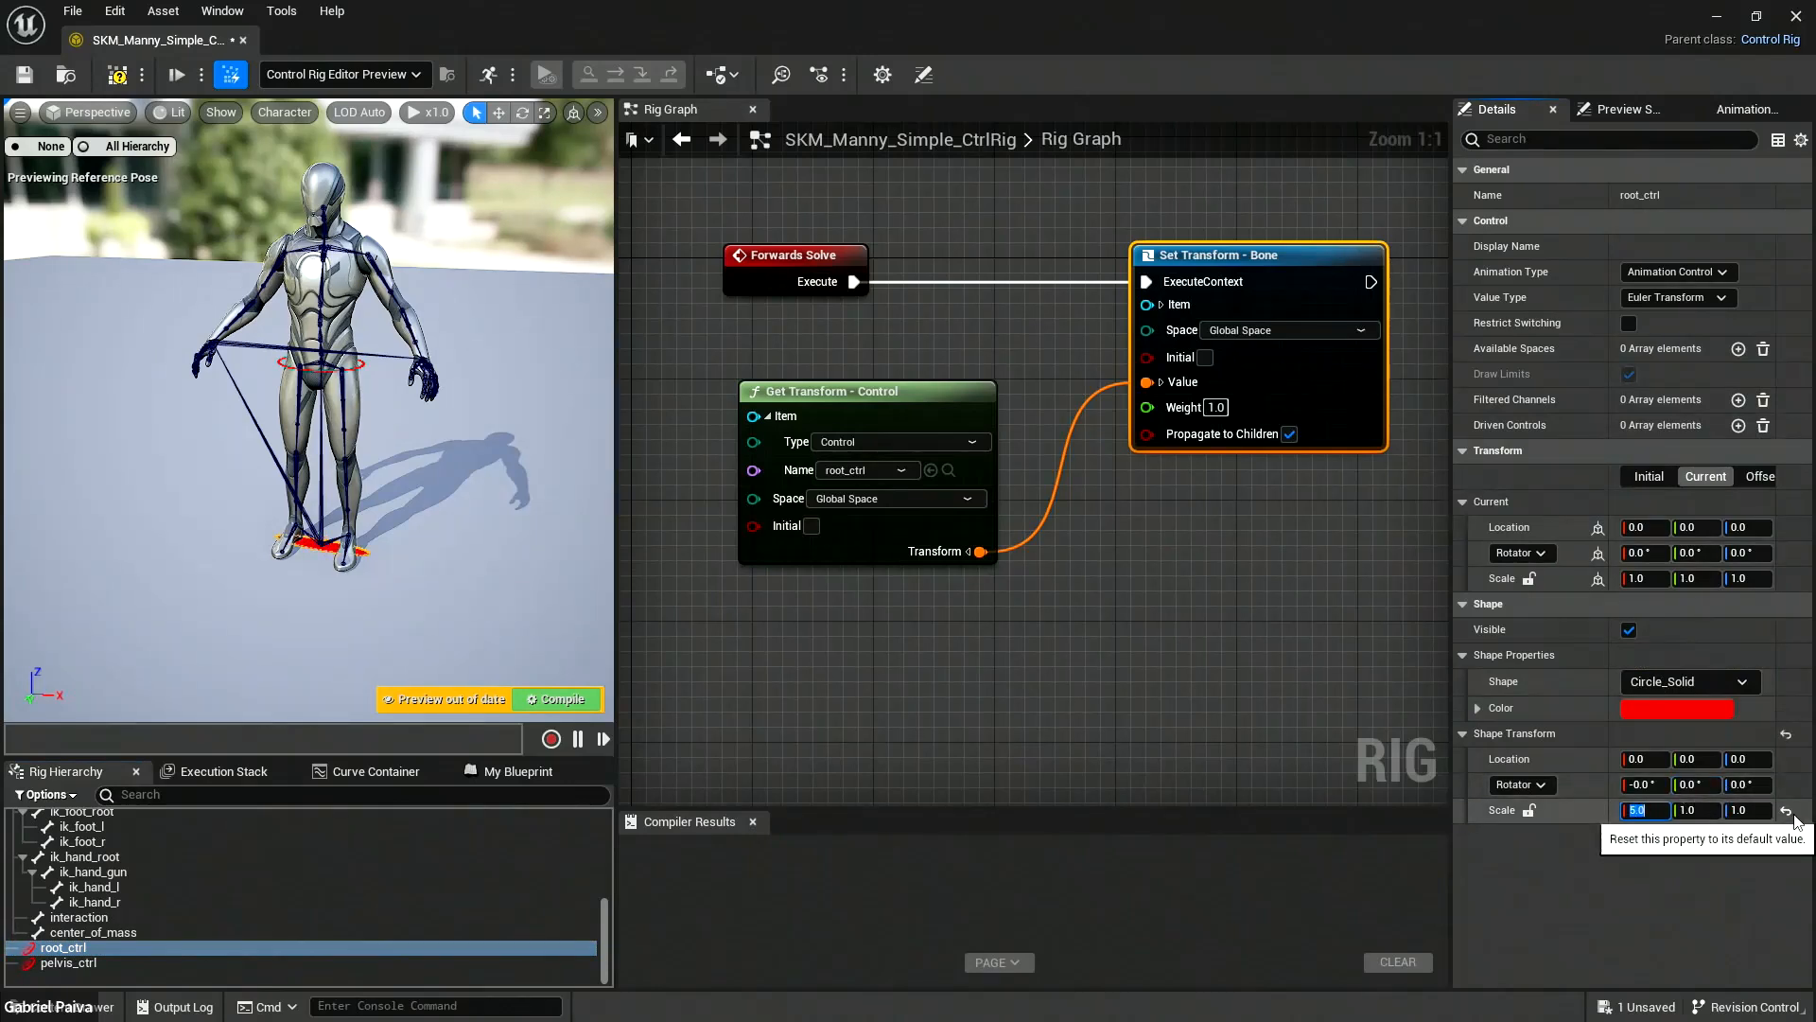
{"action": "left_click", "coordinate": [1791, 813]}
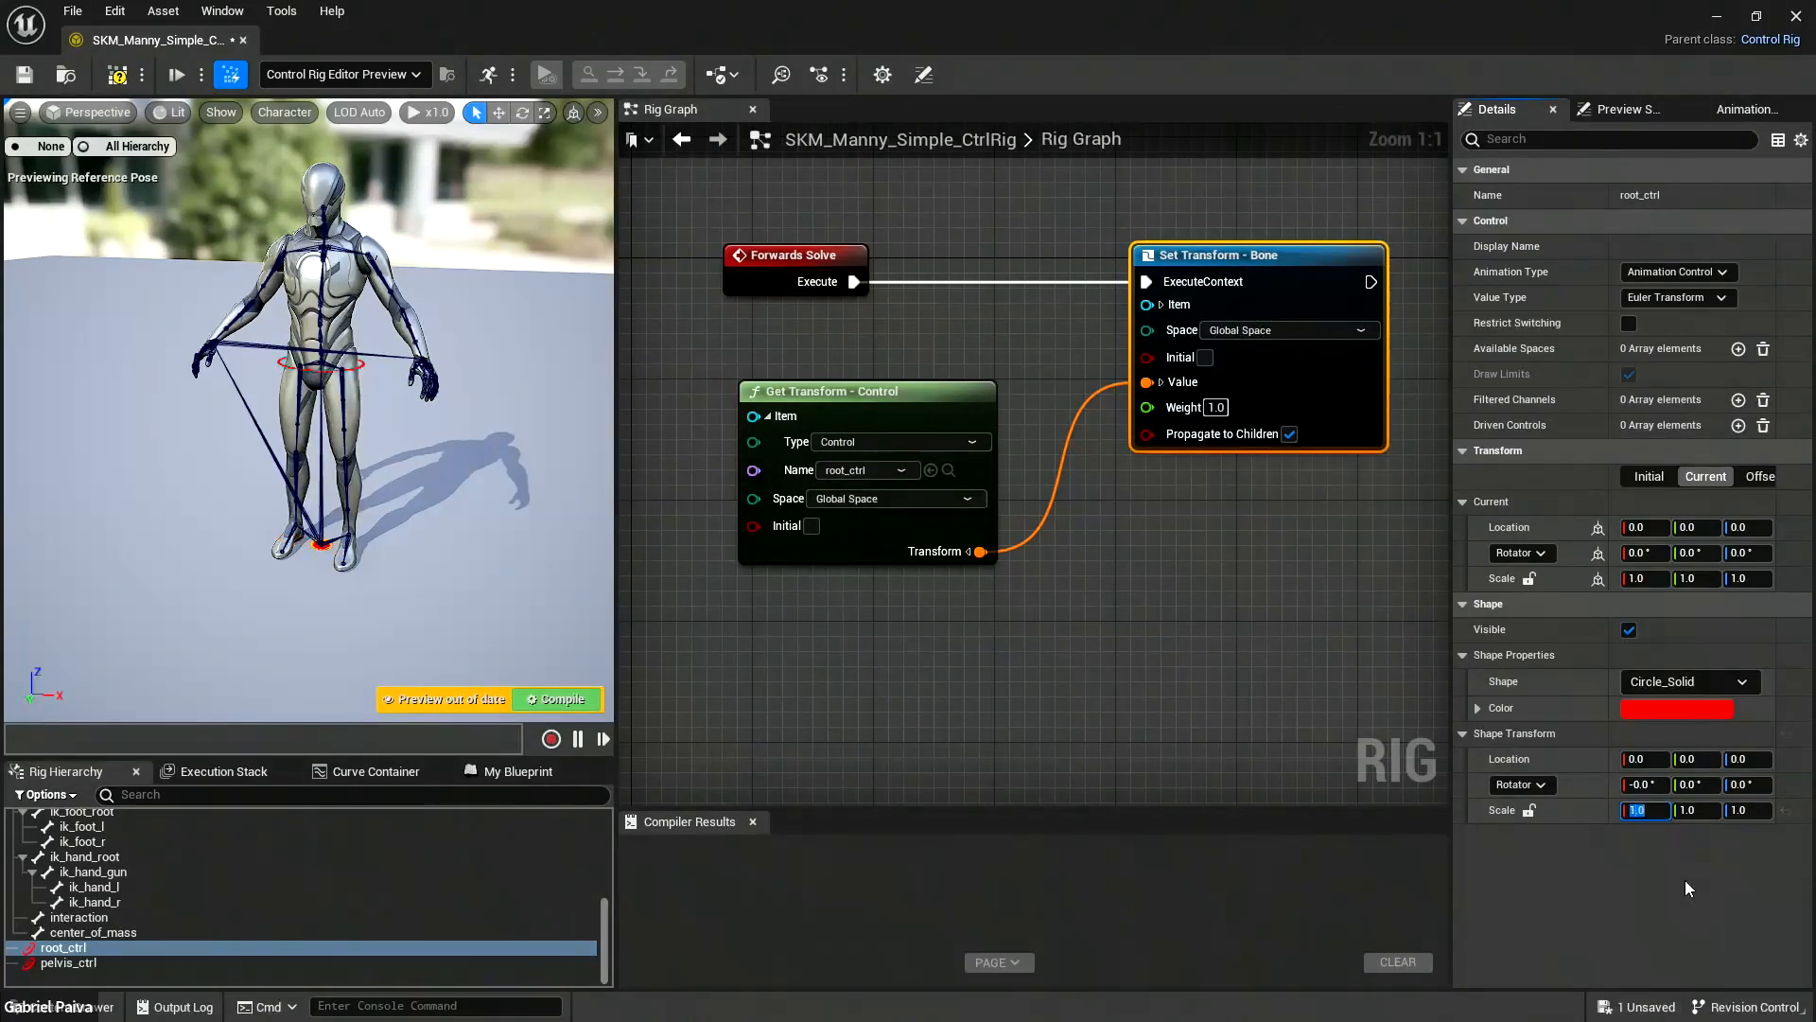
Lock the proportions of root_ctrl's shape scale and set it to 5.0 on all three axes.
{"action": "left_click", "coordinate": [1528, 811]}
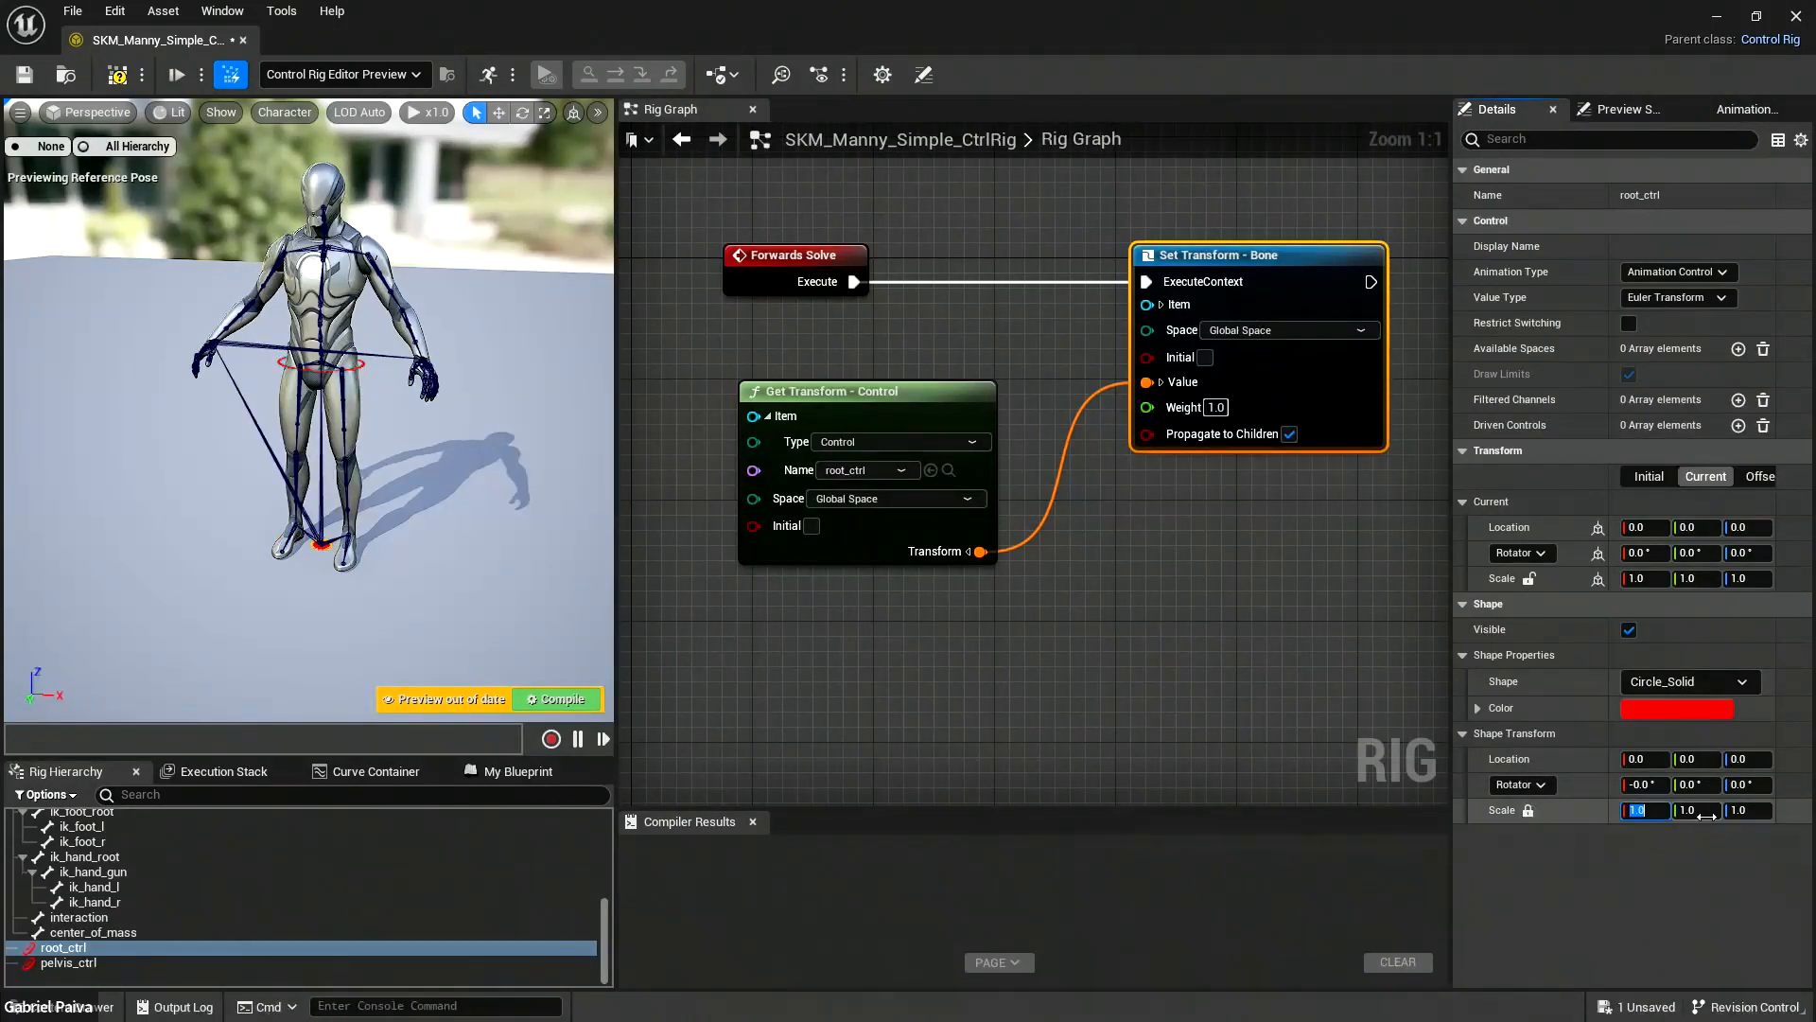
{"action": "type", "text": "5"}
{"action": "key", "text": "Return"}
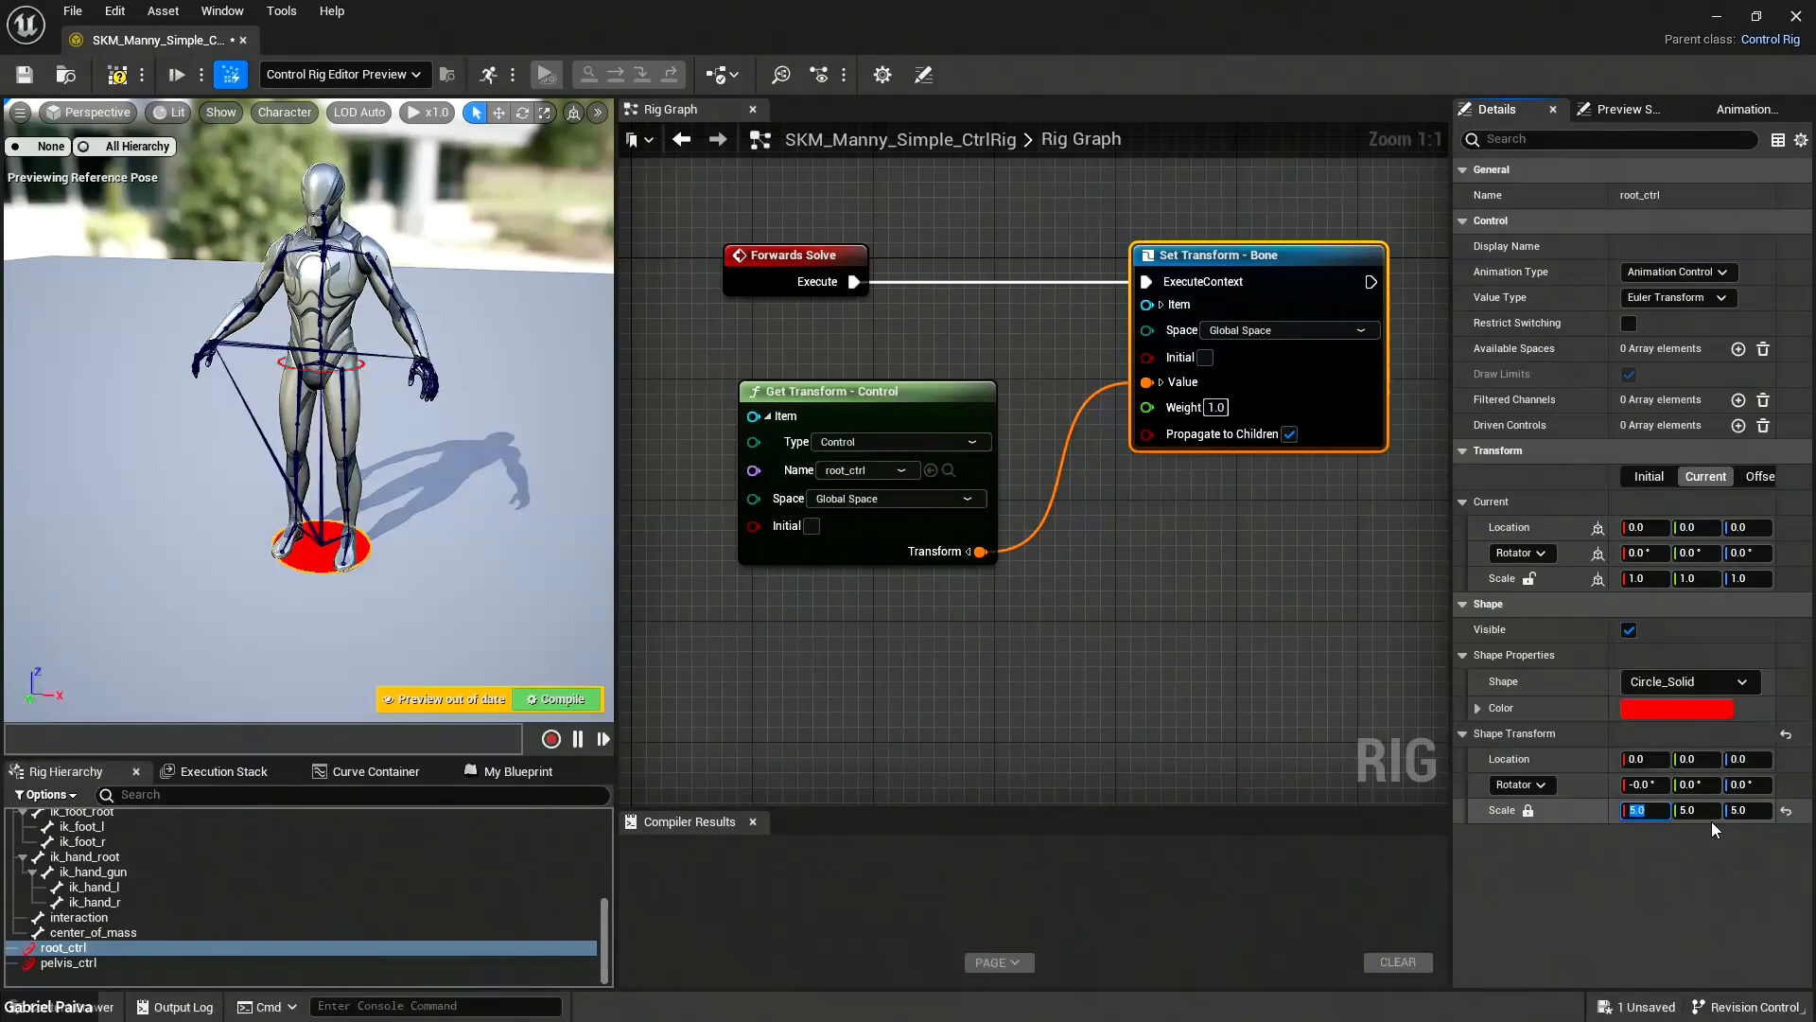
Select the root_ctrl circle in the preview and move it about 1.28 units along the X axis.
{"action": "left_click", "coordinate": [565, 557]}
{"action": "left_click", "coordinate": [321, 558]}
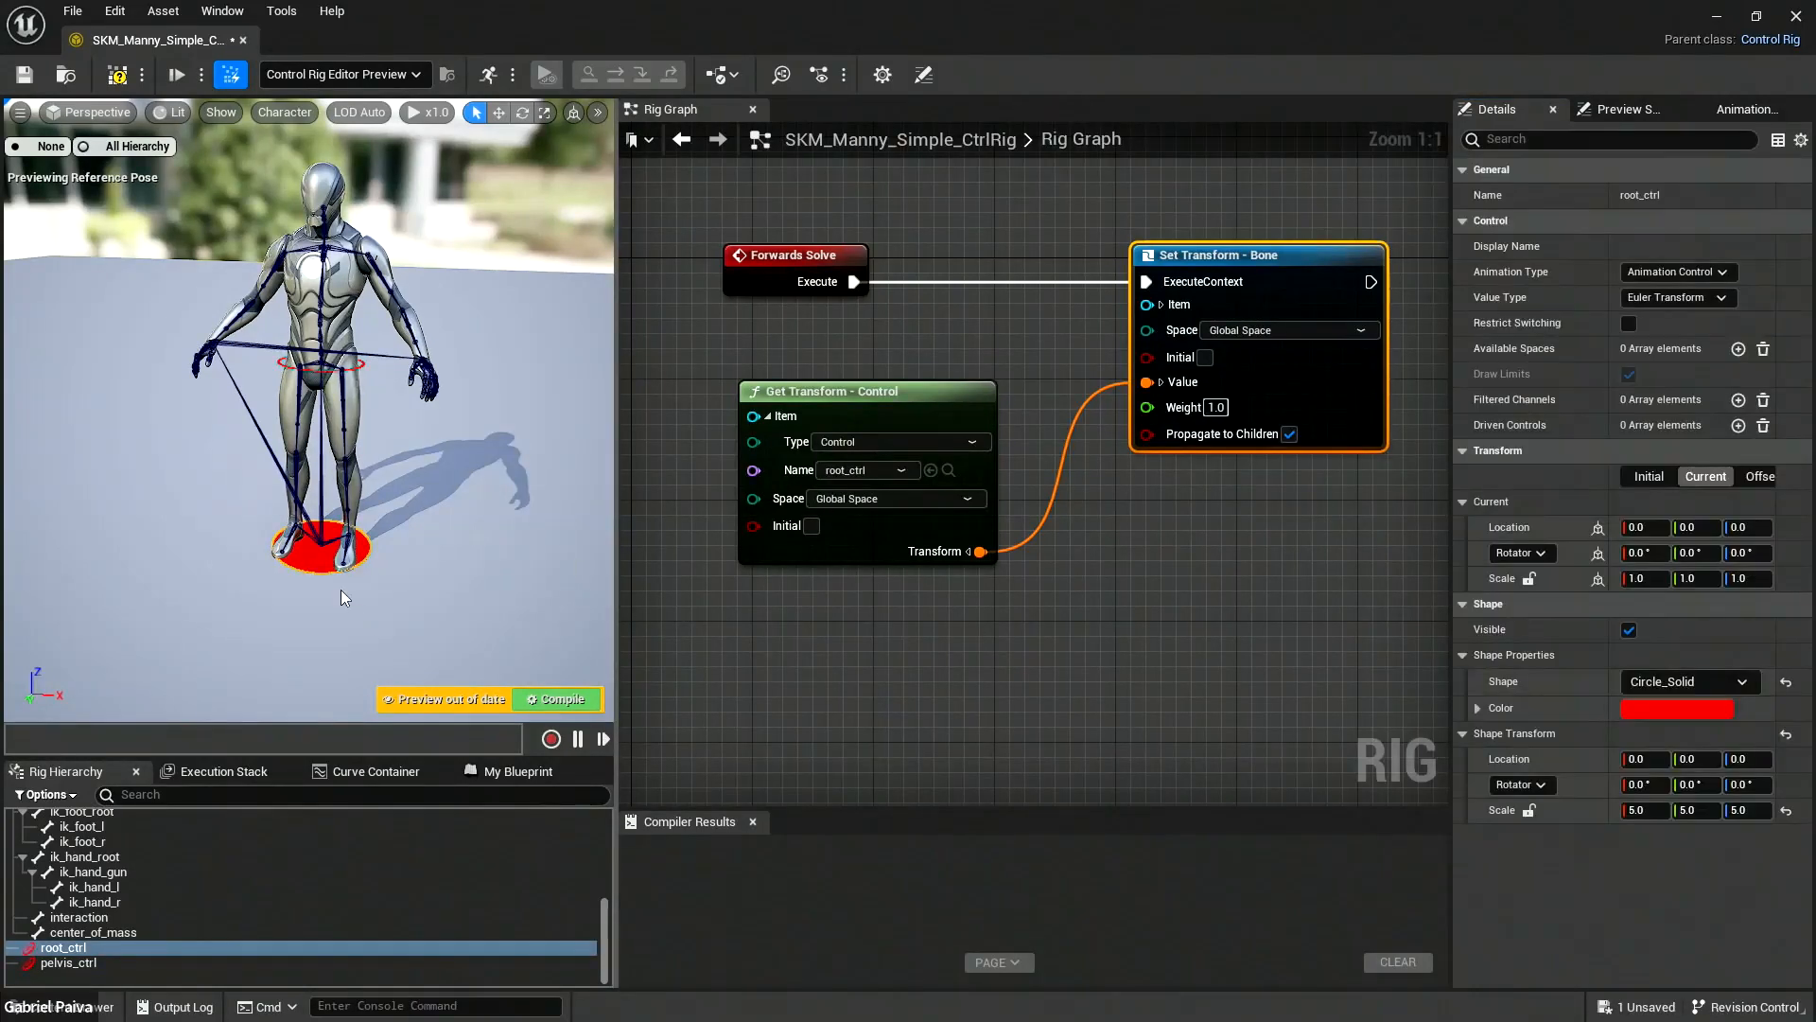
{"action": "key", "text": "w"}
{"action": "mouse_move", "coordinate": [396, 556]}
{"action": "left_mouse_down"}
{"action": "mouse_move", "coordinate": [413, 557]}
{"action": "mouse_move", "coordinate": [307, 556]}
{"action": "mouse_move", "coordinate": [398, 557]}
{"action": "left_mouse_up"}
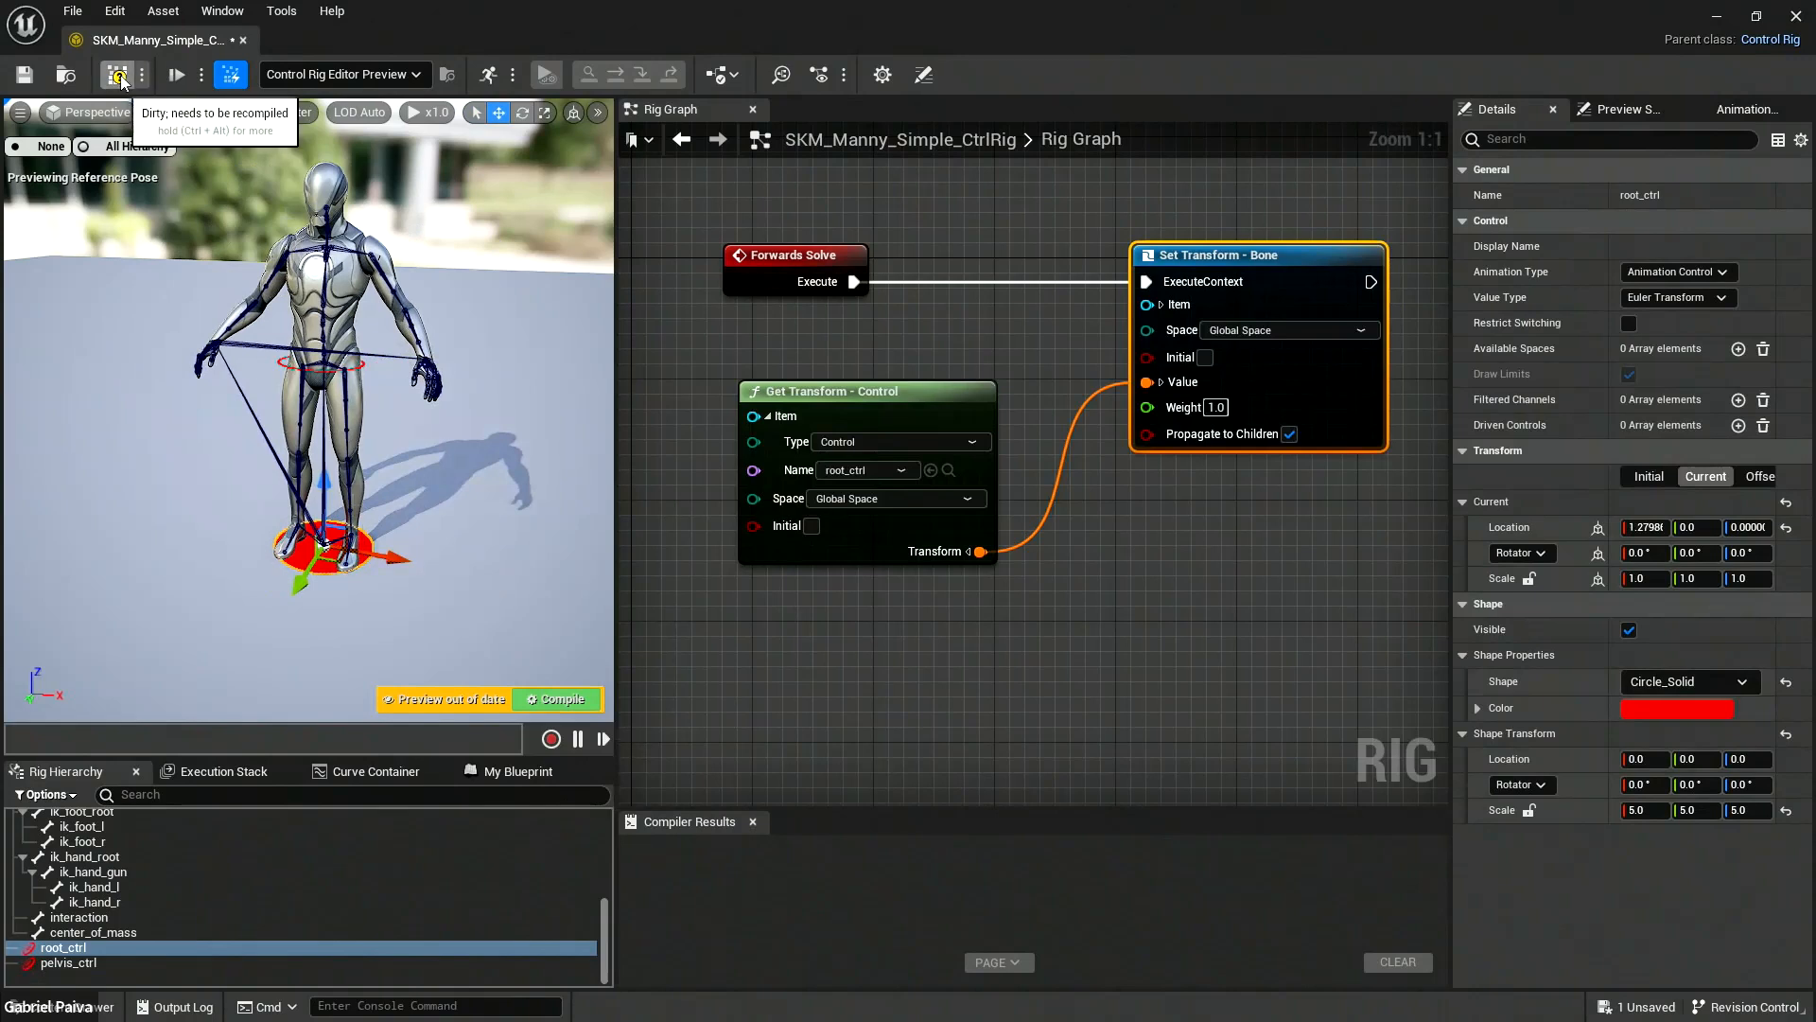
Test root_ctrl by moving it back and forth along X and diagonally across the floor, and return it to its initial position.
{"action": "left_click_drag", "start_coordinate": [399, 558], "coordinate": [380, 526]}
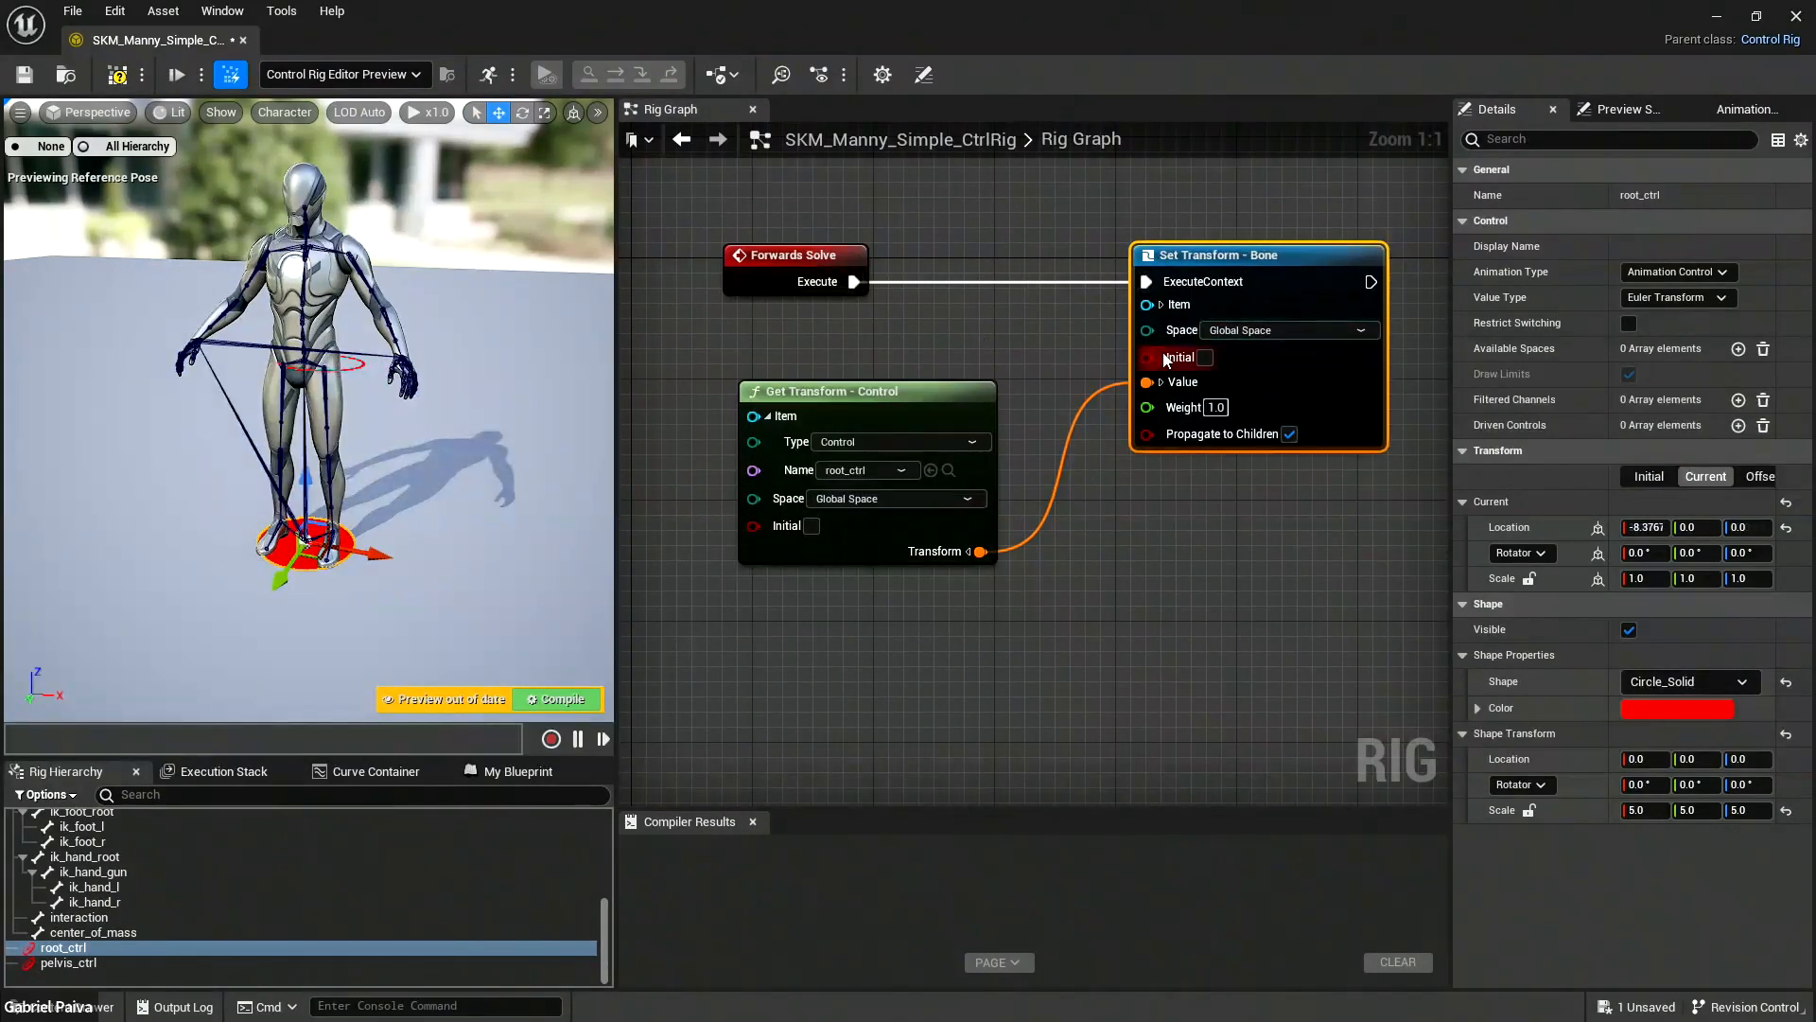
{"action": "left_click_drag", "start_coordinate": [374, 549], "coordinate": [331, 506]}
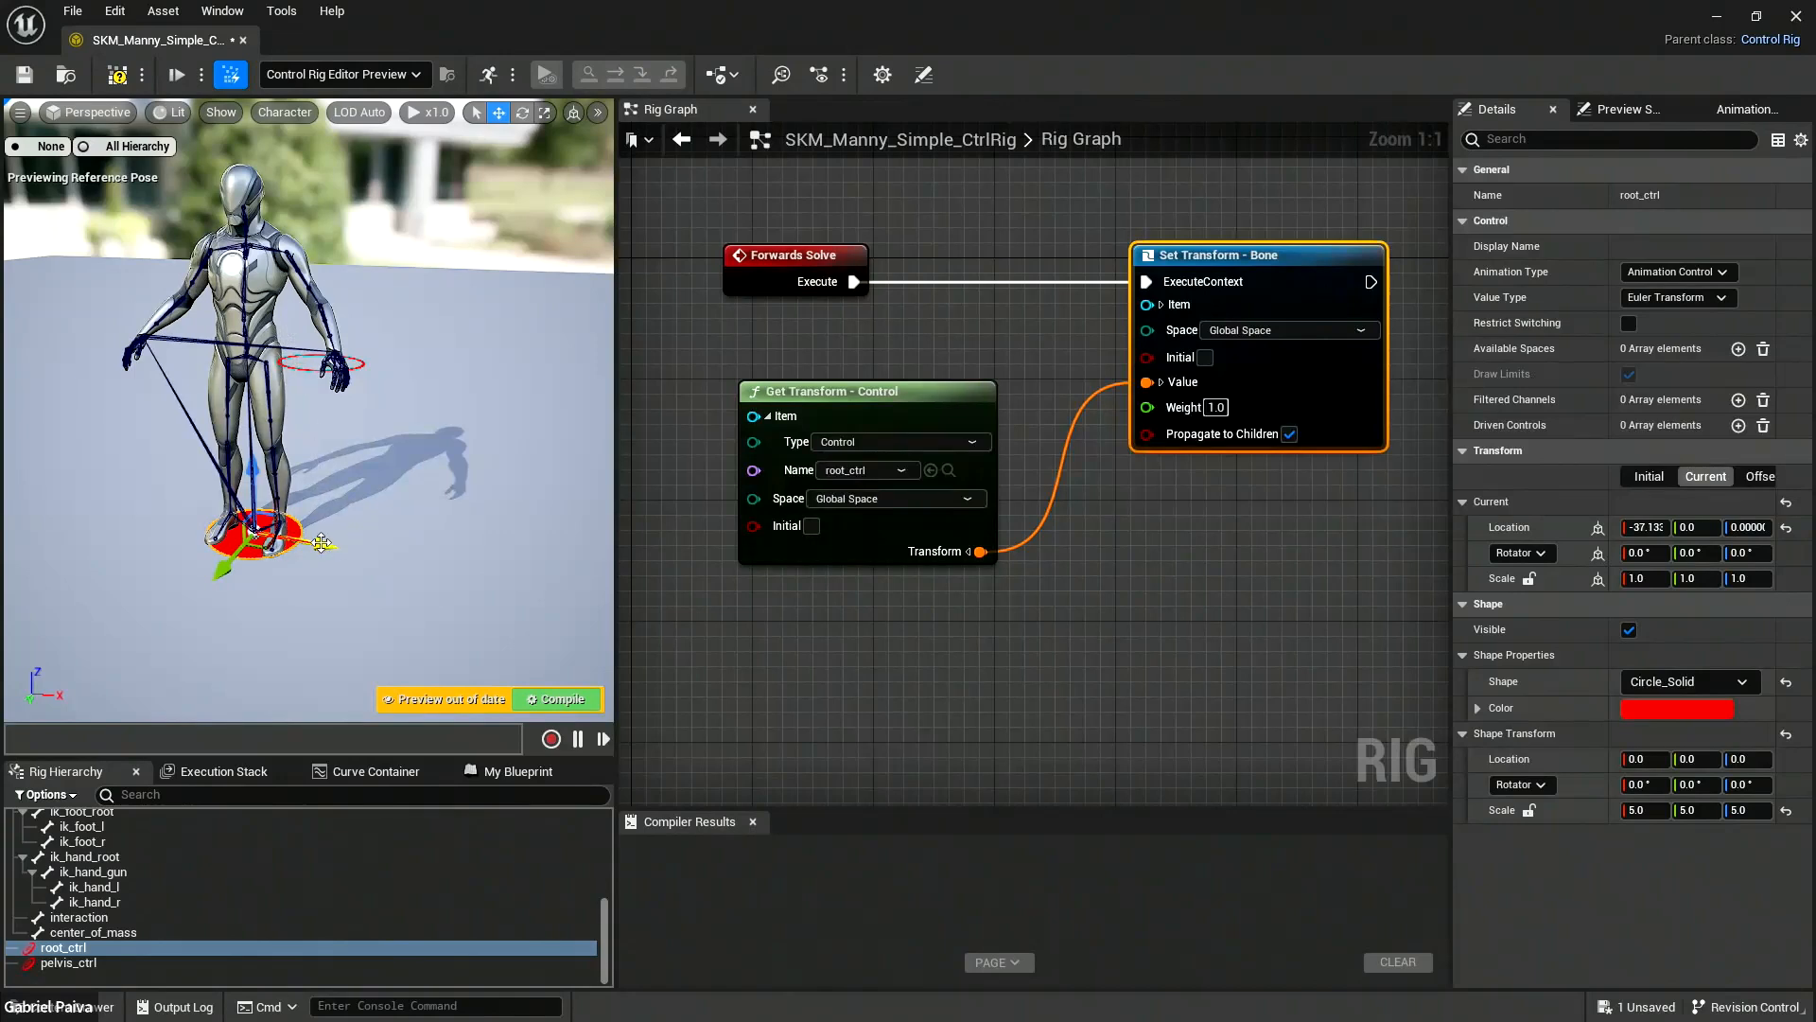
{"action": "left_click_drag", "start_coordinate": [322, 542], "coordinate": [369, 545]}
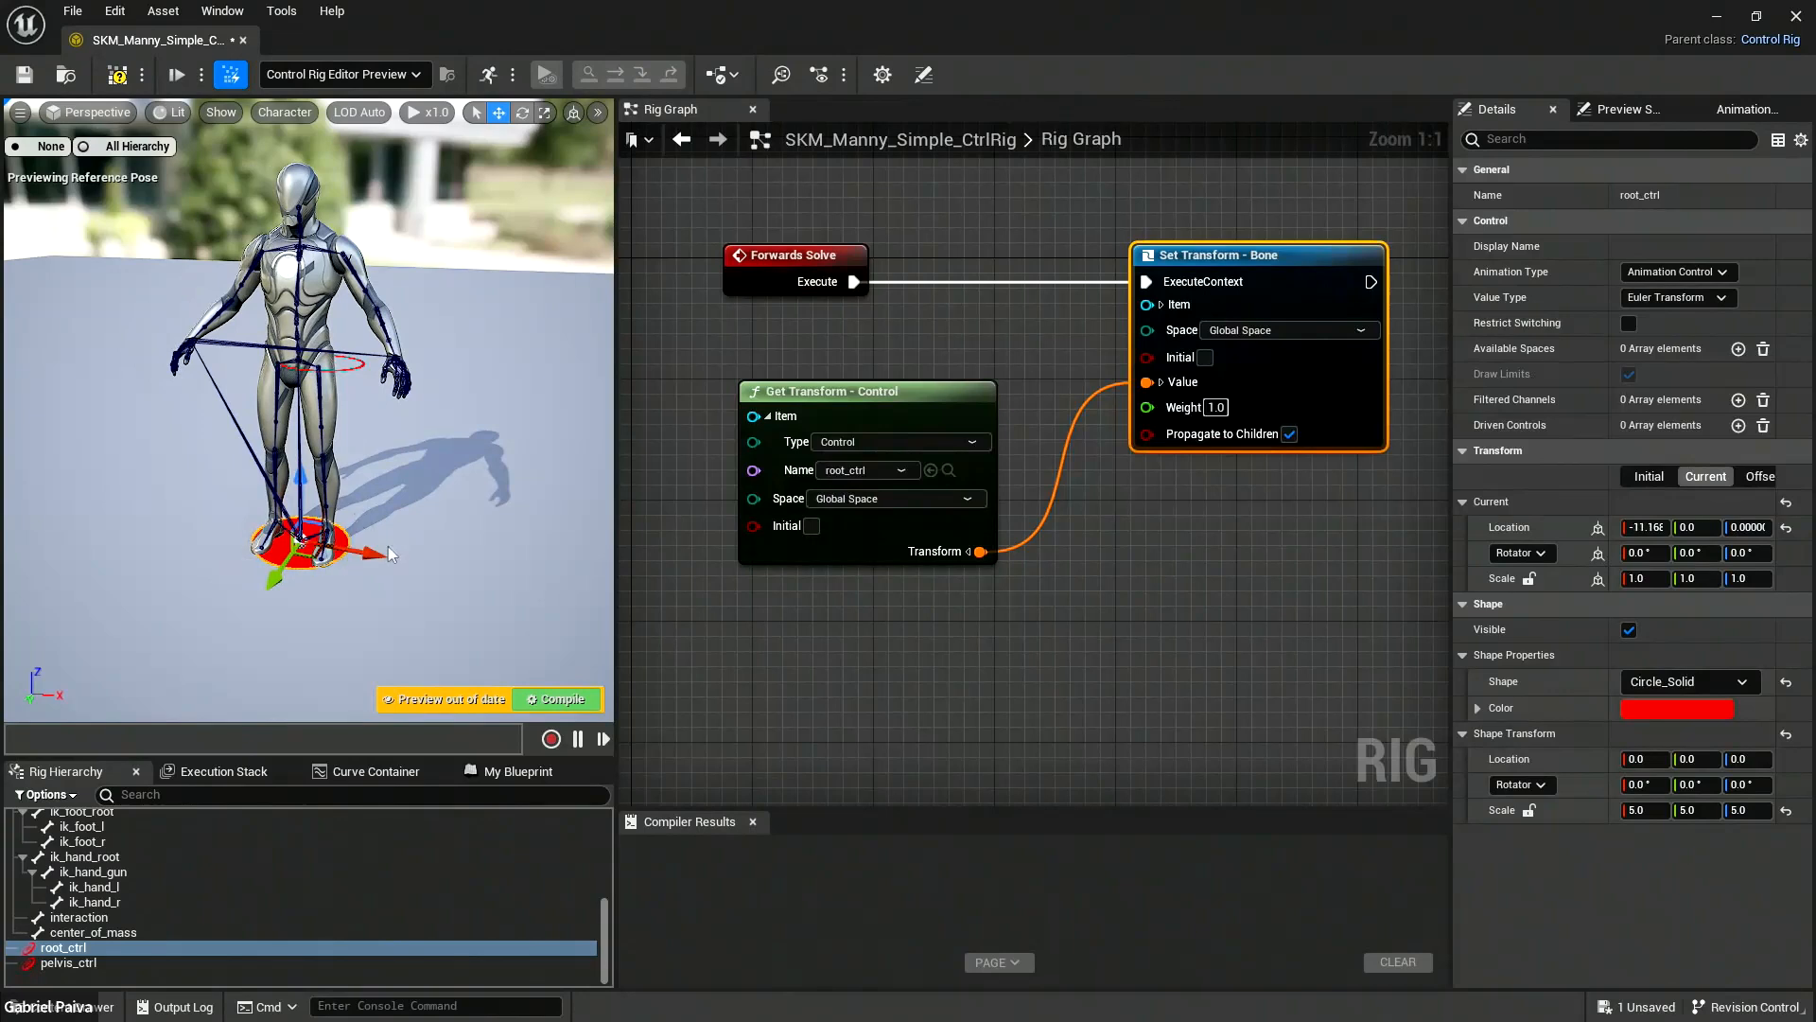
{"action": "left_click_drag", "start_coordinate": [388, 547], "coordinate": [263, 435]}
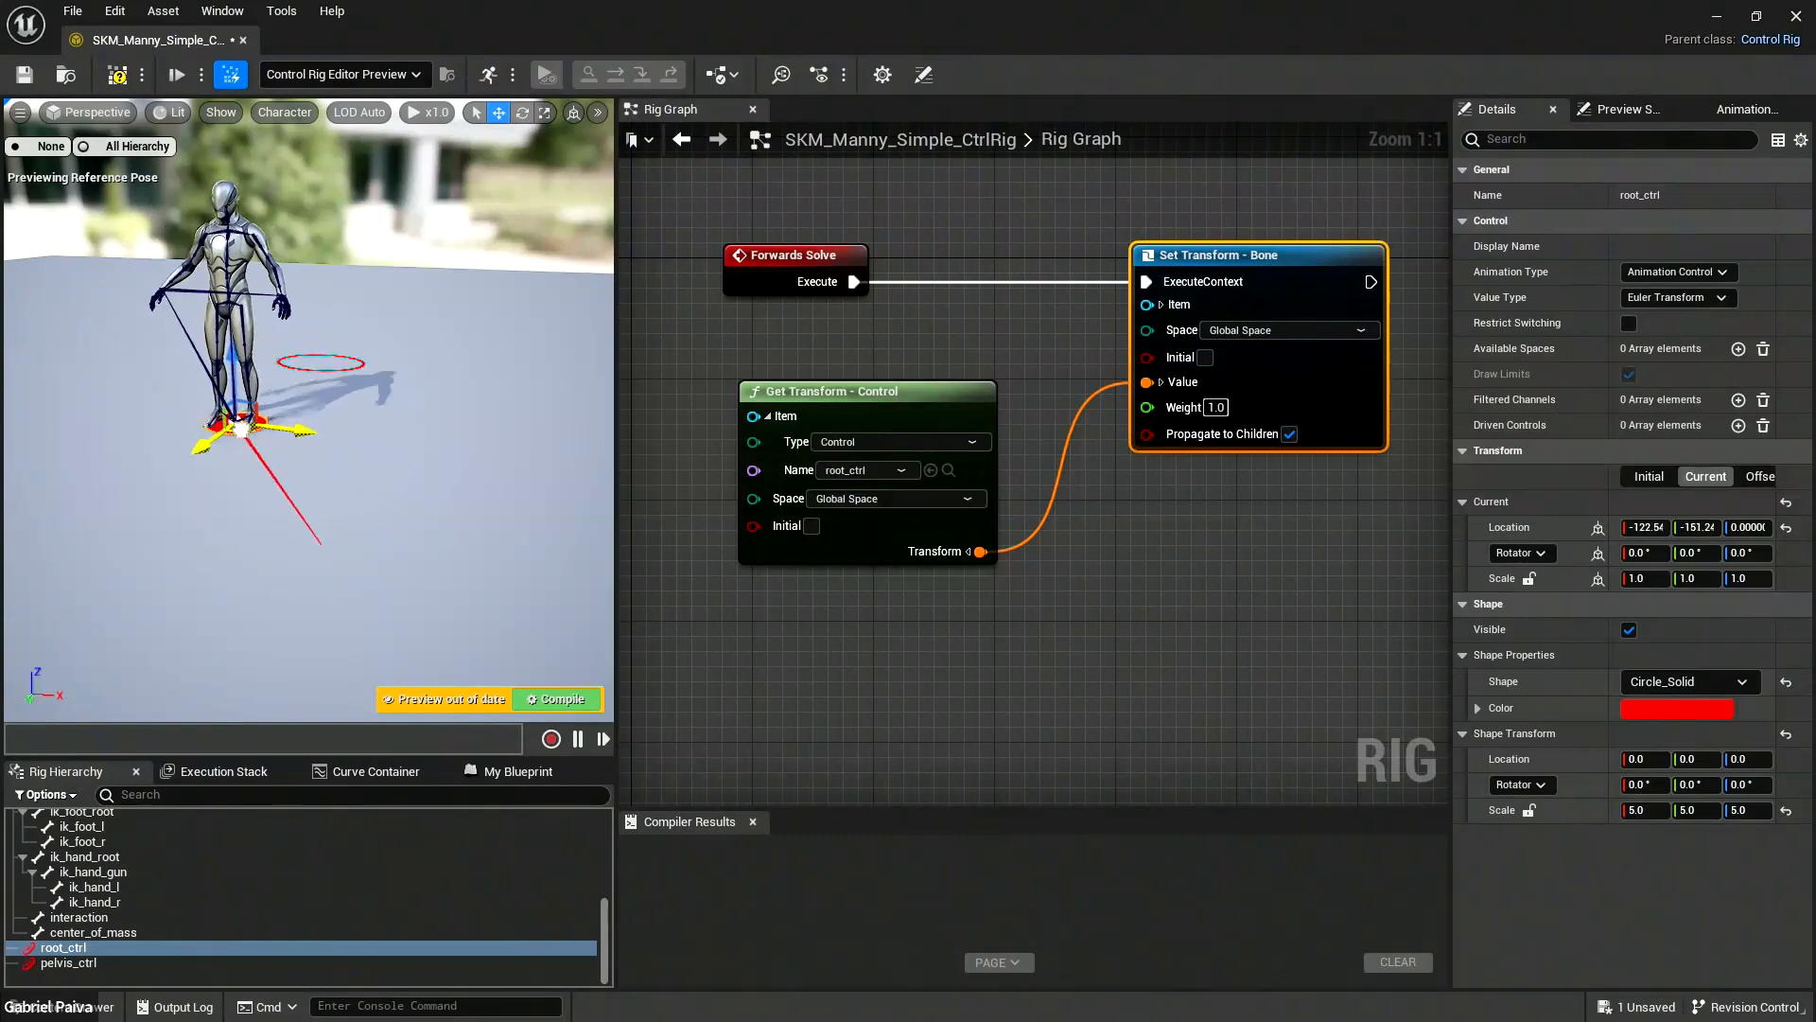
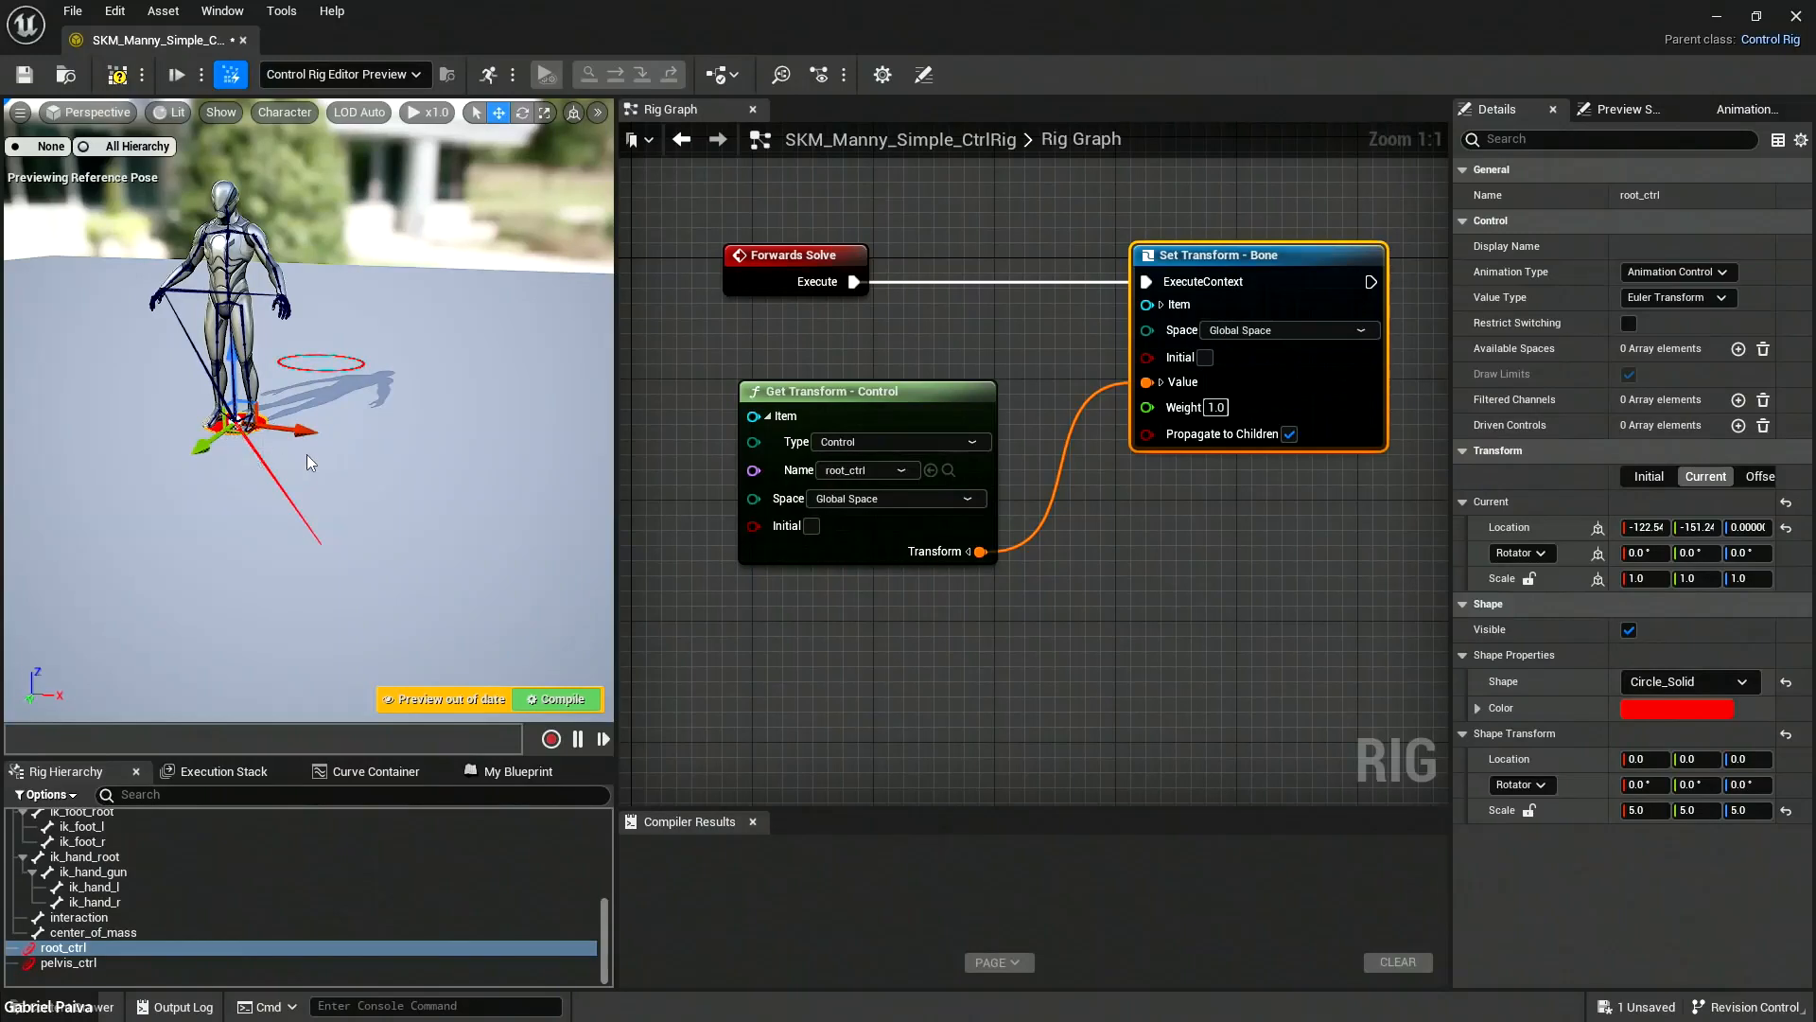
{"action": "key", "text": "ctrl+z"}
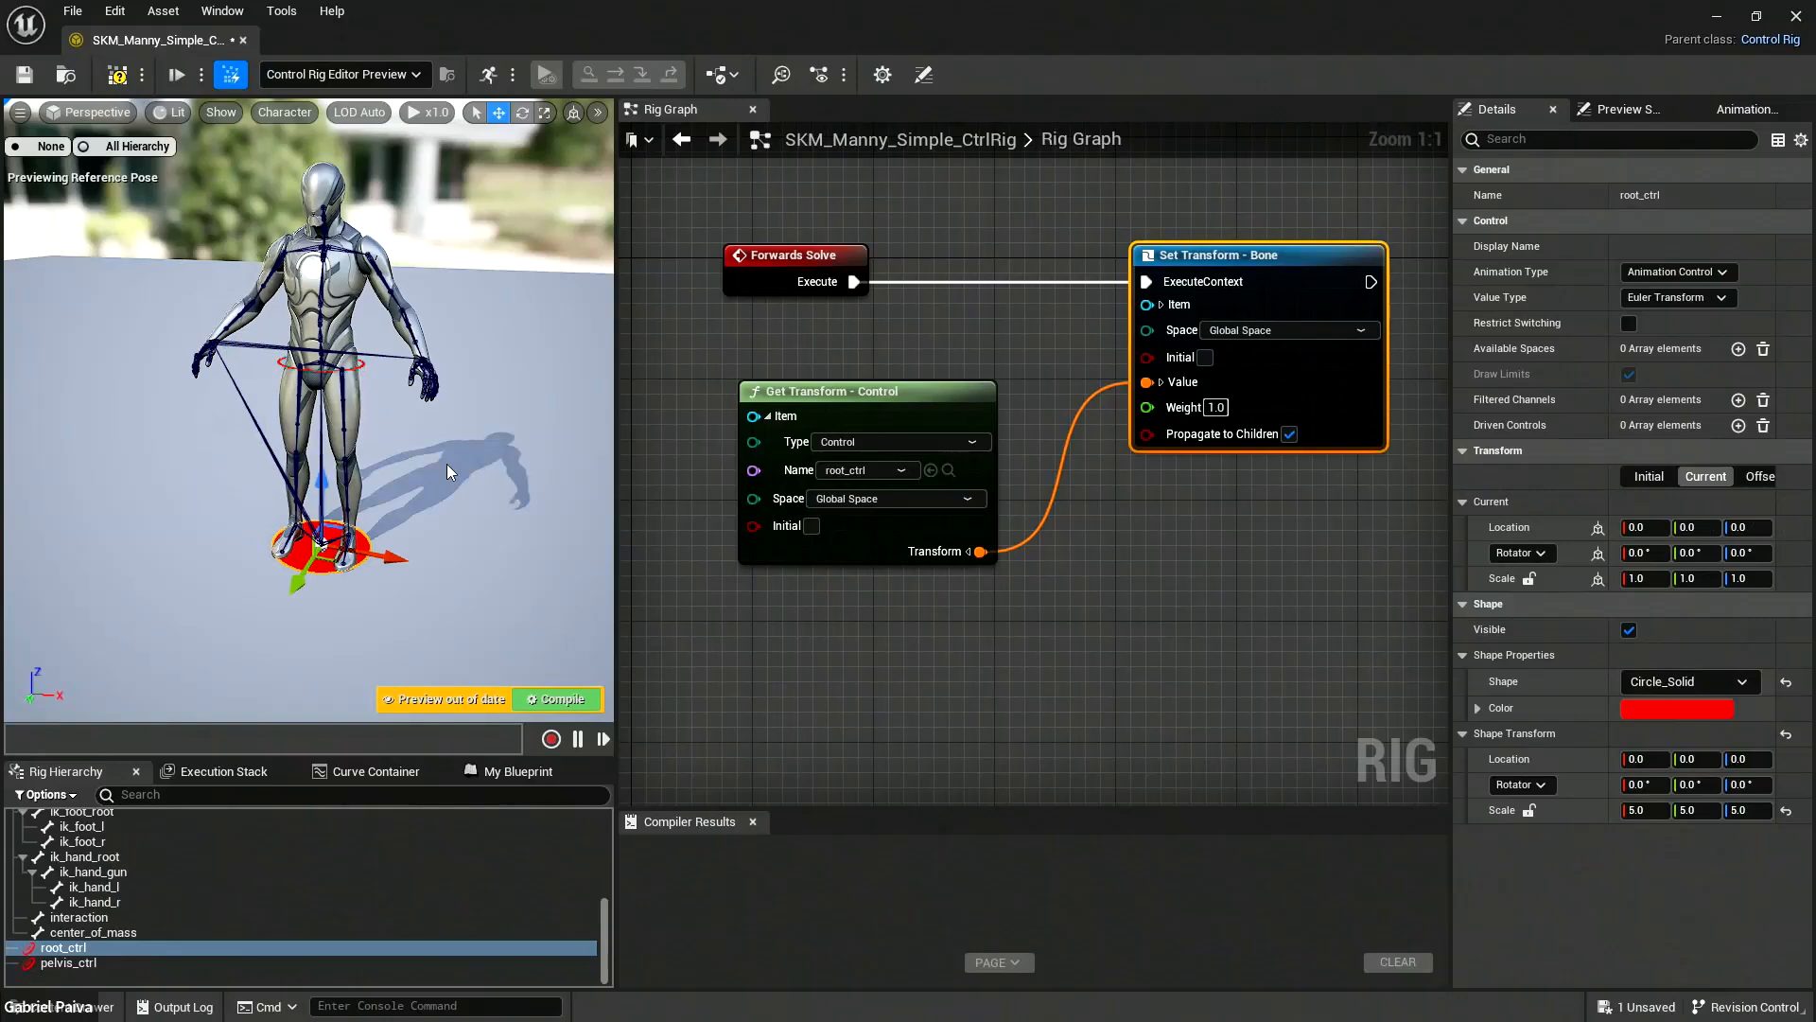
Try root_ctrl diagonally across the floor with undo and redo, select pelvis_ctrl and reset the controls to their initial pose.
{"action": "left_click_drag", "start_coordinate": [321, 546], "coordinate": [242, 409]}
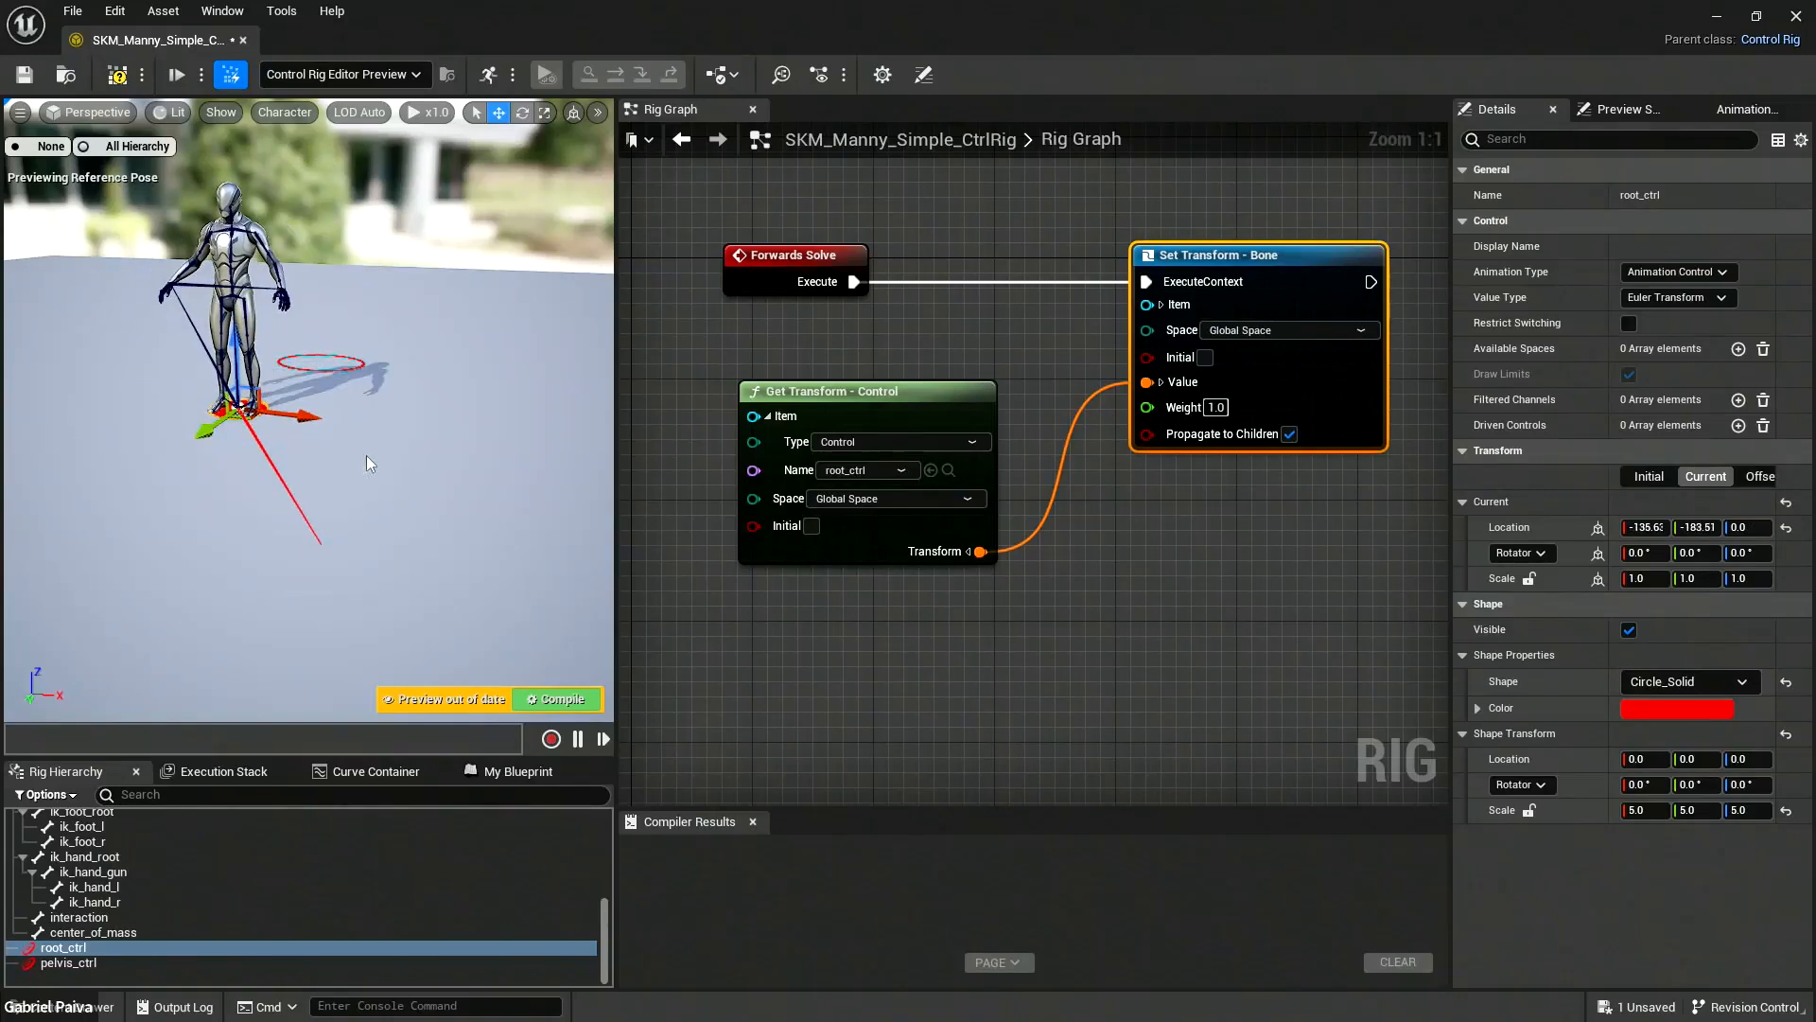
{"action": "key", "text": "ctrl+z"}
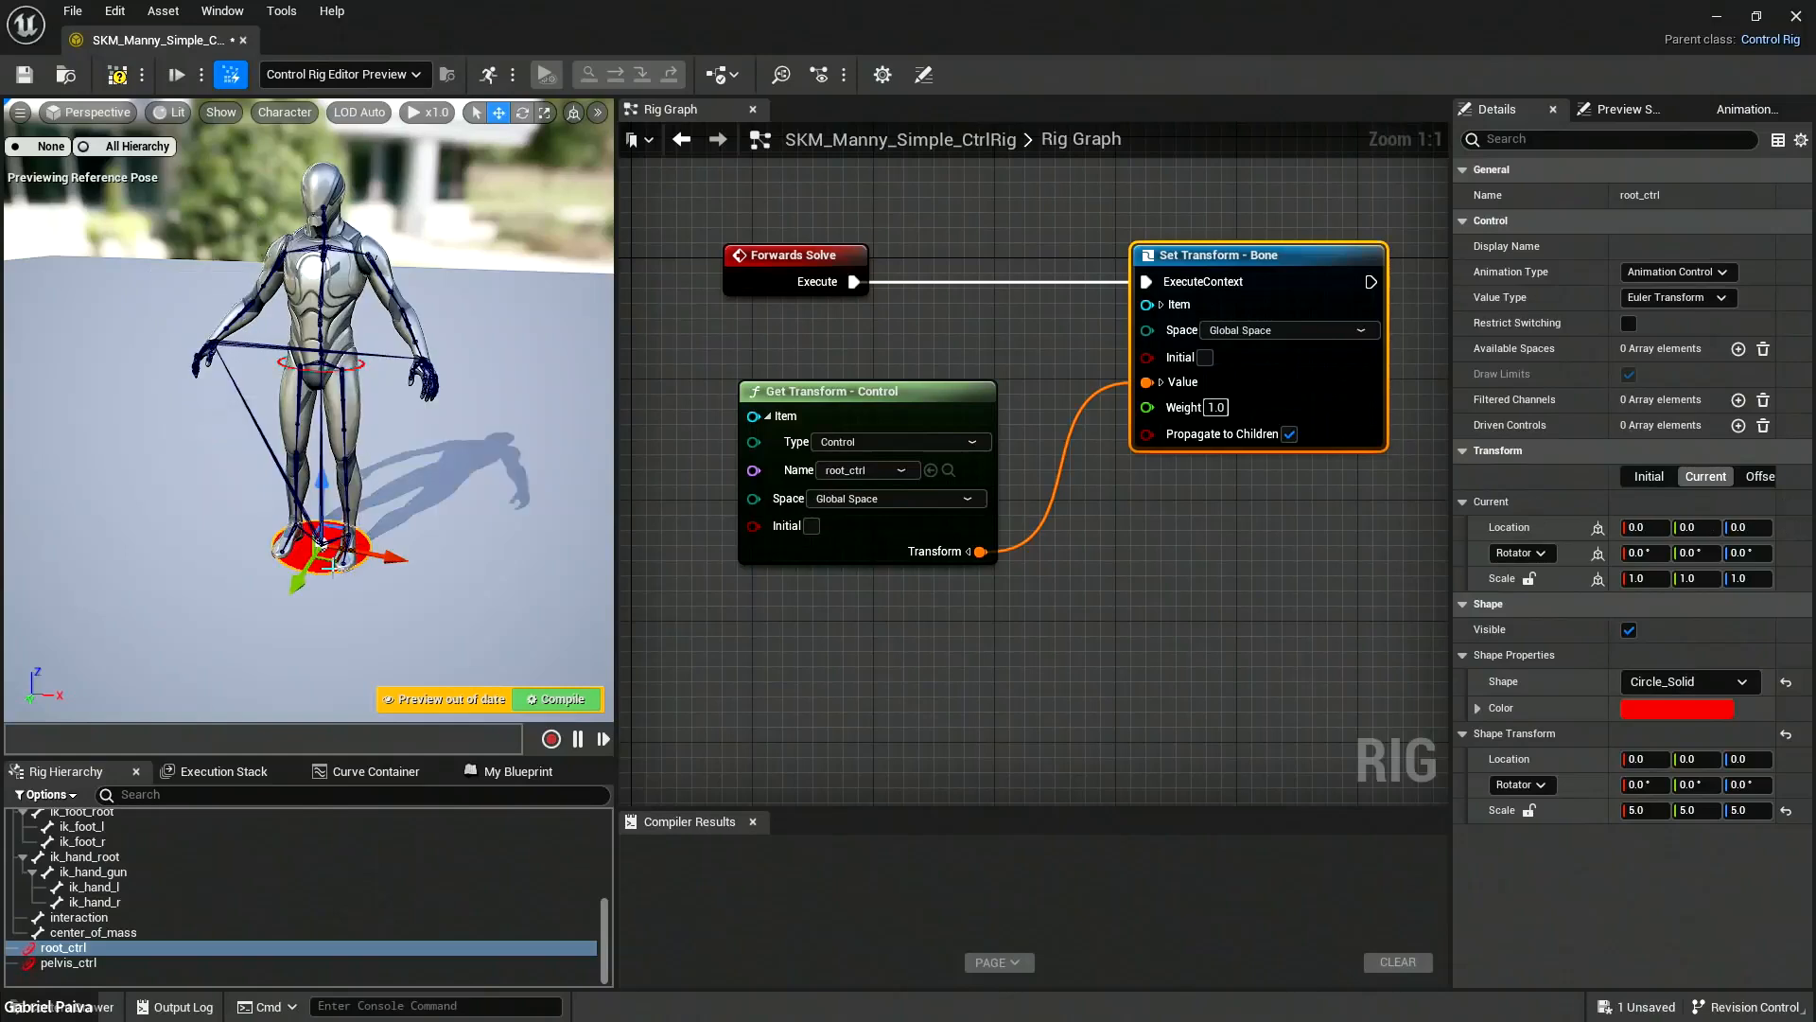
{"action": "key", "text": "ctrl+y"}
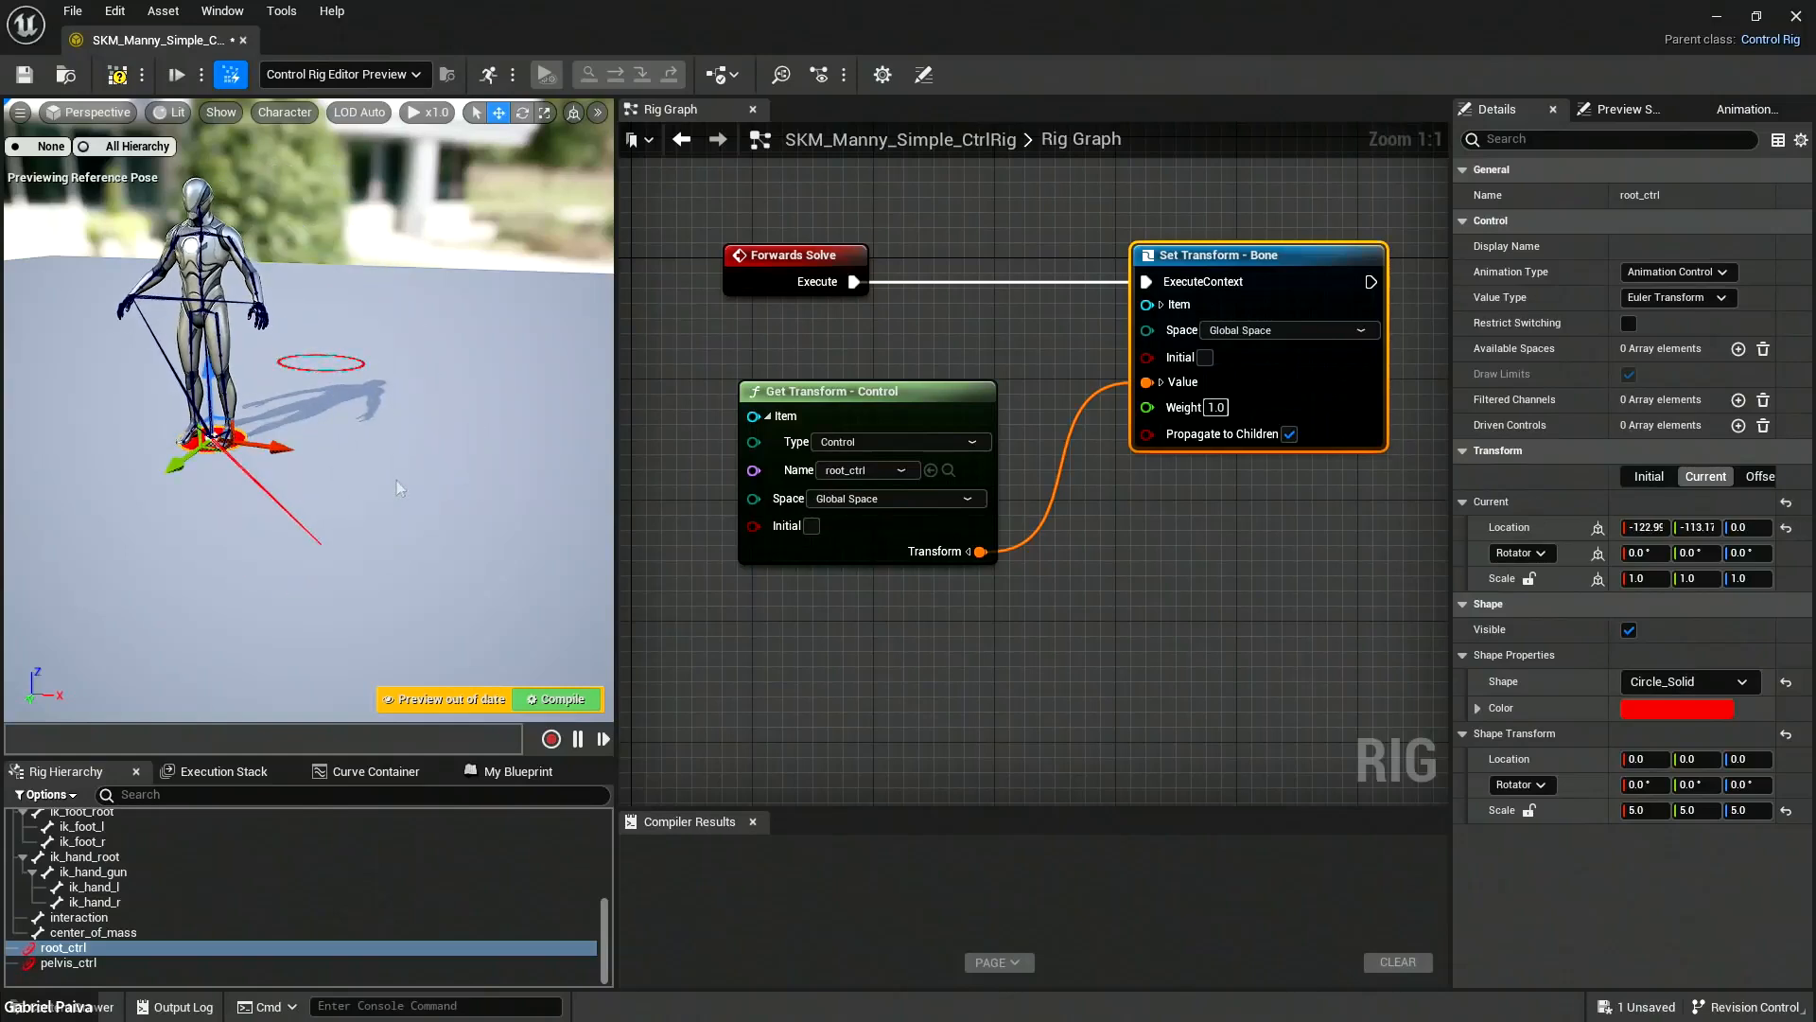
{"action": "left_click", "coordinate": [411, 474]}
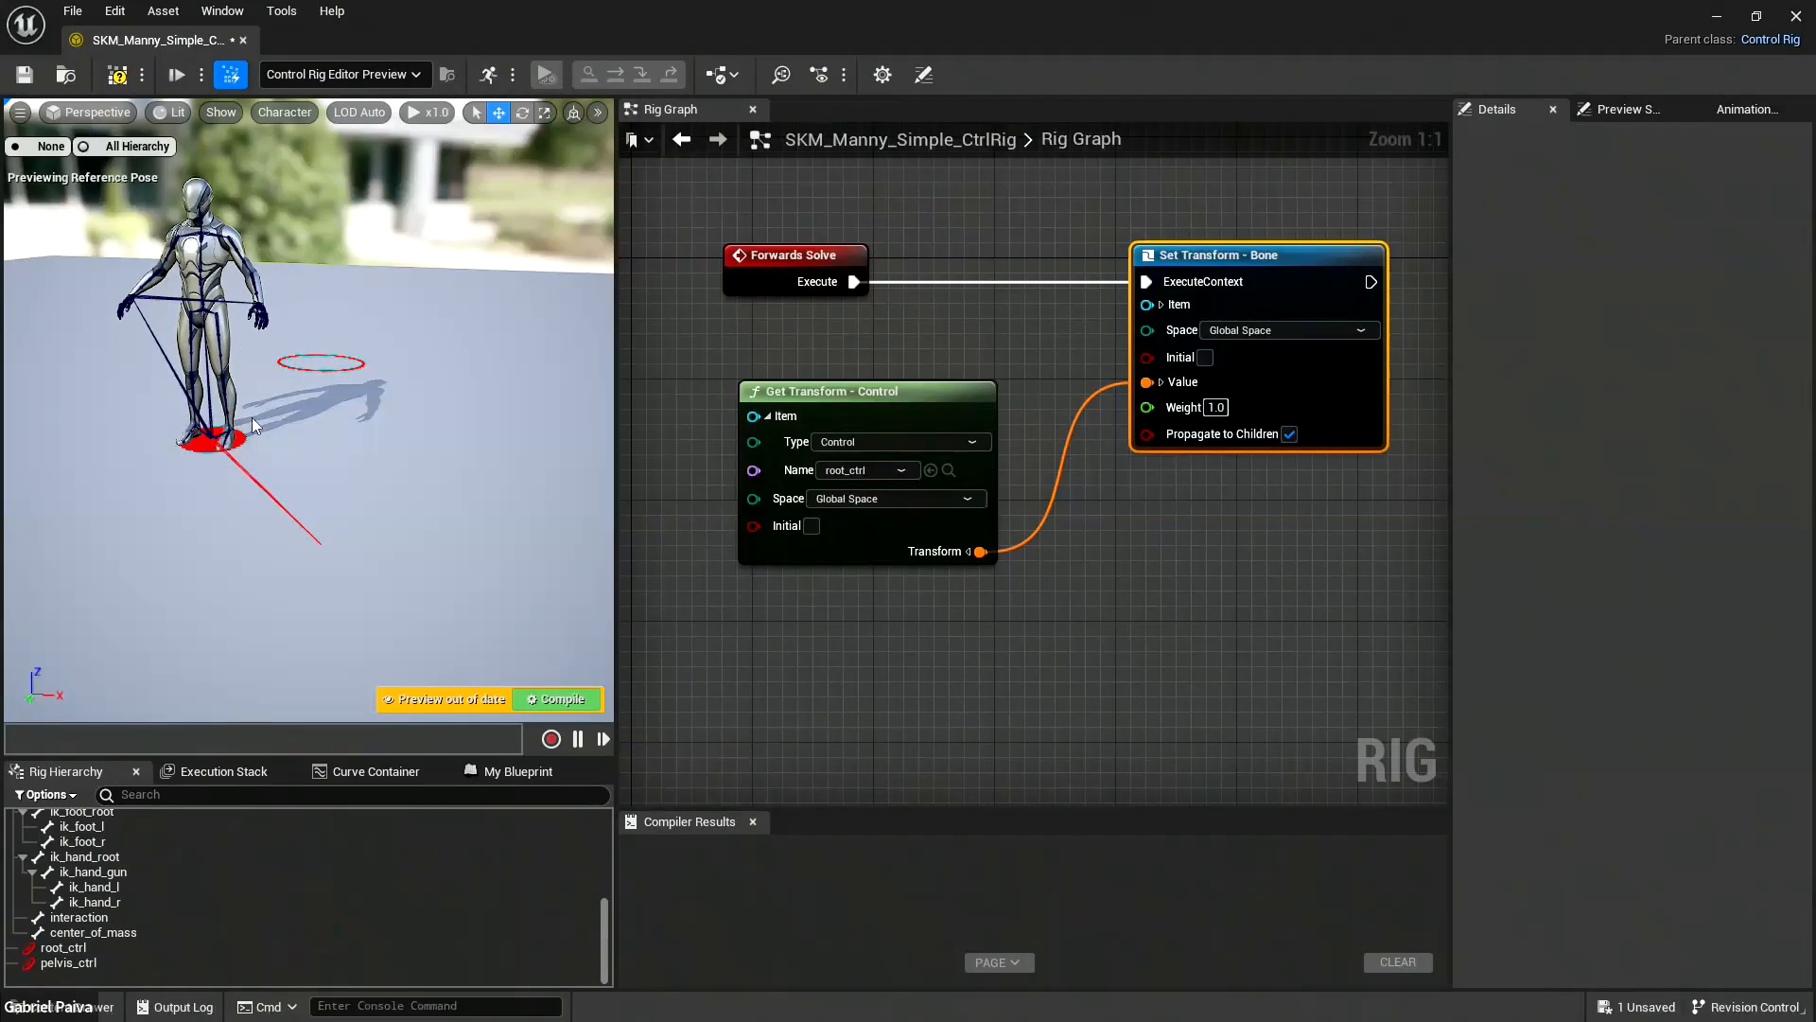
{"action": "left_click", "coordinate": [361, 365]}
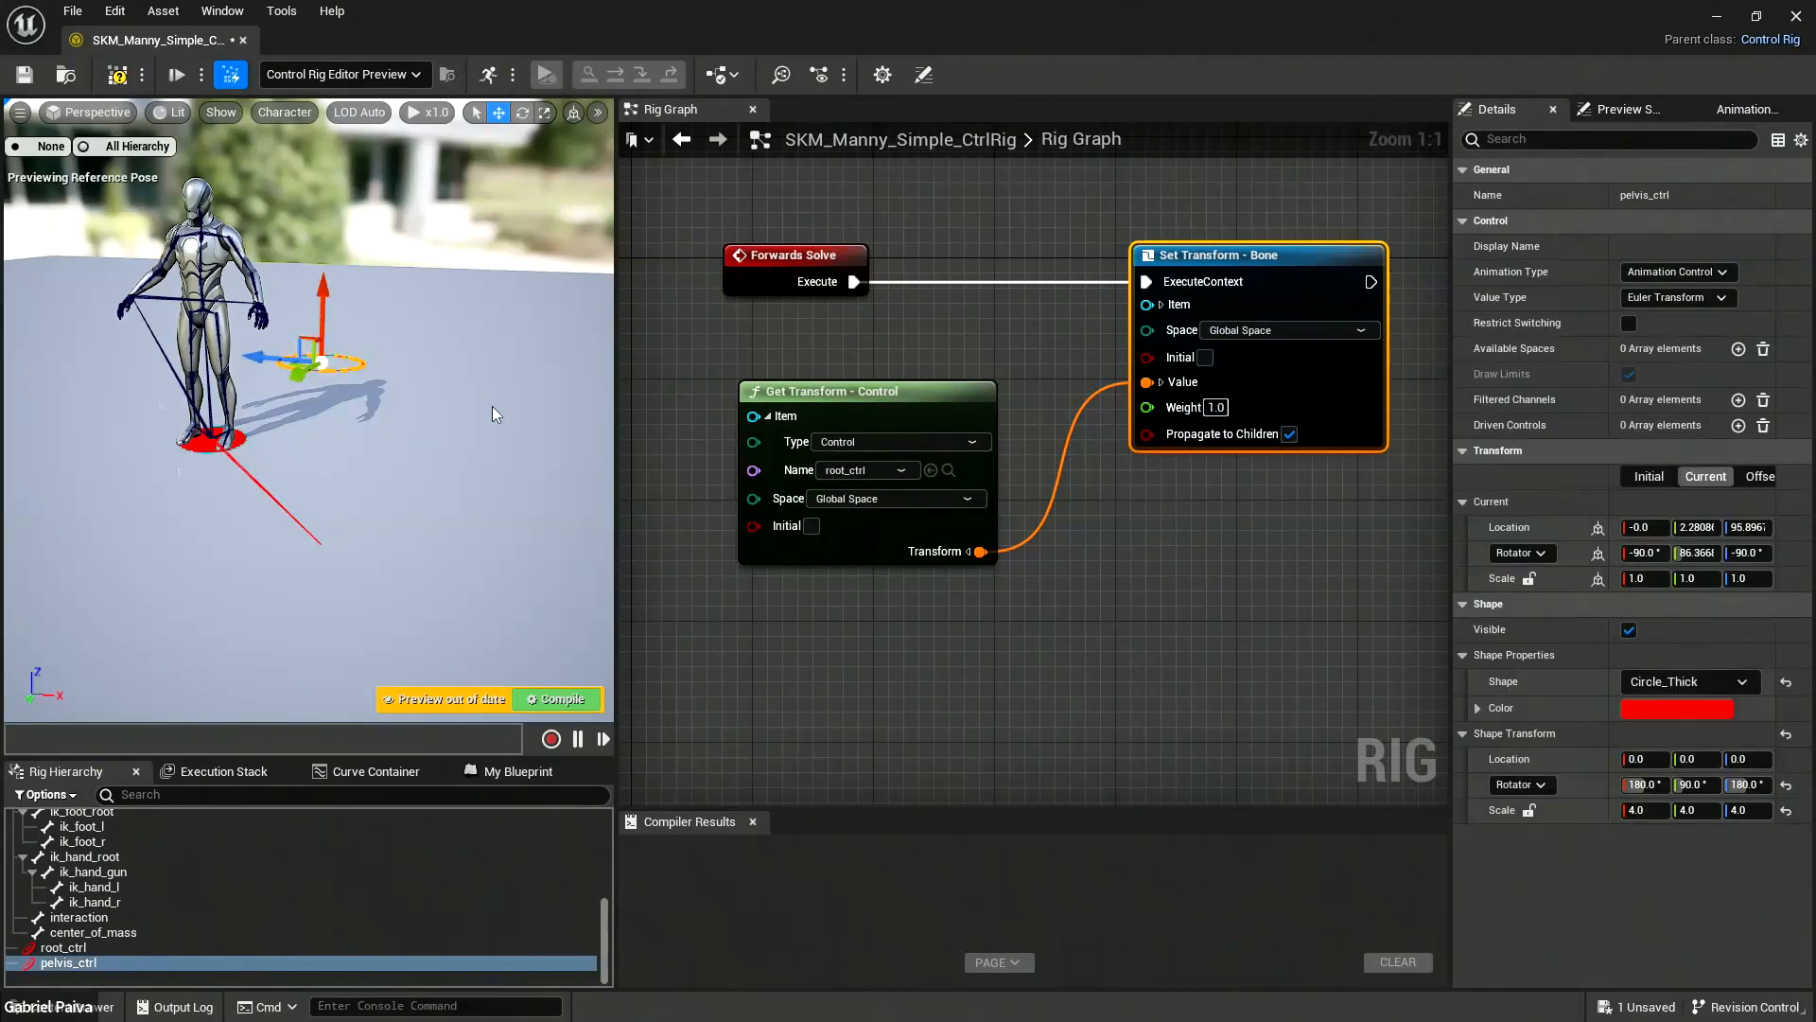
{"action": "key", "text": "f"}
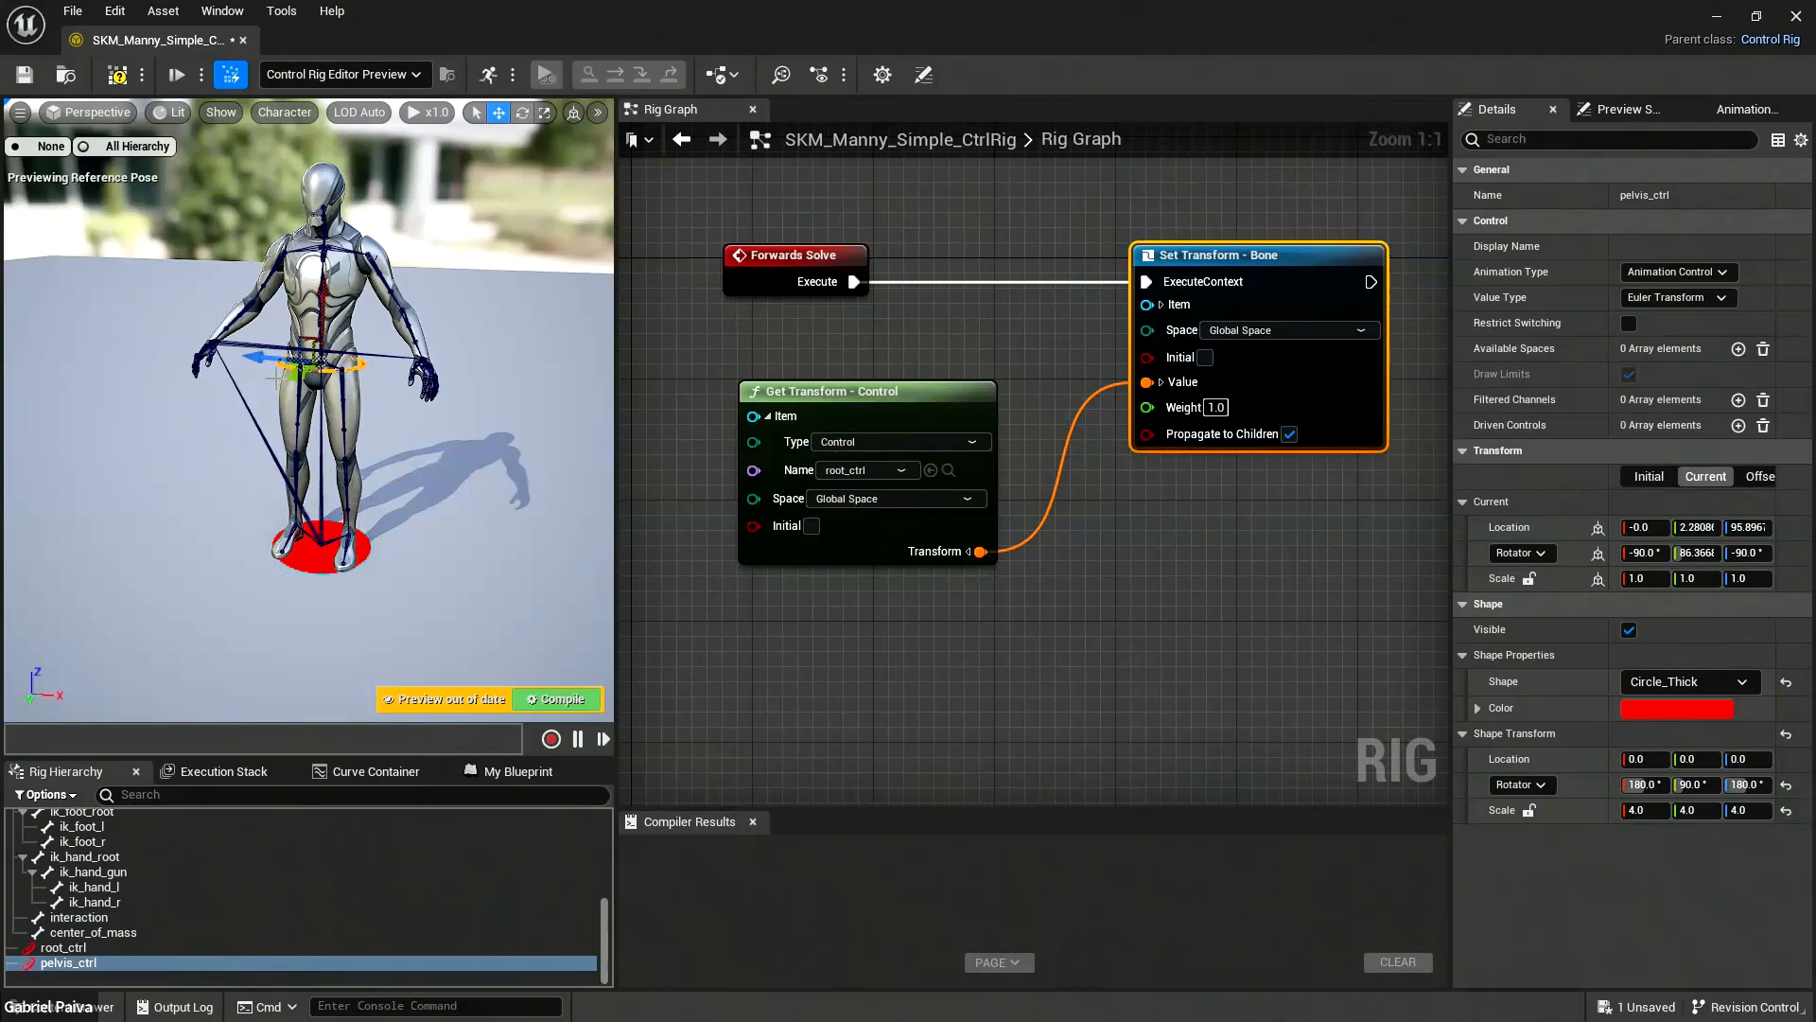
Test moving pelvis_ctrl to about -120 on X and root_ctrl the opposite way, and reset both controls.
{"action": "left_click_drag", "start_coordinate": [272, 358], "coordinate": [52, 337]}
{"action": "left_click", "coordinate": [317, 553]}
{"action": "left_click_drag", "start_coordinate": [383, 557], "coordinate": [581, 591]}
{"action": "left_click", "coordinate": [136, 344]}
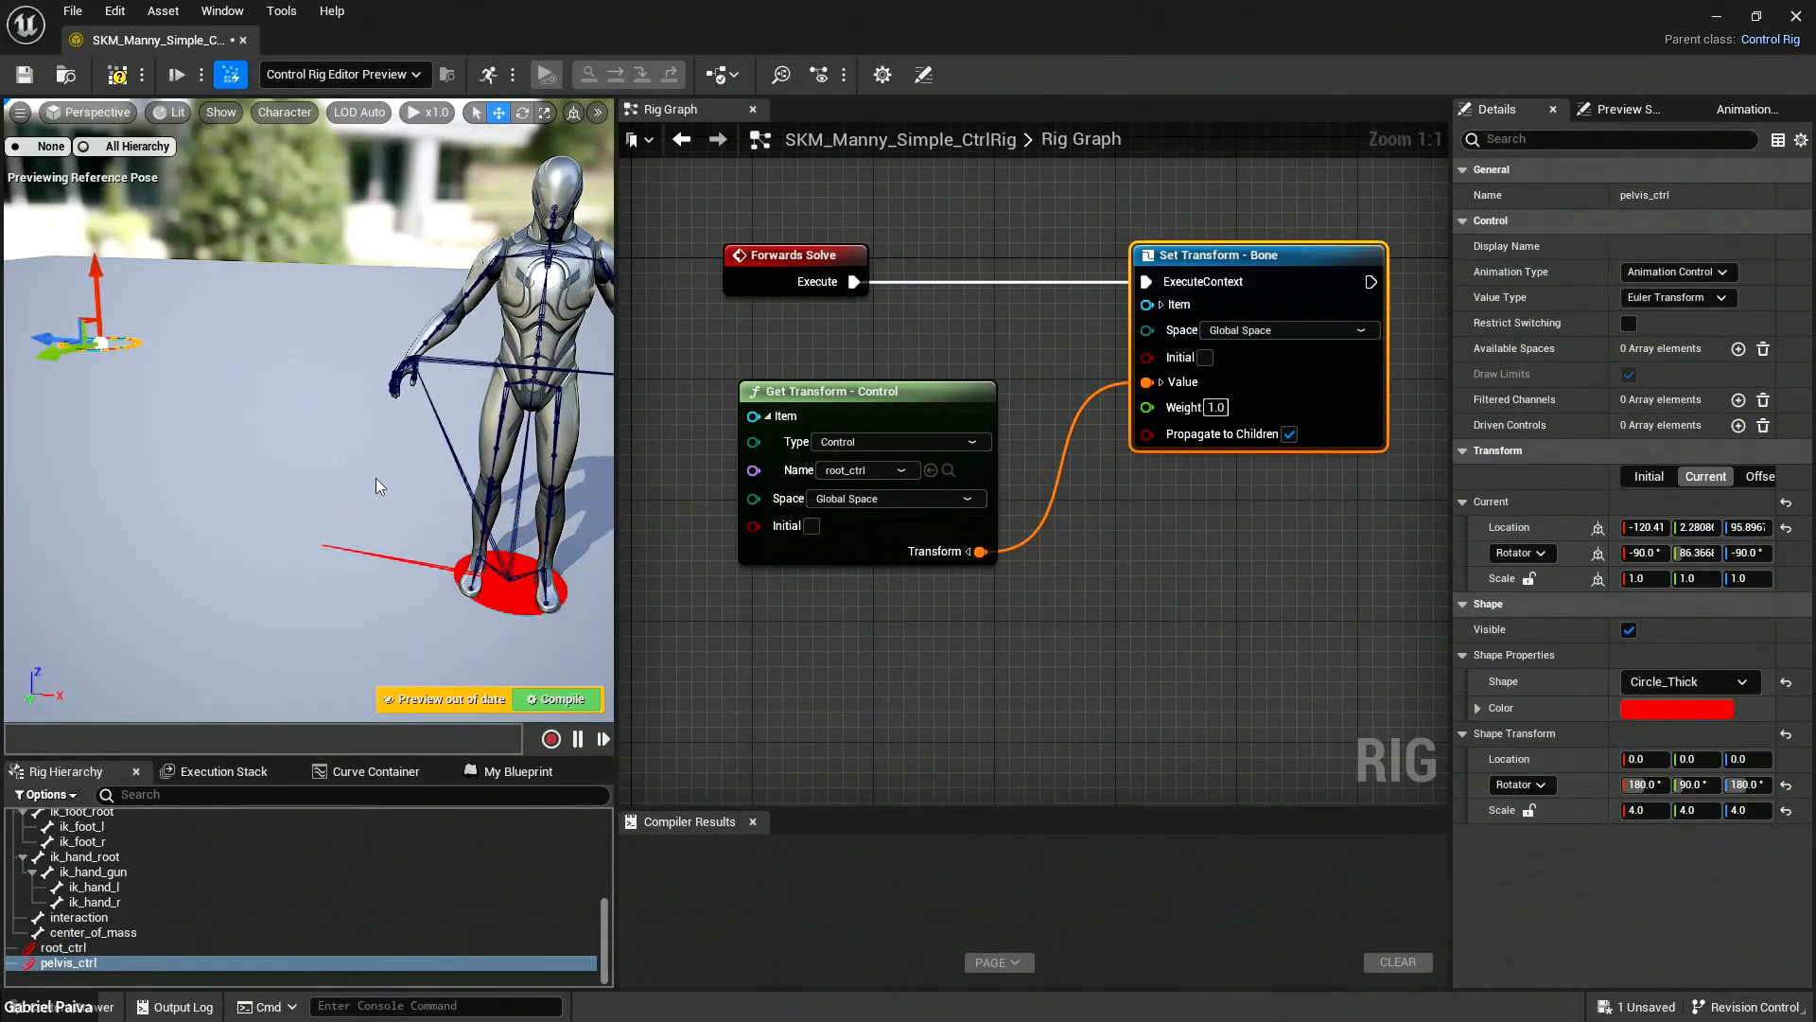
{"action": "key", "text": "ctrl+shift+g"}
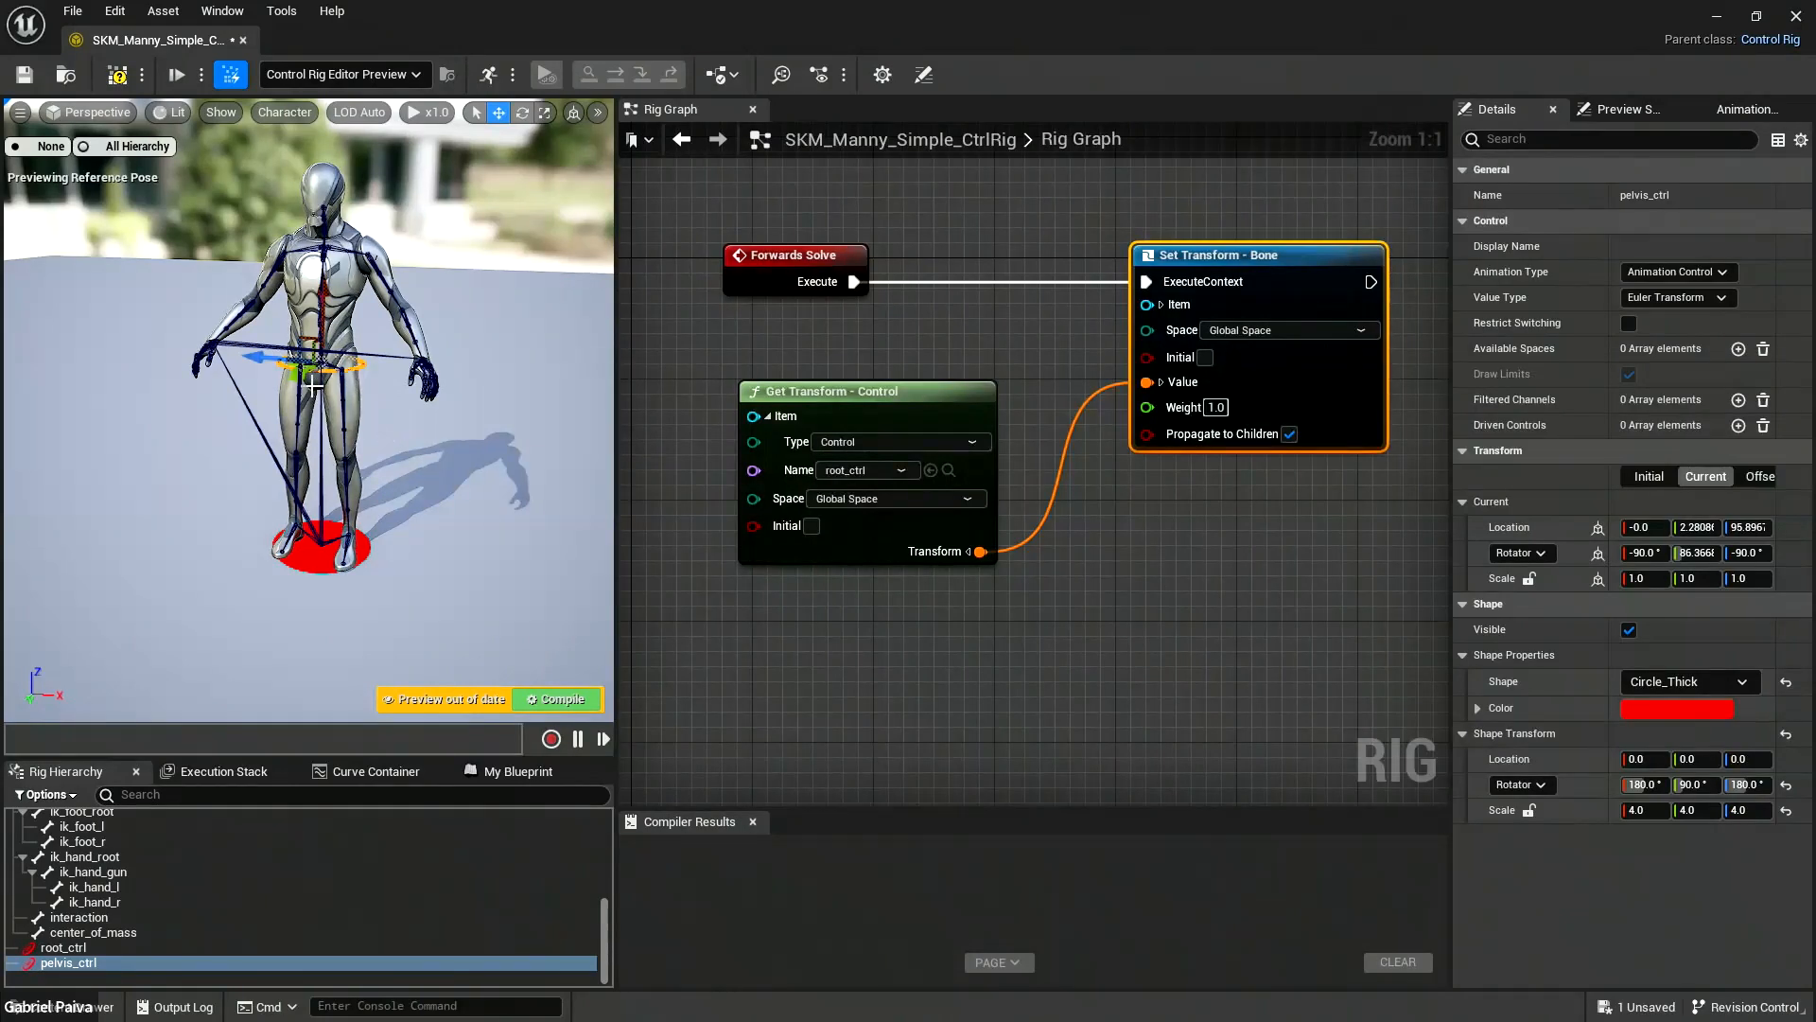
Add a Get Control node for pelvis_ctrl to the graph, beyond the root bone's Set Transform node.
{"action": "key", "text": "q"}
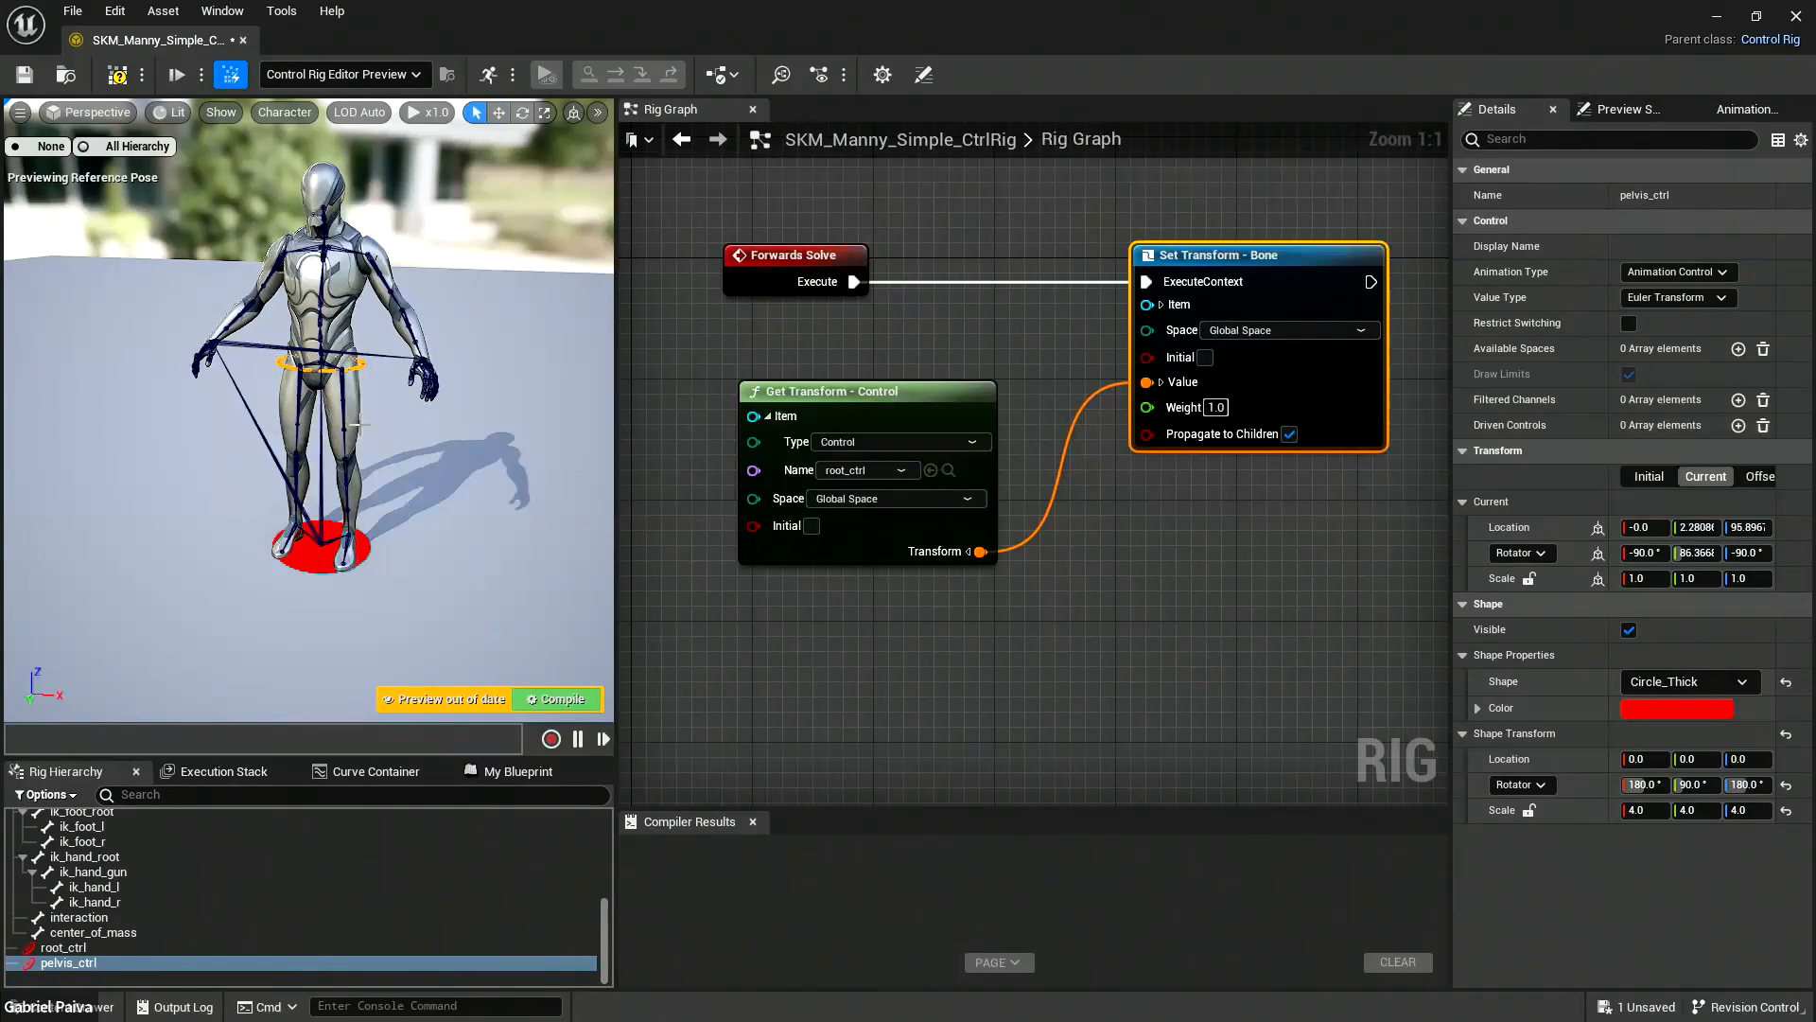
{"action": "right_click_drag", "start_coordinate": [1090, 632], "coordinate": [784, 609]}
{"action": "right_click_drag", "start_coordinate": [860, 707], "coordinate": [847, 649]}
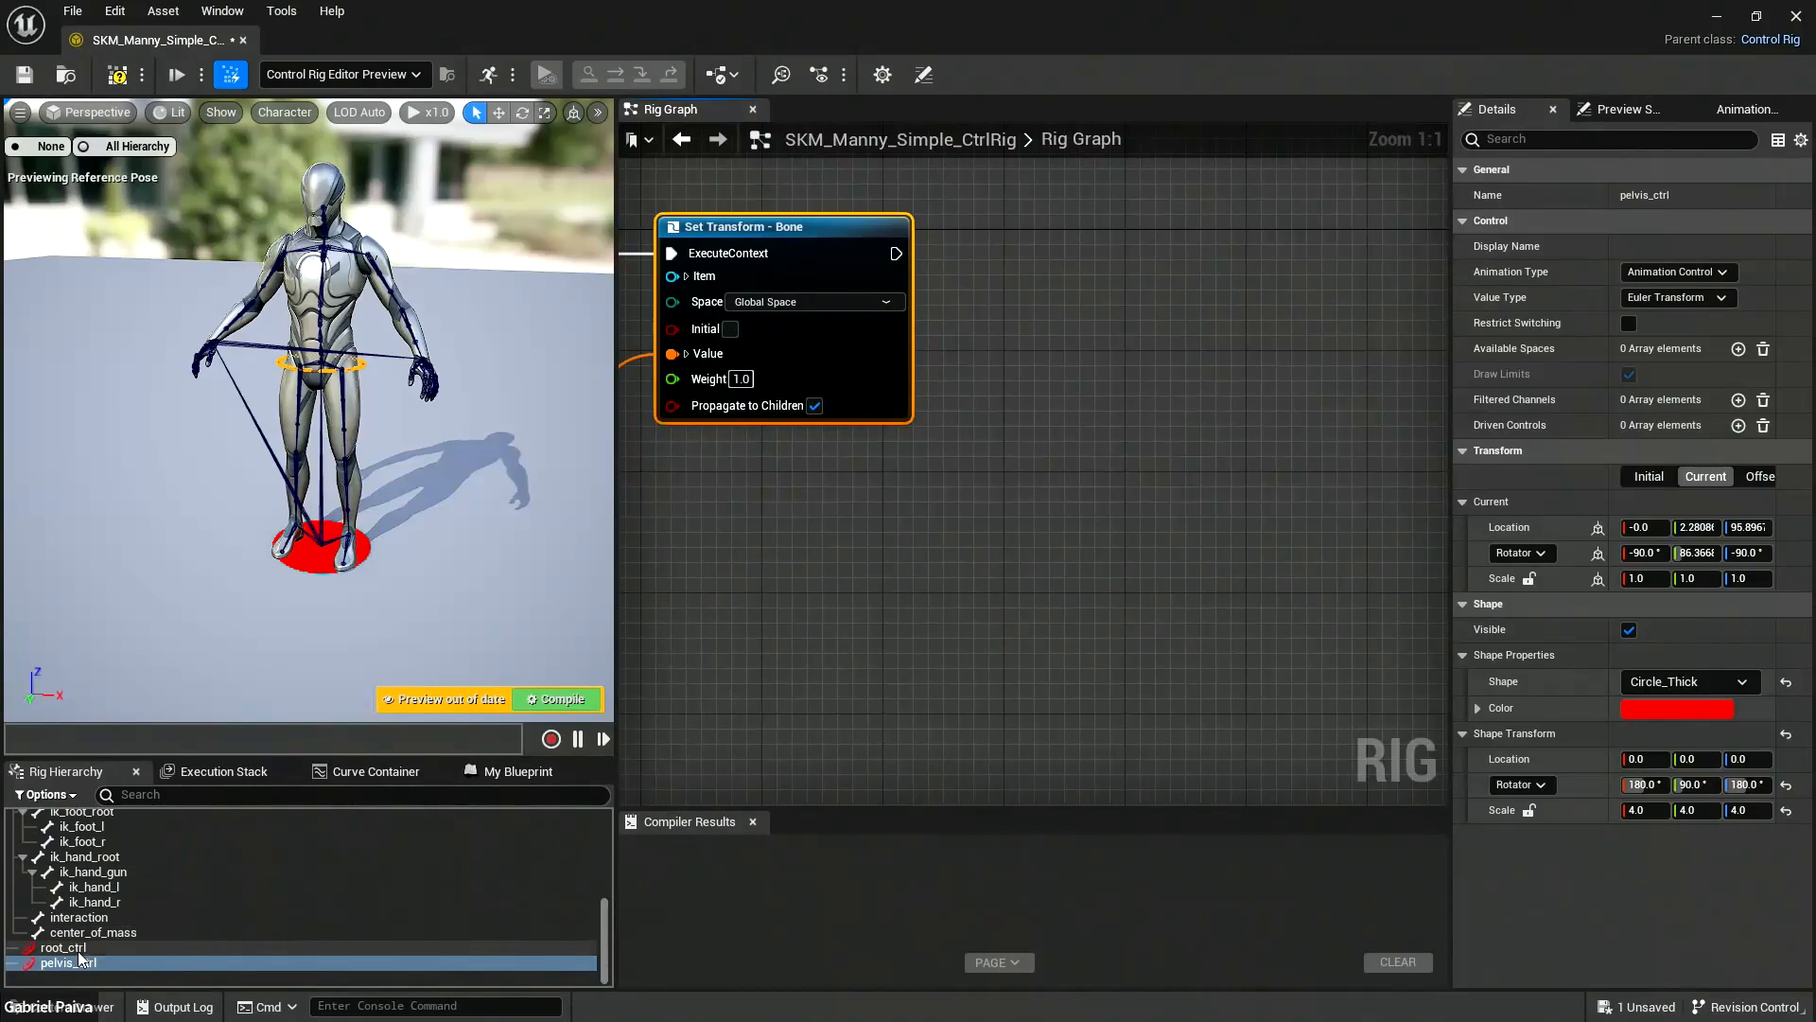
{"action": "left_click_drag", "start_coordinate": [72, 963], "coordinate": [1031, 511]}
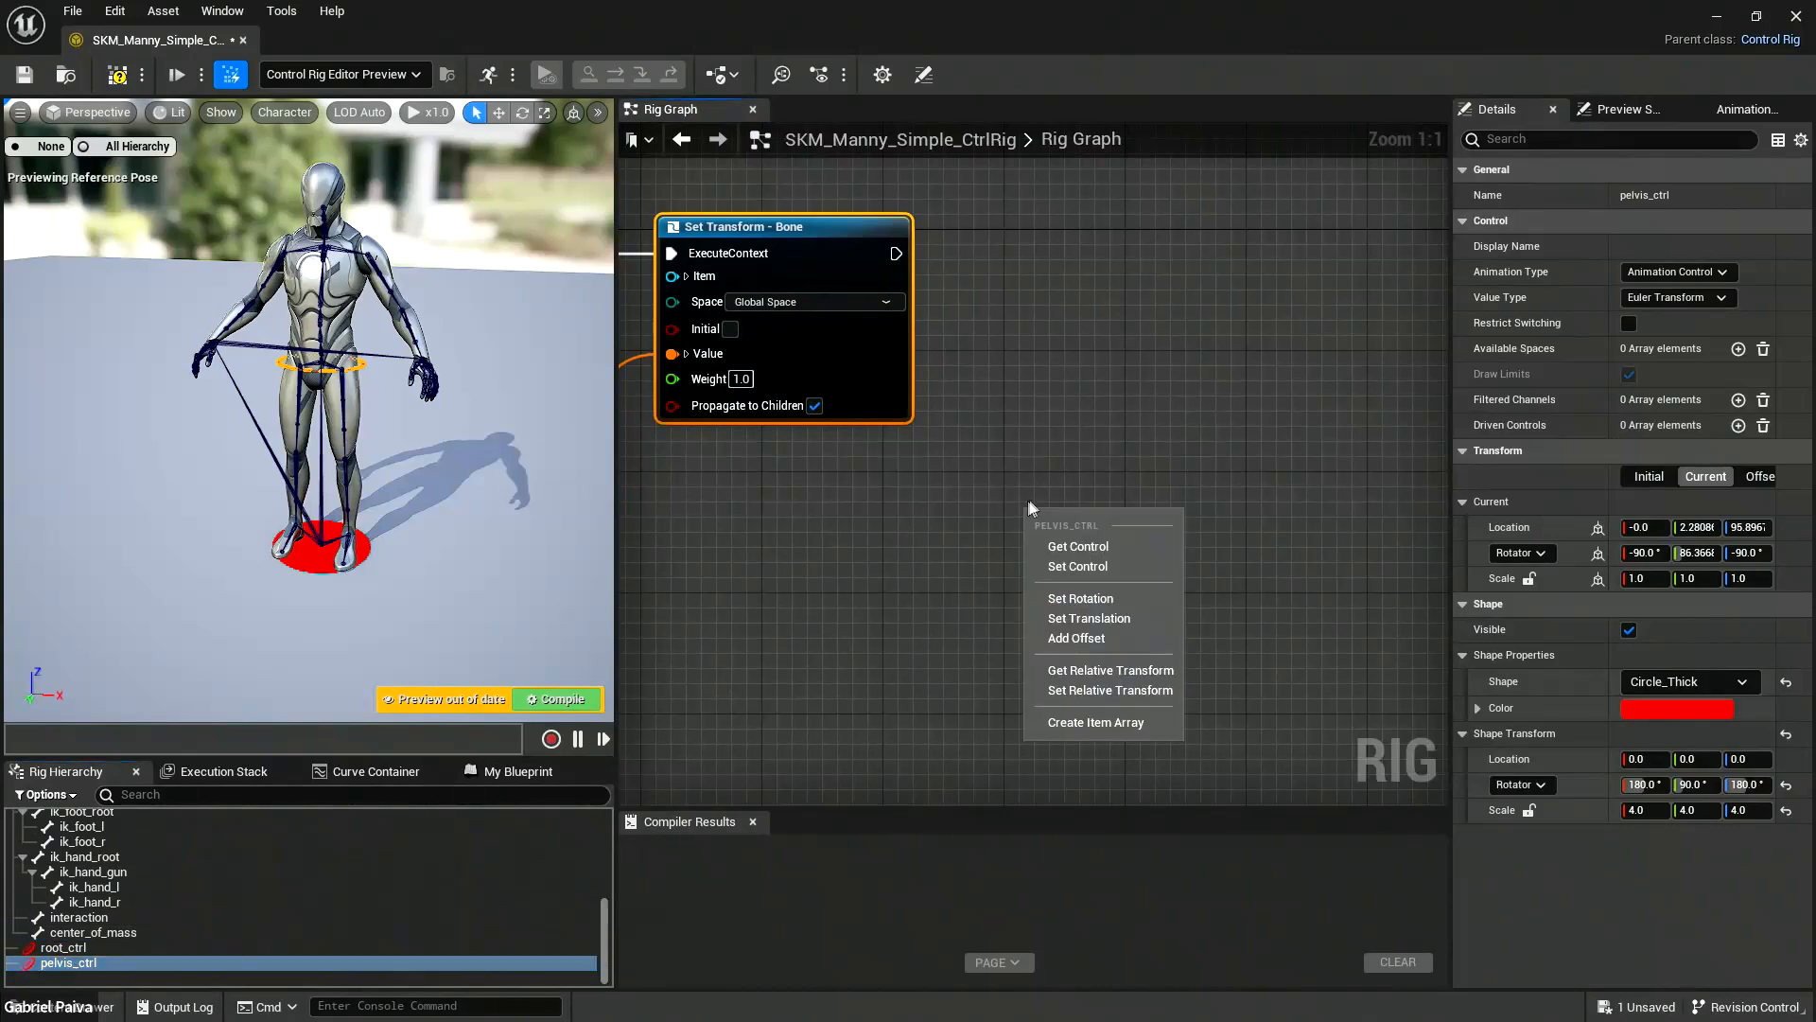
{"action": "left_click", "coordinate": [1086, 543]}
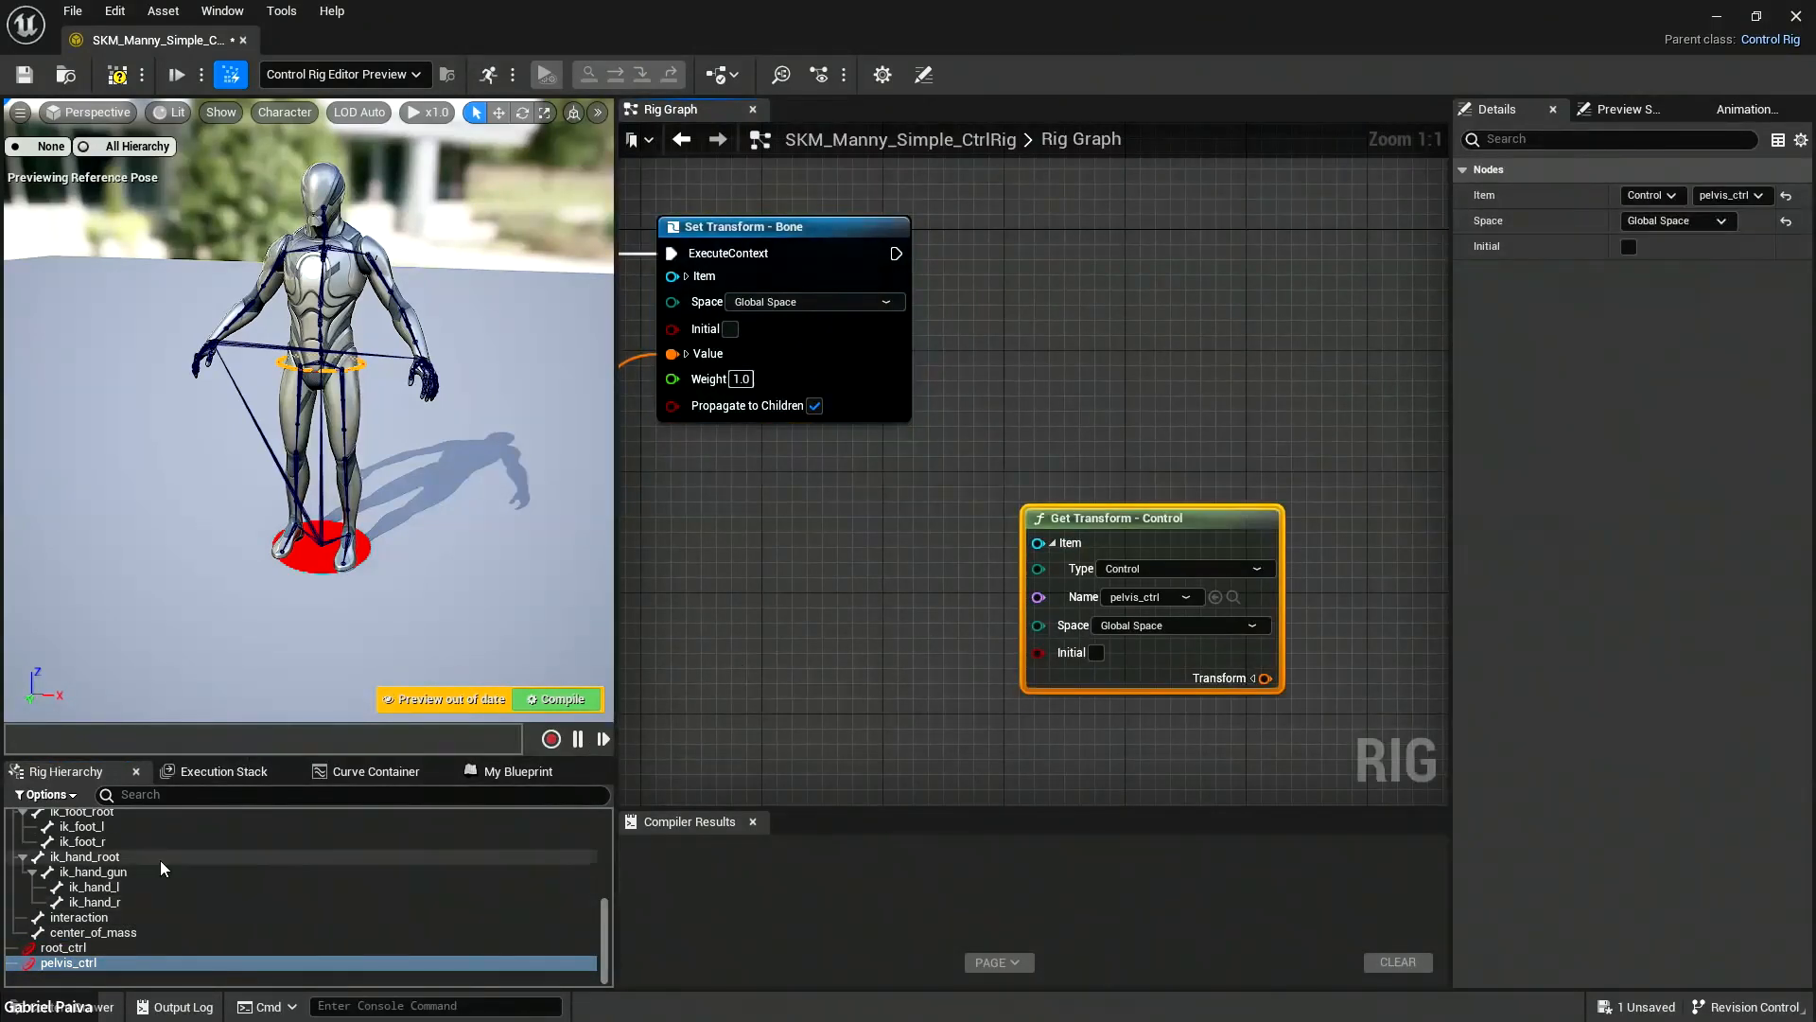
Add a Set Transform node for the pelvis bone to the graph, above the pelvis_ctrl node.
{"action": "scroll", "coordinate": [150, 853], "scroll_direction": "up", "scroll_amount": 5}
{"action": "left_click_drag", "start_coordinate": [75, 832], "coordinate": [1176, 293]}
{"action": "left_click", "coordinate": [1224, 352]}
{"action": "right_click_drag", "start_coordinate": [1143, 320], "coordinate": [1033, 442]}
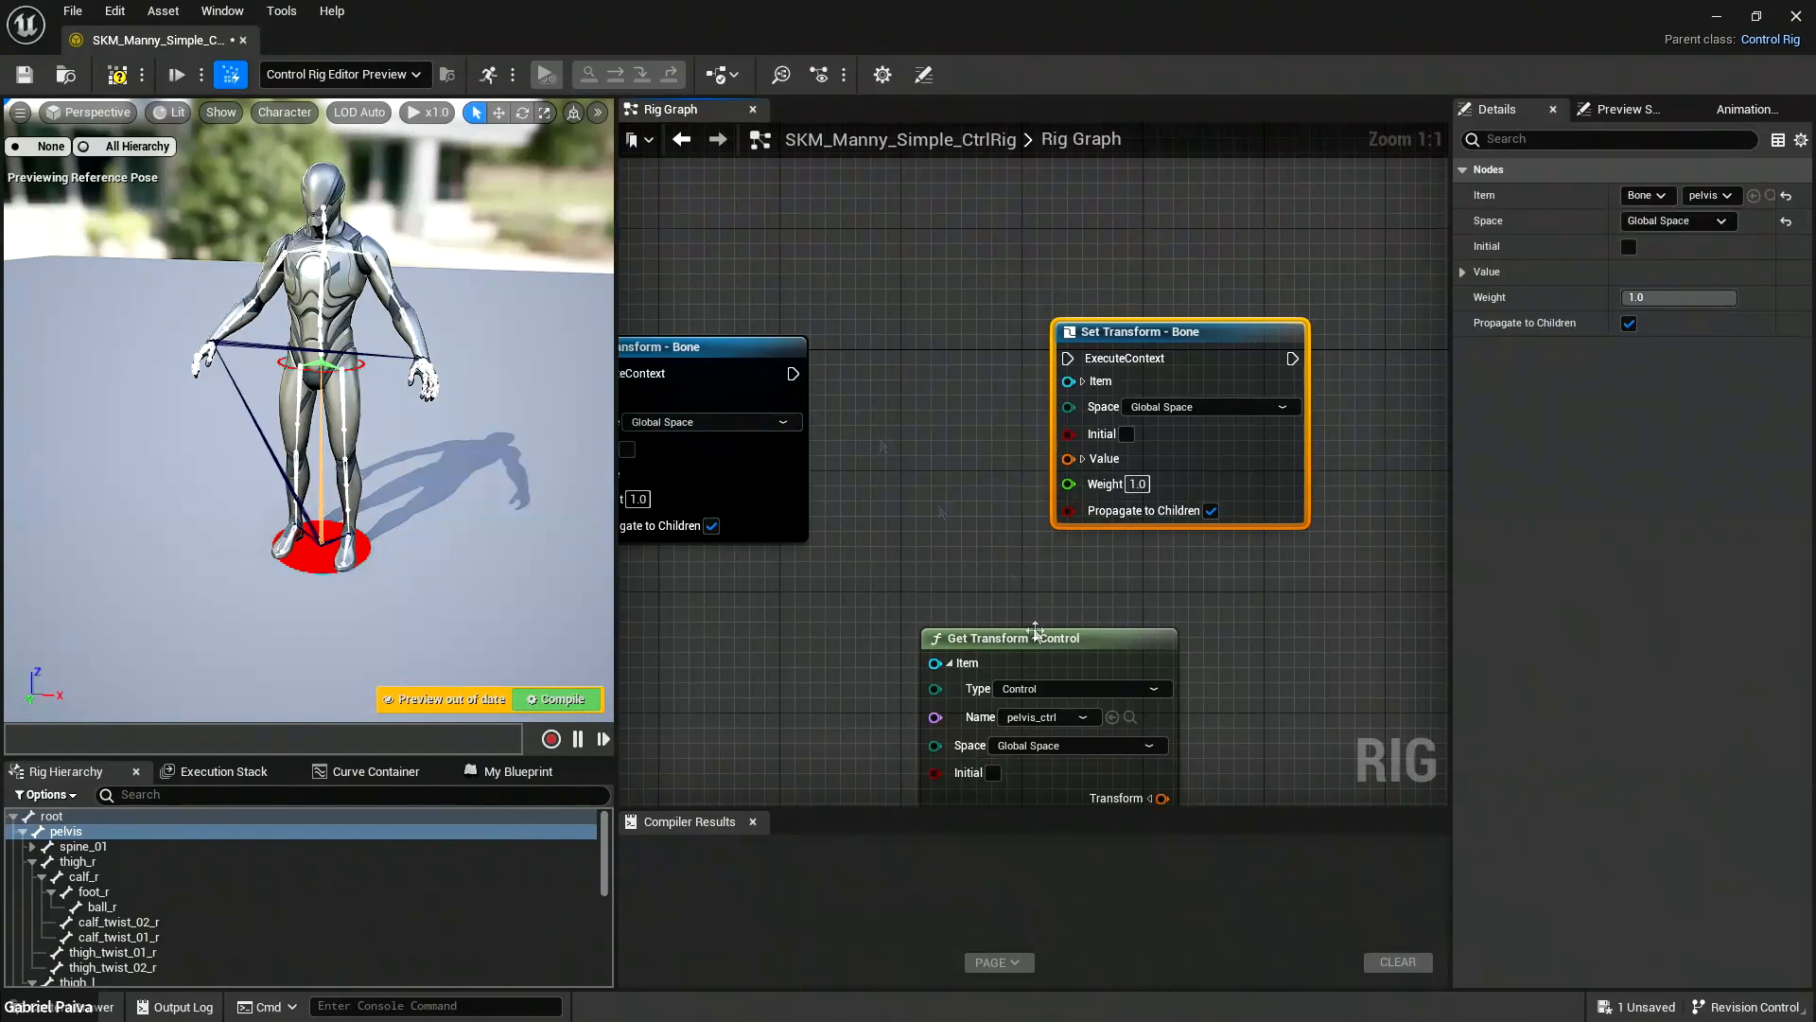
Connect the pelvis_ctrl transform to the pelvis bone's Set Transform value and chain its execution after the root bone's Set Transform.
{"action": "left_click_drag", "start_coordinate": [1035, 638], "coordinate": [790, 619]}
{"action": "left_click_drag", "start_coordinate": [917, 780], "coordinate": [1068, 431]}
{"action": "left_click_drag", "start_coordinate": [803, 345], "coordinate": [1149, 329]}
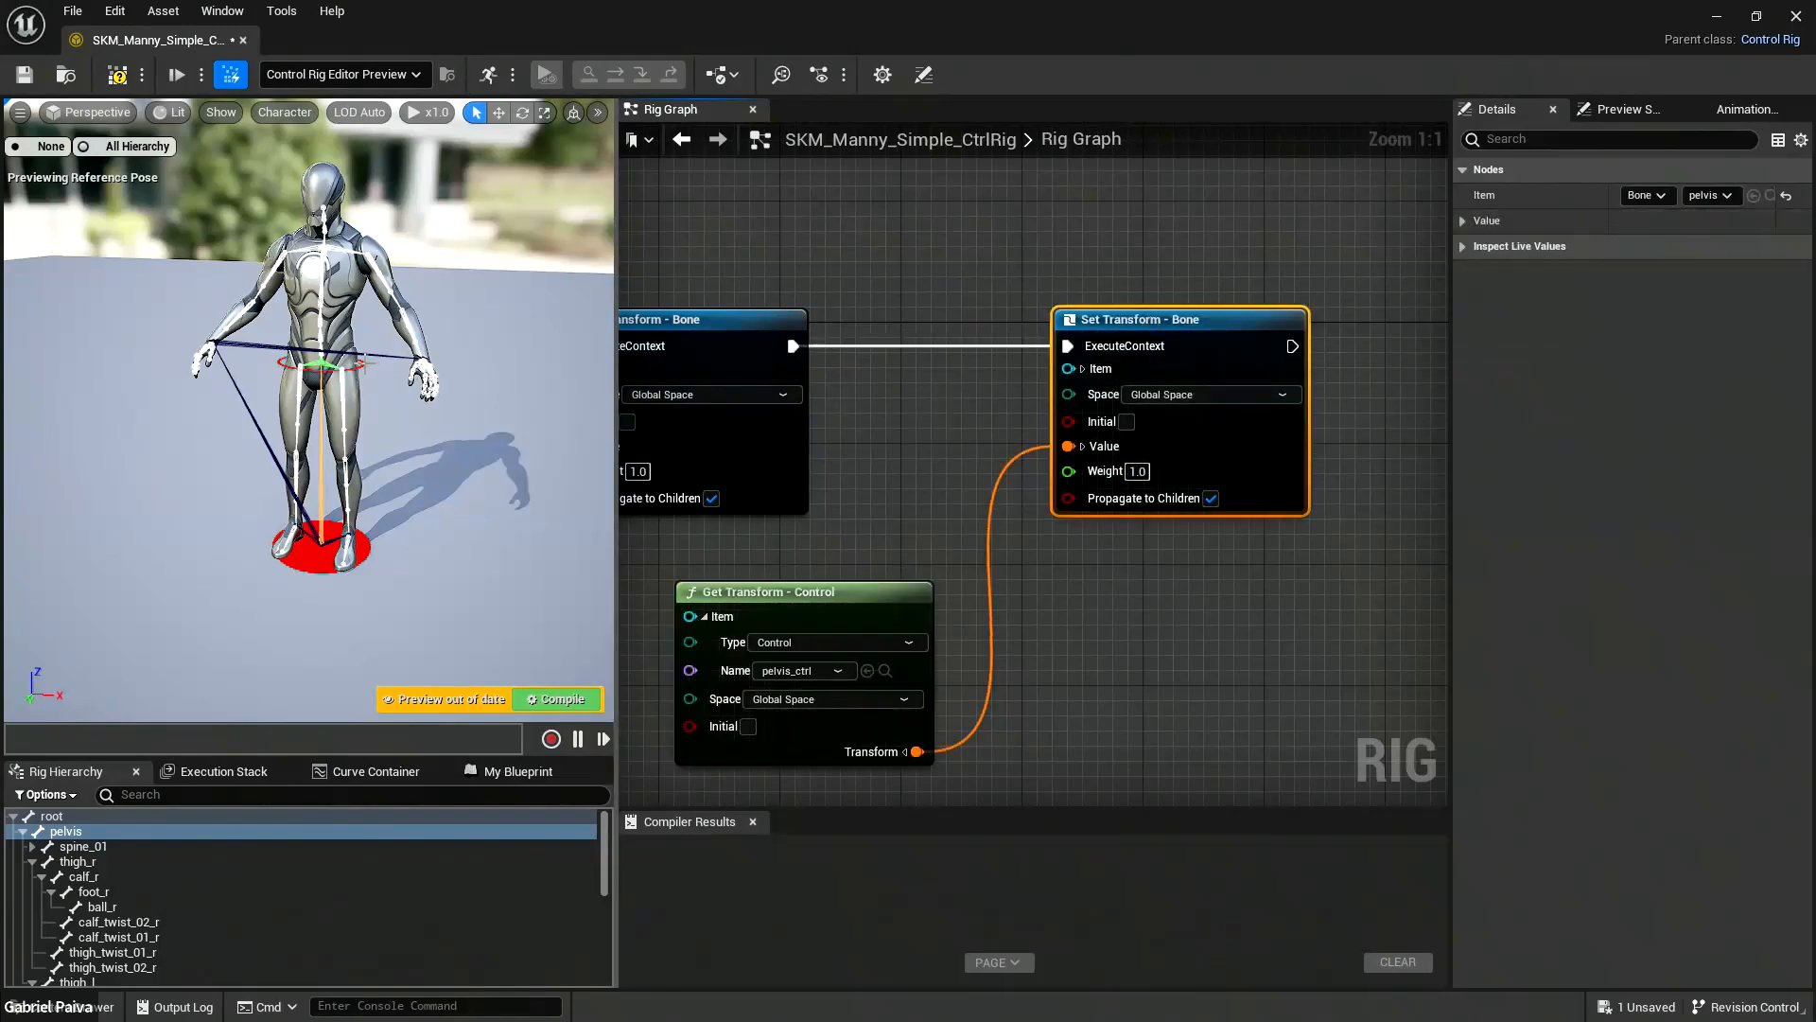
Test the pelvis wiring by moving and rotating pelvis_ctrl, and move root_ctrl to about -5.8 on the X axis.
{"action": "left_click", "coordinate": [361, 363]}
{"action": "key", "text": "w"}
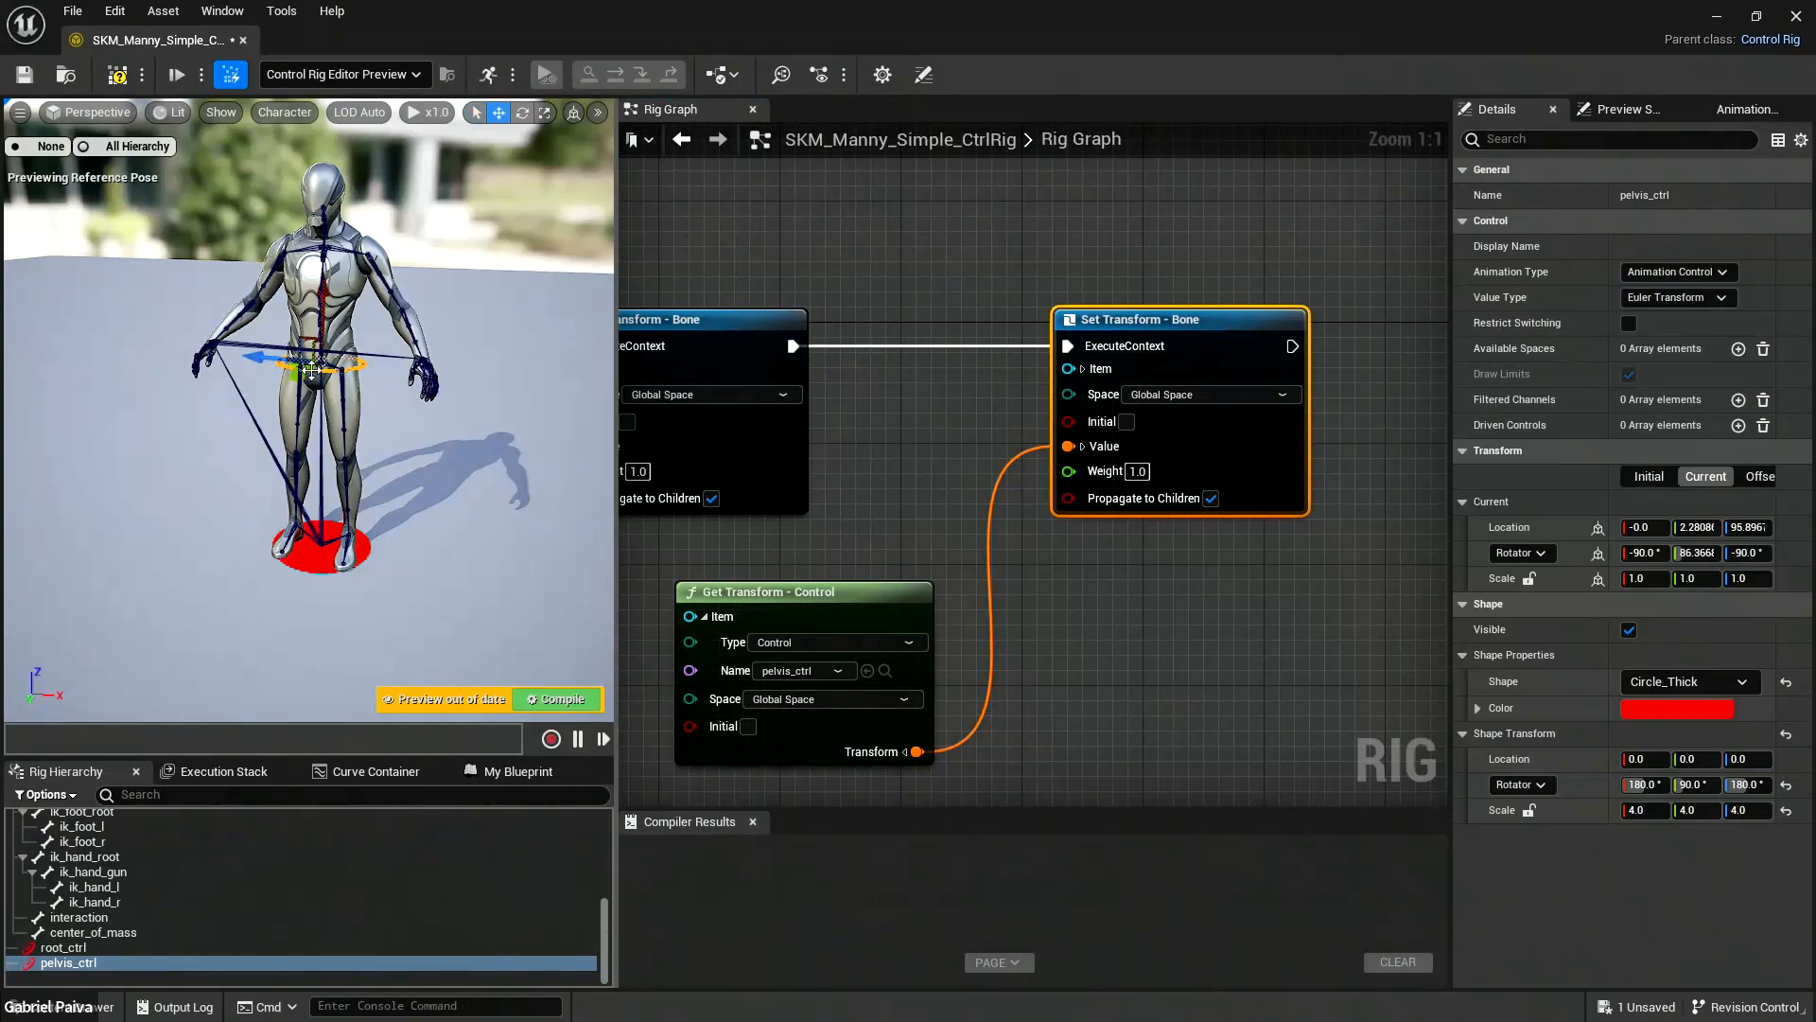
{"action": "left_click_drag", "start_coordinate": [265, 364], "coordinate": [327, 405]}
{"action": "key", "text": "e"}
{"action": "left_click", "coordinate": [310, 553]}
{"action": "key", "text": "w"}
{"action": "left_click_drag", "start_coordinate": [356, 589], "coordinate": [312, 600]}
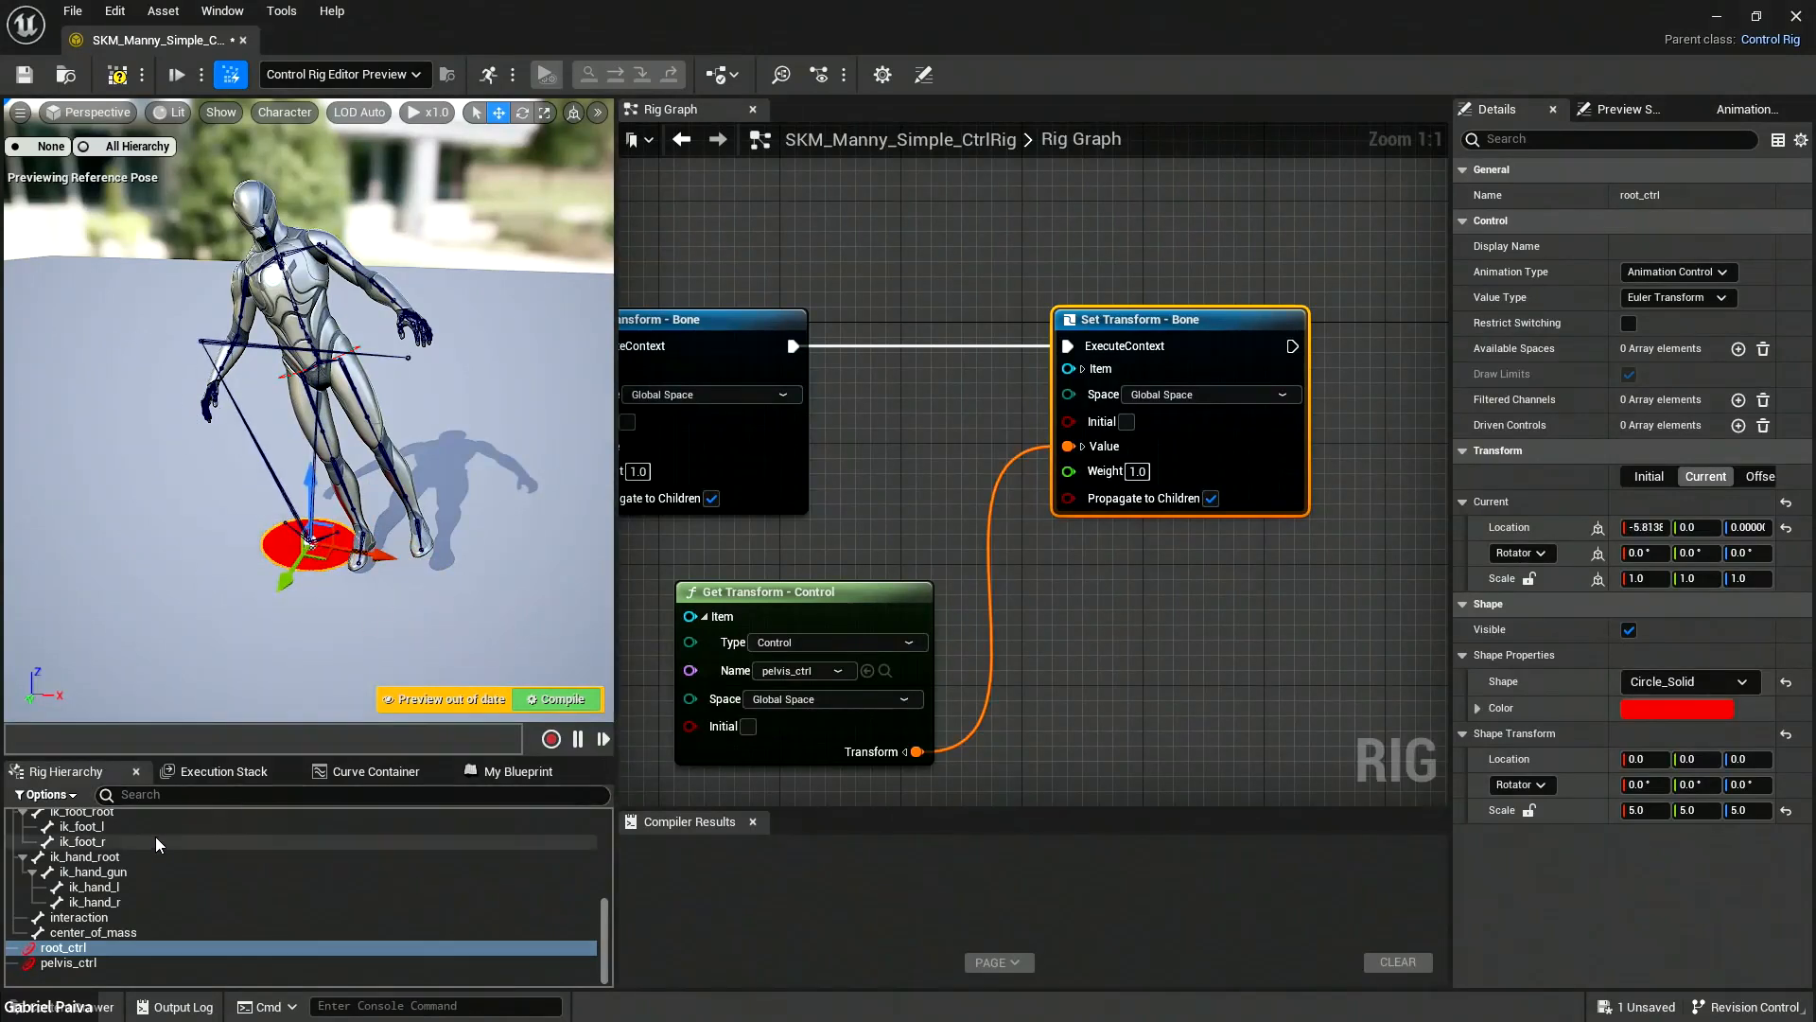
Collapse the root bone's branch in the rig hierarchy and clear the selection.
{"action": "scroll", "coordinate": [155, 842], "scroll_direction": "up", "scroll_amount": 4}
{"action": "scroll", "coordinate": [378, 880], "scroll_direction": "up", "scroll_amount": 3}
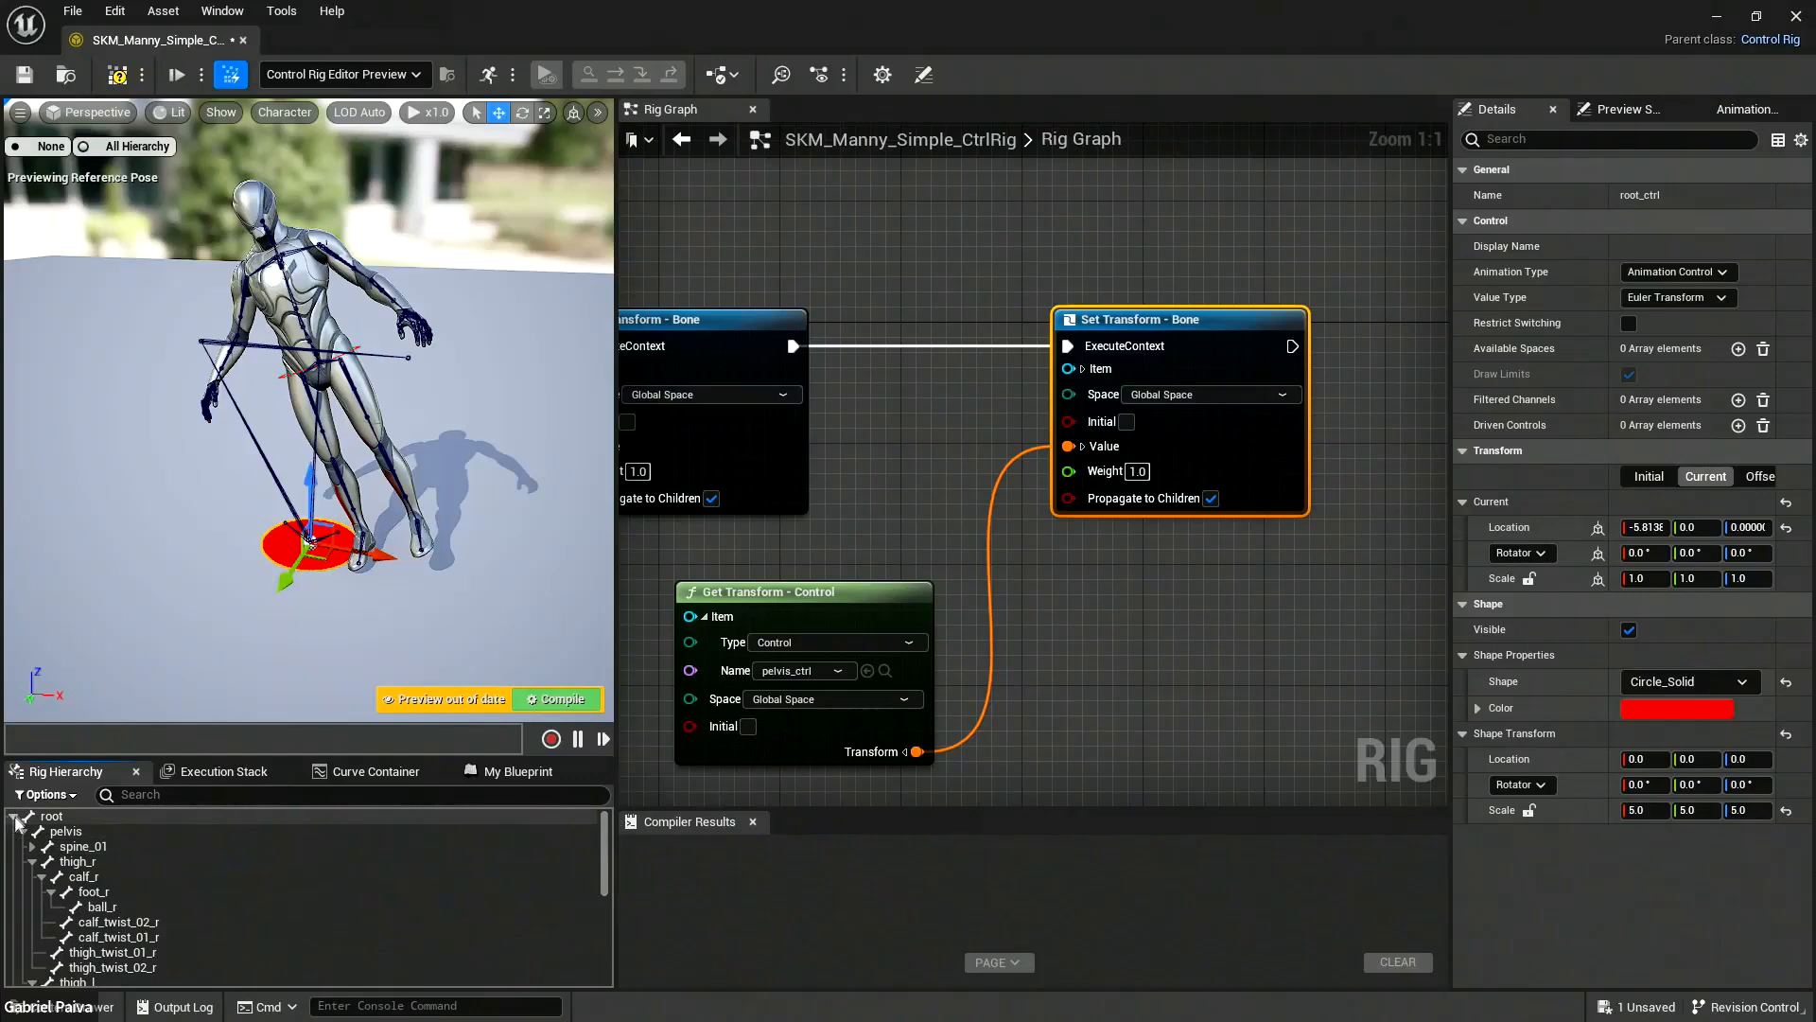
{"action": "left_click", "coordinate": [14, 815]}
{"action": "left_click", "coordinate": [59, 854]}
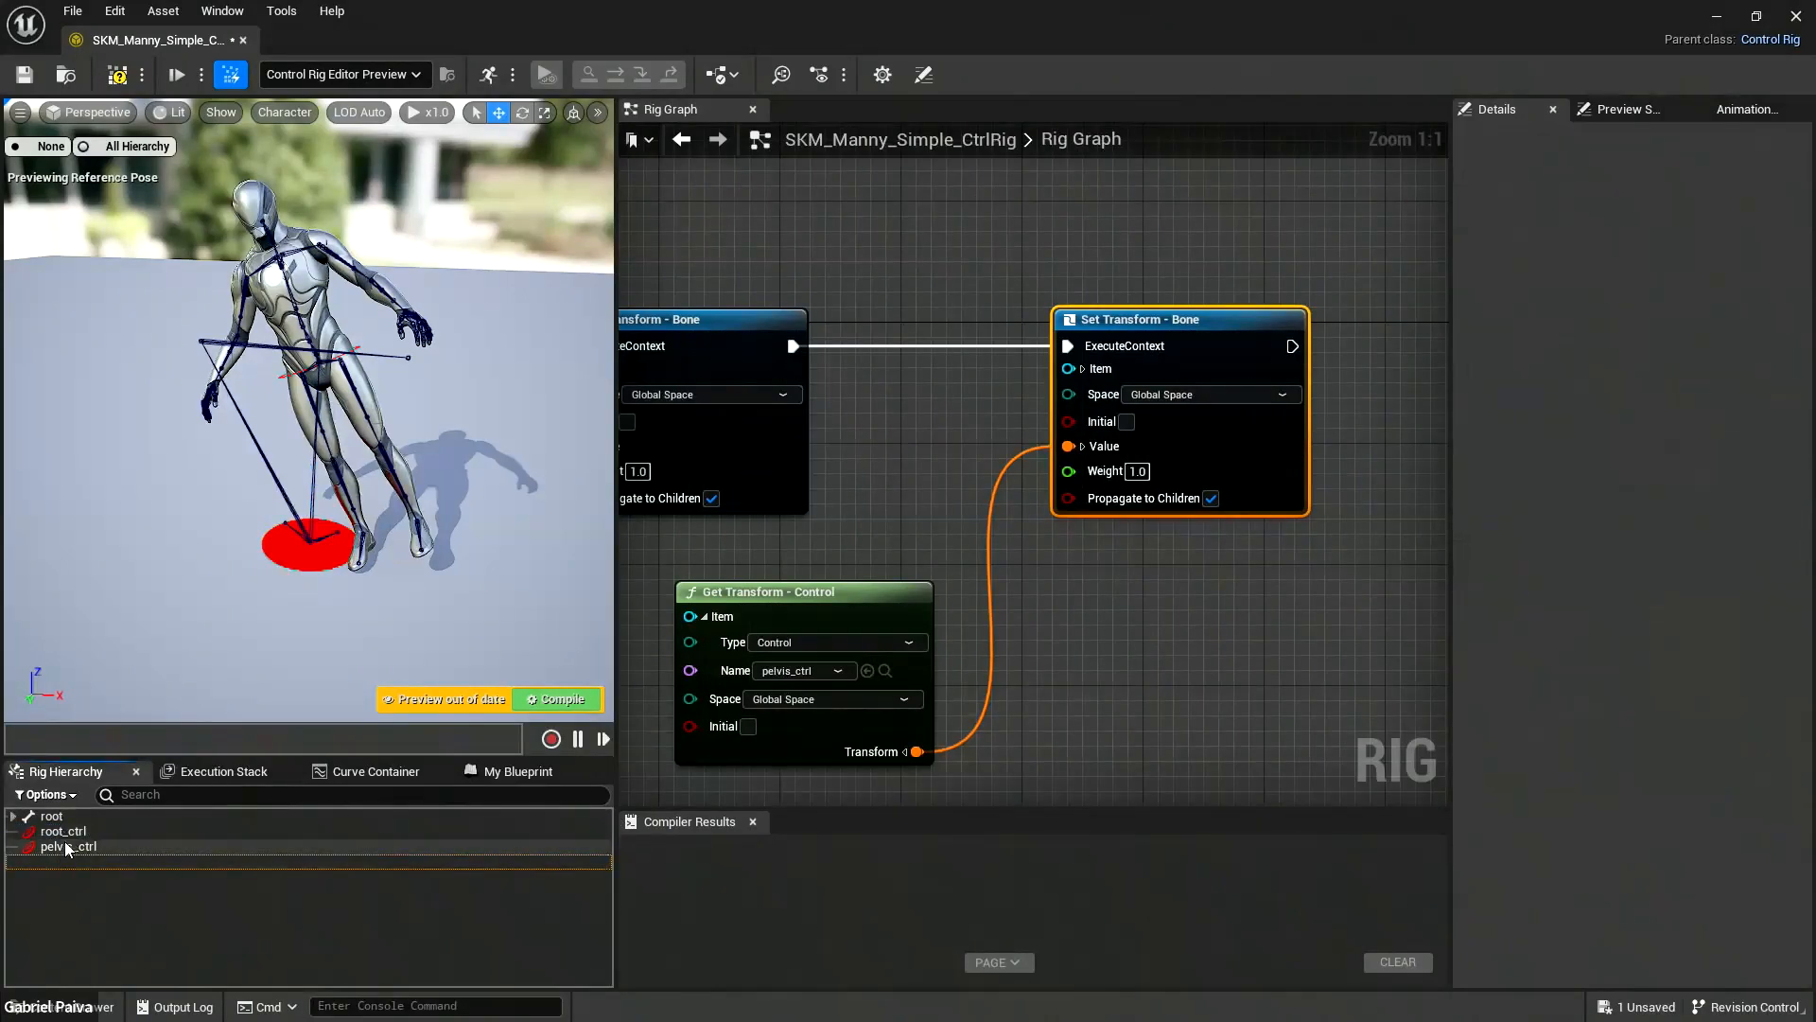
Move root_ctrl in the preview to about -2.02 on X, and reset all controls to their initial pose.
{"action": "left_click", "coordinate": [269, 560]}
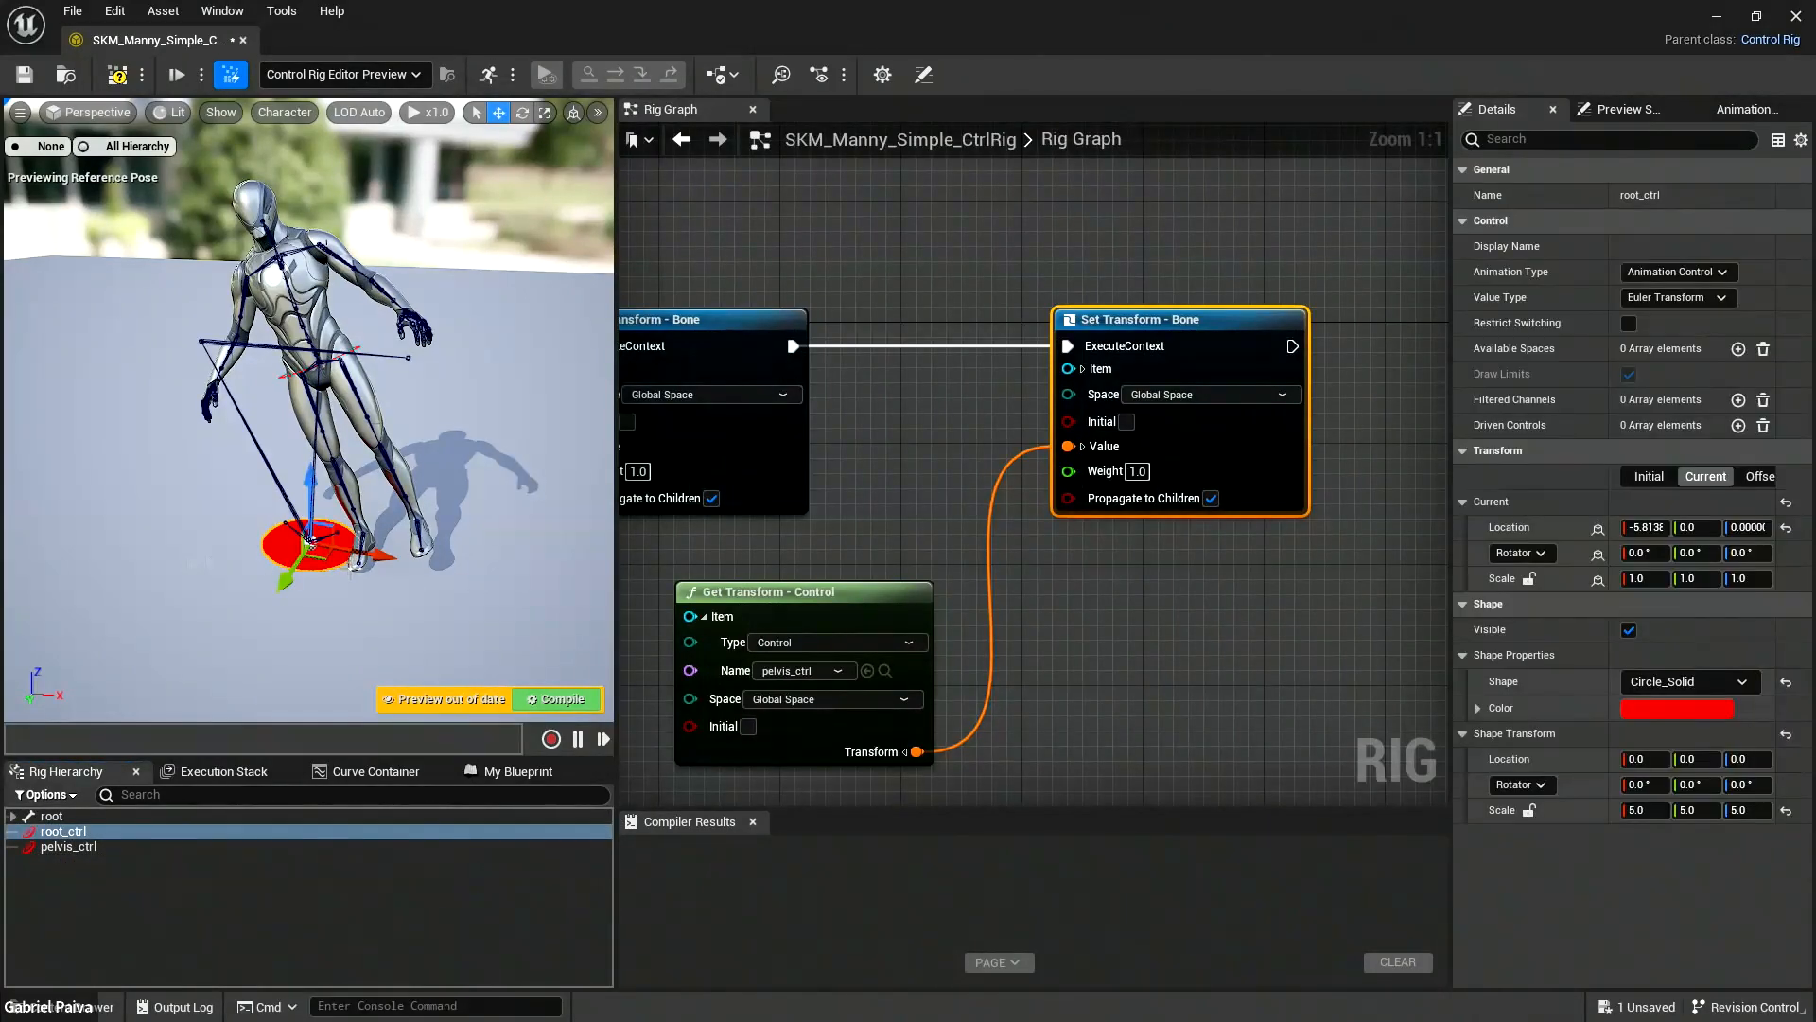
{"action": "left_click_drag", "start_coordinate": [383, 567], "coordinate": [392, 579]}
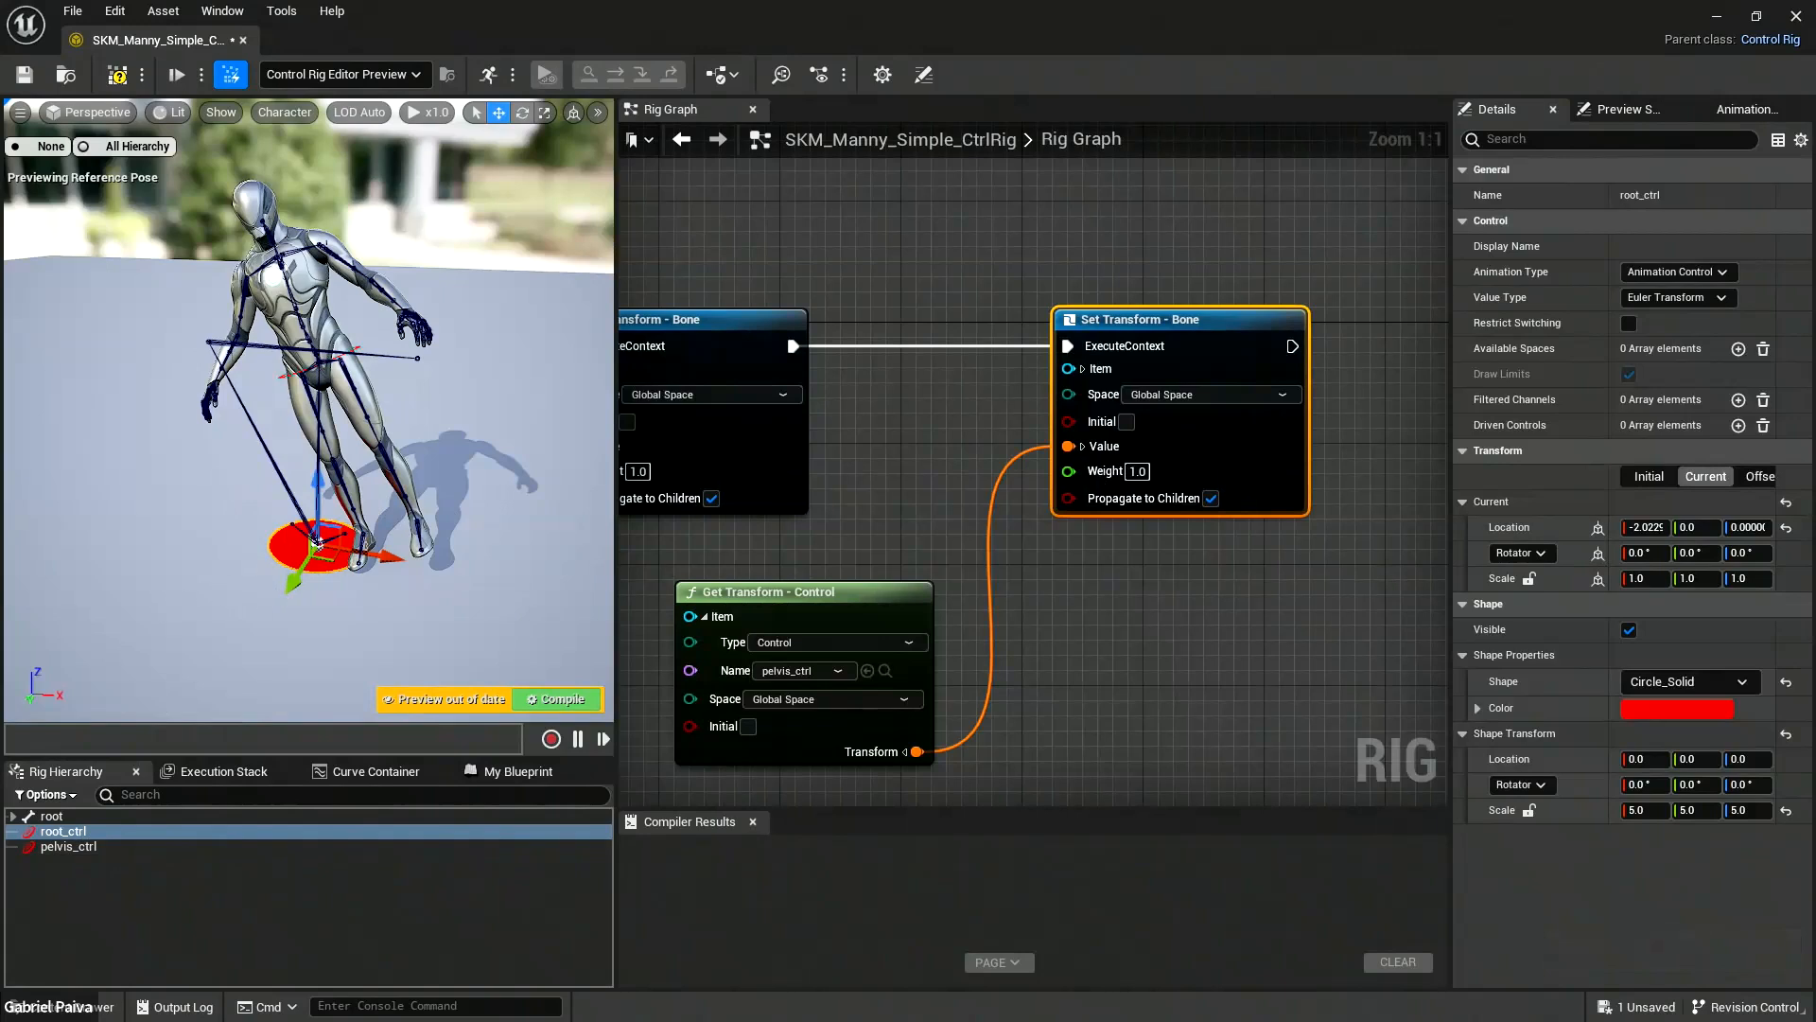
{"action": "key", "text": "ctrl+shift+g"}
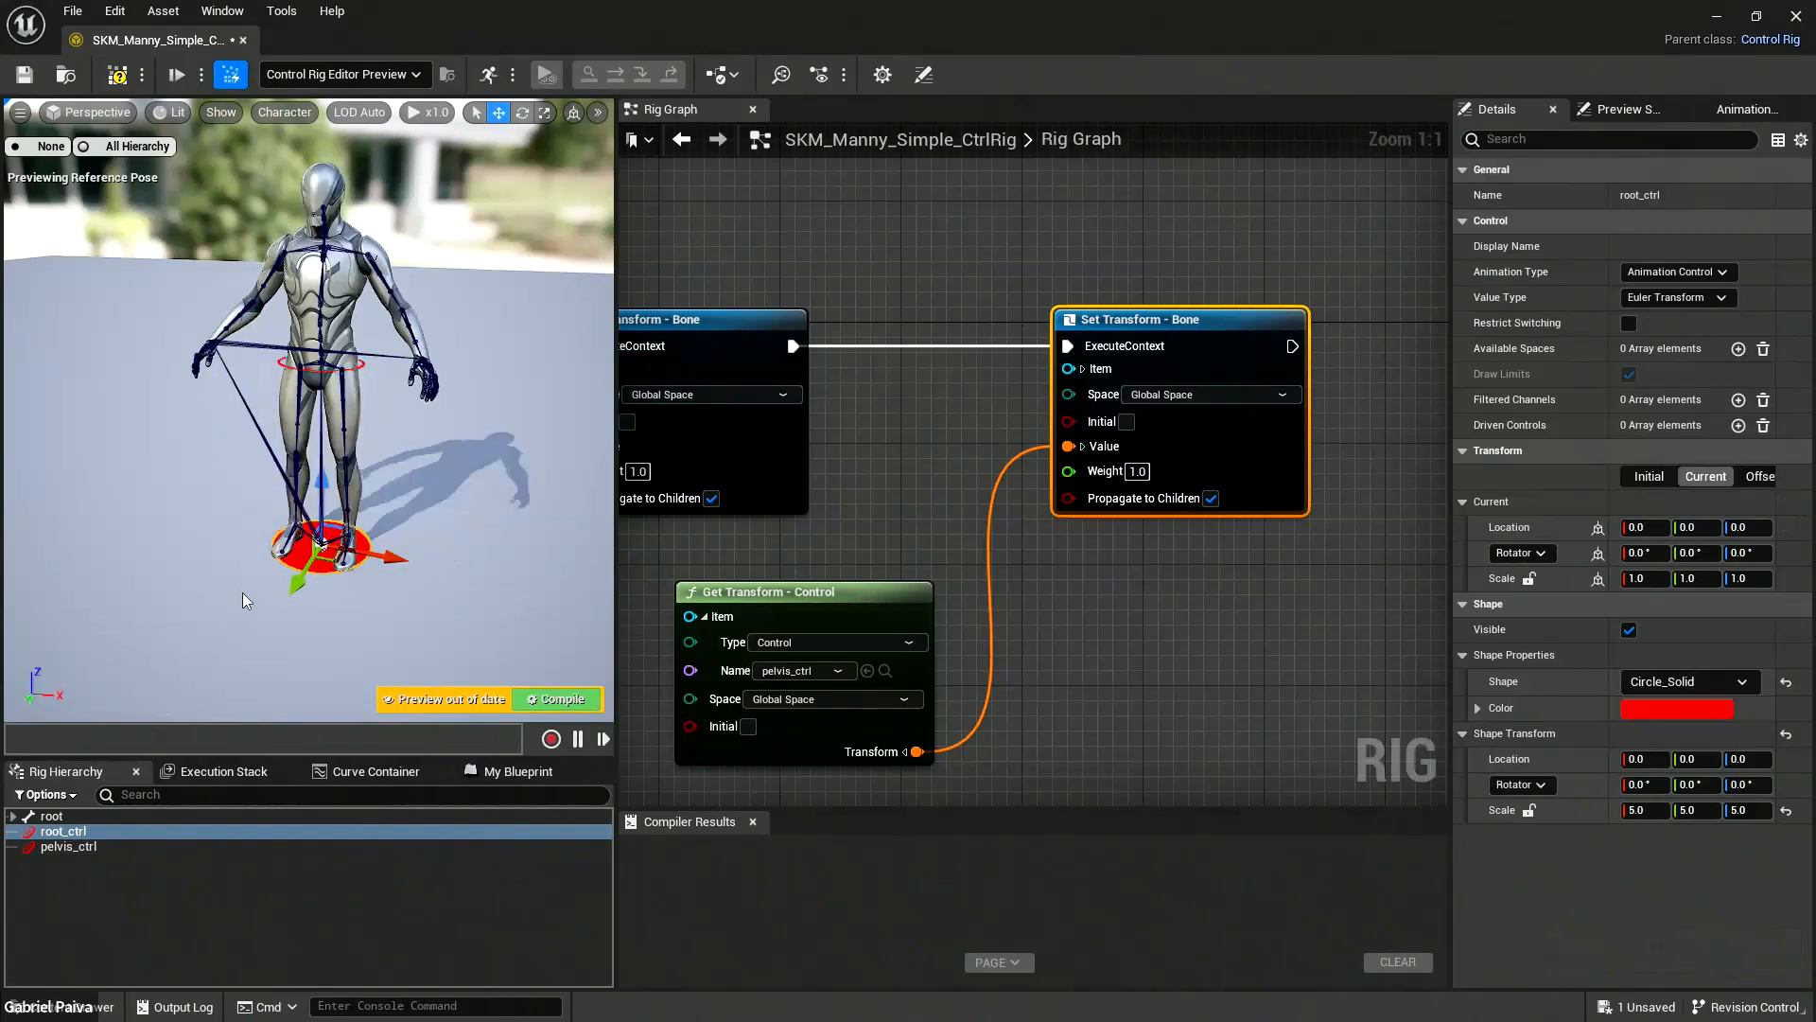
Parent pelvis_ctrl under root_ctrl in the rig hierarchy.
{"action": "left_click", "coordinate": [55, 848]}
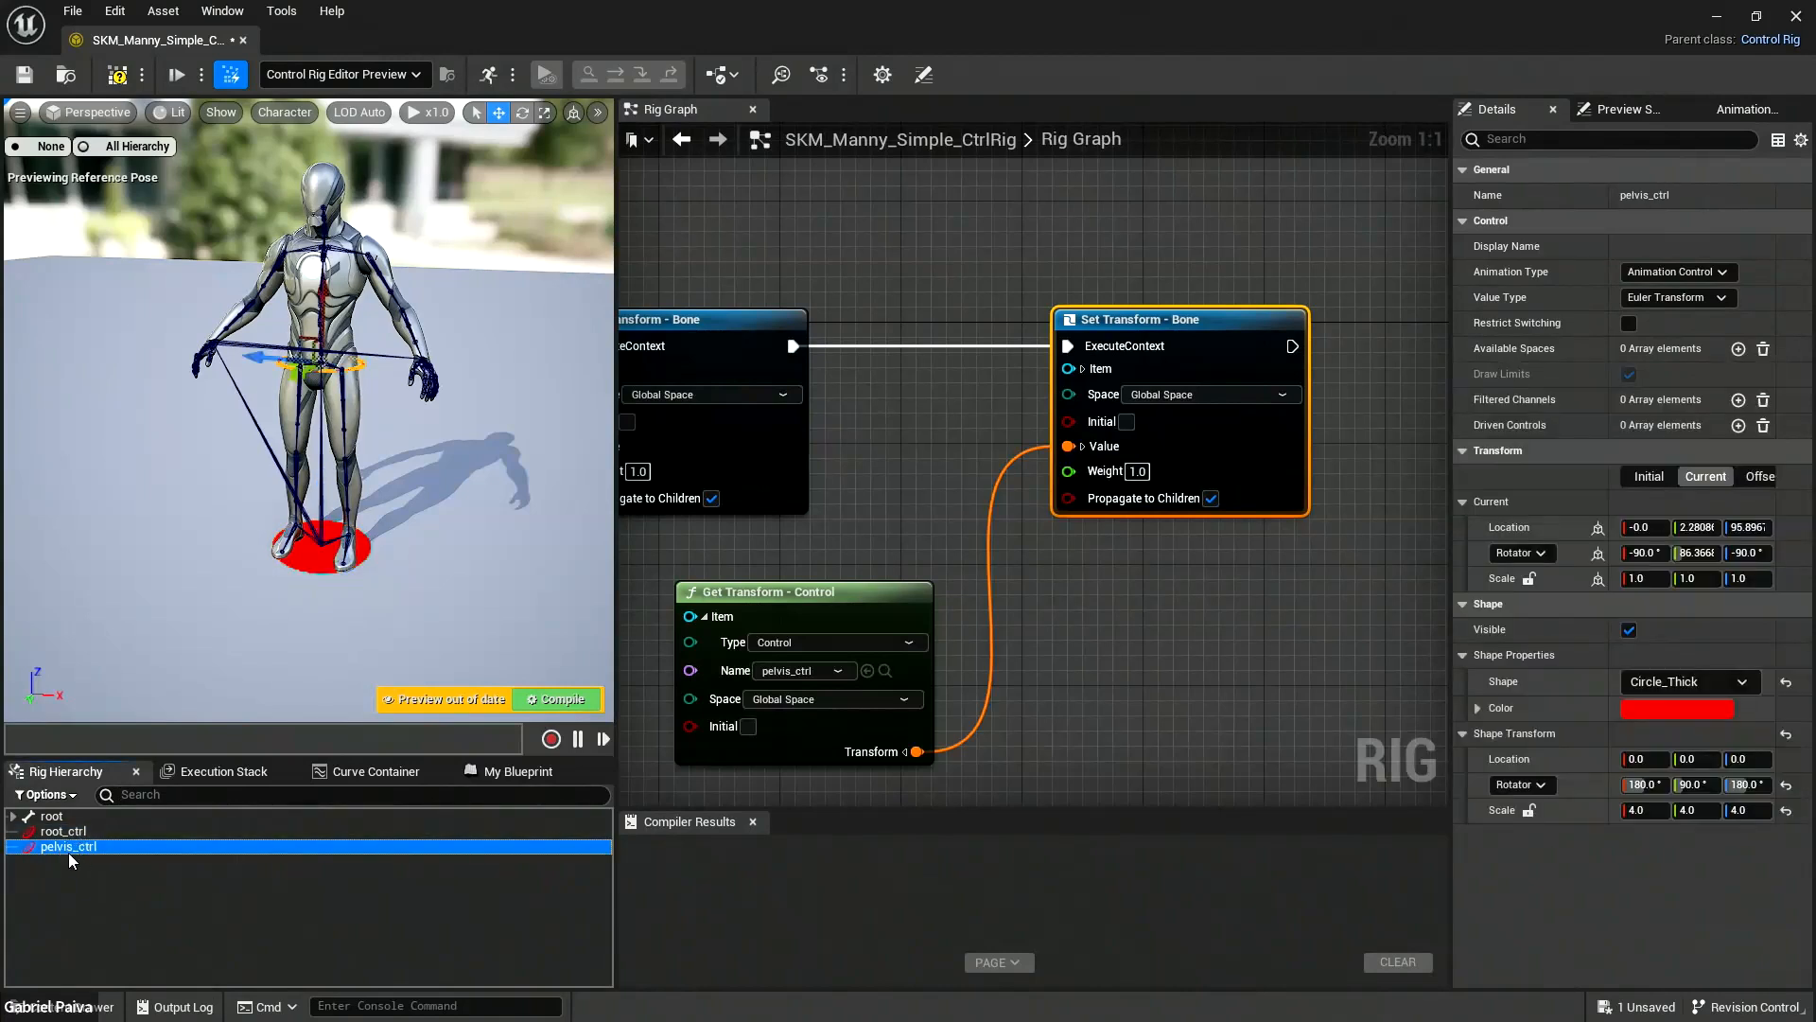
{"action": "mouse_move", "coordinate": [72, 848]}
{"action": "left_mouse_down"}
{"action": "mouse_move", "coordinate": [83, 838]}
{"action": "mouse_move", "coordinate": [60, 831]}
{"action": "left_mouse_up"}
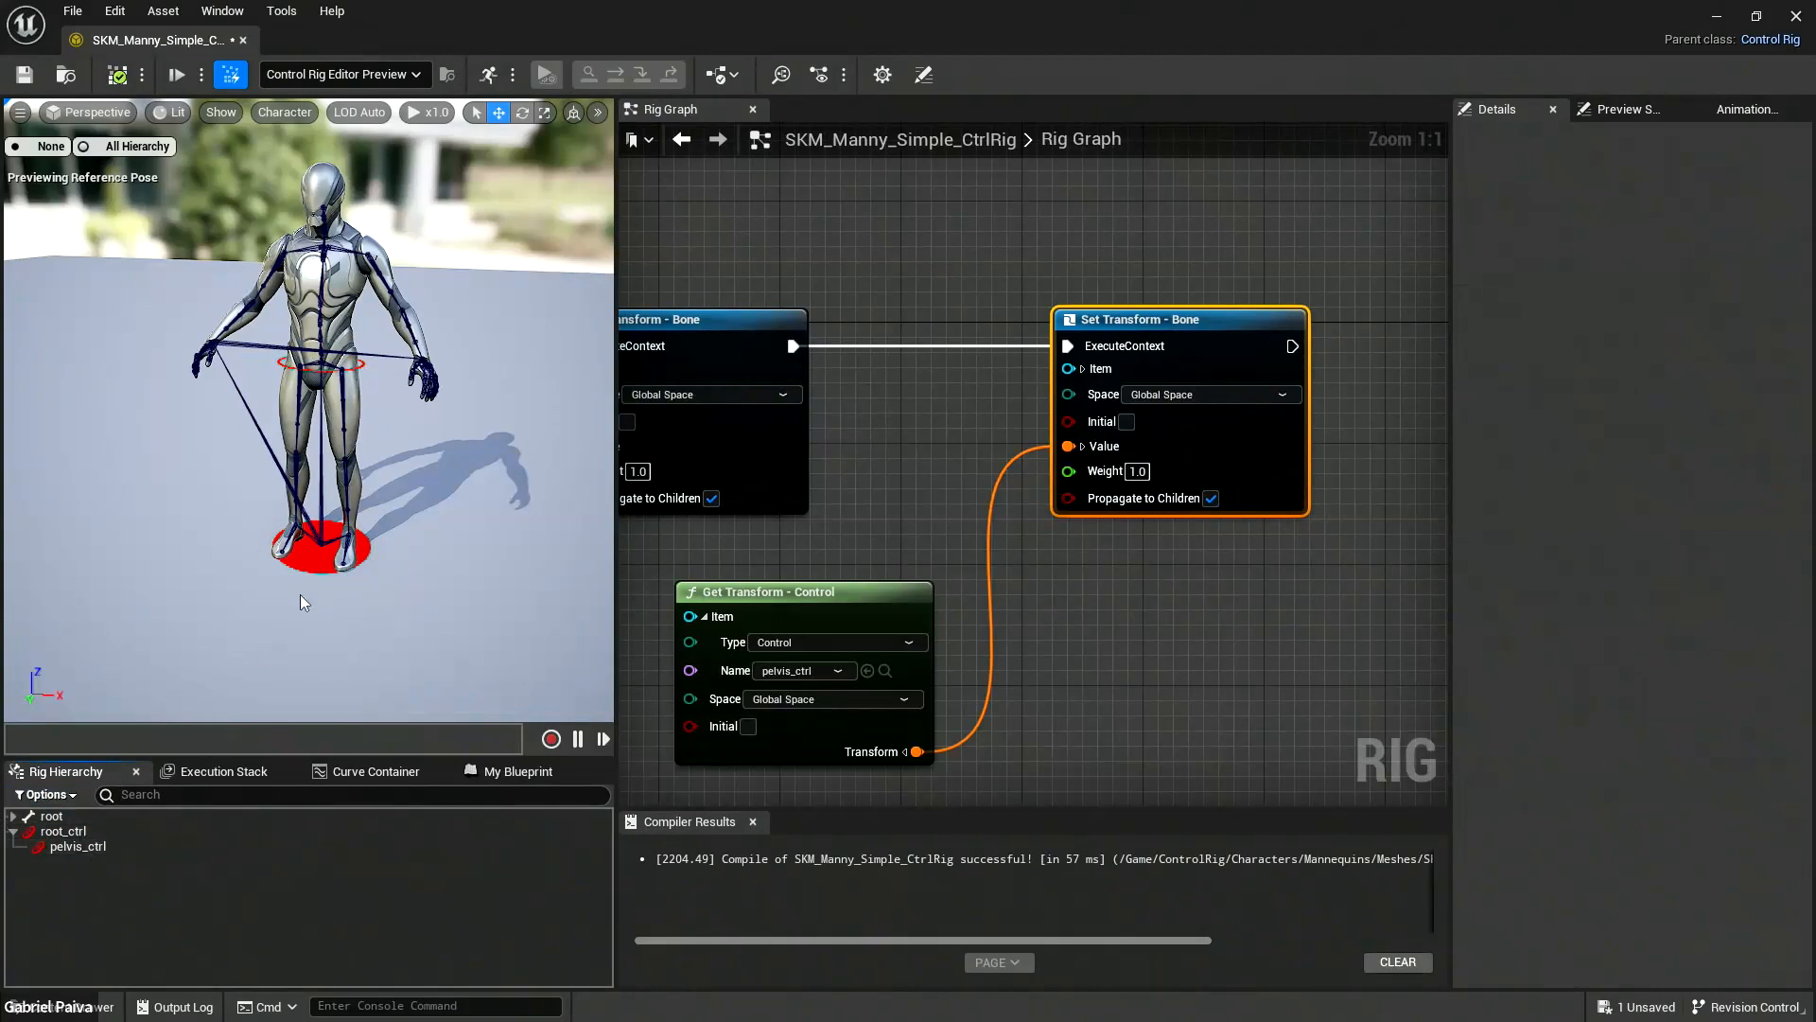
Test the parenting by moving root_ctrl to about -75.6 on X and pelvis_ctrl to about 77.3 on X.
{"action": "left_click", "coordinate": [308, 558]}
{"action": "left_click_drag", "start_coordinate": [389, 547], "coordinate": [252, 534]}
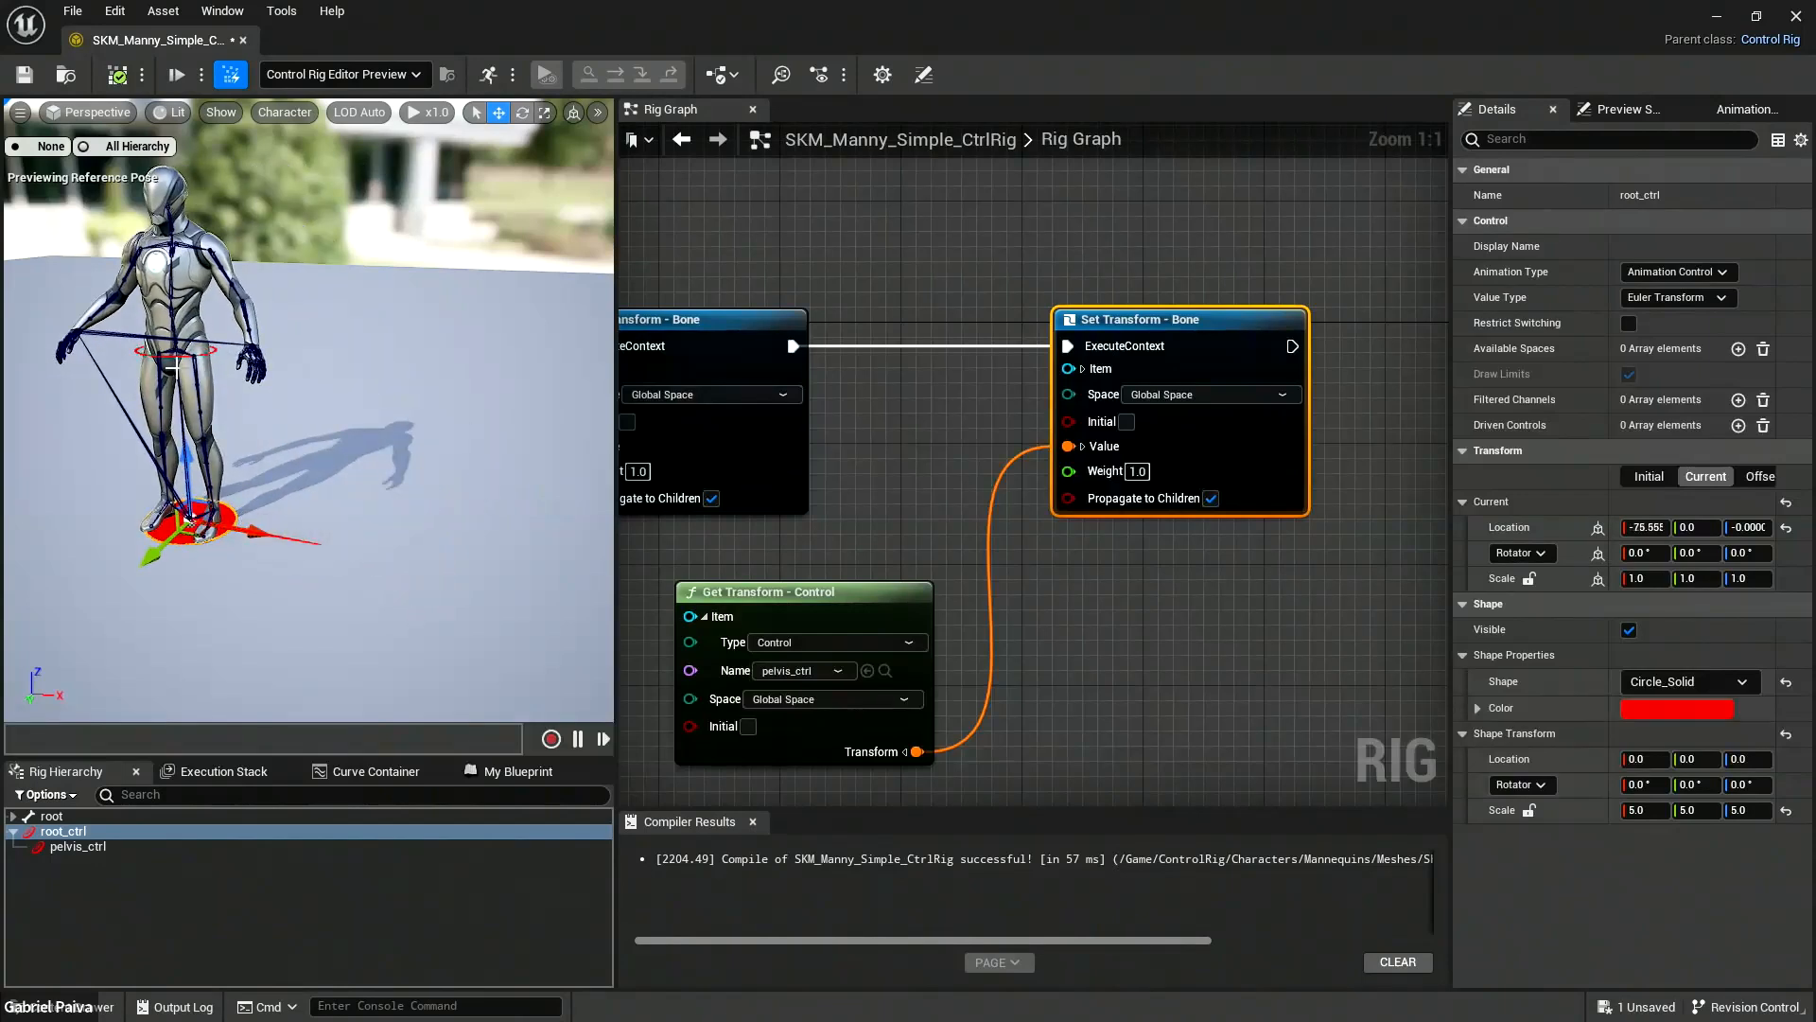
{"action": "left_click", "coordinate": [186, 353]}
{"action": "left_click", "coordinate": [212, 352]}
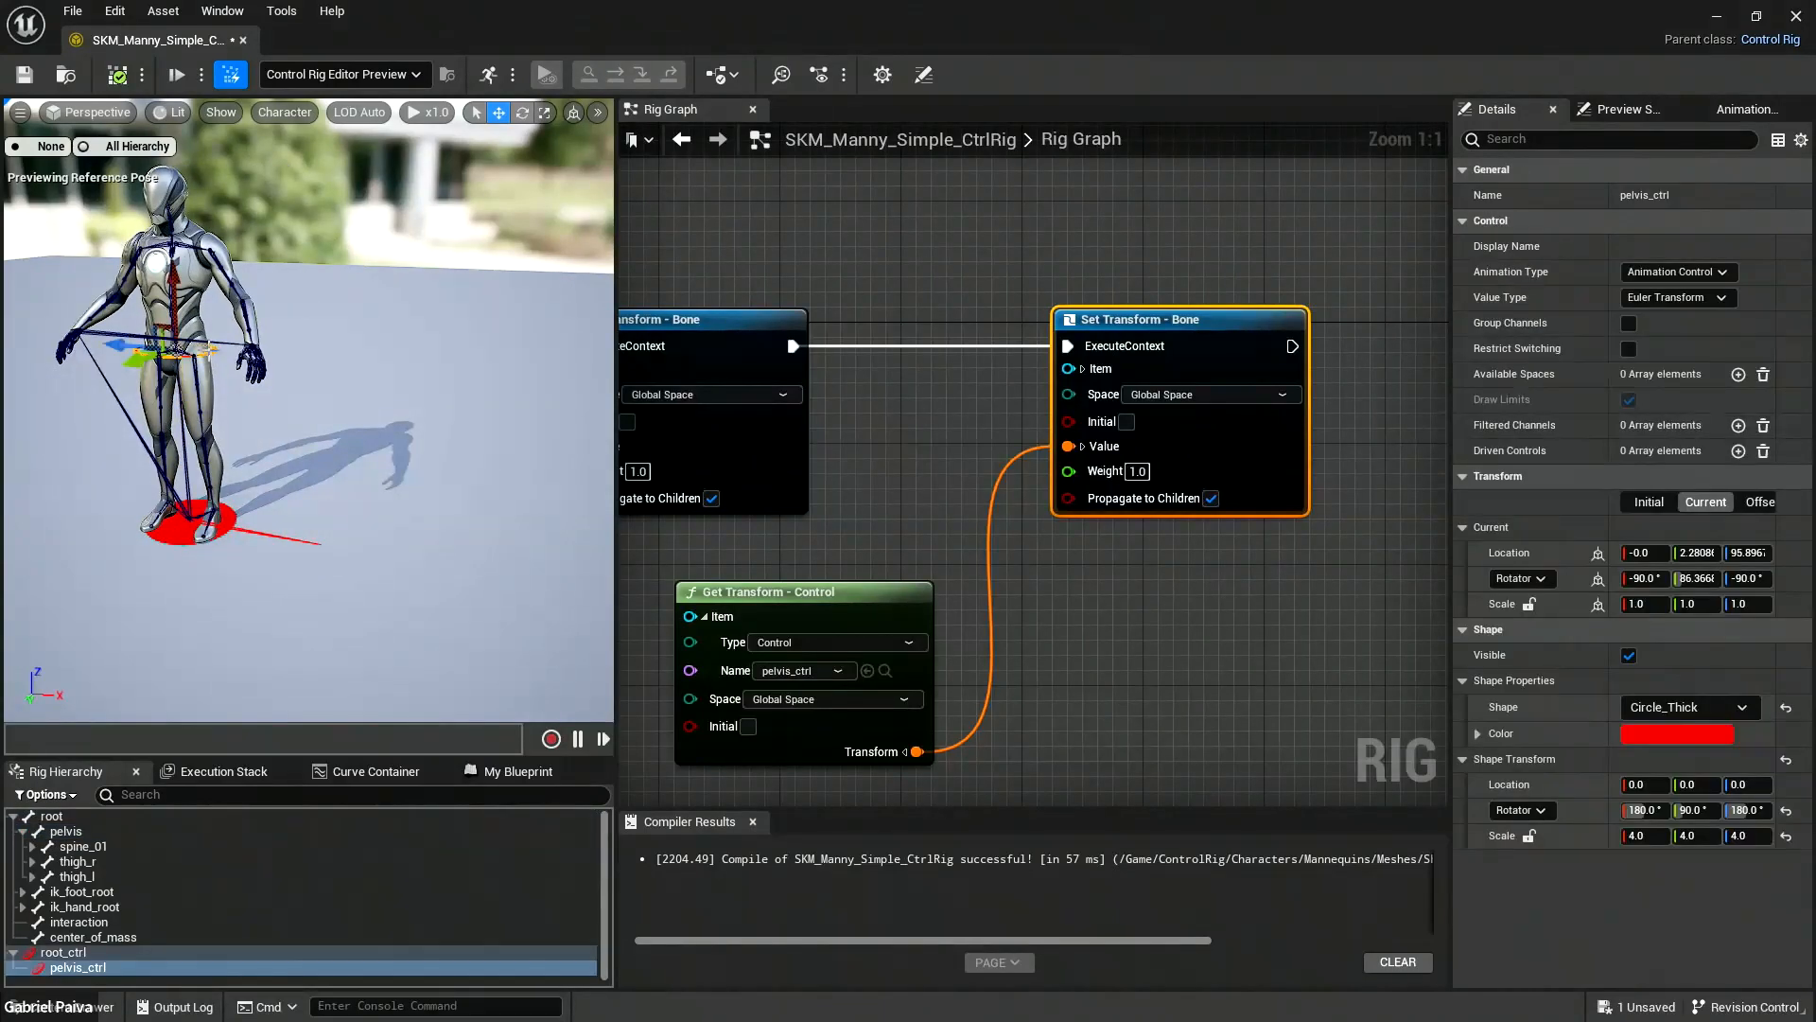
{"action": "left_click_drag", "start_coordinate": [141, 350], "coordinate": [265, 383]}
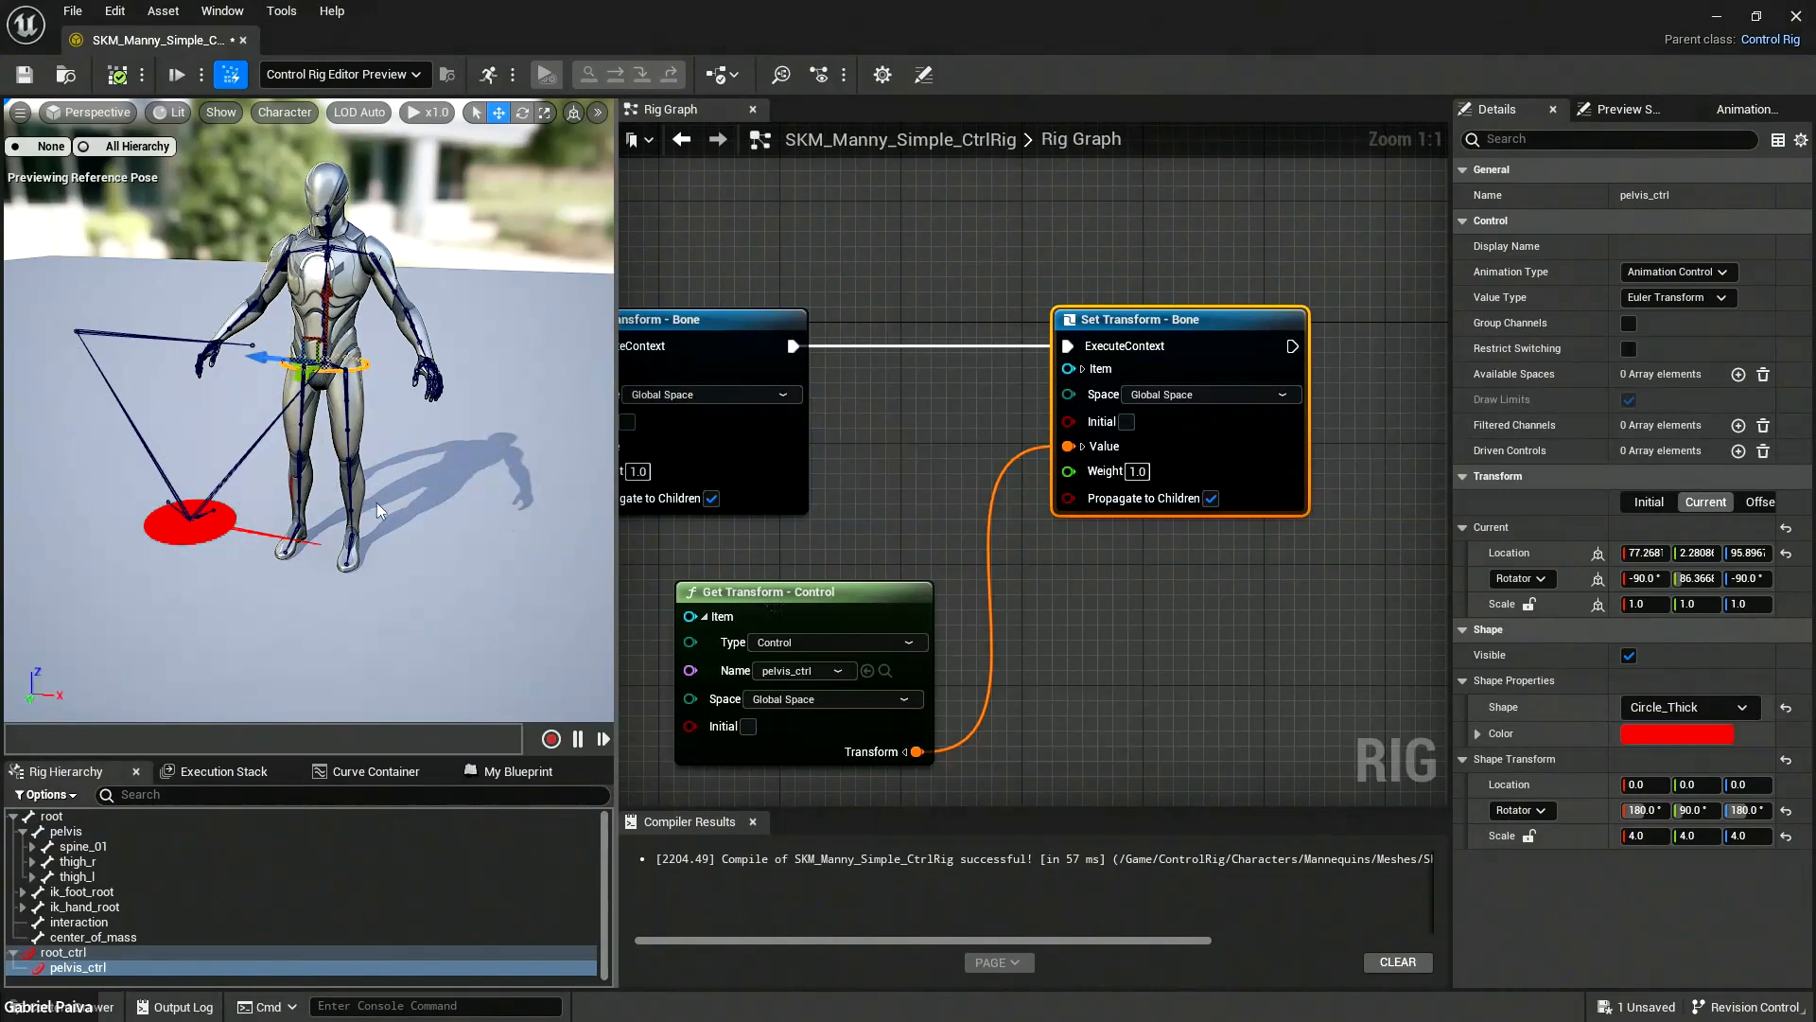
Collapse the root bone's branch in the rig hierarchy and select the pelvis bone's Set Transform node in the graph.
{"action": "left_click", "coordinate": [15, 817]}
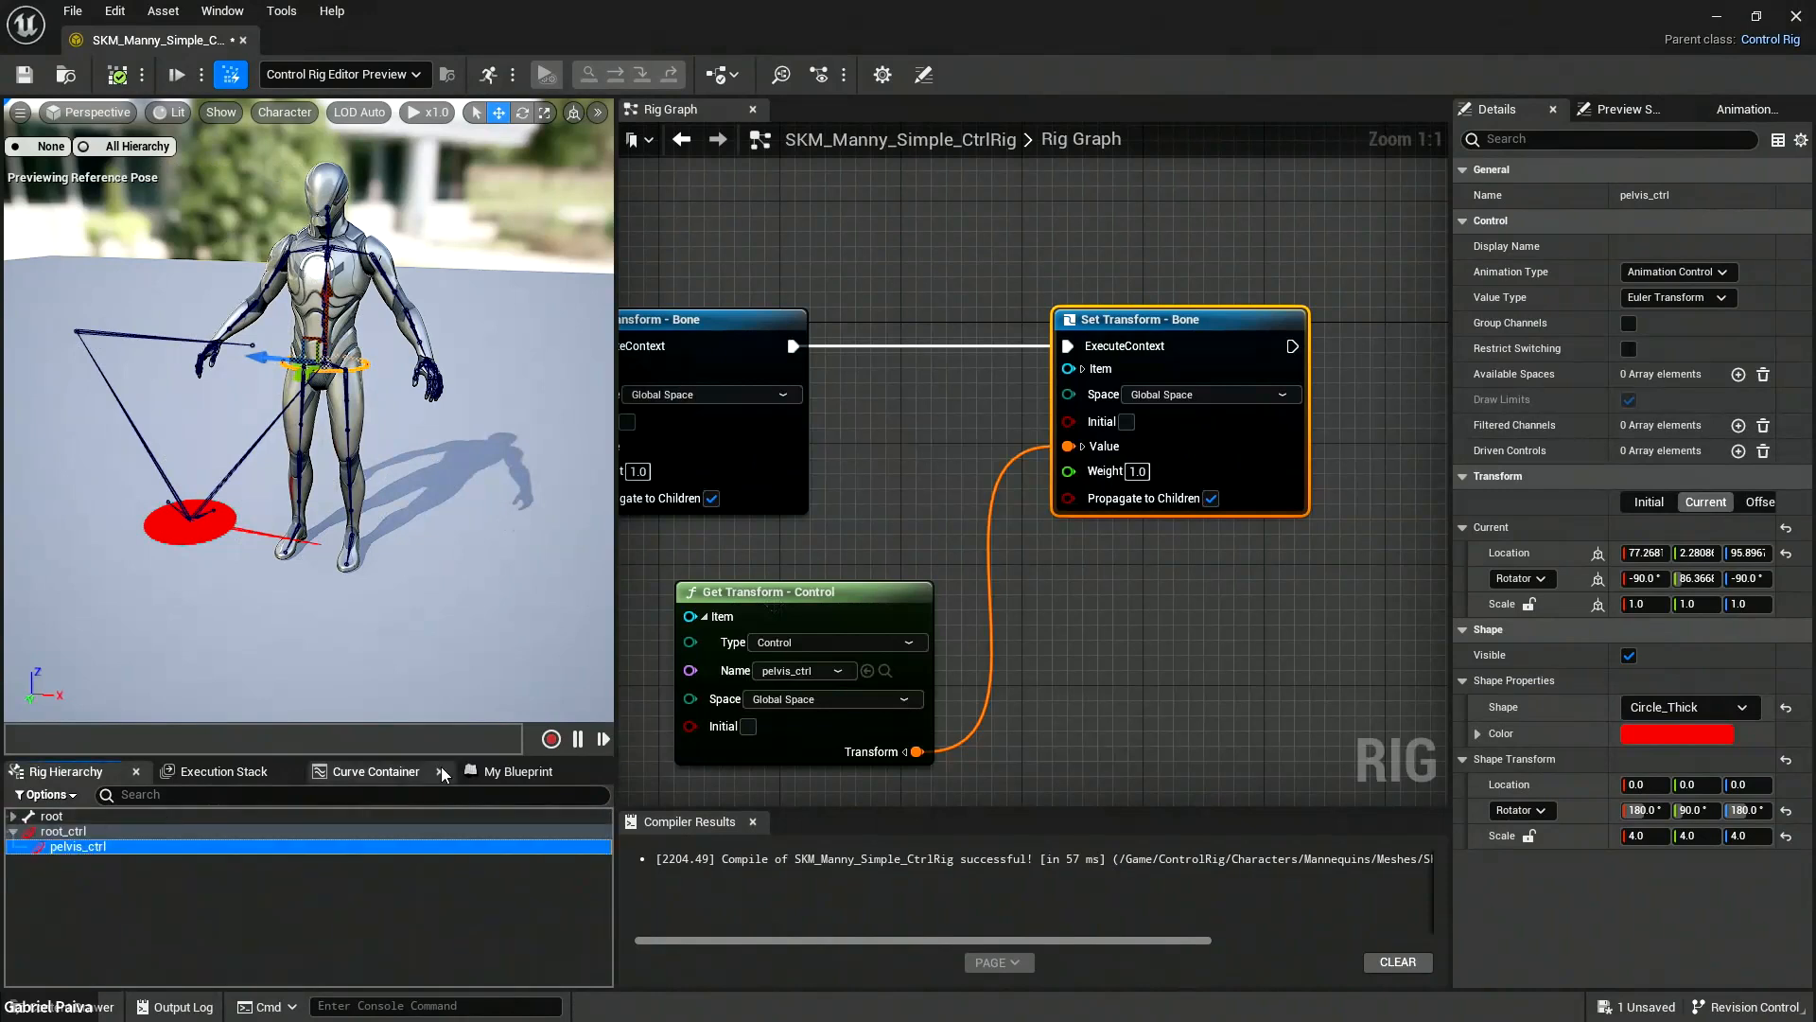
{"action": "scroll", "coordinate": [973, 428], "scroll_direction": "down", "scroll_amount": 4}
{"action": "scroll", "coordinate": [1147, 430], "scroll_direction": "down", "scroll_amount": 2}
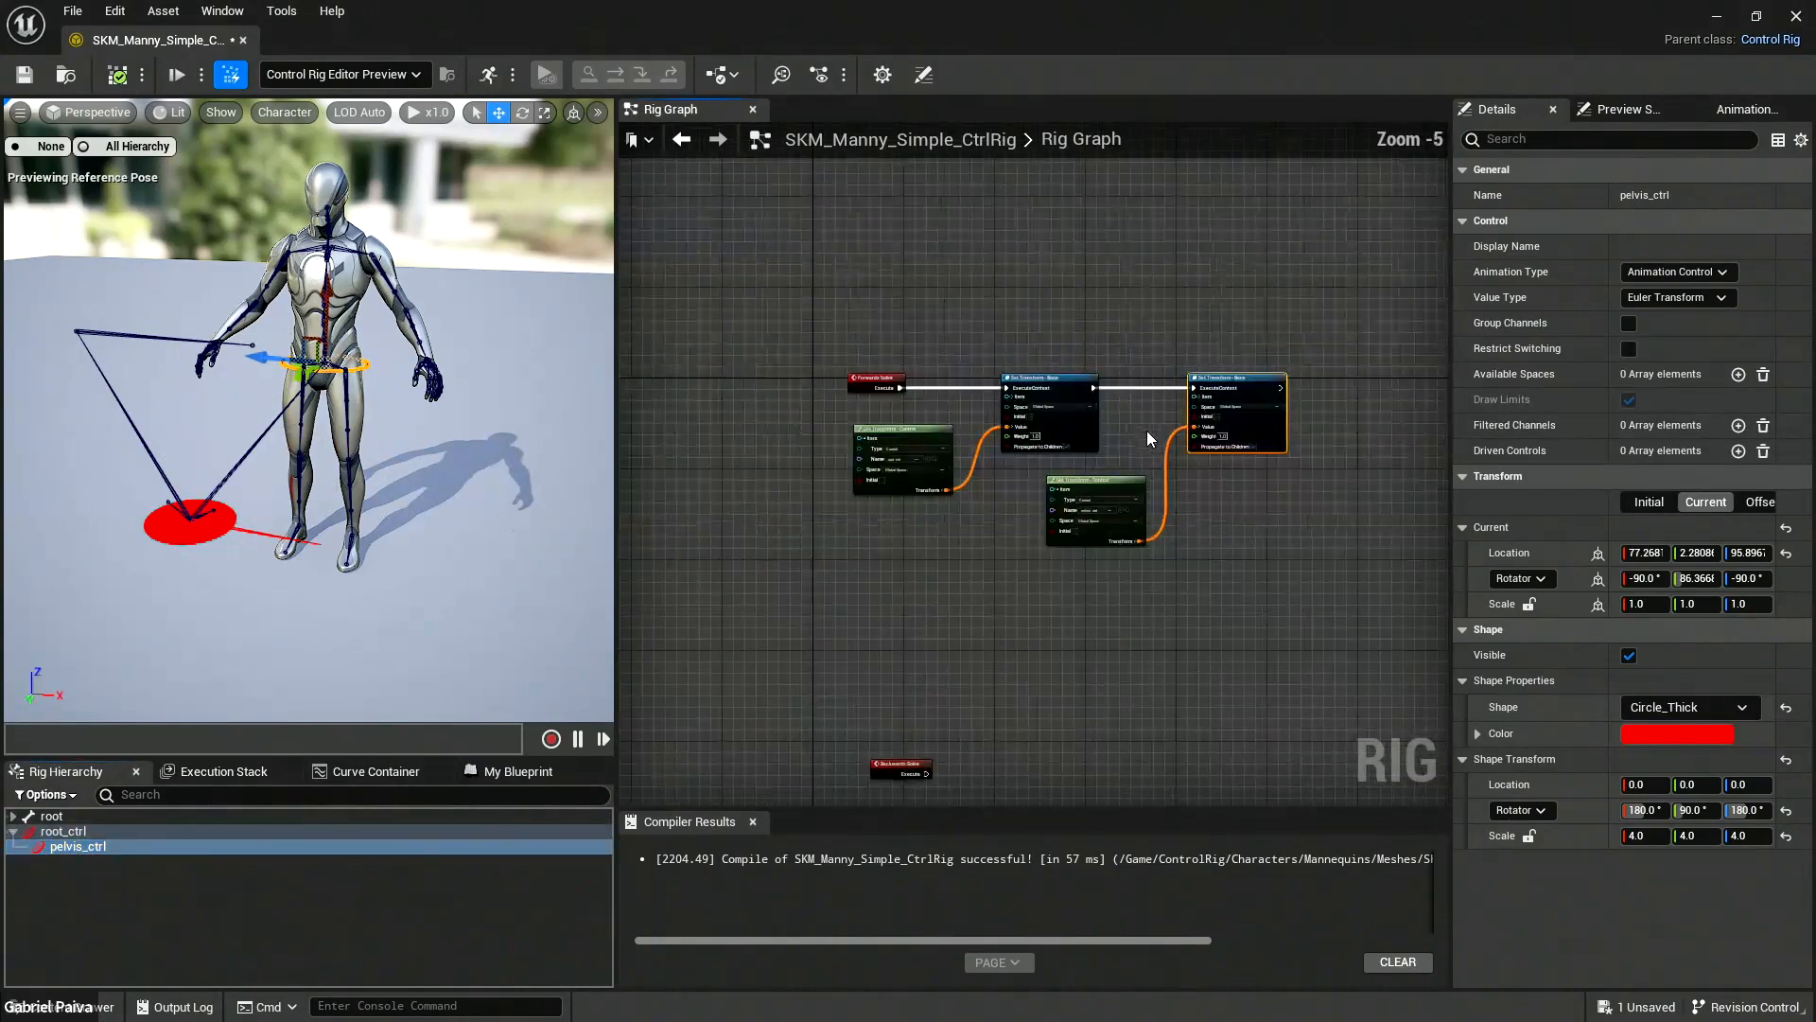
{"action": "left_click", "coordinate": [1165, 438]}
{"action": "right_click_drag", "start_coordinate": [1164, 439], "coordinate": [1150, 440]}
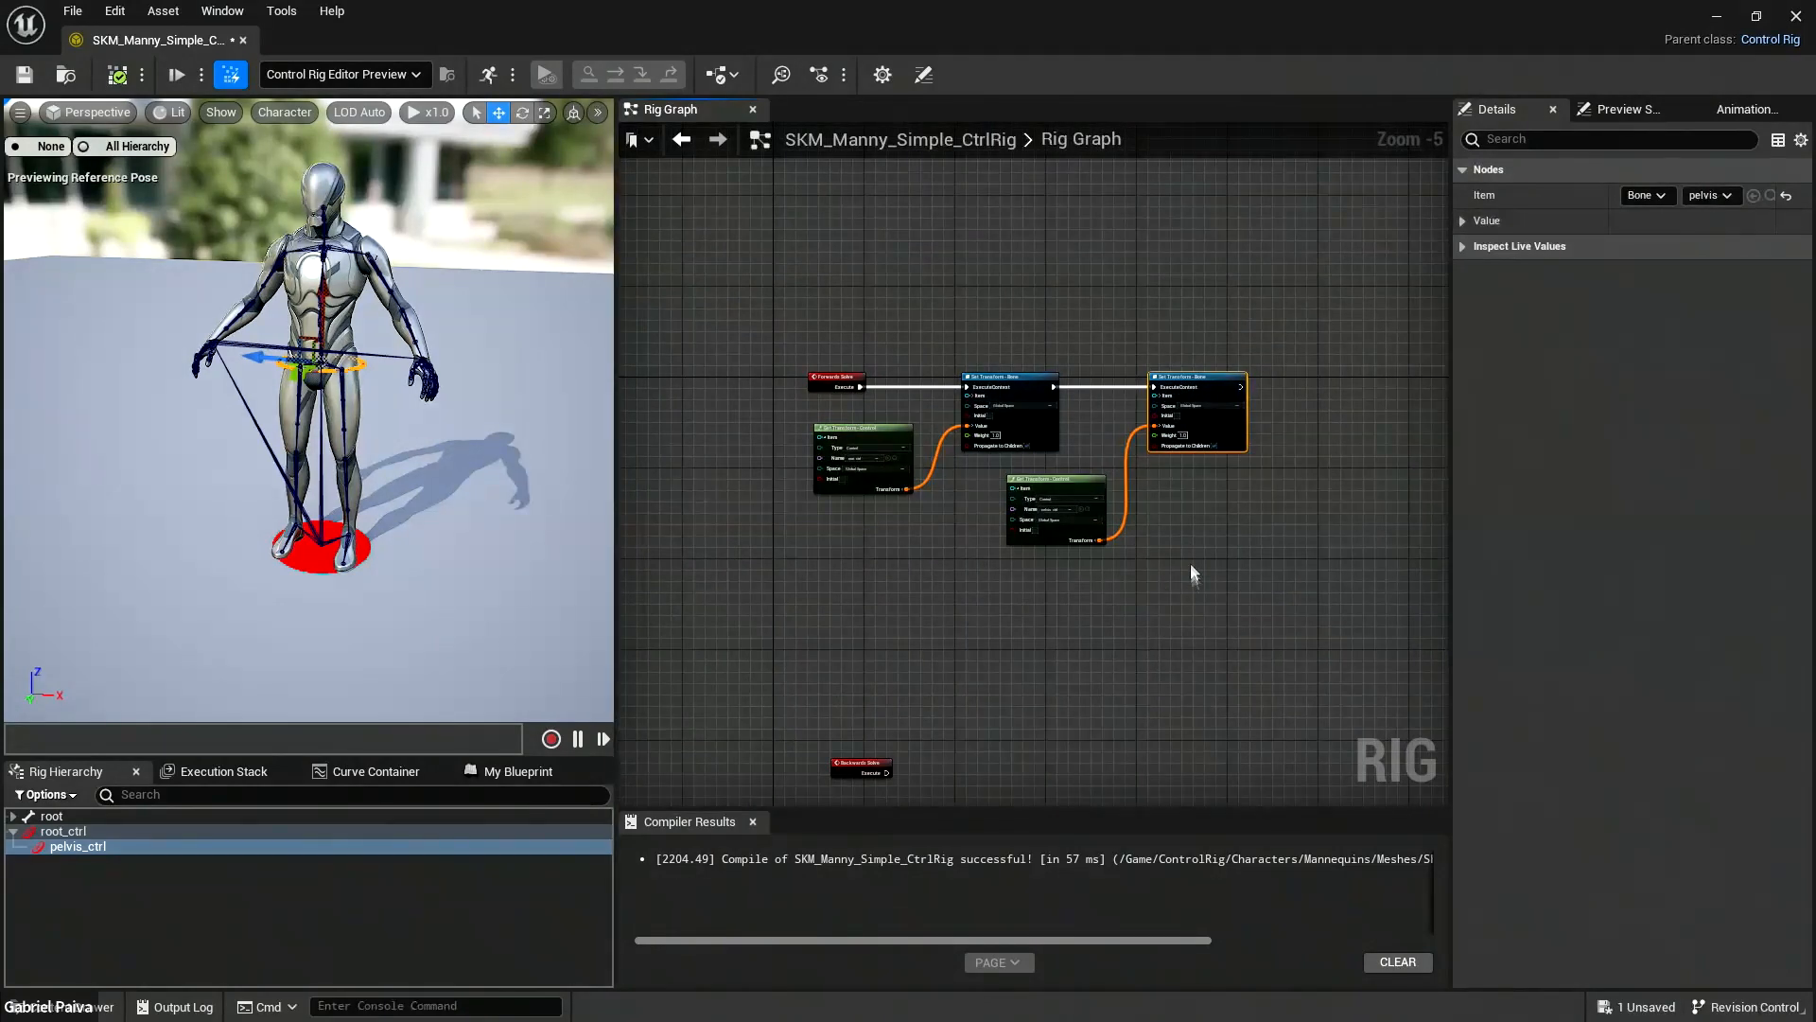
{"action": "right_click_drag", "start_coordinate": [1190, 565], "coordinate": [1118, 565]}
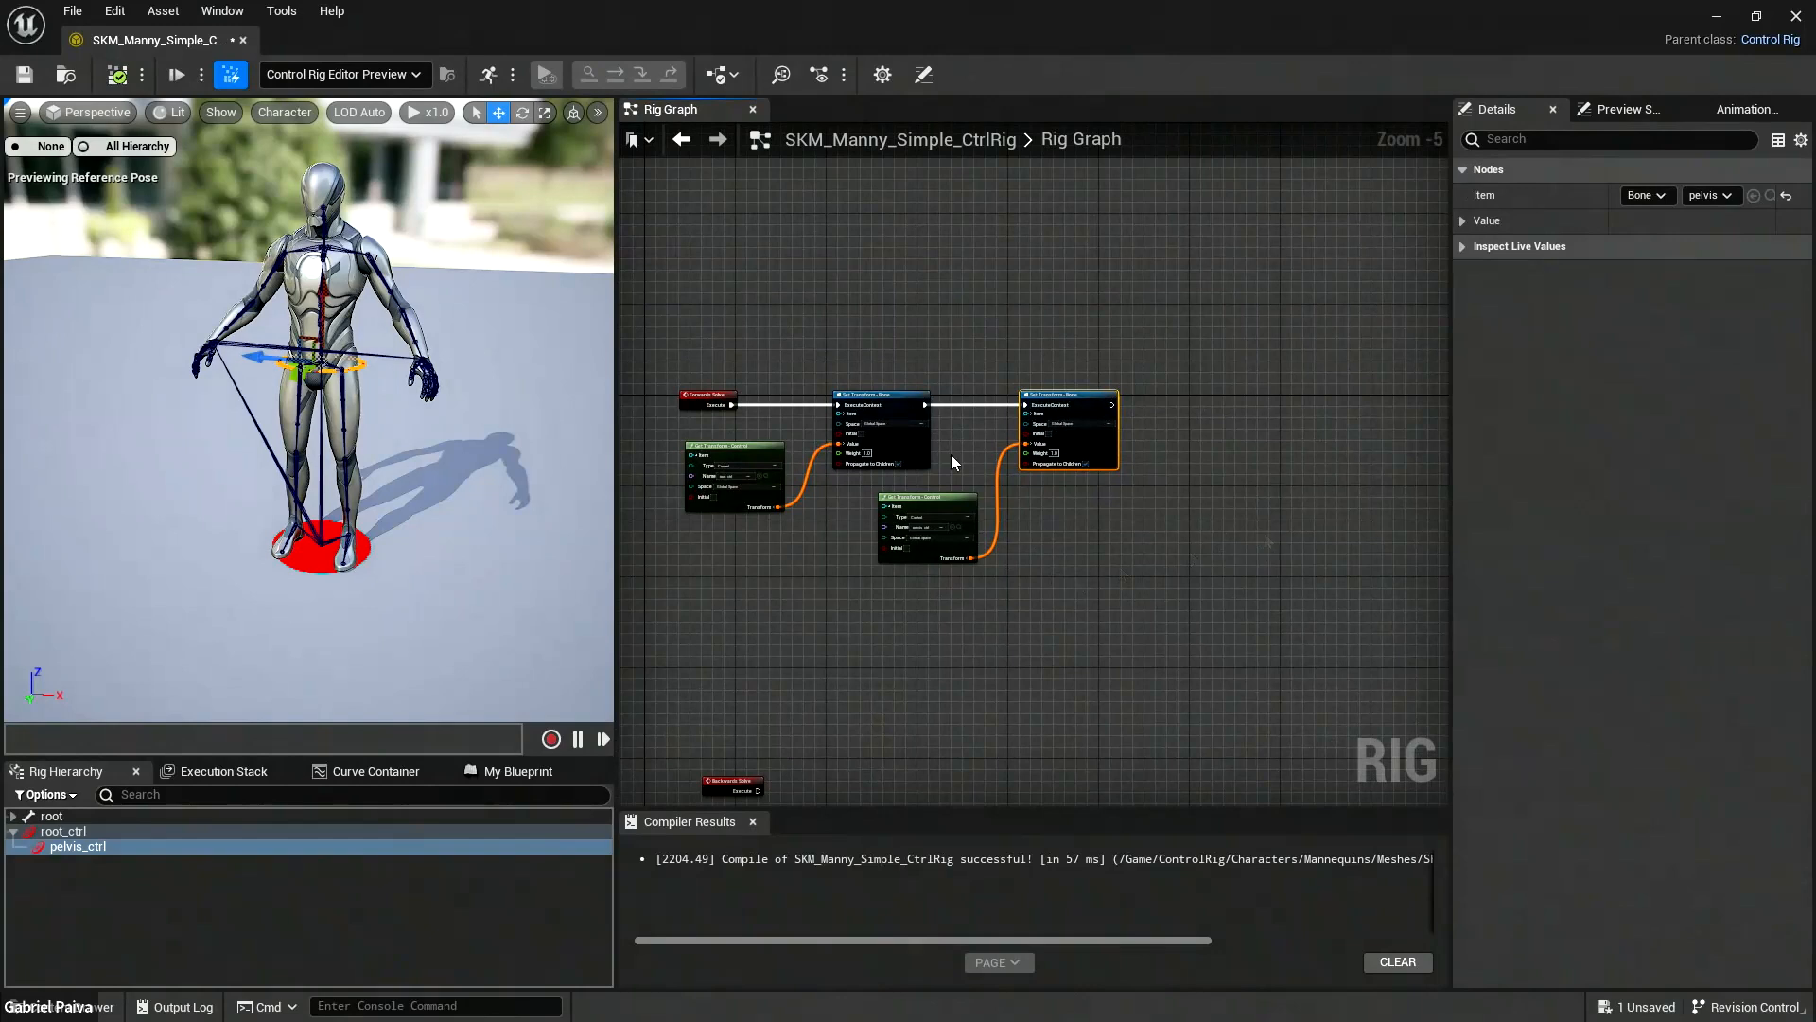
{"action": "left_click_drag", "start_coordinate": [1190, 353], "coordinate": [951, 604]}
{"action": "left_click", "coordinate": [1290, 472]}
{"action": "right_click_drag", "start_coordinate": [1290, 473], "coordinate": [1140, 485]}
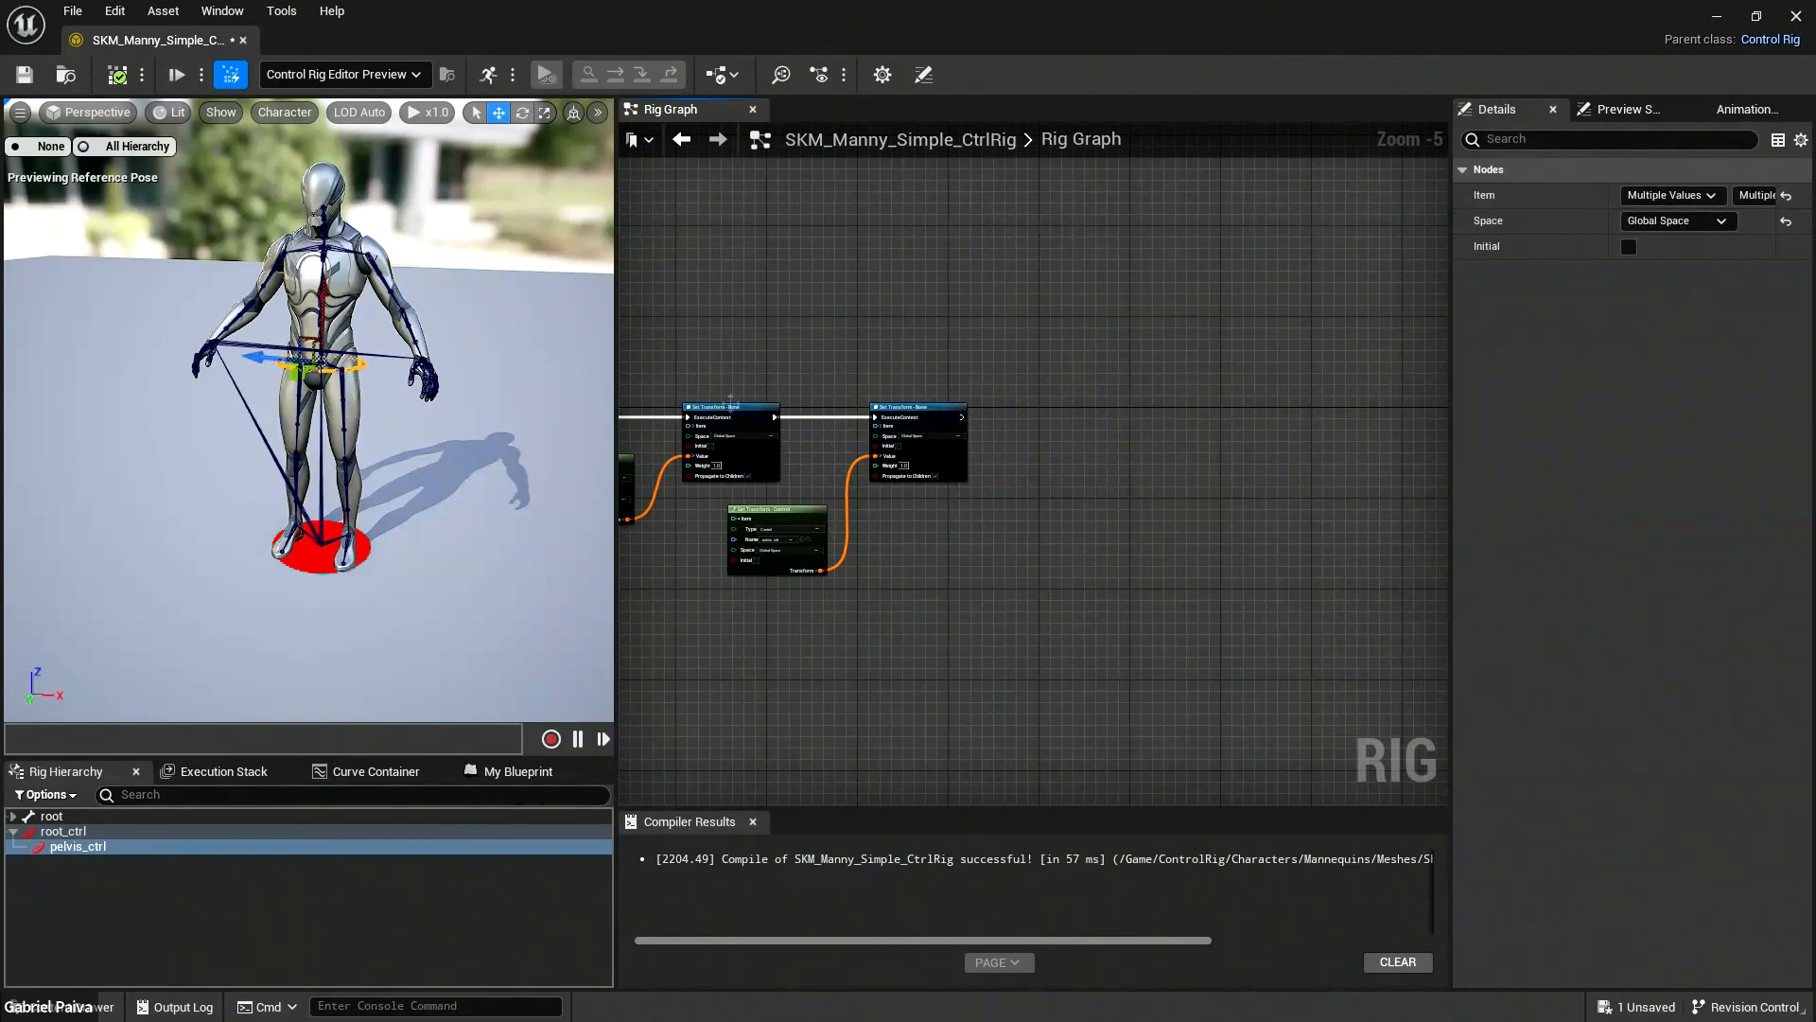
Inspect the left arm's bone chain in the preview by selecting upperarm_l, lowerarm_l, hand_l and ik_hand_l in turn.
{"action": "left_click", "coordinate": [469, 382]}
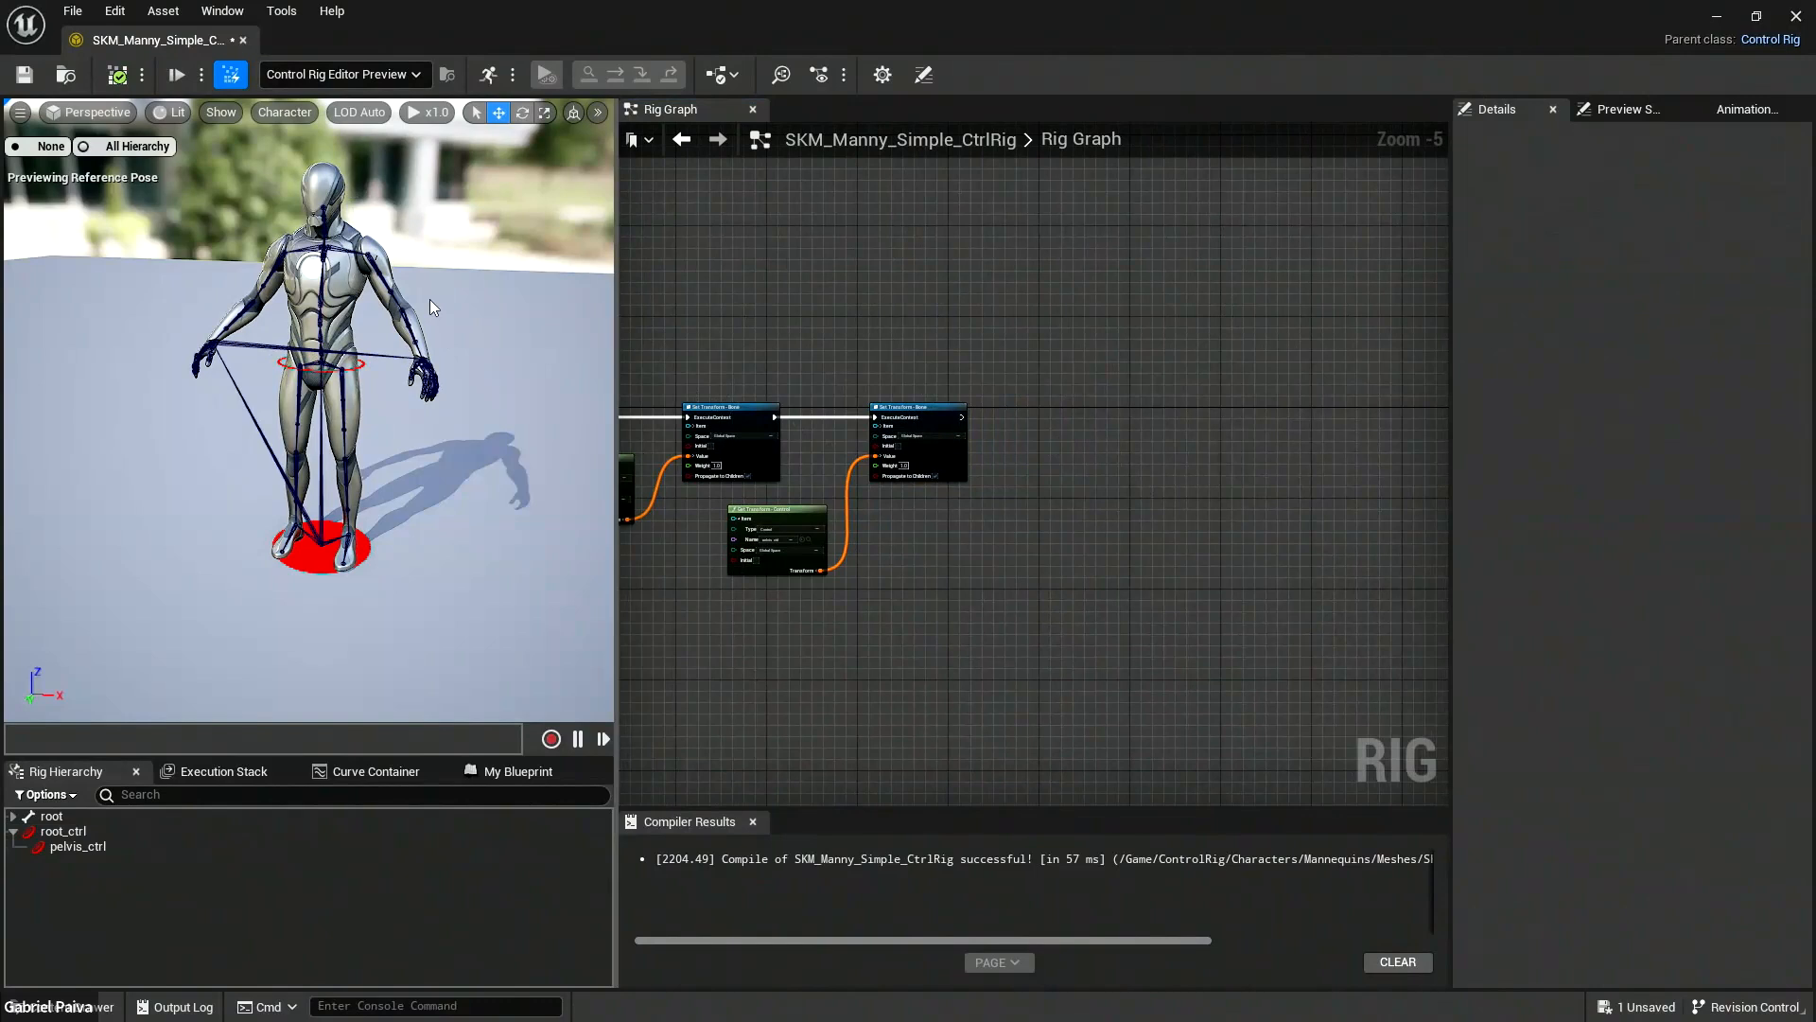
{"action": "right_click_drag", "start_coordinate": [459, 362], "coordinate": [479, 316]}
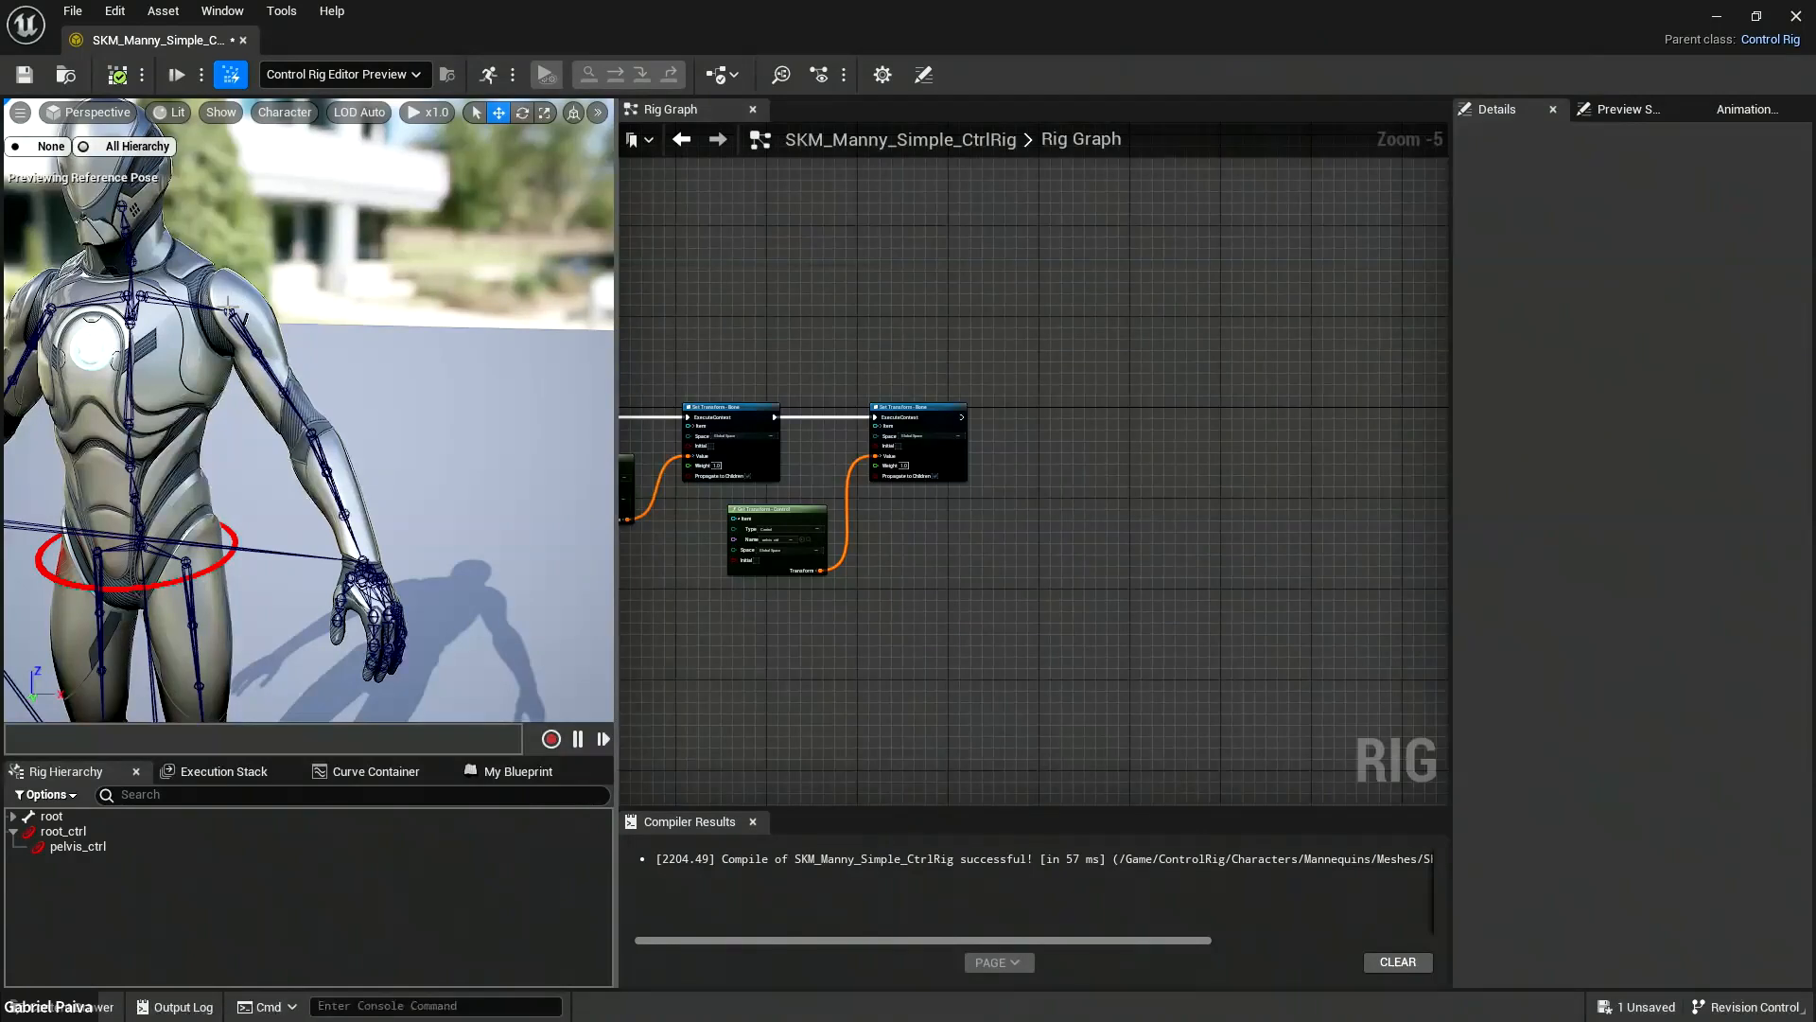
{"action": "left_click", "coordinate": [228, 306]}
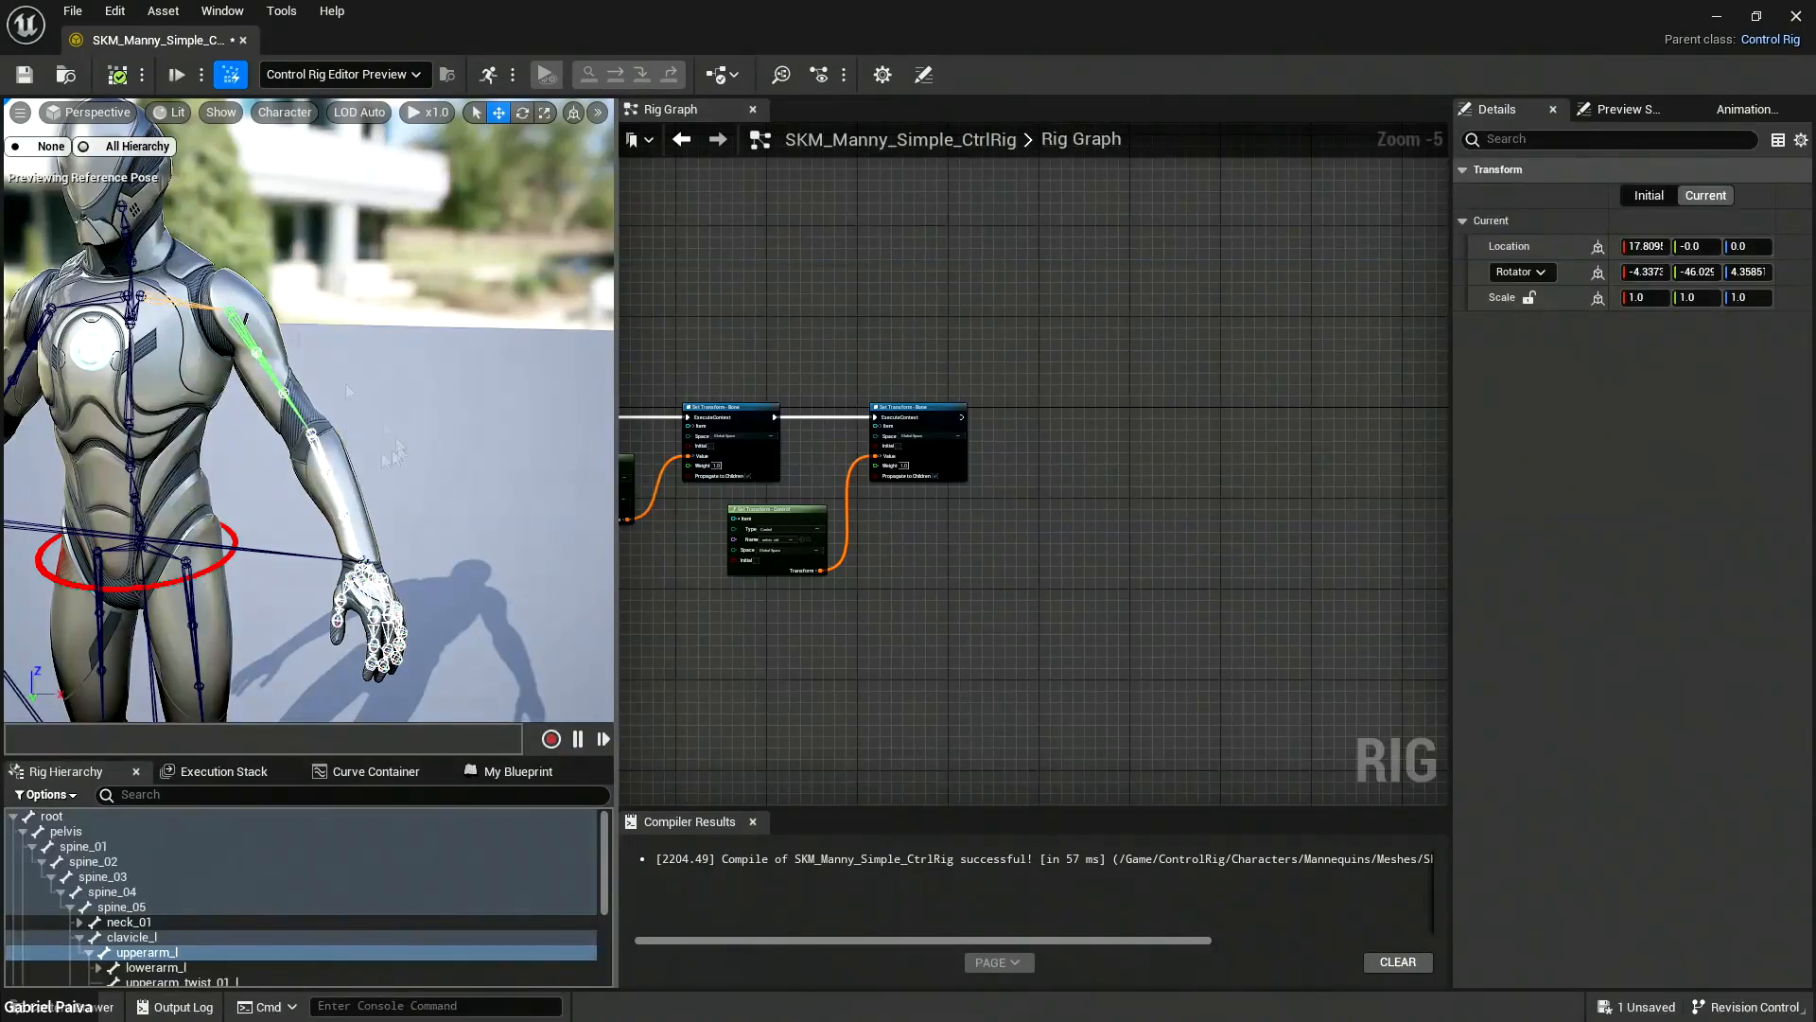
{"action": "left_click", "coordinate": [315, 430]}
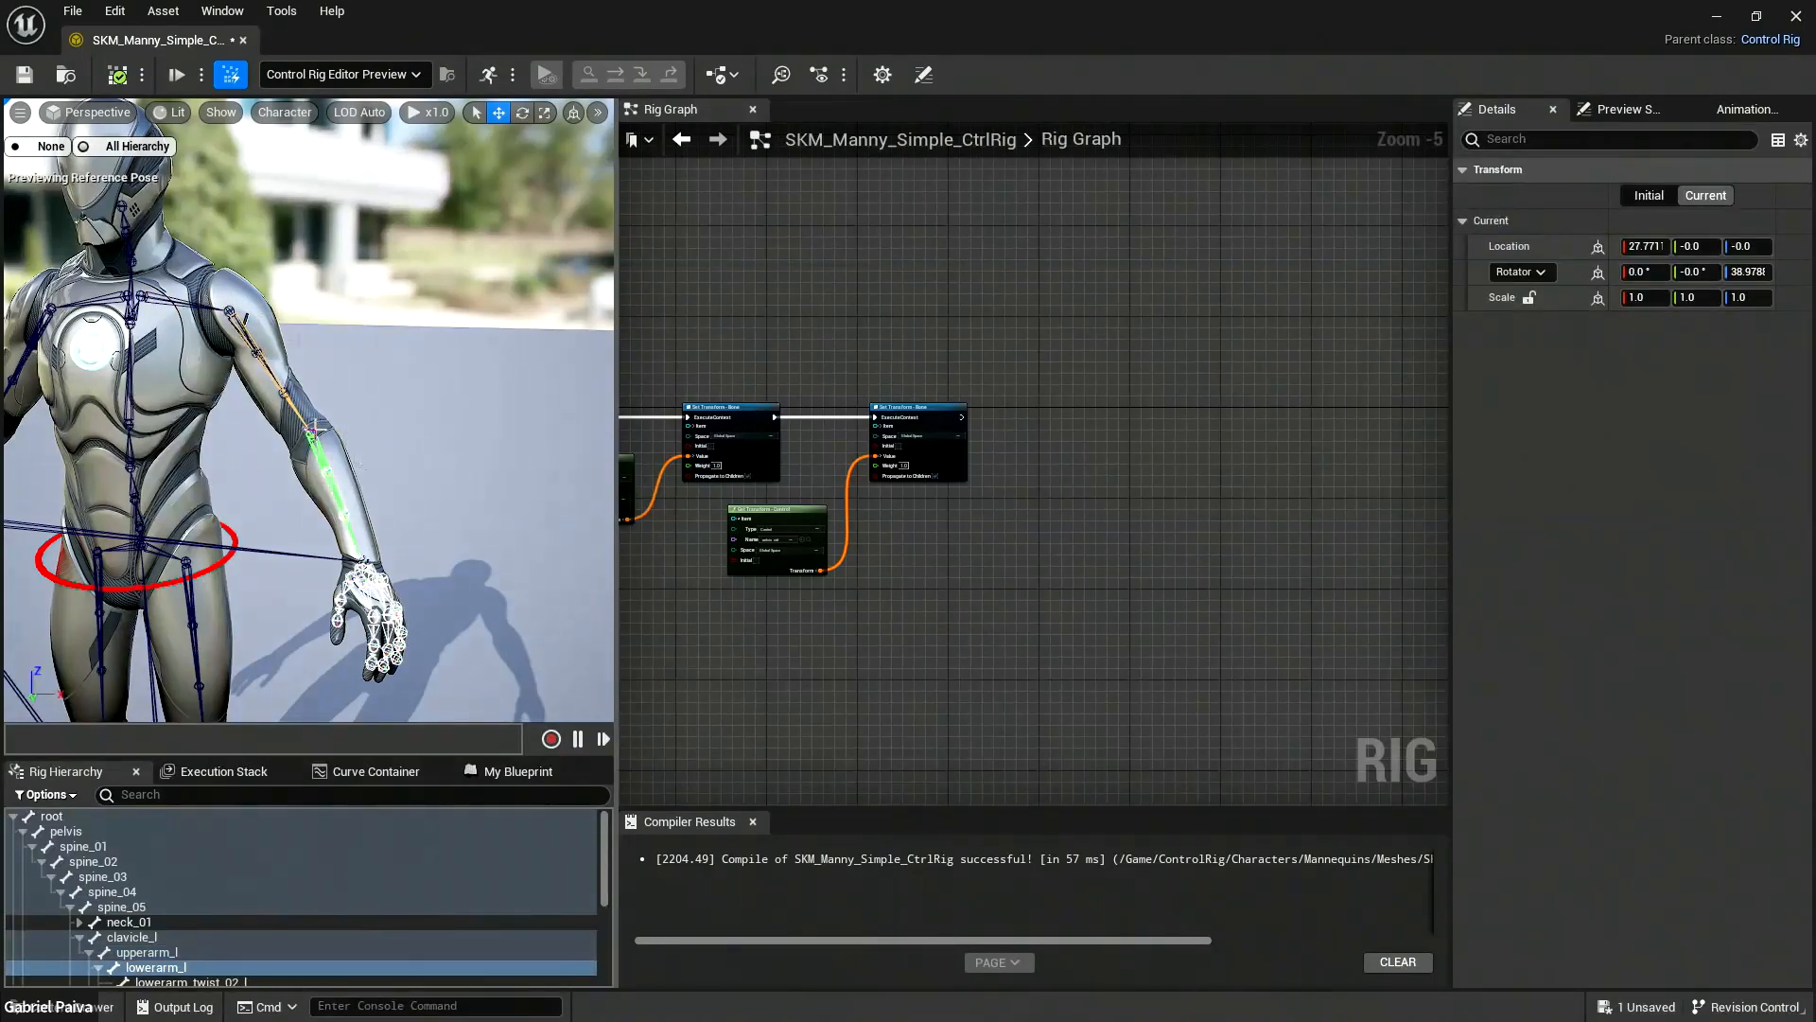
{"action": "left_click", "coordinate": [364, 568]}
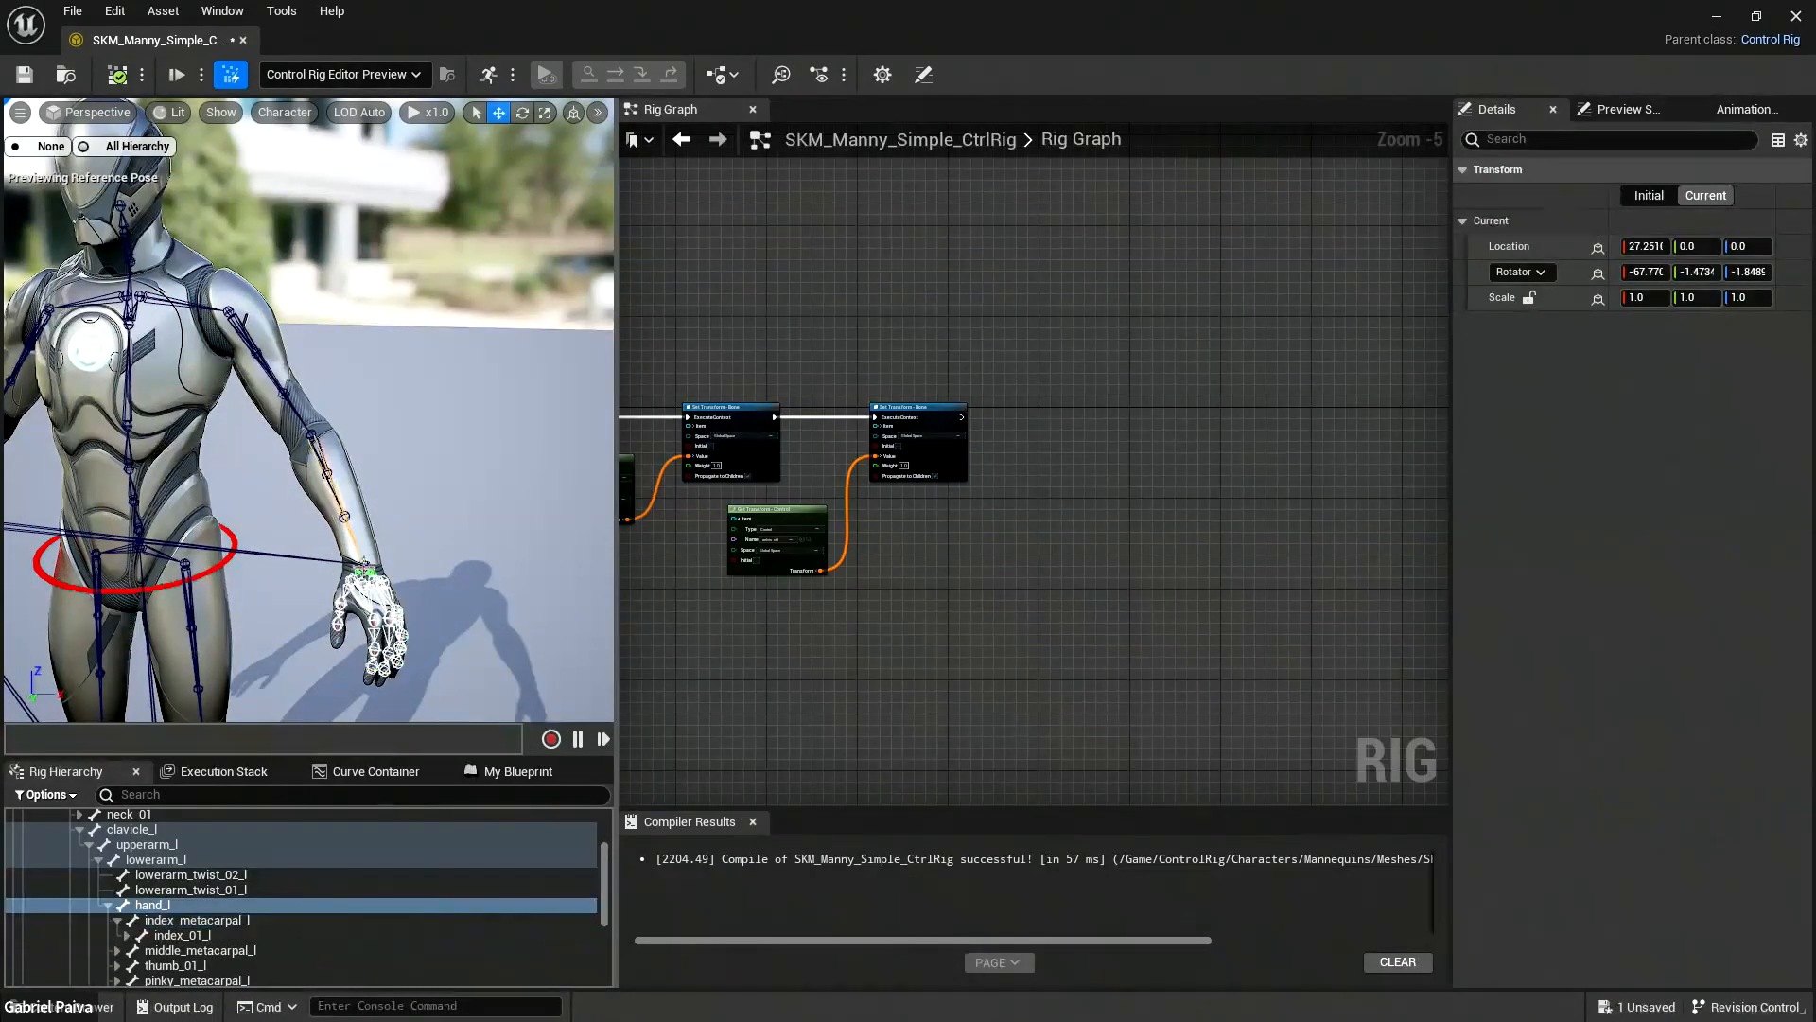
{"action": "left_click", "coordinate": [362, 566]}
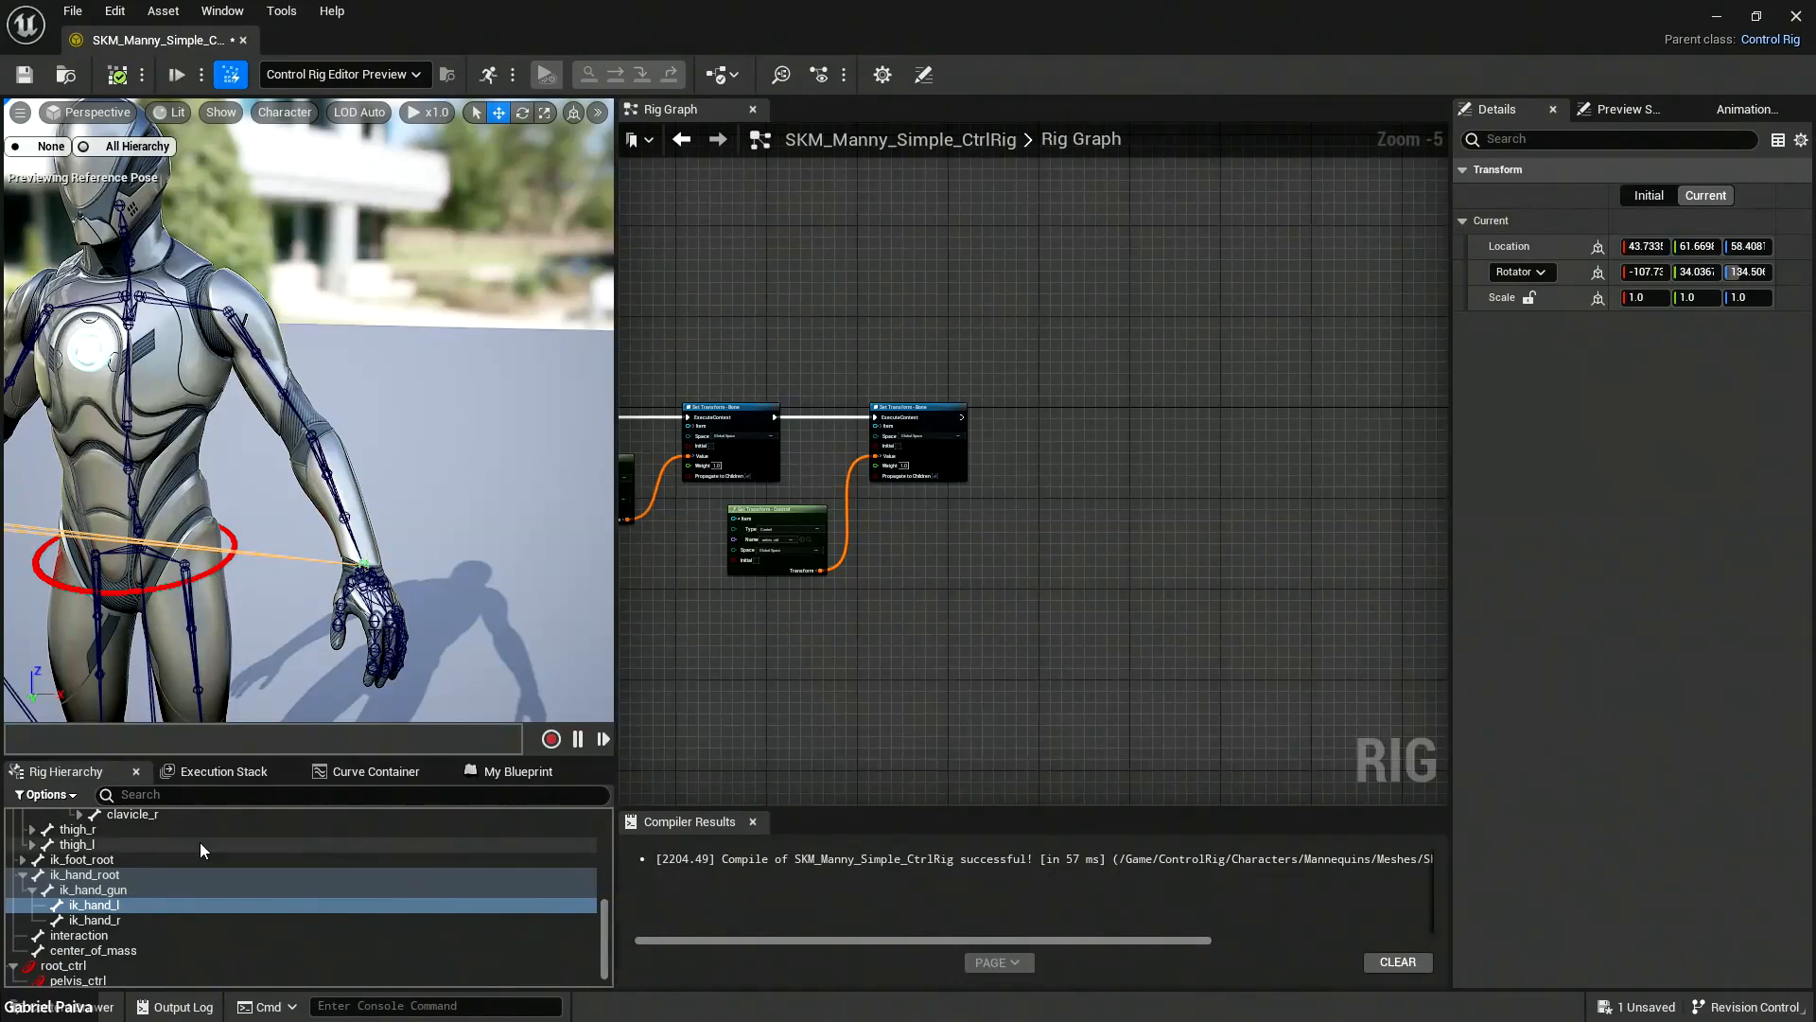
{"action": "left_click", "coordinate": [393, 537]}
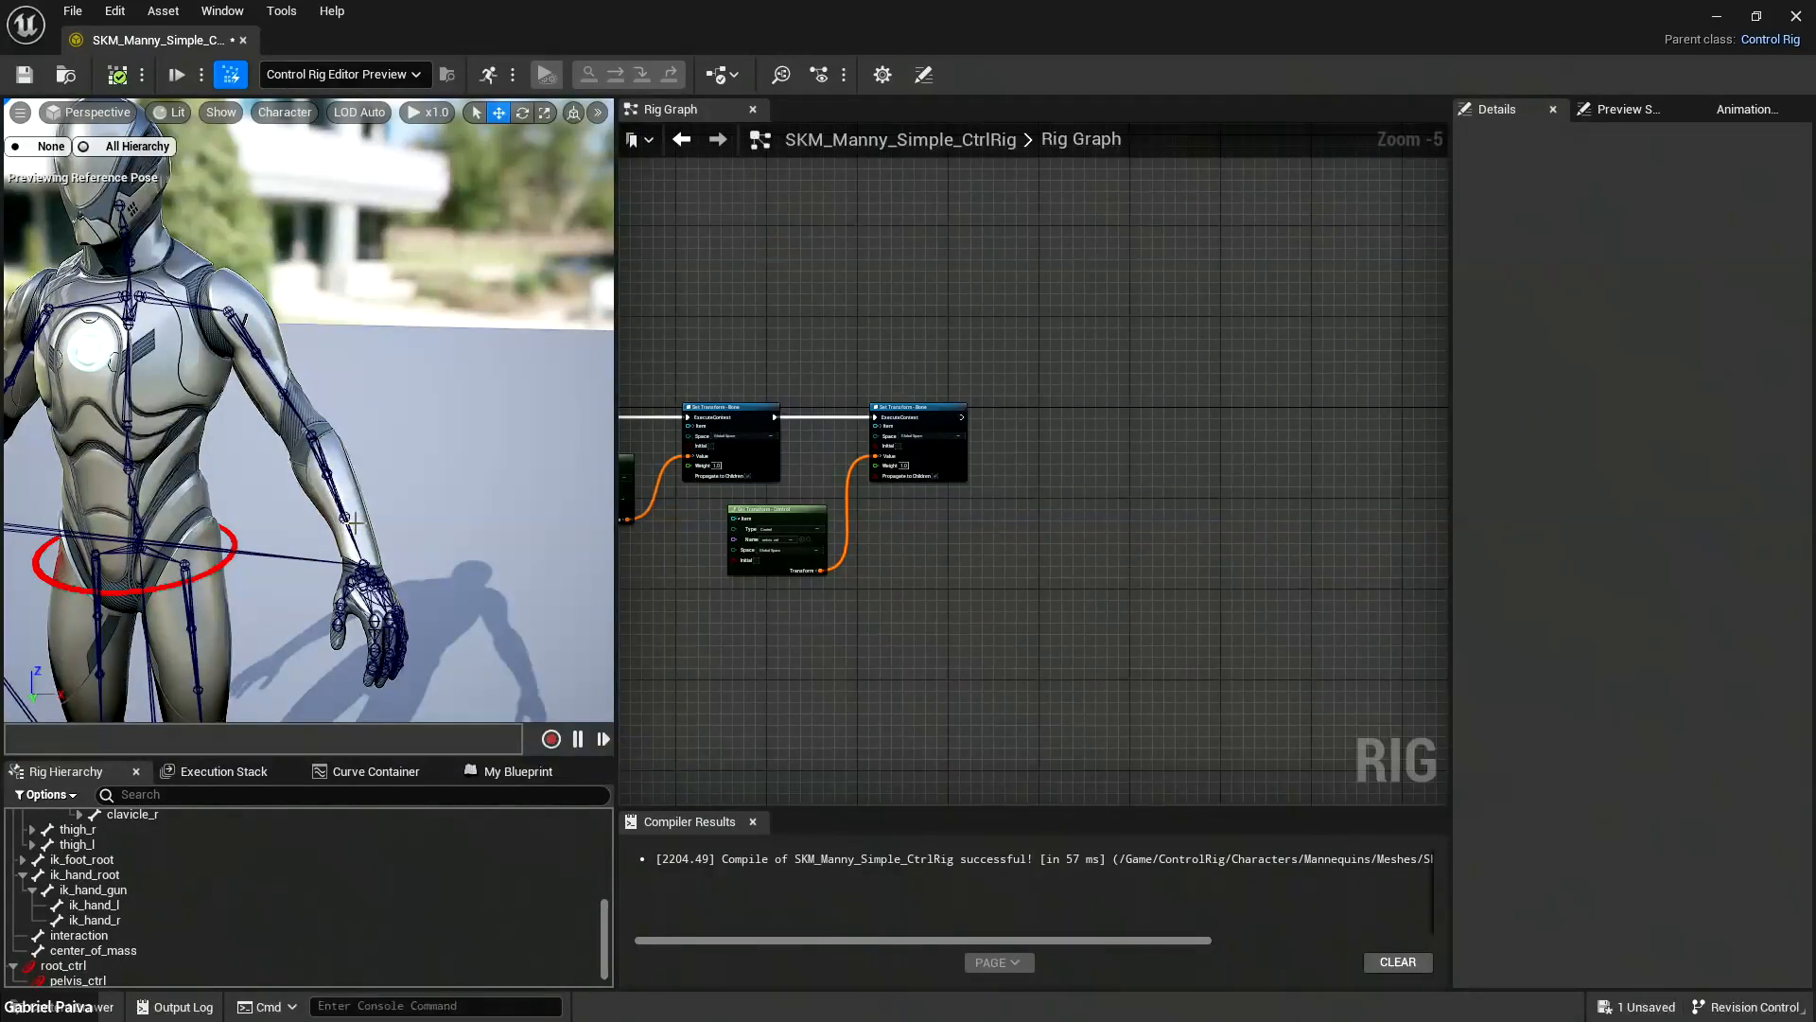
Filter the rig hierarchy by "han" and select the hand_l bone.
{"action": "left_click_drag", "start_coordinate": [392, 486], "coordinate": [369, 579]}
{"action": "scroll", "coordinate": [157, 879], "scroll_direction": "up", "scroll_amount": 3}
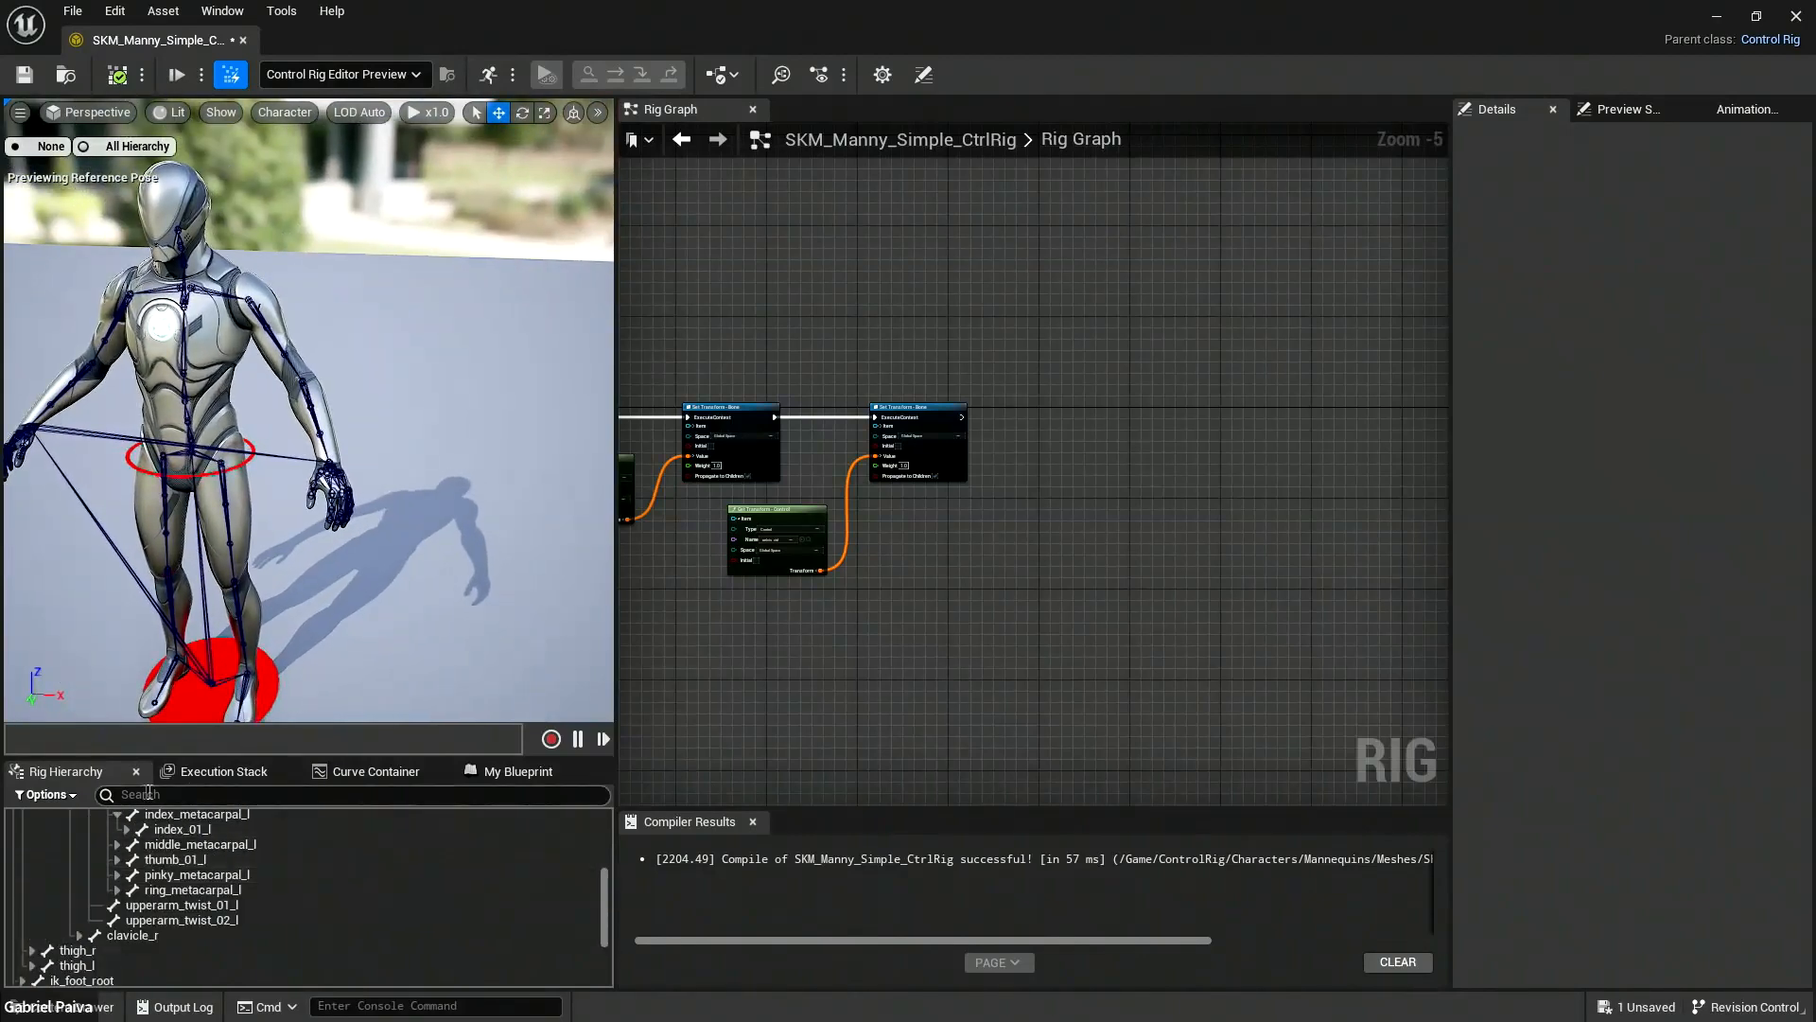
{"action": "left_click", "coordinate": [187, 796]}
{"action": "type", "text": "han"}
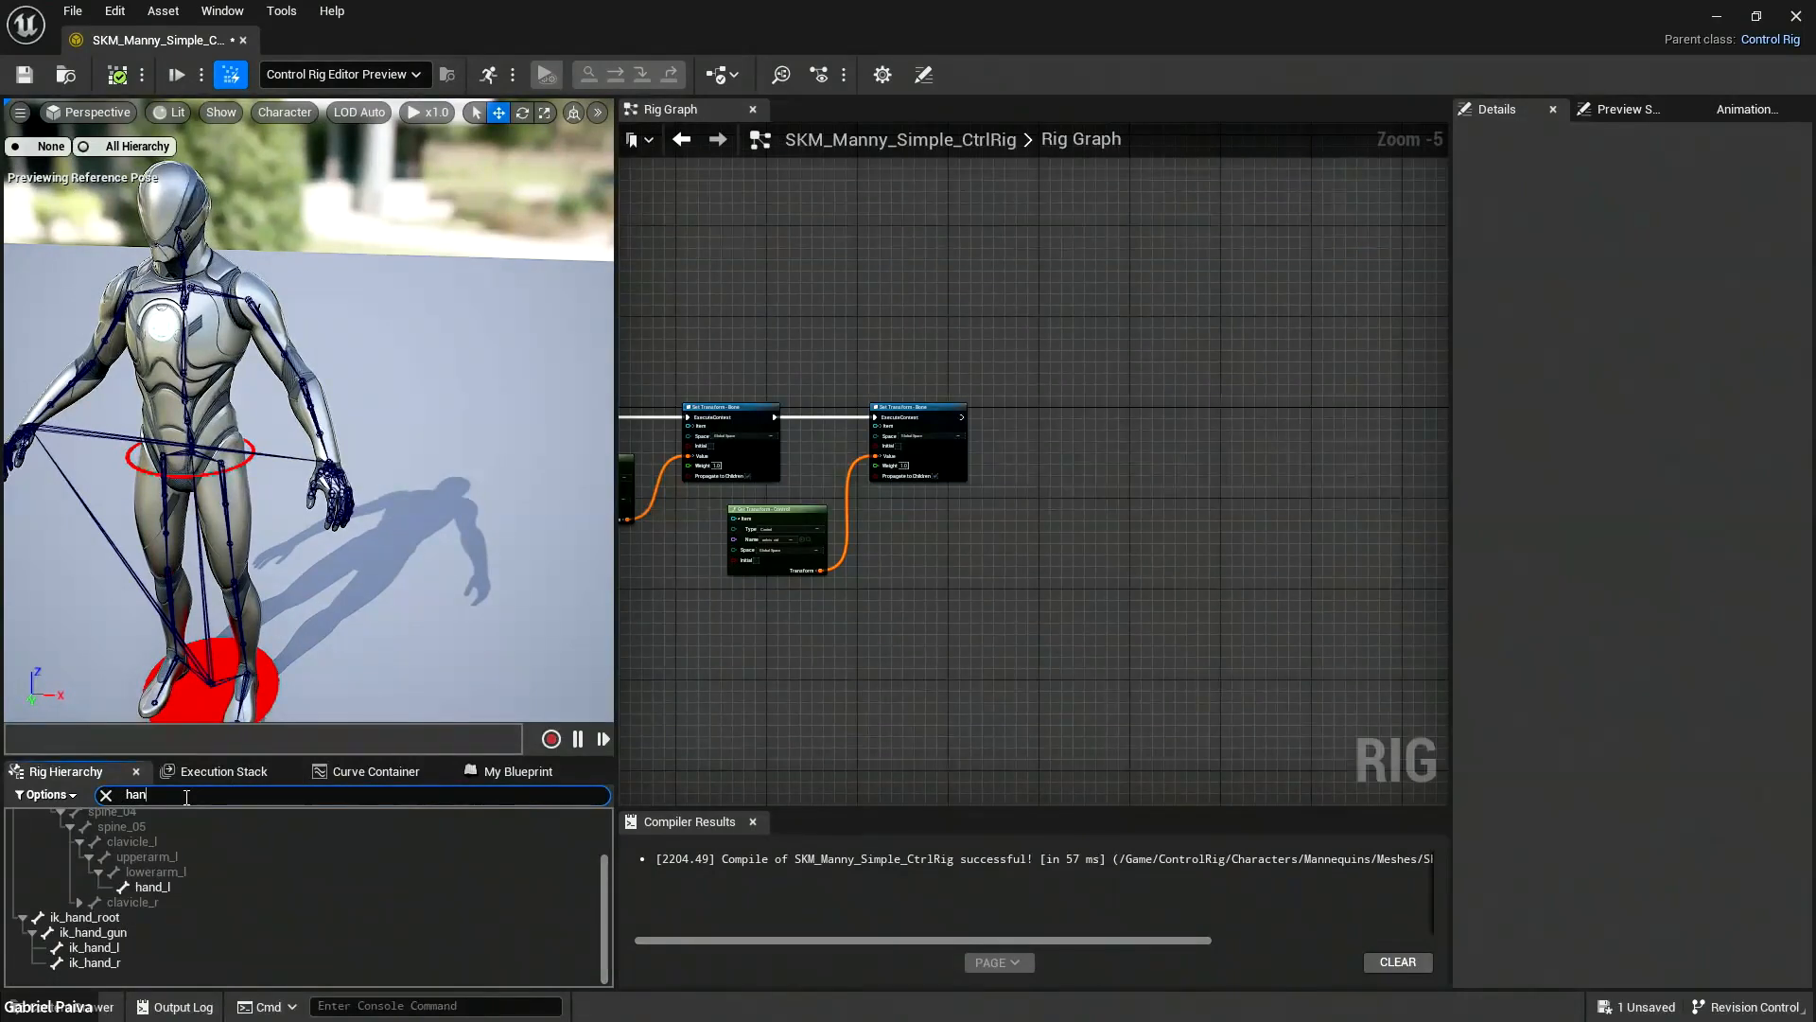
{"action": "scroll", "coordinate": [244, 887], "scroll_direction": "up", "scroll_amount": 1}
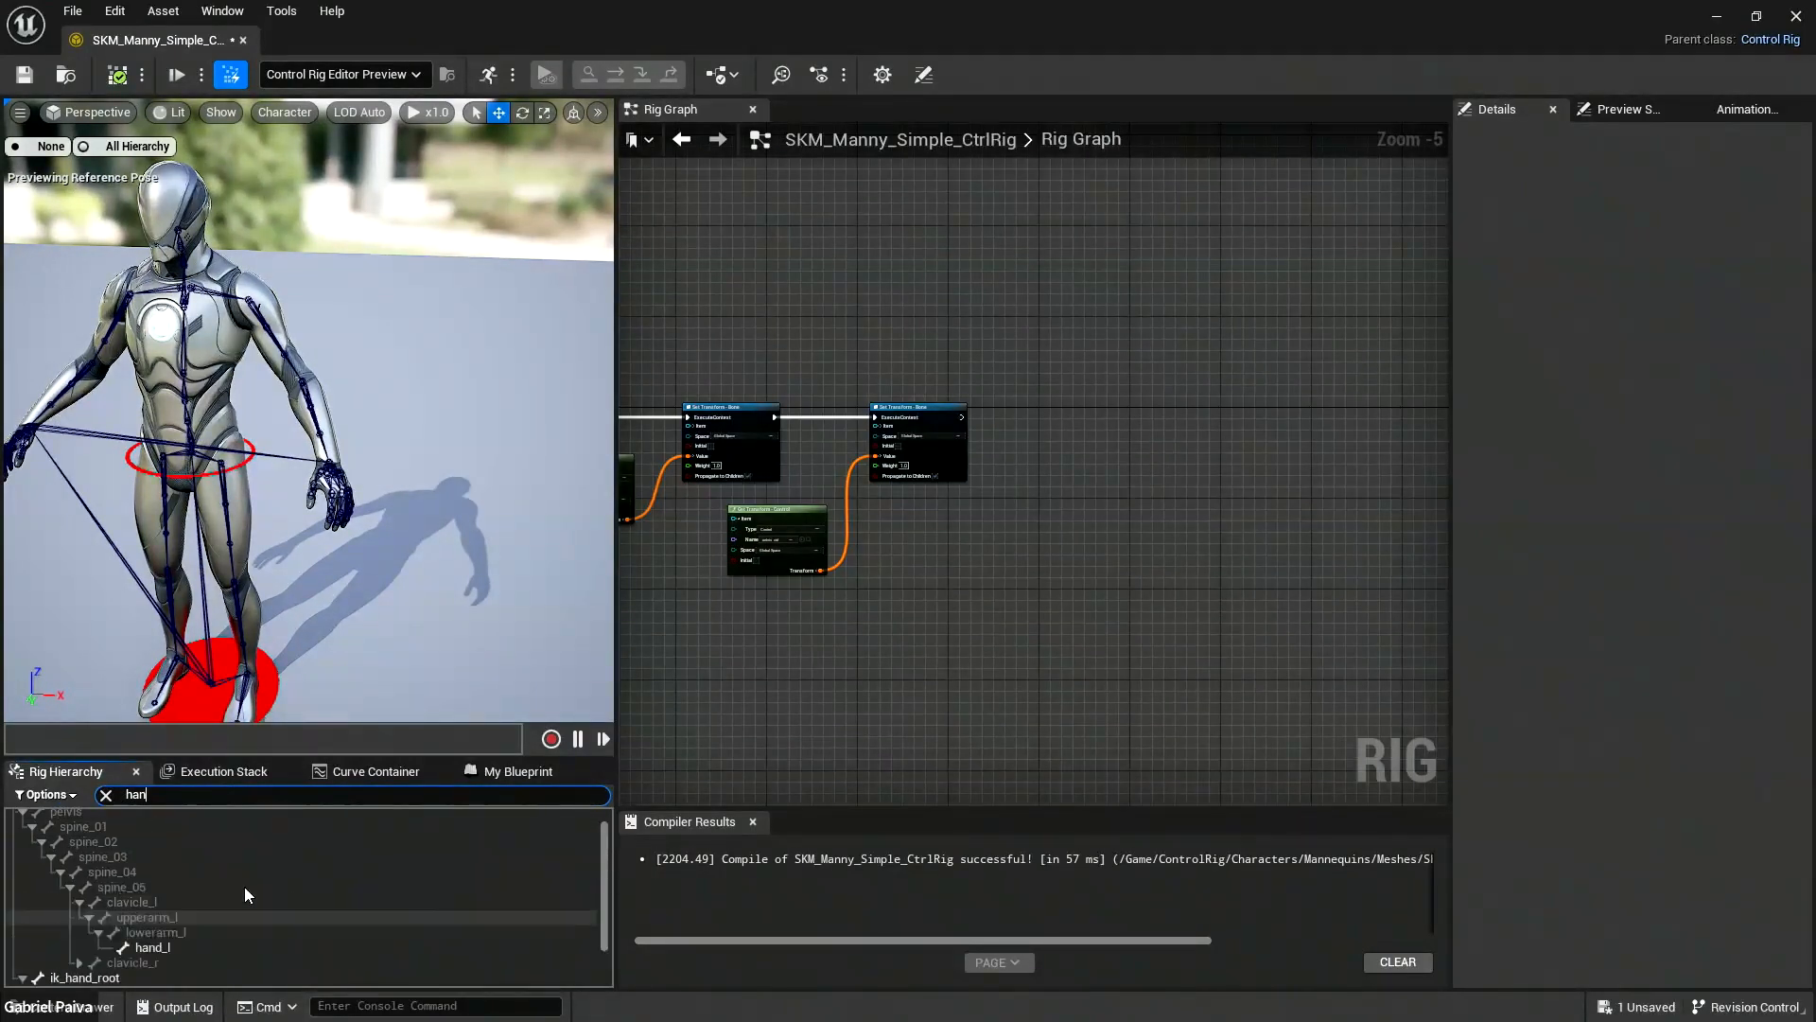
{"action": "left_click", "coordinate": [153, 918]}
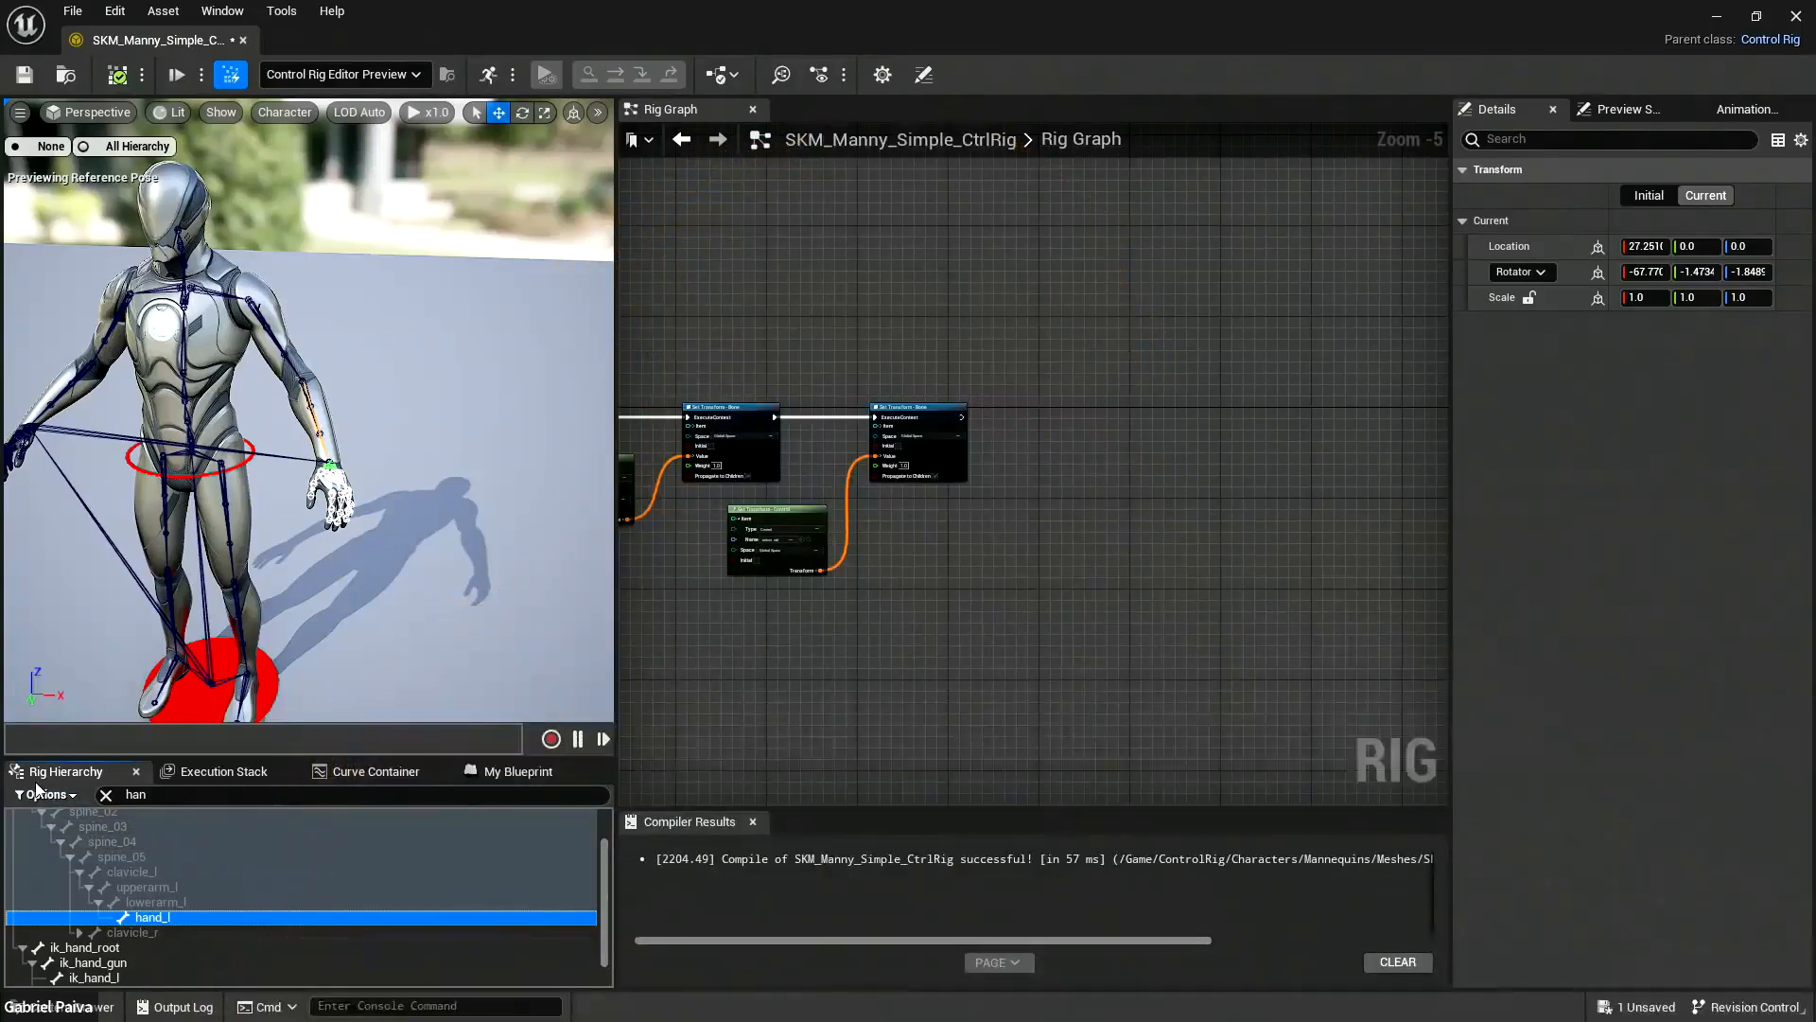
Create a control at the hand_l bone, unparent it to the hierarchy's root level, and select it.
{"action": "right_click_drag", "start_coordinate": [1063, 527], "coordinate": [1005, 556]}
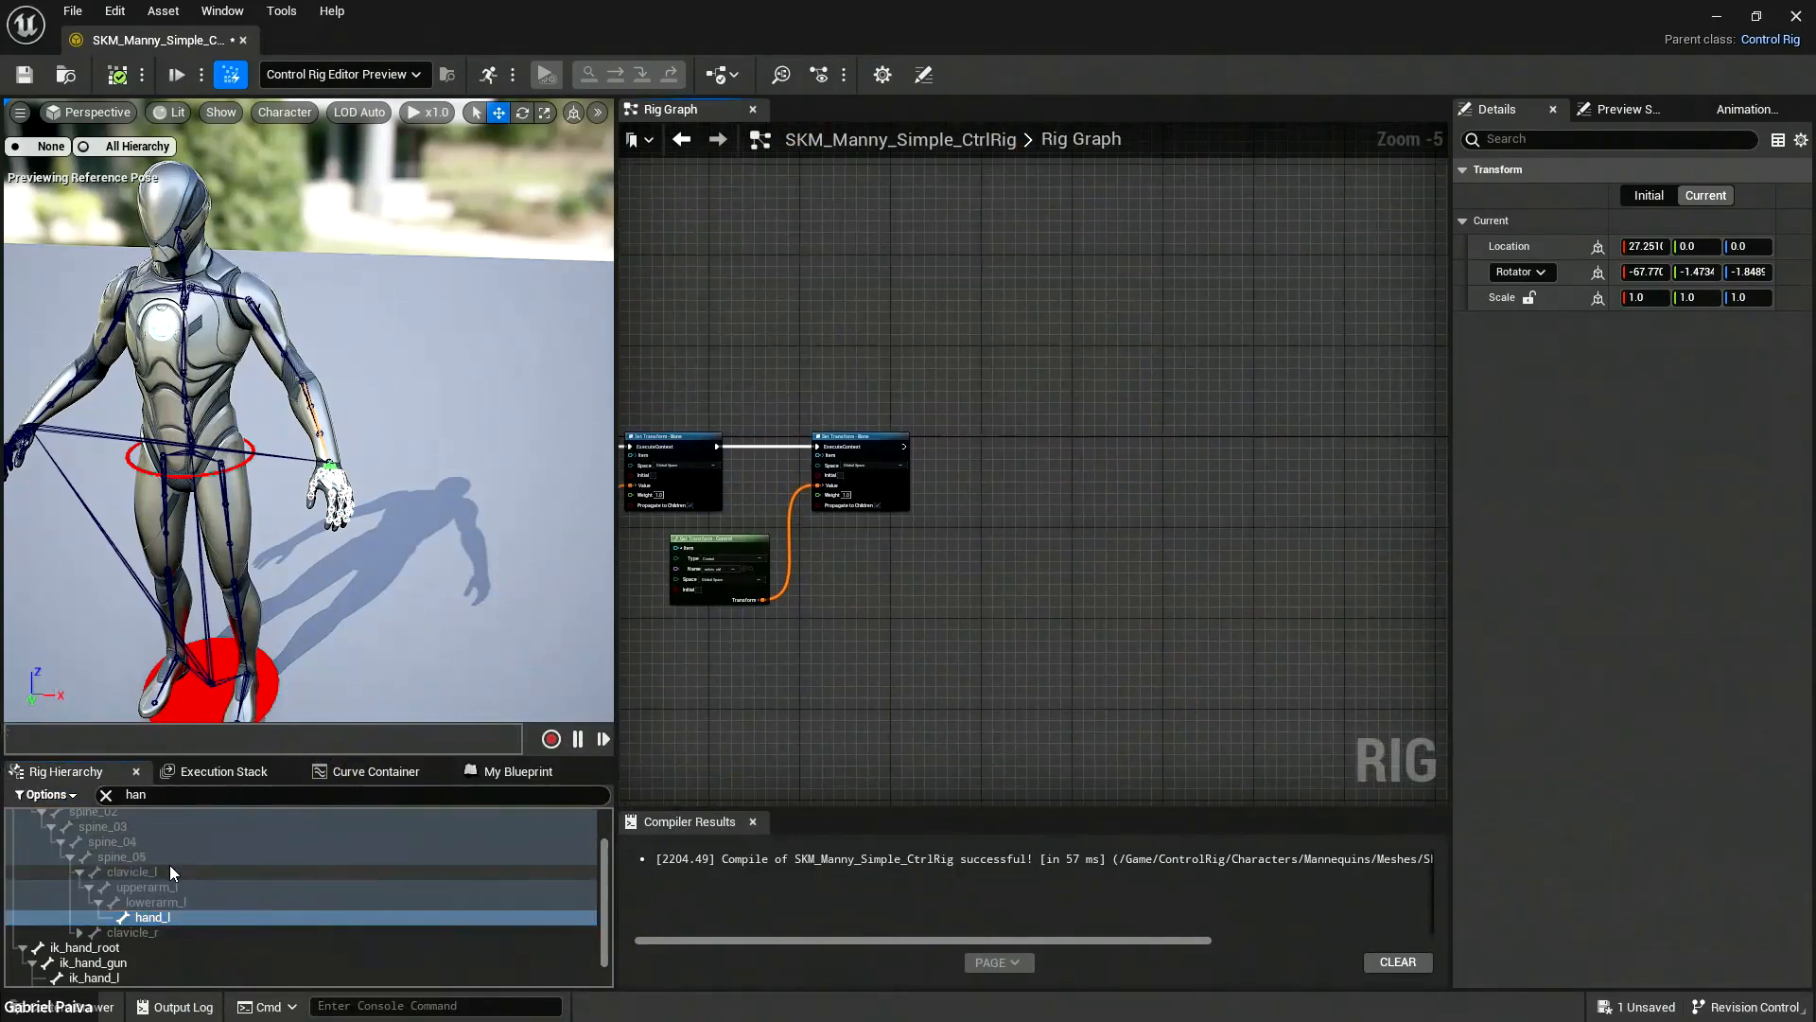
{"action": "left_click", "coordinate": [165, 920]}
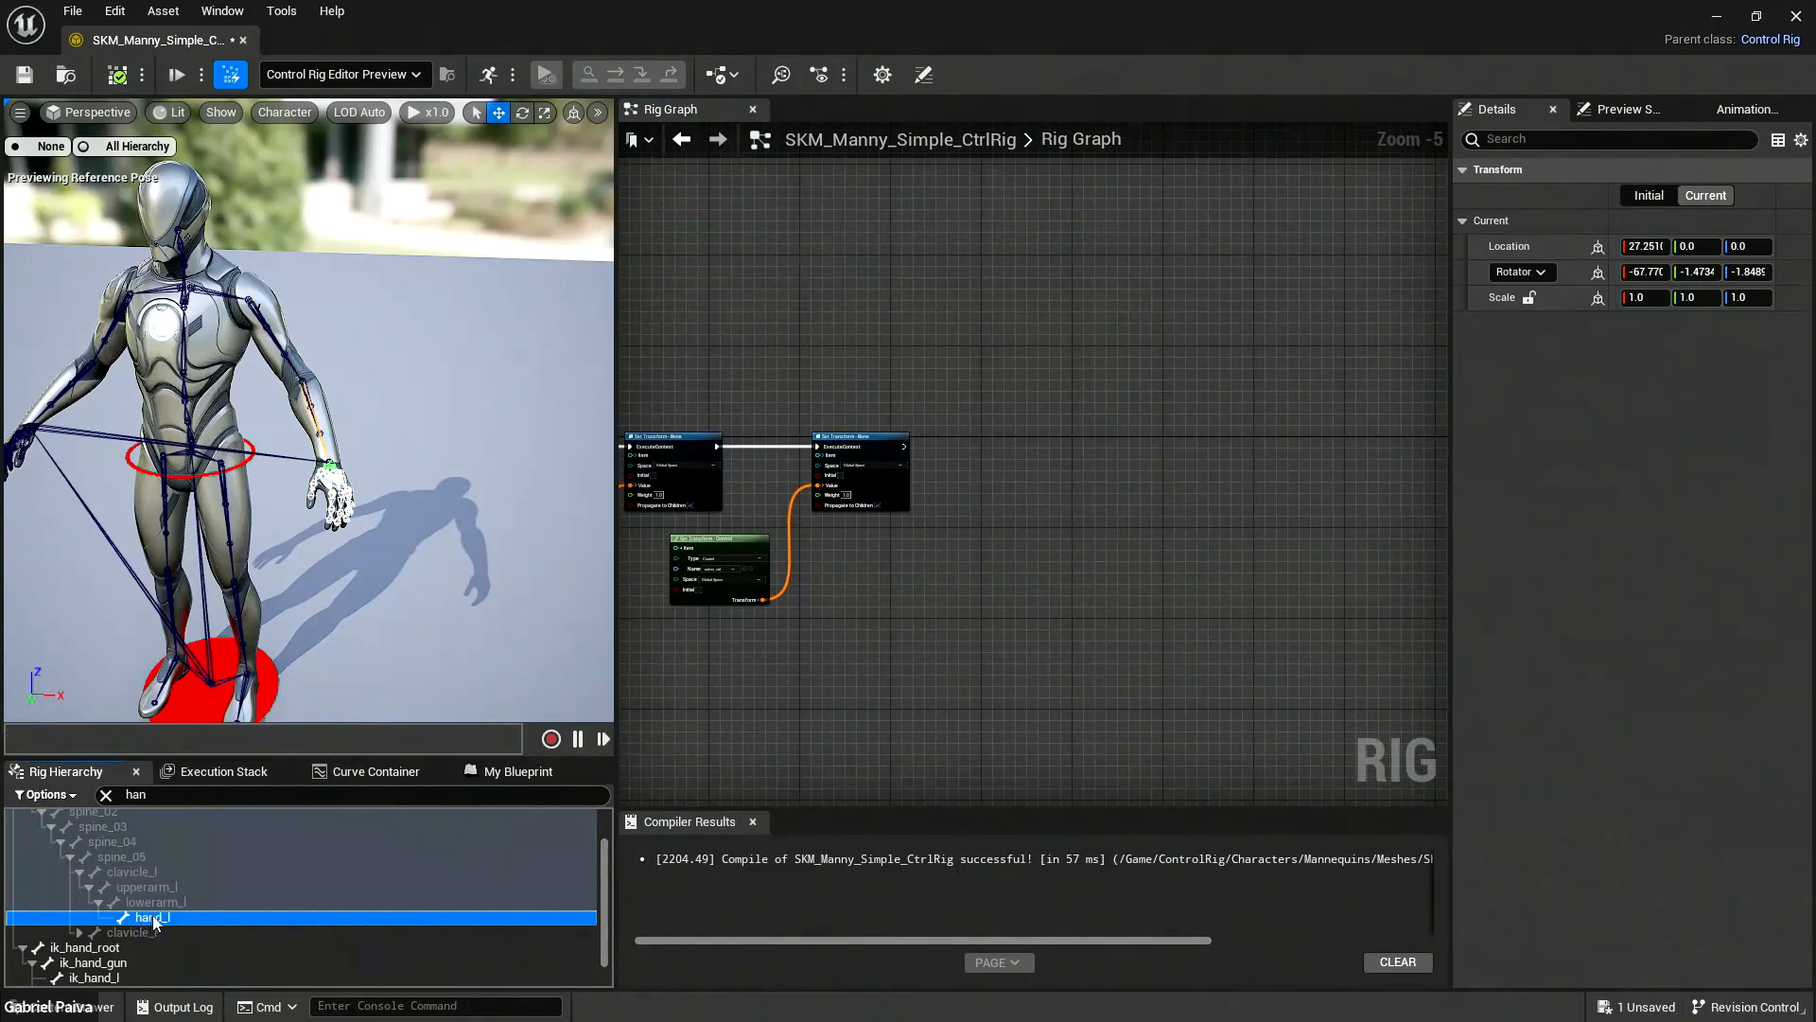
{"action": "key", "text": "ctrl+n"}
{"action": "key", "text": "shift+p"}
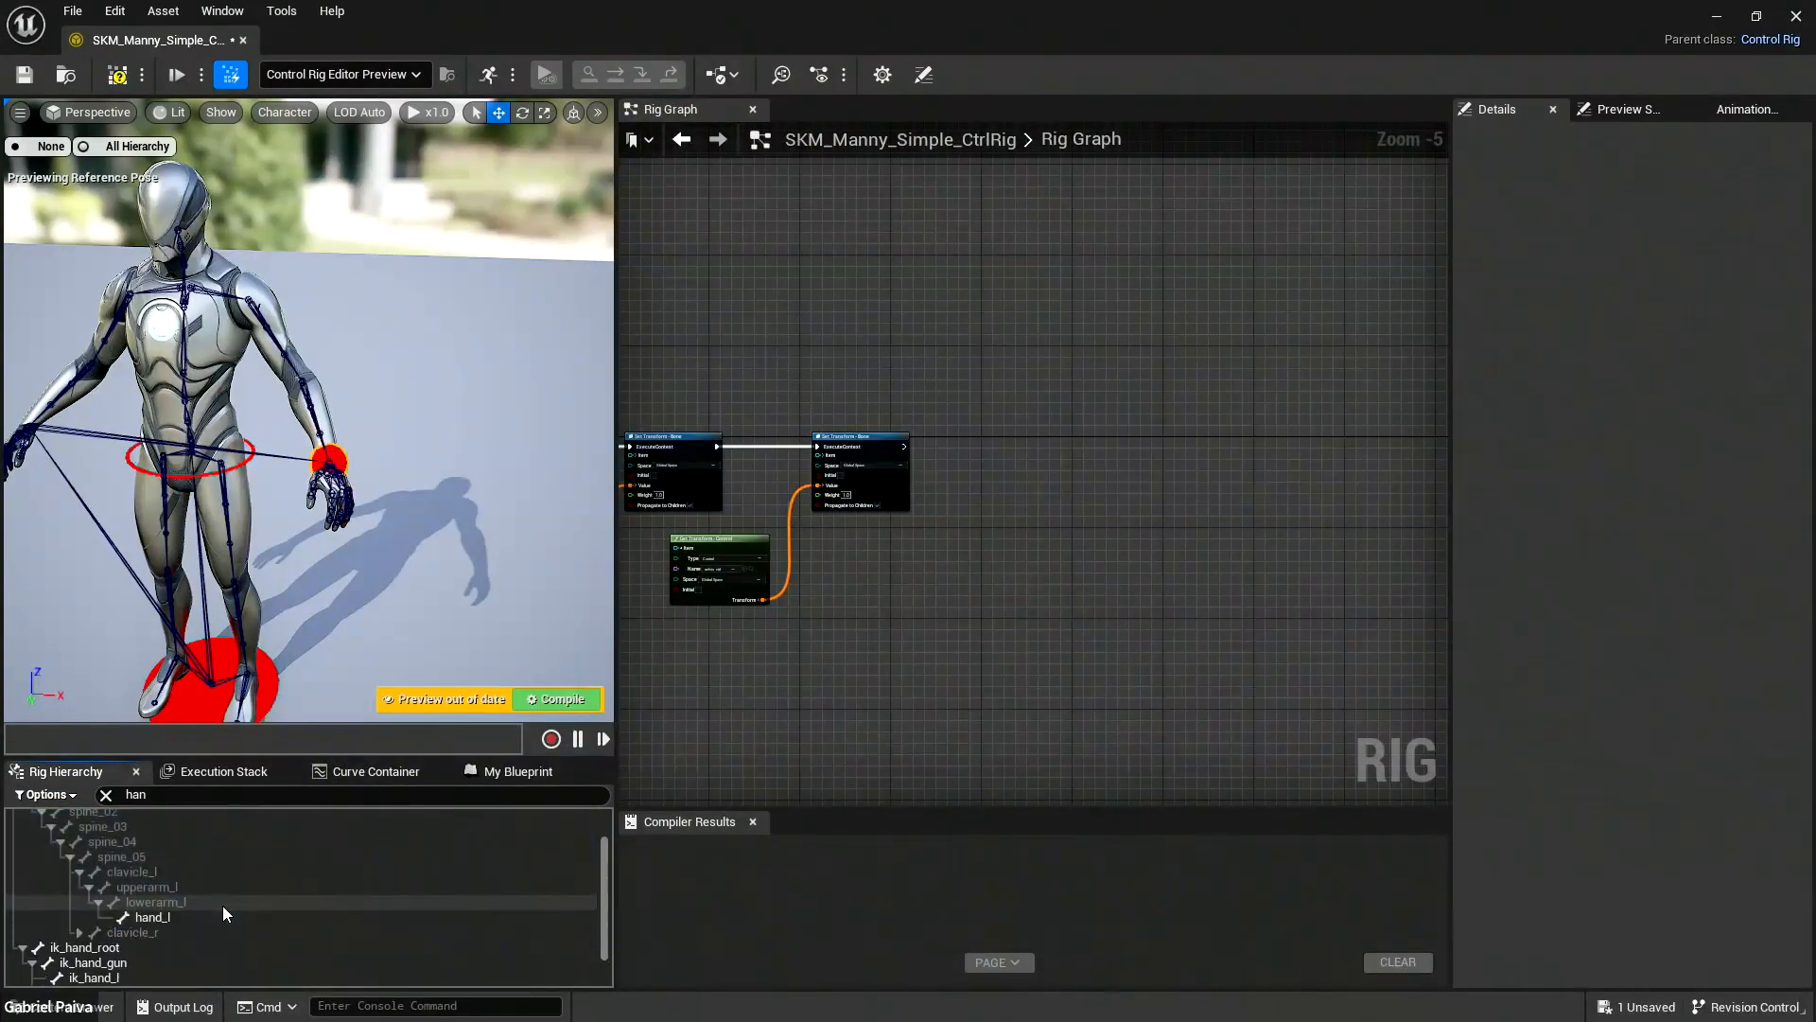
{"action": "scroll", "coordinate": [224, 906], "scroll_direction": "down", "scroll_amount": 2}
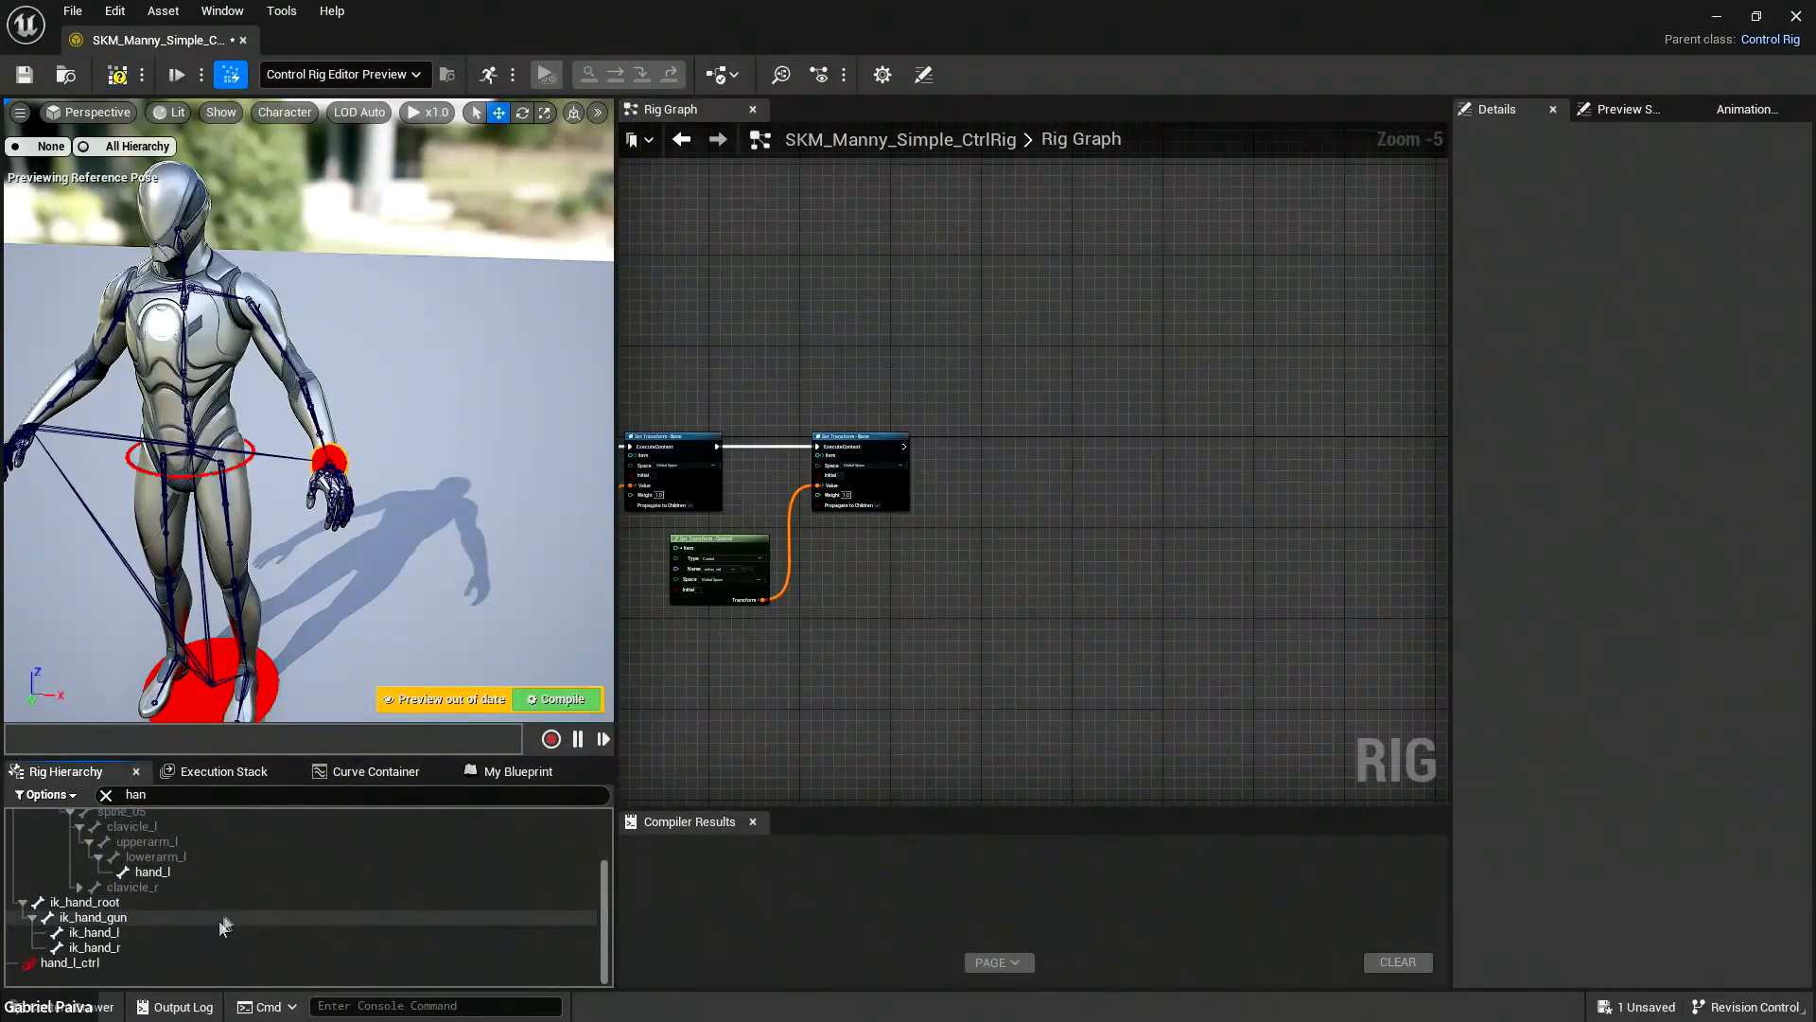
{"action": "left_click", "coordinate": [82, 965]}
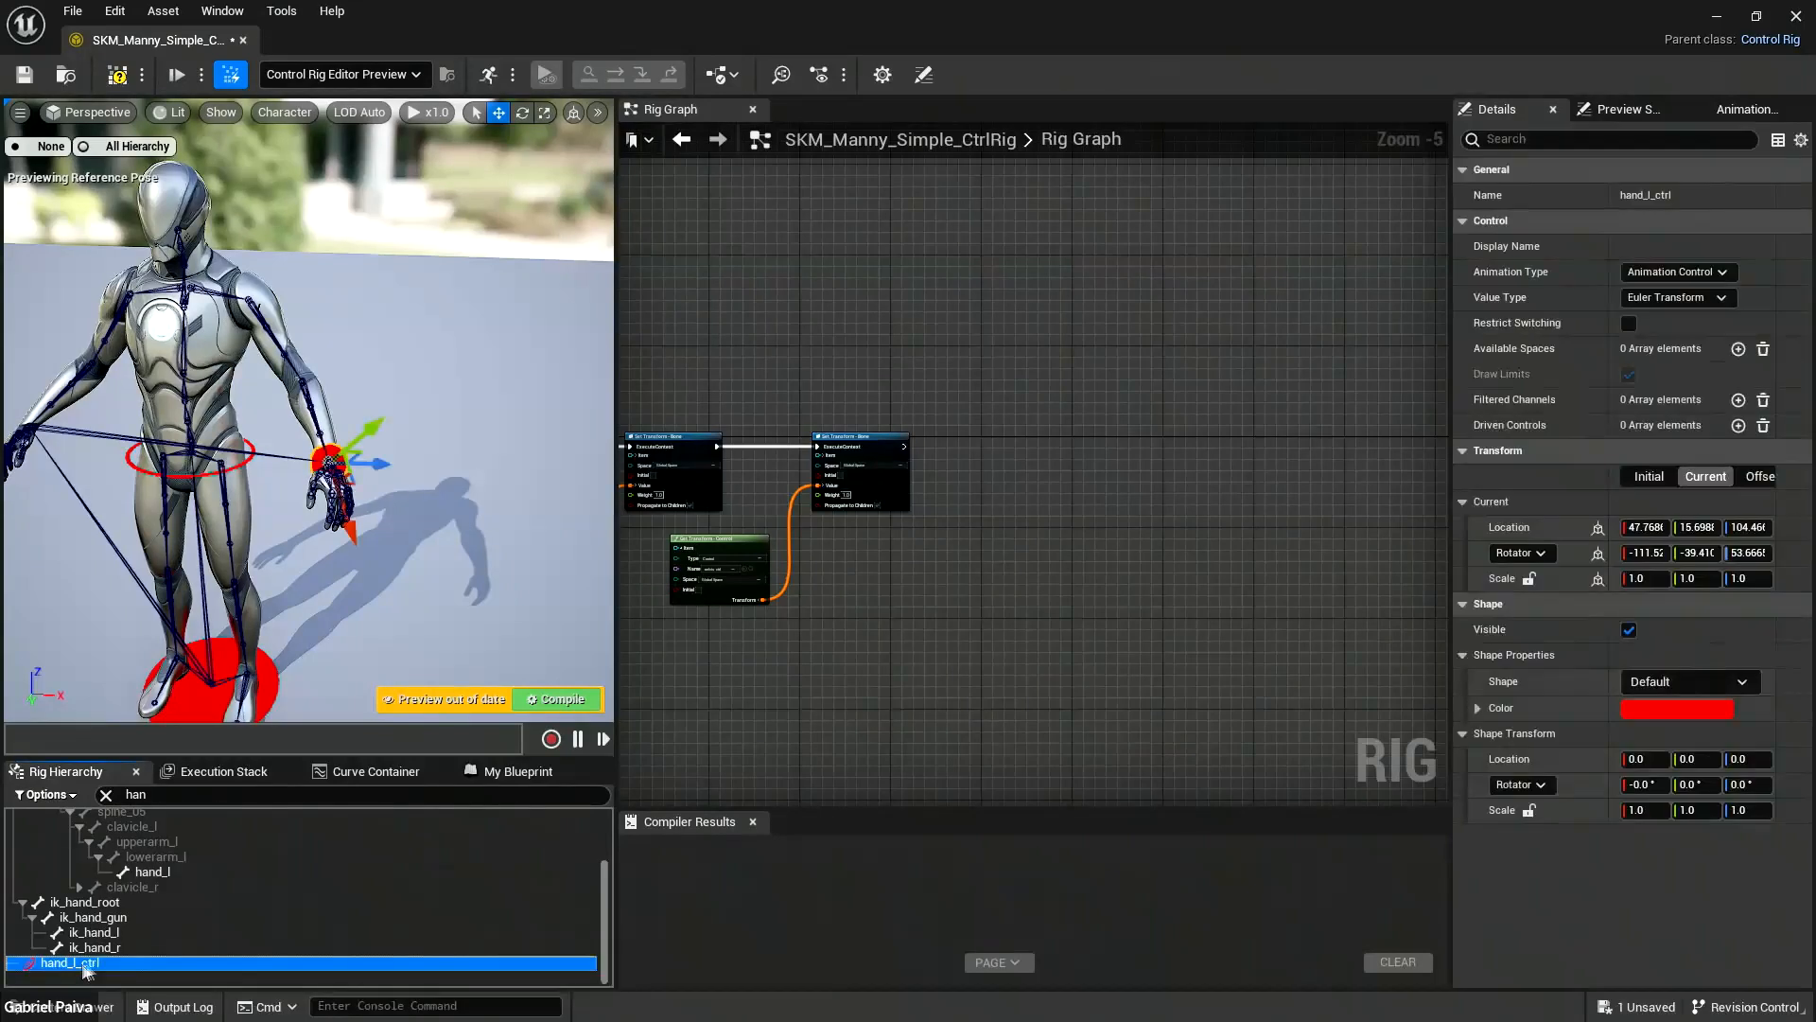
Clear the hierarchy filter and add a Get Transform node for hand_l_ctrl below the pelvis Set Transform node's output side.
{"action": "left_click", "coordinate": [105, 796]}
{"action": "left_click_drag", "start_coordinate": [607, 866], "coordinate": [254, 969]}
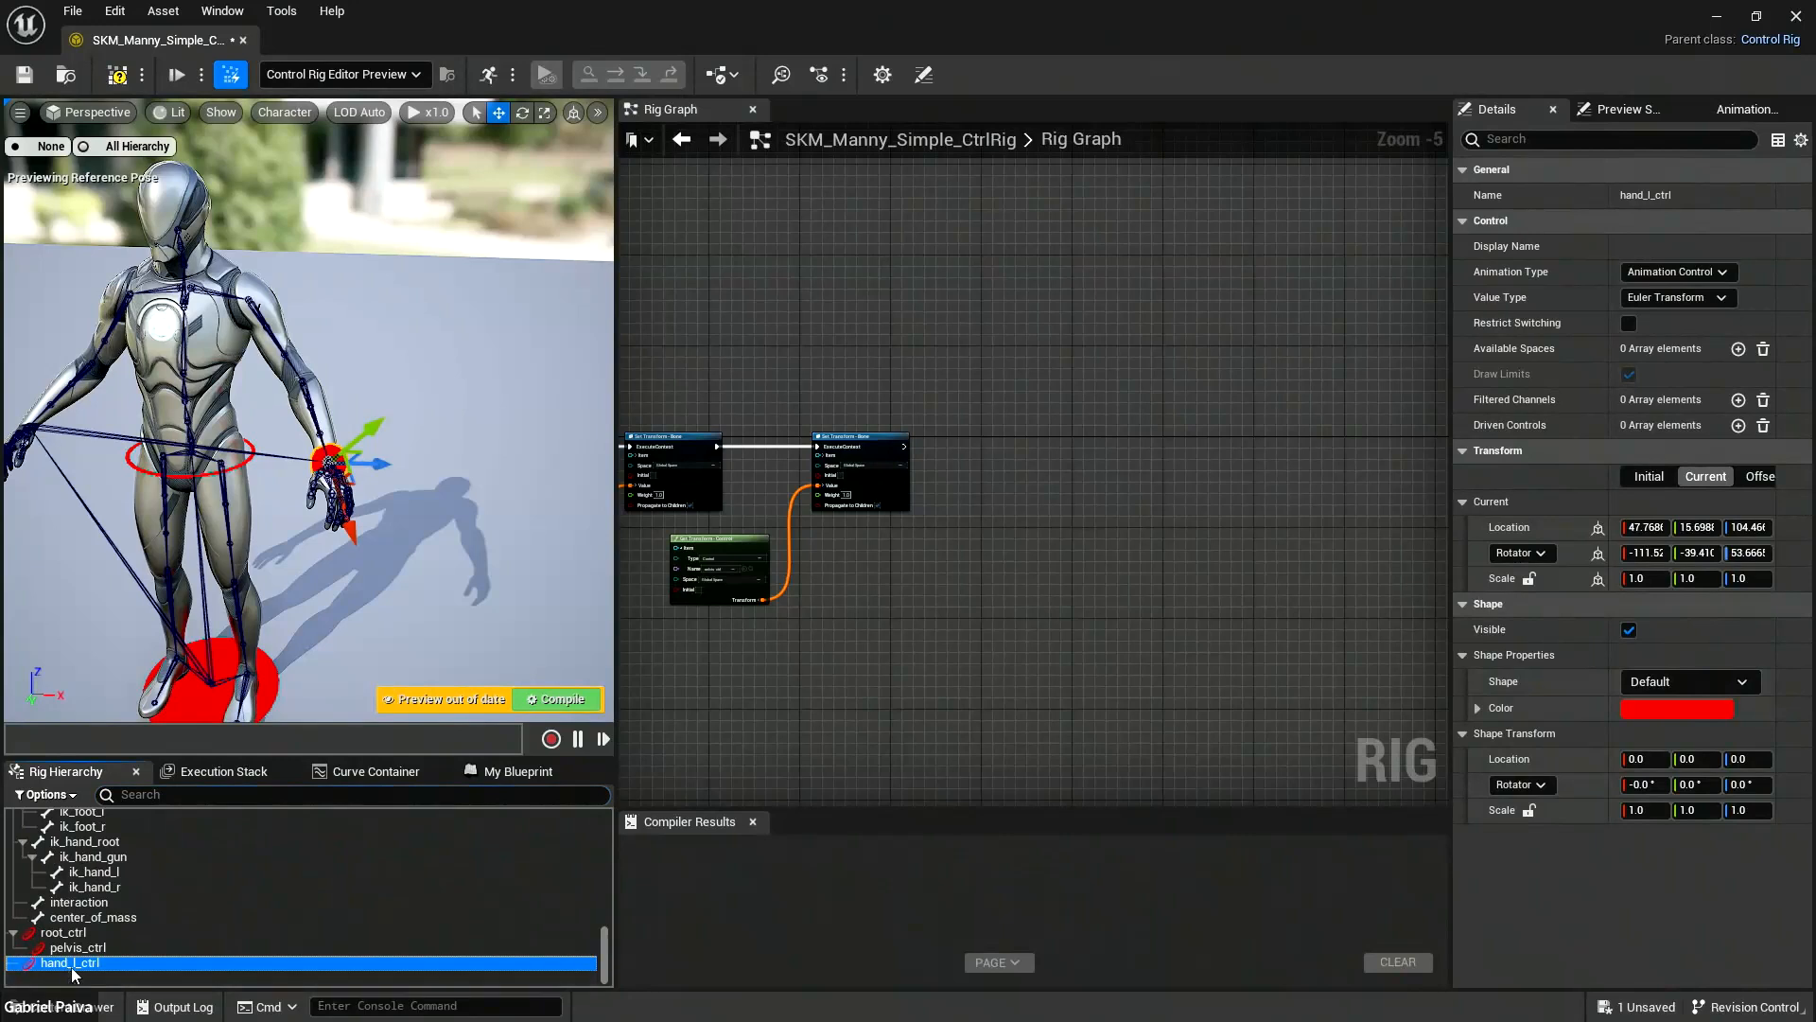
{"action": "scroll", "coordinate": [951, 605], "scroll_direction": "up", "scroll_amount": 3}
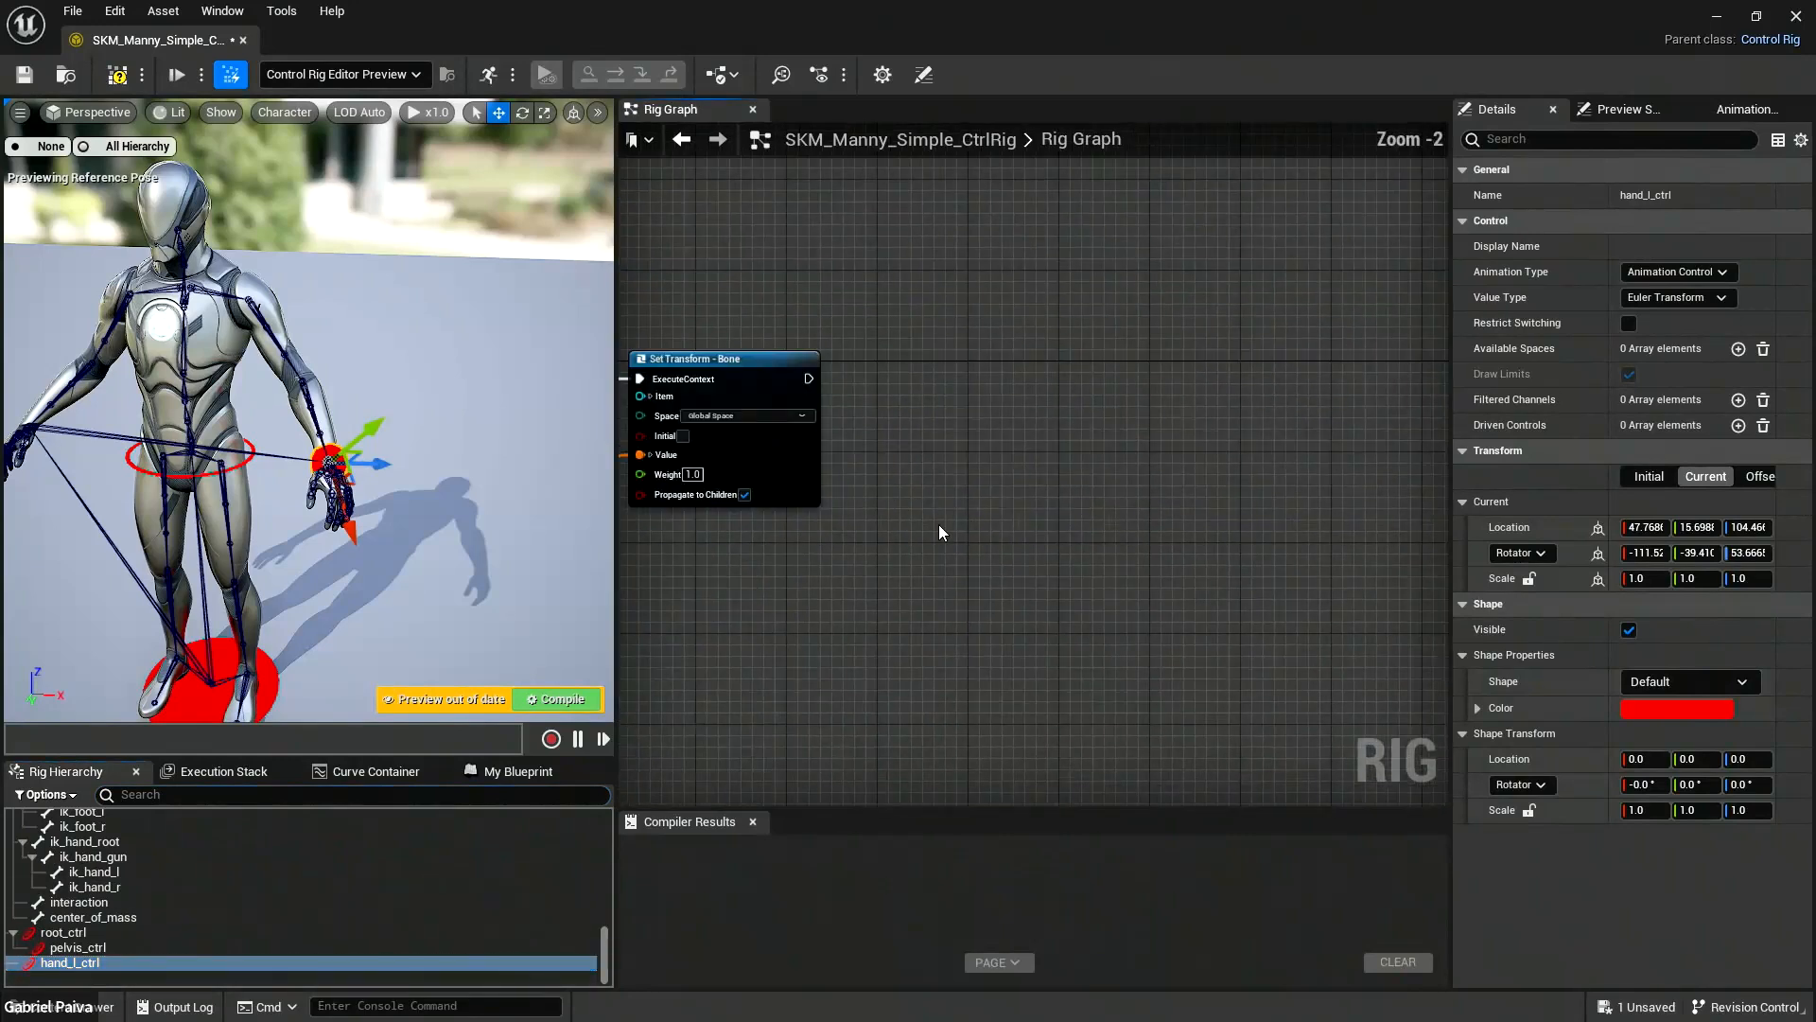
{"action": "left_click_drag", "start_coordinate": [68, 962], "coordinate": [1080, 537]}
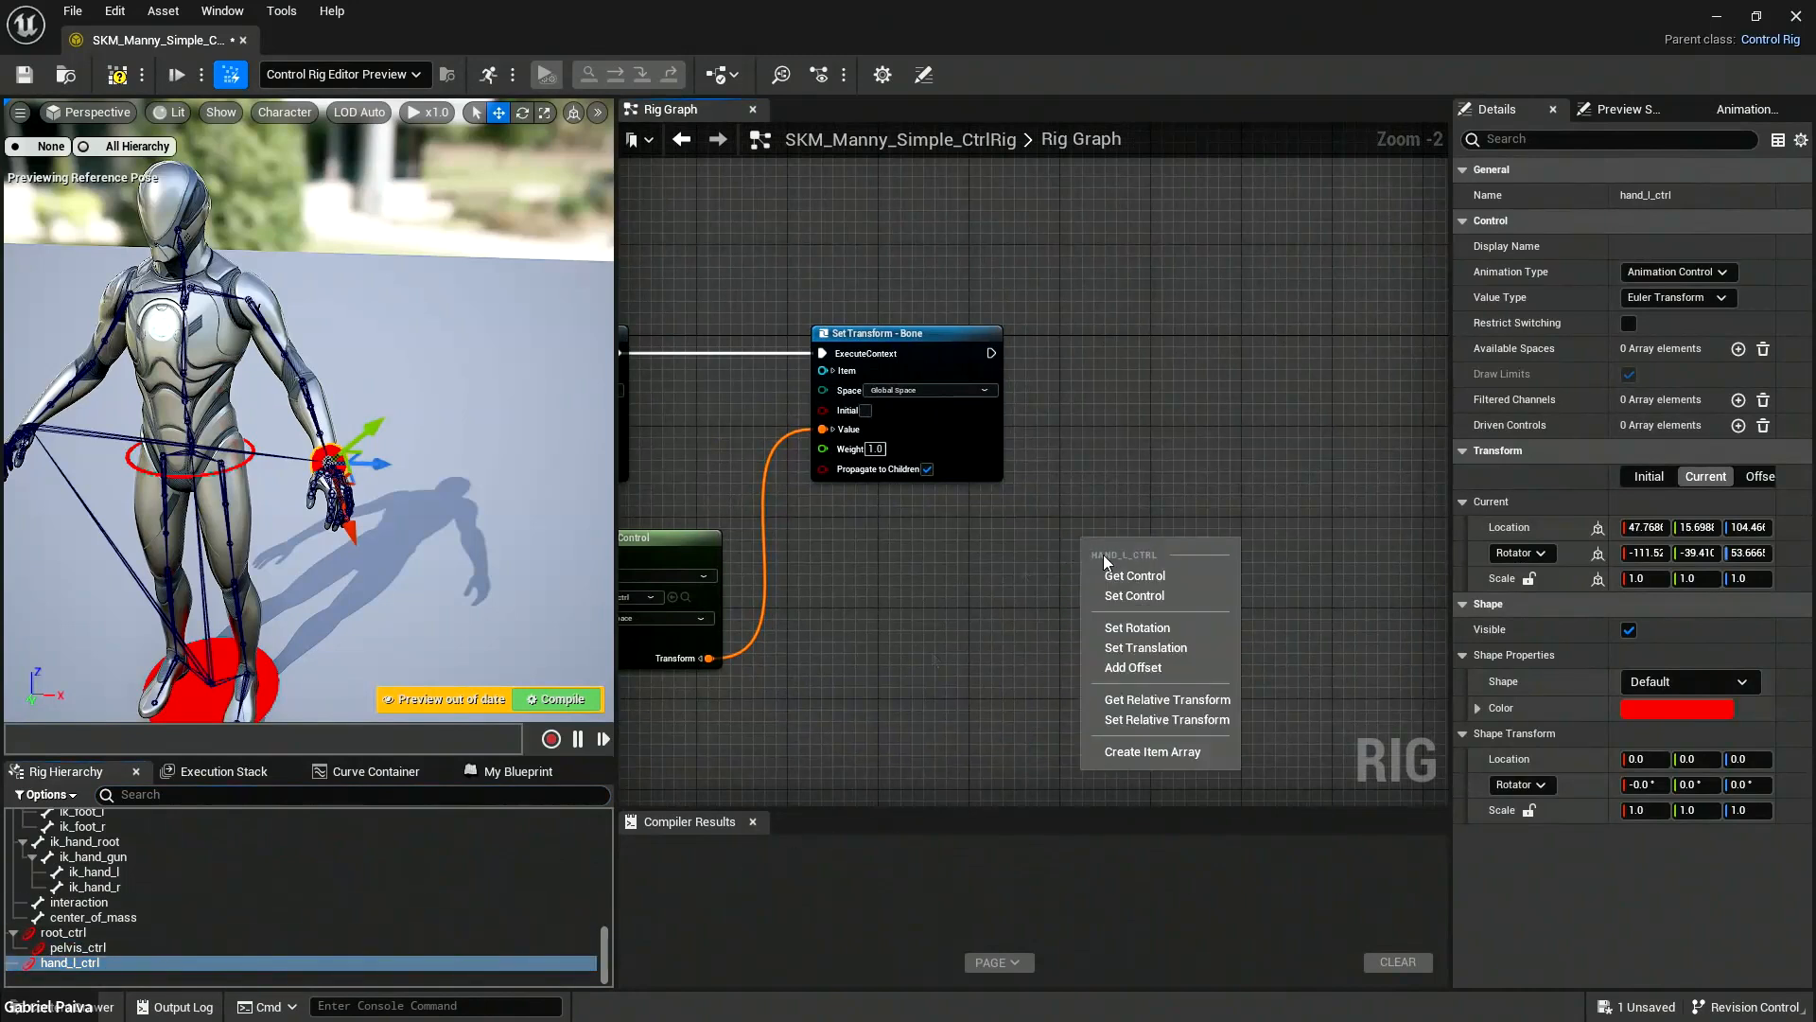
{"action": "left_click", "coordinate": [1156, 583]}
{"action": "left_click_drag", "start_coordinate": [1208, 551], "coordinate": [1112, 565]}
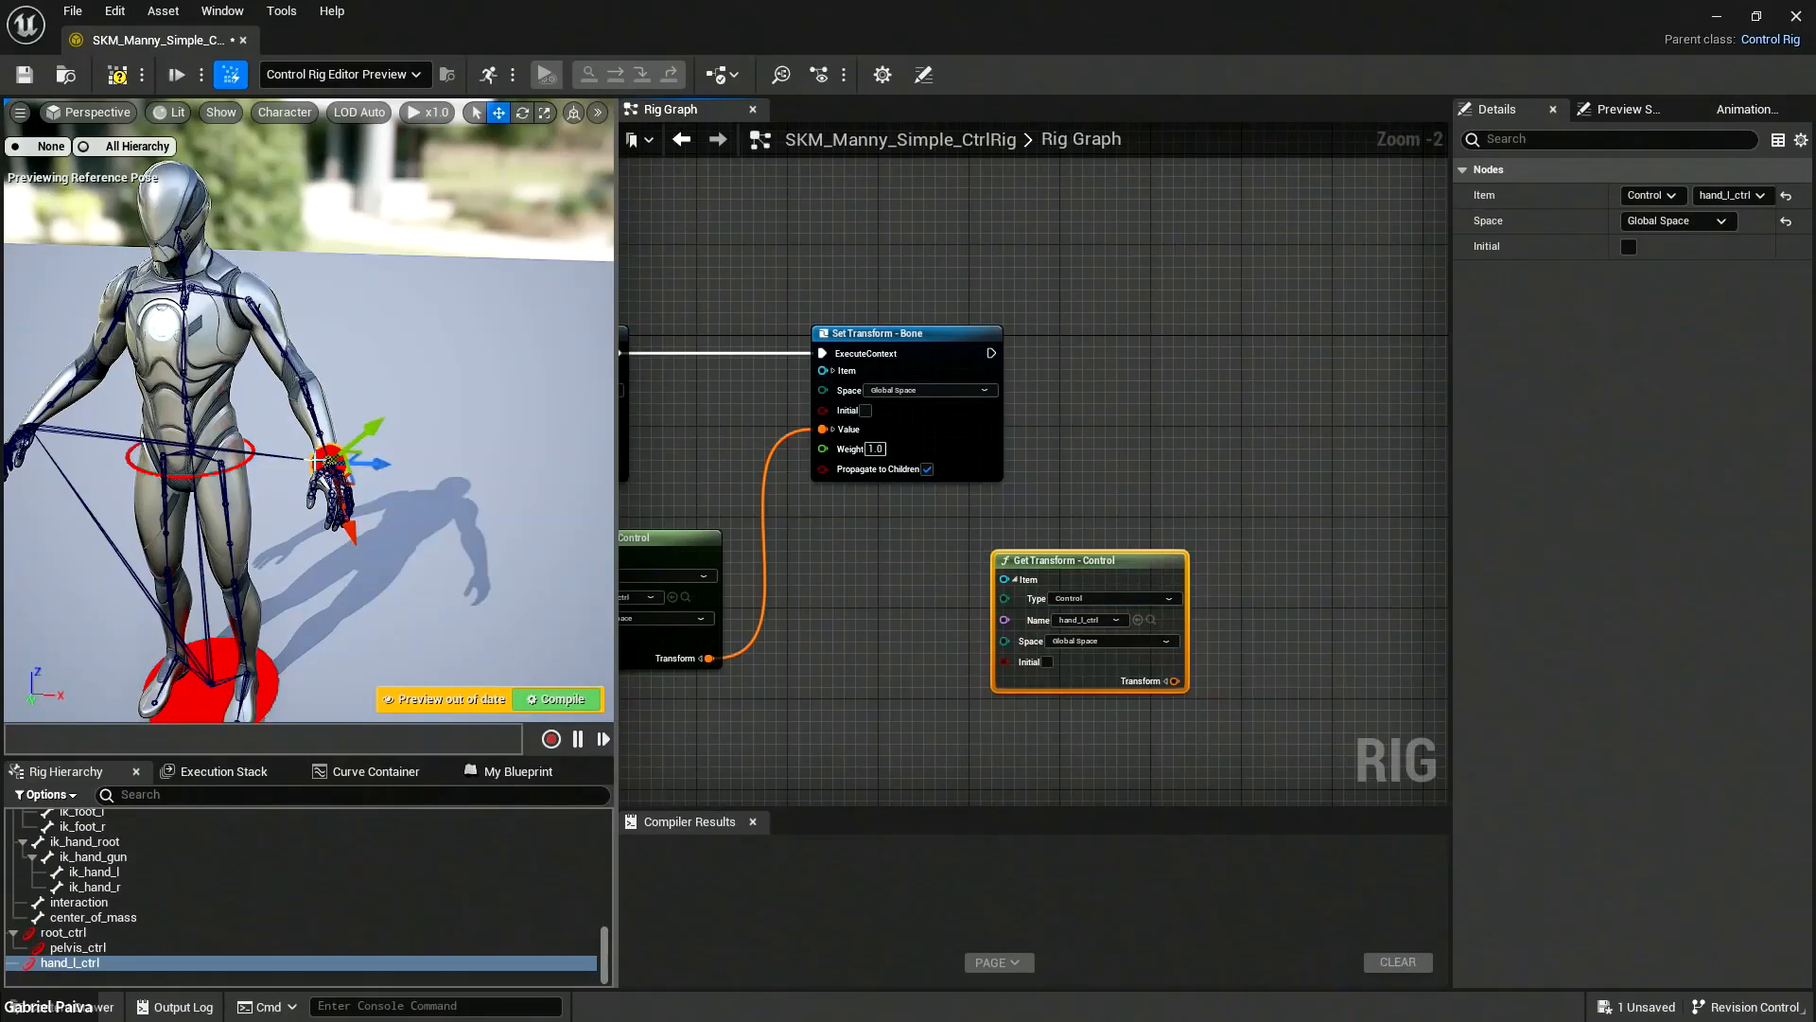
Add a Basic IK node connected to the execution output of the pelvis bone's Set Transform node.
{"action": "right_click_drag", "start_coordinate": [1256, 506], "coordinate": [1037, 499]}
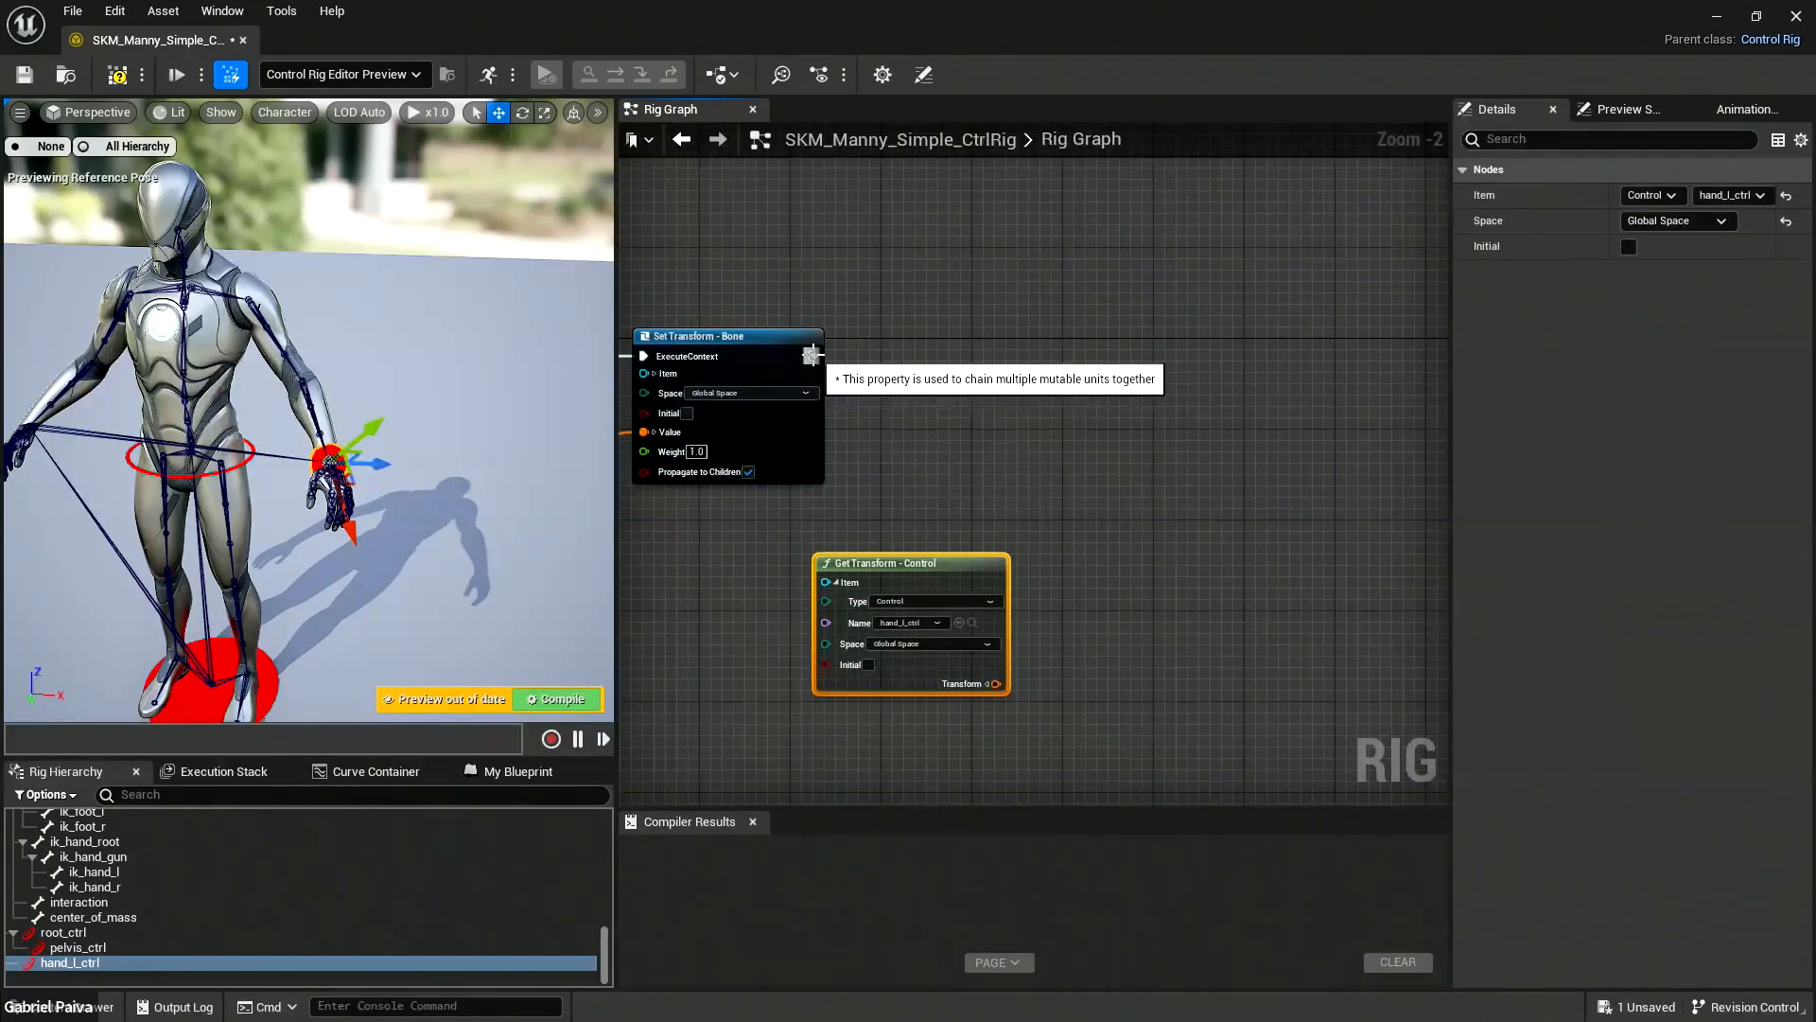
{"action": "left_click_drag", "start_coordinate": [811, 356], "coordinate": [1134, 355]}
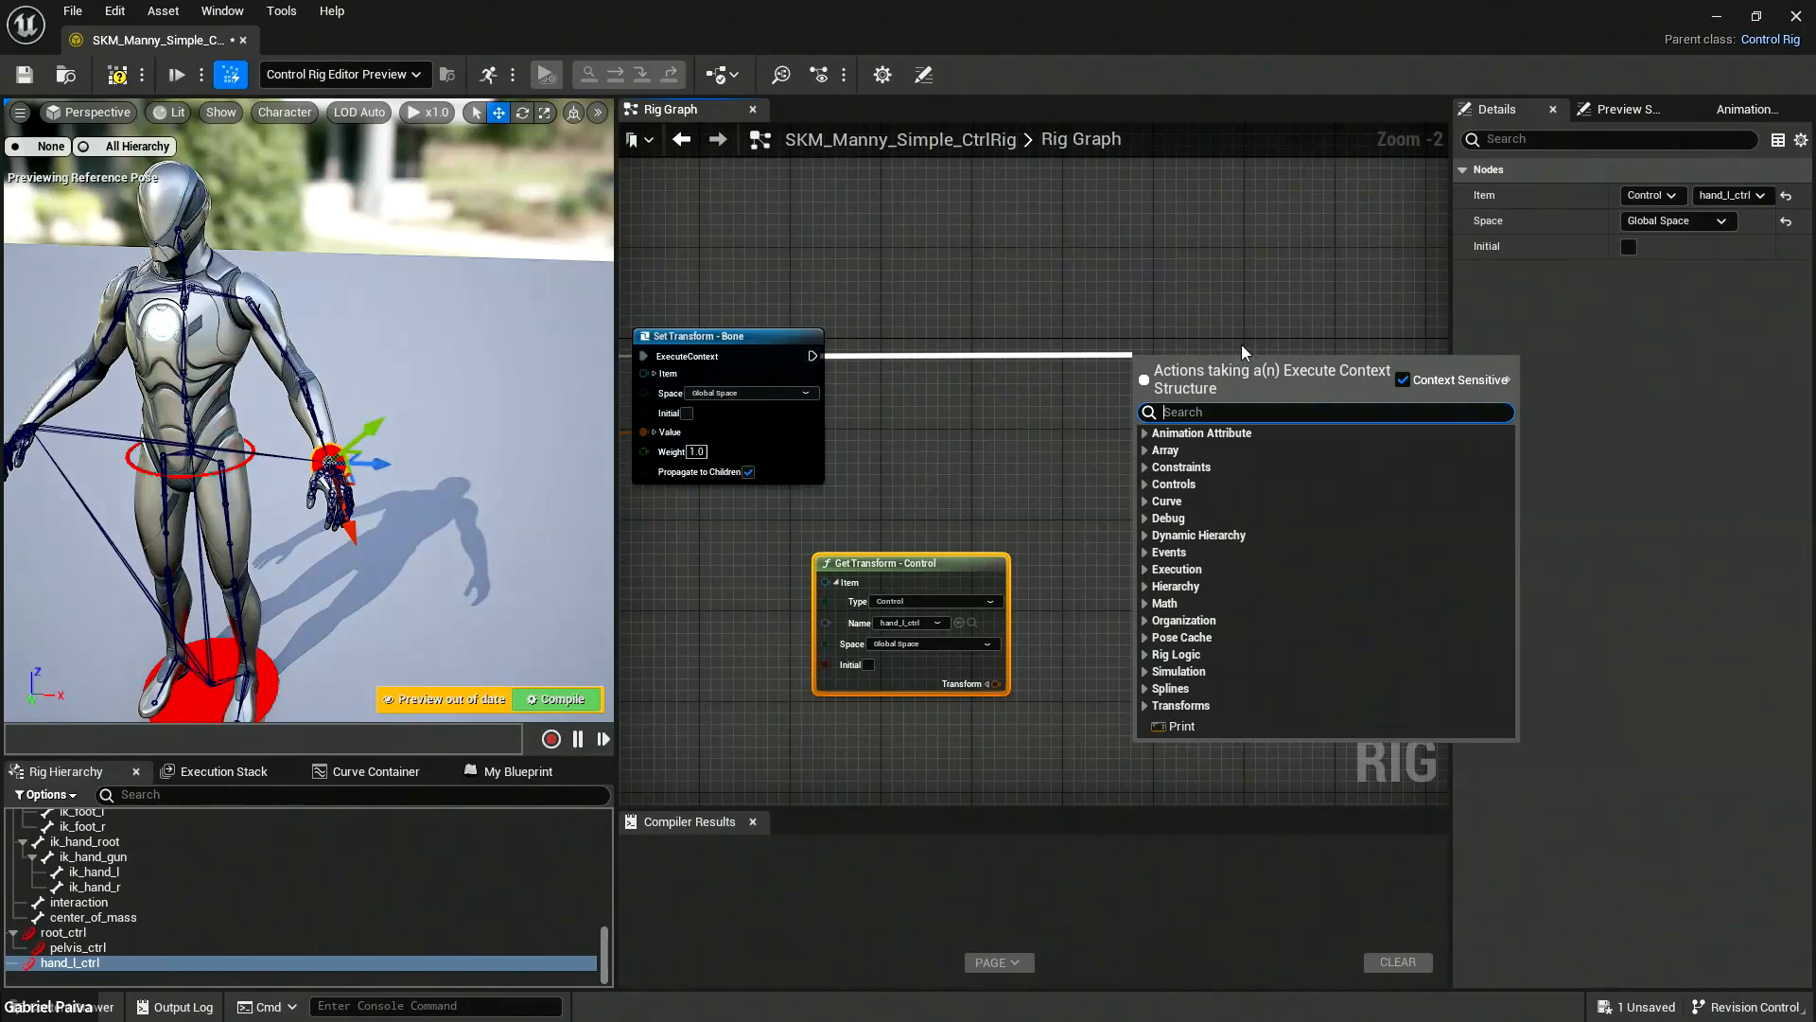
{"action": "type", "text": "ik"}
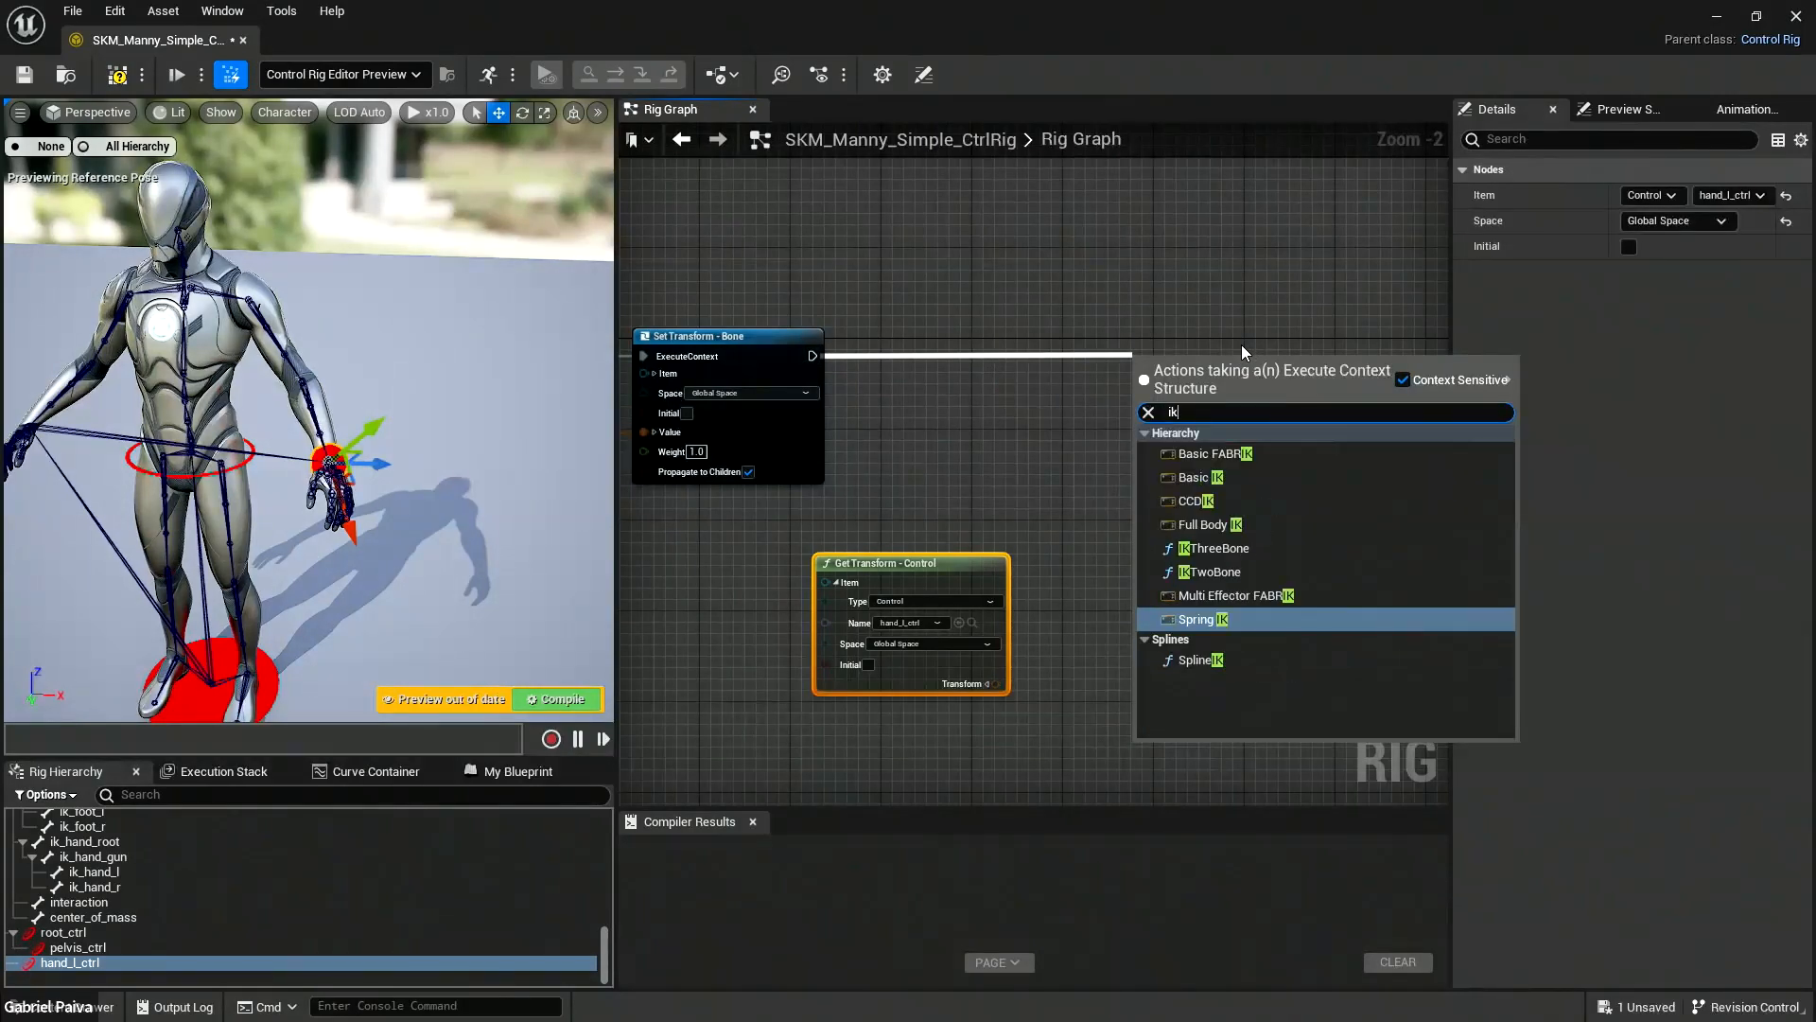
{"action": "left_click", "coordinate": [1205, 480]}
{"action": "left_click", "coordinate": [1203, 480]}
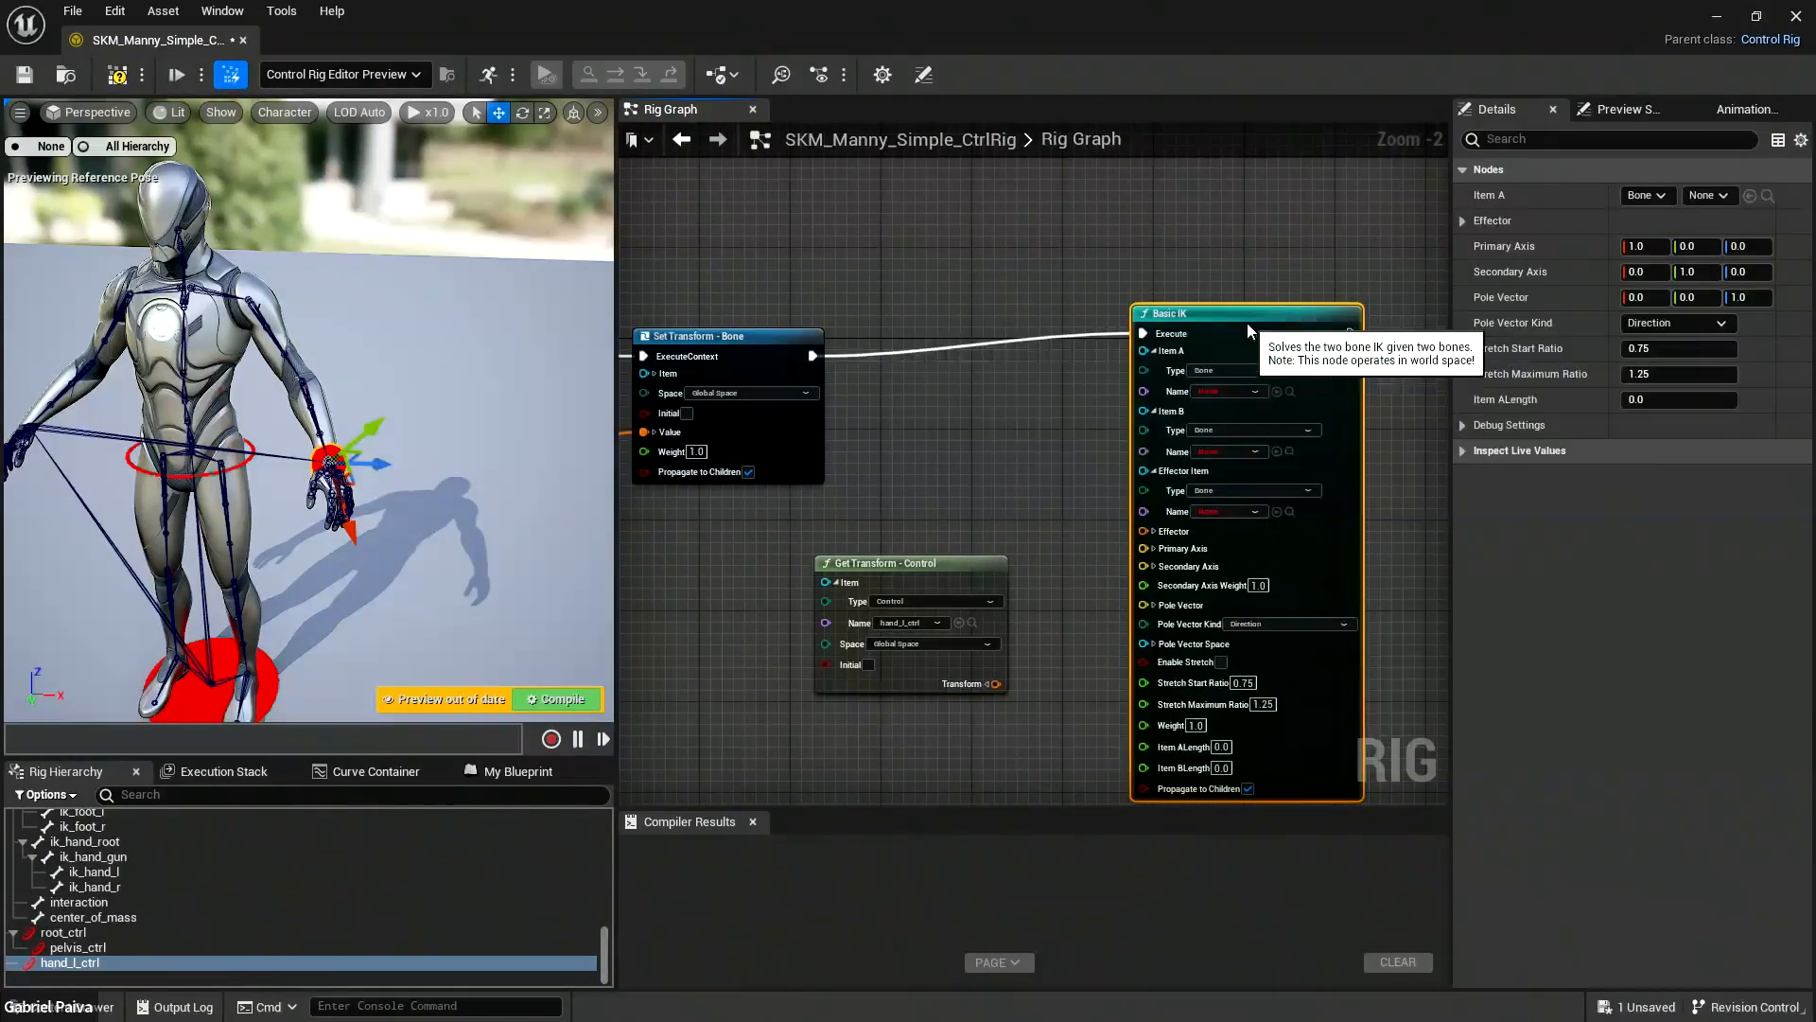
Arrange the Basic IK node and the hand_l_ctrl Get Transform node so the execution wire runs straight with the getter below it.
{"action": "right_click_drag", "start_coordinate": [1076, 513], "coordinate": [1125, 416]}
{"action": "left_click_drag", "start_coordinate": [990, 471], "coordinate": [958, 524]}
{"action": "mouse_move", "coordinate": [1047, 472]}
{"action": "right_mouse_down"}
{"action": "mouse_move", "coordinate": [959, 476]}
{"action": "mouse_move", "coordinate": [1030, 478]}
{"action": "right_mouse_up"}
{"action": "left_click_drag", "start_coordinate": [866, 541], "coordinate": [889, 532]}
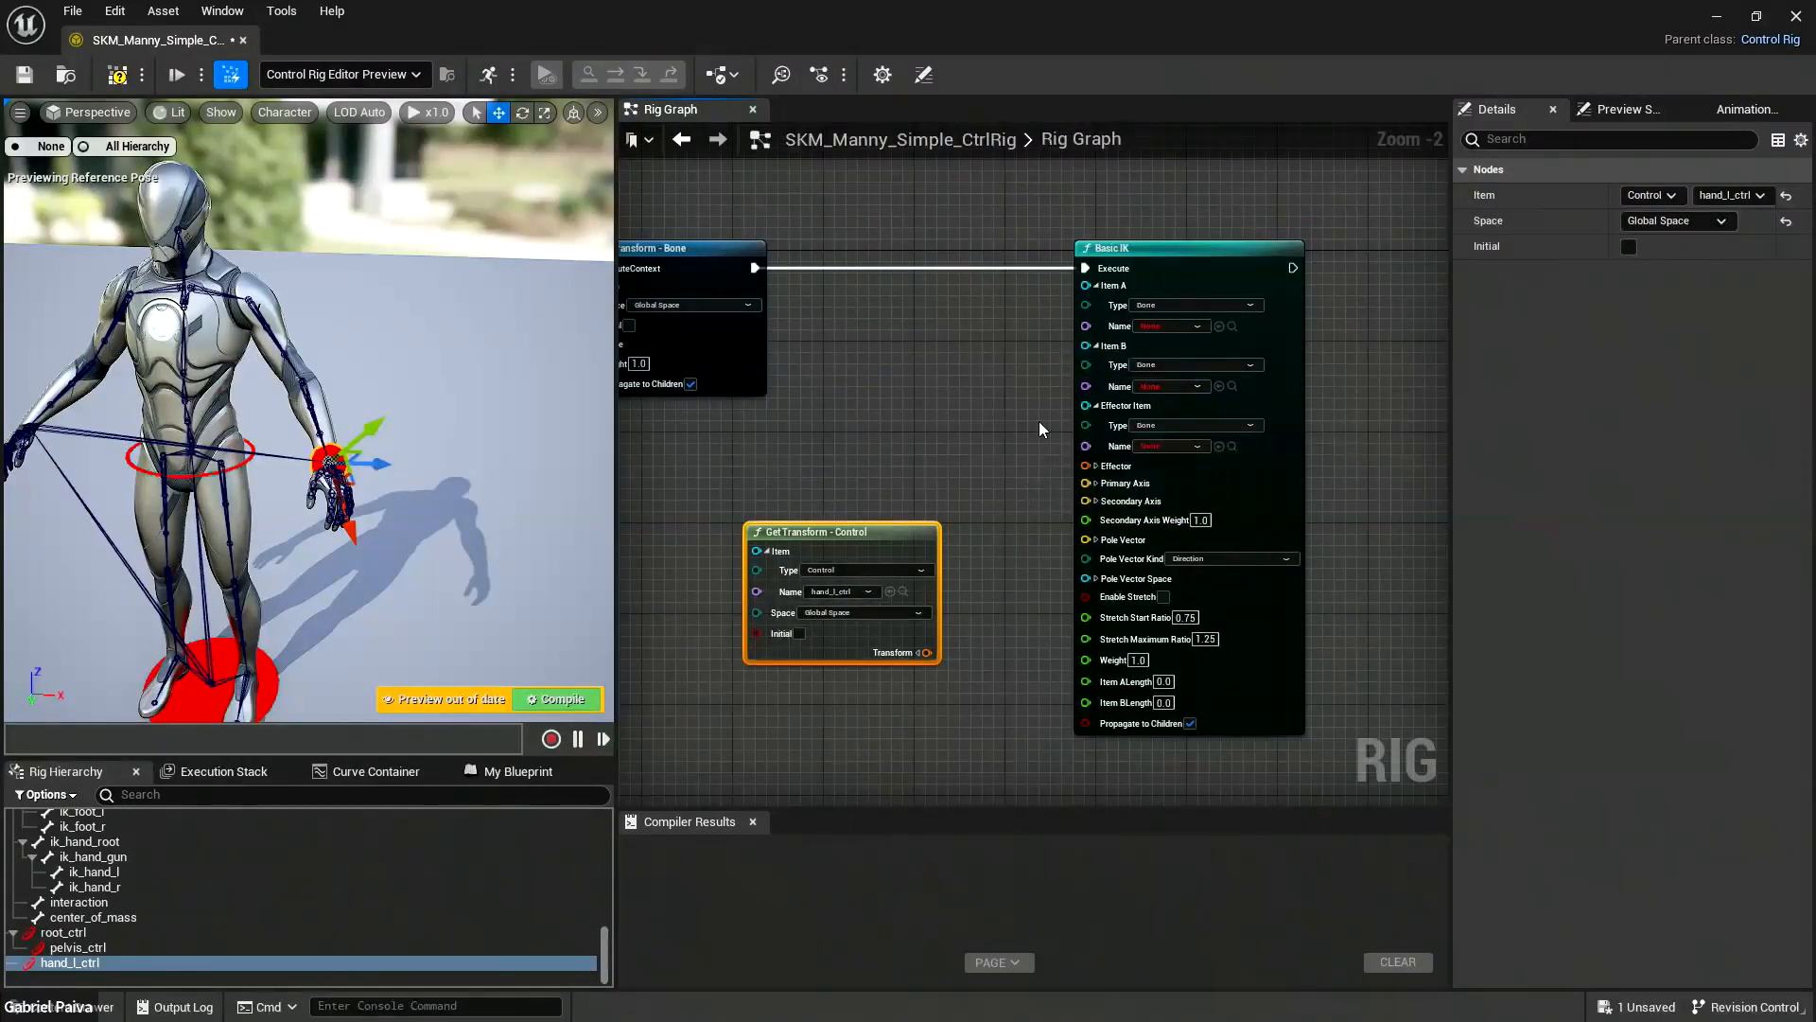
Set Item A of the Basic IK node to the upperarm_l bone.
{"action": "right_click_drag", "start_coordinate": [1038, 421], "coordinate": [956, 474]}
{"action": "scroll", "coordinate": [1111, 405], "scroll_direction": "up", "scroll_amount": 2}
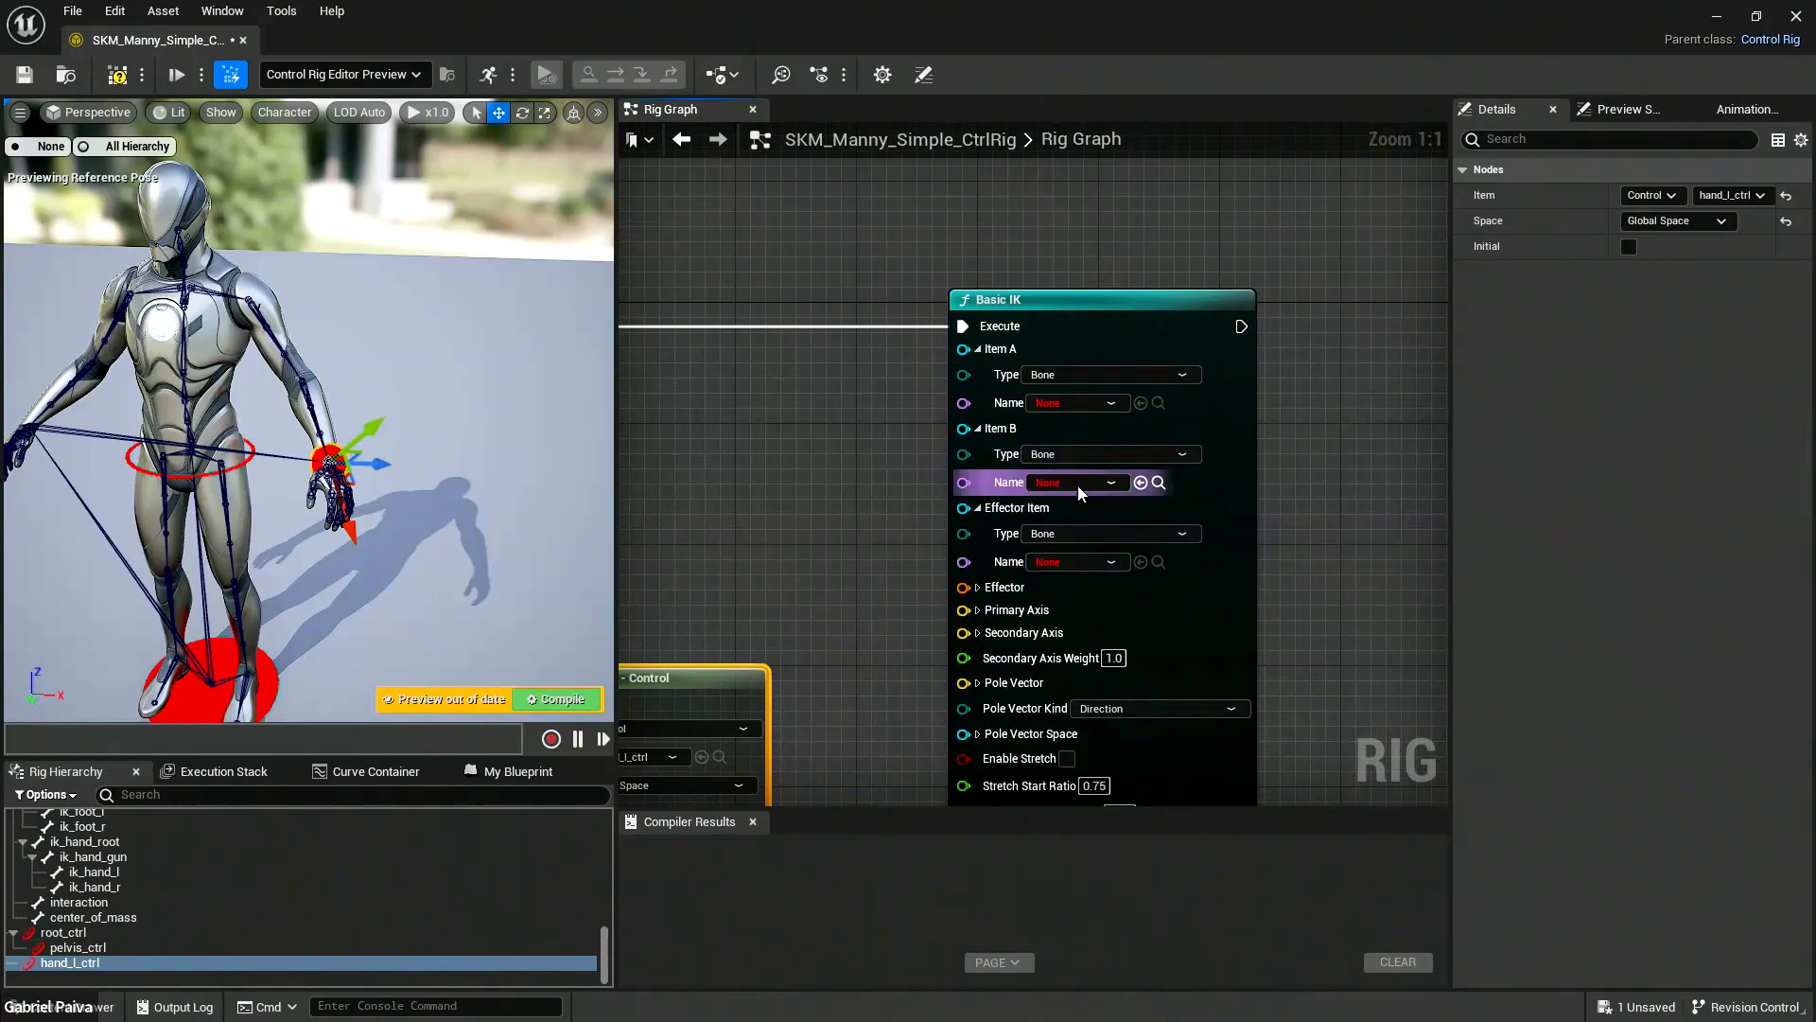
{"action": "right_click_drag", "start_coordinate": [1318, 432], "coordinate": [1162, 463]}
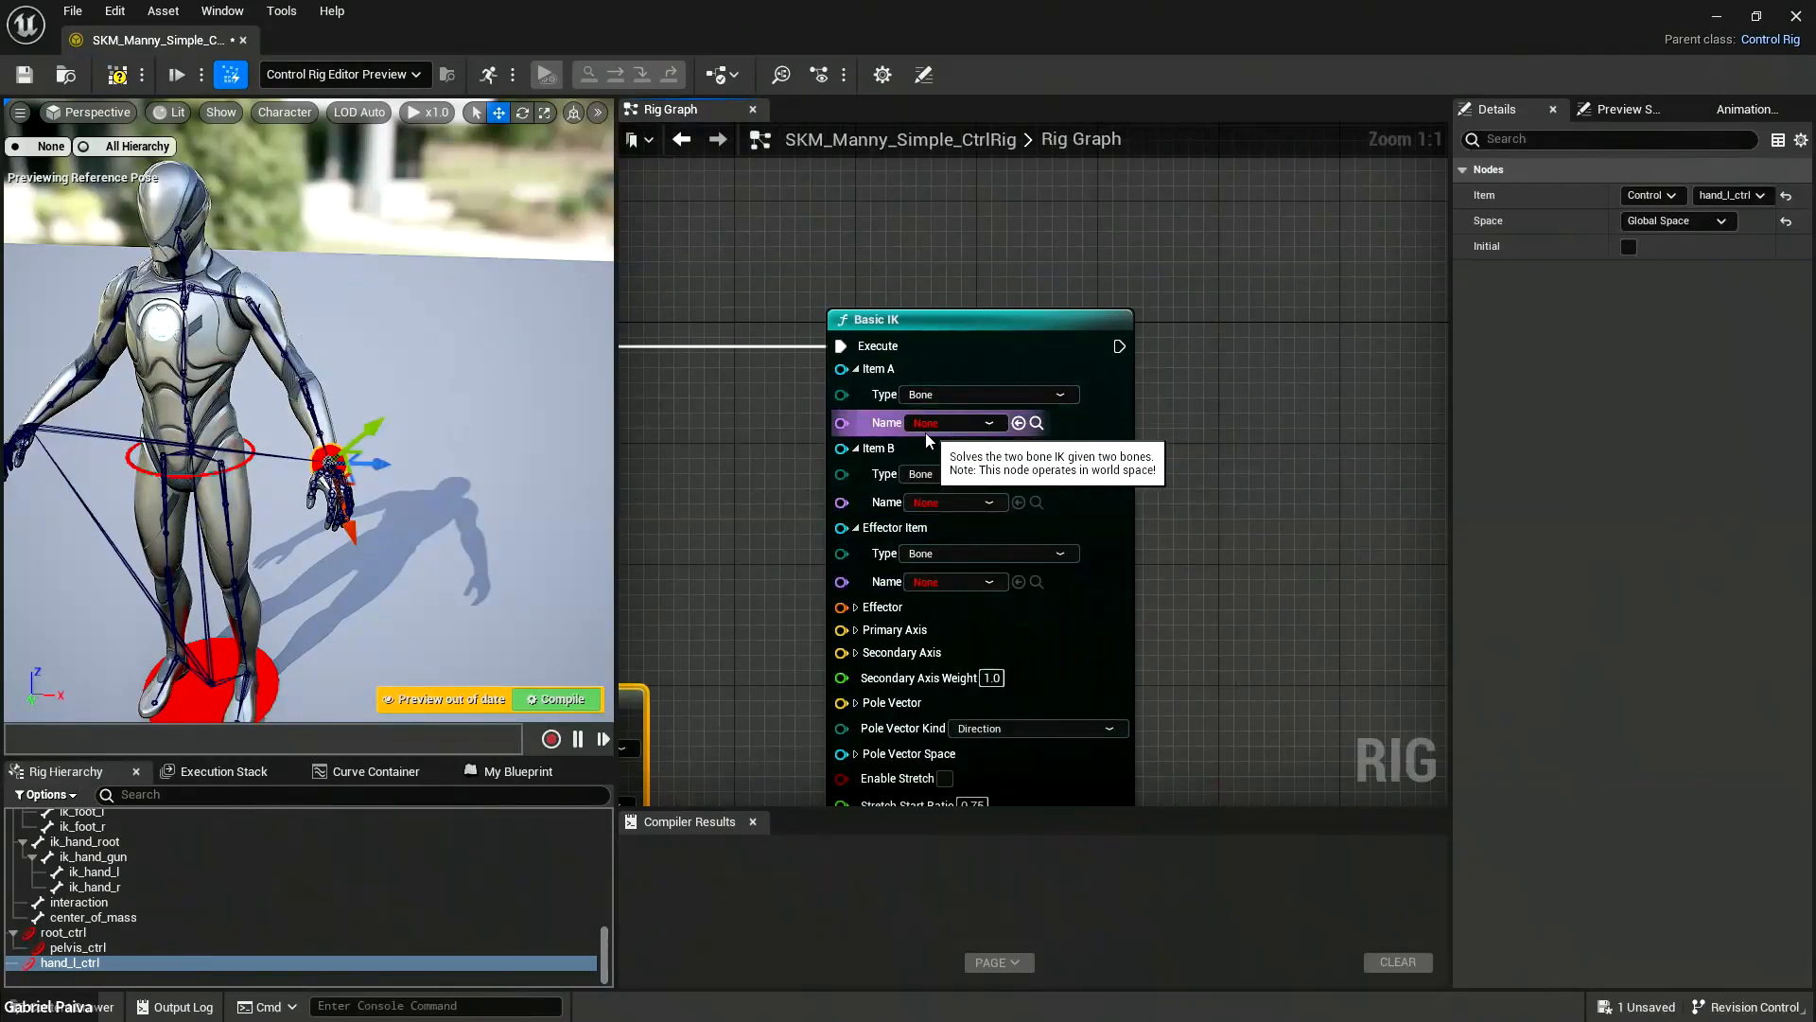
{"action": "left_click", "coordinate": [968, 425]}
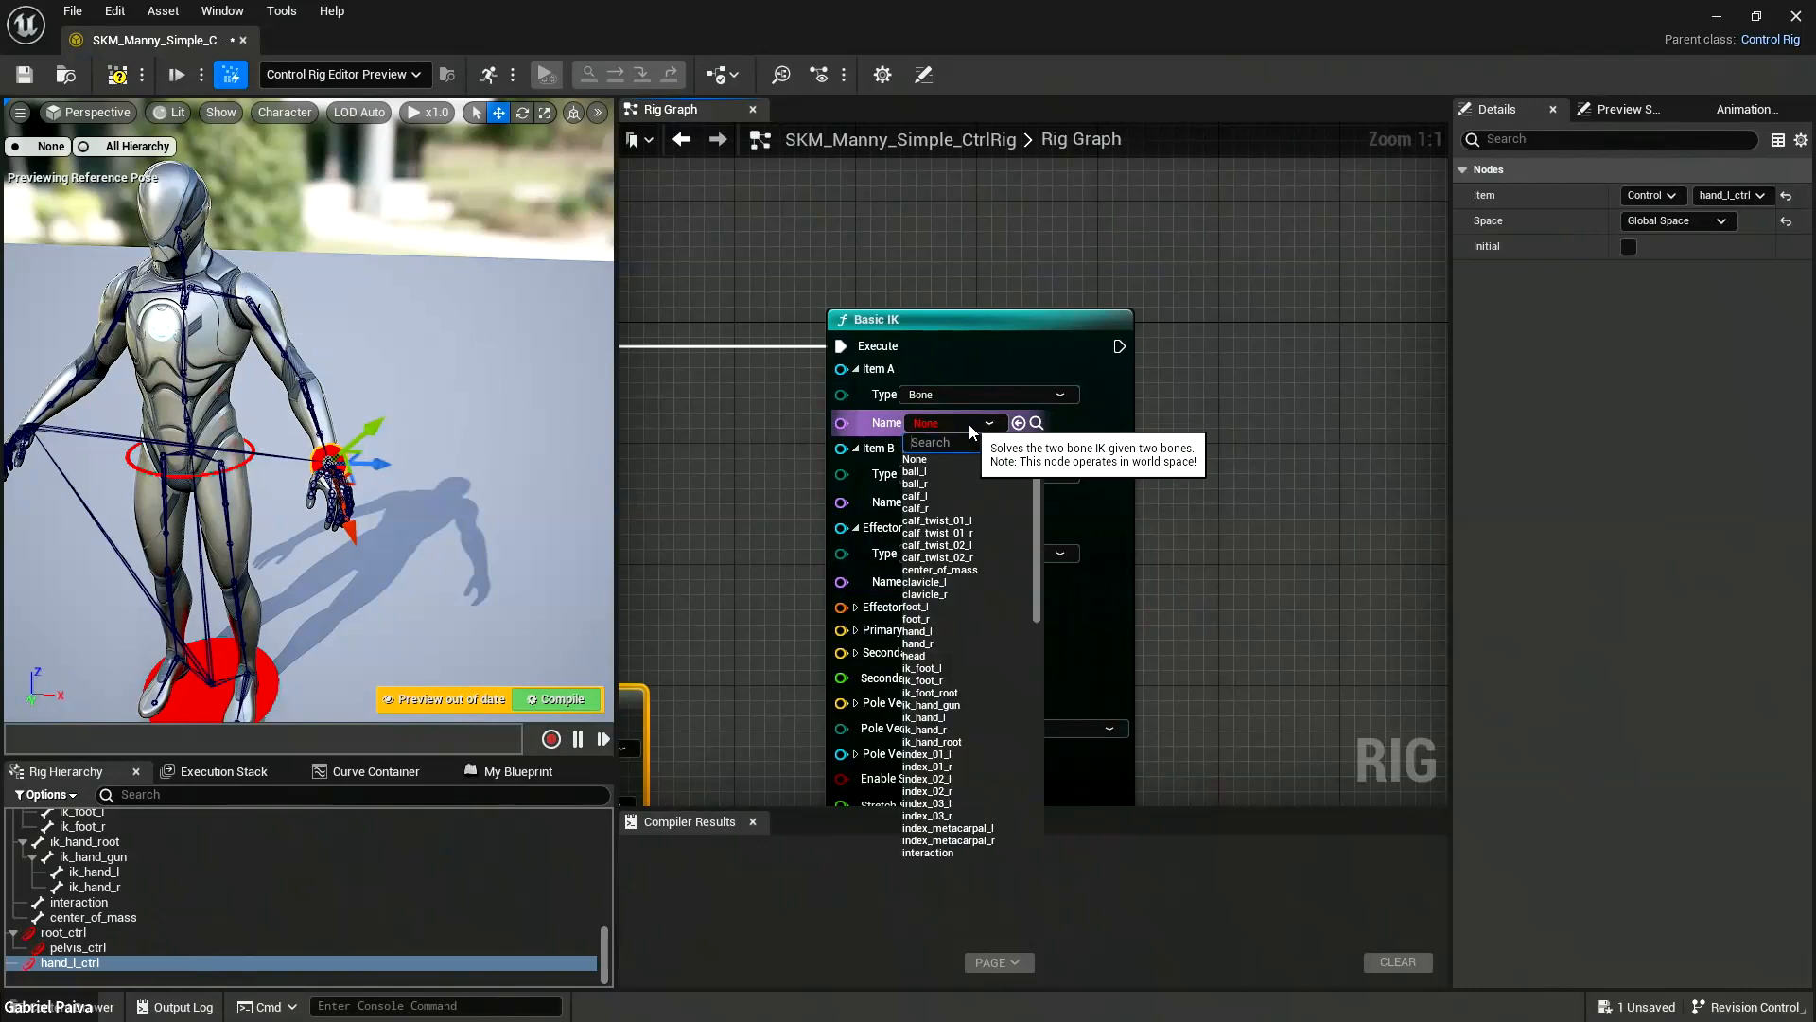
{"action": "type", "text": "up"}
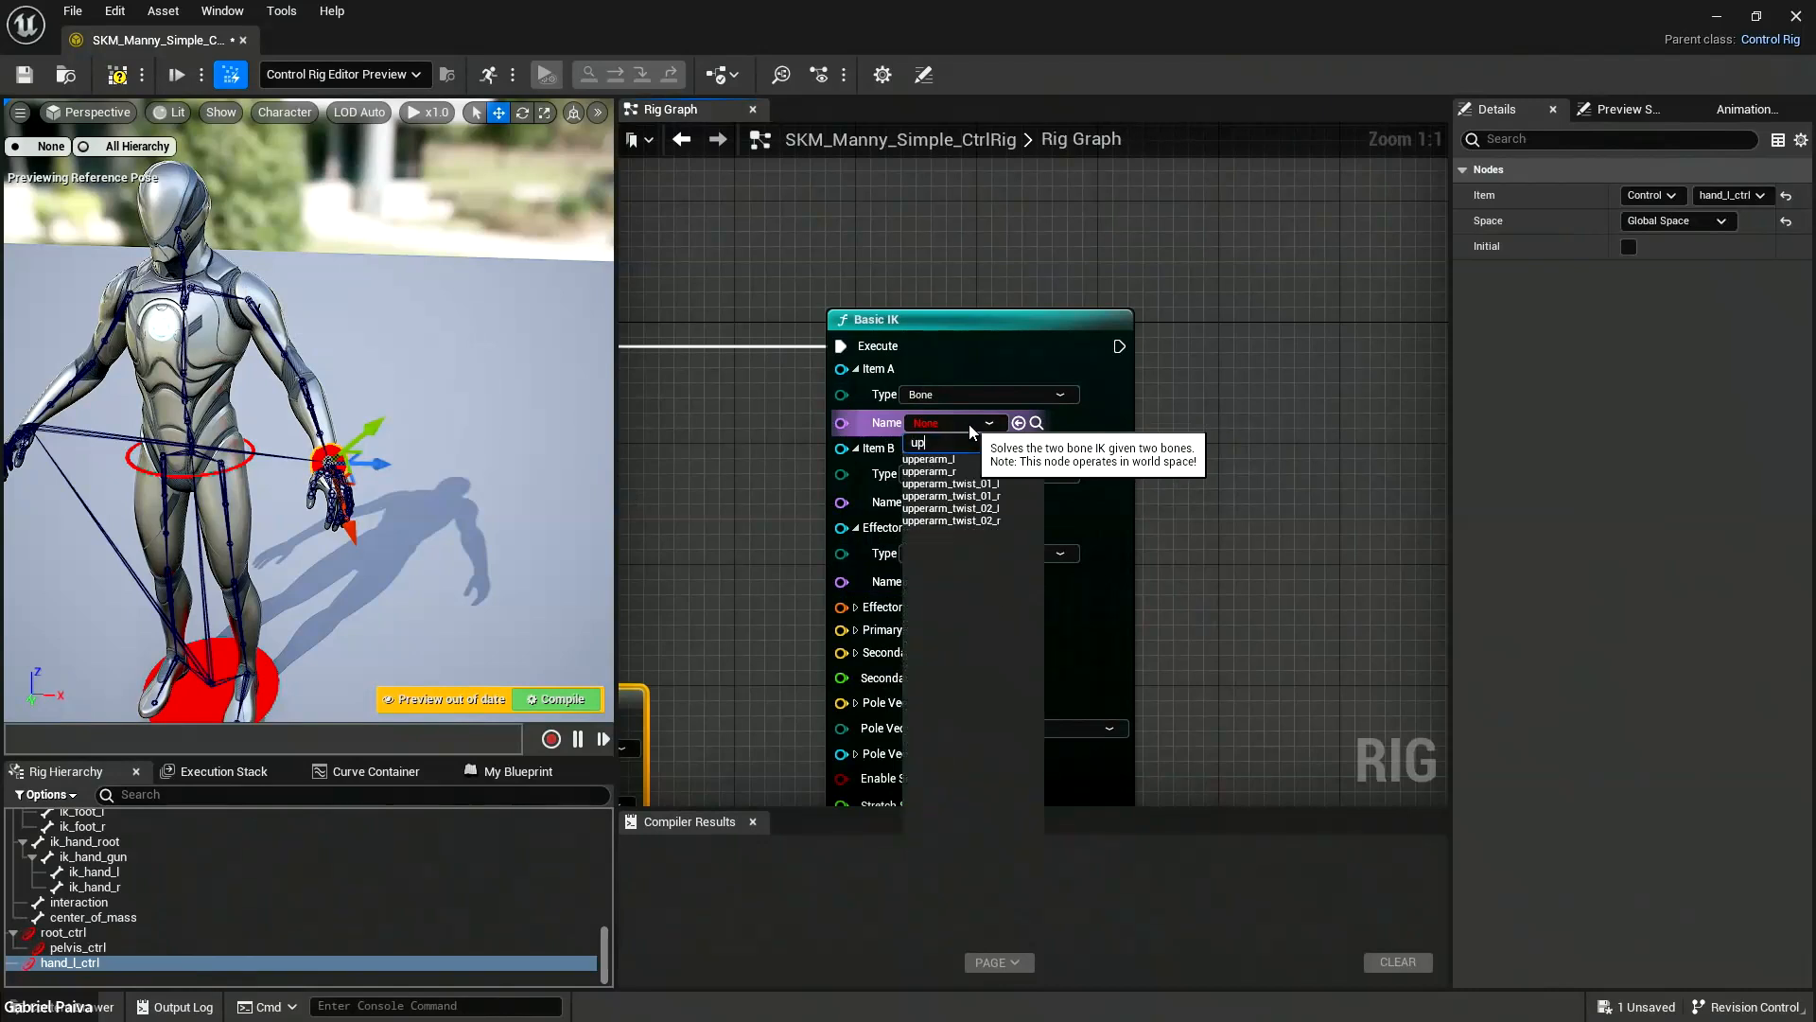
{"action": "type", "text": "p"}
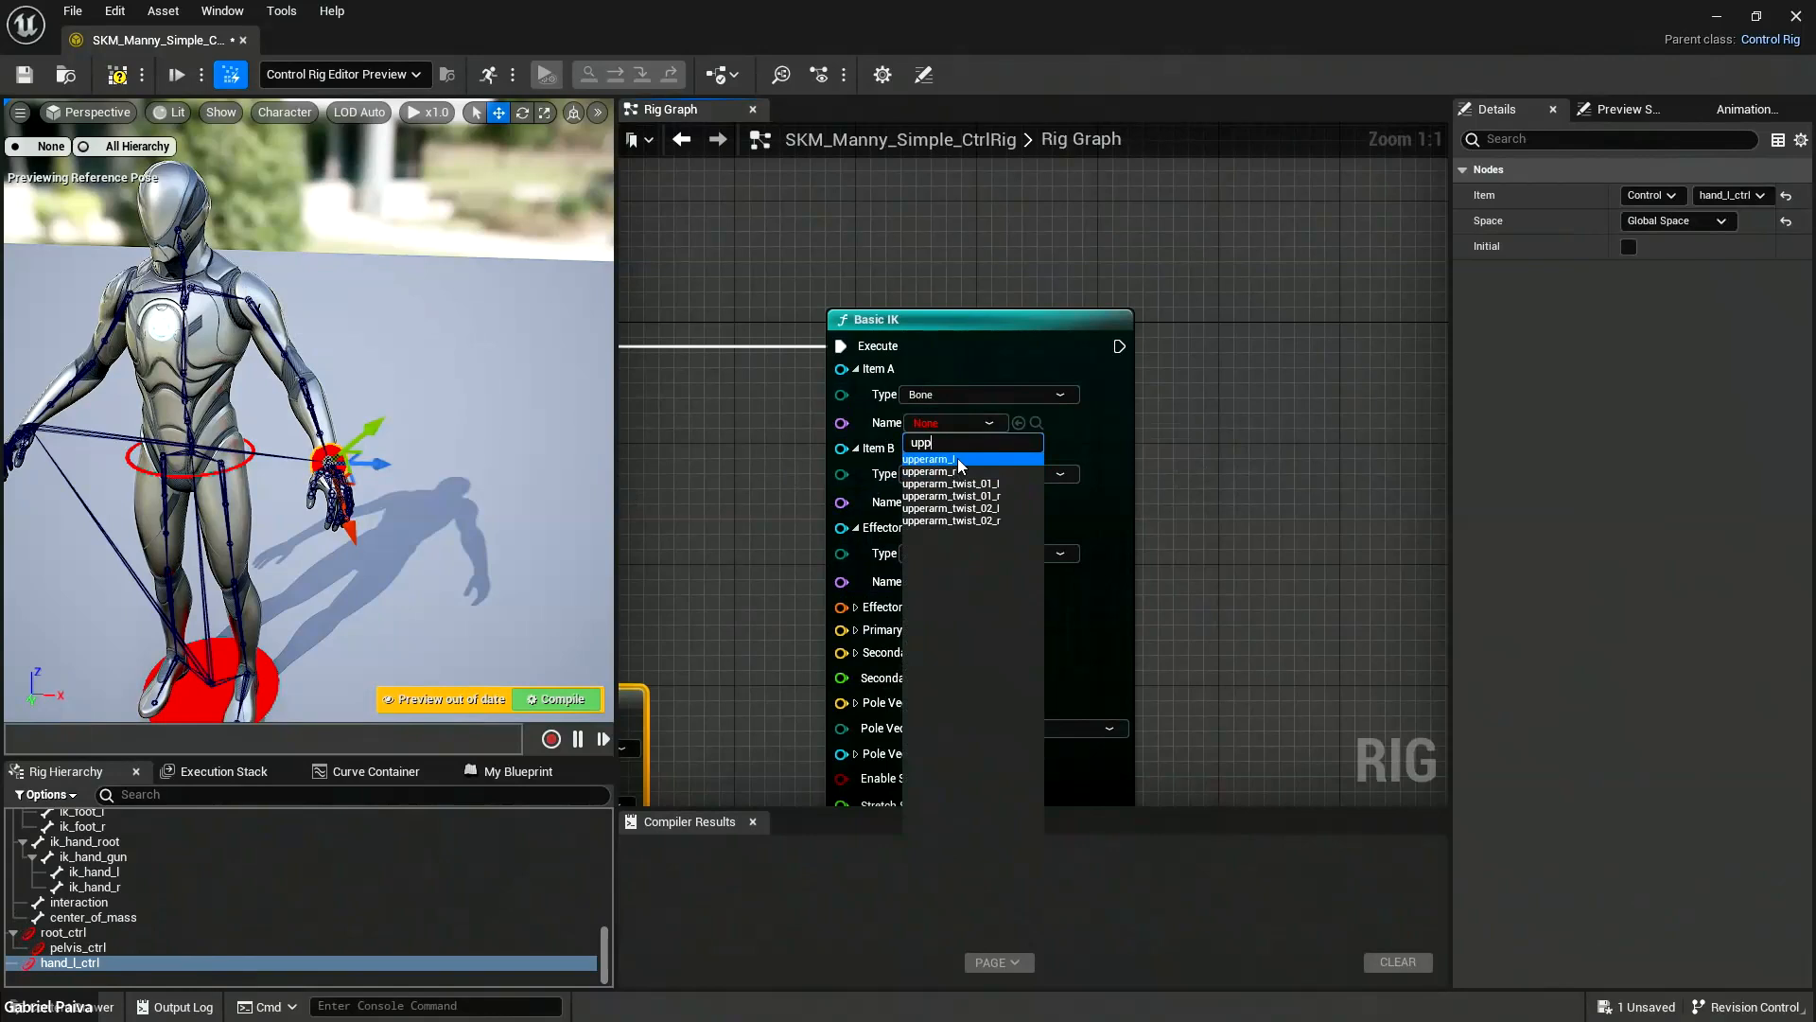
{"action": "left_click", "coordinate": [957, 458]}
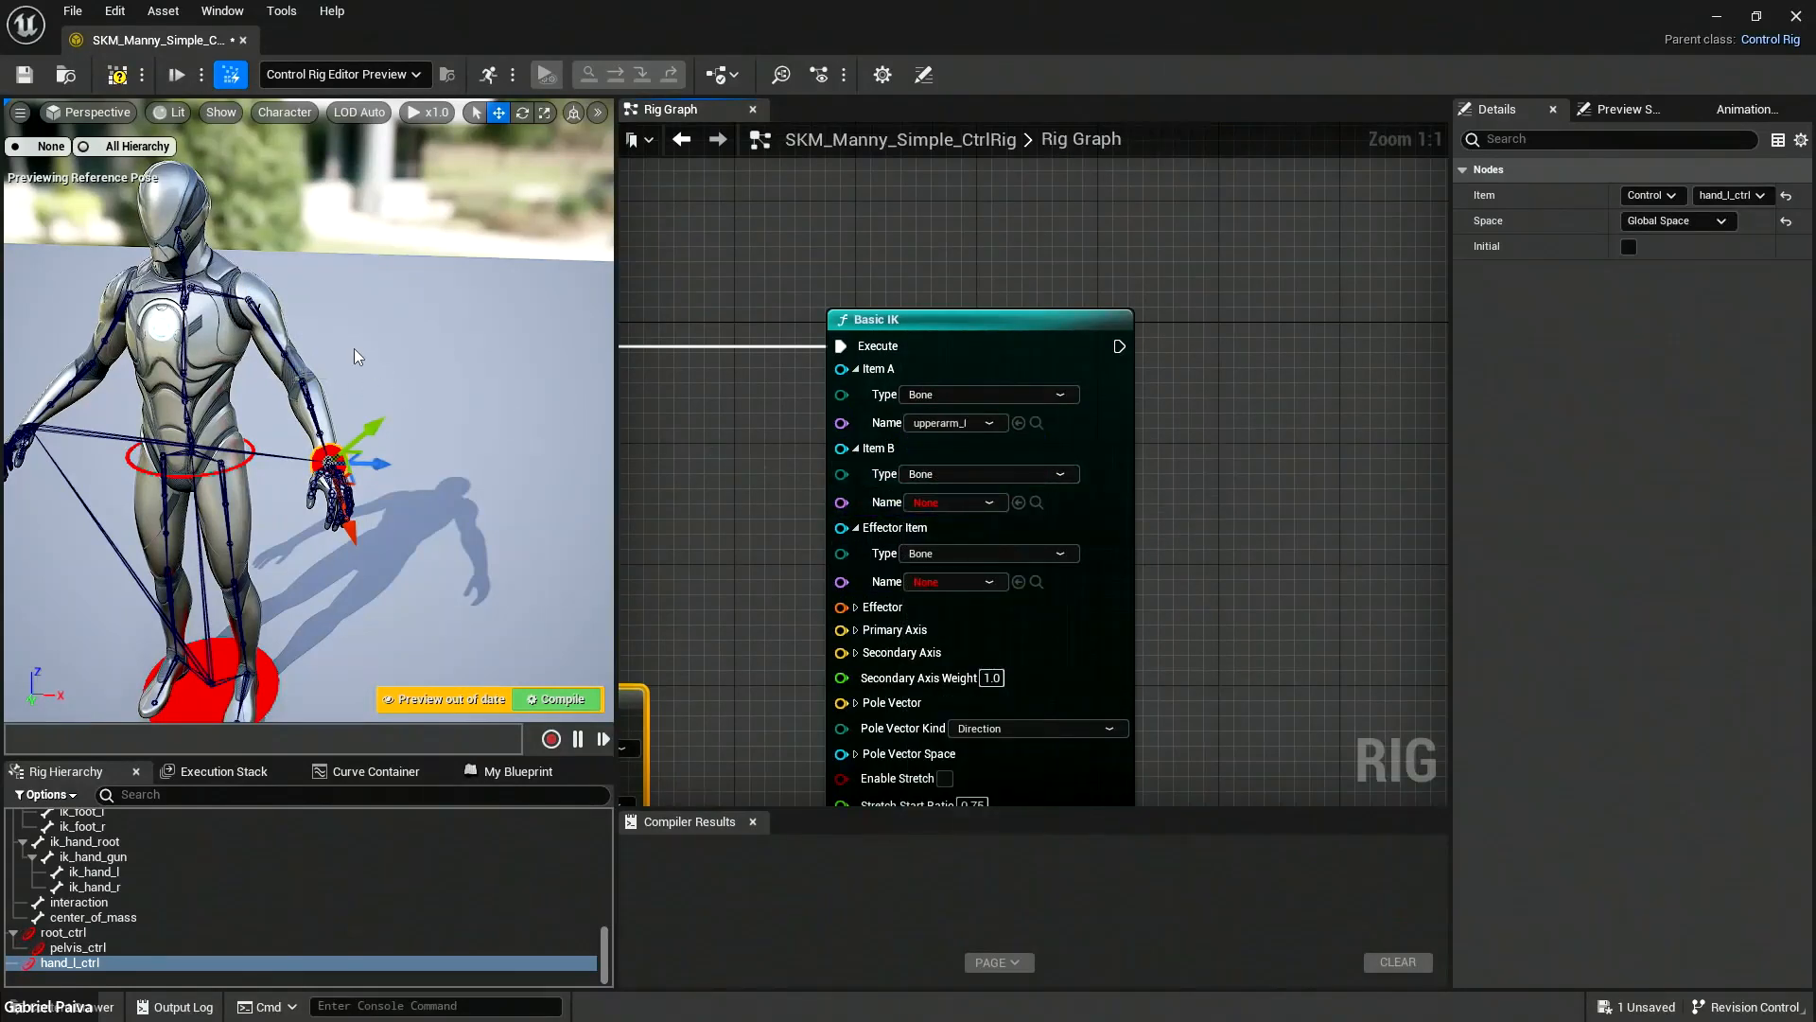
Set the Basic IK node's Item B to the lowerarm_l bone and its Effector Item to hand_l.
{"action": "left_click", "coordinate": [951, 501]}
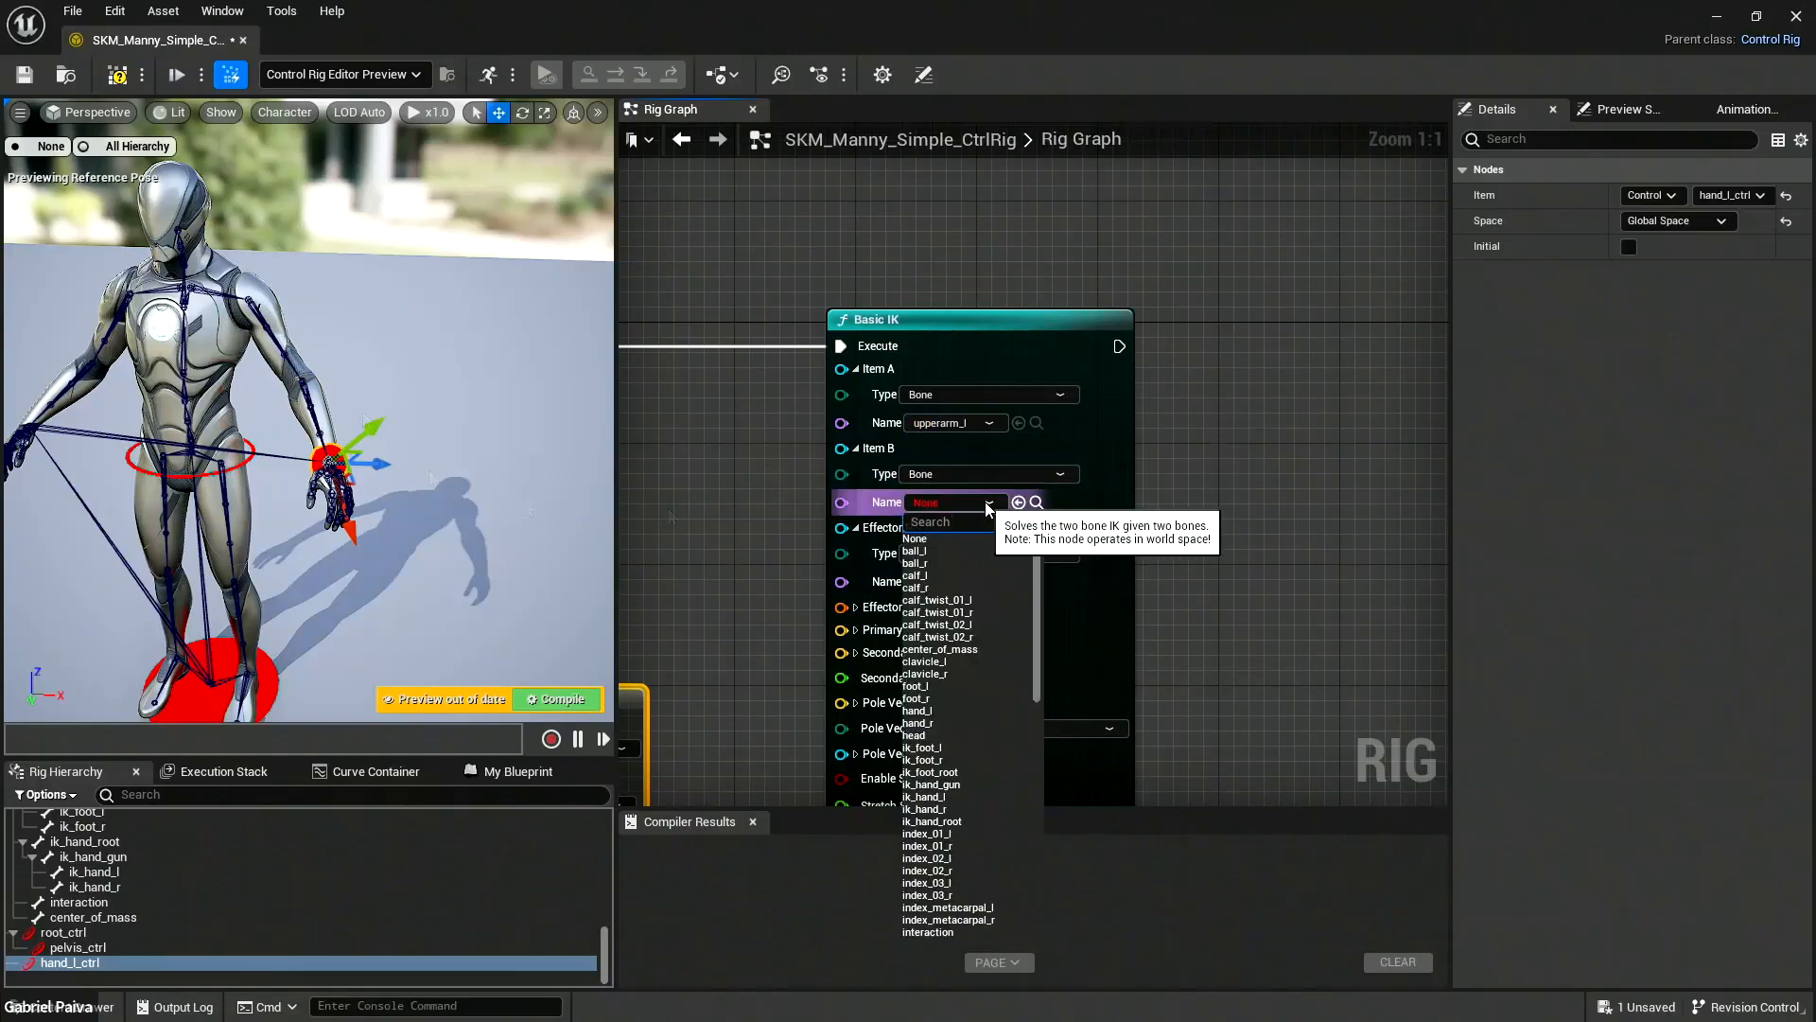
{"action": "type", "text": "lower"}
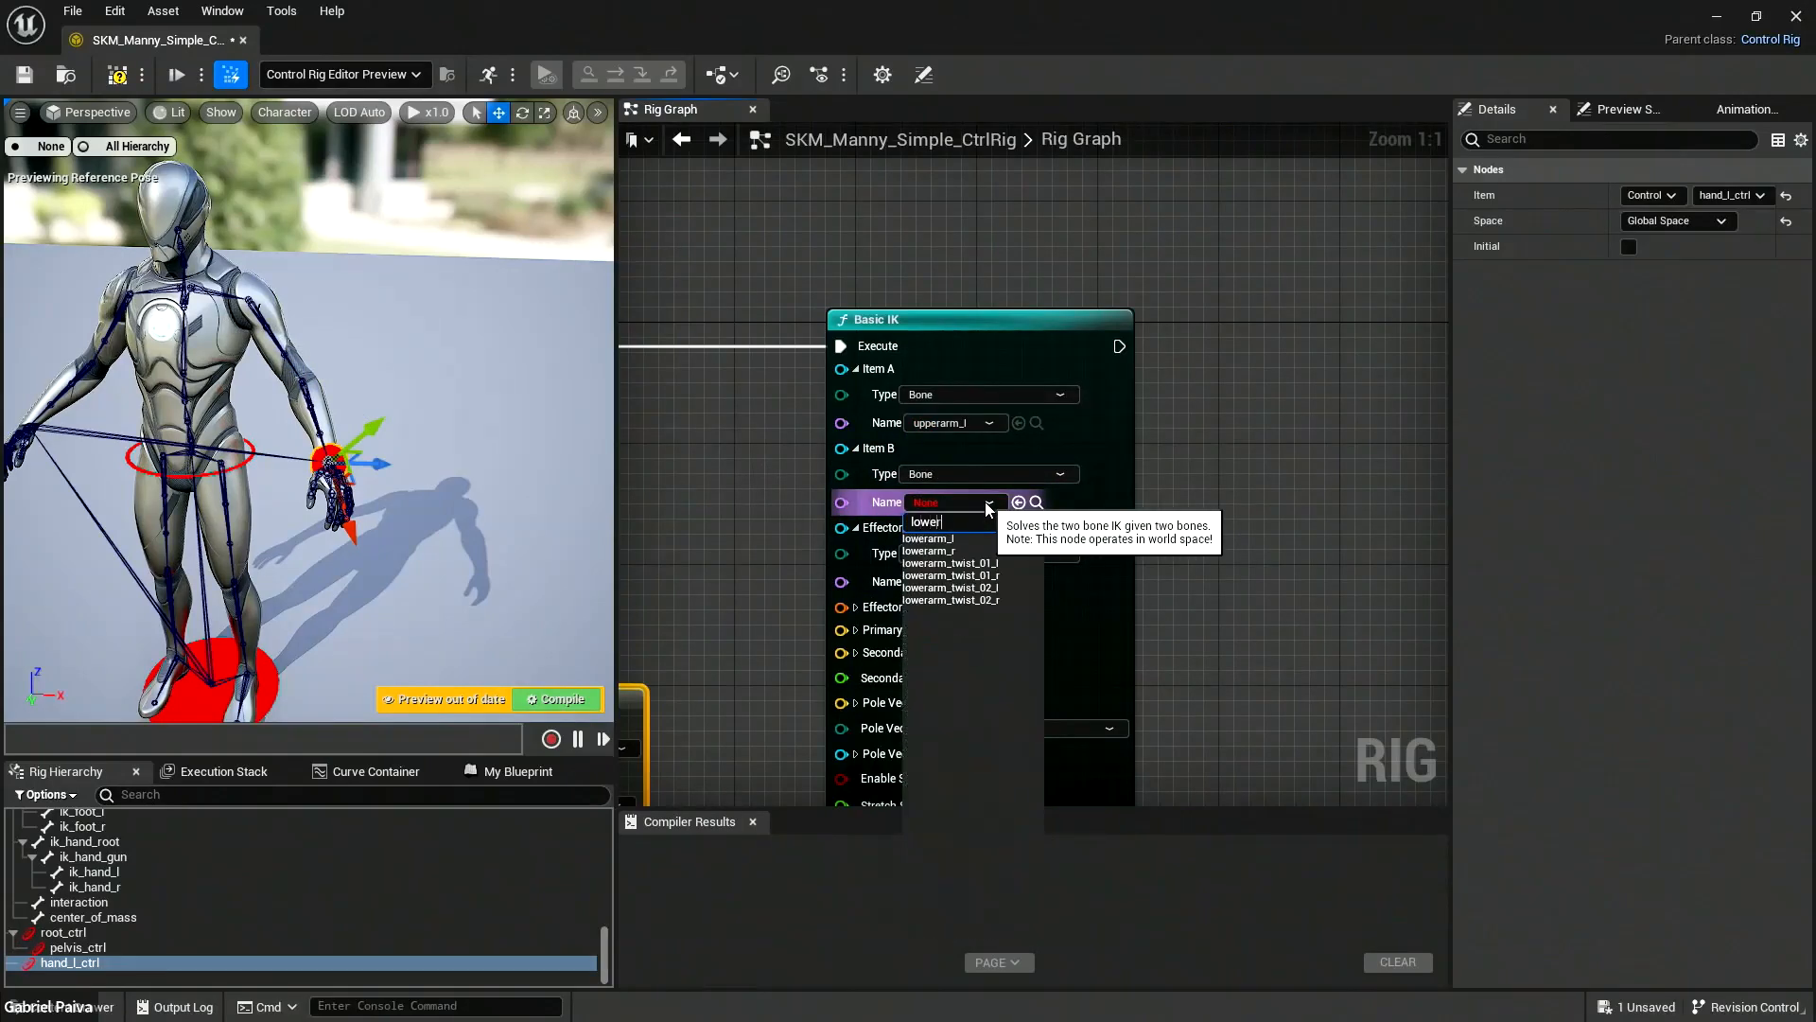
{"action": "left_click", "coordinate": [953, 540]}
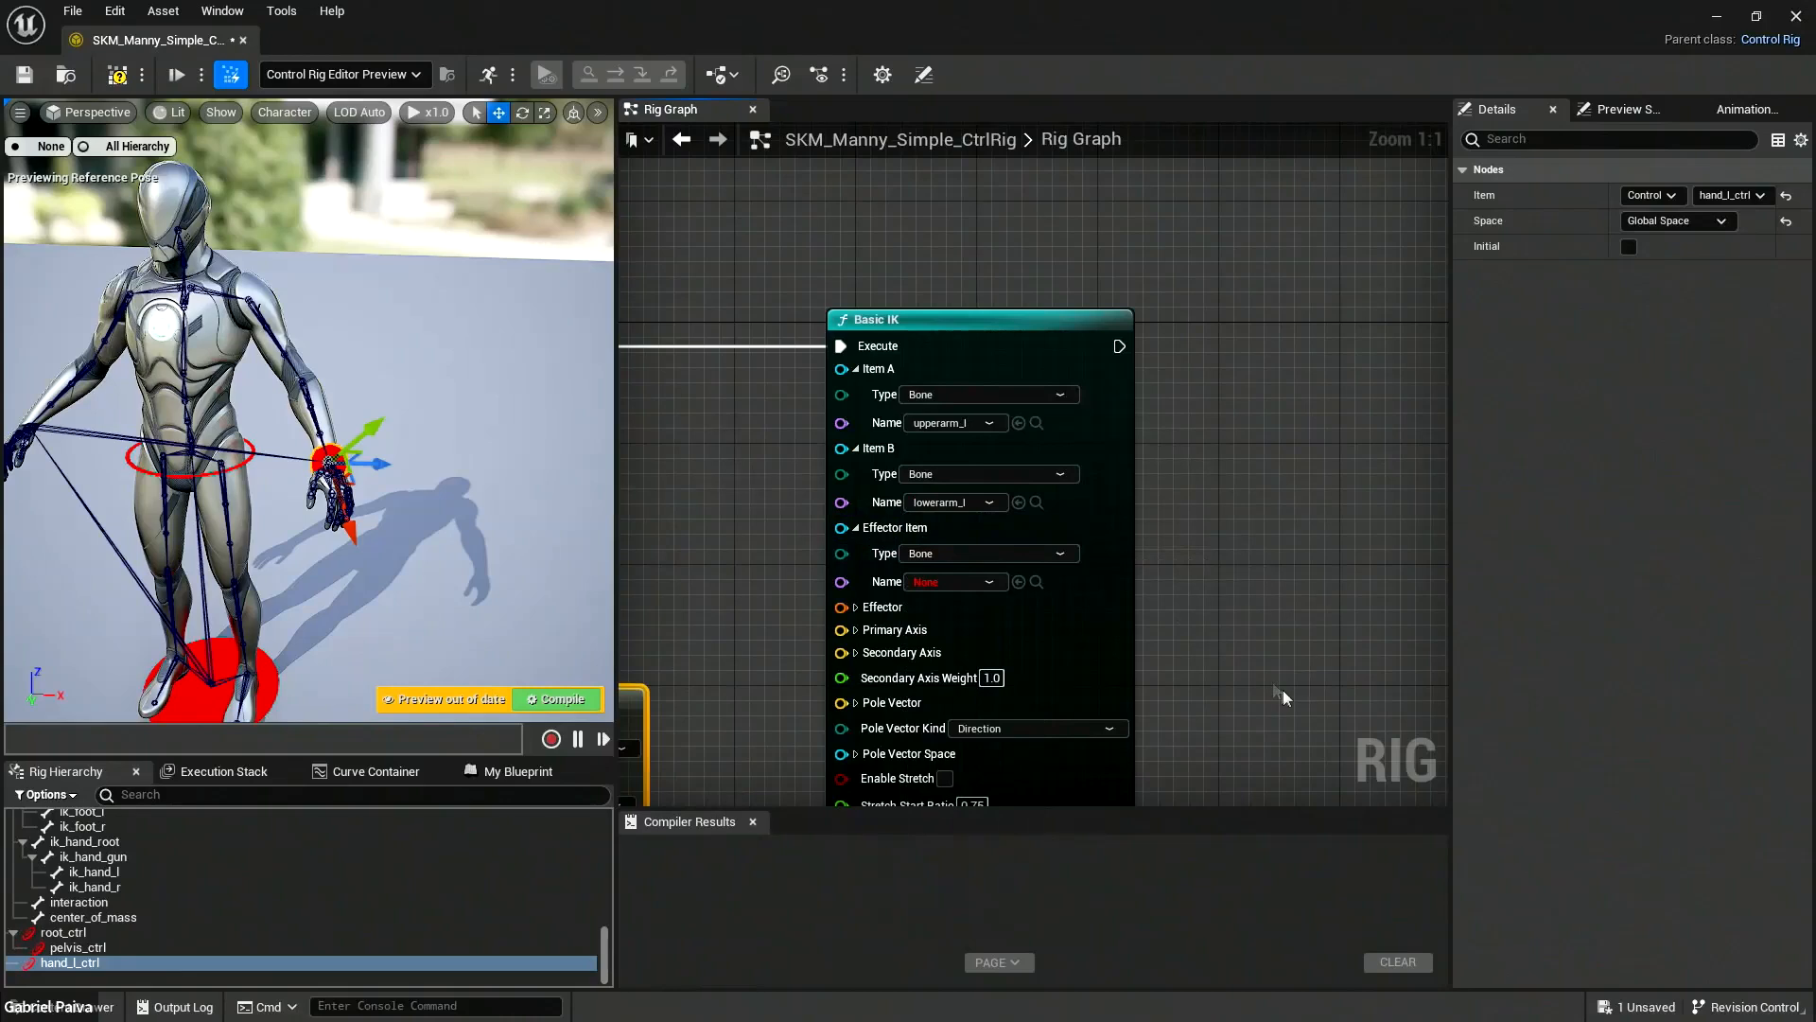
{"action": "left_click", "coordinate": [980, 582]}
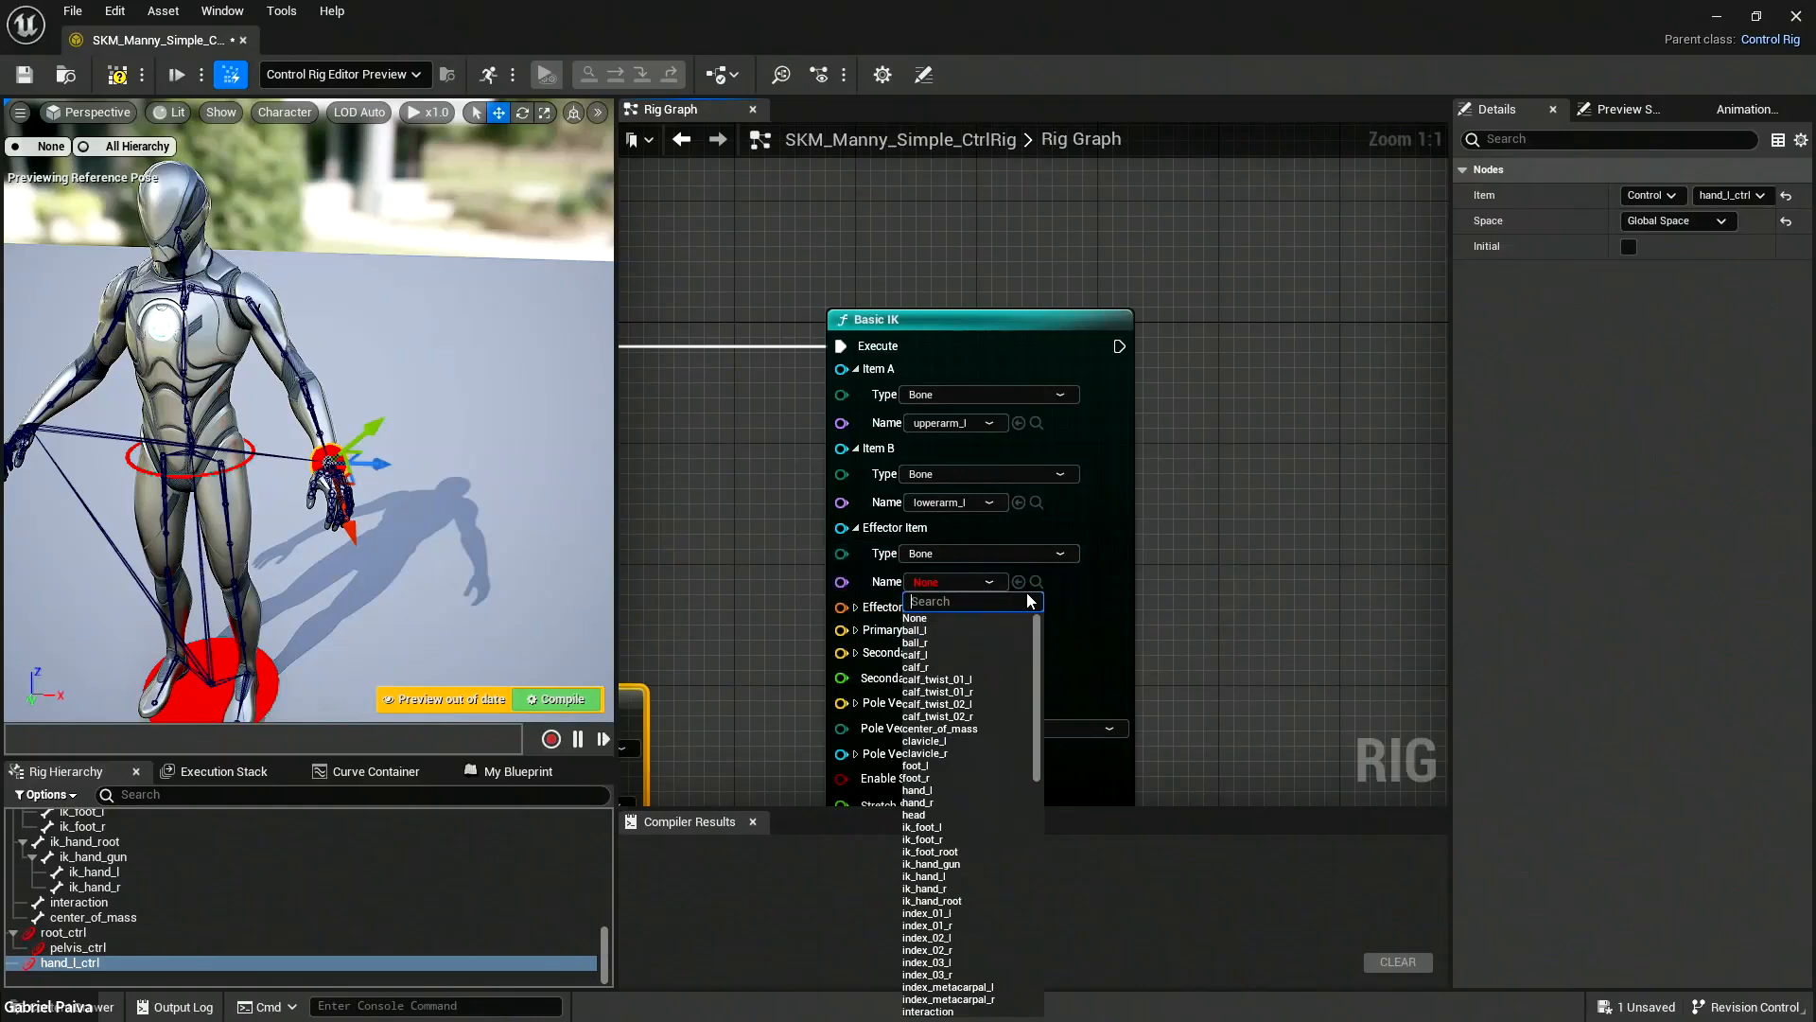
{"action": "type", "text": "hand"}
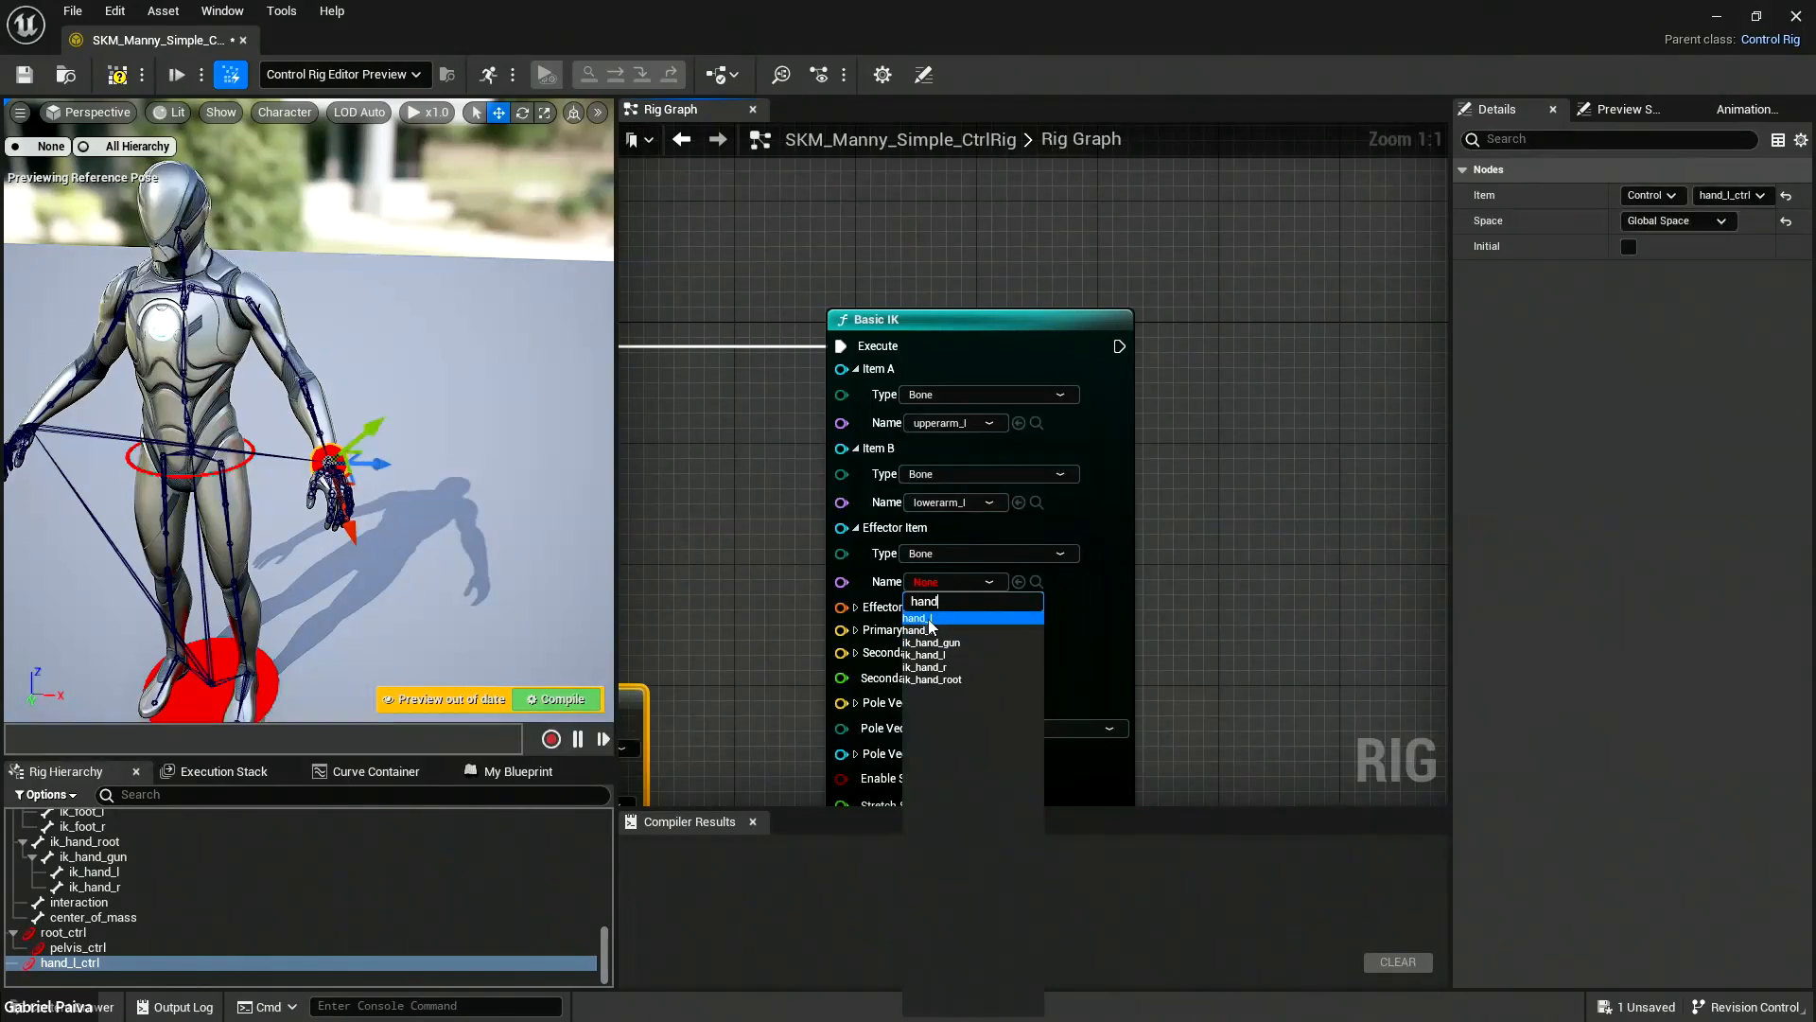
{"action": "left_click", "coordinate": [930, 620]}
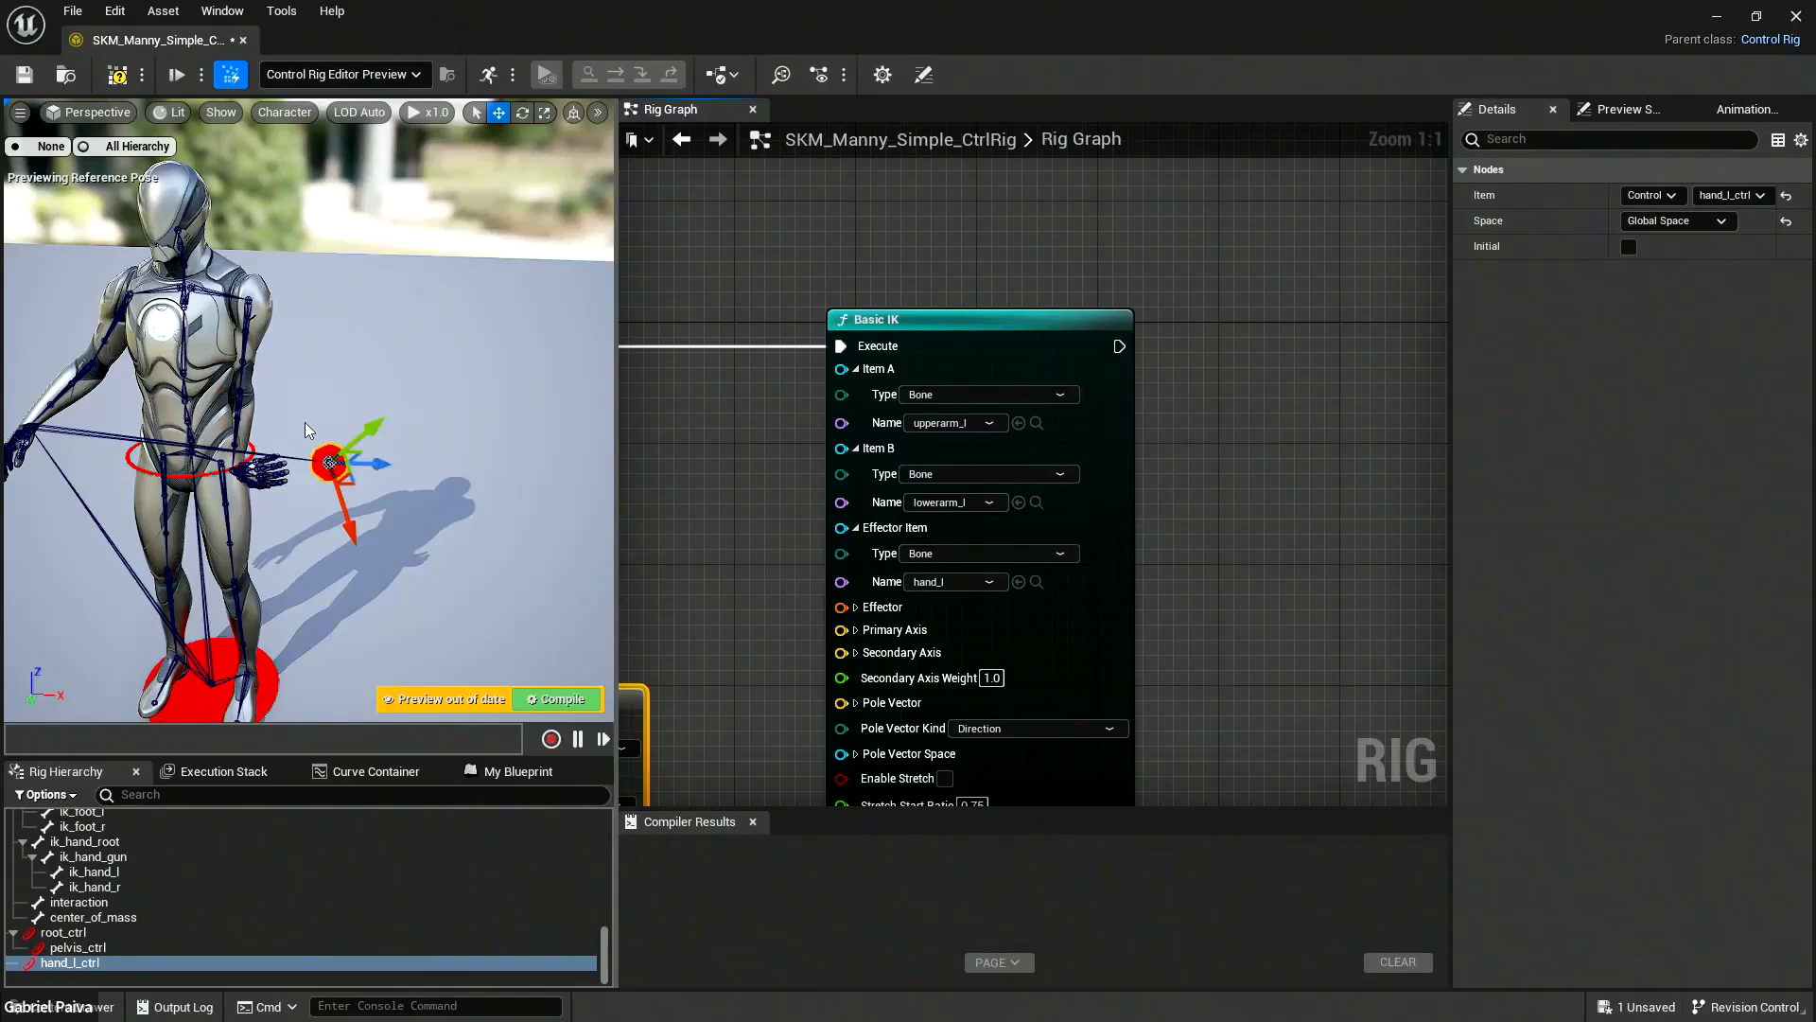
Examine the left arm's pose in the preview and the Pole Vector components of the Basic IK node.
{"action": "right_click_drag", "start_coordinate": [384, 382], "coordinate": [384, 424]}
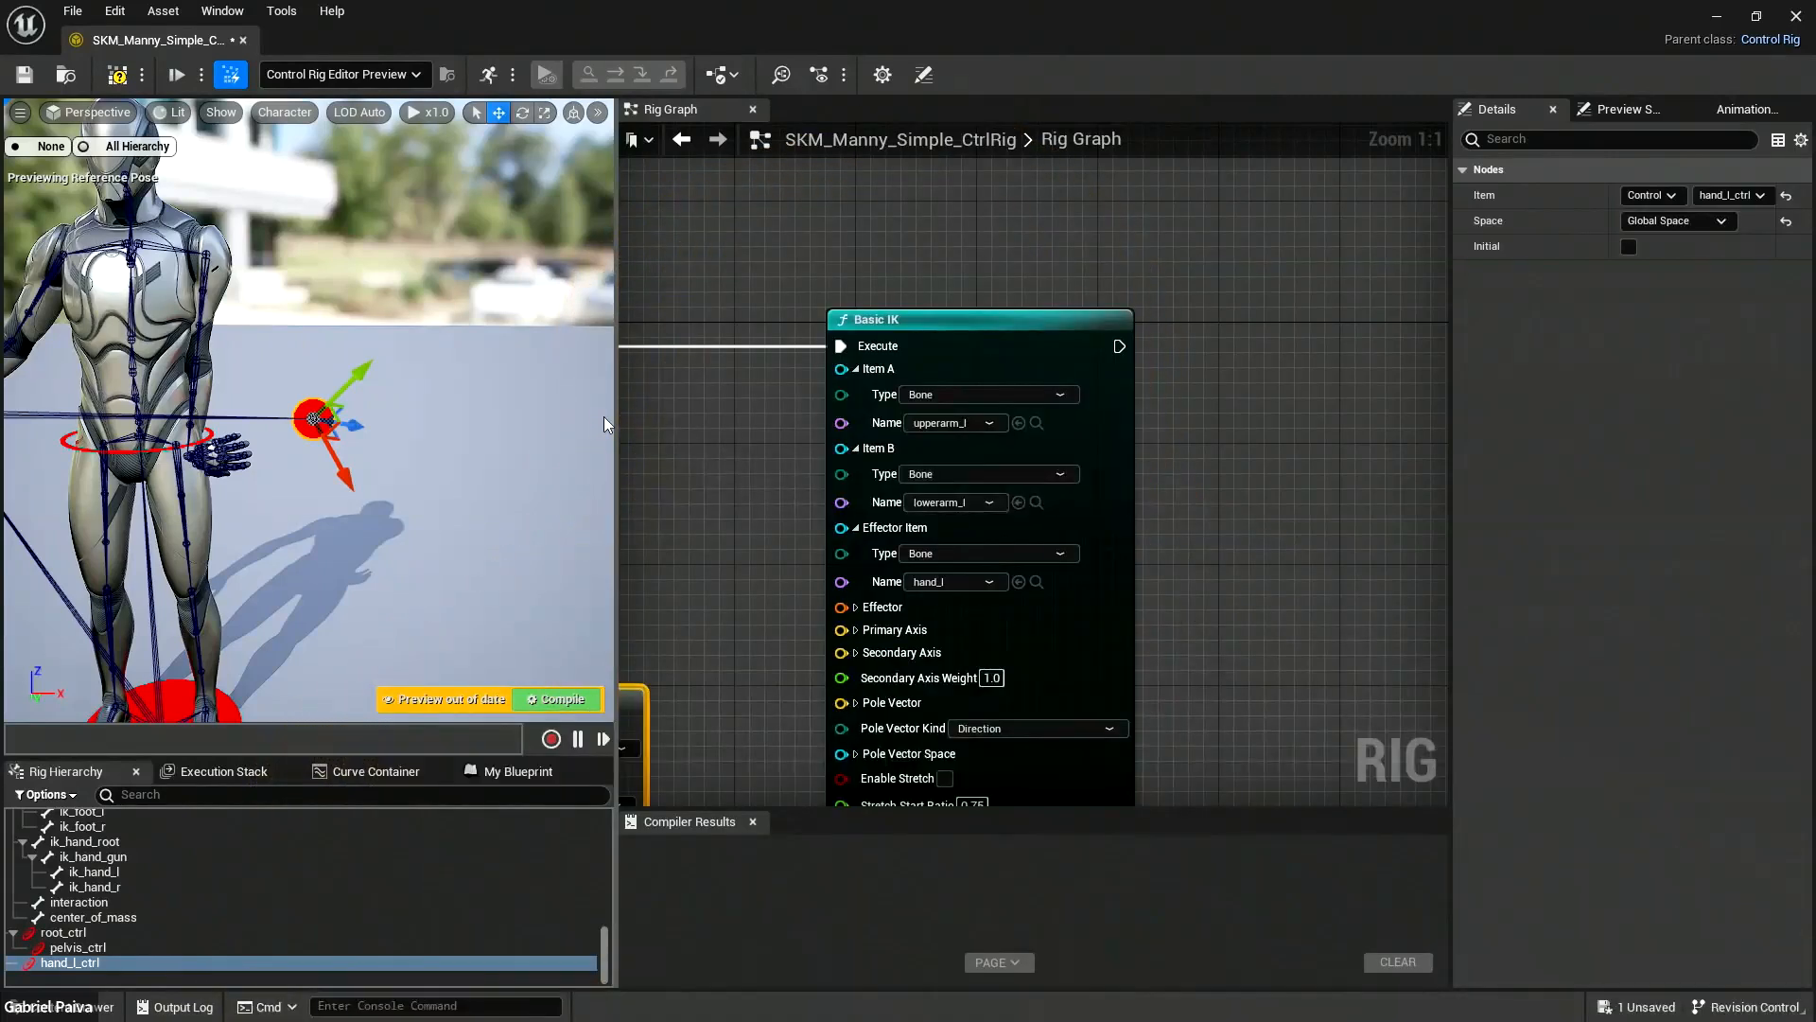
{"action": "right_click_drag", "start_coordinate": [771, 453], "coordinate": [820, 294]}
{"action": "right_click_drag", "start_coordinate": [176, 394], "coordinate": [129, 401]}
{"action": "key", "text": "d"}
{"action": "right_click_drag", "start_coordinate": [248, 358], "coordinate": [227, 358]}
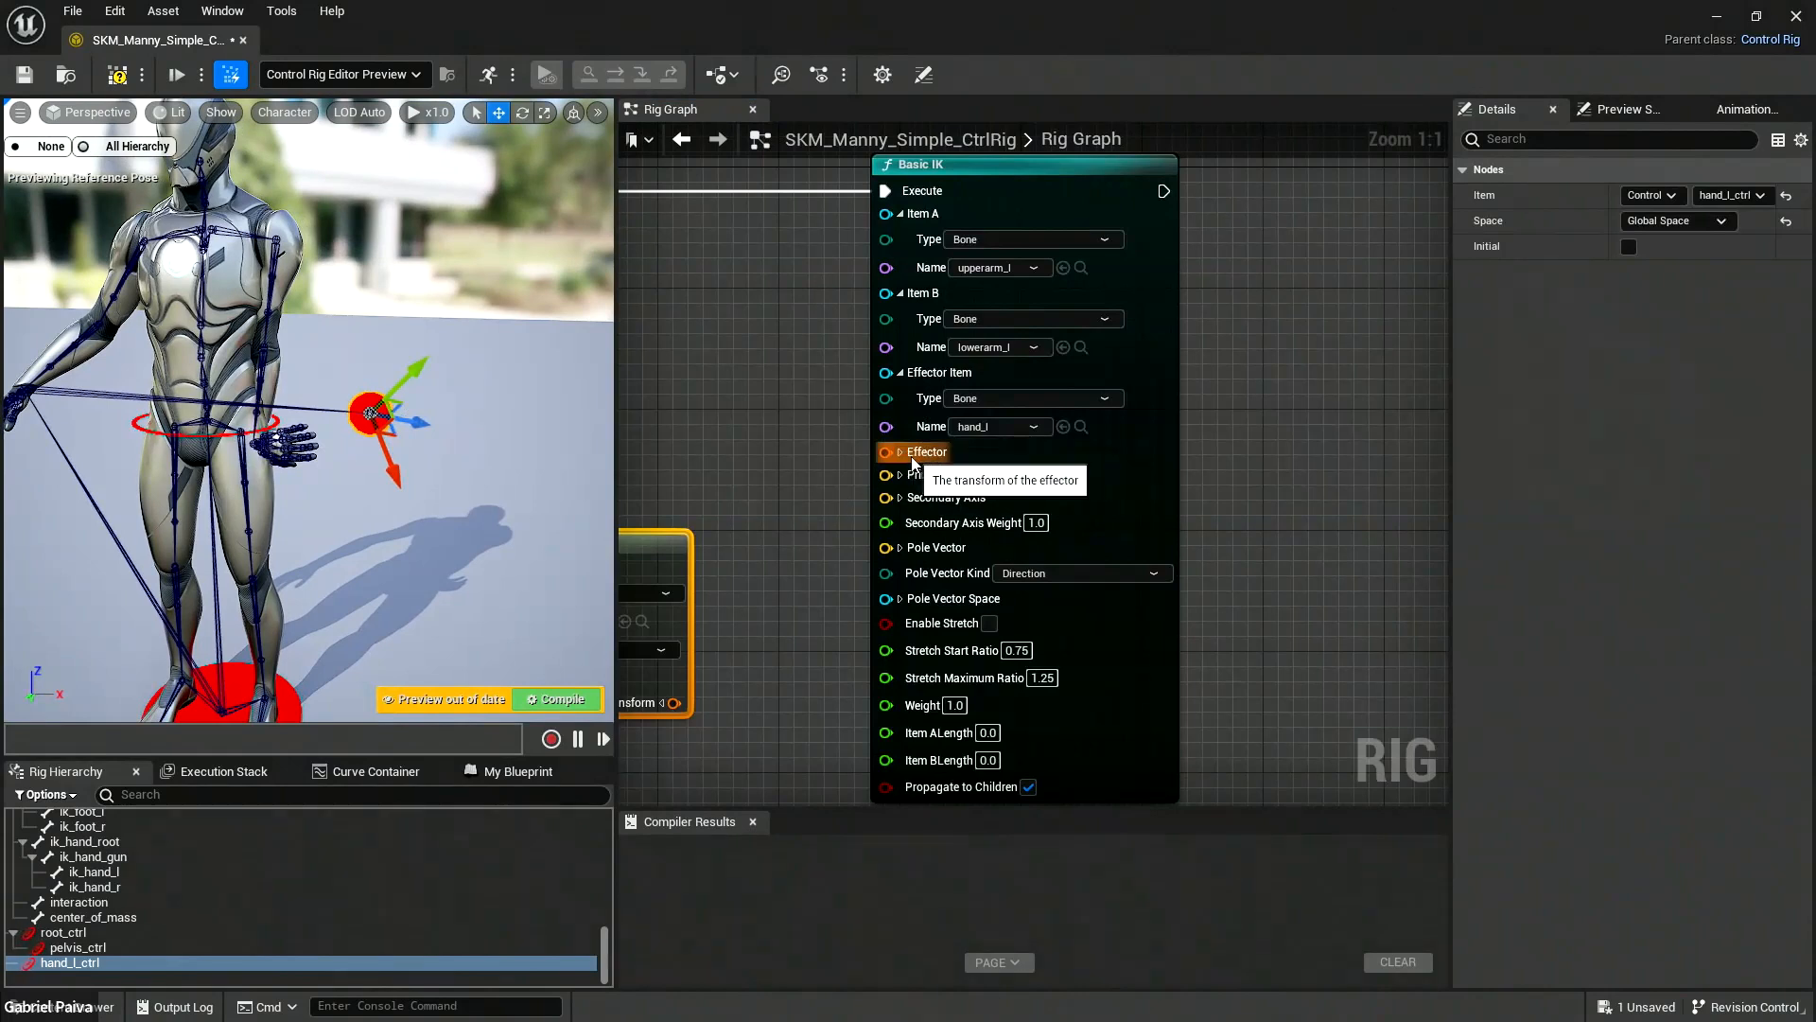
{"action": "mouse_move", "coordinate": [904, 599]}
{"action": "right_mouse_down"}
{"action": "mouse_move", "coordinate": [924, 462]}
{"action": "mouse_move", "coordinate": [893, 567]}
{"action": "right_mouse_up"}
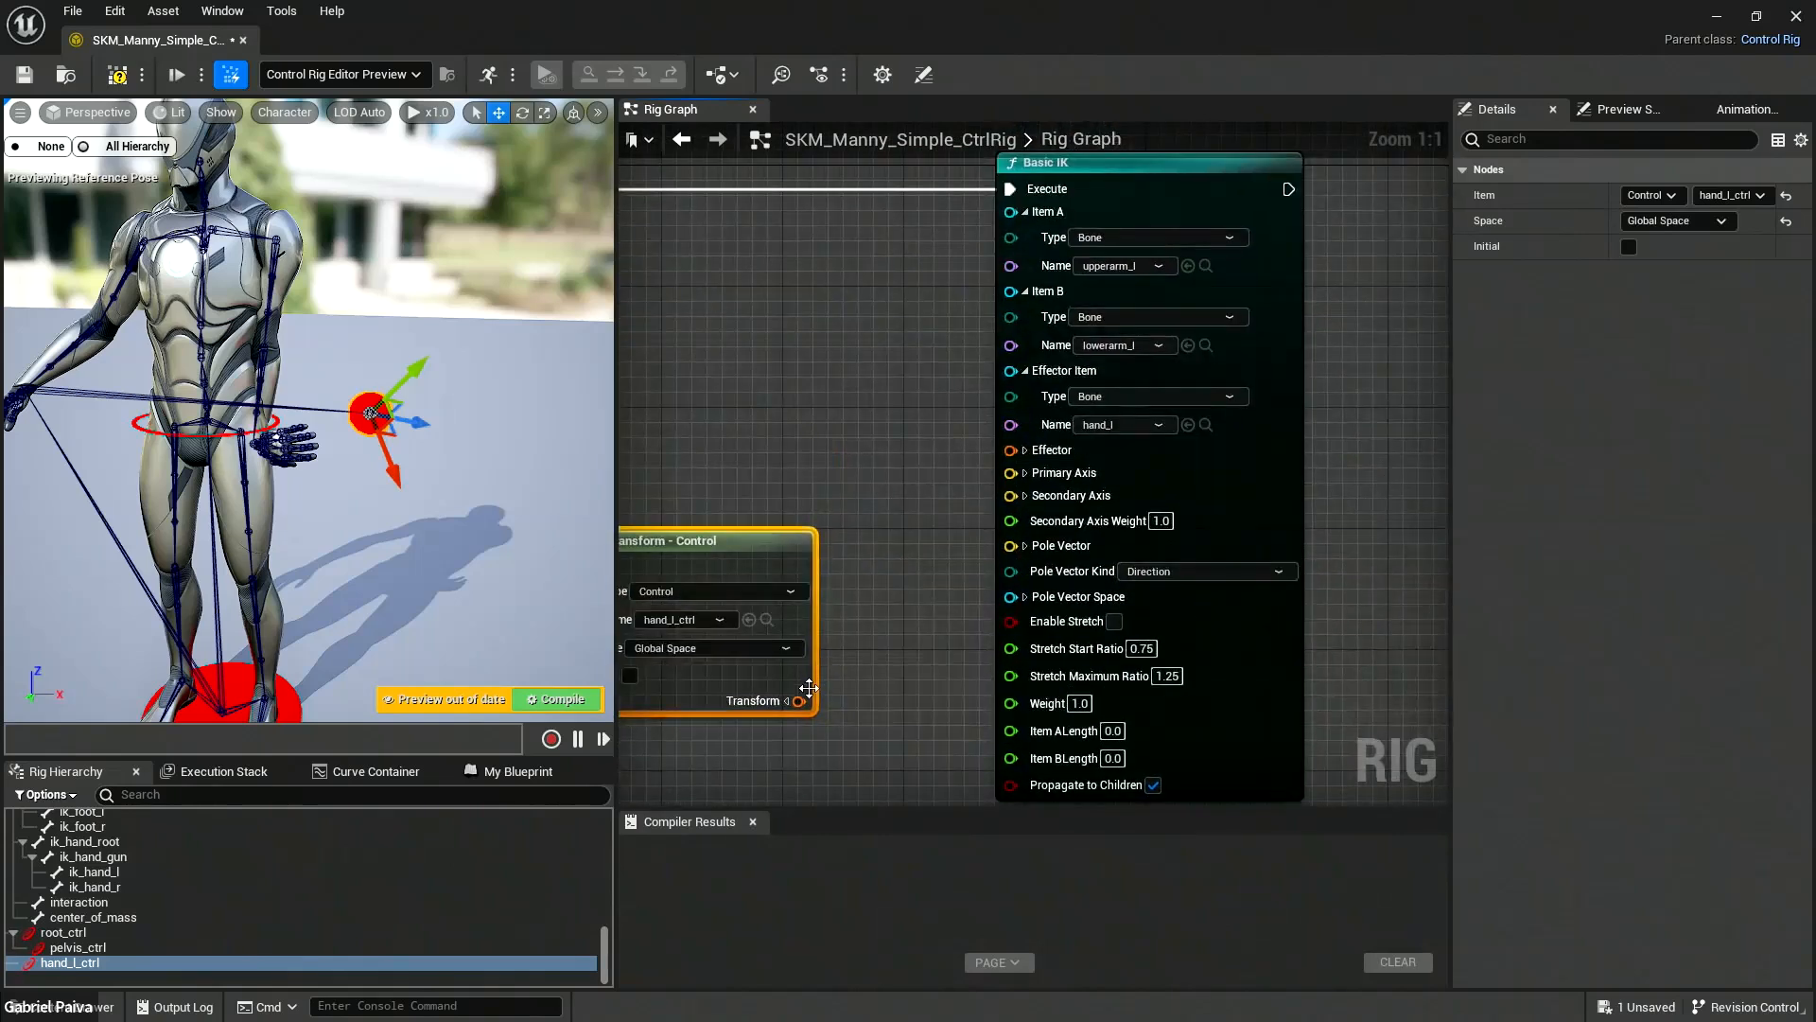
{"action": "left_click", "coordinate": [1024, 545]}
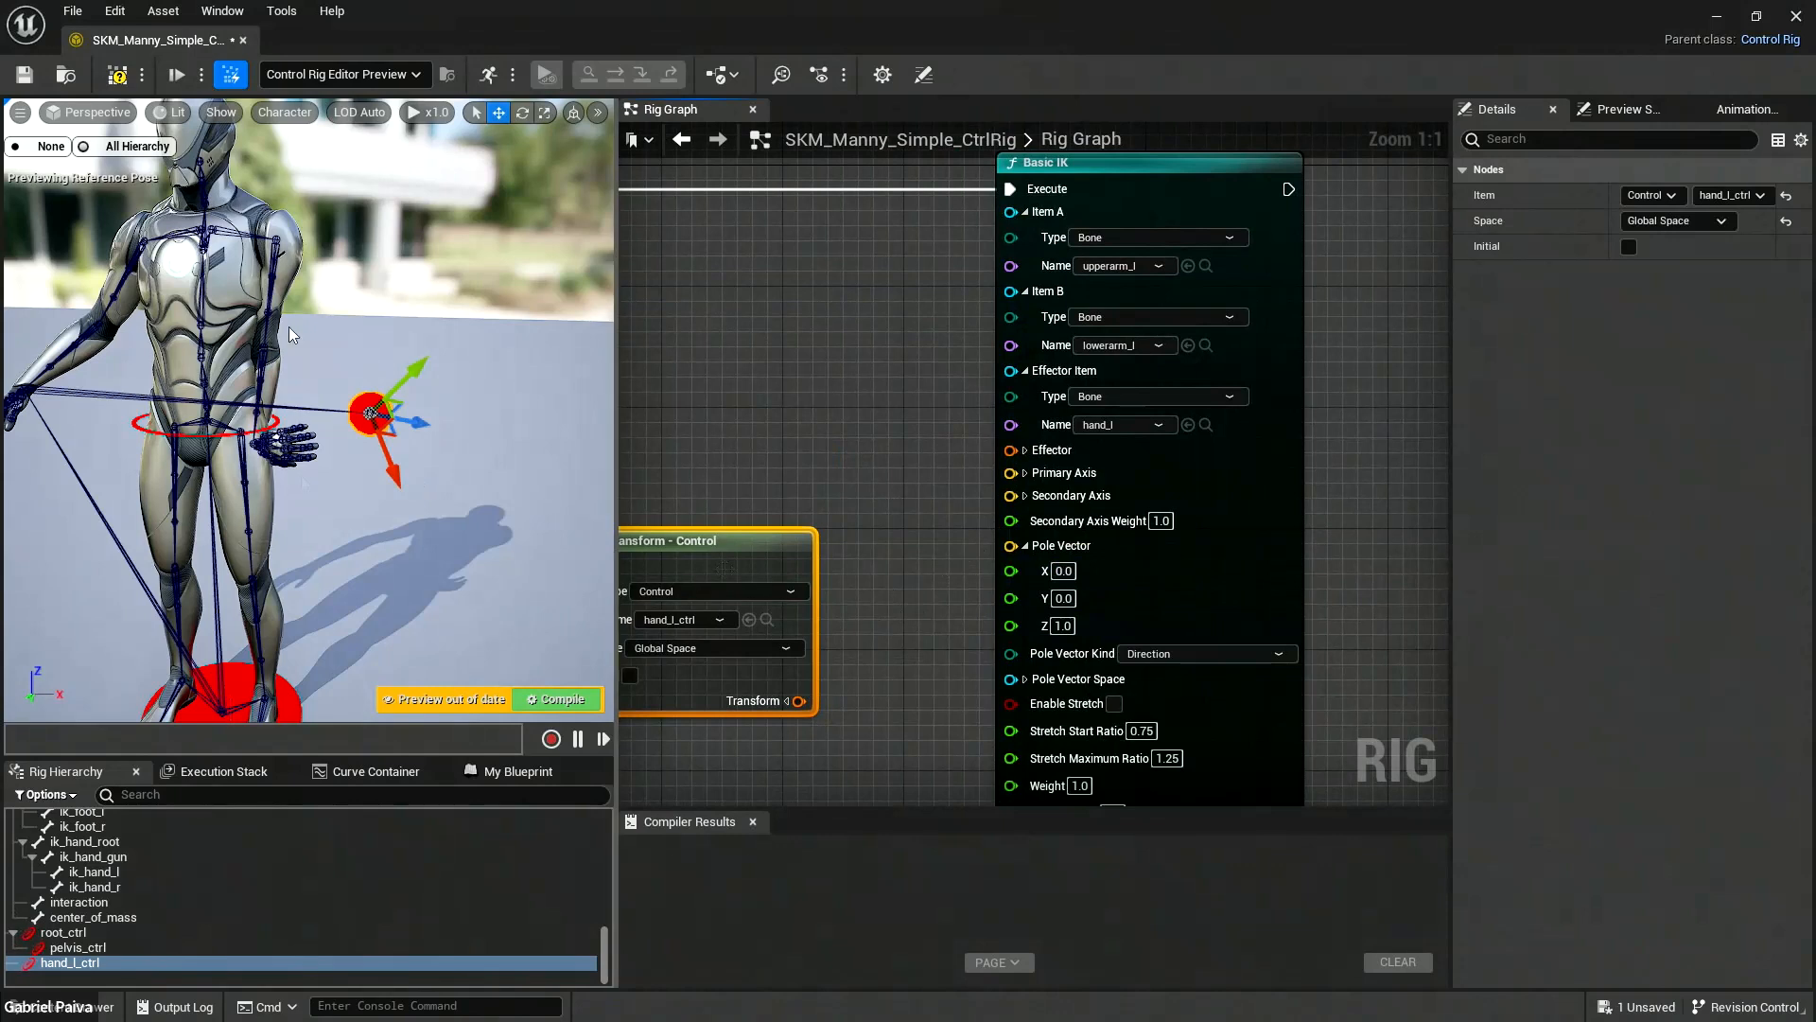
{"action": "right_click_drag", "start_coordinate": [935, 474], "coordinate": [947, 507]}
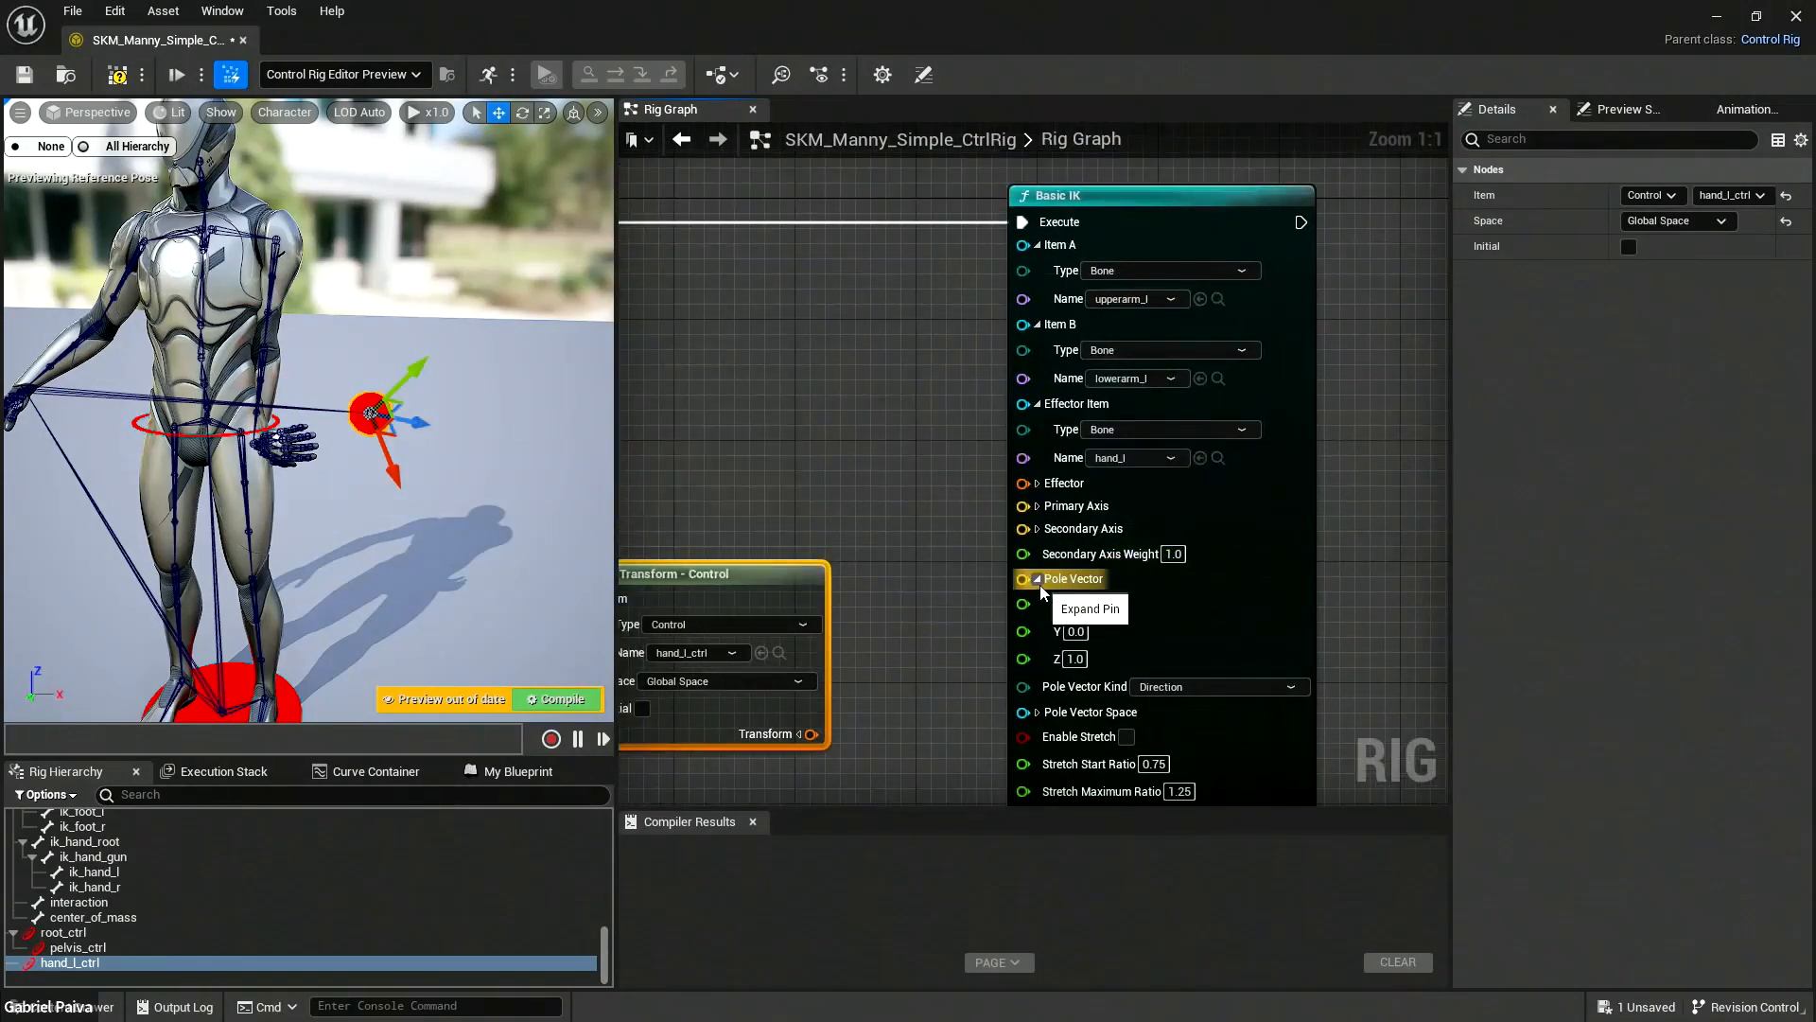
{"action": "left_click", "coordinate": [1038, 580]}
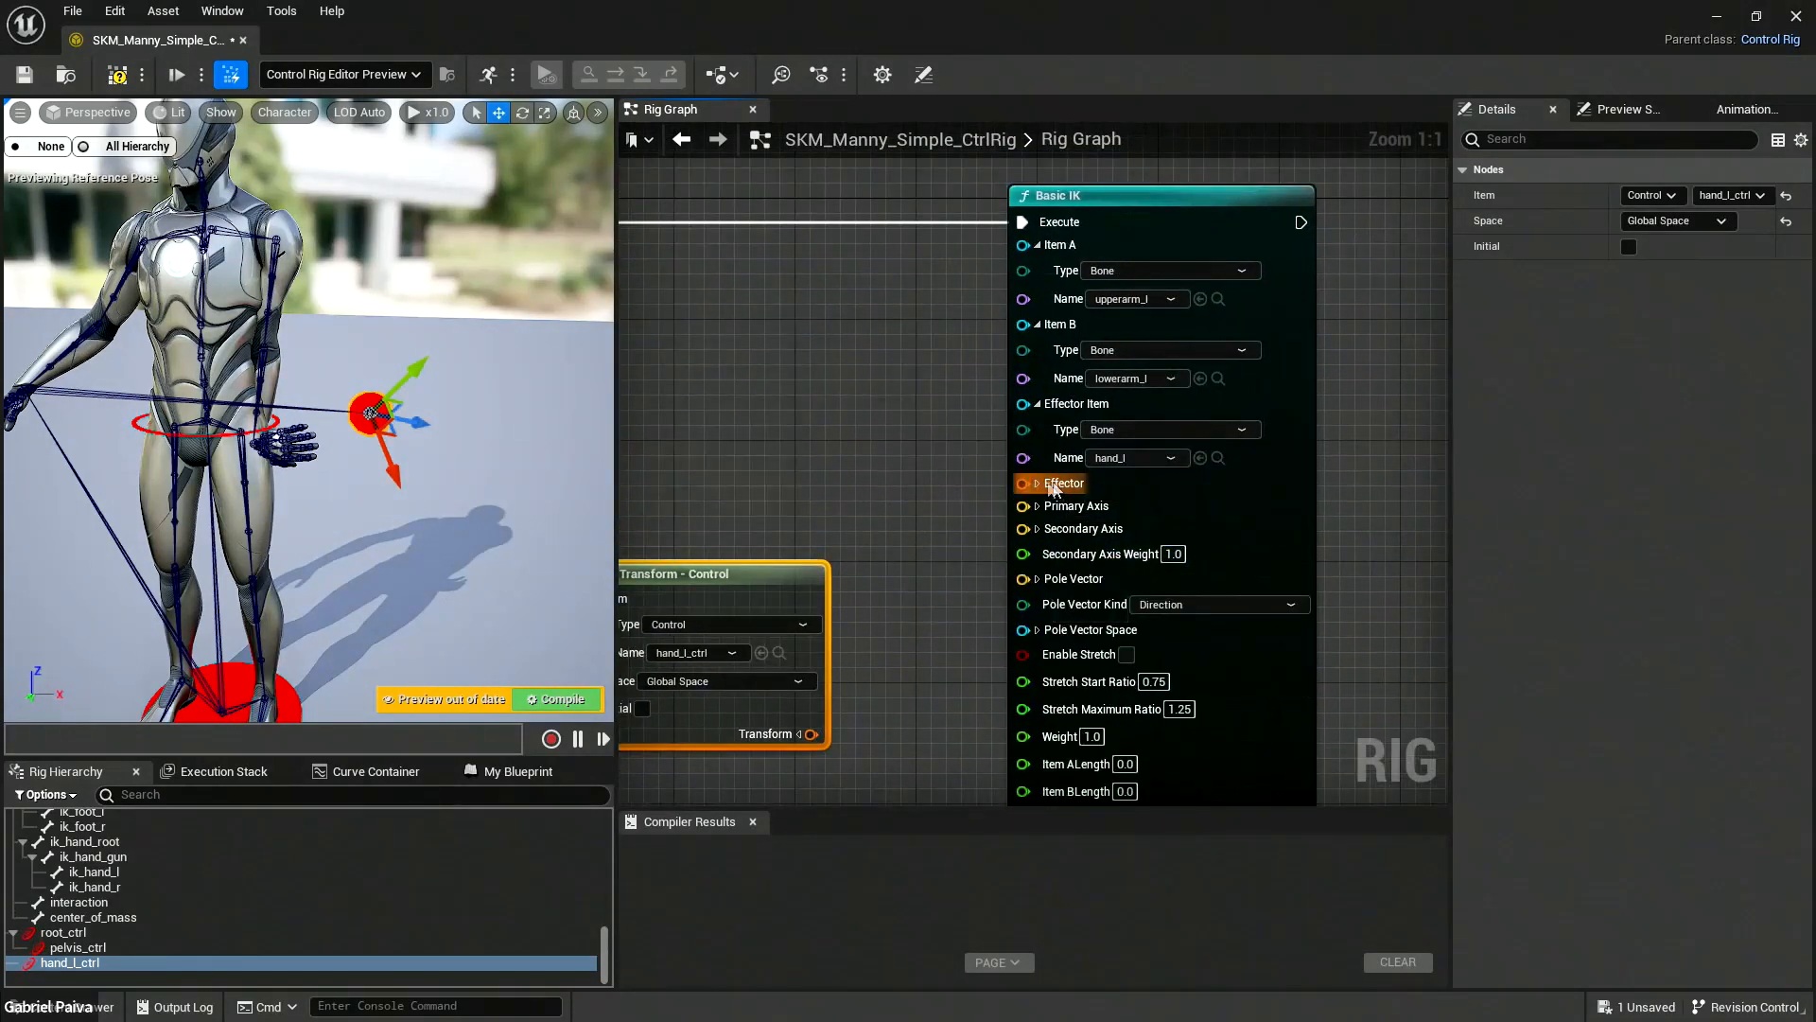
Connect the hand_l_ctrl Get Transform output to the Basic IK node's Effector and break the execution link feeding Basic IK.
{"action": "right_click_drag", "start_coordinate": [1053, 489], "coordinate": [1177, 489]}
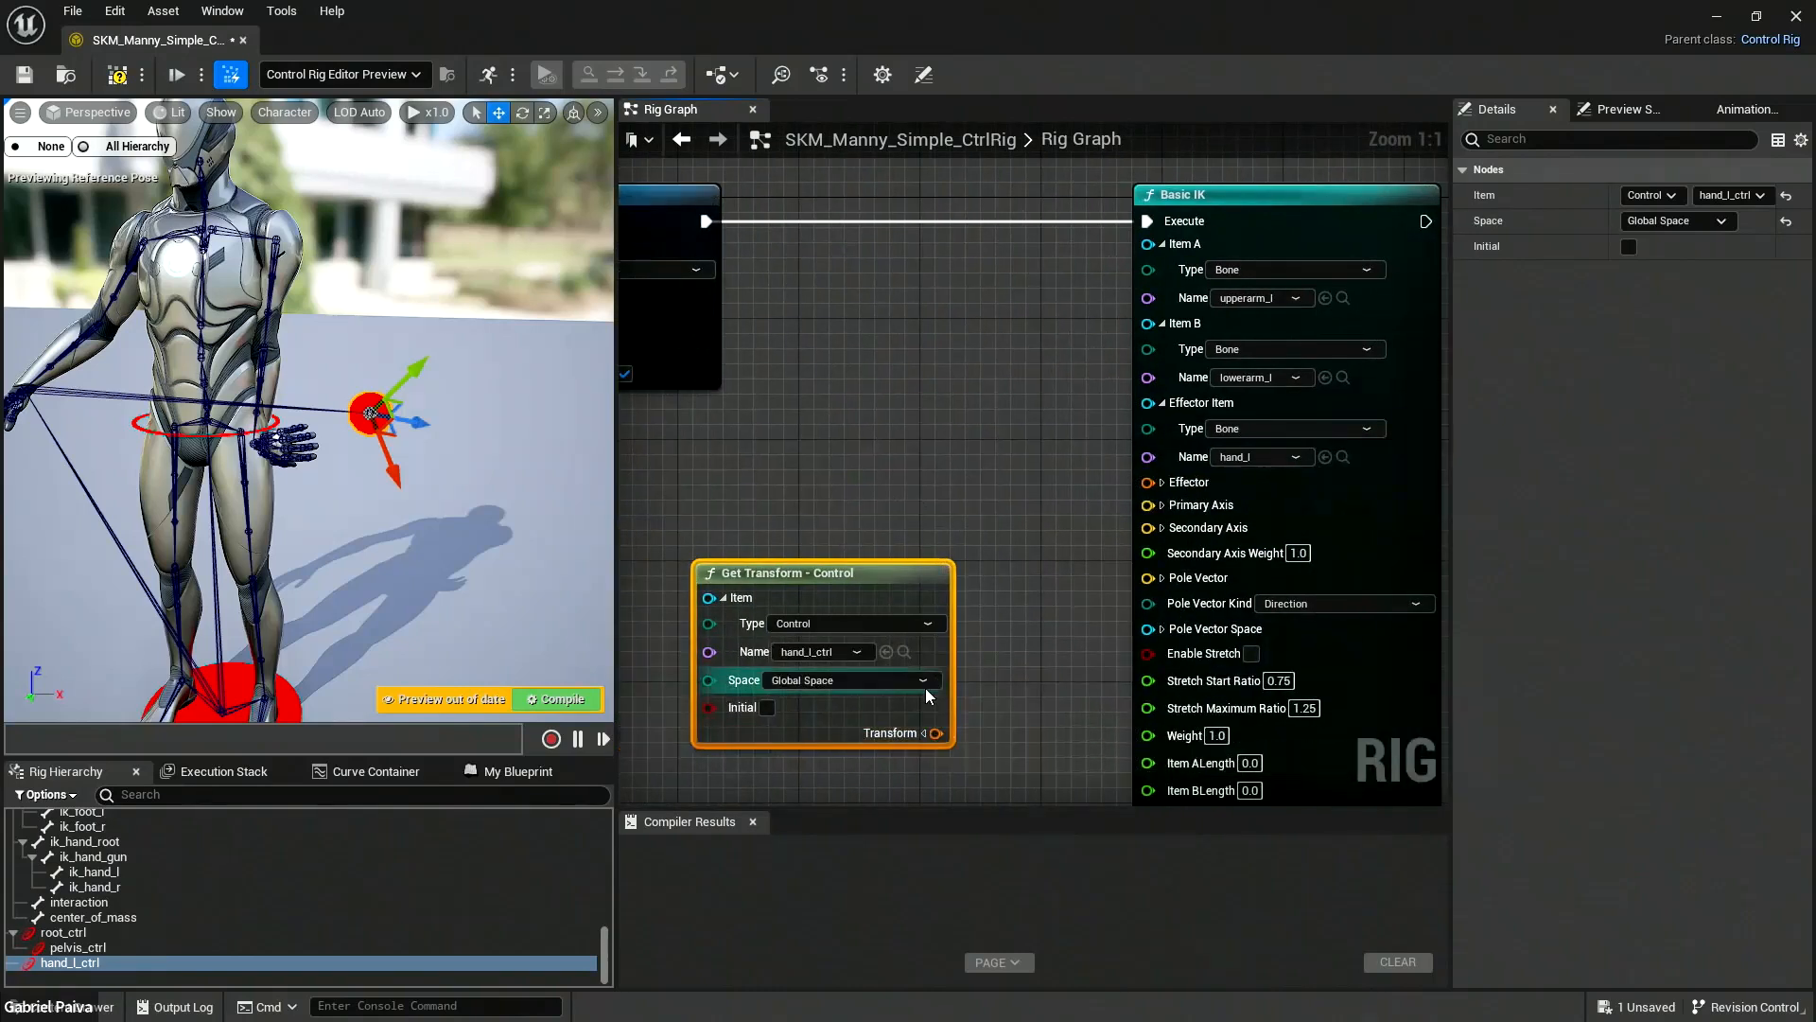
{"action": "left_click_drag", "start_coordinate": [862, 575], "coordinate": [893, 484]}
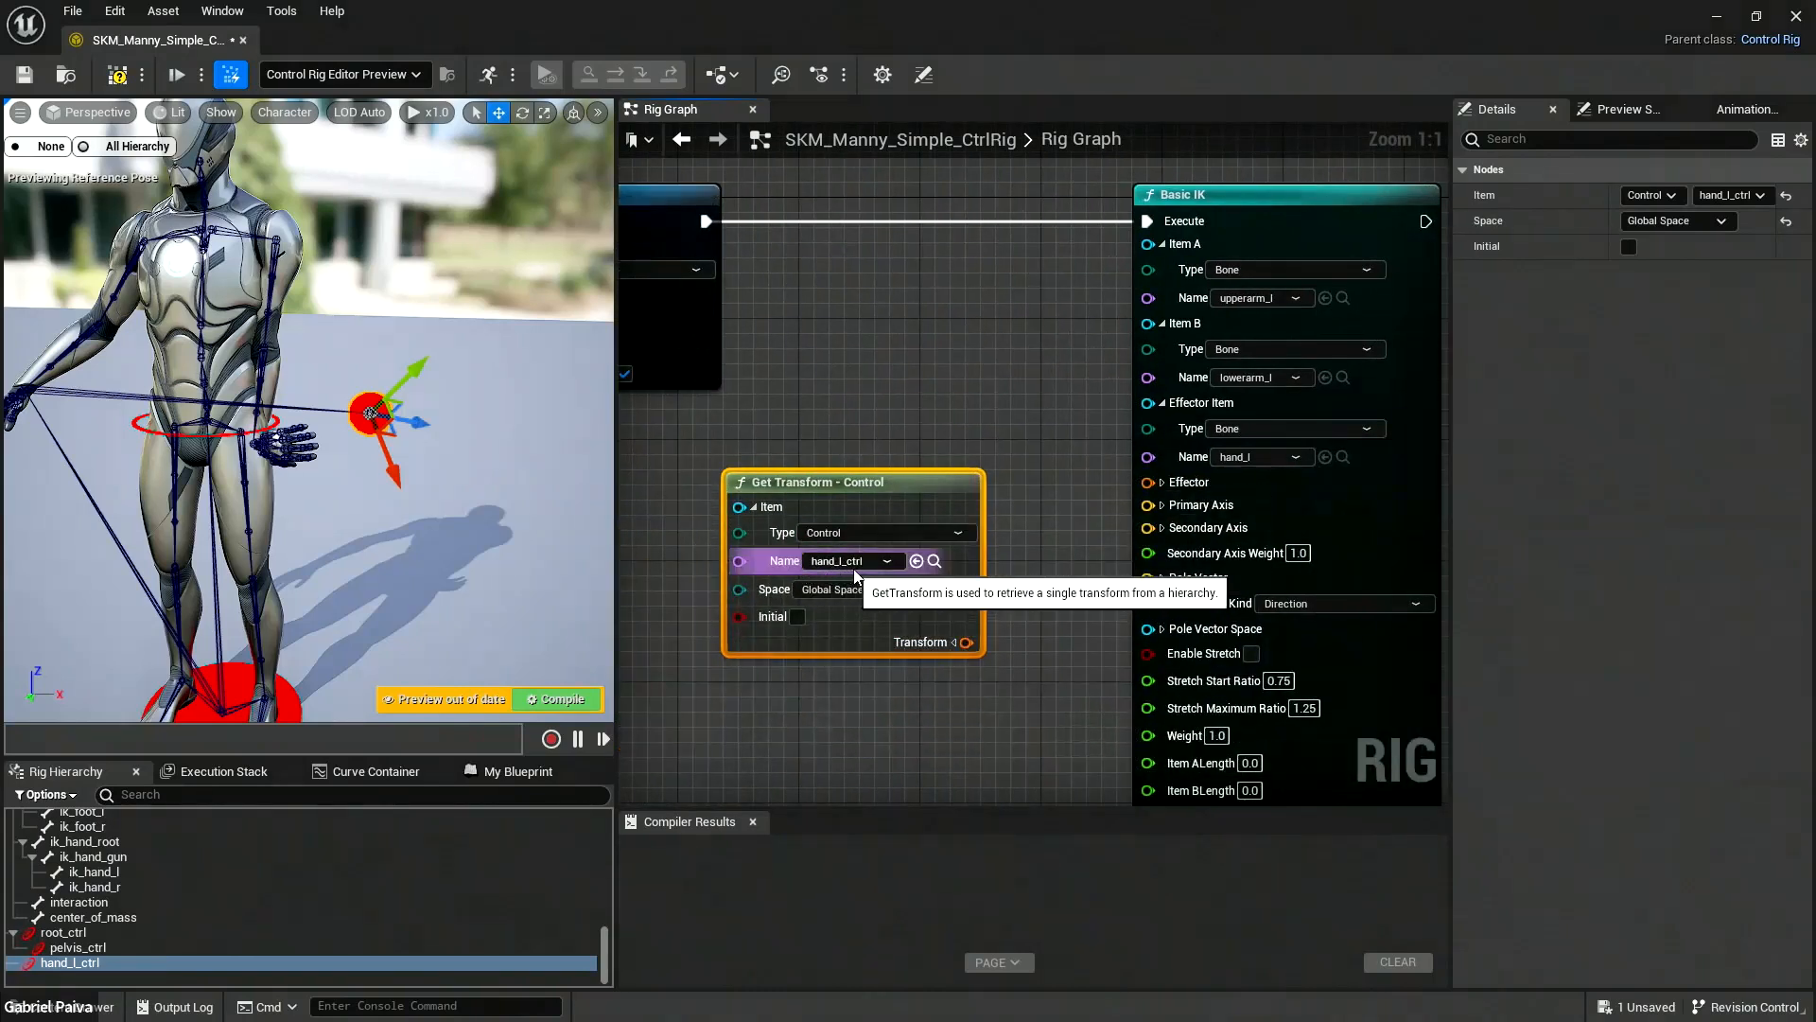
{"action": "left_click_drag", "start_coordinate": [966, 642], "coordinate": [1144, 486]}
{"action": "right_click_drag", "start_coordinate": [397, 307], "coordinate": [332, 307]}
{"action": "right_click_drag", "start_coordinate": [883, 278], "coordinate": [900, 303]}
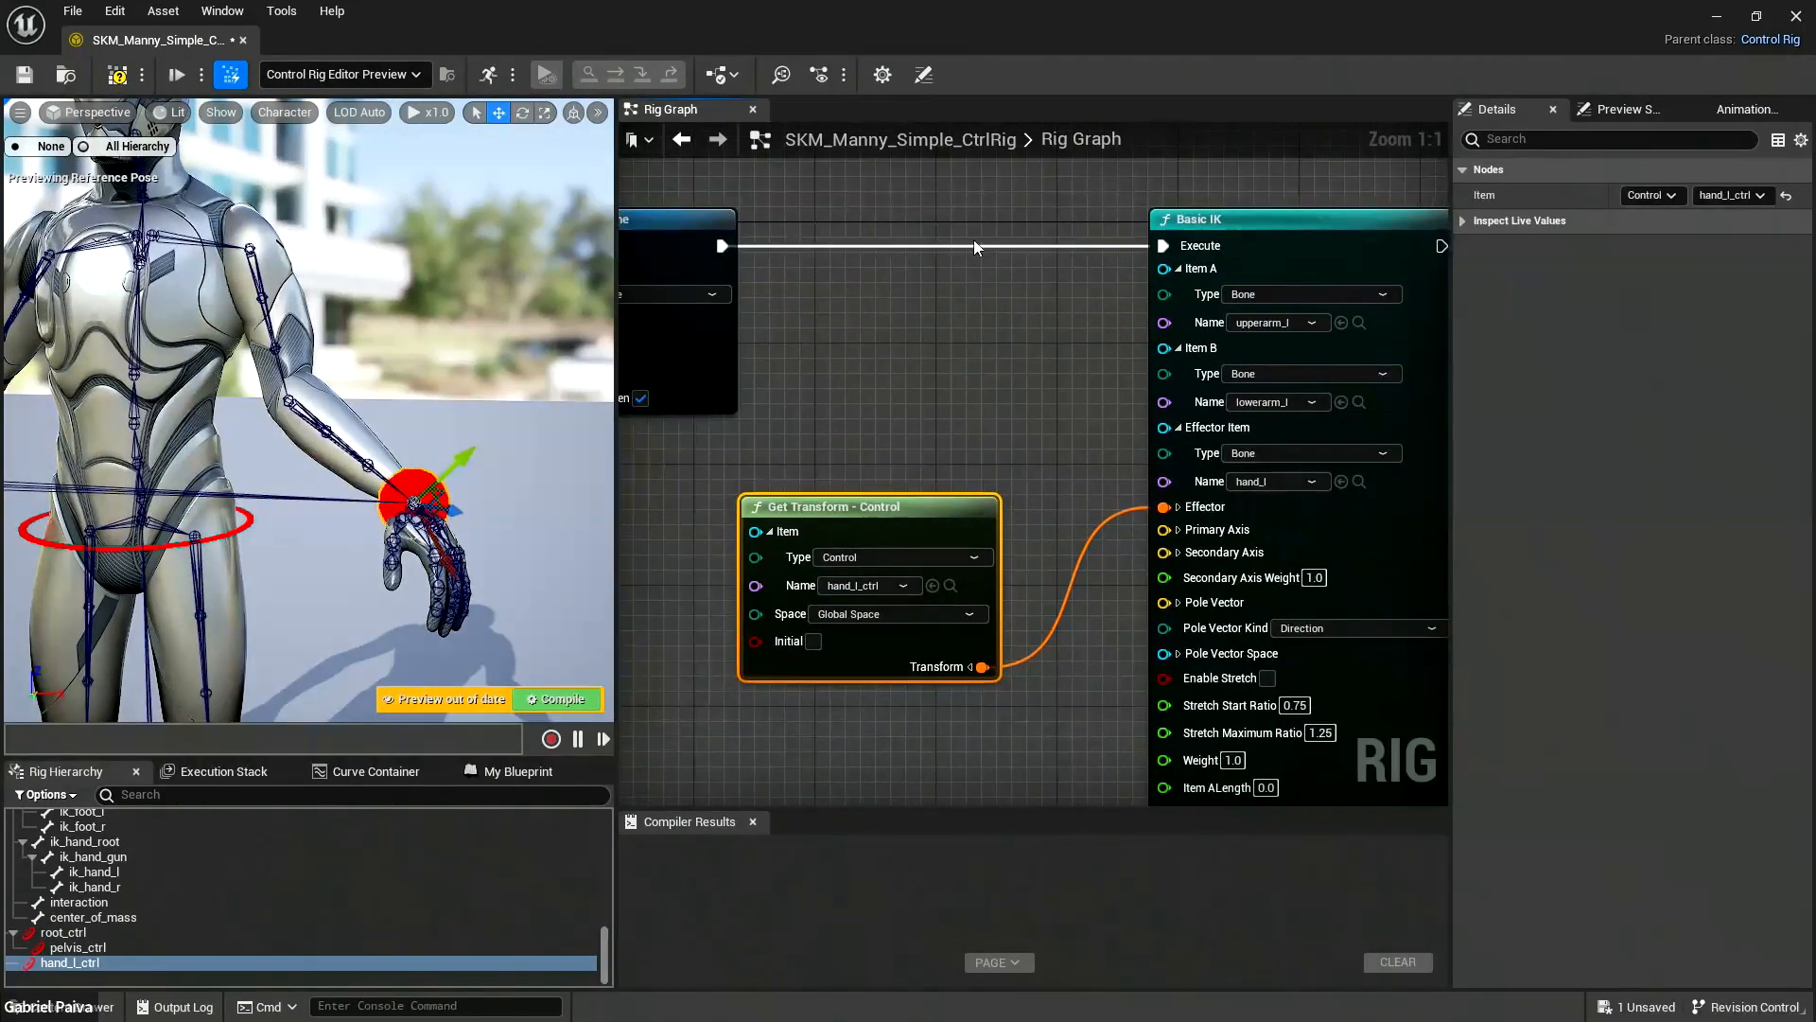
{"action": "left_click", "coordinate": [1024, 246]}
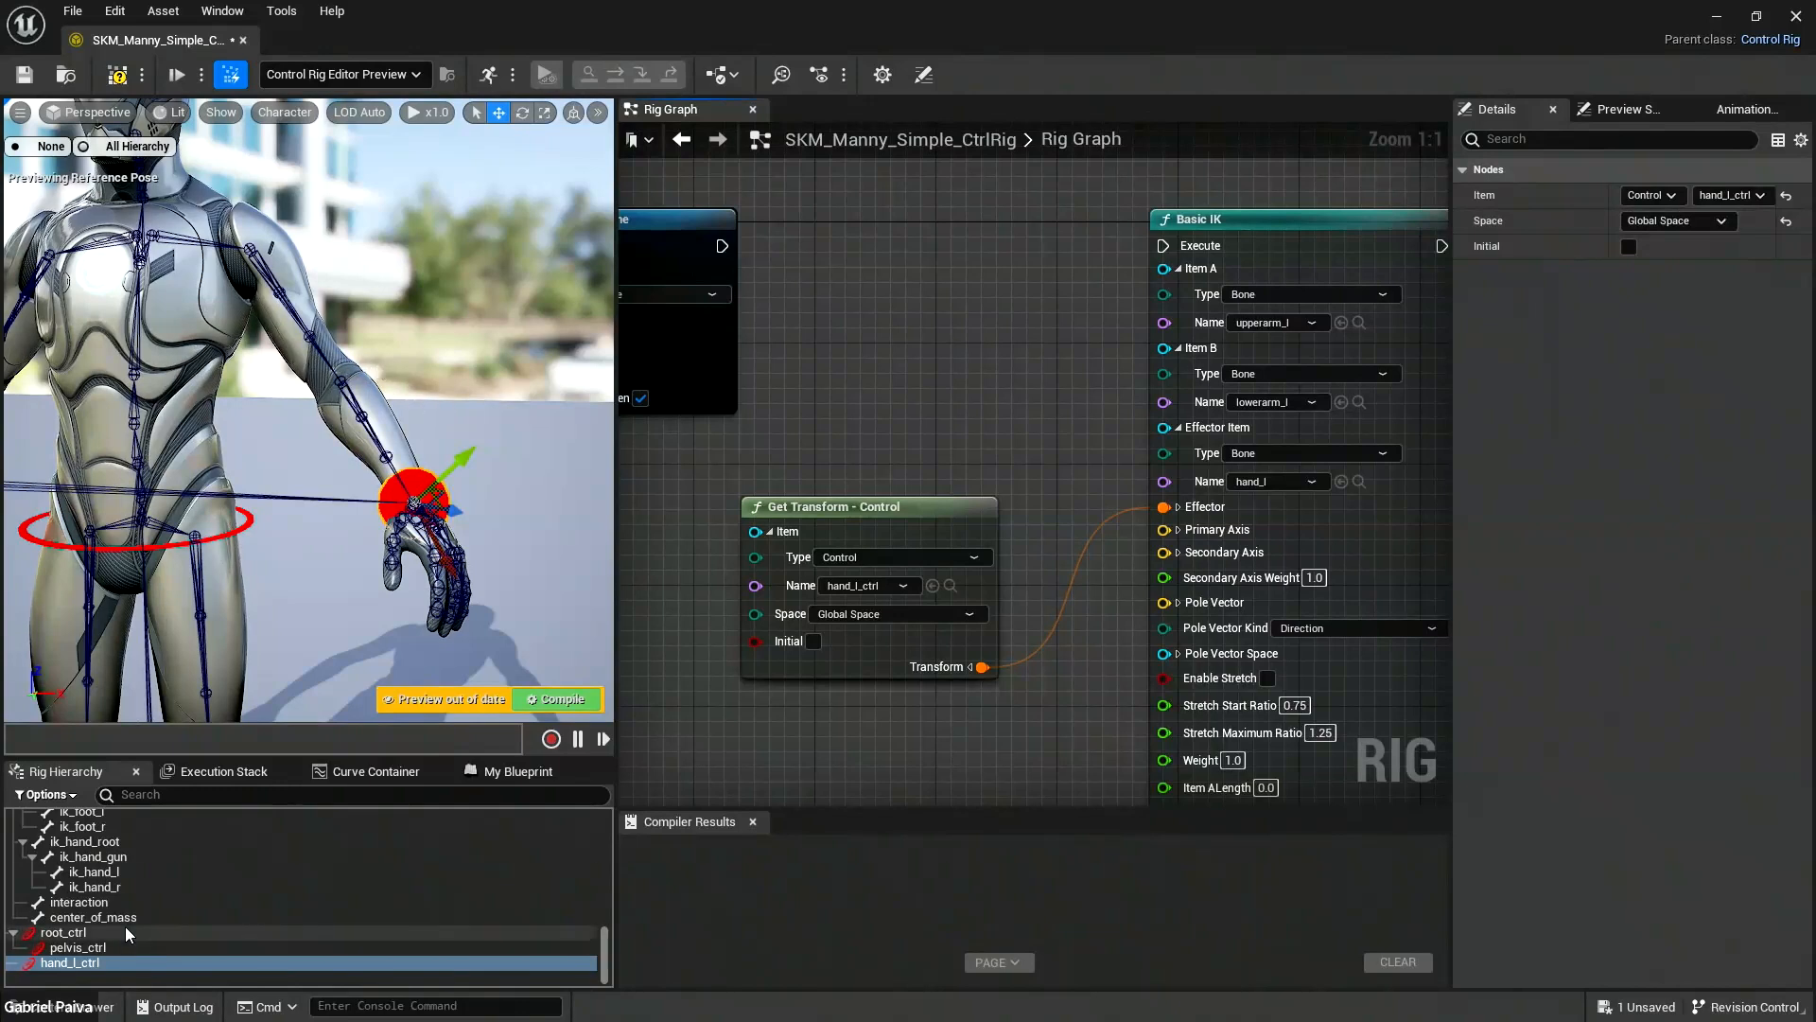
Filter the rig hierarchy for "lowe", create a new control from the lowerarm_l bone and unparent it.
{"action": "left_click", "coordinate": [249, 792]}
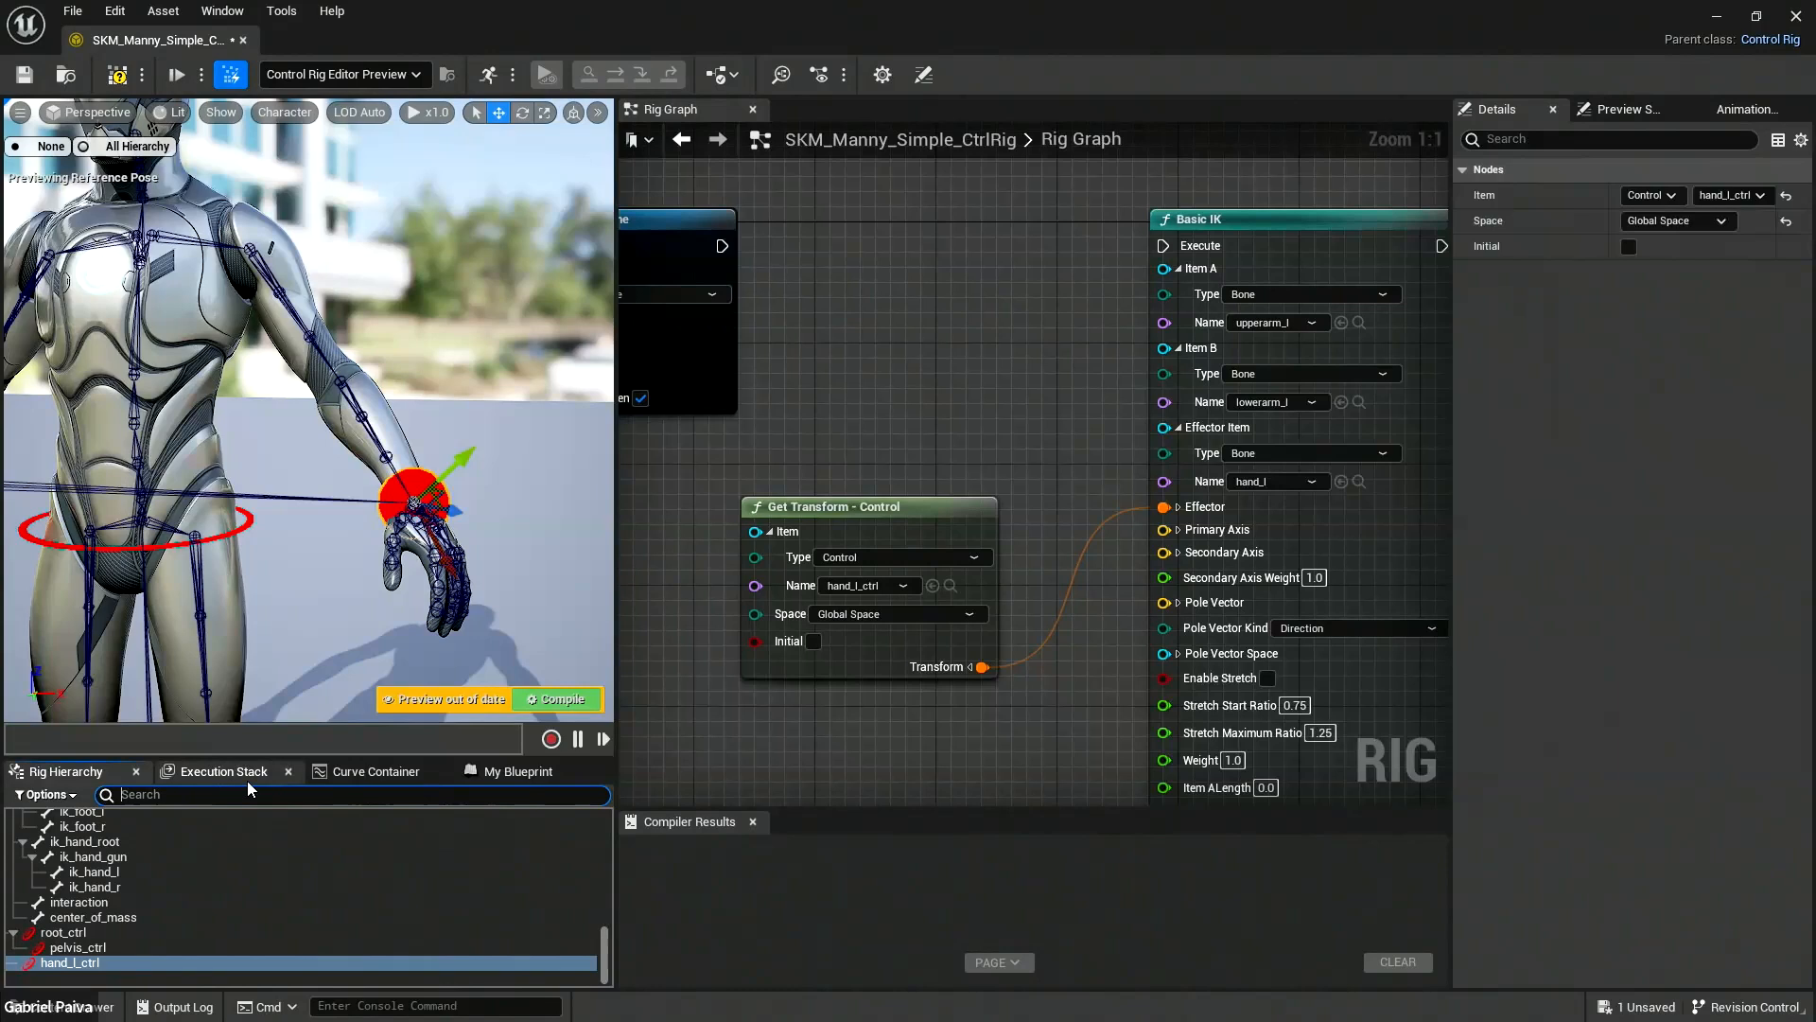
{"action": "type", "text": "lowe"}
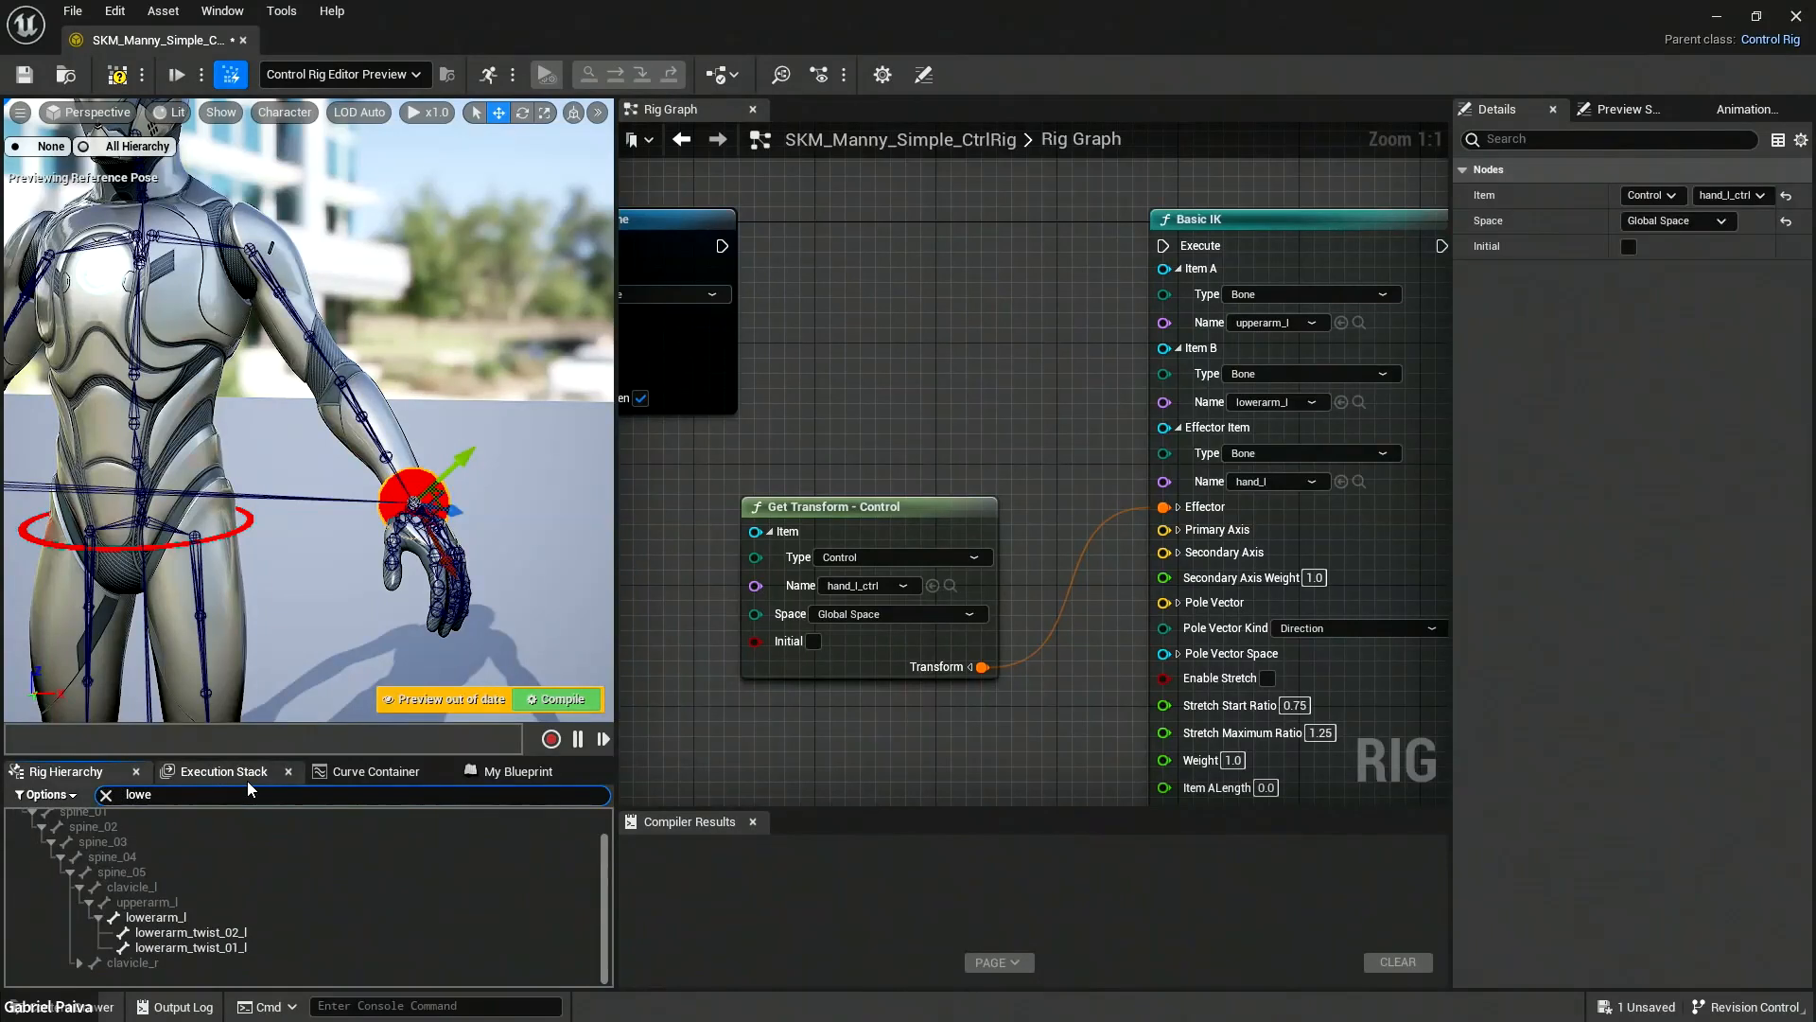
{"action": "left_click", "coordinate": [220, 920]}
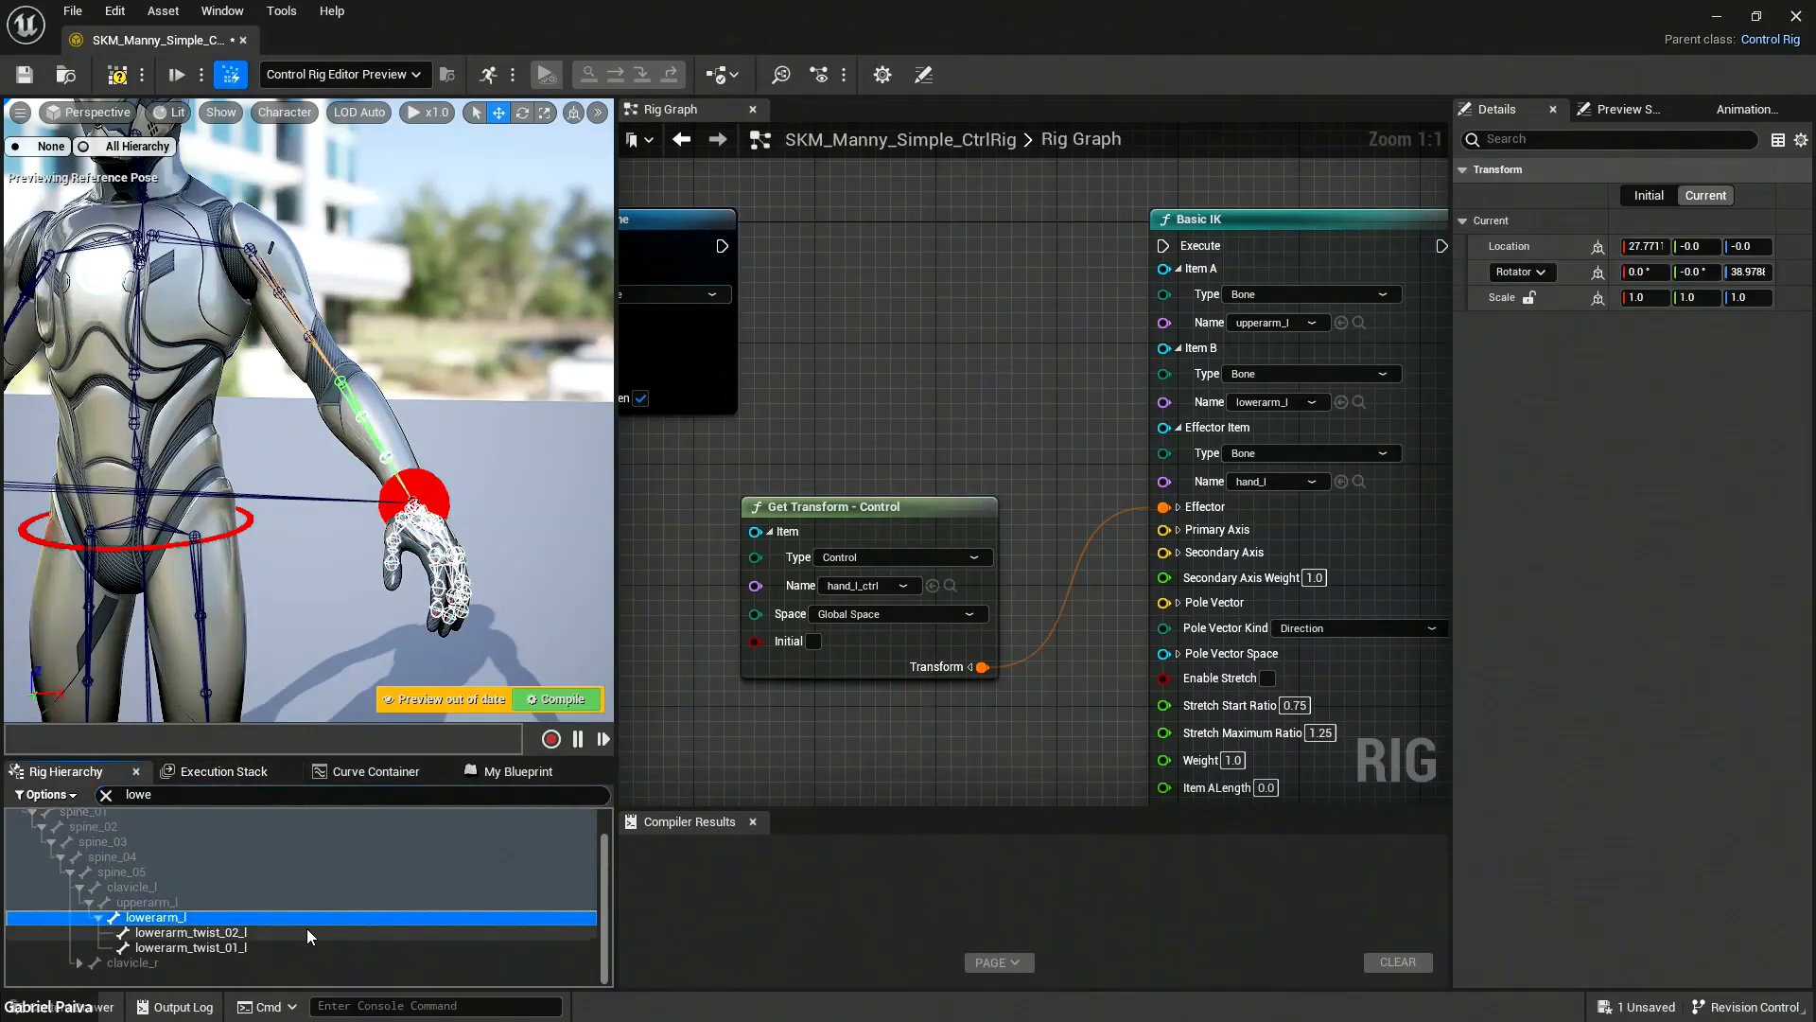
{"action": "left_click_drag", "start_coordinate": [263, 394], "coordinate": [114, 394], "text": "alt"}
{"action": "right_click_drag", "start_coordinate": [316, 359], "coordinate": [331, 360], "text": "alt"}
{"action": "key", "text": "ctrl+n"}
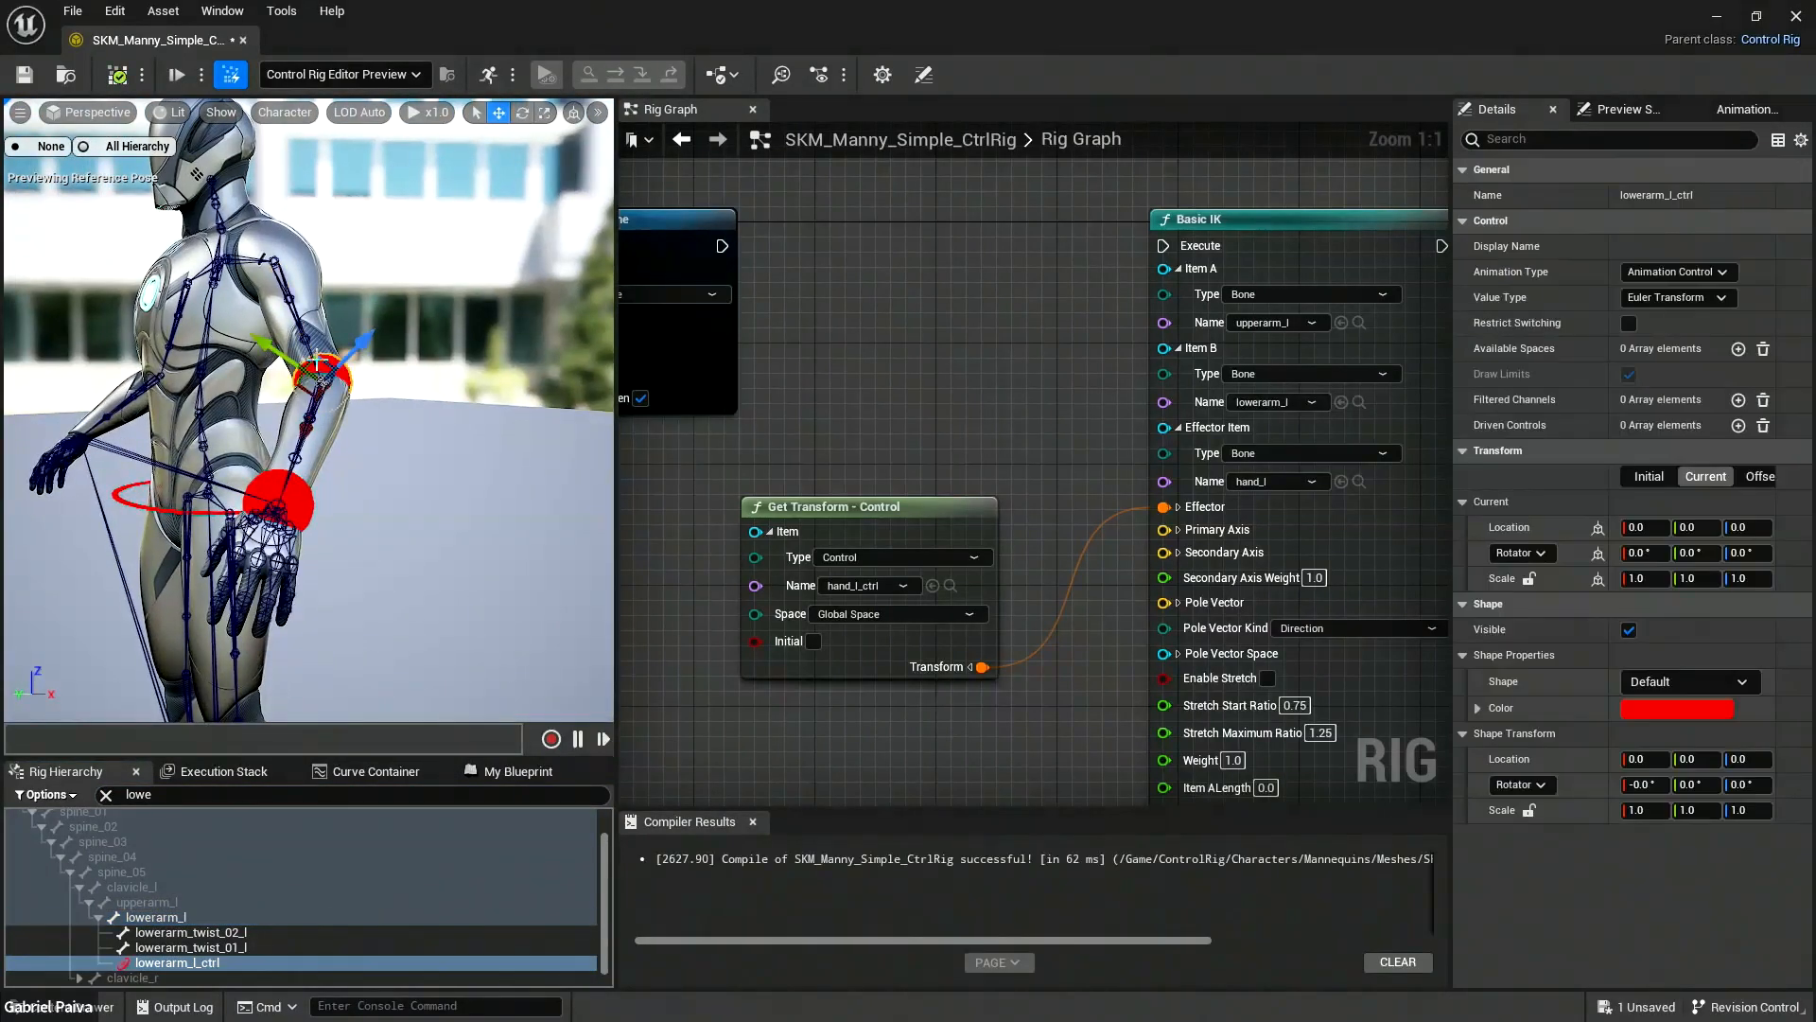
{"action": "key", "text": "shift+p"}
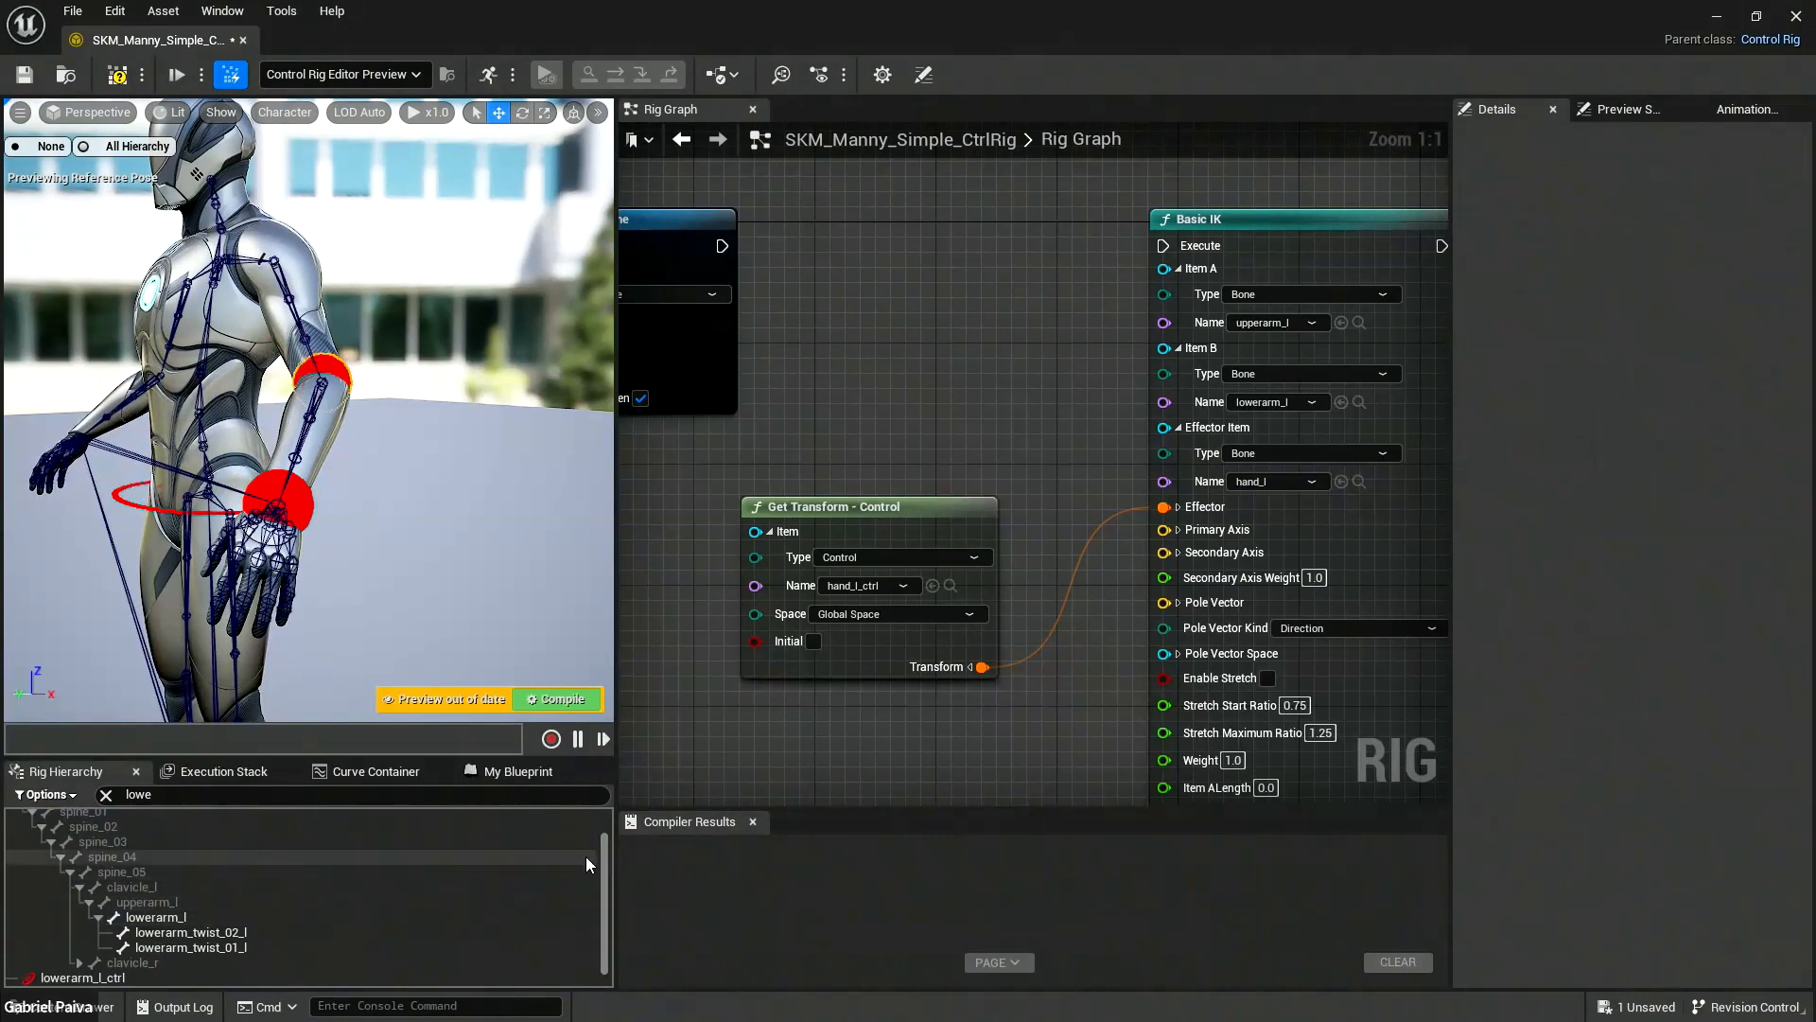
Clear the hierarchy filter and rename the lowerarm_l_ctrl control as Ik_Pole_l_ctrl.
{"action": "left_click", "coordinate": [106, 795]}
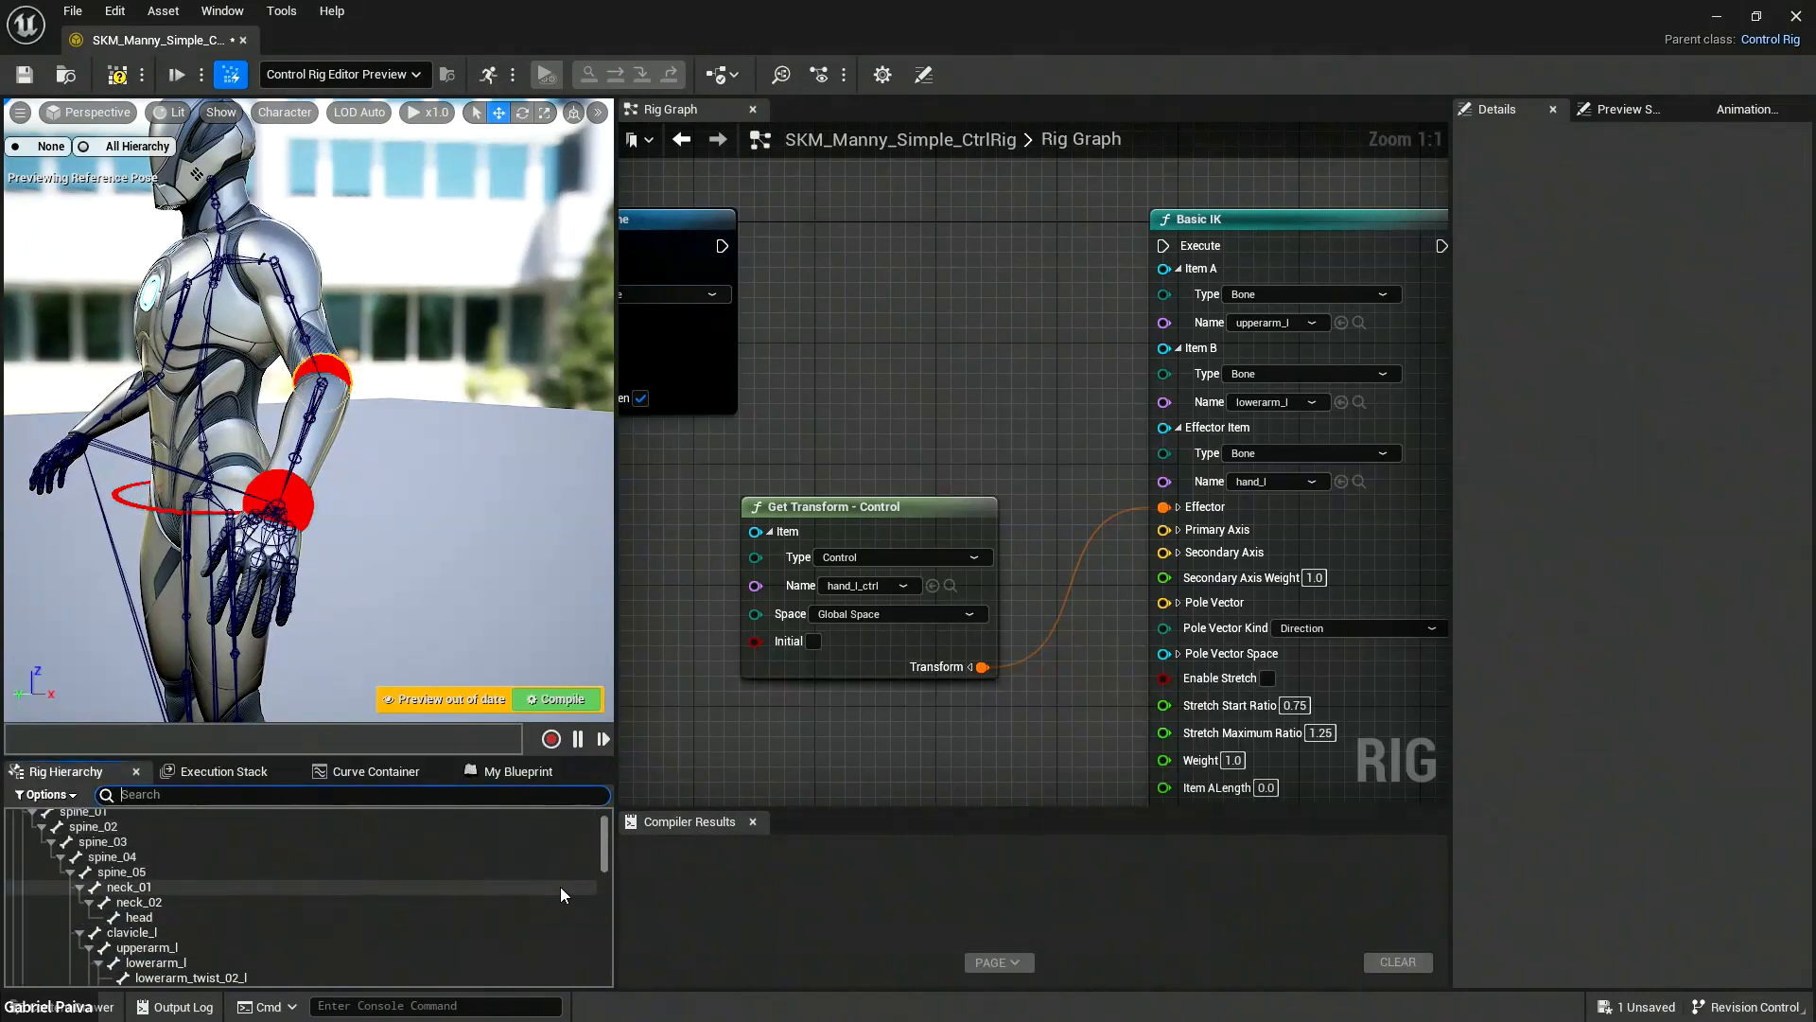
{"action": "left_click_drag", "start_coordinate": [601, 851], "coordinate": [594, 960]}
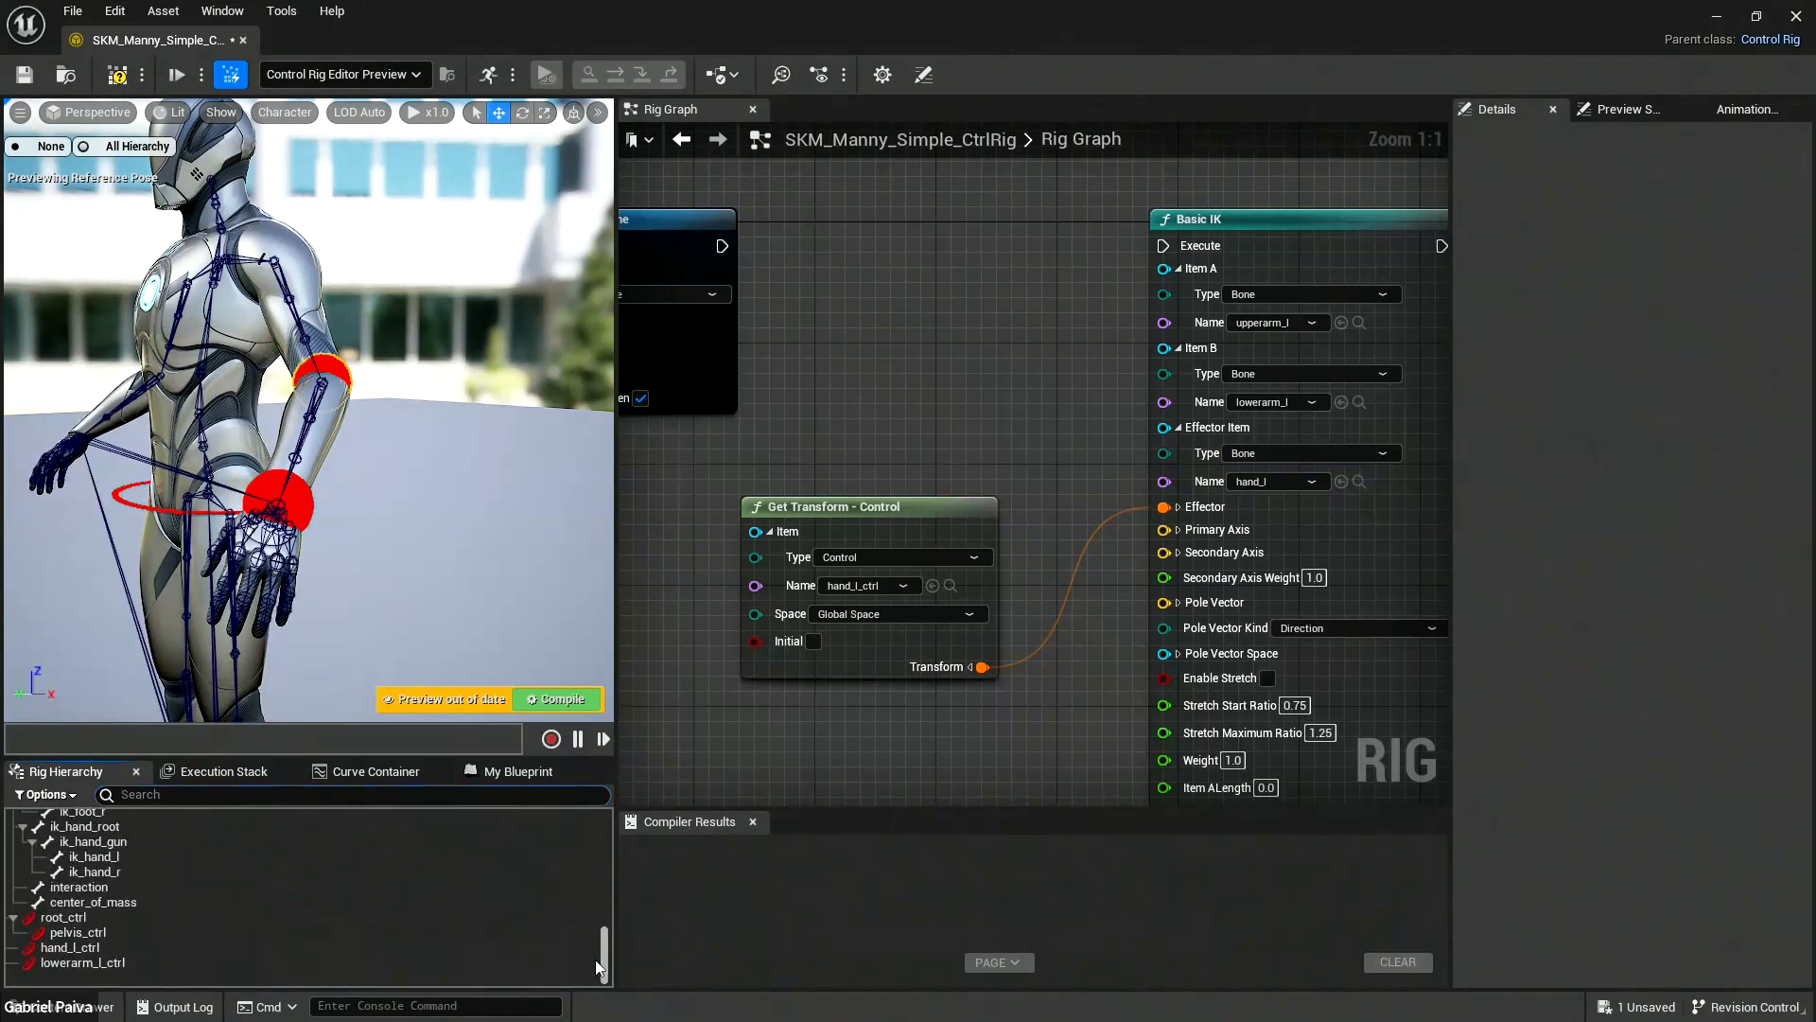
{"action": "left_click", "coordinate": [80, 963]}
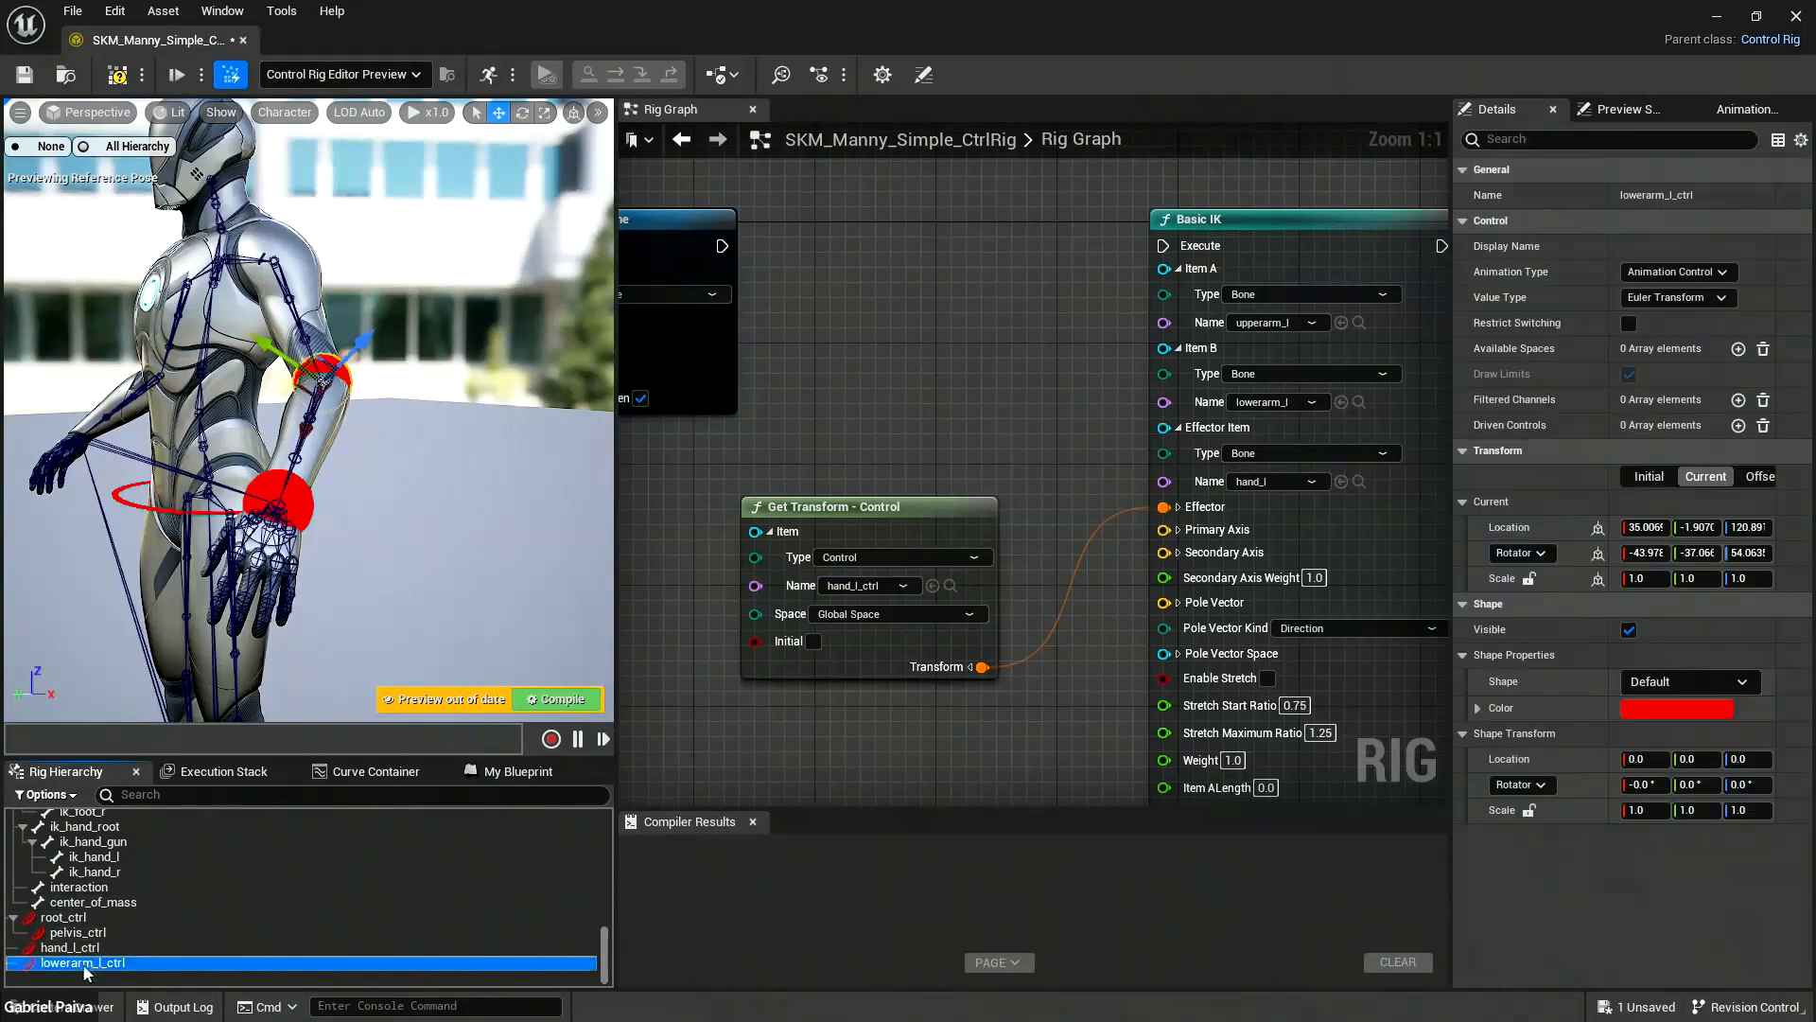
{"action": "double_click", "coordinate": [86, 965]}
{"action": "left_click_drag", "start_coordinate": [102, 964], "coordinate": [7, 965]}
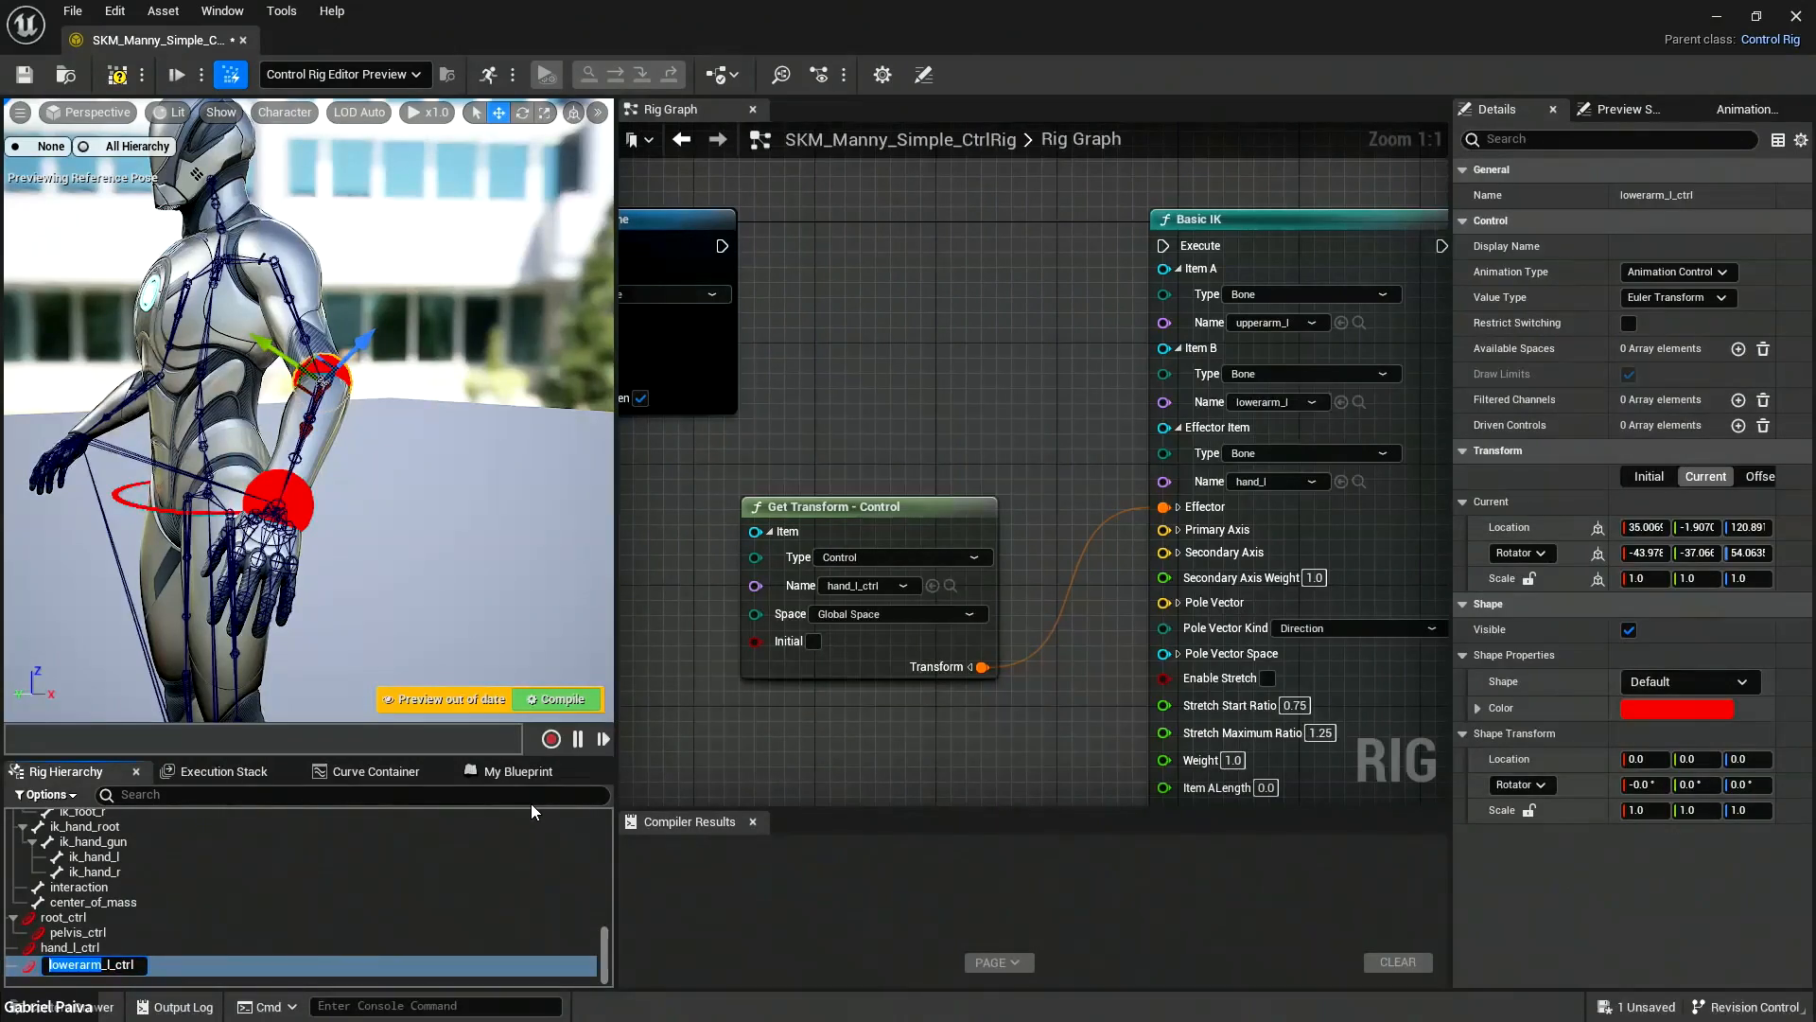
{"action": "type", "text": "Ik"}
{"action": "key", "text": "BackSpace"}
{"action": "type", "text": "k_Pole"}
{"action": "key", "text": "Return"}
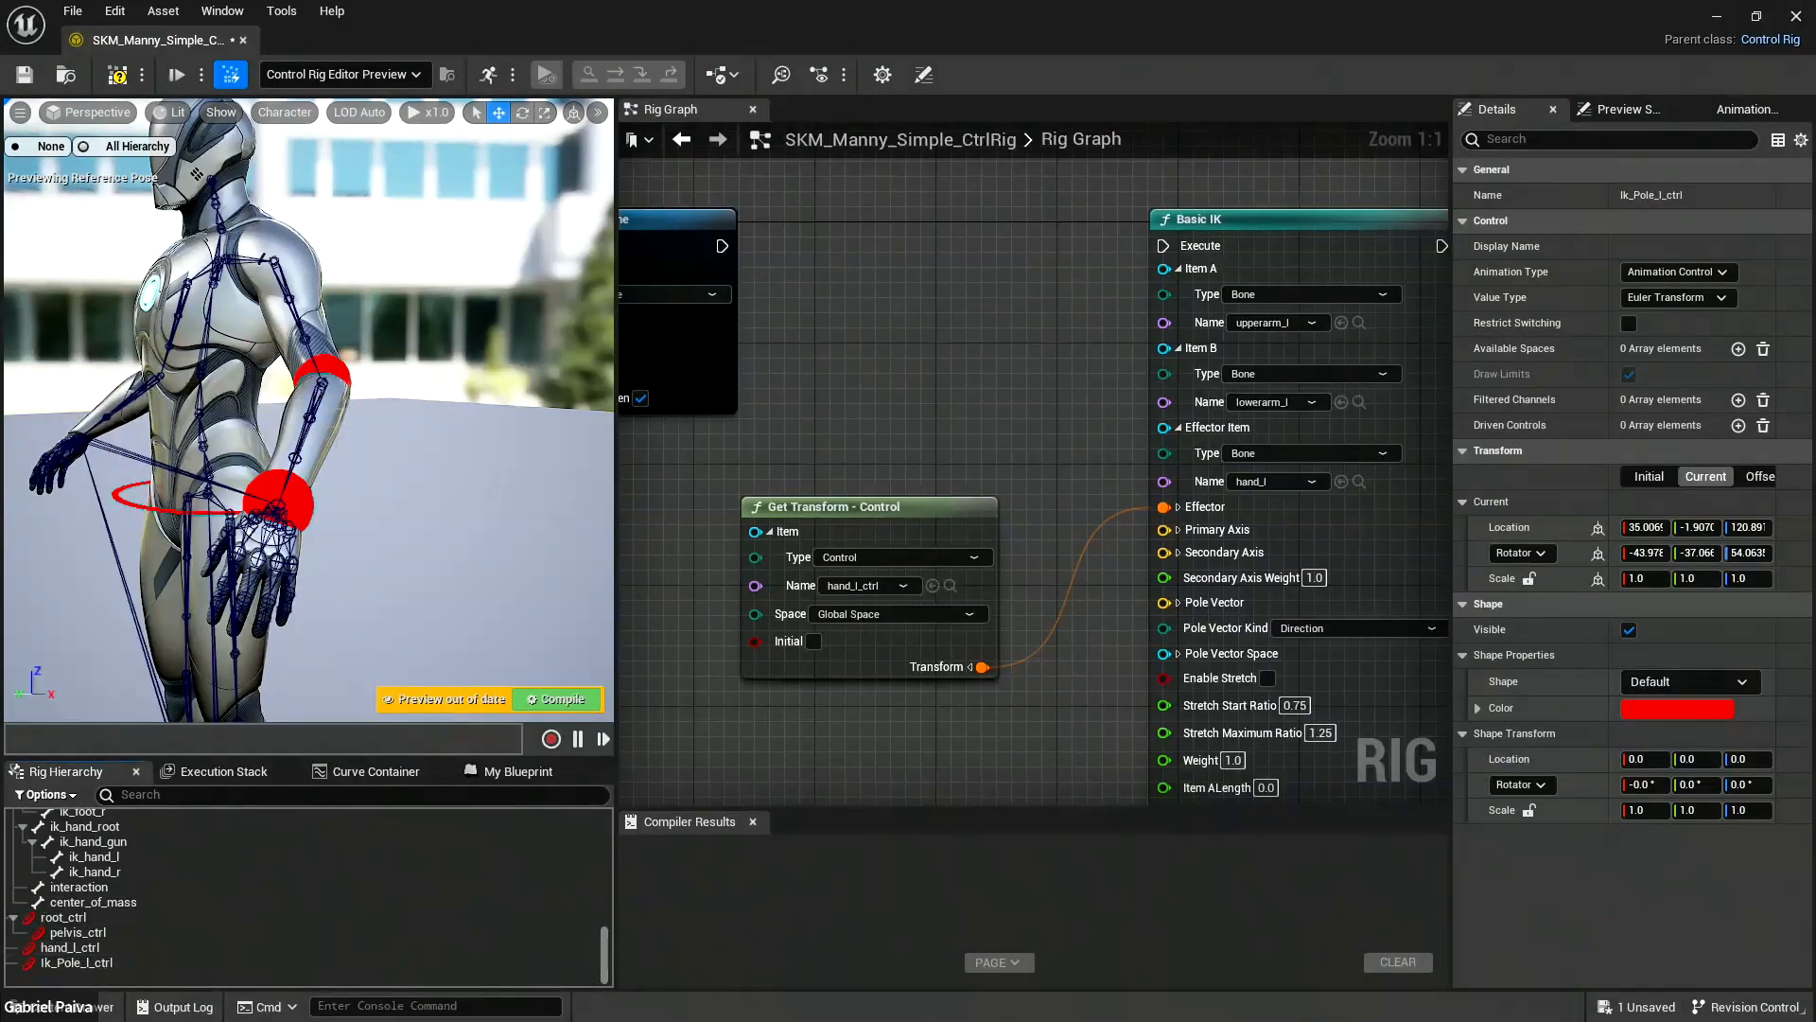
Move Ik_Pole_l_ctrl behind the left elbow to about X 47.8, Y -30.7, Z 99.9 and set its offset transform from current.
{"action": "key", "text": "f"}
{"action": "right_click_drag", "start_coordinate": [308, 410], "coordinate": [427, 479]}
{"action": "left_click", "coordinate": [380, 491]}
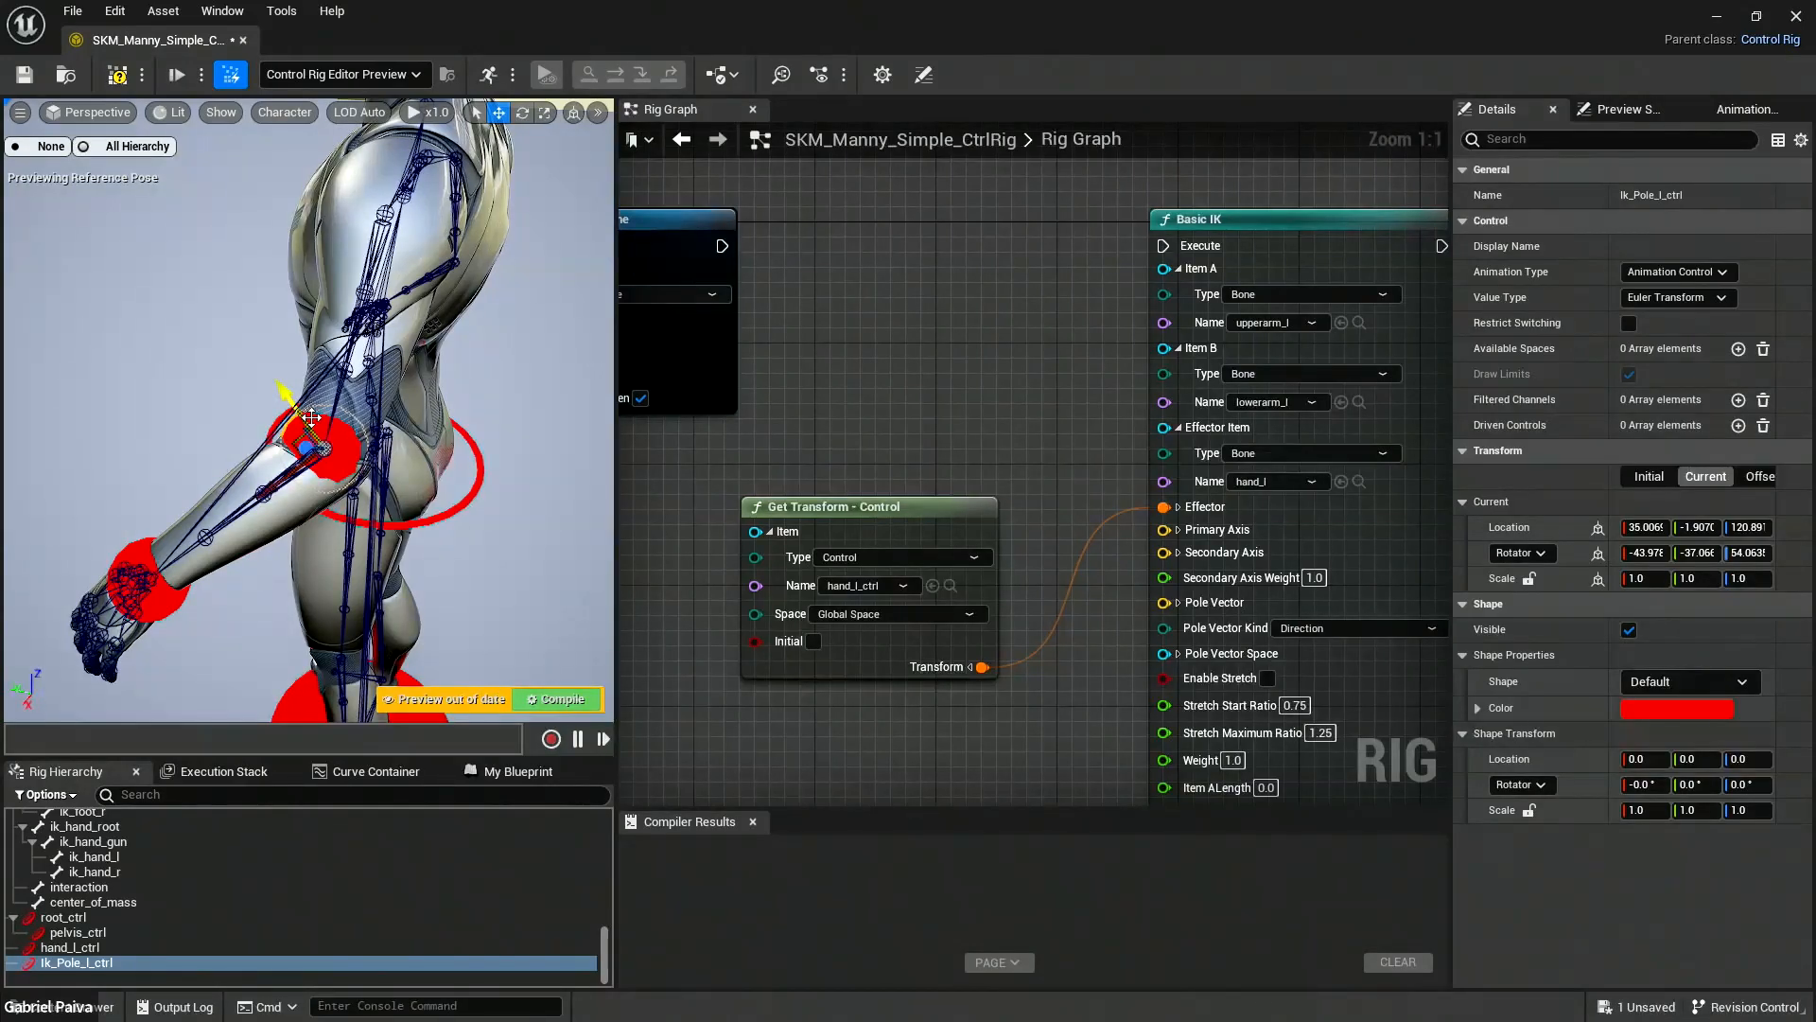
{"action": "left_click_drag", "start_coordinate": [328, 446], "coordinate": [274, 416], "text": "alt"}
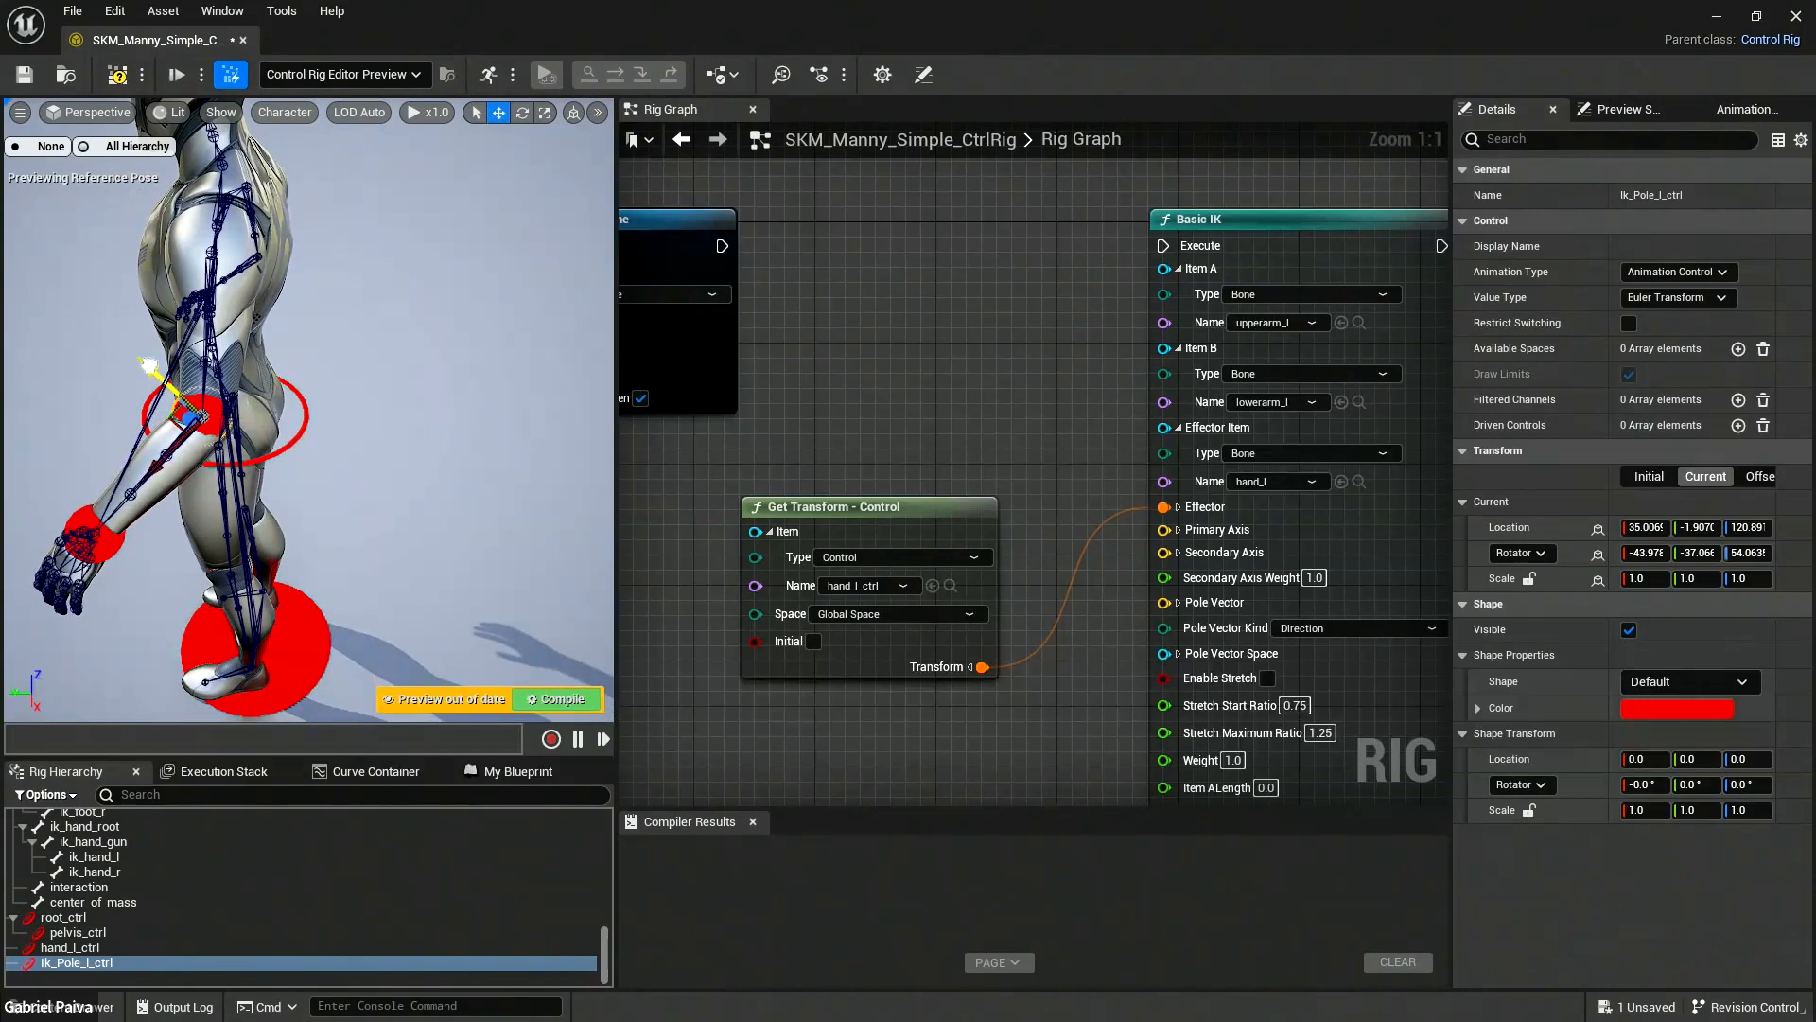
{"action": "left_click_drag", "start_coordinate": [145, 363], "coordinate": [192, 413]}
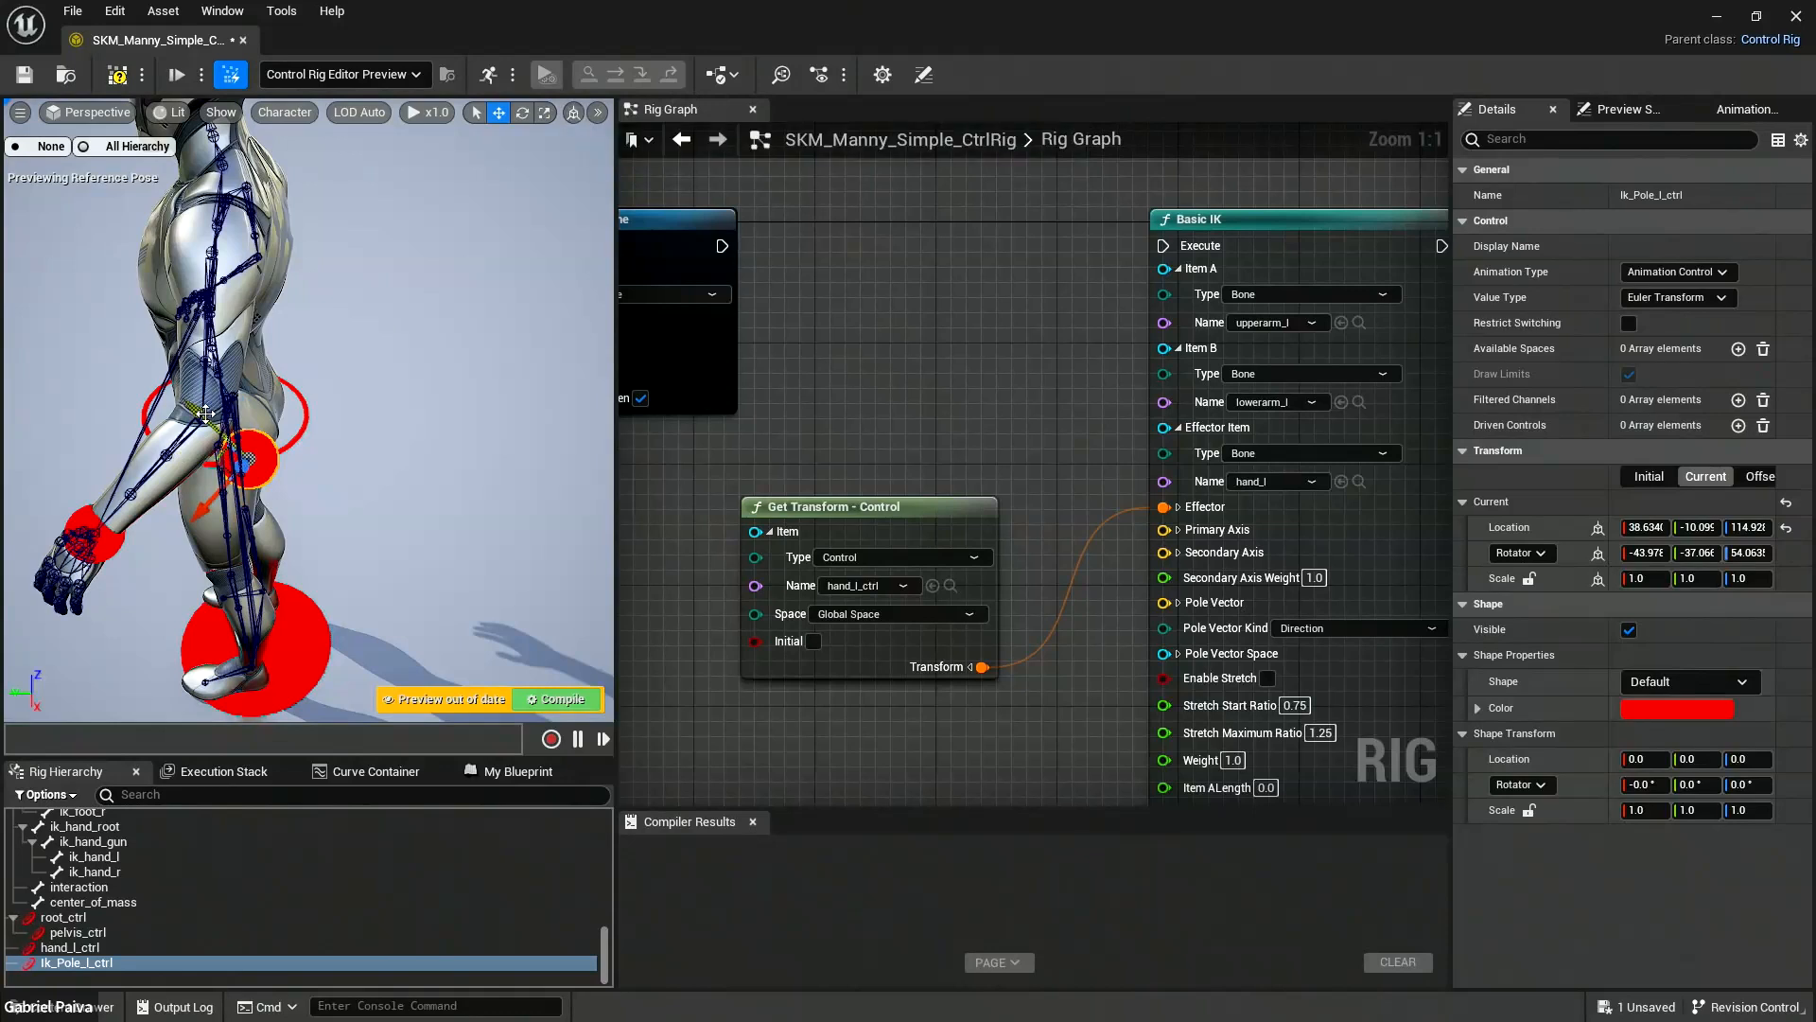
{"action": "left_click_drag", "start_coordinate": [201, 415], "coordinate": [267, 481]}
{"action": "left_click_drag", "start_coordinate": [357, 417], "coordinate": [302, 490], "text": "alt"}
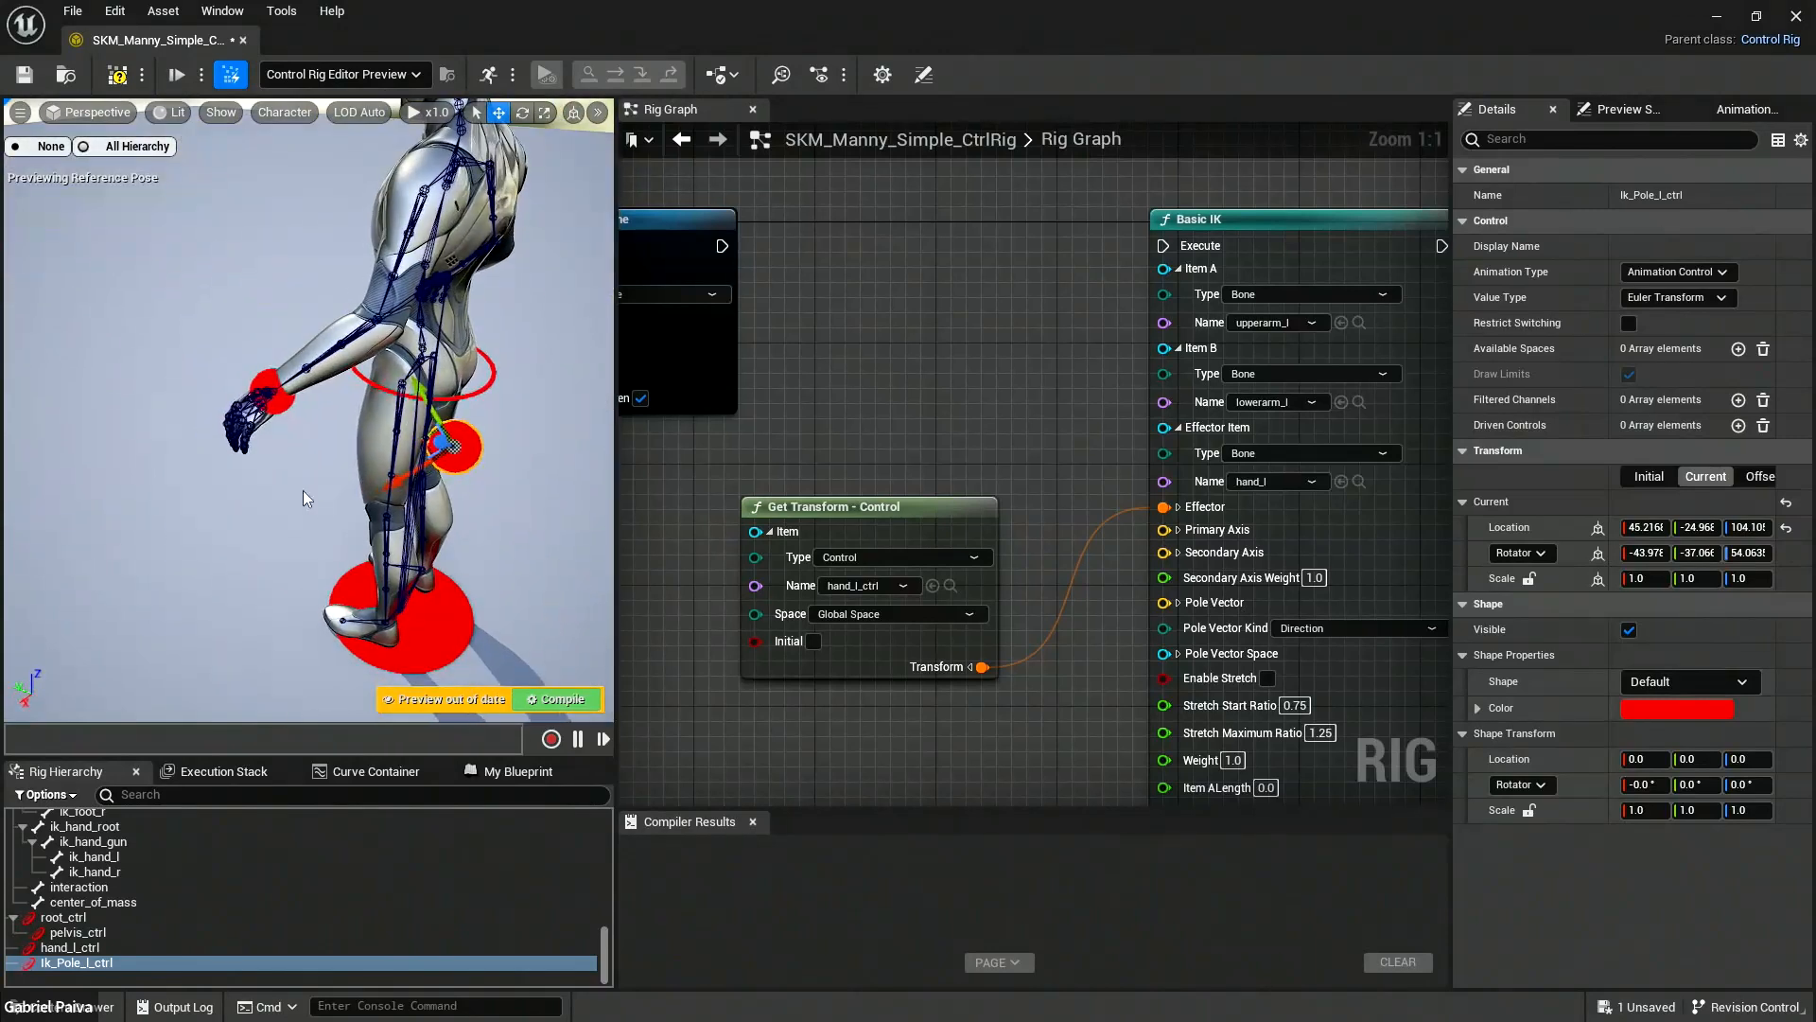
{"action": "mouse_move", "coordinate": [370, 350]}
{"action": "left_mouse_down", "text": "alt"}
{"action": "mouse_move", "coordinate": [312, 348]}
{"action": "mouse_move", "coordinate": [454, 345]}
{"action": "mouse_move", "coordinate": [369, 349]}
{"action": "left_mouse_up", "text": "alt"}
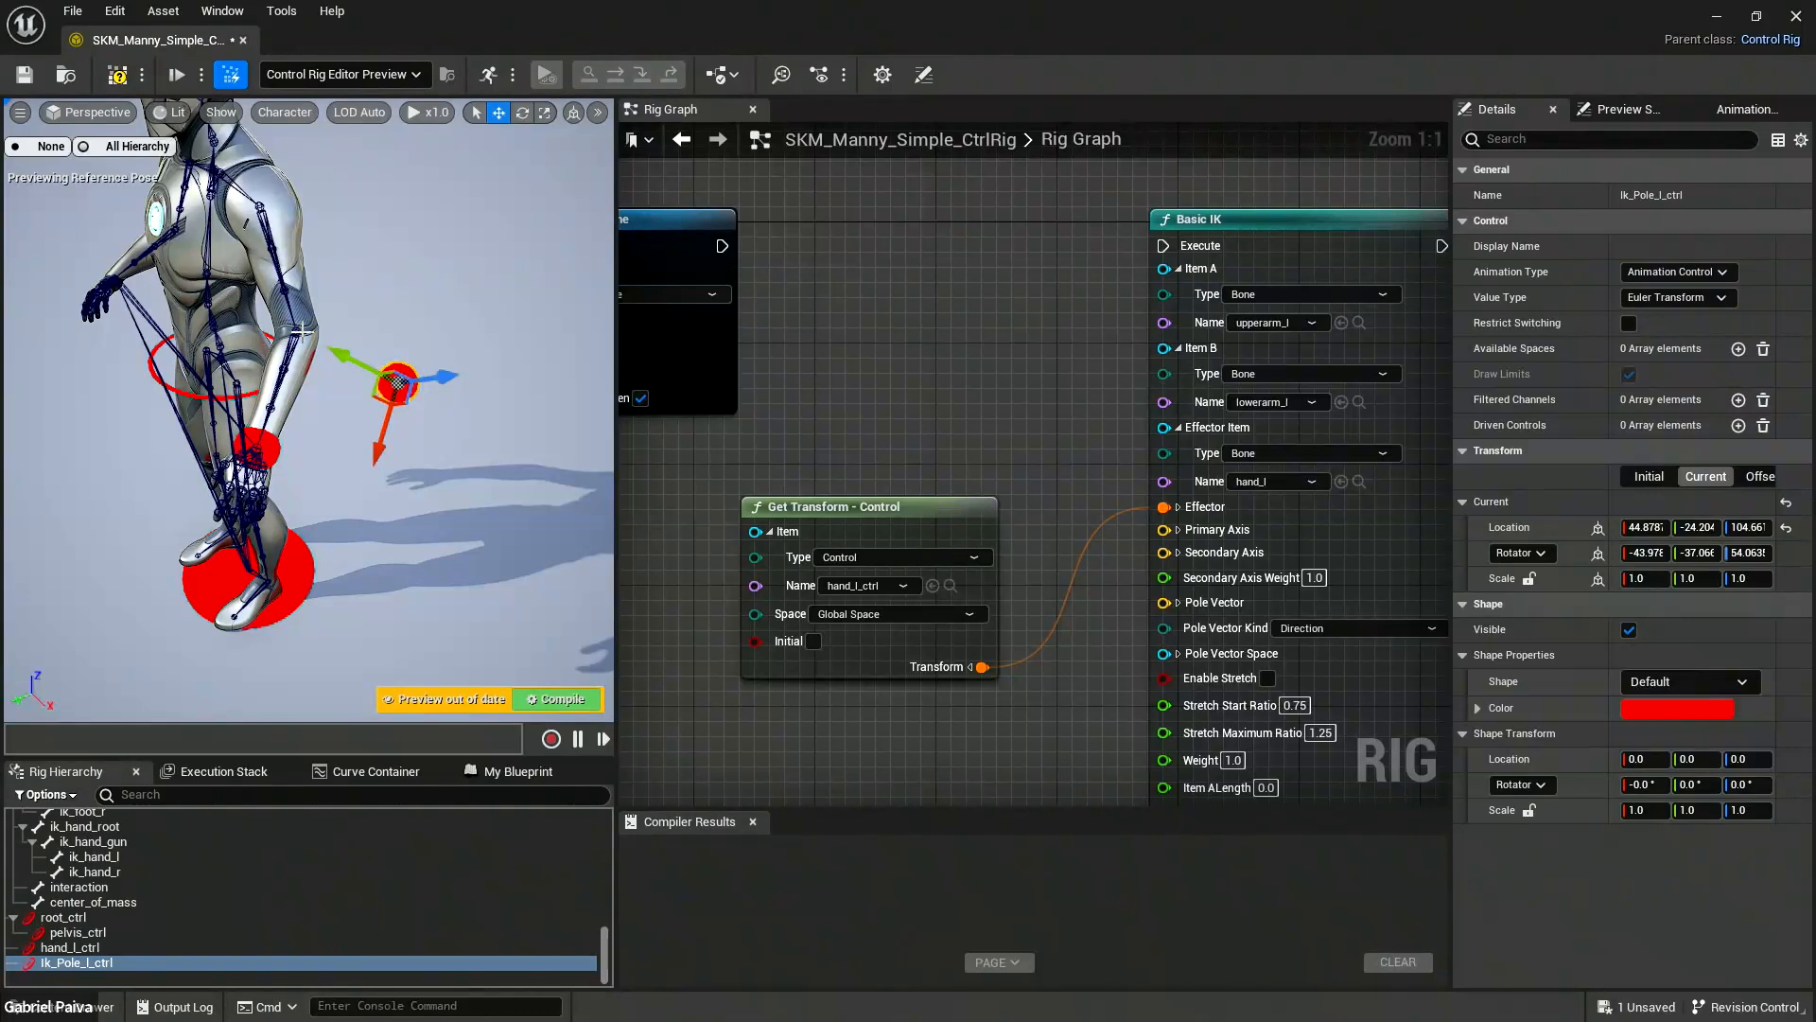
{"action": "left_click_drag", "start_coordinate": [395, 383], "coordinate": [299, 330]}
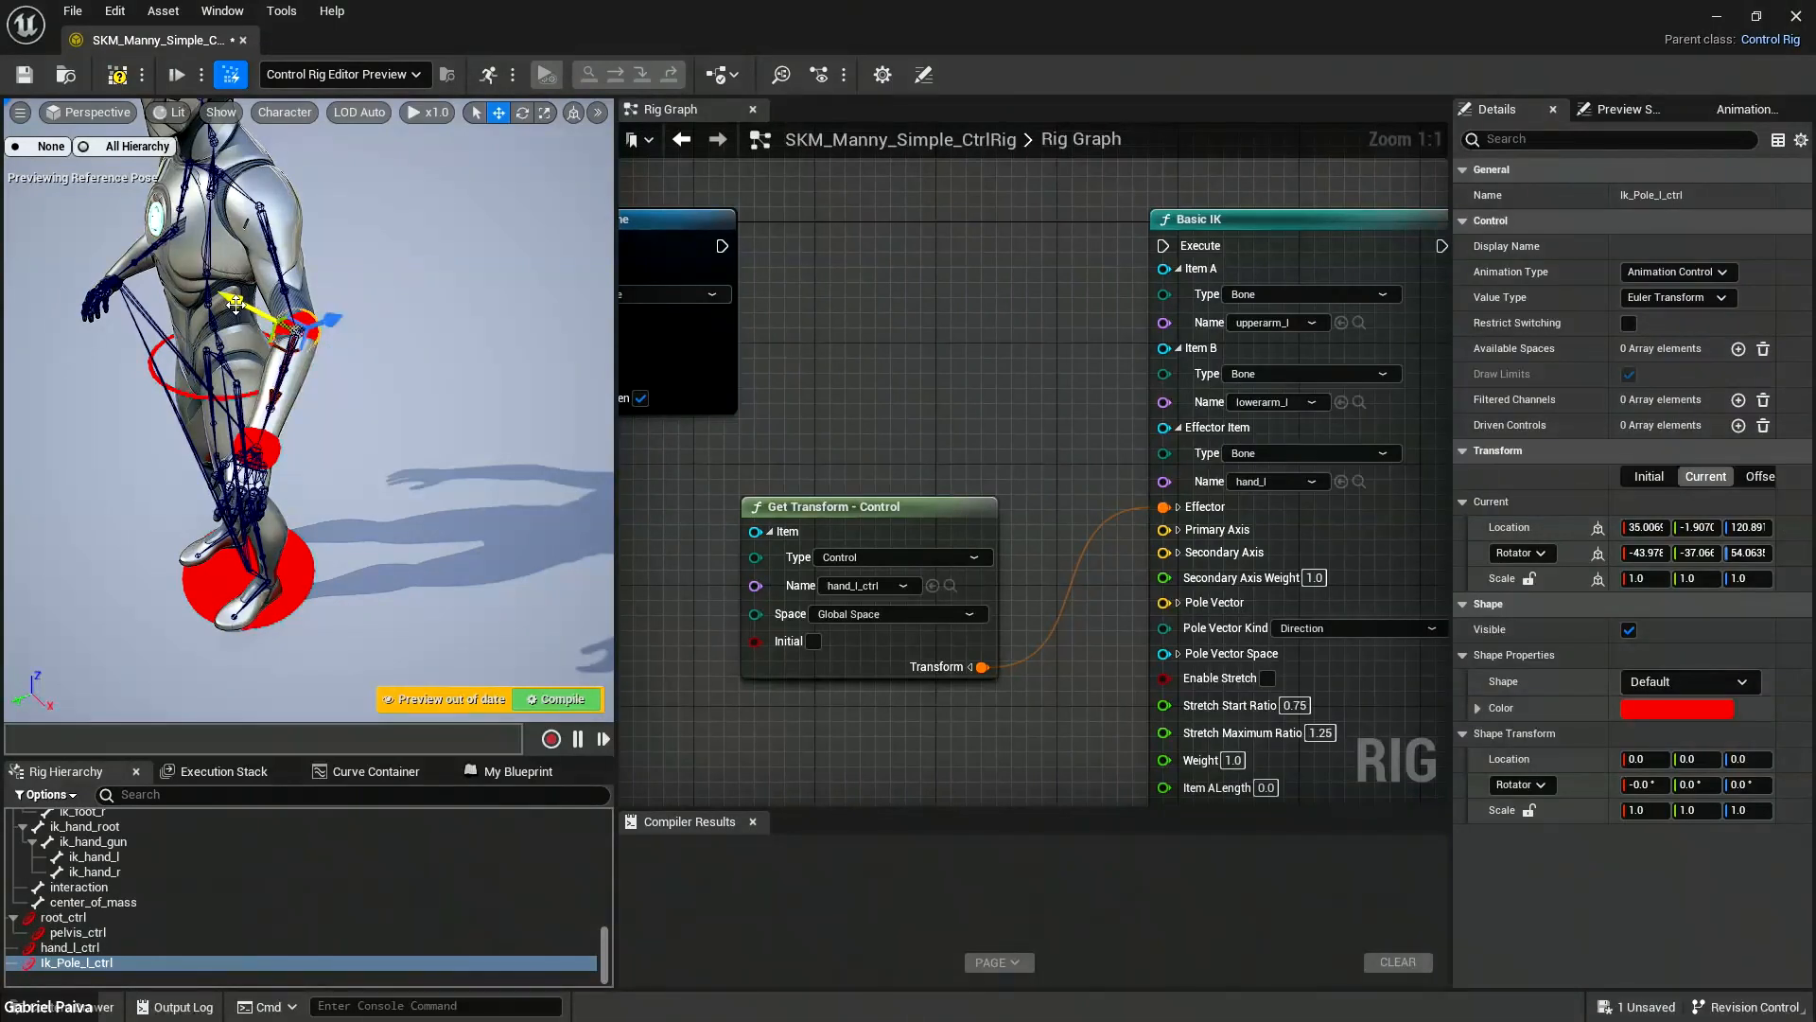
{"action": "left_click_drag", "start_coordinate": [232, 301], "coordinate": [378, 354]}
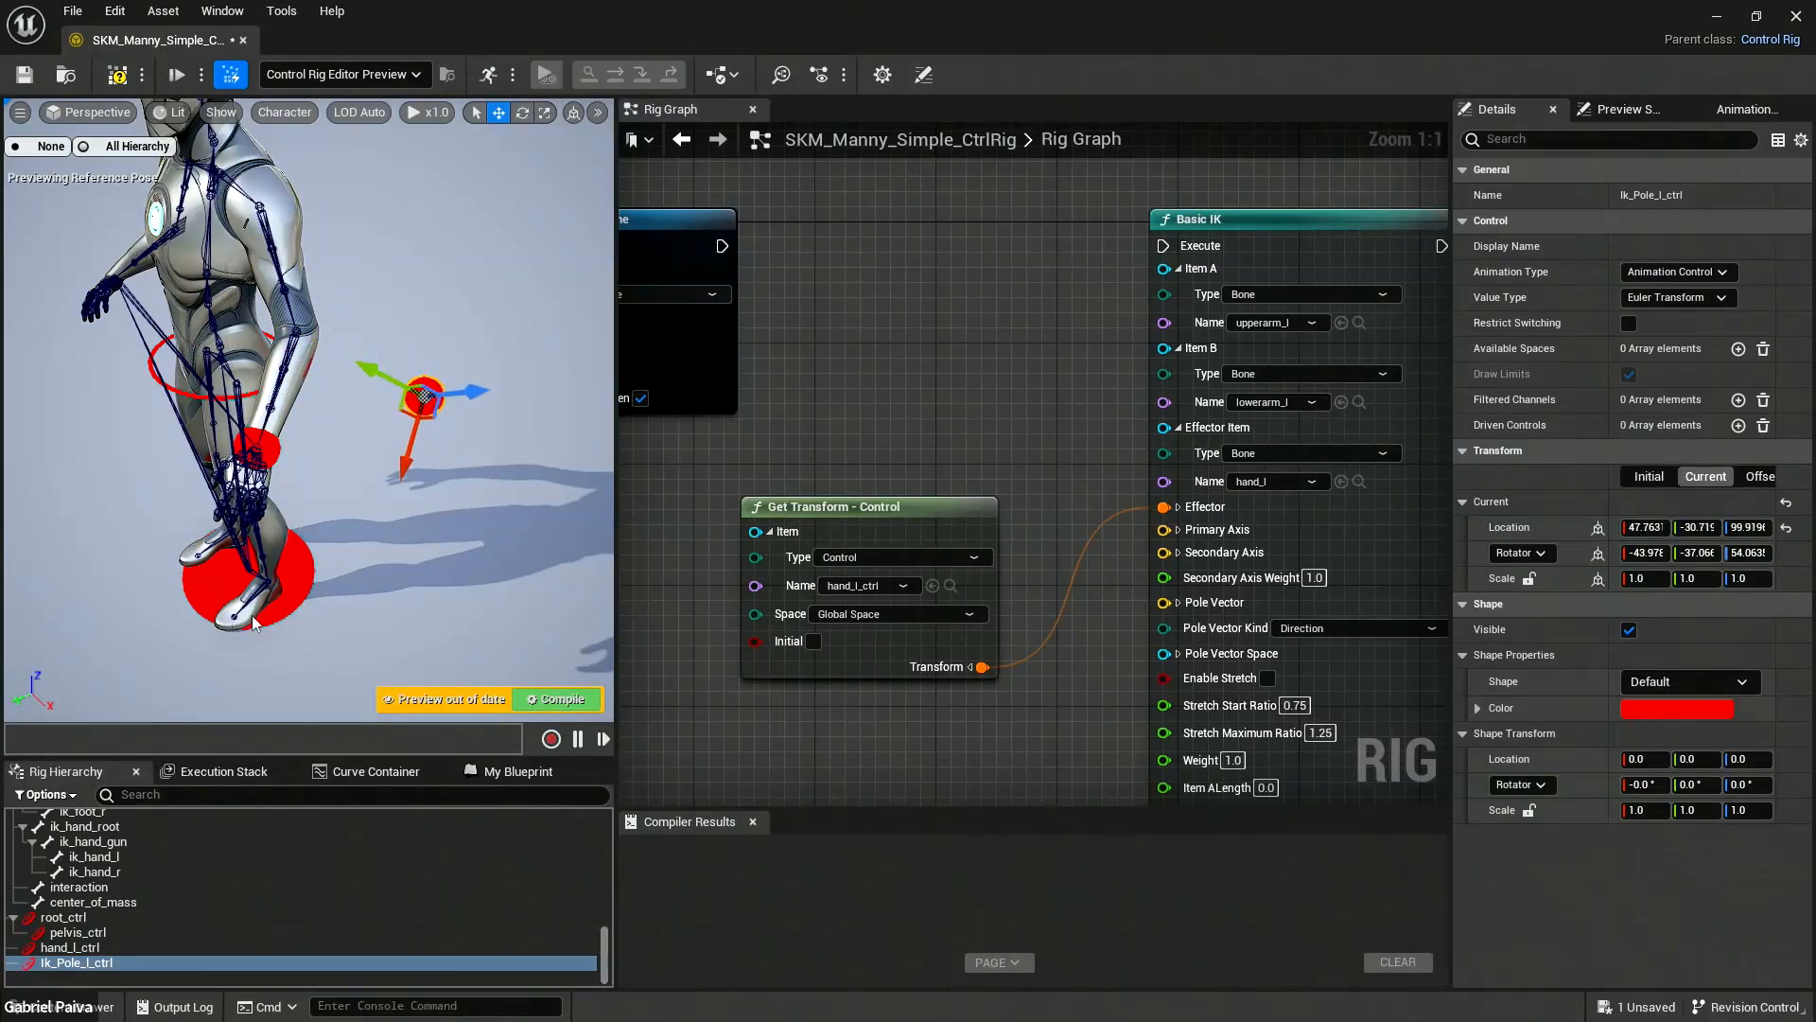
{"action": "right_click", "coordinate": [97, 962]}
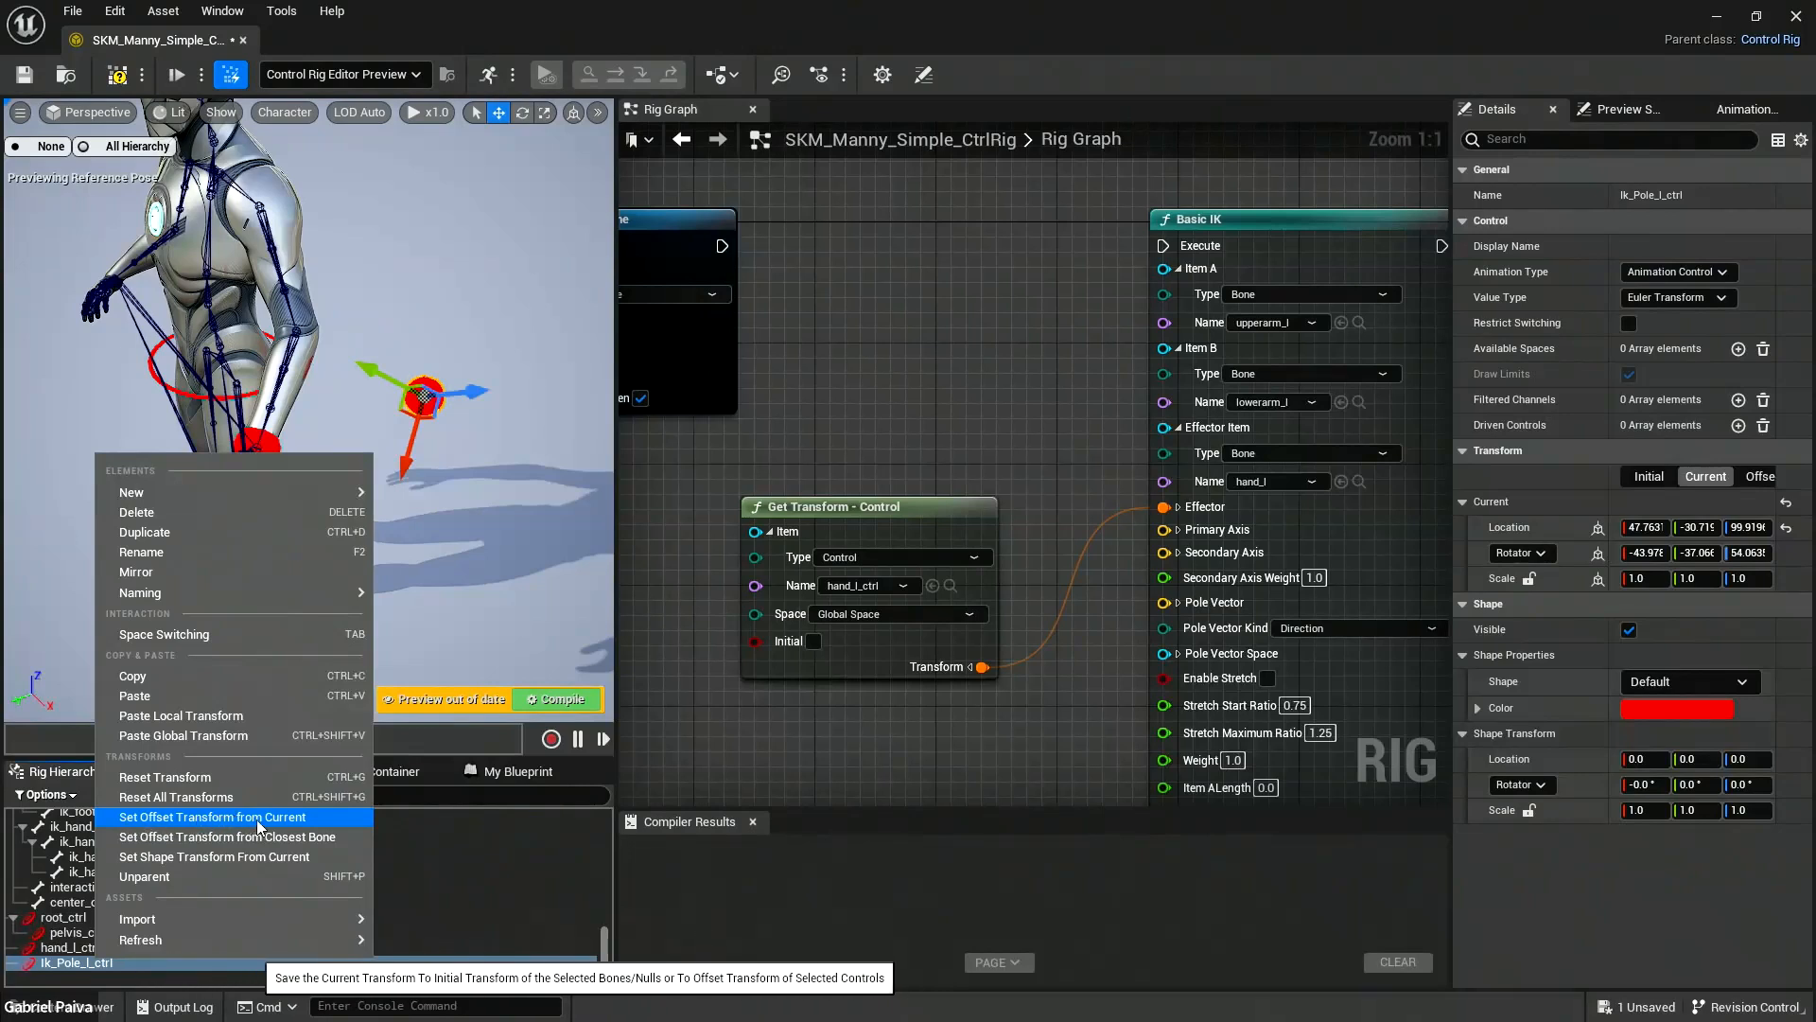
{"action": "left_click", "coordinate": [291, 817]}
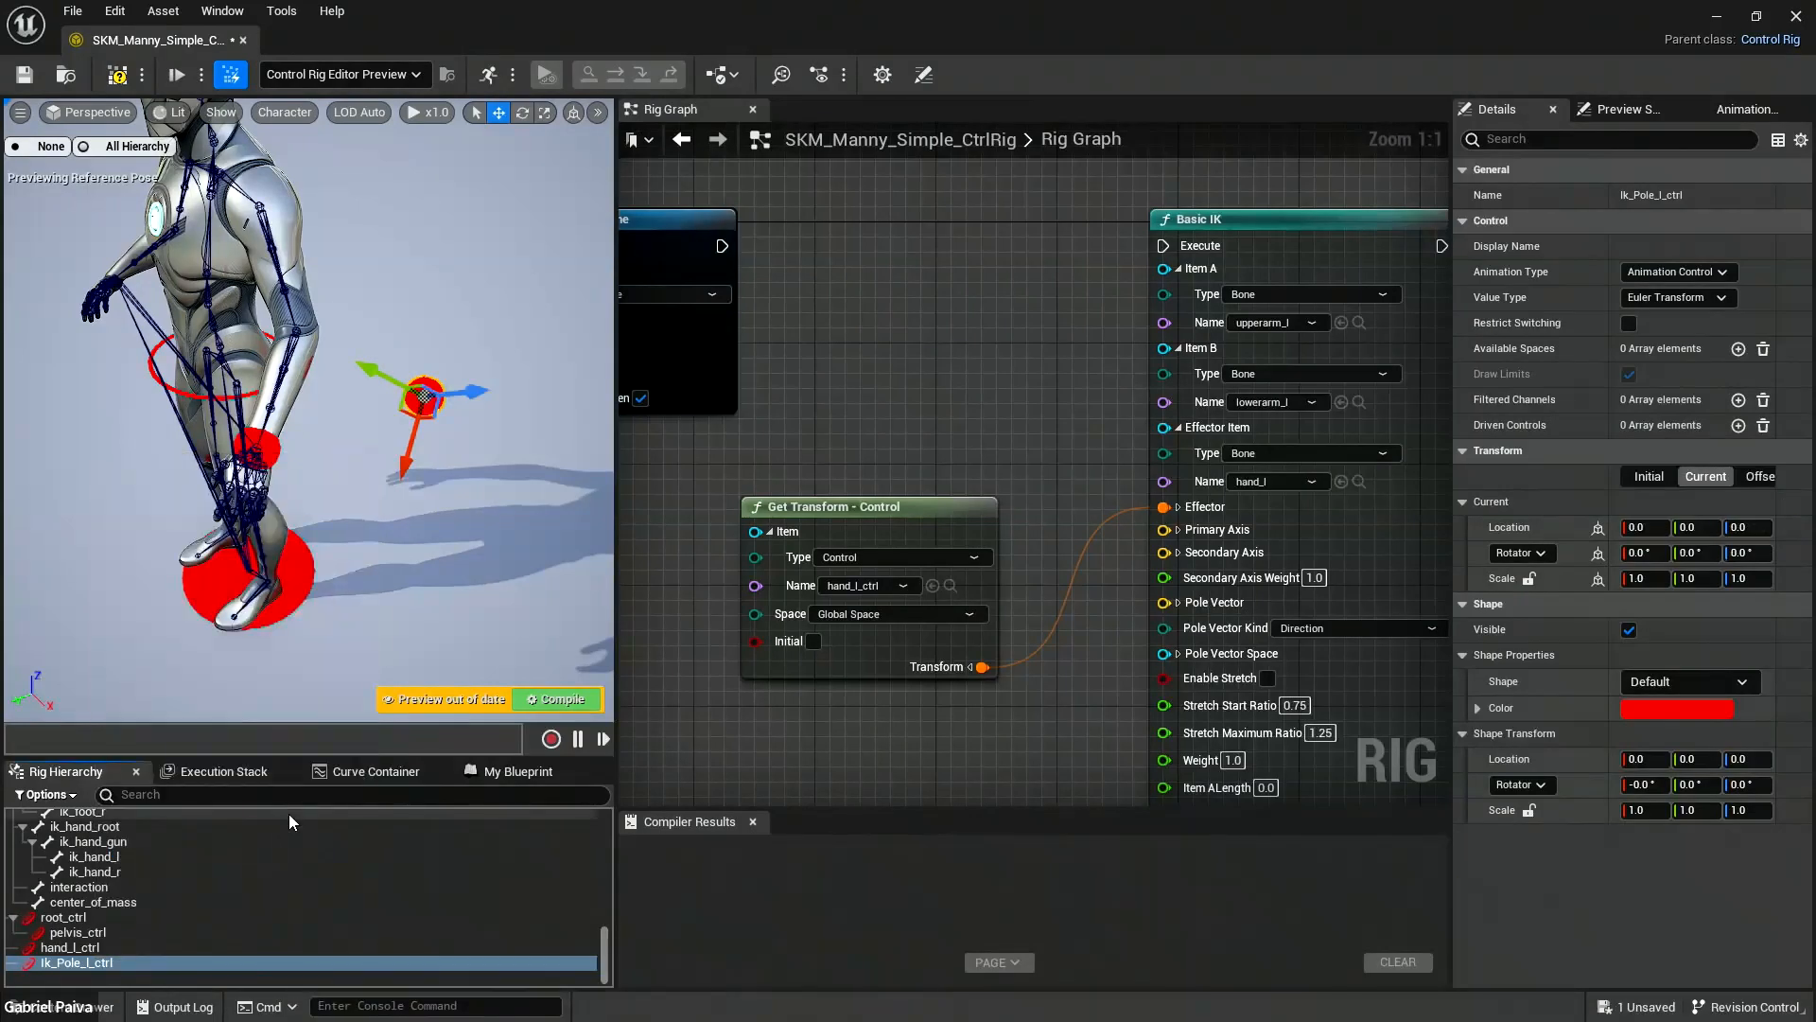
Try moving Ik_Pole_l_ctrl about 36 units along Y towards the left elbow, and undo the move.
{"action": "left_click_drag", "start_coordinate": [383, 380], "coordinate": [458, 527]}
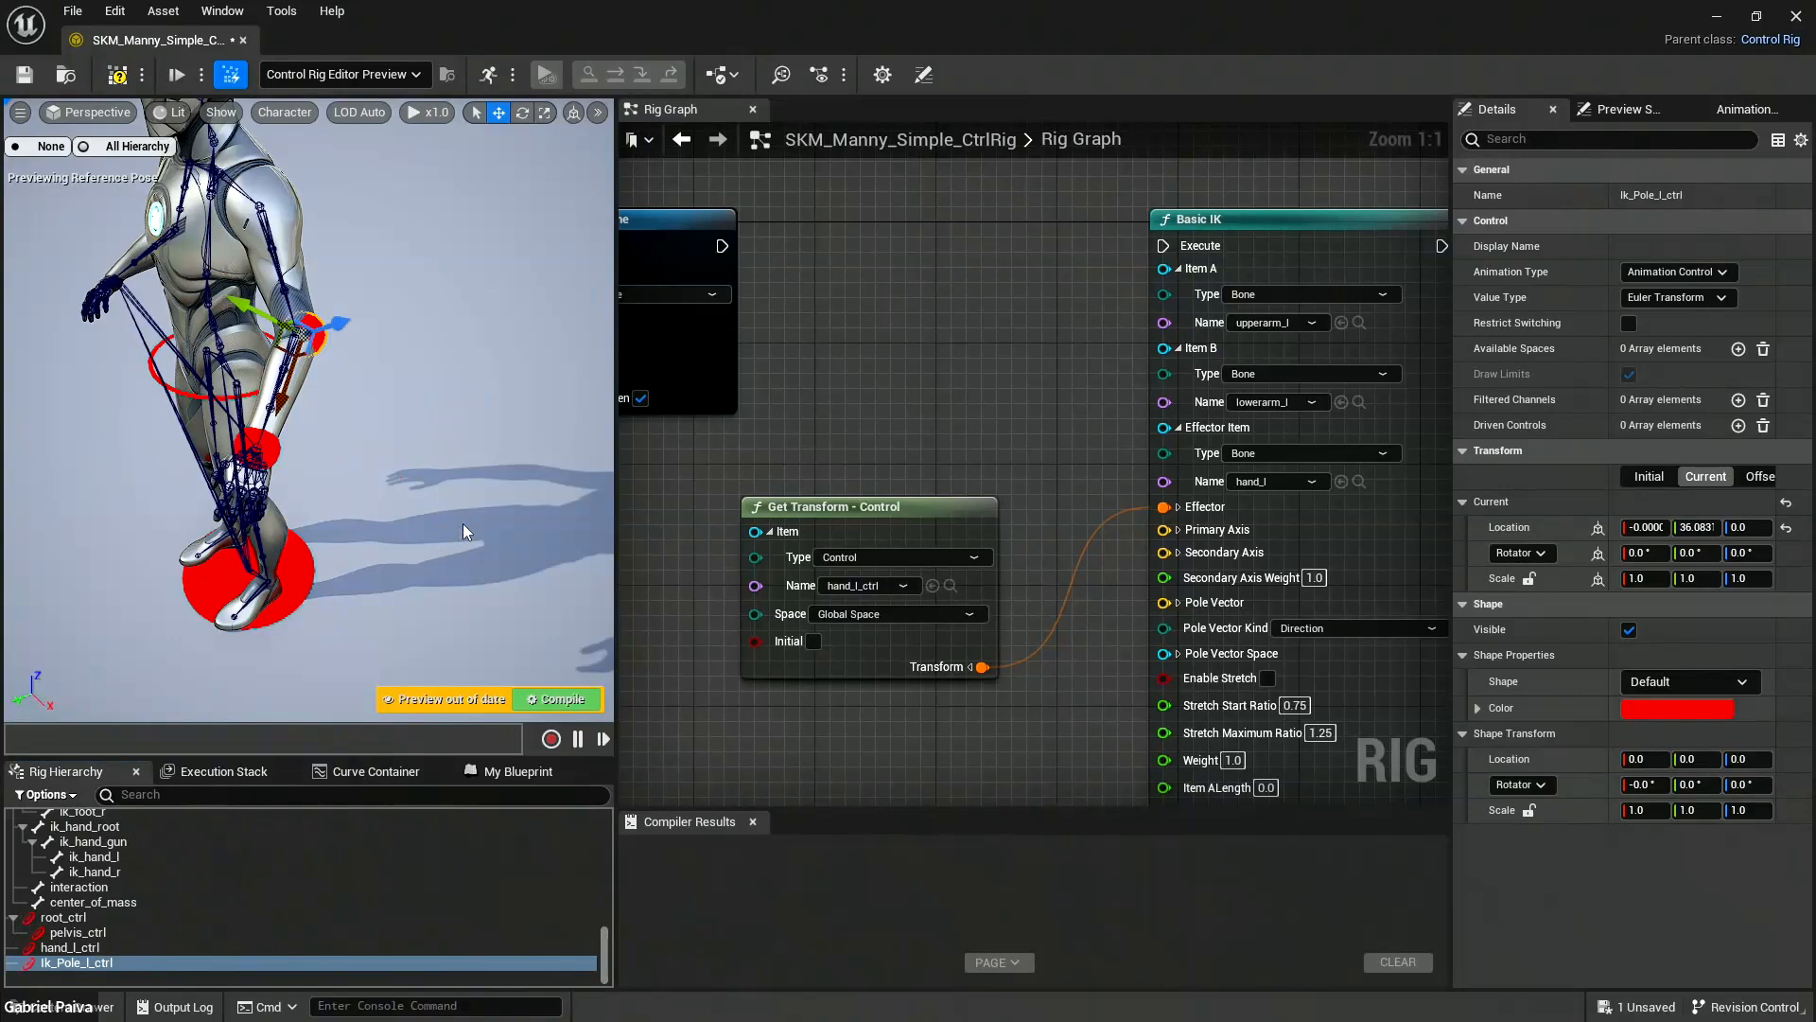
{"action": "key", "text": "ctrl+z"}
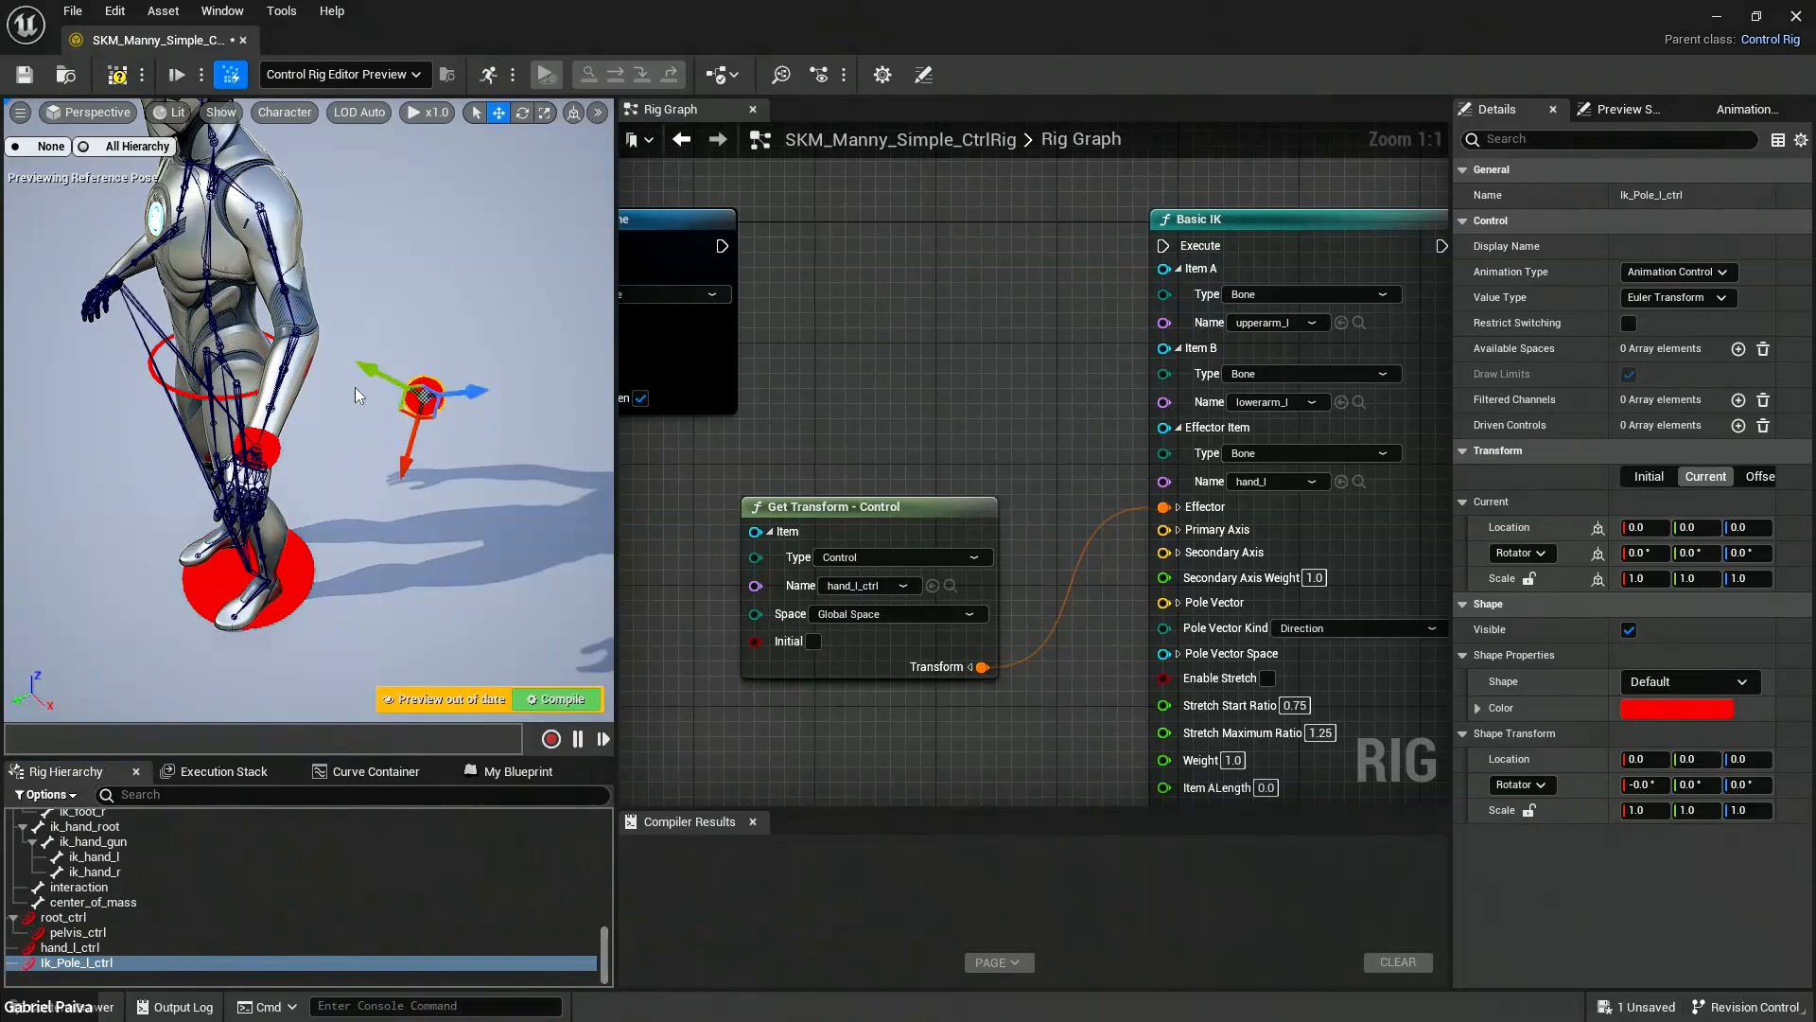
{"action": "left_click_drag", "start_coordinate": [183, 353], "coordinate": [430, 322], "text": "alt"}
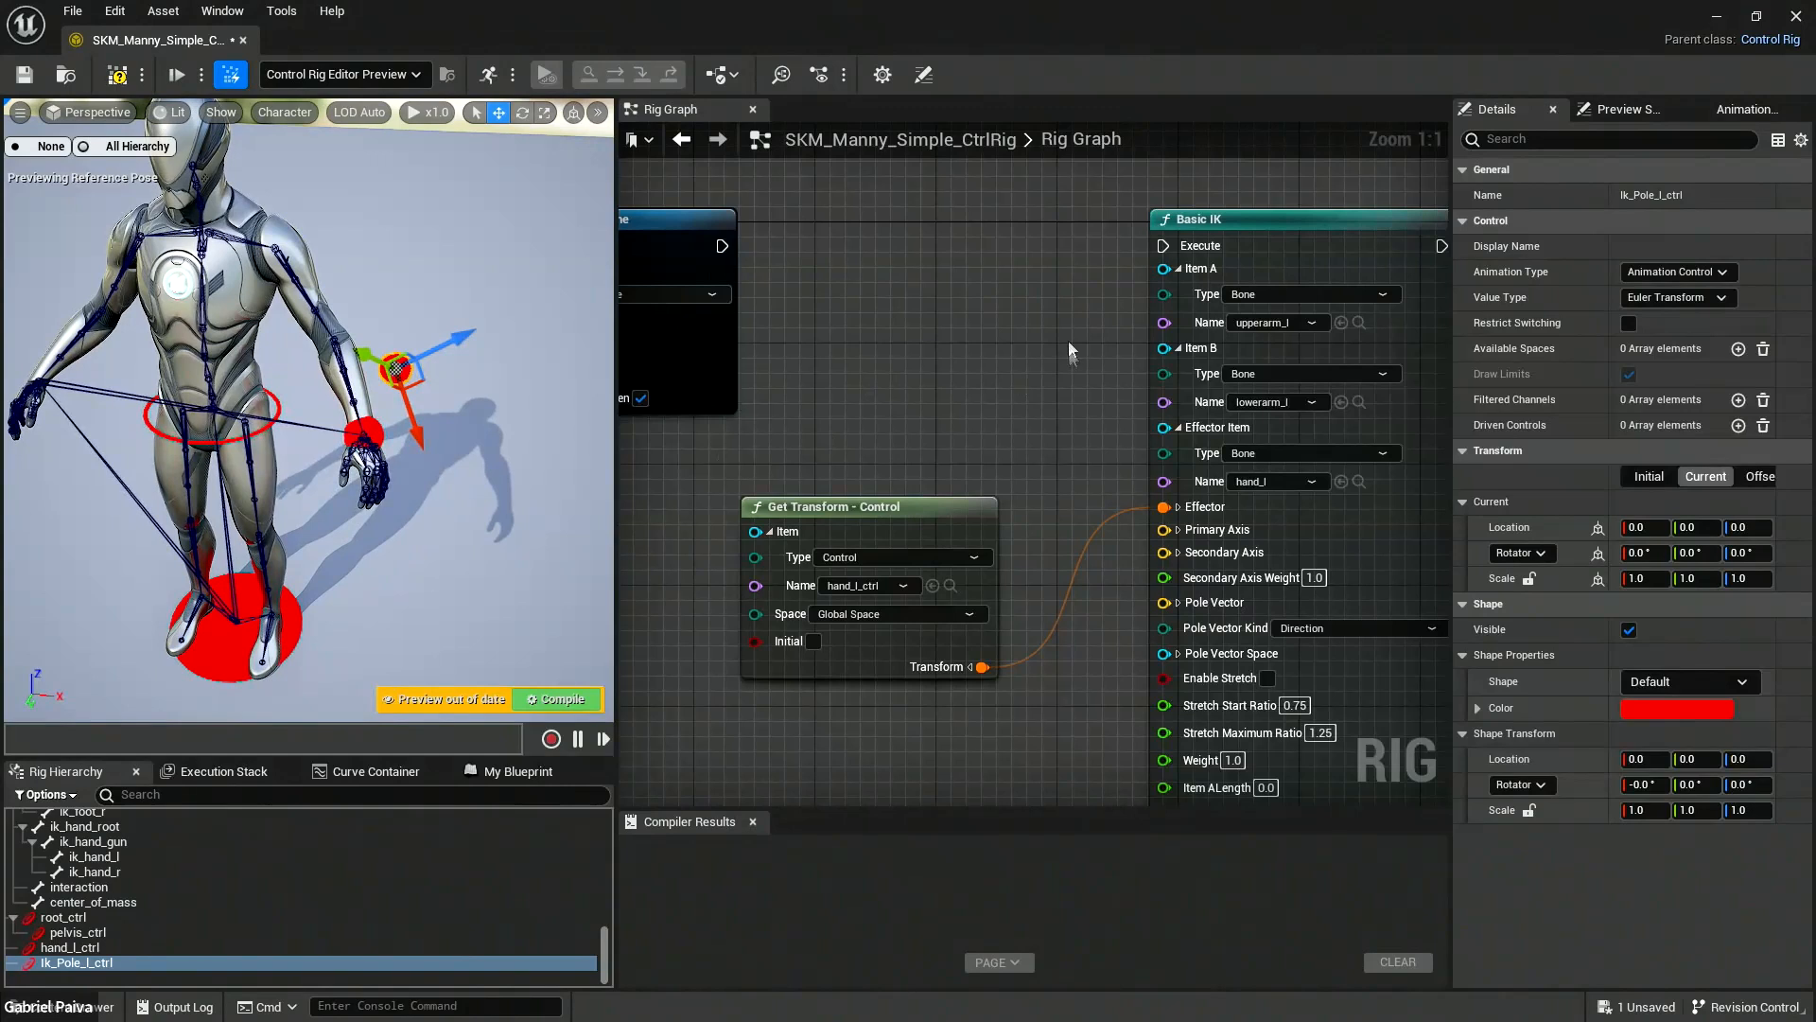
Reconnect the preceding node's execution output to the Basic IK node's Execute input.
{"action": "left_click_drag", "start_coordinate": [722, 246], "coordinate": [1169, 254]}
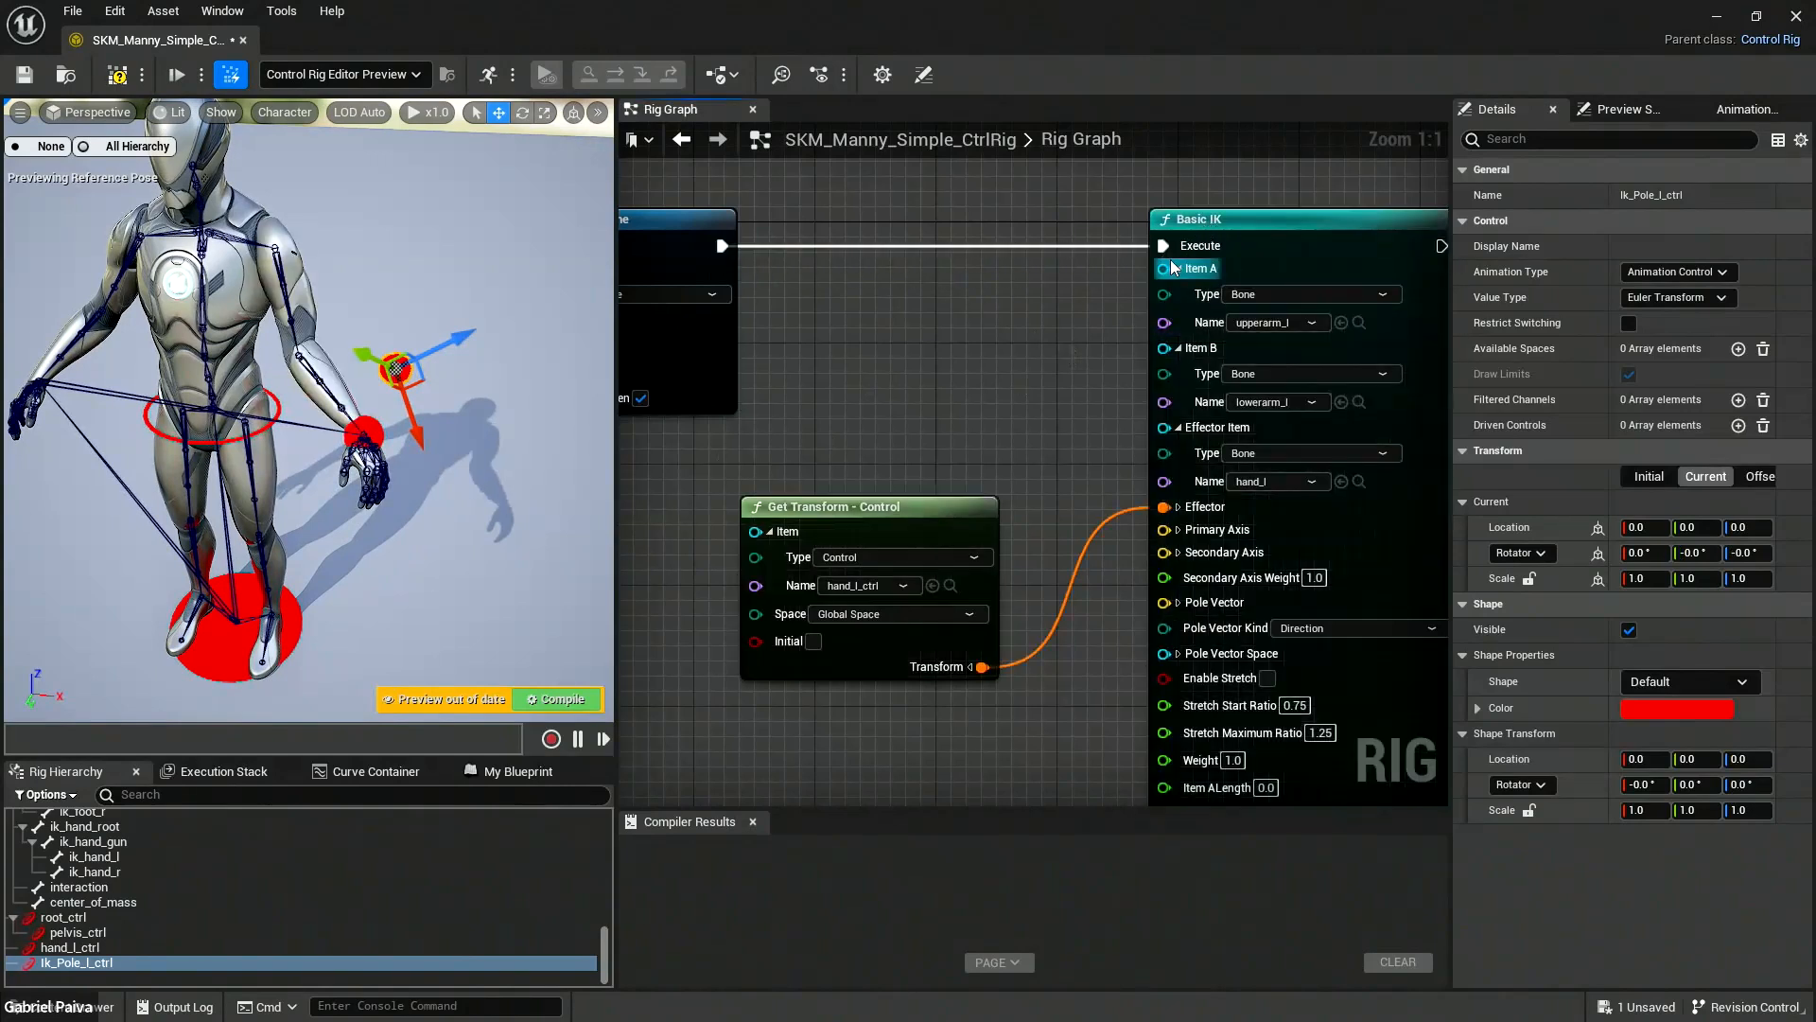
{"action": "right_click_drag", "start_coordinate": [1094, 363], "coordinate": [1094, 297]}
{"action": "right_click_drag", "start_coordinate": [1040, 435], "coordinate": [980, 355]}
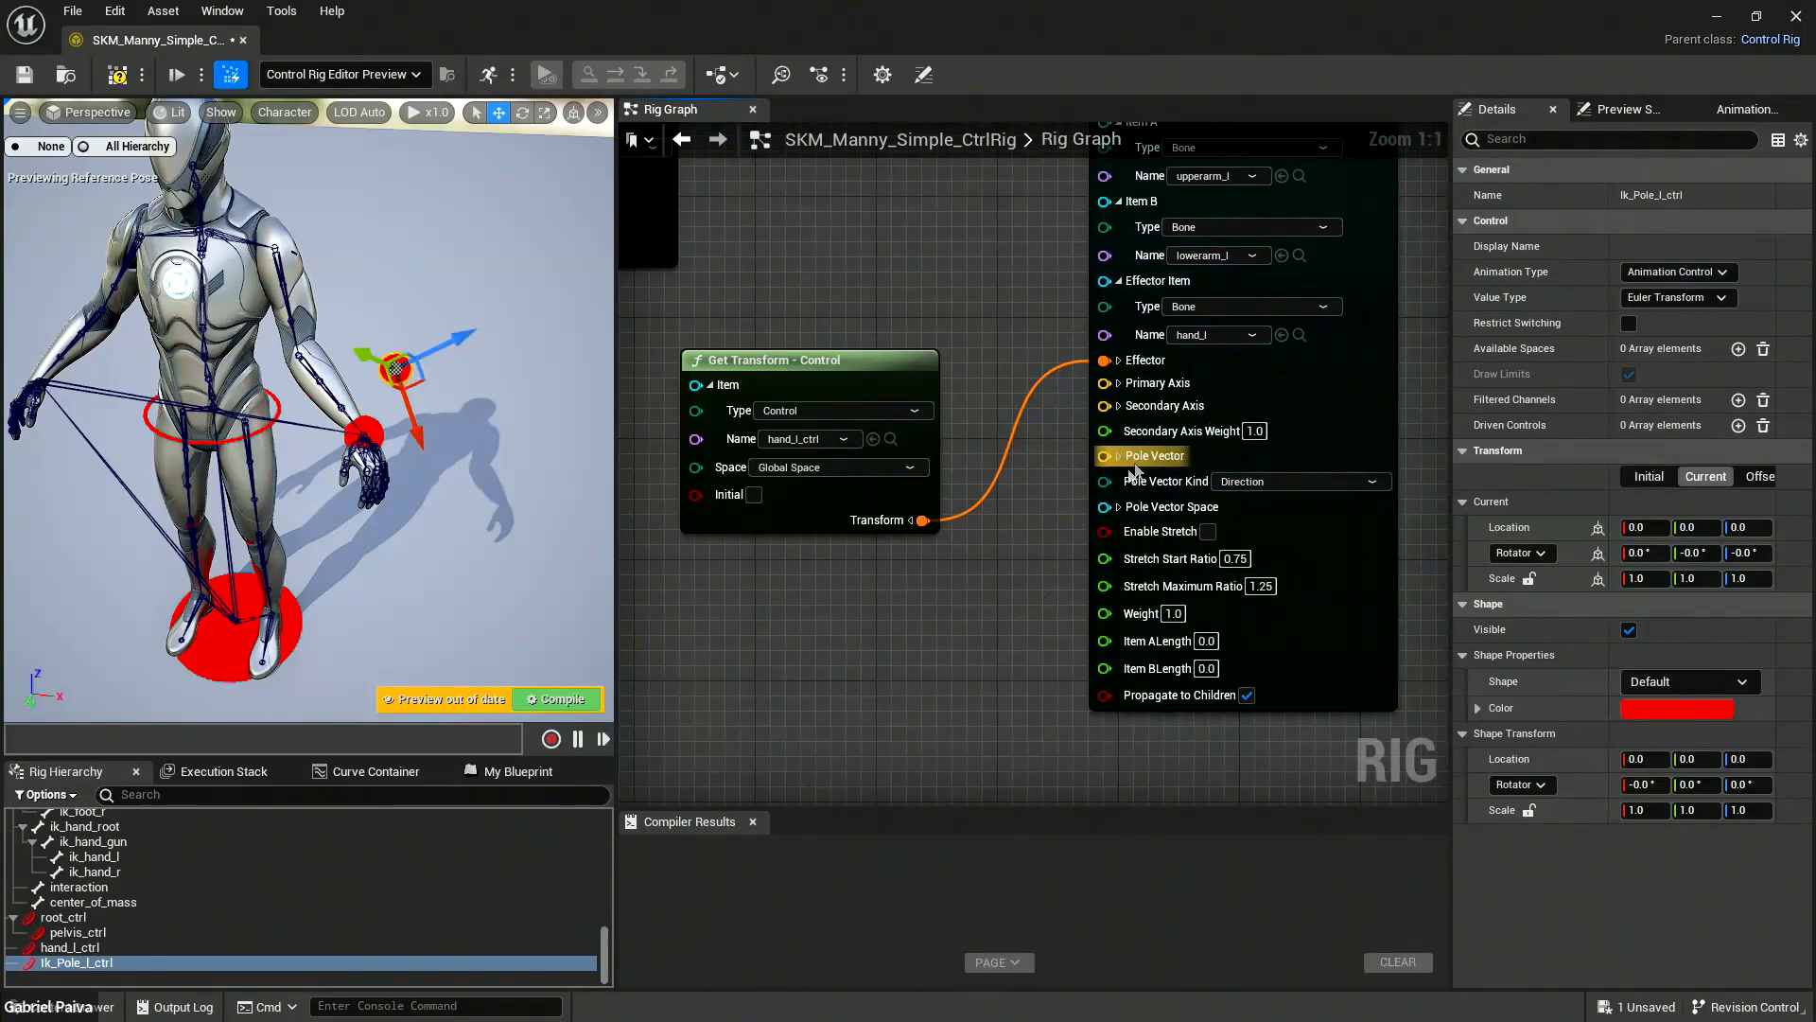
Add a Get Transform node for Ik_Pole_l_ctrl directly below the hand_l_ctrl one and expand Basic IK's Pole Vector input.
{"action": "right_click_drag", "start_coordinate": [597, 503], "coordinate": [666, 404]}
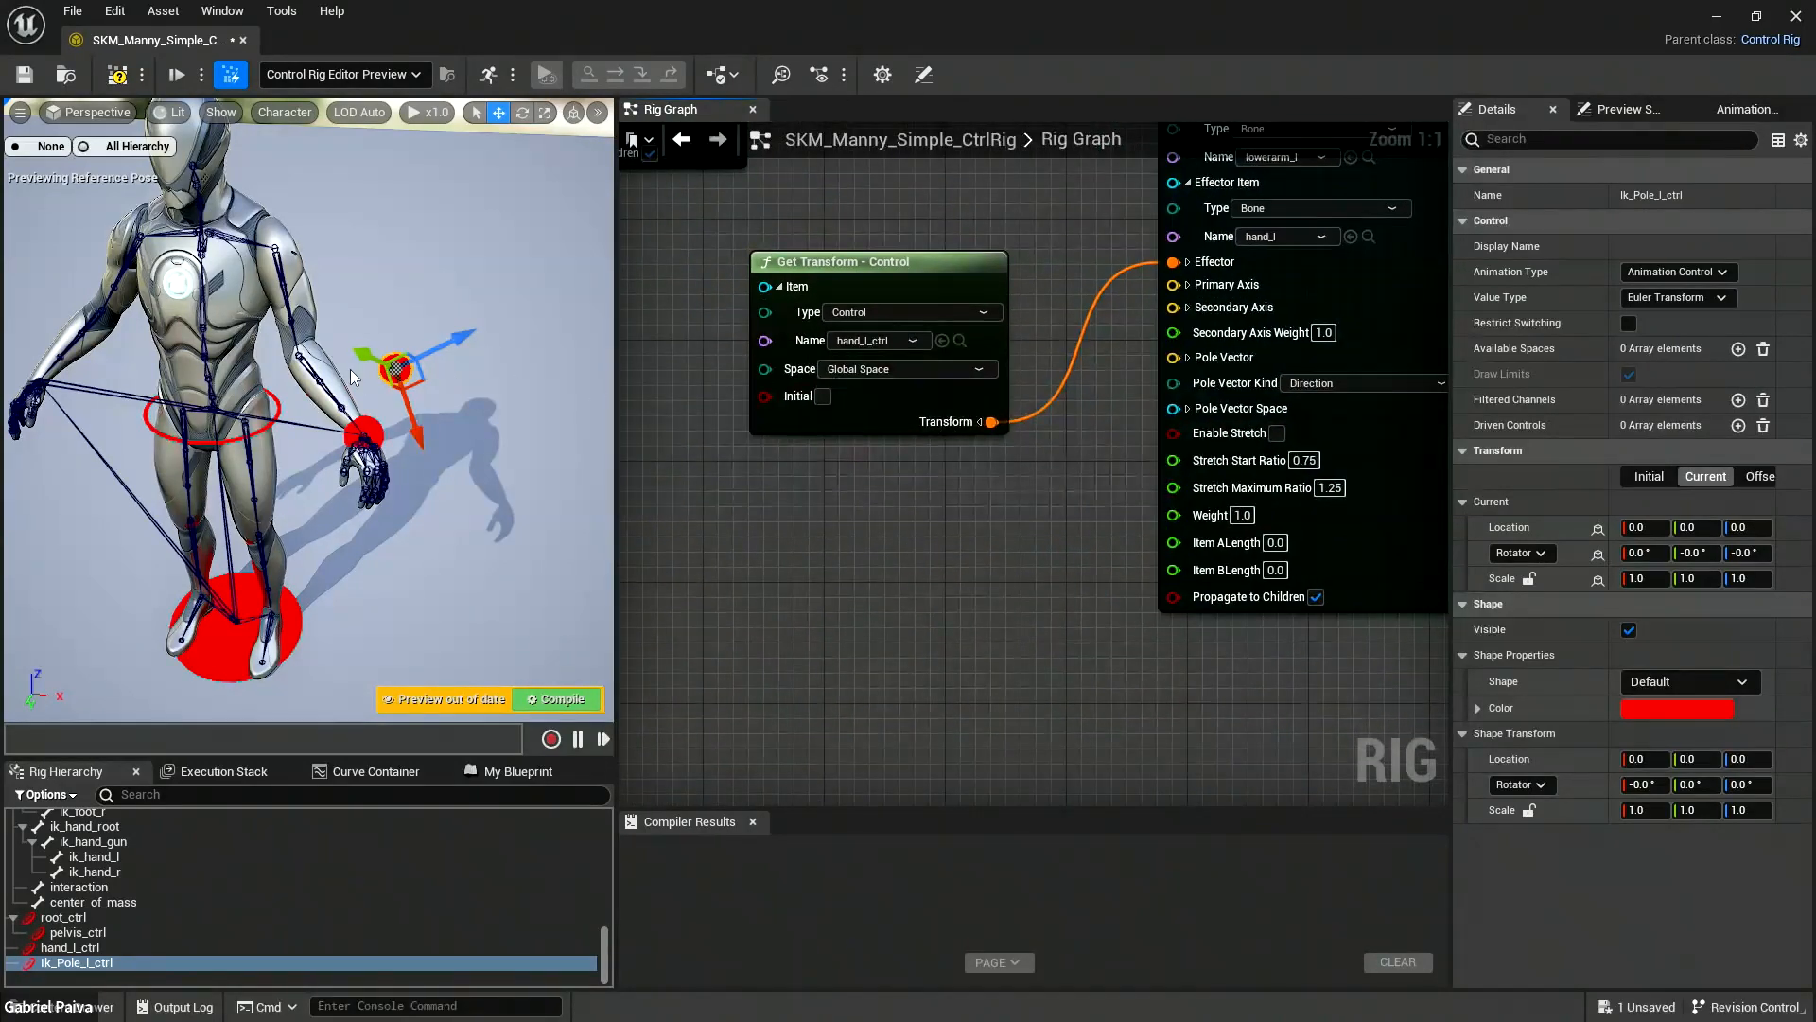
{"action": "right_click_drag", "start_coordinate": [1083, 502], "coordinate": [911, 509]}
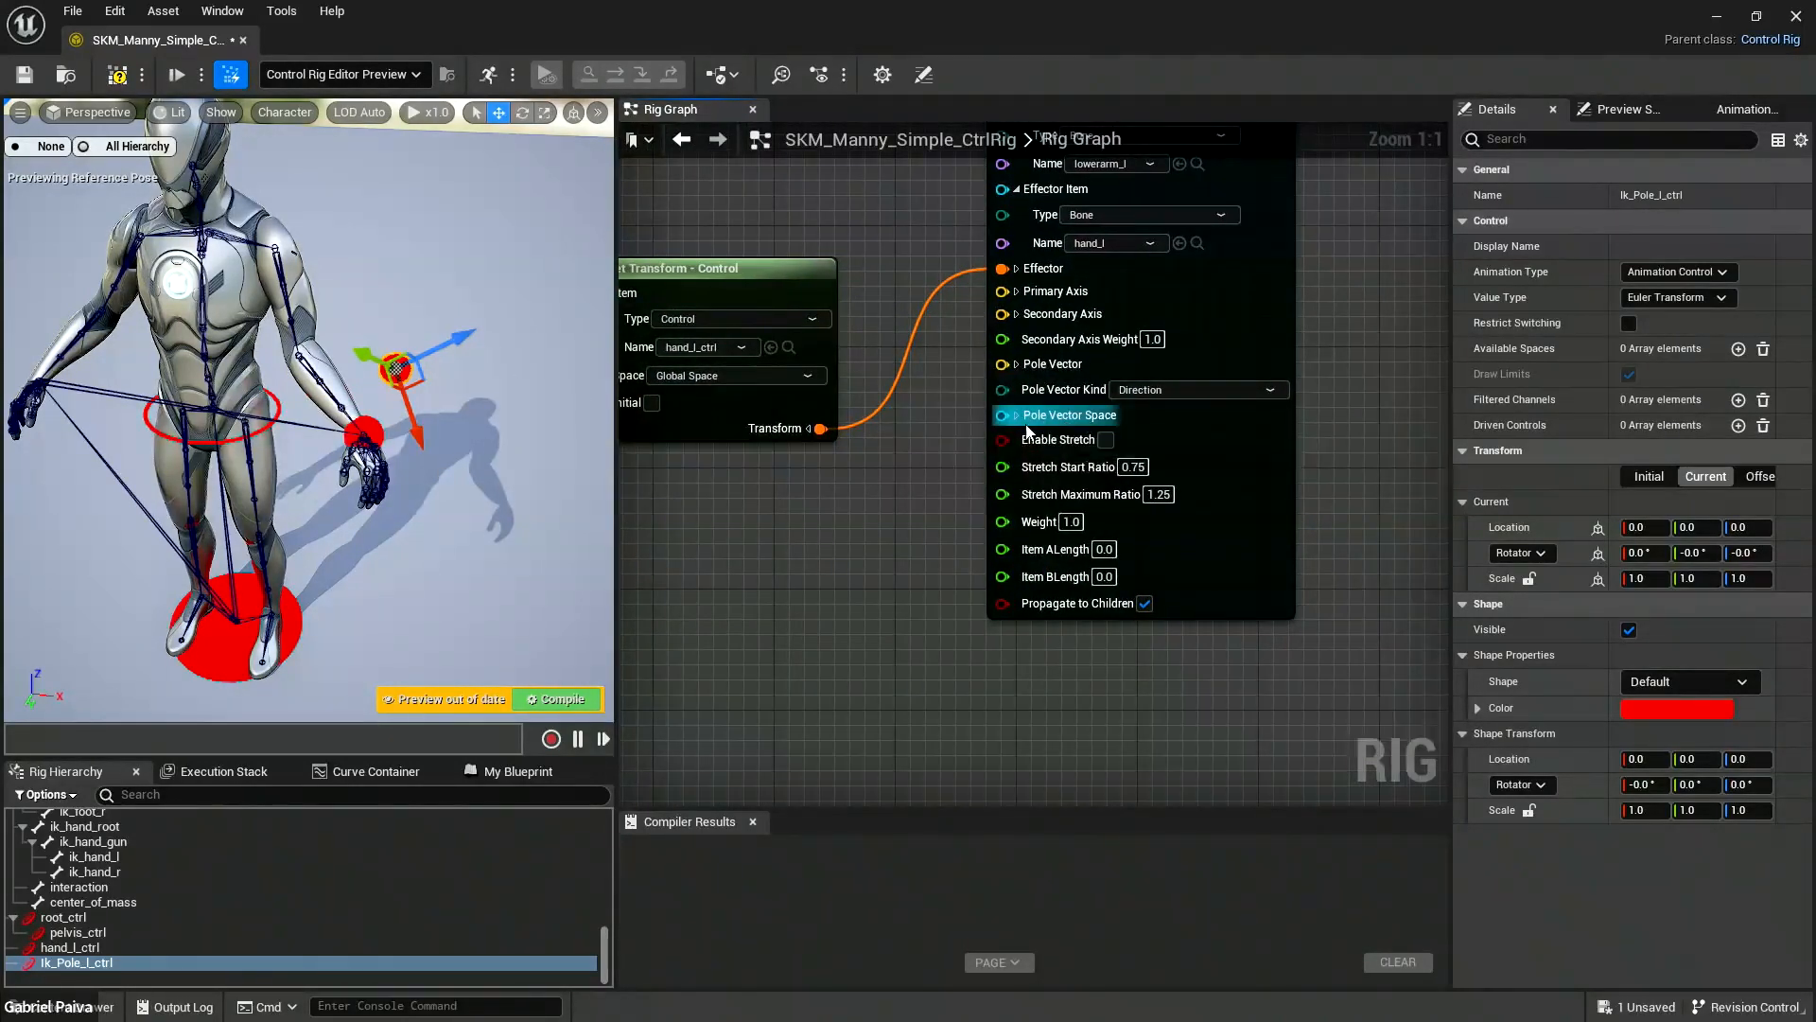
{"action": "right_click_drag", "start_coordinate": [895, 419], "coordinate": [1104, 520]}
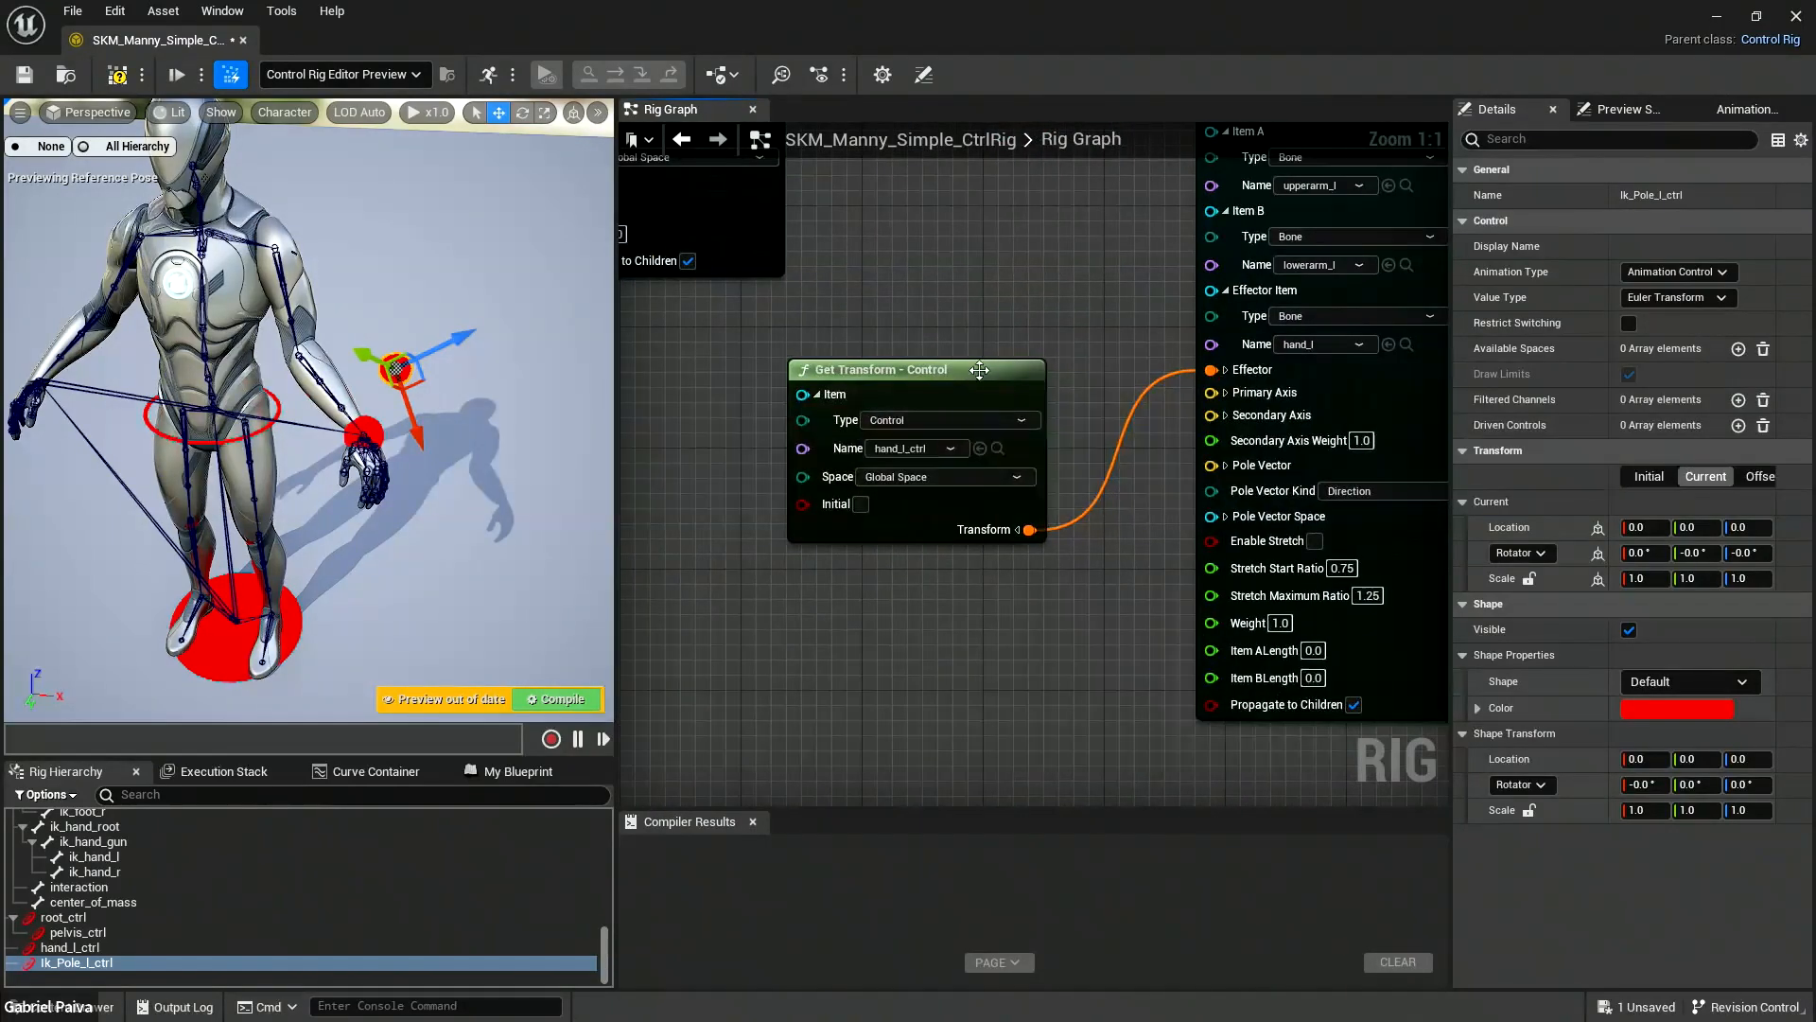
{"action": "left_click_drag", "start_coordinate": [968, 376], "coordinate": [967, 333]}
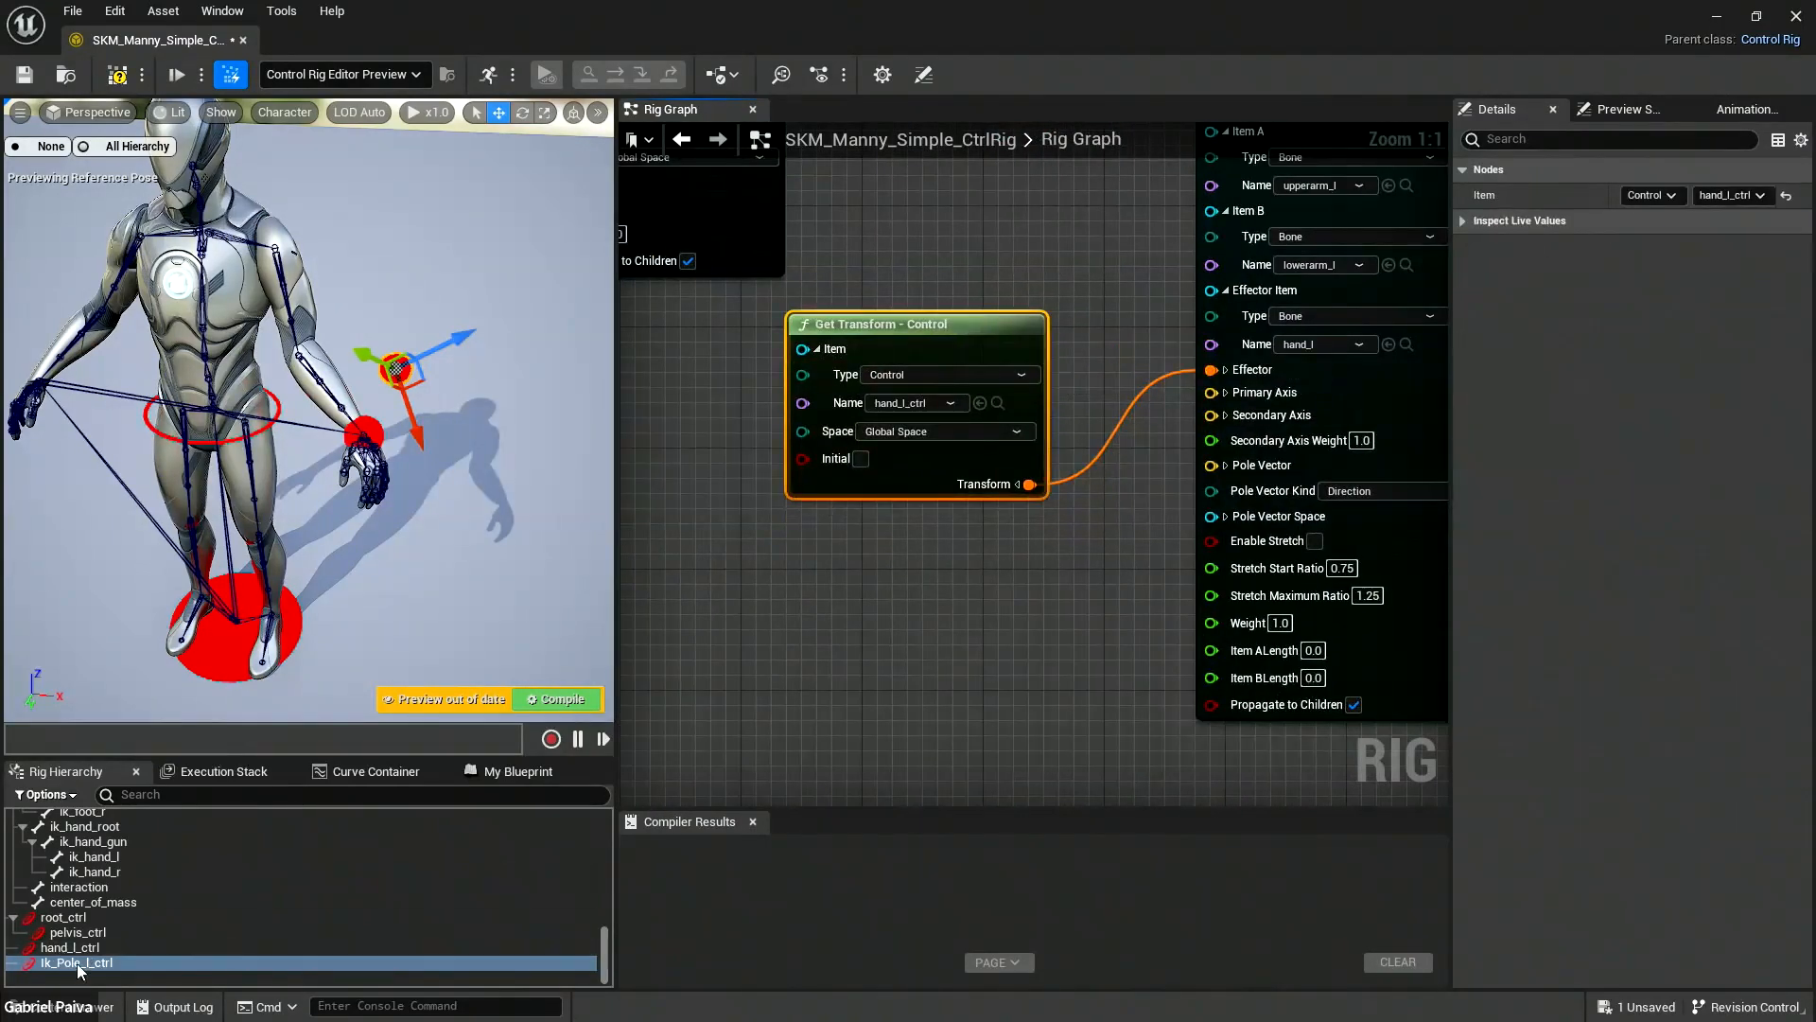
{"action": "left_click_drag", "start_coordinate": [80, 965], "coordinate": [815, 587]}
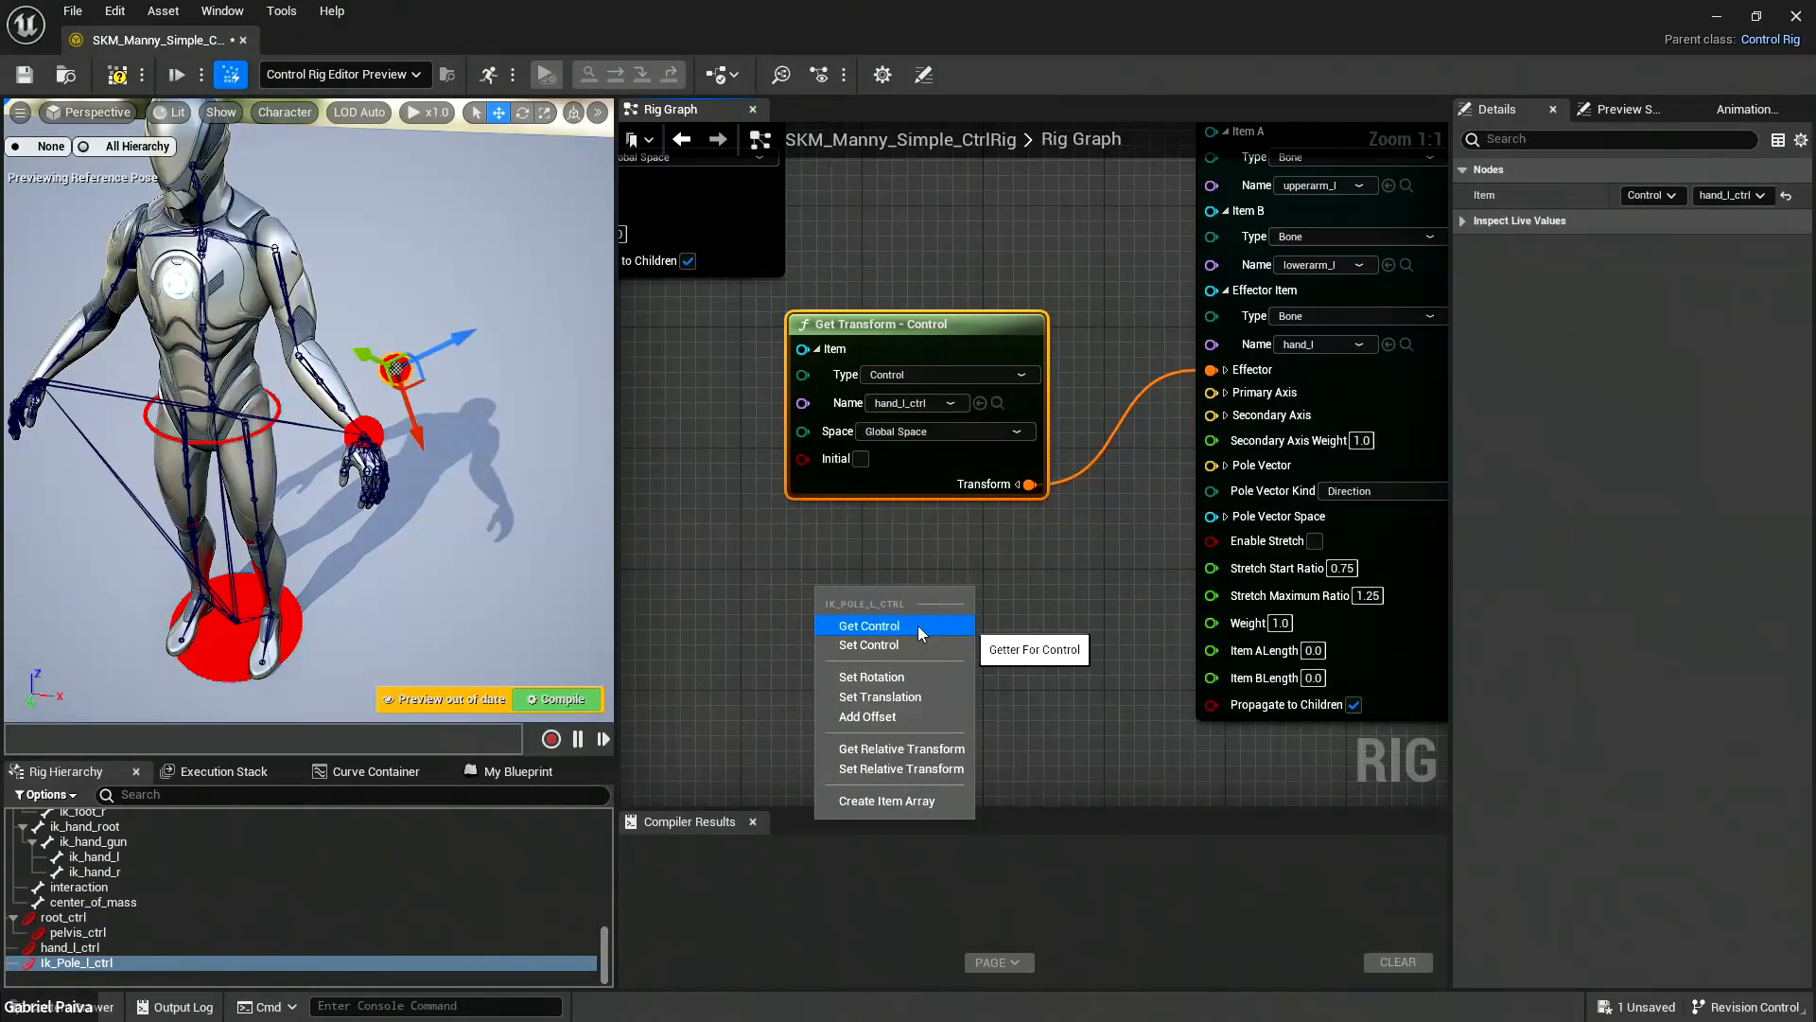
{"action": "left_click", "coordinate": [918, 626]}
{"action": "left_click_drag", "start_coordinate": [1012, 601], "coordinate": [985, 525]}
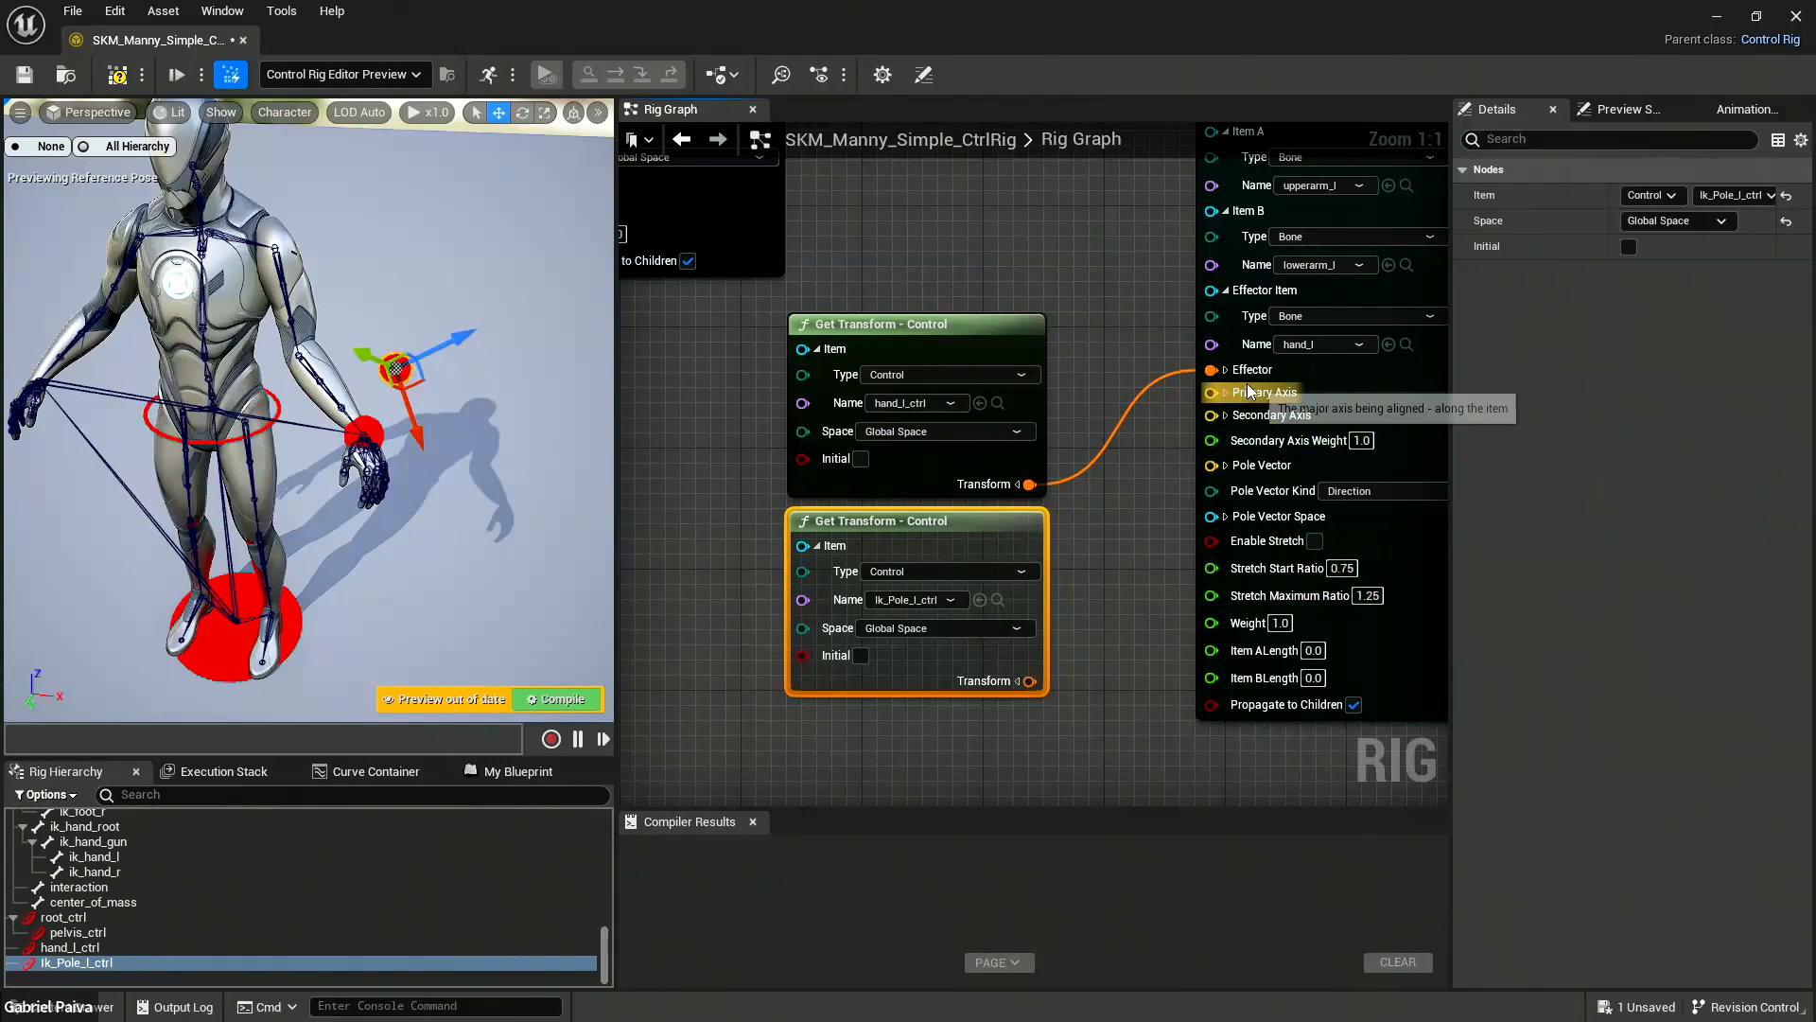
{"action": "left_click", "coordinate": [1225, 467]}
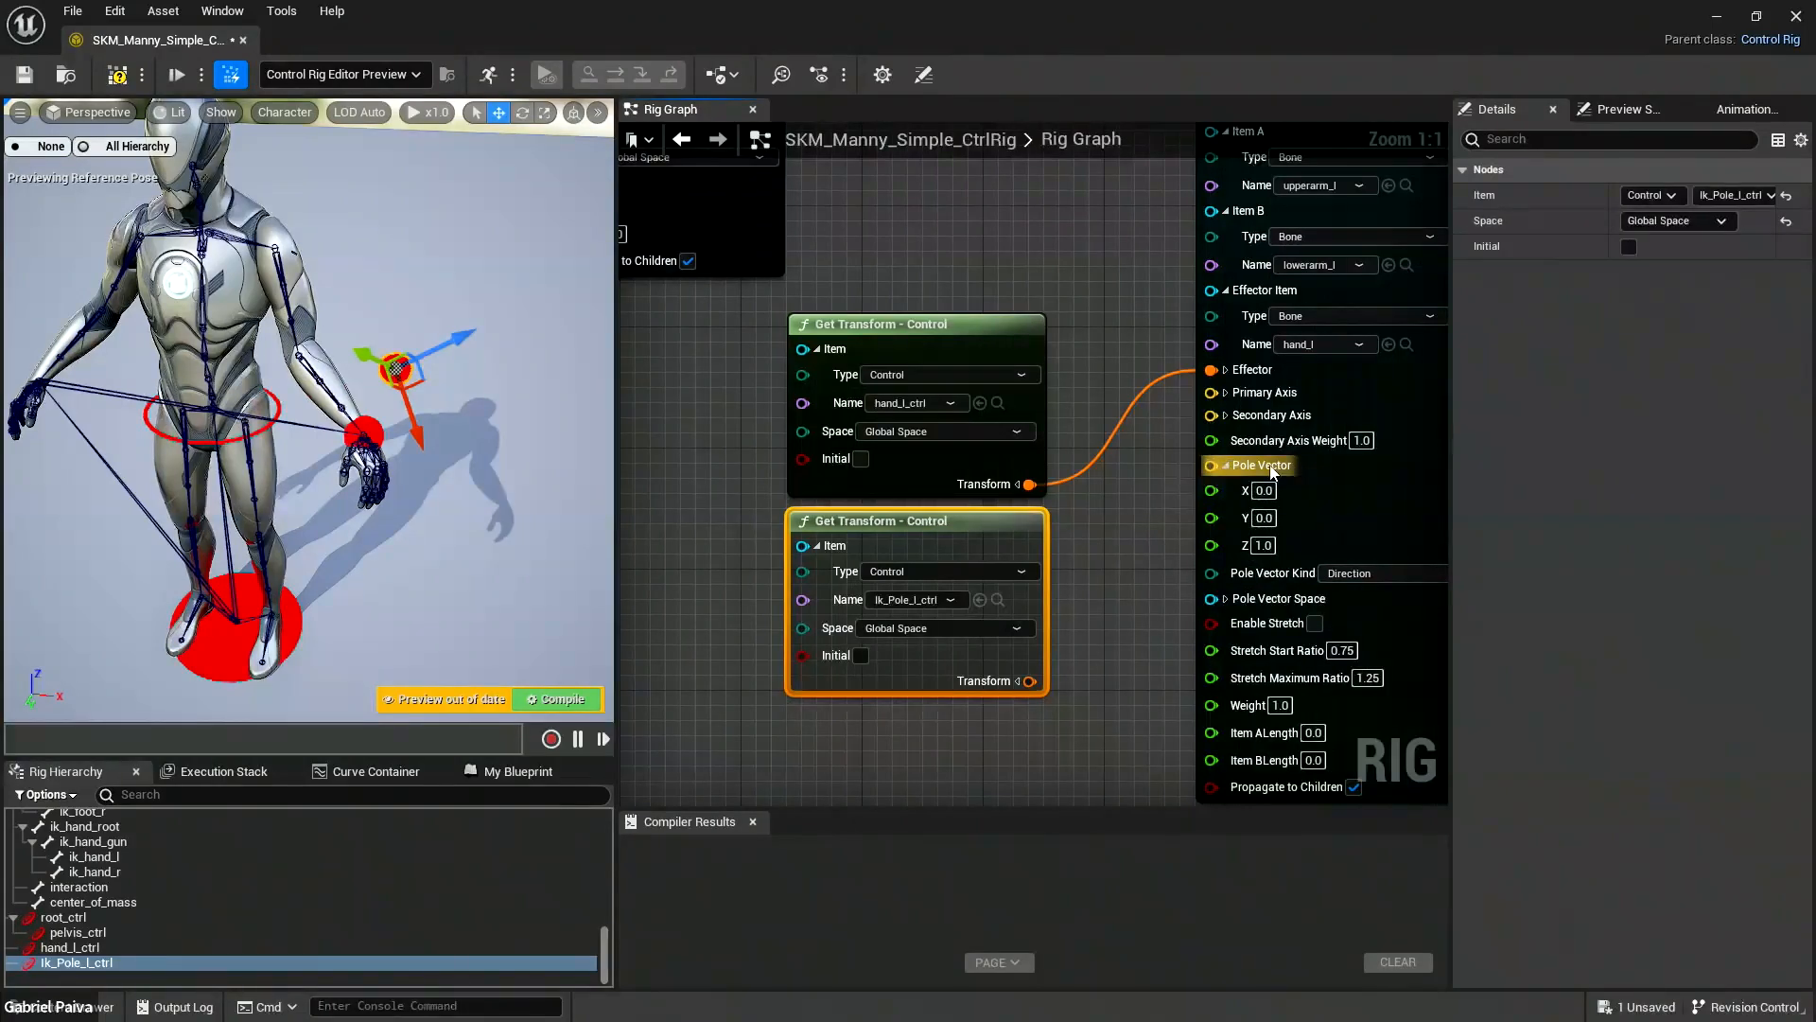
Connect the Translation output of the Ik_Pole_l_ctrl Get Transform node to the Pole Vector input of the Basic IK node.
{"action": "left_click", "coordinate": [1226, 466]}
{"action": "mouse_move", "coordinate": [1030, 681]}
{"action": "left_mouse_down"}
{"action": "mouse_move", "coordinate": [1217, 463]}
{"action": "mouse_move", "coordinate": [1027, 681]}
{"action": "left_mouse_up"}
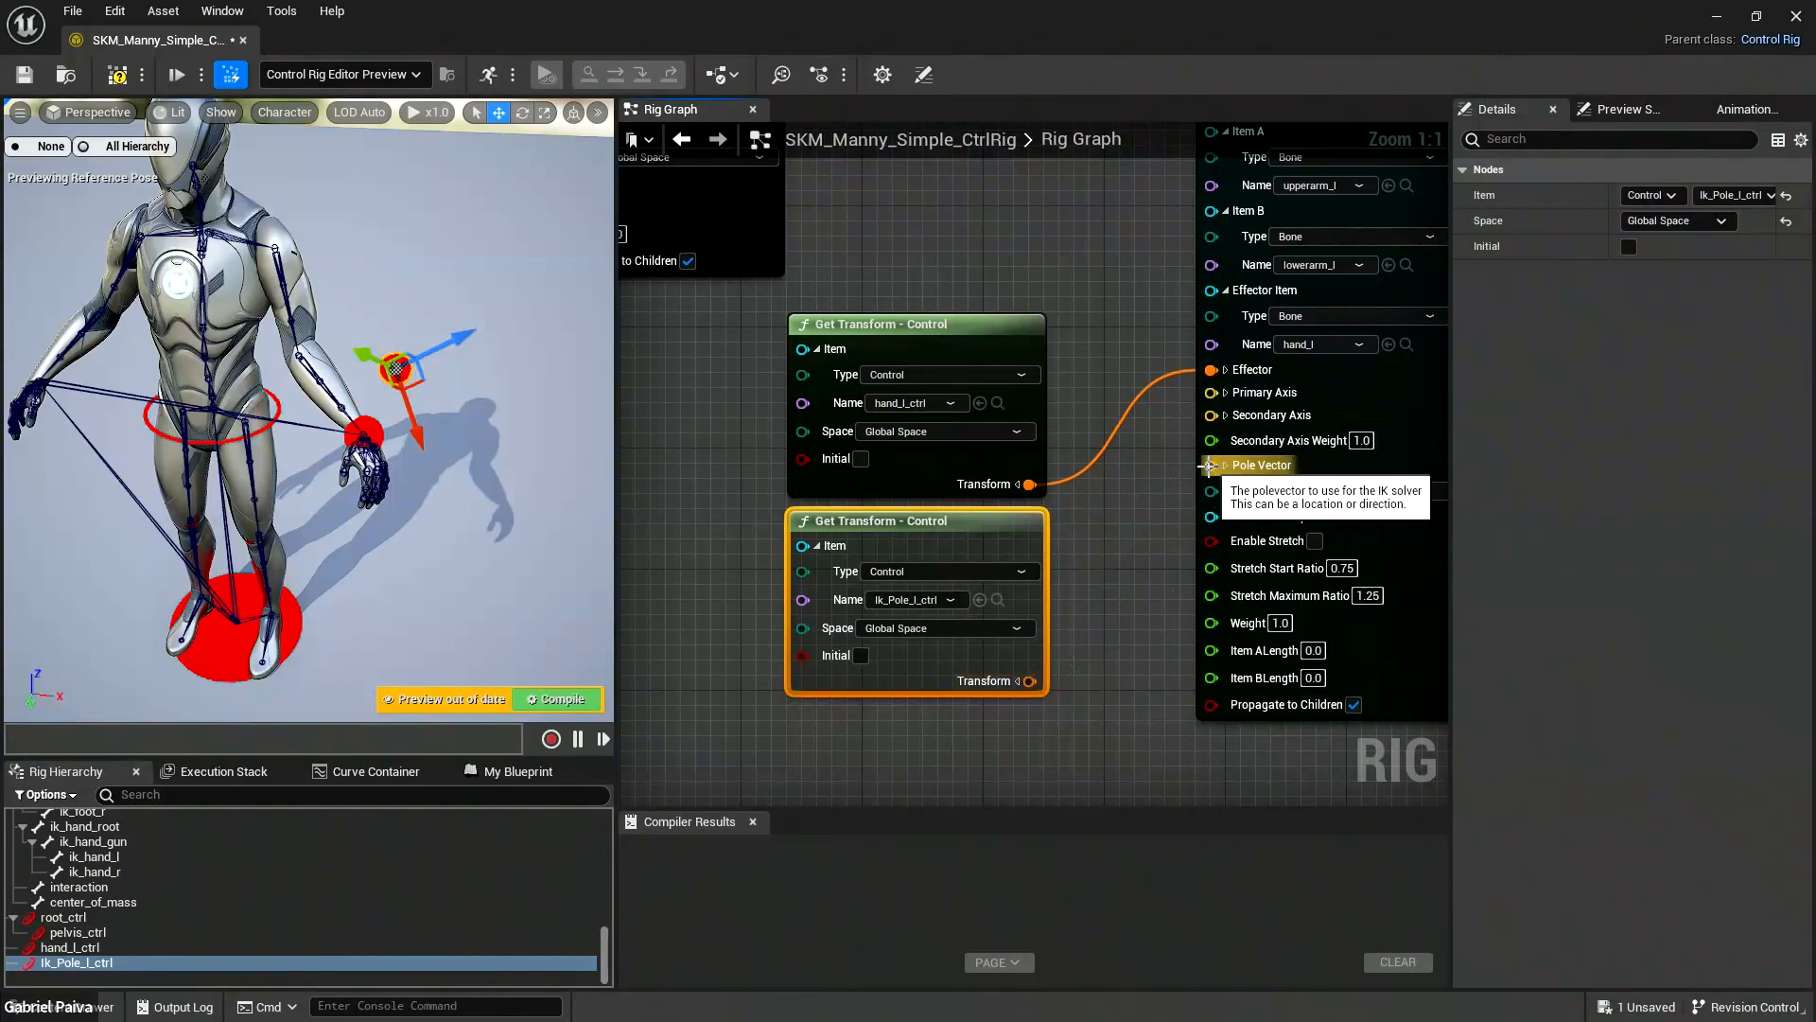
{"action": "left_click", "coordinate": [1017, 682]}
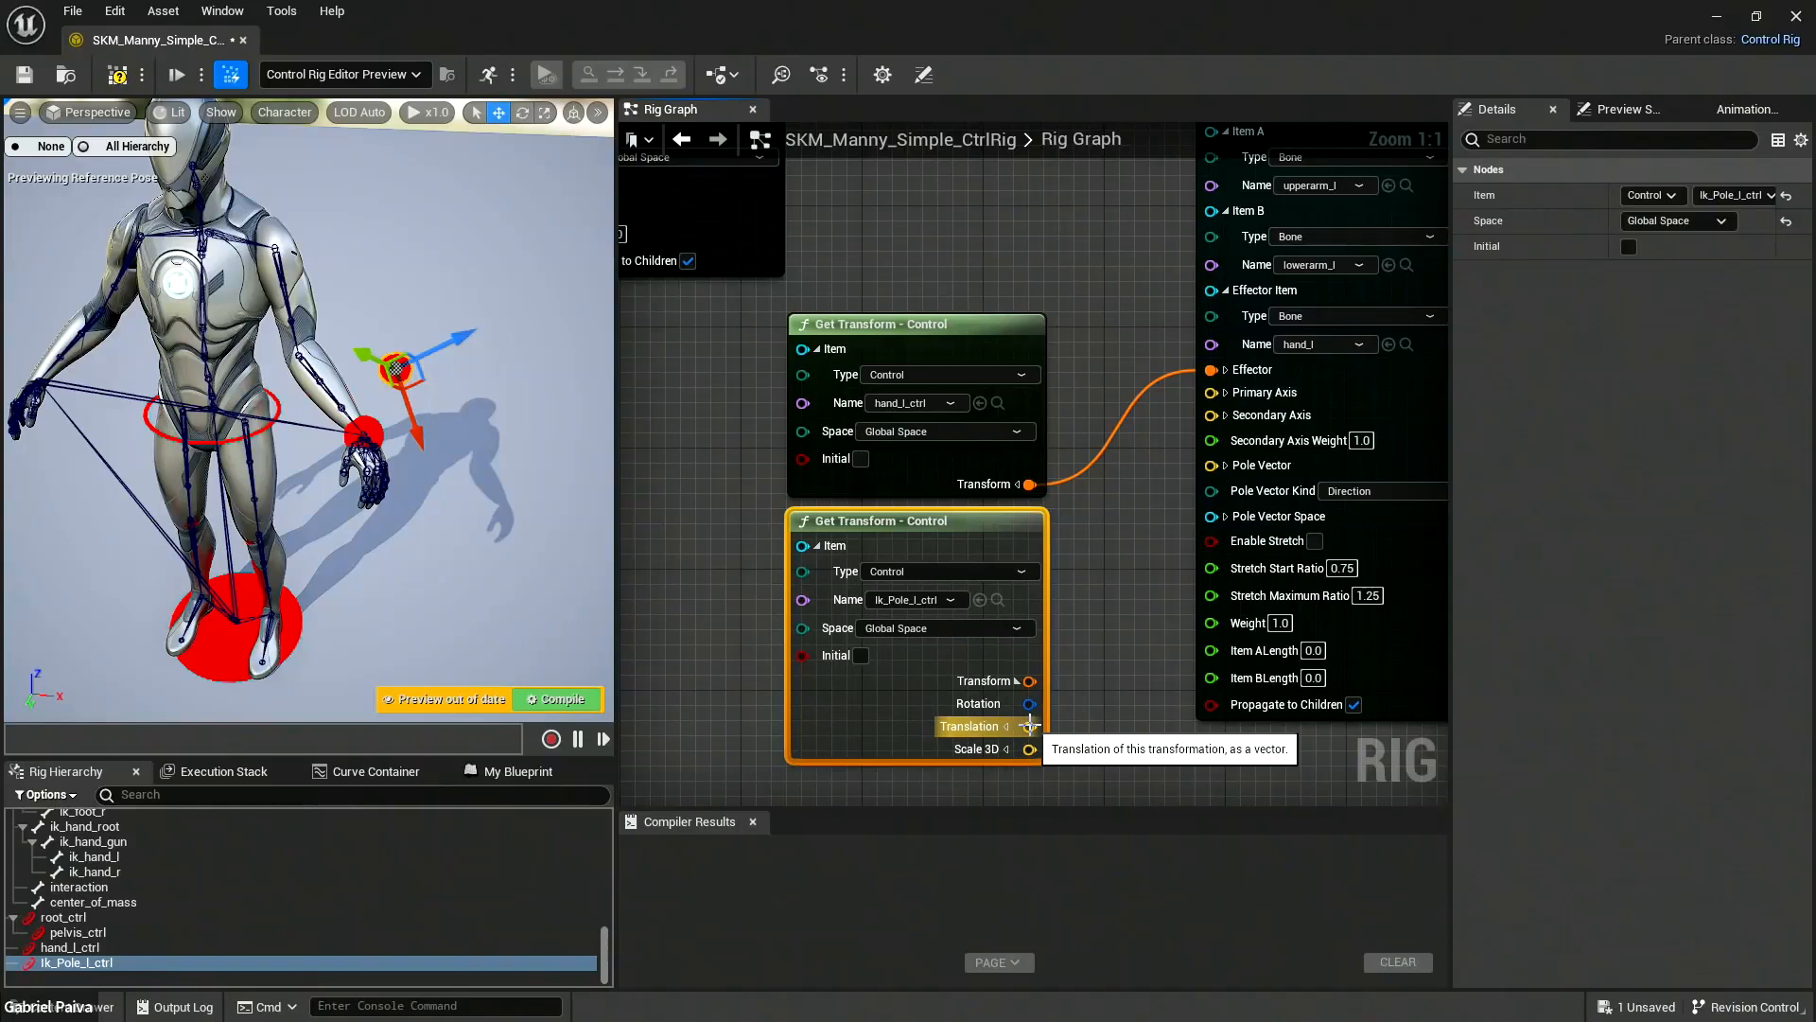
{"action": "left_click_drag", "start_coordinate": [1029, 725], "coordinate": [1211, 465]}
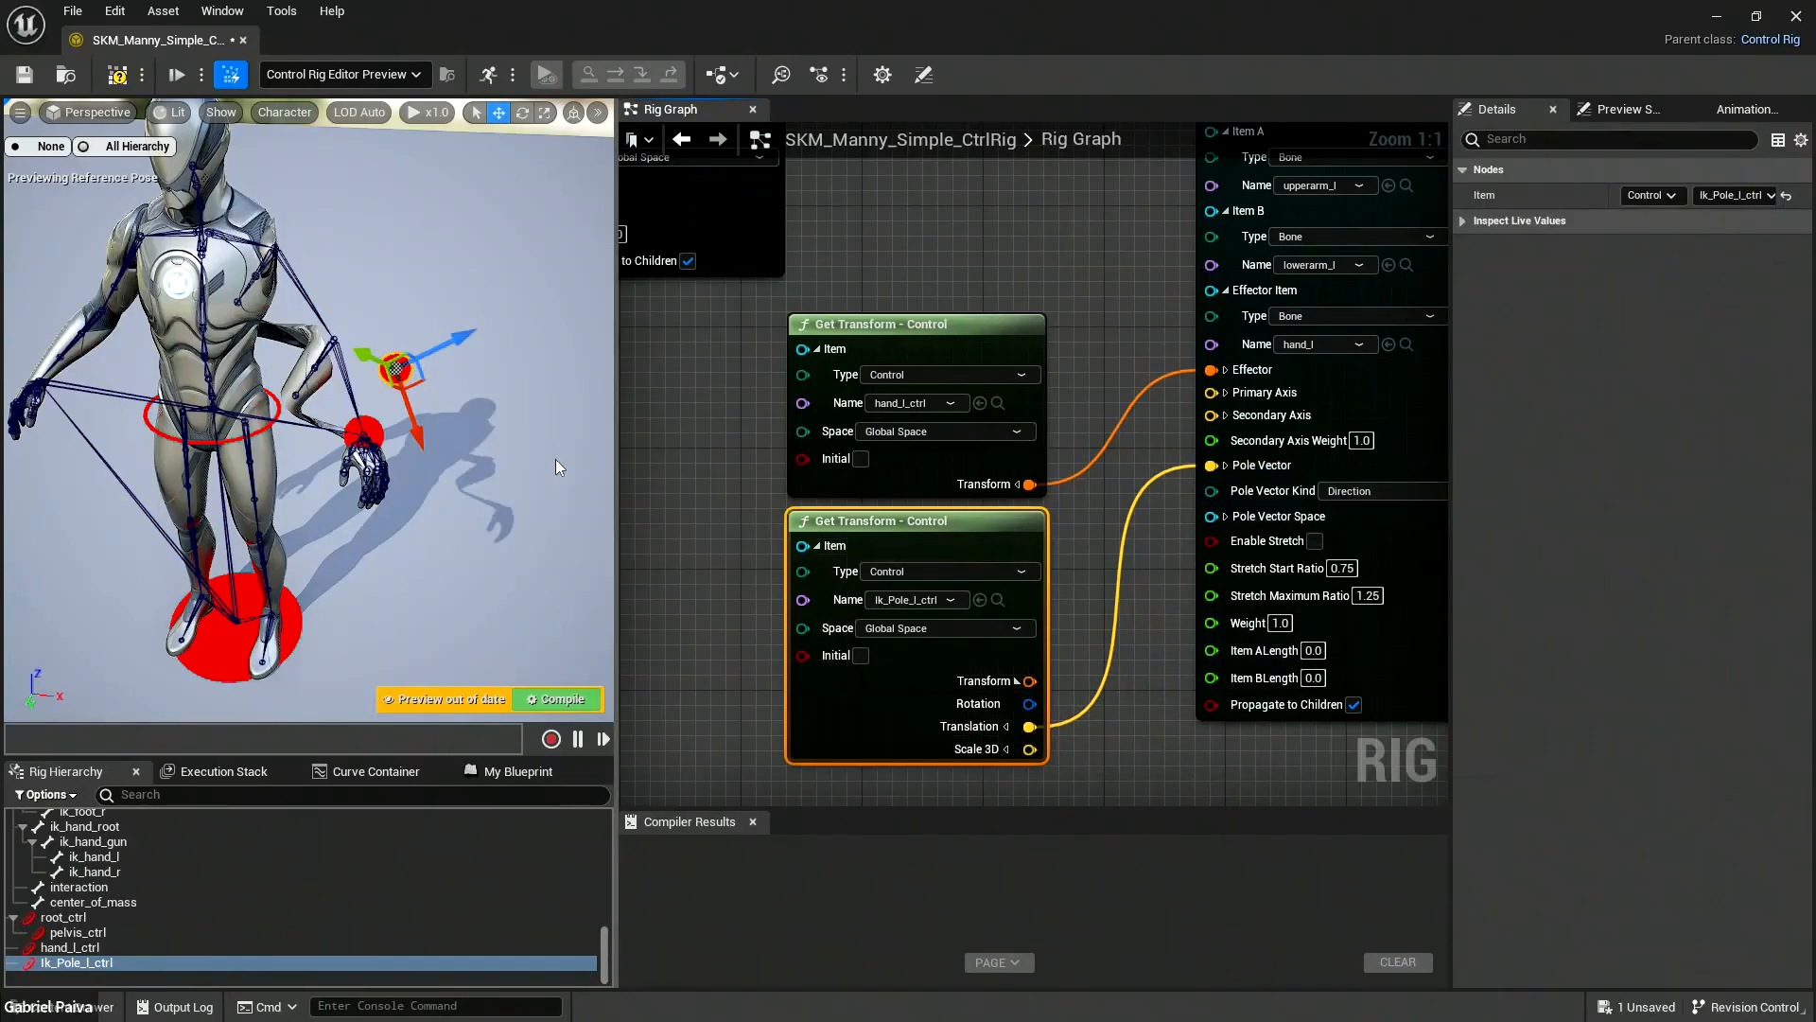
Expand the Secondary Axis and Primary Axis inputs of the Basic IK node to show their X, Y and Z values.
{"action": "right_click_drag", "start_coordinate": [388, 367], "coordinate": [527, 261]}
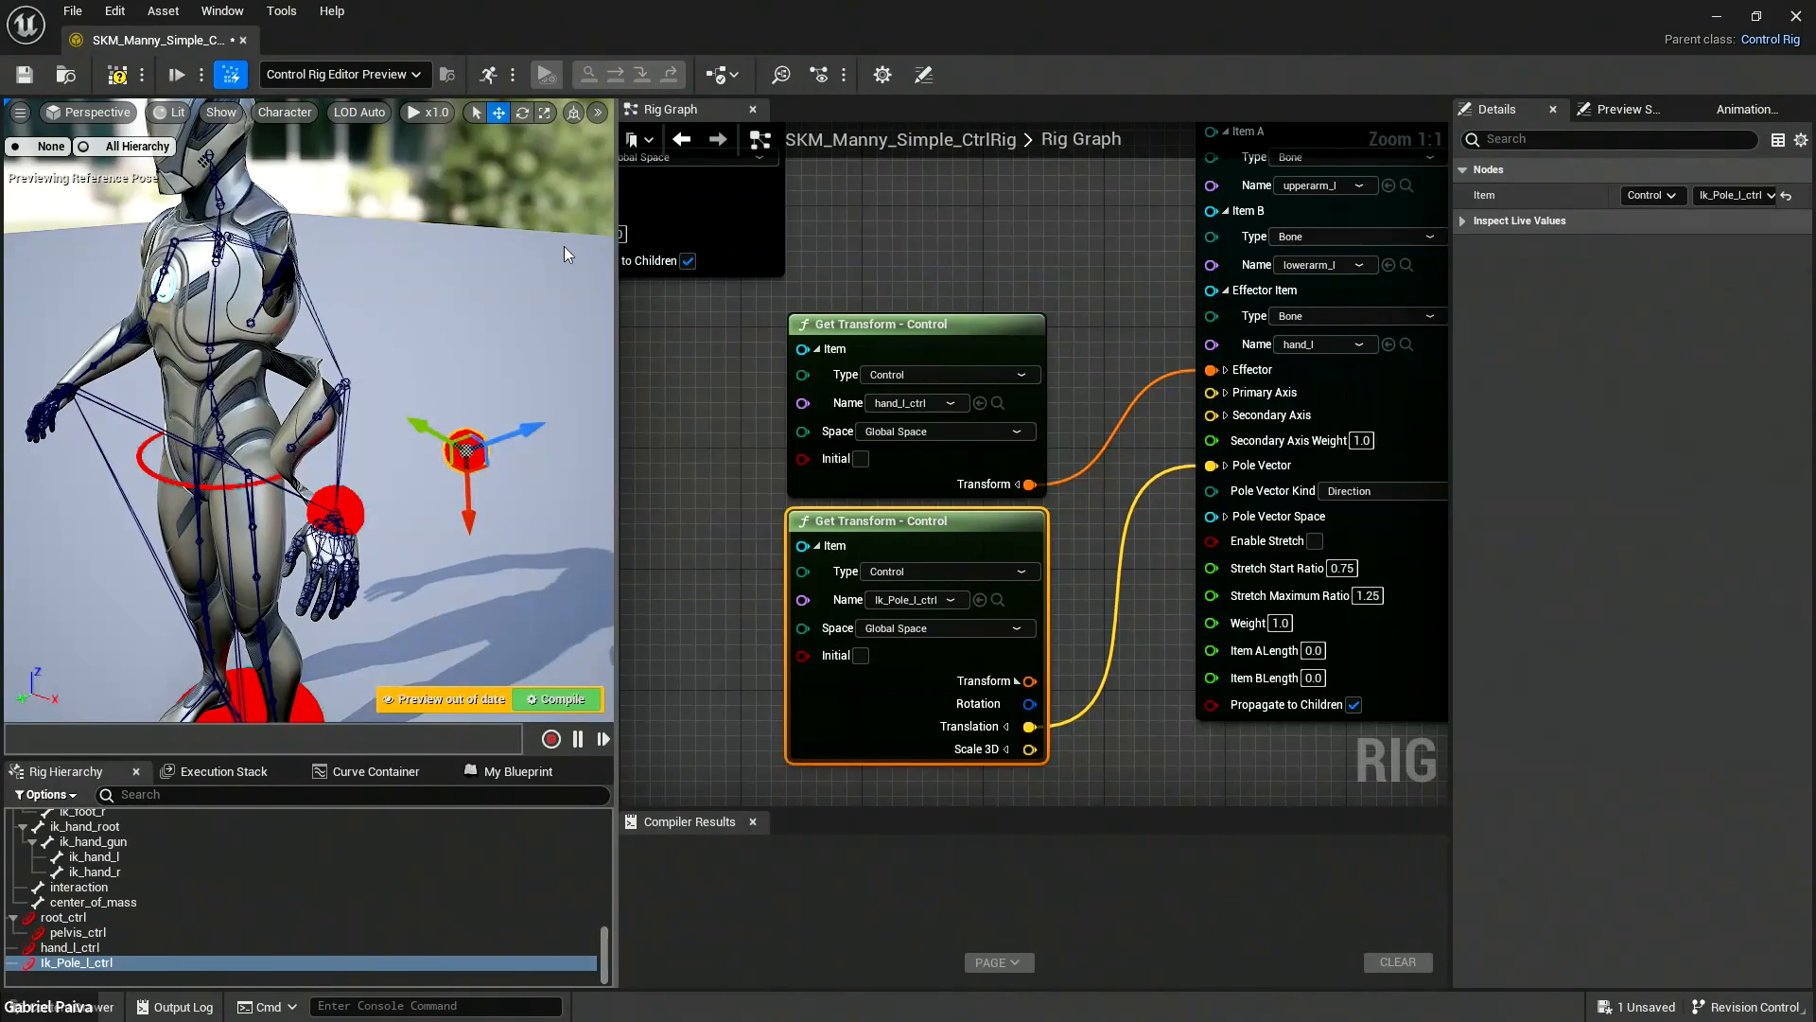
{"action": "mouse_move", "coordinate": [547, 338]}
{"action": "right_mouse_down"}
{"action": "mouse_move", "coordinate": [605, 326]}
{"action": "mouse_move", "coordinate": [537, 347]}
{"action": "right_mouse_up"}
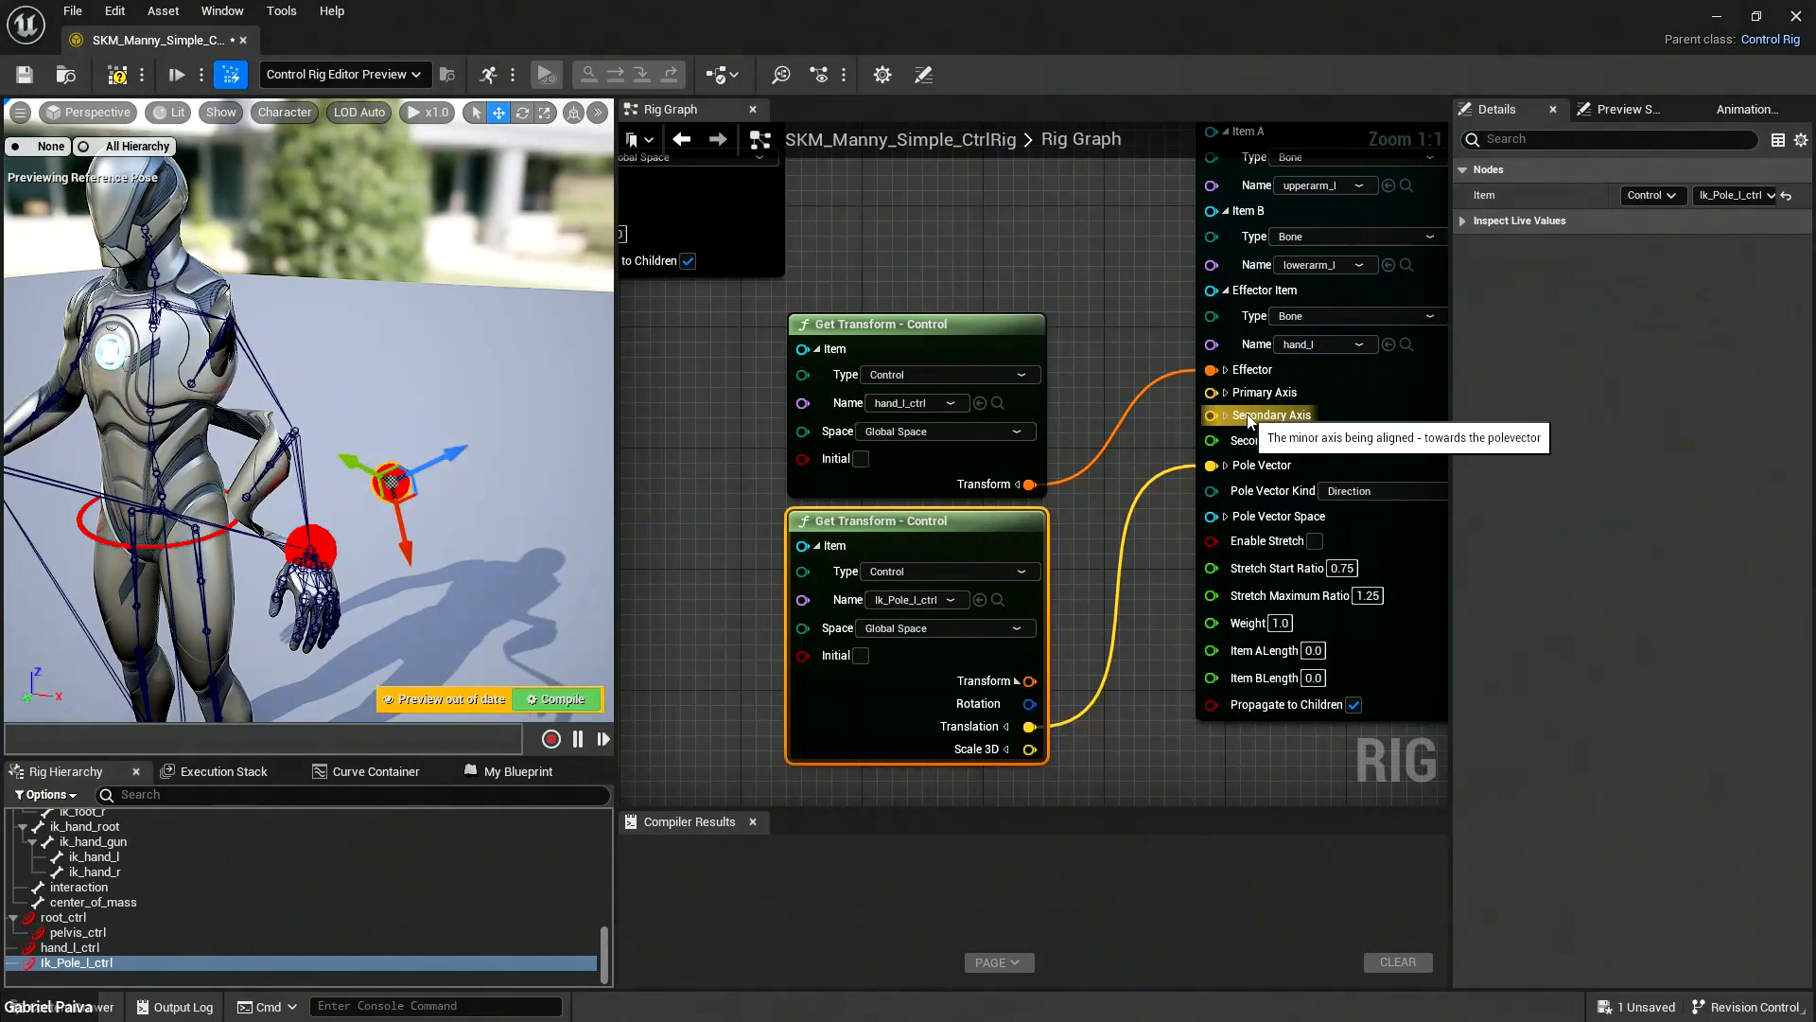
{"action": "left_click", "coordinate": [1226, 416]}
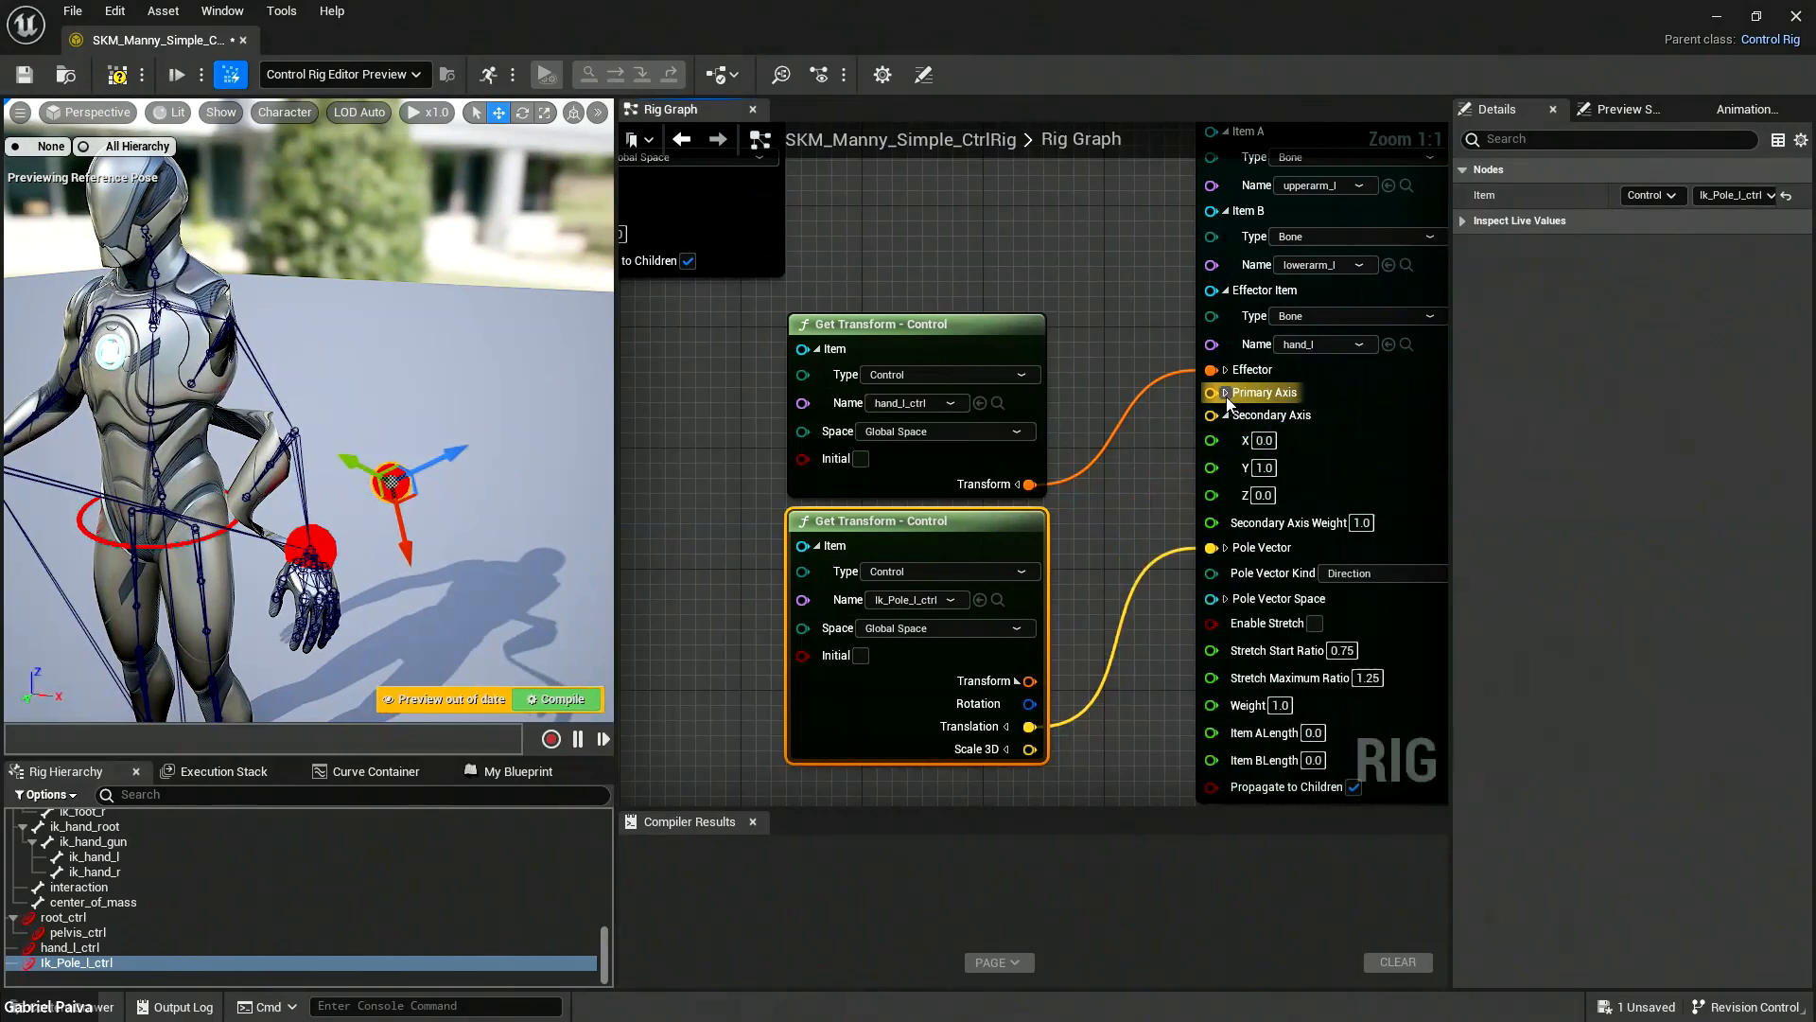
{"action": "left_click", "coordinate": [1226, 392]}
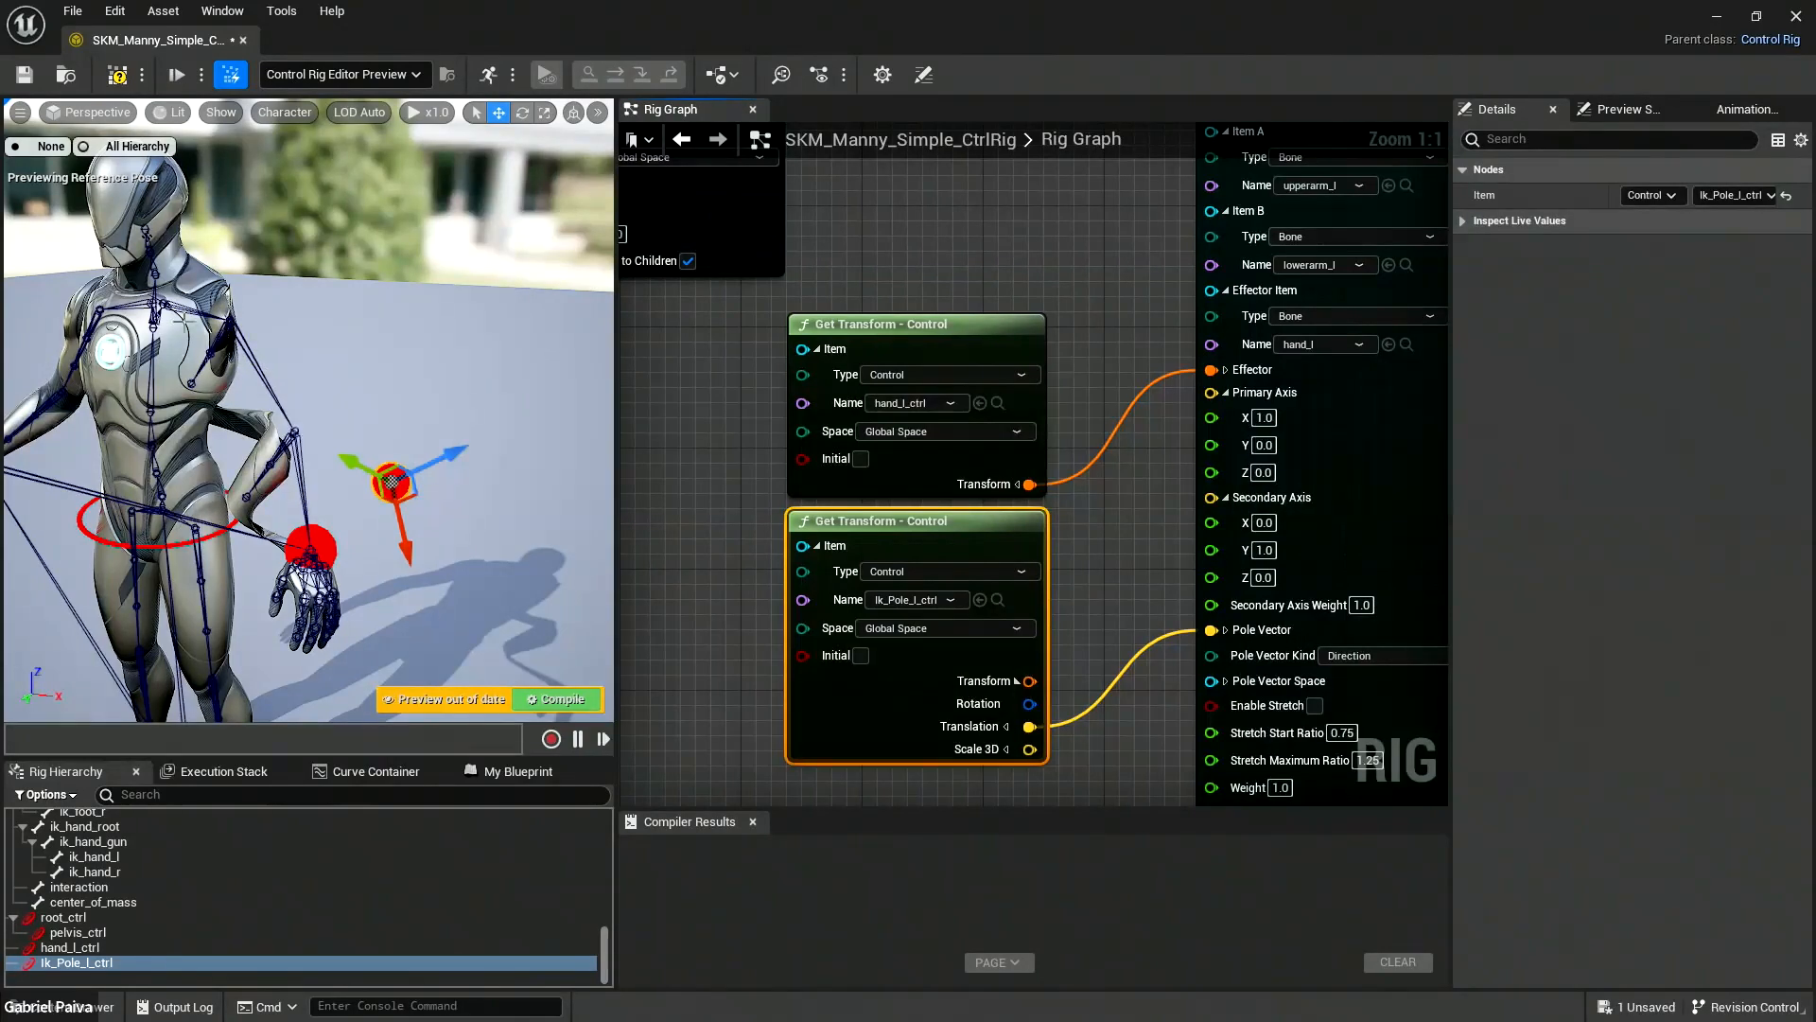
Break the execution link between Set Transform - Bone and Basic IK, and select the upperarm_l bone in the viewport.
{"action": "right_click_drag", "start_coordinate": [984, 248], "coordinate": [1038, 515]}
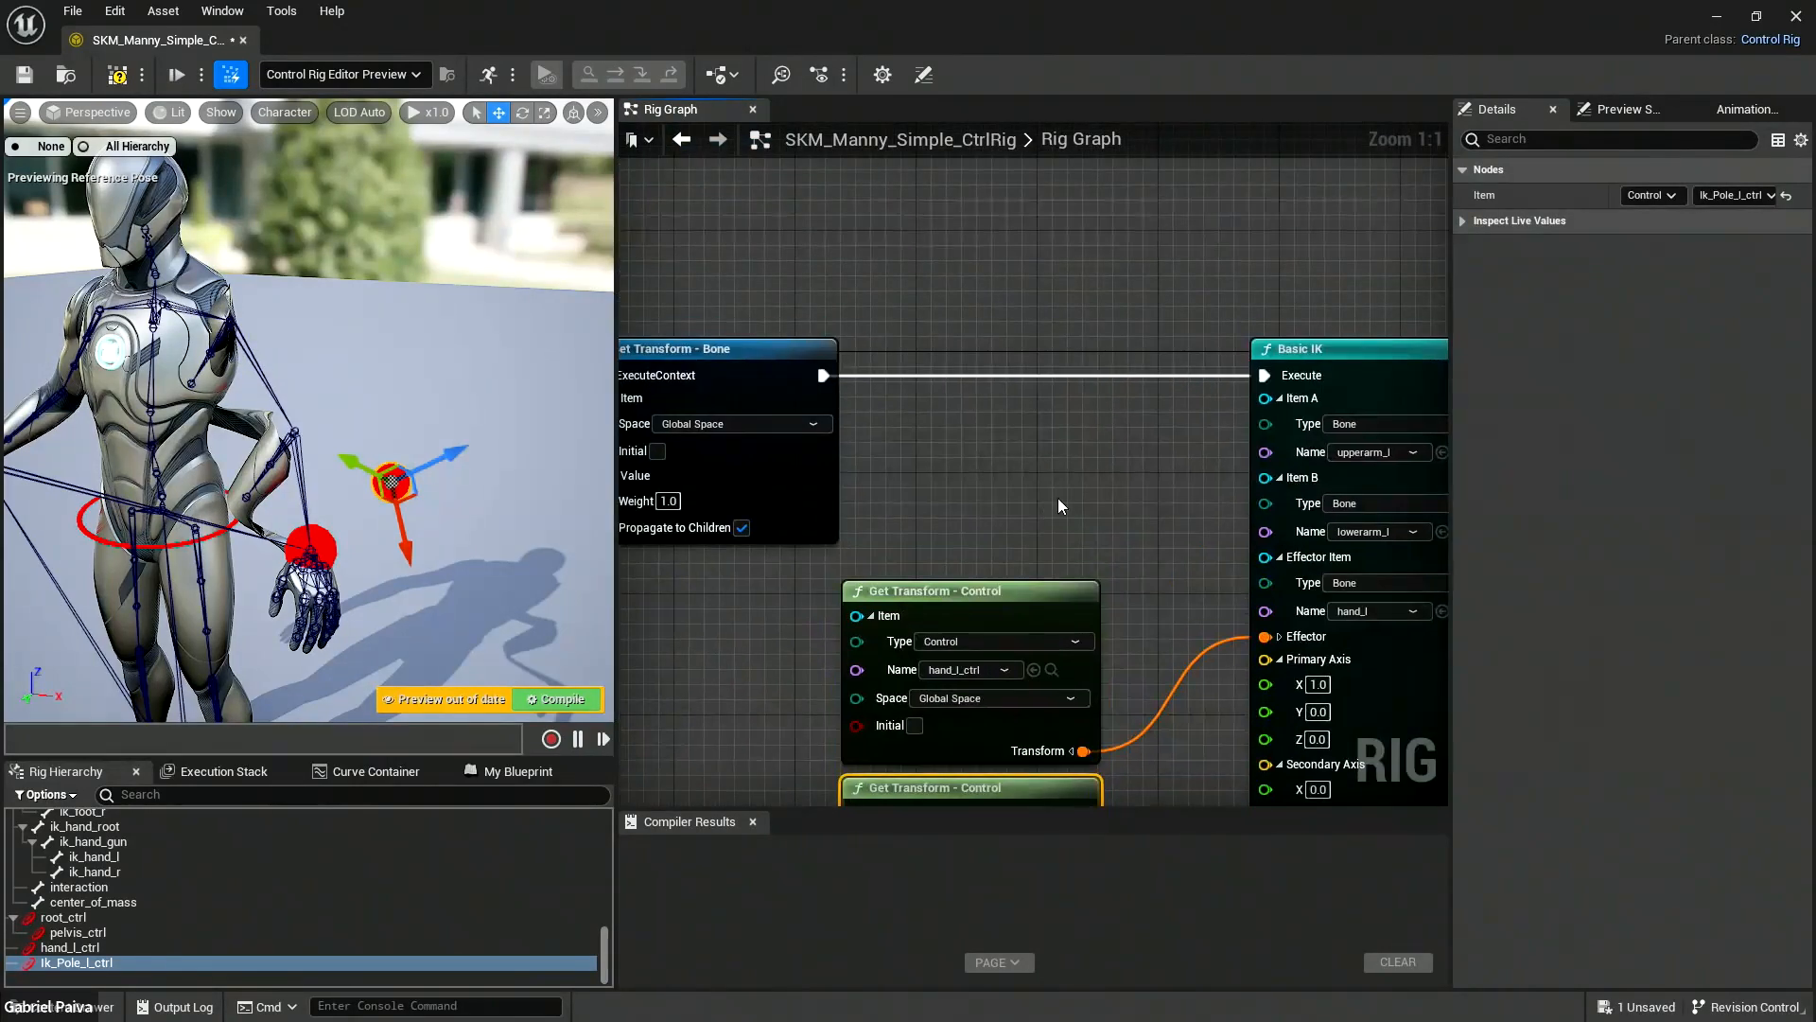
{"action": "left_click", "coordinate": [1196, 377], "text": "alt"}
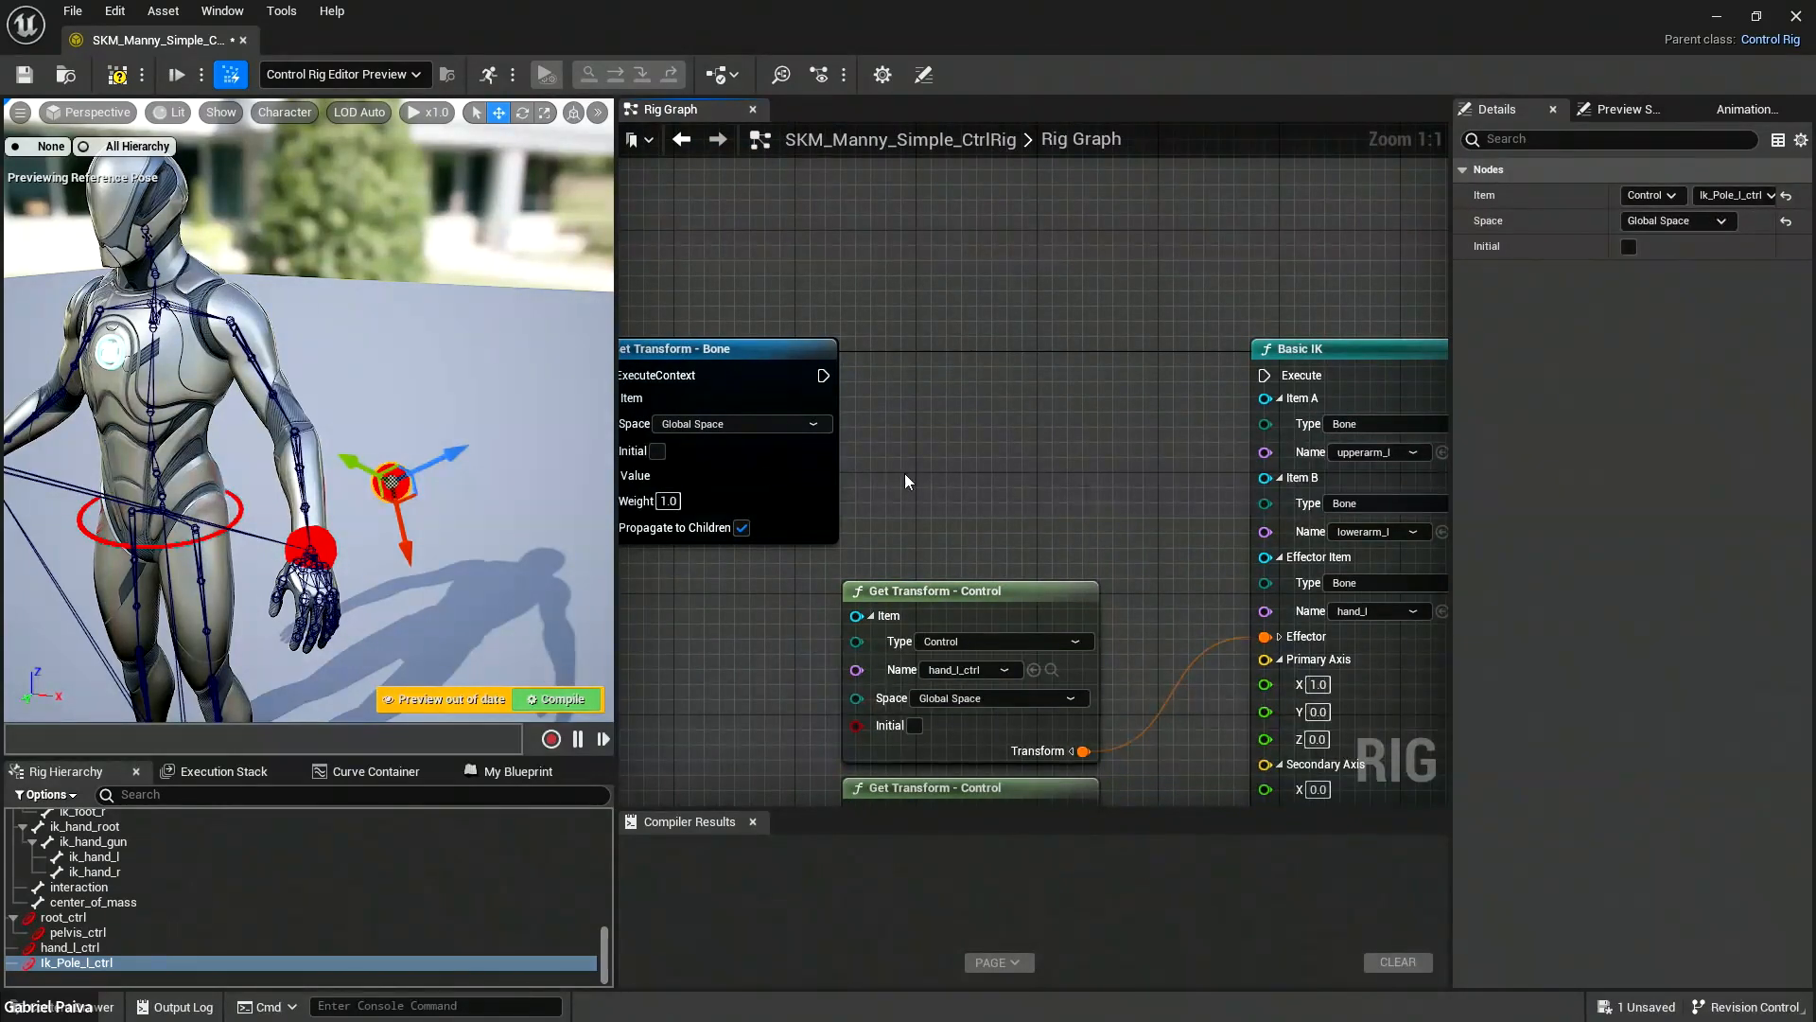
{"action": "right_click_drag", "start_coordinate": [320, 355], "coordinate": [320, 265]}
{"action": "left_click", "coordinate": [357, 514]}
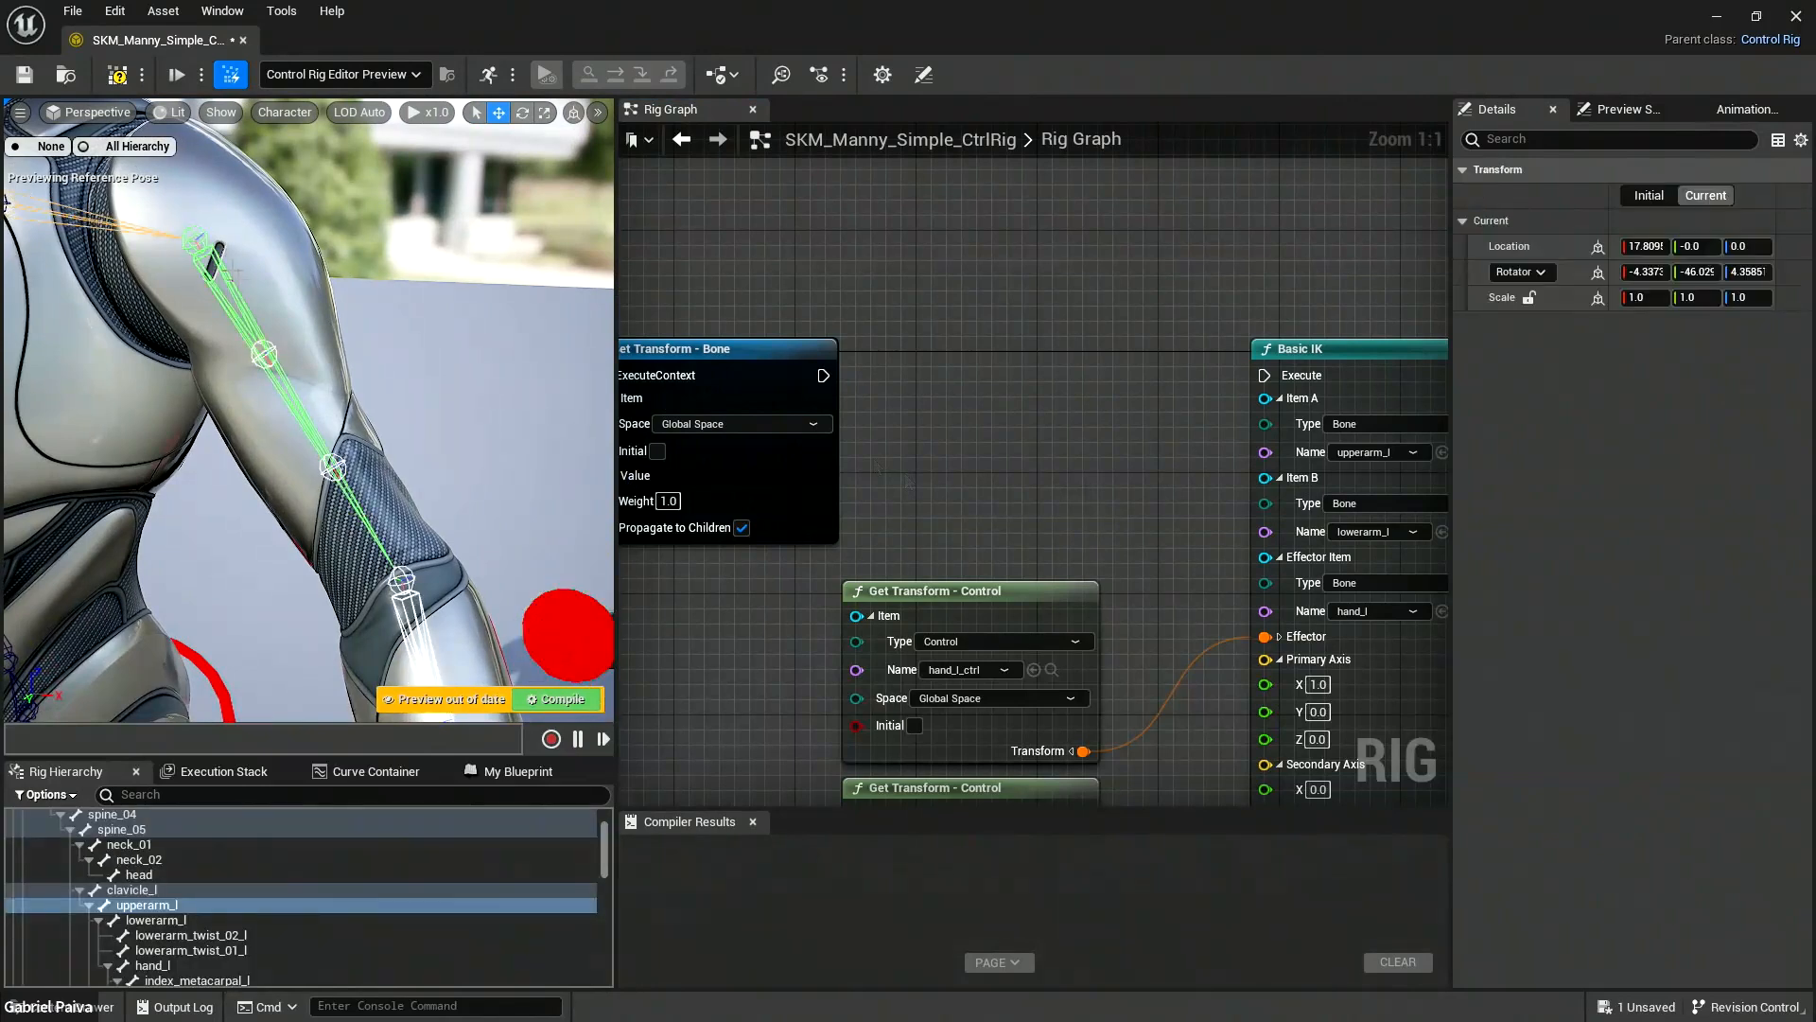
{"action": "mouse_move", "coordinate": [320, 265]}
{"action": "right_mouse_down"}
{"action": "mouse_move", "coordinate": [303, 303]}
{"action": "mouse_move", "coordinate": [321, 322]}
{"action": "mouse_move", "coordinate": [307, 293]}
{"action": "right_mouse_up"}
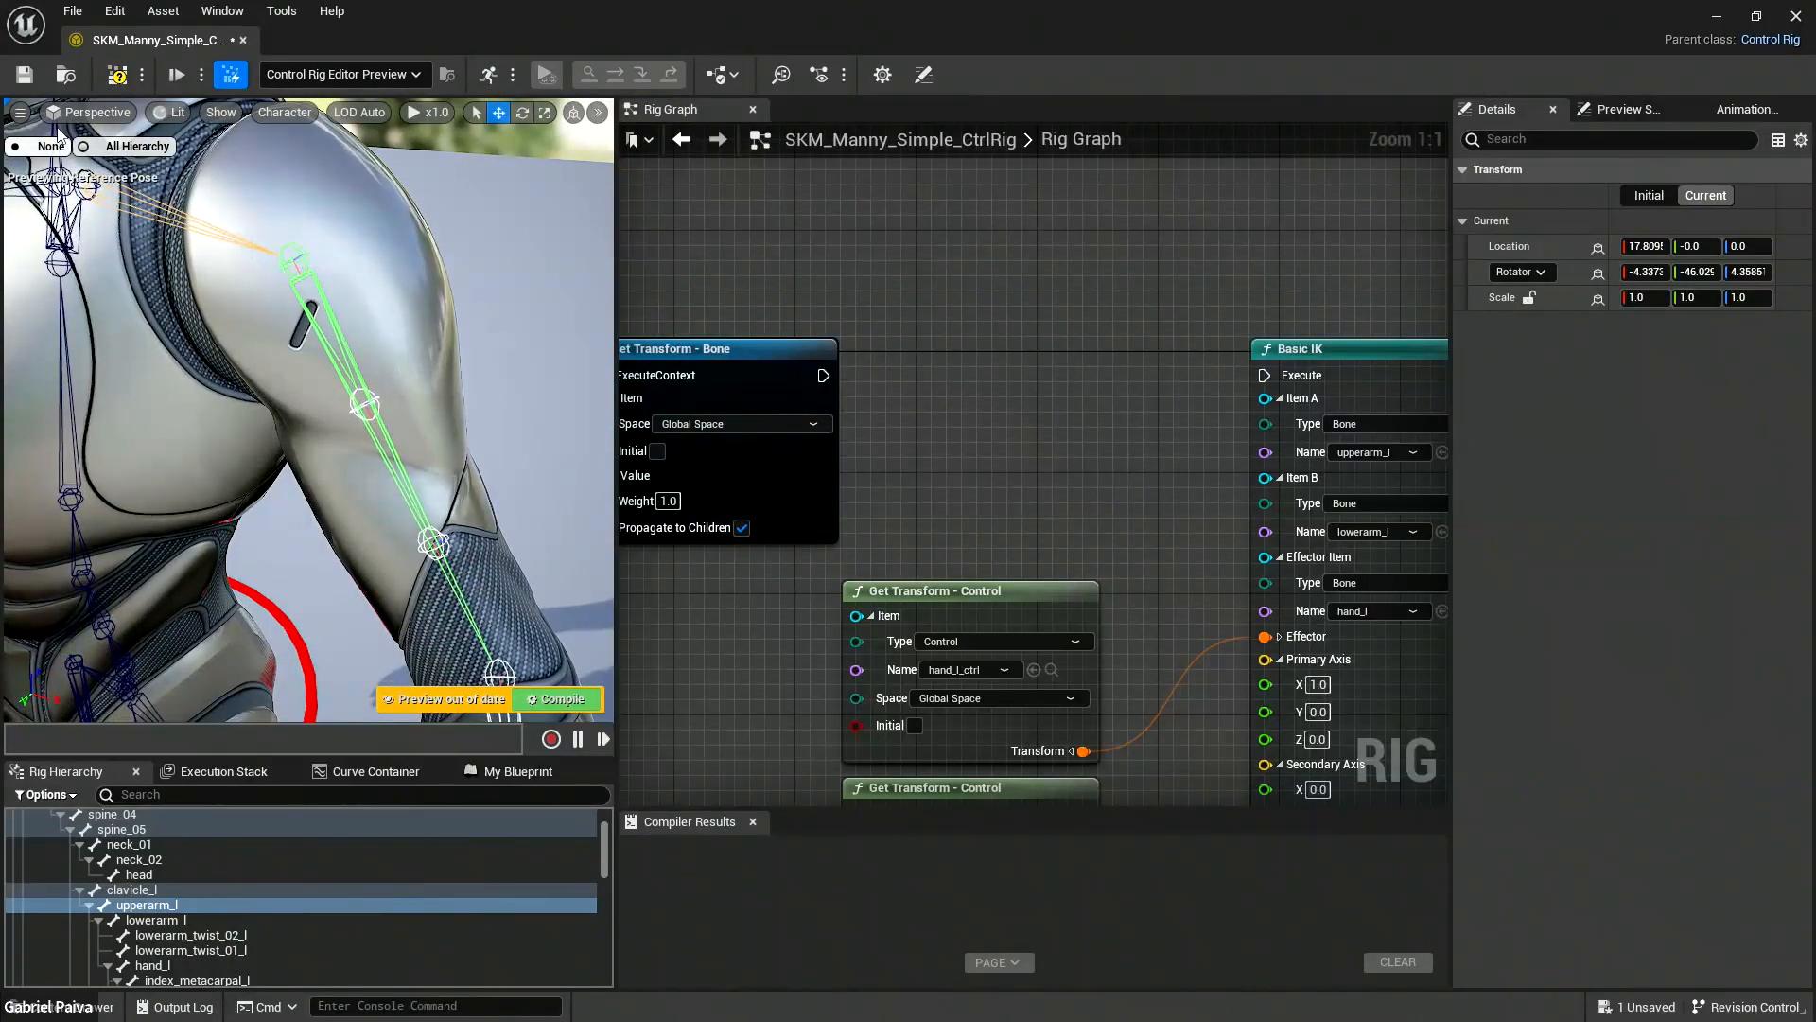
Enable Display Axes On Selection for the control rig viewport.
{"action": "left_click", "coordinate": [19, 114]}
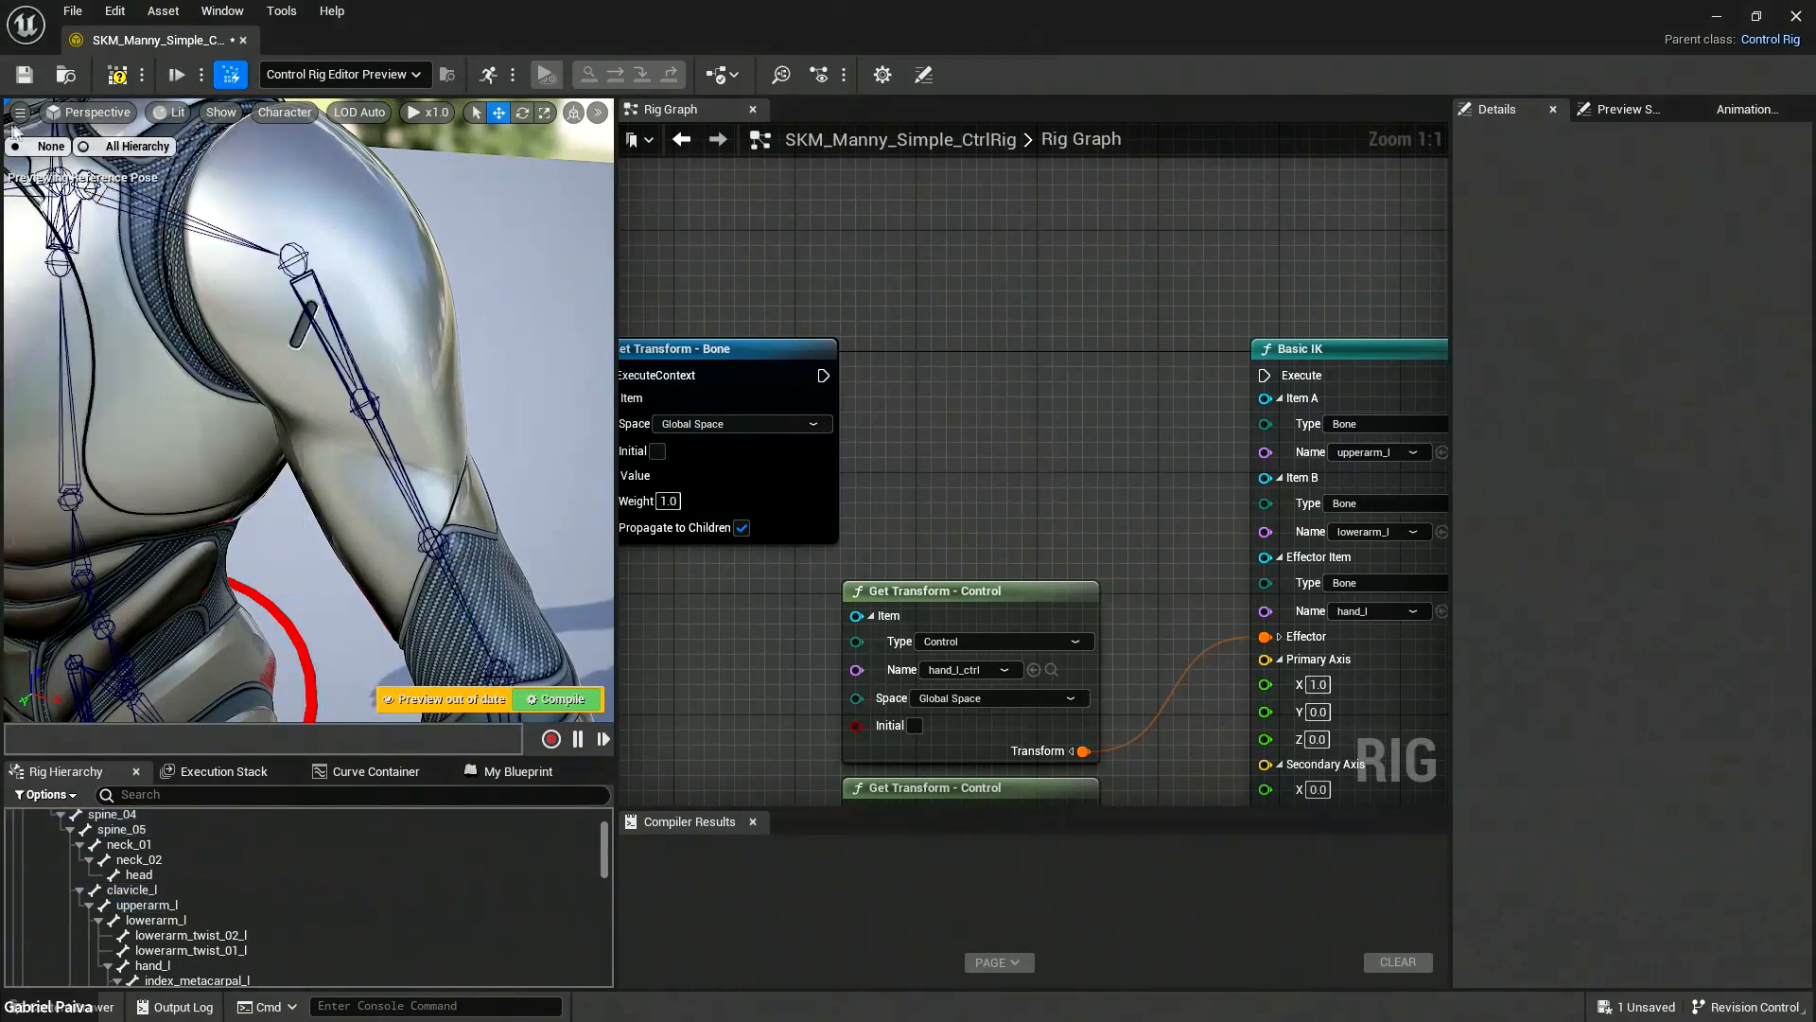
{"action": "left_click", "coordinate": [19, 113]}
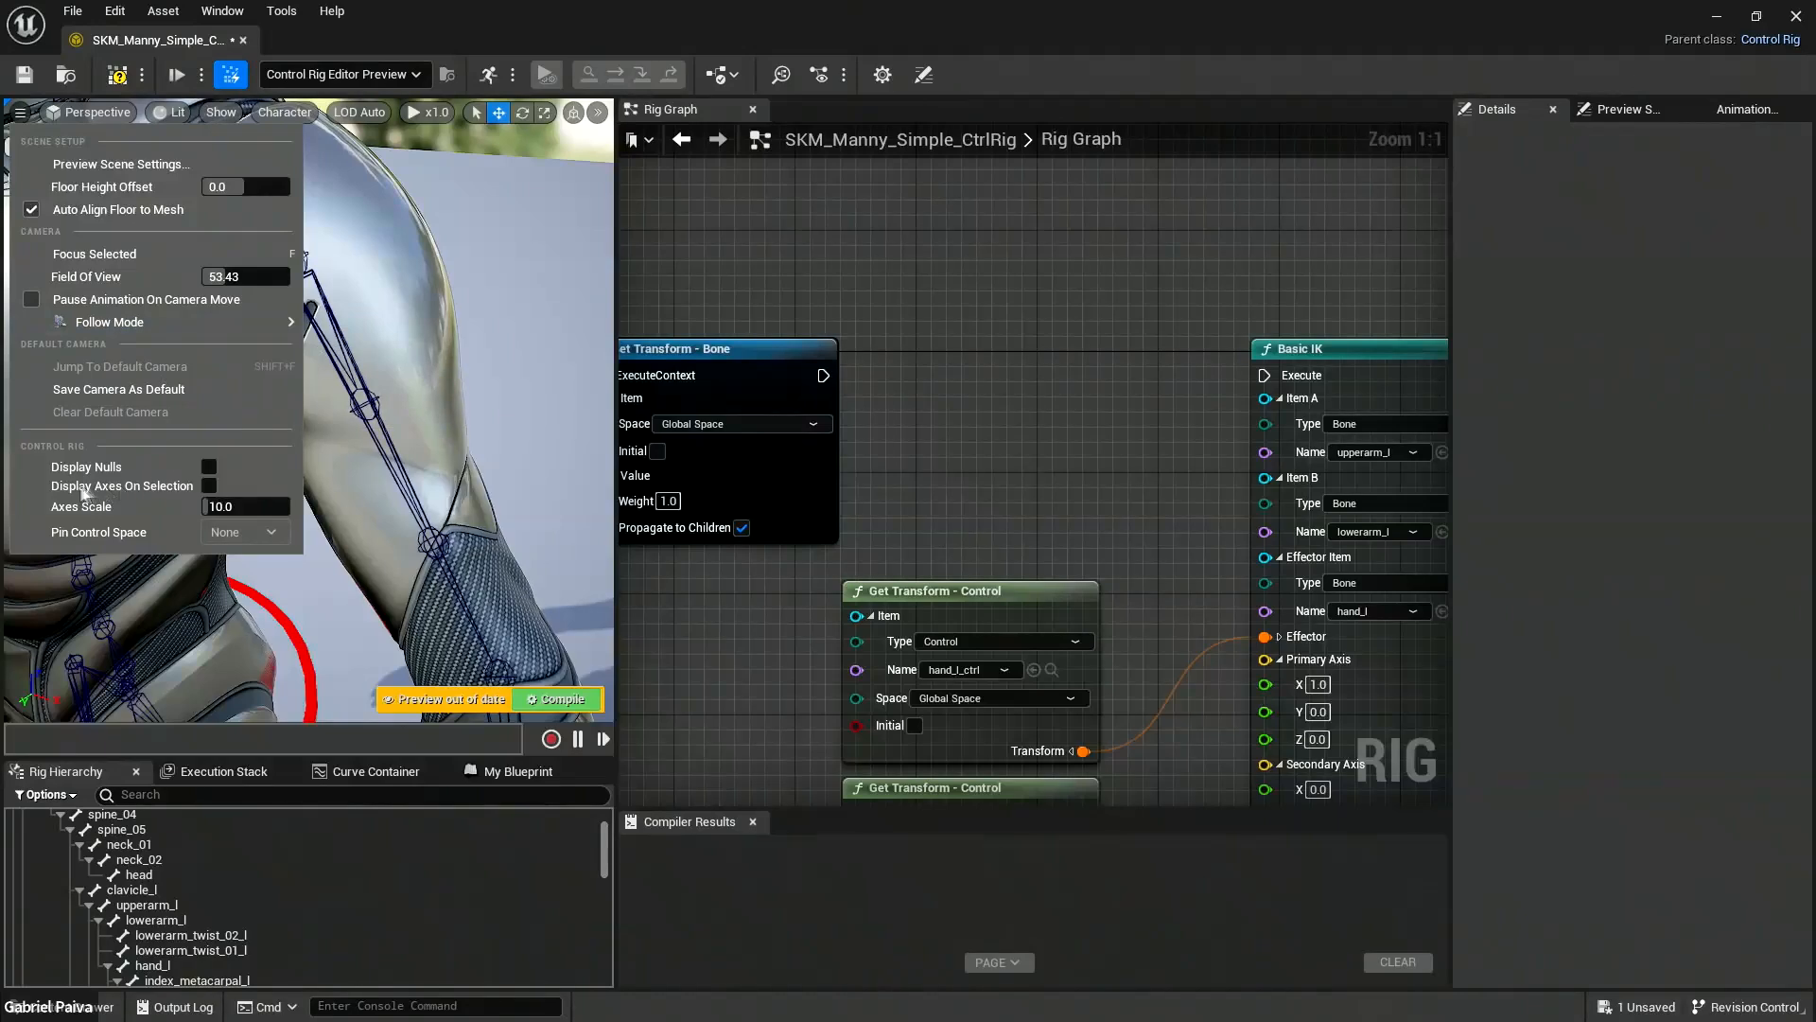
{"action": "left_click", "coordinate": [209, 486]}
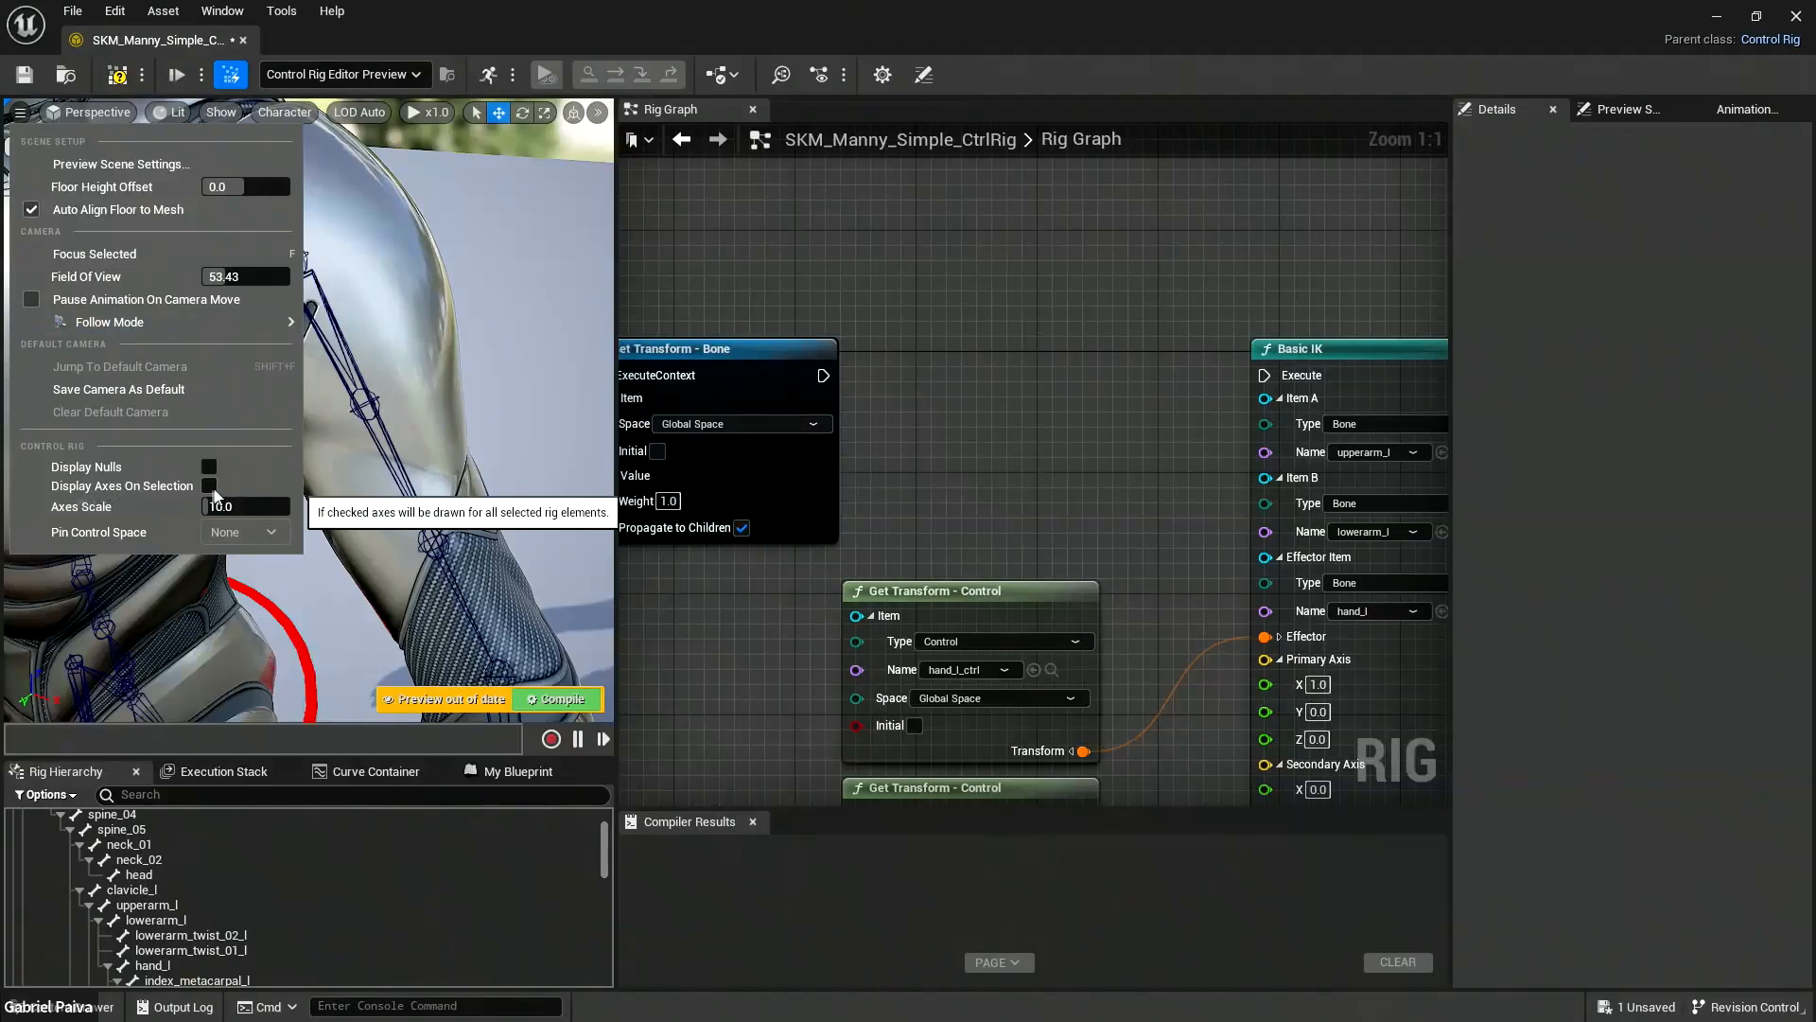
{"action": "left_click", "coordinate": [449, 326]}
Select the upperarm_l bone and examine the direction of its axes from several angles.
{"action": "left_click_drag", "start_coordinate": [449, 326], "coordinate": [461, 321], "text": "alt"}
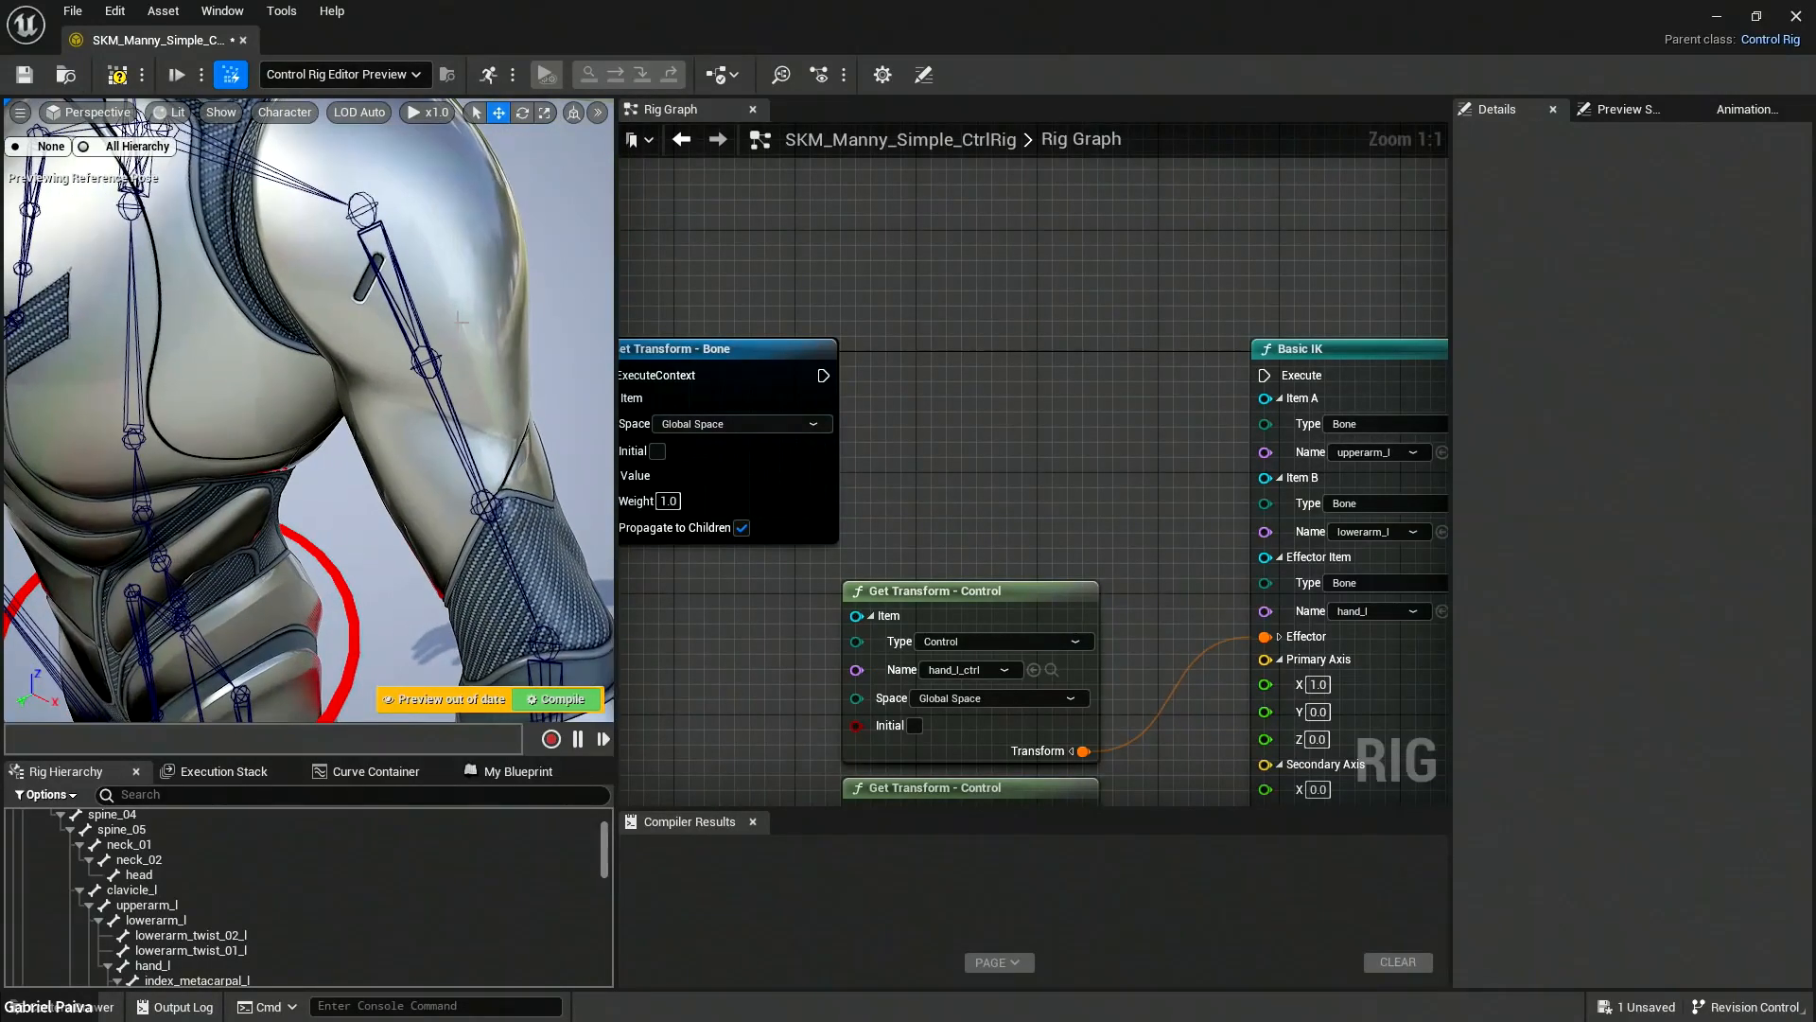
{"action": "left_click", "coordinate": [509, 563]}
{"action": "right_click_drag", "start_coordinate": [511, 499], "coordinate": [503, 339]}
{"action": "left_click_drag", "start_coordinate": [458, 396], "coordinate": [368, 284], "text": "alt"}
{"action": "scroll", "coordinate": [367, 284], "scroll_direction": "up", "scroll_amount": 3}
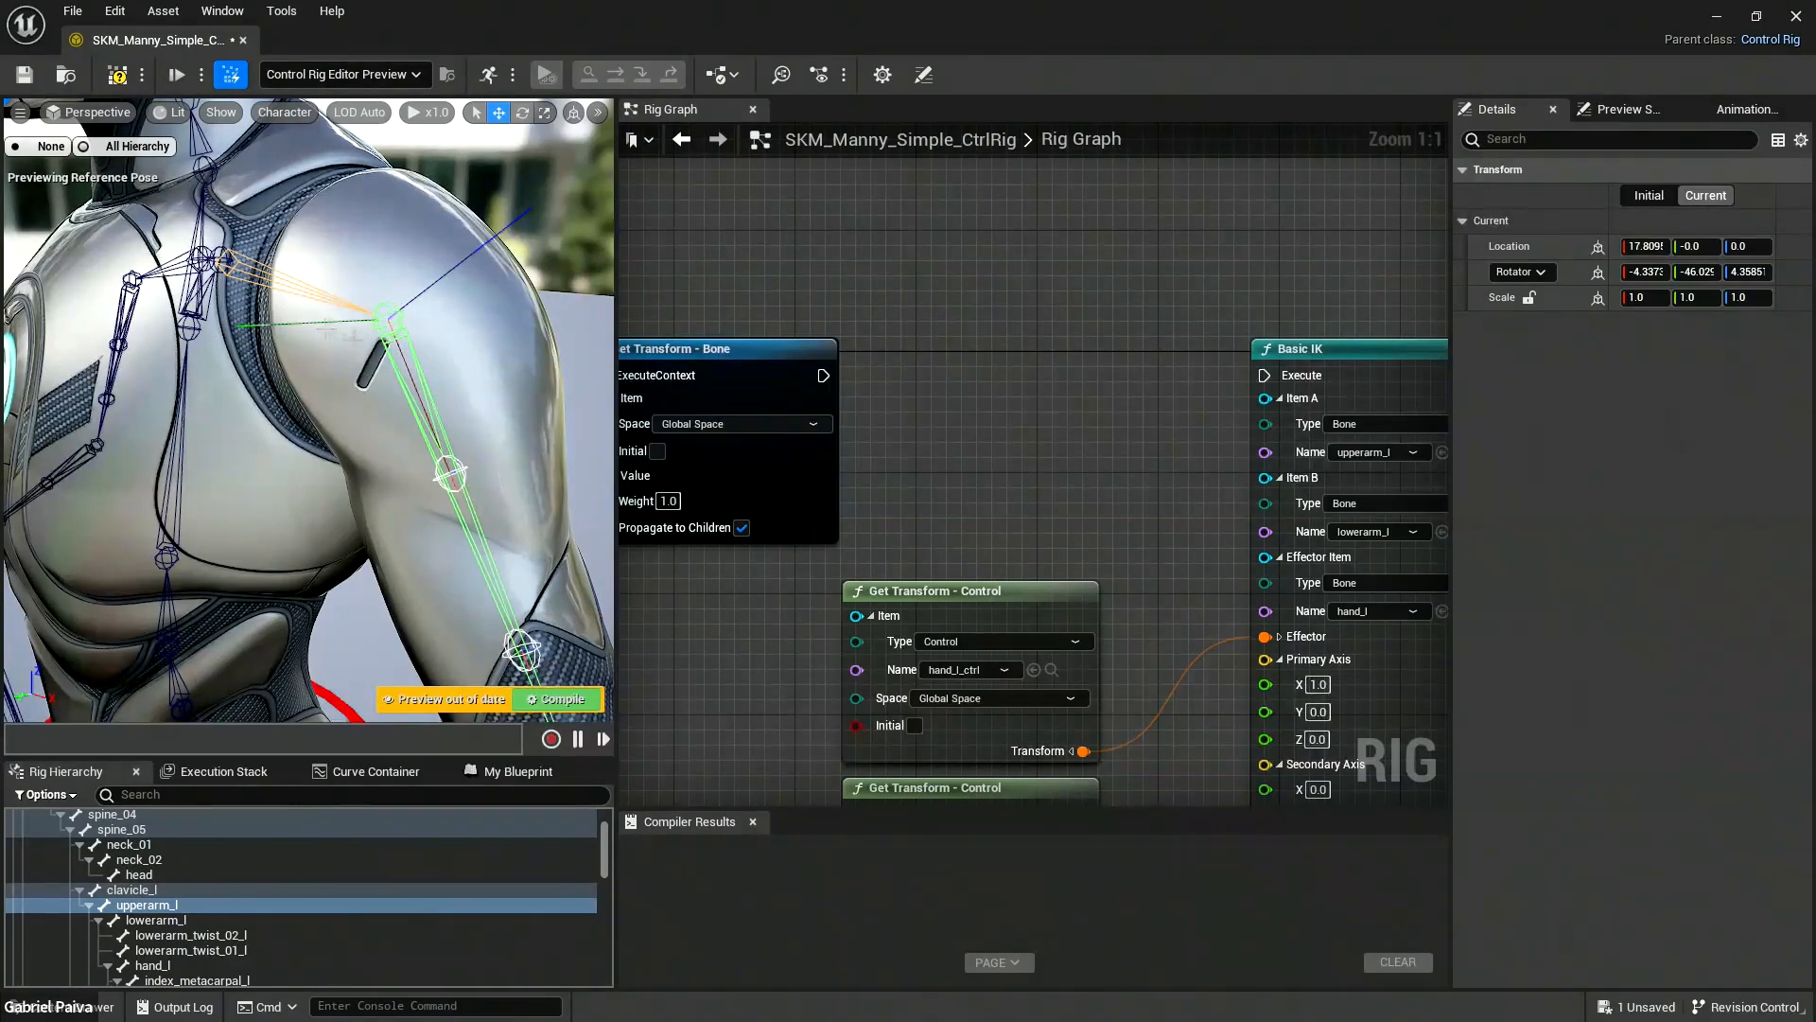
{"action": "left_click_drag", "start_coordinate": [338, 330], "coordinate": [284, 330], "text": "alt"}
{"action": "scroll", "coordinate": [417, 490], "scroll_direction": "down", "scroll_amount": 5}
{"action": "left_click_drag", "start_coordinate": [417, 490], "coordinate": [416, 417], "text": "alt"}
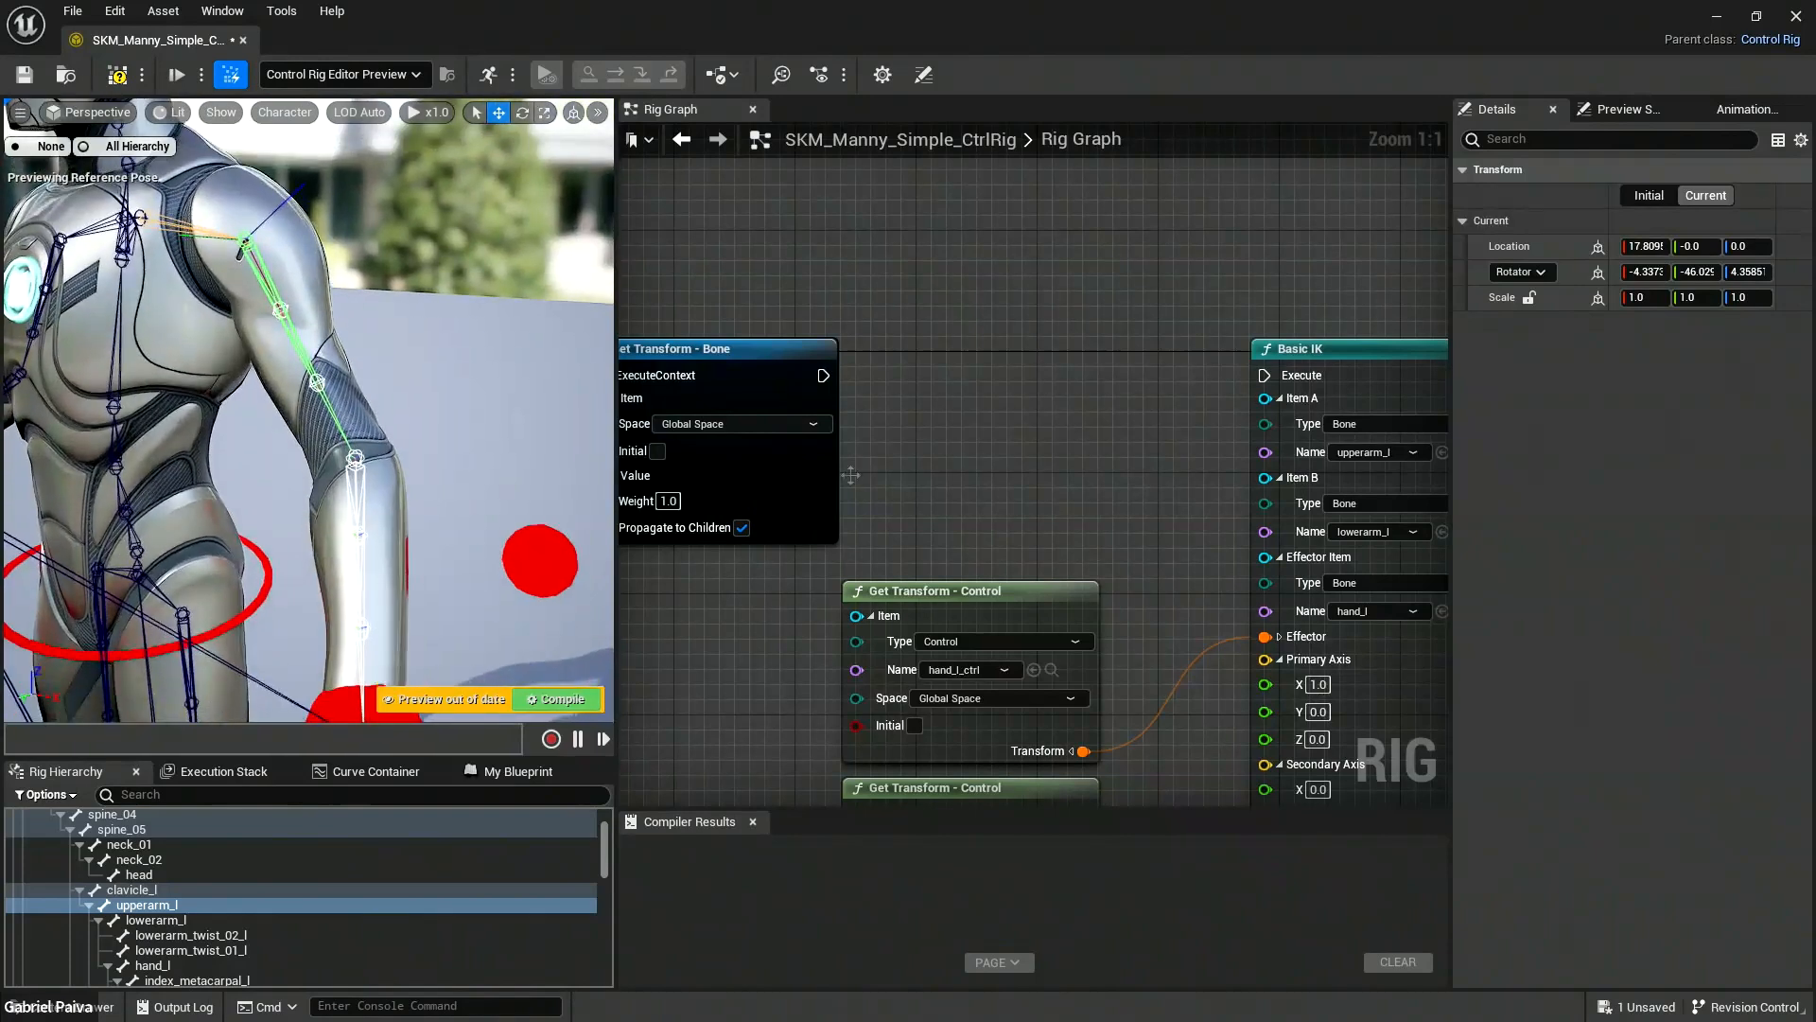
Reconnect the Set Transform - Bone execution output to Basic IK and set the Secondary Axis Y value to -1.0.
{"action": "left_click_drag", "start_coordinate": [823, 376], "coordinate": [1269, 378]}
{"action": "right_click_drag", "start_coordinate": [1216, 575], "coordinate": [1156, 382]}
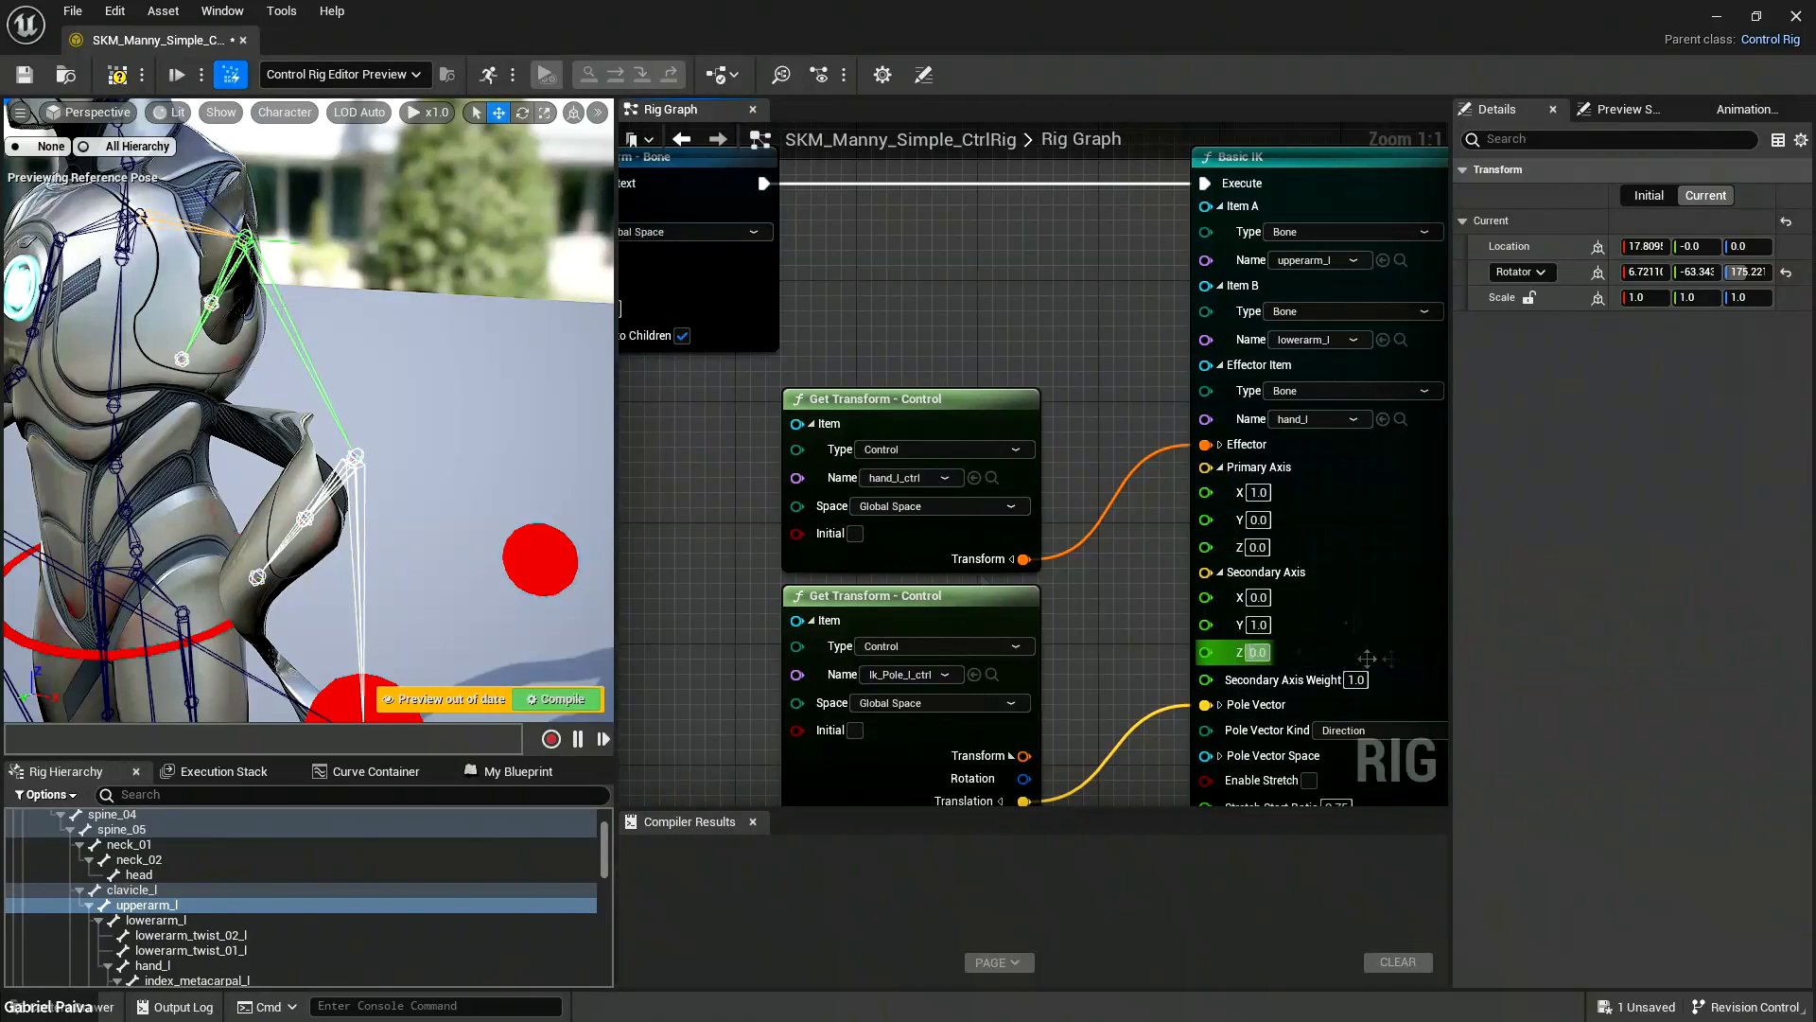
{"action": "left_click", "coordinate": [1255, 624]}
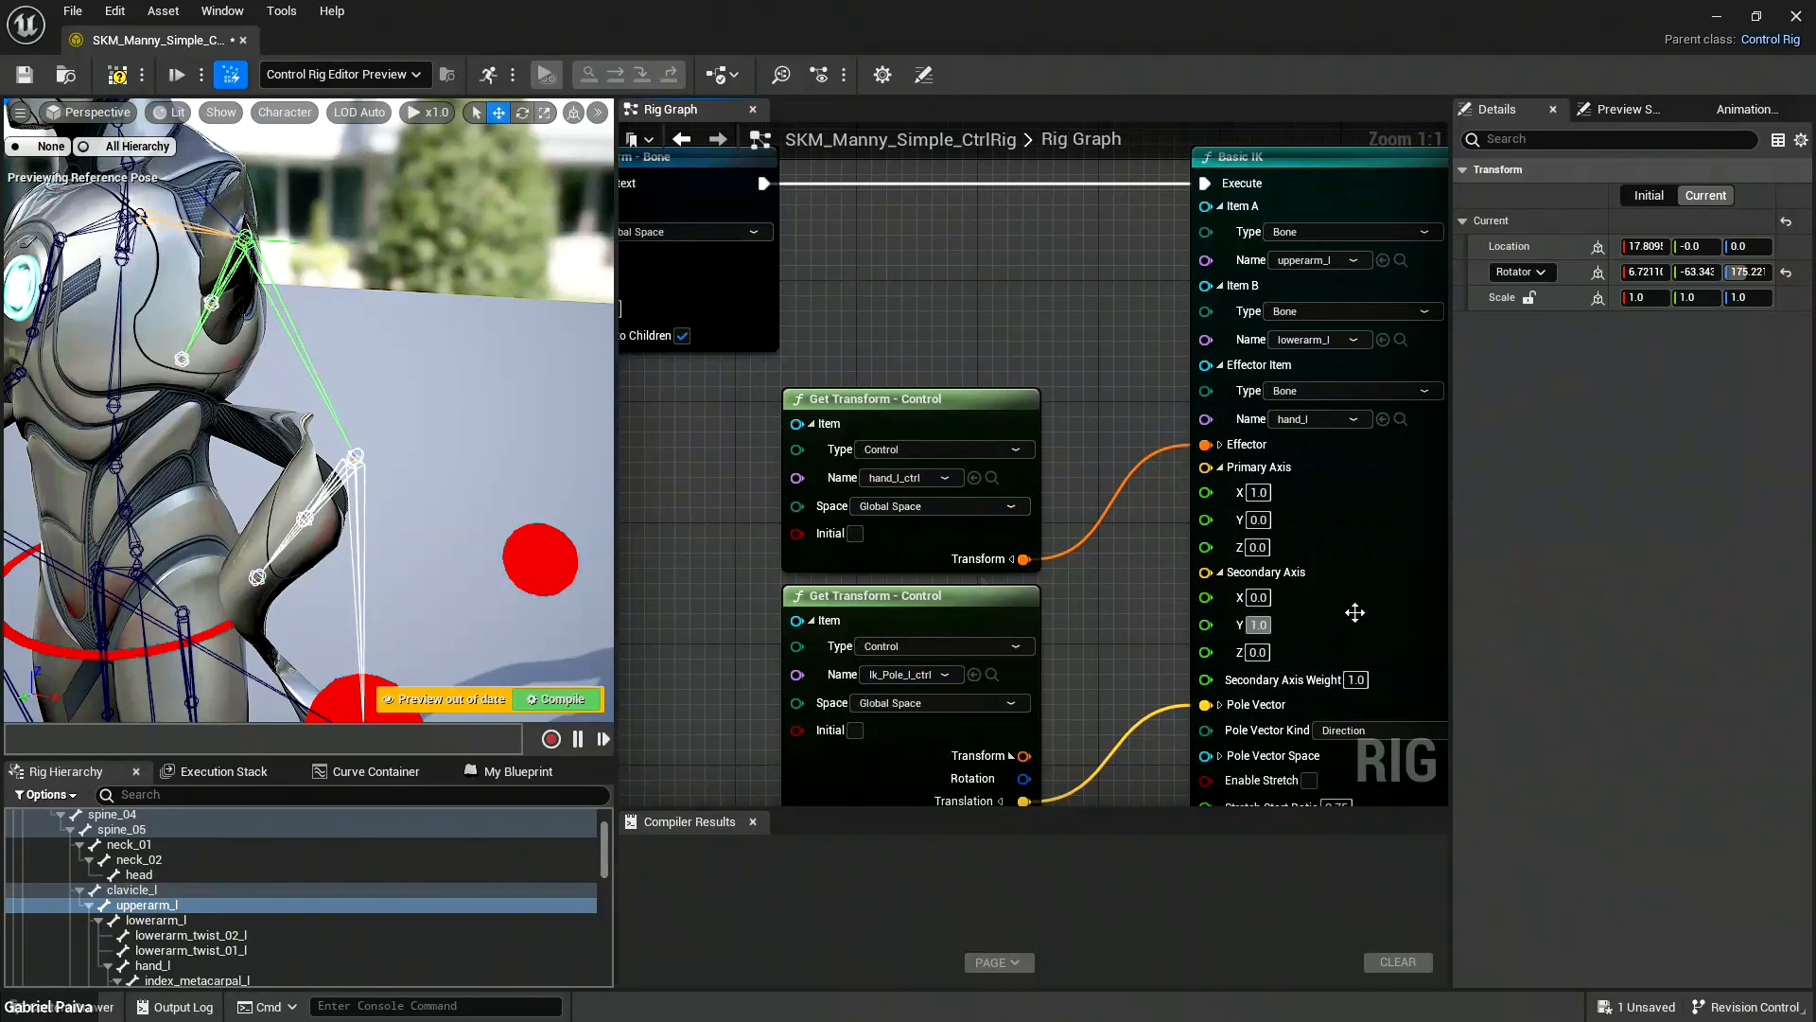
{"action": "key", "text": "Return"}
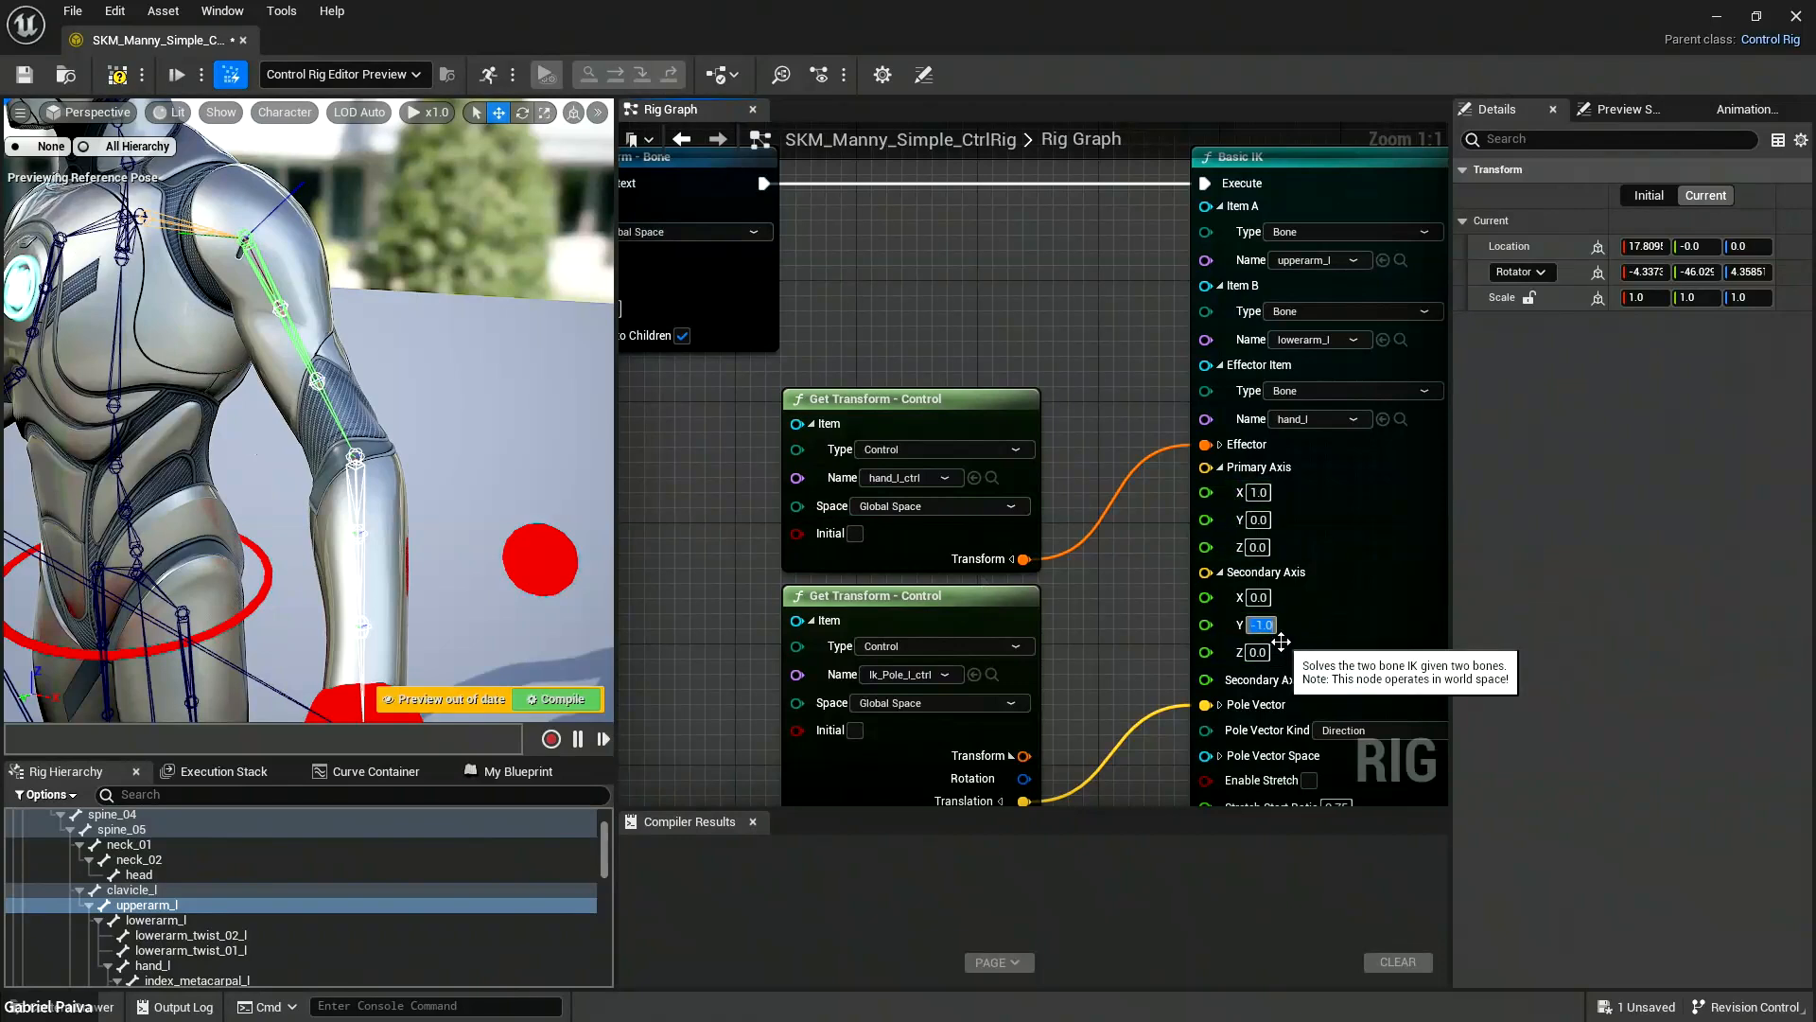
Raise hand_l_ctrl to about X 43.6, Y 2.0, Z 163.7 and rotate it so the left hand points upward.
{"action": "mouse_move", "coordinate": [339, 310]}
{"action": "left_mouse_down", "text": "alt"}
{"action": "mouse_move", "coordinate": [305, 365]}
{"action": "mouse_move", "coordinate": [362, 338]}
{"action": "left_mouse_up", "text": "alt"}
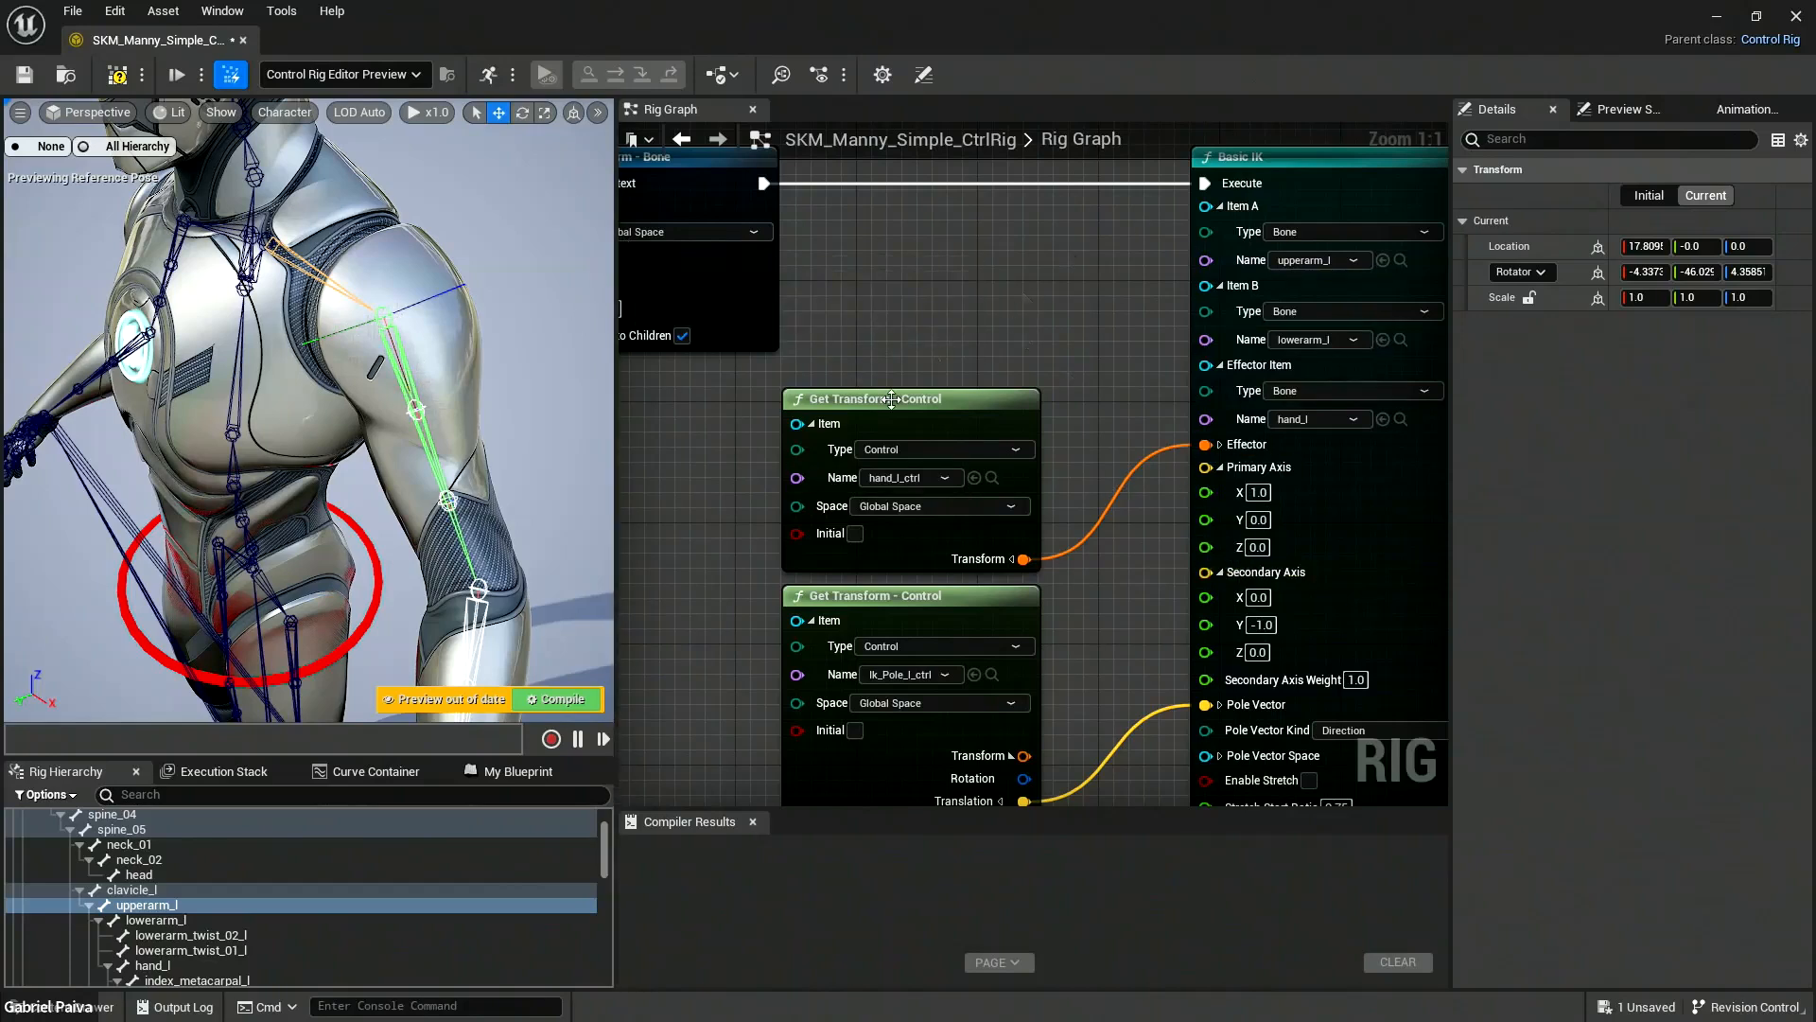
{"action": "right_click_drag", "start_coordinate": [565, 488], "coordinate": [501, 312]}
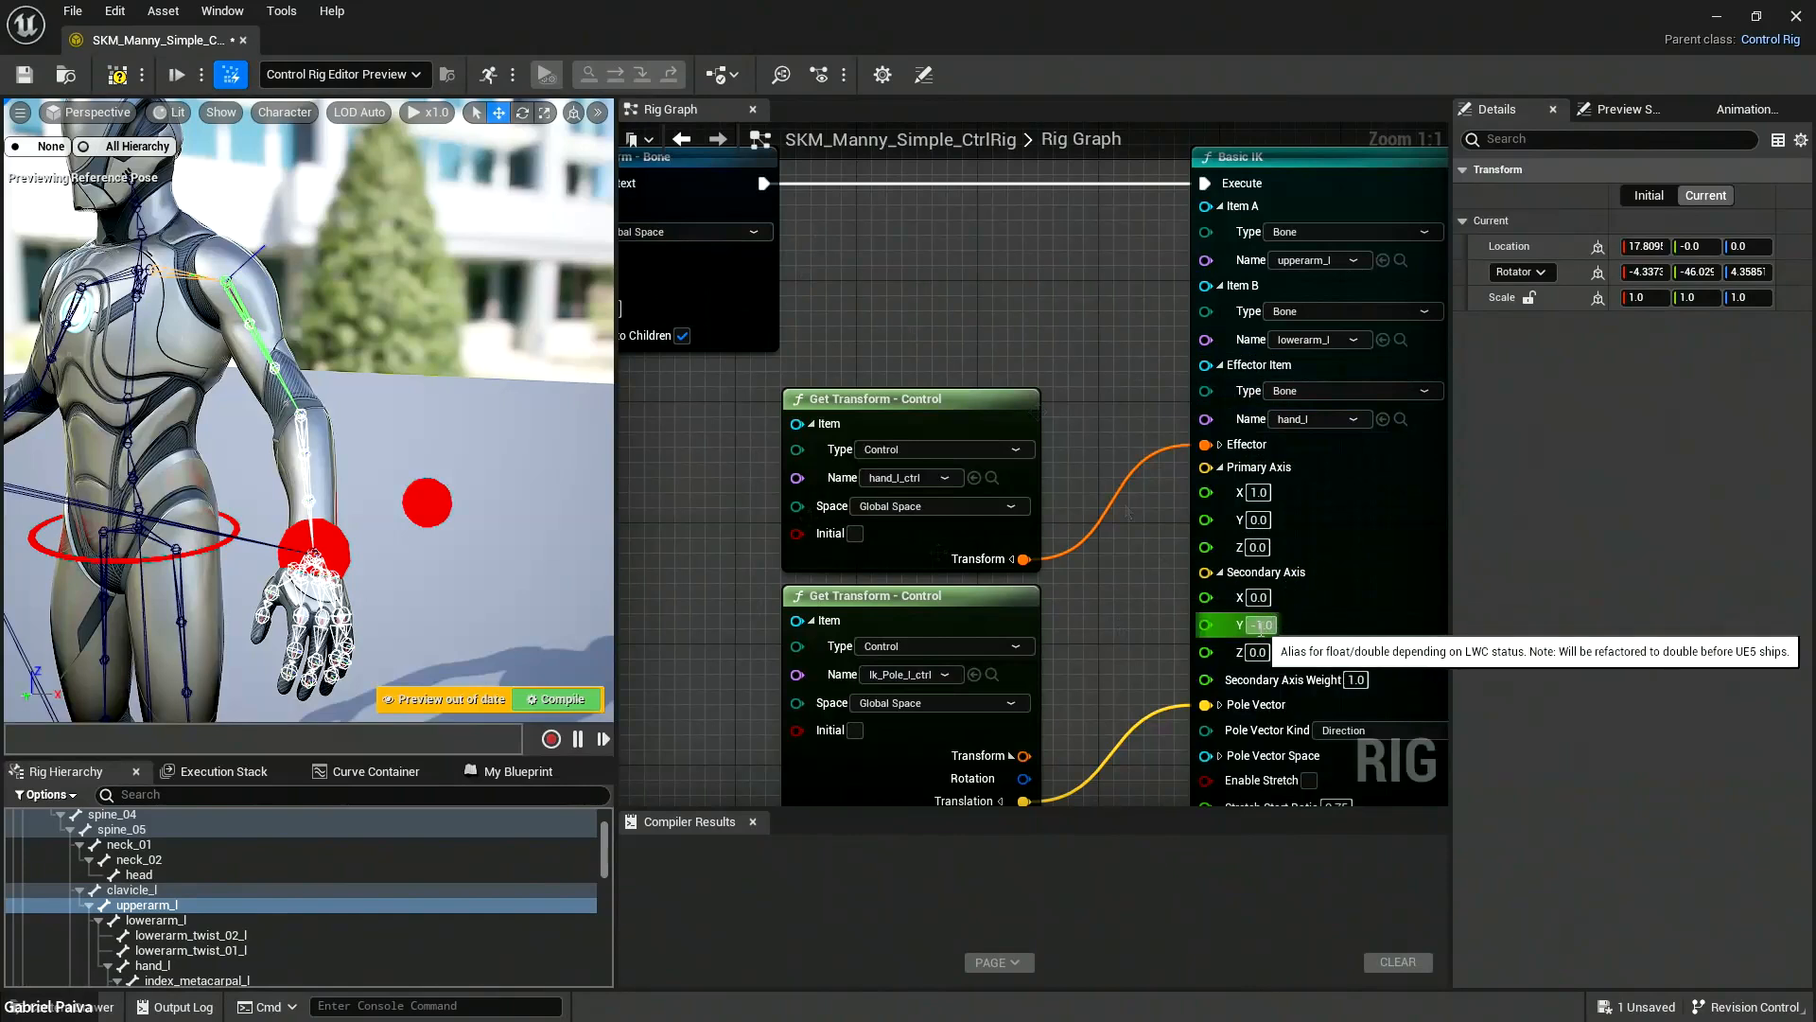
{"action": "right_click_drag", "start_coordinate": [689, 484], "coordinate": [747, 462]}
{"action": "left_click_drag", "start_coordinate": [248, 372], "coordinate": [308, 478]}
{"action": "right_click_drag", "start_coordinate": [307, 478], "coordinate": [318, 459]}
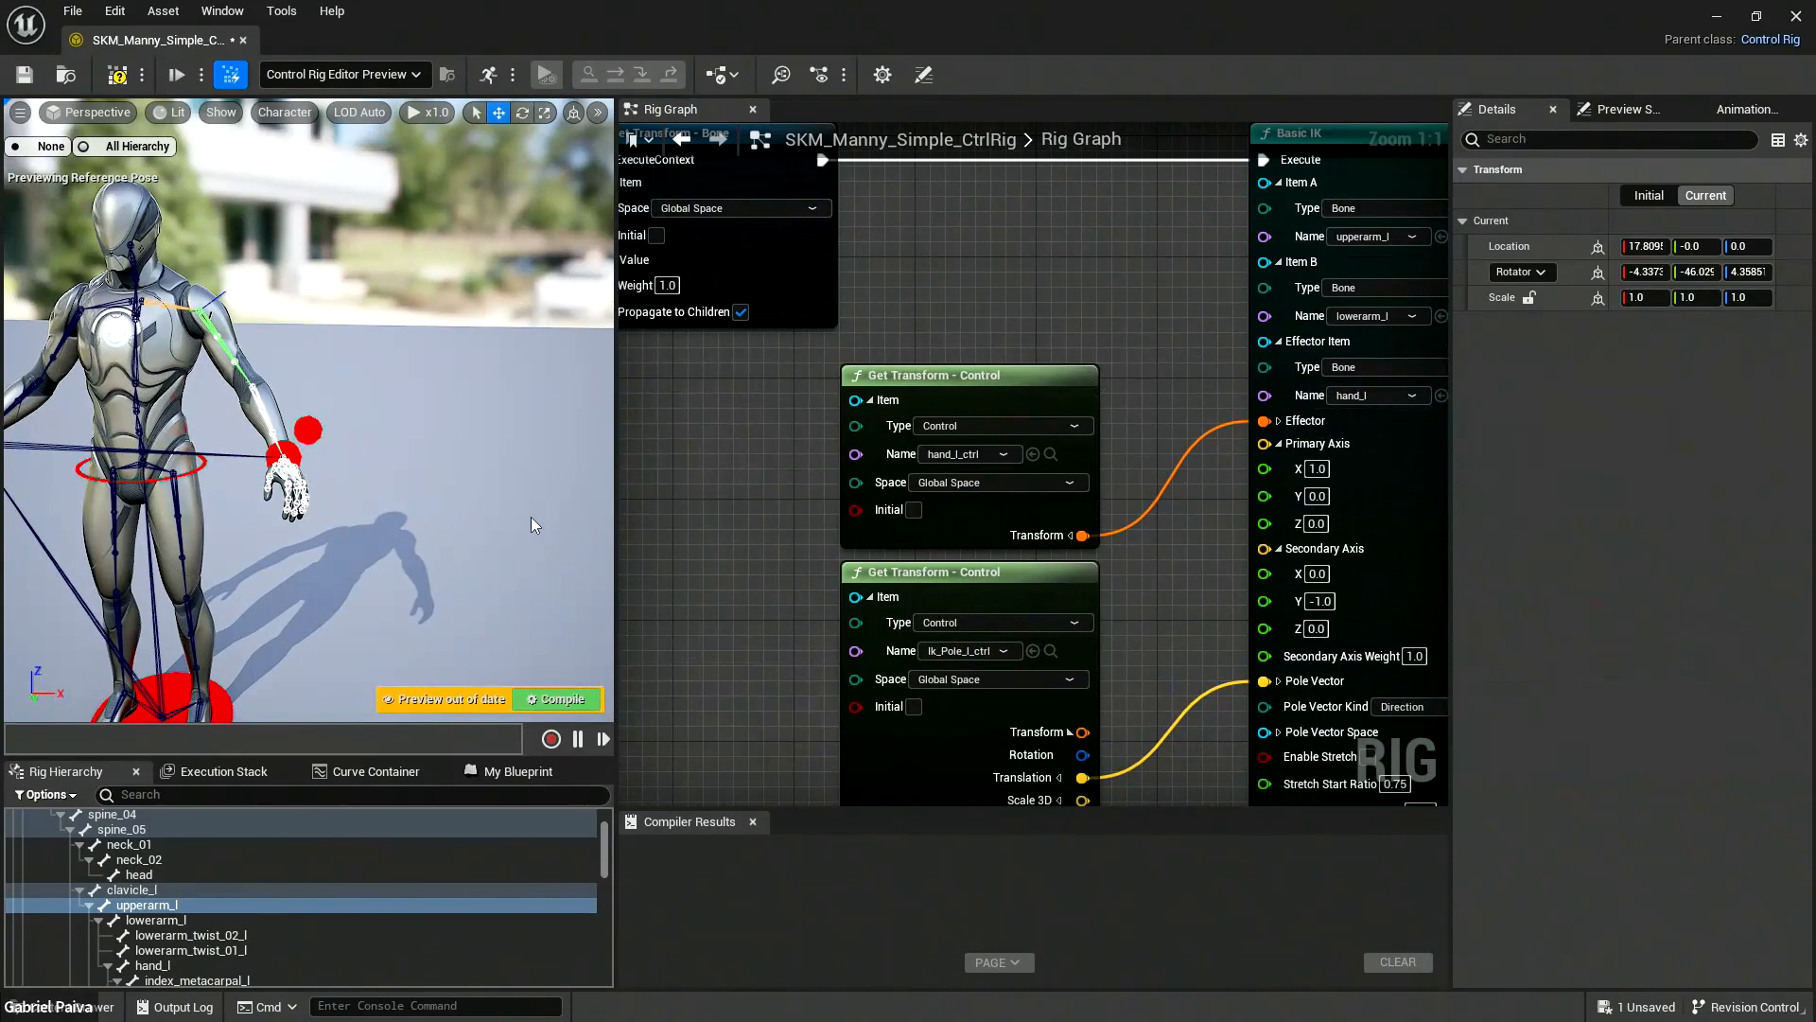
{"action": "left_click", "coordinate": [283, 452]}
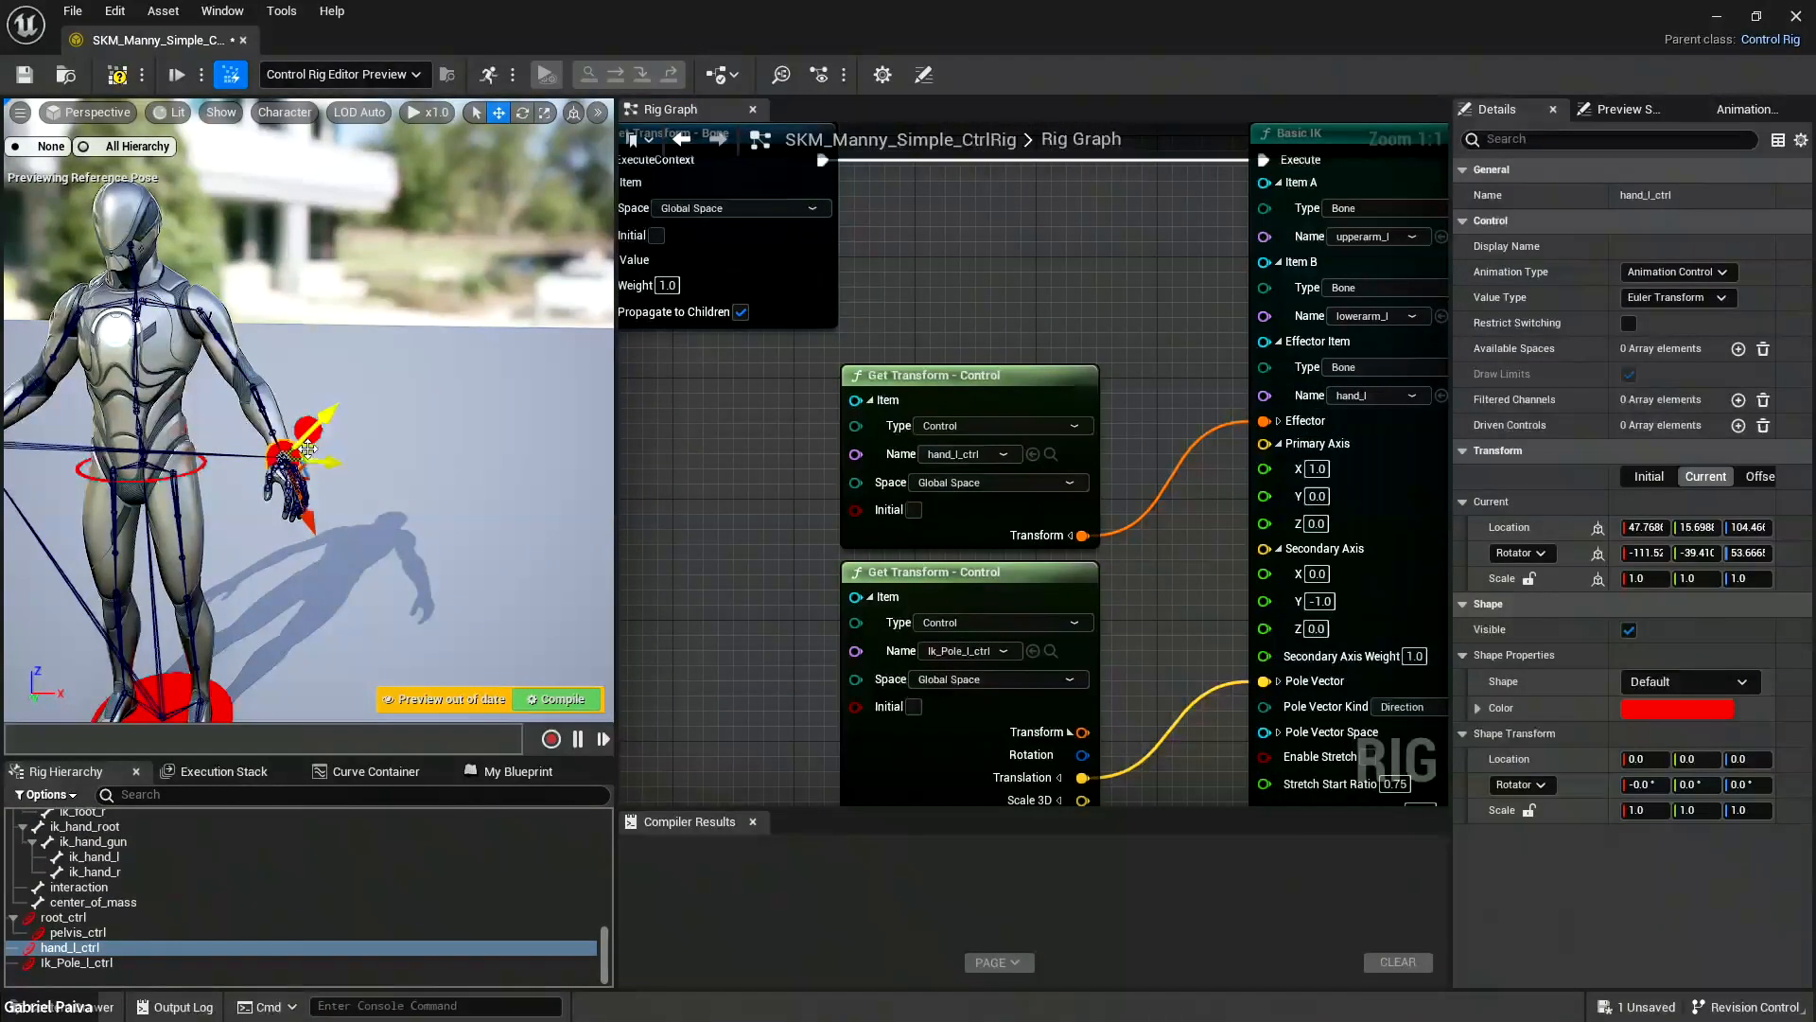
{"action": "left_click_drag", "start_coordinate": [284, 452], "coordinate": [196, 173]}
{"action": "key", "text": "e"}
{"action": "left_click_drag", "start_coordinate": [304, 254], "coordinate": [416, 241]}
{"action": "key", "text": "w"}
{"action": "mouse_move", "coordinate": [265, 223]}
{"action": "left_mouse_down"}
{"action": "mouse_move", "coordinate": [283, 203]}
{"action": "mouse_move", "coordinate": [231, 248]}
{"action": "mouse_move", "coordinate": [275, 213]}
{"action": "mouse_move", "coordinate": [273, 241]}
{"action": "left_mouse_up"}
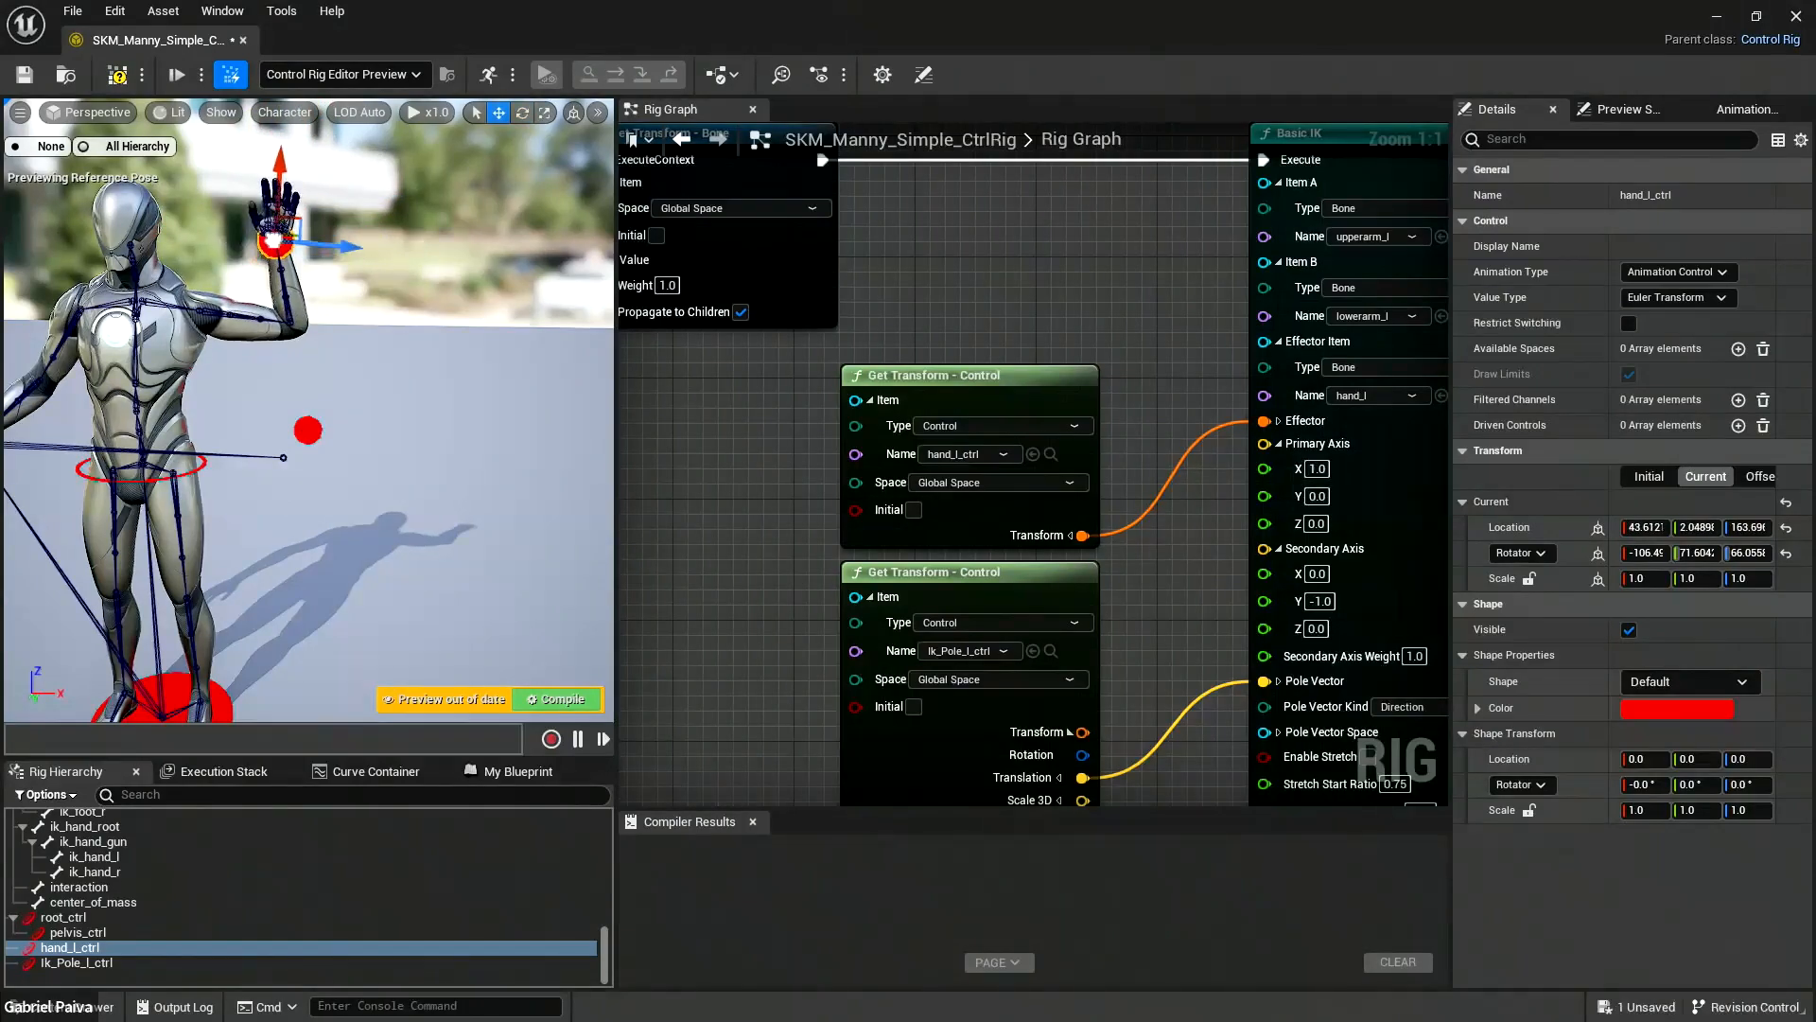
Move Ik_Pole_l_ctrl up near the left elbow, to about X -30.9, Y 9.0, Z 13.0.
{"action": "left_click_drag", "start_coordinate": [470, 341], "coordinate": [311, 367], "text": "alt"}
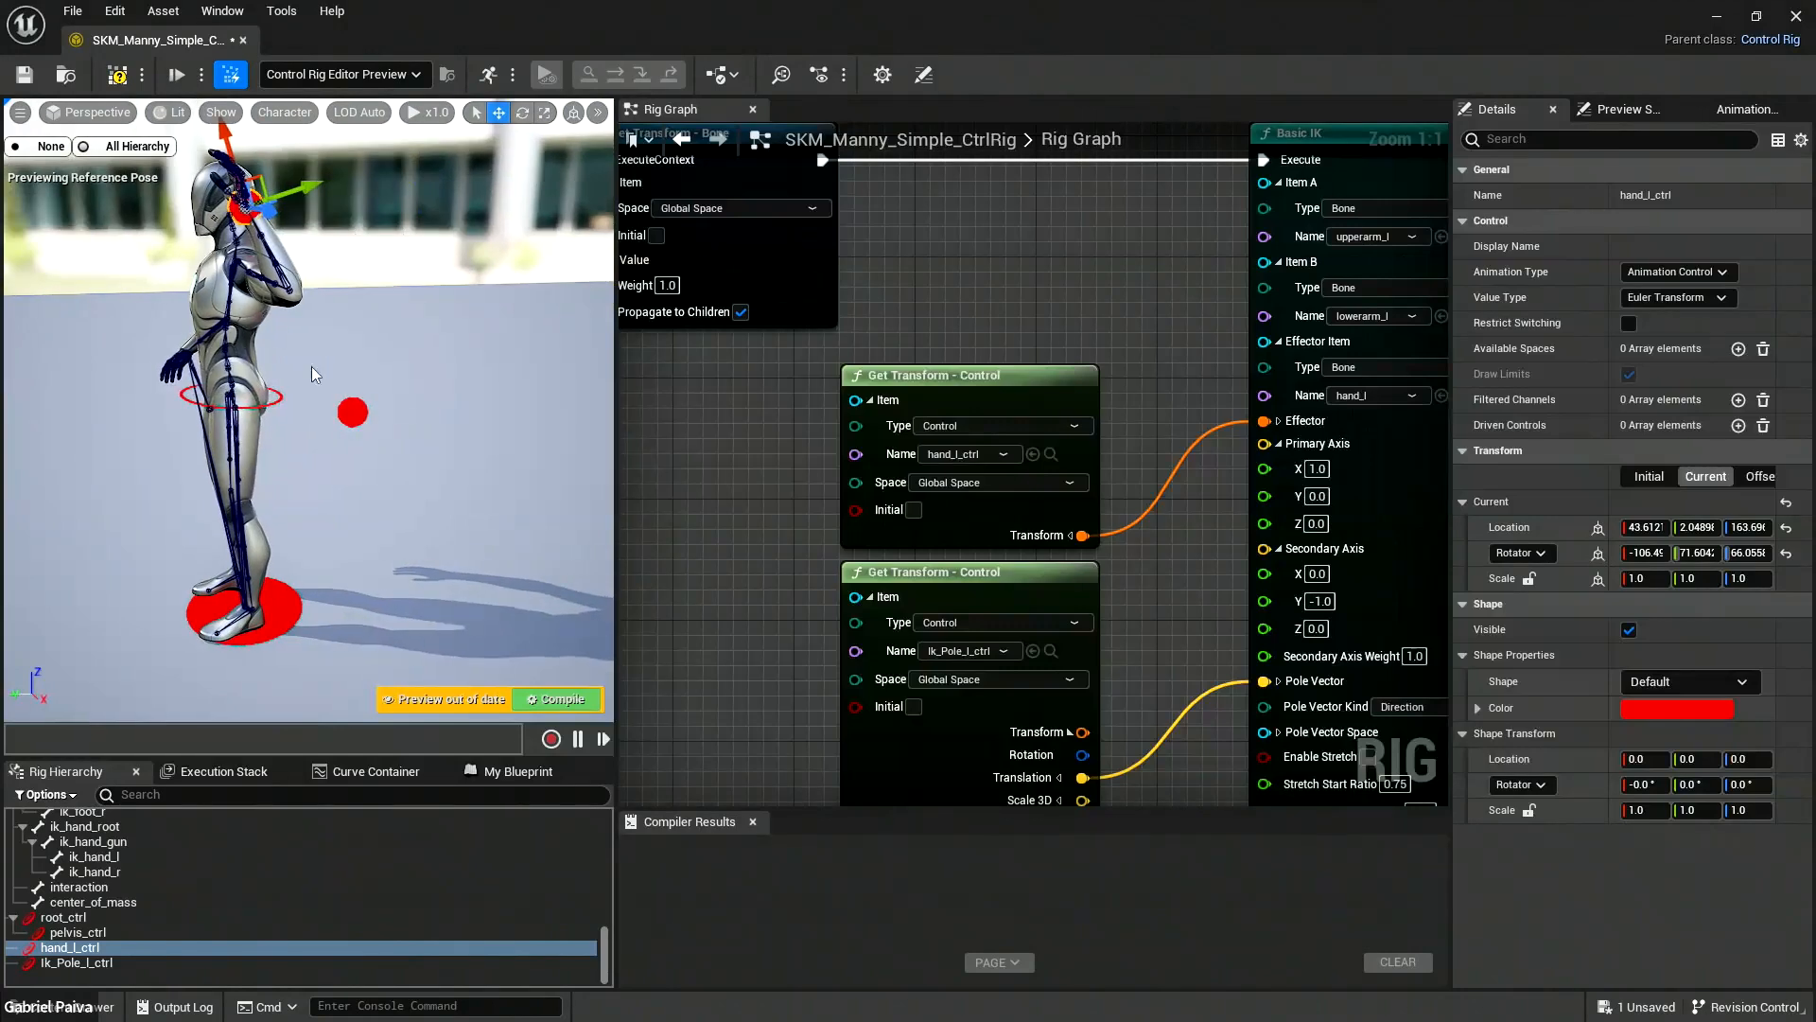
{"action": "left_click", "coordinate": [354, 405]}
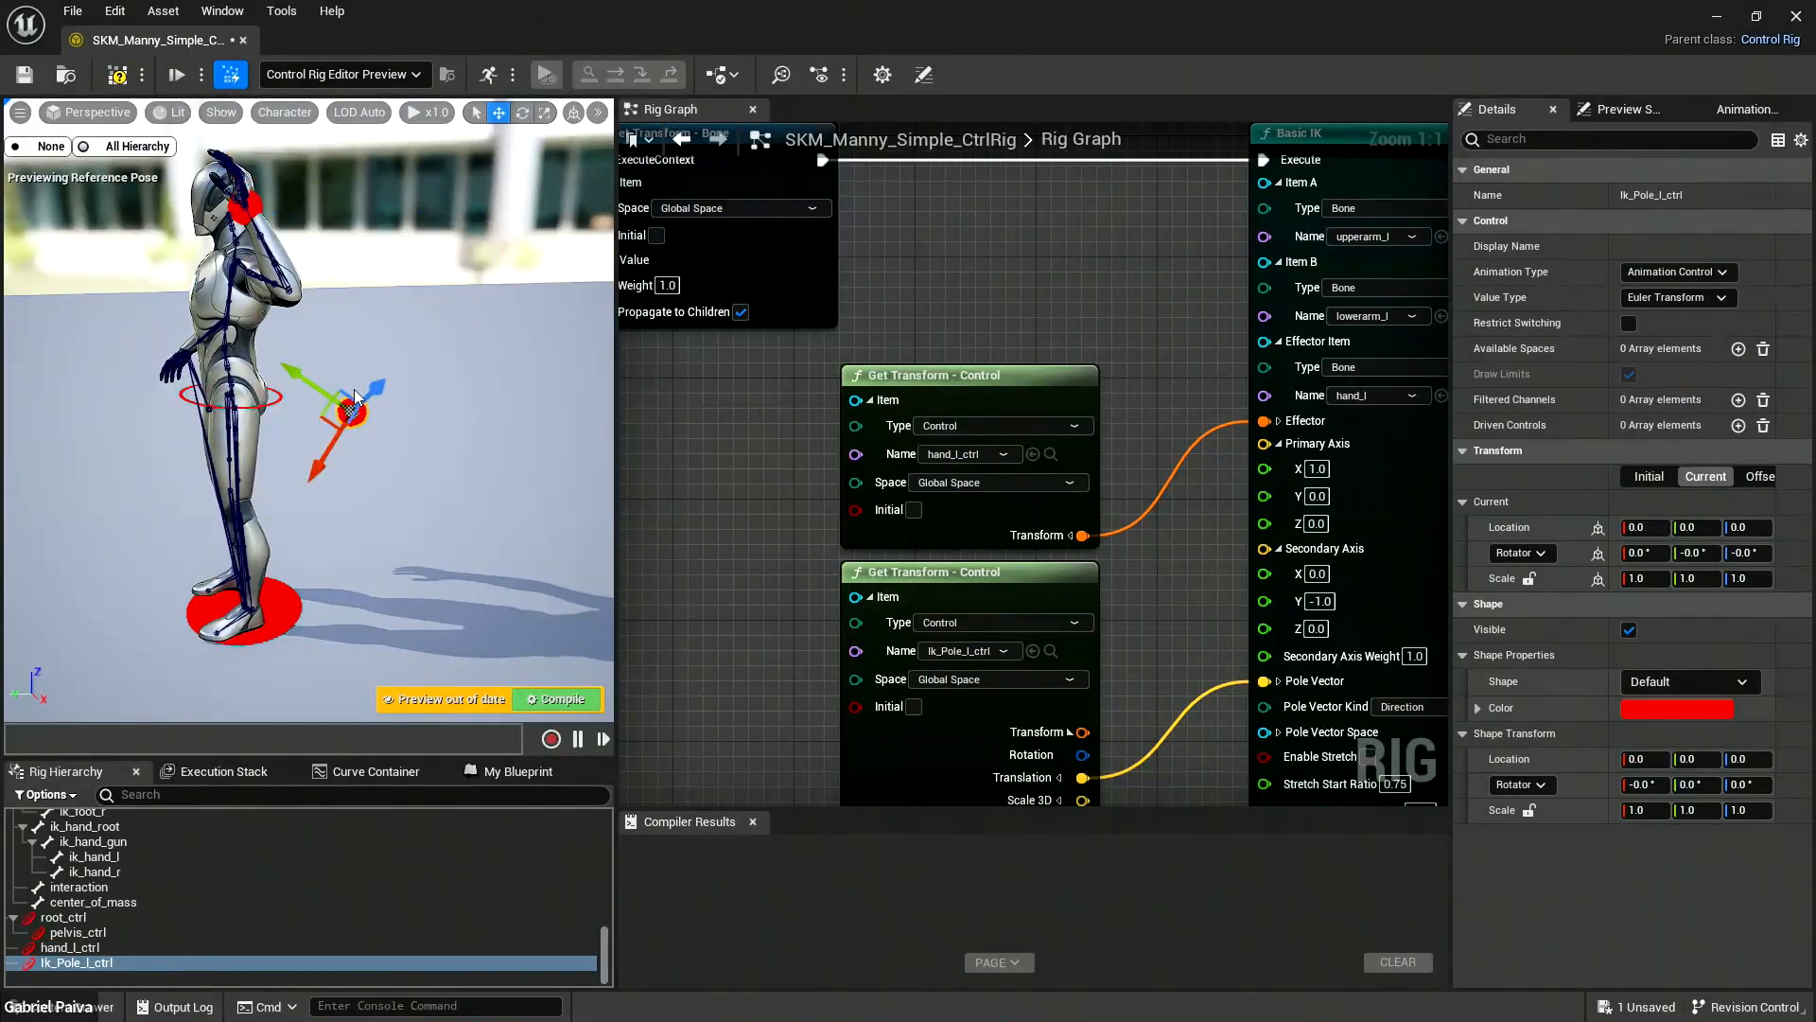
{"action": "left_click_drag", "start_coordinate": [355, 413], "coordinate": [452, 279], "text": "alt"}
{"action": "mouse_move", "coordinate": [452, 279]}
{"action": "right_mouse_down"}
{"action": "mouse_move", "coordinate": [543, 255]}
{"action": "mouse_move", "coordinate": [473, 265]}
{"action": "right_mouse_up"}
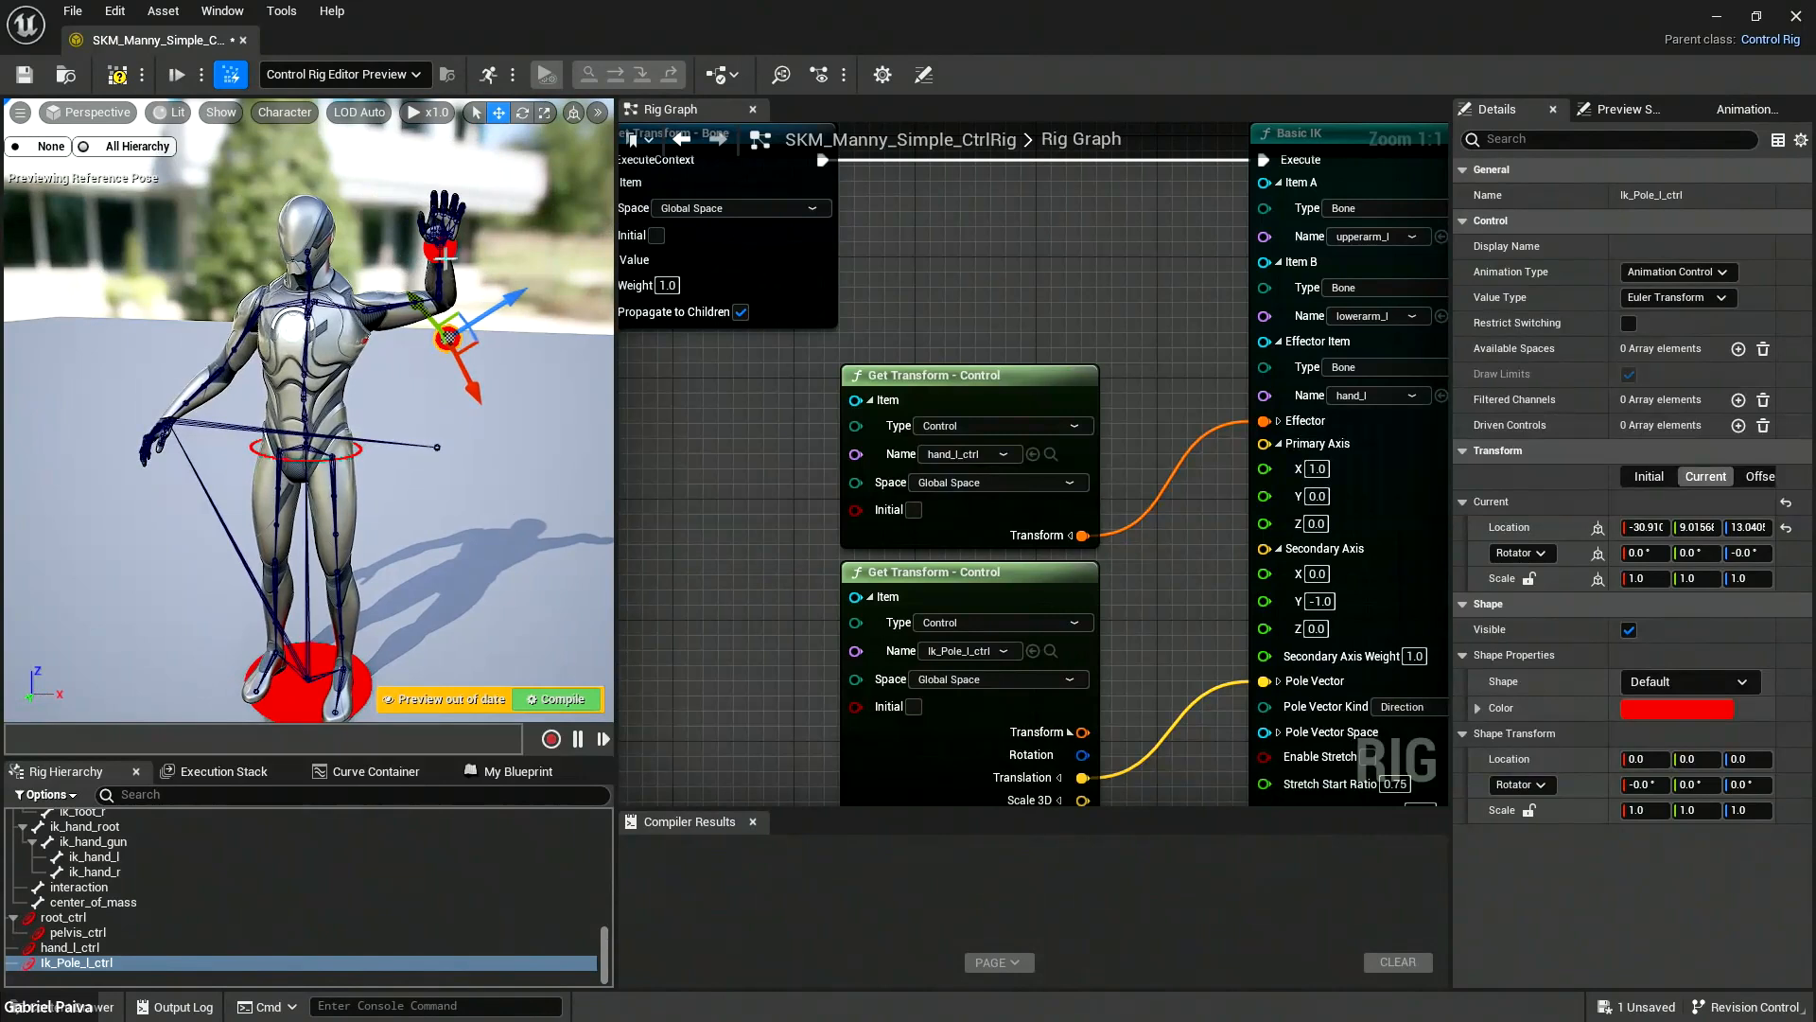
Test the left arm IK by moving hand_l_ctrl around the upper body, ending at about X 60.9, Y 17.4, Z 141.5.
{"action": "left_click", "coordinate": [445, 253]}
{"action": "left_click_drag", "start_coordinate": [436, 251], "coordinate": [365, 284]}
{"action": "right_click_drag", "start_coordinate": [365, 284], "coordinate": [322, 284]}
{"action": "left_click_drag", "start_coordinate": [365, 284], "coordinate": [340, 360], "text": "alt"}
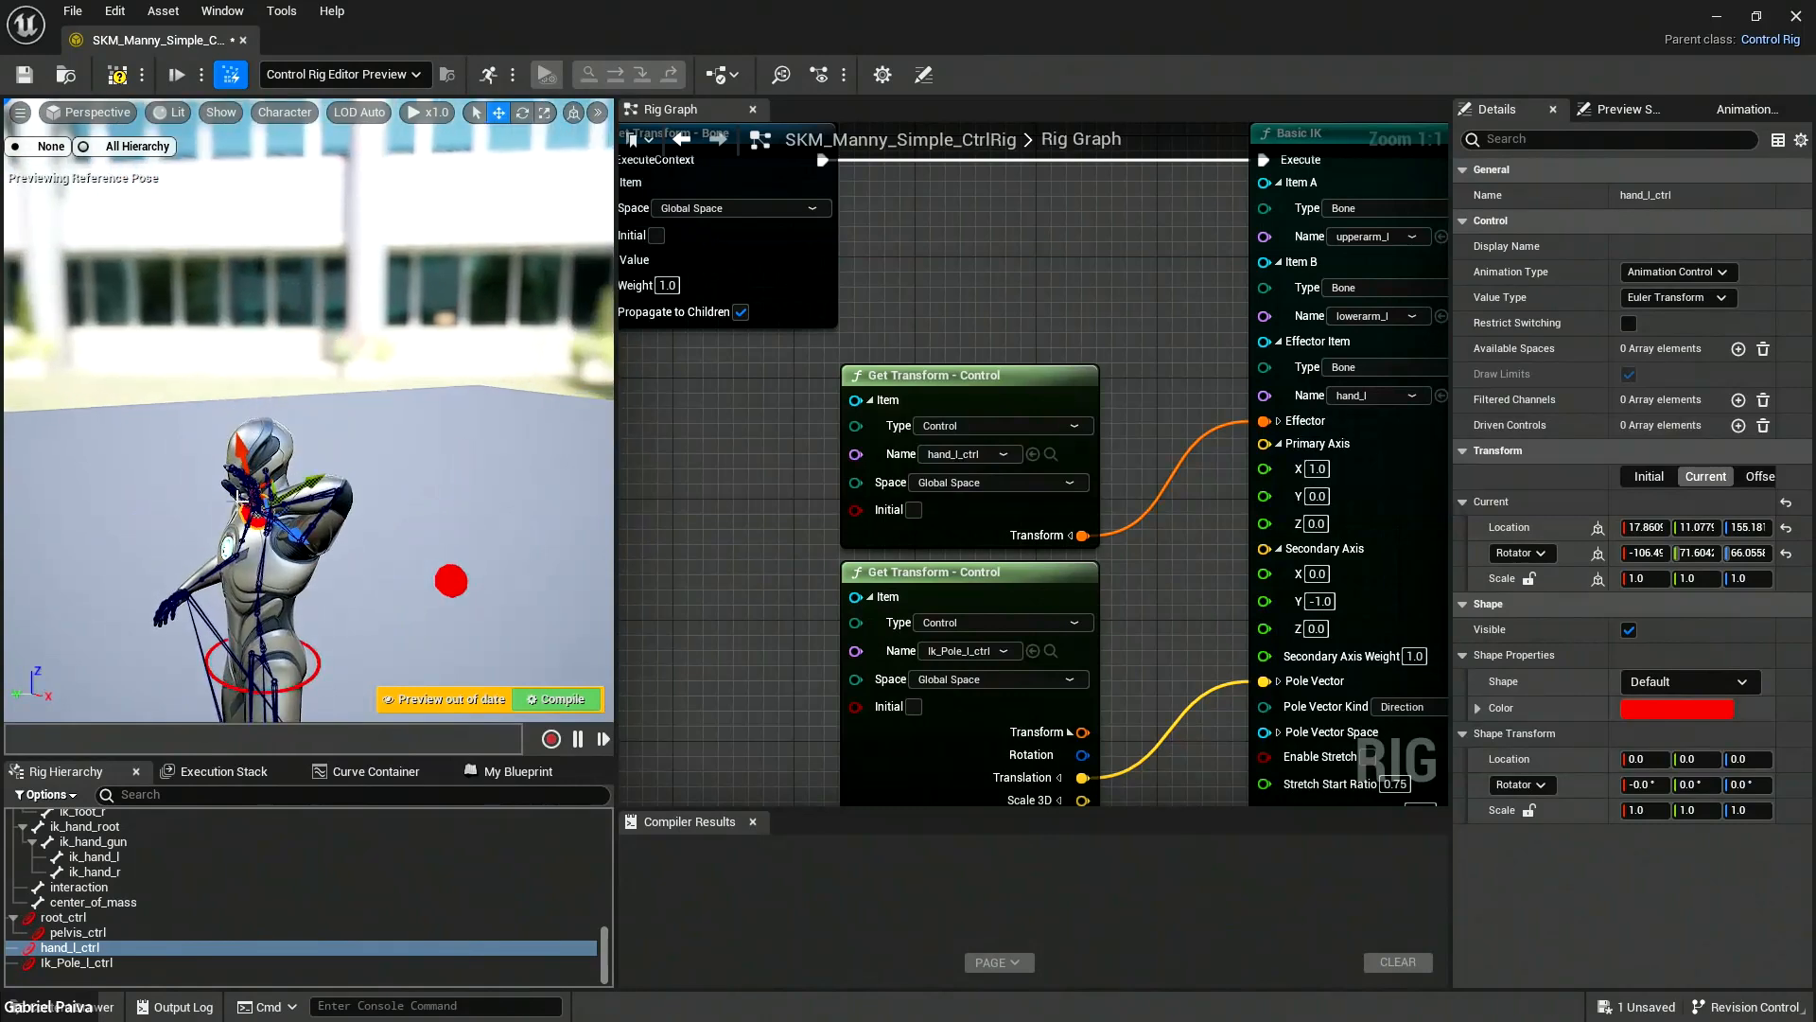
{"action": "left_click_drag", "start_coordinate": [253, 514], "coordinate": [207, 547]}
{"action": "left_click_drag", "start_coordinate": [346, 566], "coordinate": [549, 591], "text": "alt"}
{"action": "left_click_drag", "start_coordinate": [537, 510], "coordinate": [605, 520]}
{"action": "left_click_drag", "start_coordinate": [477, 452], "coordinate": [398, 369], "text": "alt"}
{"action": "scroll", "coordinate": [1054, 380], "scroll_direction": "down", "scroll_amount": 4}
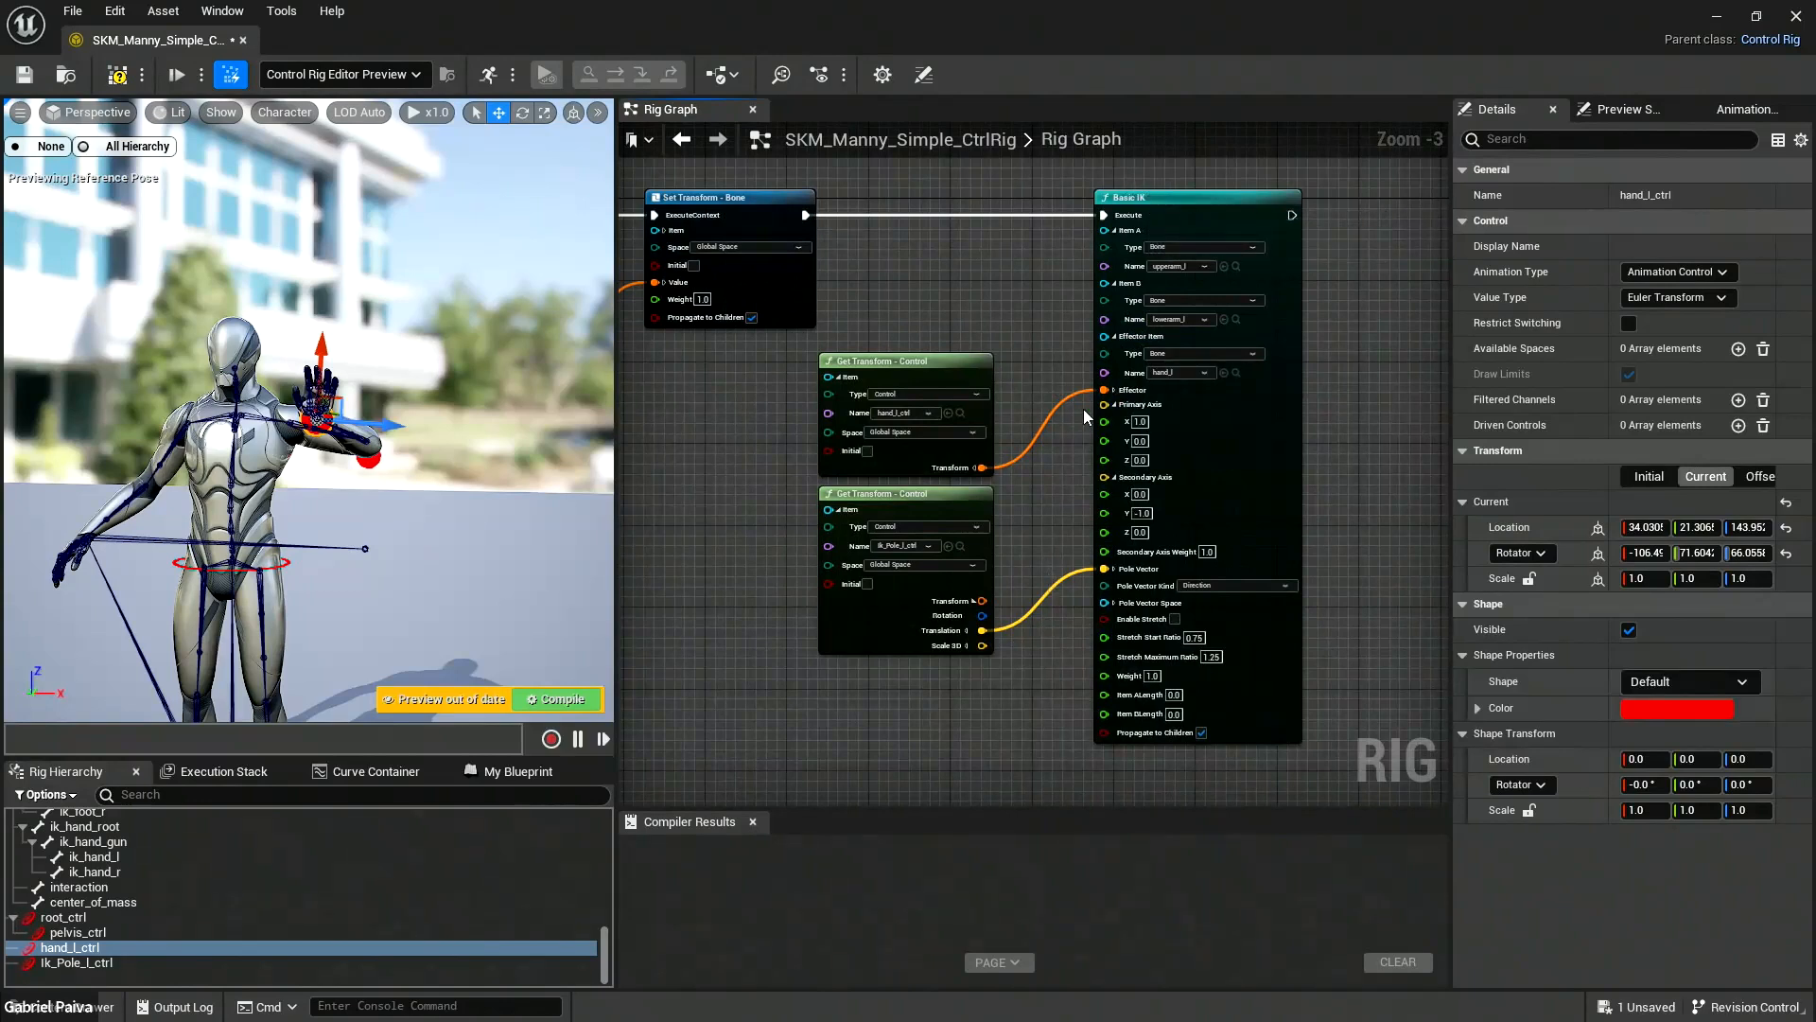
{"action": "left_click_drag", "start_coordinate": [389, 427], "coordinate": [476, 438]}
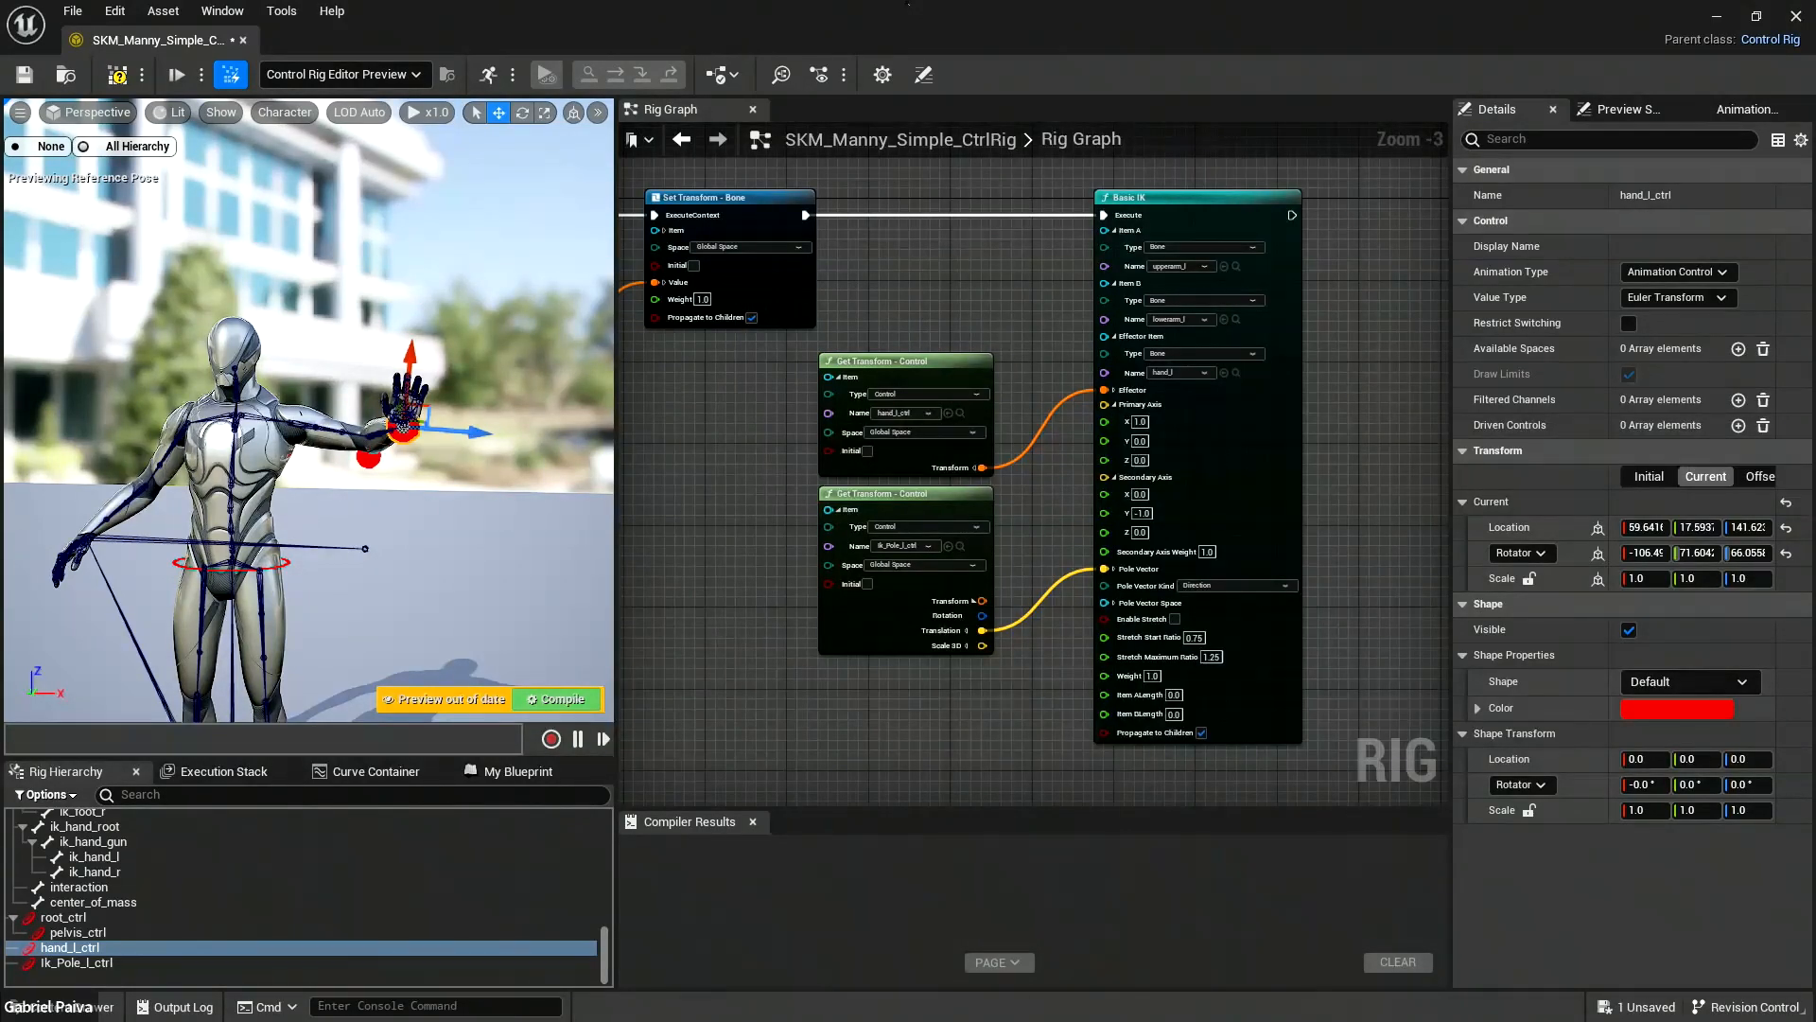
{"action": "right_click_drag", "start_coordinate": [1309, 344], "coordinate": [1015, 383]}
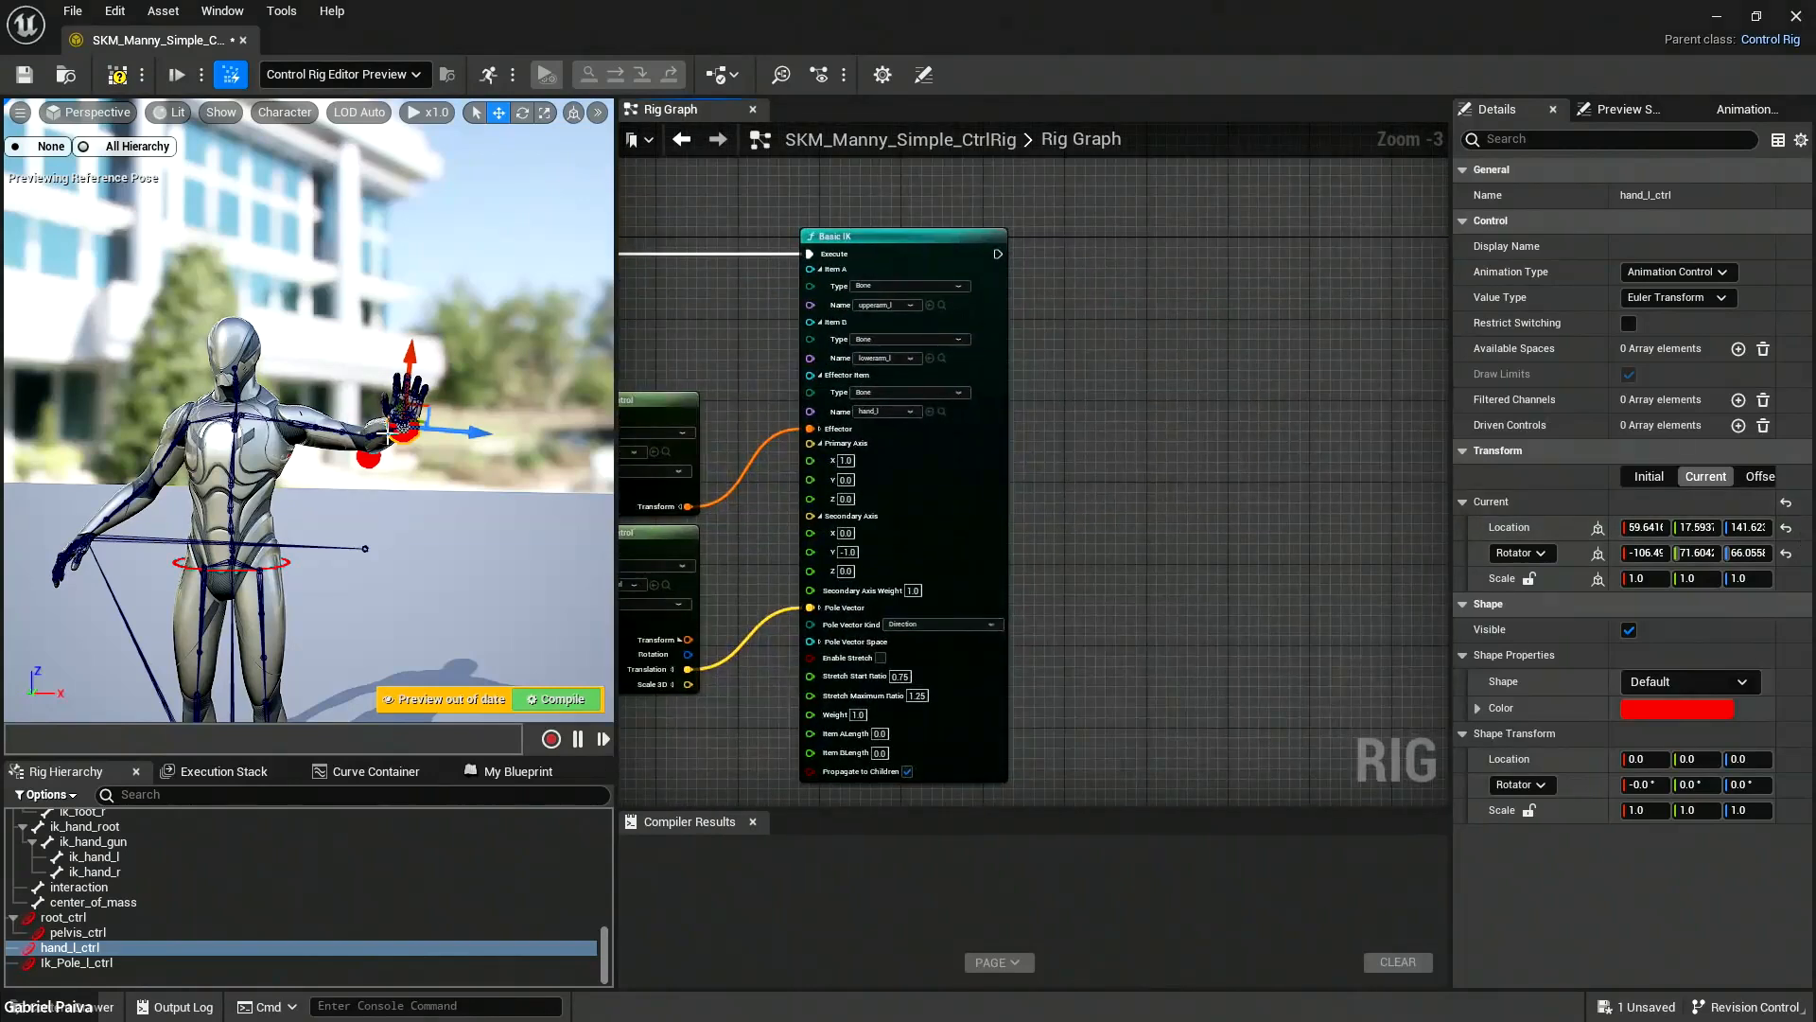
{"action": "mouse_move", "coordinate": [444, 432]}
{"action": "left_mouse_down"}
{"action": "mouse_move", "coordinate": [398, 431]}
{"action": "mouse_move", "coordinate": [449, 433]}
{"action": "left_mouse_up"}
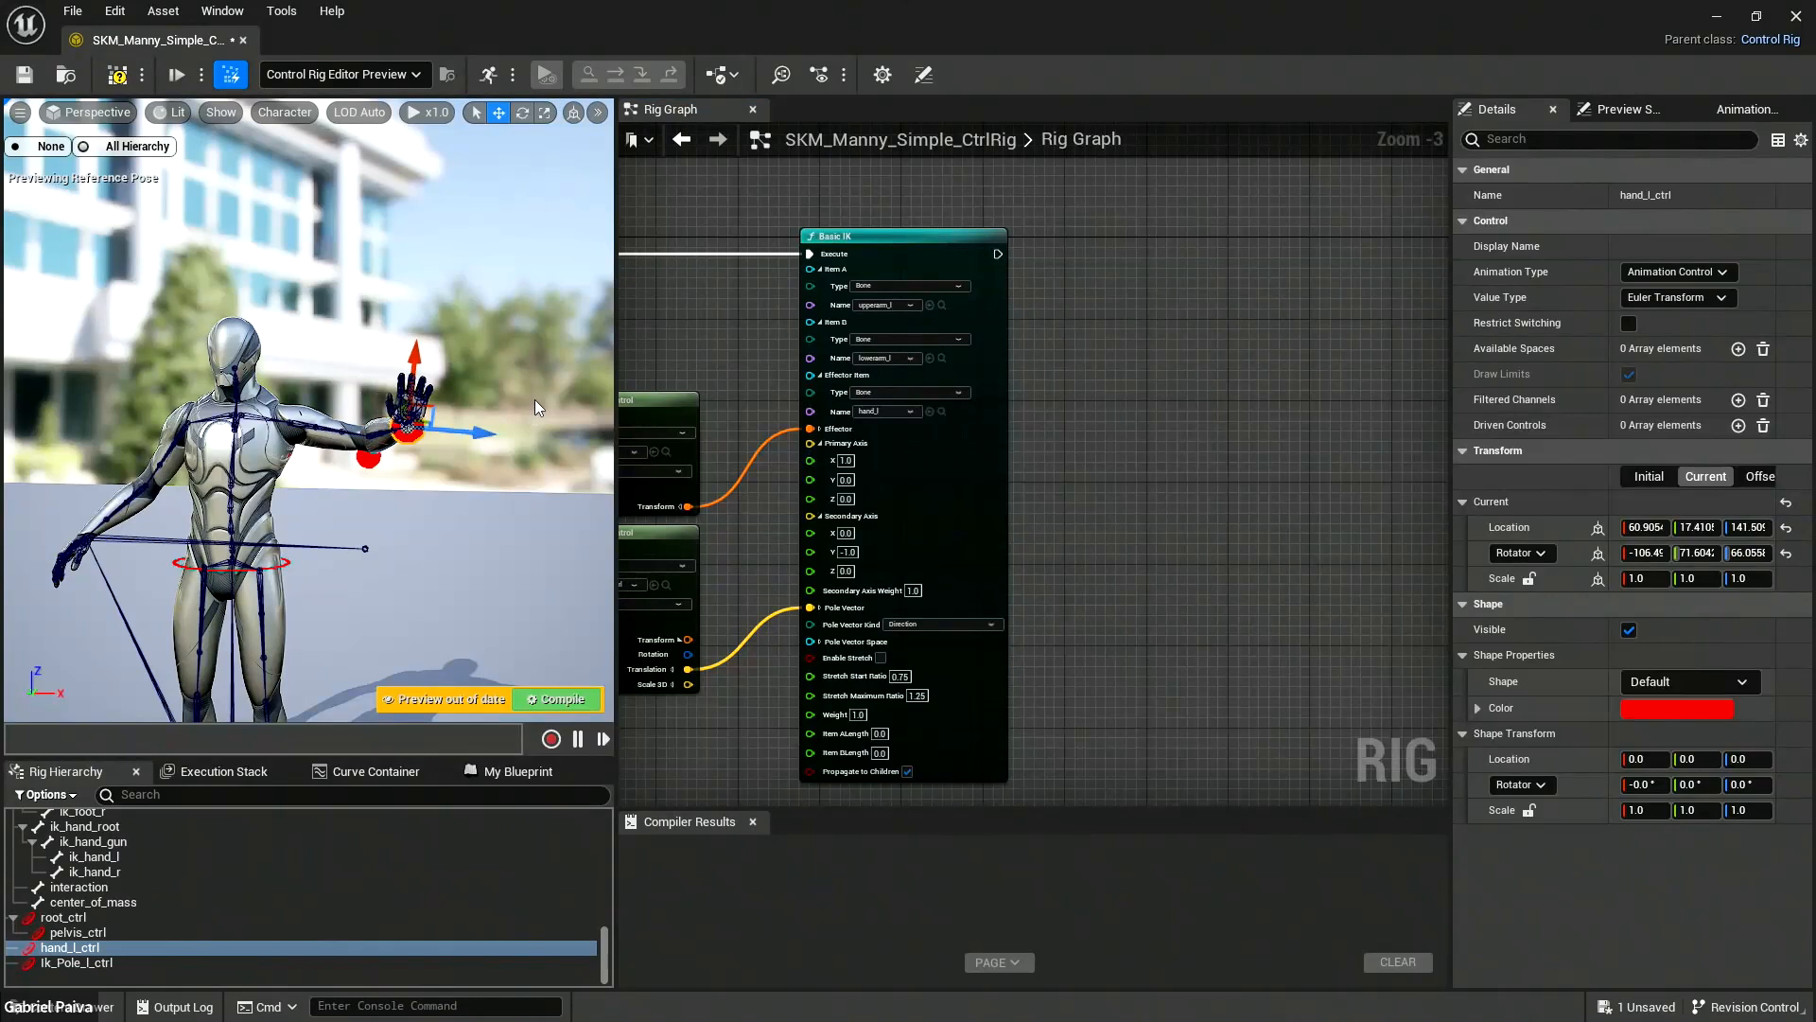
Create the control head_ctrl from the head bone and unparent it so it sits at the hierarchy's root level.
{"action": "left_click_drag", "start_coordinate": [536, 399], "coordinate": [605, 399], "text": "alt"}
{"action": "left_click_drag", "start_coordinate": [216, 390], "coordinate": [337, 335], "text": "alt"}
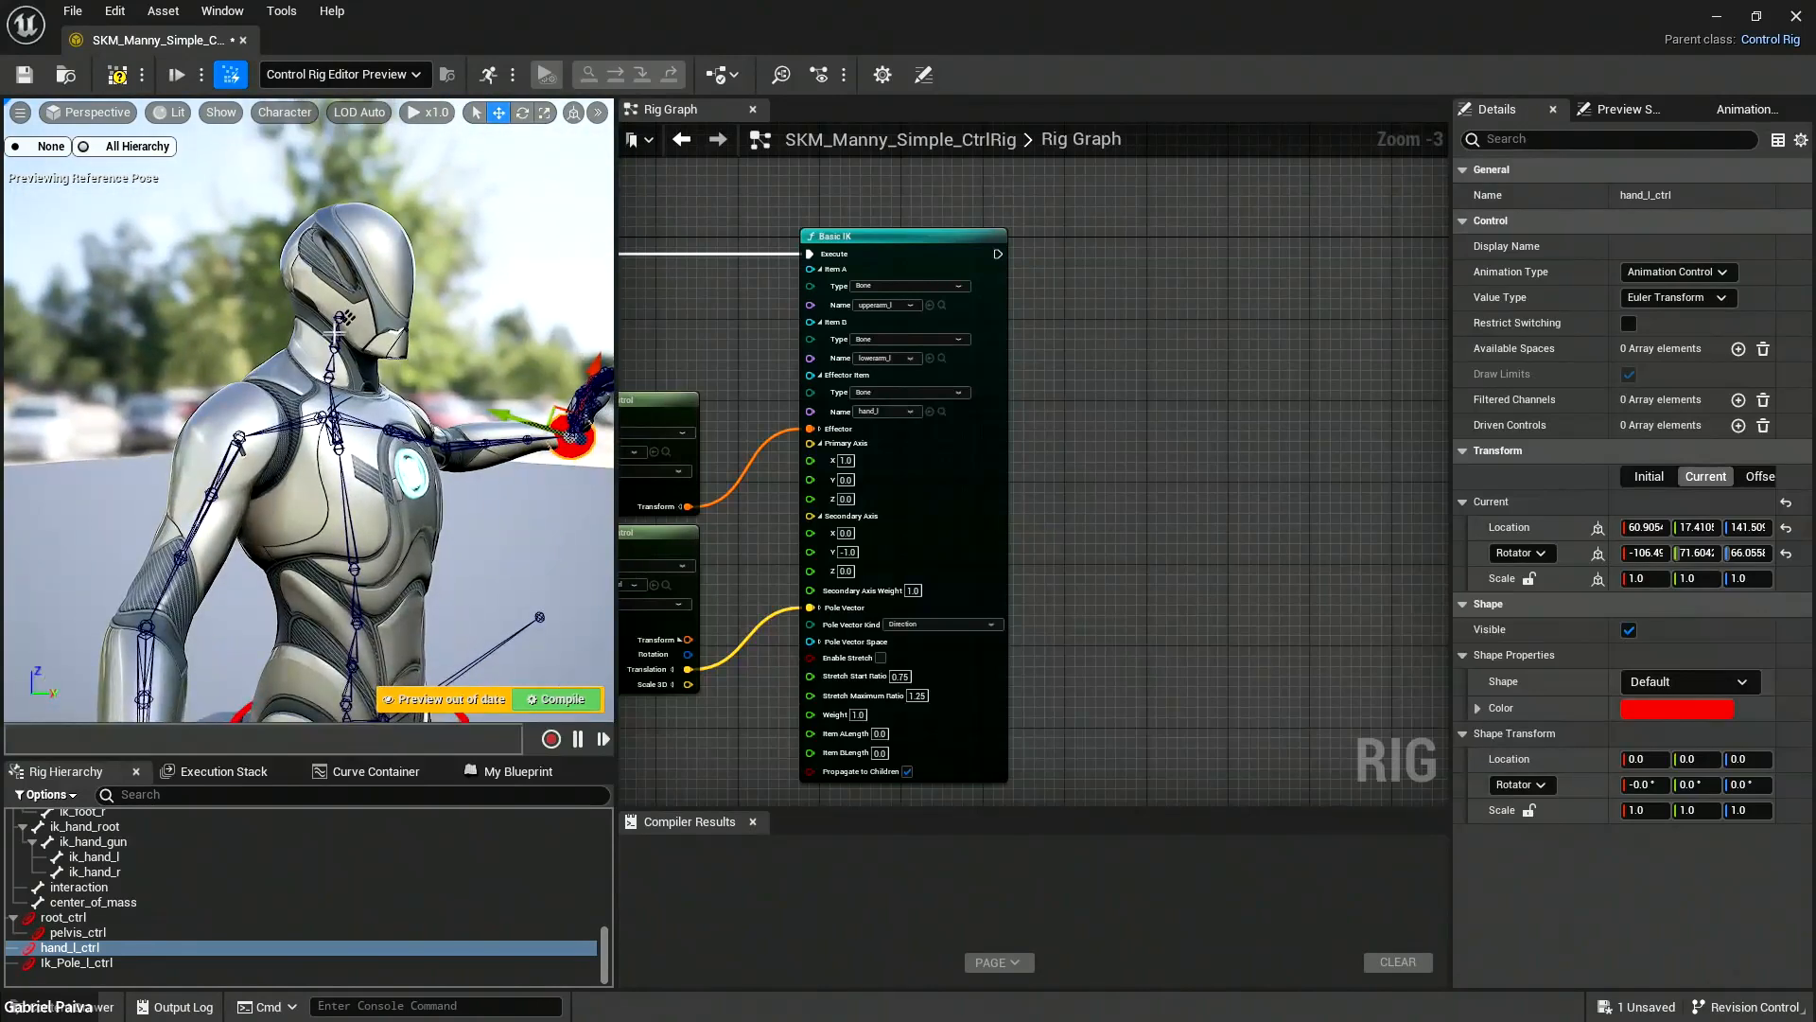
{"action": "left_click", "coordinate": [343, 318]}
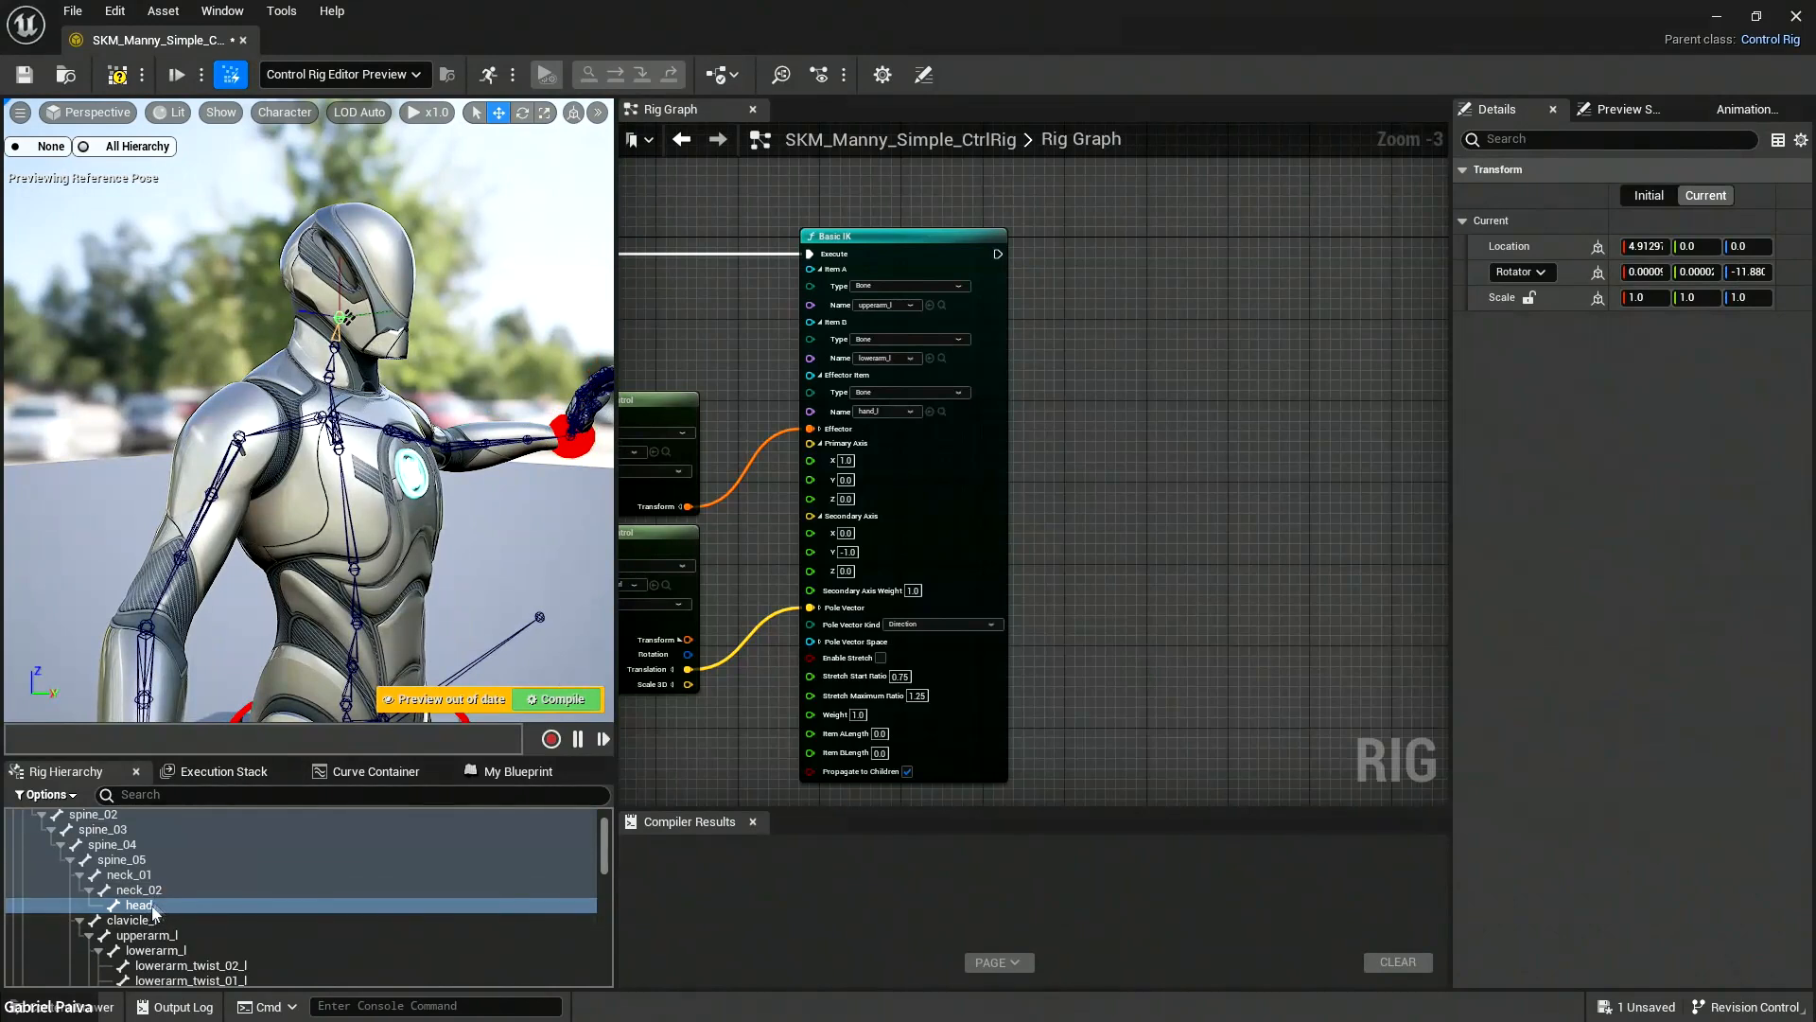
{"action": "key", "text": "ctrl+n"}
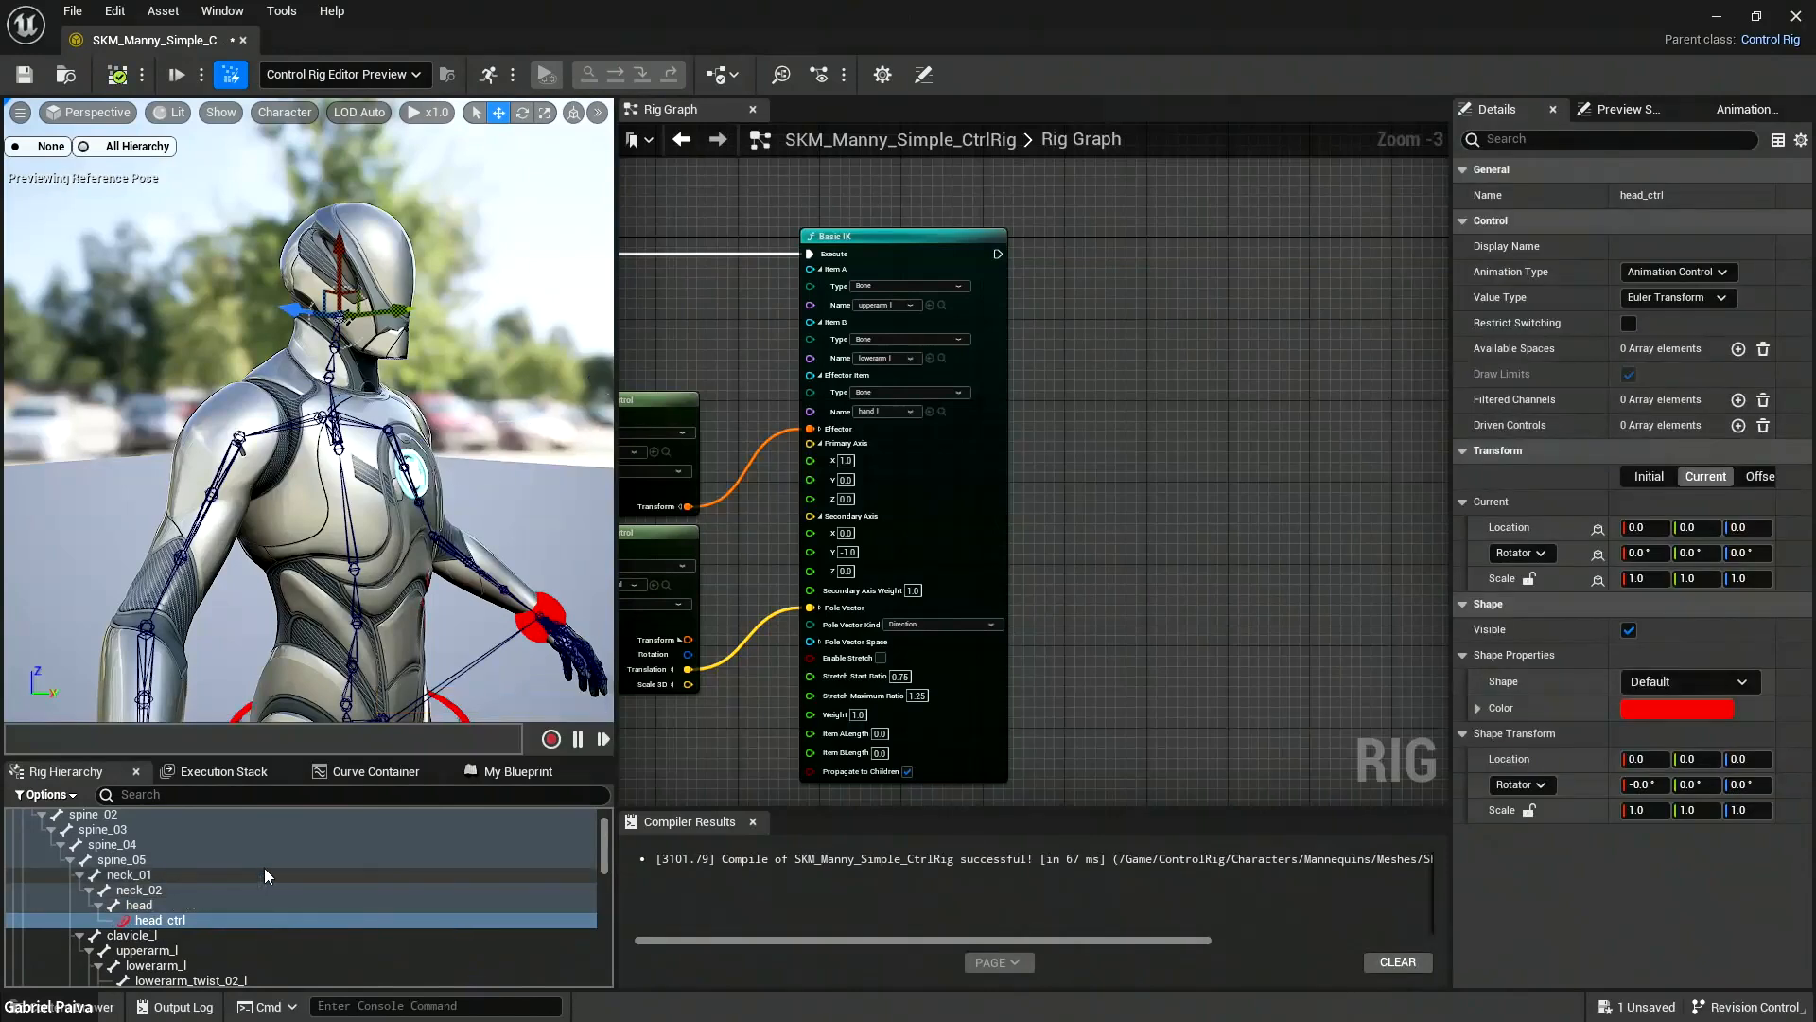
{"action": "key", "text": "Delete"}
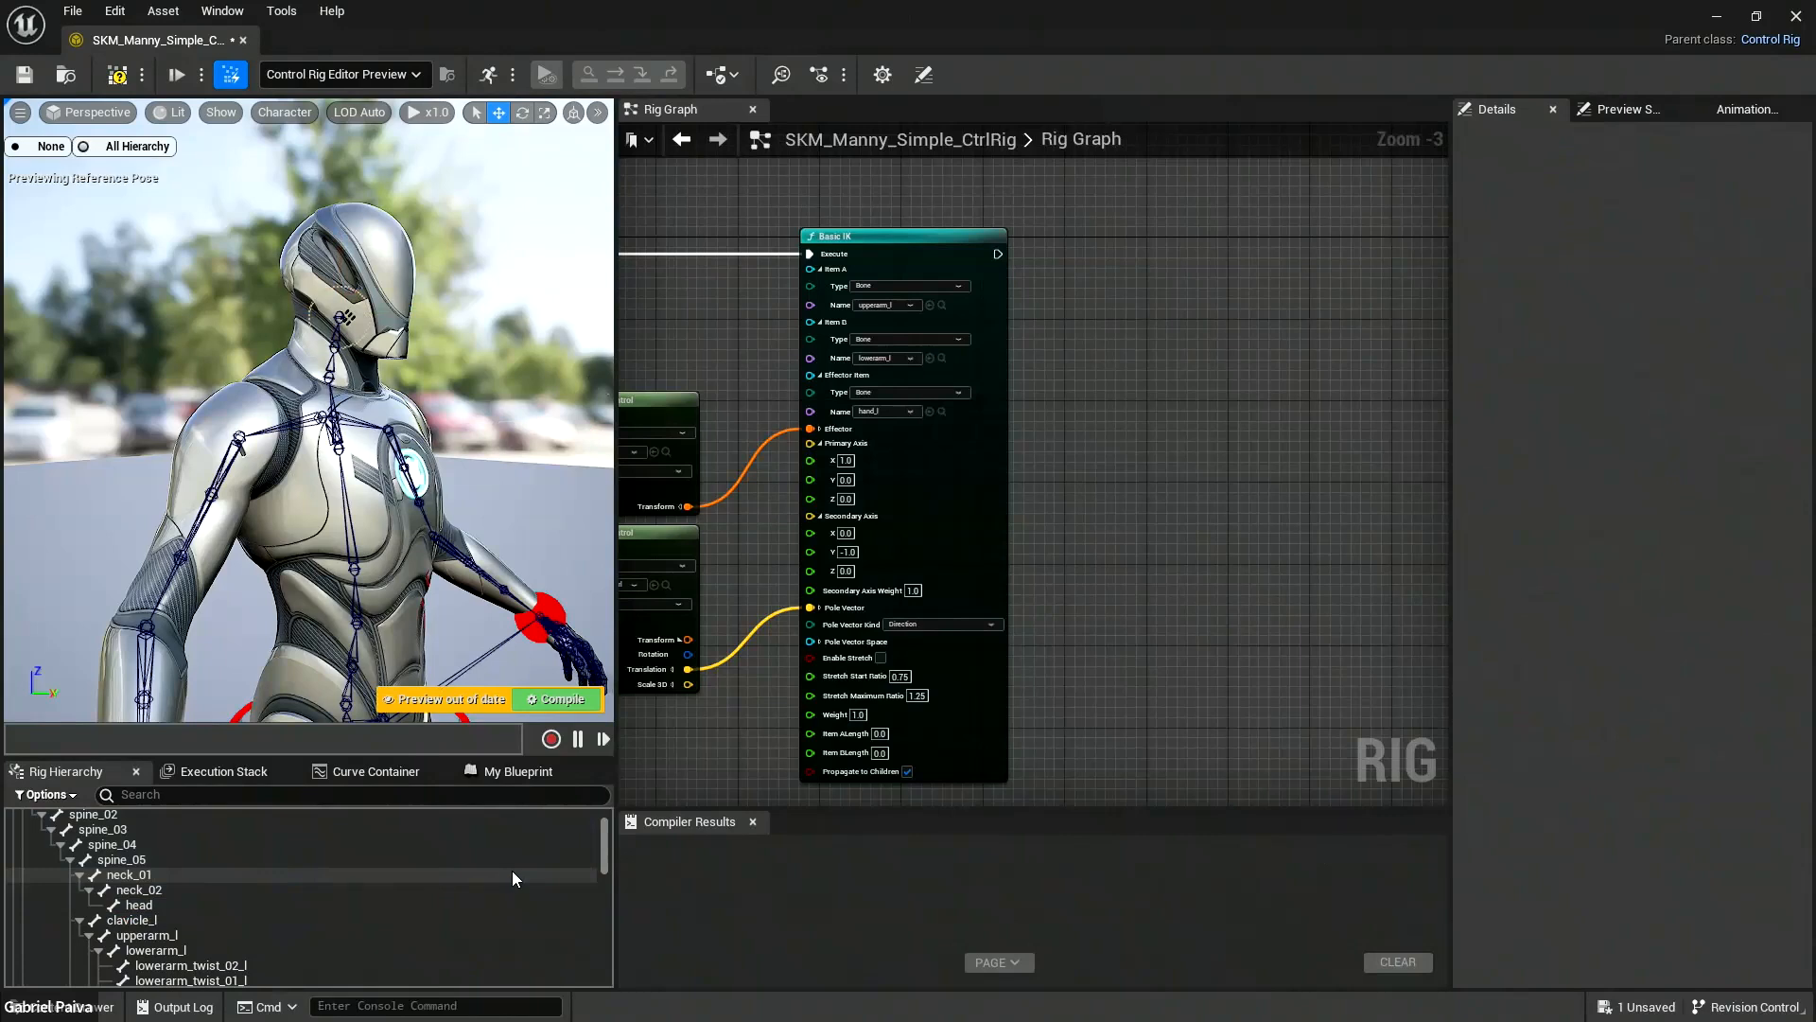
{"action": "left_click_drag", "start_coordinate": [605, 842], "coordinate": [599, 983]}
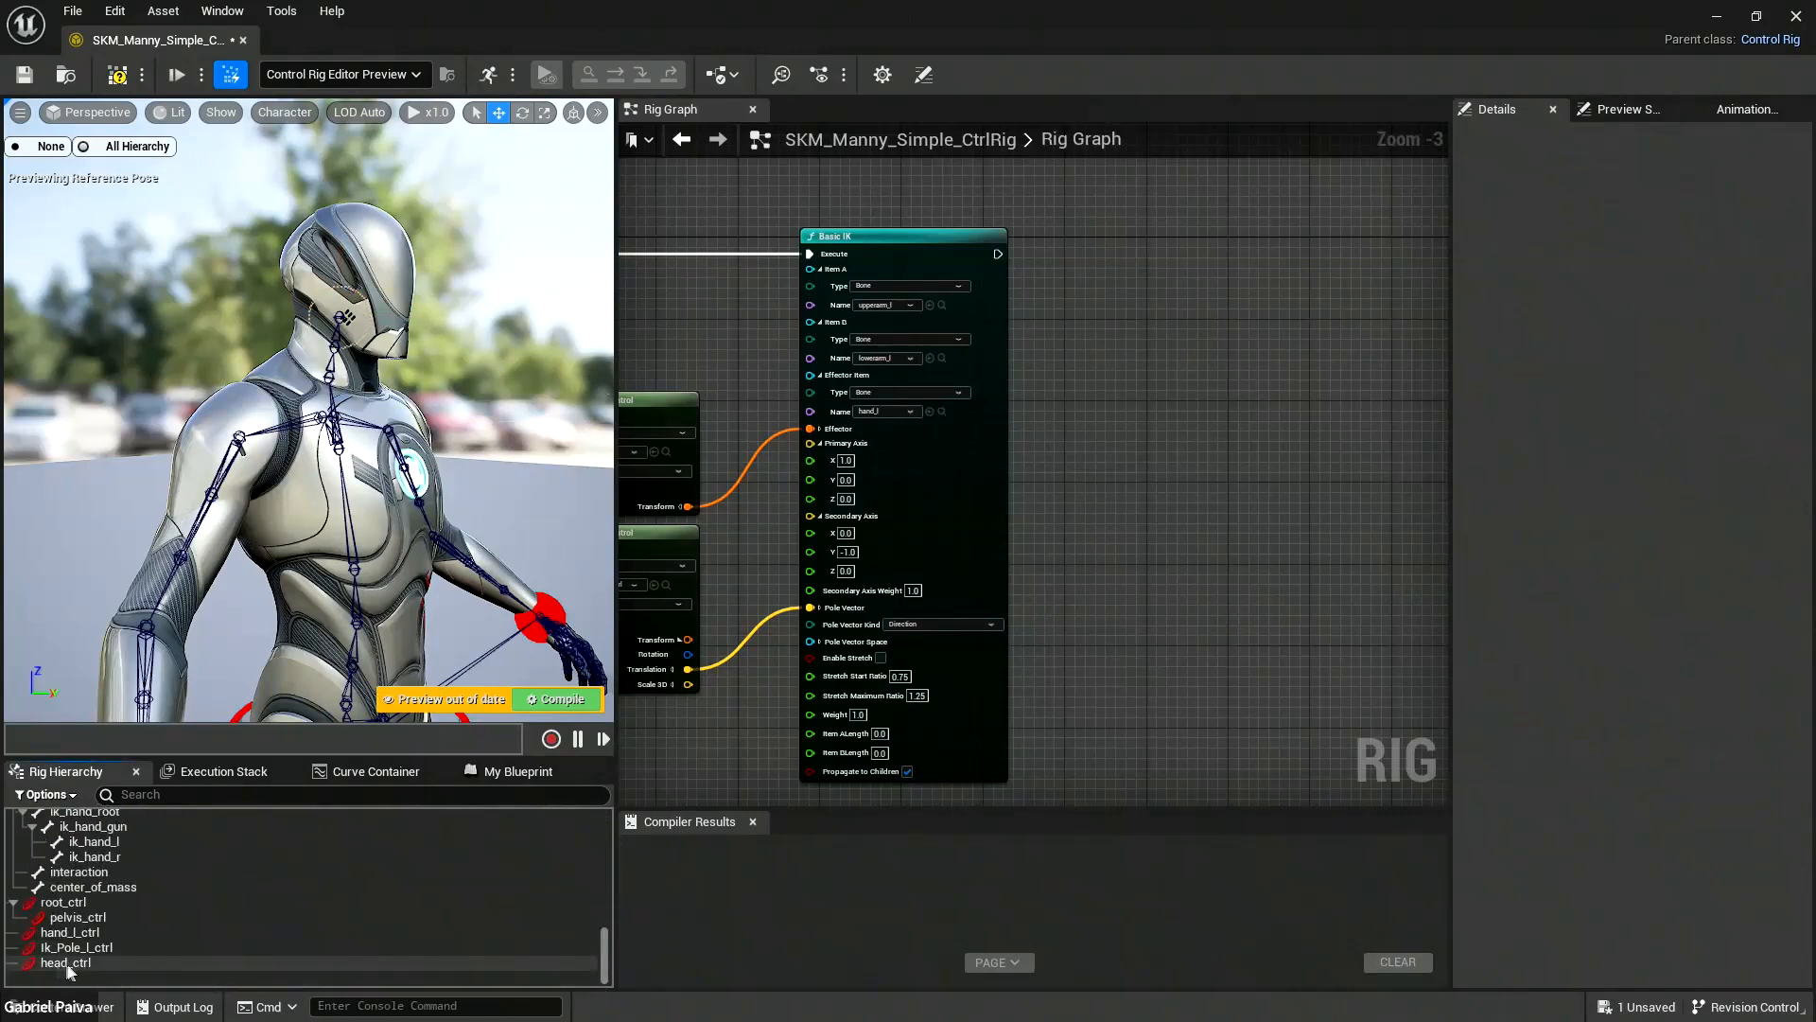
Move head_ctrl out in front of the face, to about X 0, Y 51.1, Z 166.7.
{"action": "right_click_drag", "start_coordinate": [383, 383], "coordinate": [335, 407]}
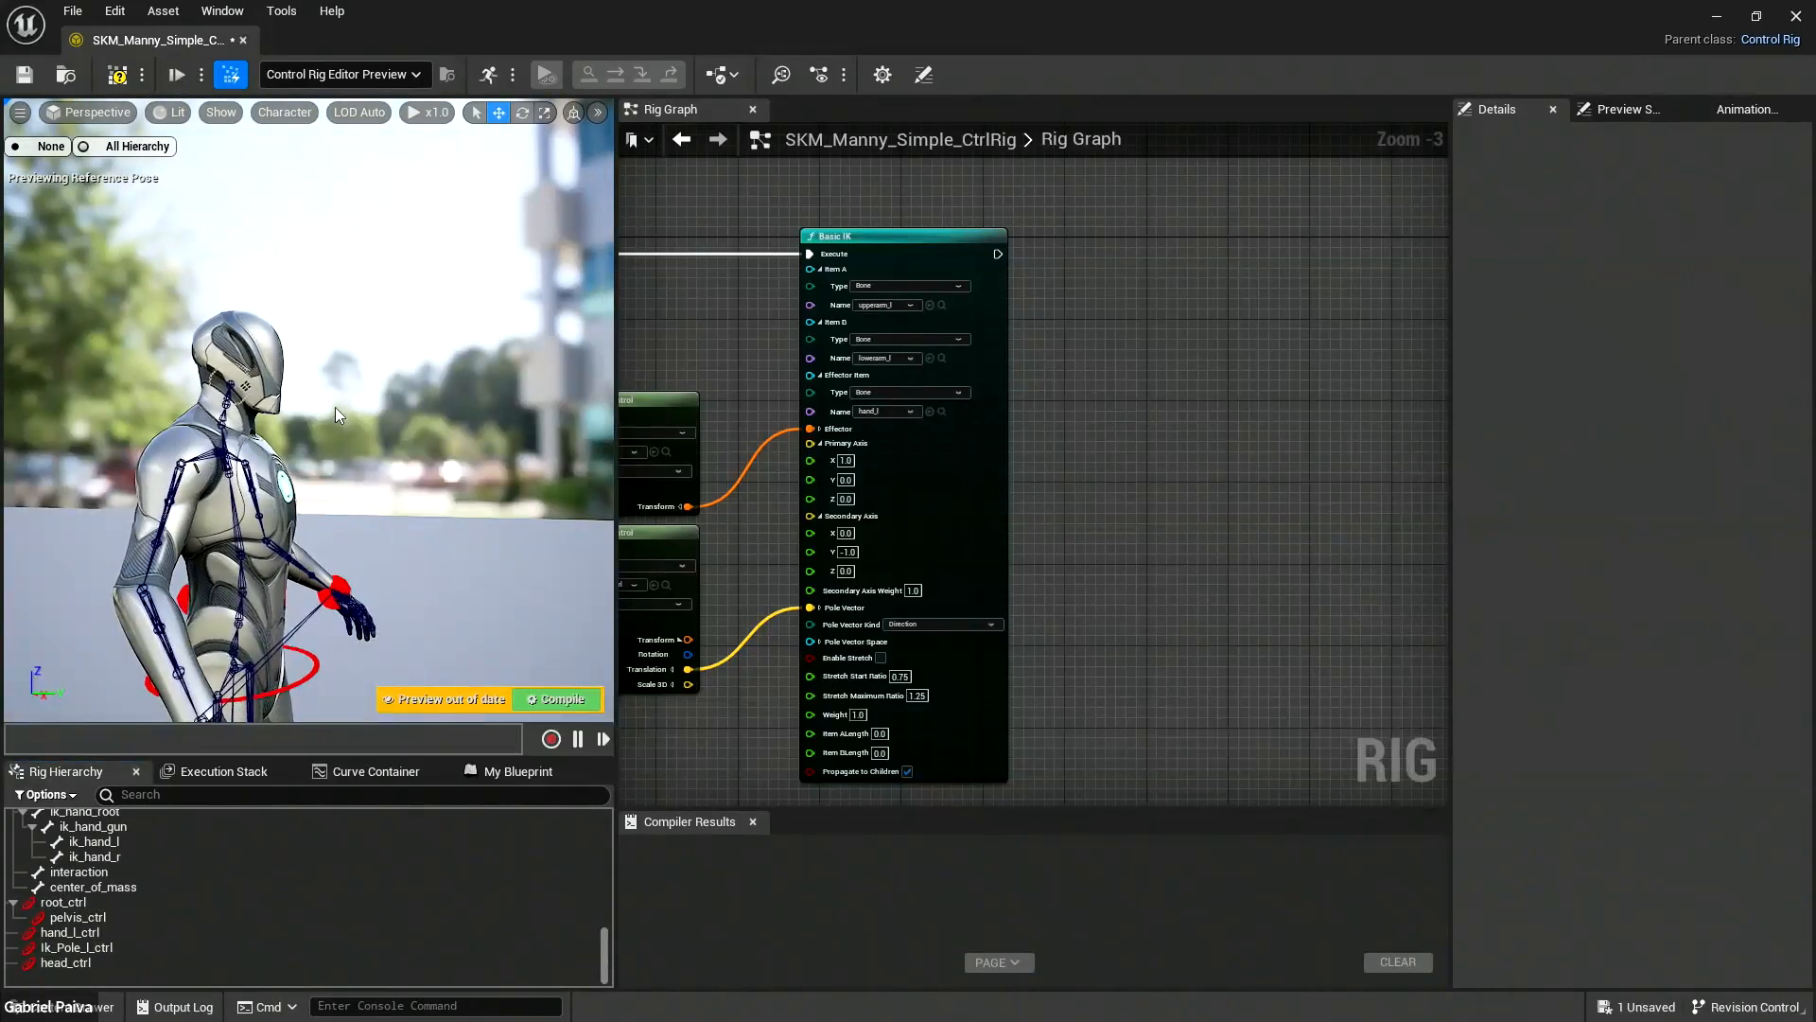
{"action": "left_click", "coordinate": [66, 961]}
{"action": "left_click_drag", "start_coordinate": [315, 398], "coordinate": [465, 388]}
{"action": "left_click_drag", "start_coordinate": [386, 320], "coordinate": [388, 296]}
{"action": "mouse_move", "coordinate": [292, 360]}
{"action": "left_mouse_down", "text": "alt"}
{"action": "mouse_move", "coordinate": [170, 361]}
{"action": "mouse_move", "coordinate": [292, 361]}
{"action": "left_mouse_up", "text": "alt"}
{"action": "left_click_drag", "start_coordinate": [453, 374], "coordinate": [327, 332]}
{"action": "scroll", "coordinate": [446, 332], "scroll_direction": "up", "scroll_amount": 4}
{"action": "right_click_drag", "start_coordinate": [327, 332], "coordinate": [237, 332]}
{"action": "right_click_drag", "start_coordinate": [236, 397], "coordinate": [301, 382]}
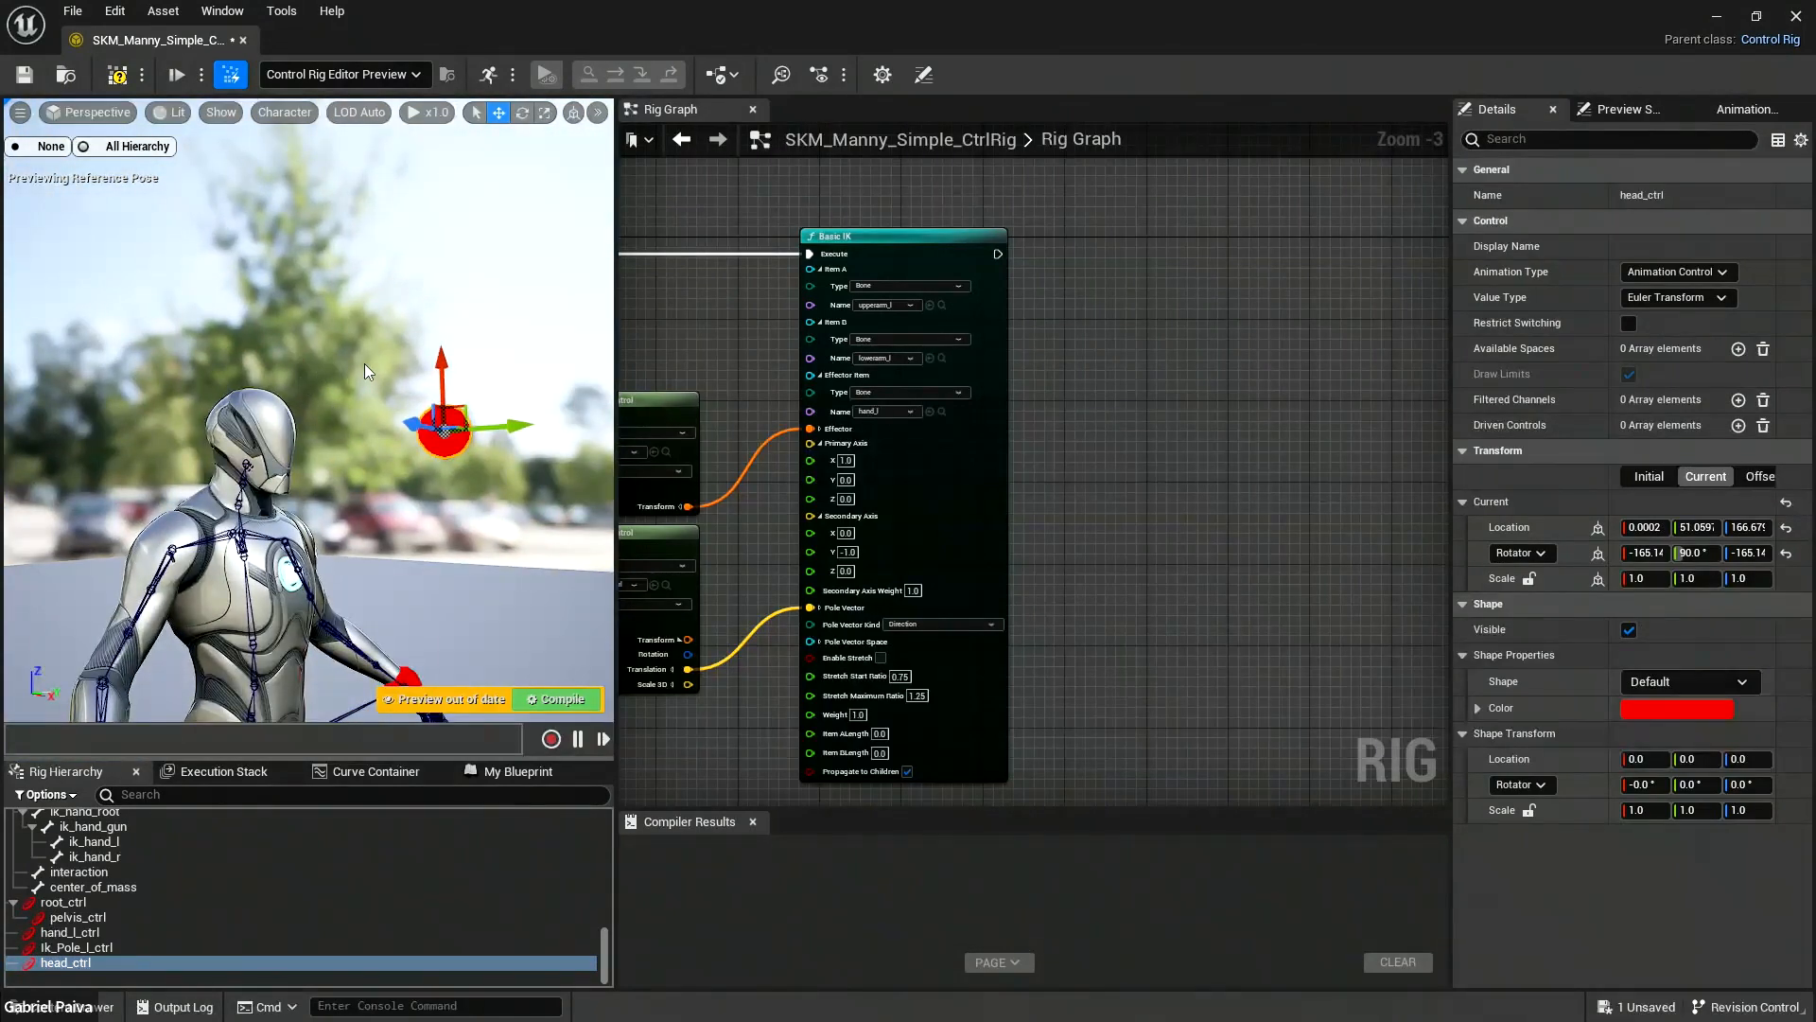
{"action": "right_click_drag", "start_coordinate": [382, 387], "coordinate": [165, 526]}
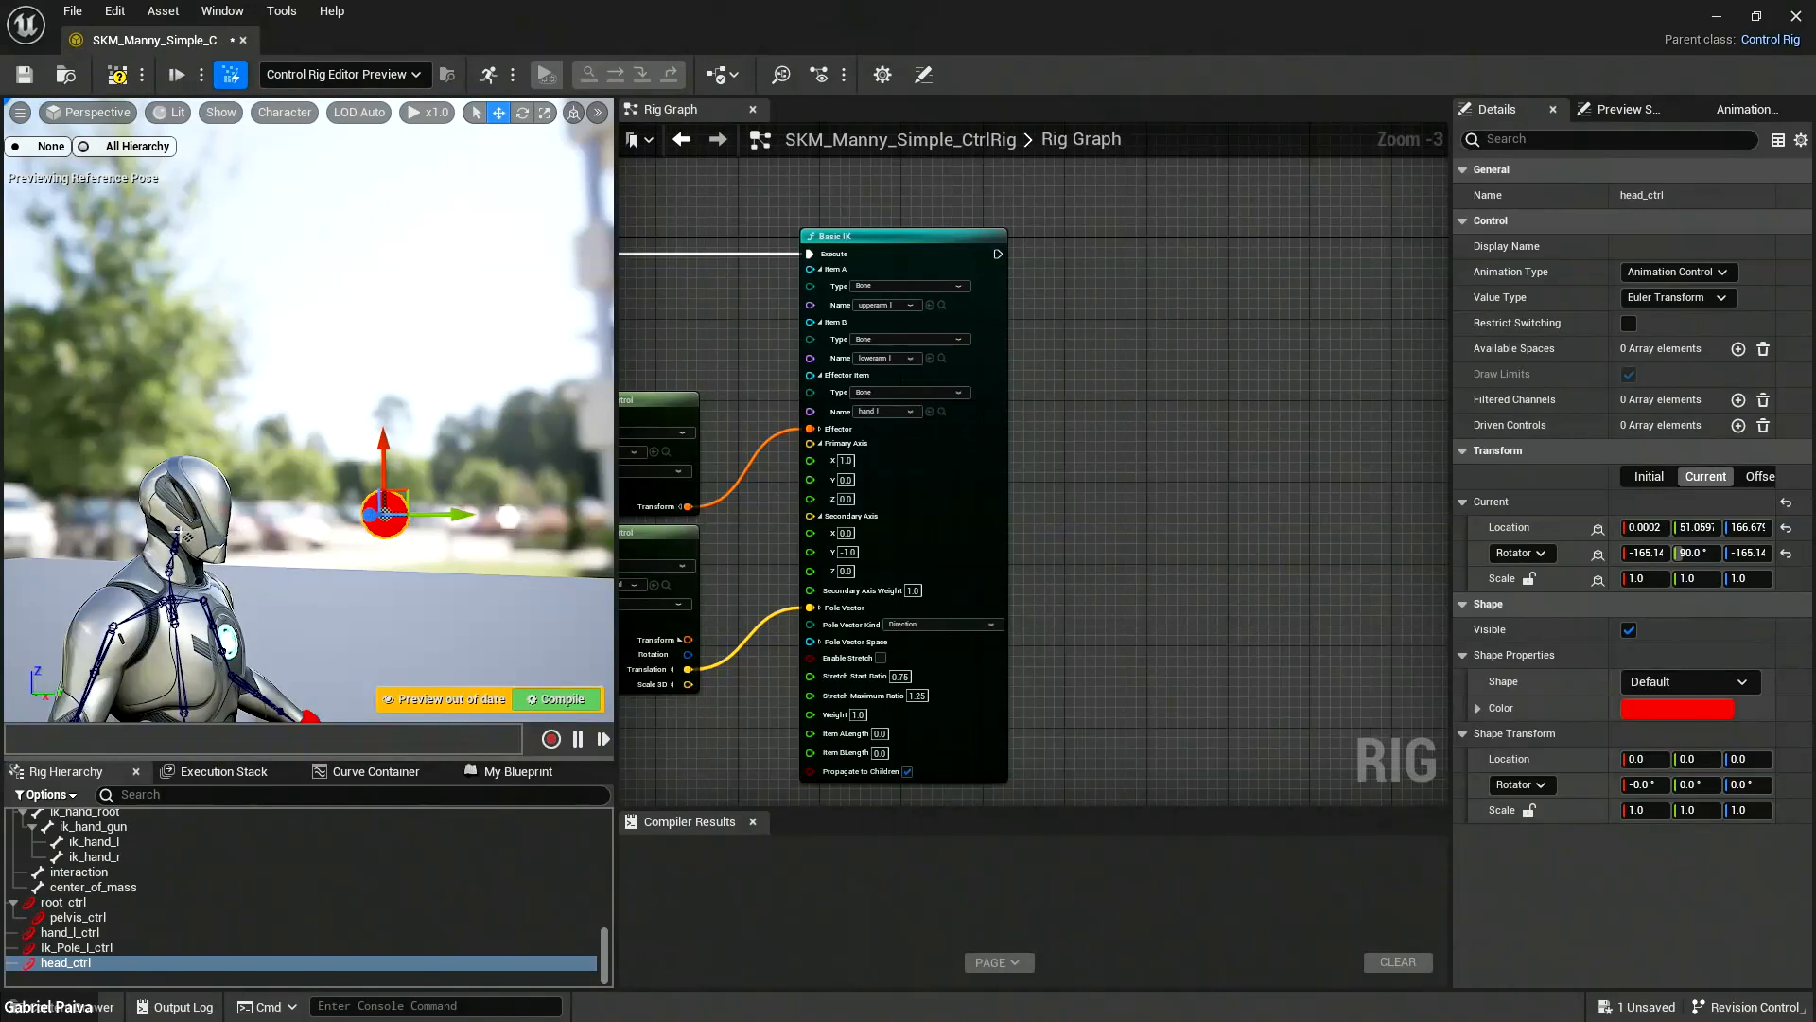
Set head_ctrl's offset transform from its current transform, then try raising the control and undo that move.
{"action": "right_click", "coordinate": [83, 961]}
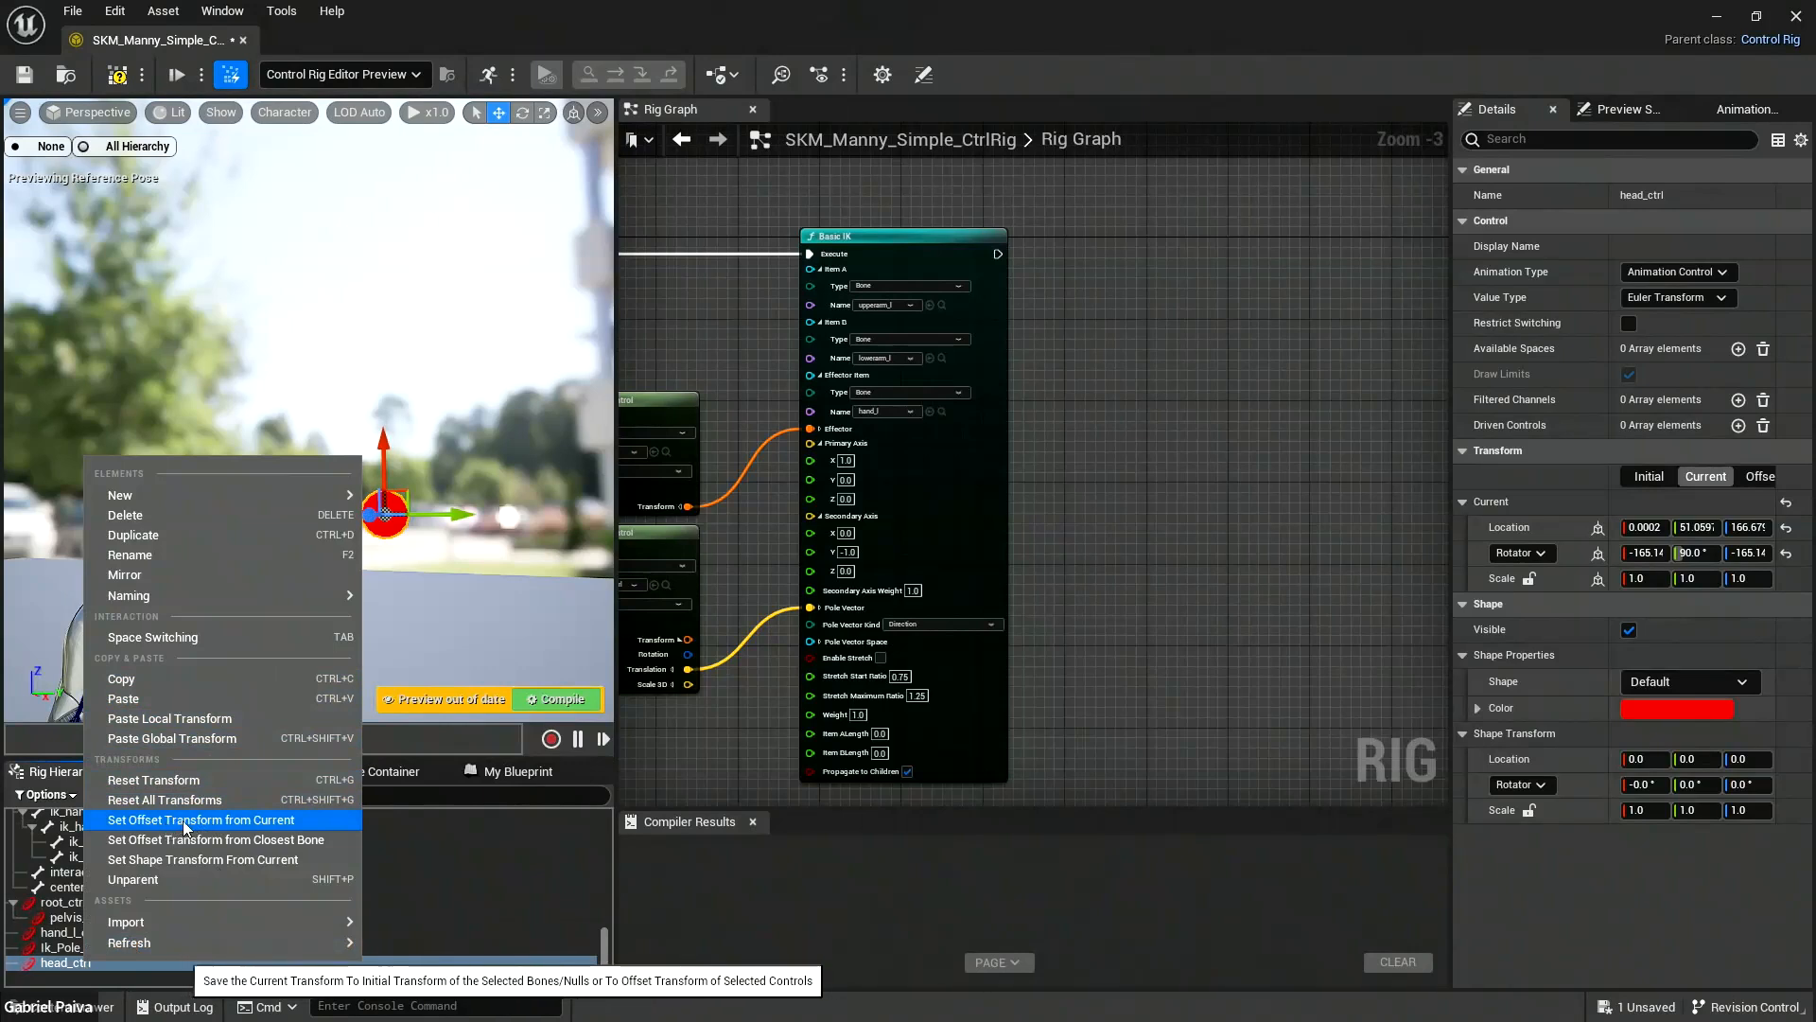
{"action": "left_click", "coordinate": [251, 820]}
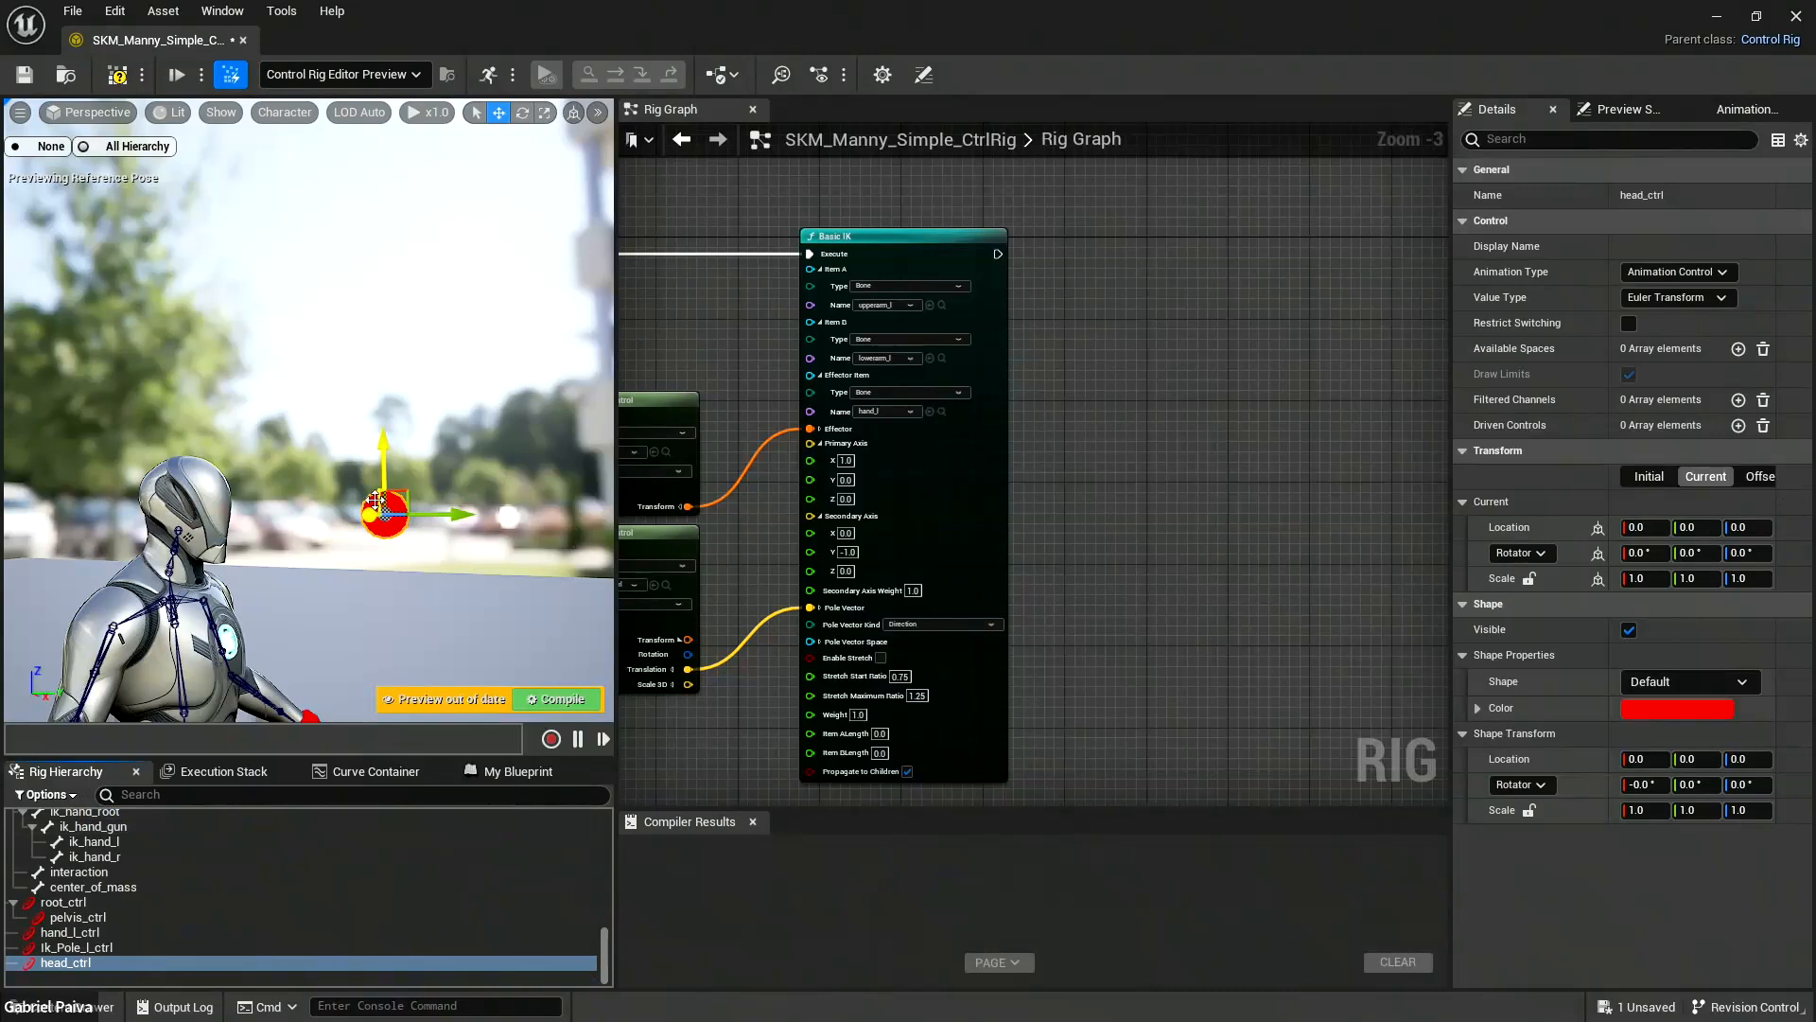
{"action": "left_click_drag", "start_coordinate": [383, 465], "coordinate": [473, 317]}
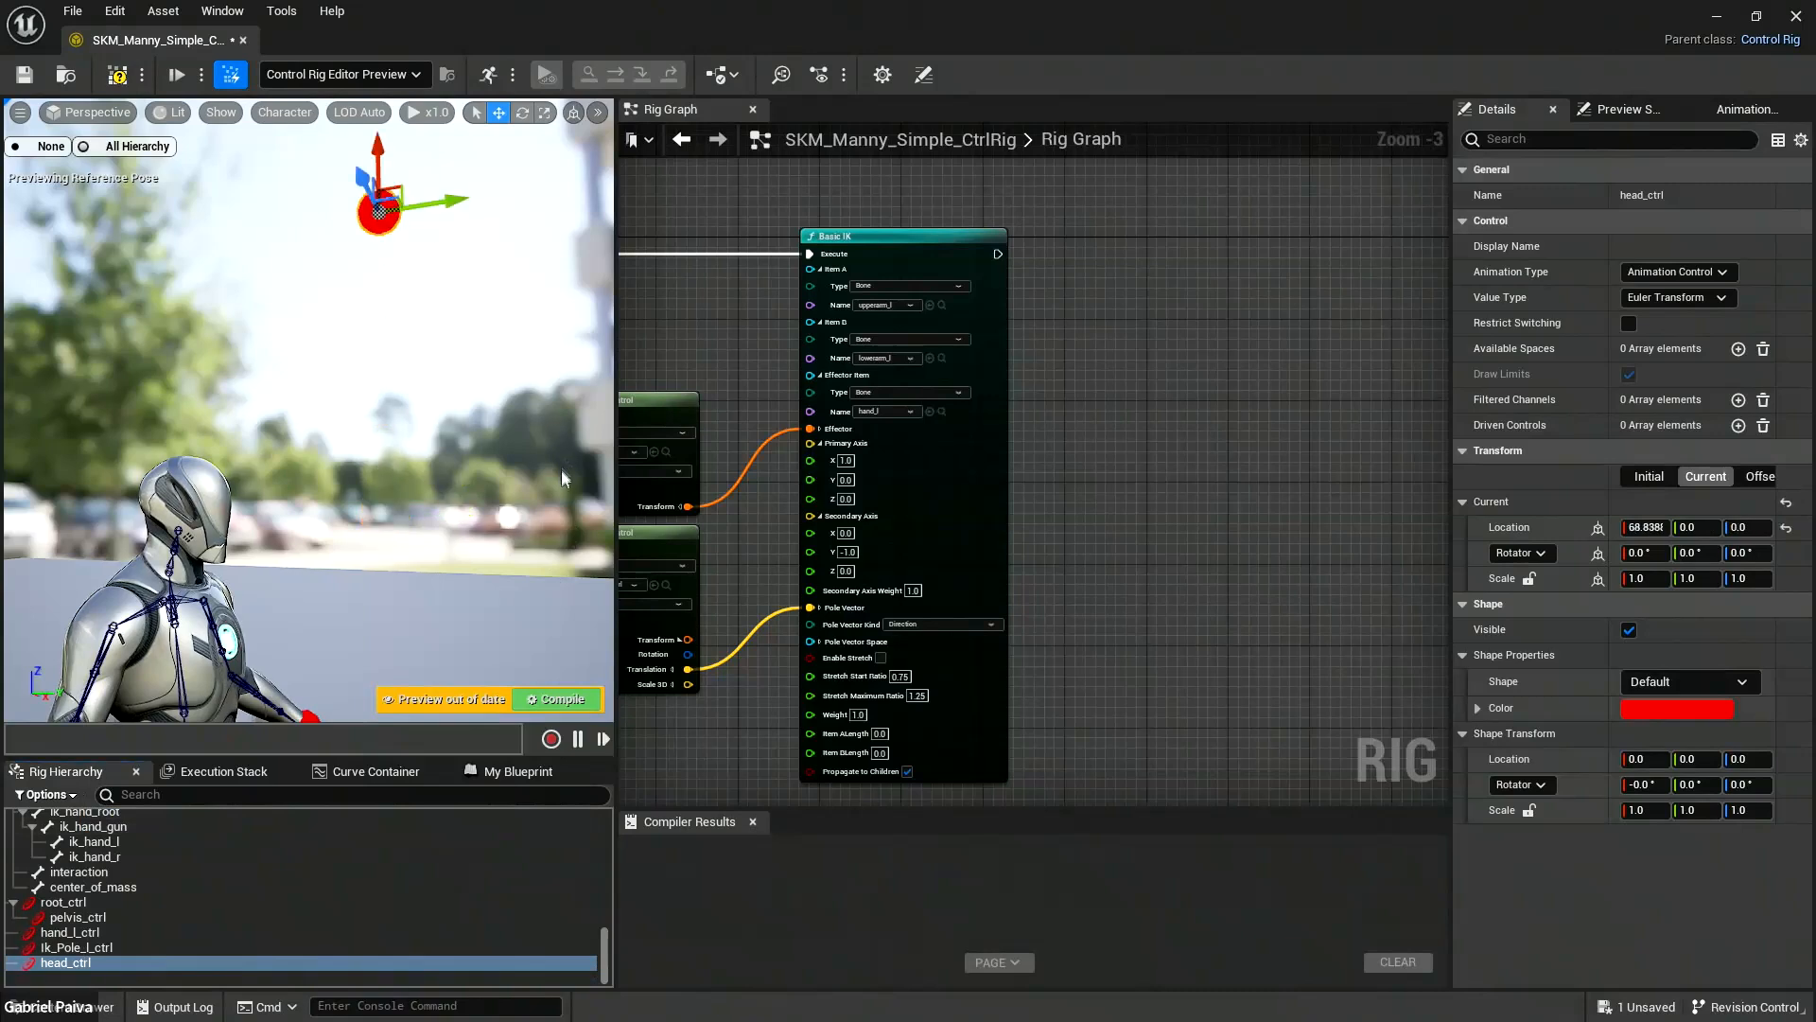
{"action": "key", "text": "ctrl+z"}
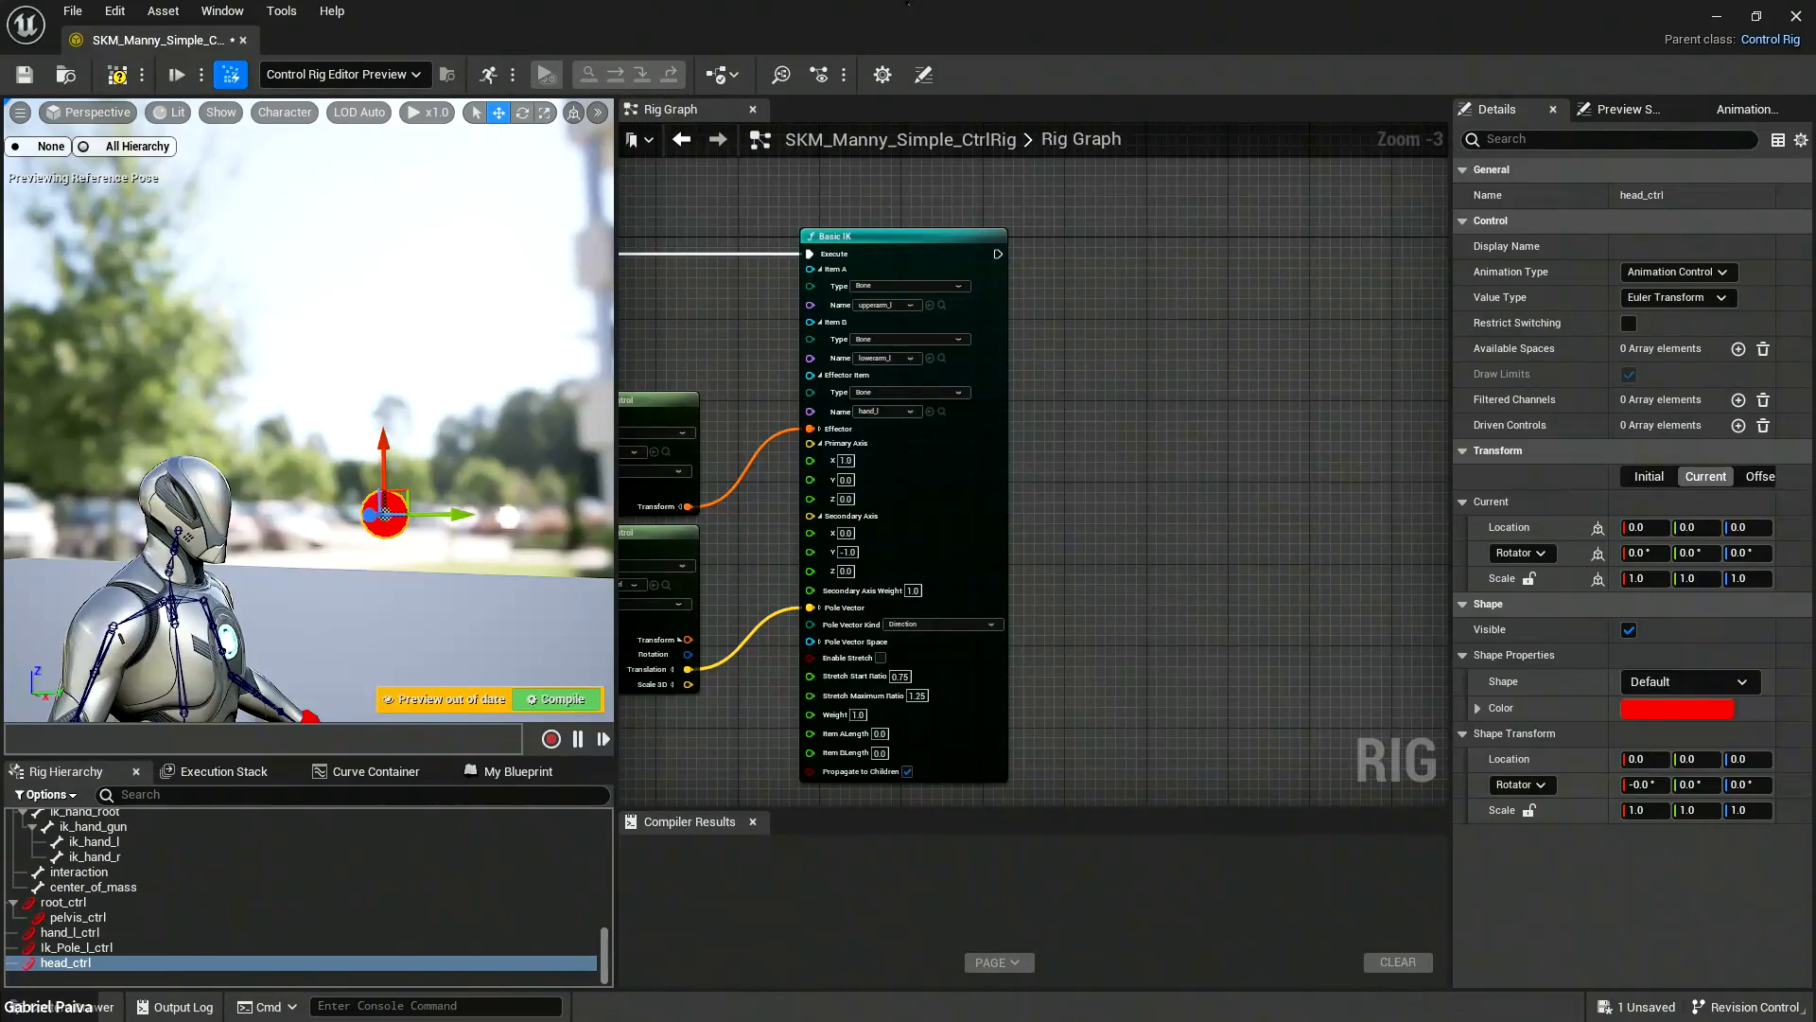
Add an Aim node fed by Basic IK's execution output and place it beside the Basic IK node.
{"action": "right_click_drag", "start_coordinate": [1088, 426], "coordinate": [1055, 490]}
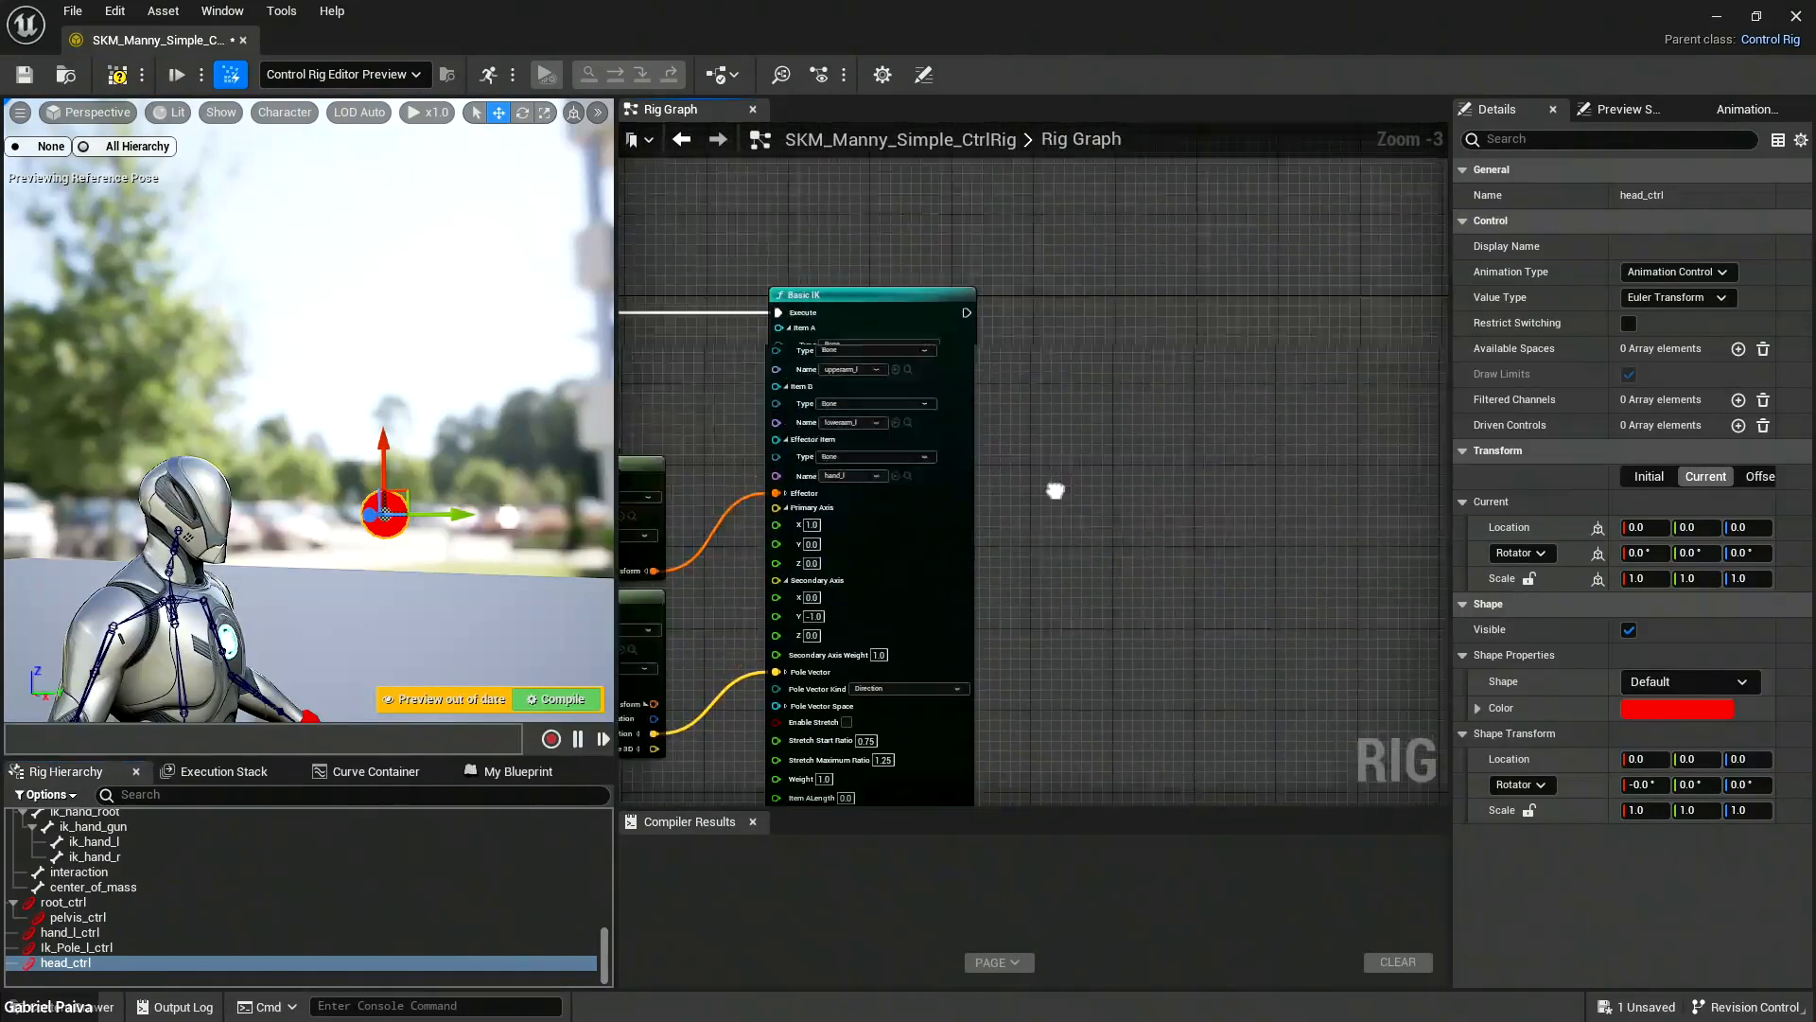
{"action": "scroll", "coordinate": [1008, 402], "scroll_direction": "up", "scroll_amount": 2}
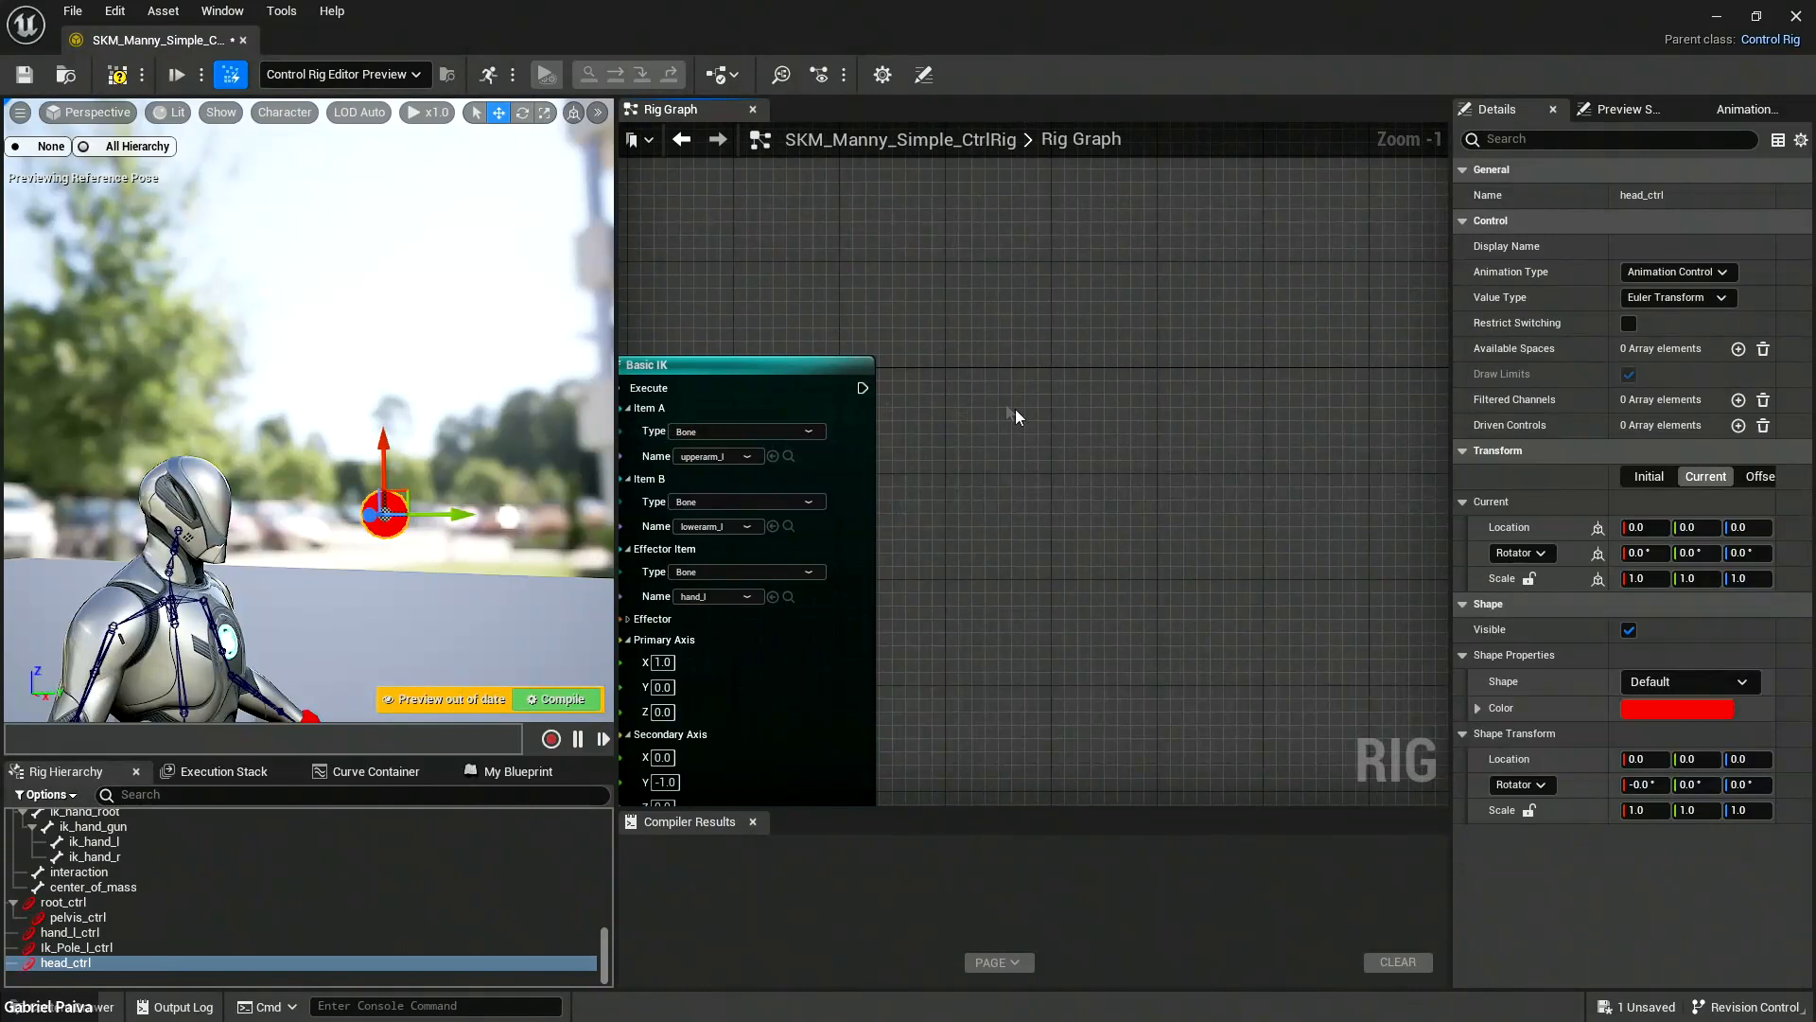
{"action": "right_click_drag", "start_coordinate": [1014, 408], "coordinate": [1101, 368]}
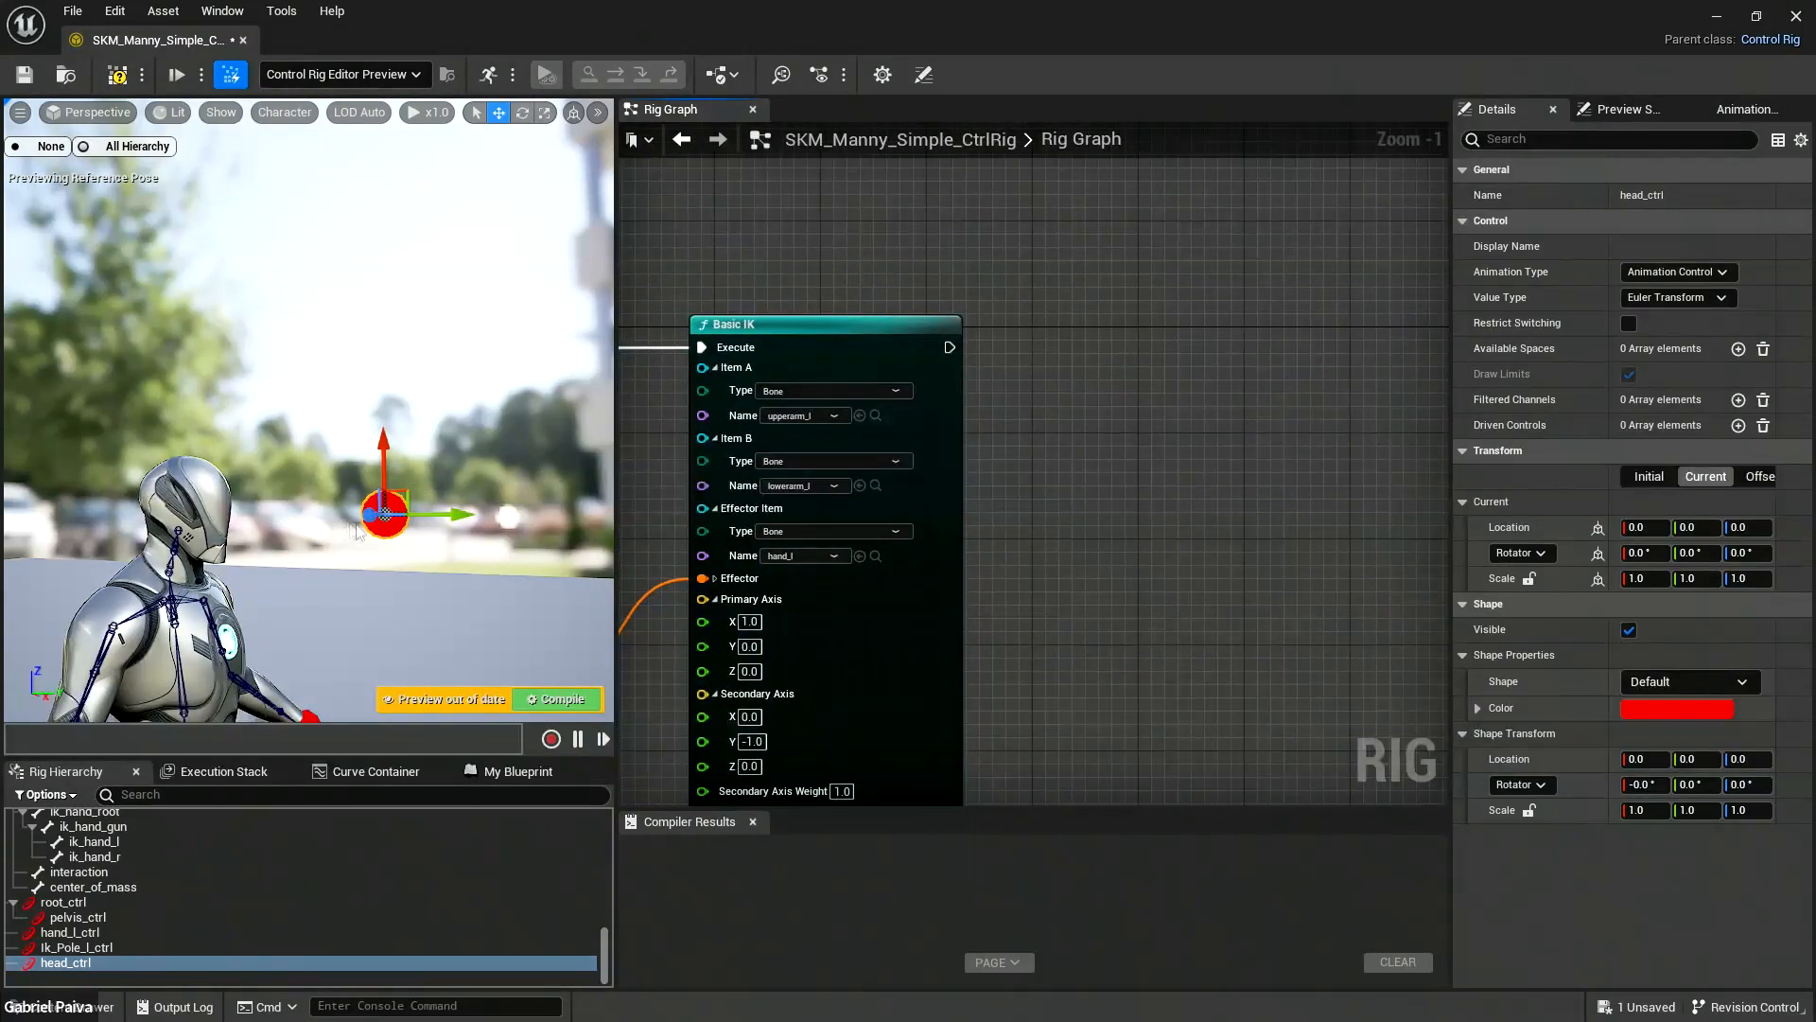
{"action": "right_click_drag", "start_coordinate": [345, 545], "coordinate": [340, 592]}
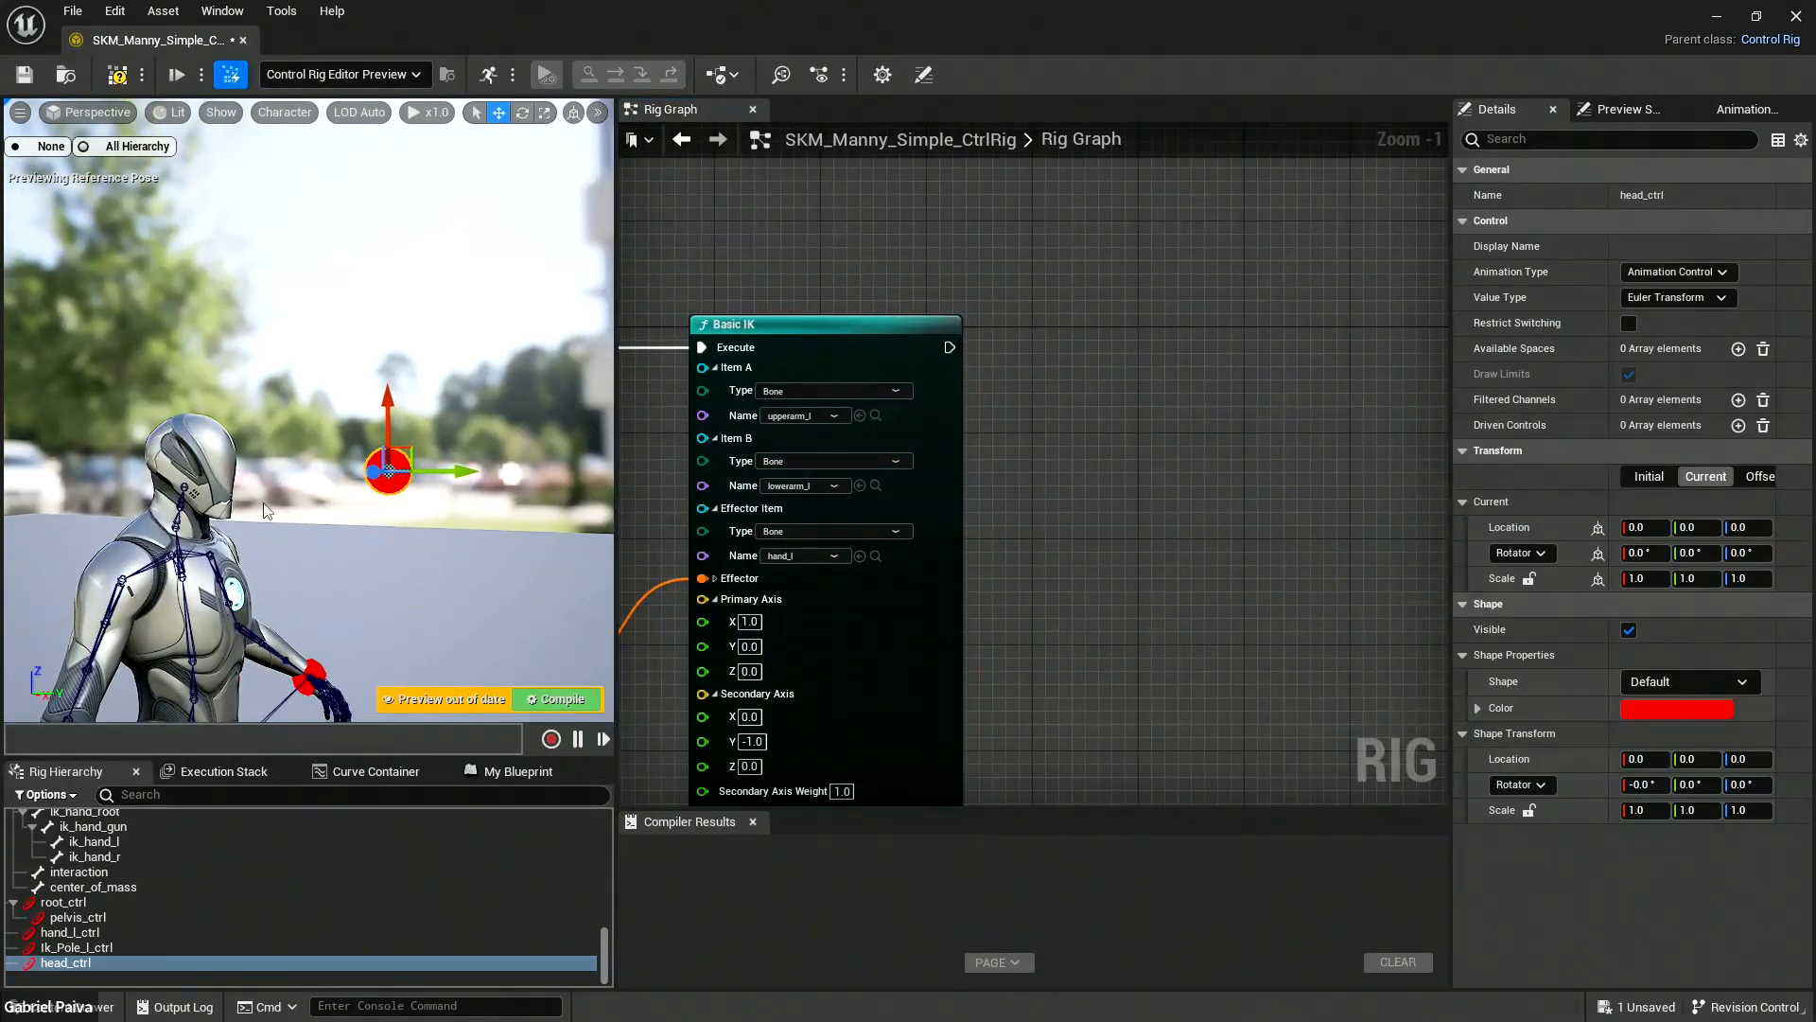
{"action": "left_click_drag", "start_coordinate": [950, 348], "coordinate": [1193, 323]}
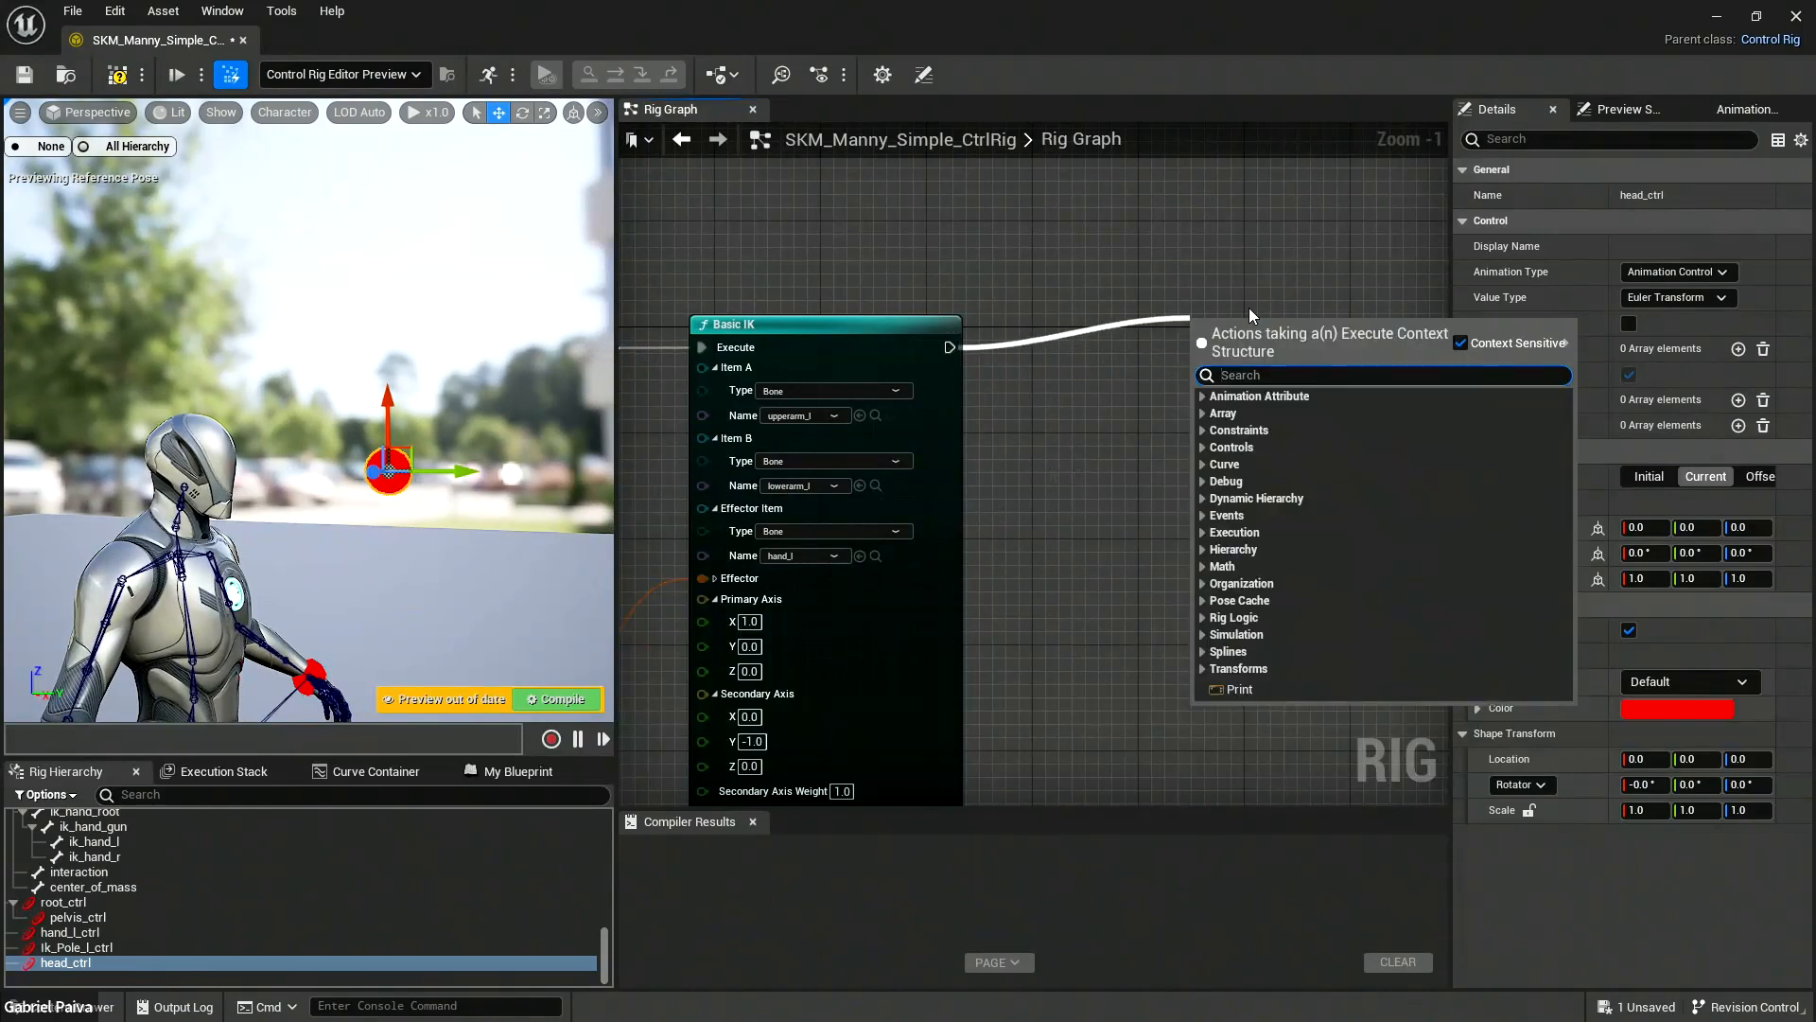
{"action": "type", "text": "ai"}
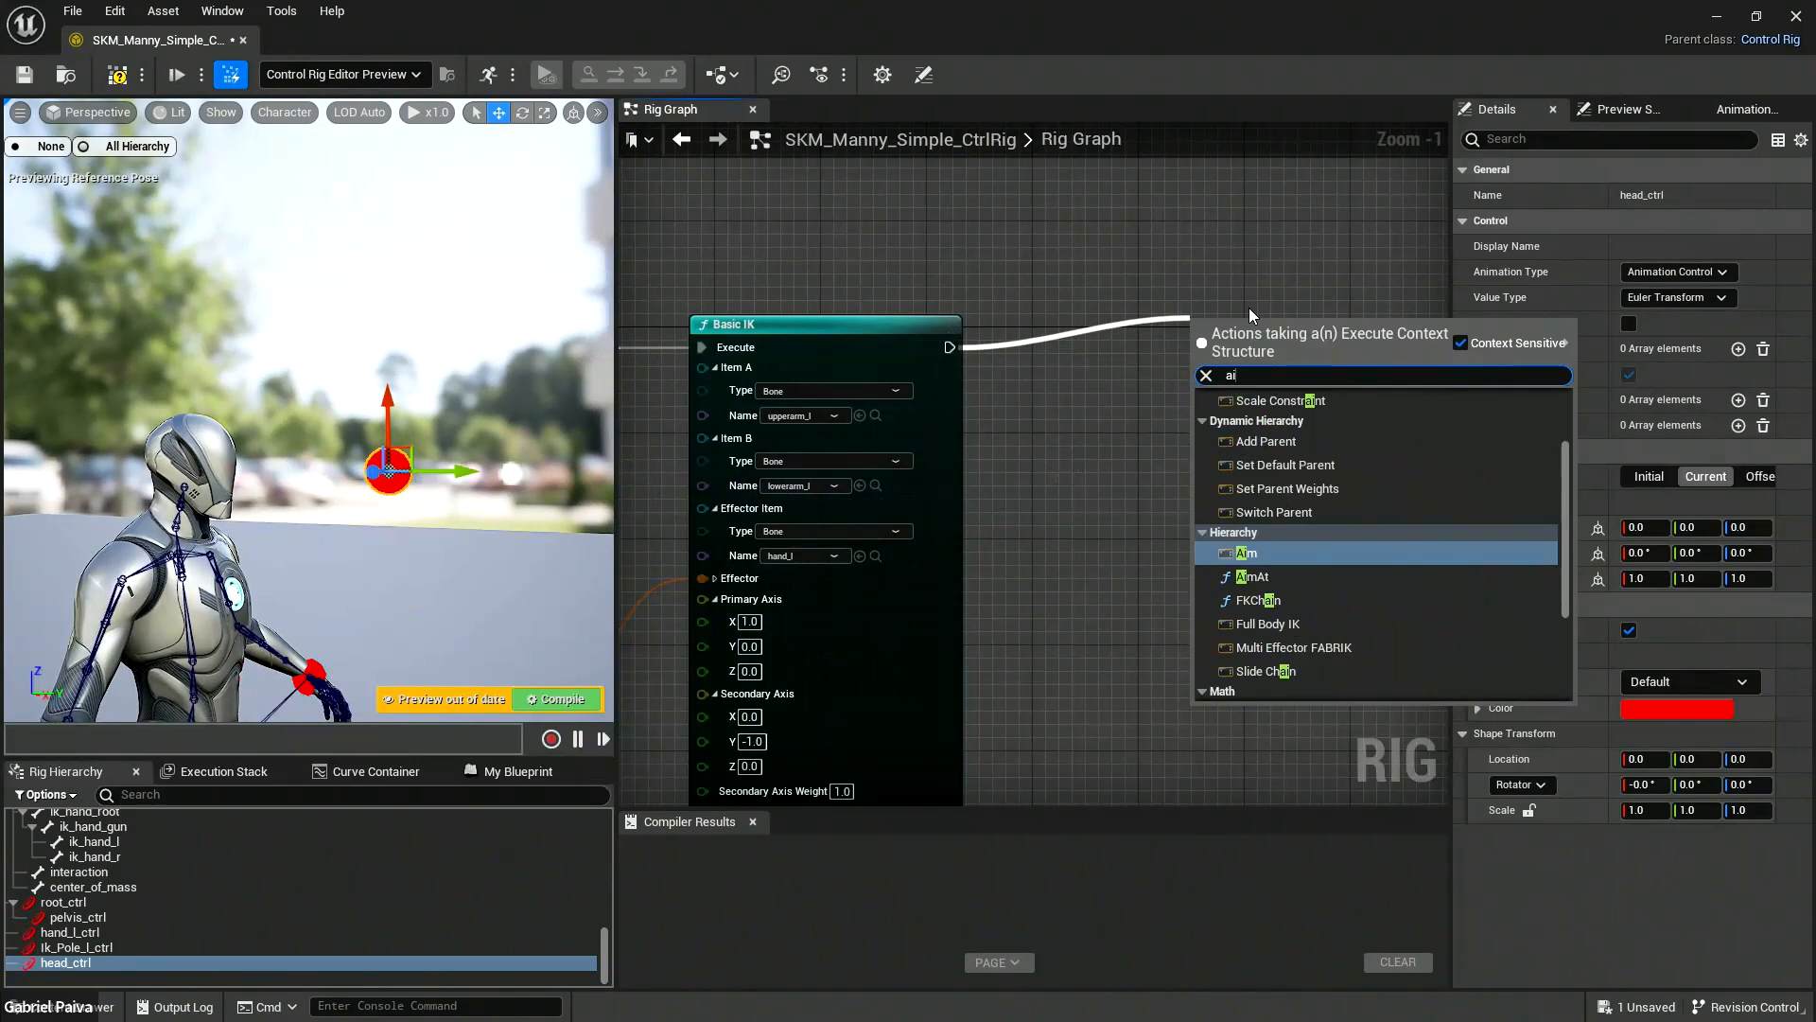
{"action": "type", "text": "m"}
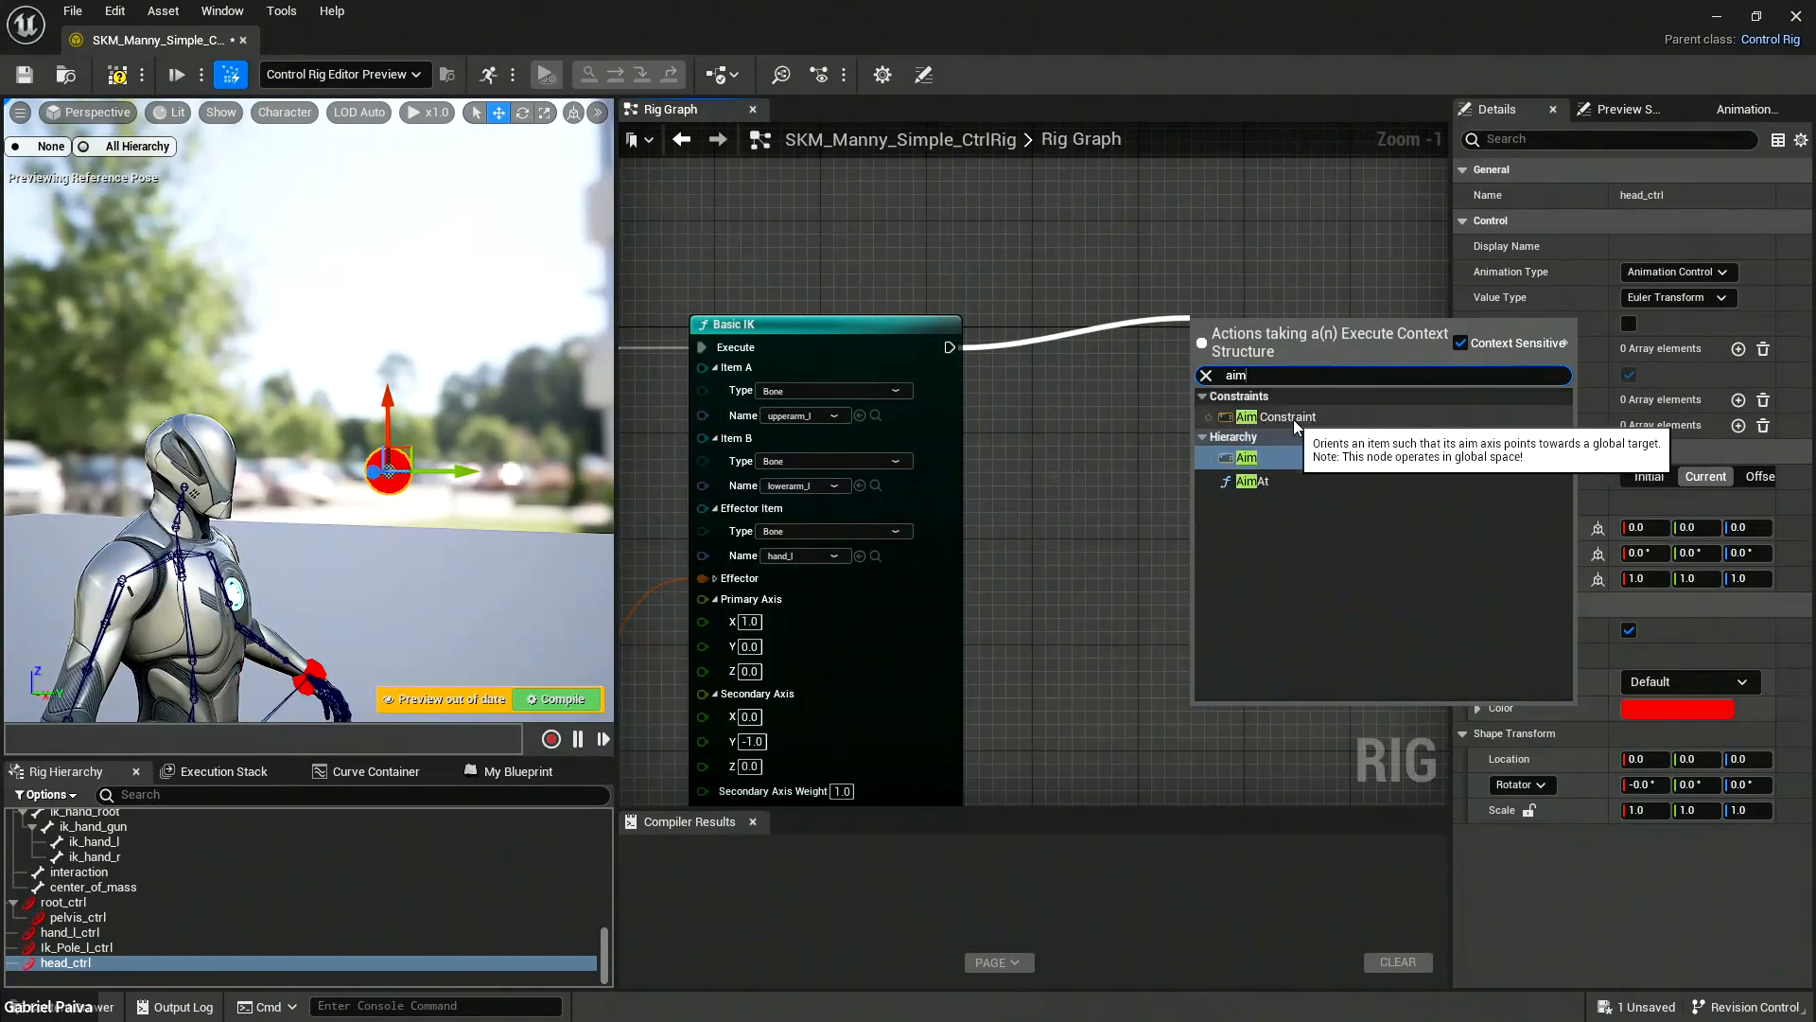
{"action": "left_click", "coordinate": [1247, 458]}
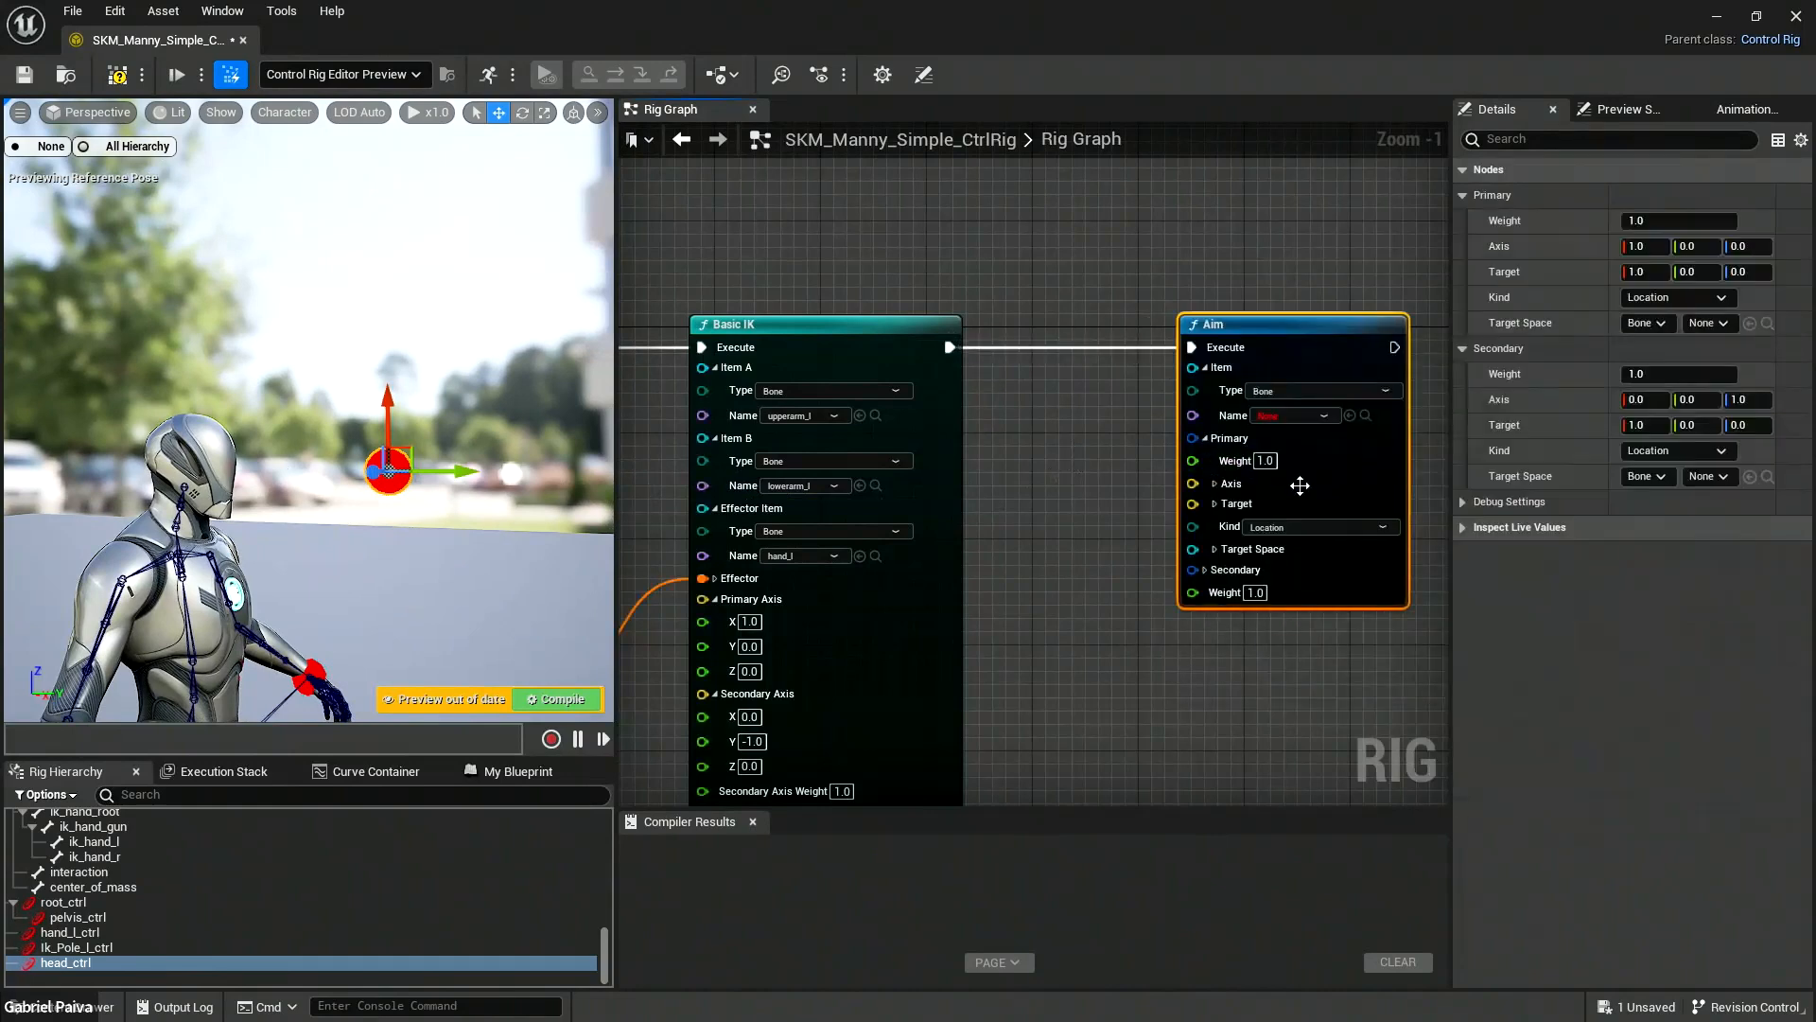
{"action": "mouse_move", "coordinate": [1258, 319]}
{"action": "left_mouse_down"}
{"action": "mouse_move", "coordinate": [1311, 327]}
{"action": "mouse_move", "coordinate": [1283, 325]}
{"action": "left_mouse_up"}
Set the Aim node's item to the head bone.
{"action": "right_click_drag", "start_coordinate": [1173, 387], "coordinate": [1019, 395]}
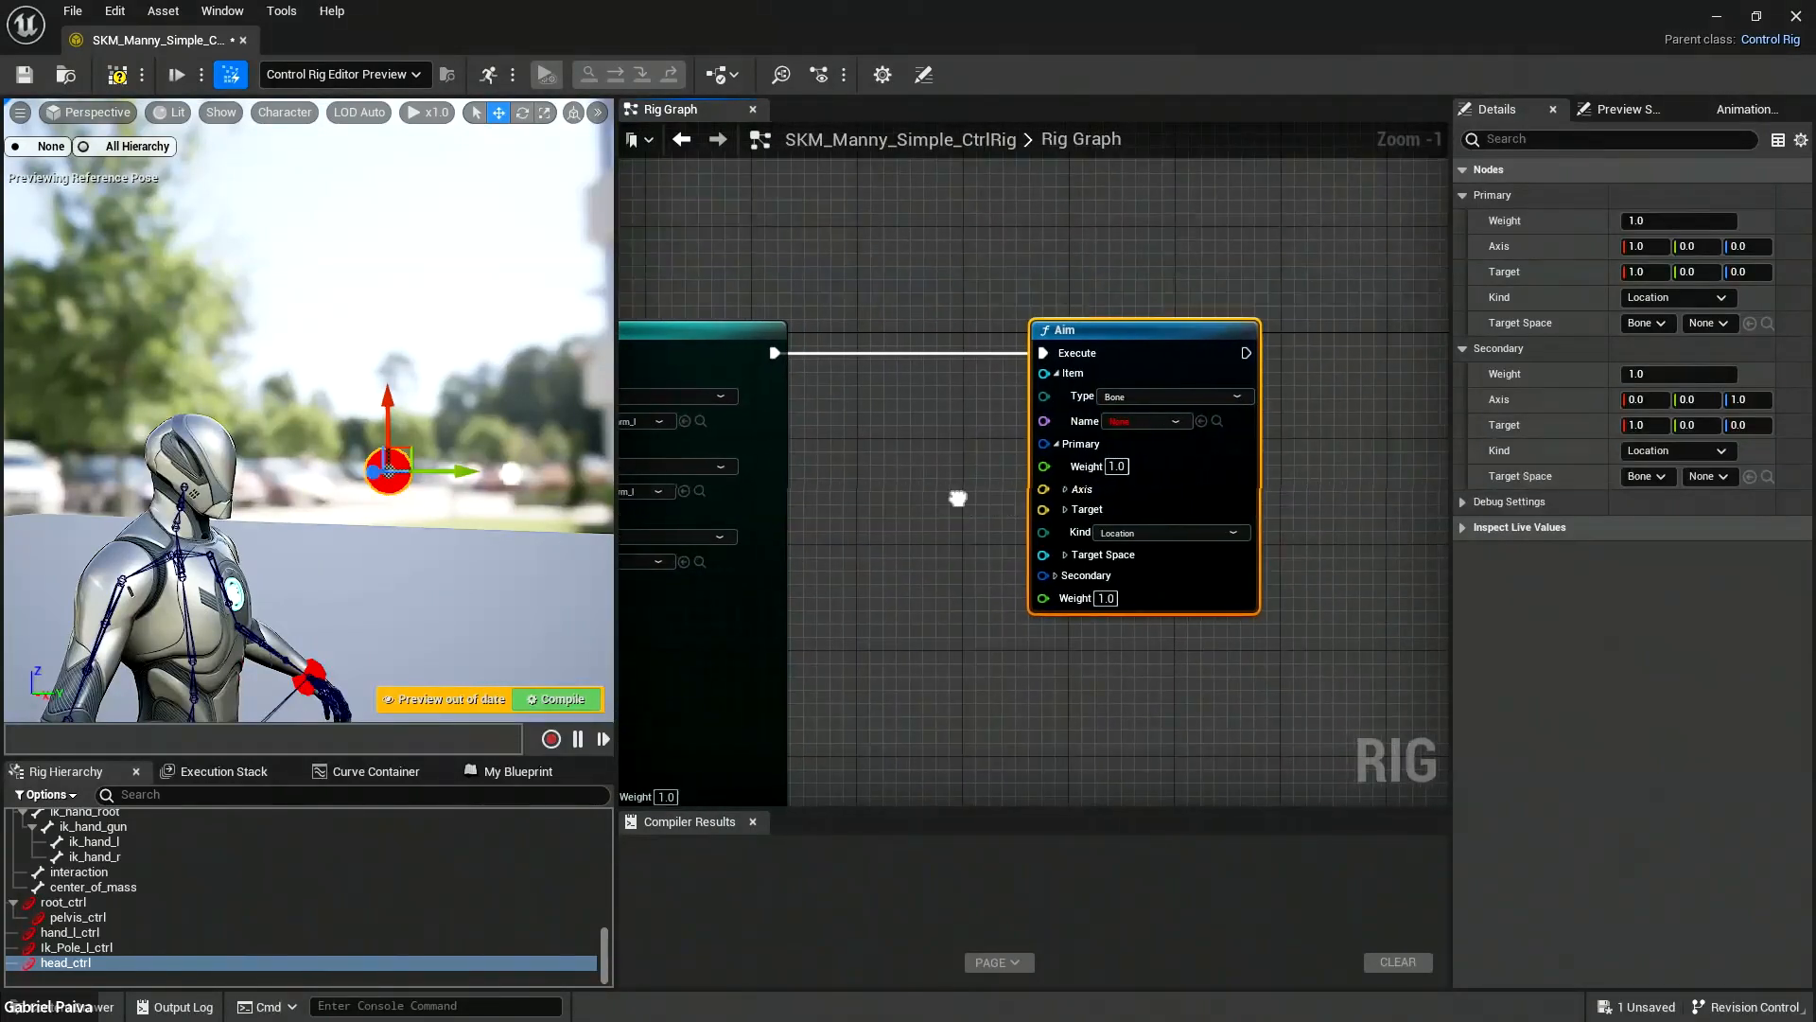
{"action": "scroll", "coordinate": [995, 437], "scroll_direction": "up", "scroll_amount": 1}
{"action": "right_click_drag", "start_coordinate": [994, 431], "coordinate": [968, 441]}
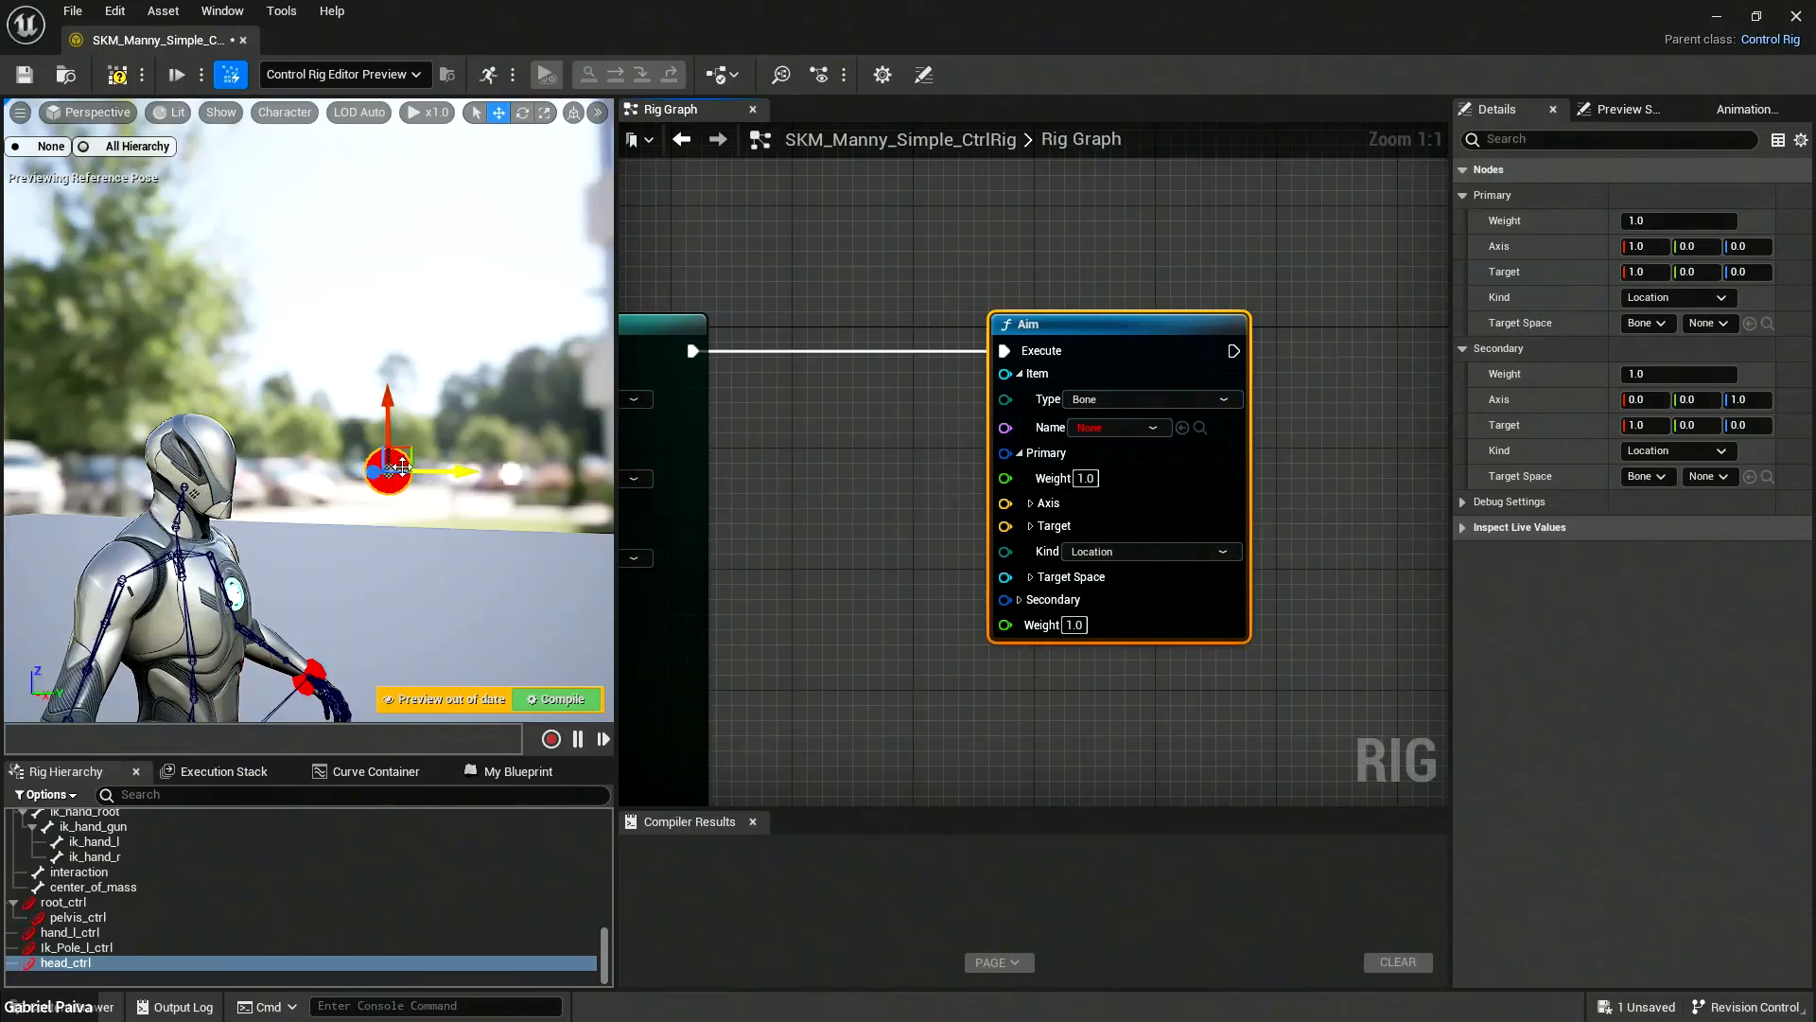
{"action": "left_click", "coordinate": [1125, 433]}
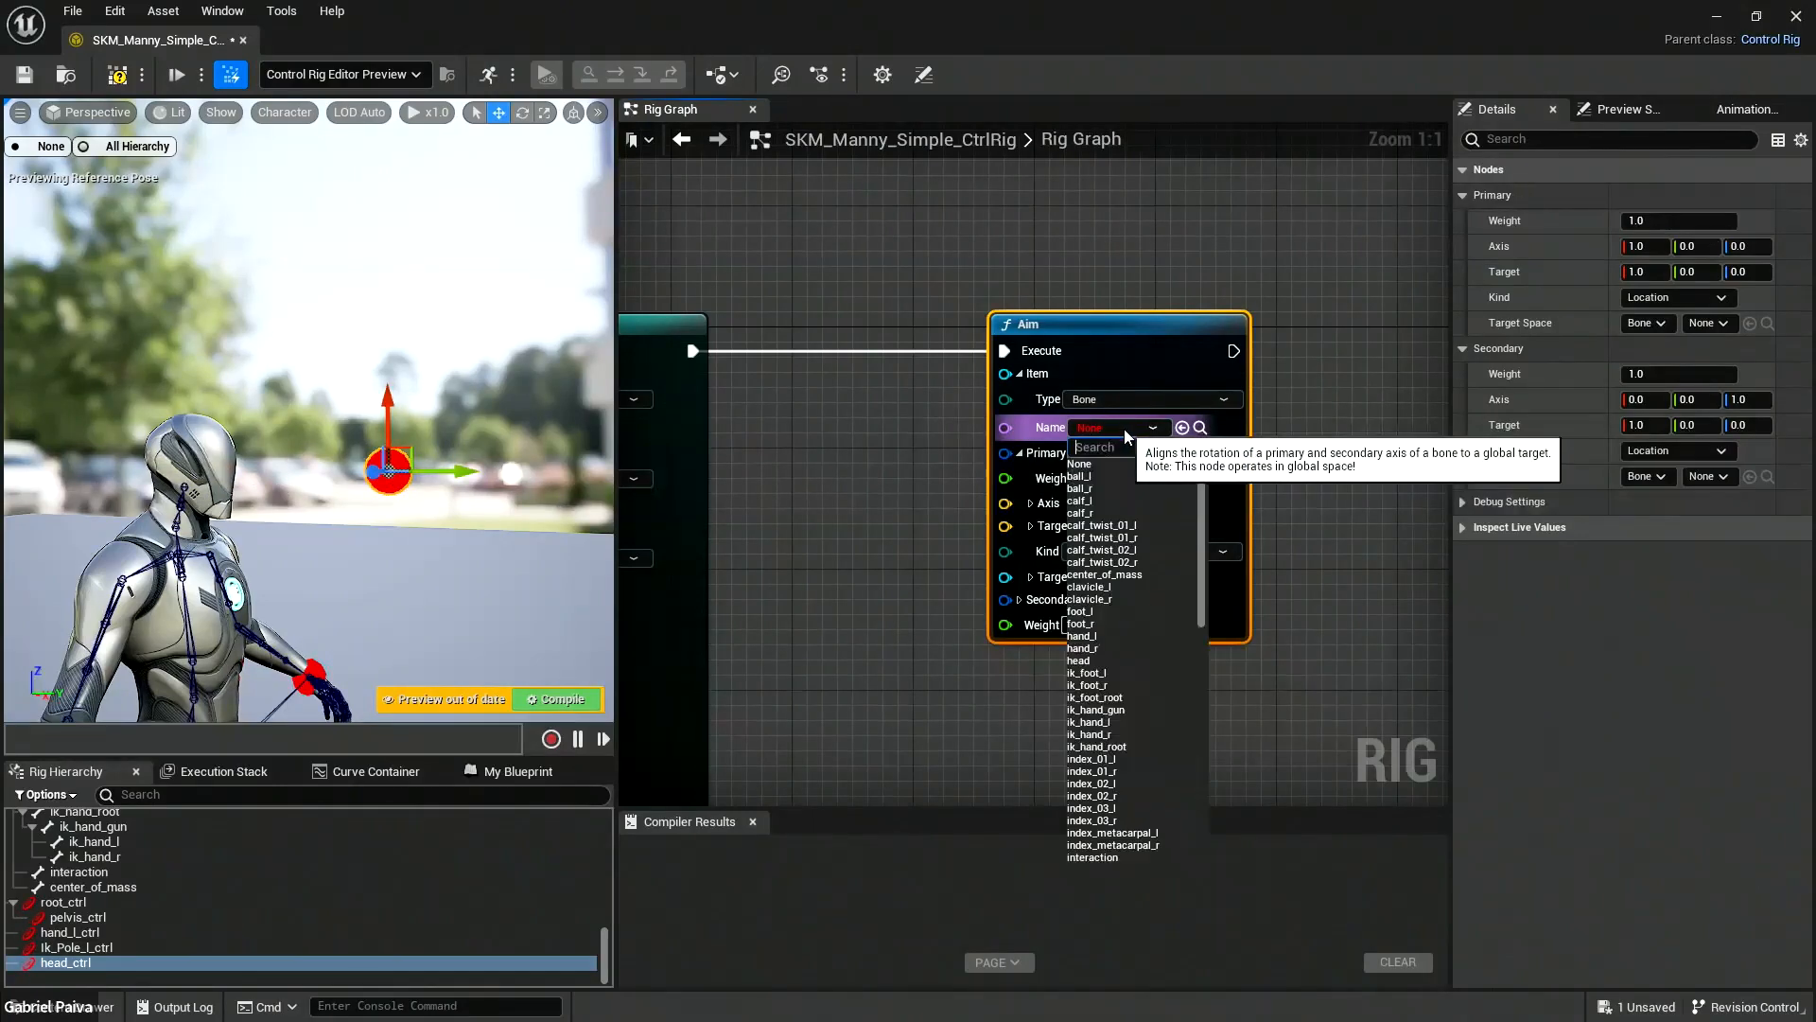
{"action": "type", "text": "head"}
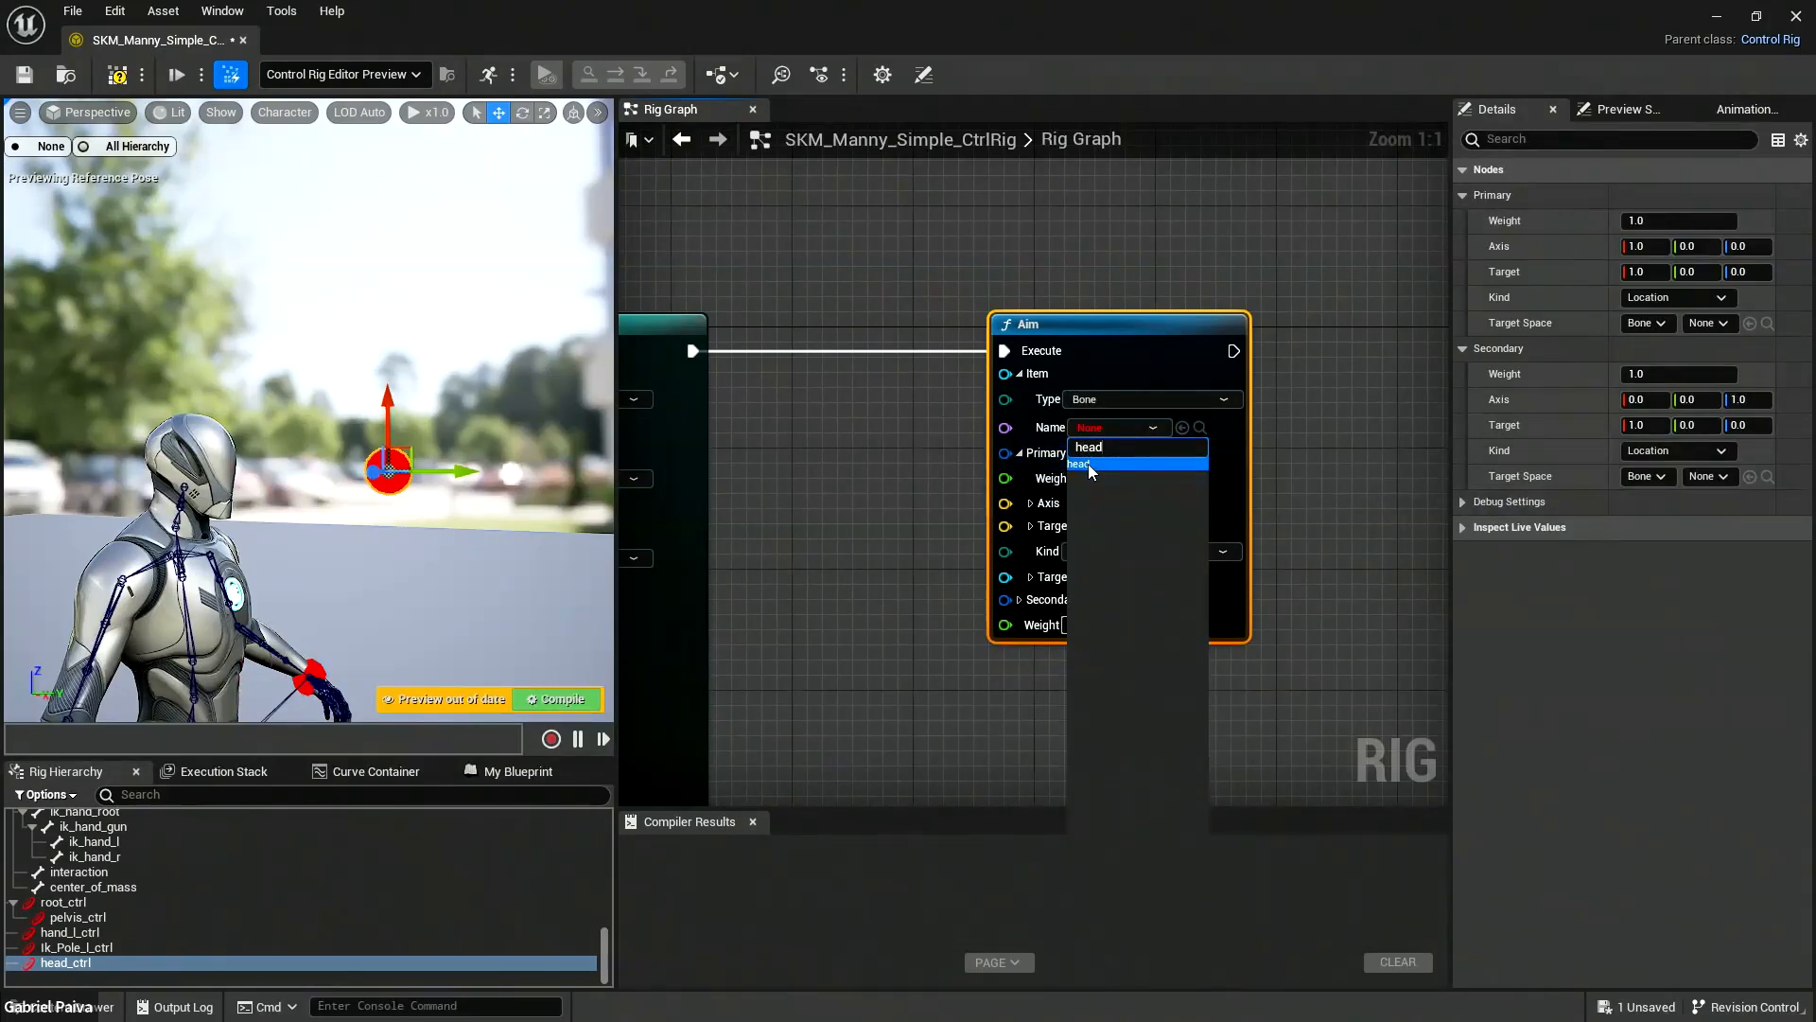
{"action": "left_click", "coordinate": [1117, 464]}
Examine the head's orientation relative to head_ctrl and the Aim node's Primary Target and Target Space settings.
{"action": "left_click_drag", "start_coordinate": [239, 416], "coordinate": [397, 413], "text": "alt"}
{"action": "right_click_drag", "start_coordinate": [244, 412], "coordinate": [349, 417]}
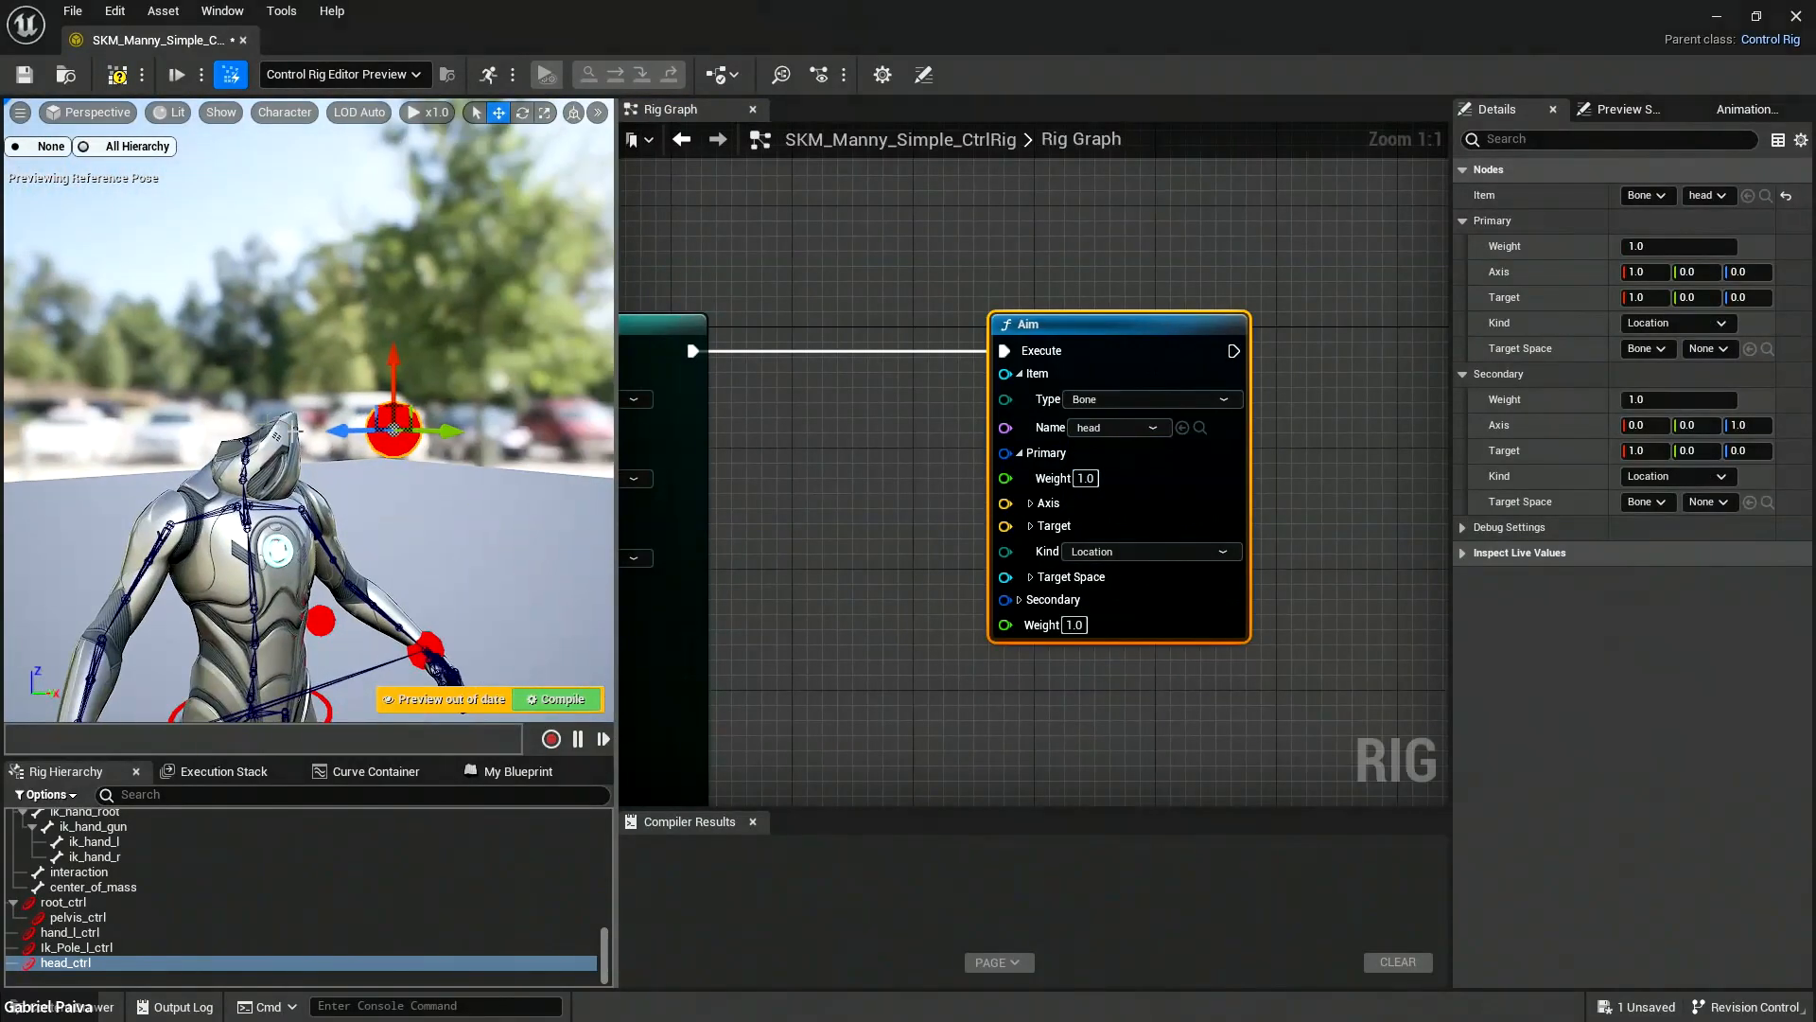
{"action": "mouse_move", "coordinate": [338, 455]}
{"action": "right_mouse_down"}
{"action": "mouse_move", "coordinate": [248, 440]}
{"action": "mouse_move", "coordinate": [225, 460]}
{"action": "mouse_move", "coordinate": [365, 443]}
{"action": "right_mouse_up"}
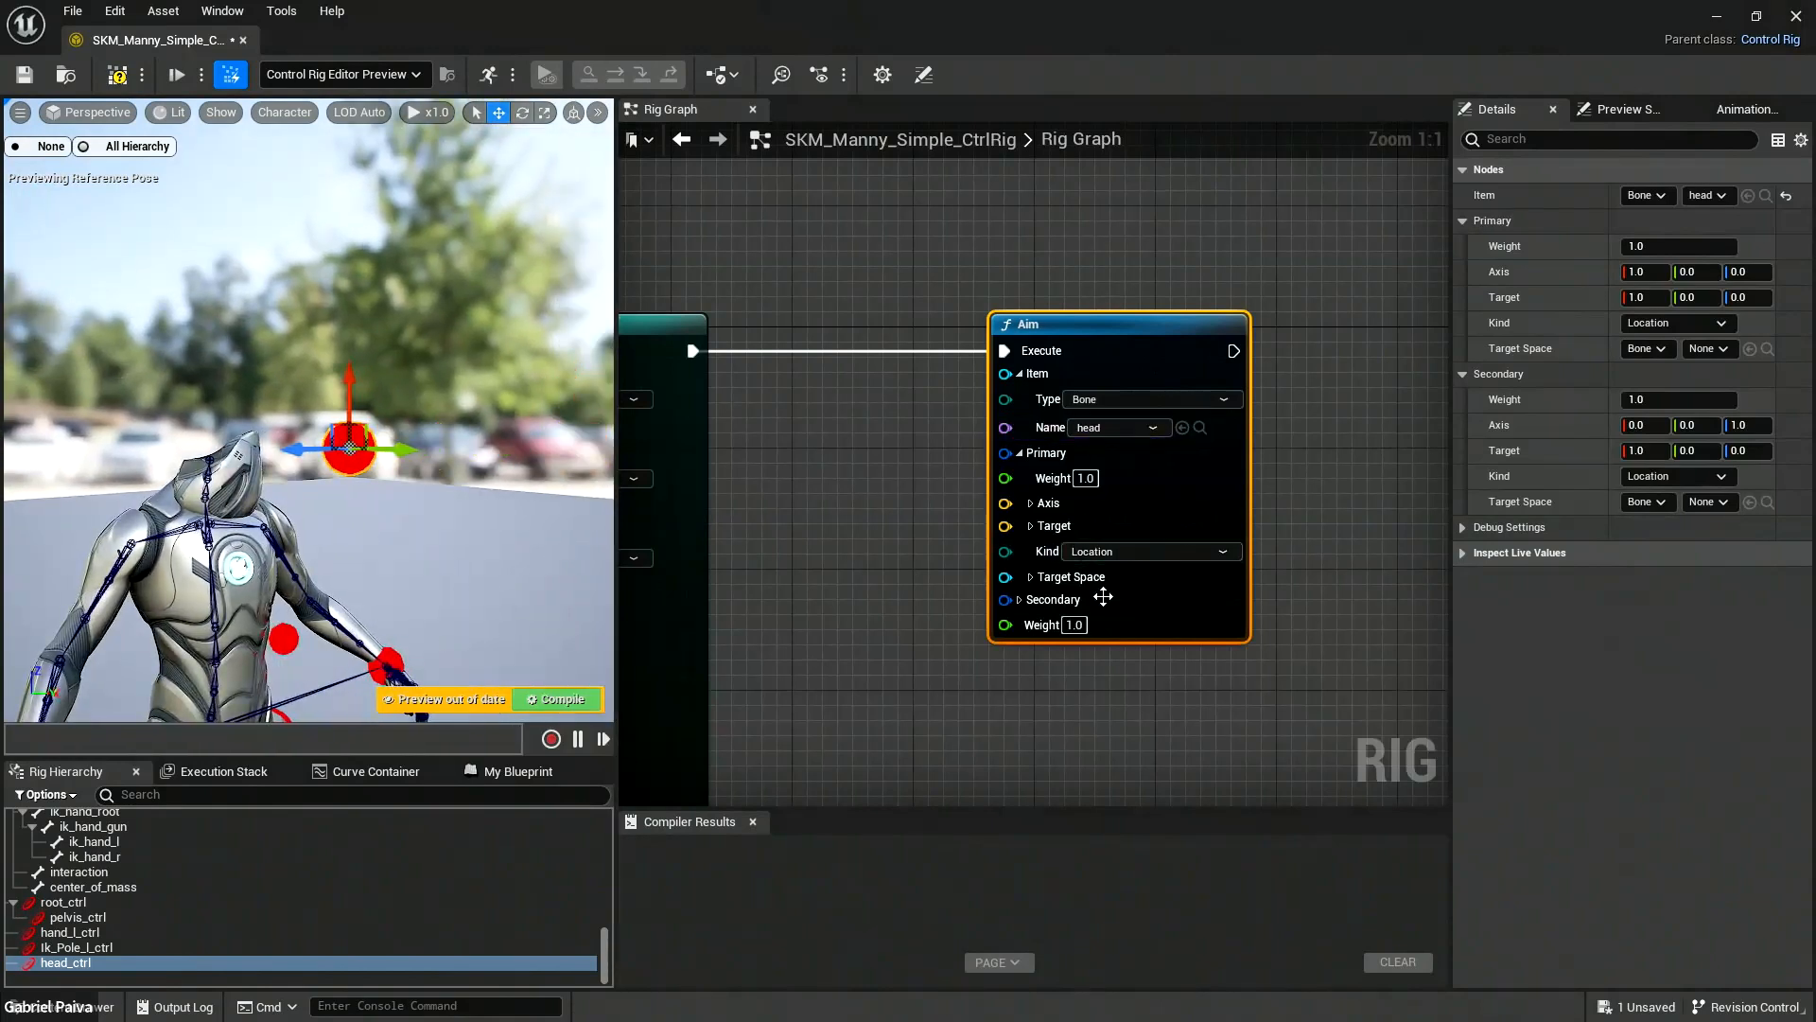
{"action": "left_click", "coordinate": [1031, 527]}
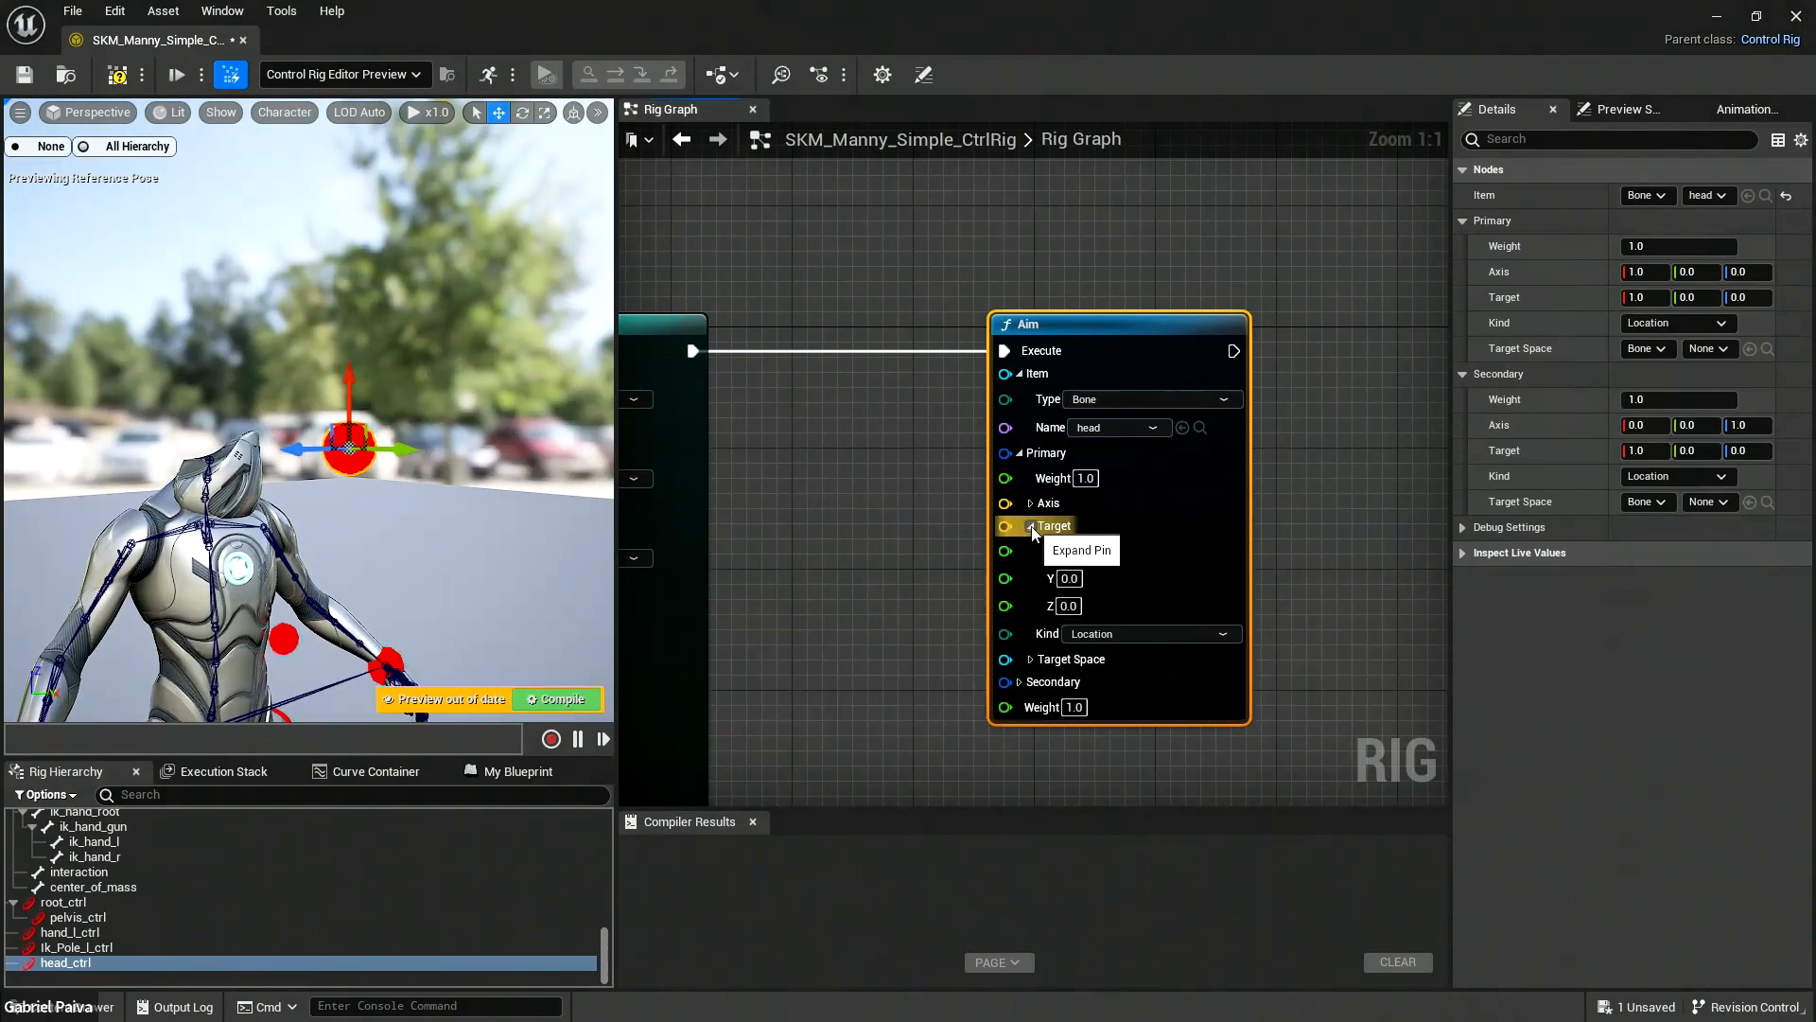
{"action": "left_click", "coordinate": [1031, 527]}
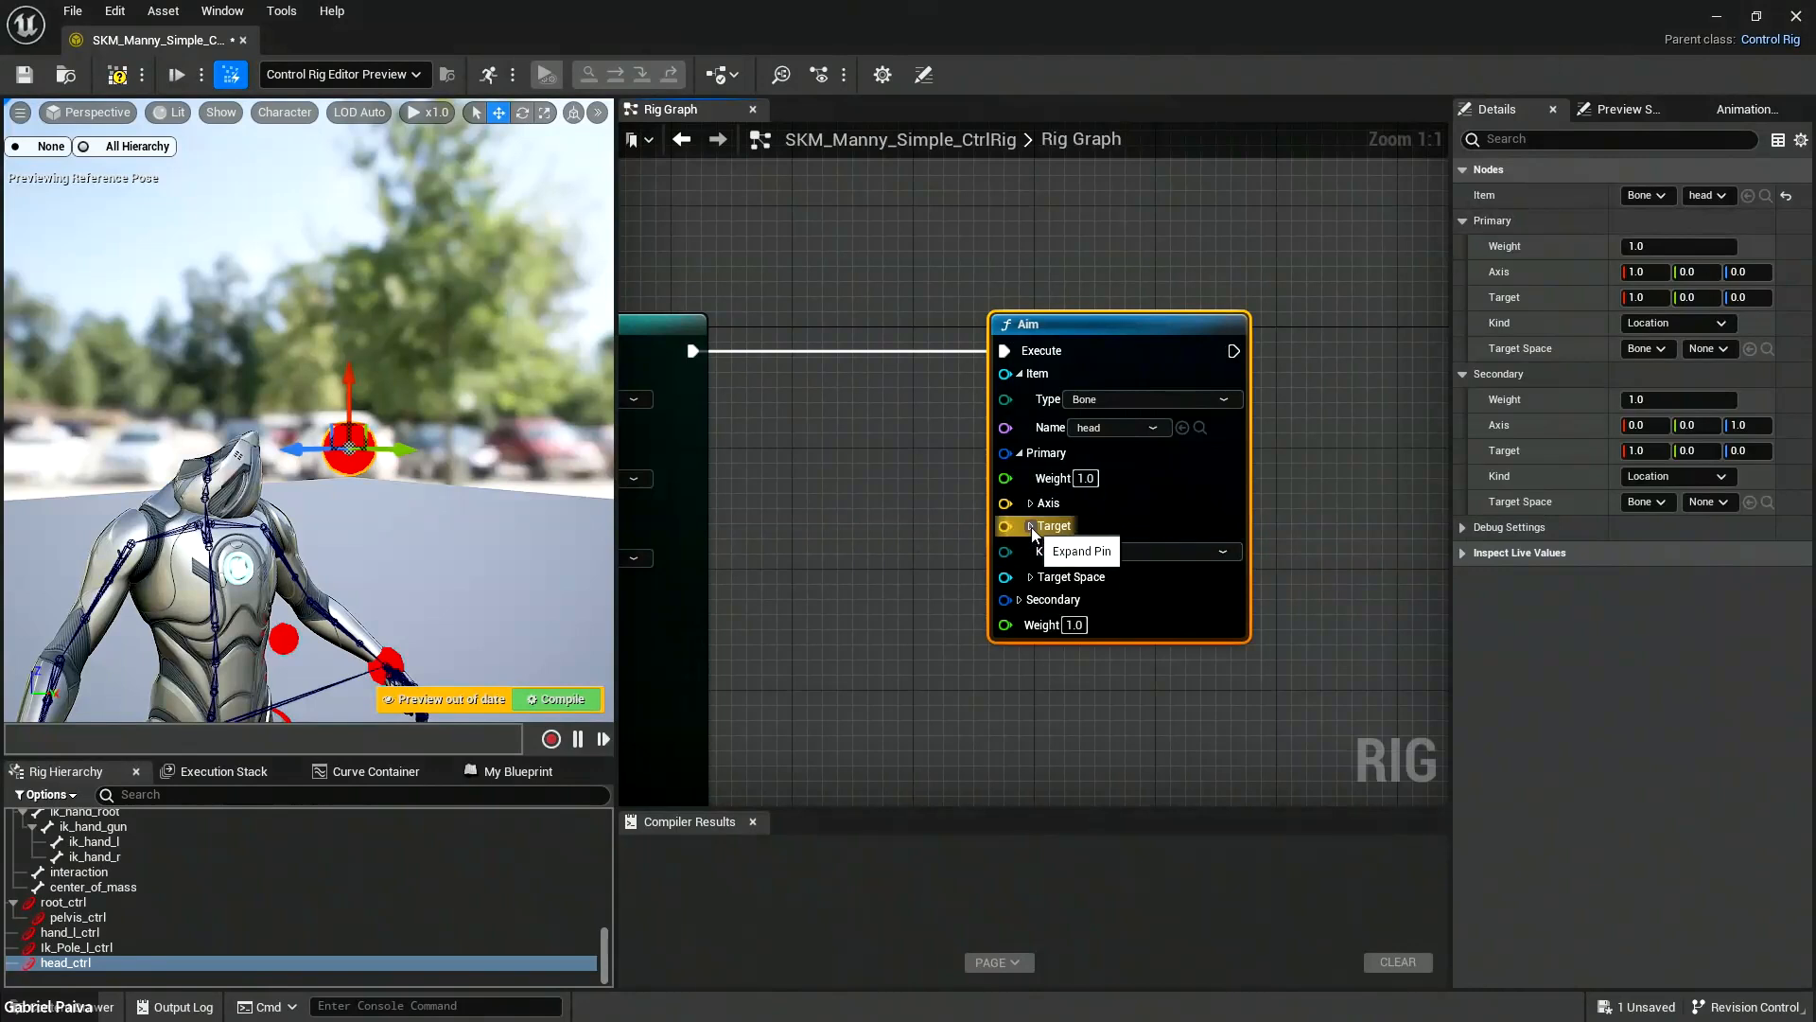
{"action": "left_click", "coordinate": [1031, 527]}
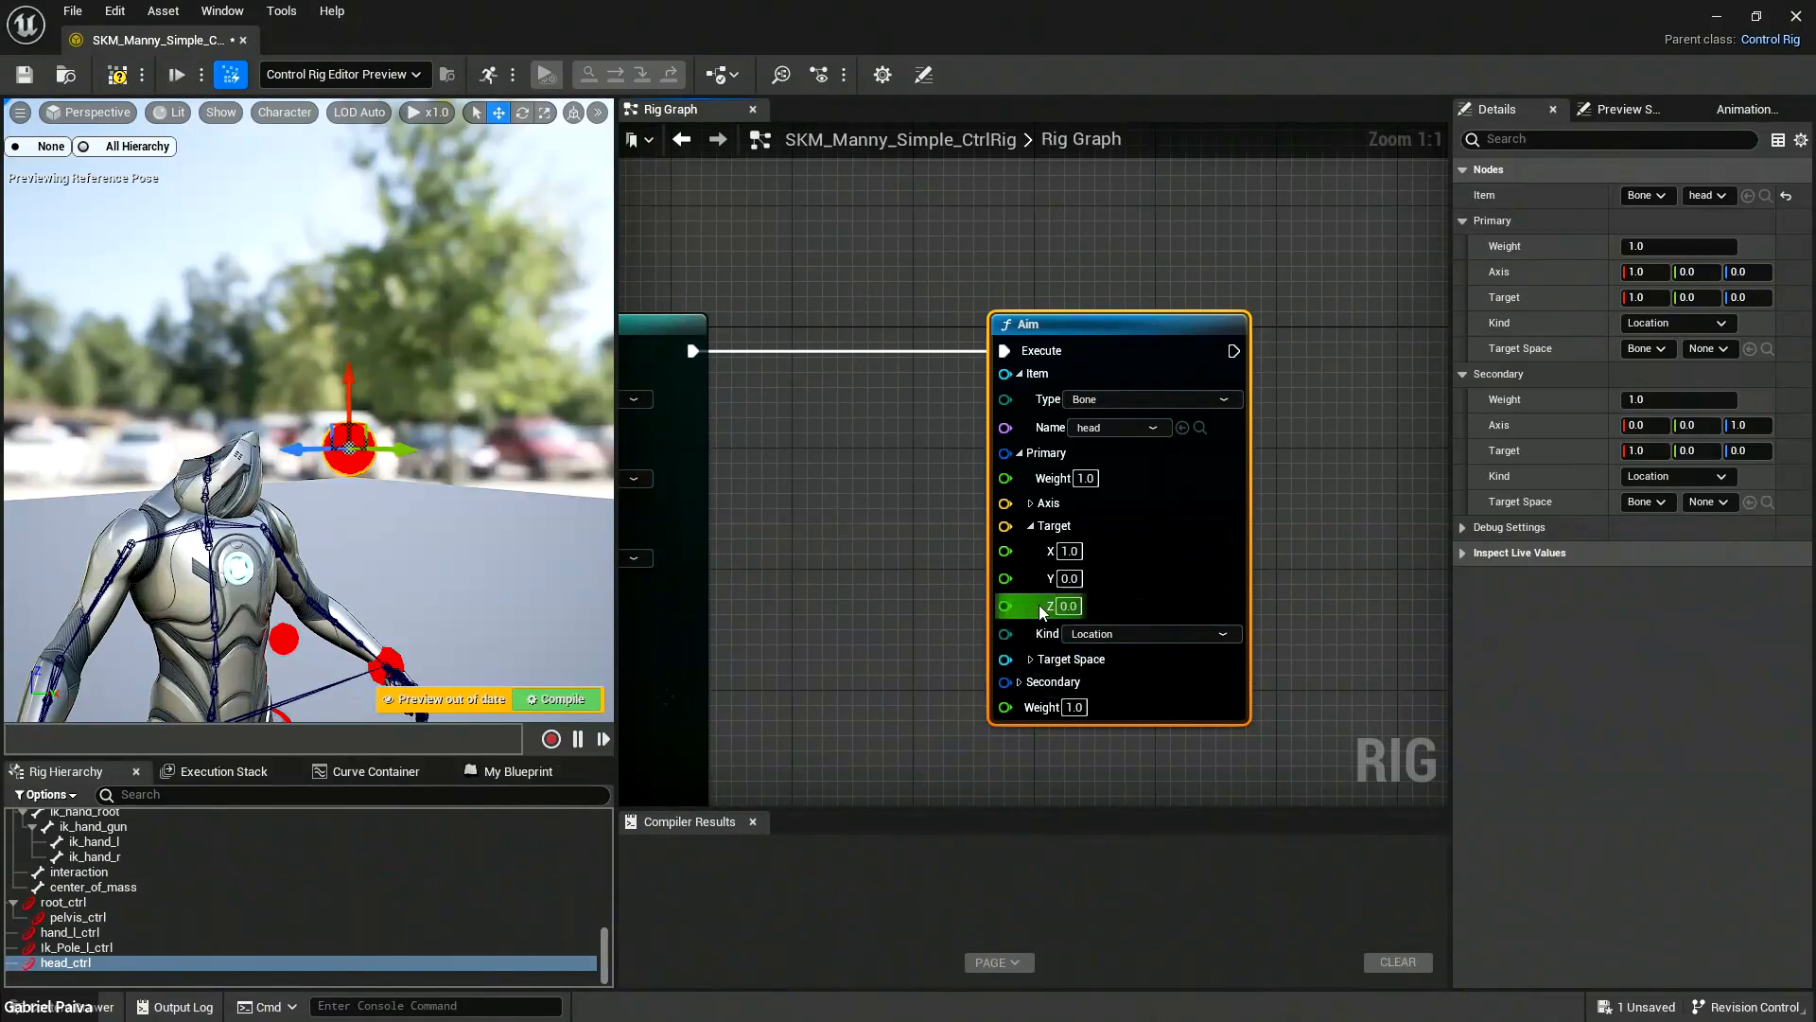
{"action": "left_click", "coordinate": [1031, 527]}
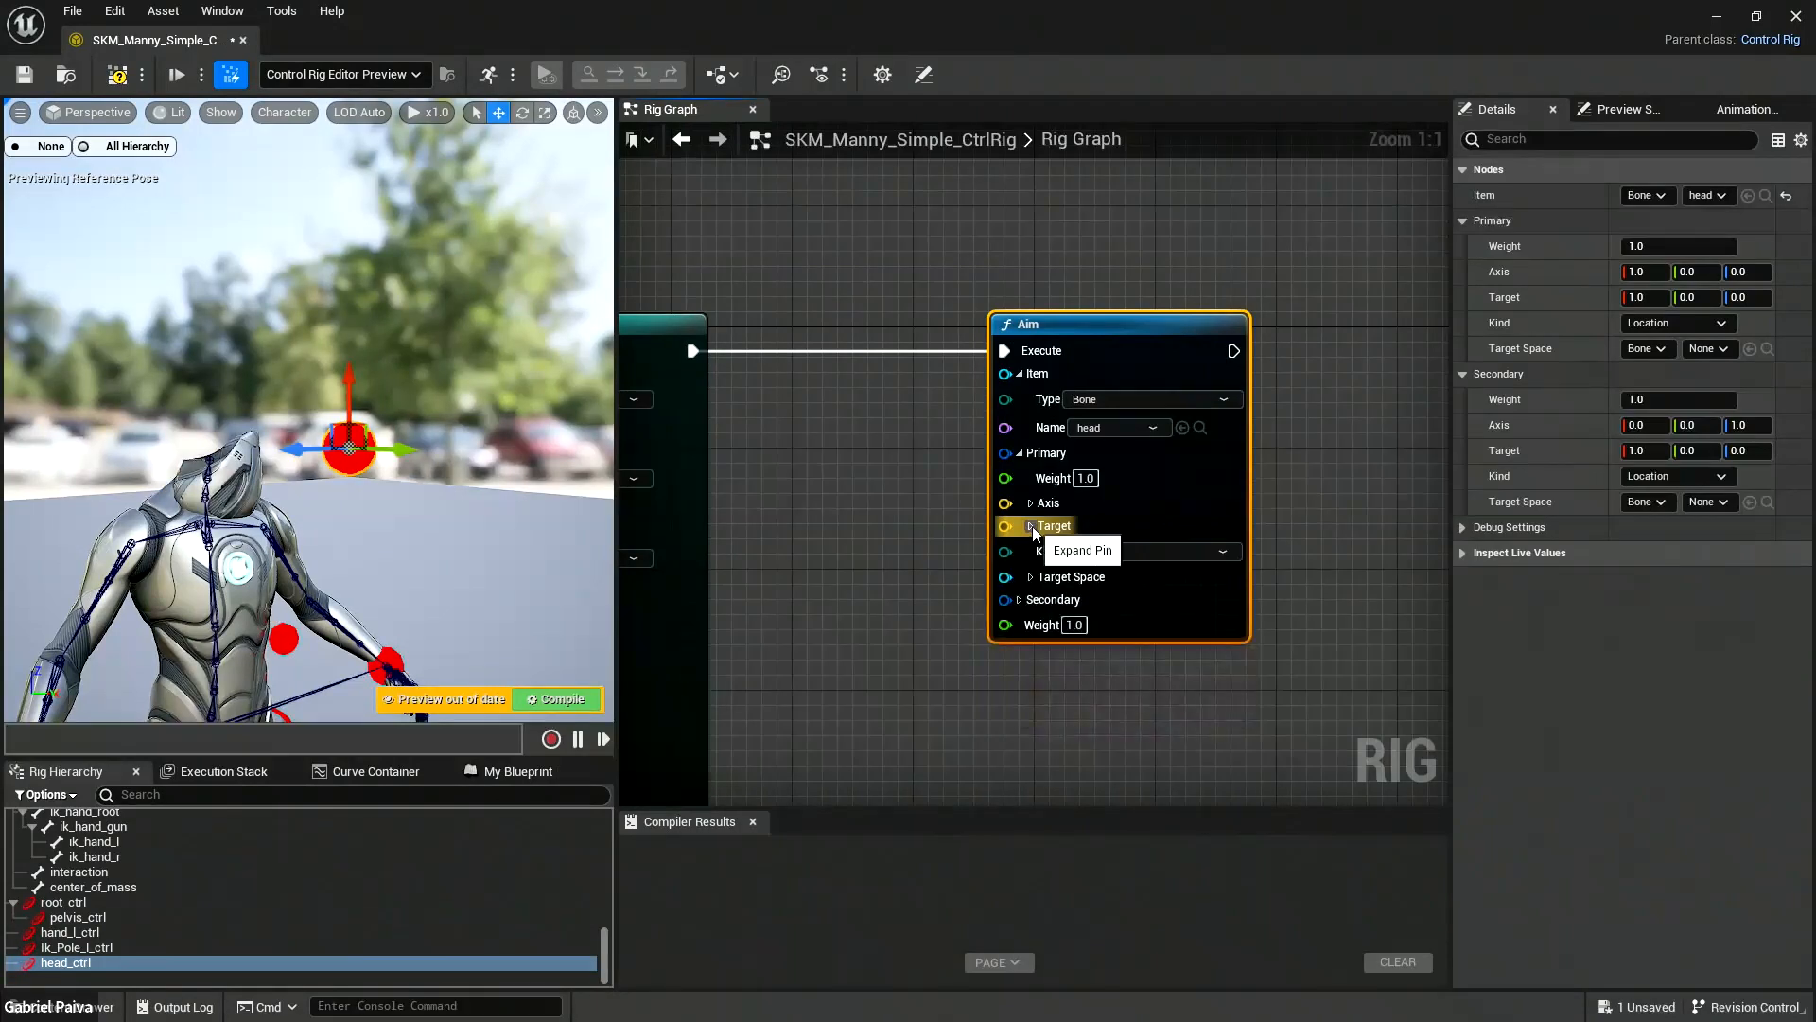
{"action": "left_click", "coordinate": [1031, 578]}
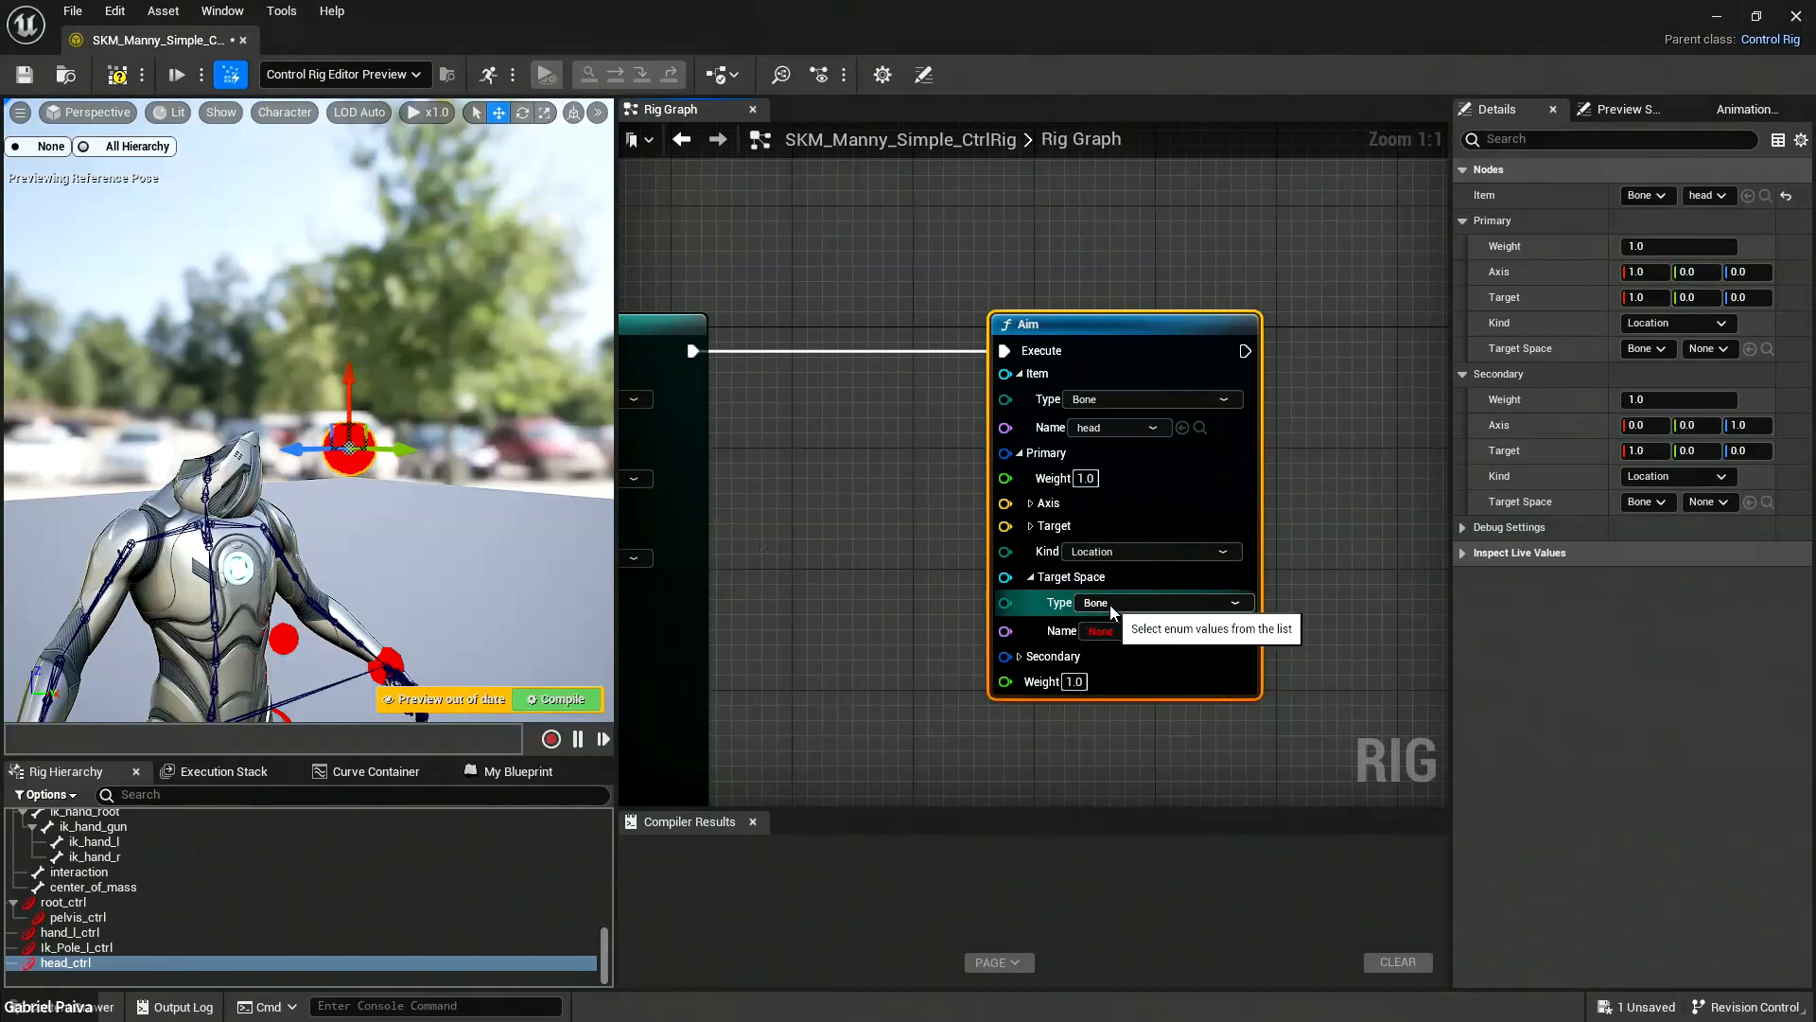
{"action": "left_click", "coordinate": [1029, 578]}
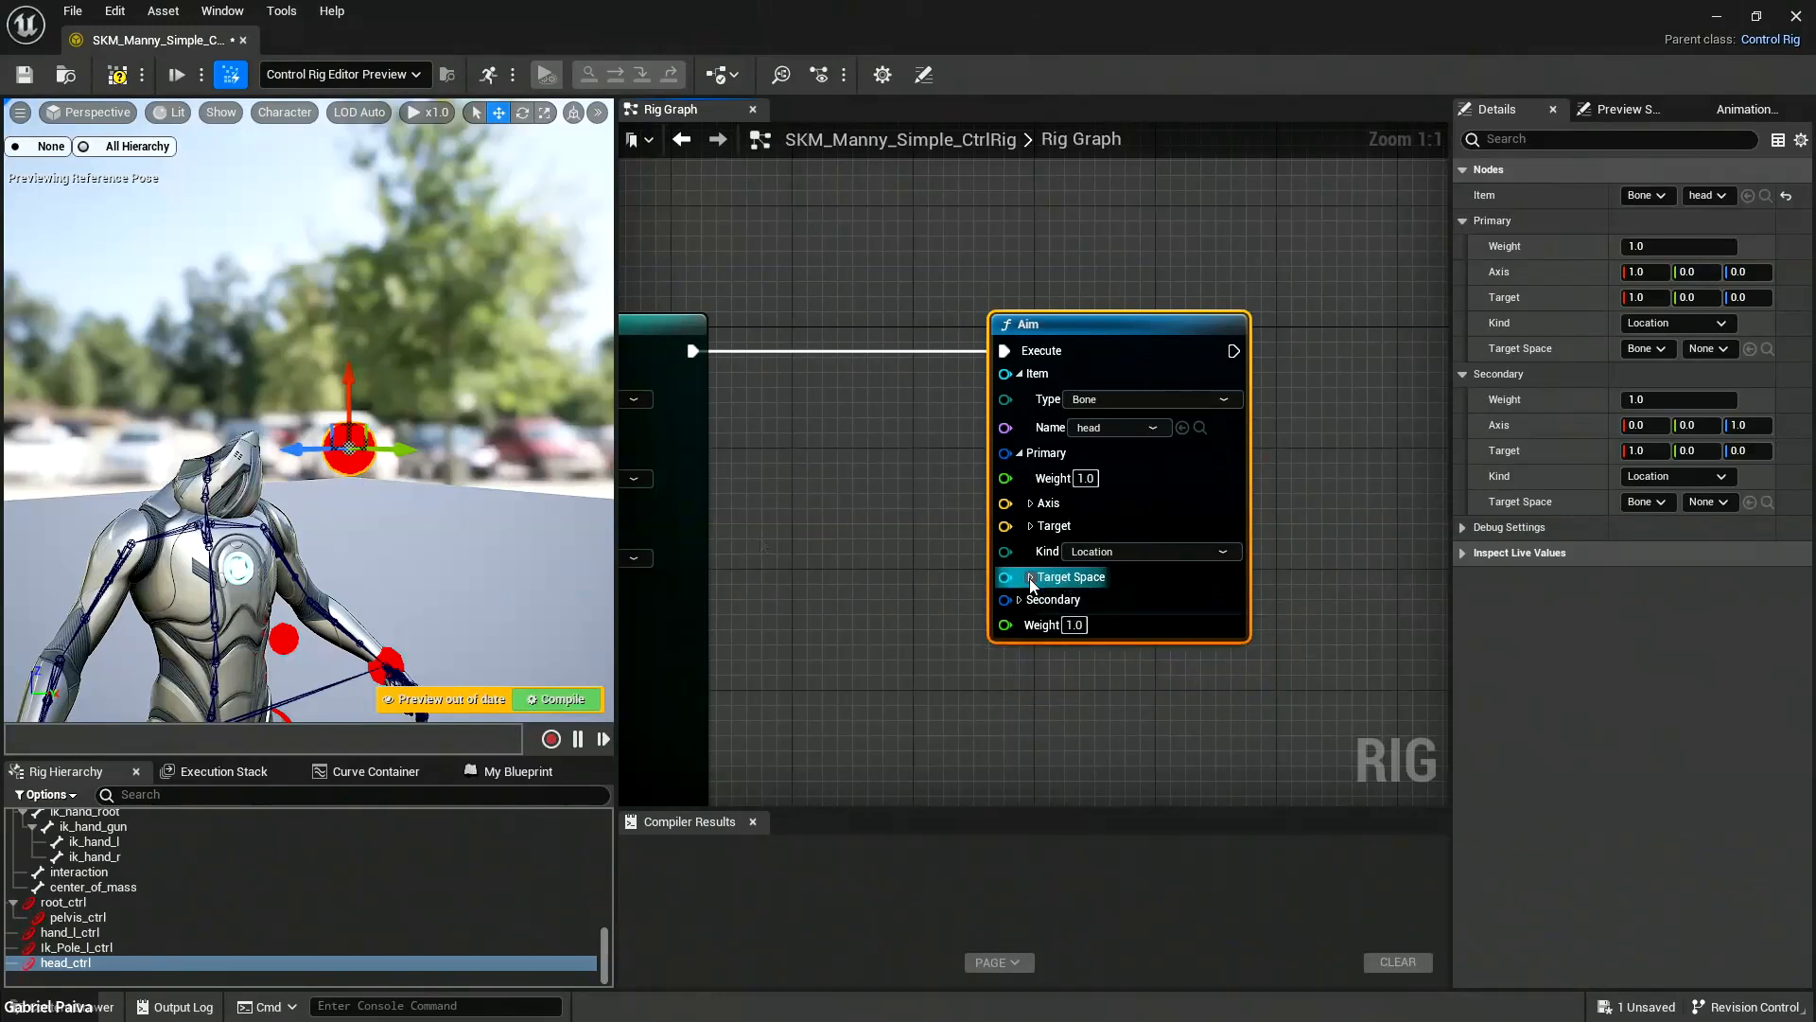
Set the Aim node's Primary Target Space to the control head_ctrl.
{"action": "left_click", "coordinate": [1030, 578]}
{"action": "left_click", "coordinate": [1114, 605]}
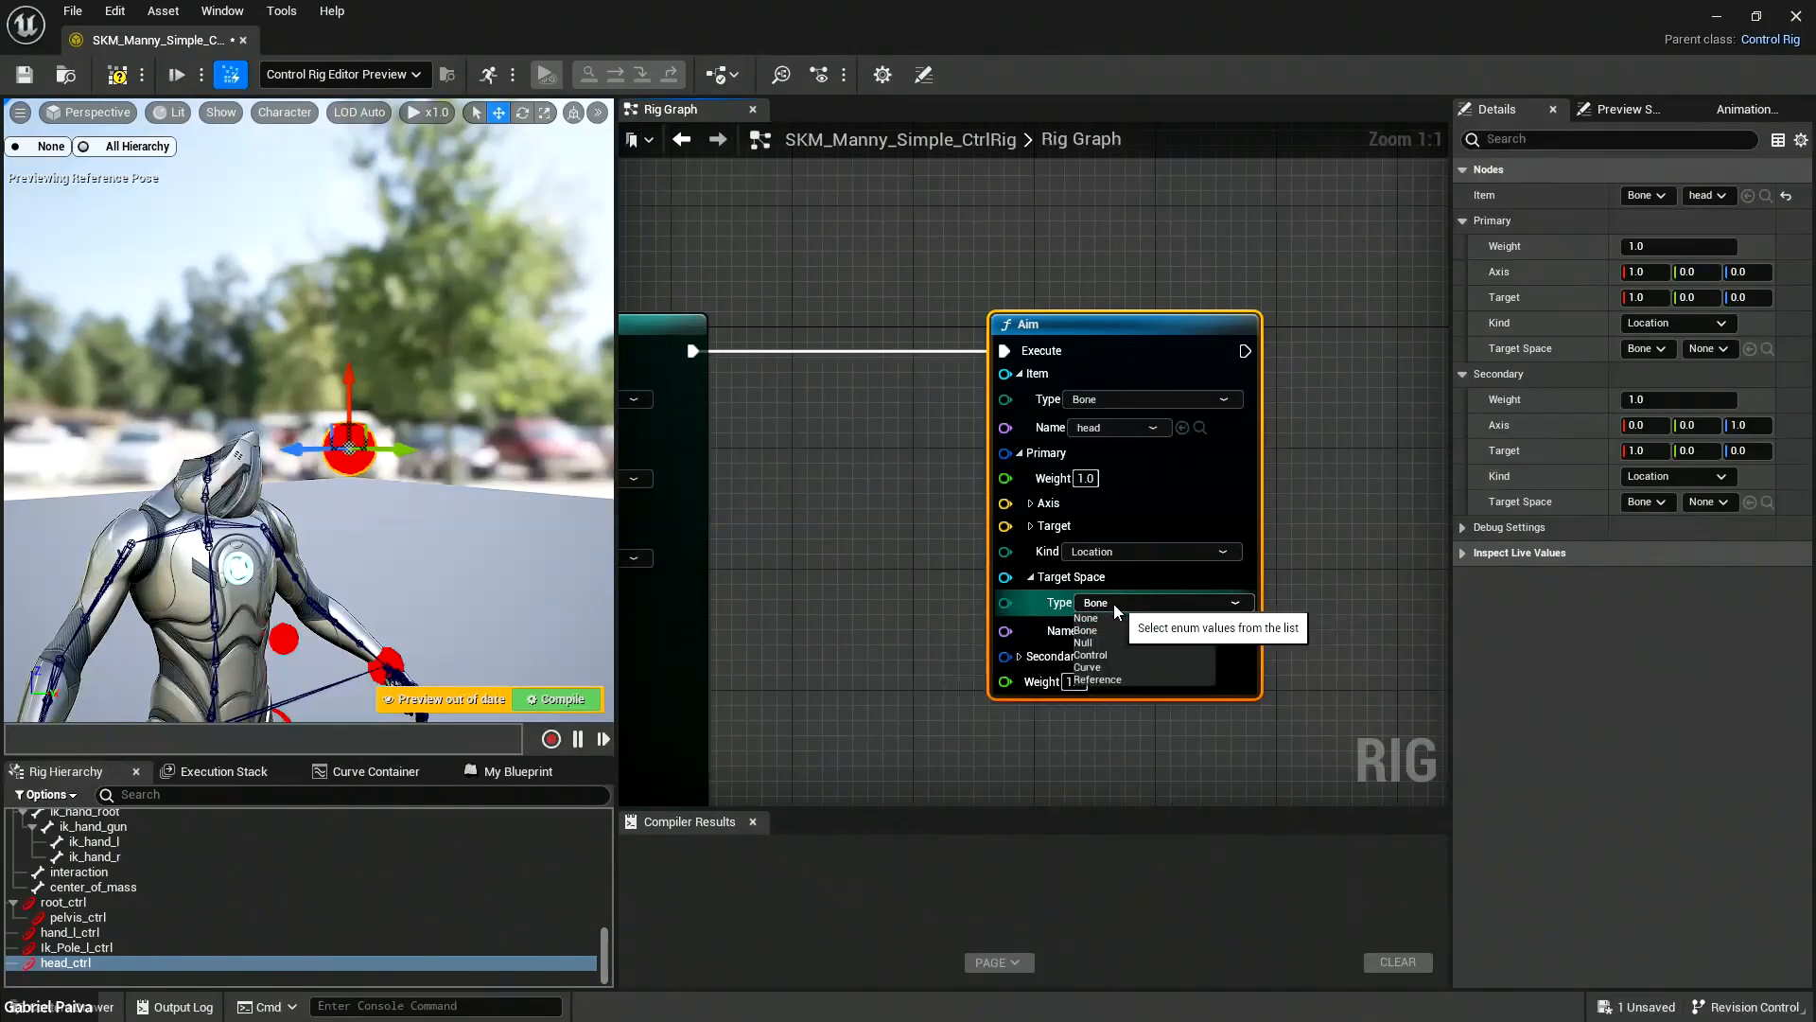
{"action": "left_click", "coordinate": [1089, 655]}
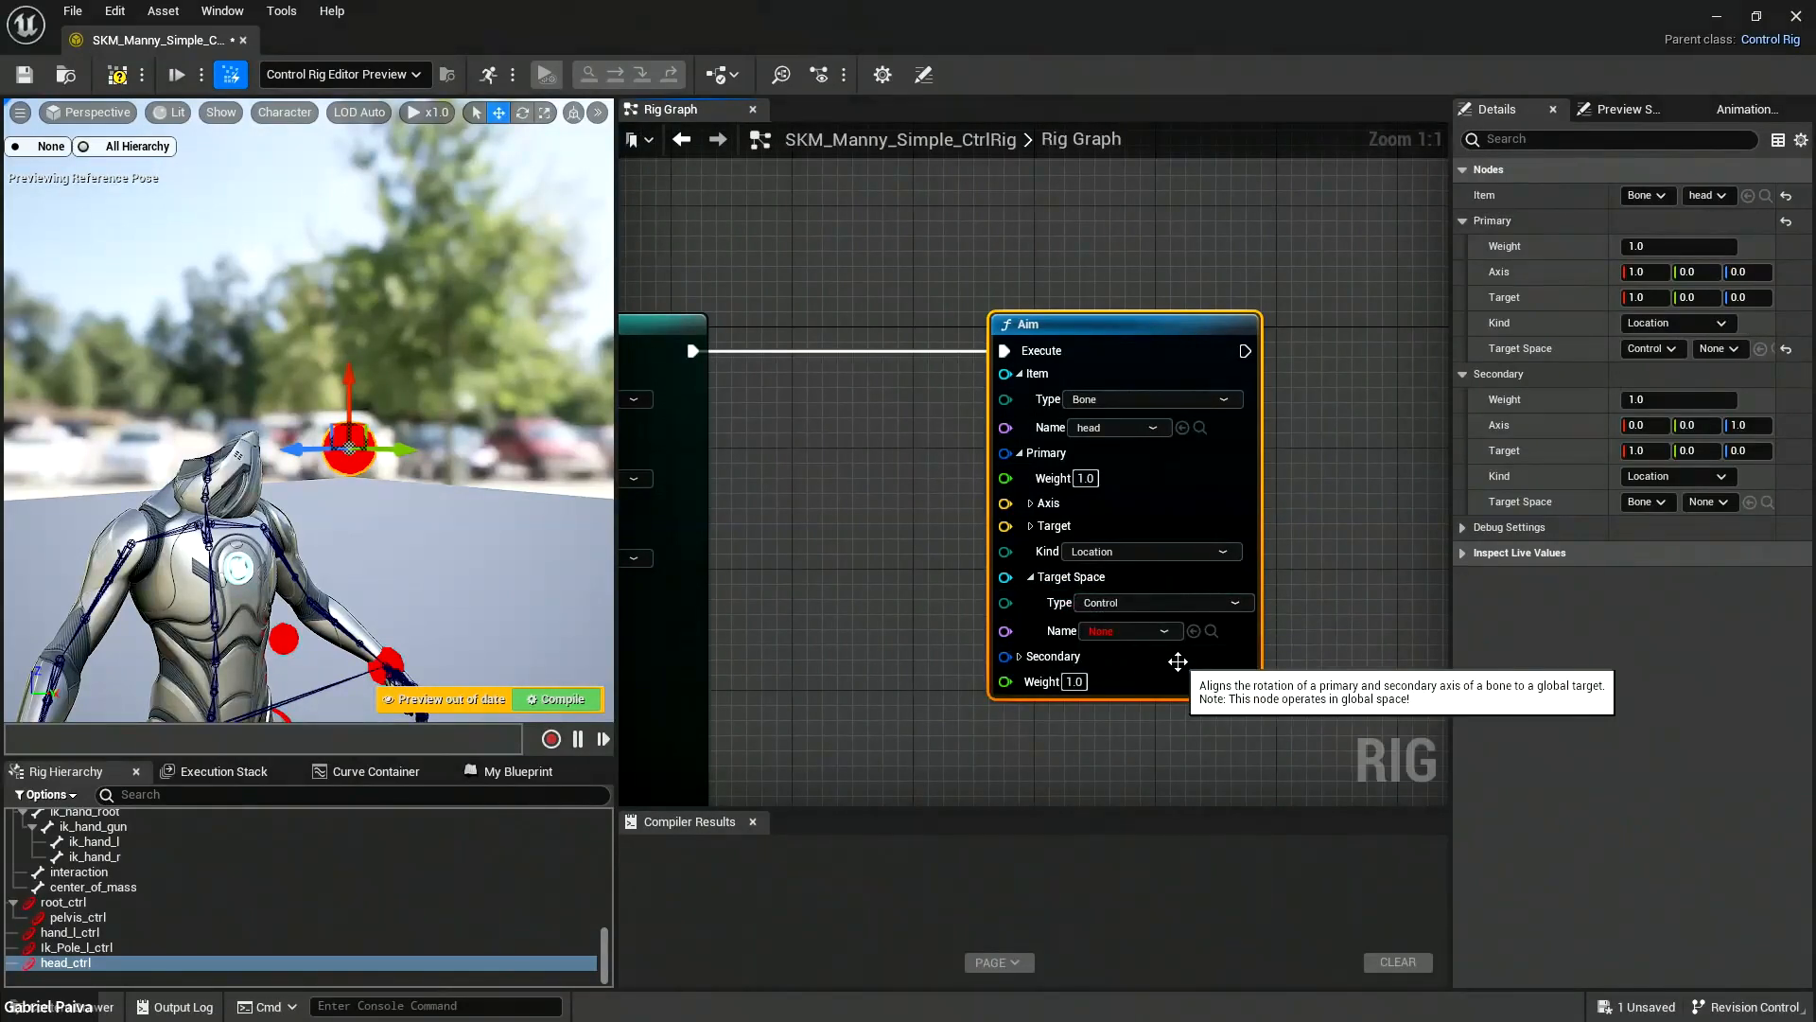
{"action": "left_click", "coordinate": [1125, 631]}
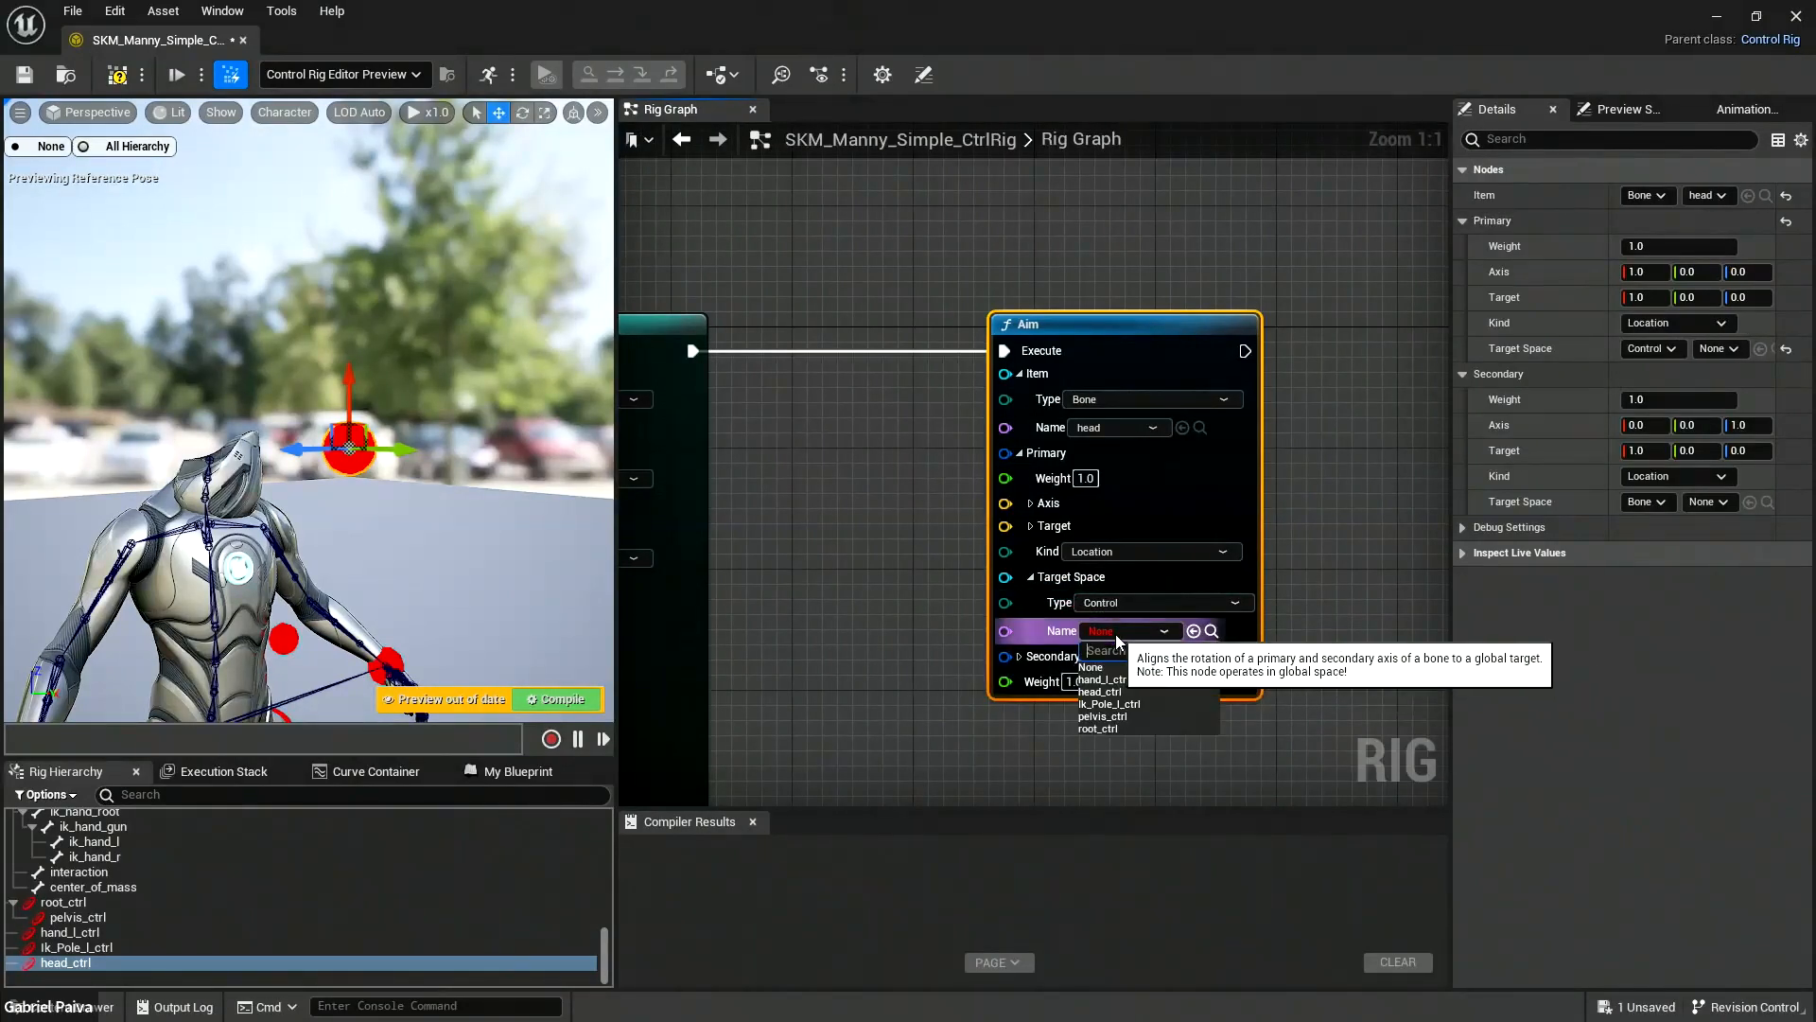
{"action": "left_click", "coordinate": [1121, 692]}
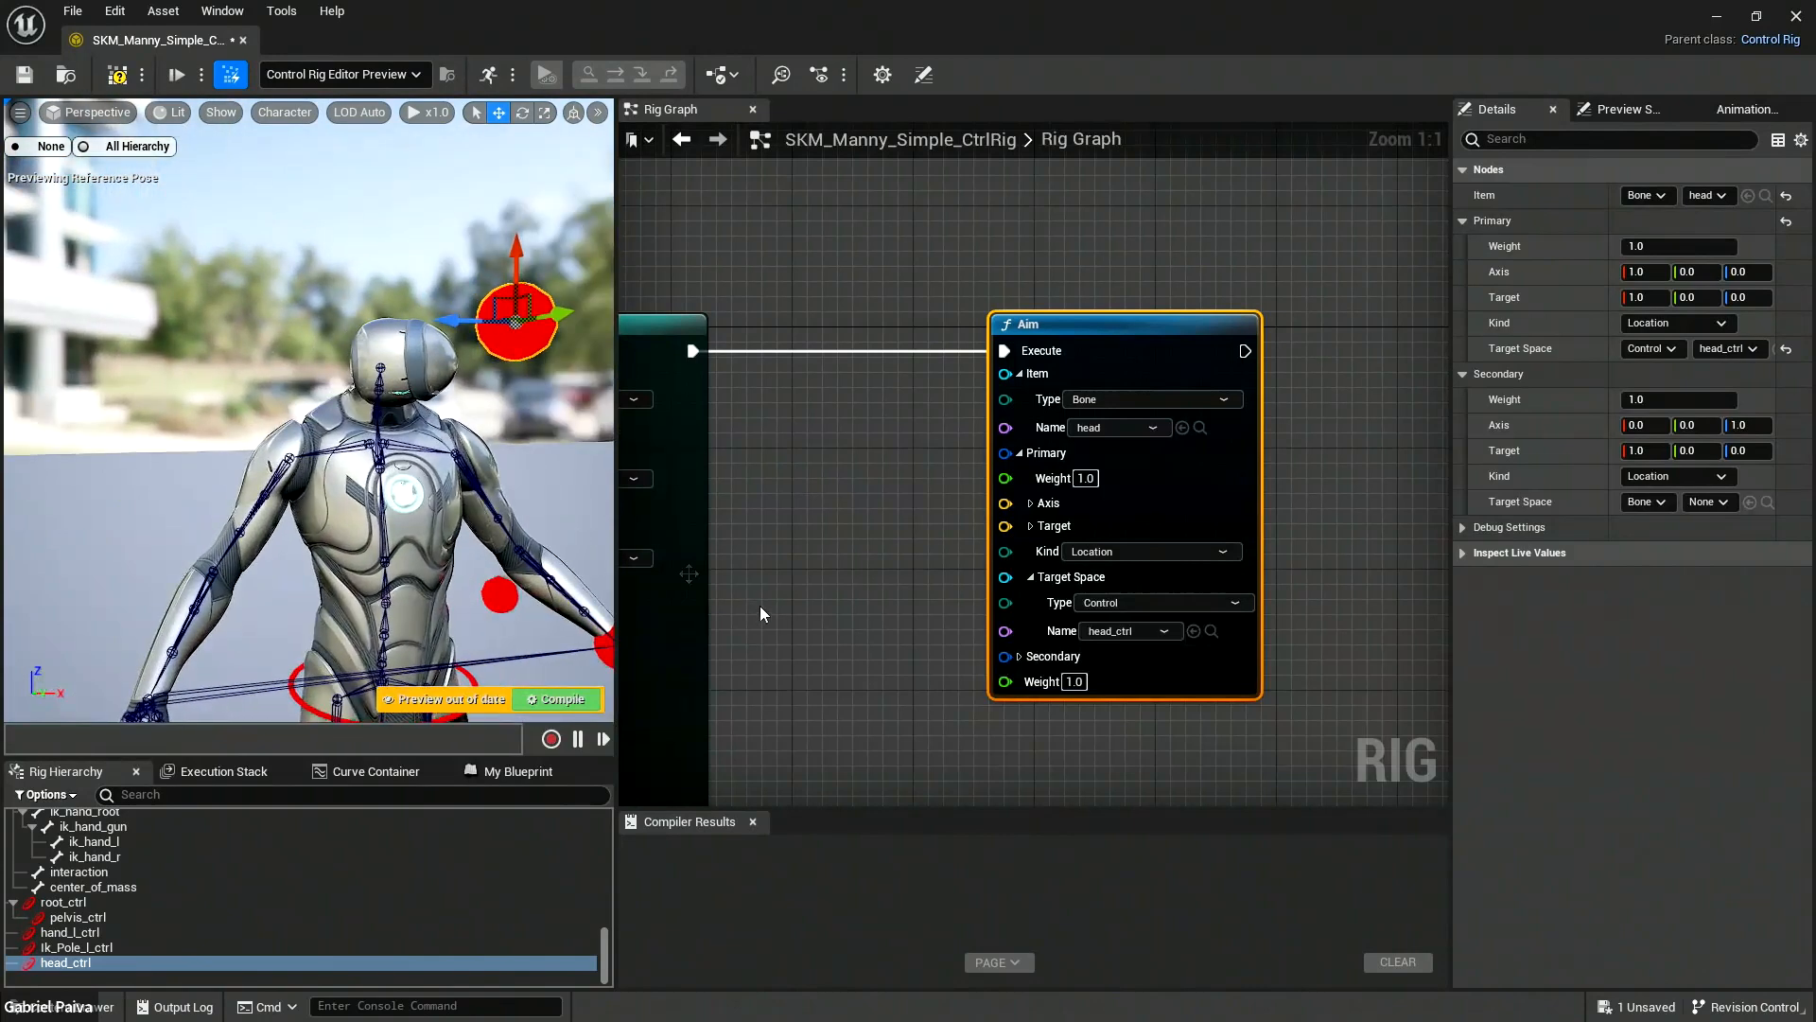
Expand the Aim node's Primary Axis and Secondary settings, and set the Primary Axis X to 0.
{"action": "left_click", "coordinate": [1040, 509]}
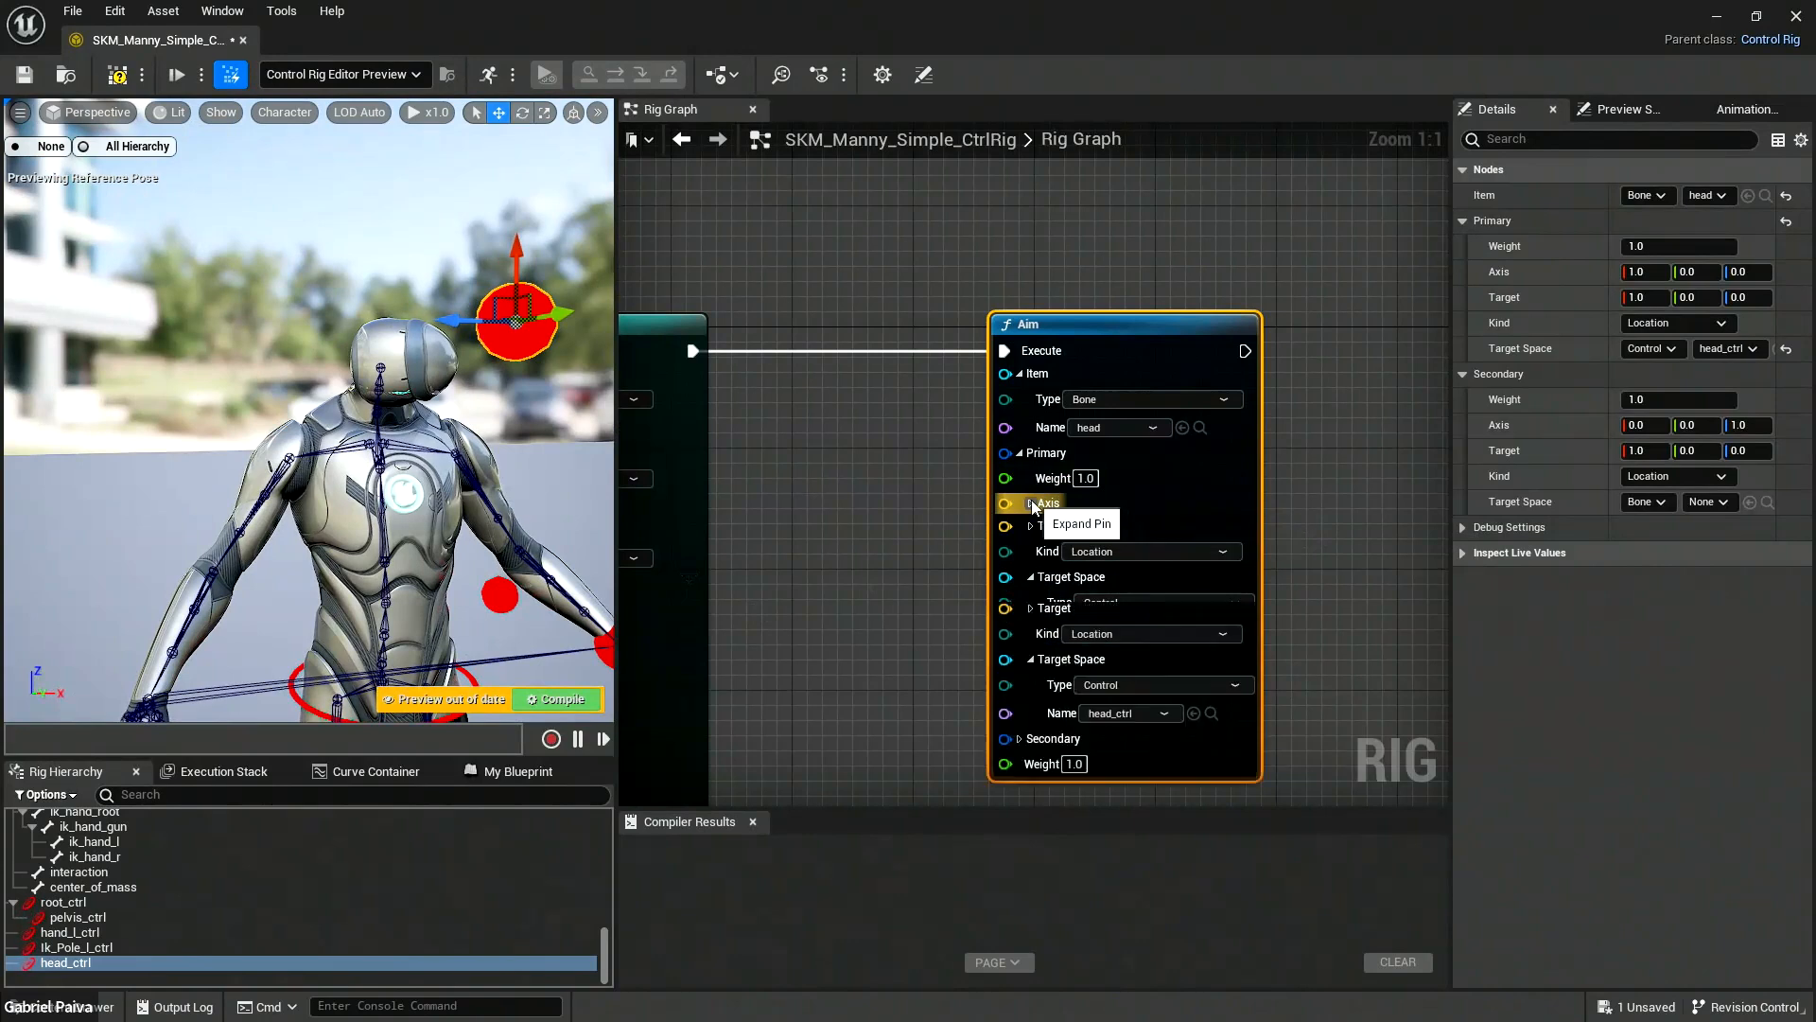
{"action": "left_click", "coordinate": [1021, 739]}
{"action": "scroll", "coordinate": [1031, 662], "scroll_direction": "down", "scroll_amount": 3}
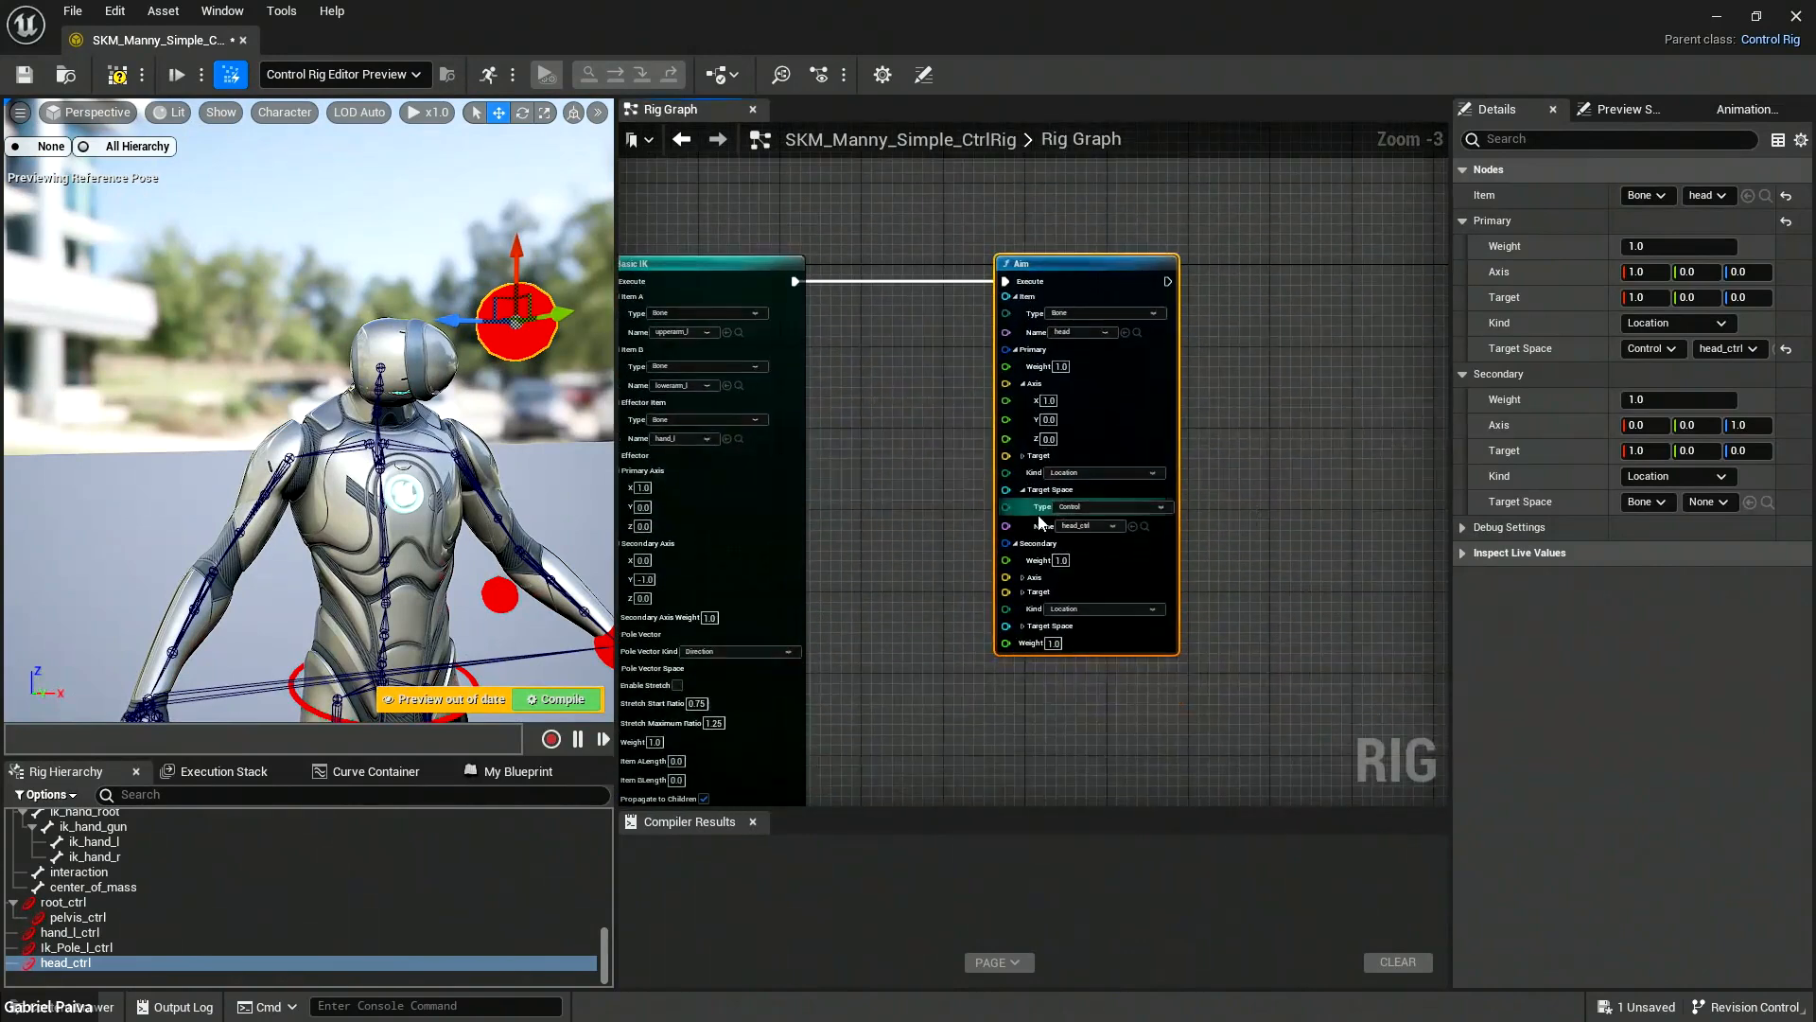
{"action": "scroll", "coordinate": [1038, 524], "scroll_direction": "up", "scroll_amount": 3}
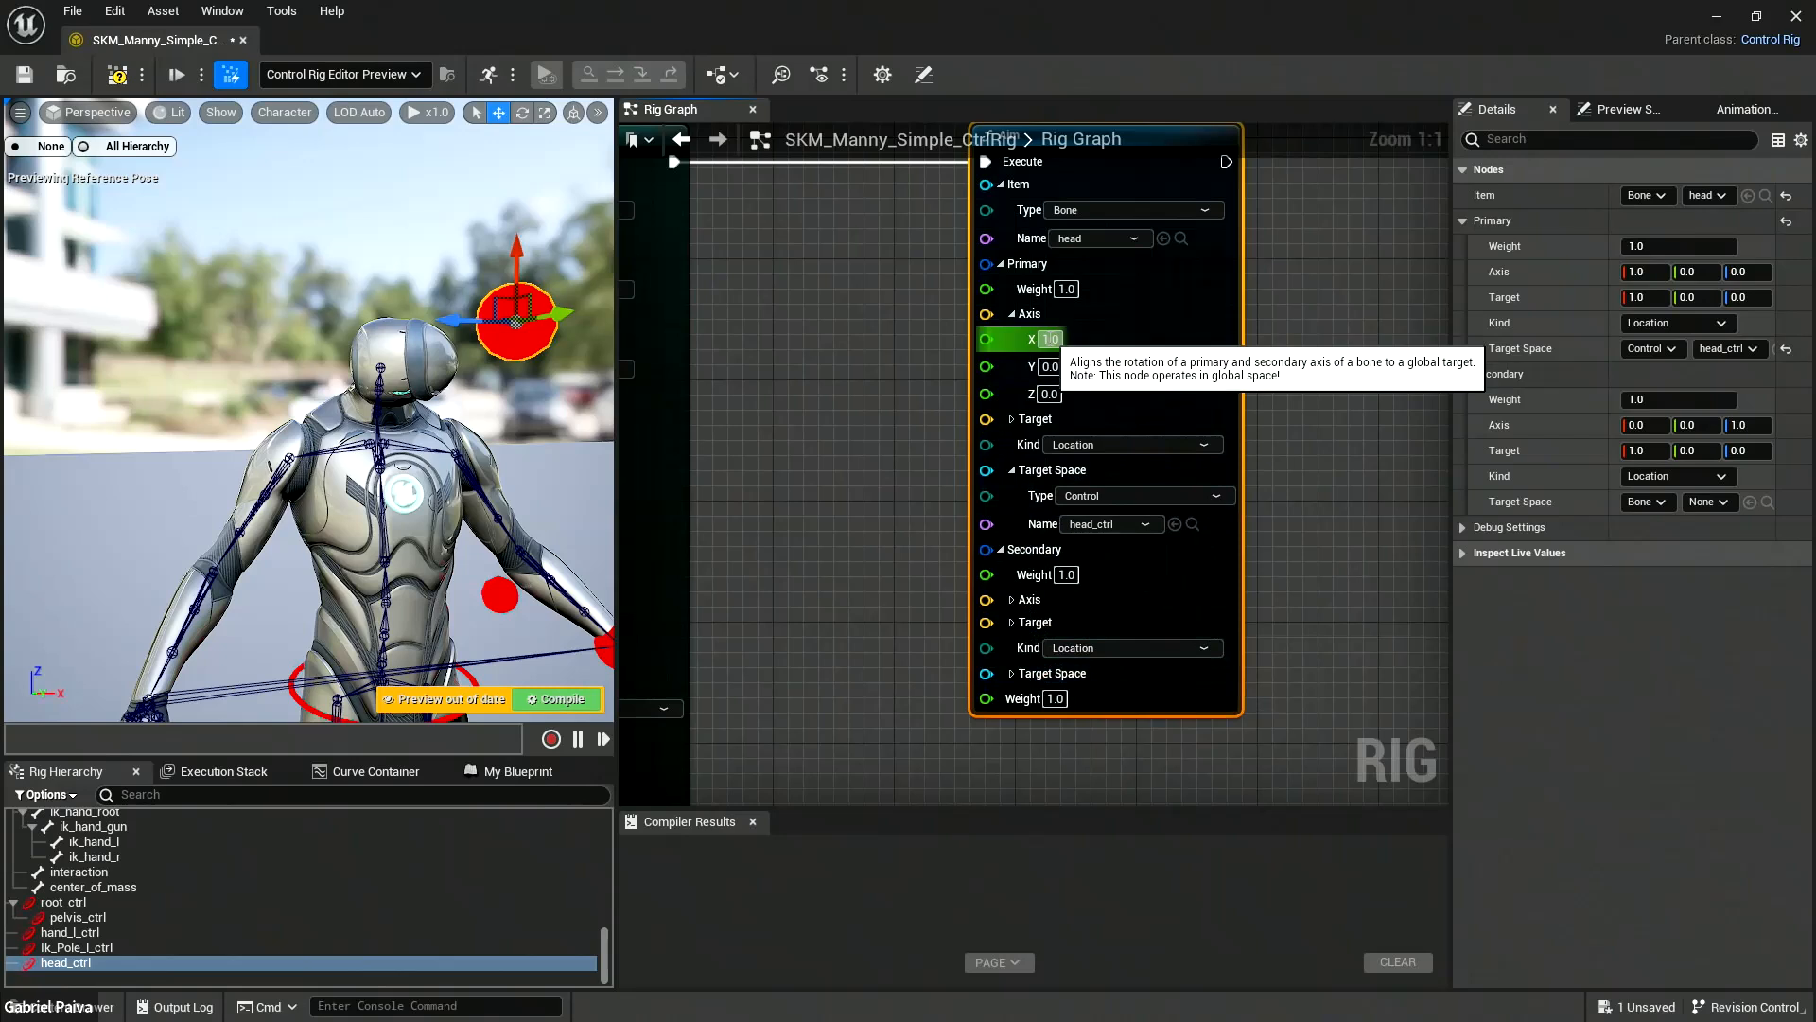
{"action": "left_click", "coordinate": [1048, 339]}
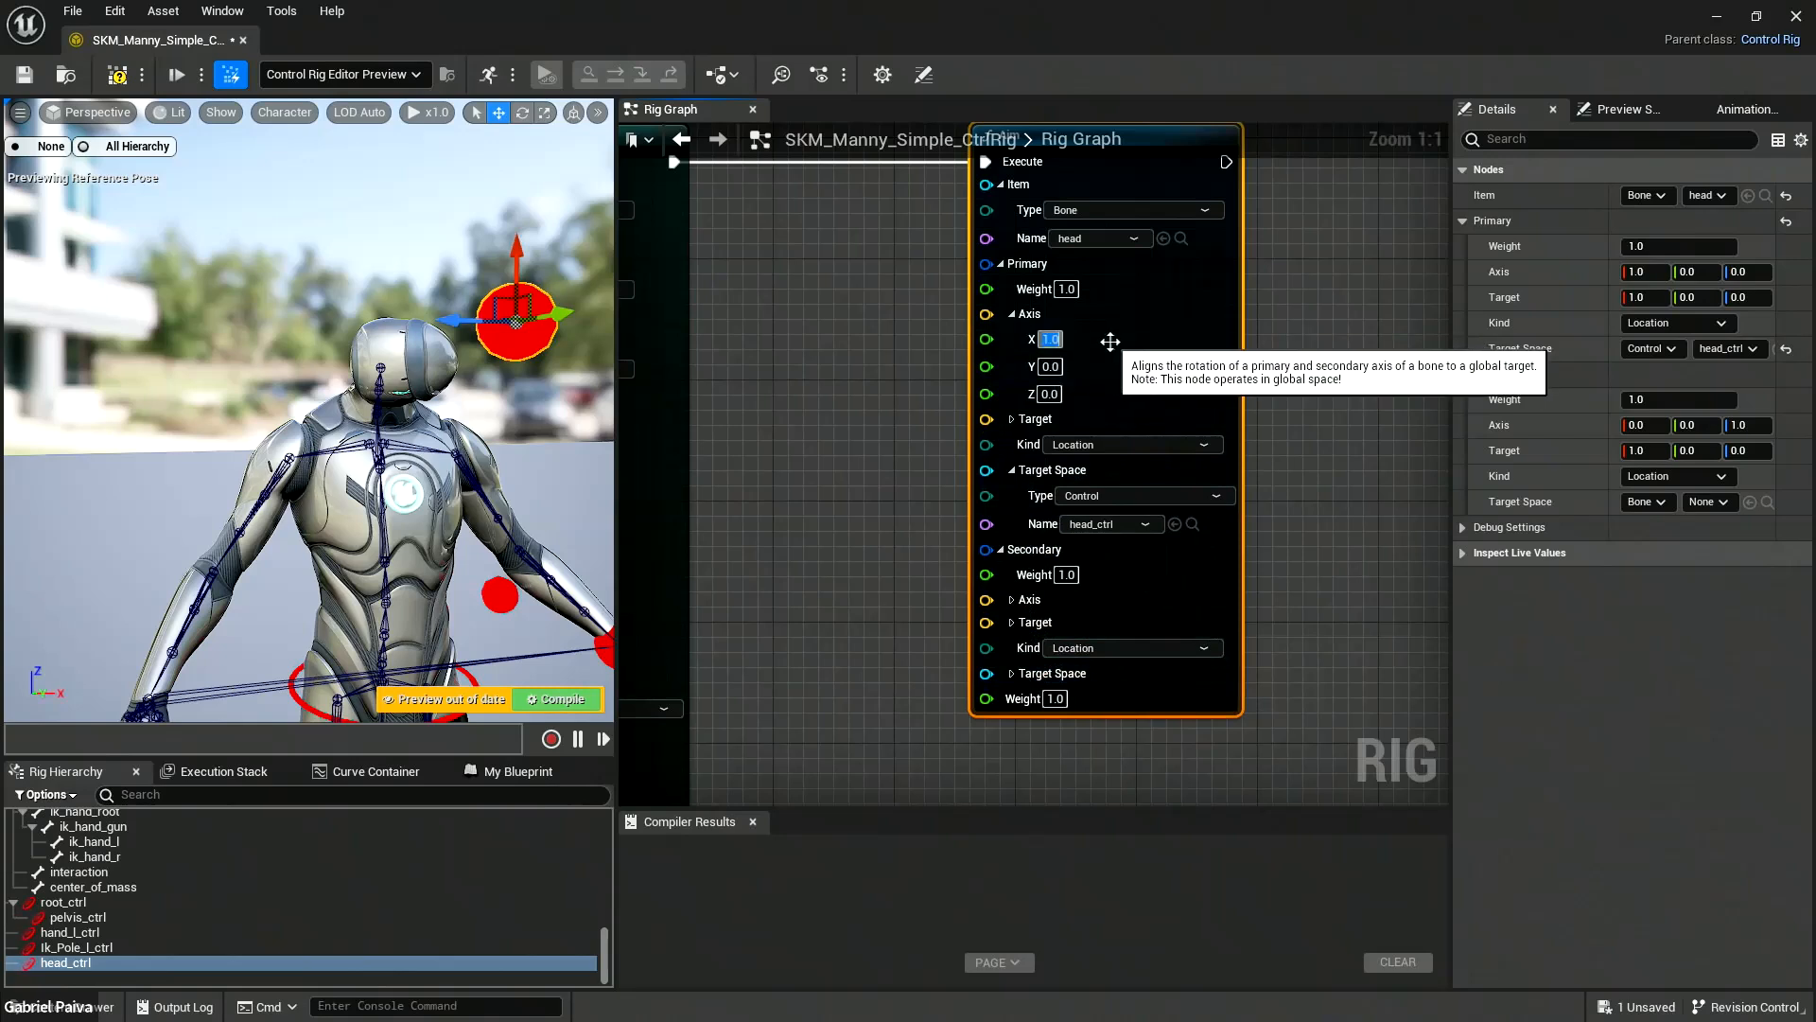
{"action": "type", "text": "0"}
{"action": "key", "text": "Return"}
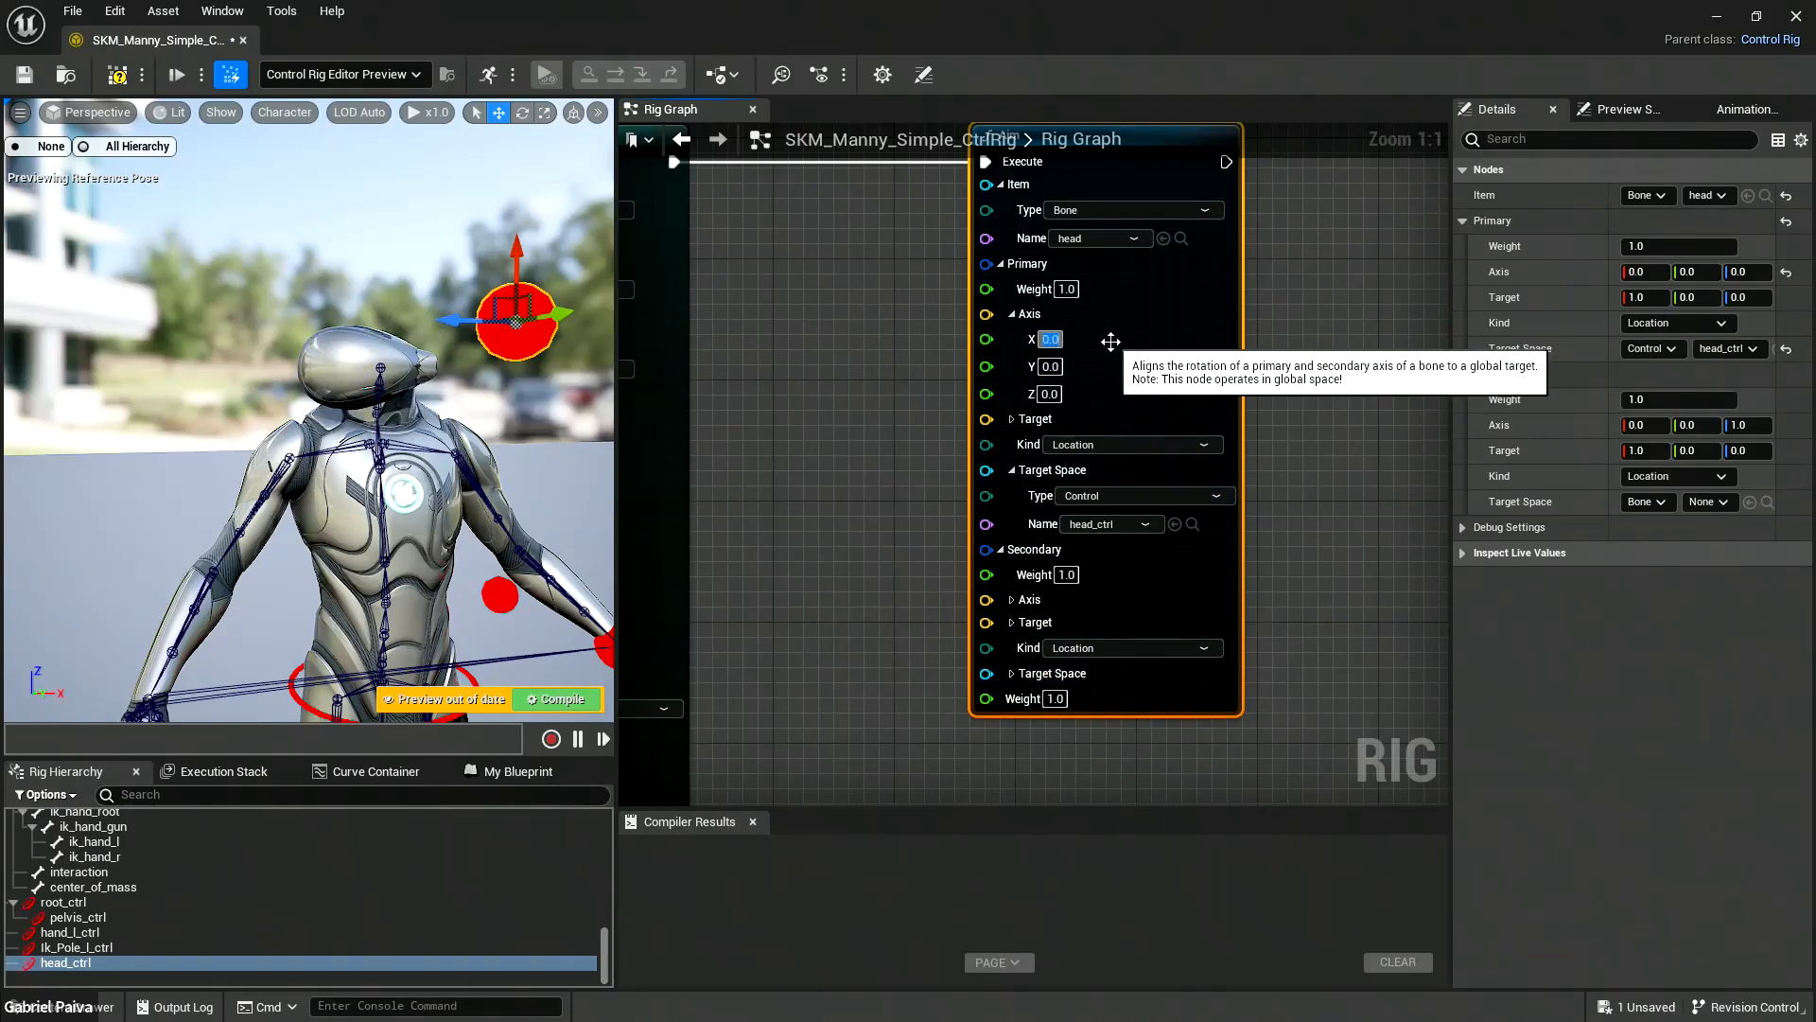
Try the Primary Axis with Y at 1 and then Z at 1, resetting each to 0.
{"action": "key", "text": "Tab"}
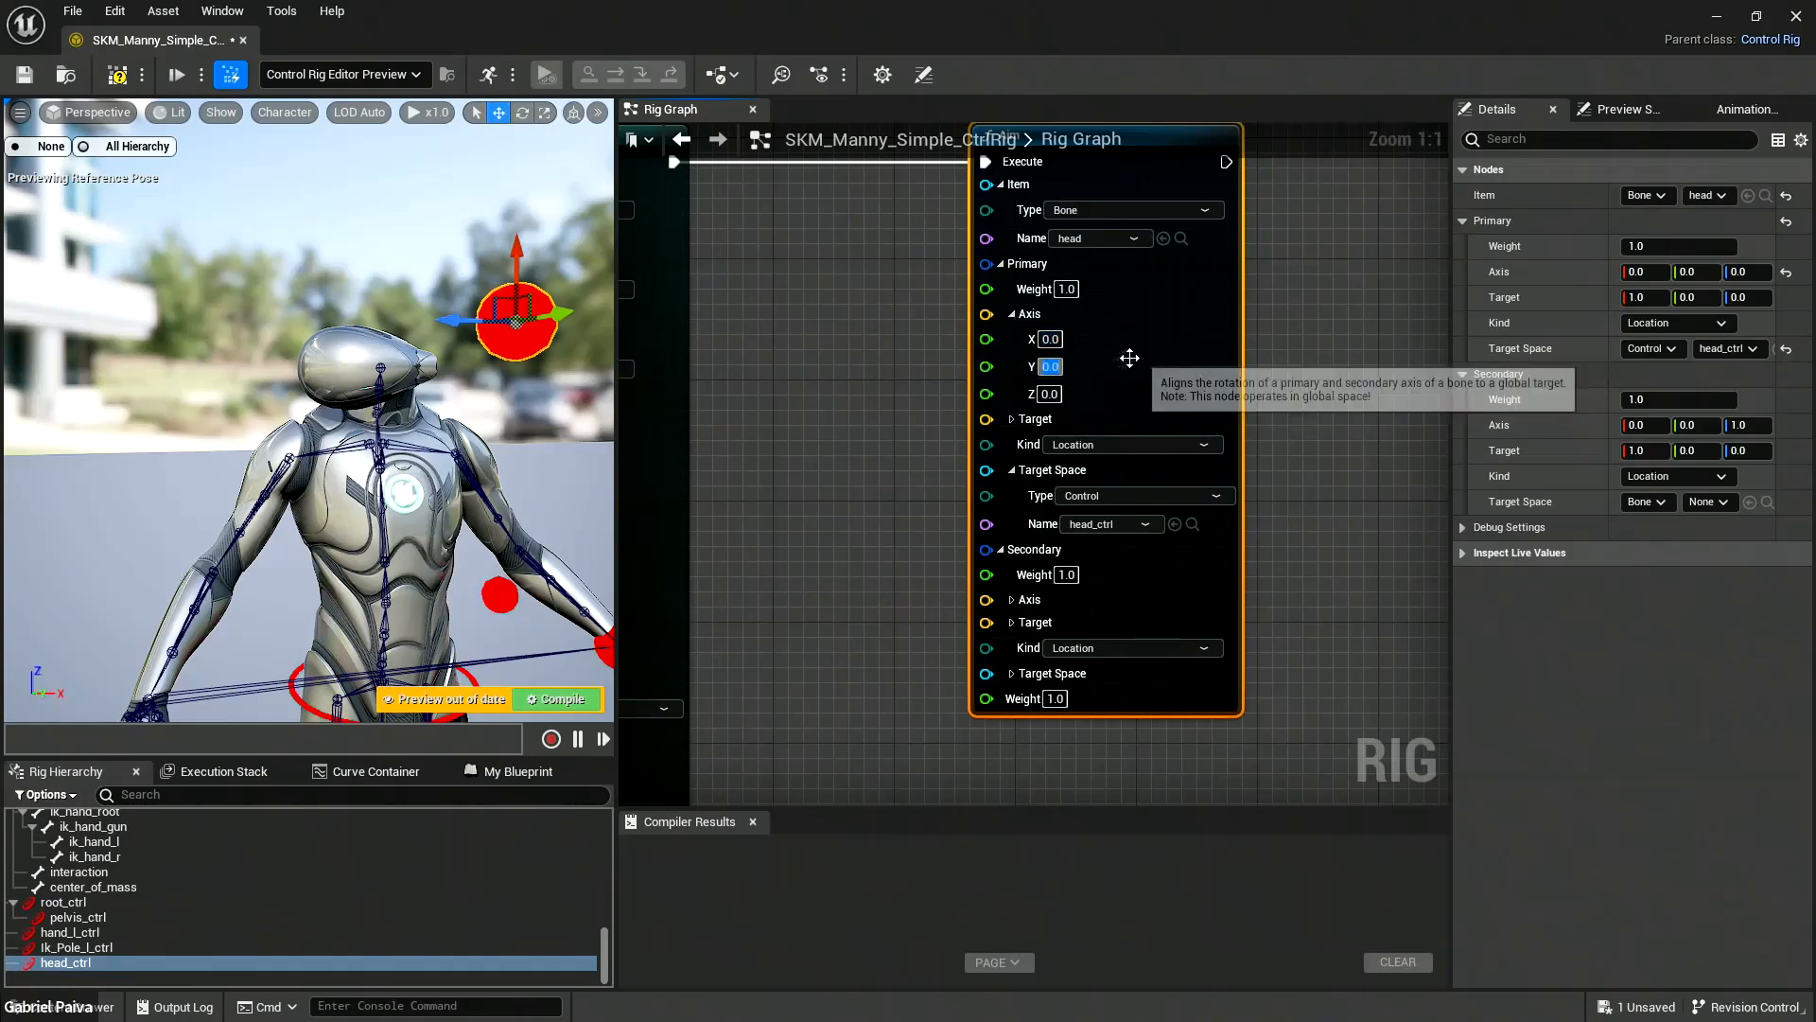
{"action": "type", "text": "1"}
{"action": "key", "text": "Return"}
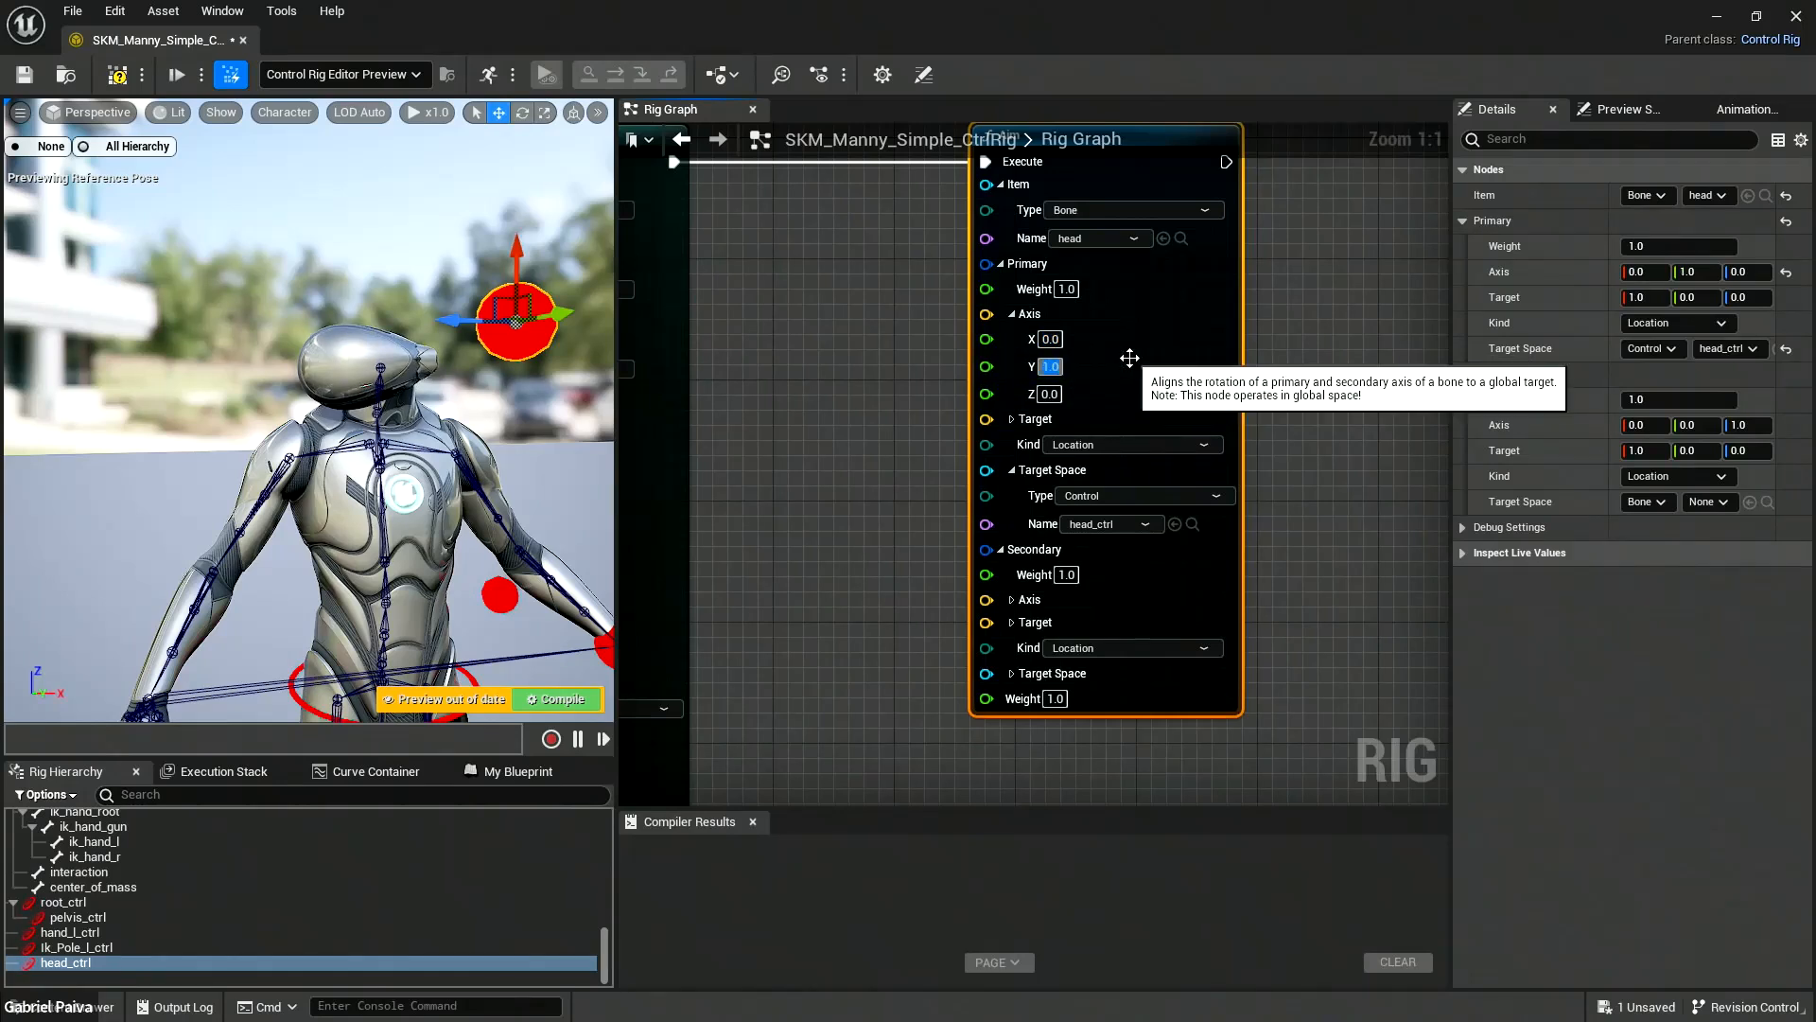
{"action": "type", "text": "0"}
{"action": "key", "text": "Return"}
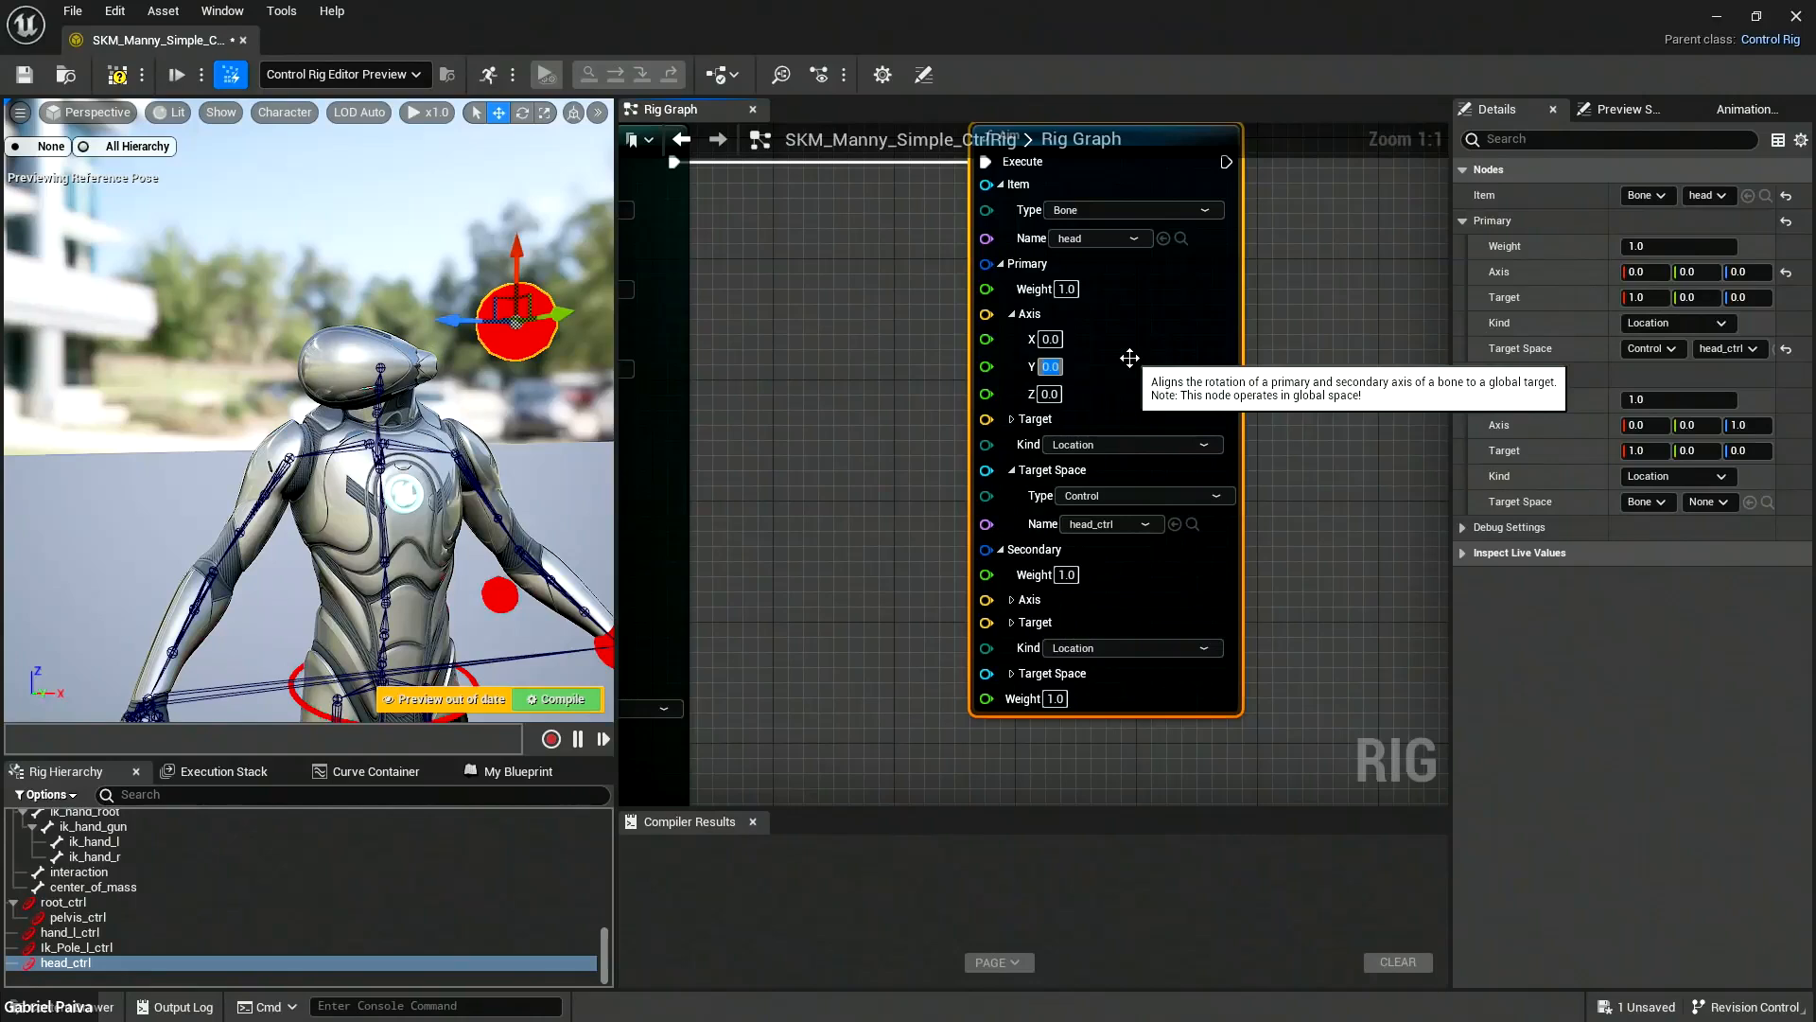
{"action": "left_click", "coordinate": [1052, 394]}
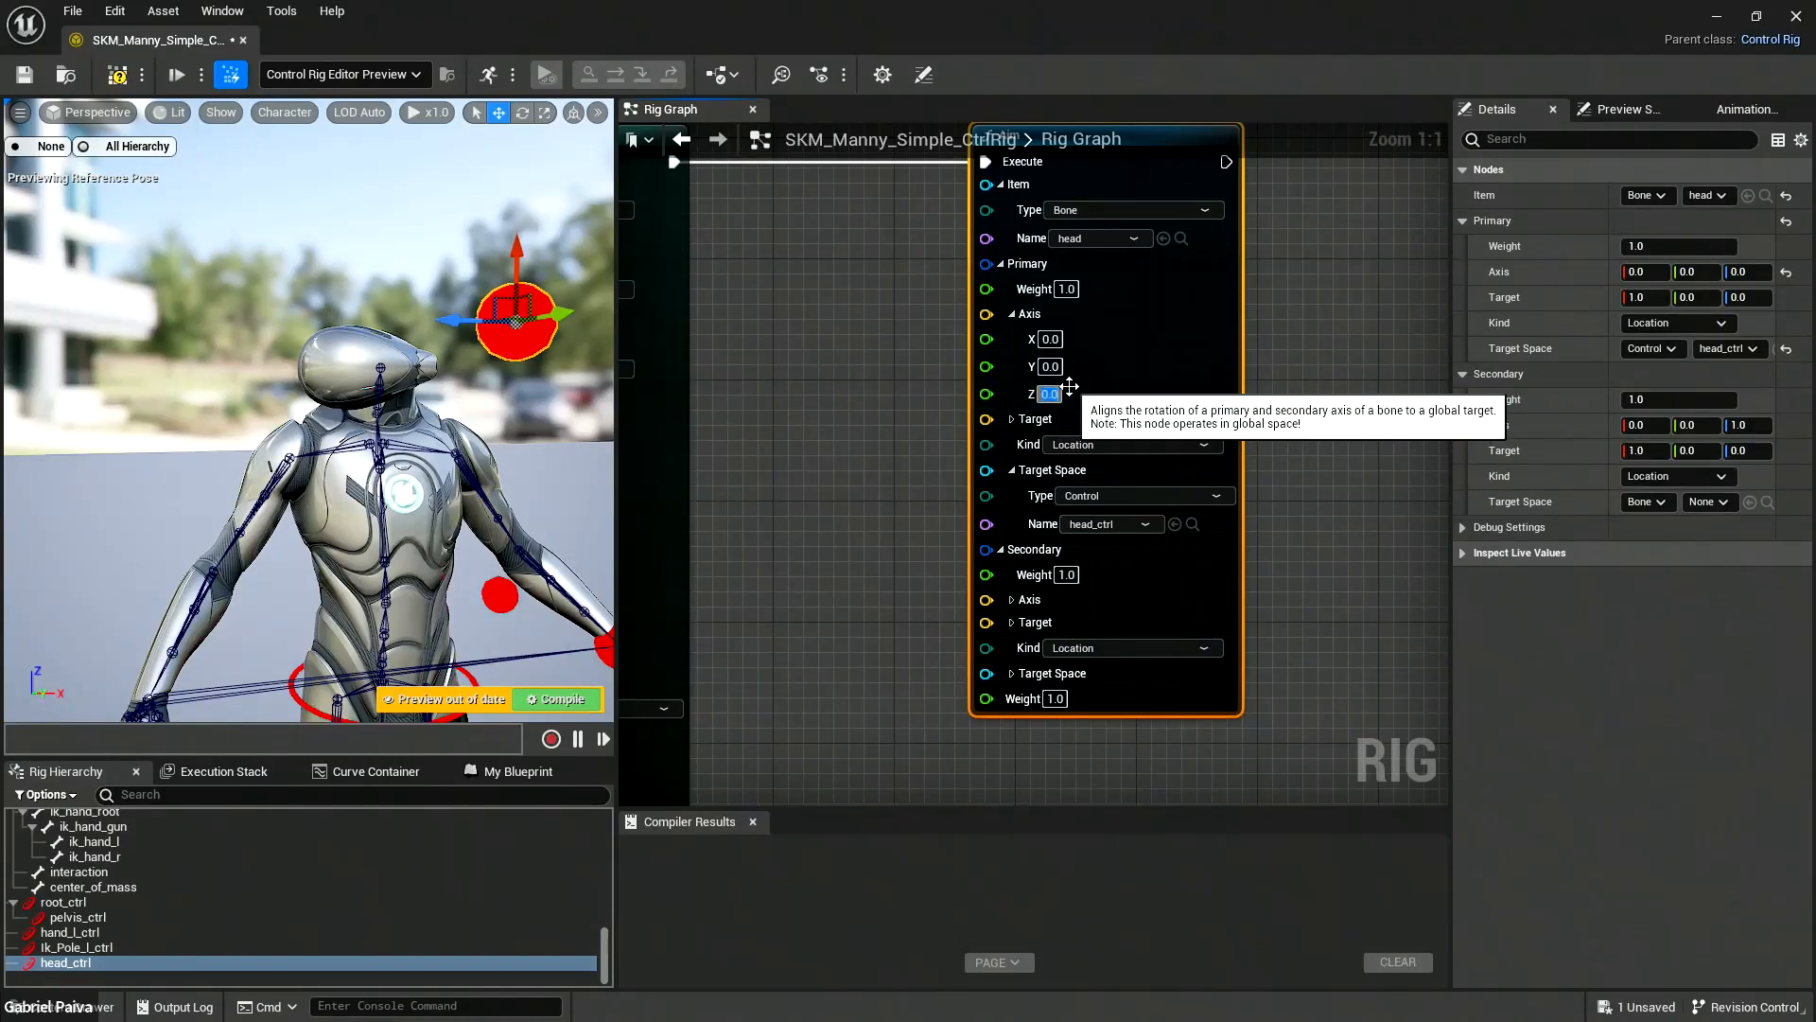
{"action": "type", "text": "1"}
{"action": "key", "text": "Return"}
{"action": "type", "text": "0"}
{"action": "key", "text": "Return"}
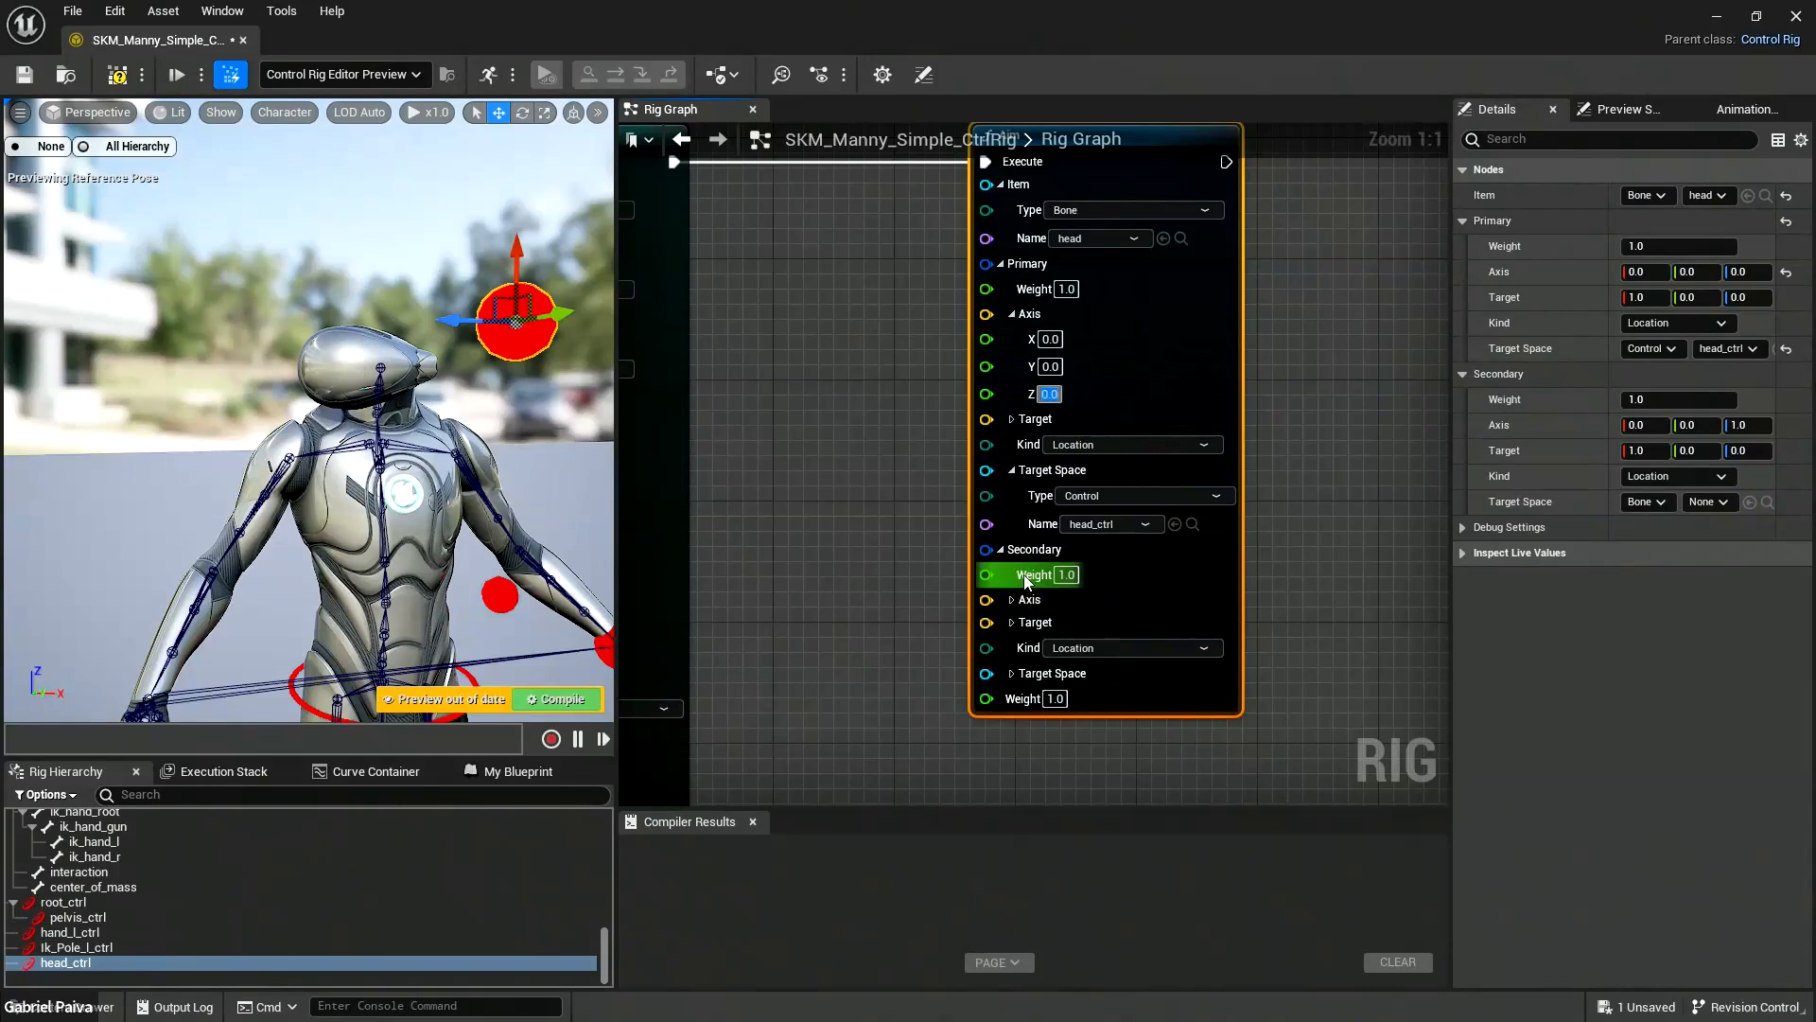
Expand the Aim node's Secondary Axis and set its Z to 0.
{"action": "left_click", "coordinate": [1011, 601]}
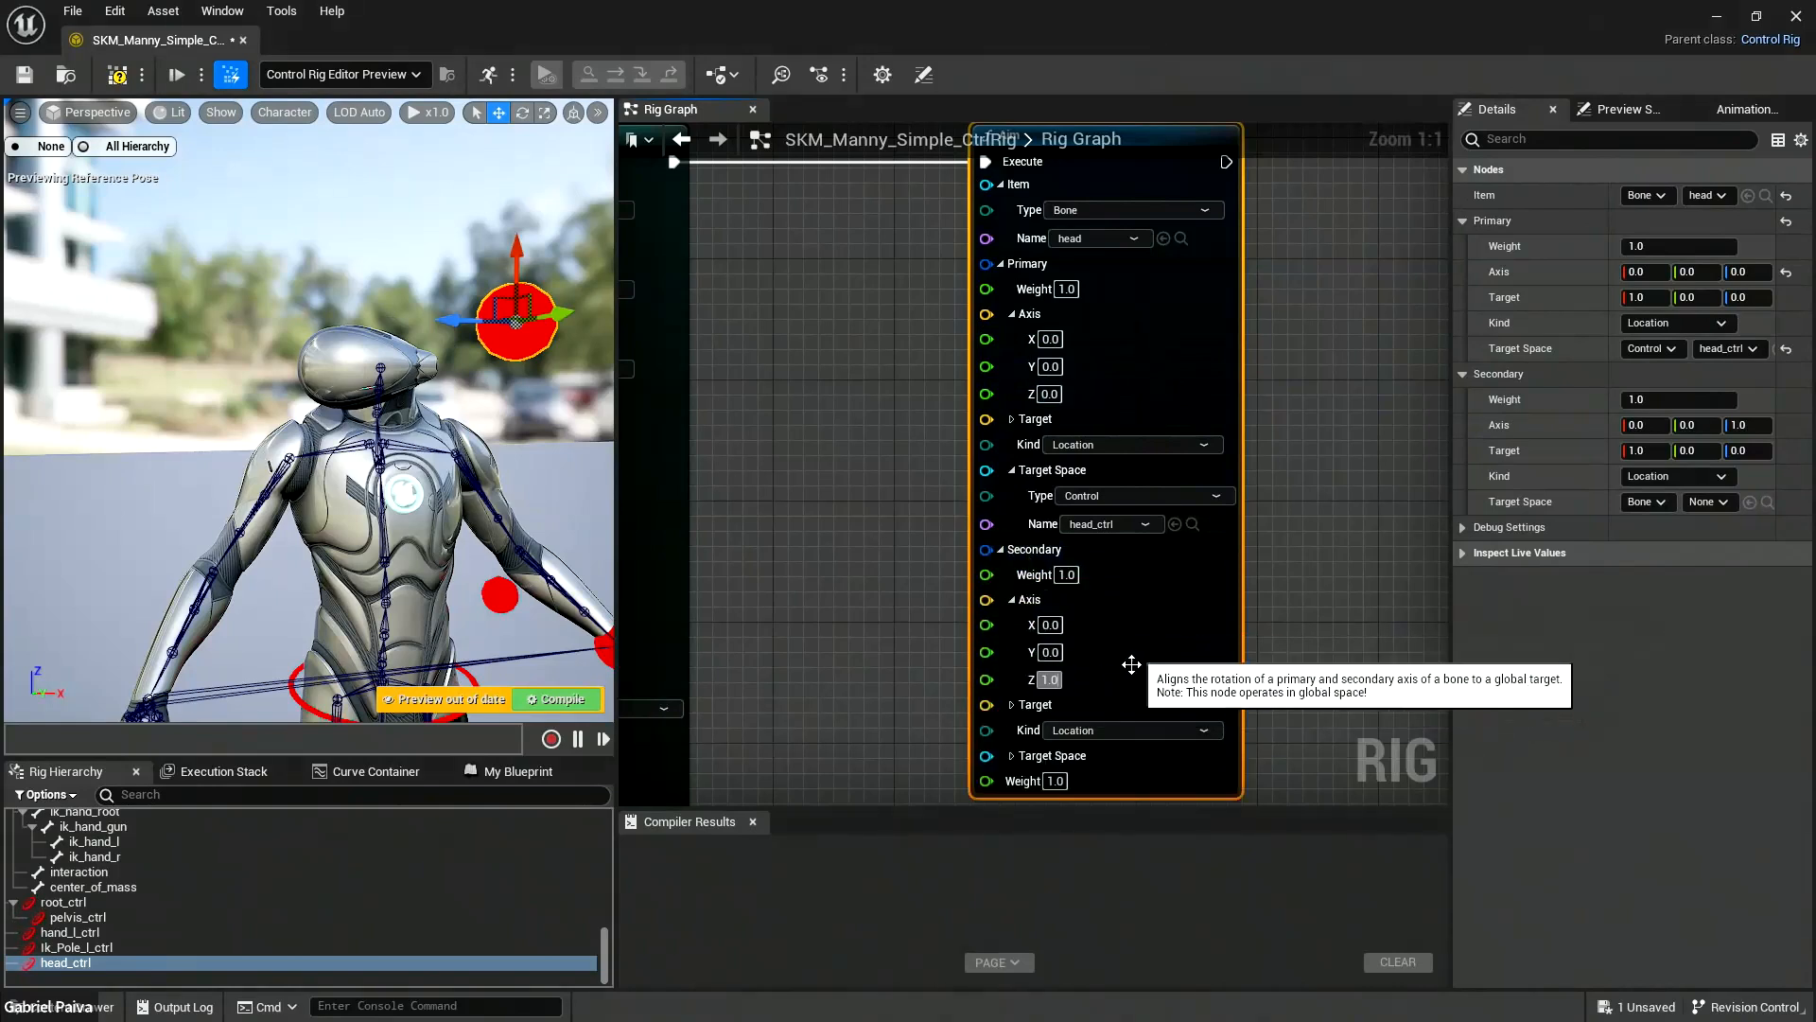
{"action": "left_click", "coordinate": [1050, 679]}
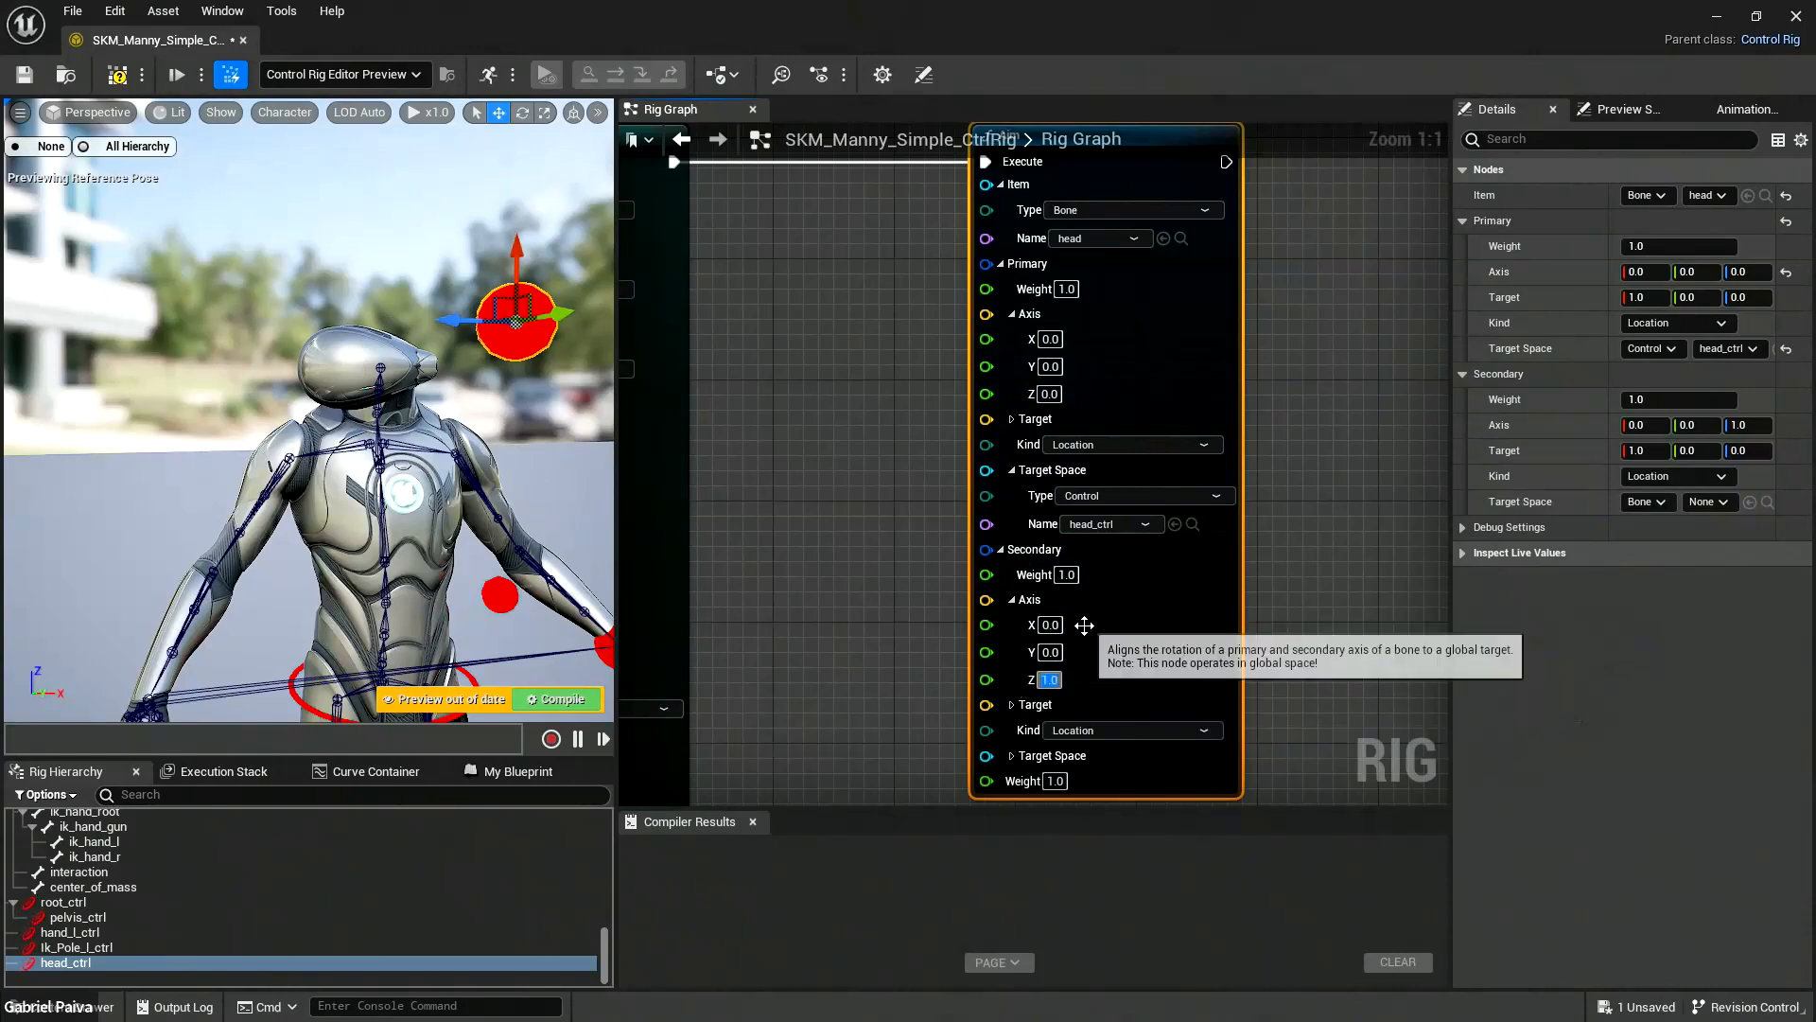
{"action": "type", "text": "0"}
{"action": "key", "text": "Return"}
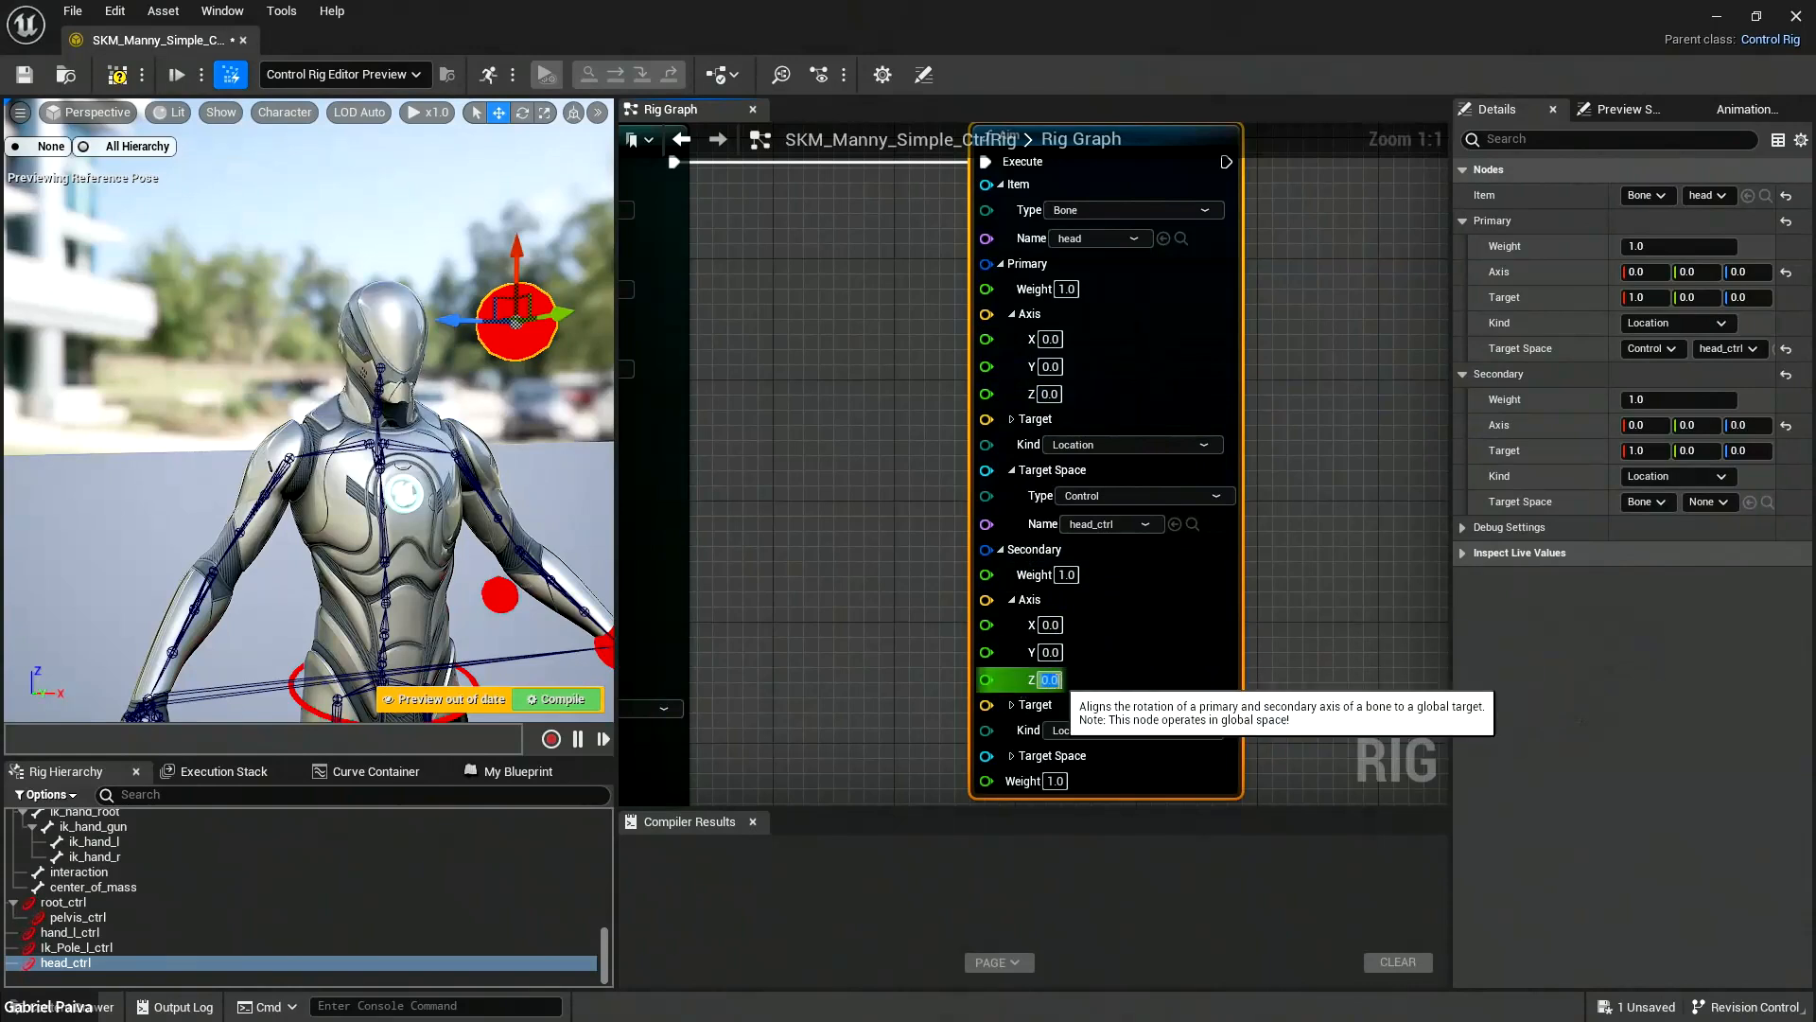
Slide head_ctrl sideways in the viewport to test whether the head follows it.
{"action": "left_click_drag", "start_coordinate": [494, 390], "coordinate": [458, 378], "text": "alt"}
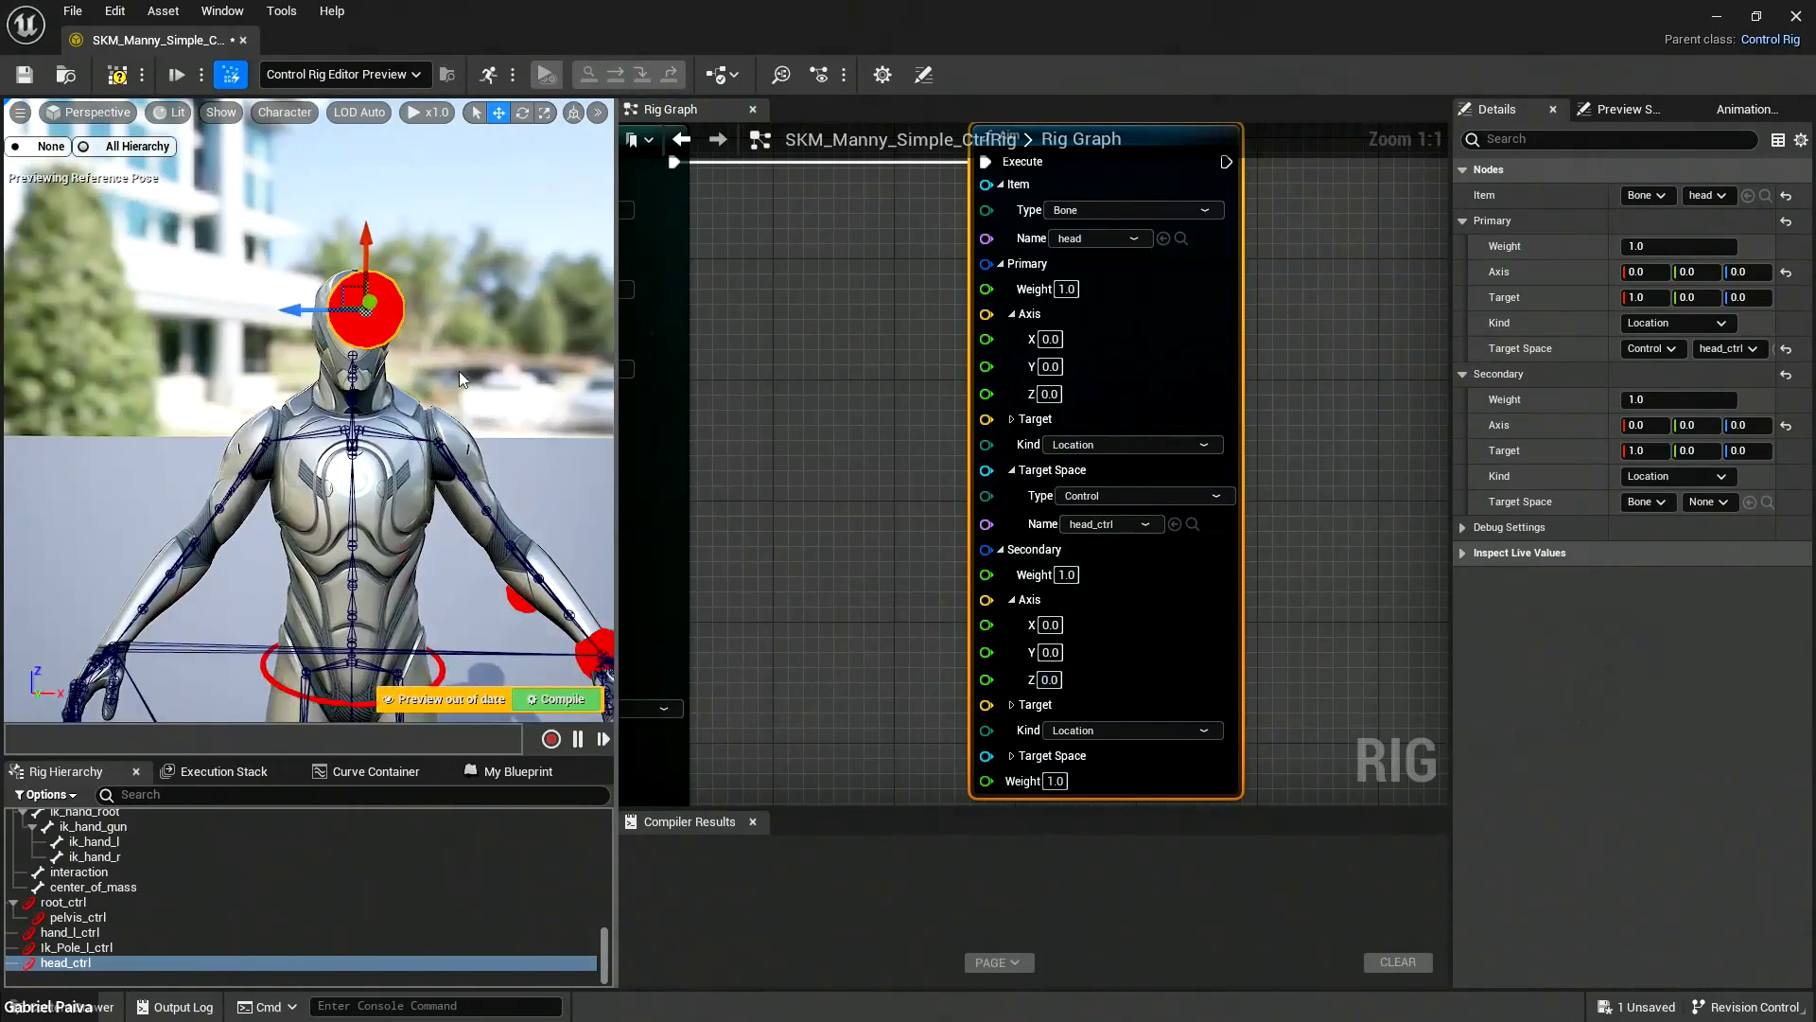
{"action": "mouse_move", "coordinate": [299, 312]}
{"action": "left_mouse_down"}
{"action": "mouse_move", "coordinate": [118, 314]}
{"action": "mouse_move", "coordinate": [269, 328]}
{"action": "left_mouse_up"}
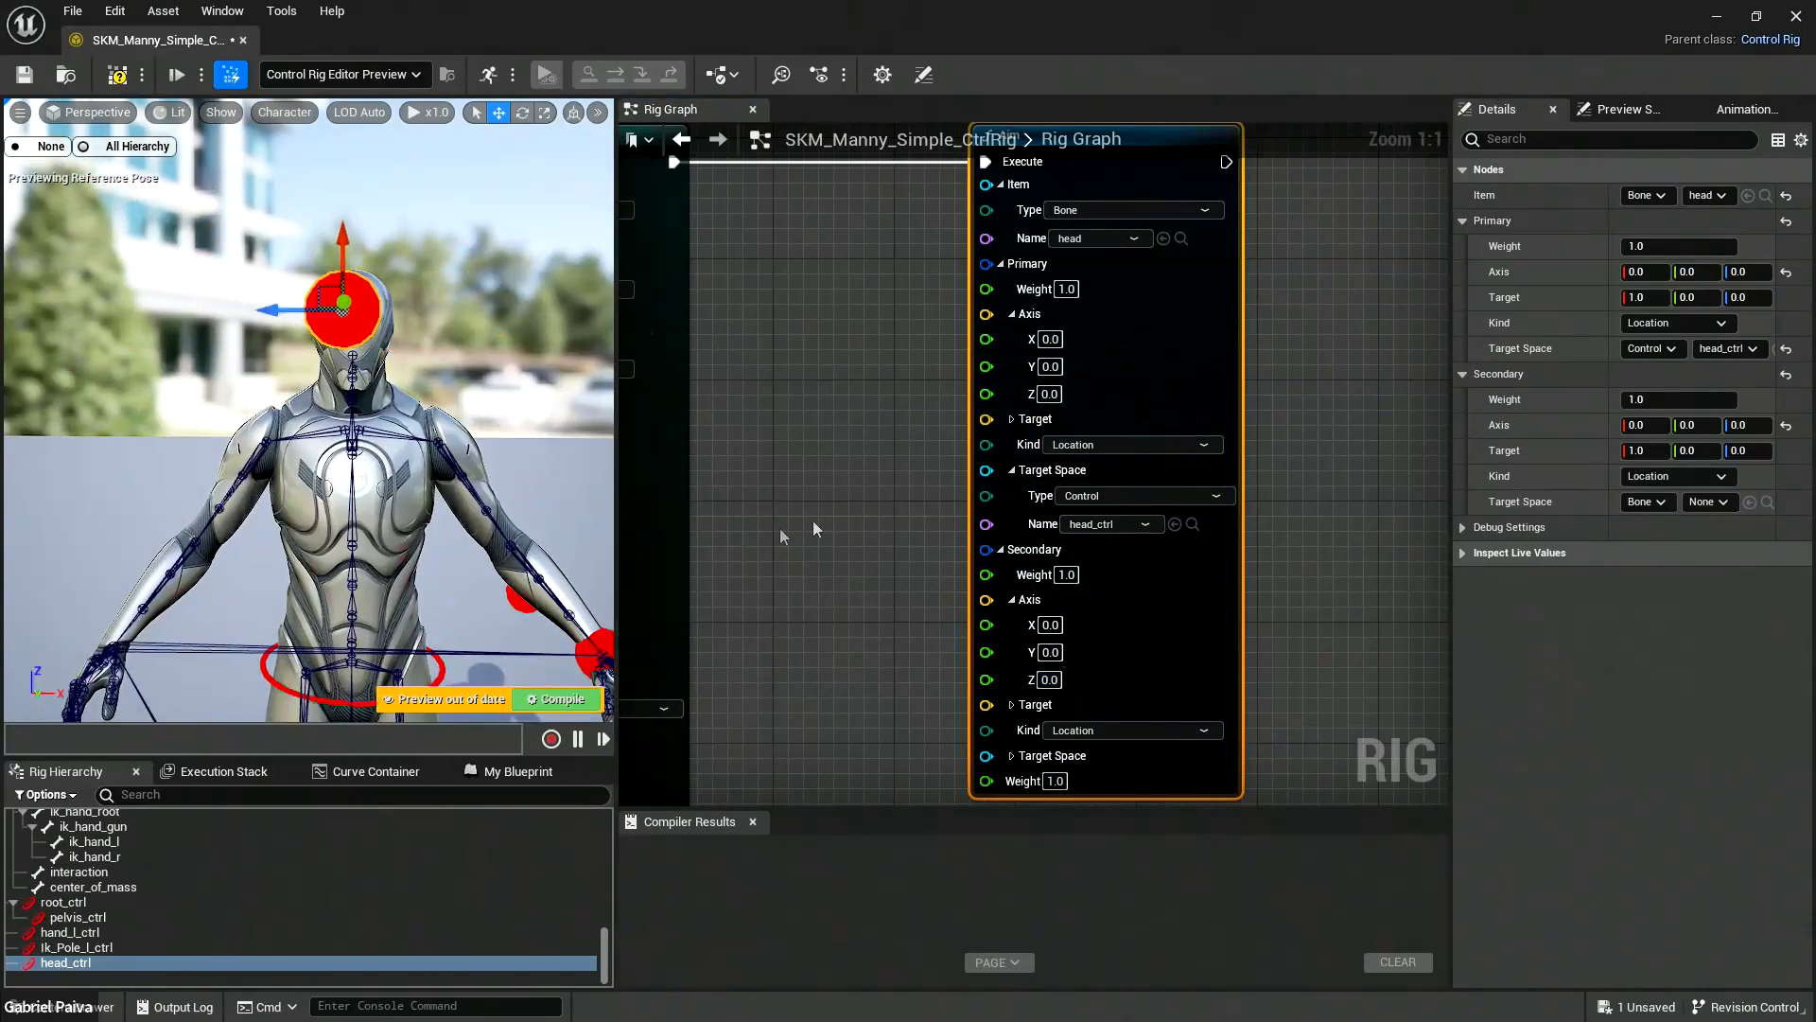
{"action": "right_click_drag", "start_coordinate": [549, 482], "coordinate": [528, 484]}
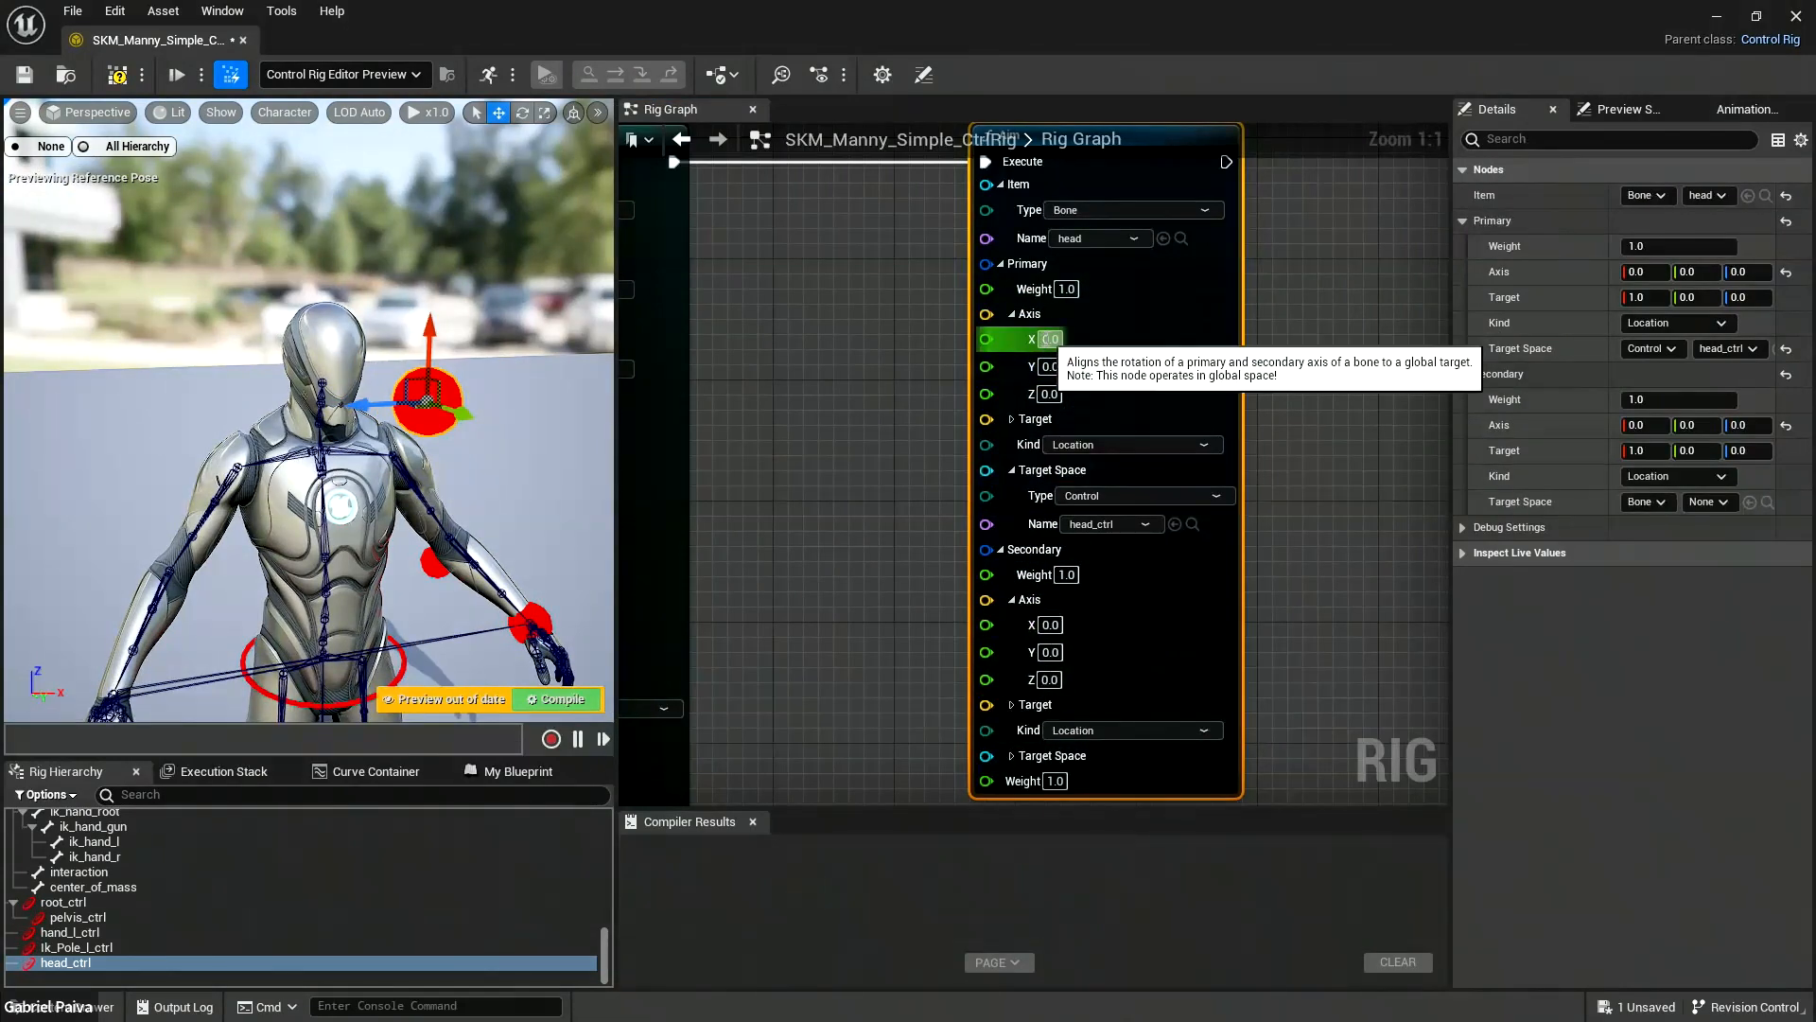
Set the Aim node's Primary Axis Y to 1 and check the head from the side.
{"action": "left_click", "coordinate": [1050, 366]}
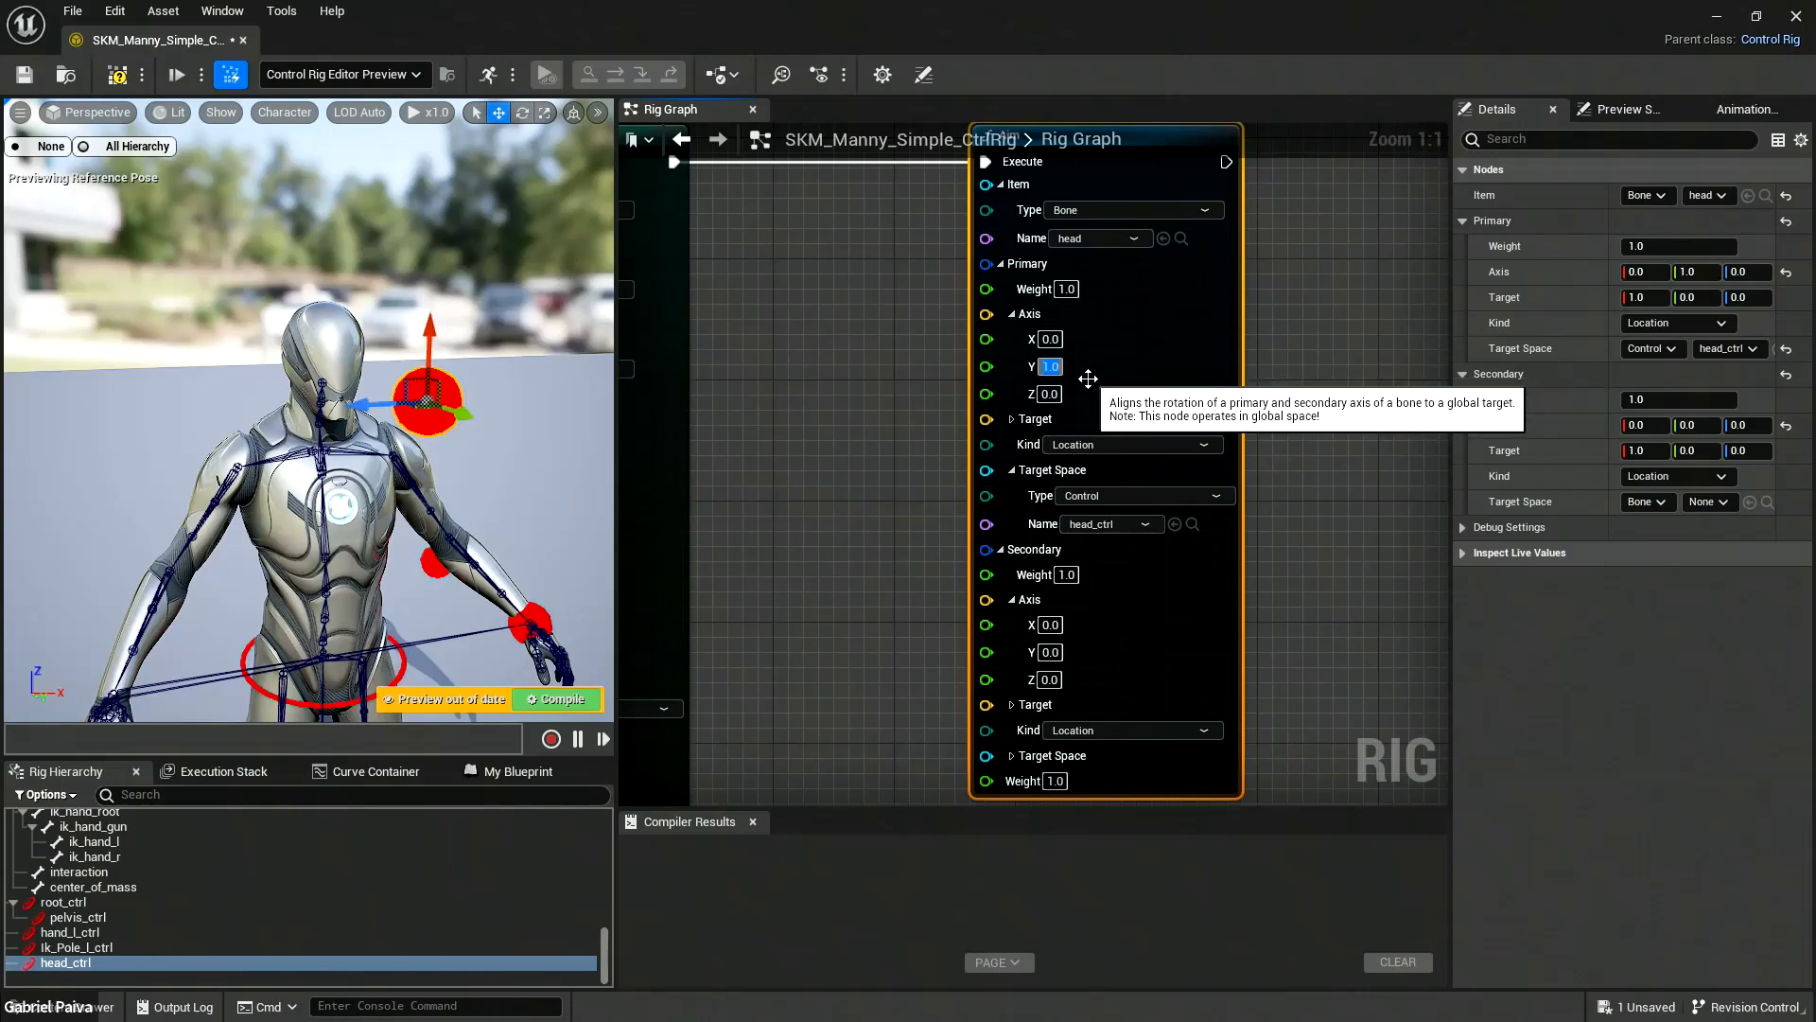
{"action": "right_click_drag", "start_coordinate": [535, 395], "coordinate": [643, 403]}
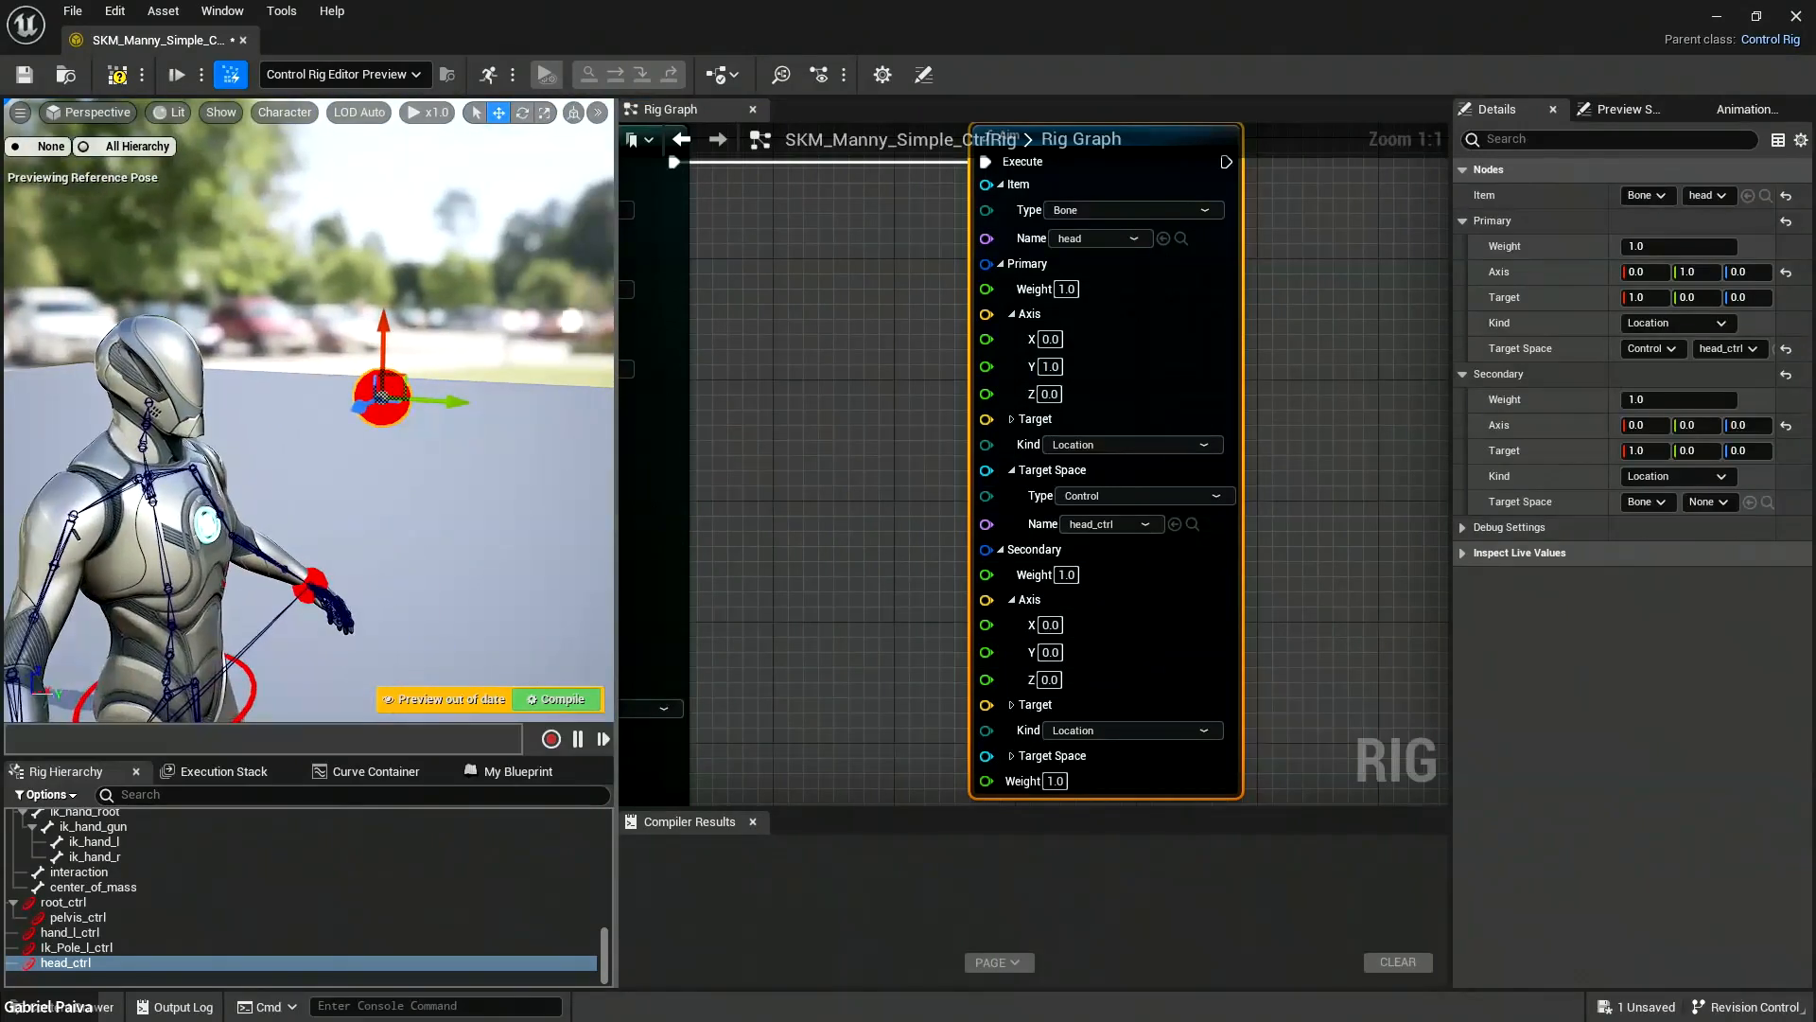
Break the execution link between Basic IK and Aim to compare the head's pose, and reconnect it.
{"action": "right_click_drag", "start_coordinate": [823, 248], "coordinate": [859, 317]}
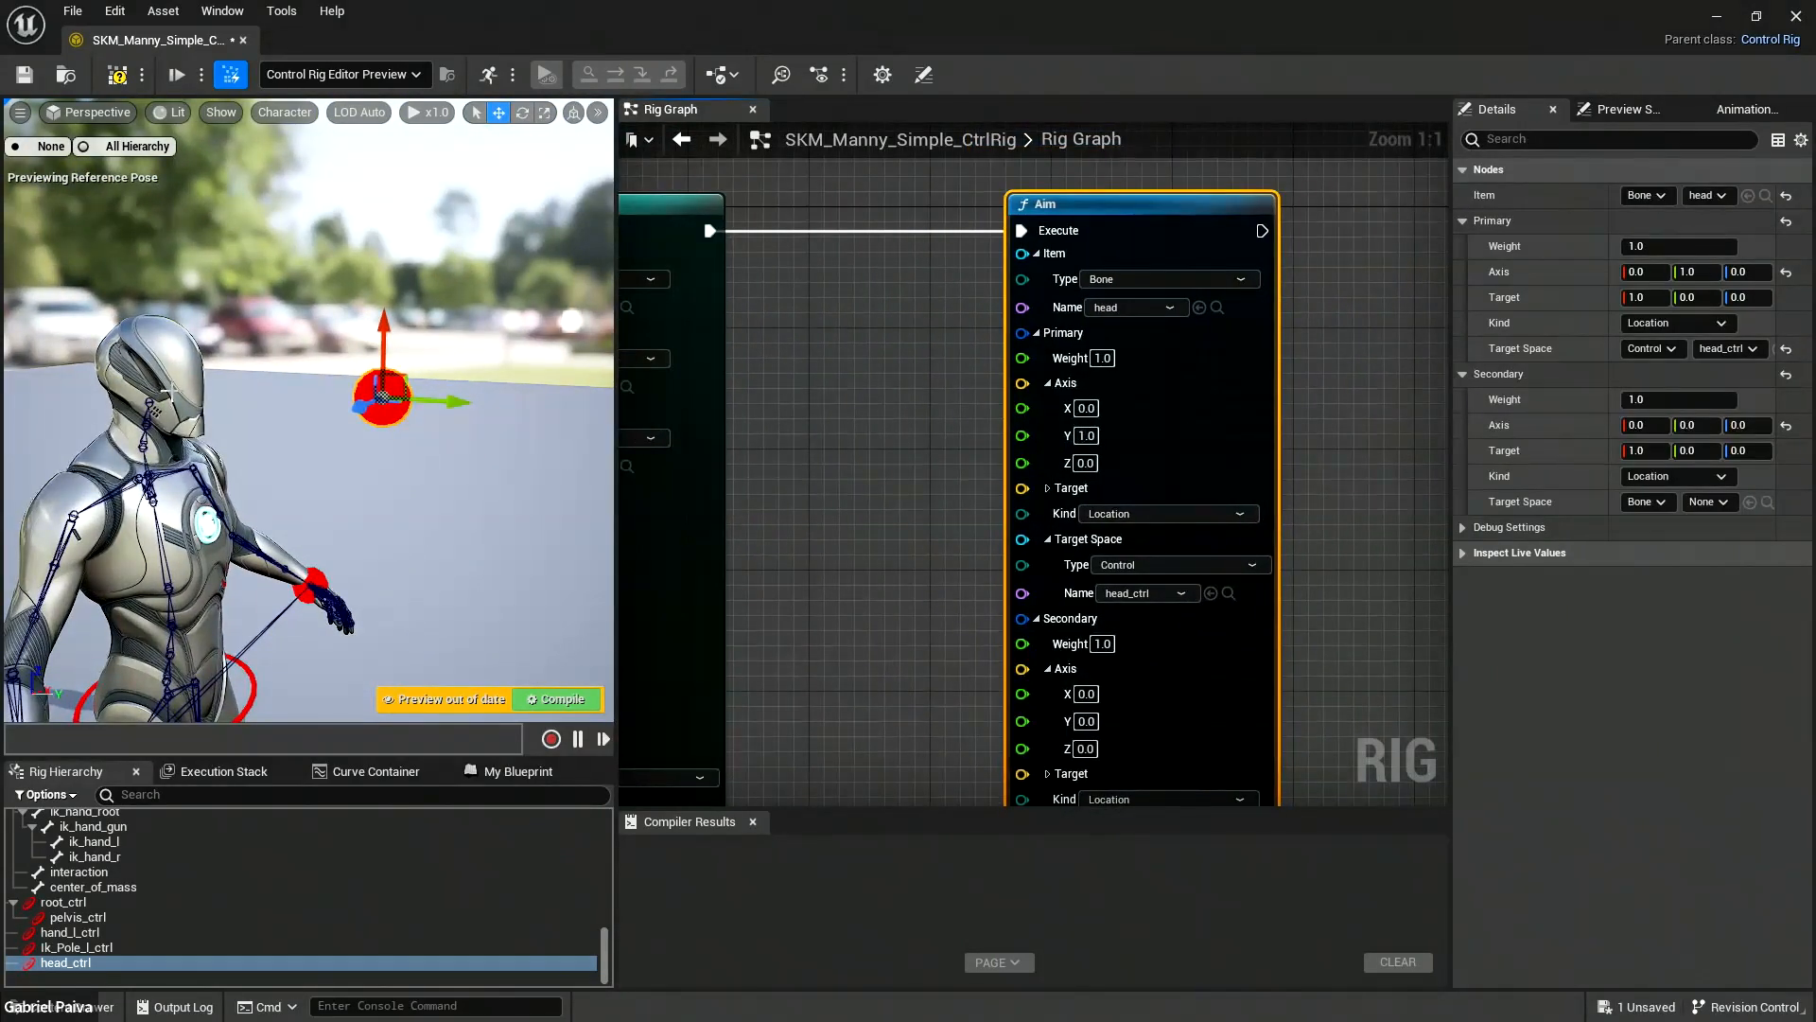
{"action": "left_click", "coordinate": [902, 233]}
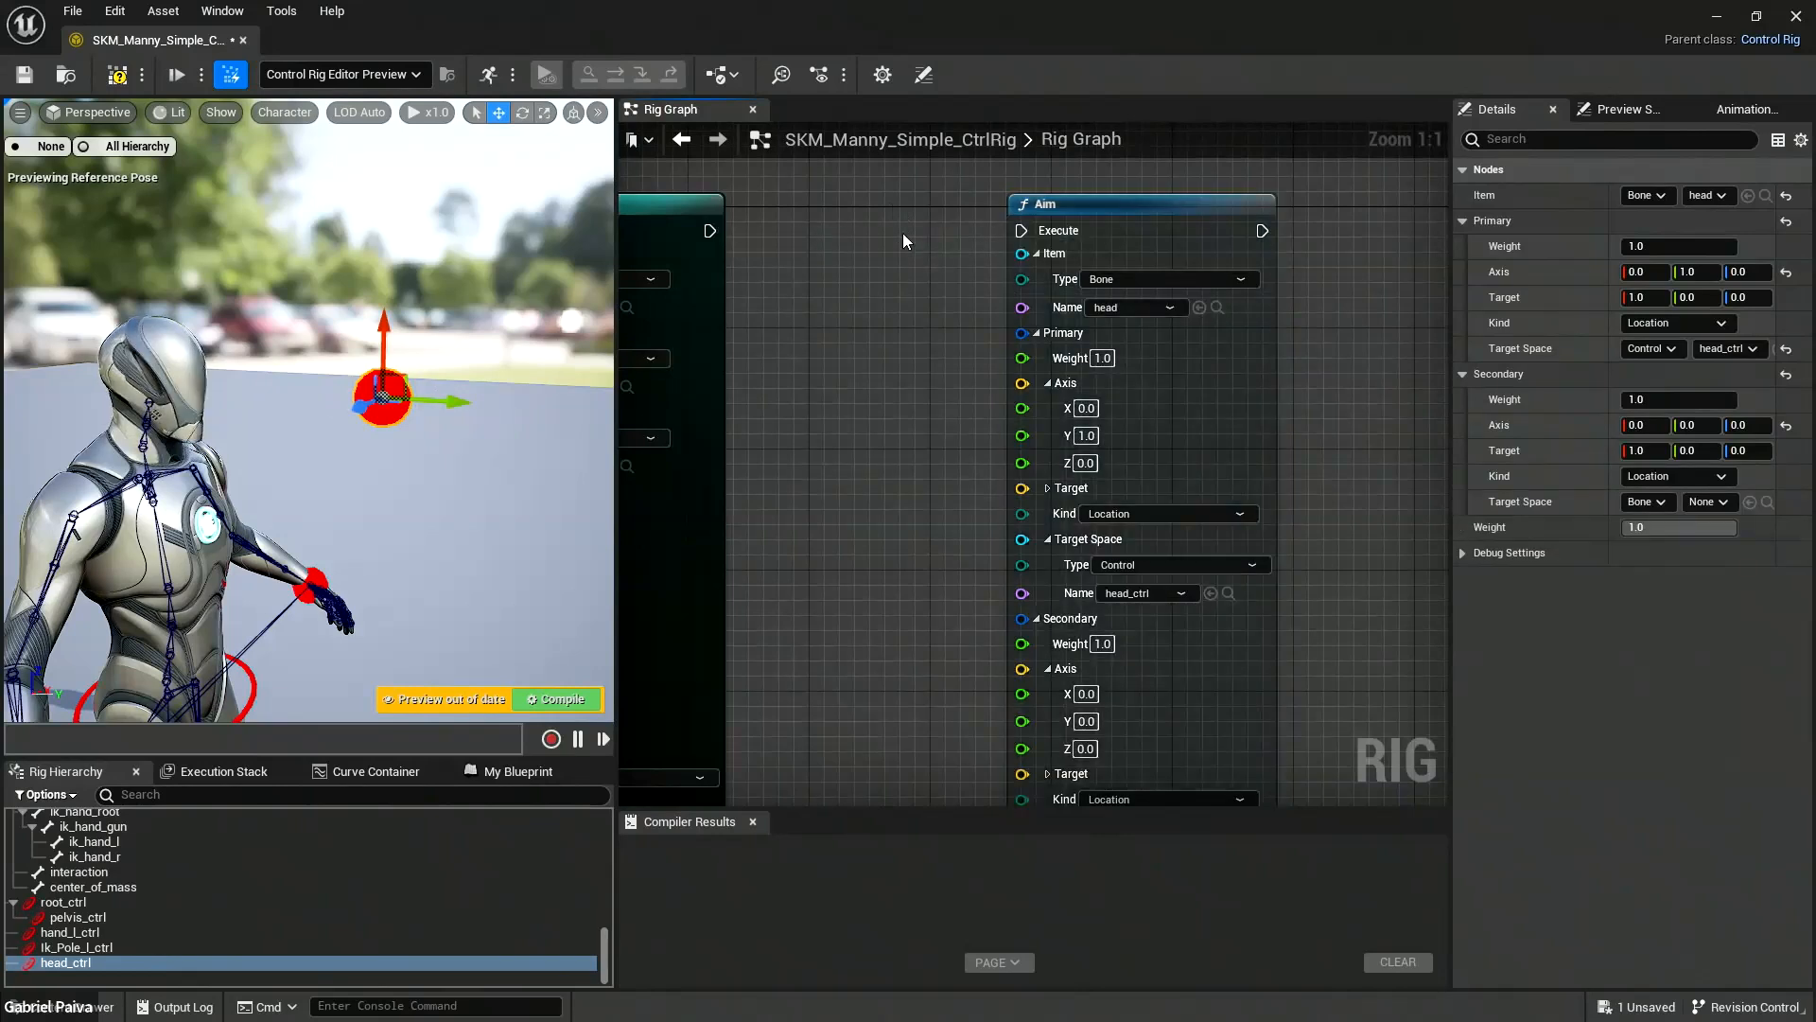
{"action": "left_click_drag", "start_coordinate": [709, 231], "coordinate": [1024, 233]}
Test the head's aim by raising head_ctrl, undoing that move, and sliding the control sideways.
{"action": "left_click_drag", "start_coordinate": [388, 336], "coordinate": [410, 301]}
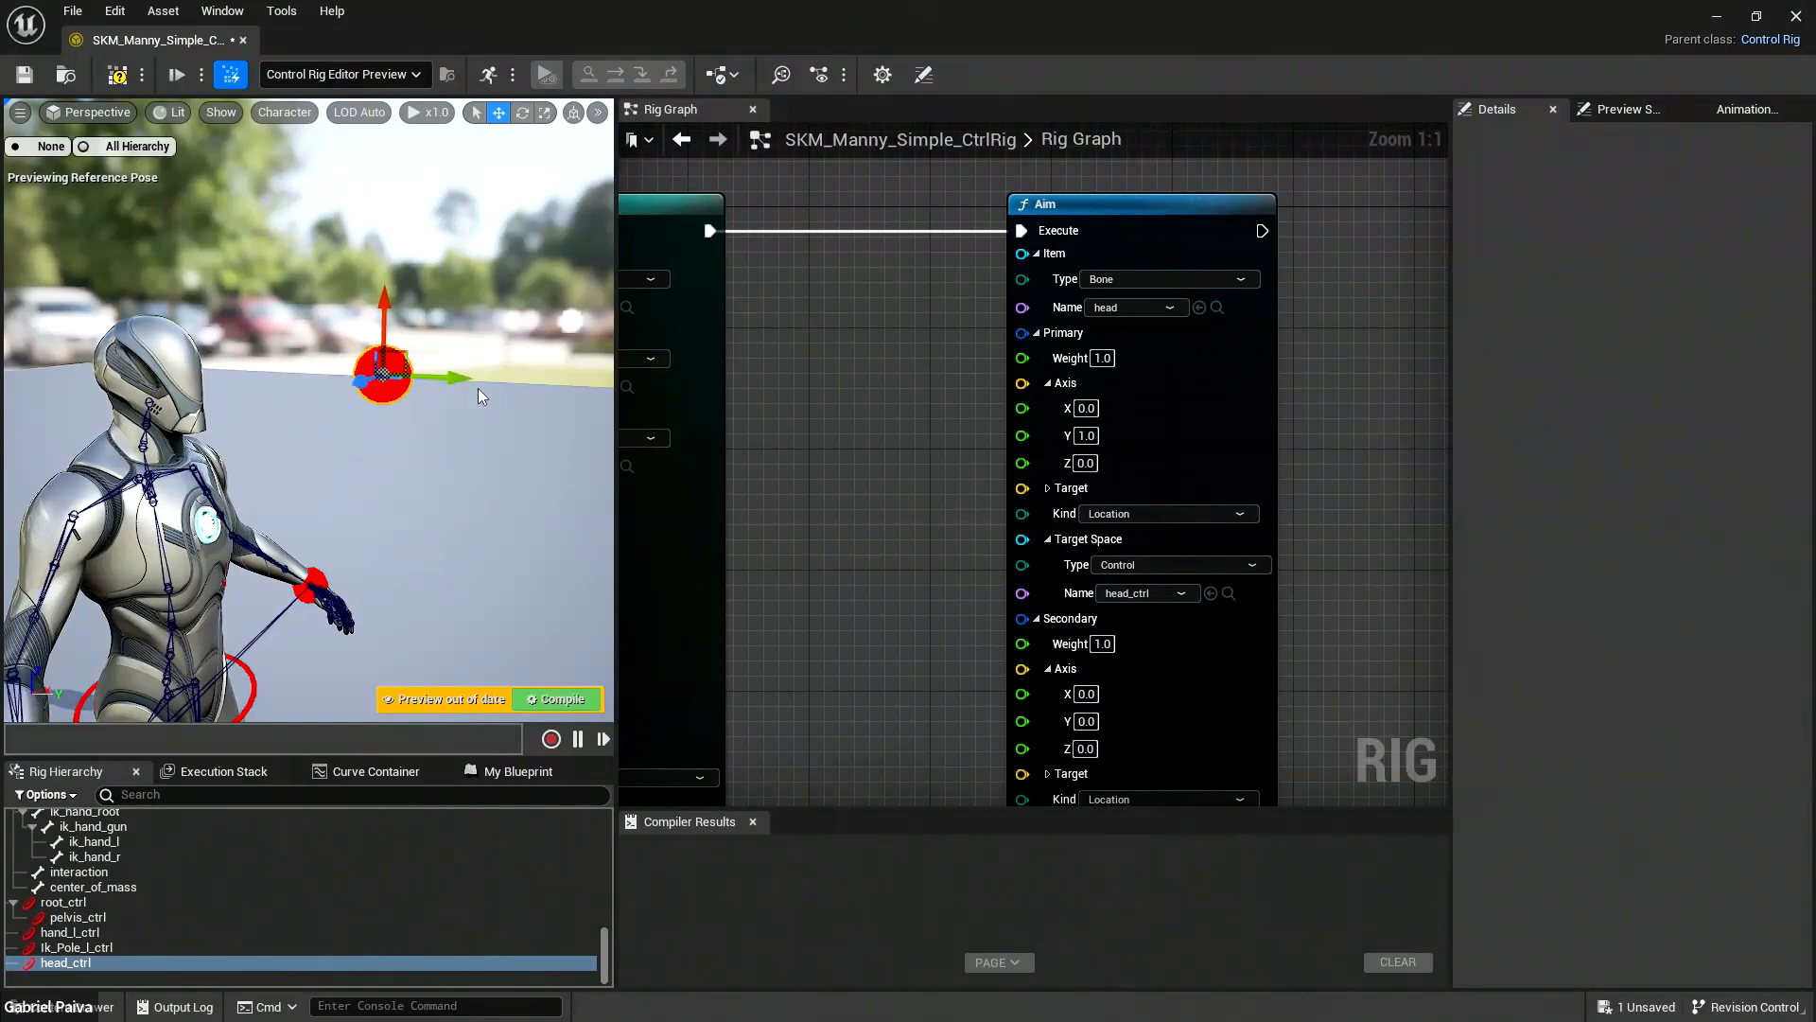
{"action": "key", "text": "ctrl+z"}
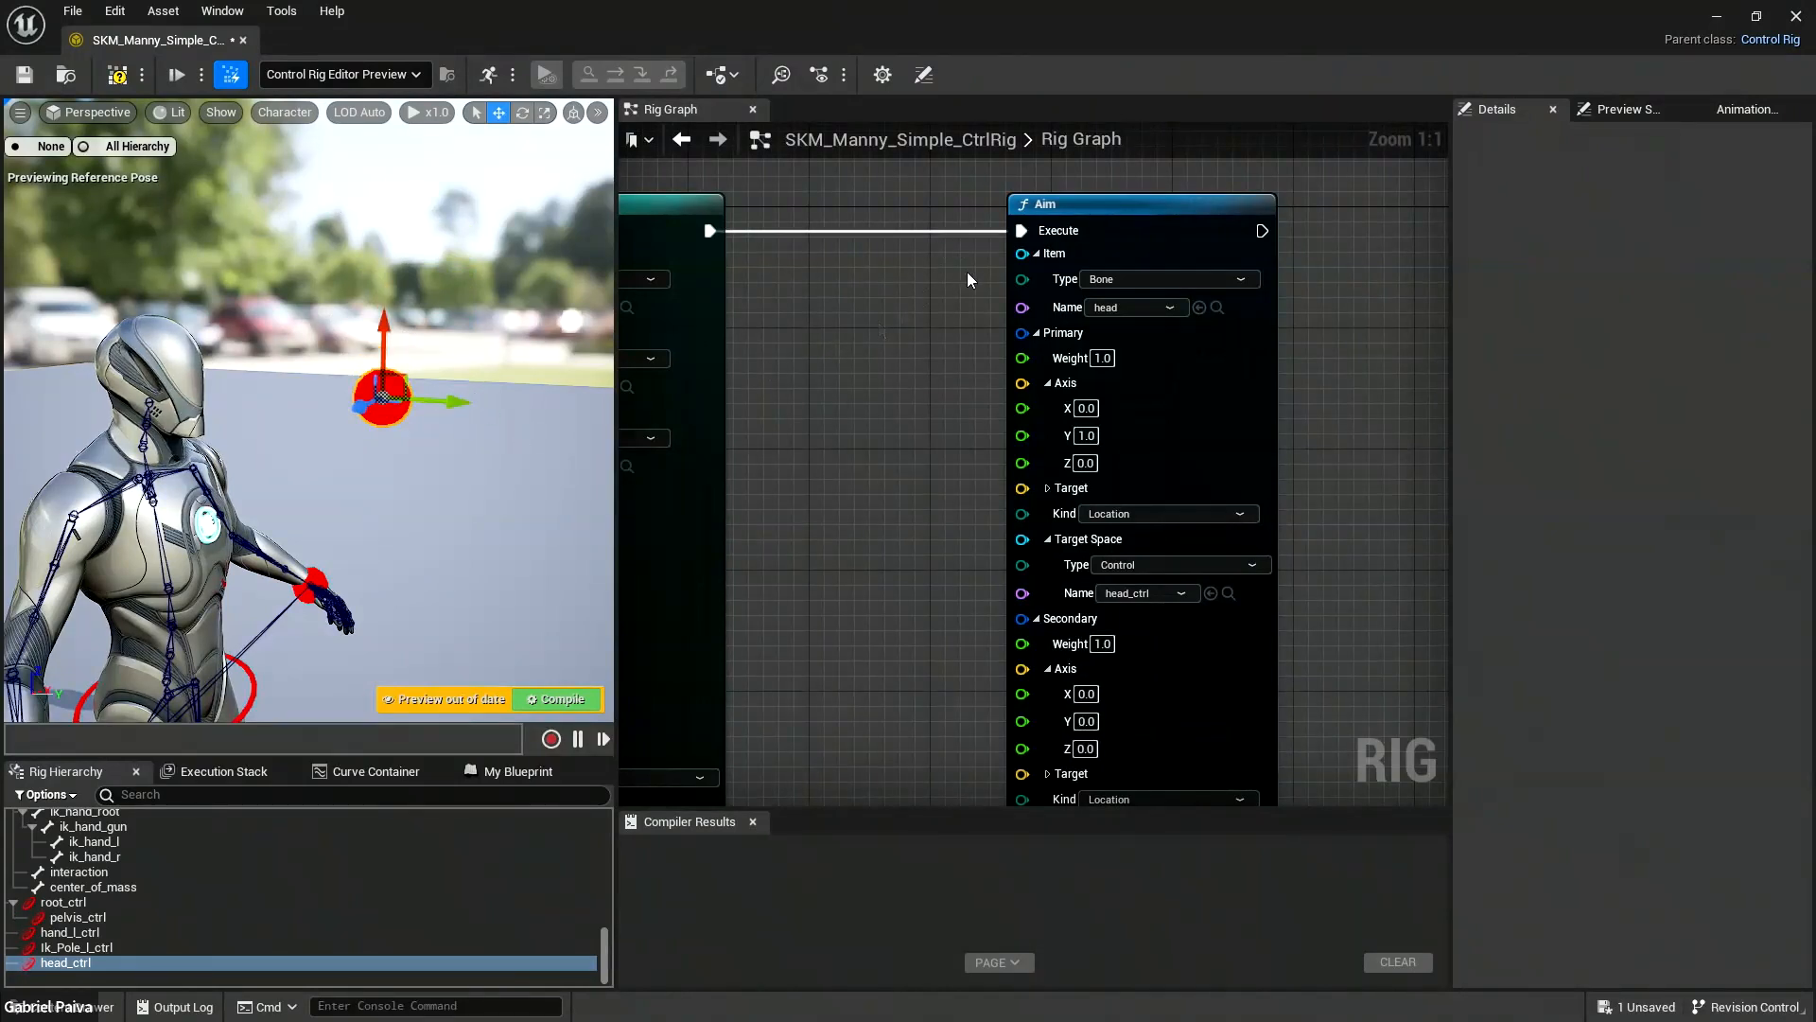
{"action": "right_click_drag", "start_coordinate": [476, 423], "coordinate": [340, 492]}
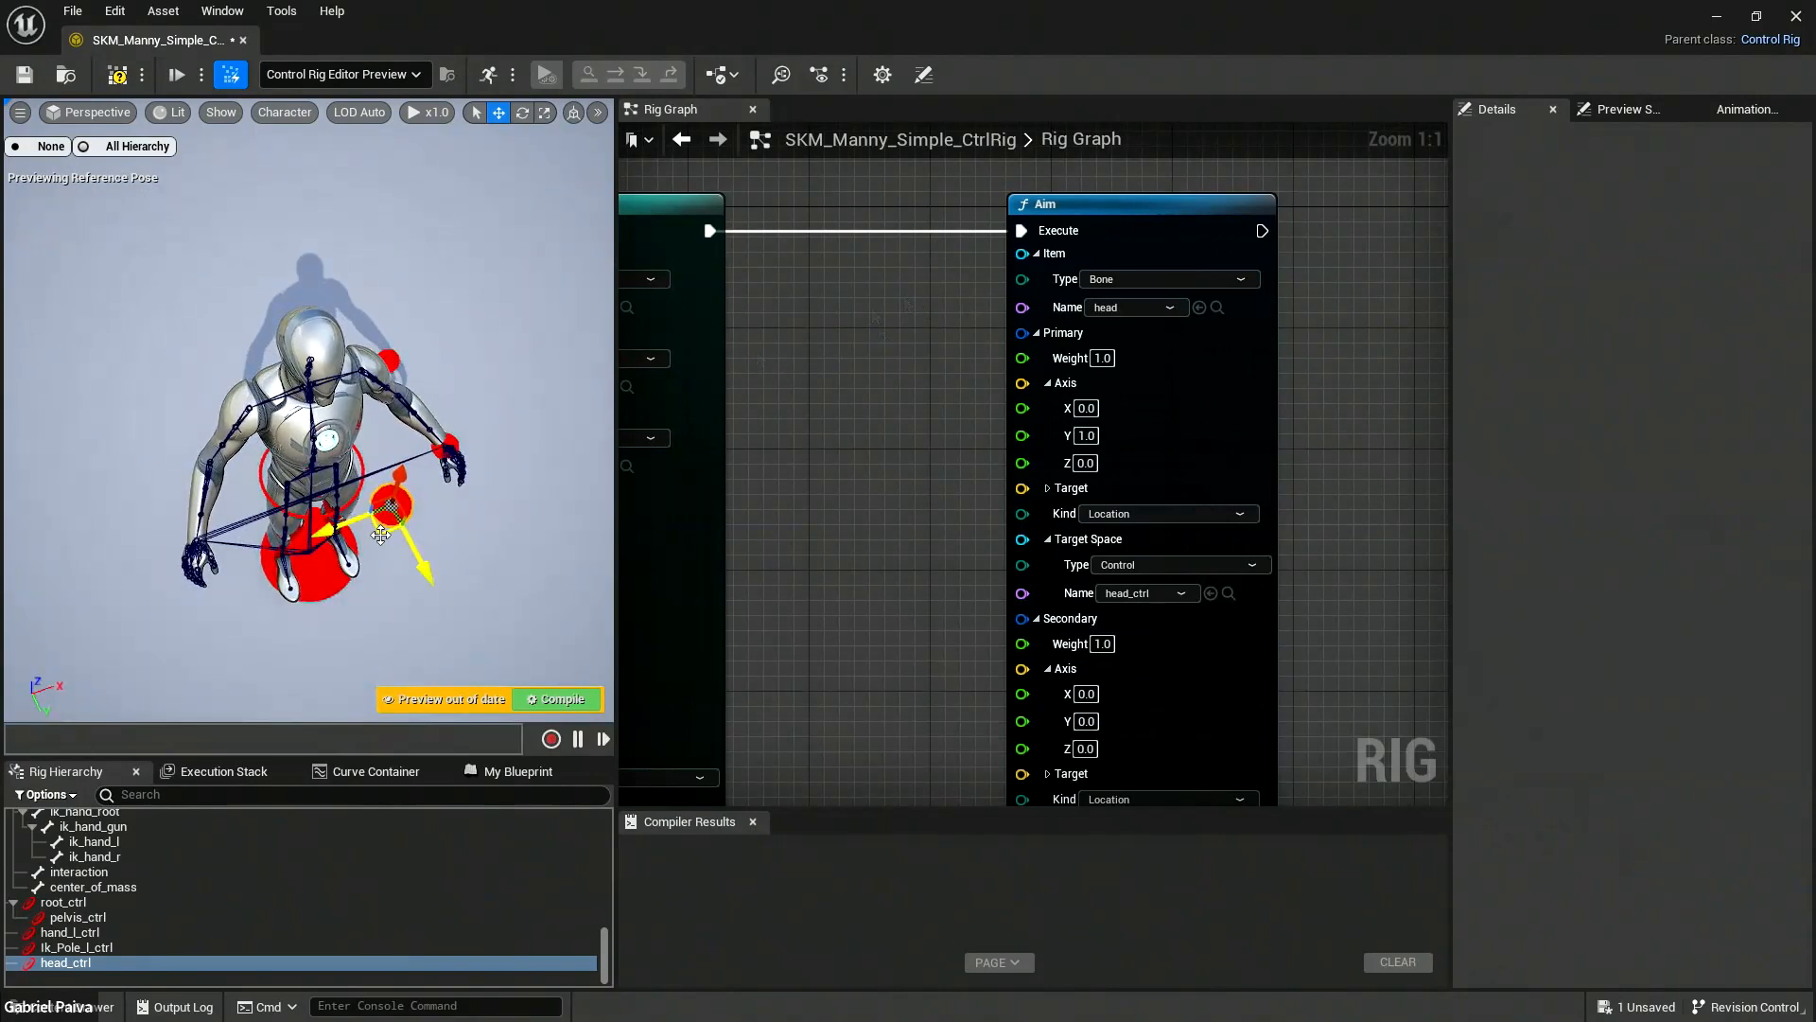
{"action": "left_click_drag", "start_coordinate": [381, 535], "coordinate": [449, 566]}
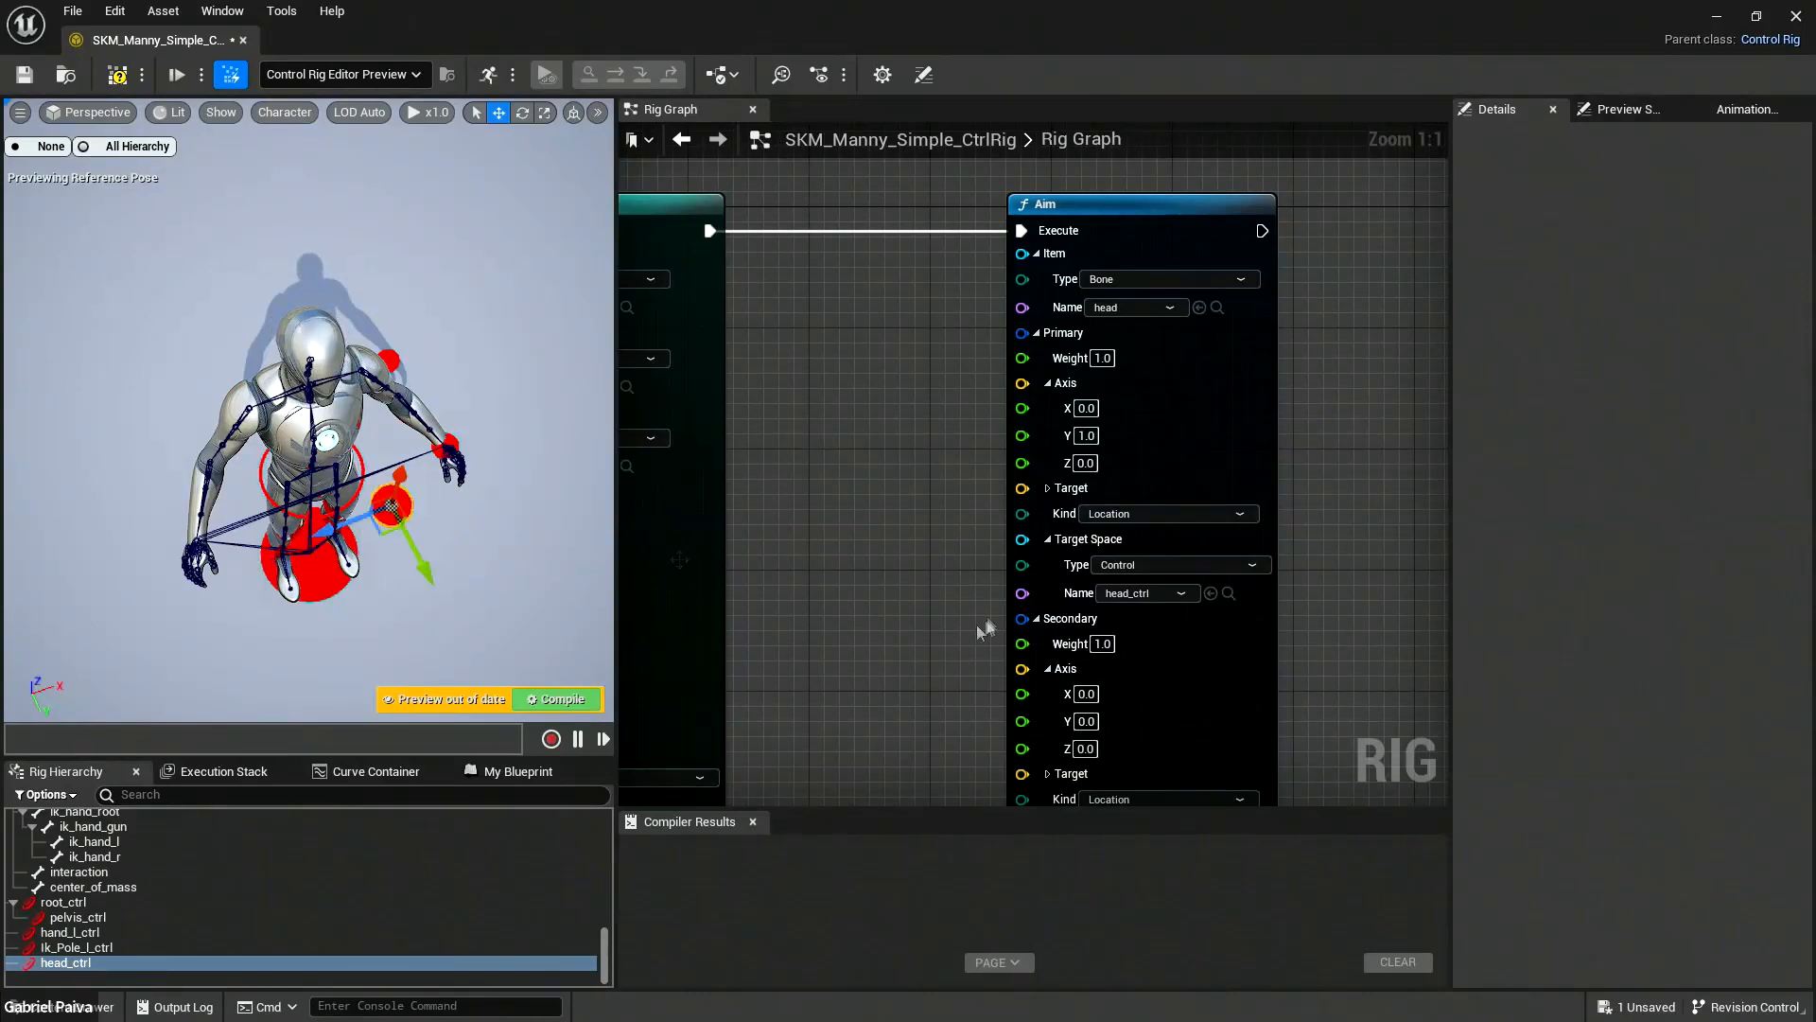
Try the Aim node's Secondary Axis with Z at 1 and then Y at 1, resetting each to 0.
{"action": "right_click_drag", "start_coordinate": [980, 628], "coordinate": [976, 425]}
{"action": "mouse_move", "coordinate": [459, 440]}
{"action": "right_mouse_down"}
{"action": "mouse_move", "coordinate": [459, 331]}
{"action": "mouse_move", "coordinate": [459, 441]}
{"action": "right_mouse_up"}
{"action": "key", "text": "w"}
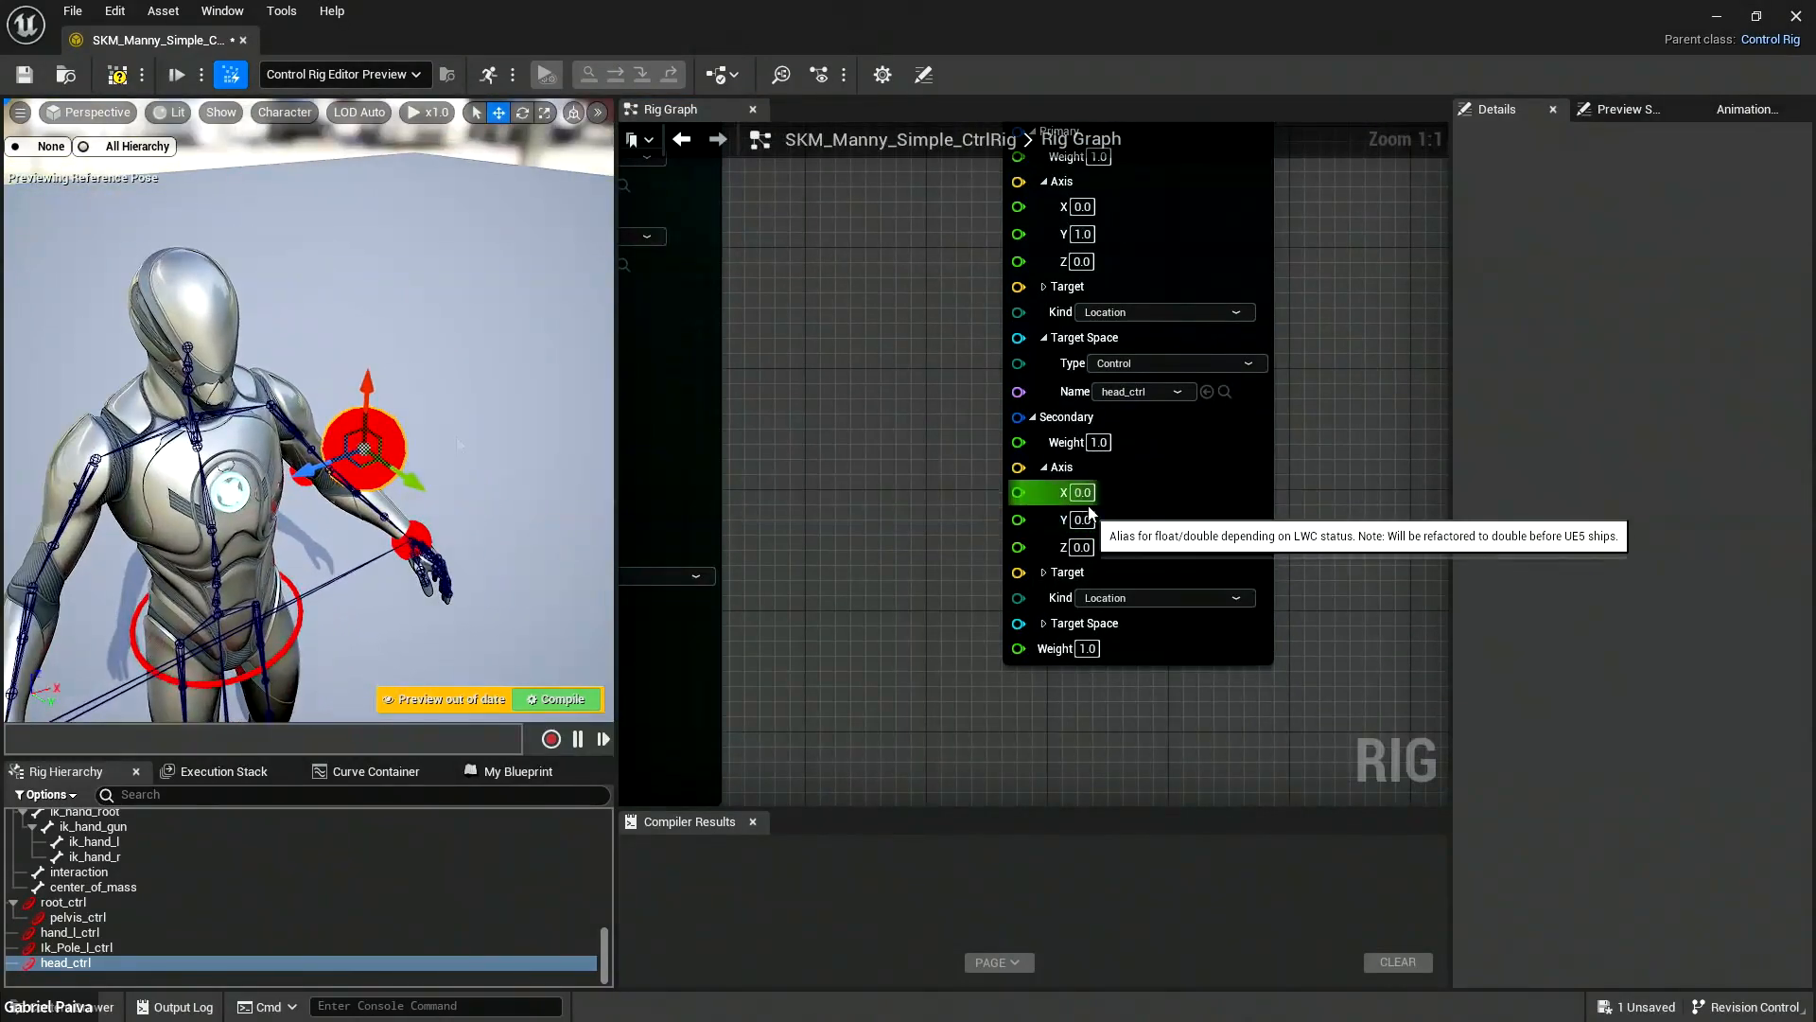
{"action": "left_click", "coordinate": [1081, 547]}
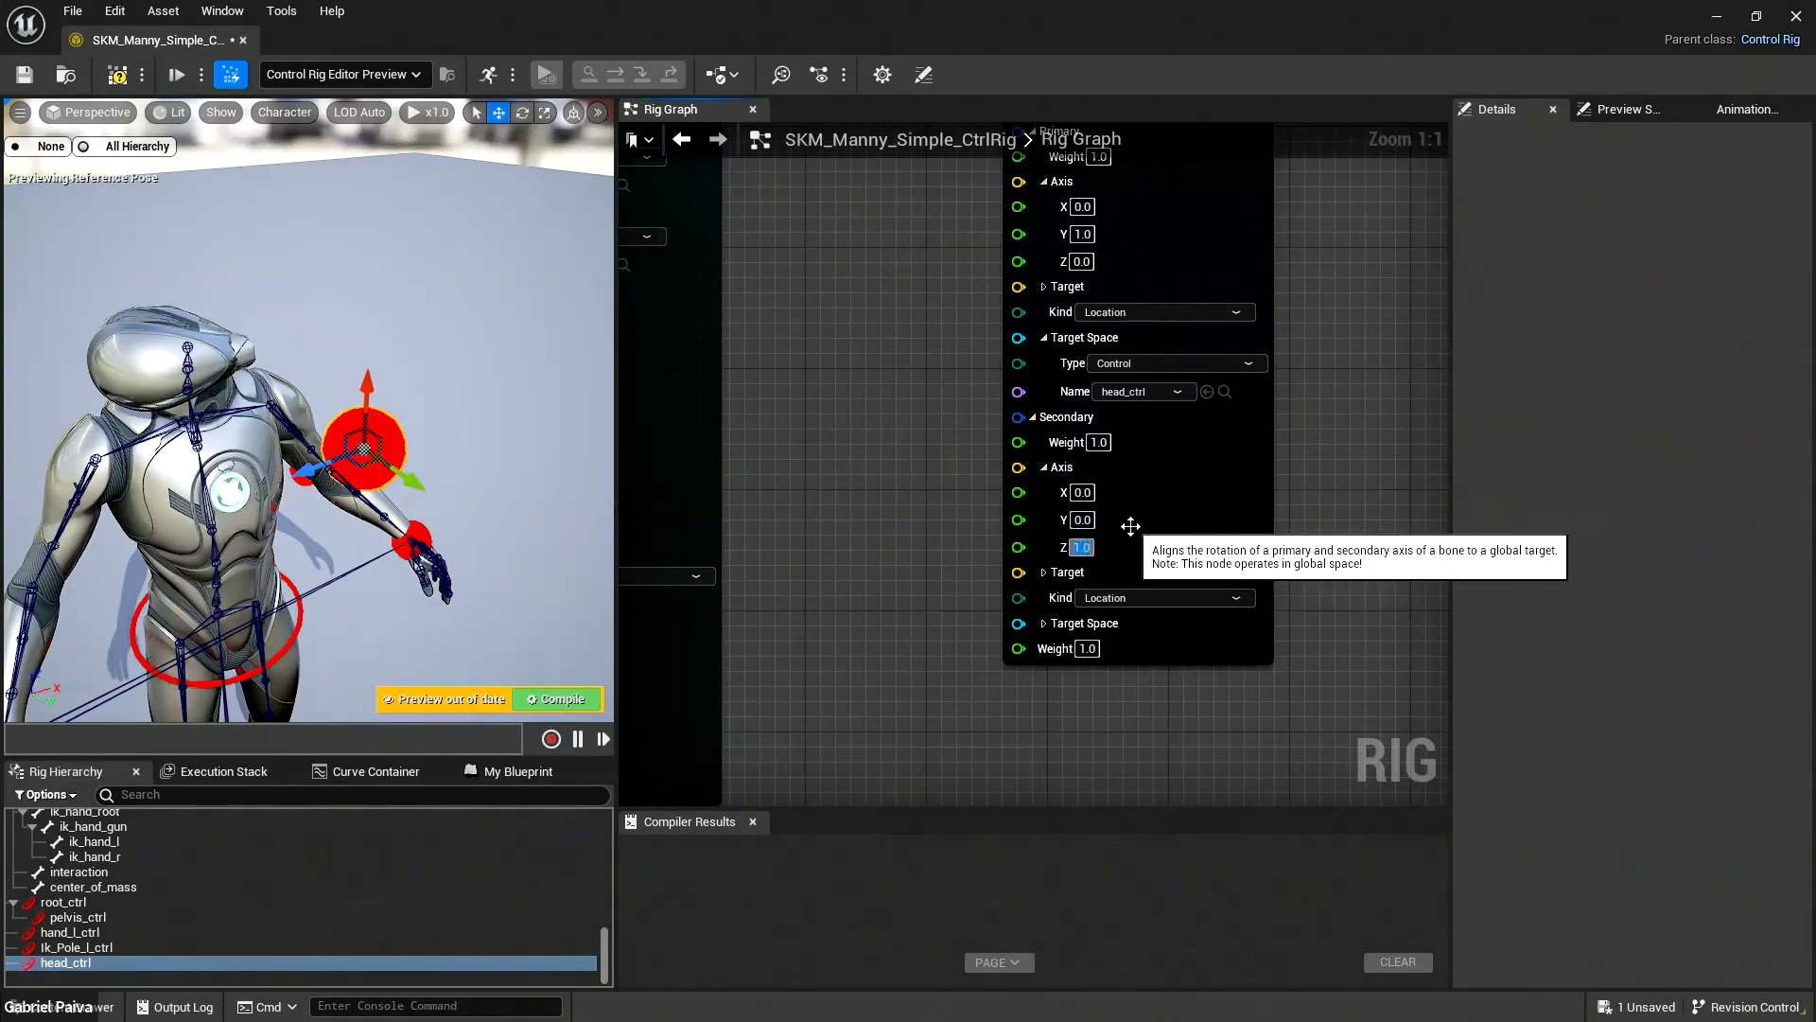
{"action": "left_click", "coordinate": [1083, 519]}
{"action": "type", "text": "1"}
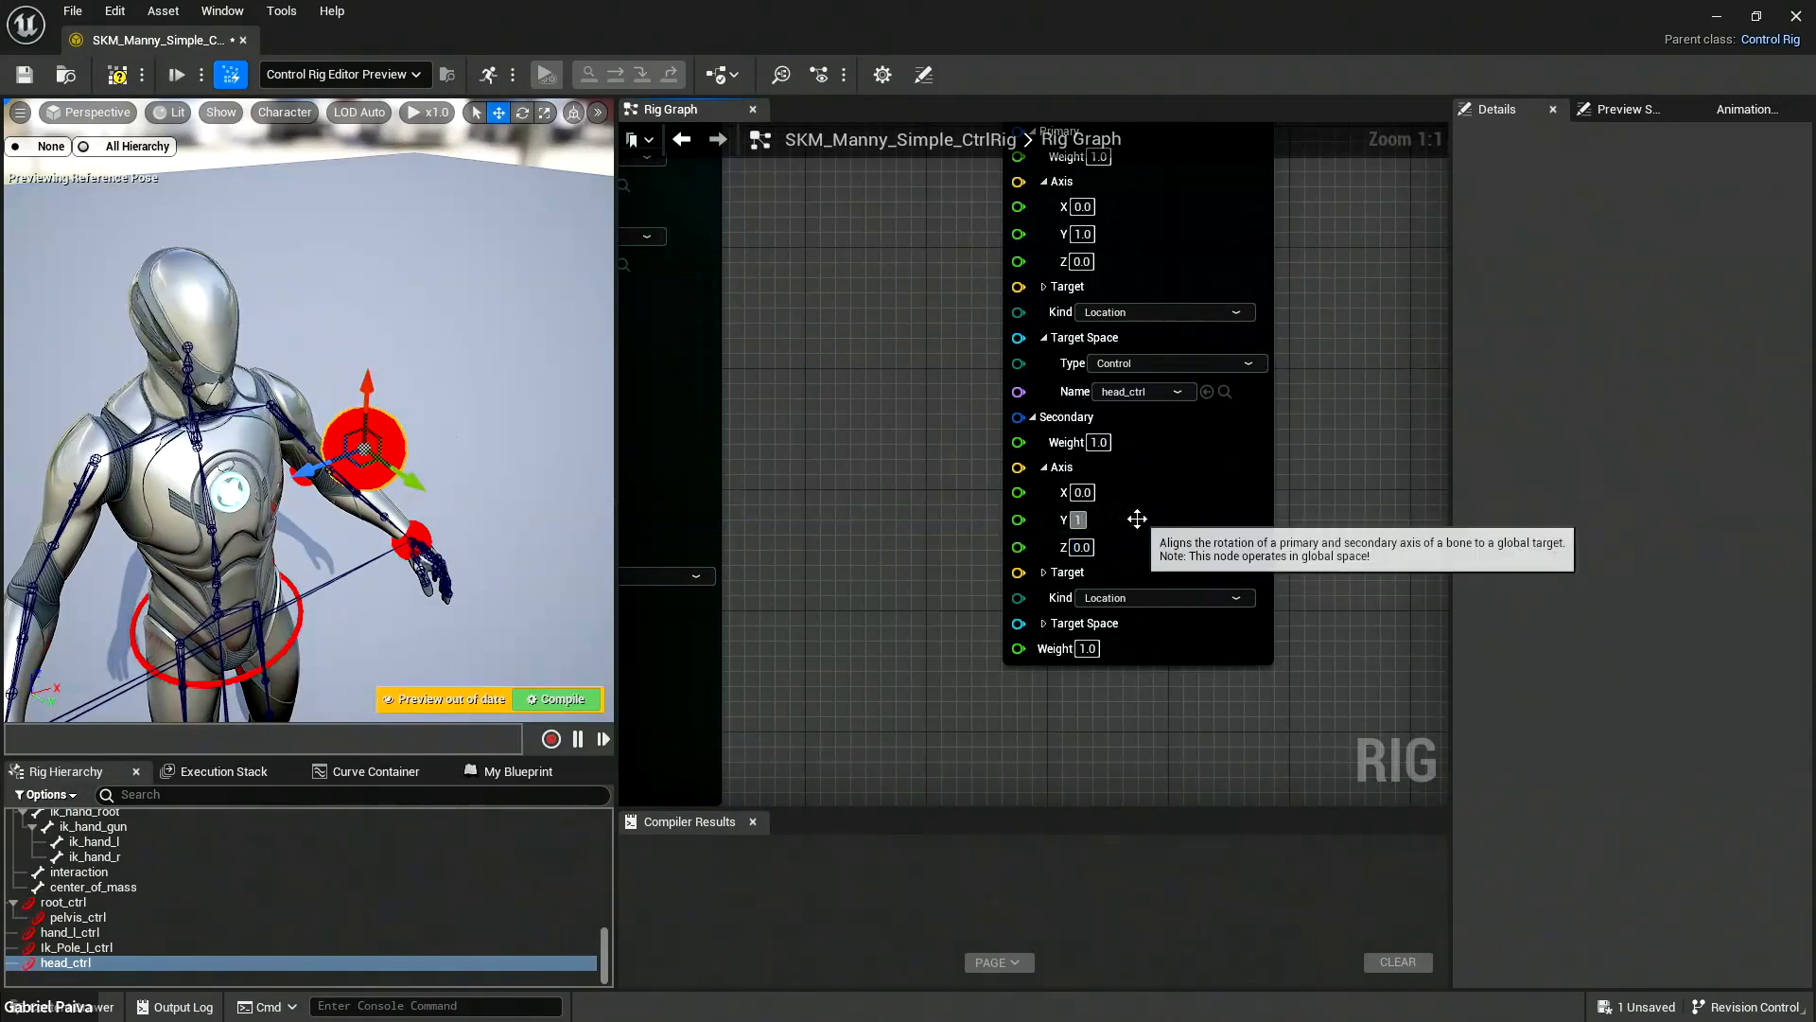
{"action": "key", "text": "Return"}
{"action": "type", "text": "0"}
{"action": "key", "text": "Return"}
Try the Secondary Axis X at 1, set it to -1, and check the head's orientation toward head_ctrl.
{"action": "left_click", "coordinate": [1082, 492]}
{"action": "type", "text": "1"}
{"action": "key", "text": "Return"}
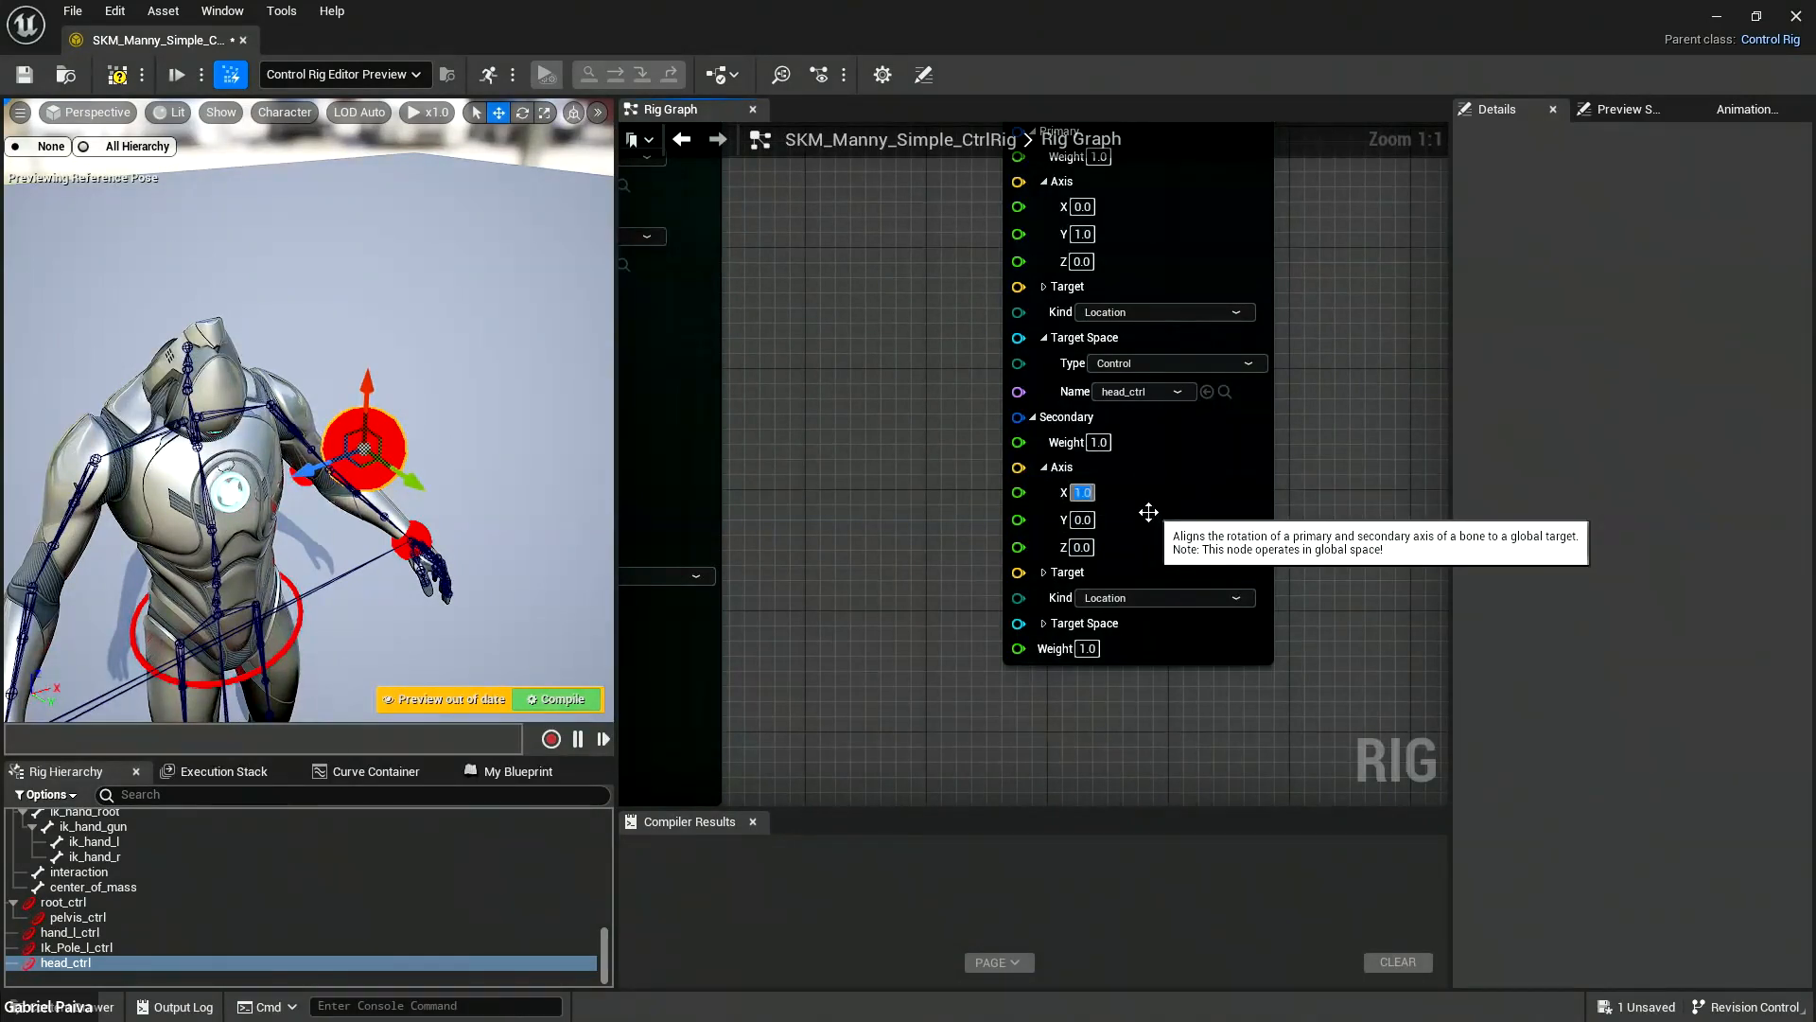
{"action": "type", "text": "-1"}
{"action": "key", "text": "Return"}
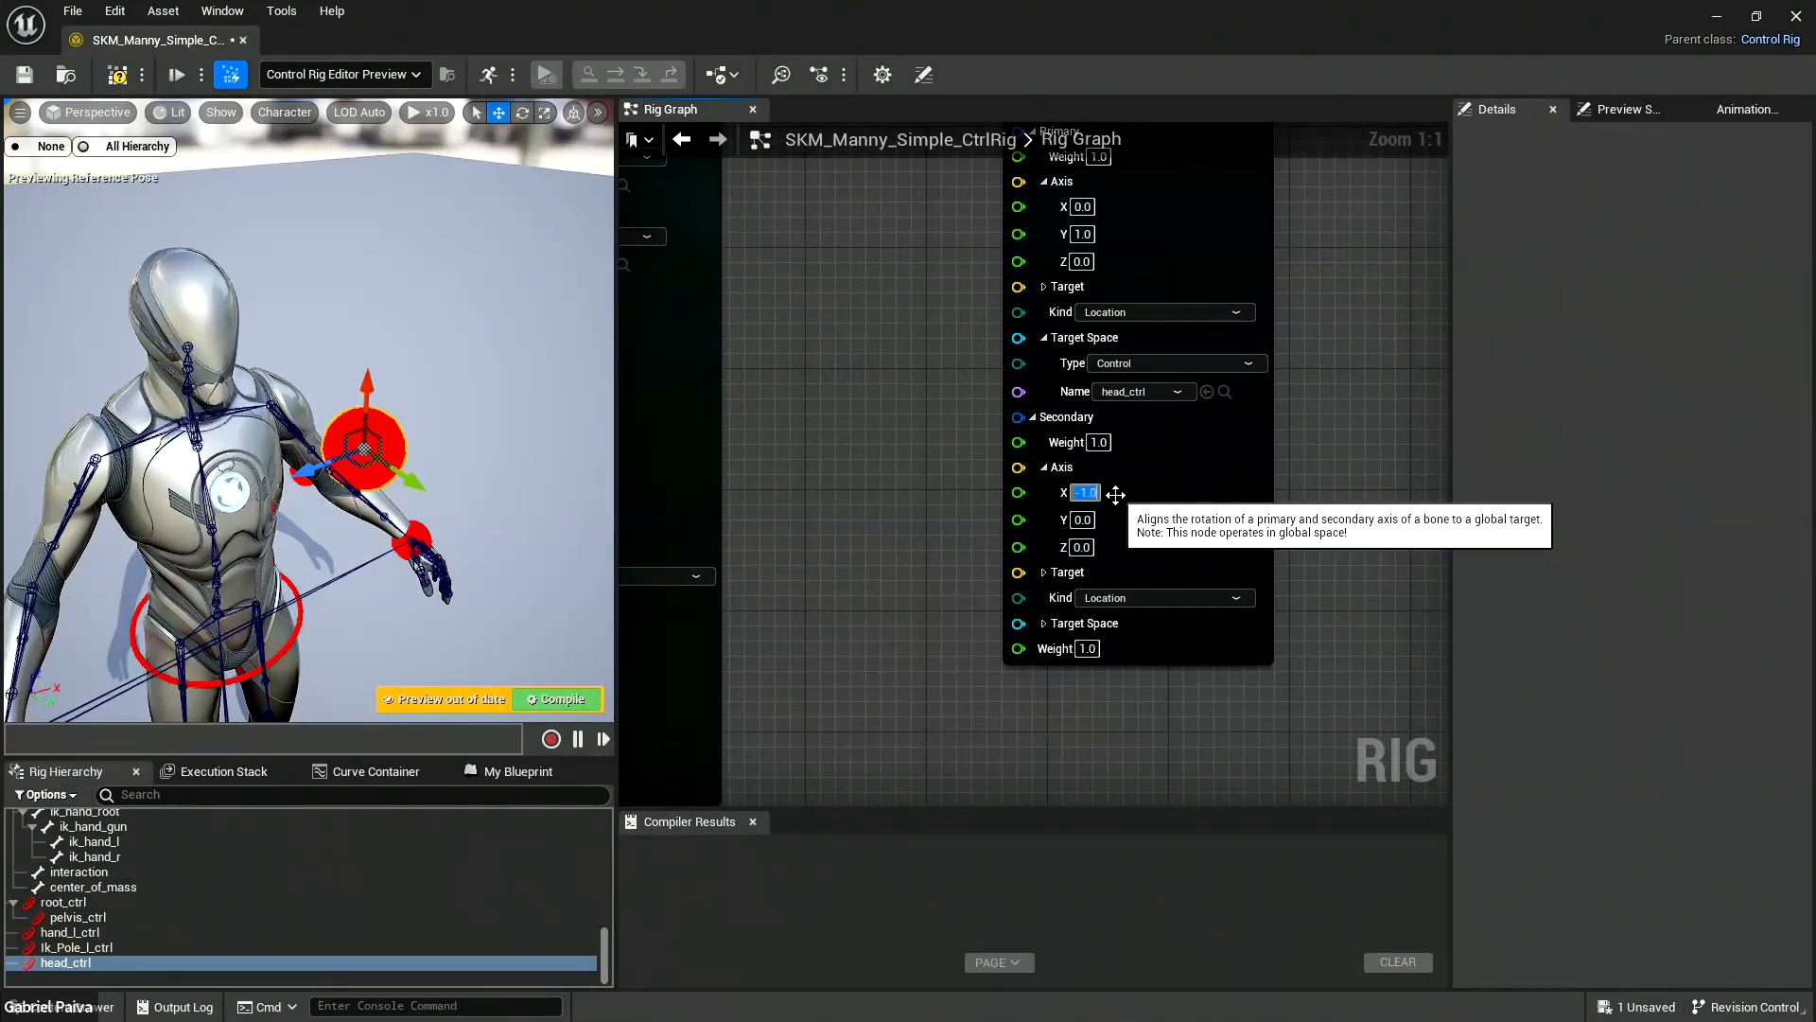
{"action": "right_click_drag", "start_coordinate": [444, 405], "coordinate": [397, 407]}
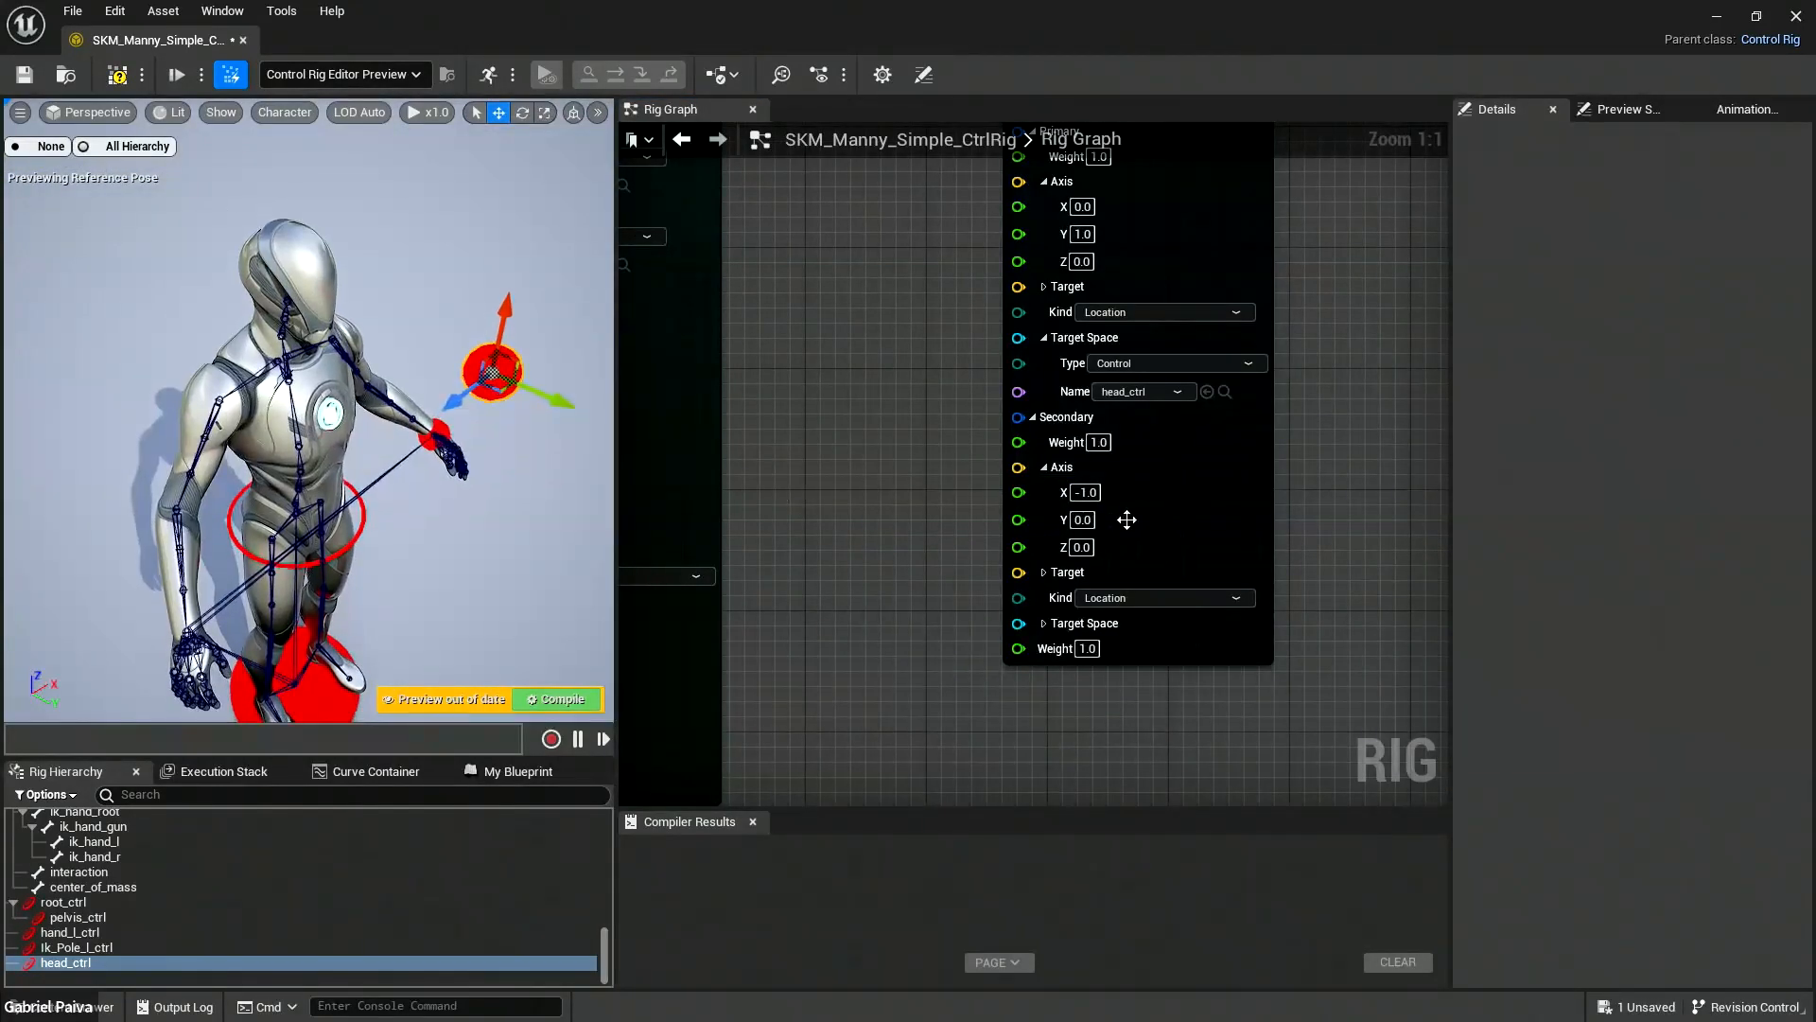
{"action": "right_click_drag", "start_coordinate": [492, 445], "coordinate": [424, 539]}
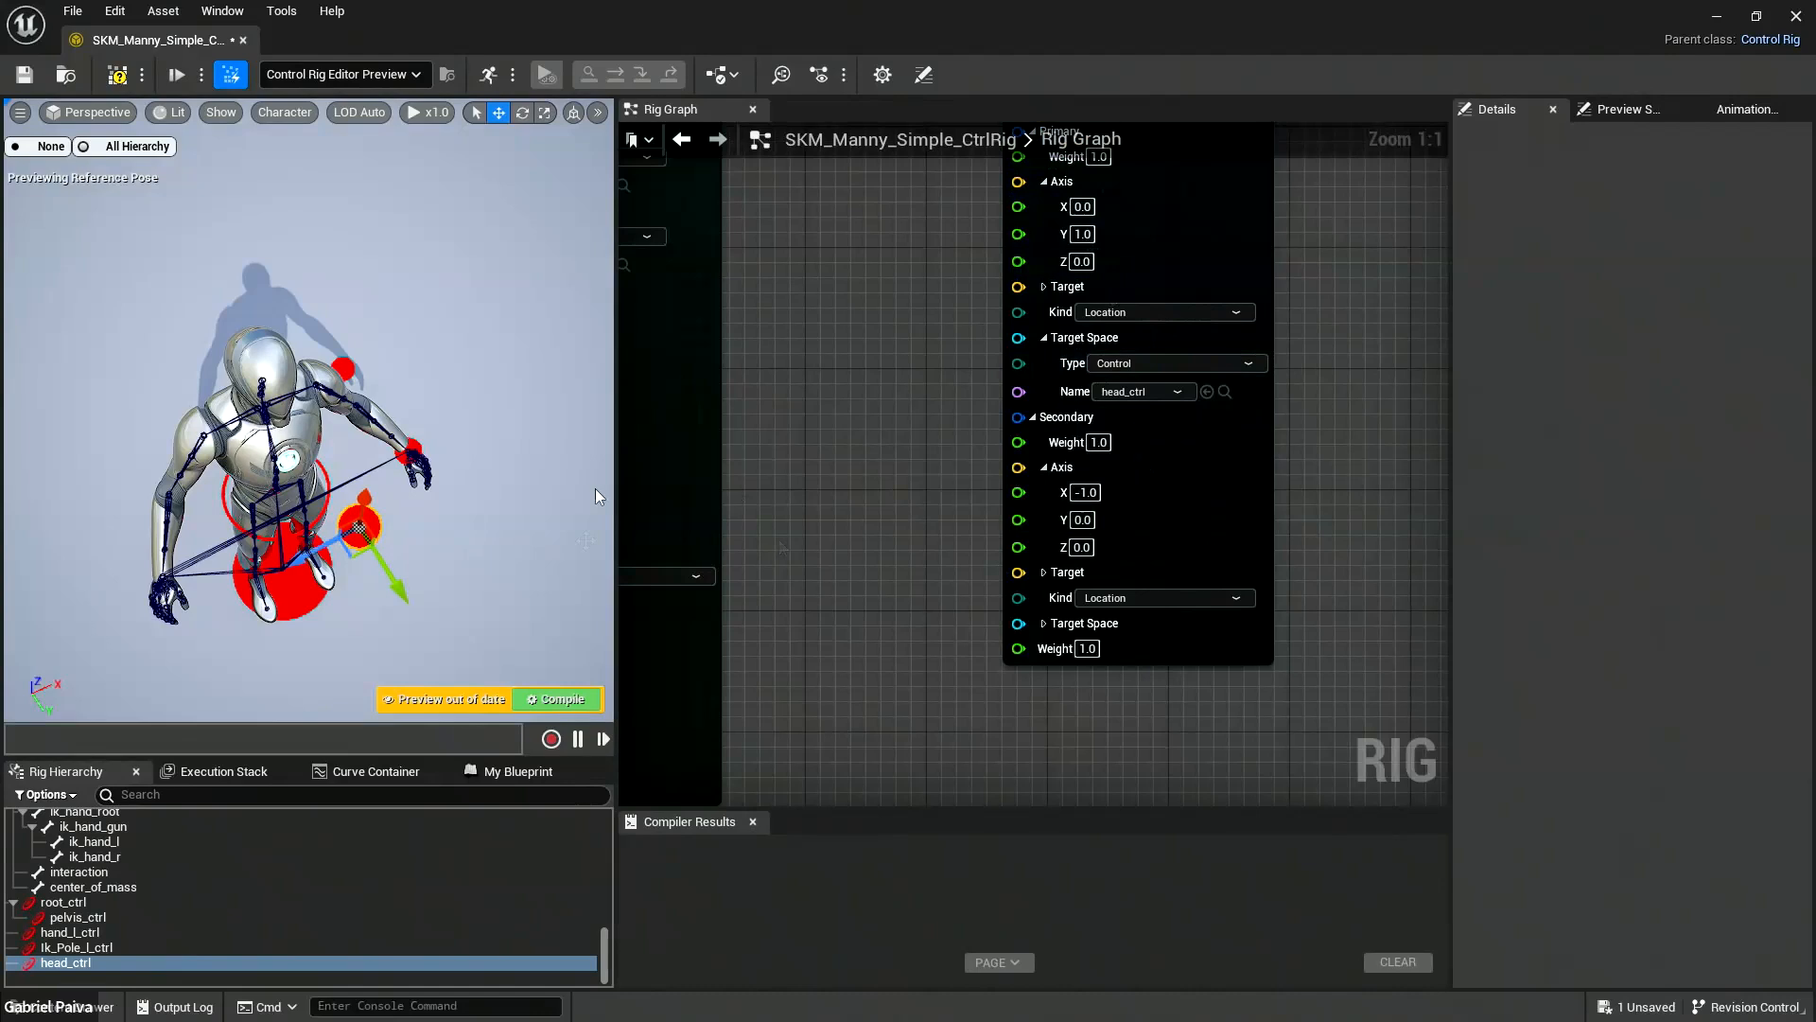
Test the head's aim by lowering head_ctrl and repositioning it in front of the mannequin's chest.
{"action": "right_click_drag", "start_coordinate": [1034, 328], "coordinate": [1059, 430]}
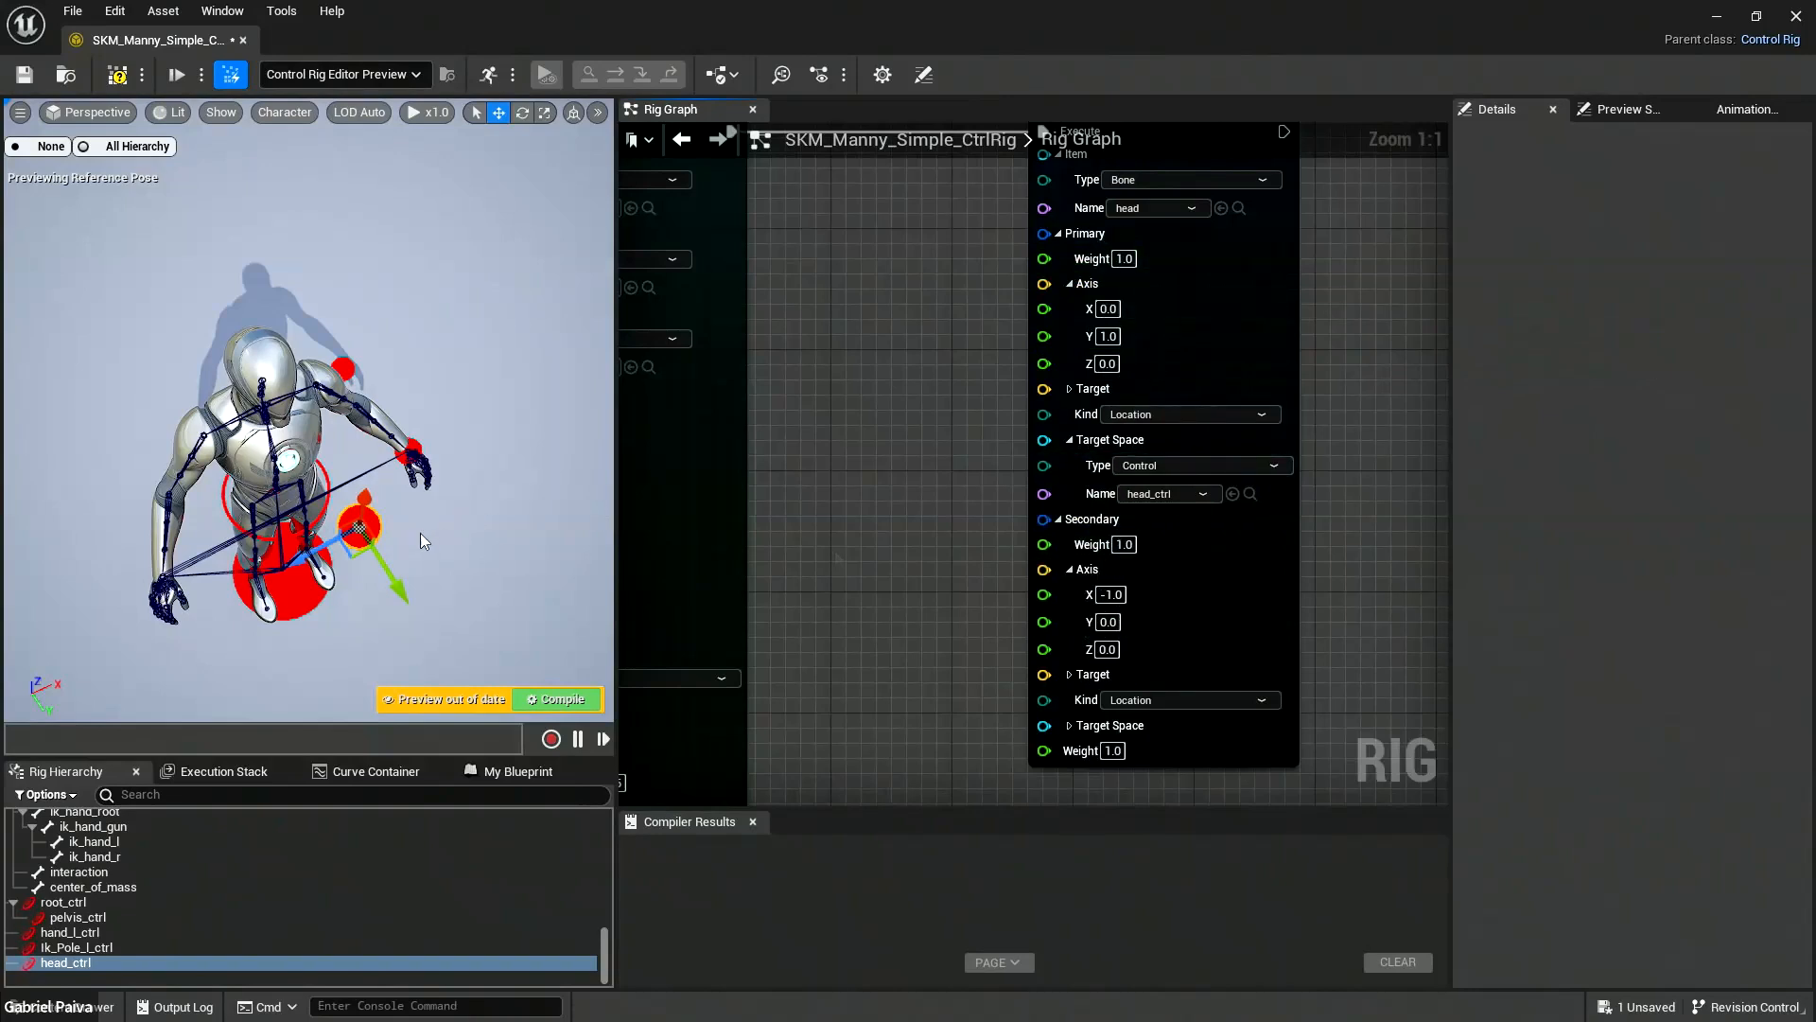
{"action": "left_click_drag", "start_coordinate": [354, 555], "coordinate": [121, 546]}
{"action": "left_click_drag", "start_coordinate": [155, 315], "coordinate": [307, 579]}
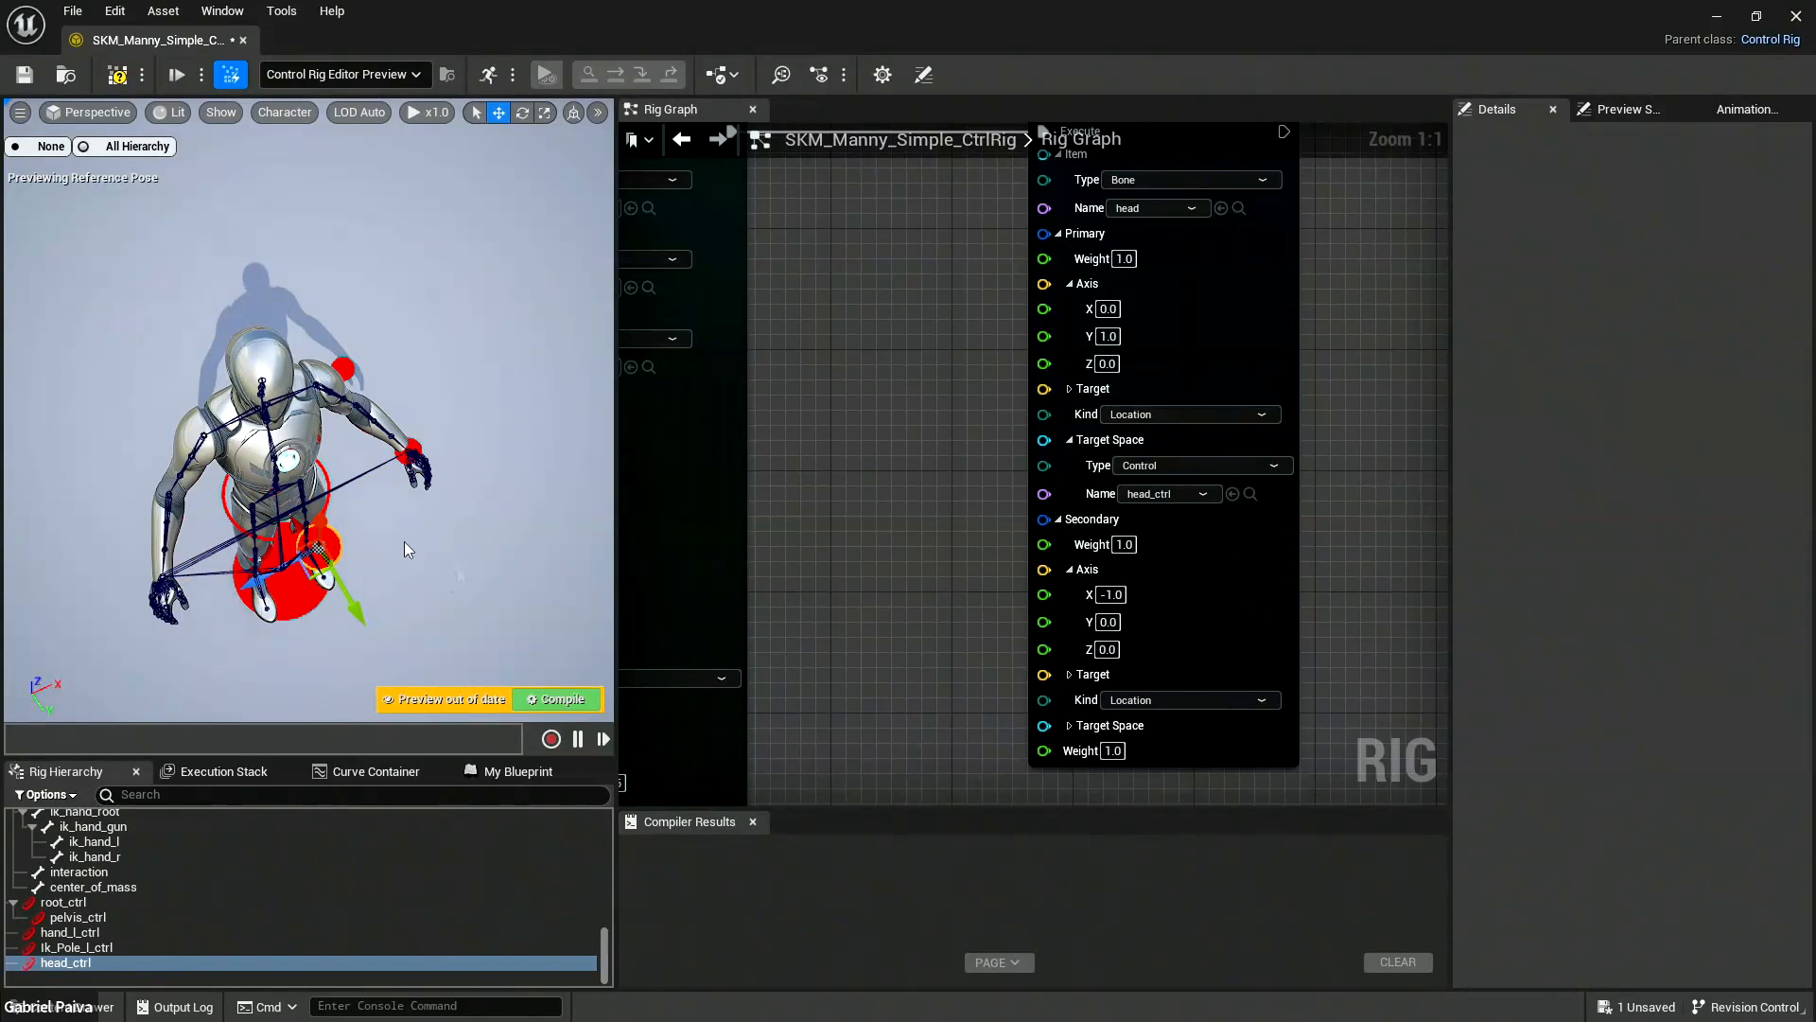
{"action": "right_click_drag", "start_coordinate": [405, 541], "coordinate": [401, 444]}
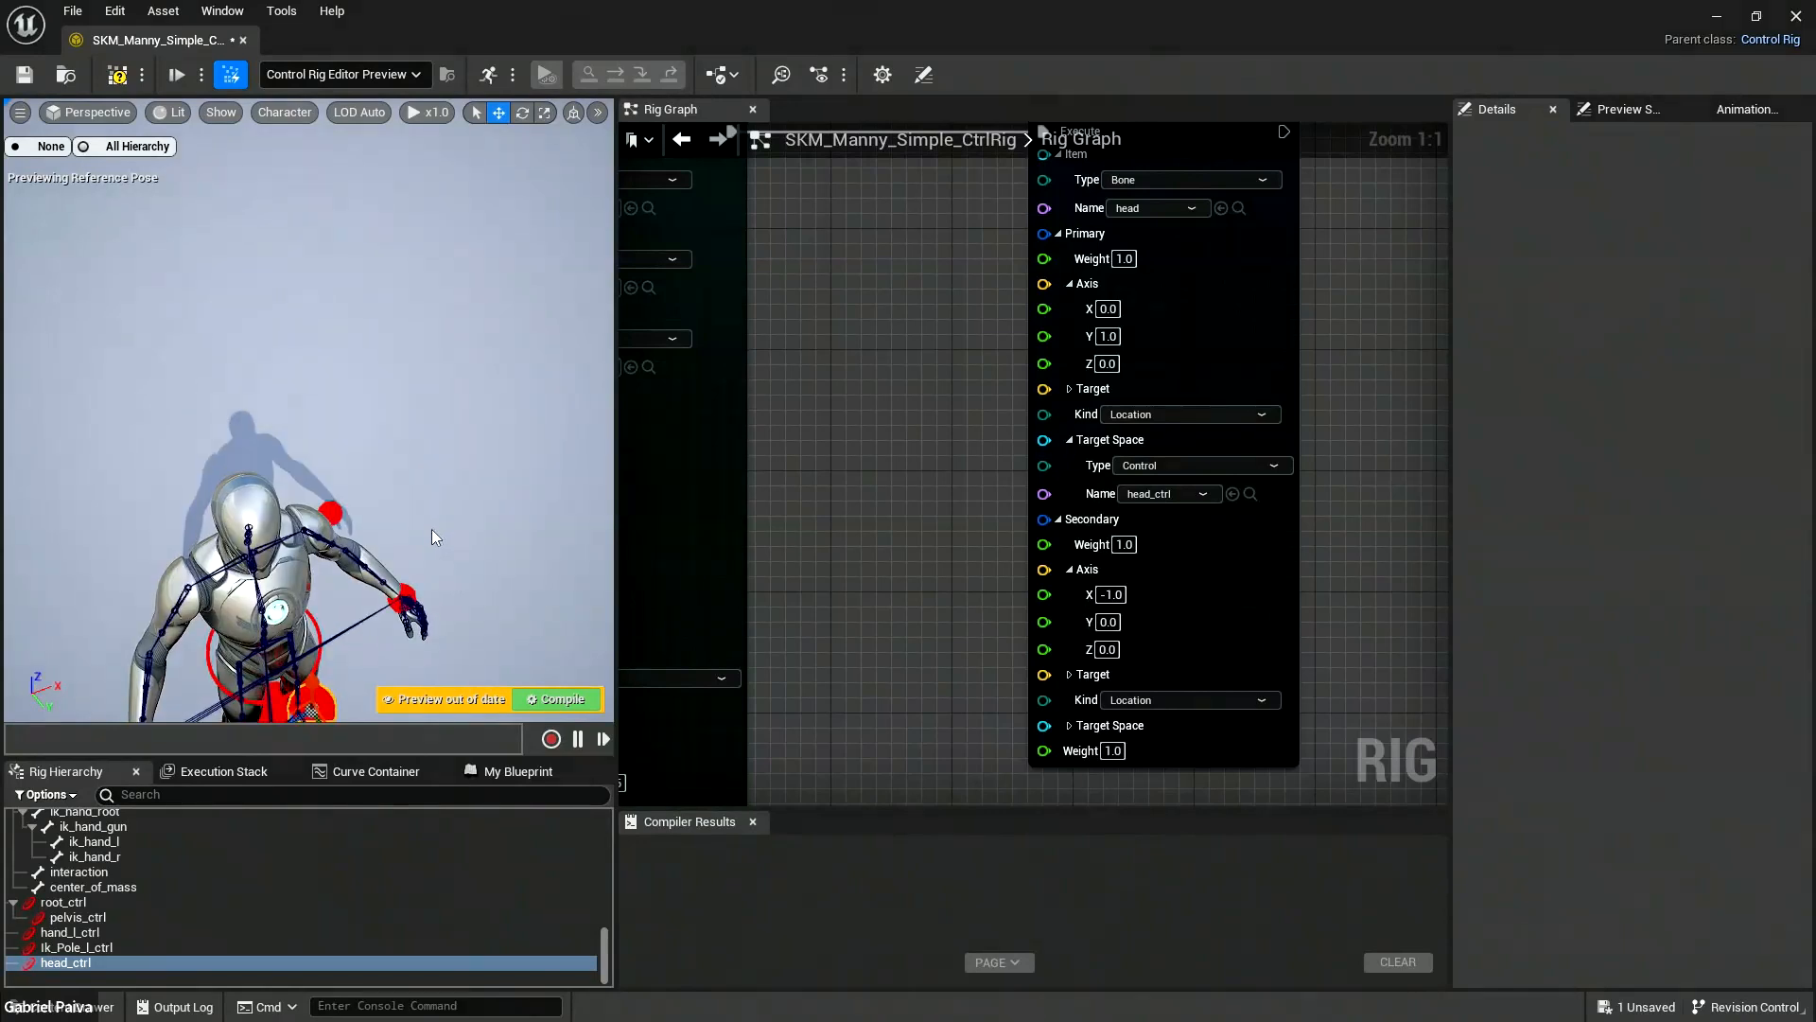
{"action": "right_click_drag", "start_coordinate": [432, 530], "coordinate": [430, 445]}
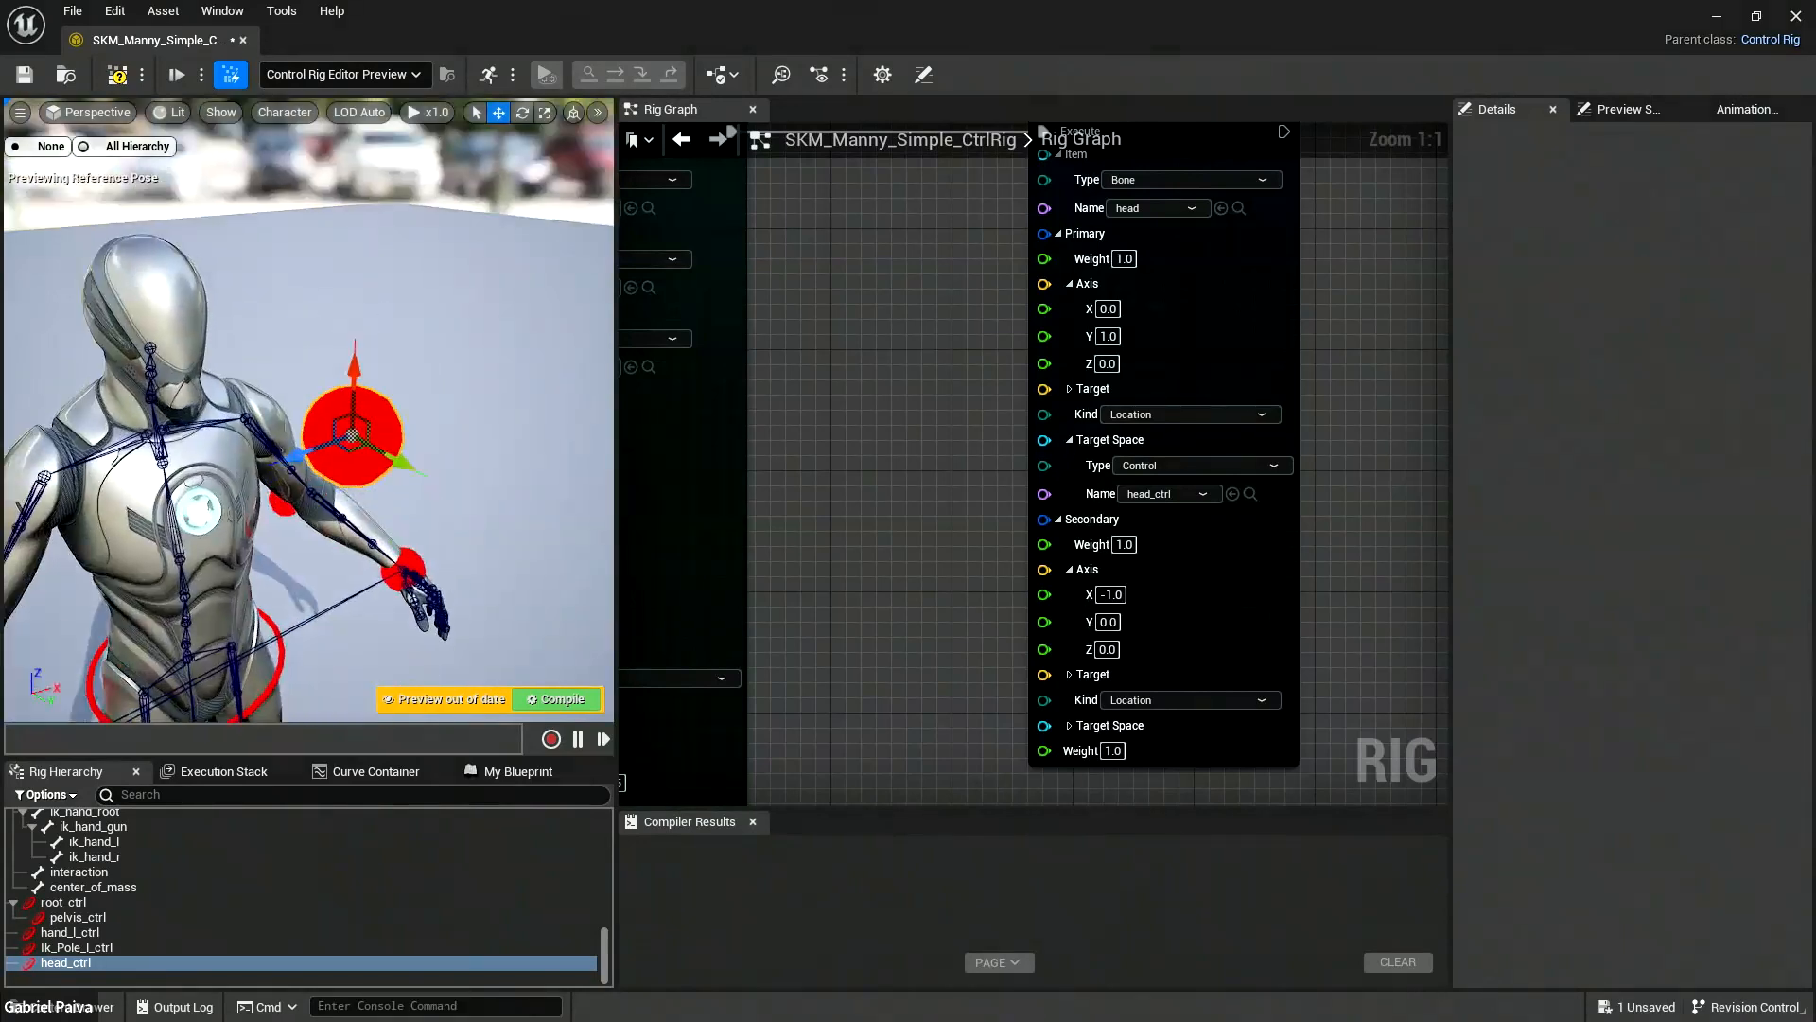
{"action": "scroll", "coordinate": [380, 522], "scroll_direction": "down", "scroll_amount": 4}
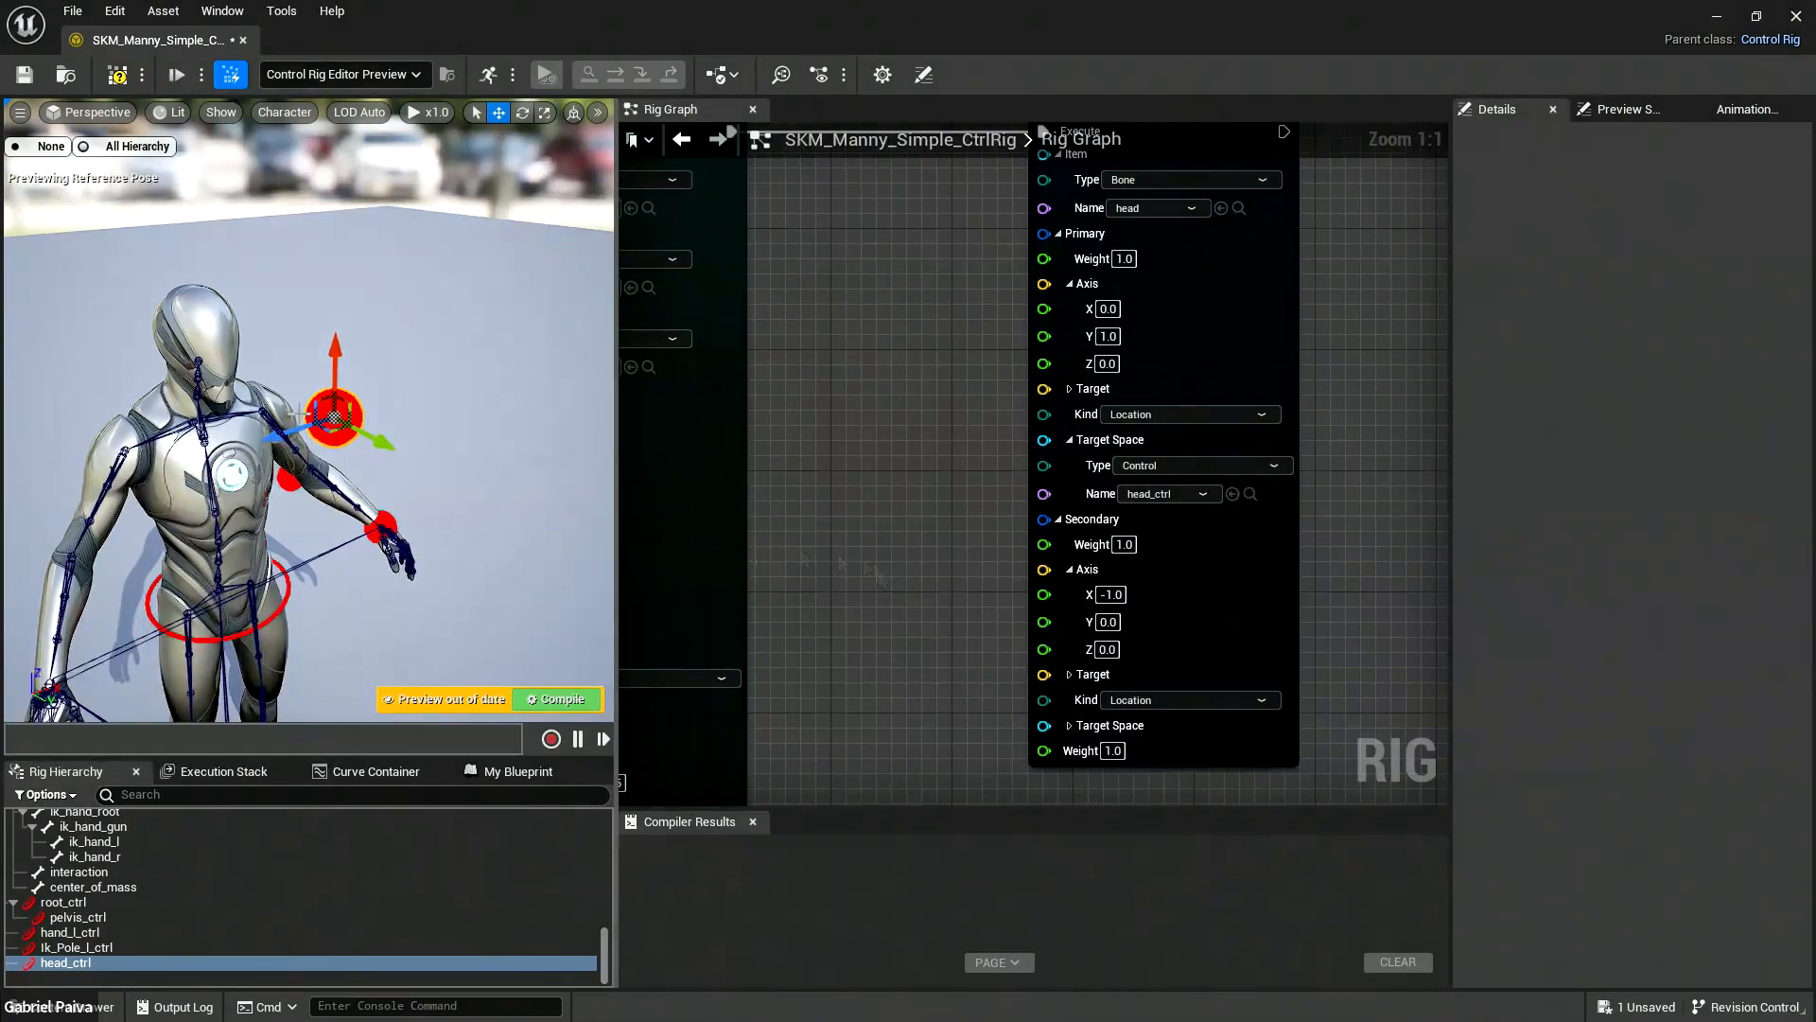
{"action": "left_click_drag", "start_coordinate": [335, 416], "coordinate": [227, 460]}
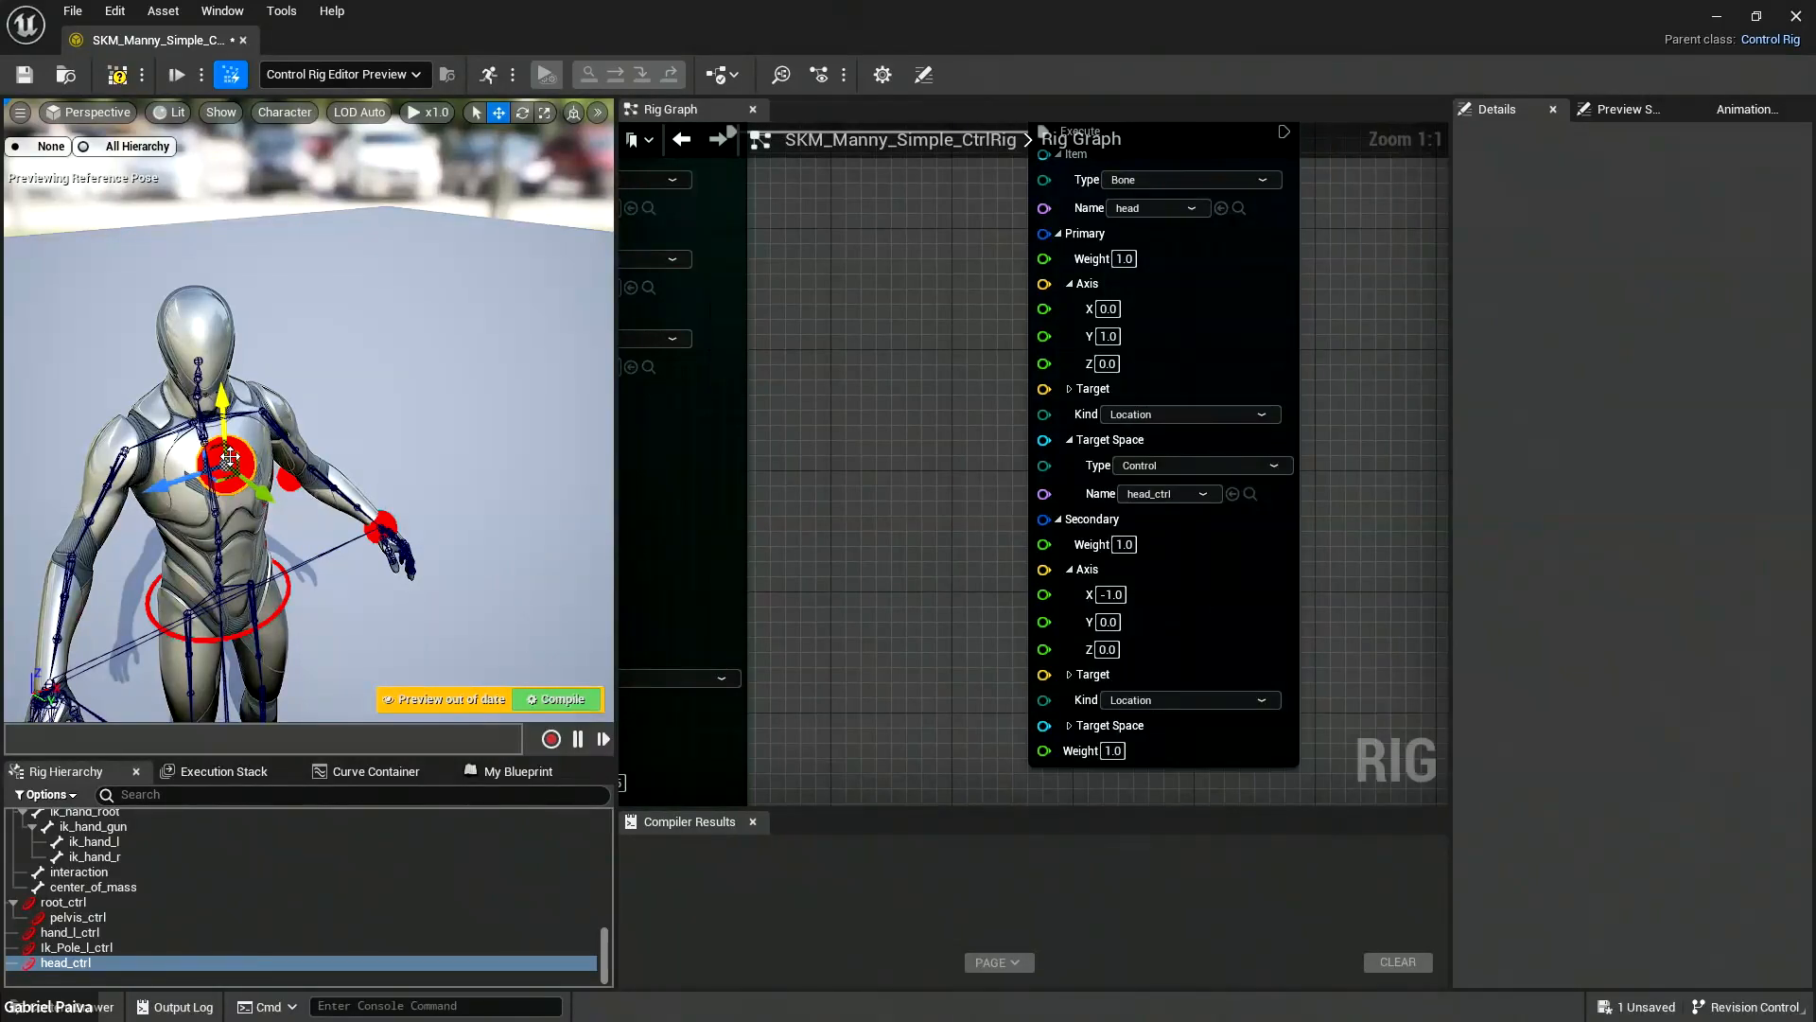
Enlarge the Rig Graph area by narrowing the viewport, and frame the whole node network.
{"action": "scroll", "coordinate": [1081, 551], "scroll_direction": "down", "scroll_amount": 8}
{"action": "right_click_drag", "start_coordinate": [1030, 566], "coordinate": [1212, 515]}
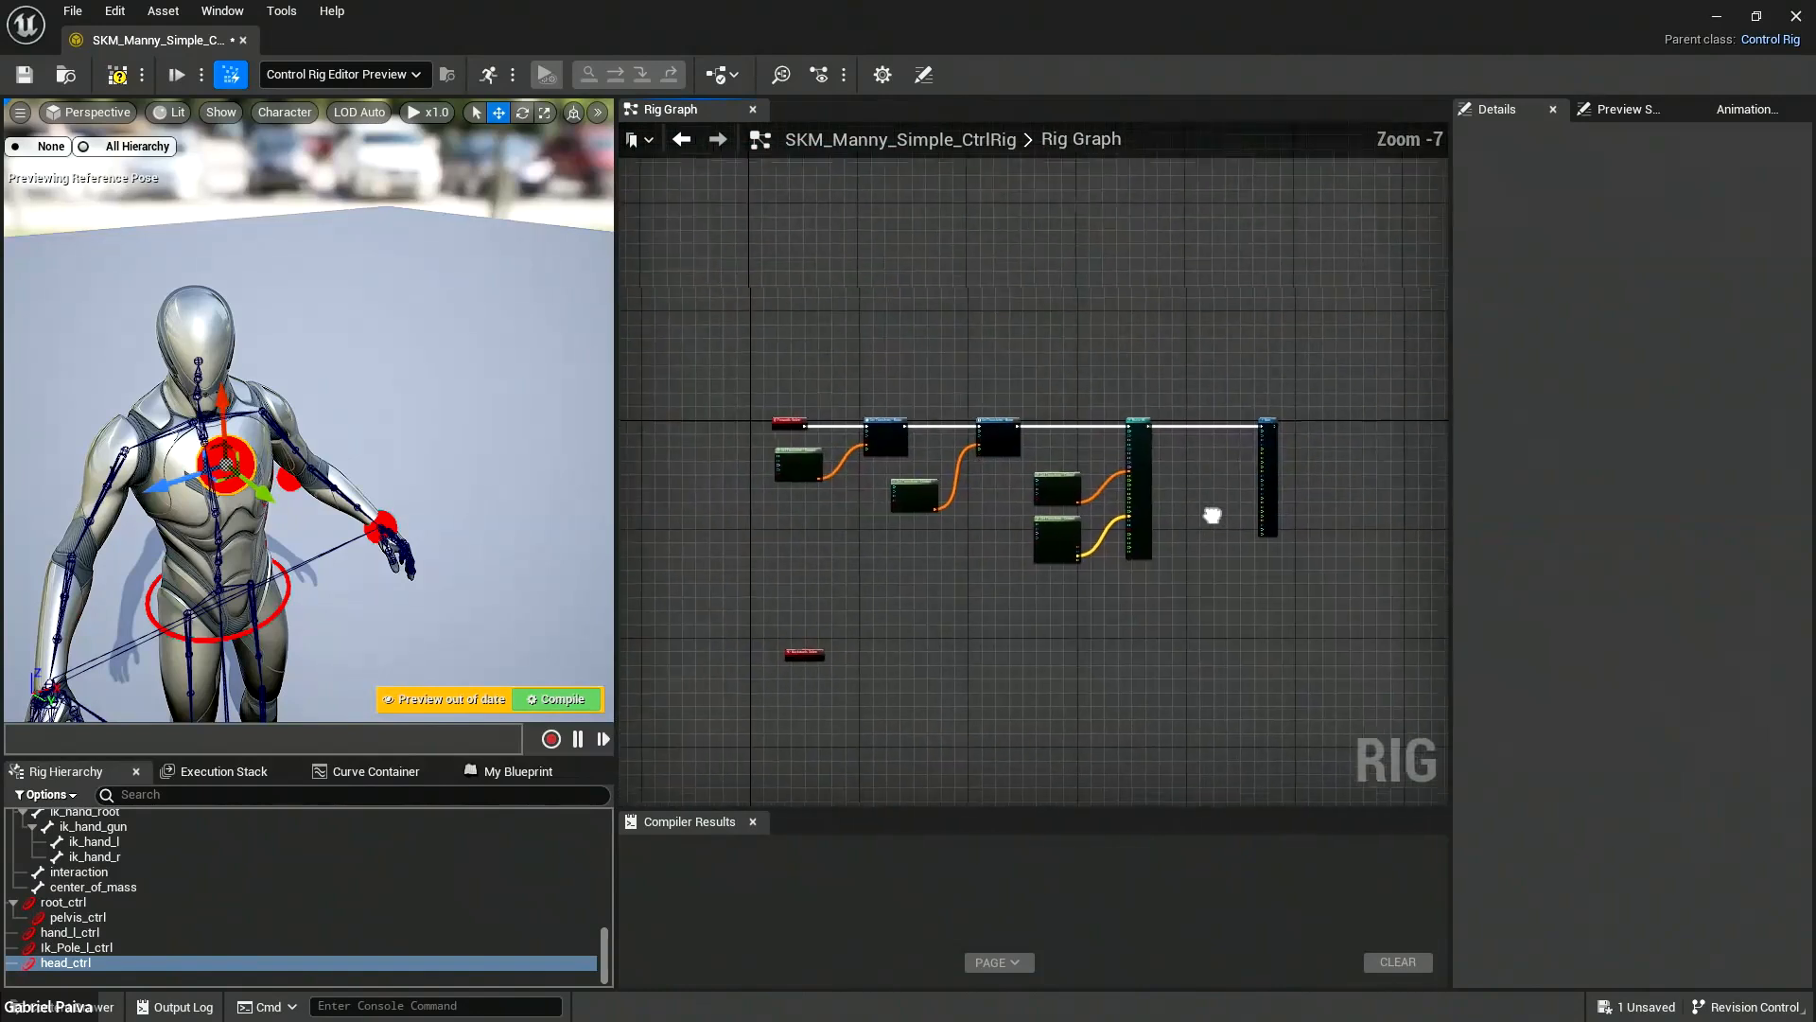
{"action": "scroll", "coordinate": [1211, 514], "scroll_direction": "up", "scroll_amount": 2}
{"action": "left_click_drag", "start_coordinate": [617, 511], "coordinate": [413, 511]}
{"action": "right_click_drag", "start_coordinate": [596, 587], "coordinate": [825, 562]}
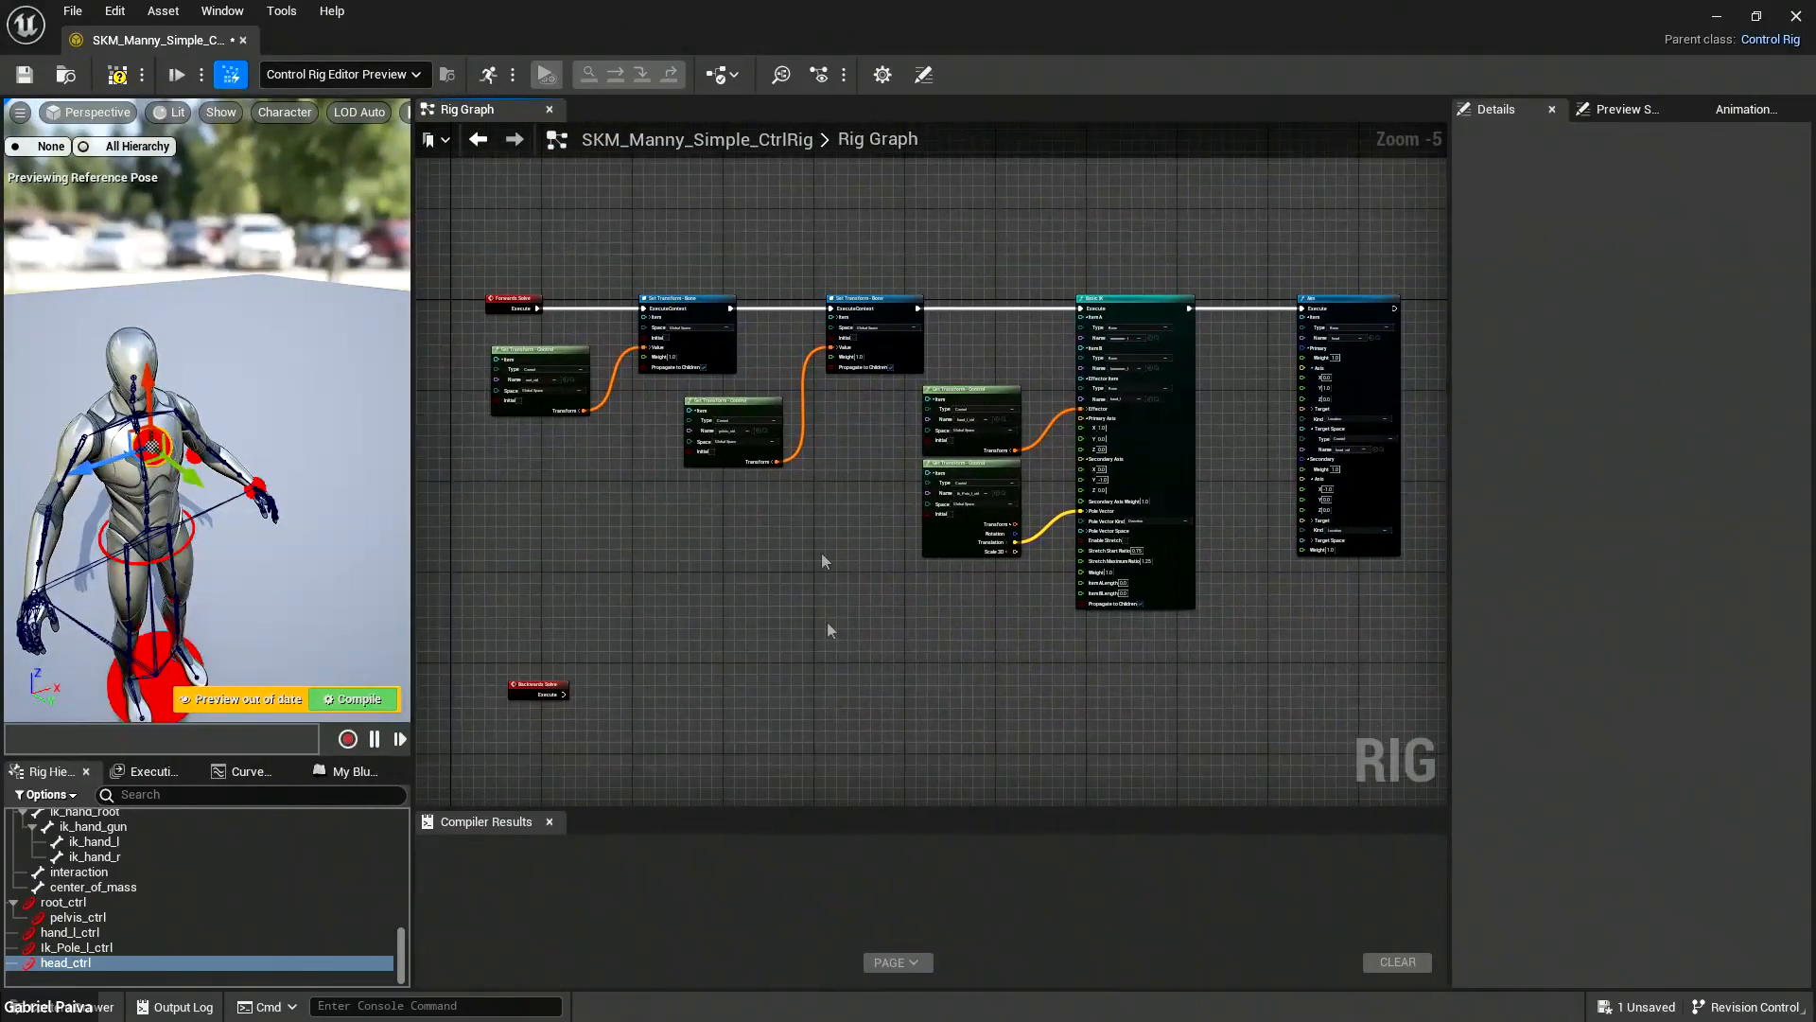
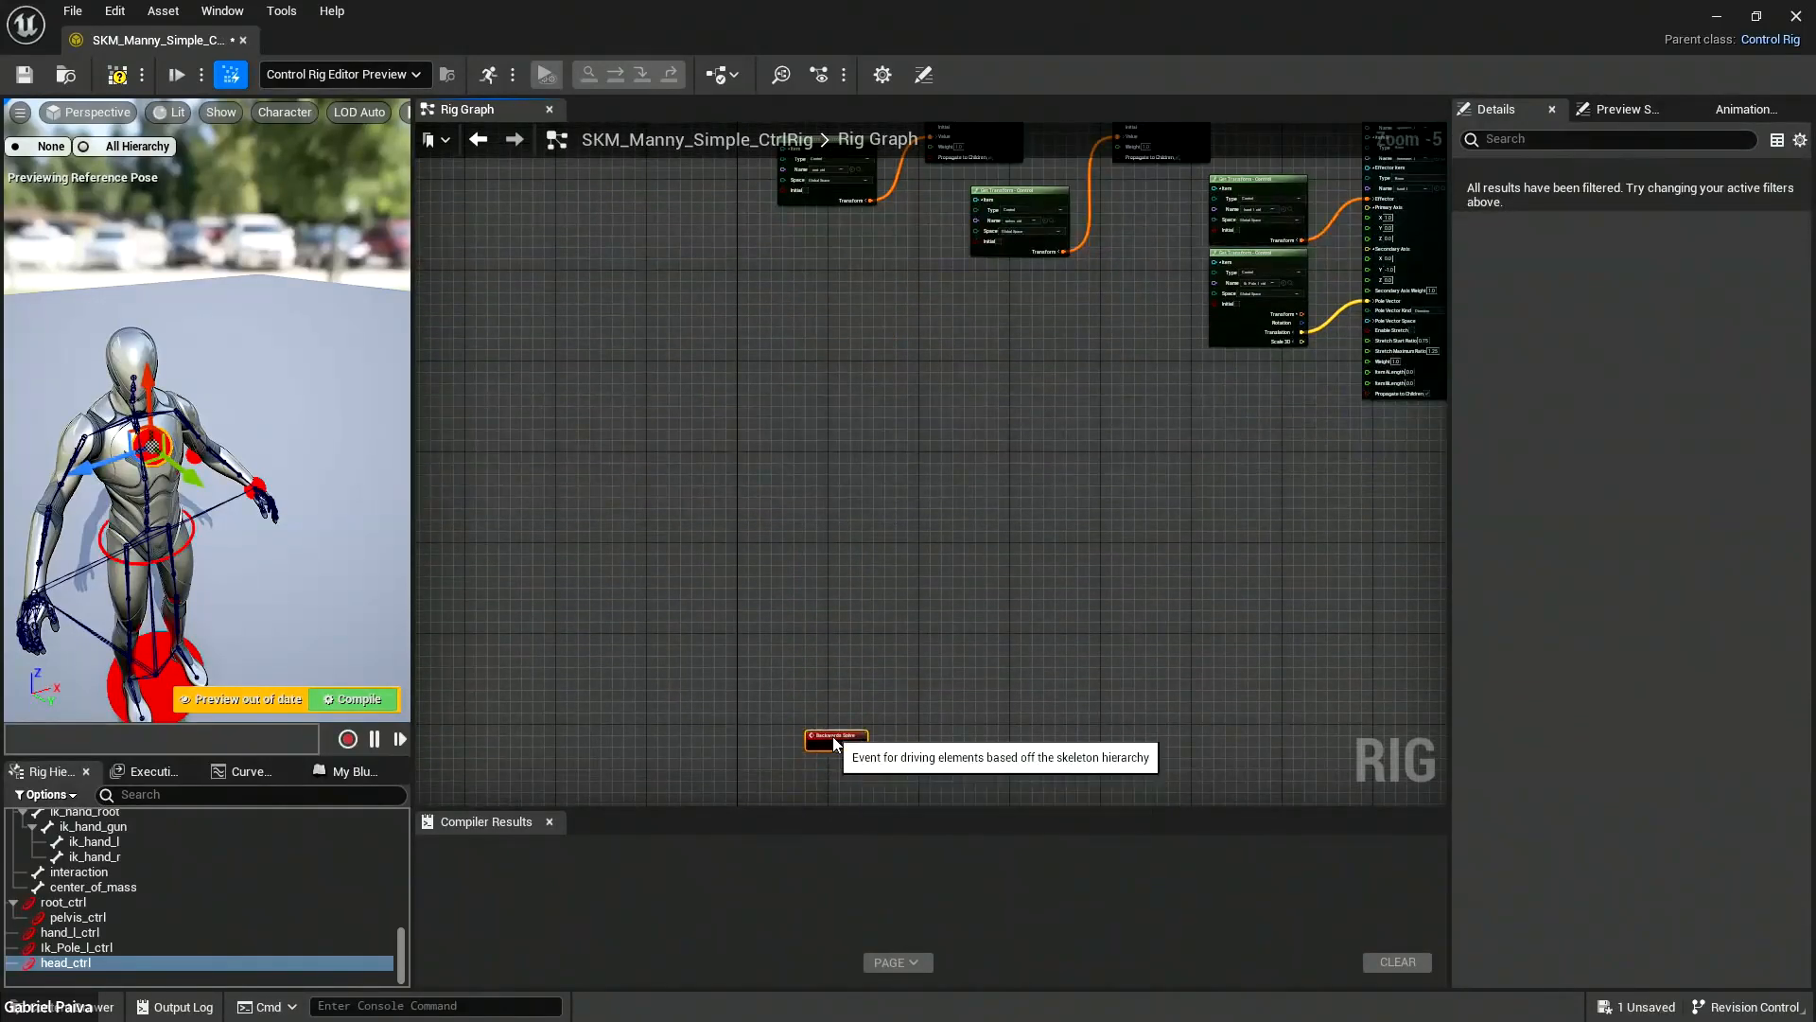
Examine the Forwards Solve chain's root_ctrl and pelvis_ctrl transform nodes and the separate Backwards Solve event.
{"action": "scroll", "coordinate": [856, 746], "scroll_direction": "up", "scroll_amount": 2}
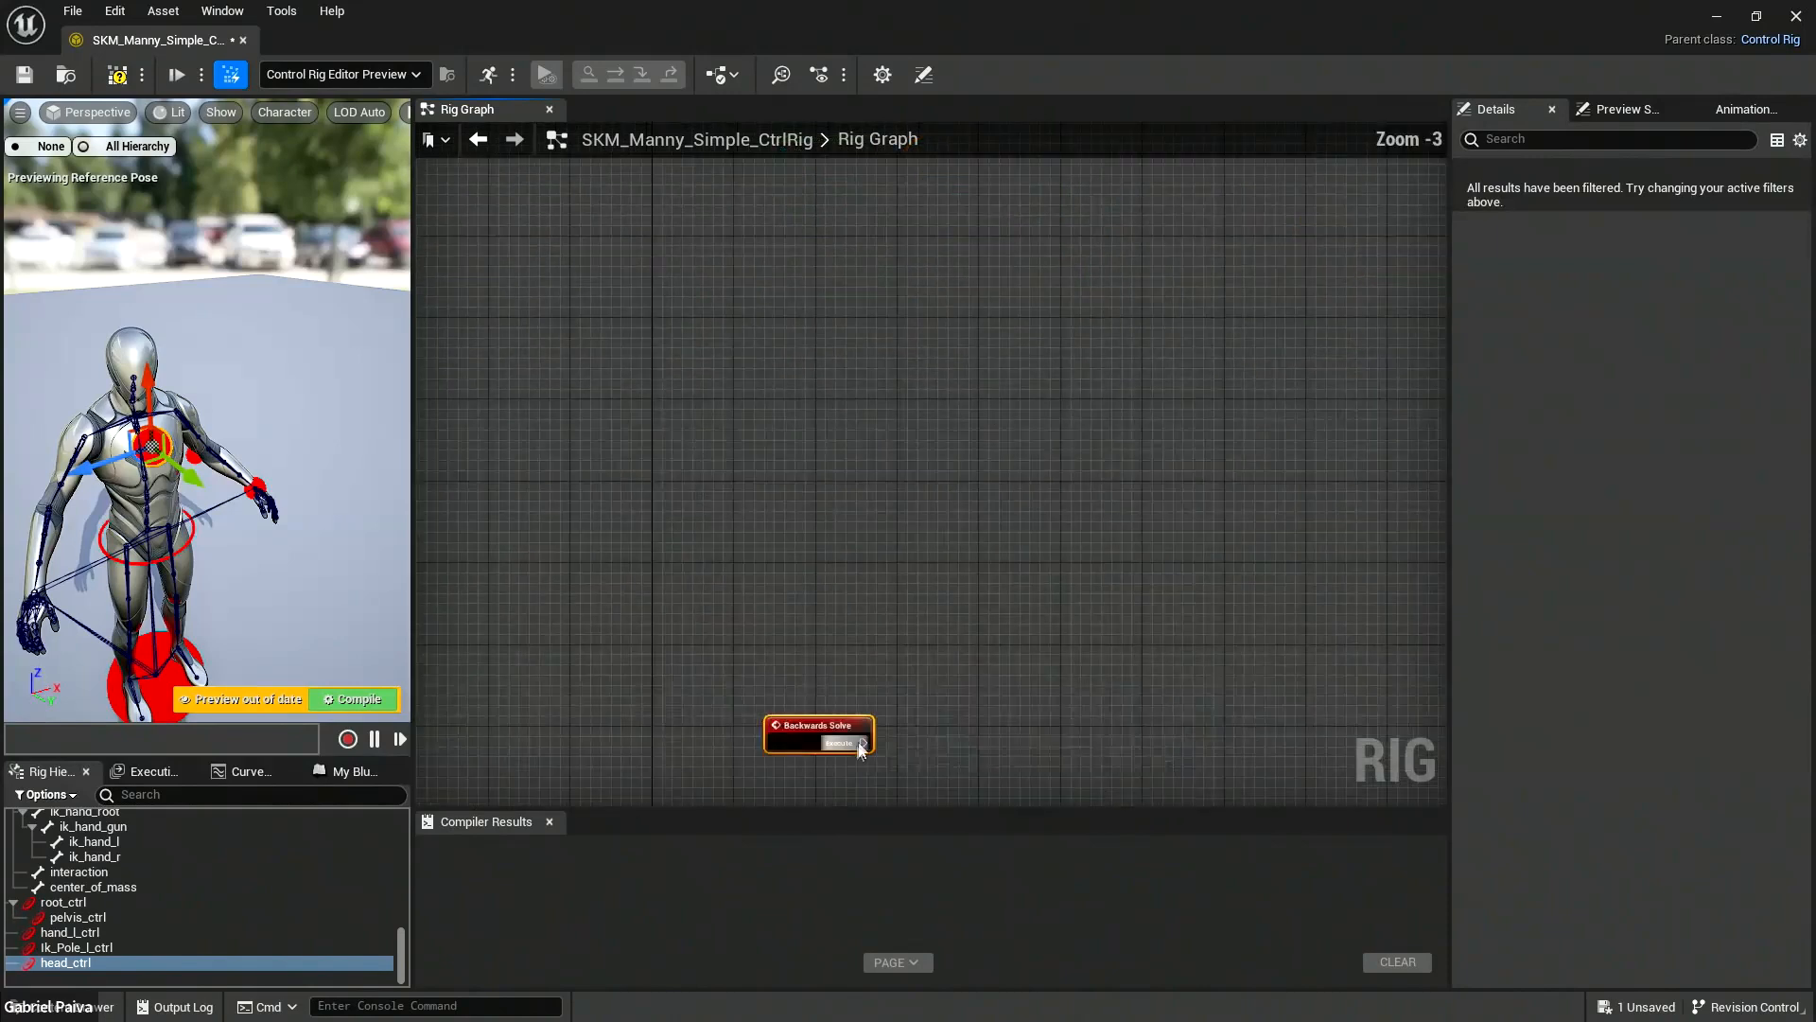
{"action": "right_click_drag", "start_coordinate": [975, 529], "coordinate": [983, 757]}
{"action": "right_click_drag", "start_coordinate": [982, 416], "coordinate": [976, 692]}
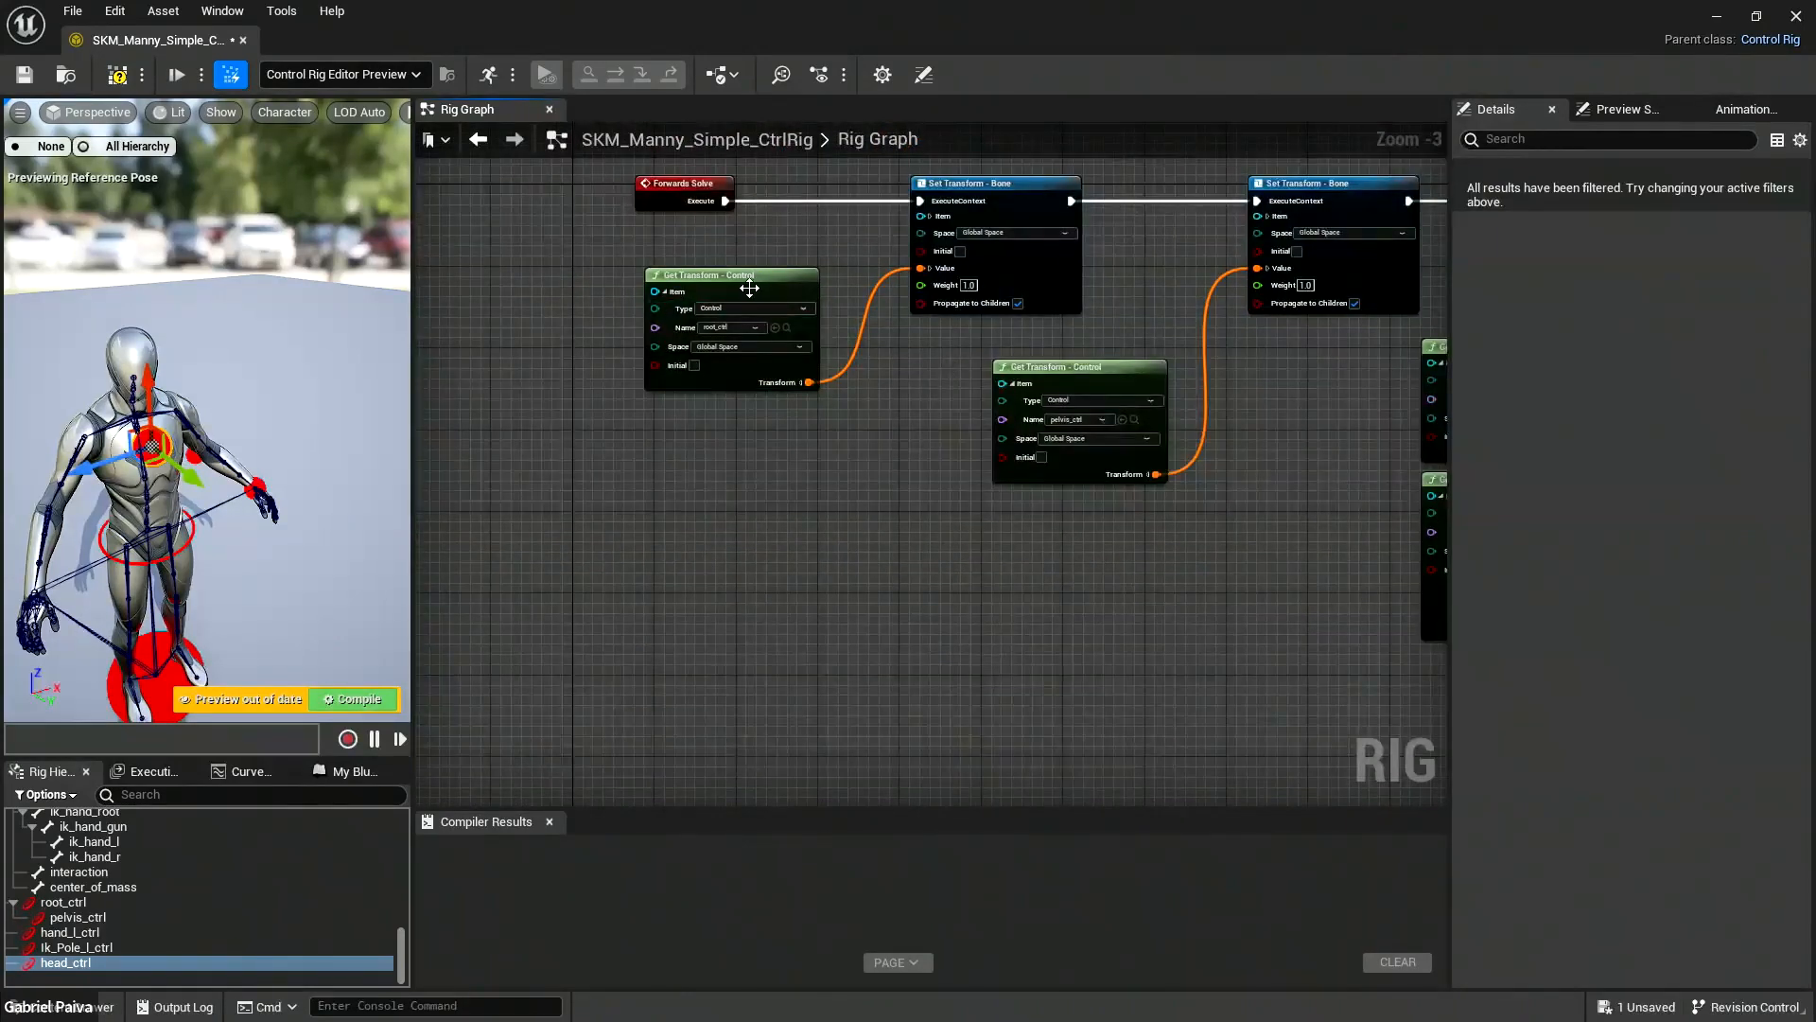
{"action": "right_click_drag", "start_coordinate": [836, 321], "coordinate": [877, 416]}
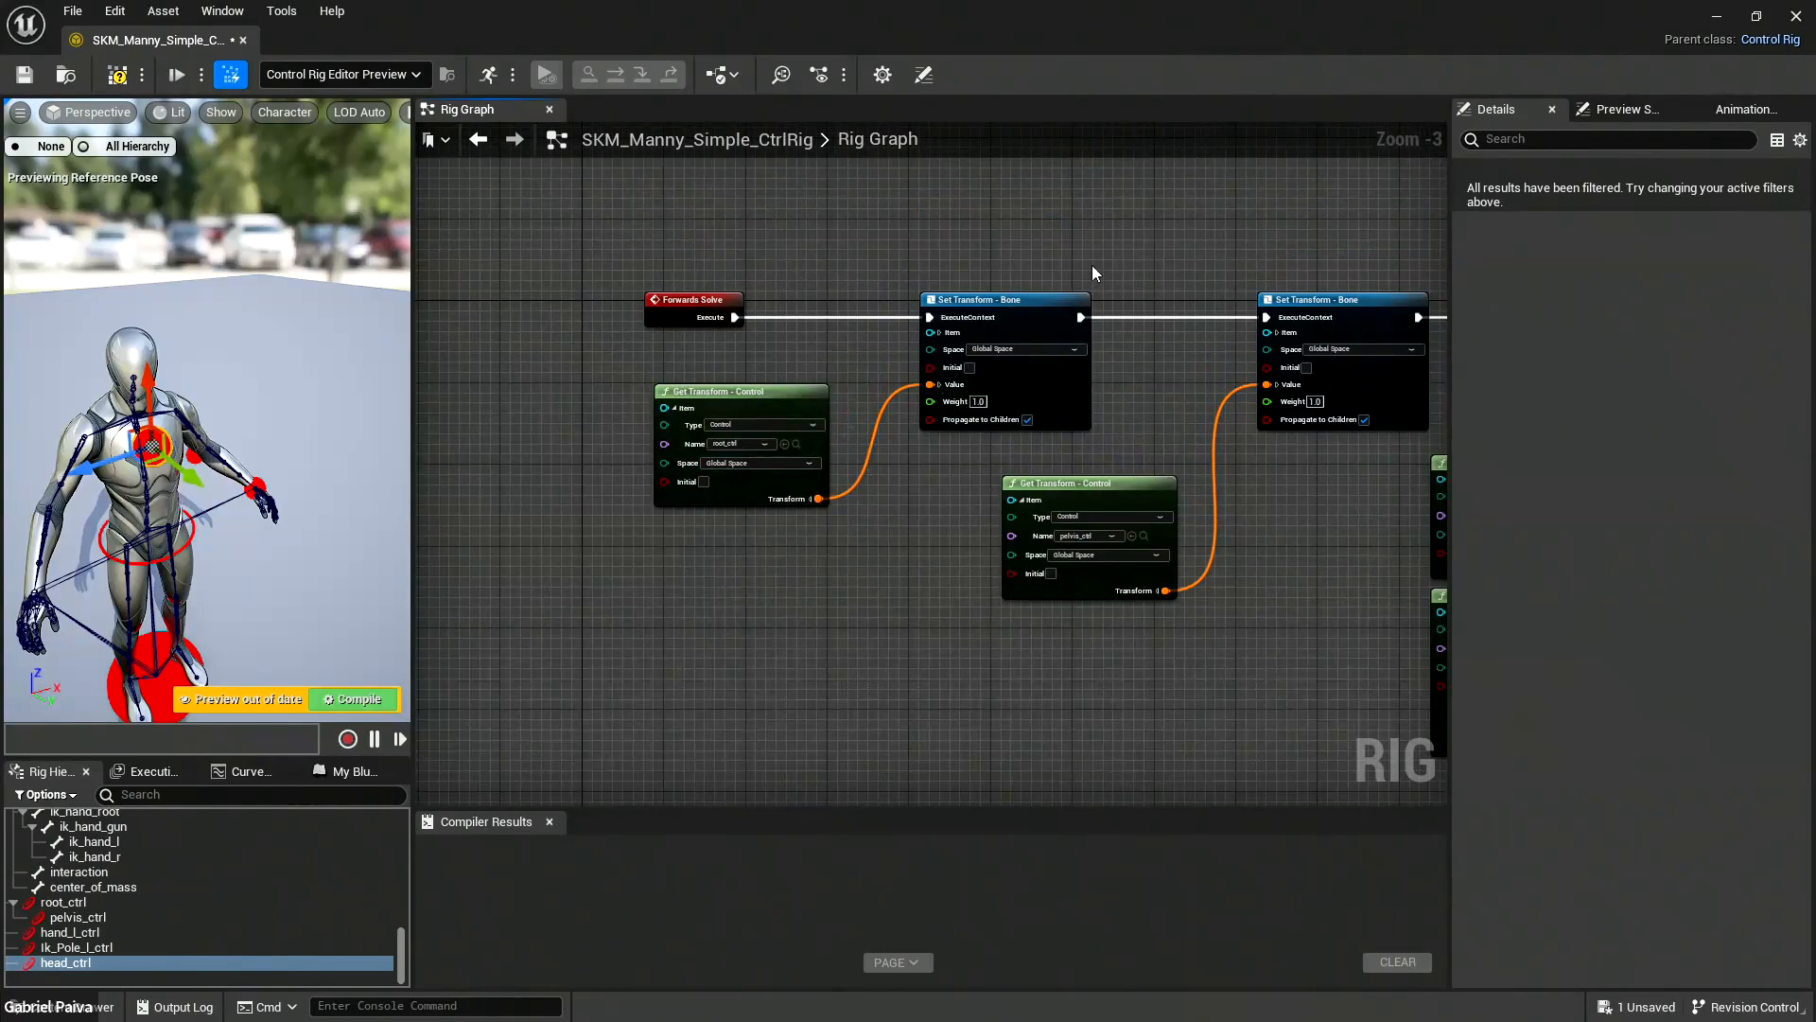
{"action": "right_click_drag", "start_coordinate": [915, 682], "coordinate": [989, 600]}
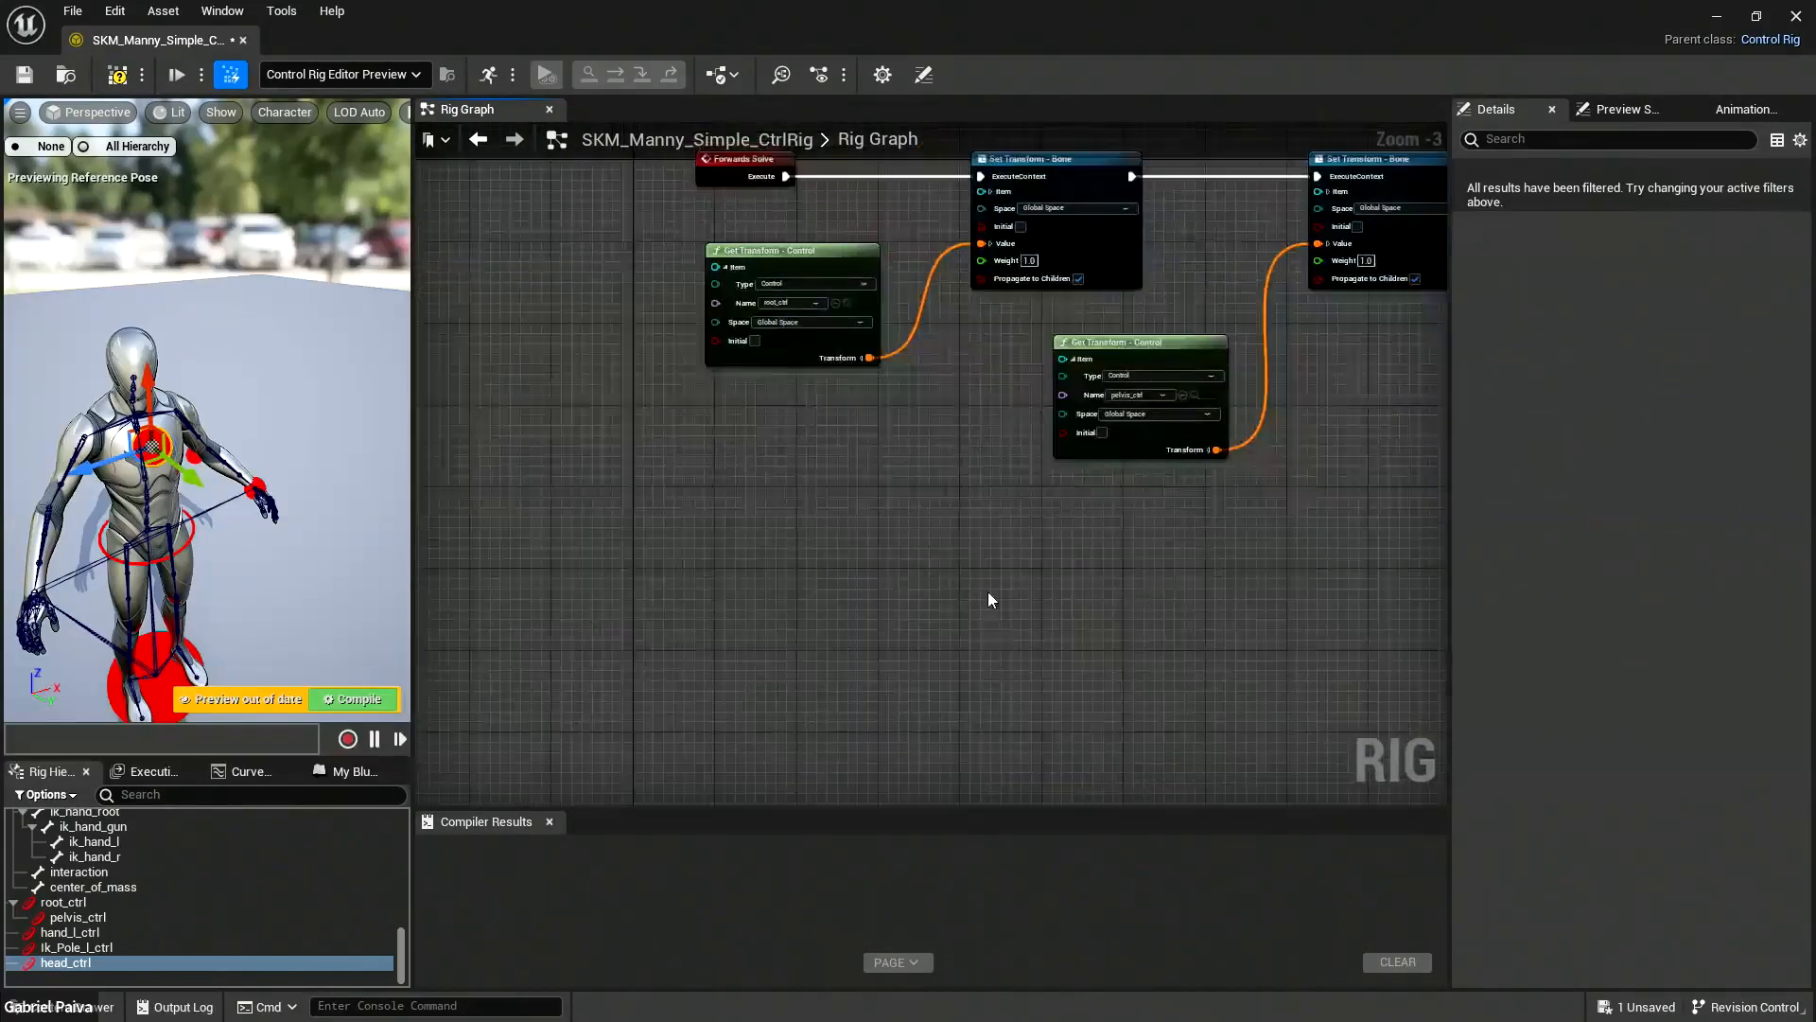
{"action": "right_click_drag", "start_coordinate": [985, 225], "coordinate": [959, 445]}
{"action": "scroll", "coordinate": [959, 446], "scroll_direction": "up", "scroll_amount": 2}
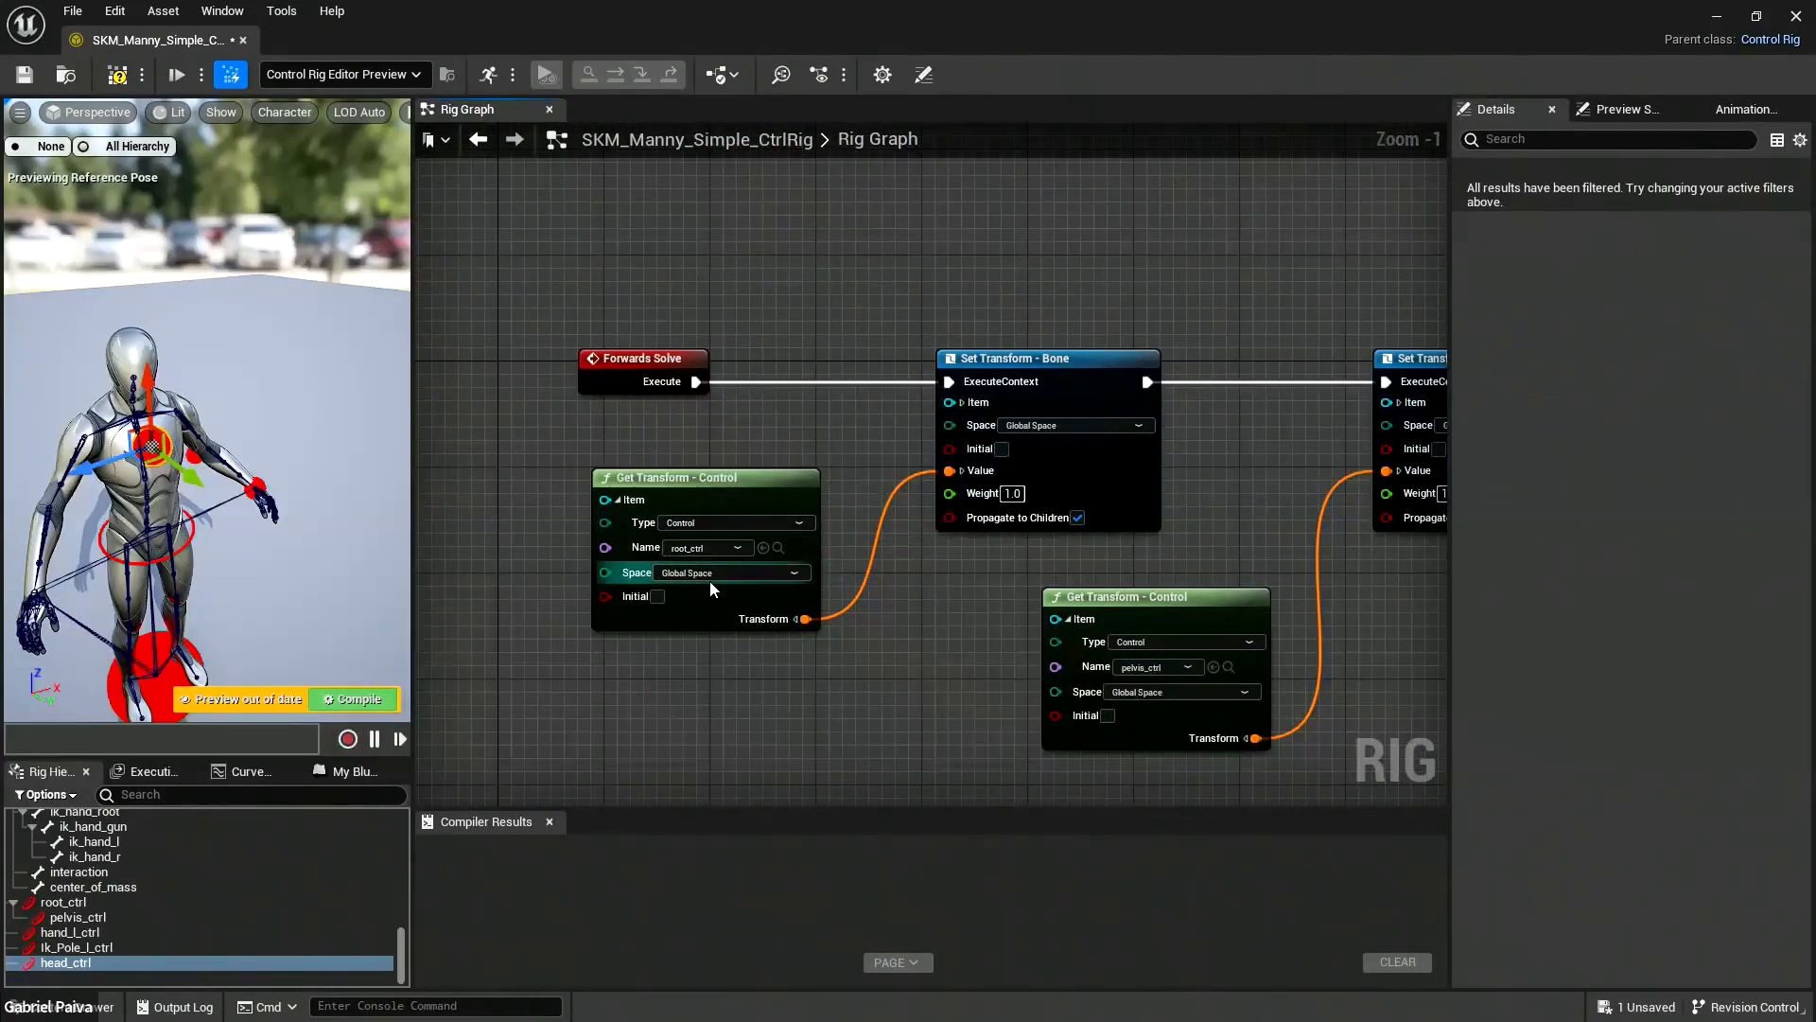
{"action": "right_click_drag", "start_coordinate": [832, 792], "coordinate": [889, 193]}
{"action": "scroll", "coordinate": [883, 301], "scroll_direction": "down", "scroll_amount": 2}
{"action": "right_click_drag", "start_coordinate": [882, 301], "coordinate": [936, 410]}
{"action": "scroll", "coordinate": [937, 411], "scroll_direction": "down", "scroll_amount": 1}
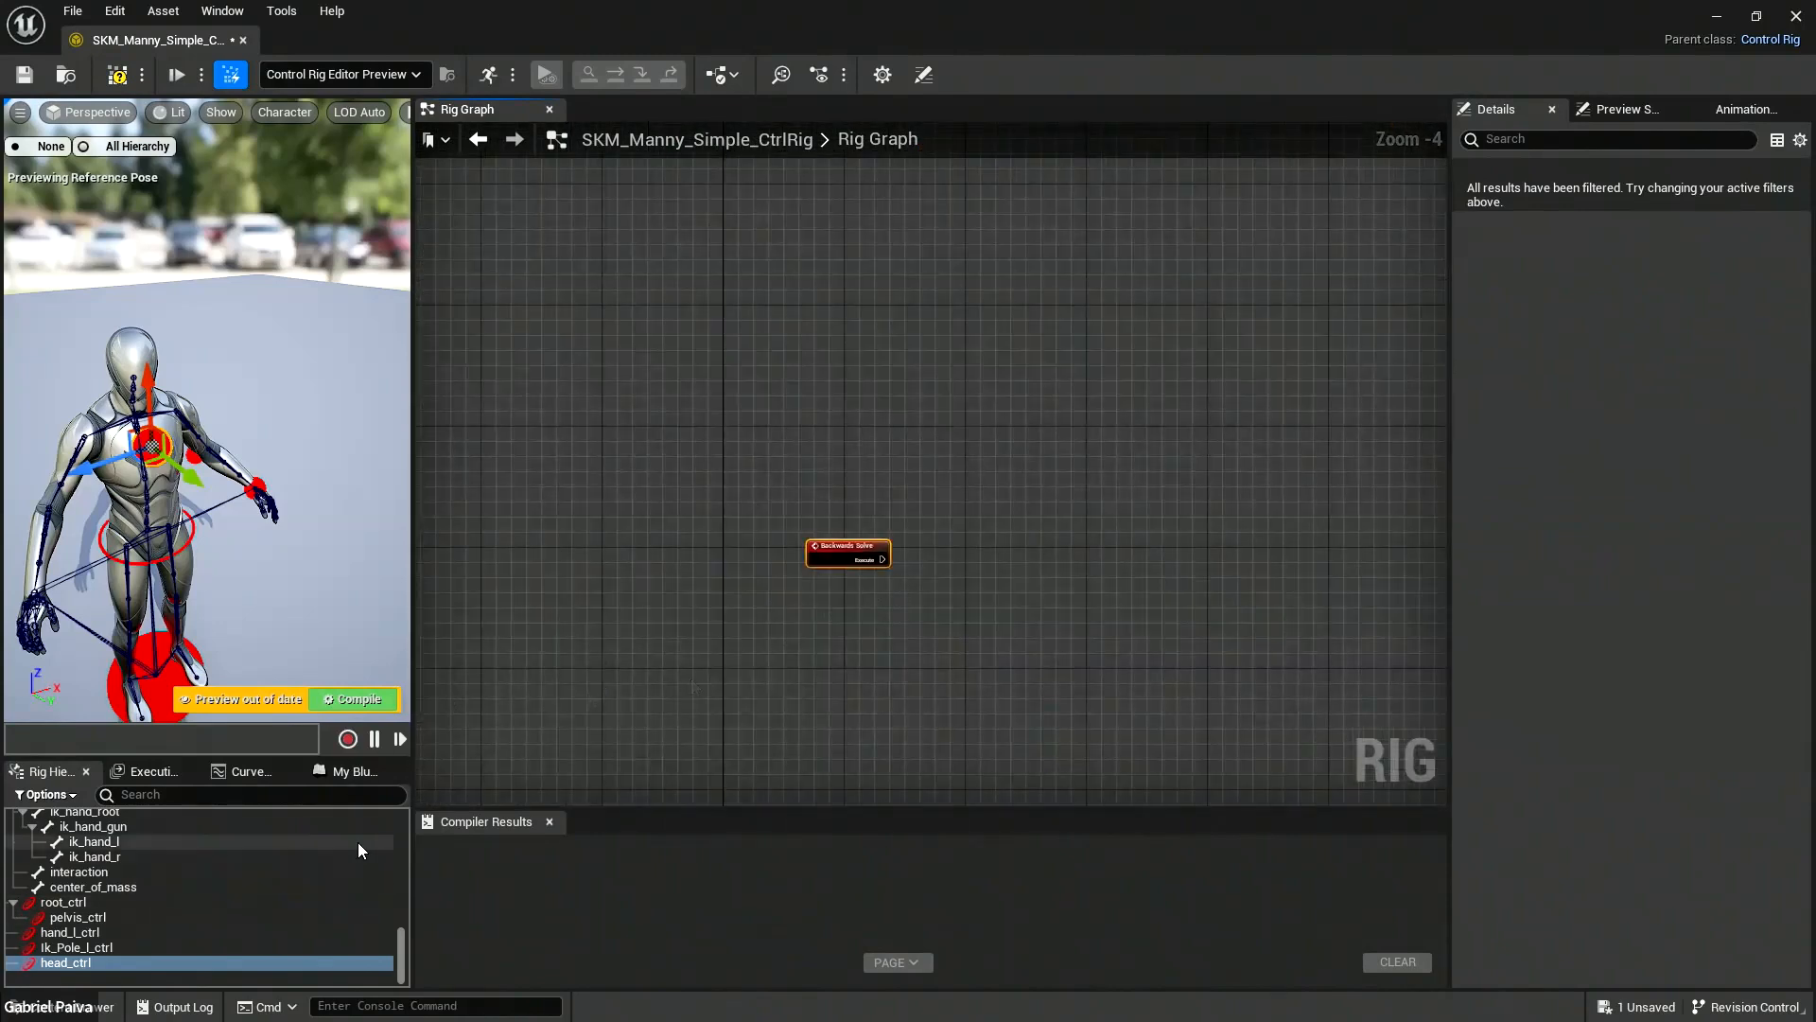
Add a Set Transform - Control node for root_ctrl beside the Backwards Solve event.
{"action": "left_click_drag", "start_coordinate": [82, 904], "coordinate": [836, 638]}
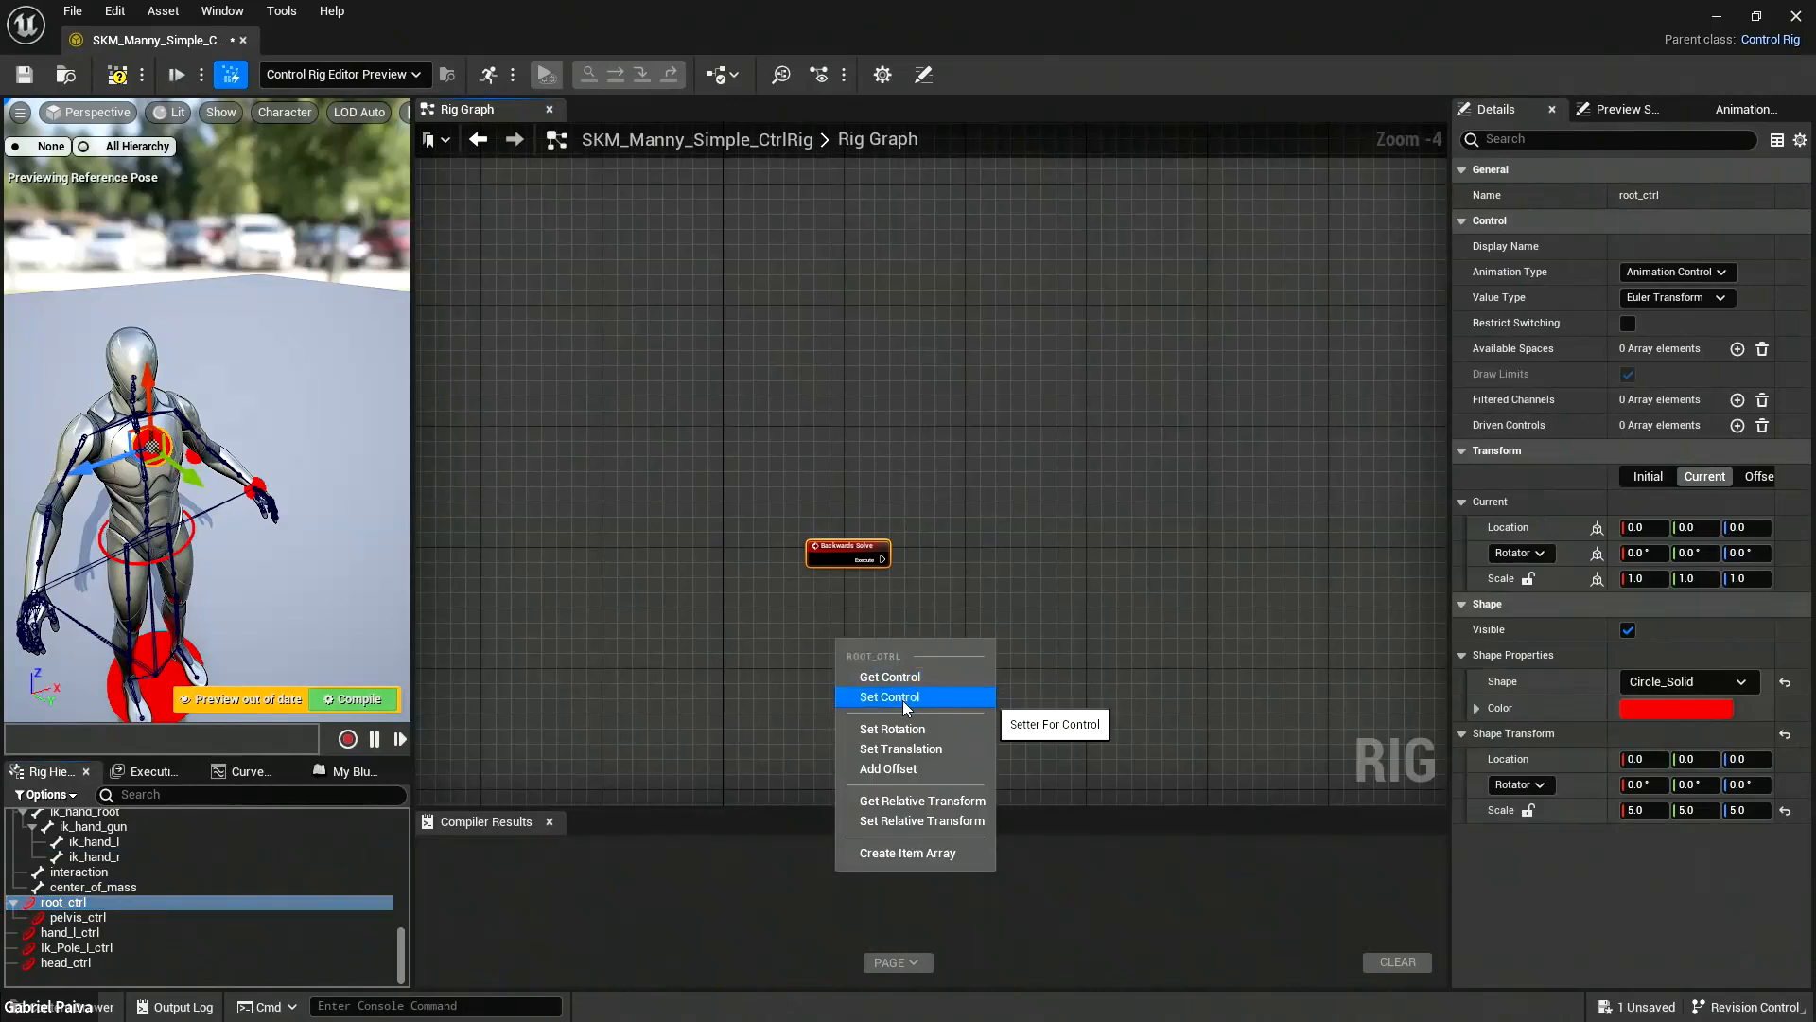
{"action": "left_click", "coordinate": [902, 700]}
{"action": "left_click_drag", "start_coordinate": [914, 649], "coordinate": [1100, 533]}
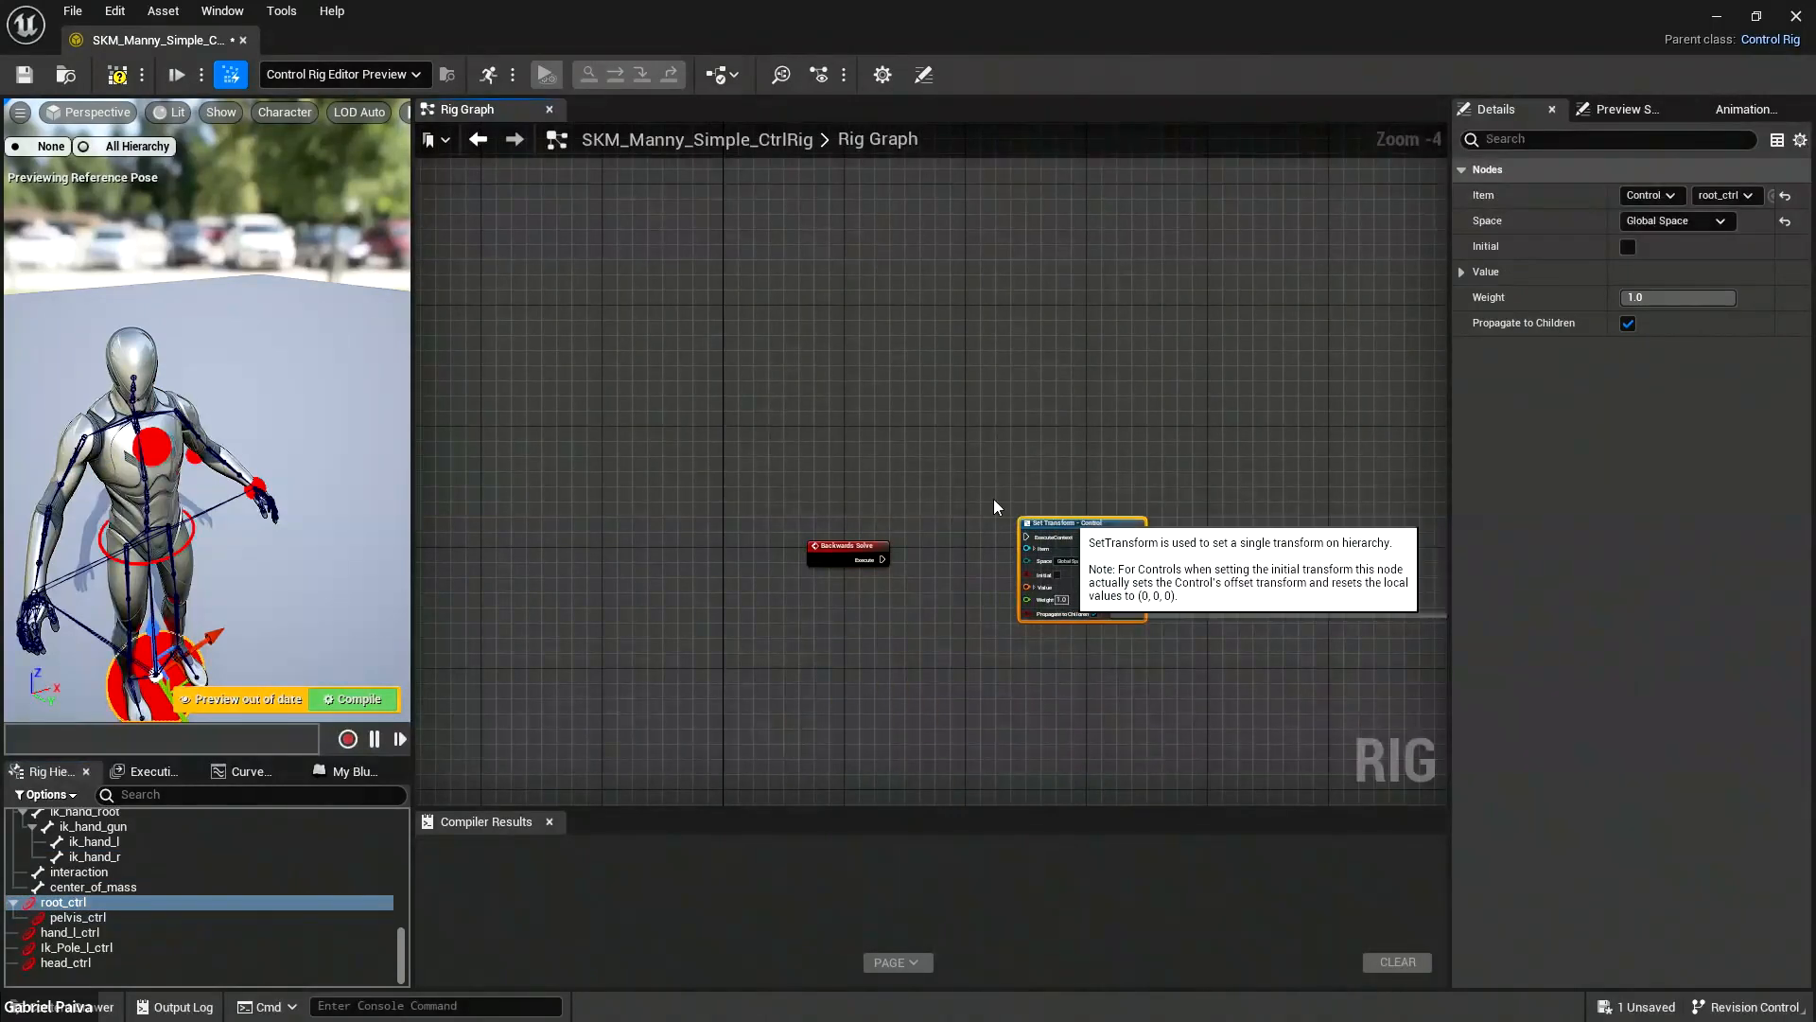
Feed the root bone's Get Transform into the root_ctrl setter's Value, and connect Backwards Solve's execution to that setter.
{"action": "scroll", "coordinate": [235, 894], "scroll_direction": "up", "scroll_amount": 3}
{"action": "scroll", "coordinate": [236, 894], "scroll_direction": "up", "scroll_amount": 15}
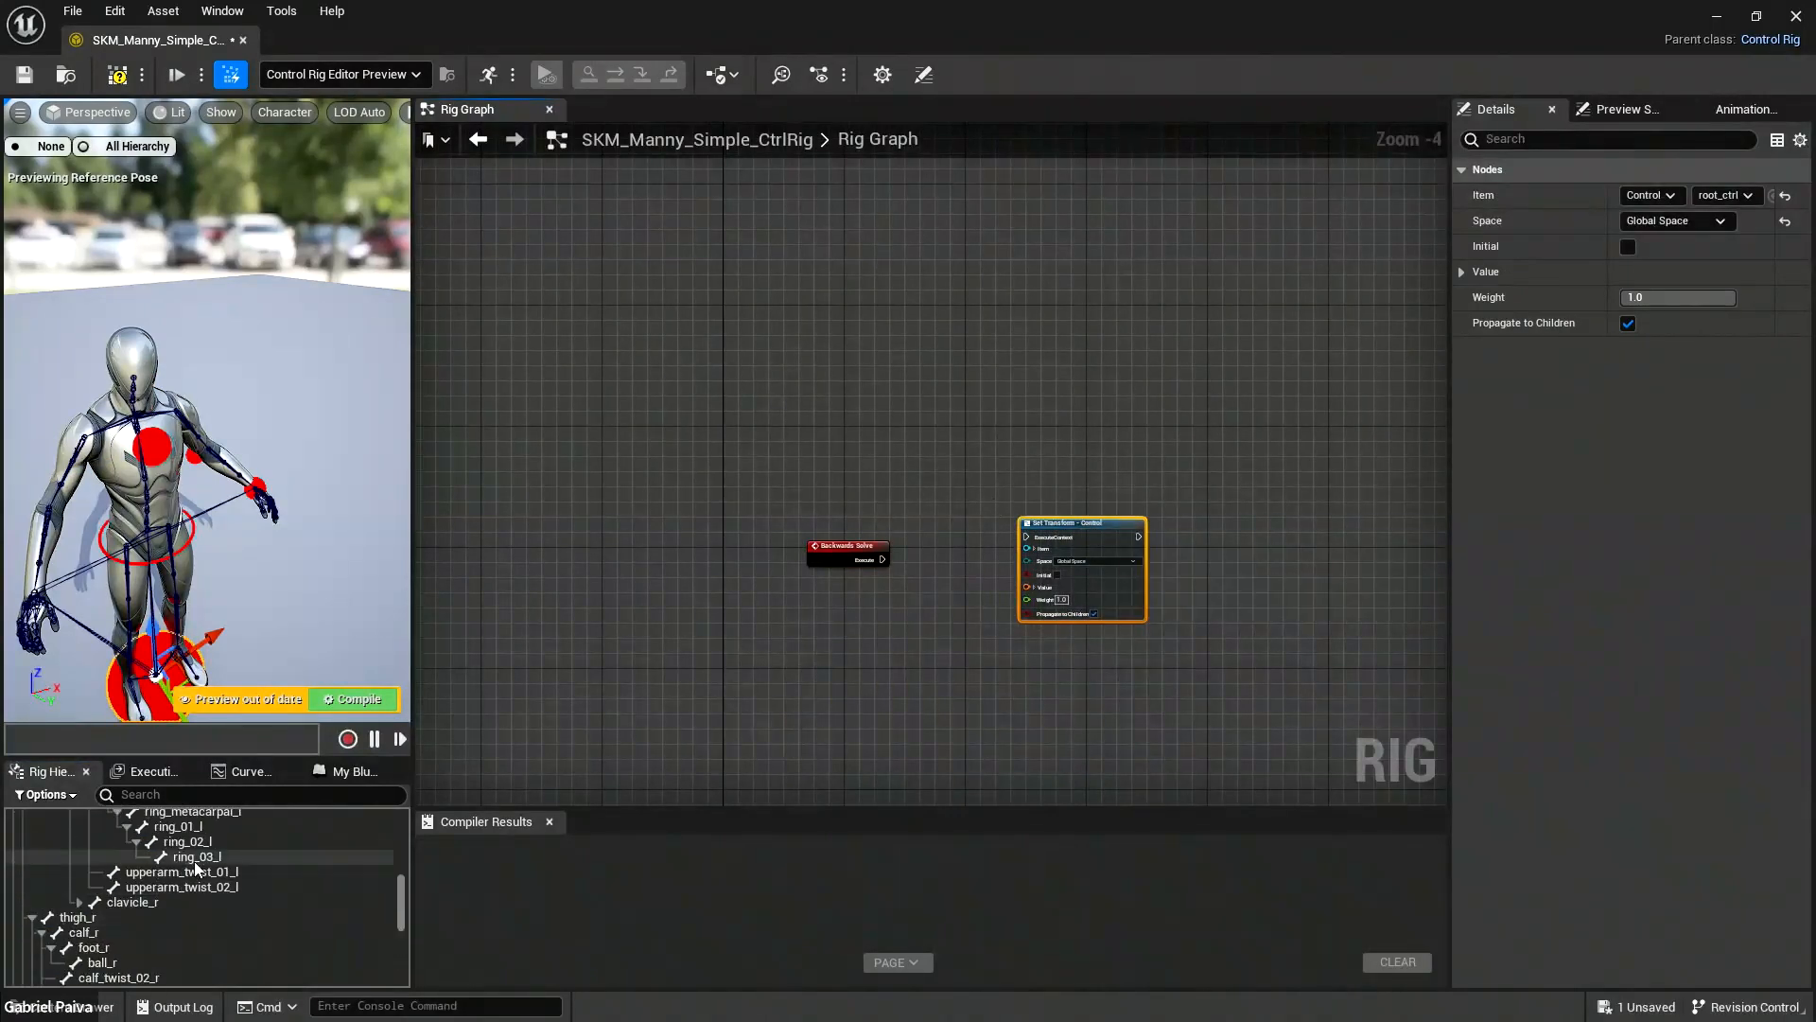
{"action": "left_click_drag", "start_coordinate": [51, 815], "coordinate": [811, 632]}
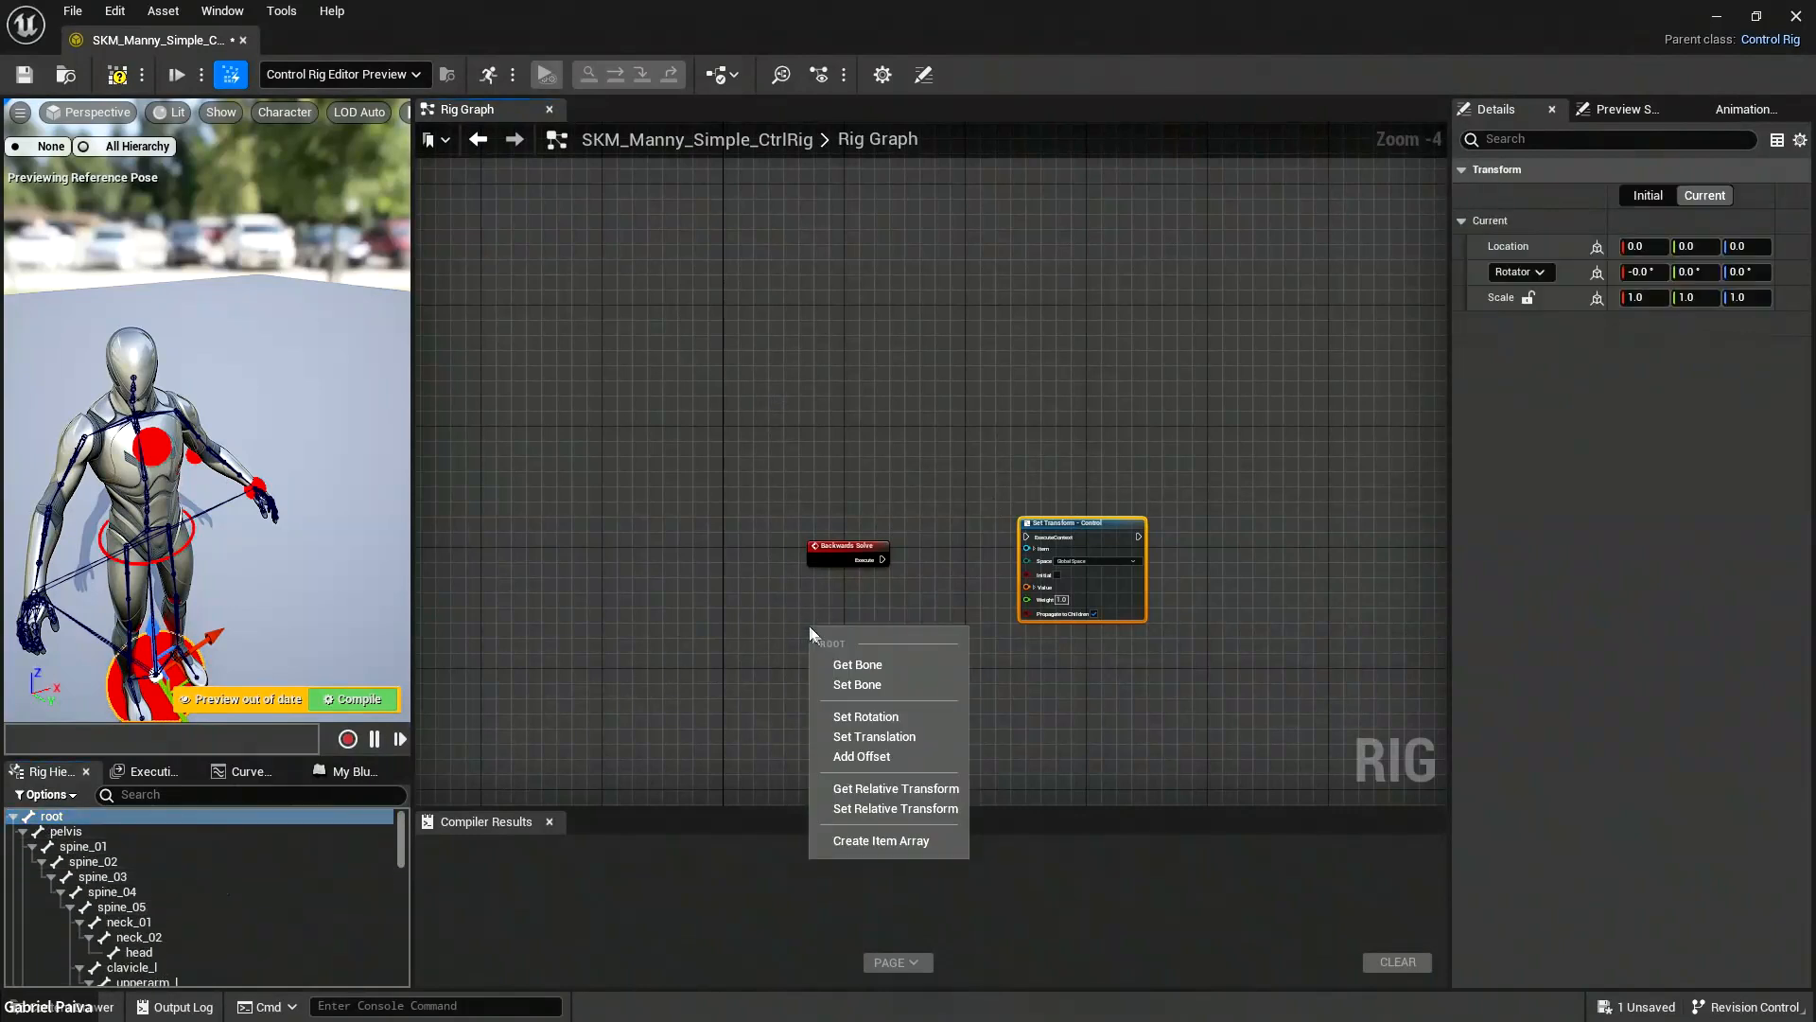
{"action": "left_click", "coordinate": [857, 664]}
{"action": "left_click_drag", "start_coordinate": [930, 711], "coordinate": [1027, 596]}
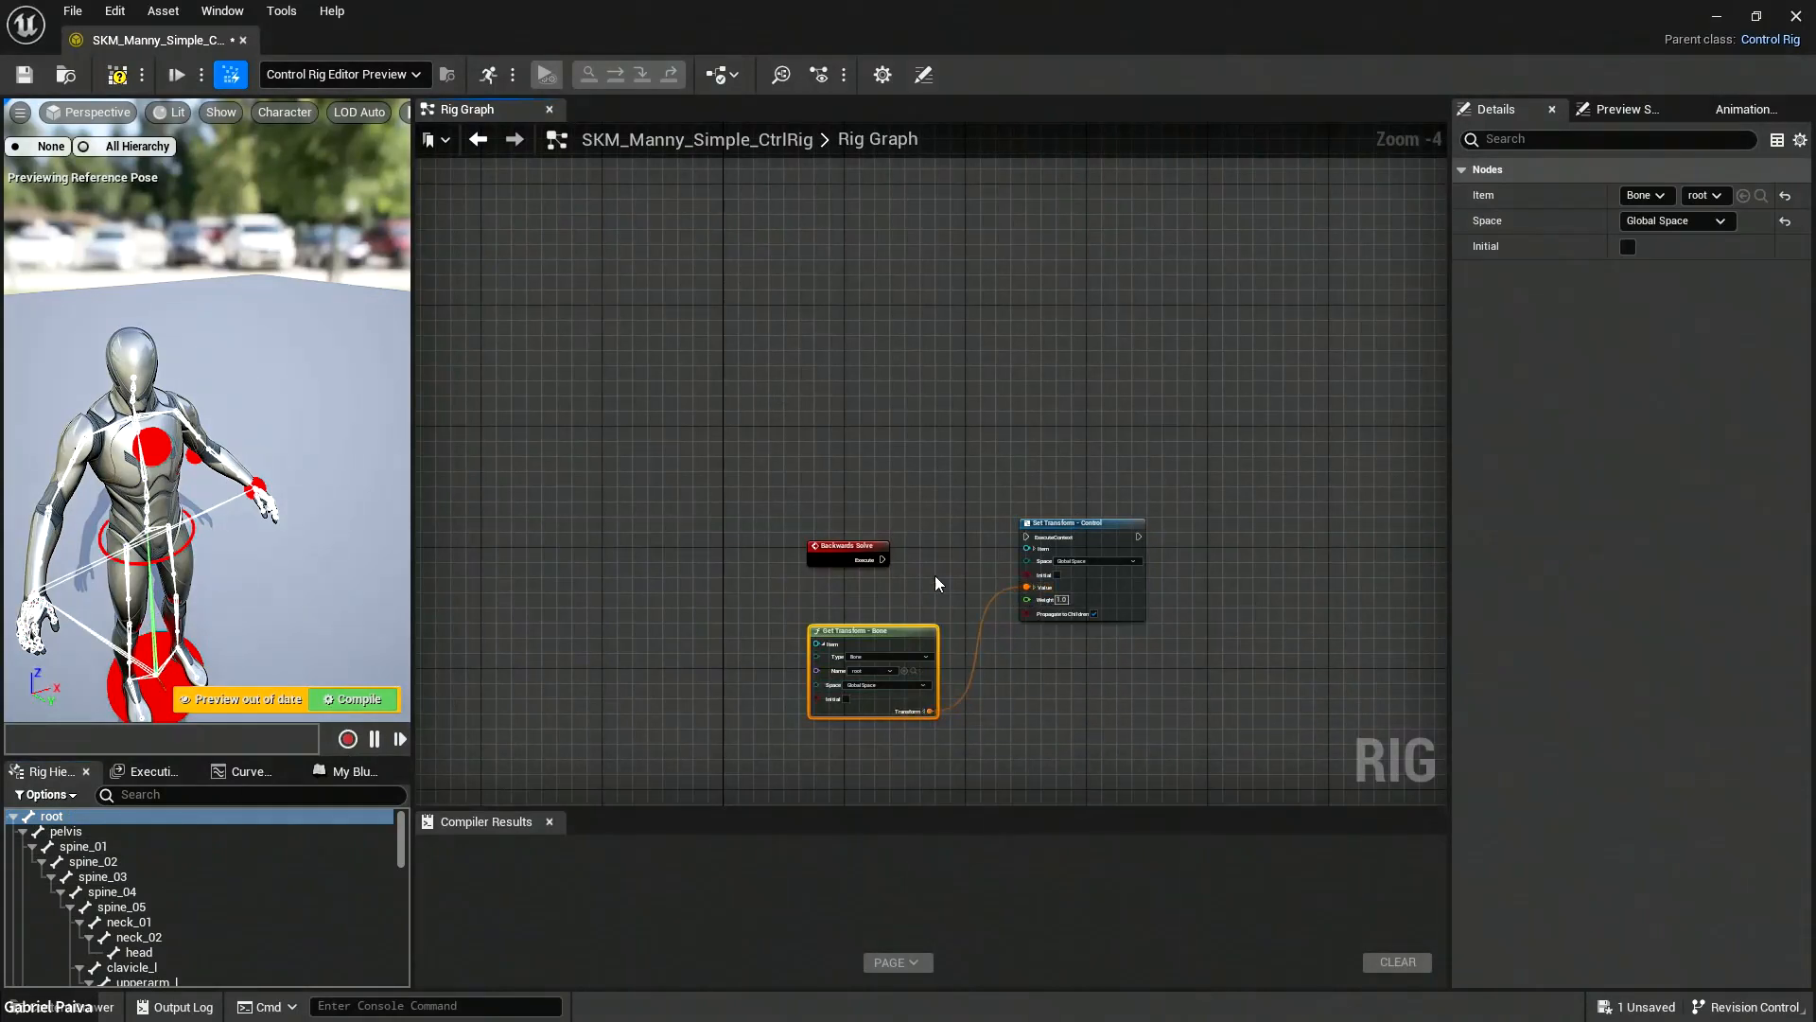
{"action": "left_click_drag", "start_coordinate": [881, 559], "coordinate": [1065, 535]}
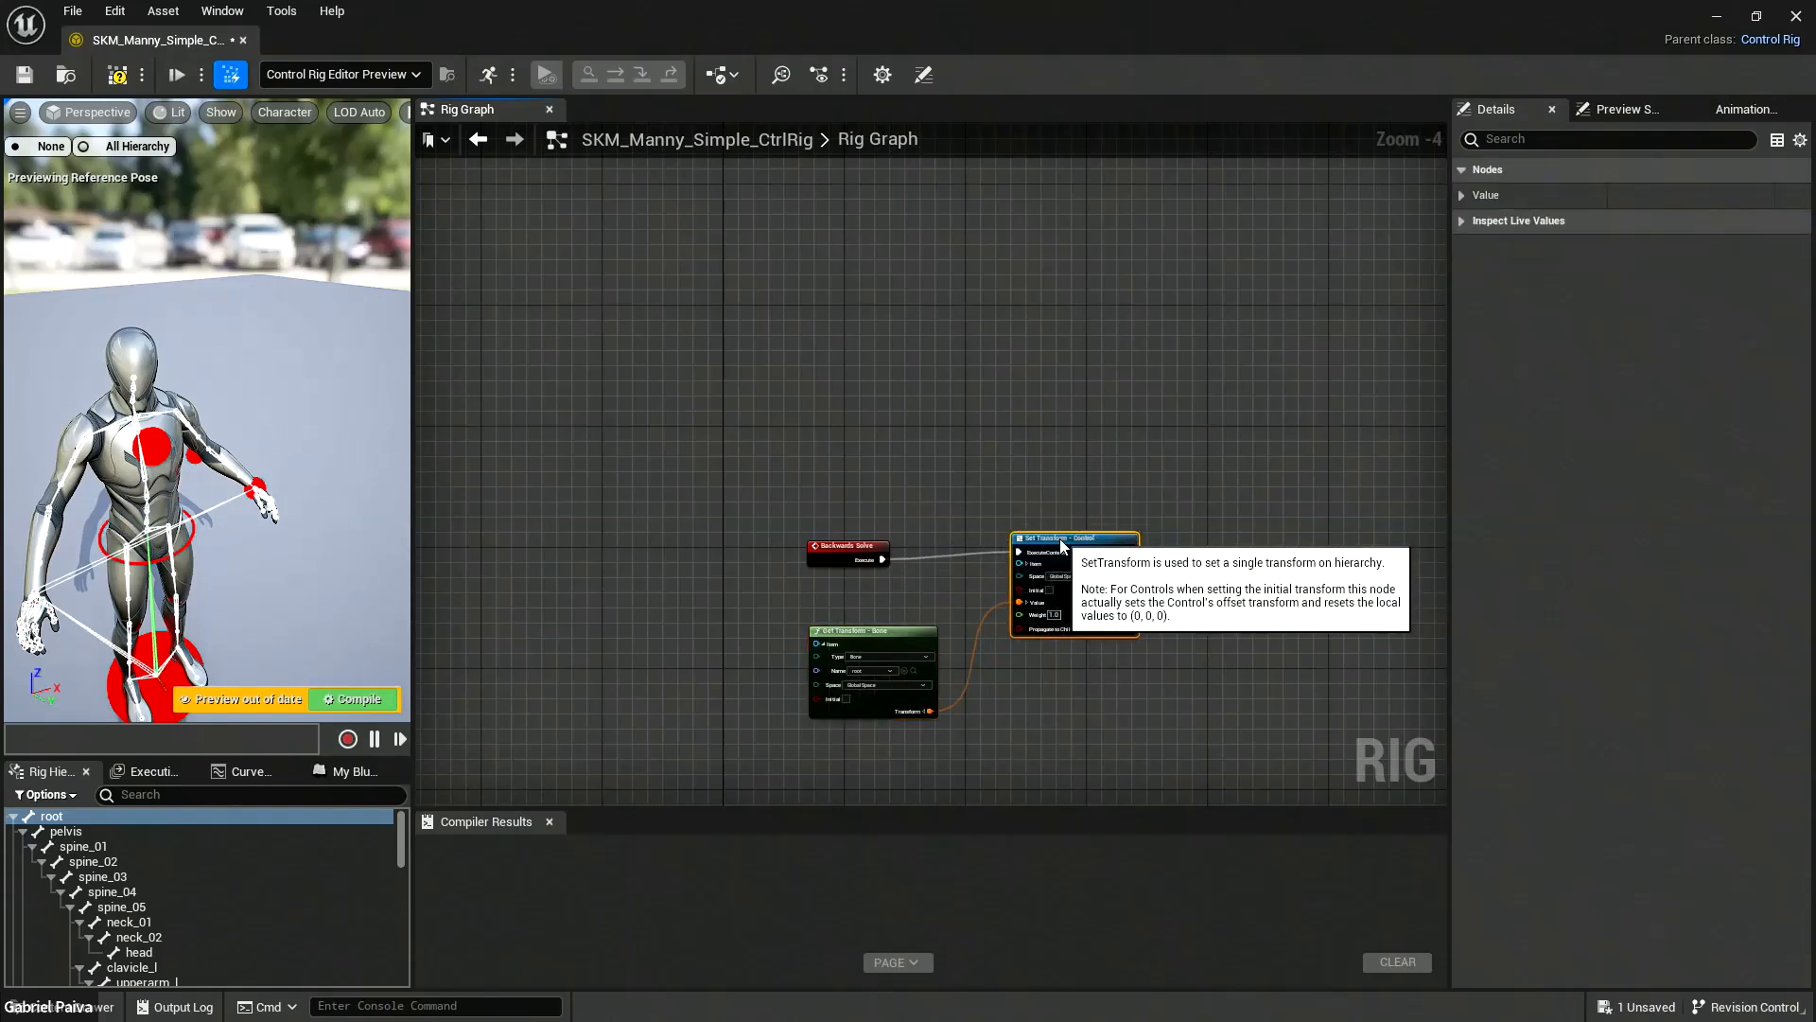
{"action": "scroll", "coordinate": [944, 596], "scroll_direction": "up", "scroll_amount": 2}
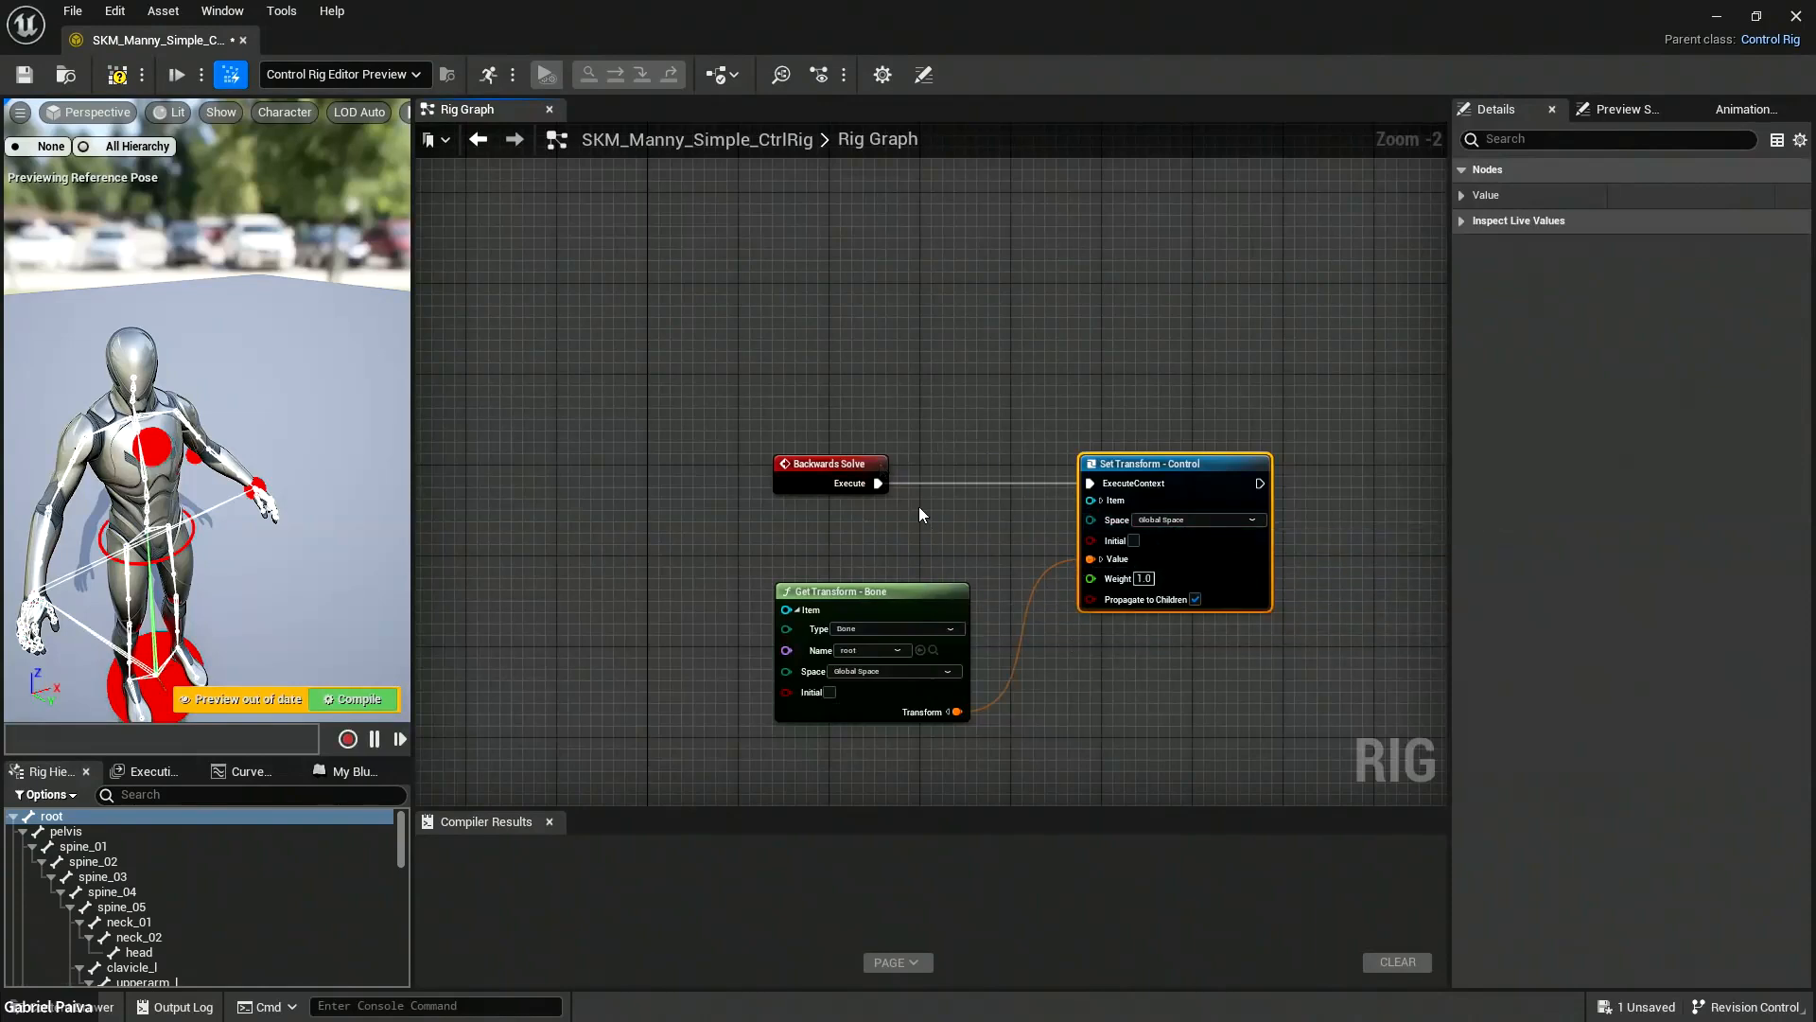
Add a Construction Event node in an empty area of the graph and adjust its placement.
{"action": "right_click_drag", "start_coordinate": [928, 385], "coordinate": [980, 548]}
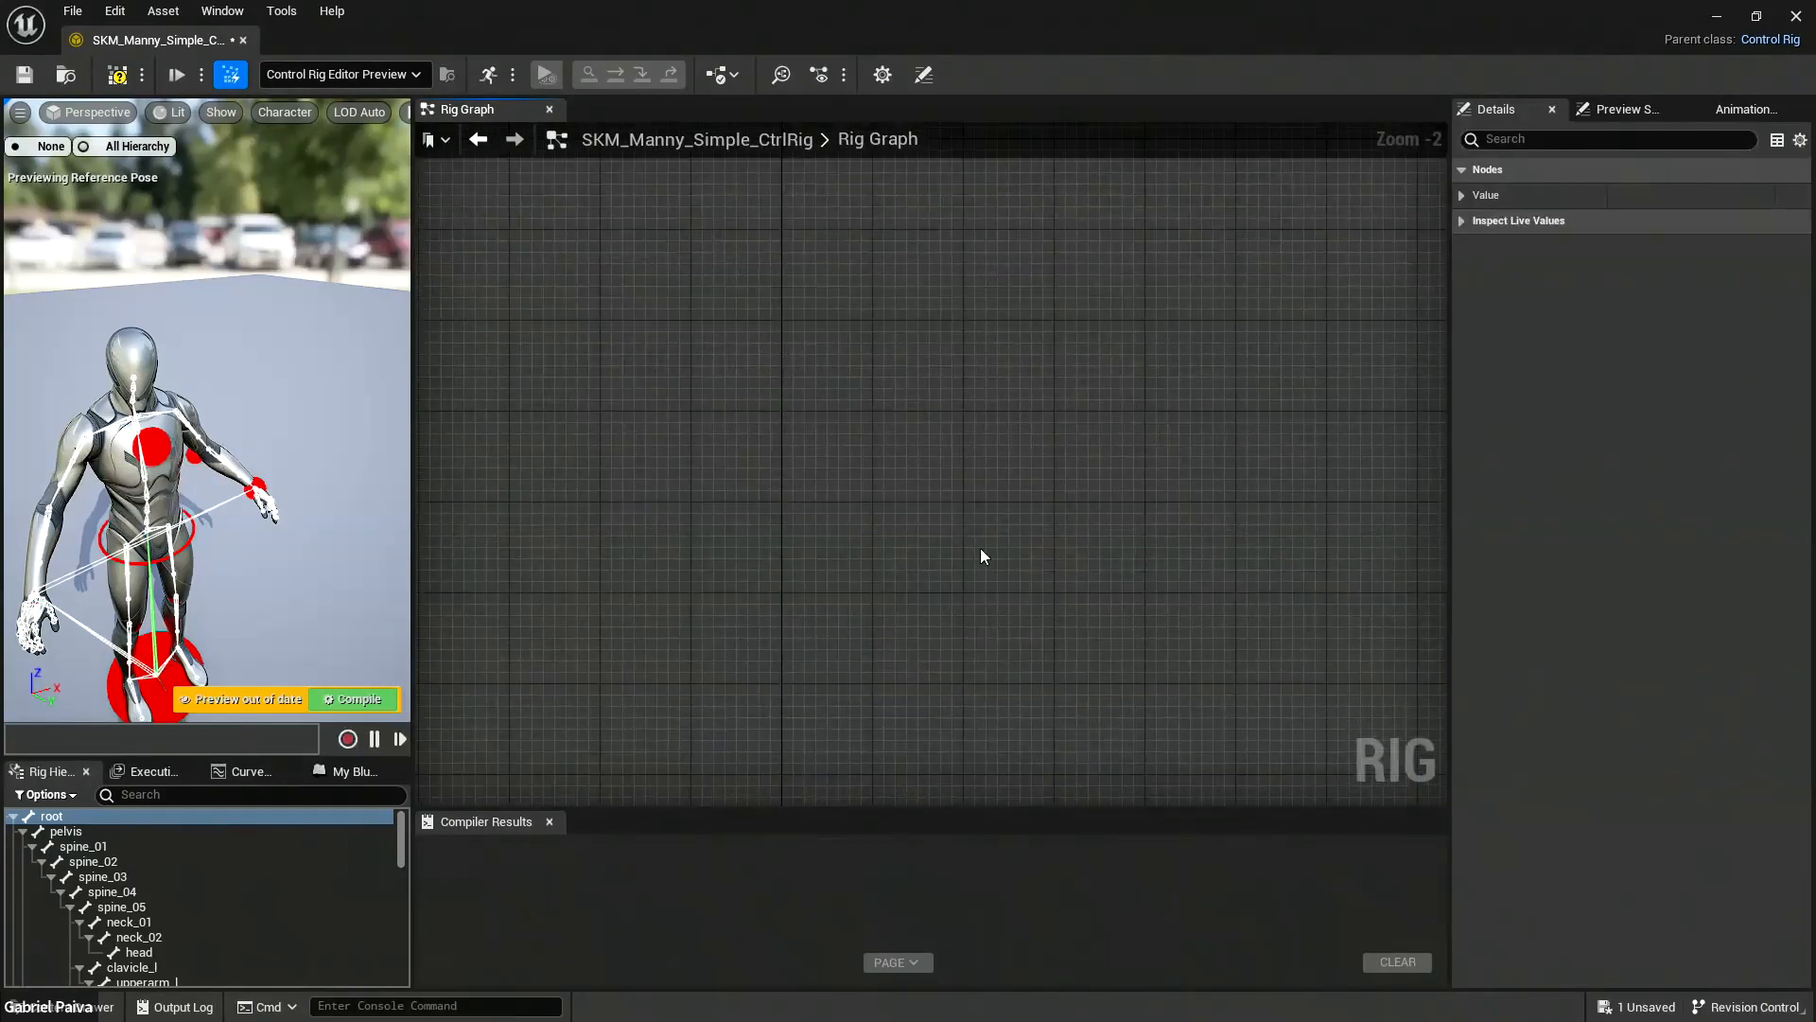
{"action": "right_click", "coordinate": [979, 463]}
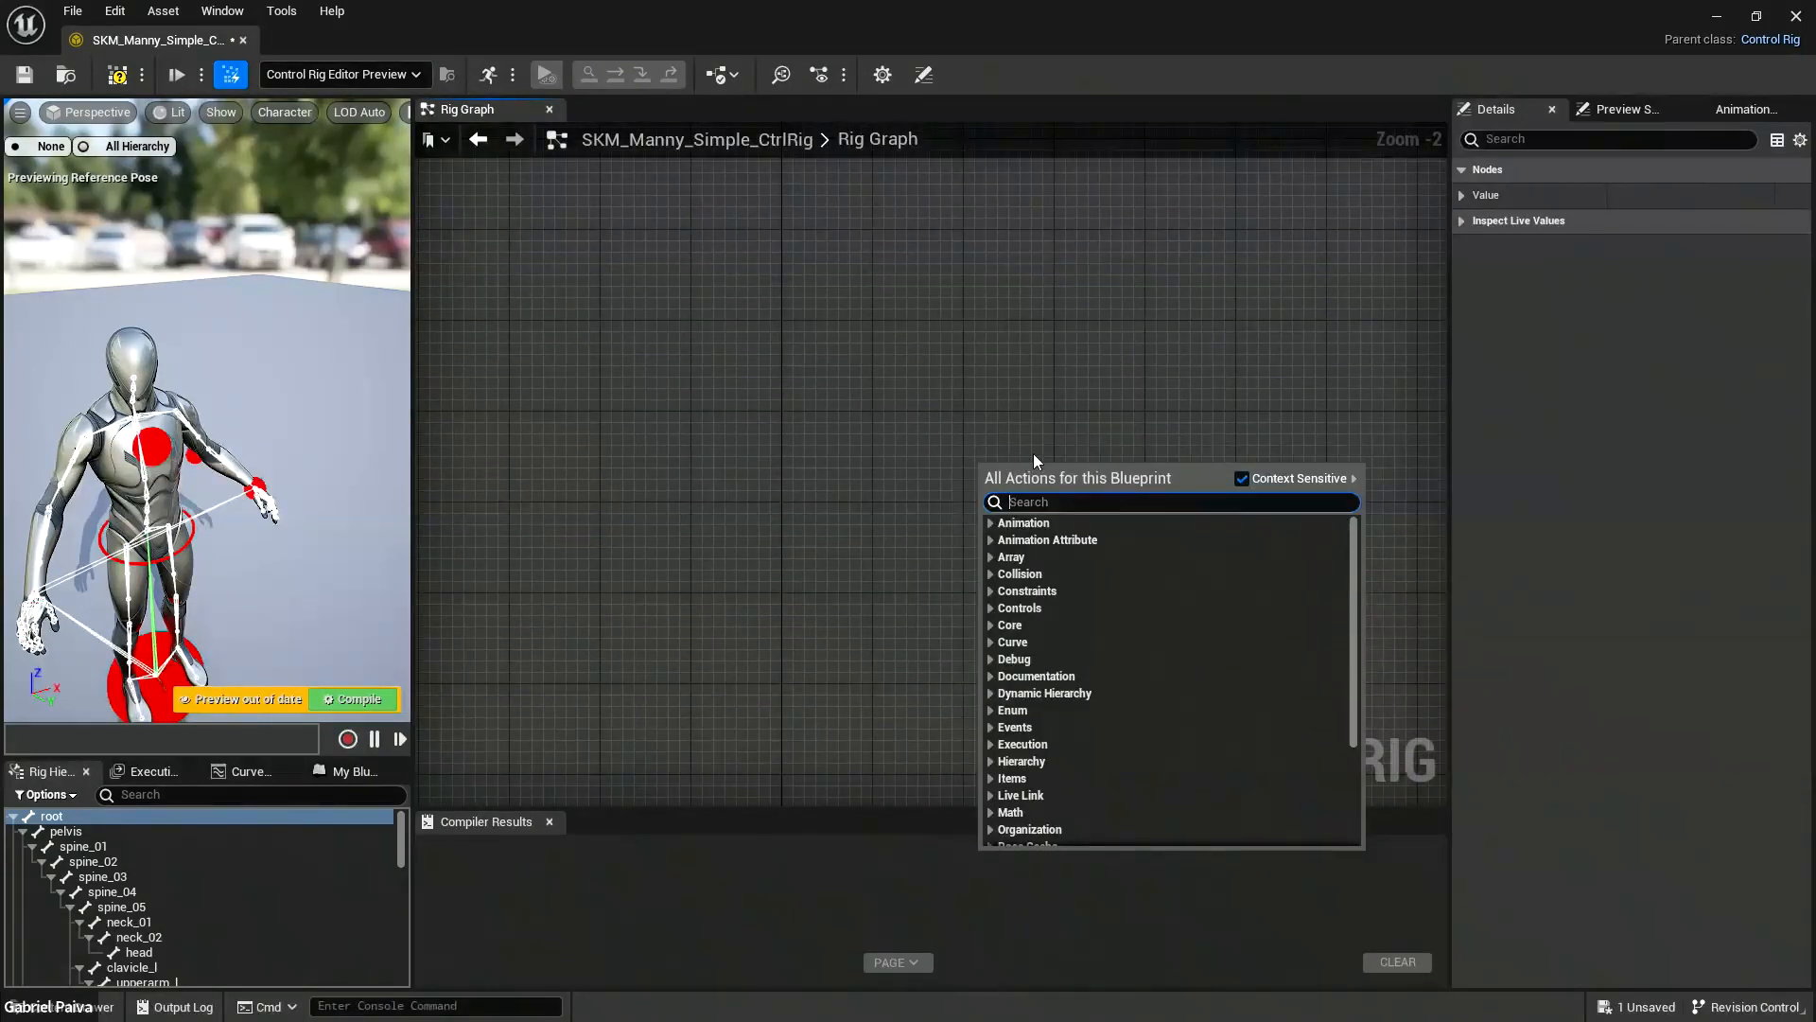
{"action": "type", "text": "contru"}
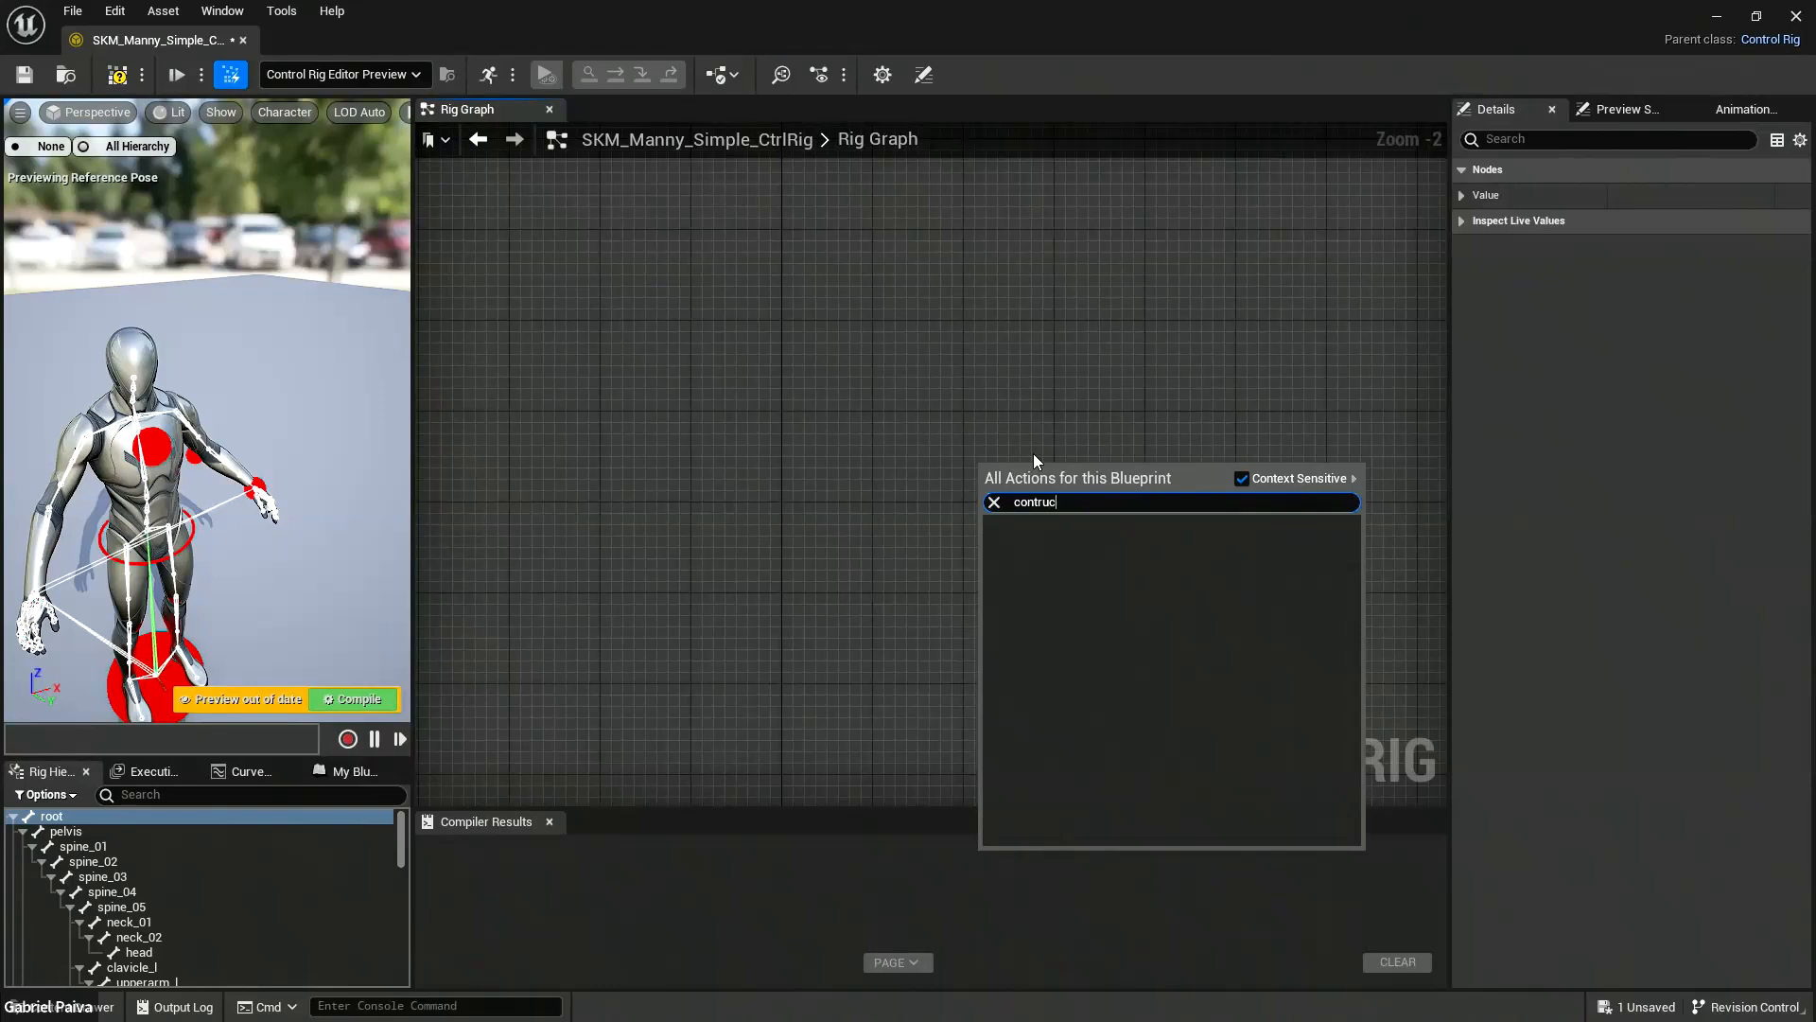
{"action": "key", "text": "BackSpace"}
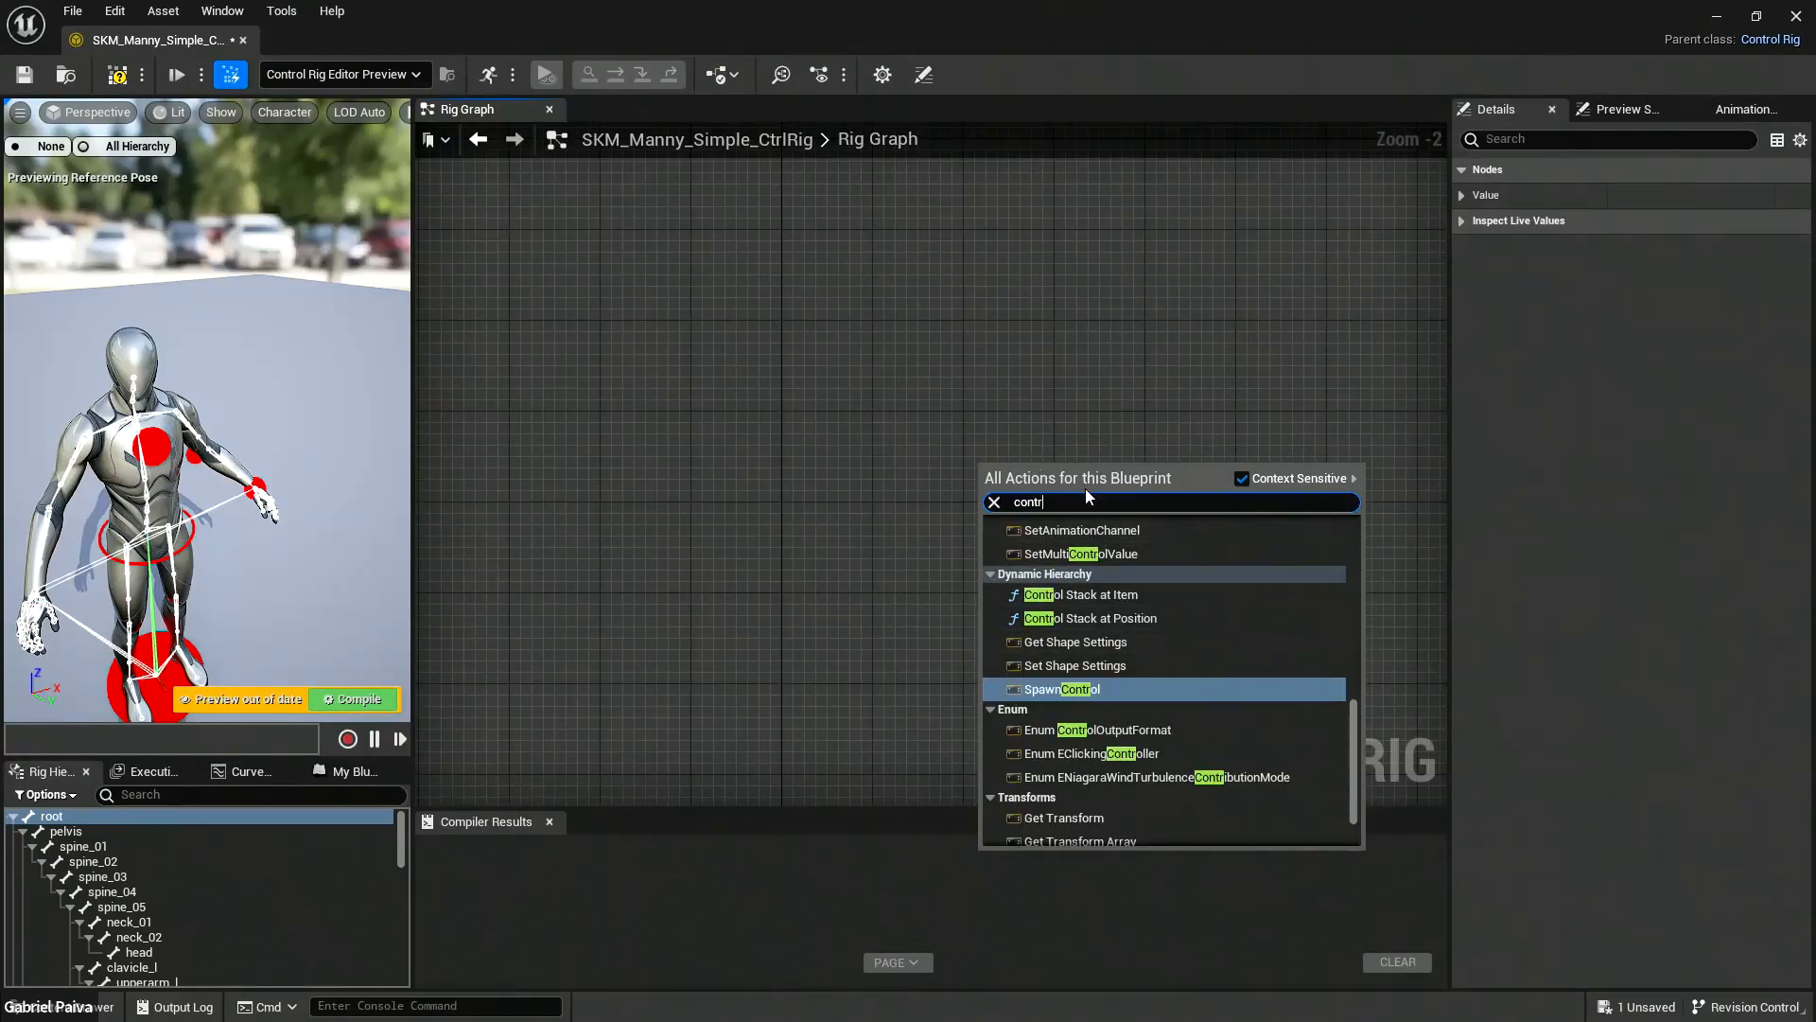
{"action": "key", "text": "BackSpace"}
{"action": "key", "text": "BackSpace"}
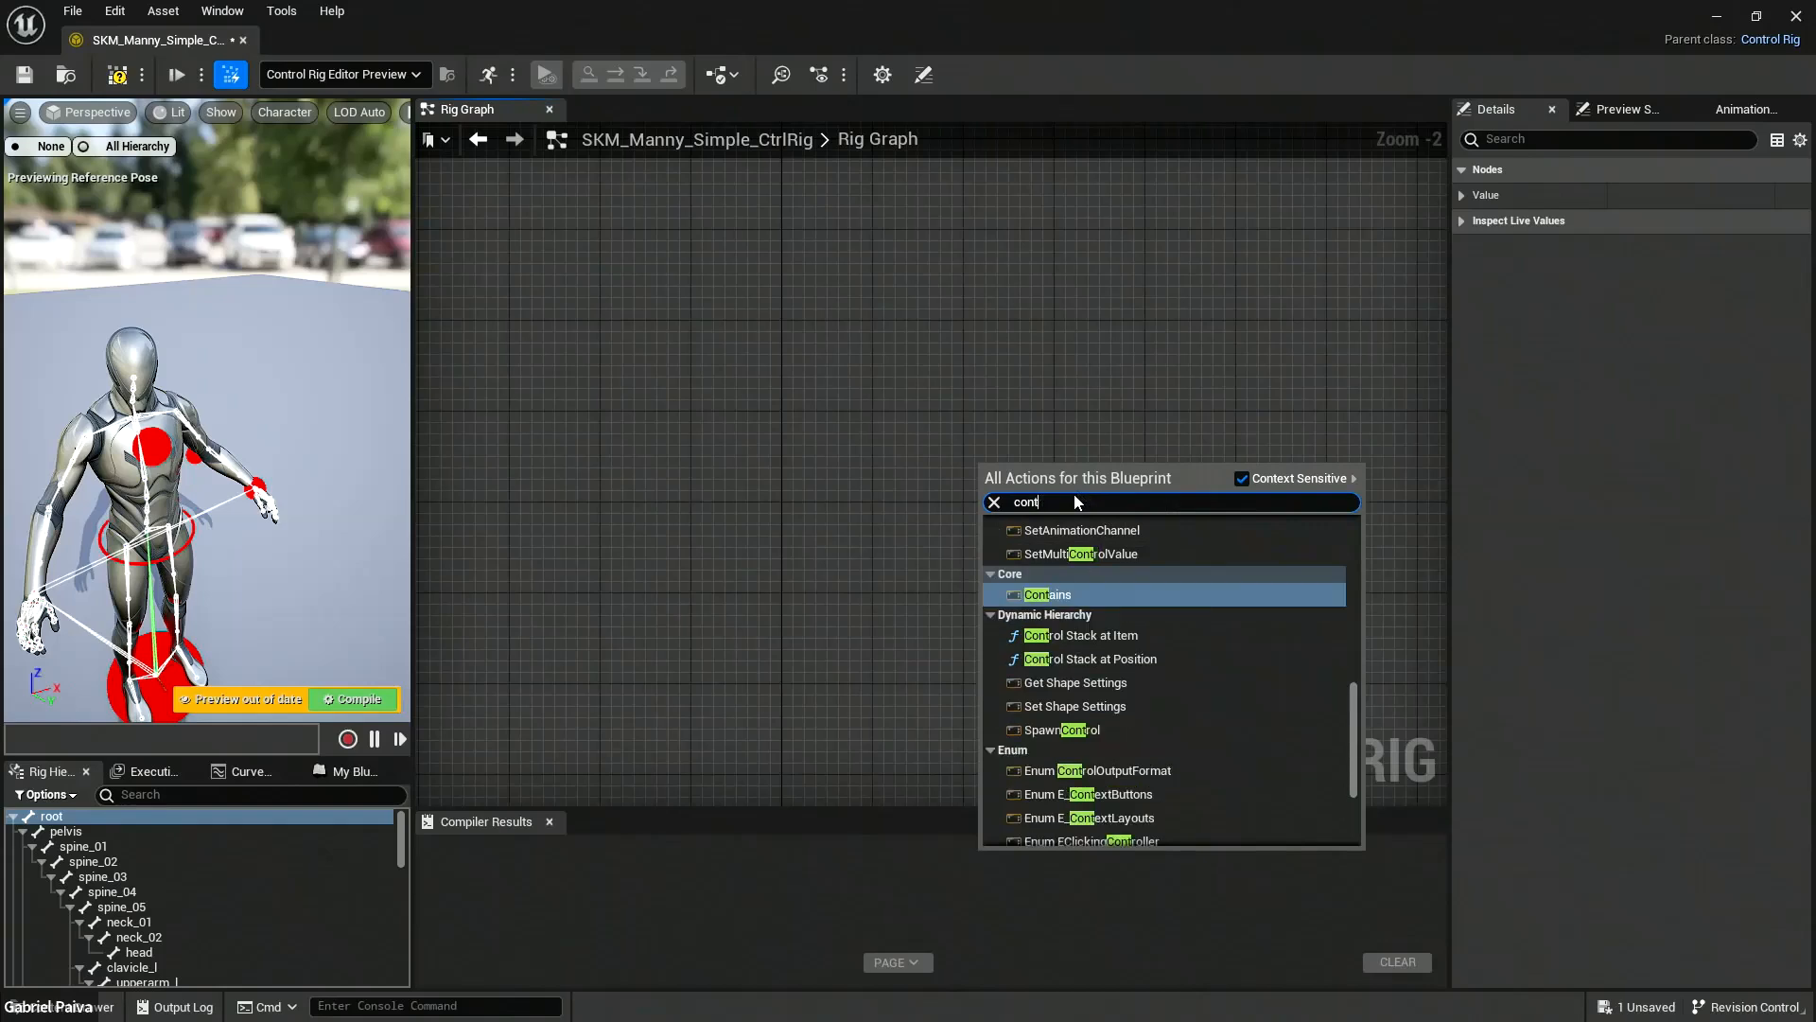
{"action": "type", "text": "d"}
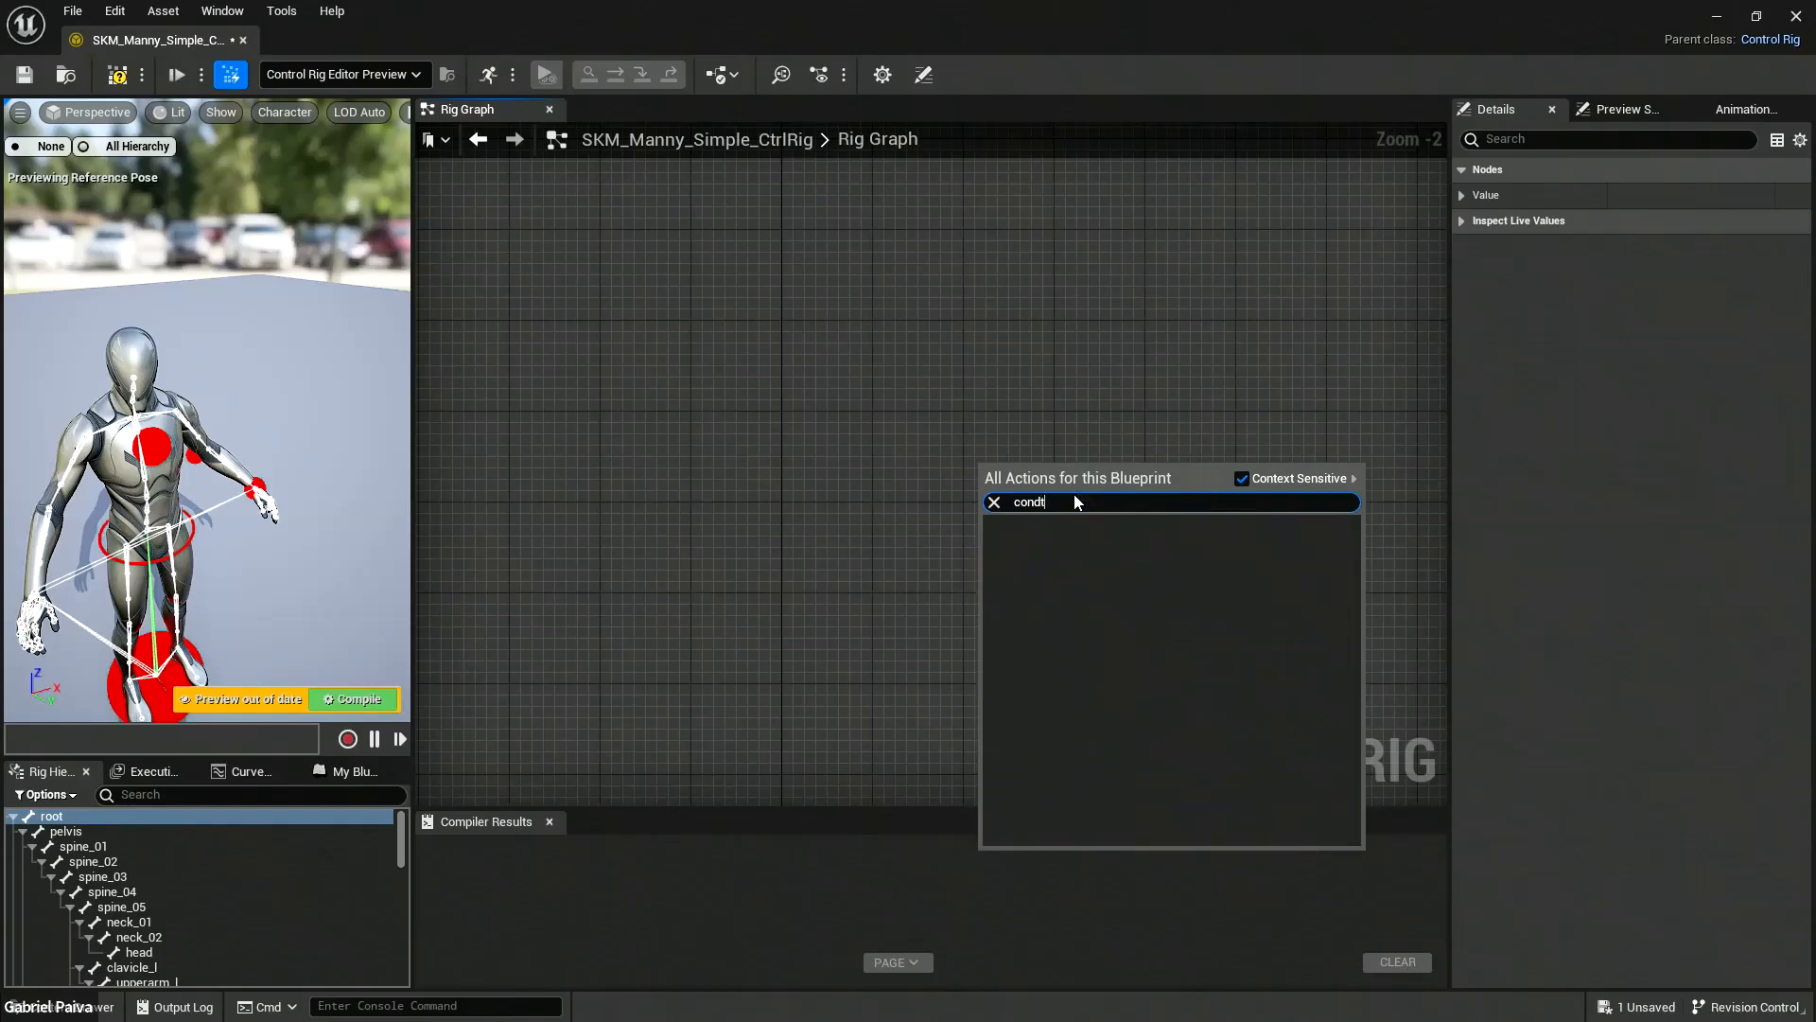
{"action": "key", "text": "BackSpace"}
{"action": "key", "text": "BackSpace"}
{"action": "key", "text": "BackSpace"}
{"action": "key", "text": "BackSpace"}
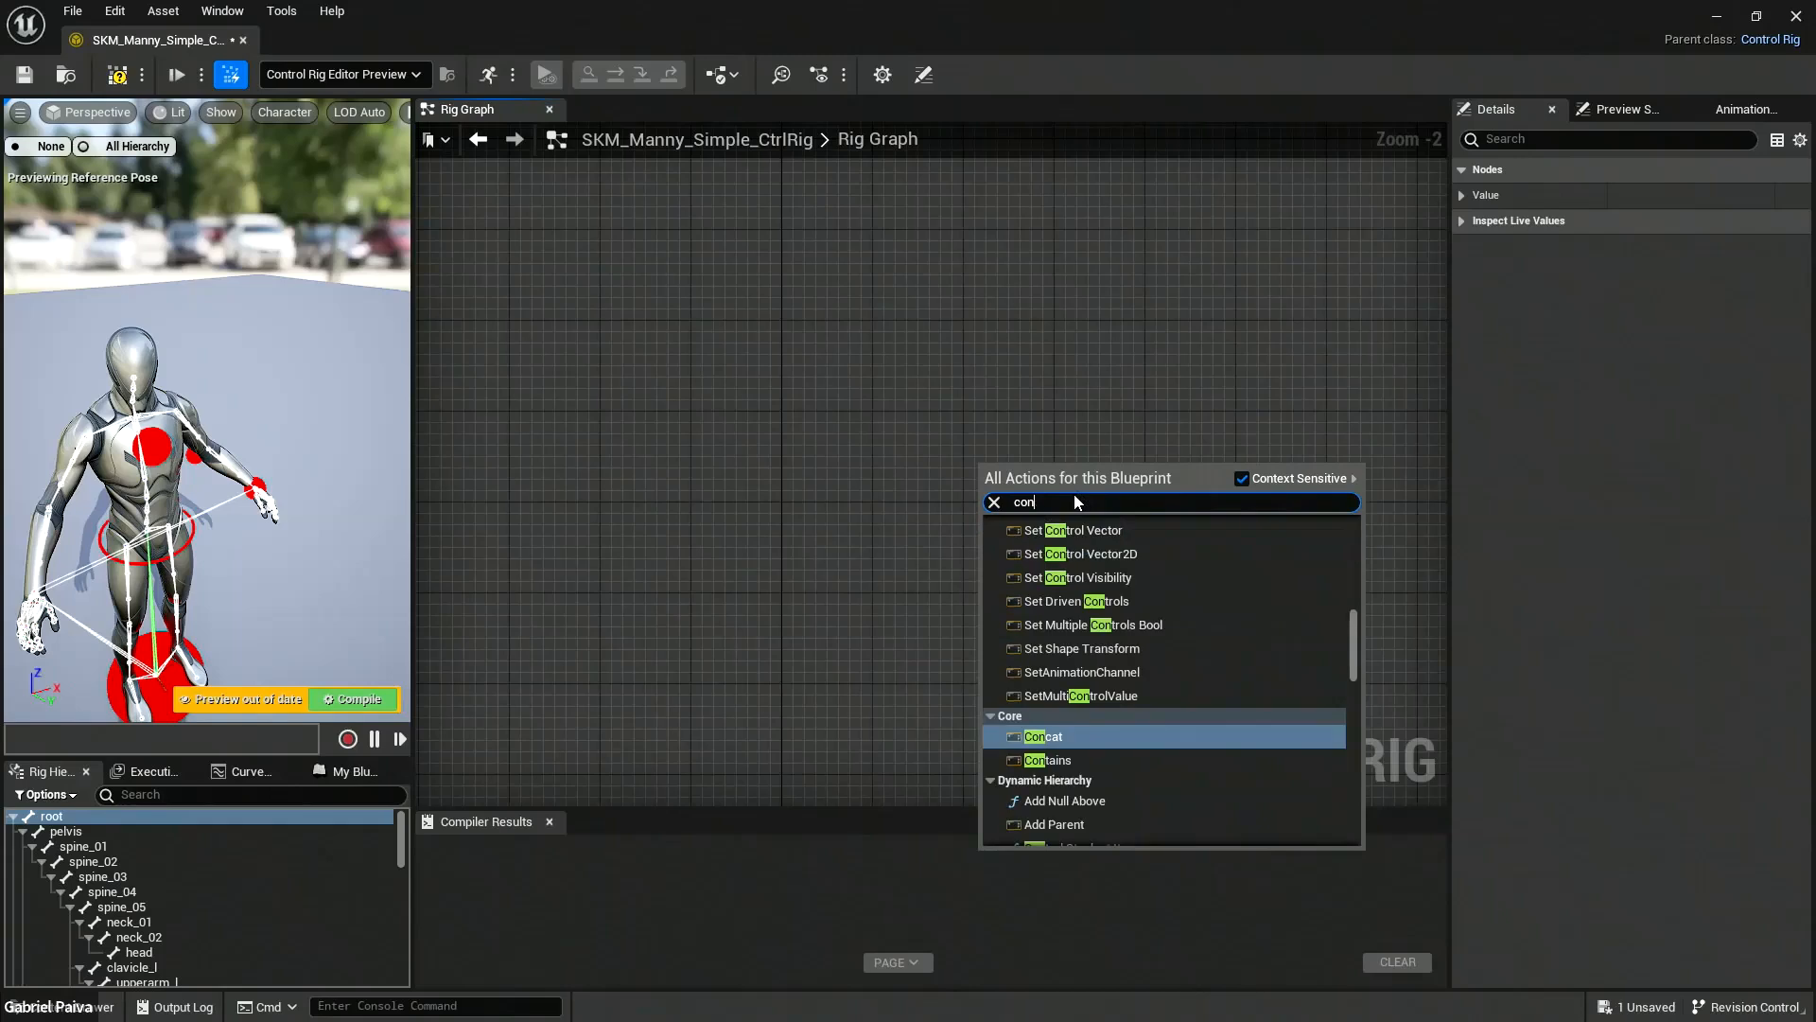
{"action": "type", "text": "constr"}
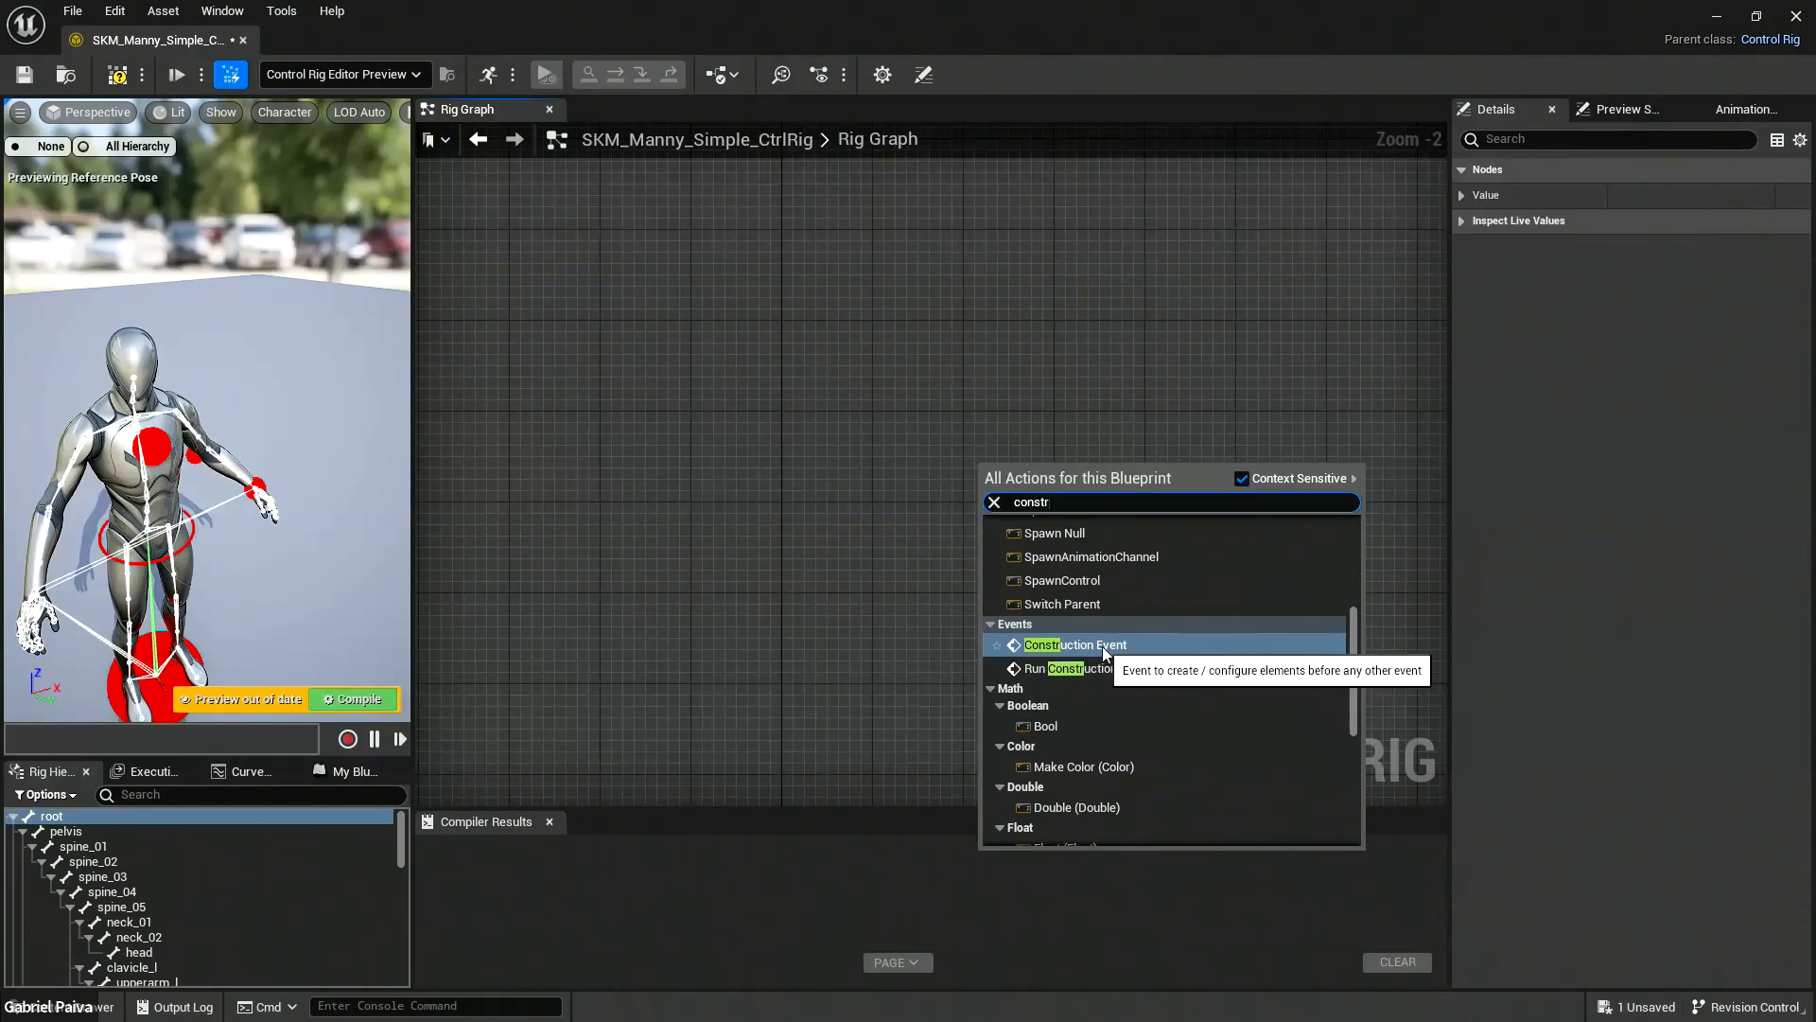
{"action": "left_click", "coordinate": [1094, 646]}
{"action": "left_click", "coordinate": [1091, 646]}
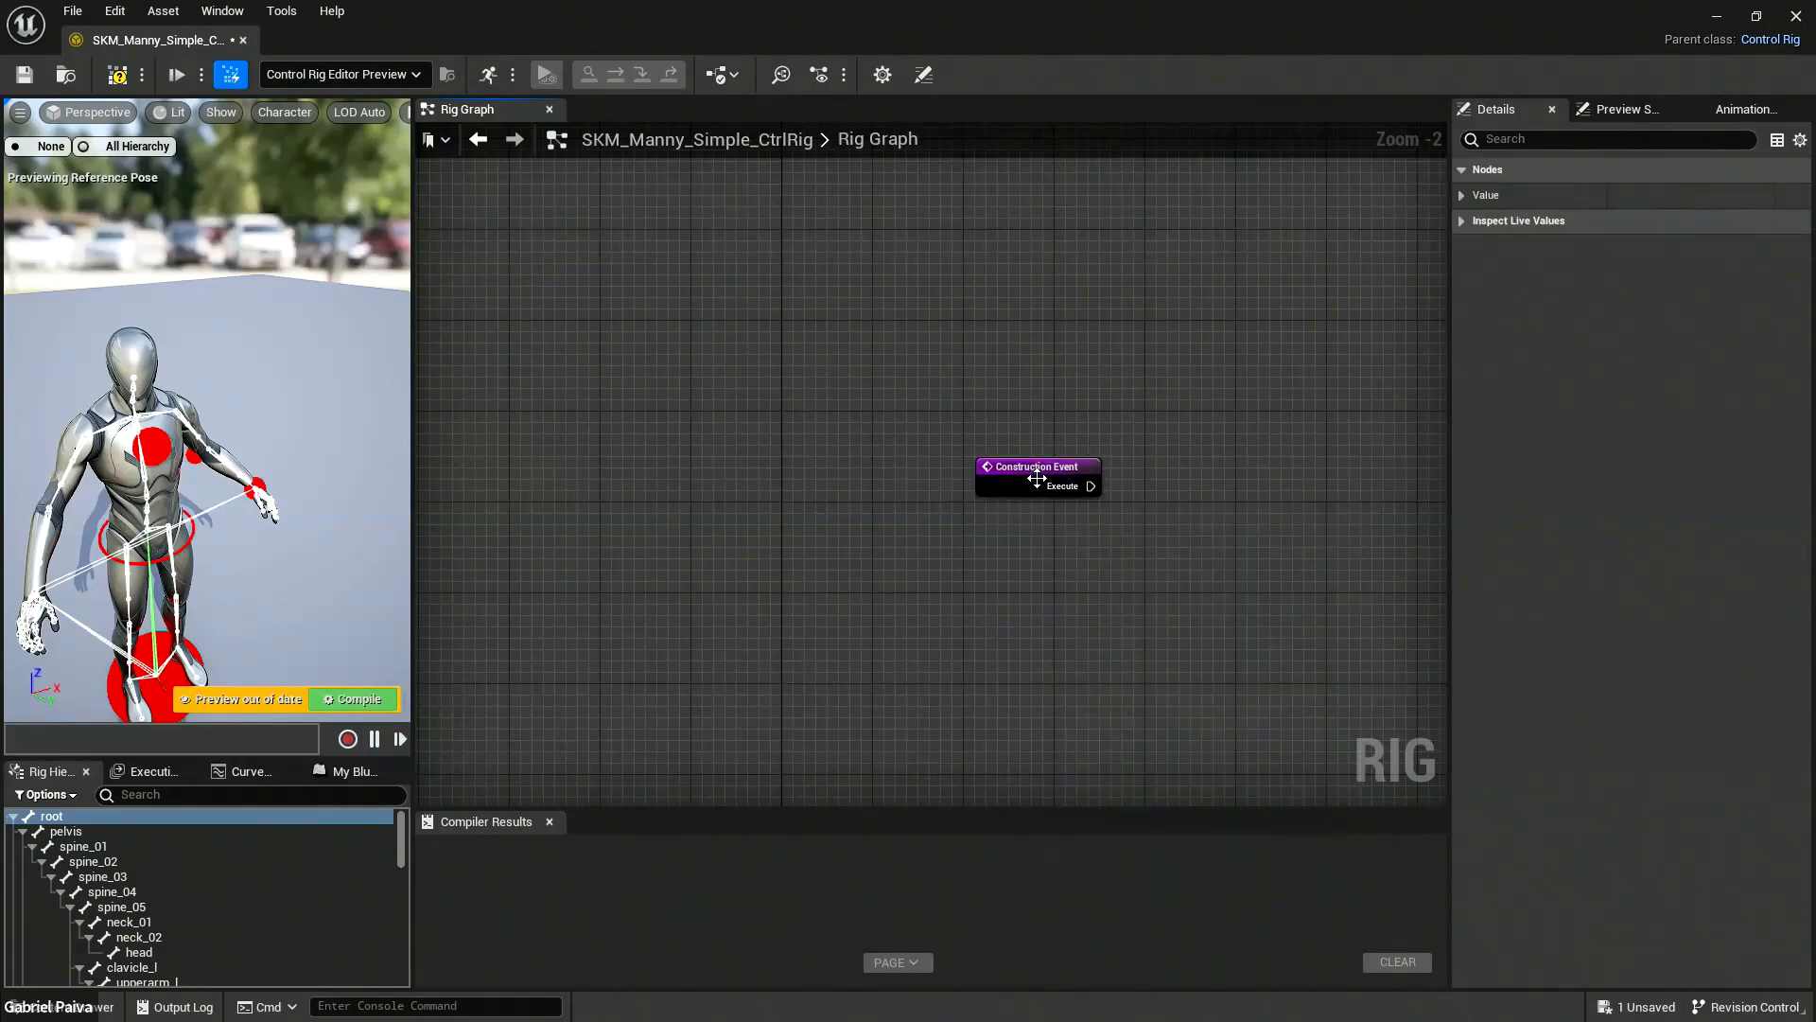
{"action": "left_click_drag", "start_coordinate": [1035, 467], "coordinate": [967, 422]}
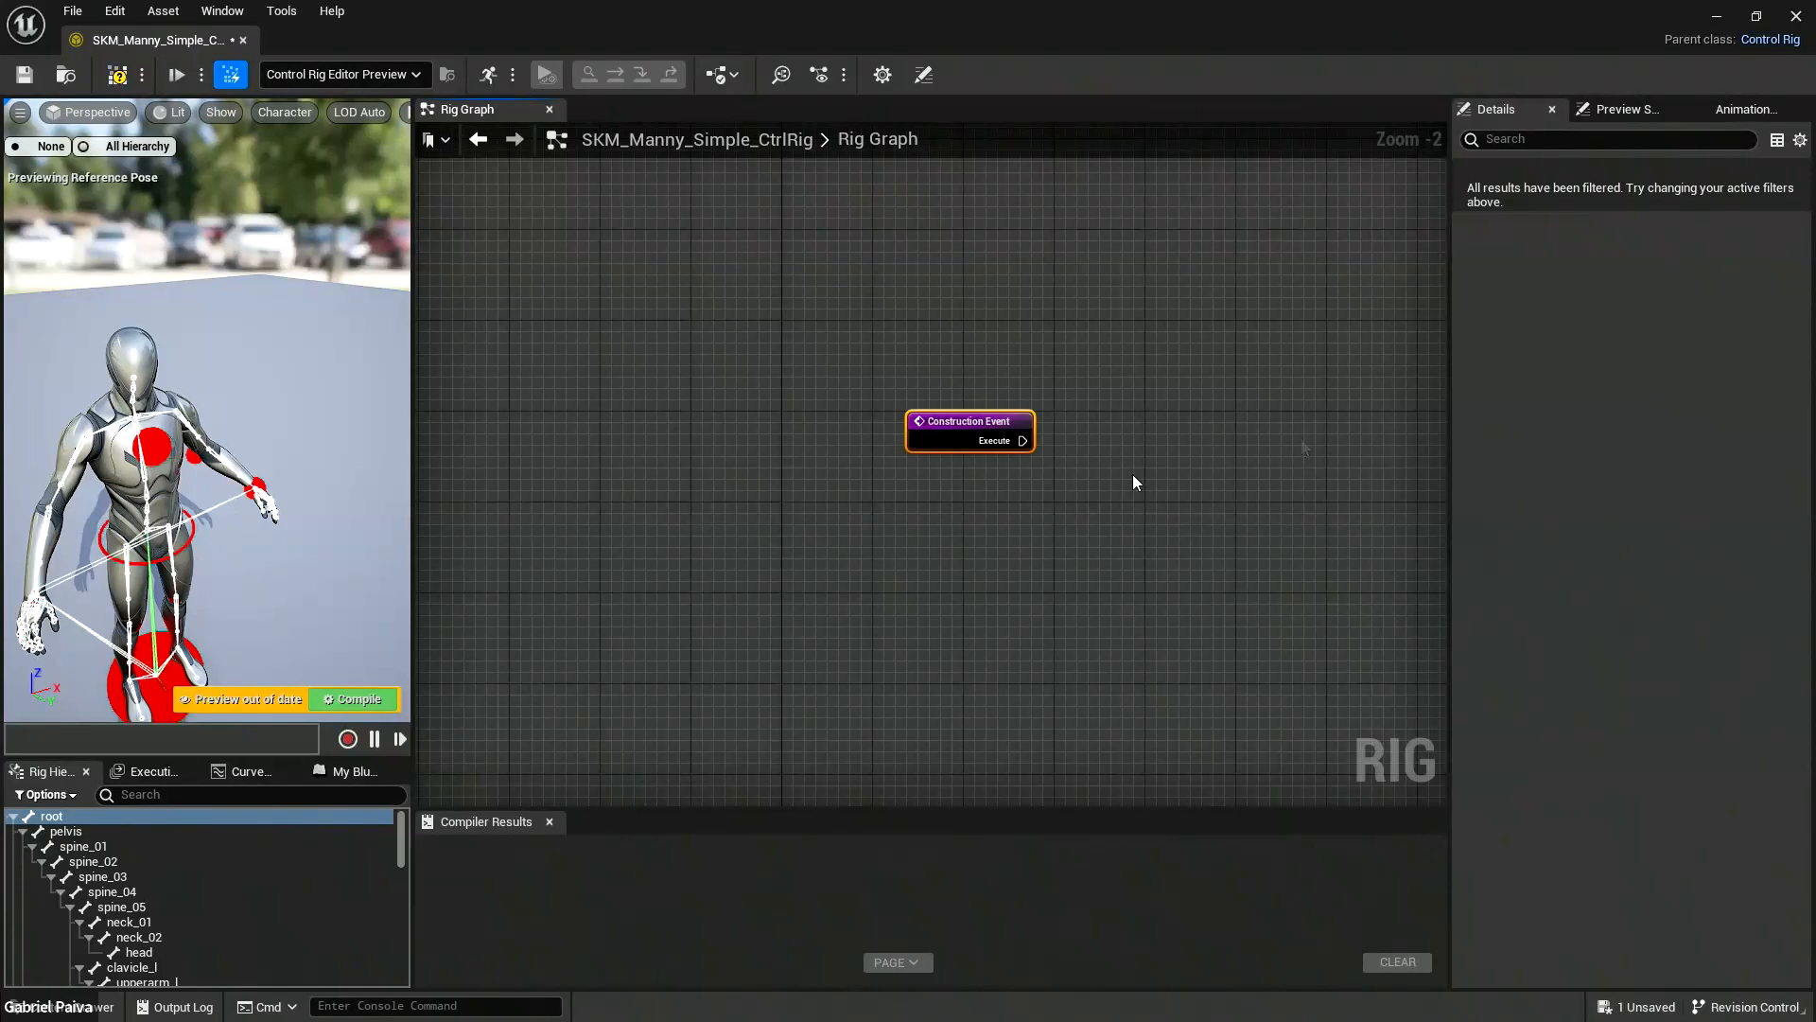
{"action": "scroll", "coordinate": [1125, 530], "scroll_direction": "down", "scroll_amount": 1}
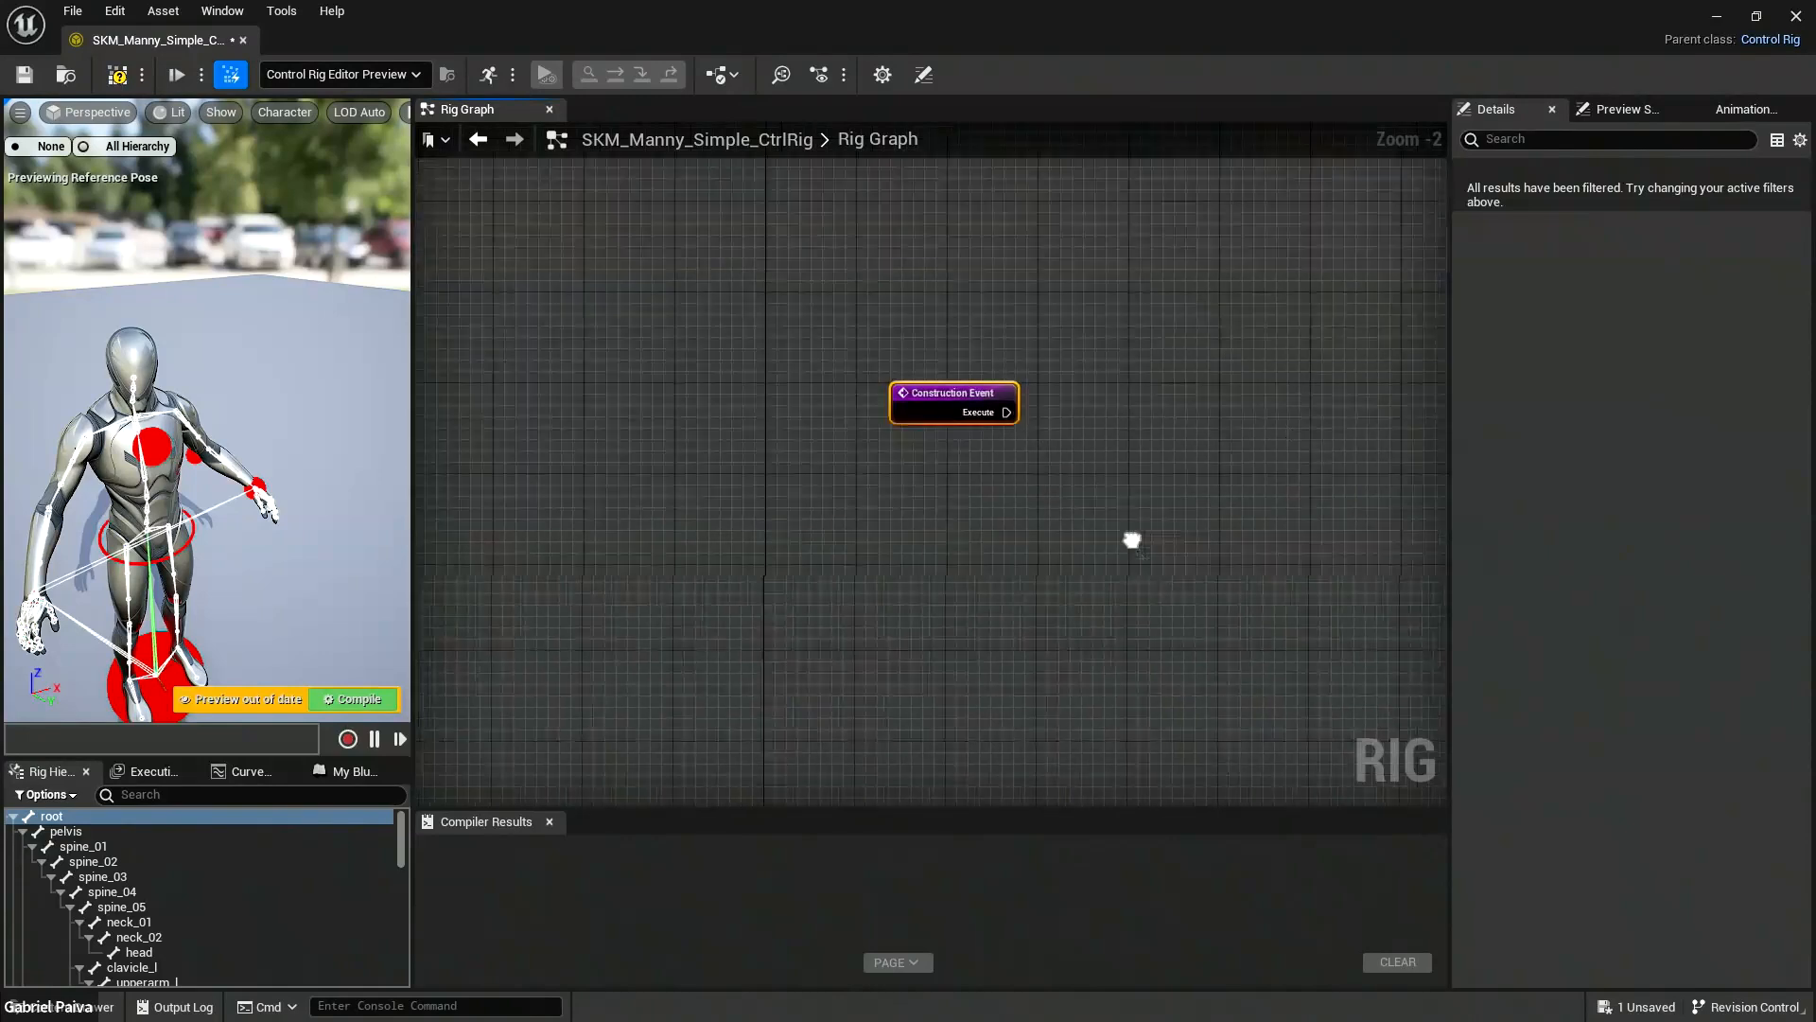
{"action": "scroll", "coordinate": [1101, 492], "scroll_direction": "down", "scroll_amount": 4}
{"action": "scroll", "coordinate": [1100, 606], "scroll_direction": "up", "scroll_amount": 3}
{"action": "right_click_drag", "start_coordinate": [1100, 605], "coordinate": [1008, 513]}
{"action": "scroll", "coordinate": [1038, 524], "scroll_direction": "up", "scroll_amount": 1}
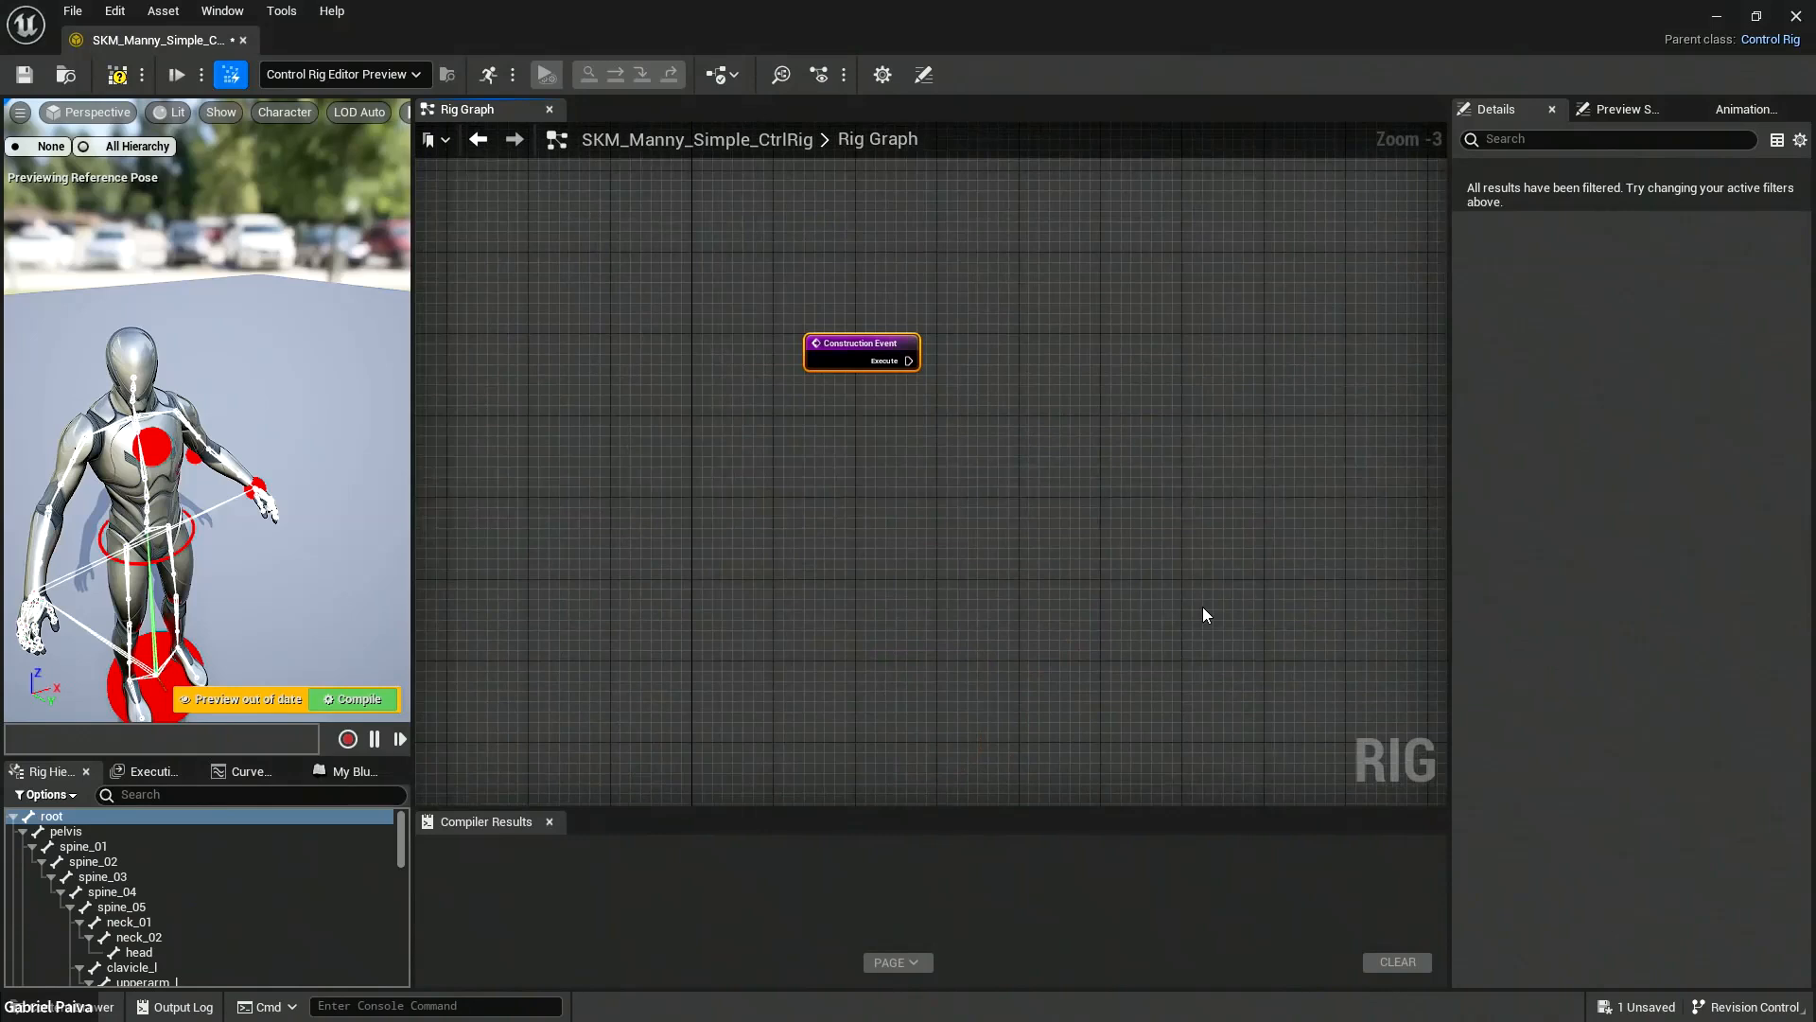
{"action": "right_click_drag", "start_coordinate": [1204, 616], "coordinate": [1217, 762]}
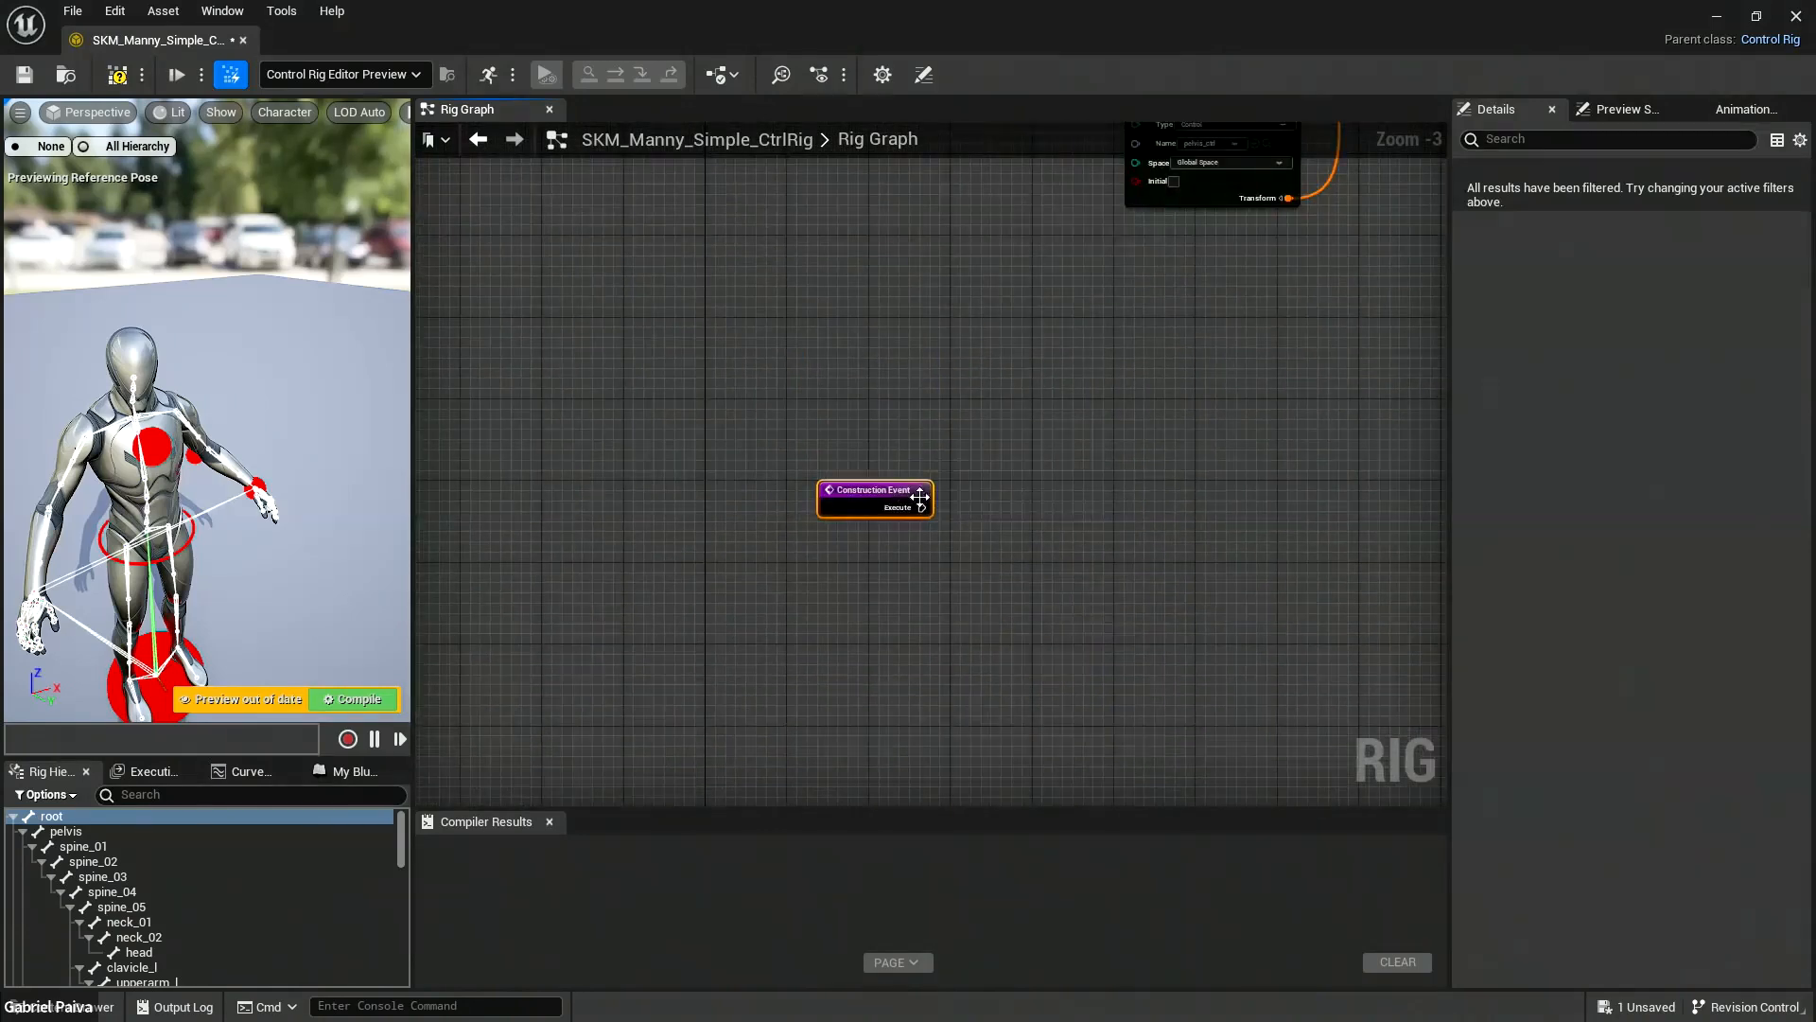
Compare the Backwards Solve chain for the root control with the separate Construction Event node in the rig graph.
{"action": "left_click_drag", "start_coordinate": [920, 483], "coordinate": [899, 492]}
{"action": "right_click_drag", "start_coordinate": [1124, 675], "coordinate": [961, 503]}
{"action": "scroll", "coordinate": [984, 514], "scroll_direction": "down", "scroll_amount": 2}
{"action": "left_click_drag", "start_coordinate": [1184, 476], "coordinate": [912, 722]}
{"action": "scroll", "coordinate": [861, 553], "scroll_direction": "up", "scroll_amount": 2}
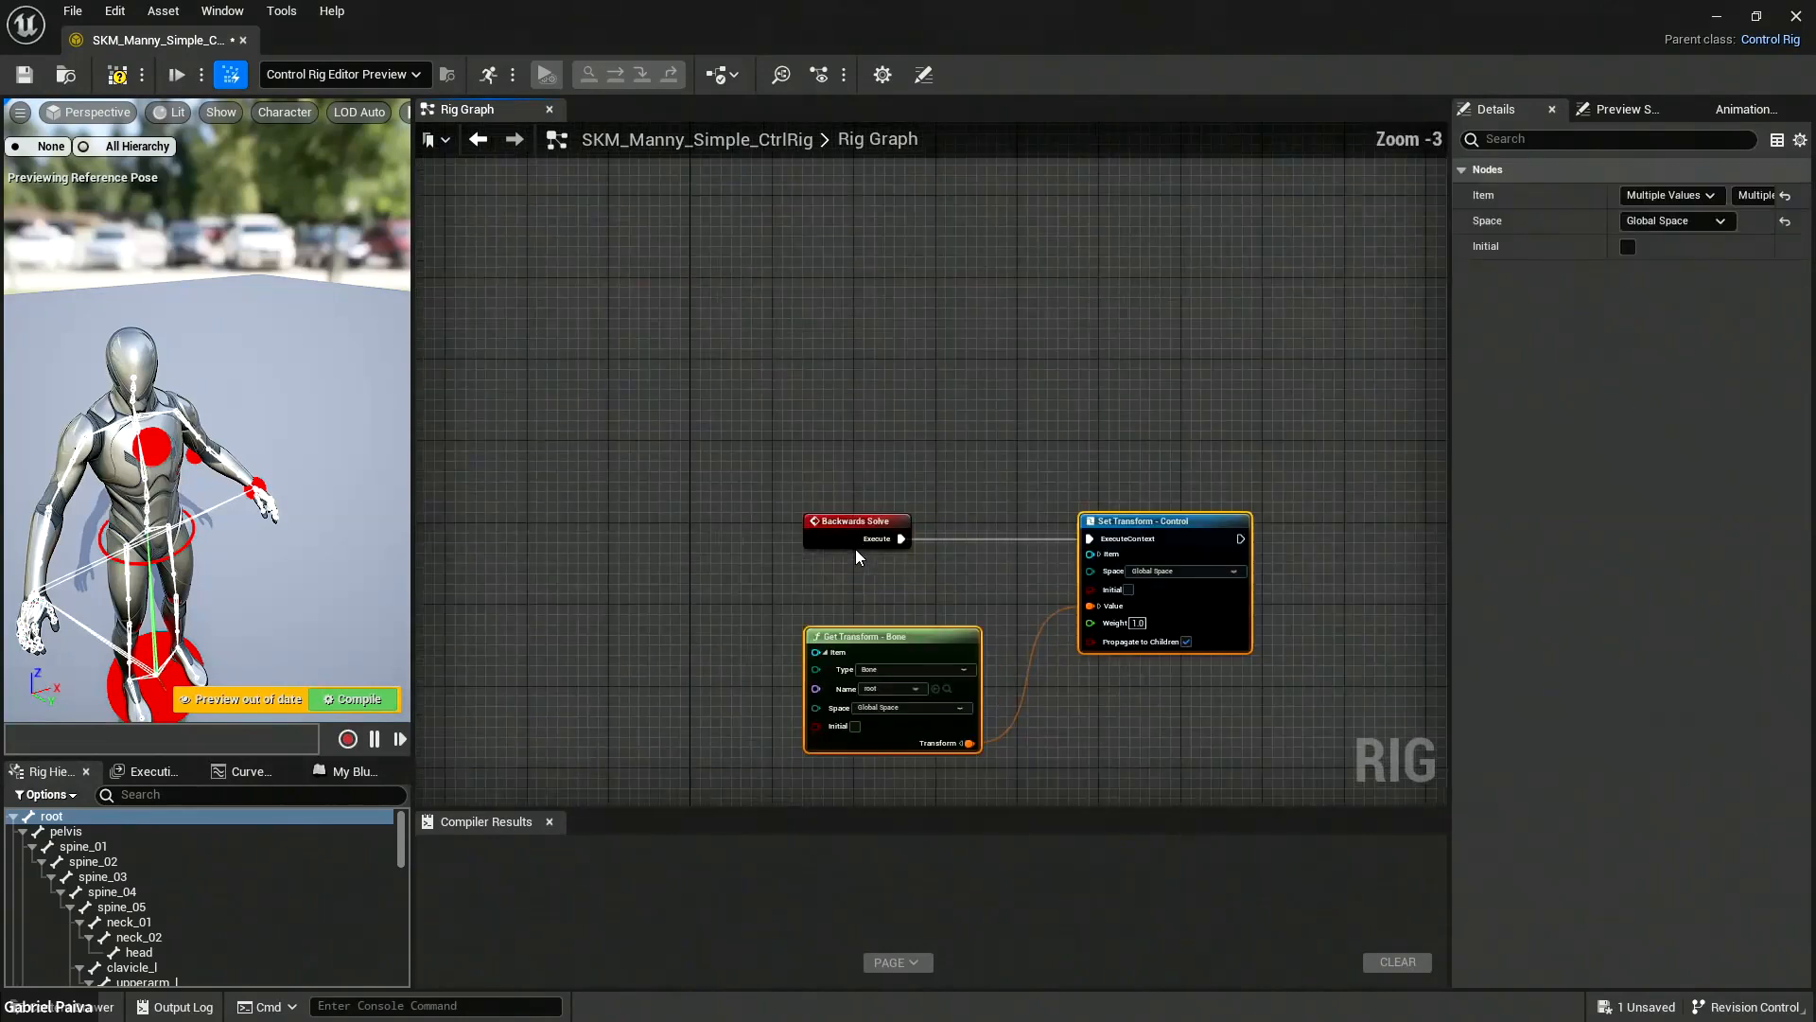
{"action": "right_click_drag", "start_coordinate": [1075, 347], "coordinate": [973, 490]}
{"action": "scroll", "coordinate": [973, 490], "scroll_direction": "up", "scroll_amount": 2}
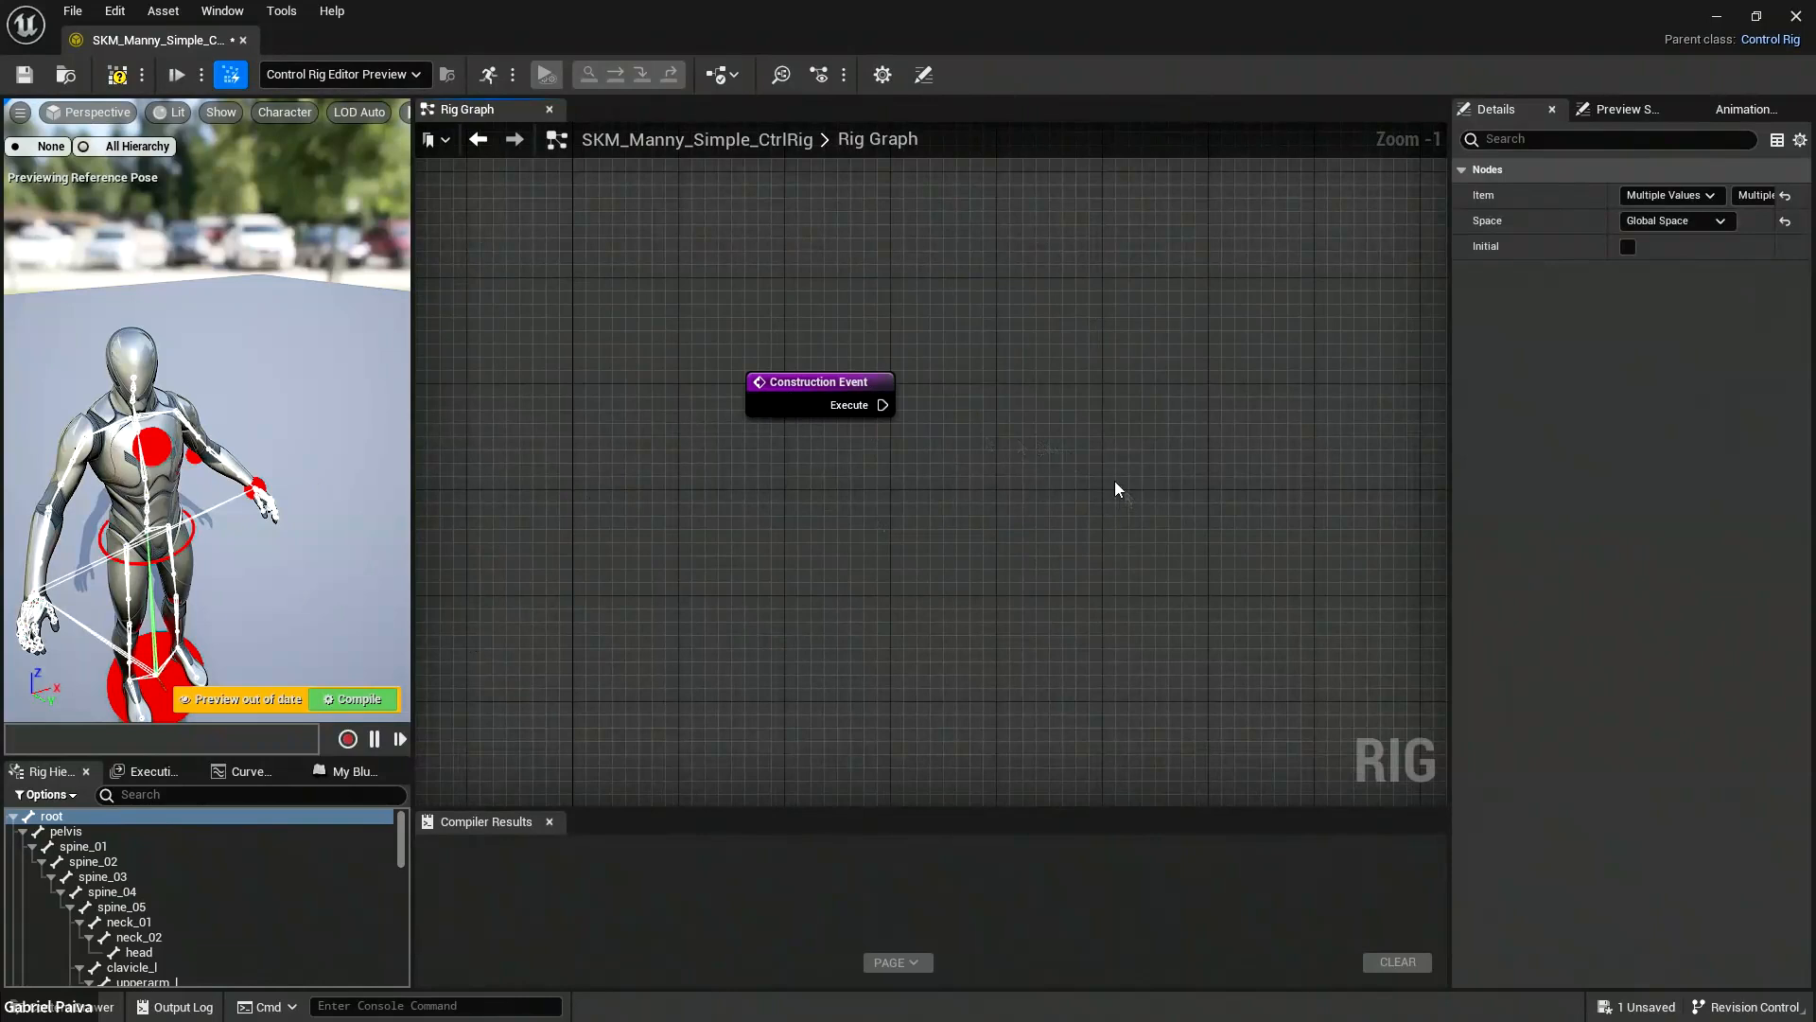
Adjust the Construction Event node's placement in the empty area above the Backwards Solve chain.
{"action": "left_click_drag", "start_coordinate": [812, 383], "coordinate": [863, 395]}
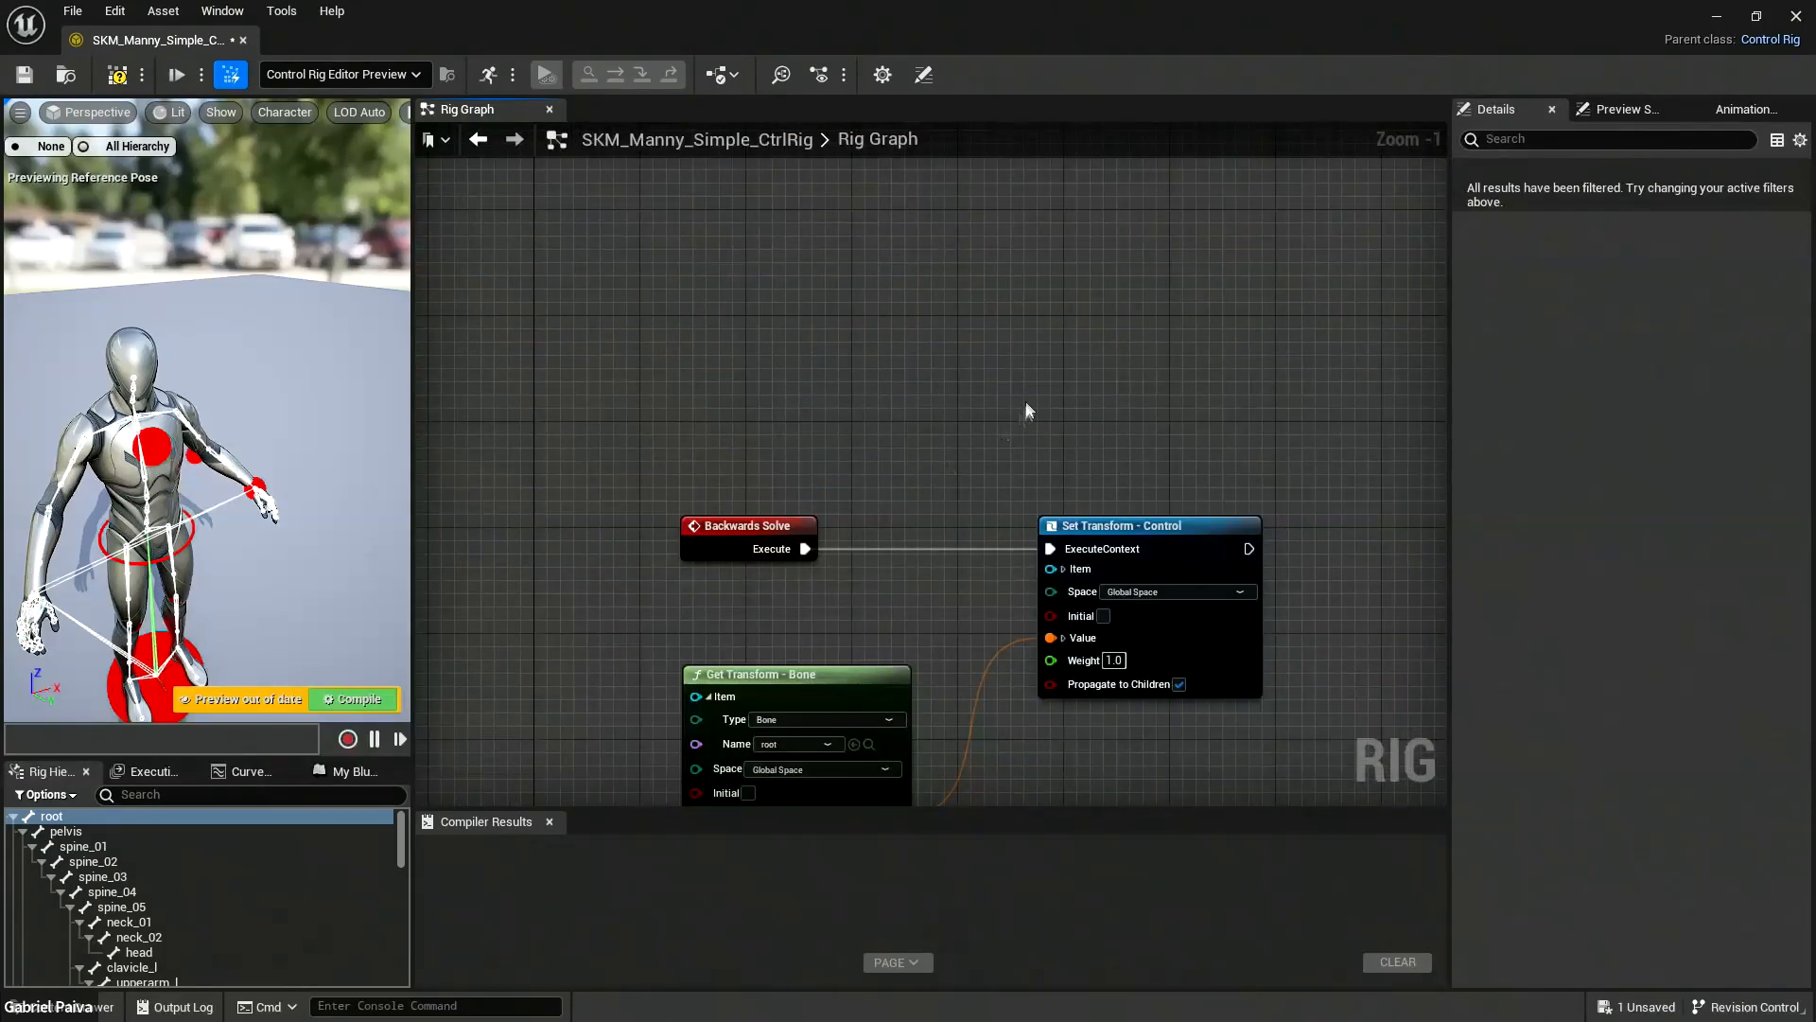
{"action": "right_click_drag", "start_coordinate": [1067, 331], "coordinate": [1010, 509]}
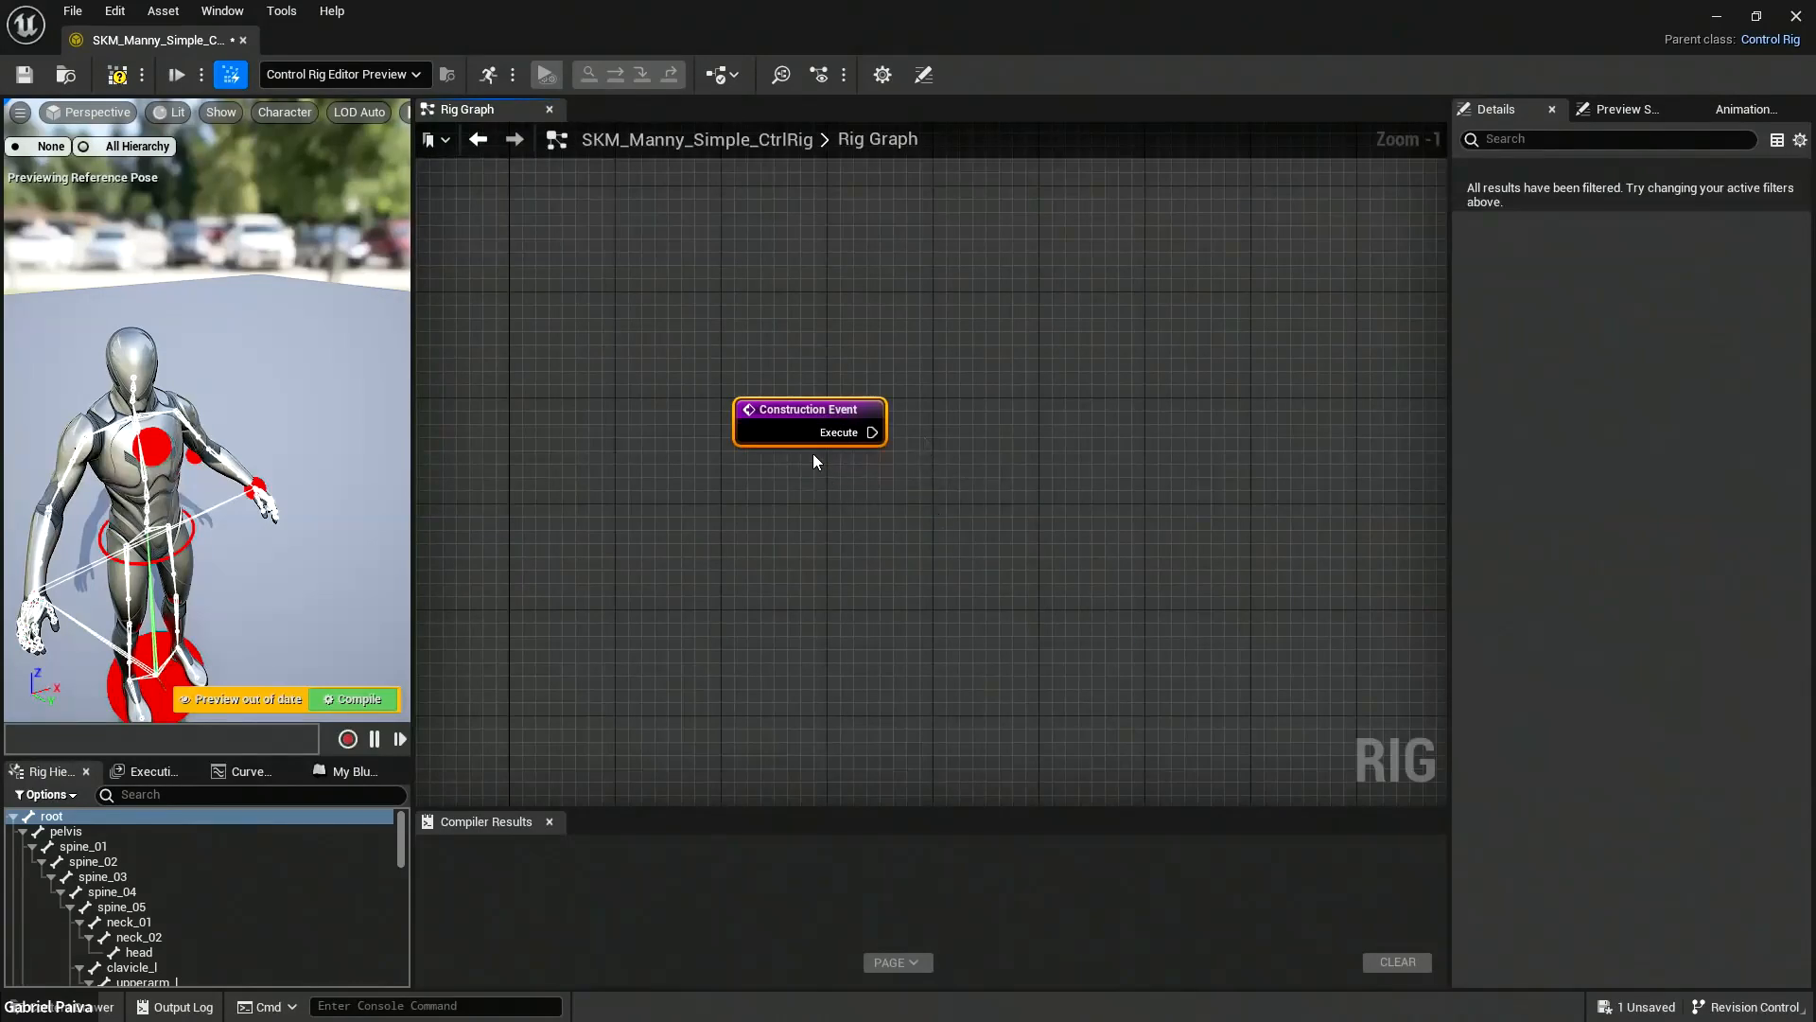
{"action": "left_click_drag", "start_coordinate": [816, 407], "coordinate": [842, 420]}
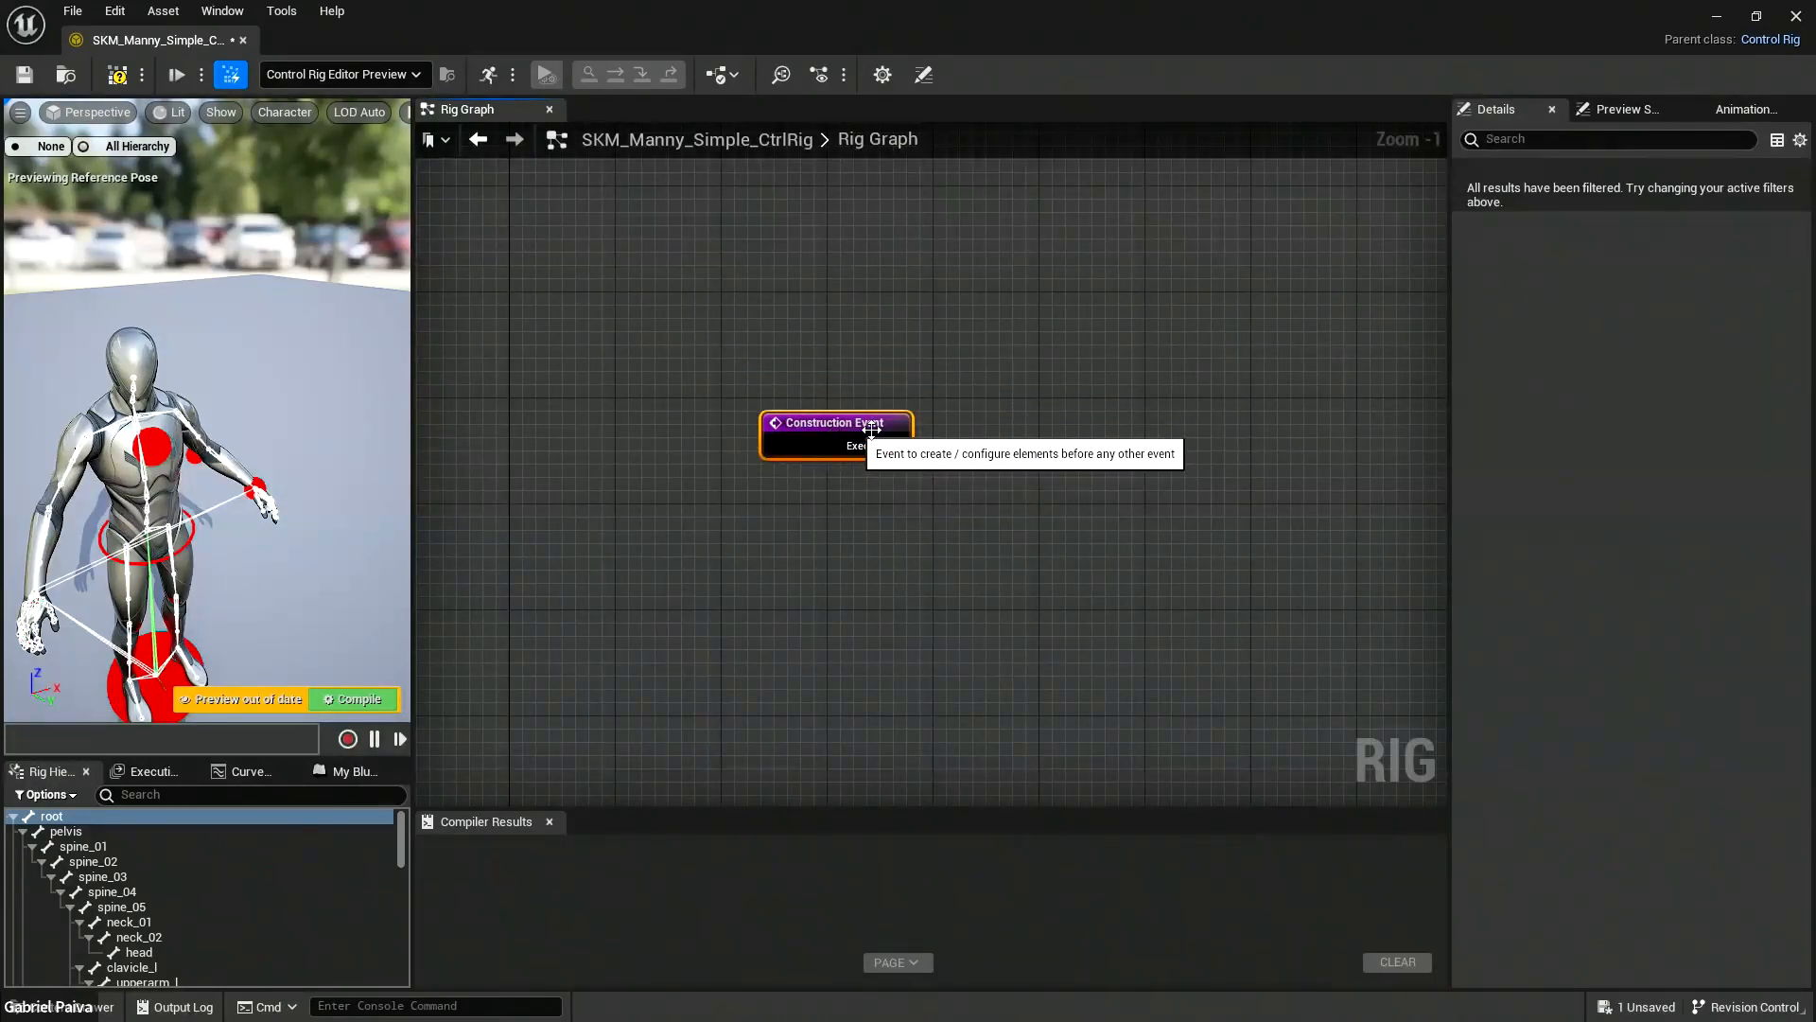
{"action": "left_click_drag", "start_coordinate": [842, 433], "coordinate": [855, 420]}
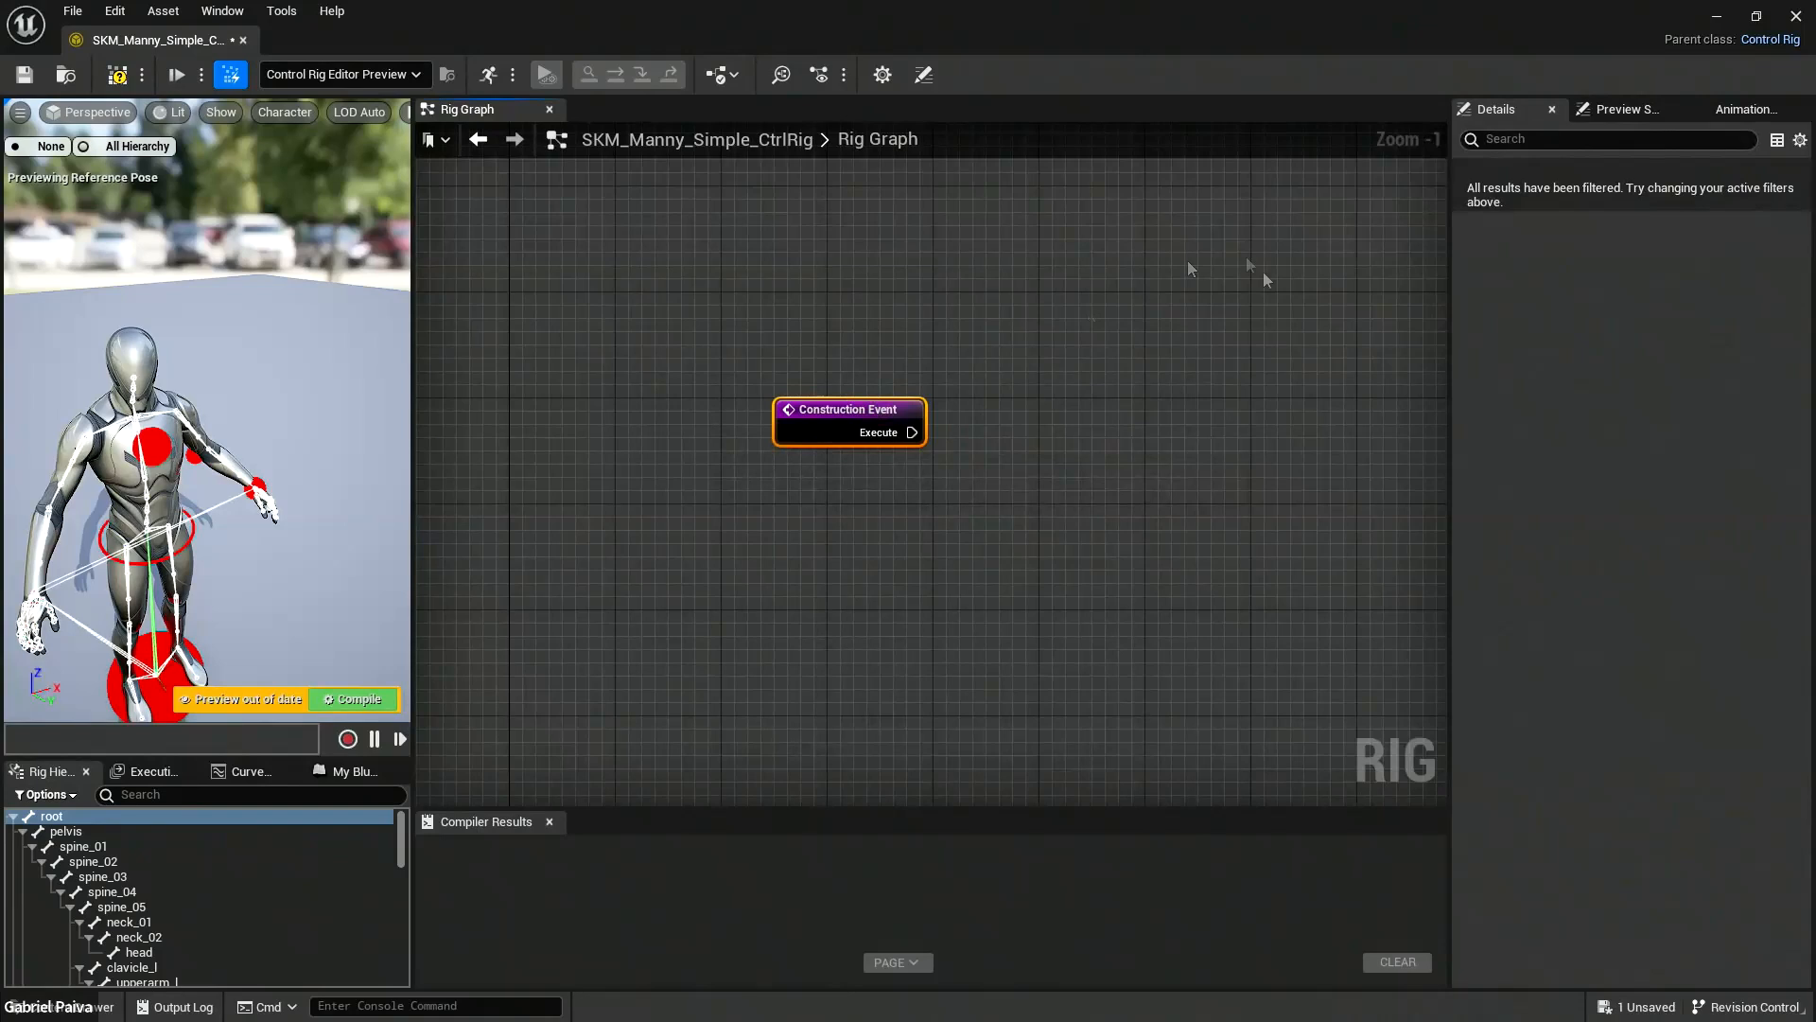
Close the SKM_Manny_Simple_CtrlRig editor window and return to the Main level's viewport.
{"action": "left_click_drag", "start_coordinate": [1082, 149], "coordinate": [911, 227]}
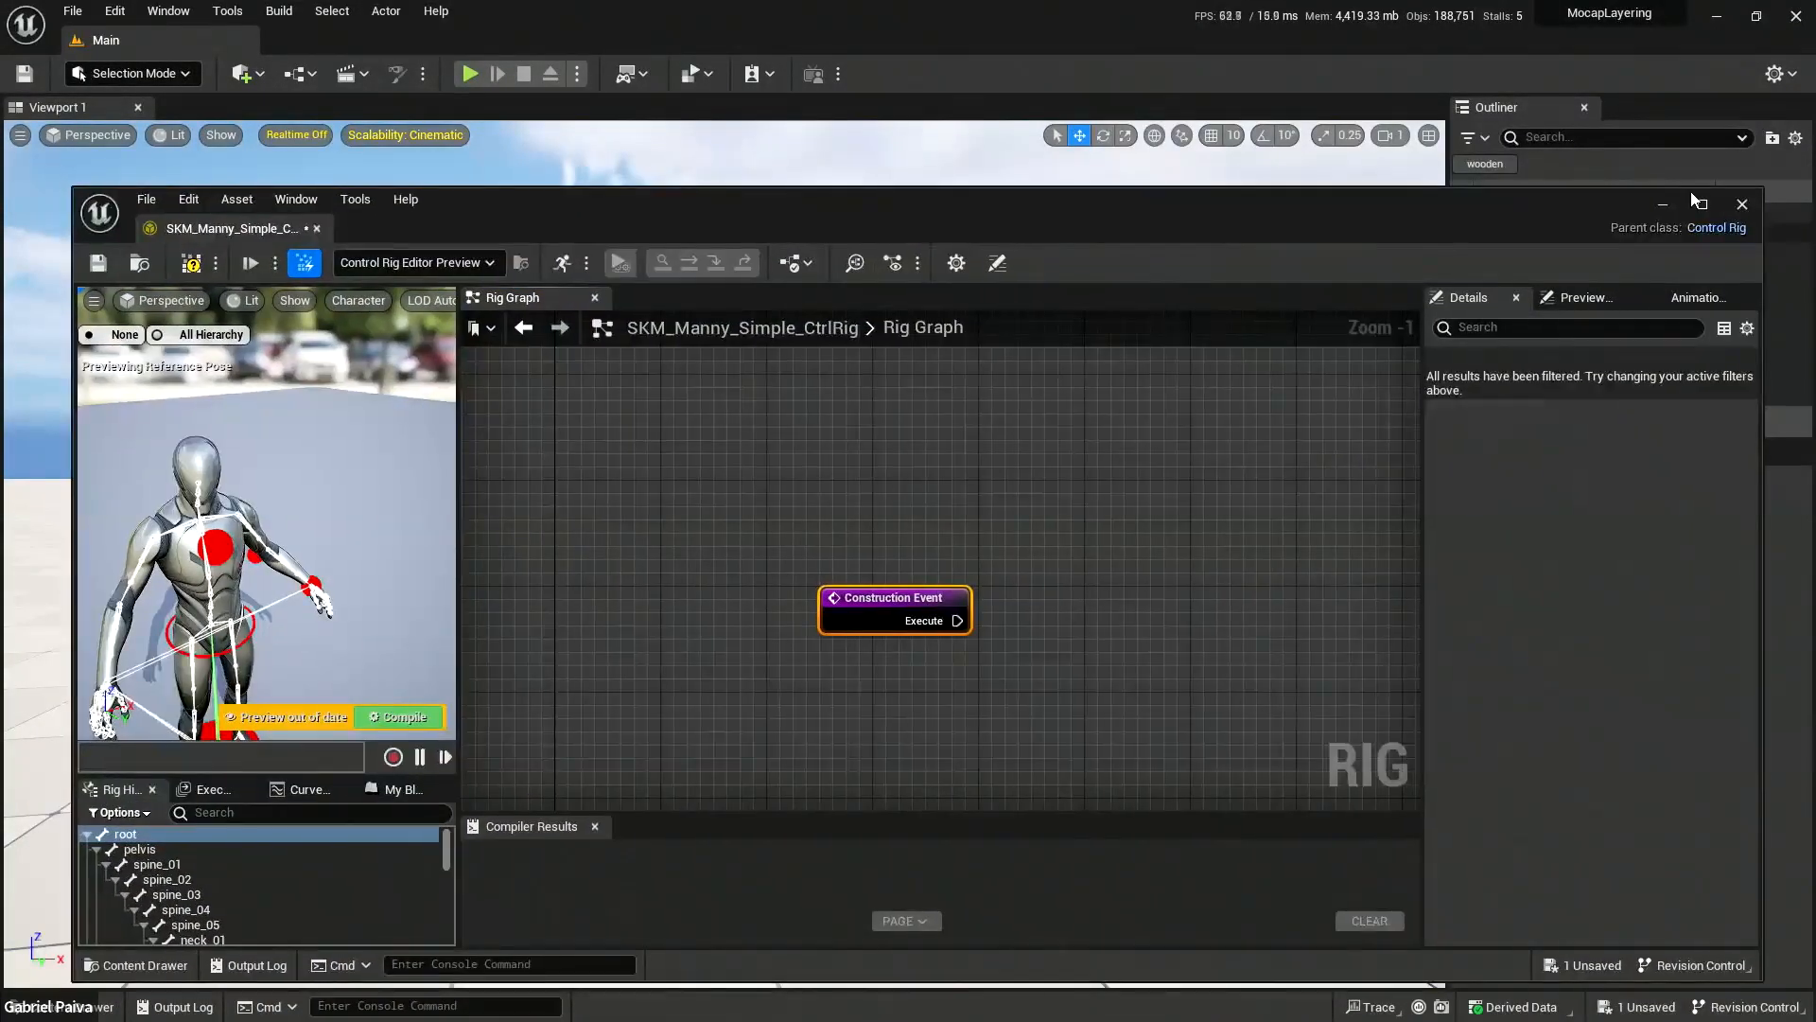
{"action": "left_click", "coordinate": [1741, 203]}
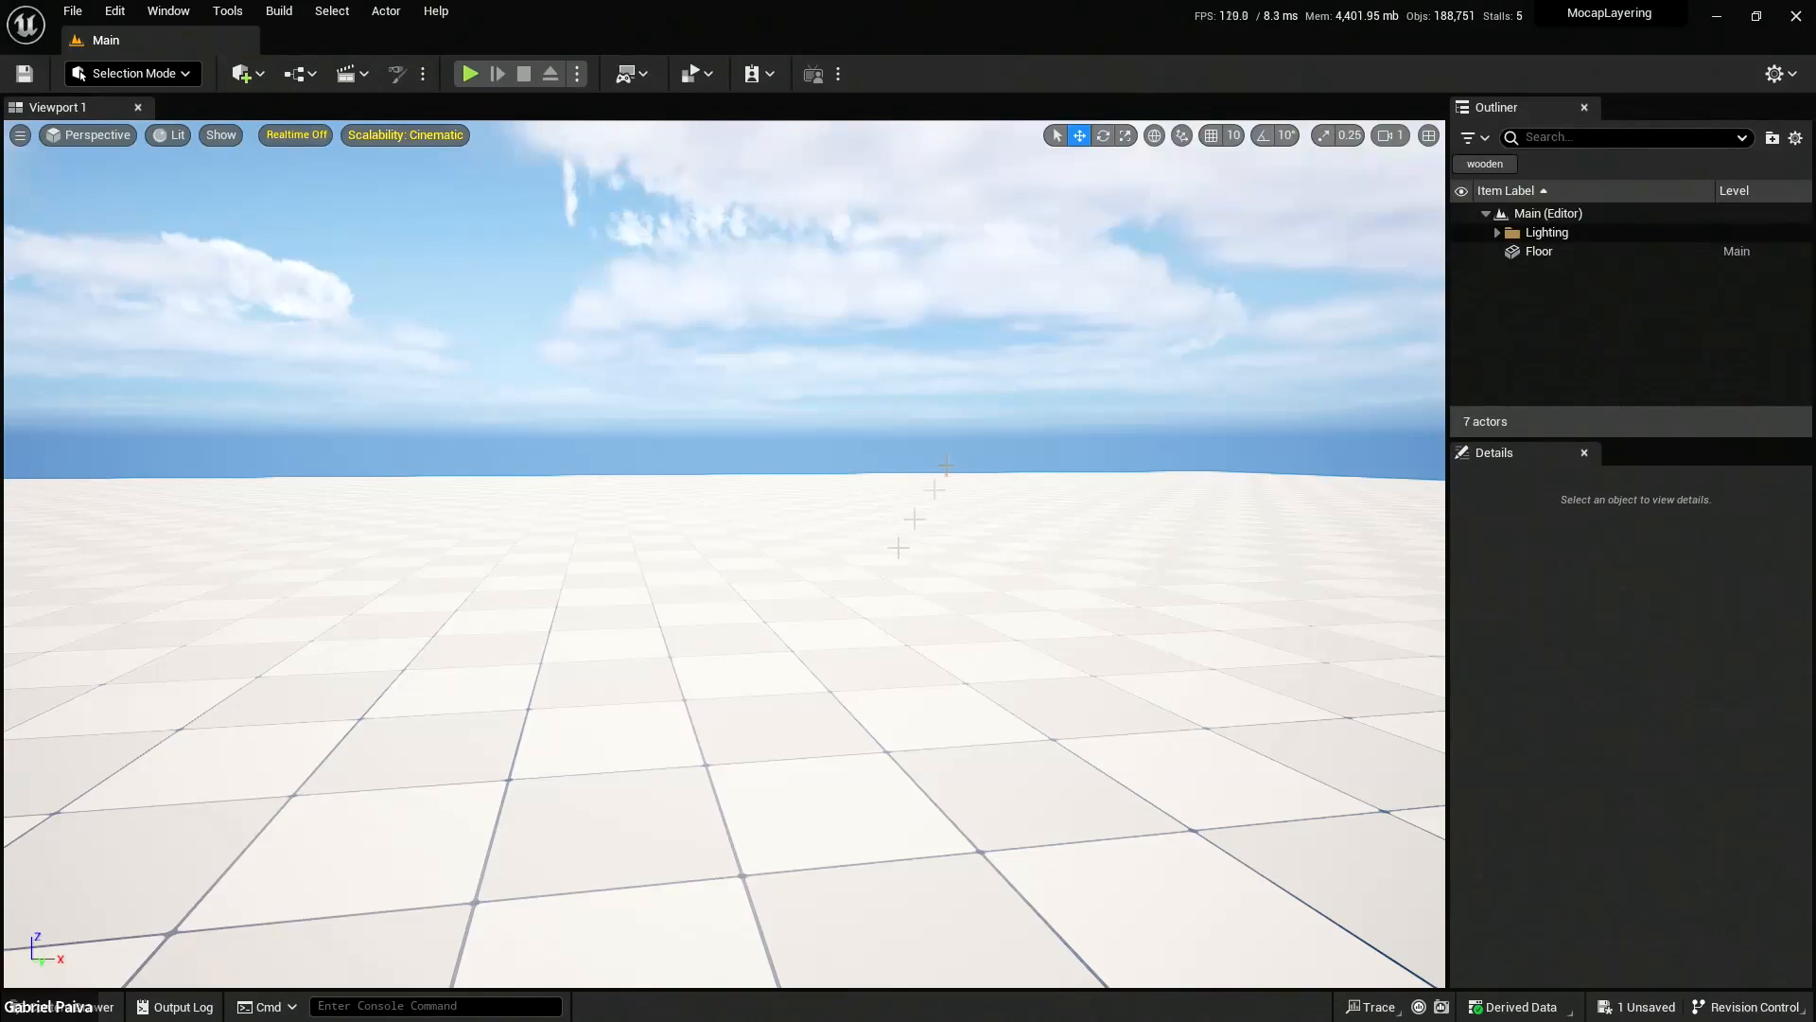
{"action": "right_click_drag", "start_coordinate": [899, 548], "coordinate": [845, 617]}
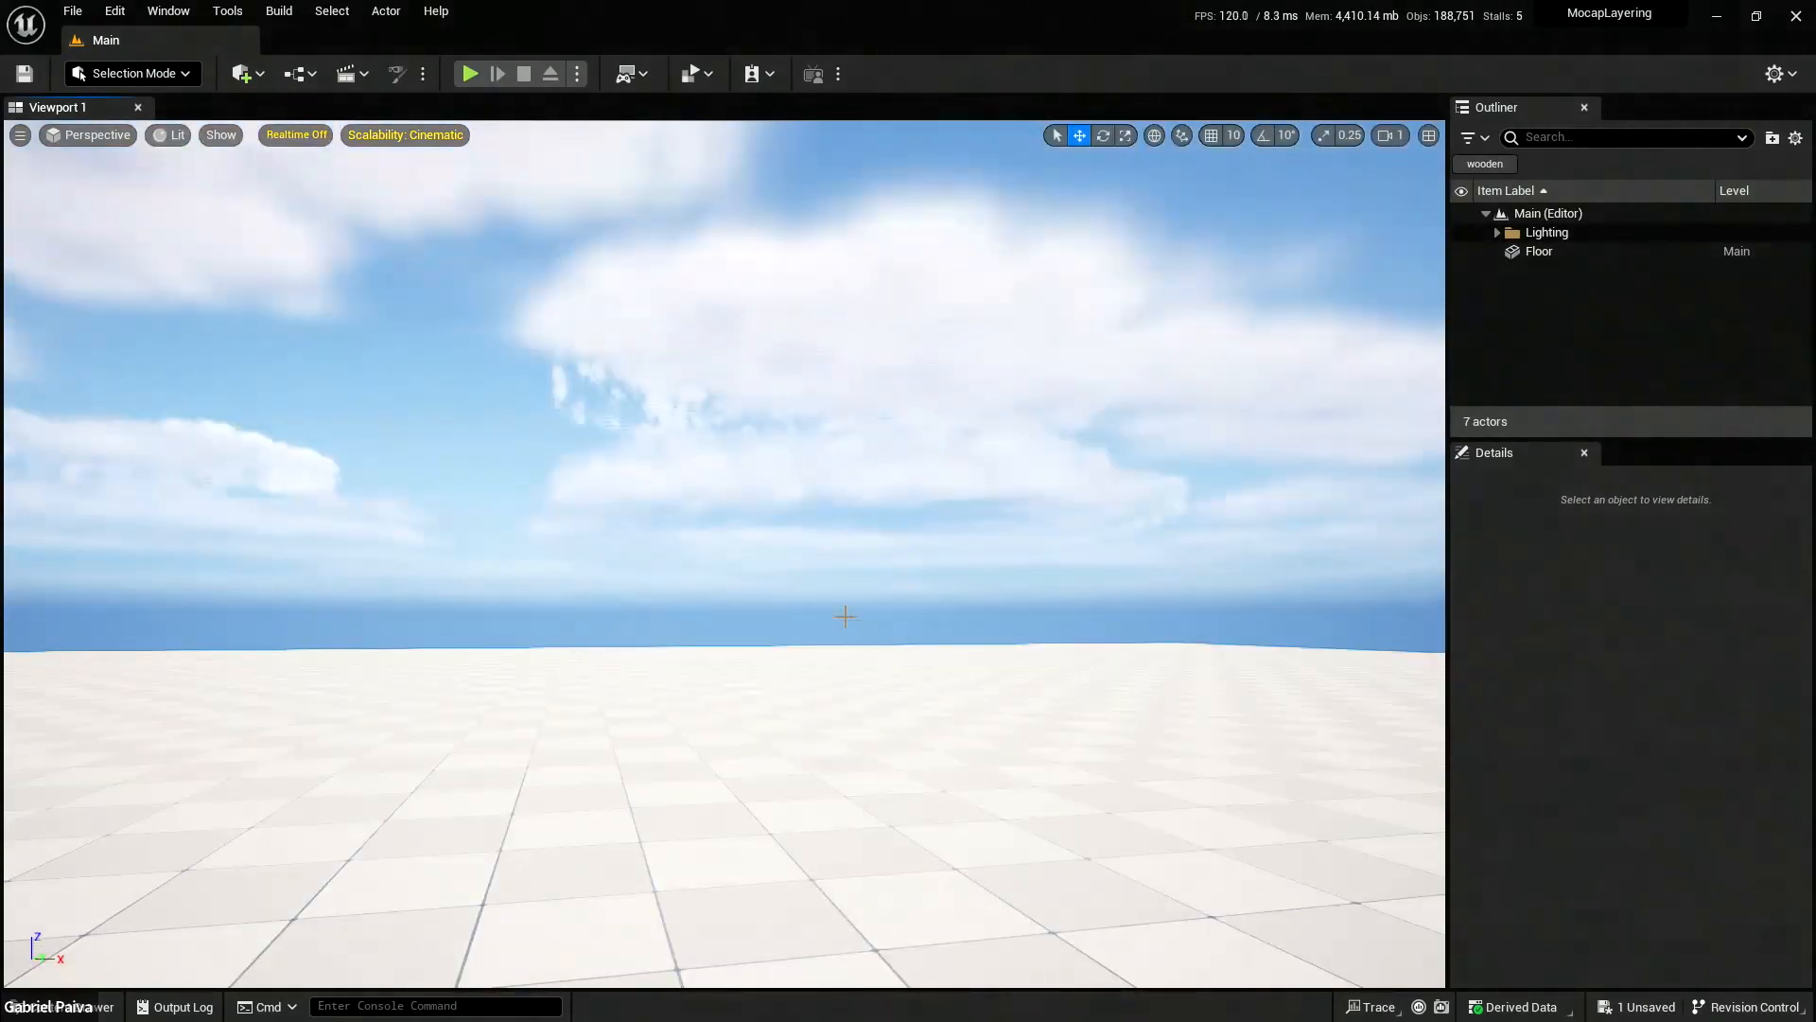
{"action": "right_click_drag", "start_coordinate": [845, 616], "coordinate": [838, 618]}
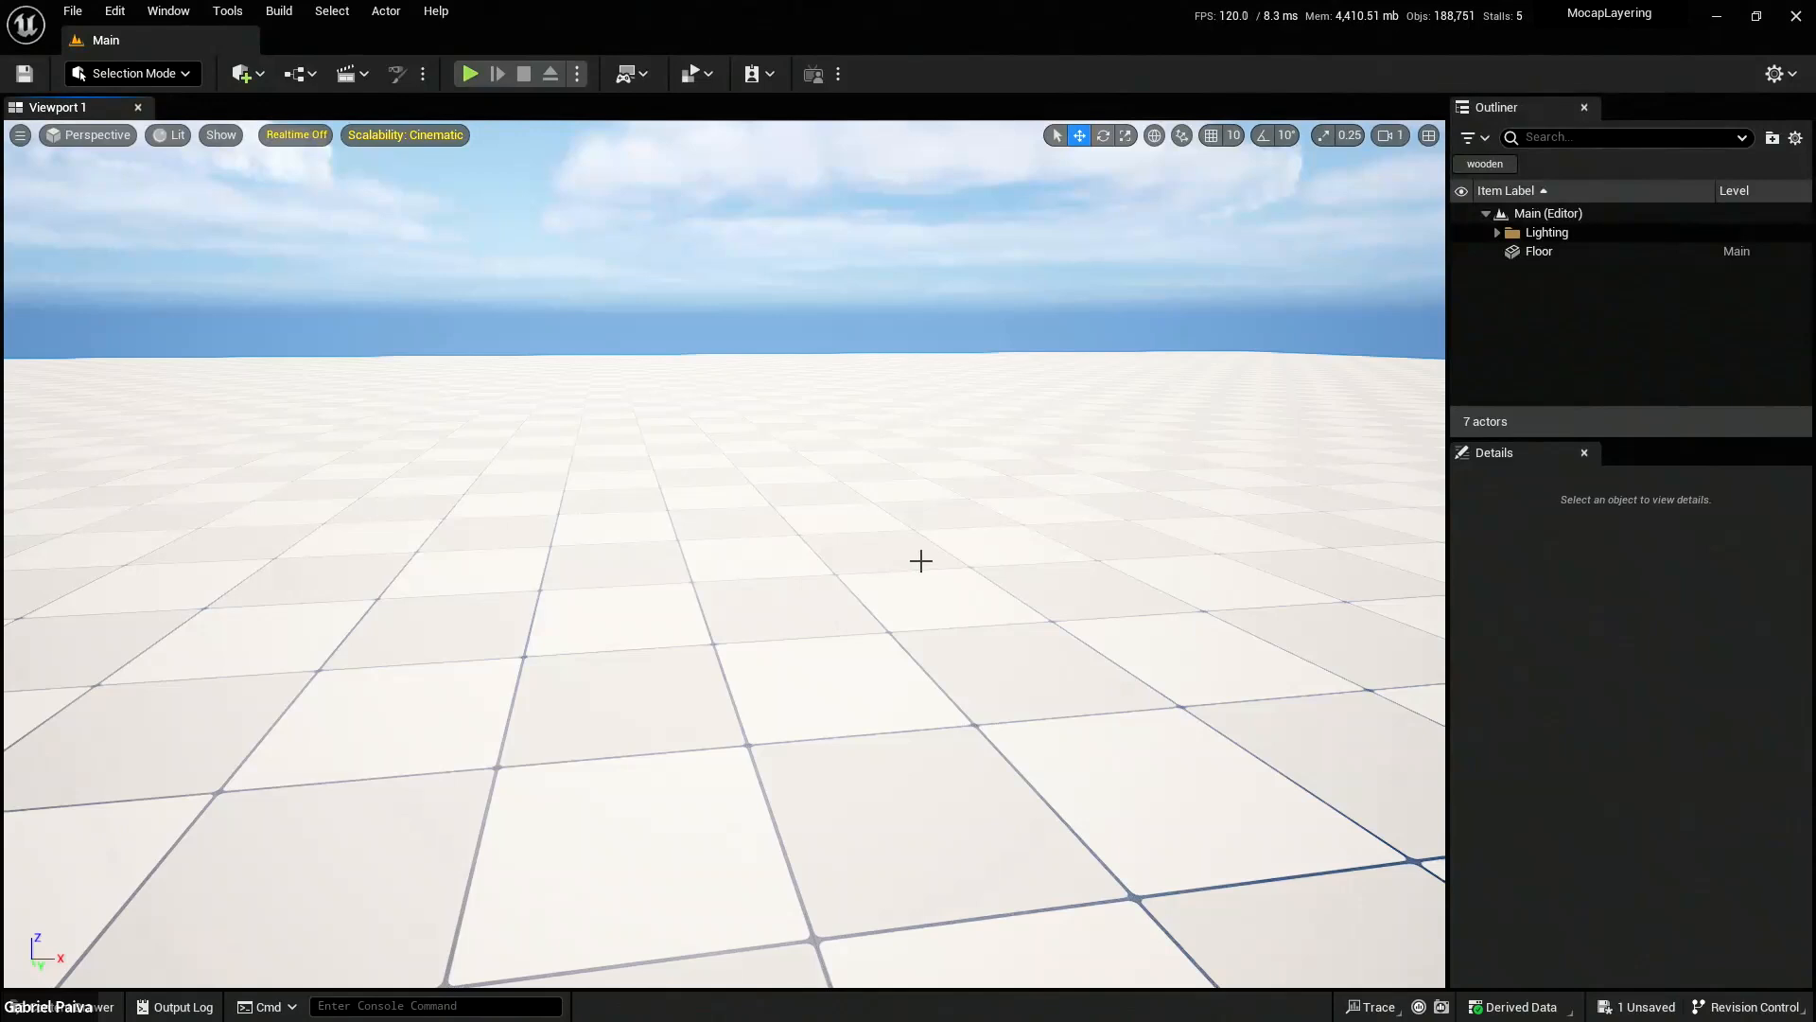
{"action": "right_click_drag", "start_coordinate": [923, 560], "coordinate": [916, 621]}
Select the SKM_Manny_Simple_CtrlRig asset in the Meshes folder and save the pending changes.
{"action": "key", "text": "ctrl+space"}
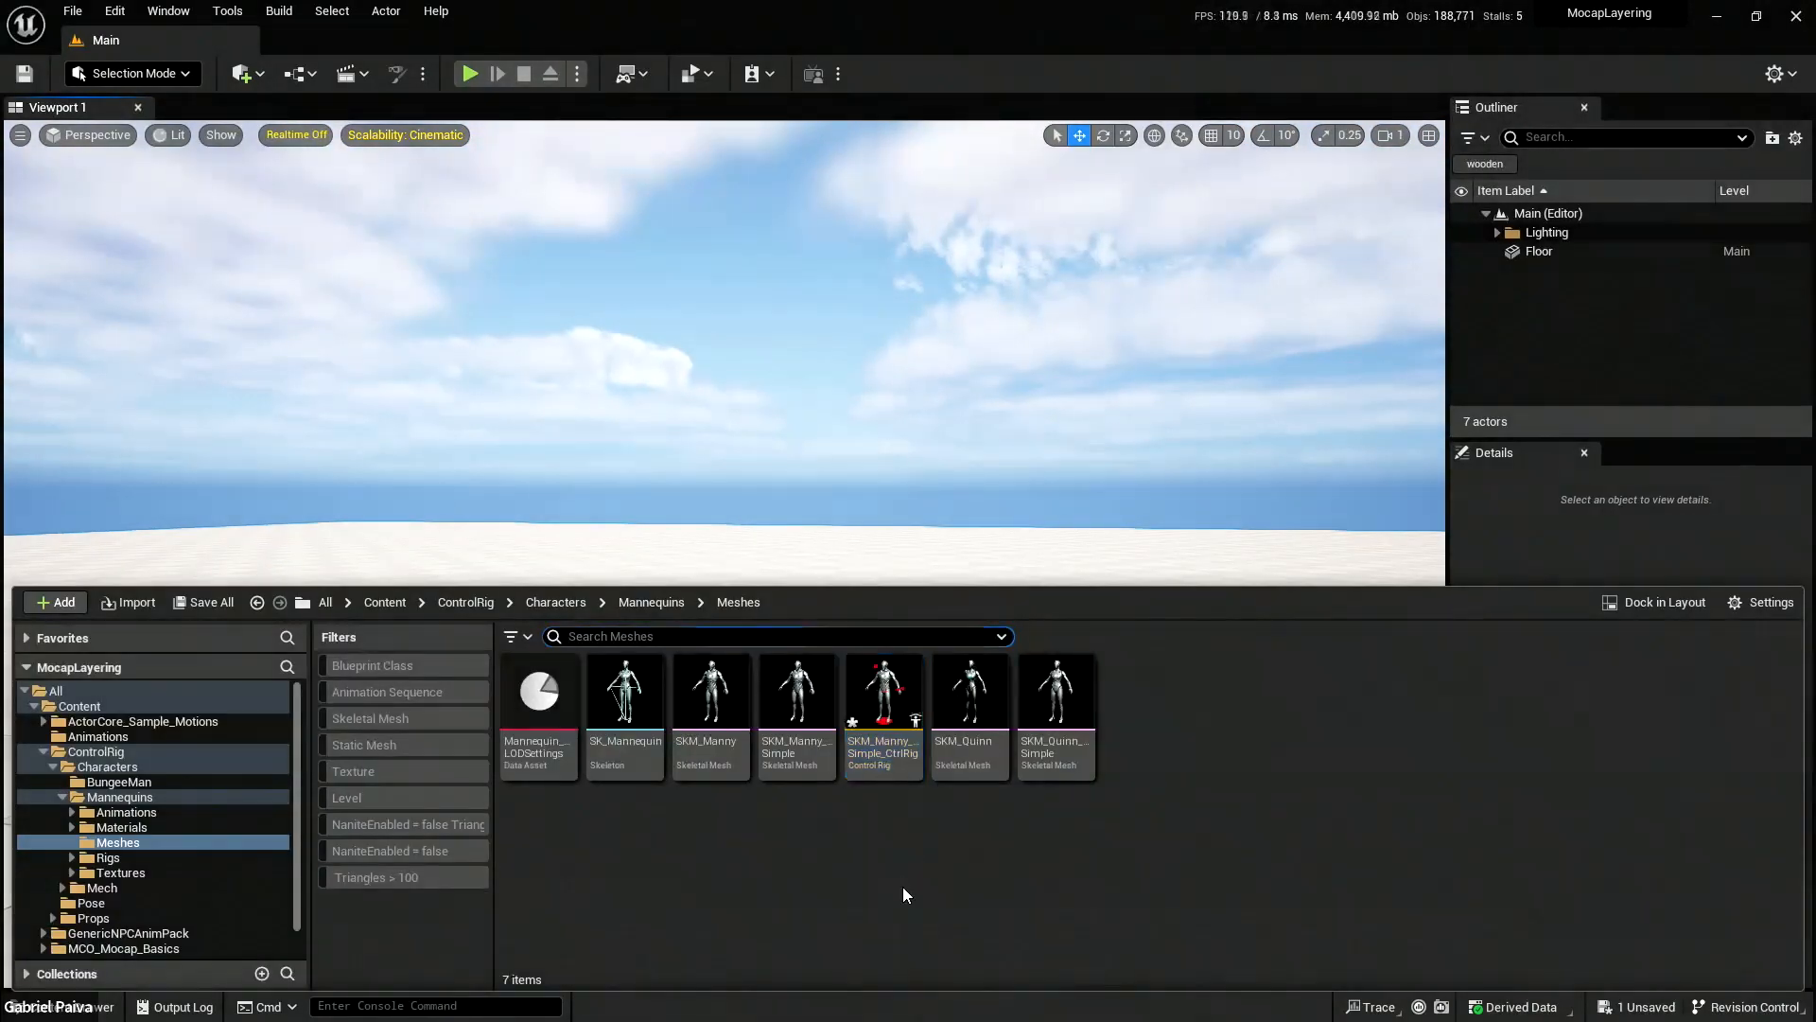
{"action": "mouse_move", "coordinate": [872, 743]}
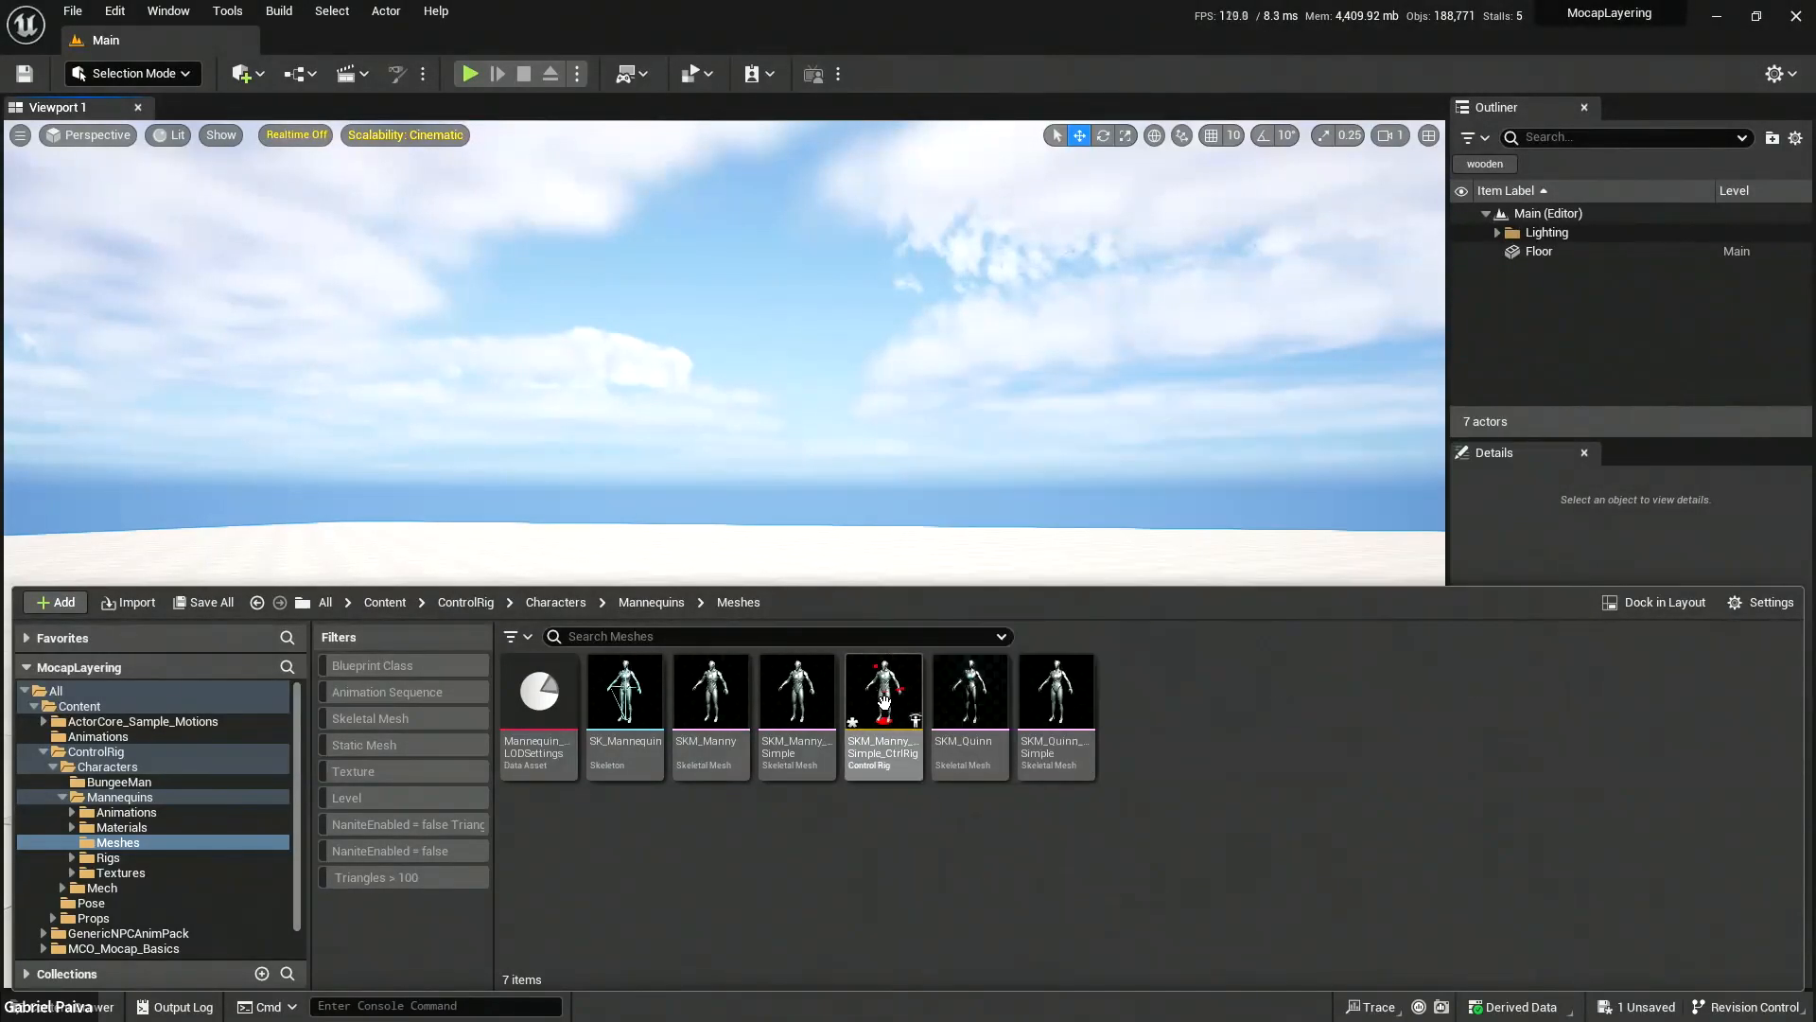
{"action": "left_click", "coordinate": [887, 695]}
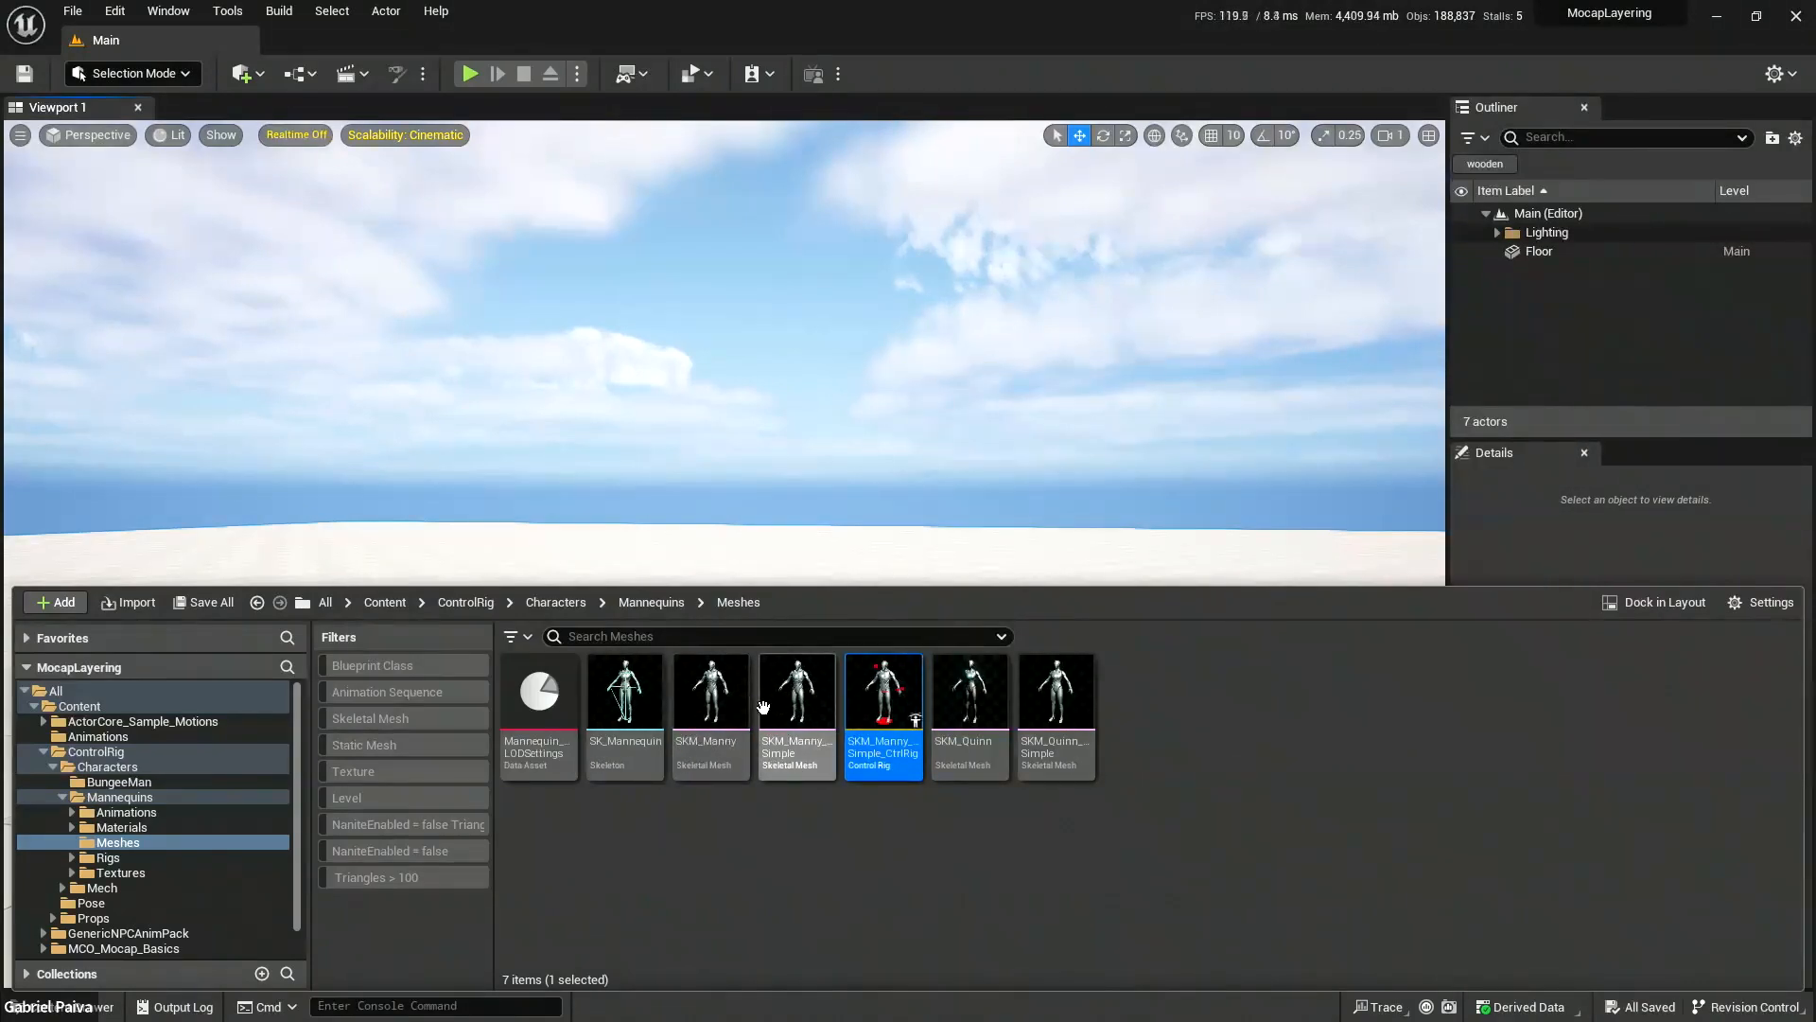
Place the CR_Mannequin_Body control rig from the Mannequins Rigs folder on the level's floor.
{"action": "left_click", "coordinate": [652, 602]}
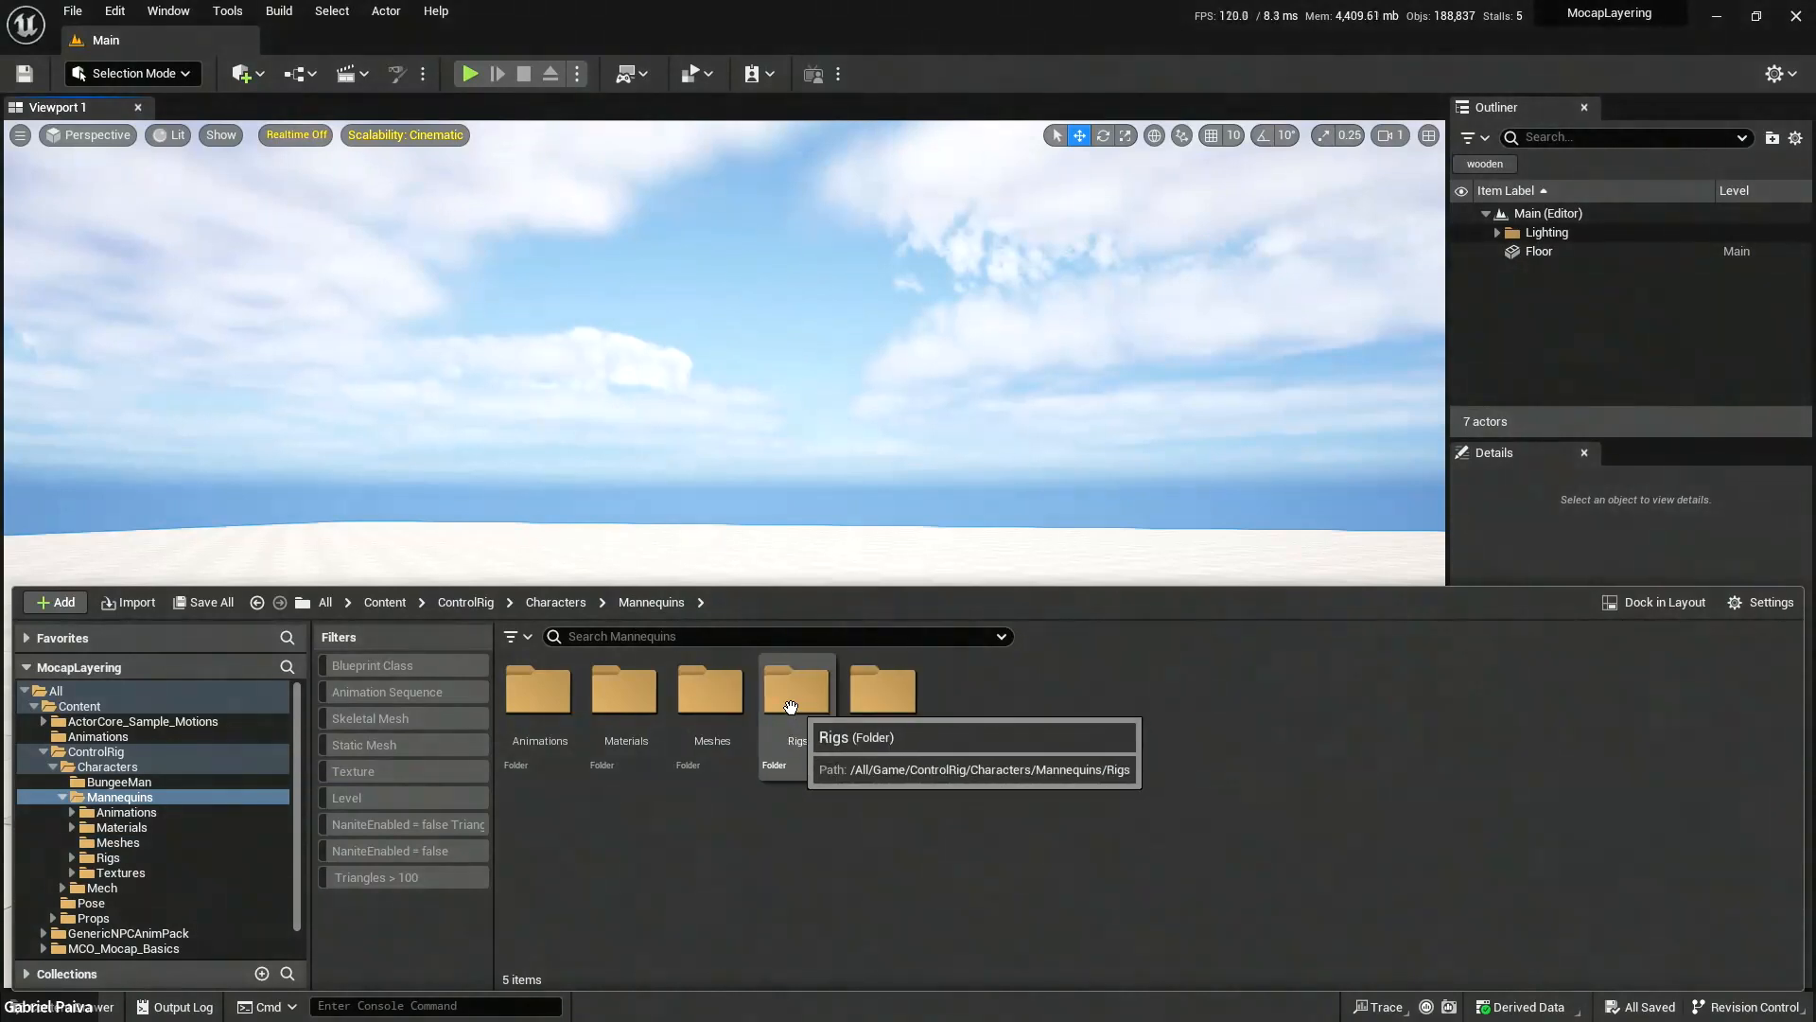
{"action": "double_click", "coordinate": [710, 688]}
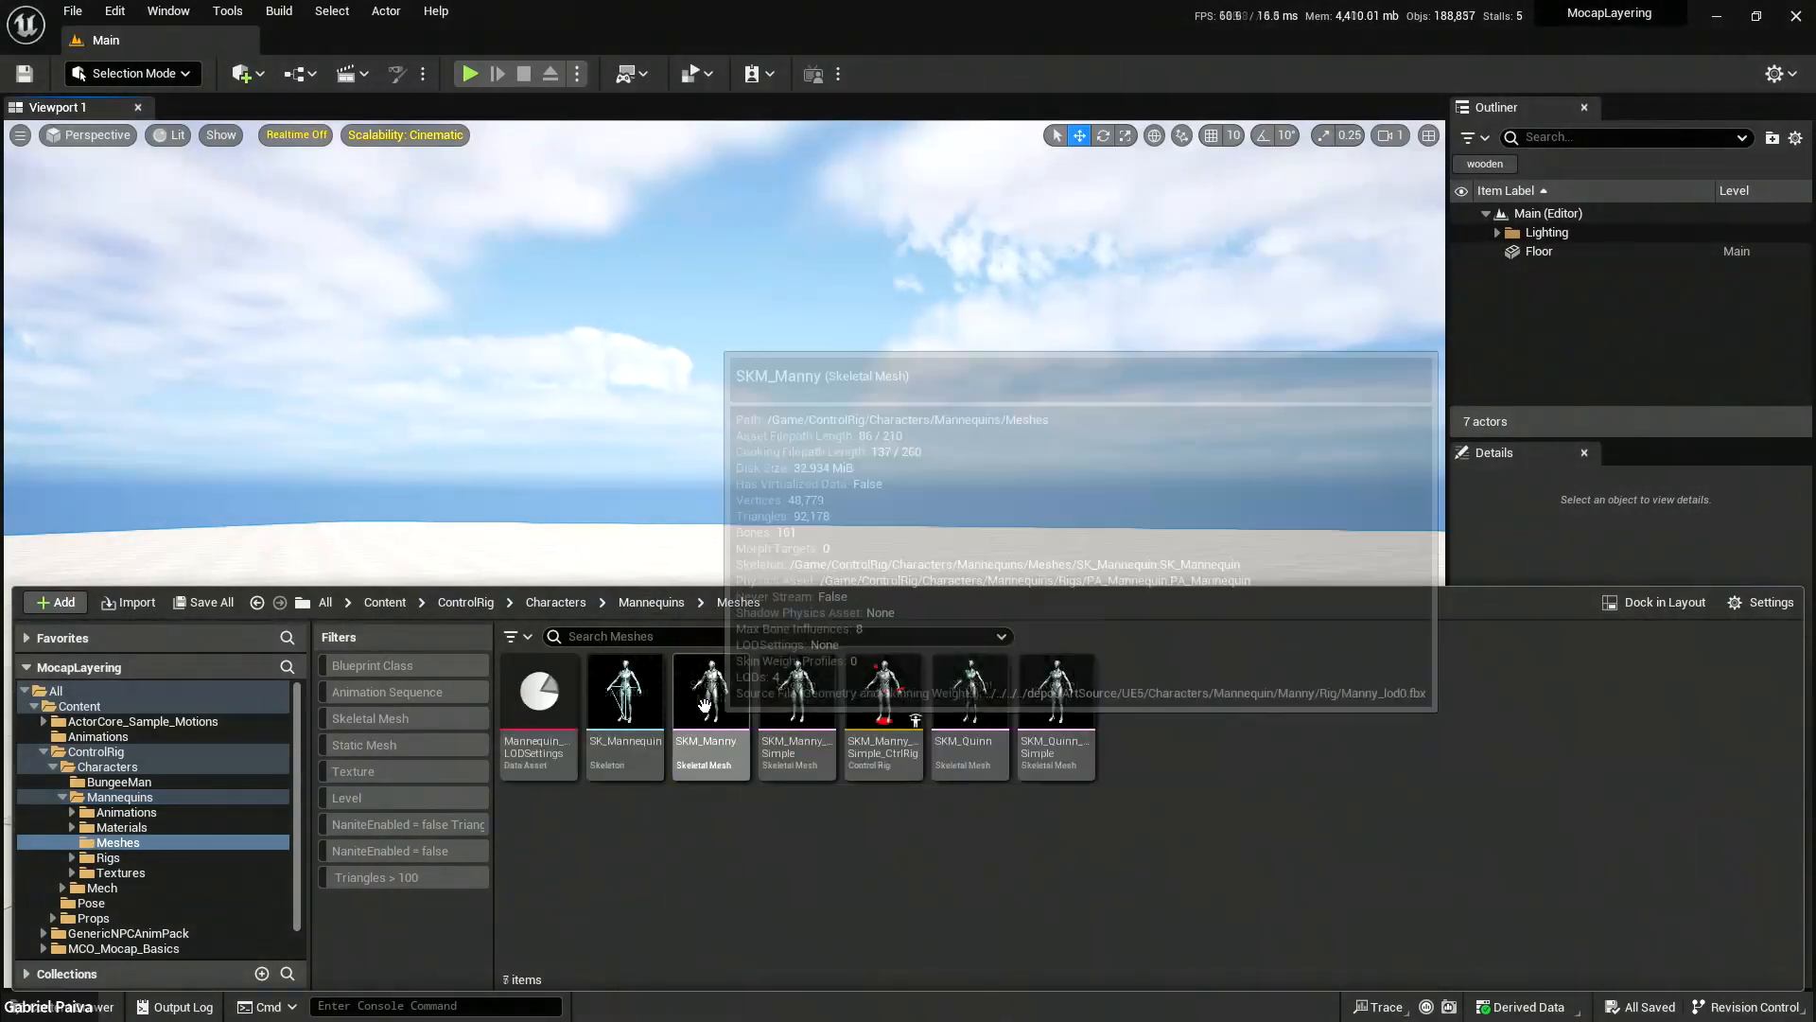
{"action": "left_click", "coordinate": [653, 602]}
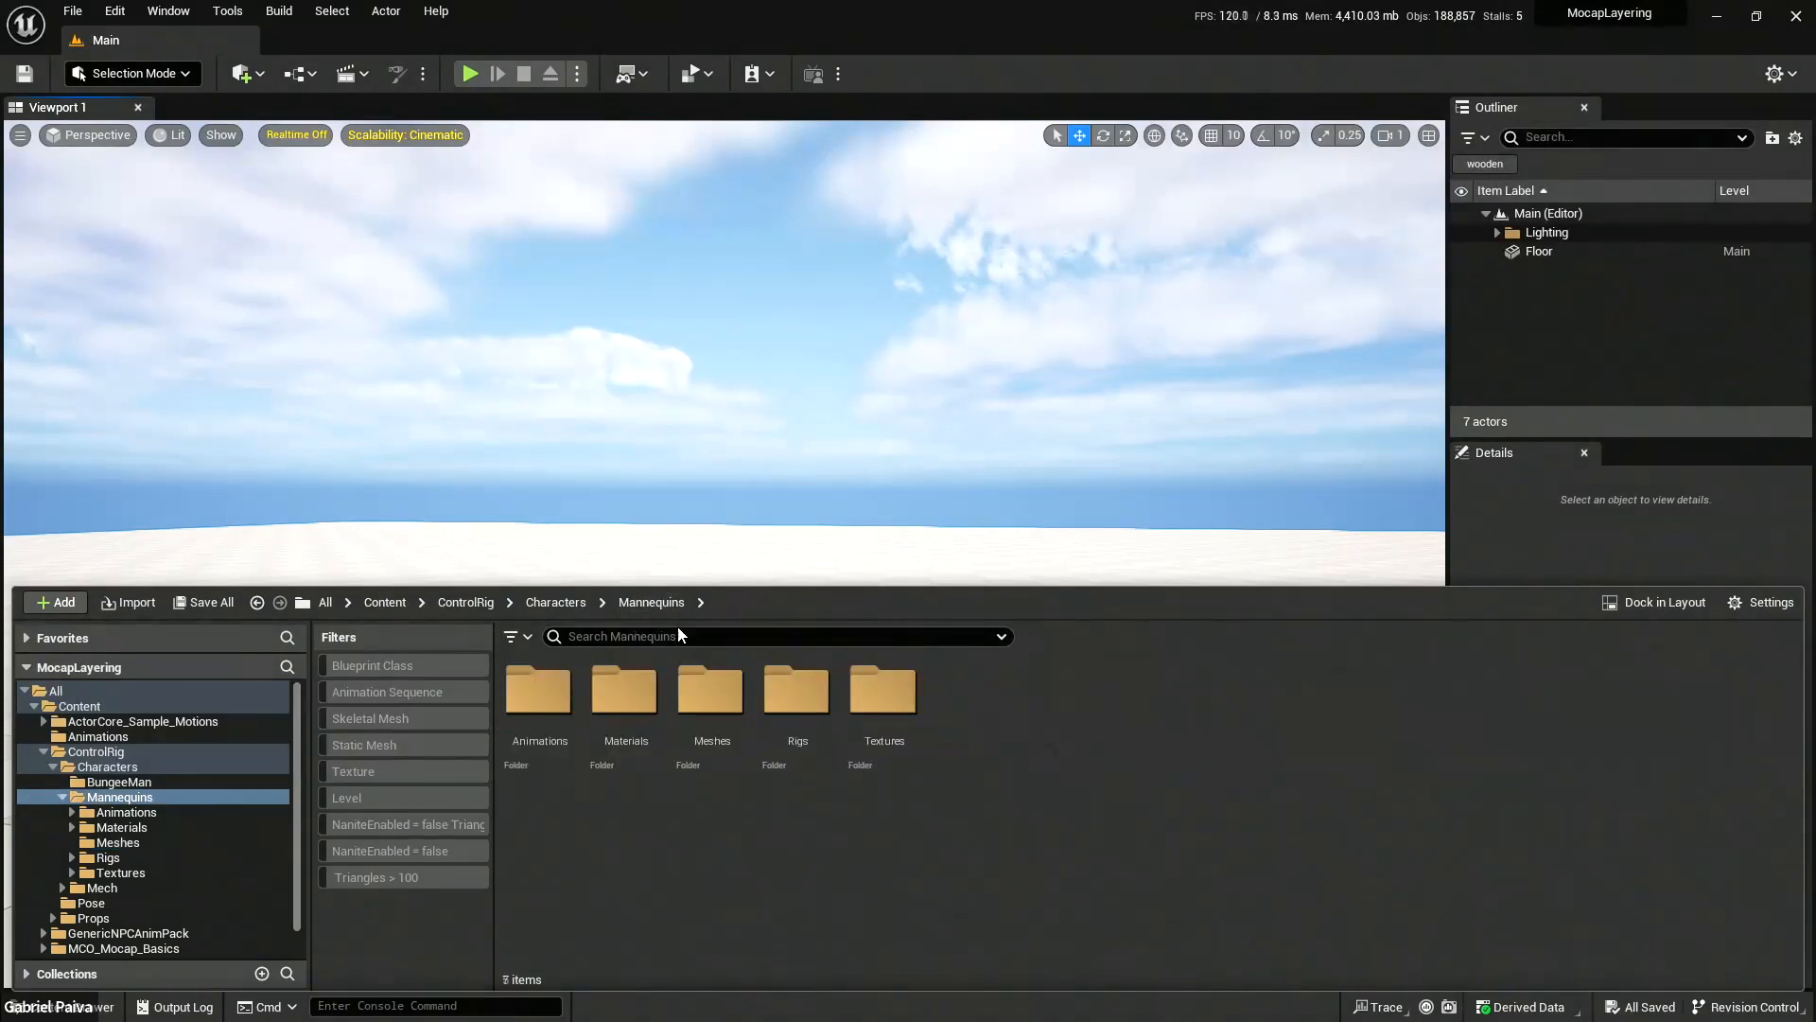
{"action": "double_click", "coordinate": [801, 698]}
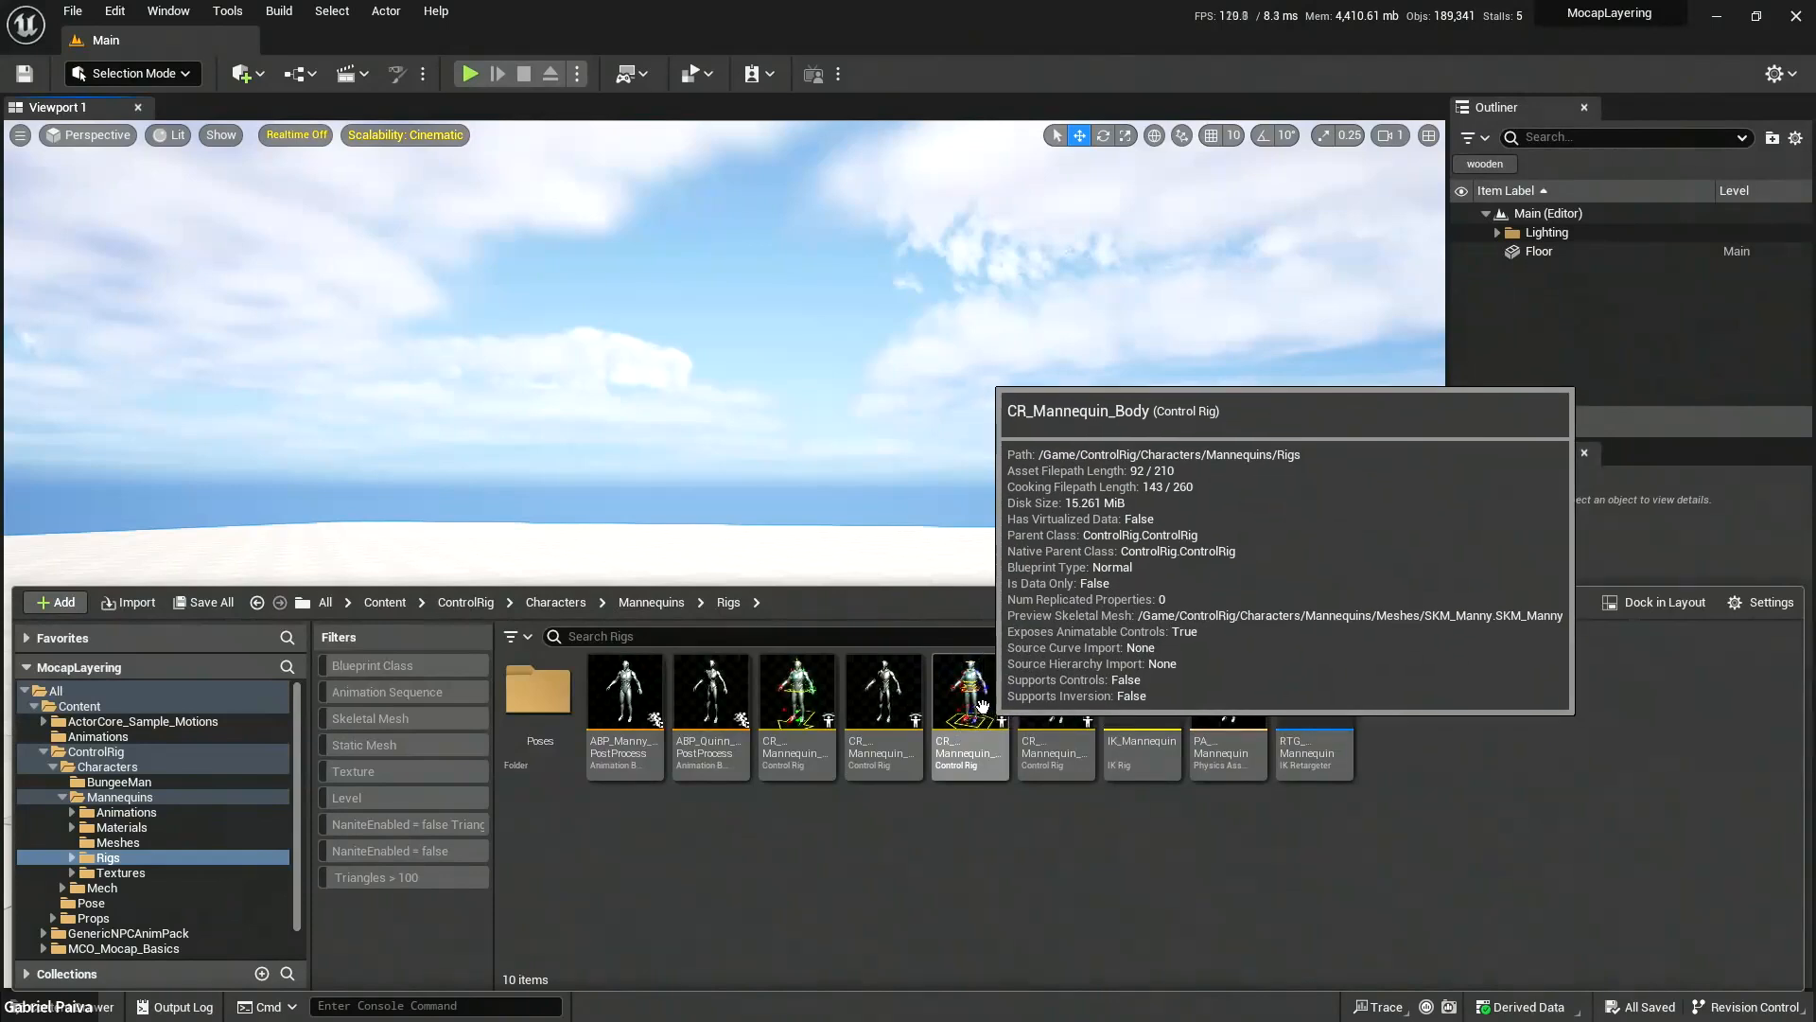
{"action": "right_click_drag", "start_coordinate": [1027, 427], "coordinate": [1031, 591]}
{"action": "key", "text": "ctrl+space"}
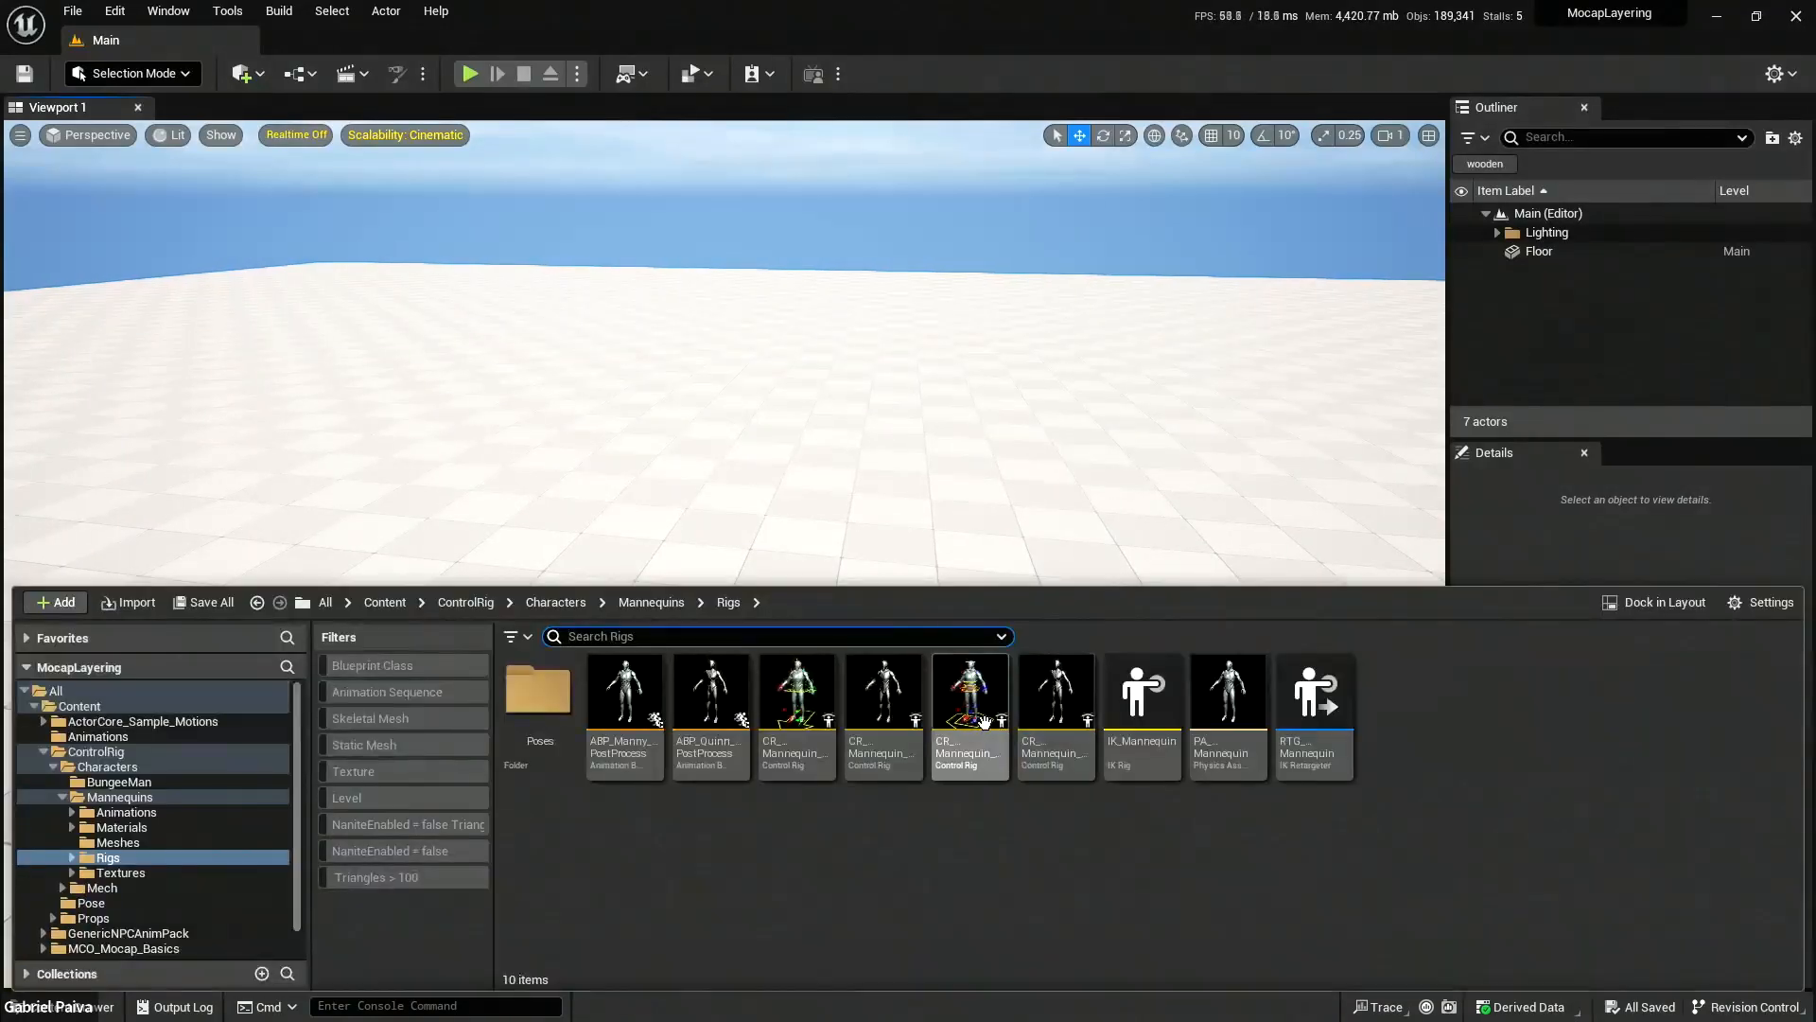
{"action": "left_click_drag", "start_coordinate": [979, 708], "coordinate": [903, 579]}
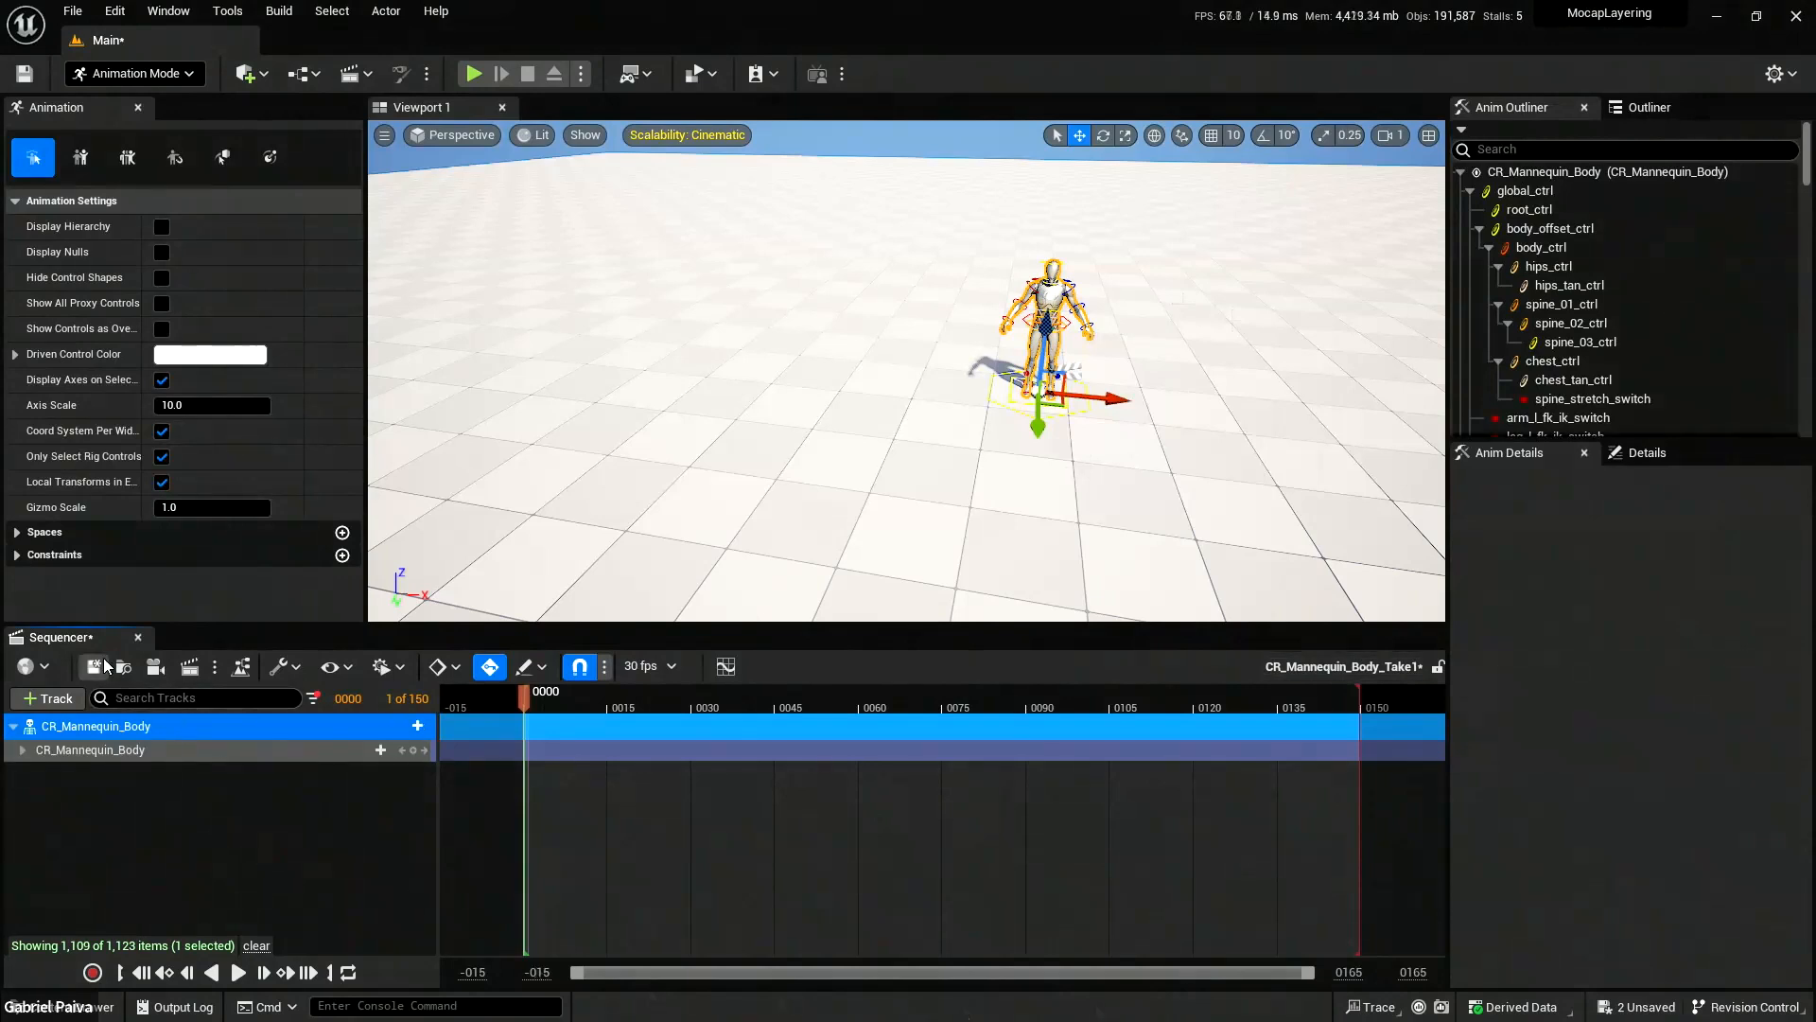
Look at the rig's level sequence in the Content folder and frame the placed mannequin with its controls in the viewport.
{"action": "key", "text": "ctrl+space"}
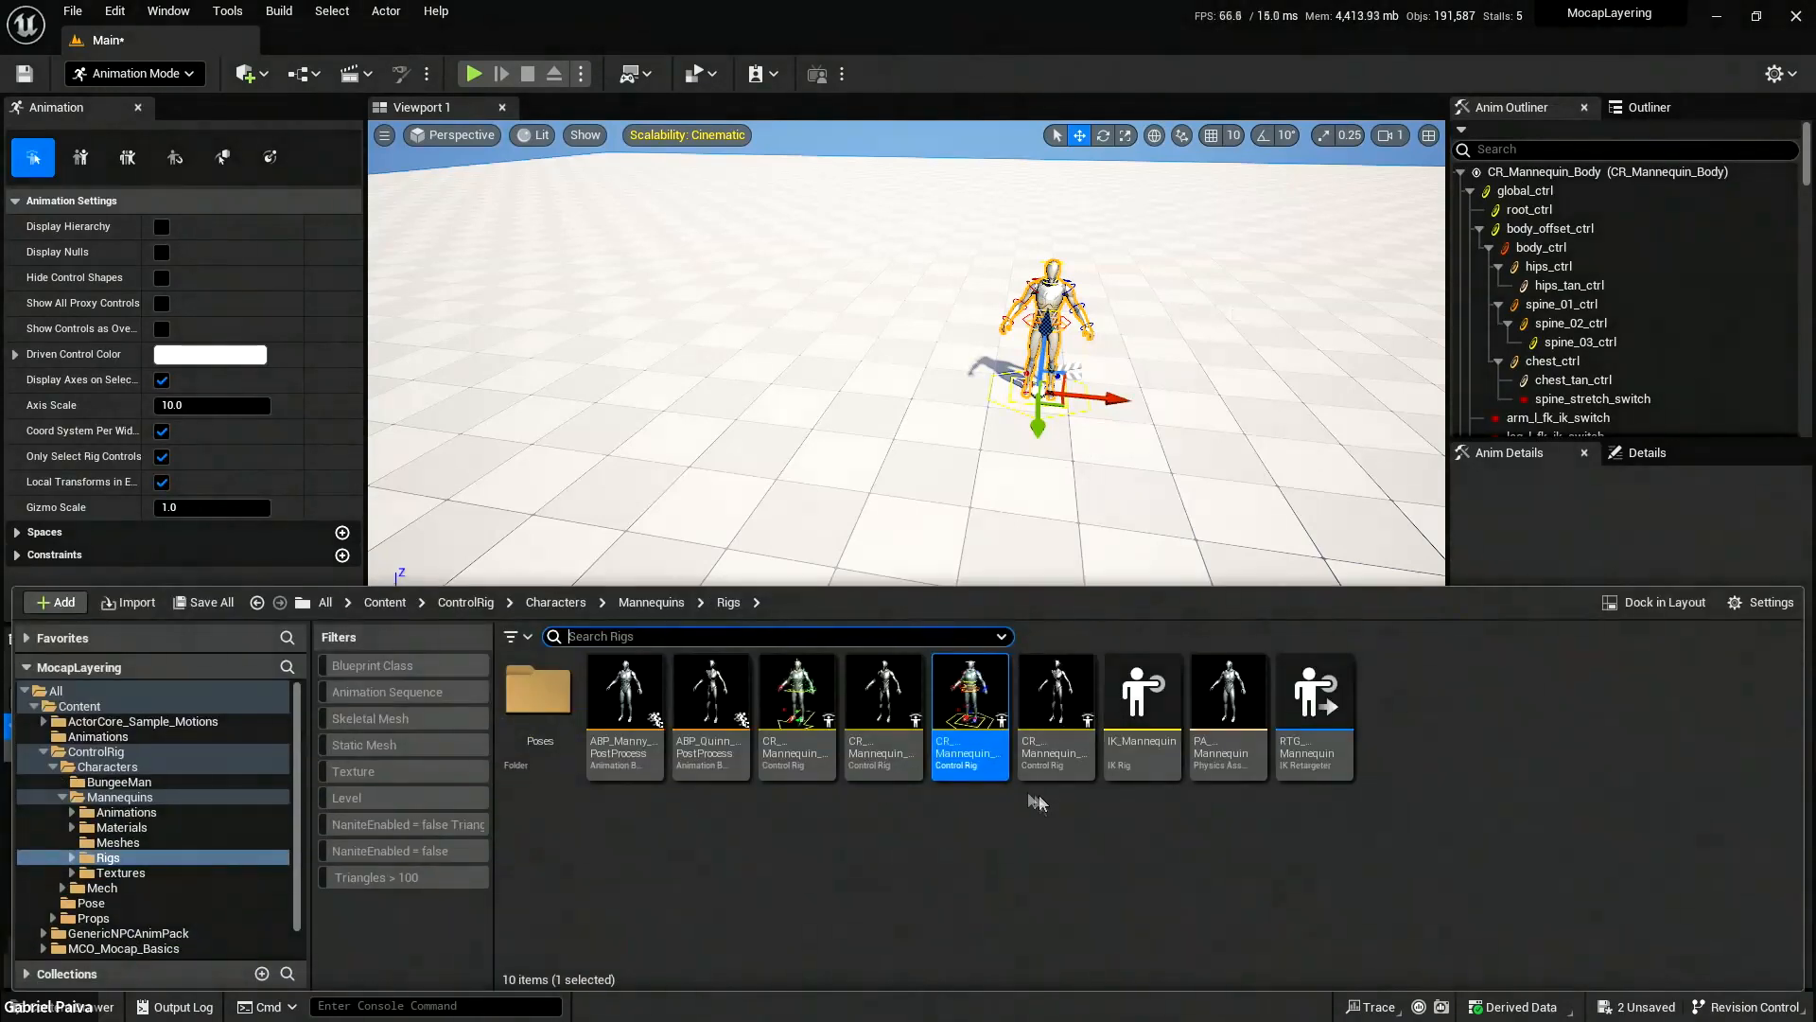
{"action": "left_click", "coordinate": [384, 602]}
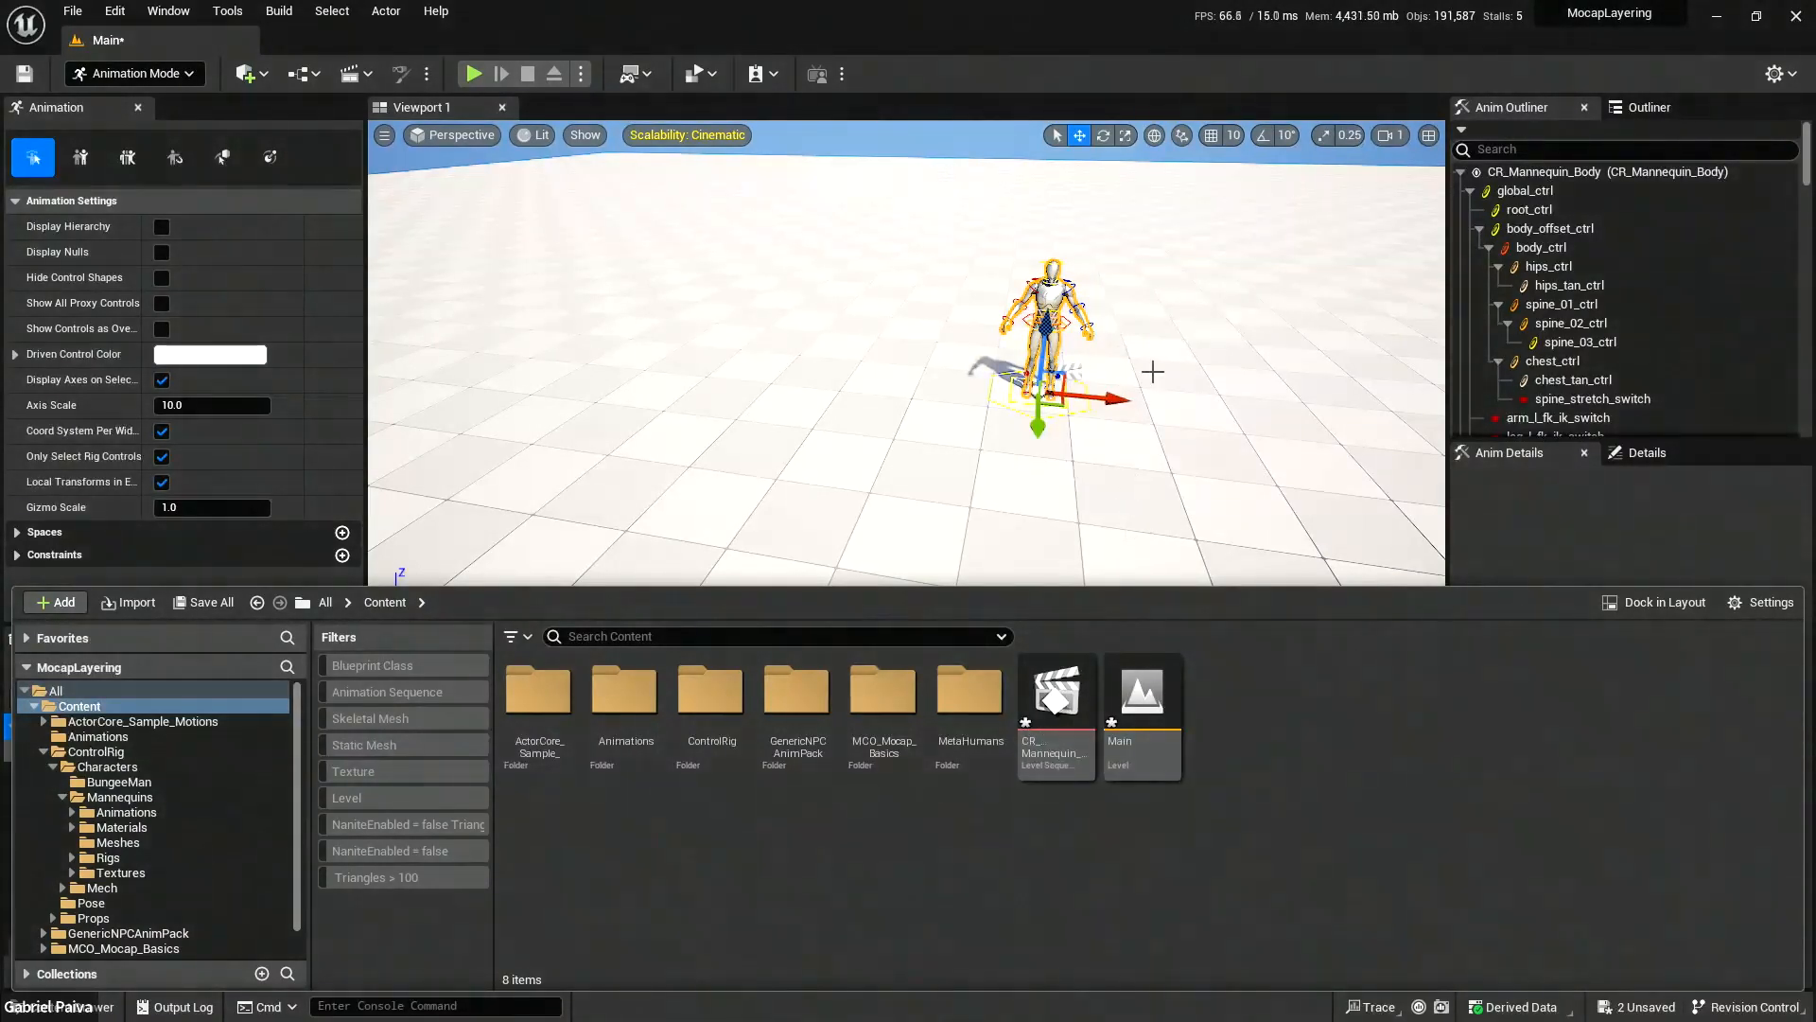
{"action": "right_click_drag", "start_coordinate": [1124, 361], "coordinate": [871, 267]}
{"action": "key", "text": "w"}
{"action": "scroll", "coordinate": [1124, 361], "scroll_direction": "down", "scroll_amount": 1}
{"action": "key", "text": "a"}
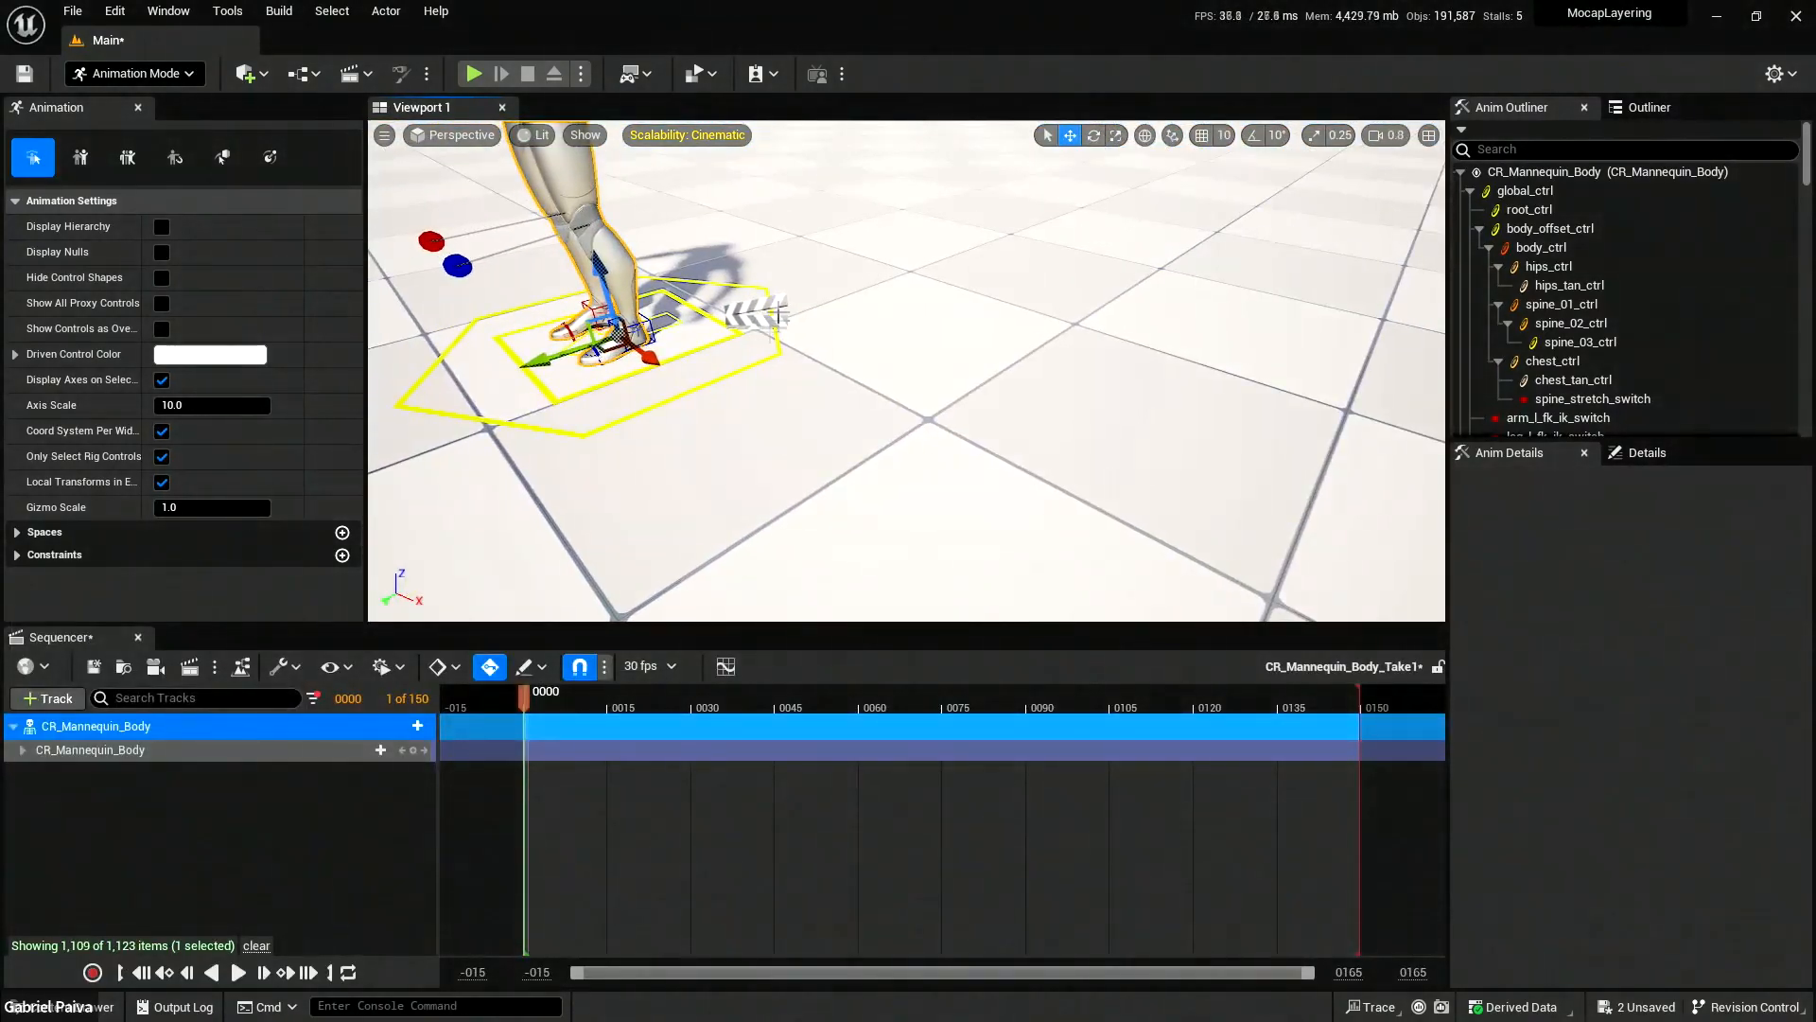
{"action": "key", "text": "a"}
{"action": "key", "text": "s"}
{"action": "right_click_drag", "start_coordinate": [859, 330], "coordinate": [871, 393]}
{"action": "key", "text": "w"}
{"action": "key", "text": "q"}
{"action": "key", "text": "e"}
{"action": "scroll", "coordinate": [837, 312], "scroll_direction": "down", "scroll_amount": 1}
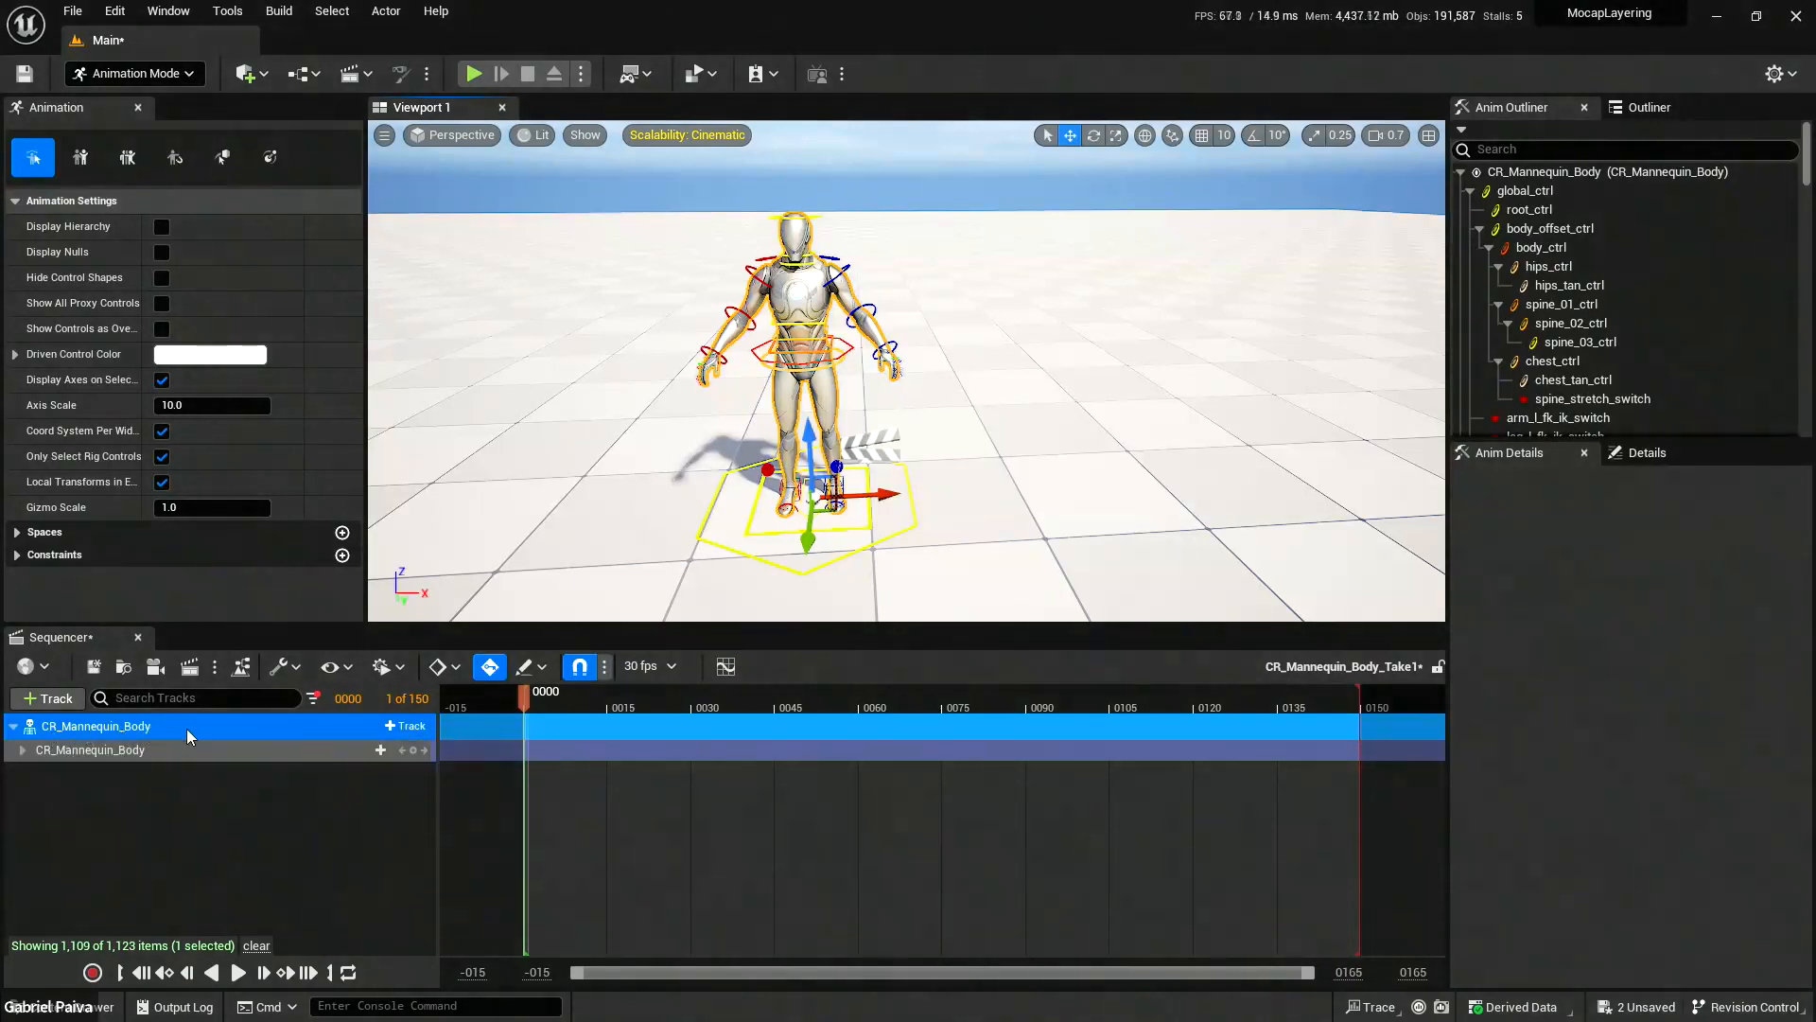
Inspect the individual controls listed under the CR_Mannequin_Body control rig track in Sequencer.
{"action": "left_click", "coordinate": [125, 752]}
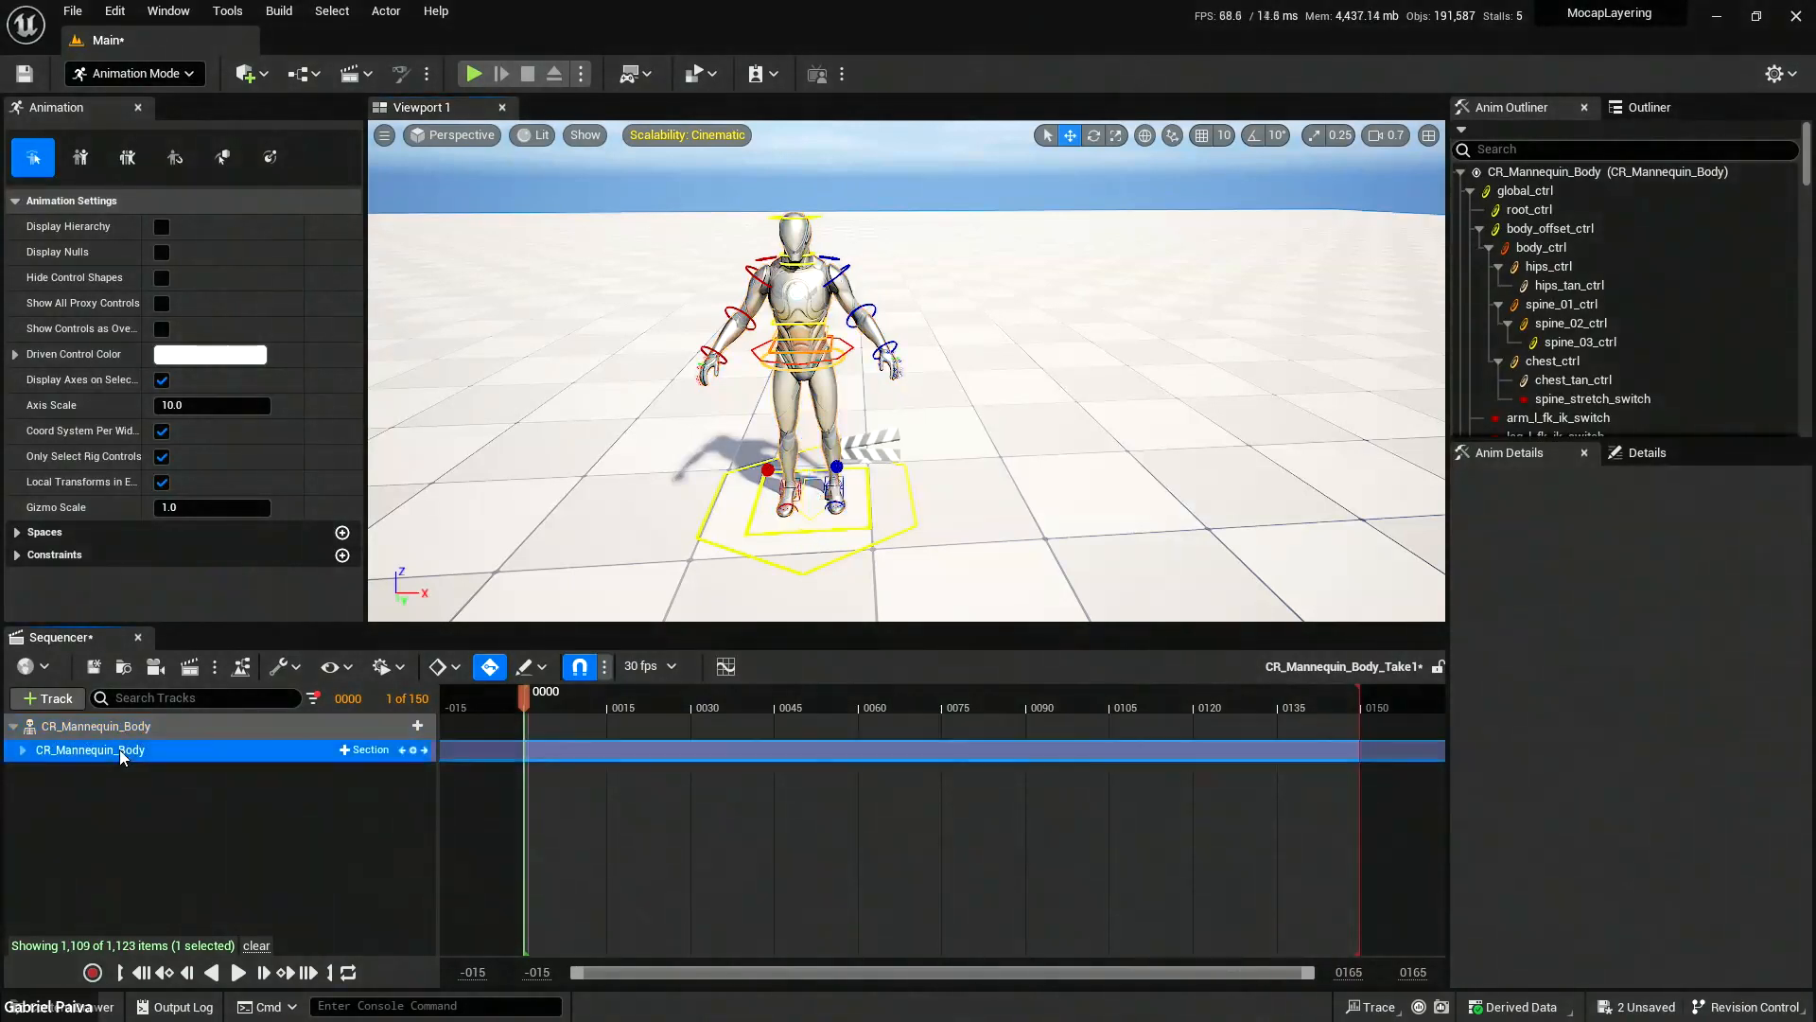
{"action": "left_click", "coordinate": [24, 750]}
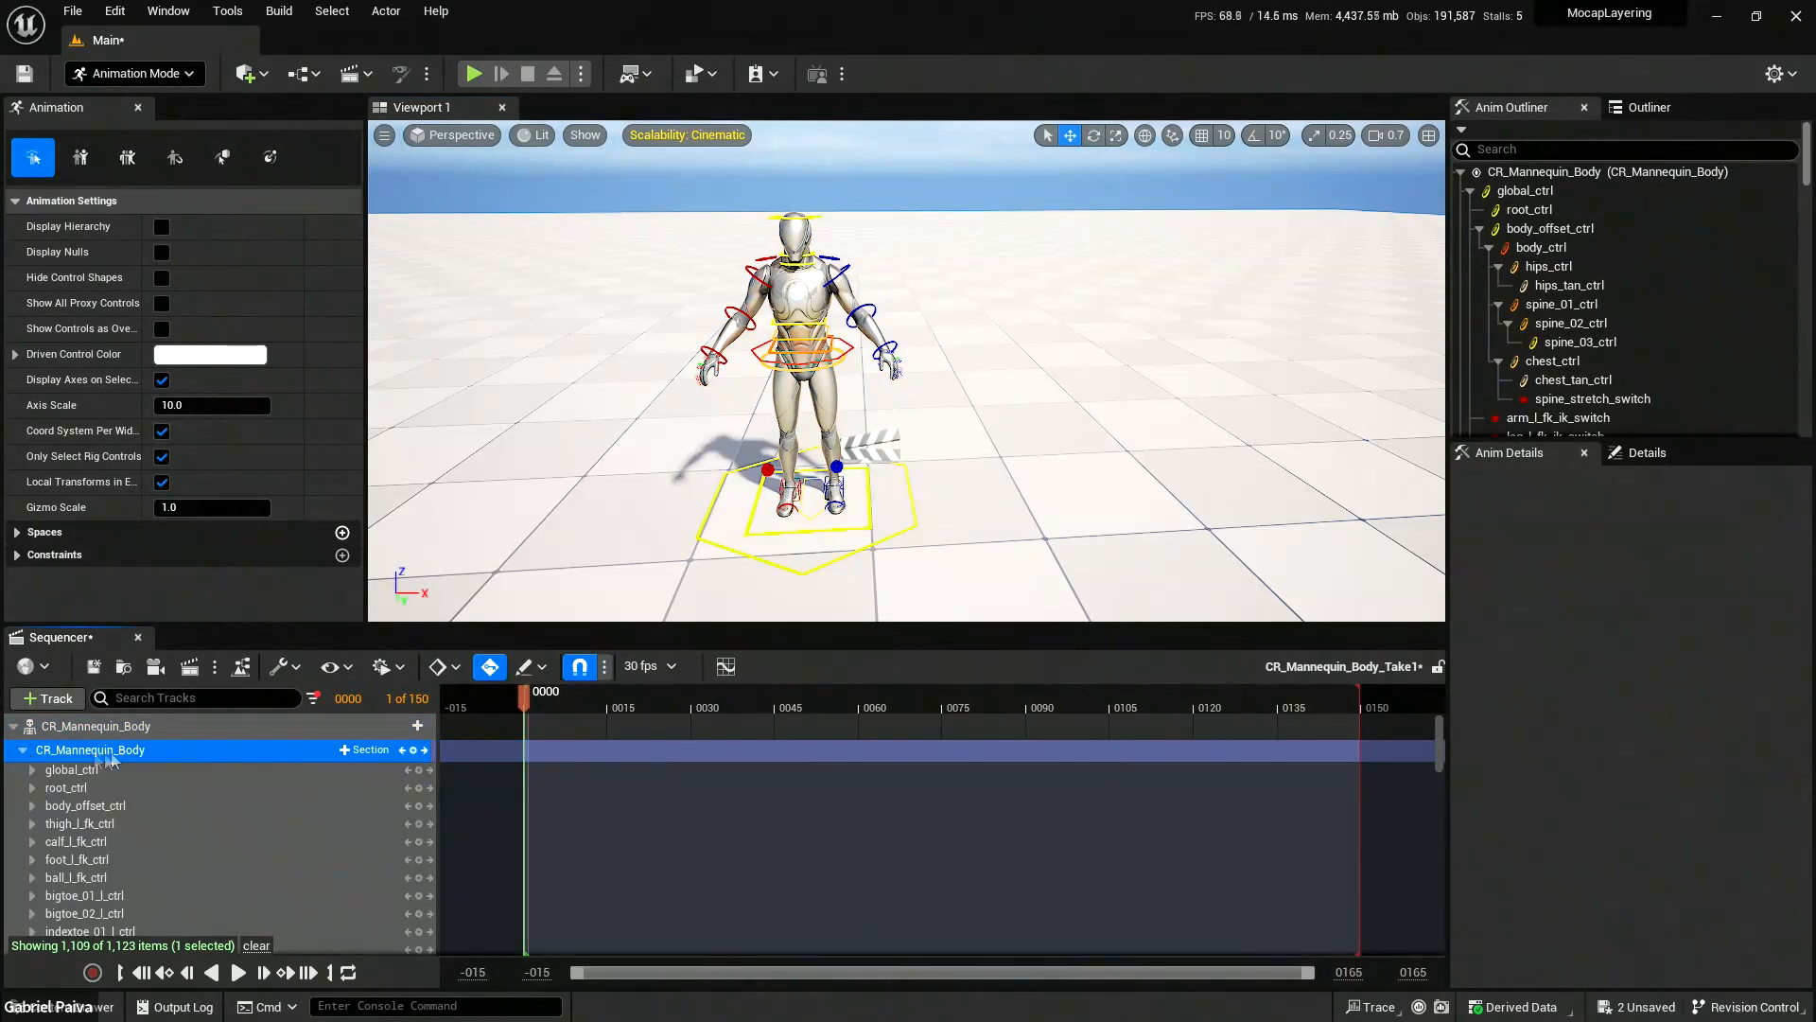
{"action": "left_click", "coordinate": [23, 750]}
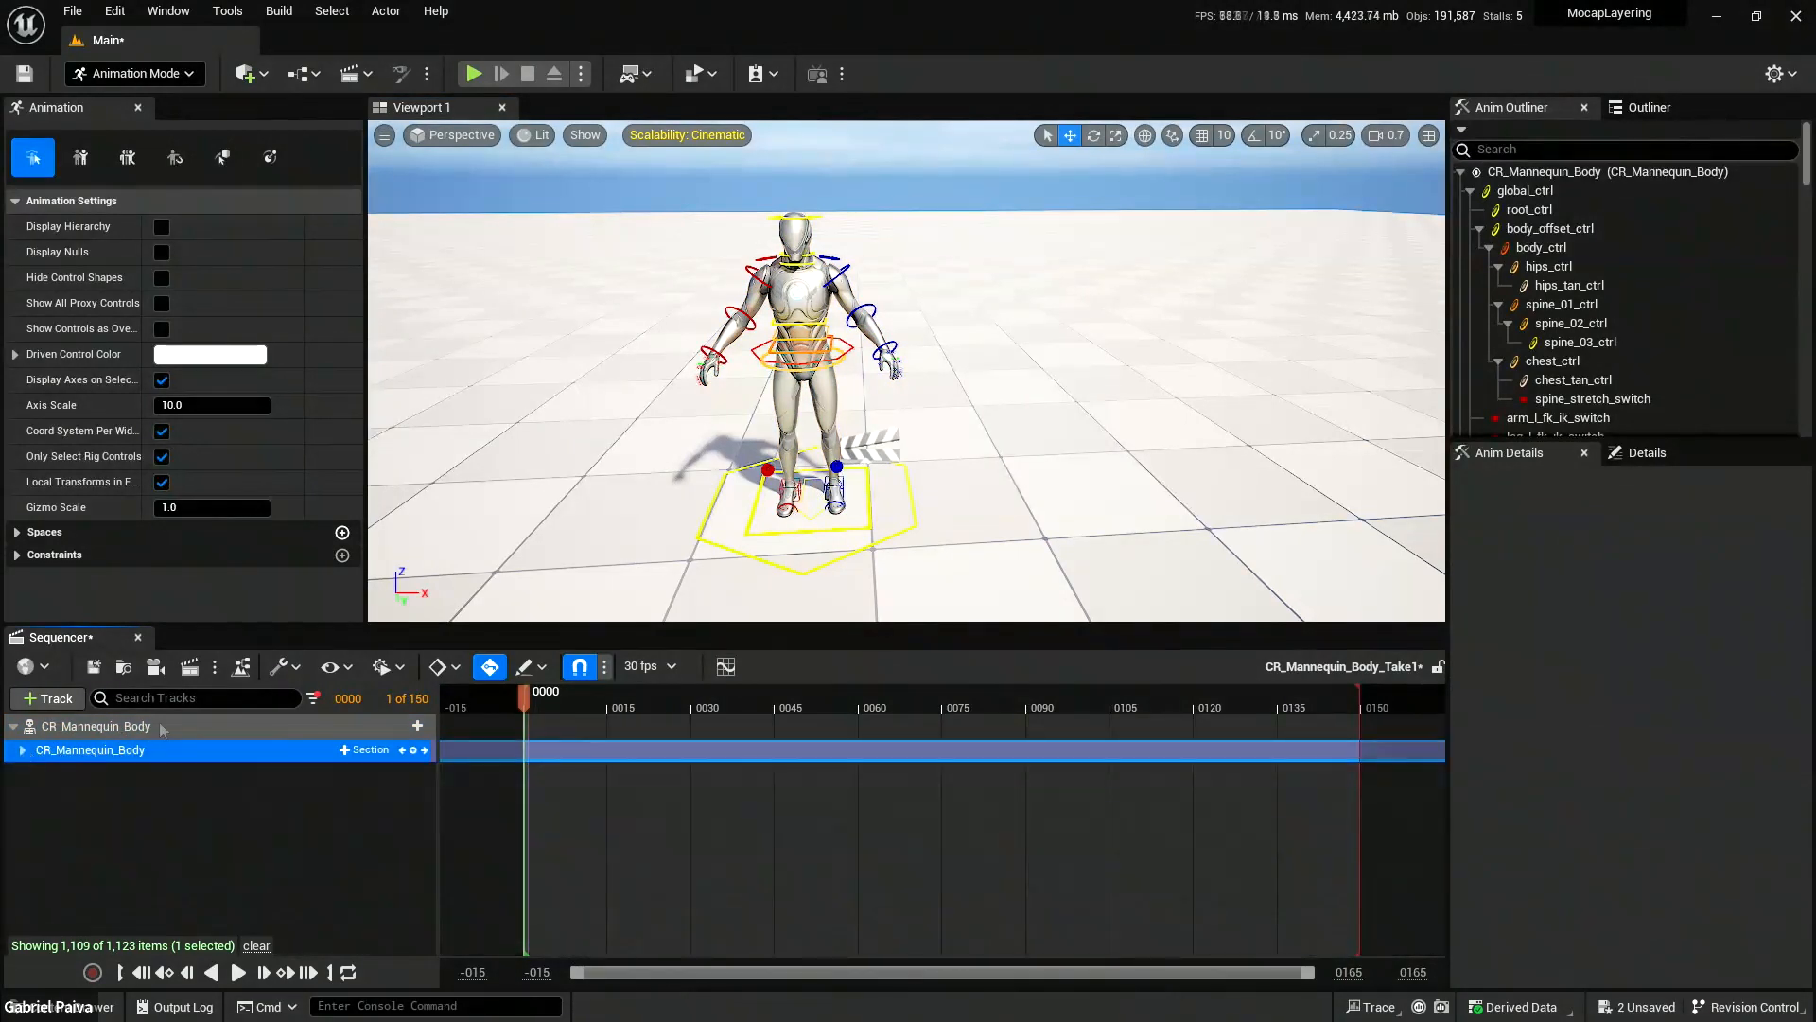
Try moving the whole mannequin sideways along the floor with global_ctrl.
{"action": "right_click_drag", "start_coordinate": [907, 370], "coordinate": [917, 417]}
{"action": "scroll", "coordinate": [906, 370], "scroll_direction": "down", "scroll_amount": 2}
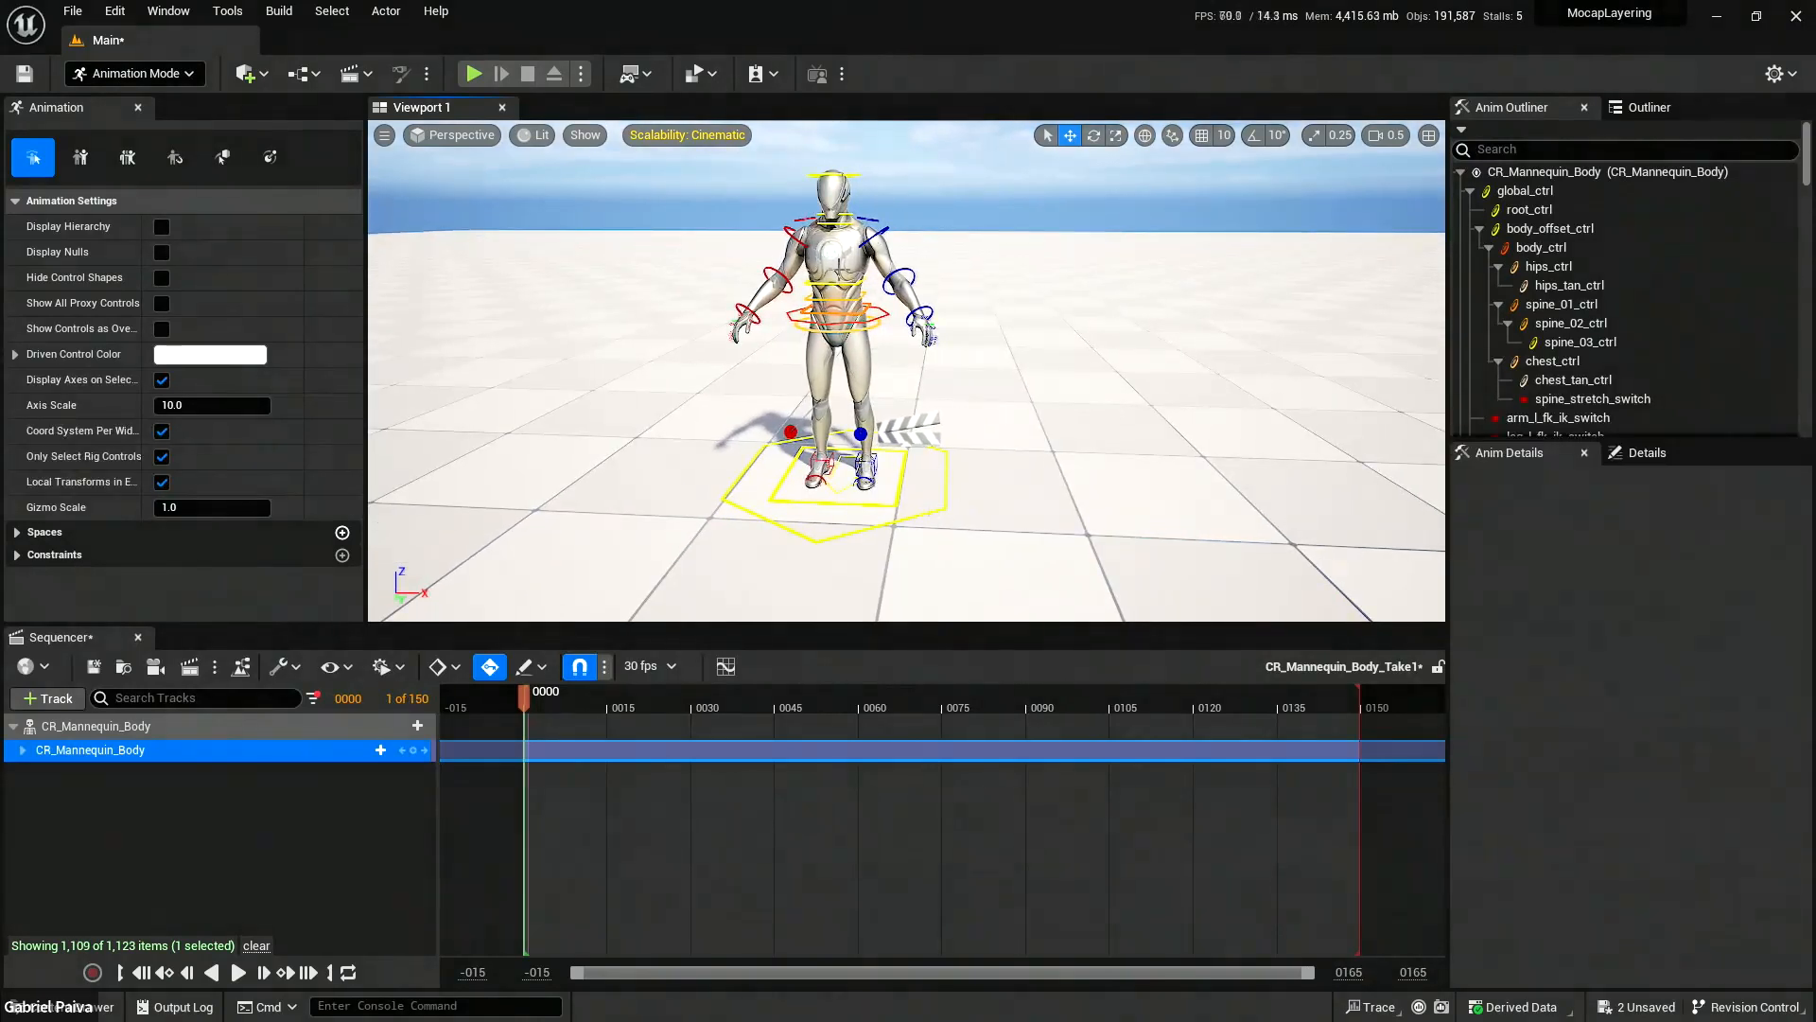
{"action": "key", "text": "w"}
{"action": "right_click_drag", "start_coordinate": [885, 497], "coordinate": [907, 395]}
{"action": "scroll", "coordinate": [885, 473], "scroll_direction": "down", "scroll_amount": 2}
{"action": "key", "text": "q"}
{"action": "key", "text": "s"}
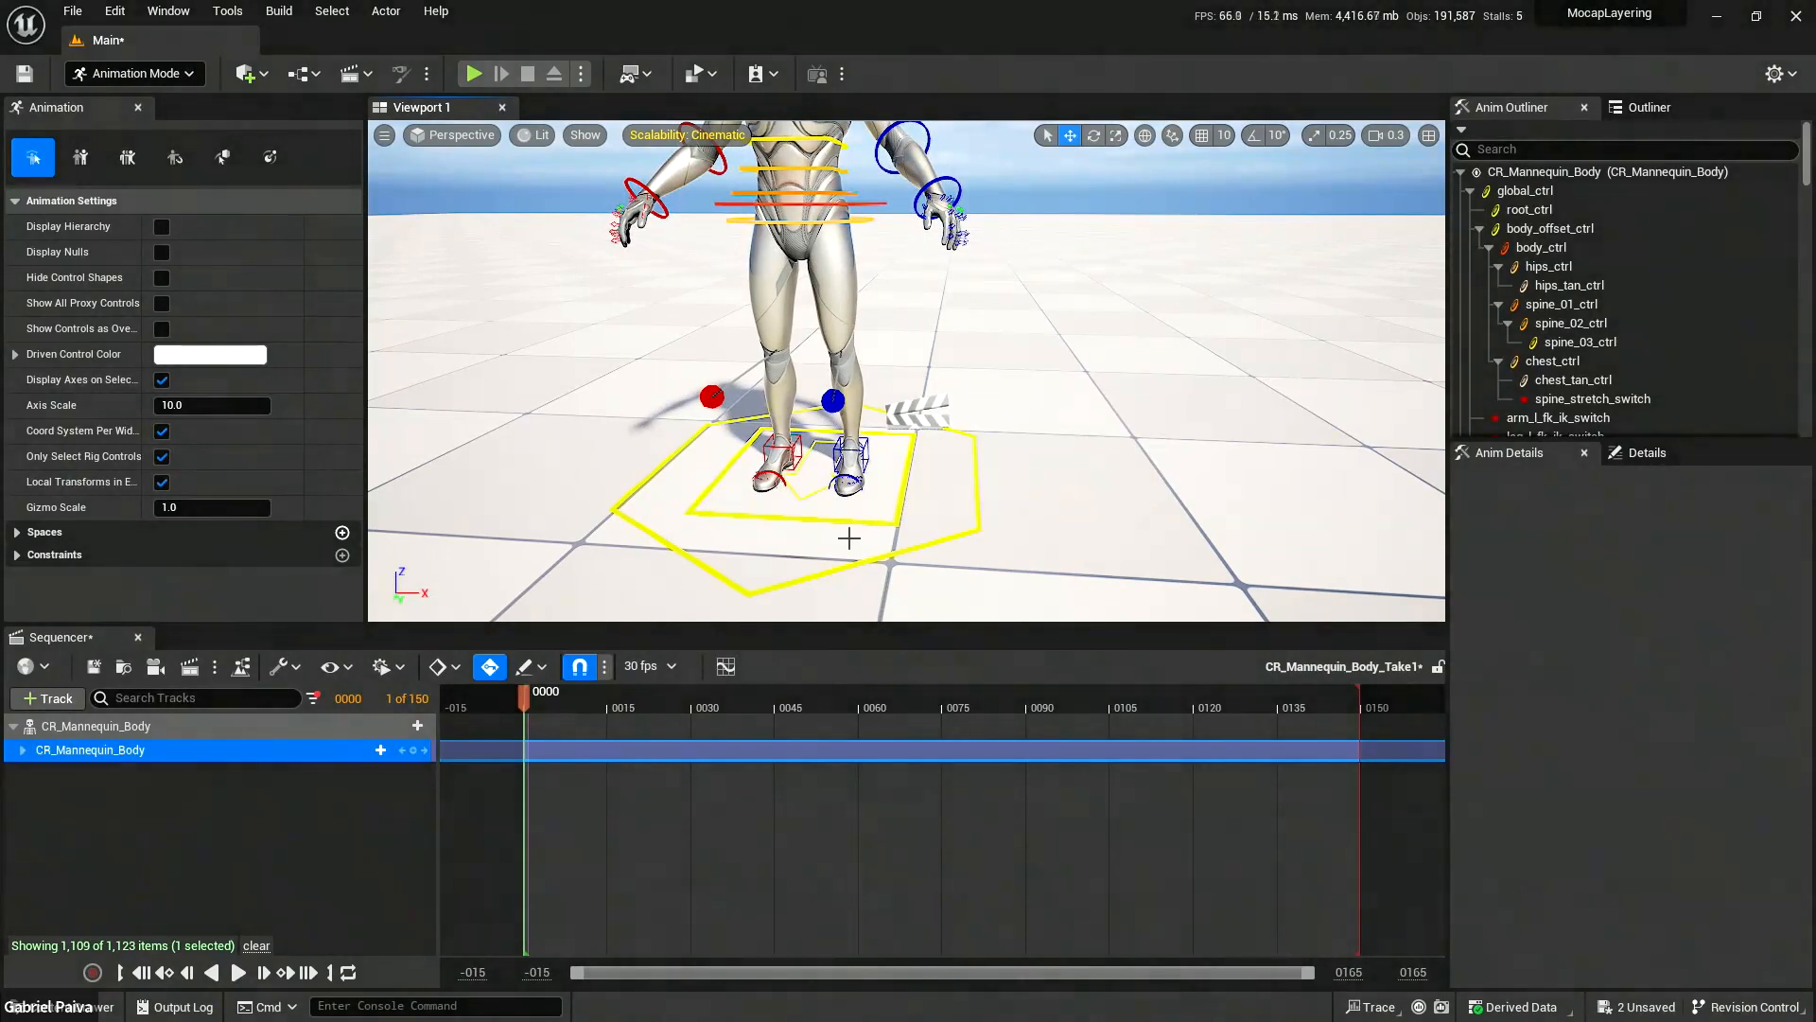
{"action": "right_click_drag", "start_coordinate": [824, 386], "coordinate": [826, 331]}
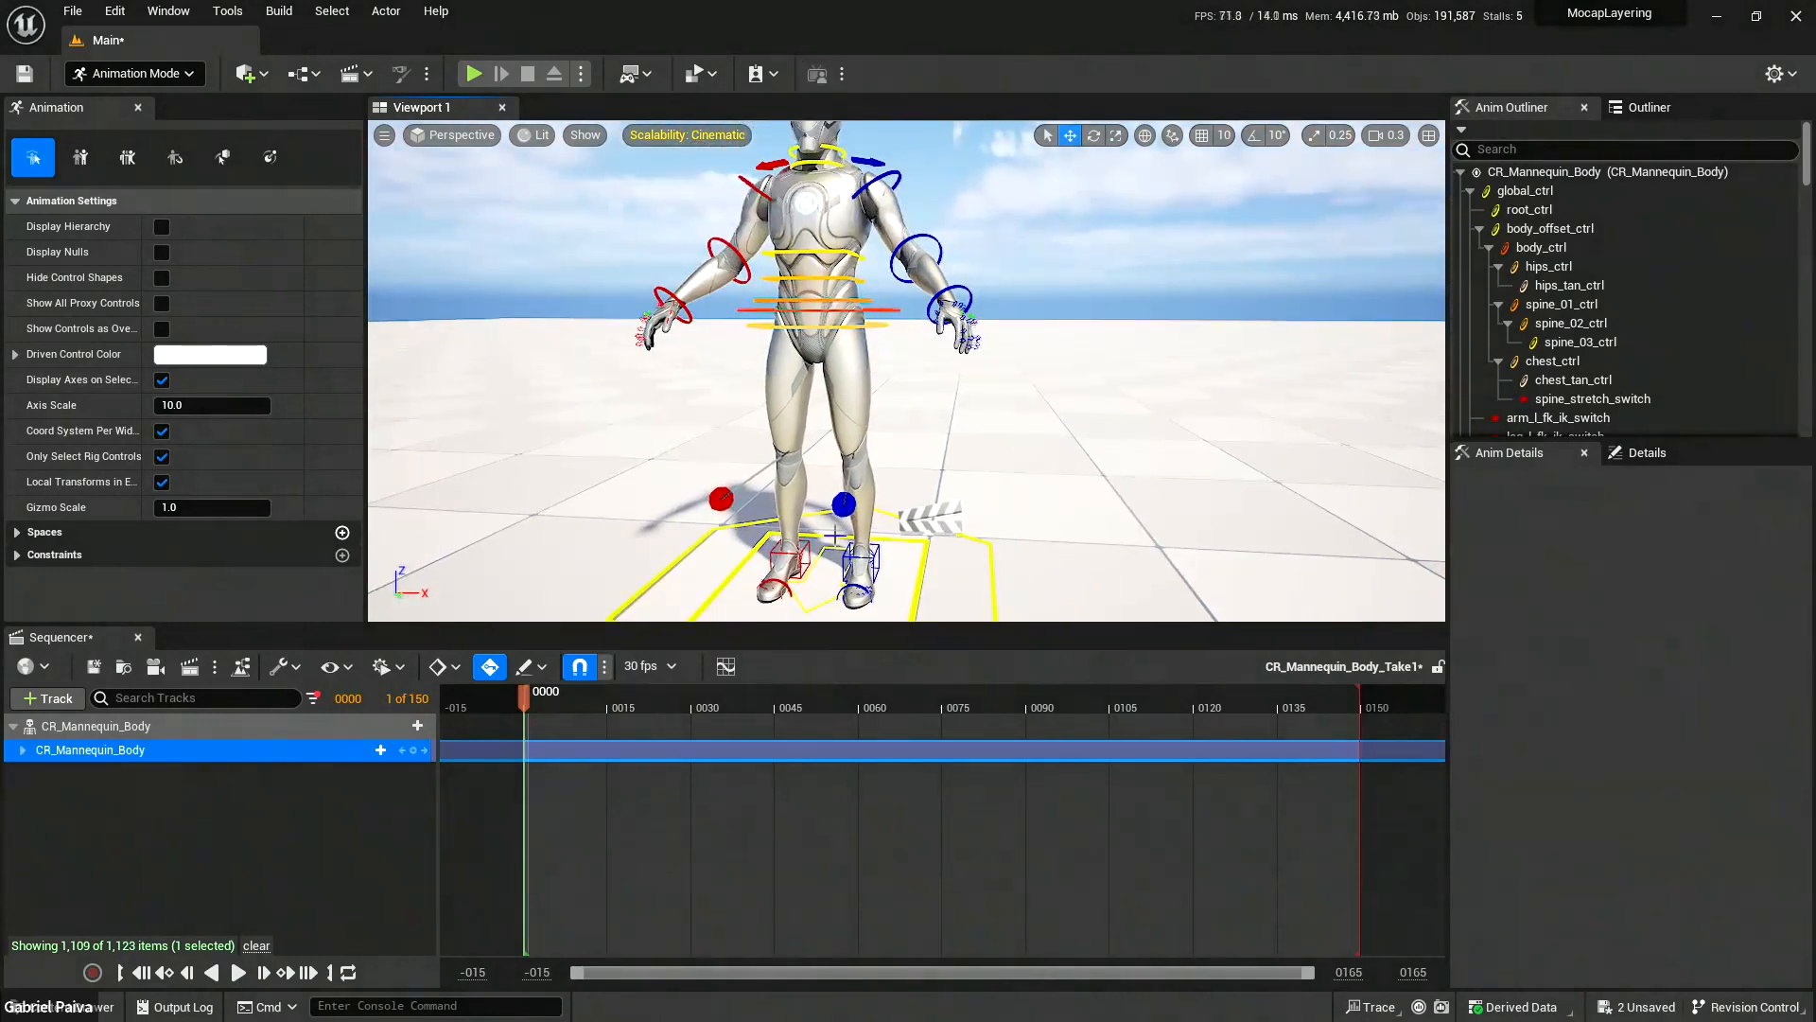
{"action": "left_click", "coordinate": [990, 570]}
{"action": "right_click_drag", "start_coordinate": [993, 539], "coordinate": [991, 615]}
{"action": "scroll", "coordinate": [981, 548], "scroll_direction": "down", "scroll_amount": 2}
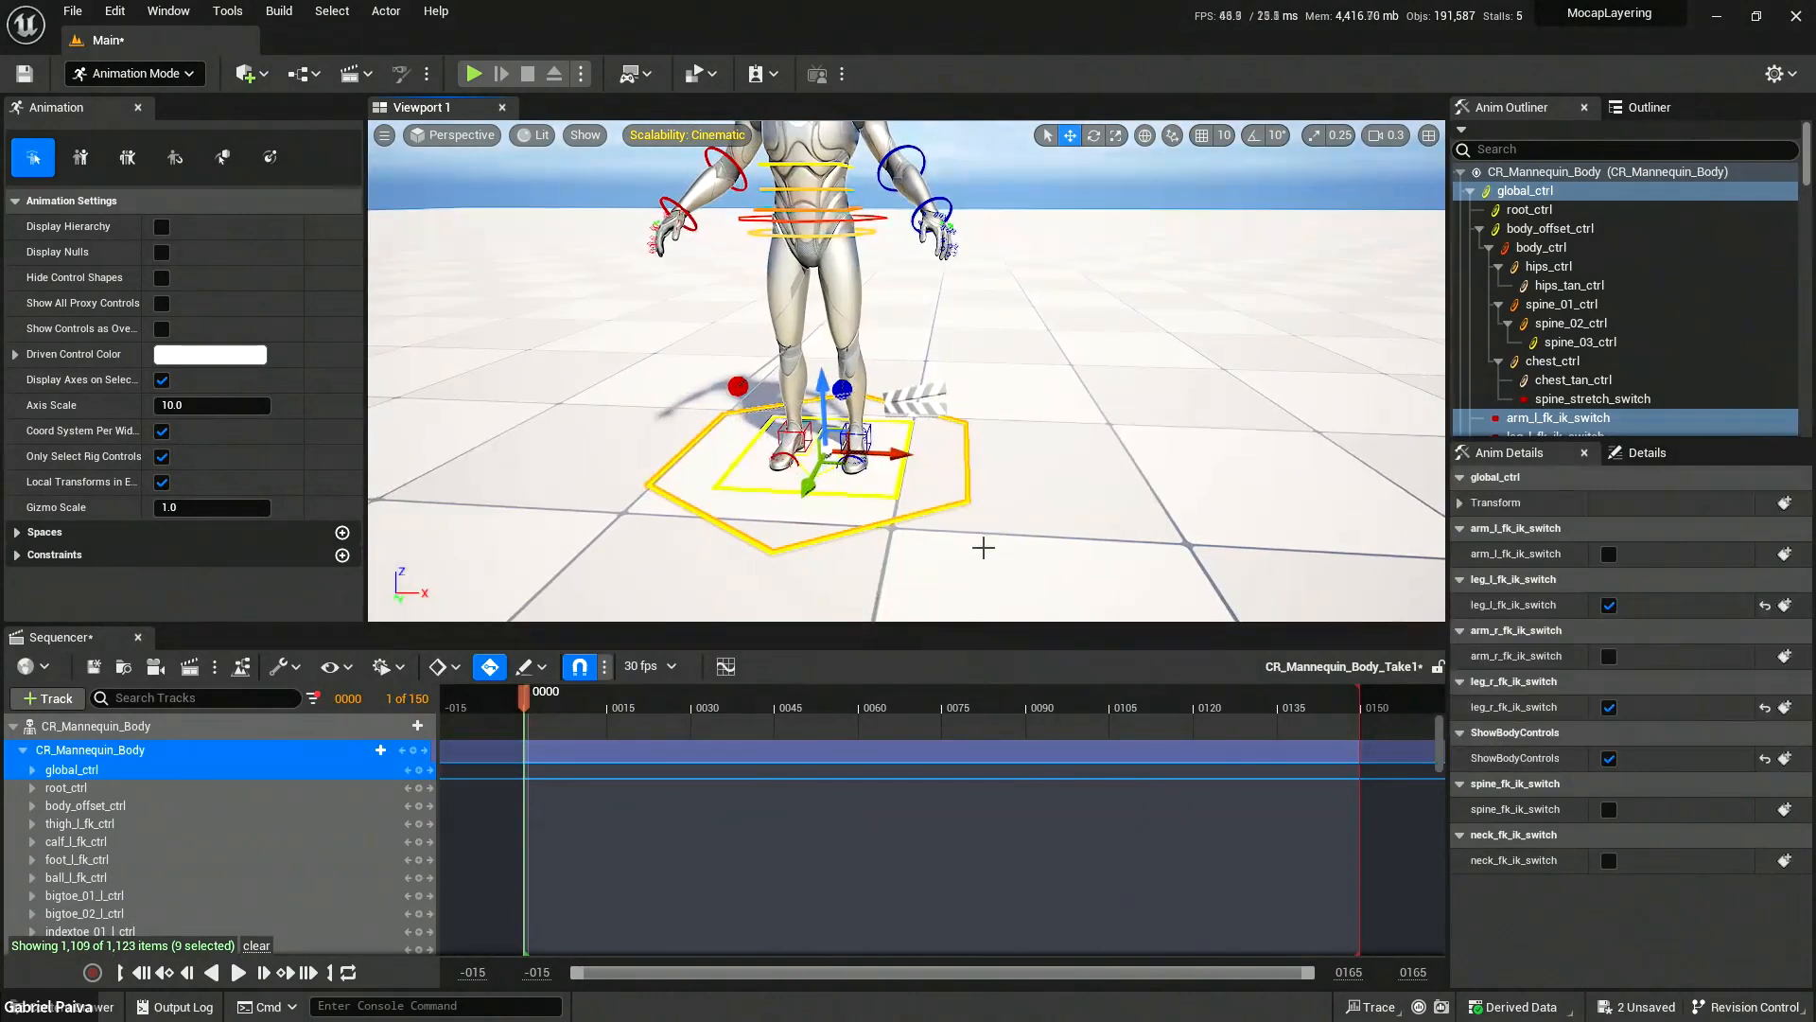
{"action": "left_click_drag", "start_coordinate": [894, 454], "coordinate": [756, 579]}
Select root_ctrl, and try shifting the mannequin's body sideways with body_offset_ctrl before undoing the move.
{"action": "left_click", "coordinate": [94, 787]}
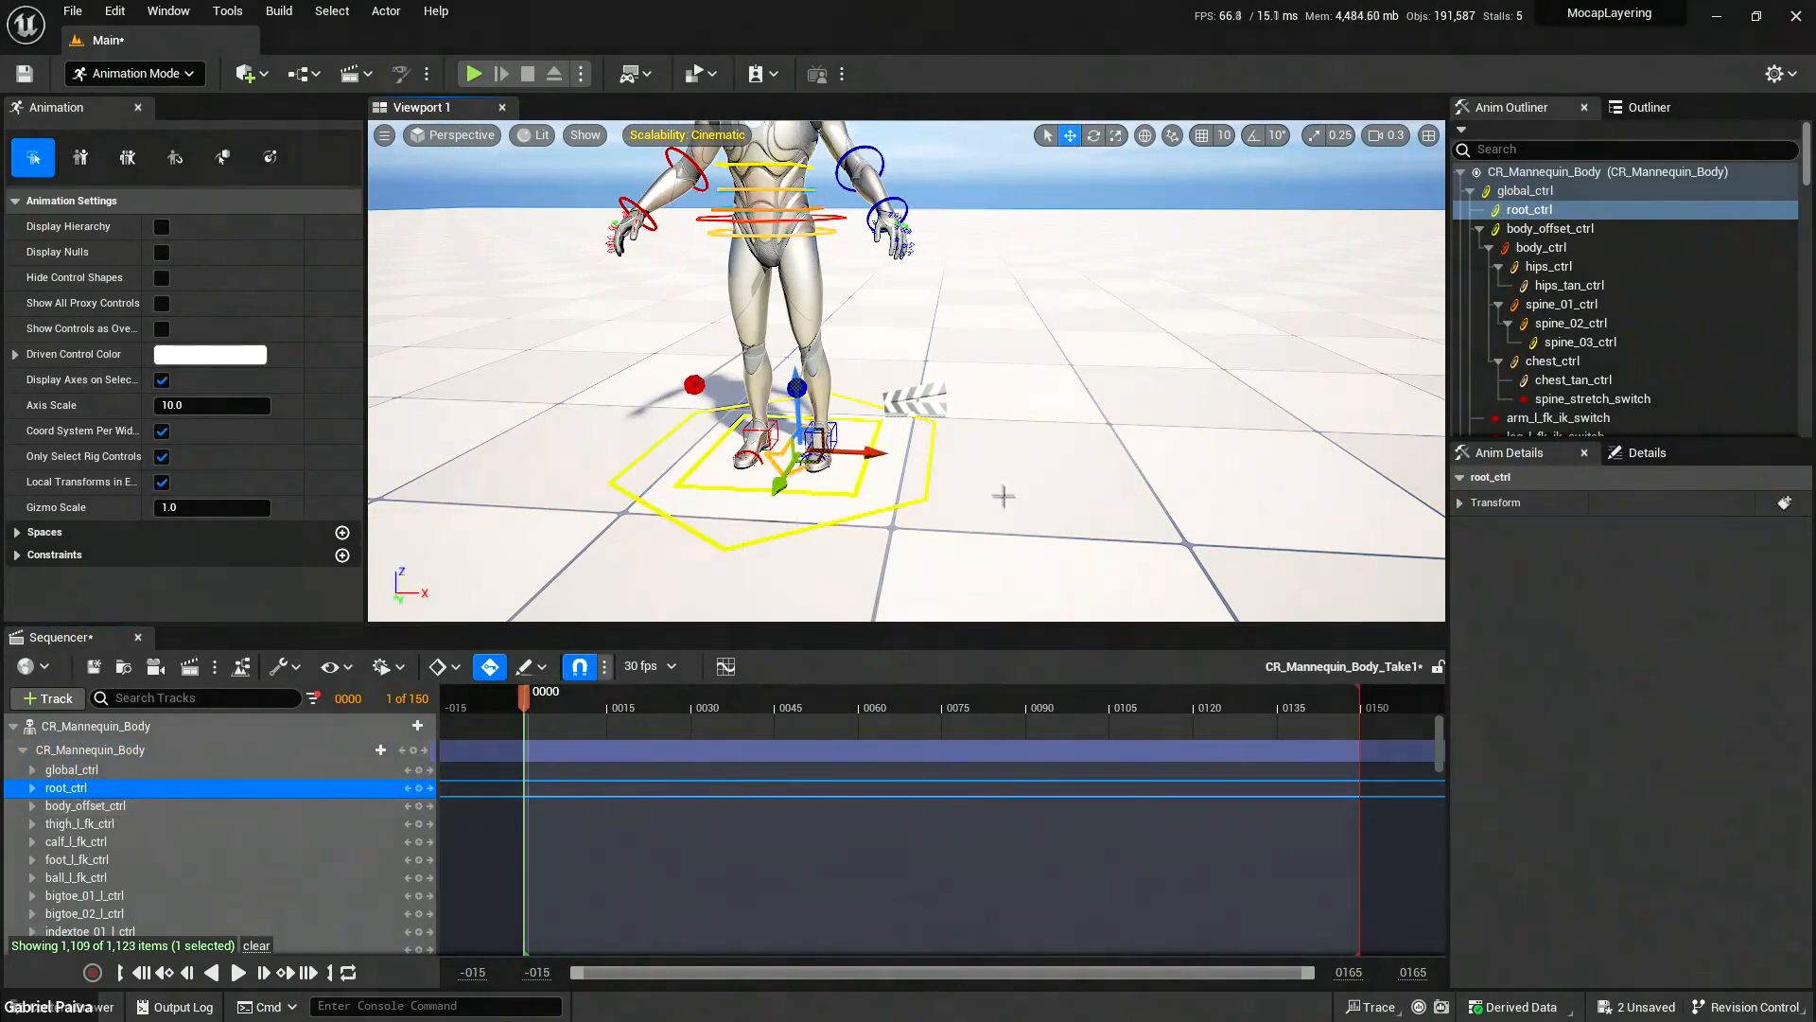
{"action": "left_click", "coordinate": [80, 806]}
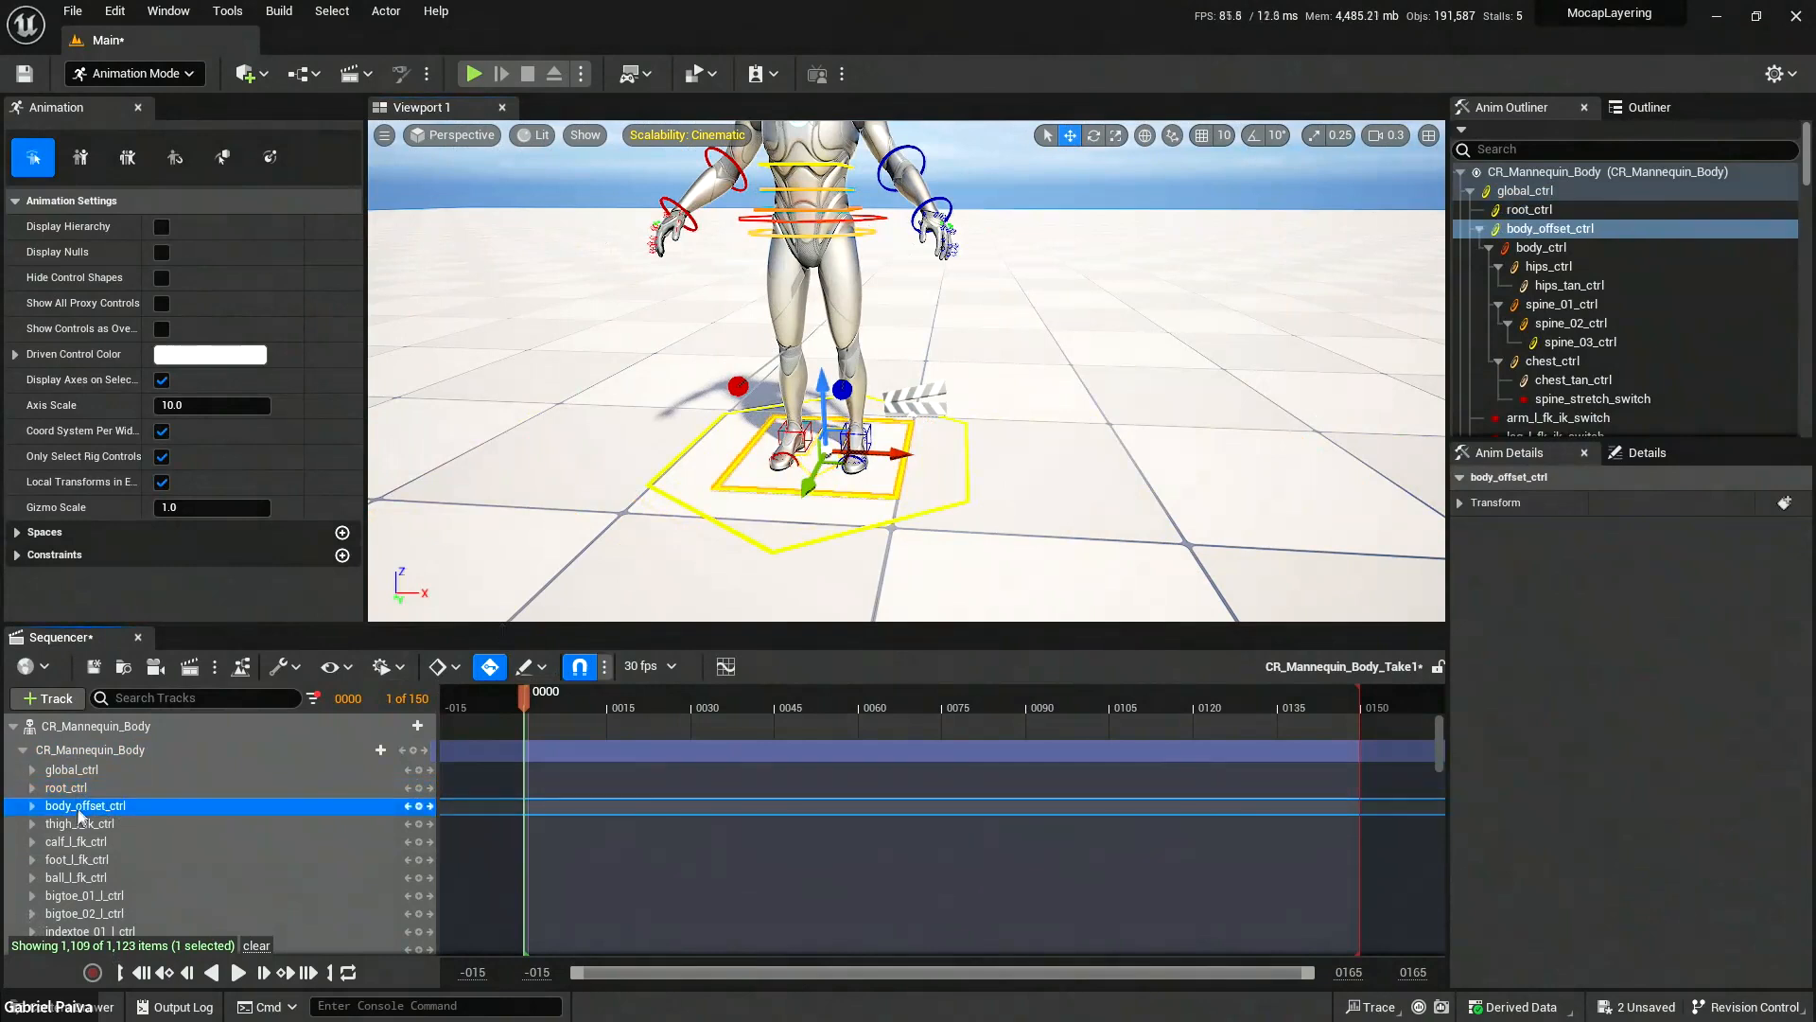
{"action": "mouse_move", "coordinate": [903, 455]}
{"action": "left_mouse_down"}
{"action": "mouse_move", "coordinate": [938, 461]}
{"action": "mouse_move", "coordinate": [904, 454]}
{"action": "left_mouse_up"}
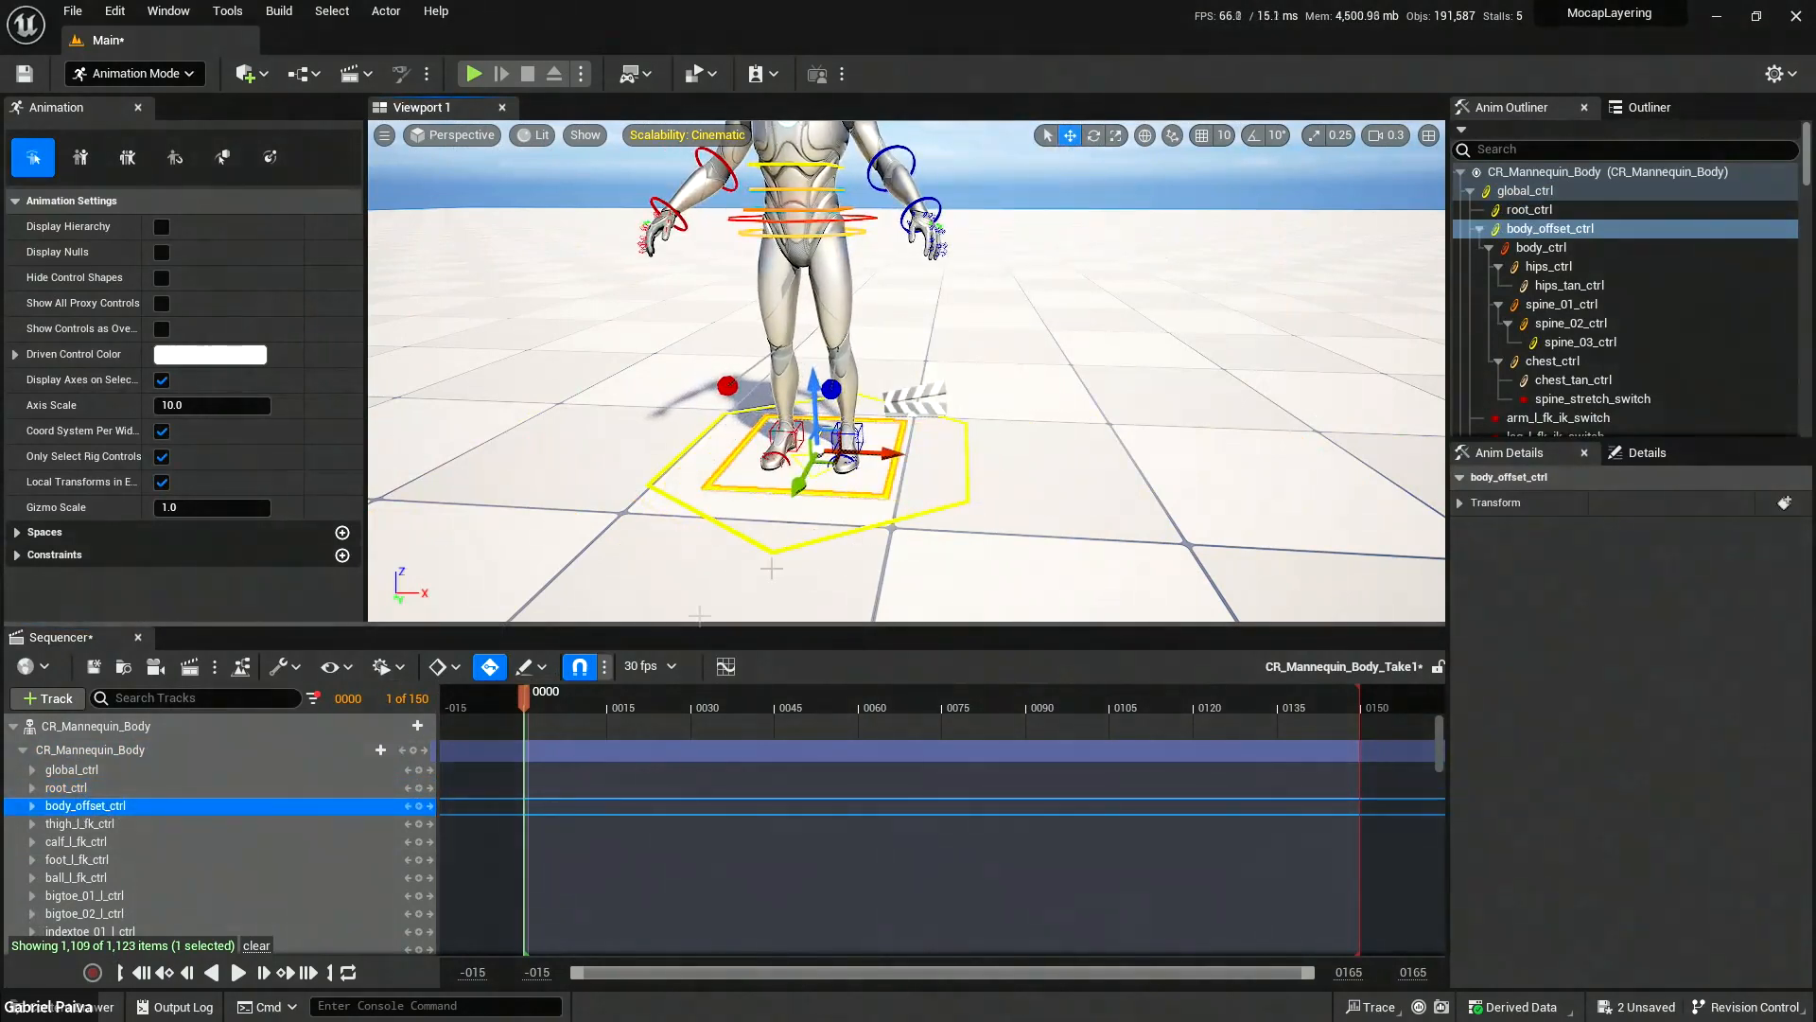
{"action": "key", "text": "ctrl+z"}
Select hips_ctrl at the mannequin's pelvis and rotate it to tilt the hips.
{"action": "right_click_drag", "start_coordinate": [959, 363], "coordinate": [959, 308]}
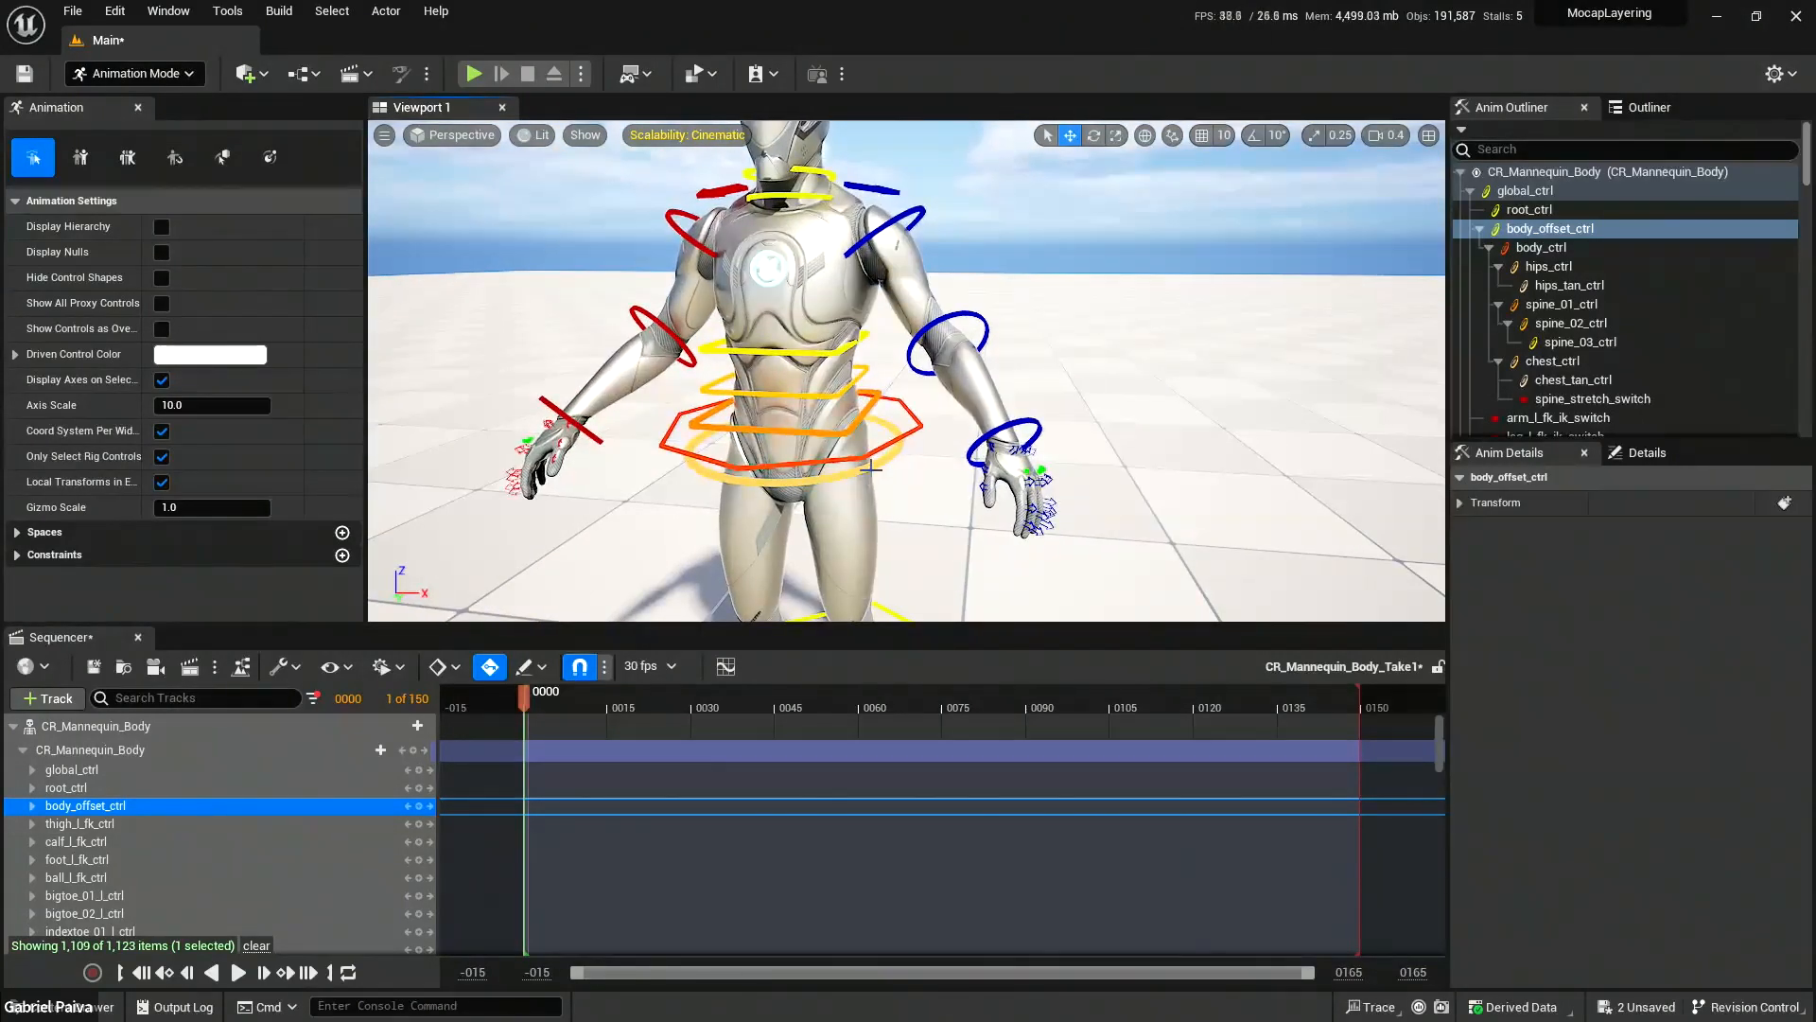
{"action": "left_click", "coordinate": [876, 475]}
{"action": "mouse_move", "coordinate": [792, 321]}
{"action": "left_mouse_down"}
{"action": "mouse_move", "coordinate": [770, 341]}
{"action": "mouse_move", "coordinate": [792, 318]}
{"action": "left_mouse_up"}
{"action": "left_click_drag", "start_coordinate": [865, 387], "coordinate": [895, 402]}
{"action": "left_click_drag", "start_coordinate": [991, 521], "coordinate": [993, 619], "text": "alt"}
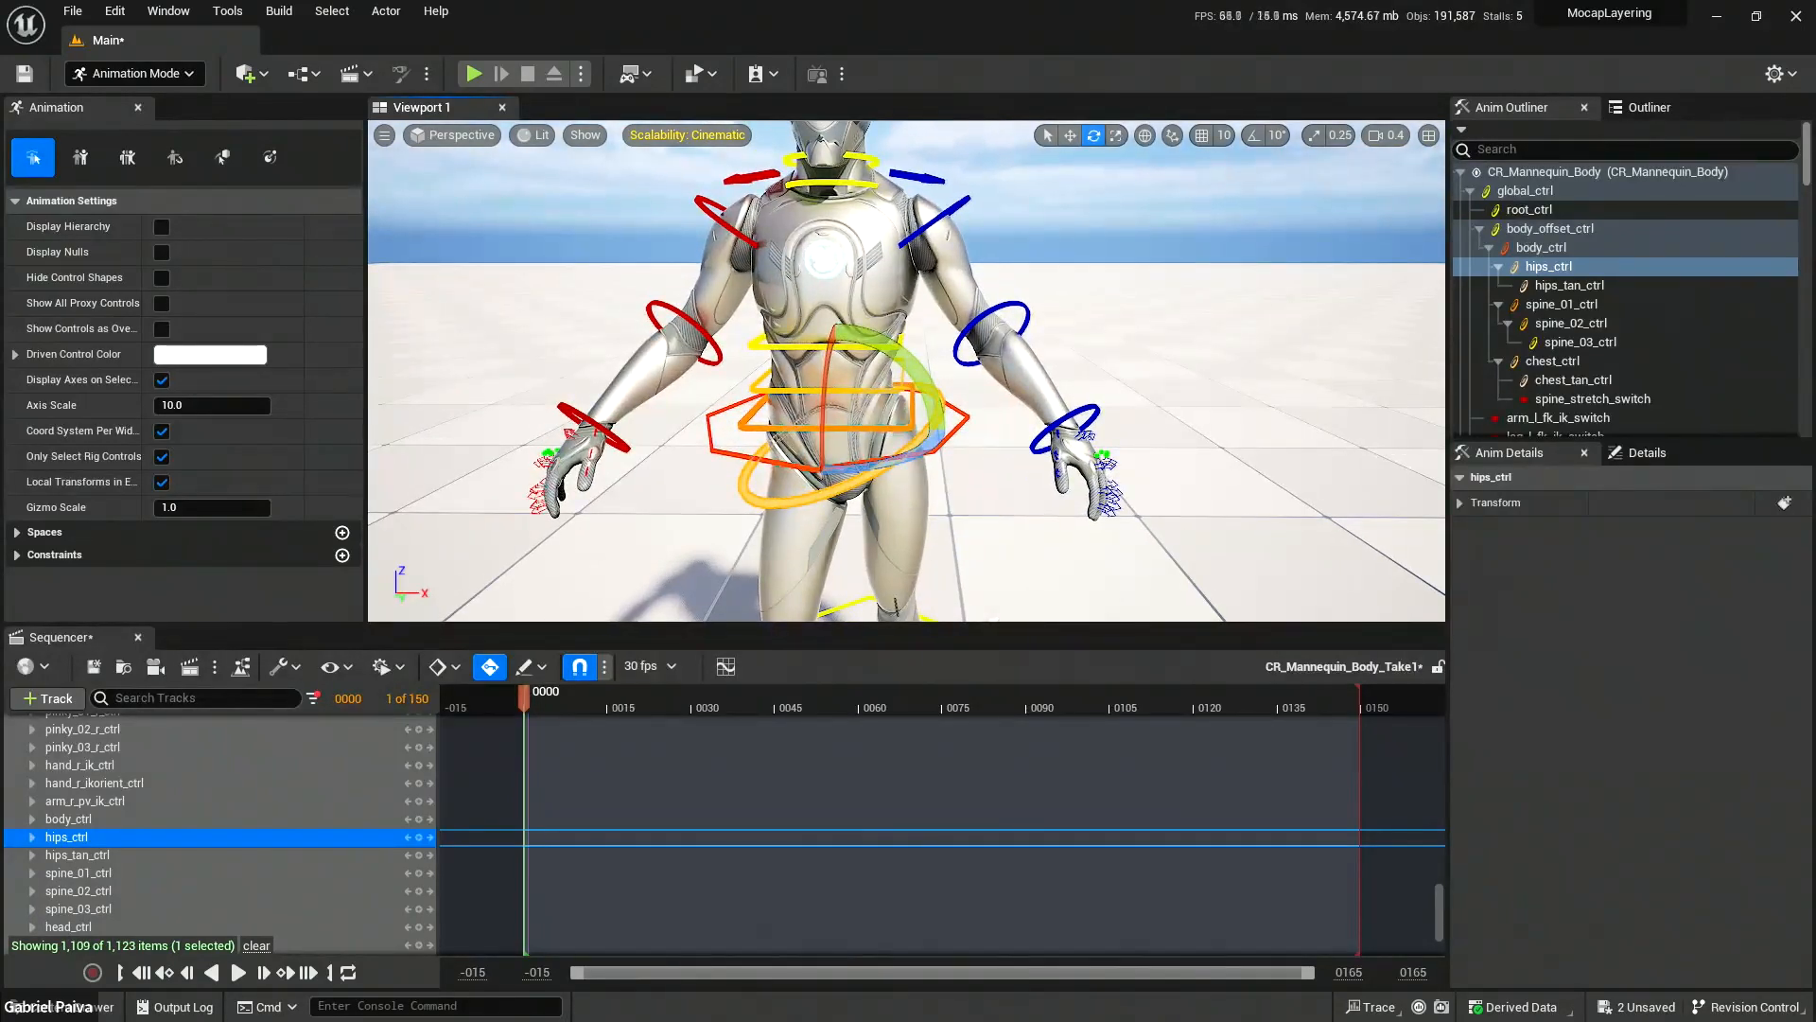
Try rotating spine_01_ctrl, spine_02_ctrl and spine_03_ctrl in turn to bend the mannequin's torso.
{"action": "left_click", "coordinate": [1570, 323]}
{"action": "left_click", "coordinate": [1561, 304]}
{"action": "left_click_drag", "start_coordinate": [945, 426], "coordinate": [870, 435], "text": "alt"}
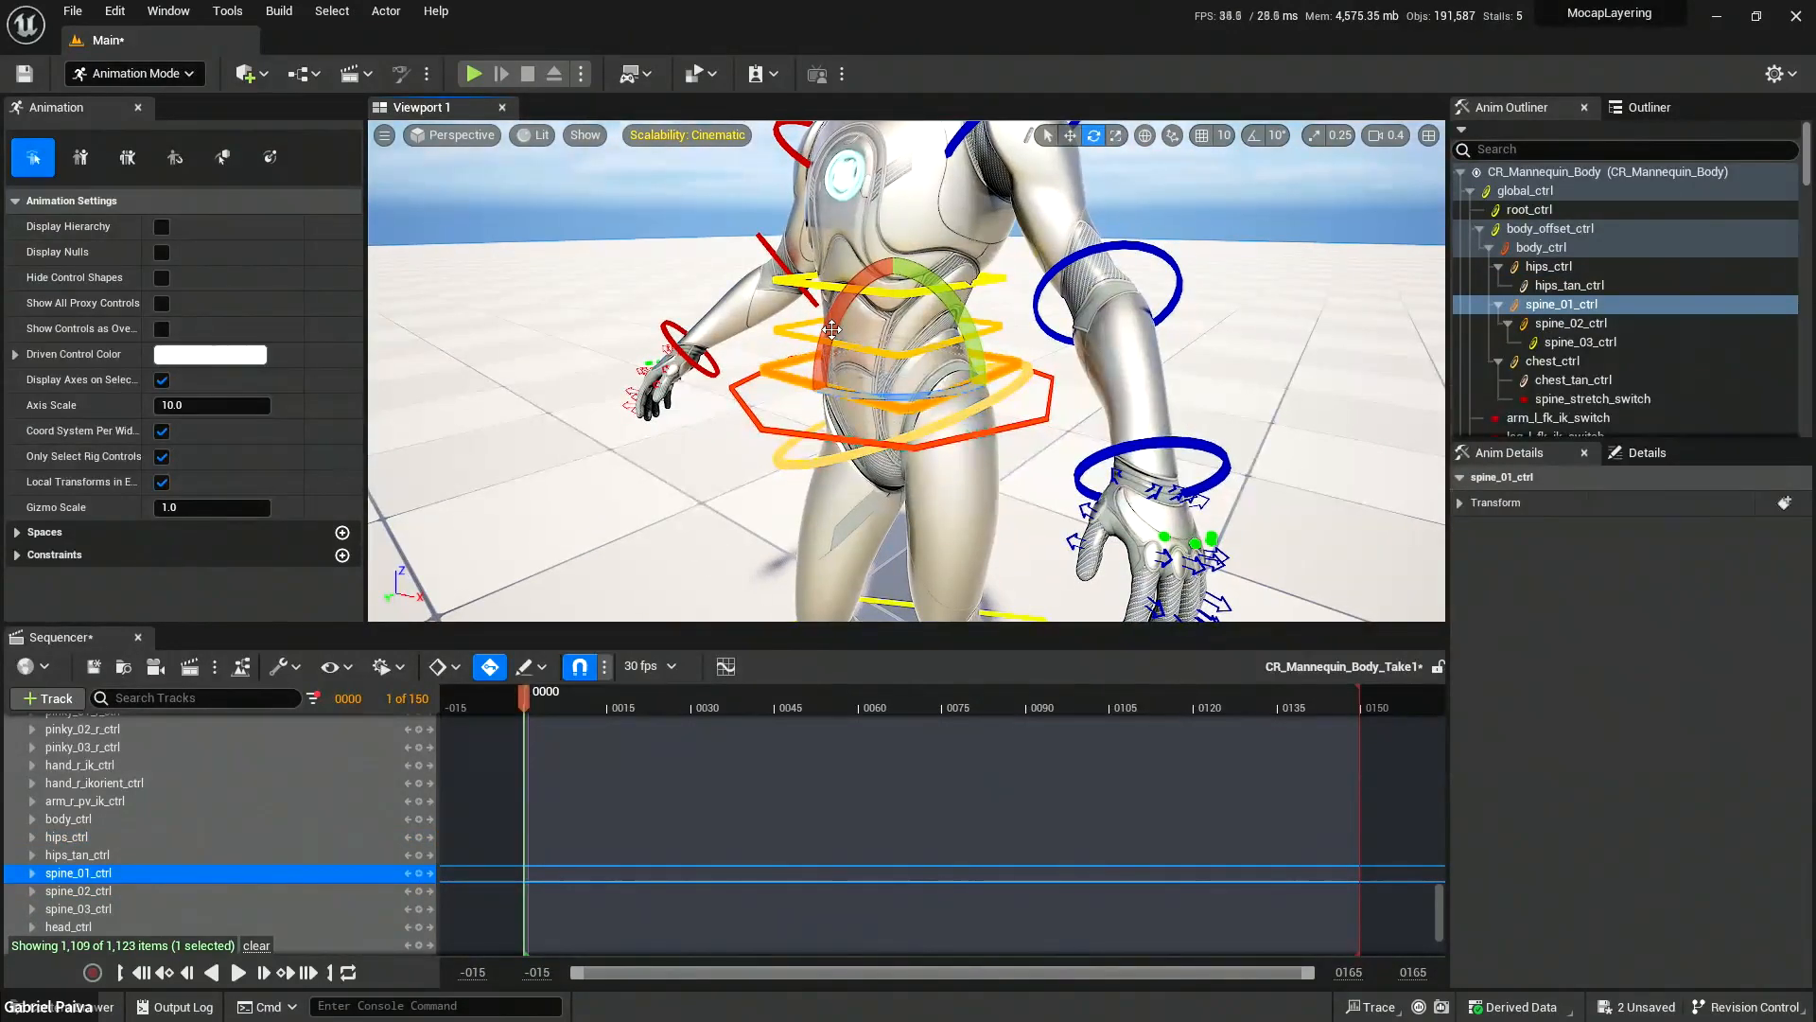
{"action": "left_click_drag", "start_coordinate": [830, 312], "coordinate": [873, 331]}
{"action": "left_click", "coordinate": [904, 364]}
{"action": "left_click", "coordinate": [903, 299]}
{"action": "mouse_move", "coordinate": [833, 210]}
{"action": "left_mouse_down"}
{"action": "mouse_move", "coordinate": [889, 261]}
{"action": "mouse_move", "coordinate": [851, 222]}
{"action": "left_mouse_up"}
Open the advanced viewport settings and turn on Enable Arcball Rotate under Look and Feel.
{"action": "left_click_drag", "start_coordinate": [957, 197], "coordinate": [940, 290], "text": "alt"}
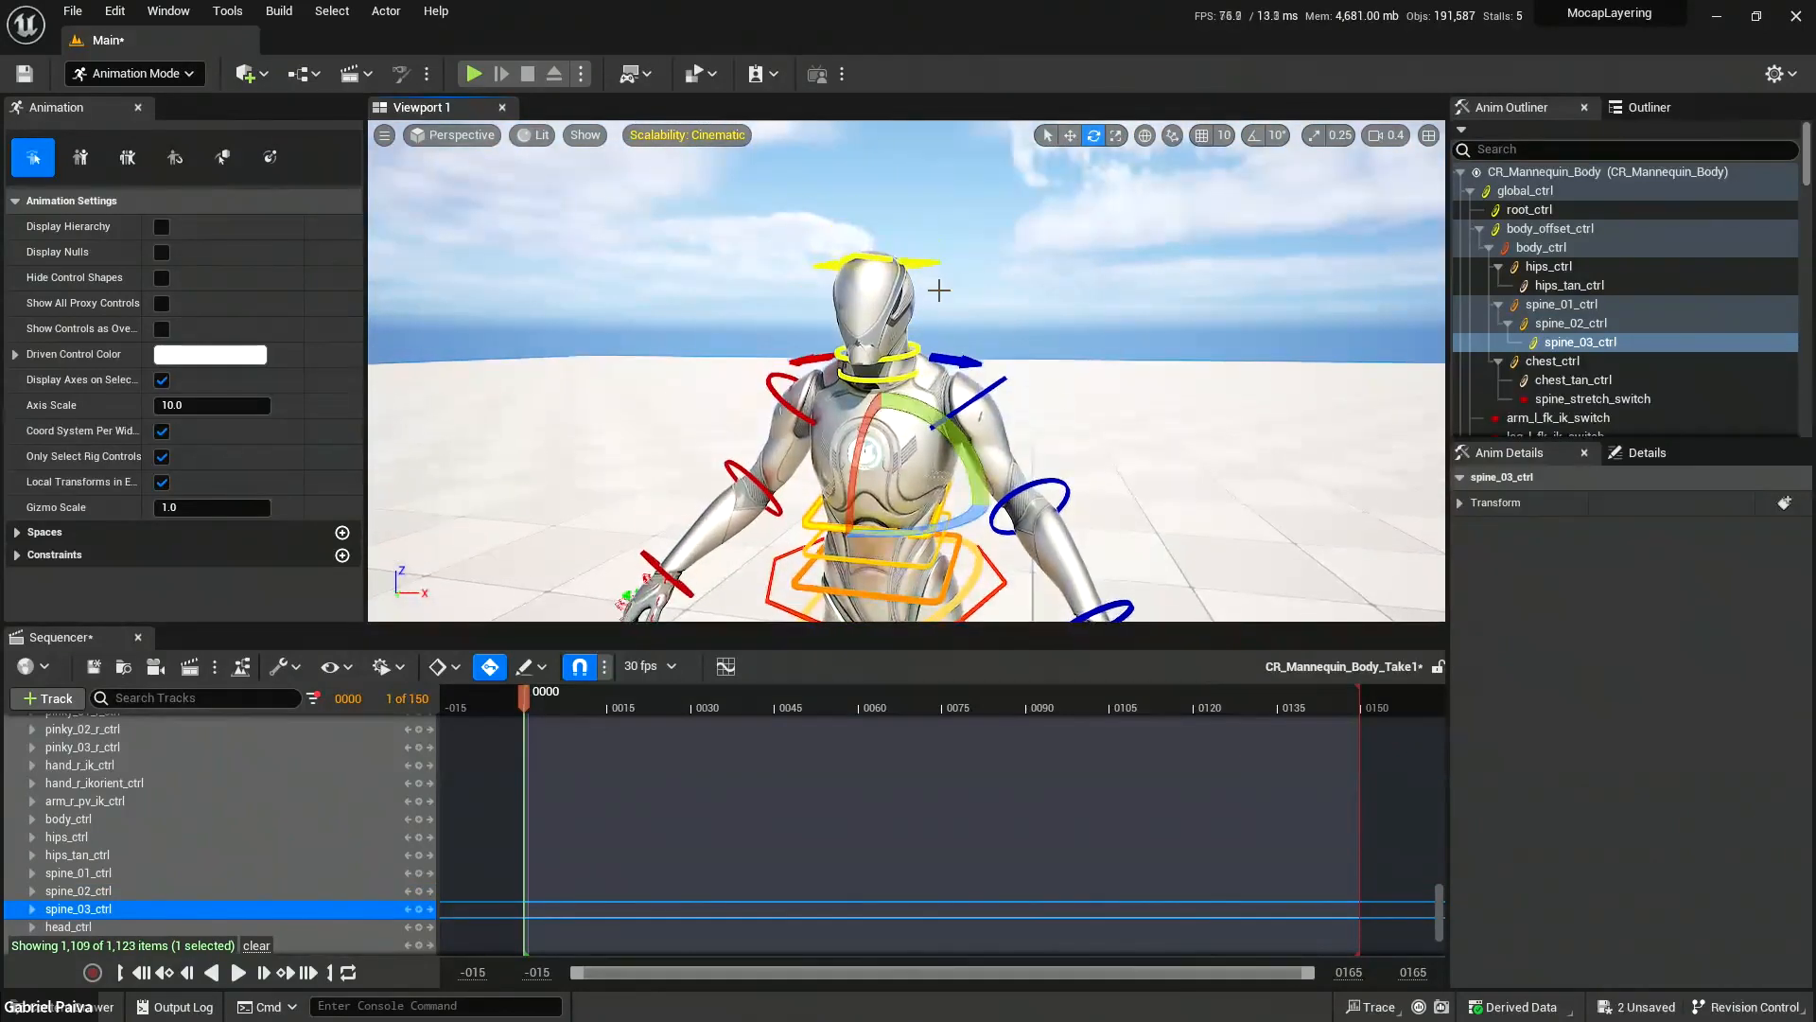
{"action": "left_click_drag", "start_coordinate": [1002, 418], "coordinate": [955, 417], "text": "alt"}
{"action": "mouse_move", "coordinate": [955, 417]}
{"action": "right_mouse_down"}
{"action": "mouse_move", "coordinate": [917, 435]}
{"action": "mouse_move", "coordinate": [936, 439]}
{"action": "right_mouse_up"}
{"action": "scroll", "coordinate": [955, 417], "scroll_direction": "down", "scroll_amount": 1}
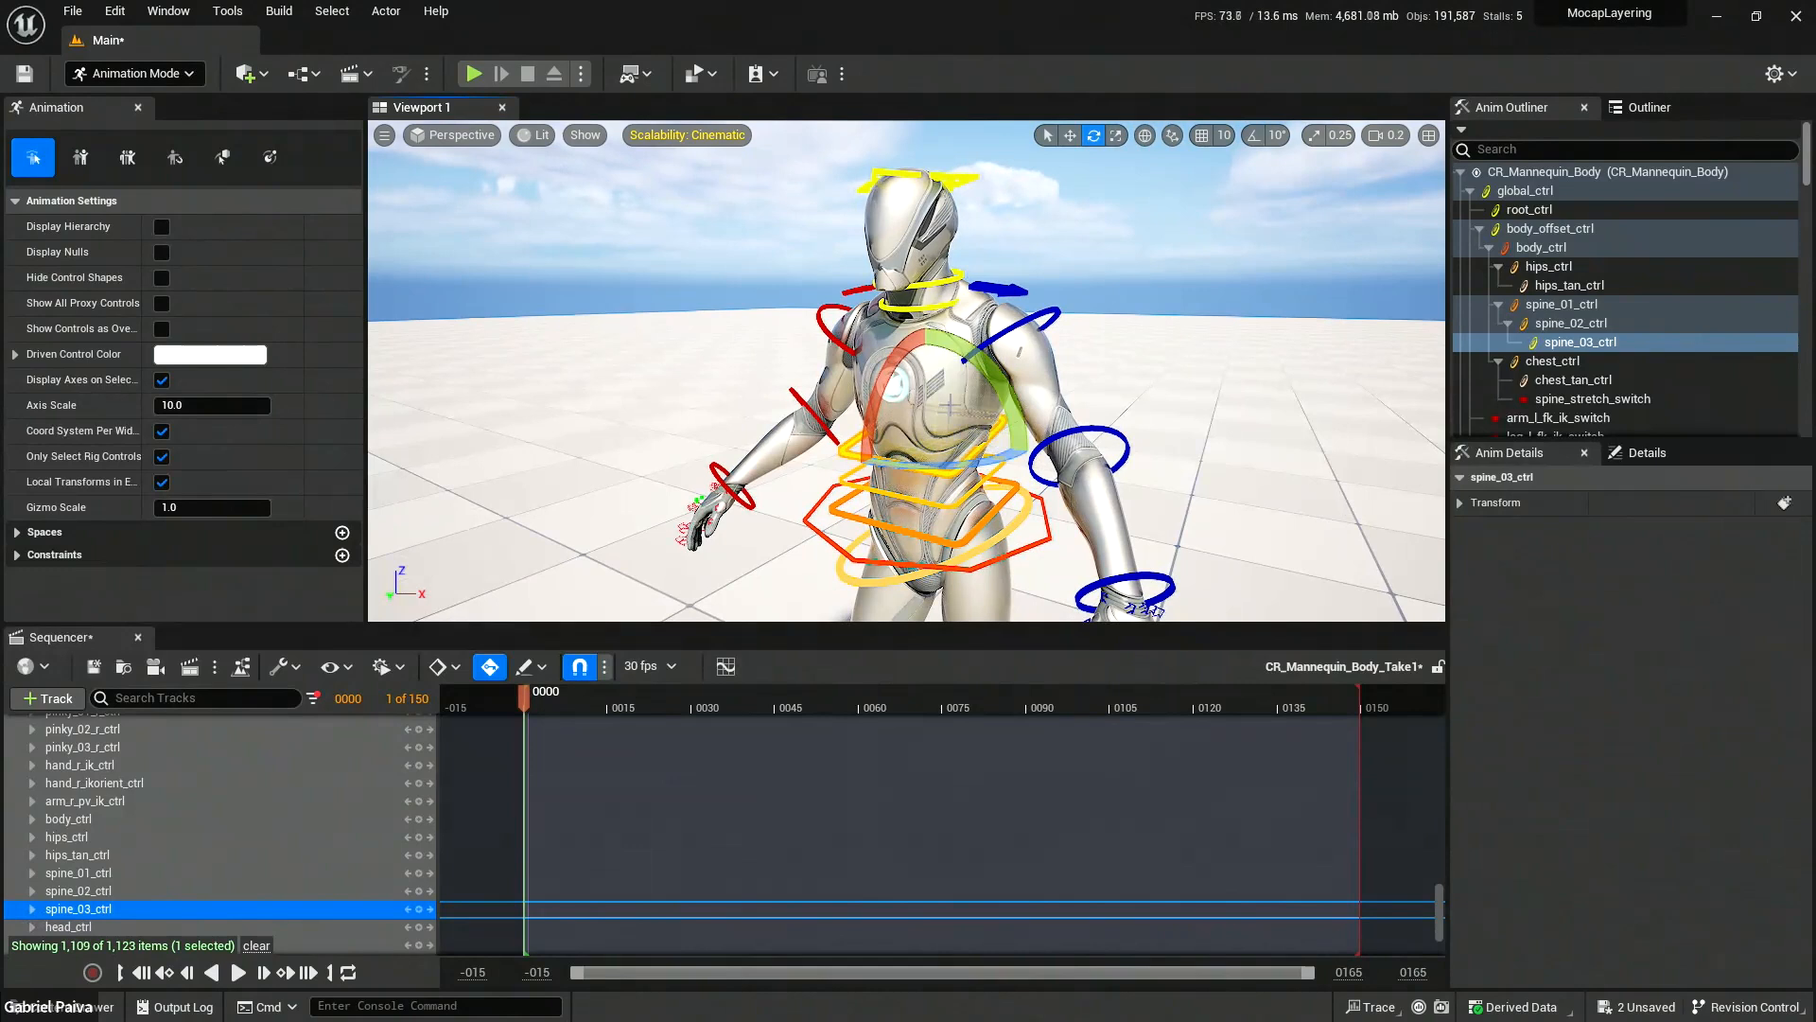
{"action": "right_click_drag", "start_coordinate": [955, 397], "coordinate": [993, 388]}
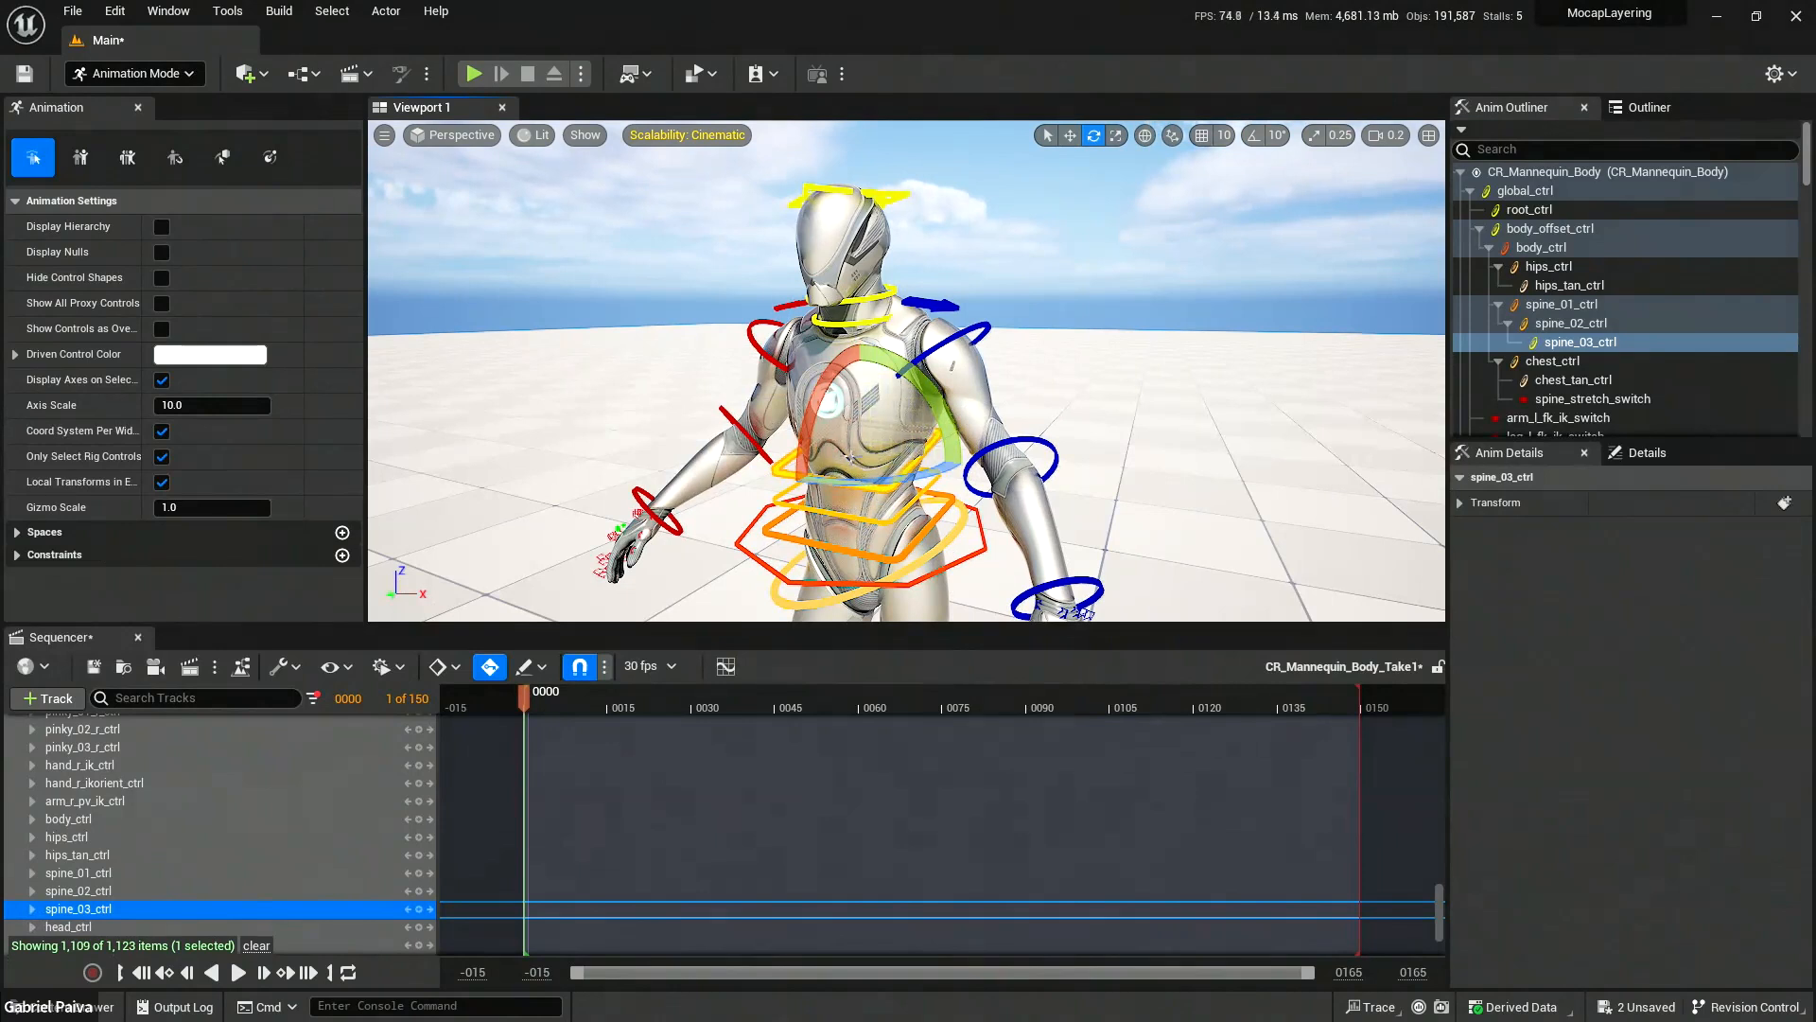
{"action": "left_click", "coordinate": [384, 137]}
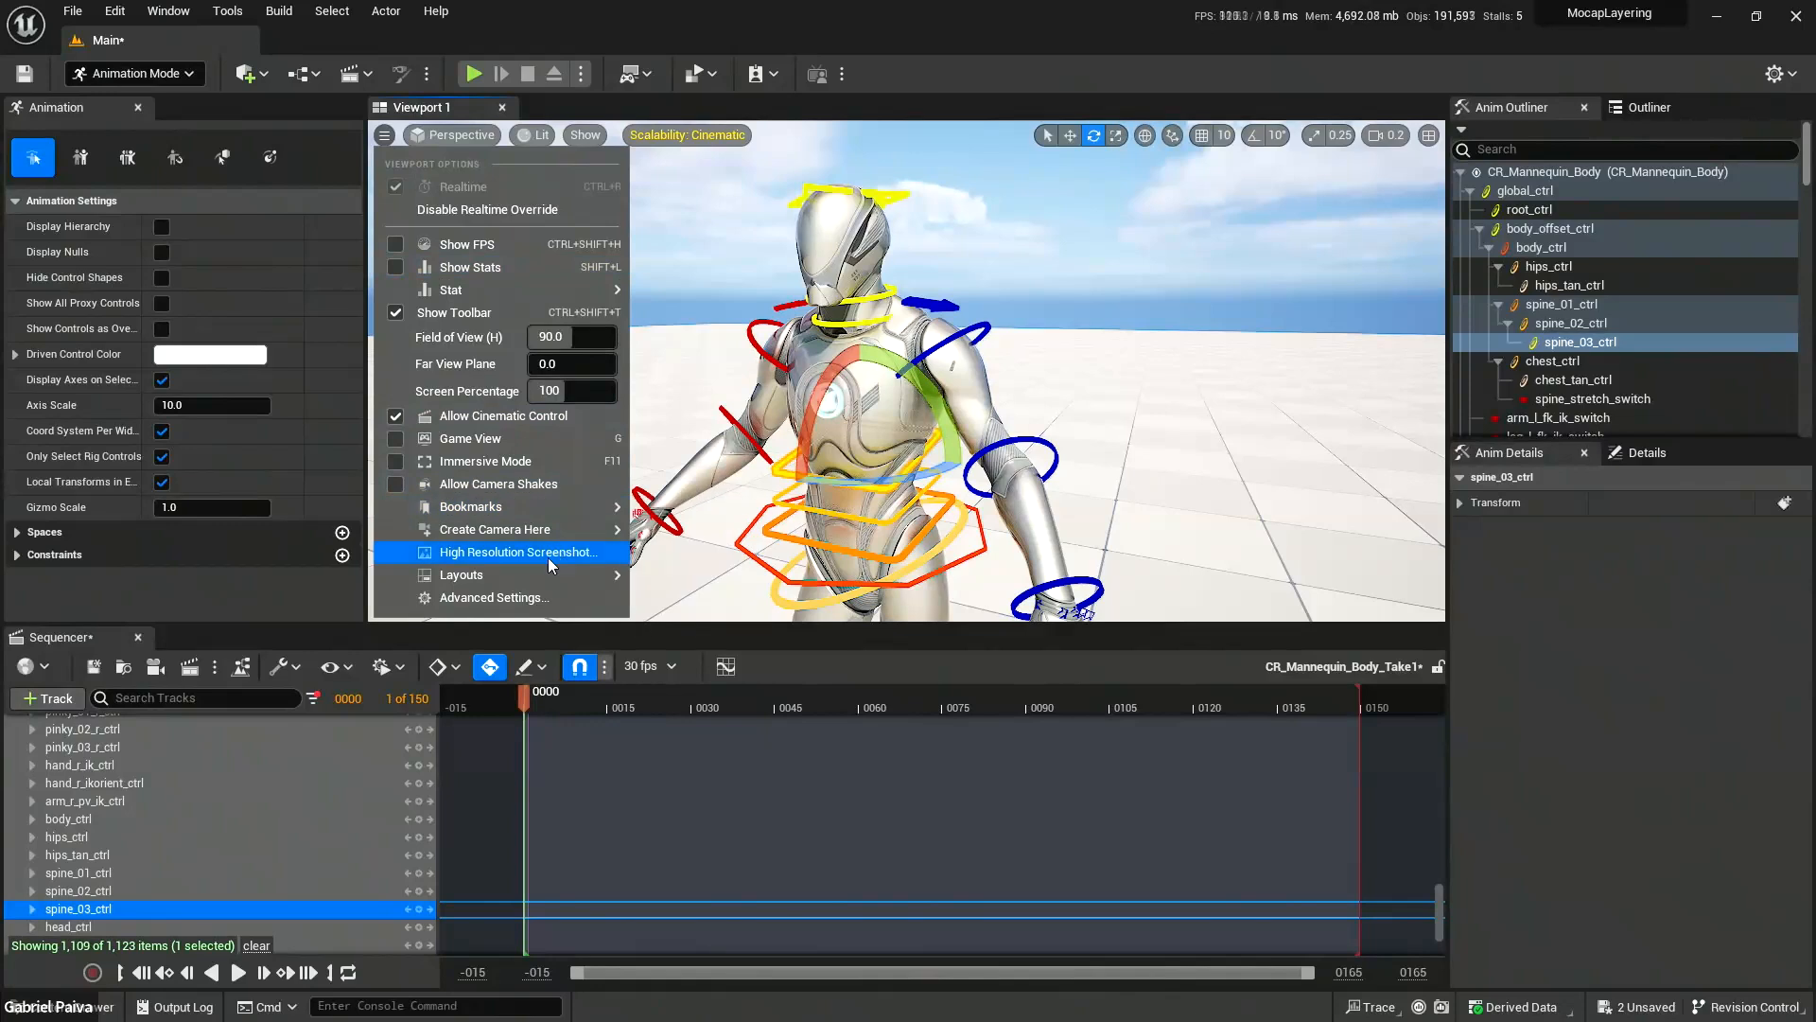
{"action": "left_click", "coordinate": [524, 598]}
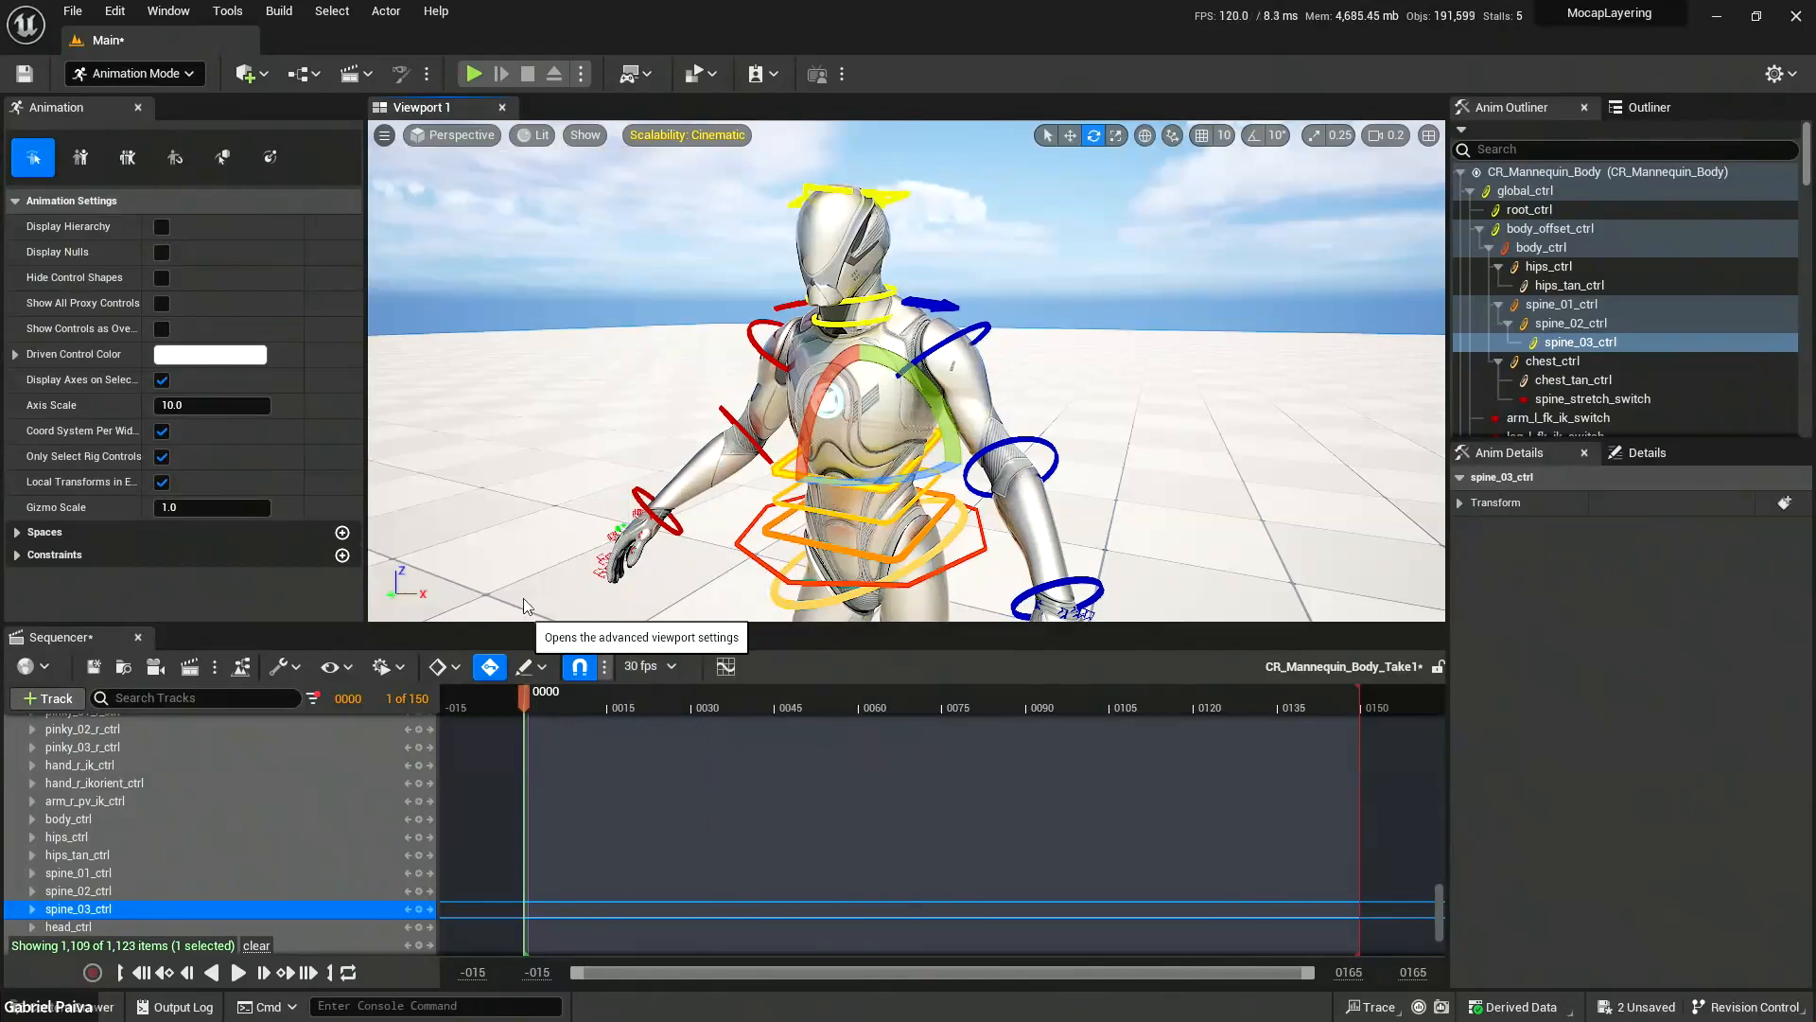
{"action": "left_click_drag", "start_coordinate": [923, 519], "coordinate": [1127, 185]}
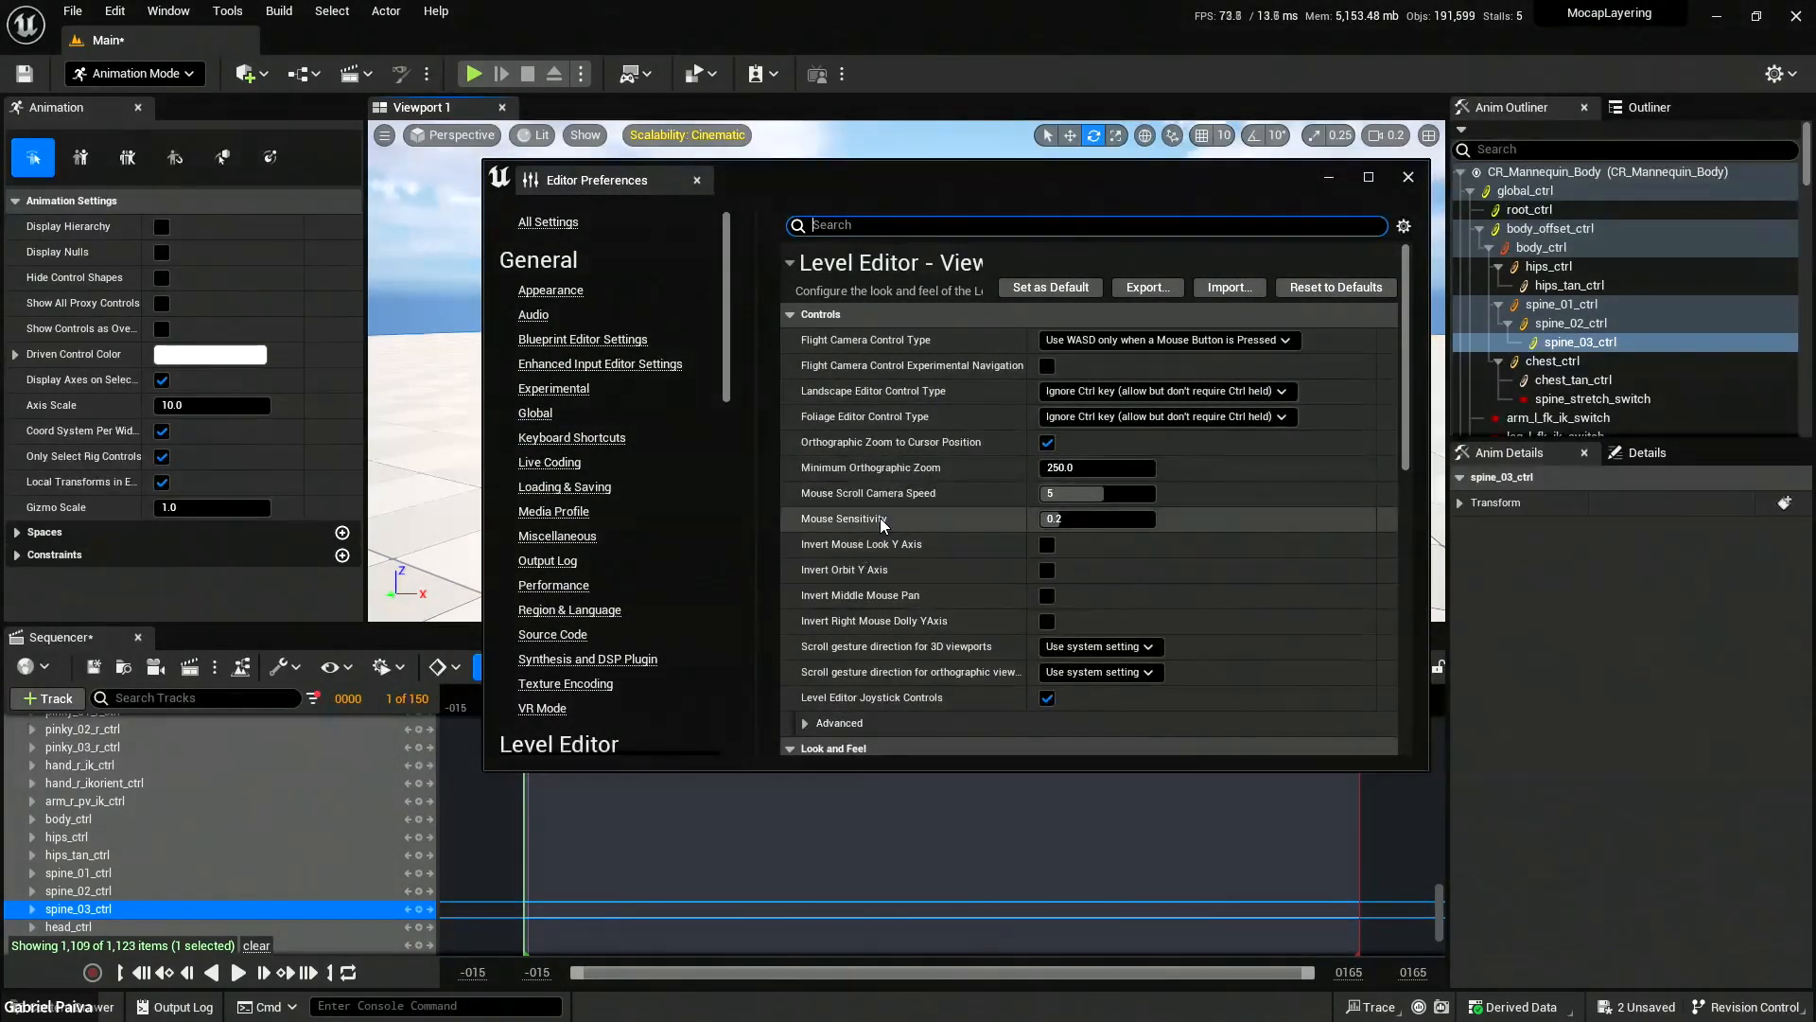
{"action": "scroll", "coordinate": [902, 605], "scroll_direction": "down", "scroll_amount": 1}
{"action": "scroll", "coordinate": [903, 605], "scroll_direction": "down", "scroll_amount": 5}
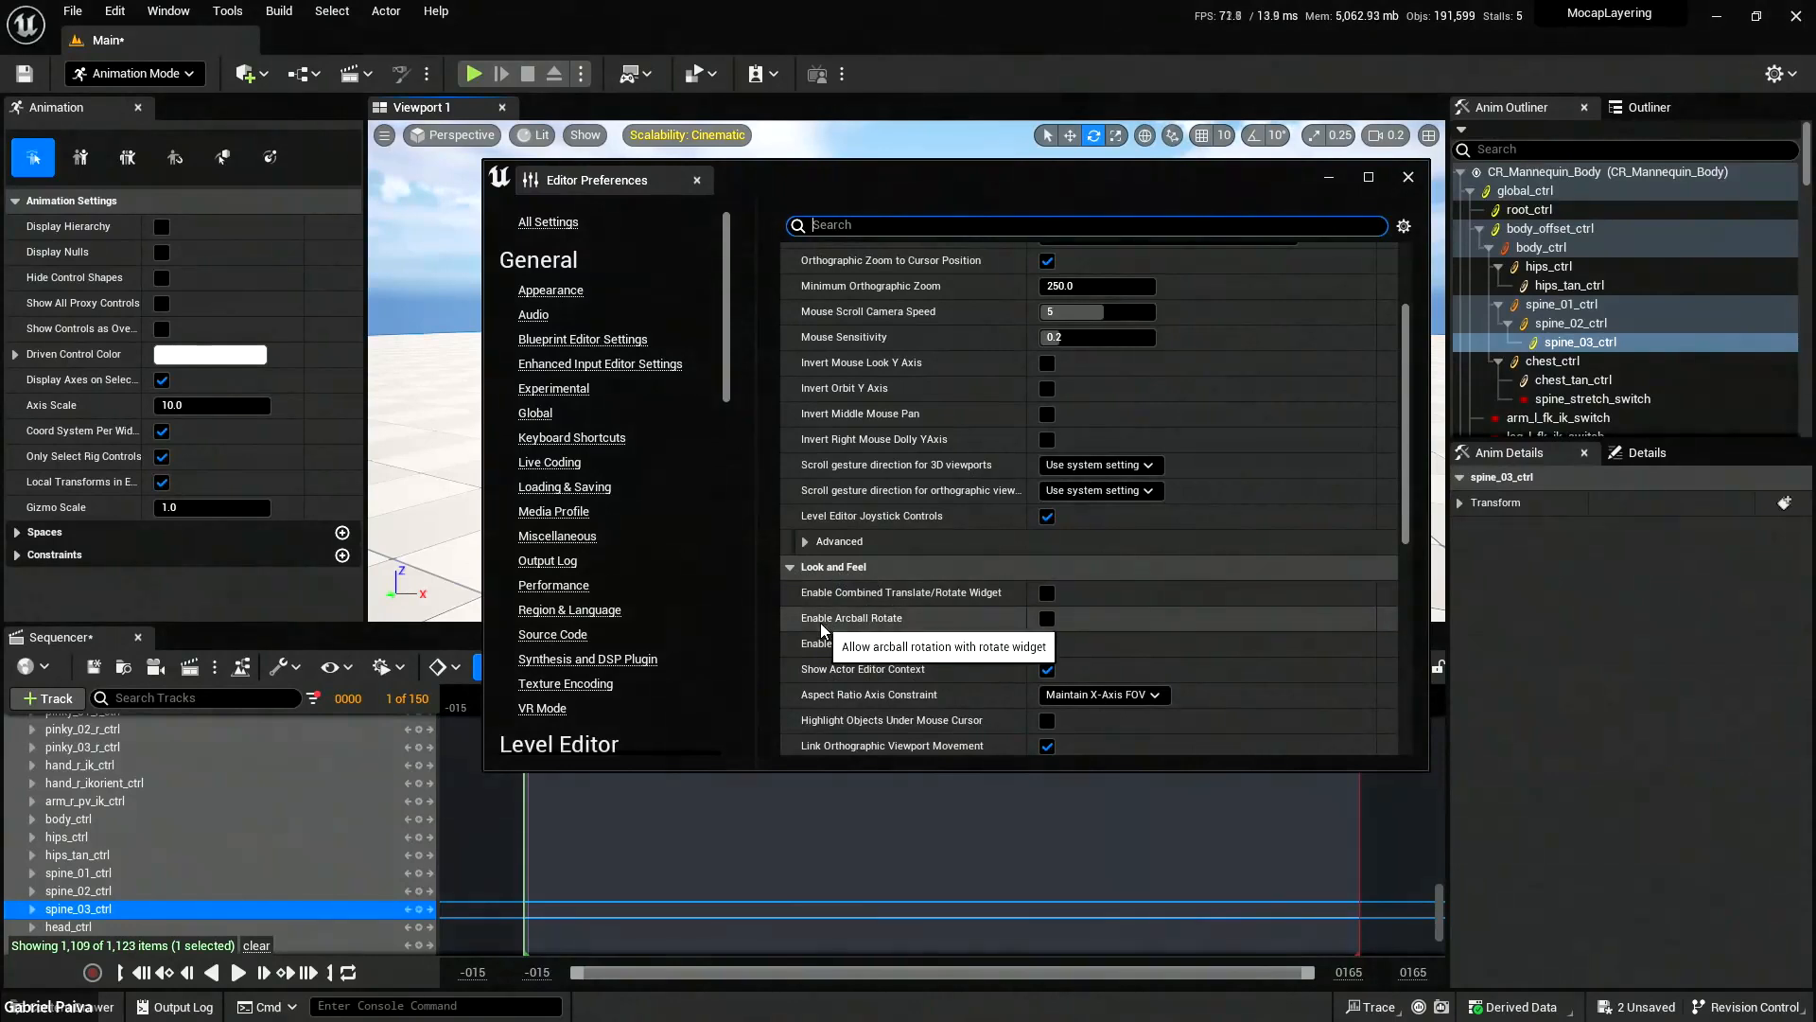
{"action": "left_click", "coordinate": [1047, 622]}
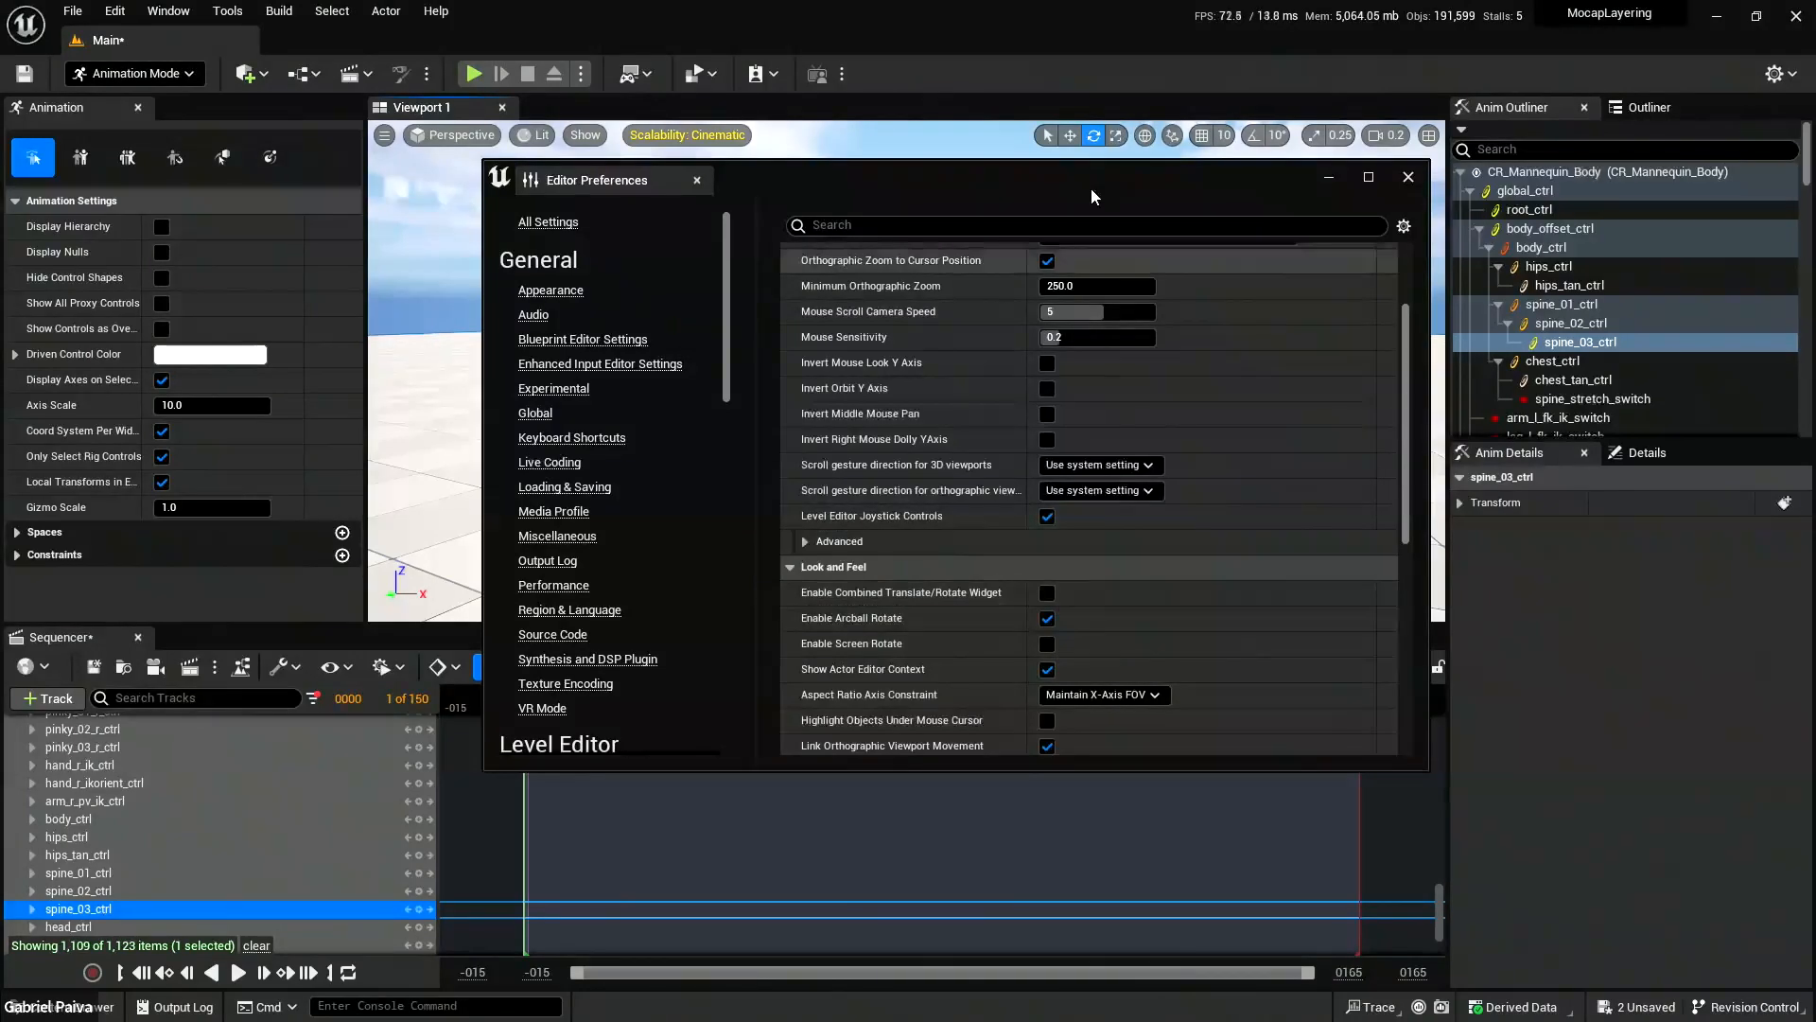
Test free arcball rotation on spine_03_ctrl, and turn on Enable Screen Rotate in the viewport preferences.
{"action": "left_click_drag", "start_coordinate": [1091, 194], "coordinate": [1060, 717]}
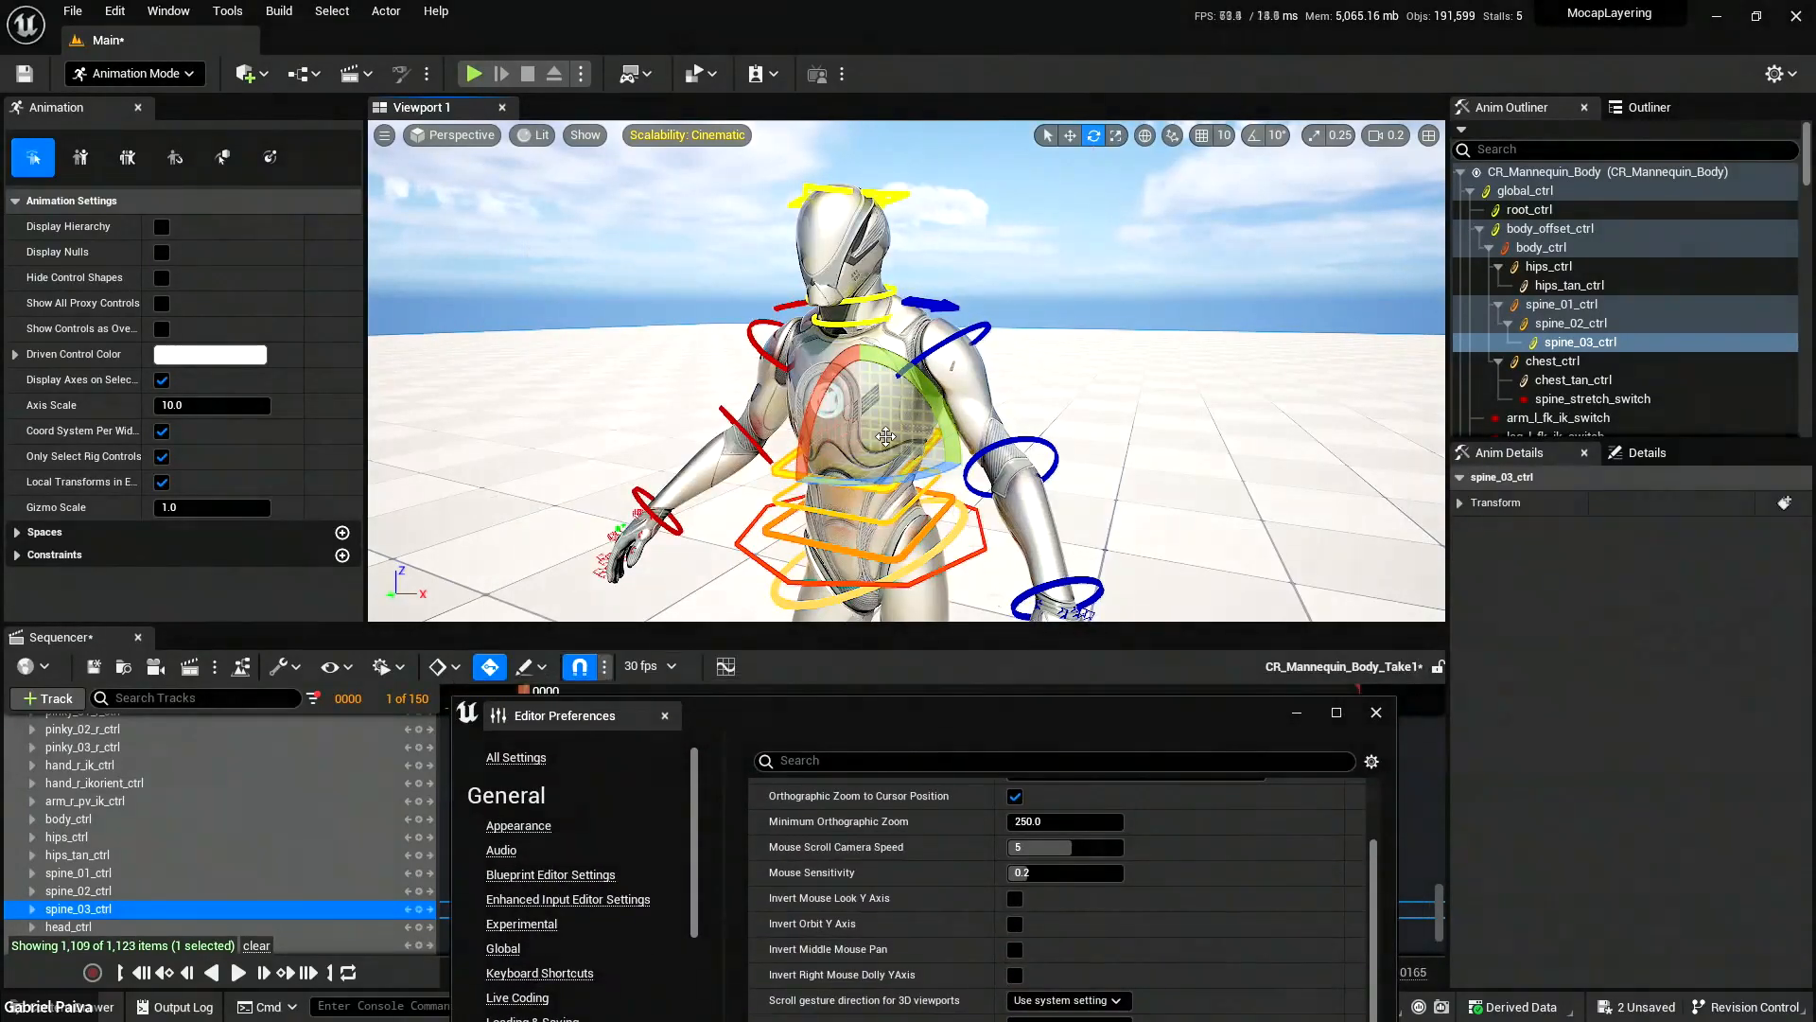
{"action": "mouse_move", "coordinate": [863, 433]}
{"action": "left_mouse_down"}
{"action": "mouse_move", "coordinate": [844, 435]}
{"action": "mouse_move", "coordinate": [903, 427]}
{"action": "mouse_move", "coordinate": [903, 391]}
{"action": "mouse_move", "coordinate": [848, 437]}
{"action": "mouse_move", "coordinate": [807, 435]}
{"action": "mouse_move", "coordinate": [864, 432]}
{"action": "left_mouse_up"}
{"action": "left_click_drag", "start_coordinate": [967, 704], "coordinate": [966, 369]}
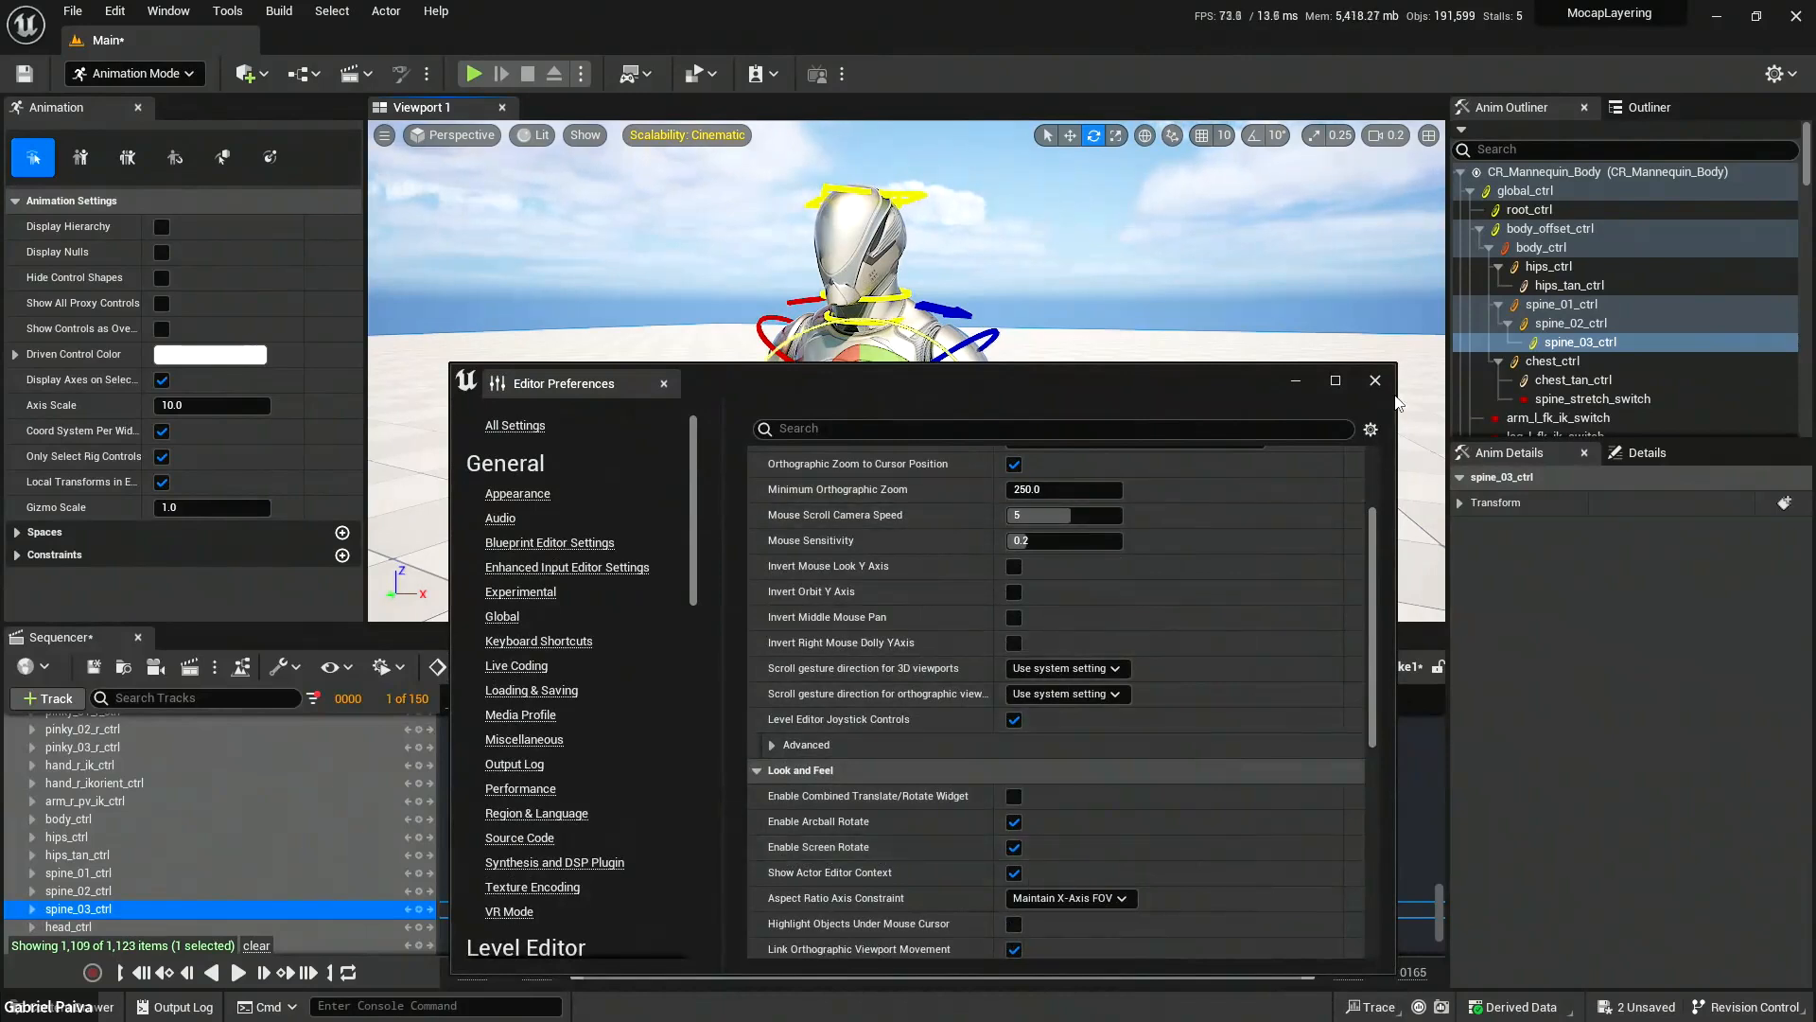
Test screen-space rotation of spine_03_ctrl from the mannequin's side, and close the Editor Preferences.
{"action": "left_click_drag", "start_coordinate": [1258, 383], "coordinate": [1137, 774]}
{"action": "right_click_drag", "start_coordinate": [908, 283], "coordinate": [718, 313]}
{"action": "scroll", "coordinate": [906, 371], "scroll_direction": "up", "scroll_amount": 1}
{"action": "right_click_drag", "start_coordinate": [955, 350], "coordinate": [1046, 352]}
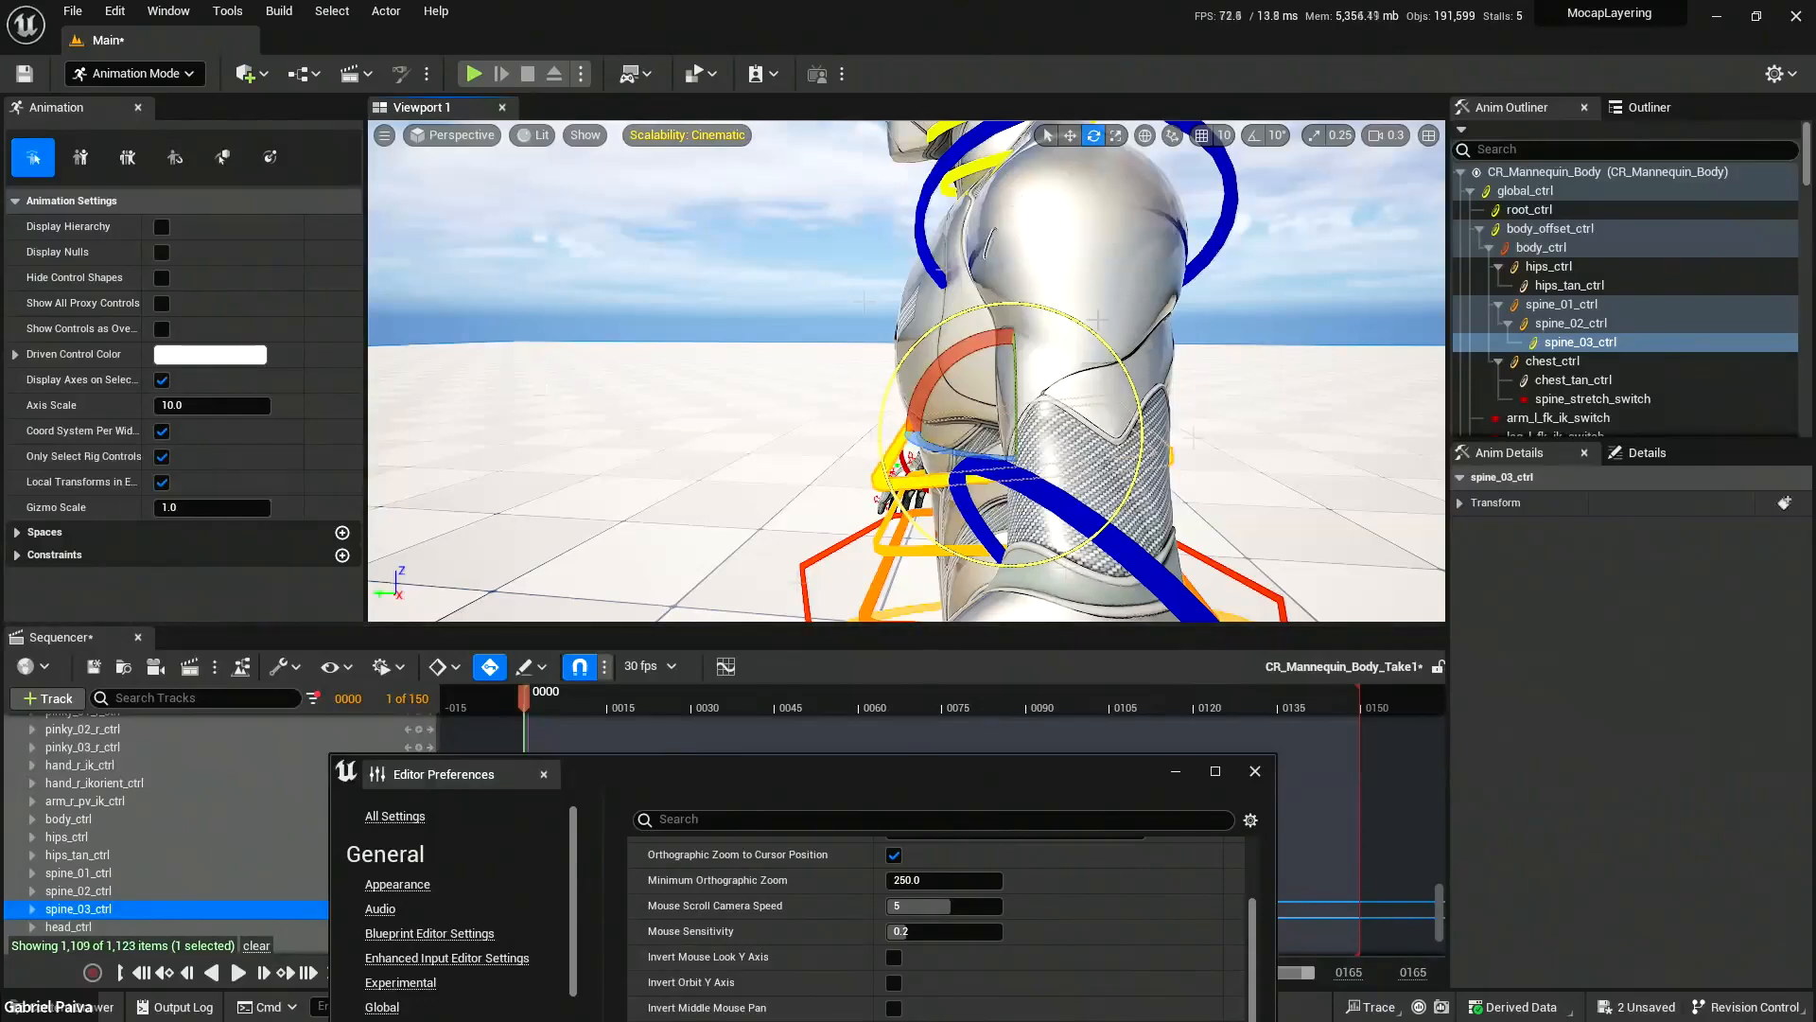
{"action": "mouse_move", "coordinate": [1124, 365]}
{"action": "left_mouse_down"}
{"action": "mouse_move", "coordinate": [1050, 301]}
{"action": "mouse_move", "coordinate": [1140, 421]}
{"action": "mouse_move", "coordinate": [1052, 304]}
{"action": "mouse_move", "coordinate": [1113, 383]}
{"action": "mouse_move", "coordinate": [1069, 312]}
{"action": "mouse_move", "coordinate": [1077, 291]}
{"action": "mouse_move", "coordinate": [1151, 367]}
{"action": "left_mouse_up"}
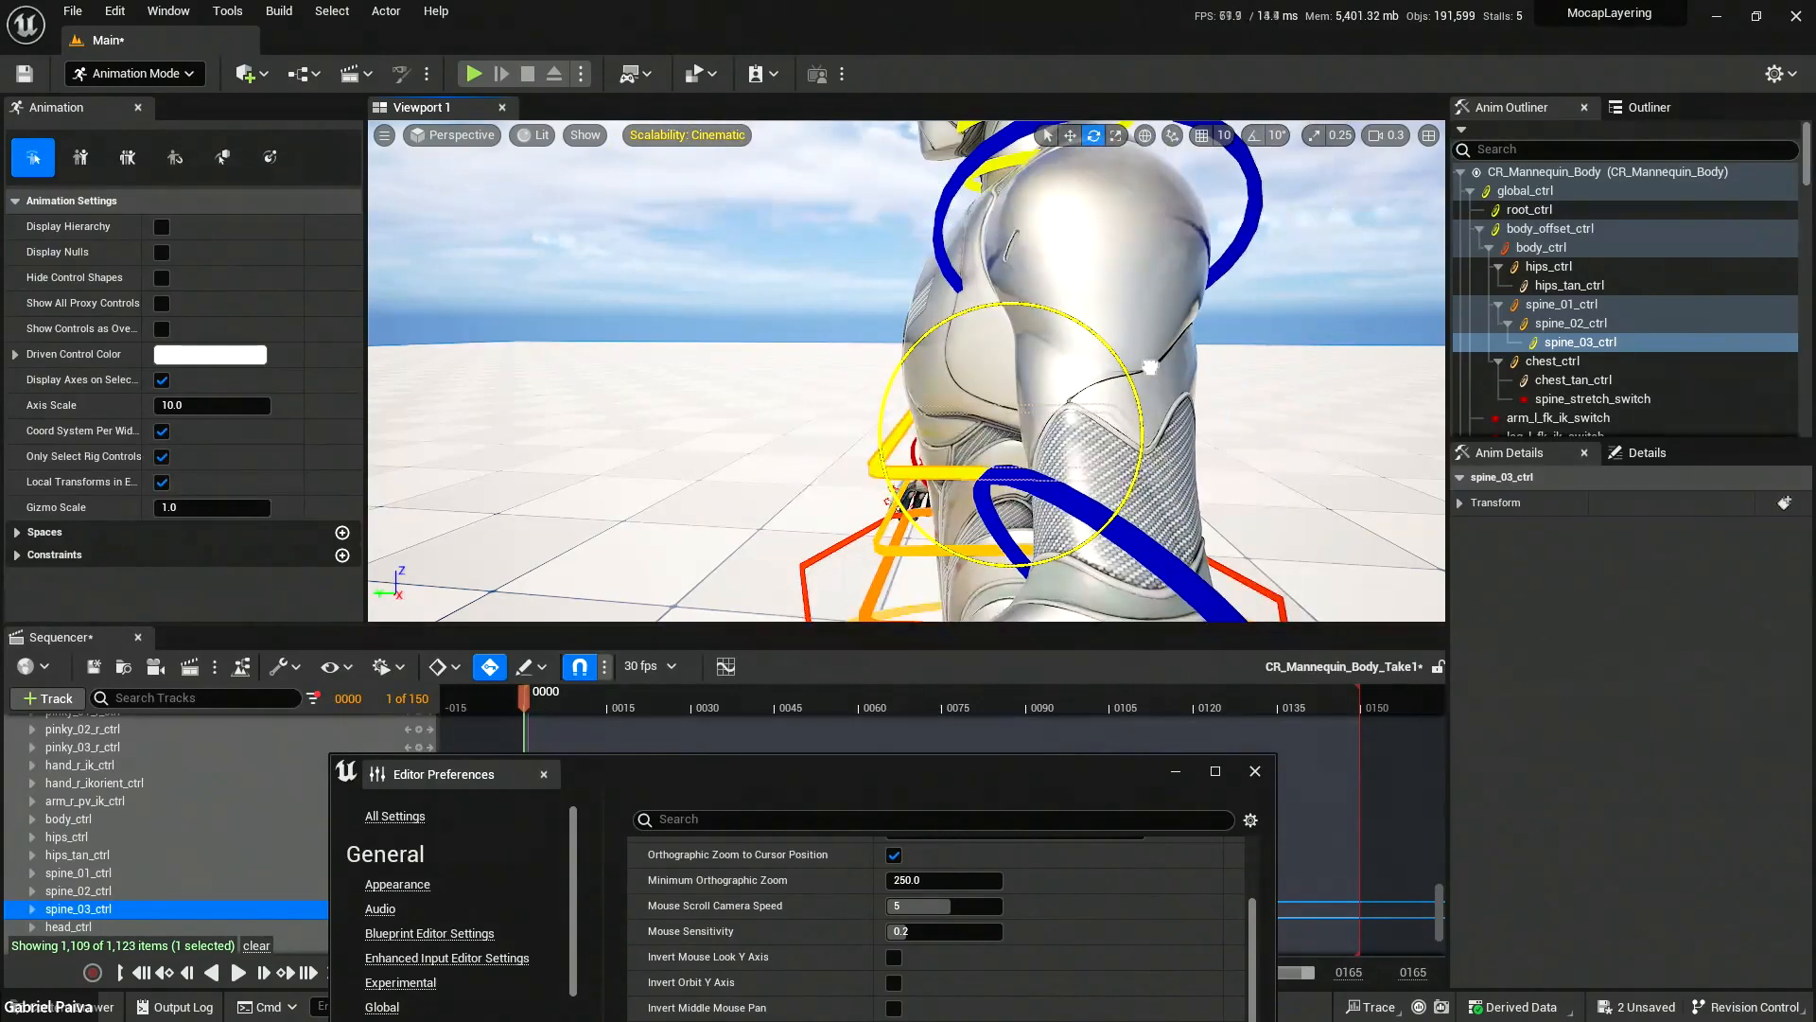
{"action": "left_click_drag", "start_coordinate": [807, 389], "coordinate": [1073, 389], "text": "alt"}
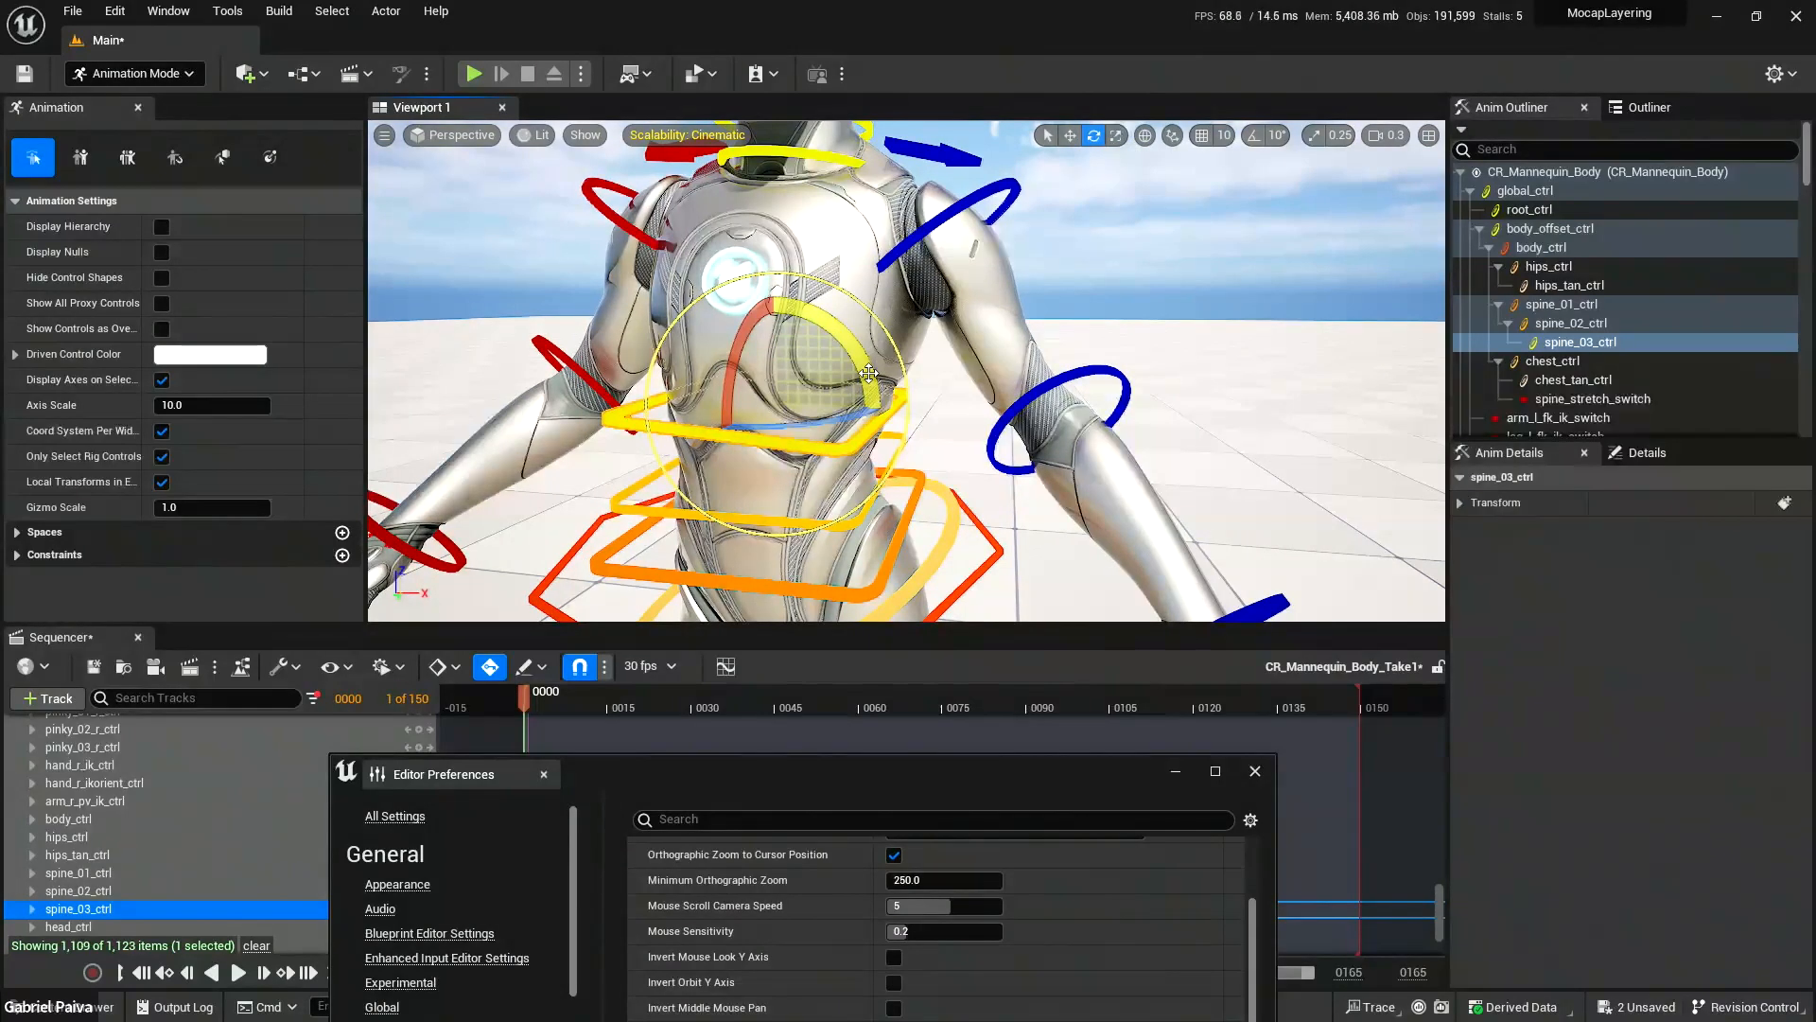
{"action": "left_click_drag", "start_coordinate": [1005, 781], "coordinate": [1098, 335]}
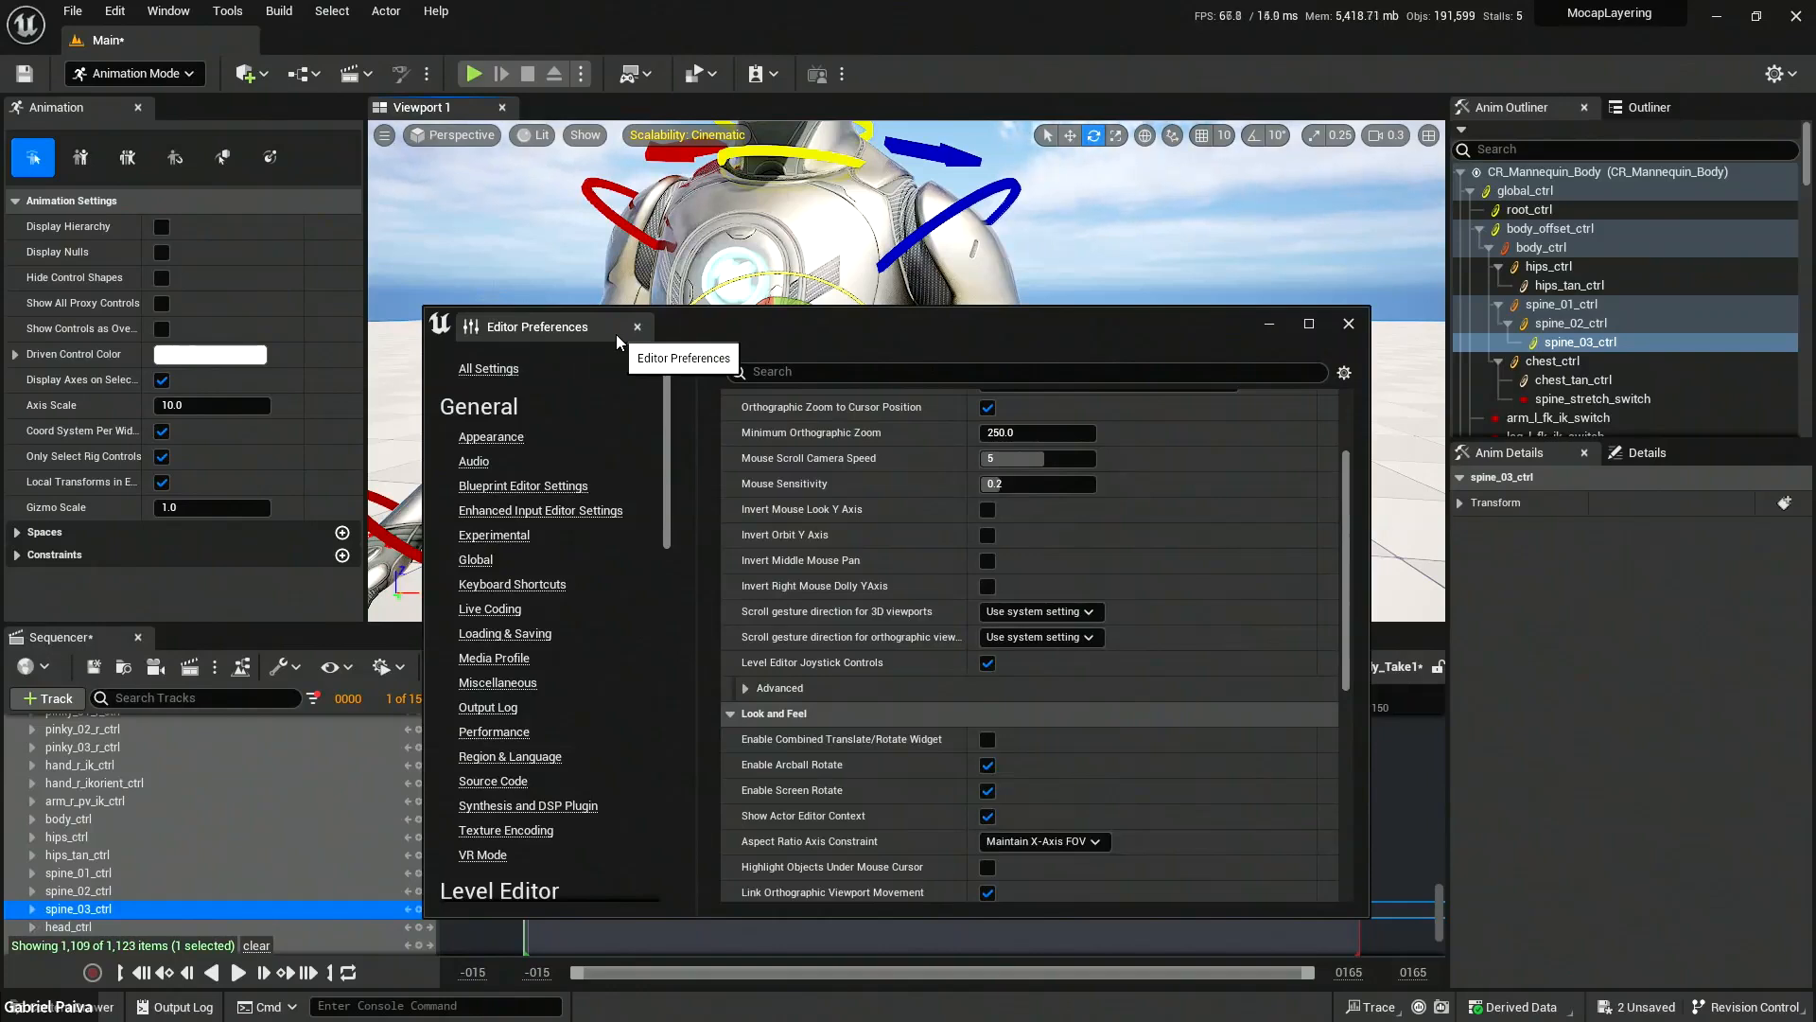
{"action": "left_click", "coordinate": [1348, 323]}
Select neck_01_ctrl, rotate it to tilt the mannequin's neck, and hide the transform gizmo.
{"action": "middle_click_drag", "start_coordinate": [832, 336], "coordinate": [838, 203]}
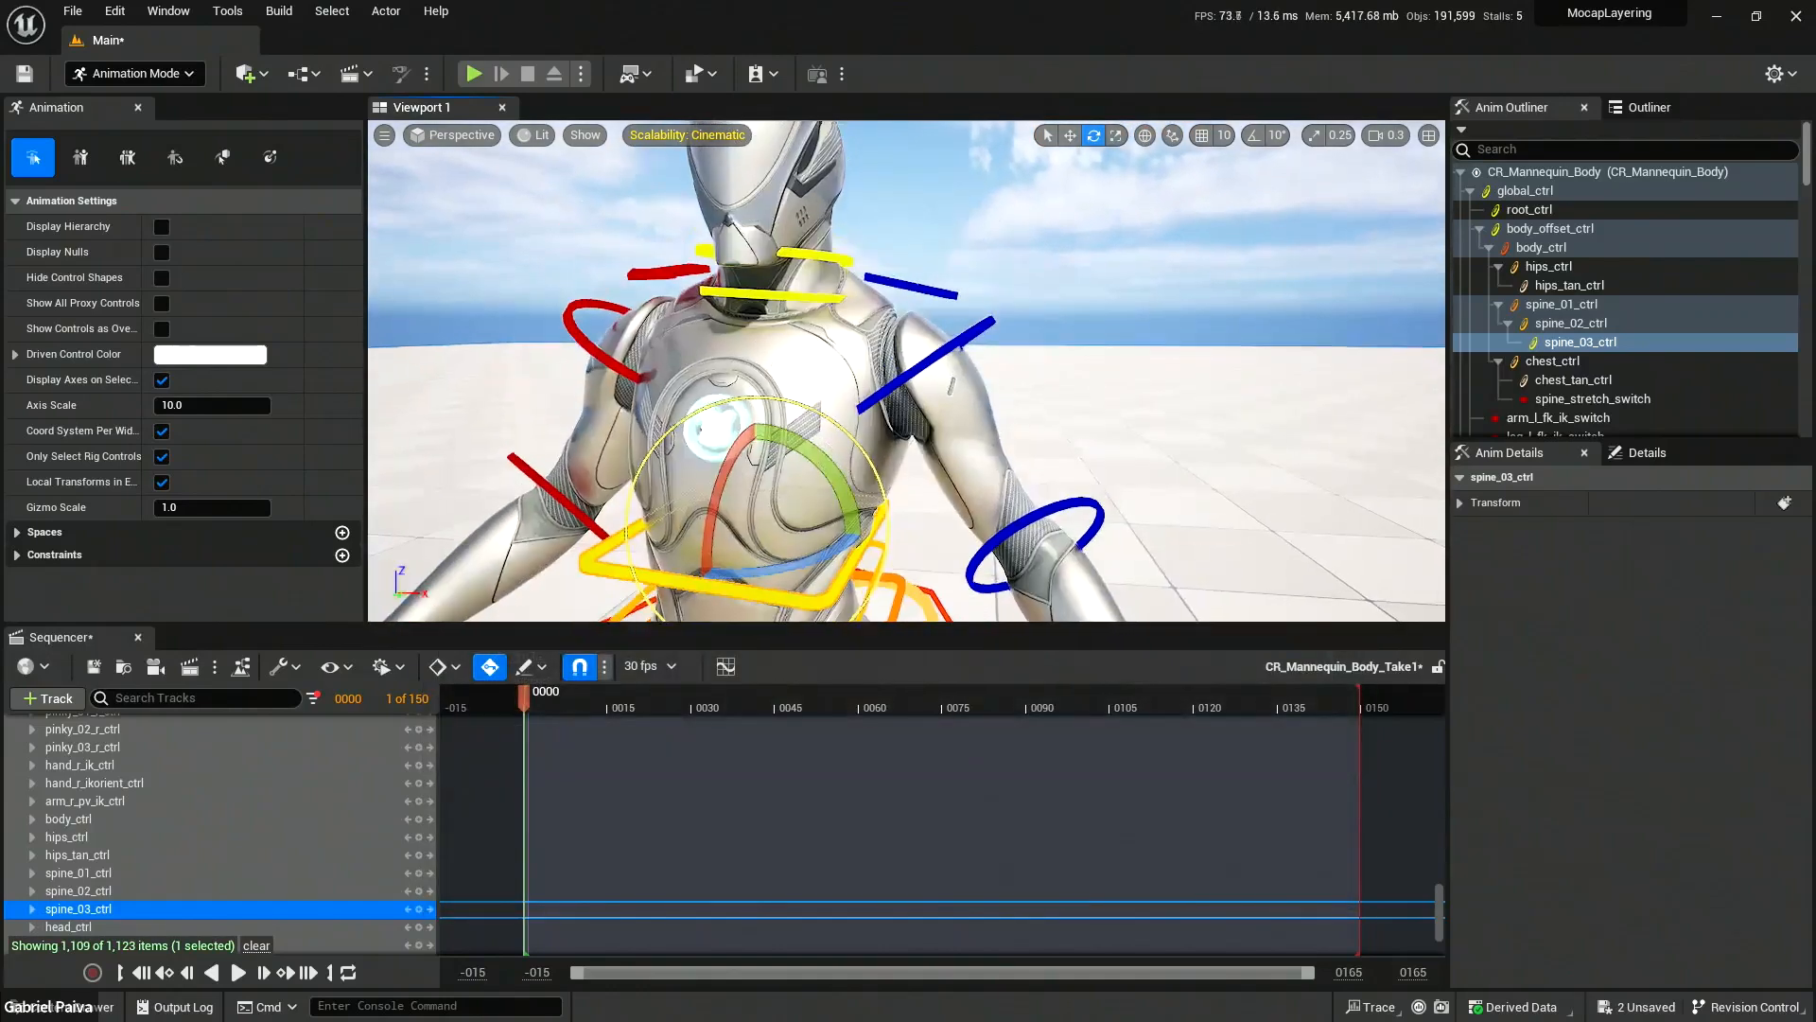
{"action": "left_click_drag", "start_coordinate": [832, 369], "coordinate": [936, 416], "text": "alt"}
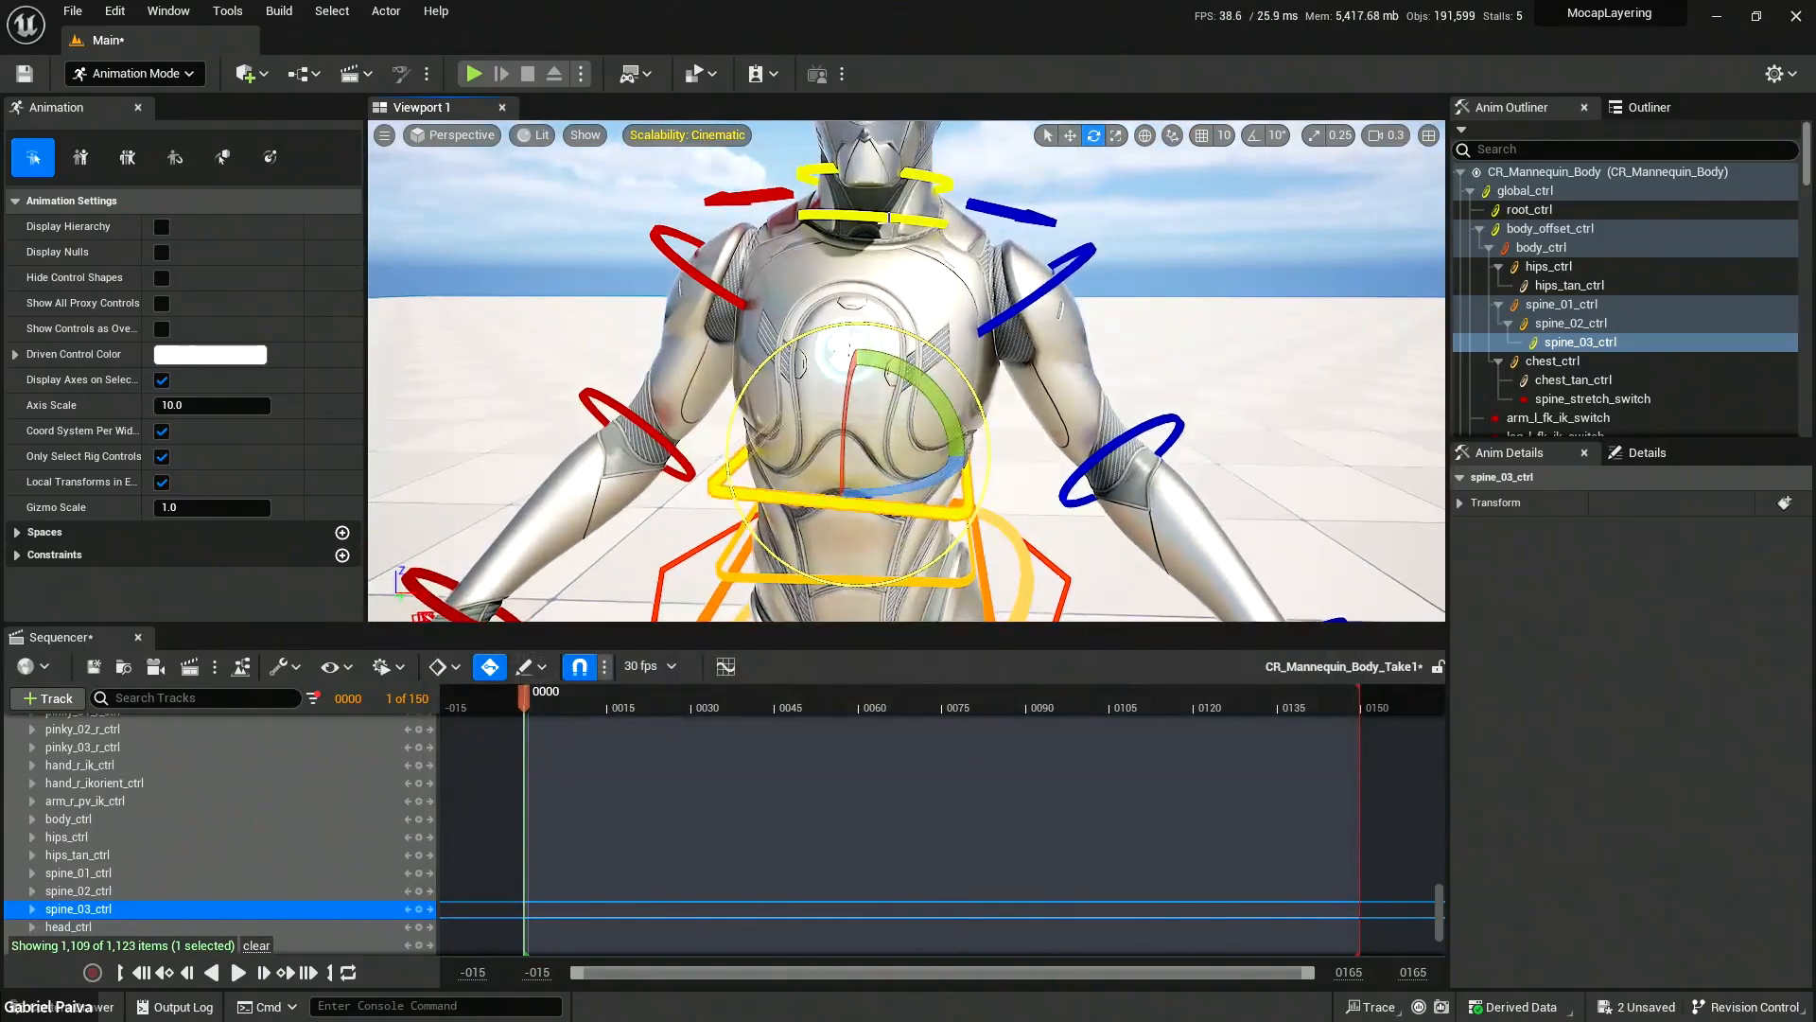
{"action": "left_click", "coordinate": [904, 216]}
{"action": "left_click_drag", "start_coordinate": [923, 248], "coordinate": [890, 209]}
{"action": "scroll", "coordinate": [904, 248], "scroll_direction": "down", "scroll_amount": 4}
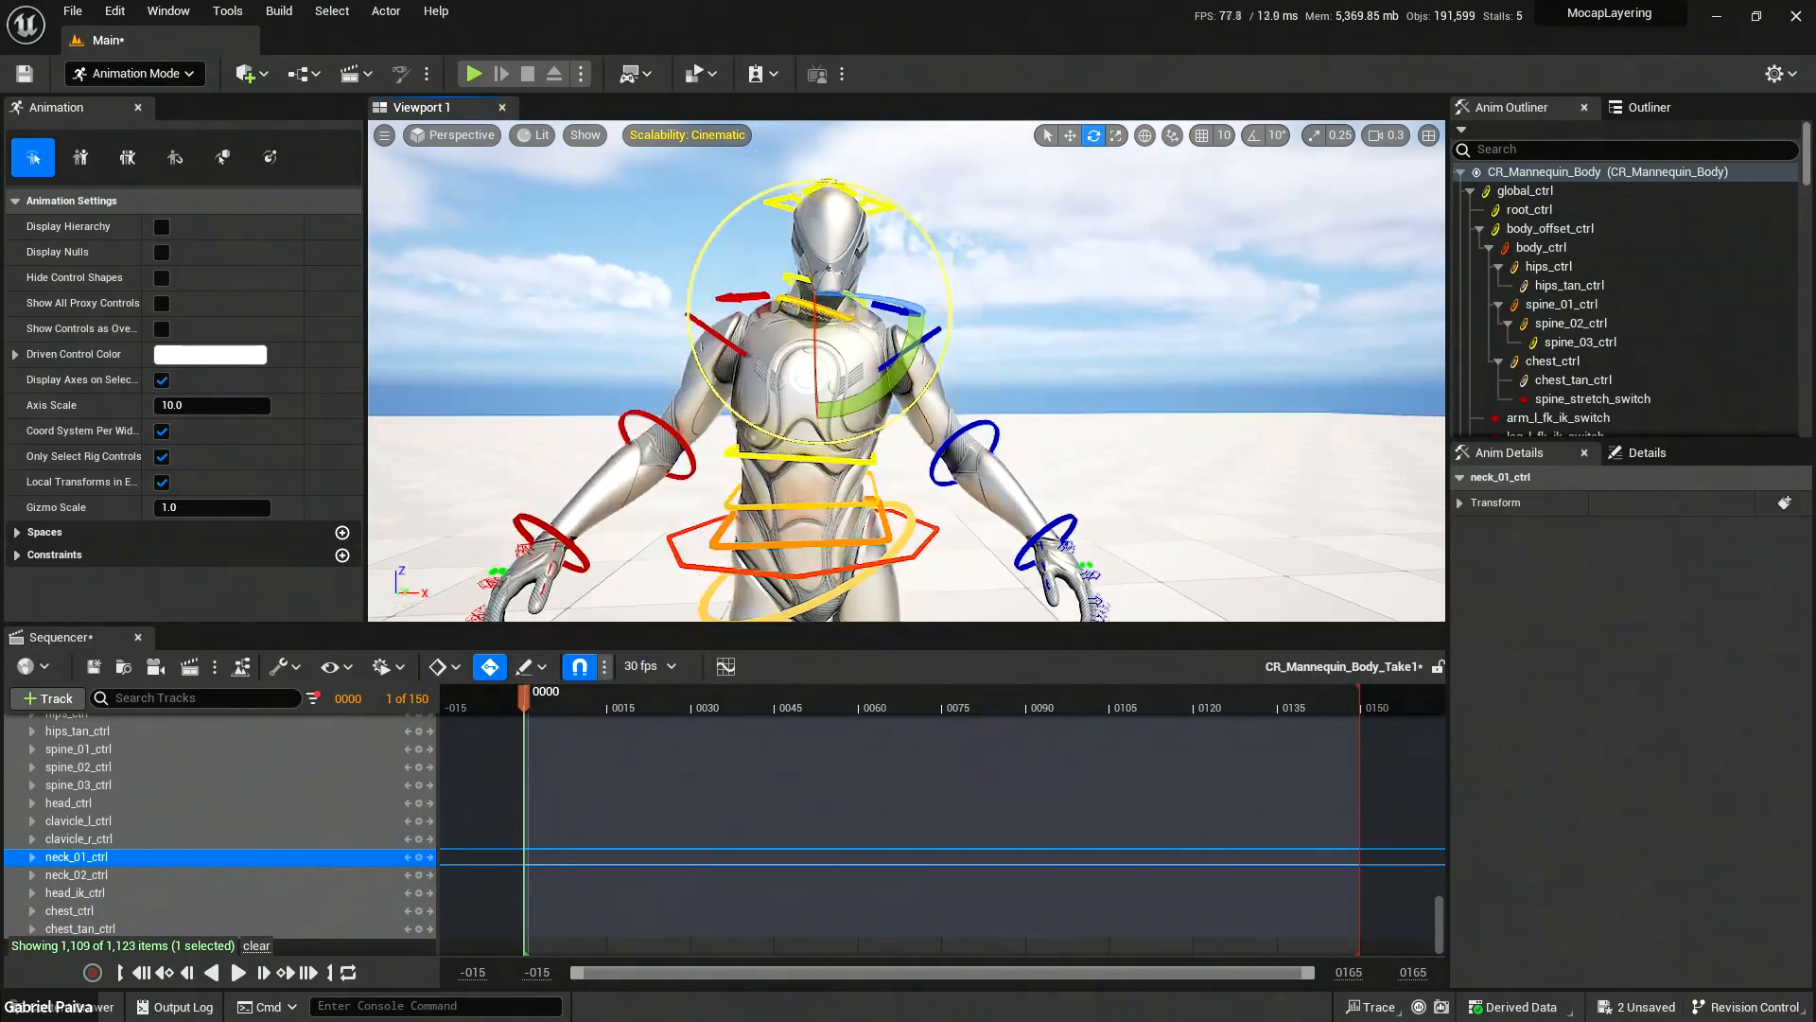
{"action": "scroll", "coordinate": [829, 267], "scroll_direction": "up", "scroll_amount": 4}
{"action": "middle_click_drag", "start_coordinate": [829, 268], "coordinate": [829, 208]}
{"action": "scroll", "coordinate": [892, 287], "scroll_direction": "down", "scroll_amount": 2}
{"action": "key", "text": "q"}
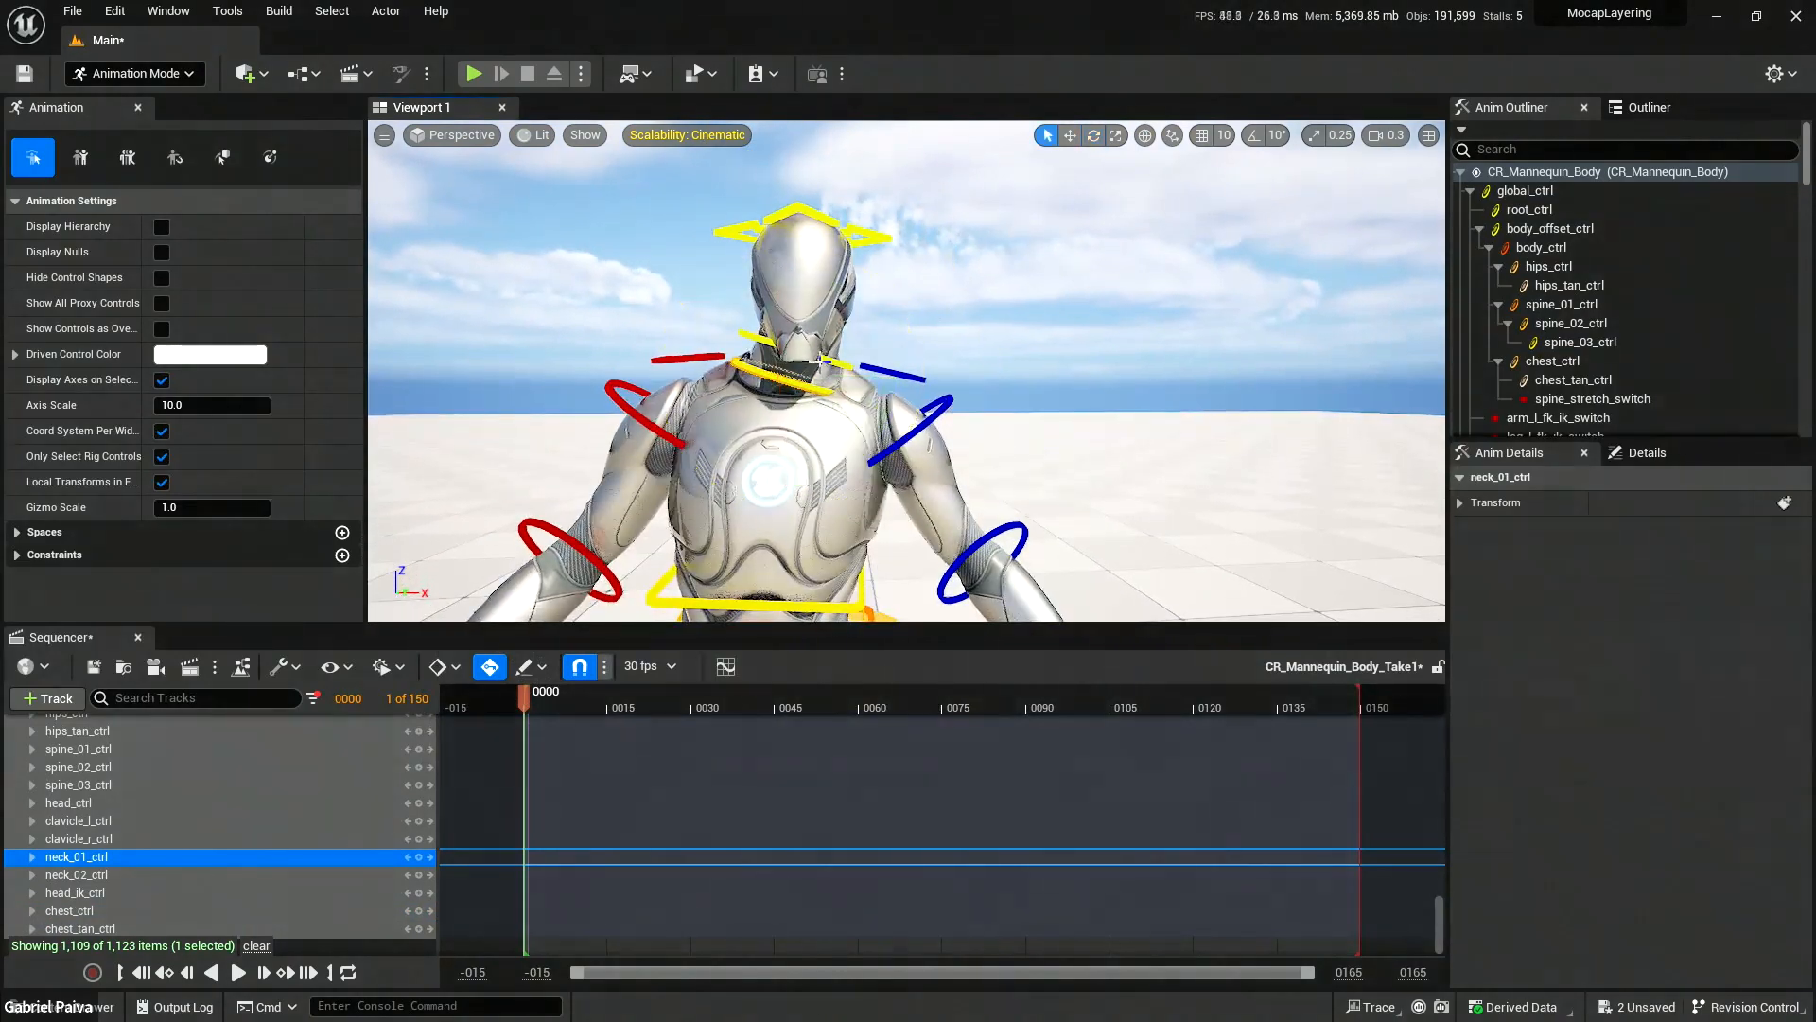
Select body_ctrl at the mannequin's waist and move it to shift the body sideways.
{"action": "right_click_drag", "start_coordinate": [819, 411], "coordinate": [856, 528]}
{"action": "scroll", "coordinate": [819, 411], "scroll_direction": "down", "scroll_amount": 3}
{"action": "scroll", "coordinate": [819, 410], "scroll_direction": "down", "scroll_amount": 2}
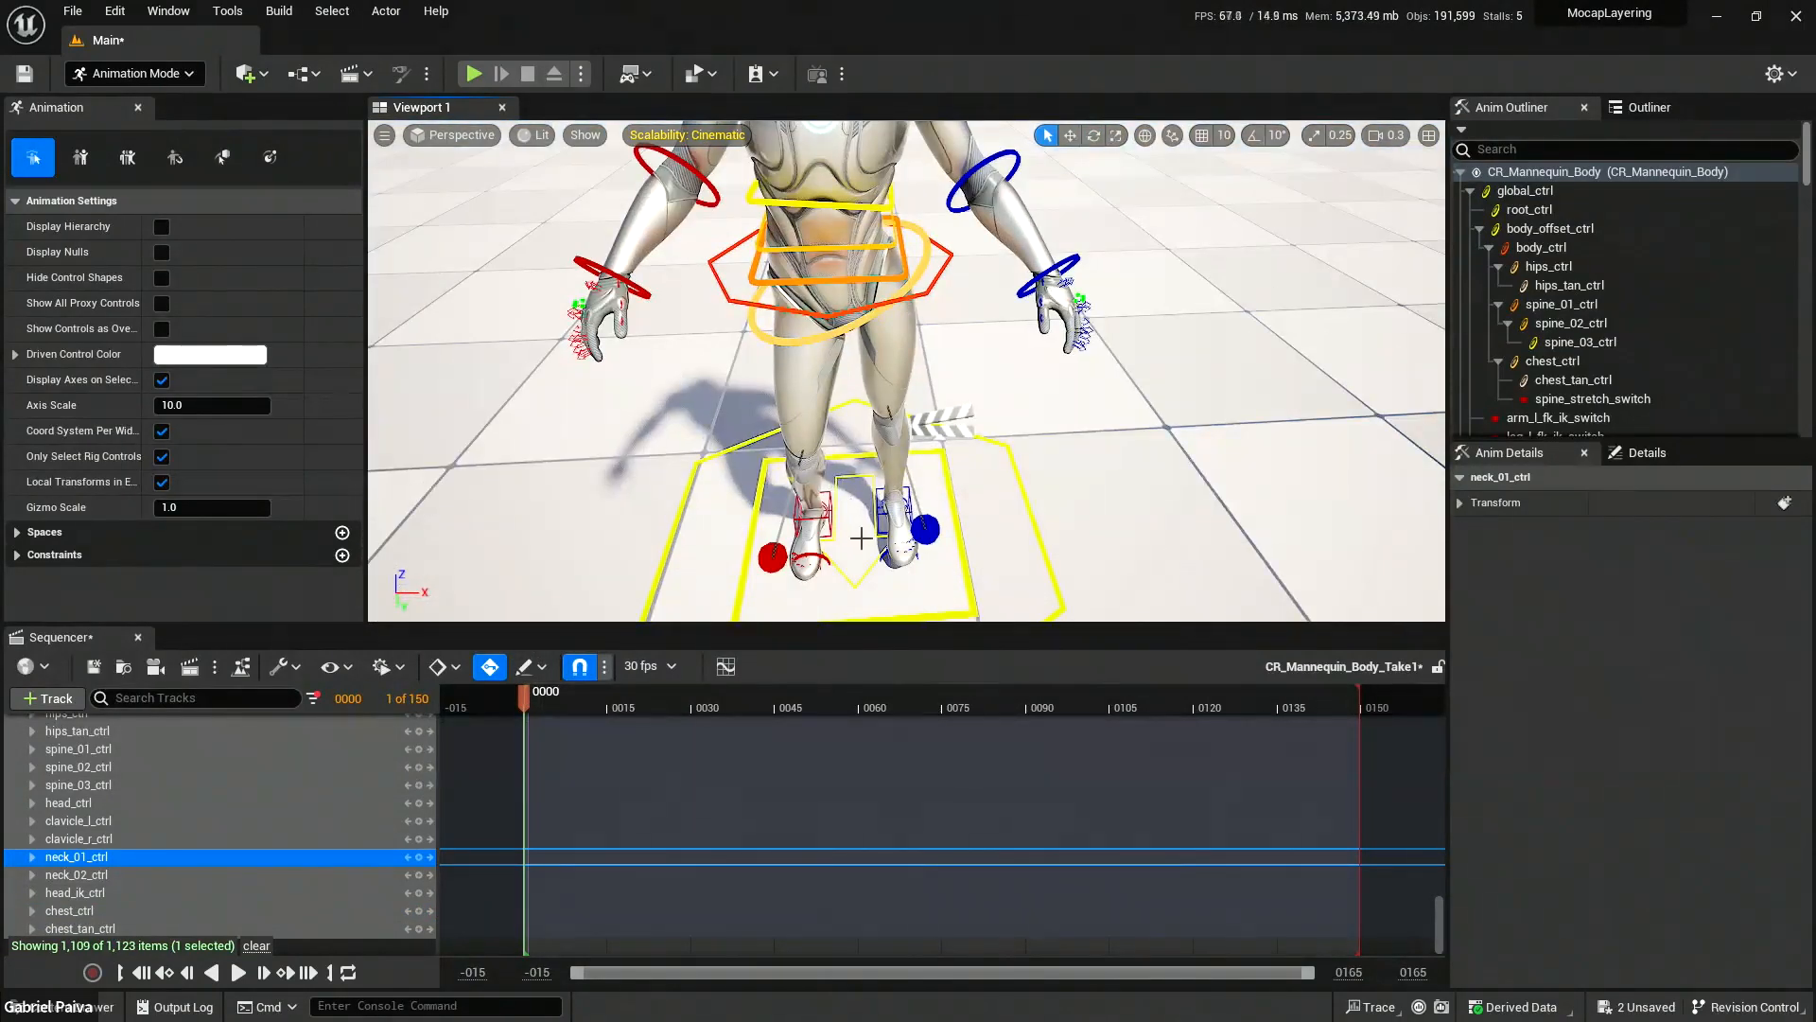
{"action": "right_click_drag", "start_coordinate": [943, 369], "coordinate": [943, 303]}
{"action": "scroll", "coordinate": [943, 369], "scroll_direction": "up", "scroll_amount": 3}
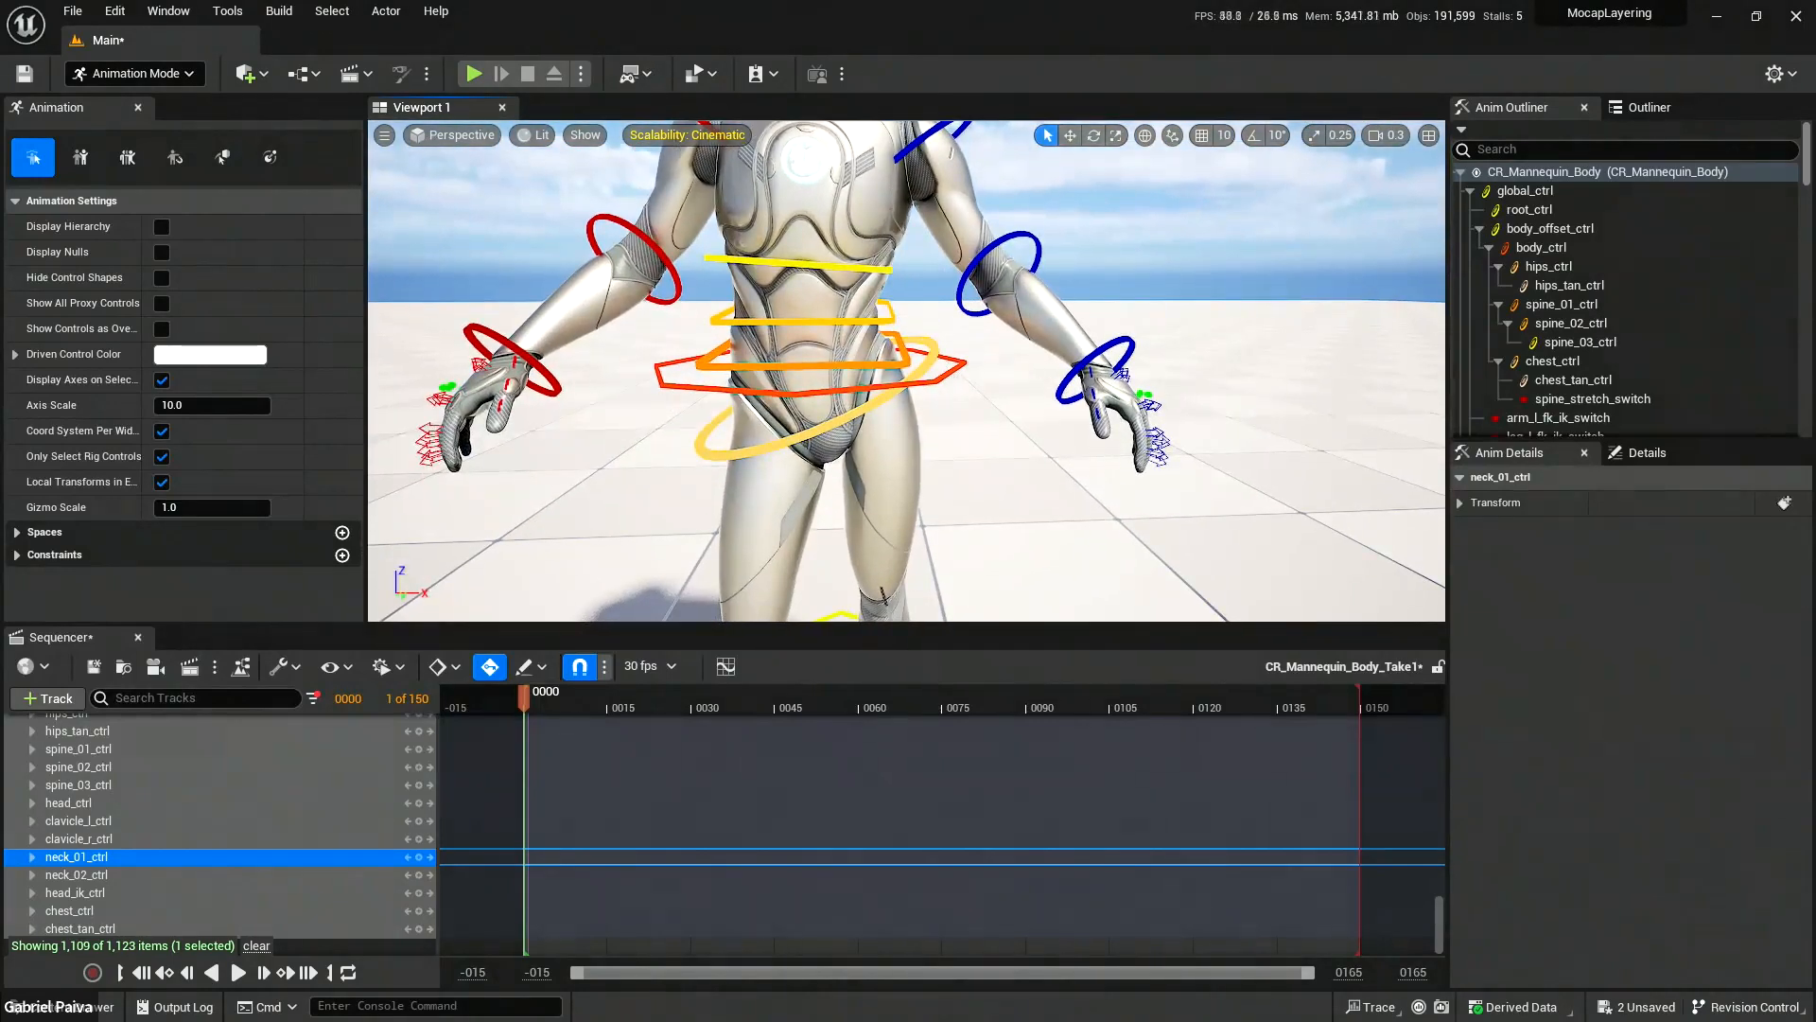
{"action": "left_click", "coordinate": [947, 377]}
{"action": "key", "text": "w"}
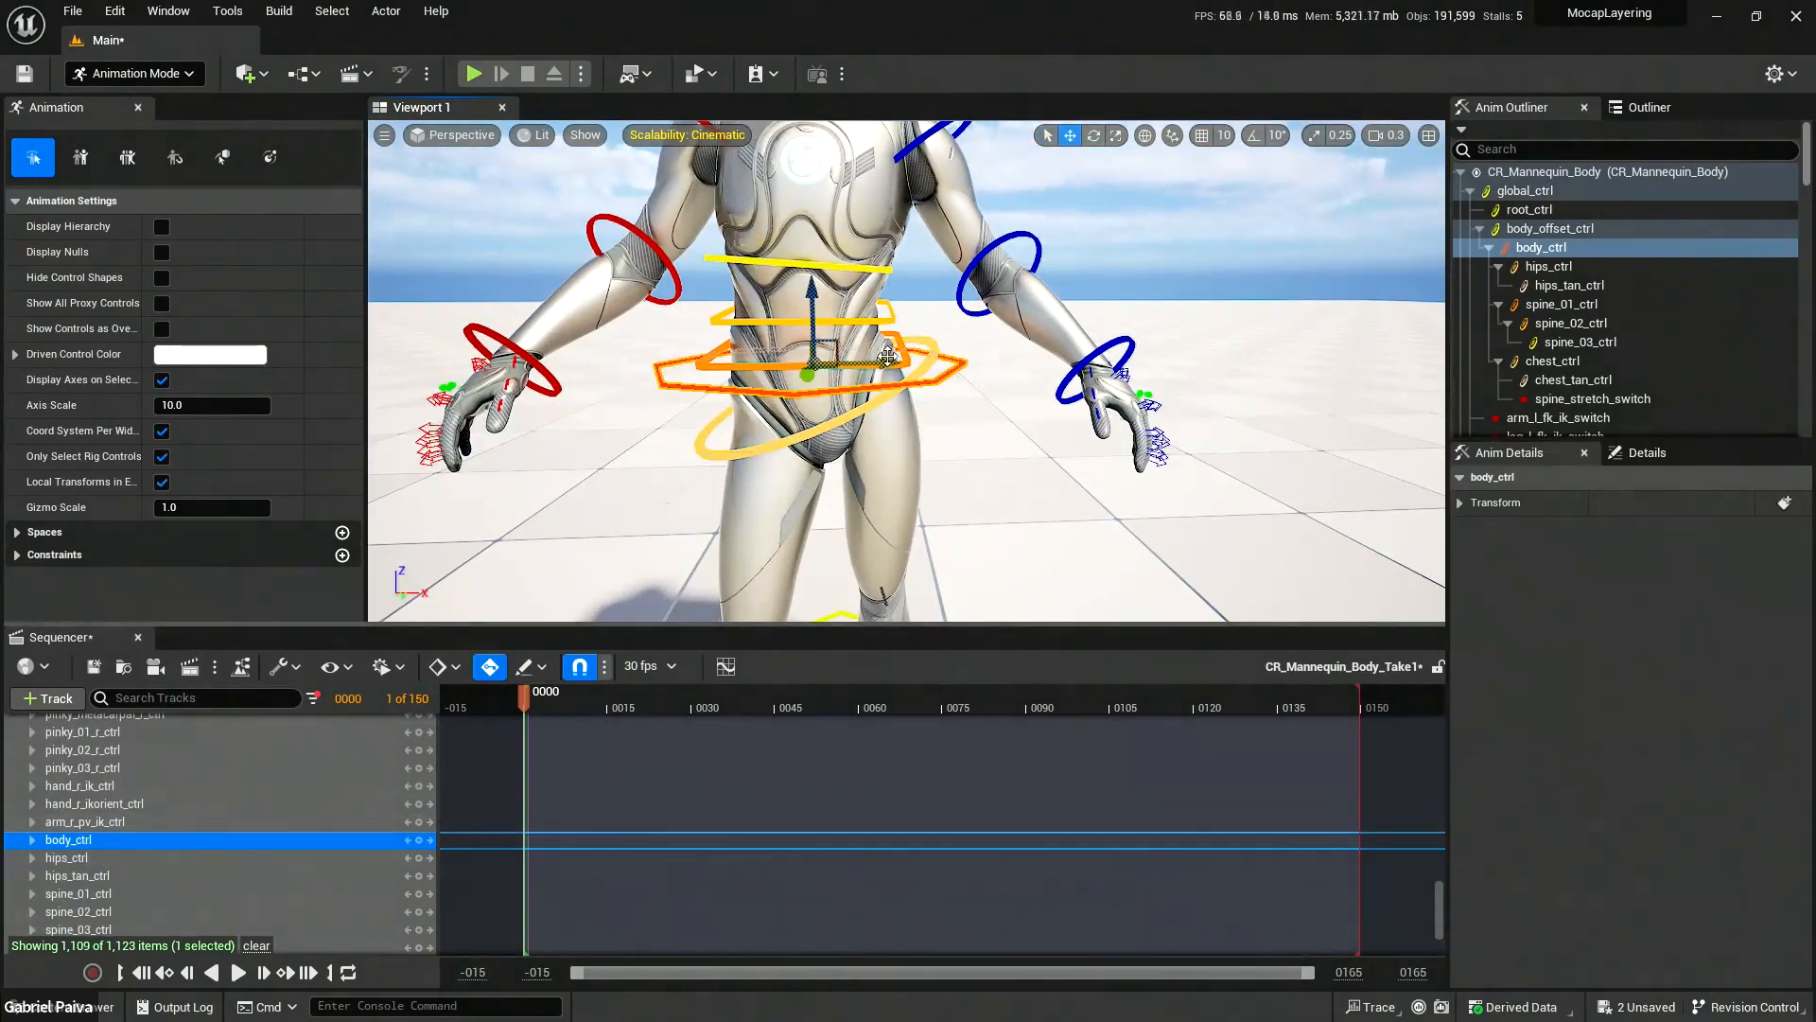
{"action": "left_click_drag", "start_coordinate": [894, 360], "coordinate": [889, 416]}
{"action": "right_click_drag", "start_coordinate": [936, 378], "coordinate": [897, 379]}
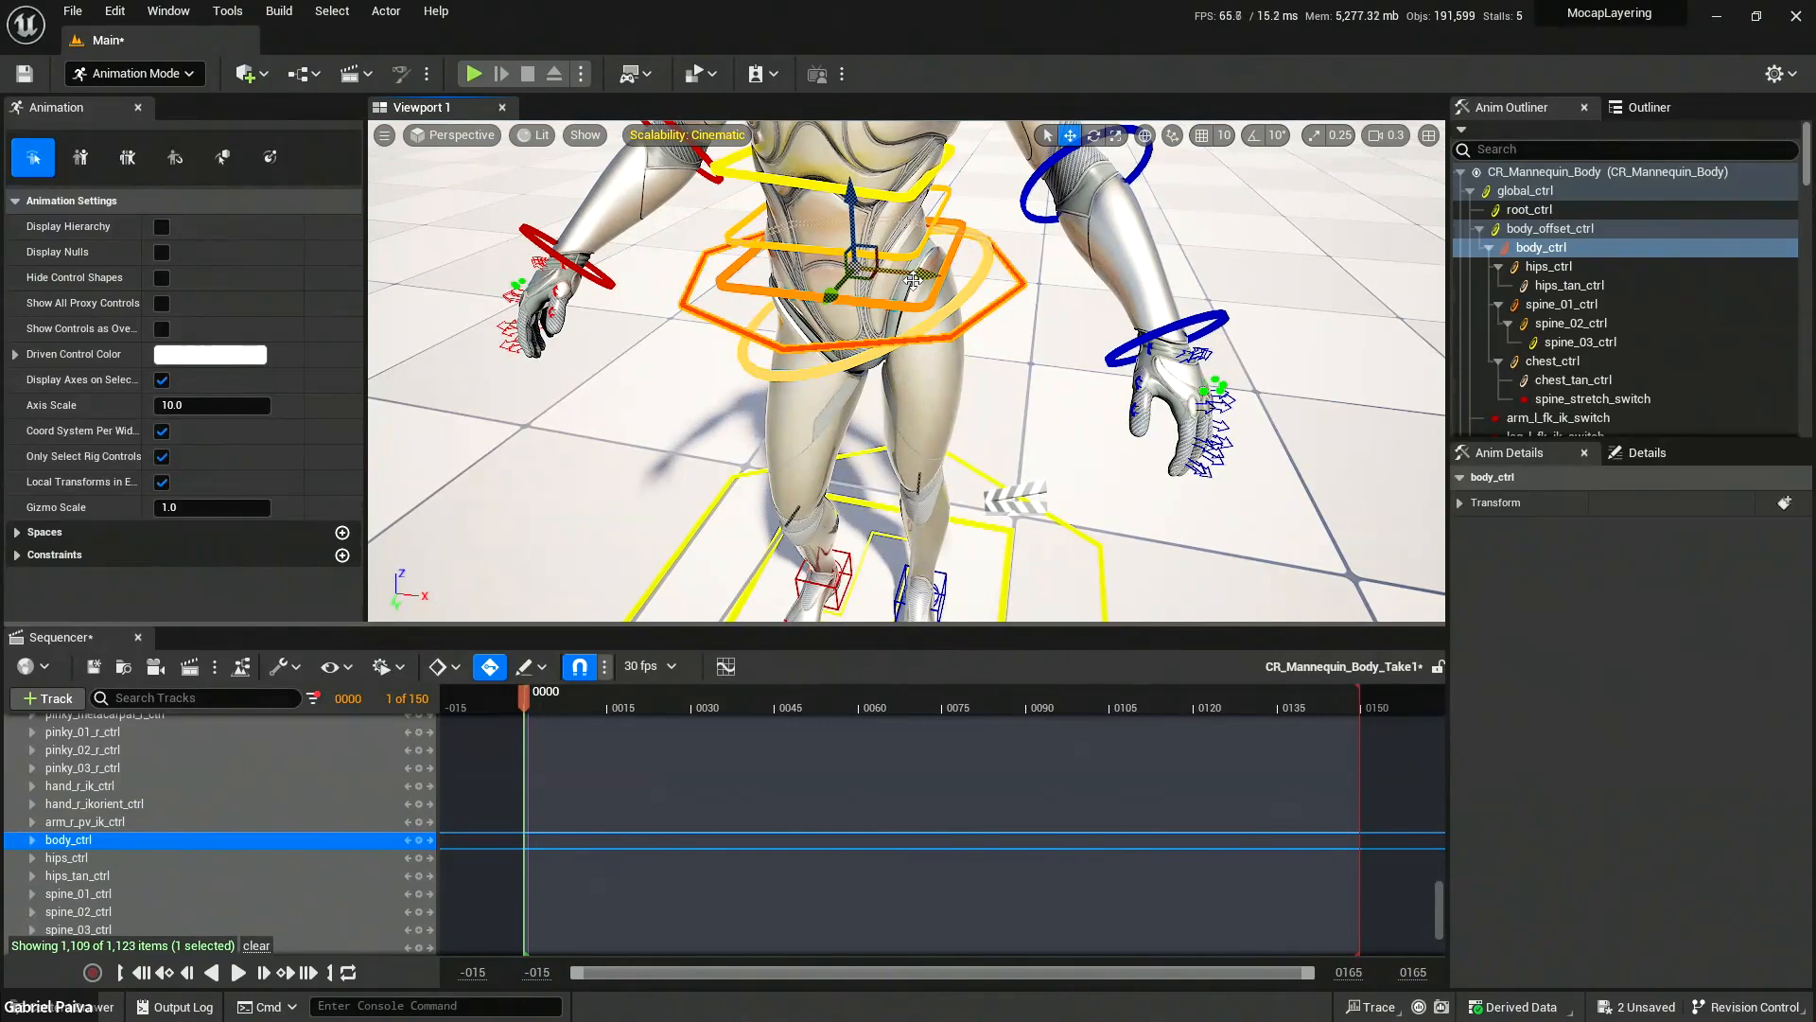
{"action": "key", "text": "e"}
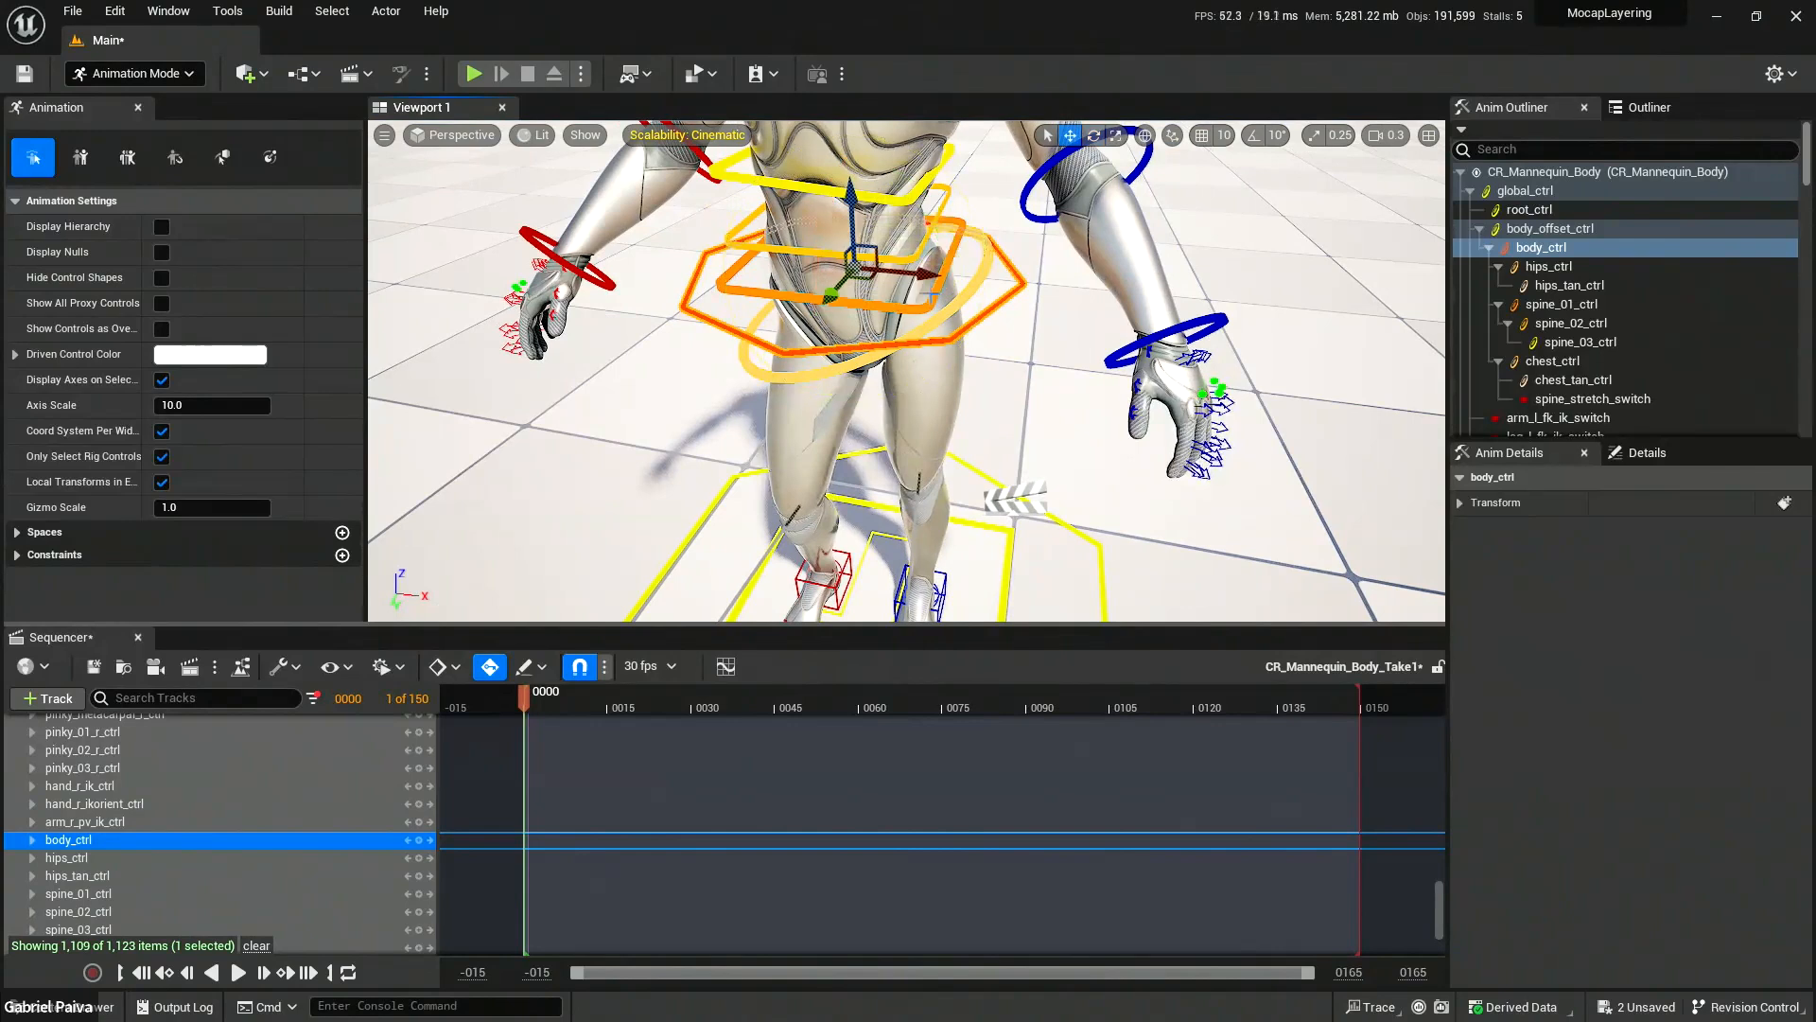
{"action": "left_click_drag", "start_coordinate": [917, 273], "coordinate": [886, 279]}
Move spine_01_ctrl at the mannequin's lower torso, and rotate hips_ctrl to tilt the pelvis.
{"action": "left_click", "coordinate": [894, 298]}
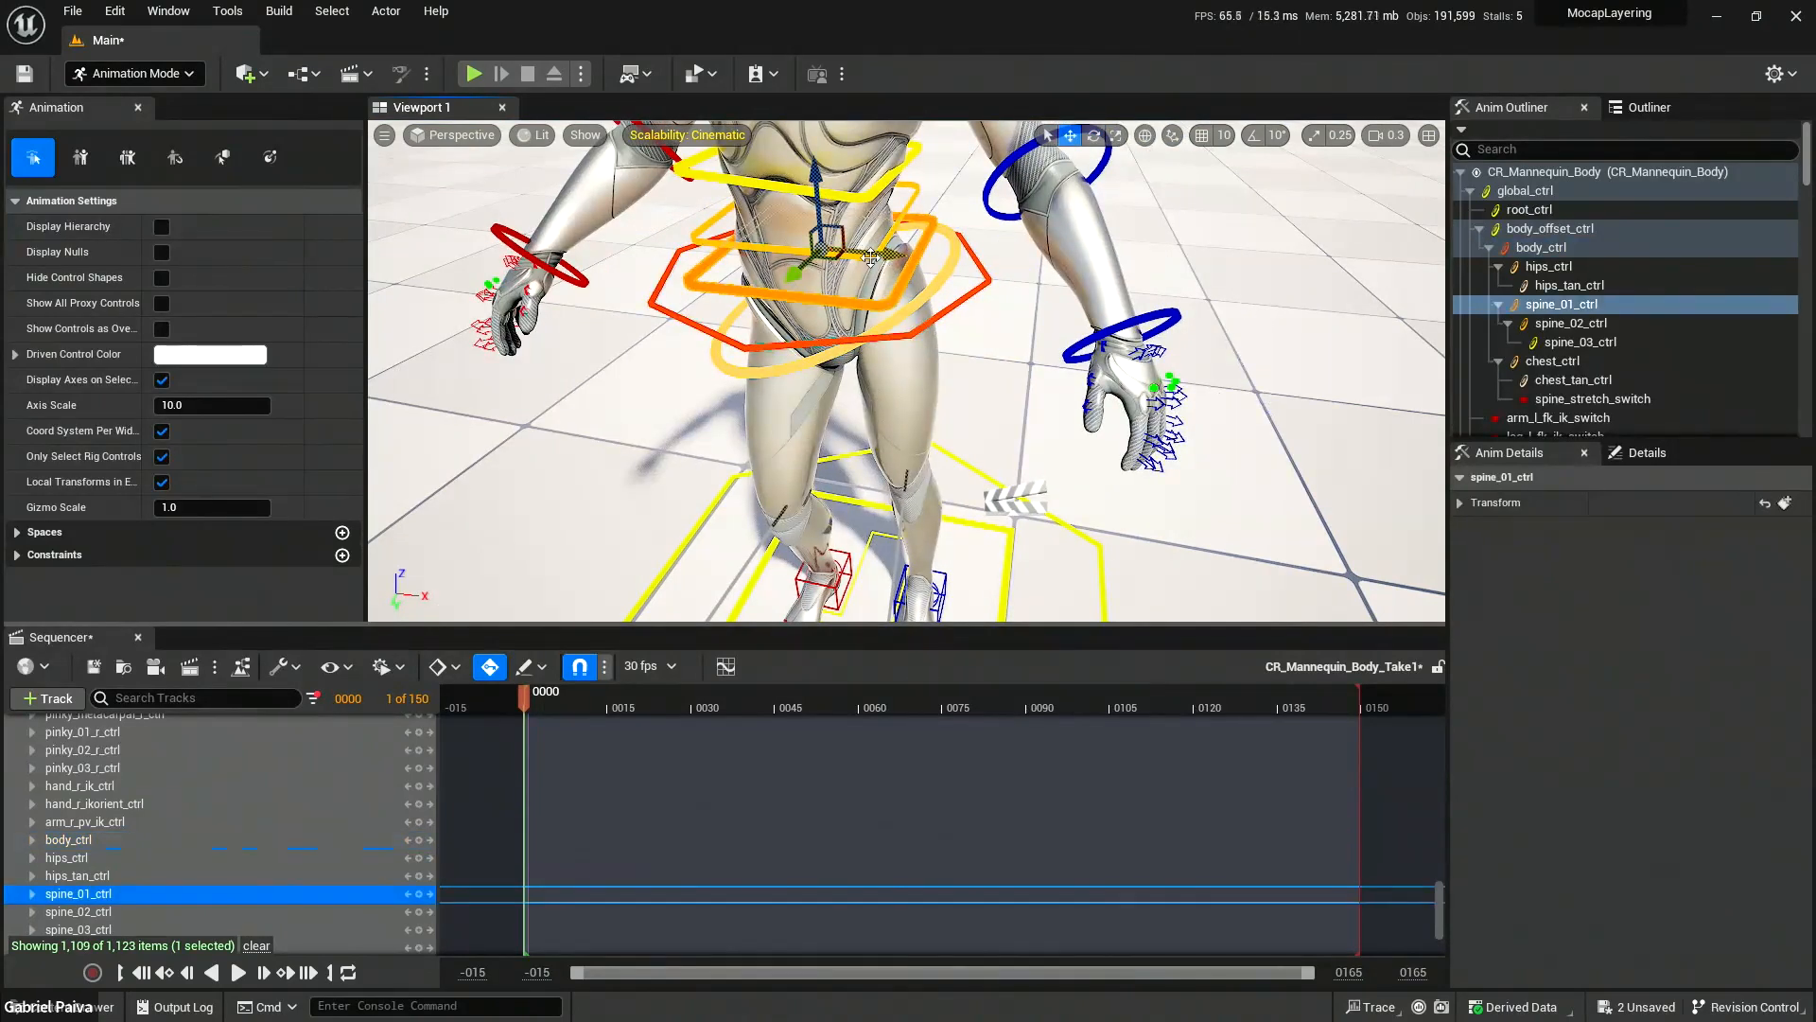
{"action": "left_click_drag", "start_coordinate": [797, 269], "coordinate": [778, 270]}
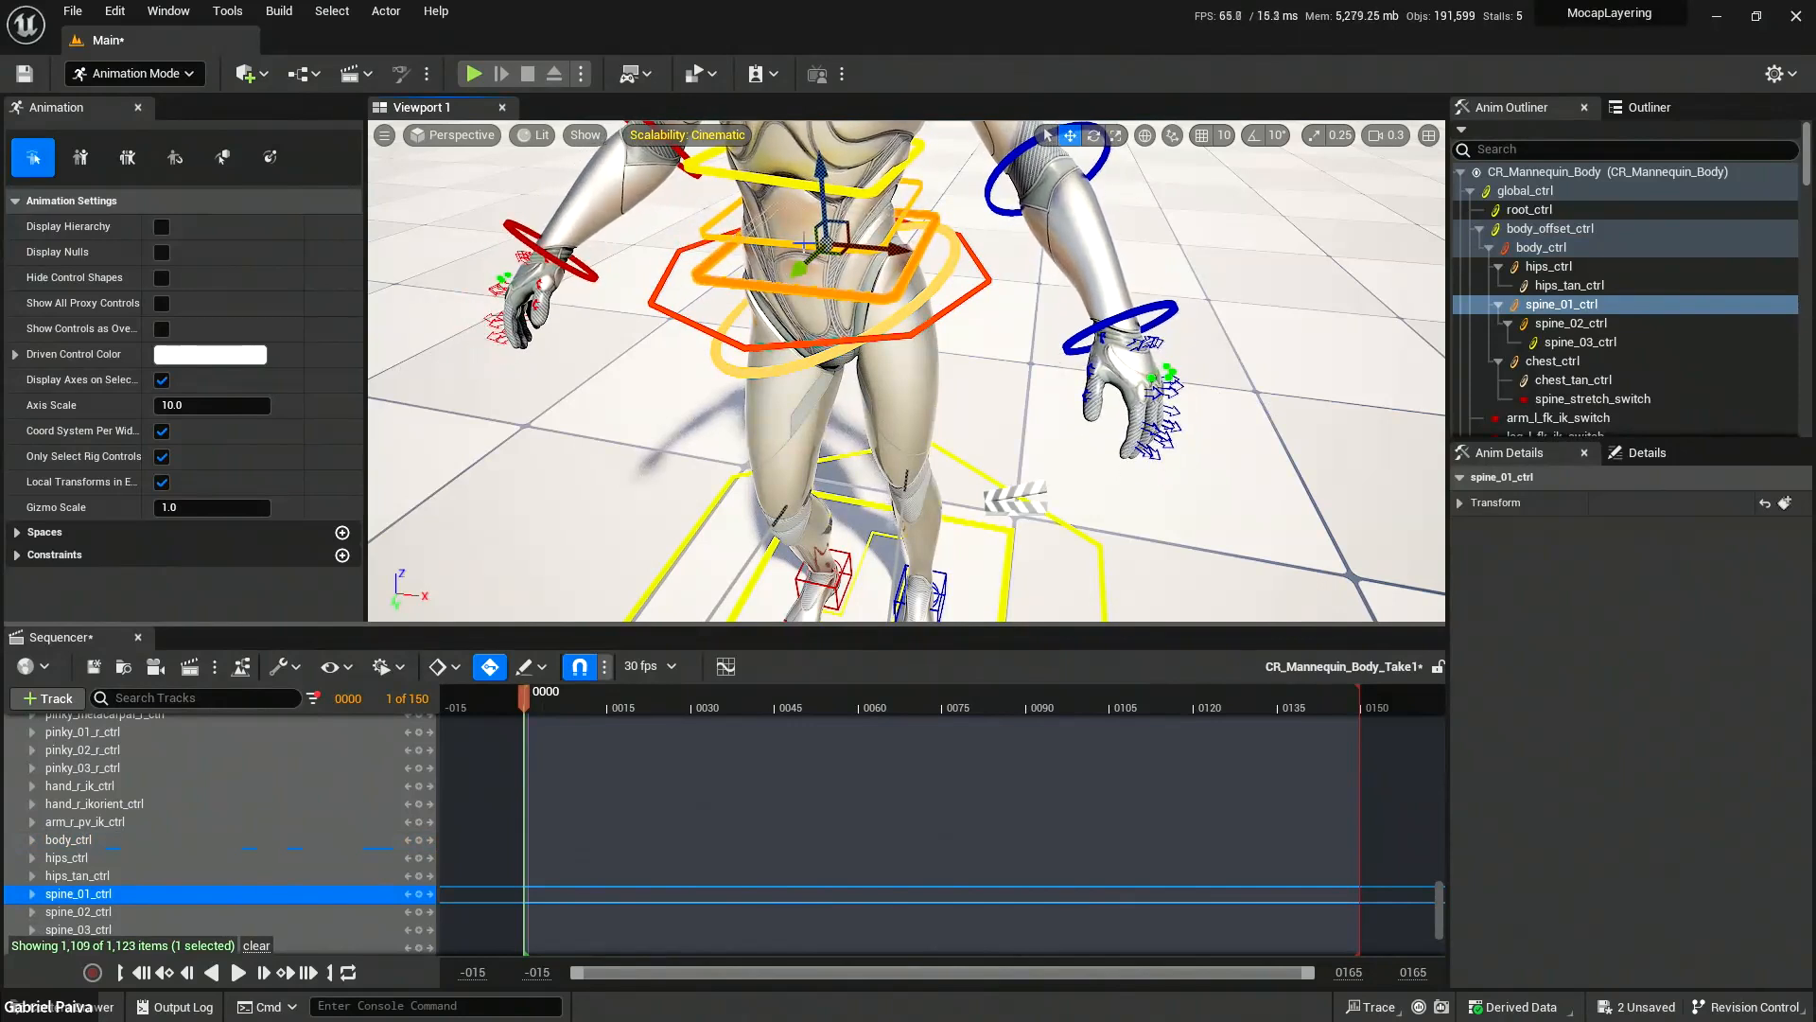
{"action": "left_click", "coordinate": [830, 357]}
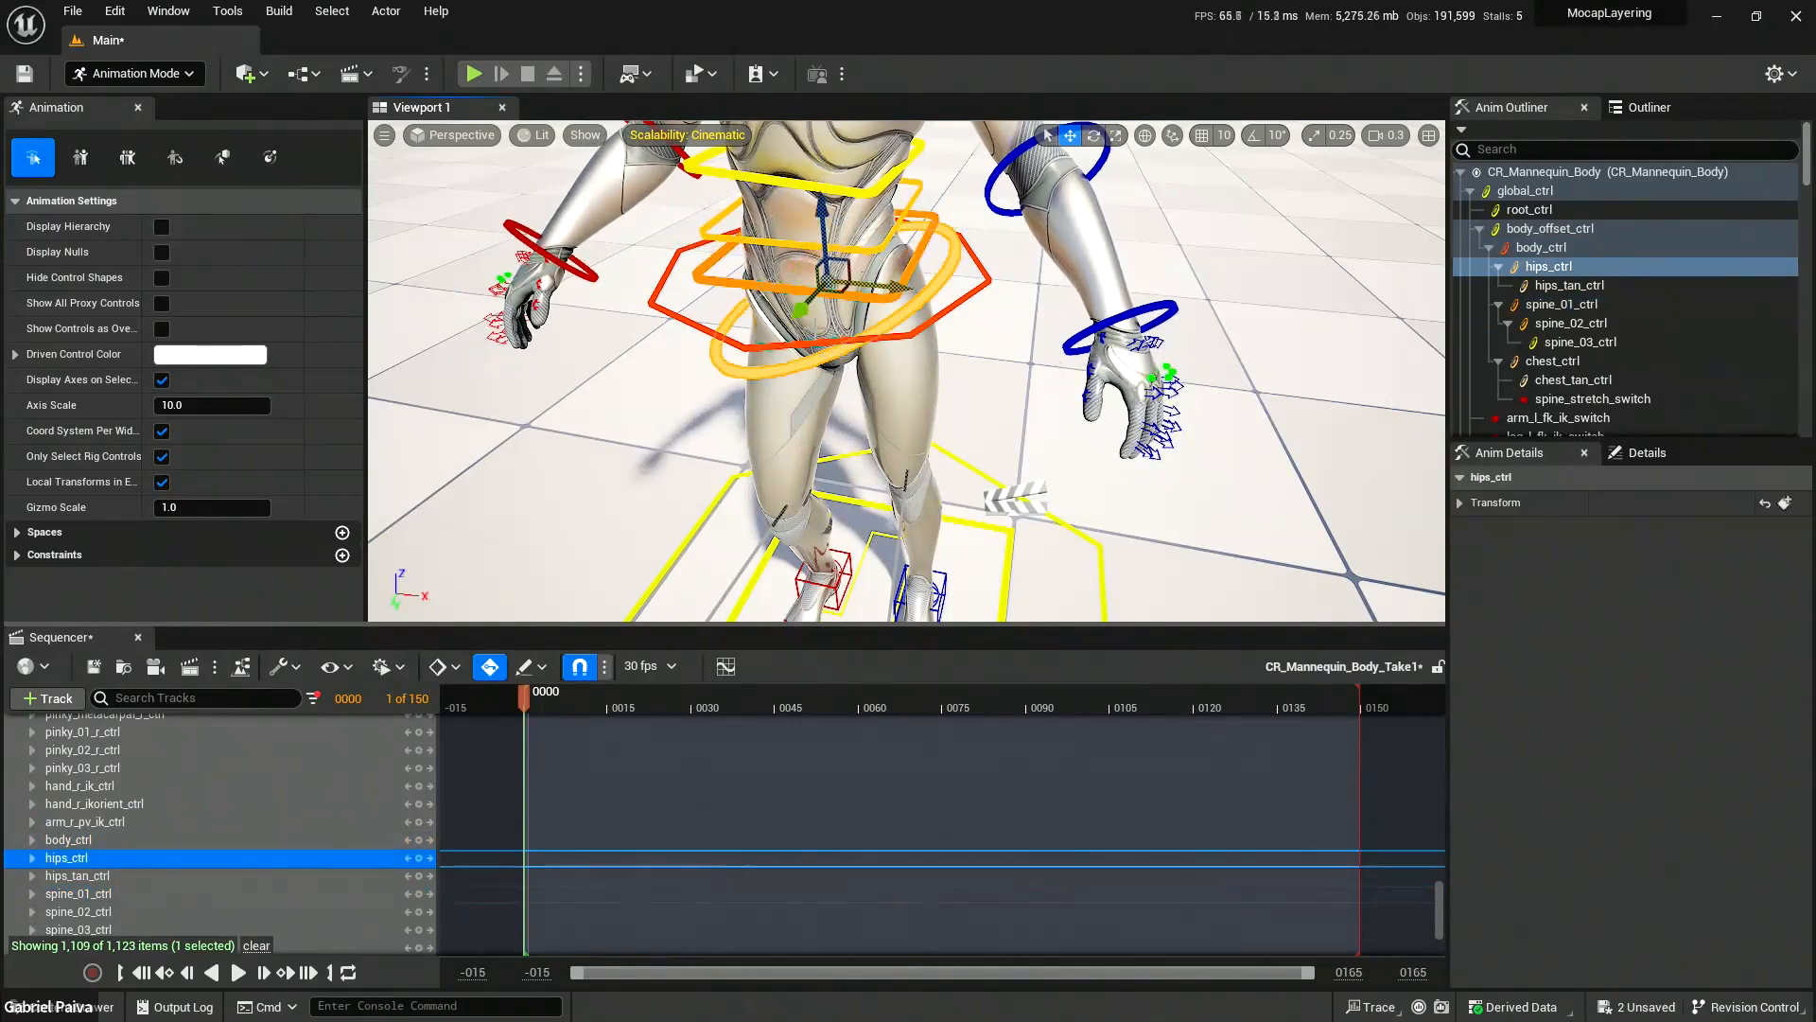
{"action": "key", "text": "e"}
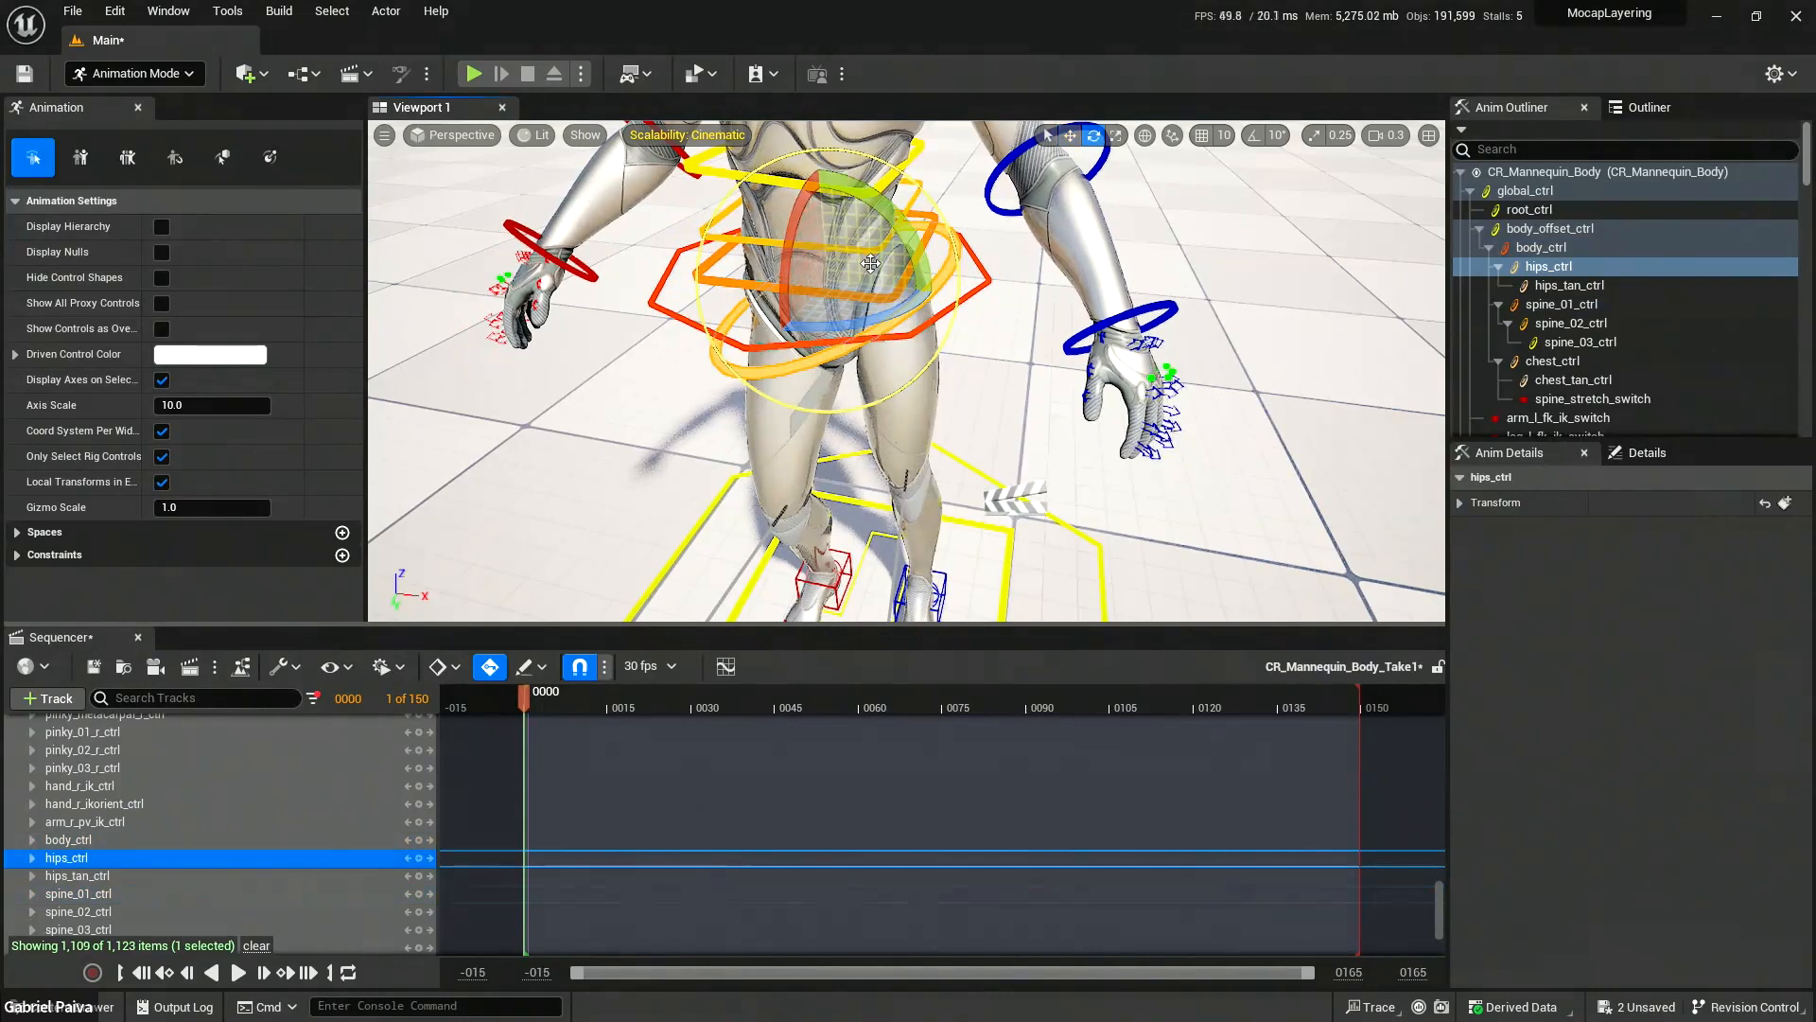
{"action": "mouse_move", "coordinate": [932, 287]}
{"action": "left_mouse_down"}
{"action": "mouse_move", "coordinate": [911, 361]}
{"action": "mouse_move", "coordinate": [937, 300]}
{"action": "left_mouse_up"}
{"action": "right_click_drag", "start_coordinate": [936, 301], "coordinate": [865, 272]}
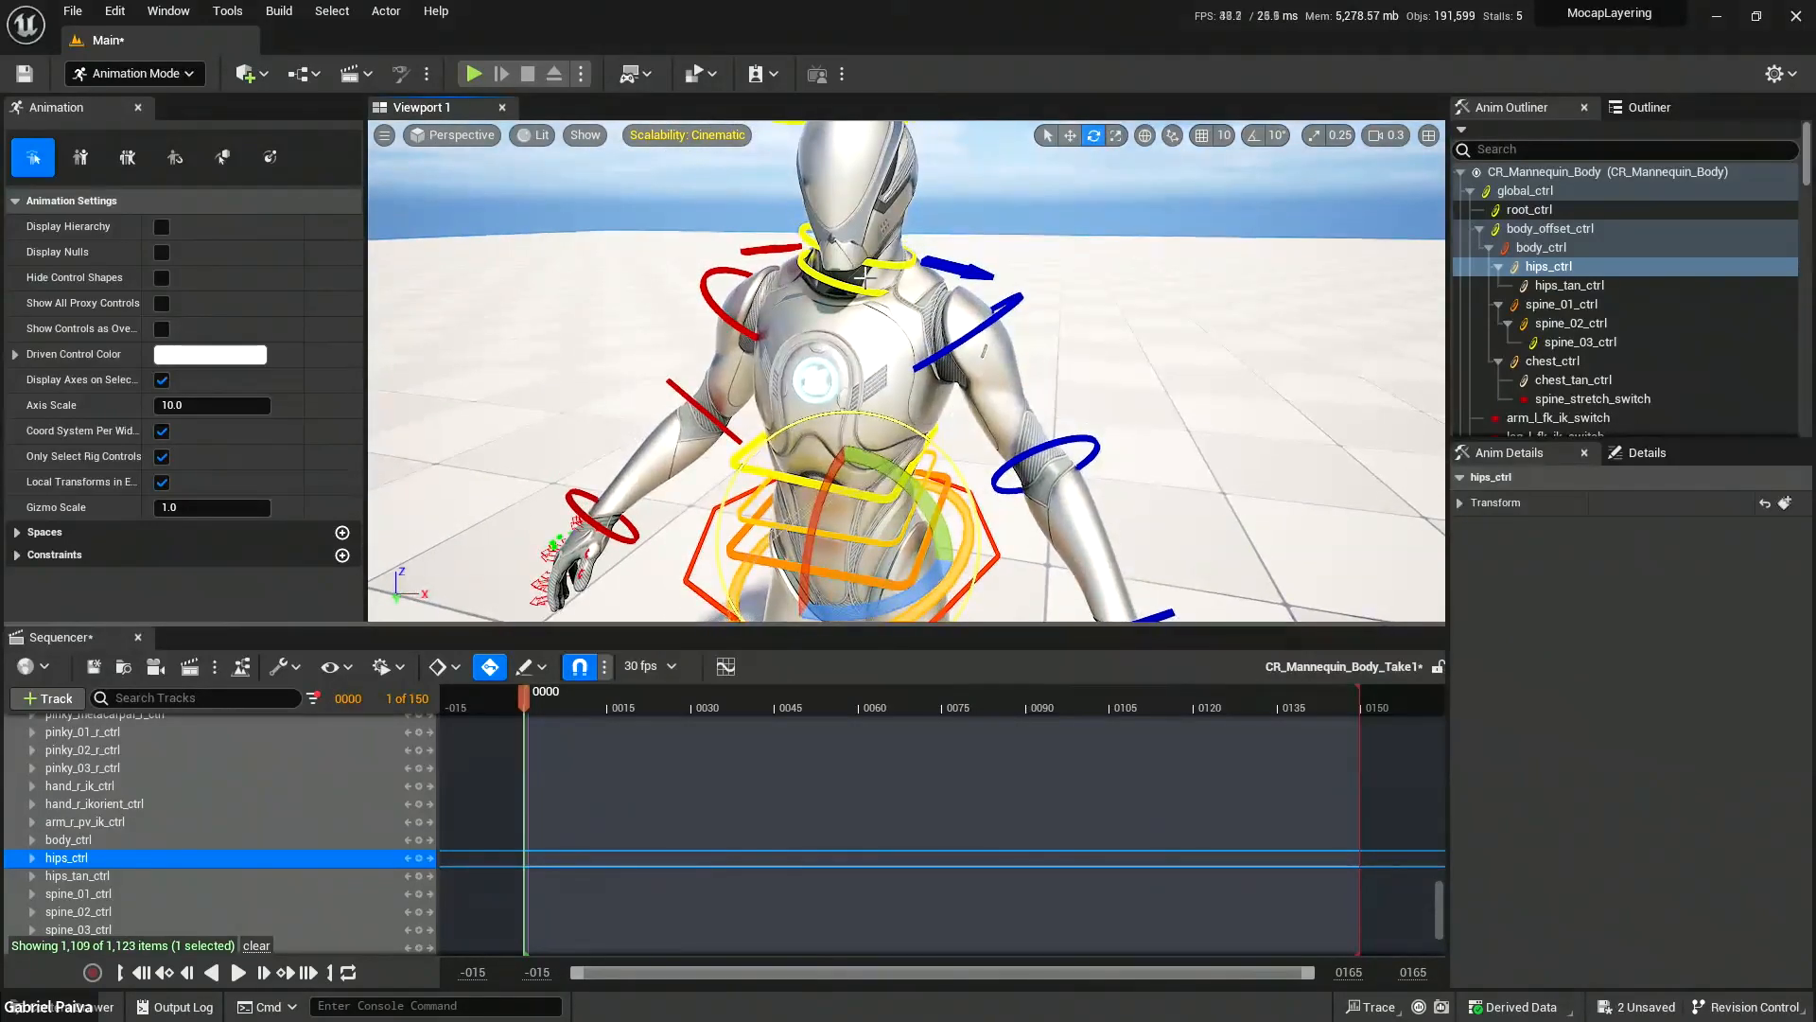
Rotate neck_01_ctrl, and try moving the head sideways with head_ctrl before undoing that move.
{"action": "left_click", "coordinate": [866, 288]}
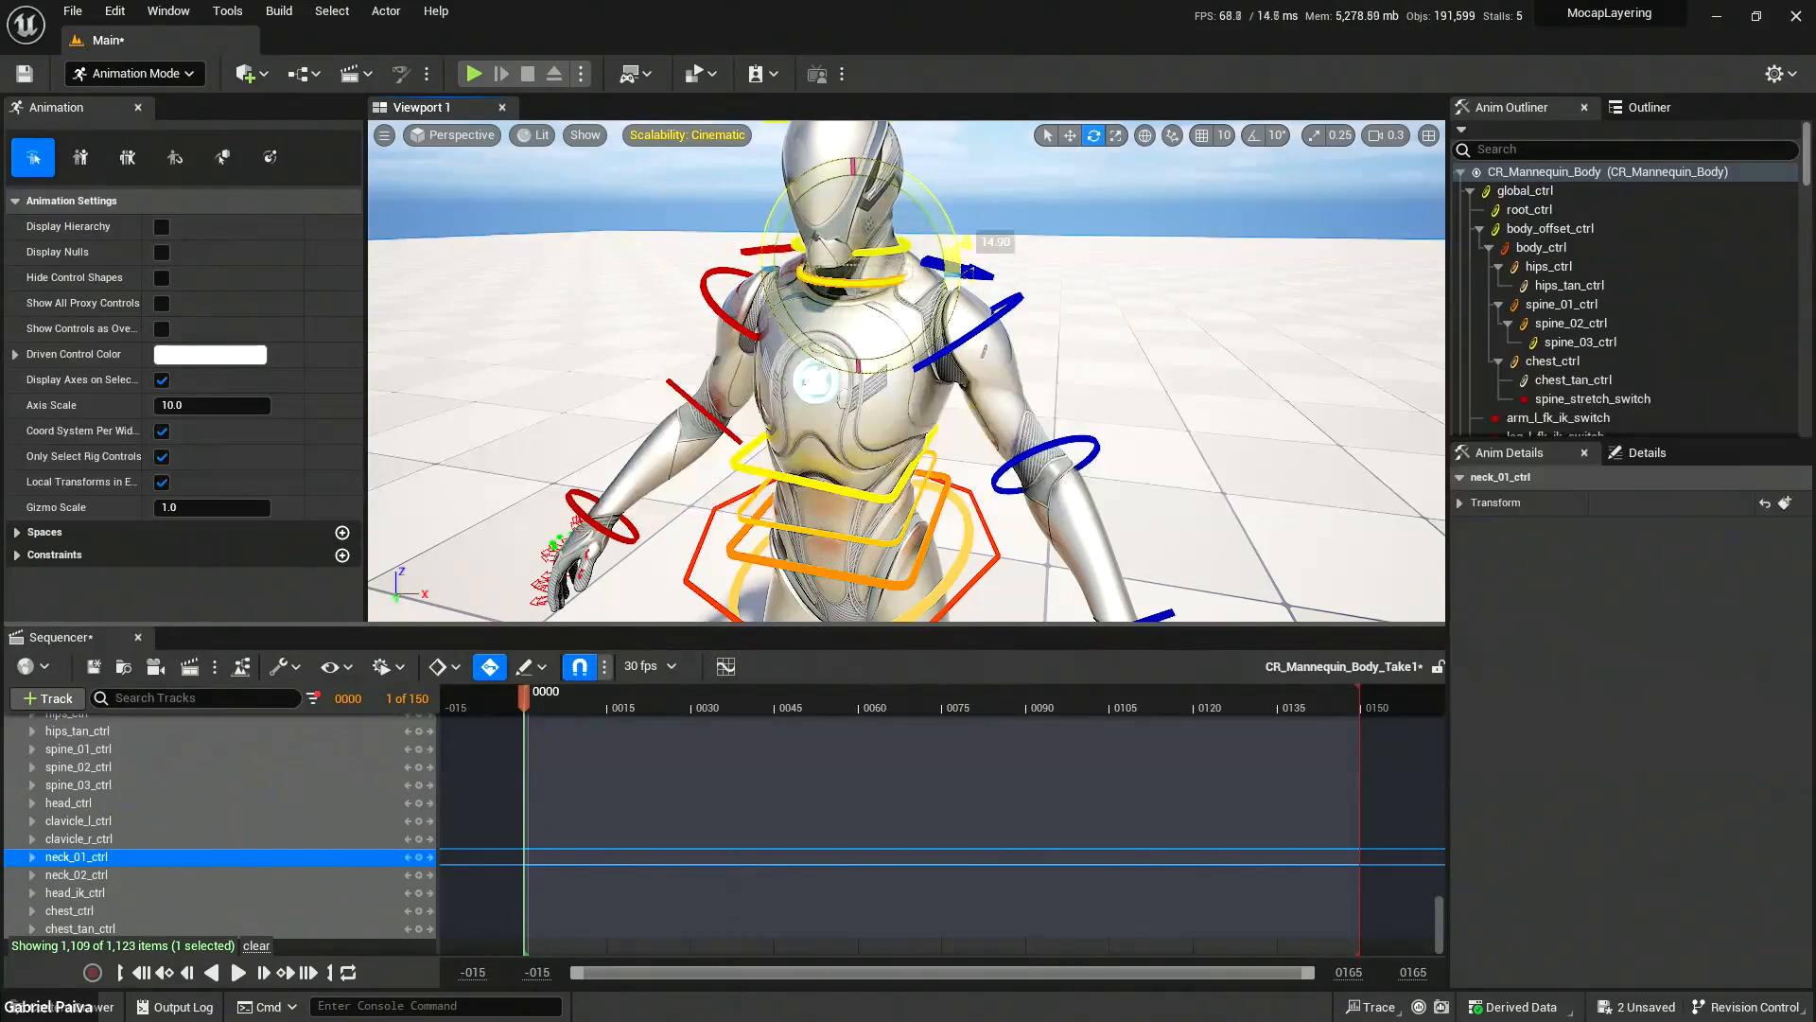
{"action": "right_click_drag", "start_coordinate": [914, 312], "coordinate": [914, 227]}
{"action": "left_click", "coordinate": [889, 308]}
{"action": "right_click_drag", "start_coordinate": [889, 308], "coordinate": [860, 407]}
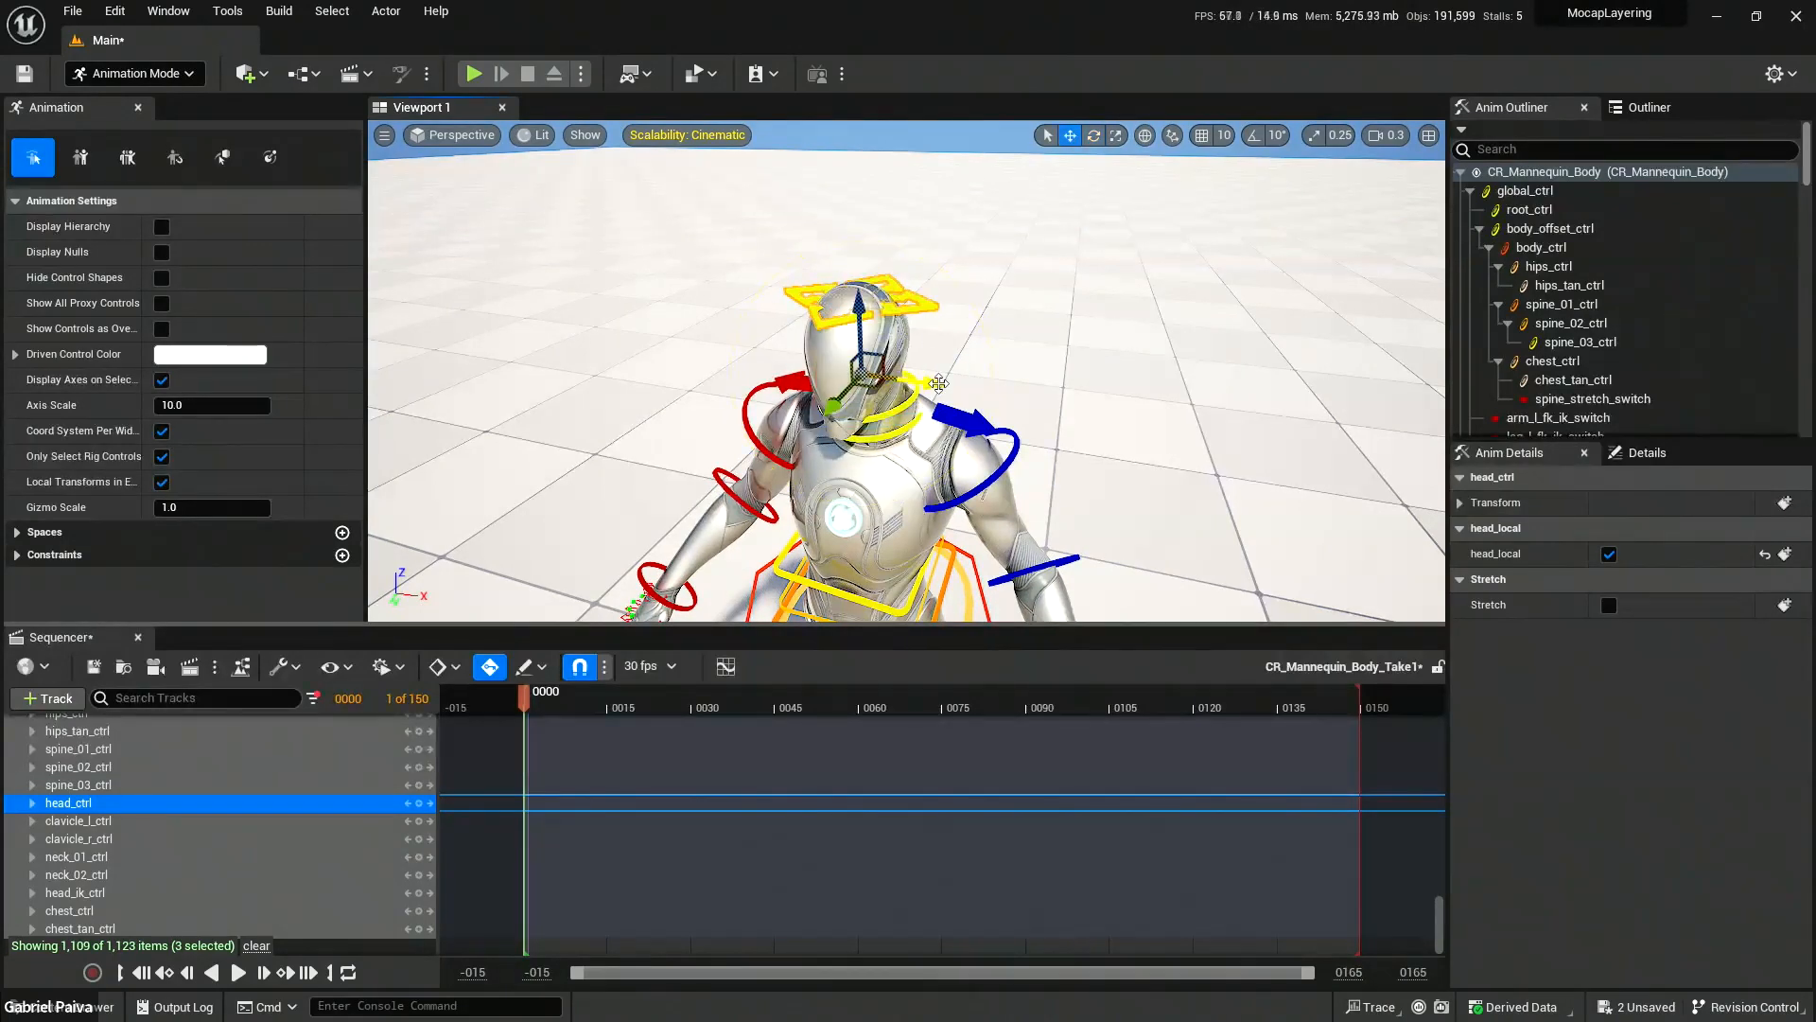
{"action": "right_click_drag", "start_coordinate": [979, 370], "coordinate": [1009, 248]}
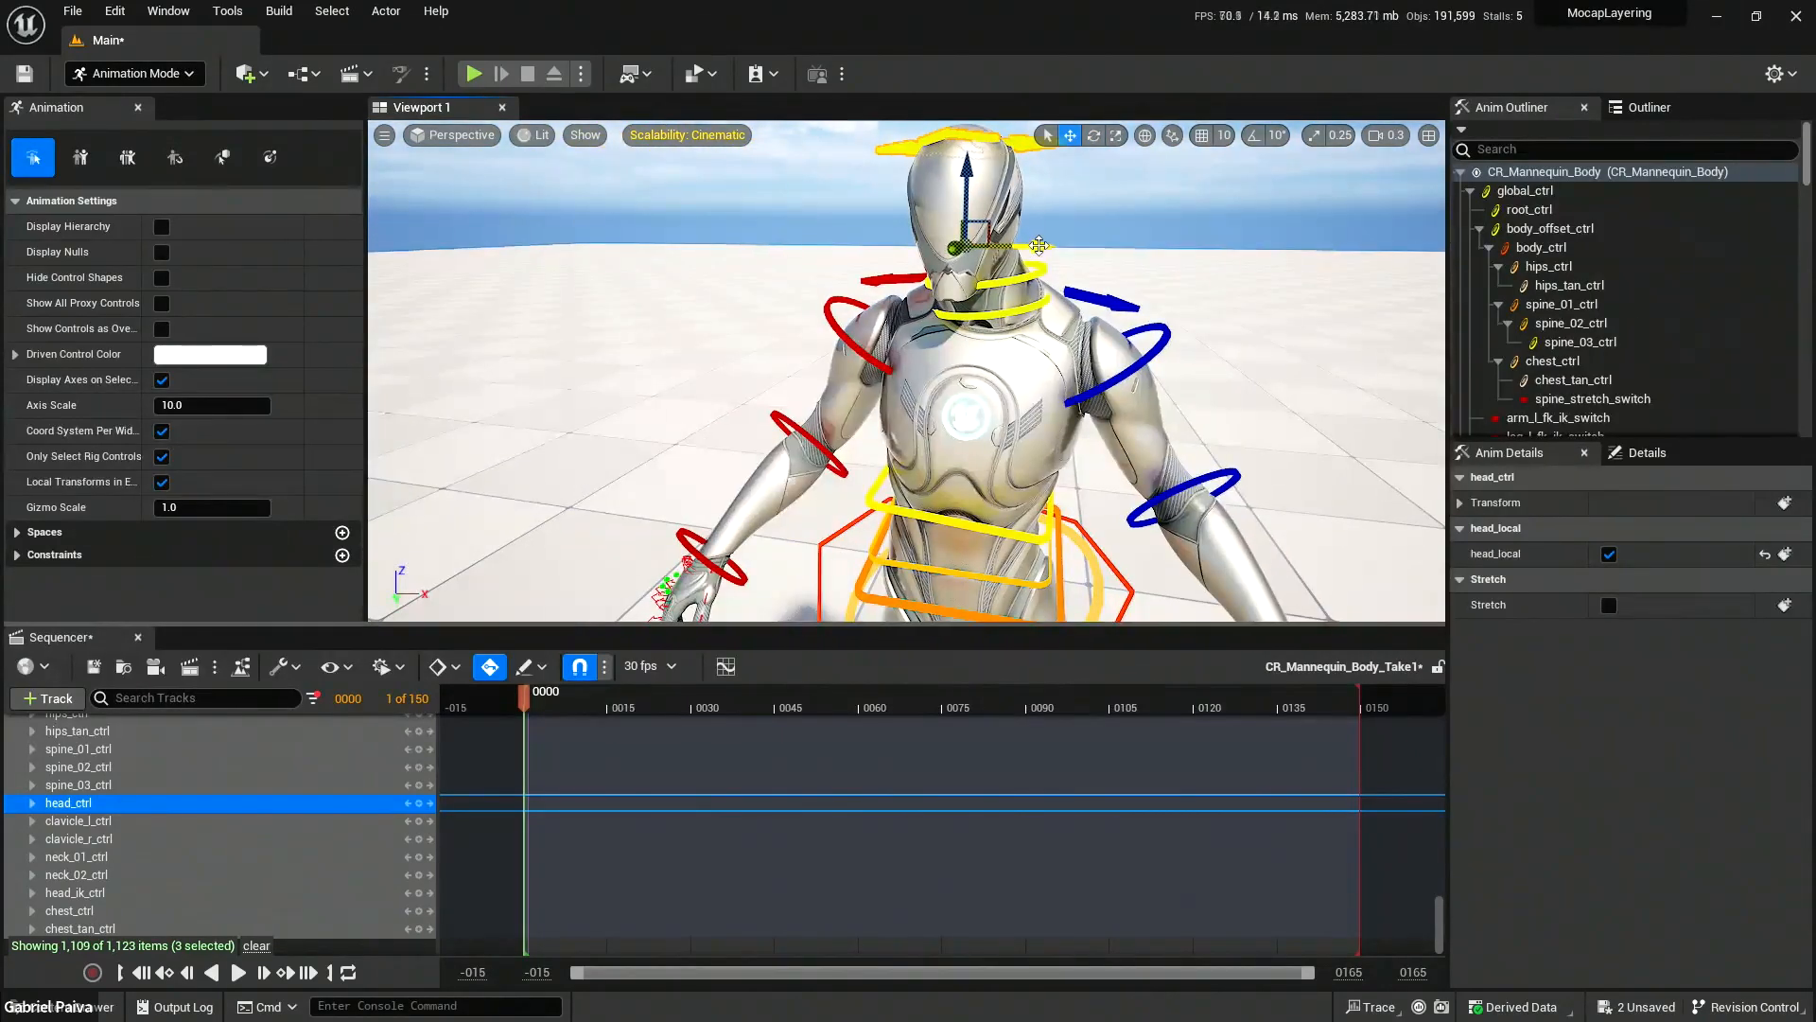
{"action": "left_click_drag", "start_coordinate": [1008, 256], "coordinate": [1113, 272]}
{"action": "key", "text": "ctrl+z"}
Try rotating clavicle_l_ctrl to swing the mannequin's left shoulder.
{"action": "right_click_drag", "start_coordinate": [1113, 271], "coordinate": [1060, 314]}
{"action": "left_click", "coordinate": [1034, 326]}
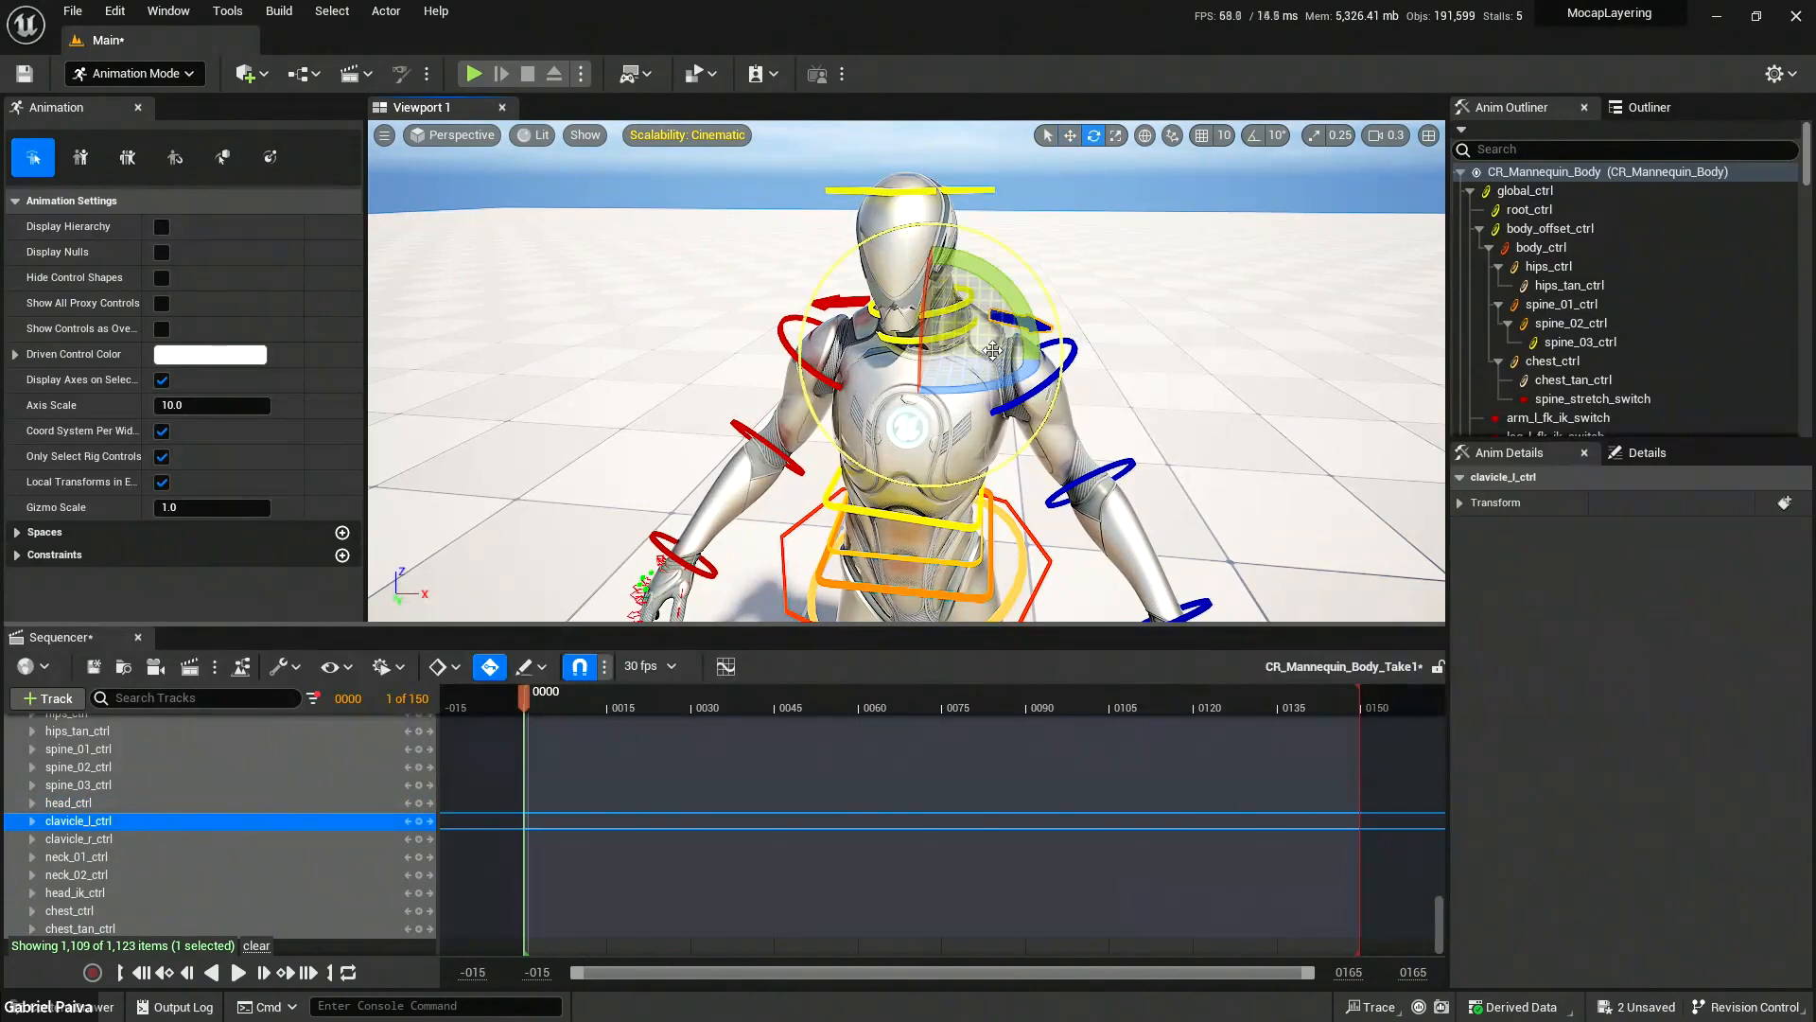
{"action": "left_click_drag", "start_coordinate": [1019, 328], "coordinate": [1074, 357]}
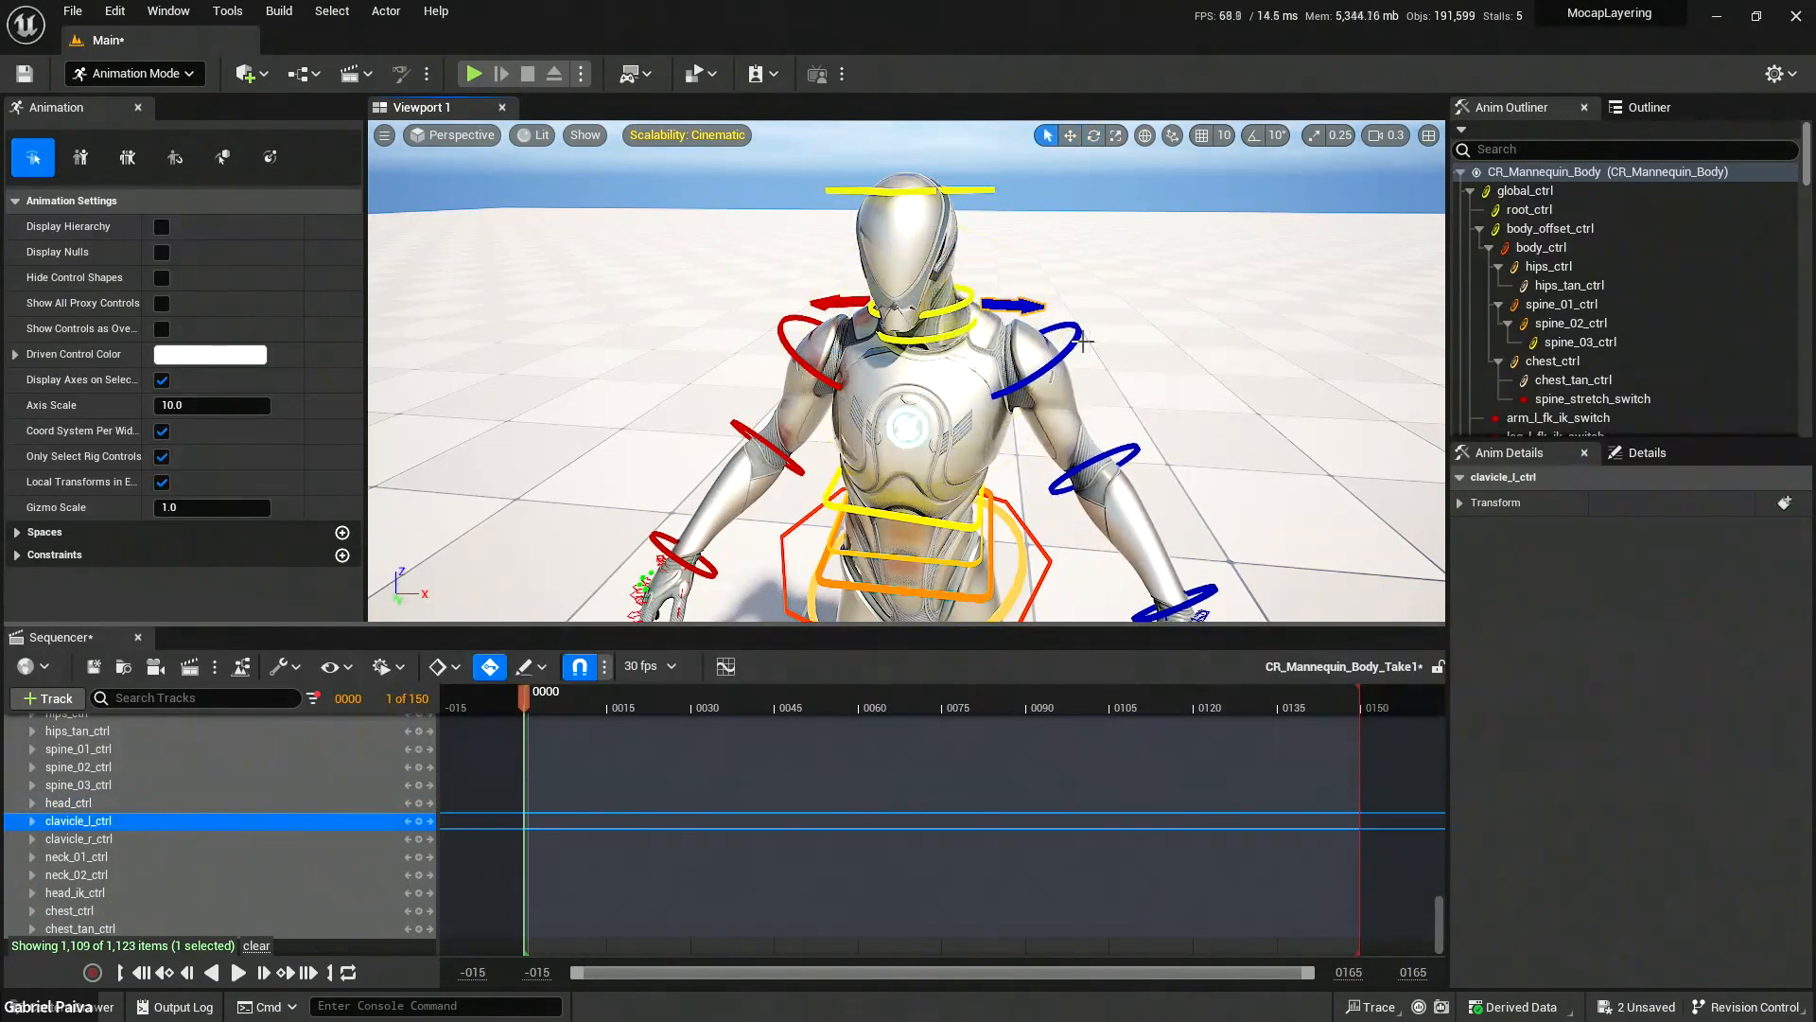
Rotate the left arm's FK controls to raise the upper arm outward, and turn hand_l_fk_ctrl at the wrist.
{"action": "left_click", "coordinate": [1077, 341]}
{"action": "left_click_drag", "start_coordinate": [1033, 335], "coordinate": [1277, 535]}
{"action": "left_click", "coordinate": [1169, 400]}
{"action": "left_click", "coordinate": [1256, 538]}
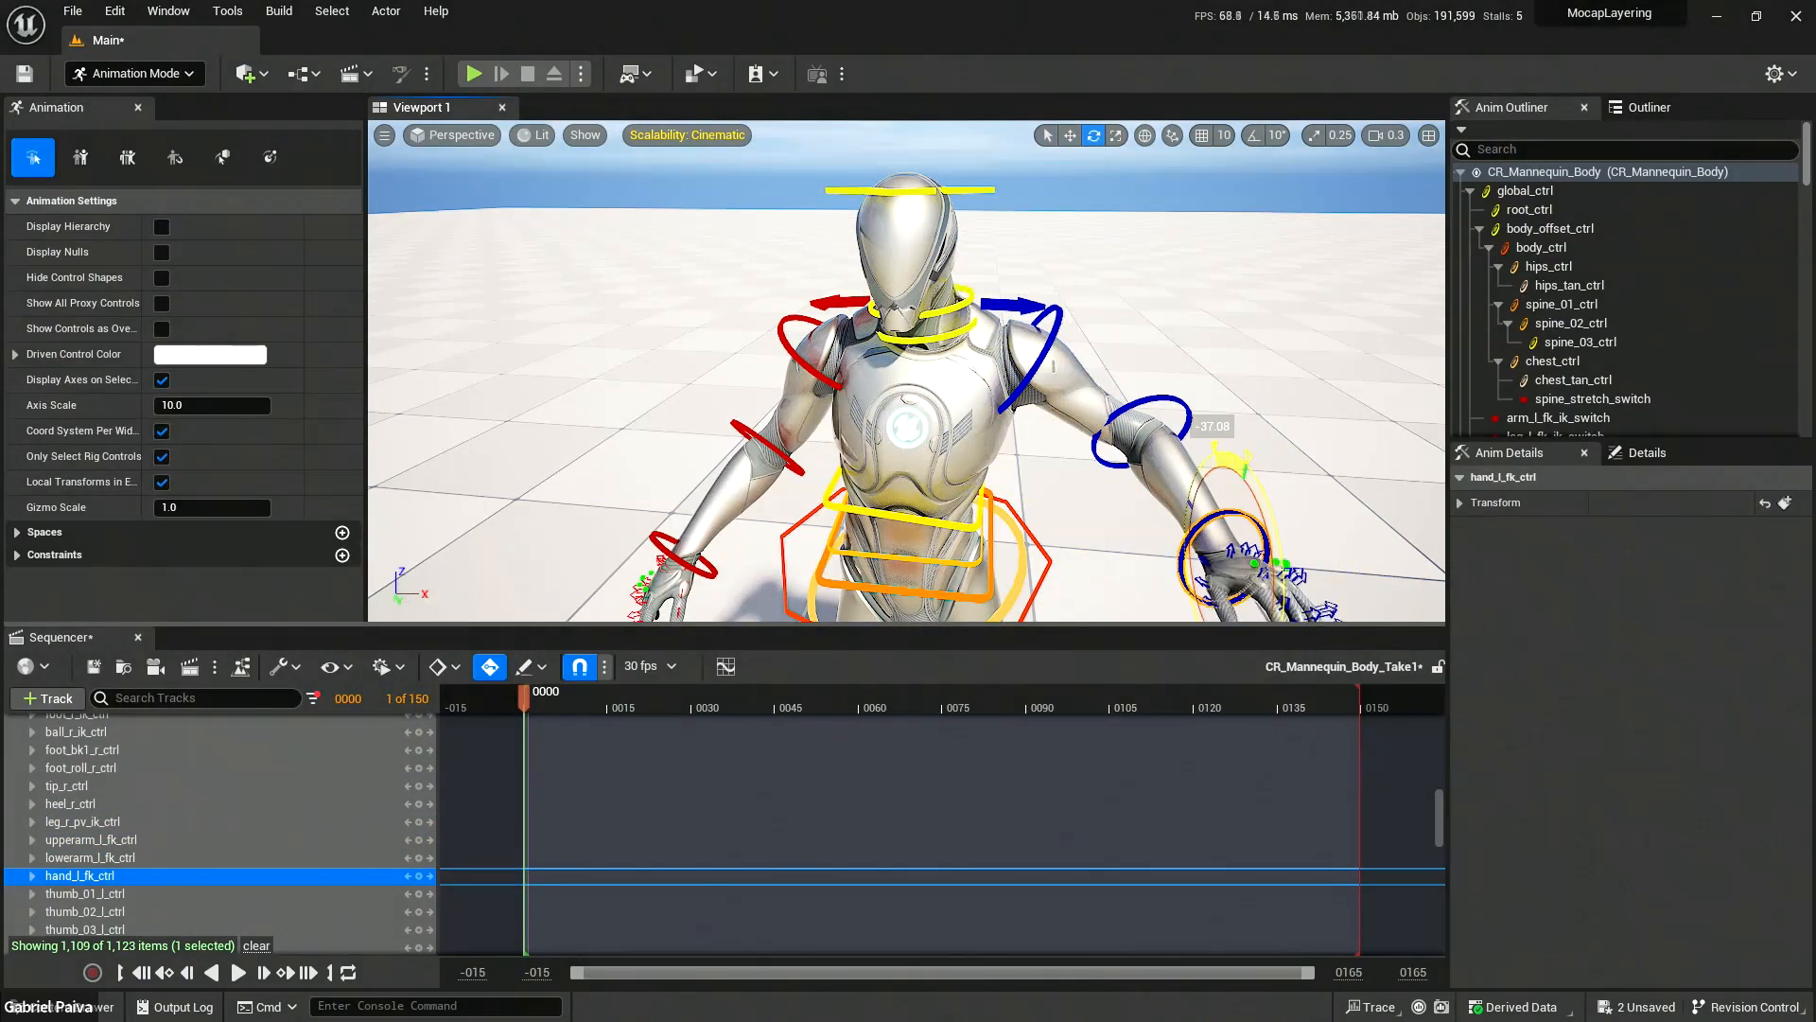
Try moving hand_r_fk_ctrl away from the body to stretch the right forearm, and undo the move.
{"action": "right_click_drag", "start_coordinate": [1277, 535], "coordinate": [1367, 572]}
{"action": "right_click_drag", "start_coordinate": [1169, 428], "coordinate": [1058, 474]}
{"action": "key", "text": "q"}
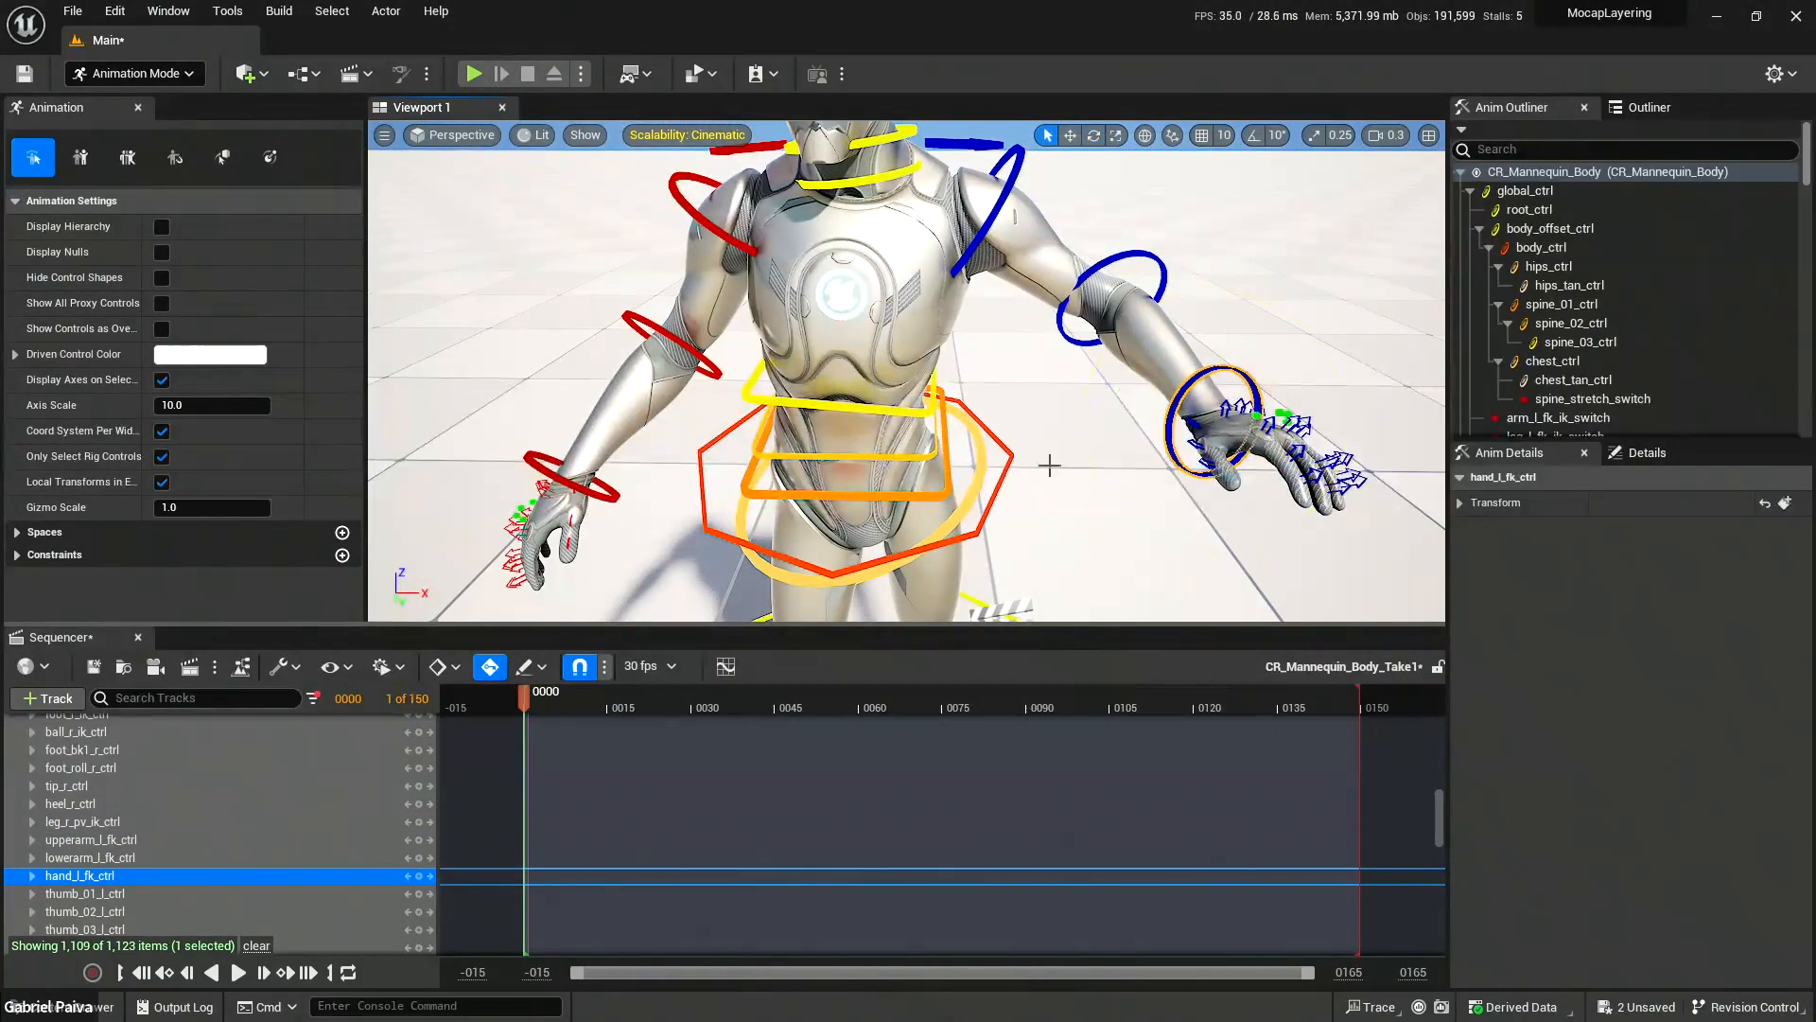
{"action": "middle_click_drag", "start_coordinate": [1029, 448], "coordinate": [847, 467]}
{"action": "right_click_drag", "start_coordinate": [999, 454], "coordinate": [917, 473]}
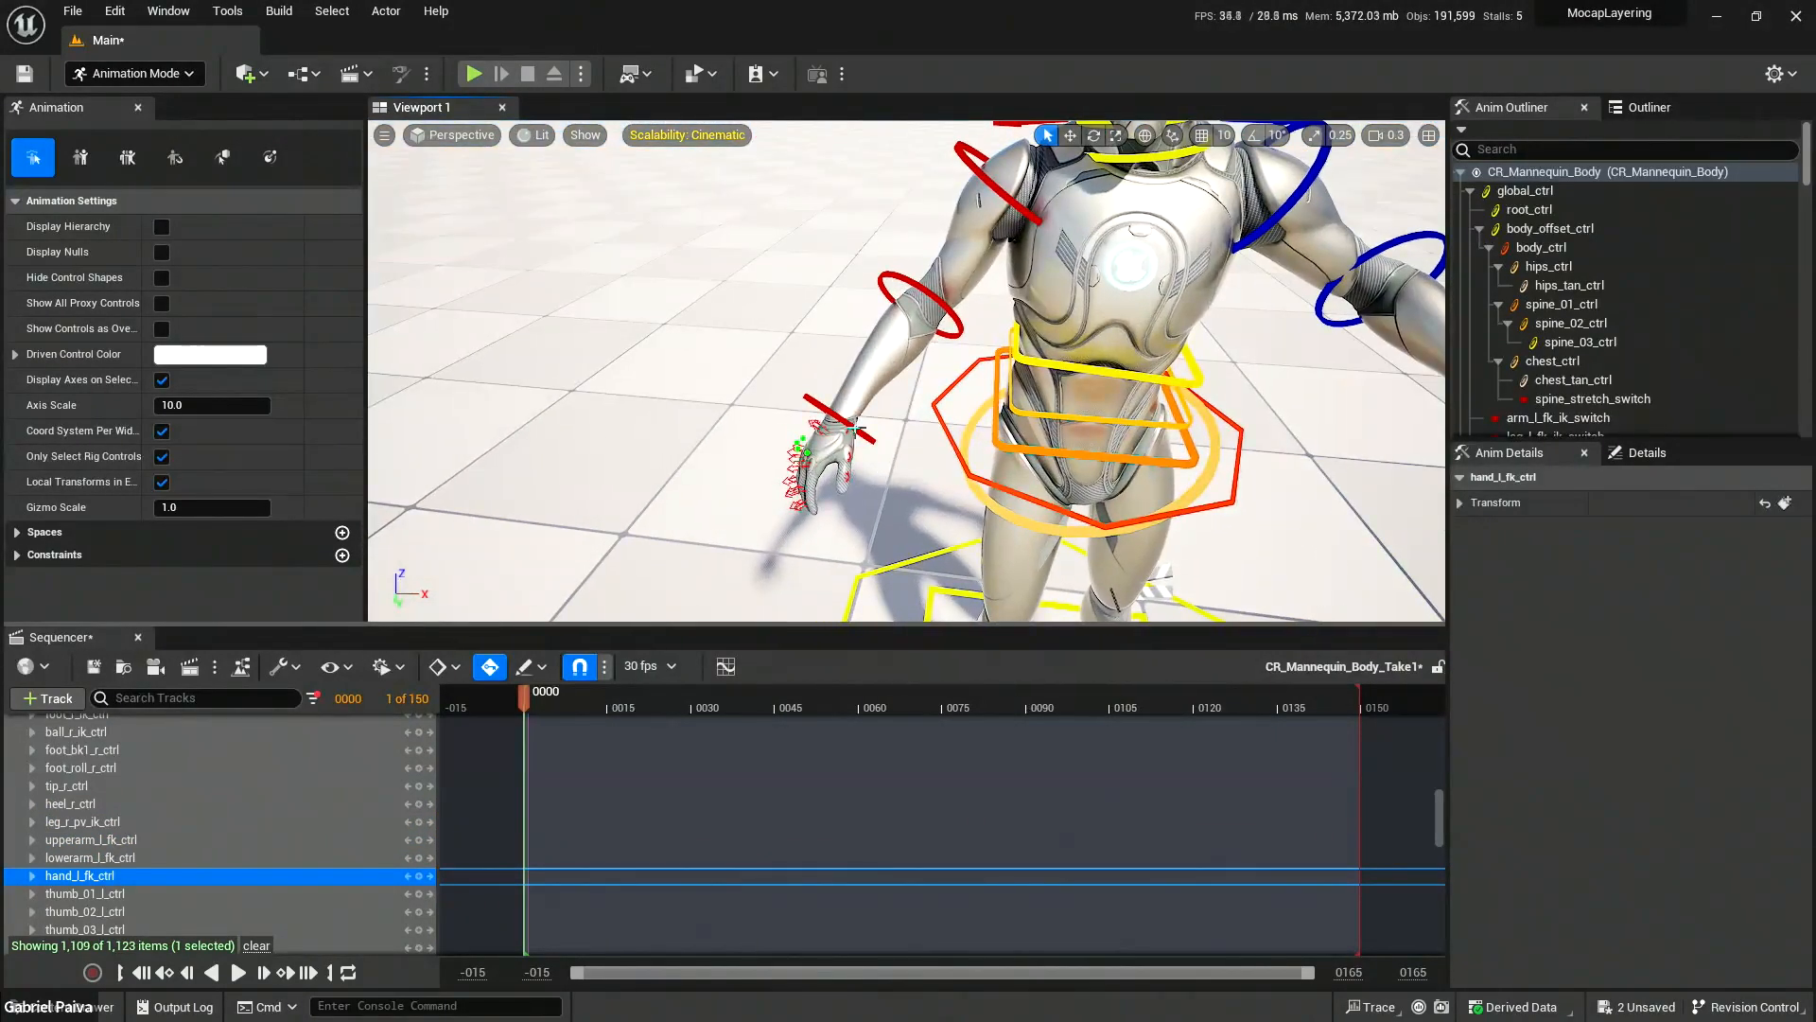
{"action": "left_click", "coordinate": [840, 419]}
{"action": "key", "text": "w"}
{"action": "left_click_drag", "start_coordinate": [844, 424], "coordinate": [471, 197]}
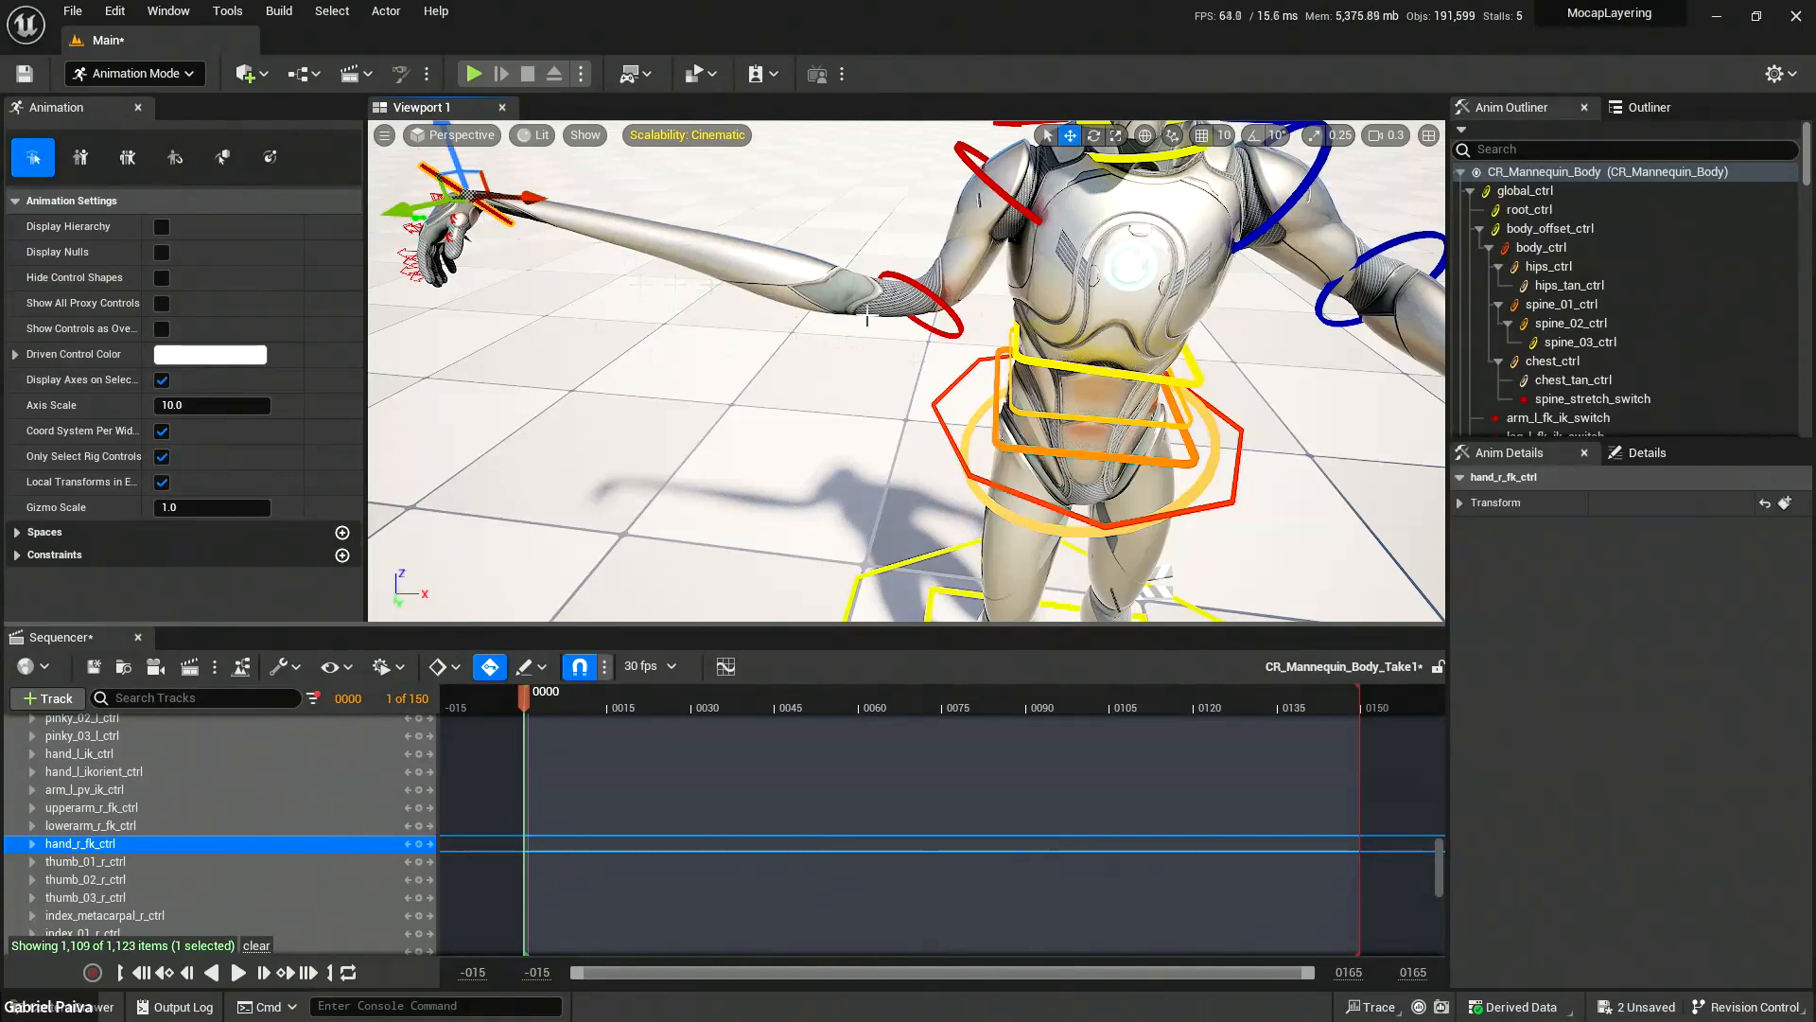
{"action": "key", "text": "ctrl+z"}
Switch the transform gizmo to local space and rotate upperarm_r_fk_ctrl to raise the mannequin's right arm forward.
{"action": "key", "text": "f"}
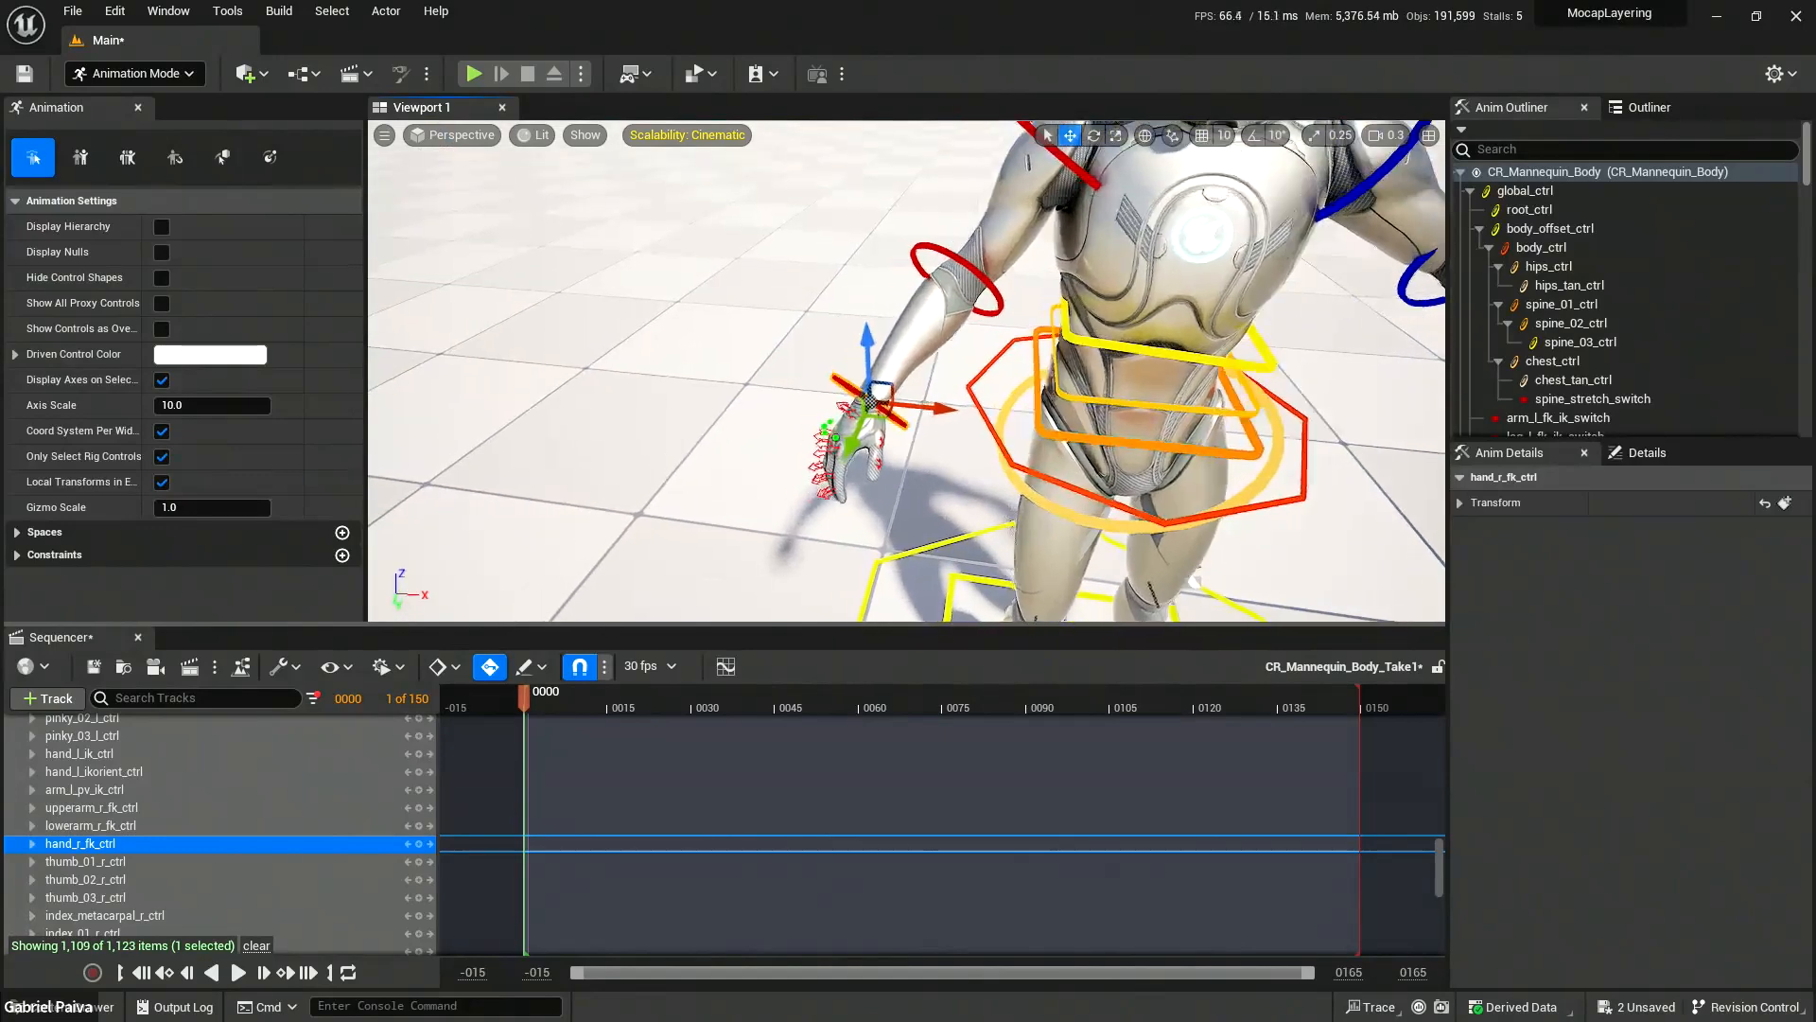
{"action": "mouse_move", "coordinate": [1031, 196]}
{"action": "left_mouse_down", "text": "alt"}
{"action": "mouse_move", "coordinate": [1029, 170]}
{"action": "mouse_move", "coordinate": [1004, 181]}
{"action": "left_mouse_up", "text": "alt"}
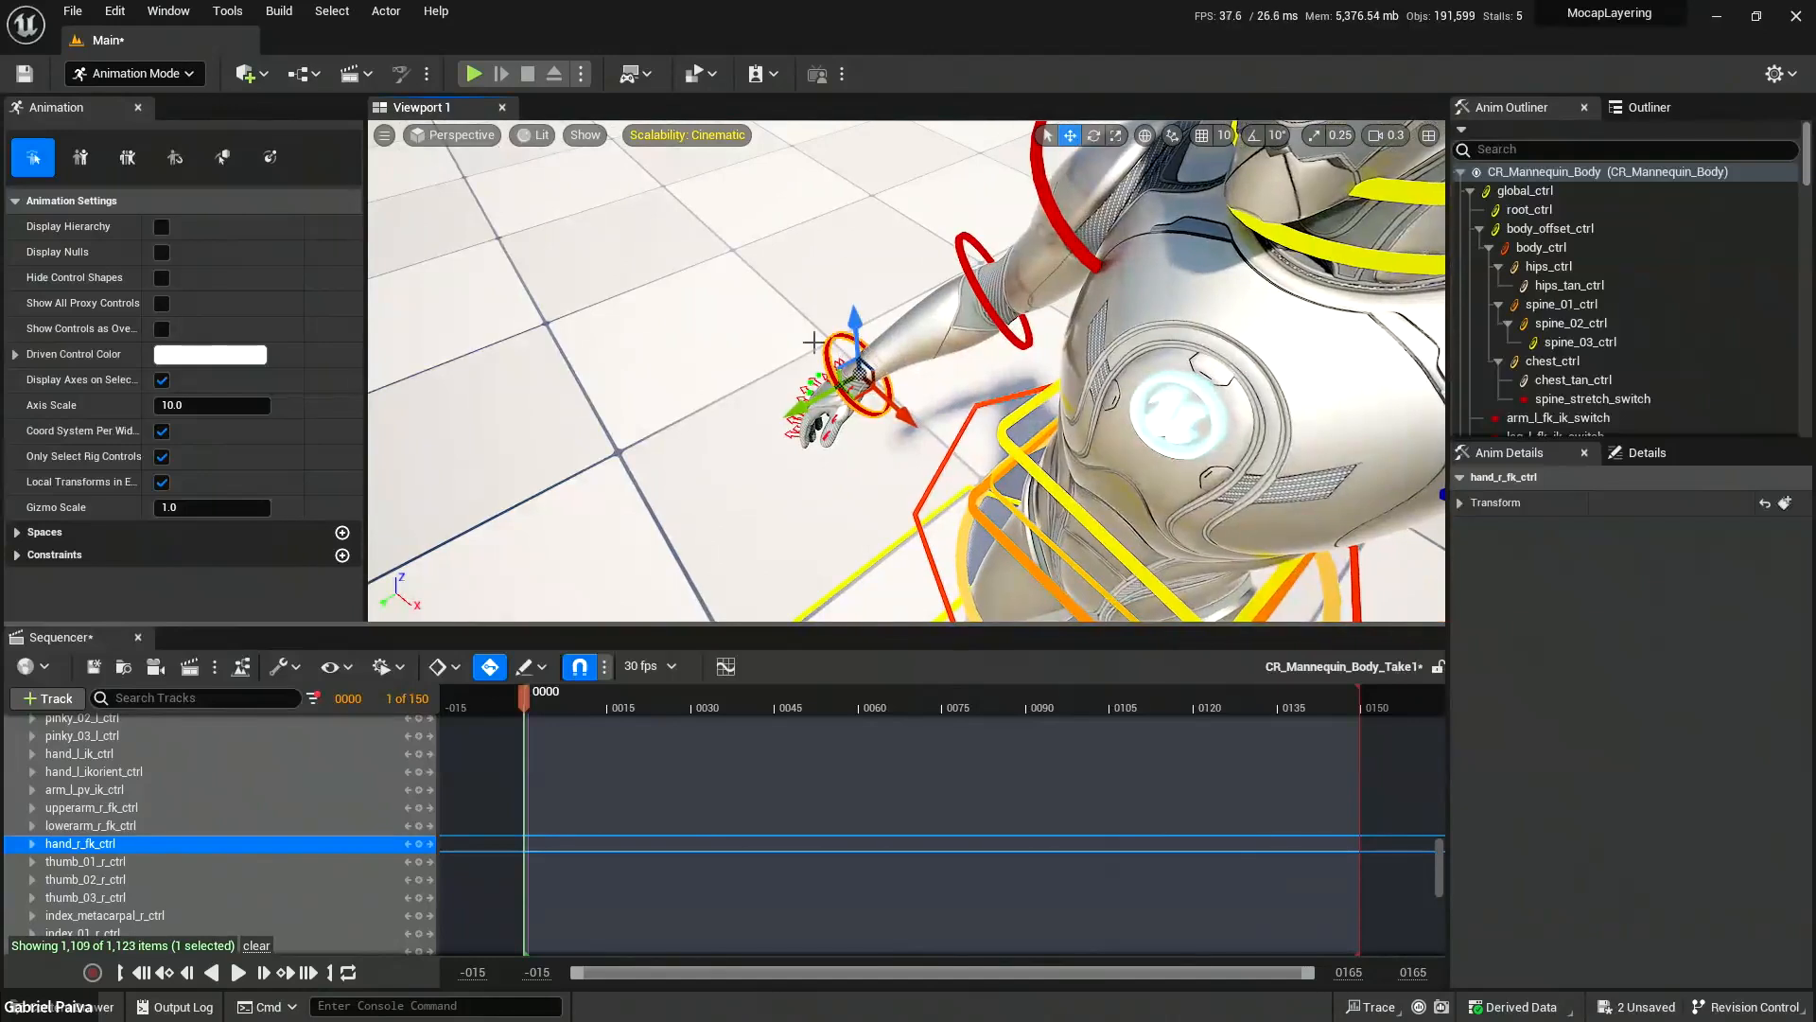
{"action": "left_click", "coordinate": [1075, 240]}
{"action": "key", "text": "e"}
{"action": "left_click_drag", "start_coordinate": [1112, 216], "coordinate": [1180, 135], "text": "alt"}
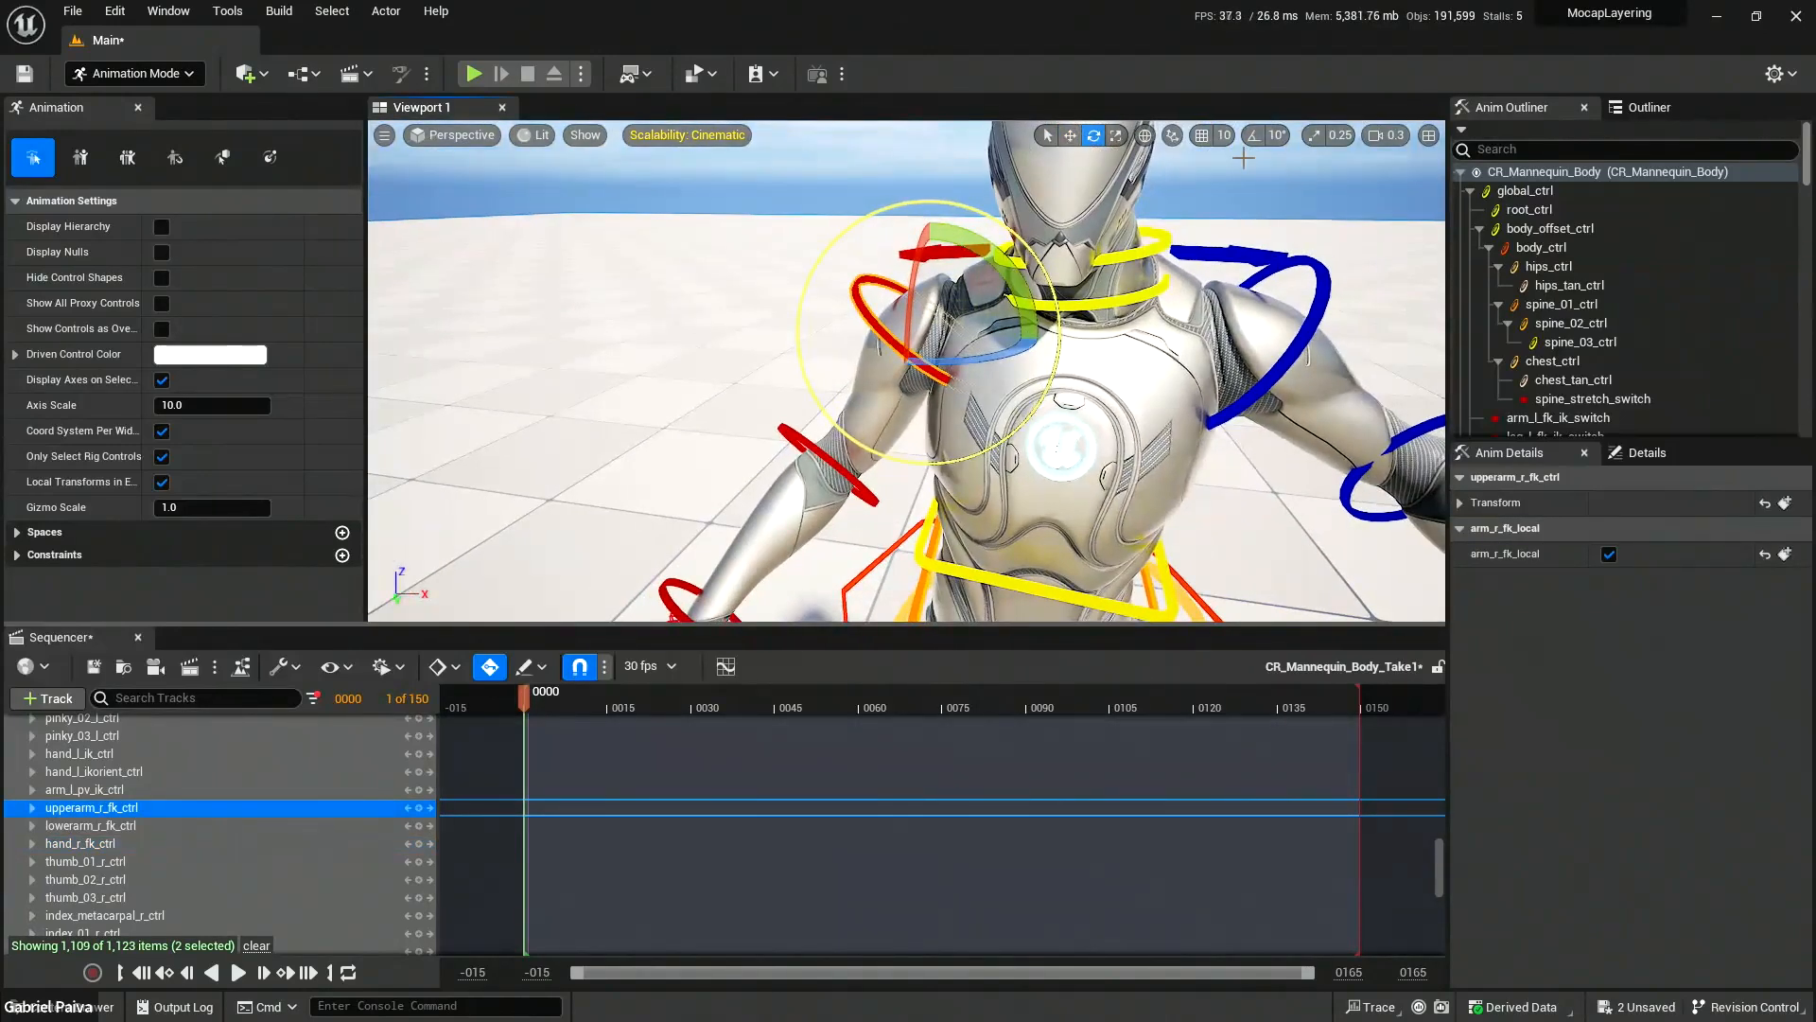
{"action": "left_click", "coordinate": [1146, 137]}
{"action": "left_click_drag", "start_coordinate": [951, 296], "coordinate": [1100, 331], "text": "alt"}
{"action": "left_click_drag", "start_coordinate": [960, 317], "coordinate": [695, 375]}
Select lowerarm_r_fk_ctrl at the right elbow, and rotate hand_r_fk_ctrl to bend the wrist upward.
{"action": "left_click", "coordinate": [832, 374]}
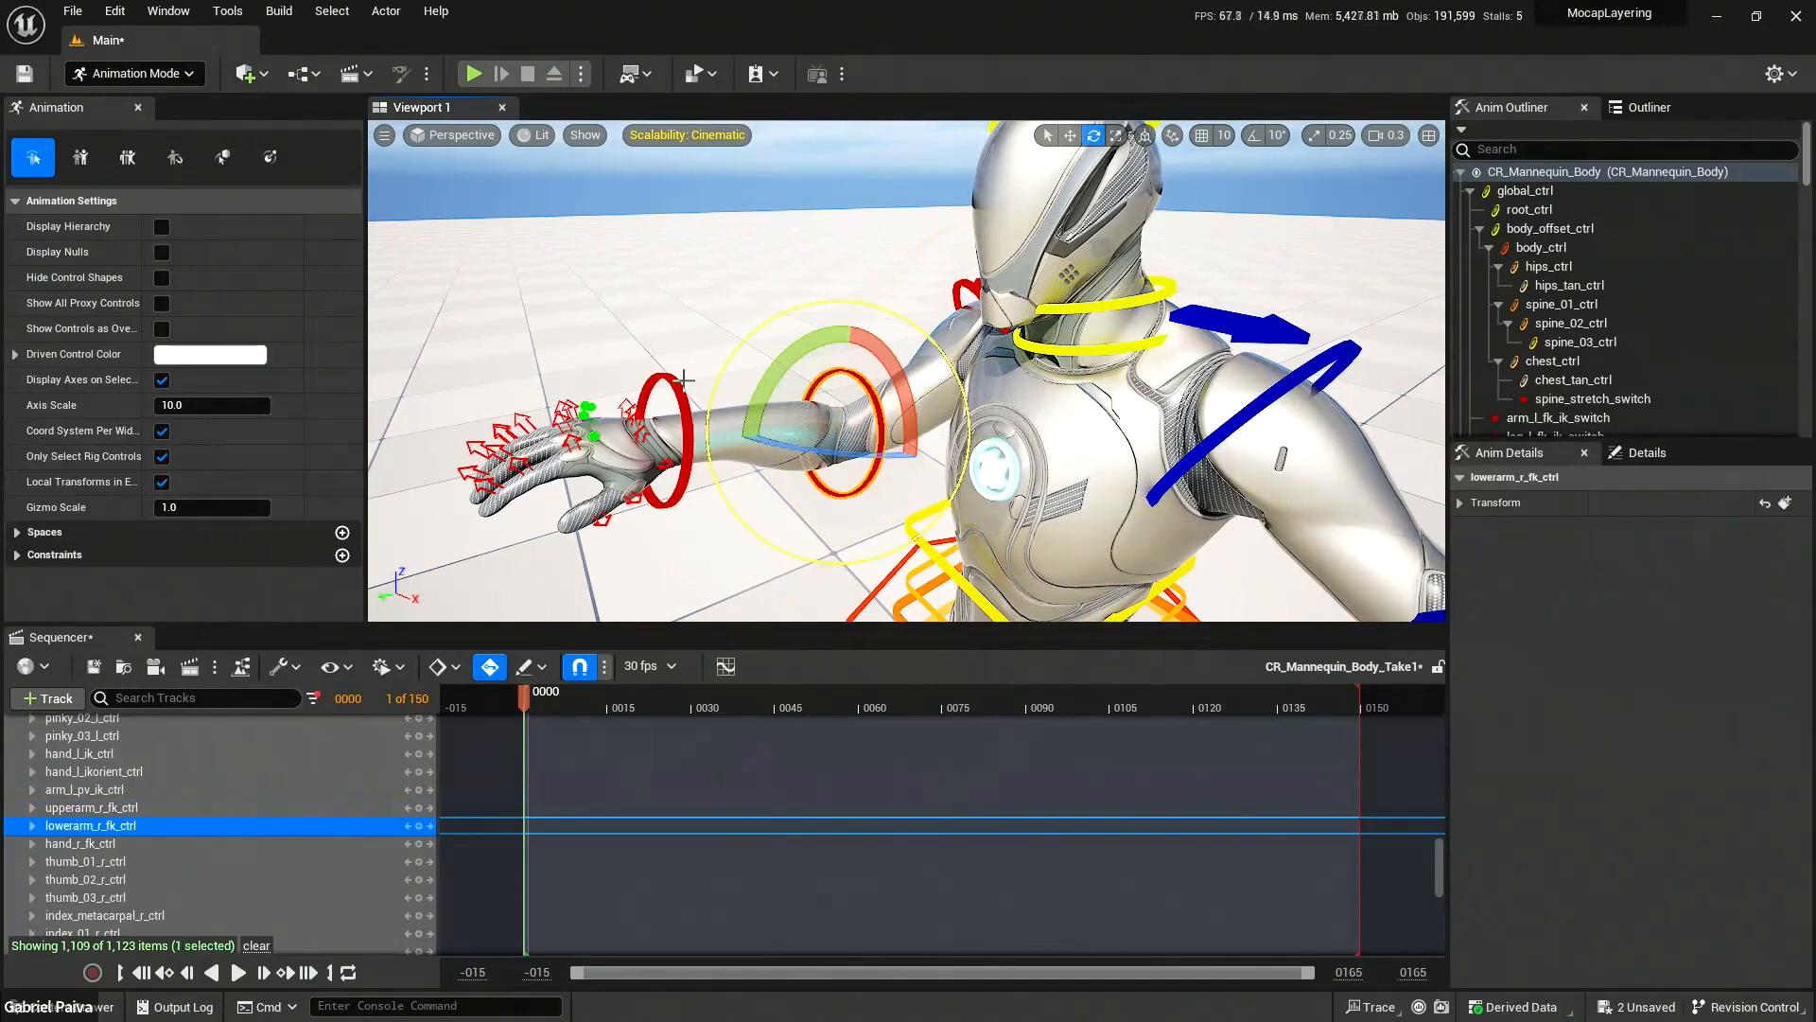
{"action": "left_click", "coordinate": [681, 383]}
{"action": "left_click_drag", "start_coordinate": [738, 492], "coordinate": [635, 538]}
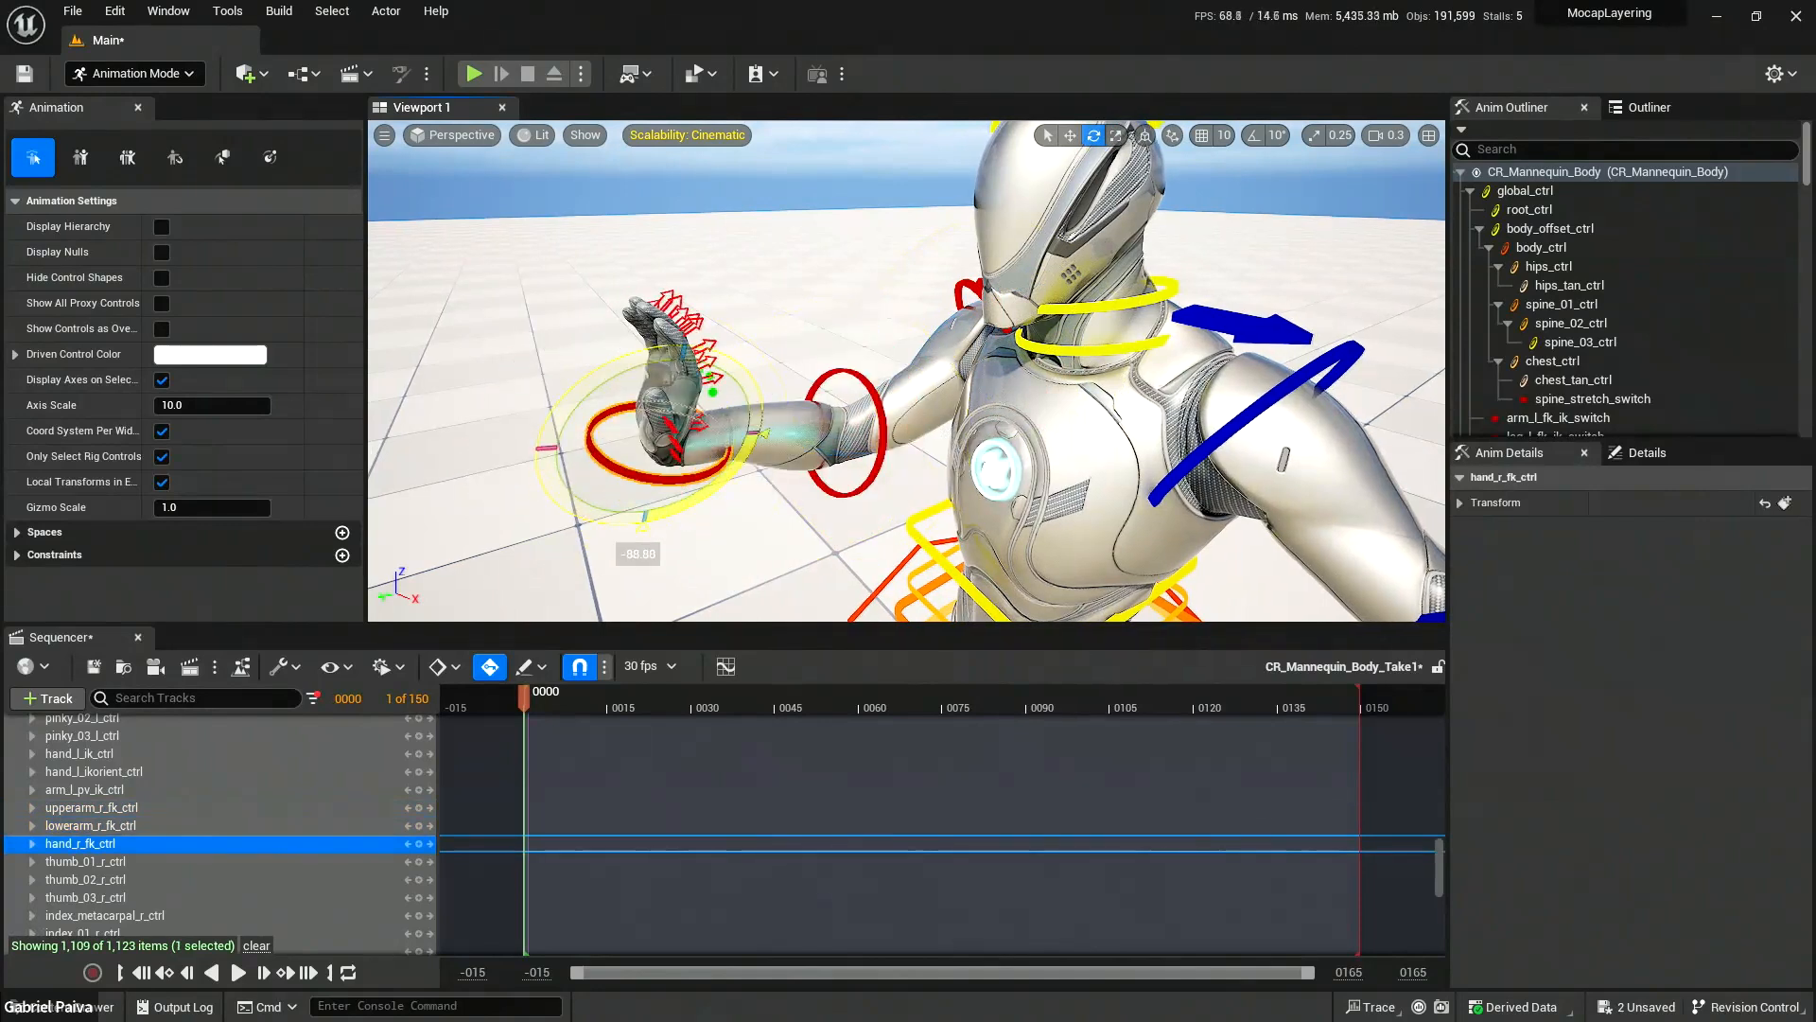
Examine the mannequin's posed arms and hands from several angles and distances.
{"action": "key", "text": "s"}
{"action": "right_click_drag", "start_coordinate": [643, 526], "coordinate": [804, 596]}
{"action": "key", "text": "e"}
{"action": "key", "text": "d"}
{"action": "scroll", "coordinate": [799, 577], "scroll_direction": "down", "scroll_amount": 1}
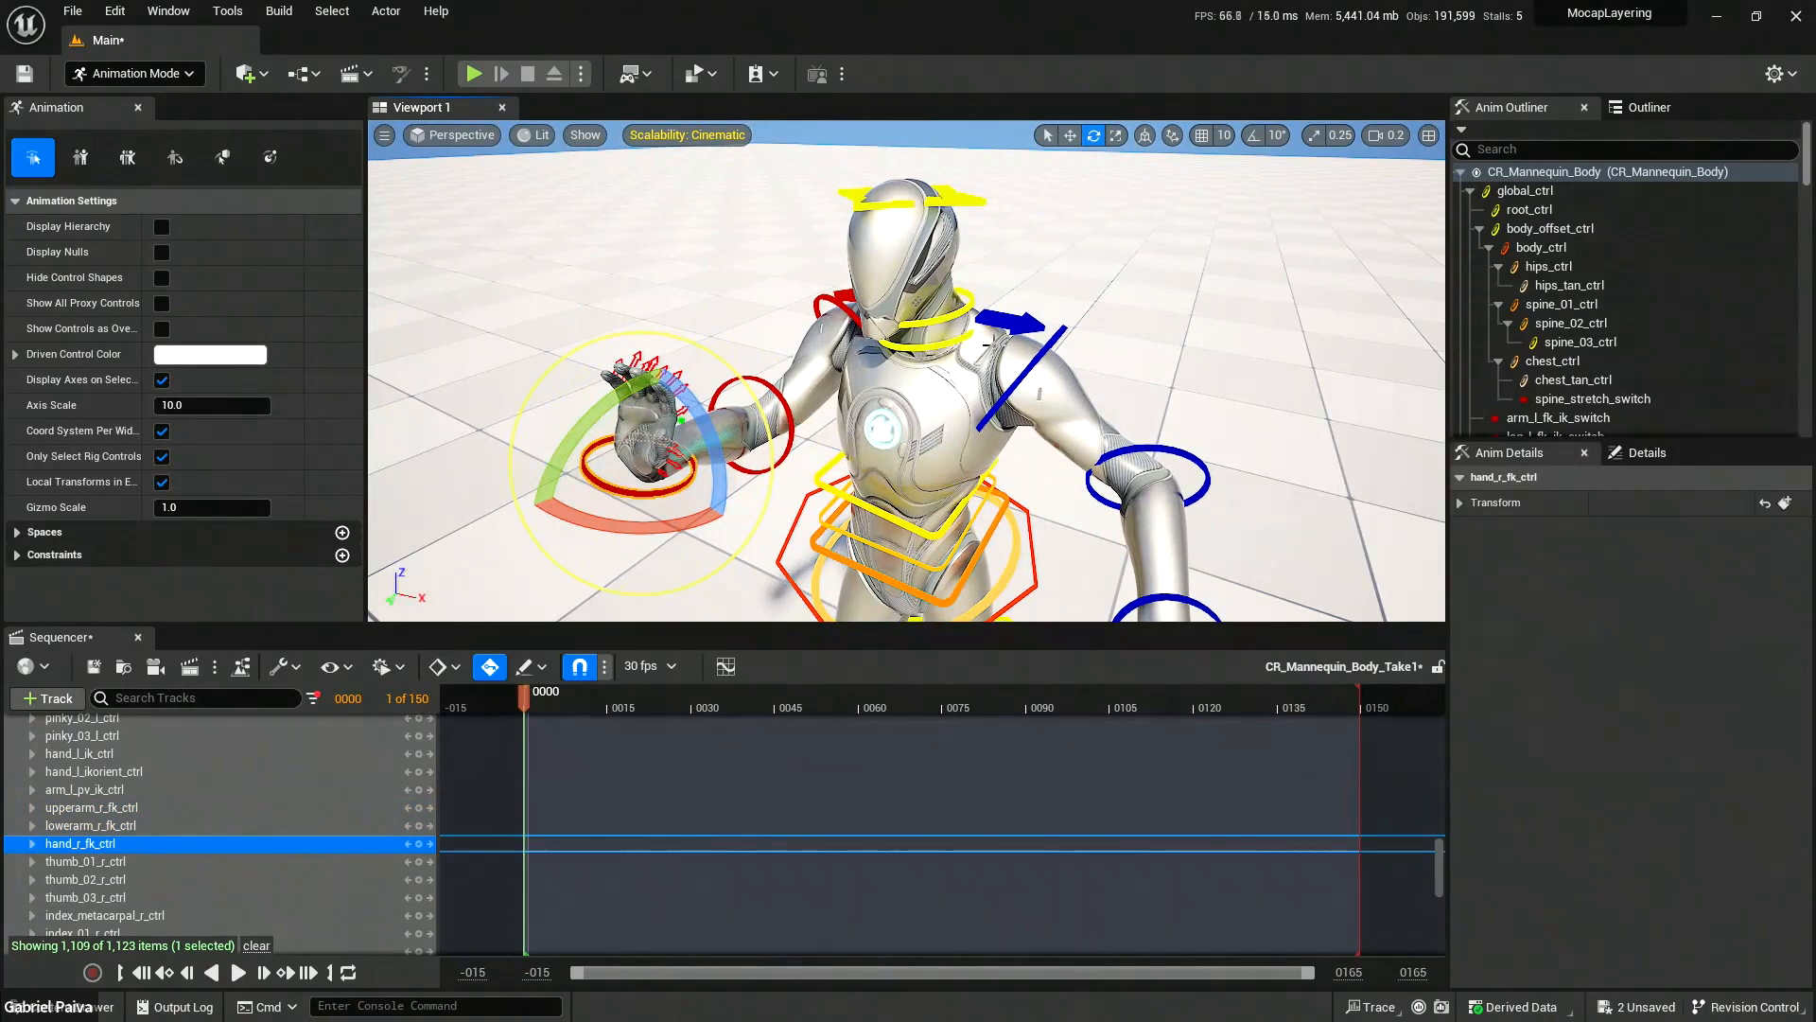
{"action": "mouse_move", "coordinate": [889, 375]}
{"action": "right_mouse_down"}
{"action": "mouse_move", "coordinate": [946, 375]}
{"action": "mouse_move", "coordinate": [902, 398]}
{"action": "right_mouse_up"}
{"action": "key", "text": "q"}
{"action": "key", "text": "s"}
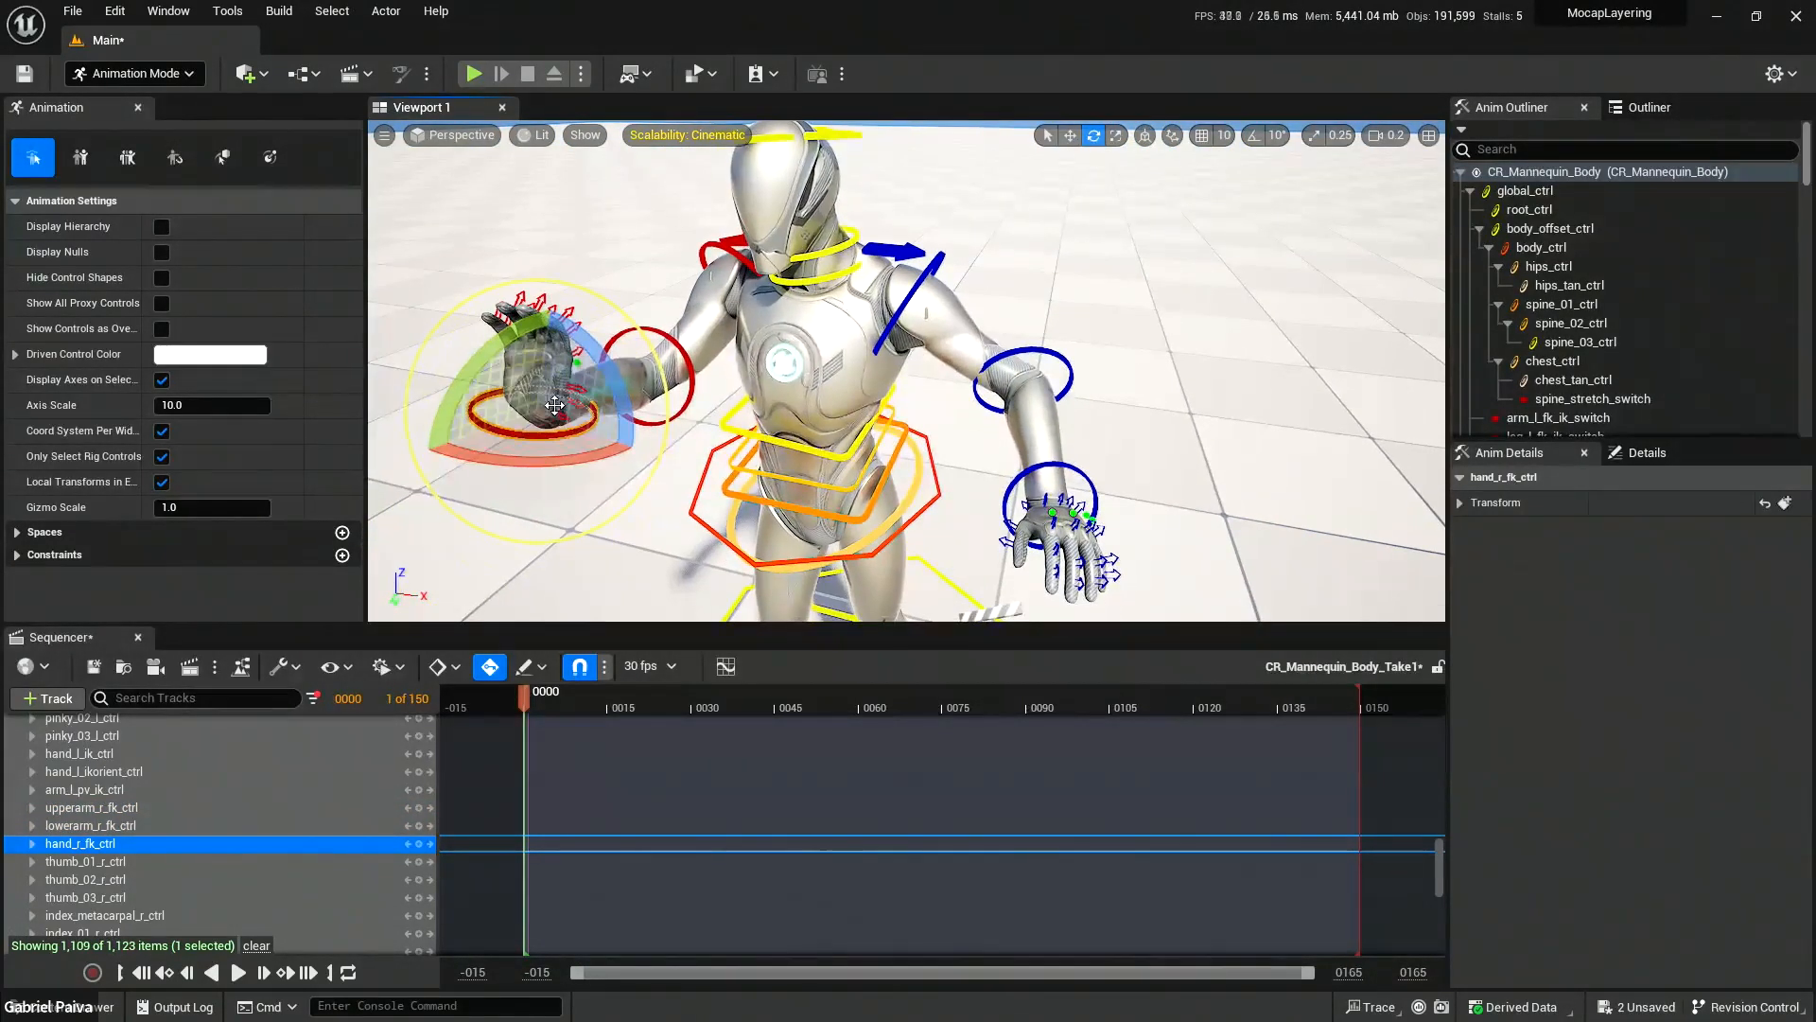
{"action": "key", "text": "a"}
{"action": "right_click_drag", "start_coordinate": [529, 403], "coordinate": [539, 336]}
{"action": "key", "text": "q"}
{"action": "scroll", "coordinate": [567, 364], "scroll_direction": "up", "scroll_amount": 1}
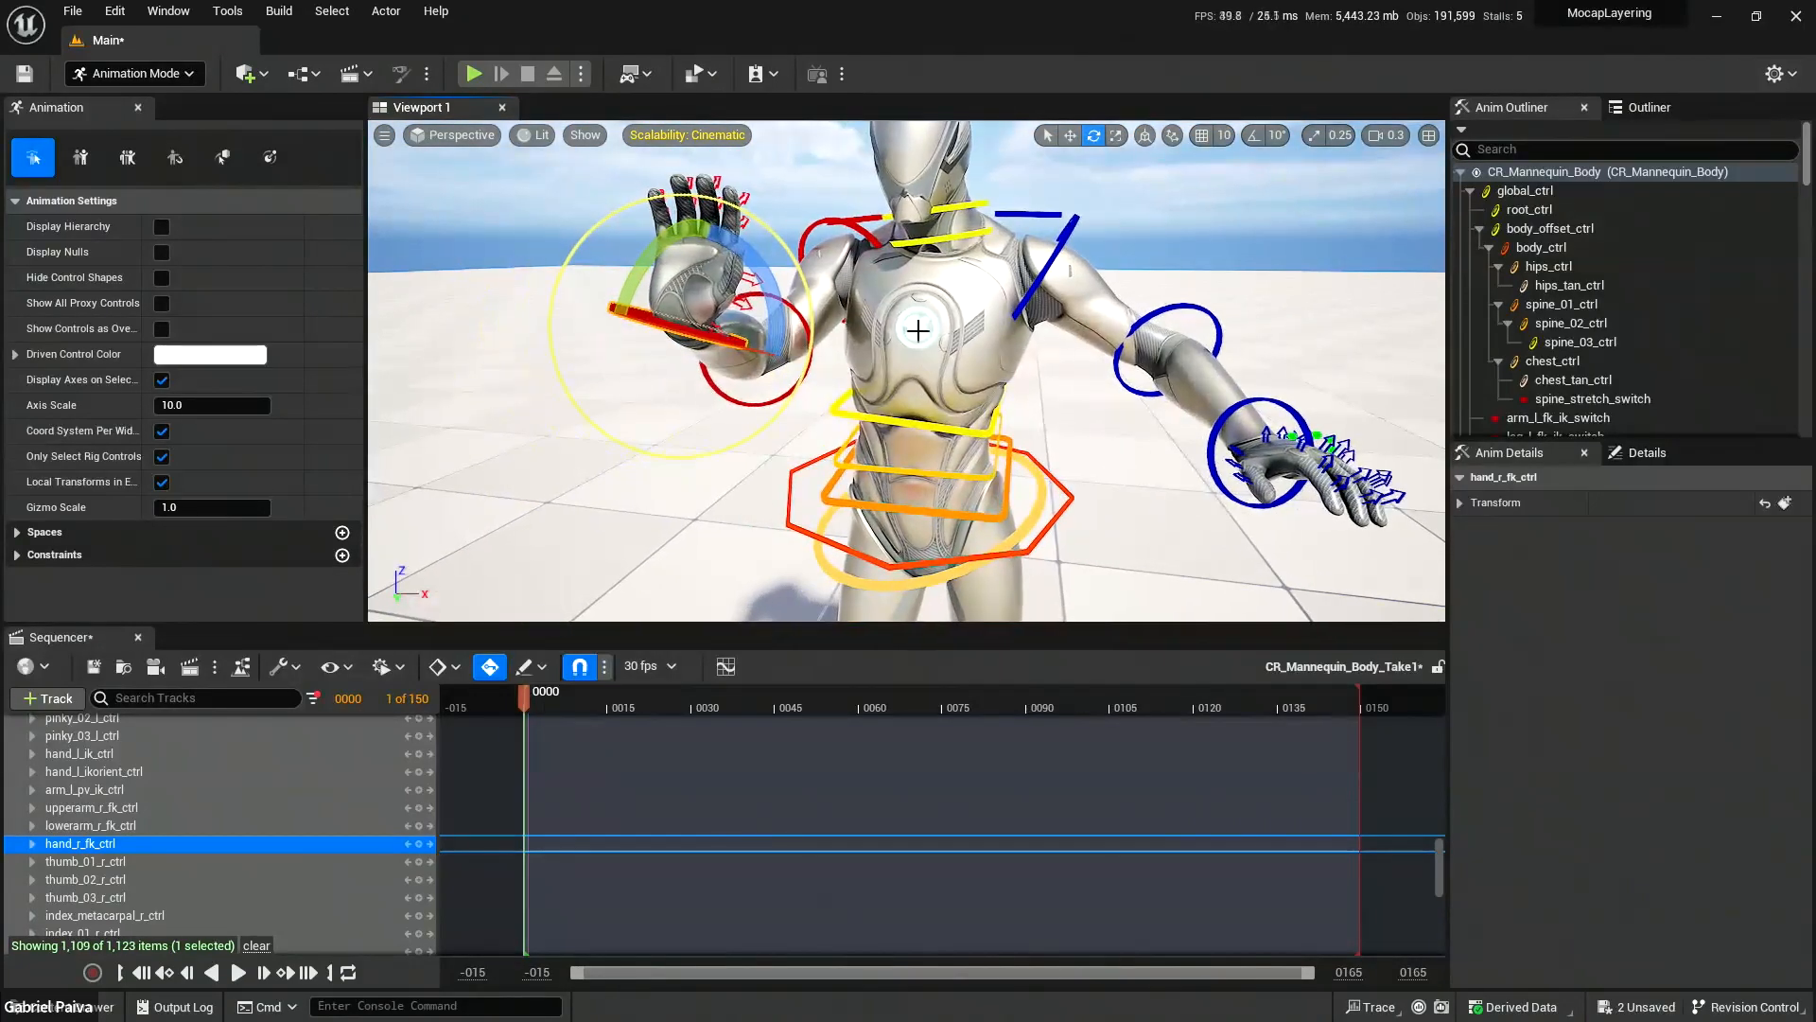
Move foot_l_ik_ctrl forward and upward to lift the mannequin's left leg and bend its knee.
{"action": "right_click_drag", "start_coordinate": [922, 341], "coordinate": [922, 539]}
{"action": "key", "text": "w"}
{"action": "scroll", "coordinate": [922, 530], "scroll_direction": "up", "scroll_amount": 1}
{"action": "right_click_drag", "start_coordinate": [989, 373], "coordinate": [990, 373]}
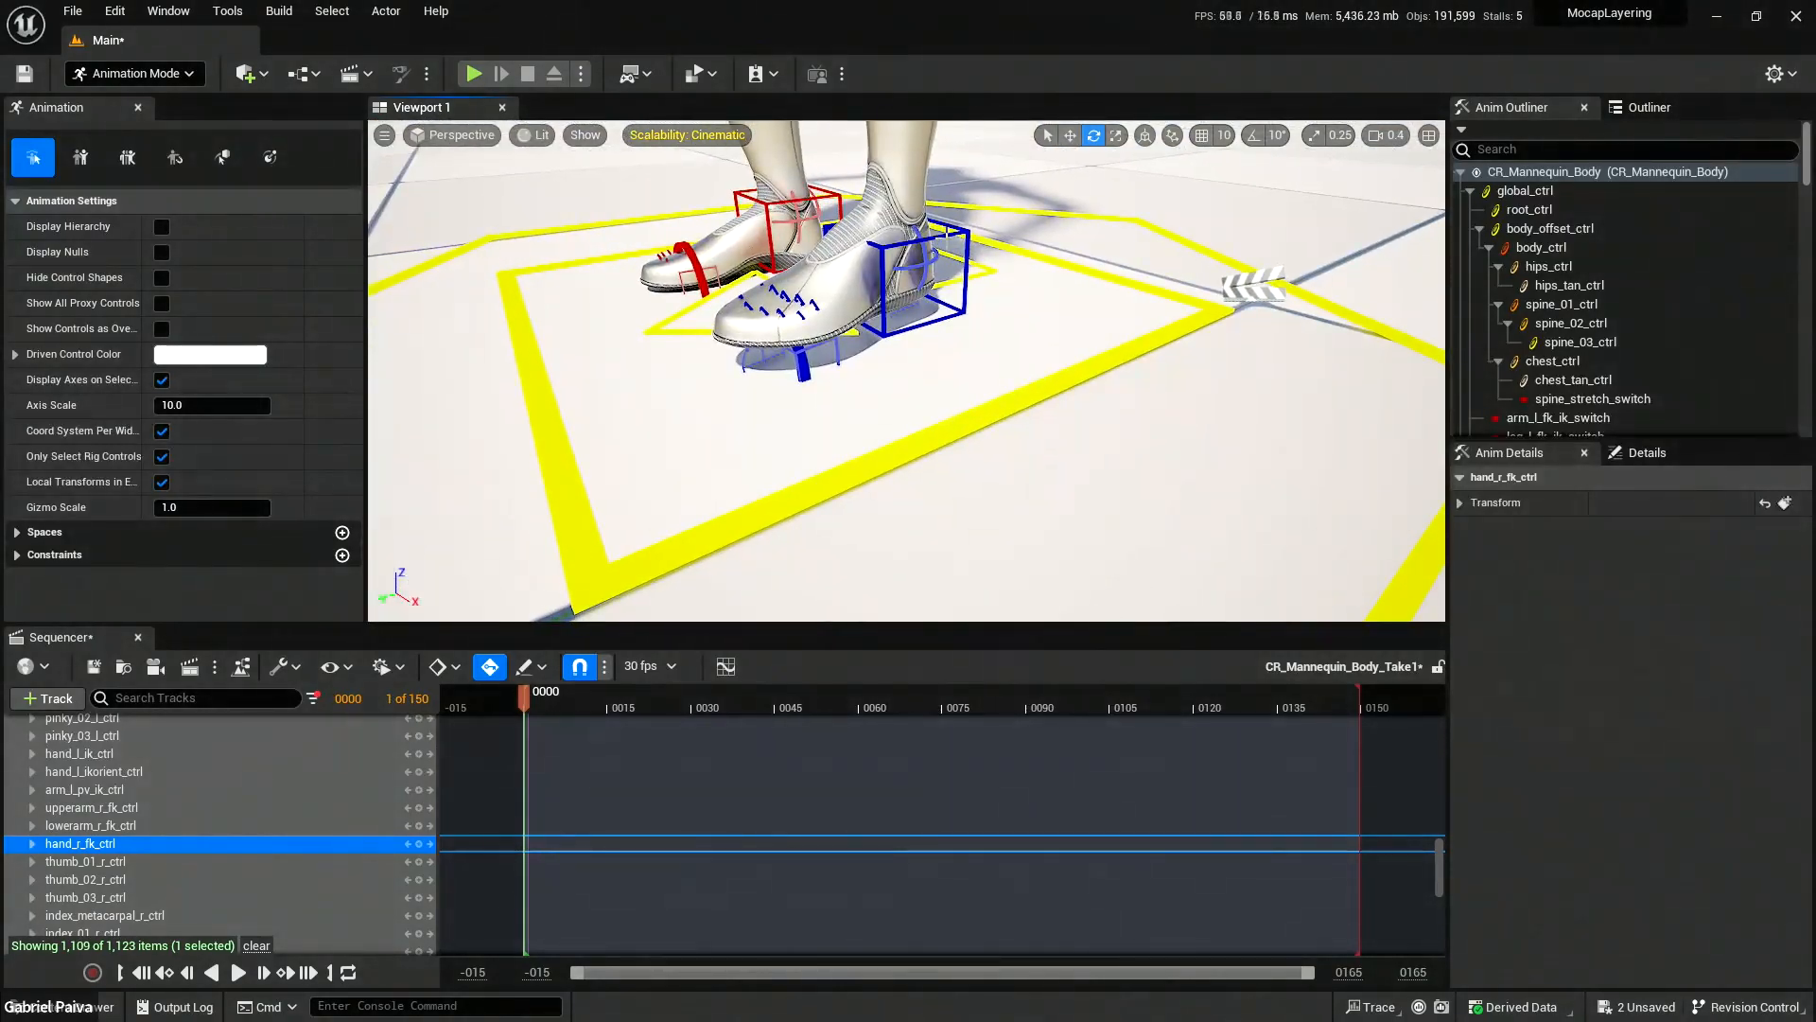
{"action": "left_click", "coordinate": [923, 274]}
{"action": "key", "text": "f"}
{"action": "key", "text": "w"}
{"action": "left_click_drag", "start_coordinate": [999, 286], "coordinate": [937, 422], "text": "alt"}
{"action": "left_click_drag", "start_coordinate": [845, 388], "coordinate": [661, 270]}
{"action": "left_click_drag", "start_coordinate": [719, 284], "coordinate": [770, 230], "text": "alt"}
{"action": "middle_click_drag", "start_coordinate": [770, 230], "coordinate": [950, 323], "text": "alt"}
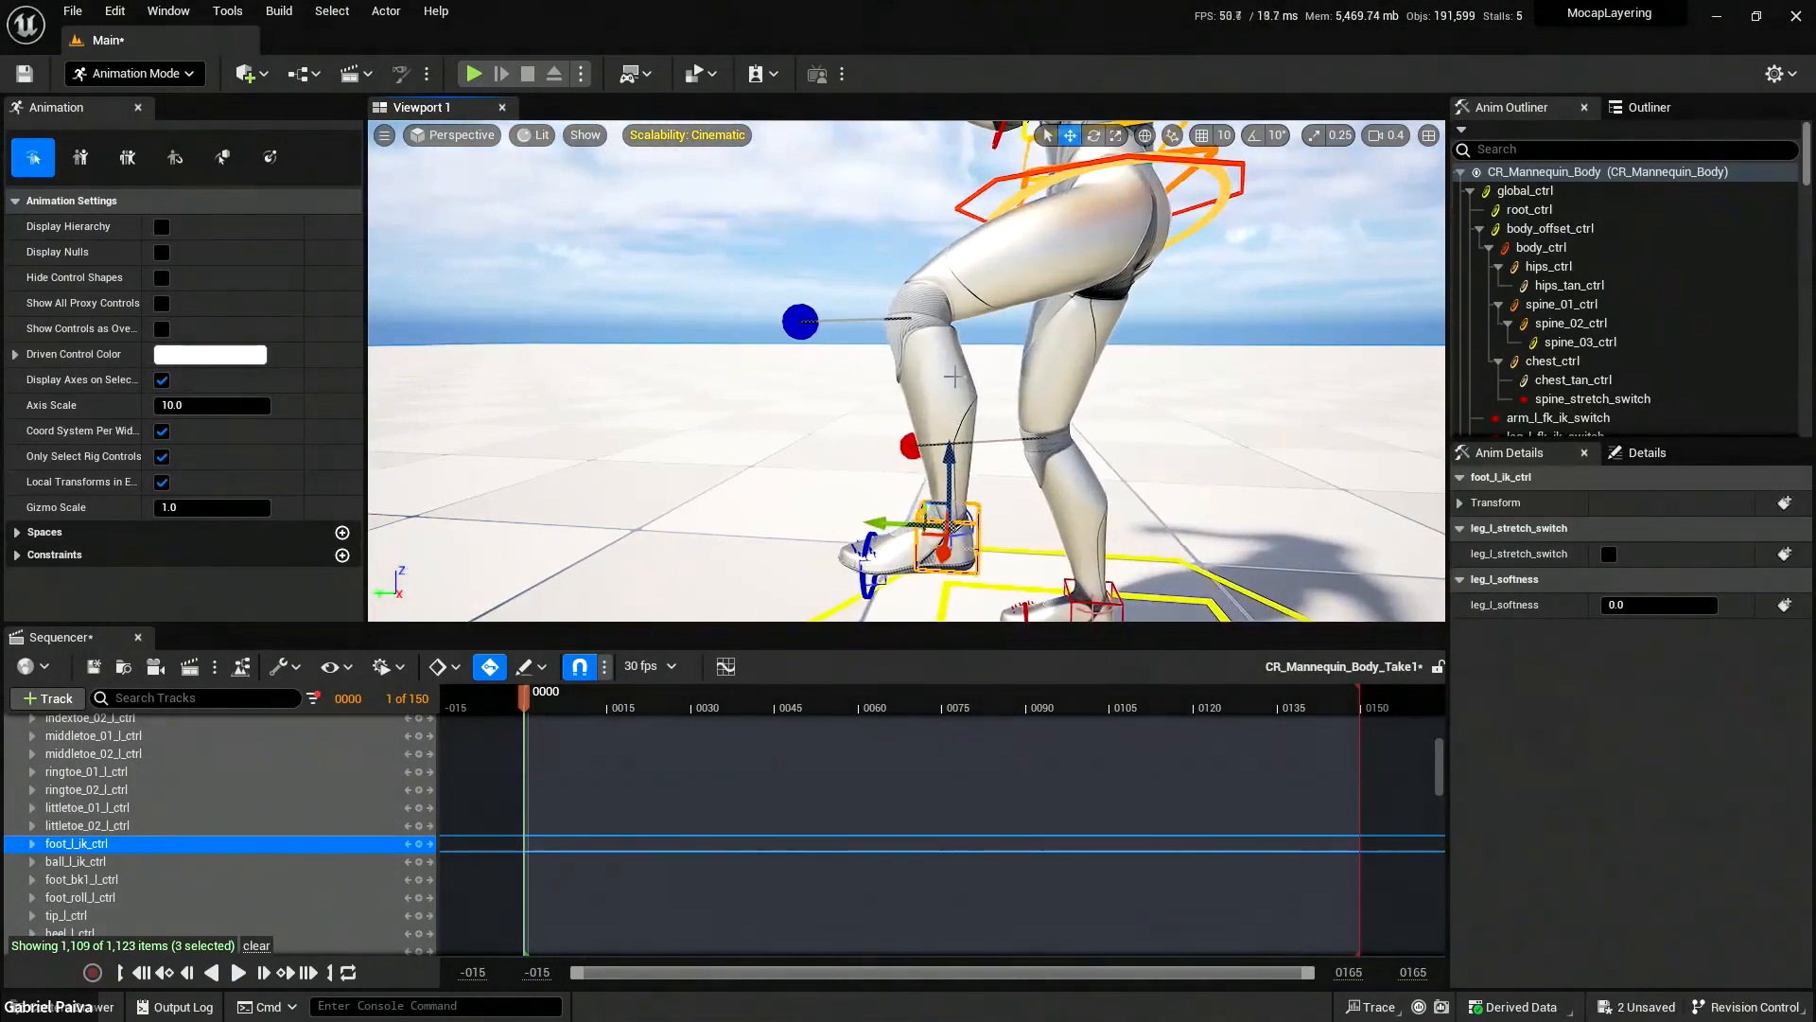
{"action": "left_click_drag", "start_coordinate": [944, 522], "coordinate": [818, 333]}
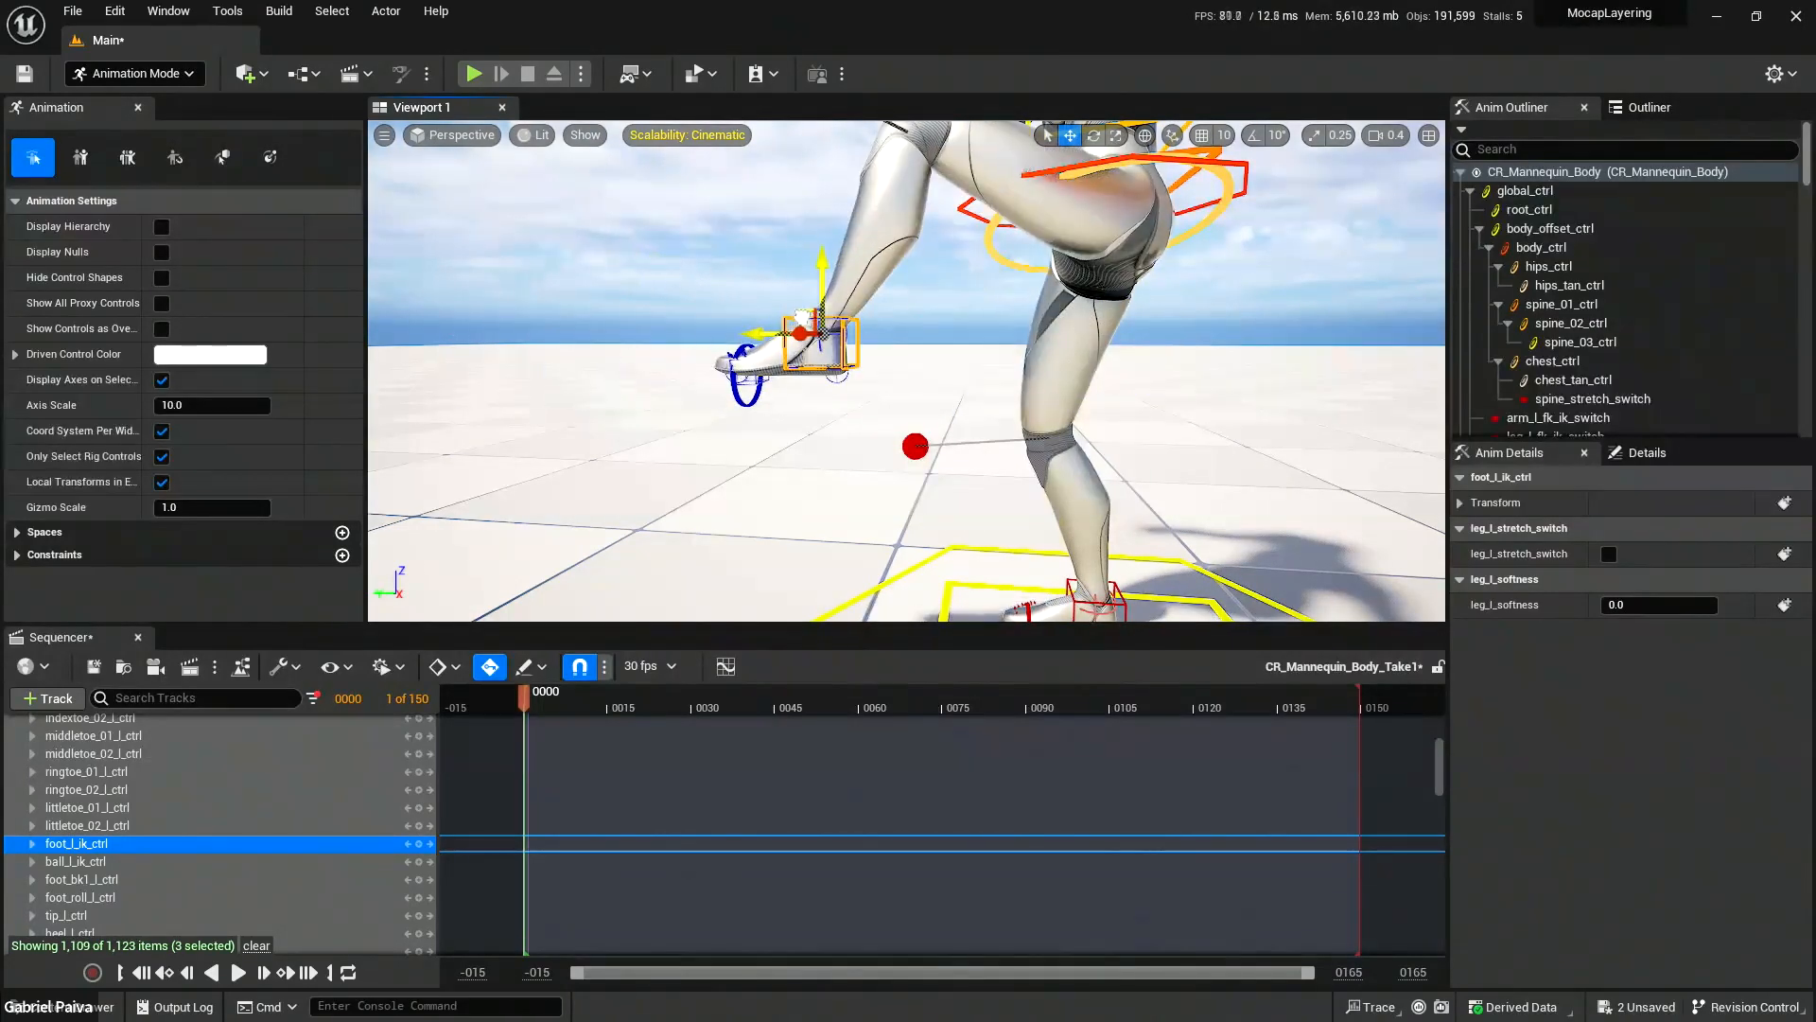
{"action": "key", "text": "e"}
{"action": "key", "text": "w"}
{"action": "left_click_drag", "start_coordinate": [802, 333], "coordinate": [747, 328]}
Move leg_l_pv_ik_ctrl in front of the left knee to change the knee's direction.
{"action": "right_click_drag", "start_coordinate": [747, 328], "coordinate": [978, 467]}
{"action": "left_click", "coordinate": [857, 349]}
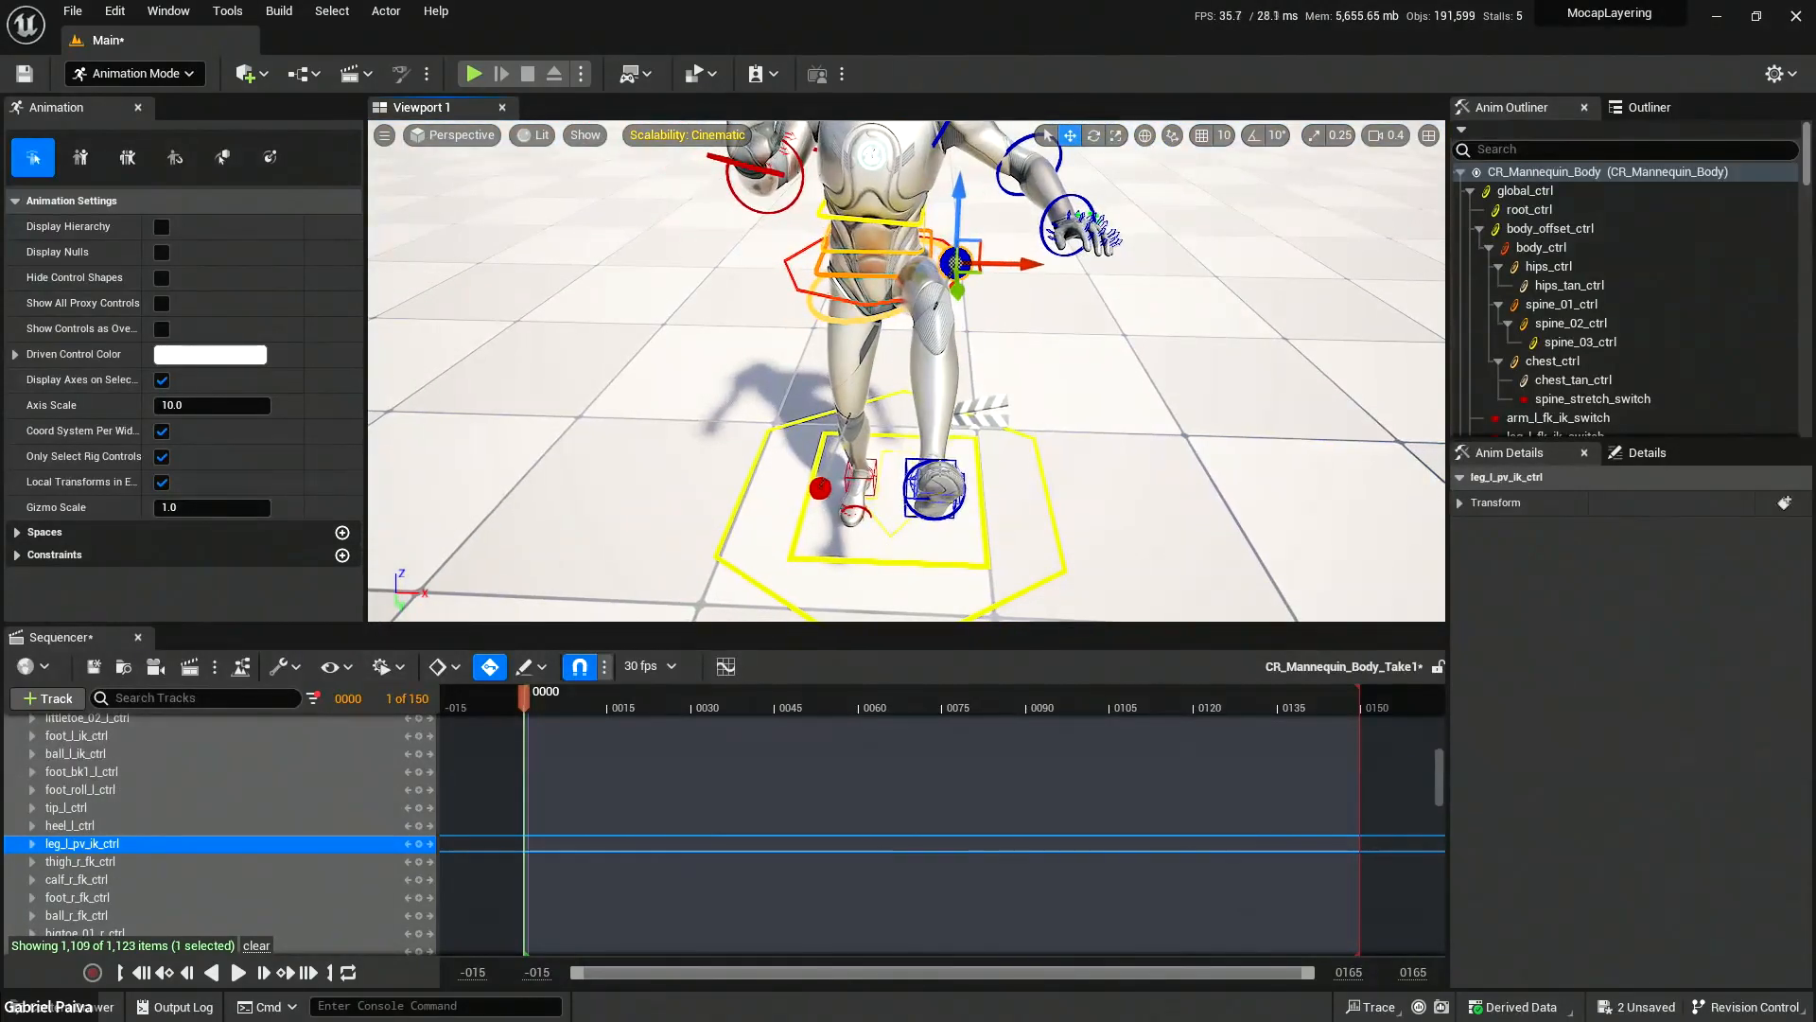
{"action": "left_click_drag", "start_coordinate": [1017, 266], "coordinate": [794, 416]}
Rotate the left foot's IK controls to tilt the foot upward, finishing with ball_l_ik_ctrl at the ball of the foot.
{"action": "right_click_drag", "start_coordinate": [795, 416], "coordinate": [756, 406], "text": "alt"}
{"action": "left_click_drag", "start_coordinate": [757, 407], "coordinate": [737, 403], "text": "alt"}
{"action": "left_click", "coordinate": [784, 326]}
{"action": "key", "text": "e"}
{"action": "left_click_drag", "start_coordinate": [885, 443], "coordinate": [862, 276]}
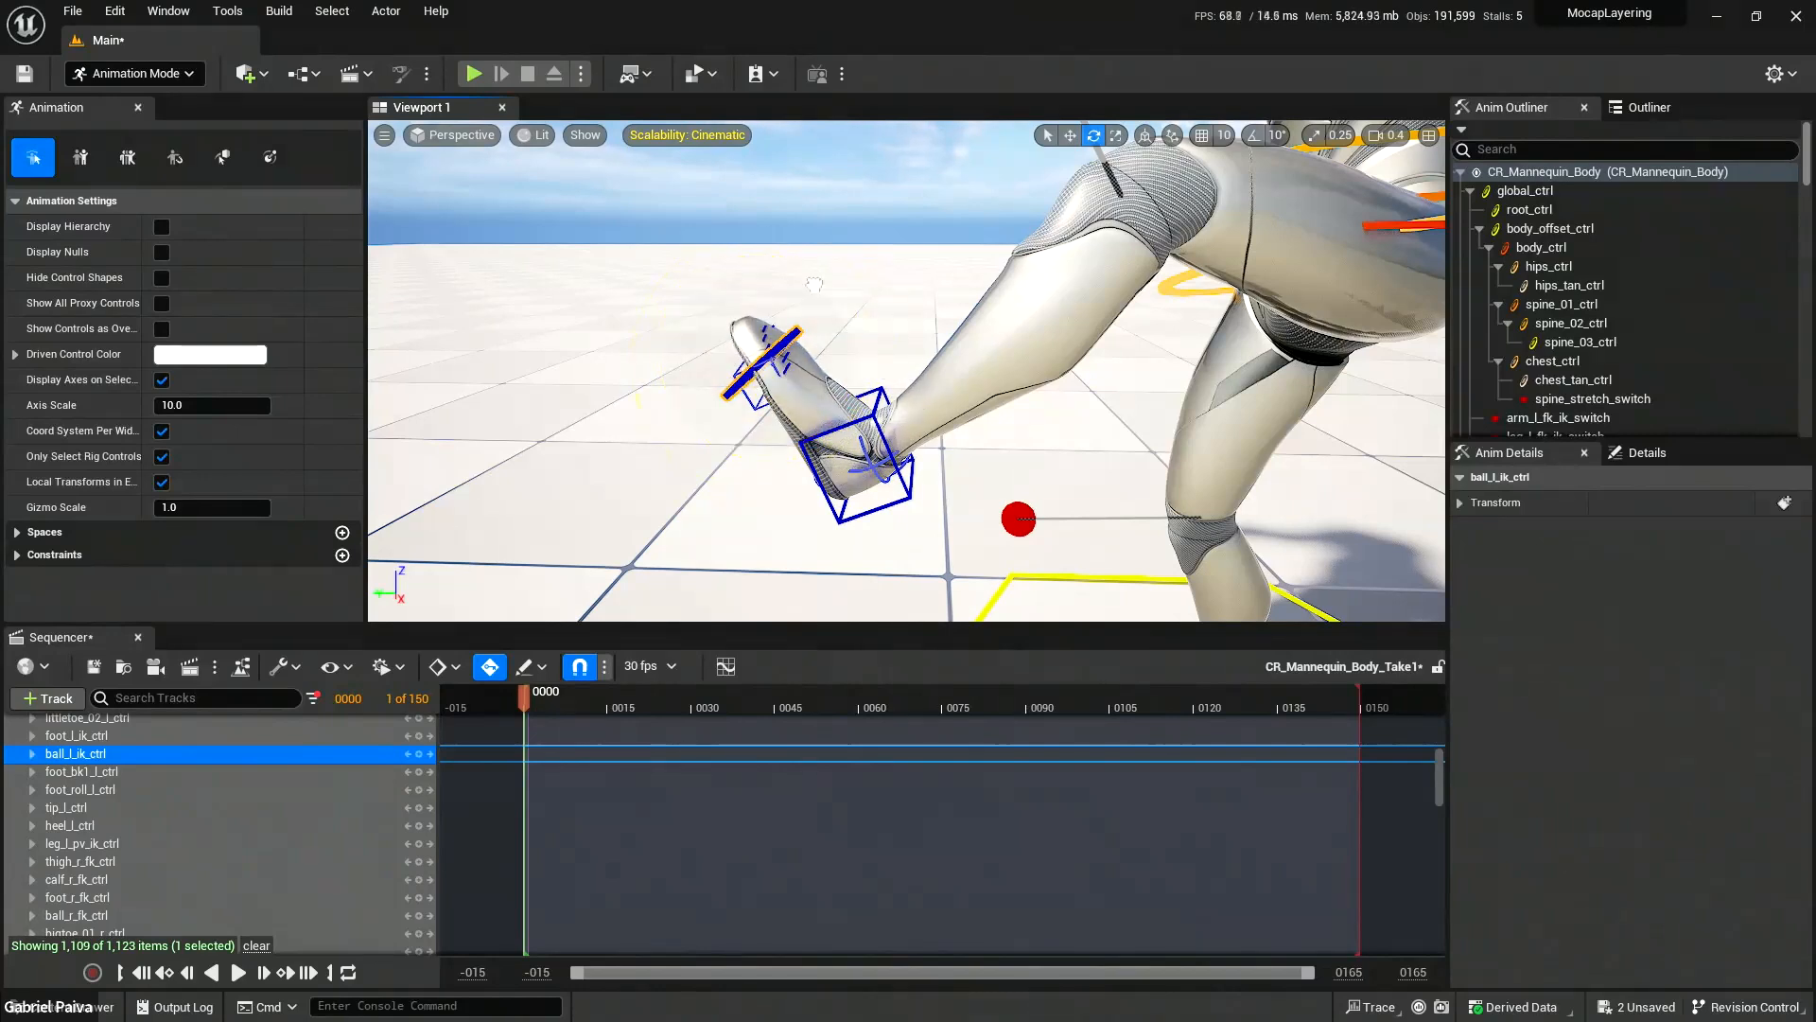
Examine the left foot's toe, ball and heel controls up close, and the whole raised leg.
{"action": "left_click_drag", "start_coordinate": [836, 362], "coordinate": [745, 391], "text": "alt"}
{"action": "key", "text": "q"}
{"action": "scroll", "coordinate": [785, 364], "scroll_direction": "up", "scroll_amount": 4}
{"action": "left_click_drag", "start_coordinate": [922, 445], "coordinate": [937, 441], "text": "alt"}
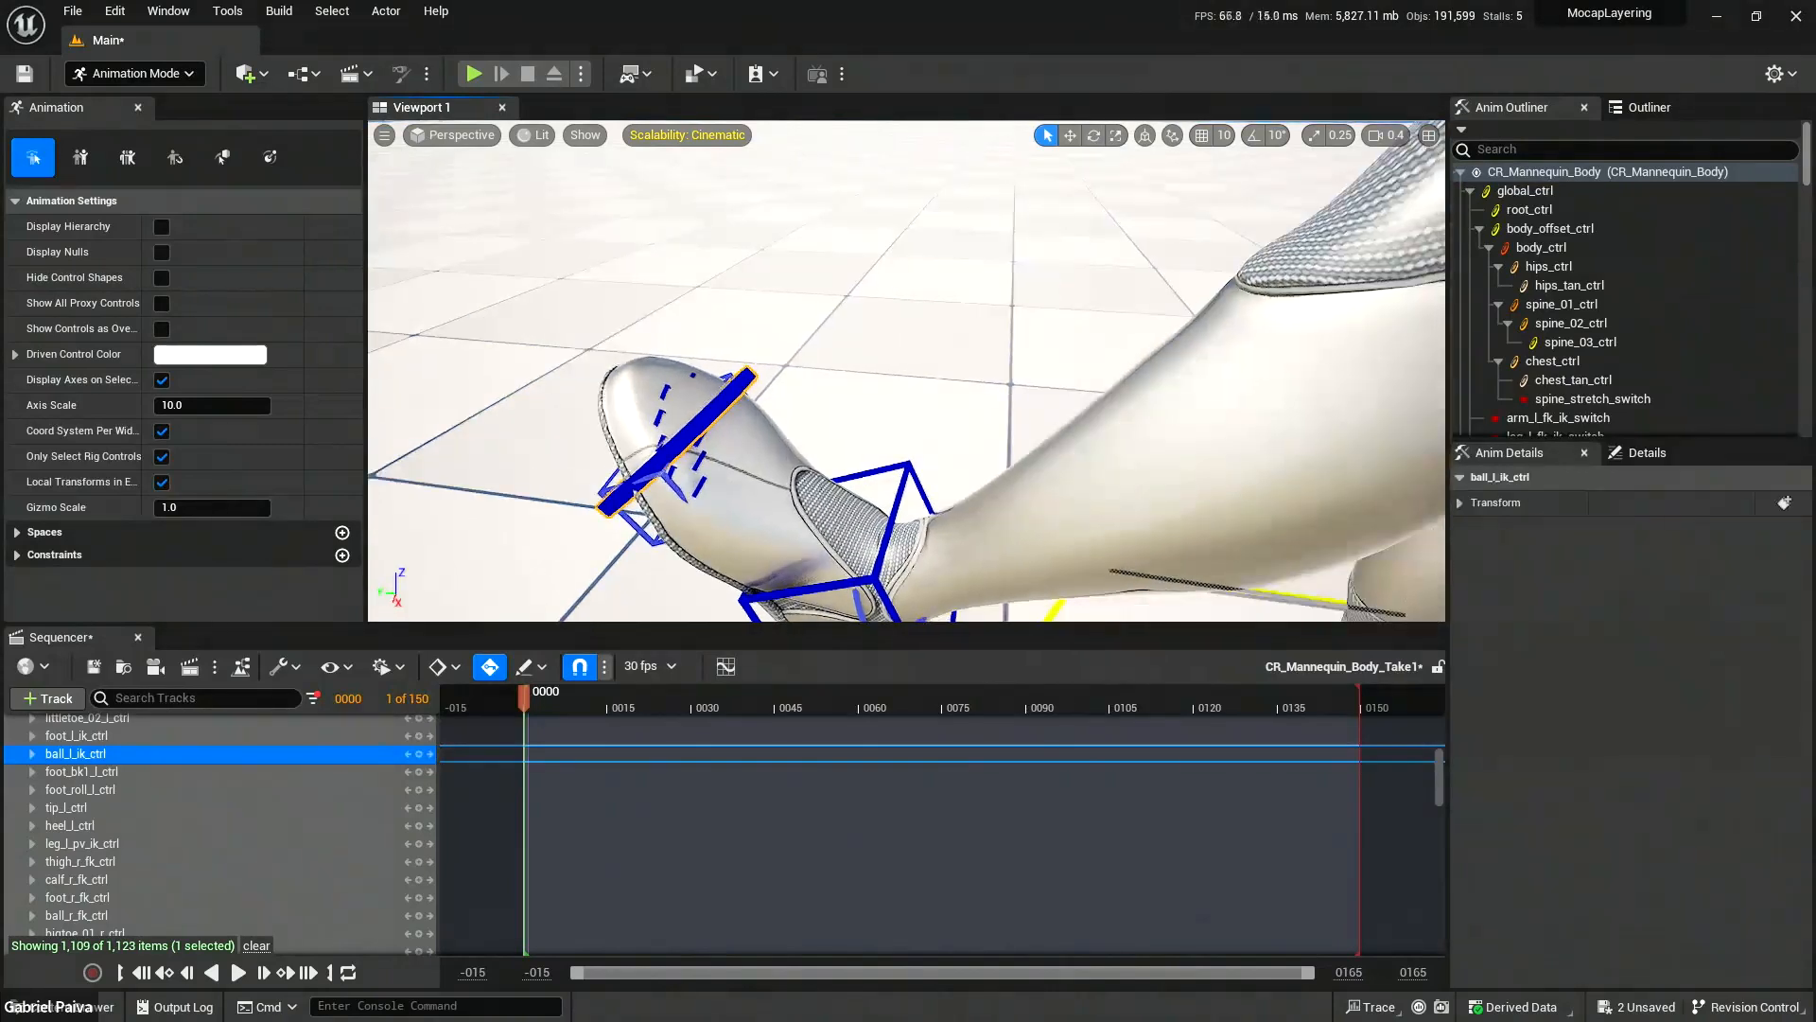
{"action": "middle_click_drag", "start_coordinate": [936, 441], "coordinate": [932, 339], "text": "alt"}
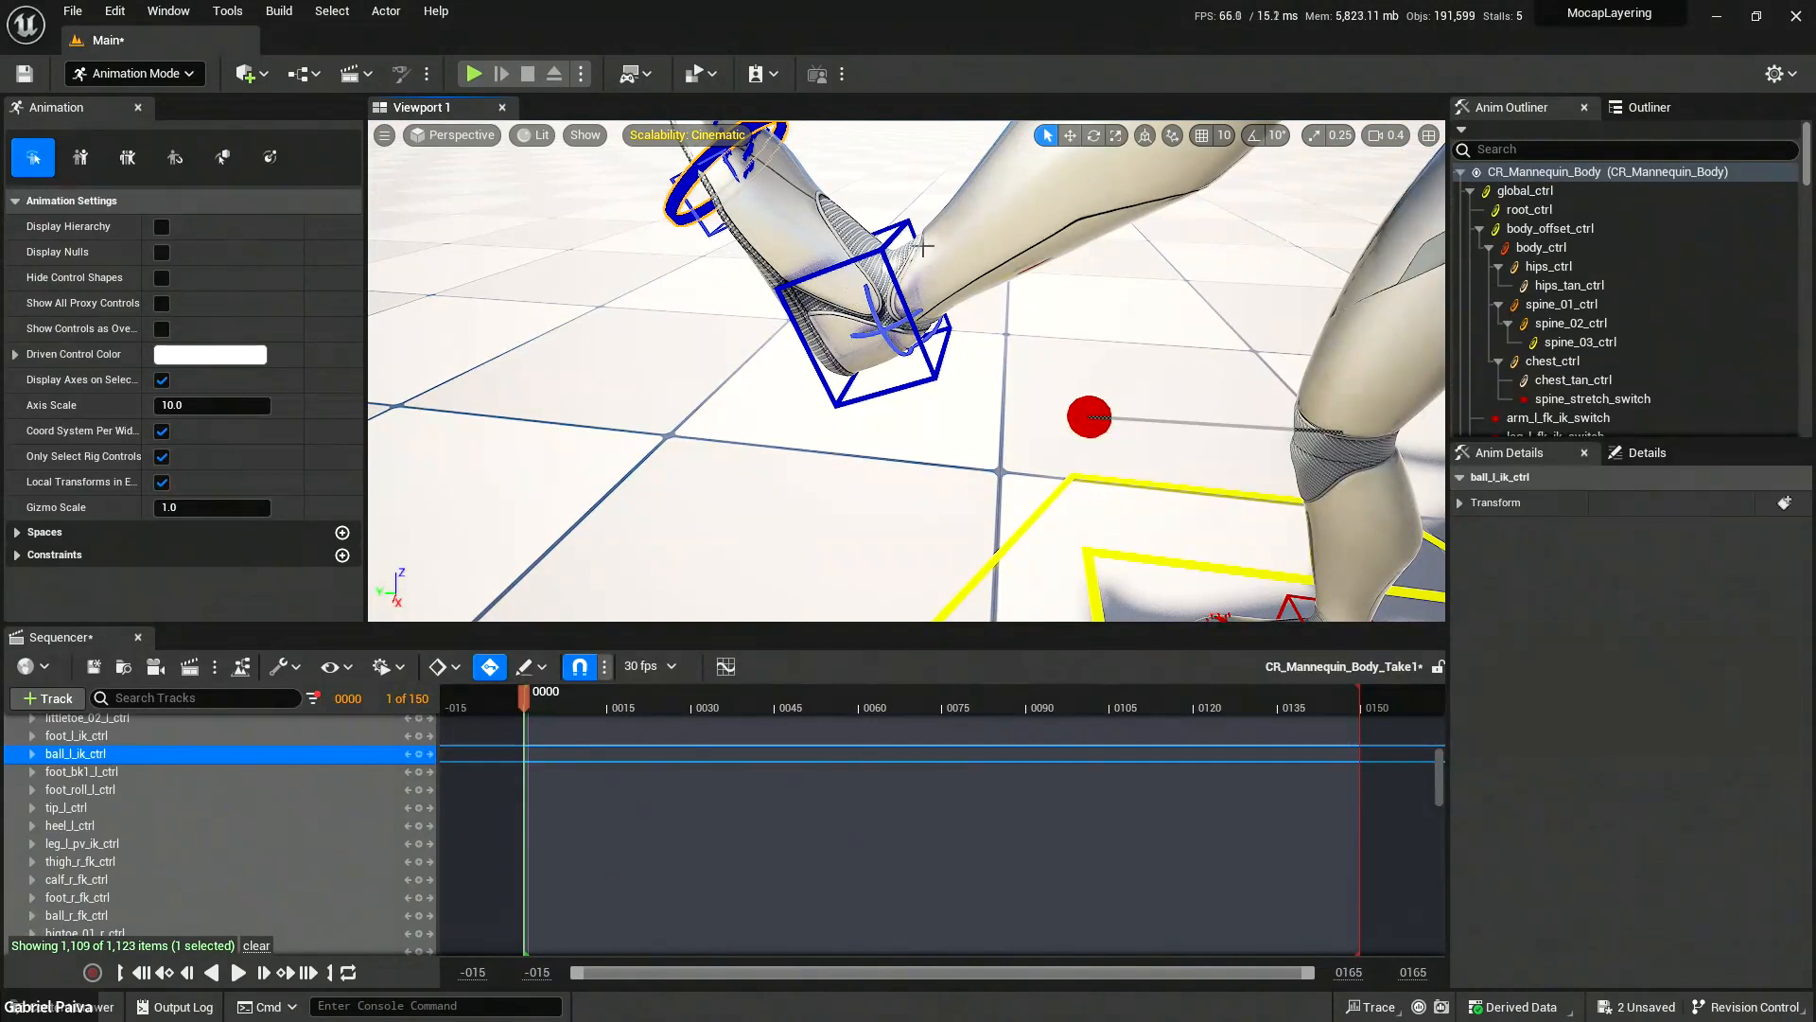
{"action": "right_click_drag", "start_coordinate": [923, 246], "coordinate": [922, 148]}
{"action": "mouse_move", "coordinate": [810, 247]}
{"action": "right_mouse_down"}
{"action": "mouse_move", "coordinate": [810, 173]}
{"action": "mouse_move", "coordinate": [810, 237]}
{"action": "right_mouse_up"}
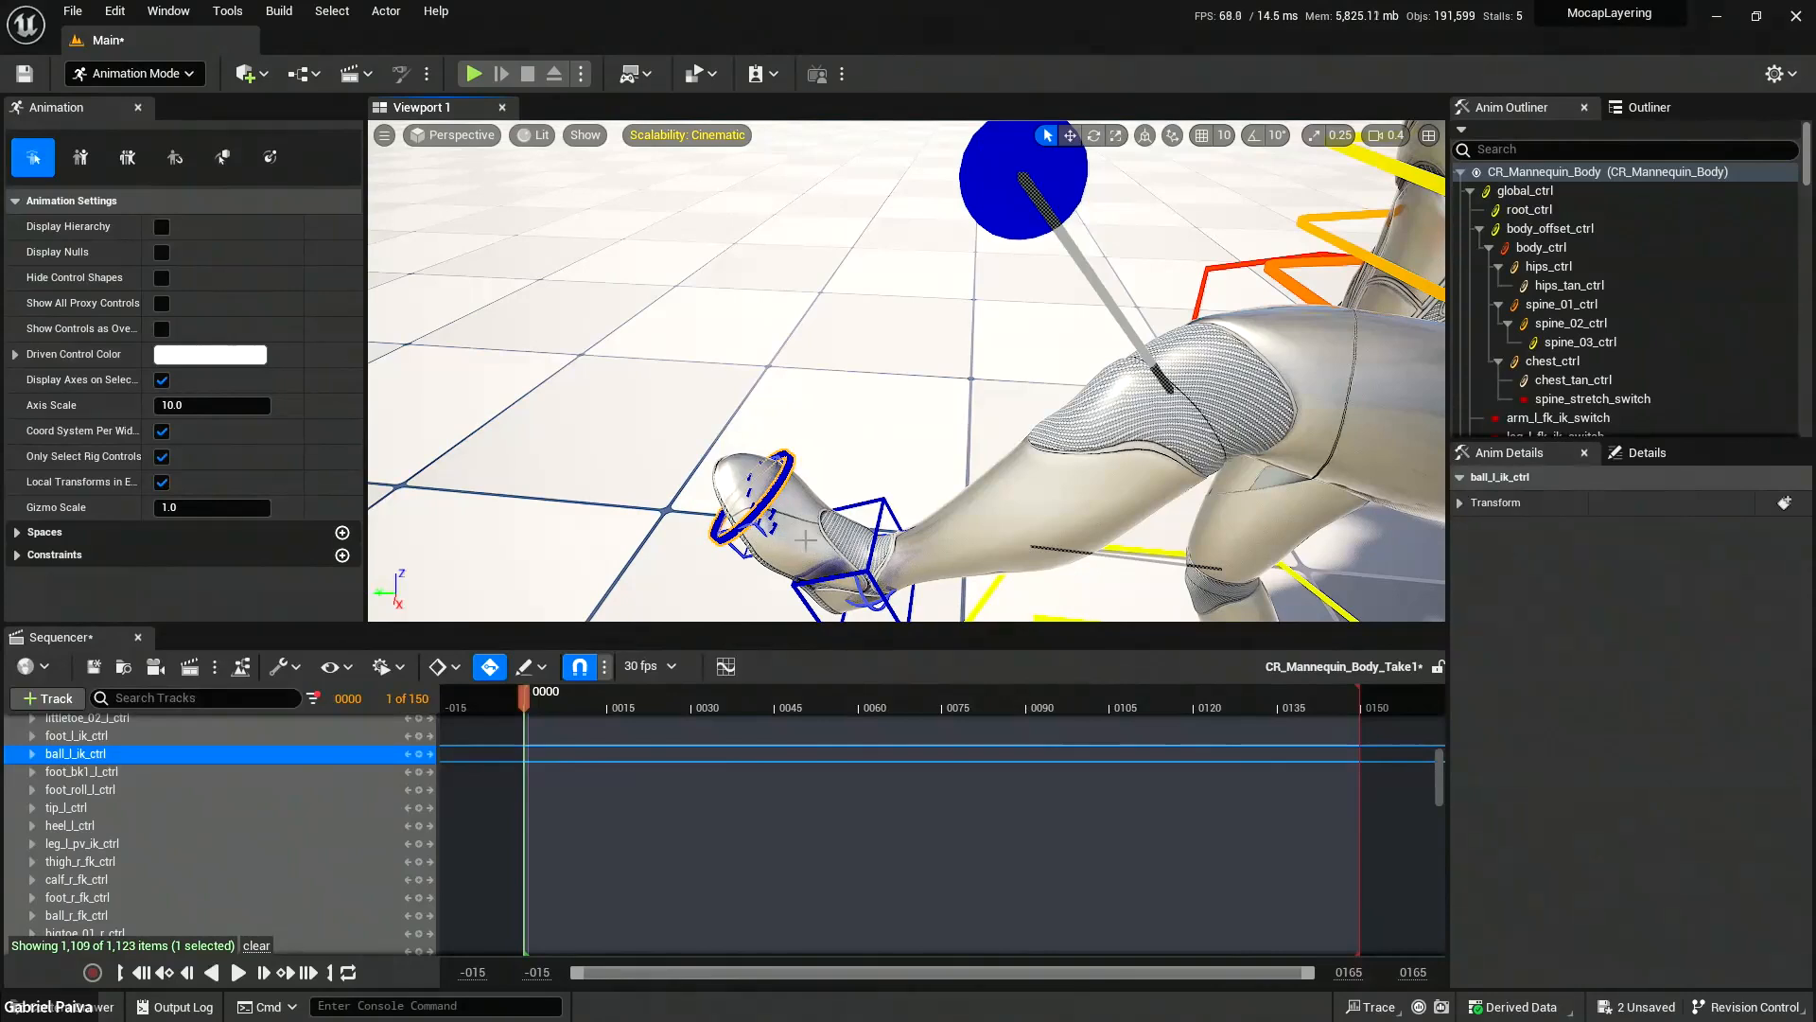
{"action": "right_click_drag", "start_coordinate": [833, 565], "coordinate": [791, 558]}
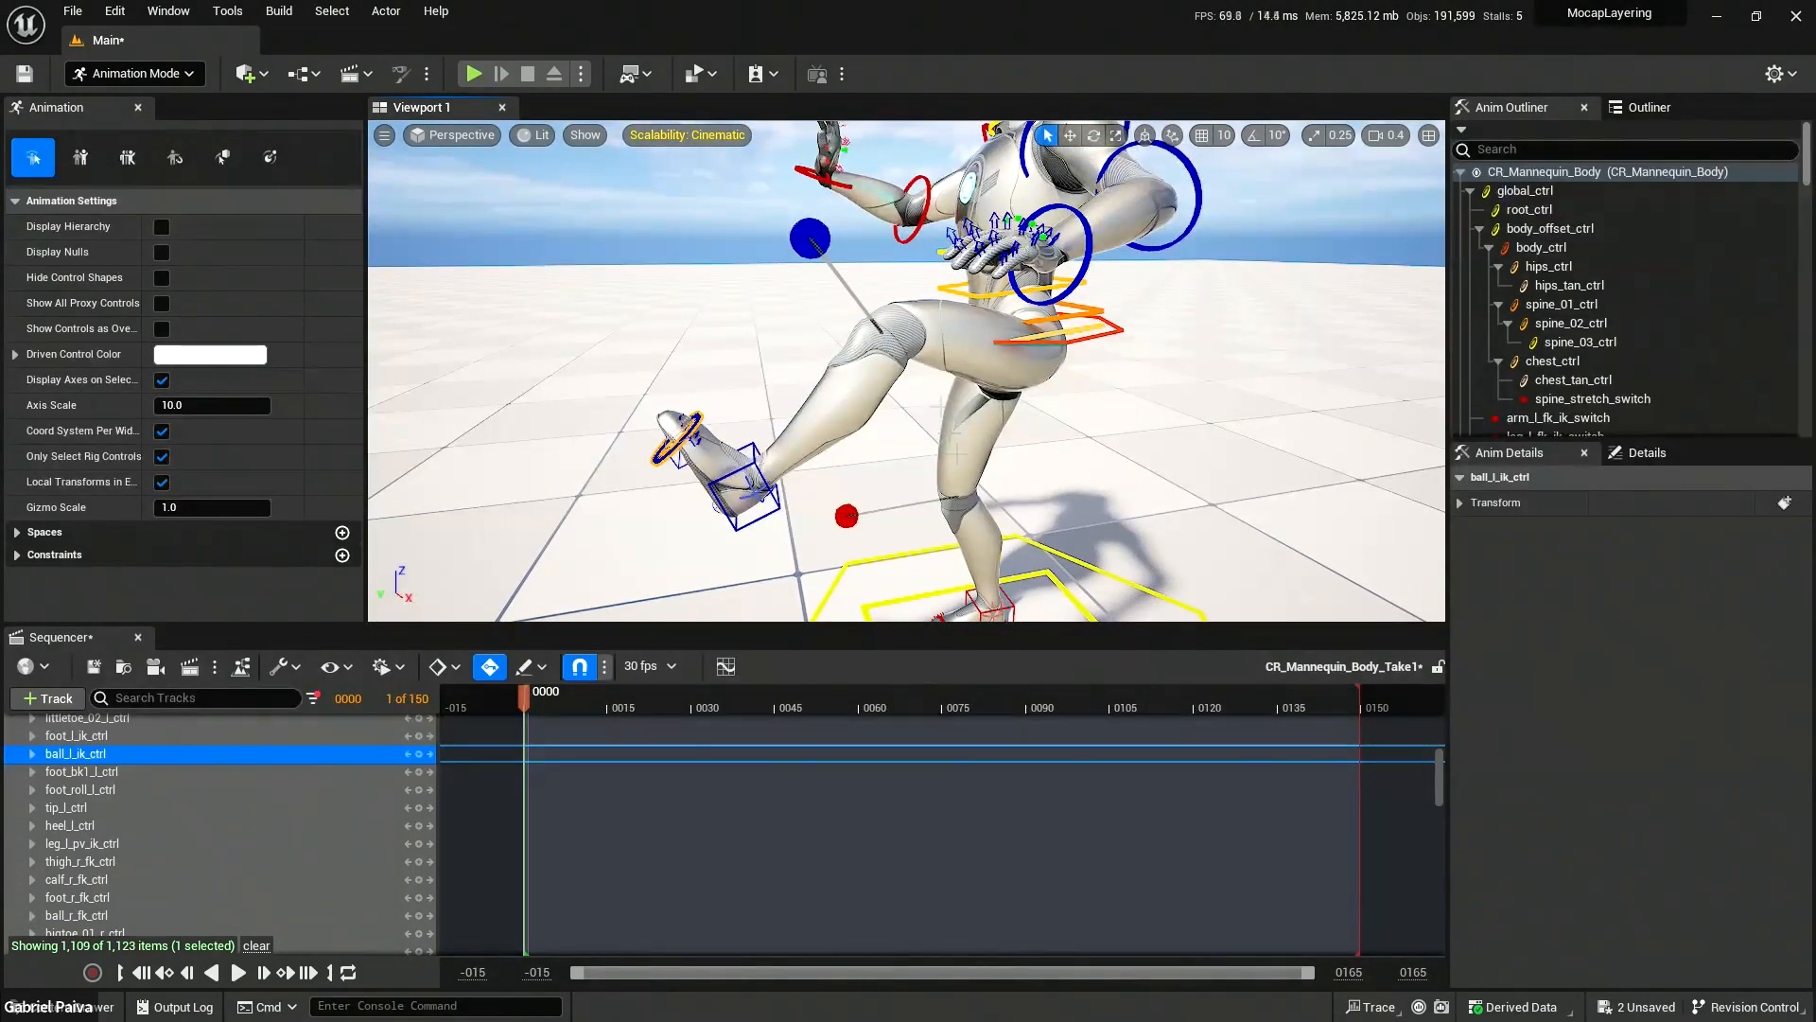
Select global_ctrl in the Sequencer track list and inspect its outline around the mannequin's feet.
{"action": "right_click_drag", "start_coordinate": [911, 380], "coordinate": [1036, 374]}
{"action": "scroll", "coordinate": [138, 831], "scroll_direction": "up", "scroll_amount": 3}
{"action": "scroll", "coordinate": [138, 830], "scroll_direction": "up", "scroll_amount": 6}
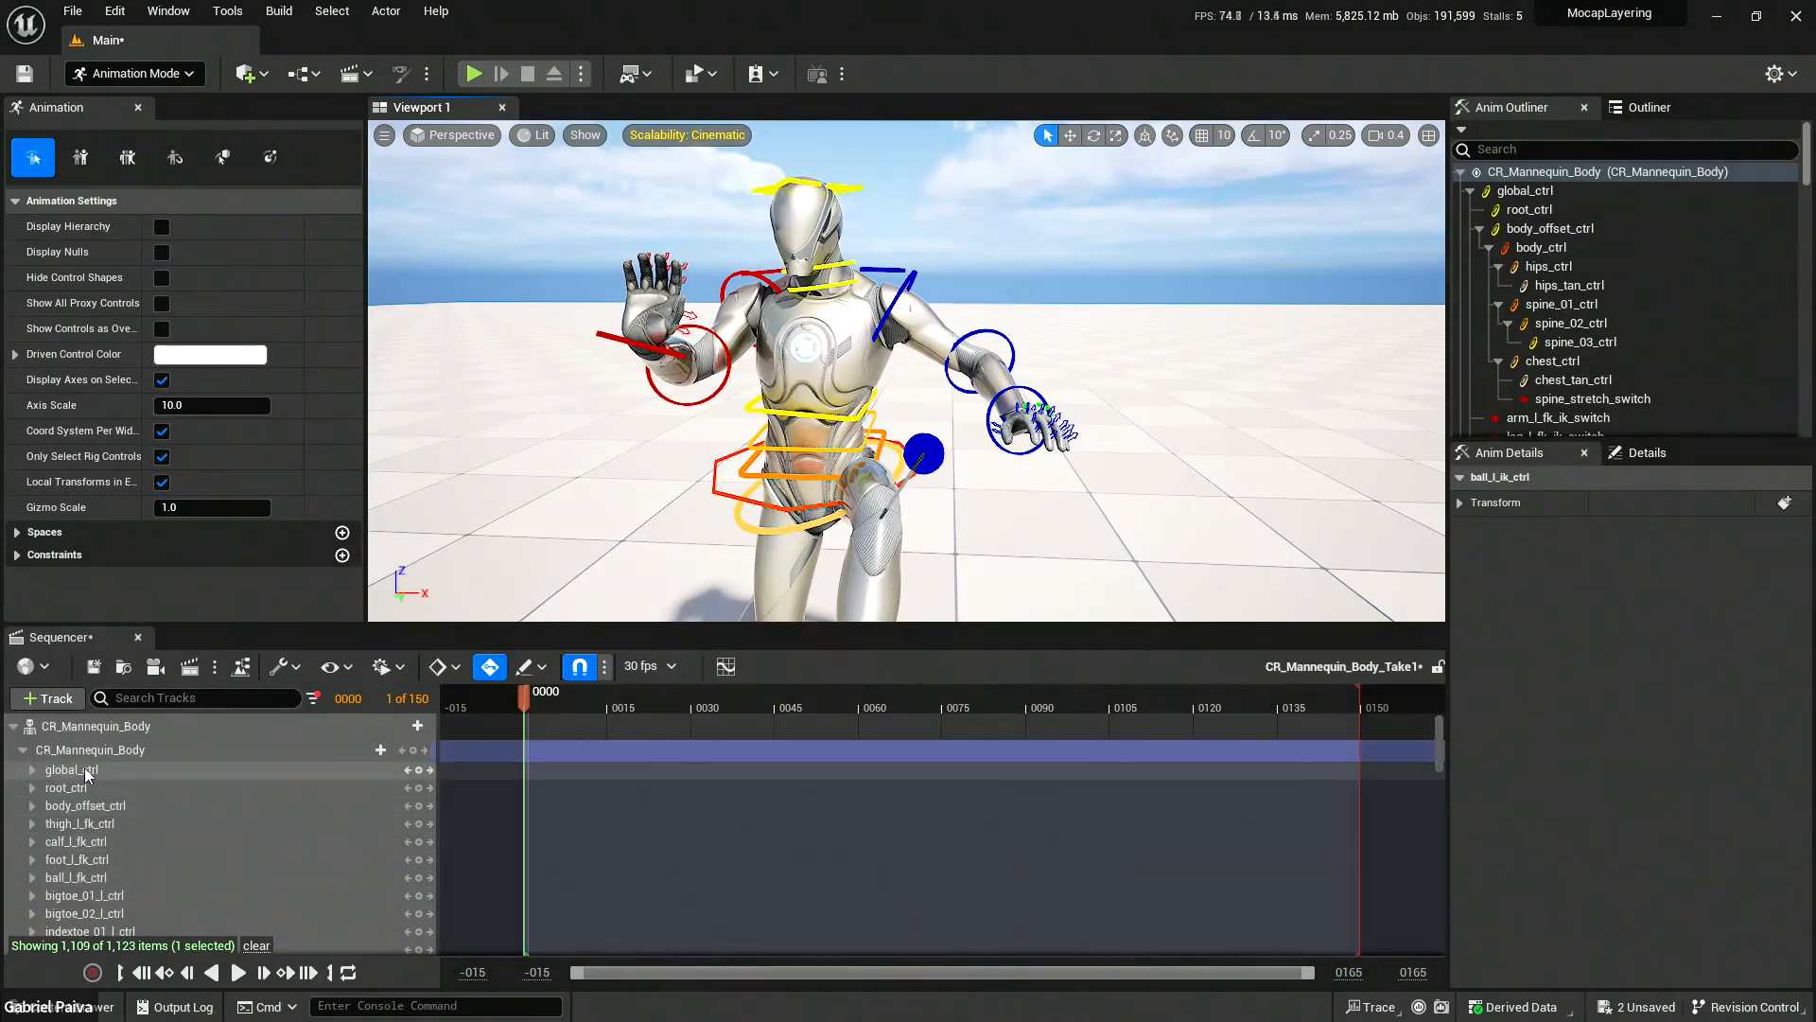
{"action": "left_click", "coordinate": [91, 769]}
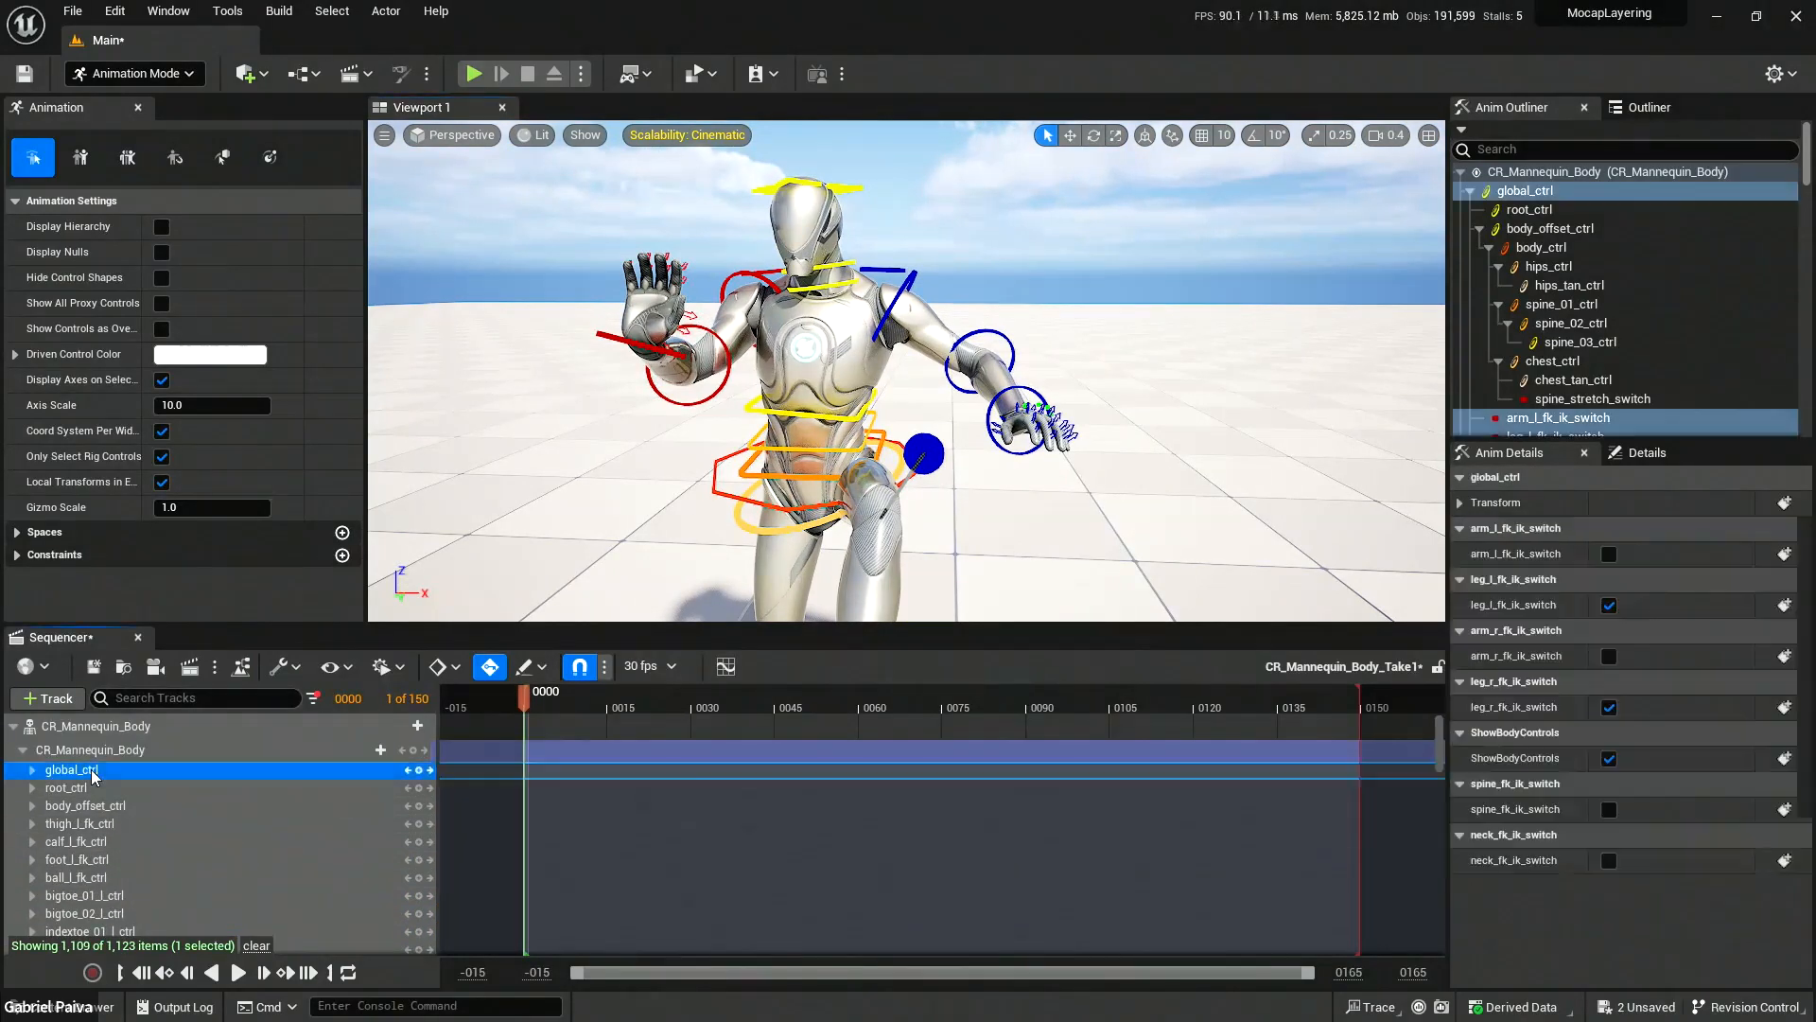
{"action": "right_click_drag", "start_coordinate": [908, 397], "coordinate": [908, 473]}
{"action": "right_click_drag", "start_coordinate": [981, 530], "coordinate": [981, 550]}
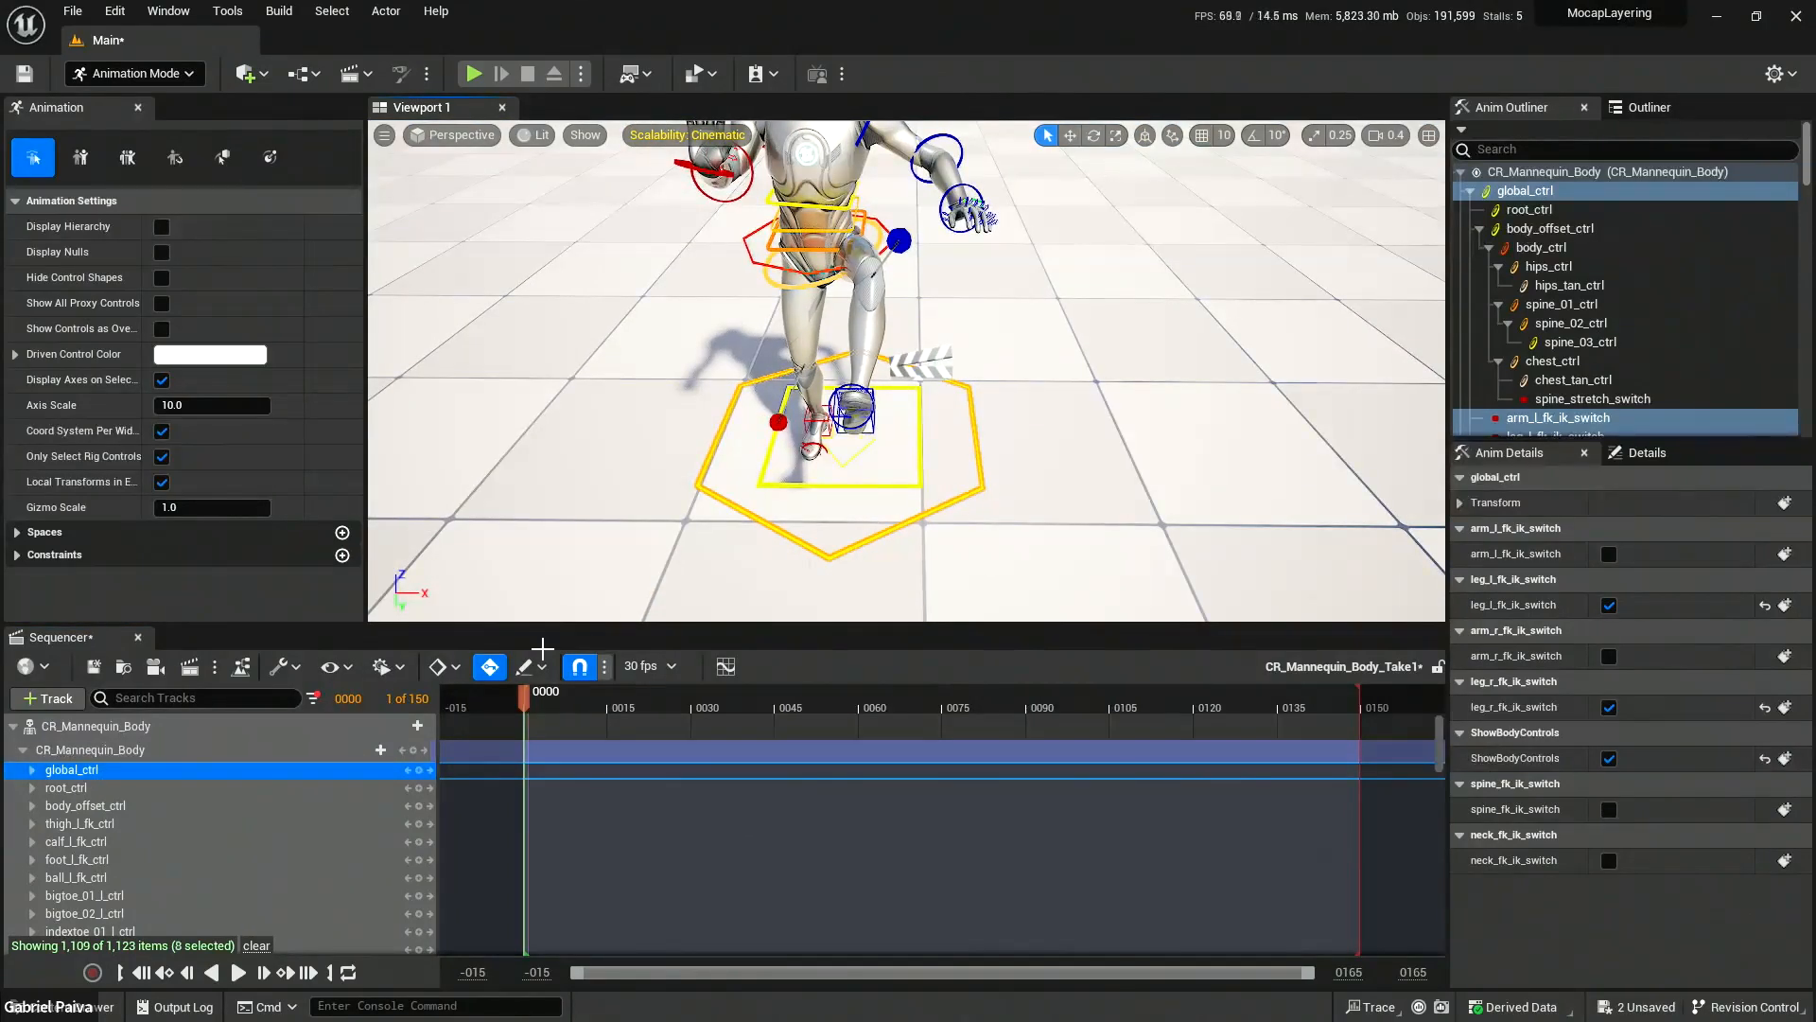
Expand global_ctrl's channels in Sequencer, review its transform values and FK/IK switches, and collapse them again.
{"action": "left_click", "coordinate": [32, 769]}
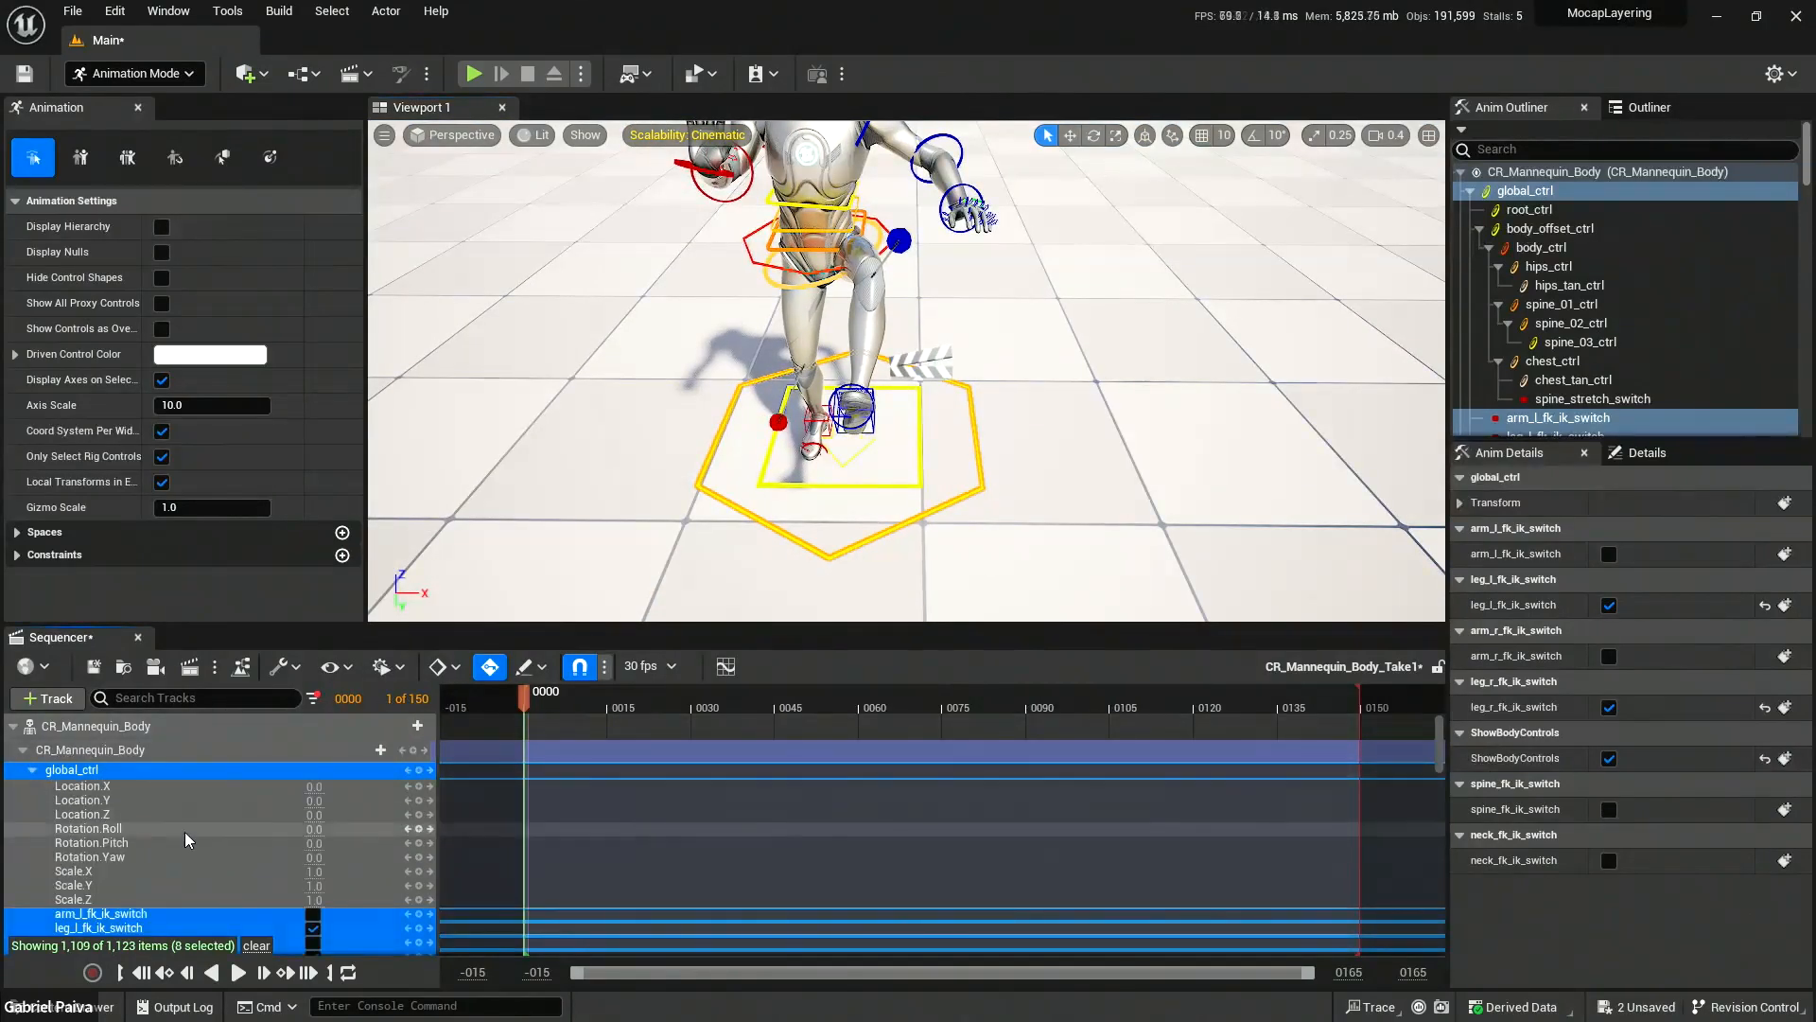
{"action": "scroll", "coordinate": [187, 839], "scroll_direction": "down", "scroll_amount": 5}
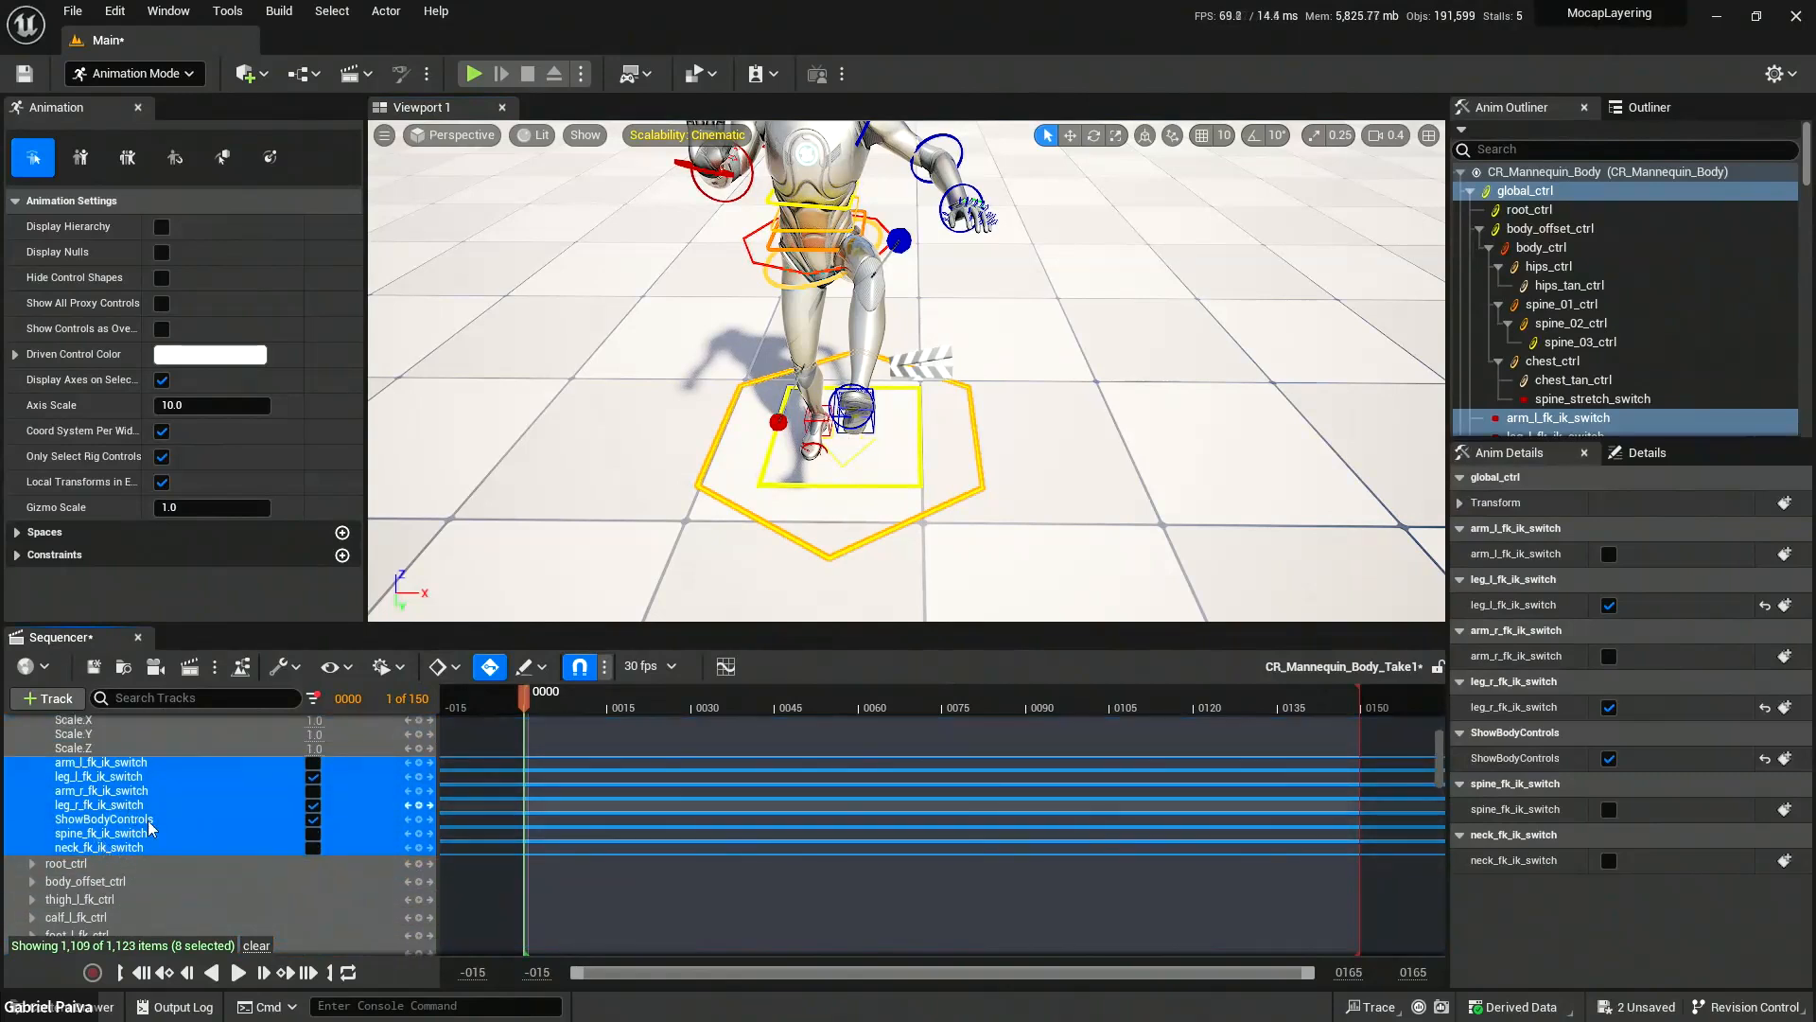
{"action": "scroll", "coordinate": [127, 802], "scroll_direction": "up", "scroll_amount": 5}
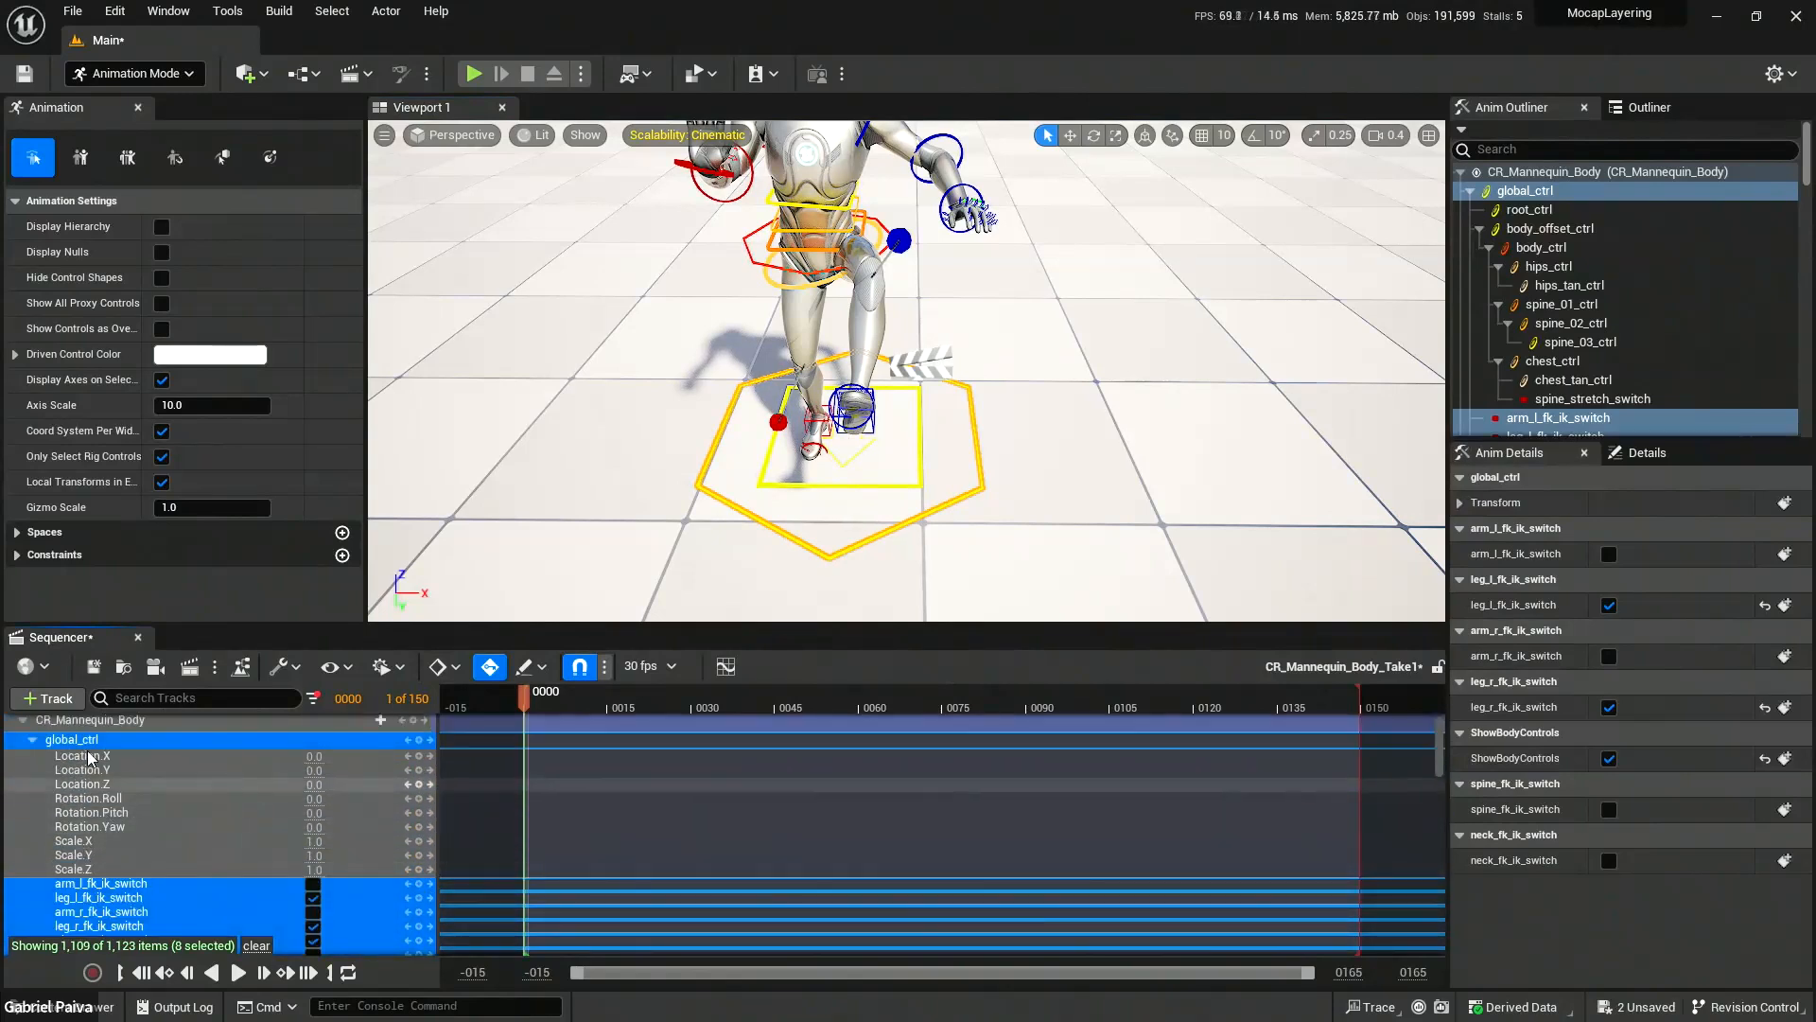
{"action": "left_click", "coordinate": [32, 741]}
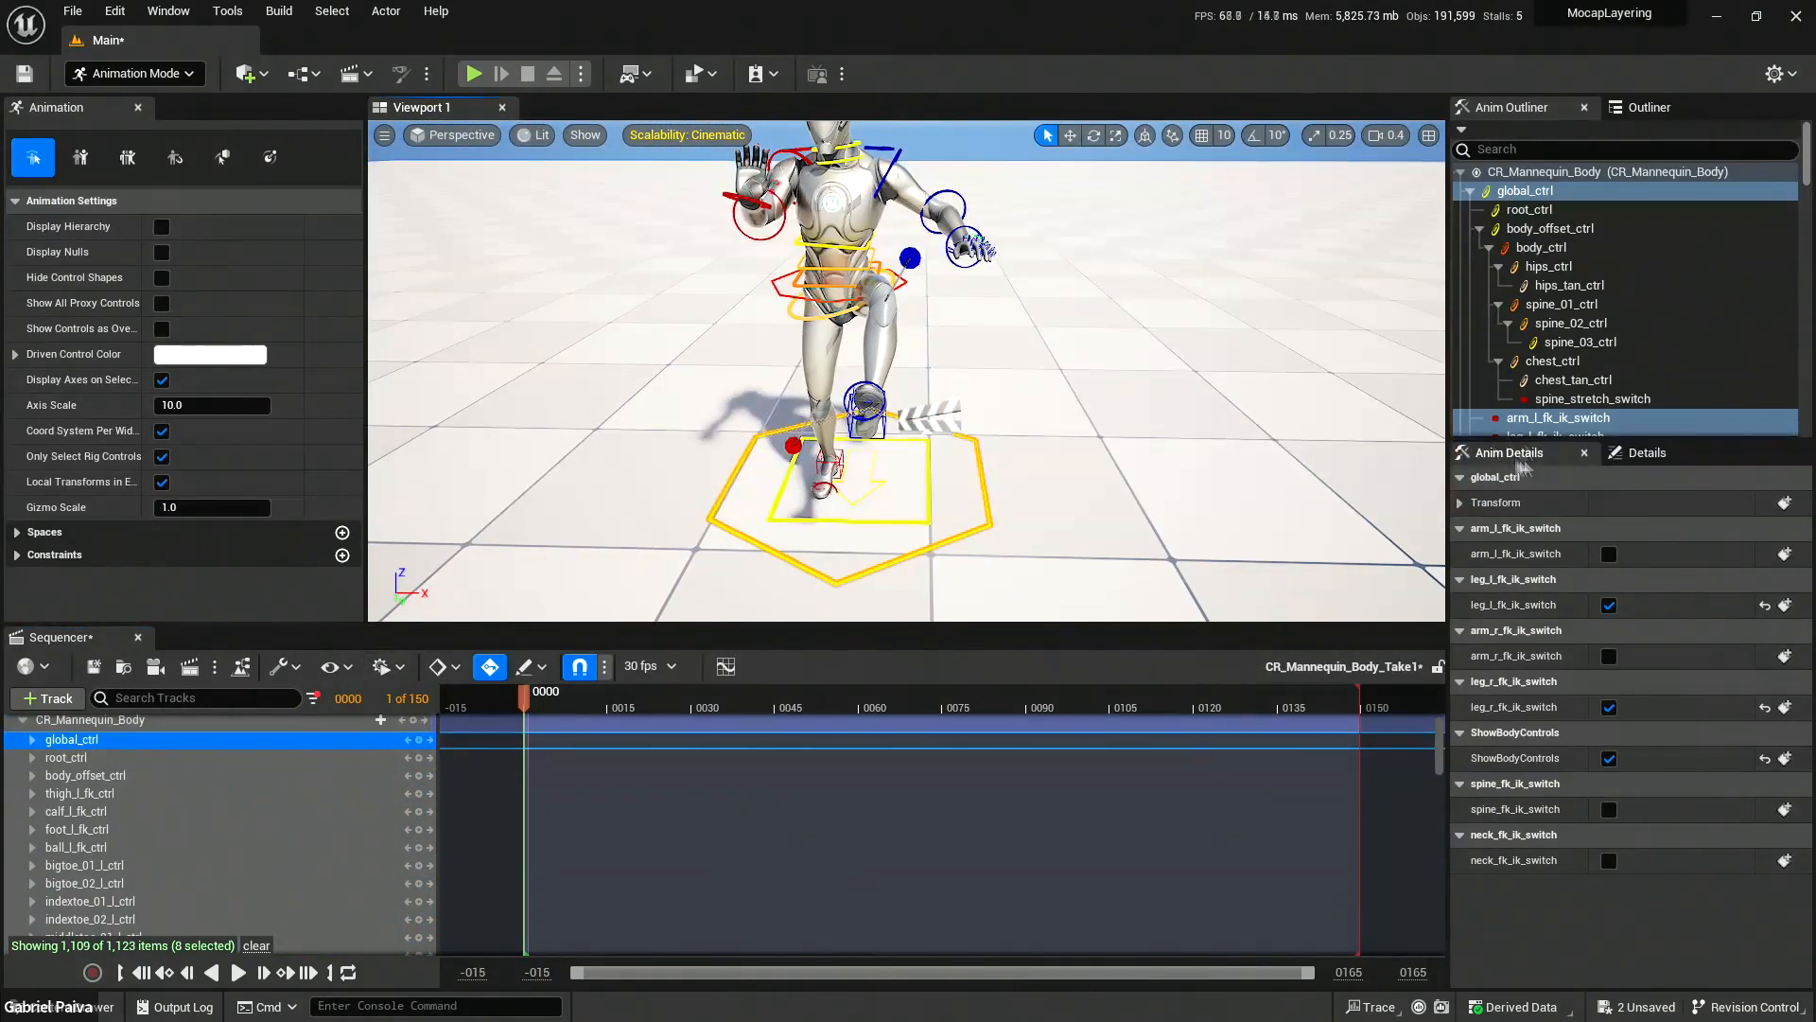
Switch the editor to Selection mode, and select the root_ctrl track to return to Animation mode.
{"action": "left_click", "coordinate": [163, 75]}
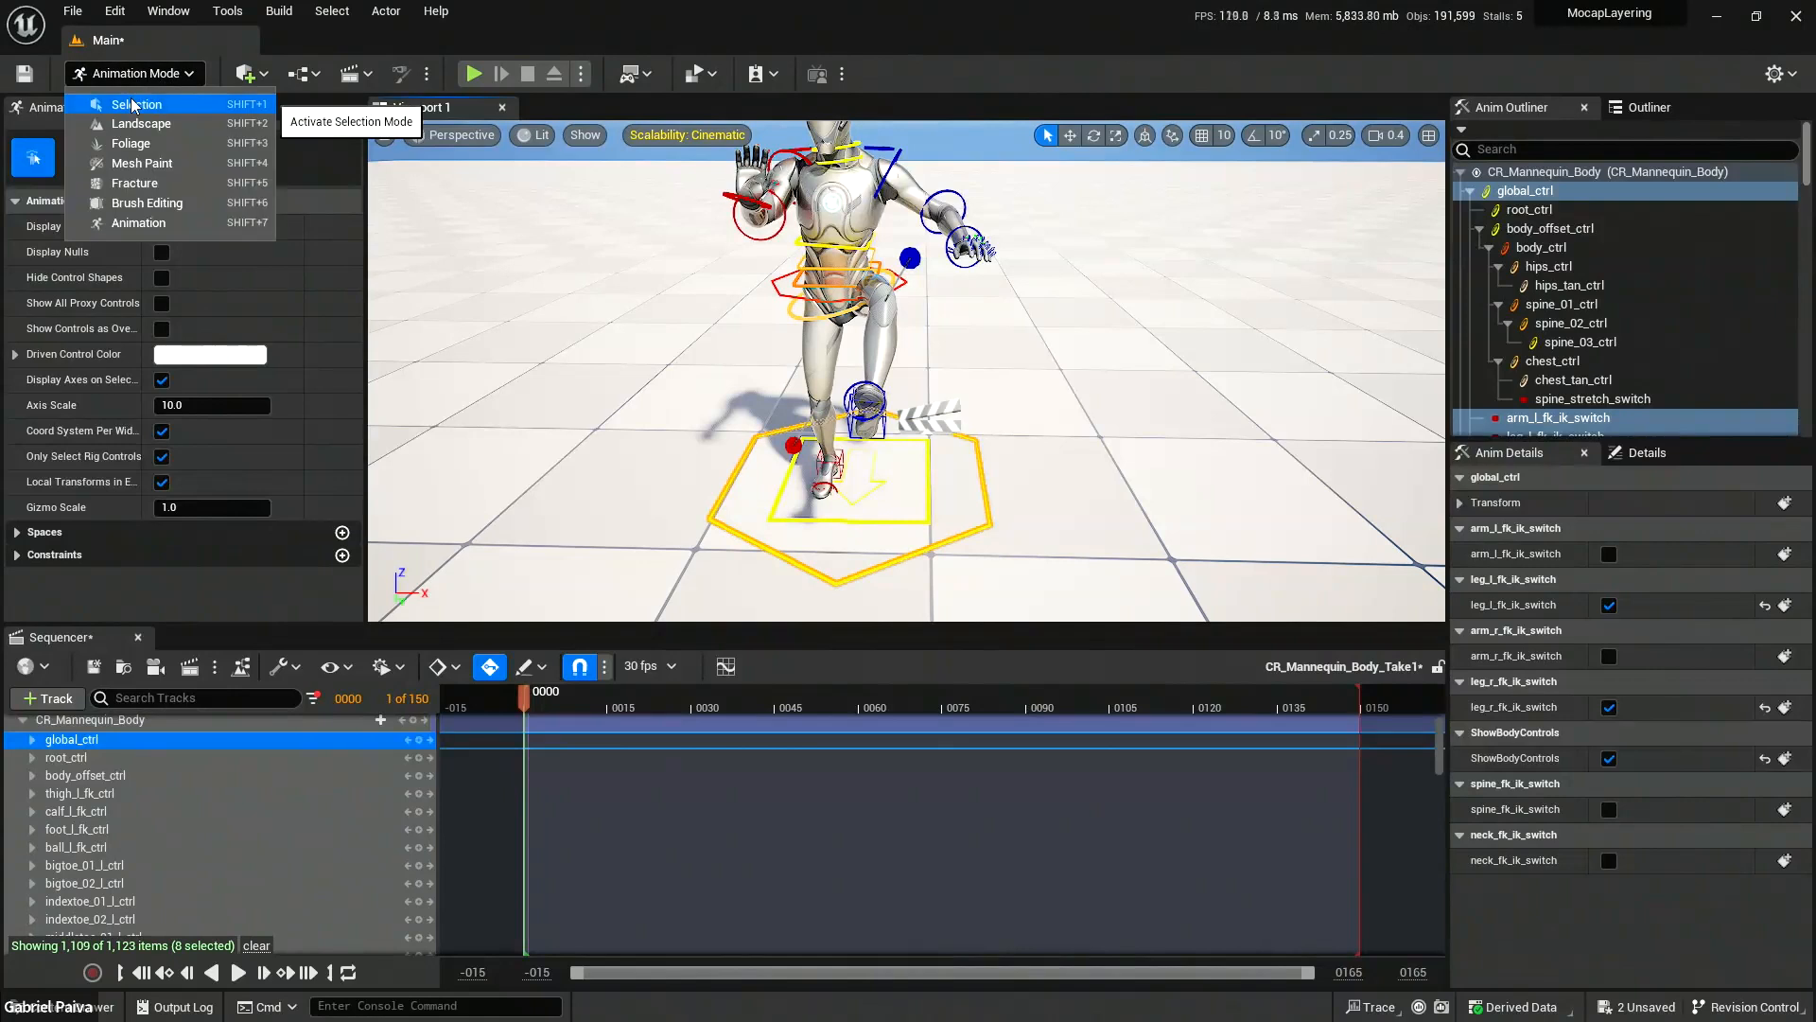
{"action": "left_click", "coordinate": [131, 95]}
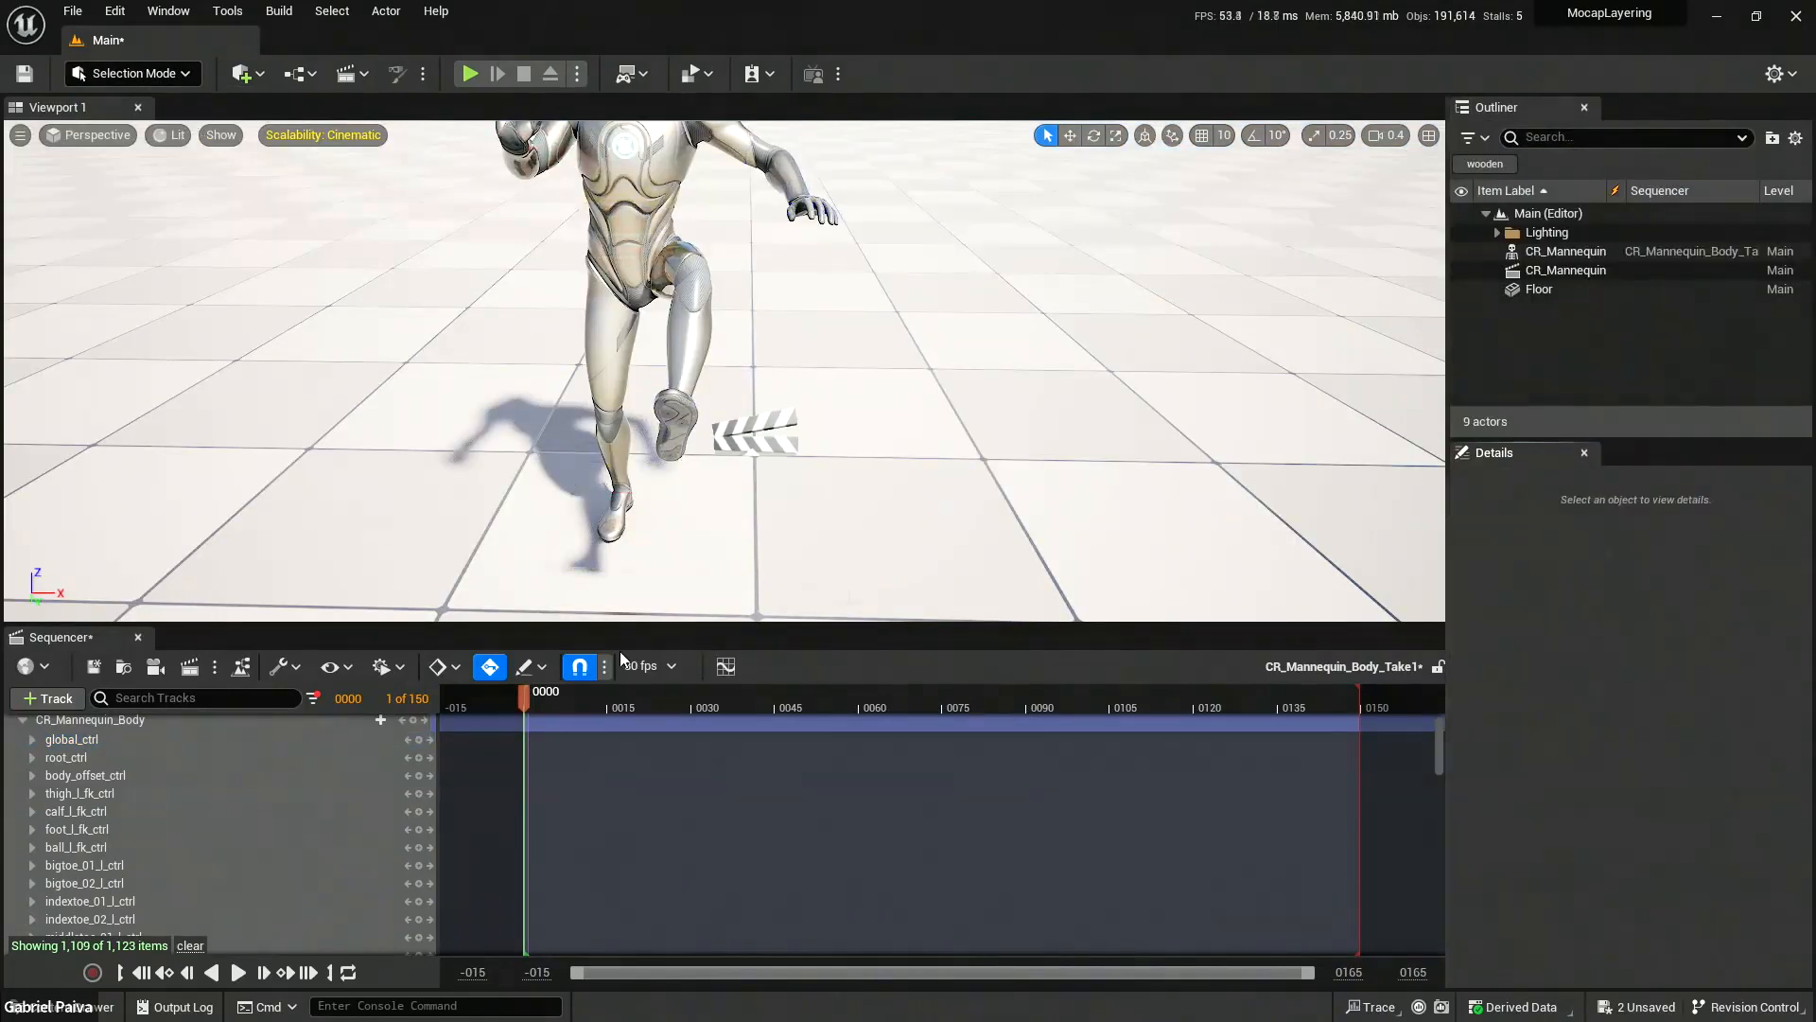
{"action": "left_click", "coordinate": [76, 757]}
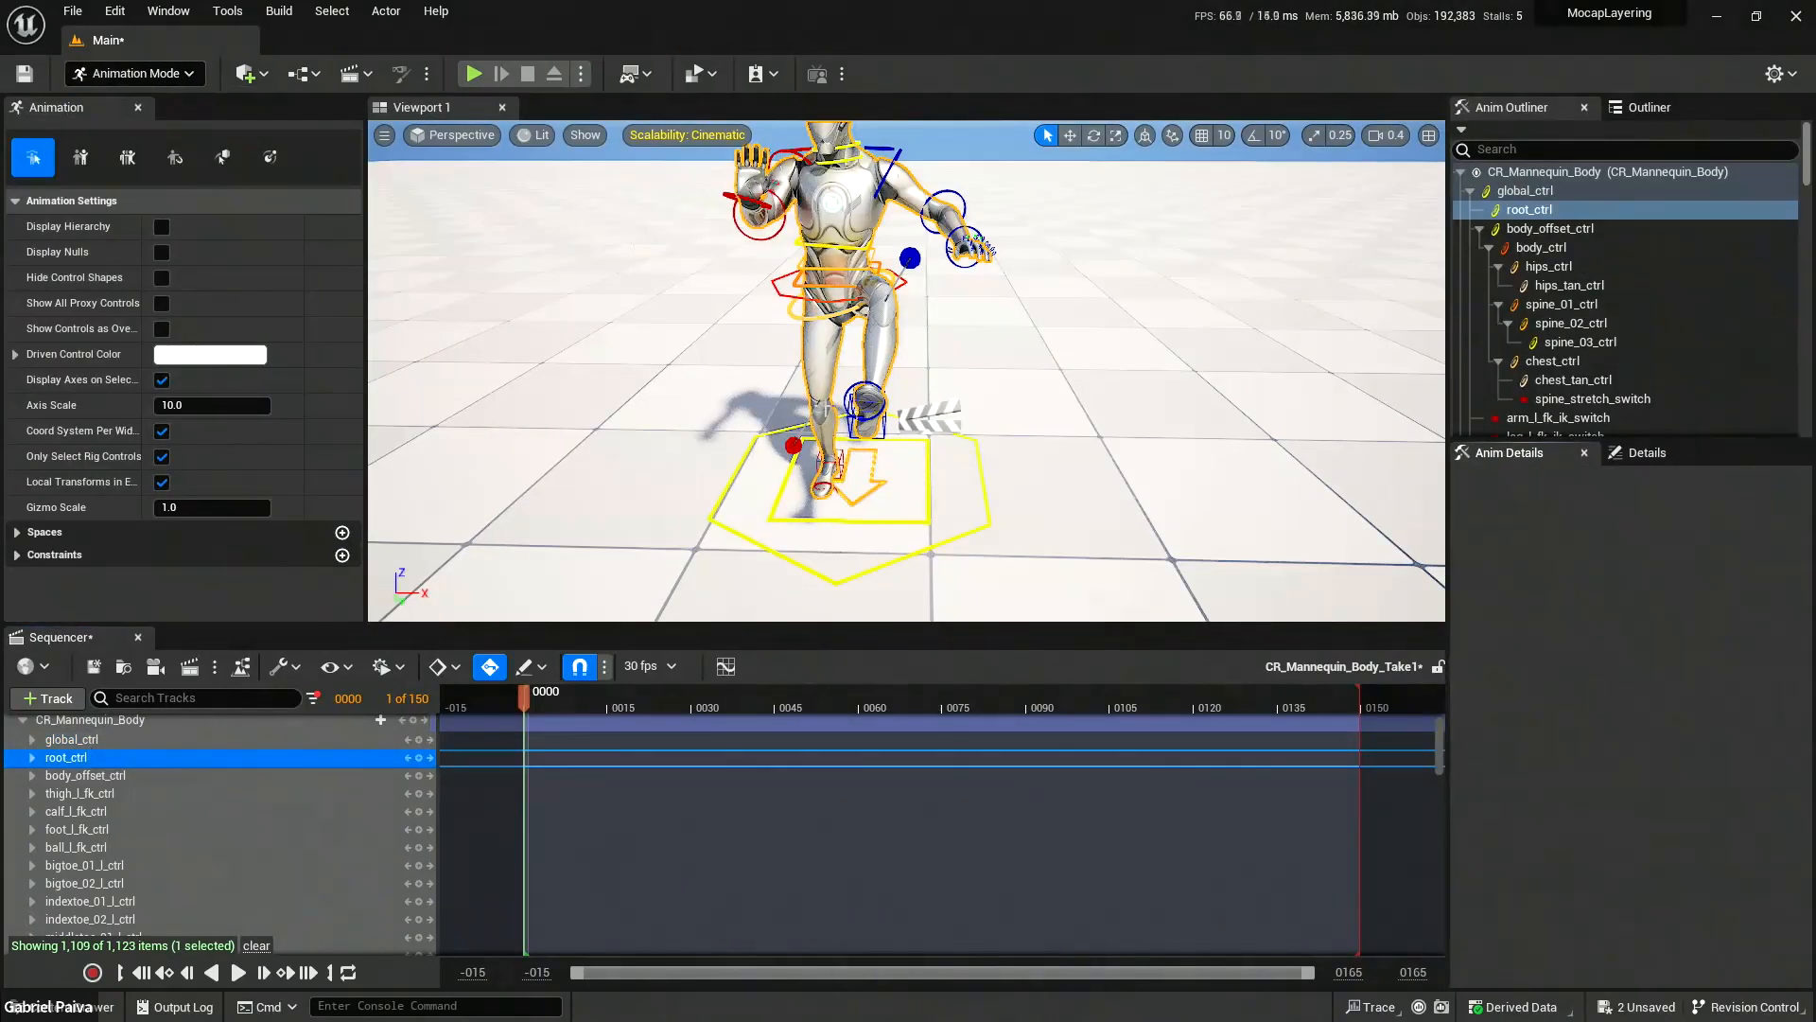
{"action": "left_click", "coordinate": [153, 76]}
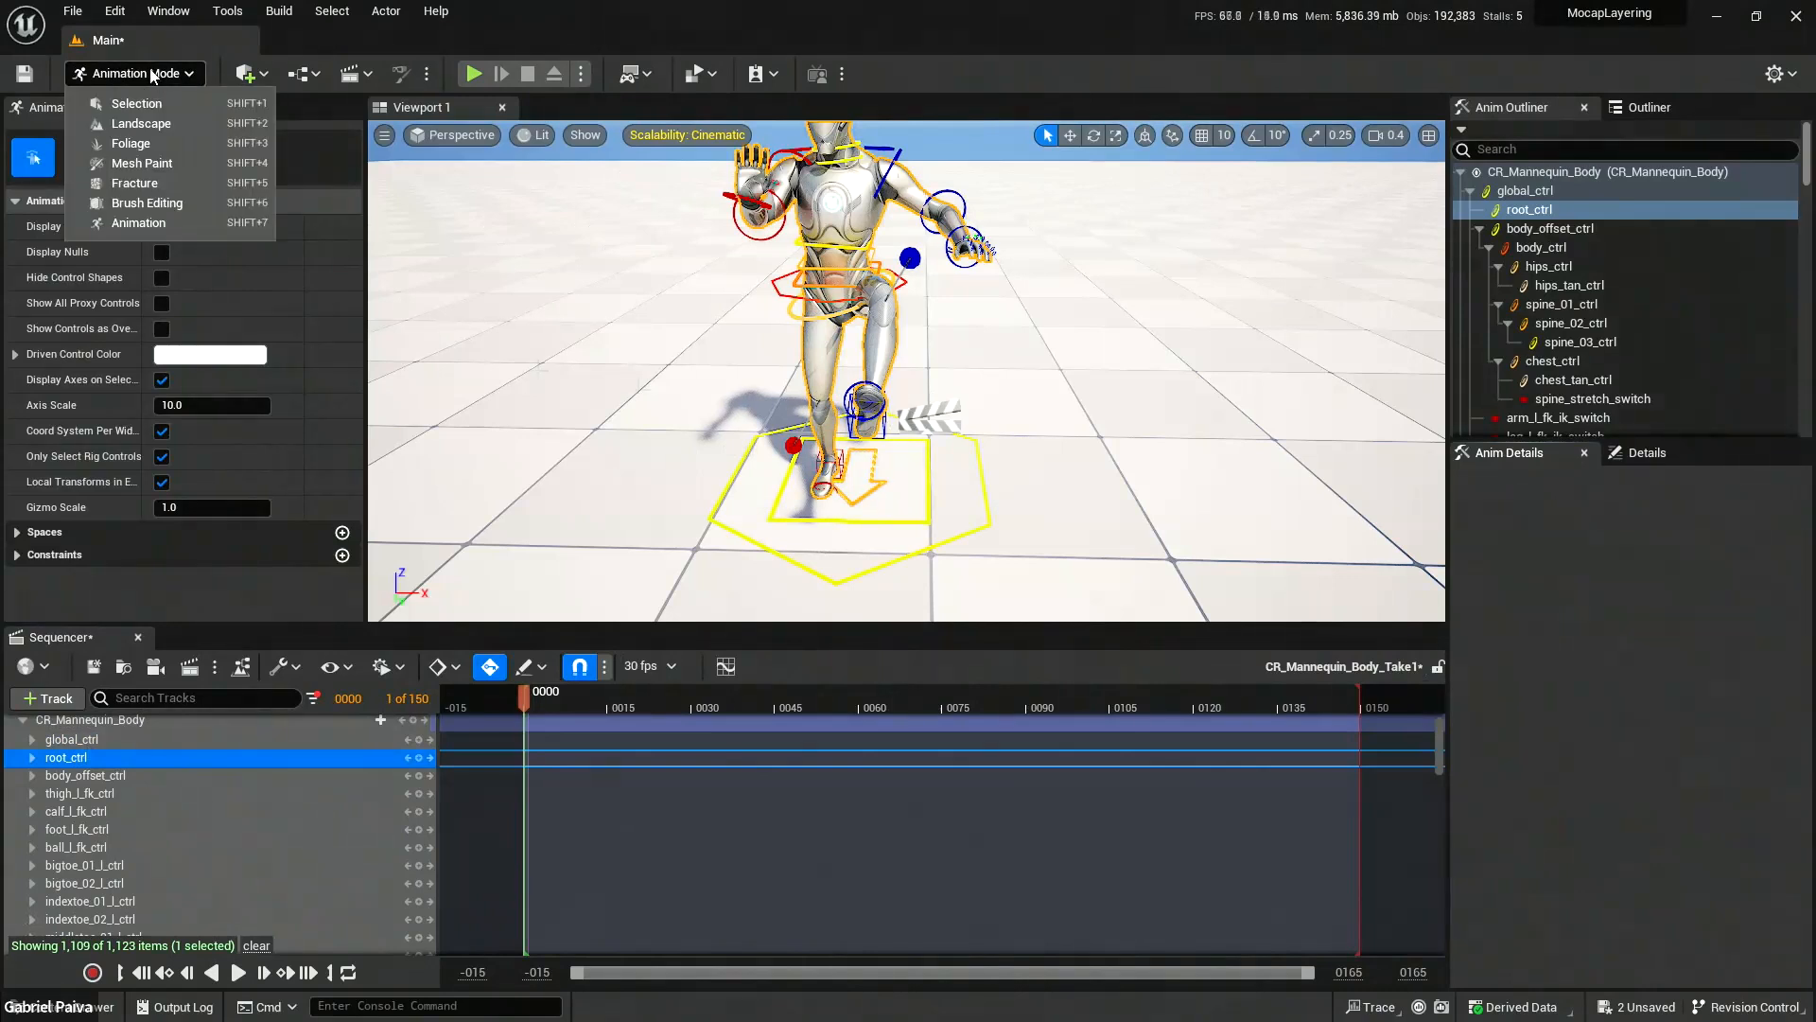
{"action": "left_click", "coordinate": [151, 82]}
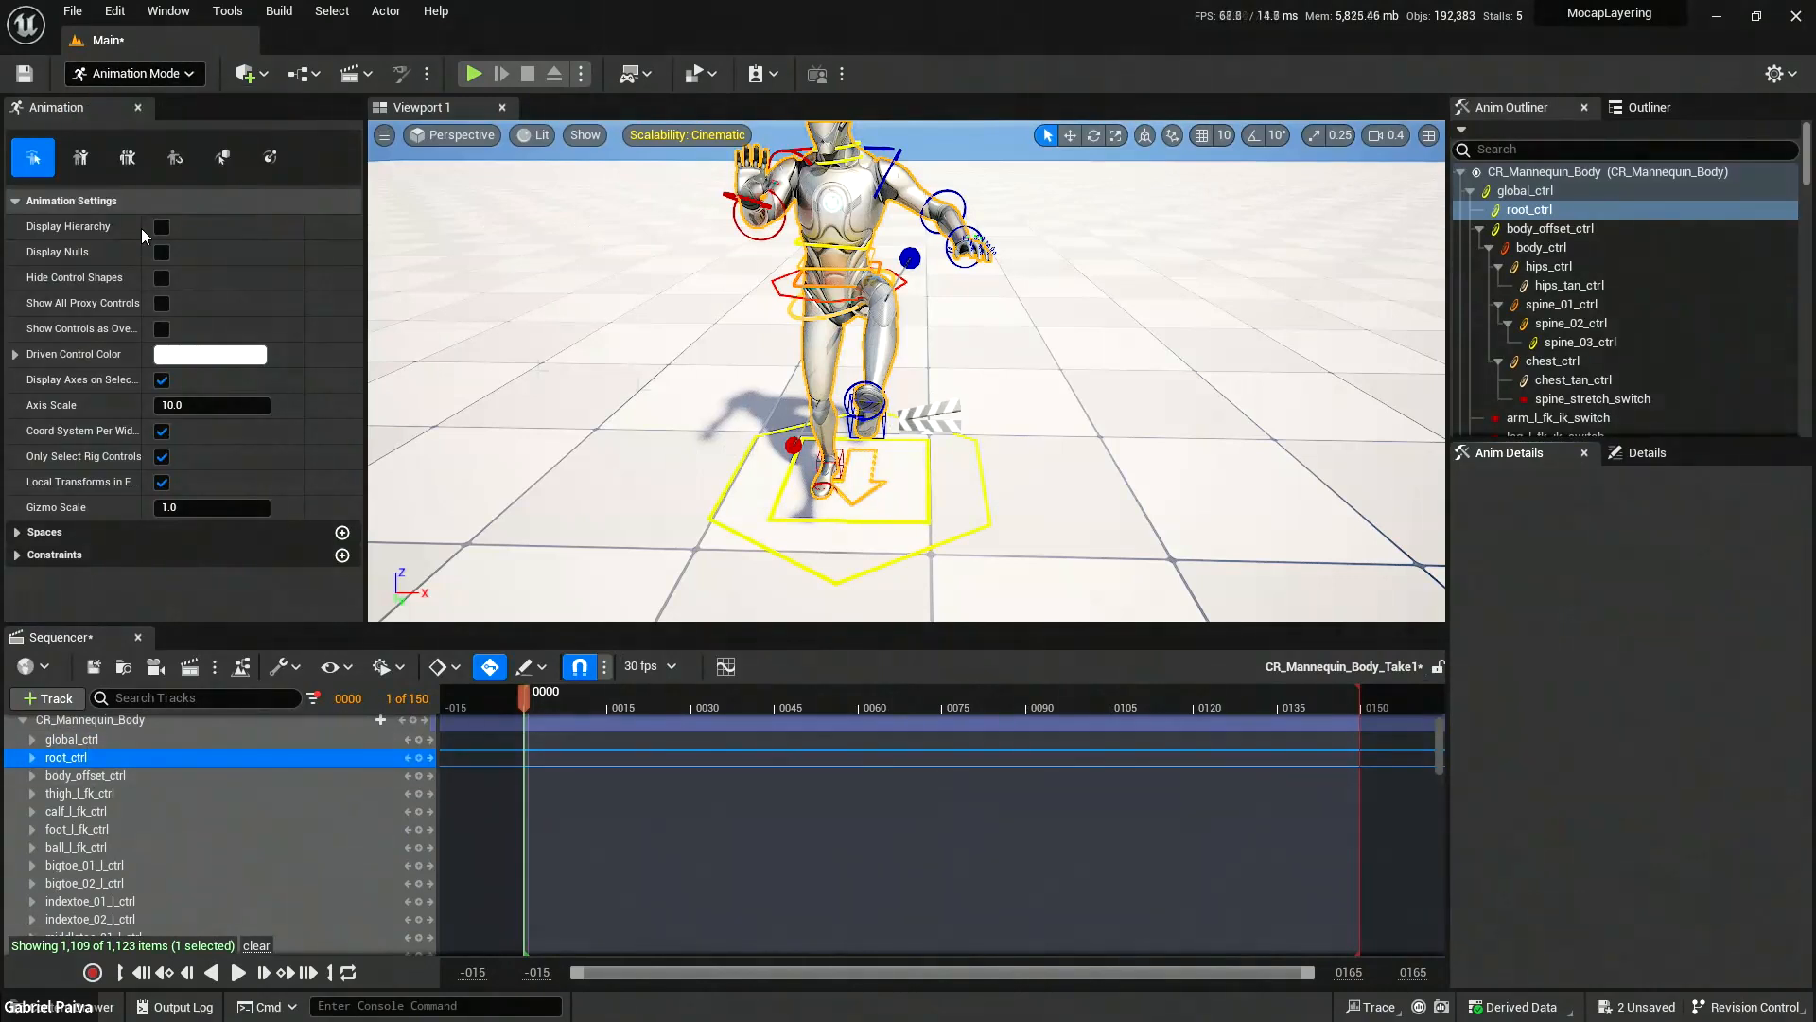
Switch the editor to Selection mode and back to Animation mode to show the mannequin's rig controls.
{"action": "left_click", "coordinate": [149, 76]}
{"action": "left_click", "coordinate": [140, 102]}
{"action": "left_click", "coordinate": [151, 75]}
{"action": "left_click", "coordinate": [157, 223]}
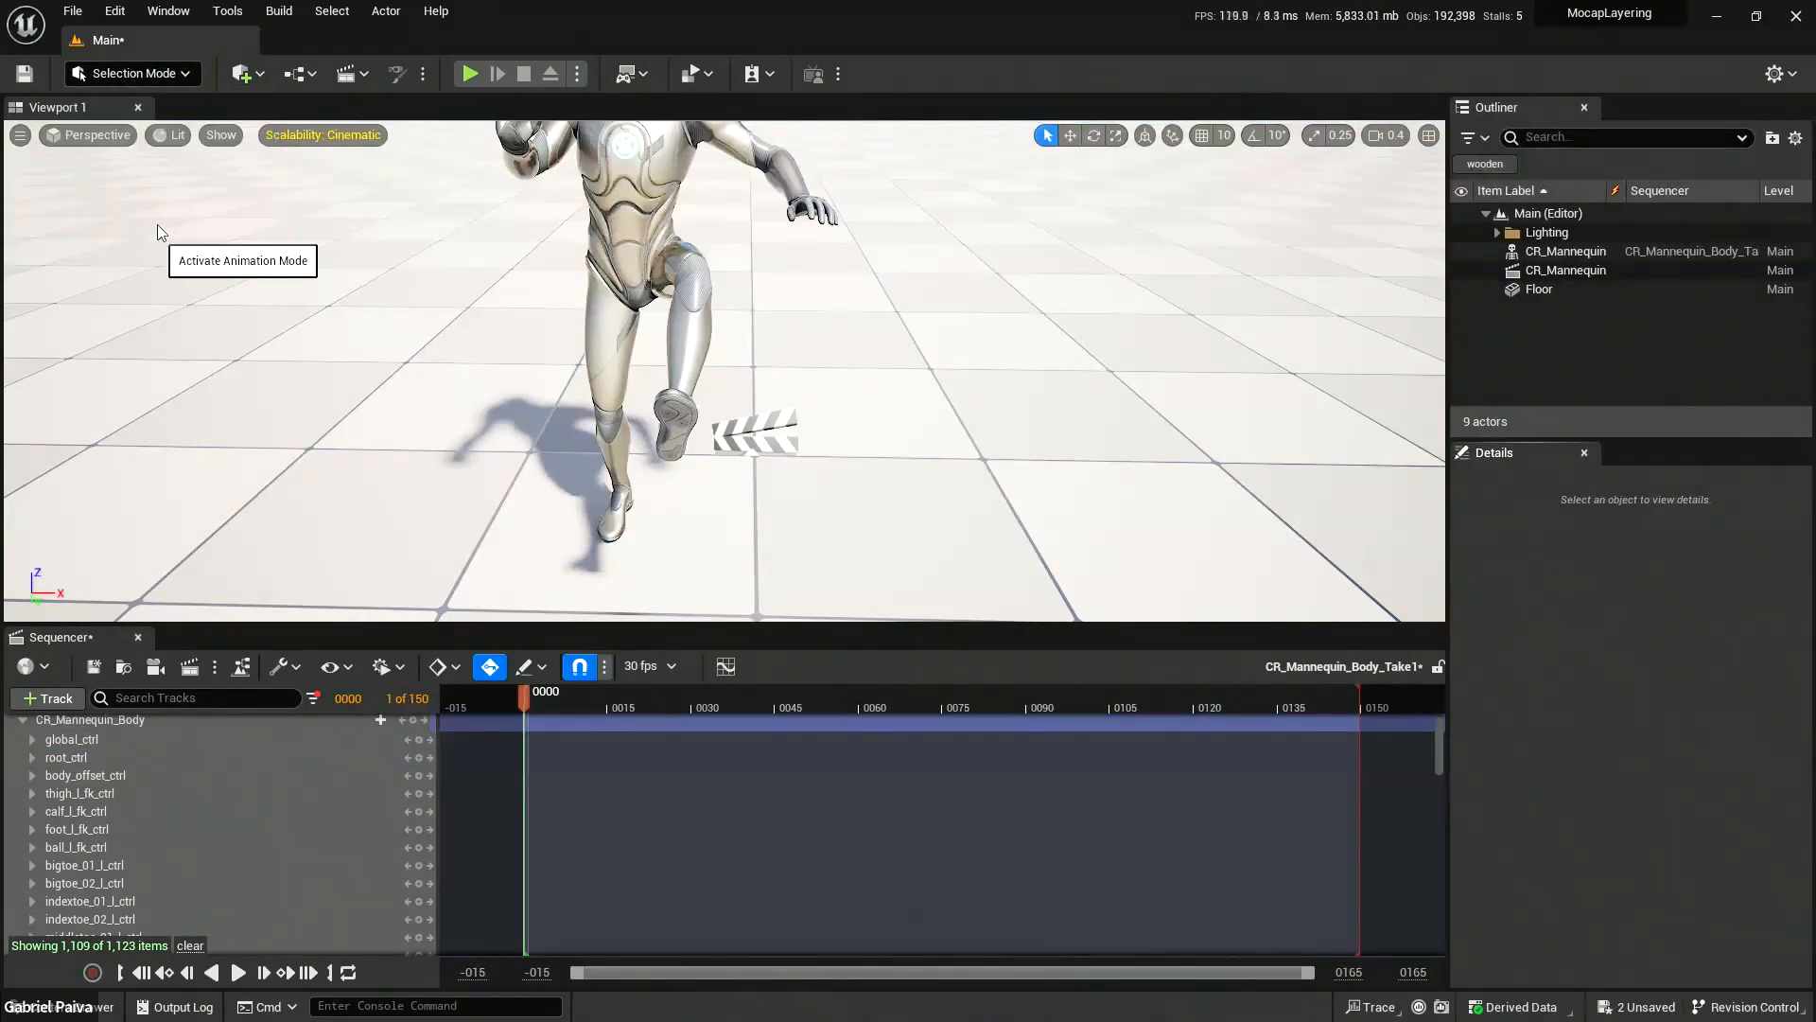
{"action": "left_click_drag", "start_coordinate": [772, 333], "coordinate": [719, 336], "text": "alt"}
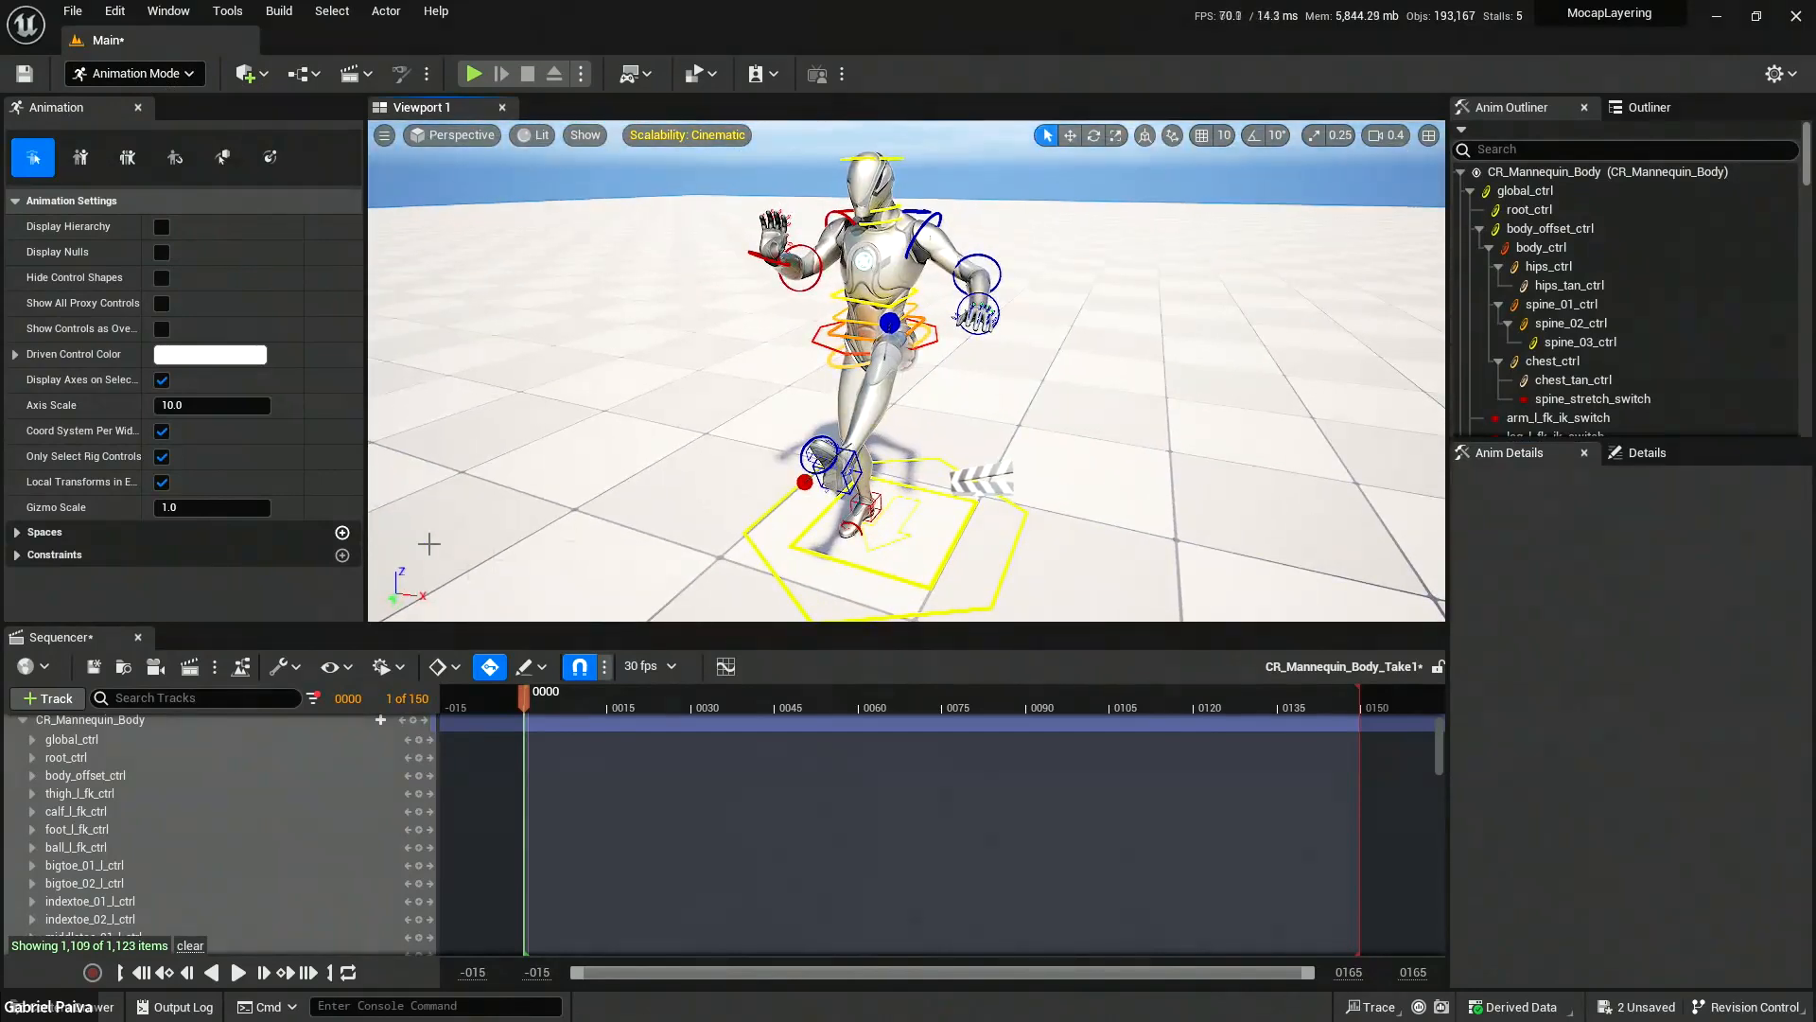
Select the yellow global_ctrl outline around the mannequin's feet to list its FK/IK switches.
{"action": "scroll", "coordinate": [909, 605], "scroll_direction": "up", "scroll_amount": 3}
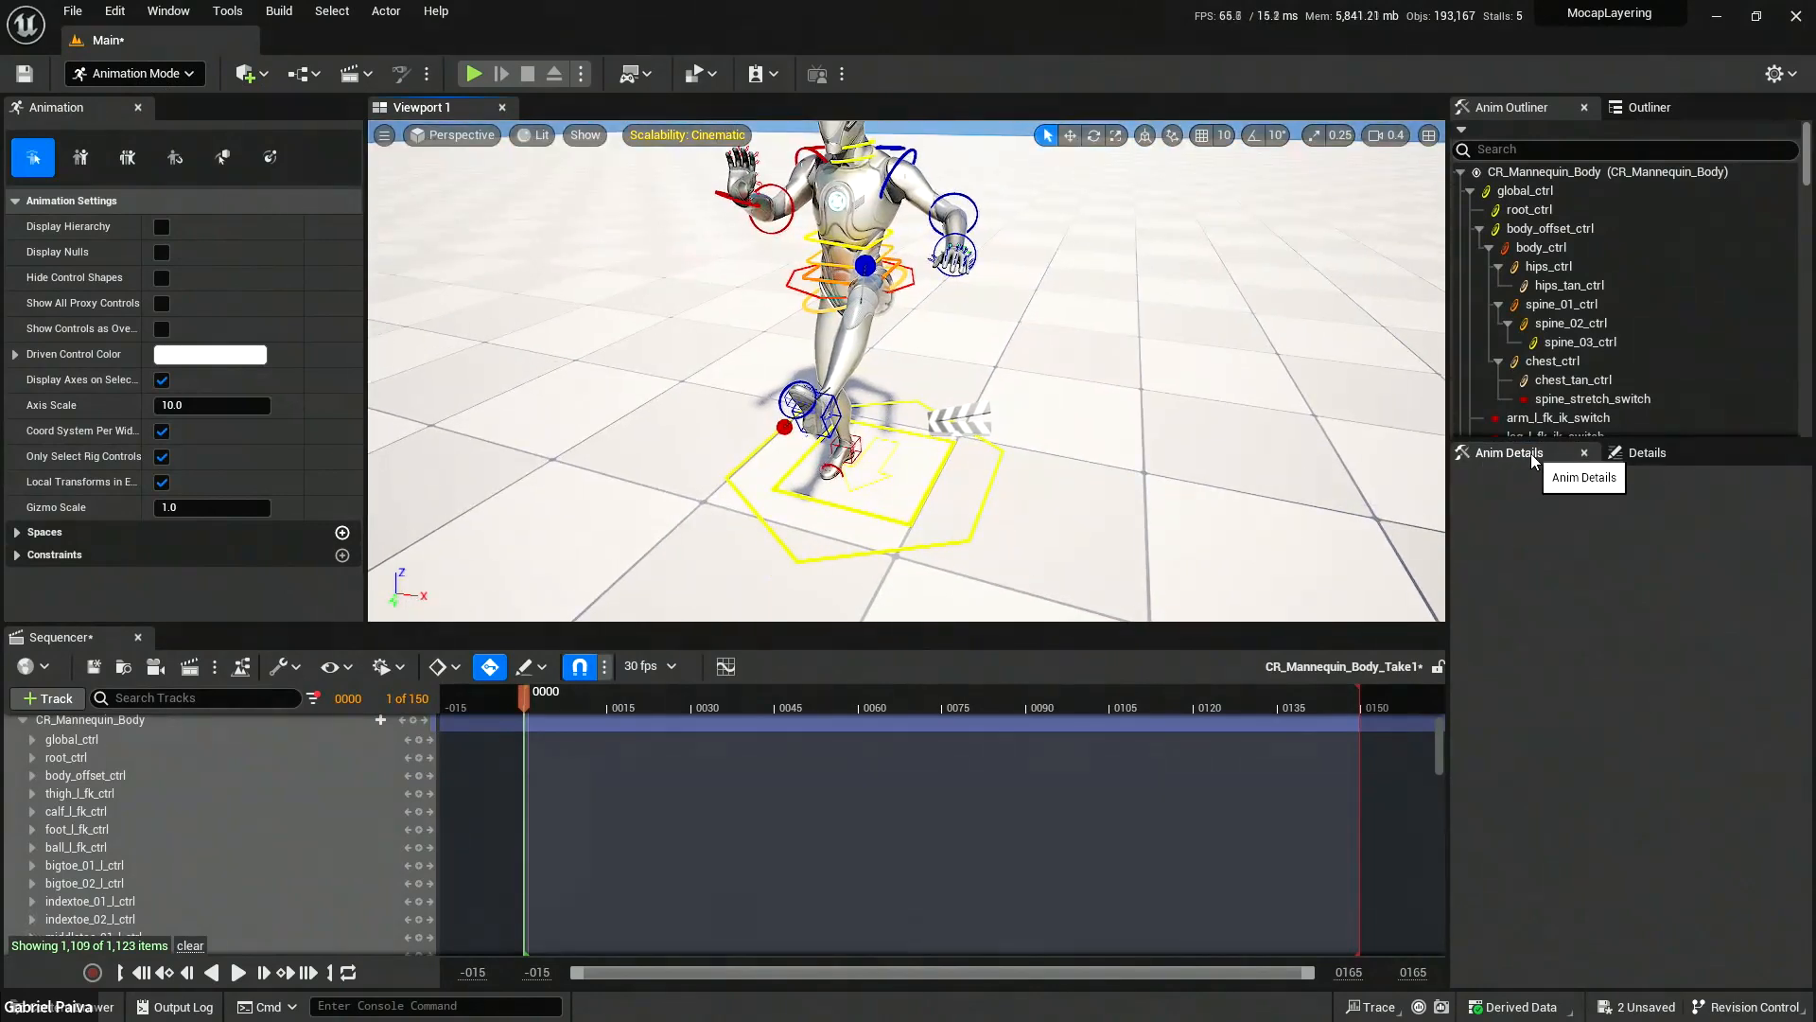
{"action": "left_click", "coordinate": [982, 504]}
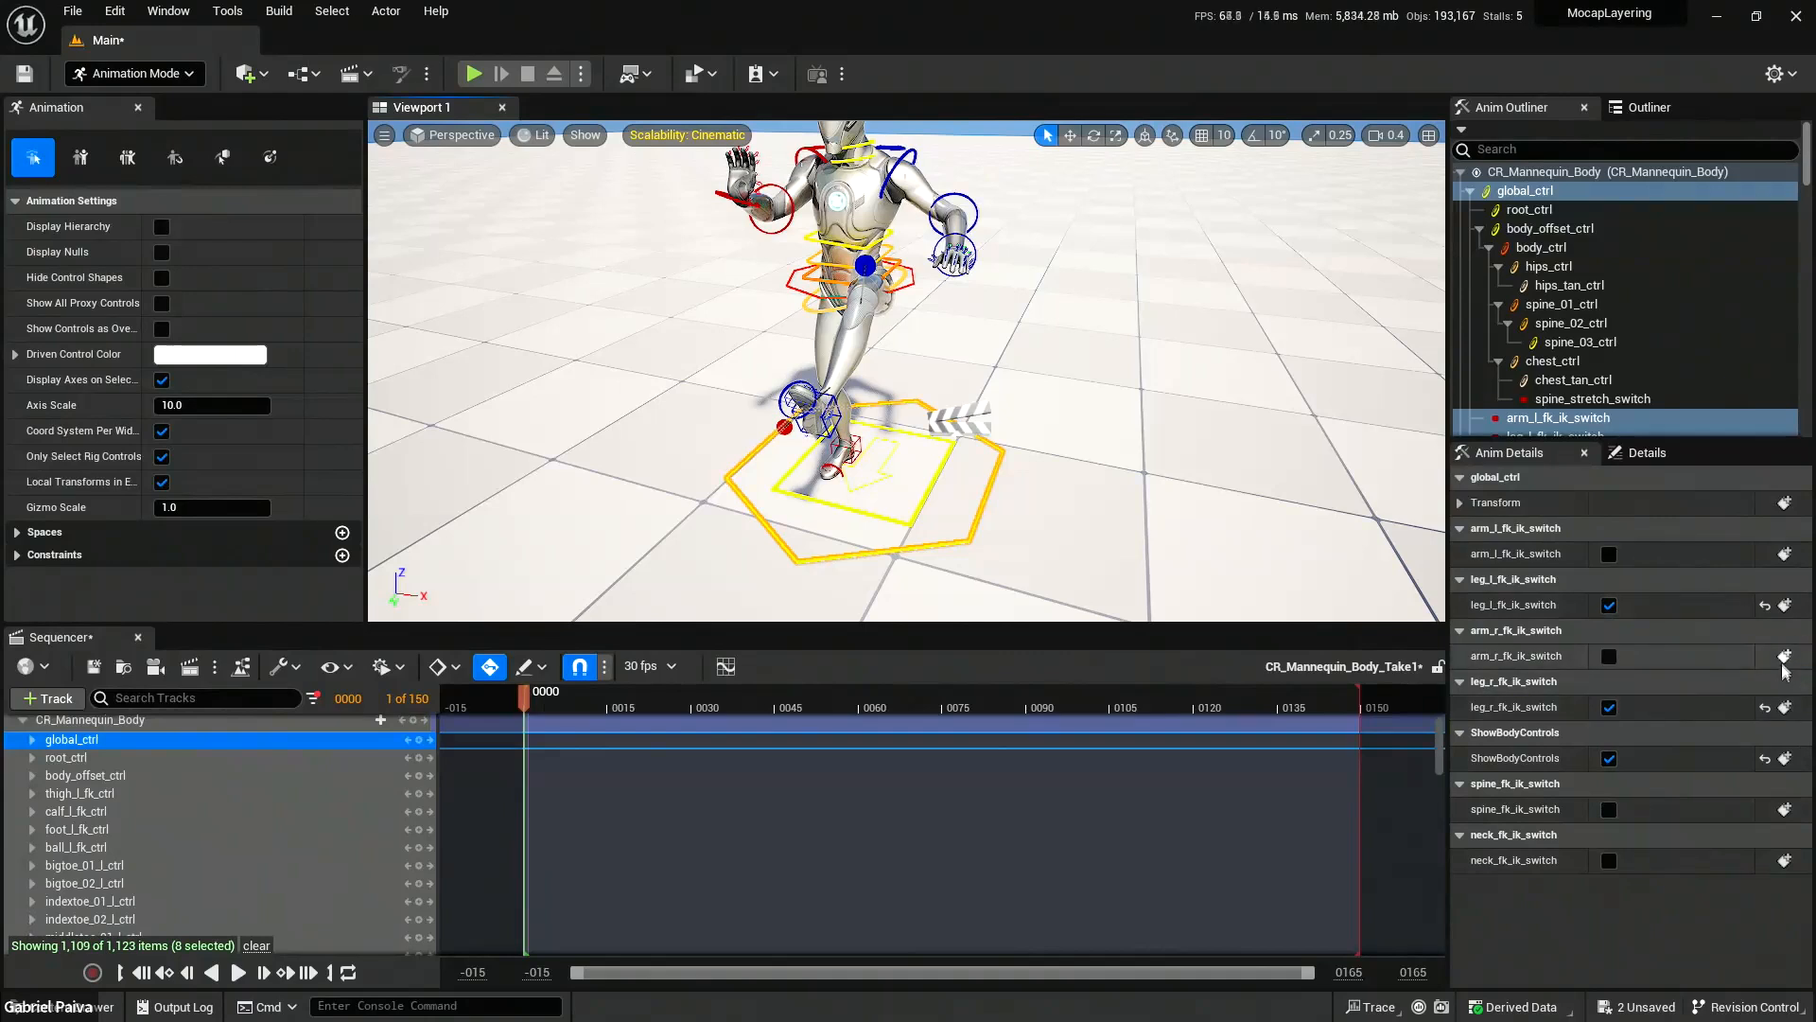
Highlight the right arm's FK controls upperarm_r_fk_ctrl, lowerarm_r_fk_ctrl and hand_r_fk_ctrl together, and finish by selecting spine_01_ctrl.
{"action": "right_click_drag", "start_coordinate": [1070, 310], "coordinate": [913, 222]}
{"action": "key", "text": "w"}
{"action": "scroll", "coordinate": [1064, 291], "scroll_direction": "down", "scroll_amount": 1}
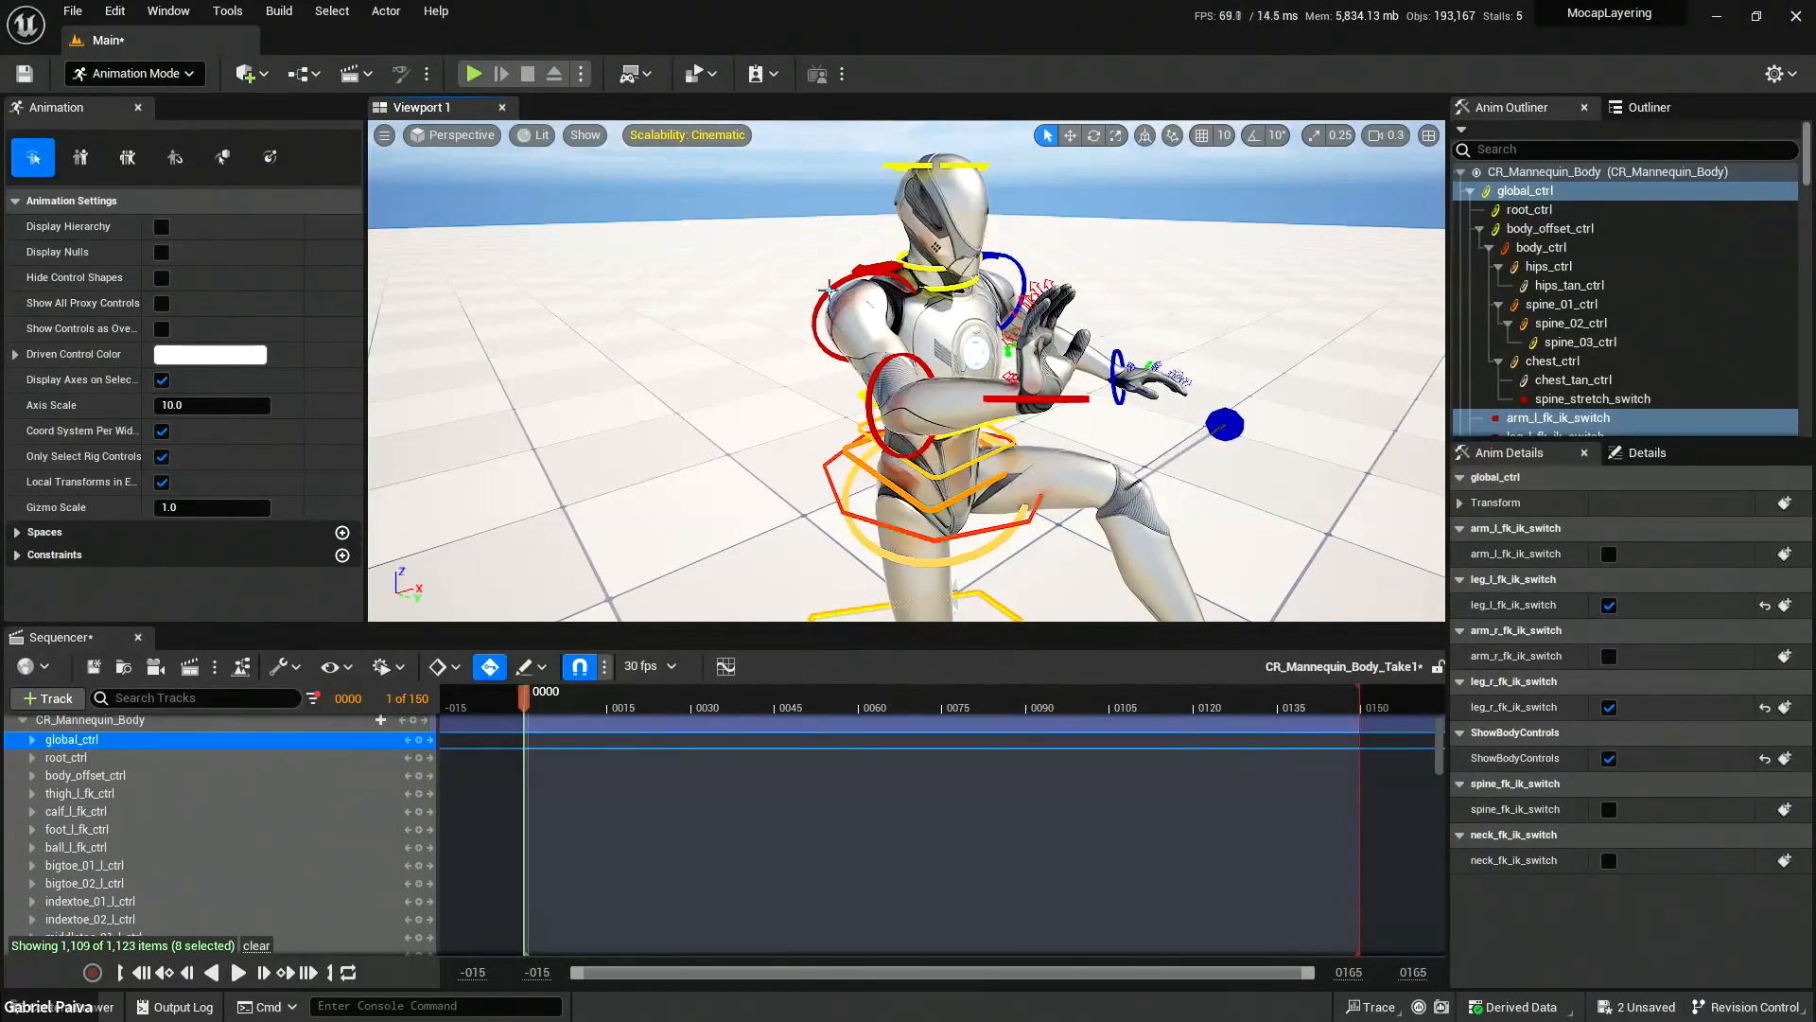
{"action": "left_click", "coordinate": [828, 286]}
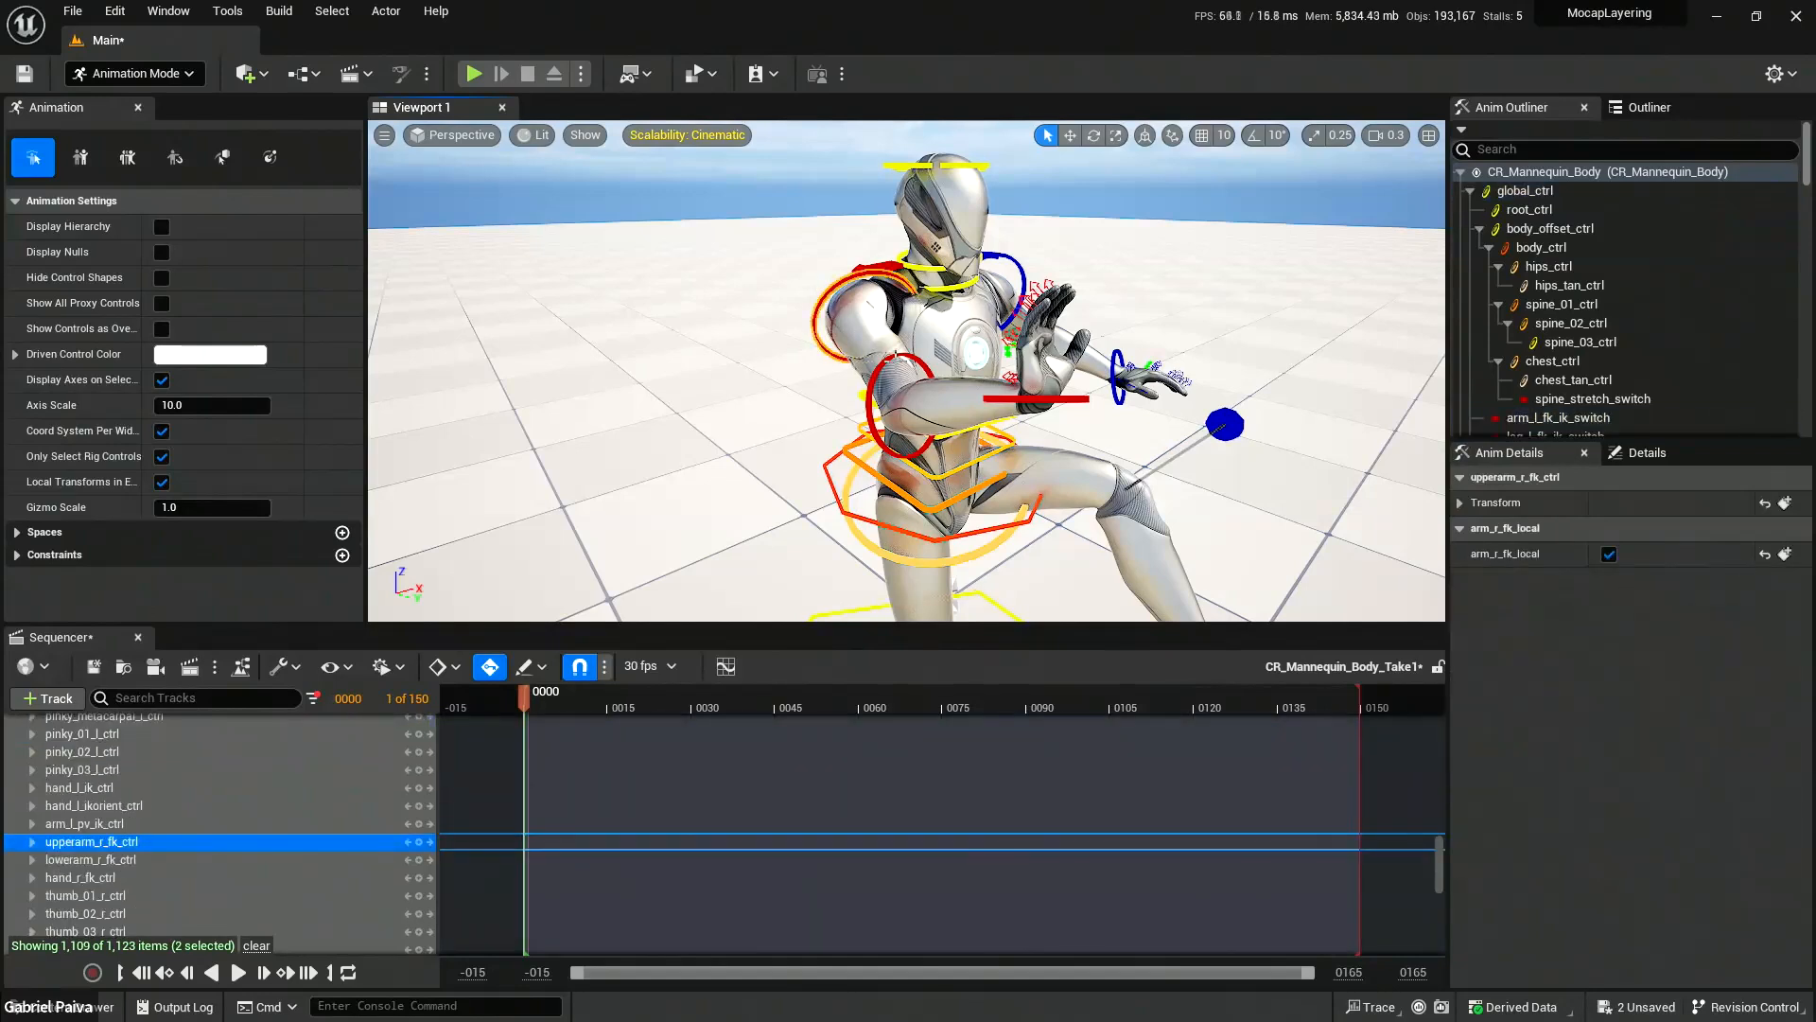
{"action": "left_click", "coordinate": [877, 377], "text": "ctrl"}
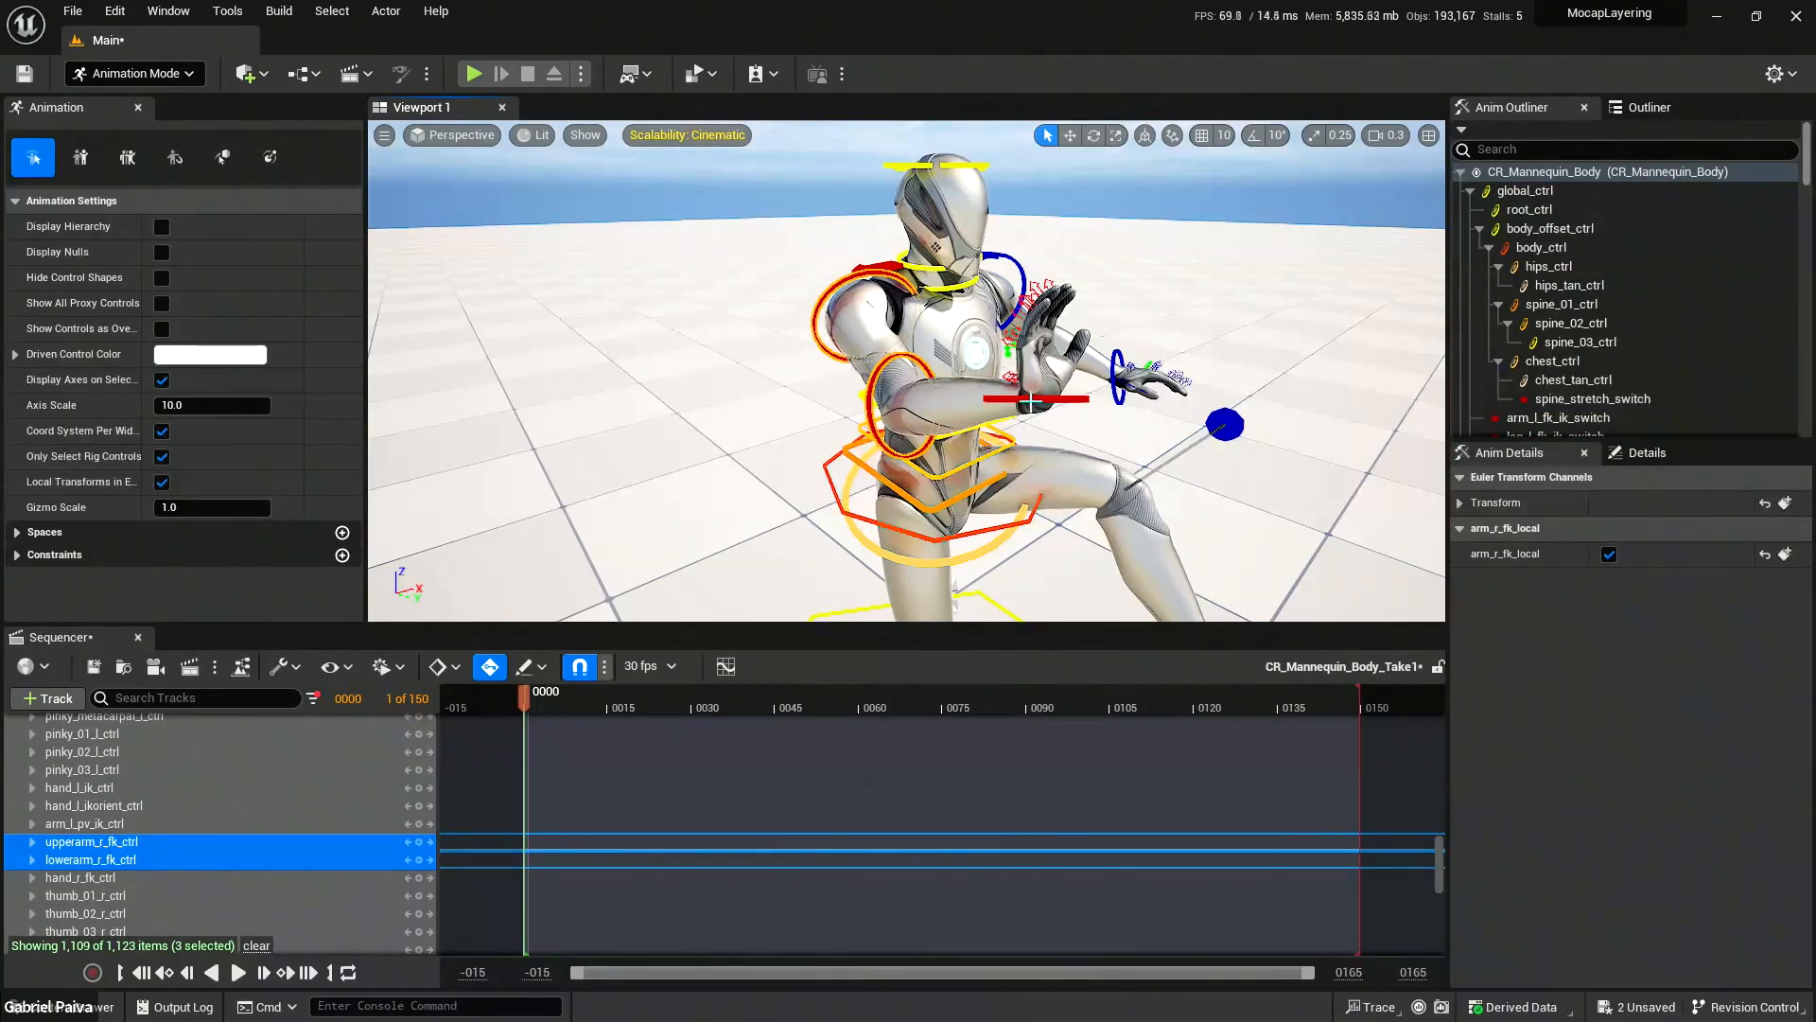
{"action": "left_click", "coordinate": [1031, 401], "text": "ctrl"}
{"action": "right_click_drag", "start_coordinate": [1060, 397], "coordinate": [1021, 303]}
{"action": "scroll", "coordinate": [1007, 369], "scroll_direction": "down", "scroll_amount": 1}
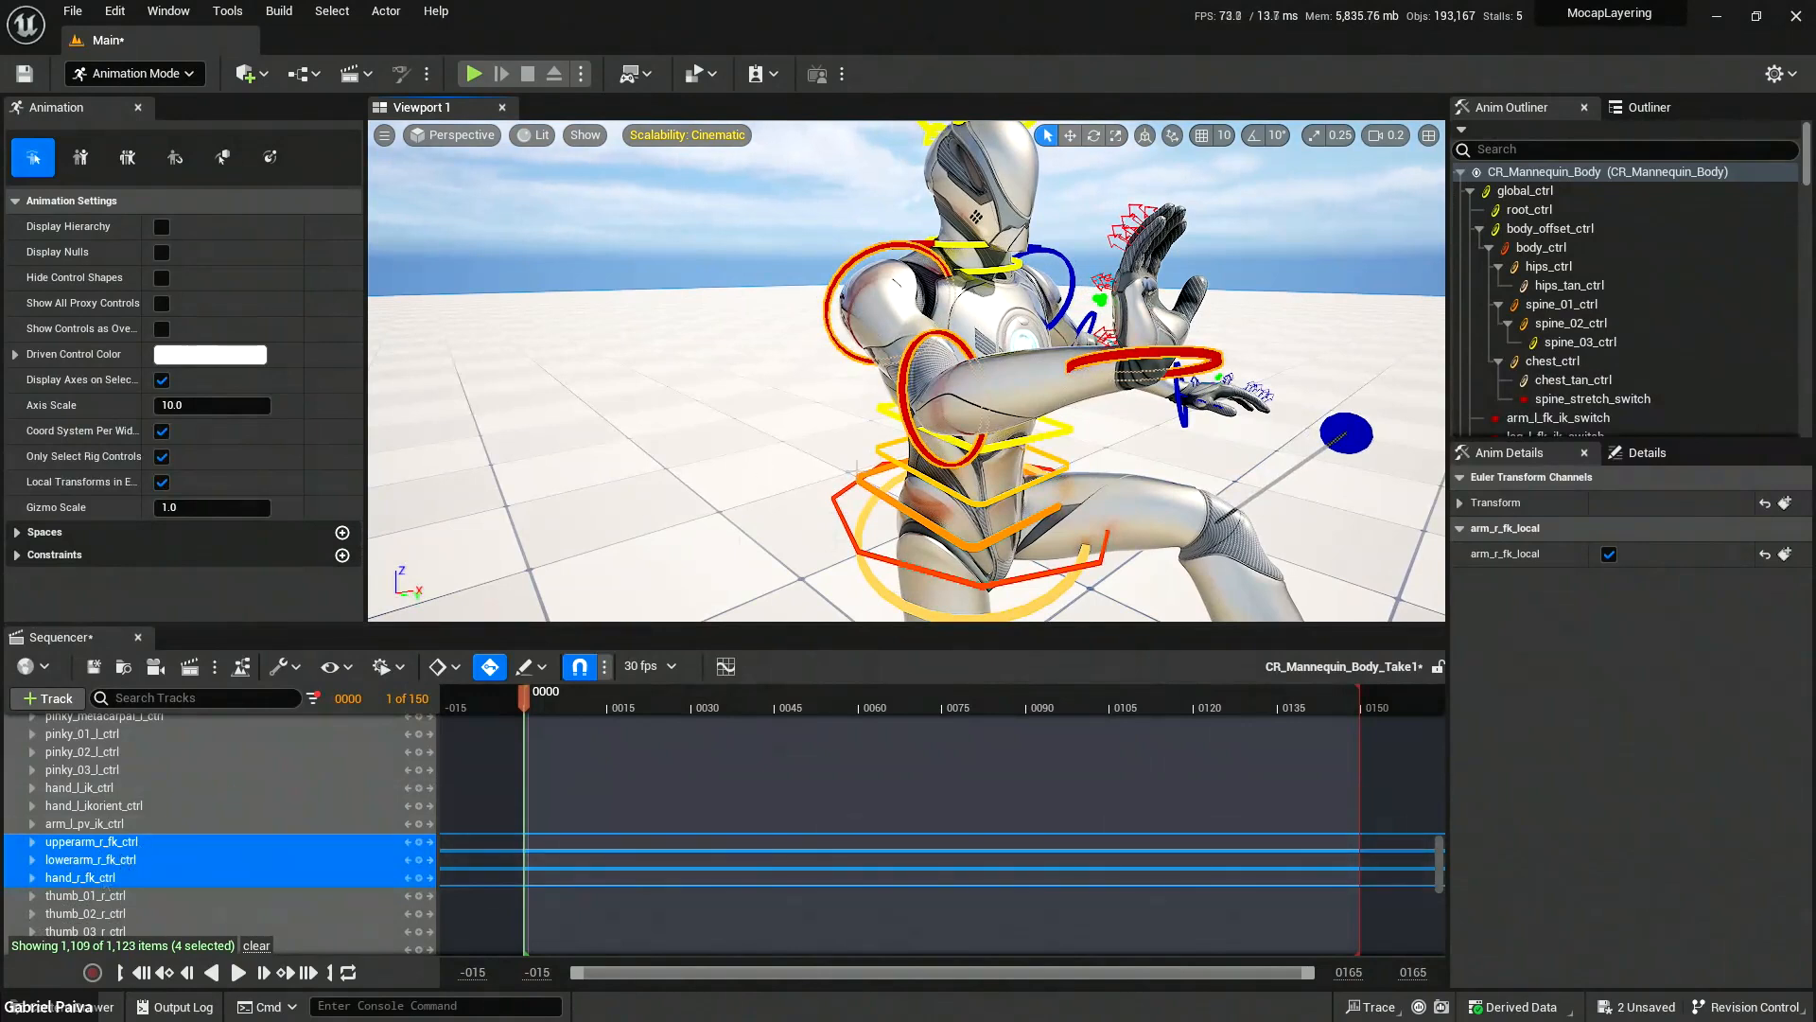
{"action": "left_click", "coordinate": [859, 473]}
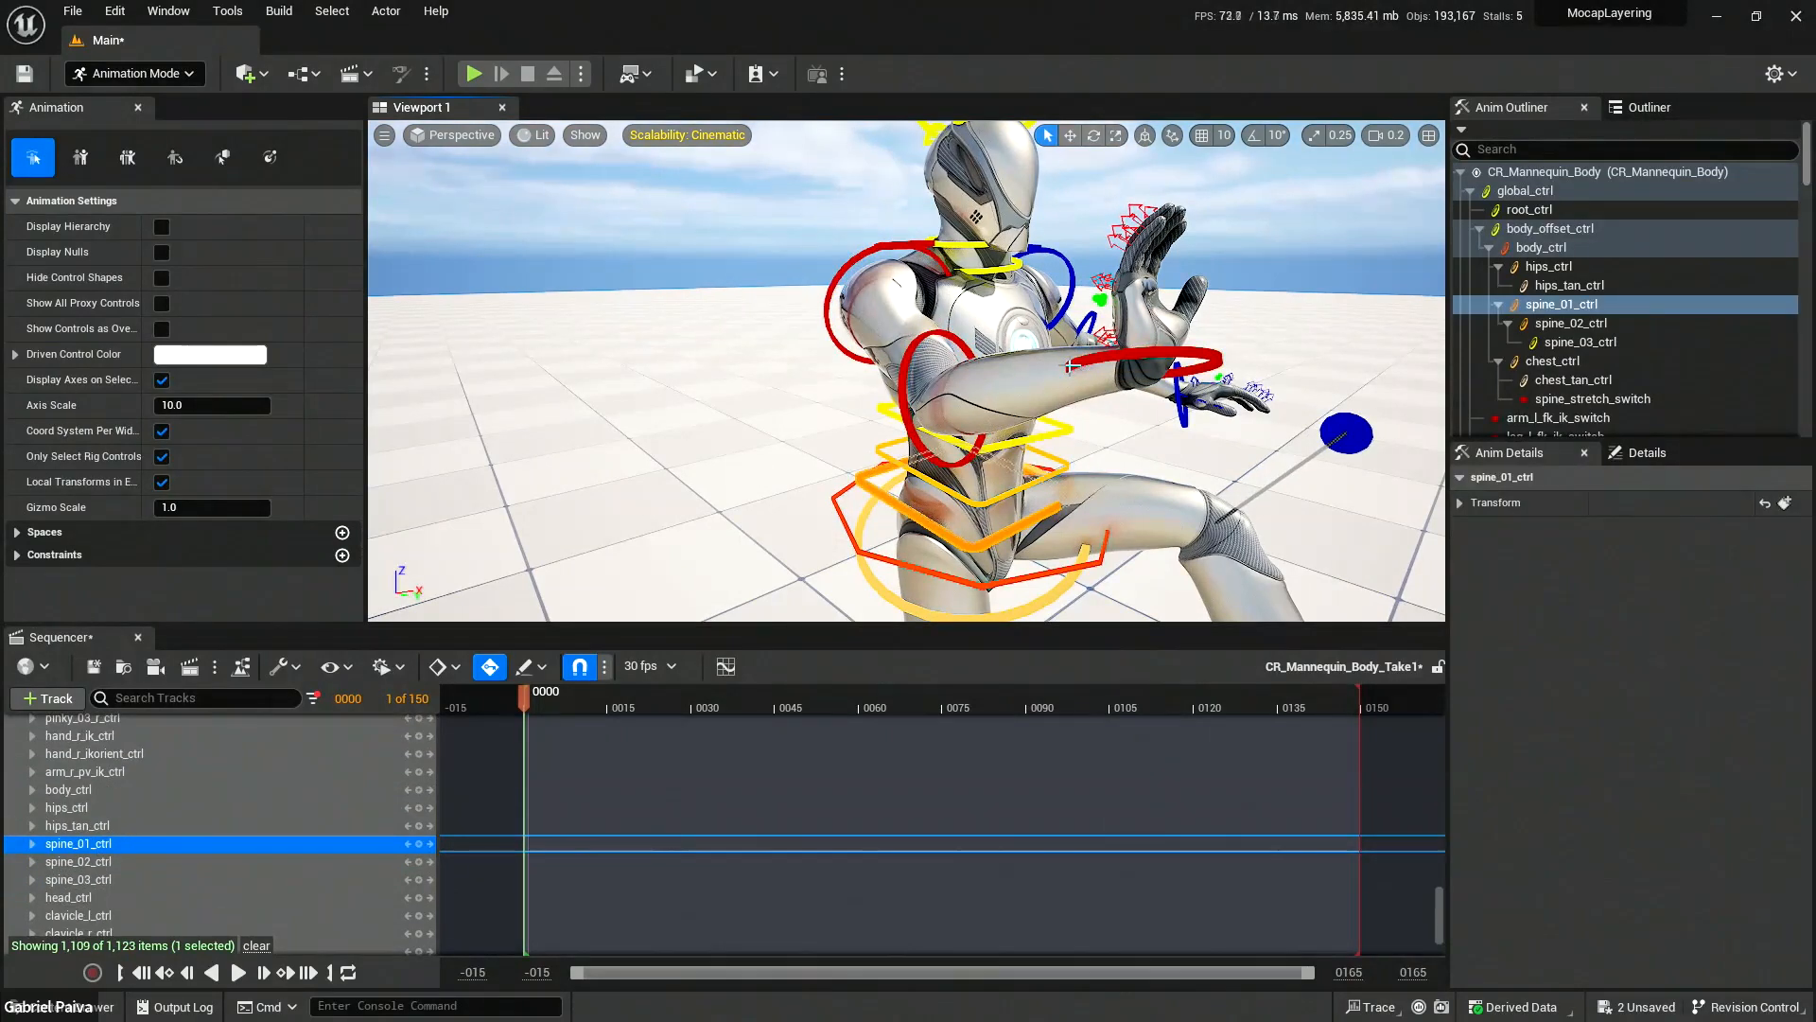
Select global_ctrl and enable arm_r_fk_ik_switch to show the right arm's IK controls.
{"action": "right_click_drag", "start_coordinate": [1121, 452], "coordinate": [1149, 596]}
{"action": "left_click", "coordinate": [1071, 457]}
{"action": "right_click_drag", "start_coordinate": [1070, 457], "coordinate": [965, 275]}
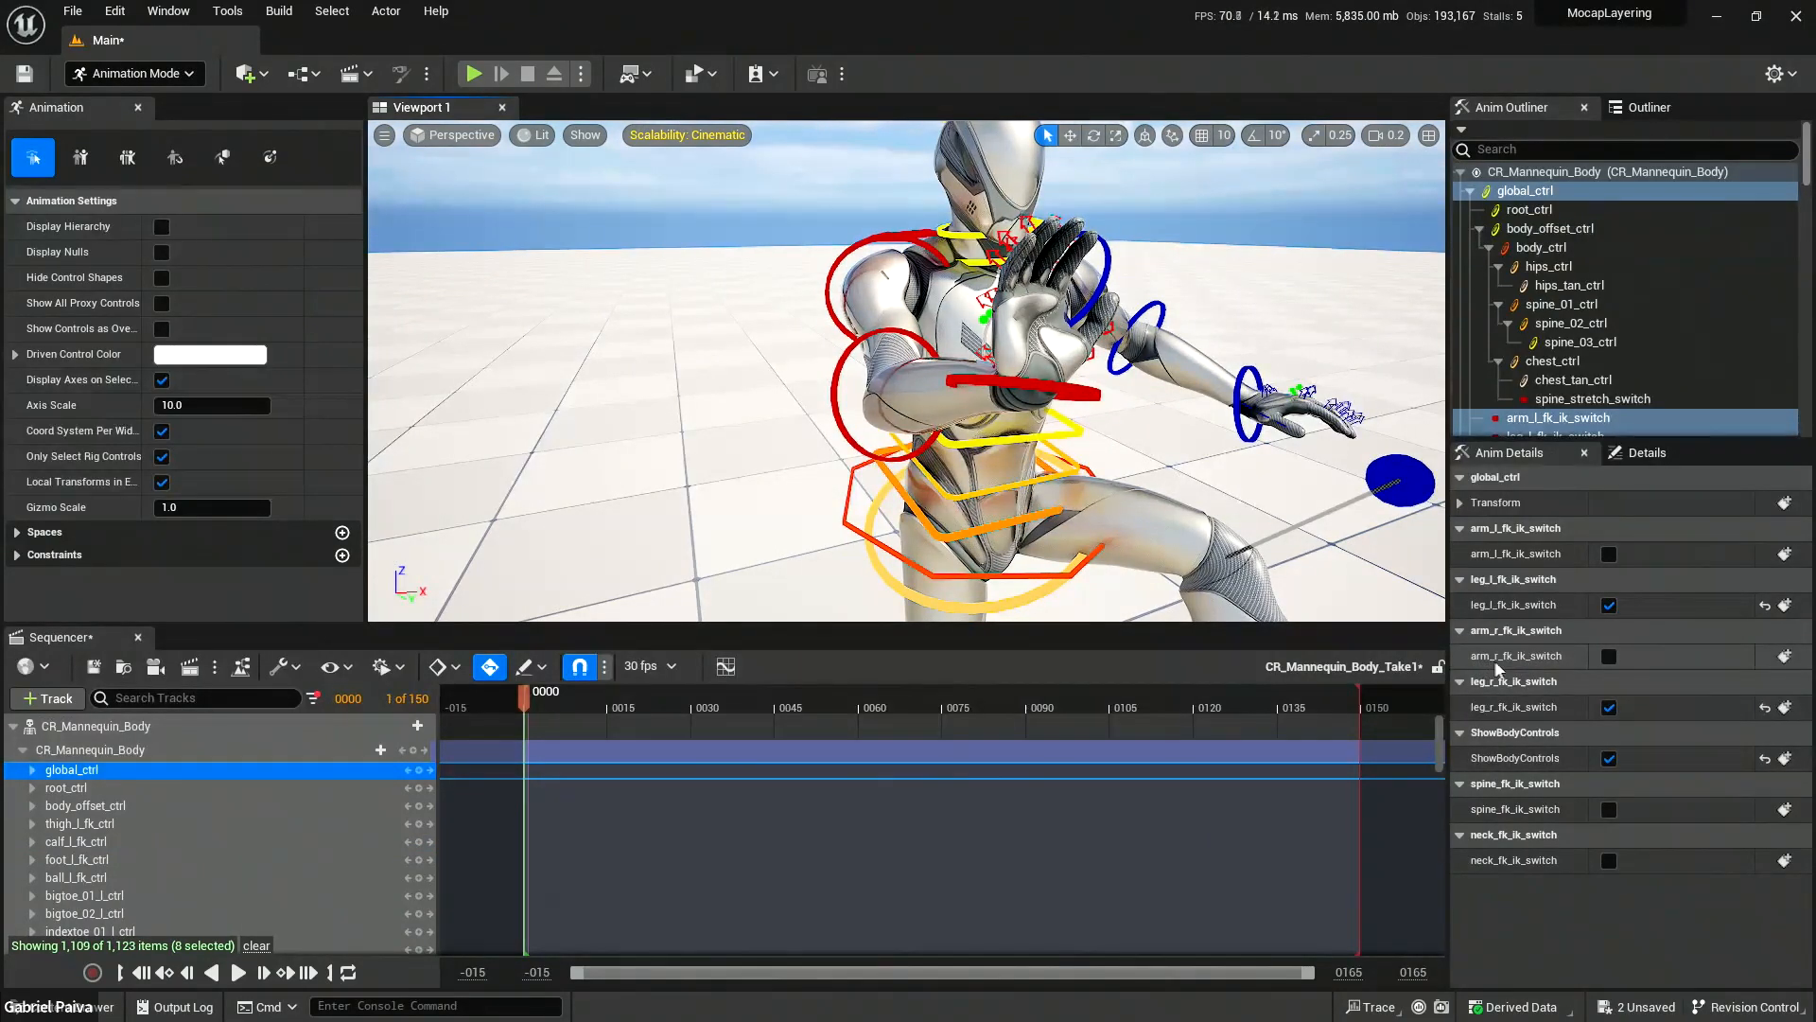
{"action": "left_click", "coordinate": [1609, 656]}
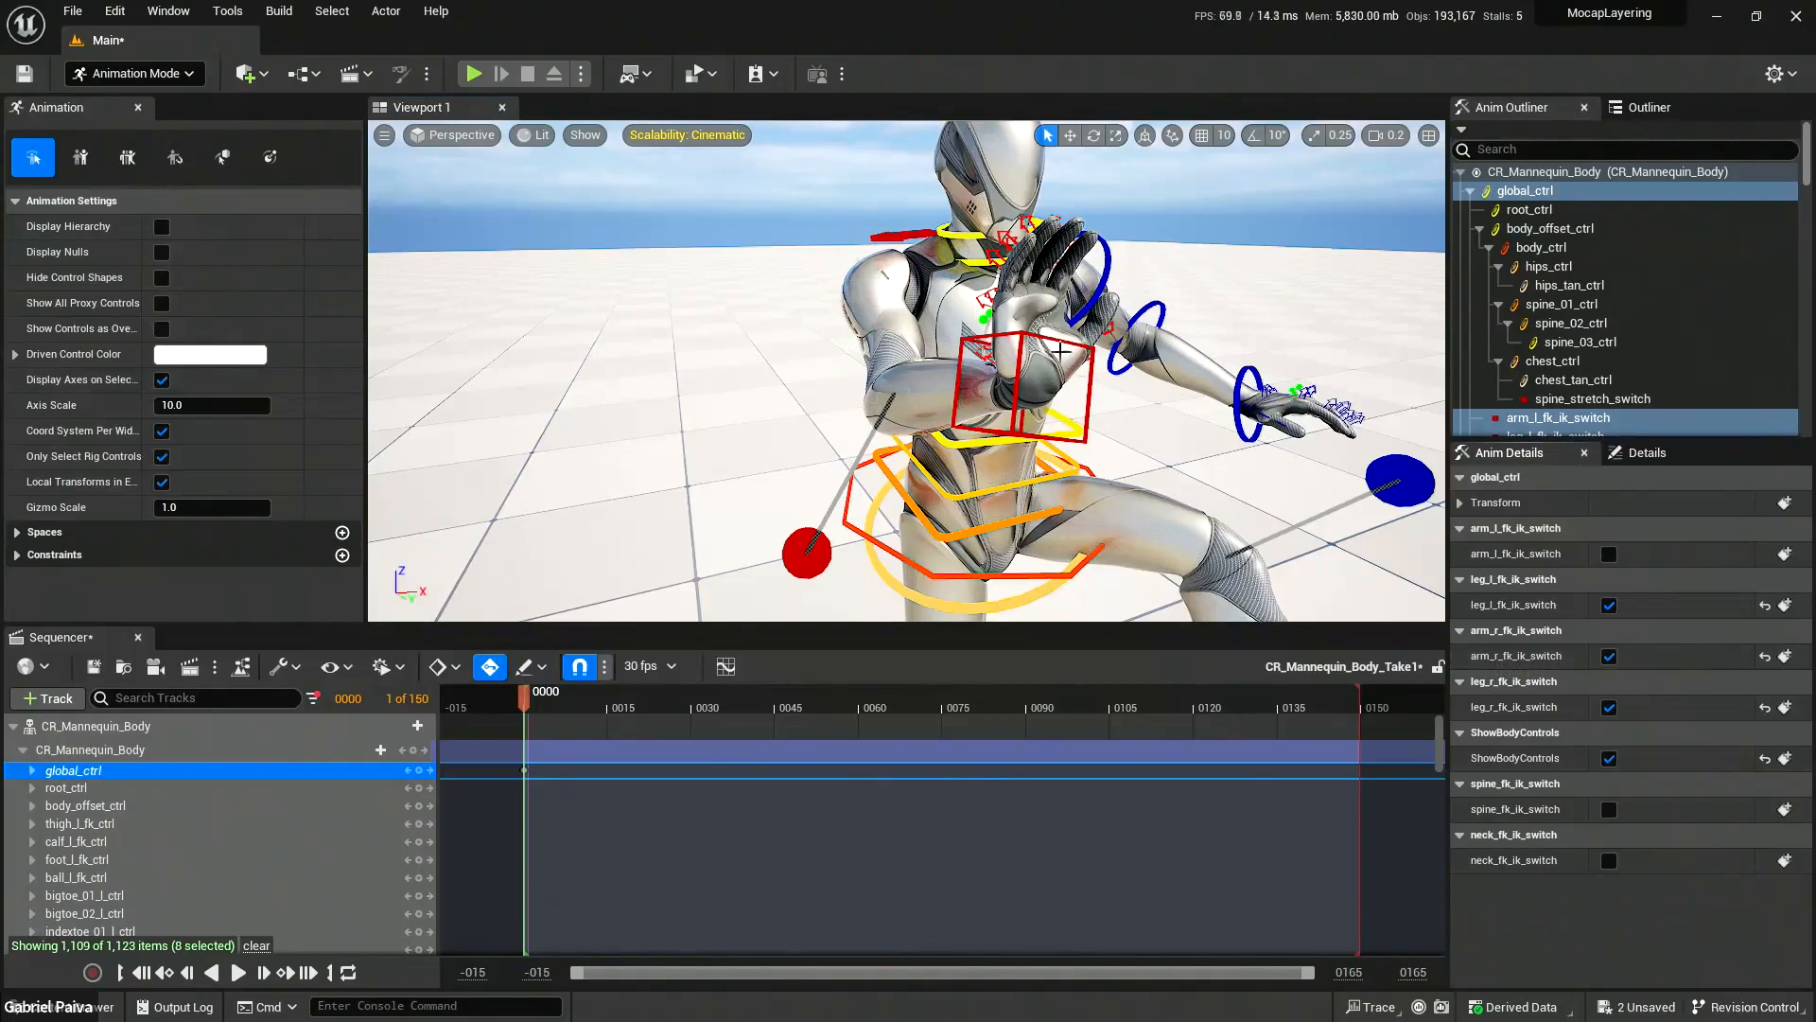
{"action": "left_click_drag", "start_coordinate": [906, 371], "coordinate": [818, 320], "text": "alt"}
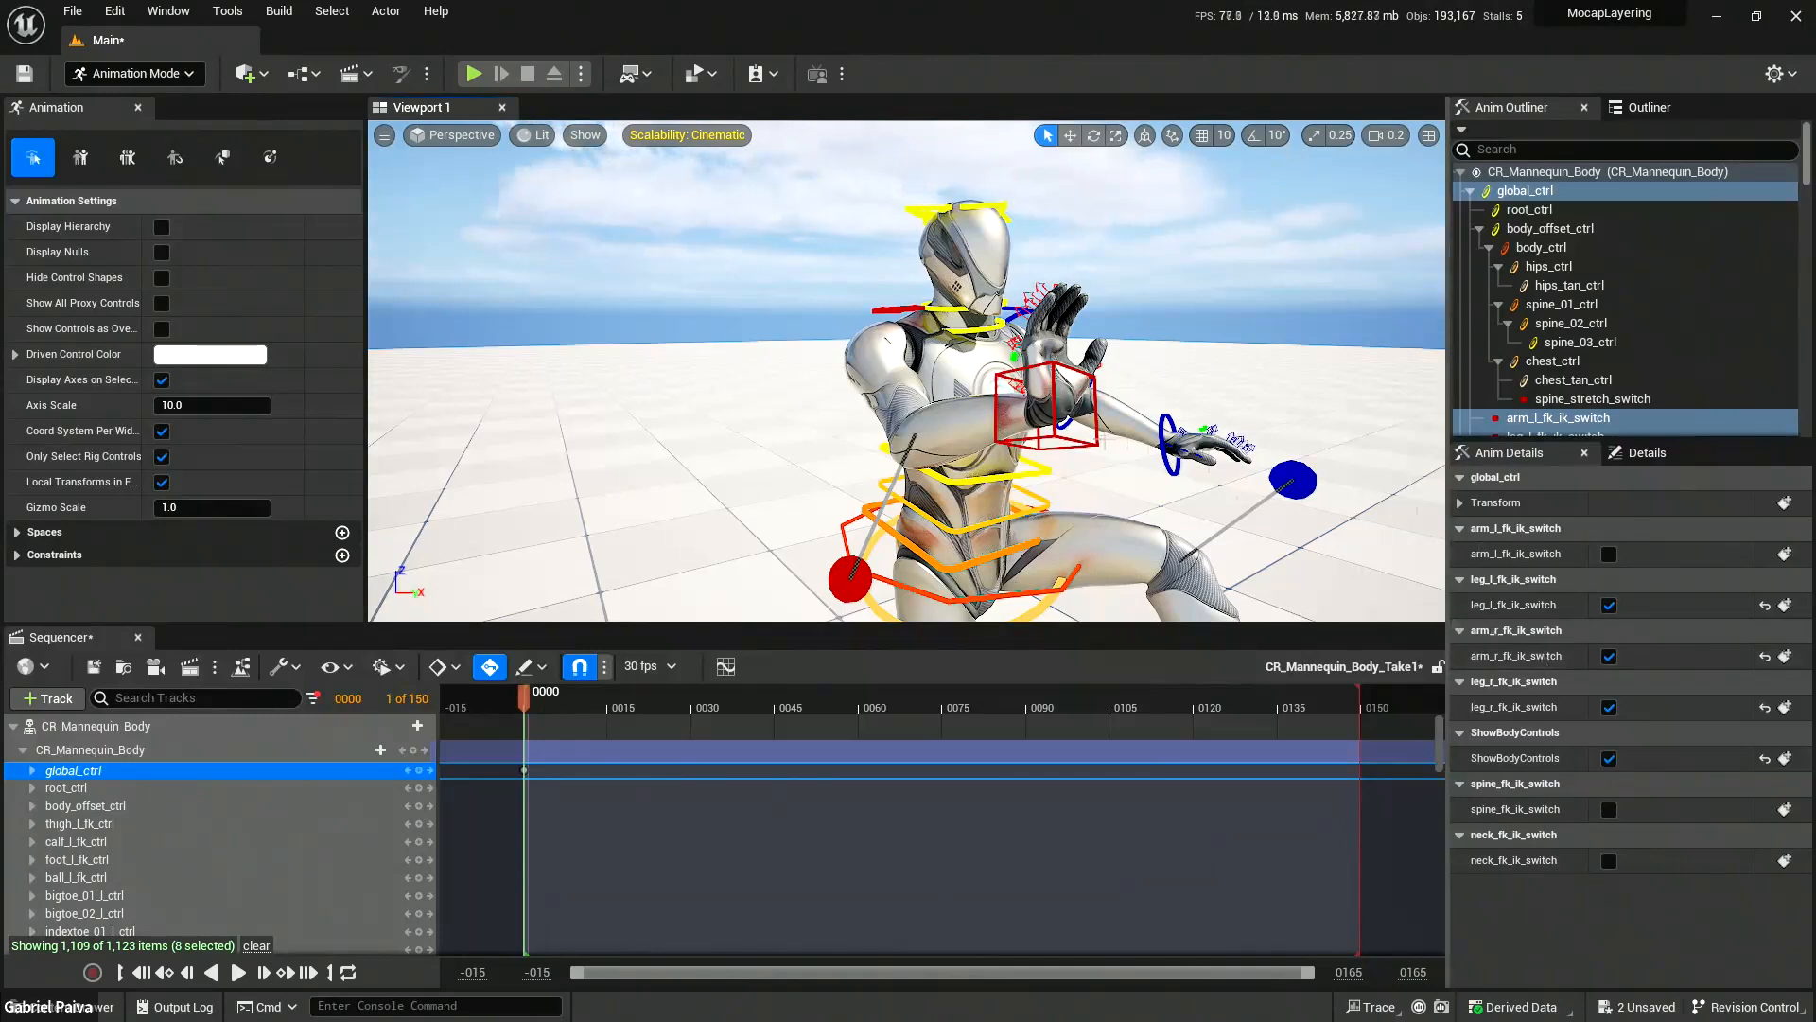
Toggle arm_r_fk_ik_switch repeatedly to compare the right arm's FK and IK controls, leaving it off.
{"action": "left_click", "coordinate": [1609, 655]}
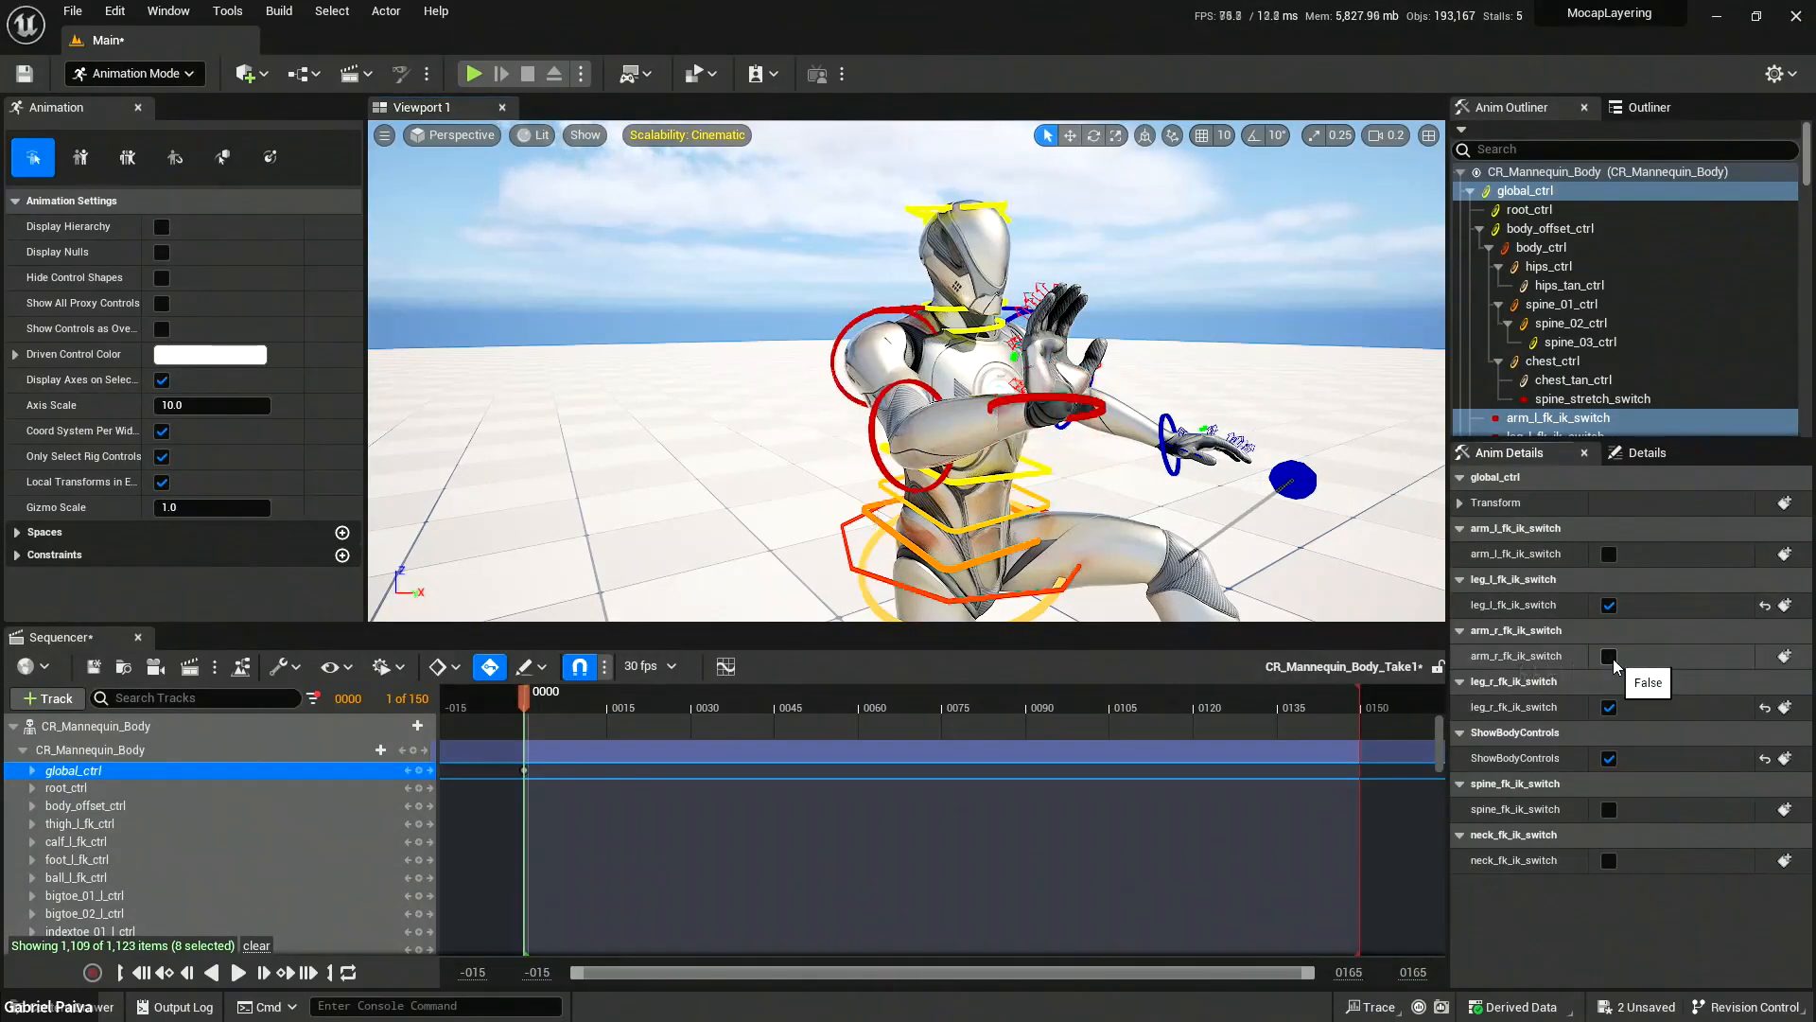
{"action": "left_click", "coordinate": [1609, 656]}
{"action": "left_click", "coordinate": [1609, 656]}
{"action": "left_click", "coordinate": [1609, 656]}
{"action": "left_click", "coordinate": [1609, 655]}
{"action": "left_click", "coordinate": [1609, 656]}
{"action": "left_click", "coordinate": [1609, 655]}
{"action": "left_click", "coordinate": [1609, 655]}
{"action": "left_click", "coordinate": [1609, 656]}
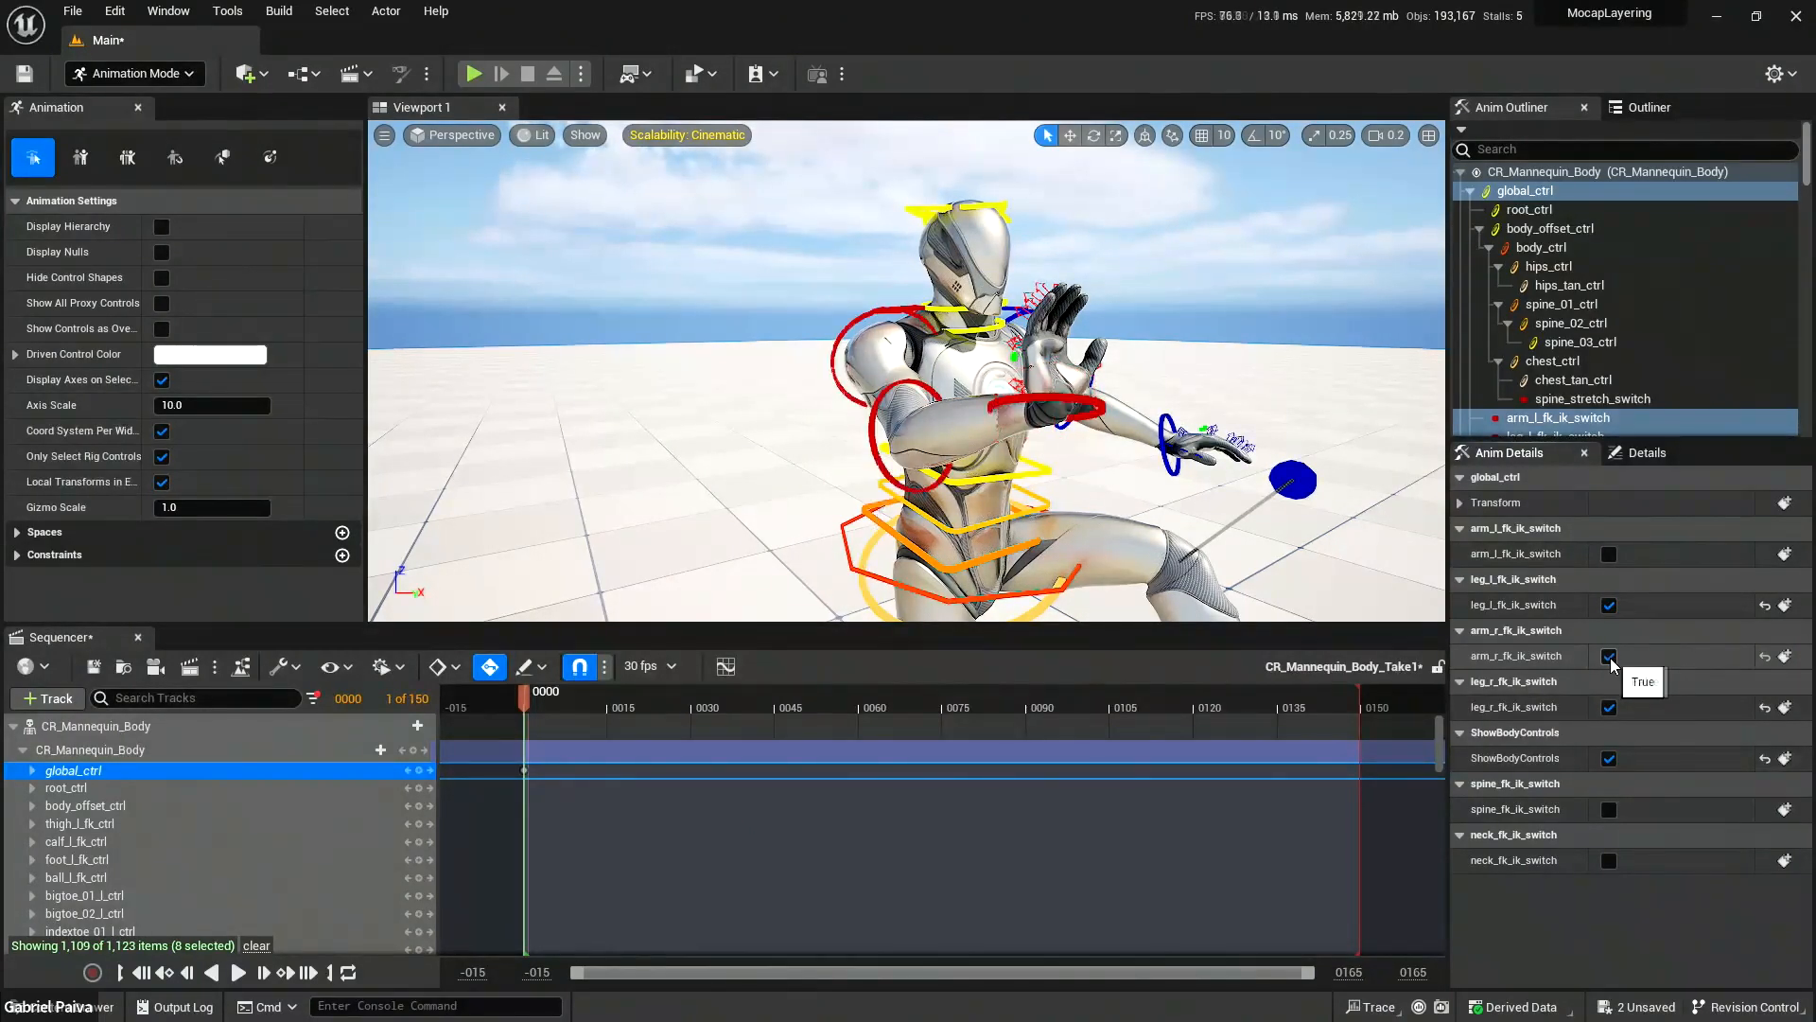
{"action": "left_click", "coordinate": [1609, 655]}
{"action": "left_click", "coordinate": [1609, 656]}
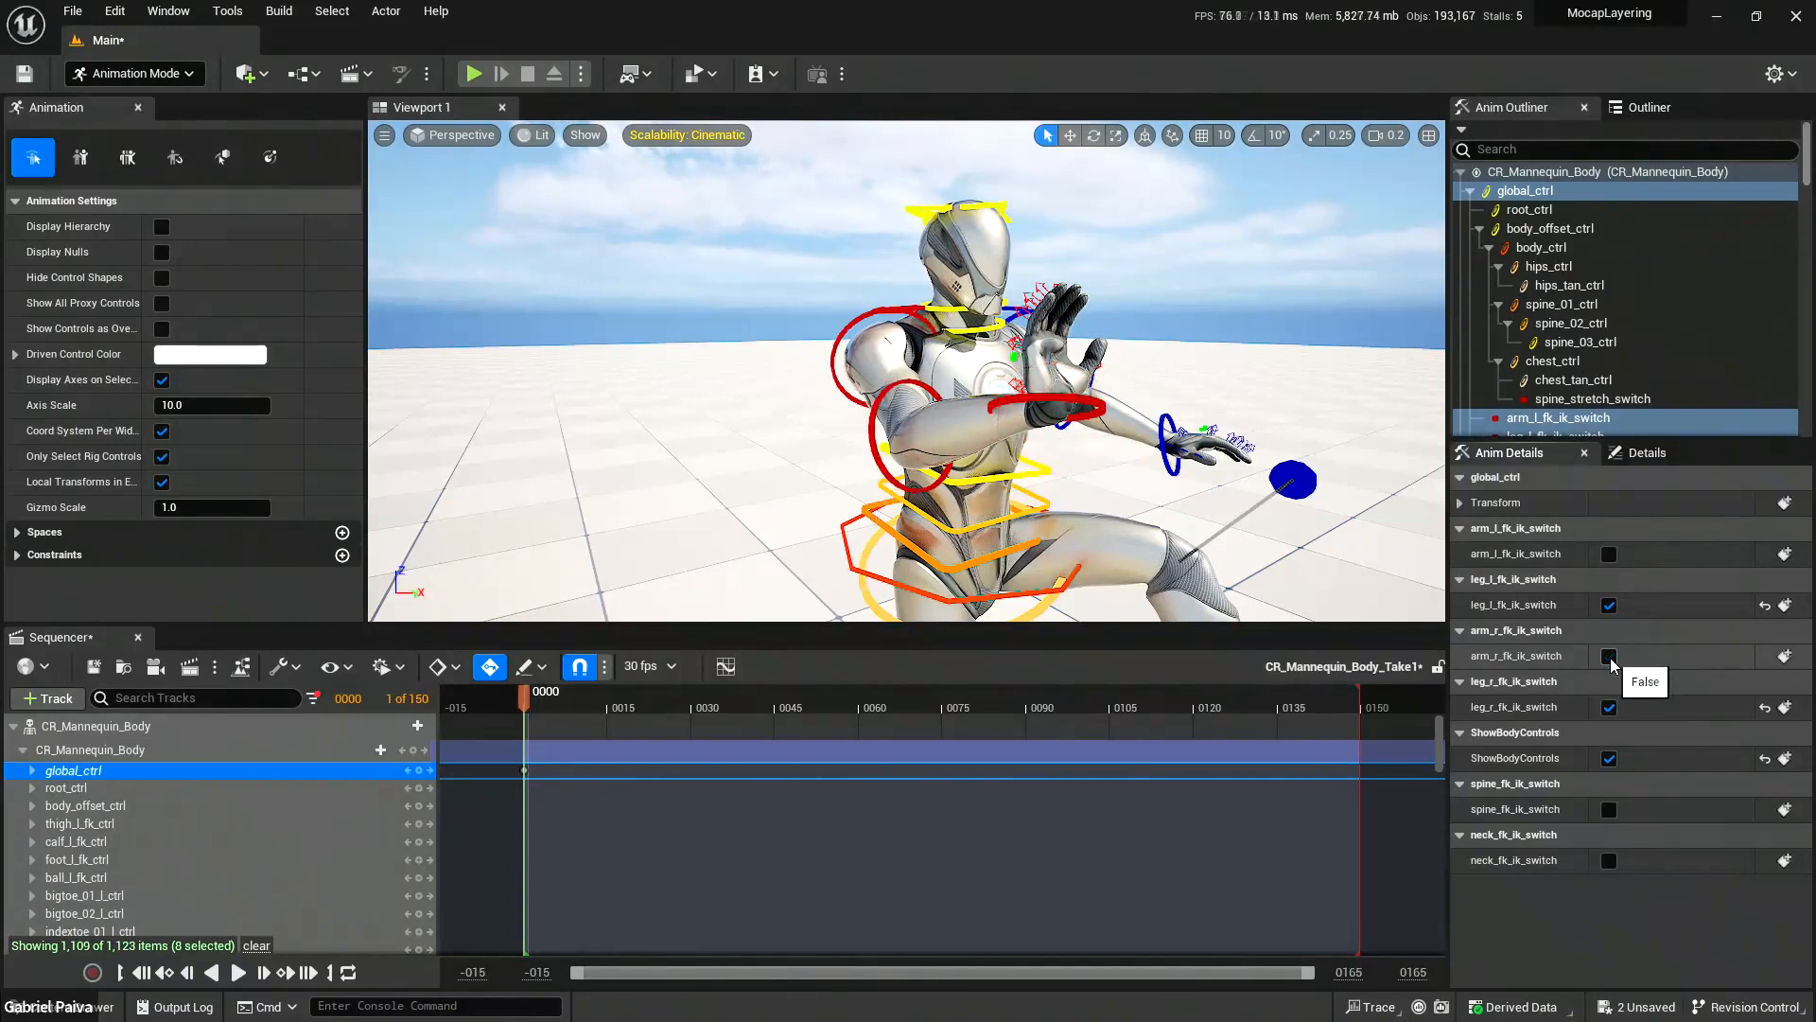
Rotate upperarm_r_fk_ctrl slightly to pose the right arm in FK.
{"action": "left_click", "coordinate": [870, 310]}
{"action": "key", "text": "e"}
{"action": "mouse_move", "coordinate": [849, 299]}
{"action": "left_mouse_down"}
{"action": "mouse_move", "coordinate": [984, 282]}
{"action": "mouse_move", "coordinate": [875, 303]}
{"action": "left_mouse_up"}
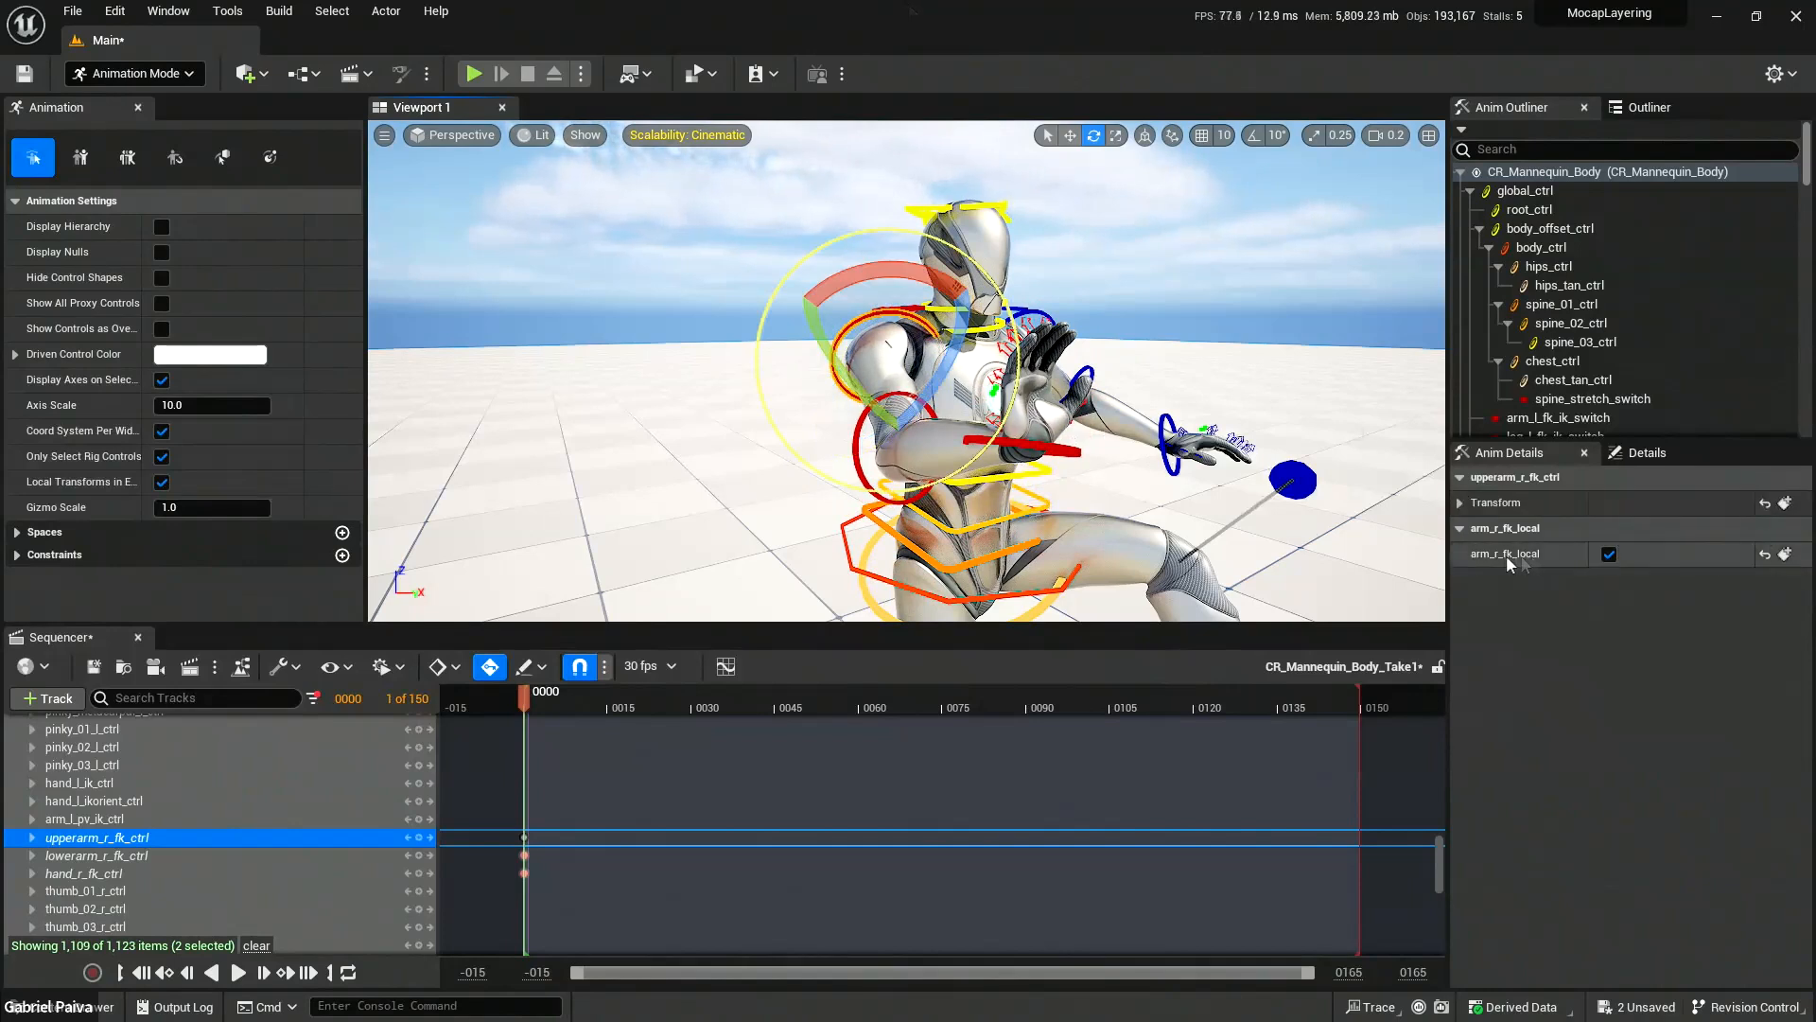
Select global_ctrl at the mannequin's feet and switch the right arm to IK with arm_r_fk_ik_switch.
{"action": "scroll", "coordinate": [227, 766], "scroll_direction": "down", "scroll_amount": 10}
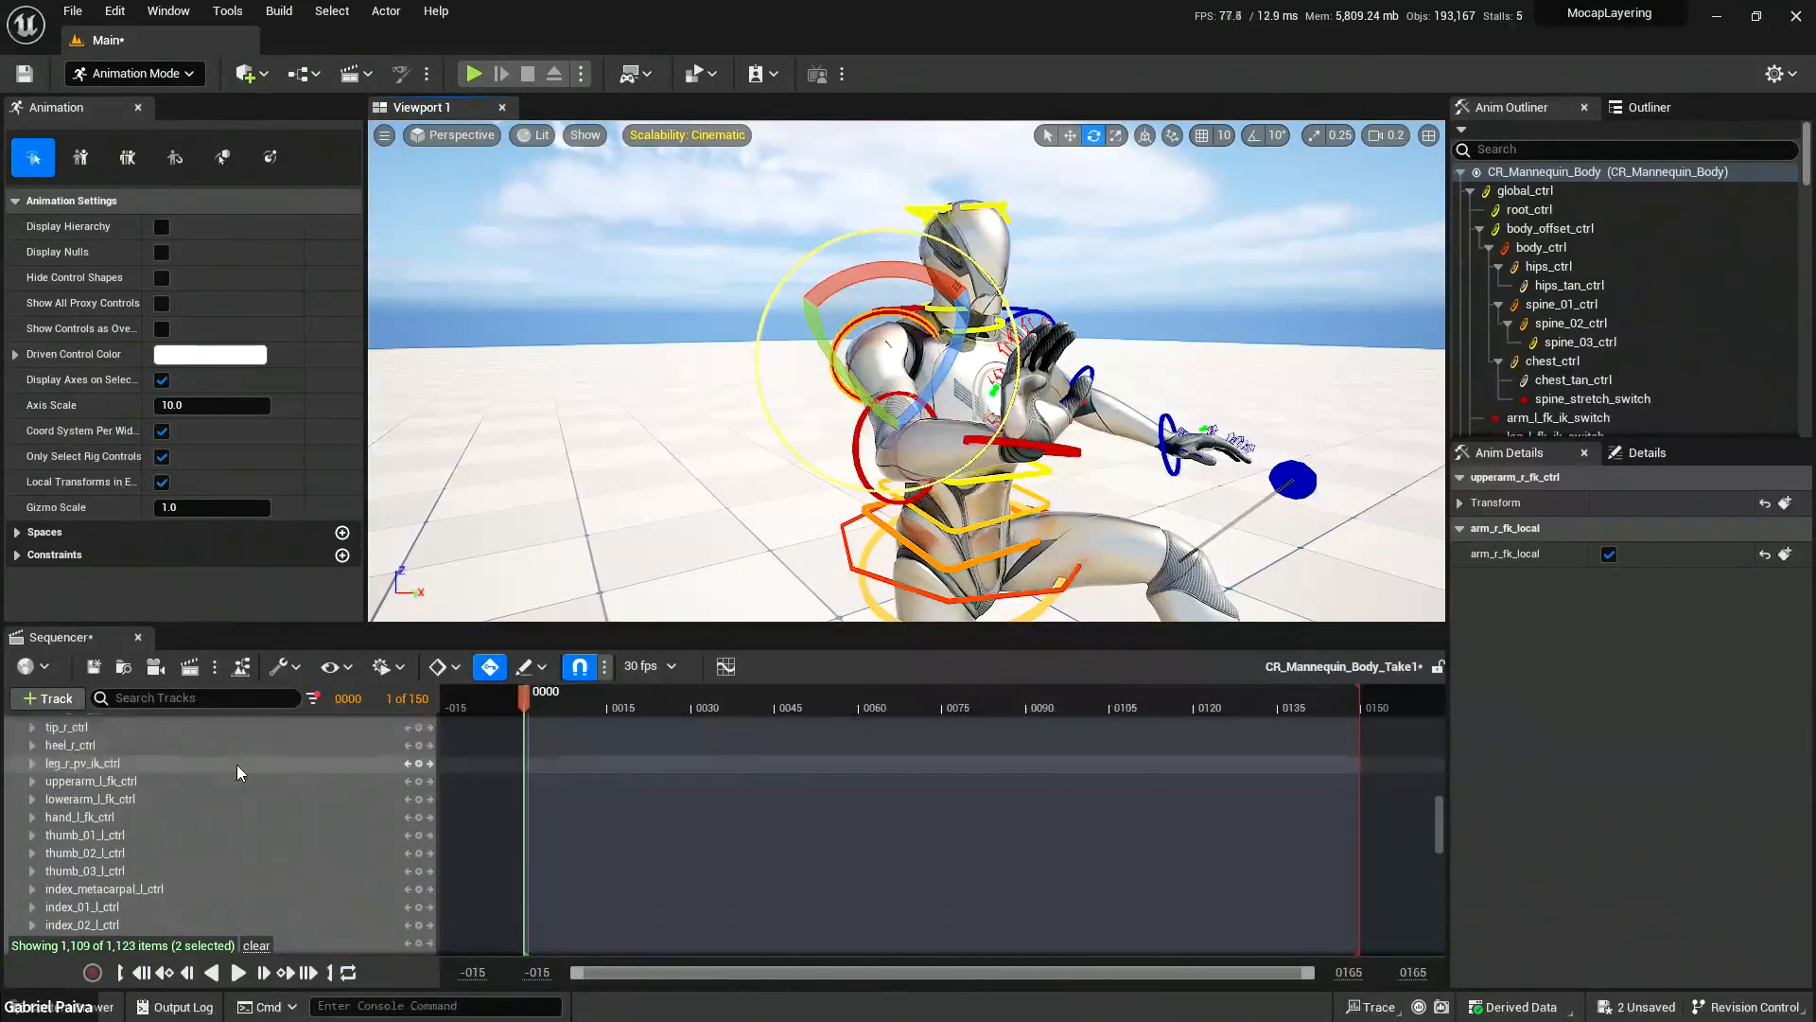
{"action": "scroll", "coordinate": [226, 760], "scroll_direction": "up", "scroll_amount": 1}
{"action": "right_click_drag", "start_coordinate": [762, 494], "coordinate": [761, 615]}
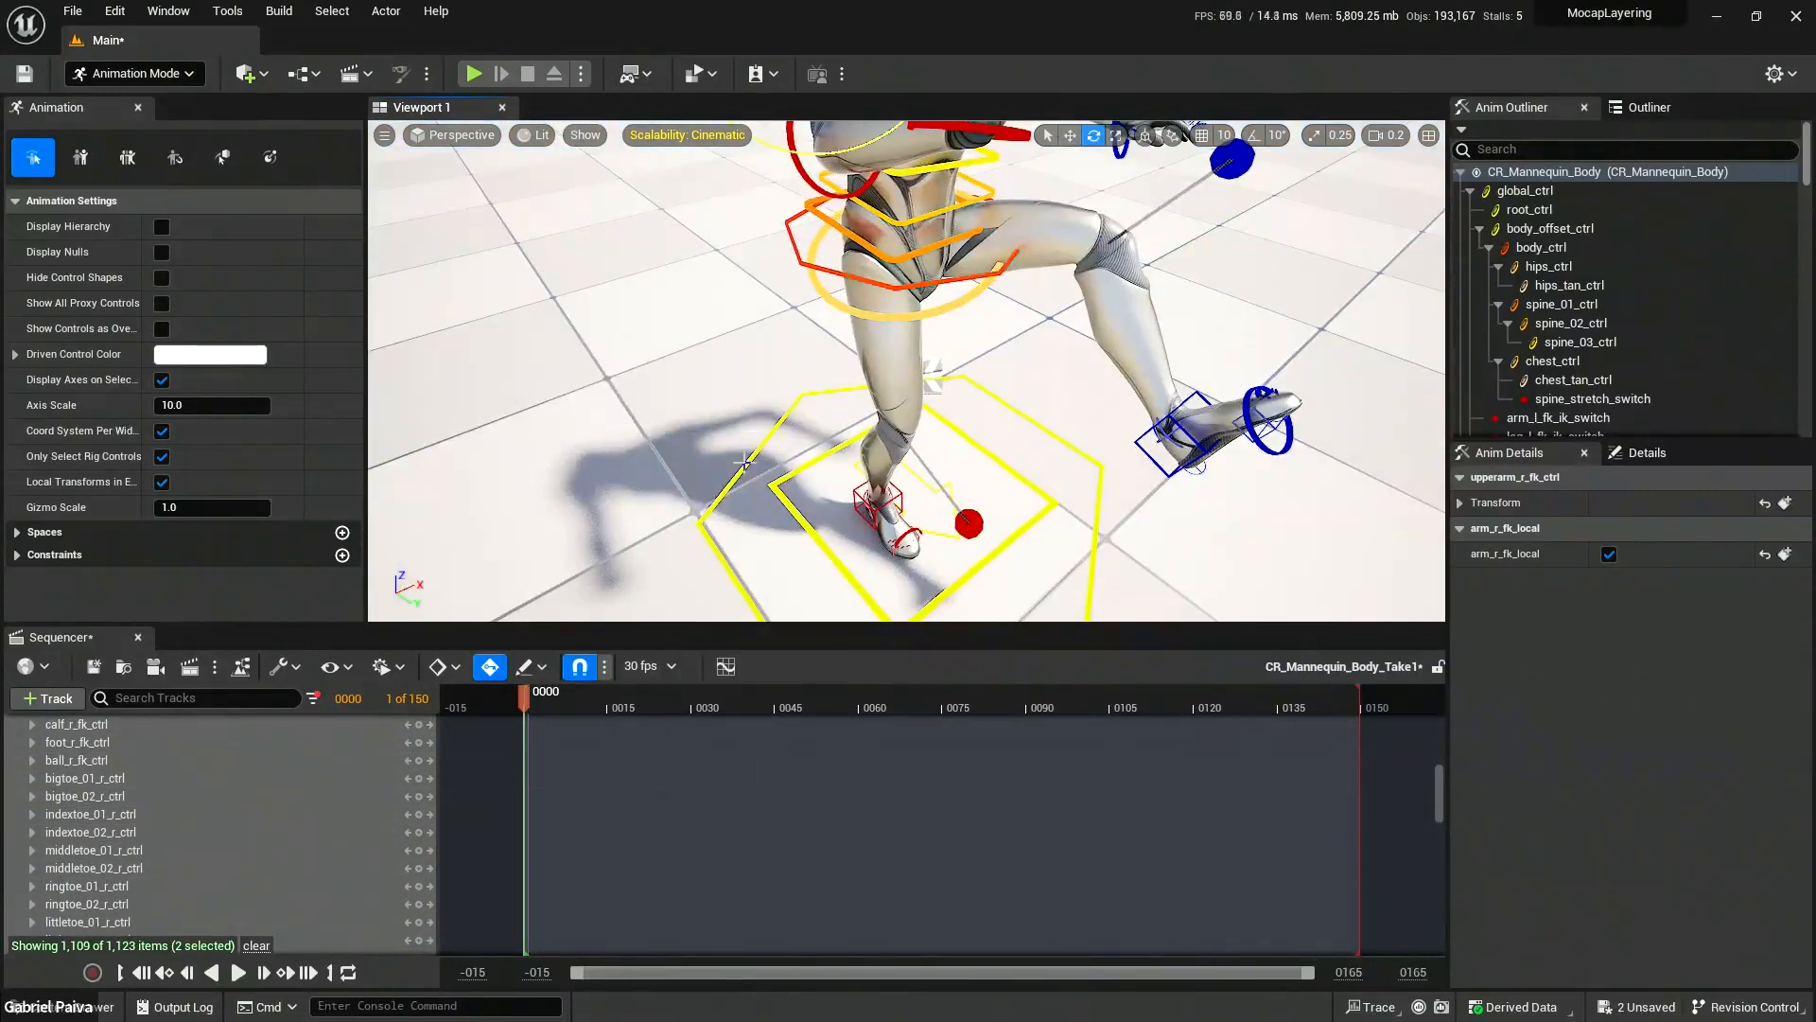
{"action": "left_click", "coordinate": [743, 464]}
{"action": "right_click_drag", "start_coordinate": [1217, 480], "coordinate": [1217, 359]}
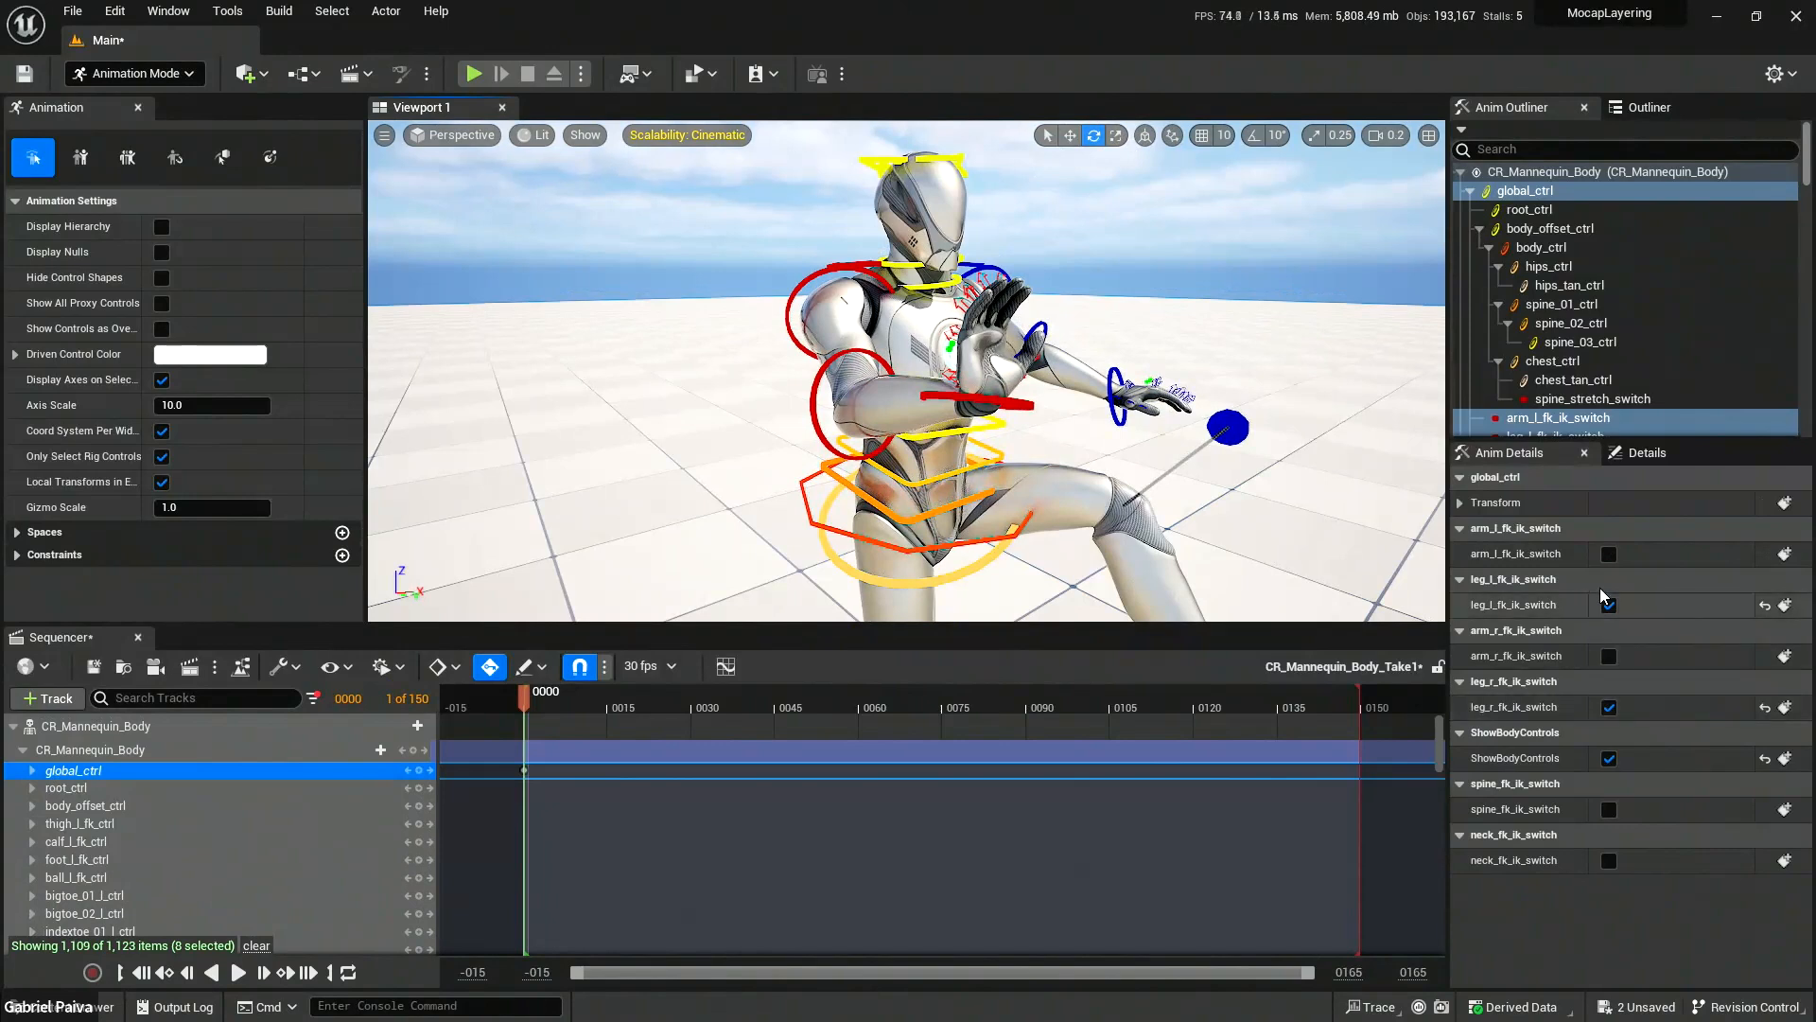
{"action": "left_click", "coordinate": [1610, 657]}
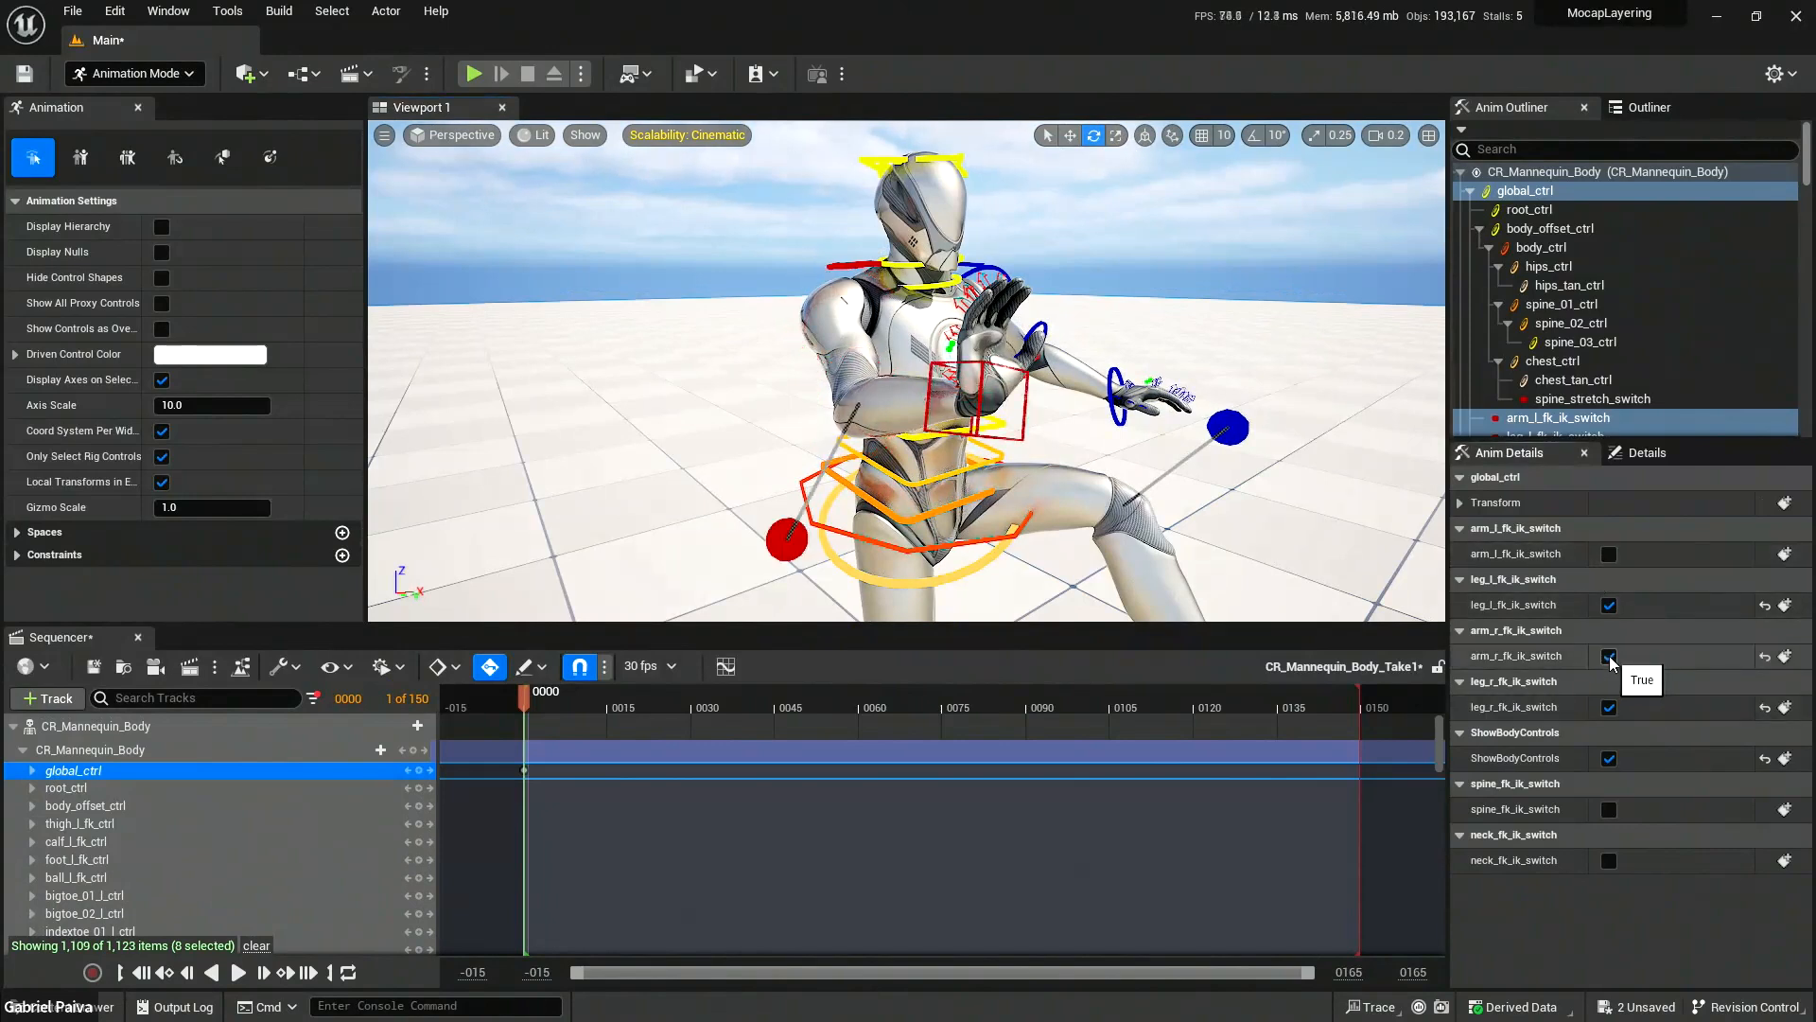
Move hand_r_ik_ctrl slightly upward to pose the right arm in IK.
{"action": "left_click", "coordinate": [985, 439]}
{"action": "key", "text": "w"}
{"action": "left_click_drag", "start_coordinate": [981, 403], "coordinate": [966, 366]}
Select global_ctrl and review its arm and leg FK/IK switches alongside the mannequin's controls.
{"action": "right_click_drag", "start_coordinate": [1142, 474], "coordinate": [1181, 559]}
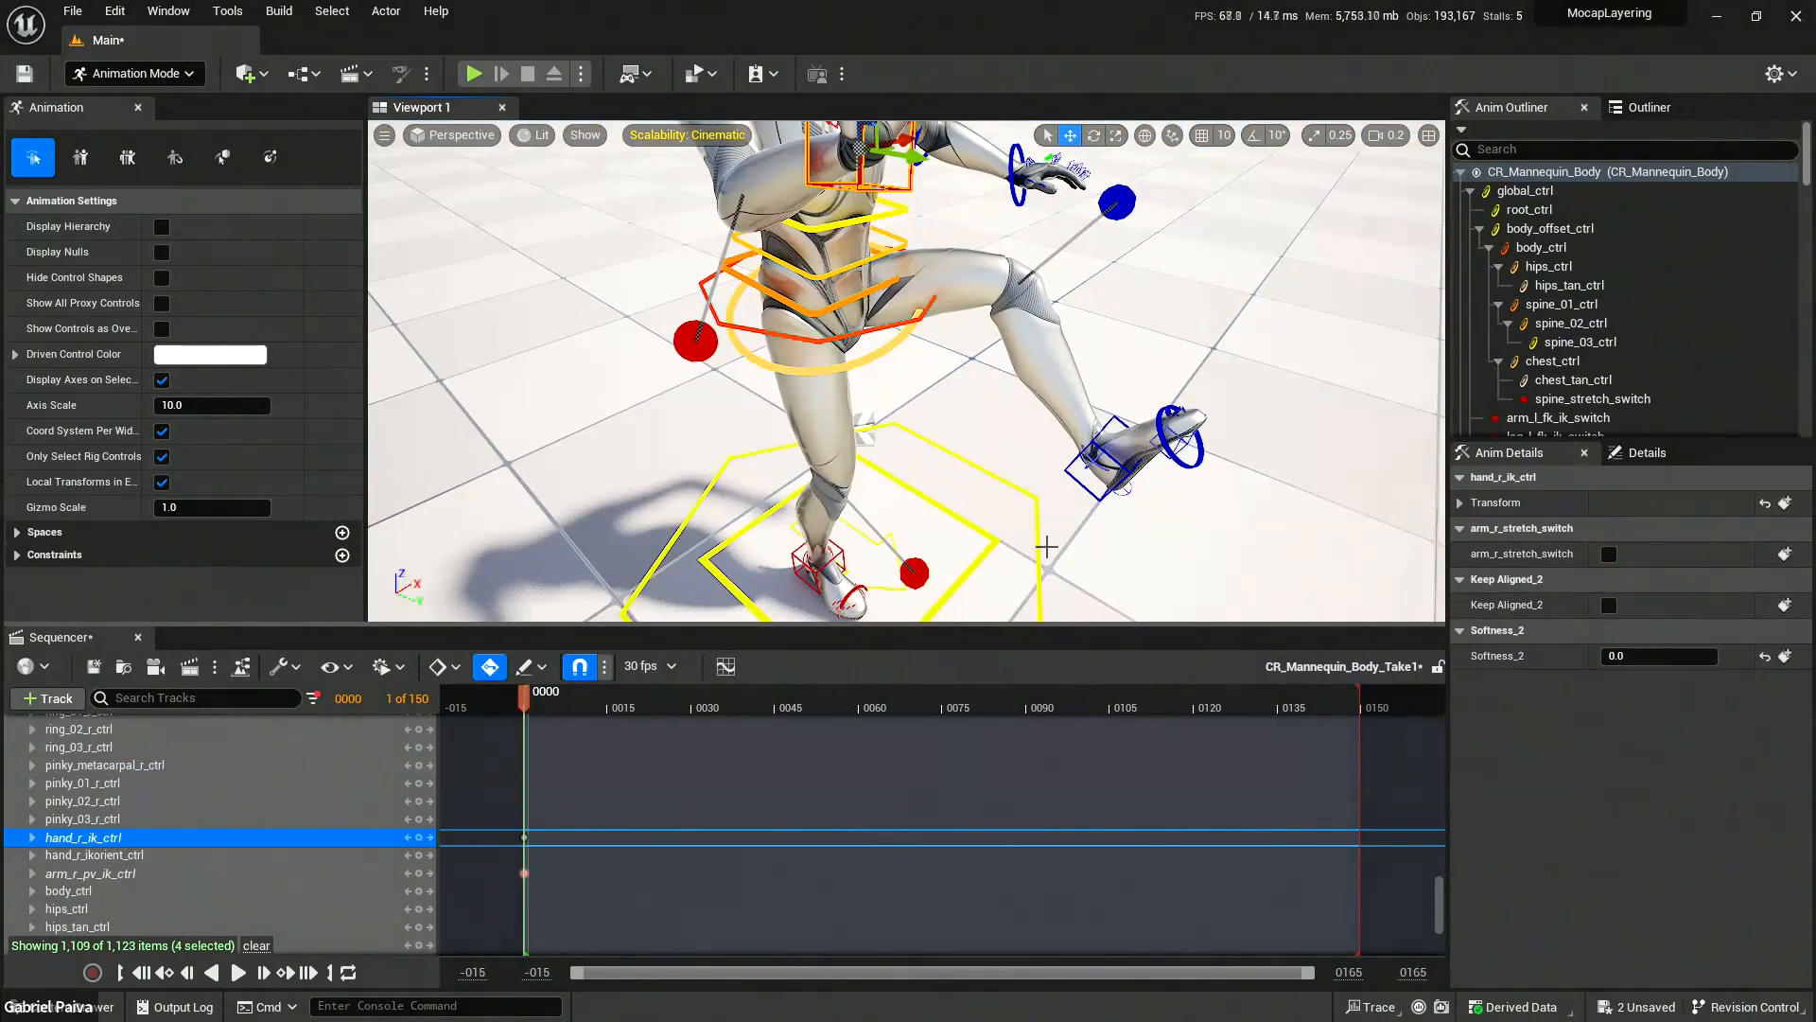
{"action": "left_click", "coordinate": [1037, 536]}
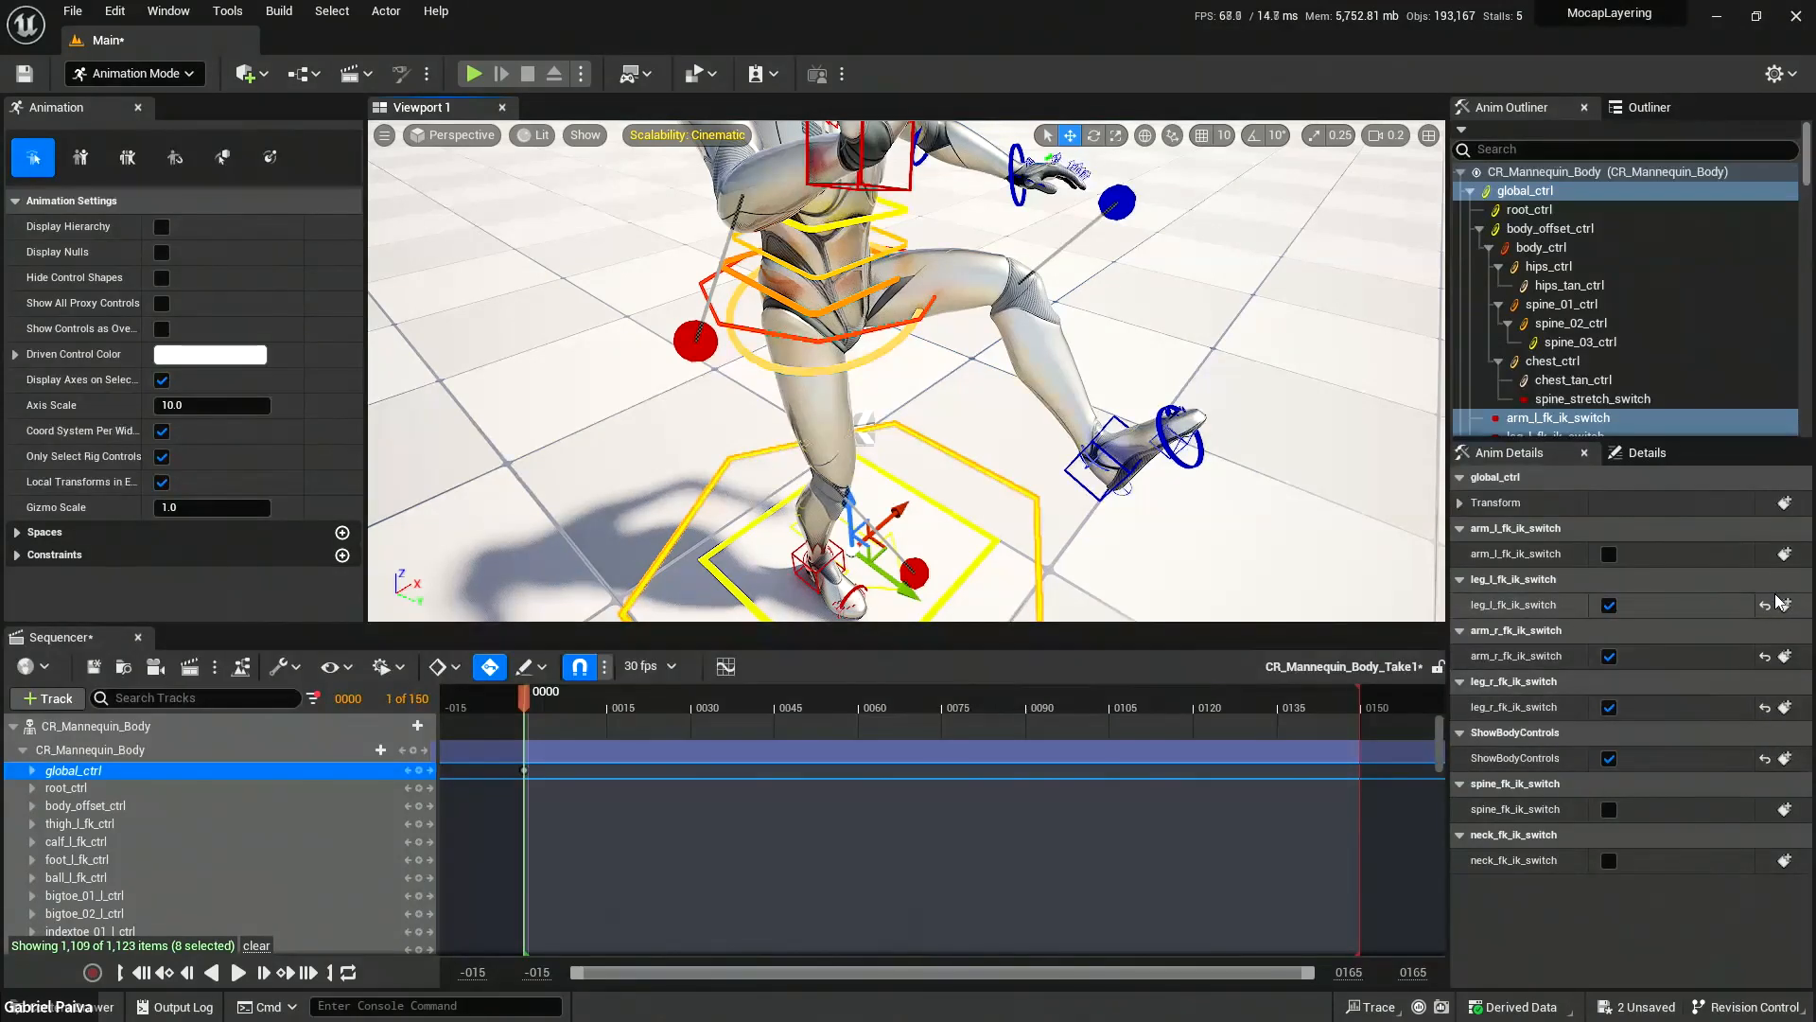
{"action": "left_click_drag", "start_coordinate": [974, 406], "coordinate": [1081, 402], "text": "alt"}
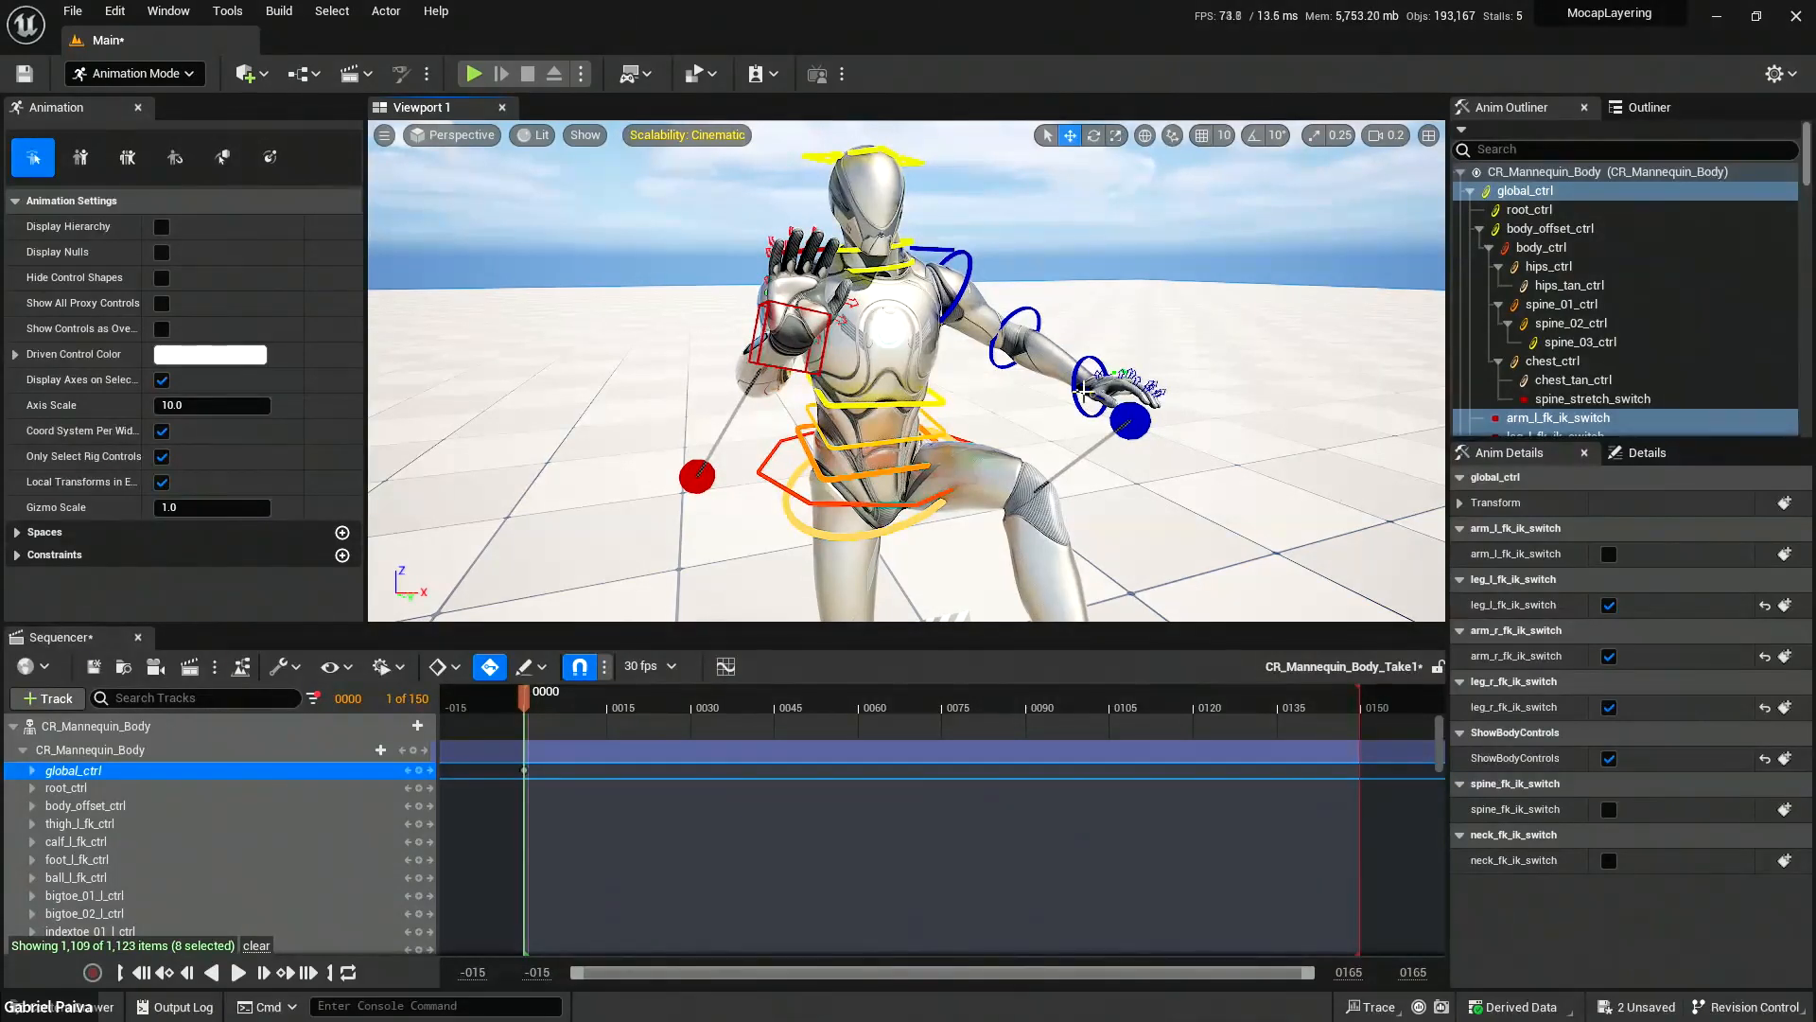
Select hand_r_ik_ctrl and inspect the right hand's IK control and pole vector from the front.
{"action": "left_click_drag", "start_coordinate": [955, 298], "coordinate": [775, 336], "text": "alt"}
{"action": "left_click", "coordinate": [896, 352]}
{"action": "right_click_drag", "start_coordinate": [775, 337], "coordinate": [605, 388]}
{"action": "right_click_drag", "start_coordinate": [1008, 382], "coordinate": [973, 363]}
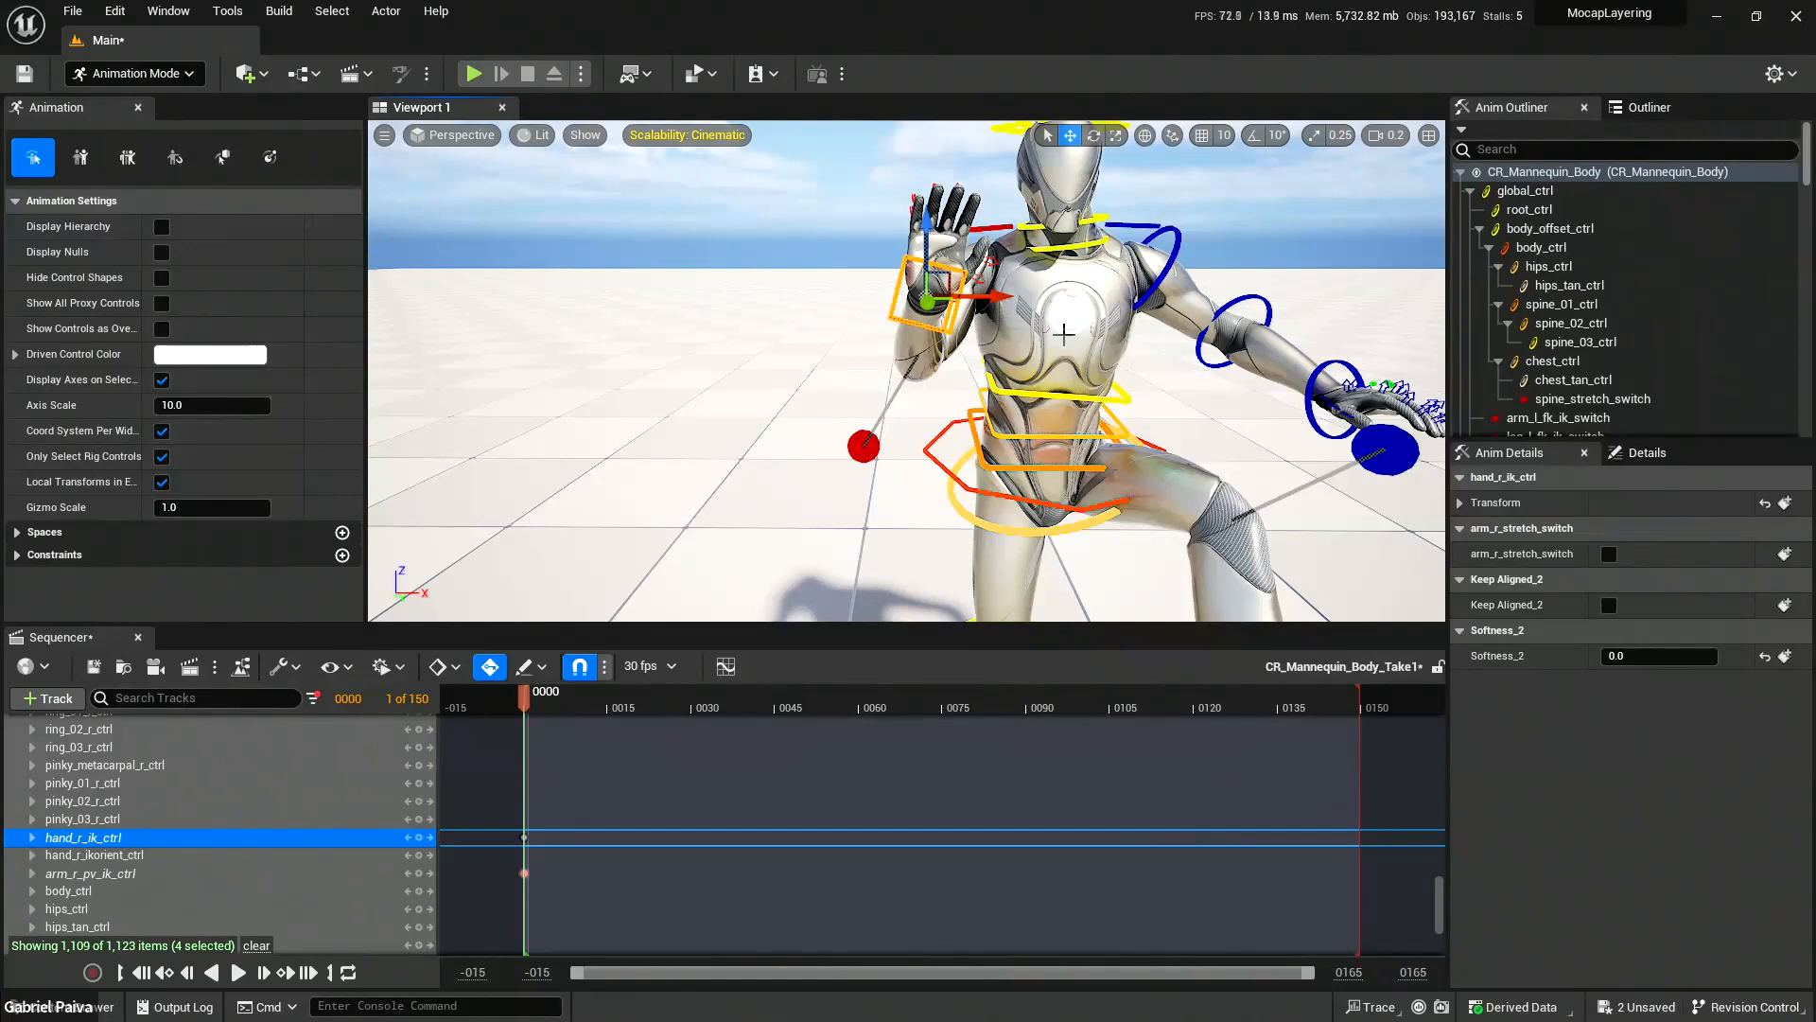
{"action": "mouse_move", "coordinate": [1071, 480]}
{"action": "right_mouse_down"}
{"action": "mouse_move", "coordinate": [1064, 615]}
{"action": "mouse_move", "coordinate": [1070, 511]}
{"action": "right_mouse_up"}
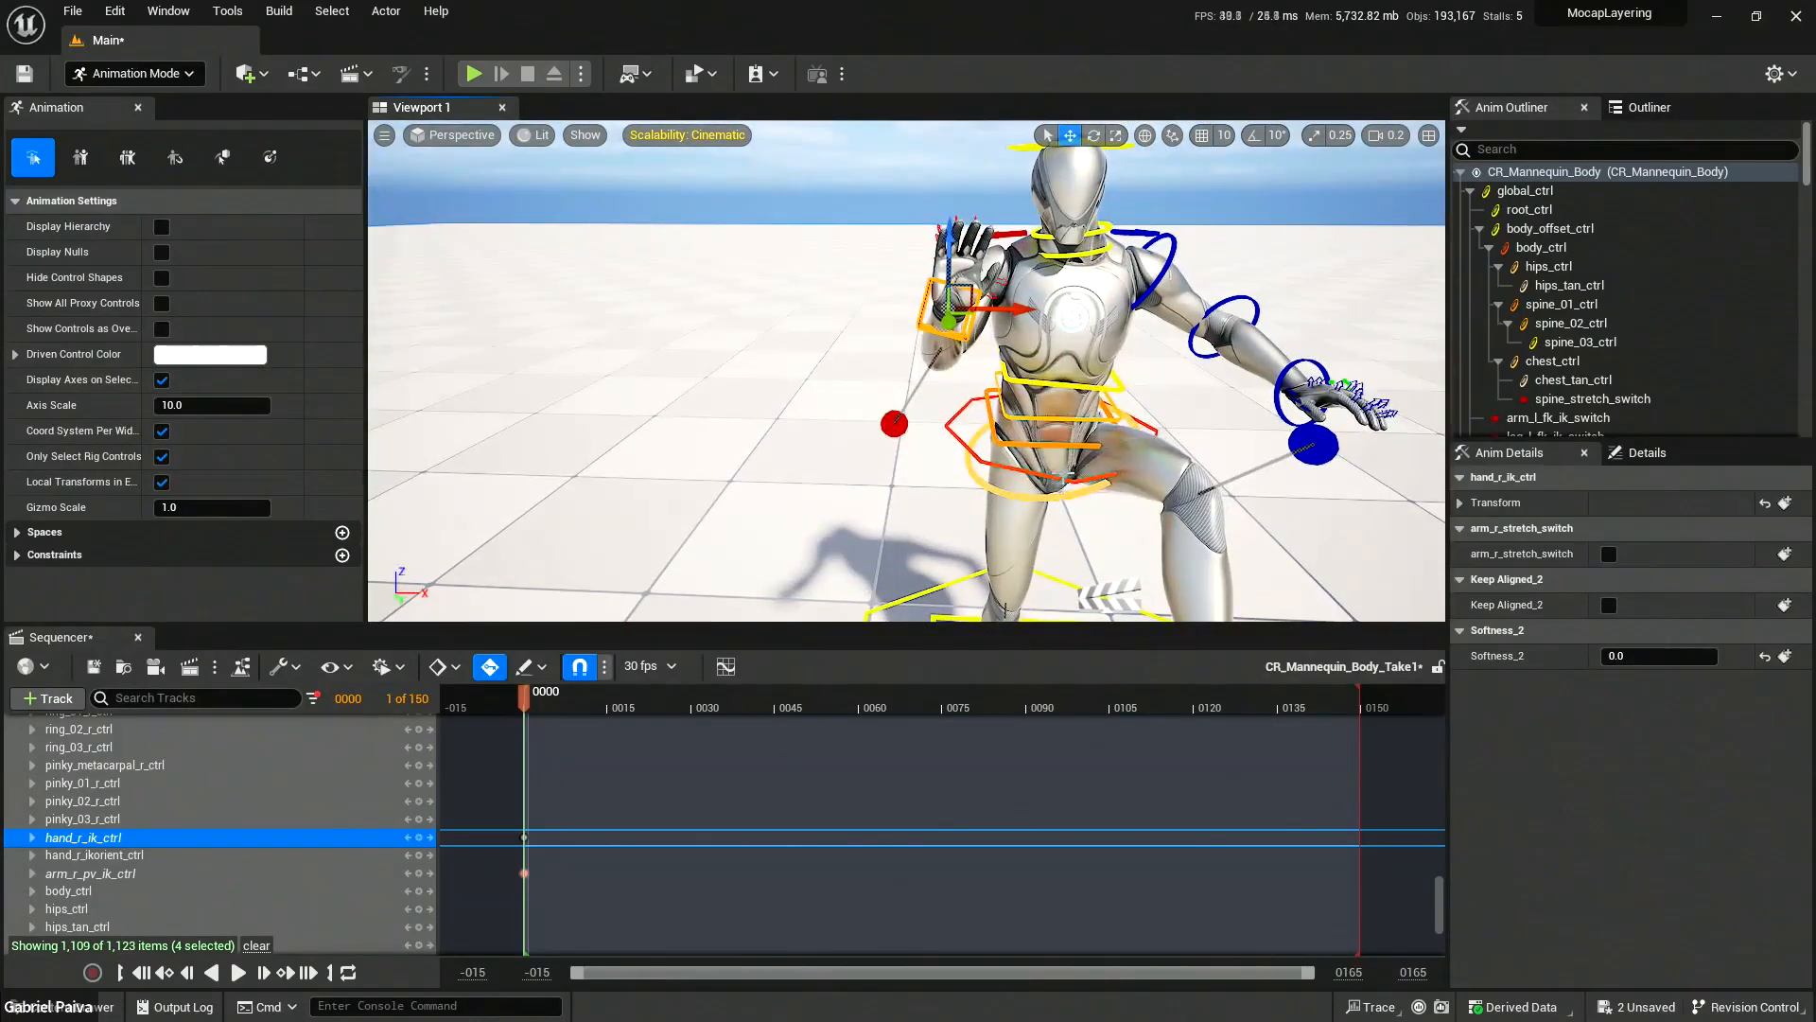
Try moving the mannequin with body_offset_ctrl, and shift its torso sideways with body_ctrl.
{"action": "left_click", "coordinate": [1094, 455]}
{"action": "mouse_move", "coordinate": [1119, 427]}
{"action": "left_mouse_down"}
{"action": "mouse_move", "coordinate": [1181, 422]}
{"action": "mouse_move", "coordinate": [1145, 425]}
{"action": "left_mouse_up"}
{"action": "right_click_drag", "start_coordinate": [1144, 424], "coordinate": [1067, 534]}
{"action": "left_click", "coordinate": [1045, 524]}
{"action": "left_click_drag", "start_coordinate": [1028, 490], "coordinate": [1026, 494]}
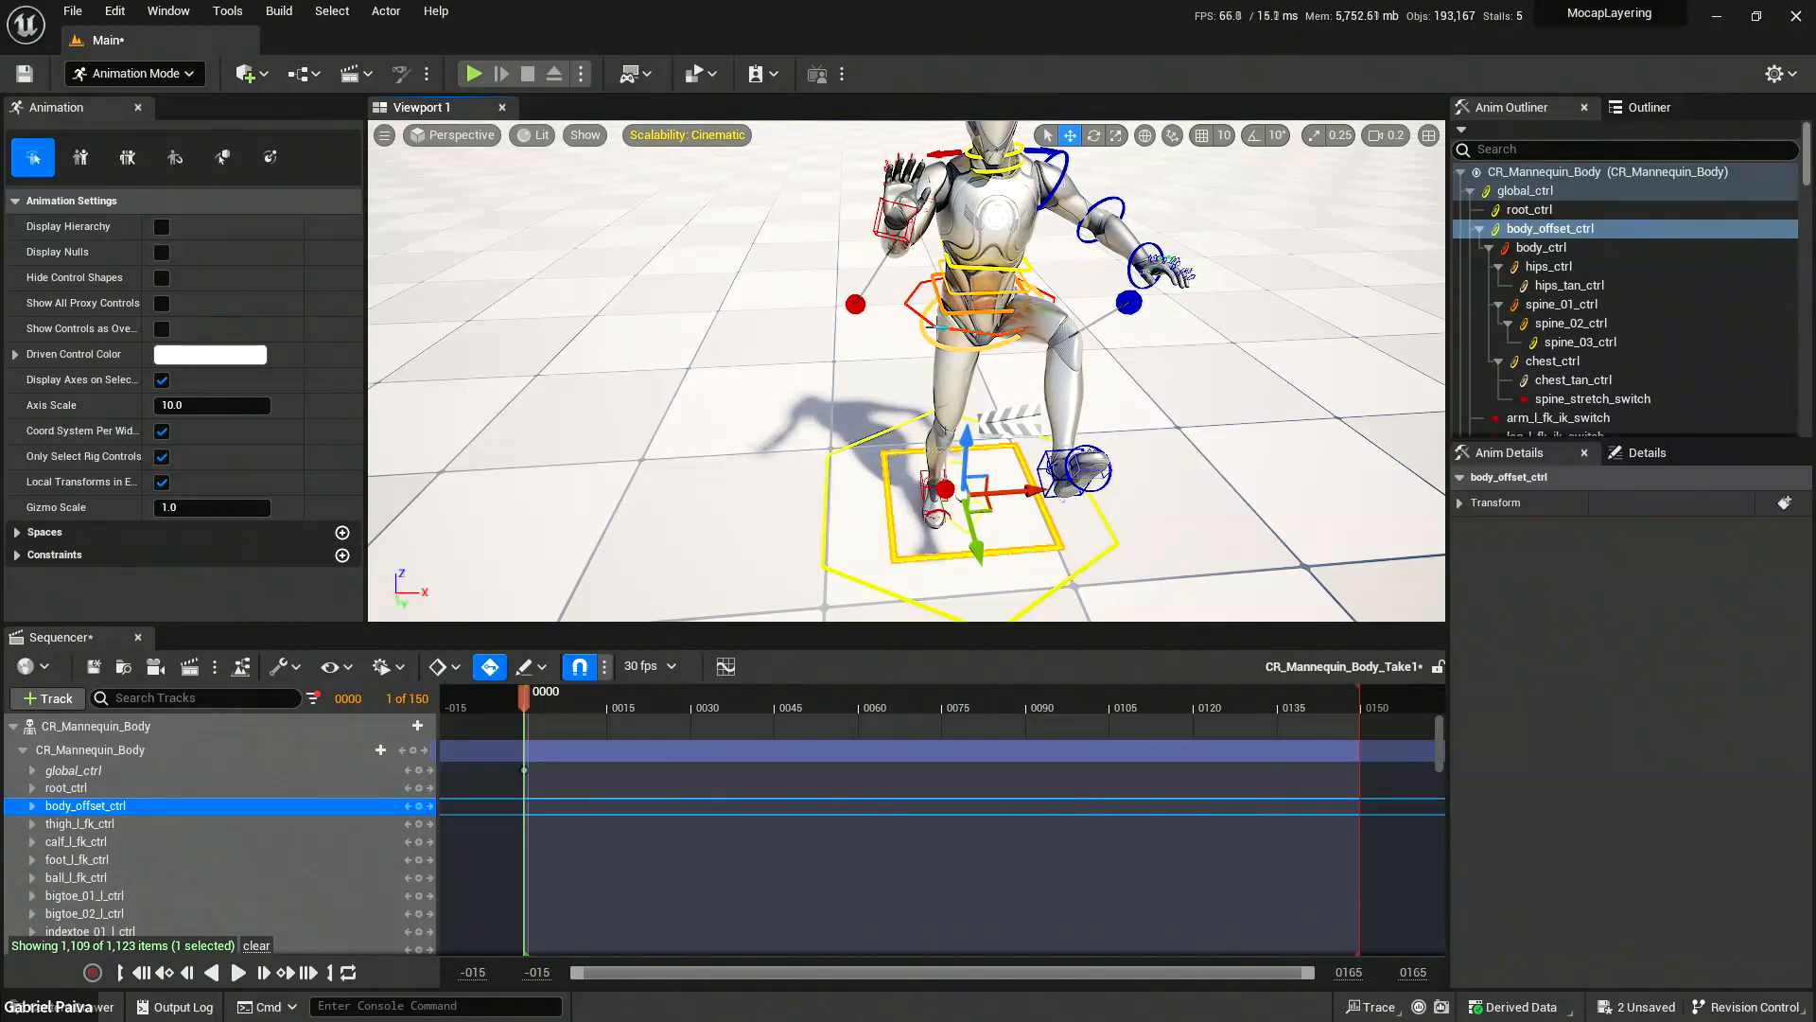
{"action": "left_click", "coordinate": [938, 328]}
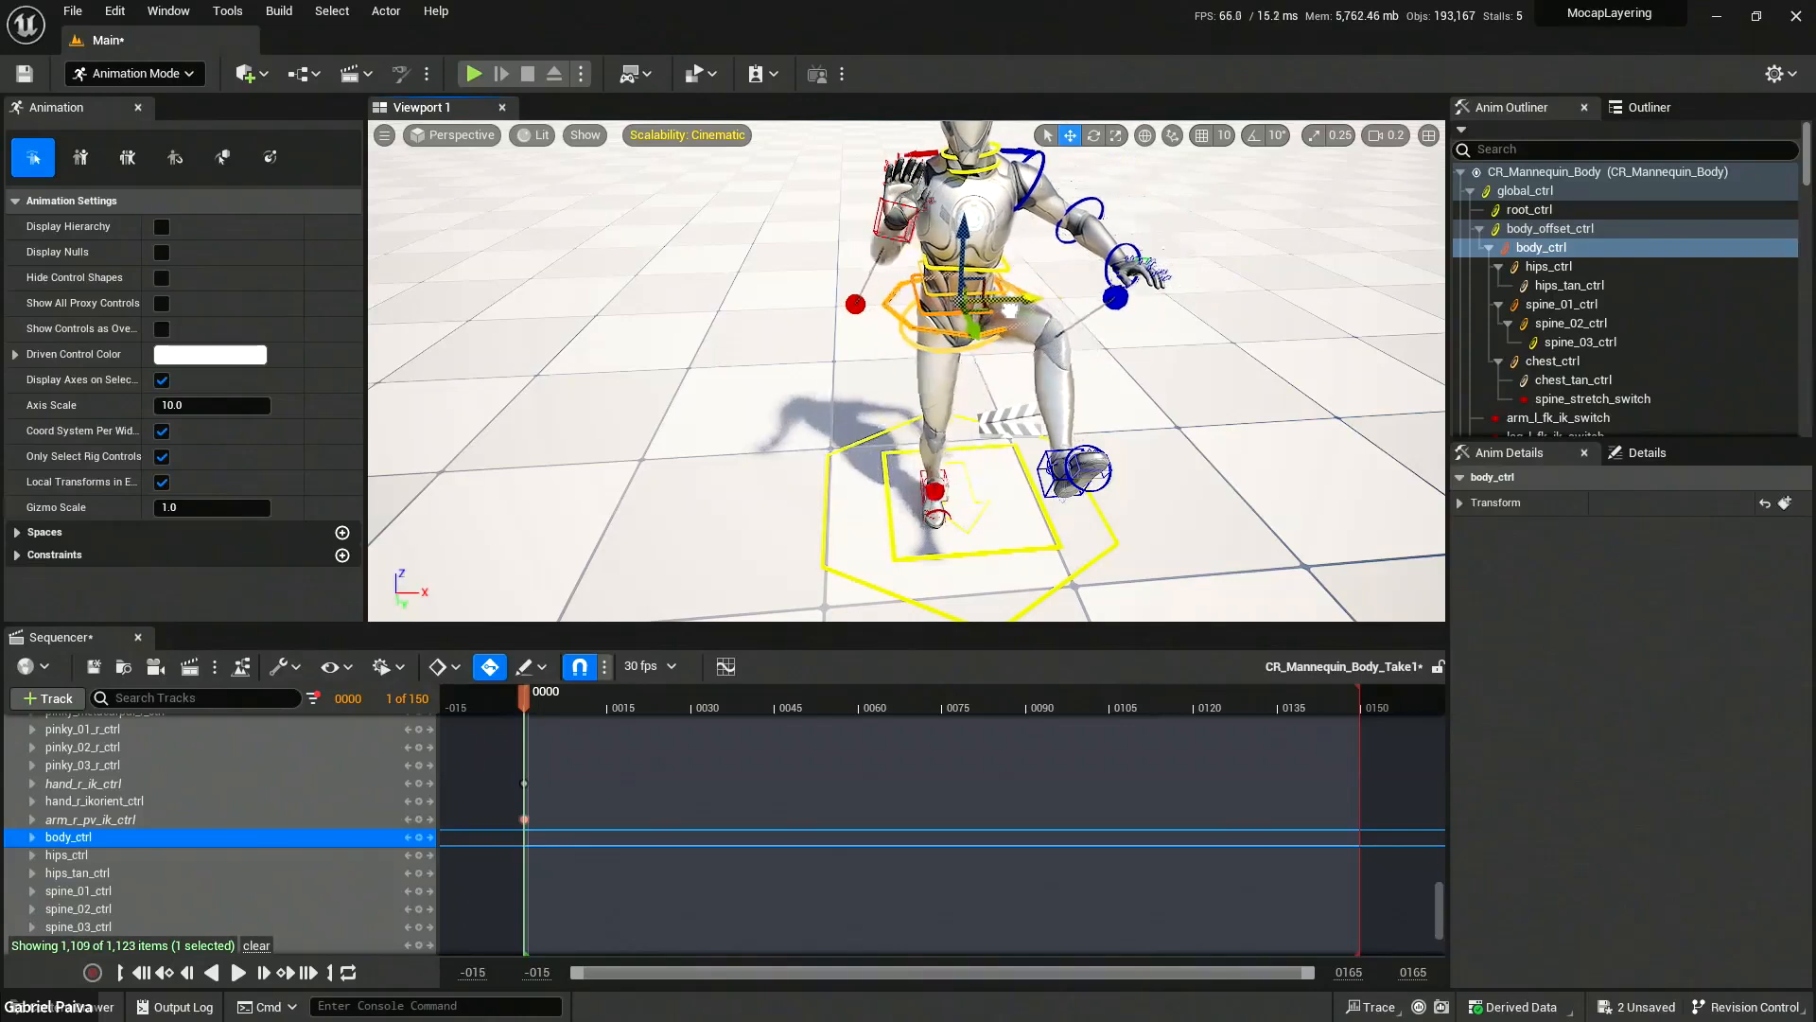
{"action": "left_click_drag", "start_coordinate": [1056, 309], "coordinate": [1017, 310]}
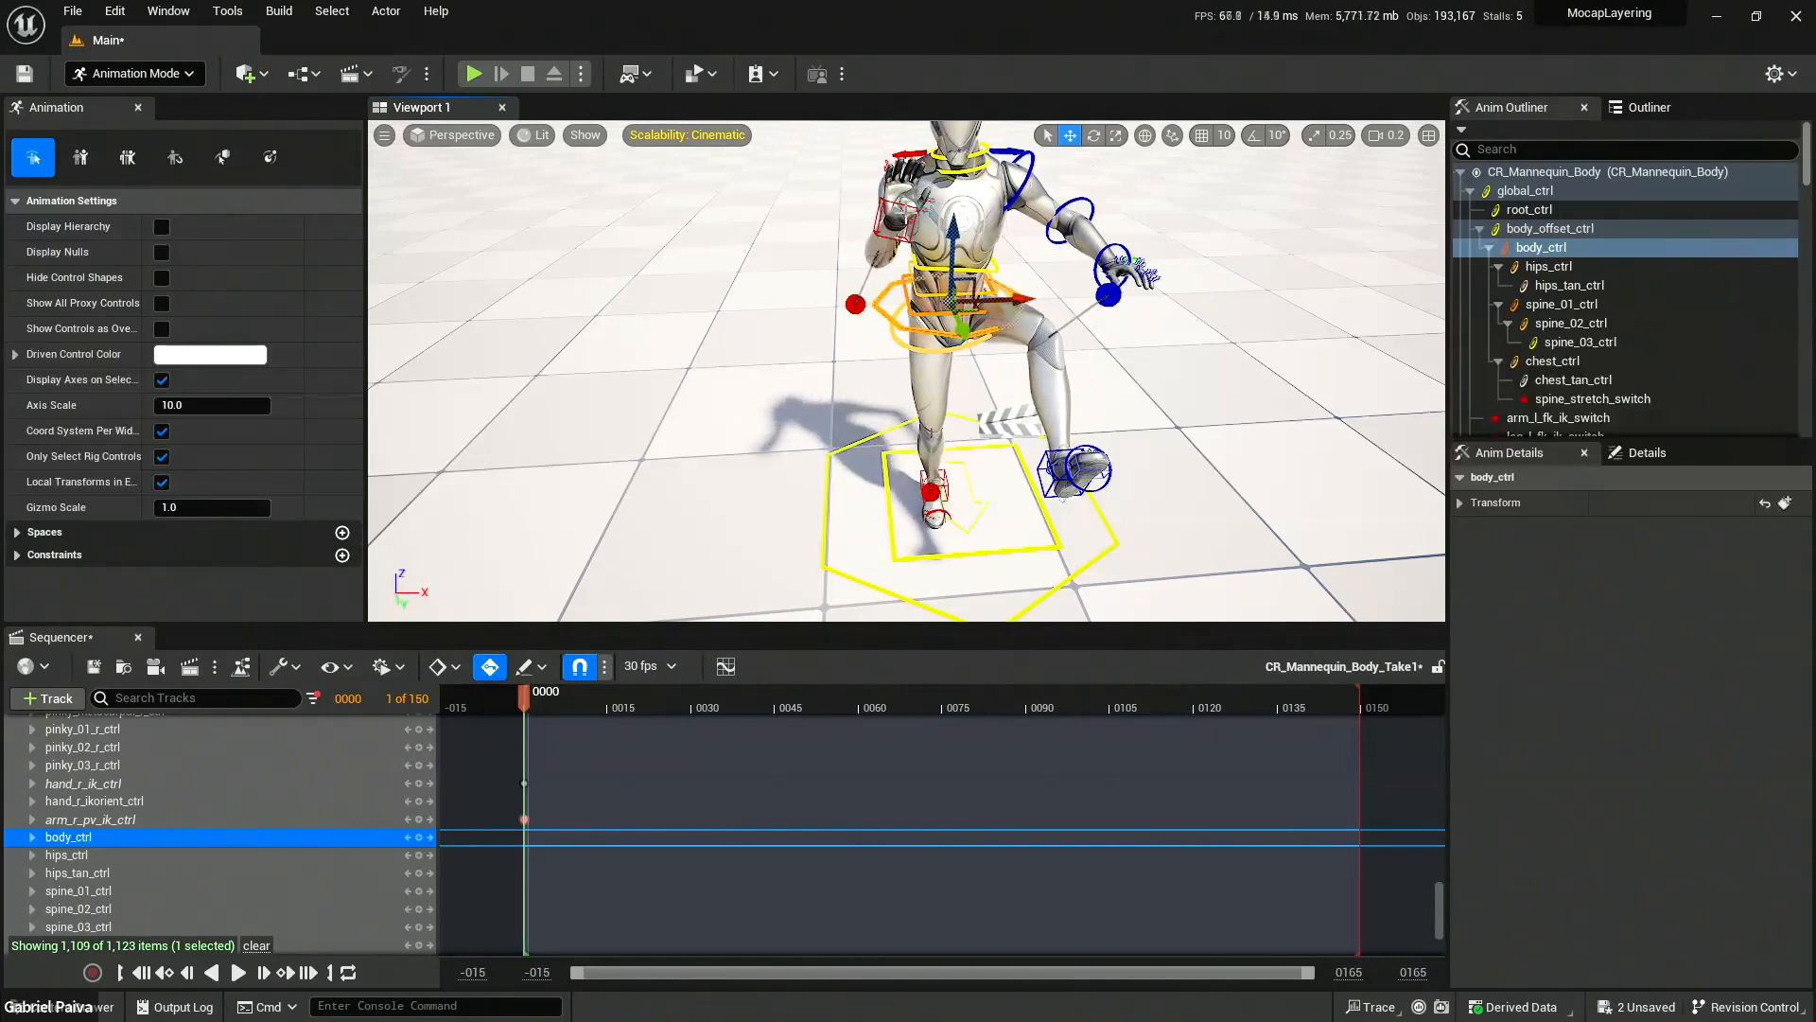
Select global_ctrl and examine the mannequin's FK and IK controls from several angles.
{"action": "right_click_drag", "start_coordinate": [952, 282], "coordinate": [980, 218]}
{"action": "key", "text": "w"}
{"action": "scroll", "coordinate": [953, 282], "scroll_direction": "up", "scroll_amount": 2}
{"action": "key", "text": "d"}
{"action": "scroll", "coordinate": [168, 828], "scroll_direction": "up", "scroll_amount": 3}
{"action": "scroll", "coordinate": [168, 828], "scroll_direction": "up", "scroll_amount": 4}
{"action": "right_click_drag", "start_coordinate": [885, 485], "coordinate": [885, 535]}
{"action": "left_click", "coordinate": [886, 485]}
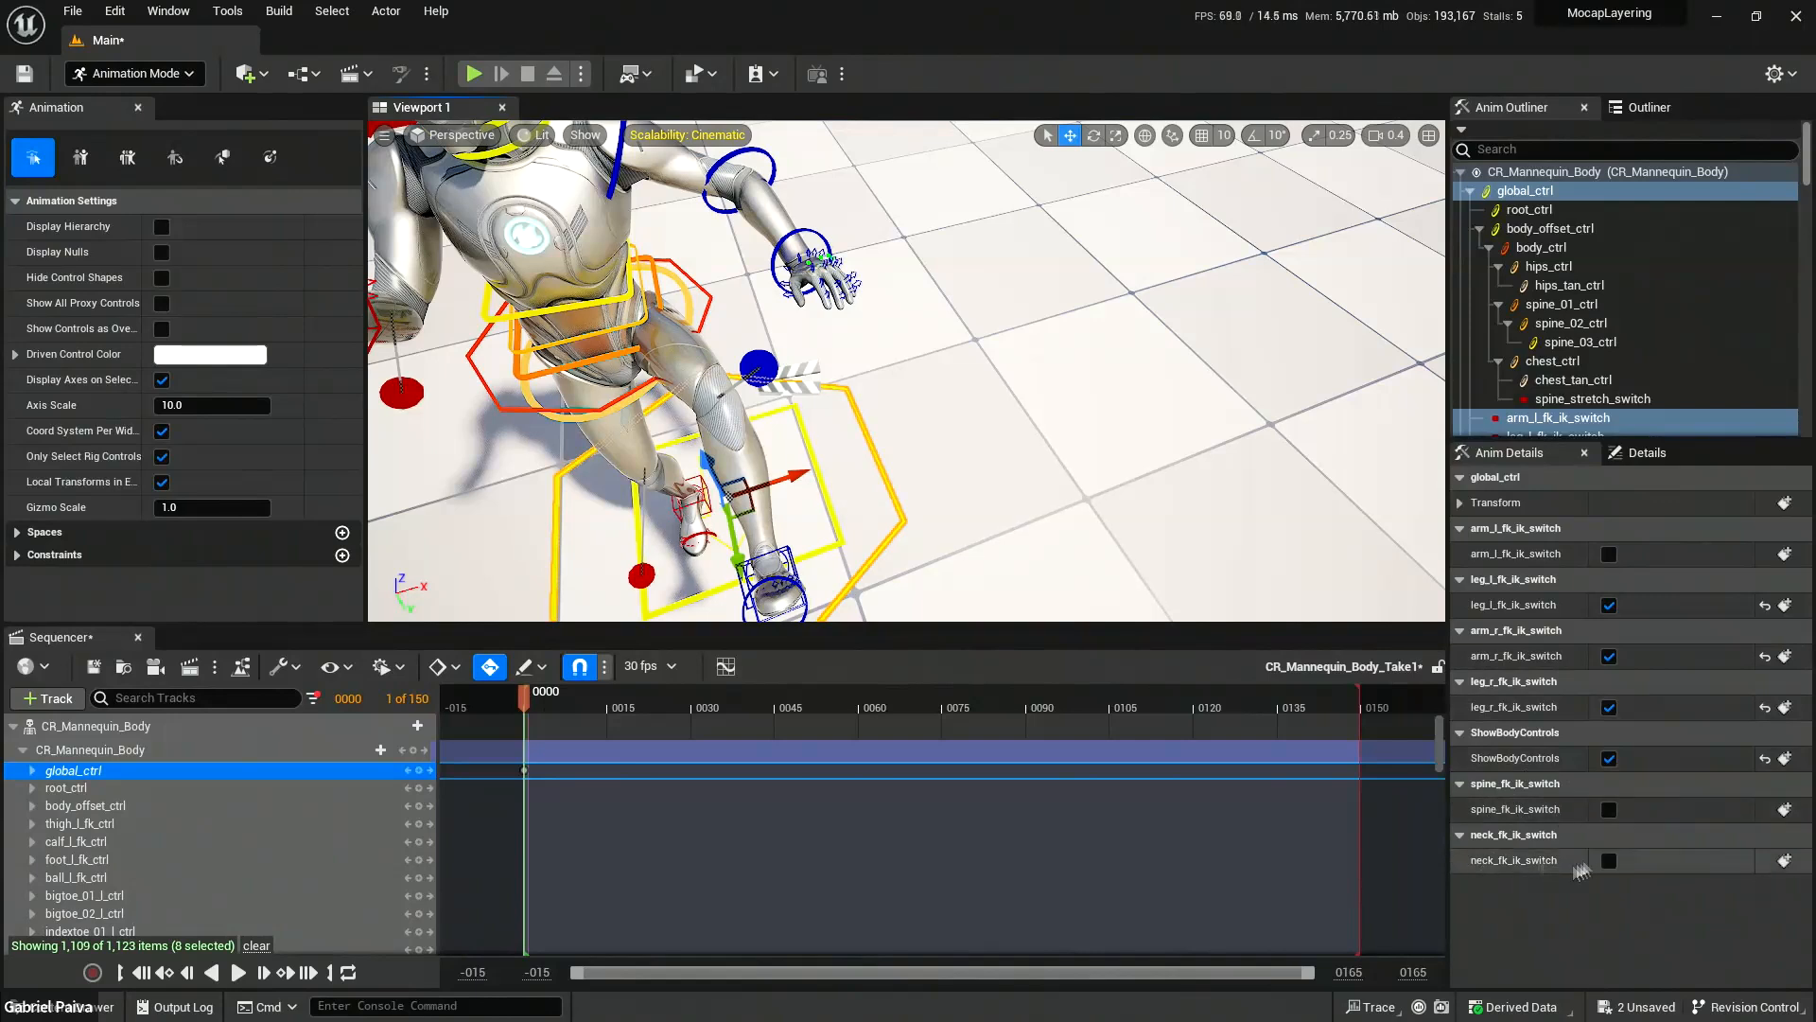
{"action": "right_click_drag", "start_coordinate": [908, 378], "coordinate": [756, 359]}
{"action": "right_click_drag", "start_coordinate": [939, 341], "coordinate": [939, 341]}
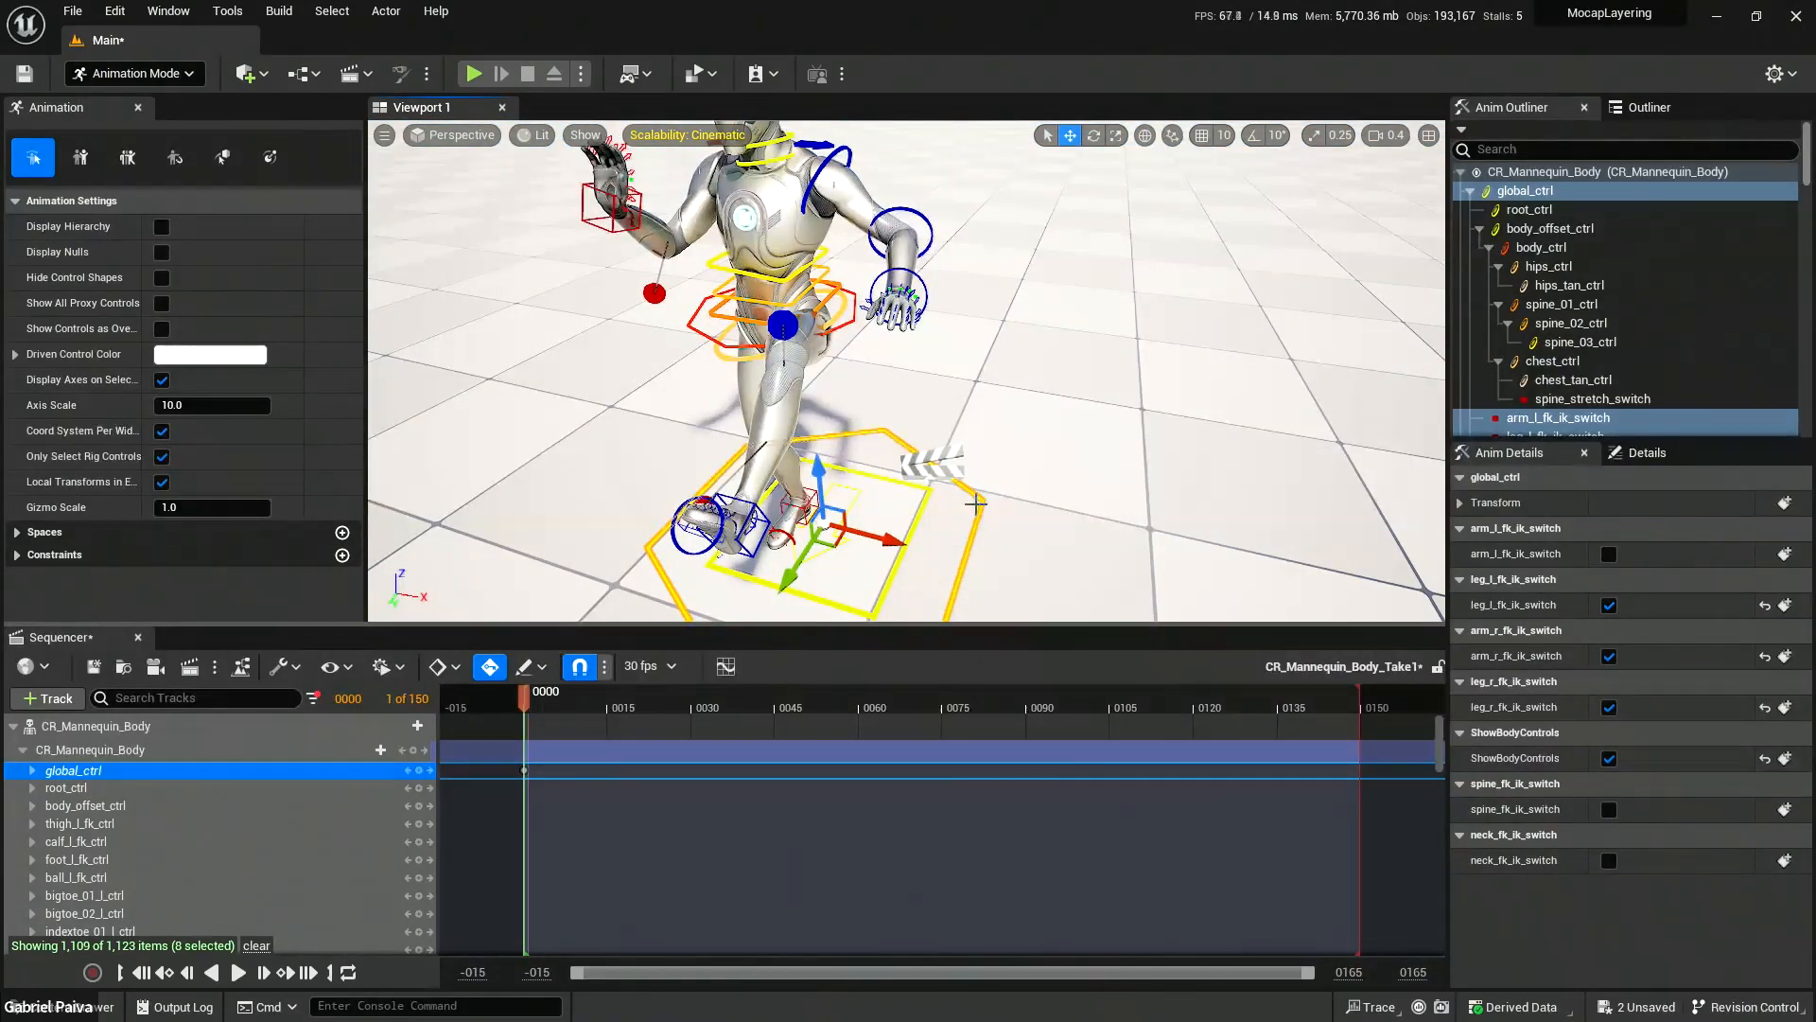
{"action": "right_click_drag", "start_coordinate": [1017, 487], "coordinate": [1032, 363]}
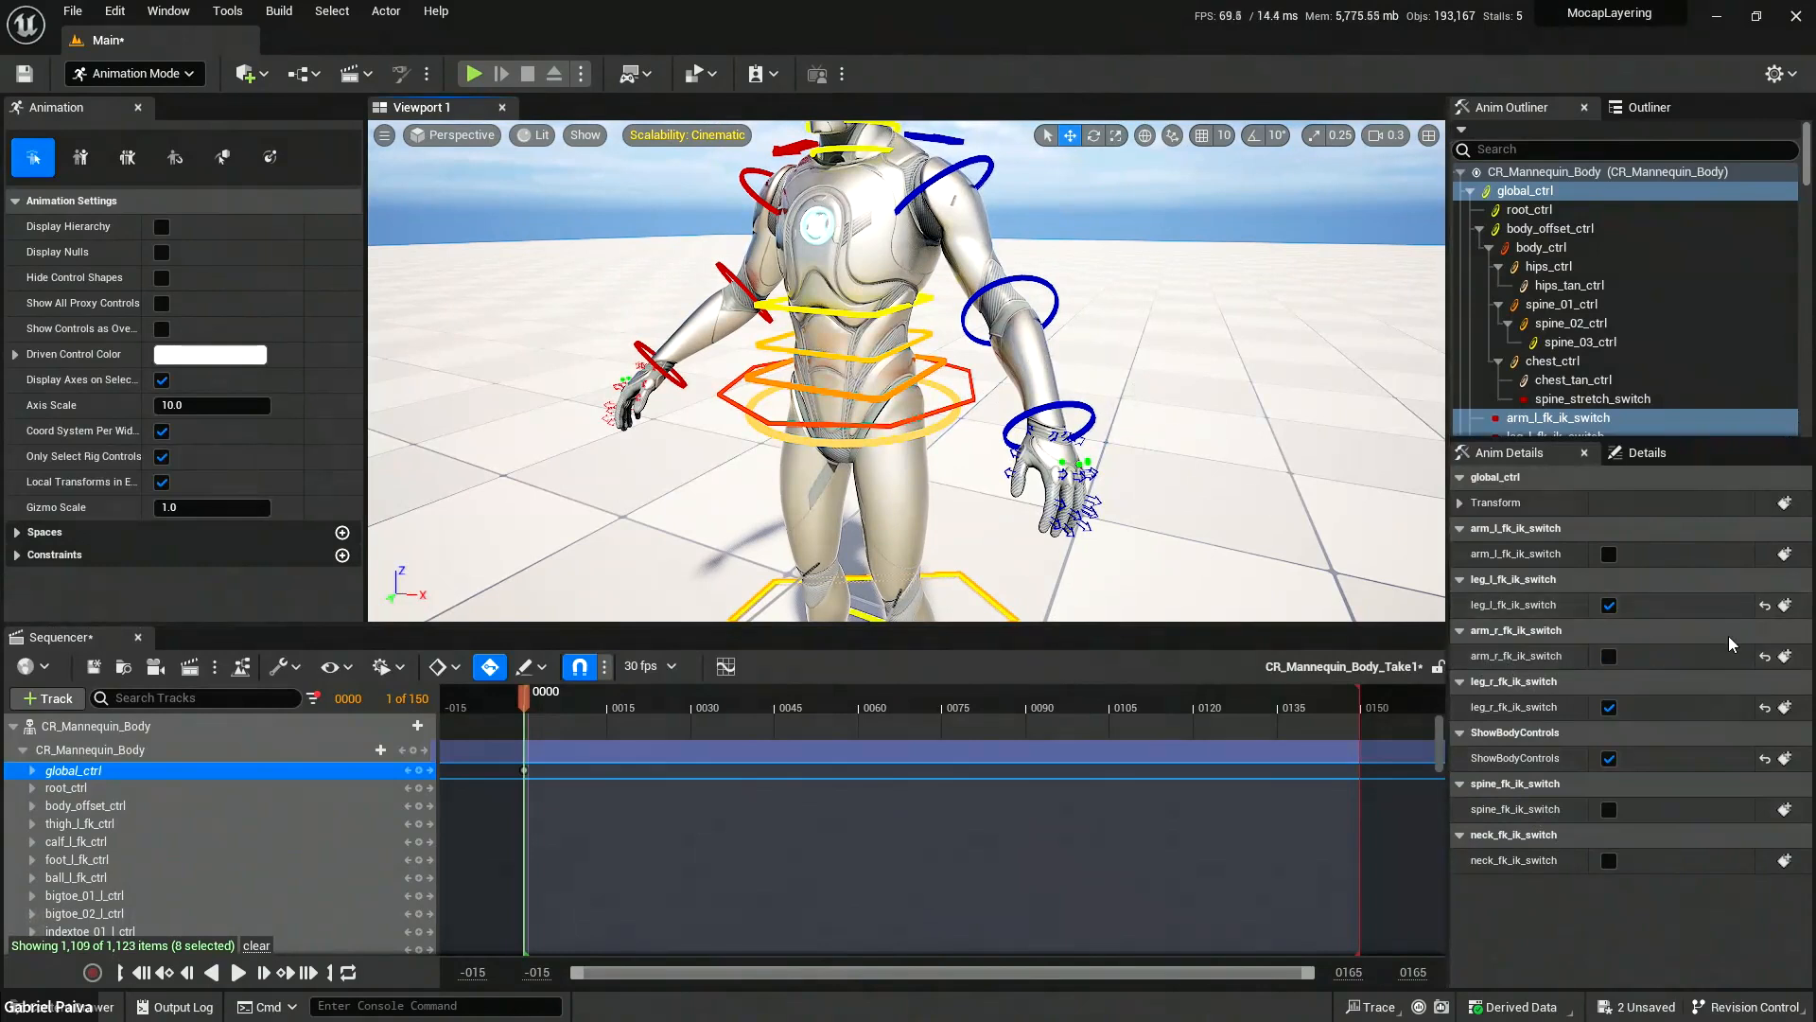
Toggle global_ctrl's spine_fk_ik_switch repeatedly to compare the spine's FK and IK controls, leaving it enabled.
{"action": "left_click", "coordinate": [1609, 809]}
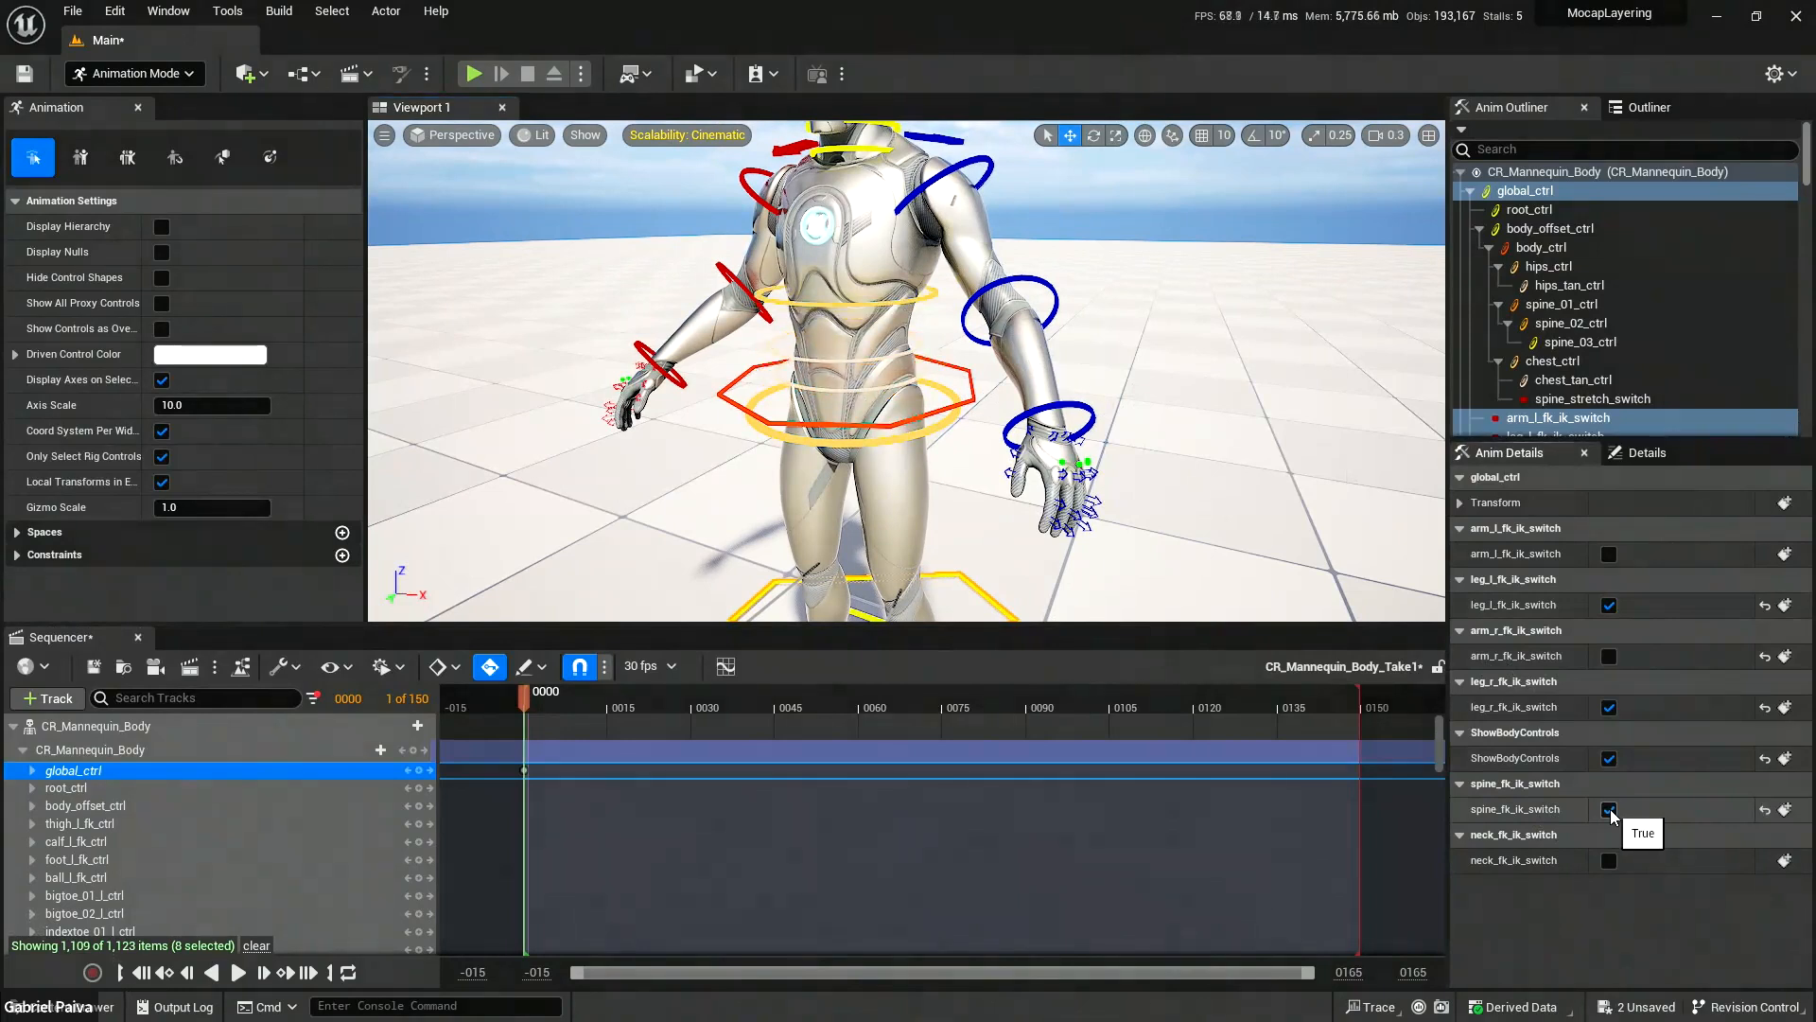
{"action": "left_click", "coordinate": [1609, 810]}
{"action": "left_click", "coordinate": [1609, 809]}
{"action": "double_click", "coordinate": [1609, 810]}
{"action": "double_click", "coordinate": [1609, 810]}
{"action": "left_click", "coordinate": [1609, 810]}
{"action": "left_click", "coordinate": [1609, 810]}
{"action": "left_click", "coordinate": [1609, 810]}
{"action": "left_click", "coordinate": [1609, 810]}
{"action": "left_click", "coordinate": [1609, 810]}
{"action": "left_click", "coordinate": [1609, 810]}
{"action": "left_click", "coordinate": [1609, 810]}
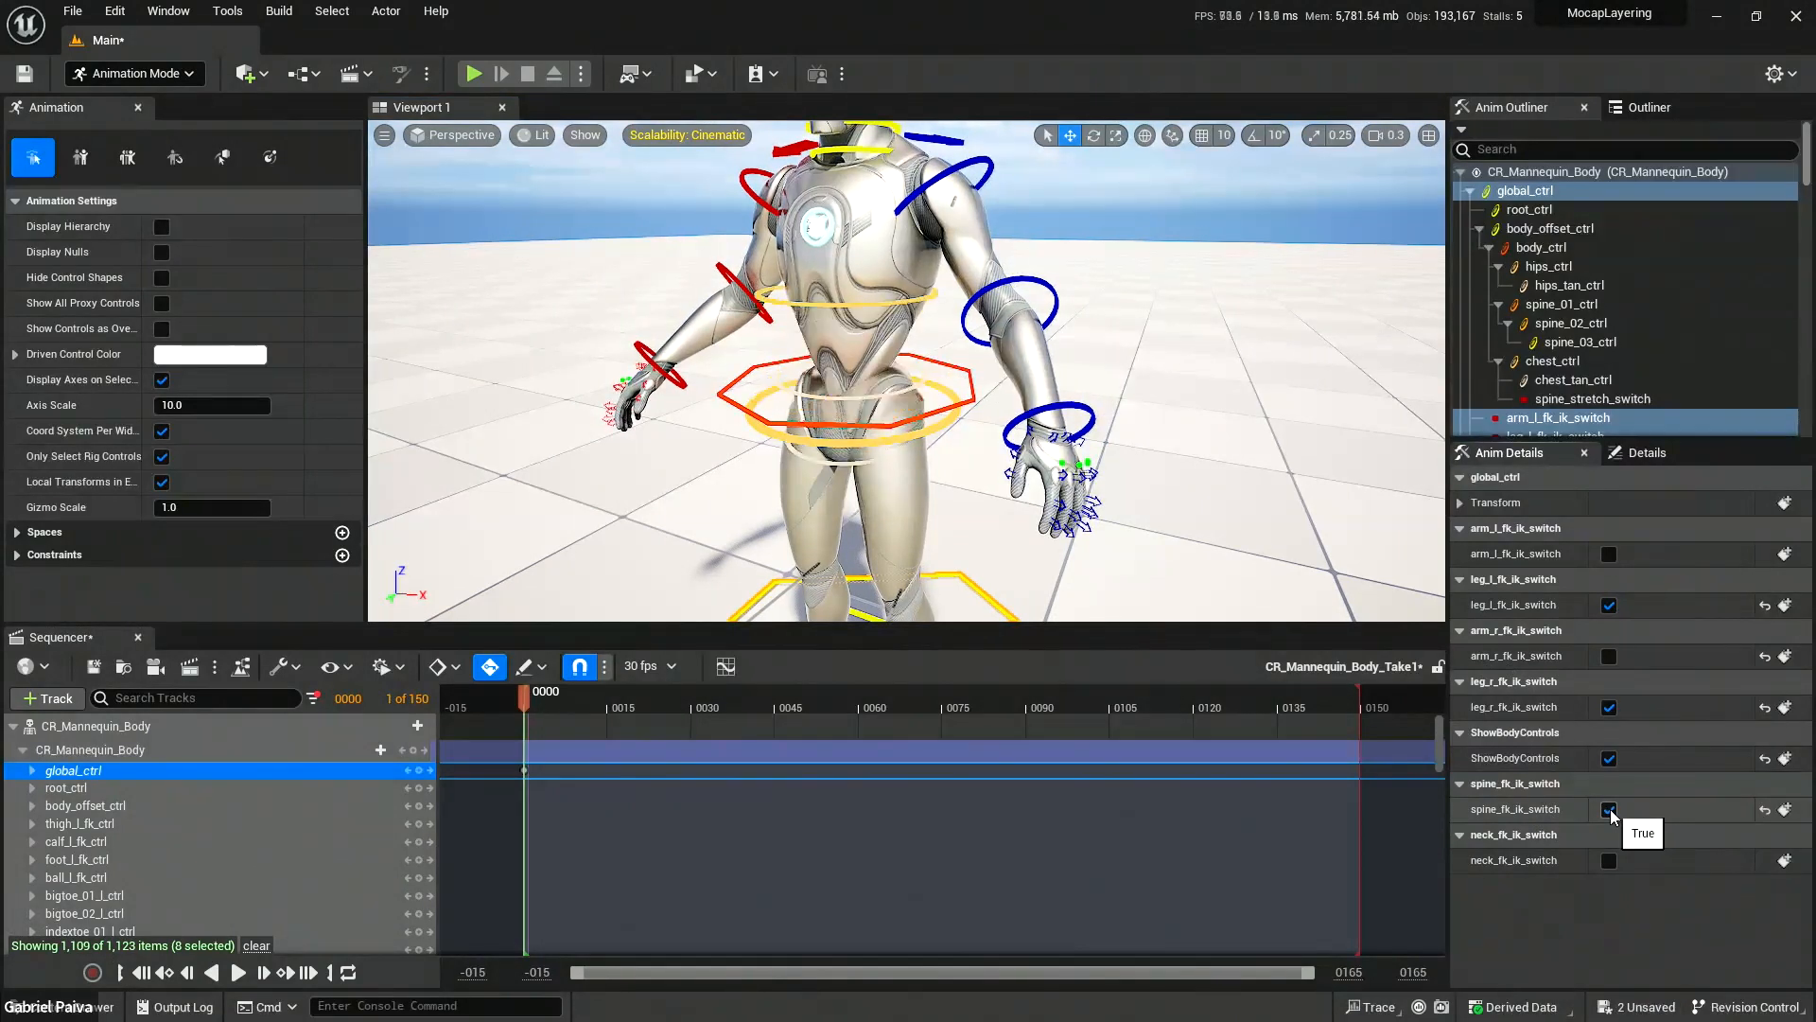
{"action": "left_click", "coordinate": [1609, 810]}
{"action": "left_click", "coordinate": [1609, 810]}
{"action": "left_click", "coordinate": [1610, 810]}
{"action": "left_click", "coordinate": [1610, 810]}
{"action": "left_click", "coordinate": [1610, 809]}
{"action": "left_click", "coordinate": [1610, 809]}
{"action": "left_click", "coordinate": [1610, 810]}
{"action": "left_click", "coordinate": [1610, 810]}
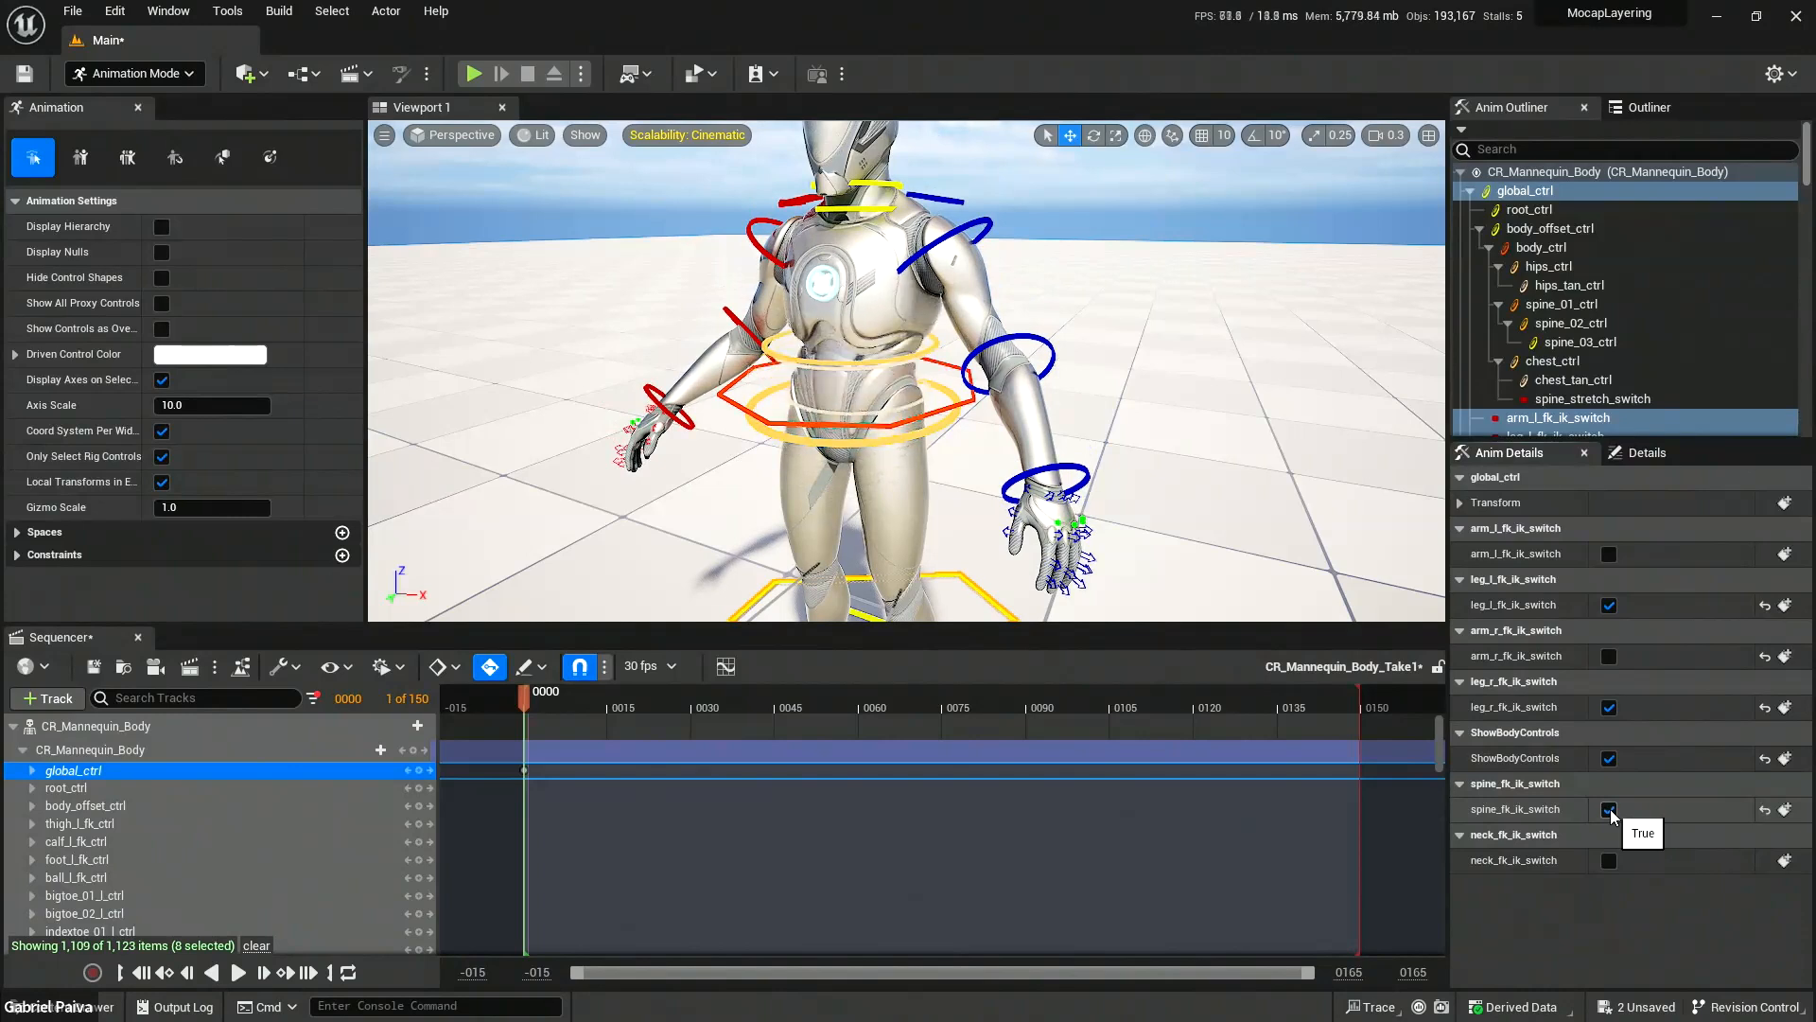
{"action": "left_click", "coordinate": [1609, 810]}
{"action": "left_click", "coordinate": [1609, 810]}
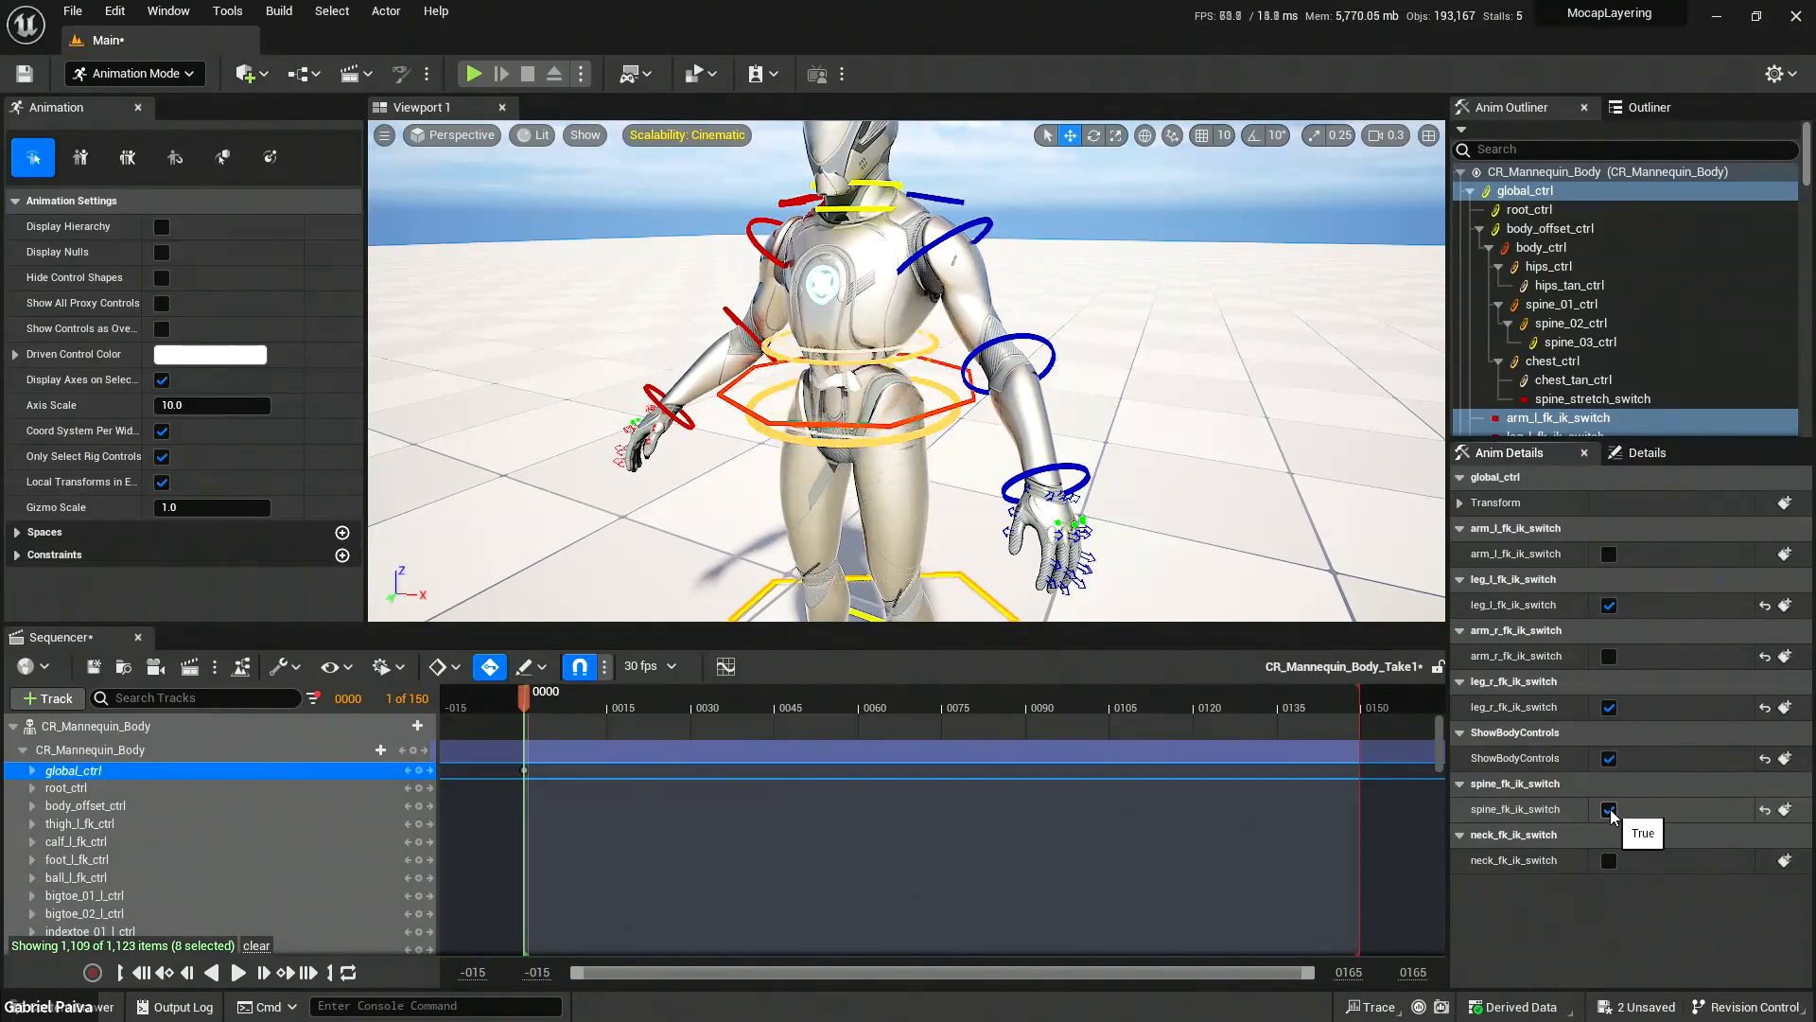
{"action": "left_click", "coordinate": [1610, 811]}
{"action": "left_click", "coordinate": [1610, 811]}
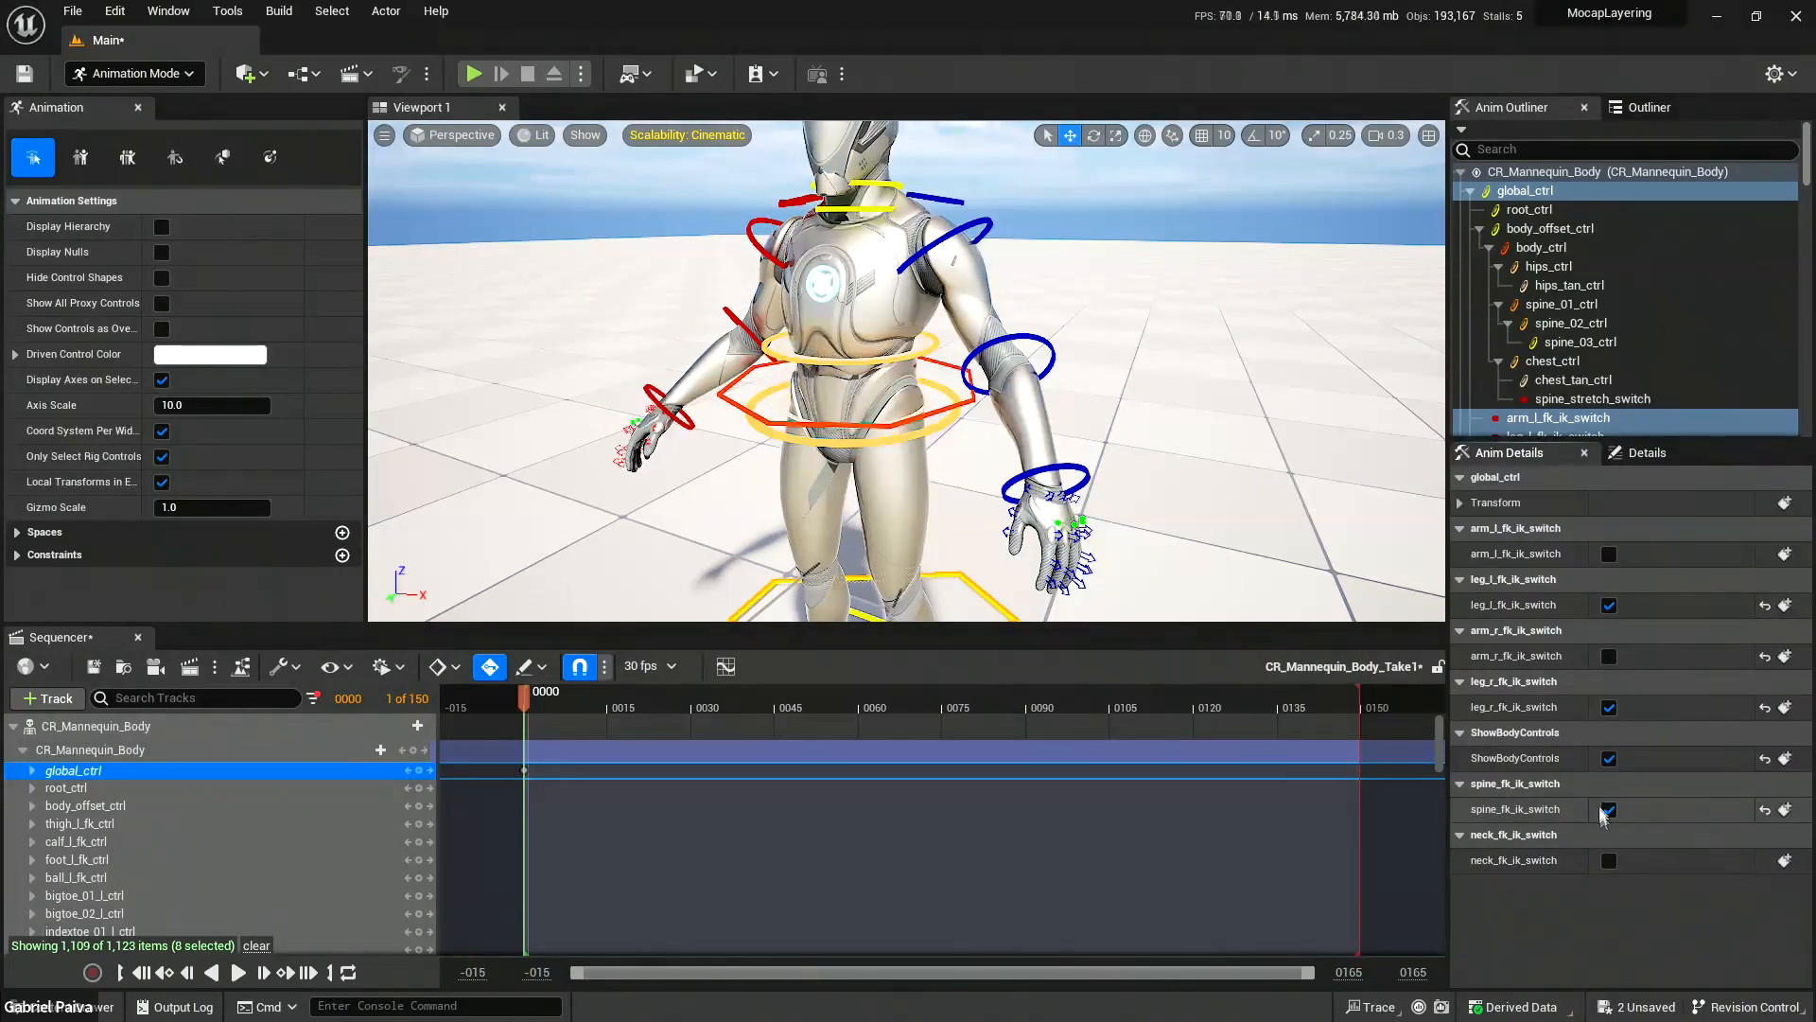
{"action": "scroll", "coordinate": [1154, 433], "scroll_direction": "up", "scroll_amount": 2}
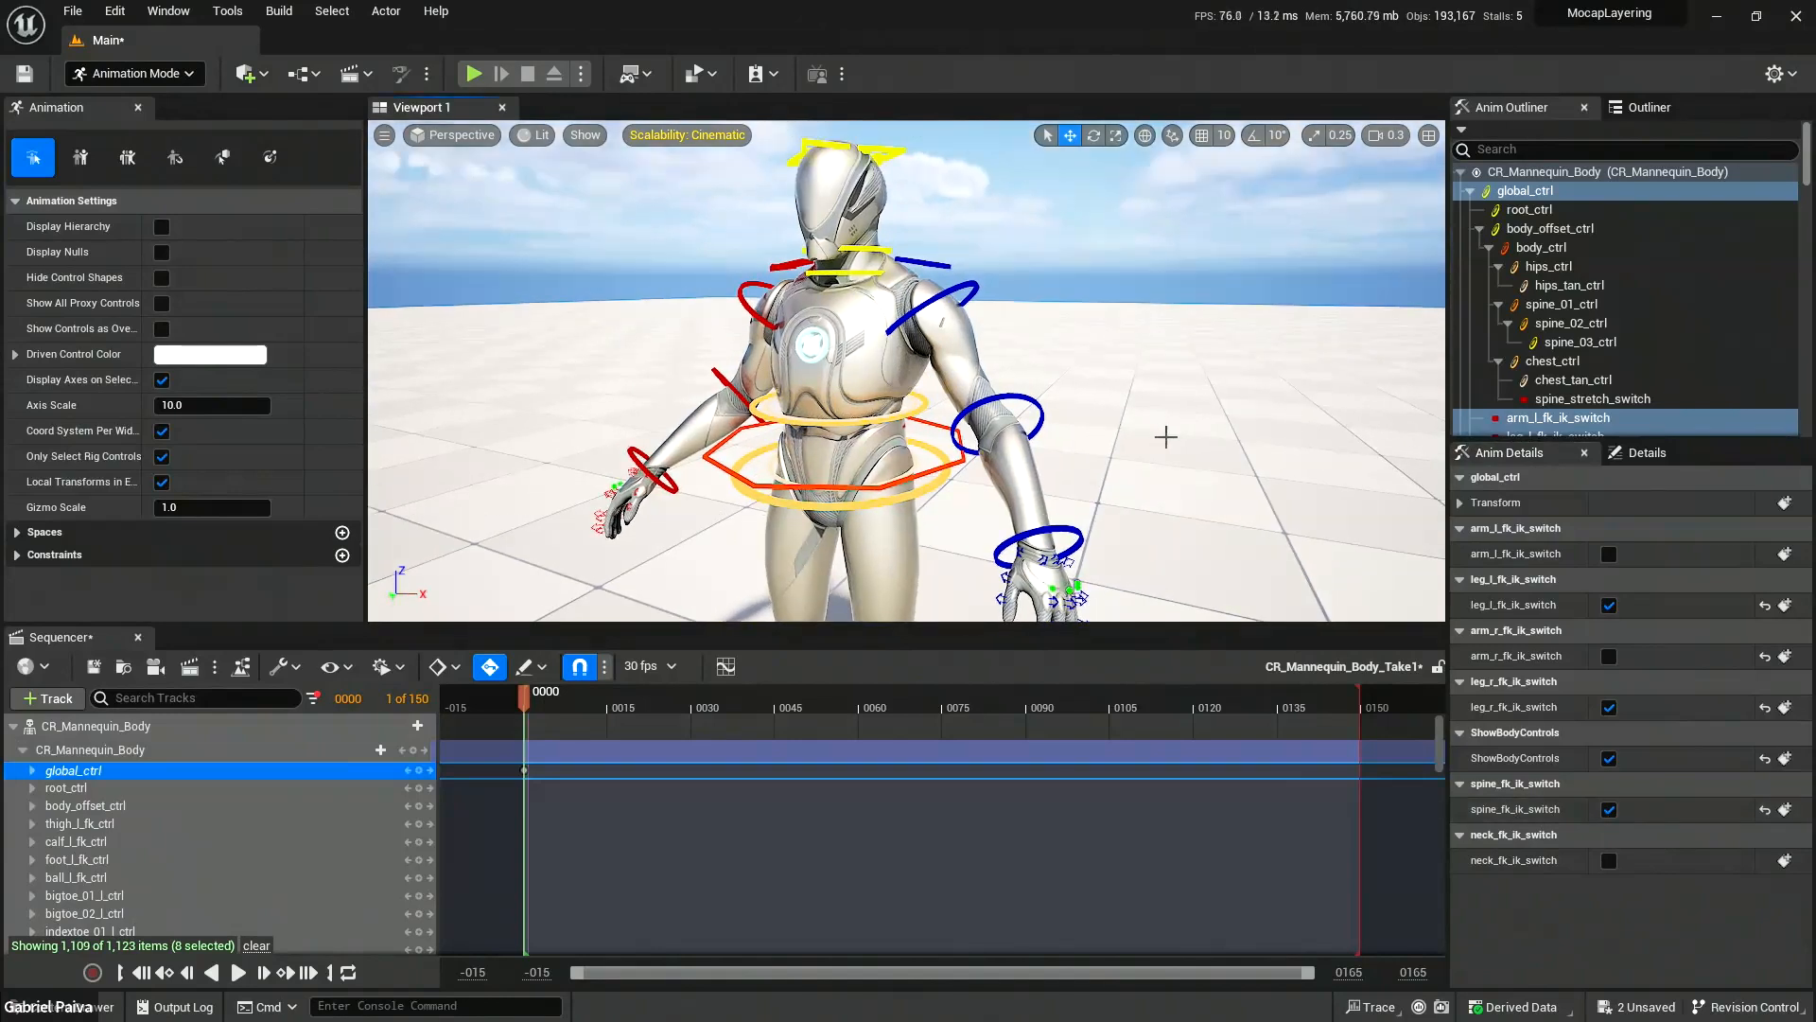
Toggle global_ctrl's spine_fk_ik_switch off and on again to compare the spine controls, and enable neck_fk_ik_switch.
{"action": "middle_click_drag", "start_coordinate": [1165, 436], "coordinate": [1187, 502]}
{"action": "left_click", "coordinate": [1609, 810]}
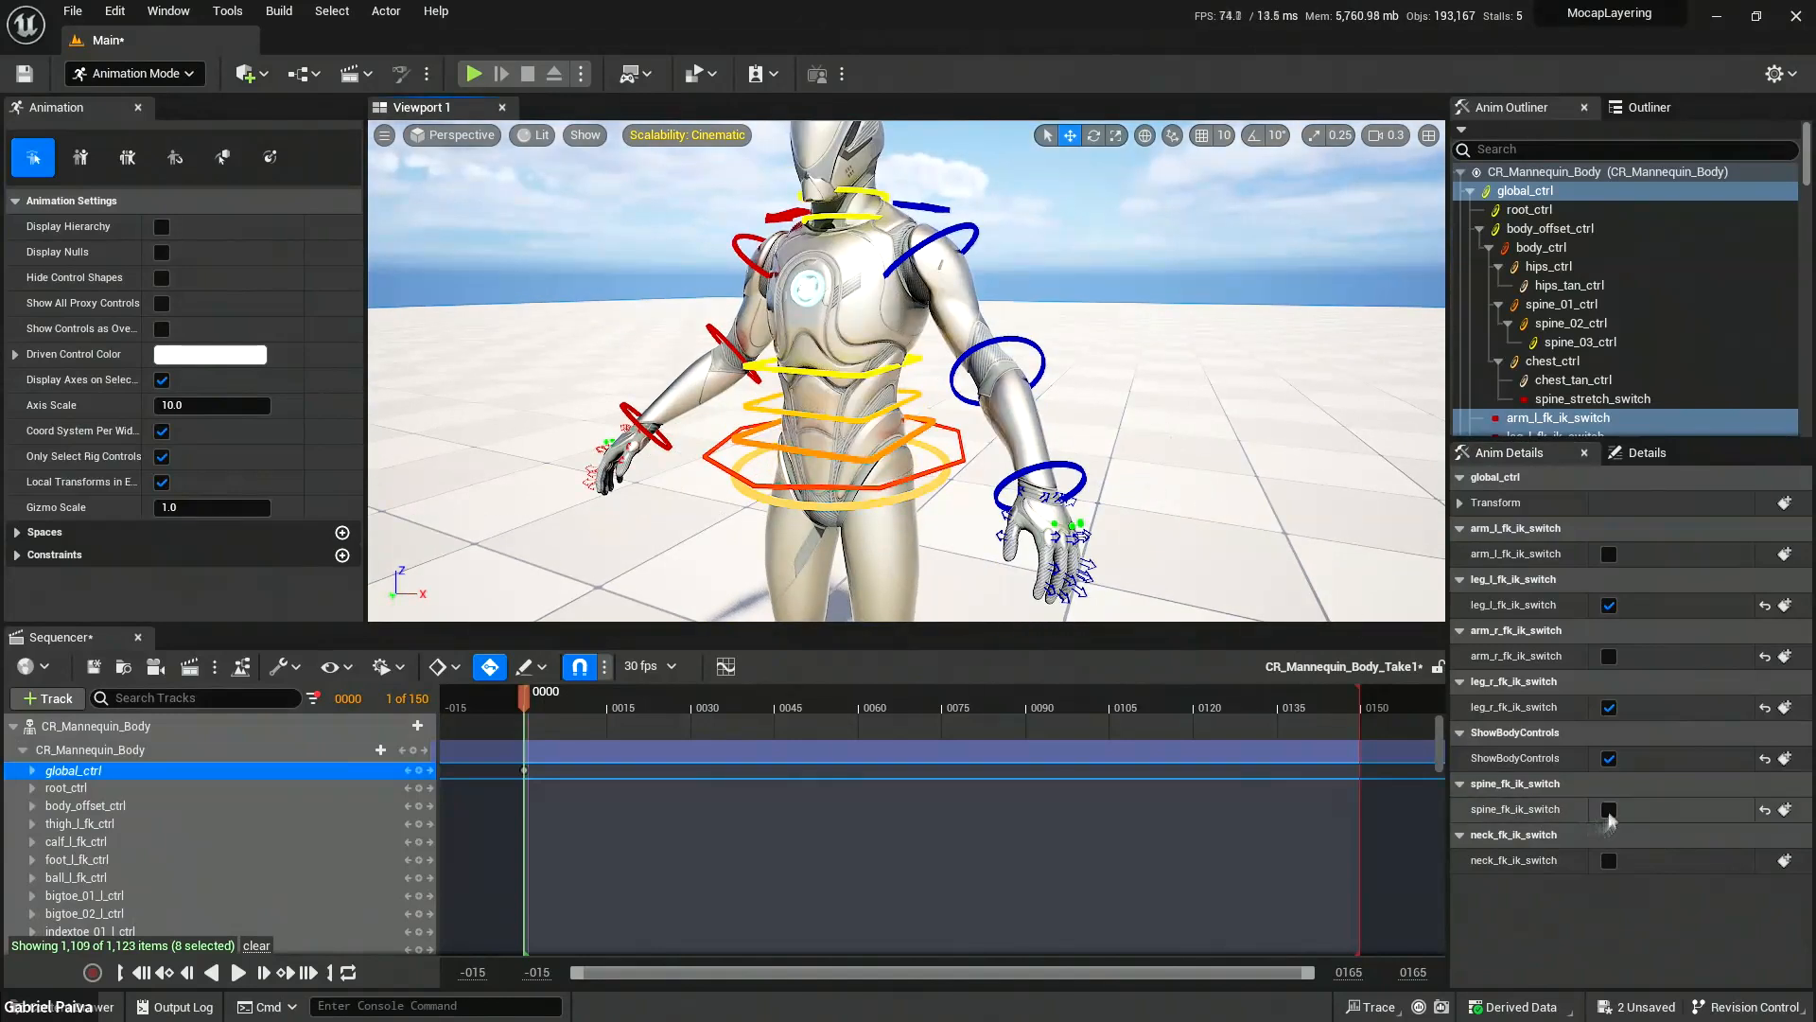
{"action": "left_click", "coordinate": [1609, 810]}
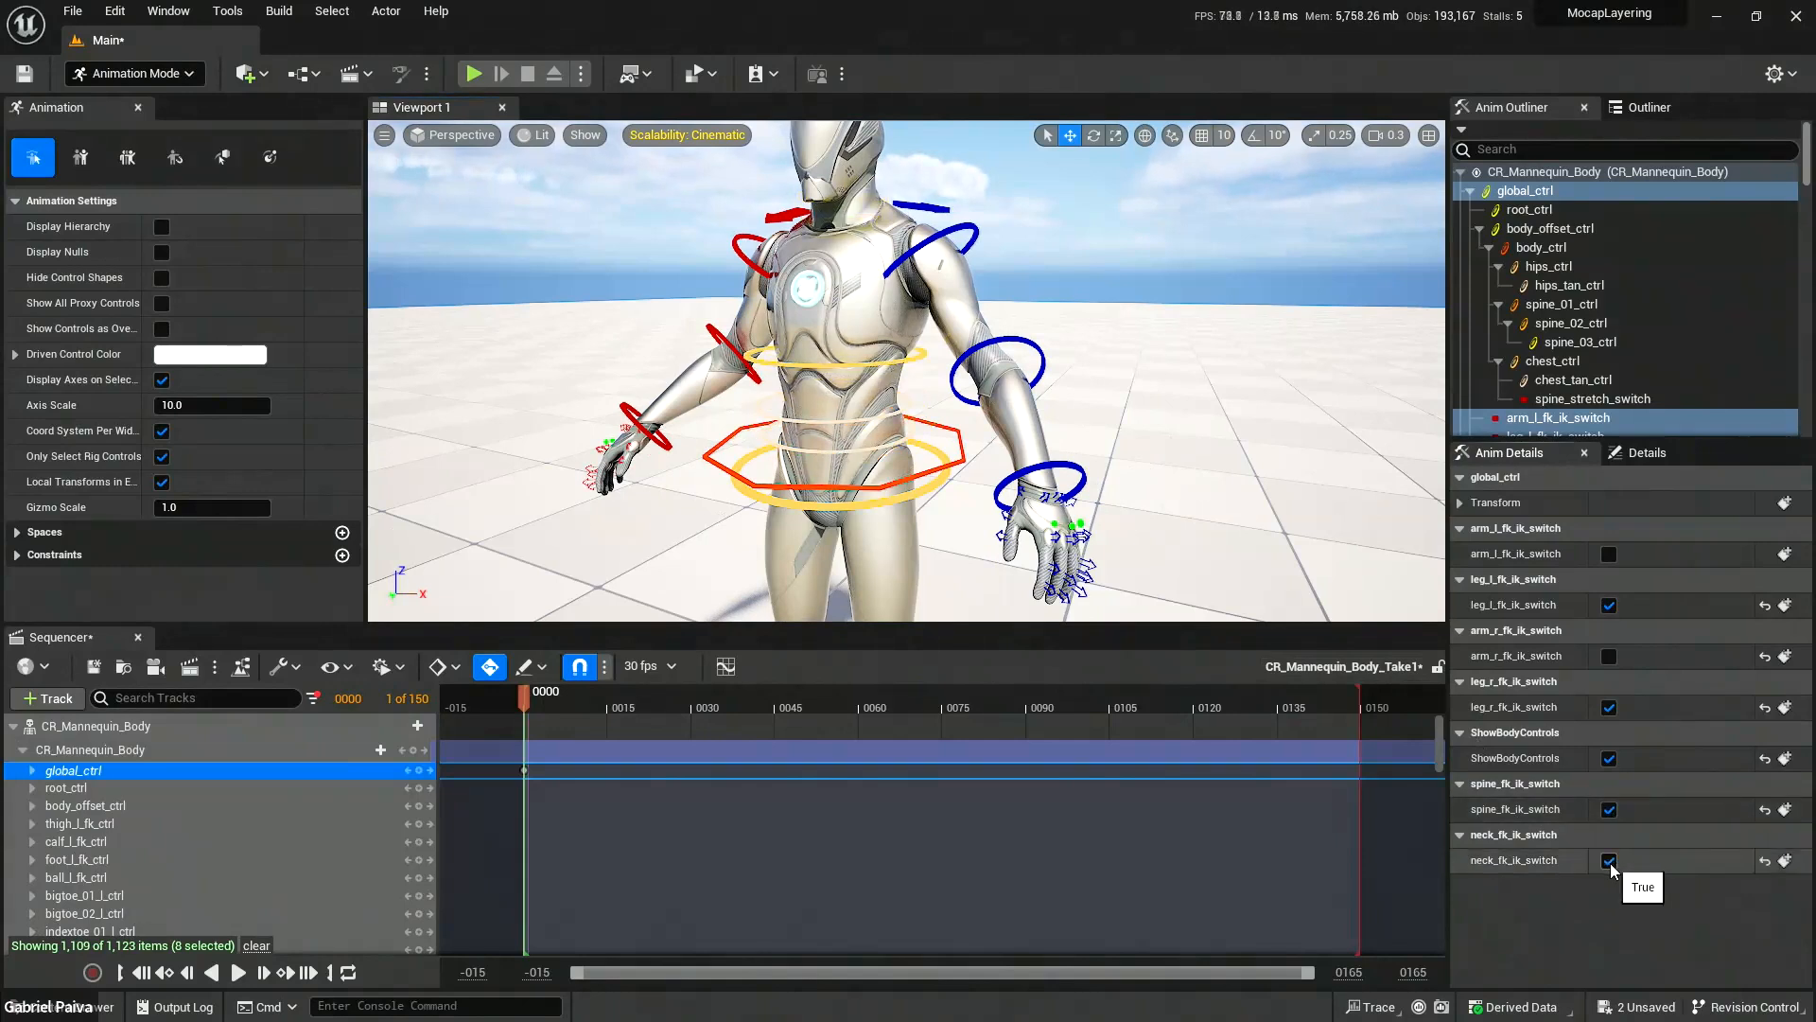
{"action": "left_click", "coordinate": [1610, 861]}
Try rotating chest_ctrl, enable its spine_stretch_switch, and move the control to stretch the mannequin's spine.
{"action": "left_click_drag", "start_coordinate": [999, 374], "coordinate": [886, 378], "text": "alt"}
{"action": "left_click", "coordinate": [1000, 374]}
{"action": "key", "text": "e"}
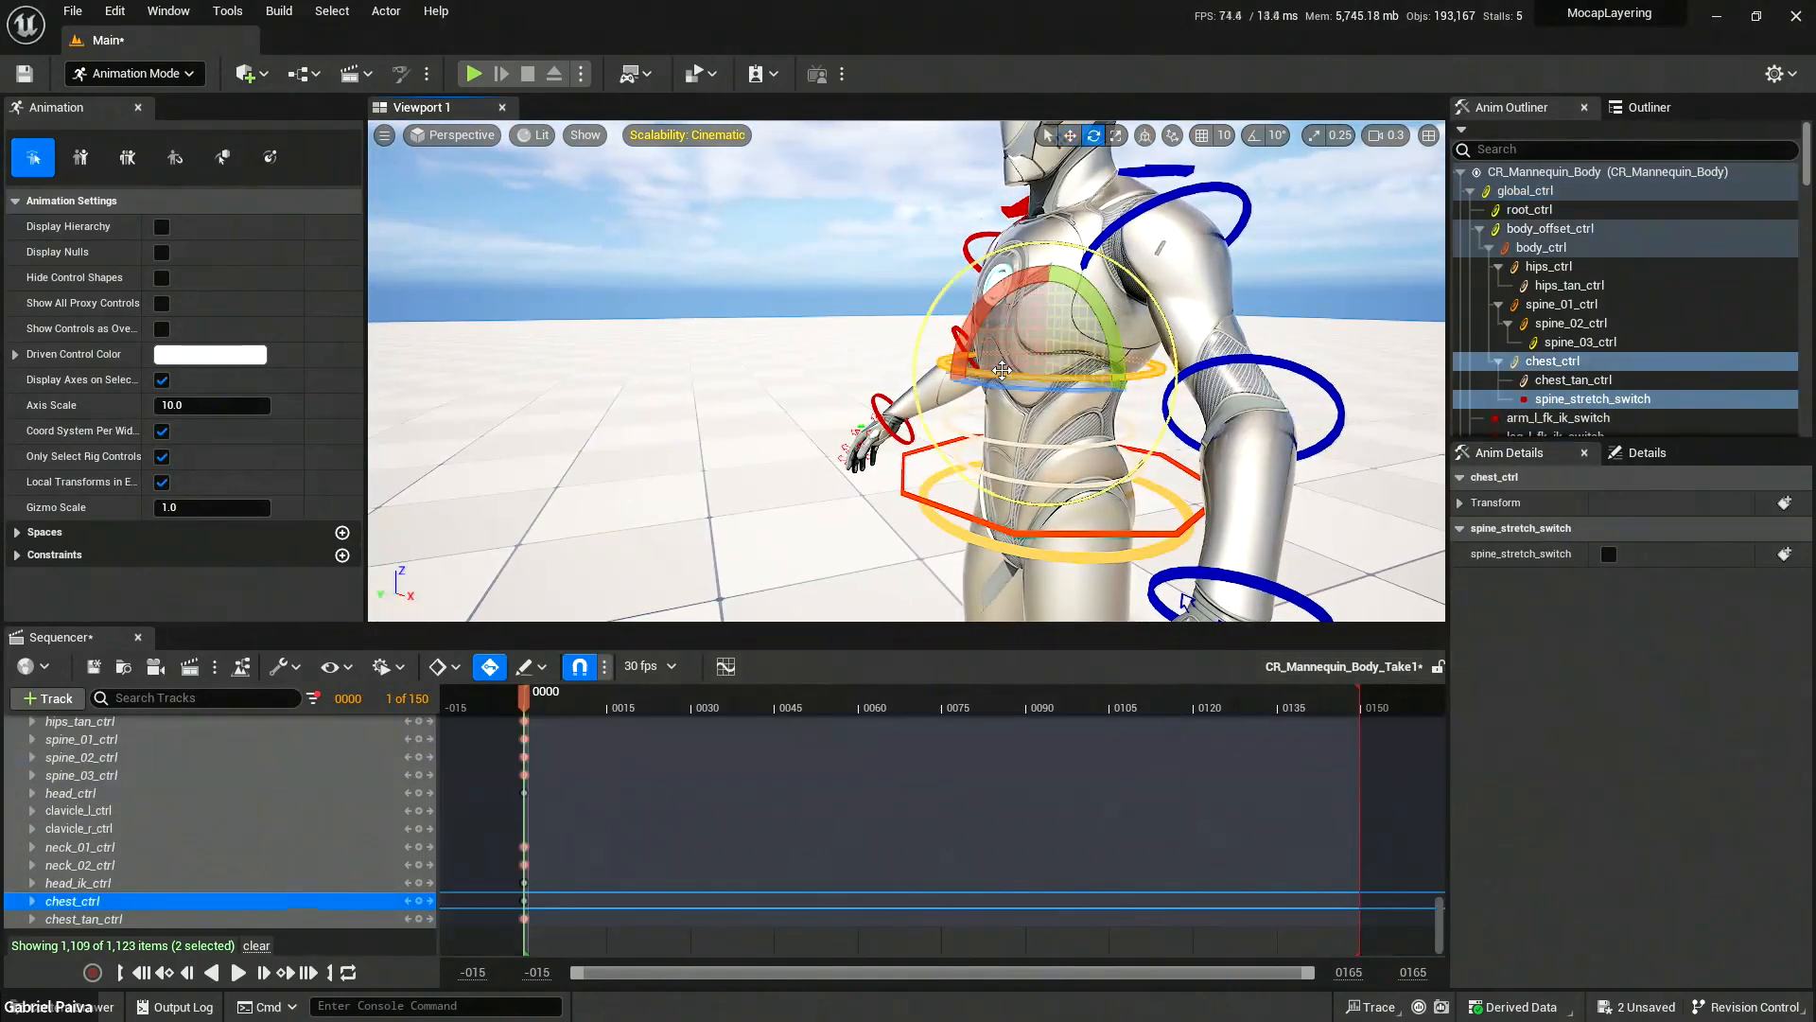
{"action": "mouse_move", "coordinate": [987, 344]}
{"action": "left_mouse_down"}
{"action": "mouse_move", "coordinate": [957, 397]}
{"action": "mouse_move", "coordinate": [988, 342]}
{"action": "left_mouse_up"}
{"action": "key", "text": "q"}
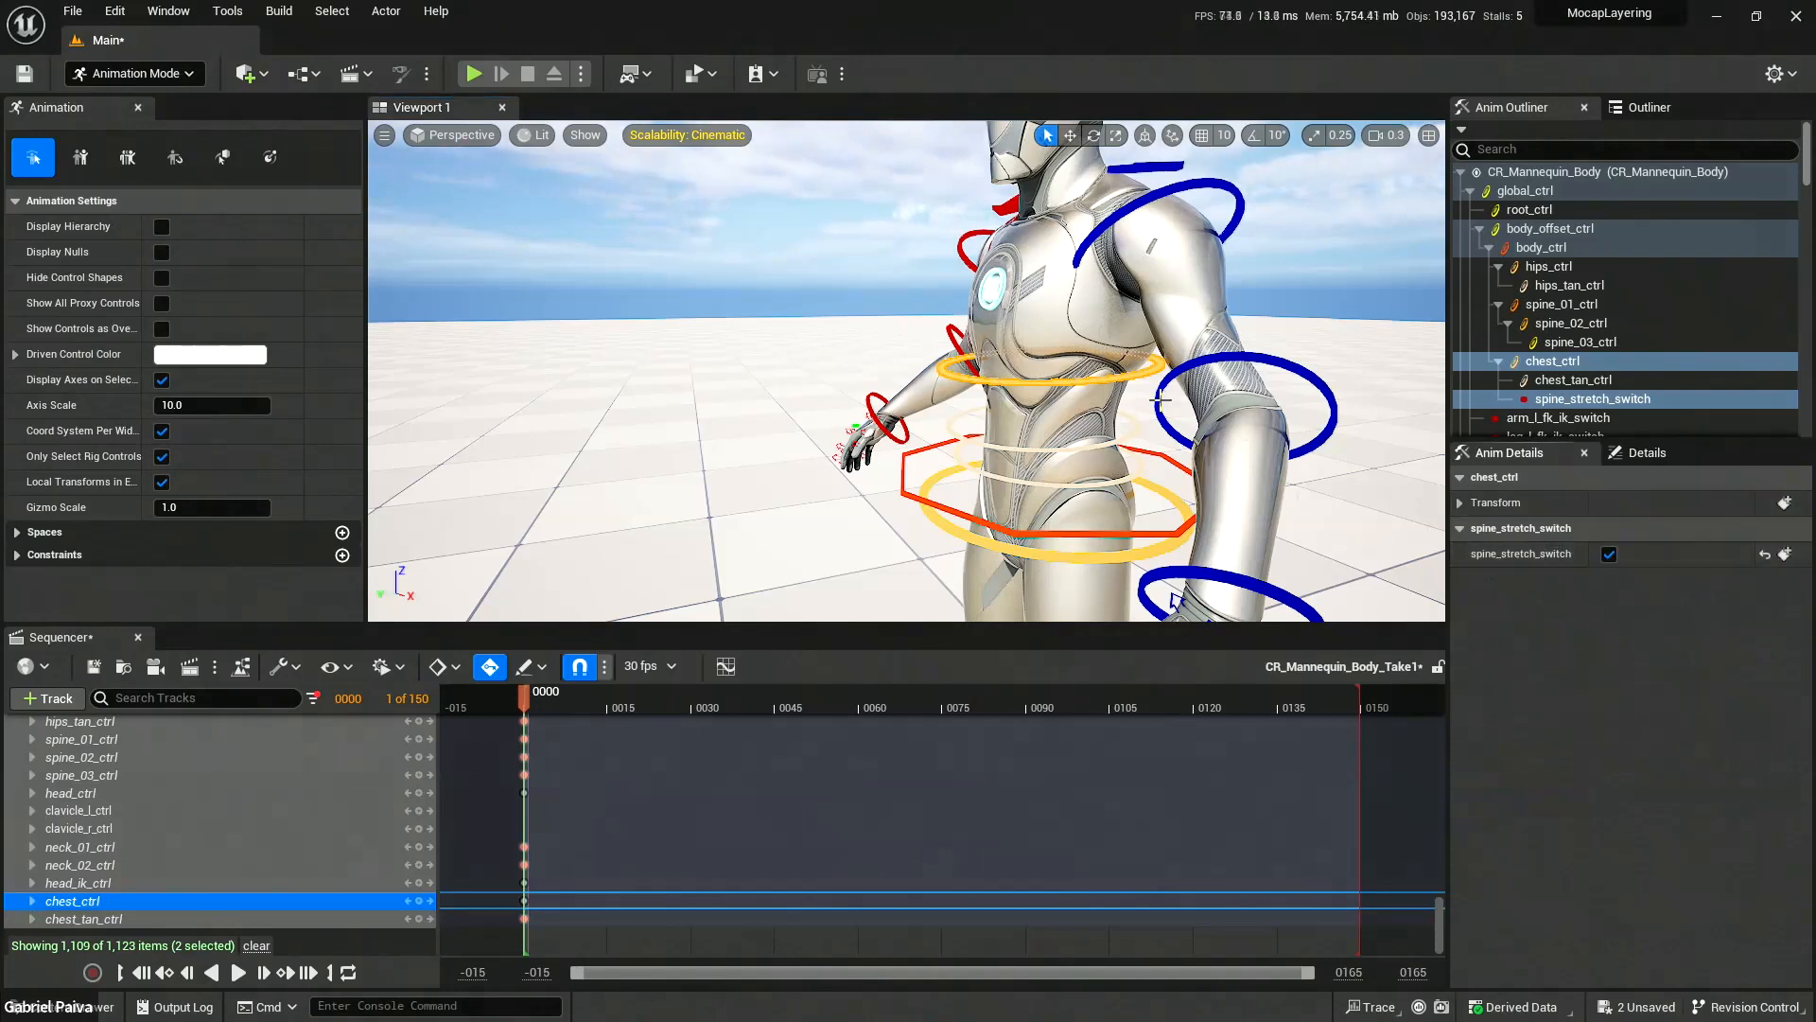
{"action": "key", "text": "w"}
{"action": "left_click_drag", "start_coordinate": [1051, 320], "coordinate": [1063, 275]}
Try raising the left hand with hand_l_fk_ctrl, undo the move, and select upperarm_l_fk_ctrl.
{"action": "left_click_drag", "start_coordinate": [982, 424], "coordinate": [1030, 200], "text": "alt"}
{"action": "left_click", "coordinate": [1042, 478]}
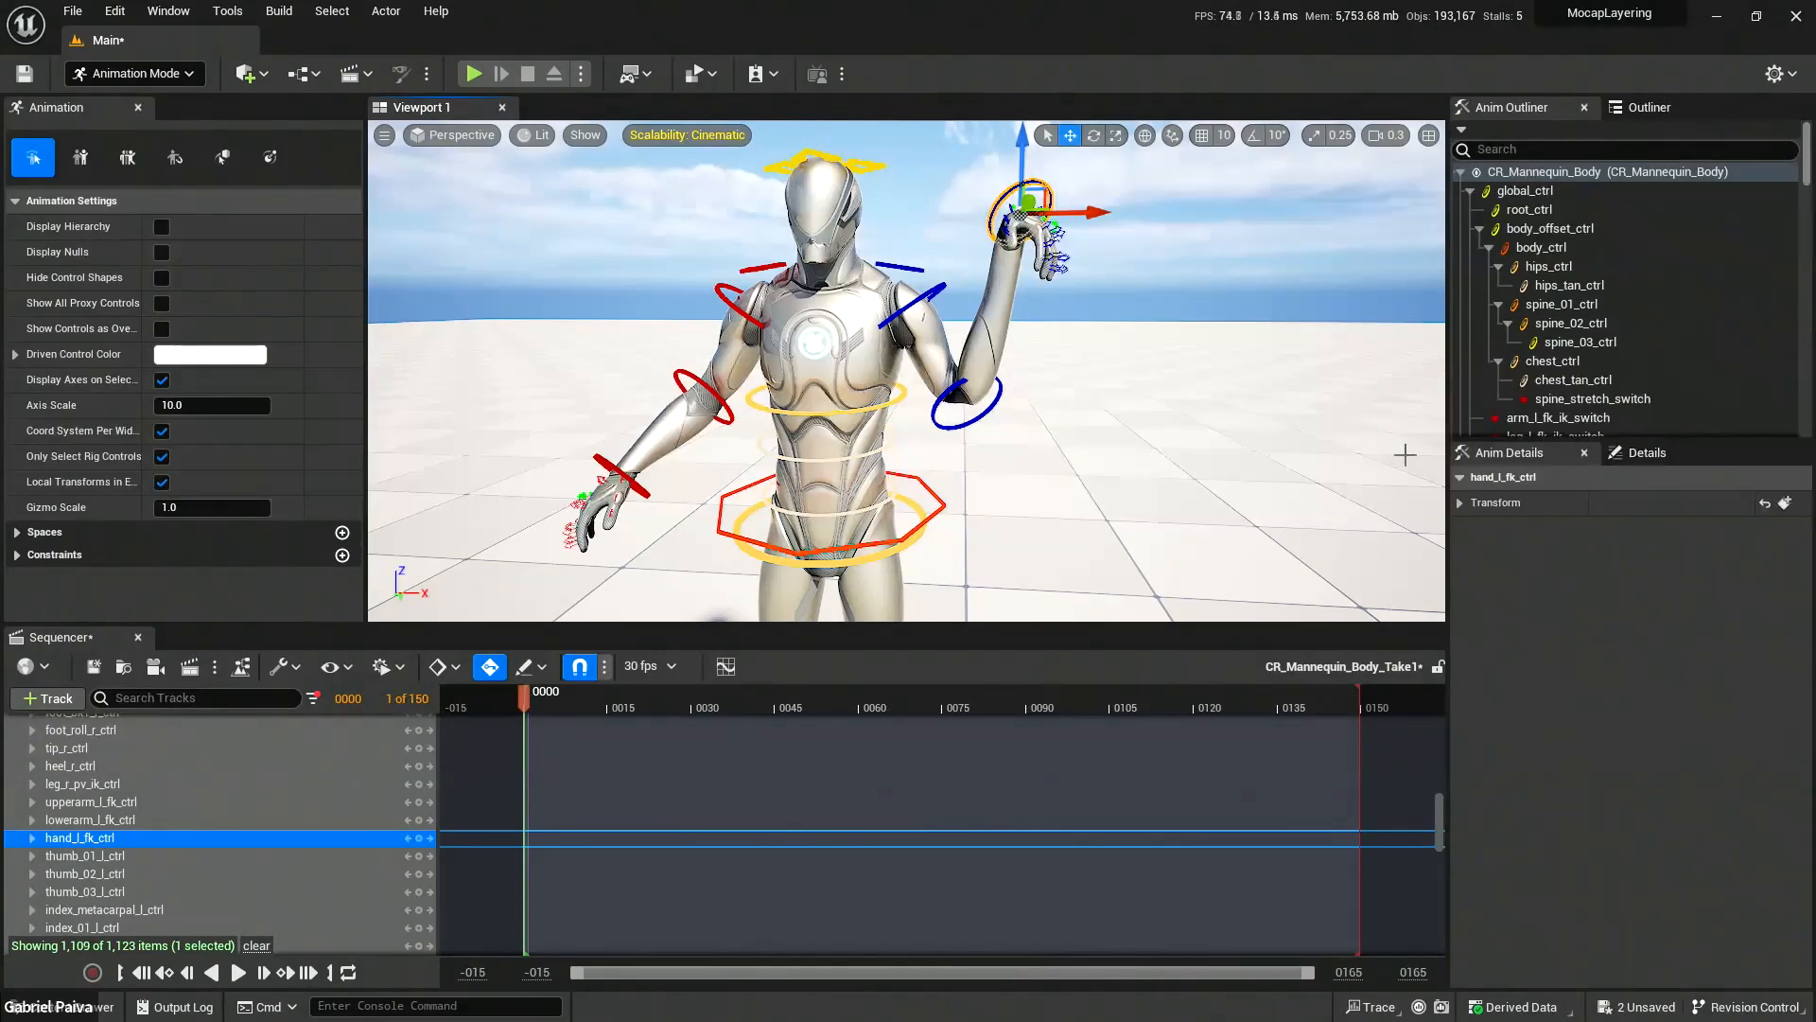
{"action": "key", "text": "ctrl+z"}
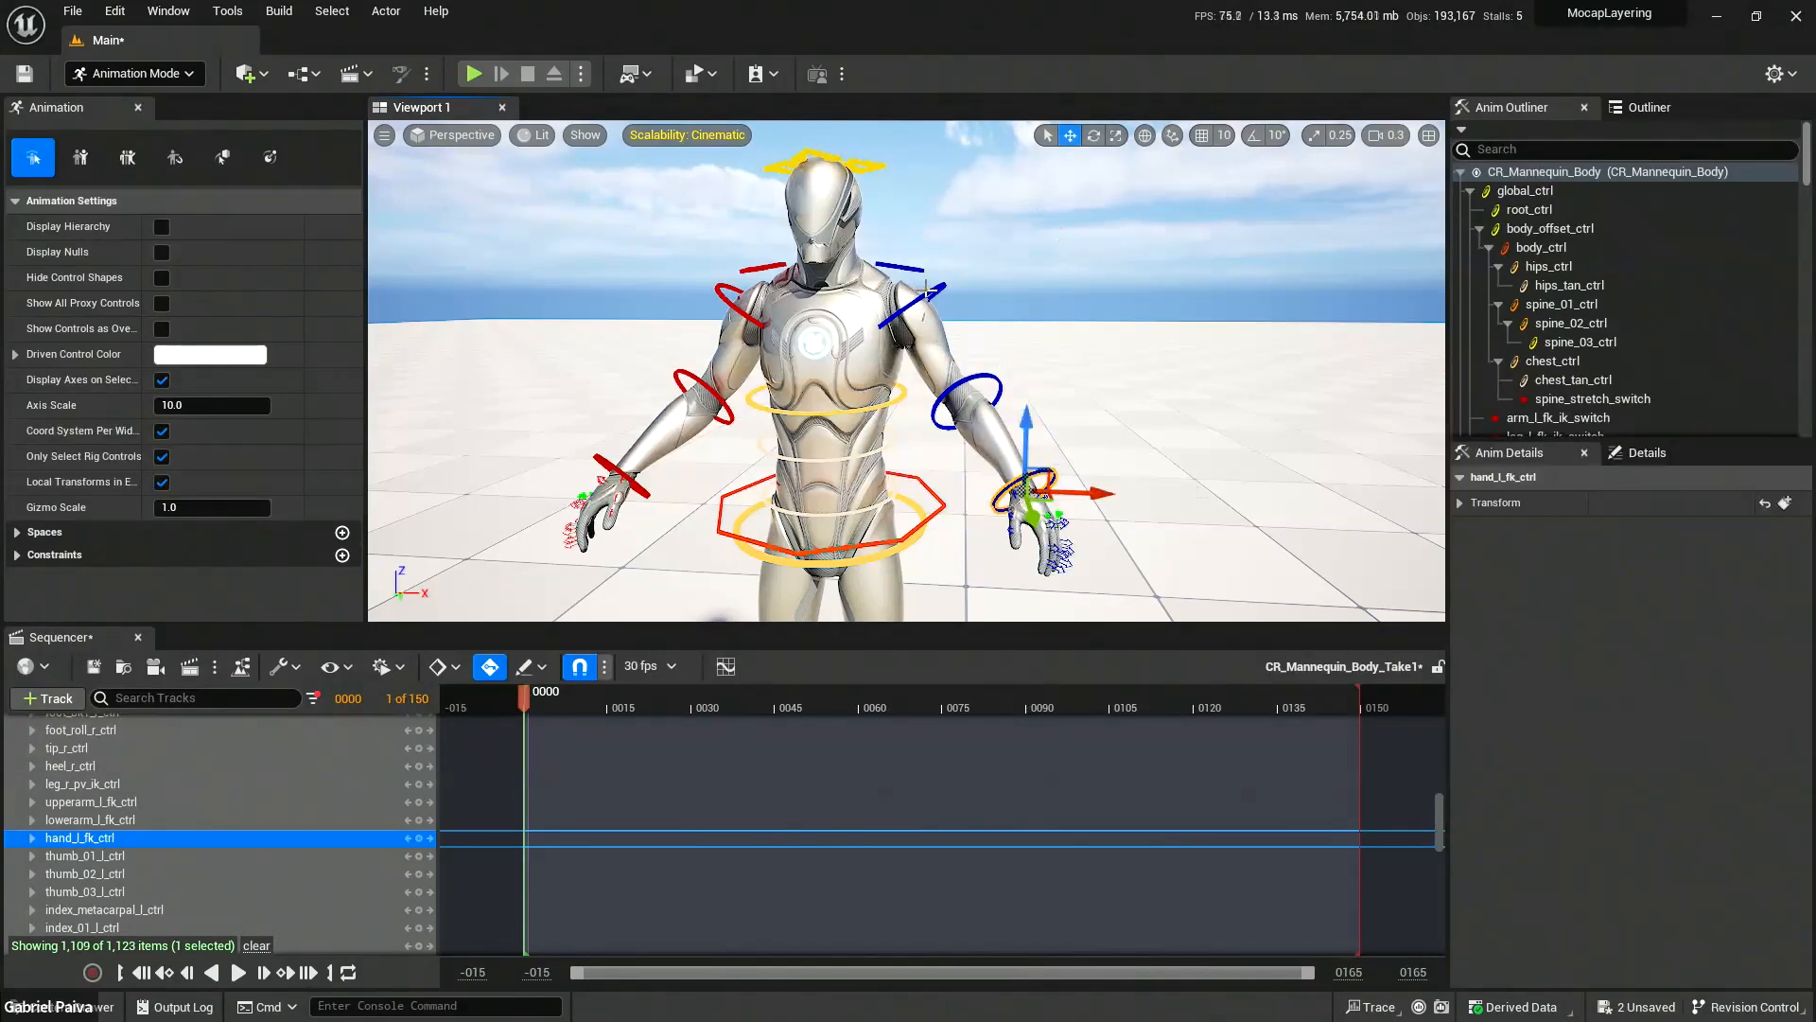
{"action": "left_click", "coordinate": [932, 291]}
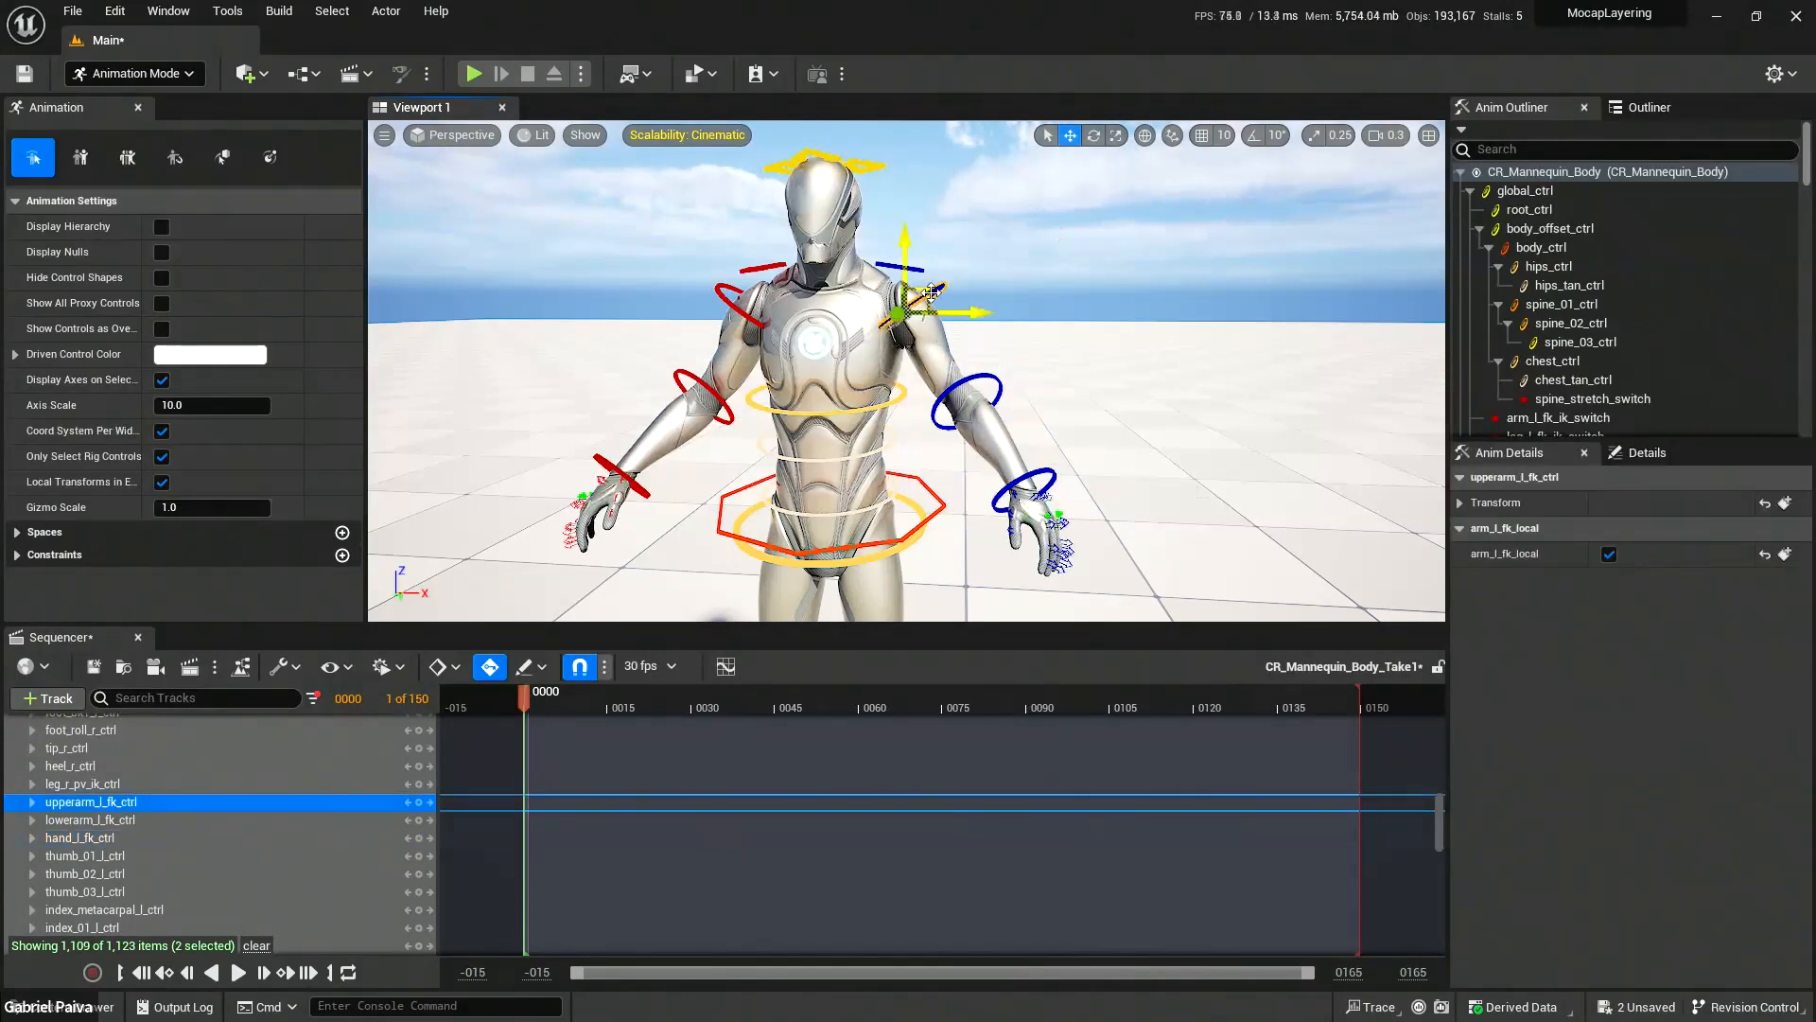
Select global_ctrl and enable arm_l_fk_ik_switch to put the left arm in IK mode.
{"action": "right_click_drag", "start_coordinate": [1090, 381], "coordinate": [1090, 587]}
{"action": "left_click", "coordinate": [959, 329]}
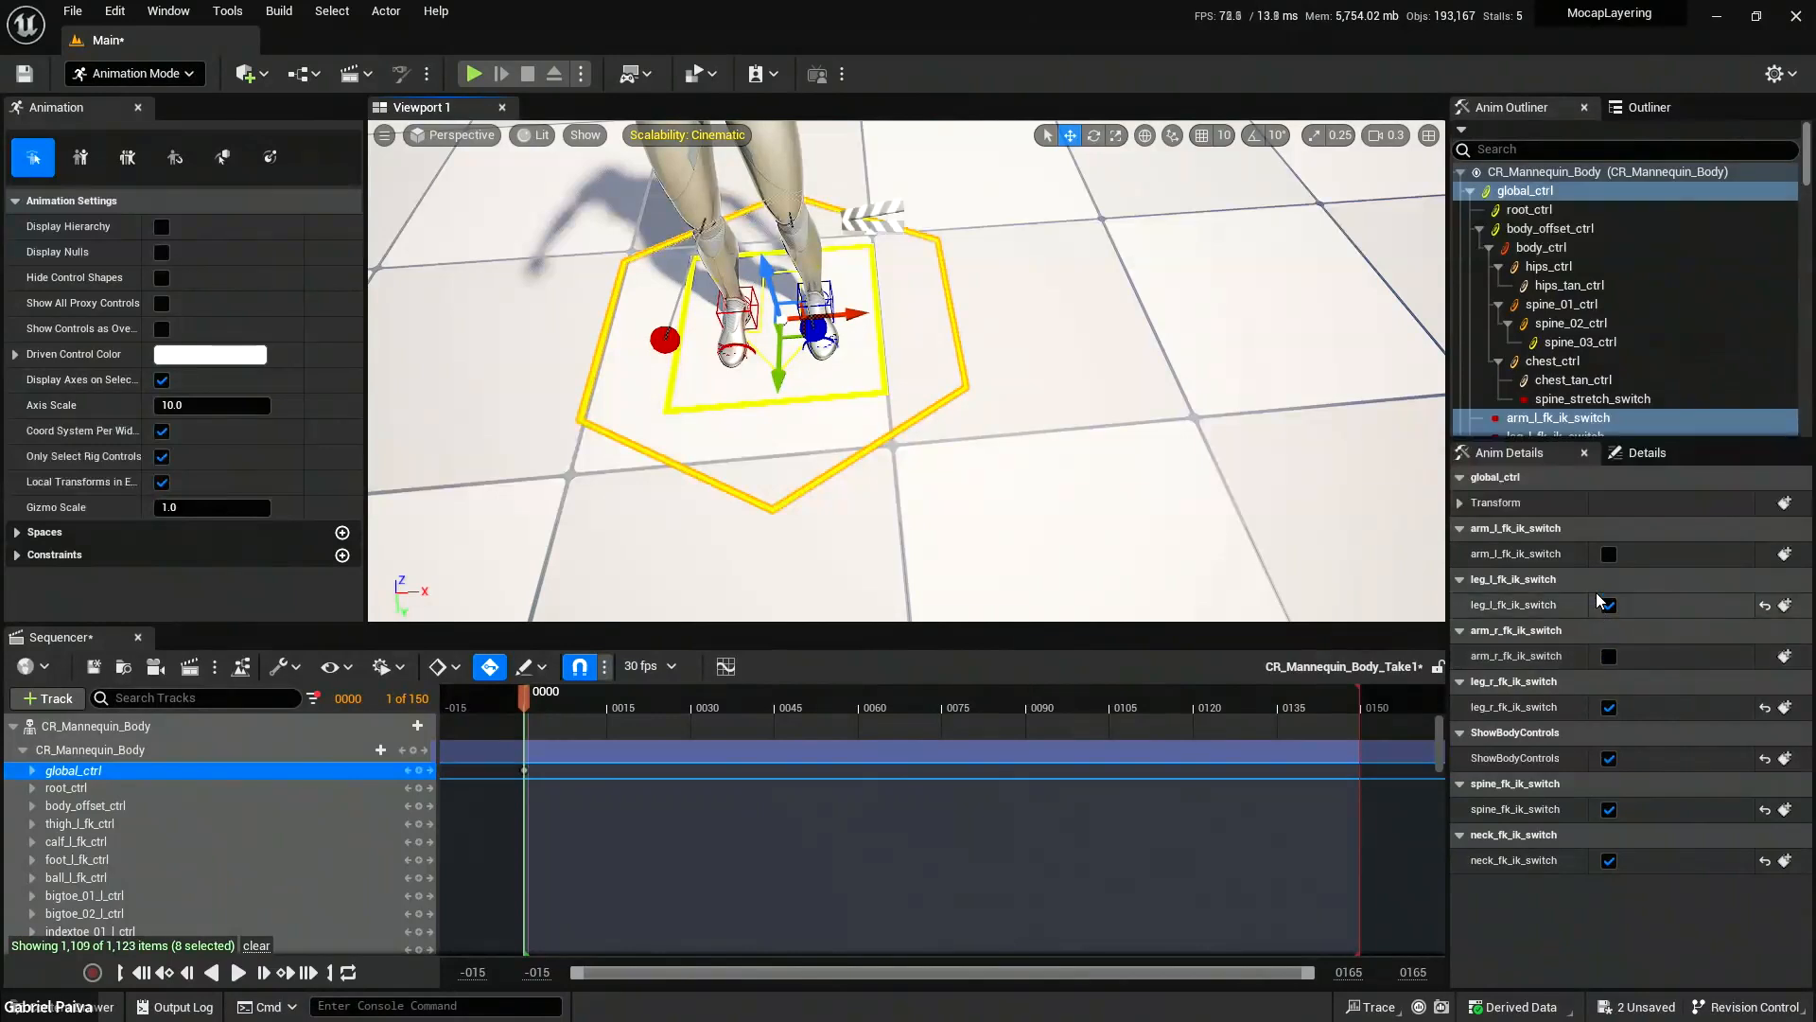
{"action": "left_click", "coordinate": [1607, 554]}
{"action": "right_click_drag", "start_coordinate": [1058, 397], "coordinate": [1058, 199]}
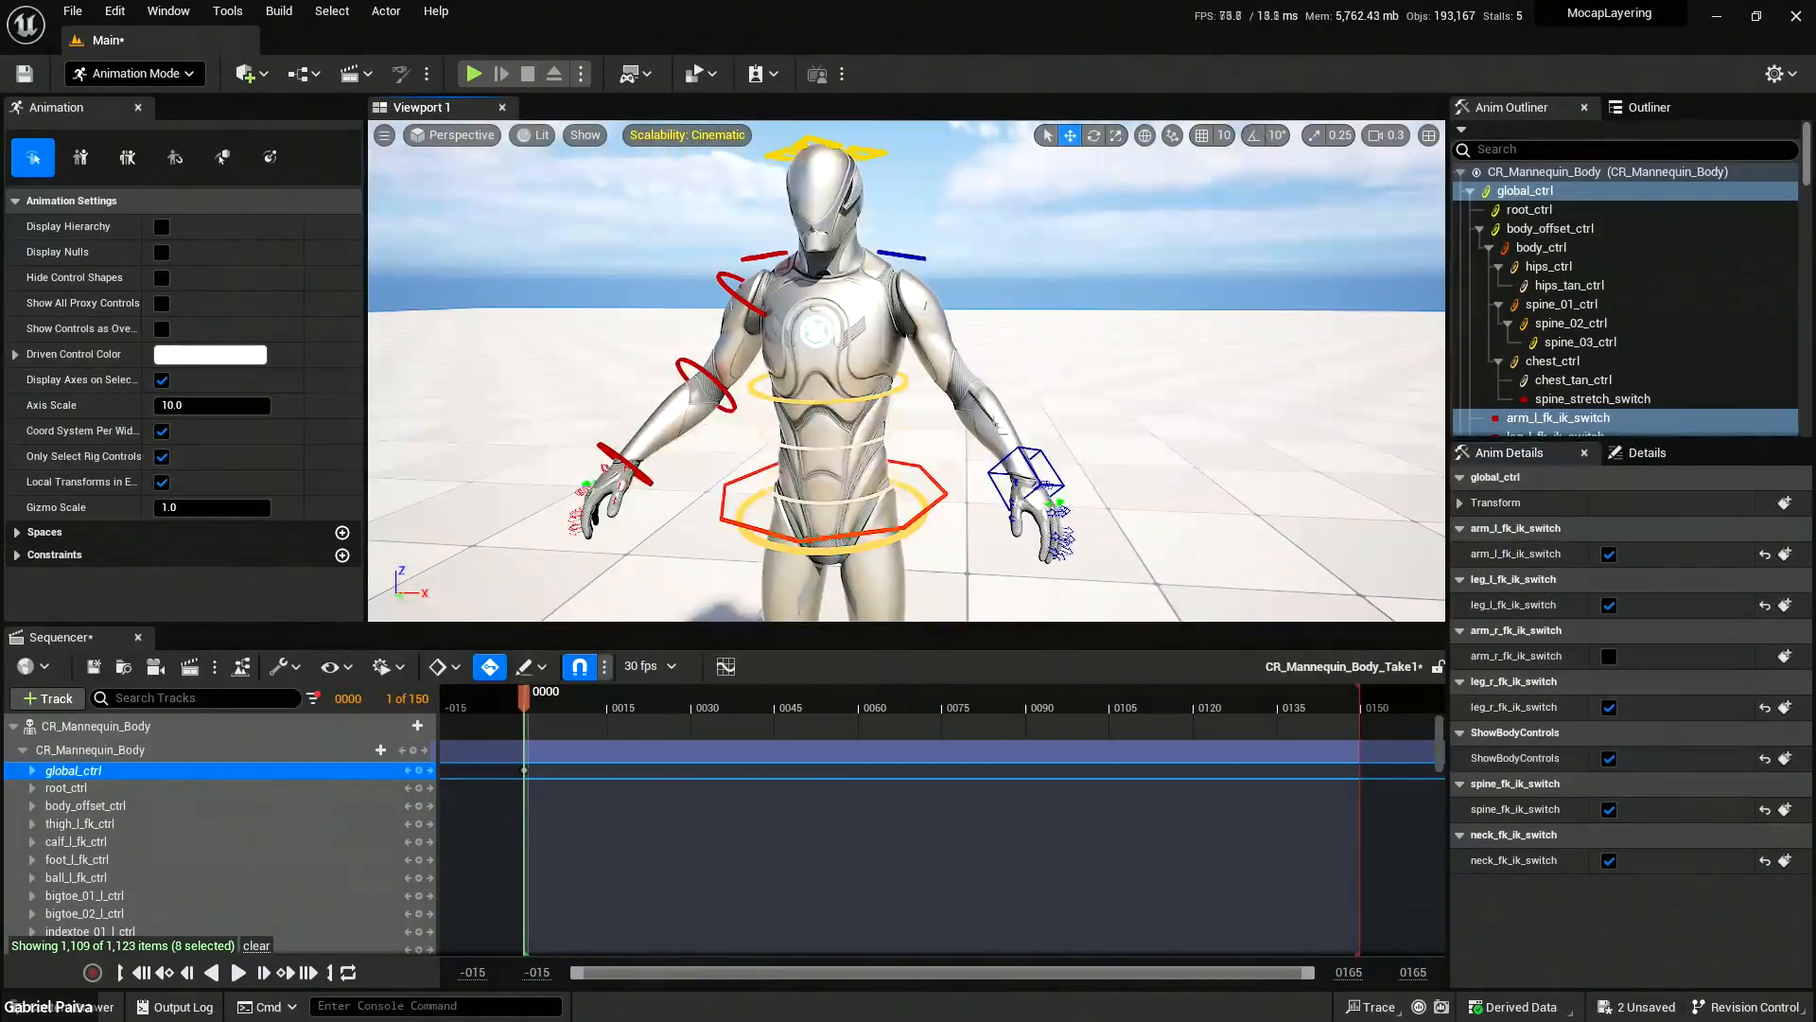
Stretch the left arm outward with hand_l_ik_ctrl, compare arm_l_stretch_switch on and off, and bring the hand back toward the body.
{"action": "left_click", "coordinate": [1026, 478]}
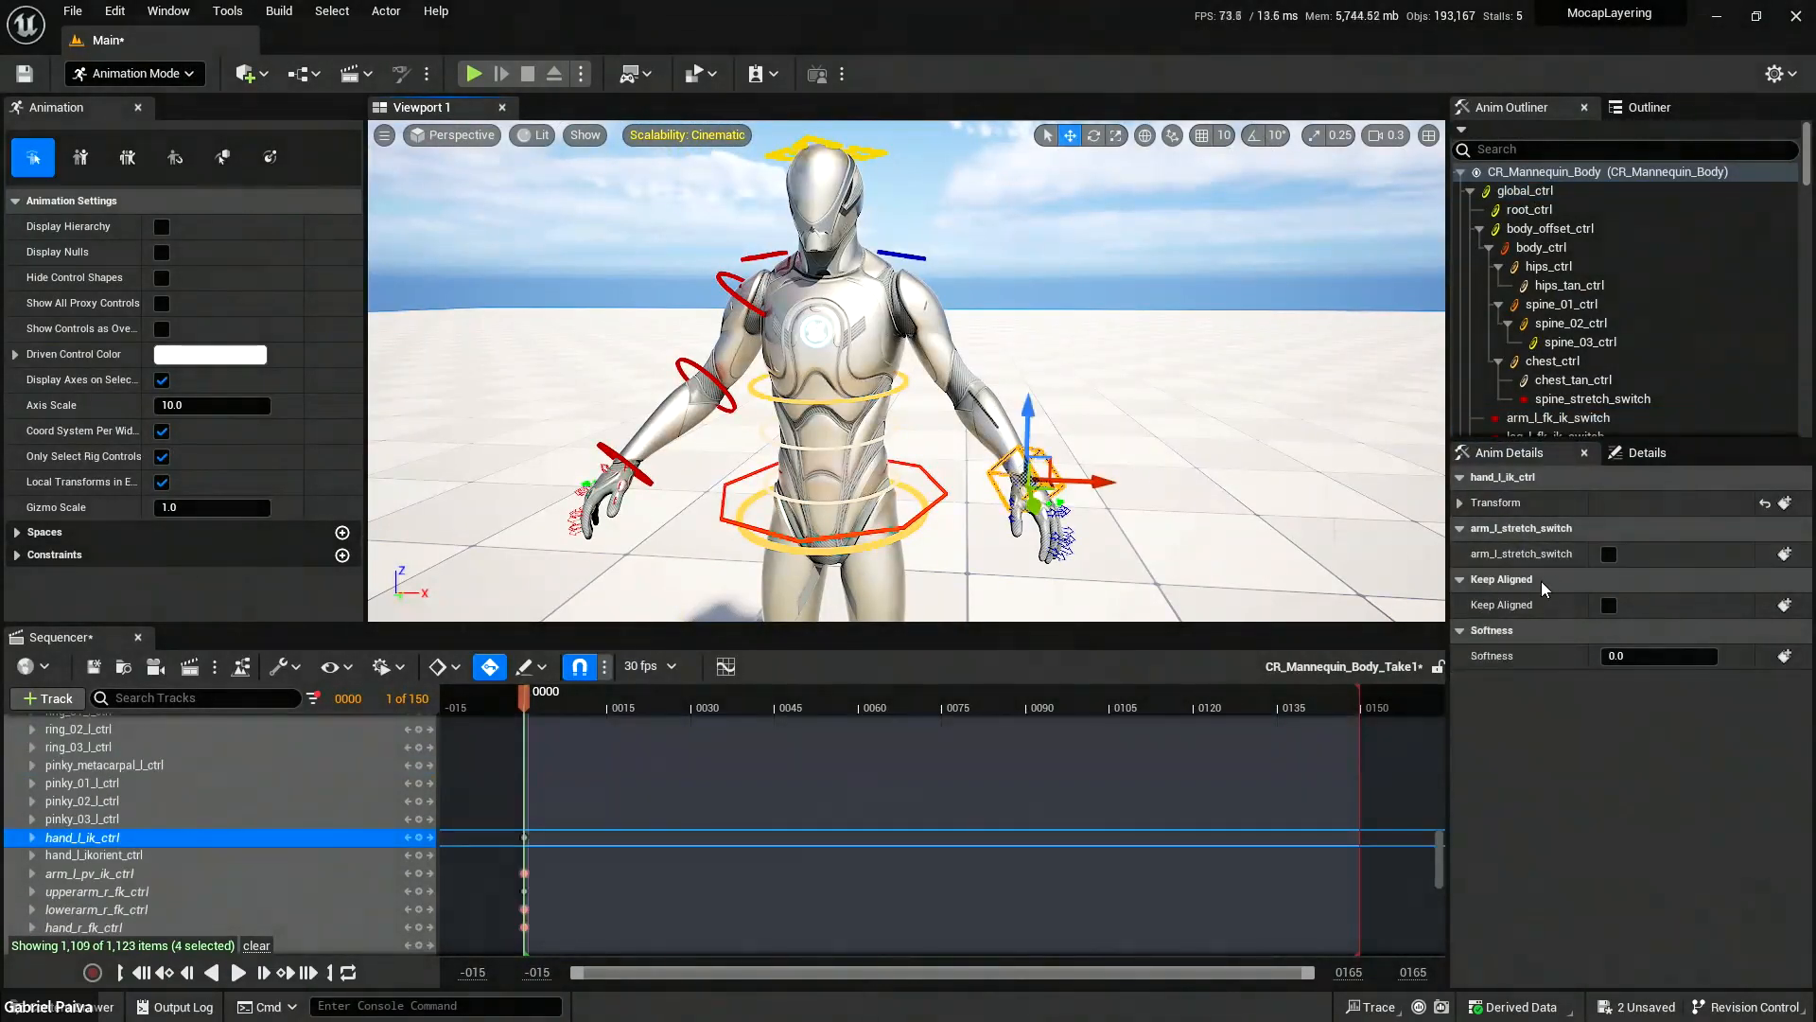
{"action": "left_click", "coordinate": [1609, 554]}
{"action": "left_click_drag", "start_coordinate": [1031, 483], "coordinate": [1310, 312]}
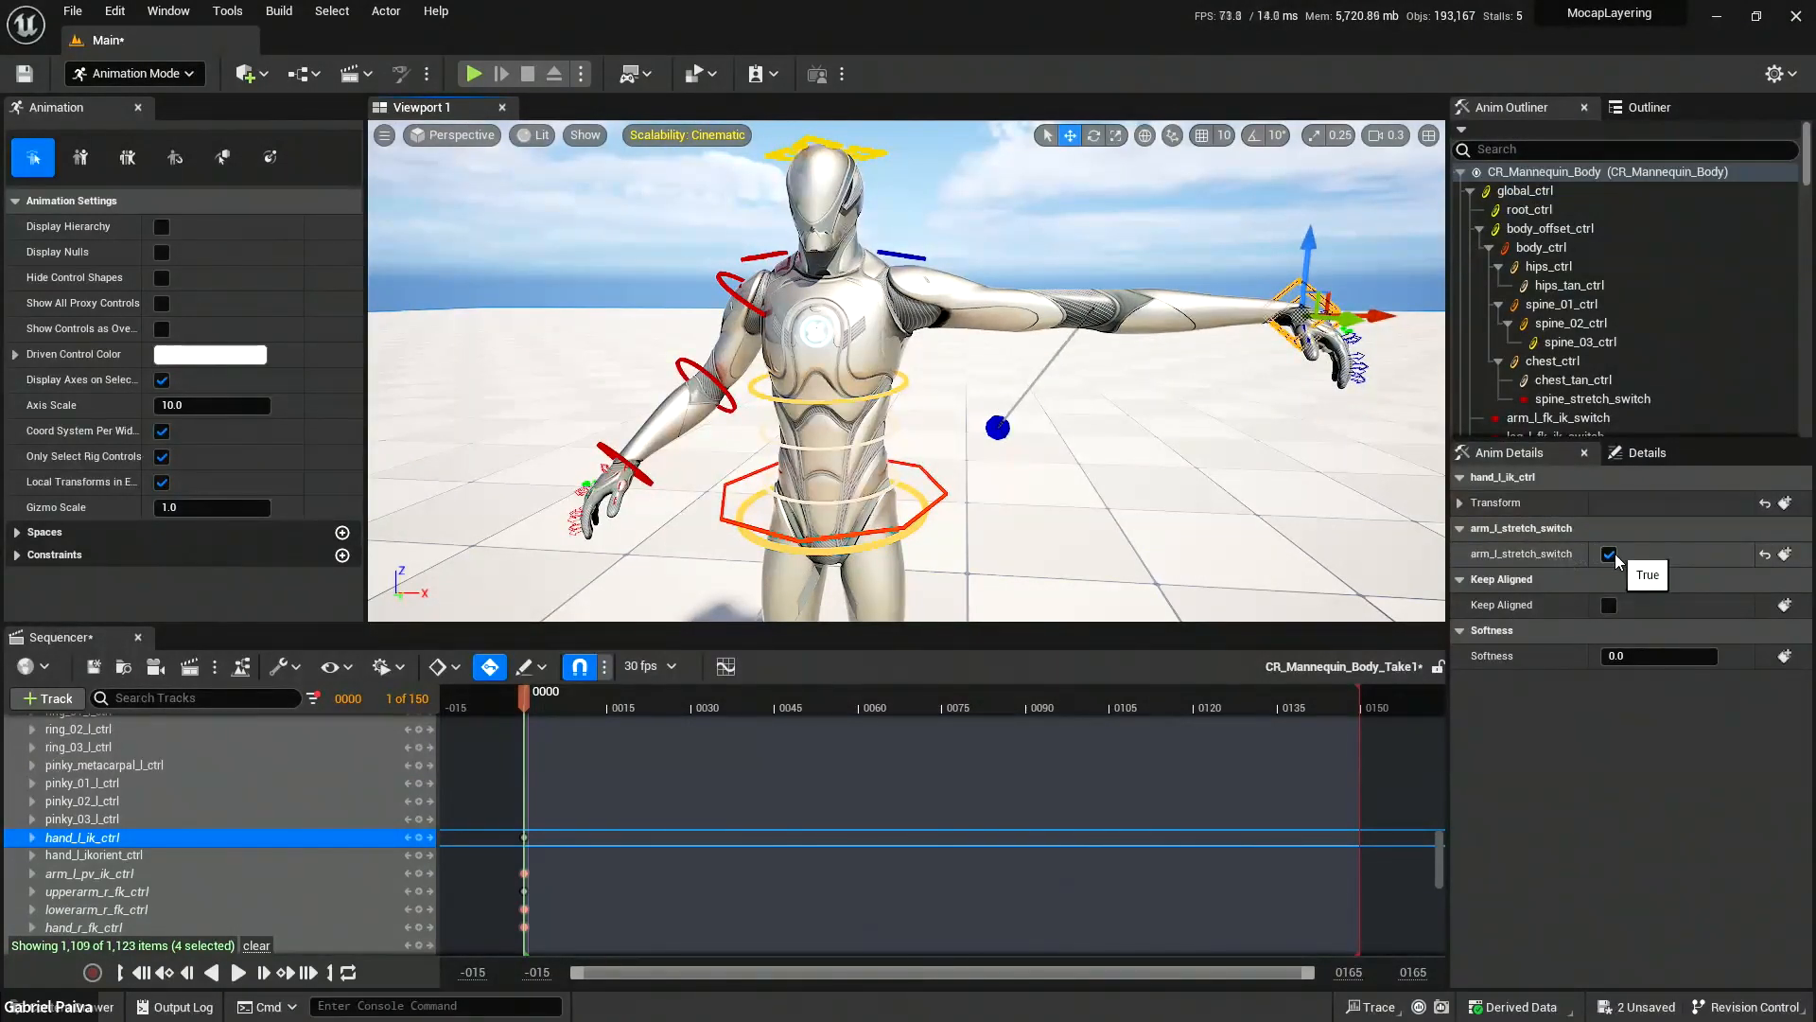
{"action": "left_click", "coordinate": [1609, 554]}
{"action": "mouse_move", "coordinate": [1304, 320]}
{"action": "left_mouse_down"}
{"action": "mouse_move", "coordinate": [1003, 312]}
{"action": "mouse_move", "coordinate": [1315, 310]}
{"action": "mouse_move", "coordinate": [1270, 317]}
{"action": "left_mouse_up"}
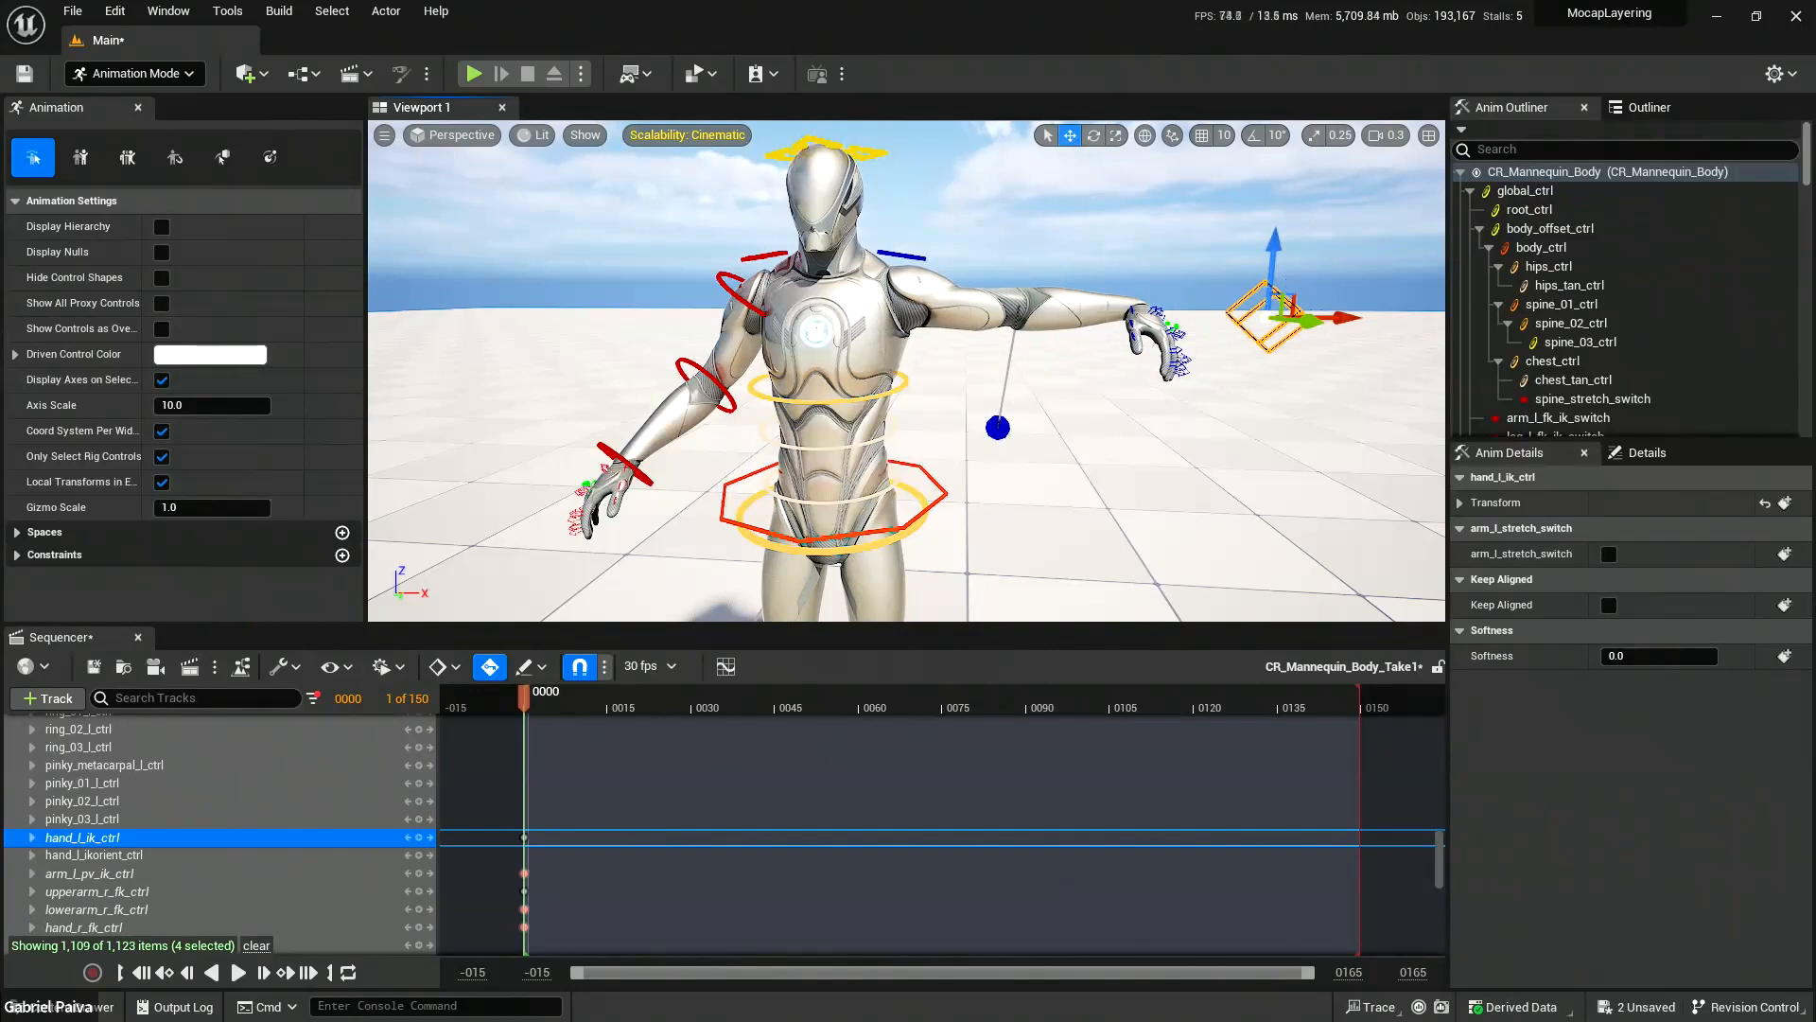
{"action": "left_click", "coordinate": [1609, 555]}
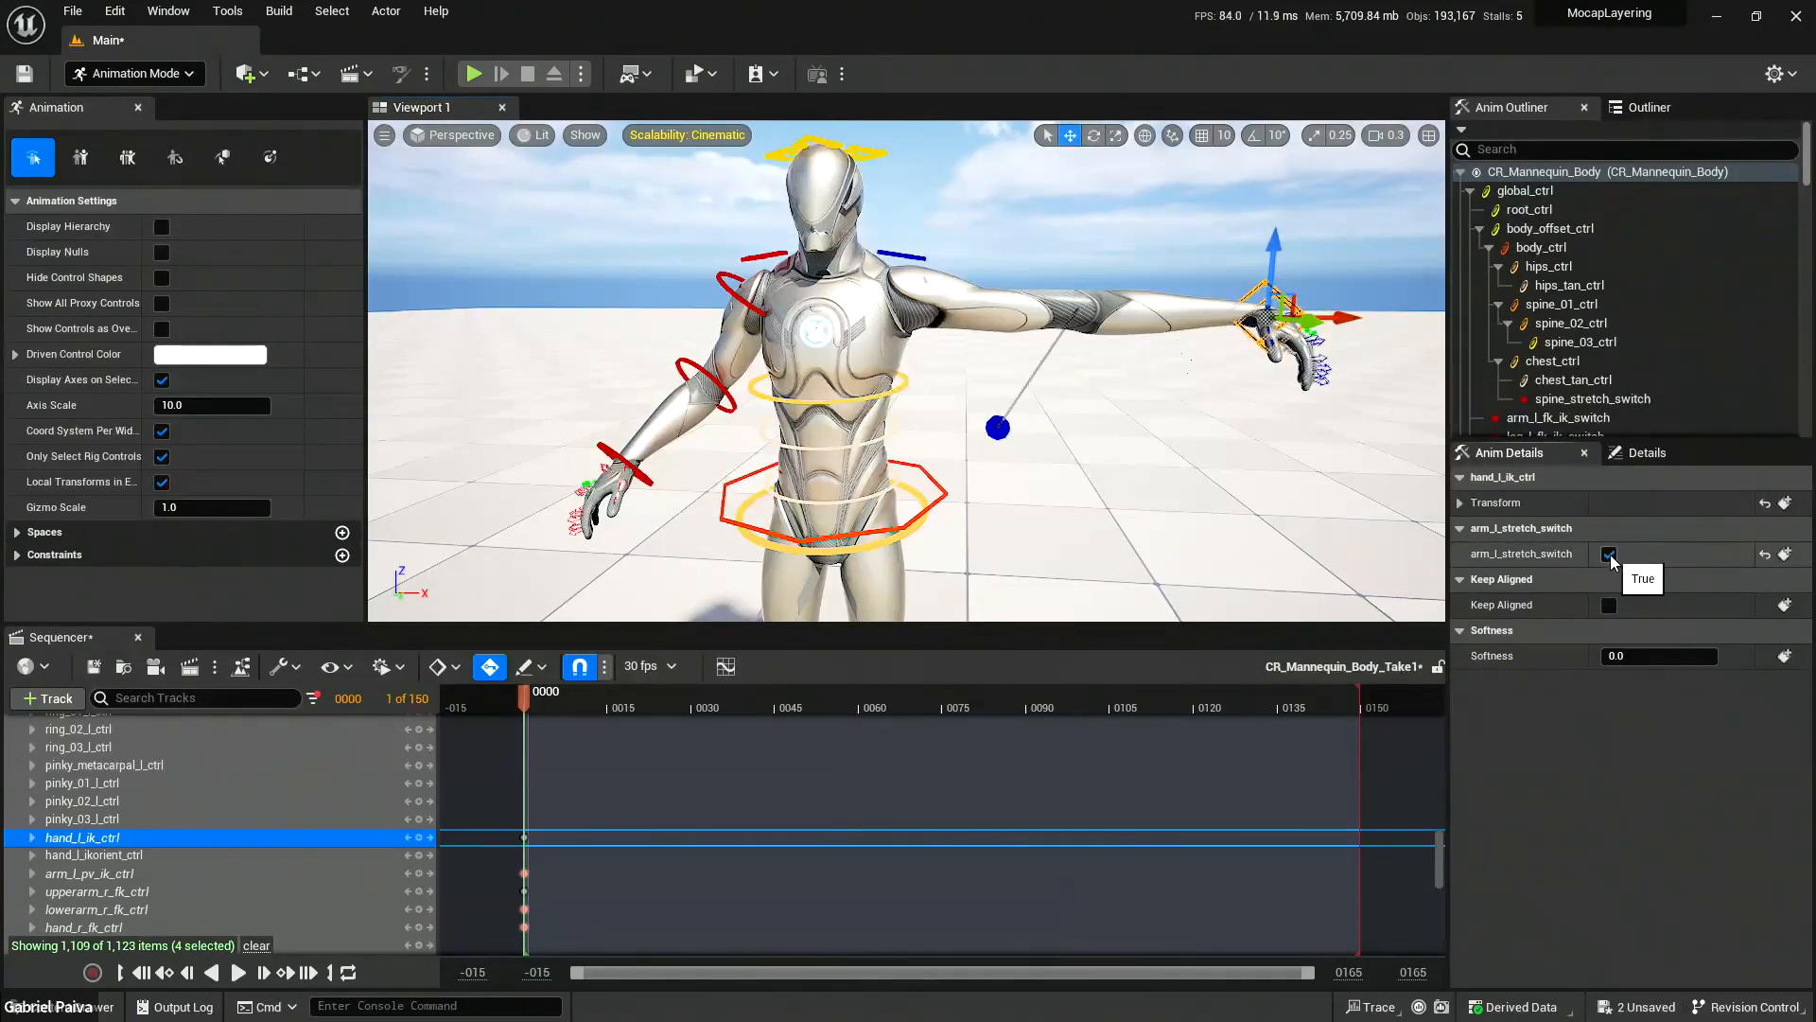
{"action": "left_click_drag", "start_coordinate": [1243, 305], "coordinate": [1092, 338]}
{"action": "left_click_drag", "start_coordinate": [1194, 284], "coordinate": [1059, 315]}
Examine the posed mannequin and its foot controls from several angles, and review global_ctrl's FK/IK switches.
{"action": "right_click_drag", "start_coordinate": [1121, 312], "coordinate": [1105, 457]}
{"action": "key", "text": "s"}
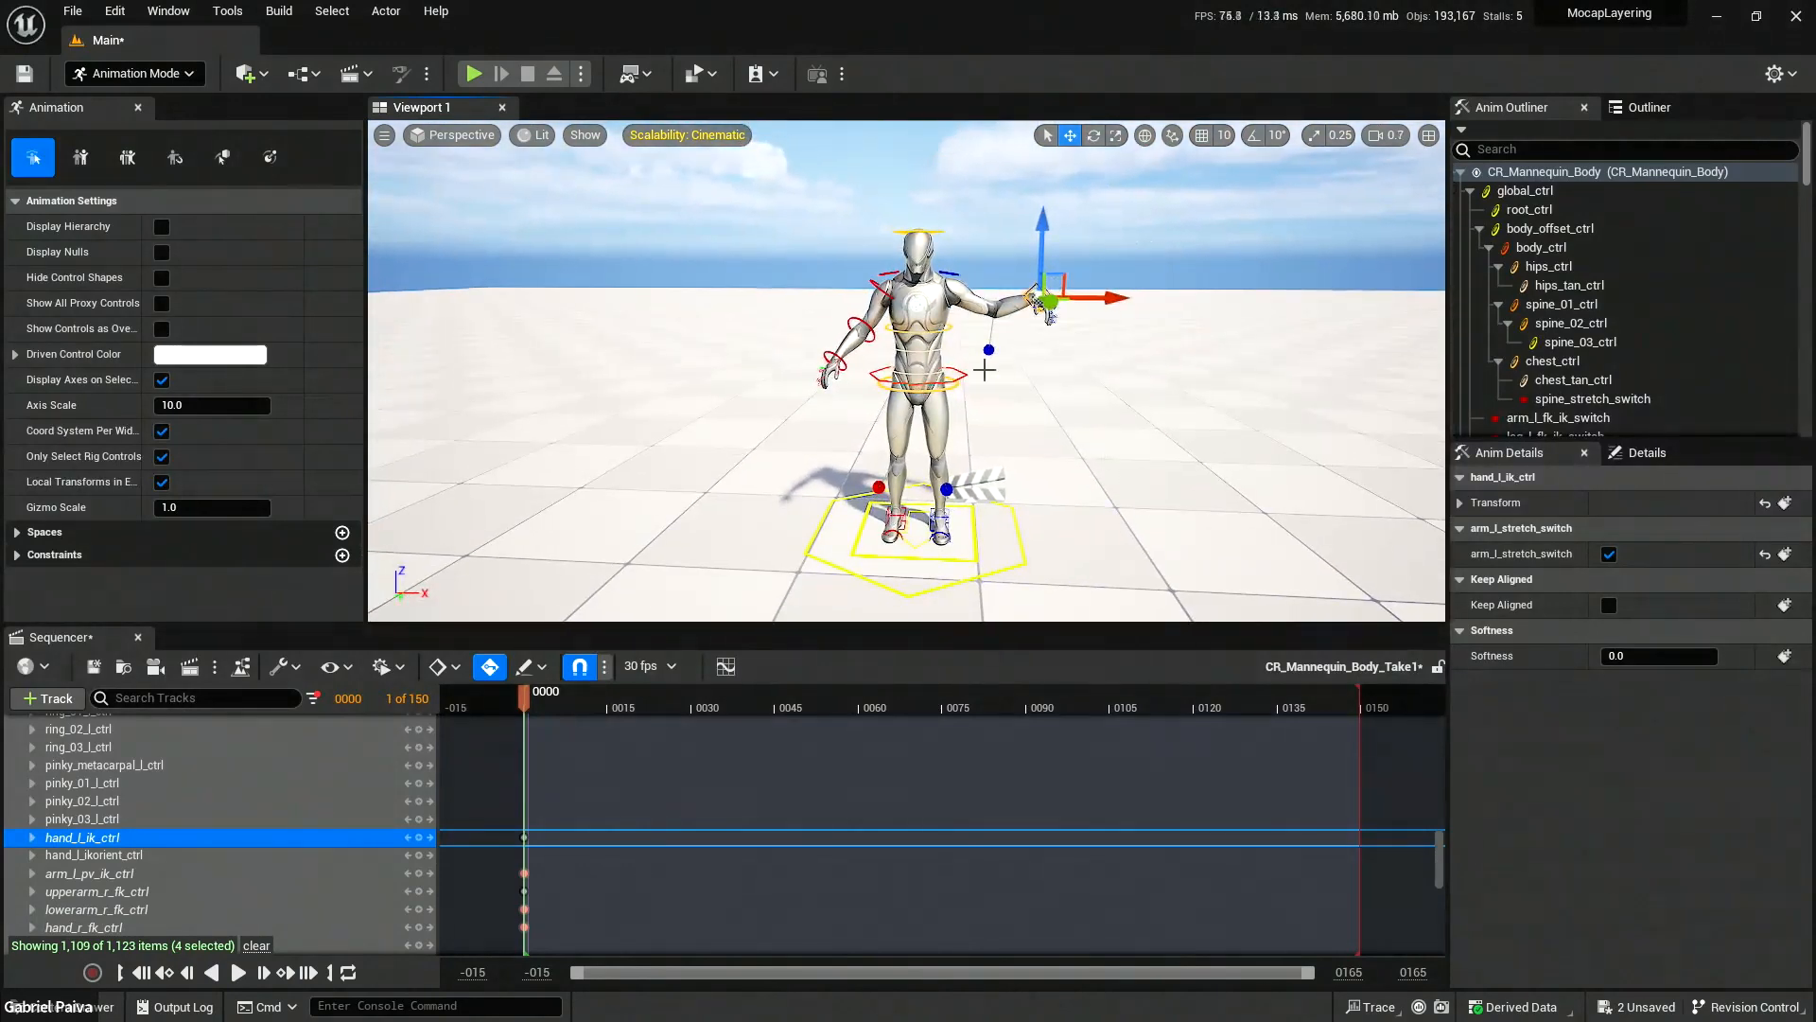
{"action": "right_click_drag", "start_coordinate": [974, 337], "coordinate": [958, 436]}
{"action": "key", "text": "w"}
{"action": "key", "text": "s"}
{"action": "key", "text": "d"}
{"action": "key", "text": "a"}
{"action": "key", "text": "w"}
{"action": "key", "text": "w"}
{"action": "scroll", "coordinate": [903, 386], "scroll_direction": "down", "scroll_amount": 3}
{"action": "key", "text": "s"}
{"action": "key", "text": "d"}
{"action": "scroll", "coordinate": [904, 386], "scroll_direction": "down", "scroll_amount": 3}
{"action": "key", "text": "s"}
{"action": "scroll", "coordinate": [903, 386], "scroll_direction": "up", "scroll_amount": 3}
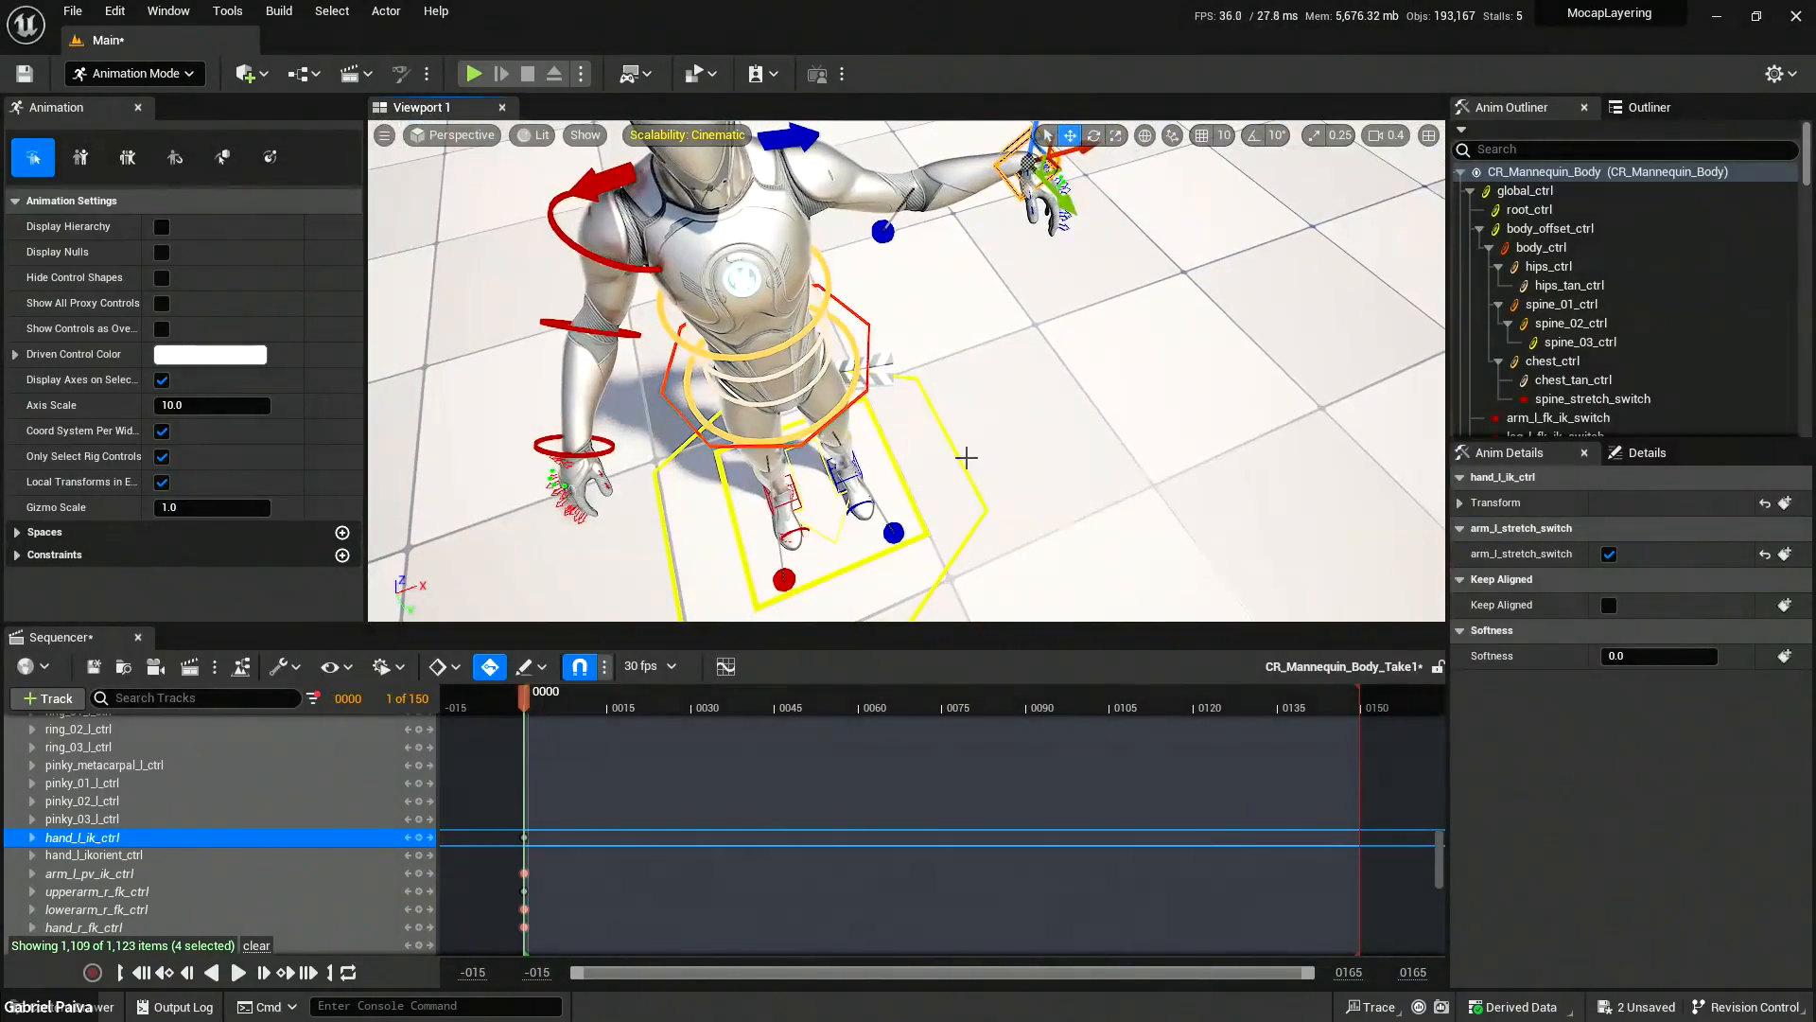
{"action": "left_click", "coordinate": [957, 455]}
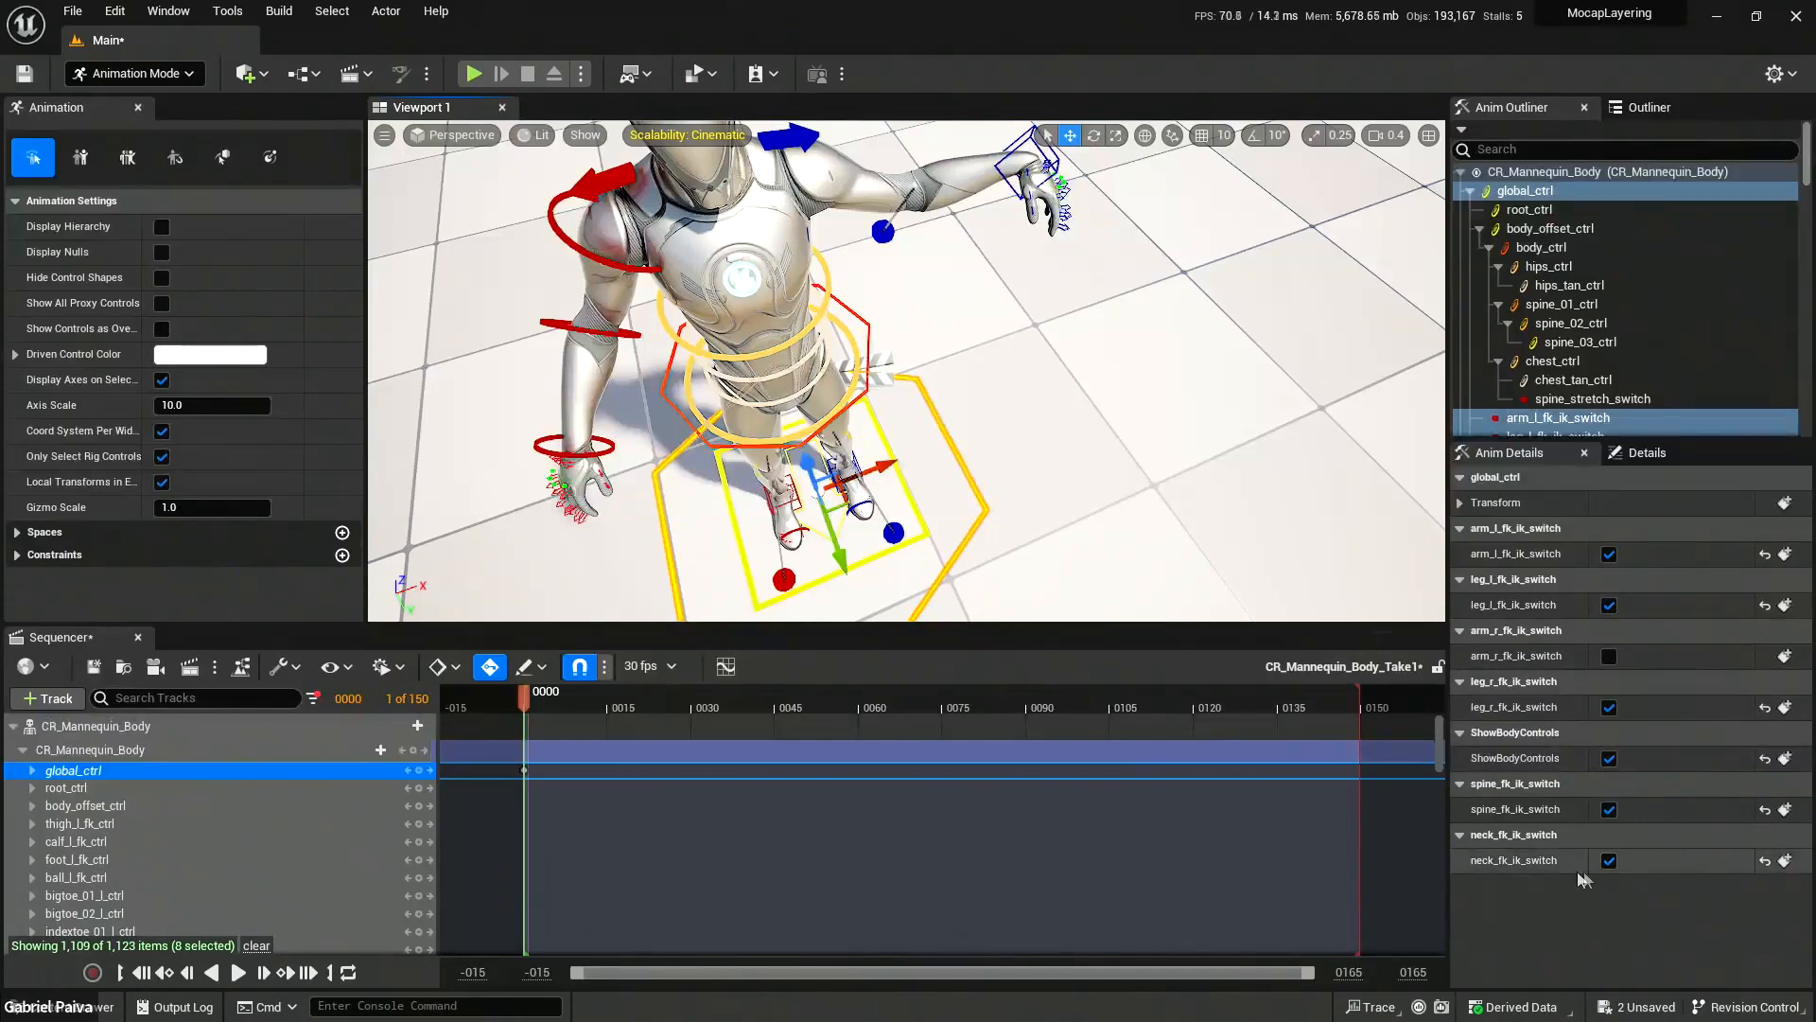
{"action": "right_click_drag", "start_coordinate": [896, 246], "coordinate": [889, 137]}
{"action": "key", "text": "q"}
{"action": "key", "text": "w"}
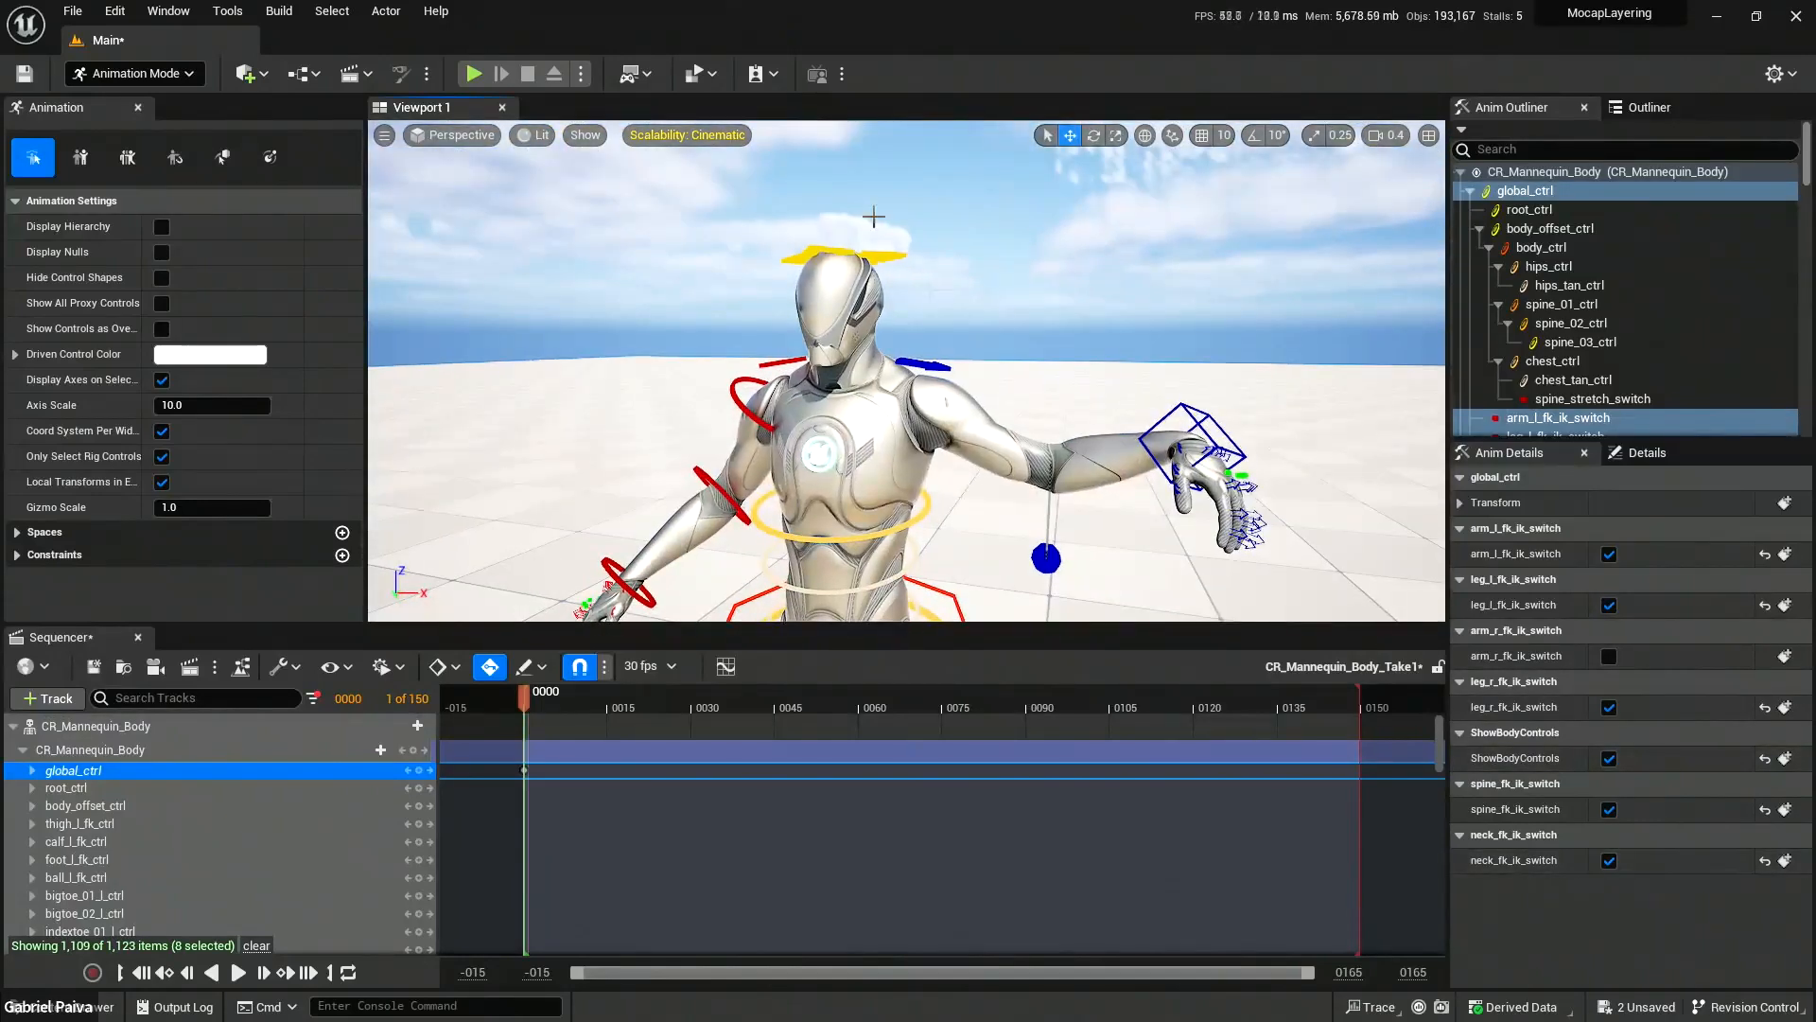
Select head_ik_ctrl to check its head_stretch option, and try raising the torso slightly with chest_ctrl.
{"action": "left_click", "coordinate": [856, 254]}
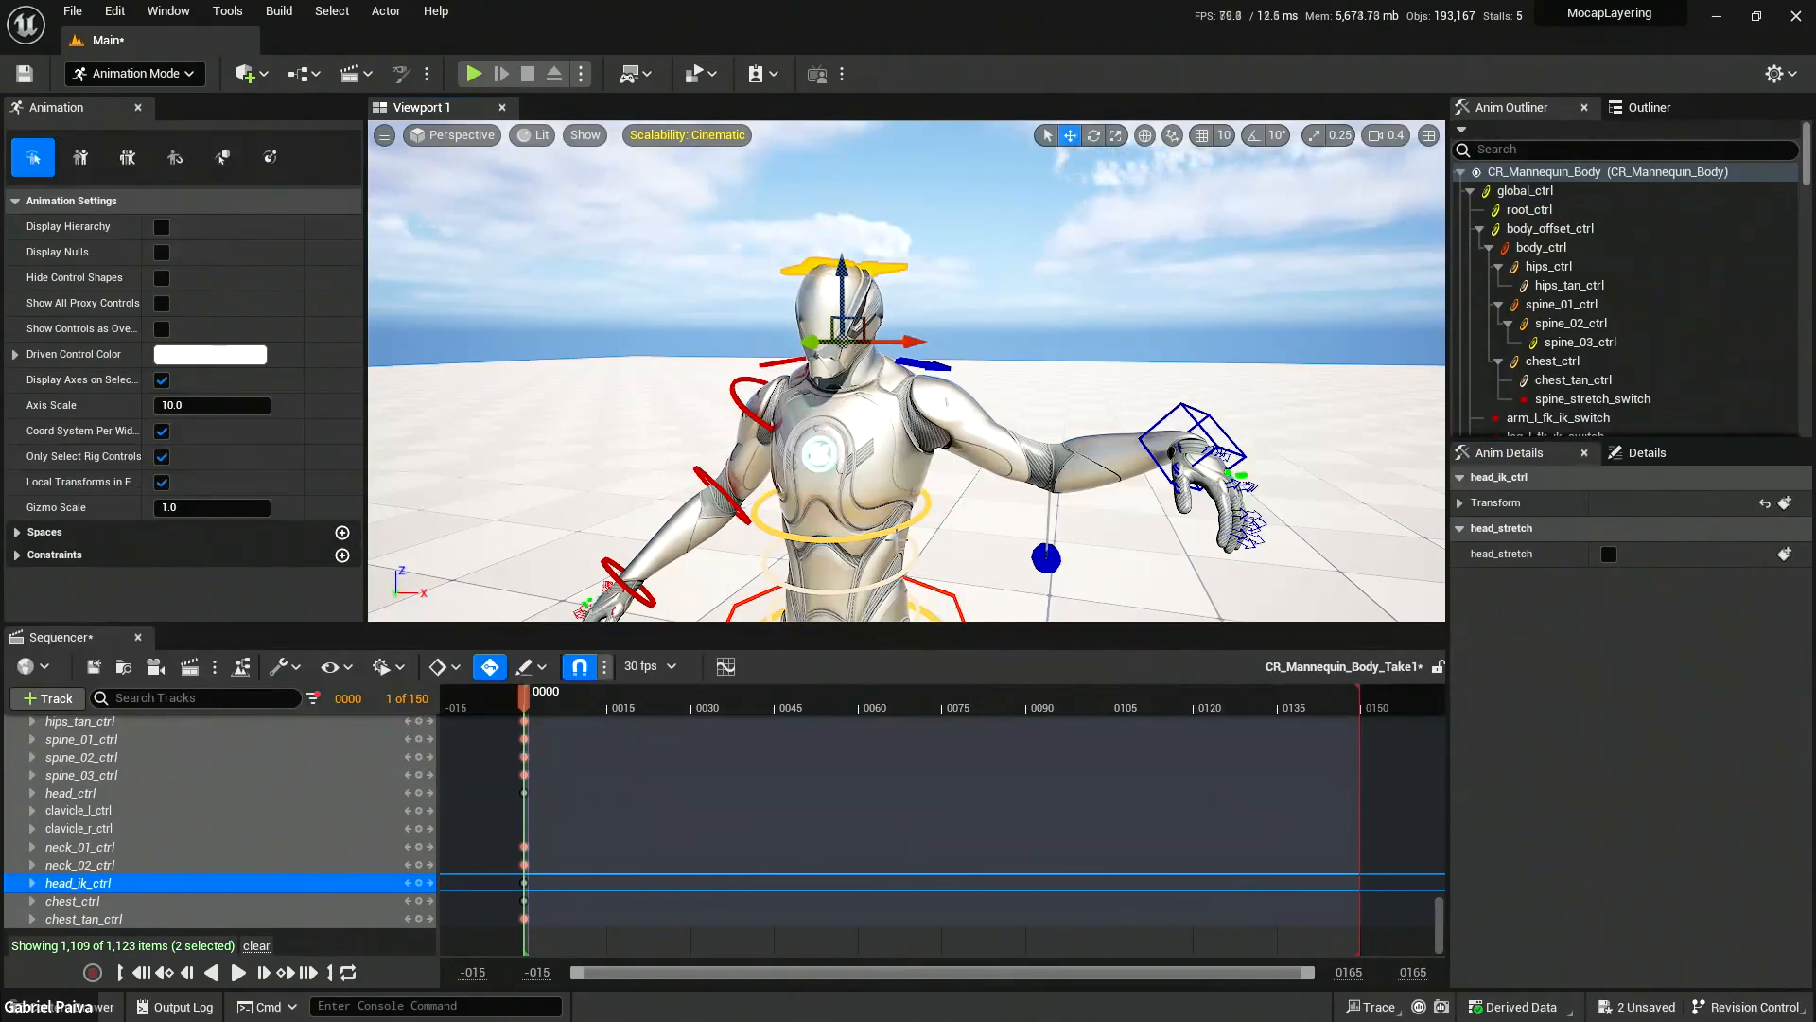
{"action": "left_click", "coordinate": [894, 530]}
{"action": "left_click_drag", "start_coordinate": [845, 450], "coordinate": [847, 433]}
{"action": "right_click_drag", "start_coordinate": [844, 434], "coordinate": [1103, 467]}
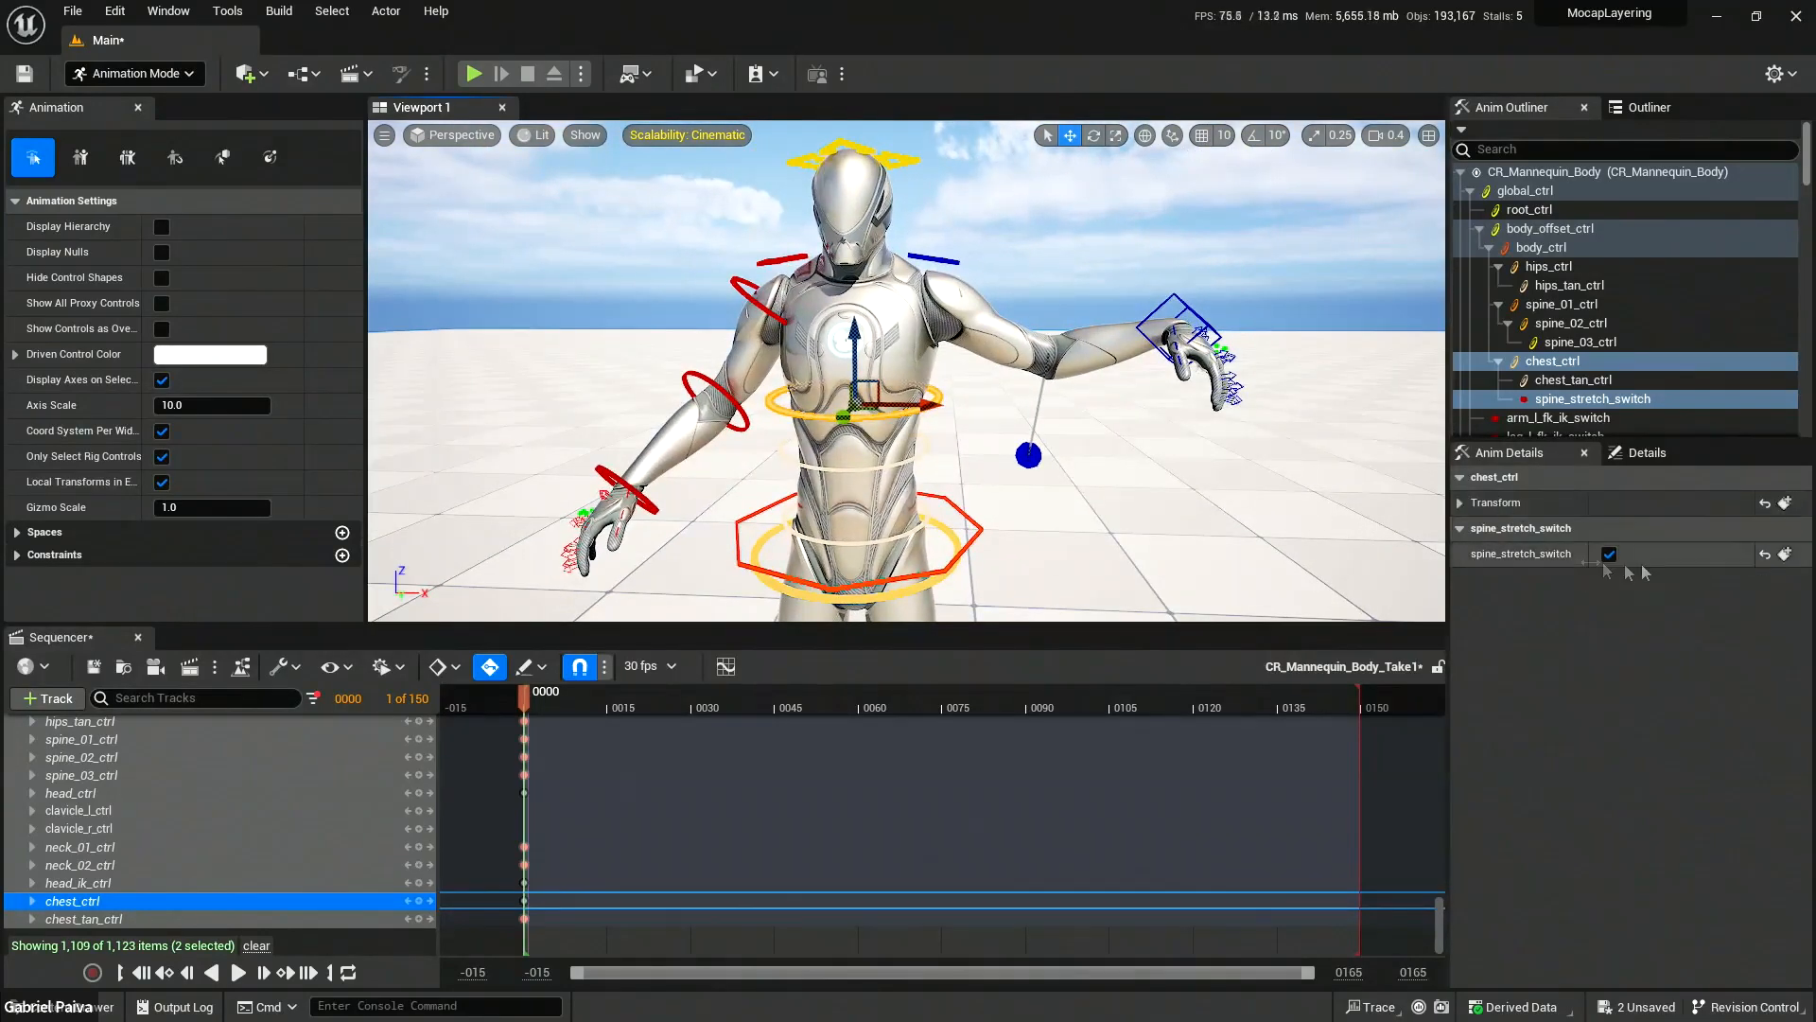
{"action": "right_click_drag", "start_coordinate": [1001, 360], "coordinate": [1018, 438]}
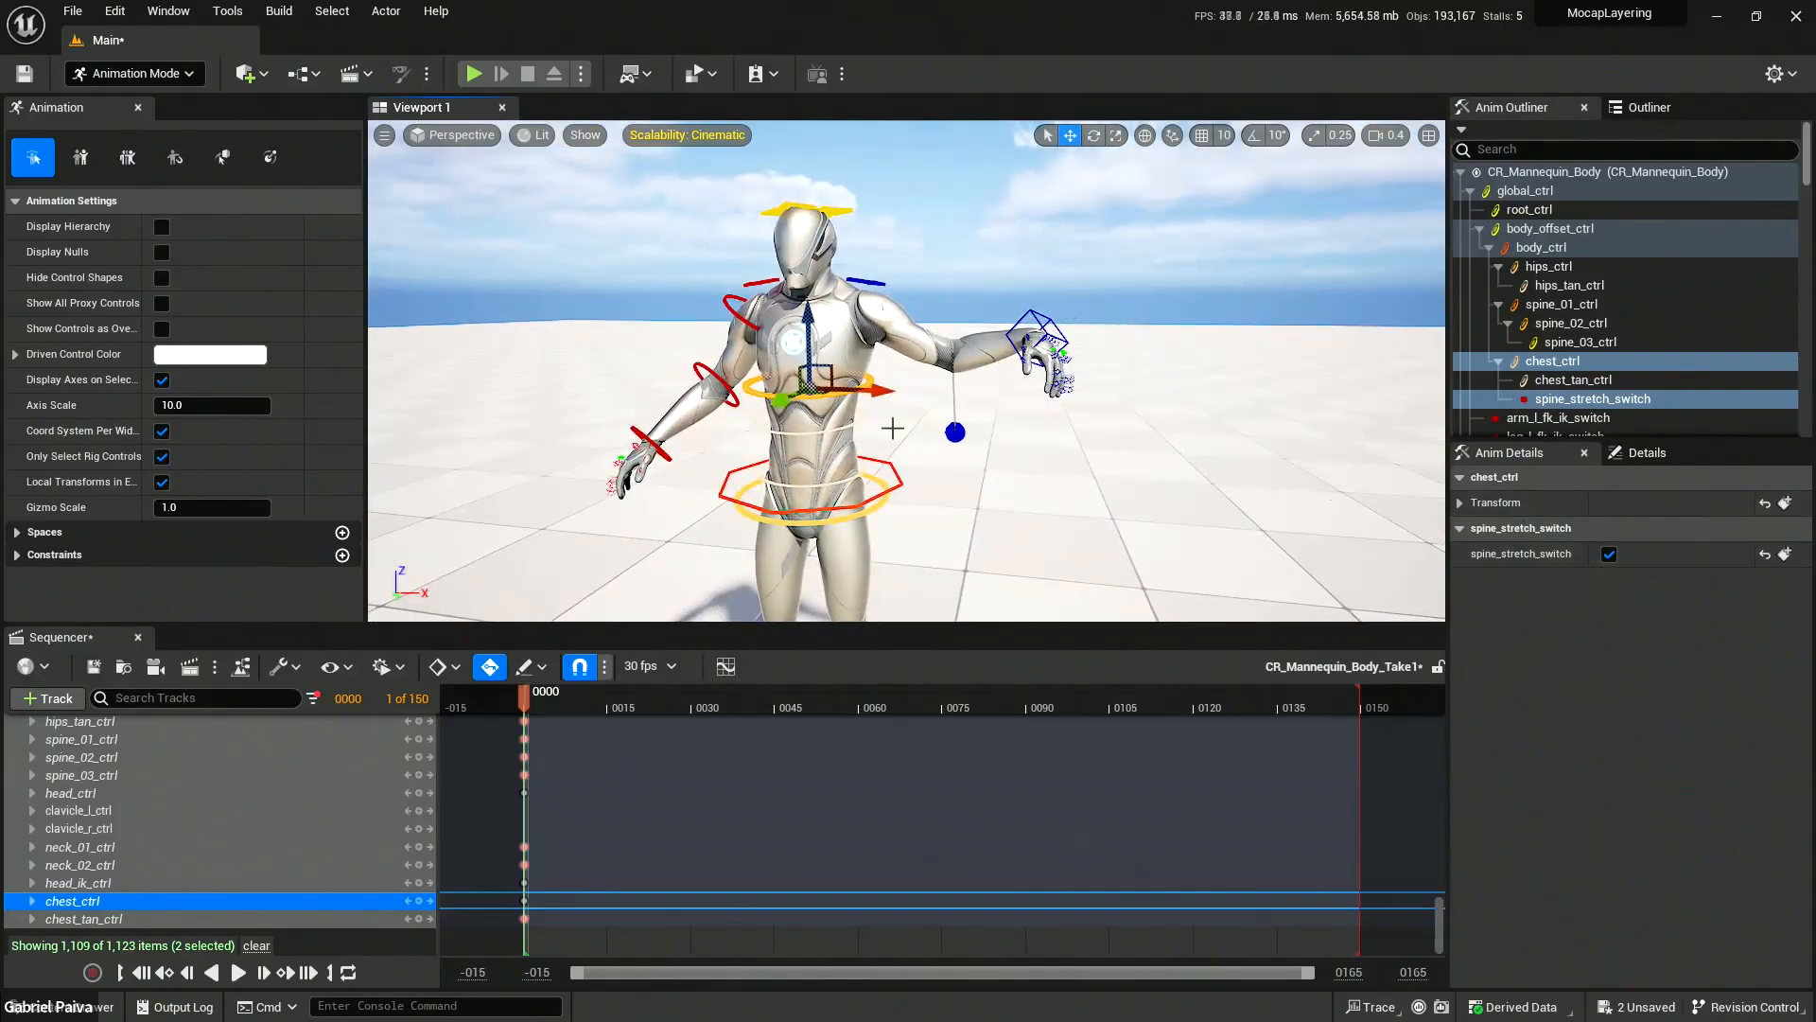
{"action": "right_click_drag", "start_coordinate": [892, 426], "coordinate": [904, 413]}
Undo the test poses and FK/IK switch changes, and select global_ctrl.
{"action": "key", "text": "ctrl+z"}
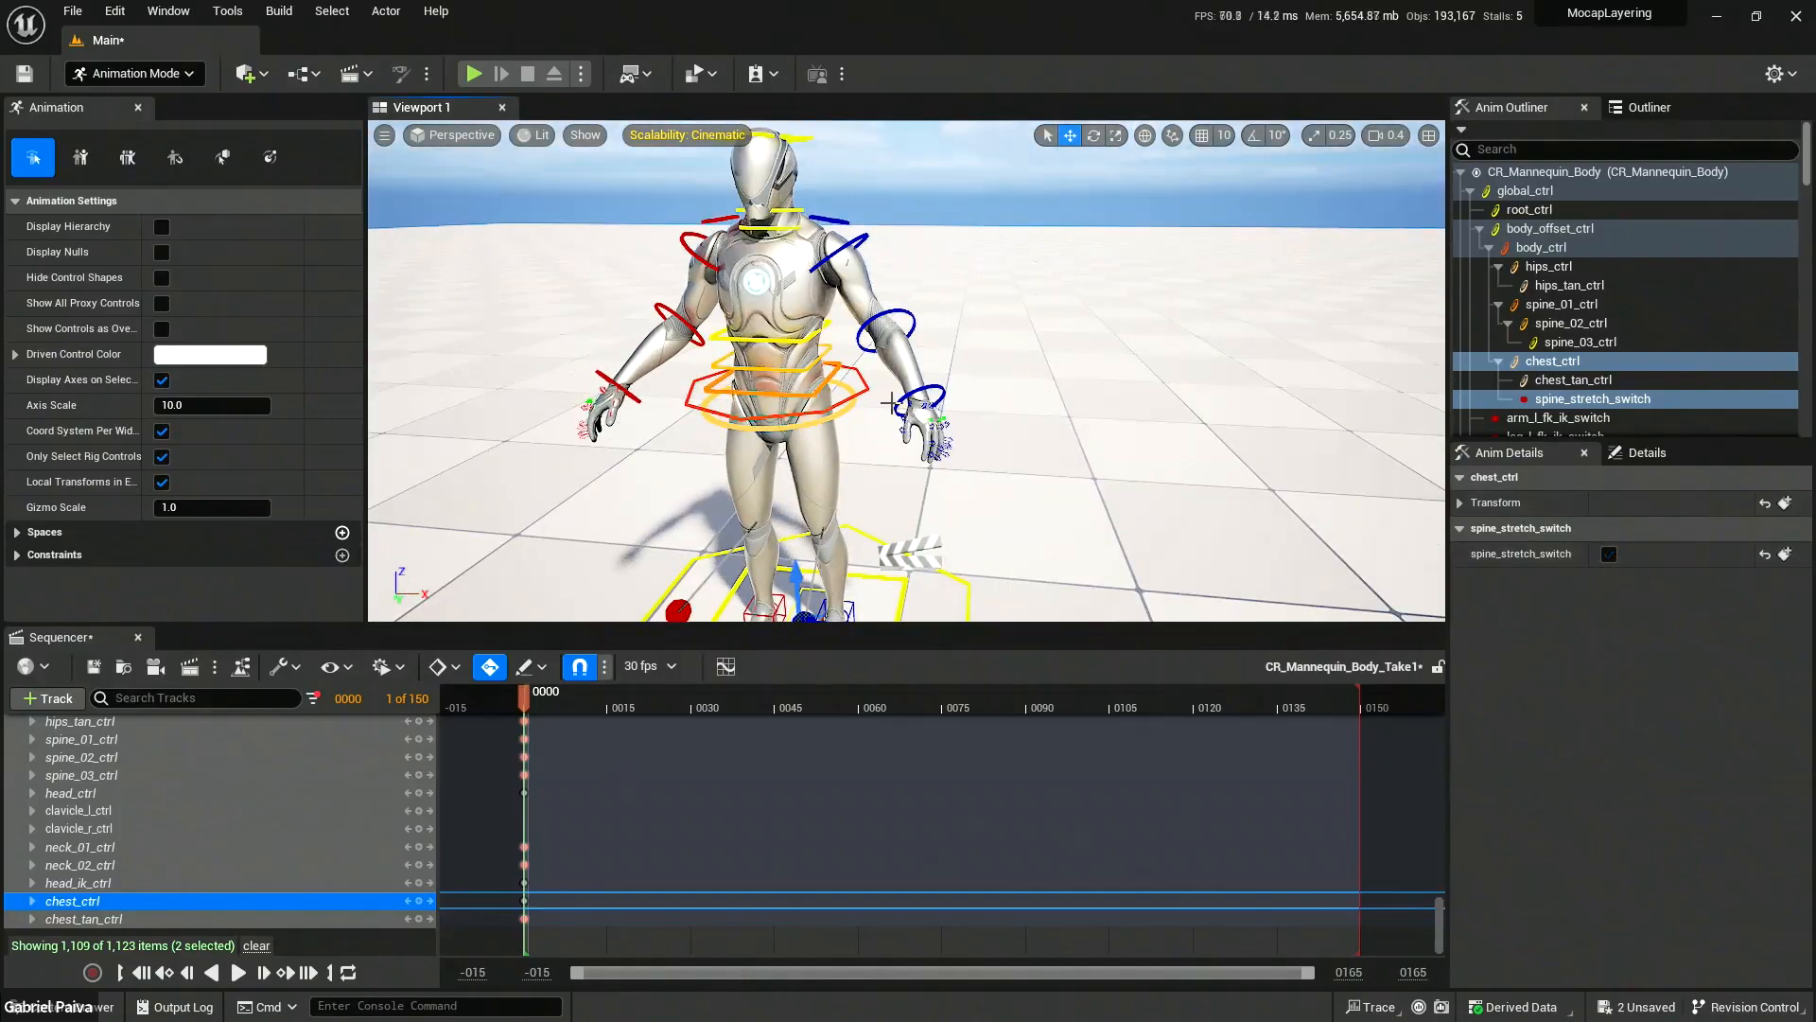
{"action": "key", "text": "f"}
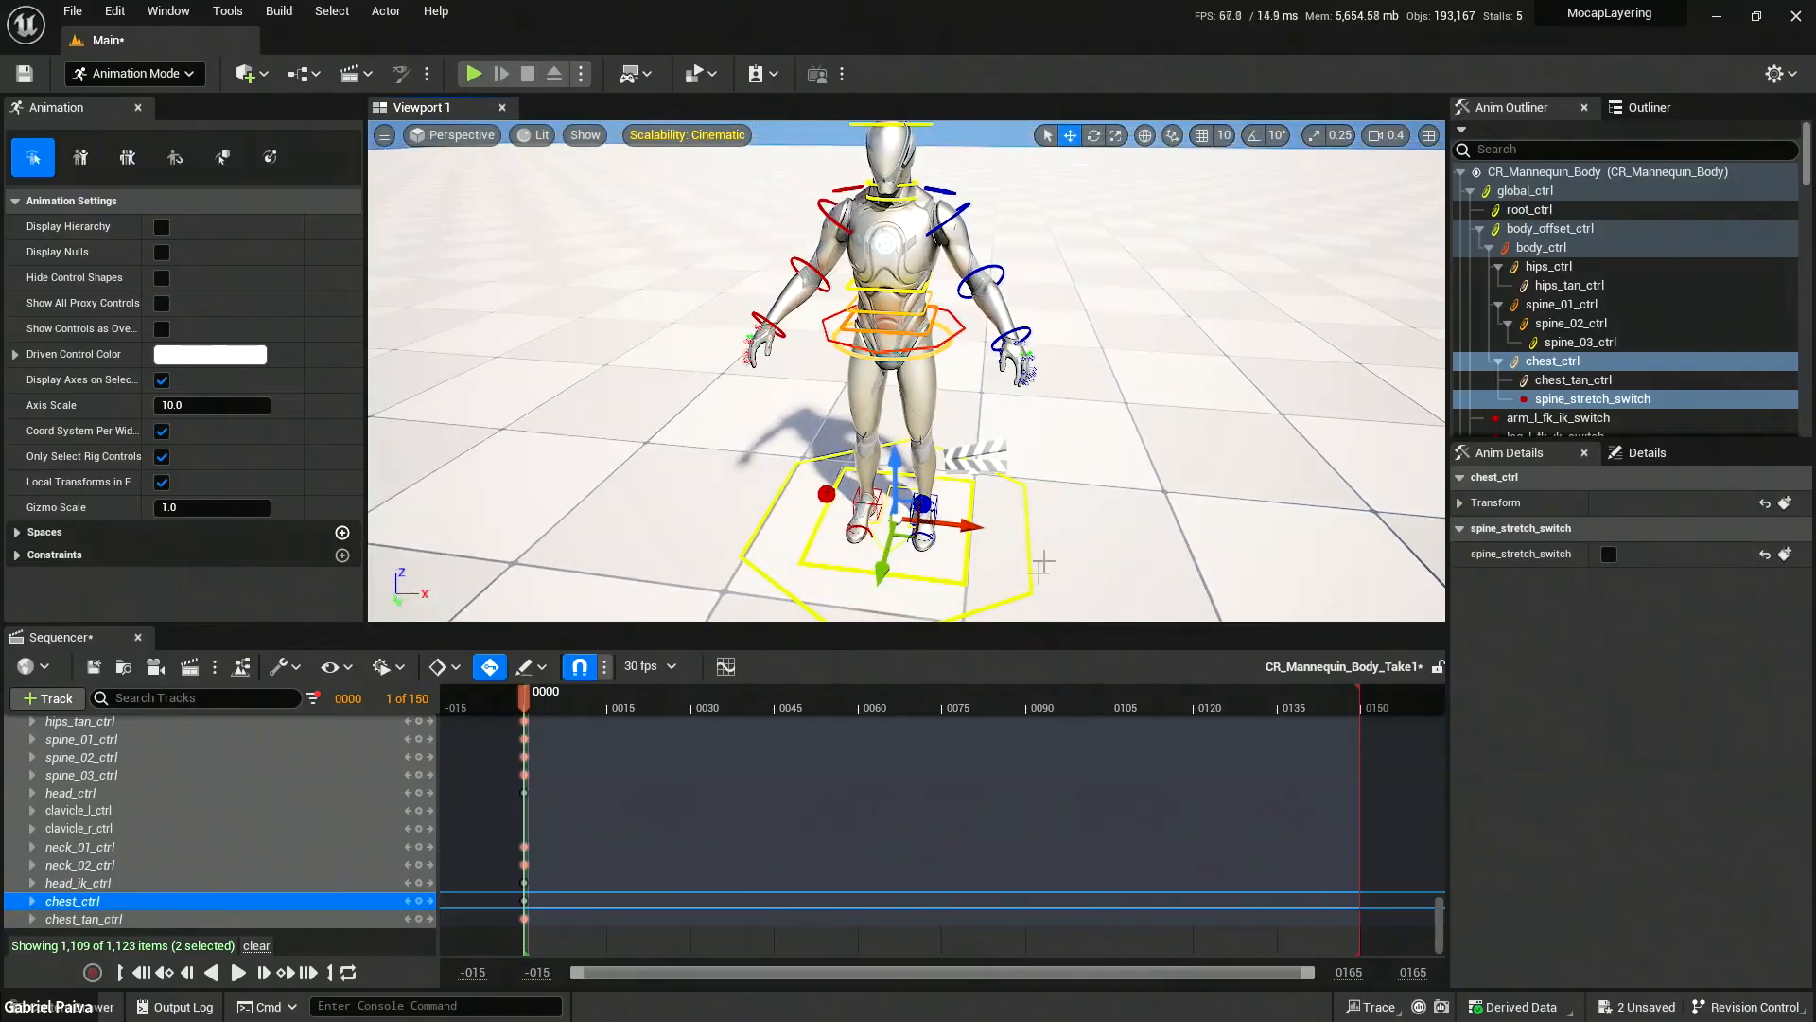
{"action": "left_click", "coordinate": [1031, 538]}
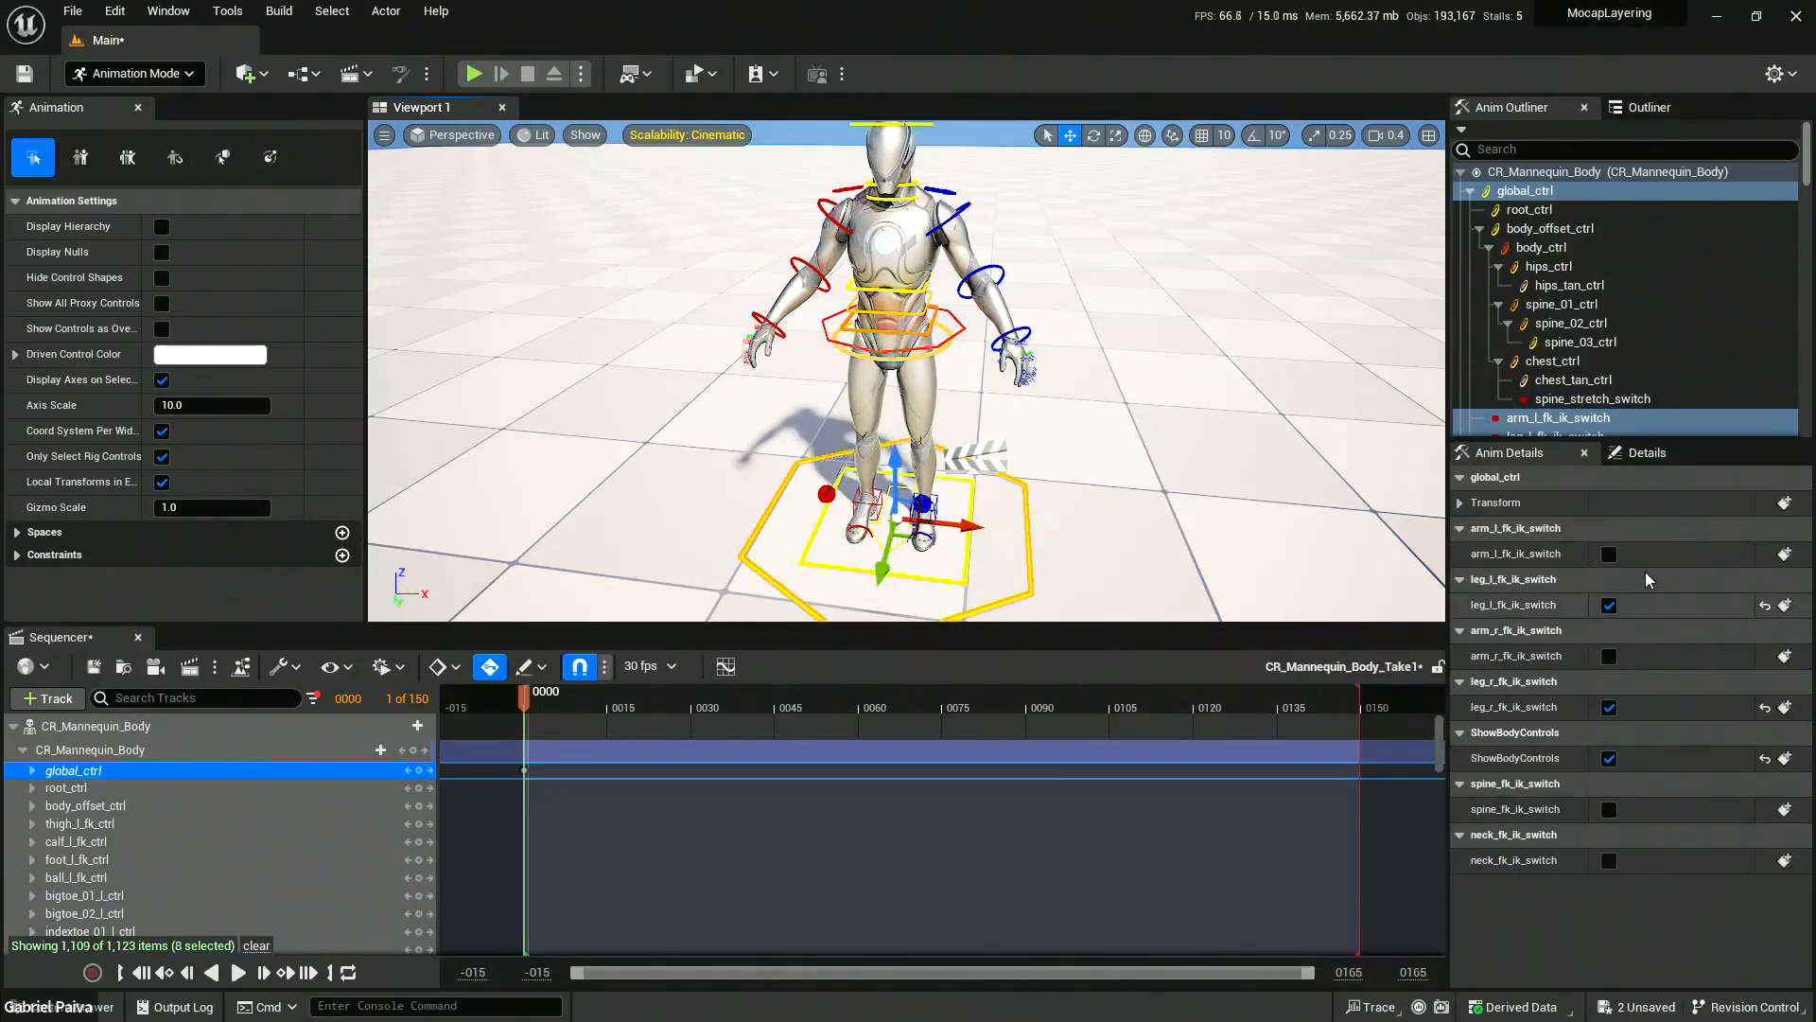
{"action": "right_click_drag", "start_coordinate": [946, 397], "coordinate": [987, 335]}
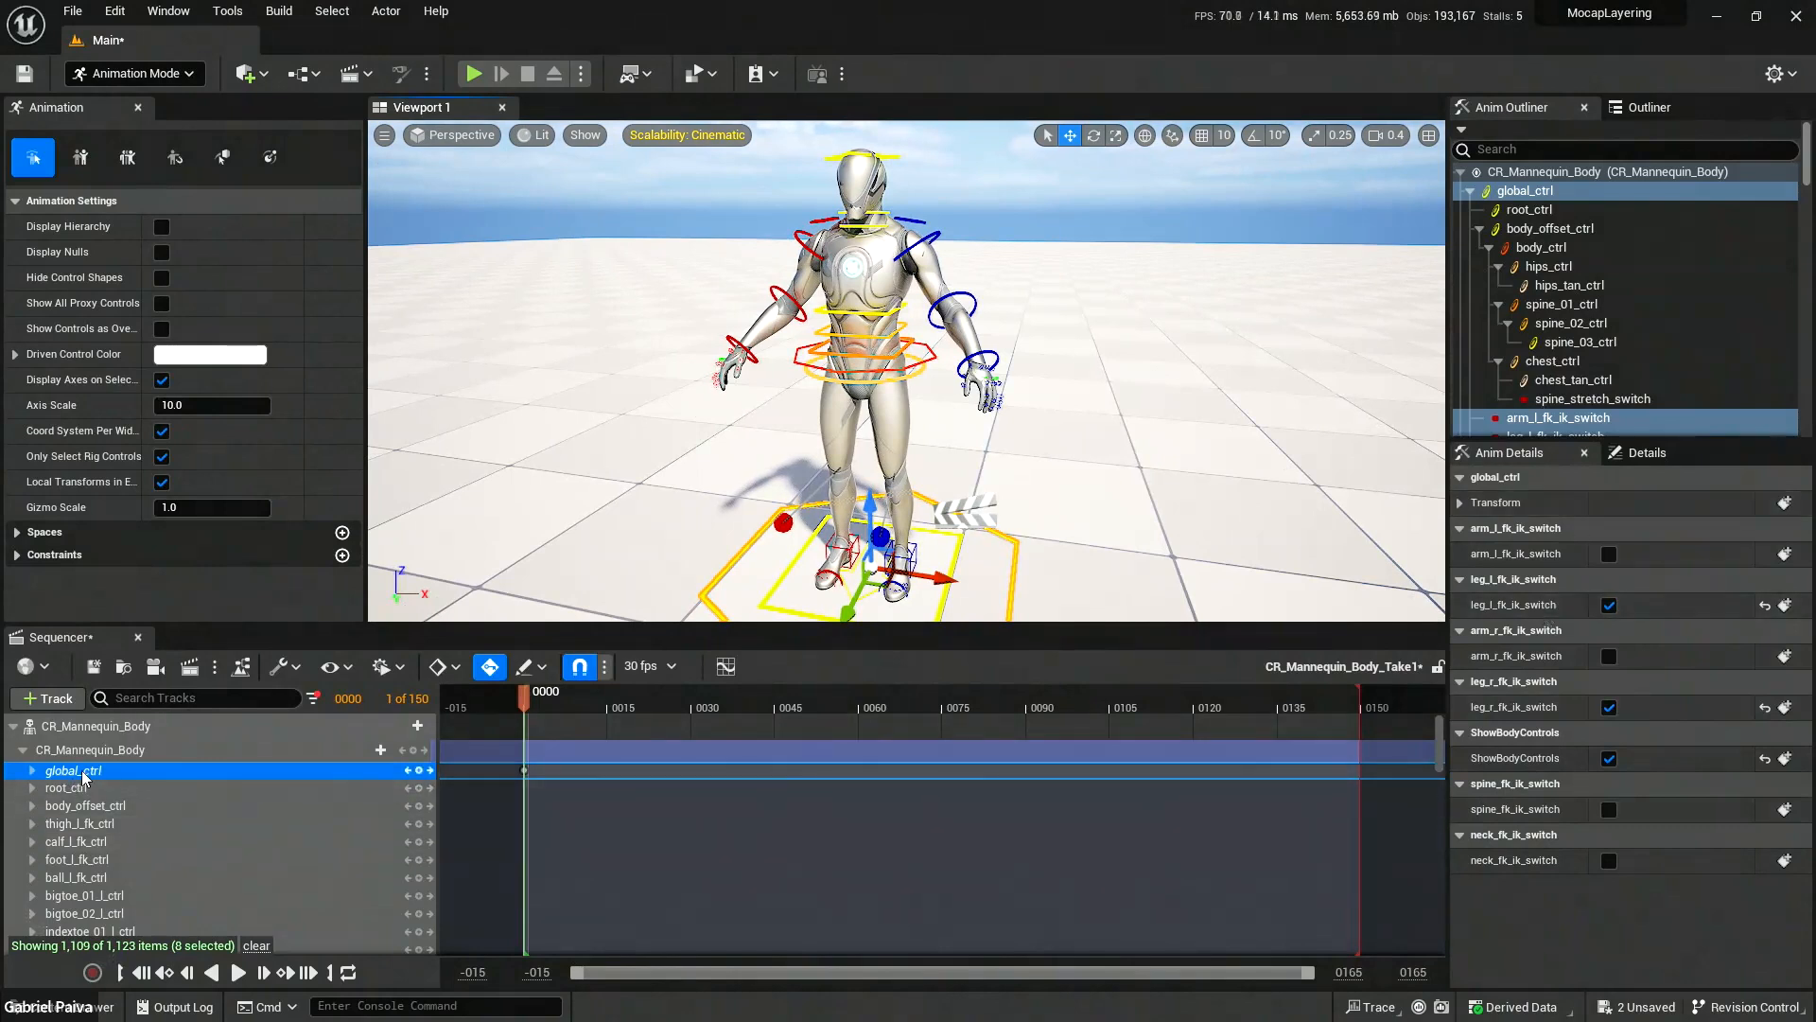
Expand global_ctrl's channels in Sequencer and mute the arm_l_fk_ik_switch track.
{"action": "left_click", "coordinate": [33, 773]}
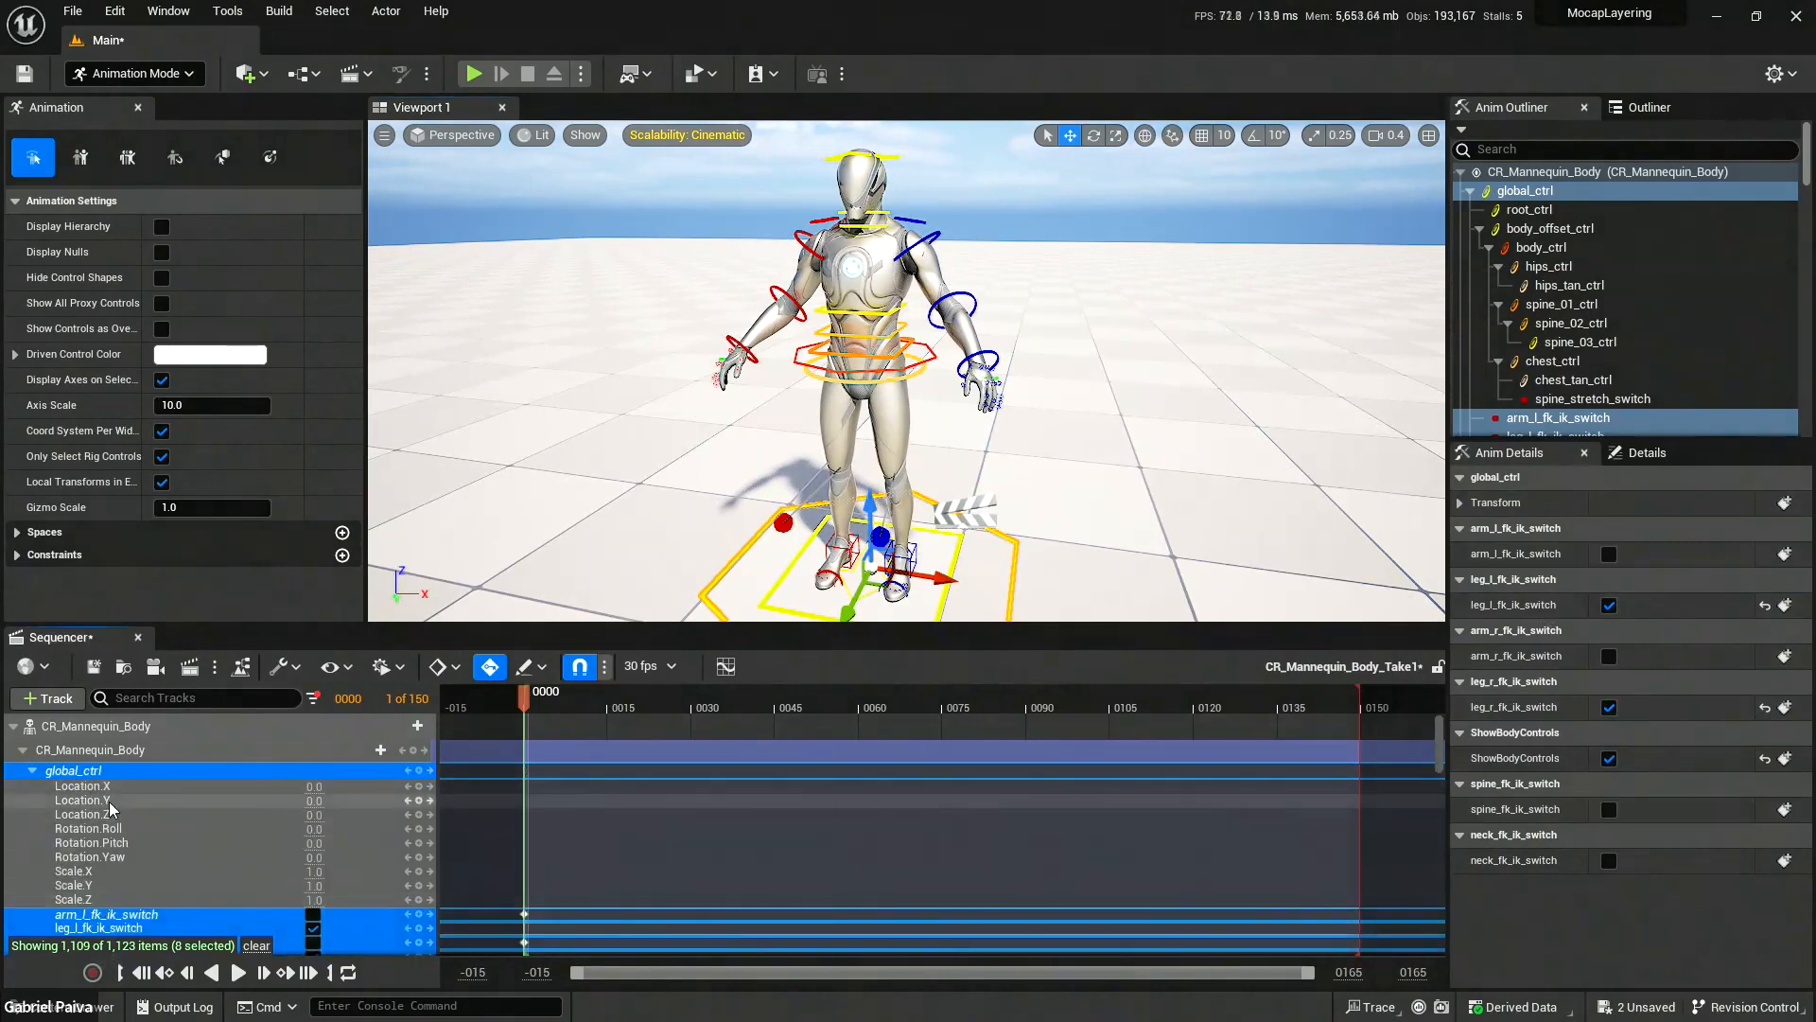
{"action": "scroll", "coordinate": [111, 787], "scroll_direction": "down", "scroll_amount": 1}
{"action": "left_click", "coordinate": [120, 858]}
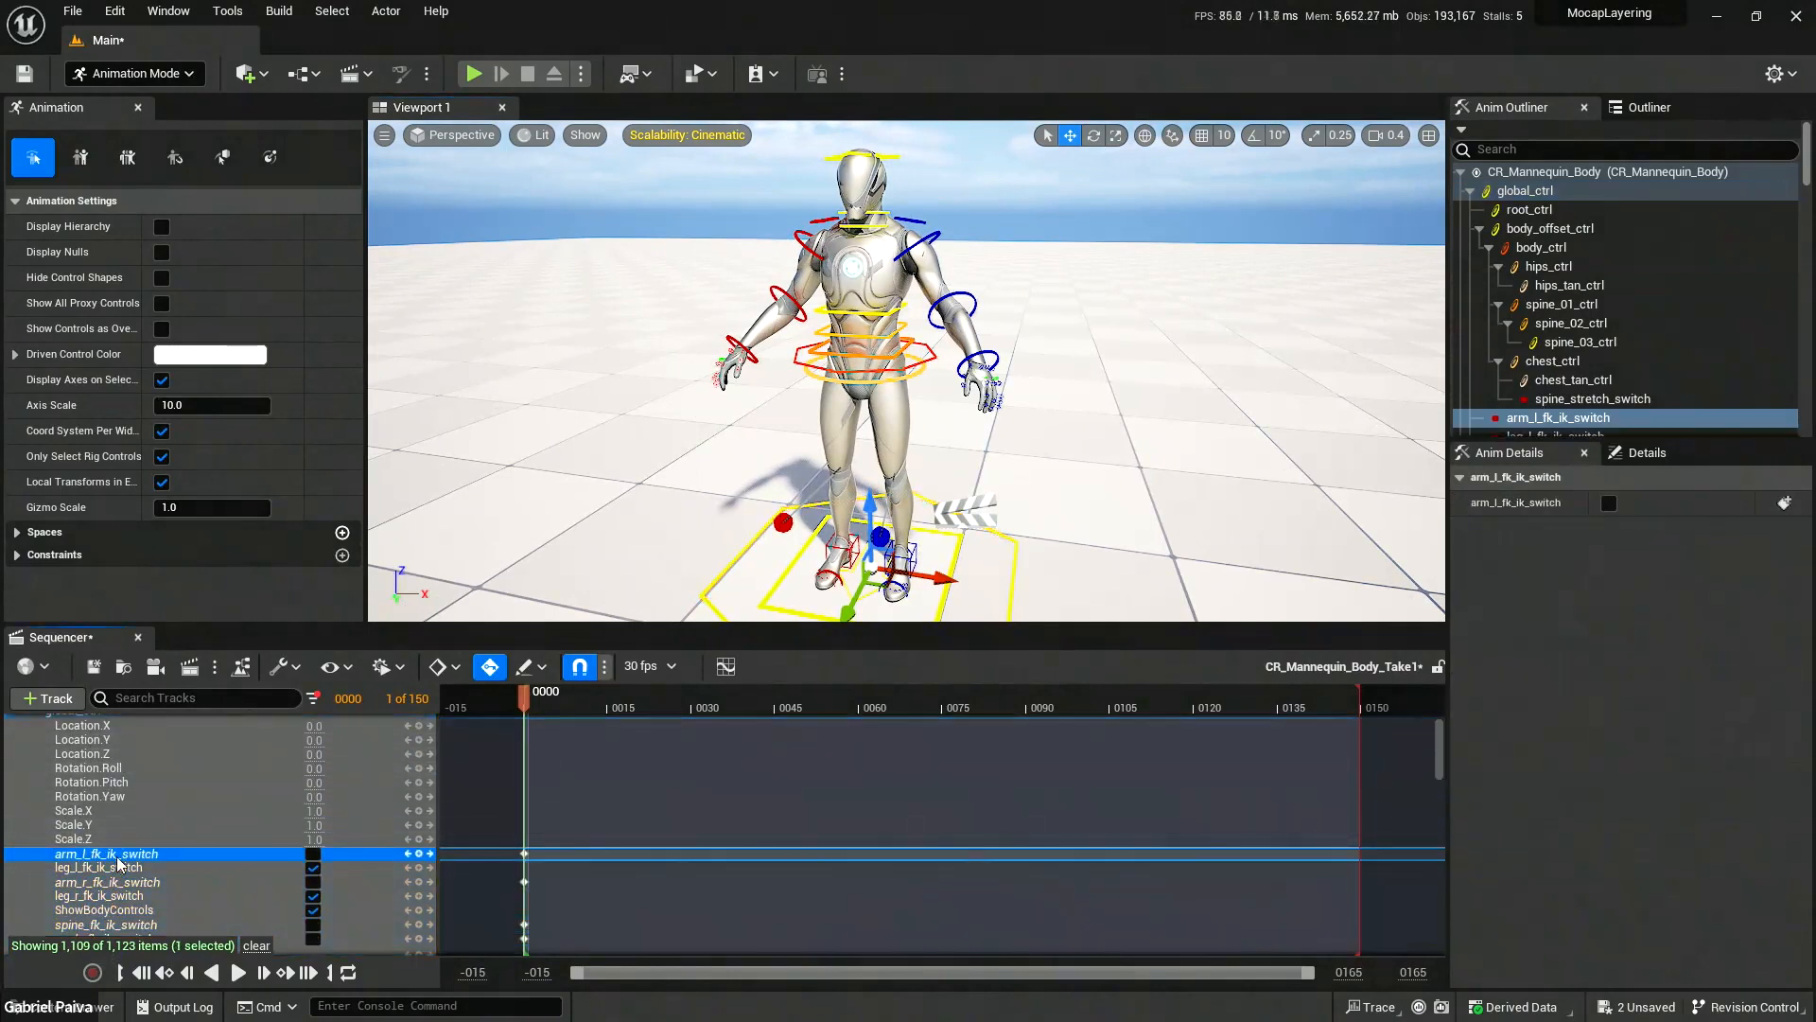
{"action": "right_click", "coordinate": [120, 861]}
{"action": "left_click", "coordinate": [149, 702]}
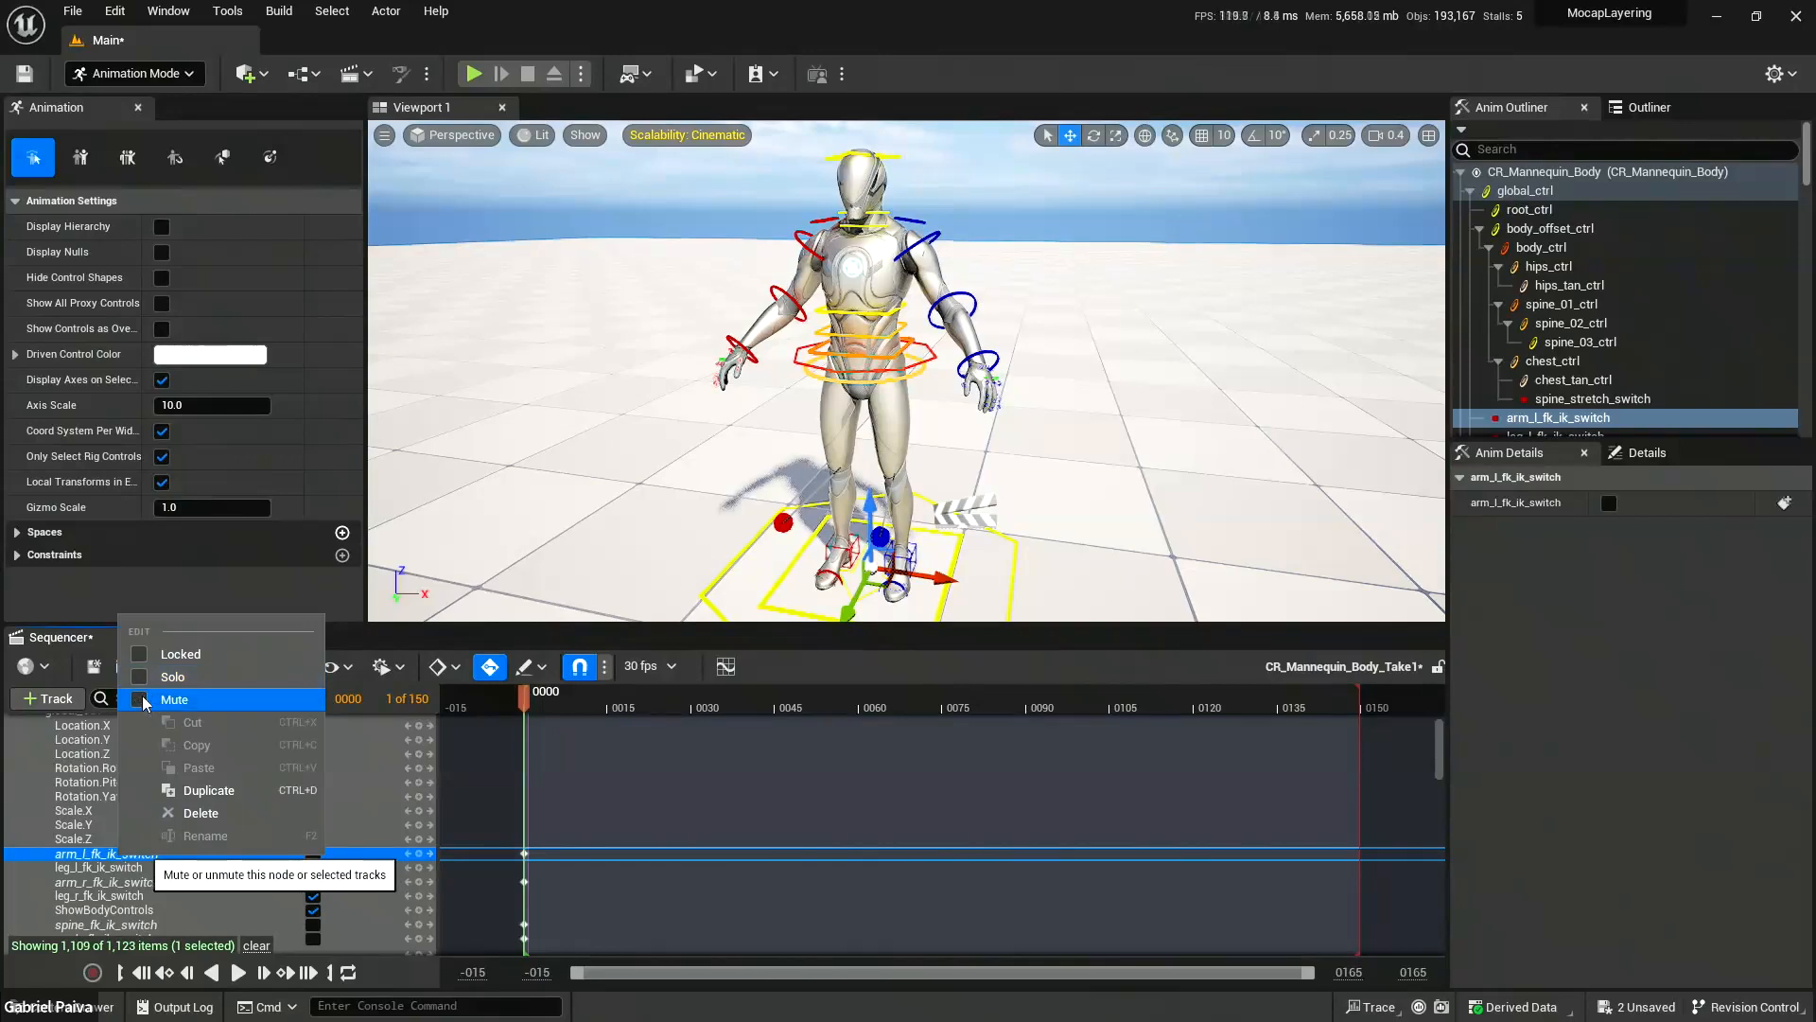
{"action": "left_click", "coordinate": [101, 857]}
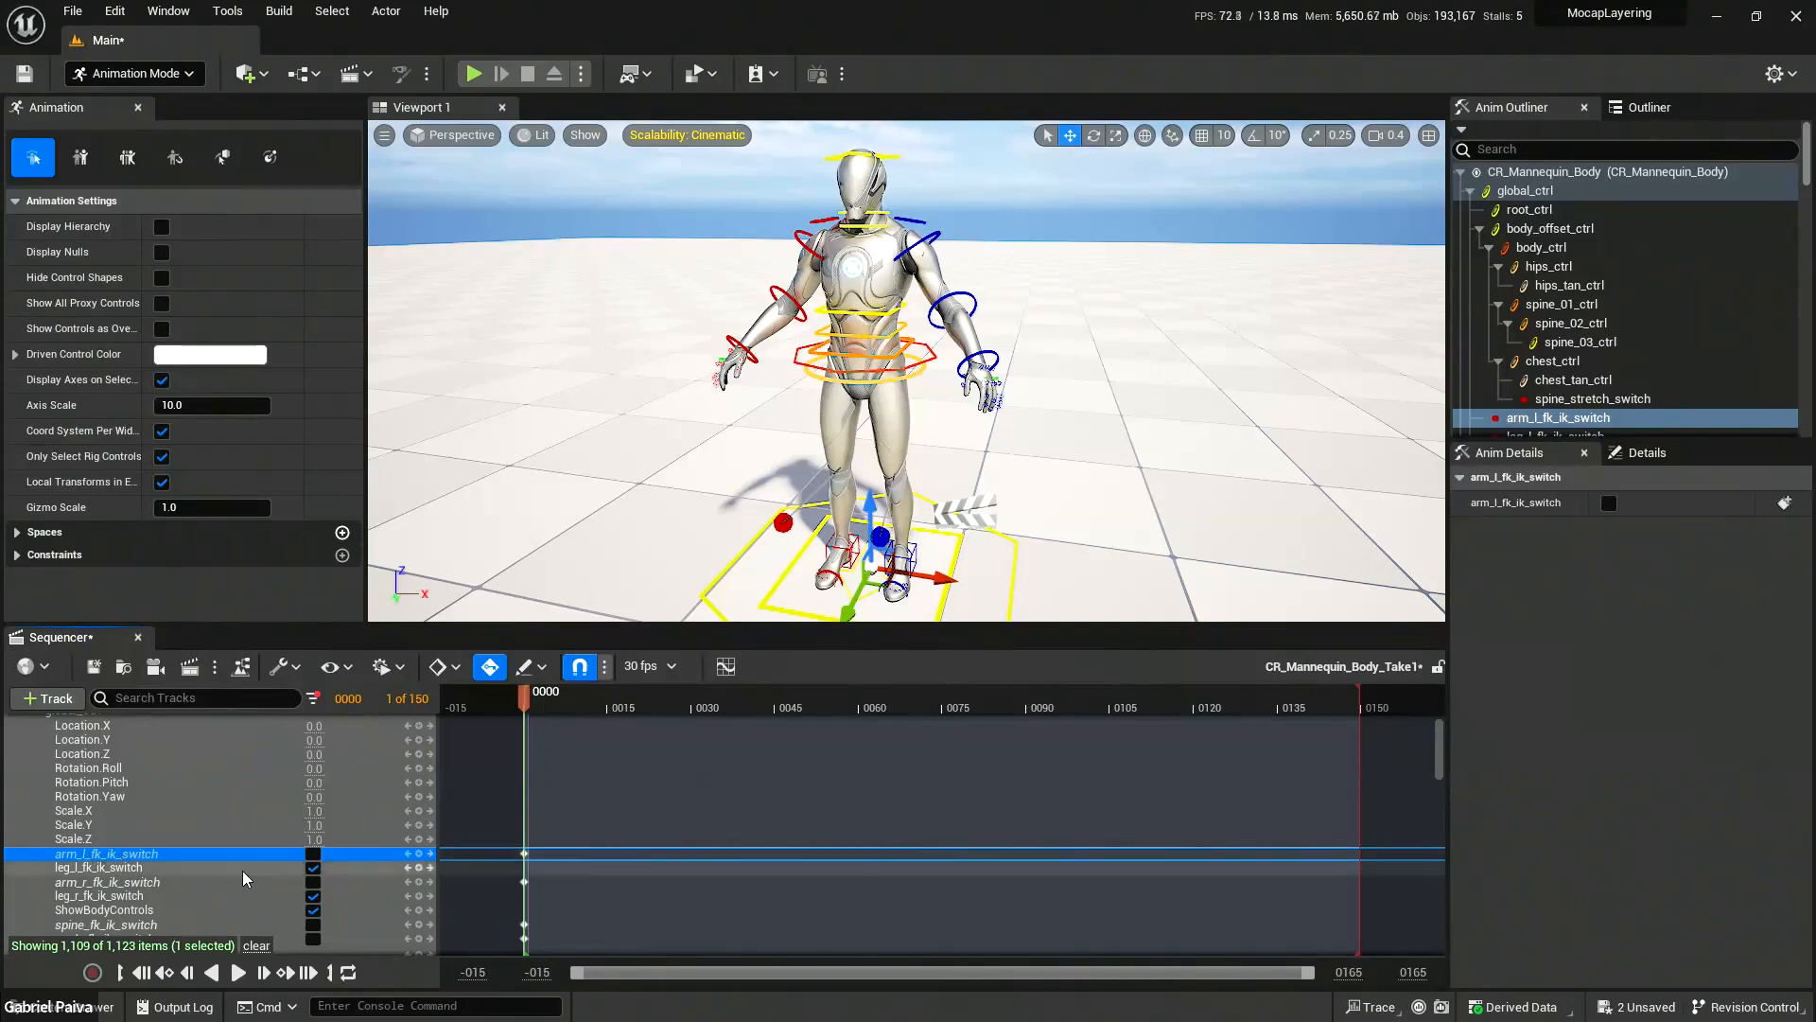
Test the muted arm_l_fk_ik_switch by turning it on, reselecting global_ctrl, and turning the switch off.
{"action": "left_click", "coordinate": [314, 855]}
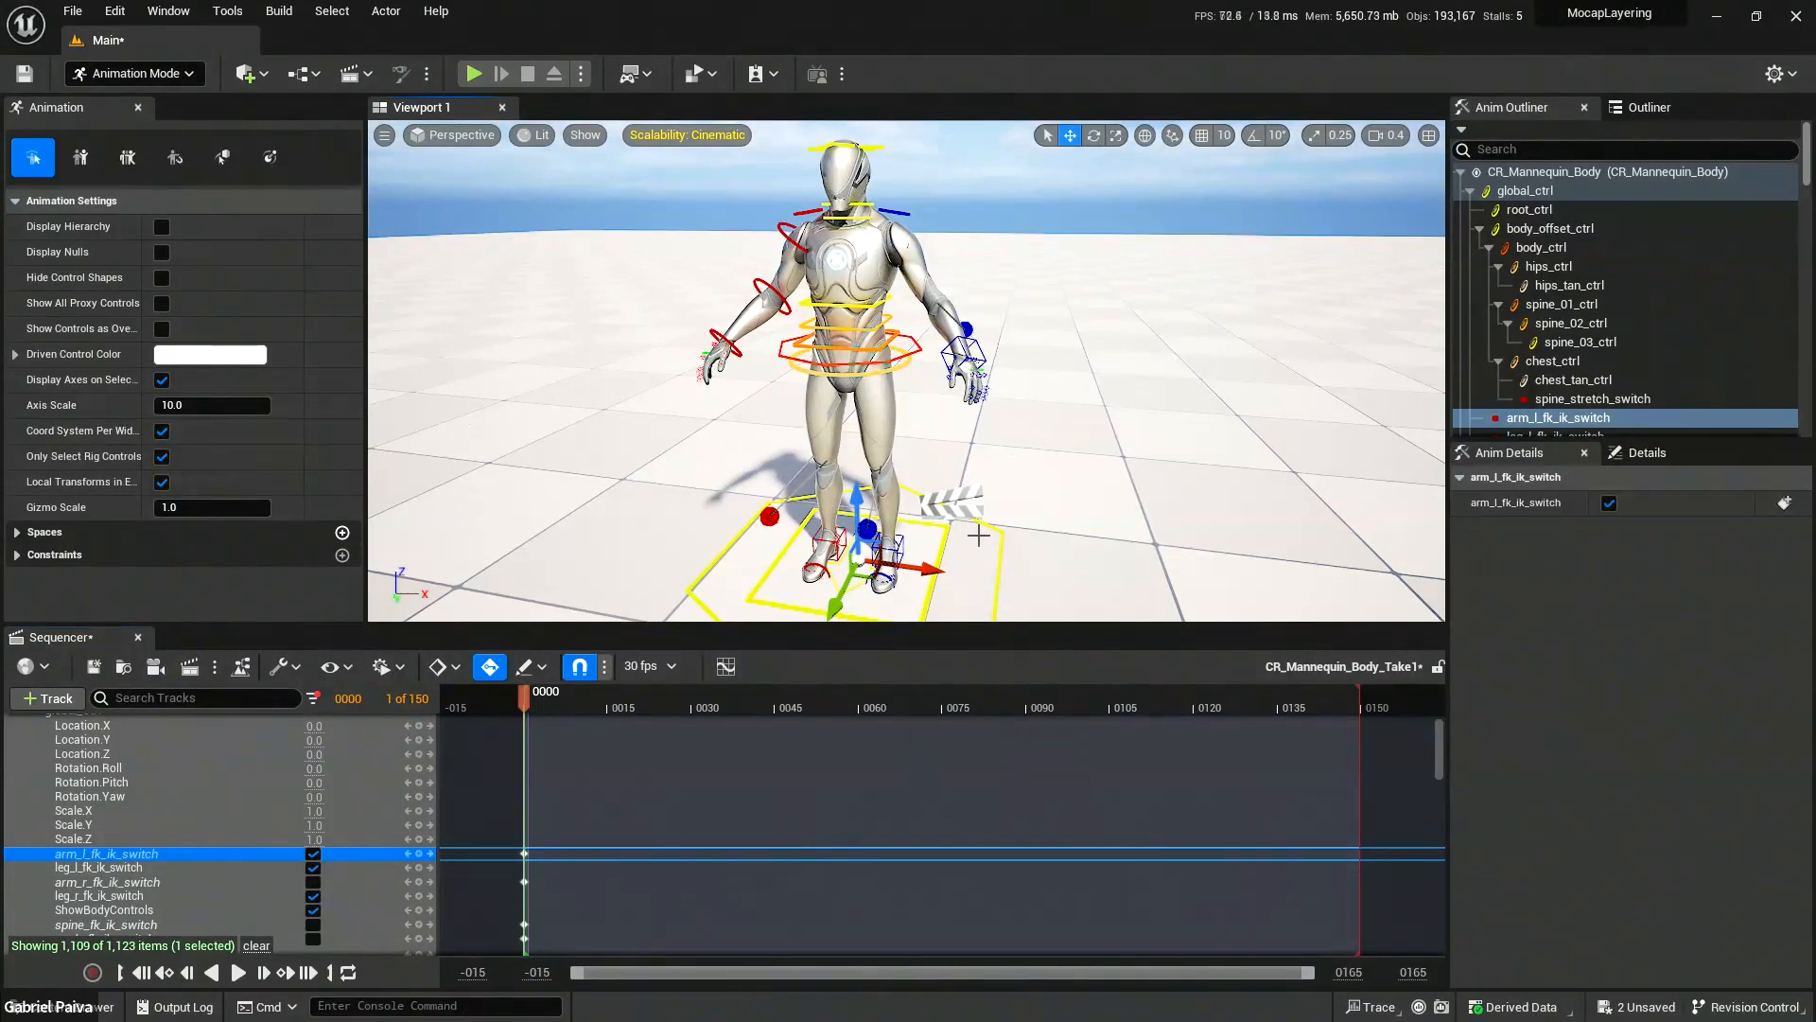
{"action": "left_click", "coordinate": [1011, 555]}
{"action": "left_click", "coordinate": [313, 914]}
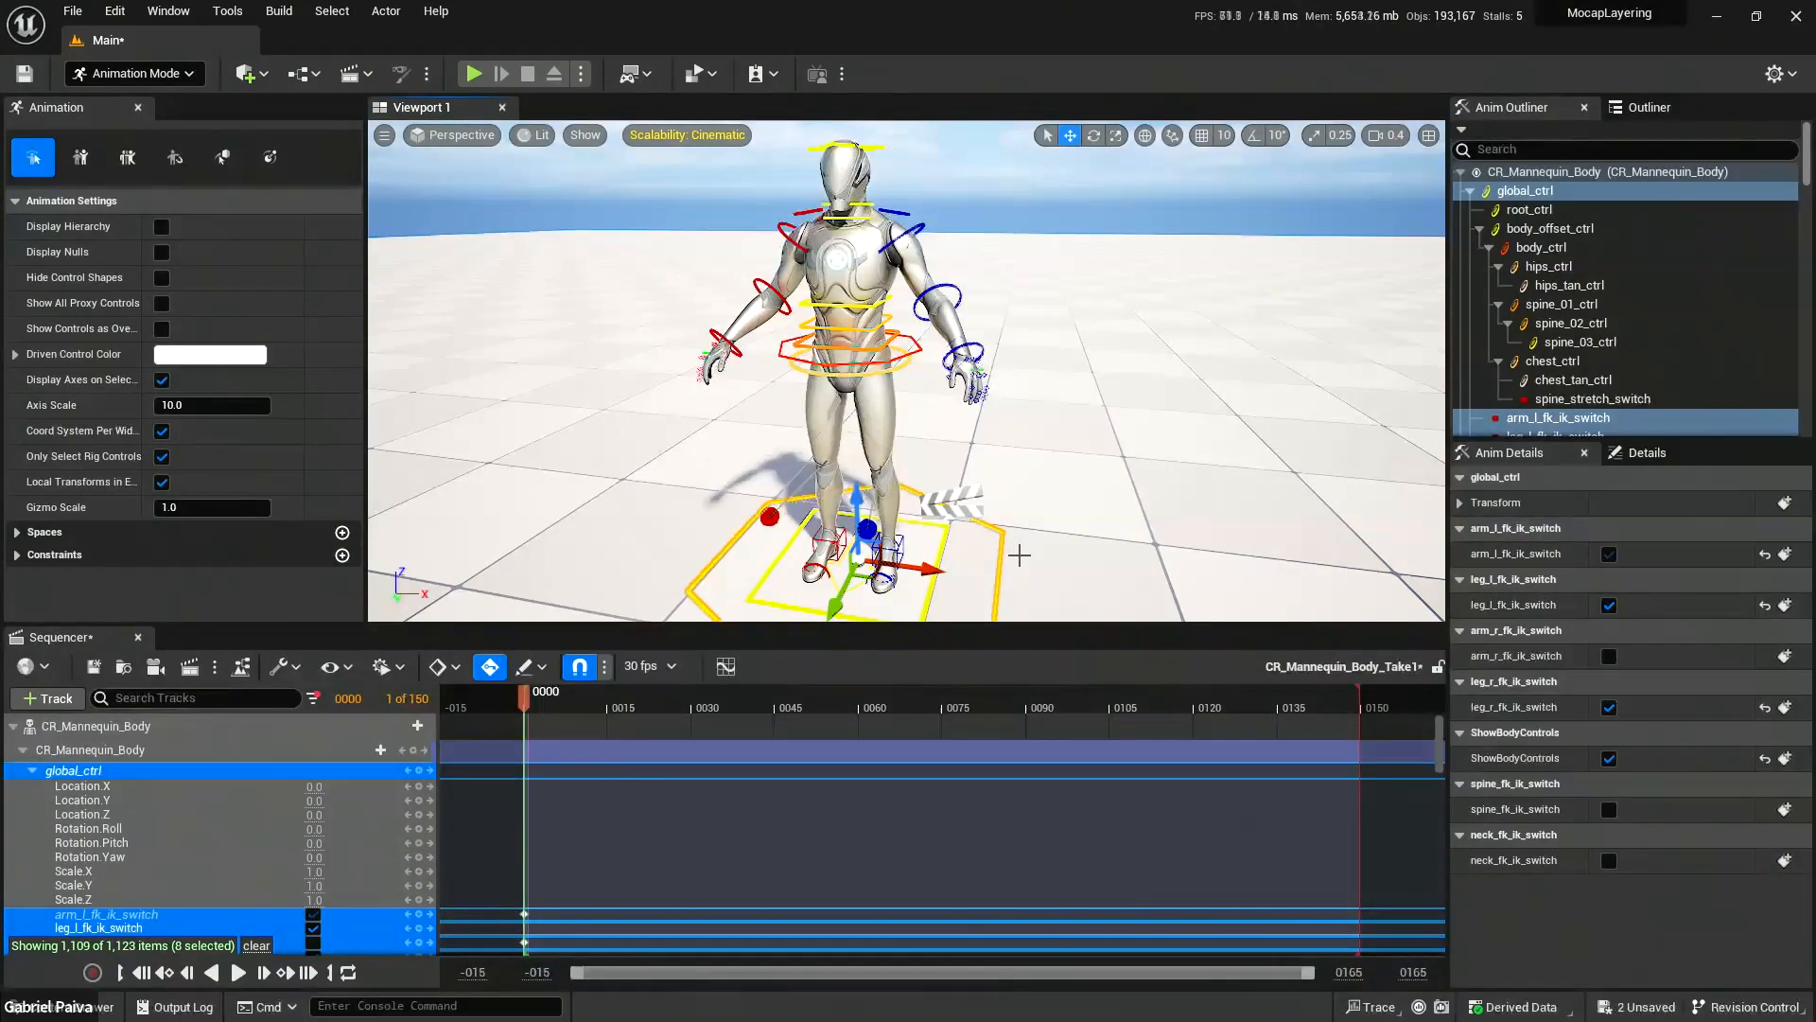
Unmute the arm_l_fk_ik_switch track under global_ctrl.
{"action": "scroll", "coordinate": [237, 880], "scroll_direction": "down", "scroll_amount": 2}
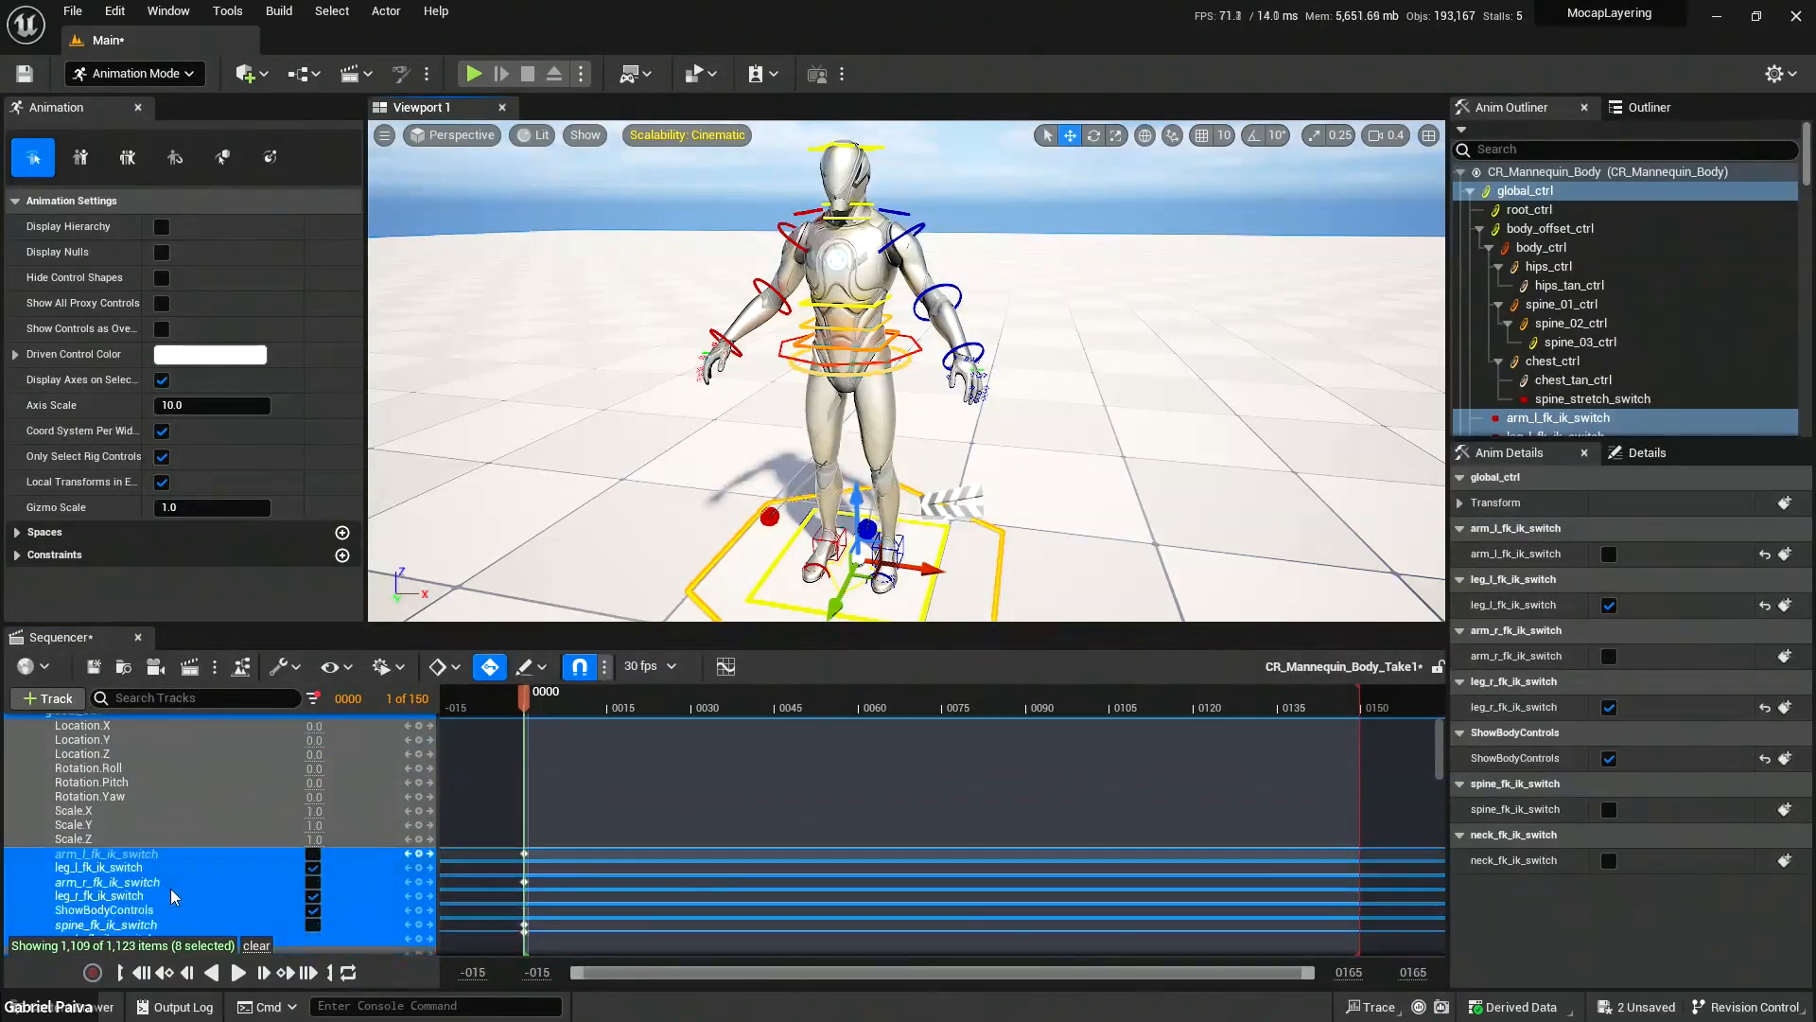
{"action": "left_click", "coordinate": [145, 854]}
{"action": "right_click", "coordinate": [145, 856]}
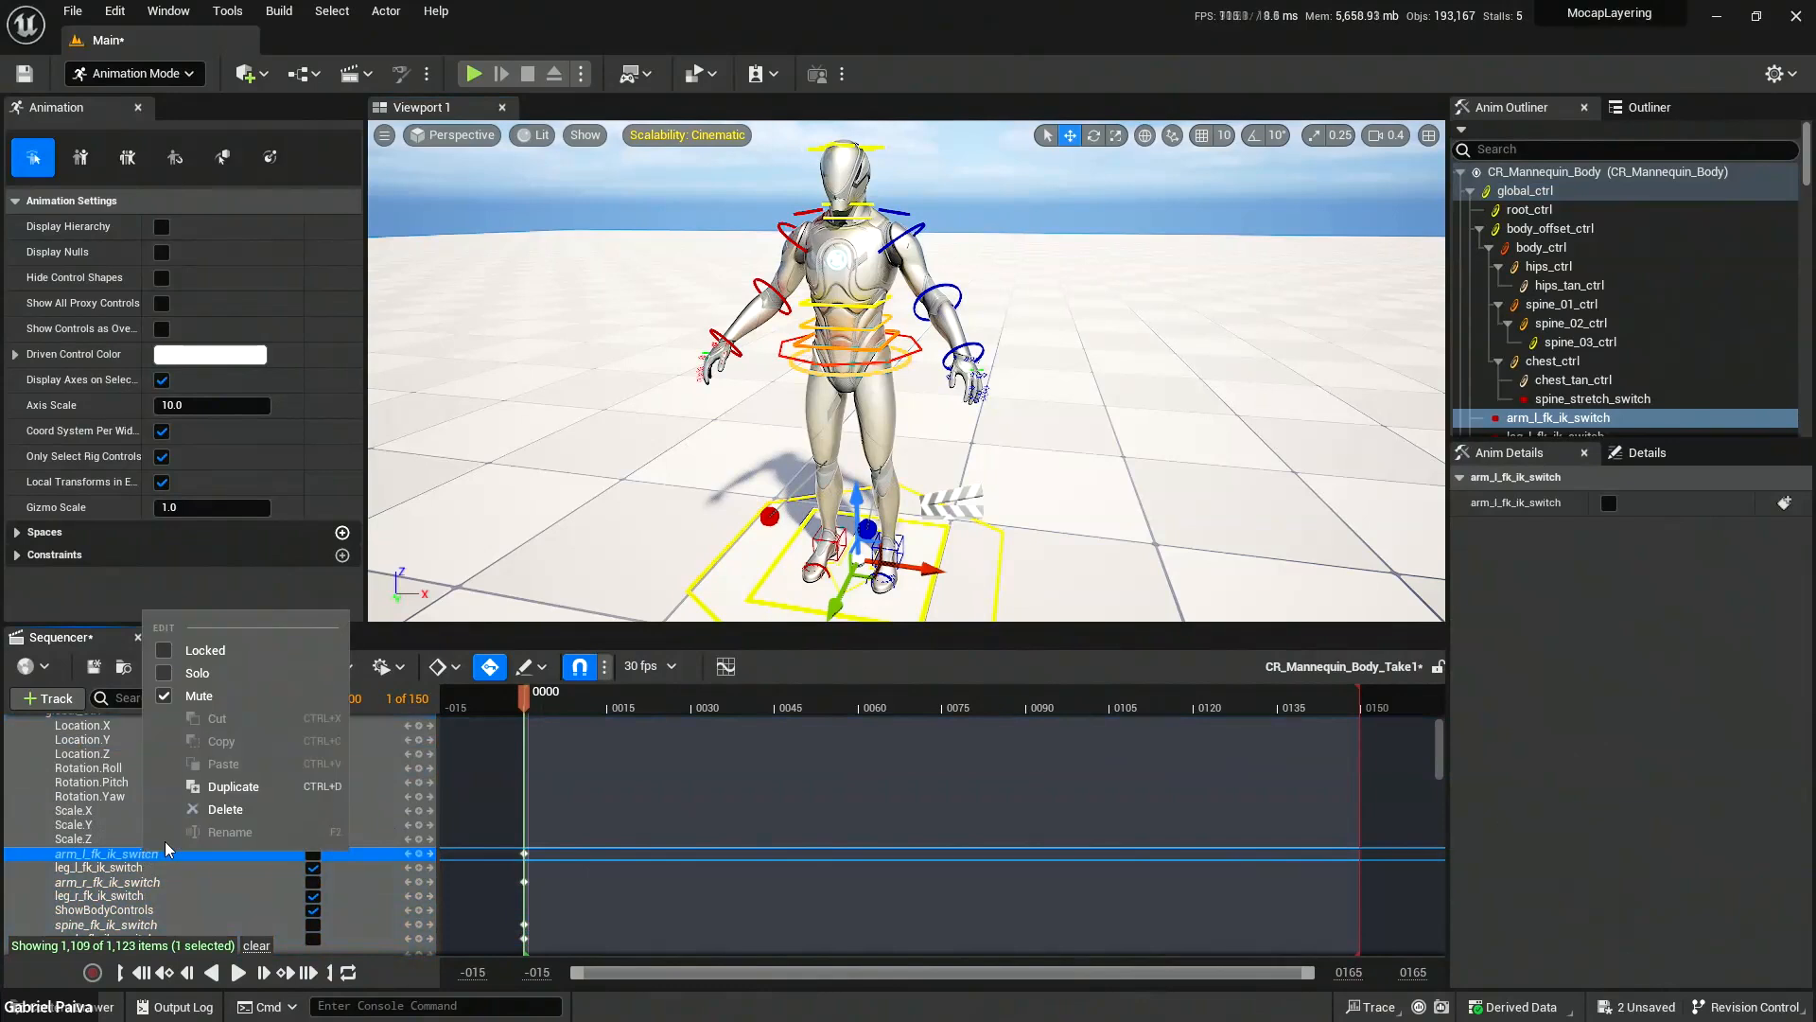
{"action": "key", "text": "Escape"}
Delete the frame 0 keys on global_ctrl's FK/IK switch tracks, and select hand_l_ik_ctrl.
{"action": "scroll", "coordinate": [202, 851], "scroll_direction": "up", "scroll_amount": 2}
{"action": "scroll", "coordinate": [490, 839], "scroll_direction": "down", "scroll_amount": 3}
{"action": "left_click_drag", "start_coordinate": [493, 793], "coordinate": [599, 990]}
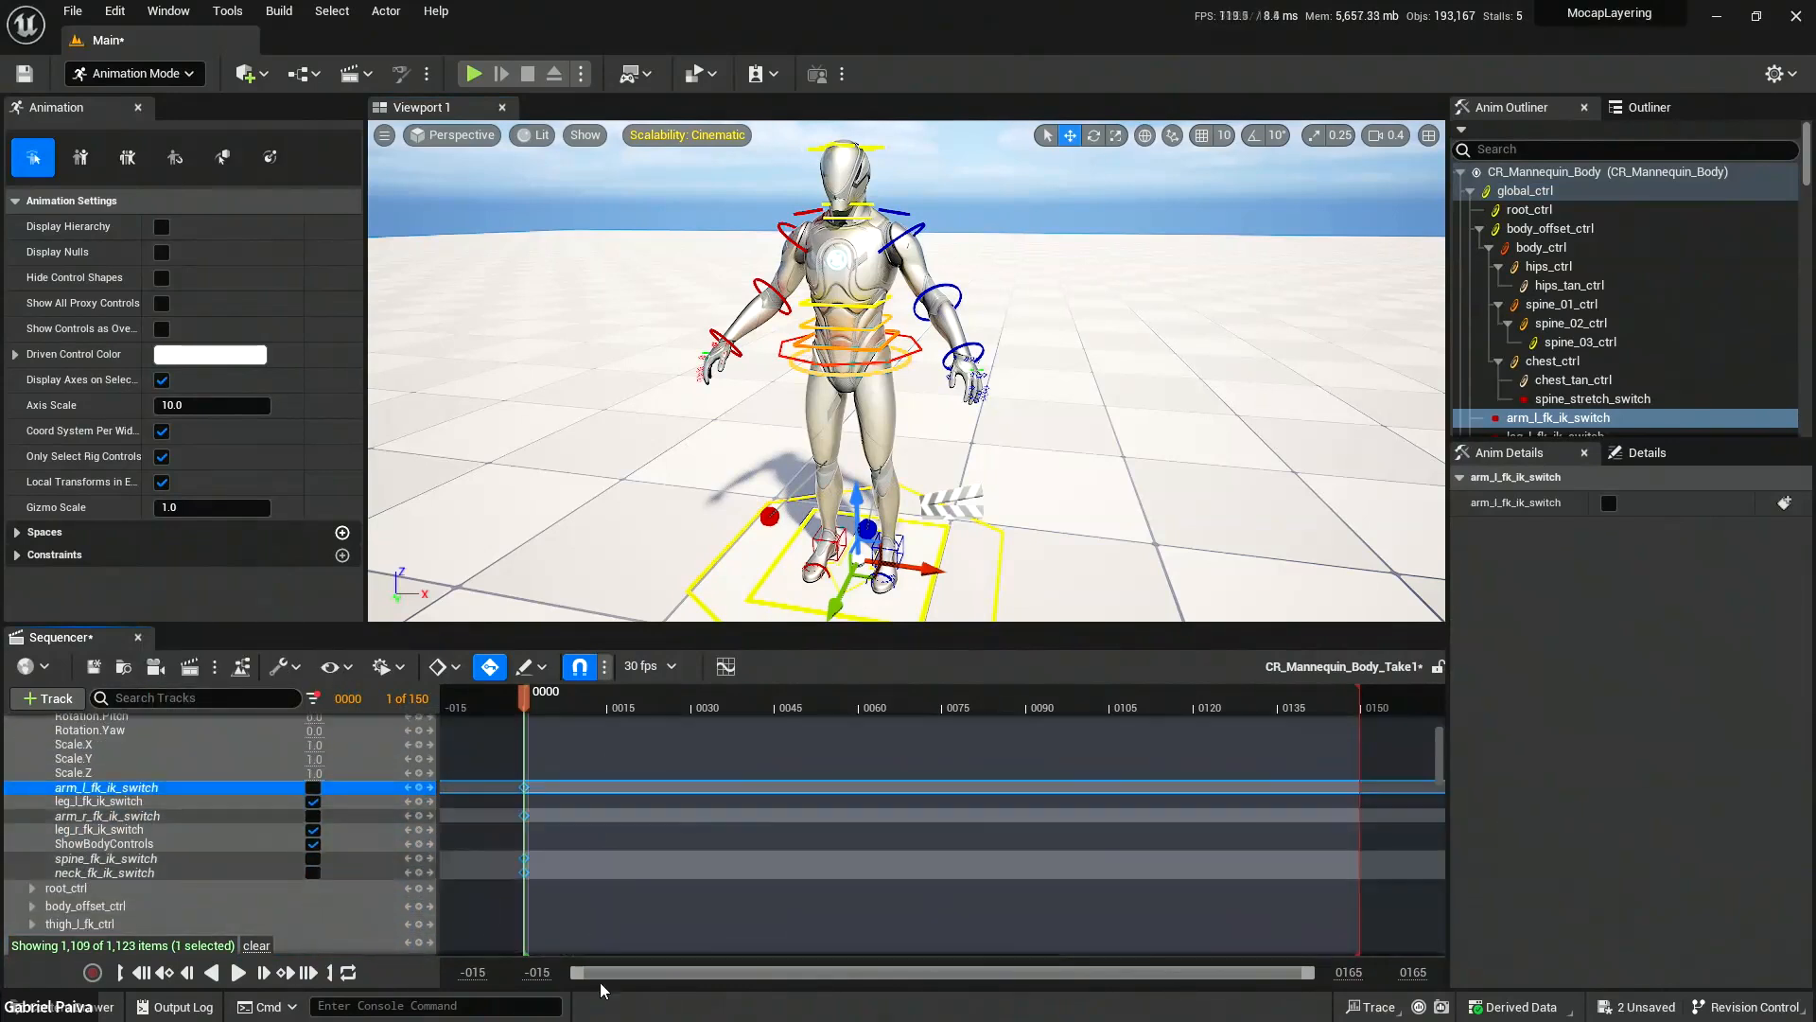
{"action": "key", "text": "Delete"}
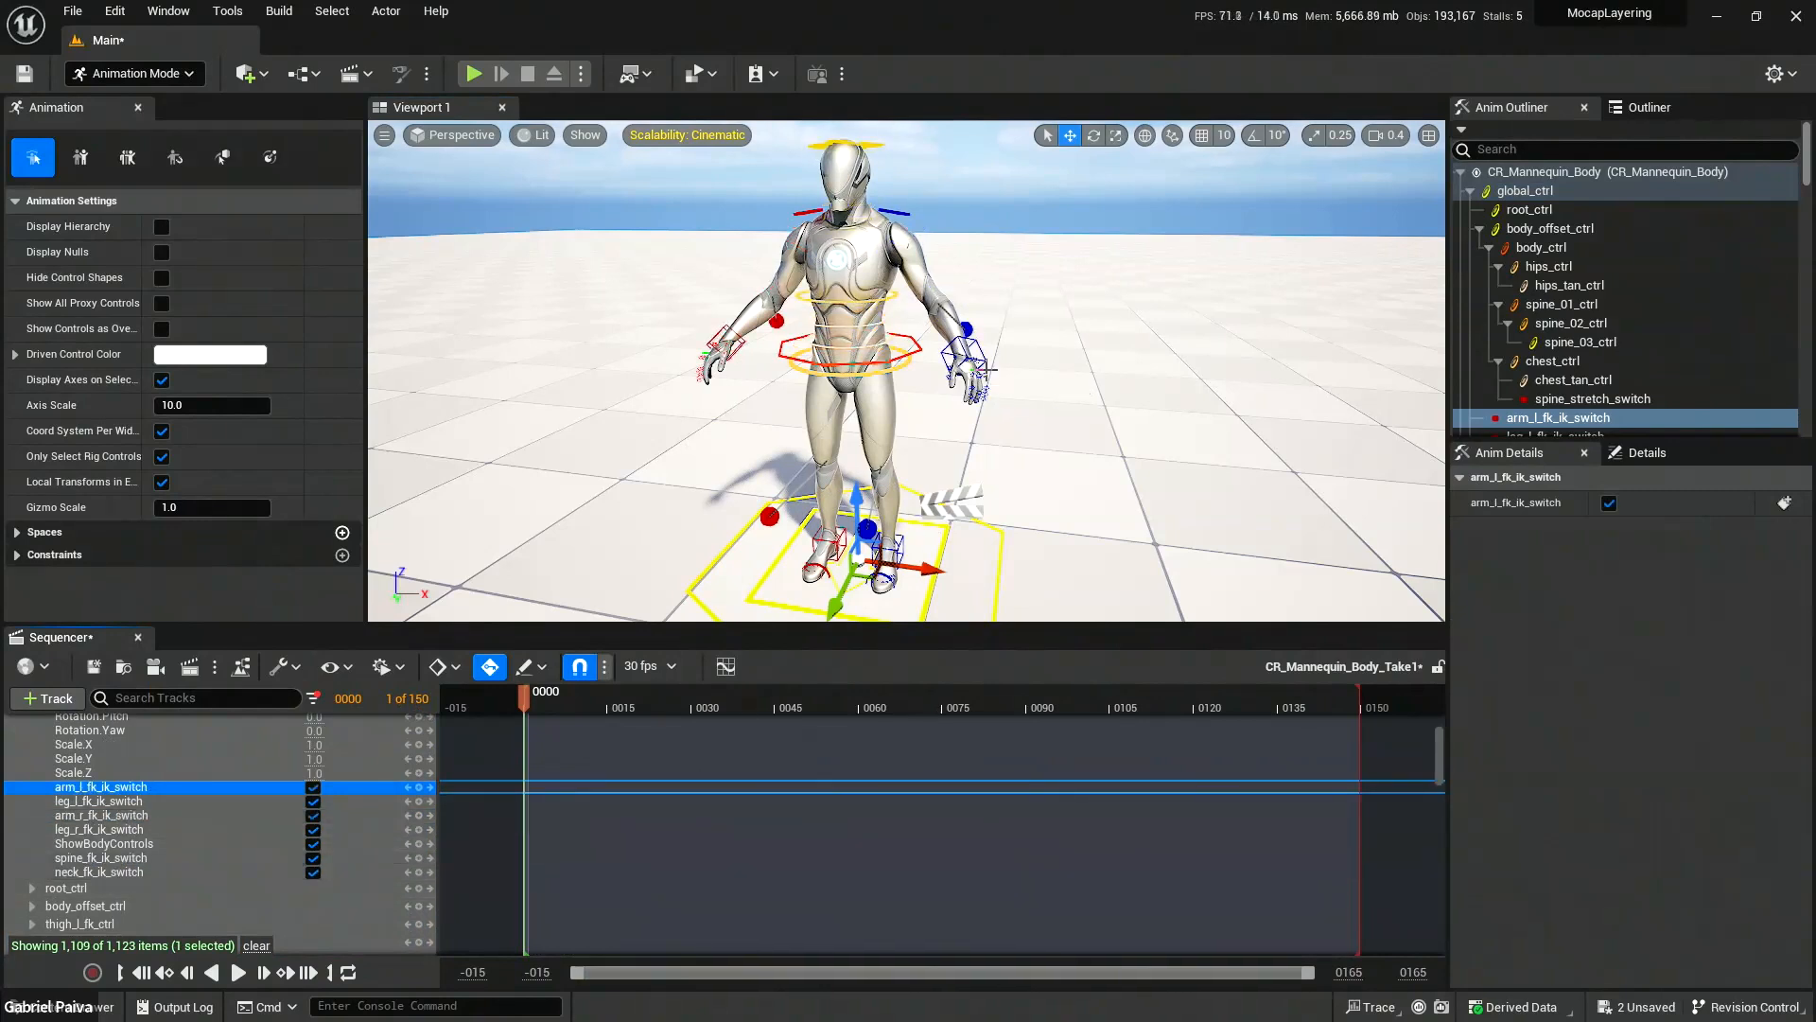
{"action": "left_click", "coordinate": [977, 358]}
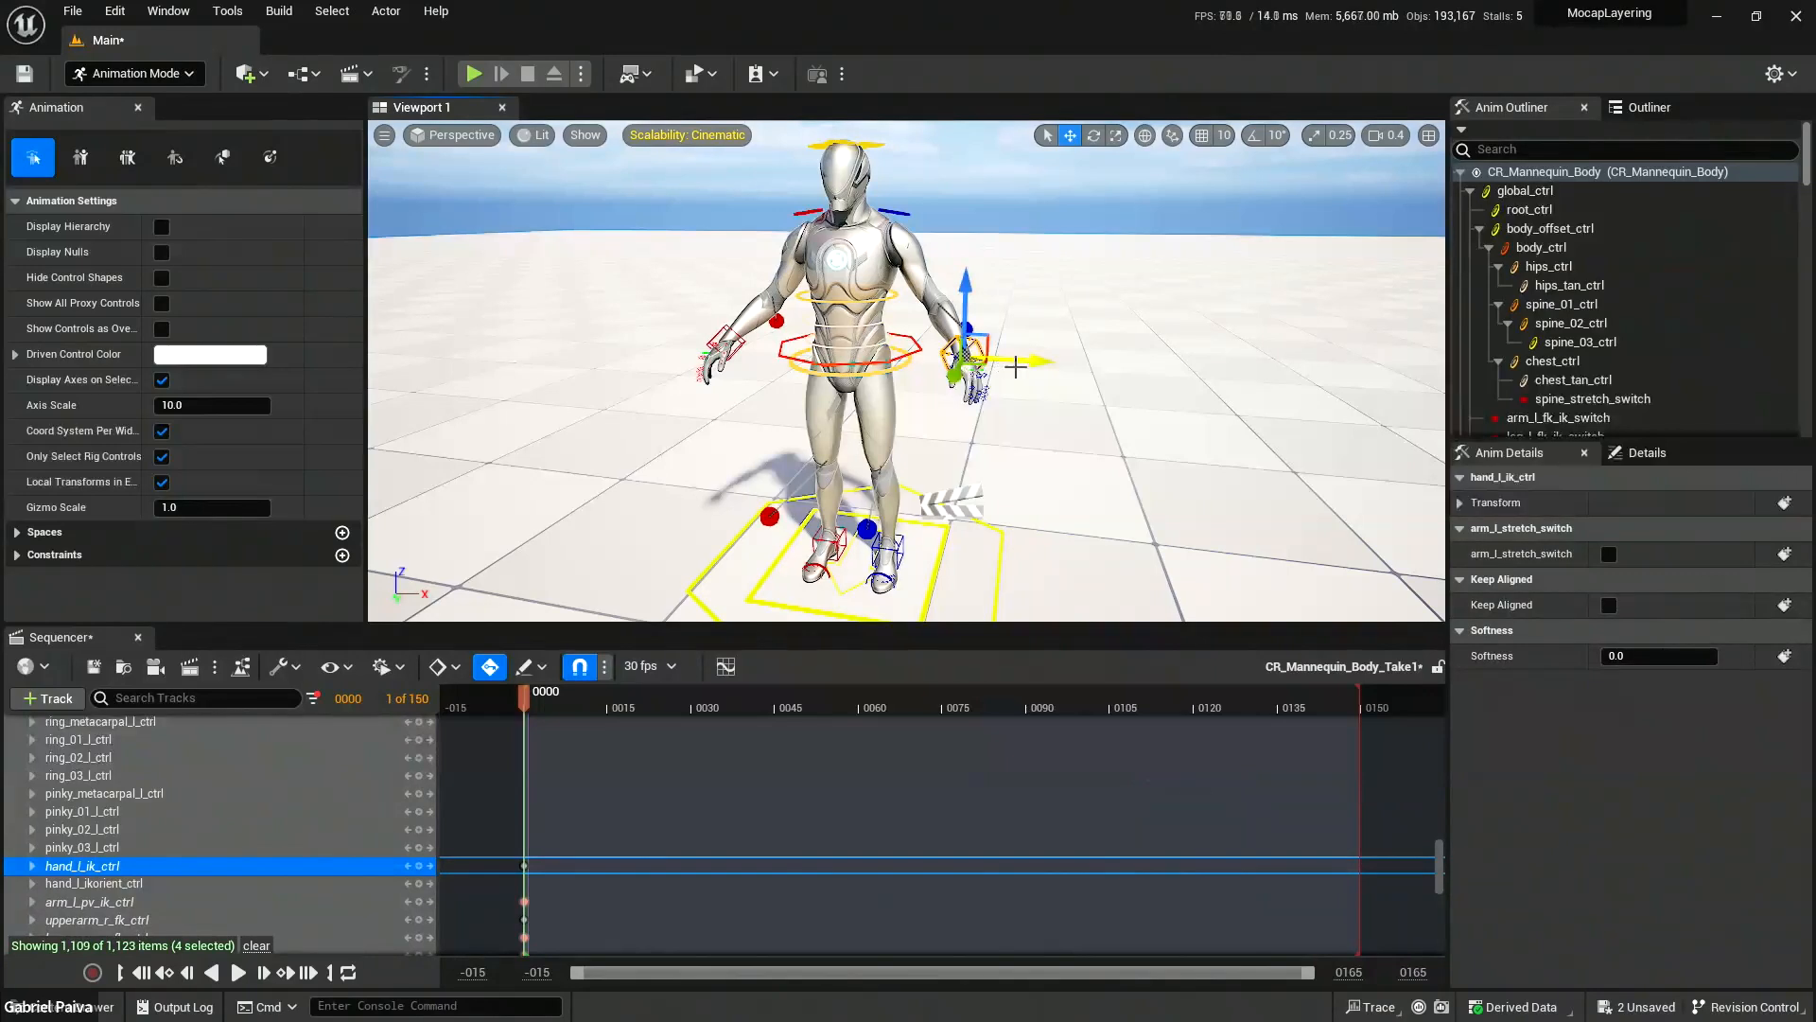
Undo the last rig control edit and clear the control selection.
{"action": "key", "text": "ctrl+z"}
{"action": "left_click", "coordinate": [1062, 406]}
{"action": "mouse_move", "coordinate": [1062, 406]}
{"action": "right_mouse_down"}
{"action": "mouse_move", "coordinate": [1062, 383]}
{"action": "mouse_move", "coordinate": [1135, 388]}
{"action": "mouse_move", "coordinate": [1063, 387]}
{"action": "right_mouse_up"}
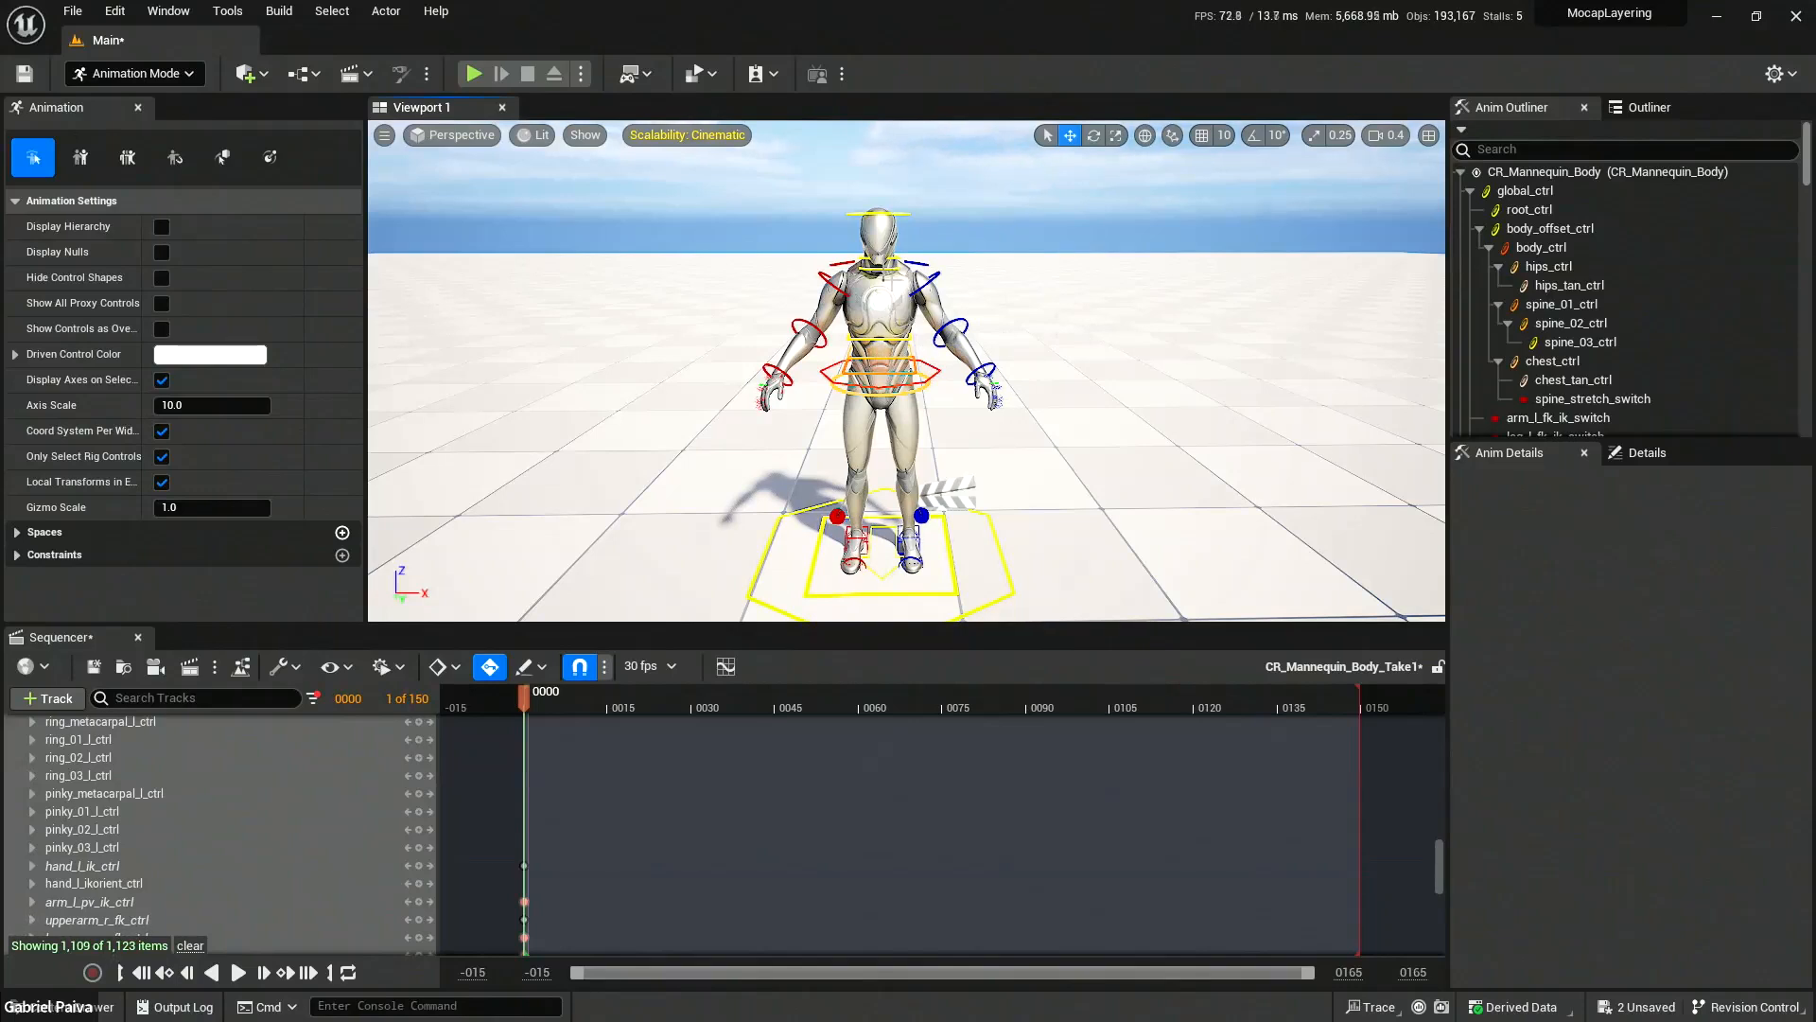
{"action": "mouse_move", "coordinate": [883, 314]}
{"action": "right_mouse_down"}
{"action": "mouse_move", "coordinate": [681, 284]}
{"action": "mouse_move", "coordinate": [883, 314]}
{"action": "right_mouse_up"}
{"action": "key", "text": "w"}
{"action": "key", "text": "d"}
{"action": "scroll", "coordinate": [883, 314], "scroll_direction": "down", "scroll_amount": 1}
{"action": "key", "text": "s"}
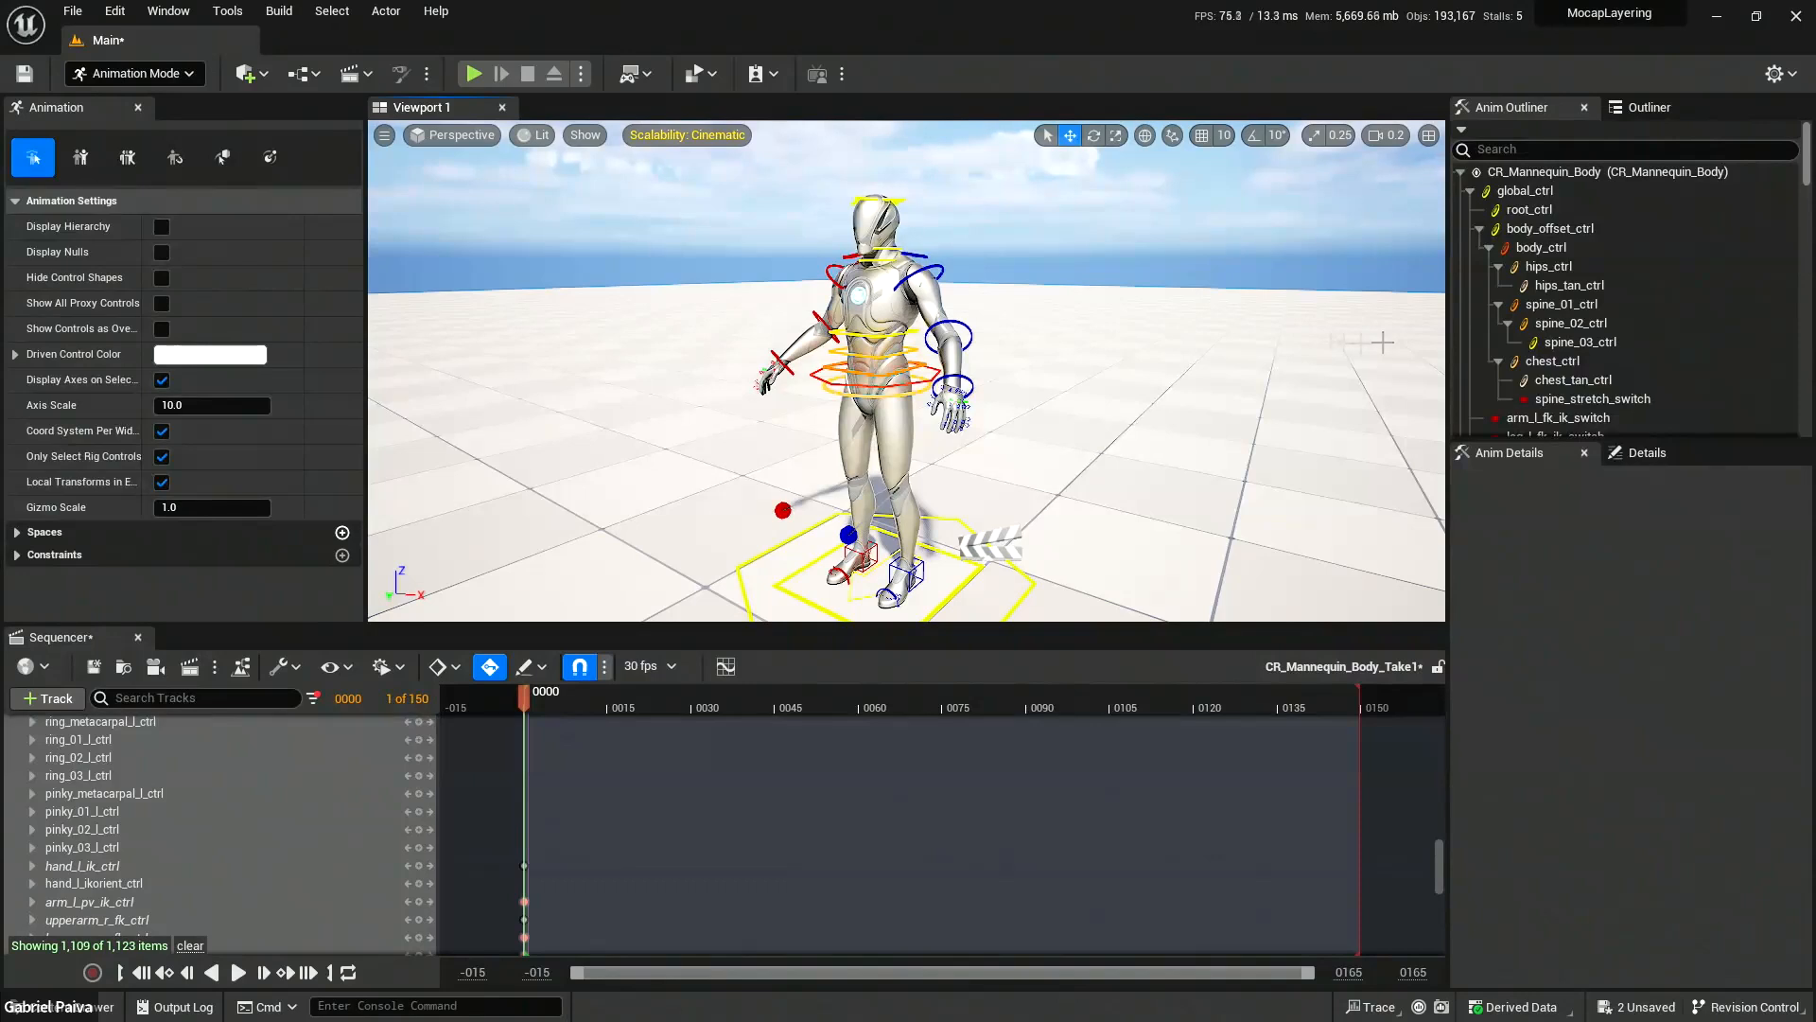
{"action": "right_click_drag", "start_coordinate": [903, 310], "coordinate": [995, 392]}
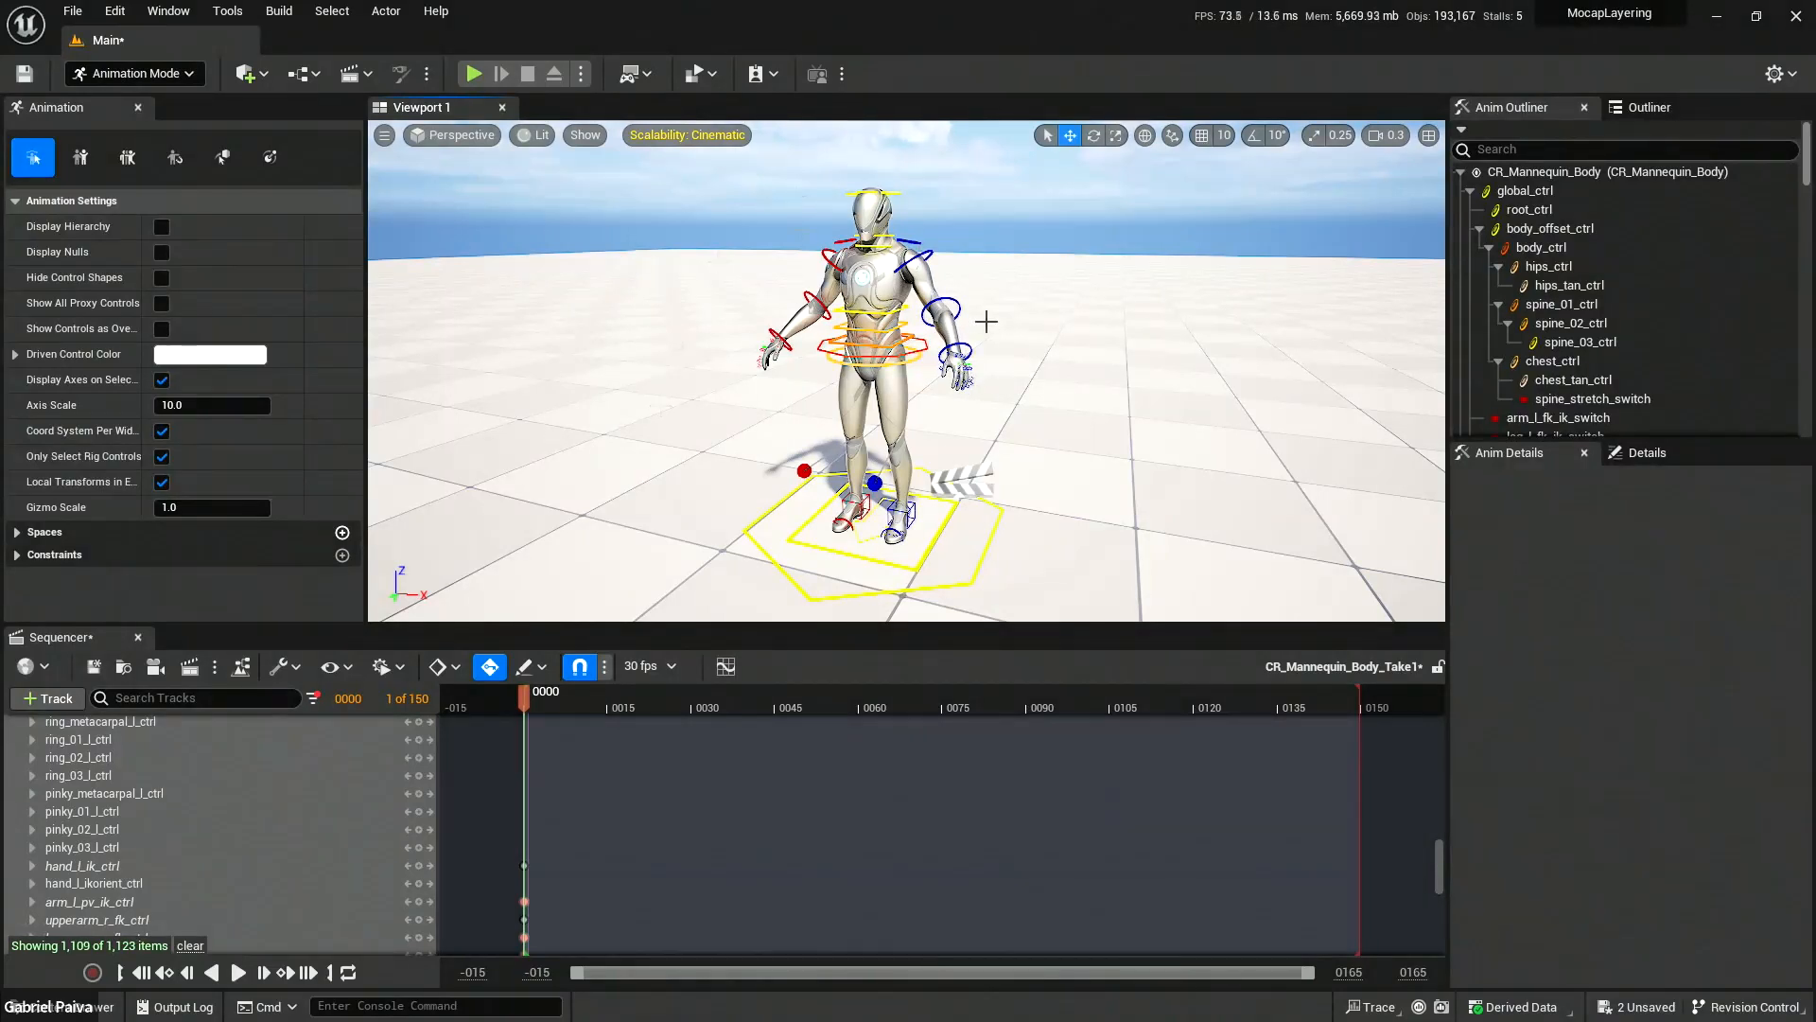
Close Sequencer and delete the CR_Mannequin_Body and CR_Mannequin_Body_Take1 actors from the level.
{"action": "left_click", "coordinate": [138, 637]}
{"action": "right_click_drag", "start_coordinate": [733, 627], "coordinate": [696, 677]}
{"action": "key", "text": "s"}
{"action": "left_click", "coordinate": [772, 437]}
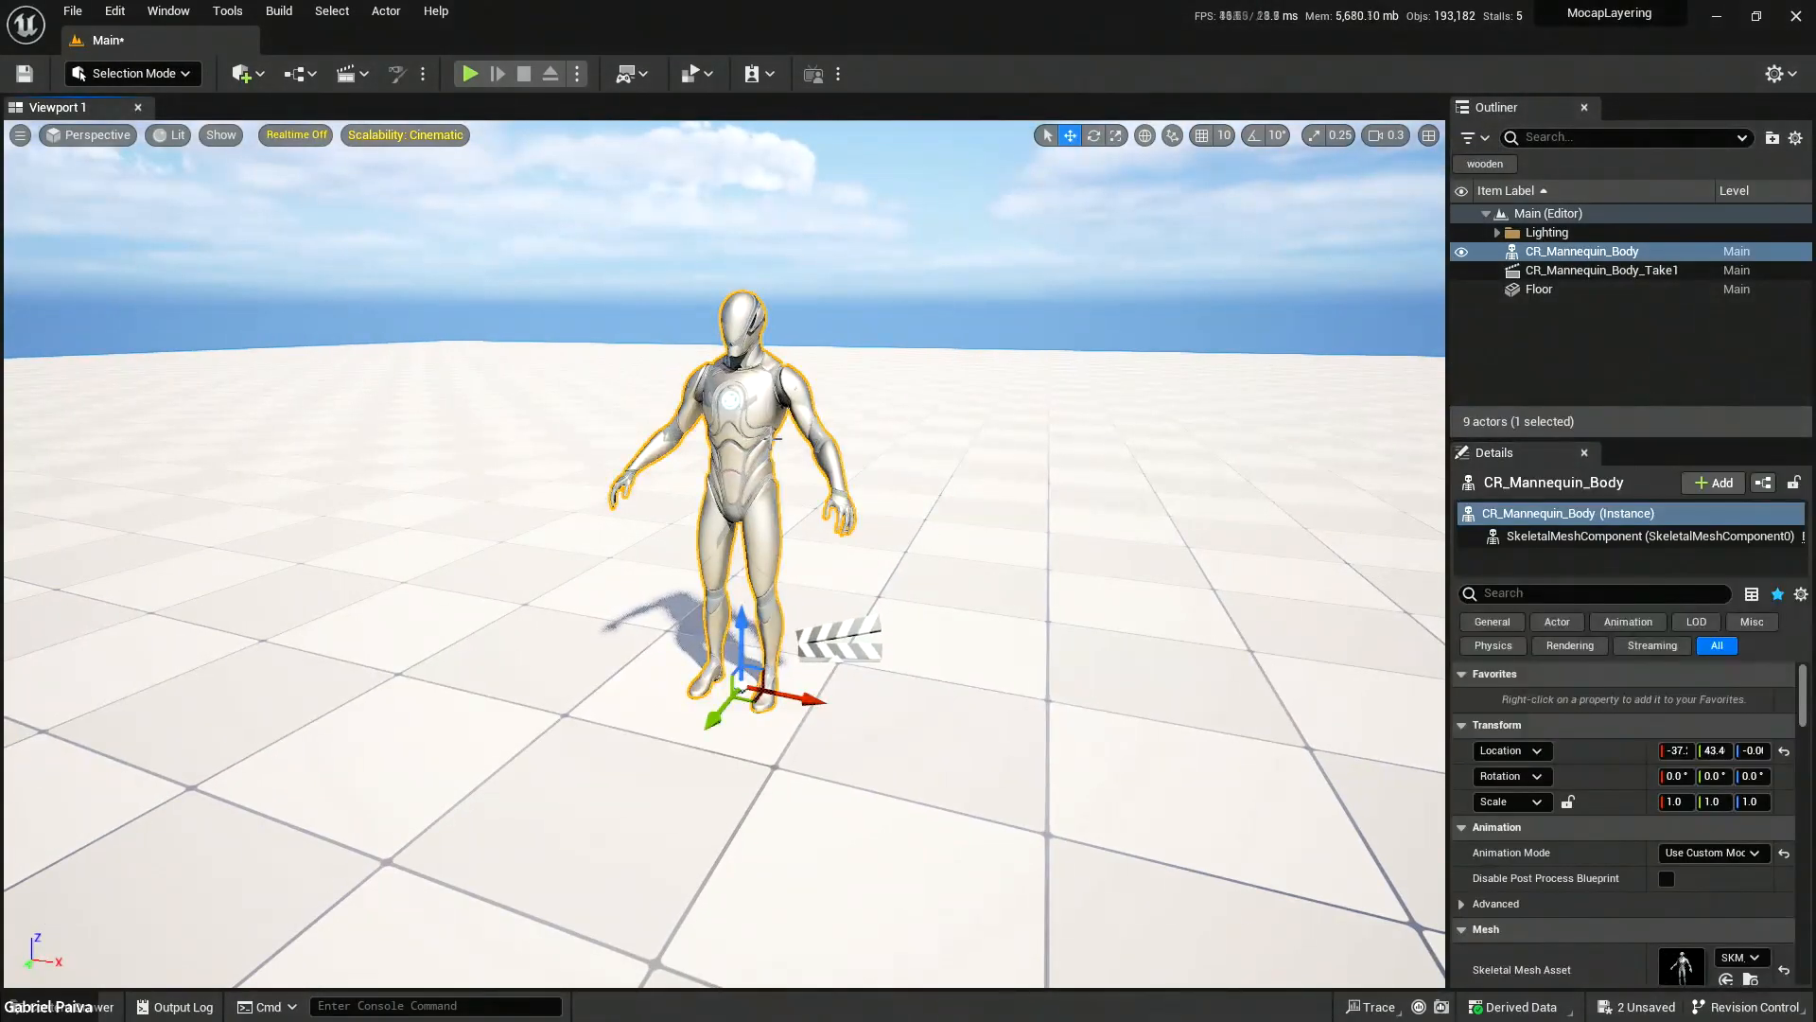
{"action": "key", "text": "Delete"}
{"action": "left_click", "coordinate": [1031, 591]}
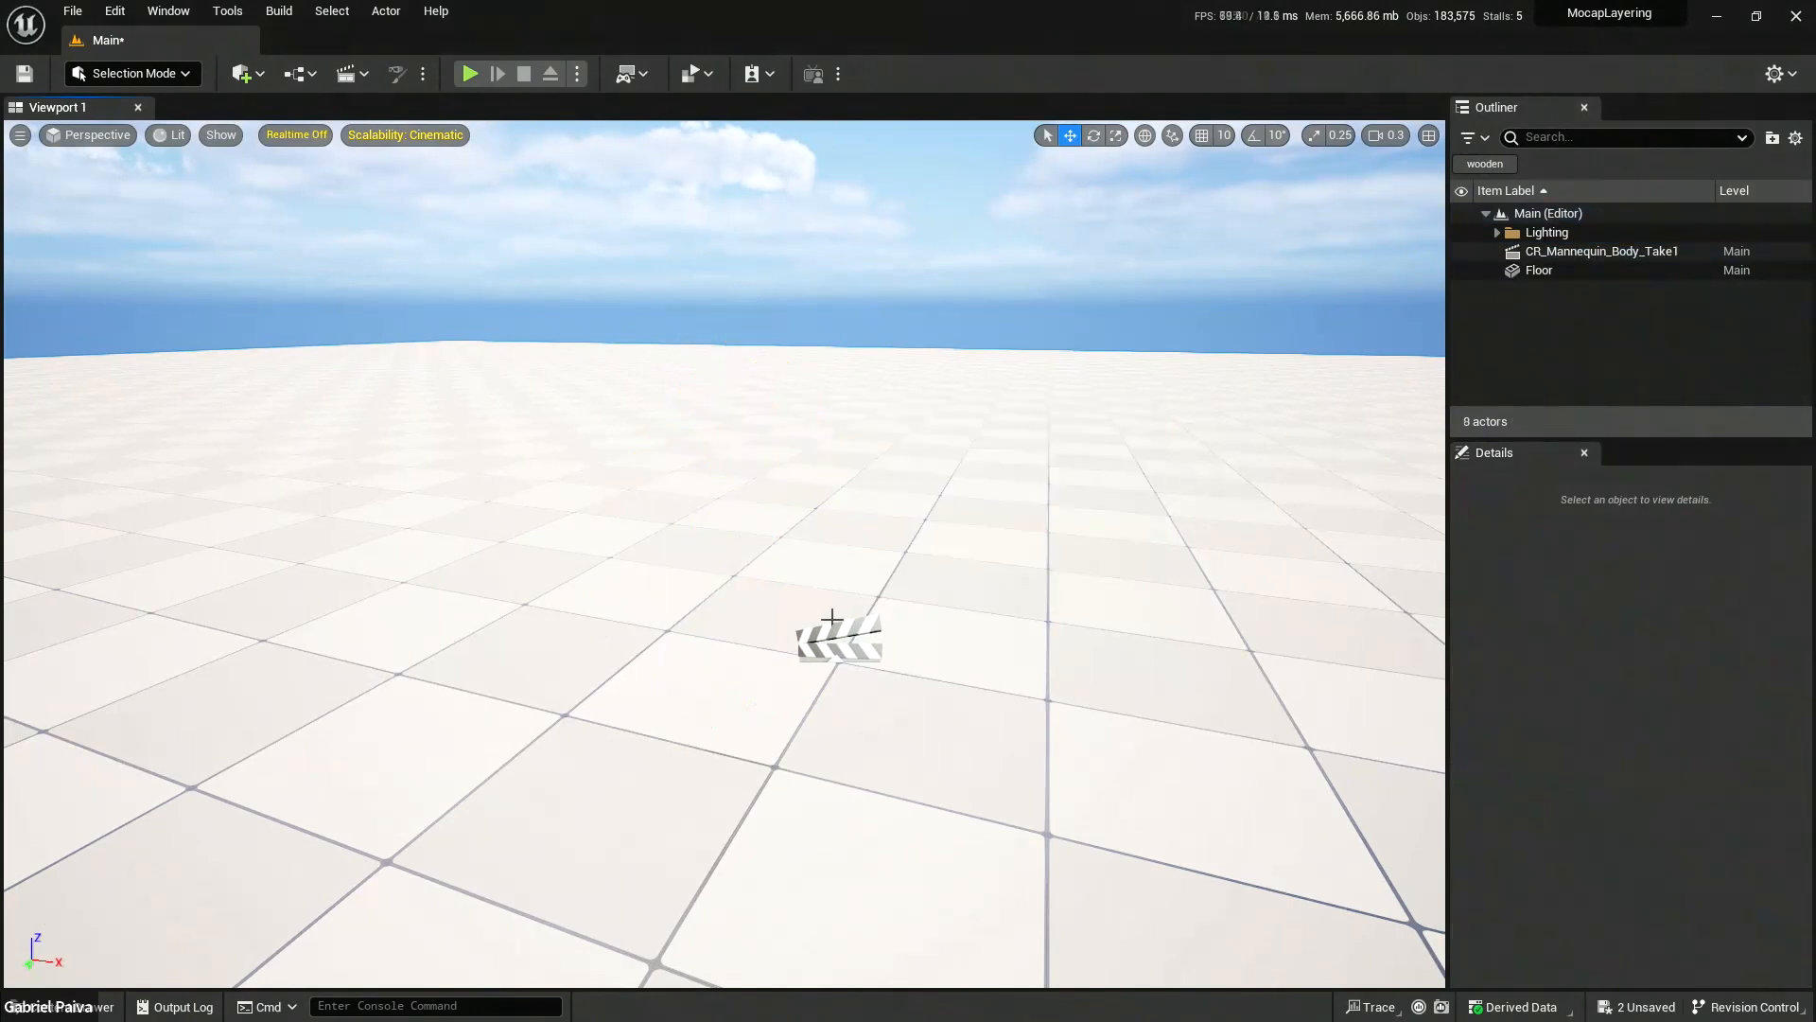
{"action": "left_click", "coordinate": [839, 641]}
{"action": "key", "text": "Delete"}
Delete the CR_Mannequin_Body_Take1 level sequence asset from the Content folder and save the Main level.
{"action": "key", "text": "ctrl+space"}
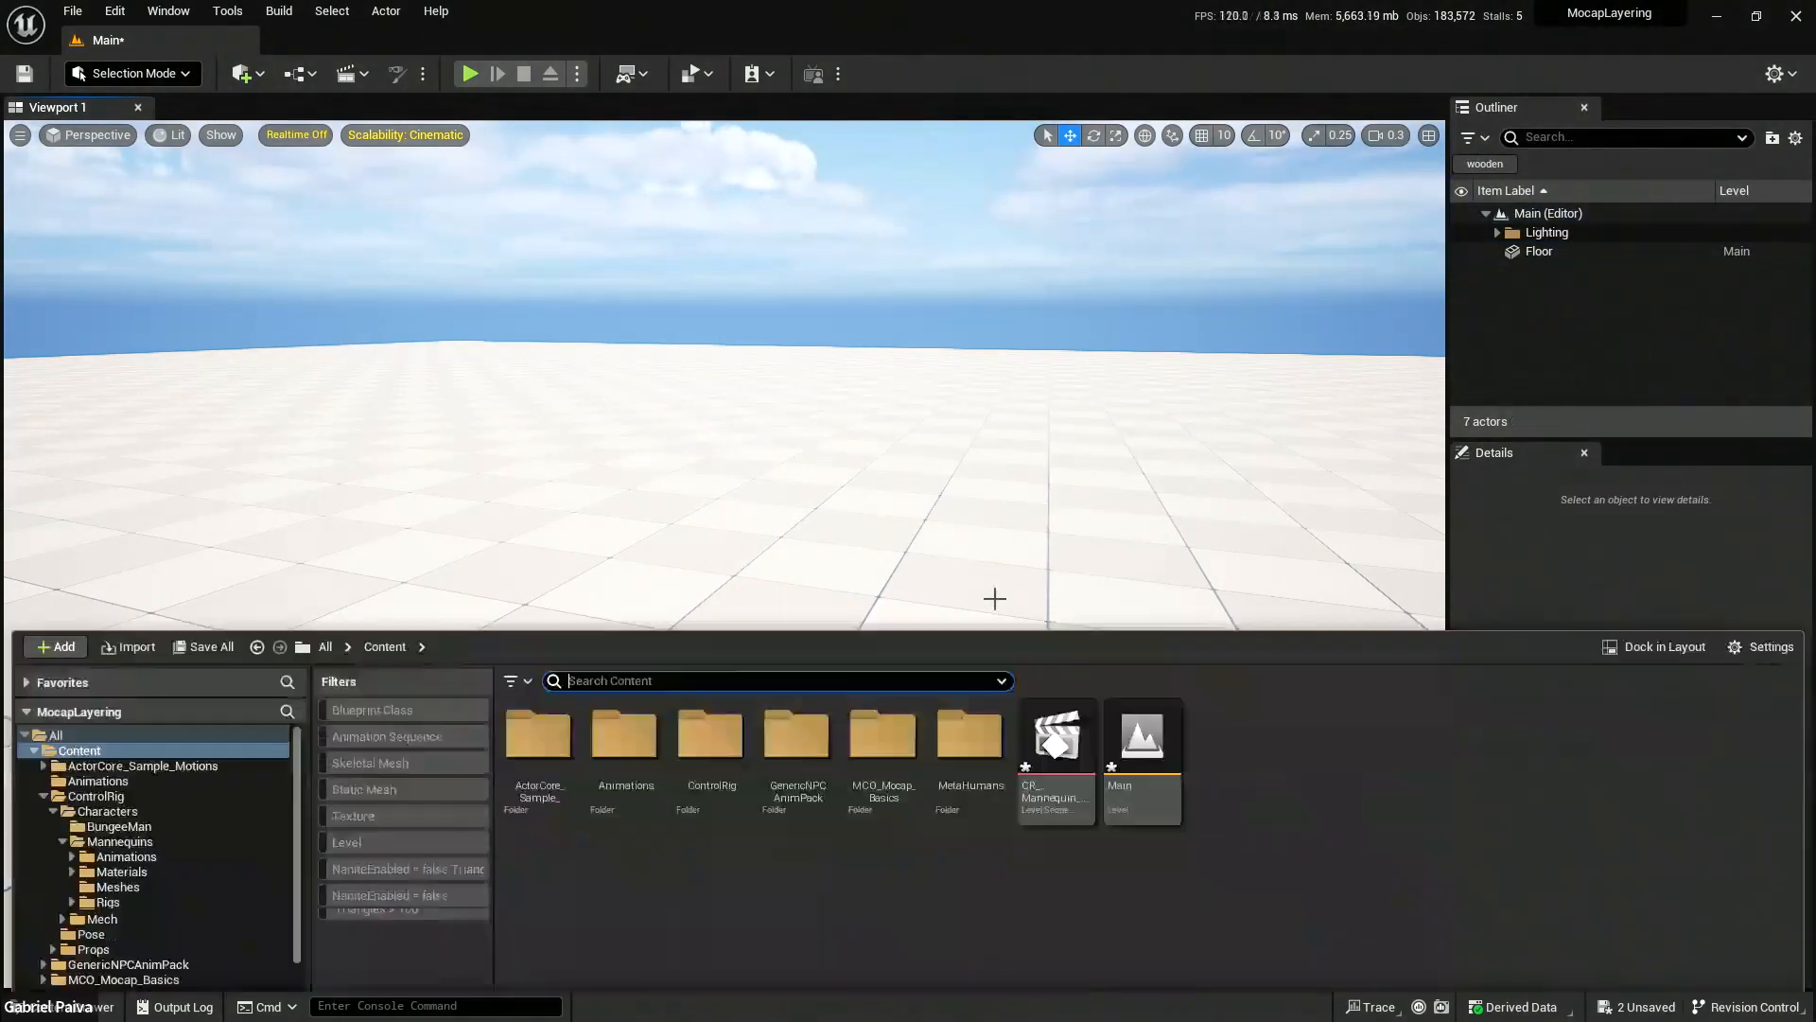
{"action": "left_click", "coordinate": [1055, 695]}
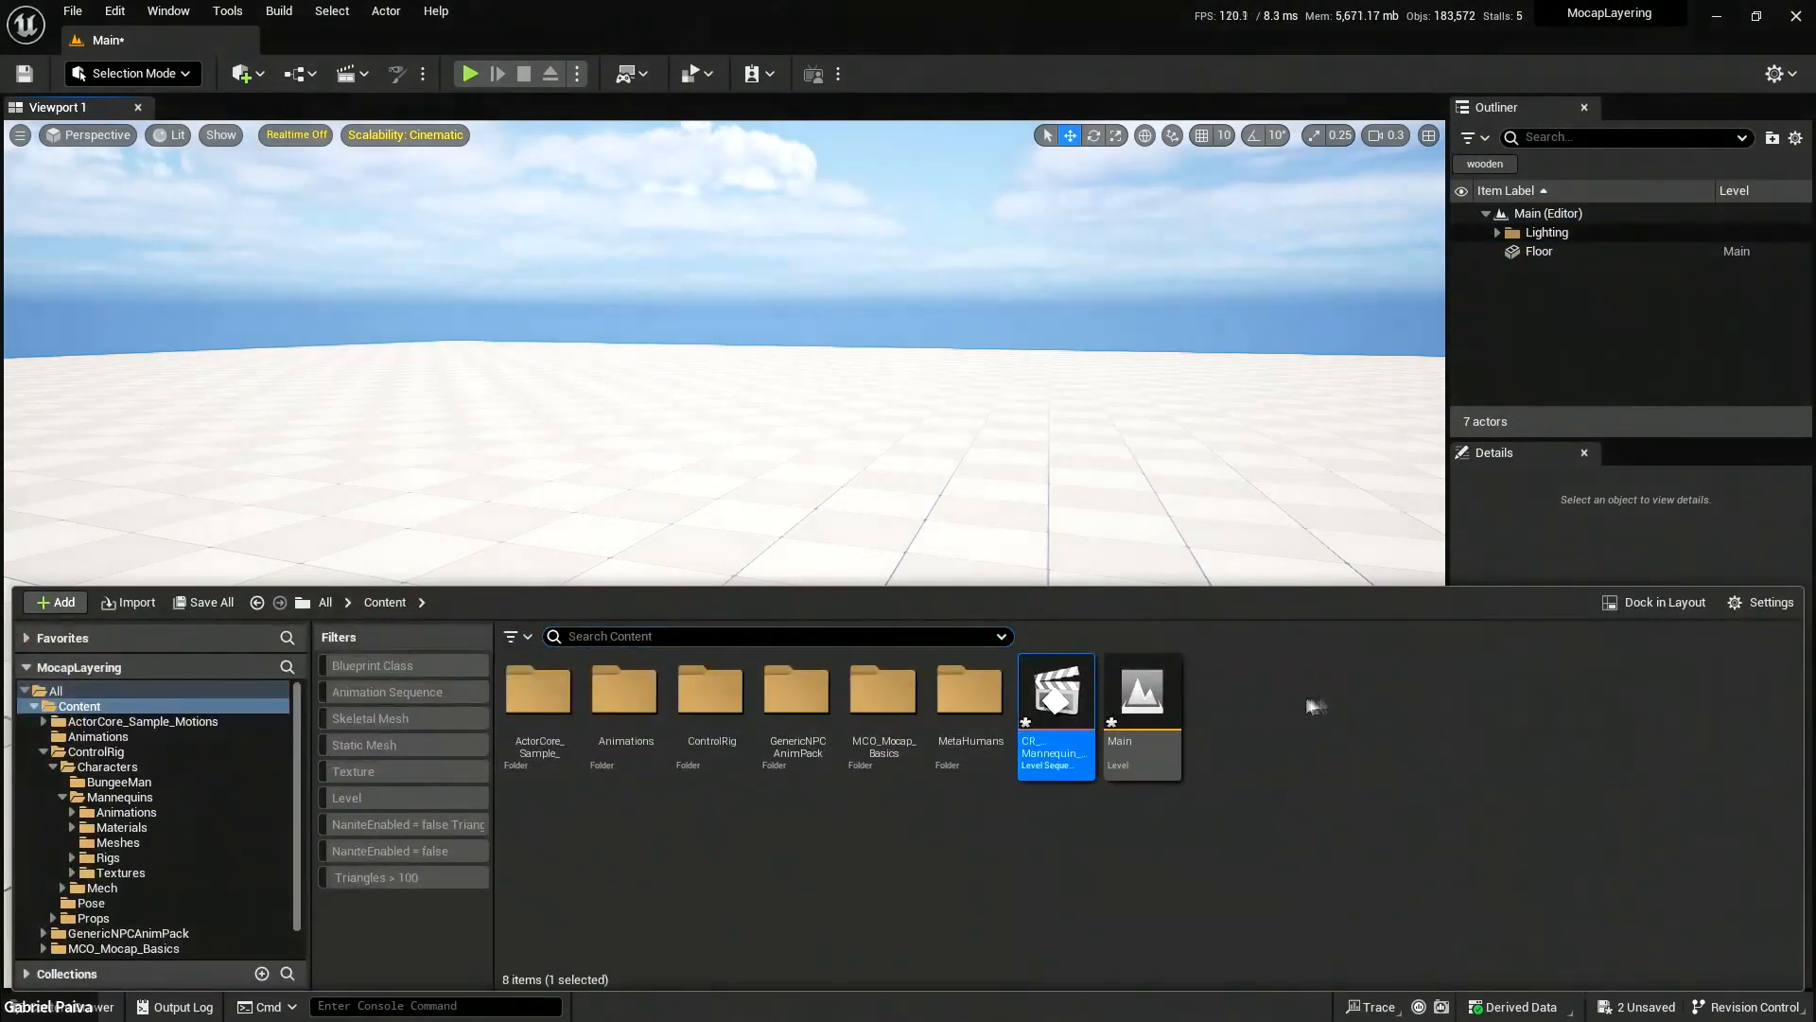
{"action": "key", "text": "Delete"}
{"action": "left_click", "coordinate": [814, 825]}
{"action": "left_click", "coordinate": [1079, 699]}
{"action": "key", "text": "ctrl+s"}
{"action": "left_click", "coordinate": [1135, 710]}
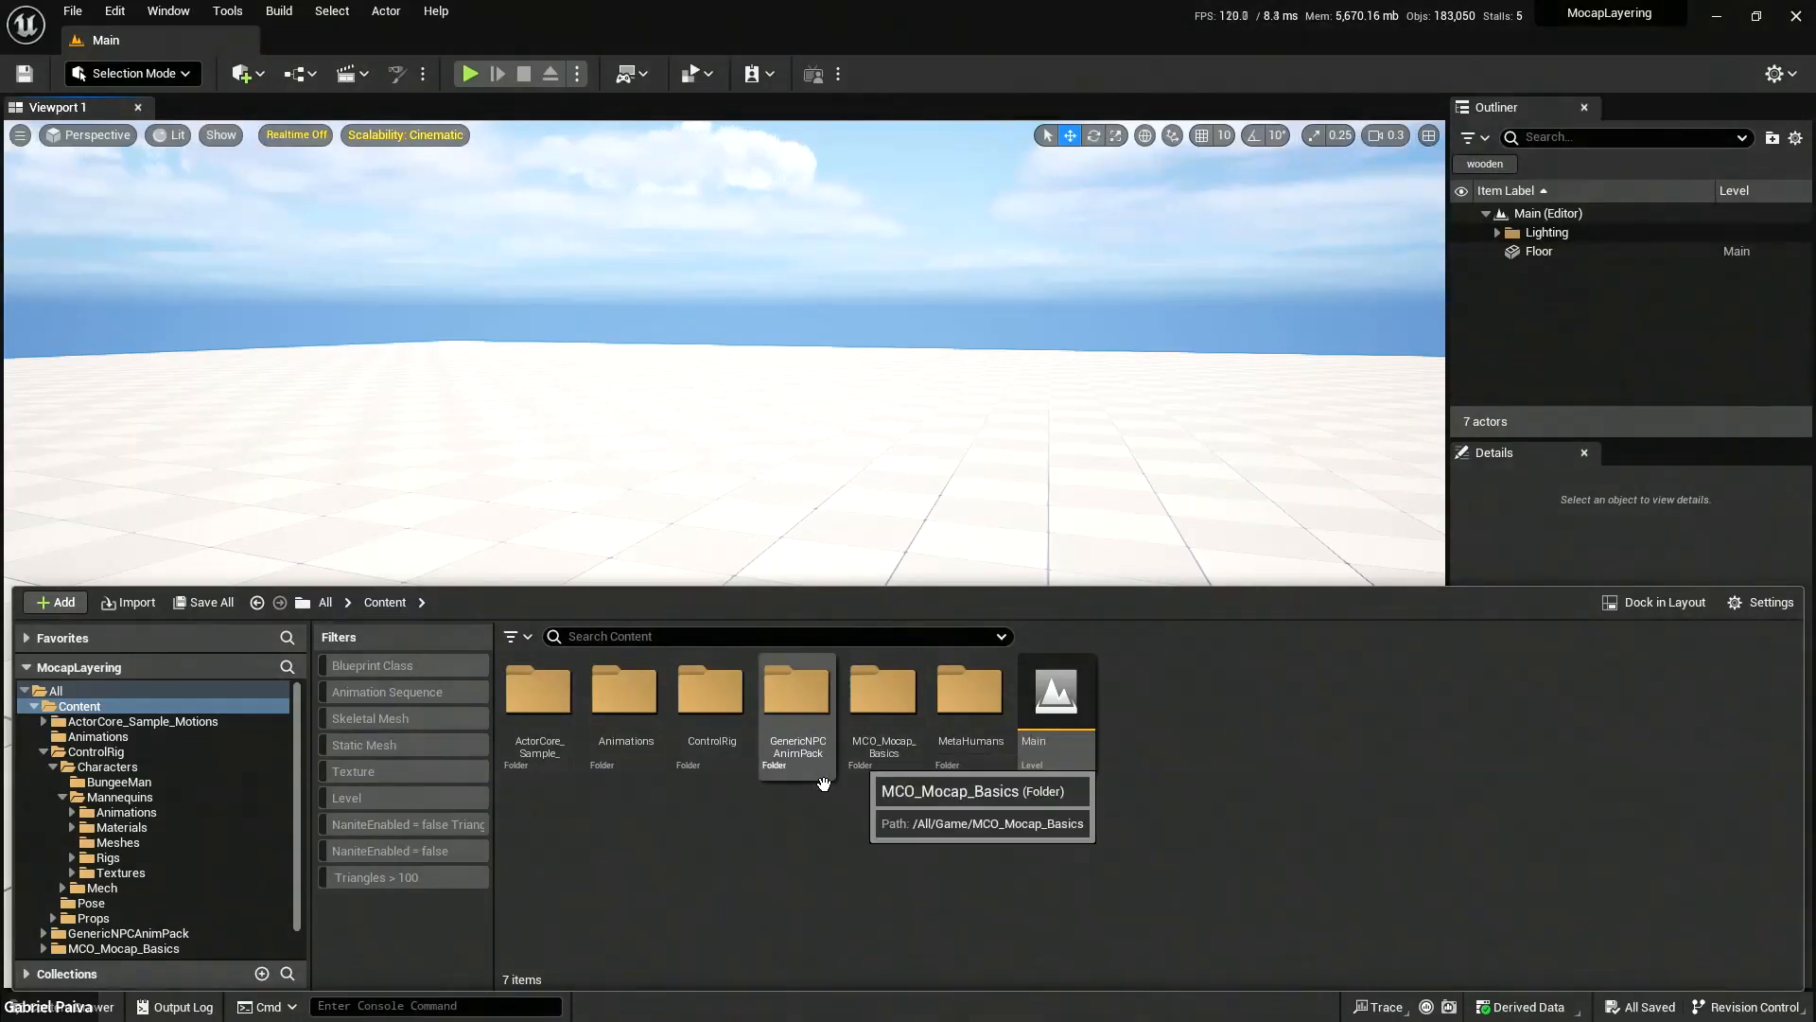
Open the Idle_walk_sit_Female_Motion folder inside ActorCore_Sample_Motions.
{"action": "double_click", "coordinate": [543, 727]}
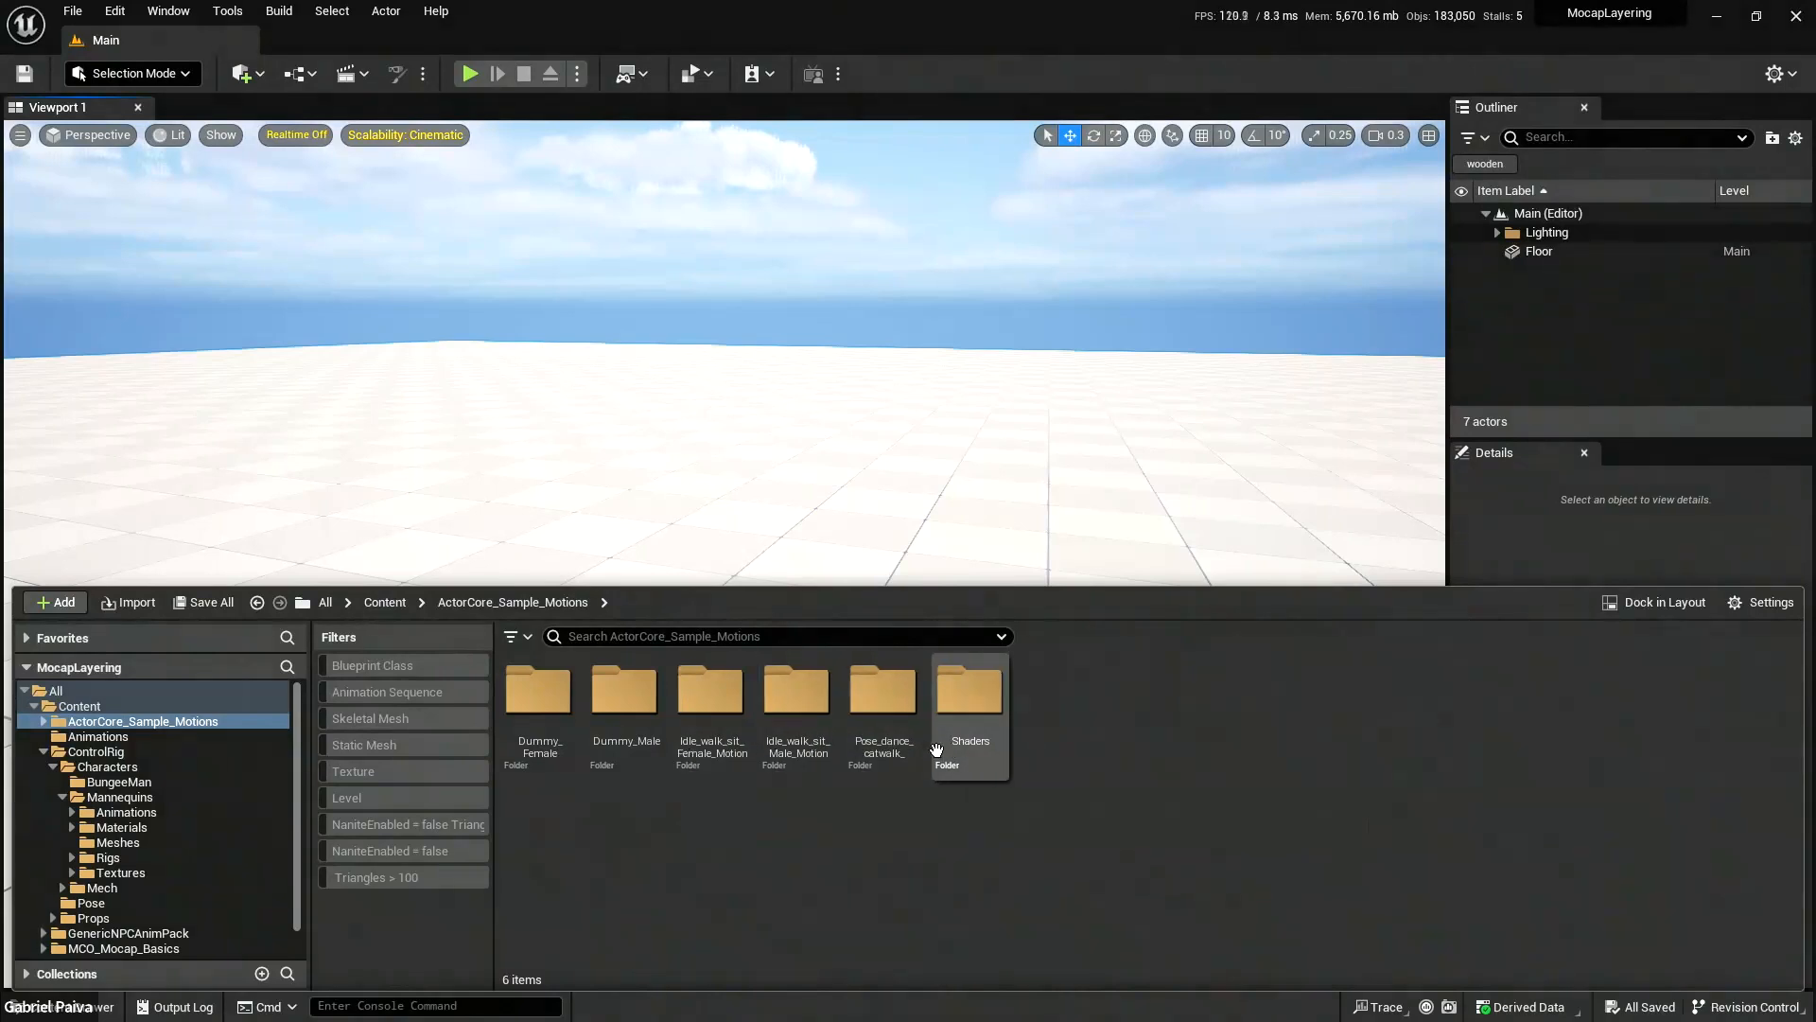
{"action": "double_click", "coordinate": [711, 698]}
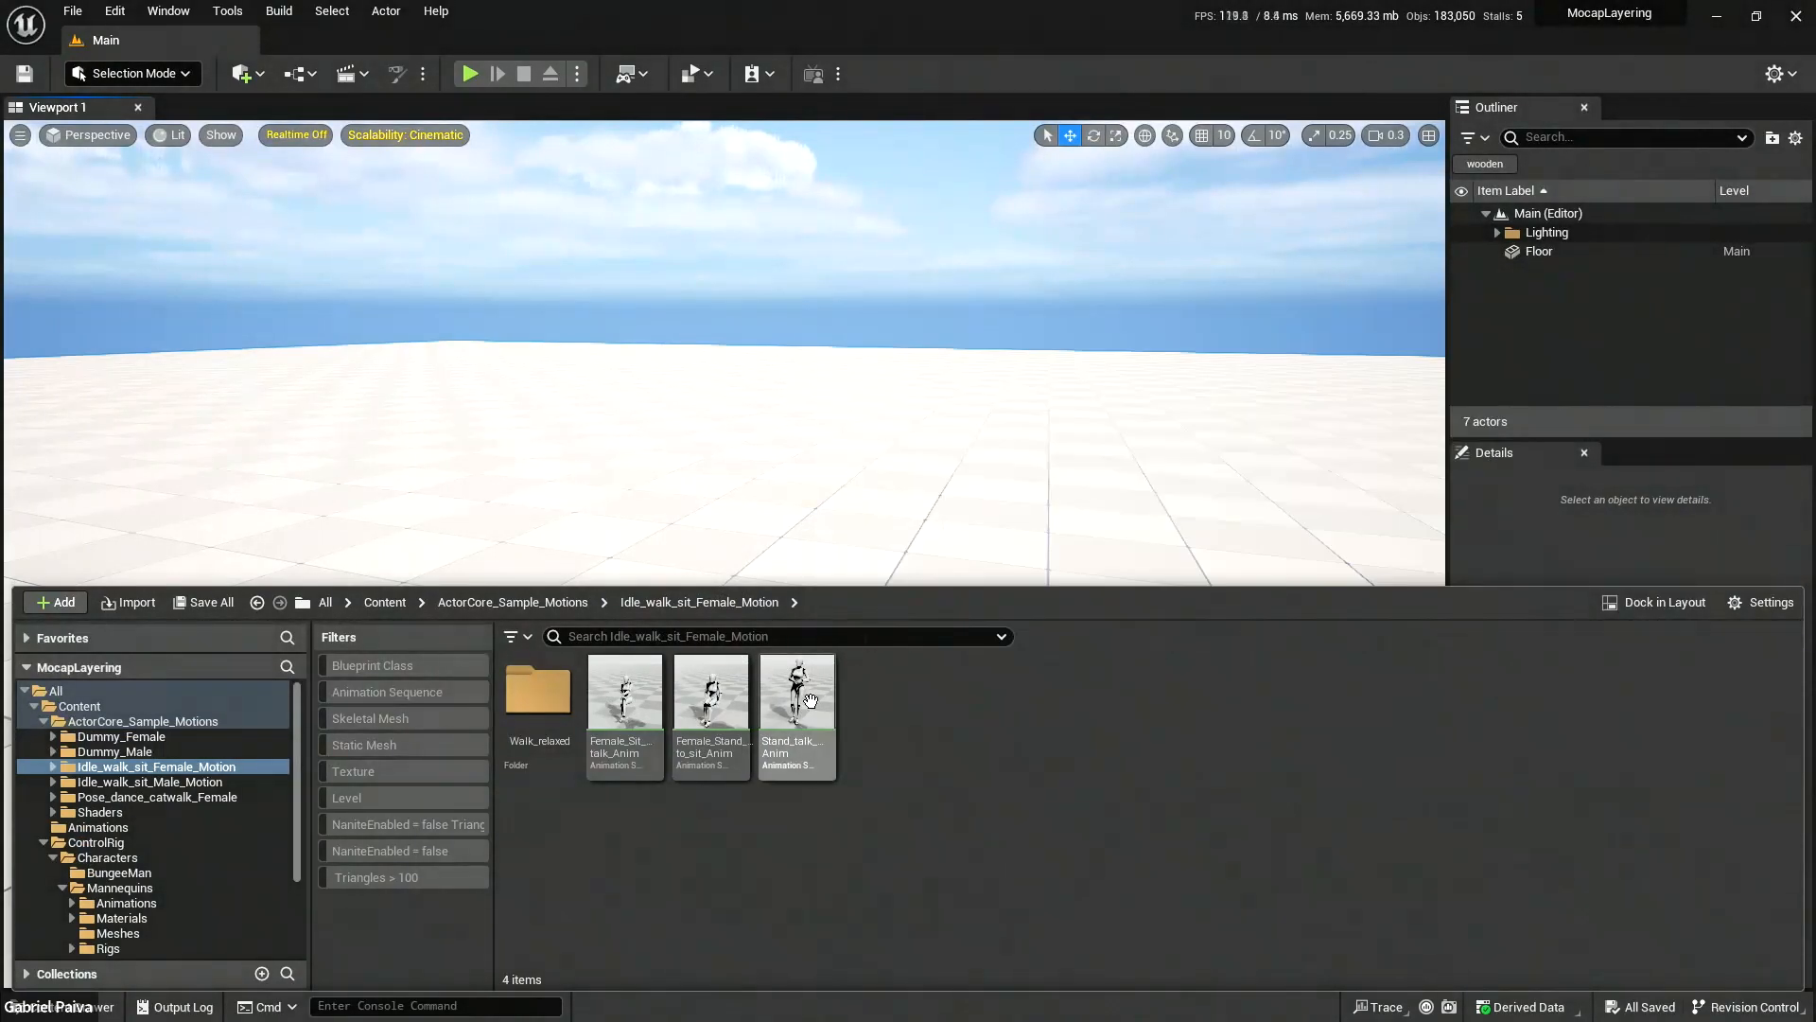
Preview the Stand_talk_Anim animation, close its editor and return to the ActorCore_Sample_Motions folder.
{"action": "left_click", "coordinate": [797, 692]}
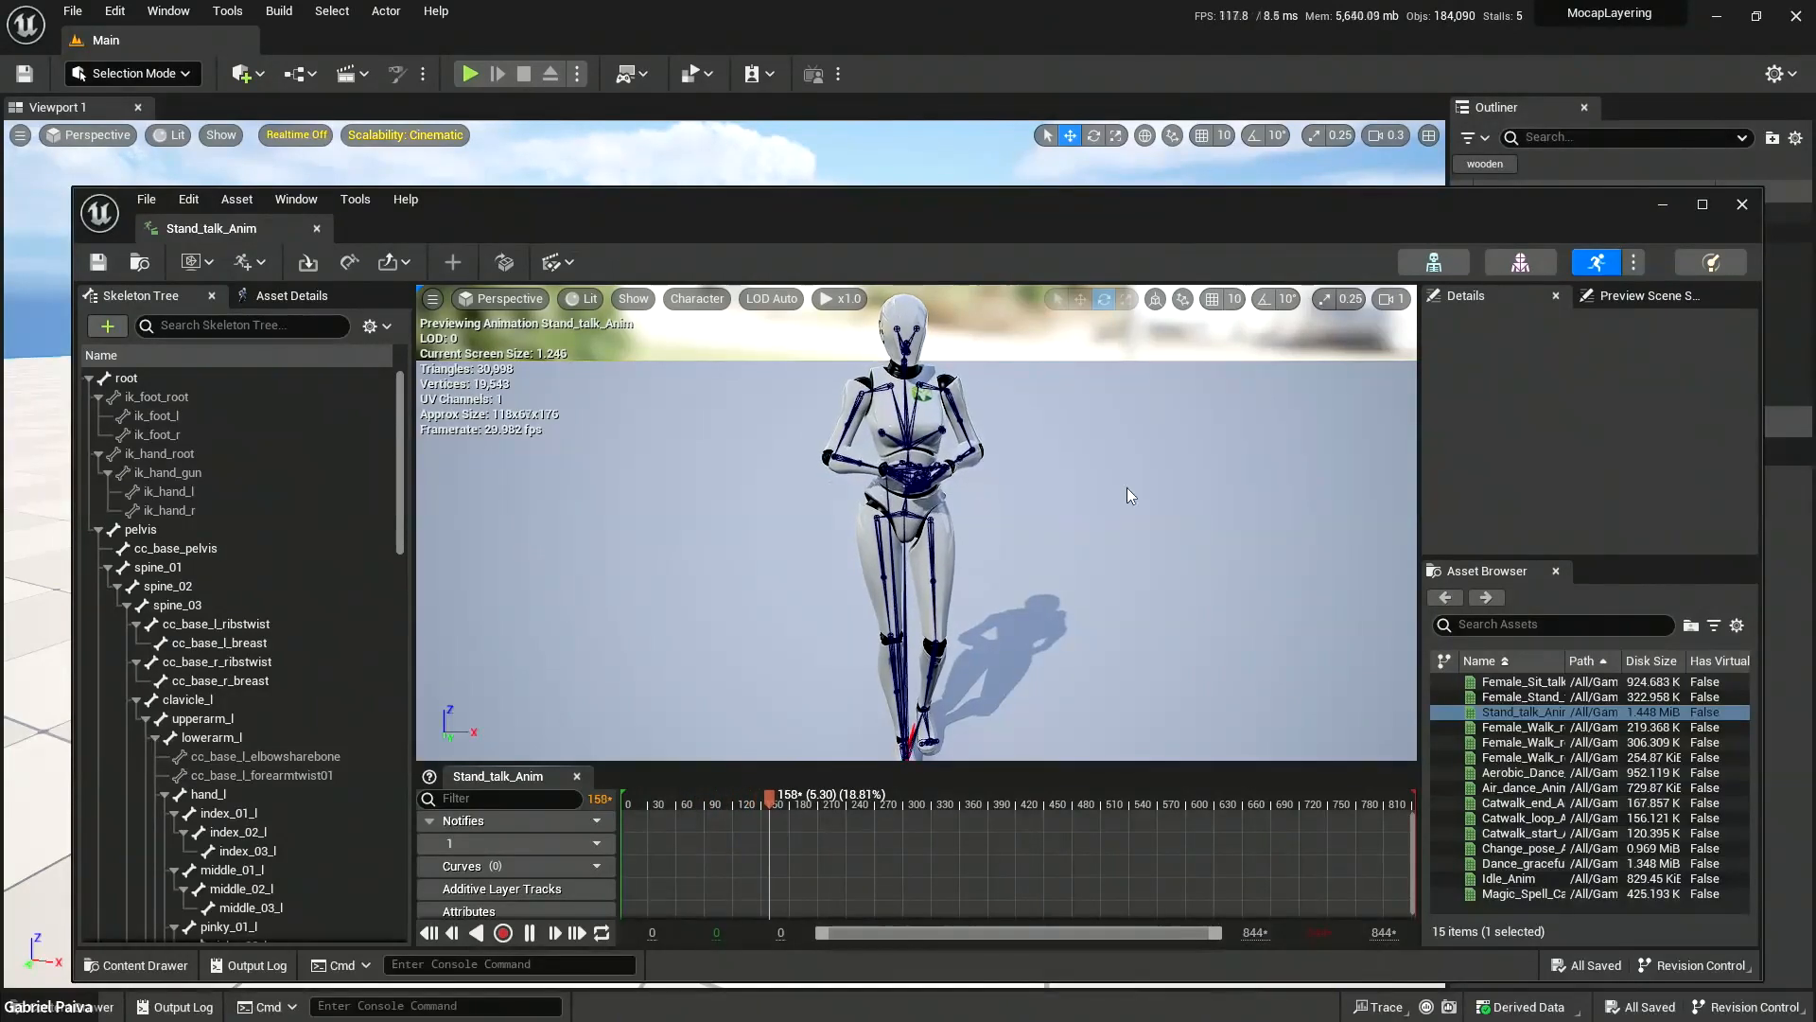
{"action": "left_click", "coordinate": [1741, 204]}
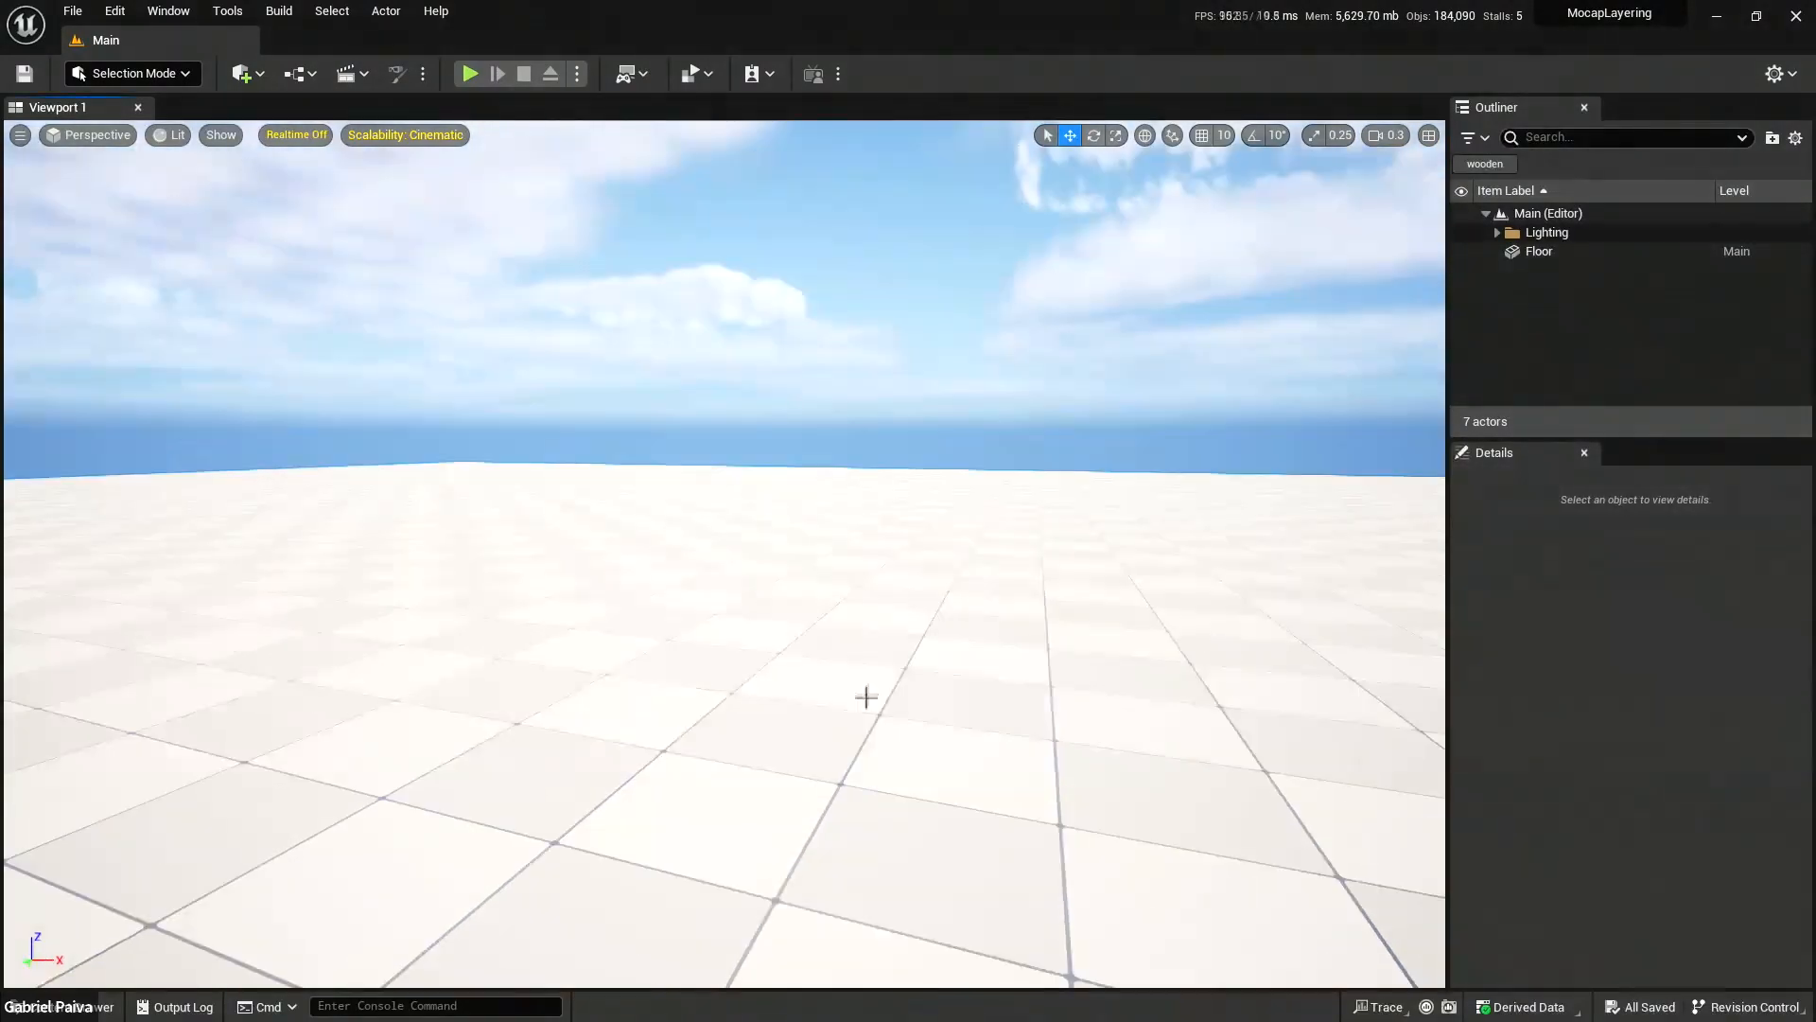
{"action": "key", "text": "ctrl+space"}
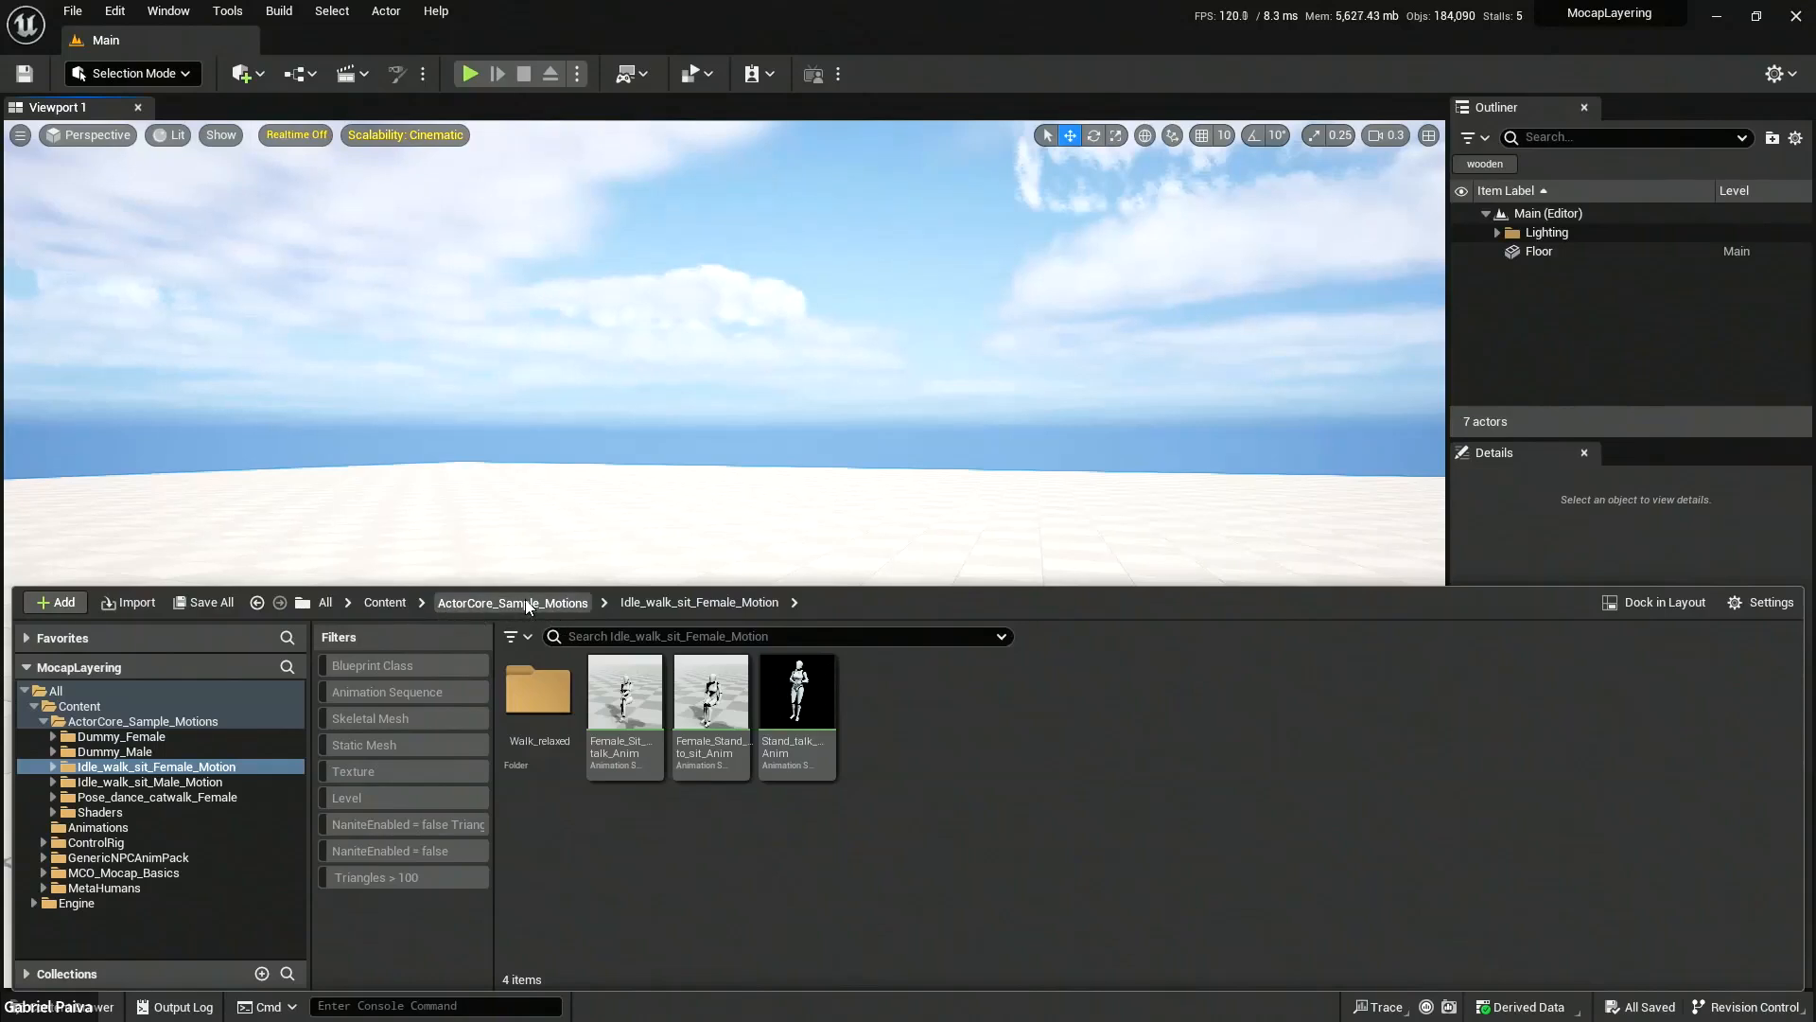
{"action": "left_click", "coordinate": [451, 602]}
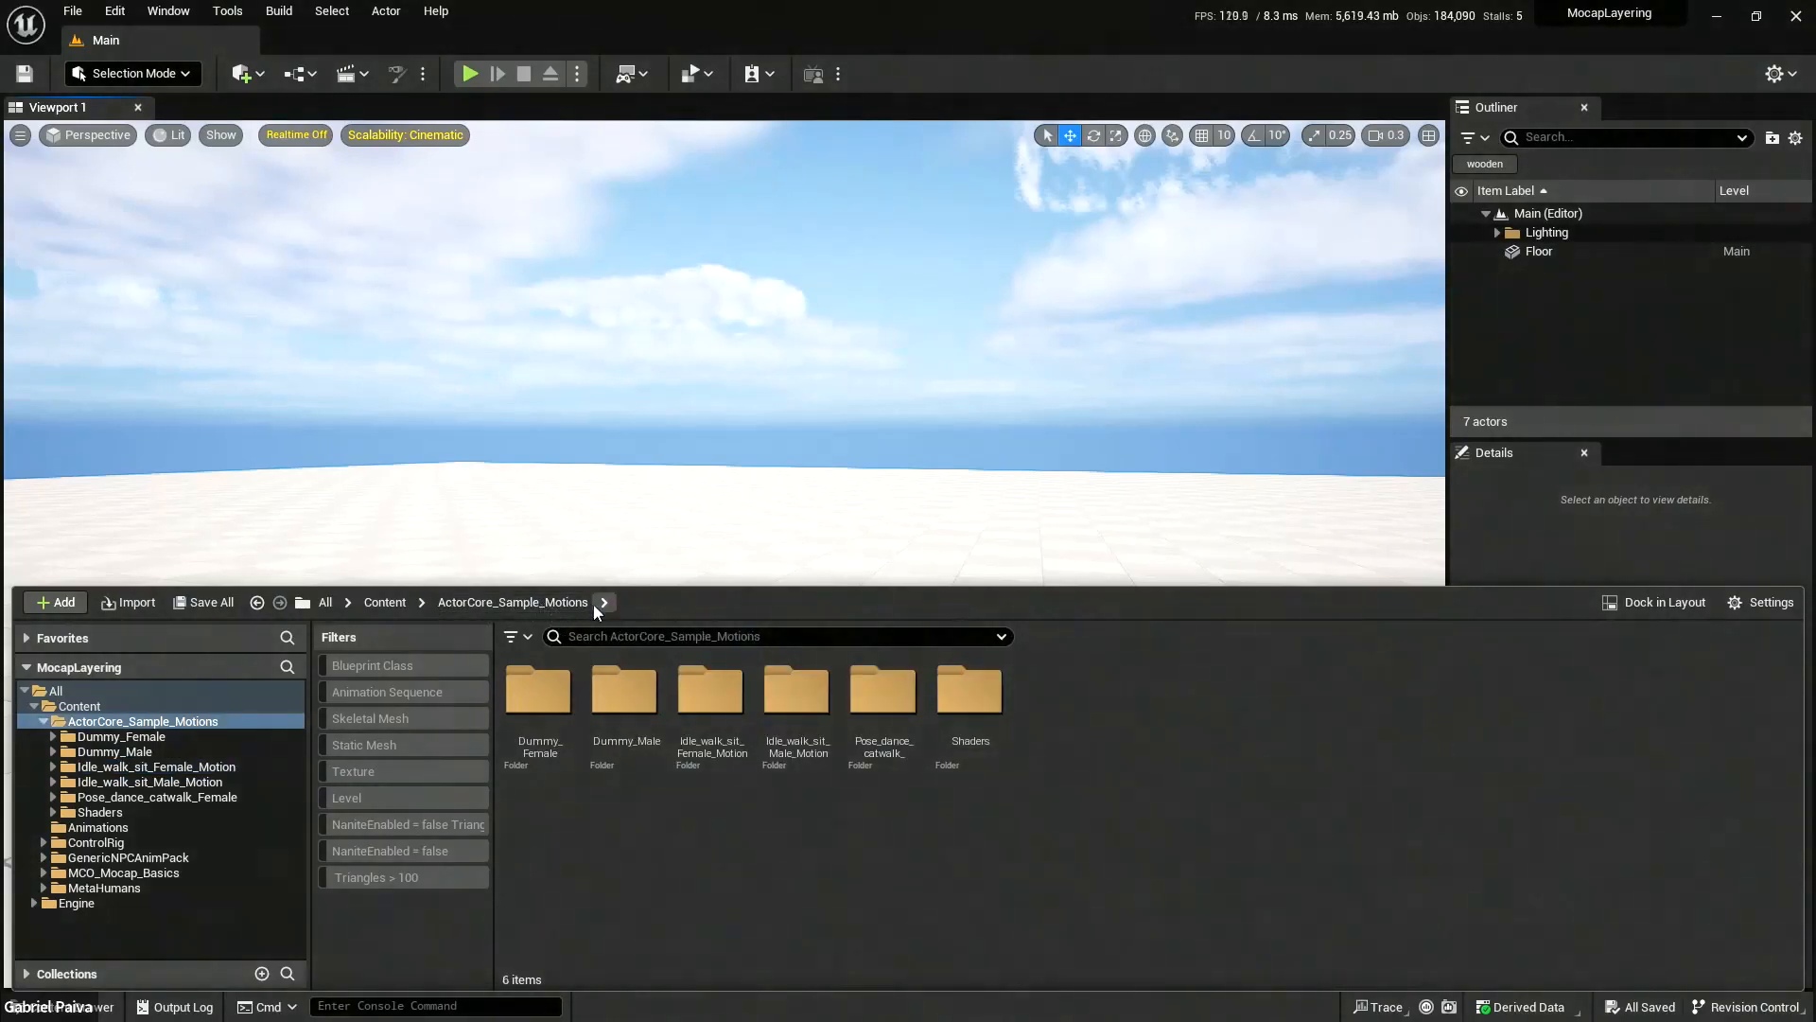
{"action": "key", "text": "ctrl+space"}
{"action": "key", "text": "ctrl+space"}
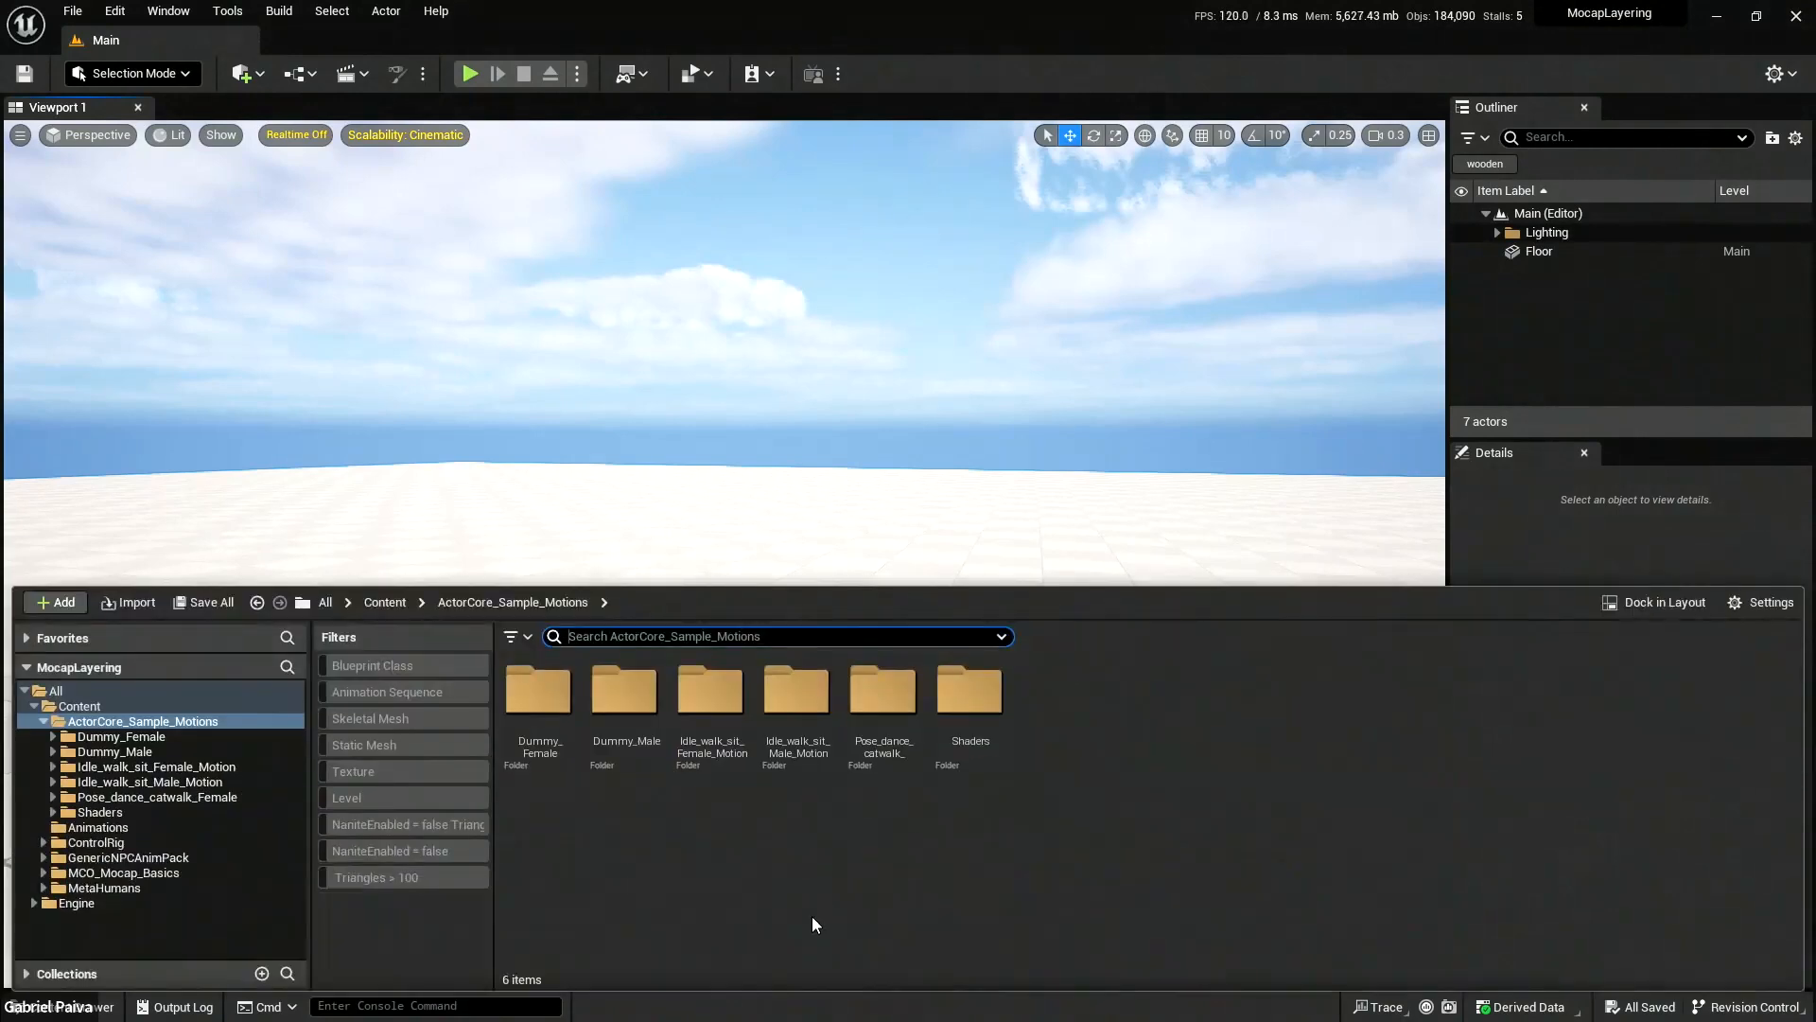
Switch to the Epic Games Launcher and search the library's vault for "actor".
{"action": "key", "text": "super"}
{"action": "left_click", "coordinate": [577, 1003]}
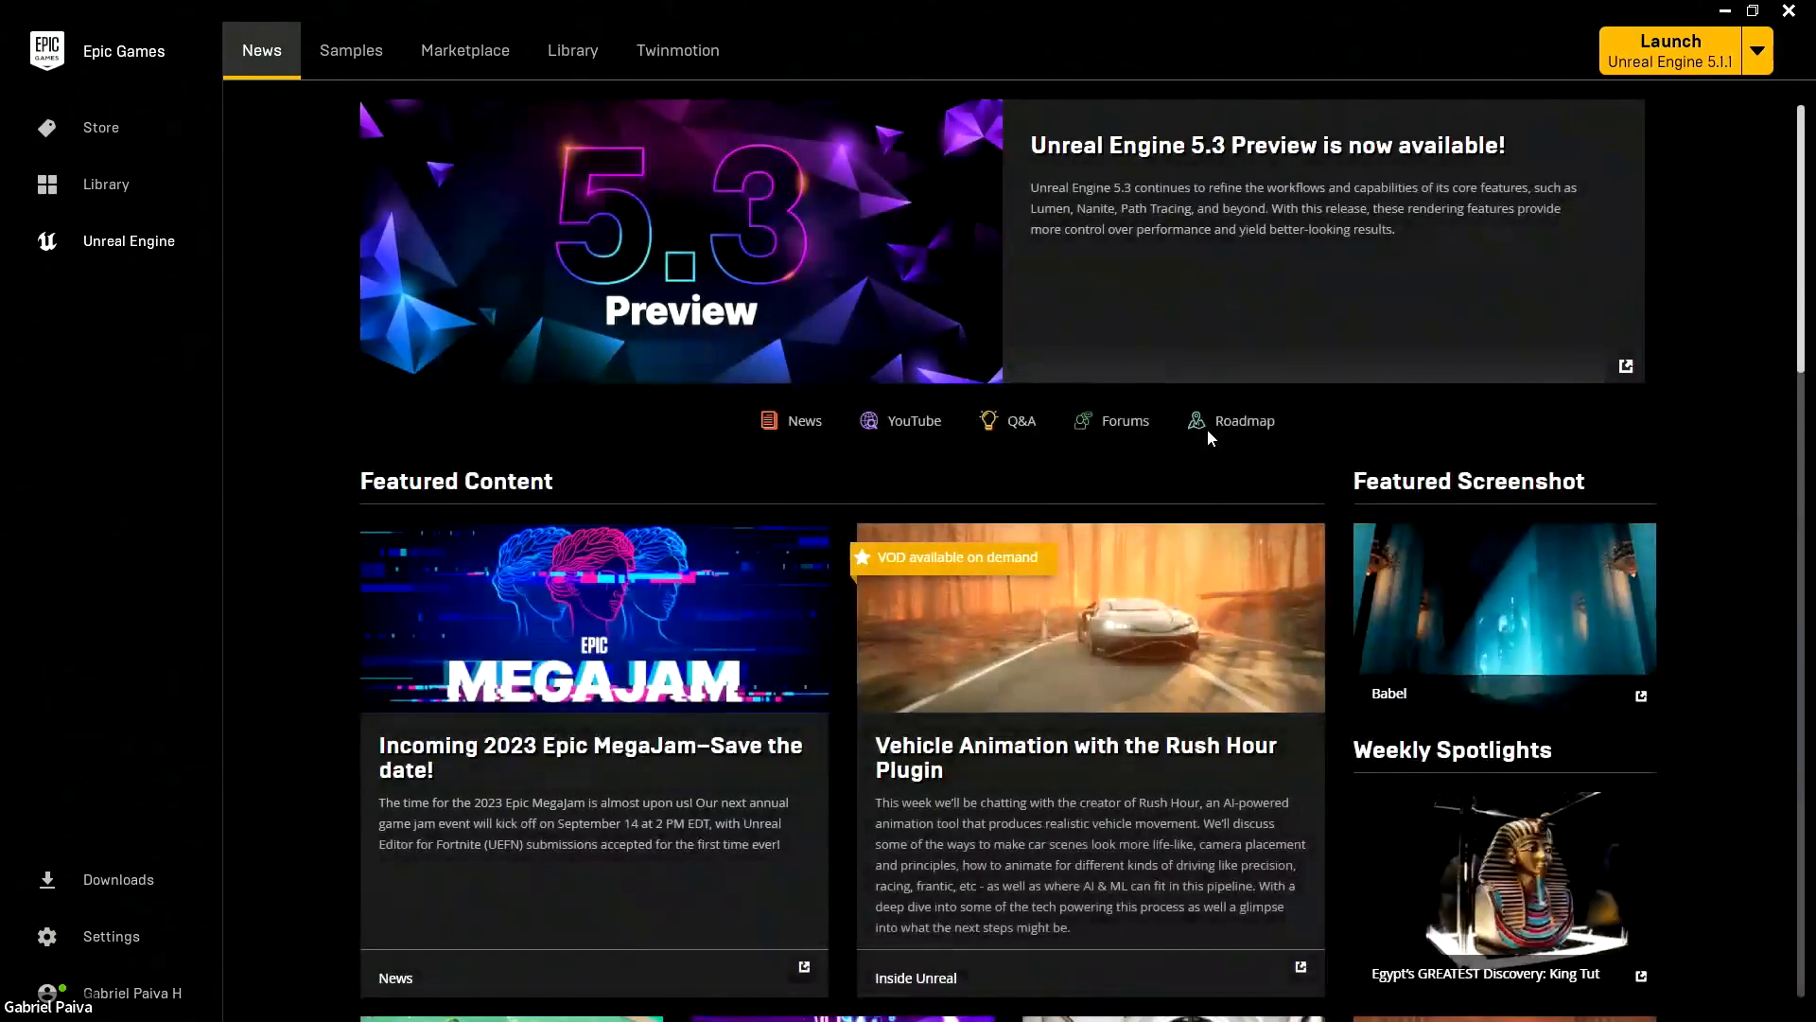
{"action": "left_click", "coordinate": [572, 50]}
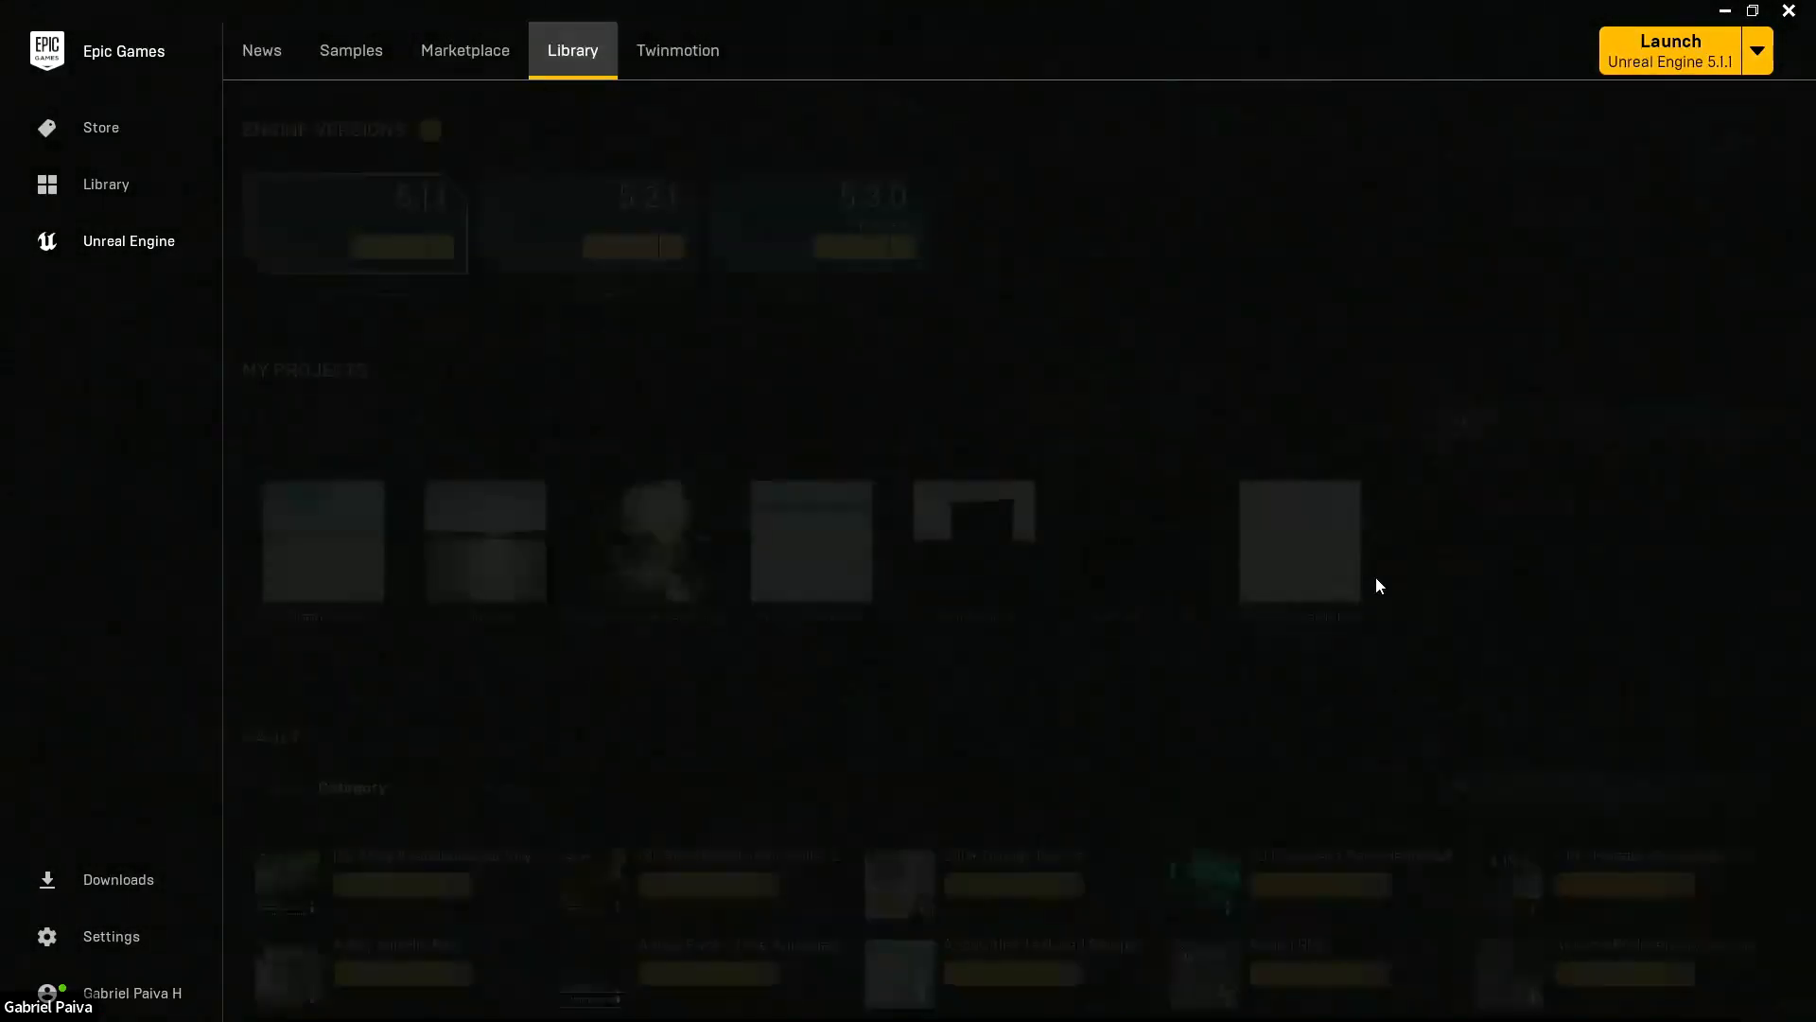
{"action": "type", "text": "actor"}
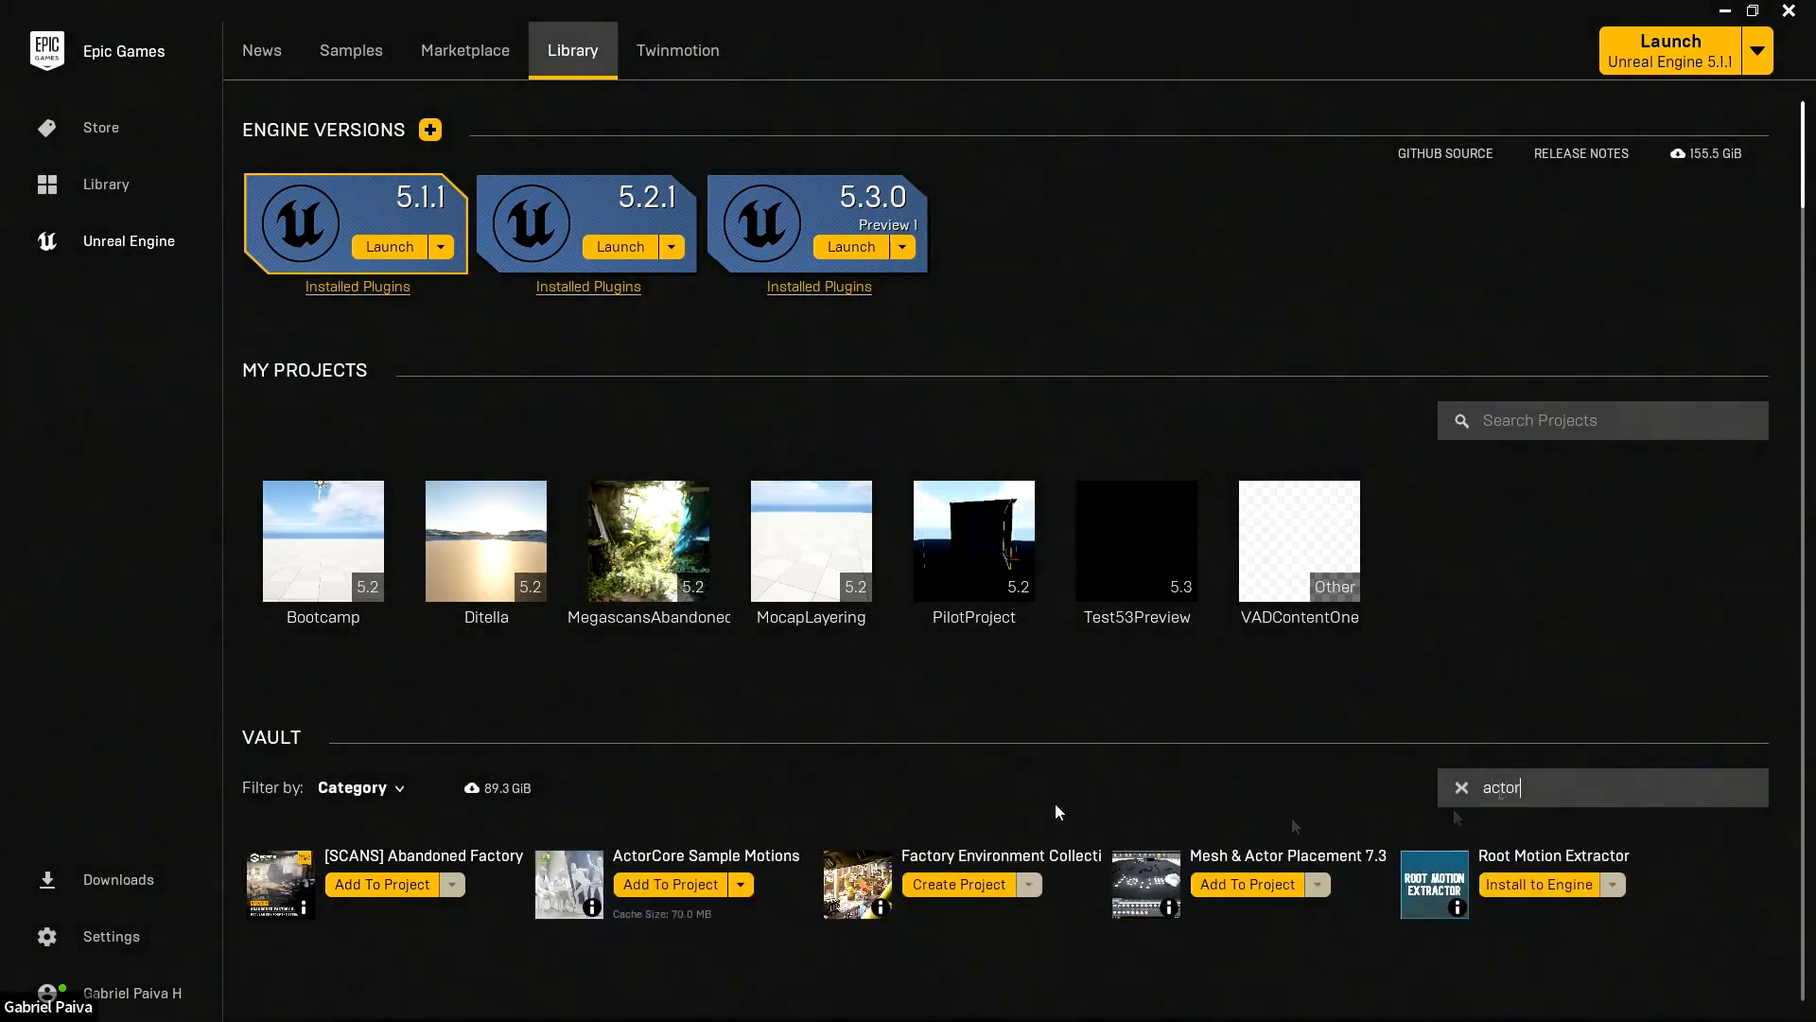
{"action": "scroll", "coordinate": [842, 832], "scroll_direction": "down", "scroll_amount": 1}
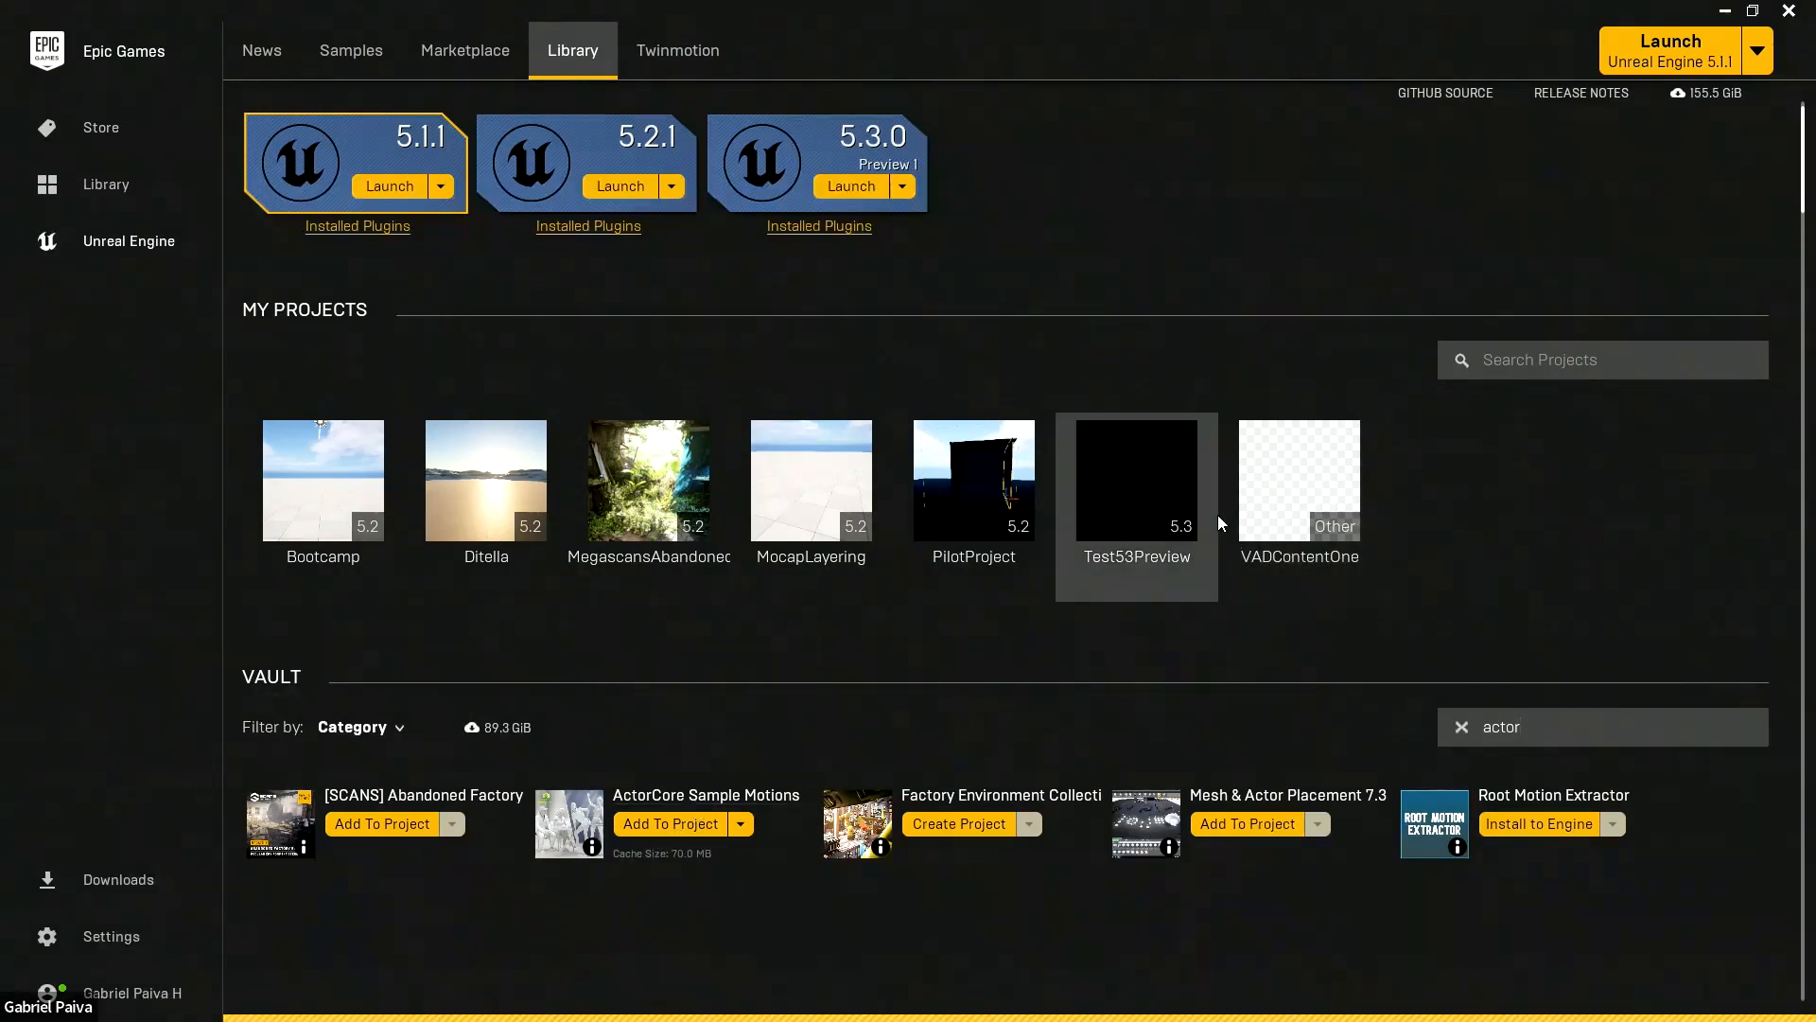
Switch back to Unreal Editor and show the project's top-level Content folder.
{"action": "key", "text": "alt+Tab"}
{"action": "left_click", "coordinate": [538, 696]}
{"action": "left_click", "coordinate": [402, 601]}
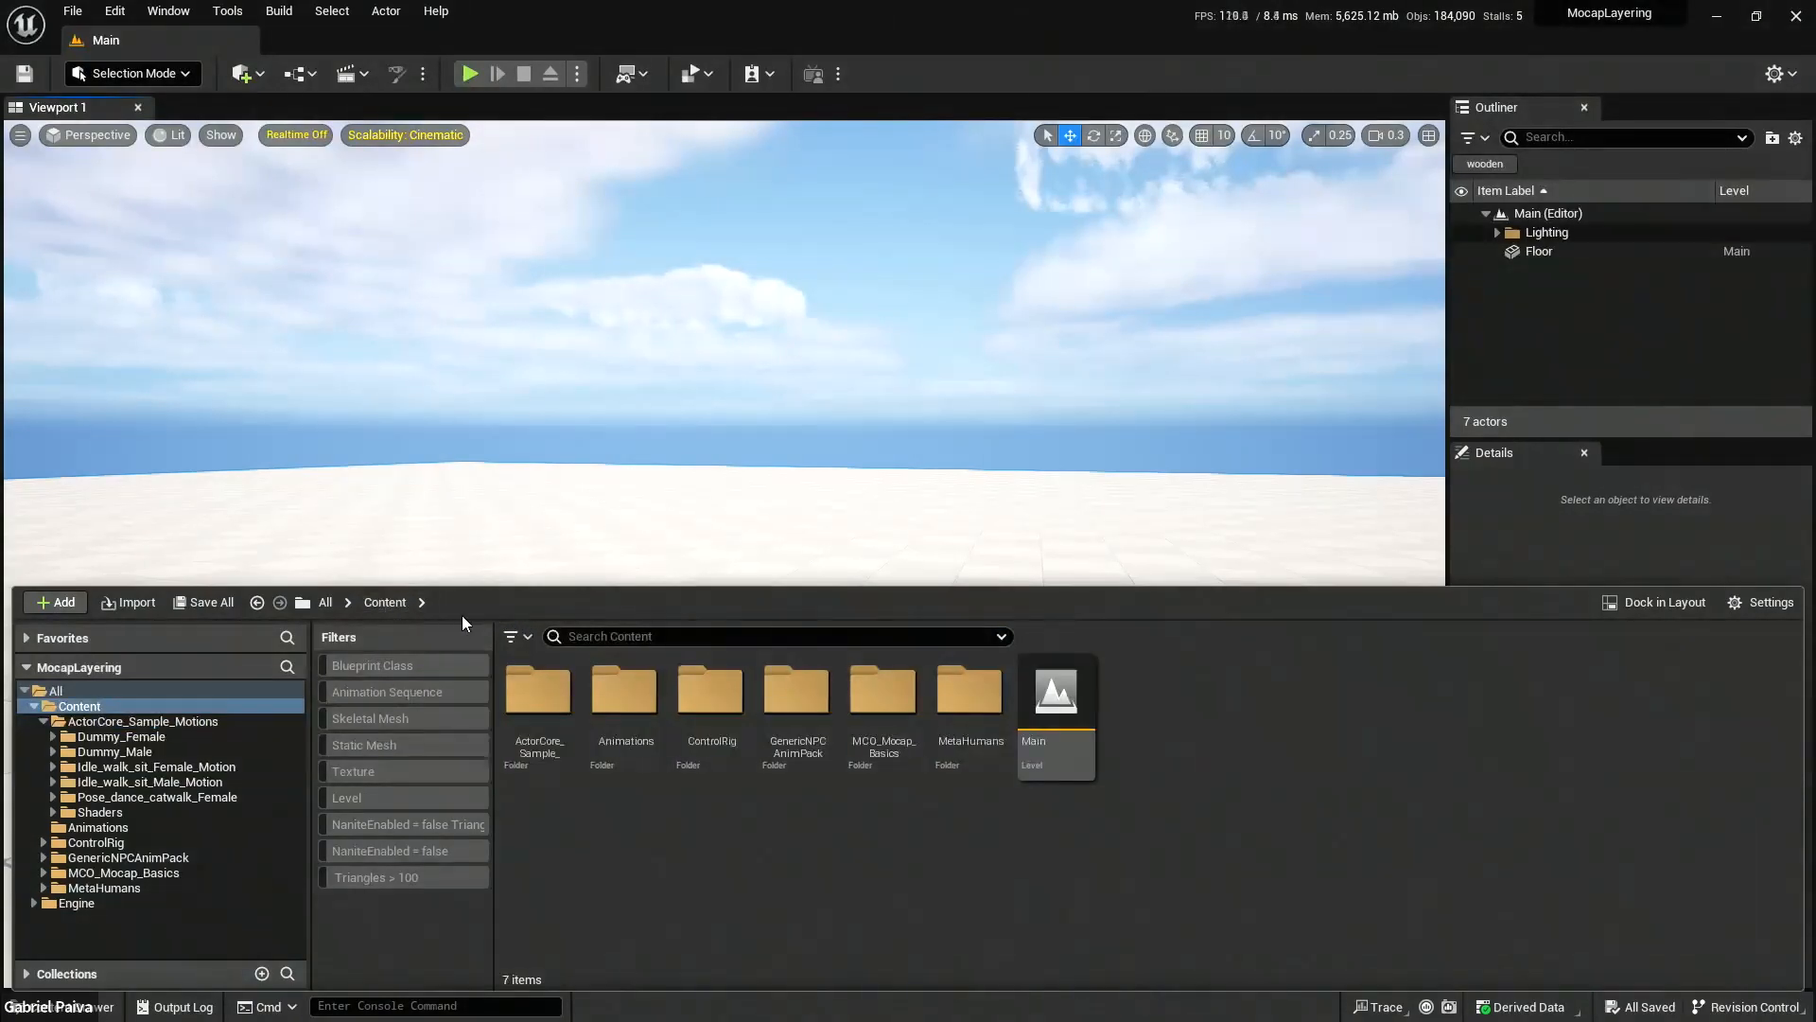
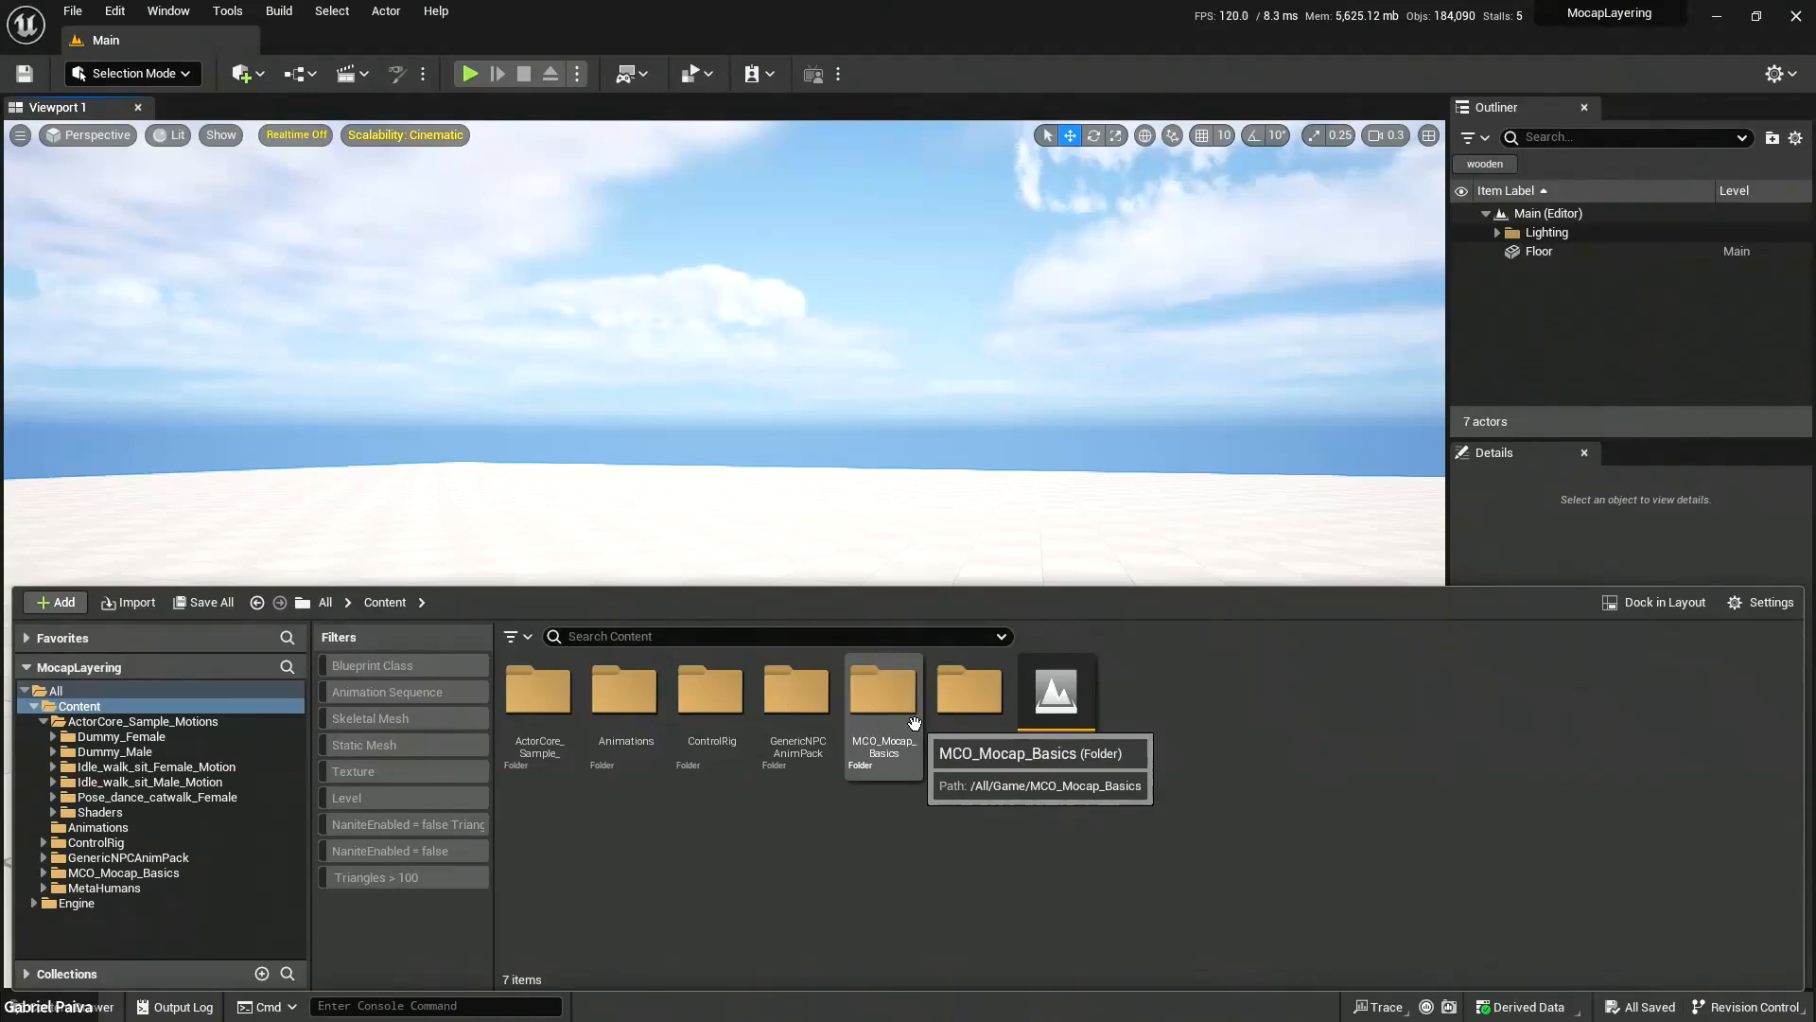
Switch to the Epic Games Launcher and review the full animation list and technical details of the ActorCore Sample Motions product.
{"action": "key", "text": "alt+Tab"}
{"action": "scroll", "coordinate": [827, 747], "scroll_direction": "down", "scroll_amount": 4}
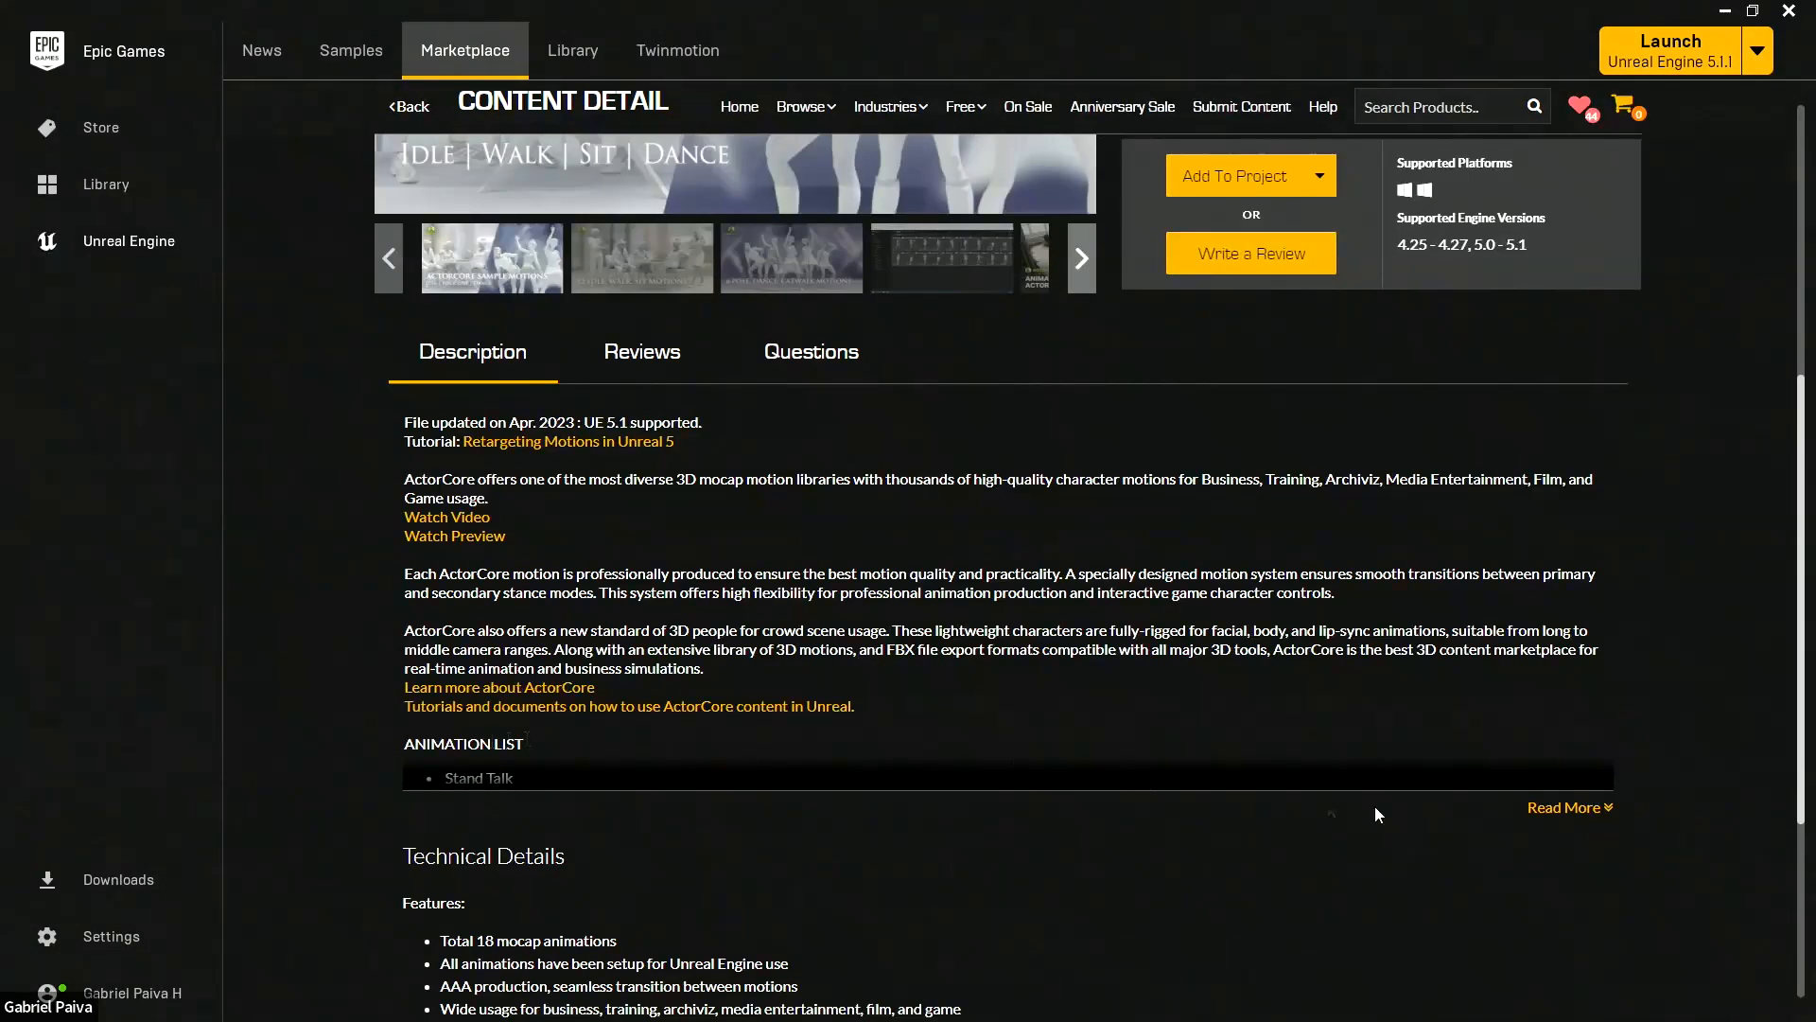
{"action": "left_click", "coordinate": [1555, 816]}
{"action": "scroll", "coordinate": [643, 732], "scroll_direction": "down", "scroll_amount": 5}
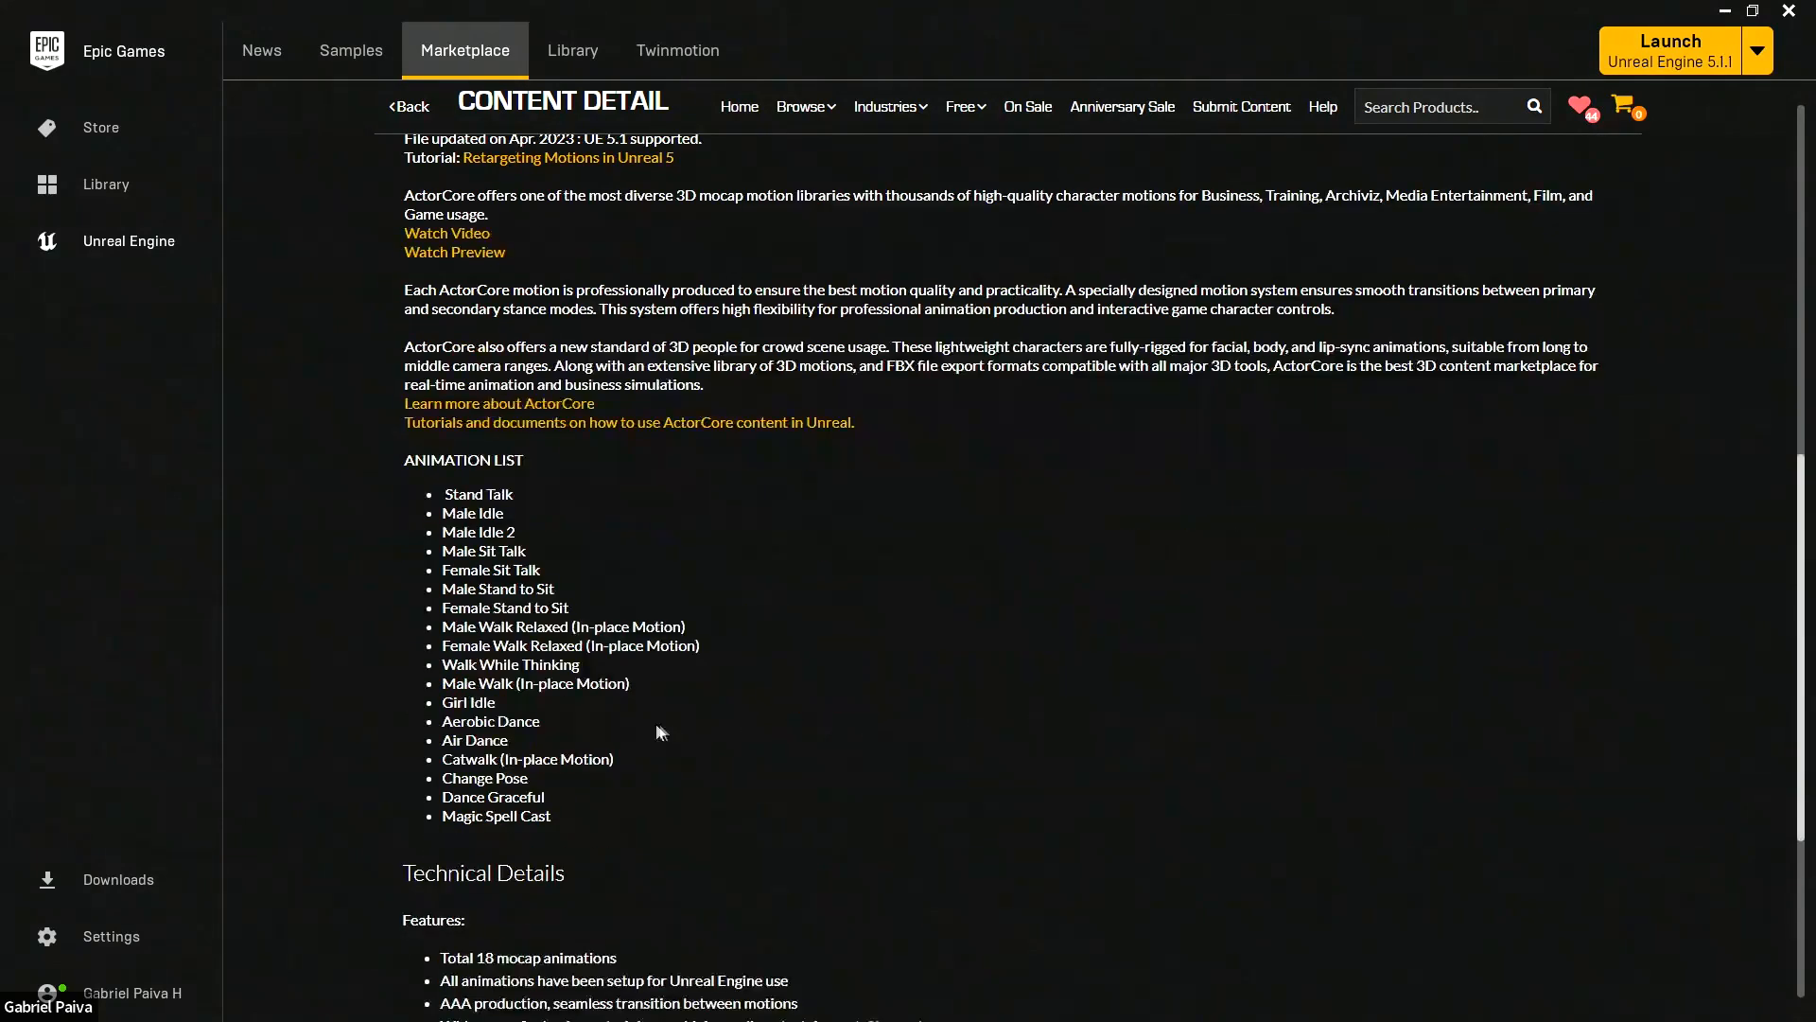
{"action": "scroll", "coordinate": [628, 733], "scroll_direction": "down", "scroll_amount": 2}
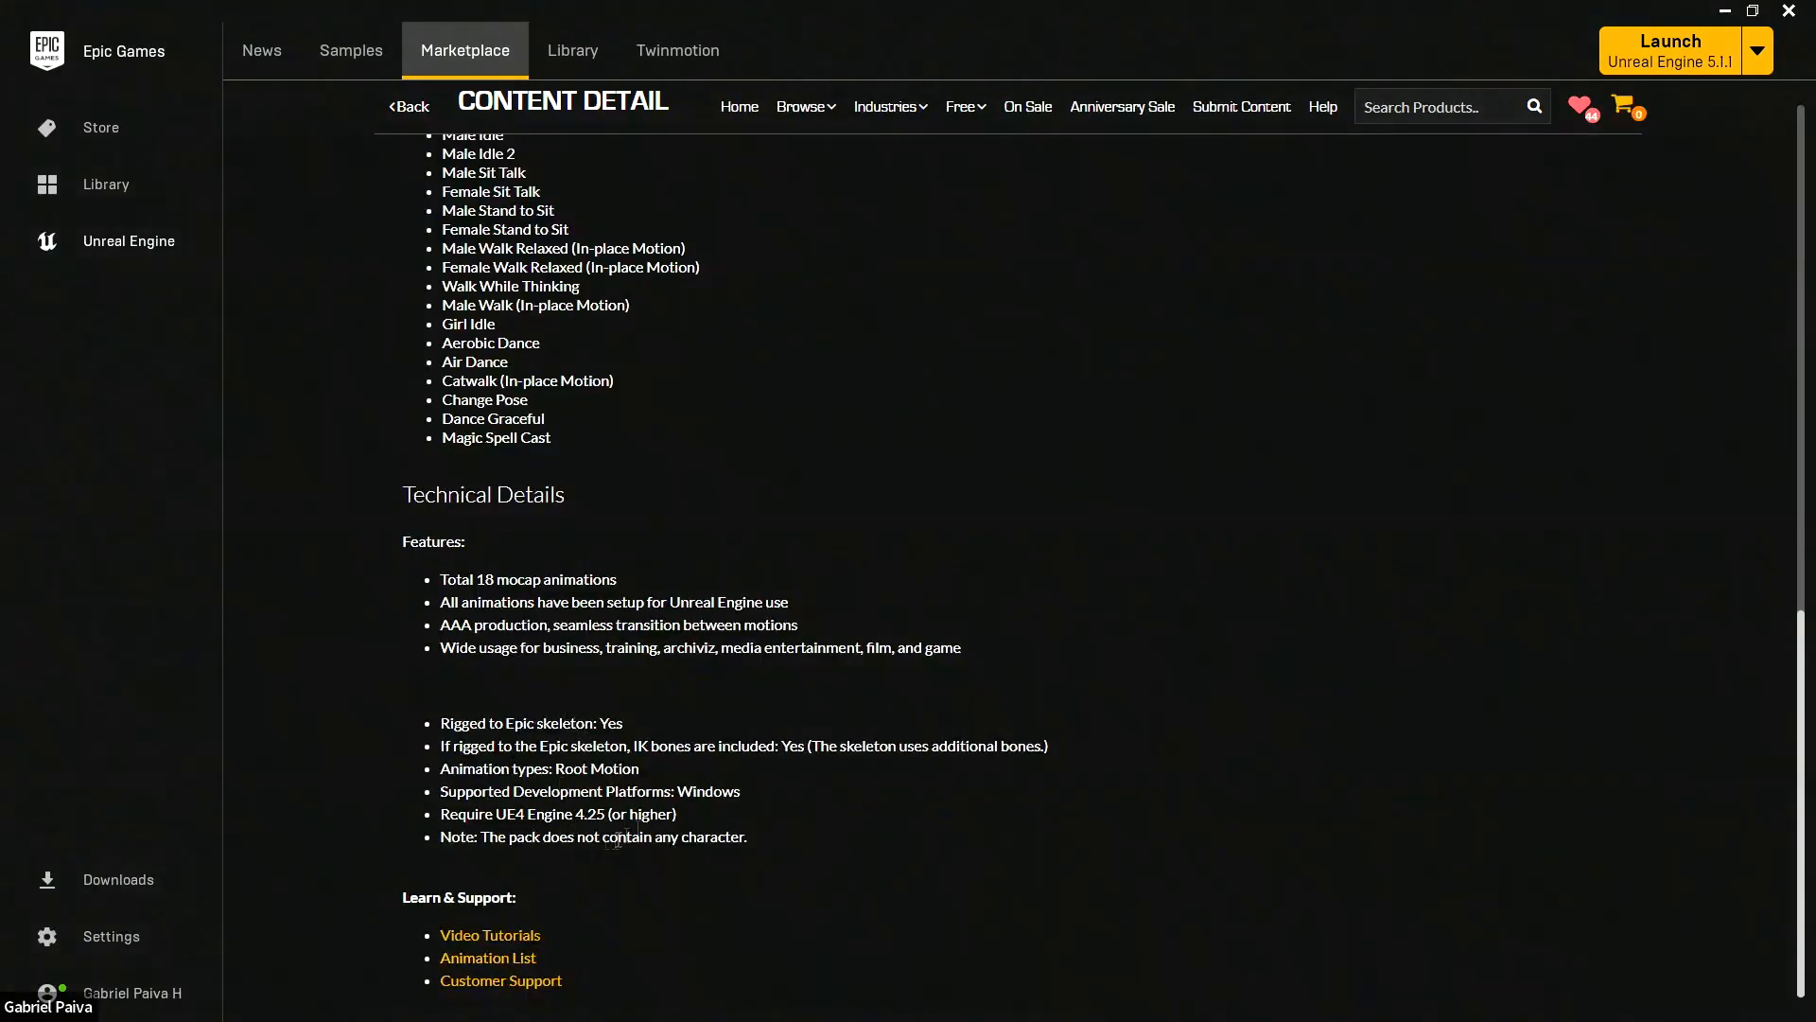
{"action": "left_click_drag", "start_coordinate": [438, 728], "coordinate": [636, 730]}
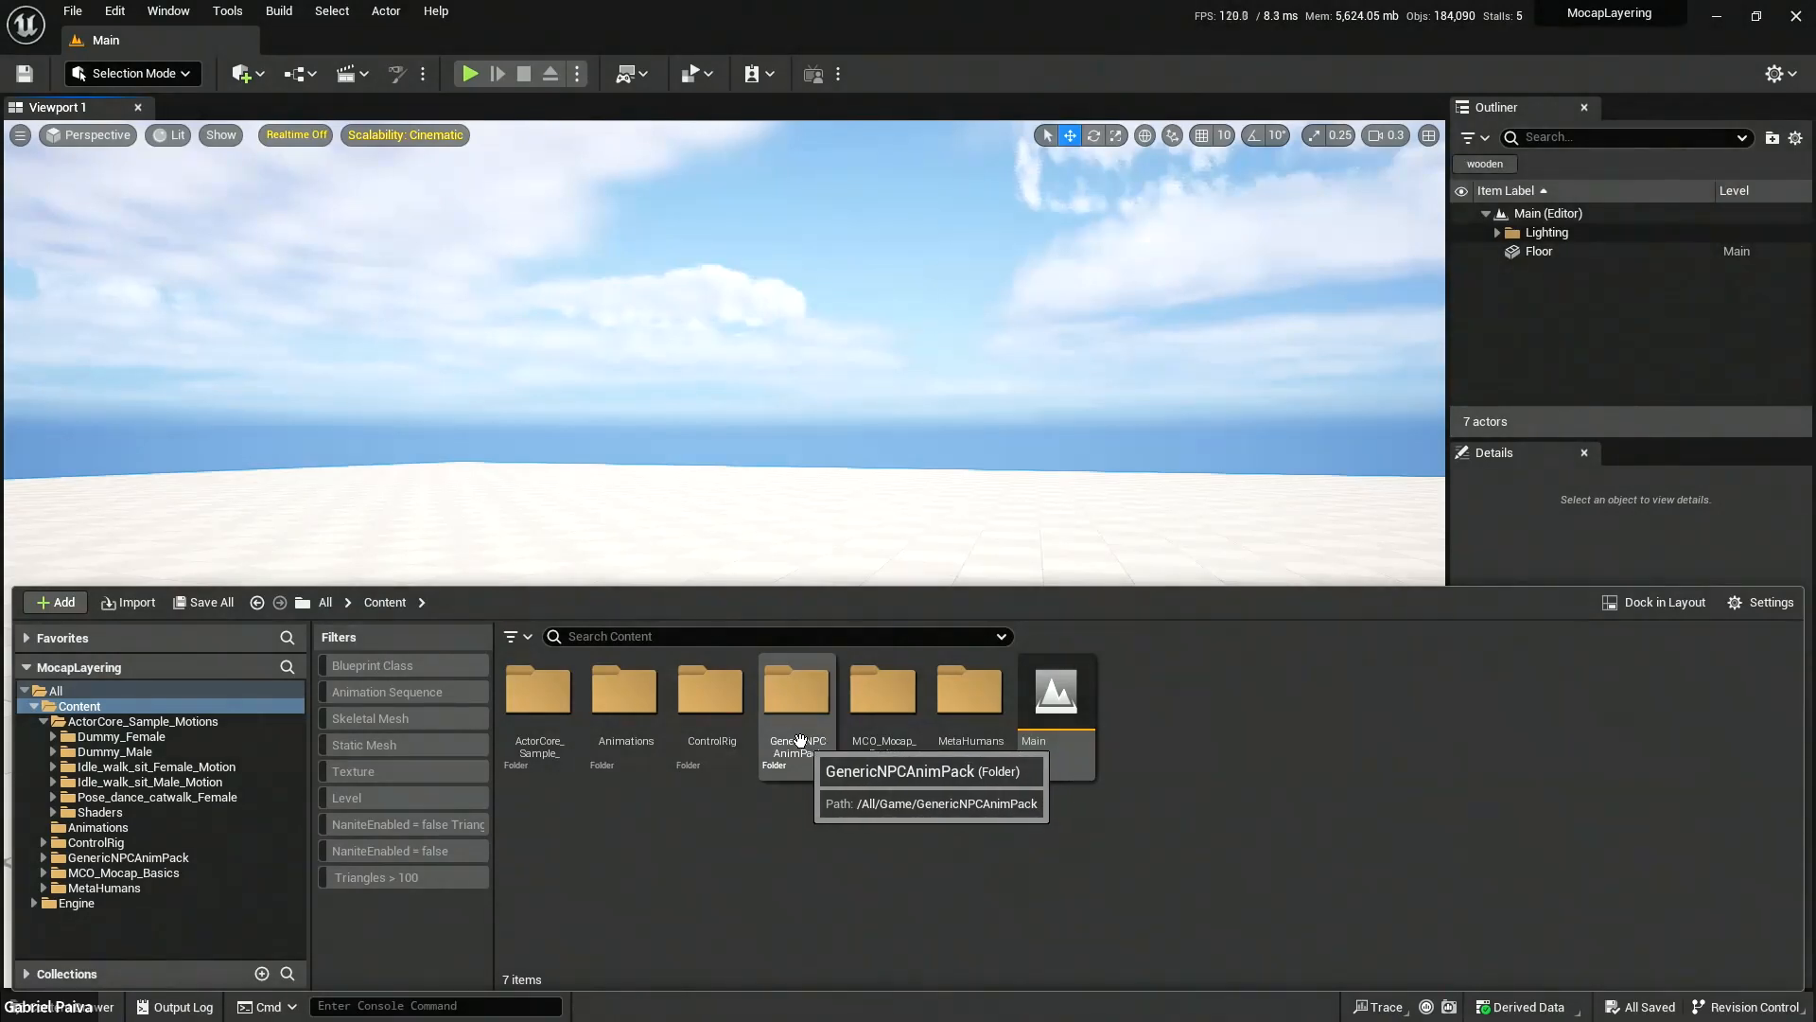
Look inside the ActorCore_Sample_Motions folder and go back up to the Content folder.
{"action": "left_click", "coordinate": [548, 719]}
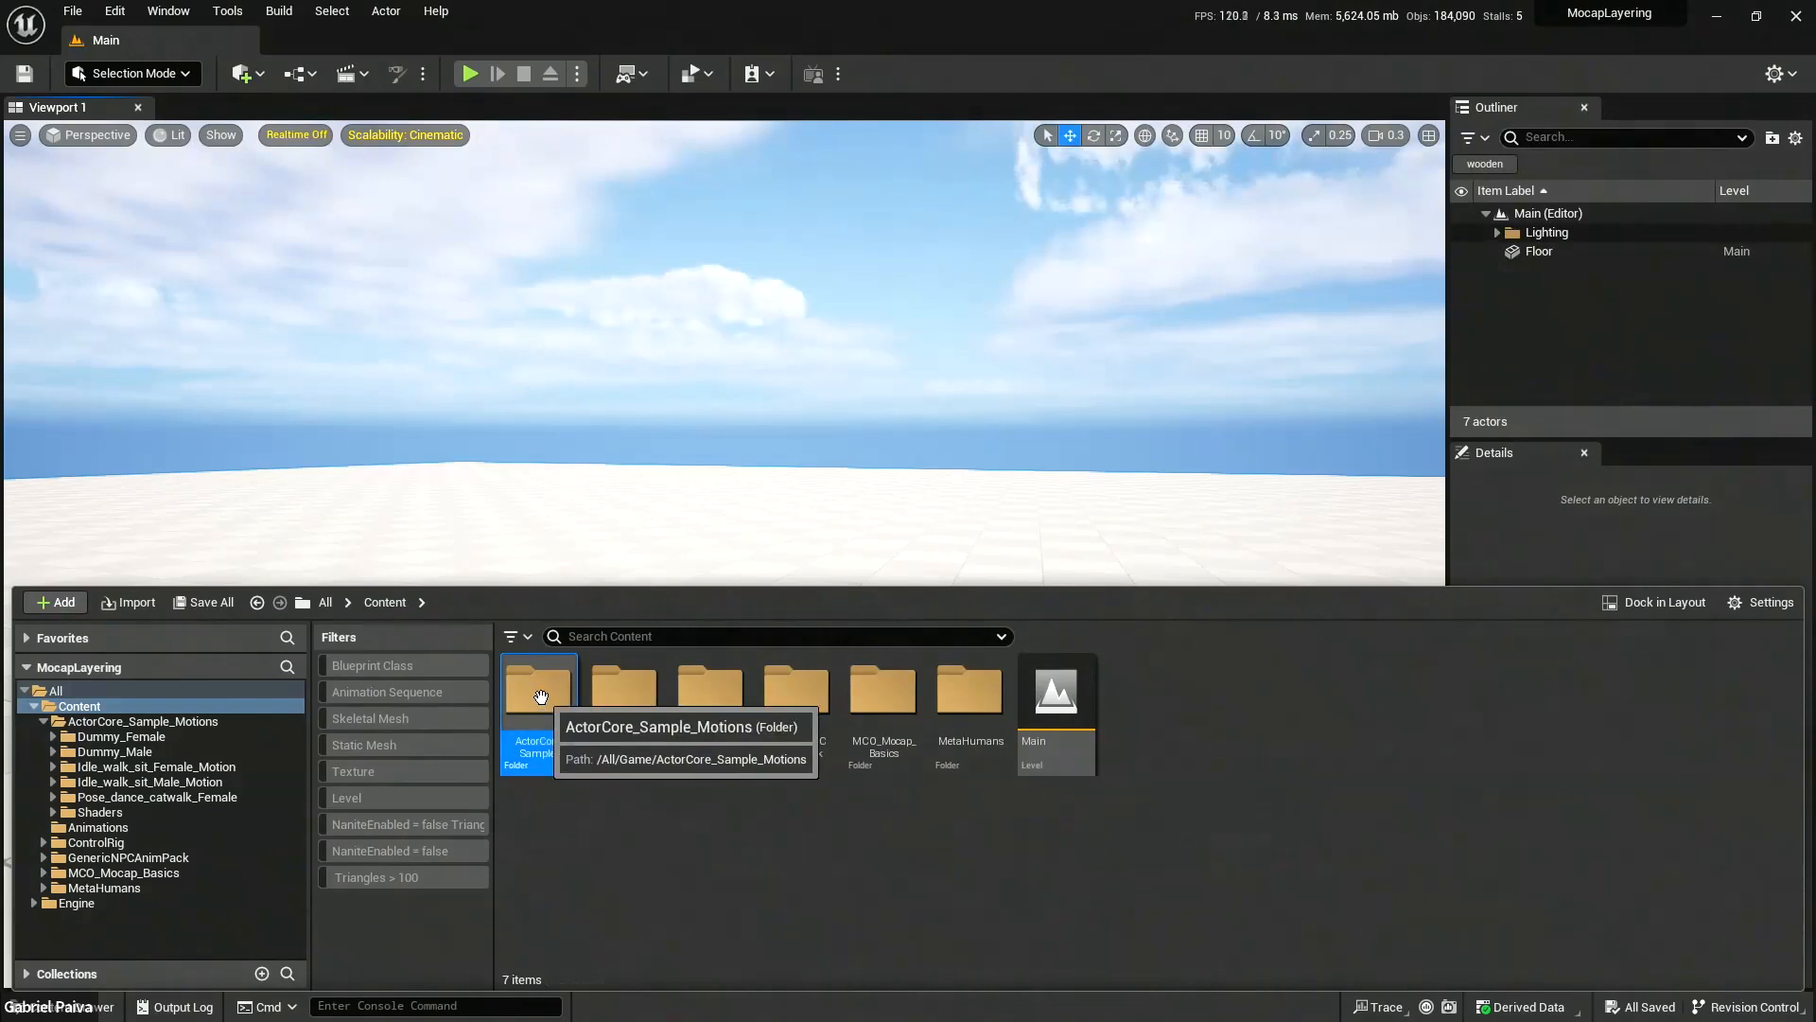
{"action": "double_click", "coordinate": [568, 729]}
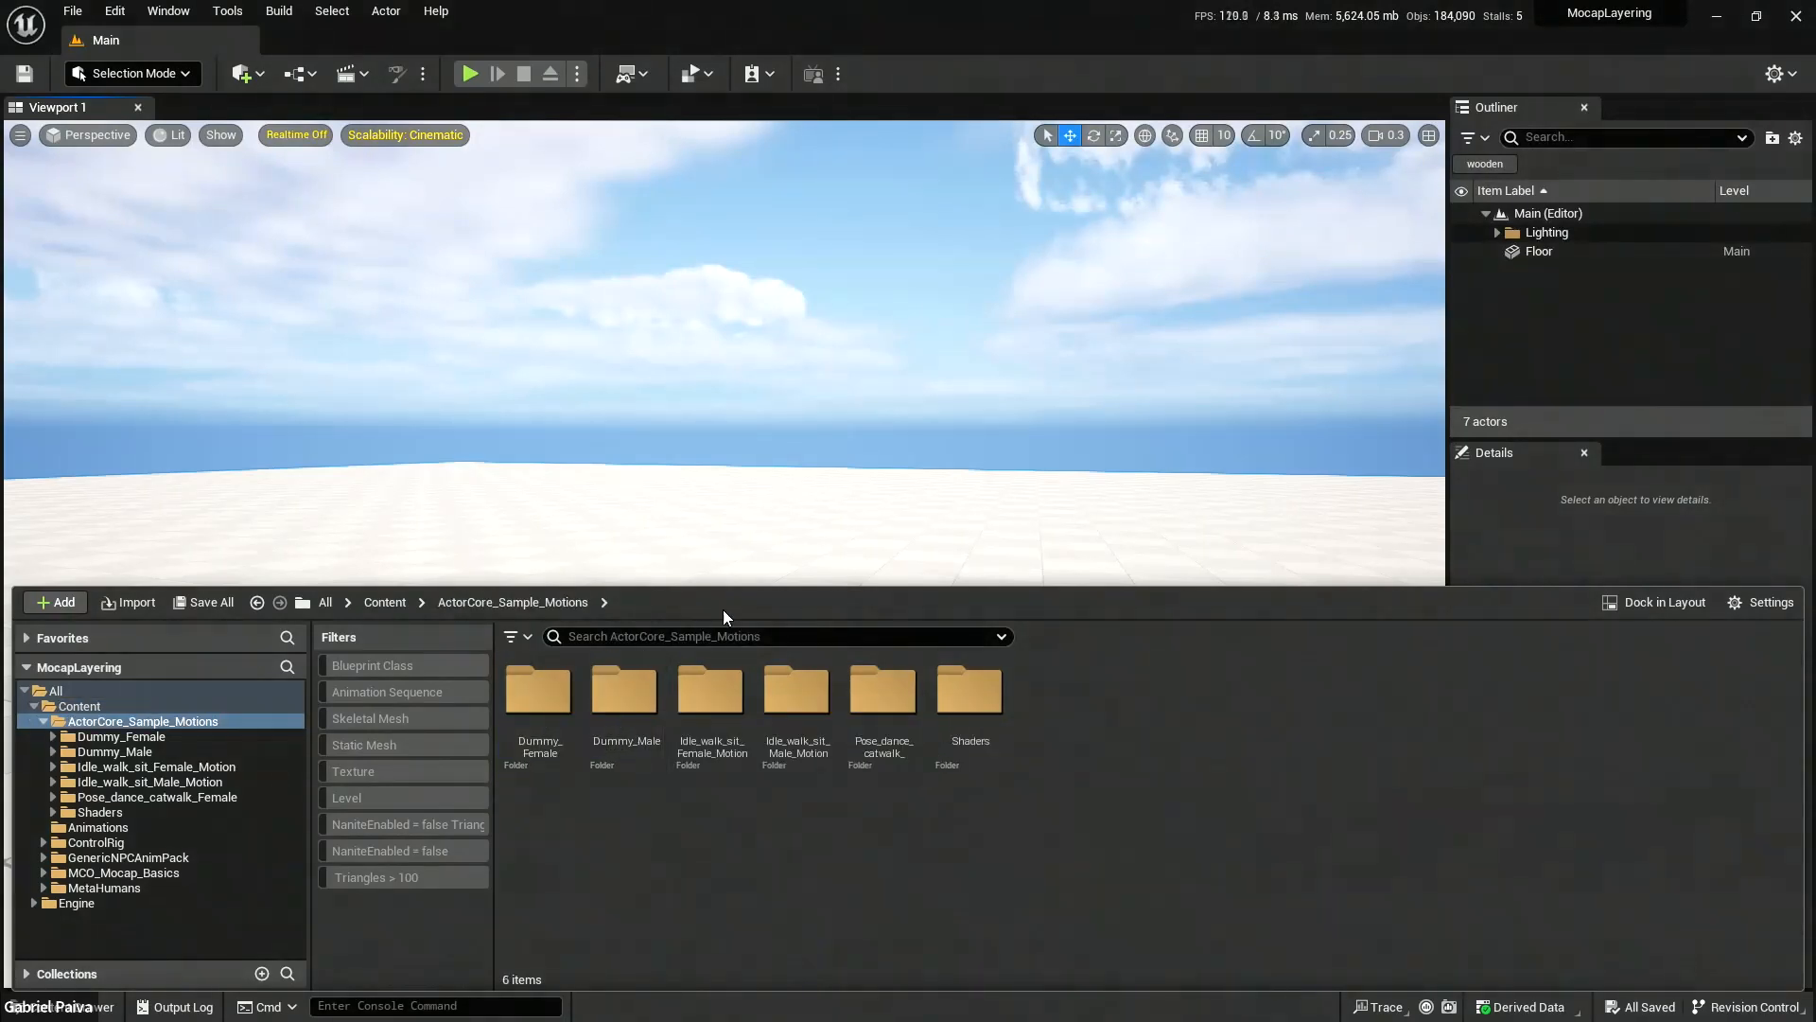
{"action": "left_click", "coordinate": [384, 602]}
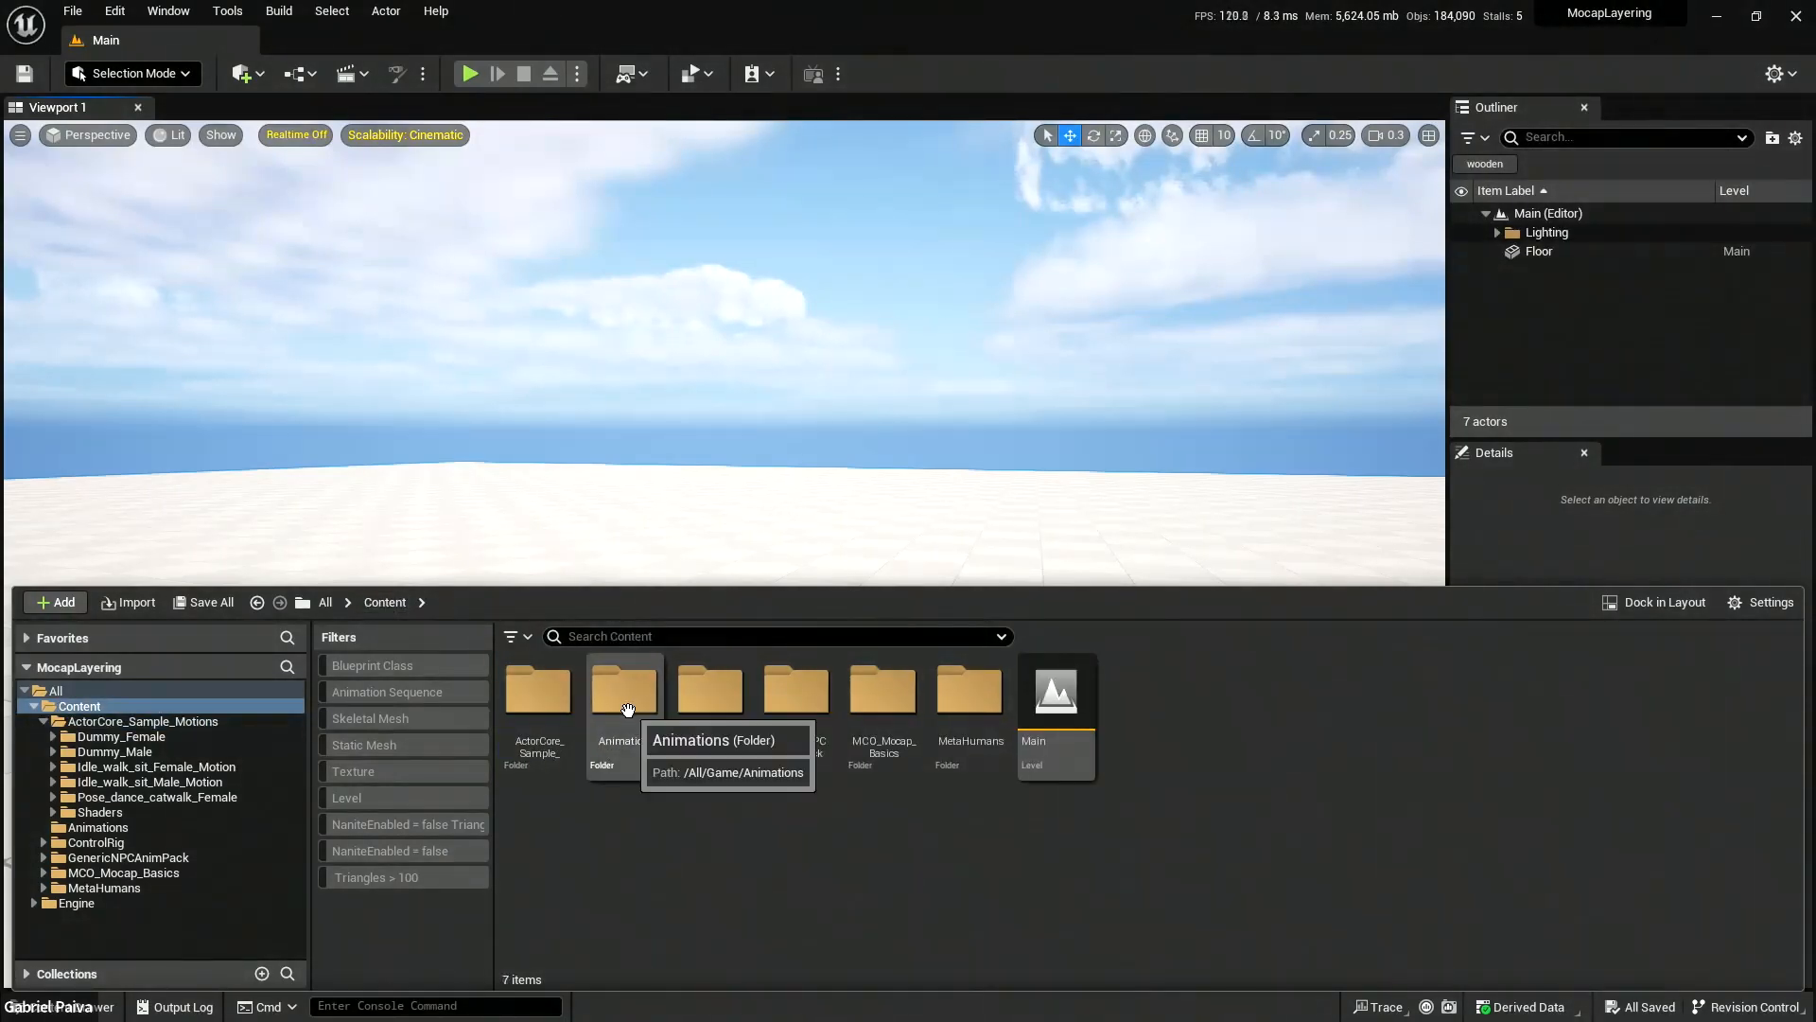
Browse to the Meshes folder under ControlRig, Characters, Mannequins and open the SK_Mannequin skeleton.
{"action": "double_click", "coordinate": [712, 710]}
{"action": "double_click", "coordinate": [531, 690]}
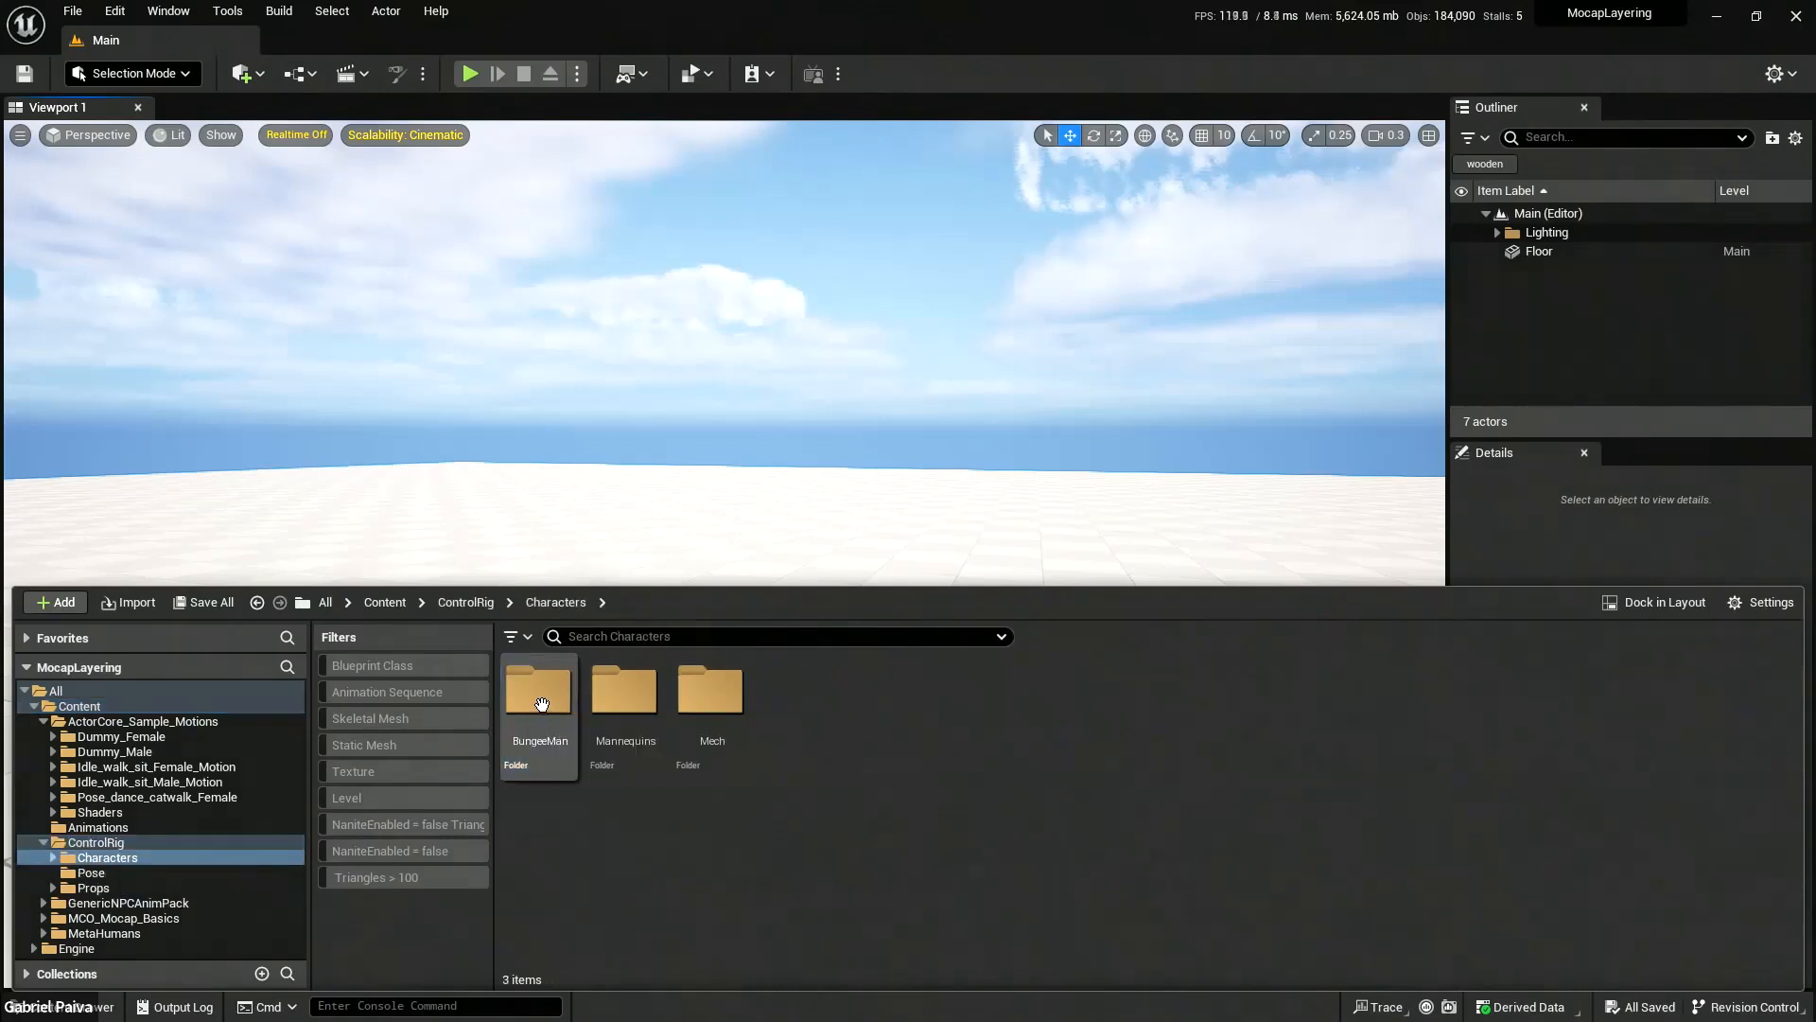
{"action": "left_click", "coordinate": [635, 686]}
{"action": "double_click", "coordinate": [636, 686]}
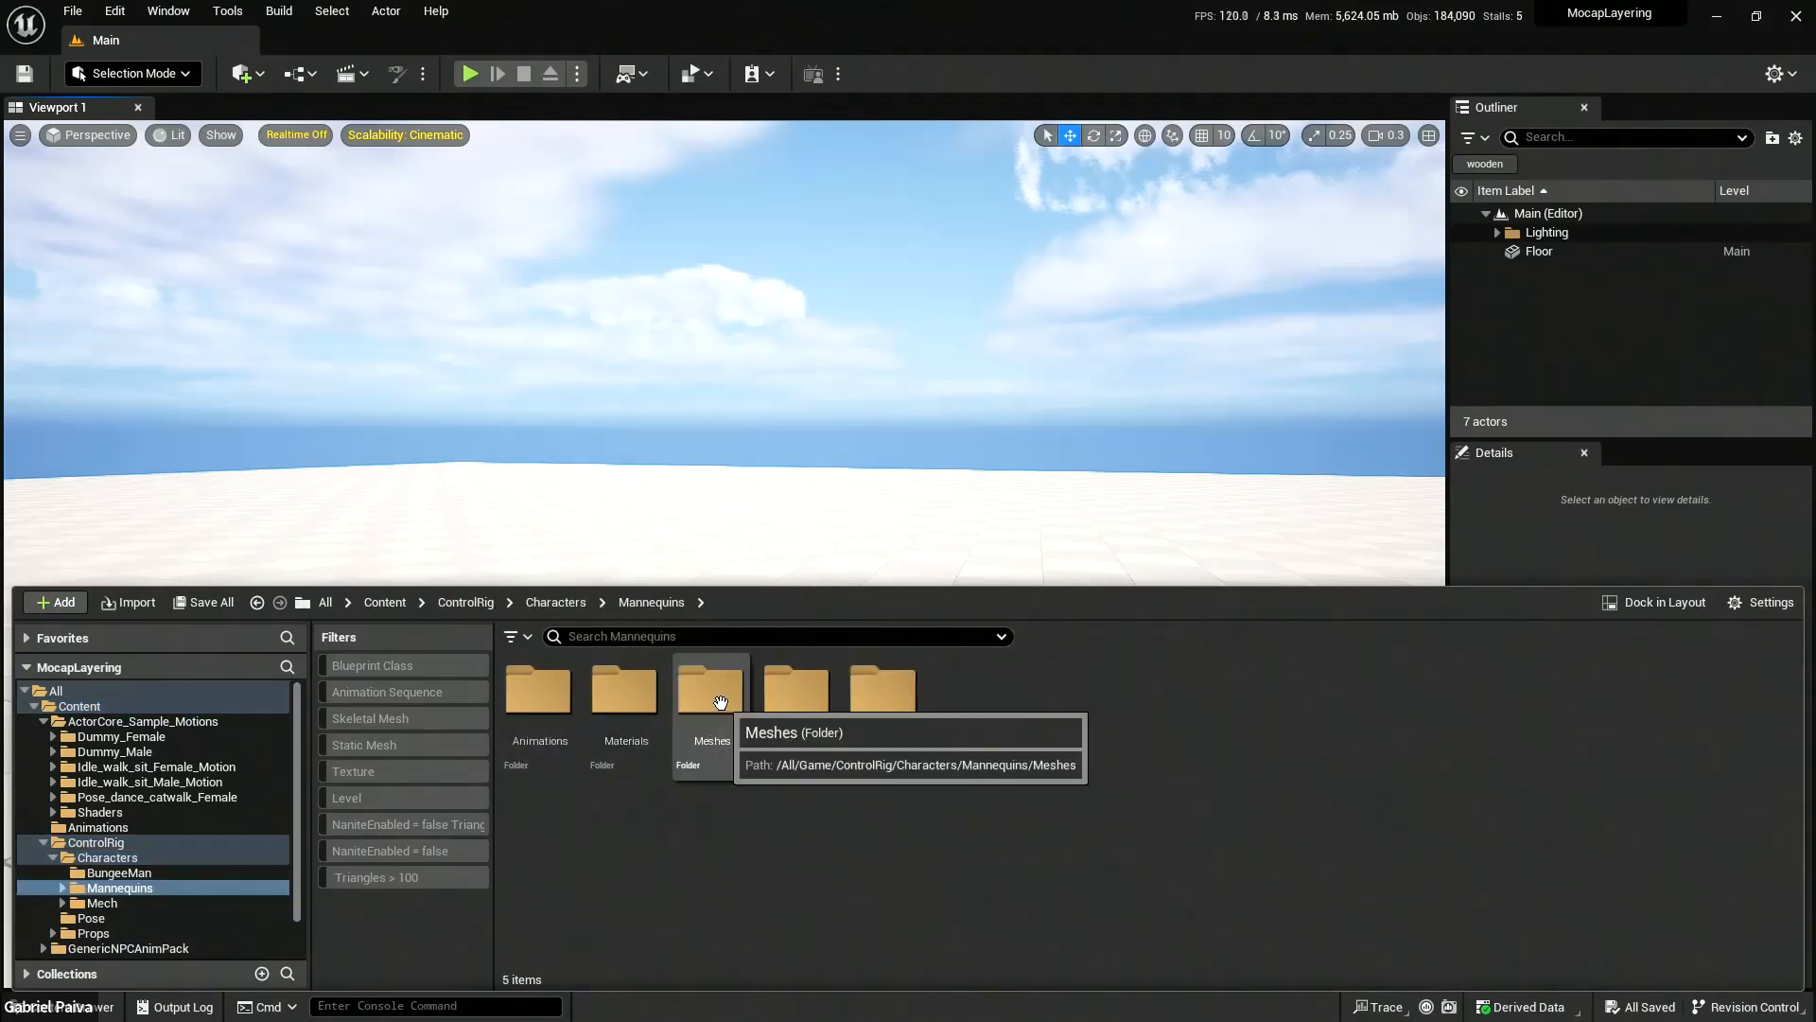
{"action": "double_click", "coordinate": [713, 685]}
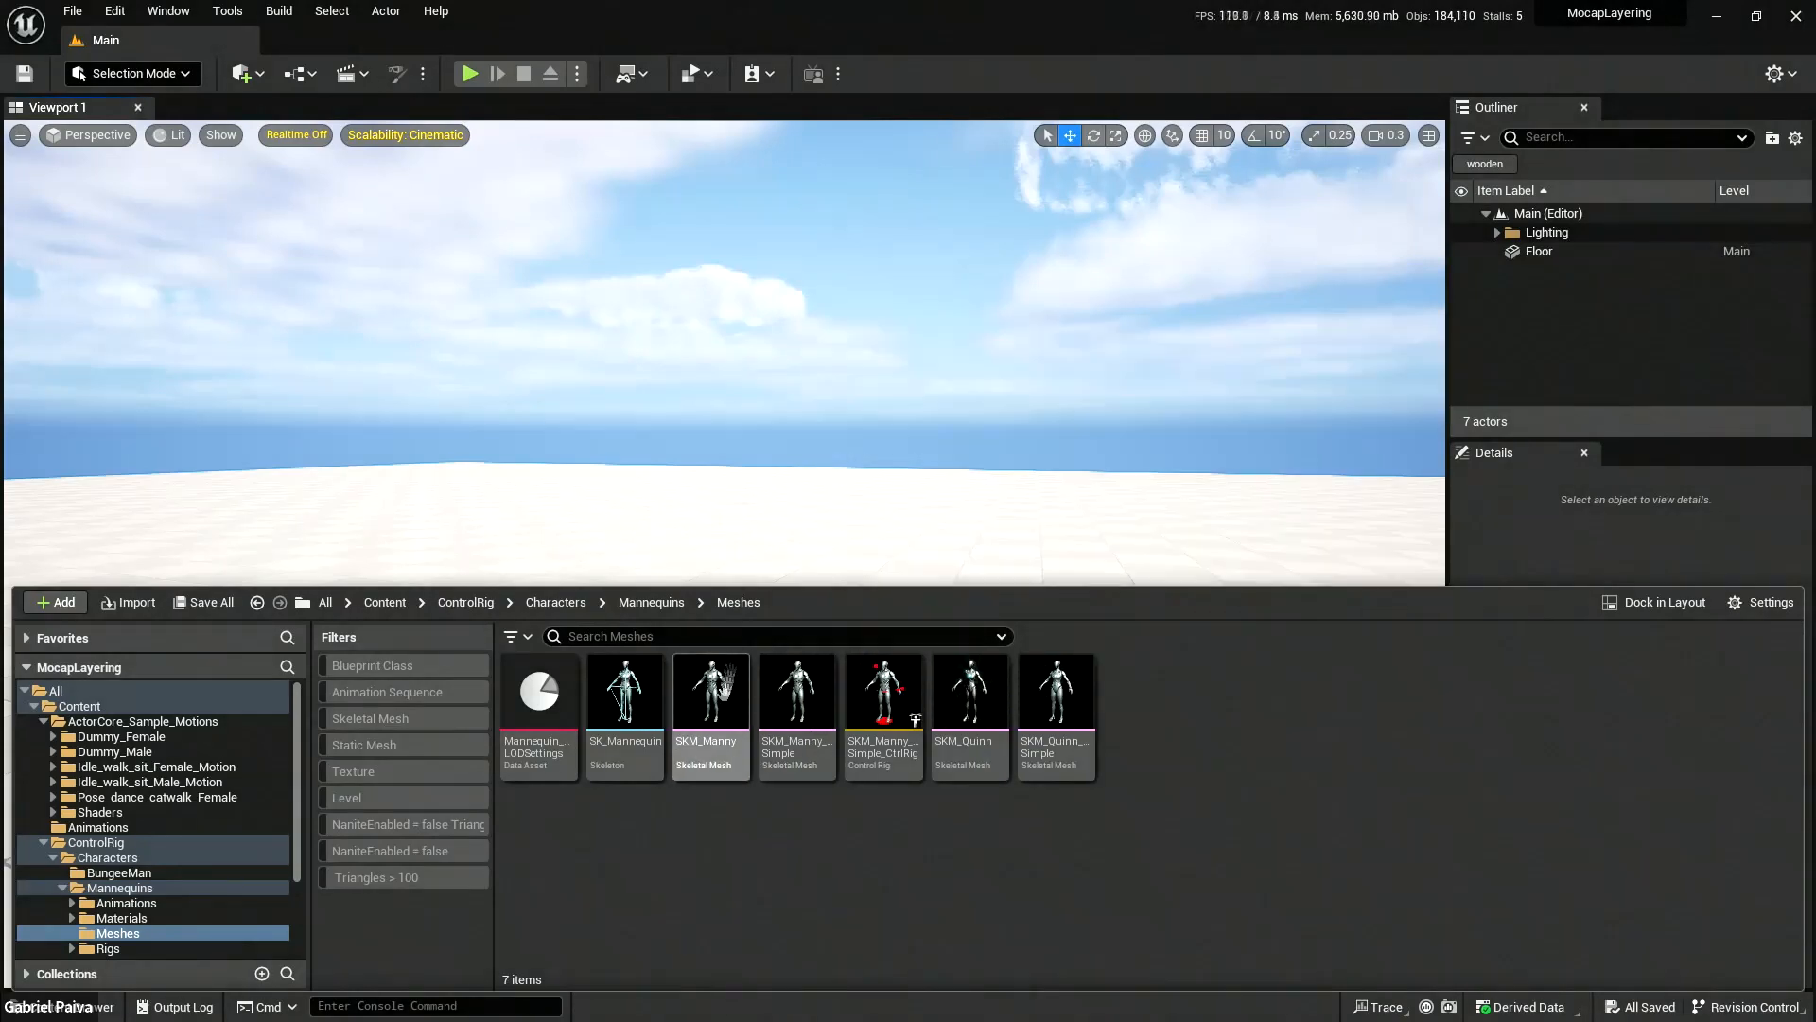
{"action": "mouse_move", "coordinate": [714, 700]}
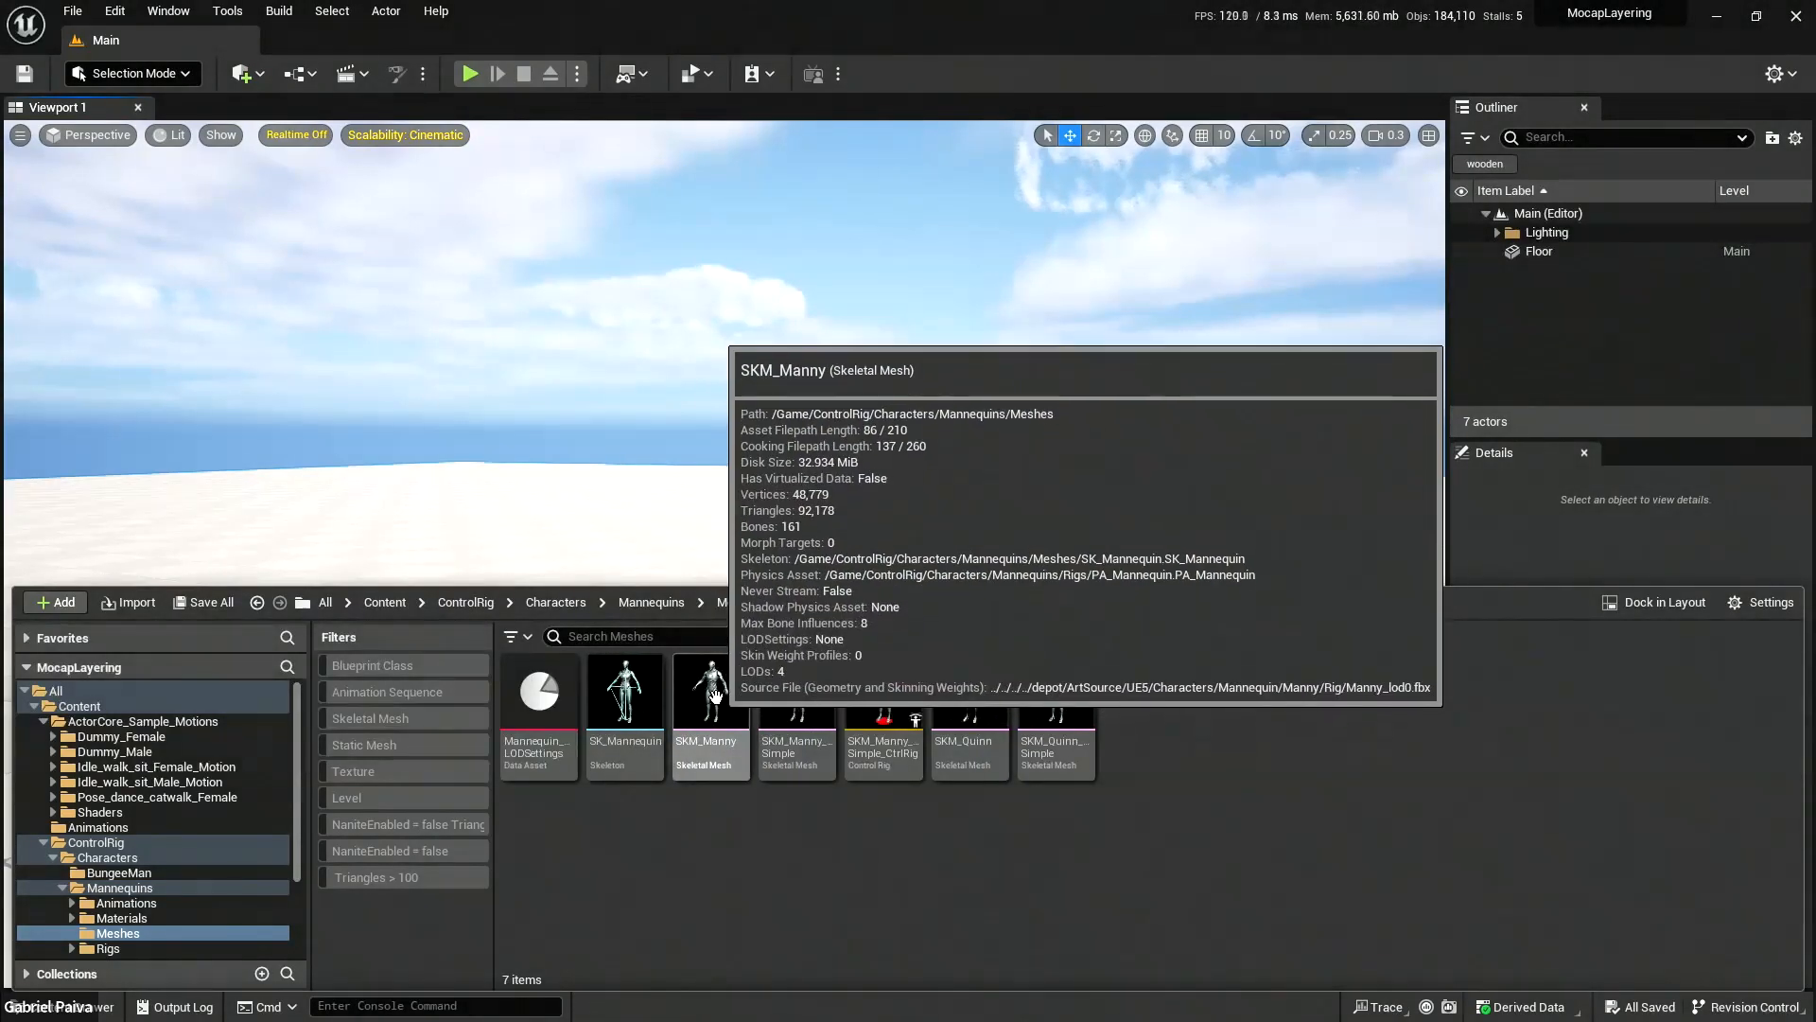
{"action": "left_click", "coordinate": [621, 698]}
{"action": "double_click", "coordinate": [620, 698]}
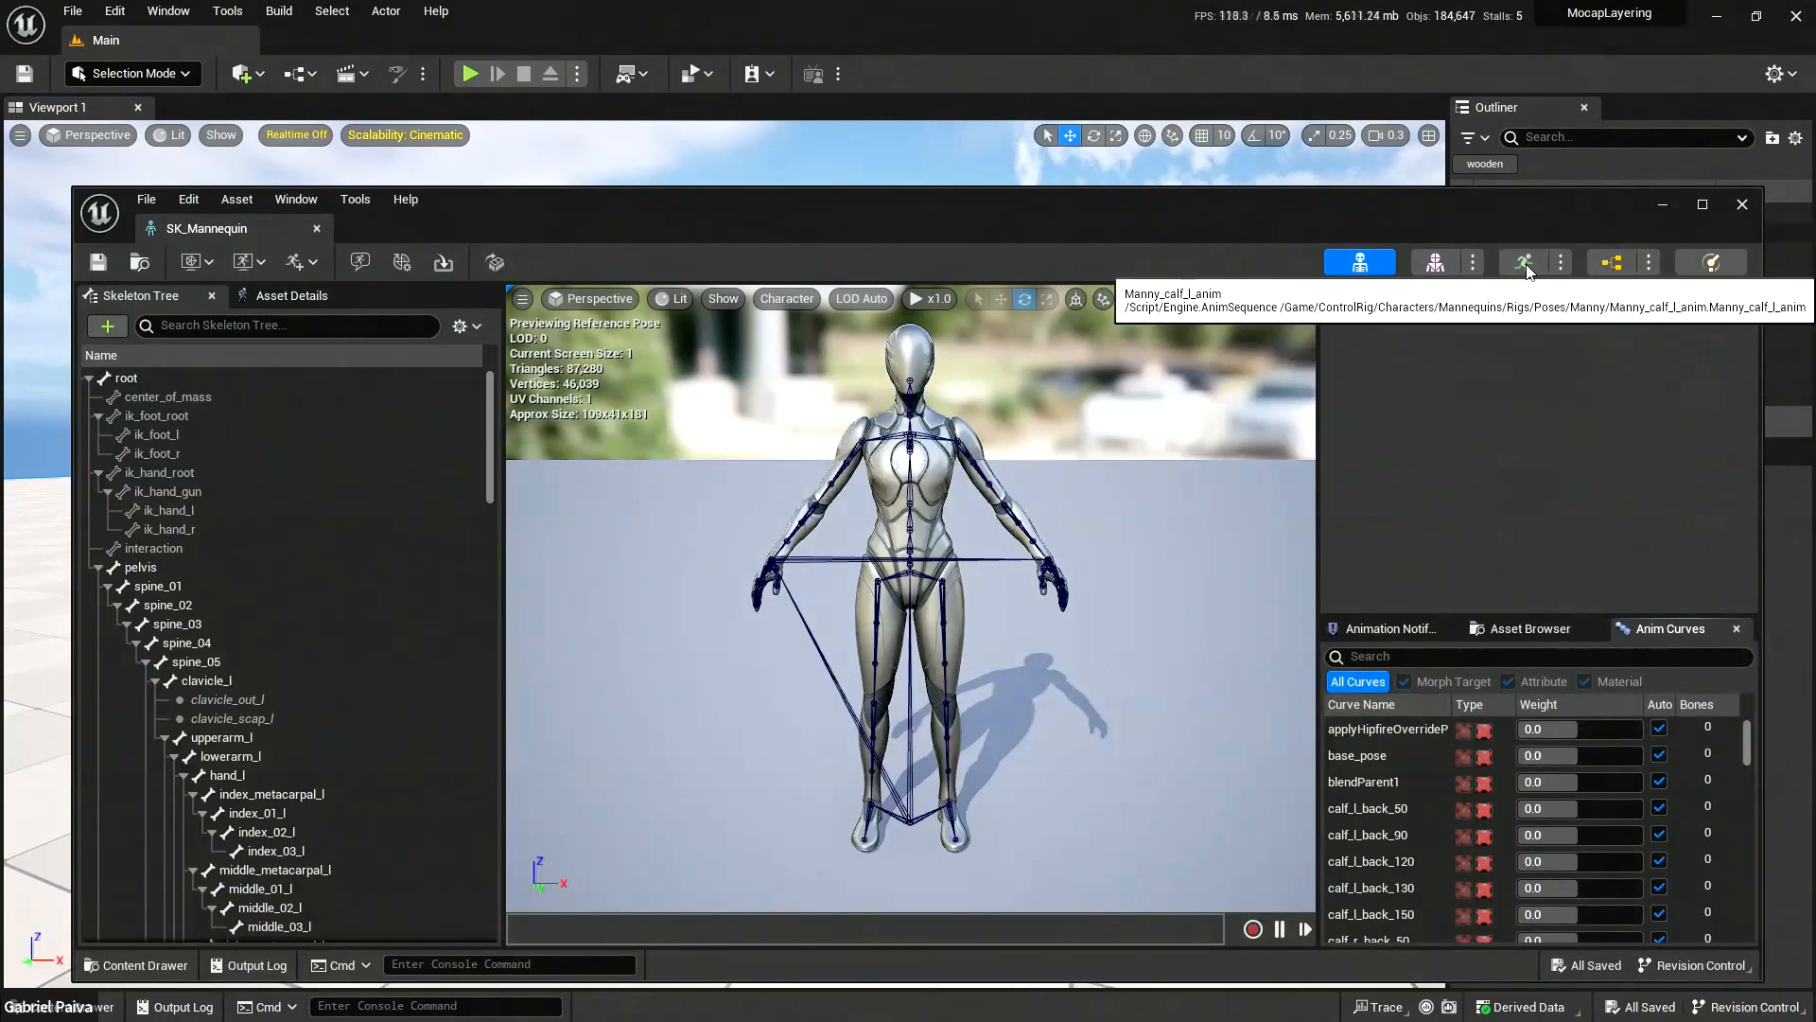
Open the skeleton's Manny_calf_l_anim animation, look through the list of animation assets and scrub the leg motion from a closer angle.
{"action": "left_click", "coordinate": [1524, 261]}
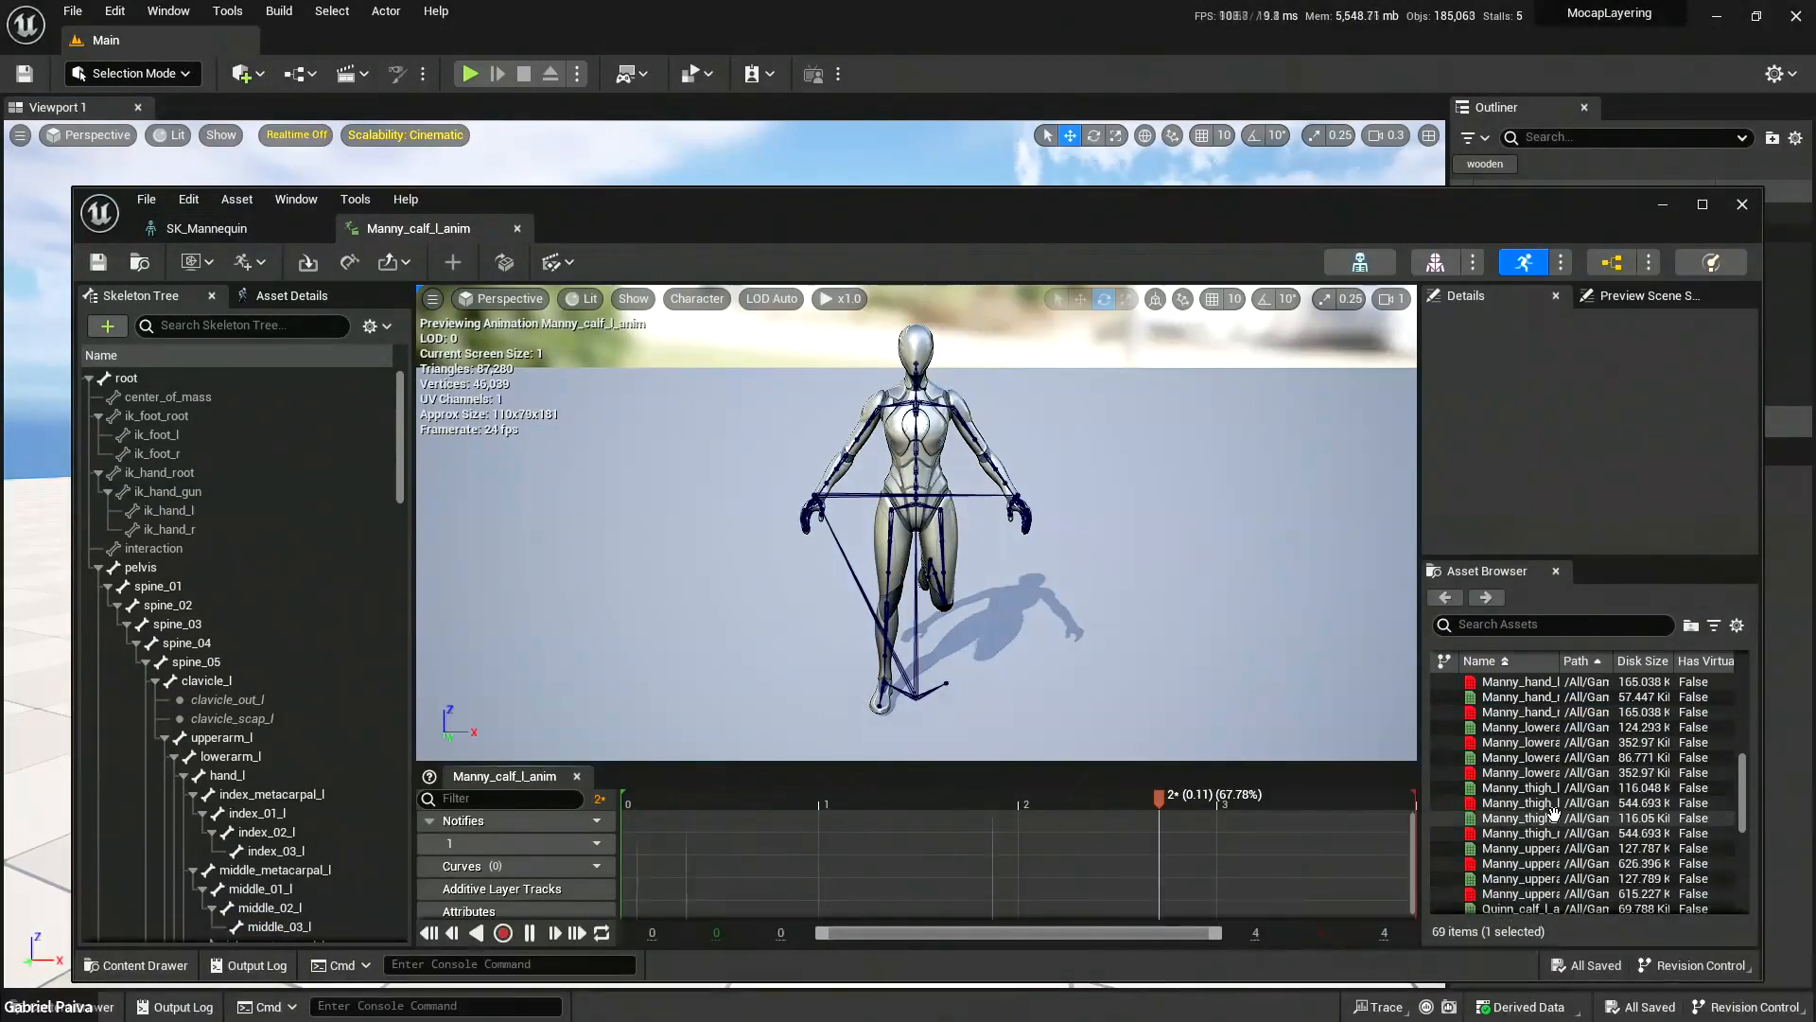
{"action": "scroll", "coordinate": [1556, 804], "scroll_direction": "down", "scroll_amount": 5}
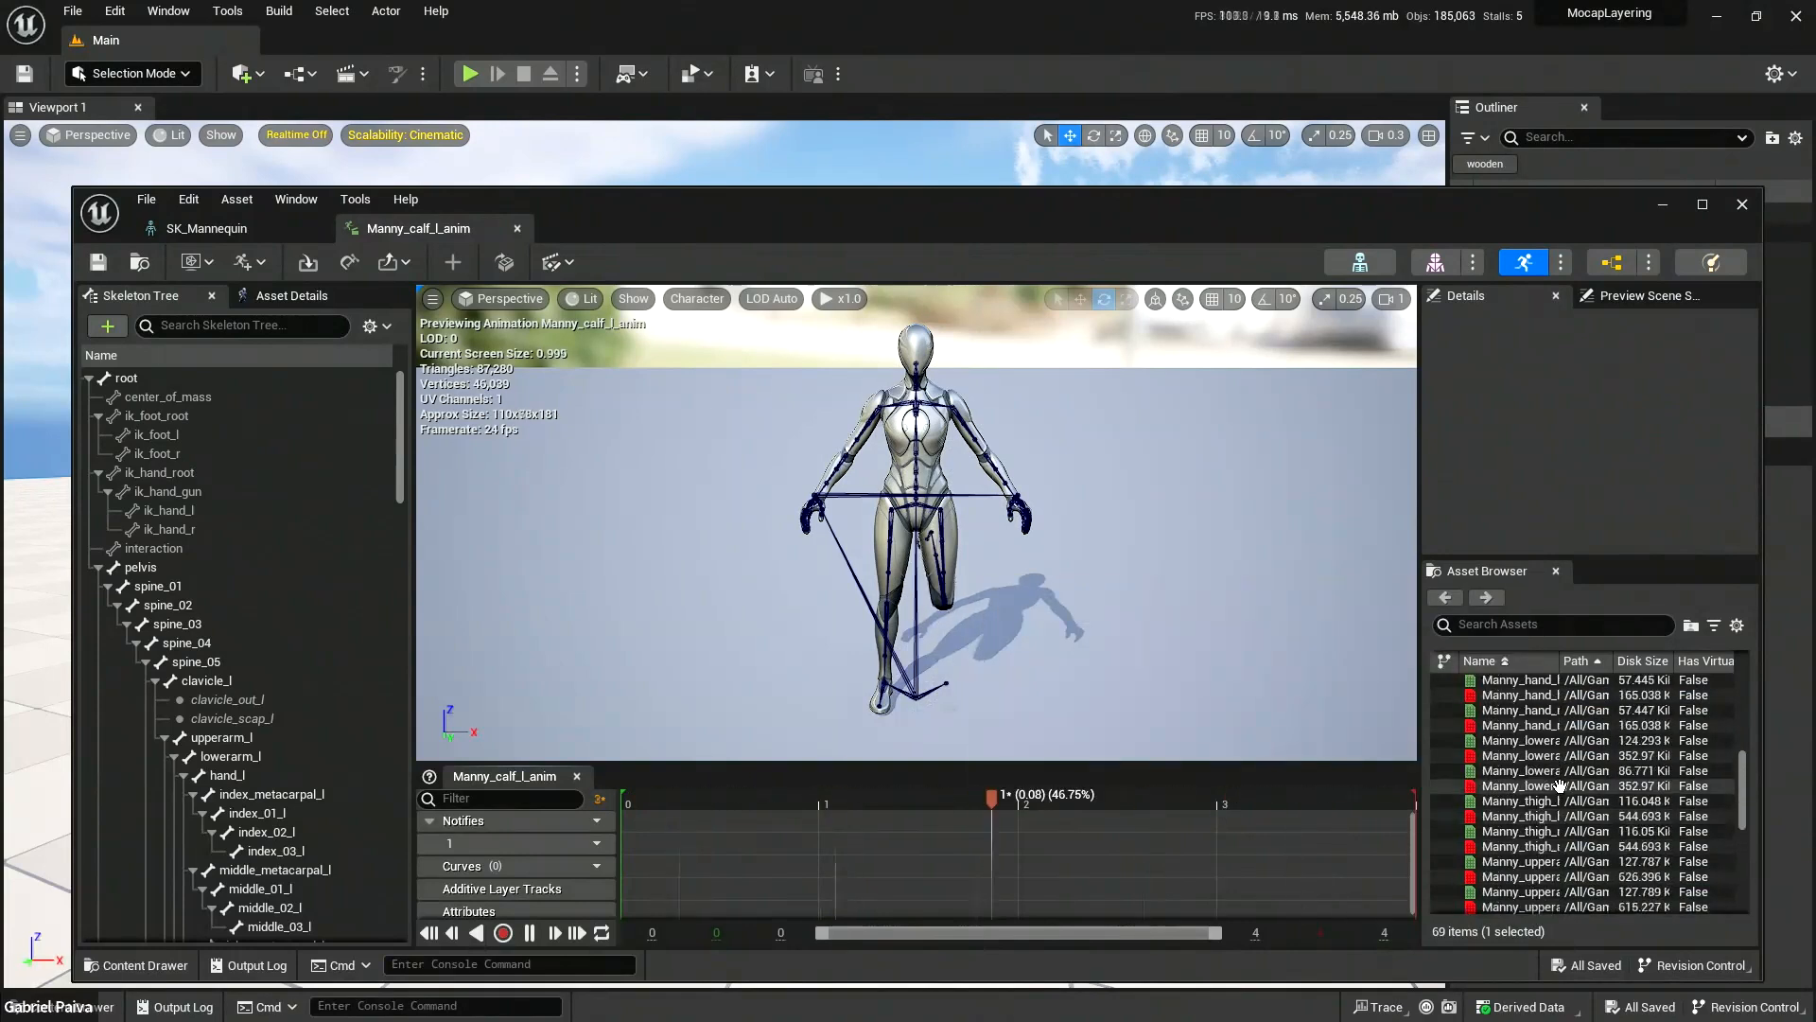
{"action": "scroll", "coordinate": [1546, 757], "scroll_direction": "up", "scroll_amount": 5}
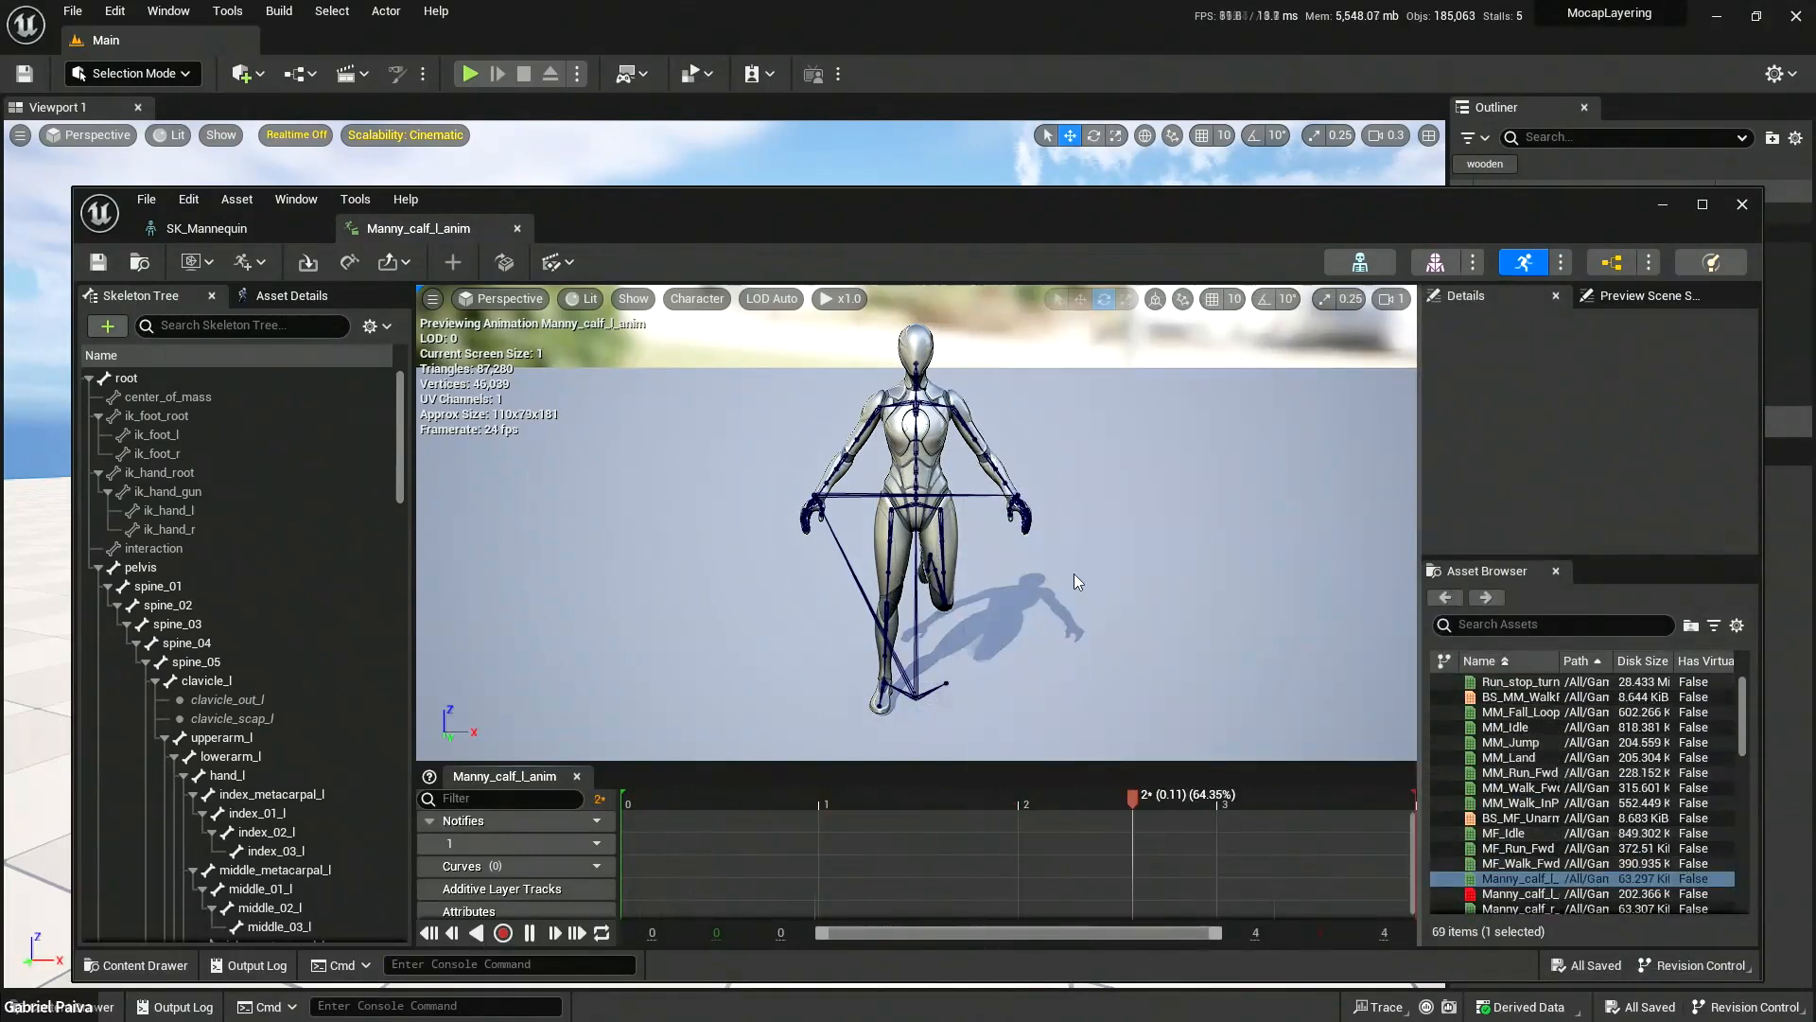
{"action": "key", "text": "d"}
{"action": "right_click_drag", "start_coordinate": [1076, 580], "coordinate": [1038, 559]}
{"action": "scroll", "coordinate": [1041, 580], "scroll_direction": "down", "scroll_amount": 2}
{"action": "scroll", "coordinate": [1037, 559], "scroll_direction": "down", "scroll_amount": 2}
{"action": "key", "text": "w"}
{"action": "left_click_drag", "start_coordinate": [1119, 796], "coordinate": [787, 800]}
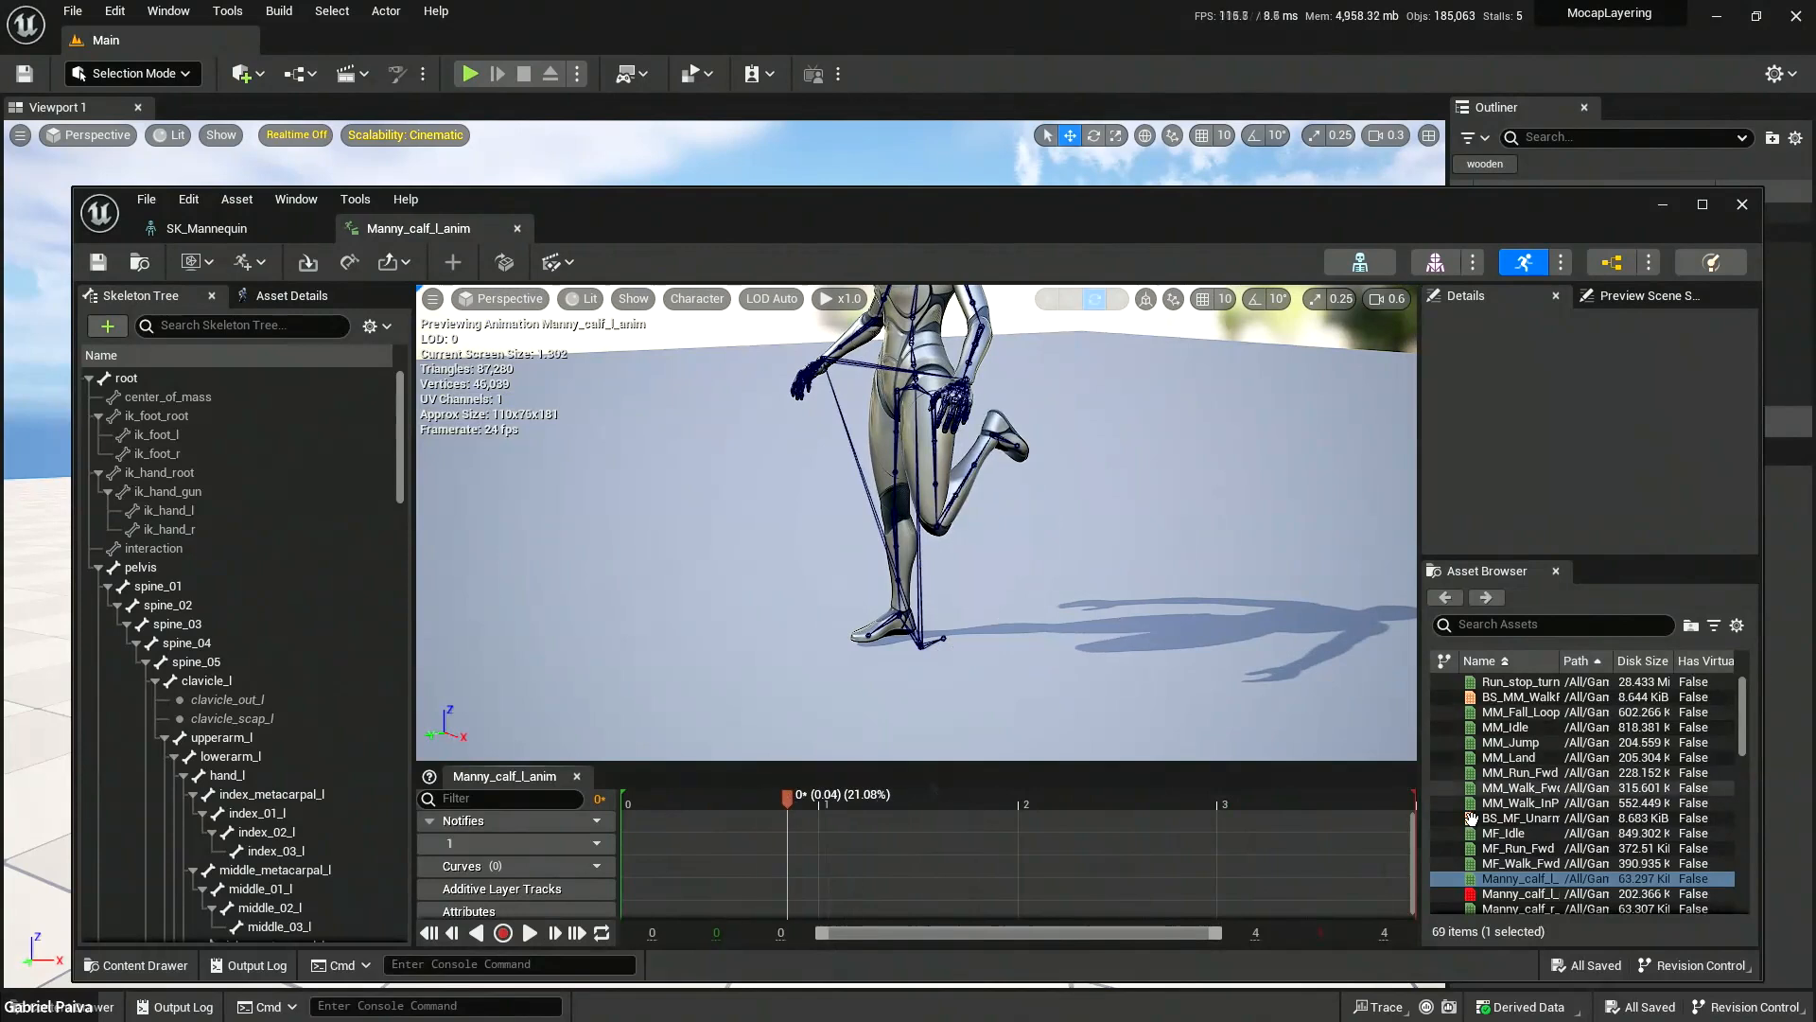
Close the Manny_calf_l_anim animation and the Asset Details, and close the SK_Mannequin editor window.
{"action": "left_click", "coordinate": [517, 236]}
{"action": "left_click_drag", "start_coordinate": [823, 228], "coordinate": [918, 225]}
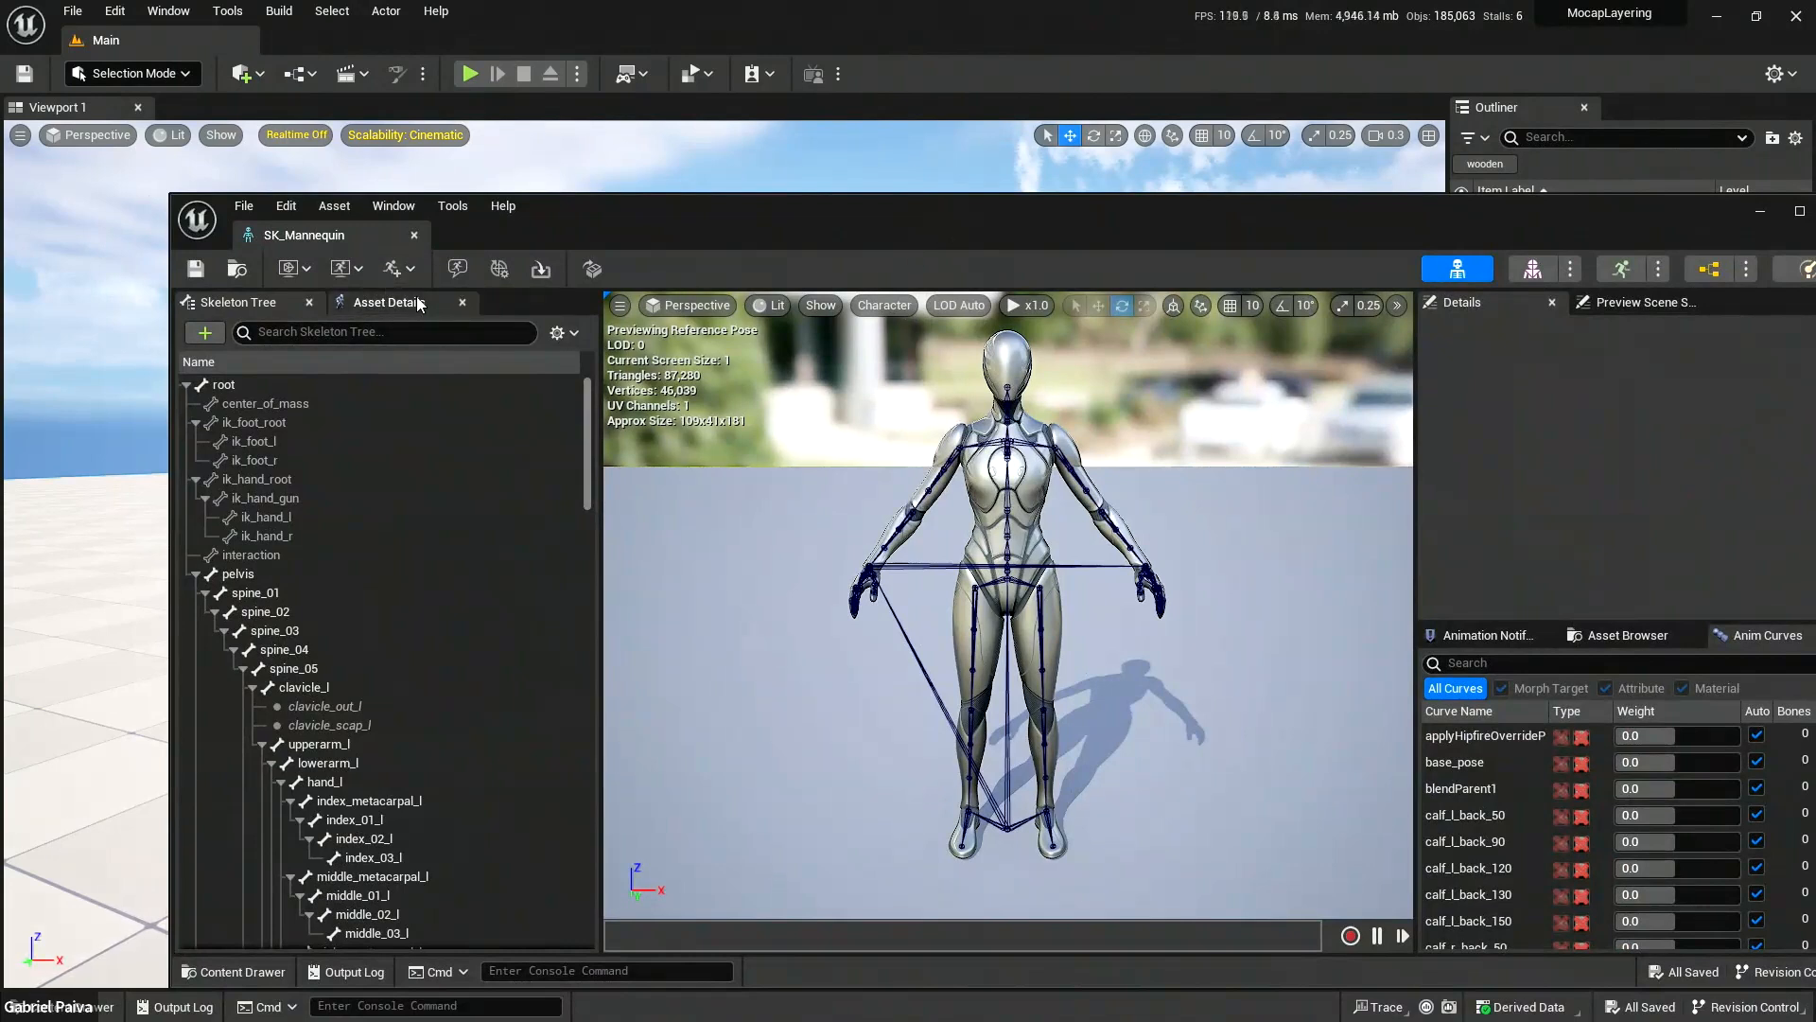
{"action": "left_click", "coordinate": [462, 302]}
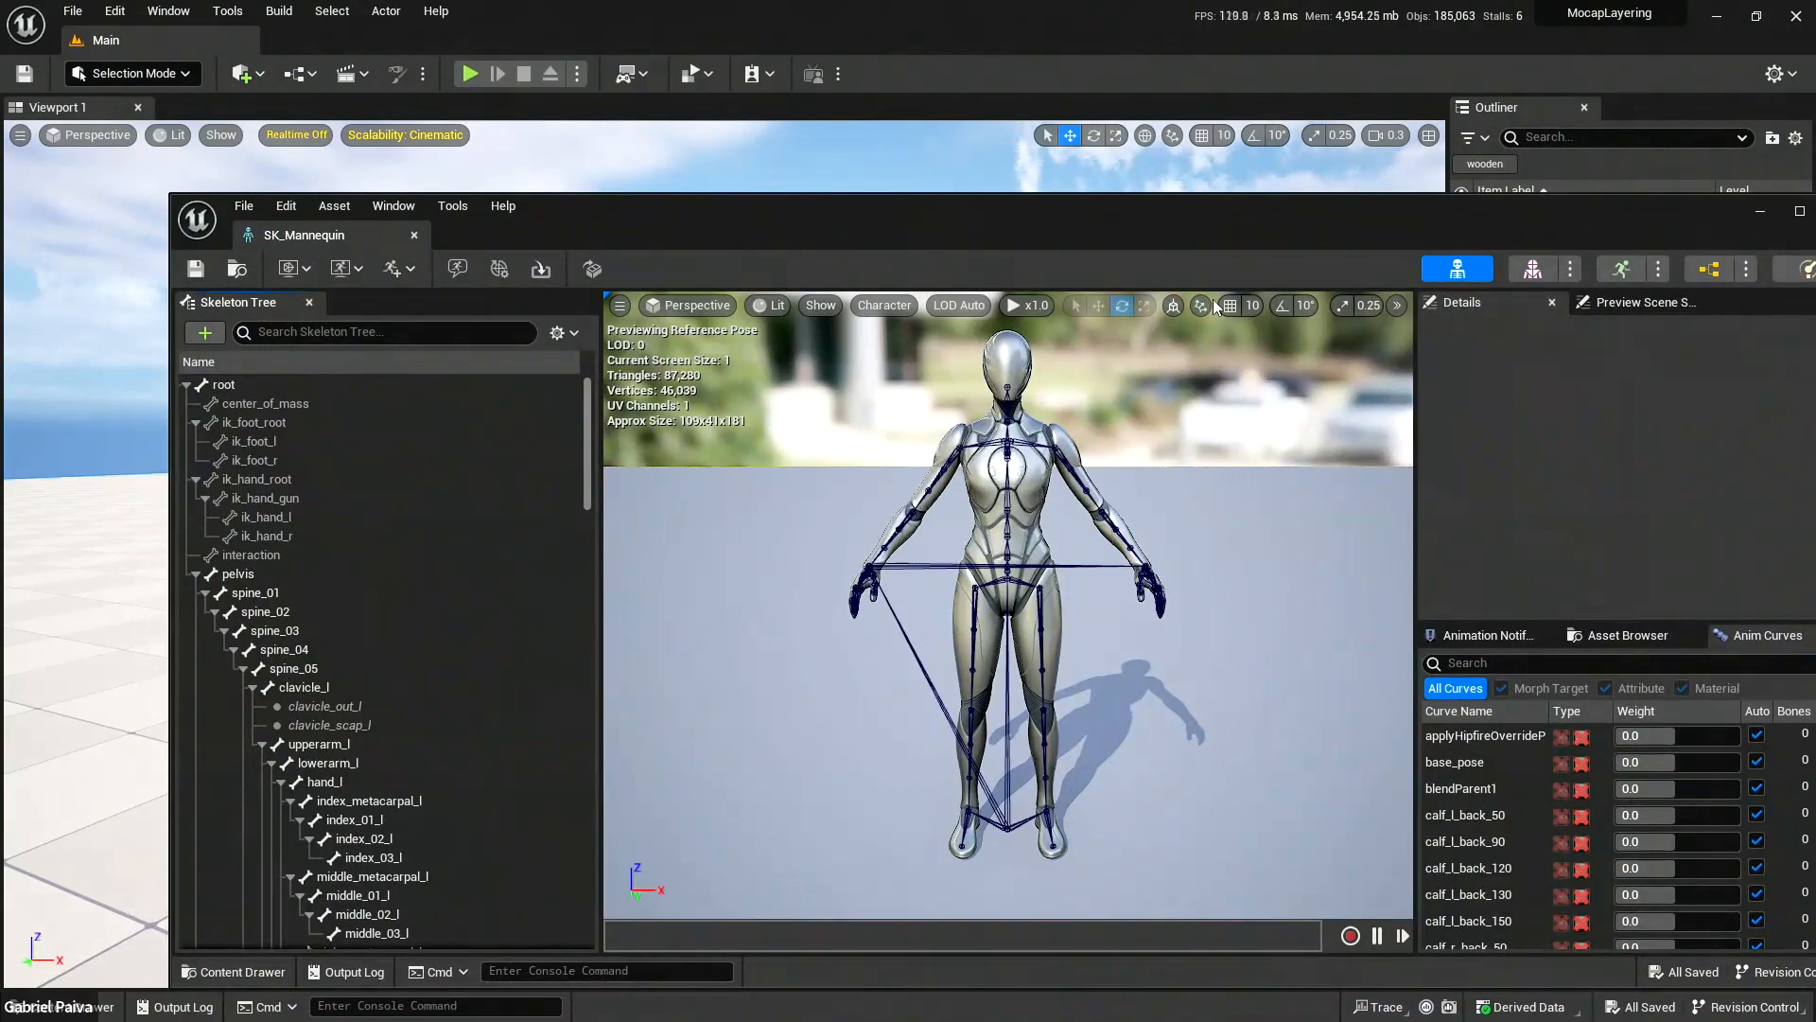
{"action": "left_click_drag", "start_coordinate": [1429, 216], "coordinate": [1085, 223]}
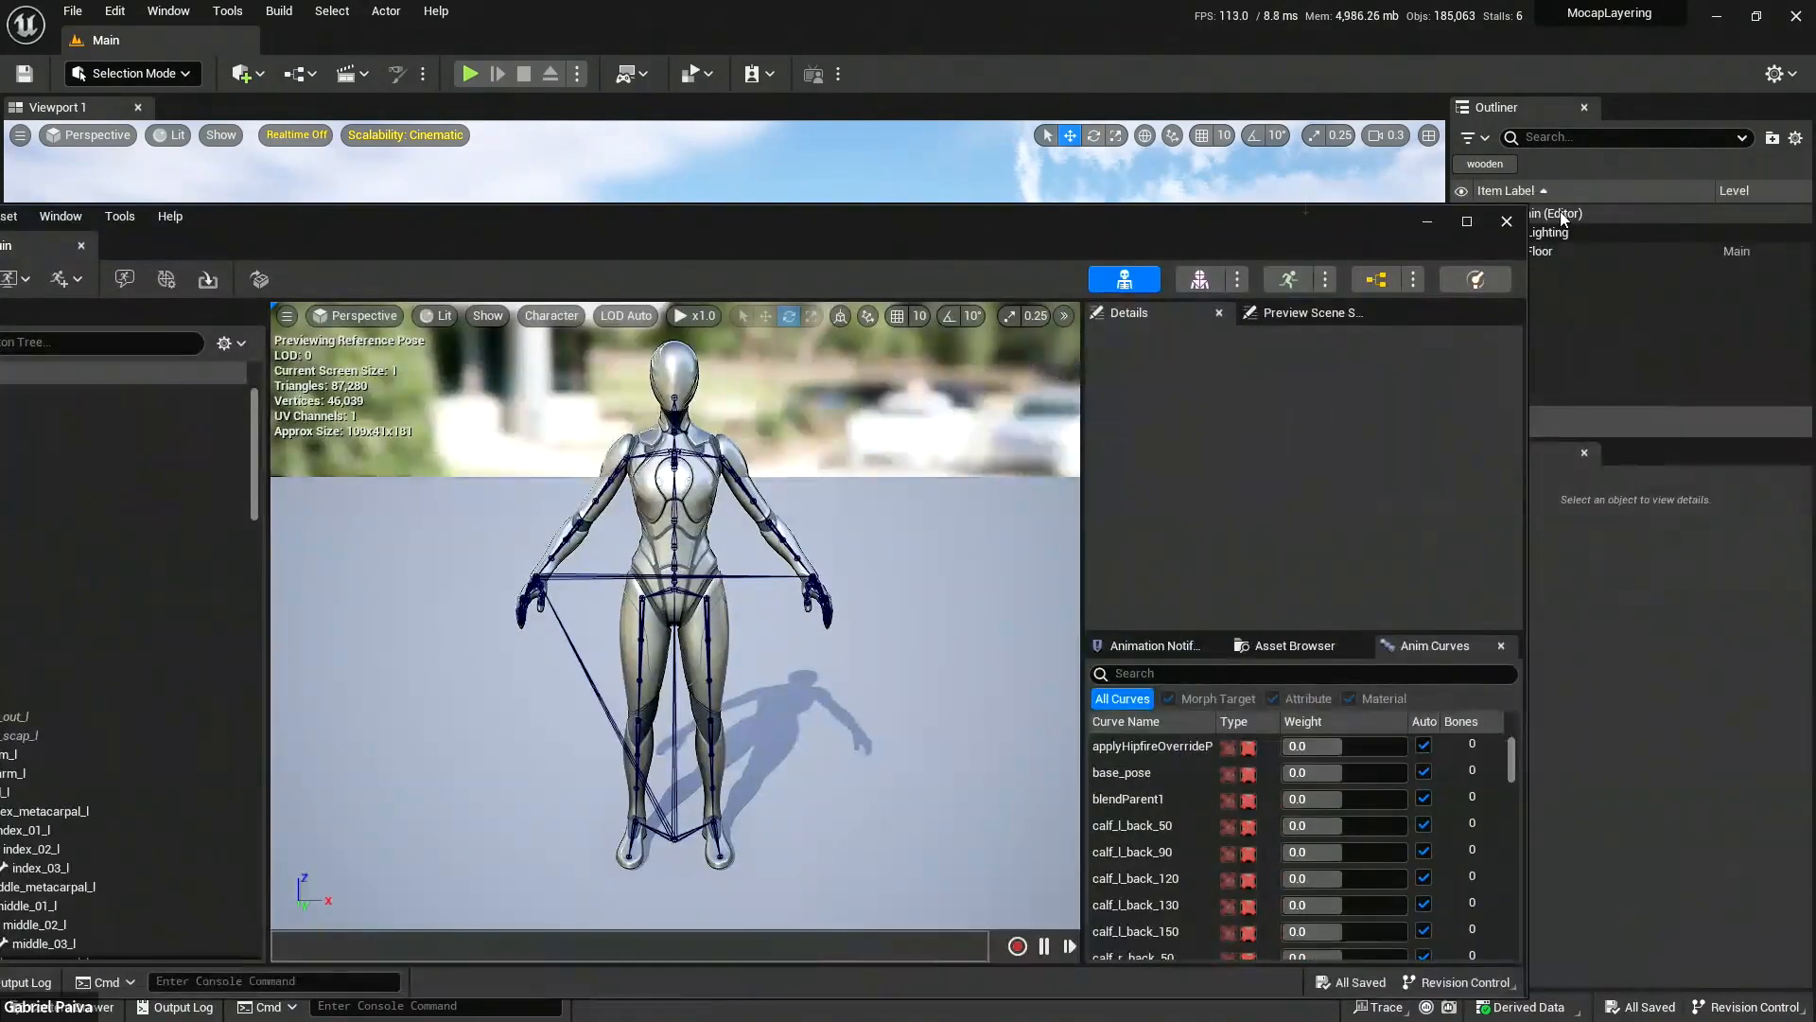
{"action": "left_click", "coordinate": [1510, 225]}
Reopen the SK_Mannequin skeleton in a maximized editor window and switch to its skeletal mesh, SKM_Quinn_Simple.
{"action": "key", "text": "ctrl+space"}
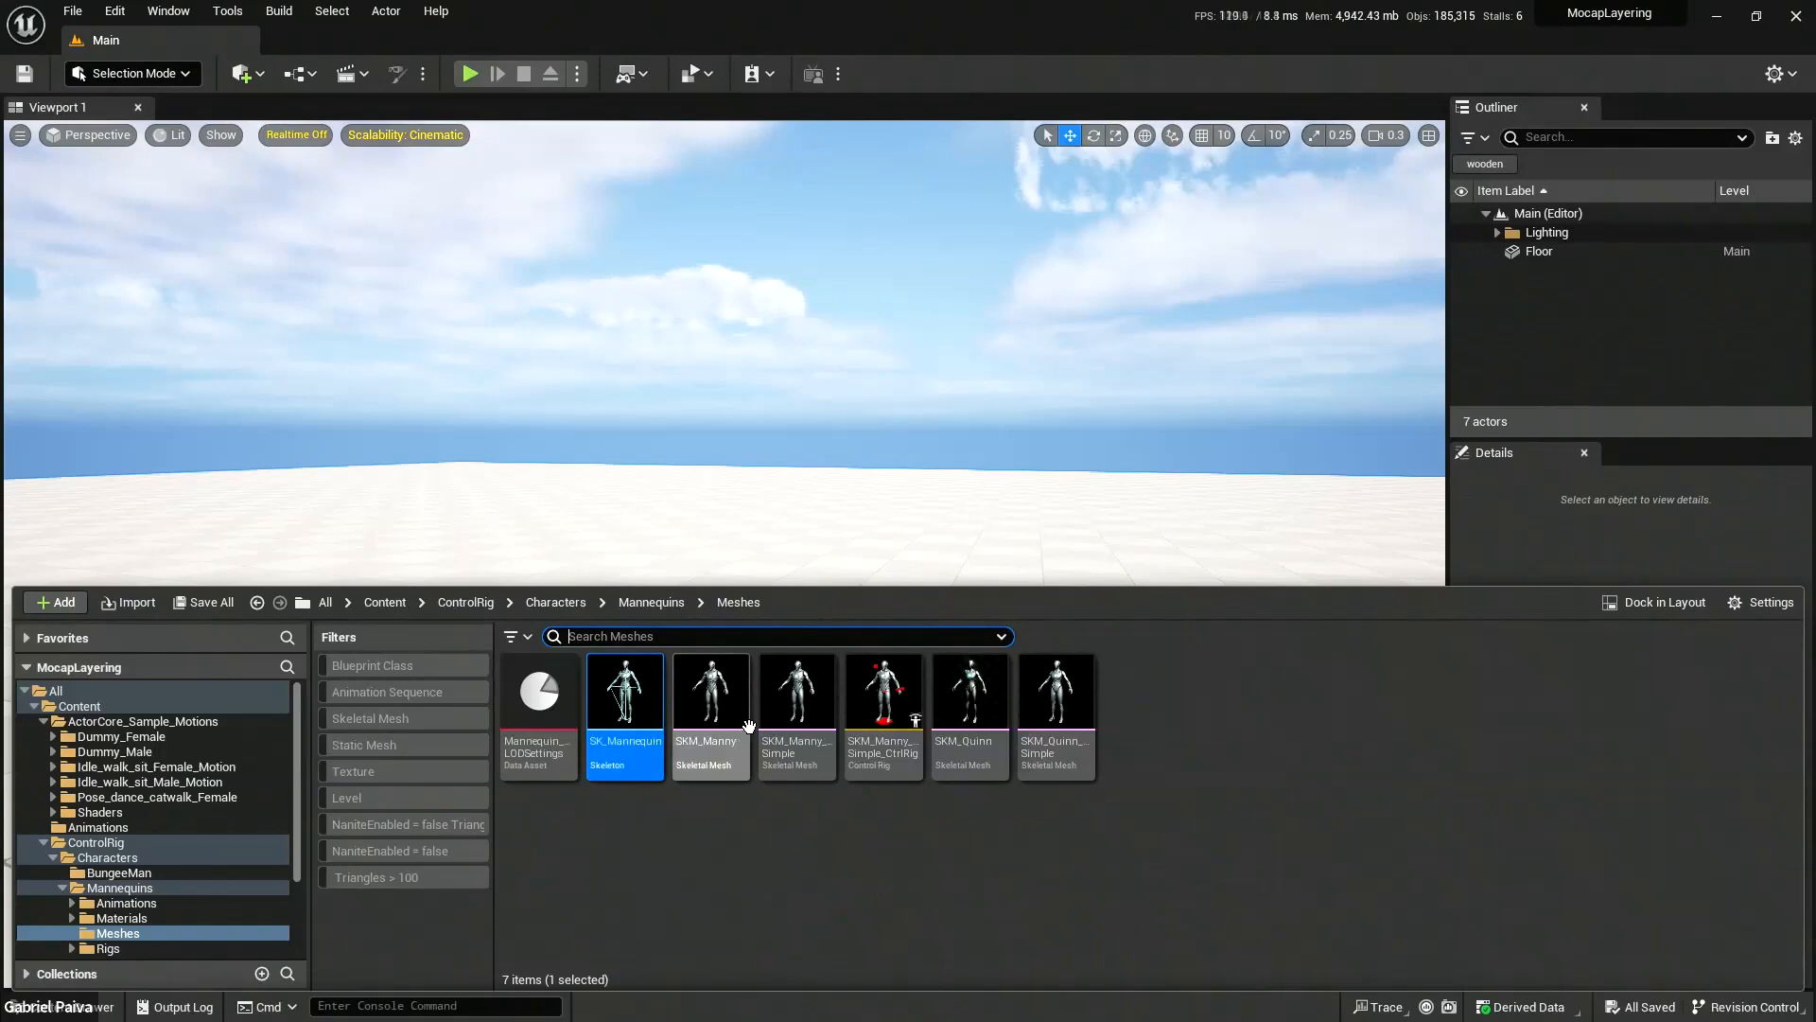
{"action": "left_click", "coordinate": [711, 692]}
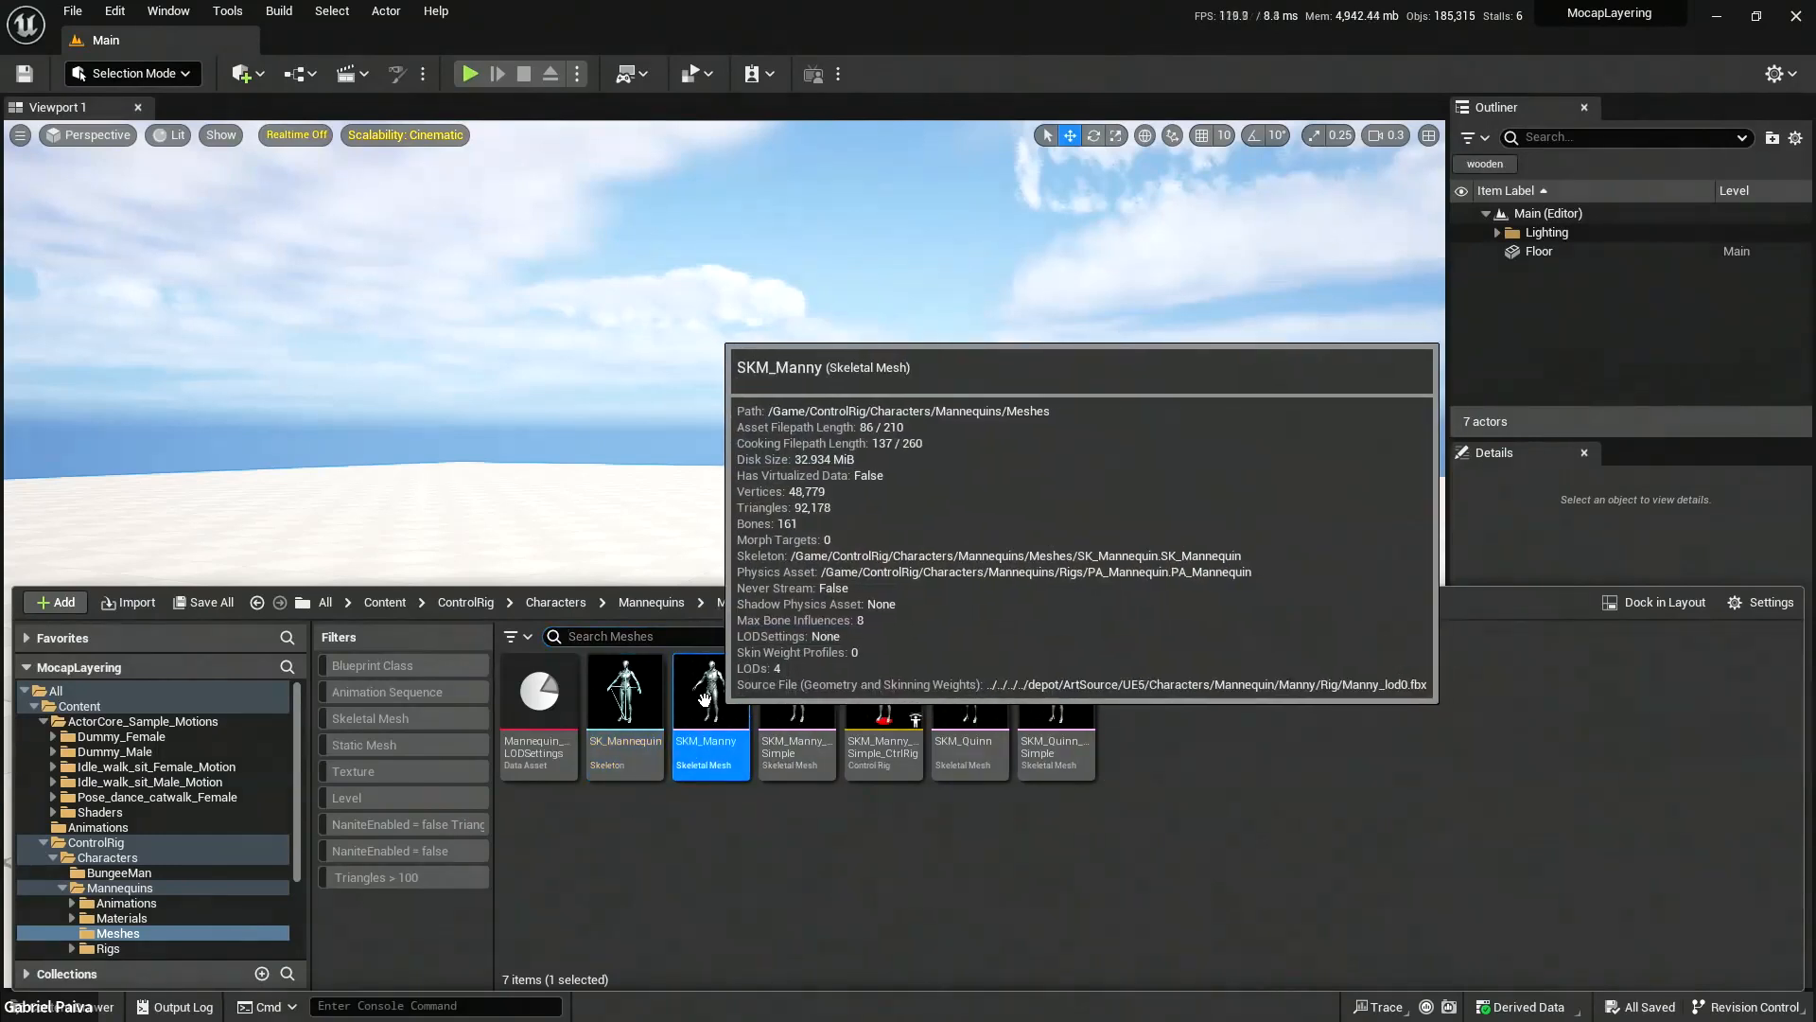
{"action": "left_click", "coordinate": [624, 705]}
{"action": "double_click", "coordinate": [623, 705]}
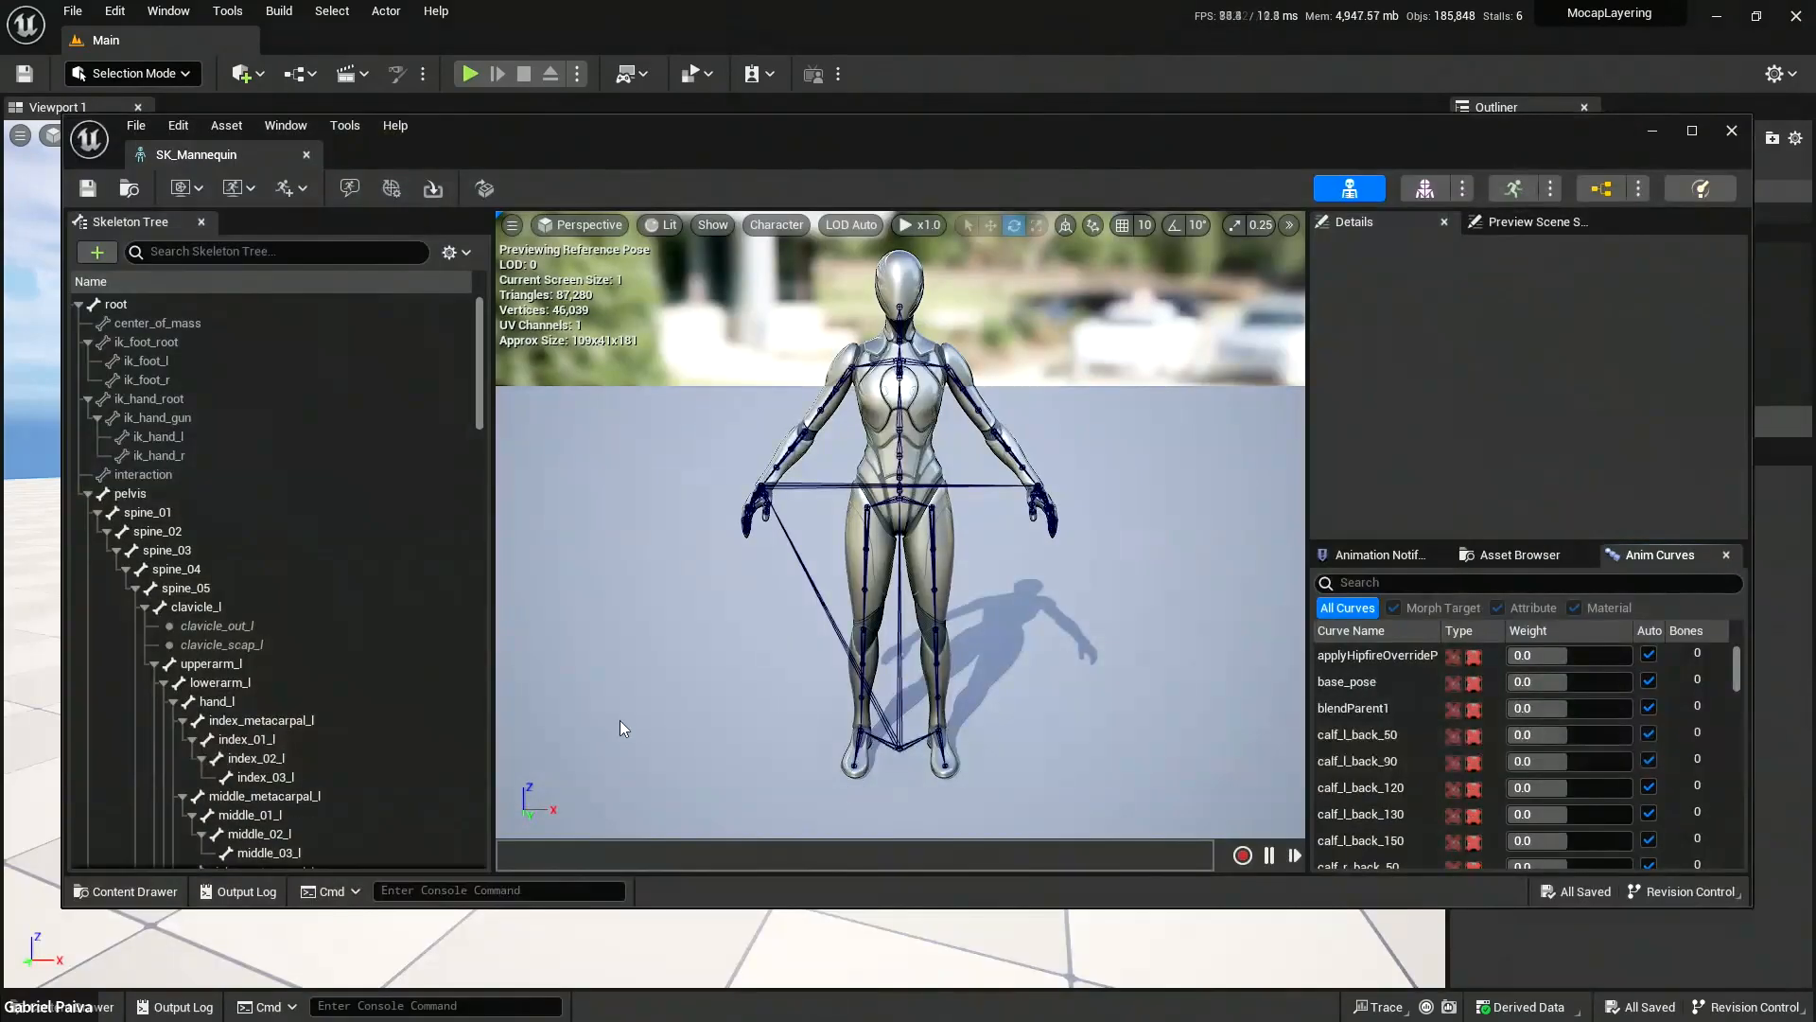
{"action": "double_click", "coordinate": [1023, 128]}
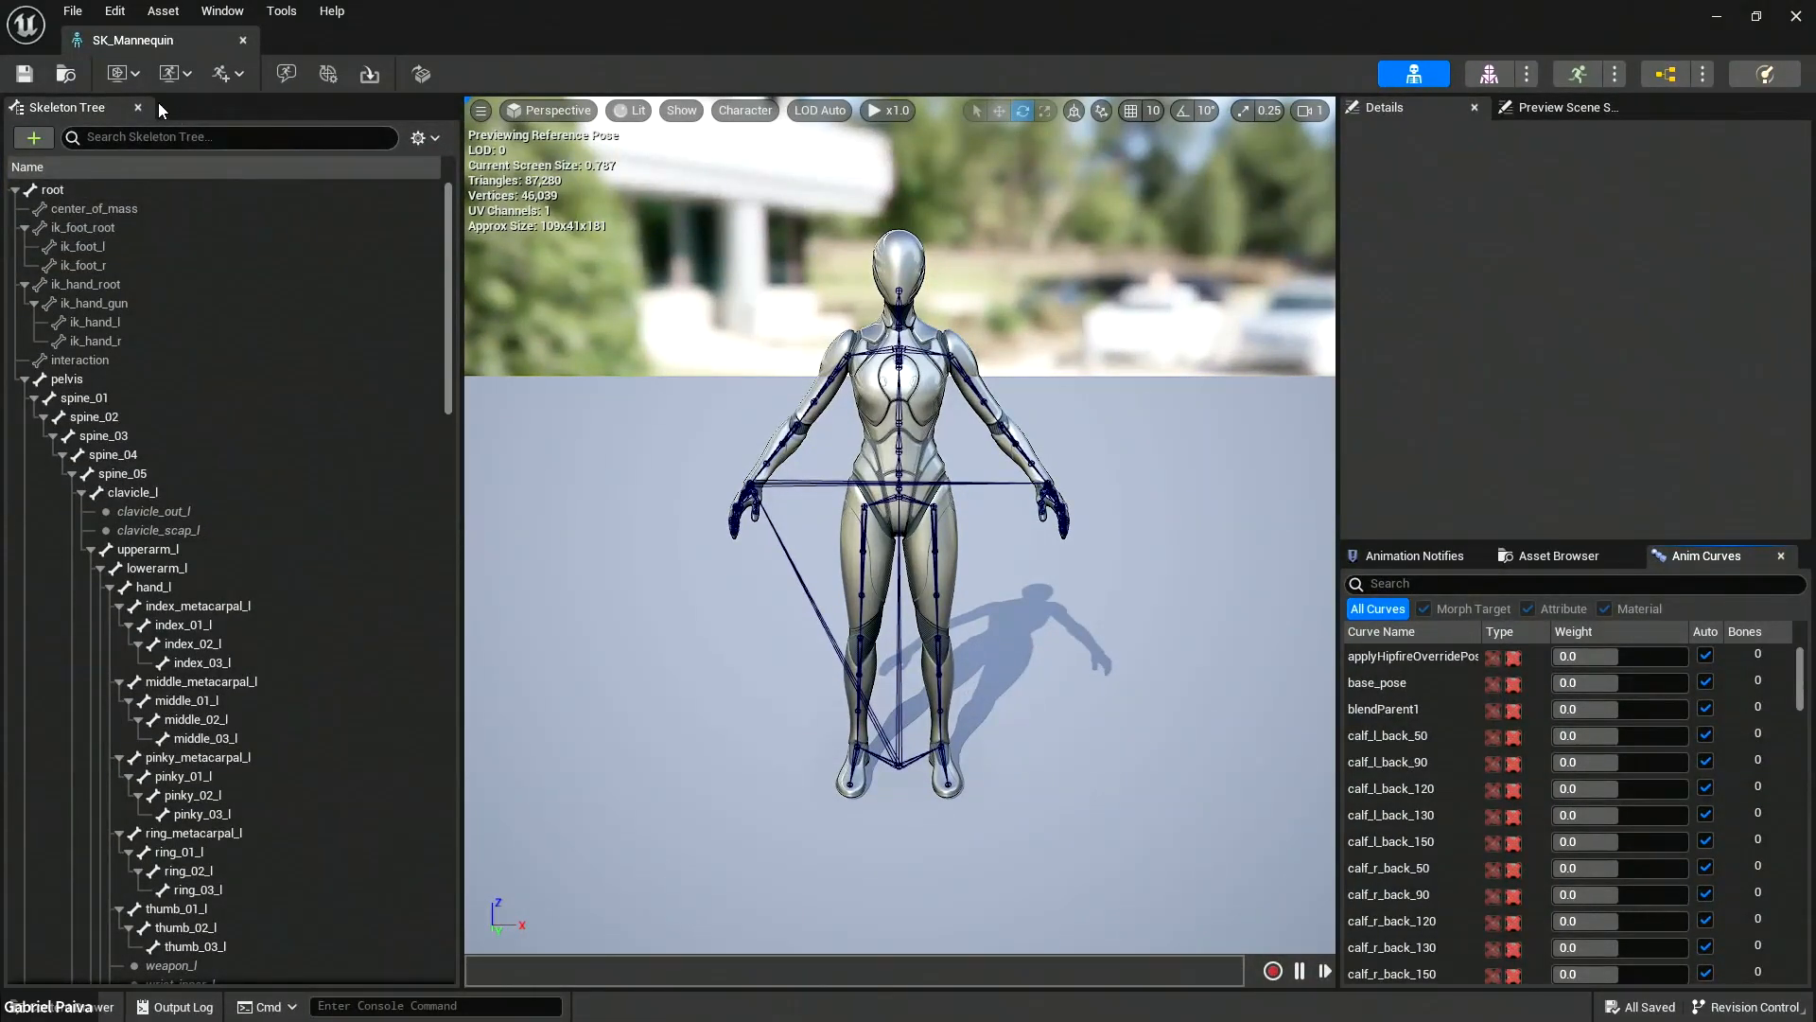
{"action": "left_click", "coordinate": [1492, 76]}
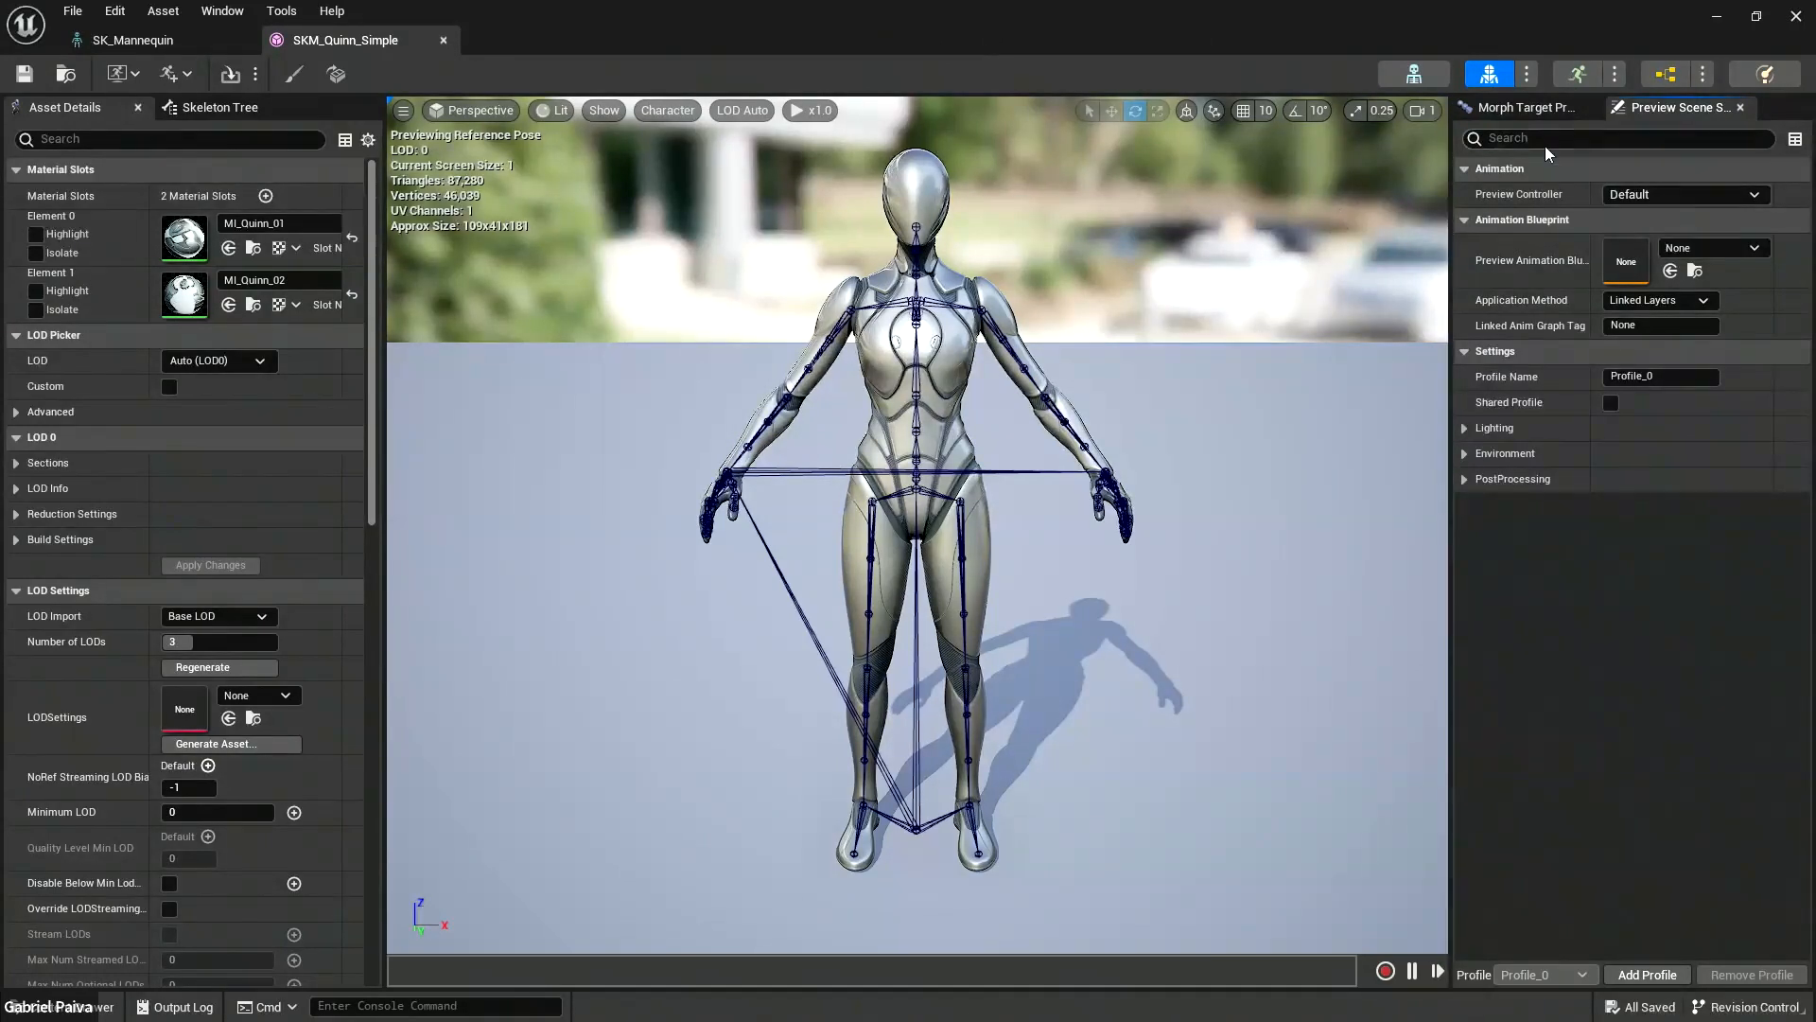
Compare the skeleton's linked animation, skeletal mesh and skeleton editors, finishing on the SK_Mannequin skeleton.
{"action": "left_click", "coordinate": [1582, 76]}
{"action": "left_click", "coordinate": [1489, 73]}
{"action": "left_click", "coordinate": [1414, 76]}
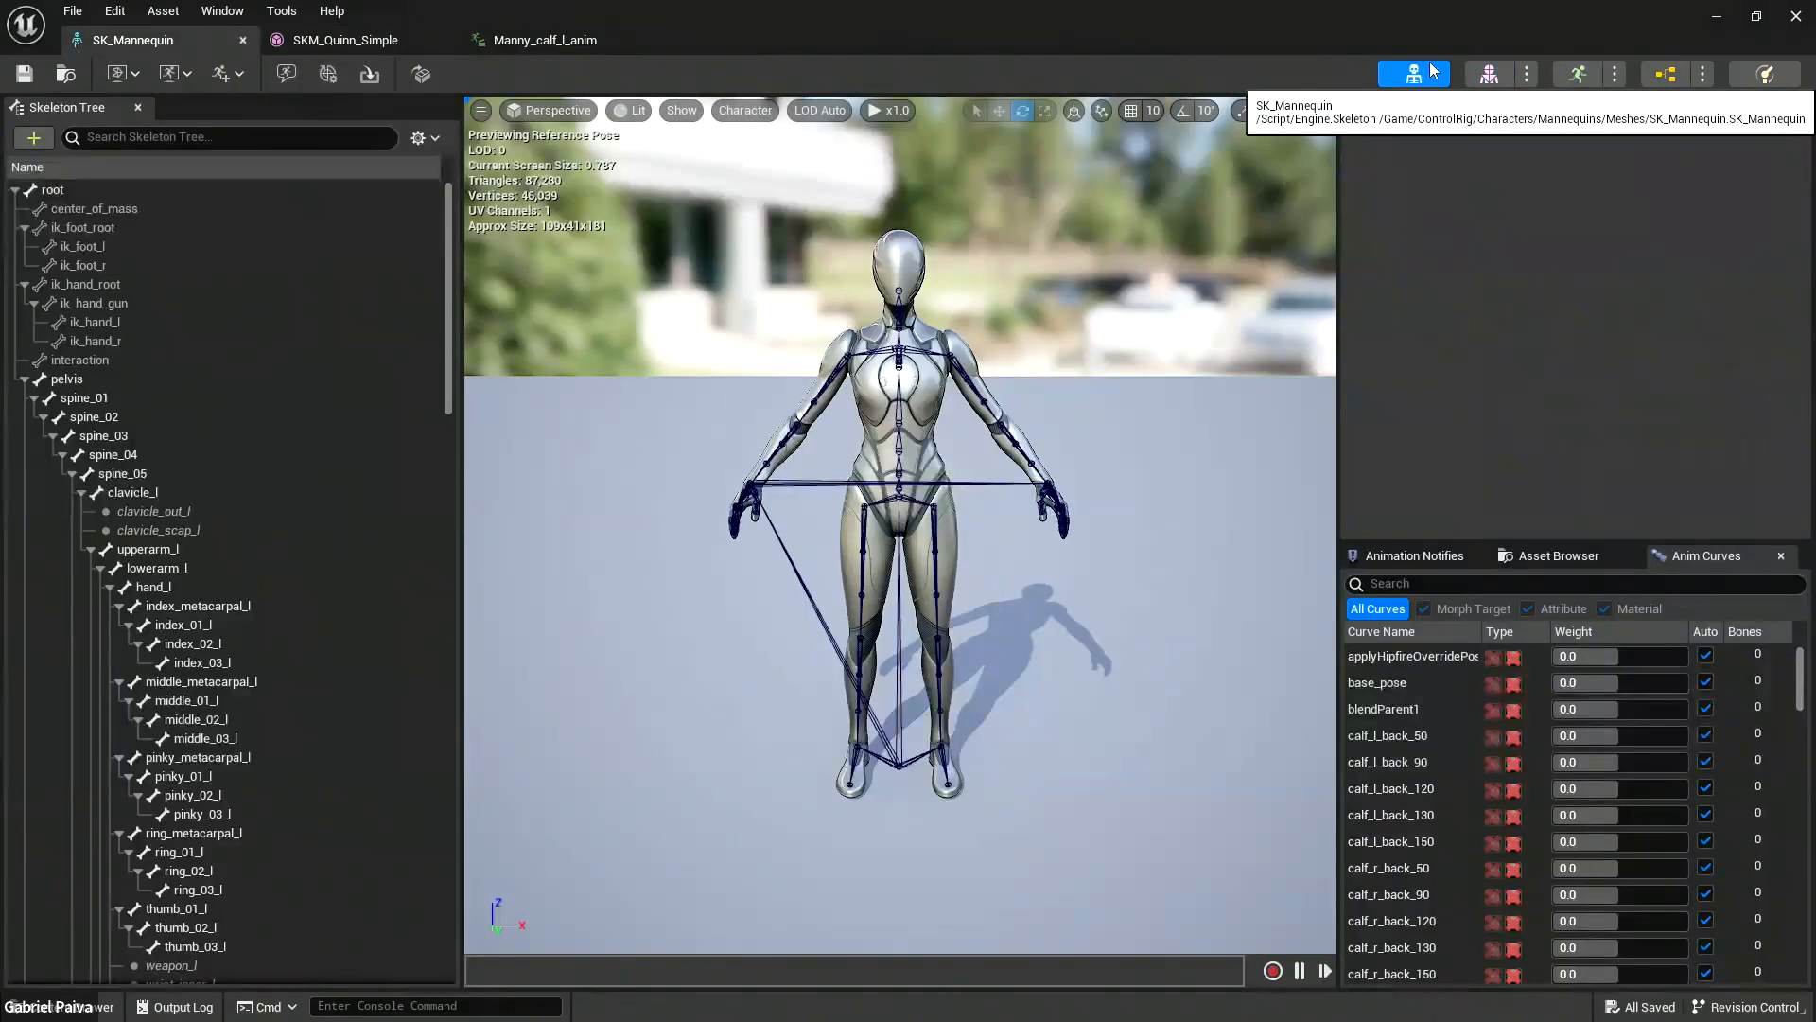
{"action": "left_click", "coordinate": [1489, 73]}
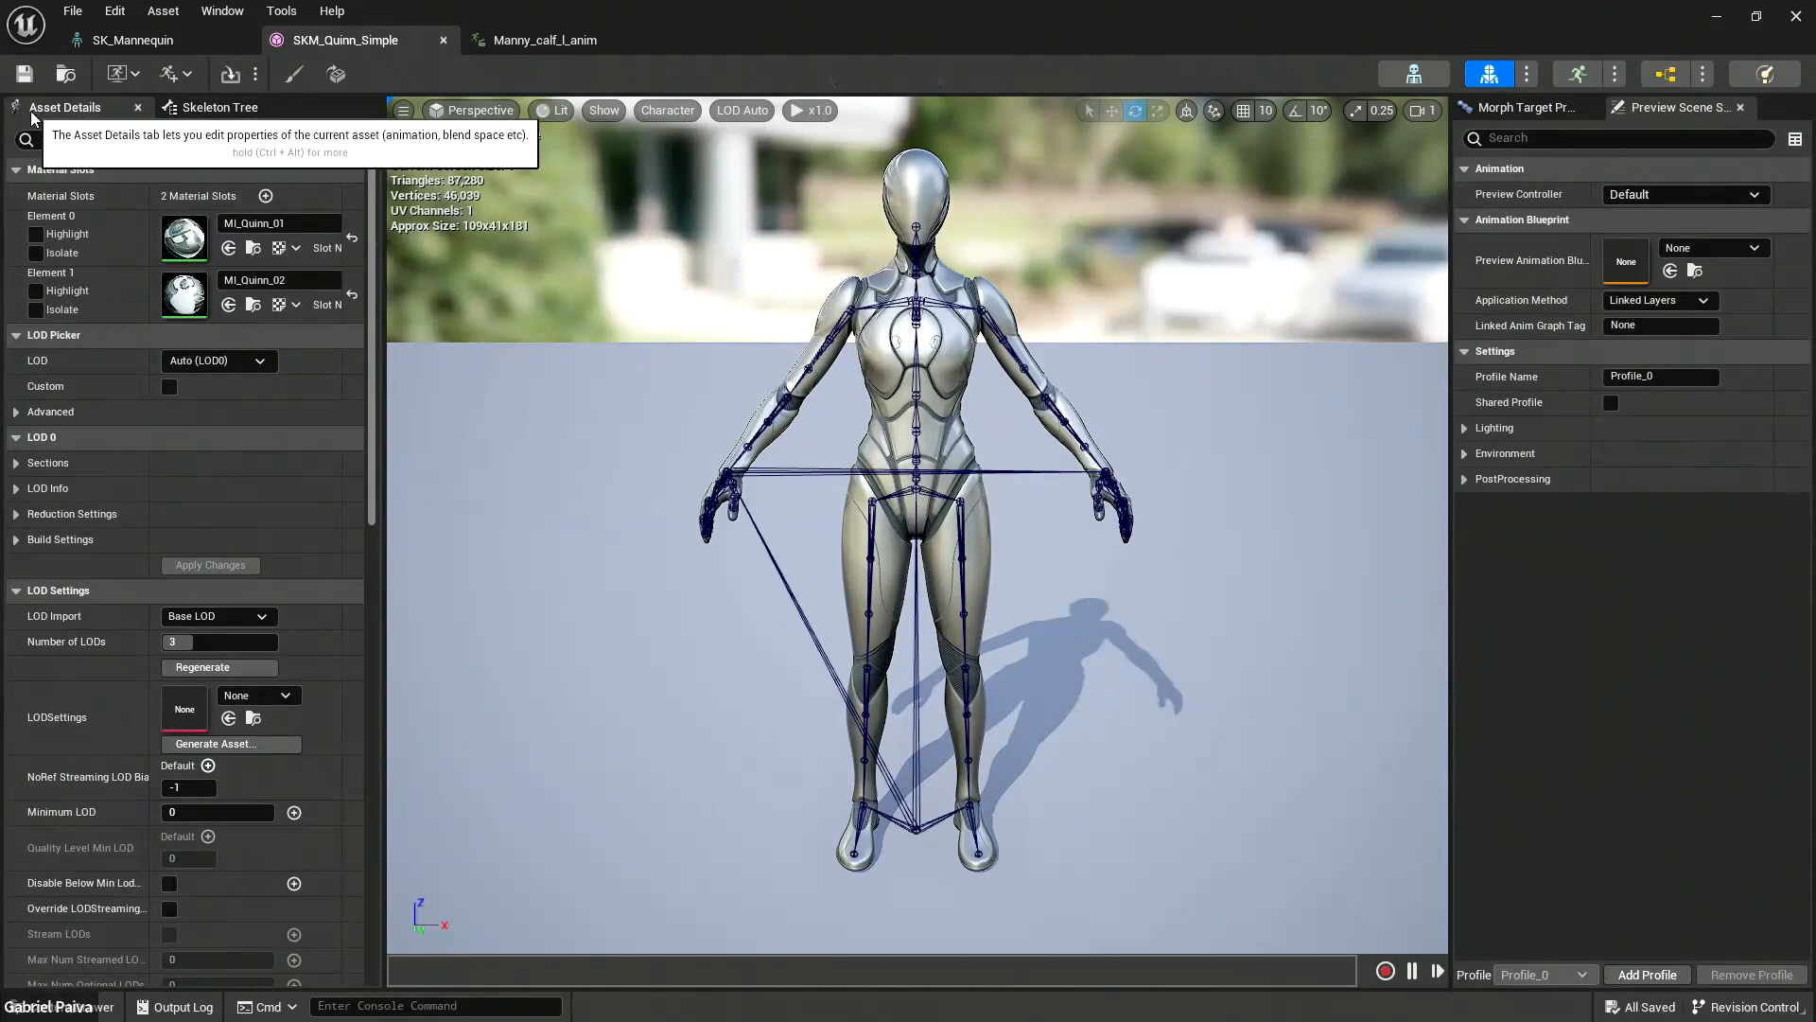
{"action": "left_click", "coordinate": [1421, 75]}
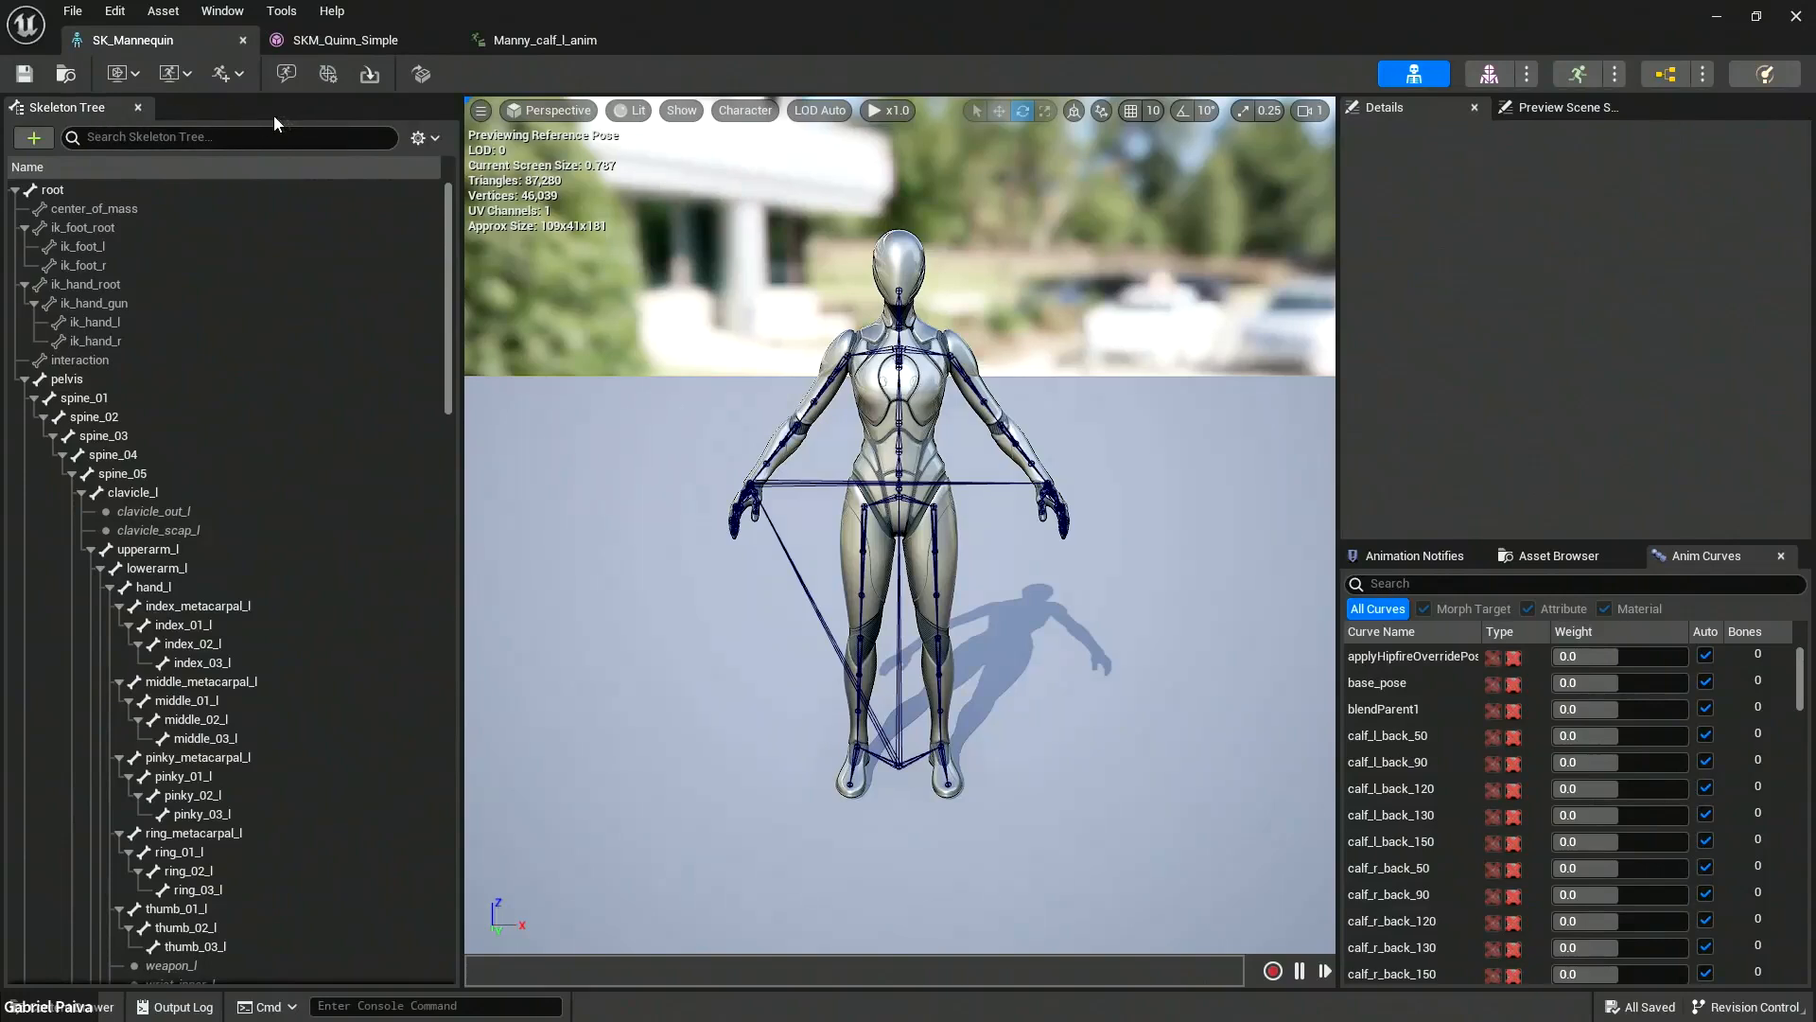
Show the Asset Details of SK_Mannequin and add an empty entry to its Compatible Skeletons list.
{"action": "left_click", "coordinate": [224, 12]}
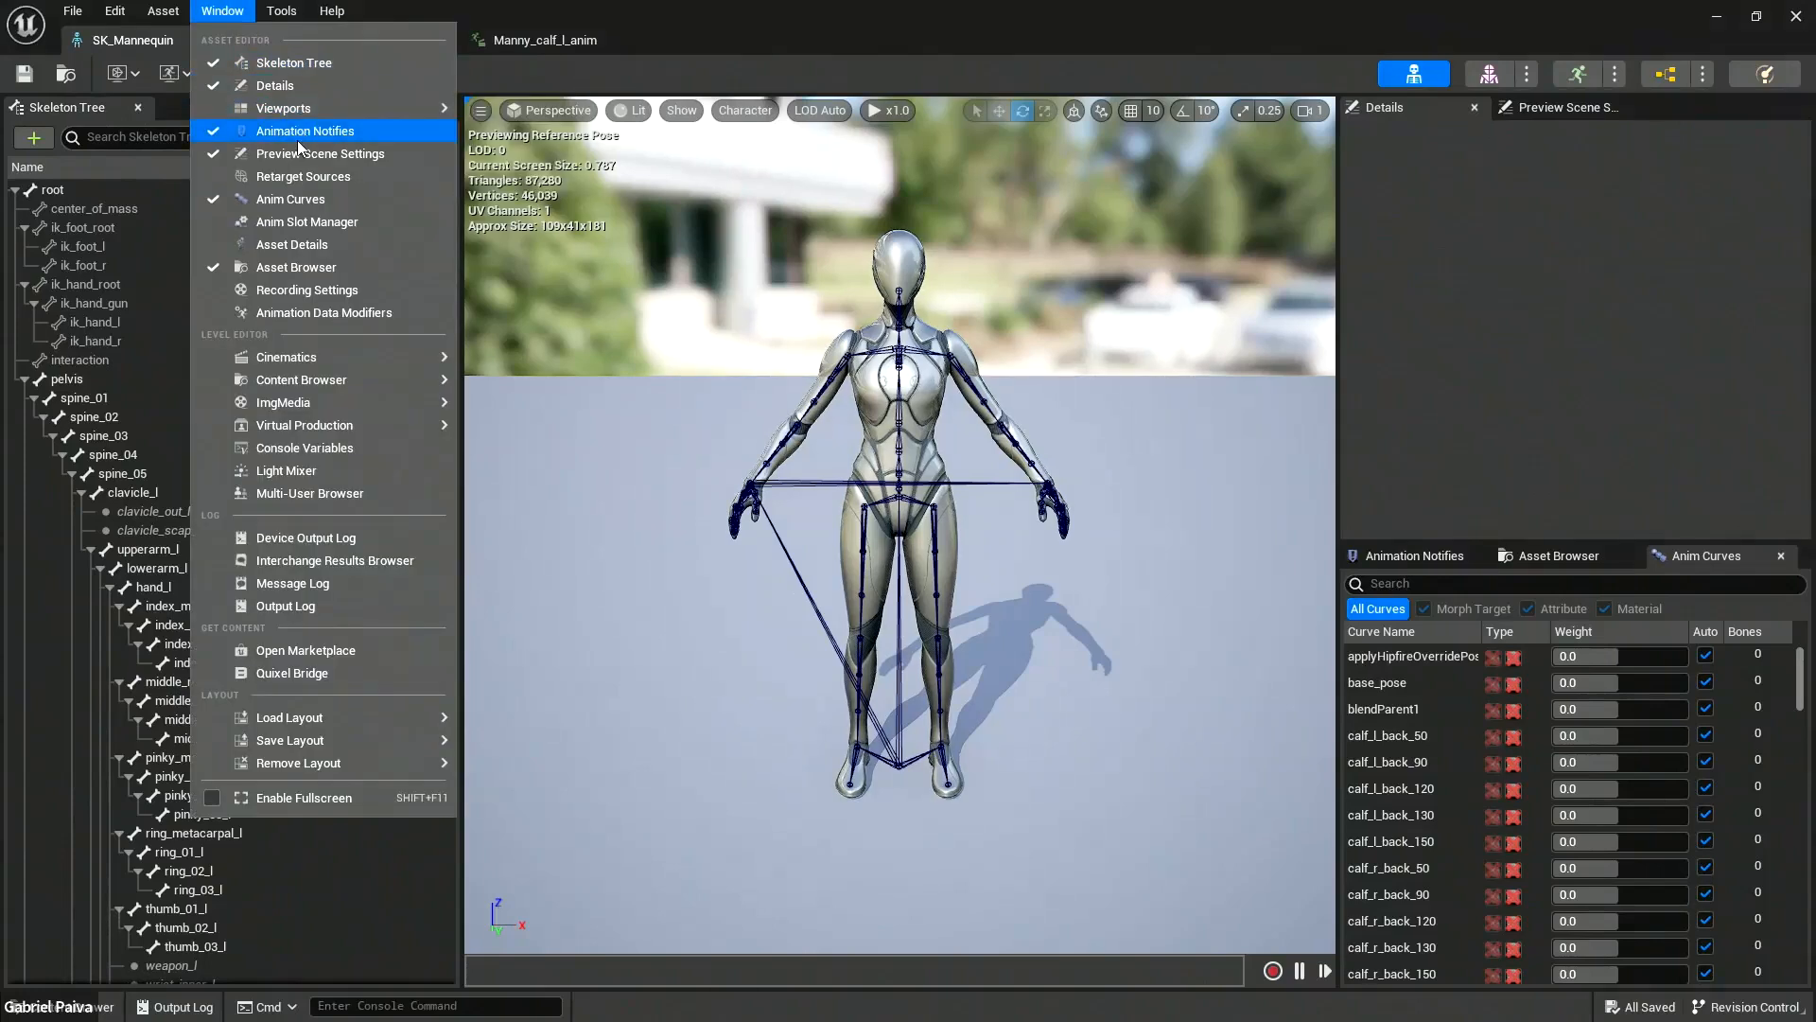
{"action": "left_click", "coordinate": [293, 248]}
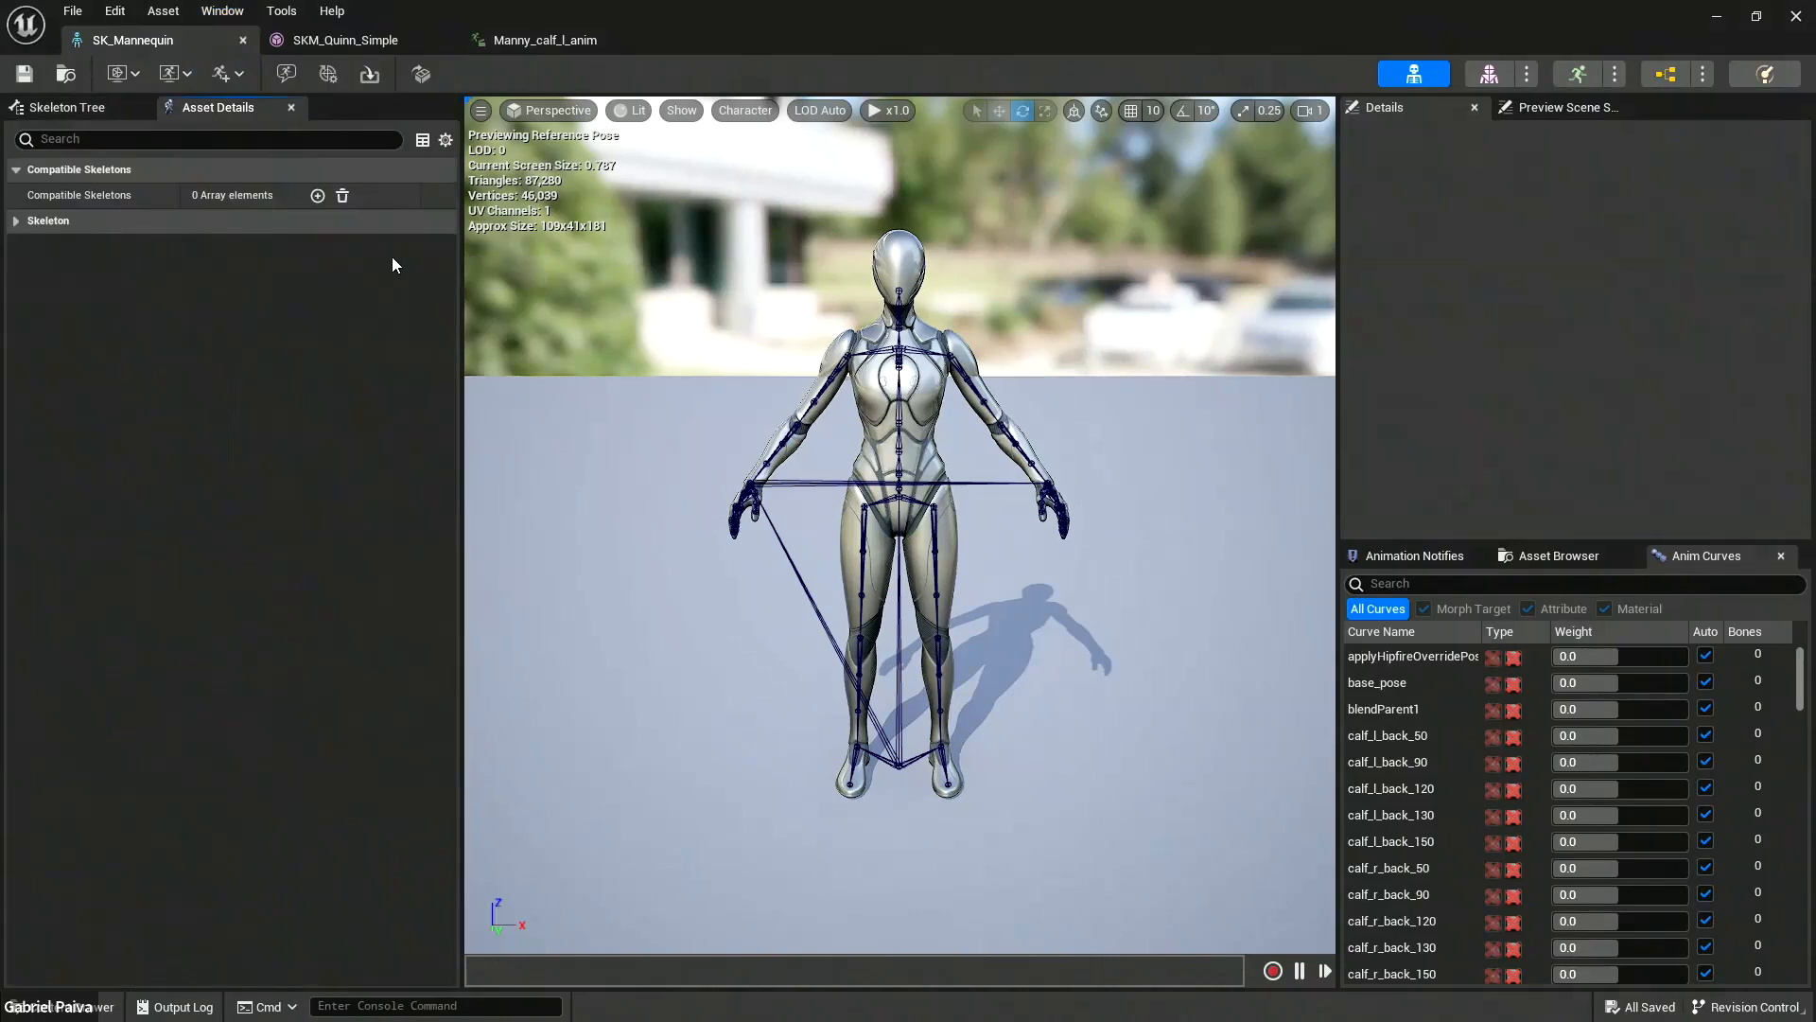
{"action": "mouse_move", "coordinate": [82, 197]}
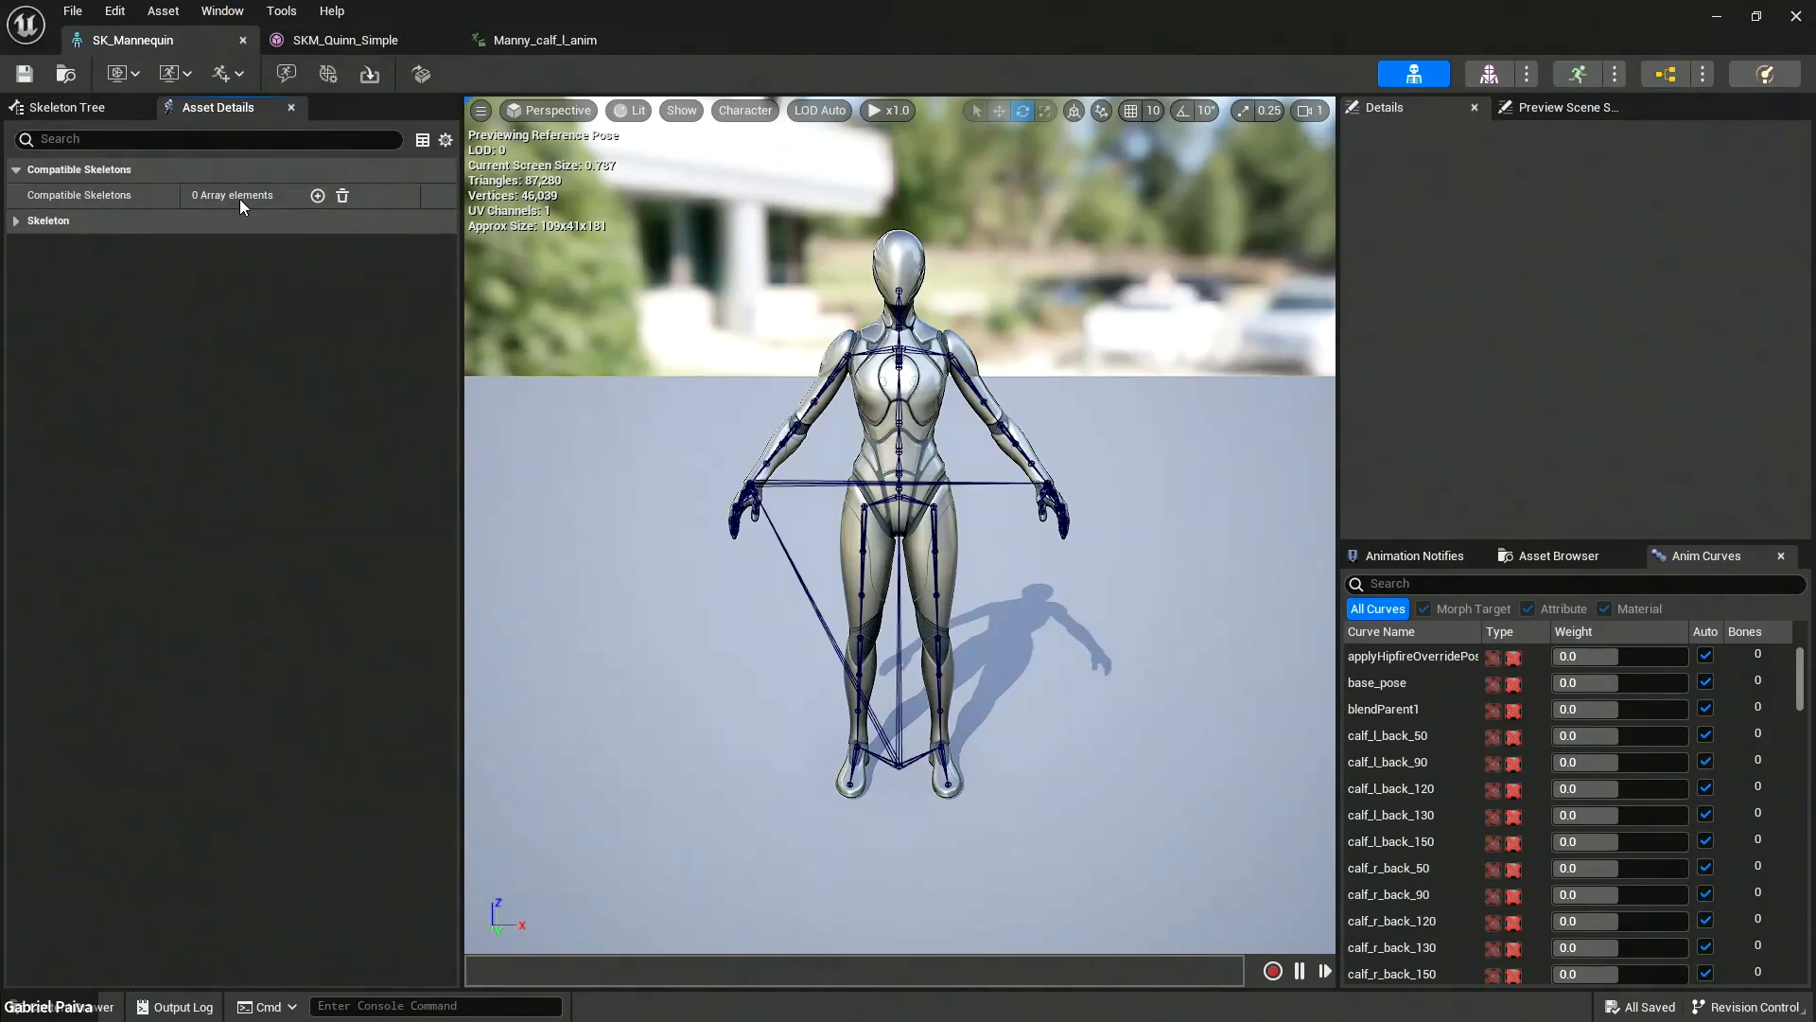
{"action": "left_click", "coordinate": [317, 196]}
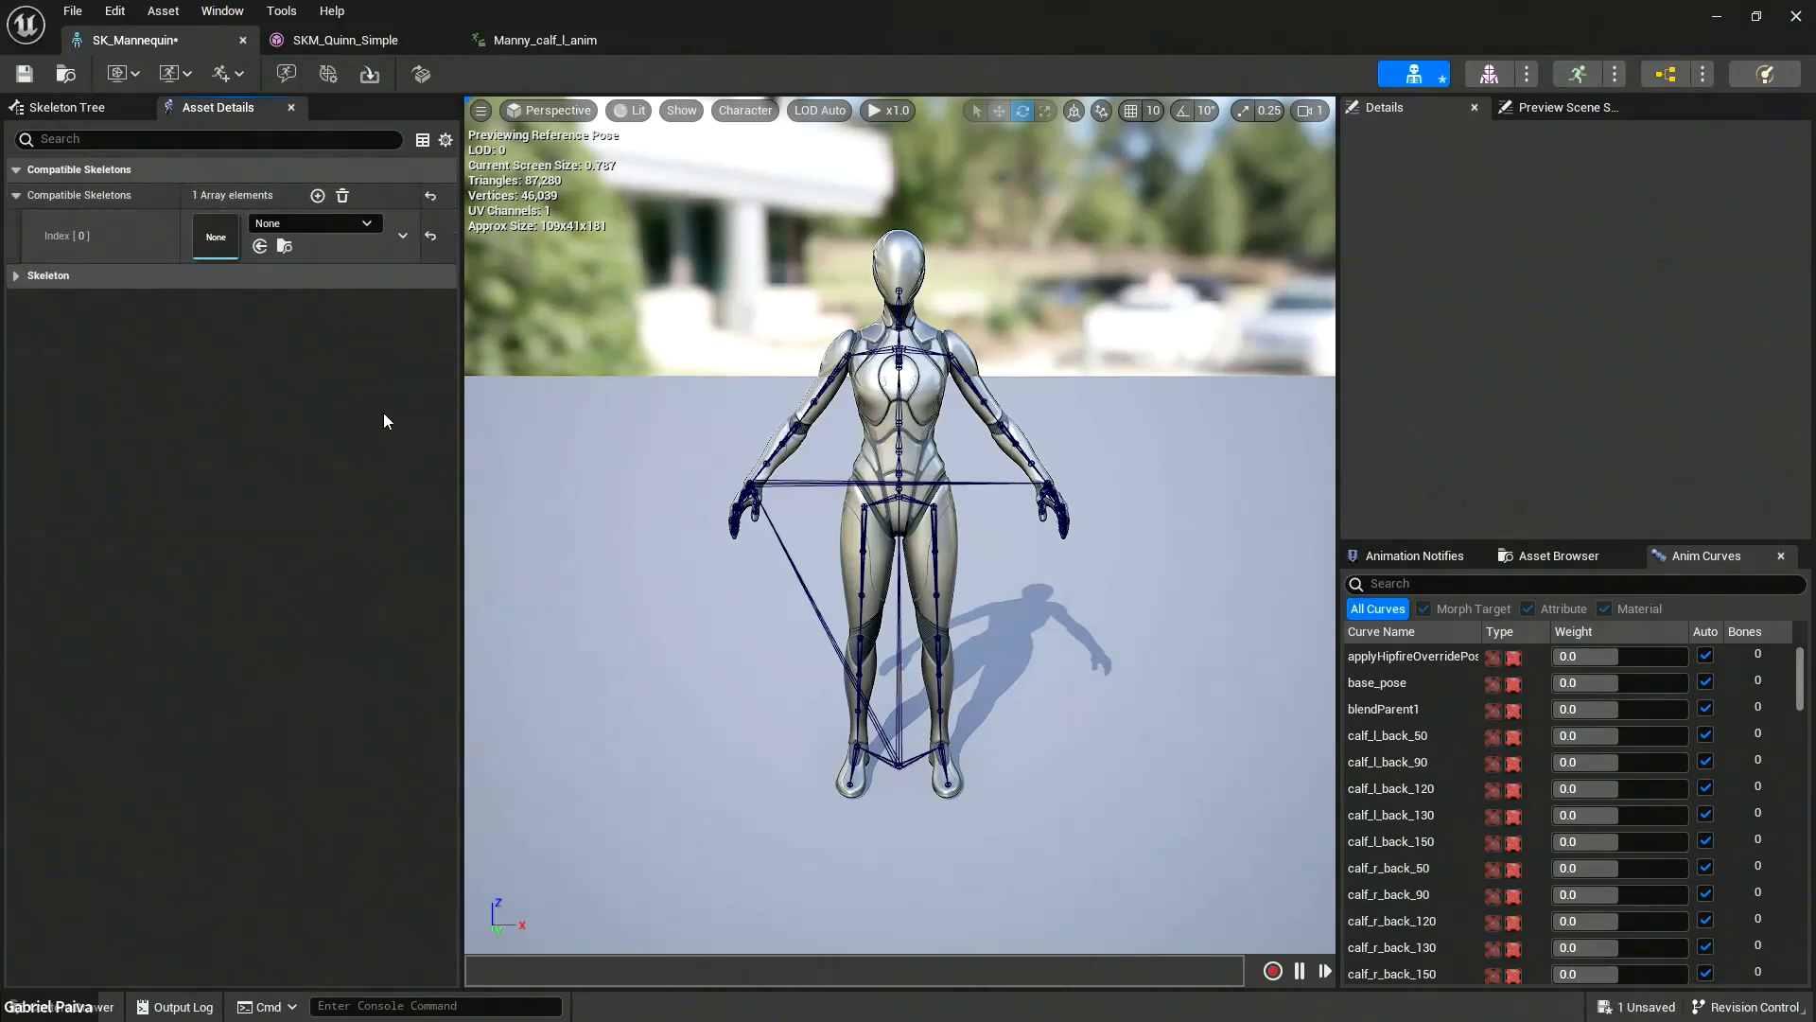
Search the skeleton assets for "core", set the compatible skeleton to Dummy_Female_Skeleton and save SK_Mannequin.
{"action": "left_click", "coordinate": [348, 225]}
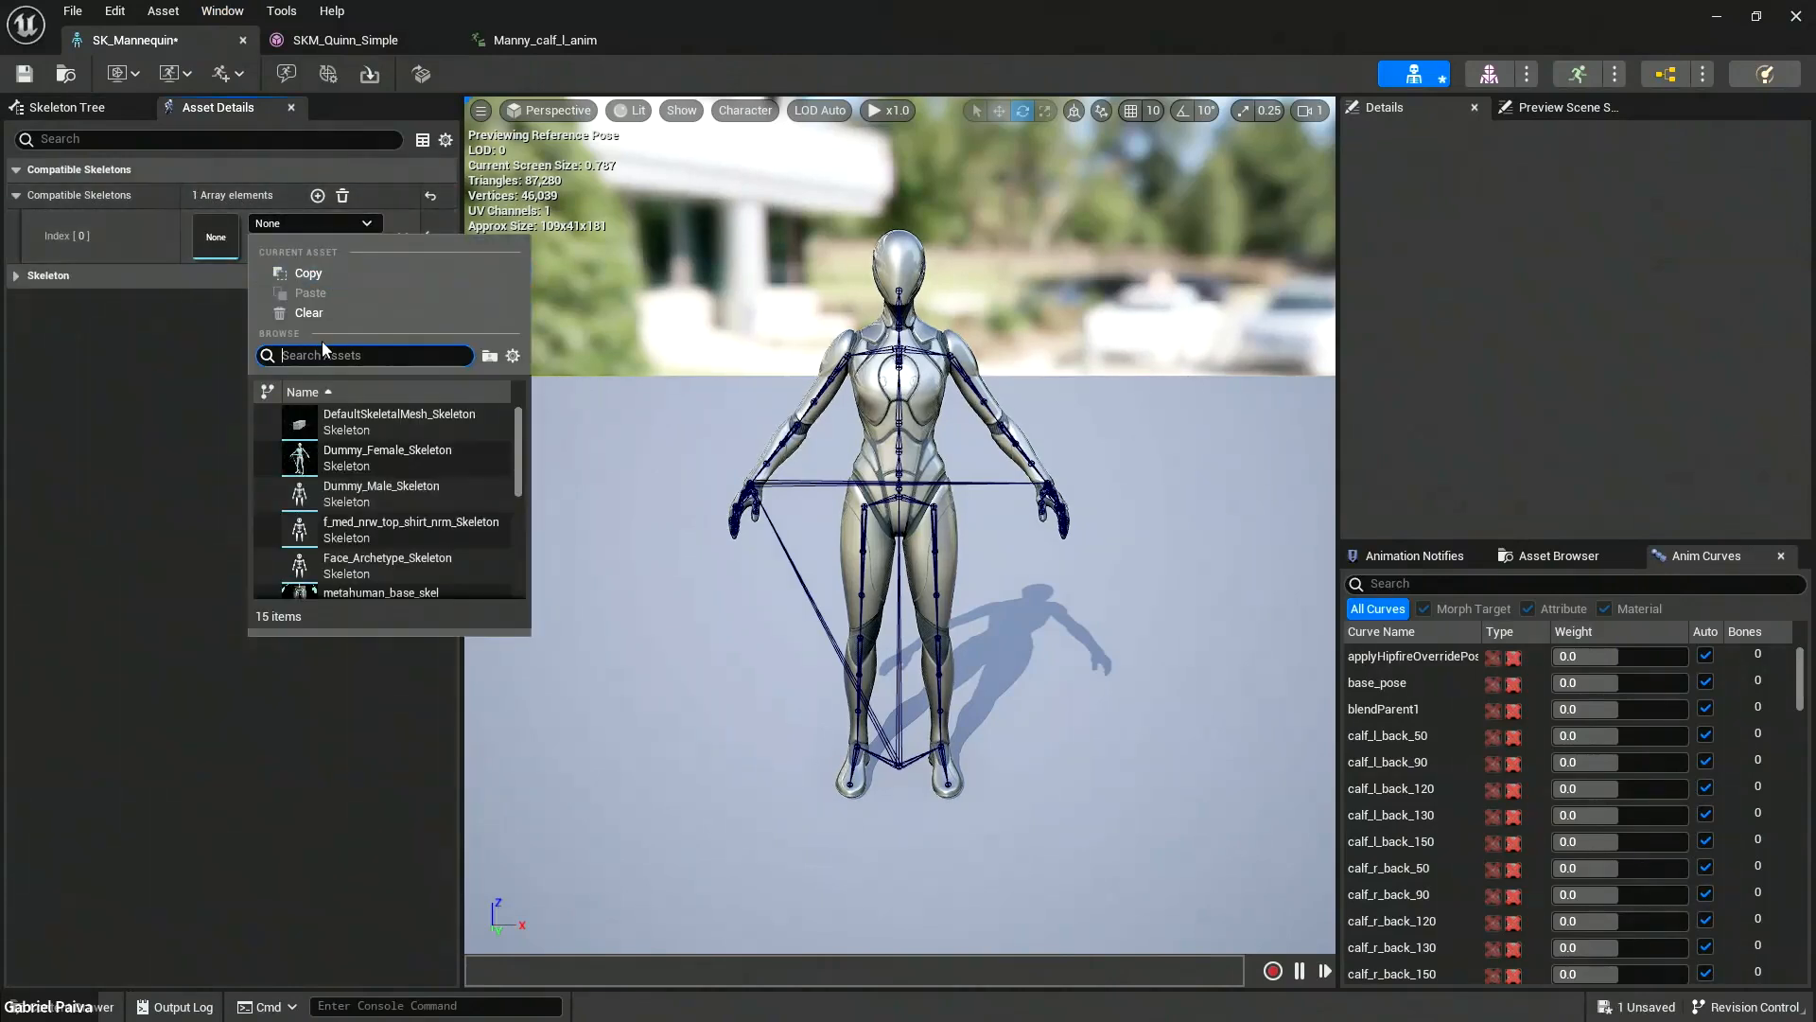
{"action": "type", "text": "core"}
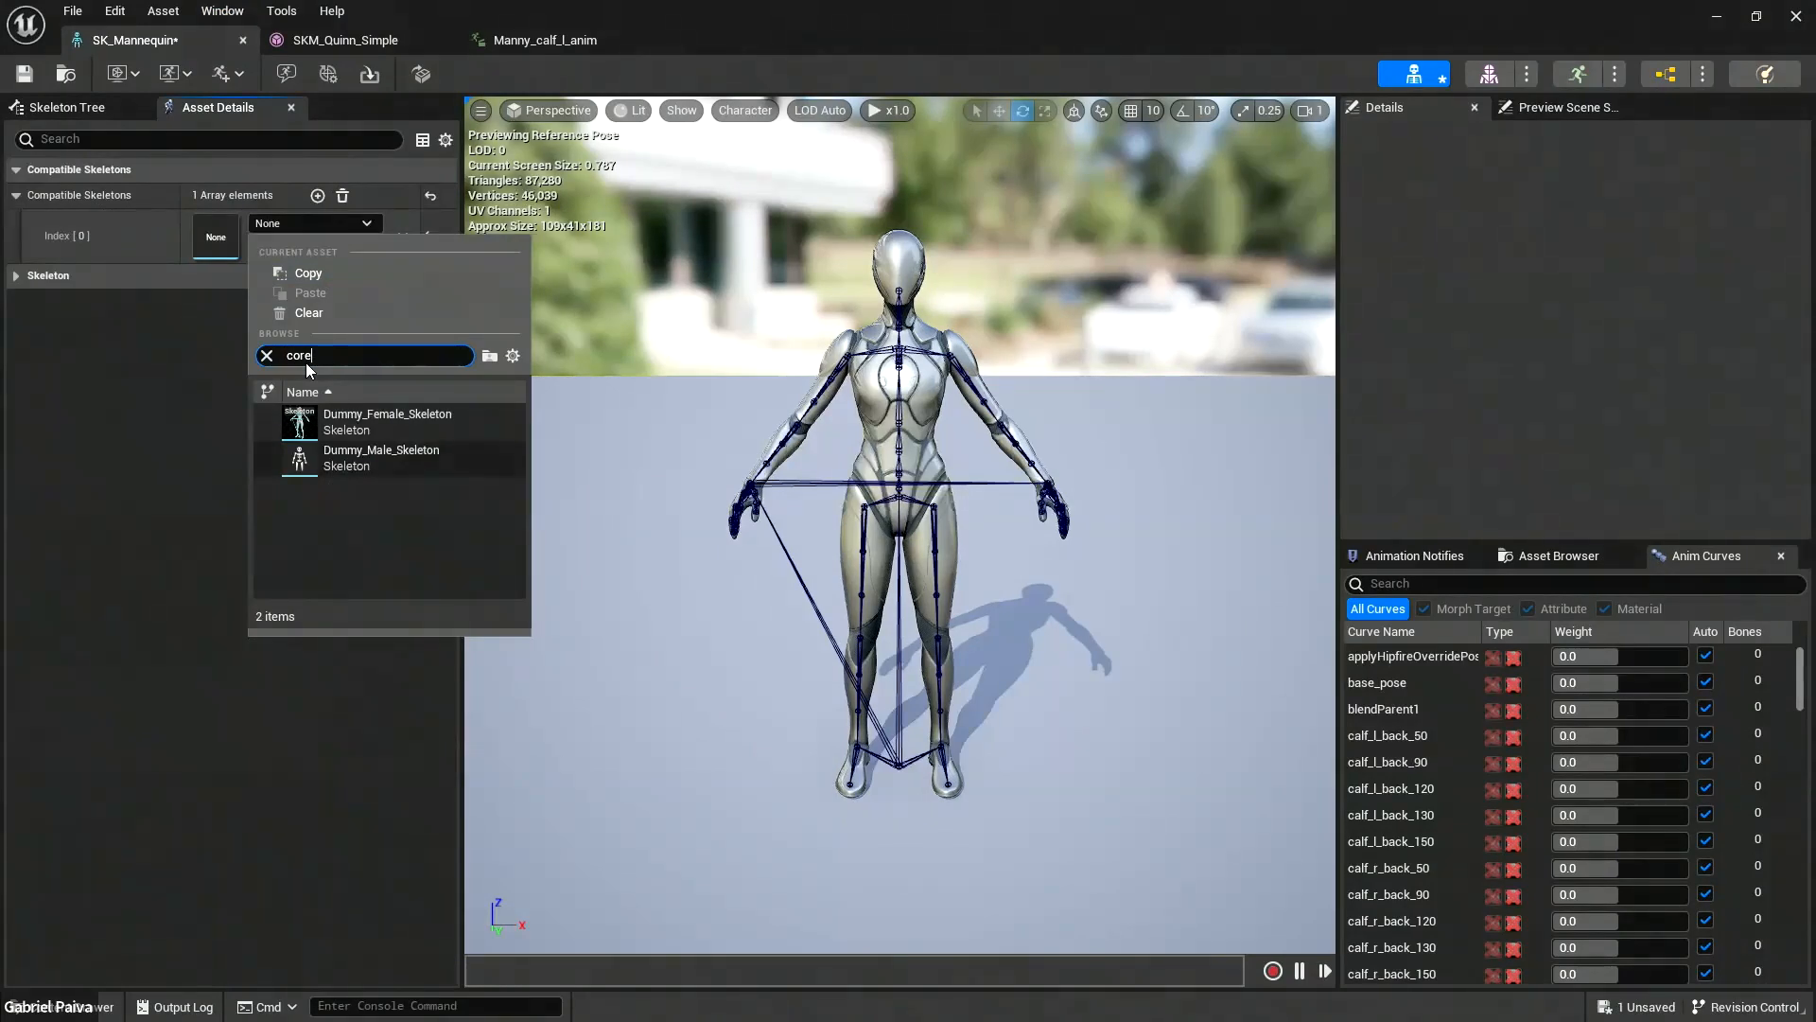
{"action": "mouse_move", "coordinate": [388, 443]}
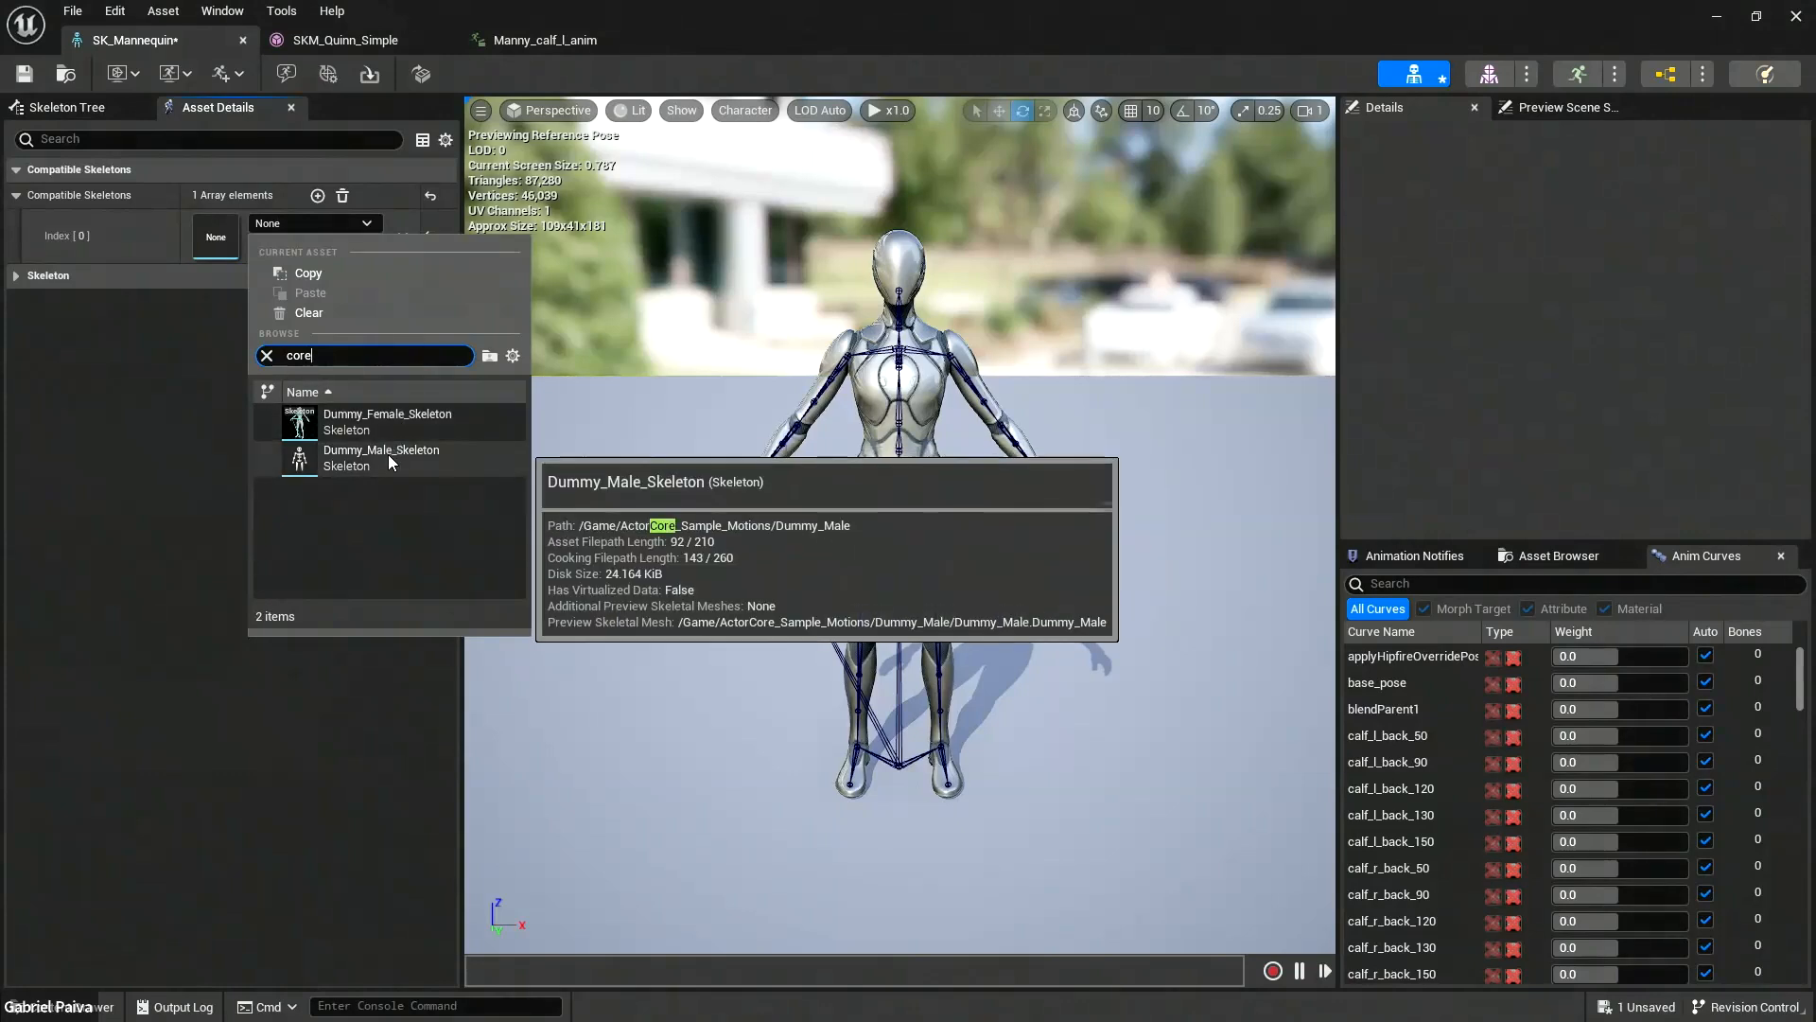
{"action": "mouse_move", "coordinate": [338, 422]}
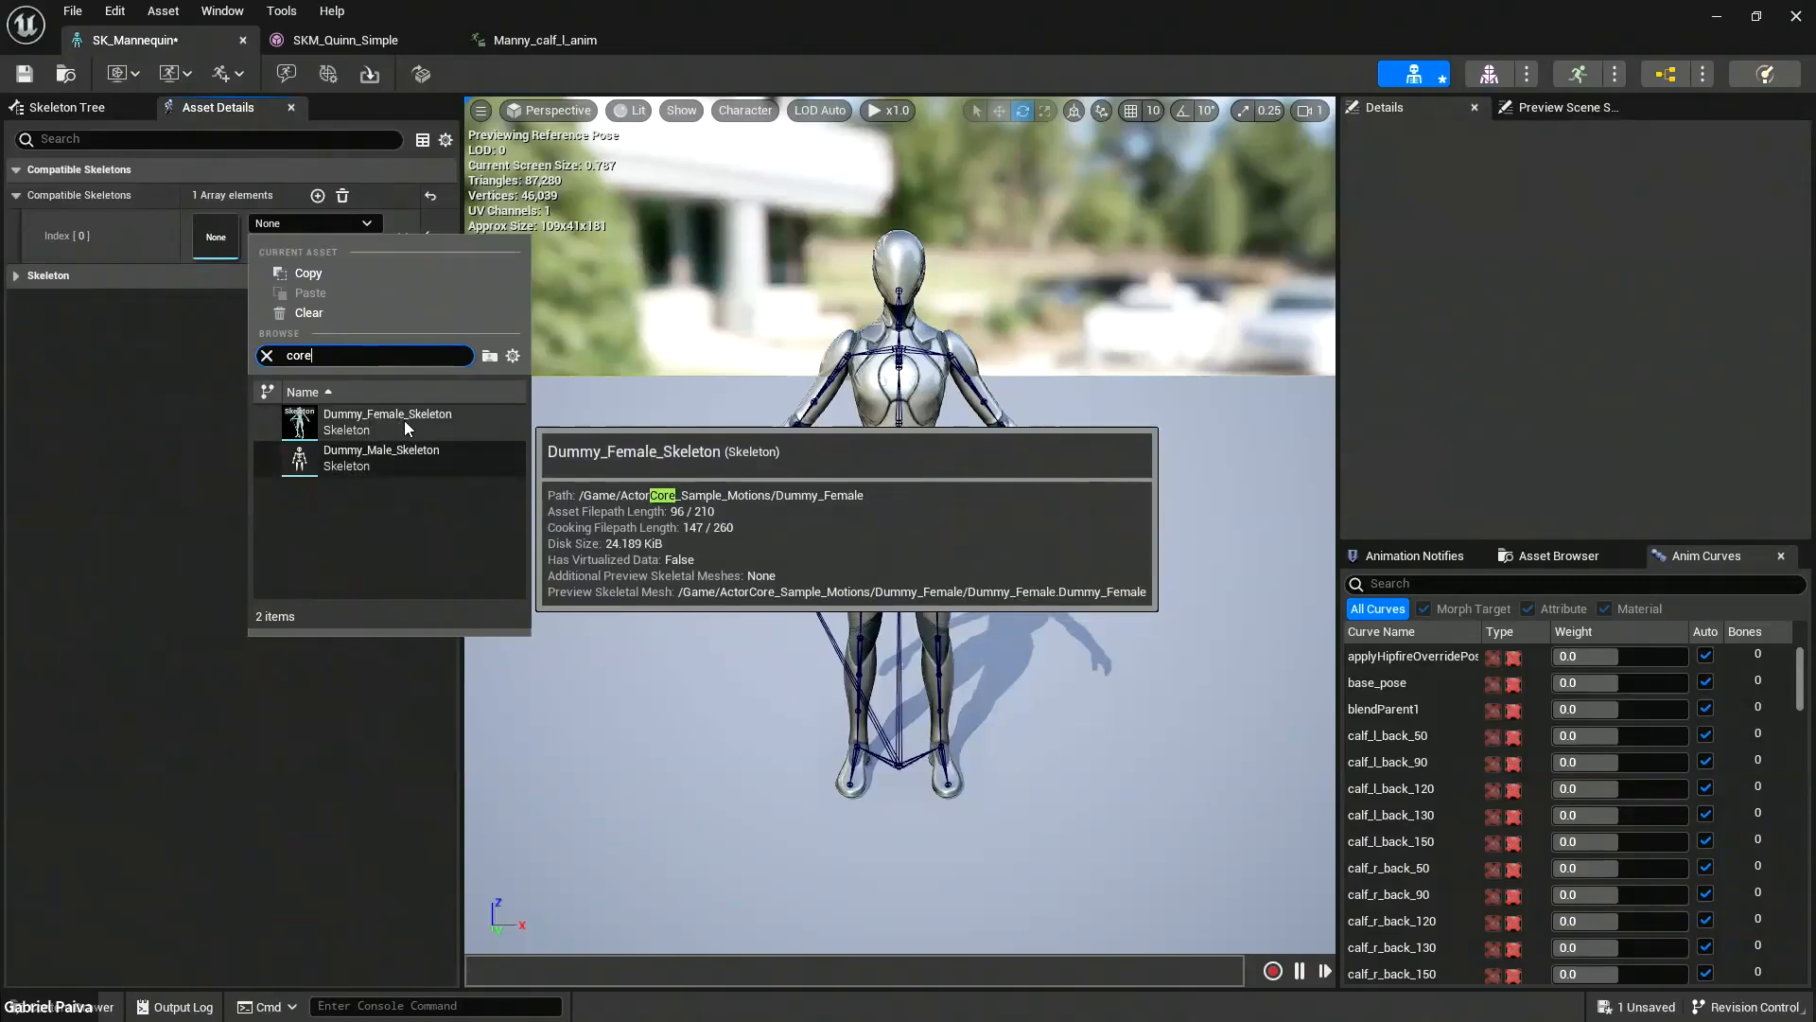
{"action": "left_click", "coordinate": [372, 422]}
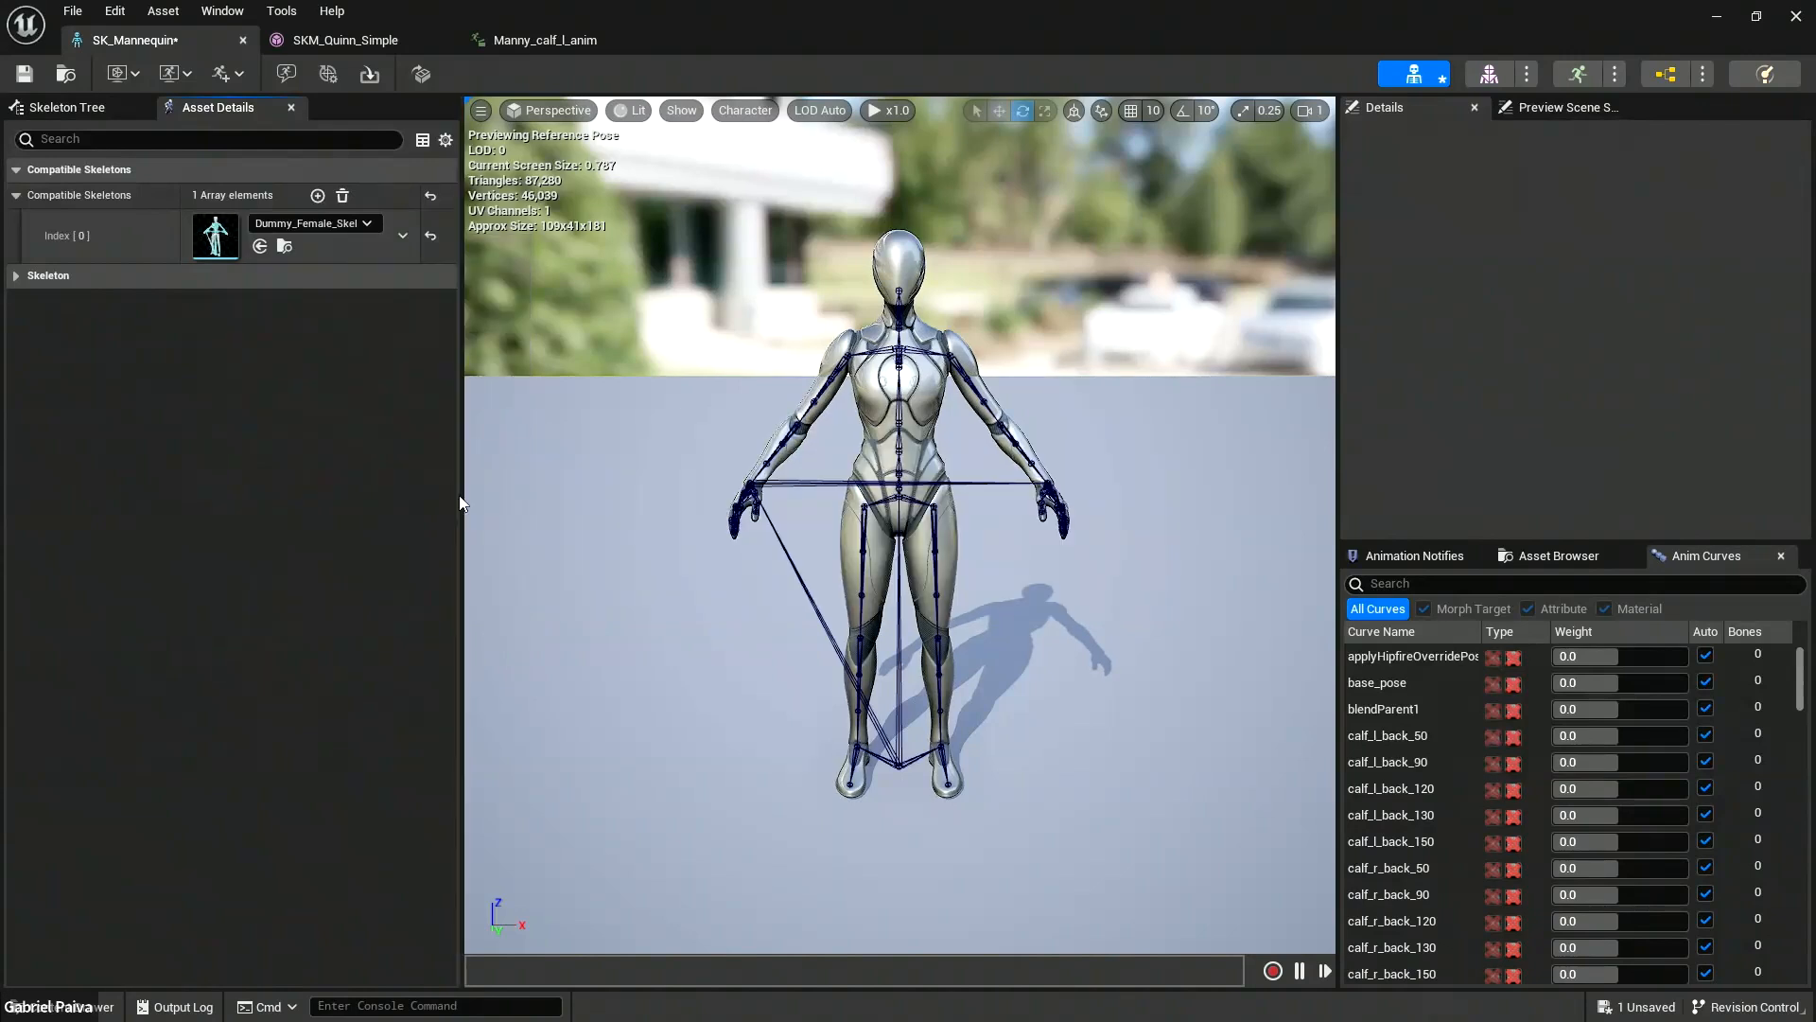
{"action": "left_click", "coordinate": [23, 74]}
Check where Asset Details is enabled for the skeleton and close the SK_Mannequin editor window.
{"action": "left_click", "coordinate": [222, 10]}
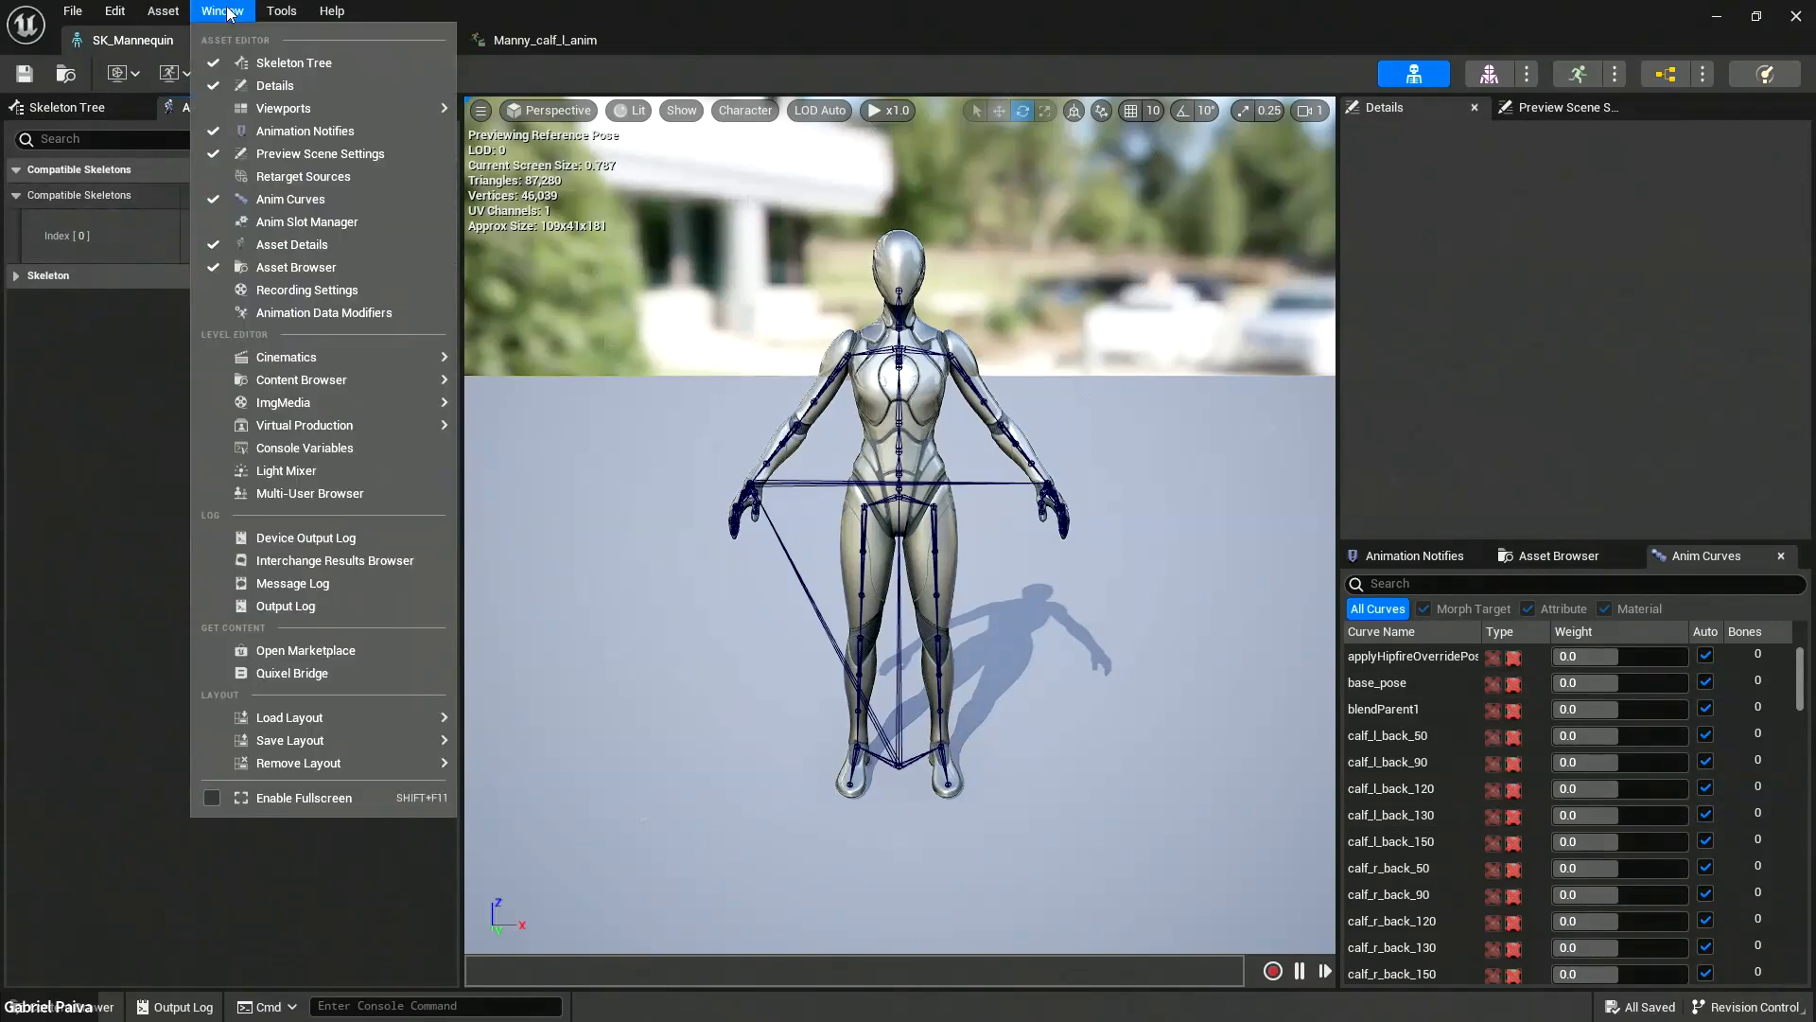
{"action": "left_click", "coordinate": [284, 245]}
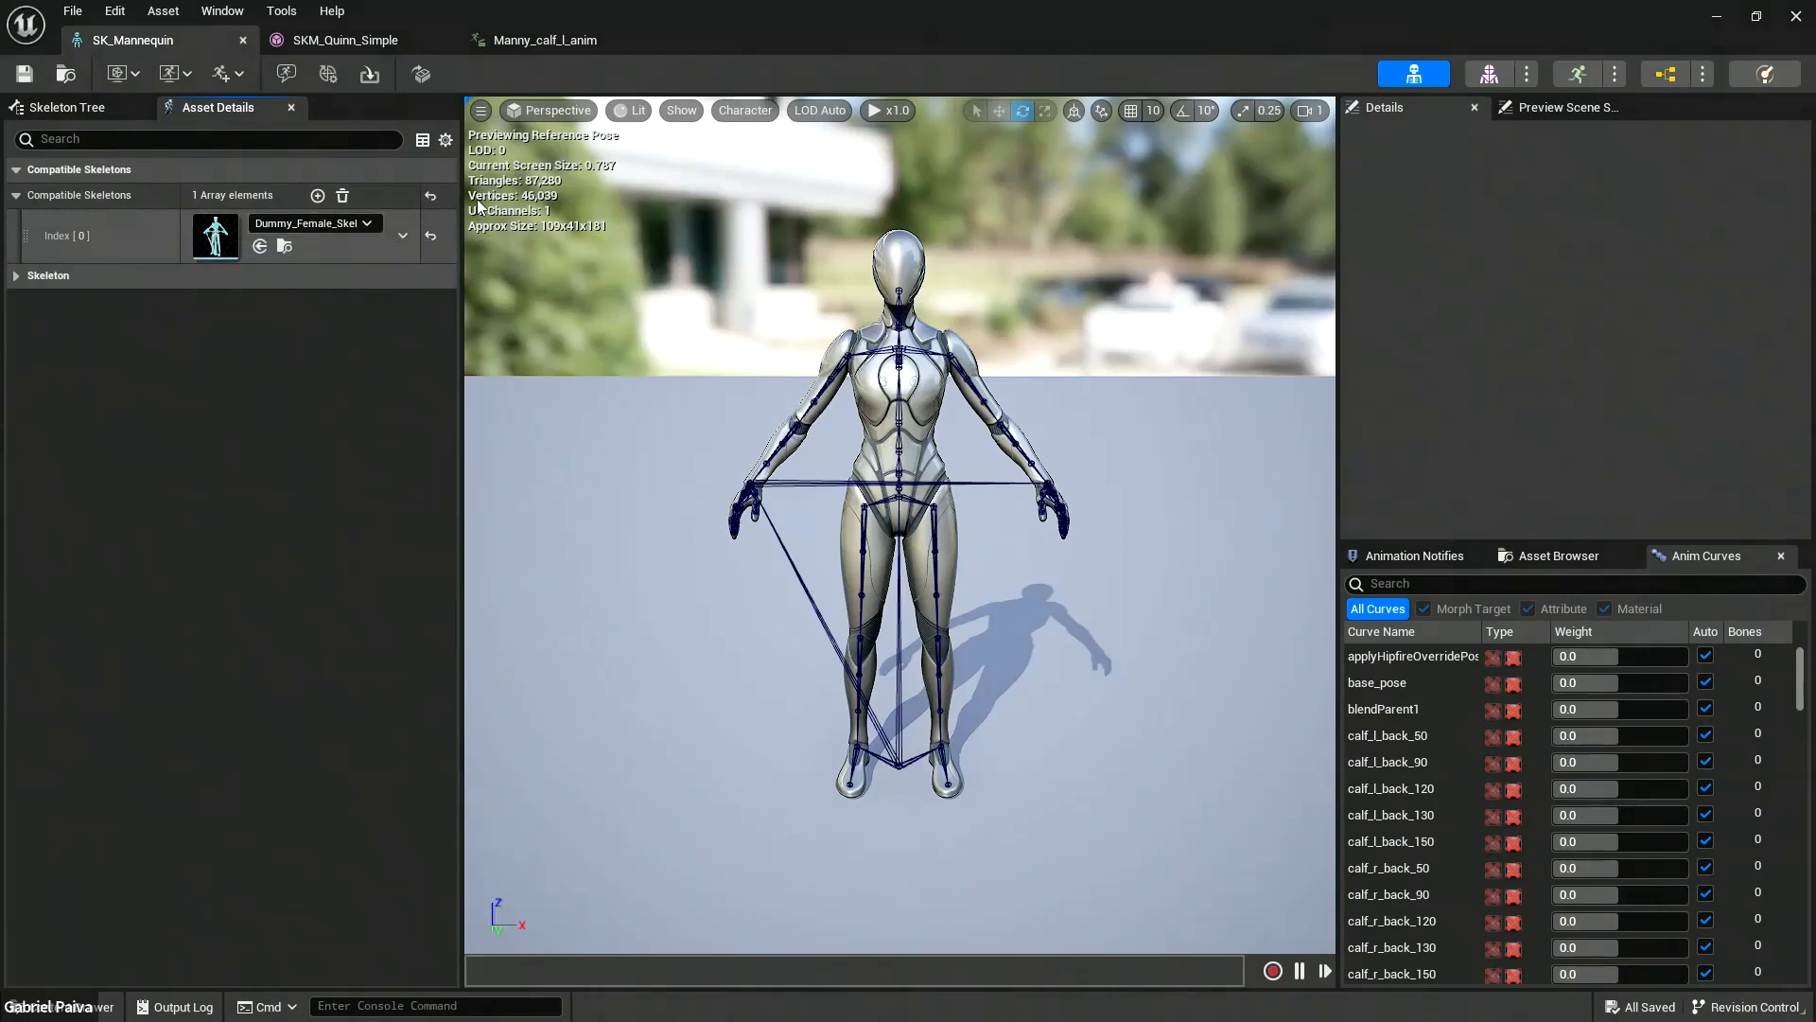
{"action": "left_click", "coordinate": [1796, 16]}
Place the SKM_Quinn skeletal mesh from the Mannequins Meshes folder on the floor of the Main level.
{"action": "key", "text": "ctrl+space"}
{"action": "left_click", "coordinate": [1182, 771]}
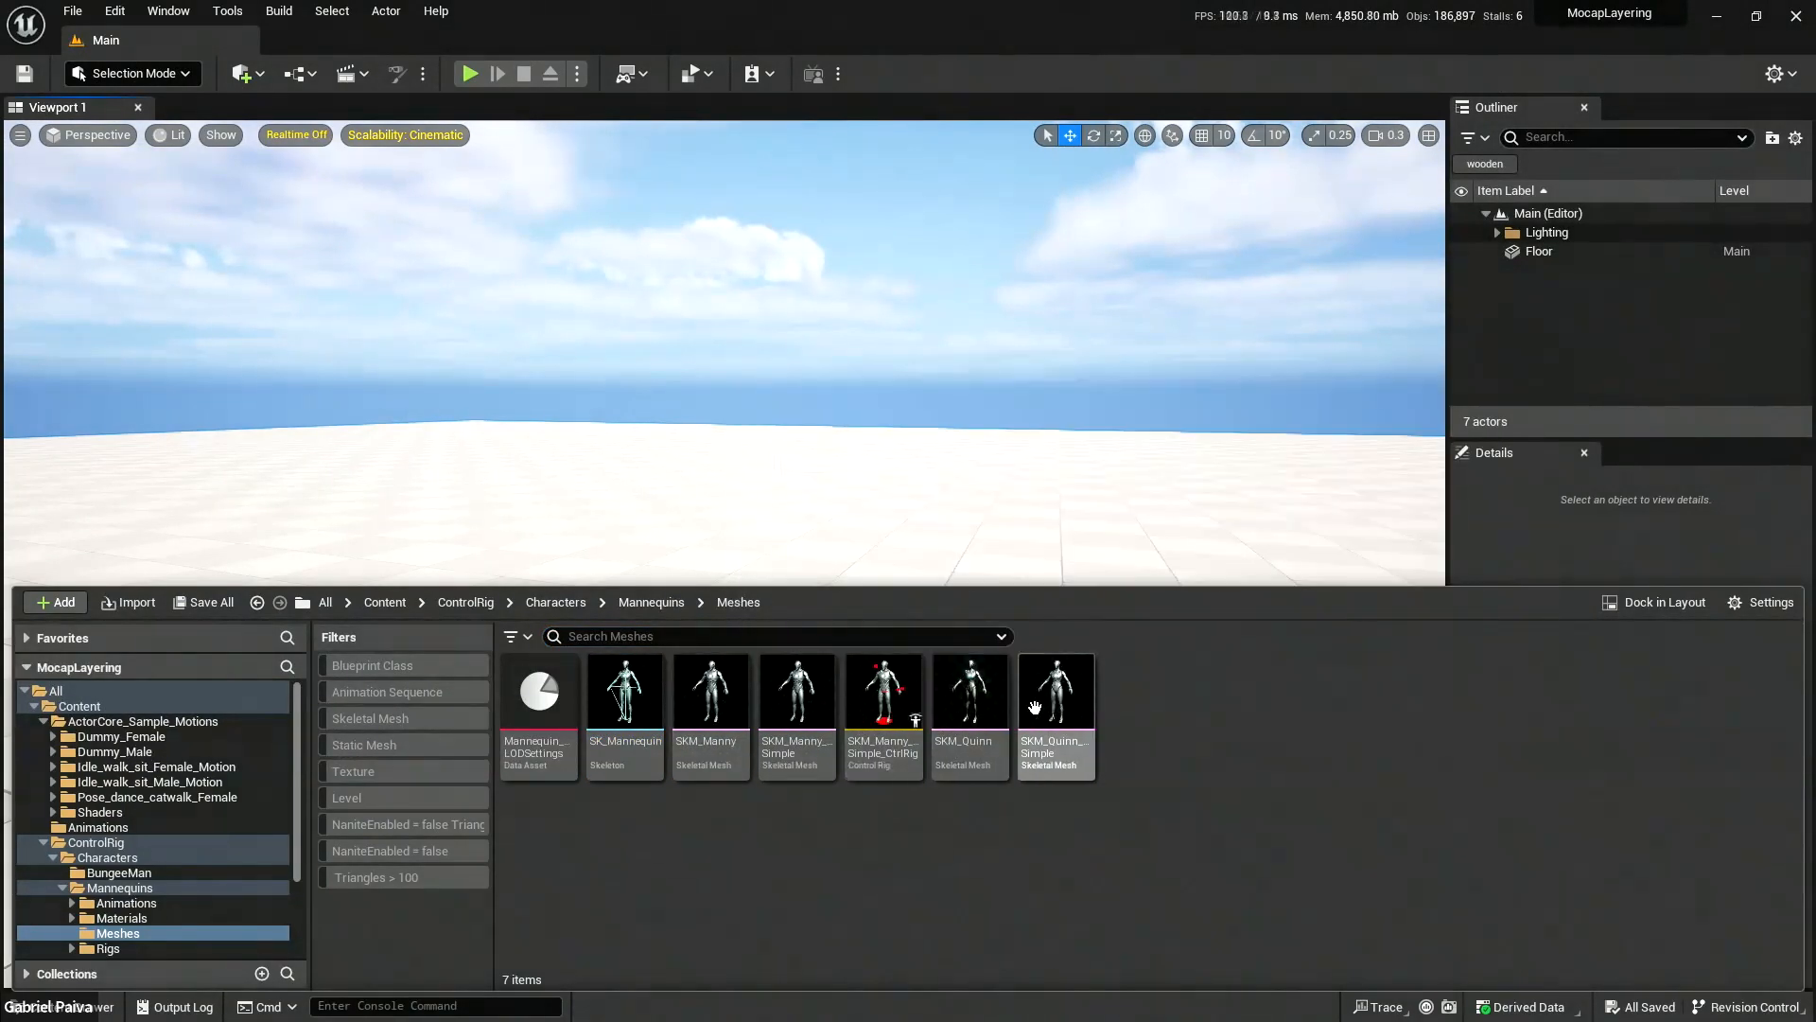
{"action": "left_click", "coordinate": [972, 700]}
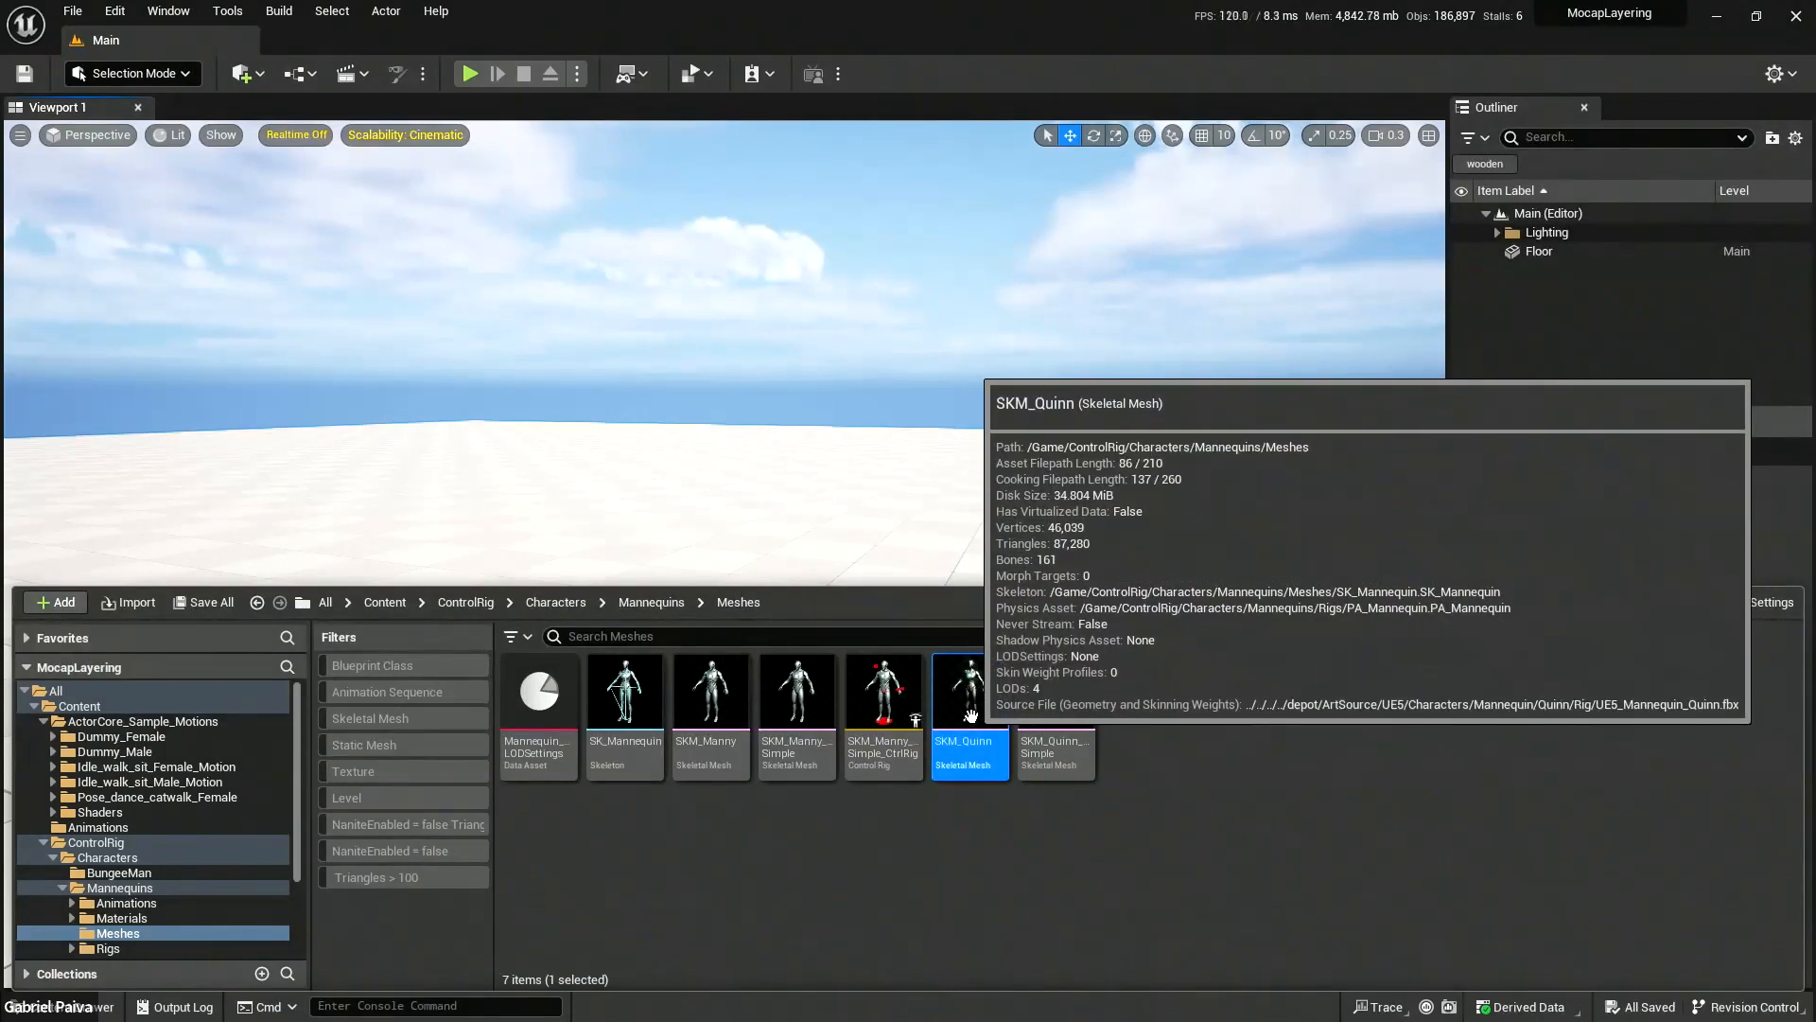
{"action": "left_click_drag", "start_coordinate": [801, 529], "coordinate": [801, 558]}
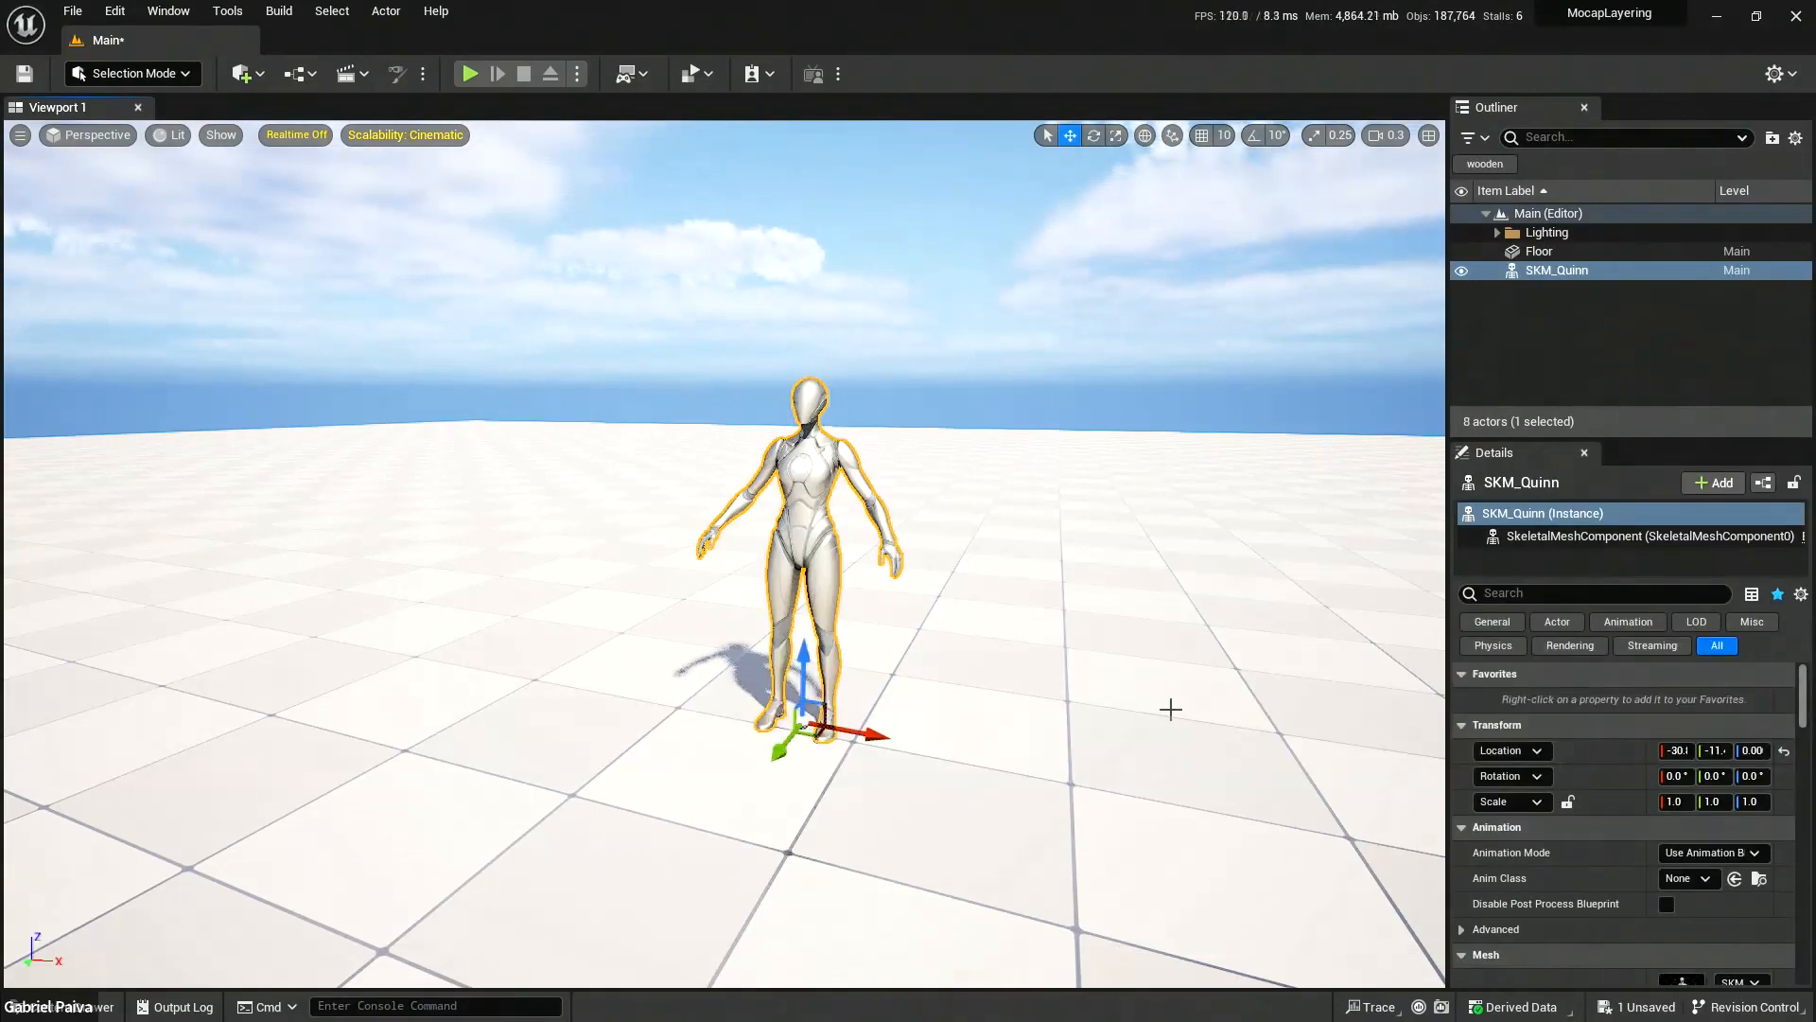
Create a Level Sequence in the Meshes folder, keep its default name and open it in Sequencer.
{"action": "key", "text": "ctrl+space"}
{"action": "right_click", "coordinate": [1183, 711]}
{"action": "mouse_move", "coordinate": [1284, 608]}
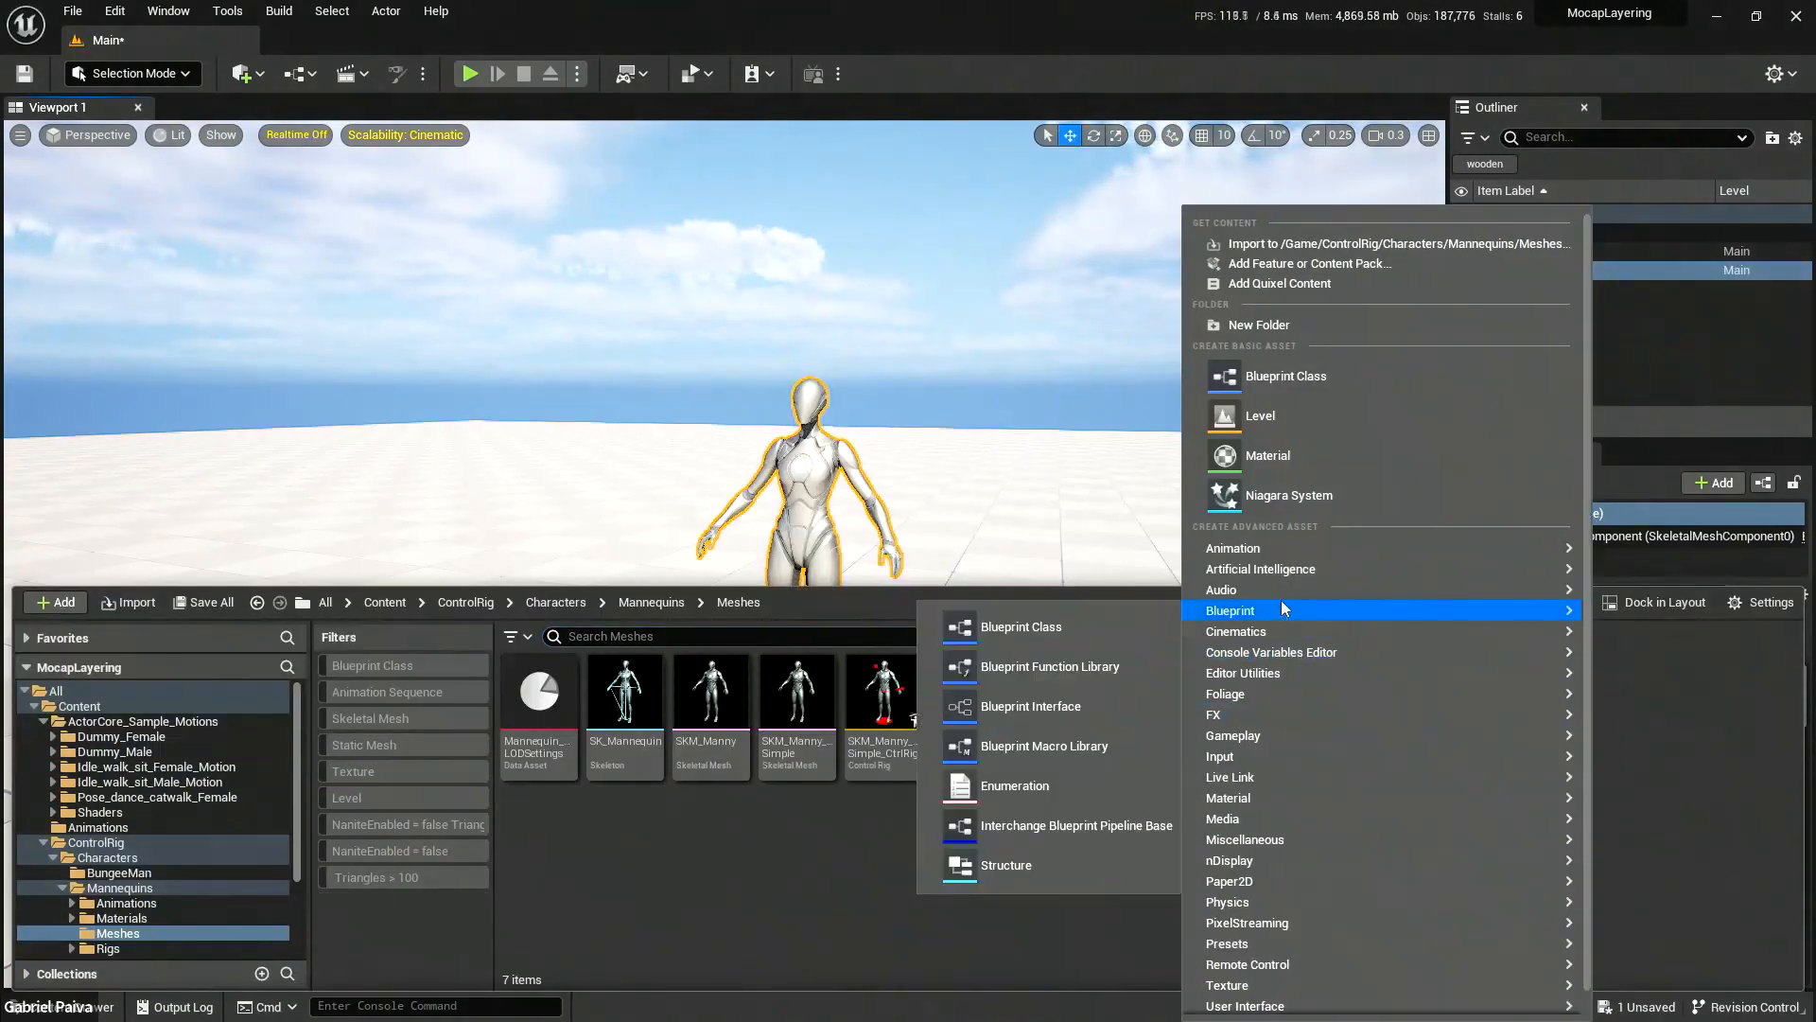
{"action": "left_click", "coordinate": [1149, 730]}
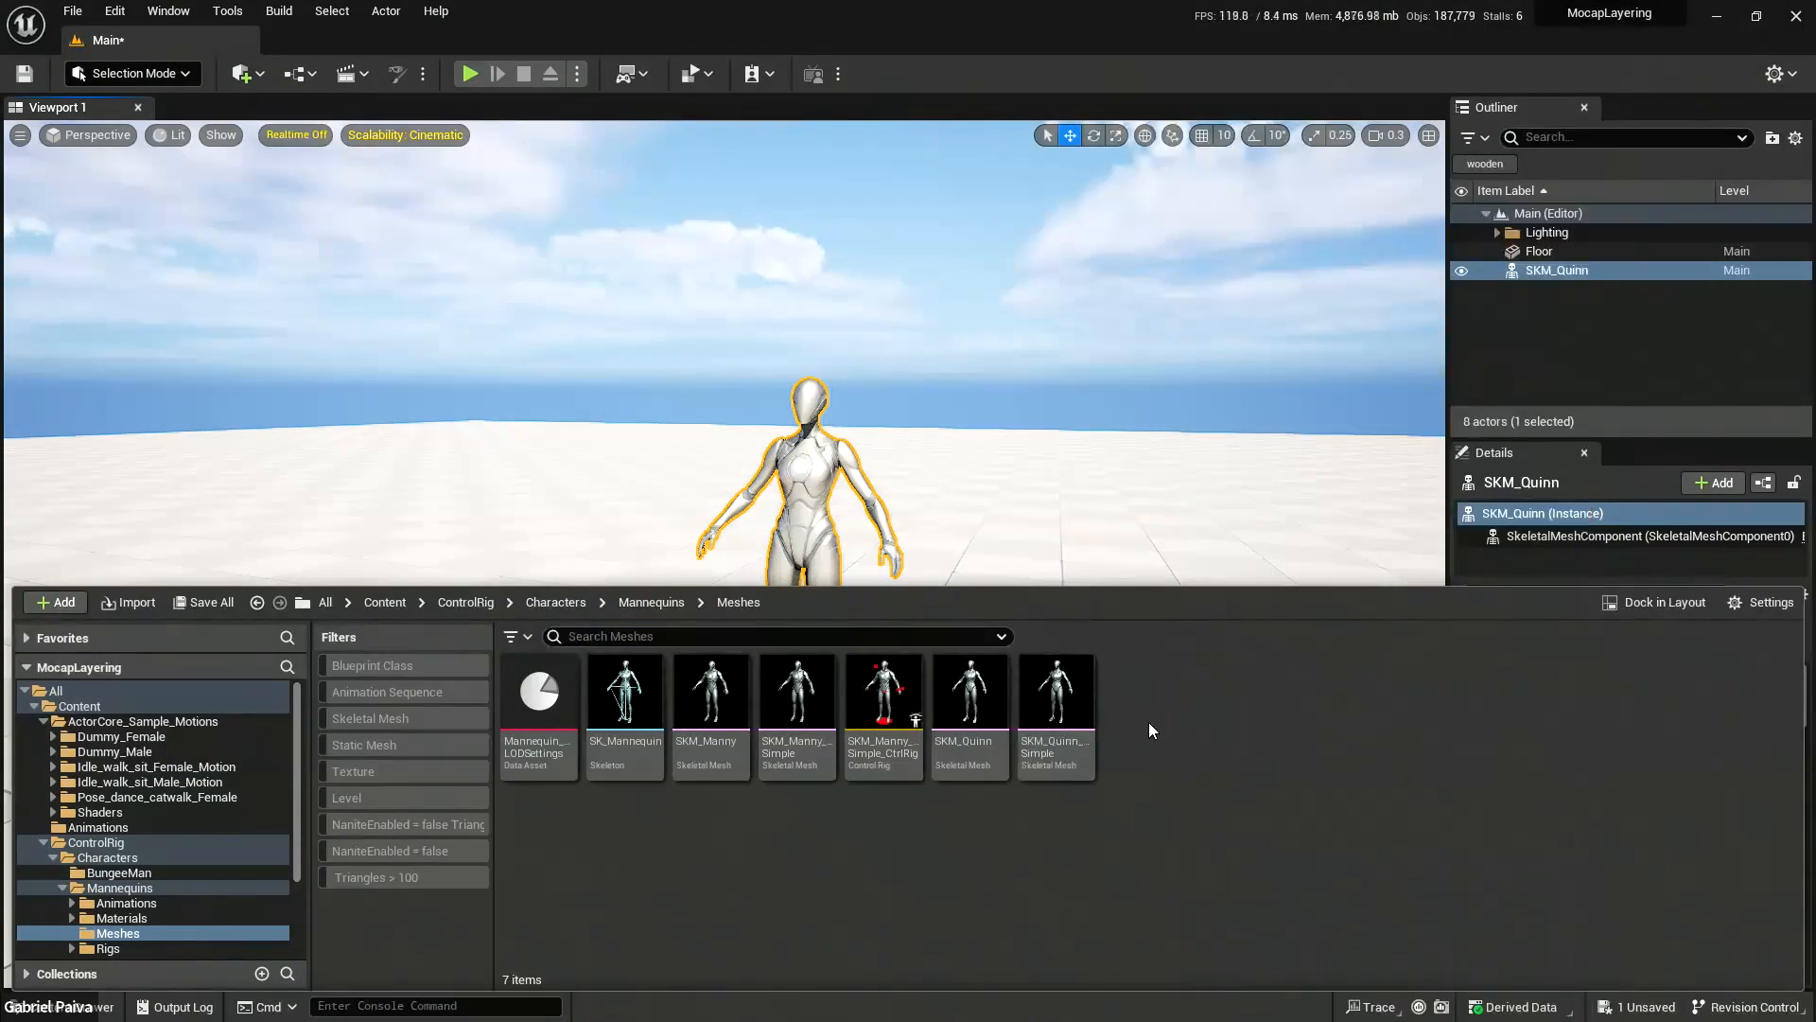
{"action": "right_click", "coordinate": [1199, 702]}
{"action": "mouse_move", "coordinate": [1288, 633]}
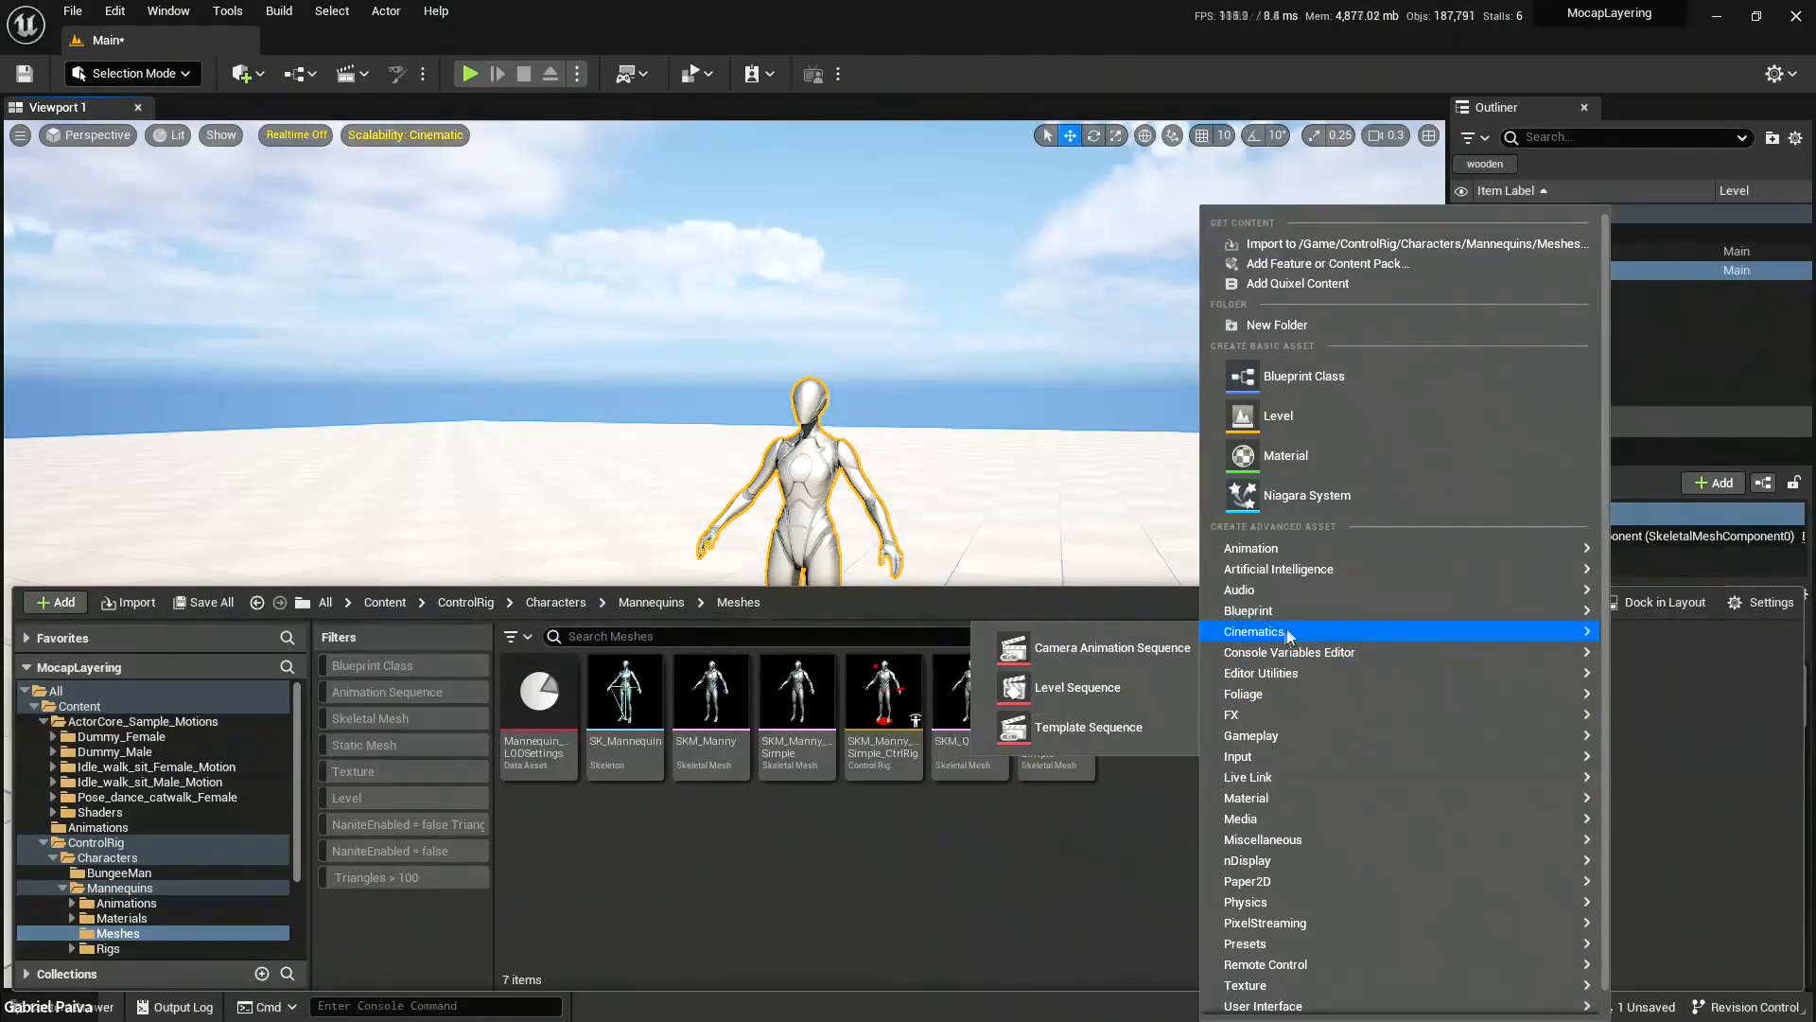
{"action": "left_click", "coordinate": [1088, 687]}
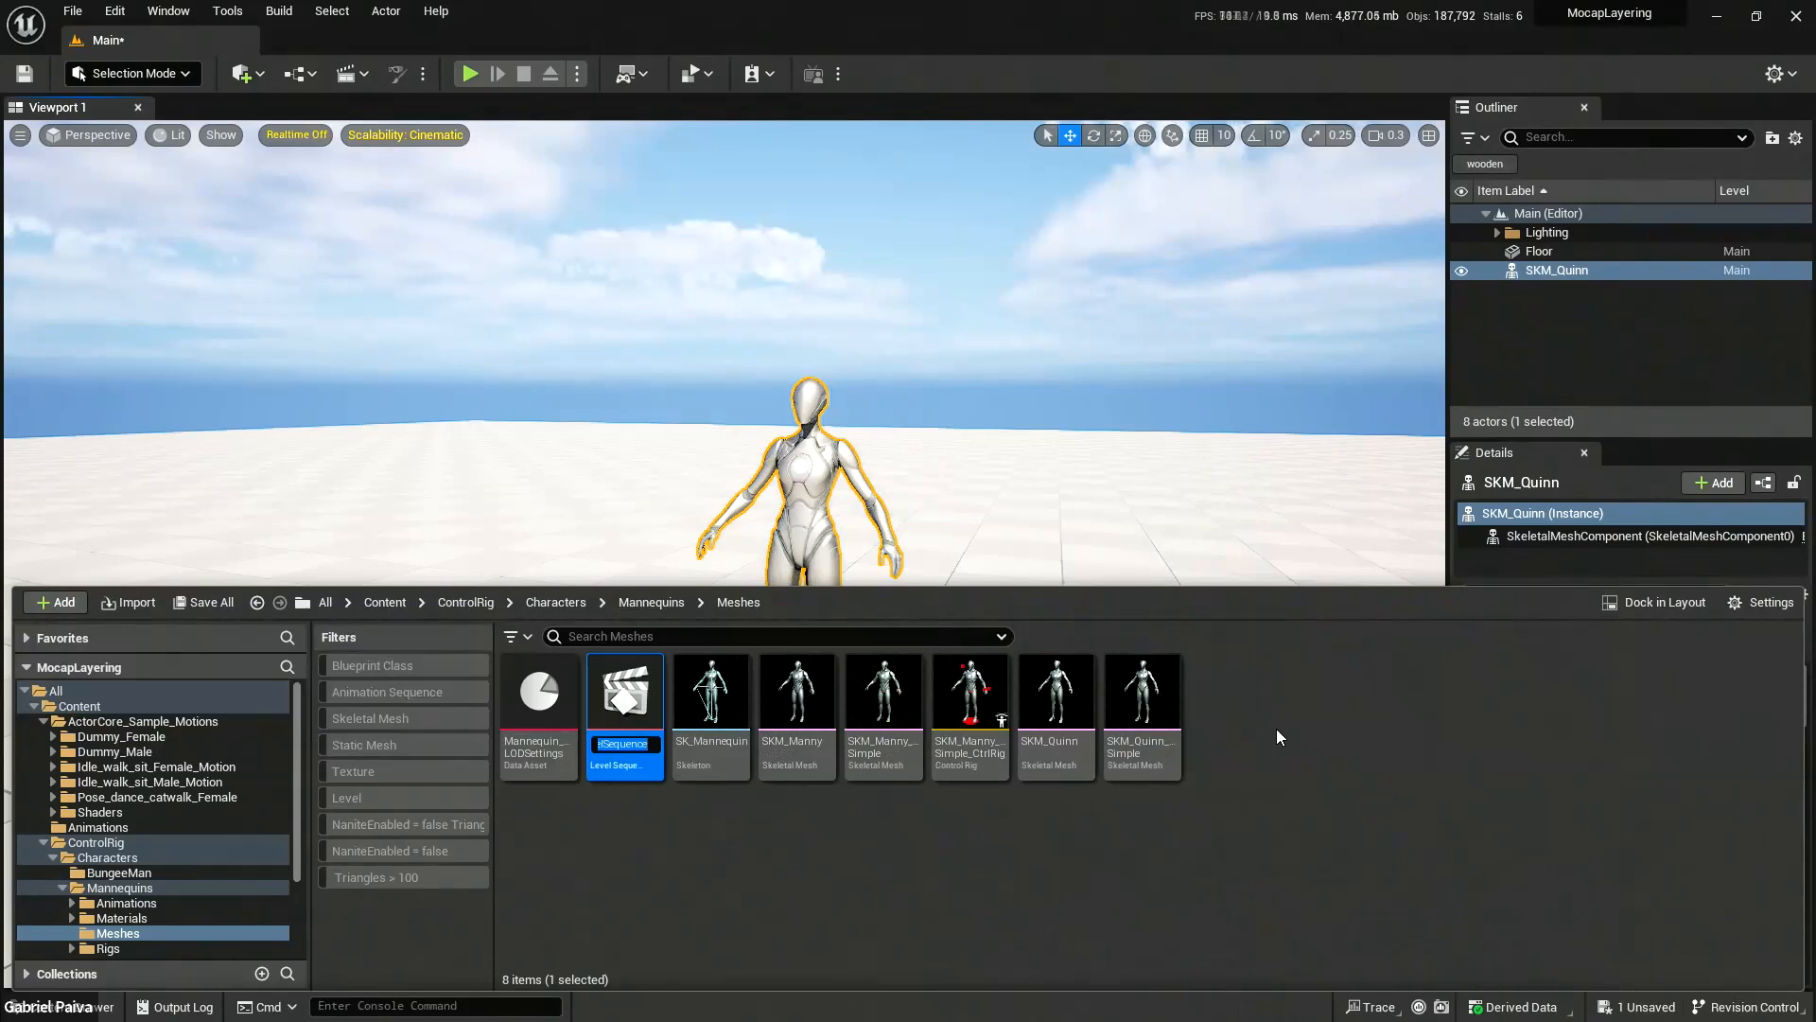
{"action": "double_click", "coordinate": [623, 698]}
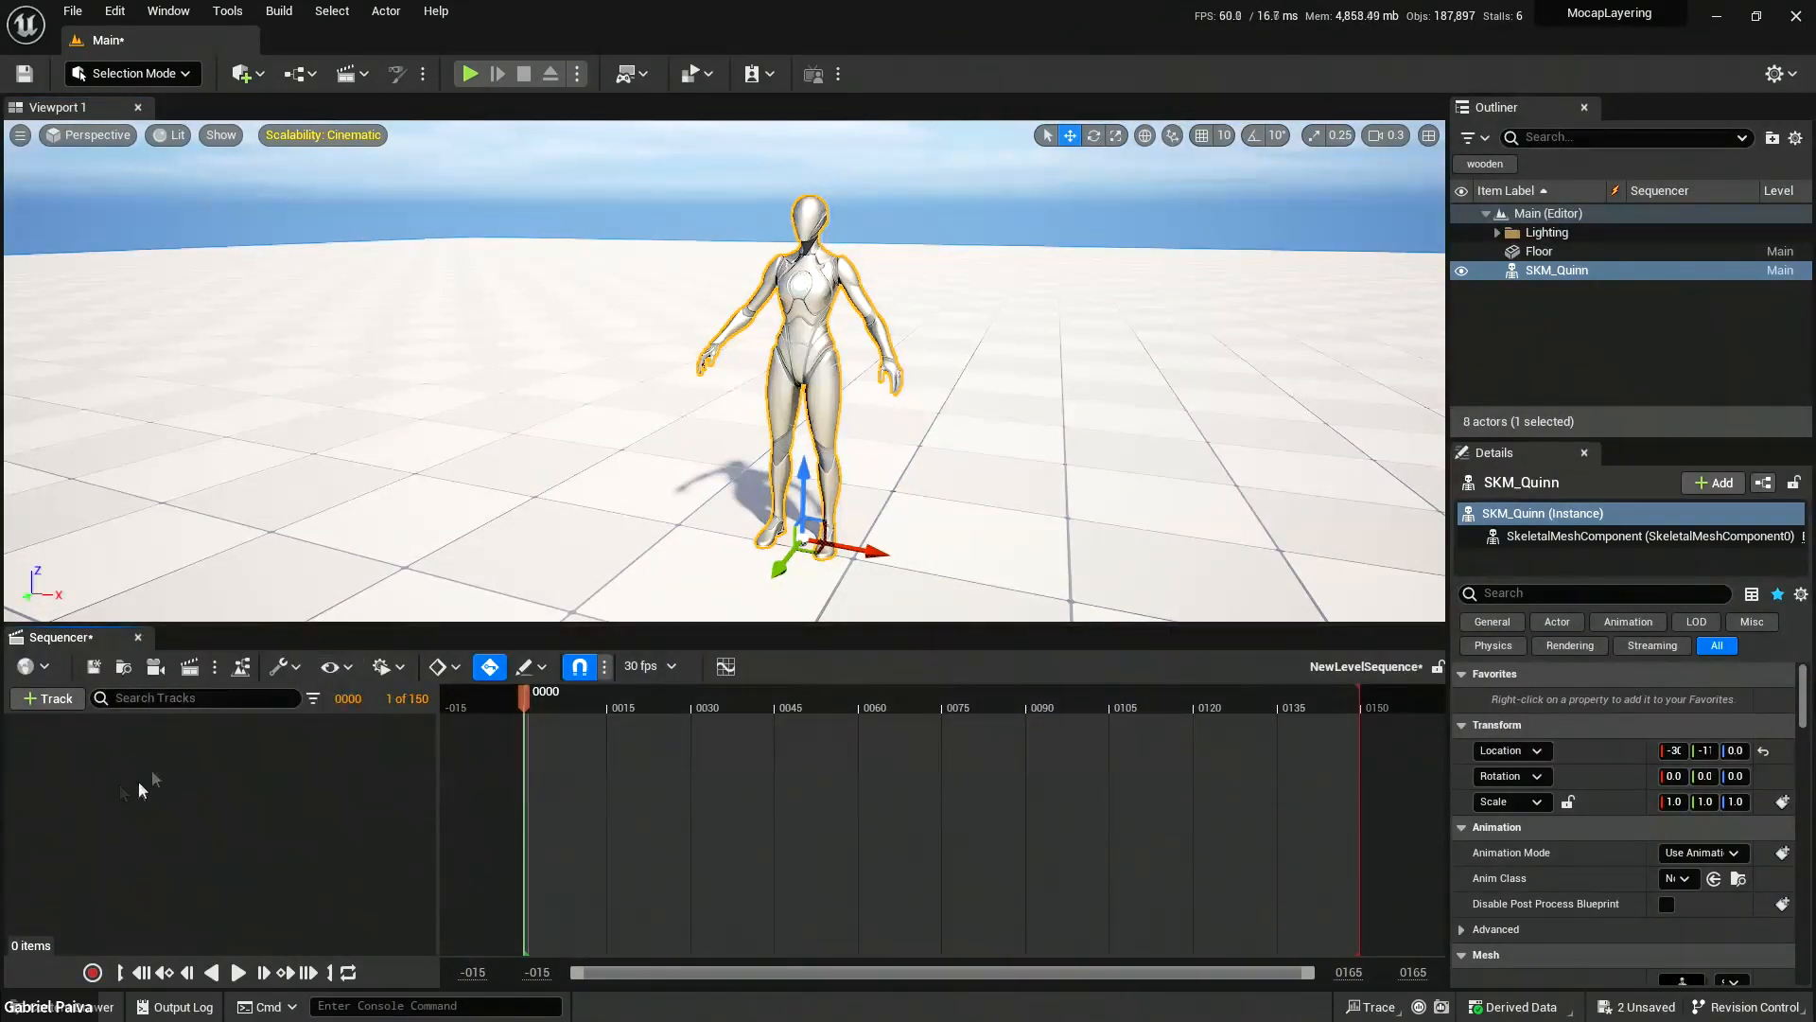
Add the SKM_Quinn actor to the level sequence and delete its CR_Mannequin_Body control rig track.
{"action": "left_click_drag", "start_coordinate": [1551, 279], "coordinate": [228, 769]}
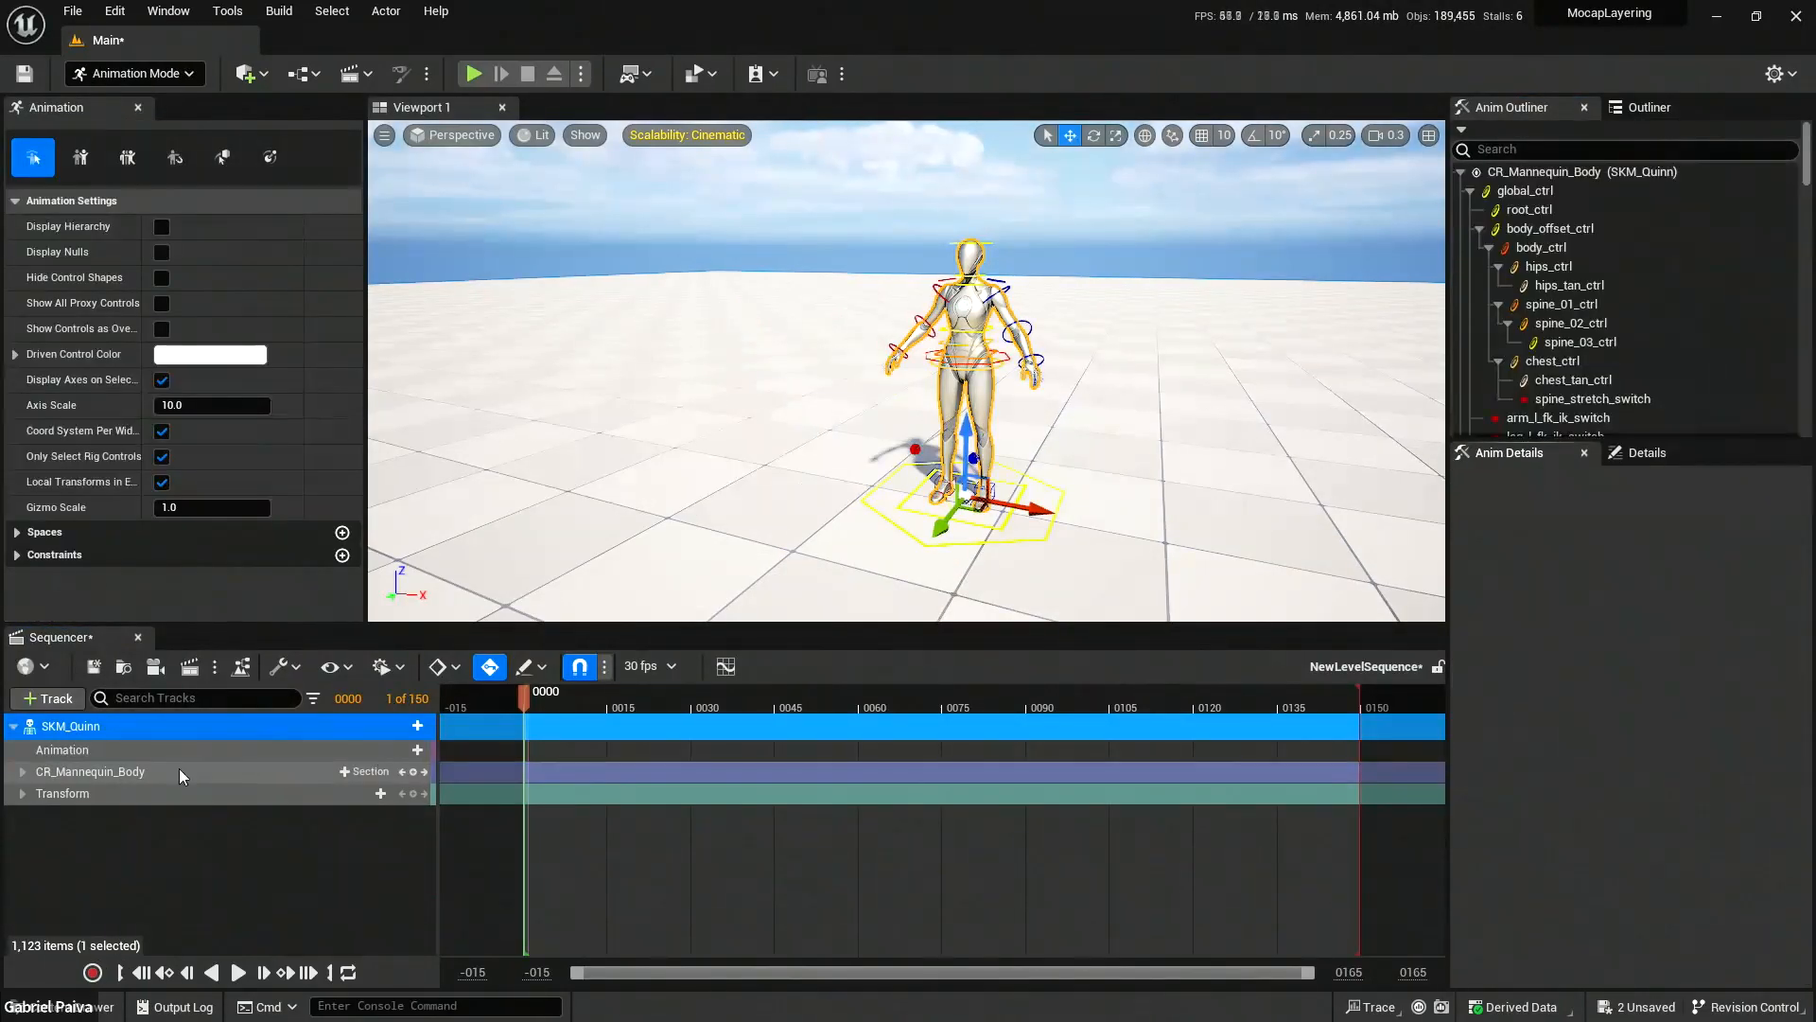
{"action": "right_click_drag", "start_coordinate": [1005, 405], "coordinate": [1050, 385]}
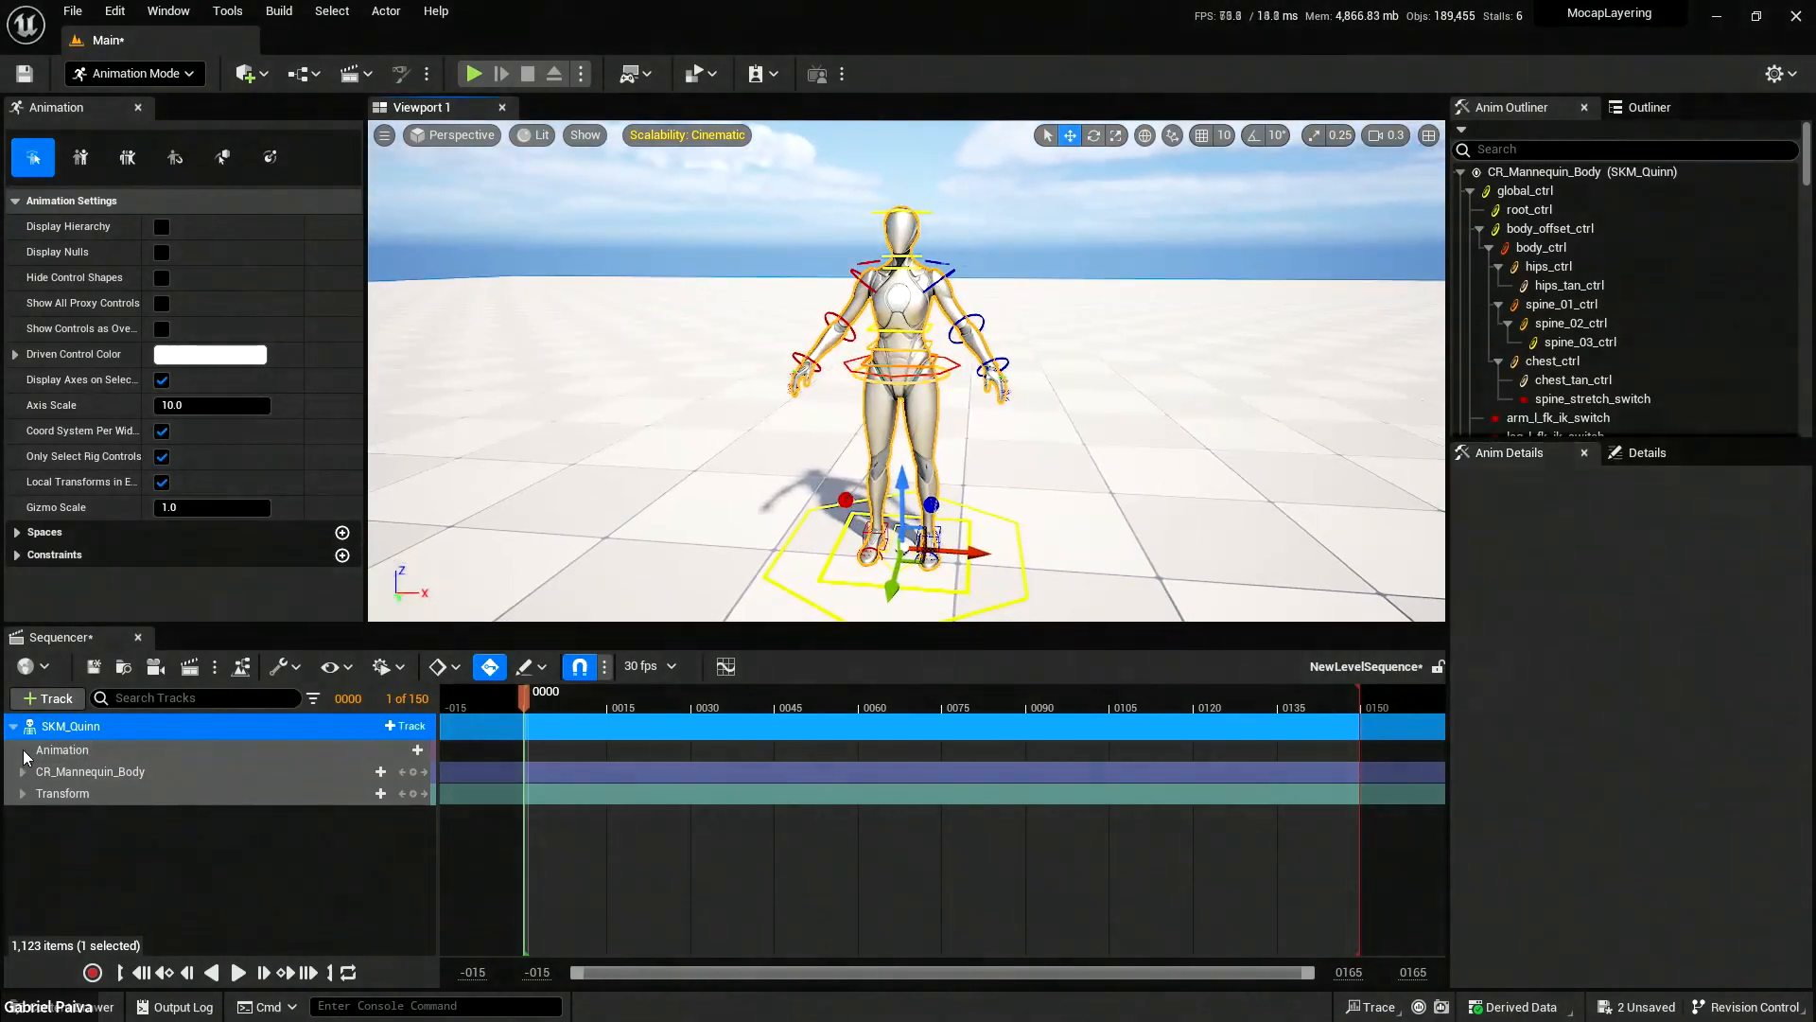
{"action": "left_click", "coordinate": [72, 753]}
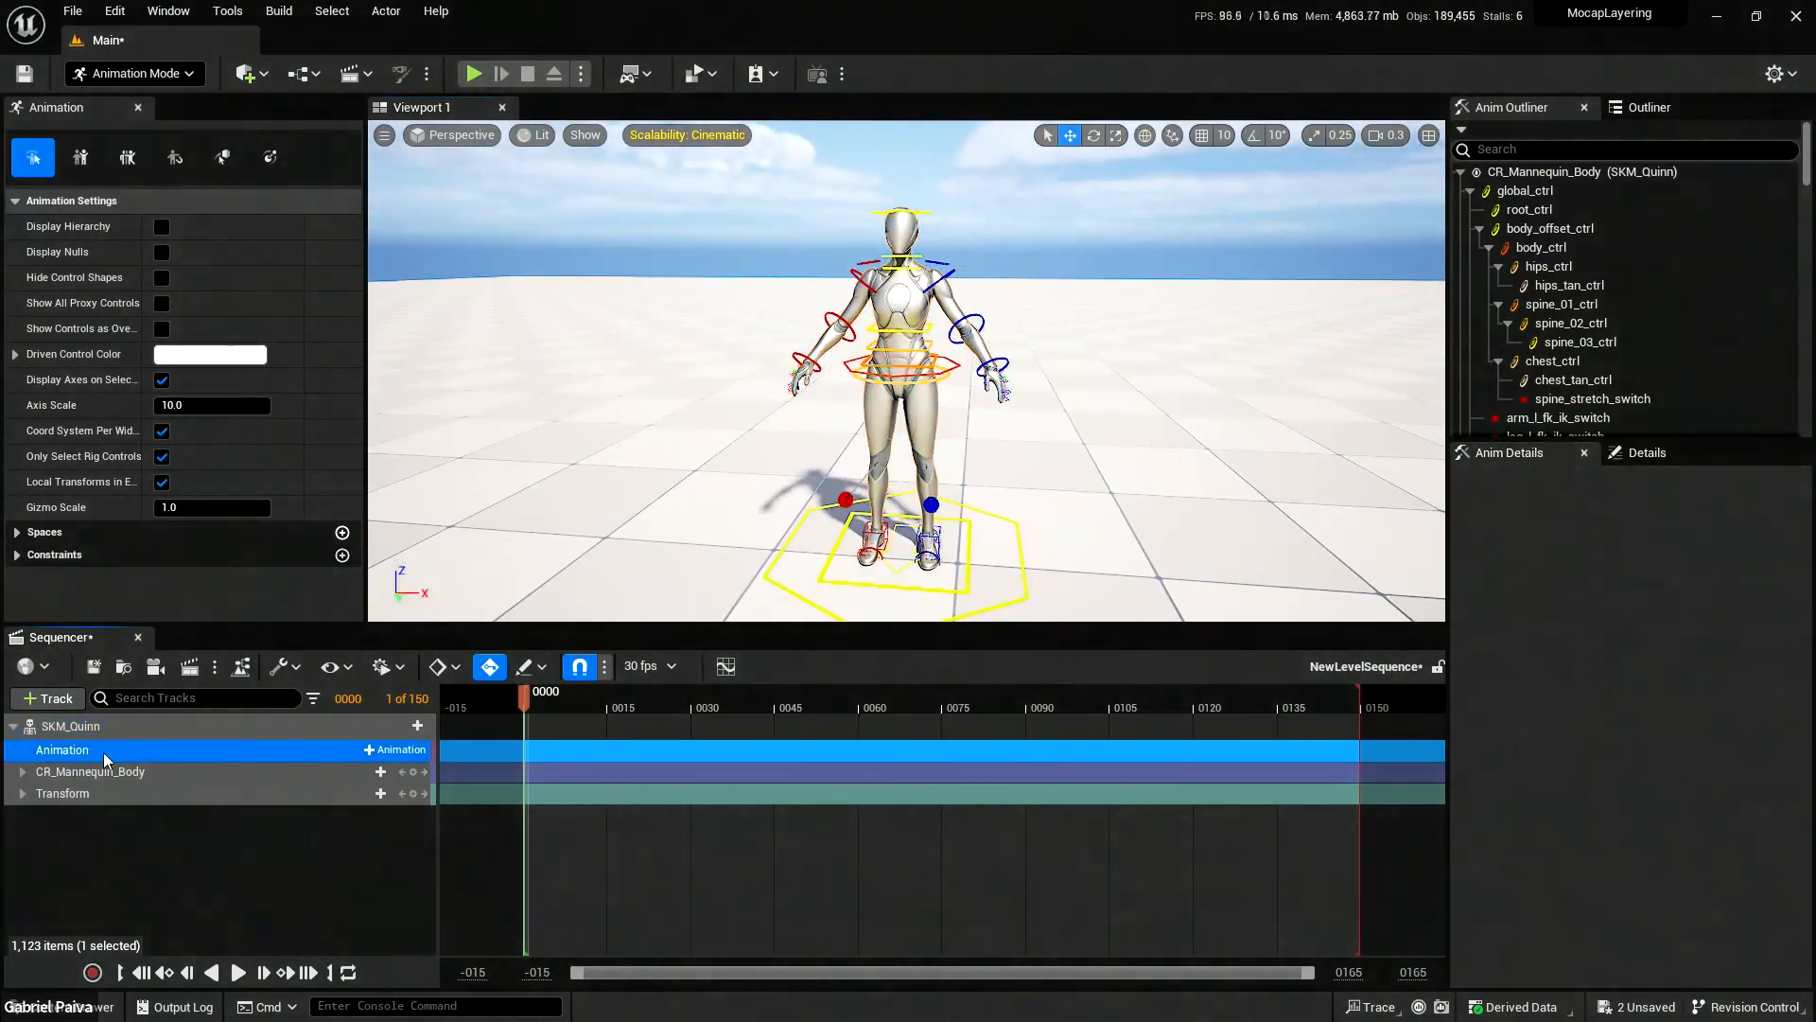
{"action": "left_click", "coordinate": [51, 777]}
{"action": "left_click_drag", "start_coordinate": [72, 781], "coordinate": [144, 784]}
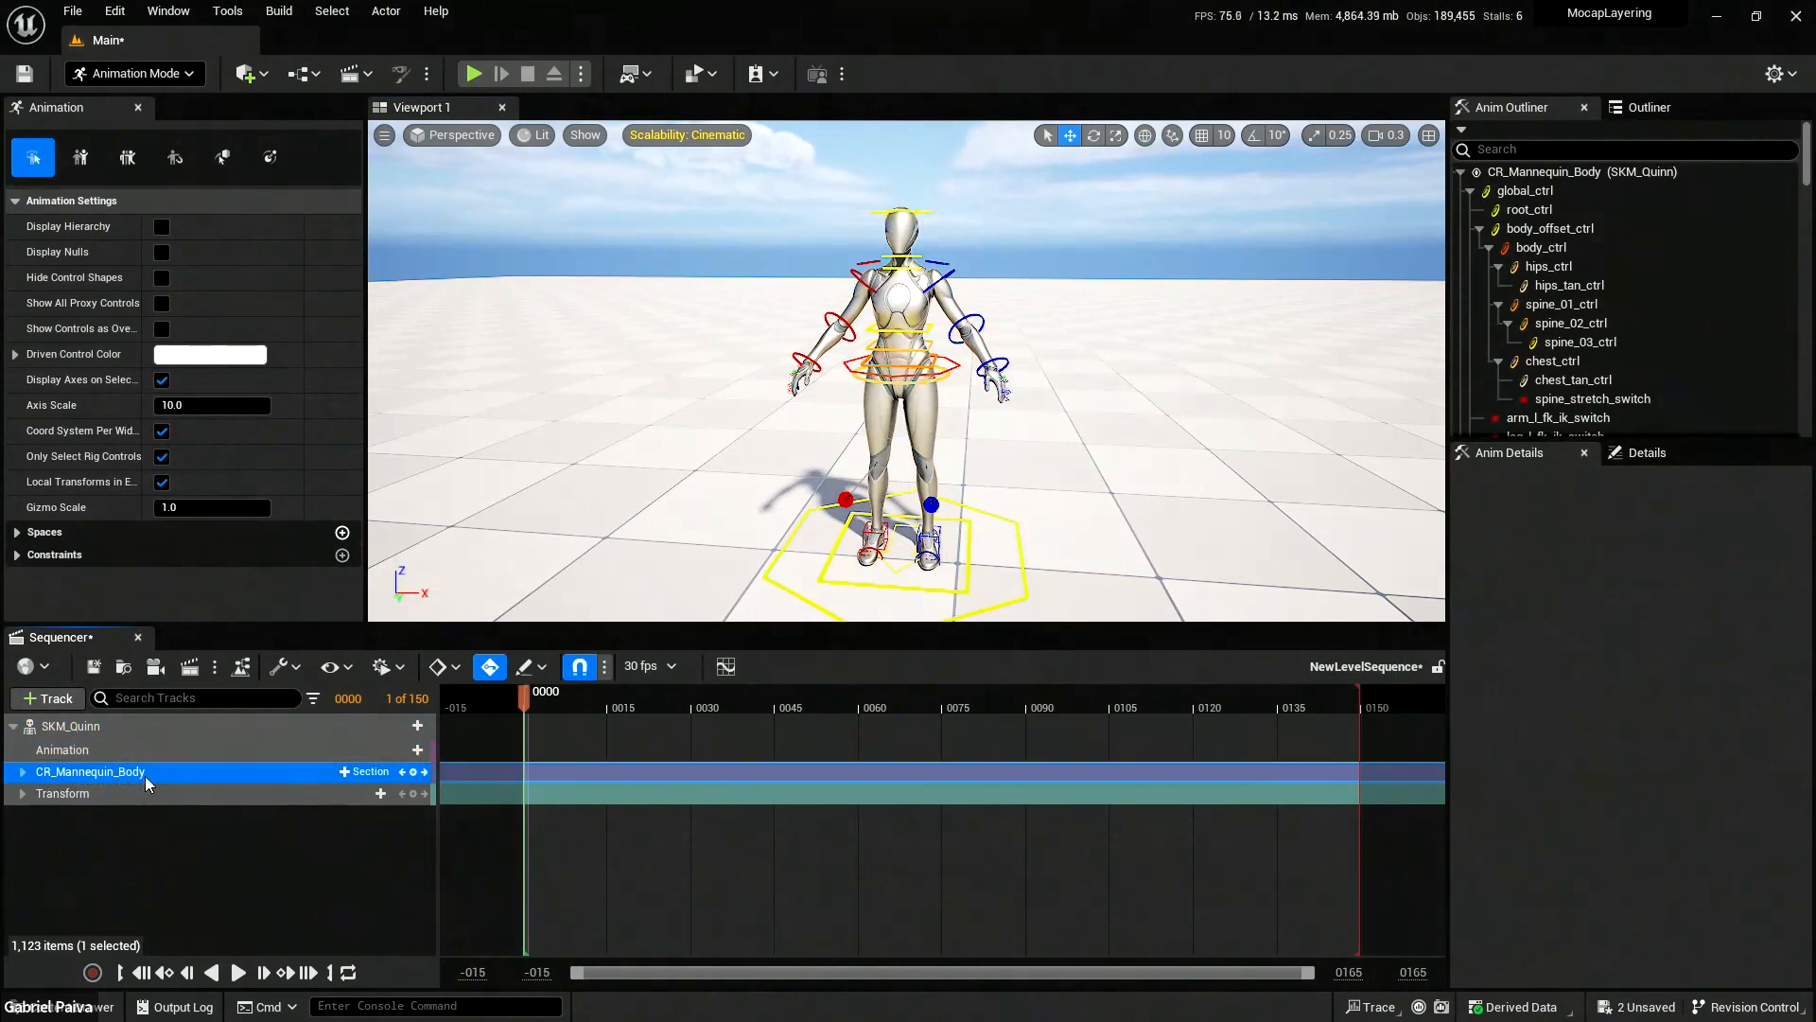
{"action": "key", "text": "Delete"}
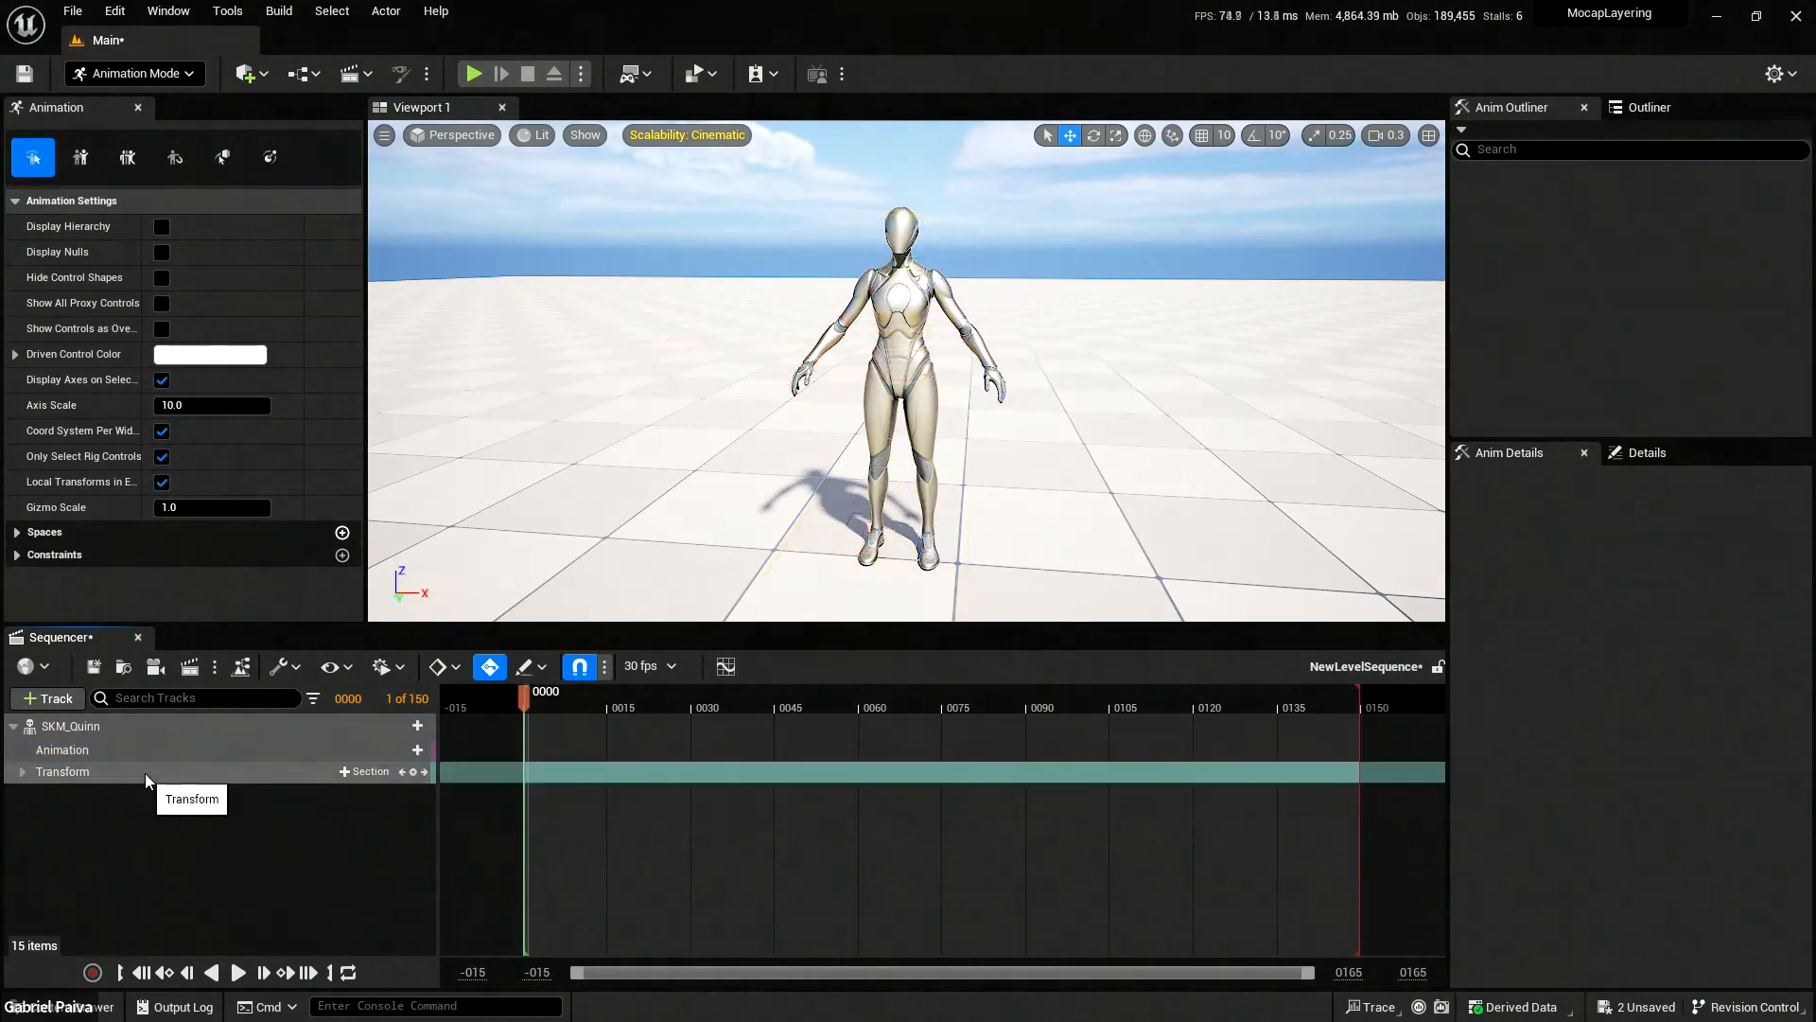
Add the Aerobic_Dance_Anim animation to SKM_Quinn's Animation track and preview the dance by scrubbing and playing it.
{"action": "left_click", "coordinate": [398, 753]}
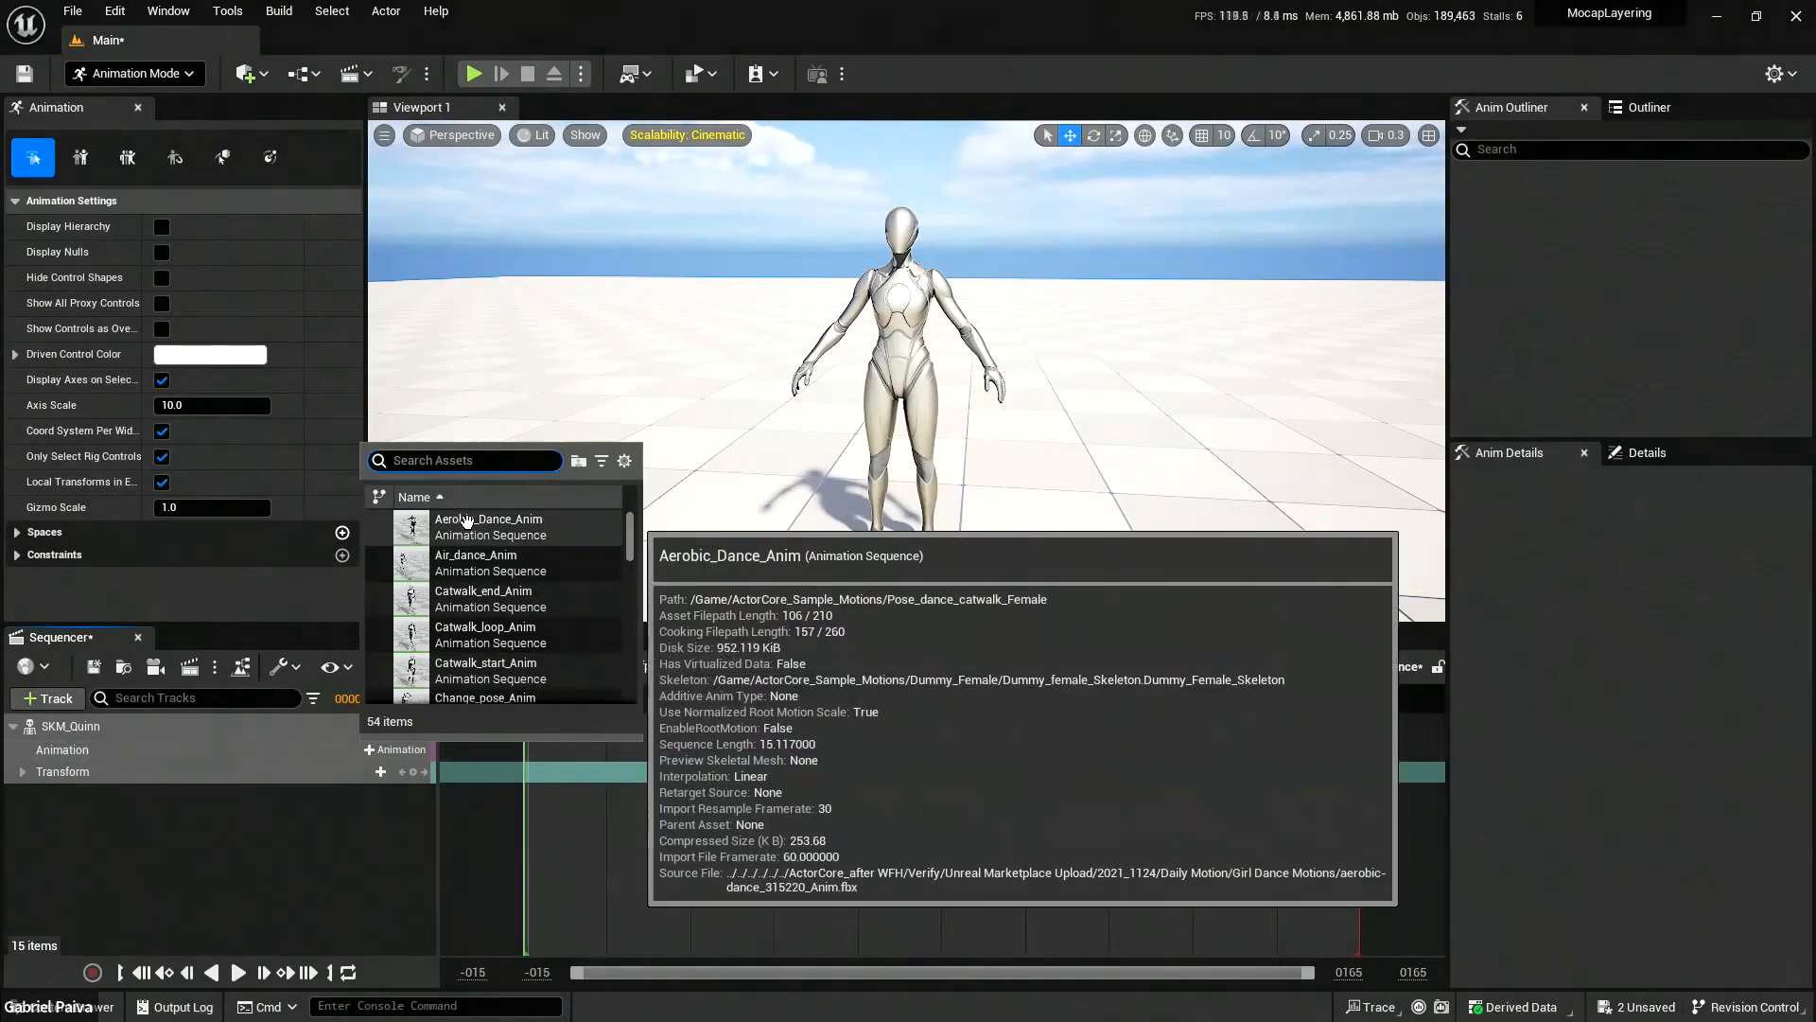
{"action": "left_click", "coordinate": [460, 528]}
{"action": "left_click_drag", "start_coordinate": [526, 693], "coordinate": [899, 693]}
{"action": "key", "text": "space"}
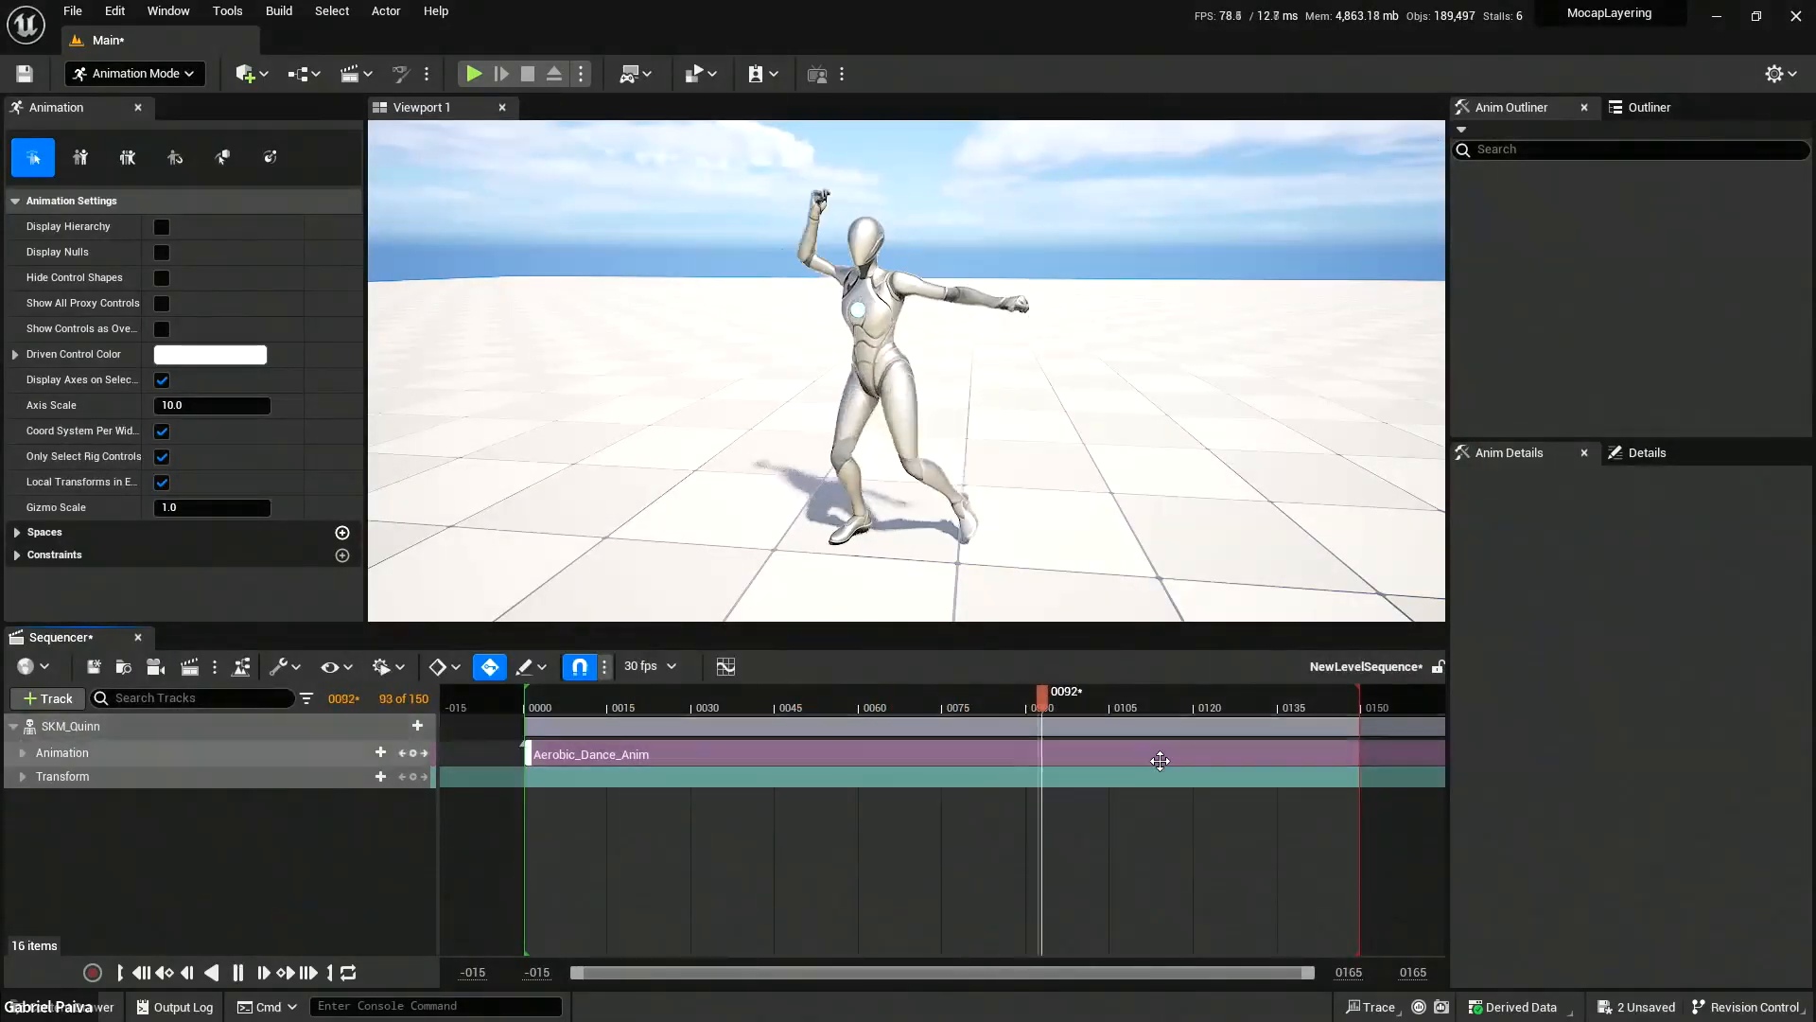
{"action": "left_click_drag", "start_coordinate": [1171, 708], "coordinate": [815, 705]}
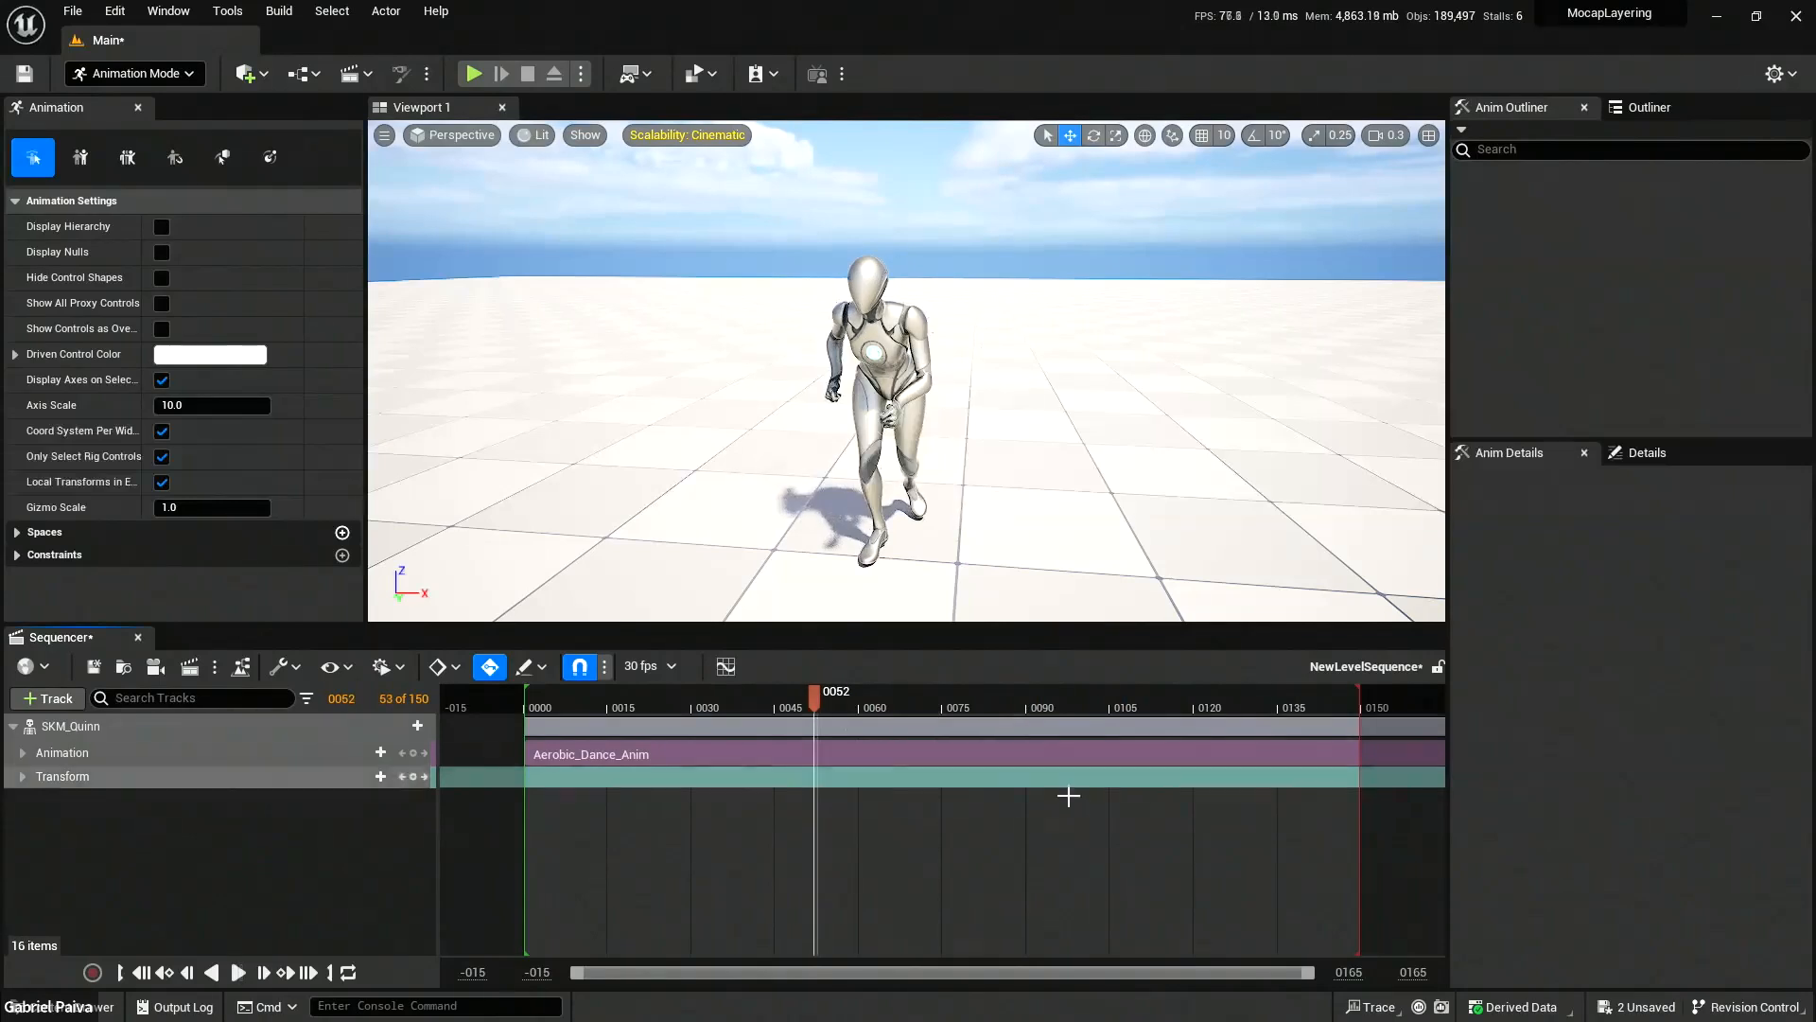
Extend the sequence's playback range to about frame 450 so it reaches the end of the Aerobic_Dance_Anim clip.
{"action": "scroll", "coordinate": [1134, 803], "scroll_direction": "down", "scroll_amount": 2, "text": "ctrl"}
{"action": "scroll", "coordinate": [1133, 802], "scroll_direction": "down", "scroll_amount": 4, "text": "ctrl"}
{"action": "right_click_drag", "start_coordinate": [1203, 816], "coordinate": [846, 785]}
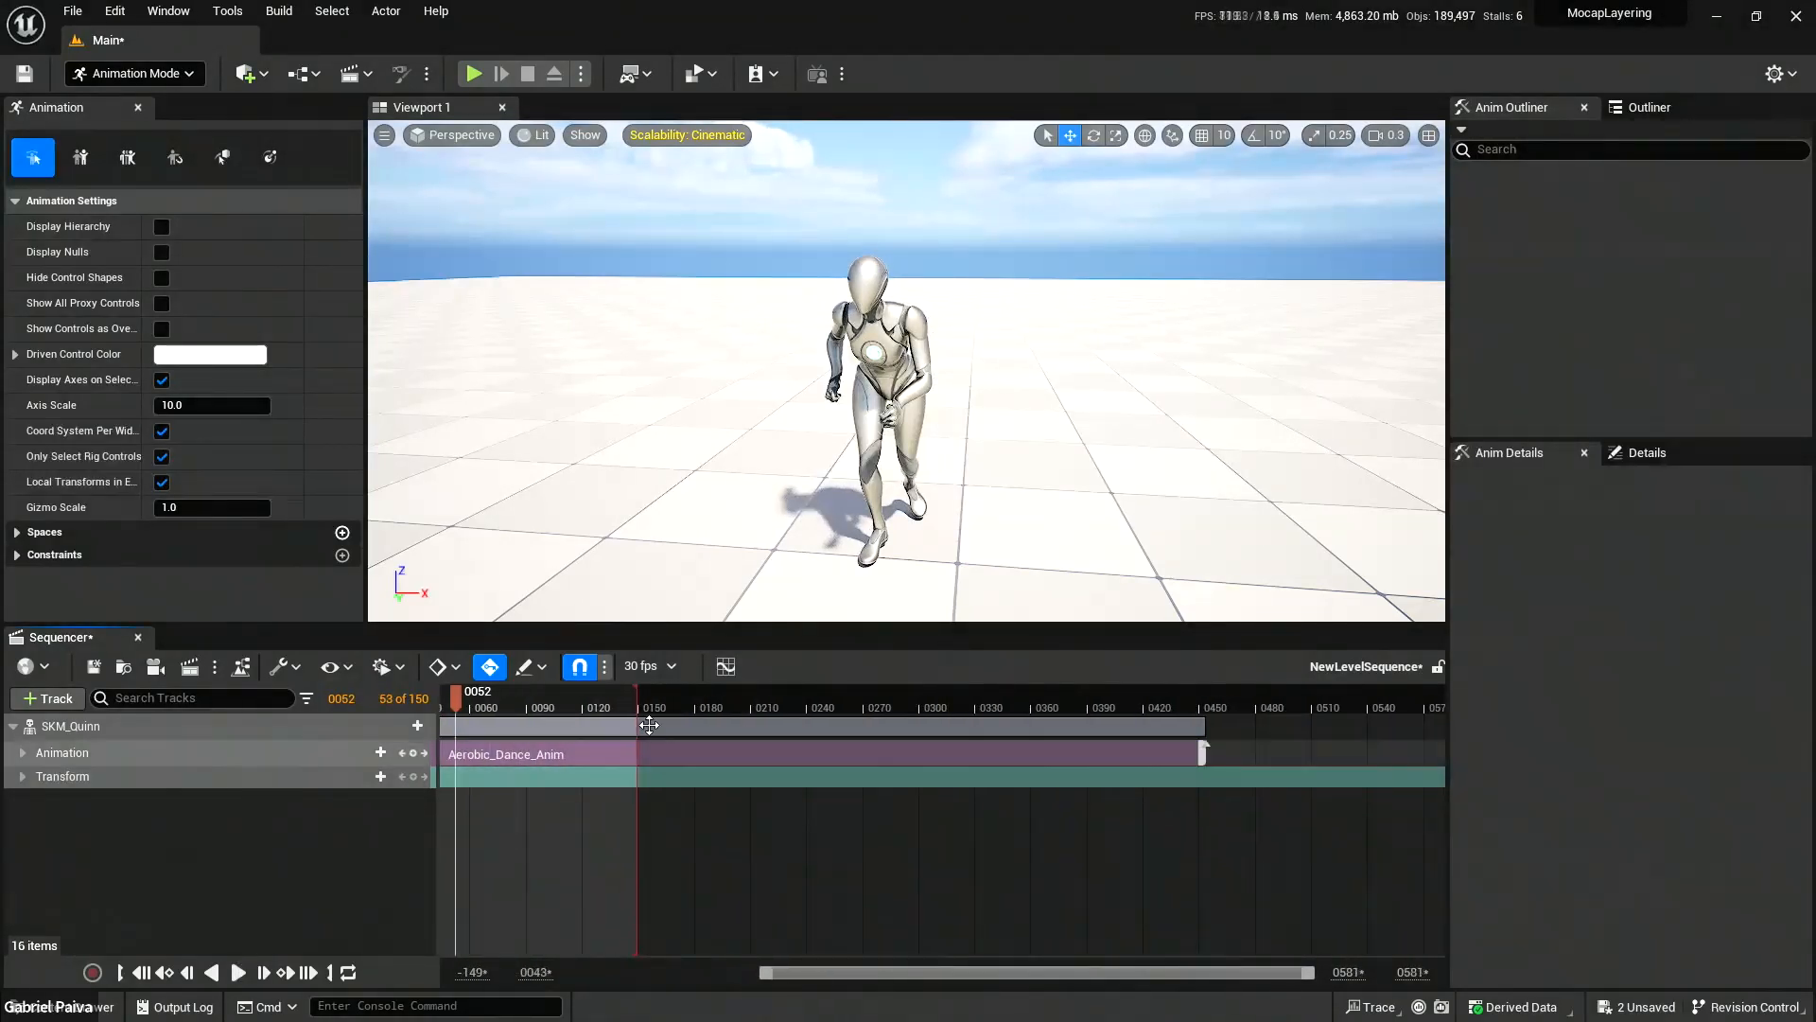
{"action": "left_click_drag", "start_coordinate": [641, 698], "coordinate": [1203, 705]}
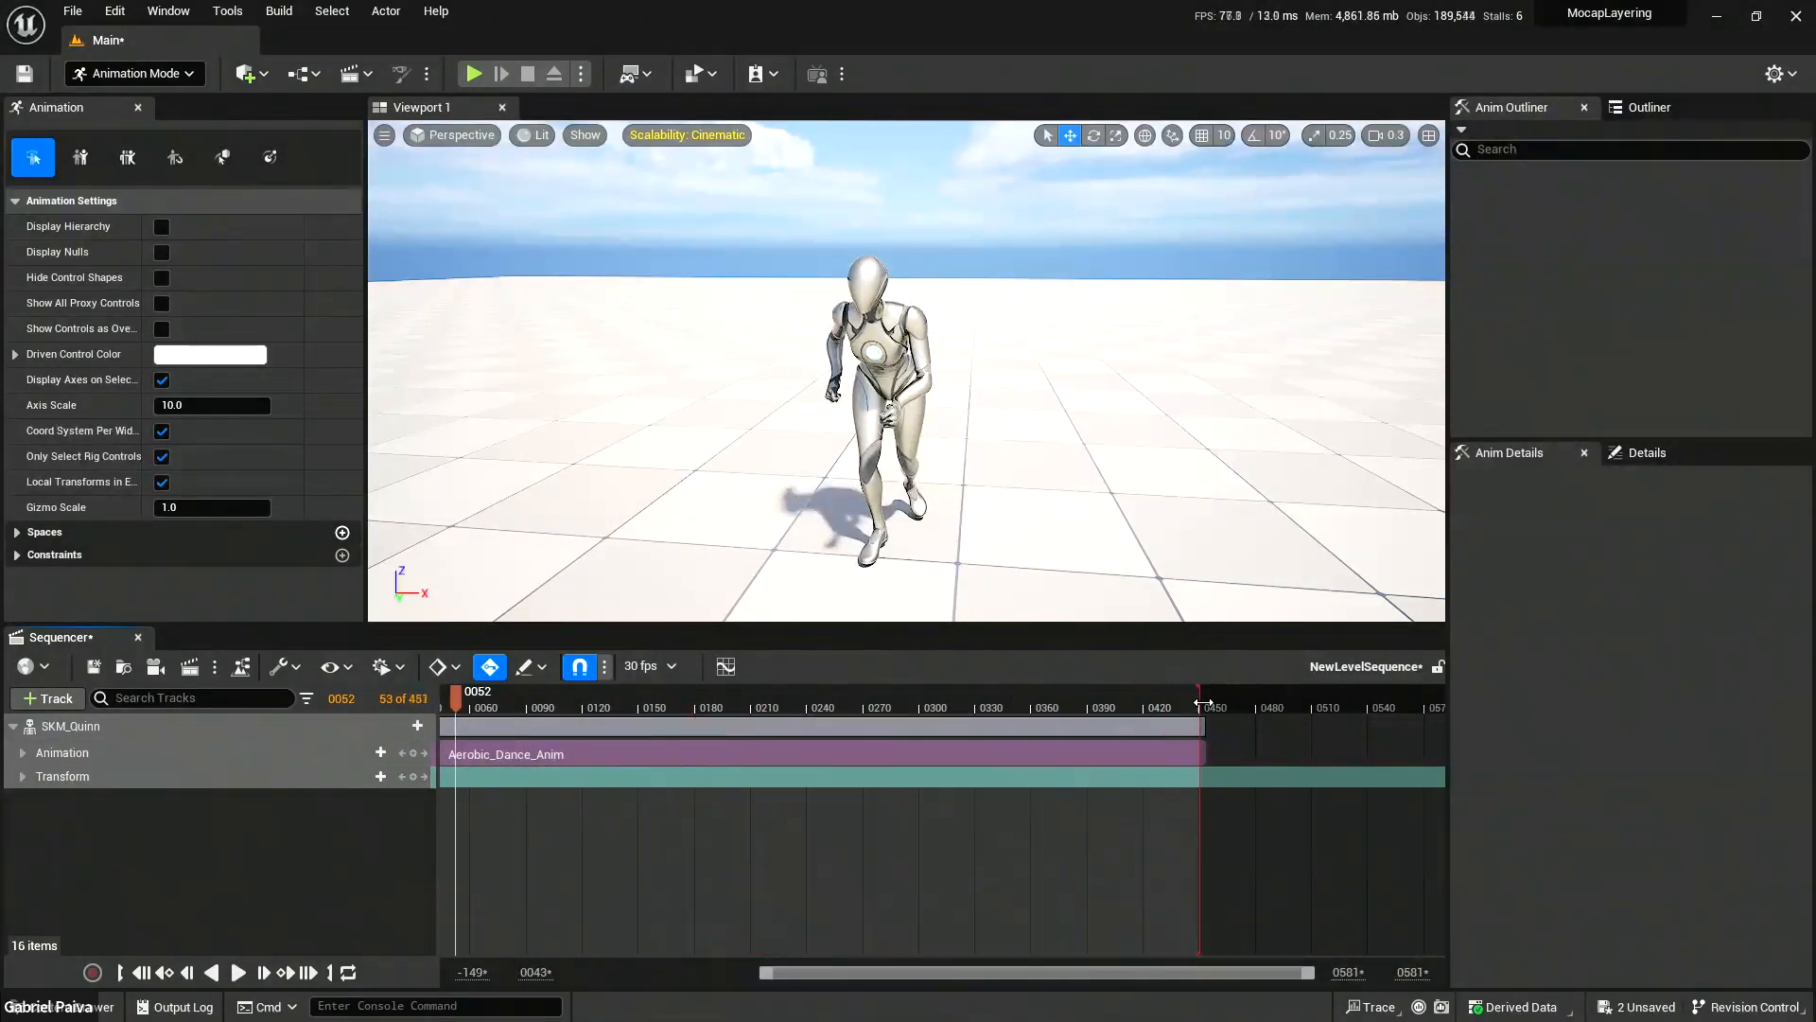
Play the dance animation on SKM_Quinn from near the start and scrub back to frame 87.
{"action": "right_click_drag", "start_coordinate": [669, 802], "coordinate": [946, 793]}
{"action": "left_click_drag", "start_coordinate": [738, 696], "coordinate": [688, 708]}
{"action": "key", "text": "space"}
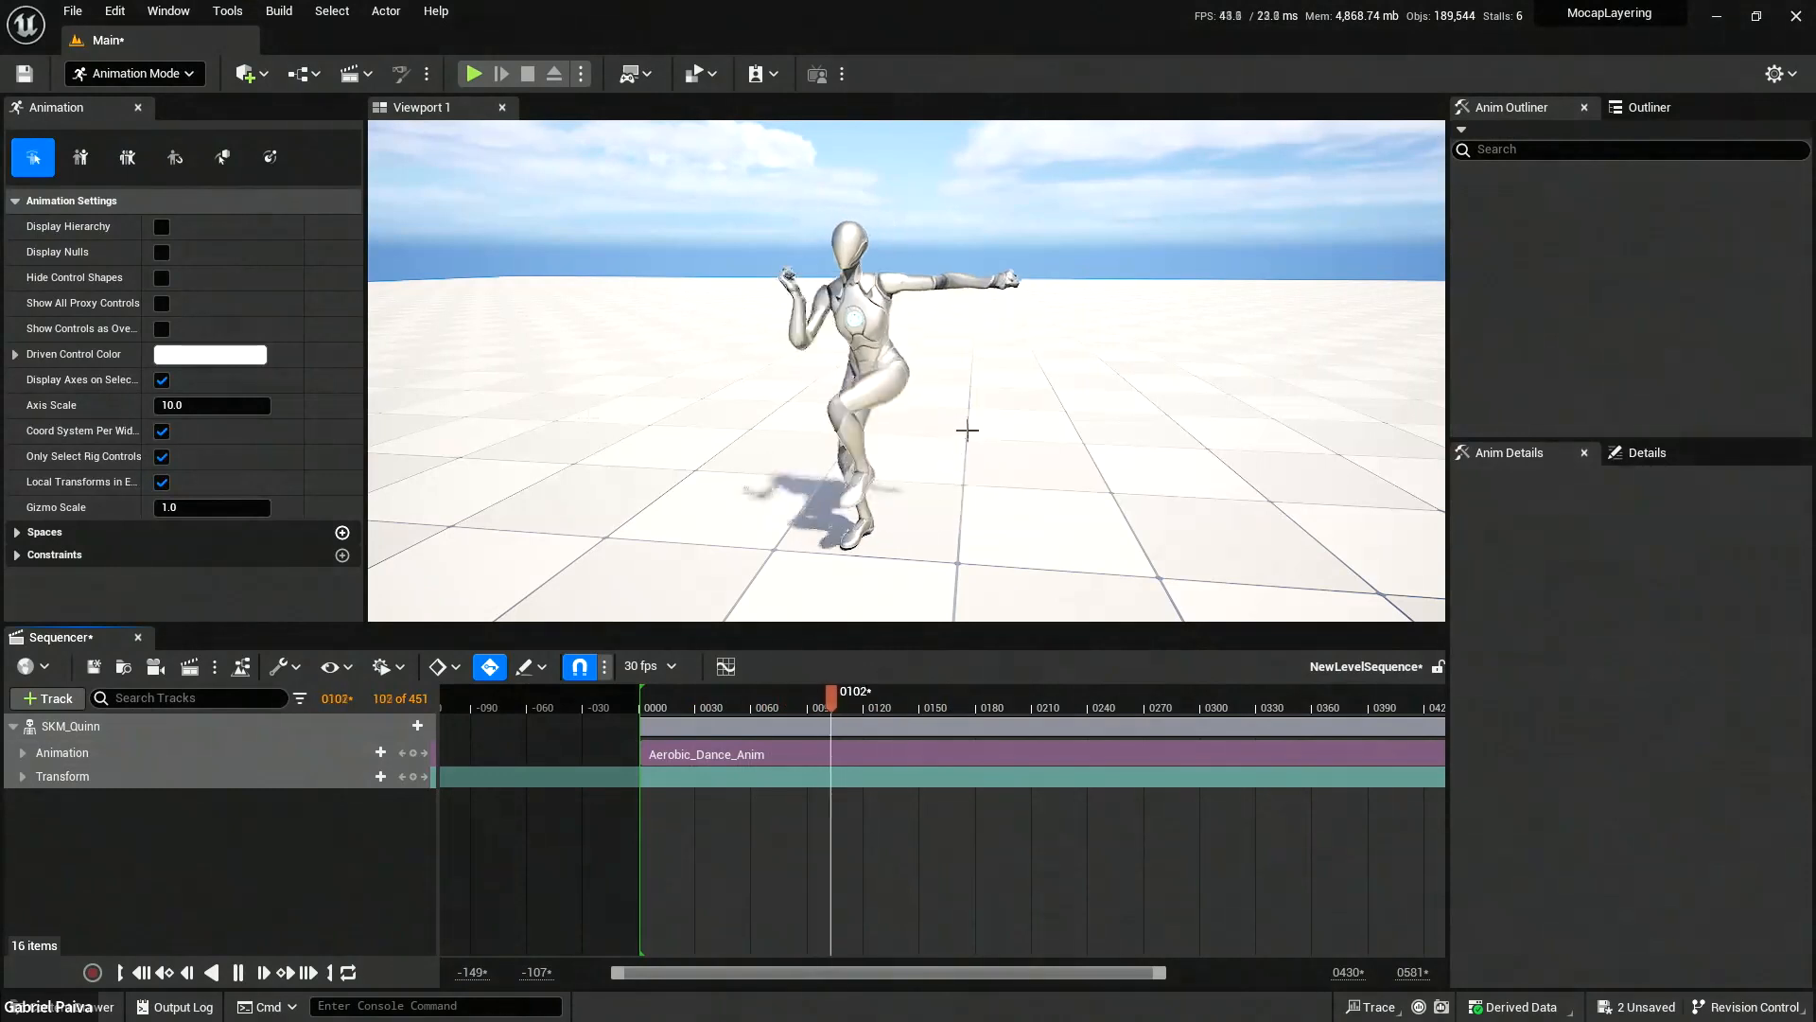
{"action": "left_click_drag", "start_coordinate": [911, 705], "coordinate": [807, 710]}
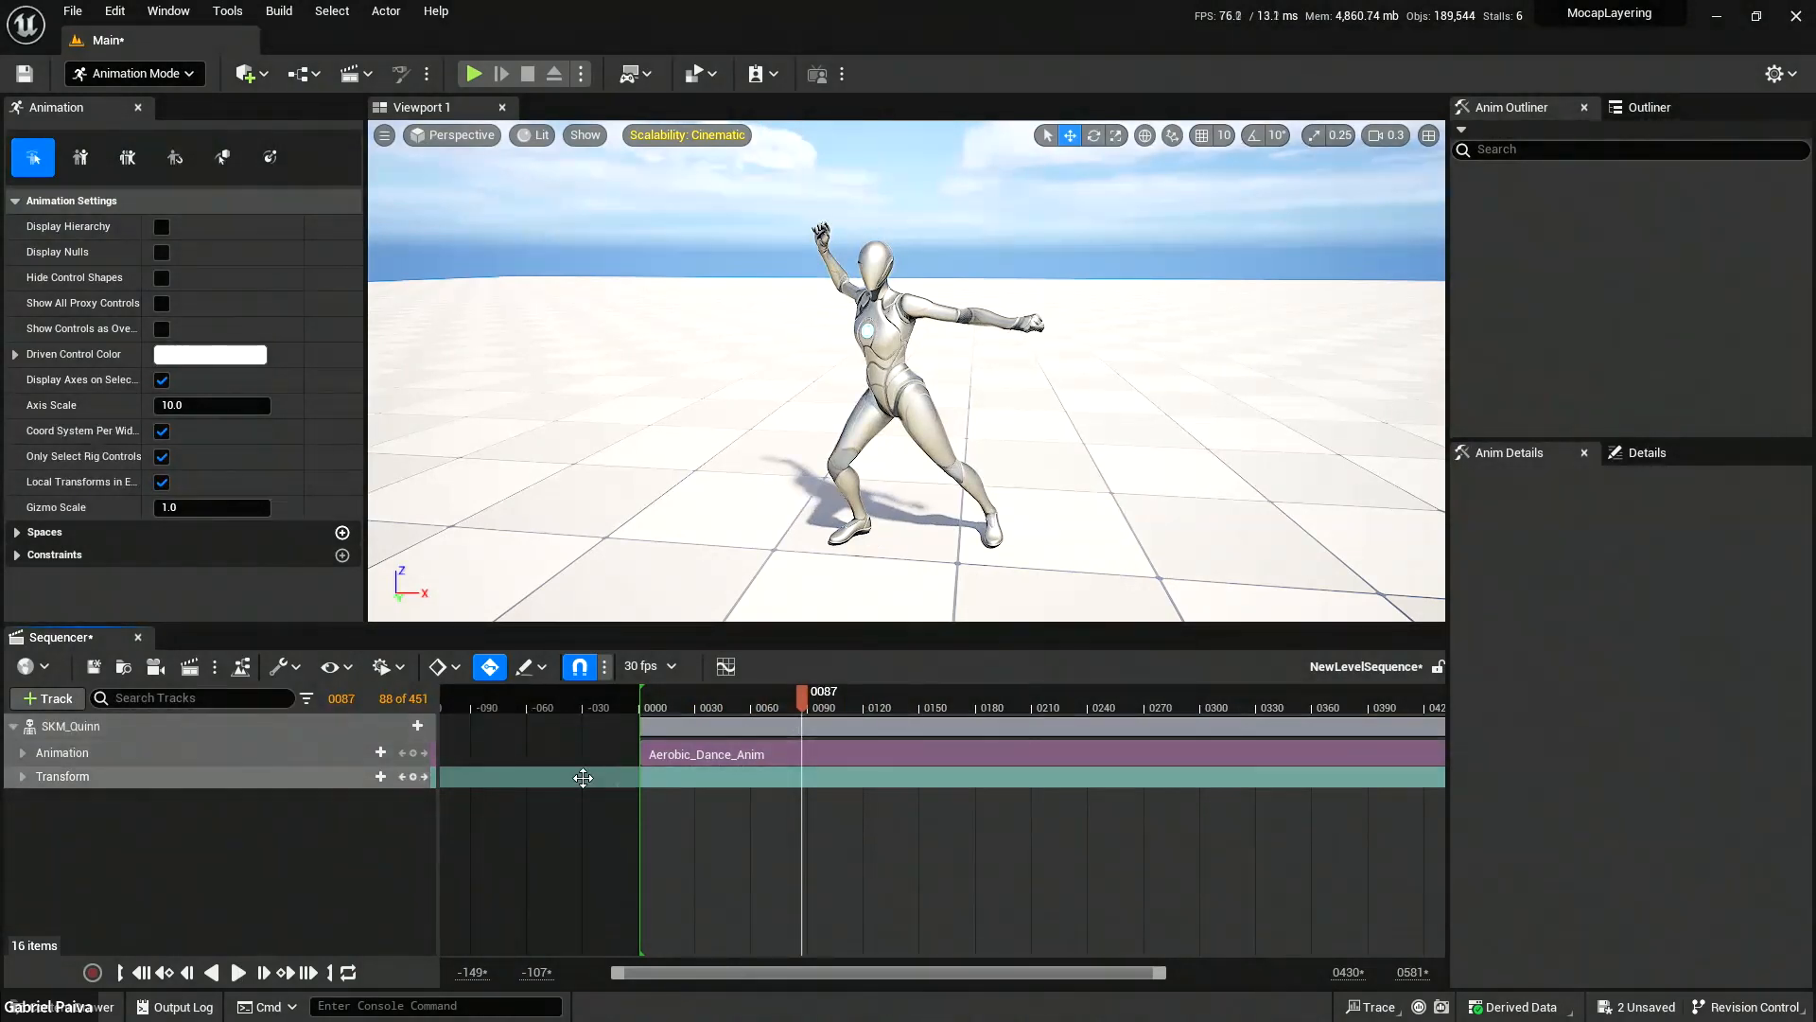
{"action": "right_click", "coordinate": [81, 724]}
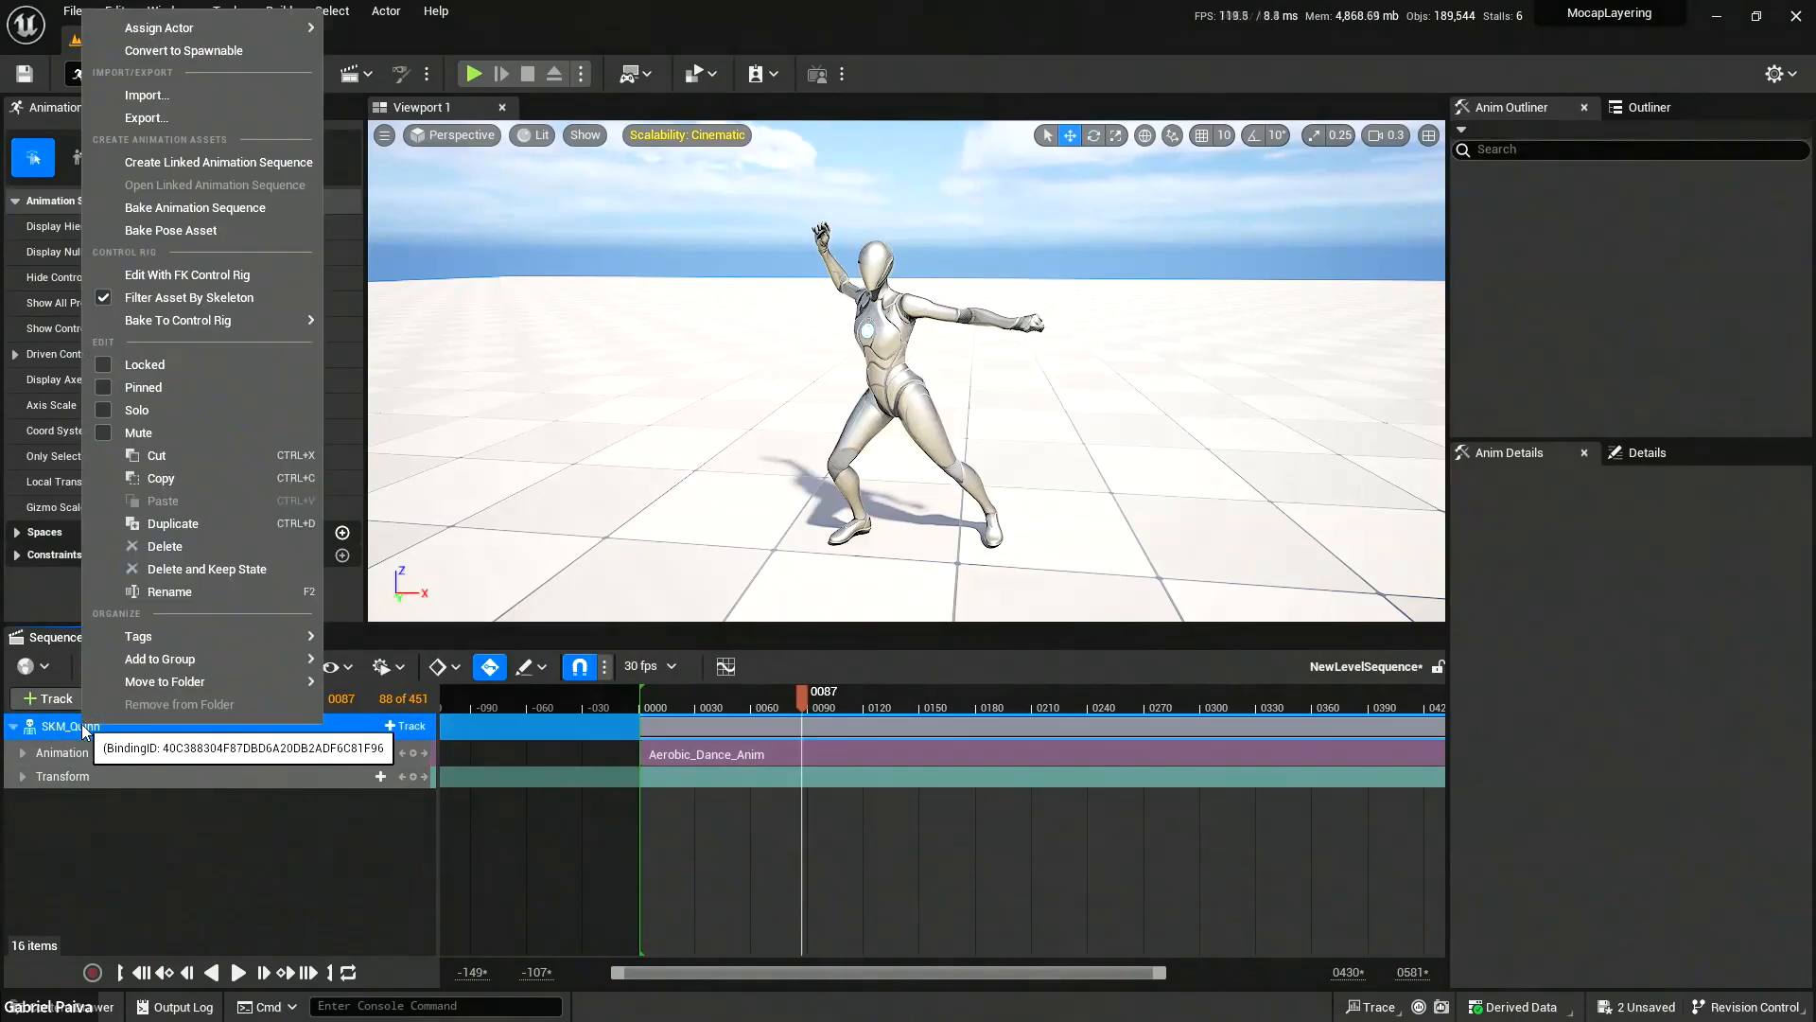
{"action": "mouse_move", "coordinate": [229, 320]}
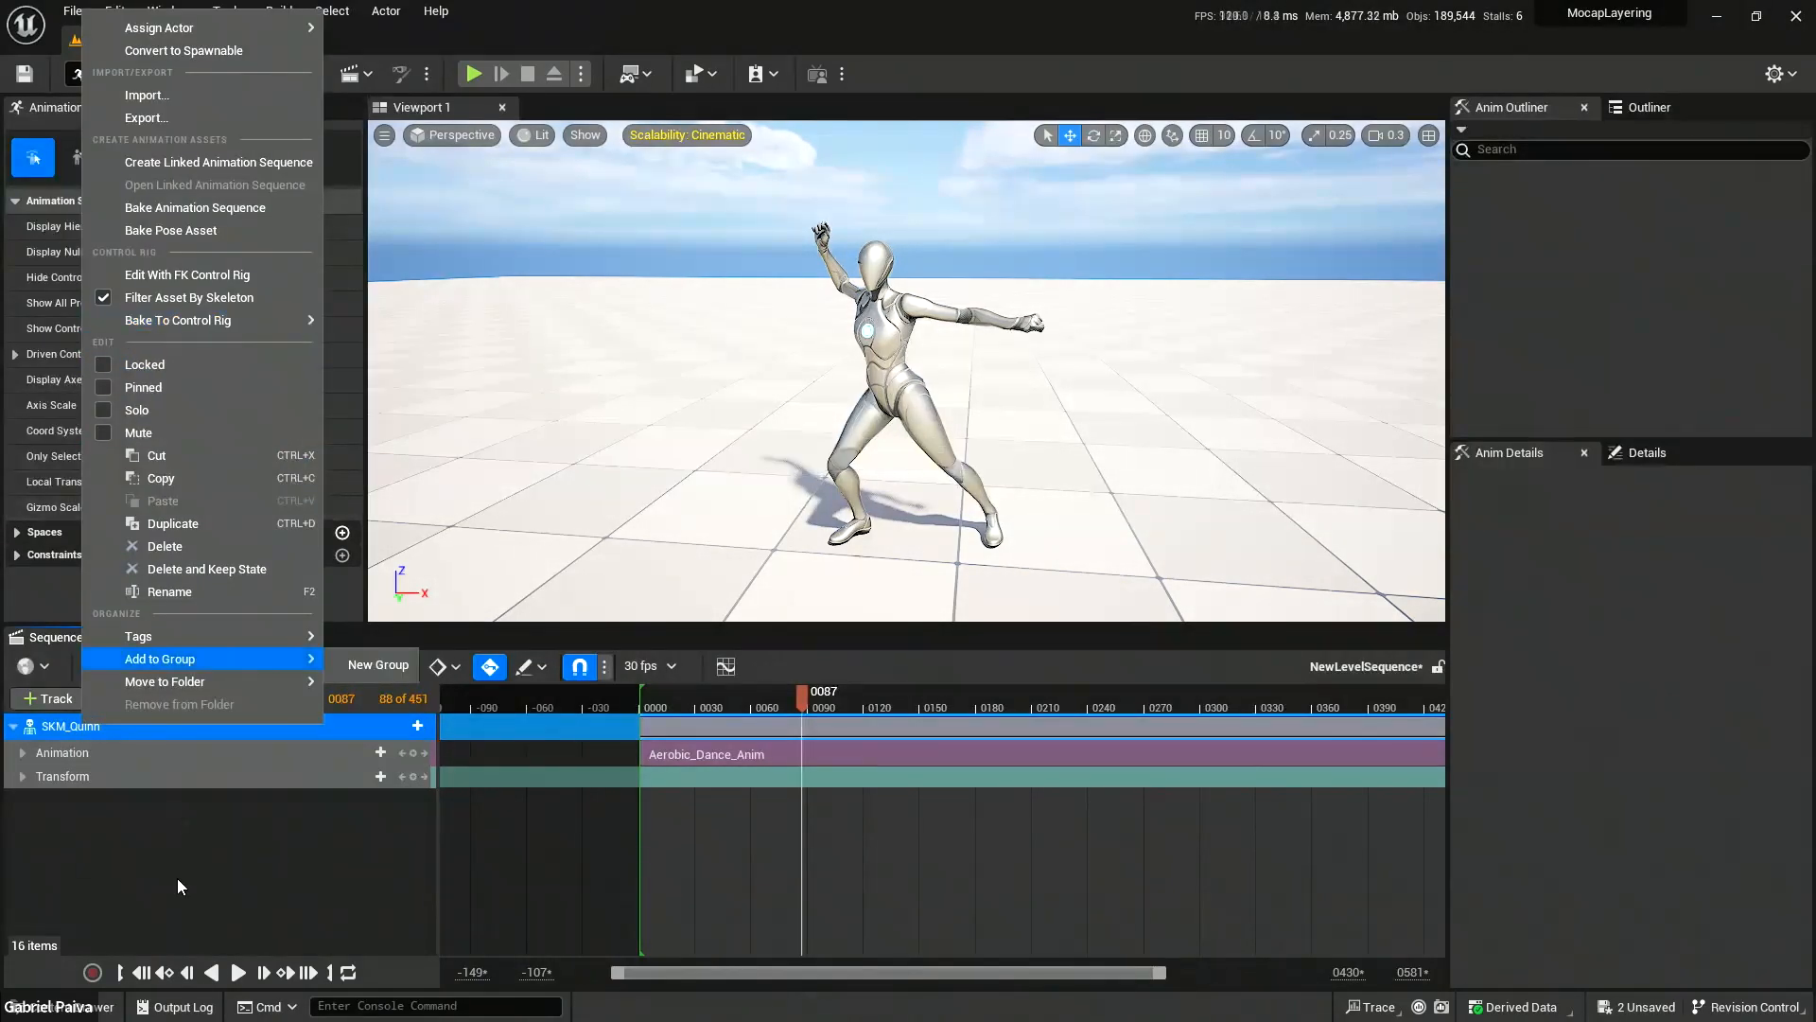
{"action": "left_click", "coordinate": [304, 827]}
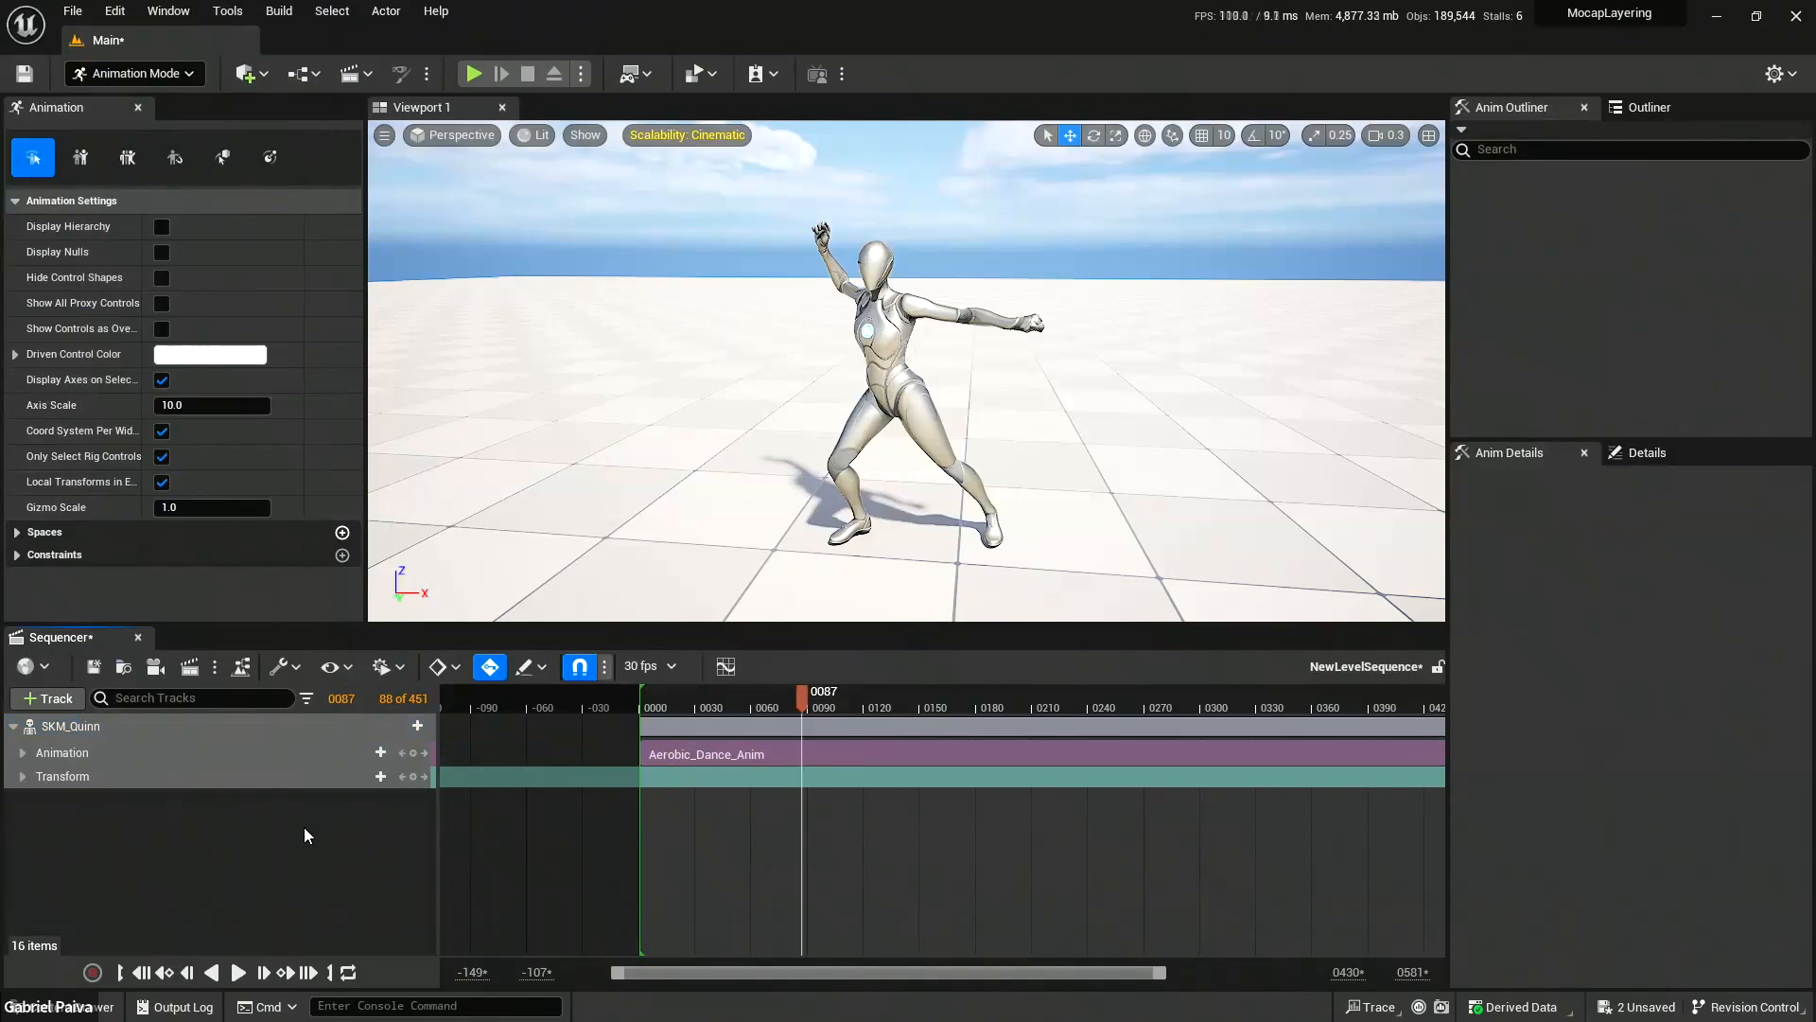
{"action": "left_click", "coordinate": [414, 727]}
{"action": "mouse_move", "coordinate": [478, 919]}
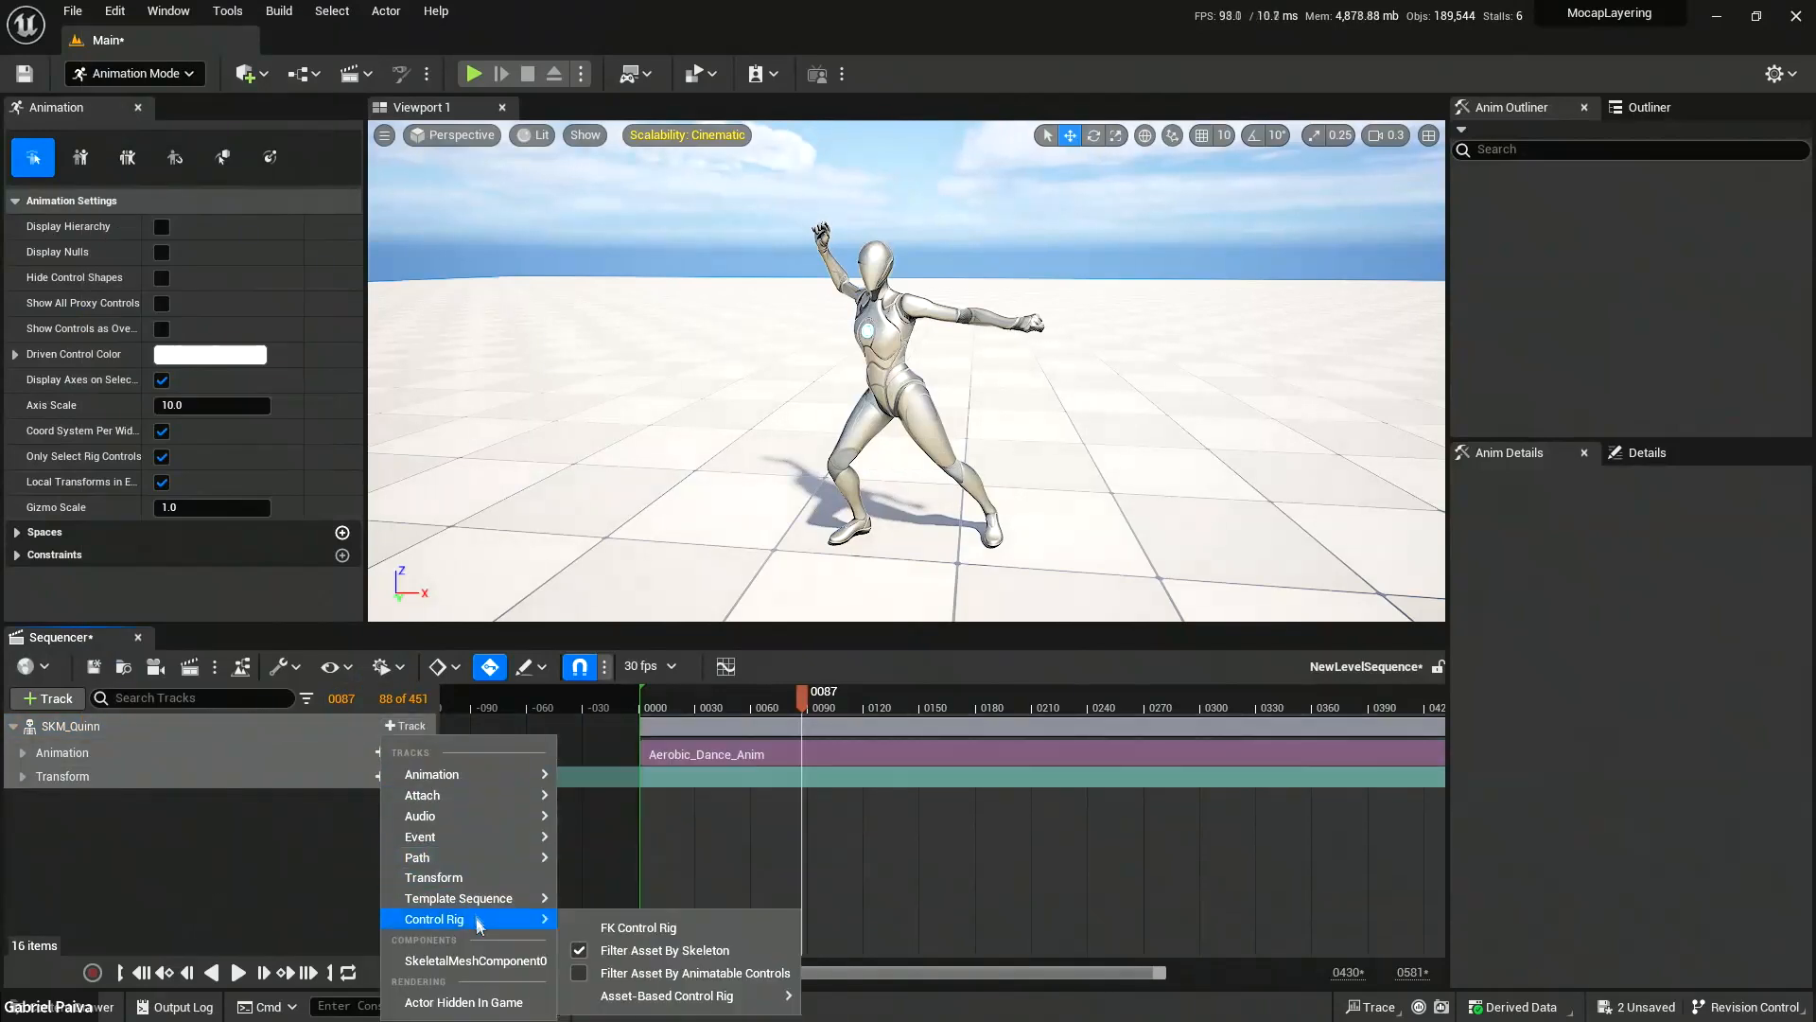
{"action": "right_click", "coordinate": [155, 727]}
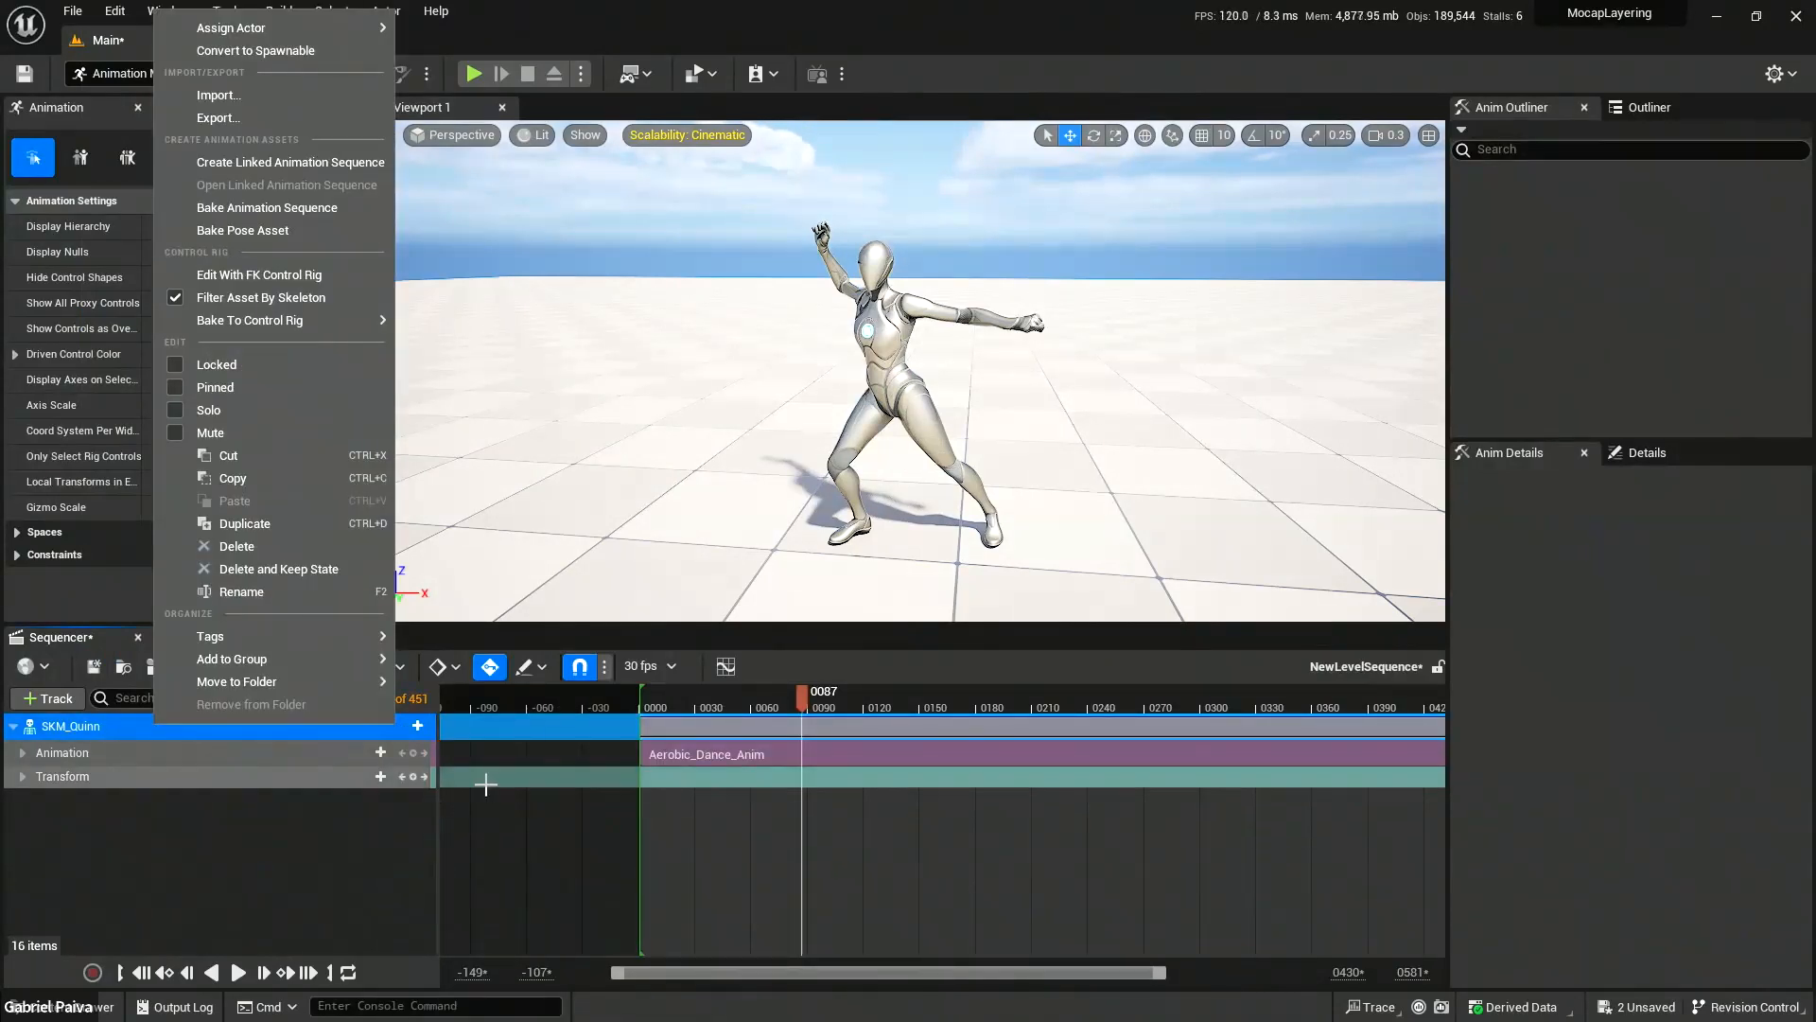
{"action": "left_click", "coordinate": [149, 734]}
{"action": "right_click", "coordinate": [150, 734]}
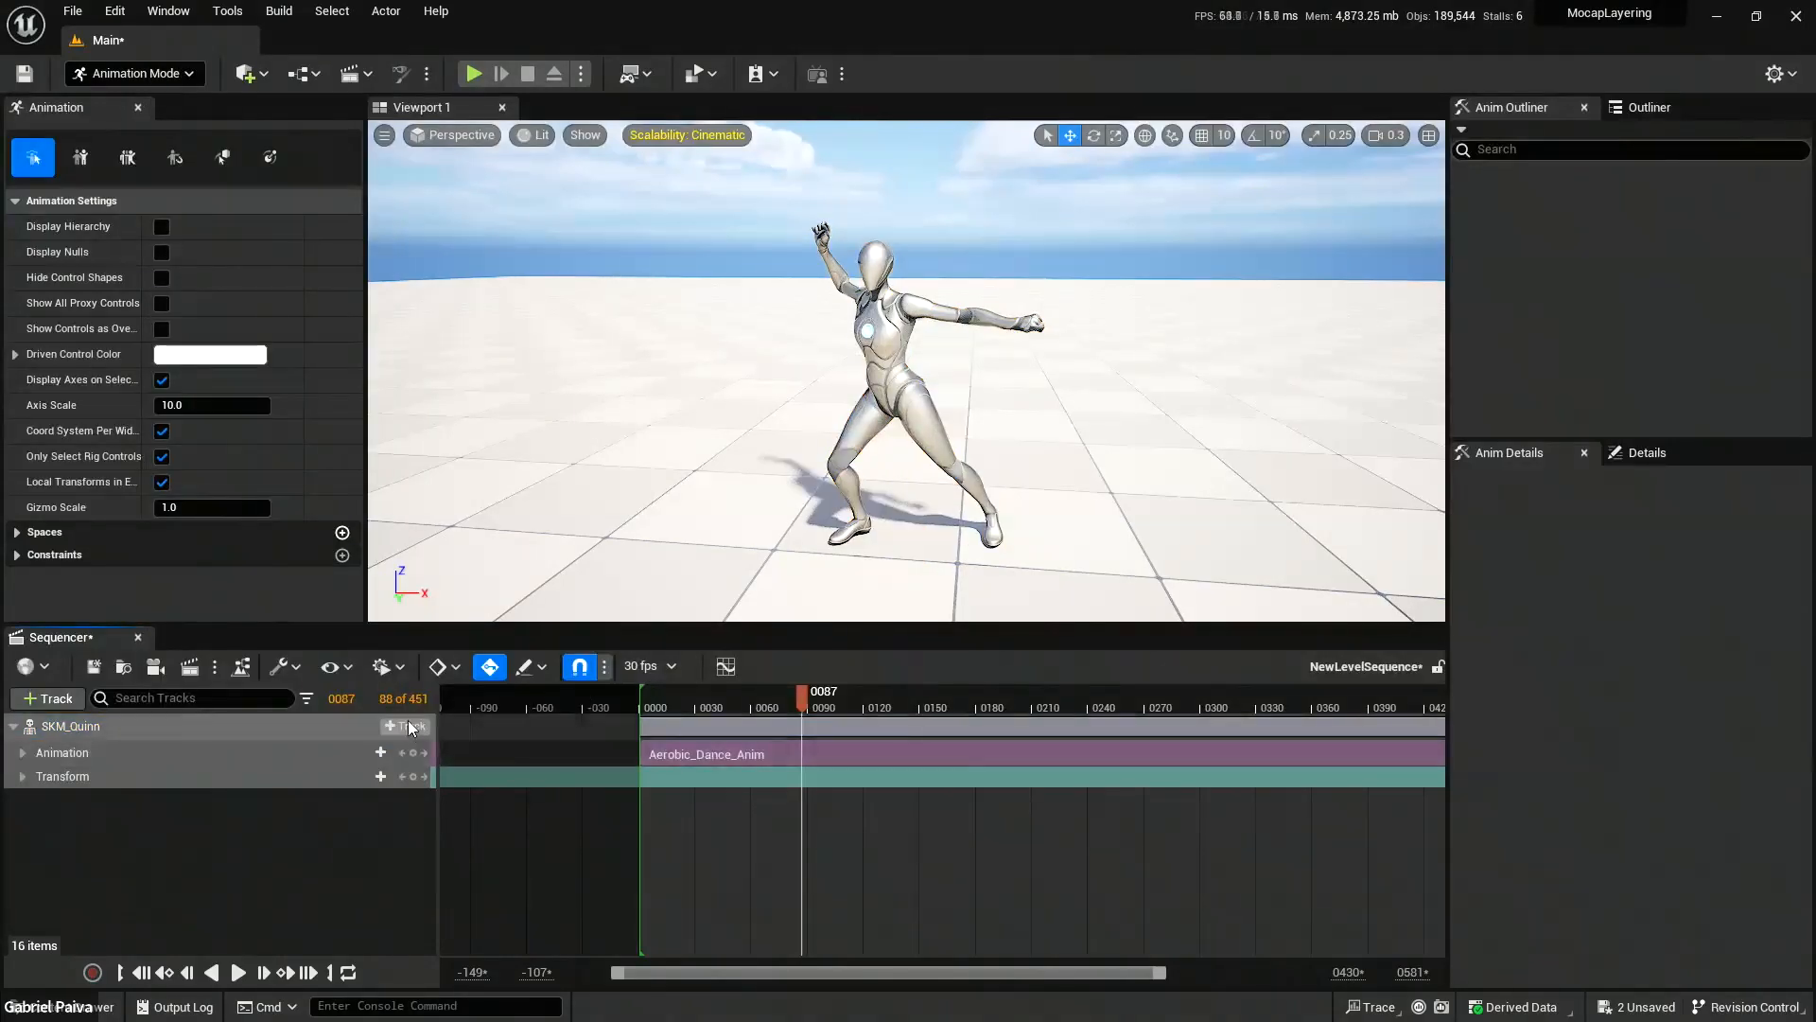
Try an FK Control Rig track on SKM_Quinn, then delete that track.
{"action": "left_click", "coordinate": [407, 725]}
{"action": "mouse_move", "coordinate": [462, 922]}
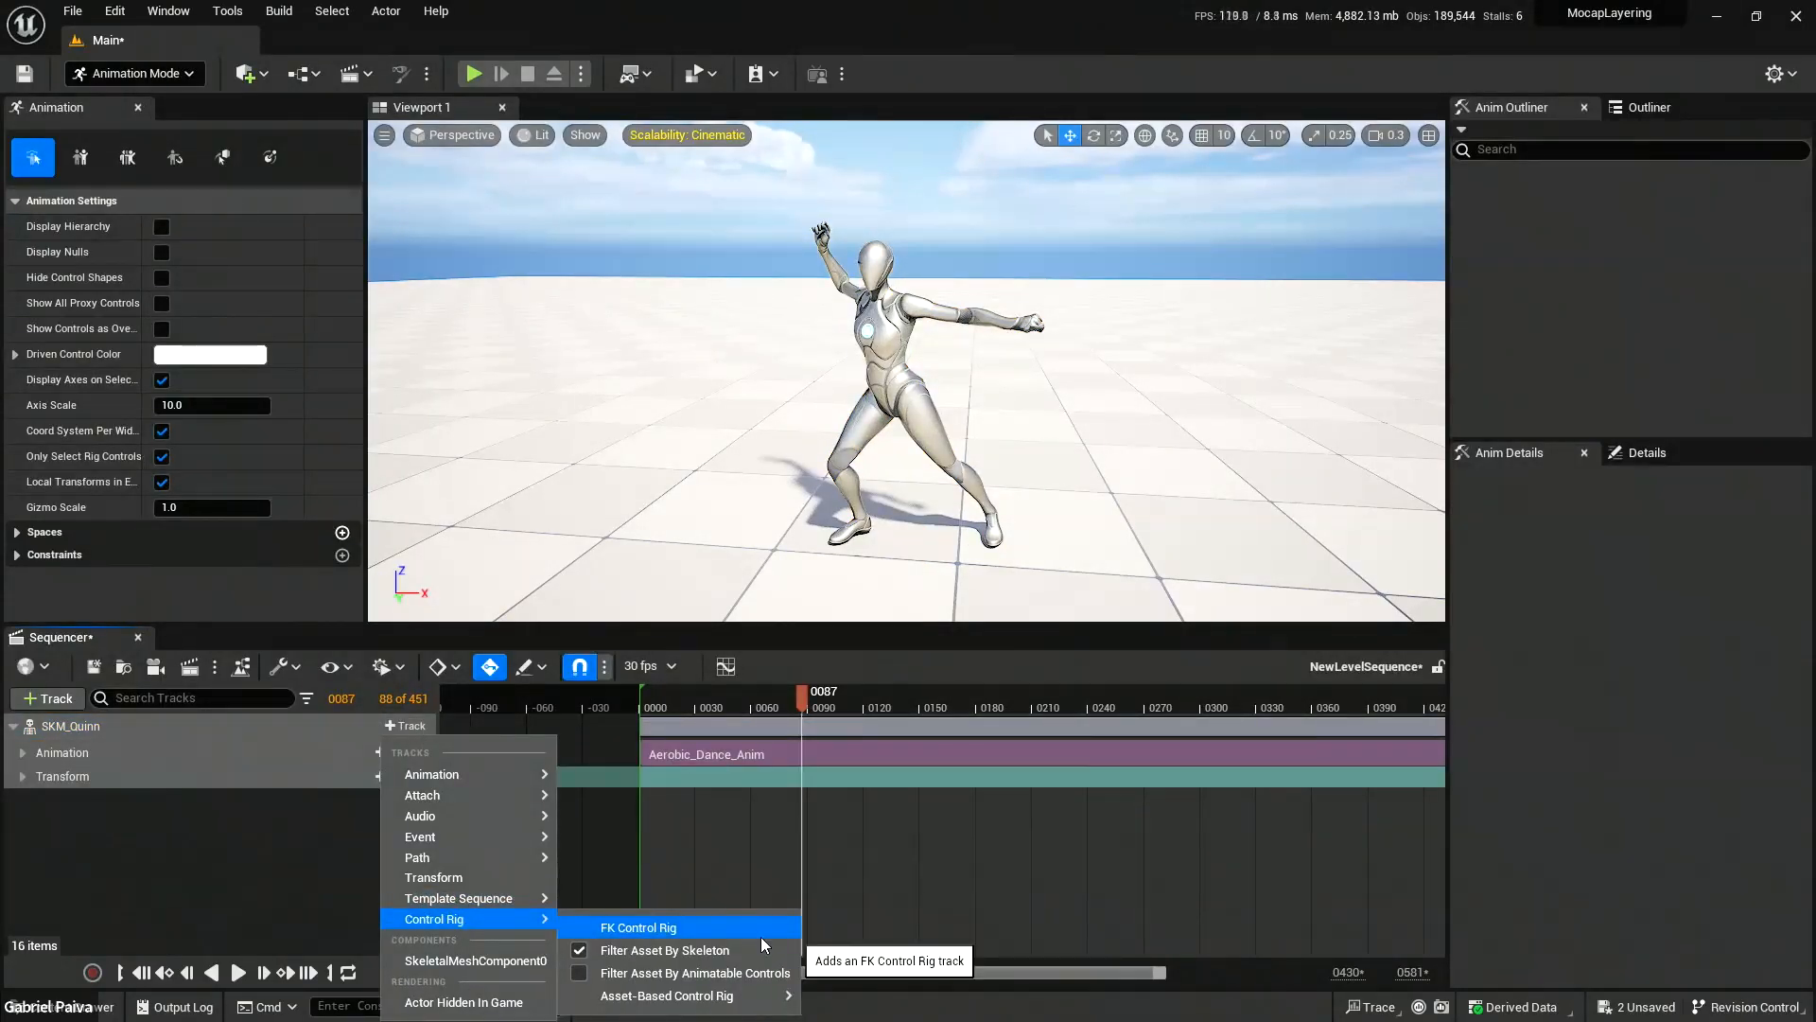
{"action": "left_click", "coordinate": [733, 927]}
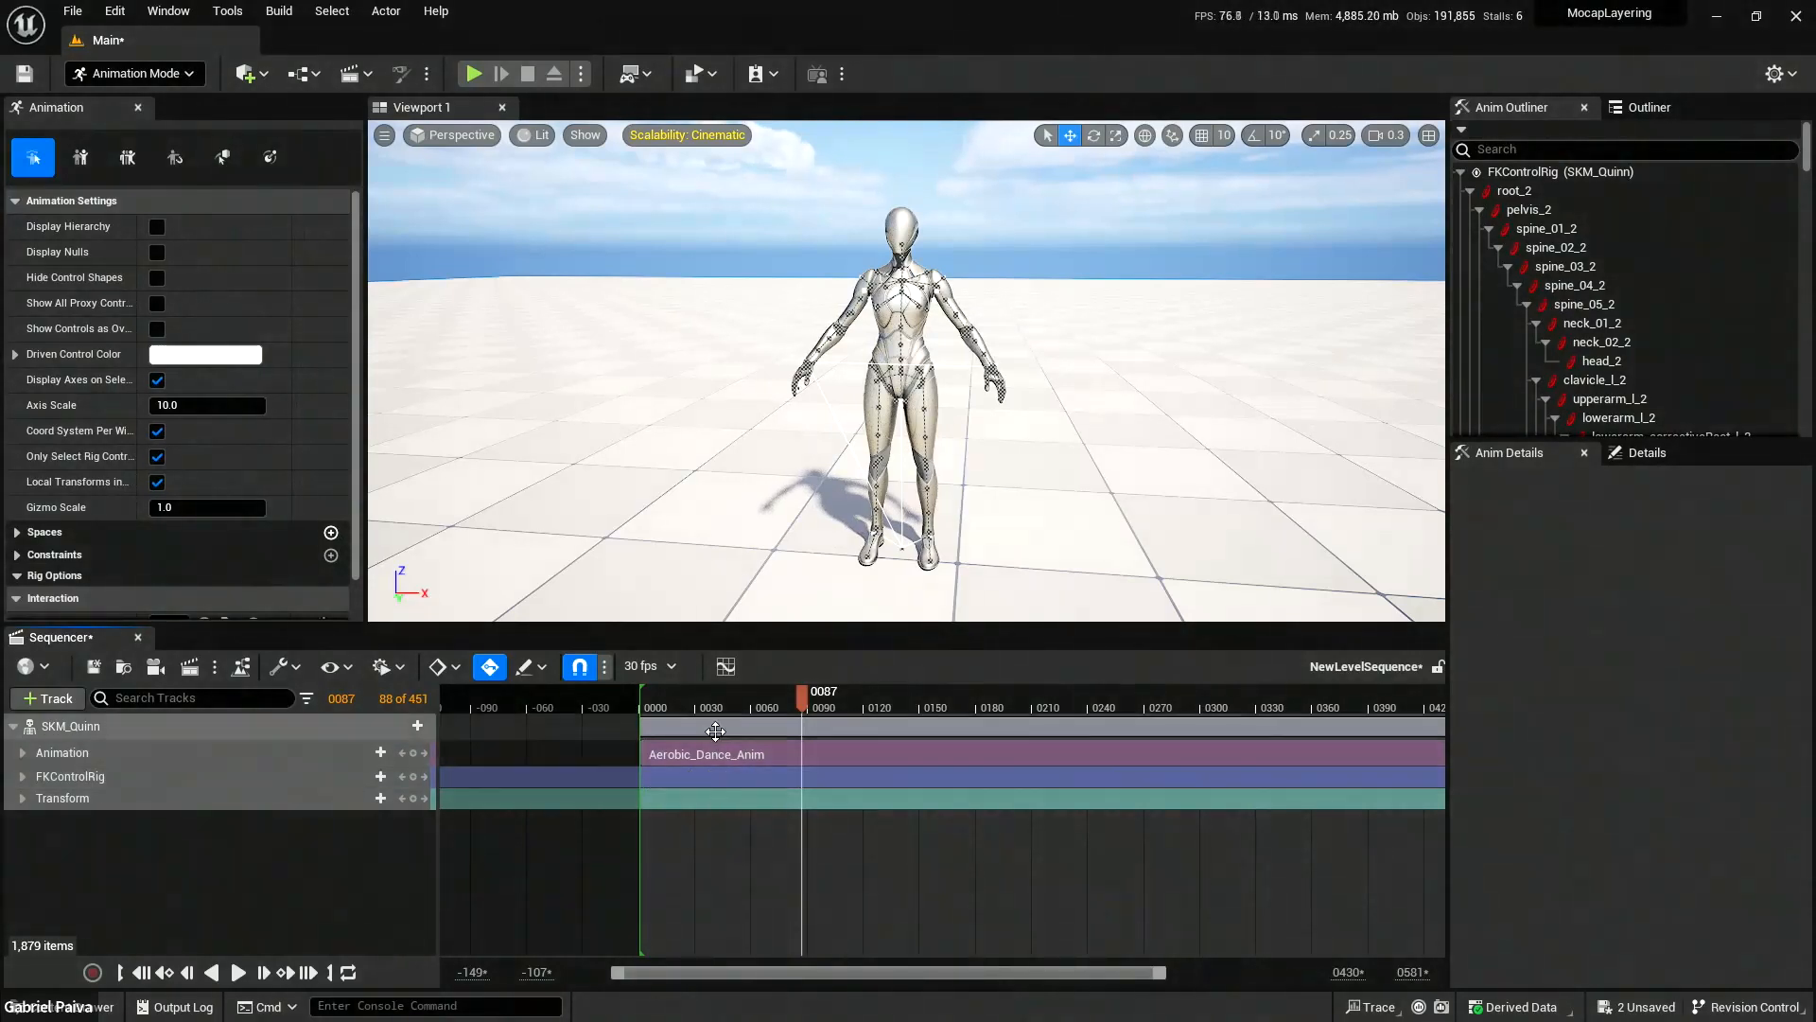
{"action": "left_click_drag", "start_coordinate": [670, 709], "coordinate": [784, 724]}
{"action": "left_click", "coordinate": [111, 778]}
{"action": "key", "text": "Delete"}
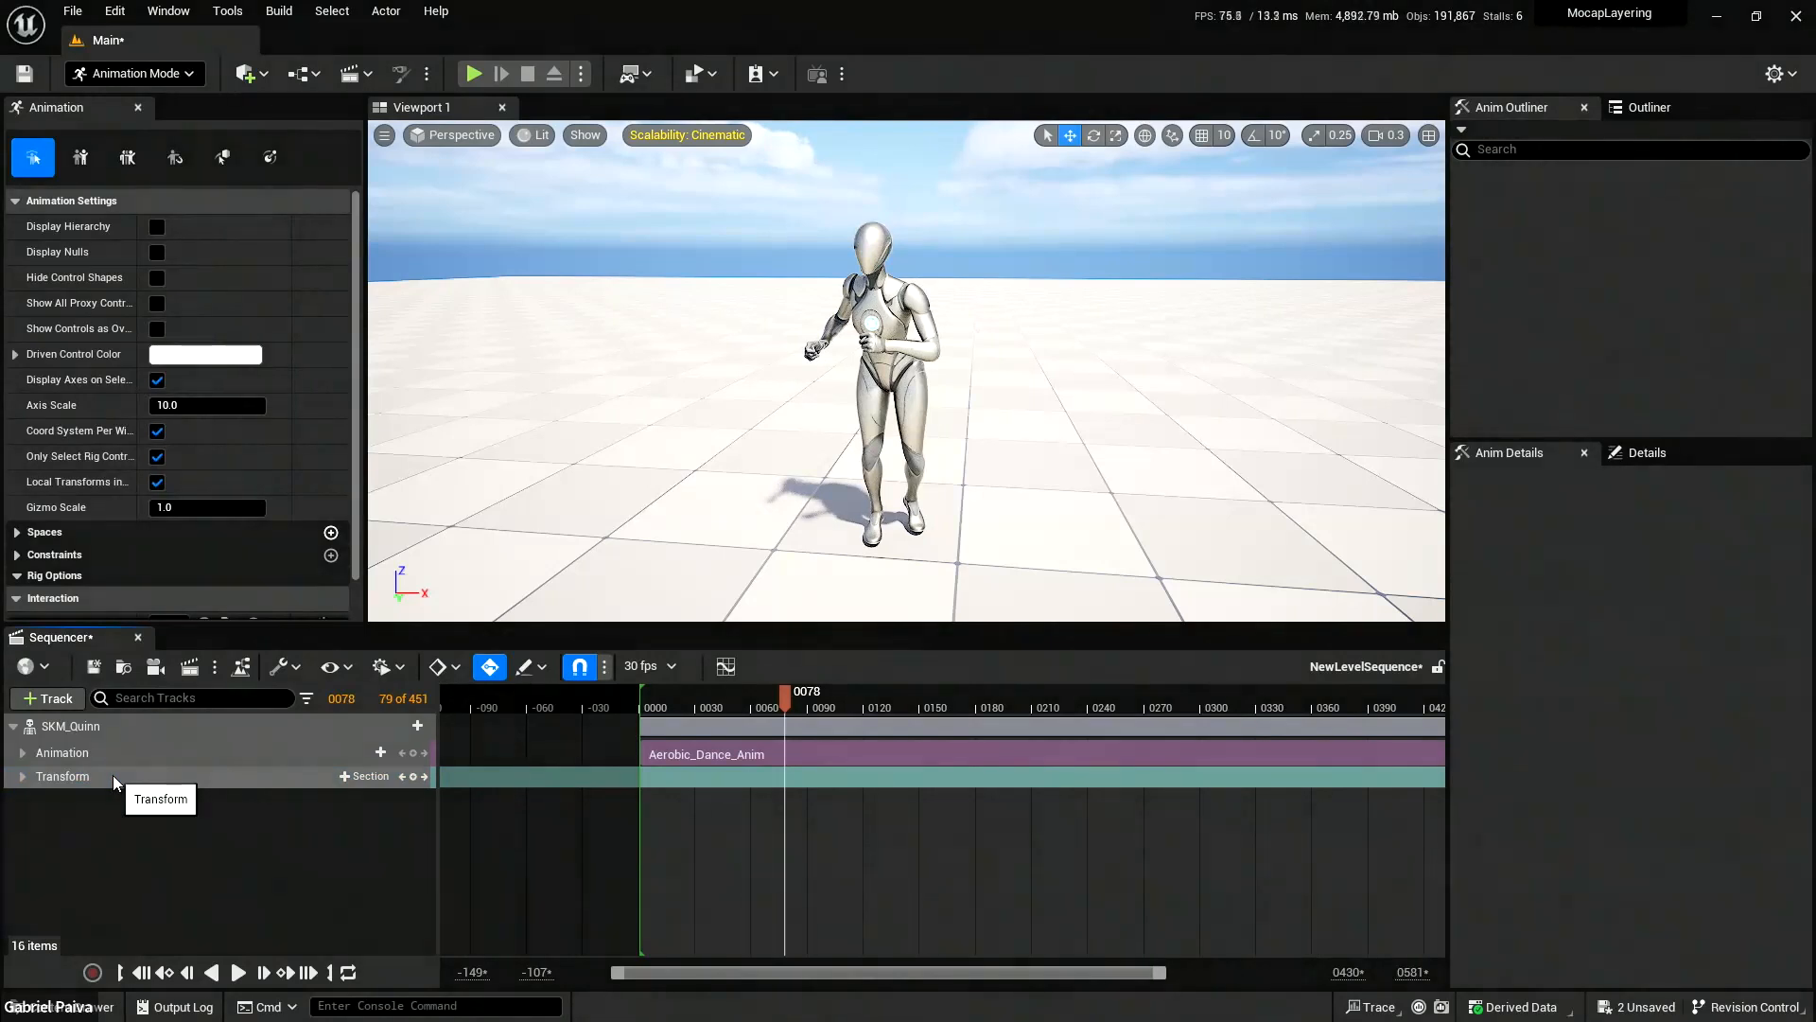
Bake SKM_Quinn's dance animation to the CR_Mannequin_Body control rig using the default baking options.
{"action": "right_click", "coordinate": [210, 736]}
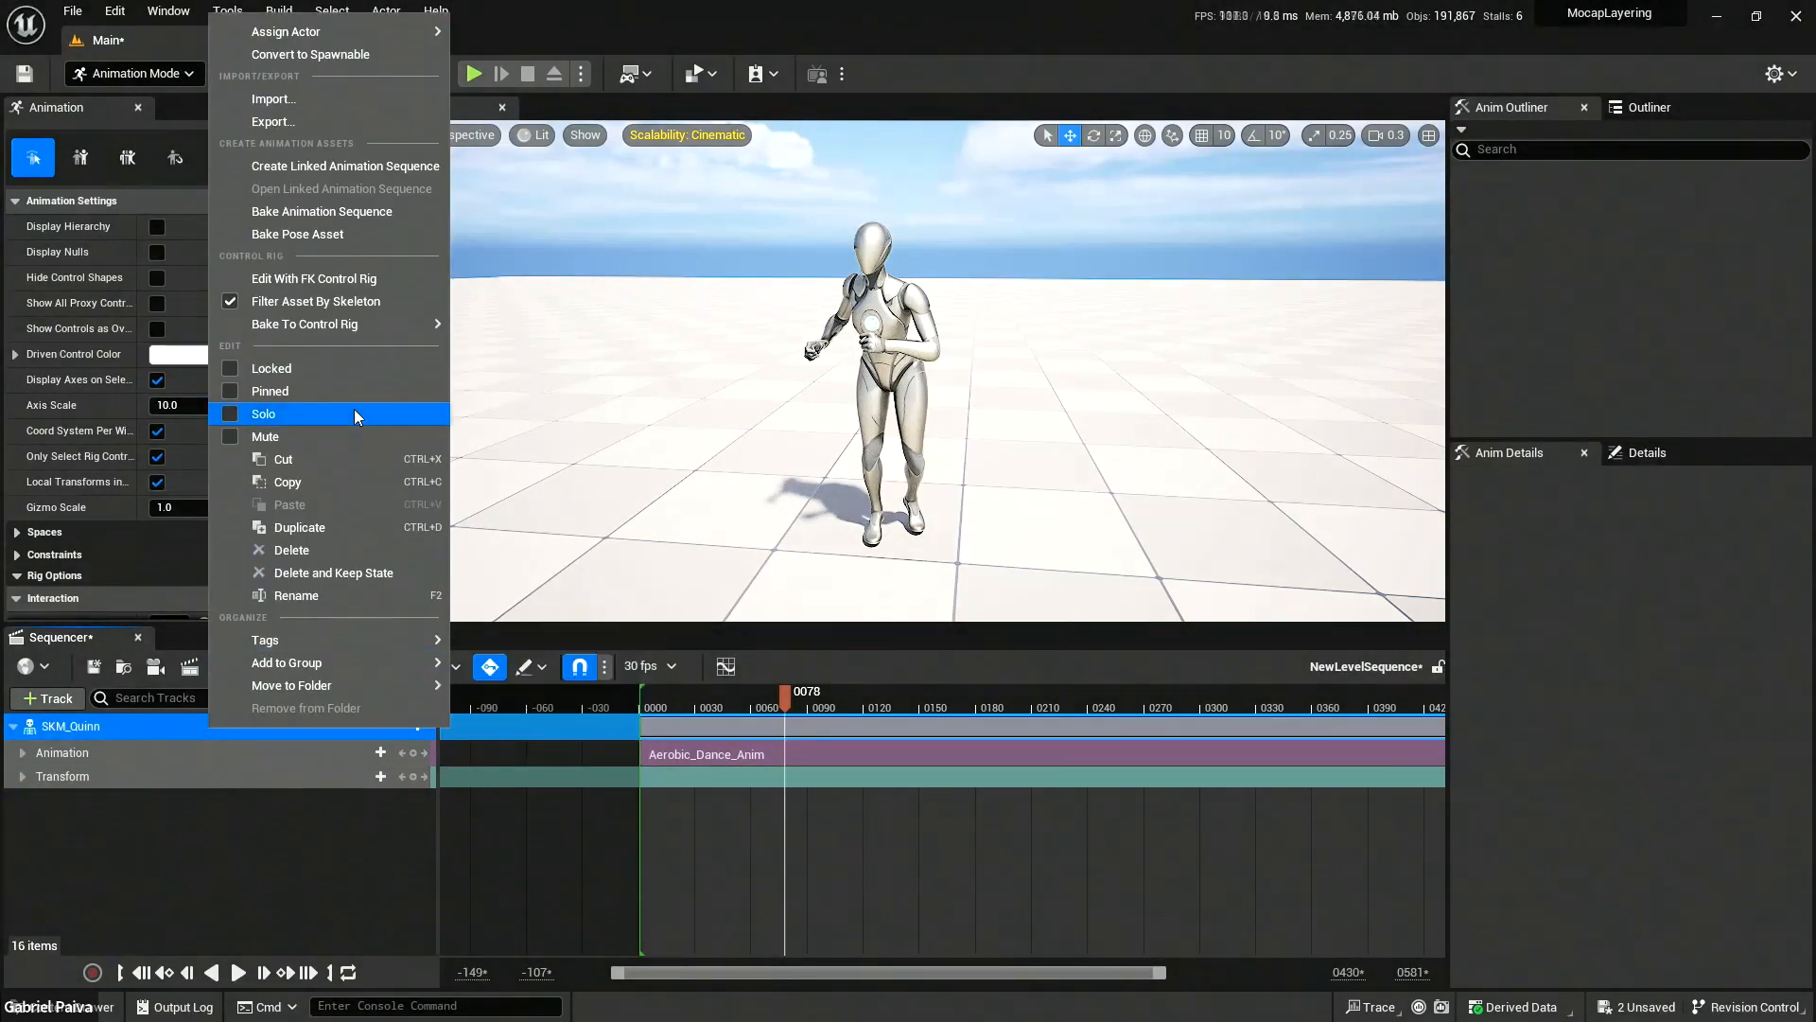
{"action": "mouse_move", "coordinate": [416, 323]}
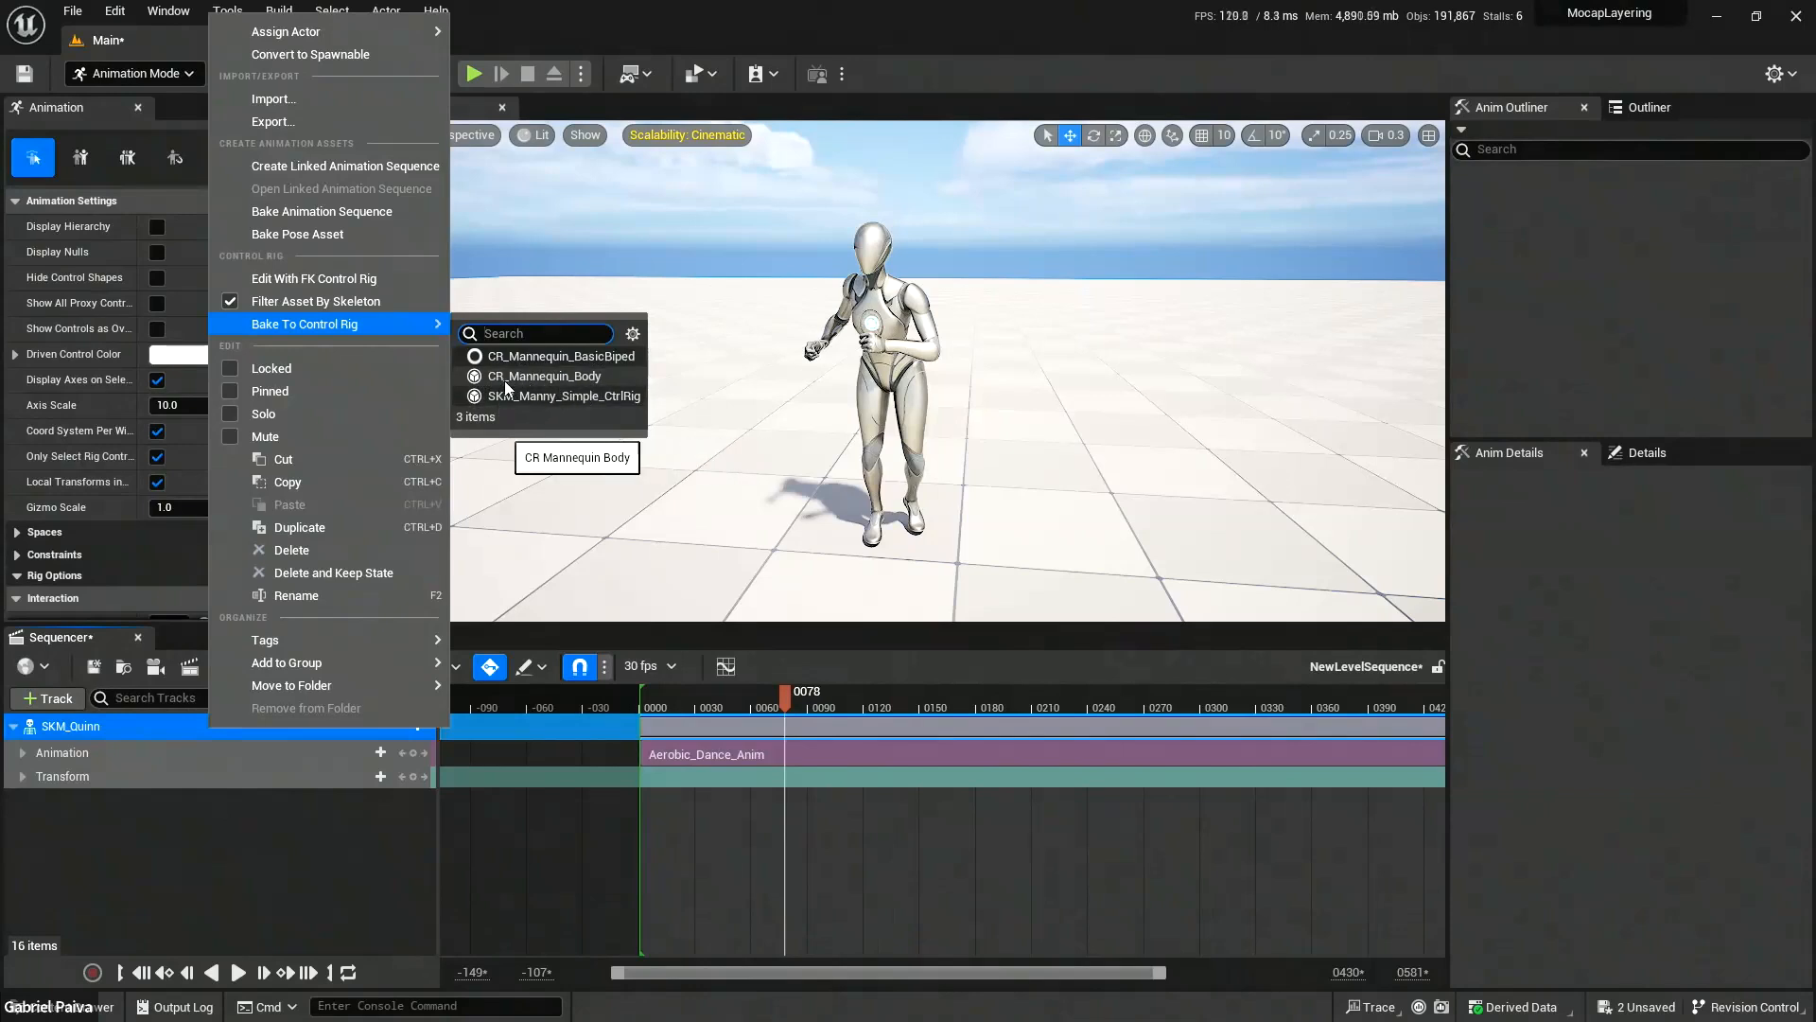
{"action": "left_click", "coordinate": [542, 376]}
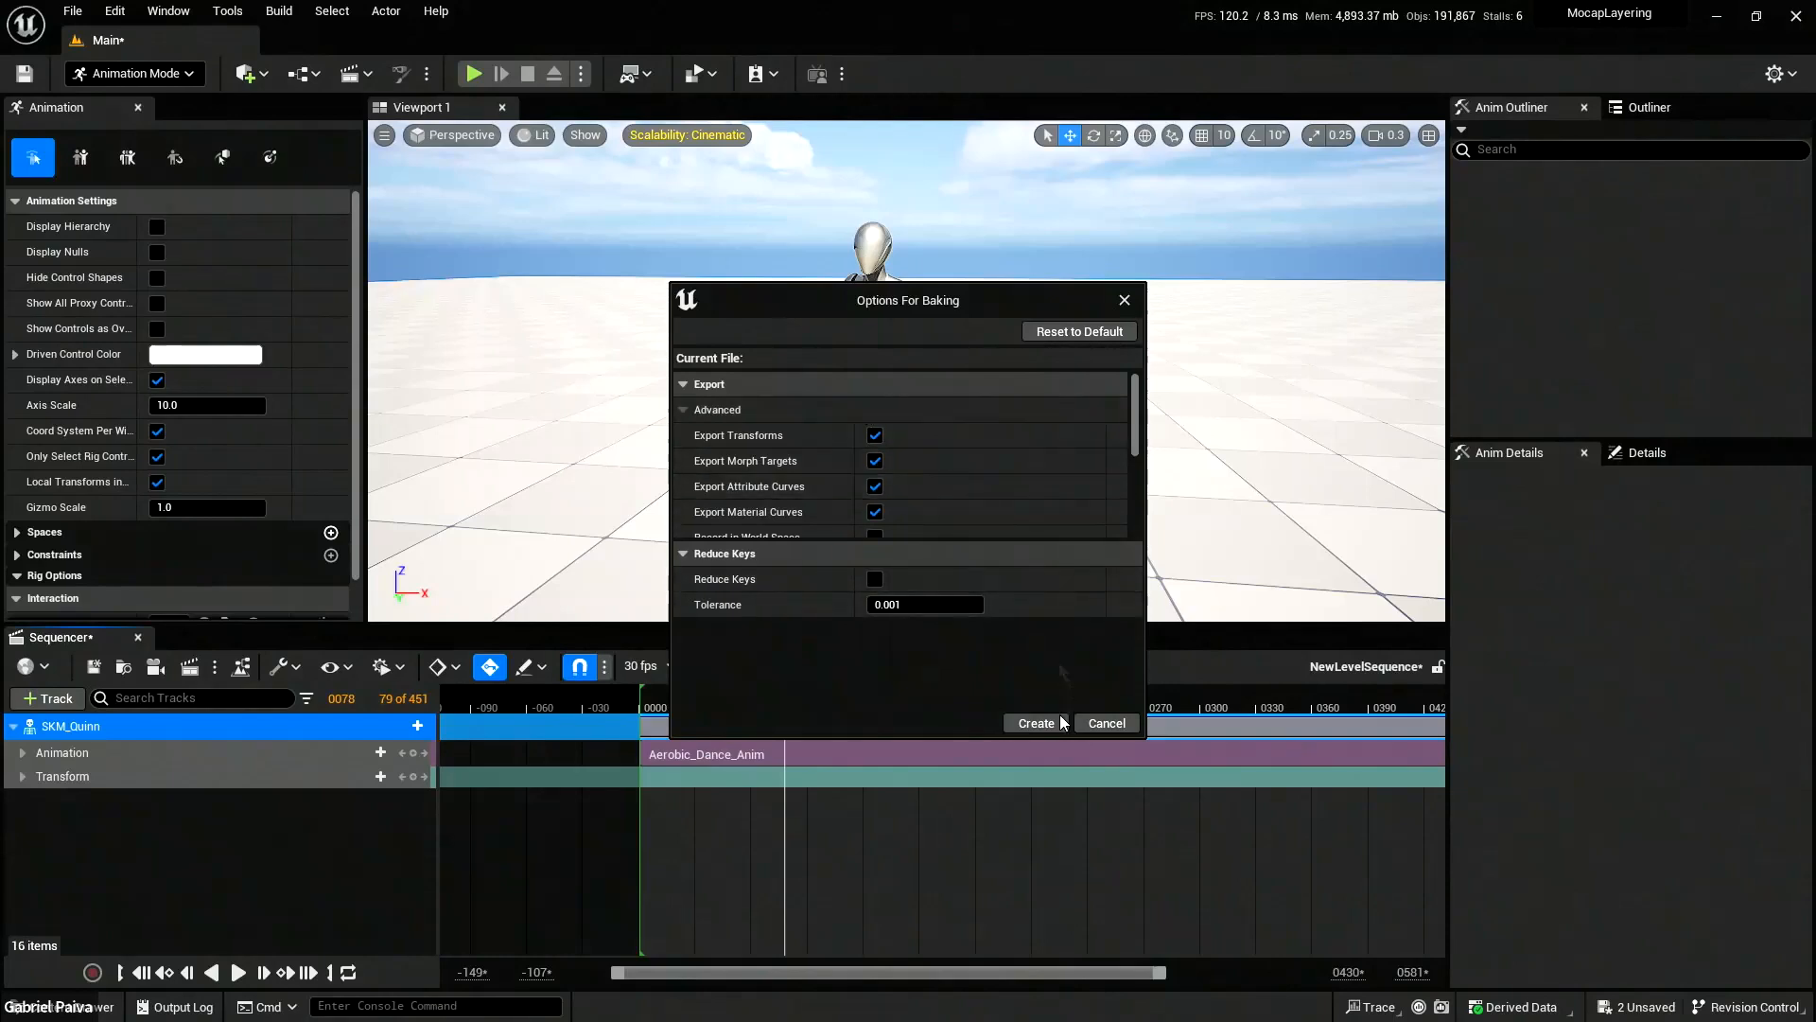
{"action": "left_click", "coordinate": [1035, 725]}
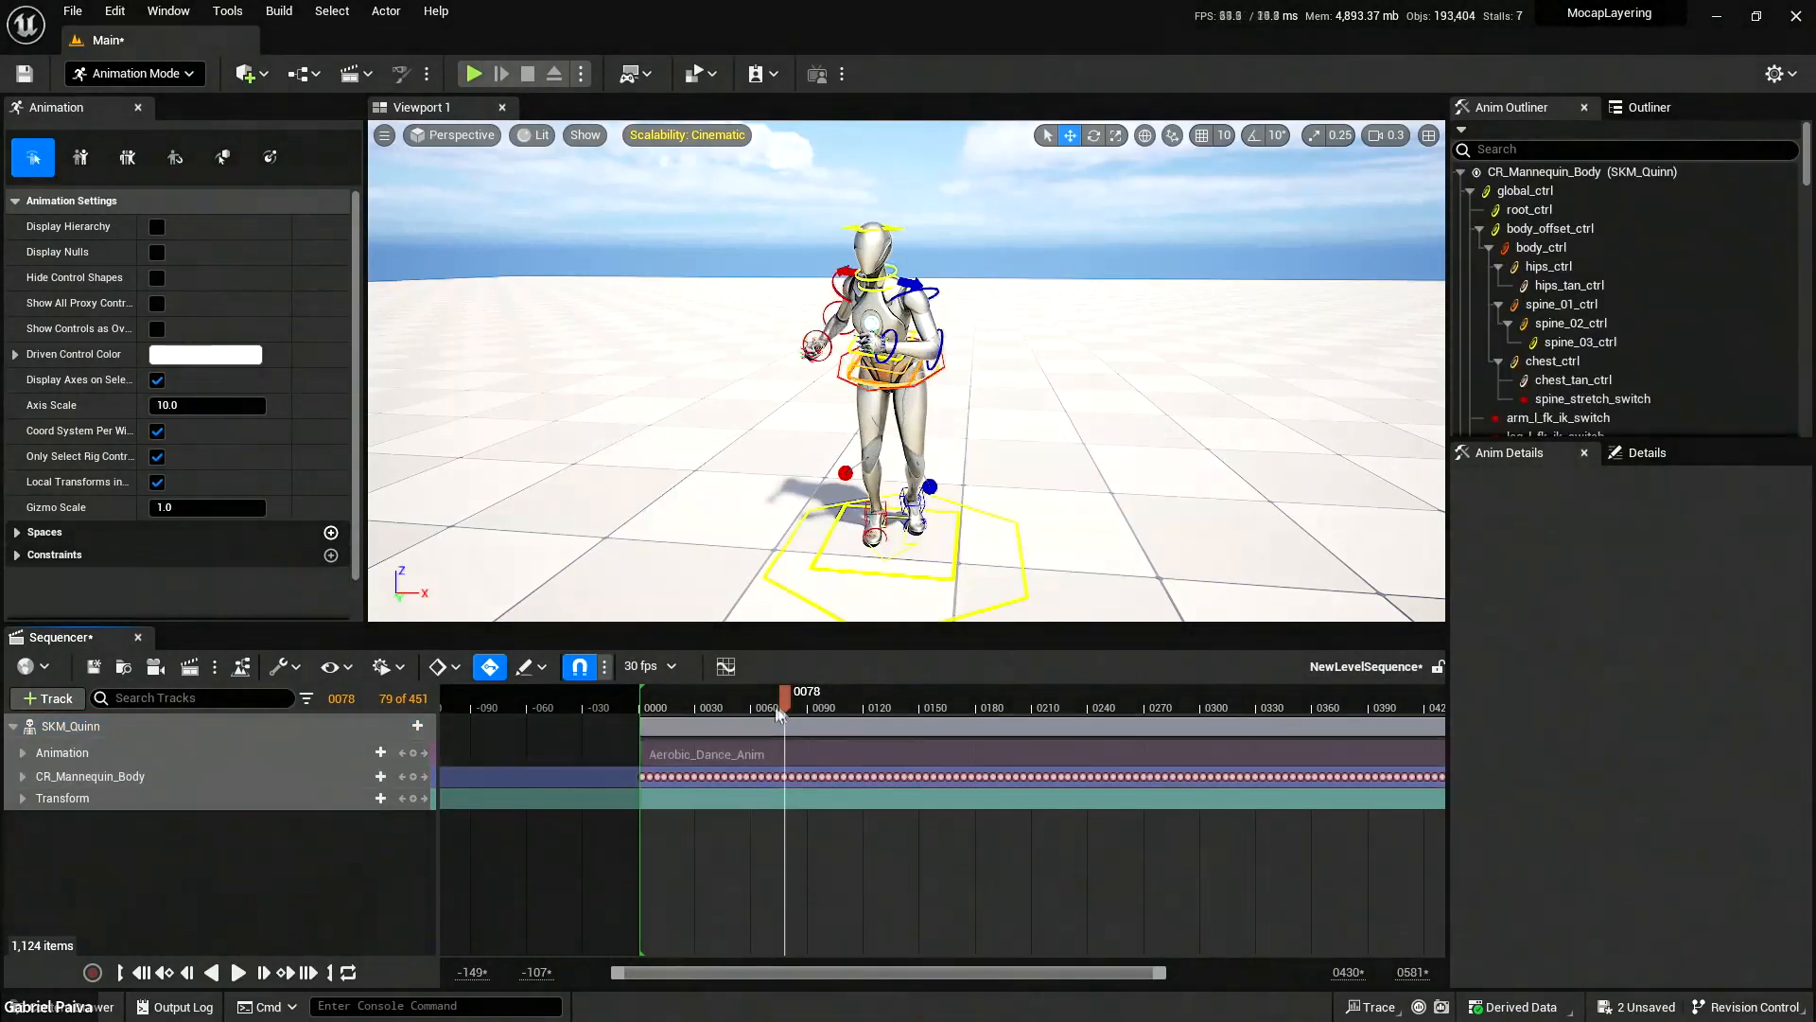
Preview the baked control rig dance by scrubbing between frames 298 and 149, and check the Aerobic_Dance_Anim section's Active option.
{"action": "left_click_drag", "start_coordinate": [786, 704], "coordinate": [981, 706]}
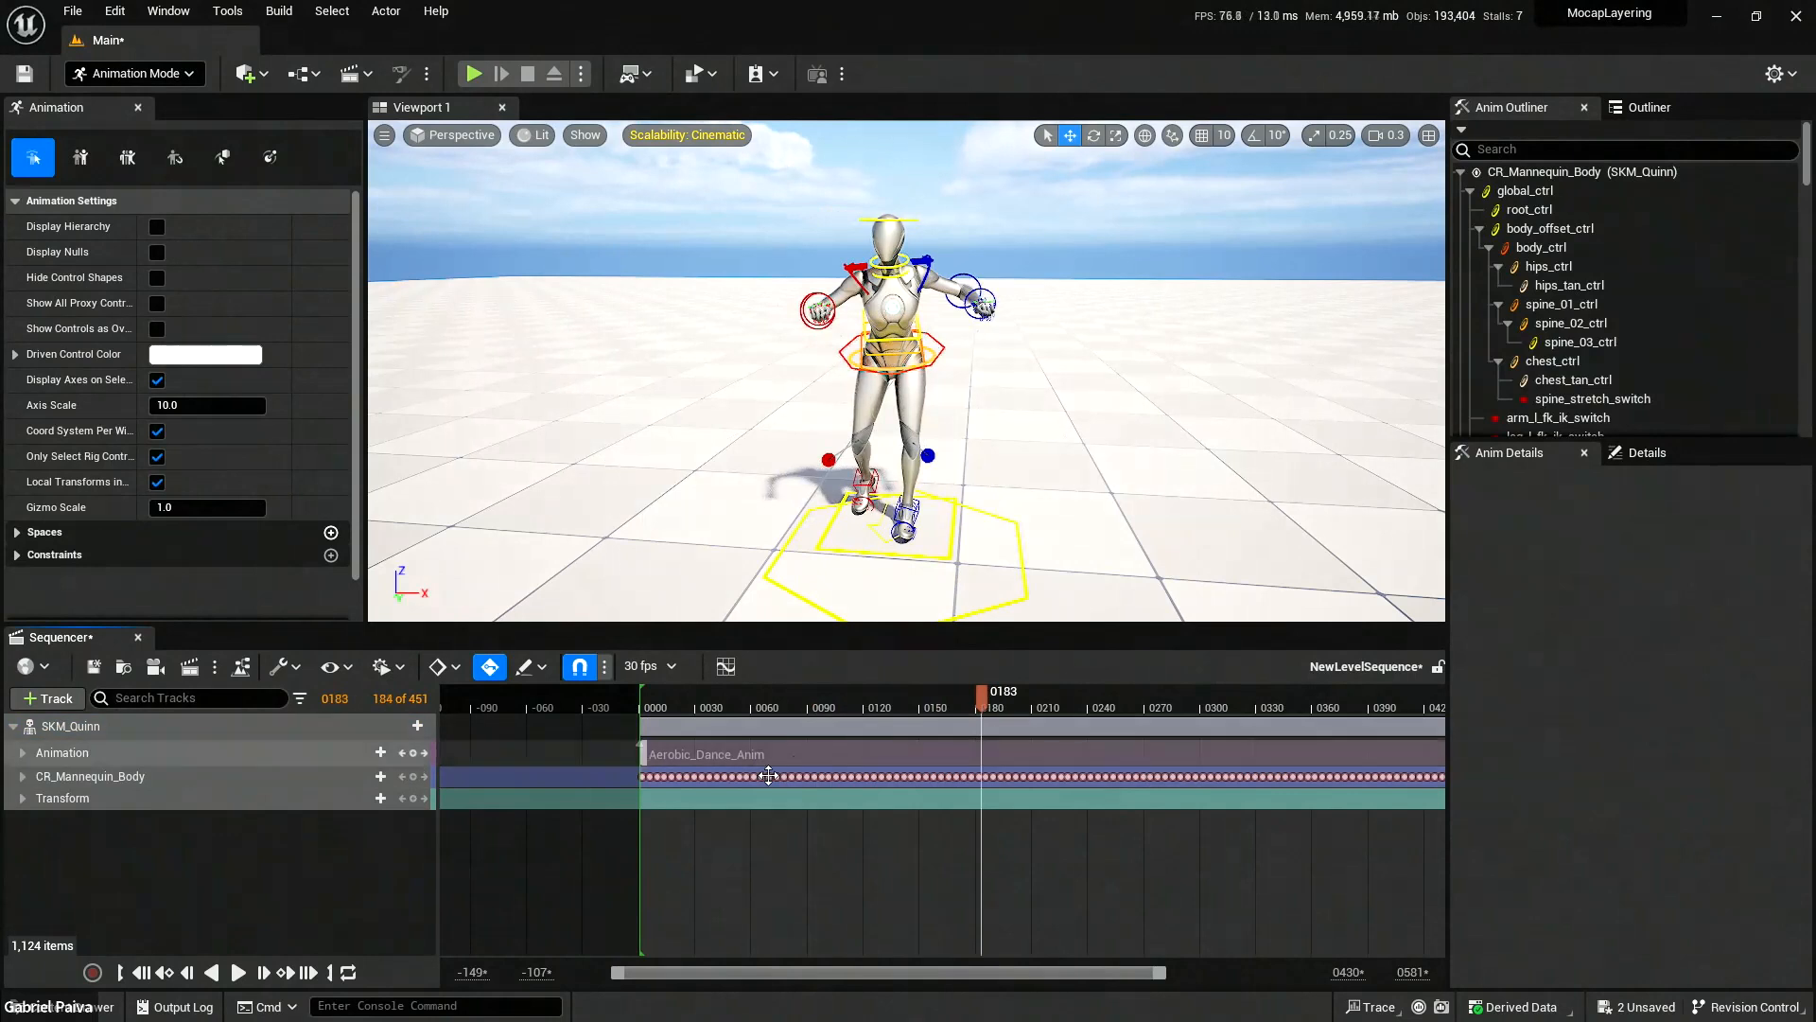
{"action": "left_click", "coordinate": [773, 760]}
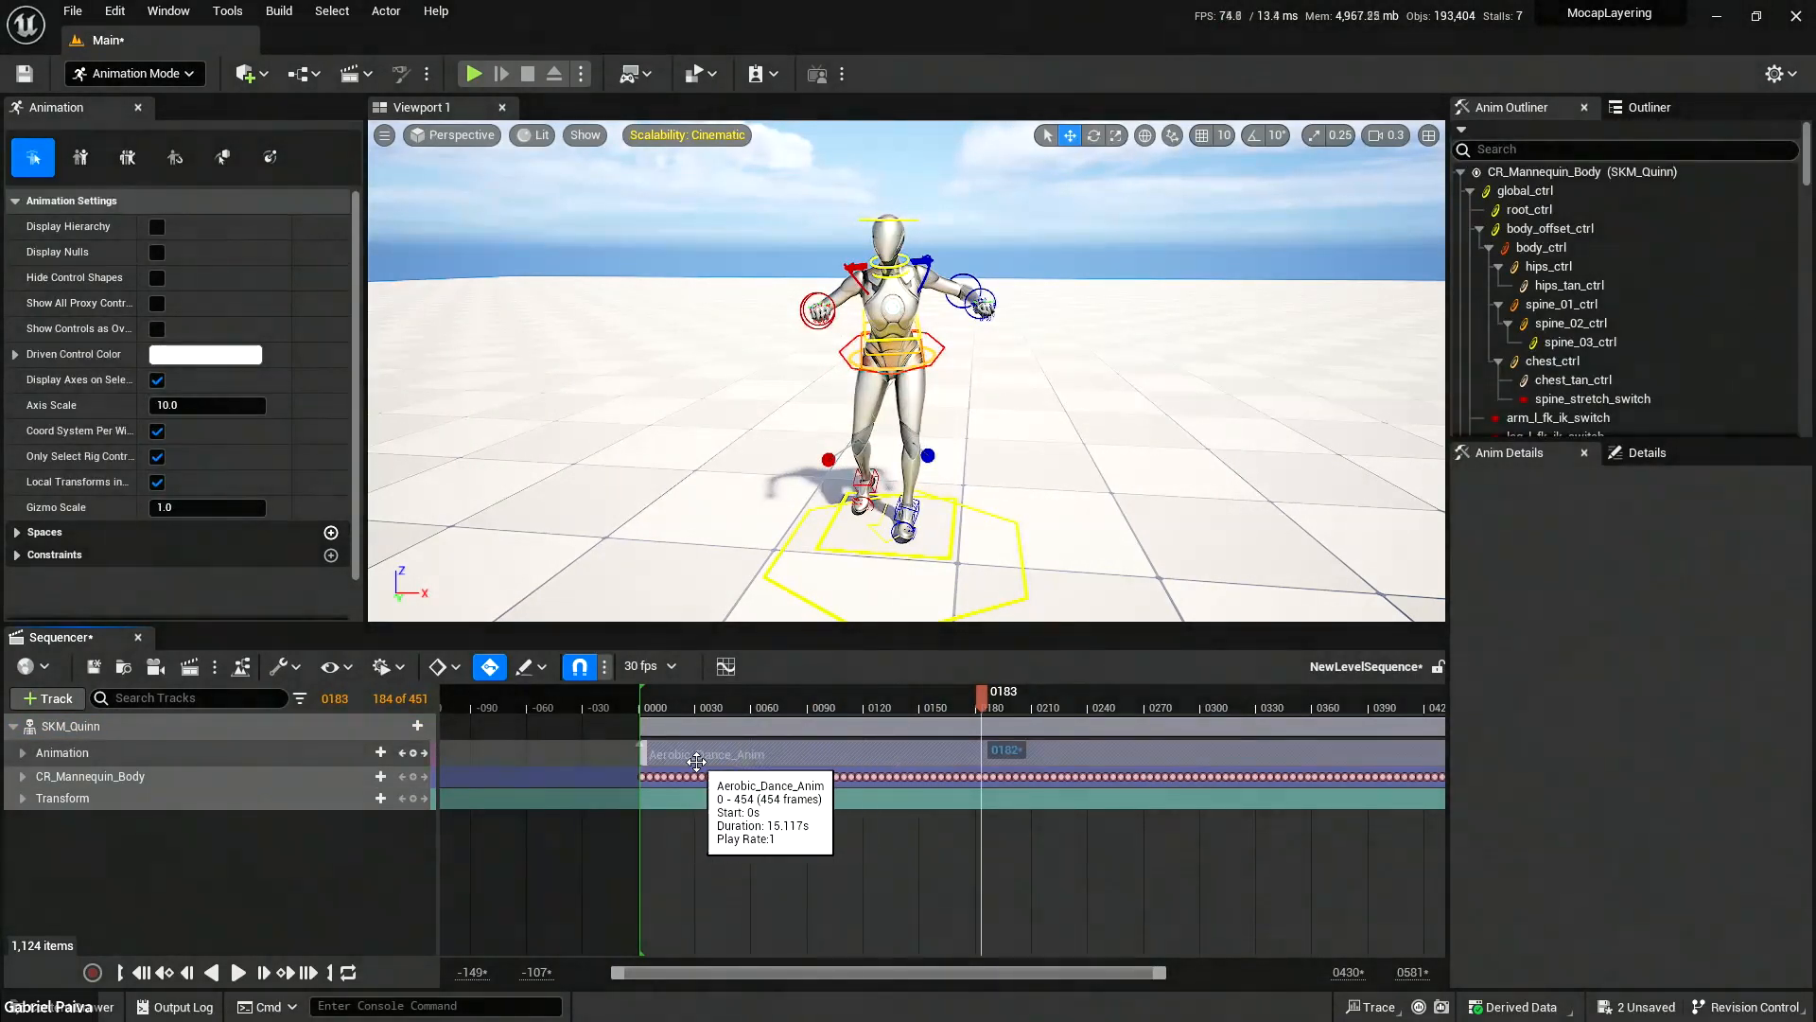
{"action": "right_click", "coordinate": [796, 758]}
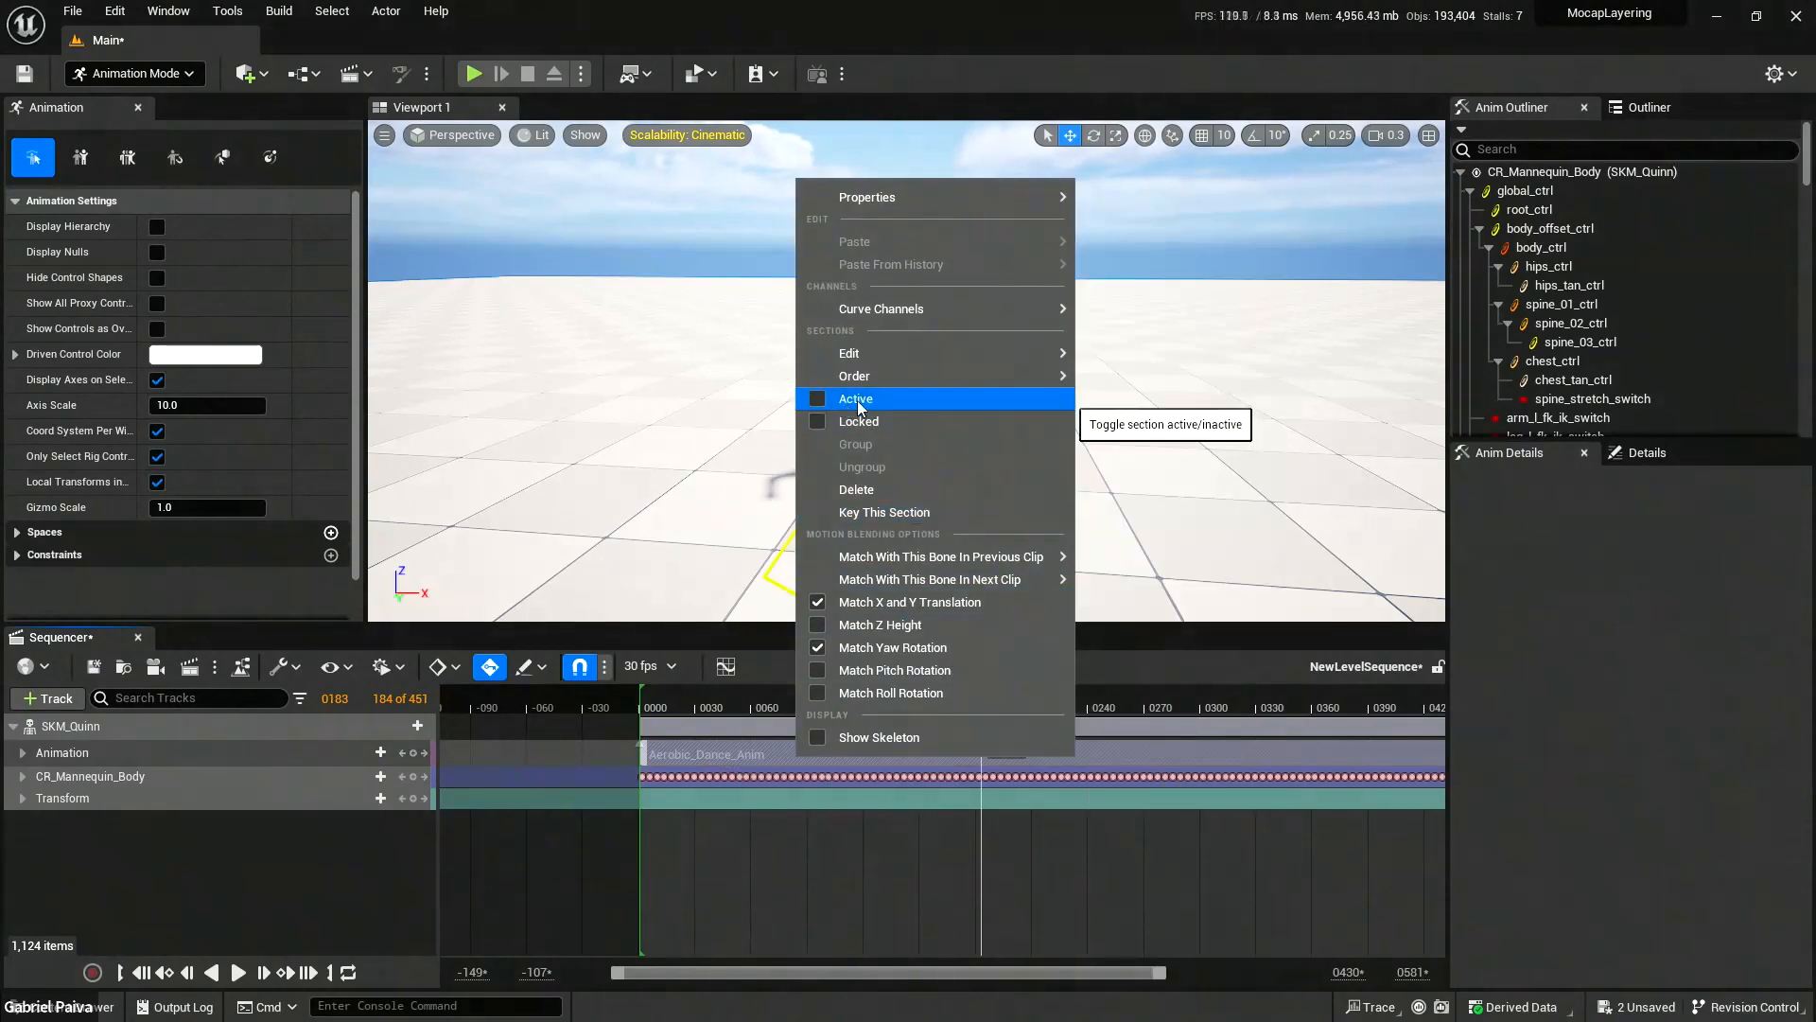
{"action": "left_click_drag", "start_coordinate": [988, 705], "coordinate": [1196, 700]}
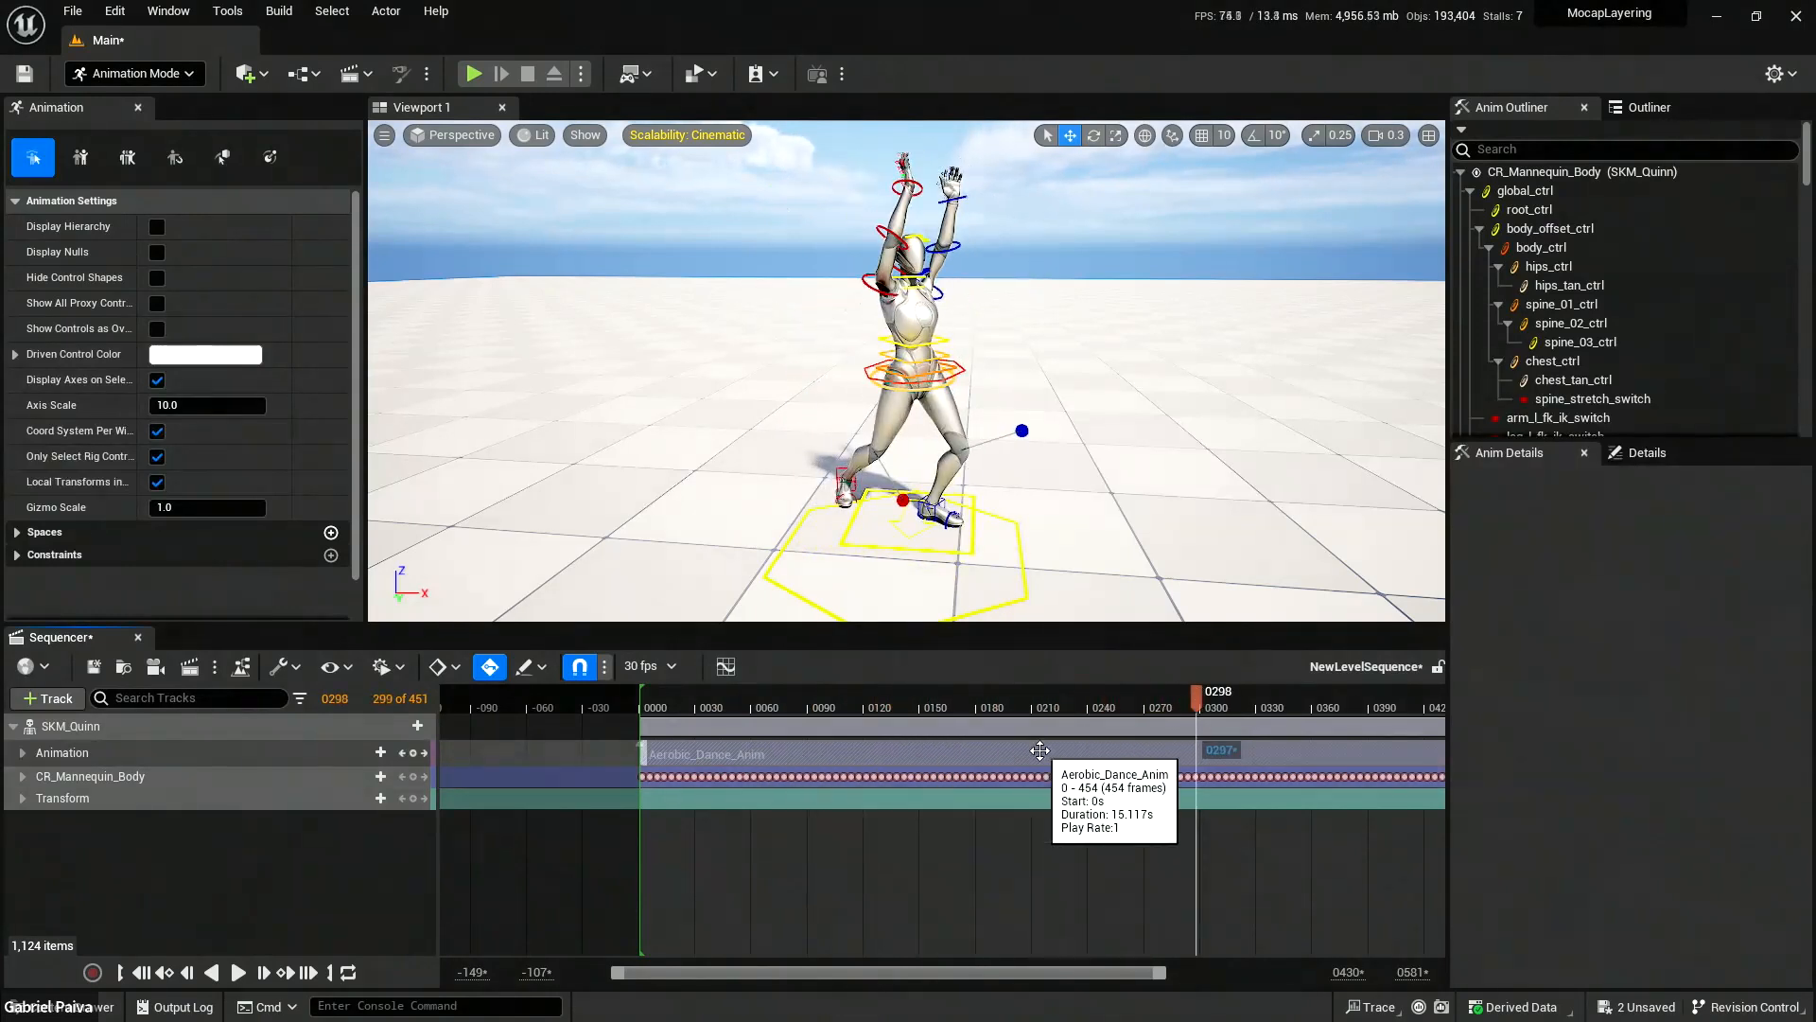
{"action": "left_click_drag", "start_coordinate": [1194, 702], "coordinate": [917, 700]}
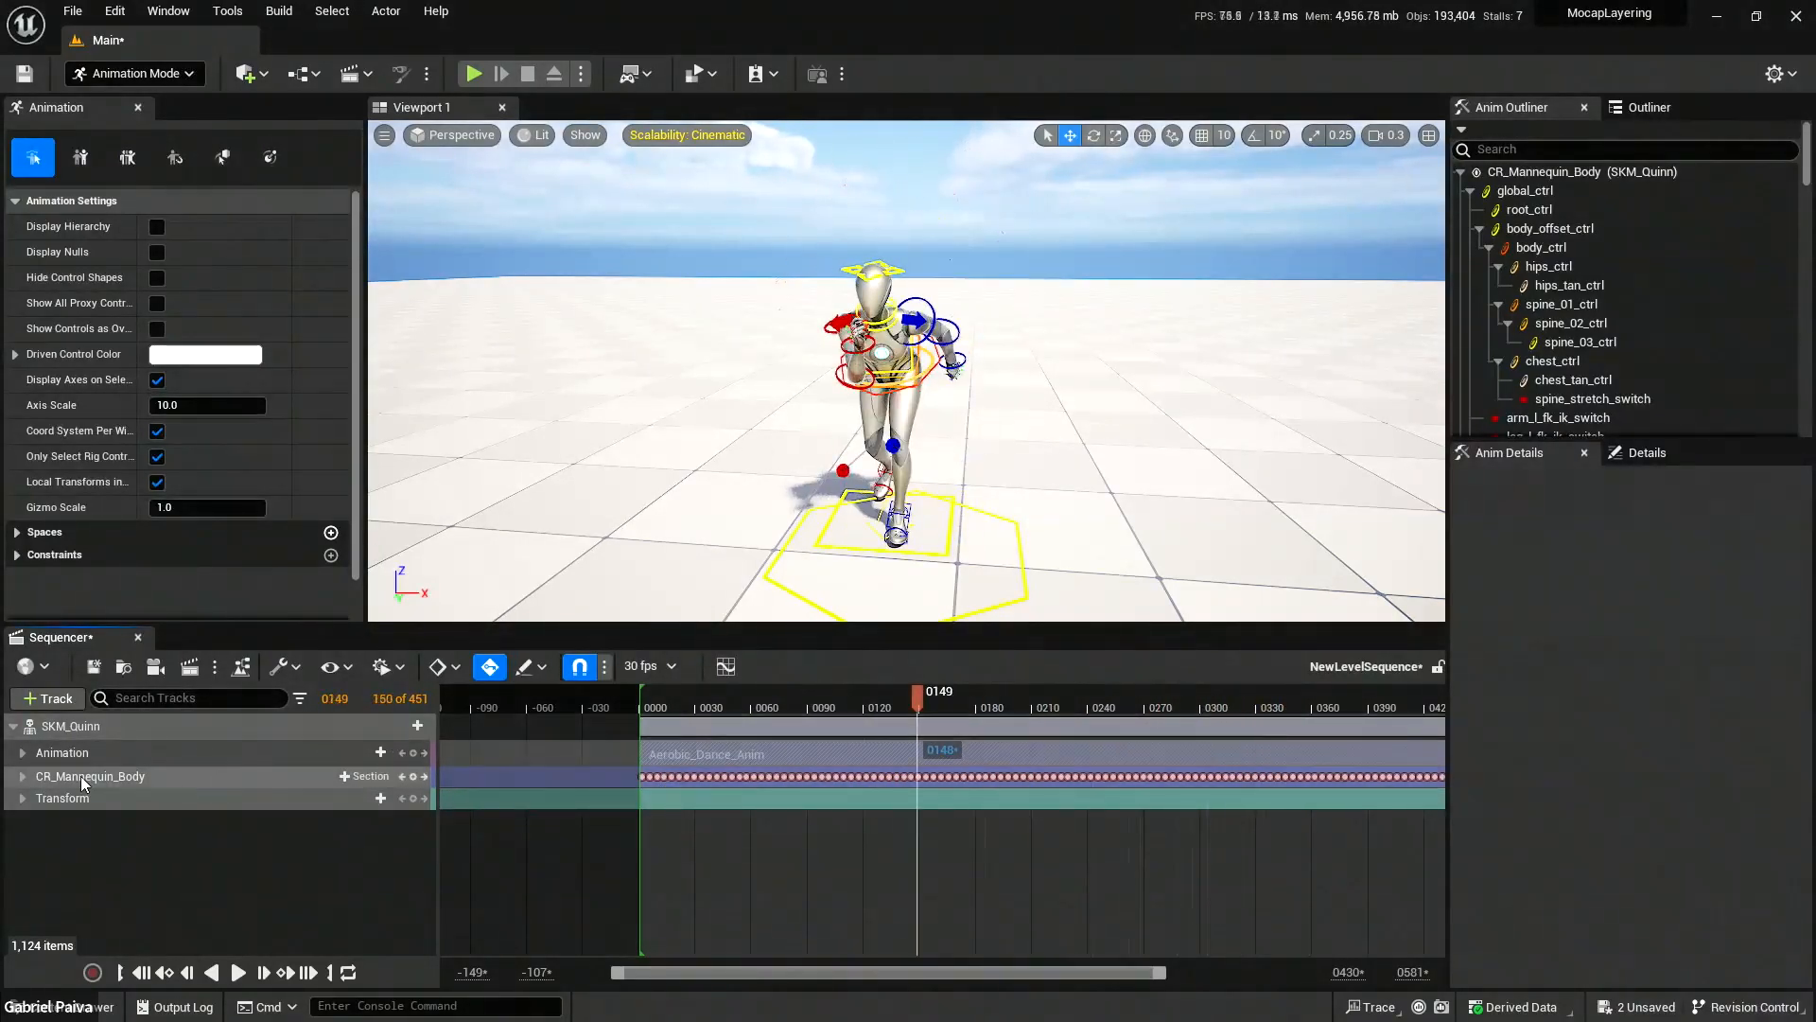
Examine the baked keys on the individual CR_Mannequin_Body controls, including a brief look at the curve editor.
{"action": "left_click", "coordinate": [22, 775]}
{"action": "scroll", "coordinate": [1014, 827], "scroll_direction": "down", "scroll_amount": 8}
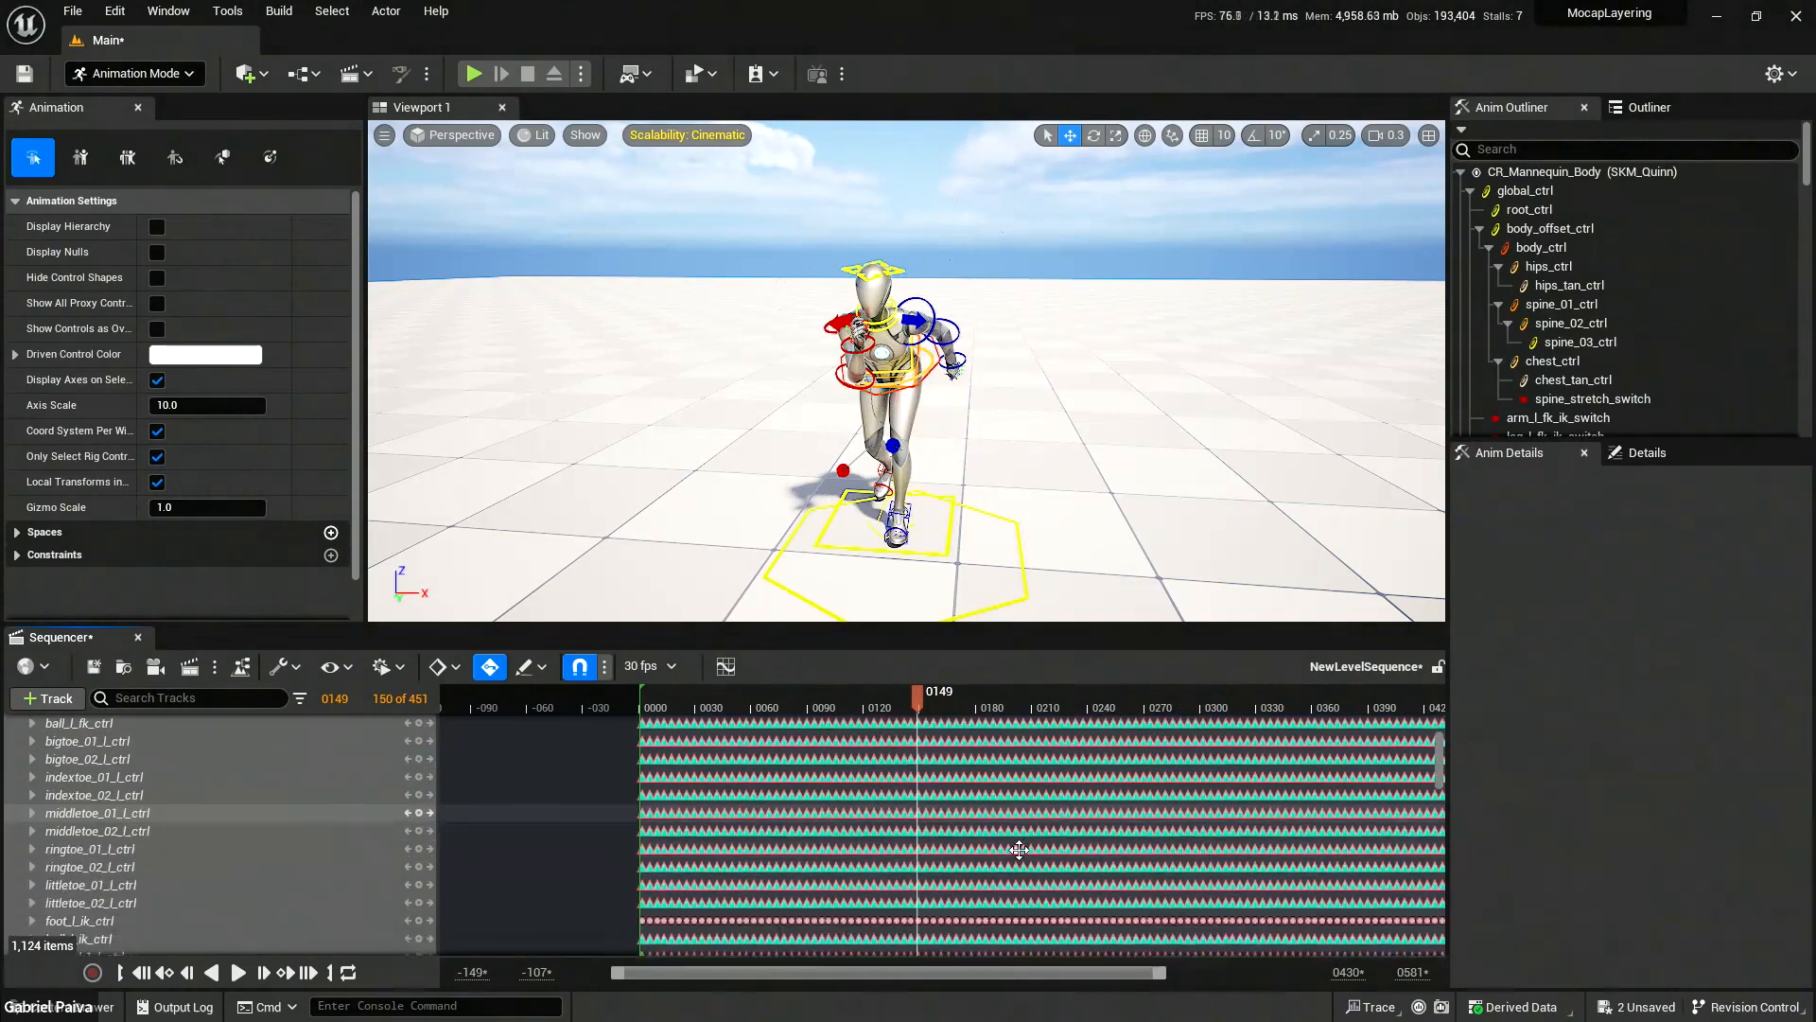
{"action": "scroll", "coordinate": [1014, 827], "scroll_direction": "down", "scroll_amount": 10}
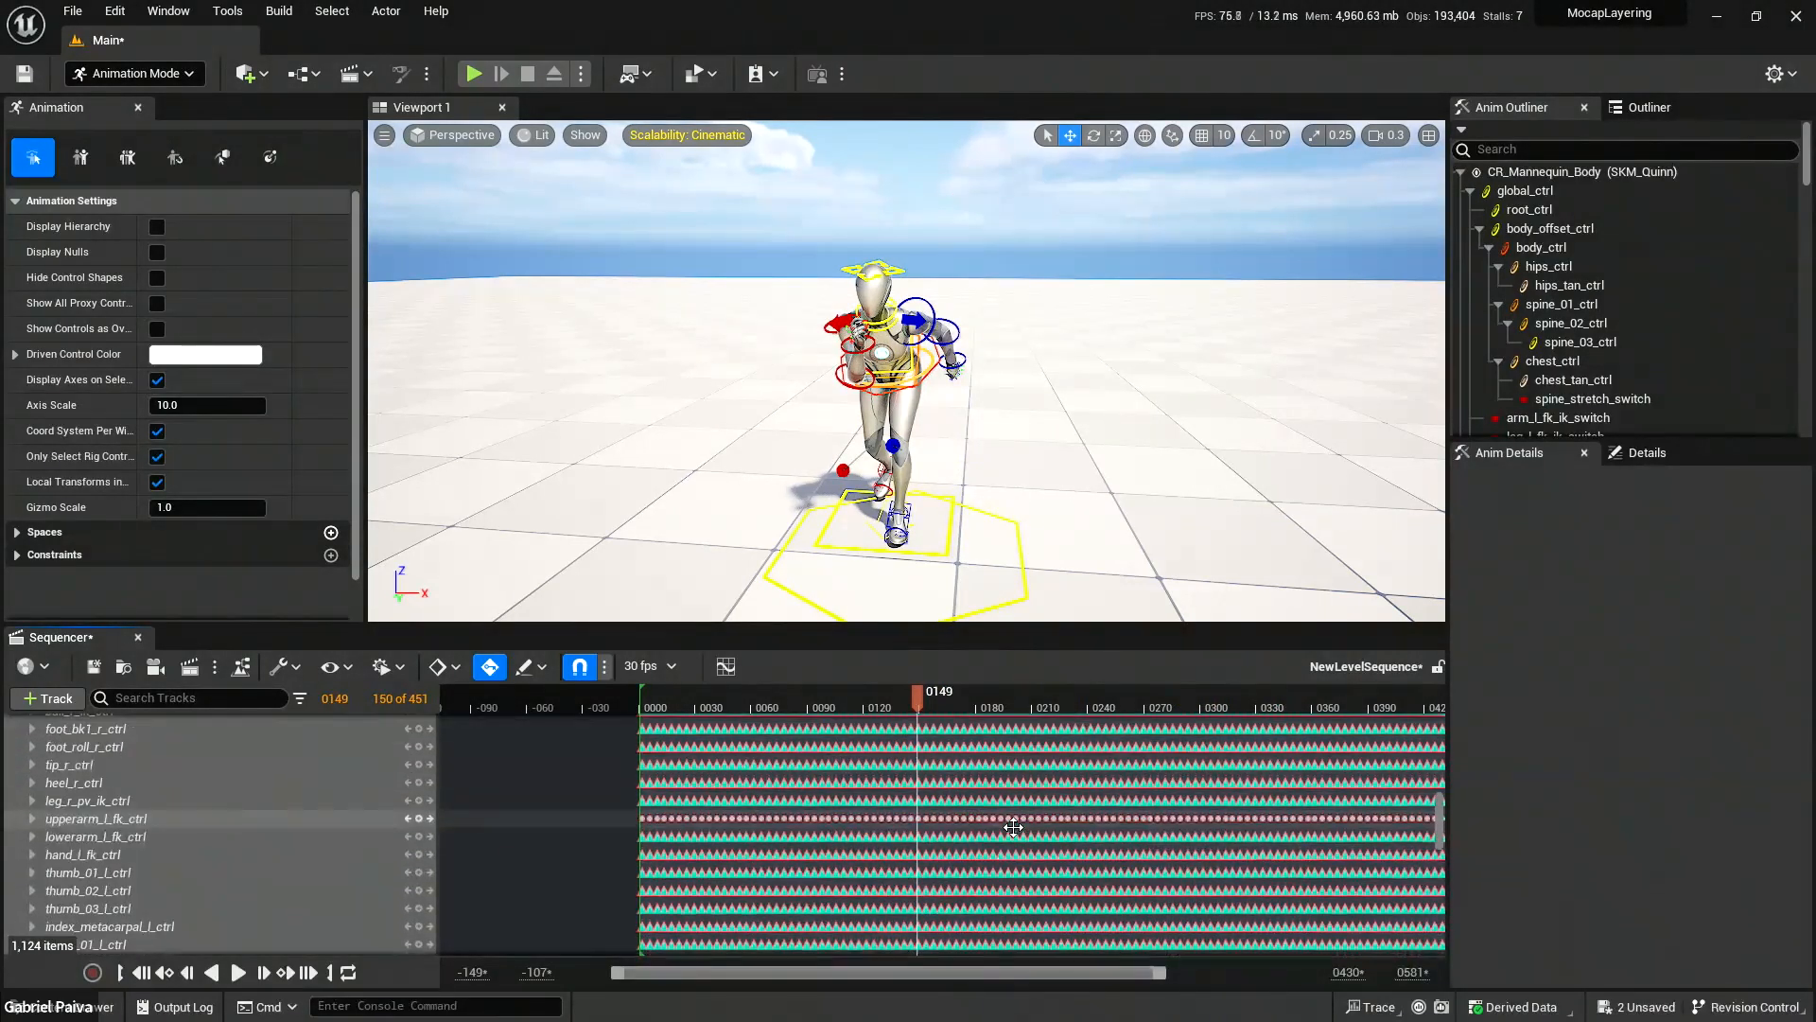
{"action": "scroll", "coordinate": [1014, 827], "scroll_direction": "up", "scroll_amount": 5}
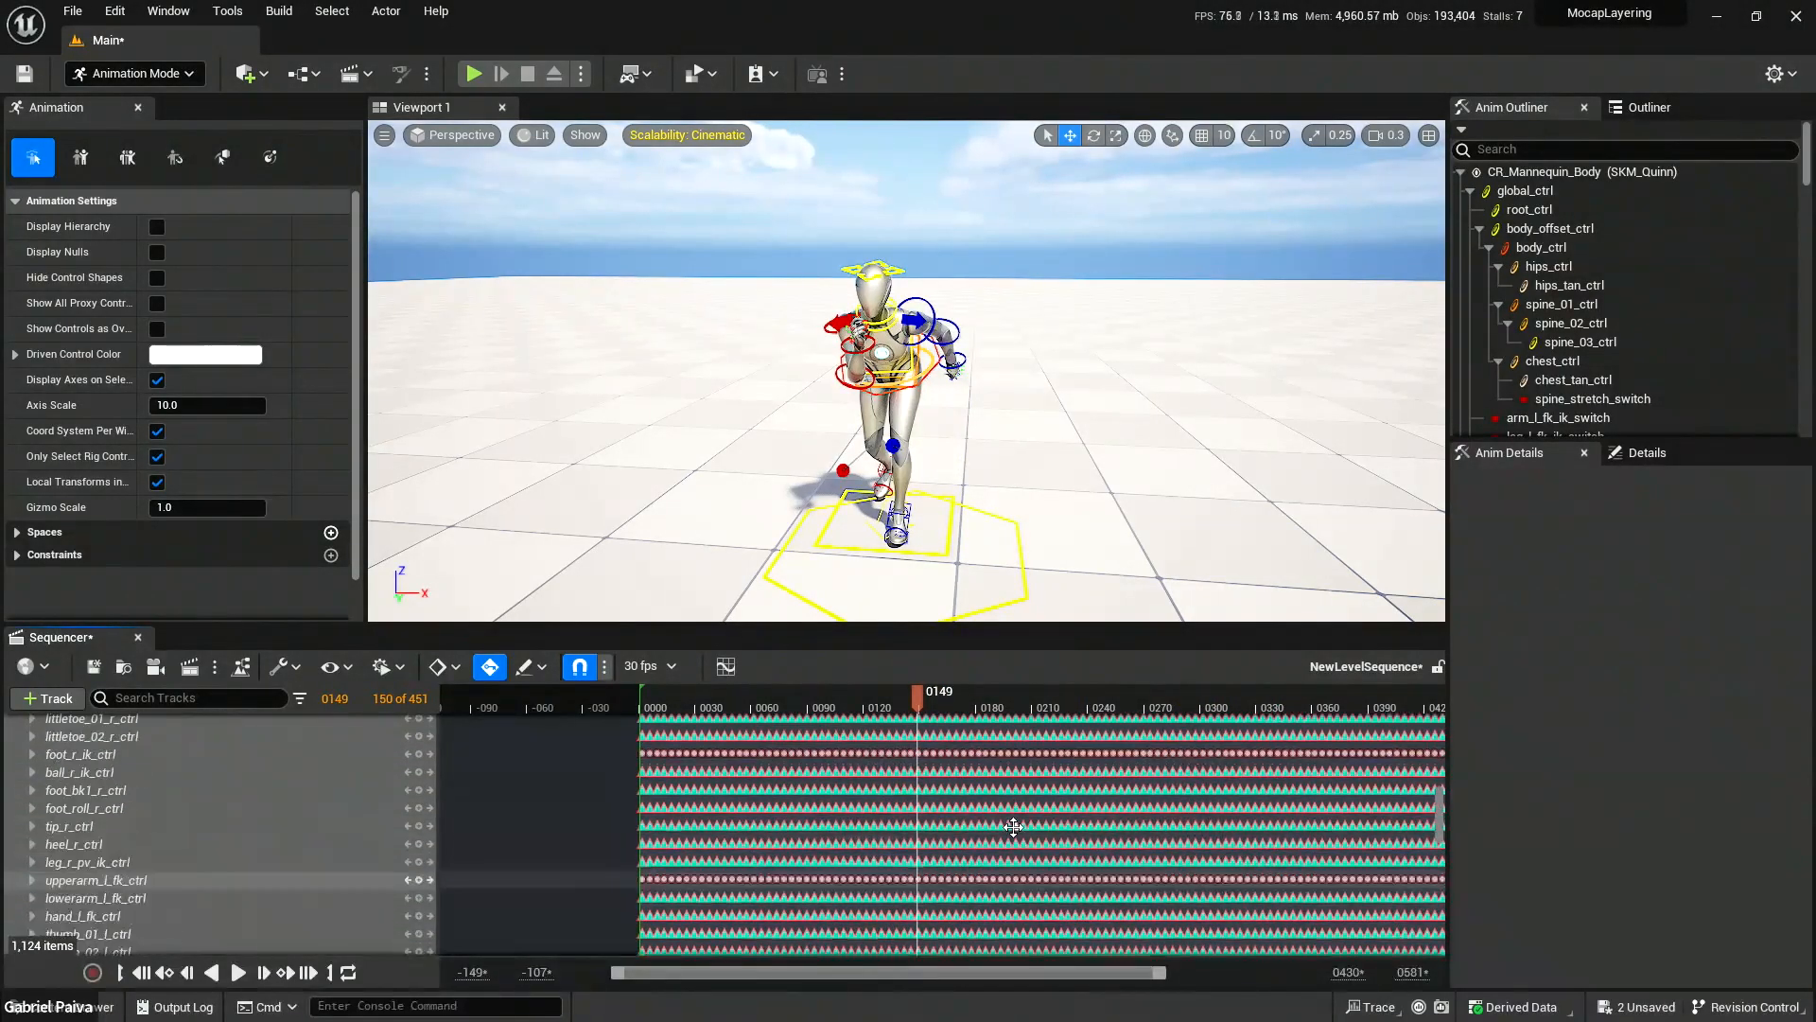
{"action": "left_click", "coordinate": [725, 668]}
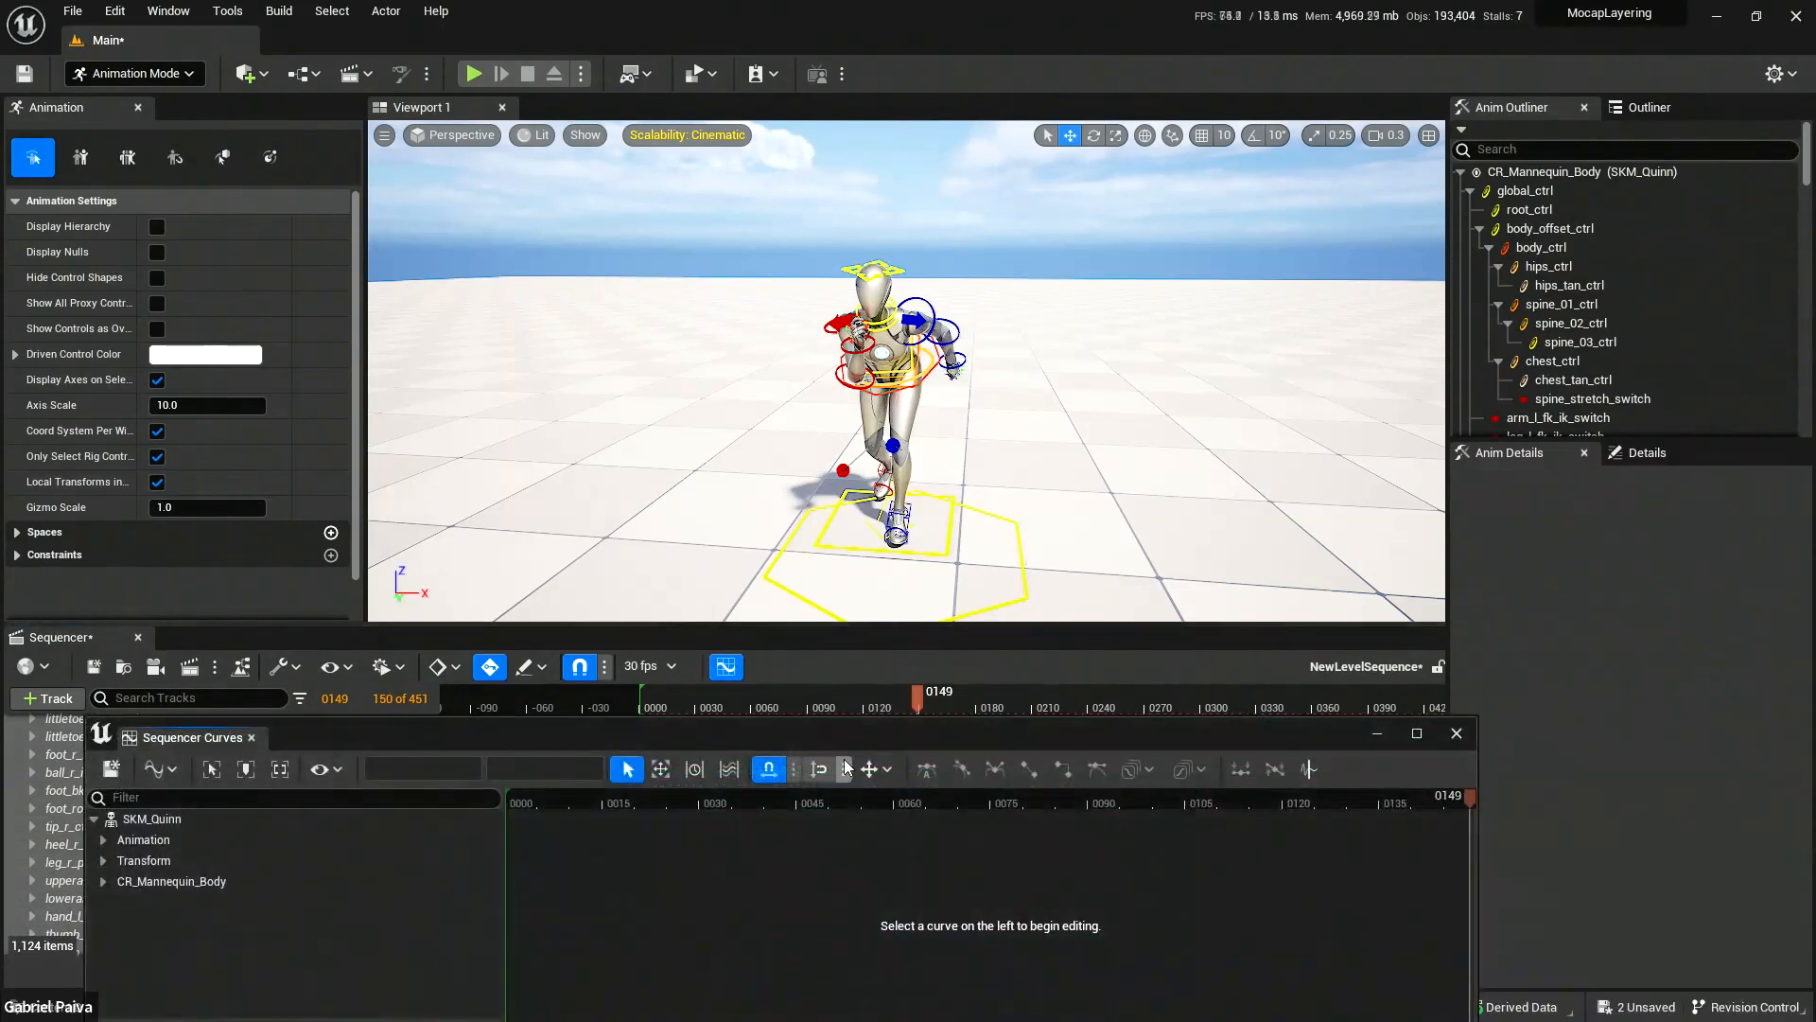
{"action": "left_click_drag", "start_coordinate": [891, 695], "coordinate": [1006, 338]}
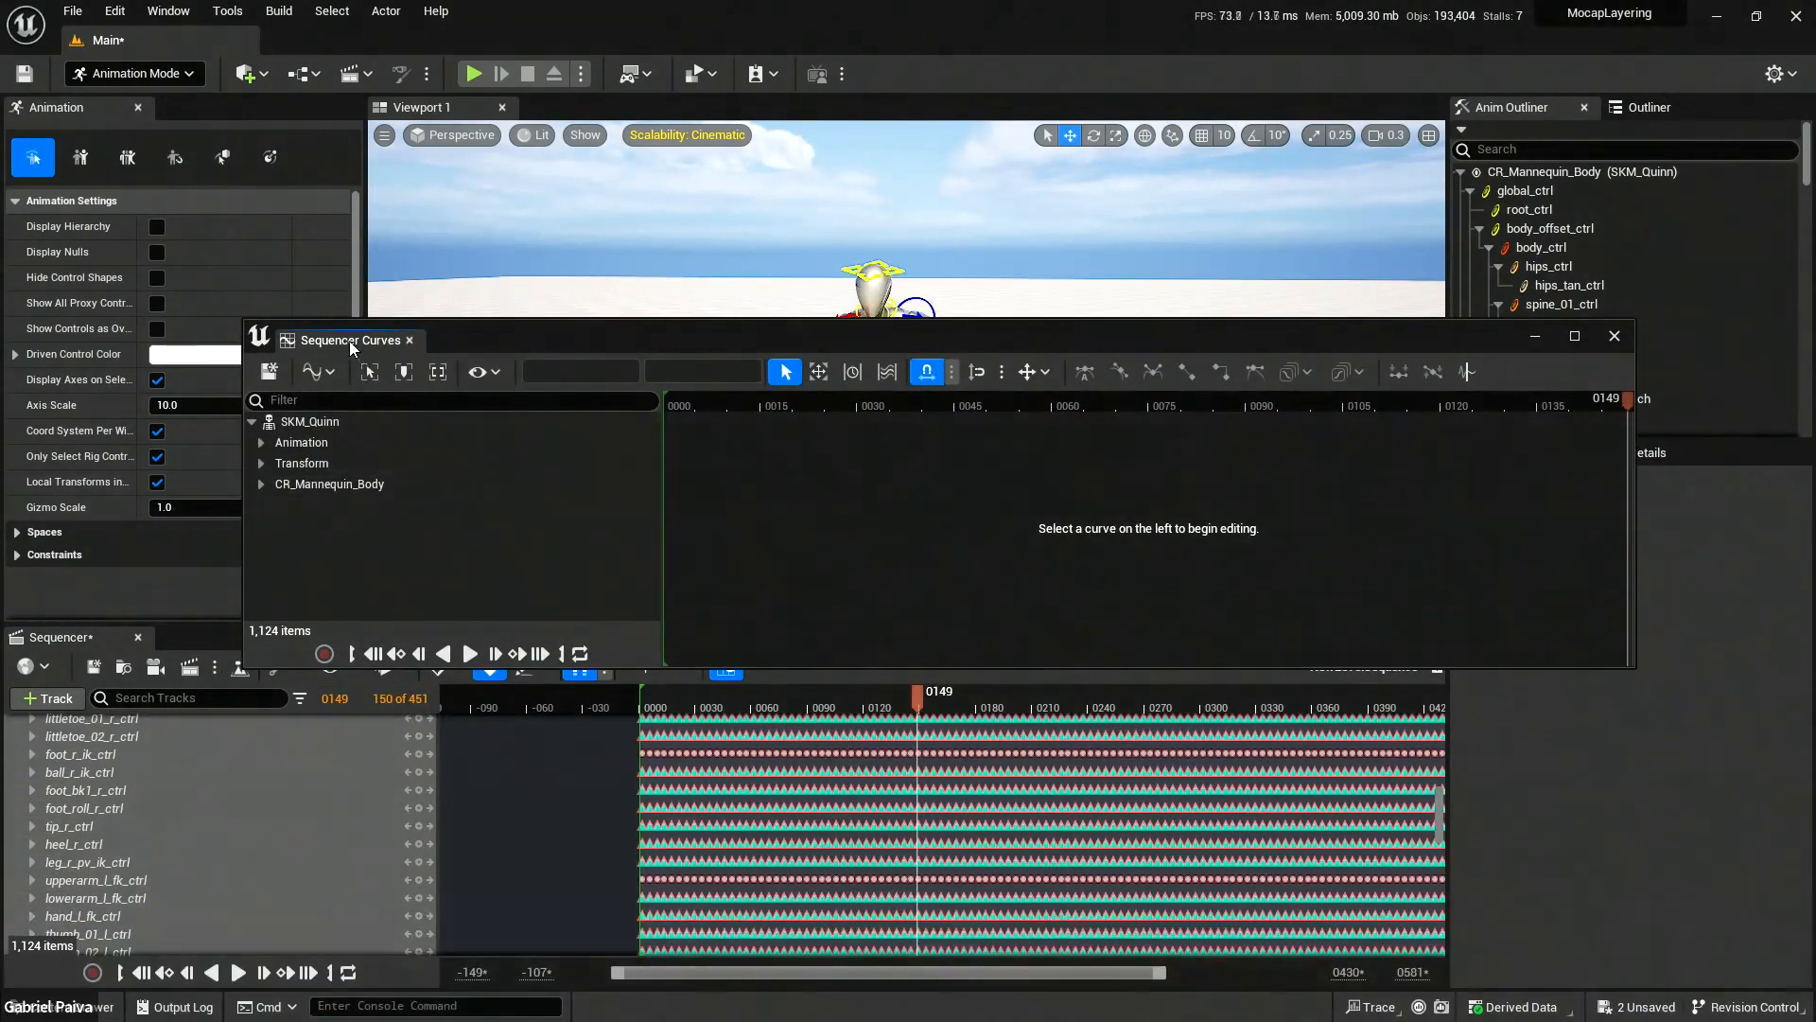
{"action": "left_click", "coordinate": [410, 340]}
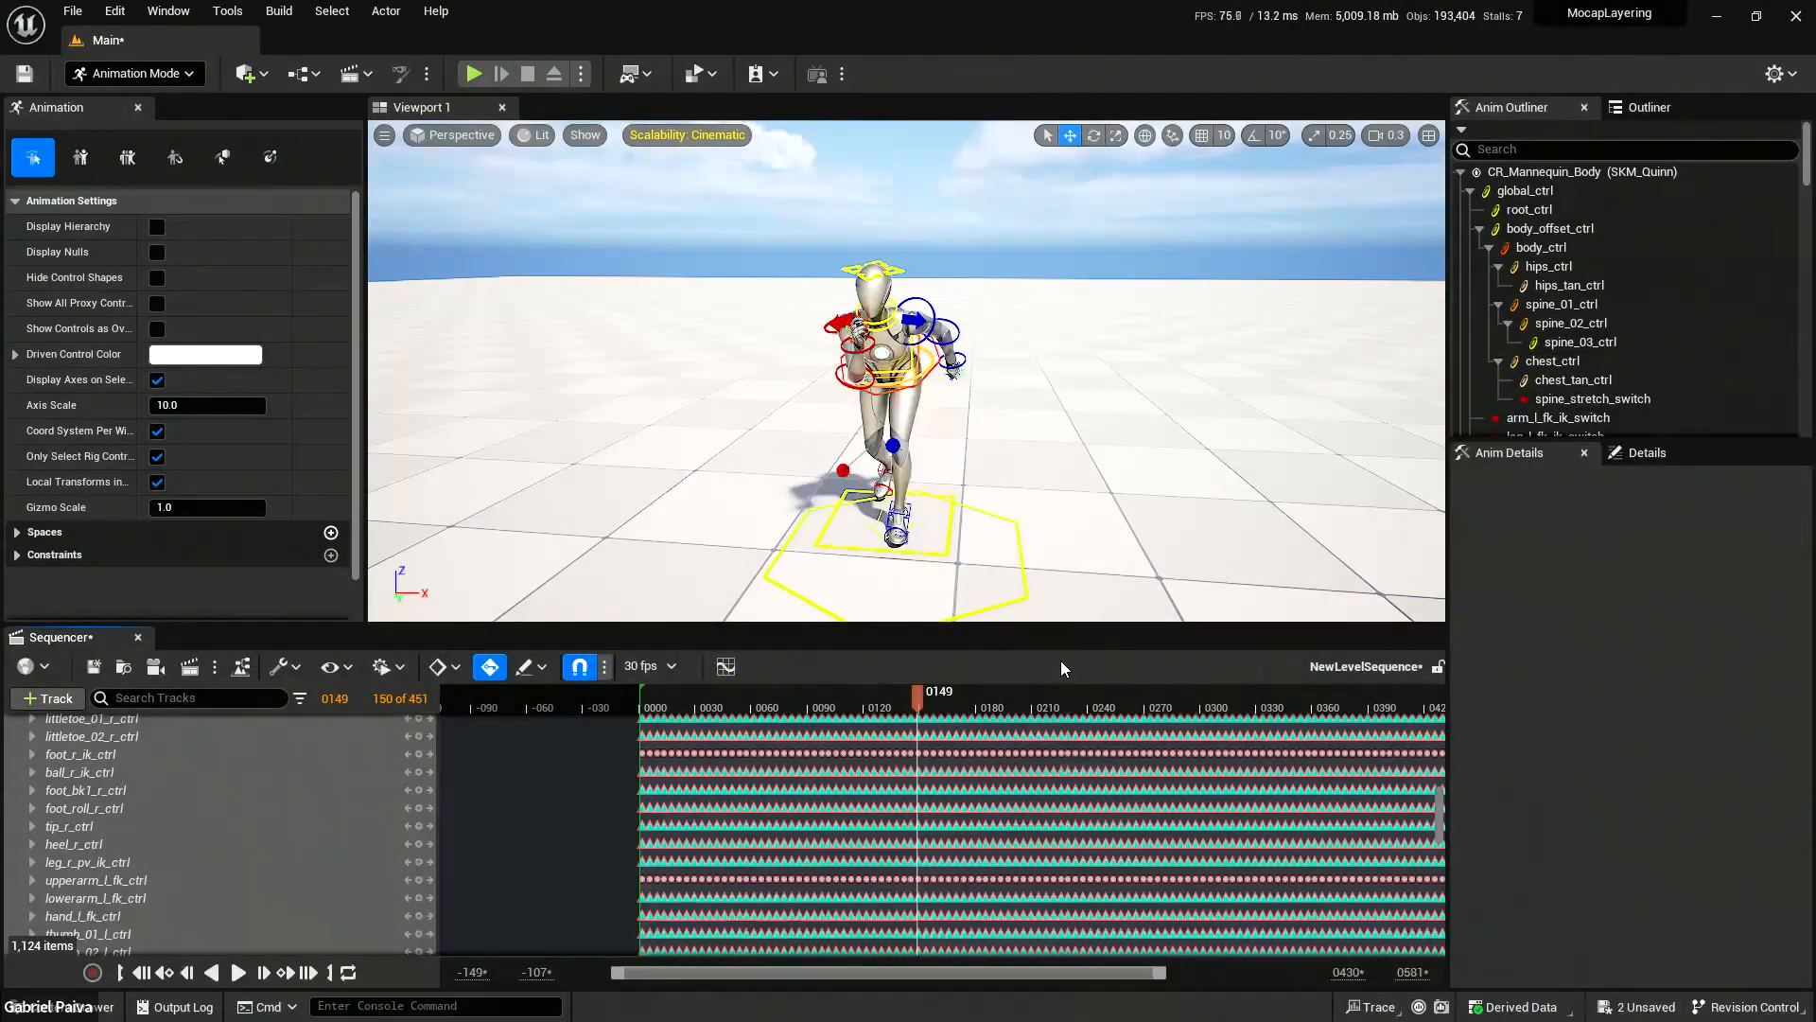
{"action": "mouse_move", "coordinate": [917, 695]}
{"action": "left_mouse_down"}
{"action": "mouse_move", "coordinate": [1247, 696]}
{"action": "mouse_move", "coordinate": [824, 688]}
{"action": "mouse_move", "coordinate": [883, 687]}
{"action": "left_mouse_up"}
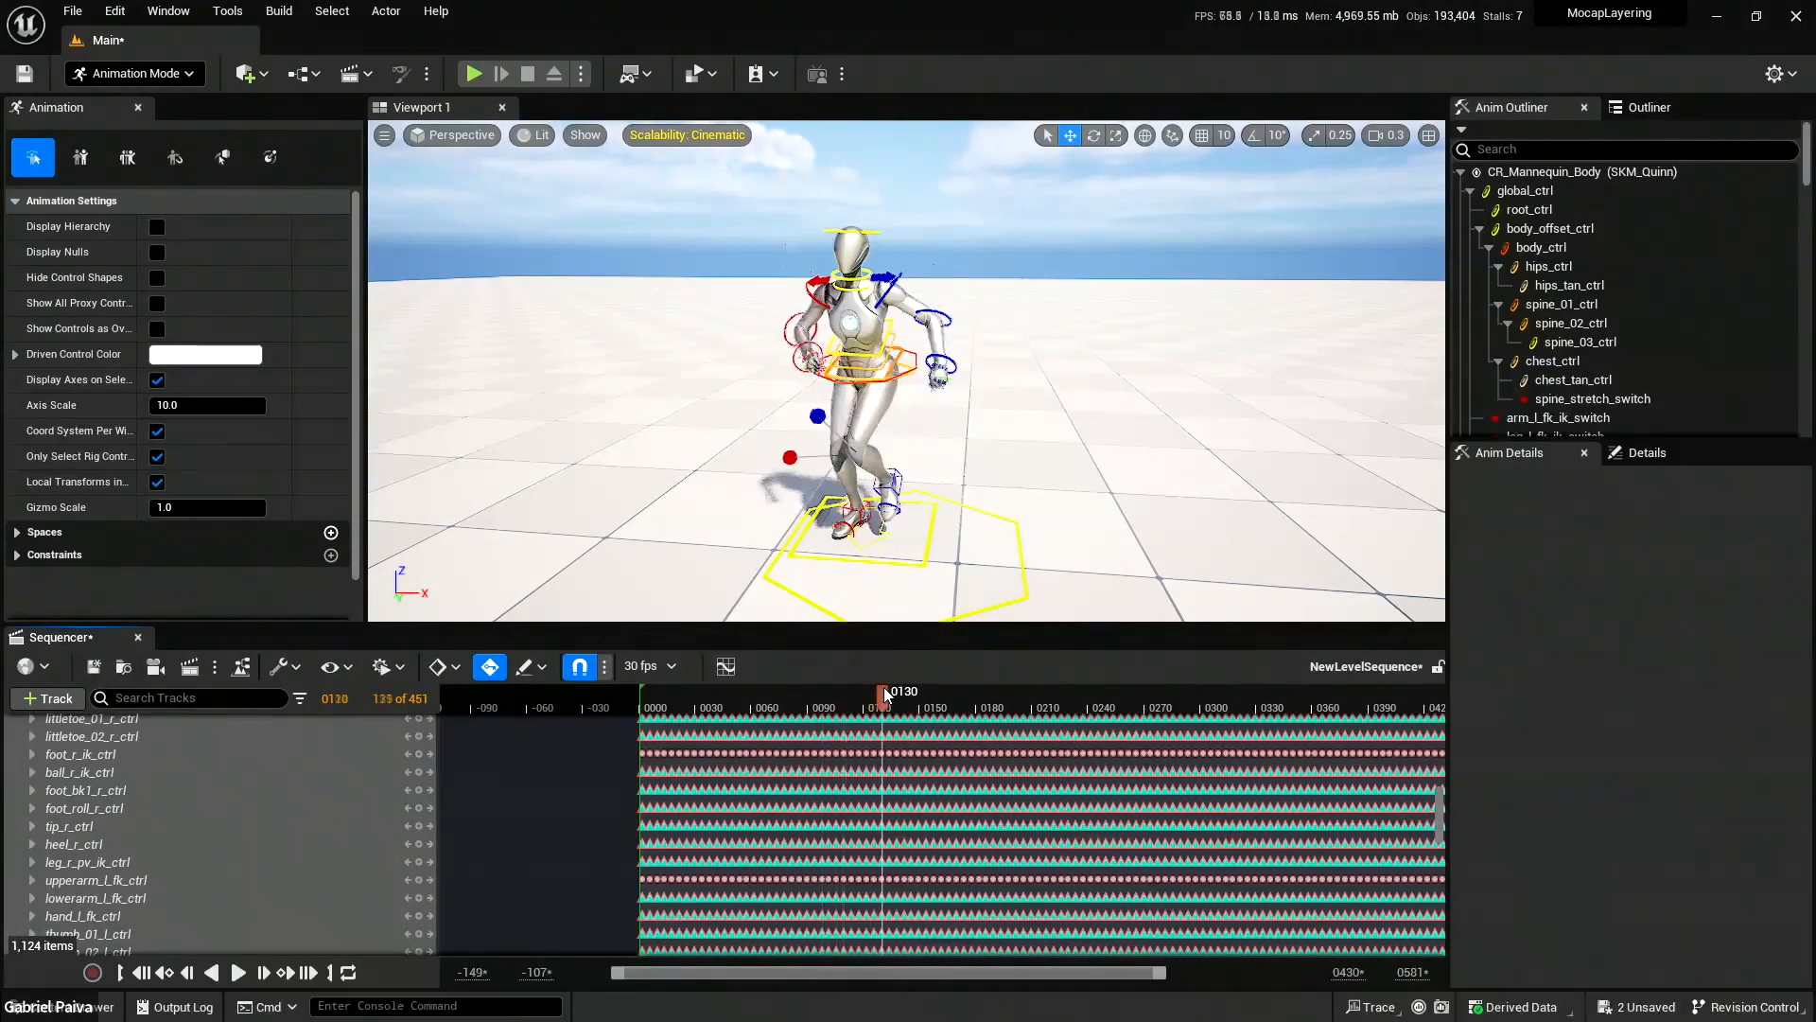
{"action": "scroll", "coordinate": [179, 798], "scroll_direction": "up", "scroll_amount": 10}
{"action": "scroll", "coordinate": [153, 787], "scroll_direction": "up", "scroll_amount": 6}
{"action": "left_click", "coordinate": [22, 775]}
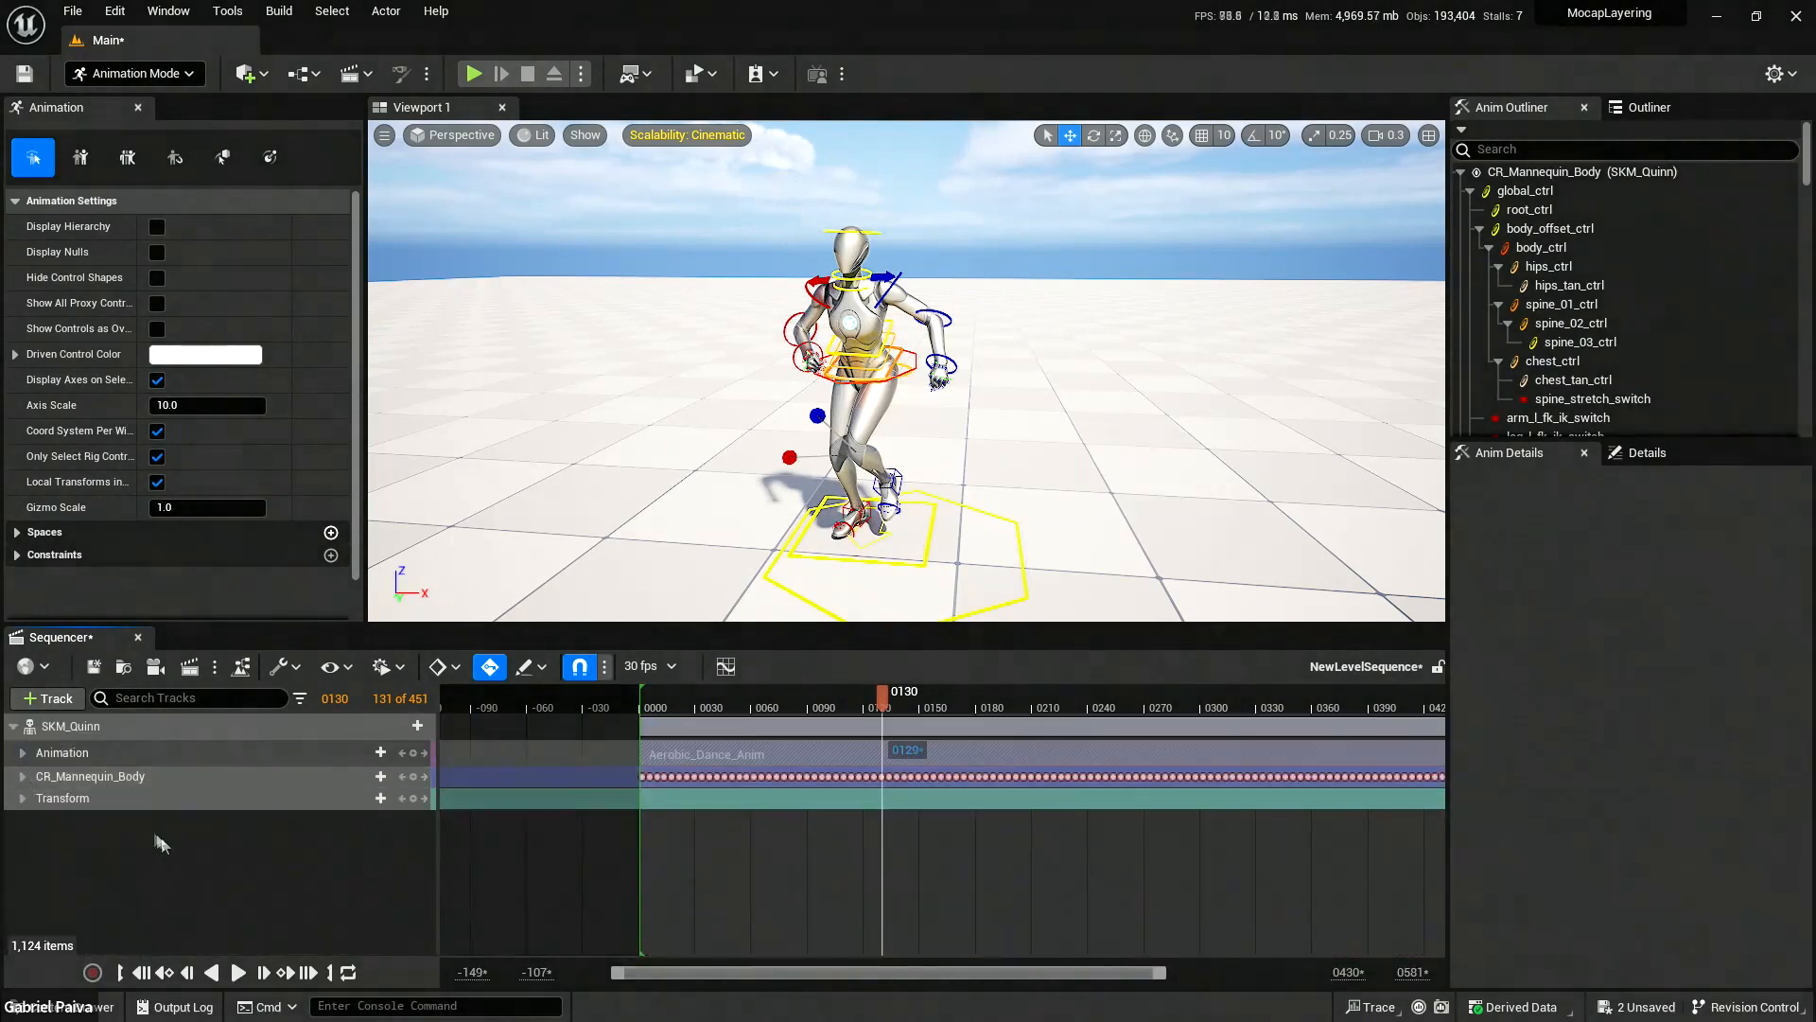
Delete the baked CR_Mannequin_Body track and reactivate the Aerobic_Dance_Anim section, scrubbing the dance to check it.
{"action": "left_click", "coordinate": [146, 777]}
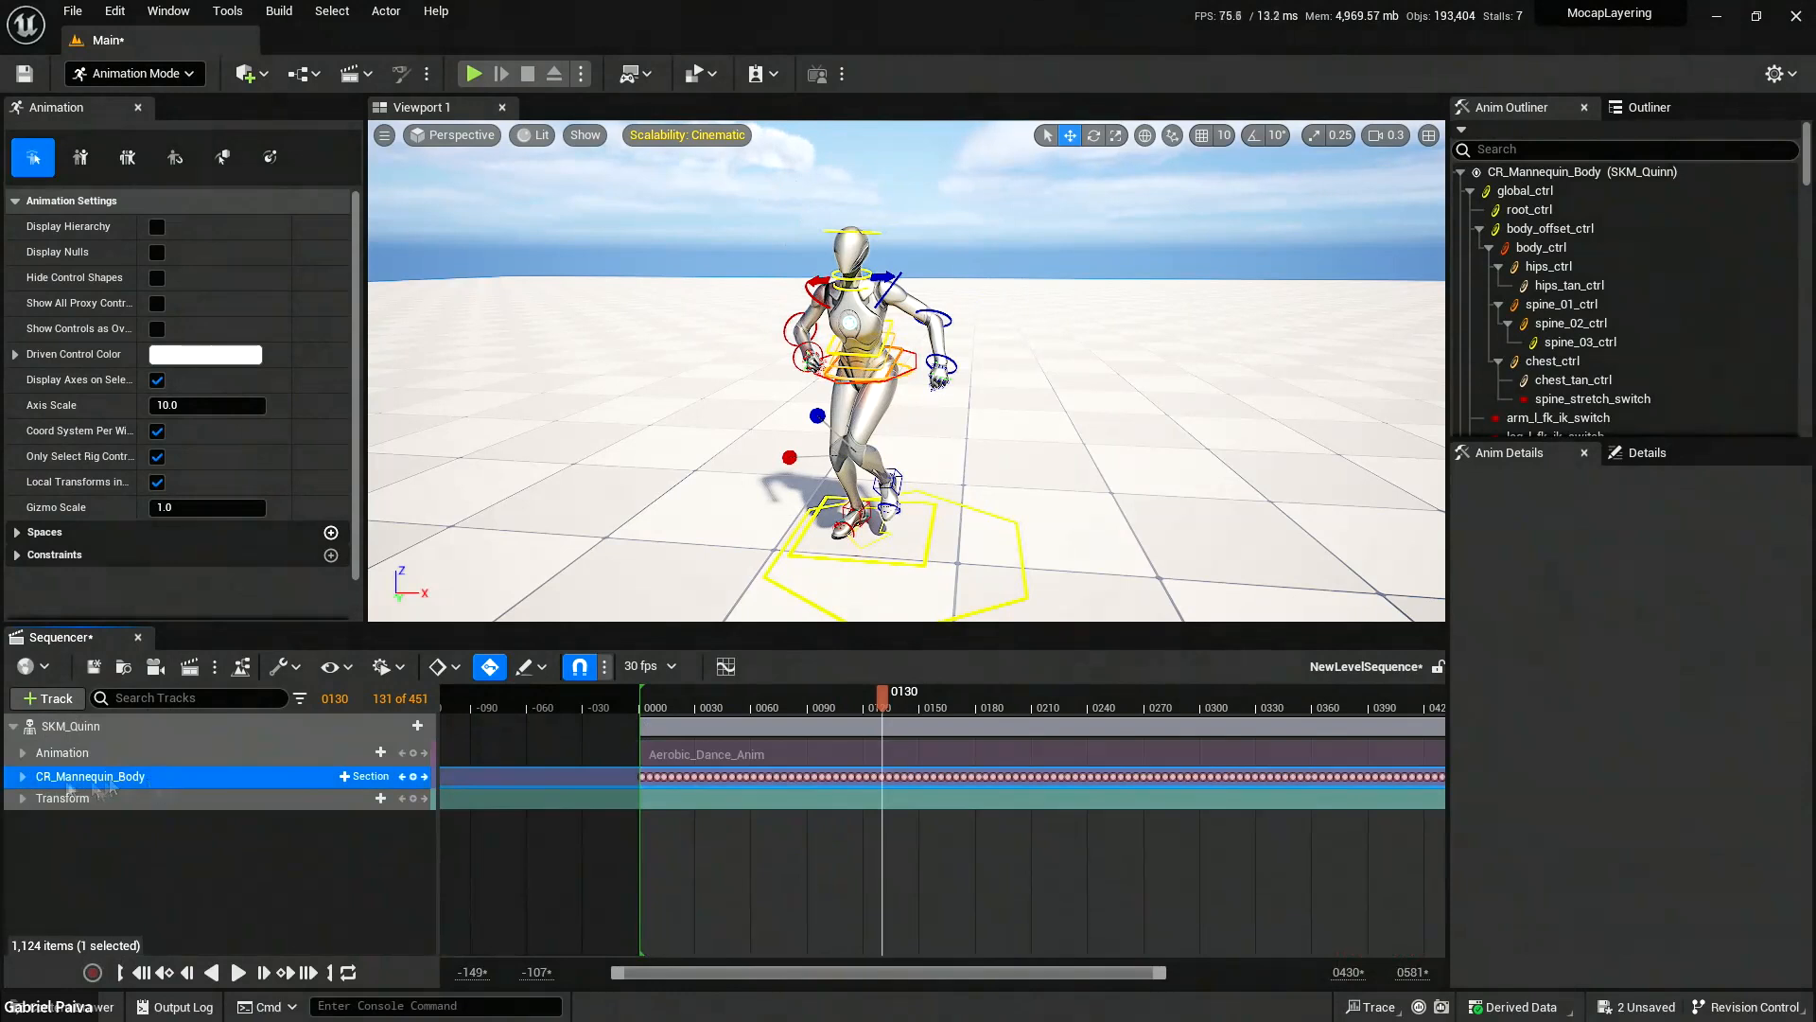
{"action": "key", "text": "Delete"}
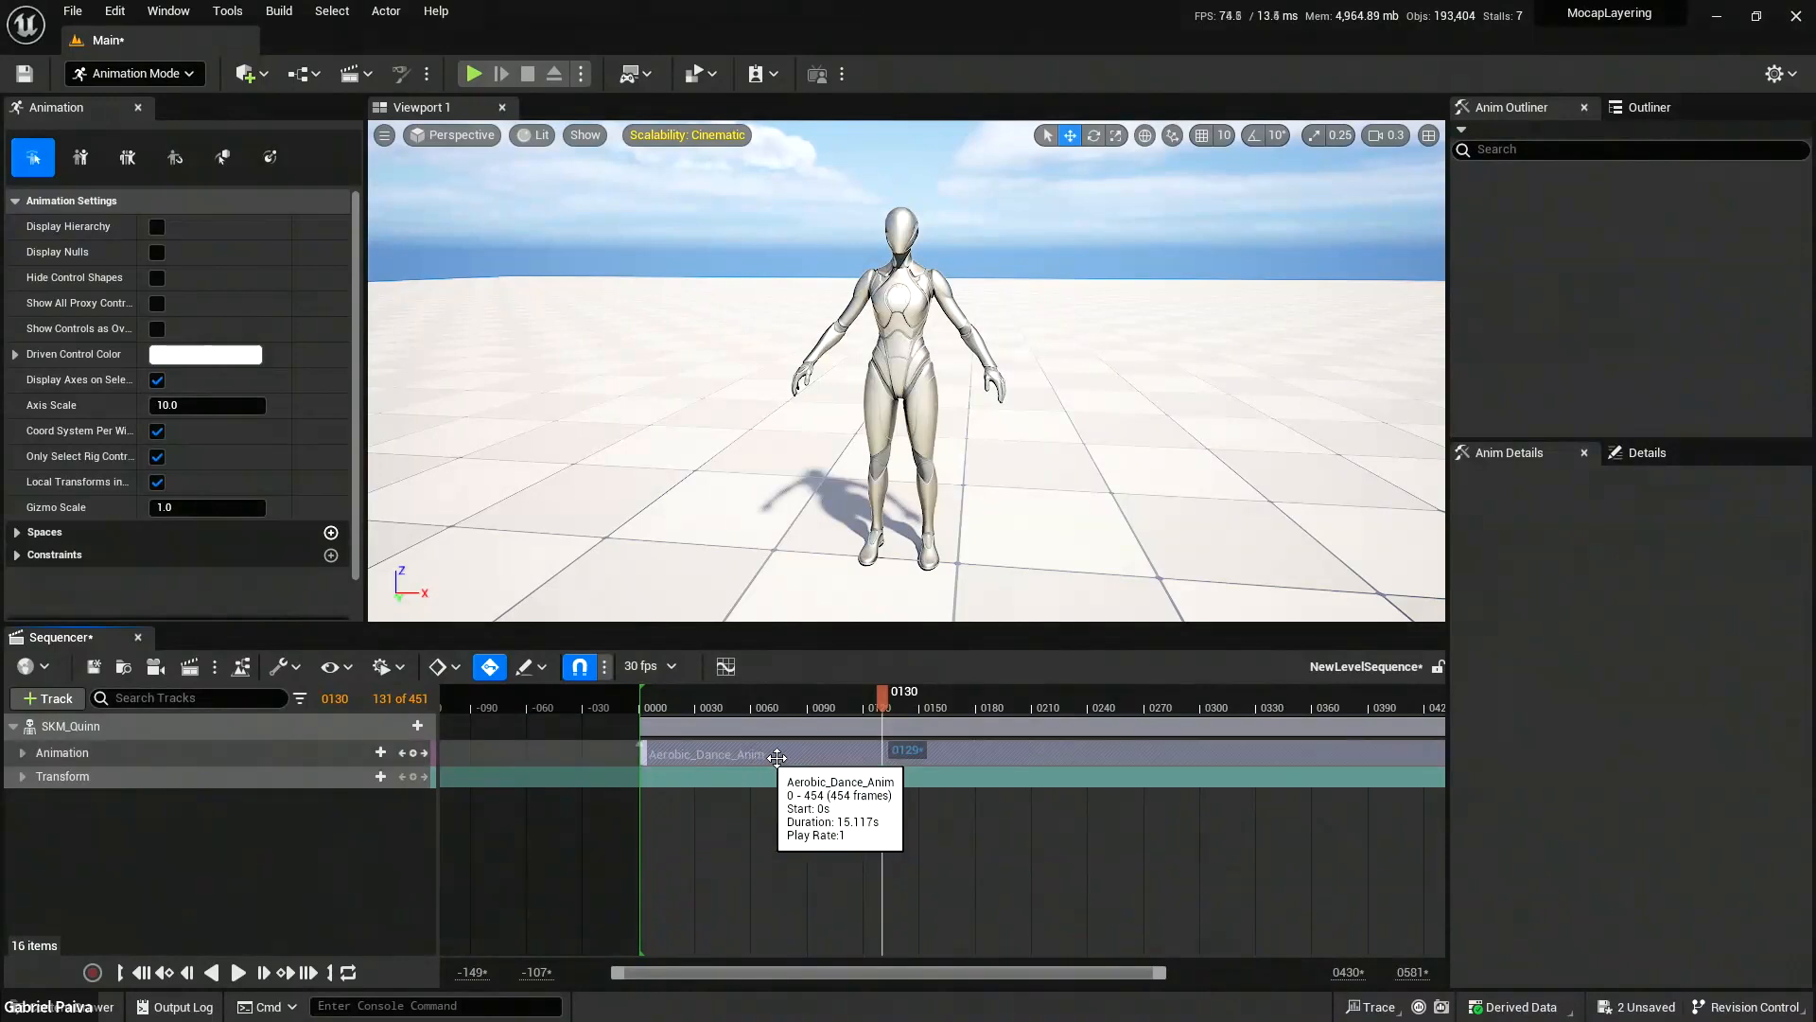
{"action": "right_click", "coordinate": [819, 757]}
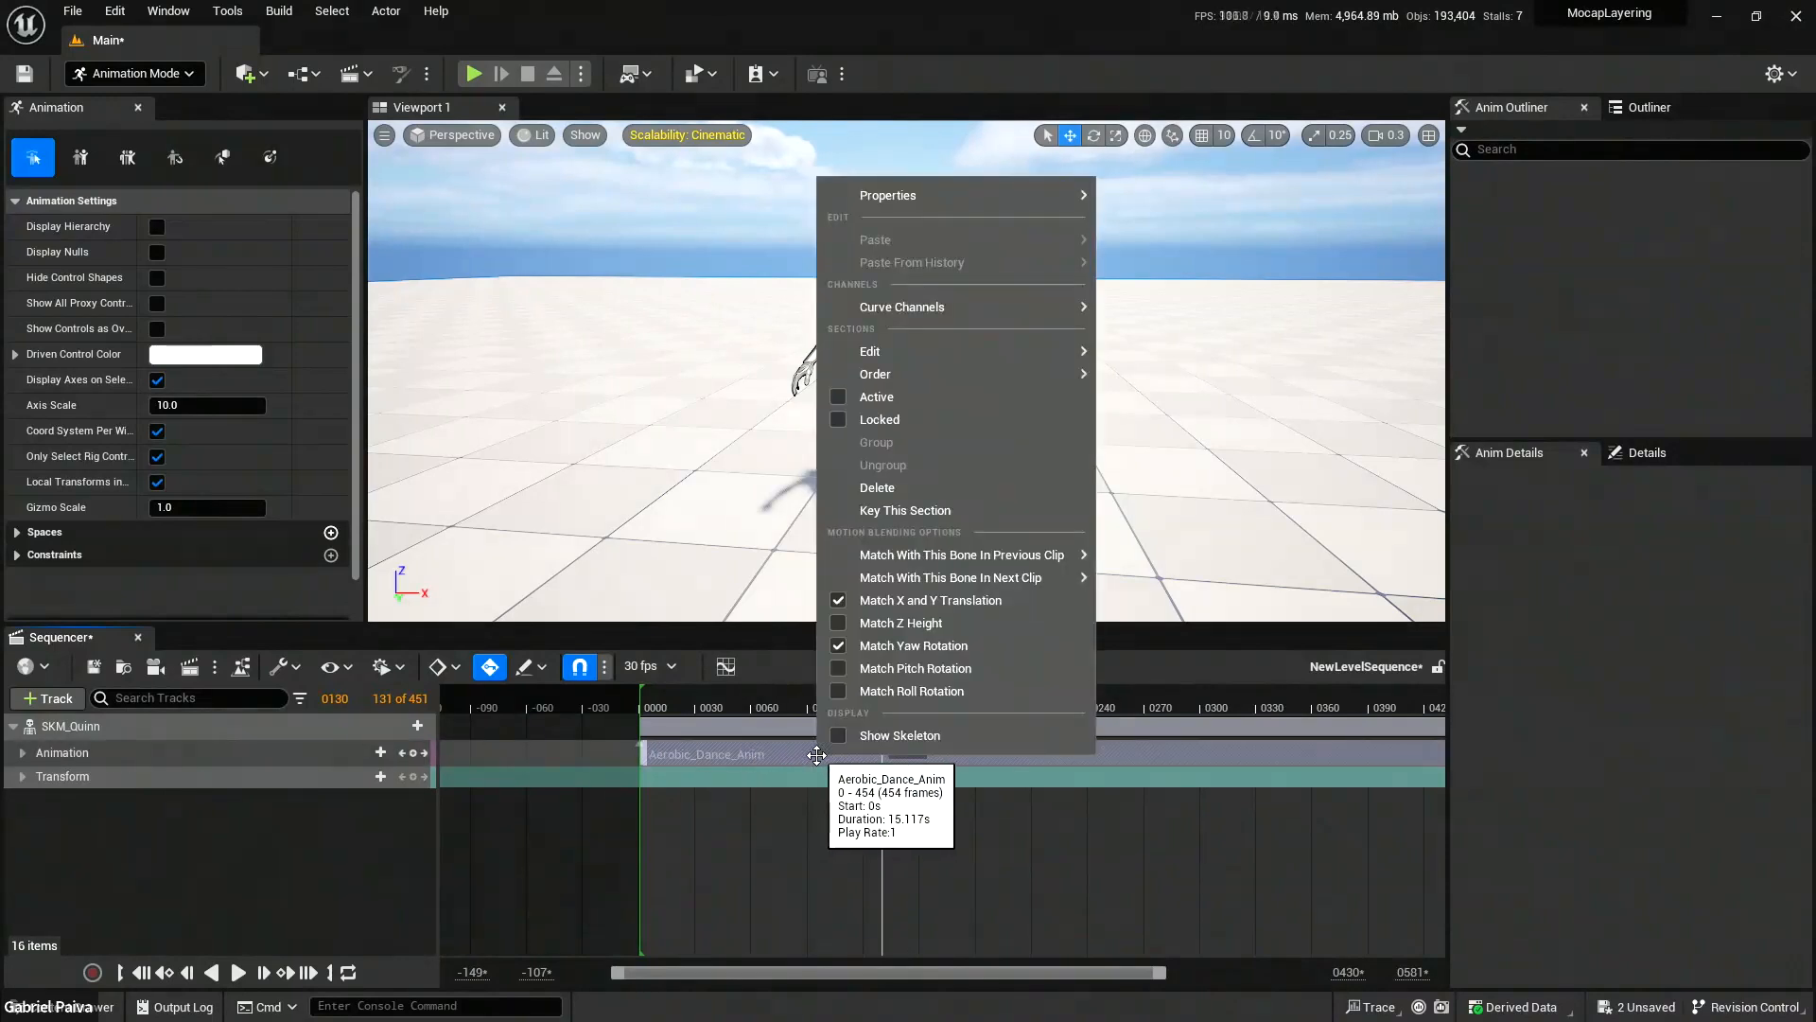
{"action": "left_click", "coordinate": [878, 398]}
{"action": "left_click_drag", "start_coordinate": [906, 700], "coordinate": [1023, 694]}
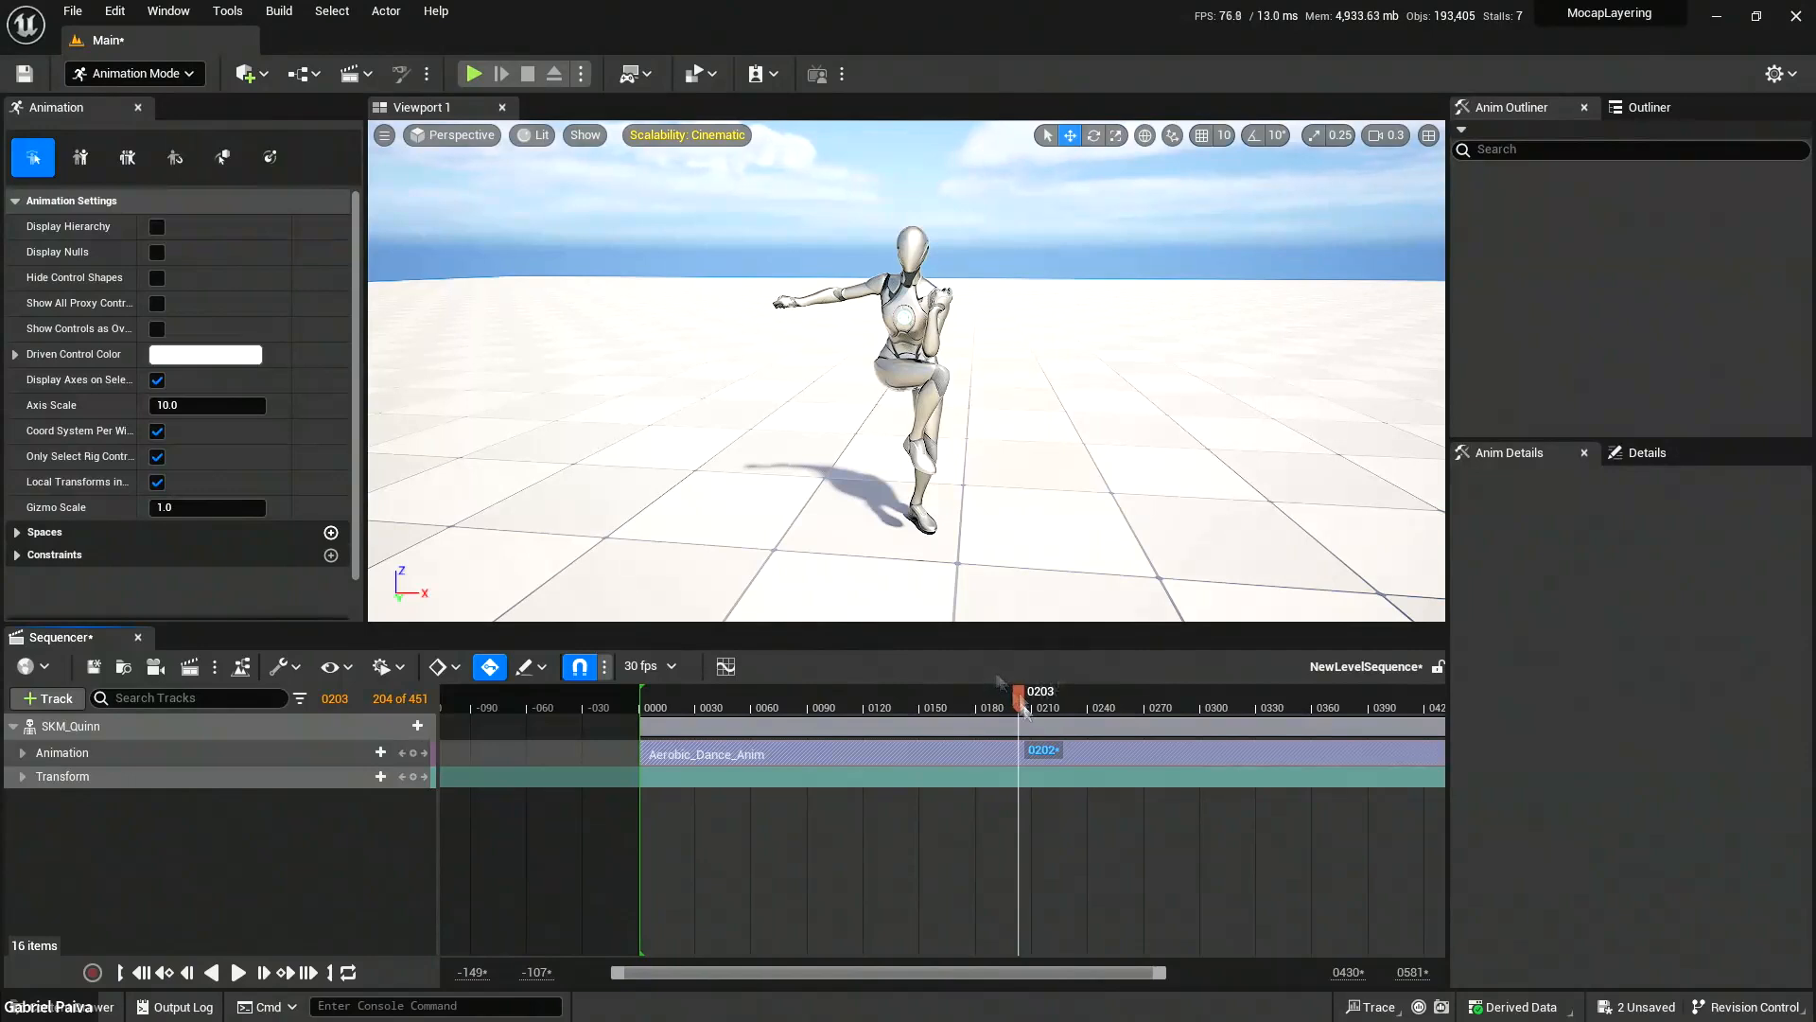
{"action": "left_click_drag", "start_coordinate": [1022, 700], "coordinate": [893, 691]}
Delete the Animation track from SKM_Quinn, keeping its Transform track.
{"action": "left_click", "coordinate": [88, 753]}
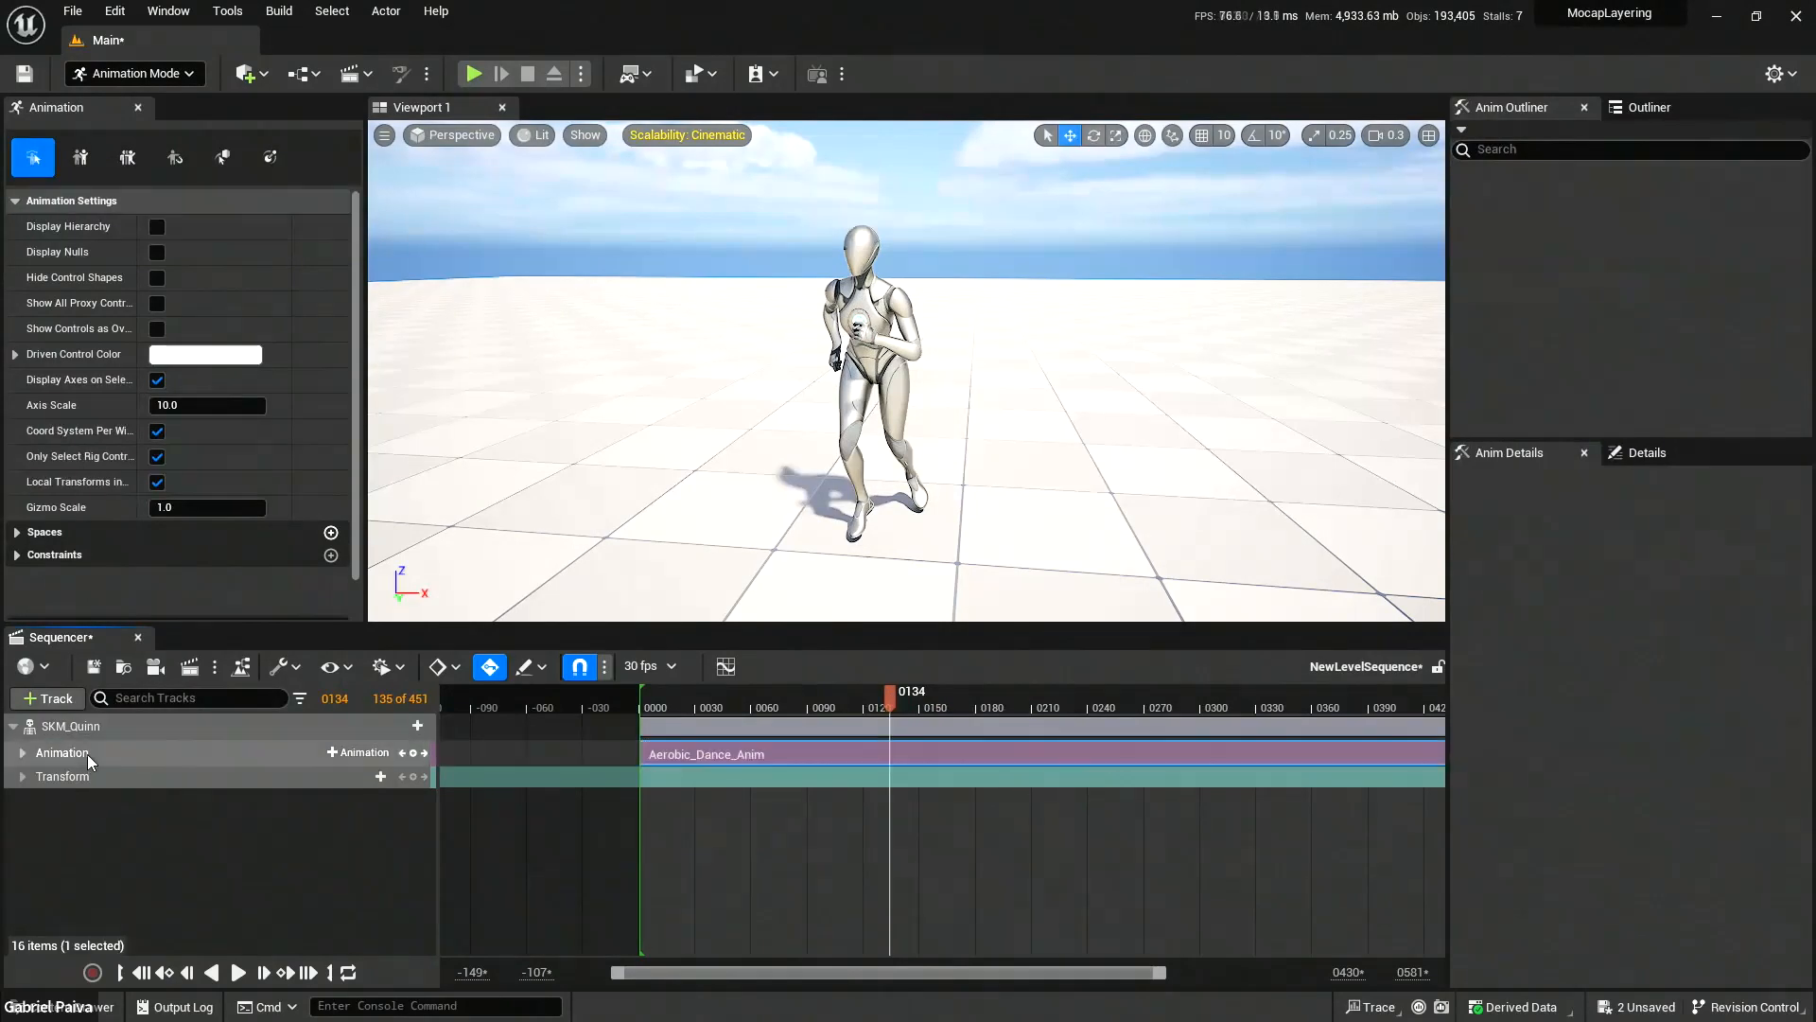
{"action": "key", "text": "Delete"}
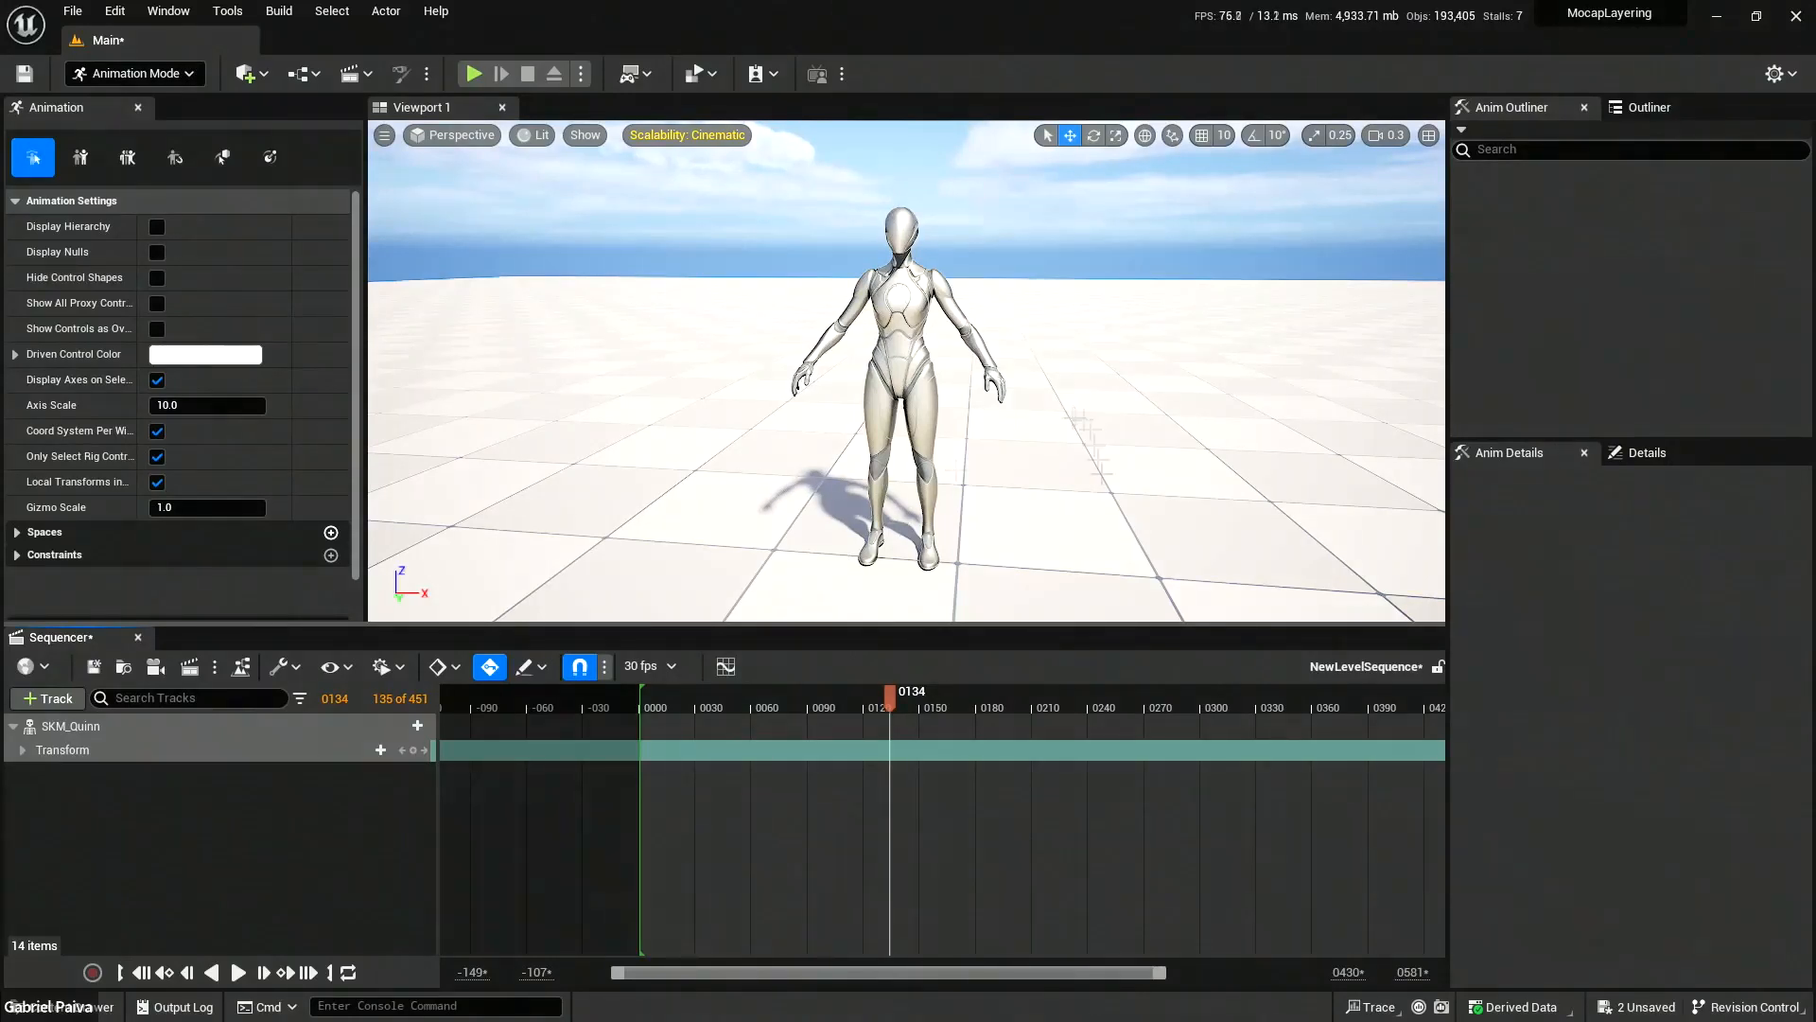
Place the SKM_Manny_Simple skeletal mesh in the level and move it along the X axis to stand beside SKM_Quinn.
{"action": "key", "text": "ctrl+space"}
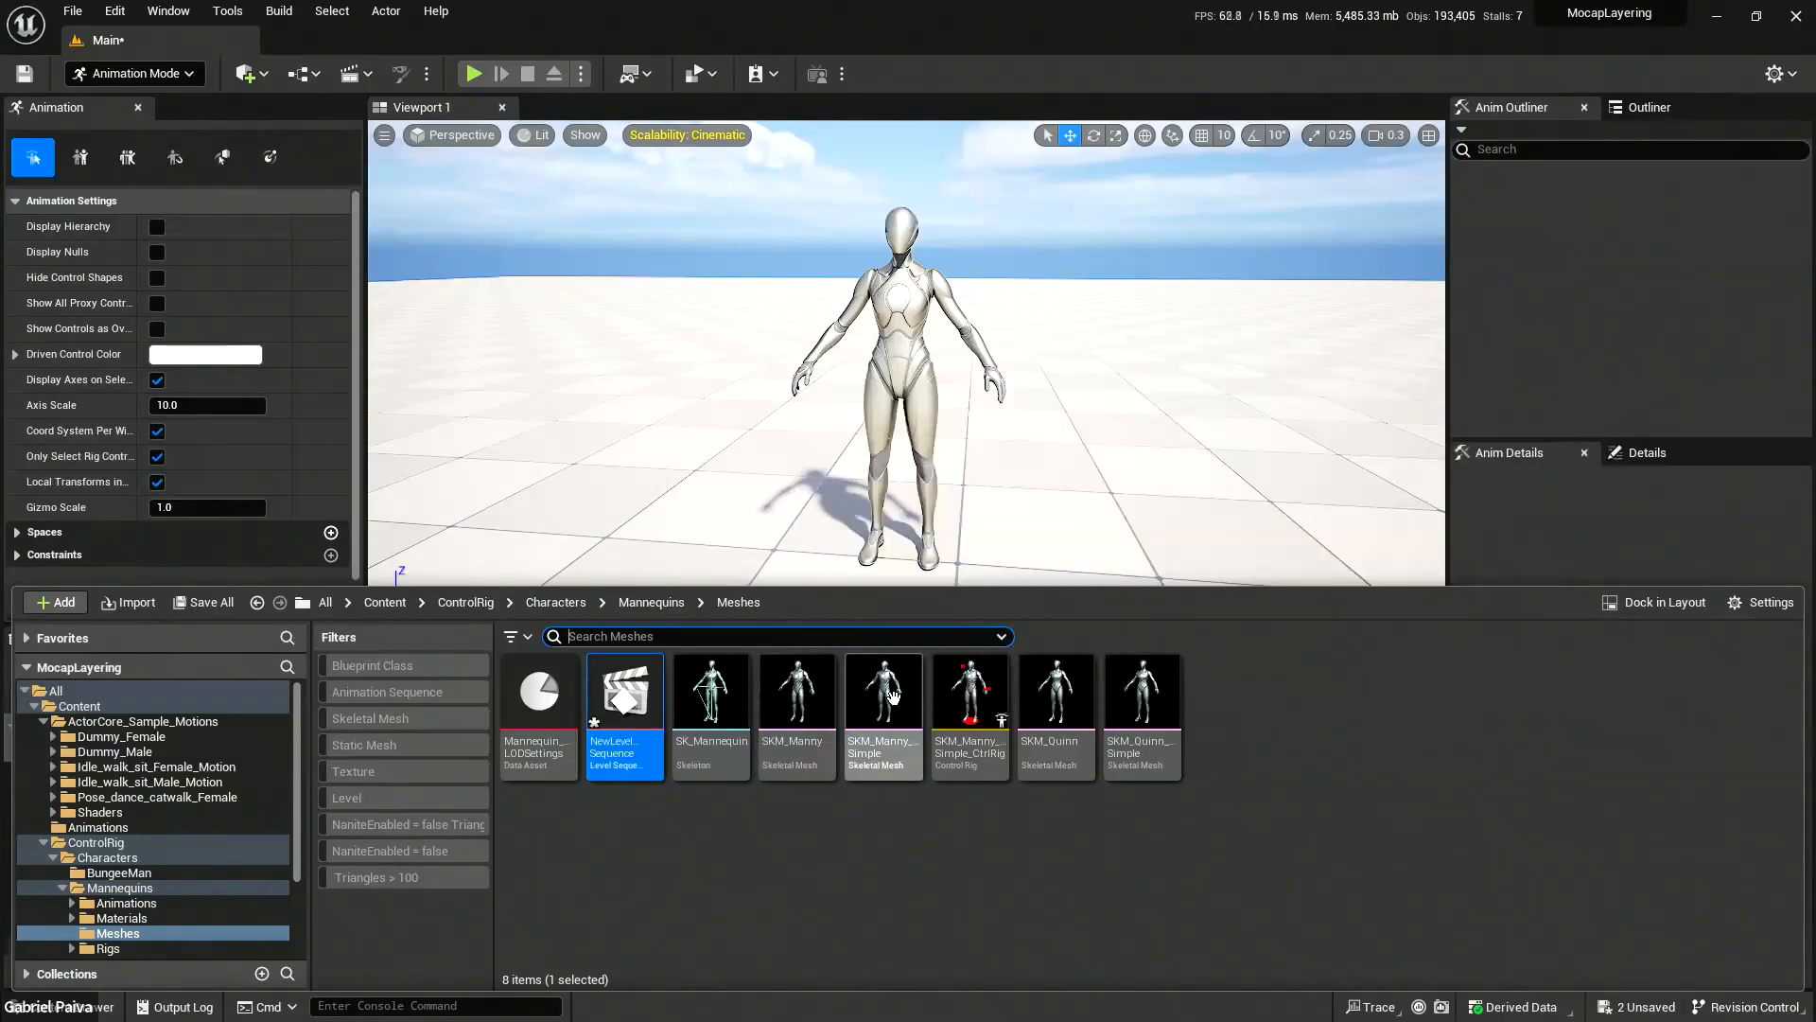
{"action": "left_click_drag", "start_coordinate": [861, 698], "coordinate": [902, 551]}
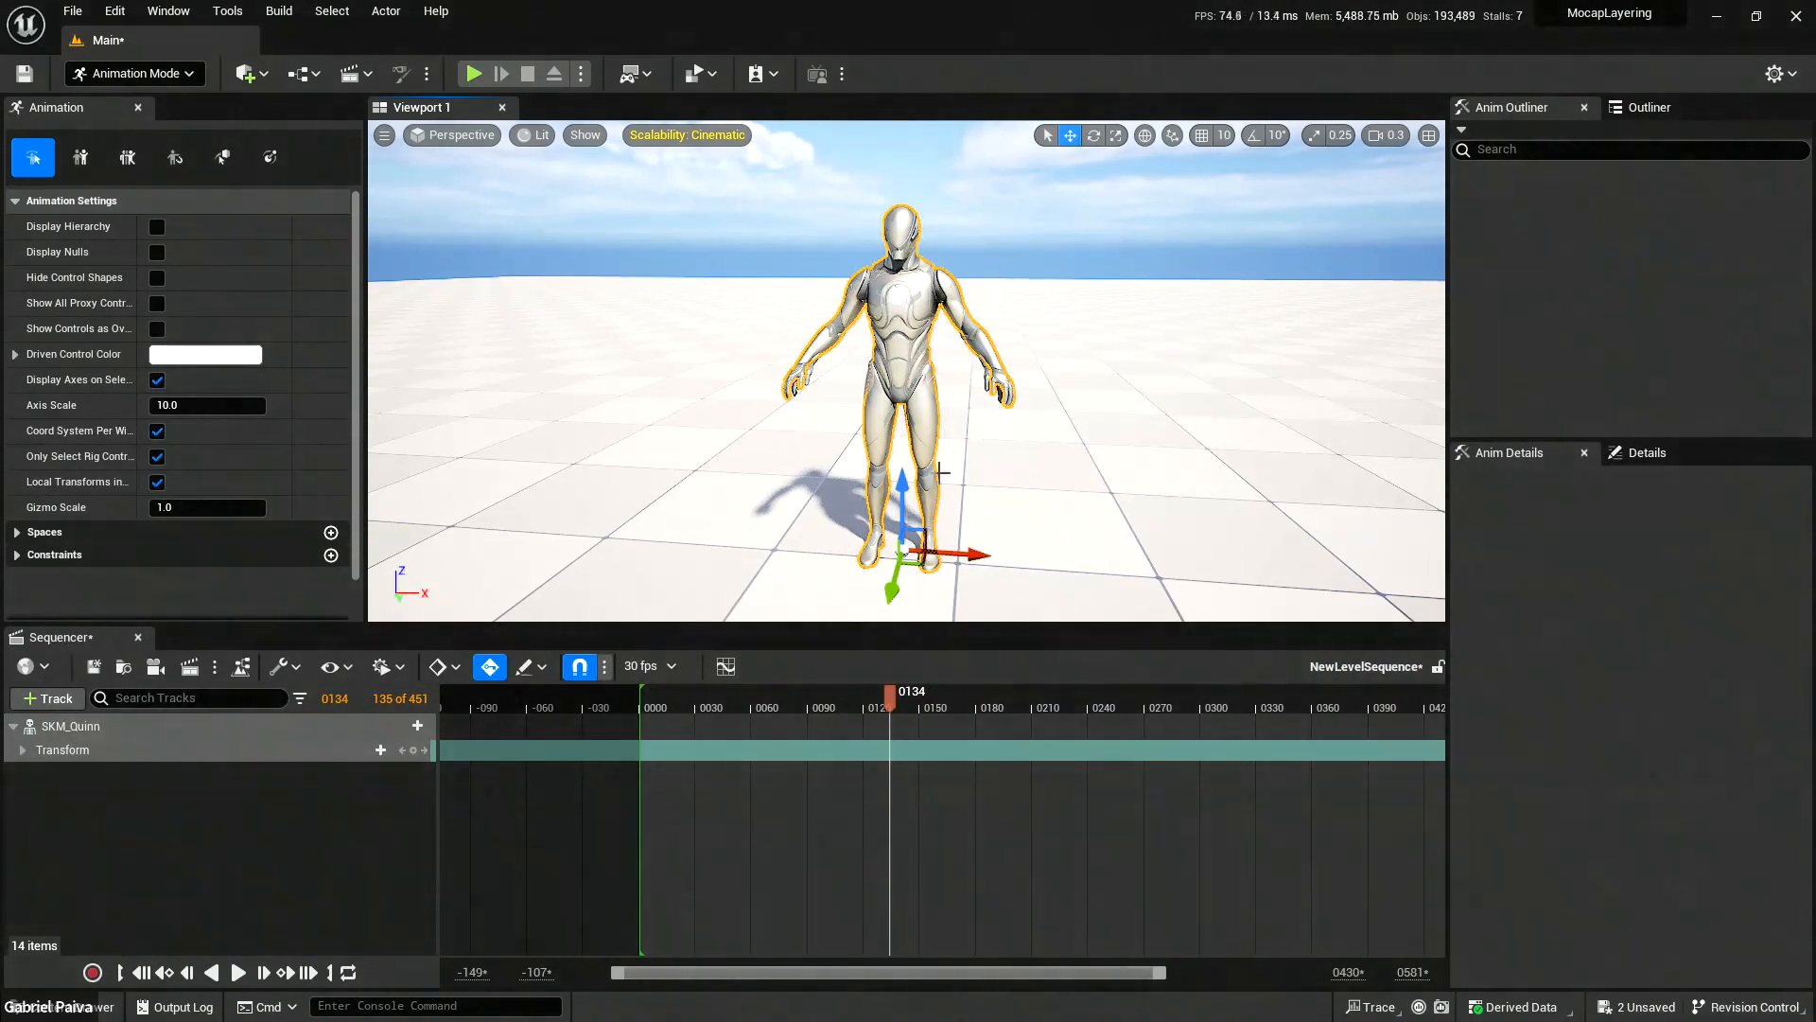
{"action": "left_click_drag", "start_coordinate": [892, 590], "coordinate": [1187, 558]}
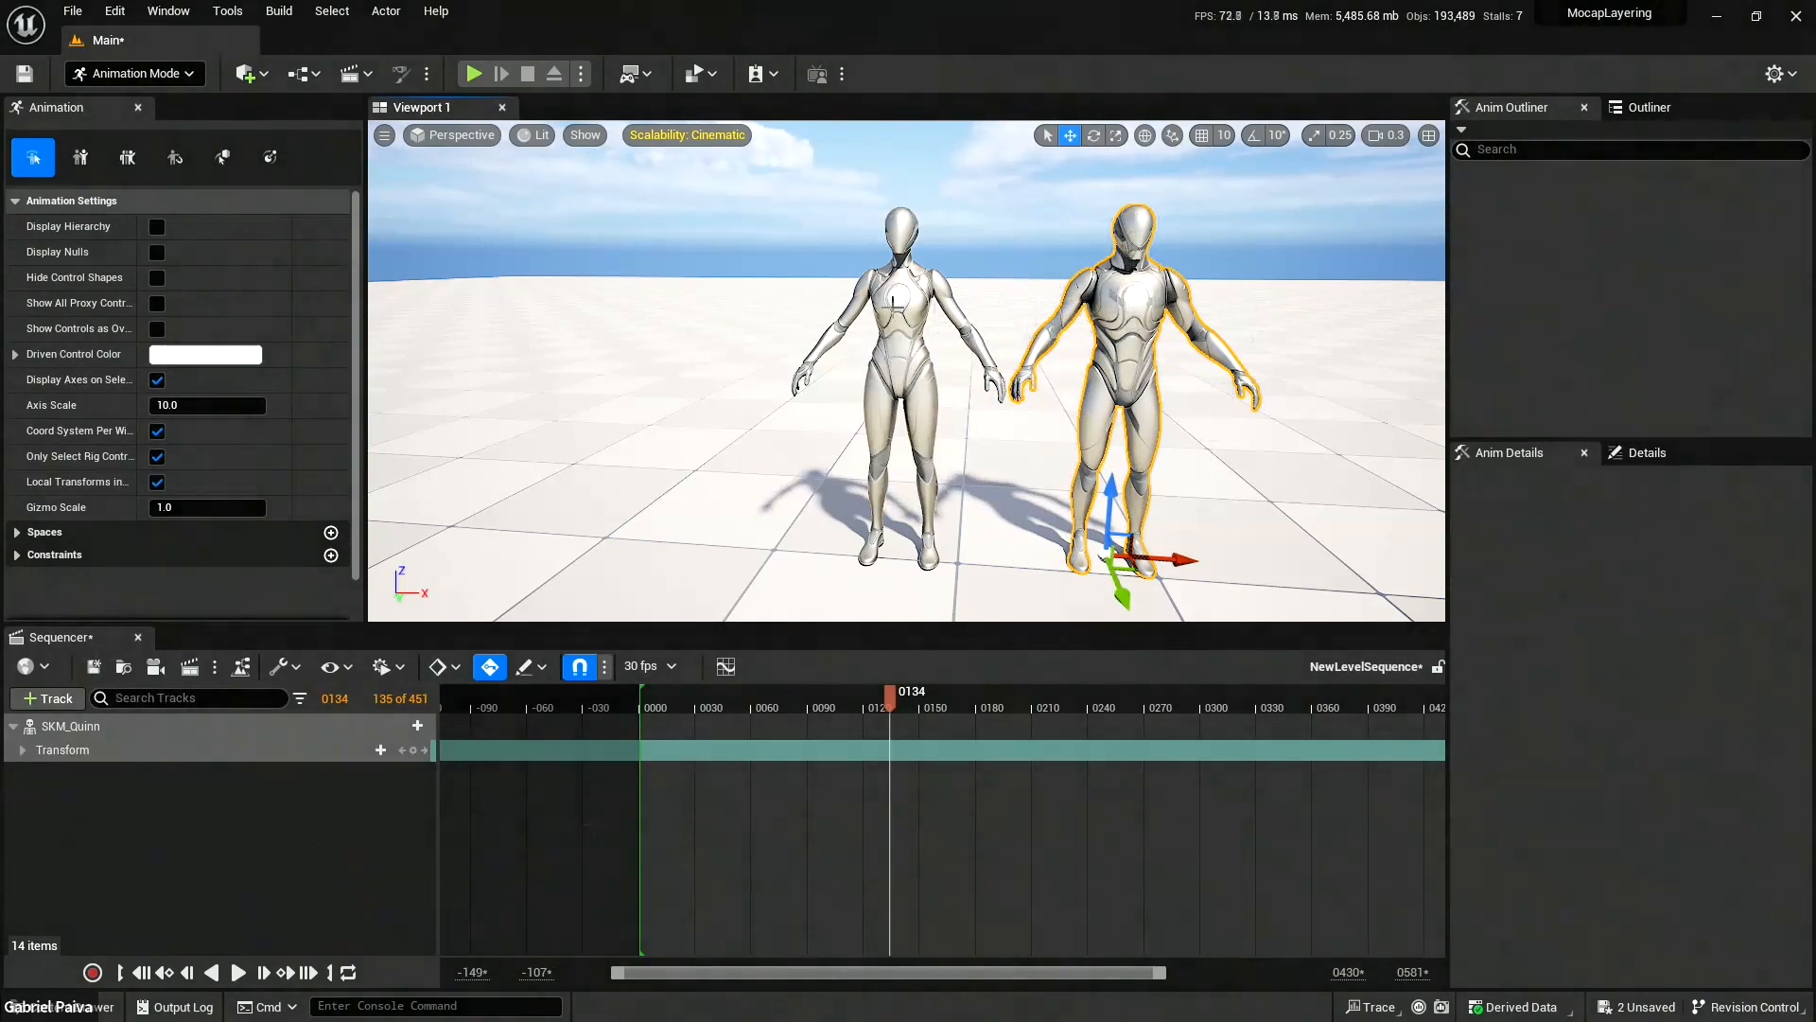
Add the asset-based CR_Mannequin_Body control rig to SKM_Quinn in the level sequence.
{"action": "left_click", "coordinate": [70, 731]}
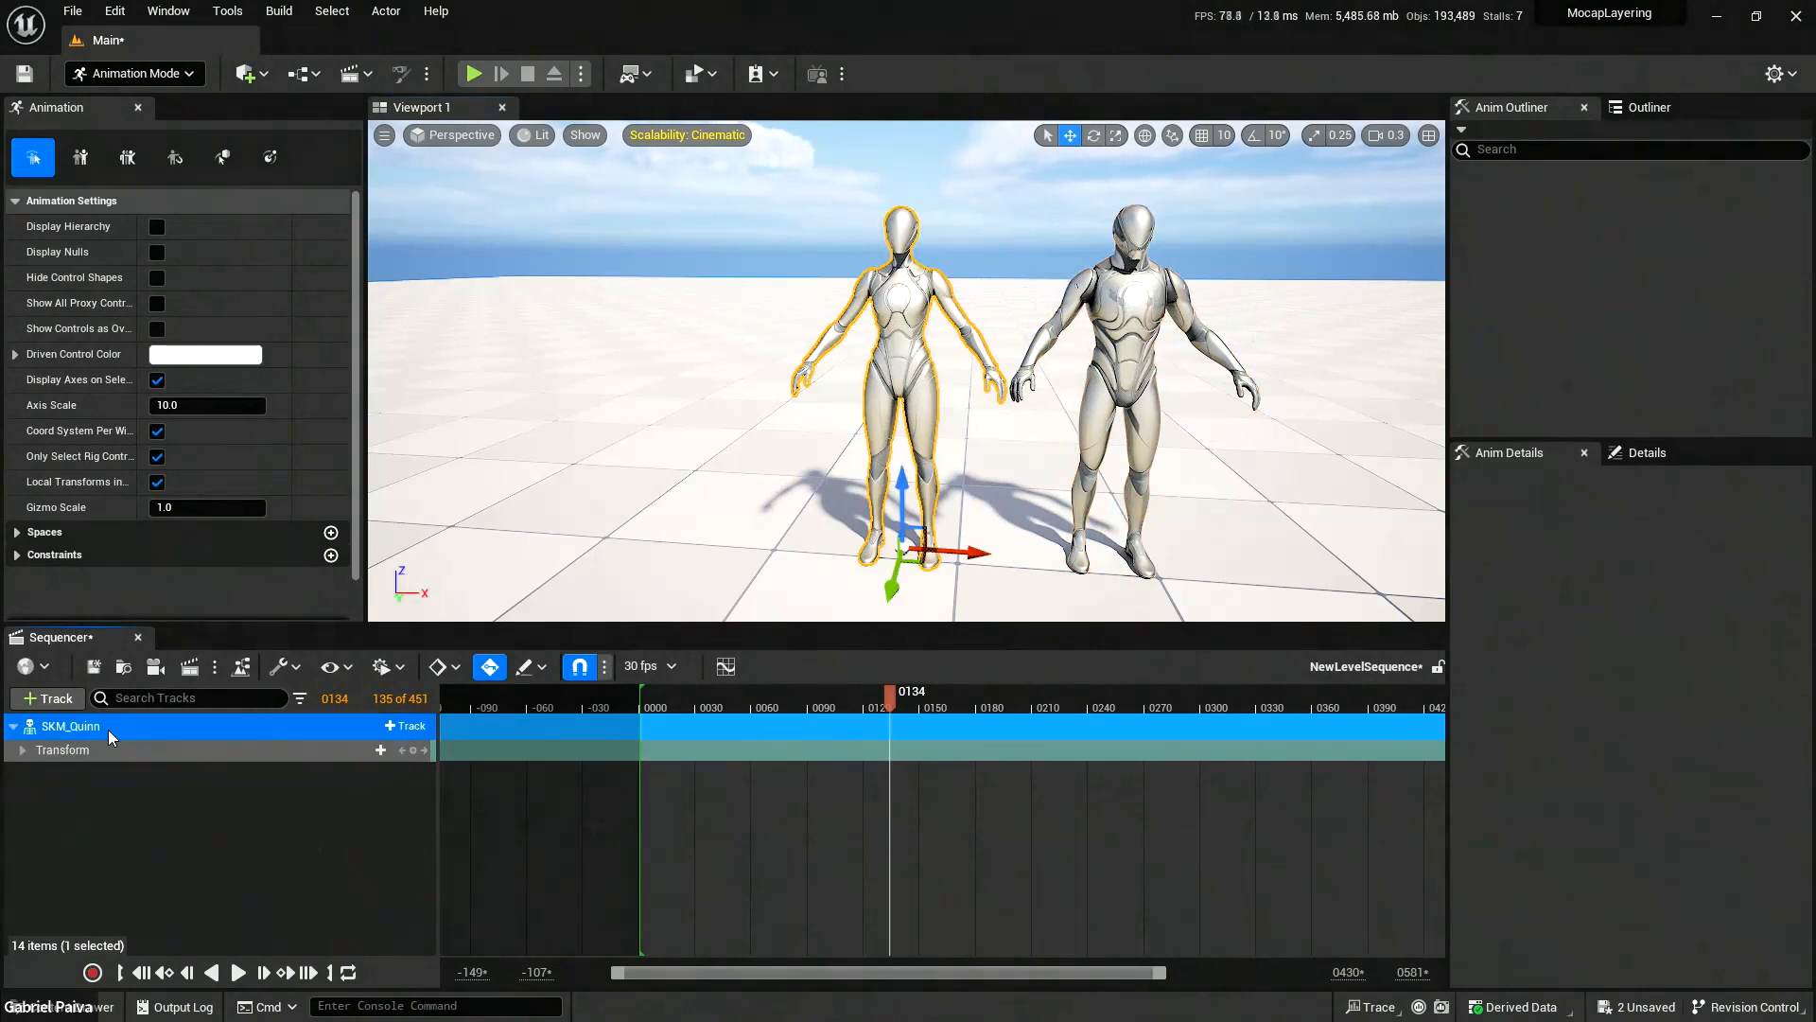
{"action": "left_click", "coordinate": [408, 727]}
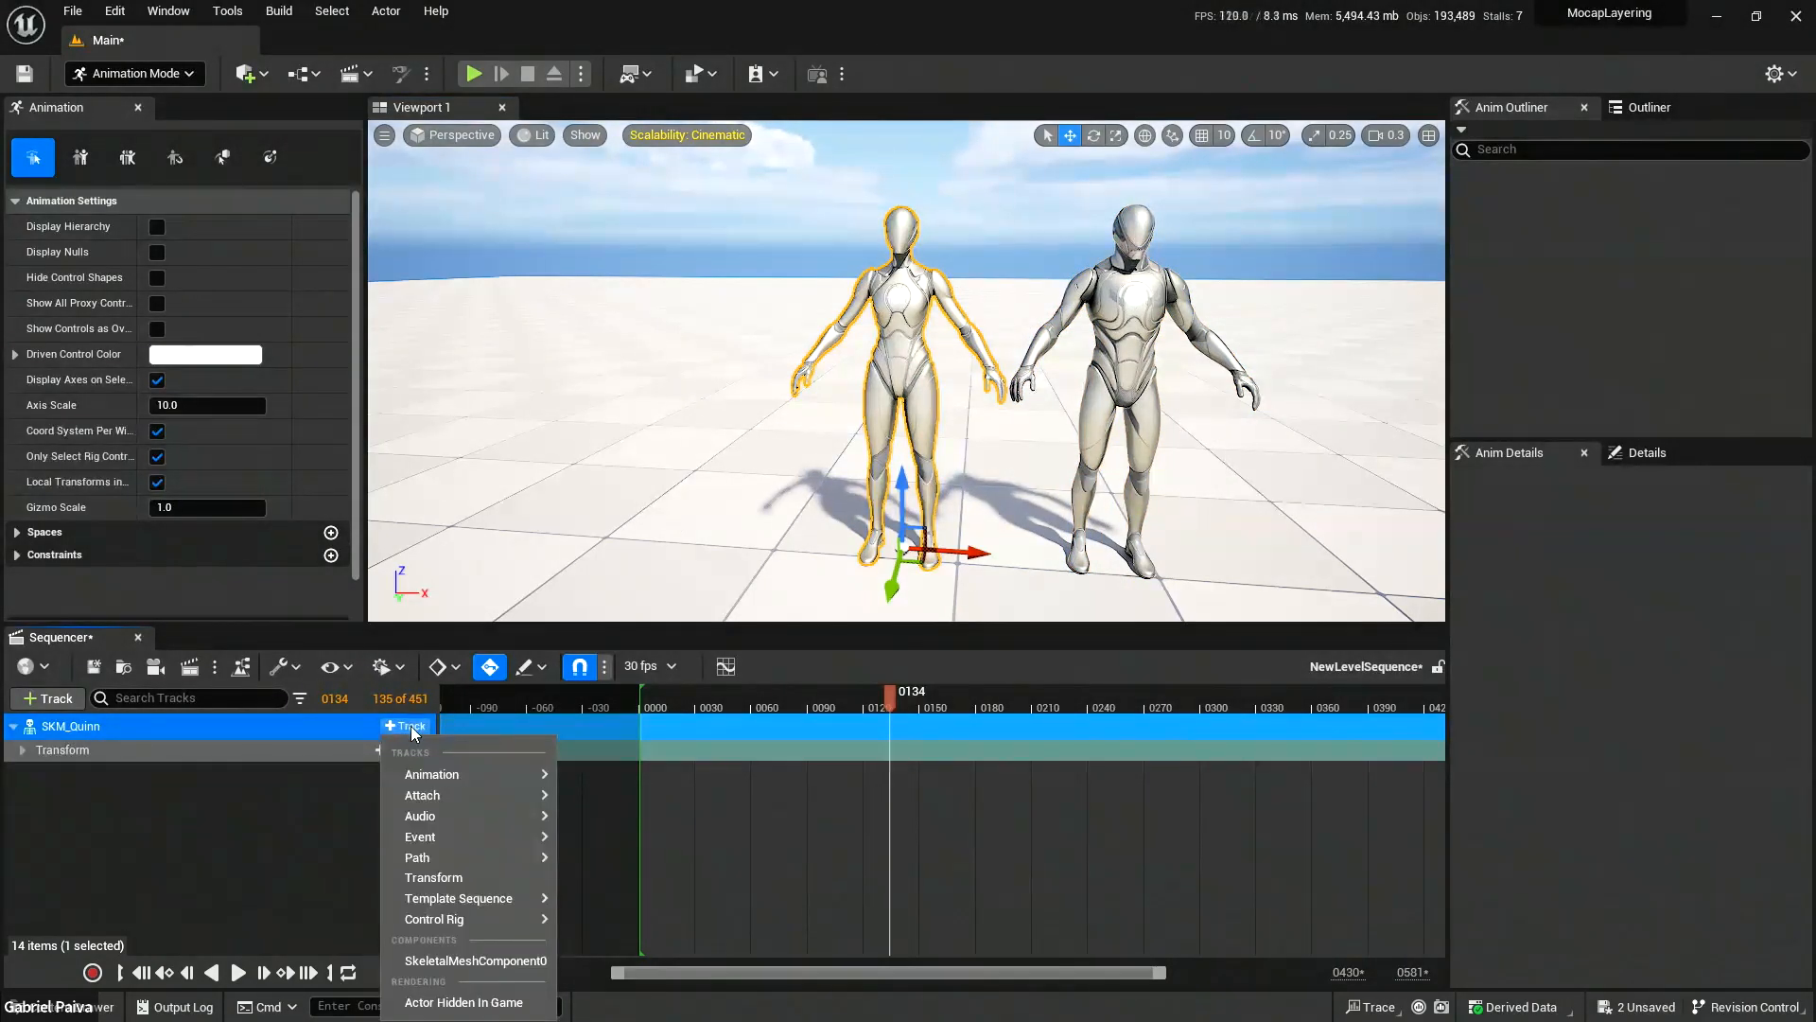
{"action": "mouse_move", "coordinate": [486, 919]}
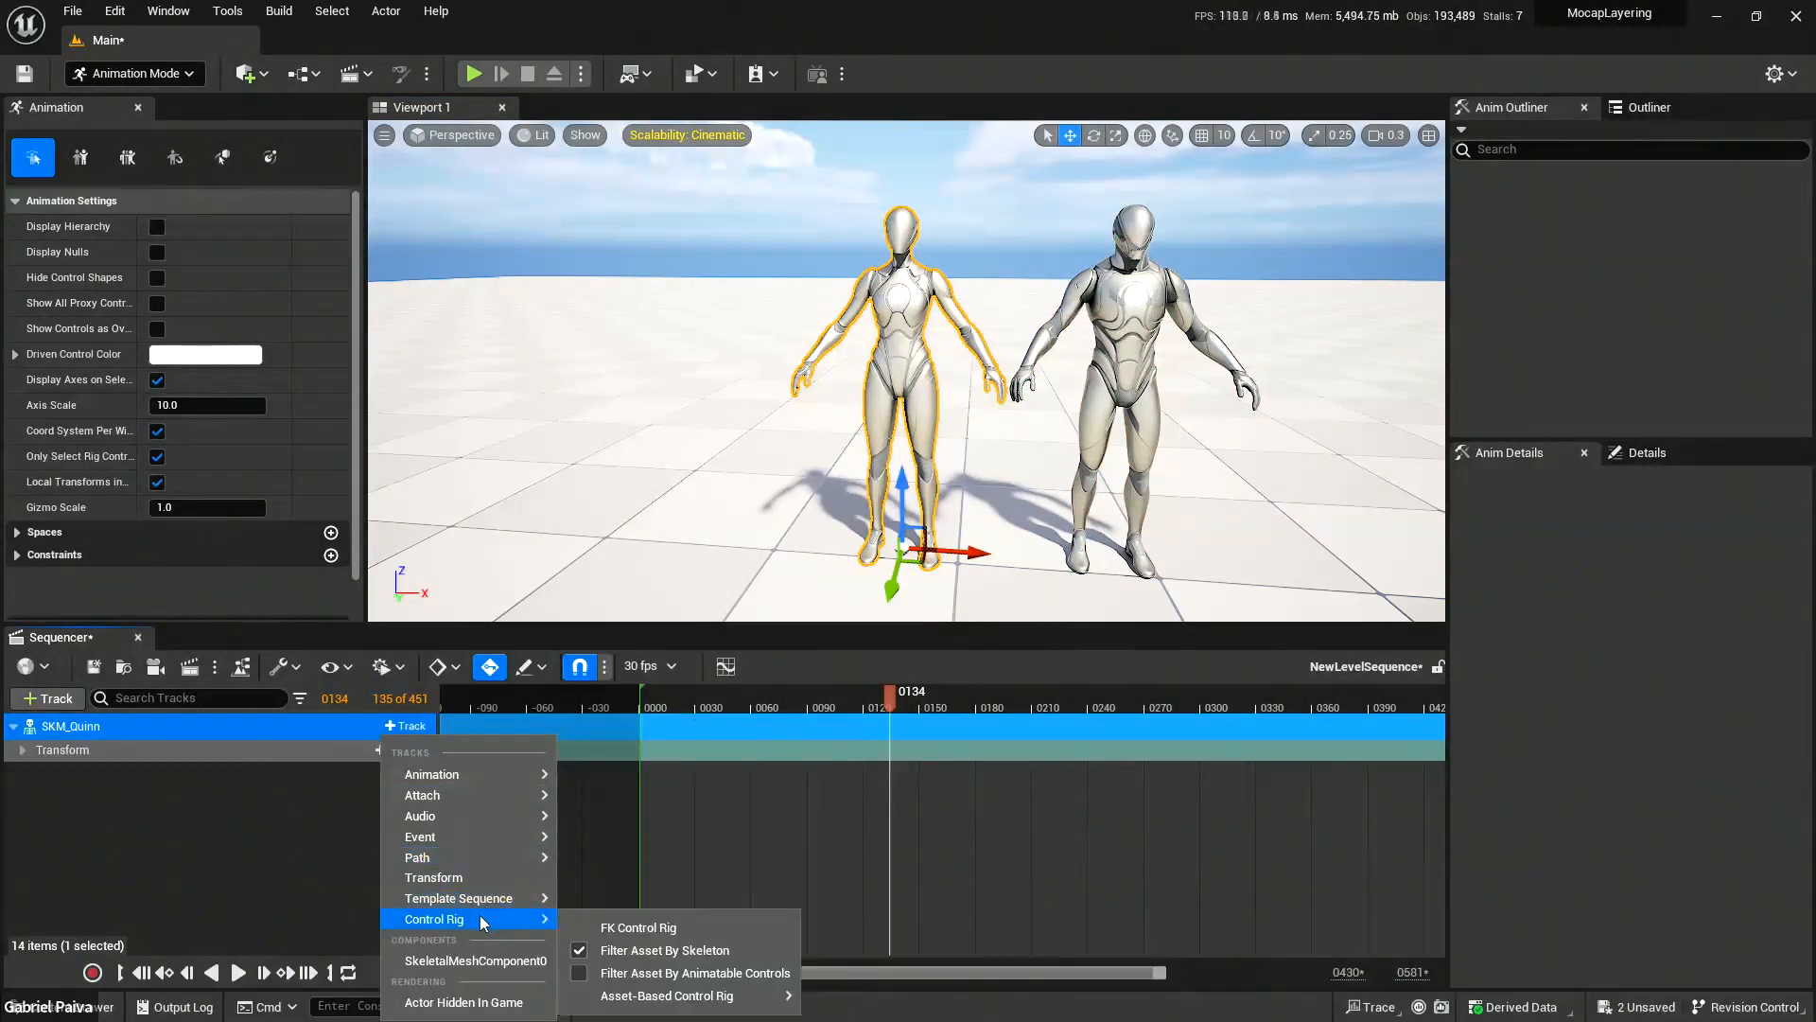
{"action": "mouse_move", "coordinate": [683, 995]}
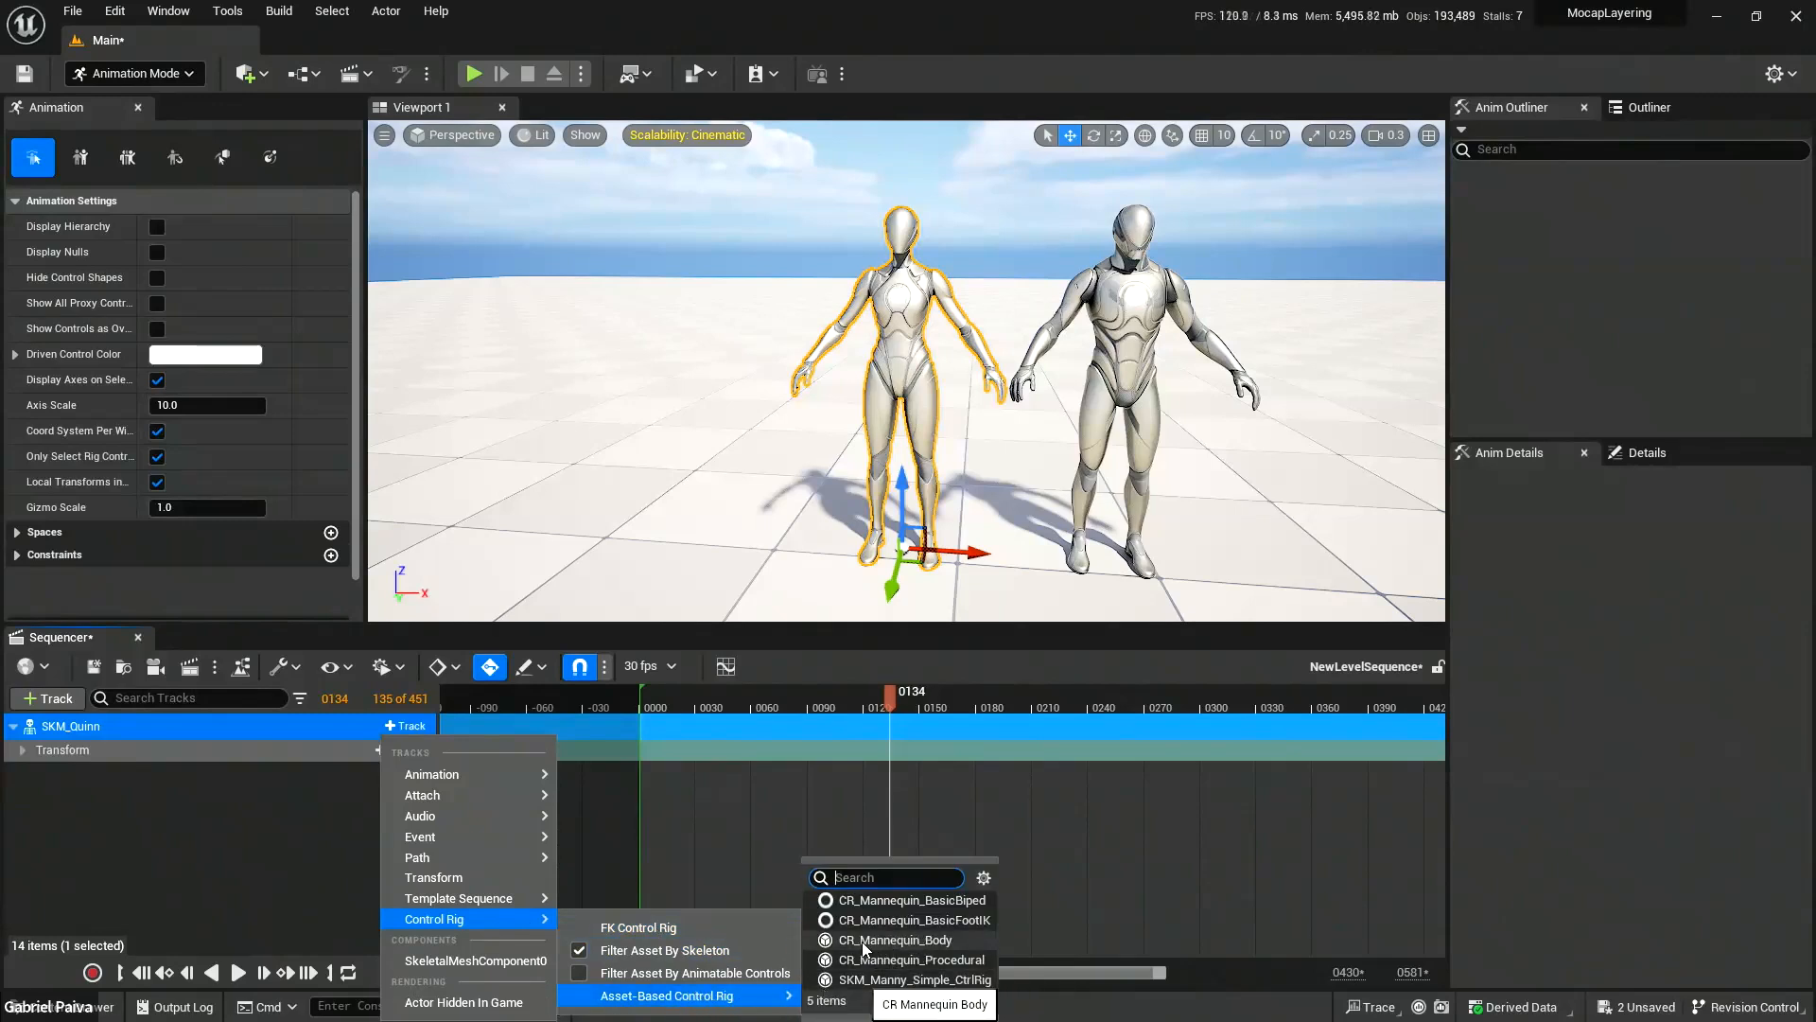
{"action": "left_click", "coordinate": [916, 941]}
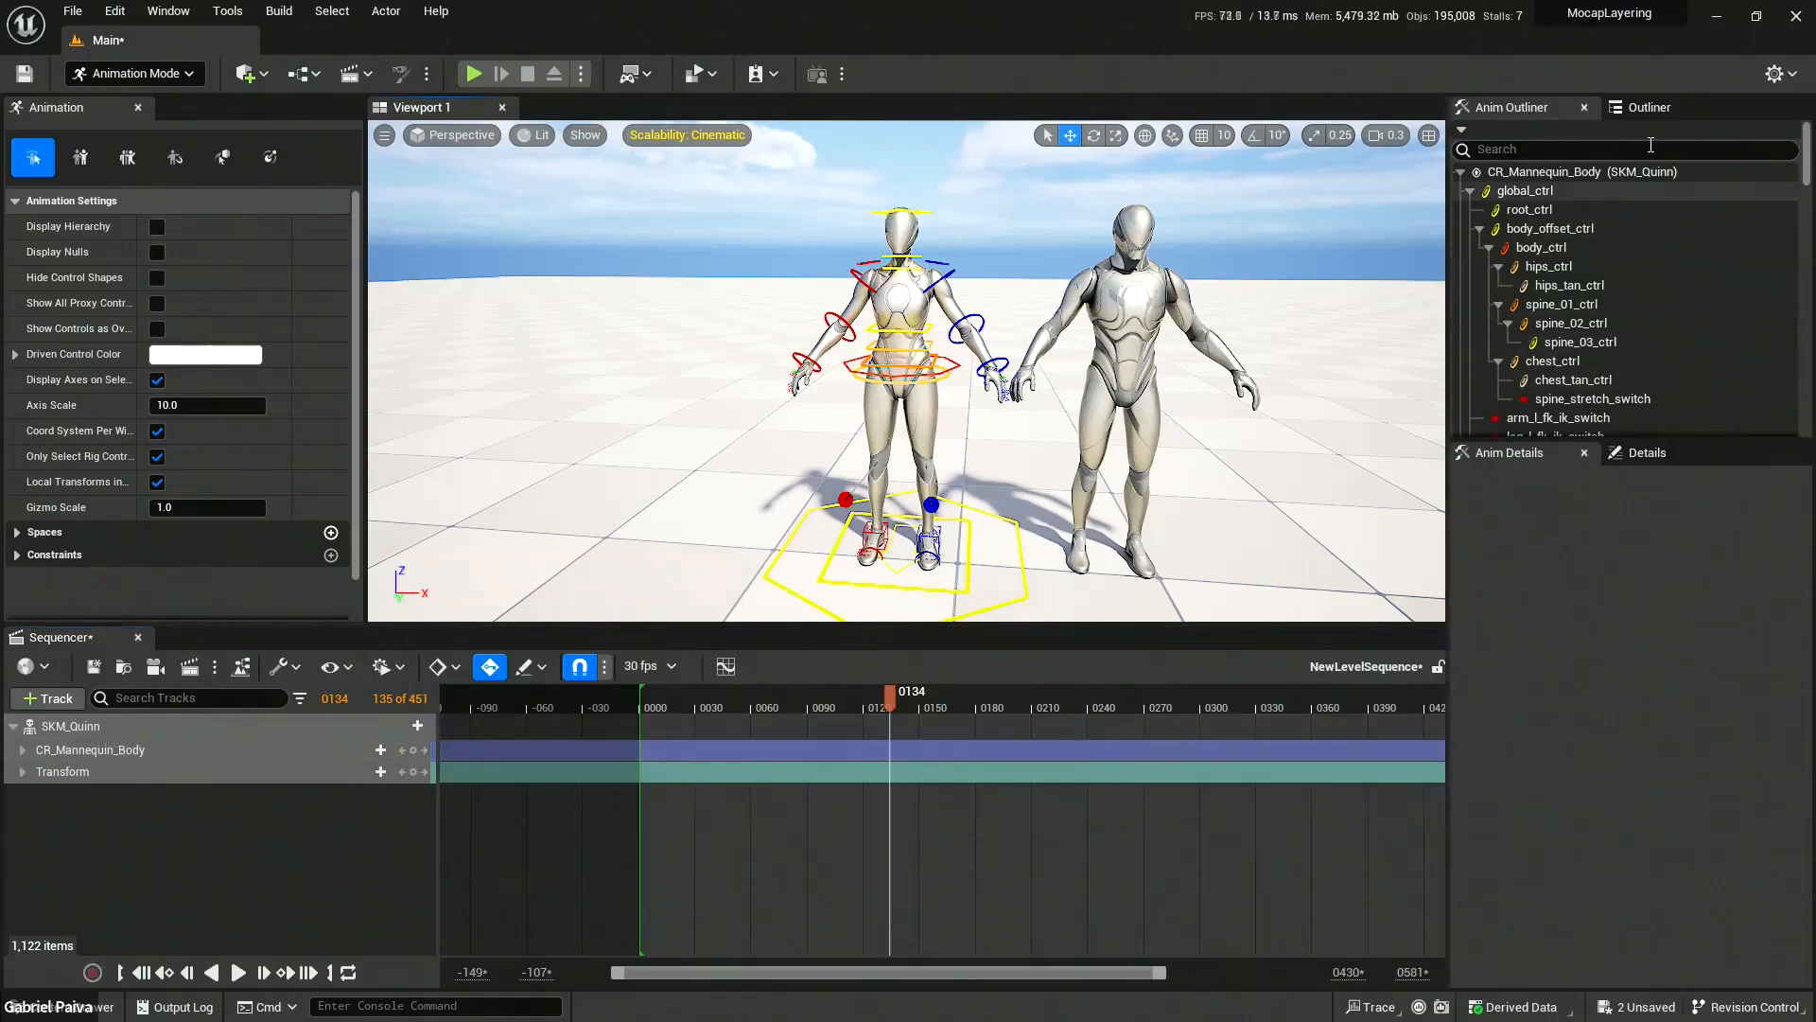
Add the SKM_Manny actor to the level sequence together with its CR_Mannequin_Body control rig.
{"action": "left_click", "coordinate": [1650, 107]}
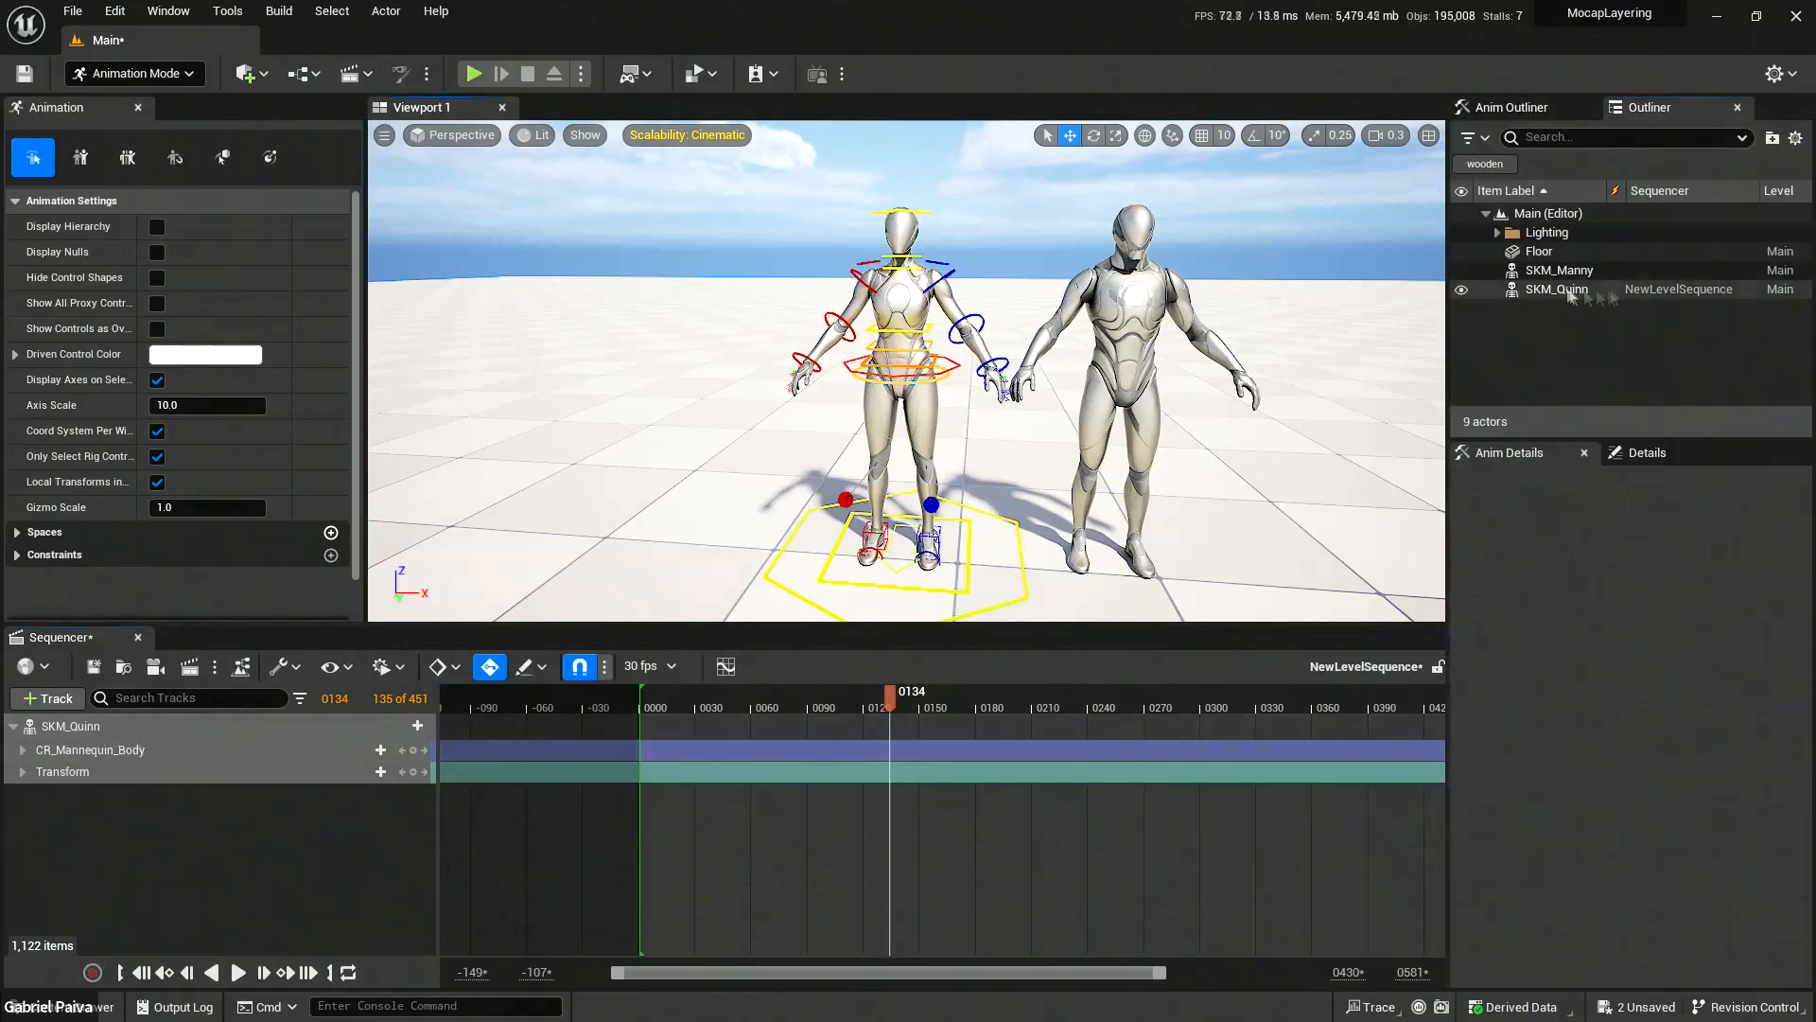
{"action": "left_click_drag", "start_coordinate": [1557, 270], "coordinate": [332, 838]}
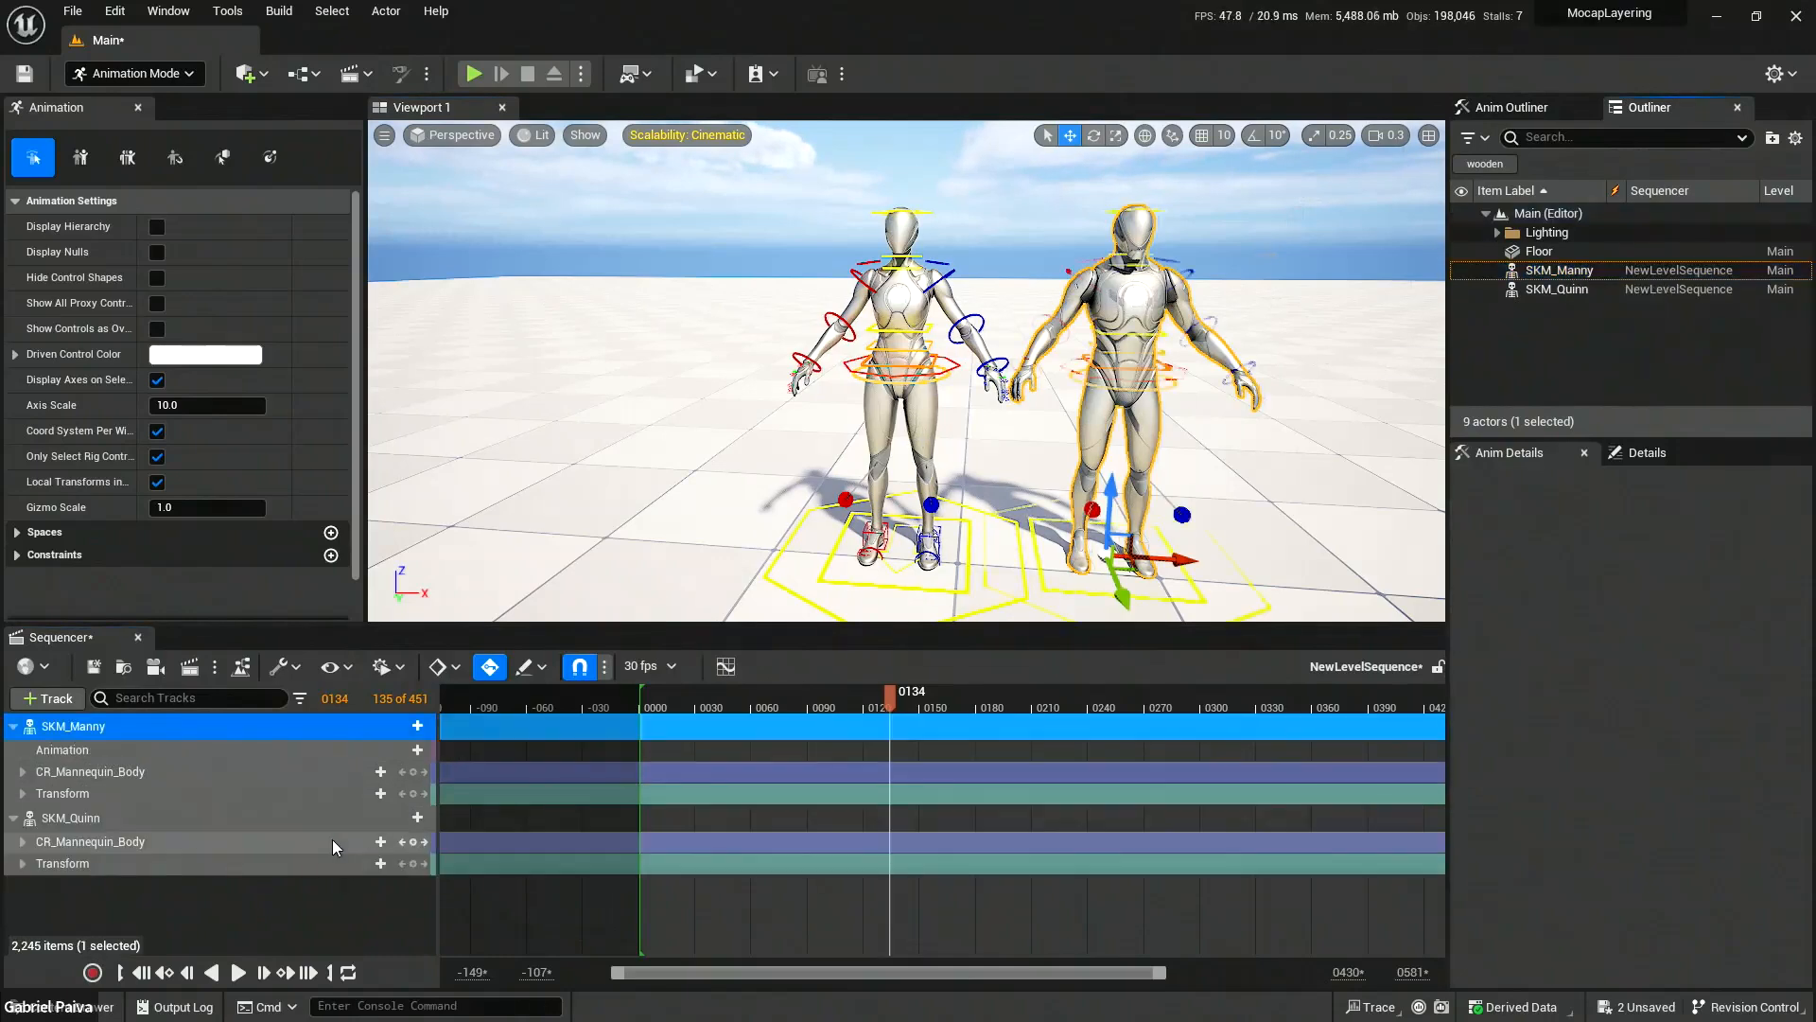
Move Manny's global_ctrl along the X axis onto Quinn to compare their proportions, and move it back beside her.
{"action": "right_click_drag", "start_coordinate": [1161, 395], "coordinate": [1171, 503]}
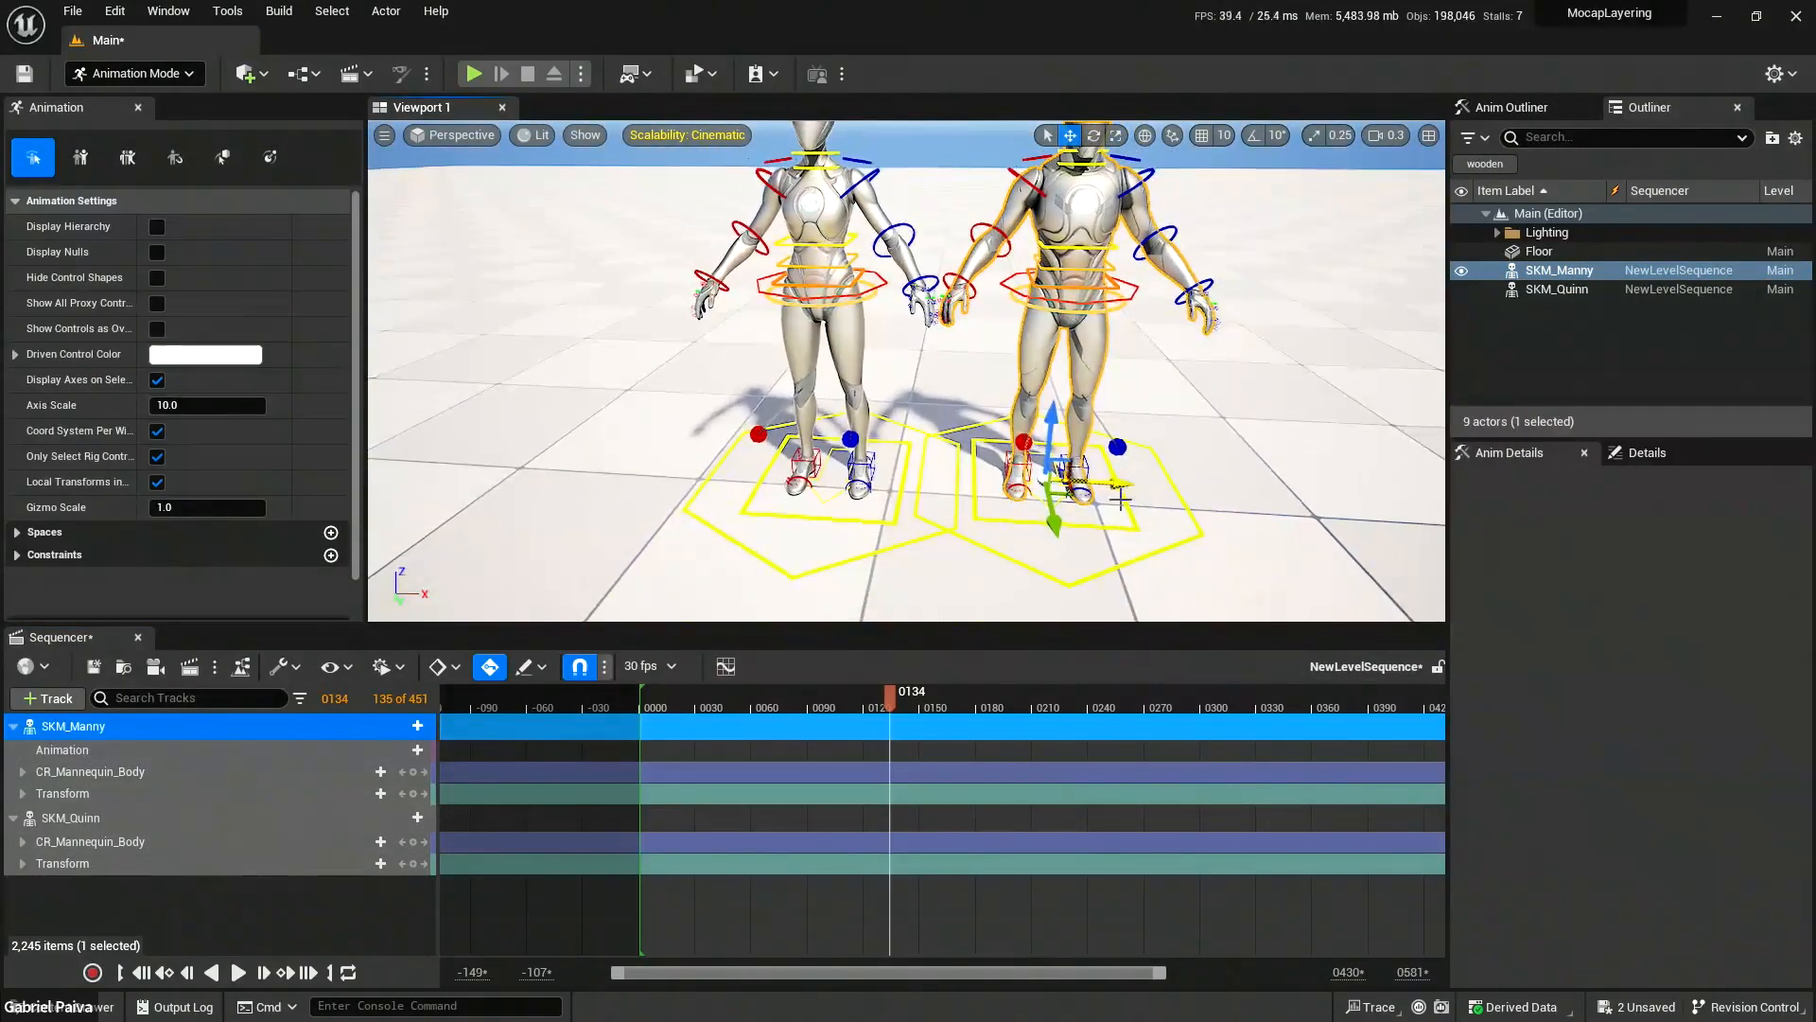
{"action": "left_click", "coordinate": [1183, 505]}
{"action": "left_click_drag", "start_coordinate": [1127, 484], "coordinate": [913, 472]}
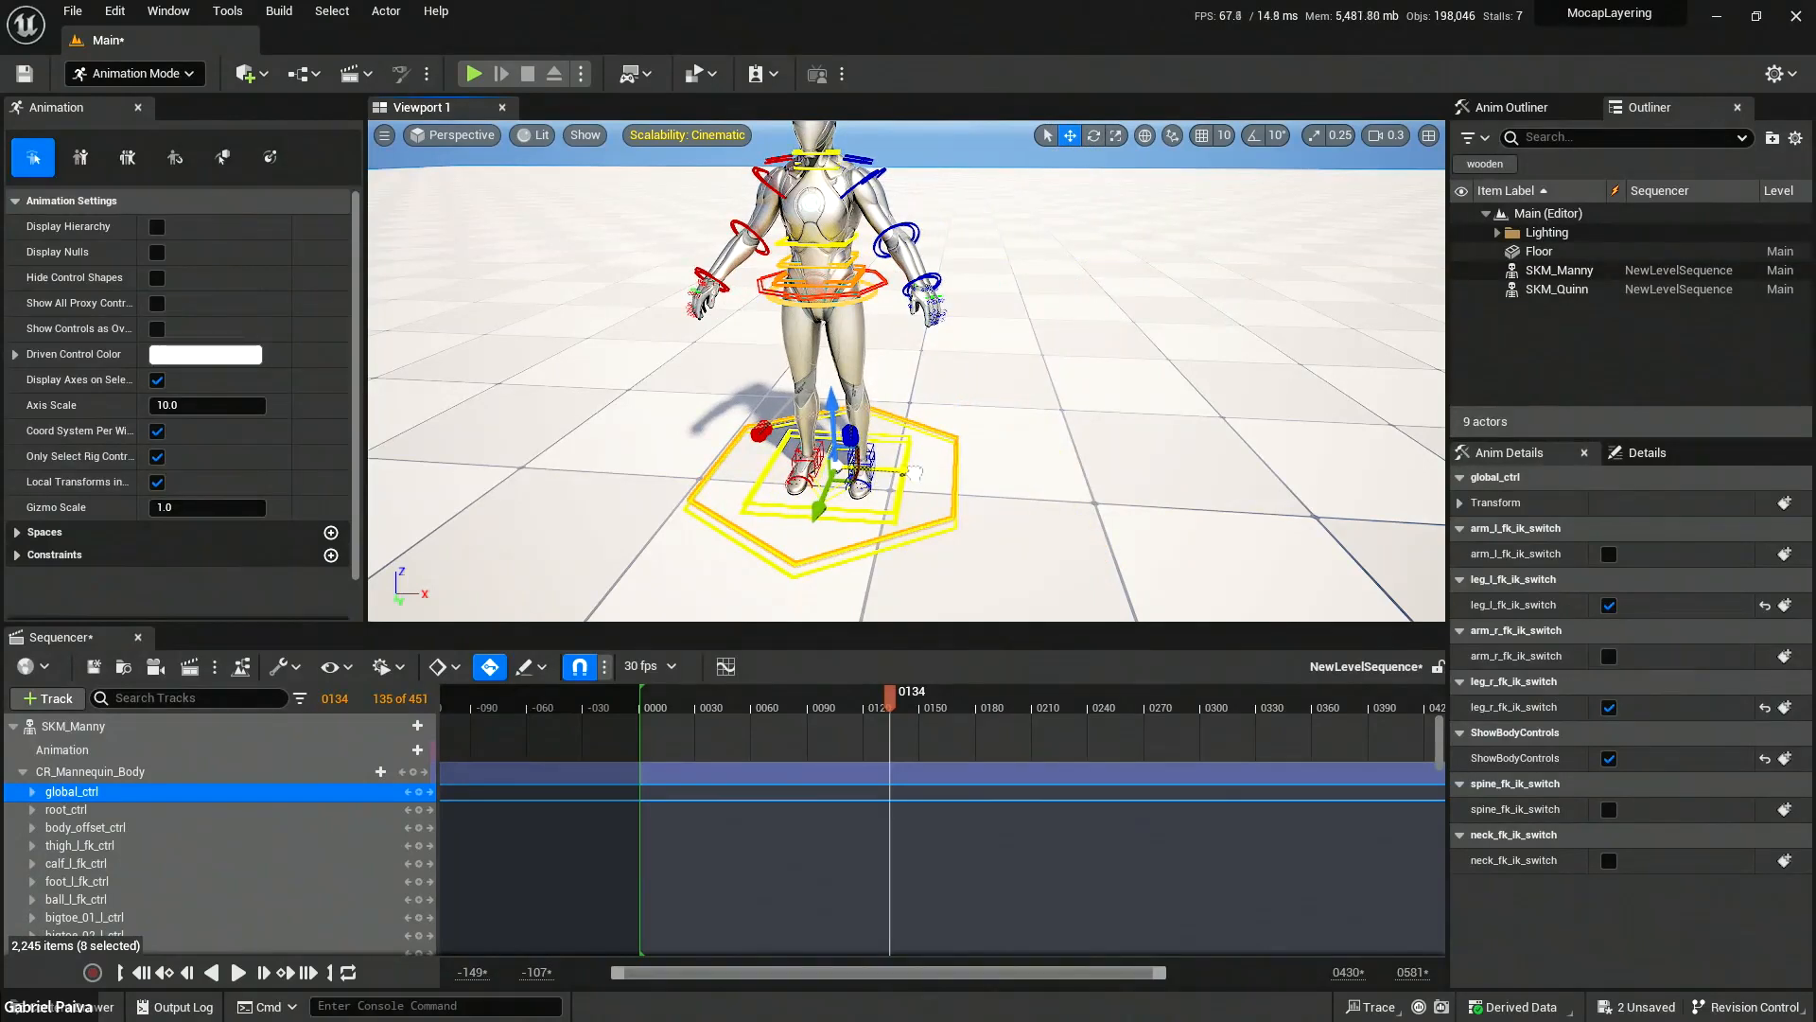
{"action": "right_click_drag", "start_coordinate": [734, 588], "coordinate": [747, 501]}
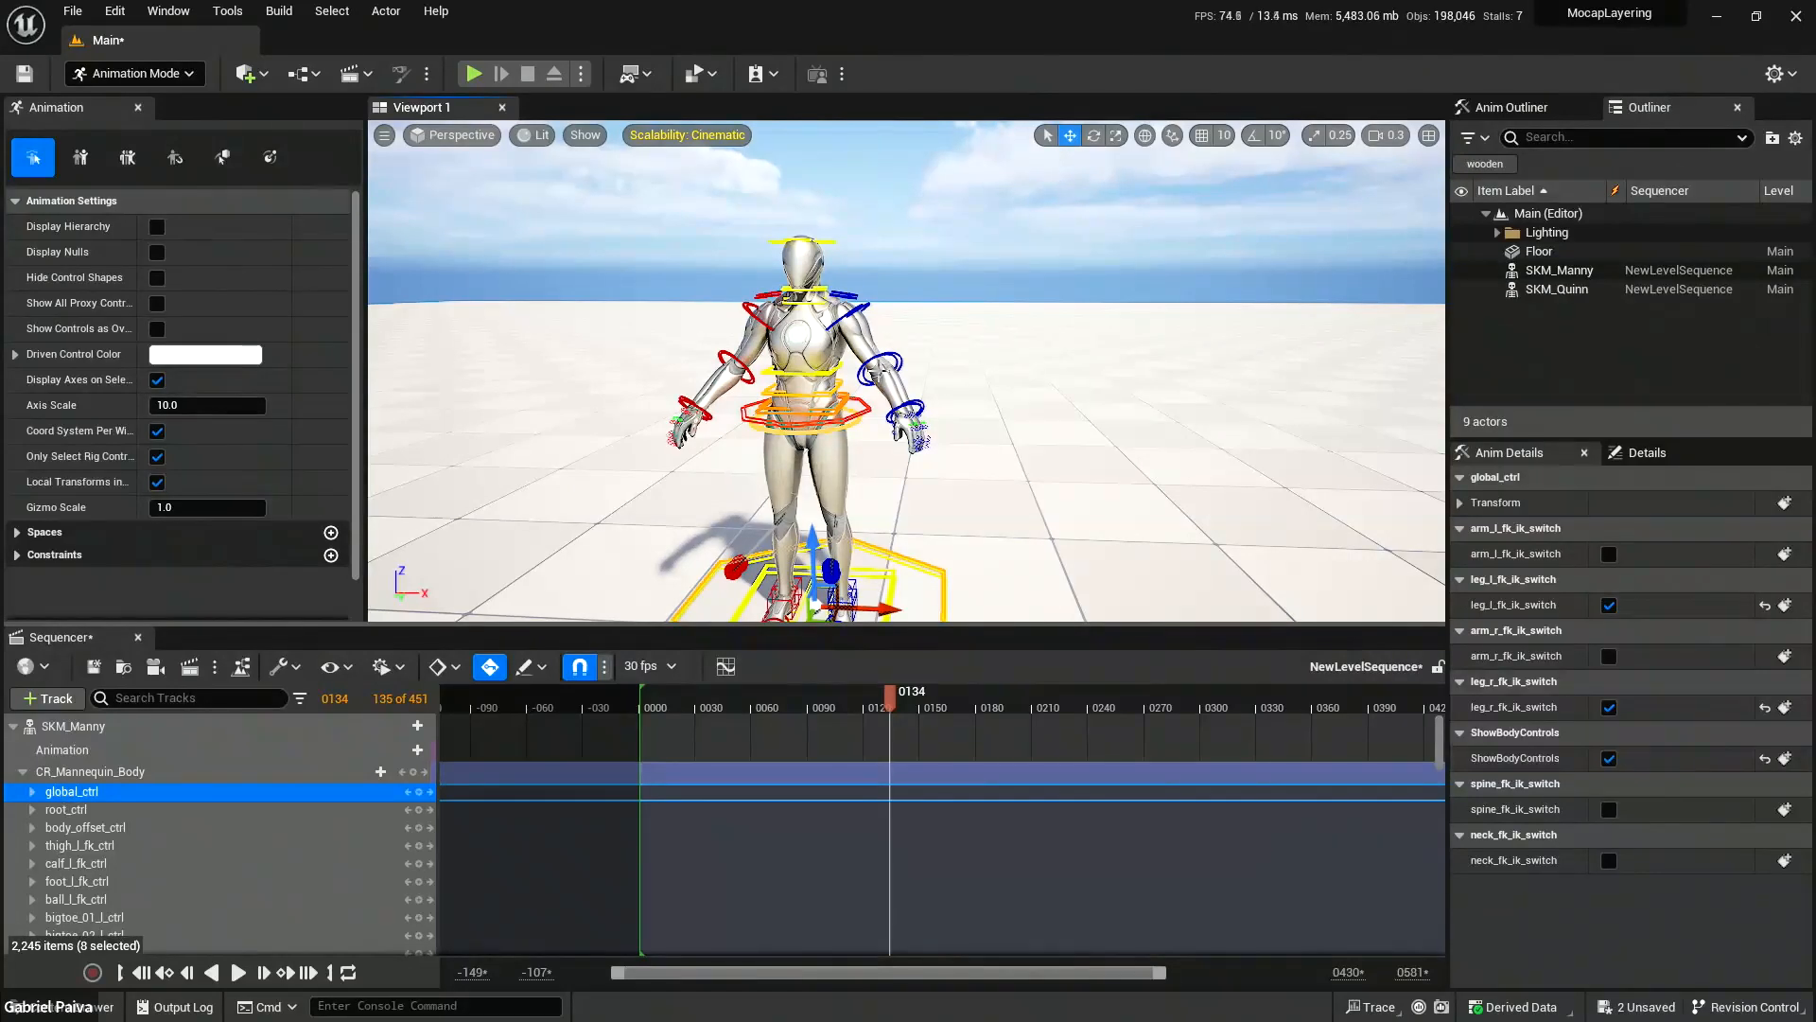
{"action": "left_click_drag", "start_coordinate": [885, 607], "coordinate": [1173, 596]}
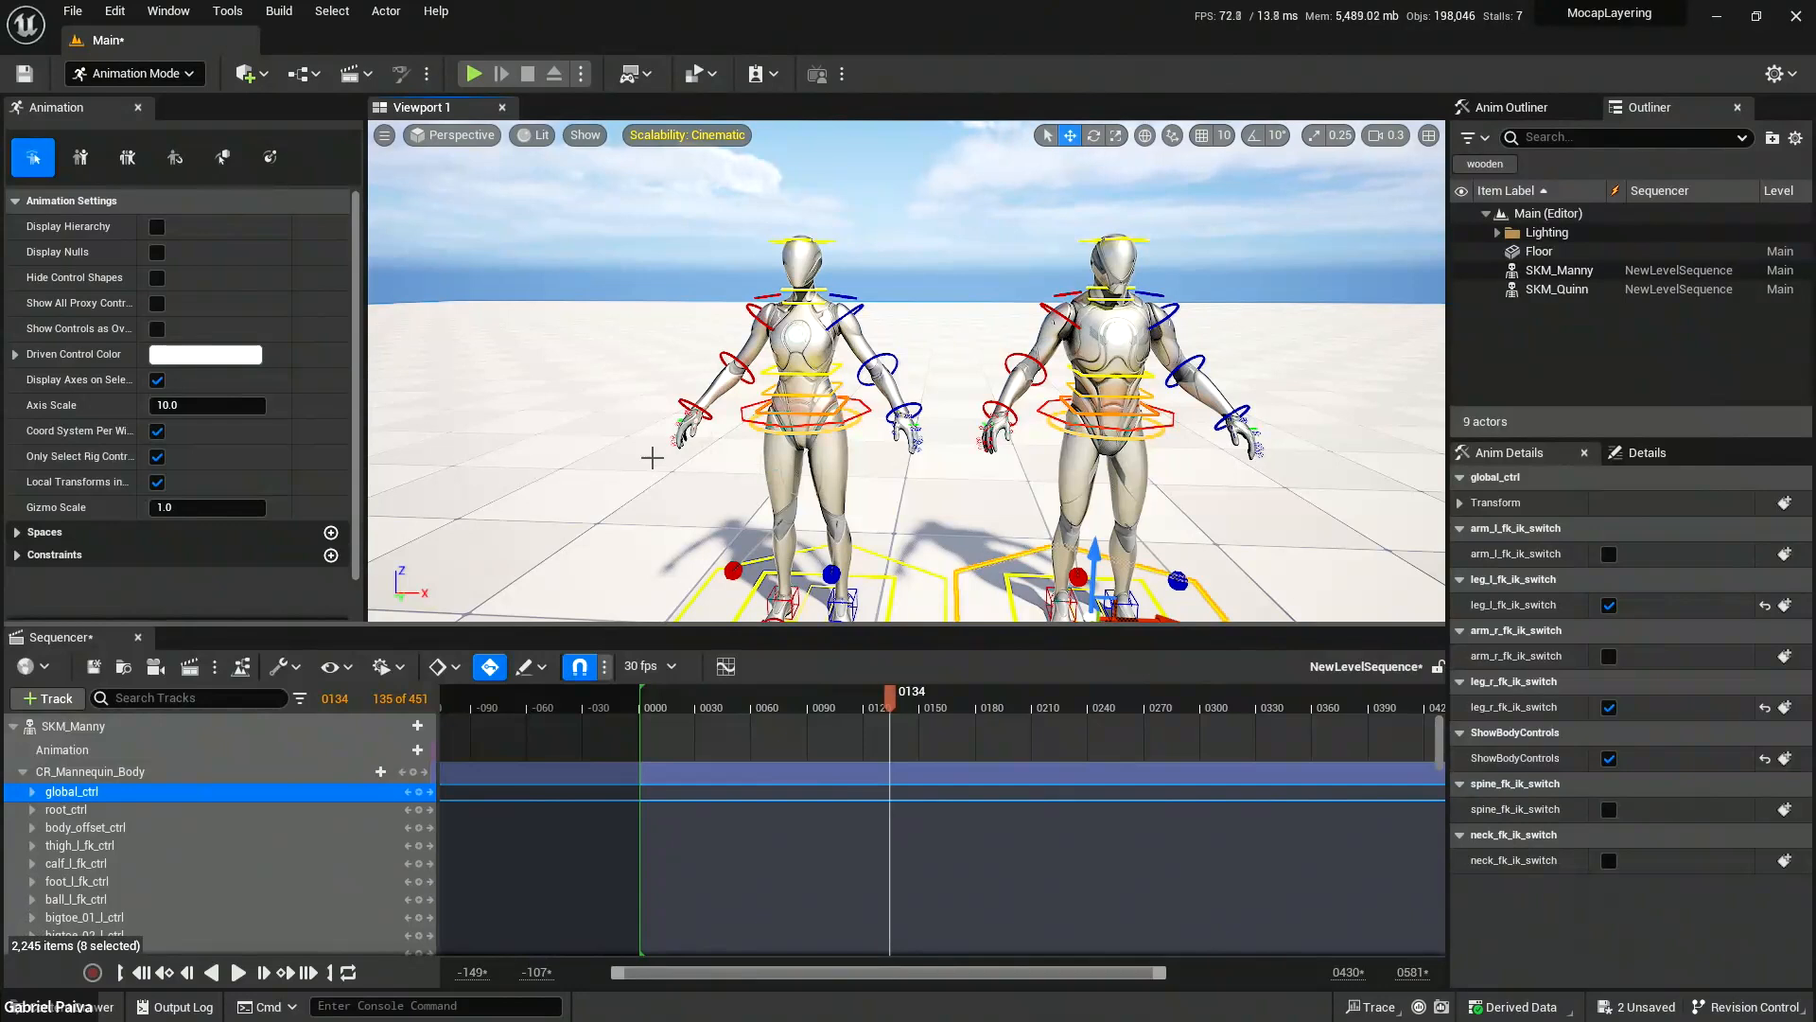
{"action": "right_click_drag", "start_coordinate": [719, 438], "coordinate": [719, 438]}
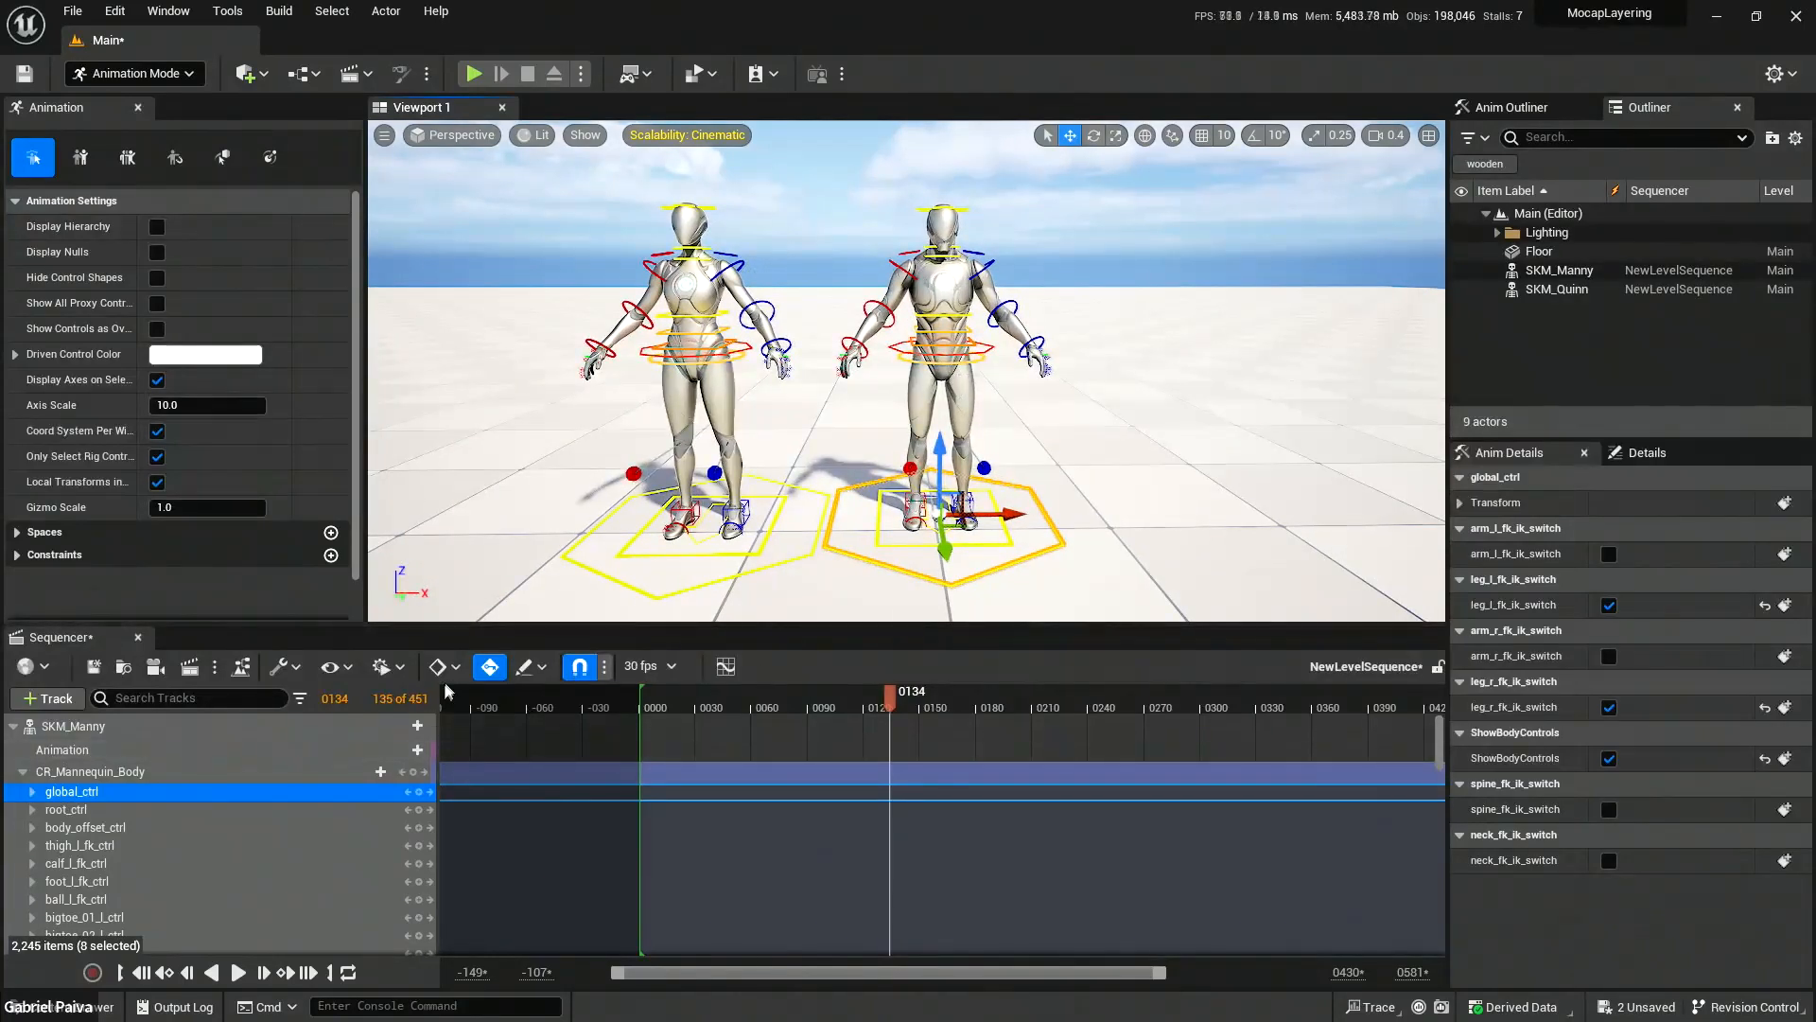
{"action": "scroll", "coordinate": [710, 547], "scroll_direction": "up", "scroll_amount": 3}
Browse the project's assets from the mannequin Meshes folder up to the top-level Content folder.
{"action": "key", "text": "ctrl+space"}
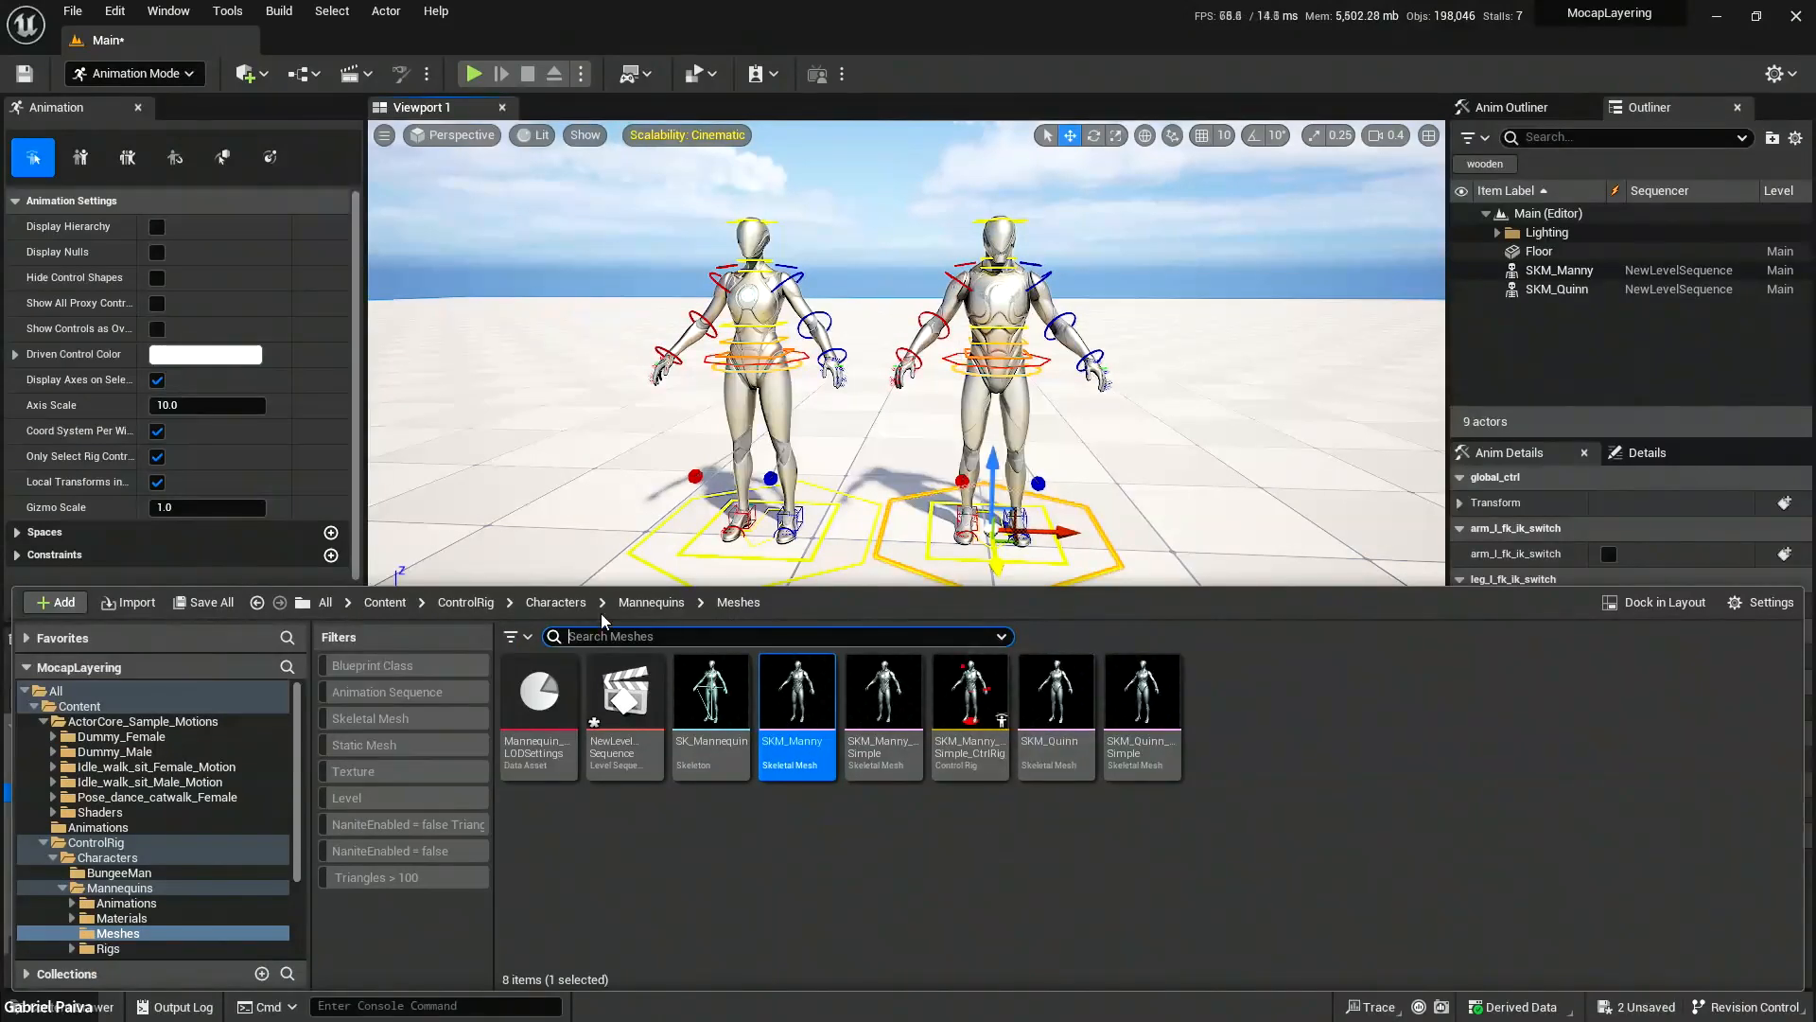
{"action": "left_click", "coordinate": [558, 602]}
{"action": "left_click", "coordinate": [463, 602]}
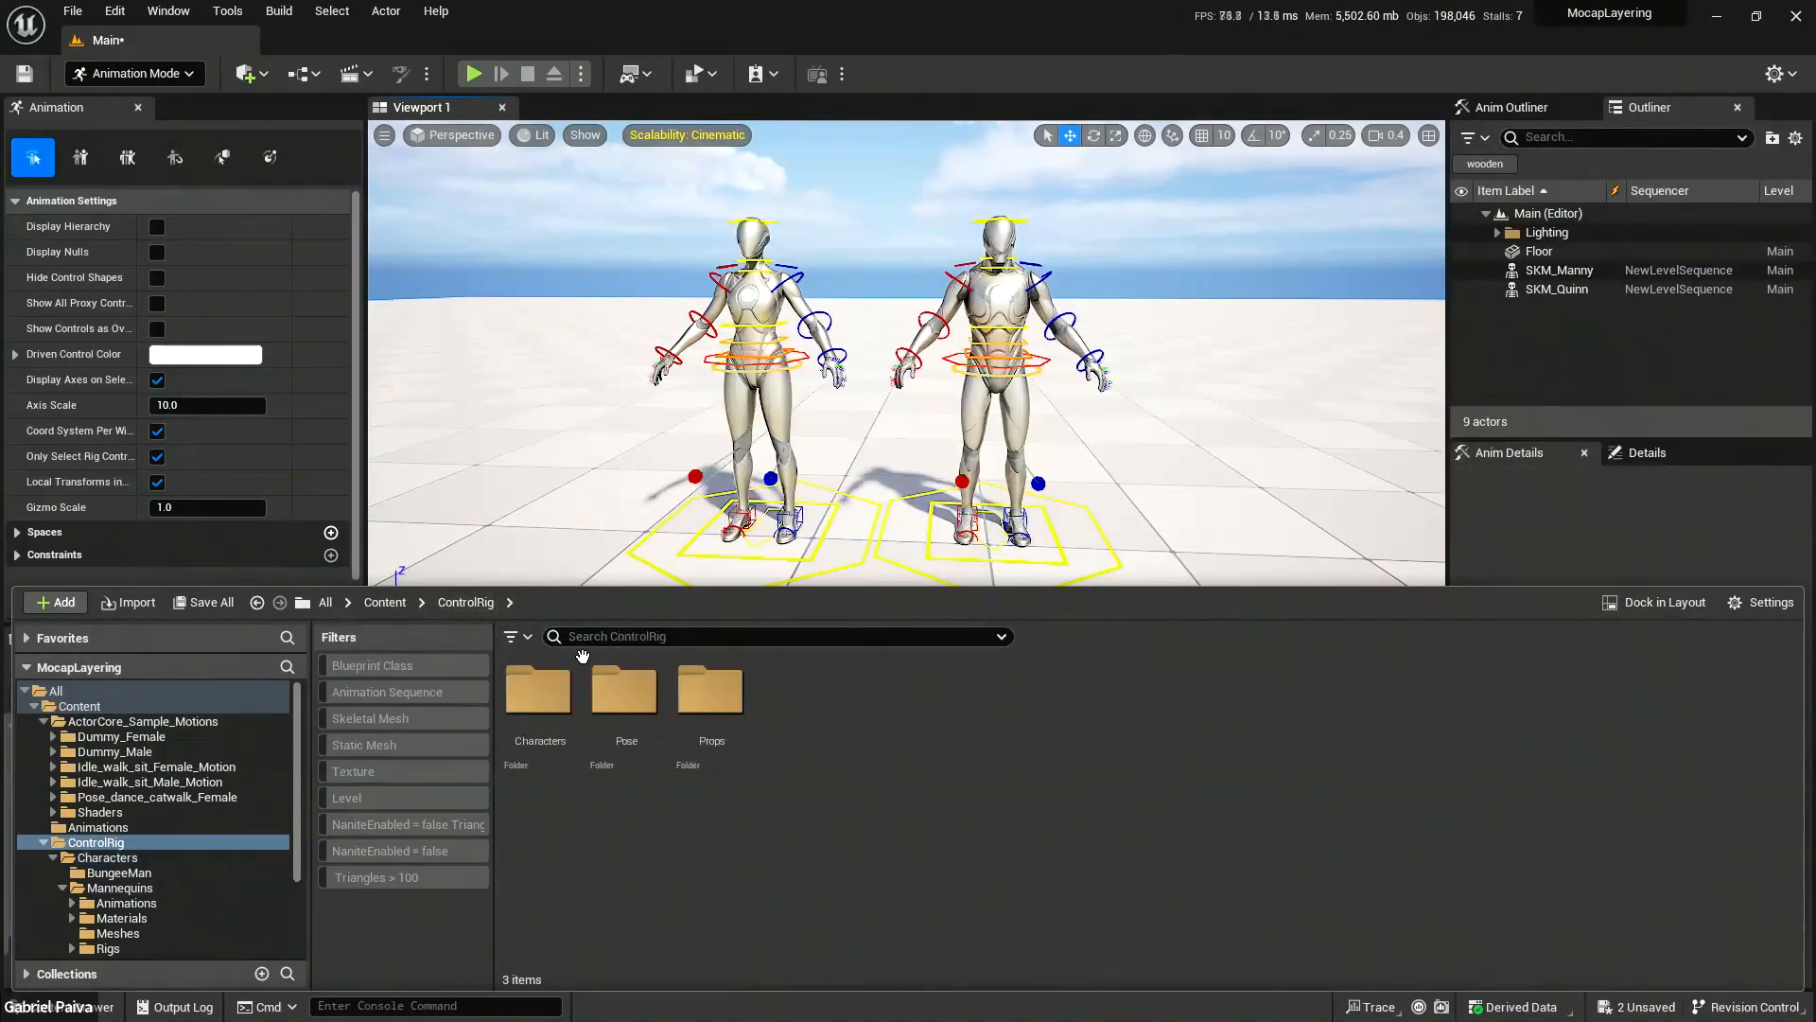
{"action": "left_click", "coordinate": [385, 603]}
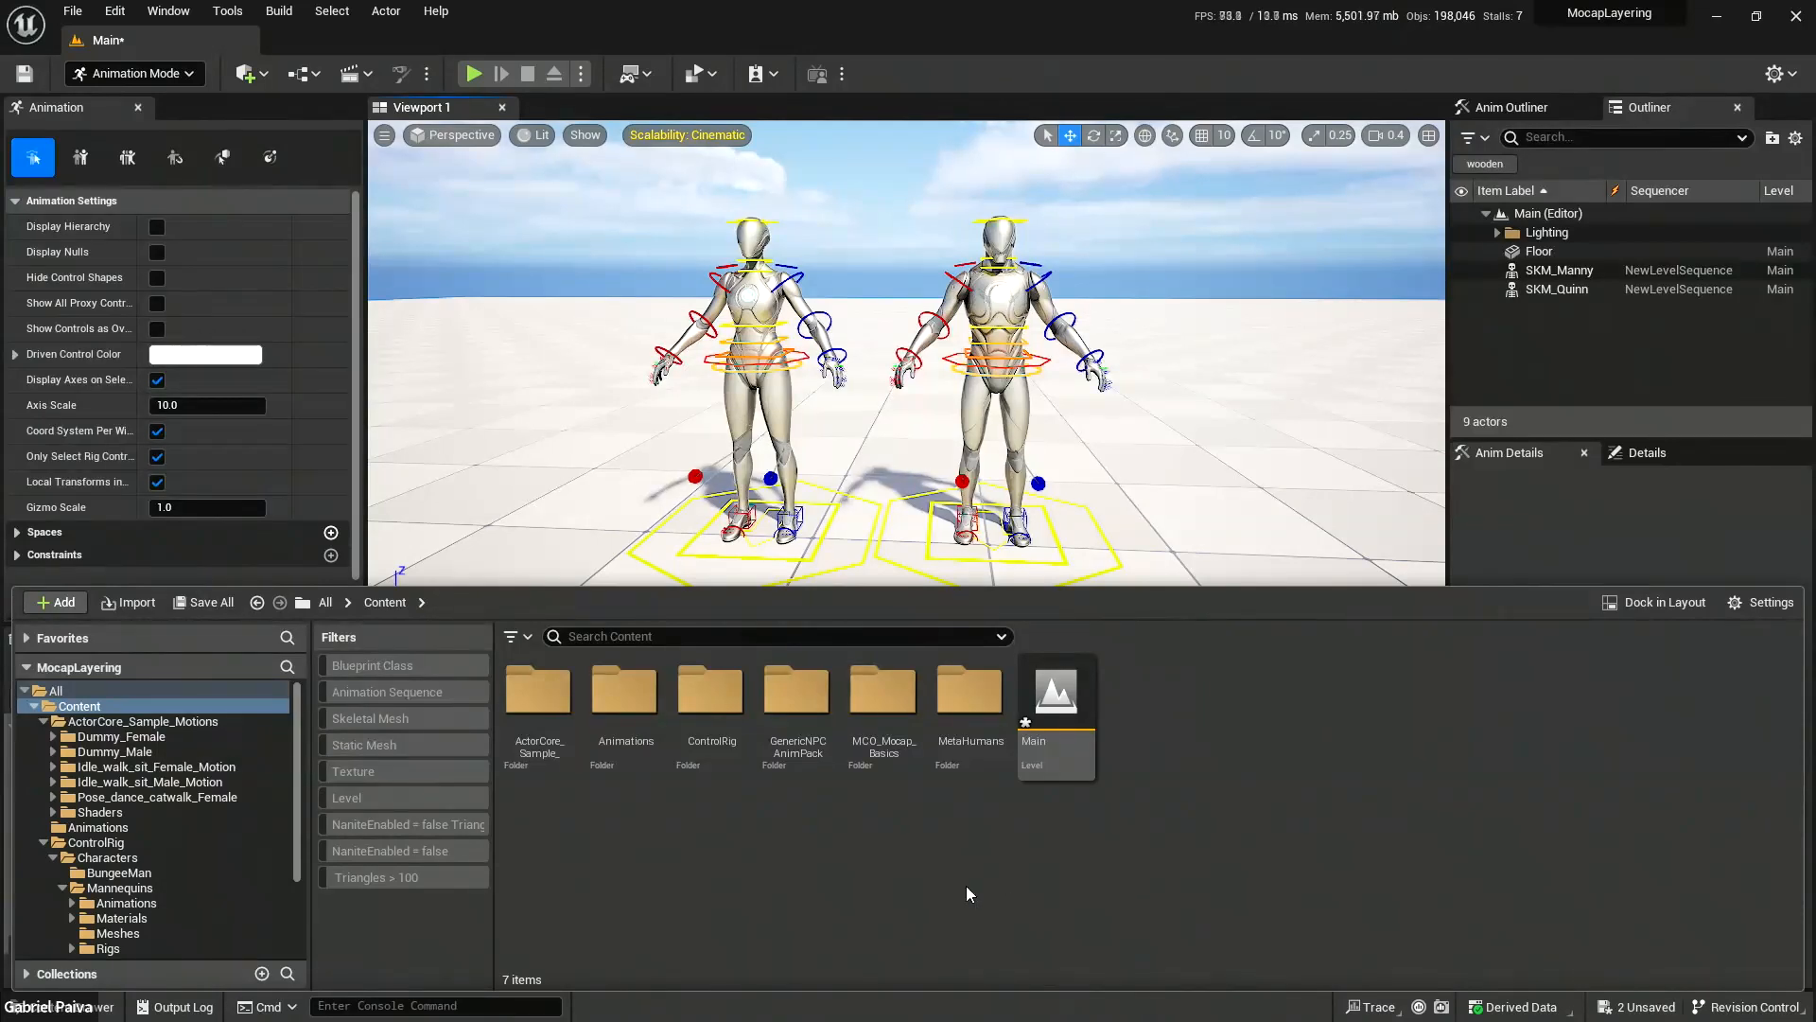
Switch to the Epic Games Launcher and go to the Vault search in the Unreal Engine library.
{"action": "key", "text": "super"}
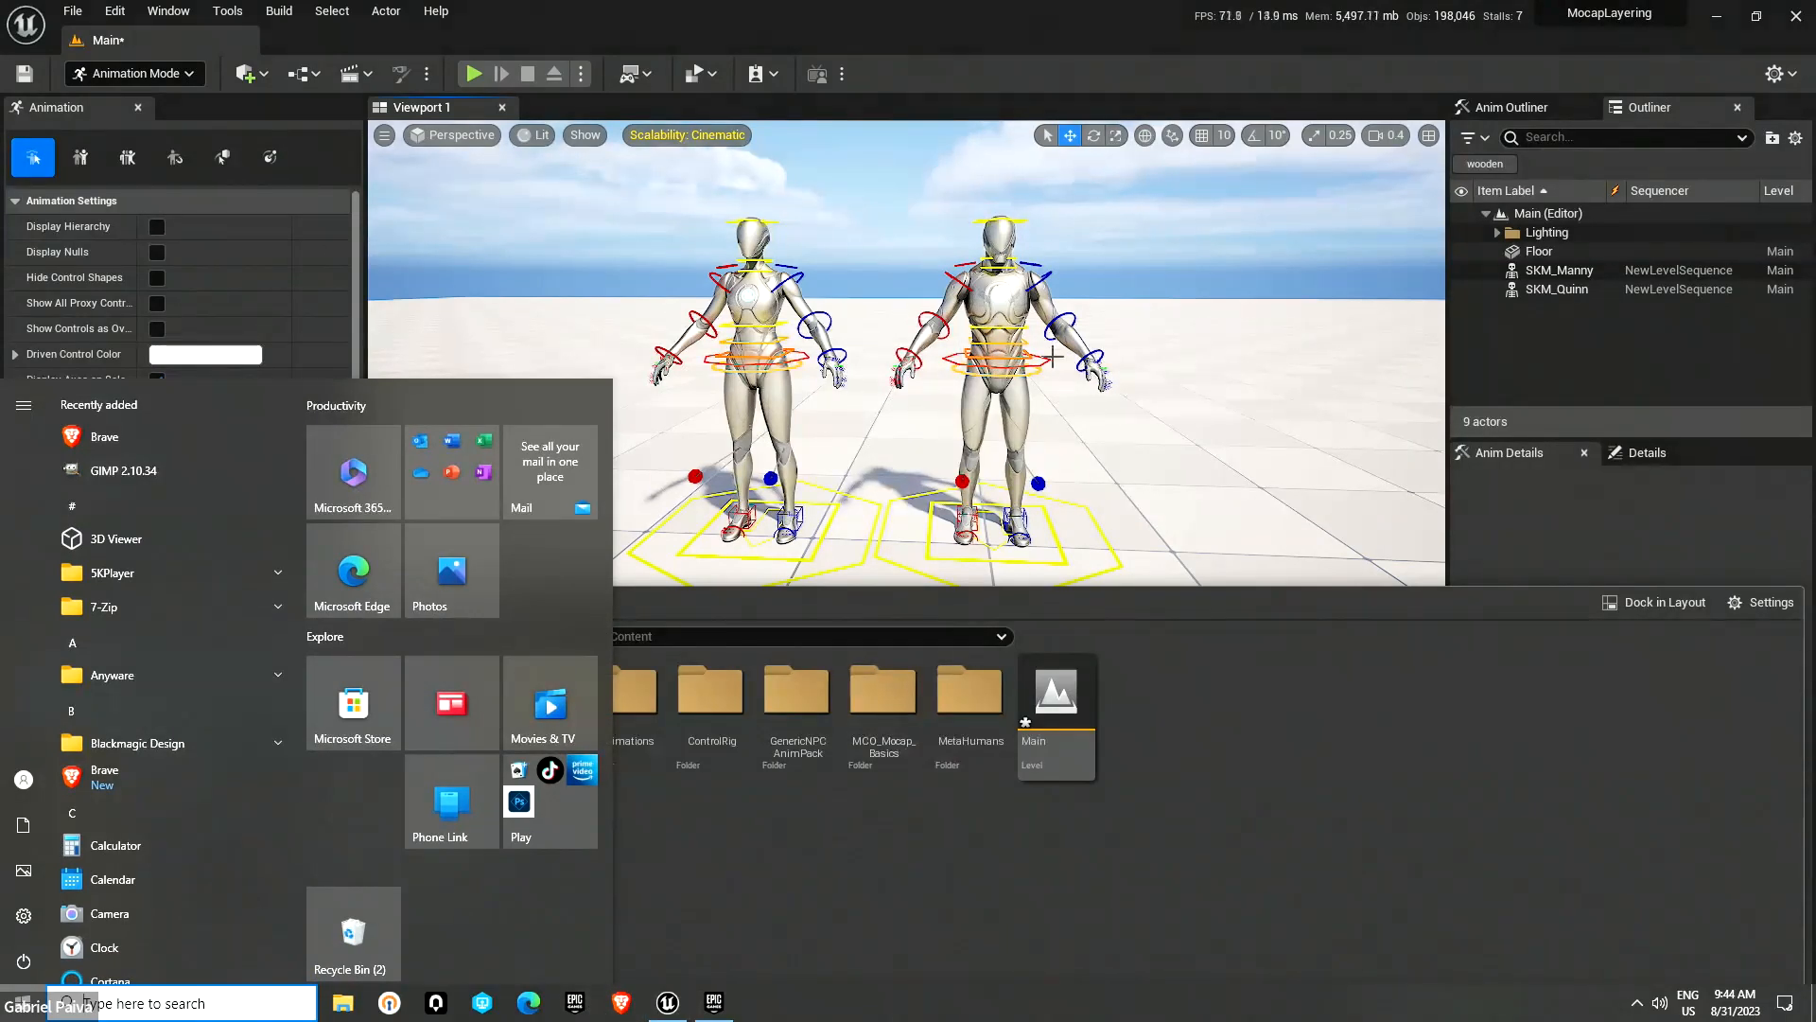
{"action": "left_click", "coordinate": [714, 1001]}
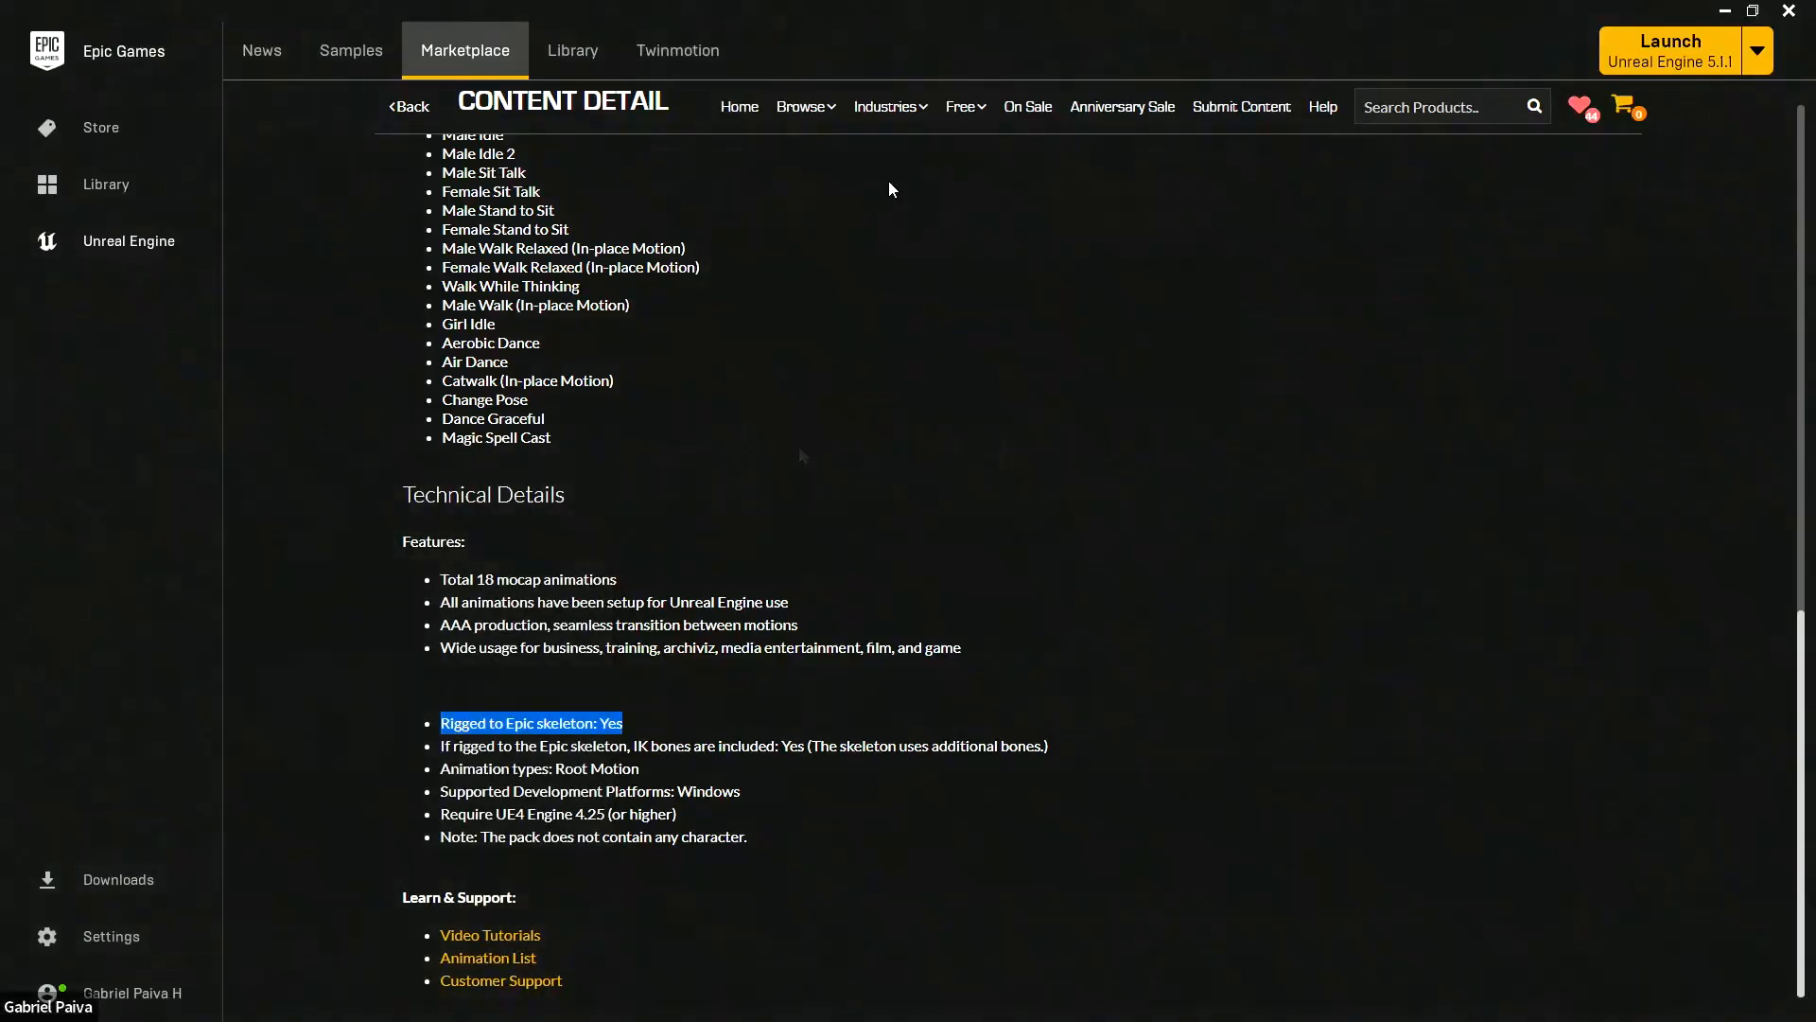
{"action": "left_click", "coordinate": [572, 50]}
{"action": "left_click", "coordinate": [1437, 727]}
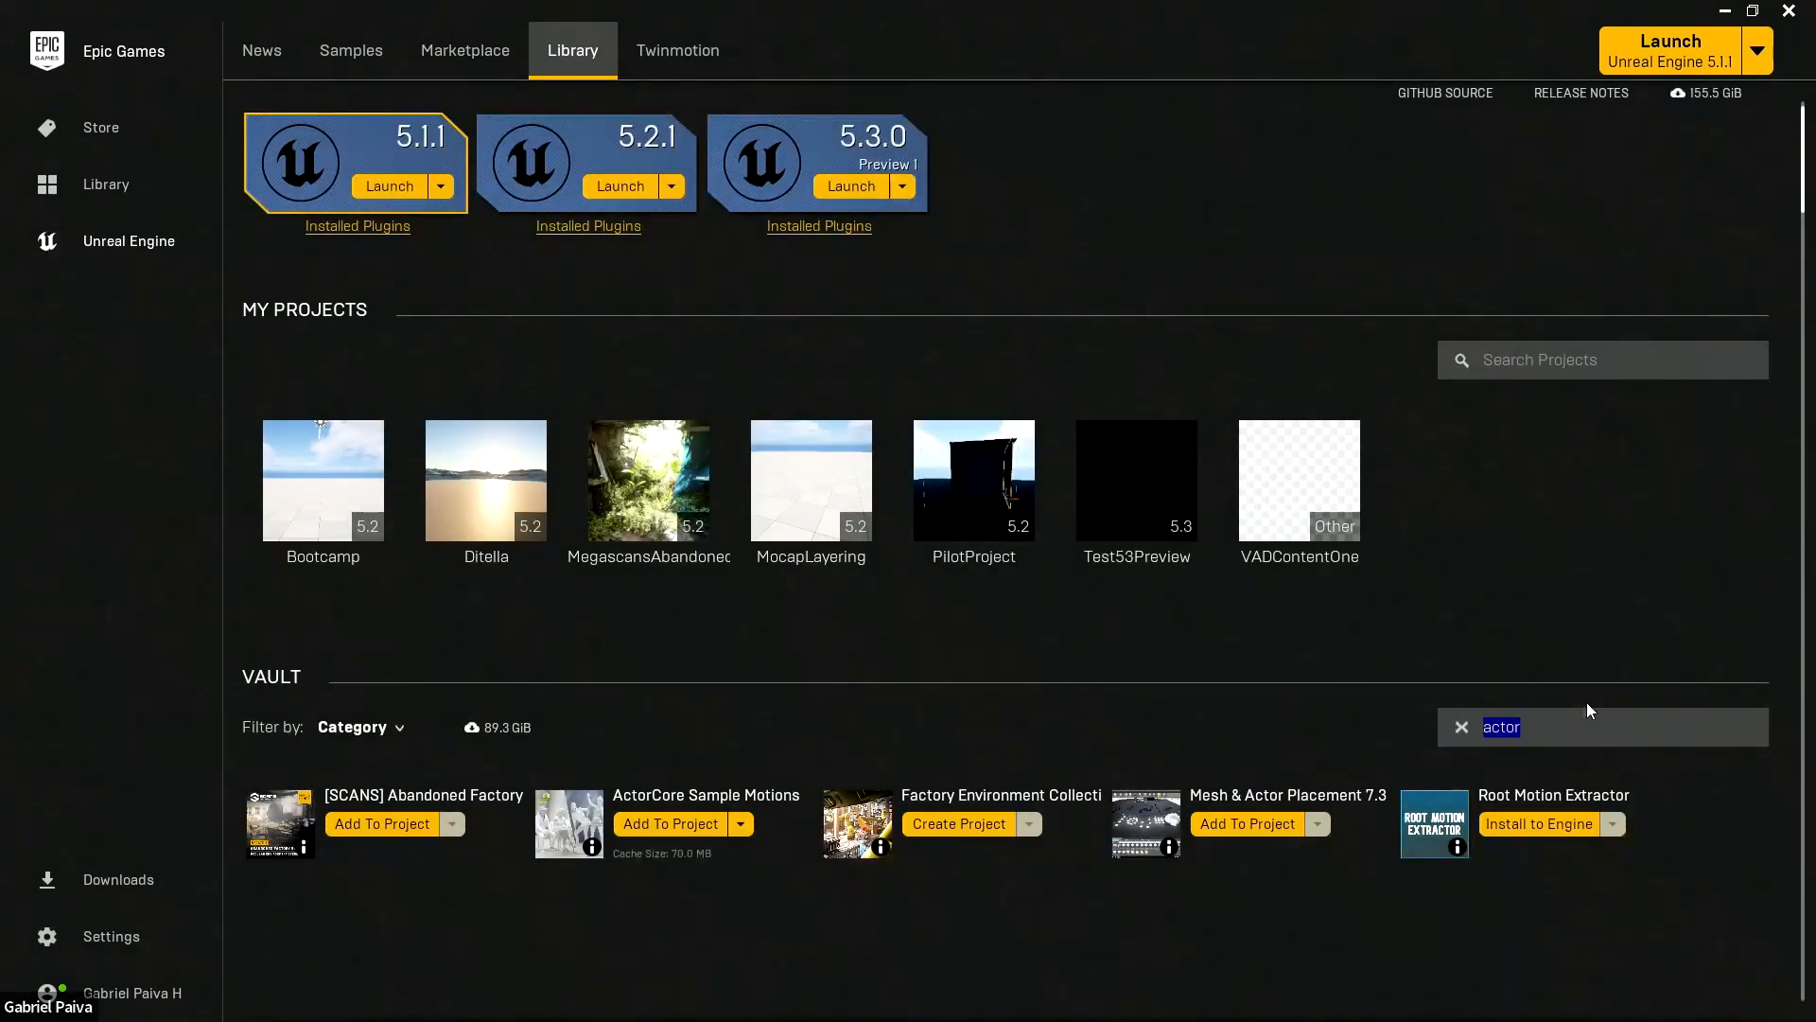
{"action": "type", "text": "gkin"}
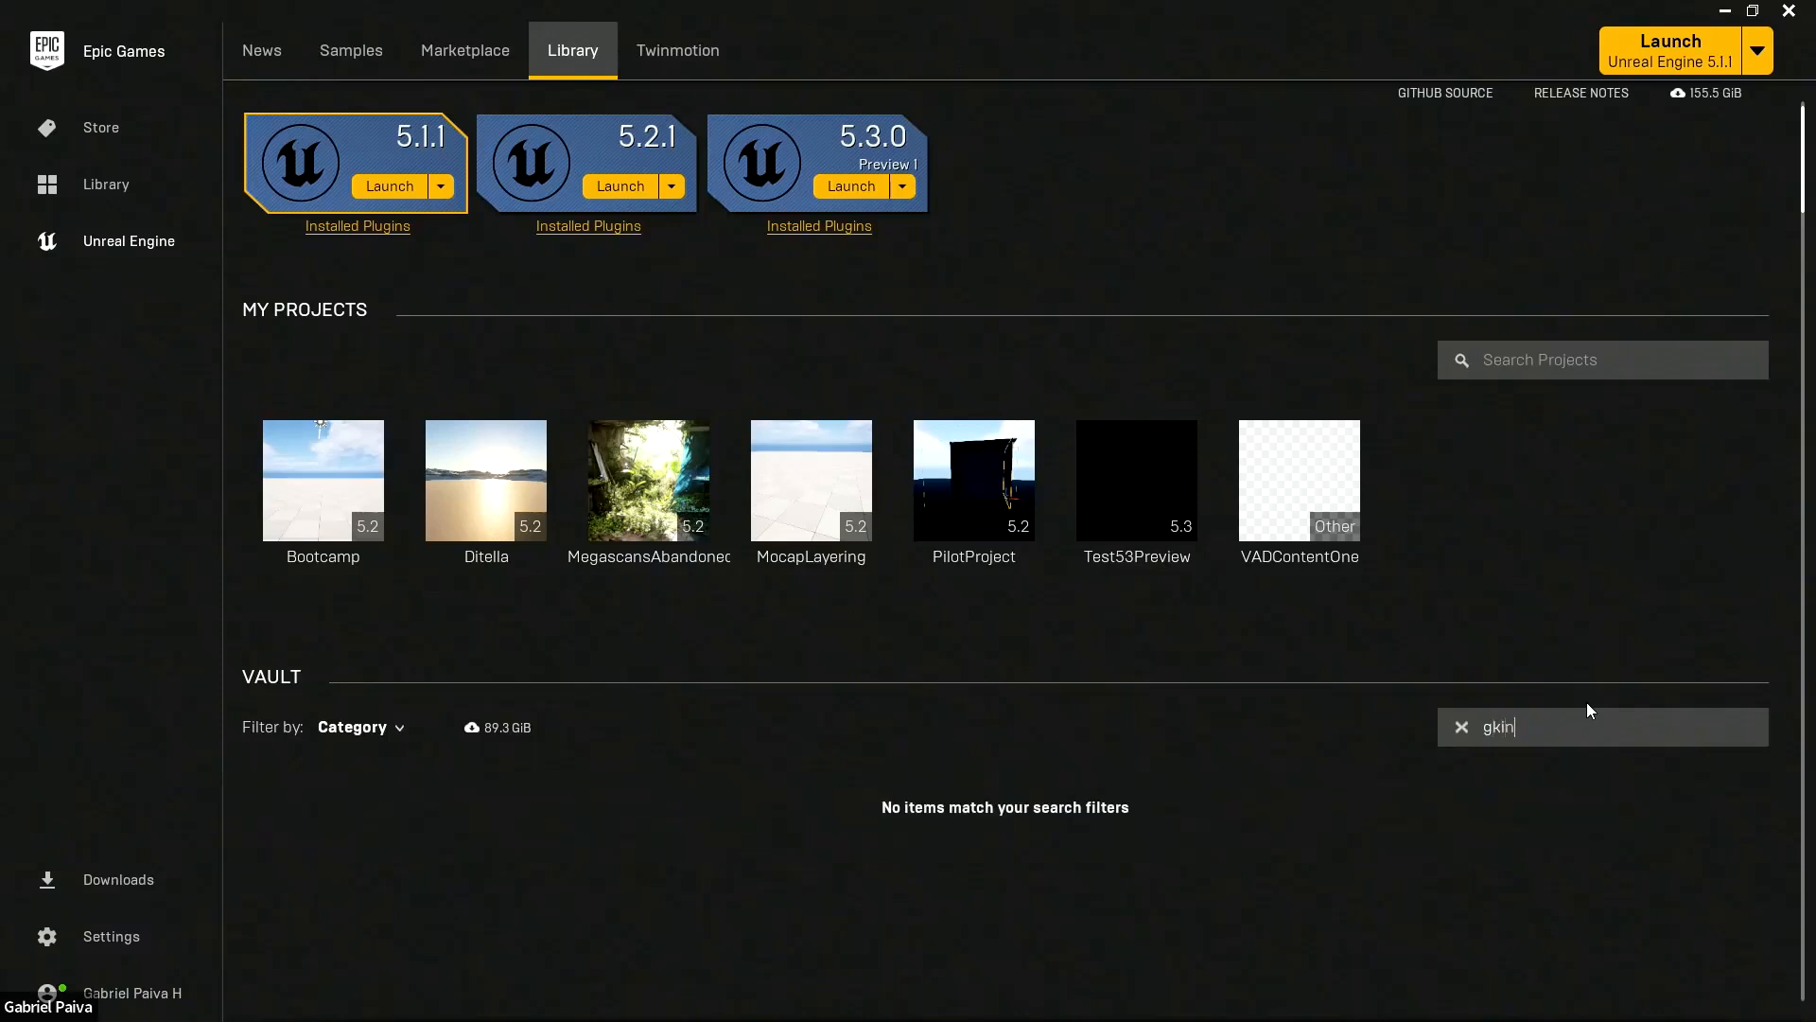
{"action": "key", "text": "BackSpace"}
{"action": "key", "text": "BackSpace"}
{"action": "key", "text": "BackSpace"}
{"action": "key", "text": "BackSpace"}
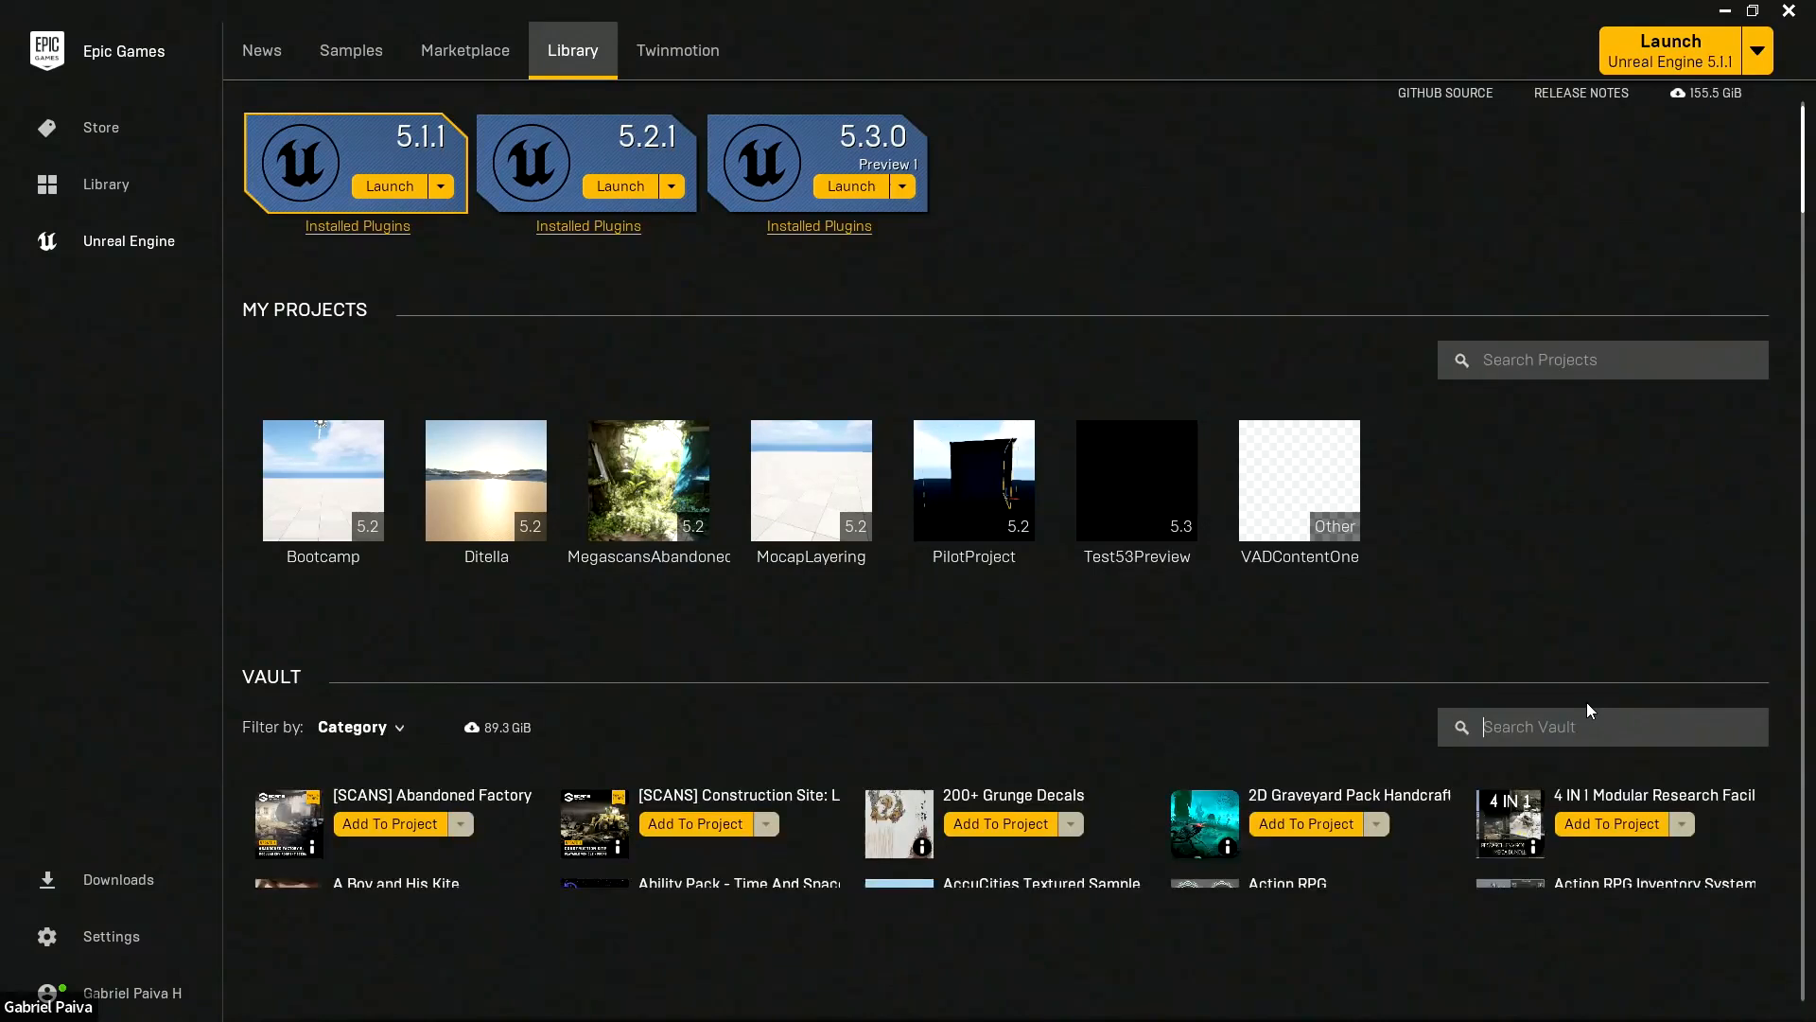
{"action": "type", "text": "kg"}
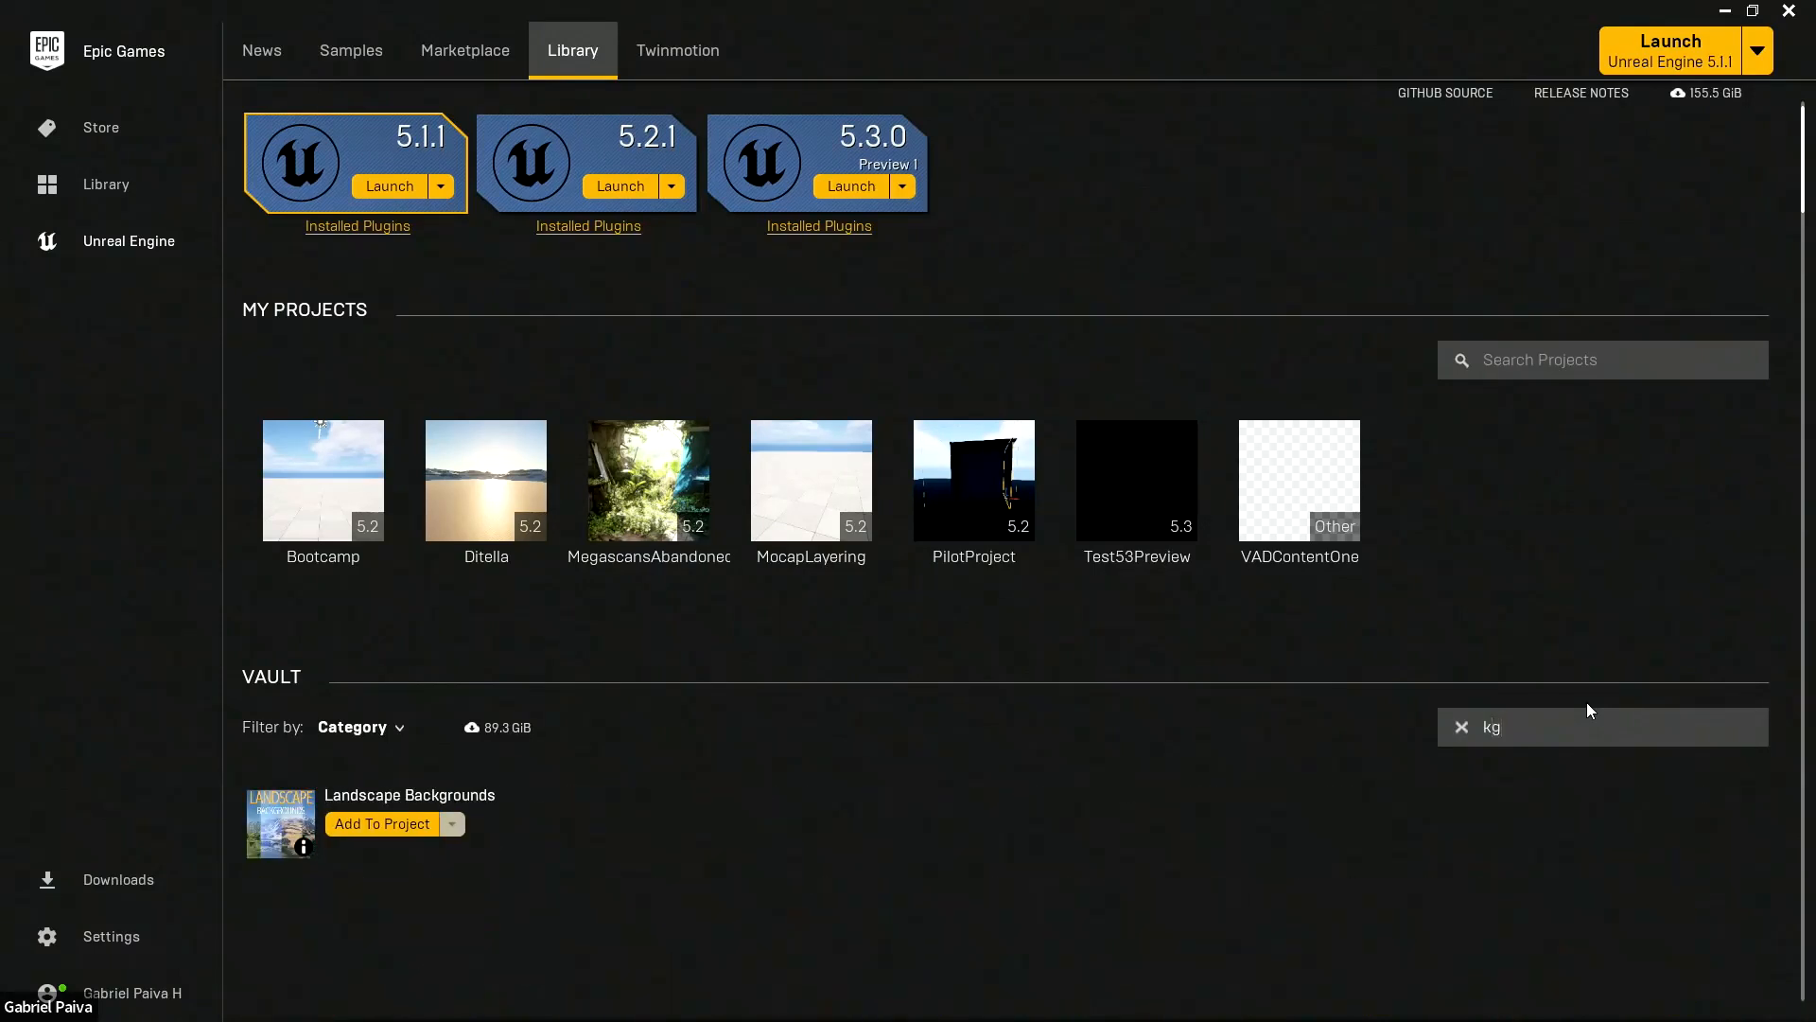
{"action": "key", "text": "BackSpace"}
{"action": "key", "text": "BackSpace"}
Search the Vault for "kni" and add the Gothic Knight asset to the MocapLayering project.
{"action": "type", "text": "kni"}
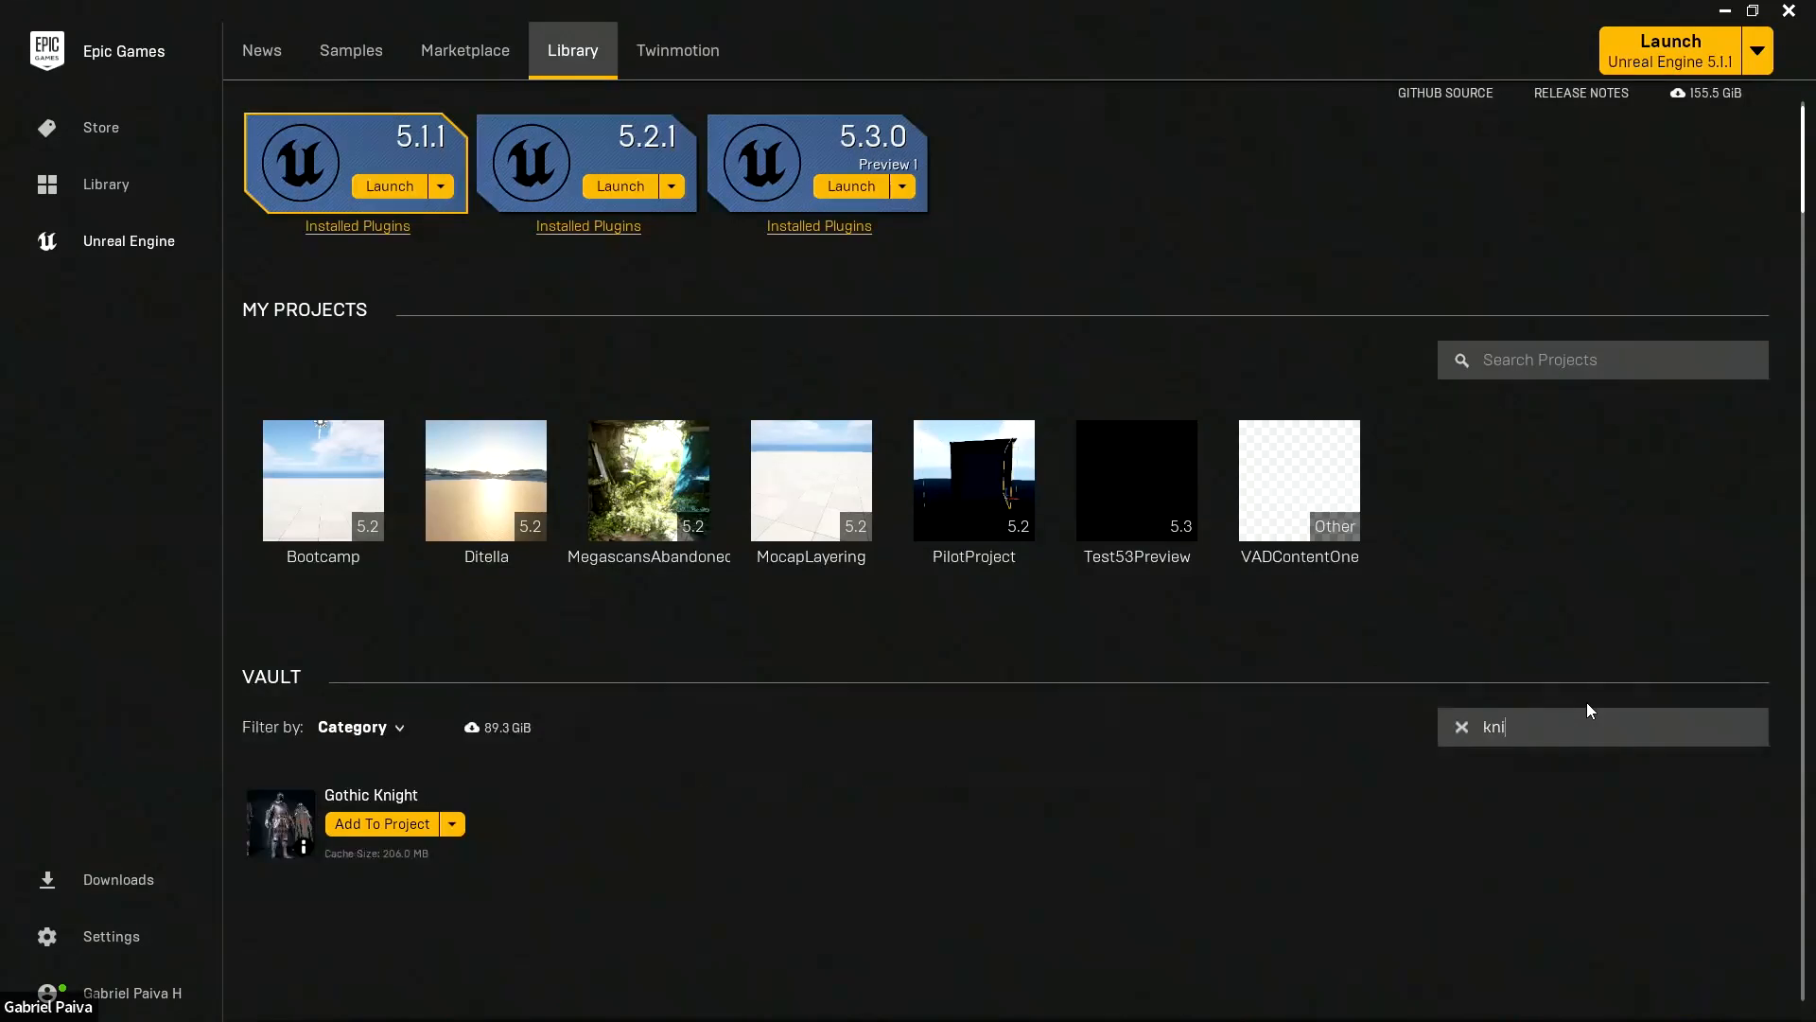
{"action": "left_click", "coordinate": [416, 826]}
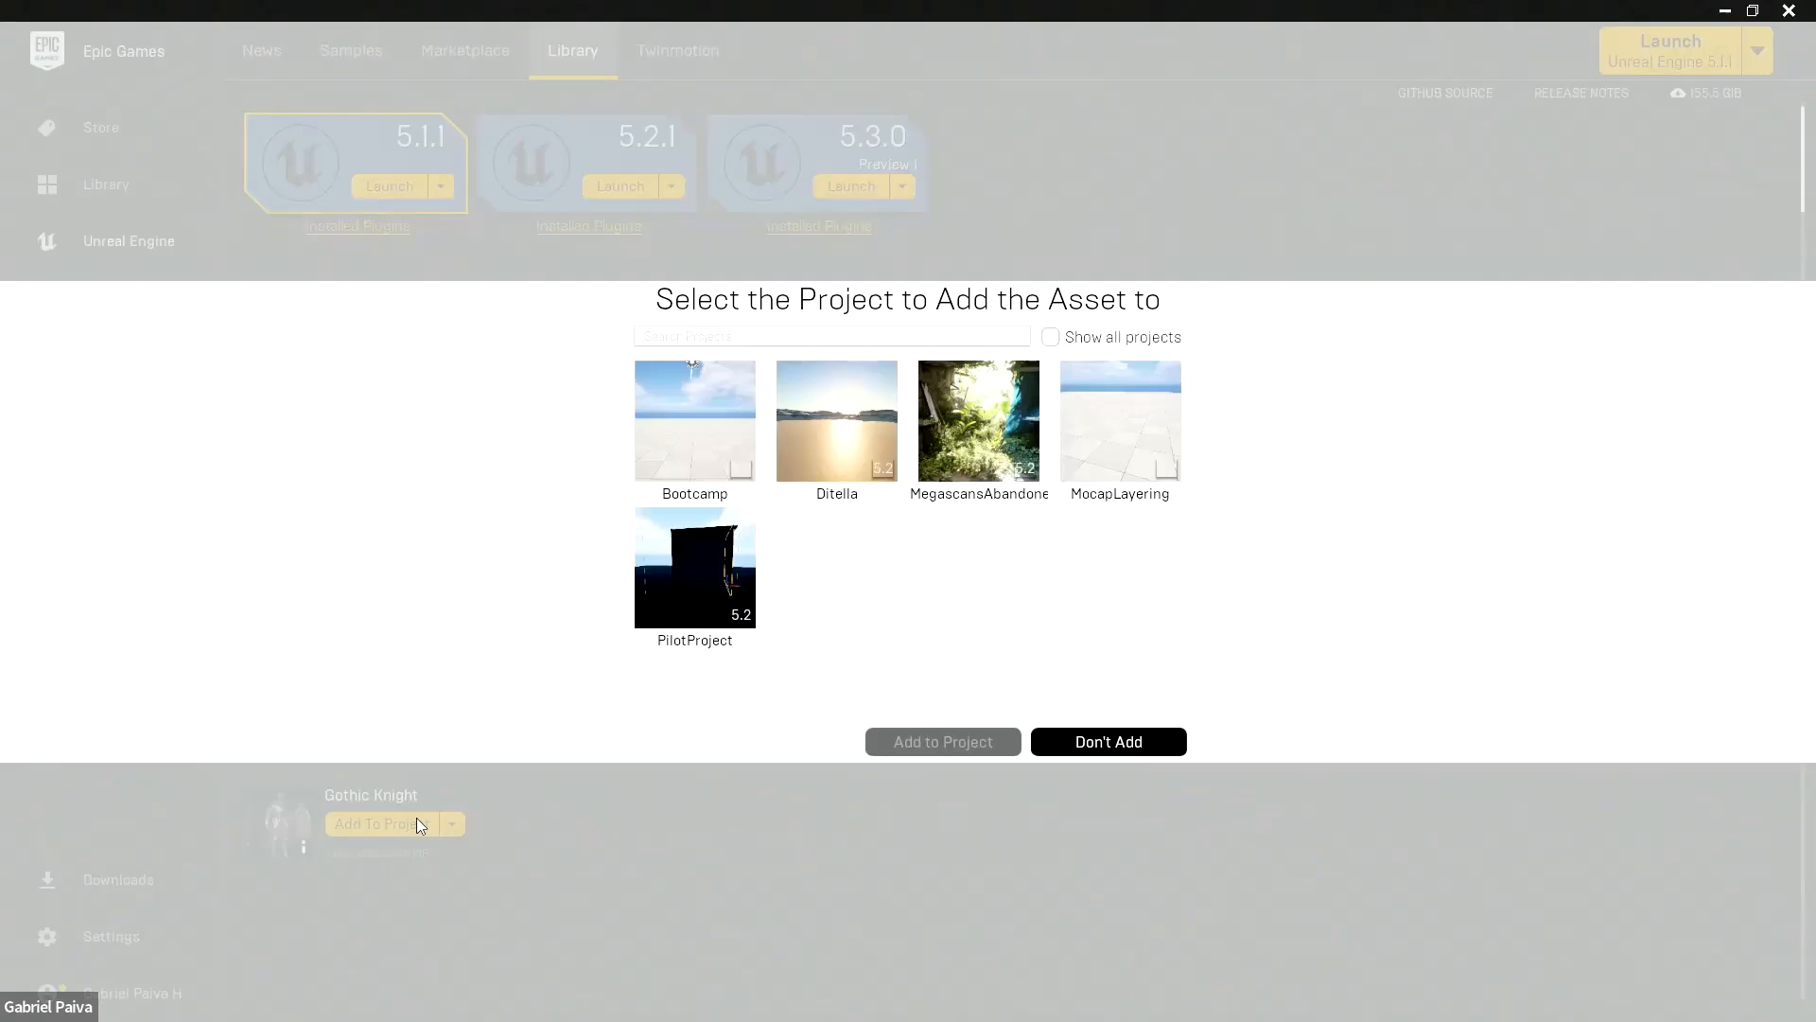
{"action": "left_click", "coordinate": [1130, 437]}
{"action": "left_click", "coordinate": [954, 743]}
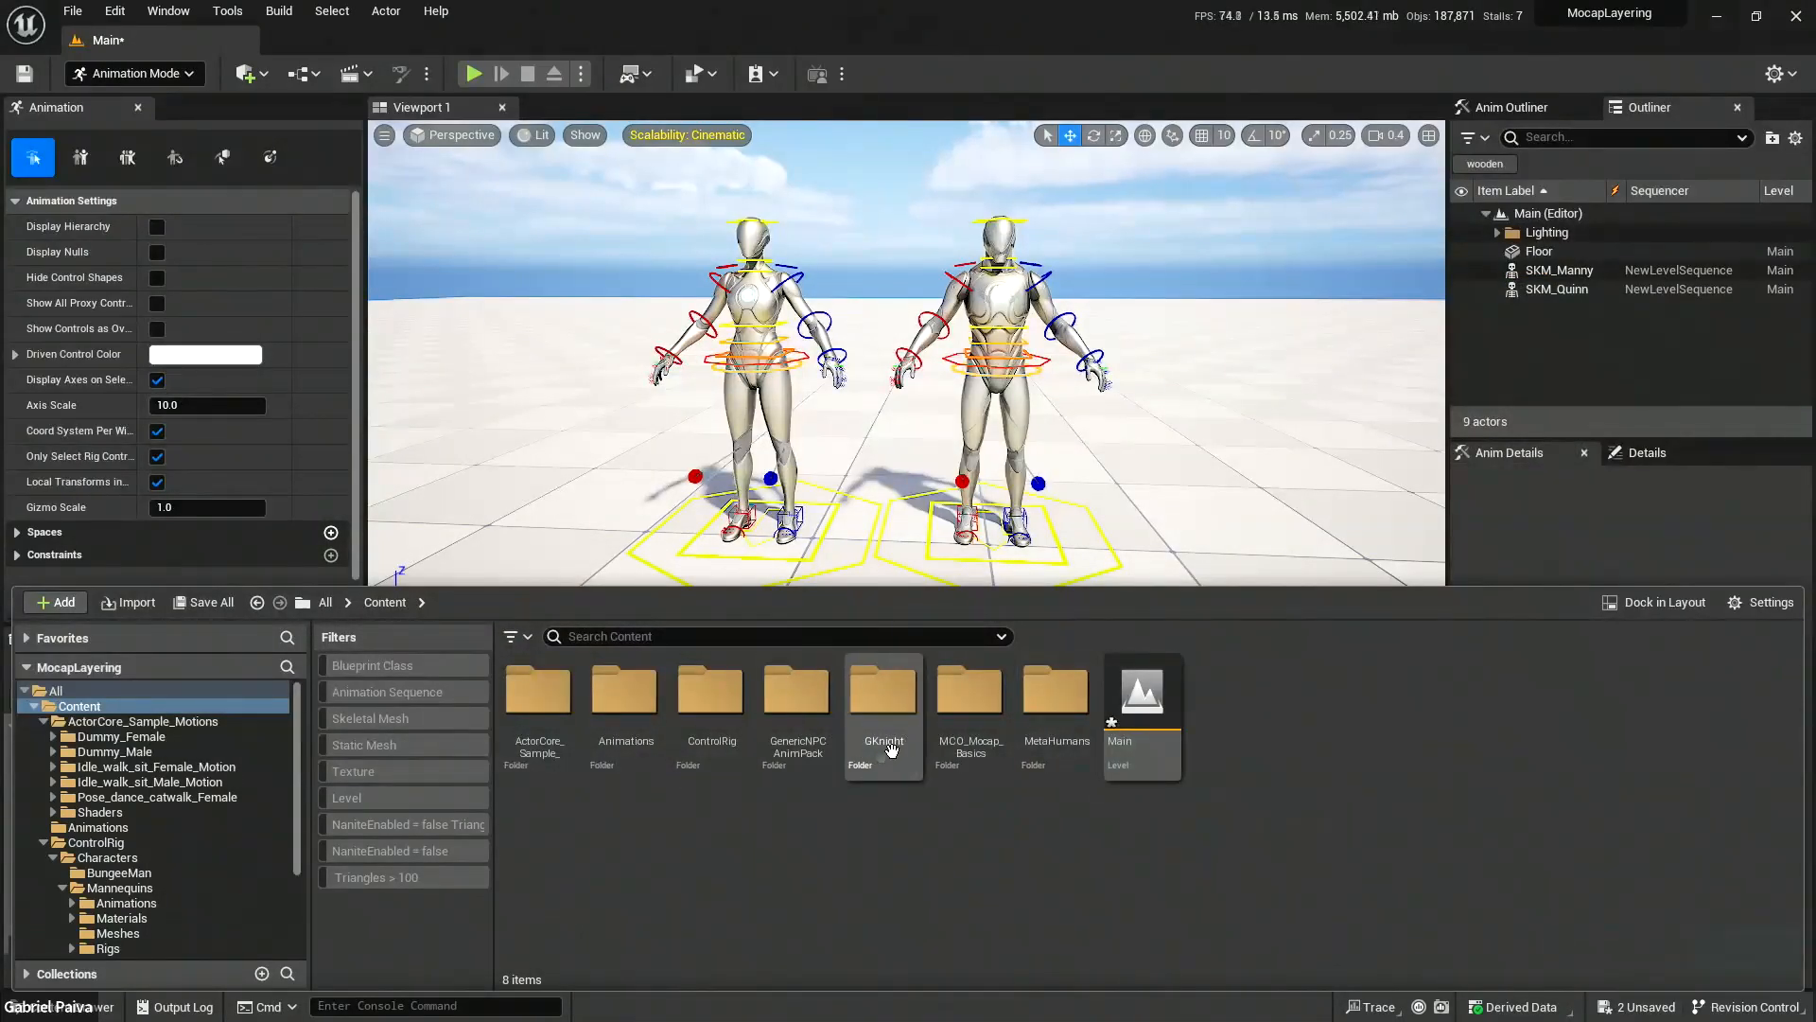
Place the SK_GothicKnight_VA skeletal mesh from the GKnight Meshes folder in the level beside Manny.
{"action": "double_click", "coordinate": [882, 719]}
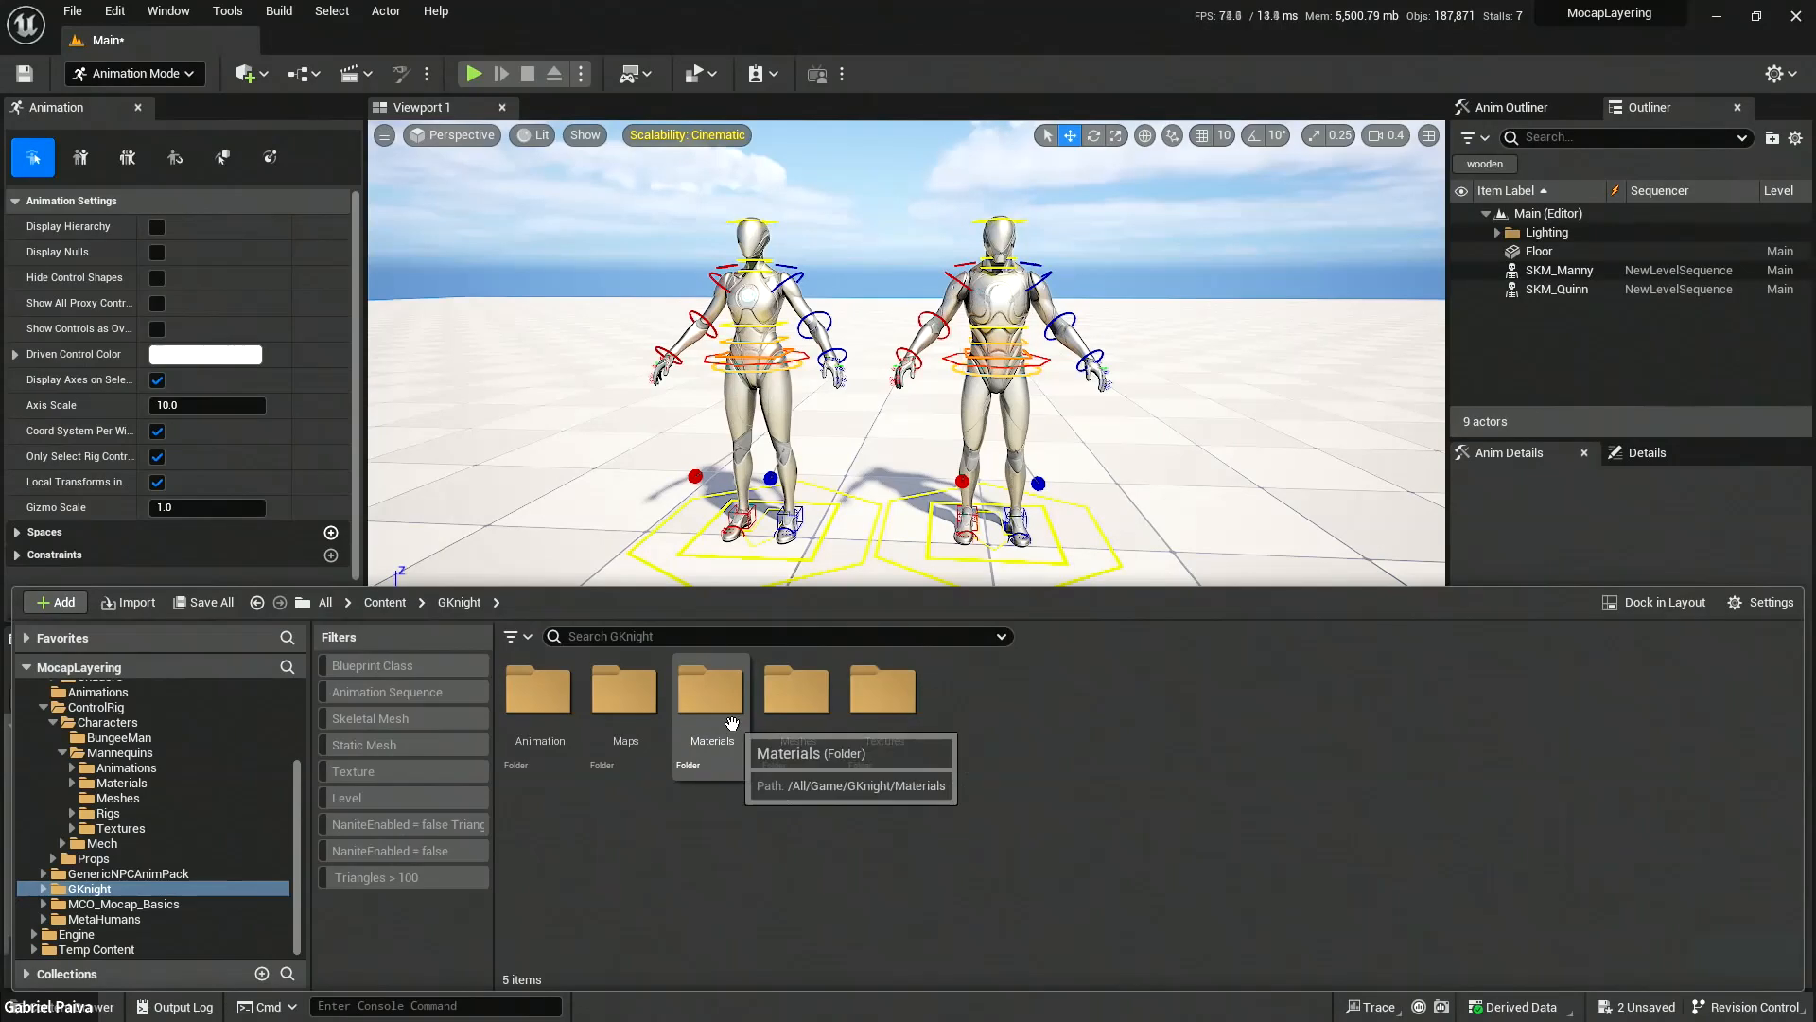
{"action": "left_click", "coordinate": [804, 698]}
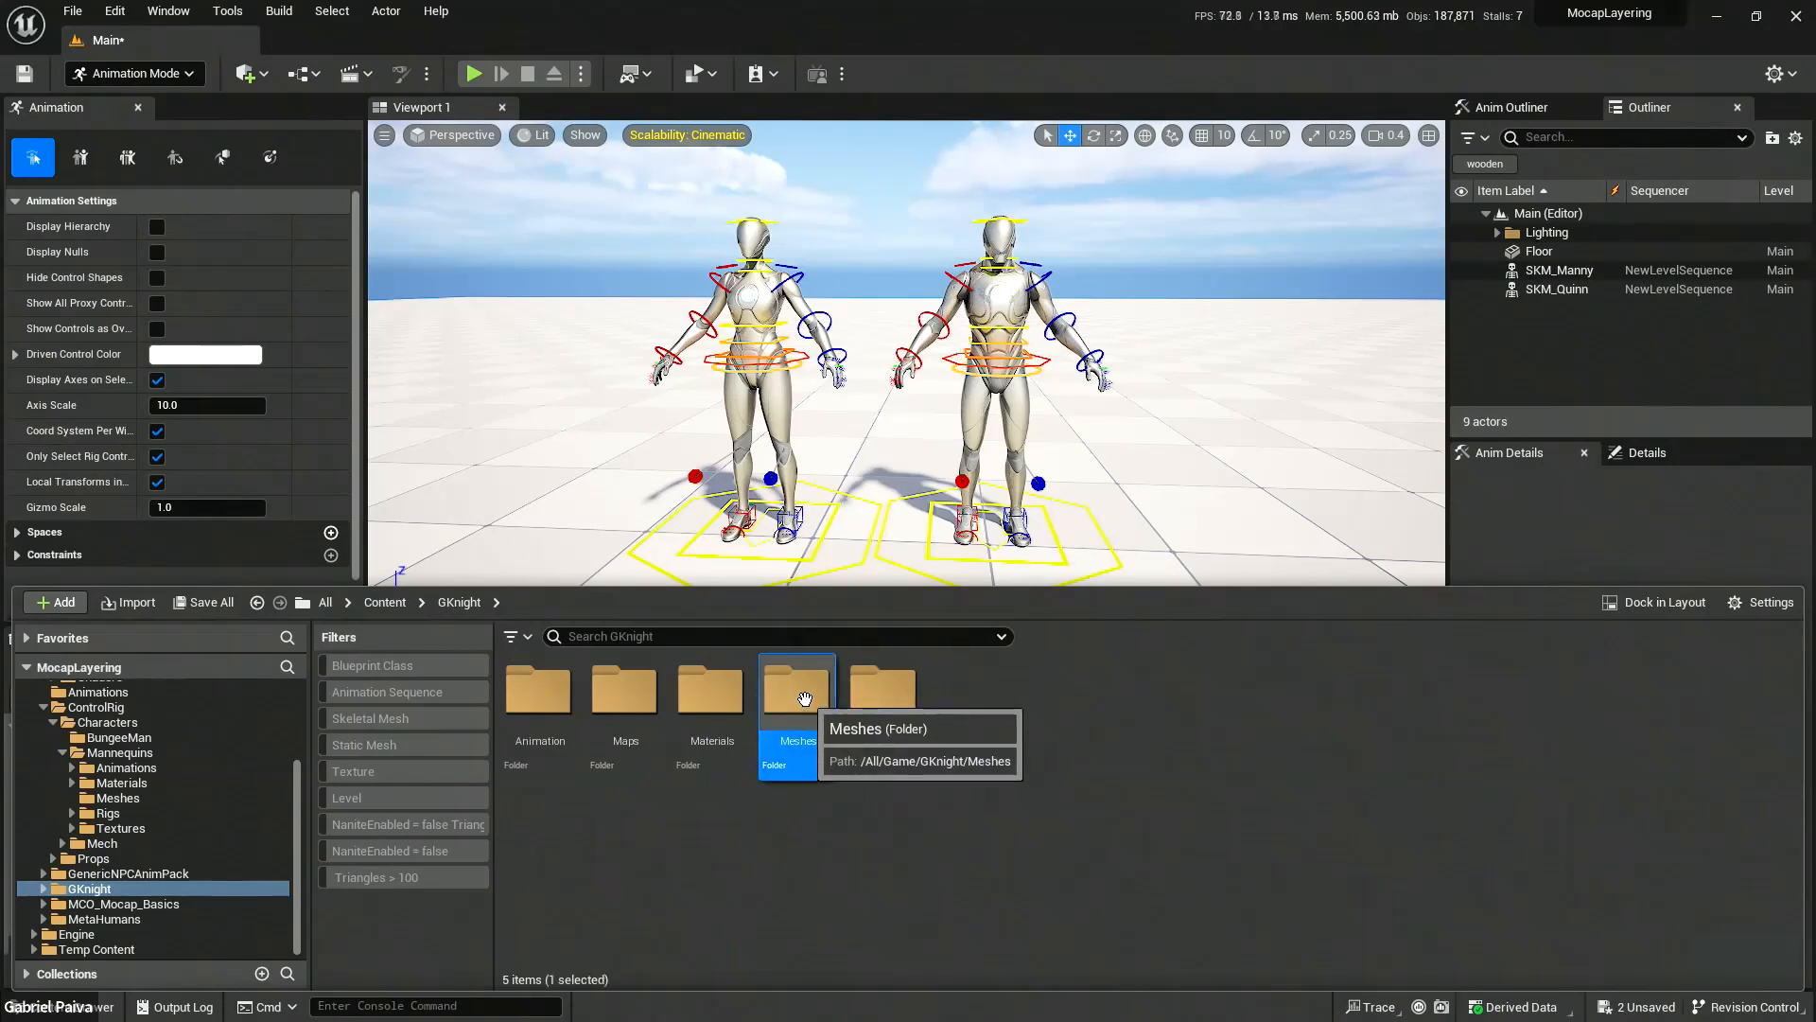
{"action": "double_click", "coordinate": [804, 698]}
{"action": "left_click_drag", "start_coordinate": [889, 716], "coordinate": [1312, 615]}
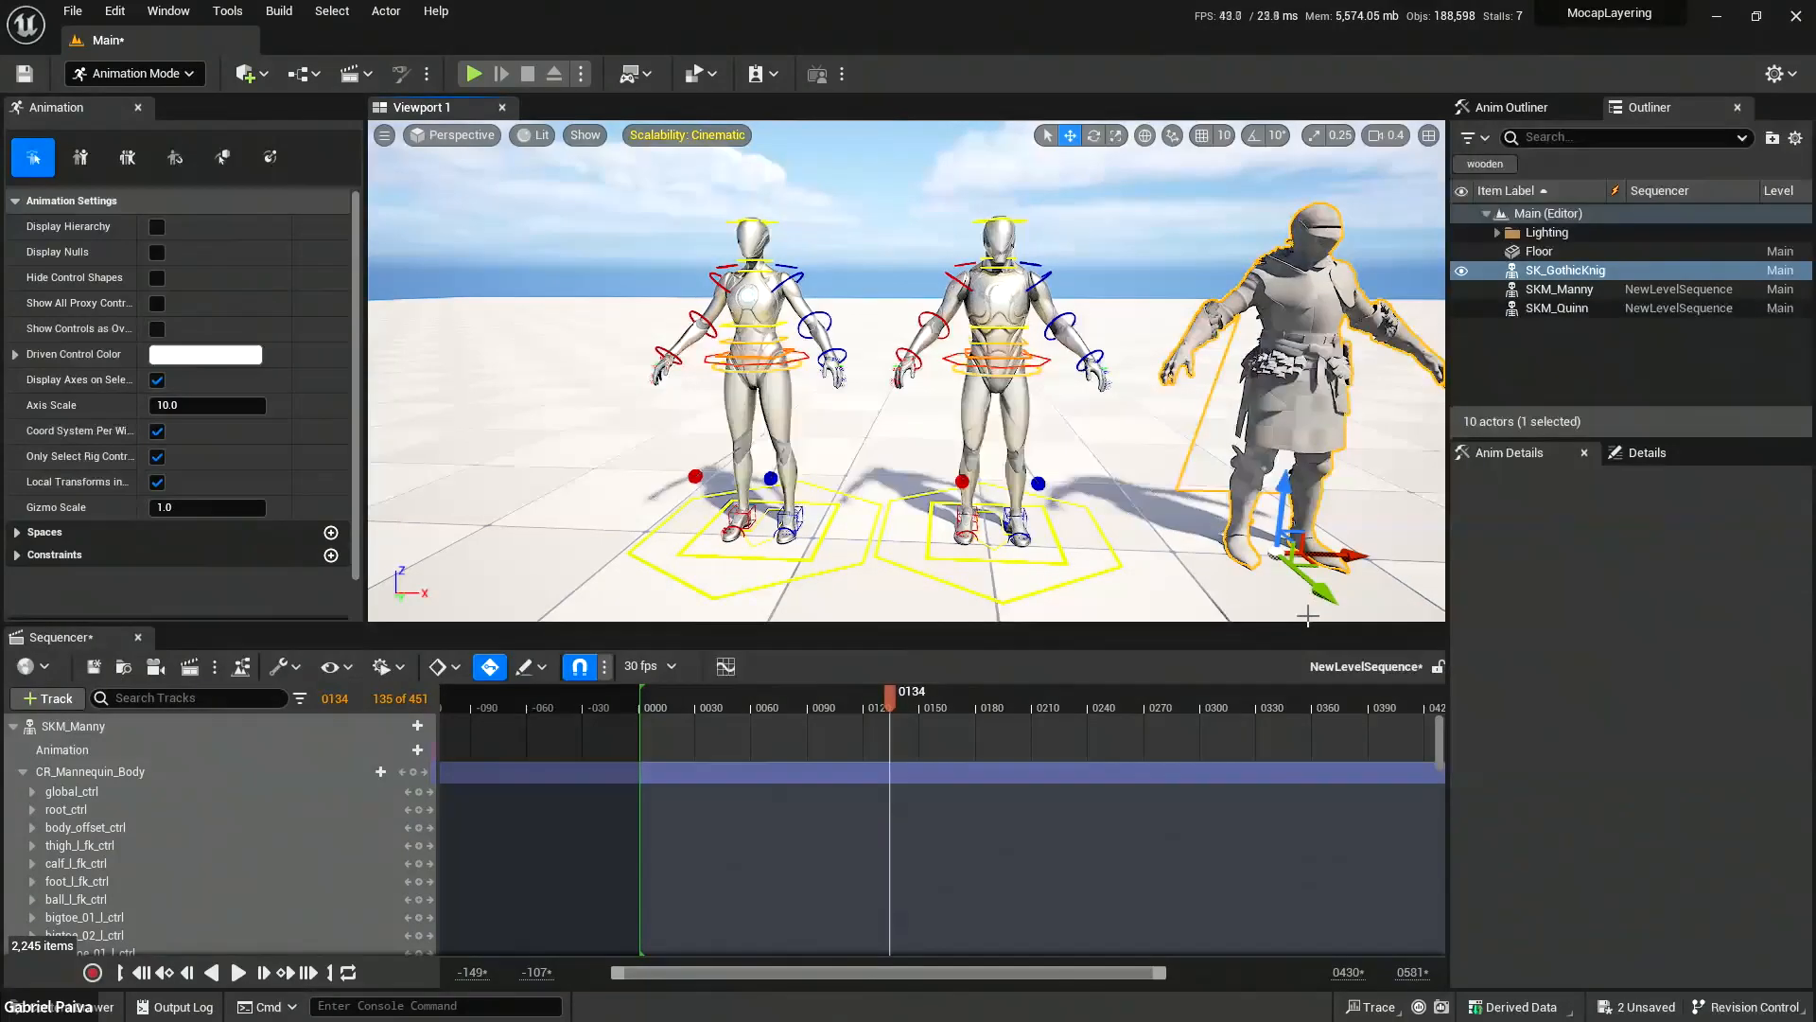
Try adding SK_GothicKnight_VA to the level sequence with the mannequin tracks collapsed, and delete its track again.
{"action": "left_click", "coordinate": [13, 726]}
{"action": "left_click", "coordinate": [13, 752]}
{"action": "left_click_drag", "start_coordinate": [1566, 271], "coordinate": [218, 832]}
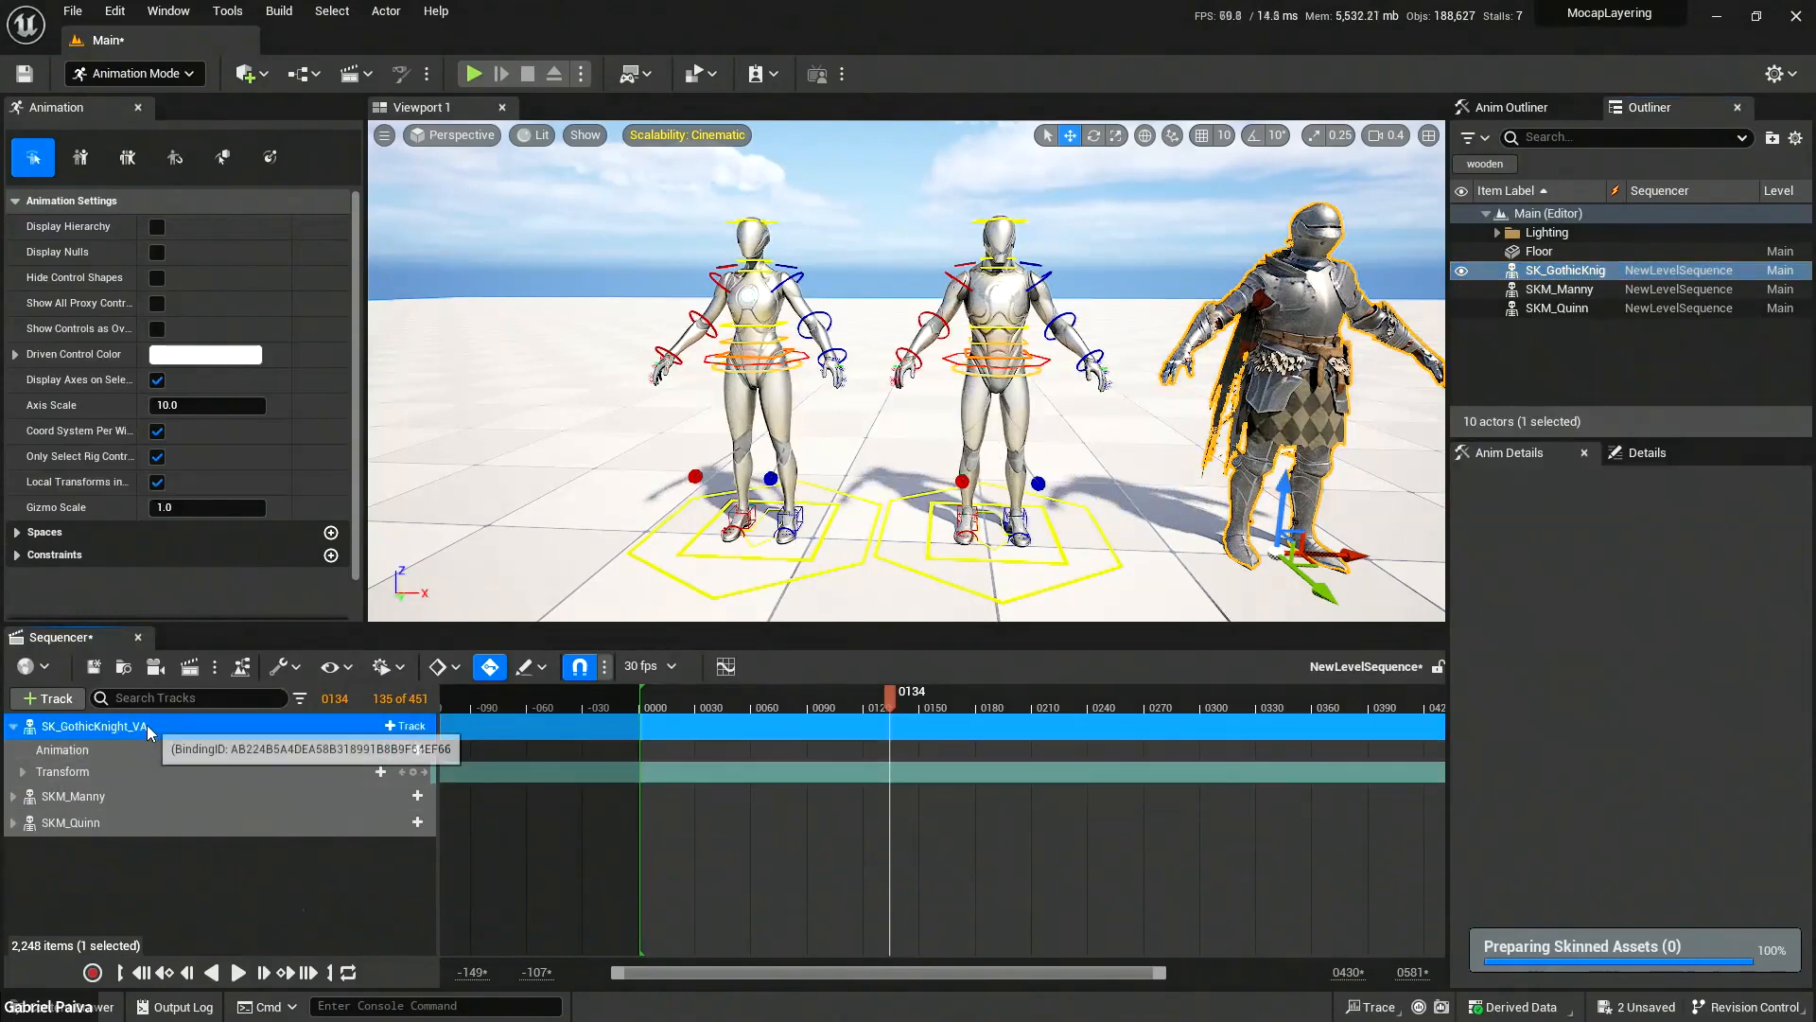
{"action": "key", "text": "Delete"}
Move the Gothic Knight a little farther away from Manny along the X axis.
{"action": "right_click_drag", "start_coordinate": [1206, 452], "coordinate": [1156, 408]}
{"action": "key", "text": "d"}
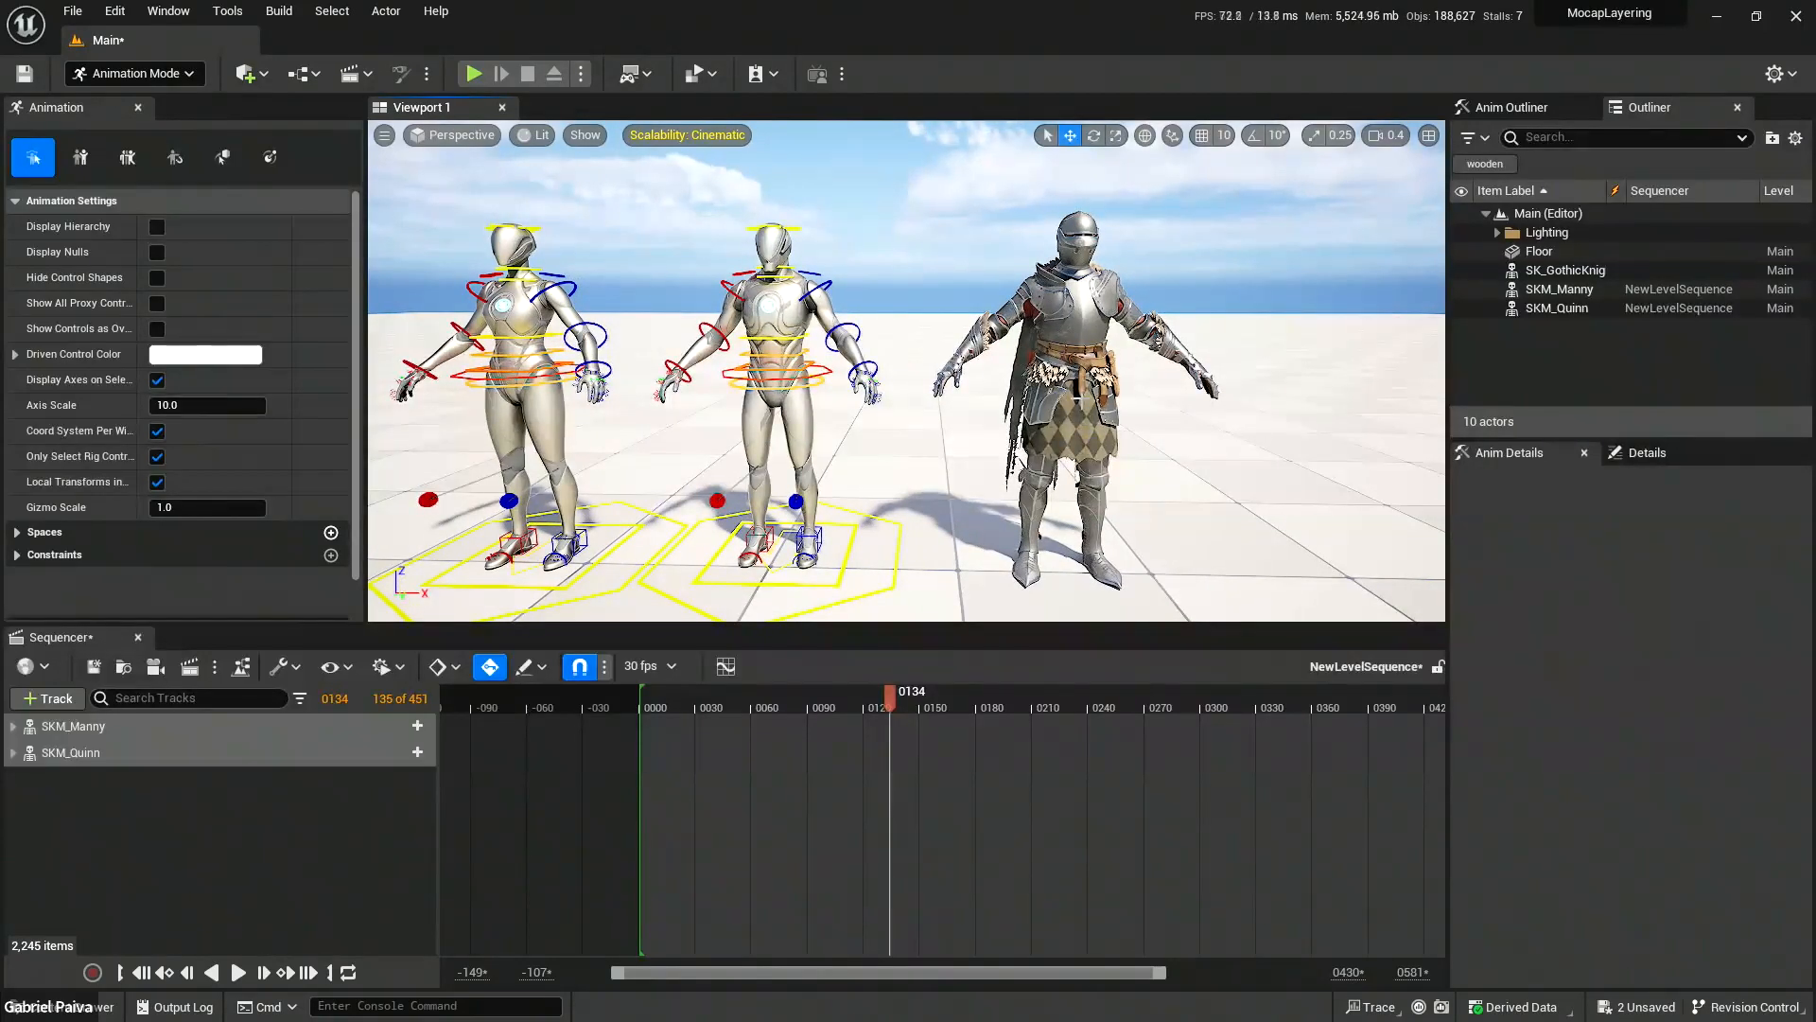
{"action": "mouse_move", "coordinate": [1128, 397]}
{"action": "right_mouse_down"}
{"action": "mouse_move", "coordinate": [1178, 407]}
{"action": "mouse_move", "coordinate": [1109, 416]}
{"action": "right_mouse_up"}
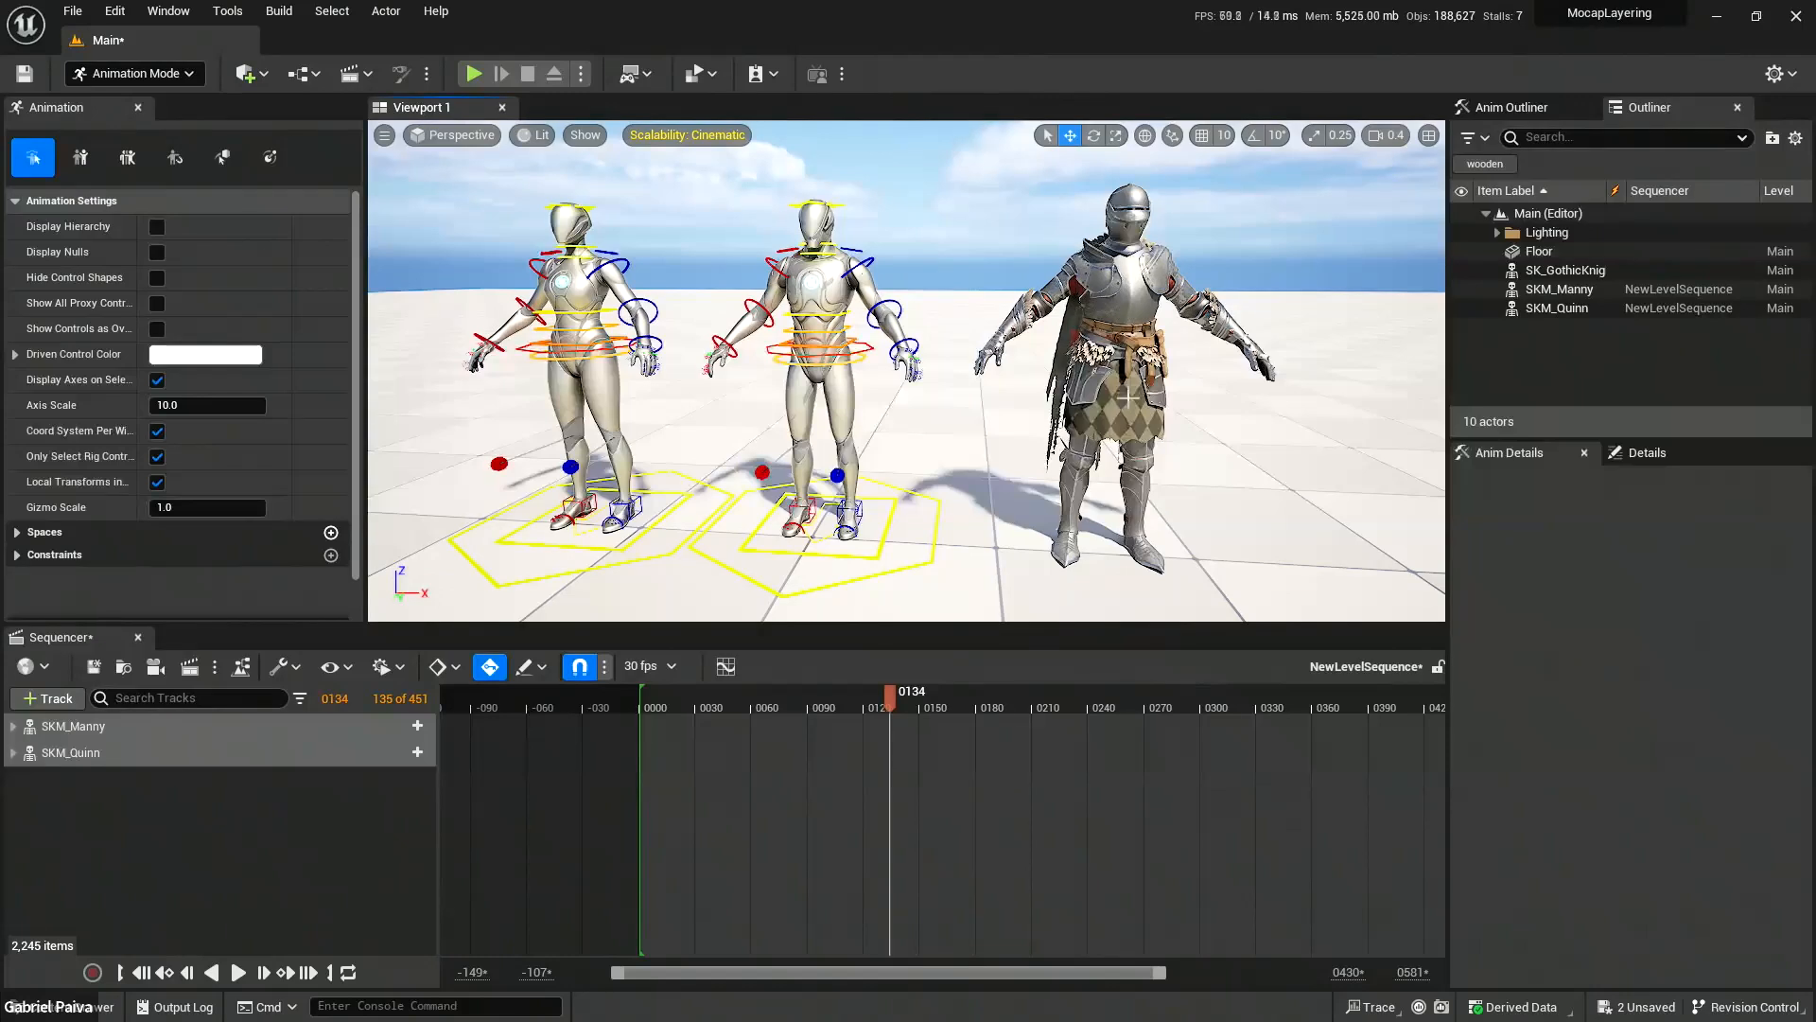
{"action": "left_click", "coordinate": [1566, 271]}
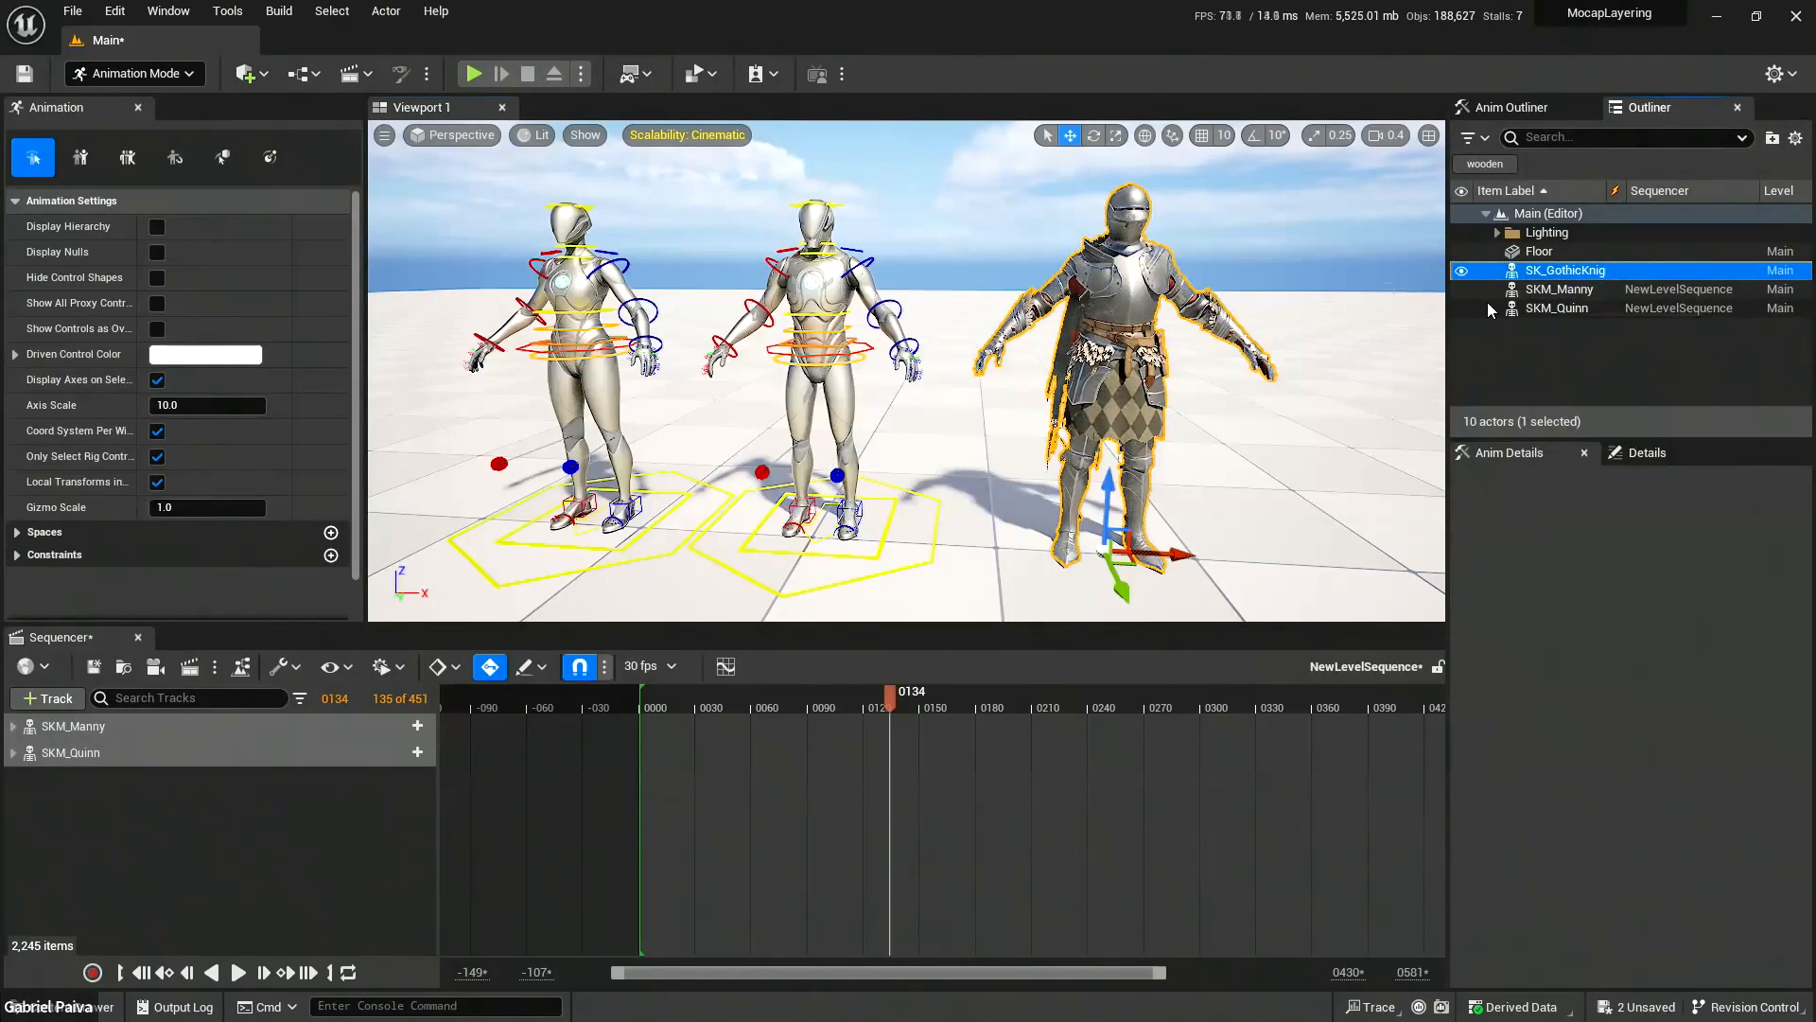
{"action": "left_click_drag", "start_coordinate": [1171, 540], "coordinate": [1224, 553]}
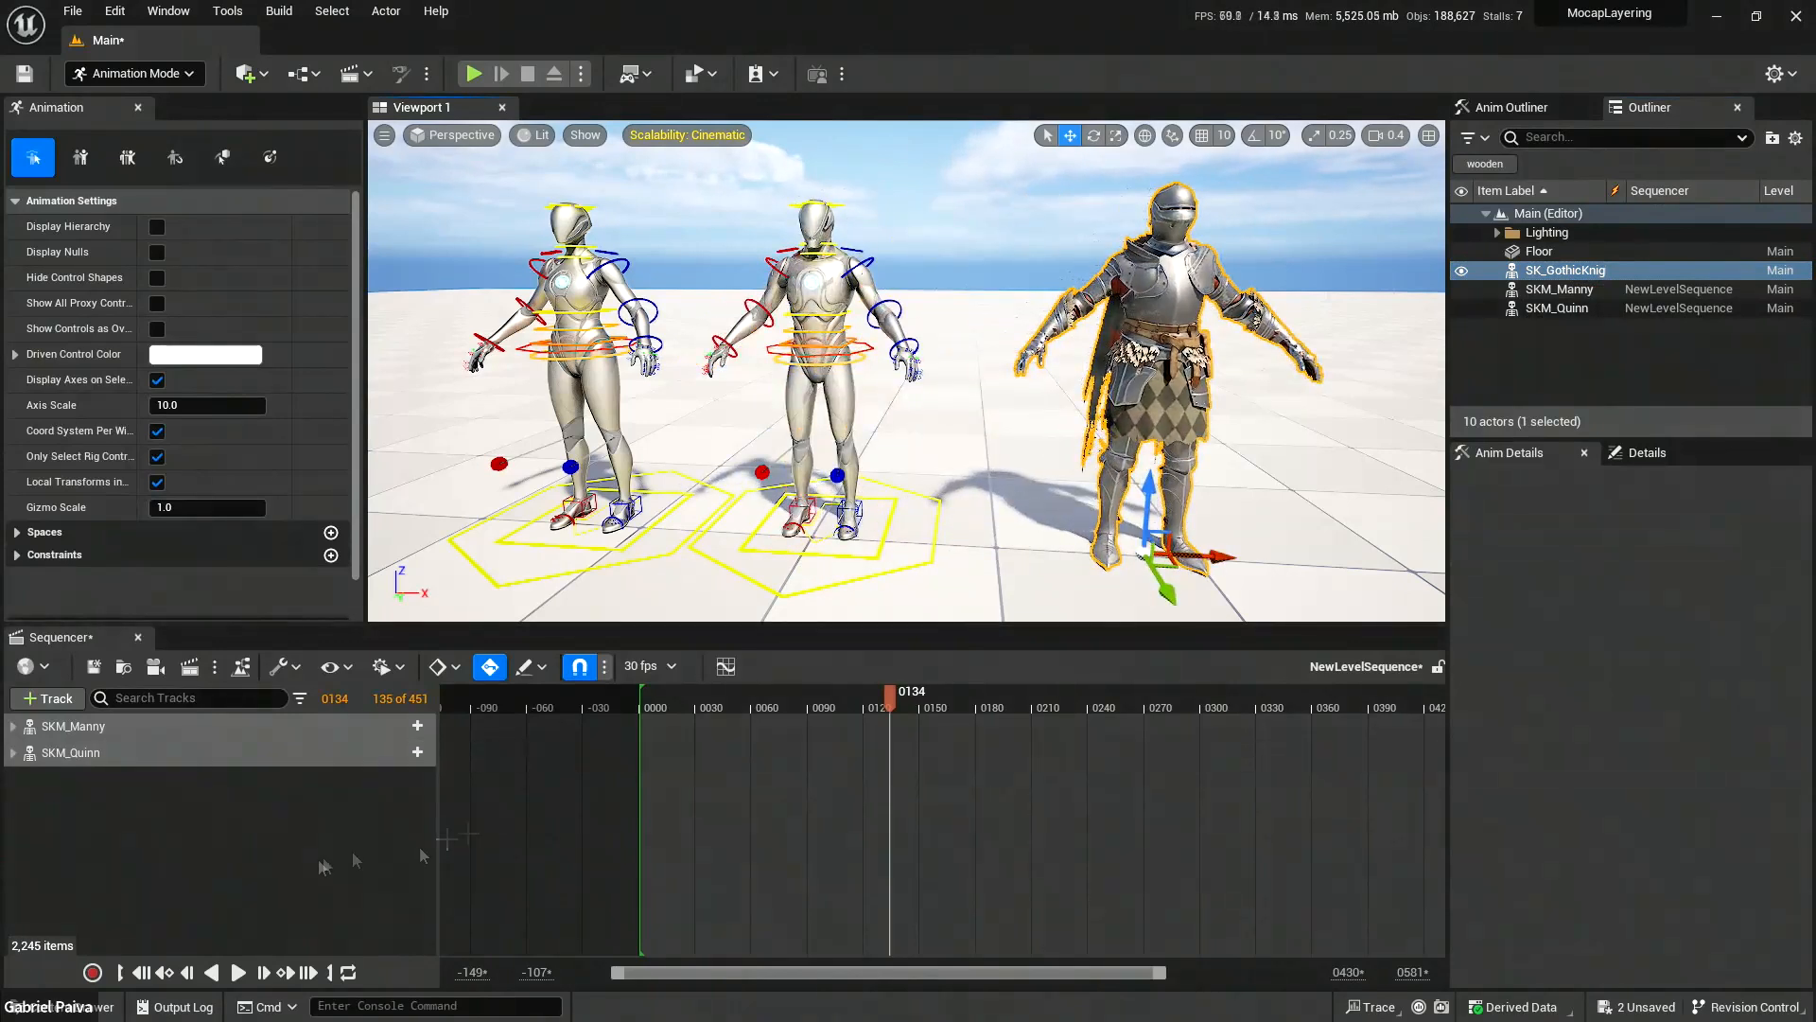
Turn off Only Select Rig Controls in the animation settings so that actors can be selected in the viewport.
{"action": "right_click_drag", "start_coordinate": [1147, 393], "coordinate": [1112, 378]}
{"action": "left_click", "coordinate": [1094, 397]}
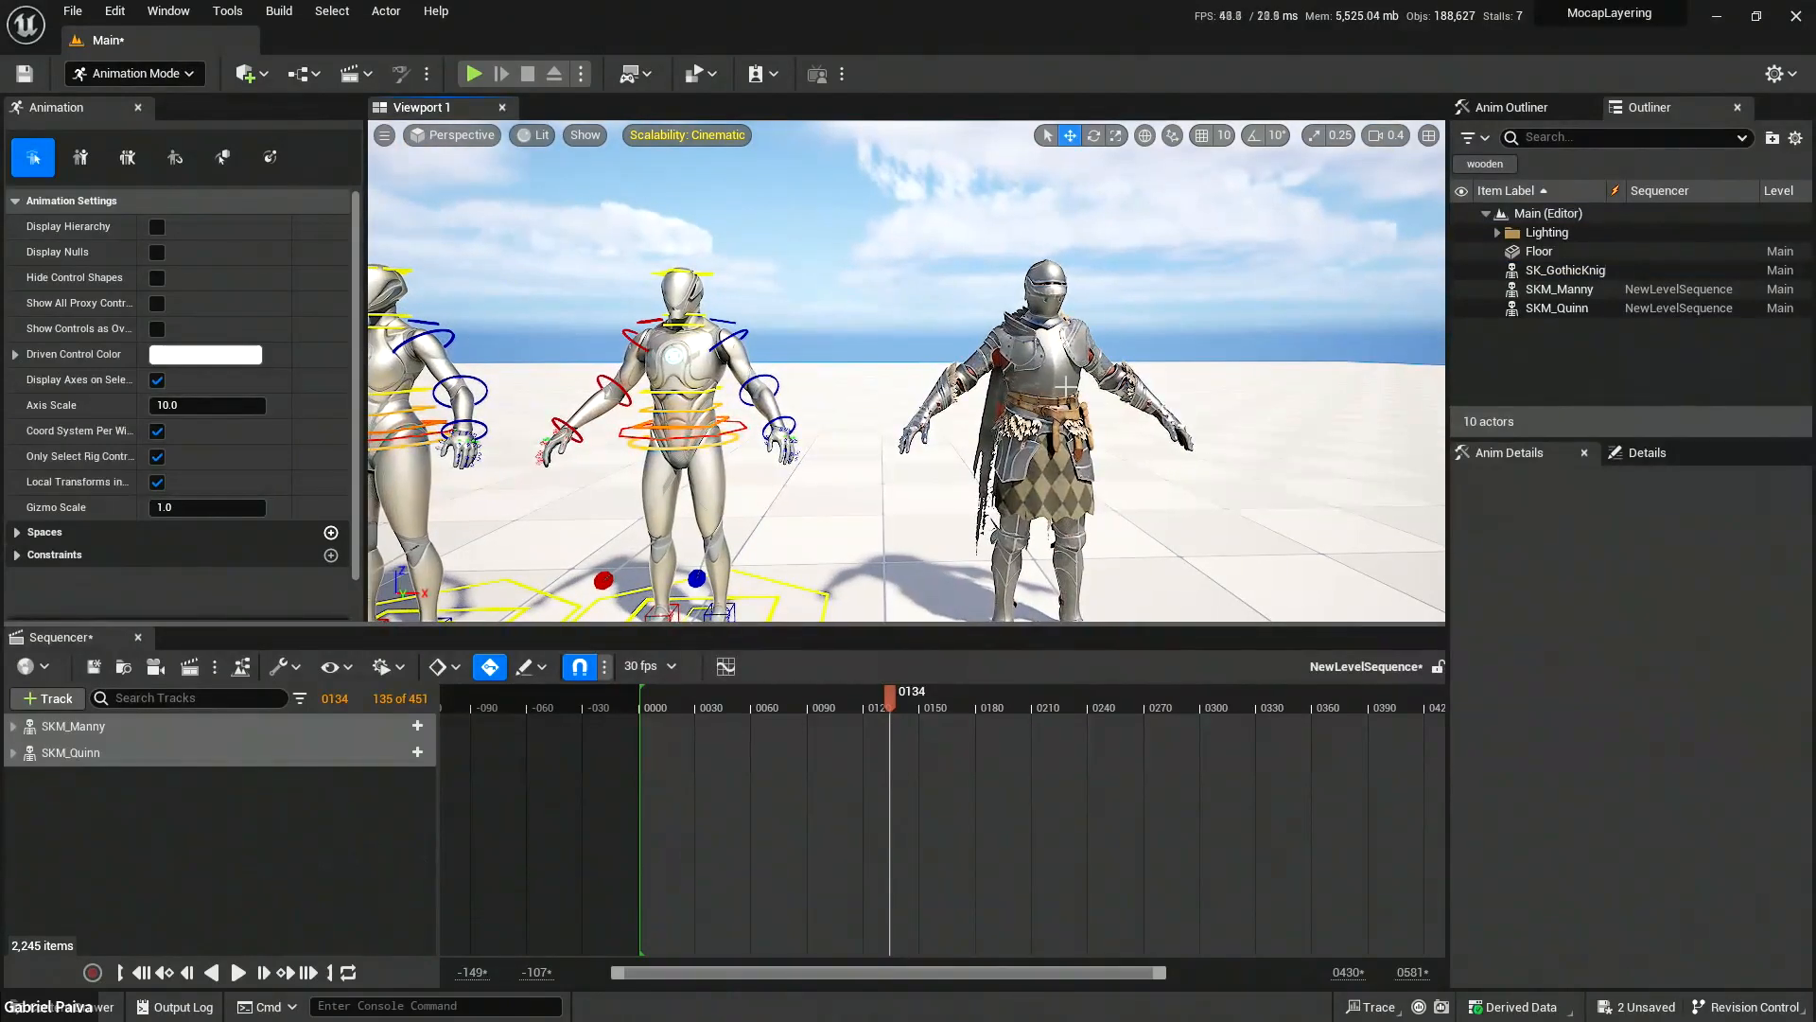
{"action": "left_click", "coordinate": [157, 457]}
Open the Gothic Knight's skeletal mesh asset and check its ANIM_GKnight_Pose animation, returning it to frame 0.
{"action": "left_click", "coordinate": [1046, 400]}
{"action": "key", "text": "f"}
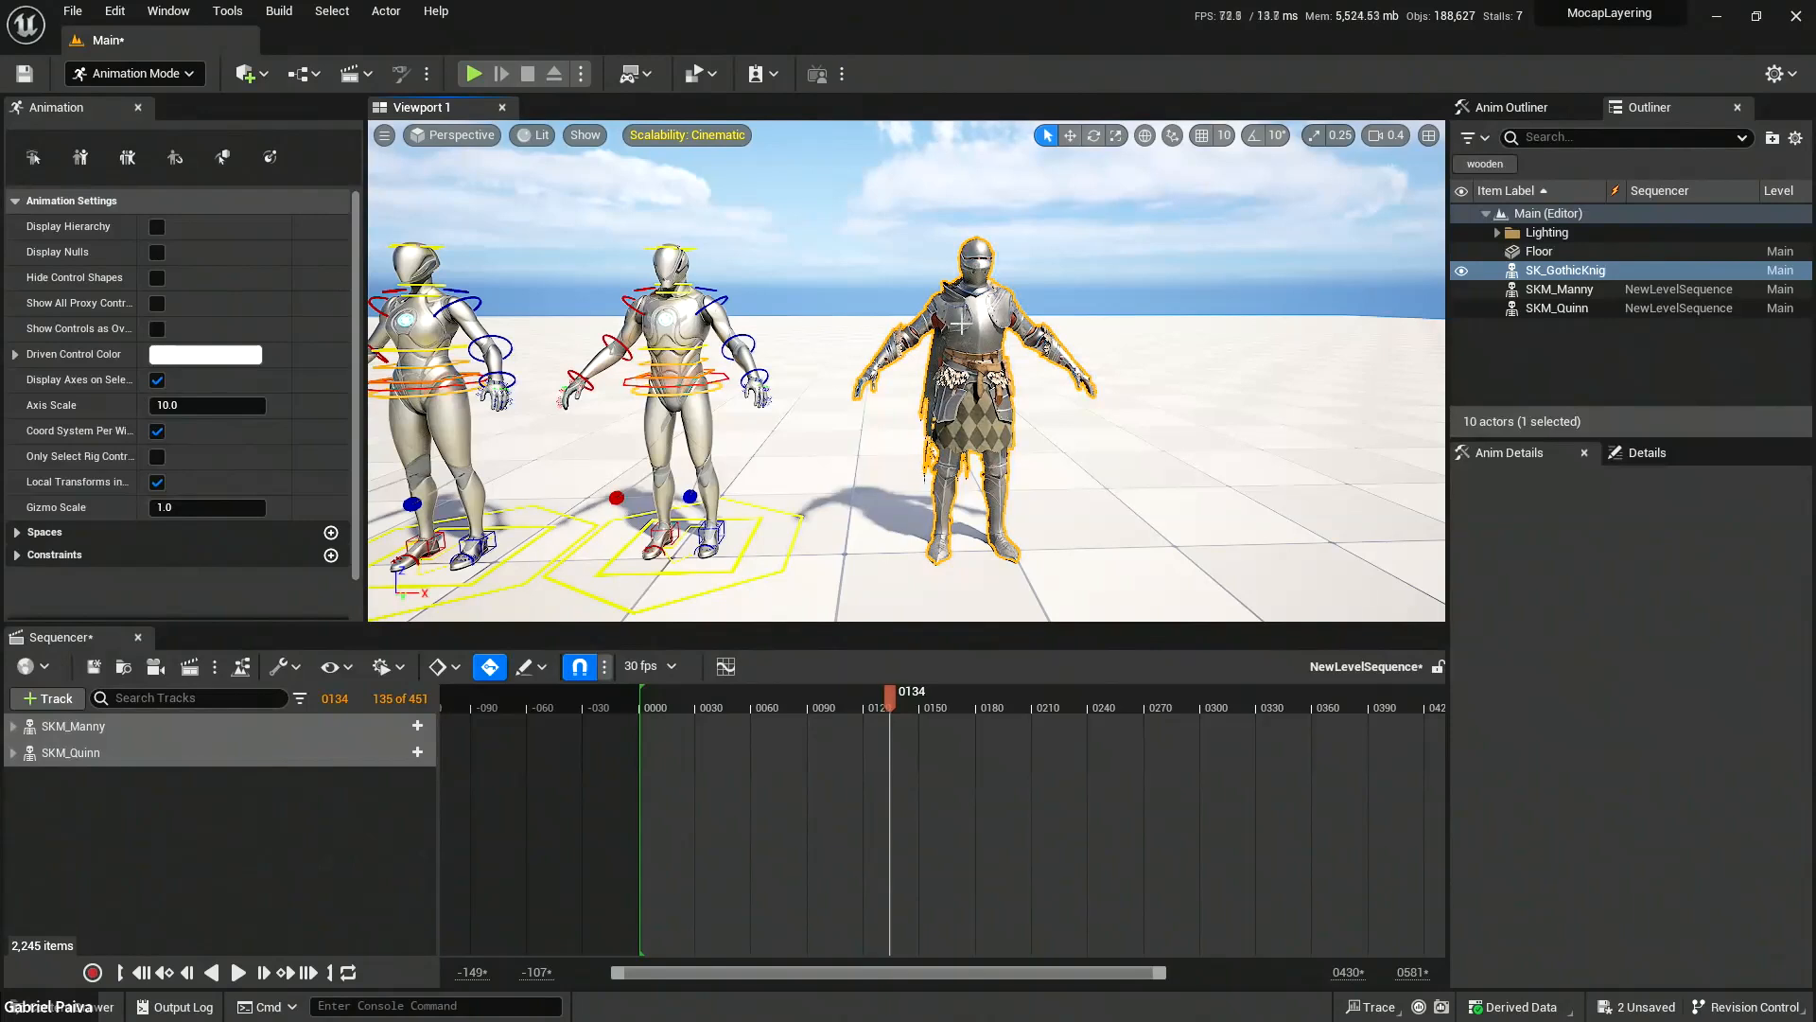
{"action": "left_click", "coordinate": [1642, 450]}
{"action": "scroll", "coordinate": [1627, 837], "scroll_direction": "down", "scroll_amount": 3}
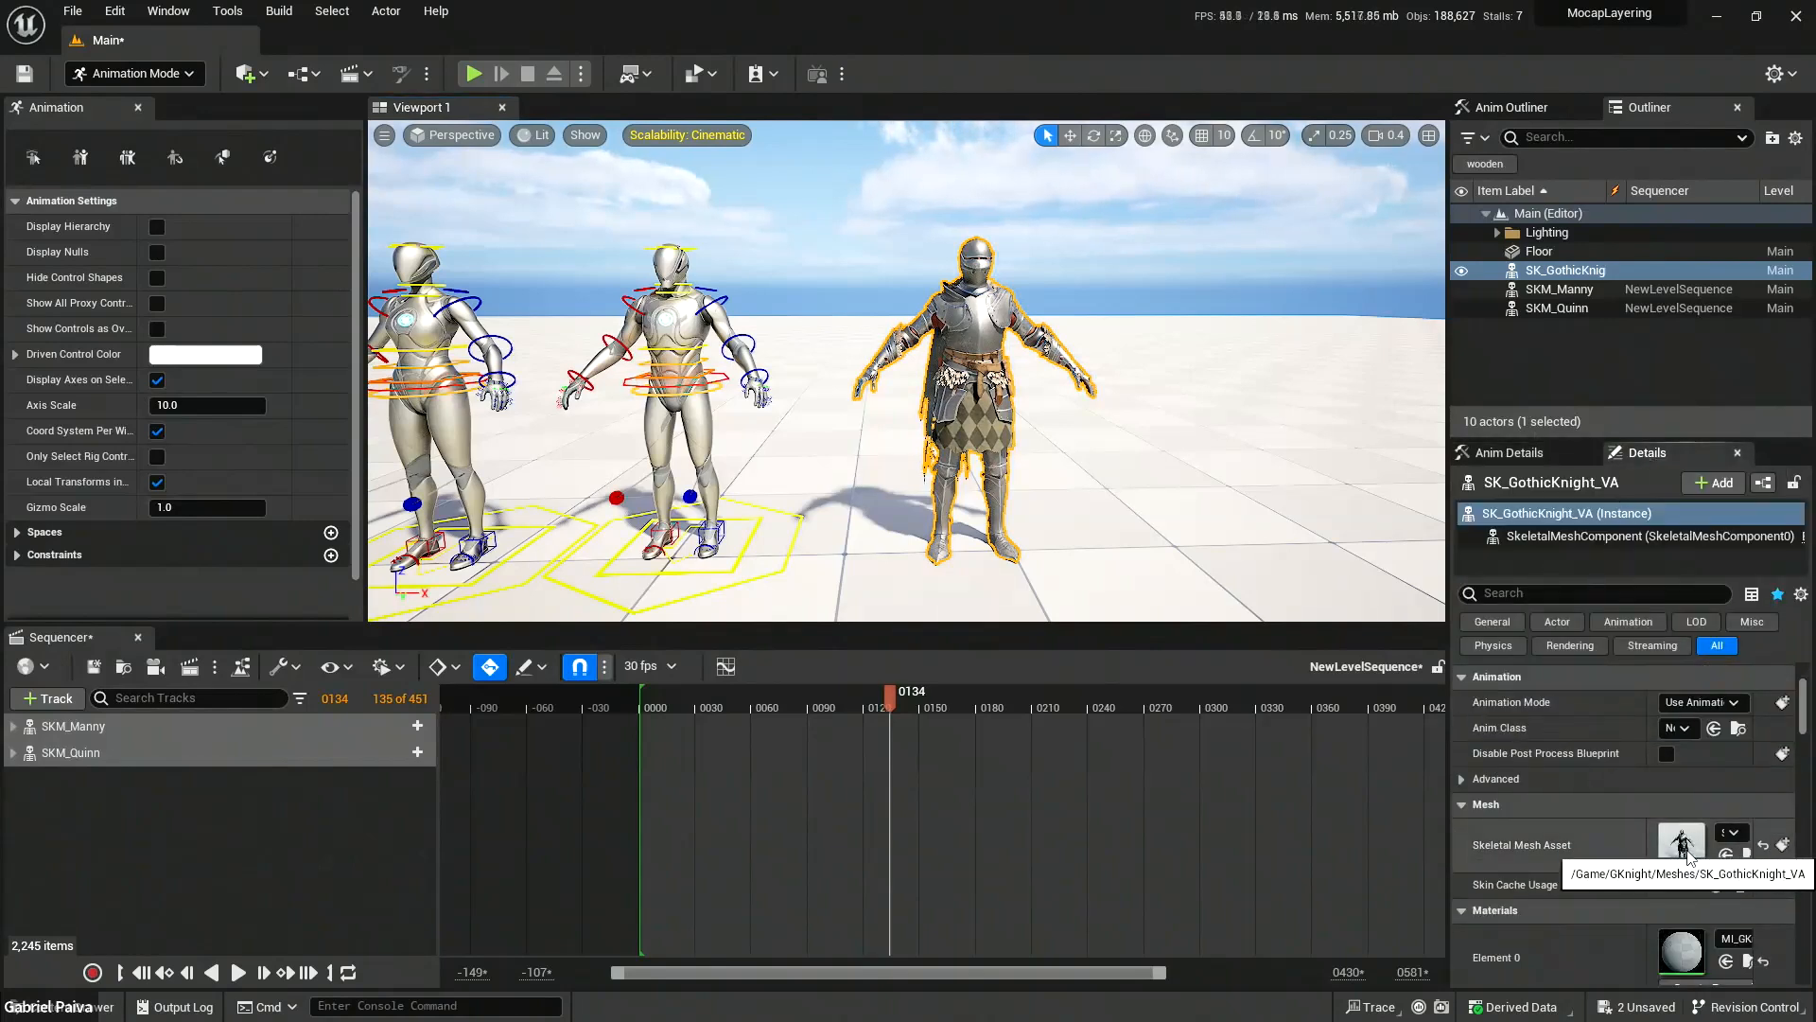
{"action": "double_click", "coordinate": [1688, 848]}
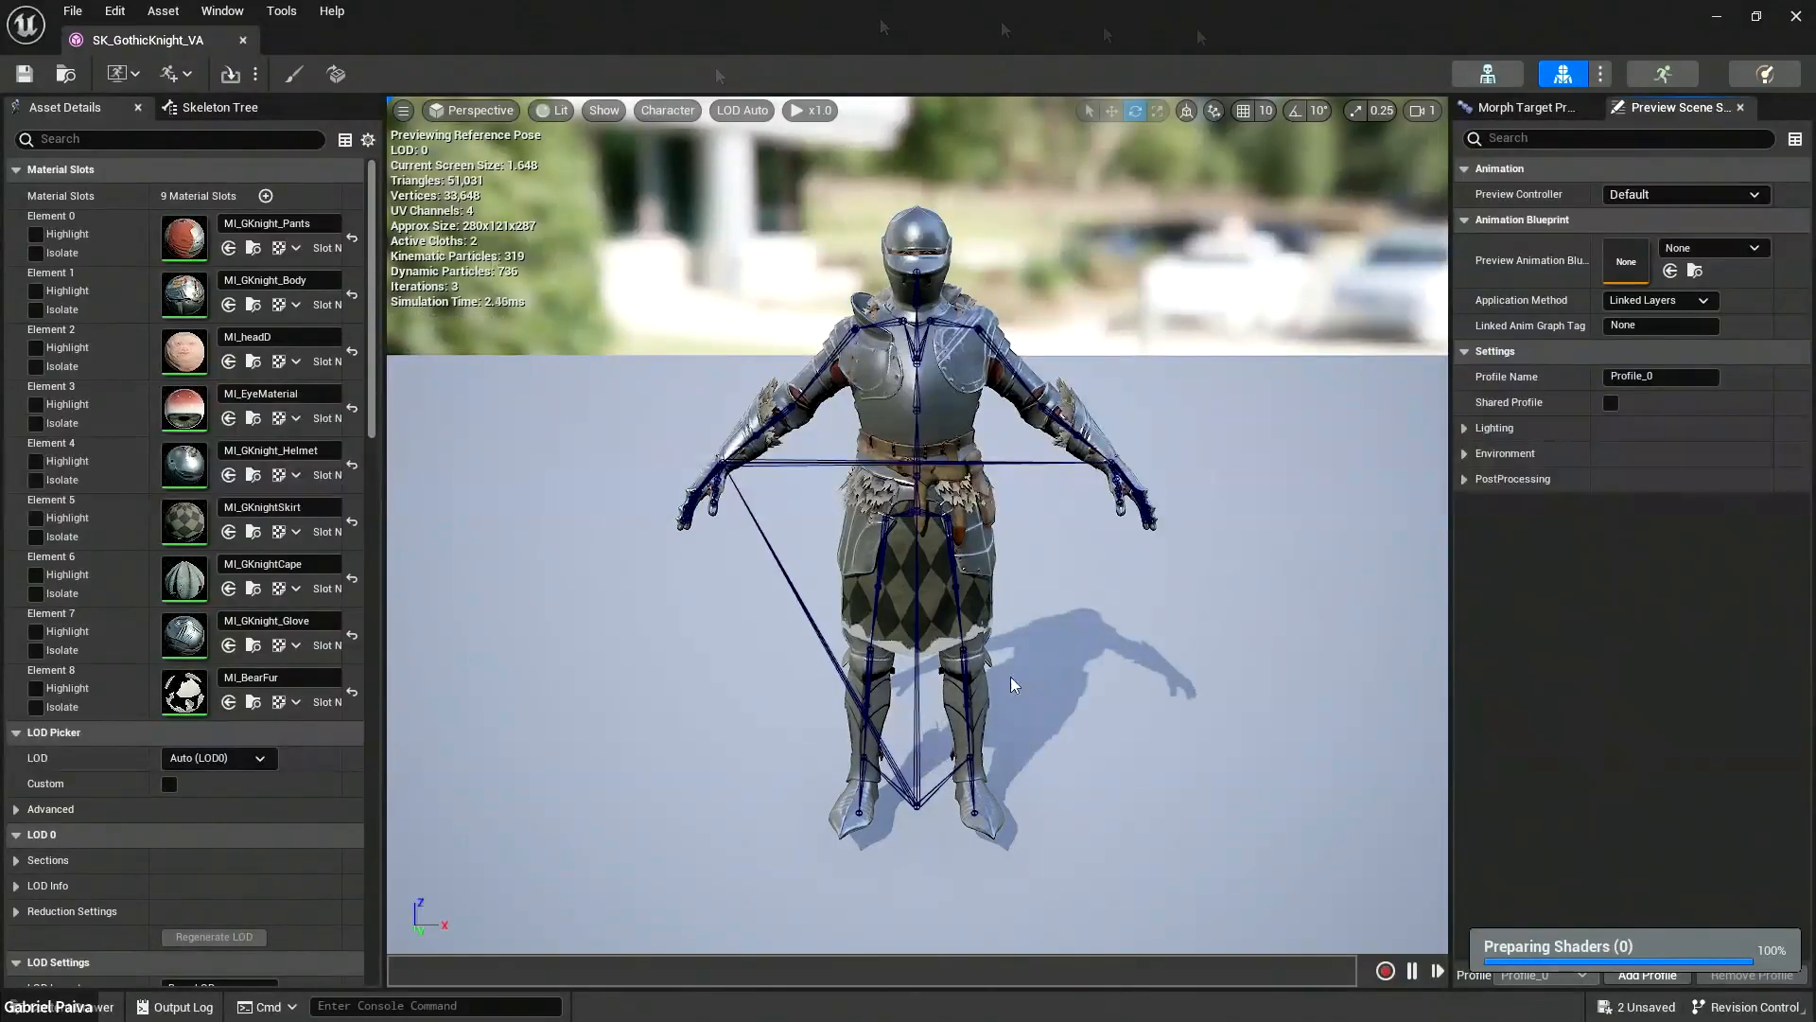
{"action": "left_click", "coordinate": [1650, 79]}
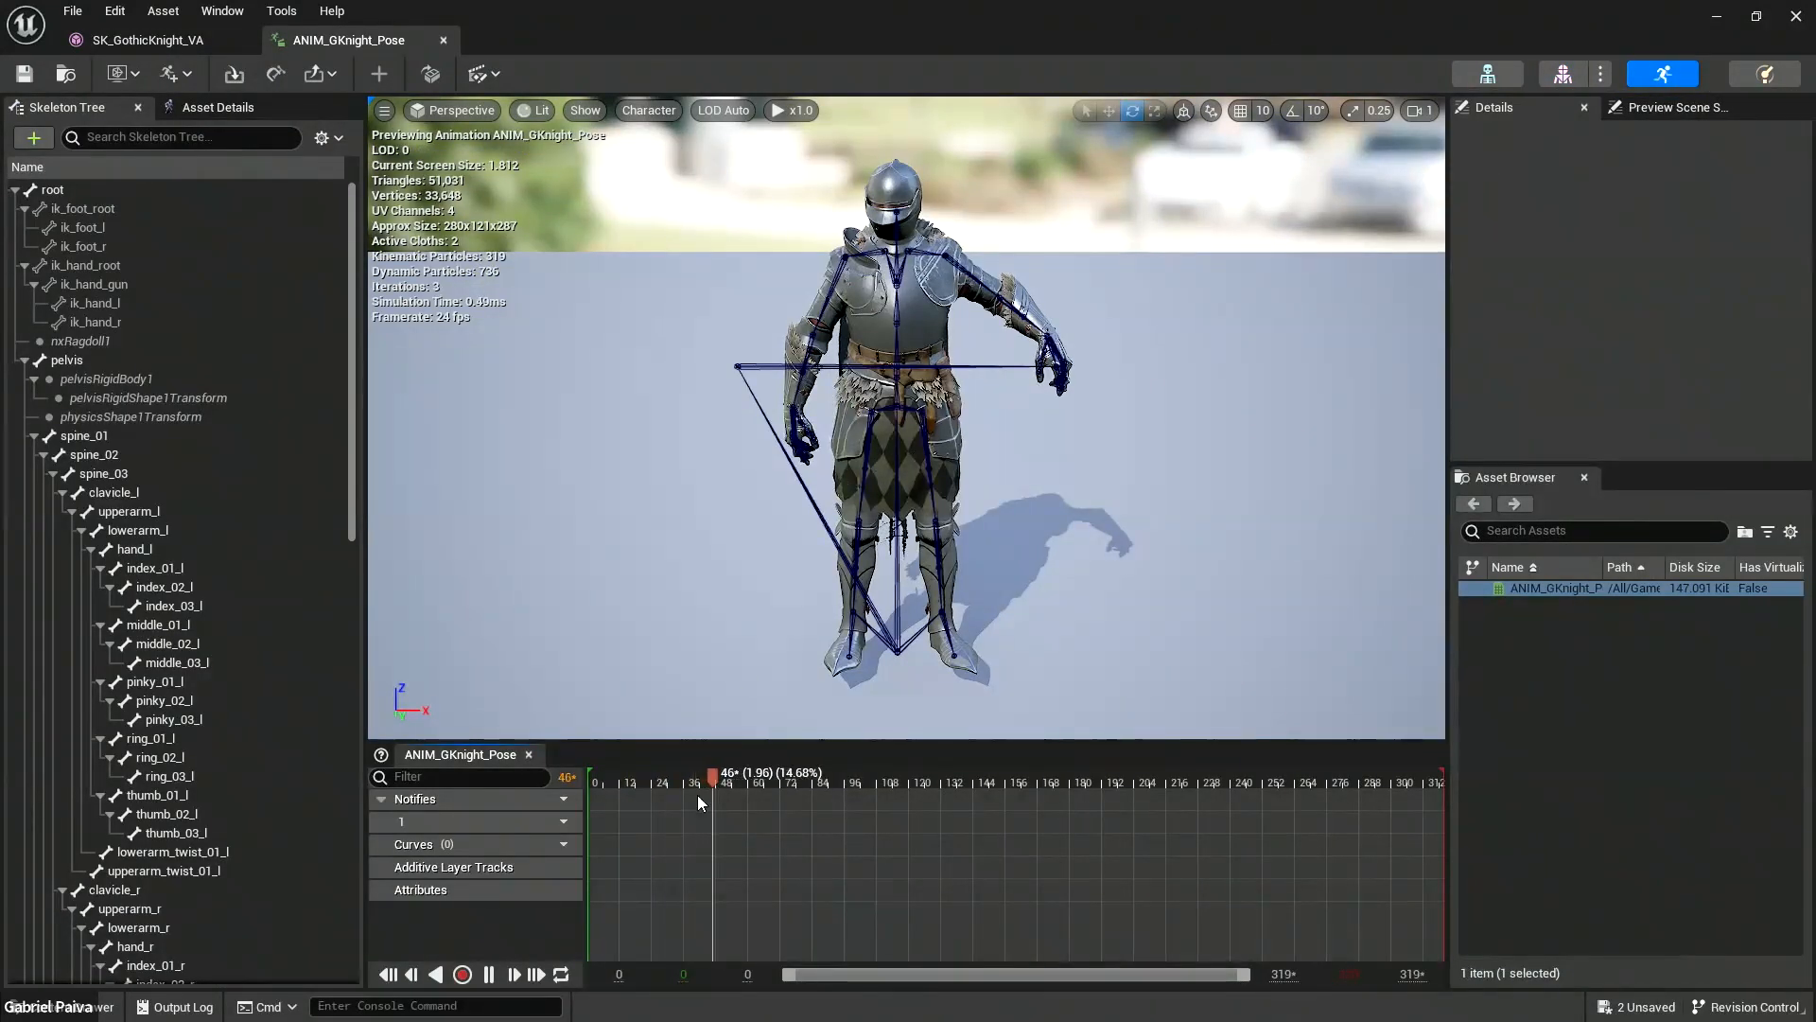
{"action": "left_click_drag", "start_coordinate": [745, 782], "coordinate": [543, 779]}
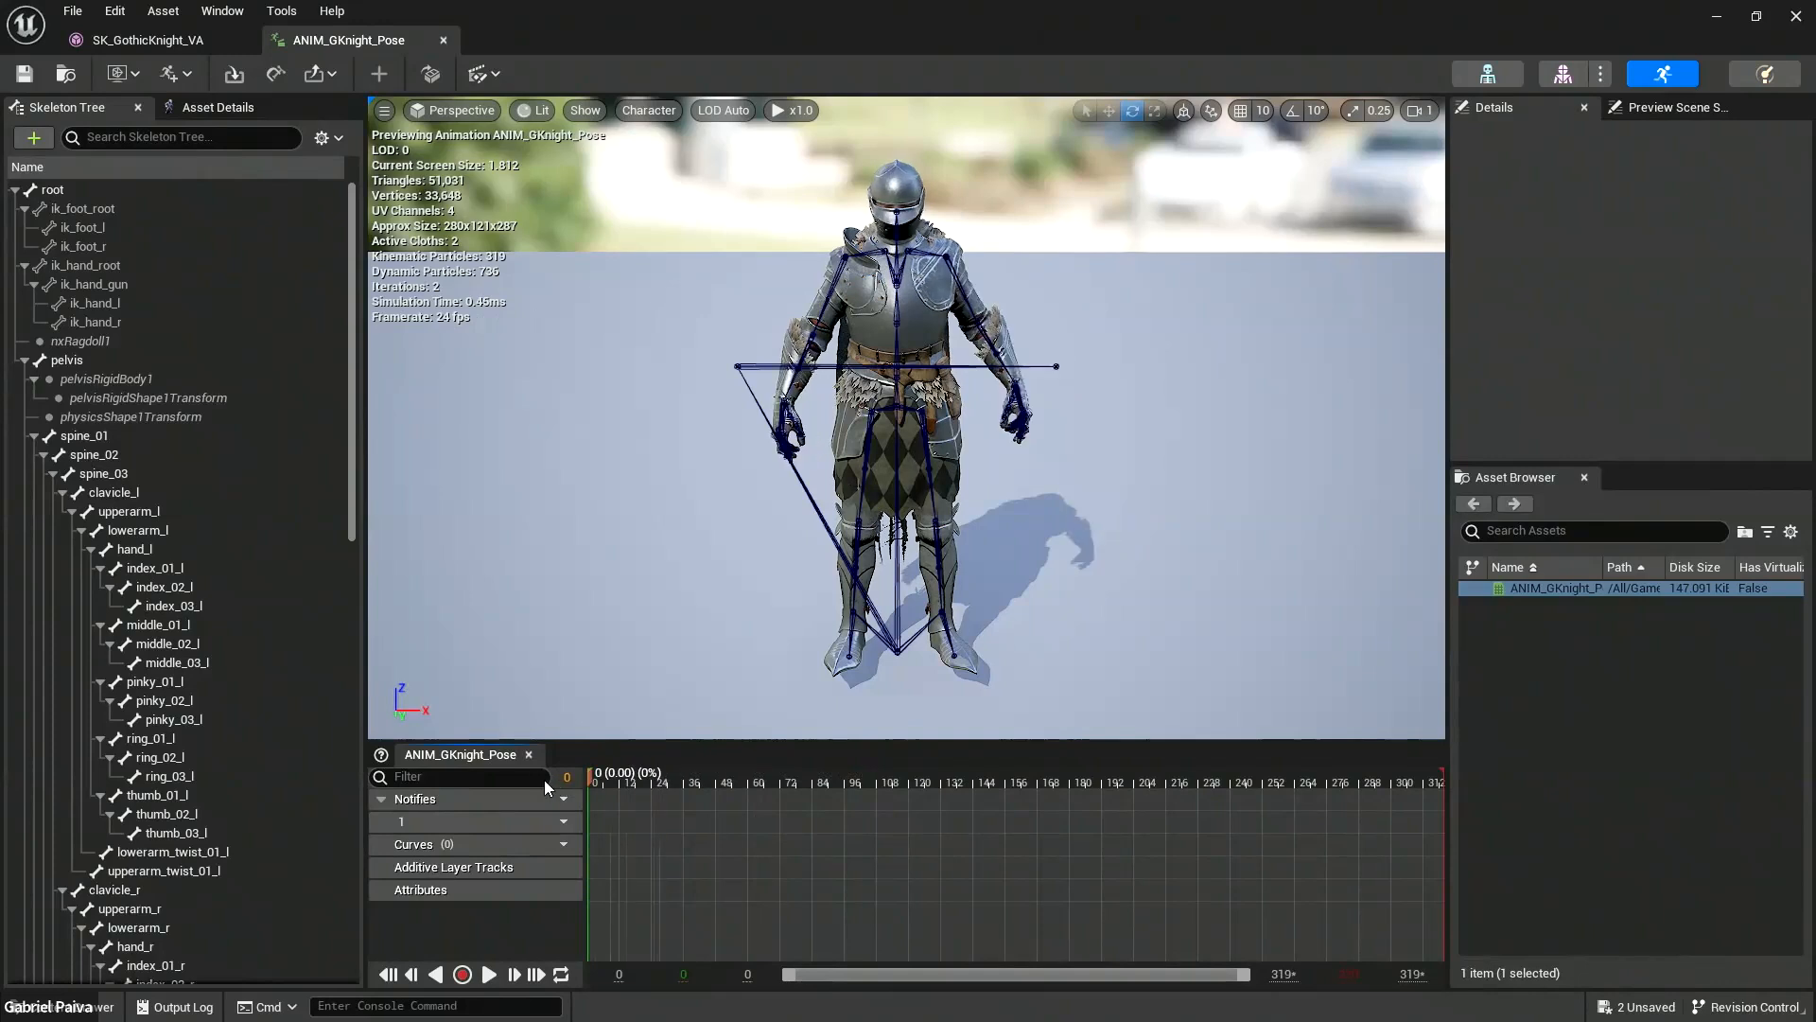
Open the Gothic Knight's skeleton and add SK_Mannequin from the ControlRig content as a compatible skeleton.
{"action": "left_click", "coordinate": [1488, 75]}
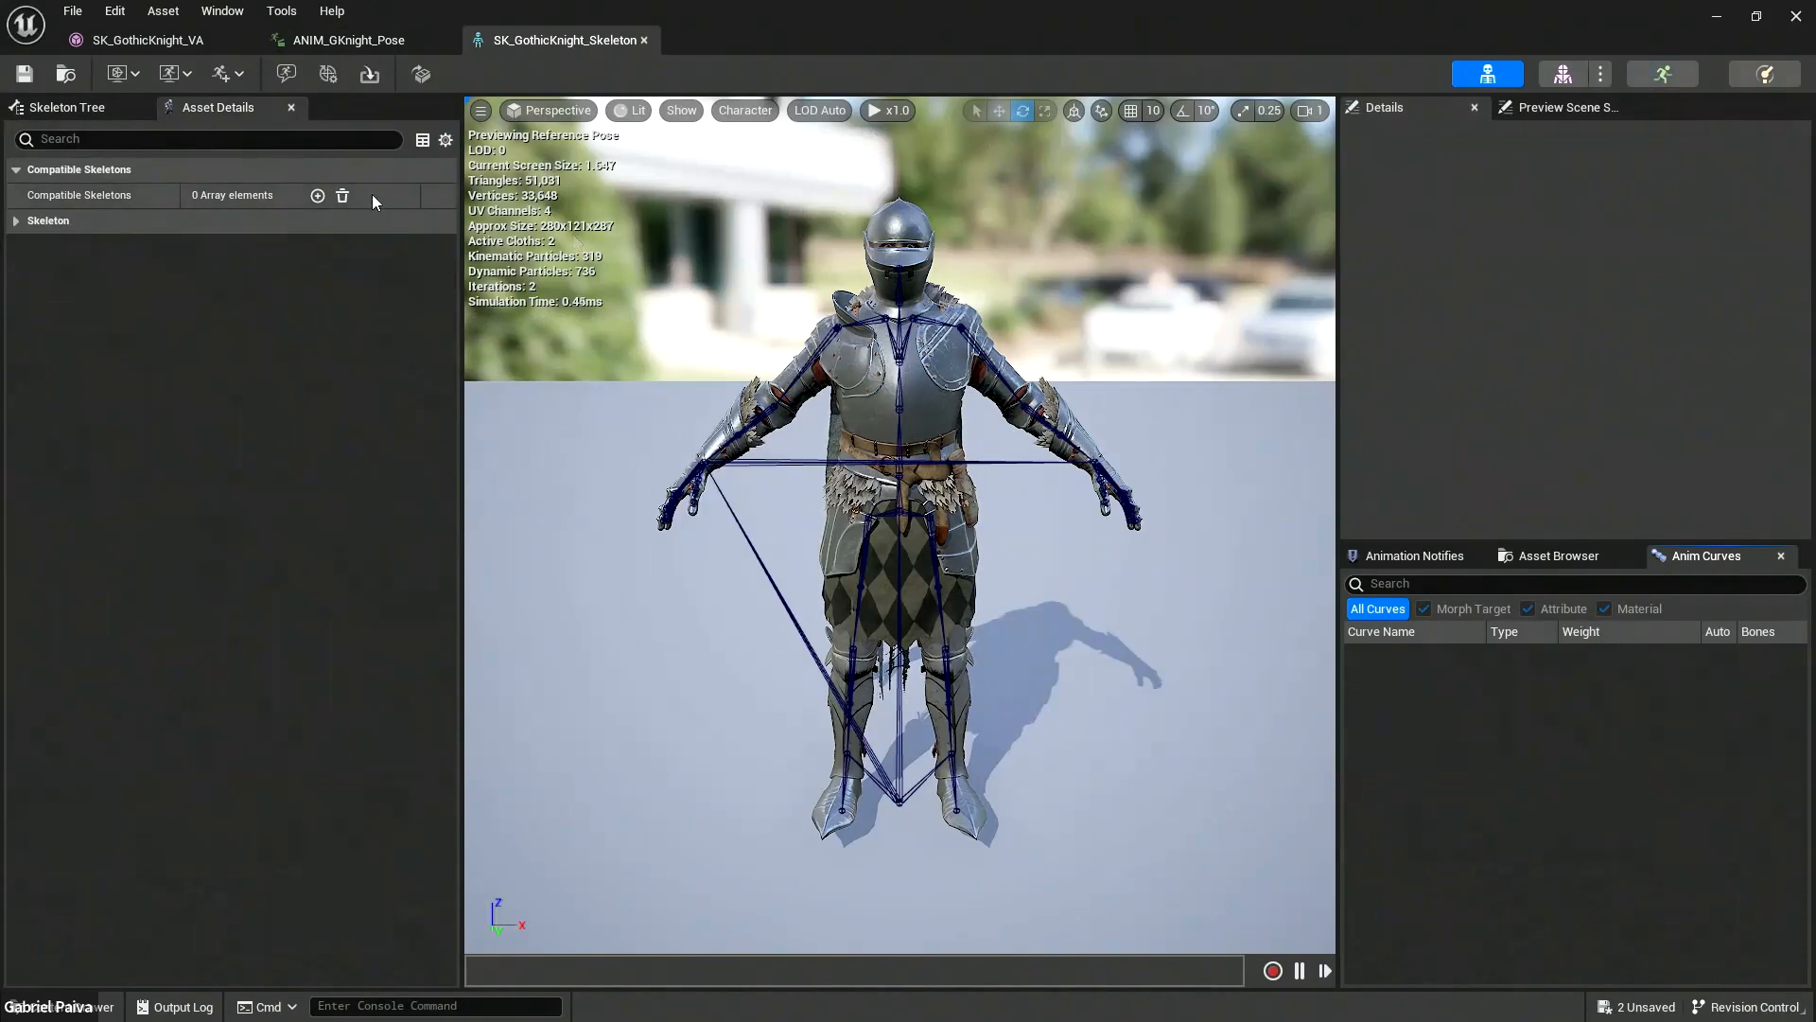
{"action": "left_click", "coordinate": [317, 195]}
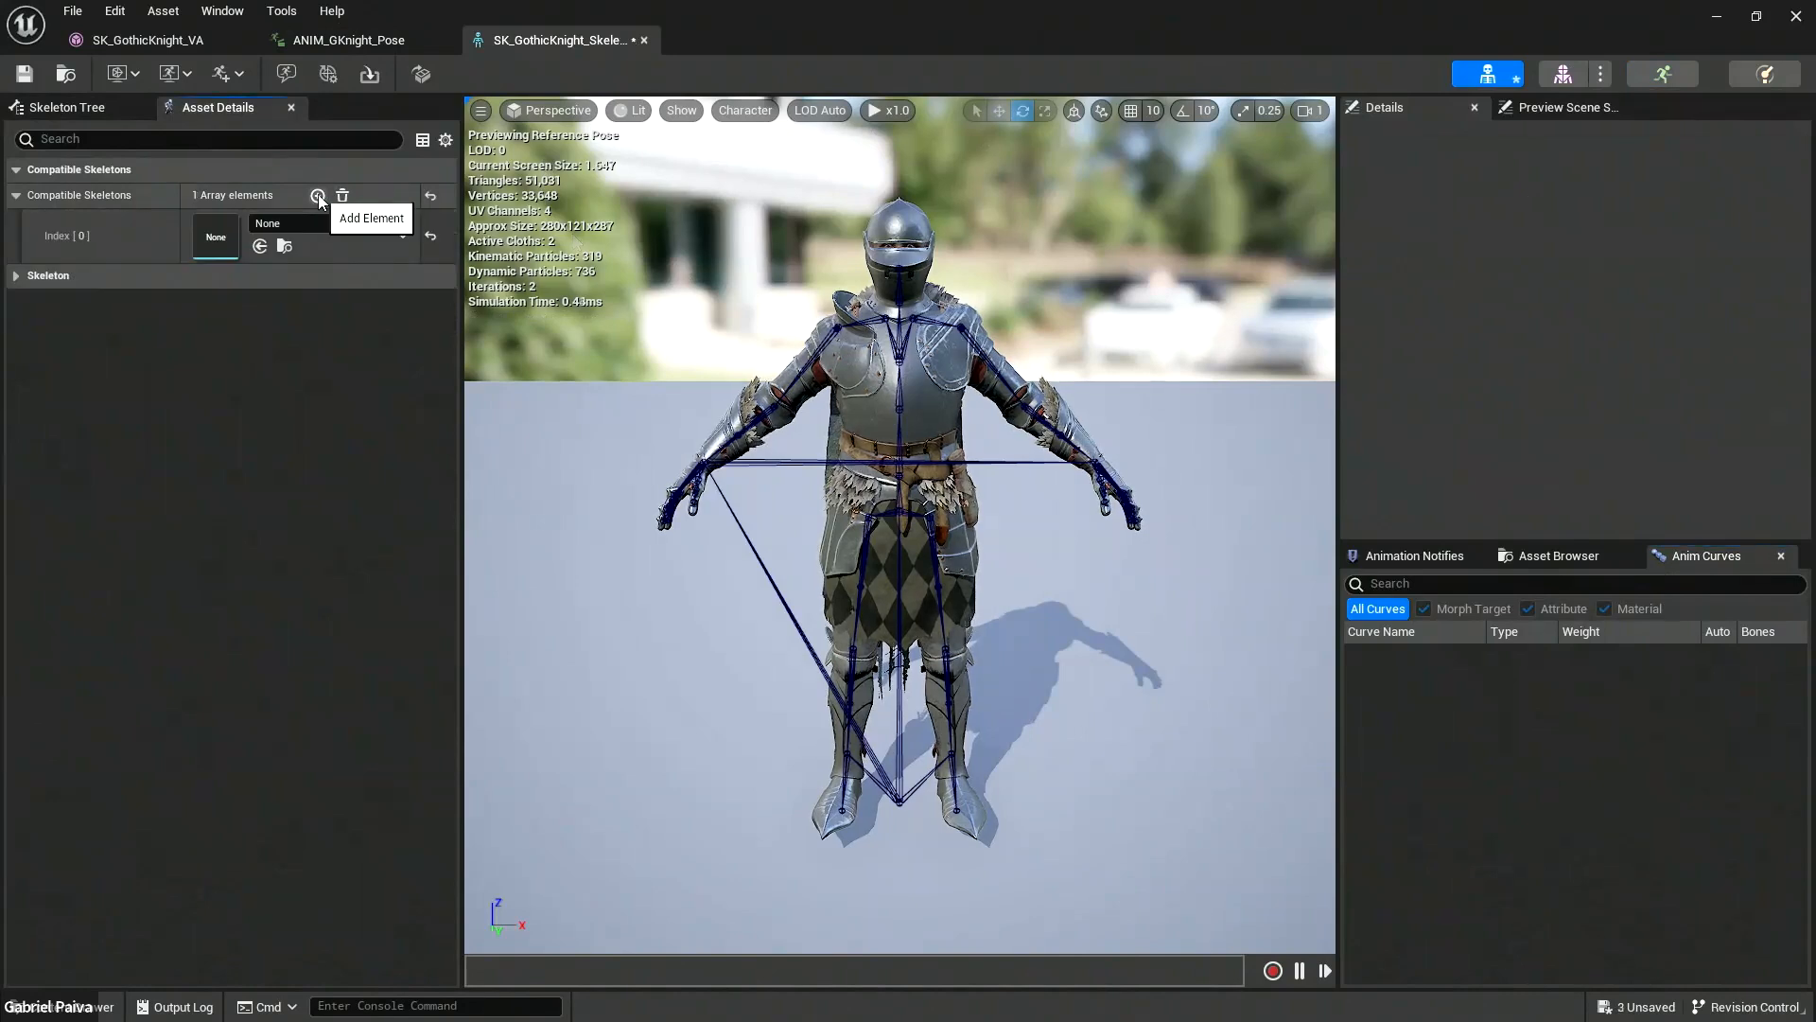
{"action": "left_click", "coordinate": [320, 225]}
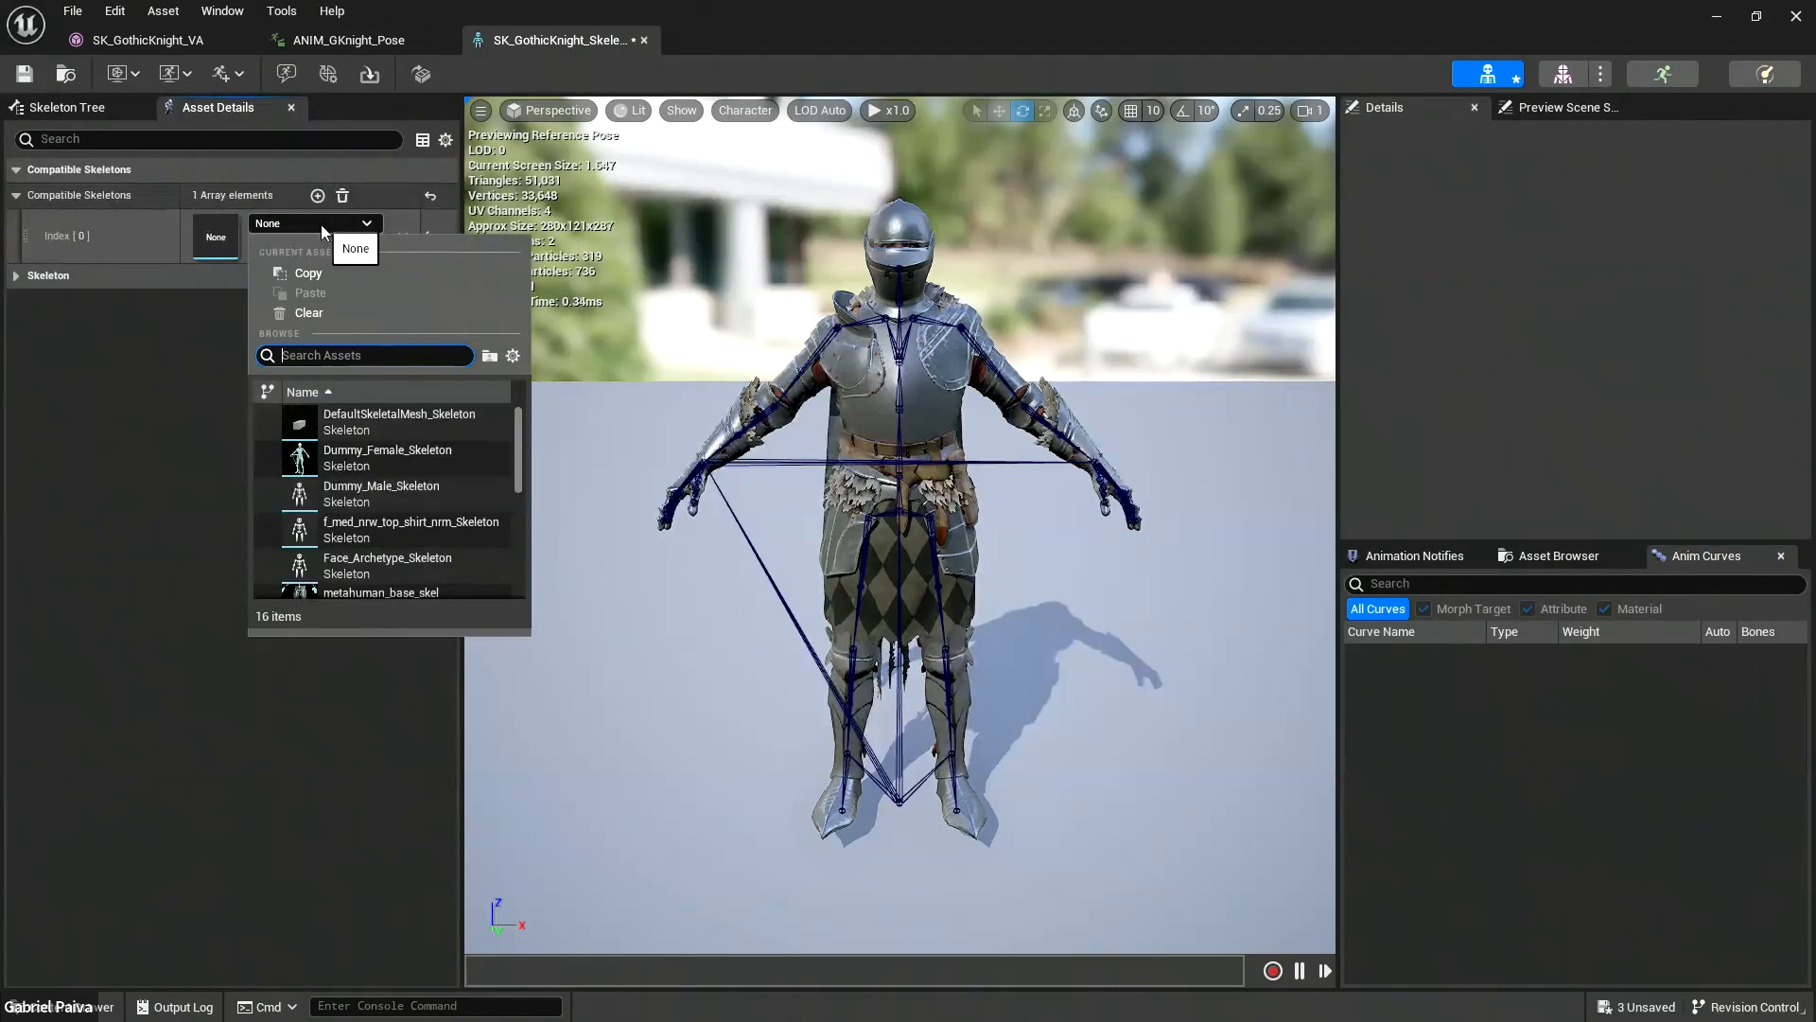
{"action": "type", "text": "cpontro"}
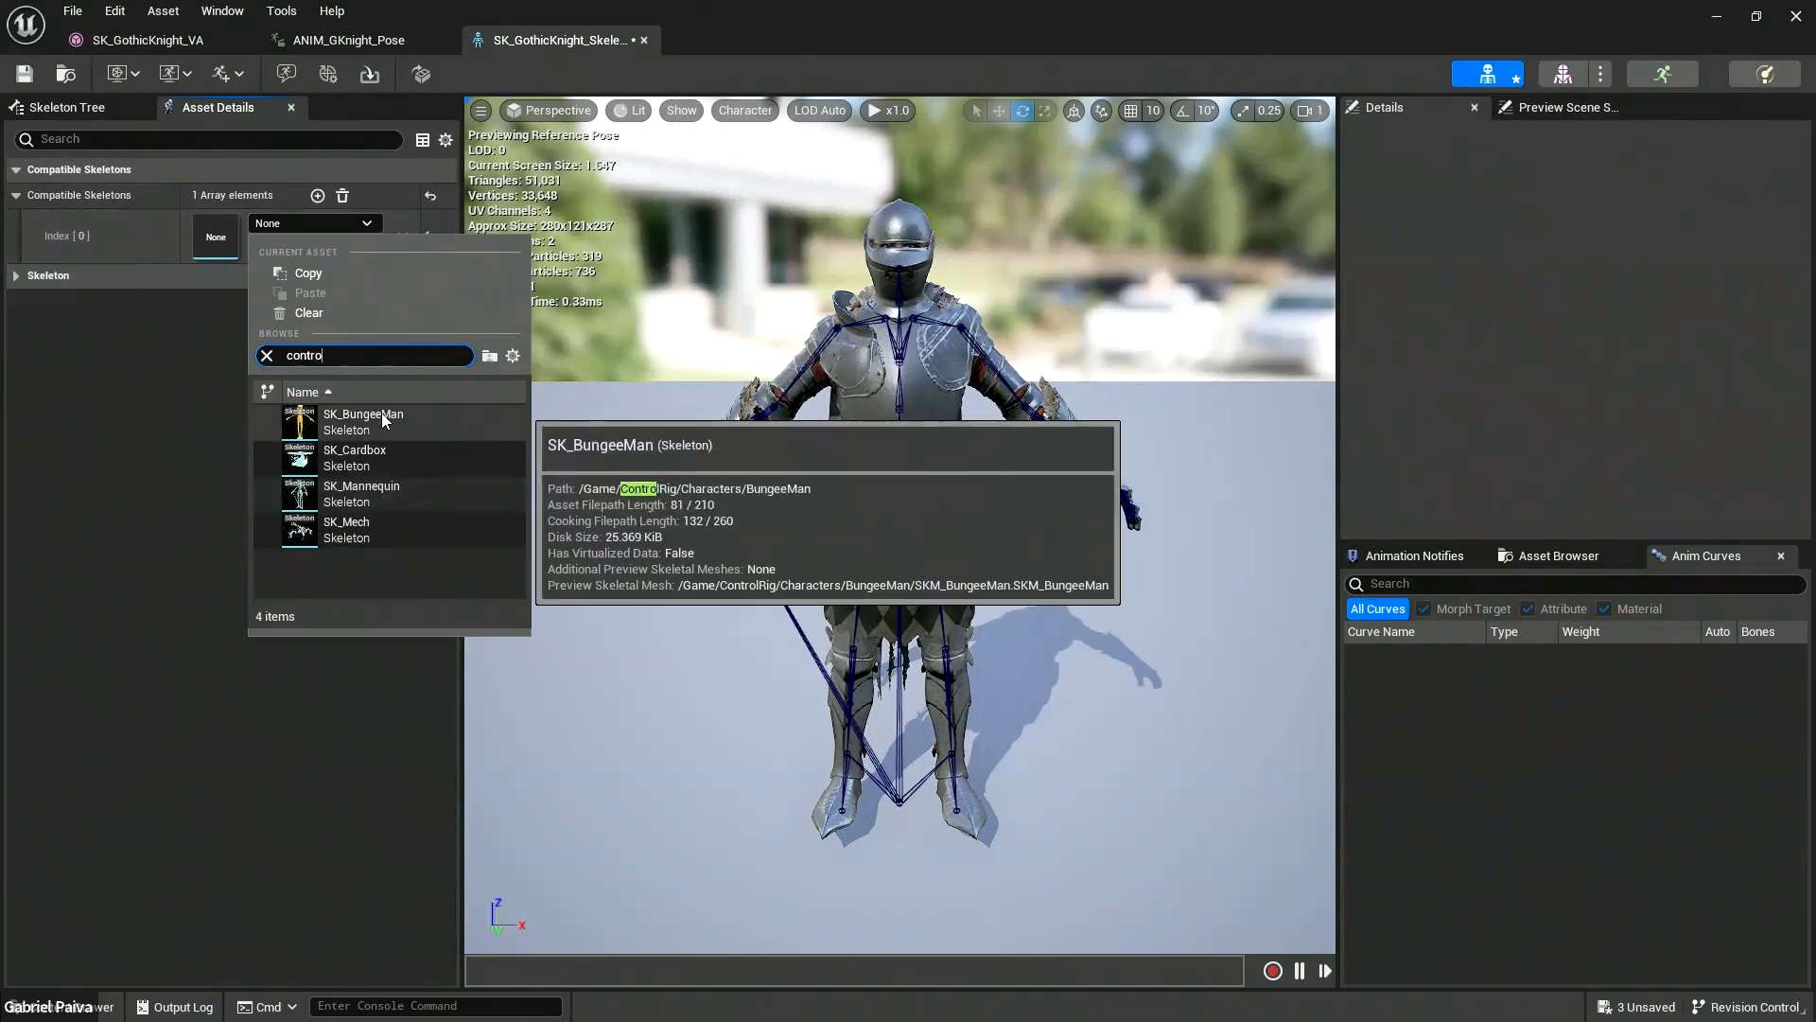
{"action": "left_click", "coordinate": [362, 492]}
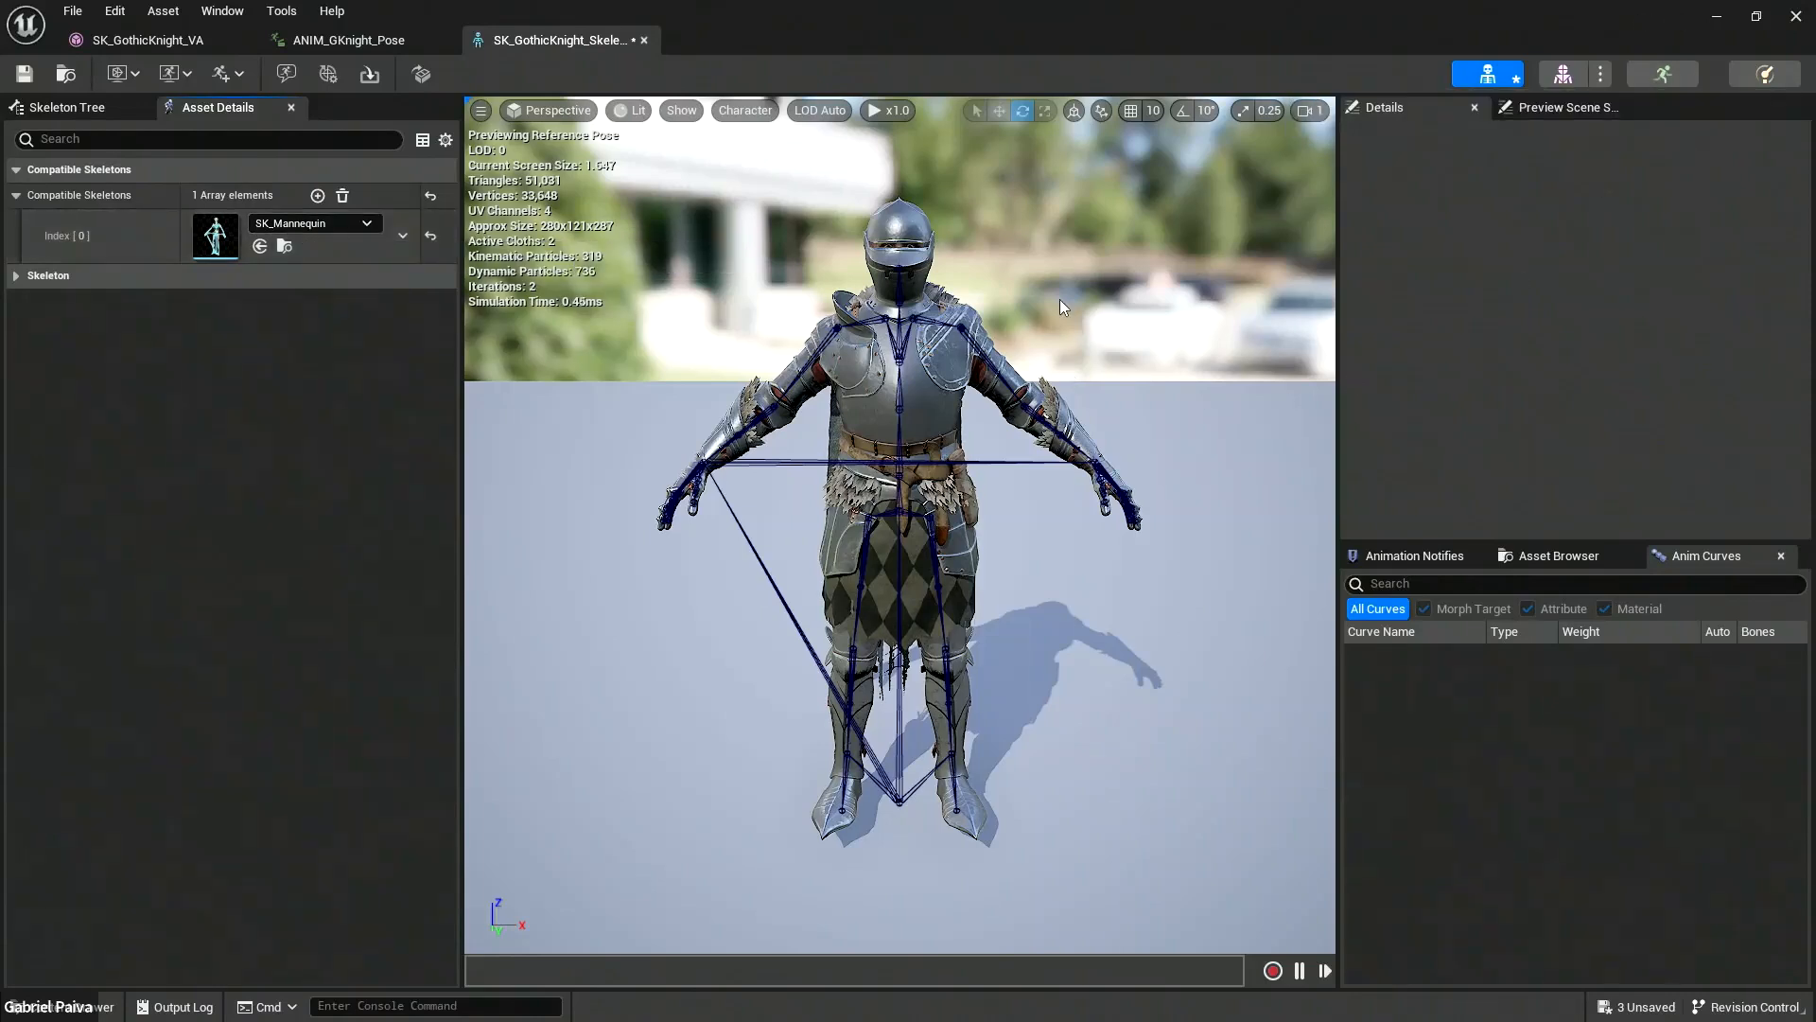
Save the Gothic Knight skeleton and close its skeleton, animation and mesh editors to return to the level.
{"action": "left_click", "coordinate": [24, 74]}
{"action": "left_click", "coordinate": [644, 40]}
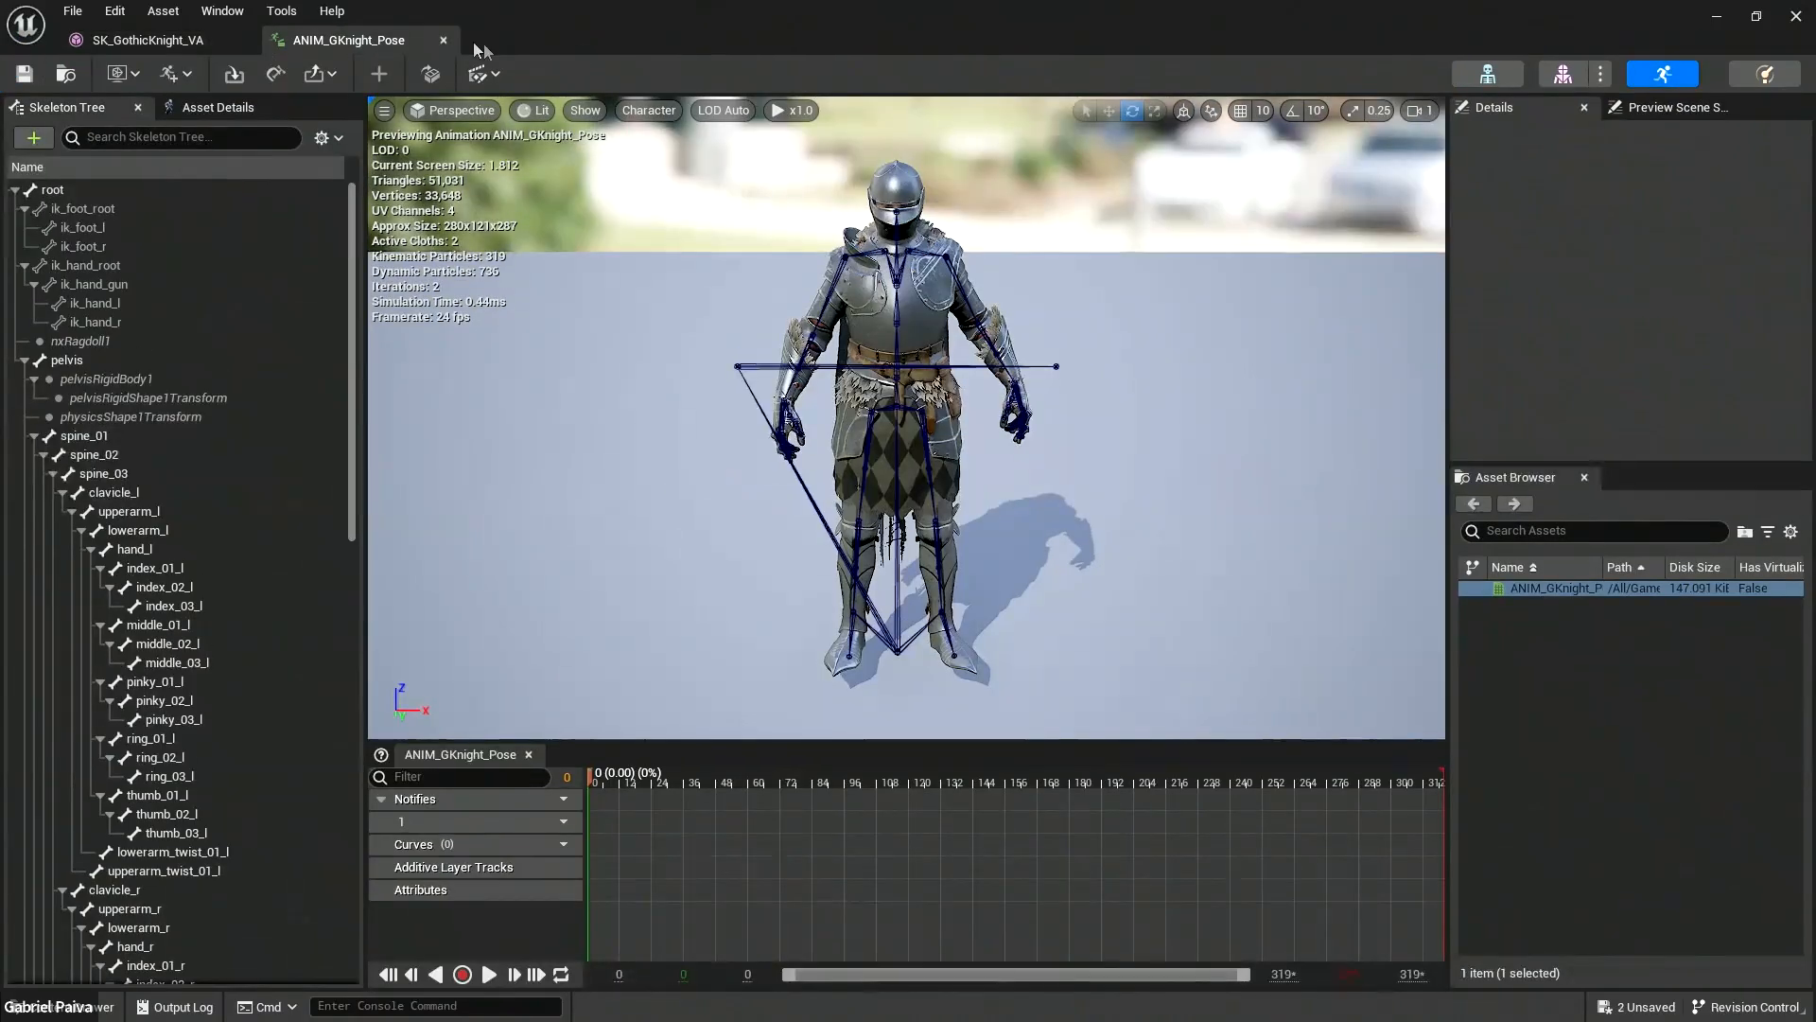
{"action": "left_click", "coordinate": [442, 40]}
{"action": "left_click", "coordinate": [243, 40]}
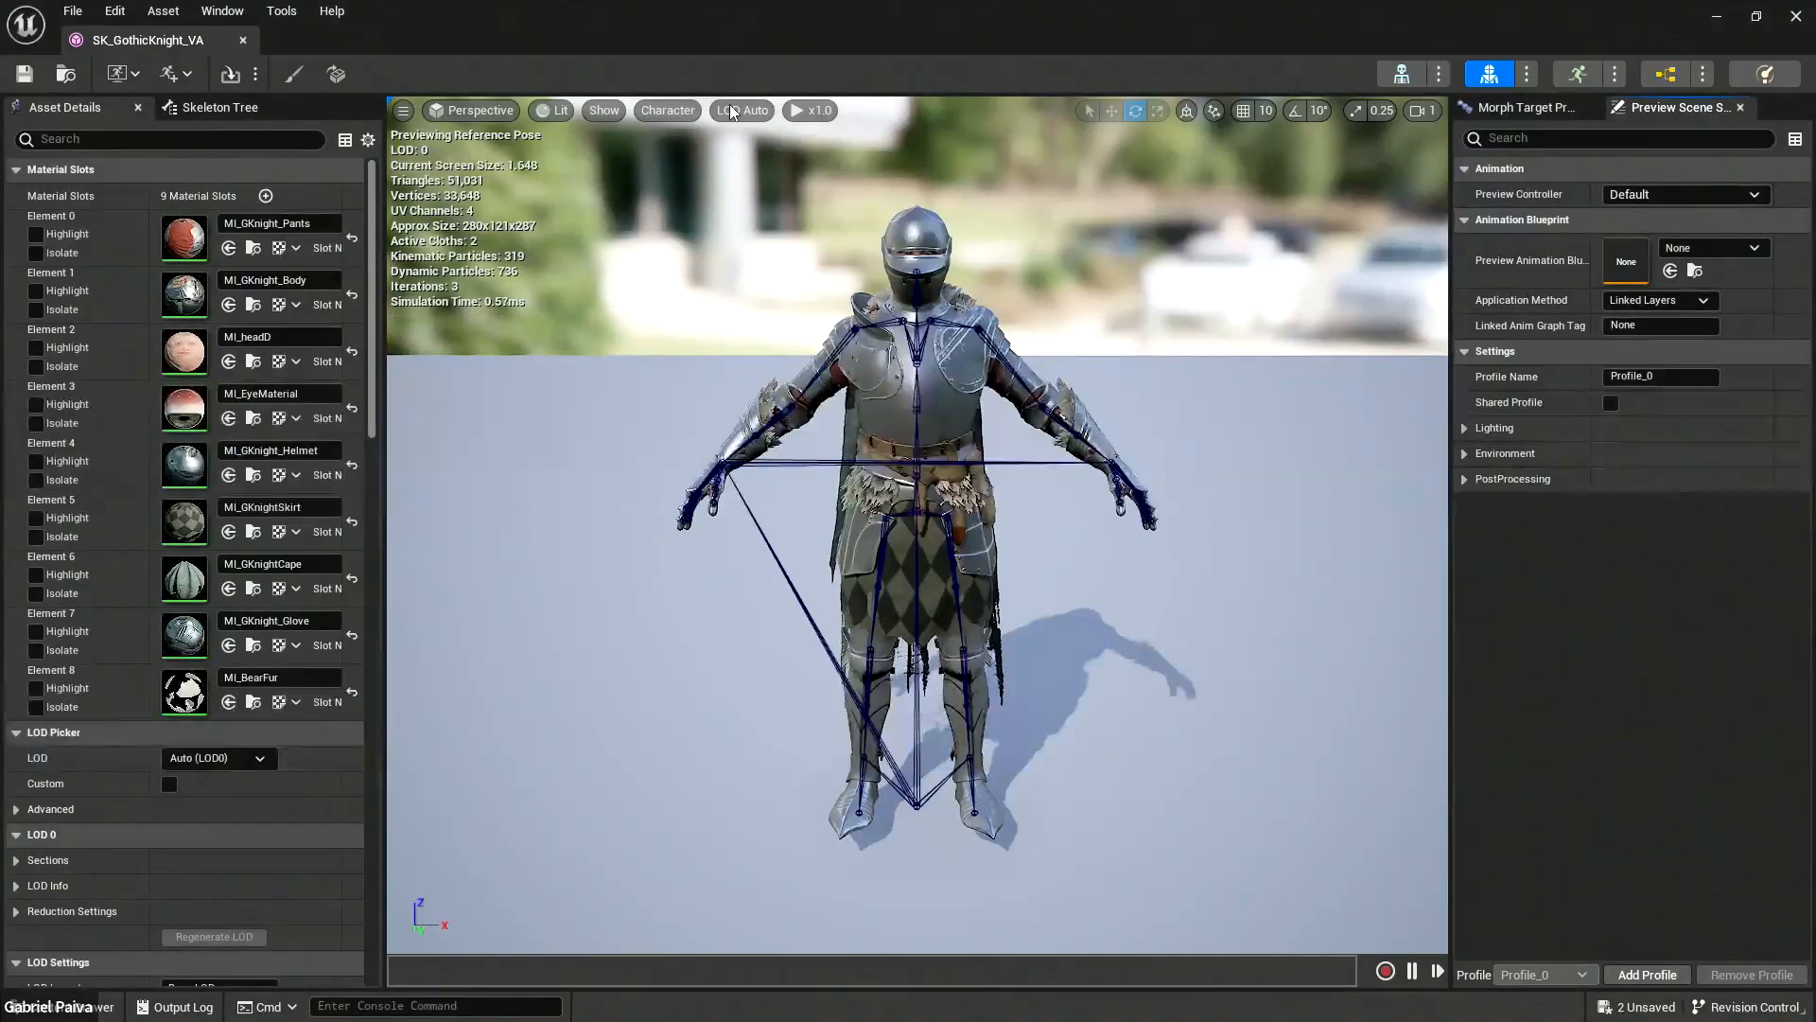
{"action": "left_click", "coordinate": [1398, 70]}
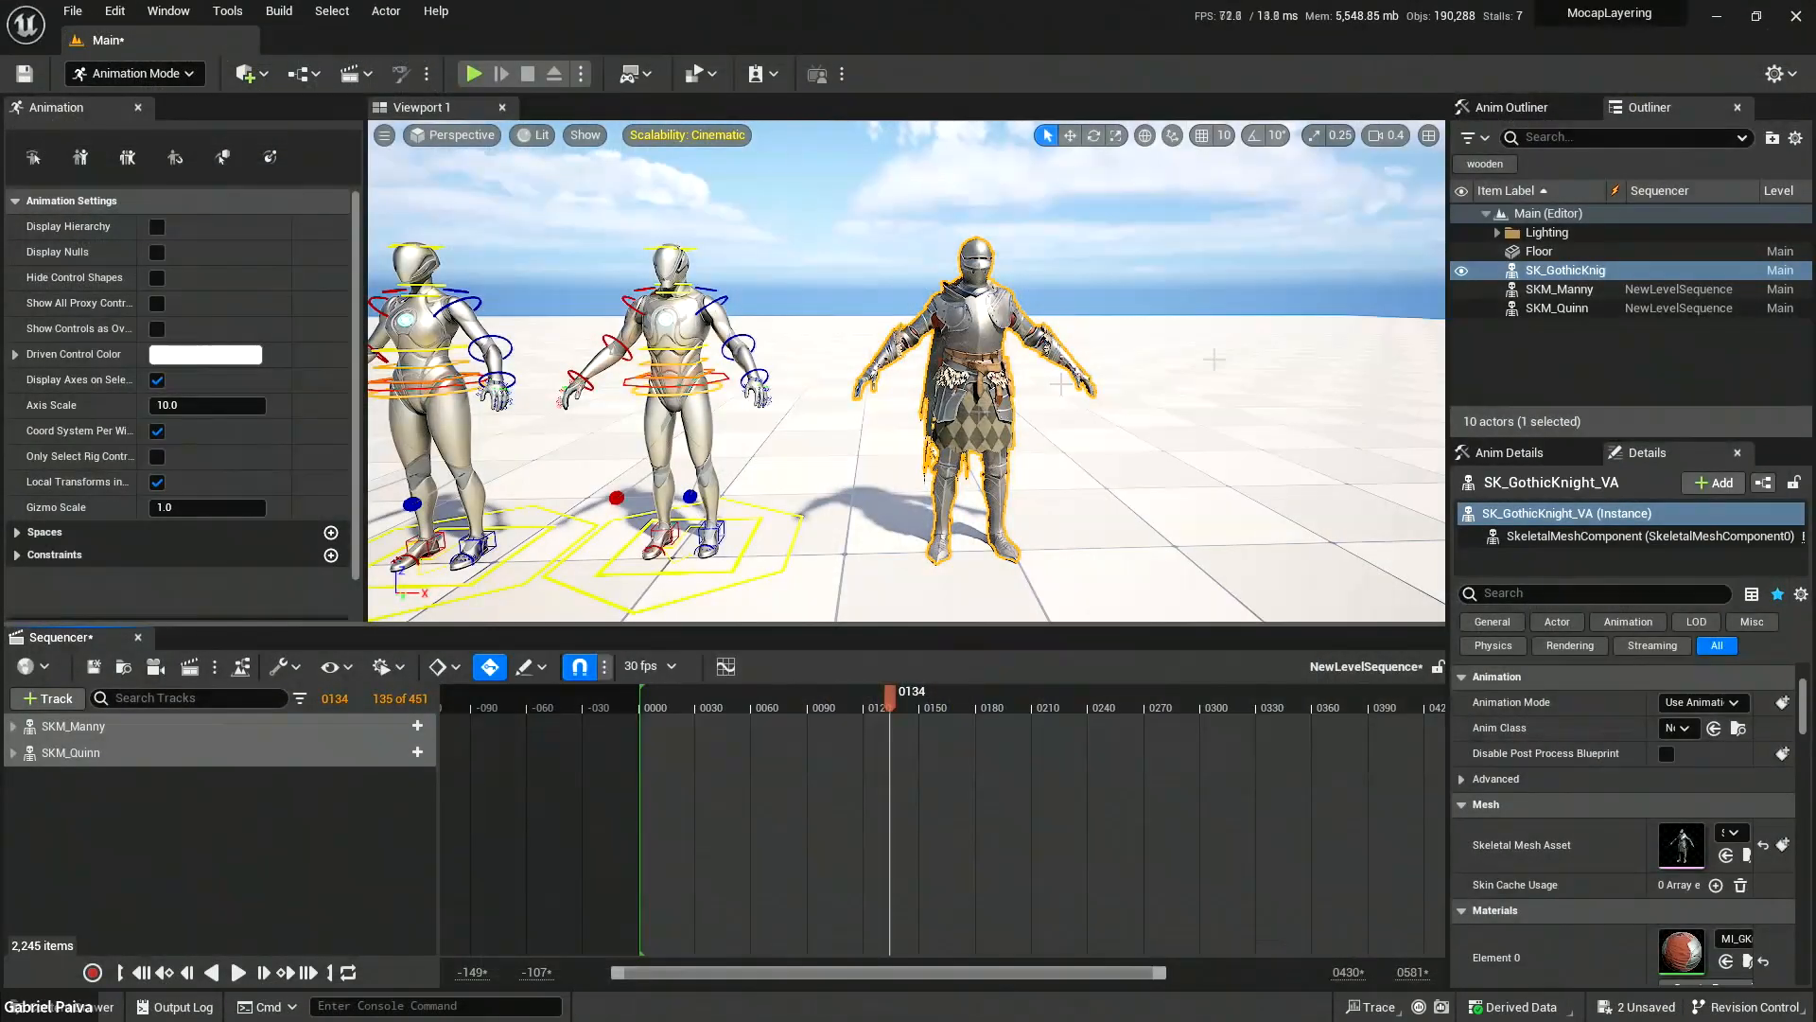
Add SK_GothicKnight_VA to the level sequence and give it the asset-based CR_Mannequin_Body control rig, keeping assets filtered by skeleton.
{"action": "left_click_drag", "start_coordinate": [1604, 267], "coordinate": [314, 810]}
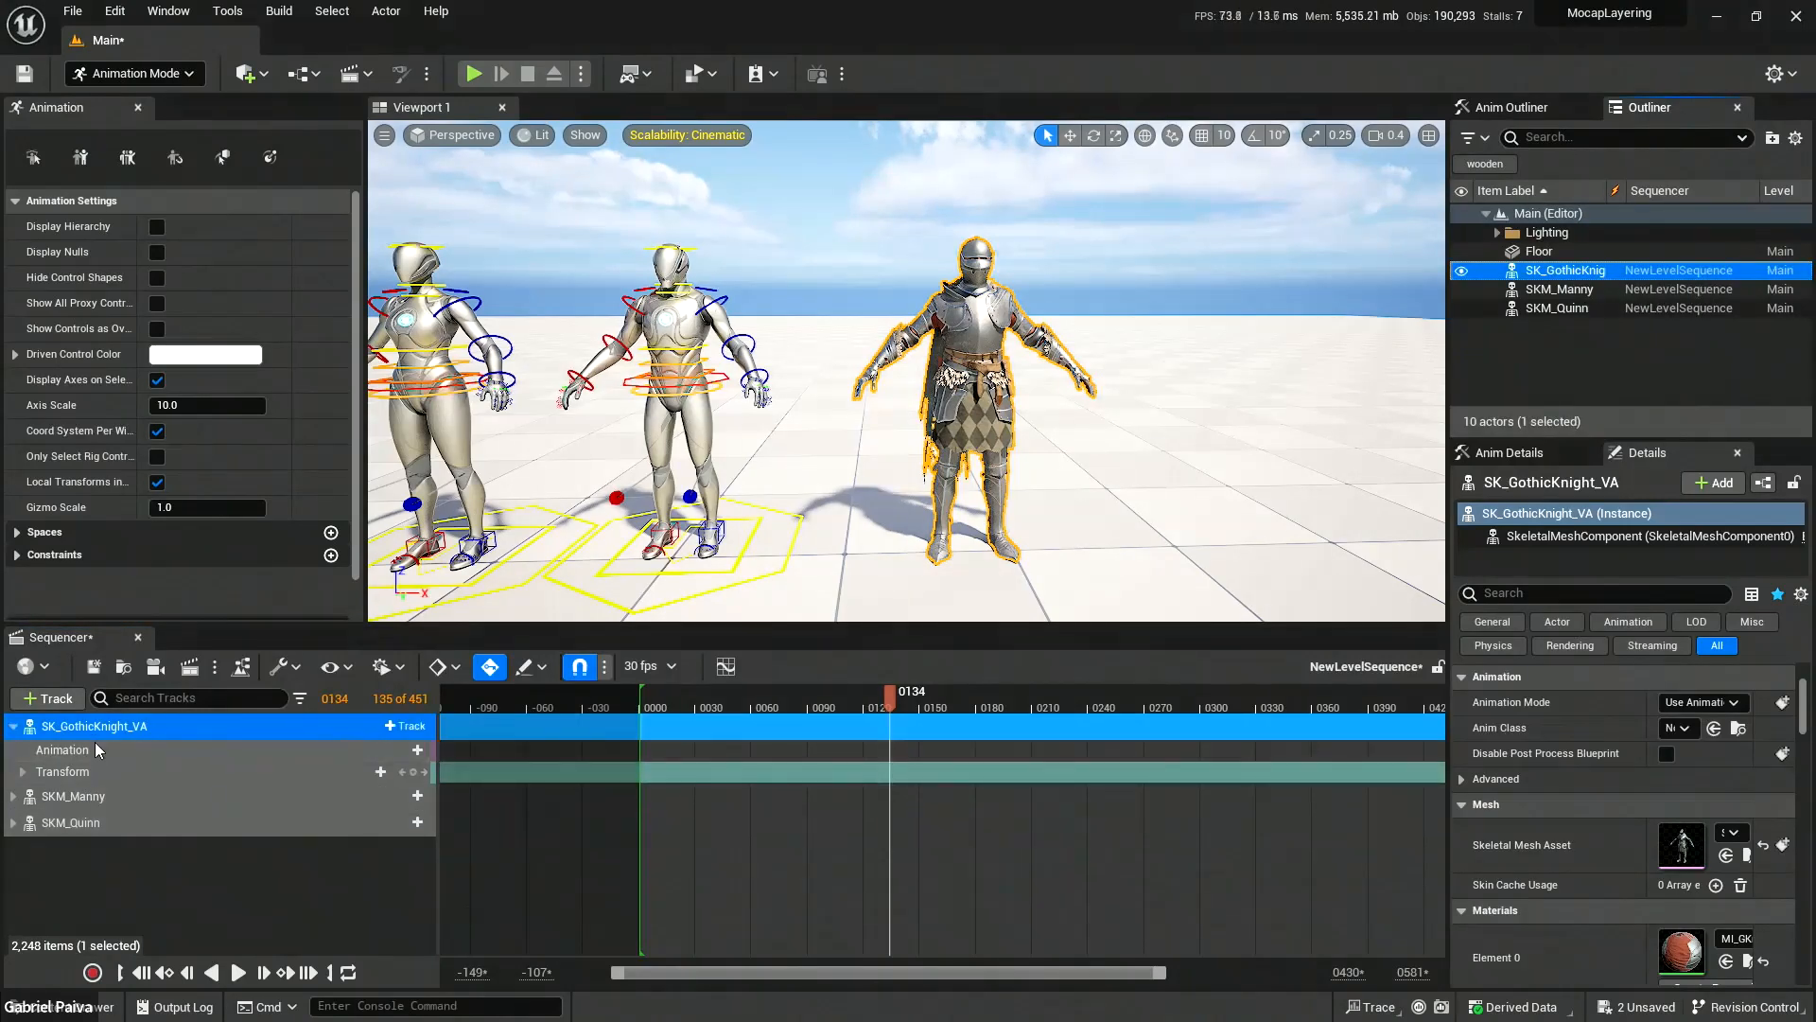
{"action": "left_click", "coordinate": [407, 726]}
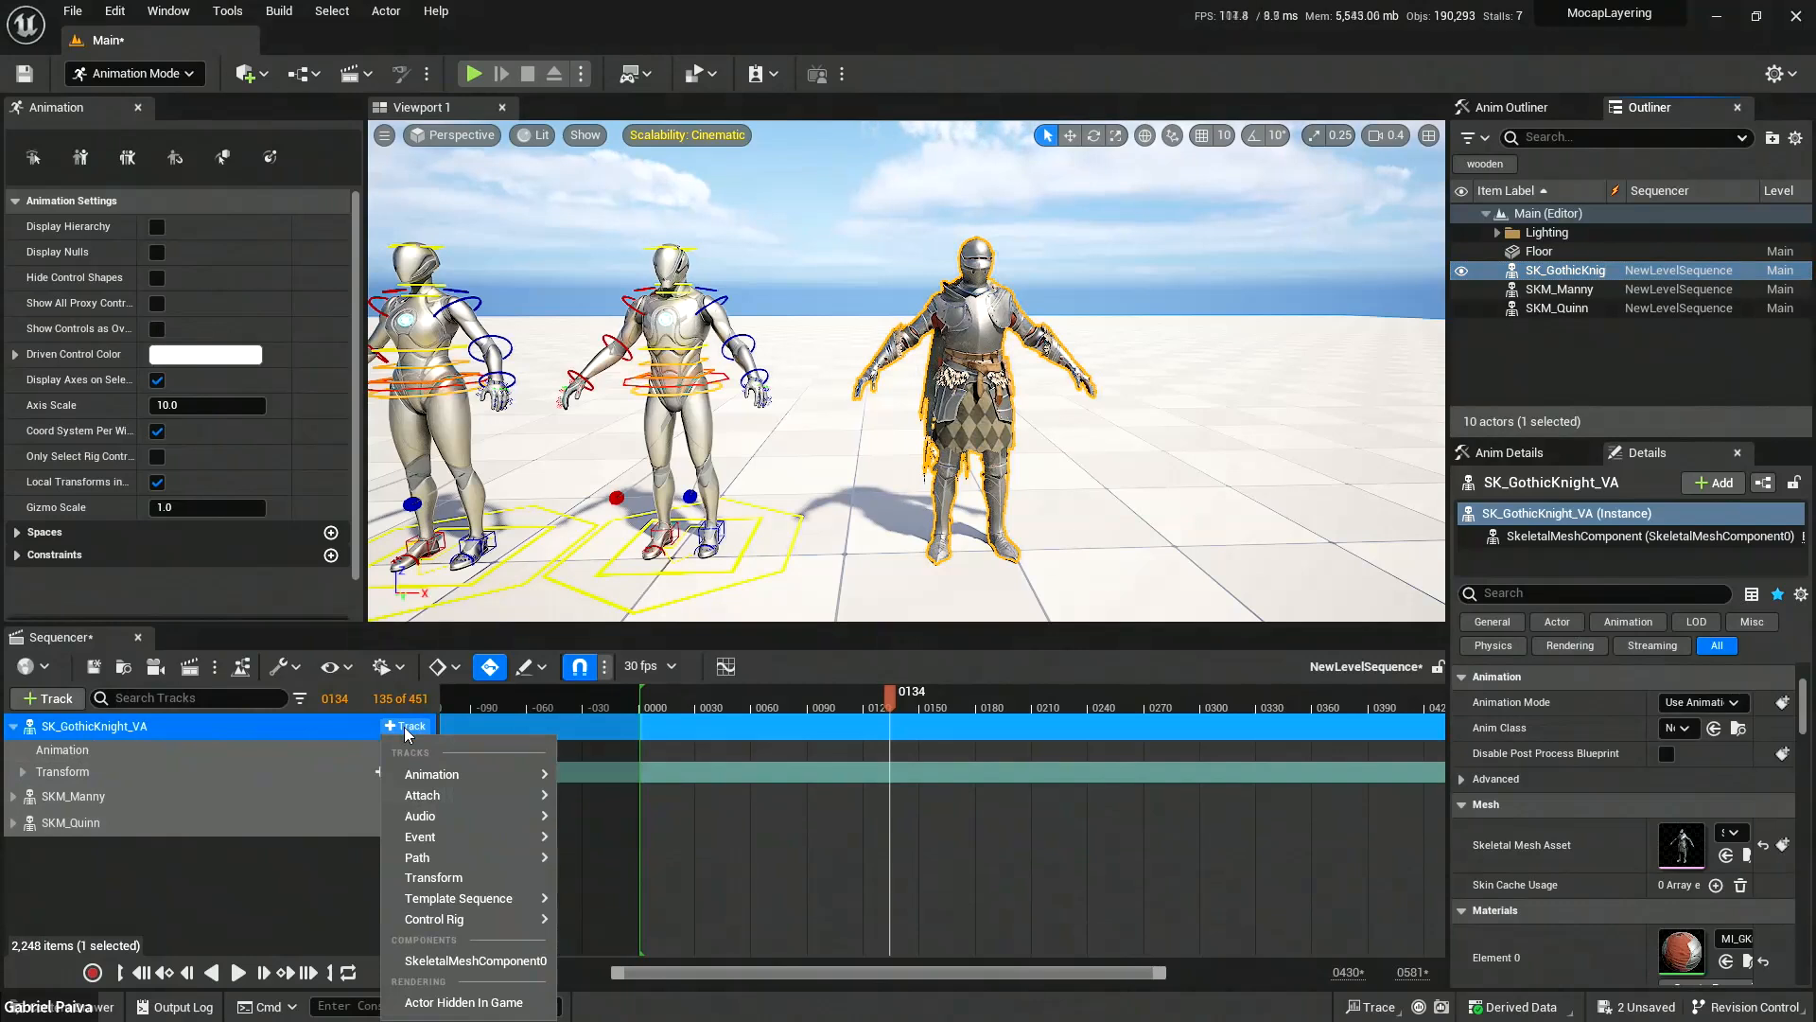
{"action": "mouse_move", "coordinate": [476, 924]}
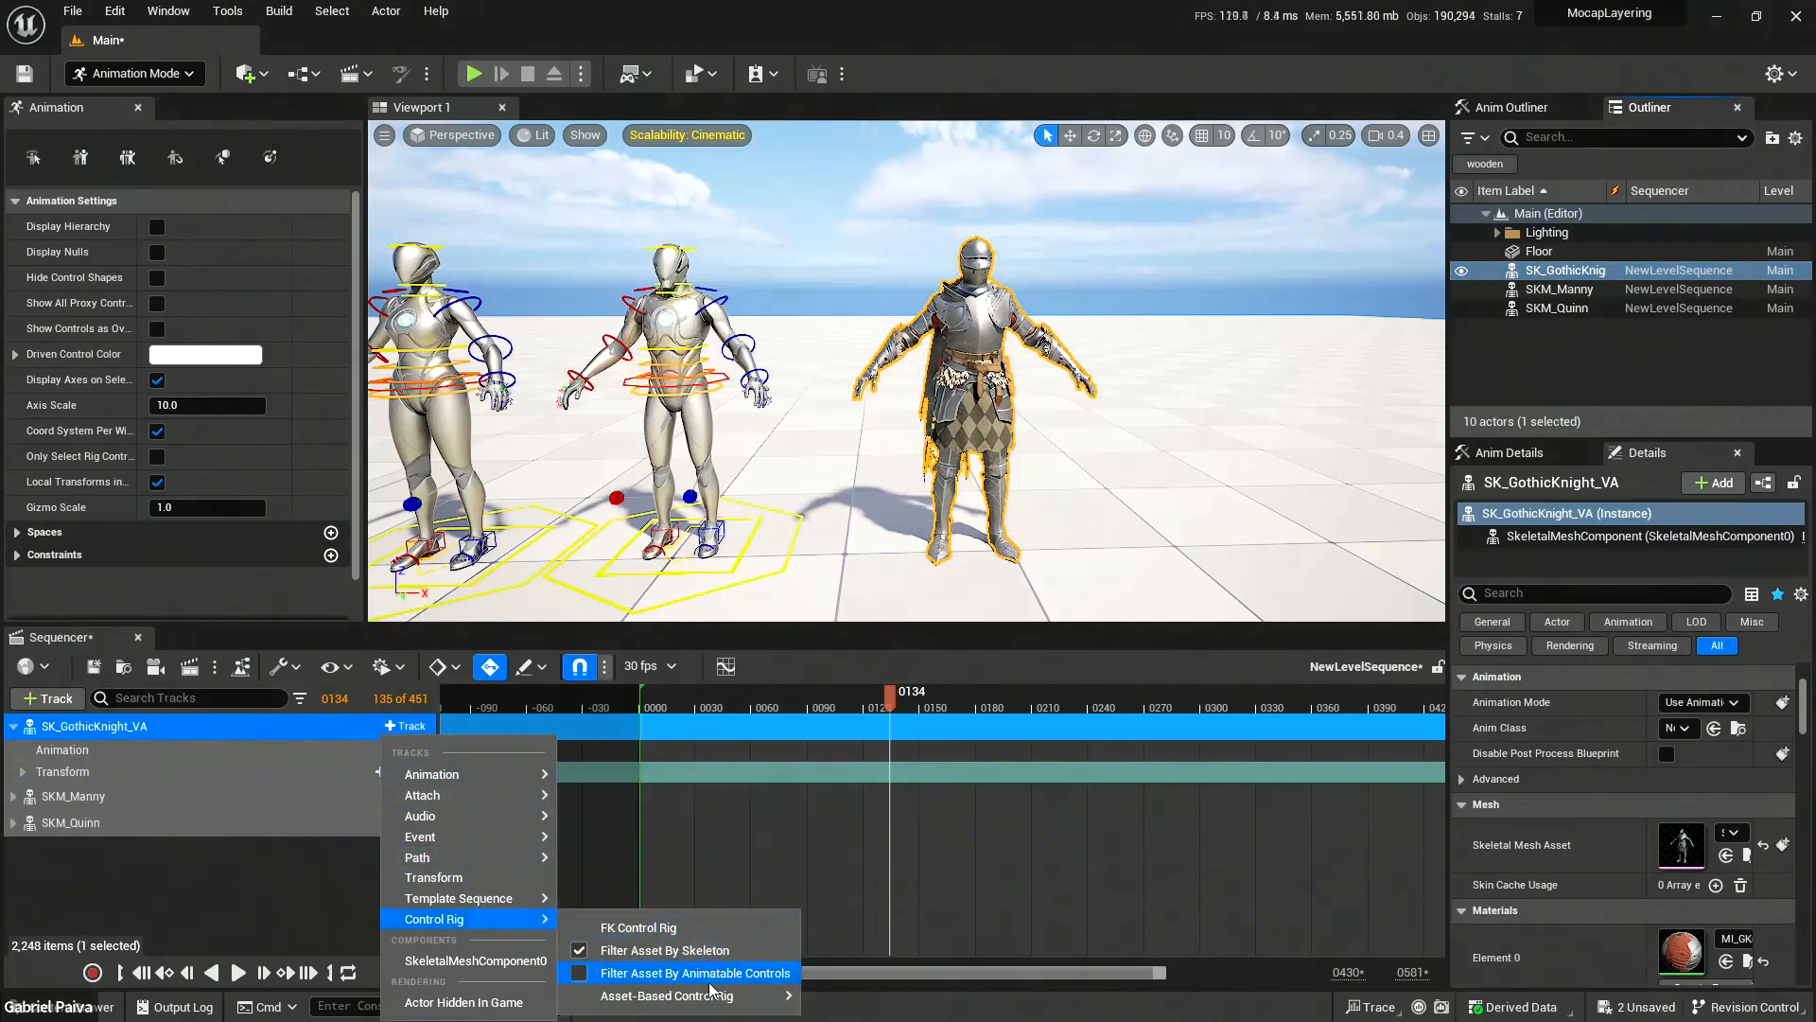
{"action": "mouse_move", "coordinate": [738, 996]}
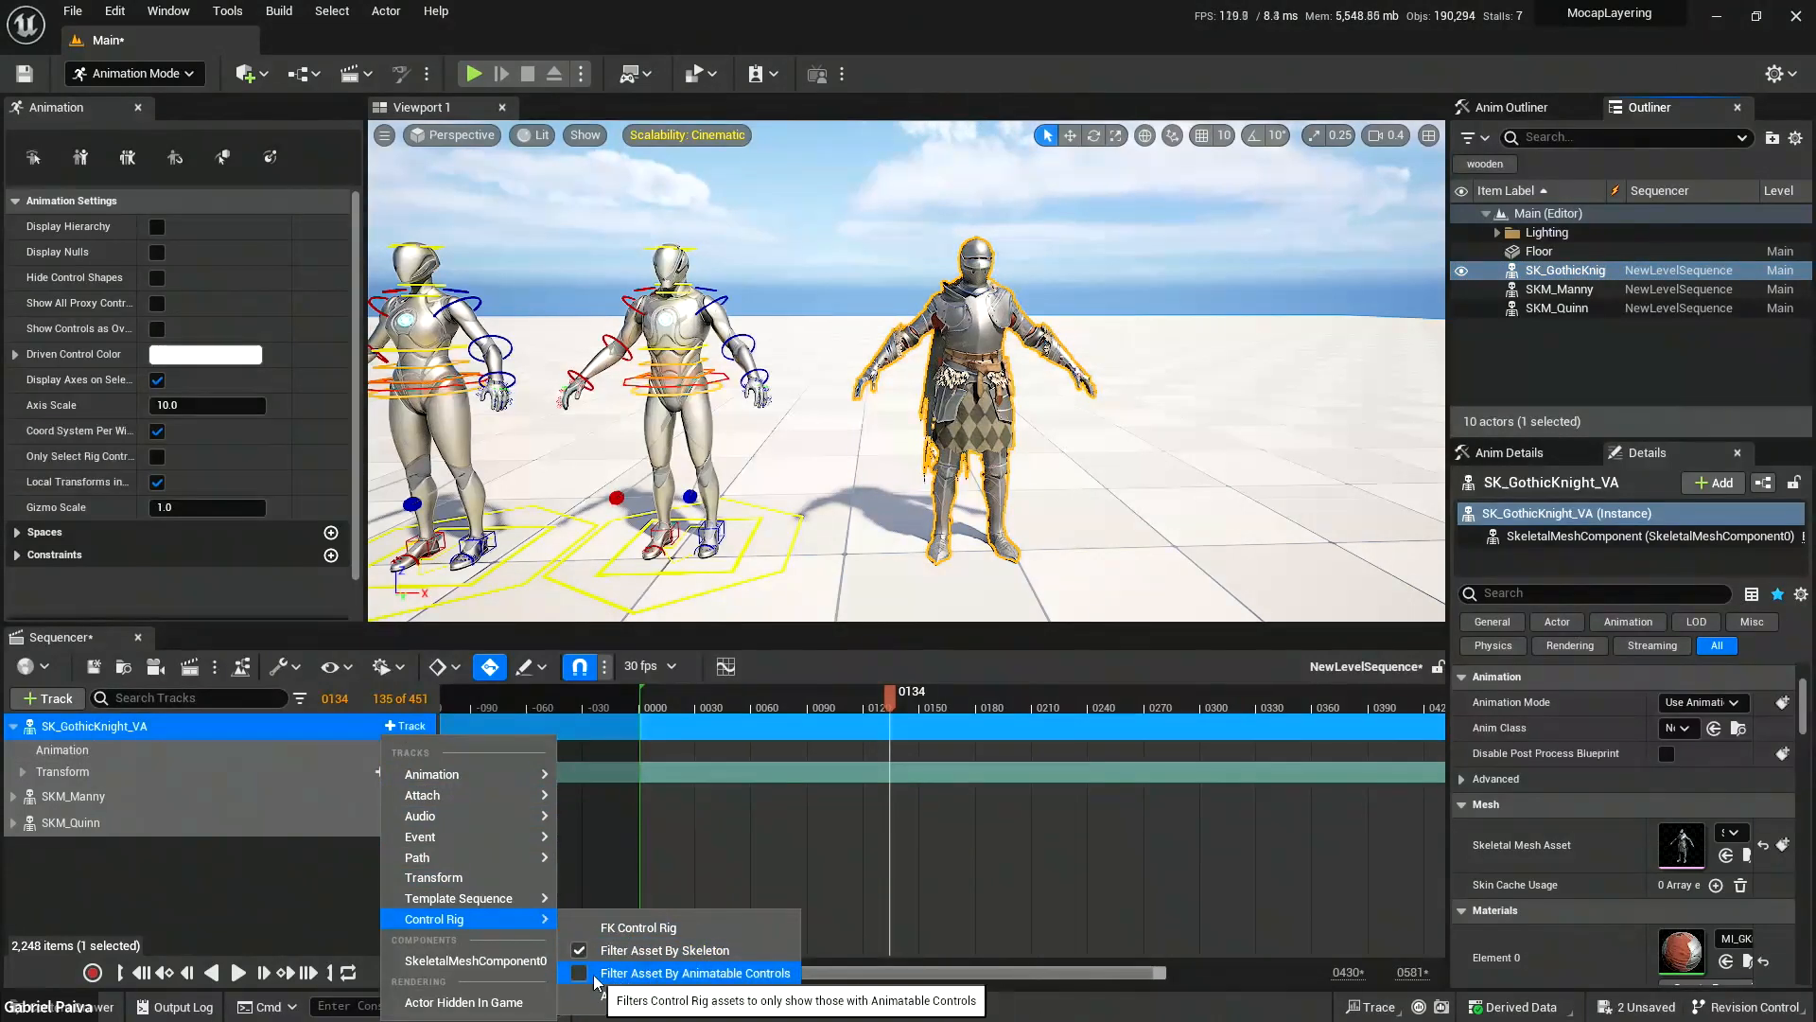
{"action": "left_click", "coordinate": [607, 975]}
{"action": "left_click", "coordinate": [606, 978]}
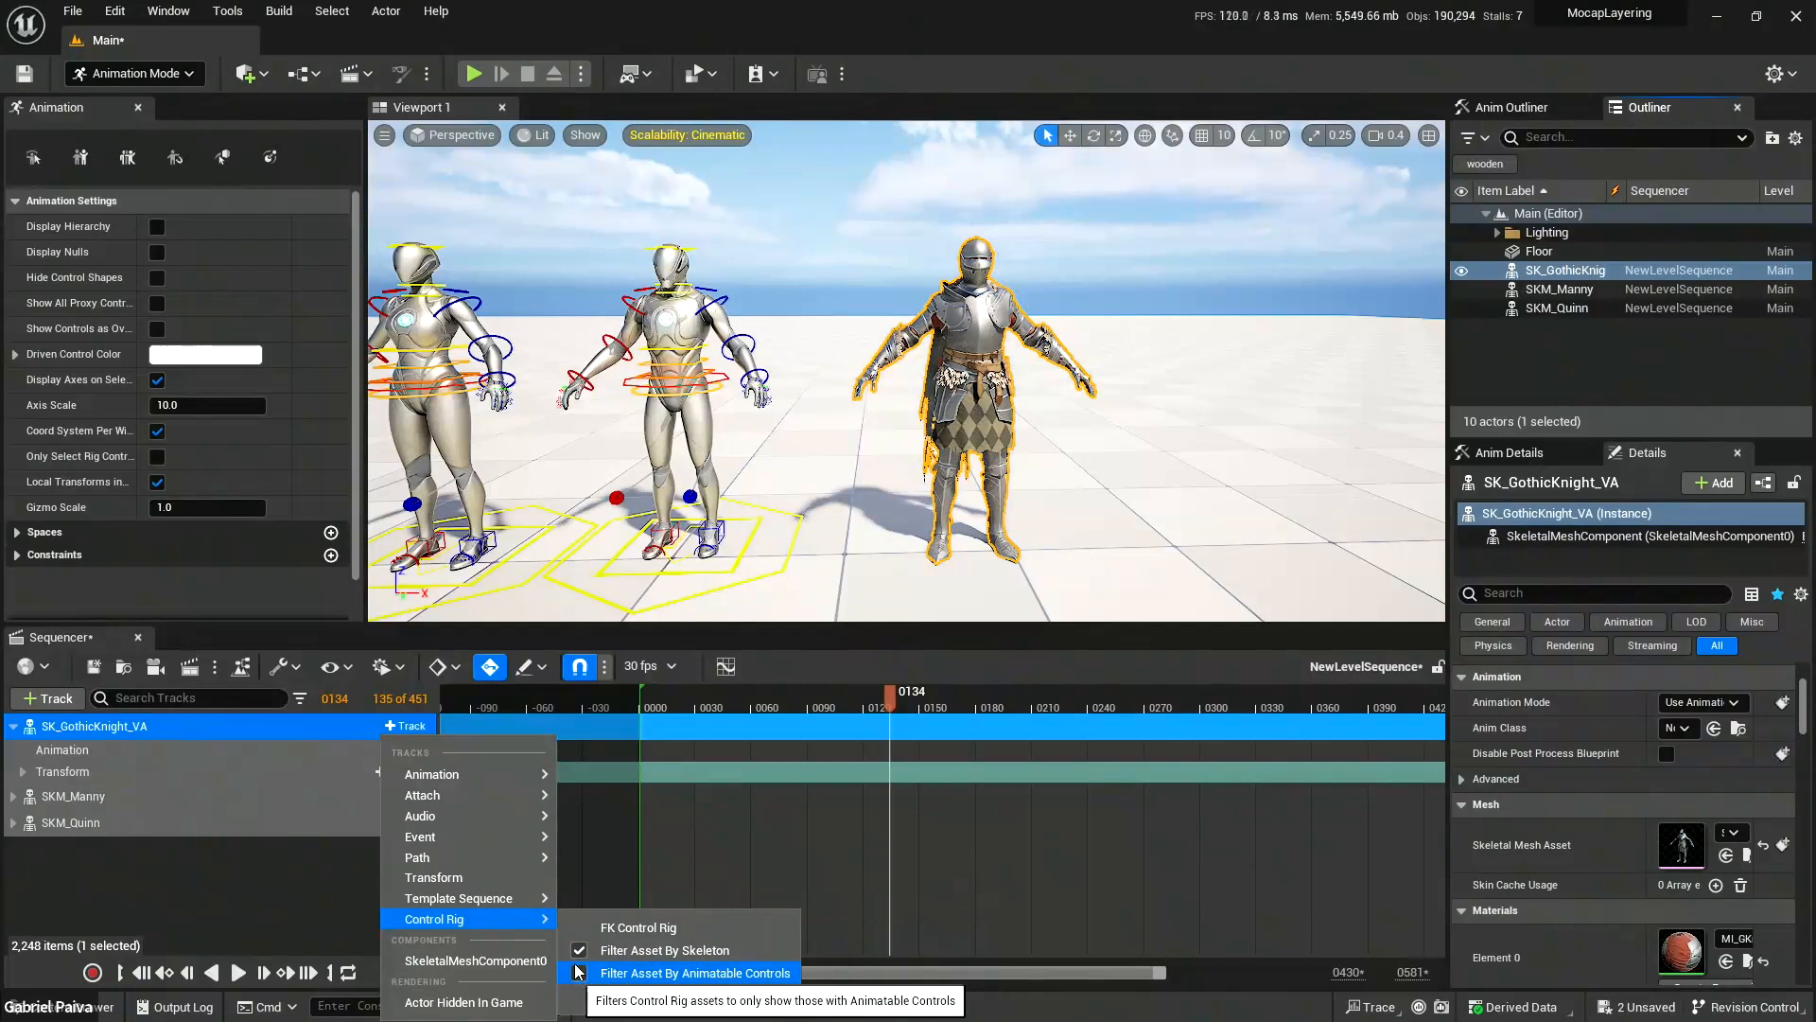
{"action": "left_click", "coordinate": [582, 953]}
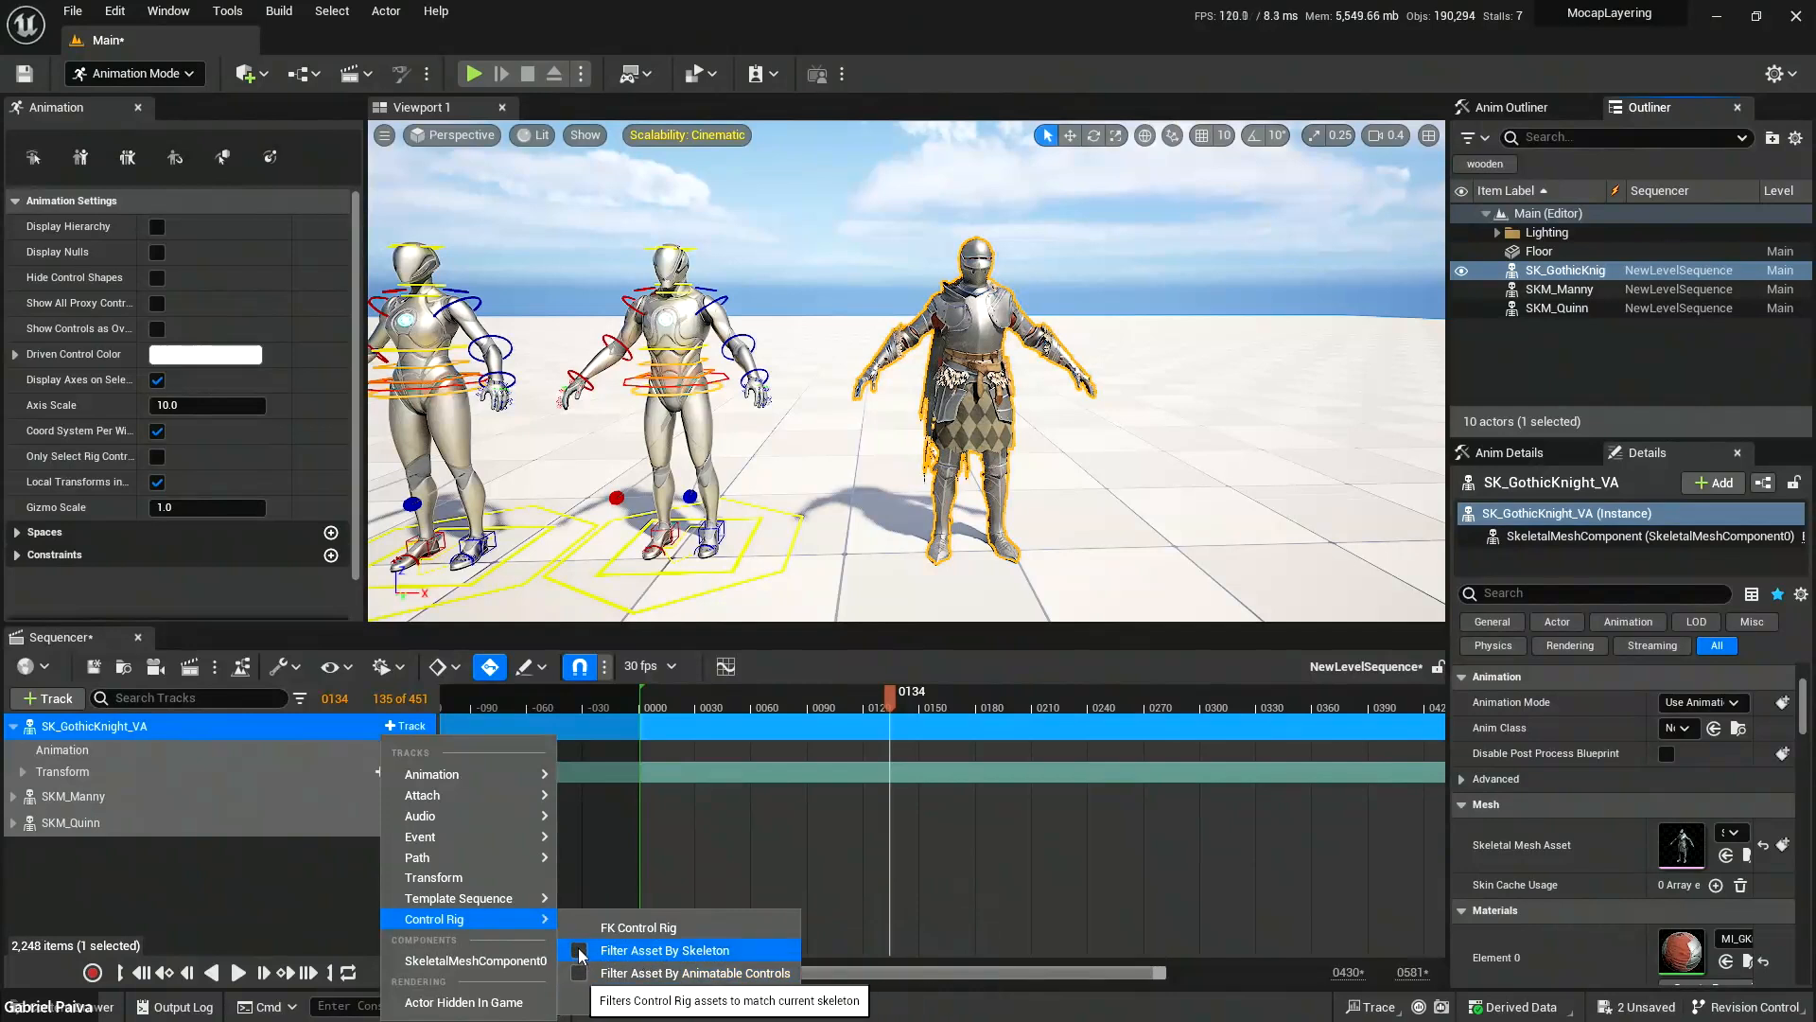
{"action": "left_click", "coordinate": [581, 952]}
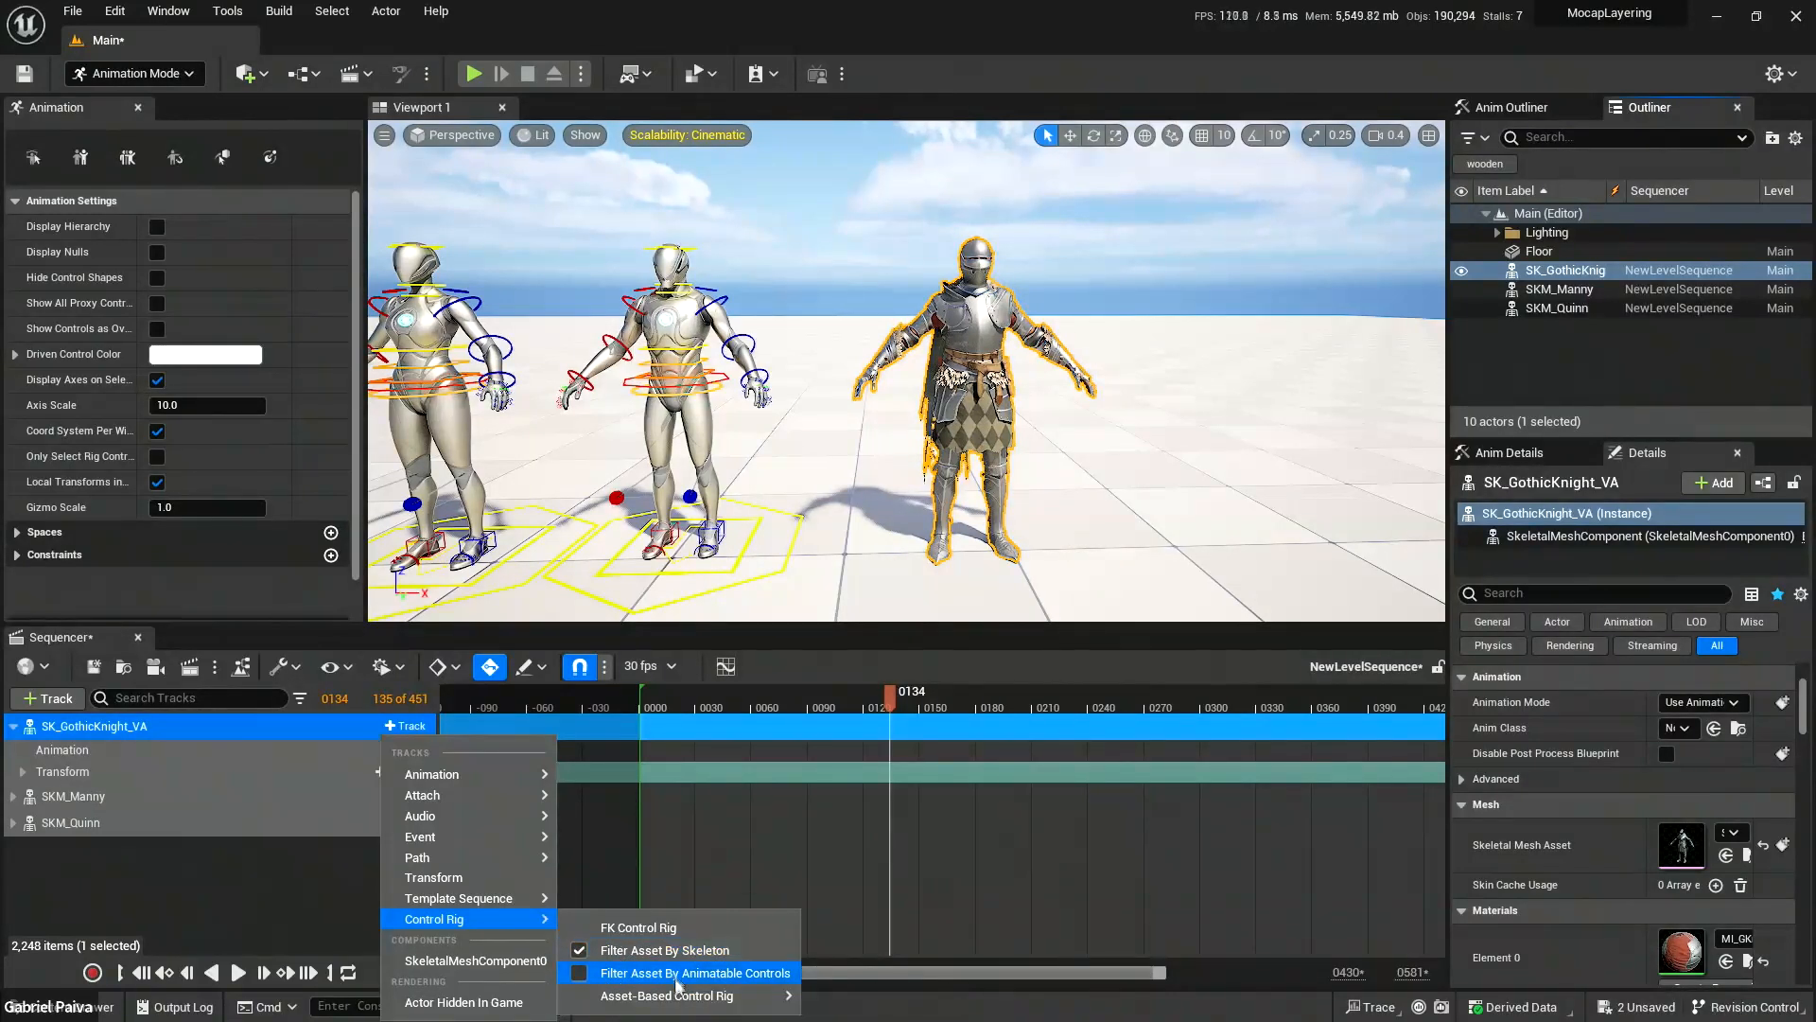
{"action": "mouse_move", "coordinate": [683, 999]}
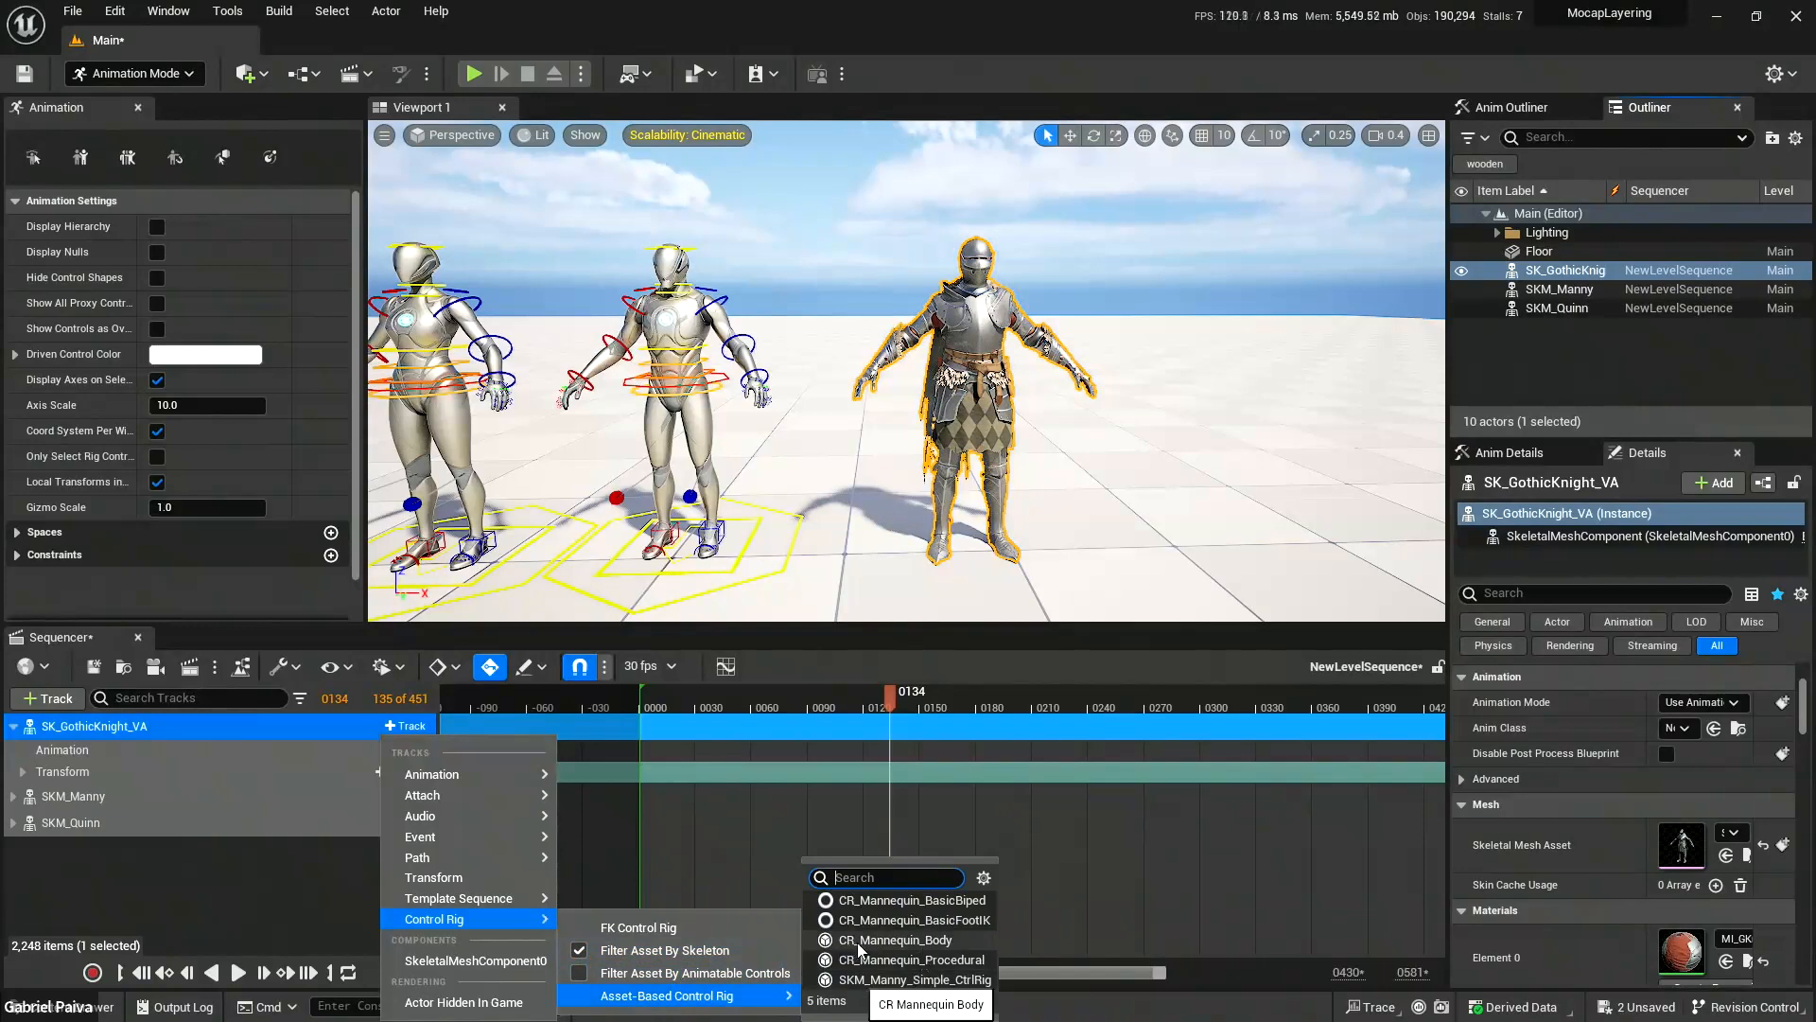
{"action": "left_click_drag", "start_coordinate": [892, 946], "coordinate": [890, 942]}
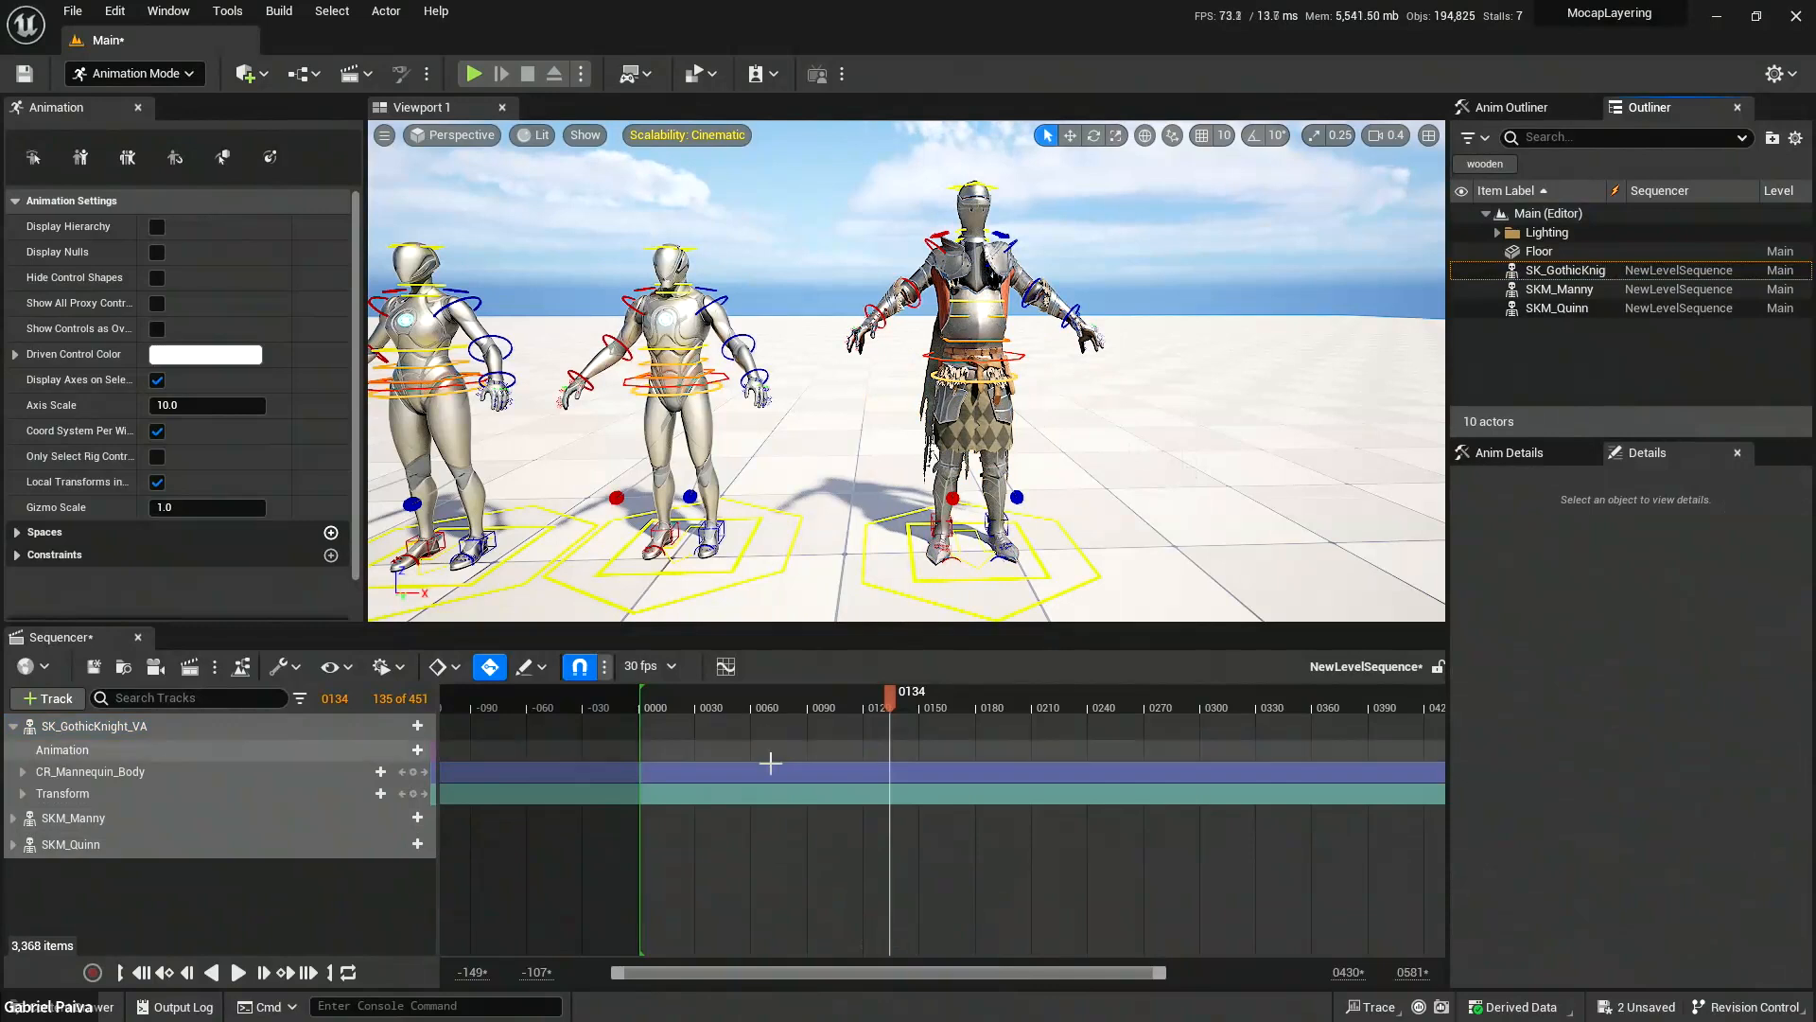
Examine how the mannequin control rig fits the Gothic Knight, selecting its global_ctrl and body_ctrl controls.
{"action": "mouse_move", "coordinate": [878, 700]}
{"action": "left_mouse_down"}
{"action": "mouse_move", "coordinate": [855, 699]}
{"action": "mouse_move", "coordinate": [874, 698]}
{"action": "left_mouse_up"}
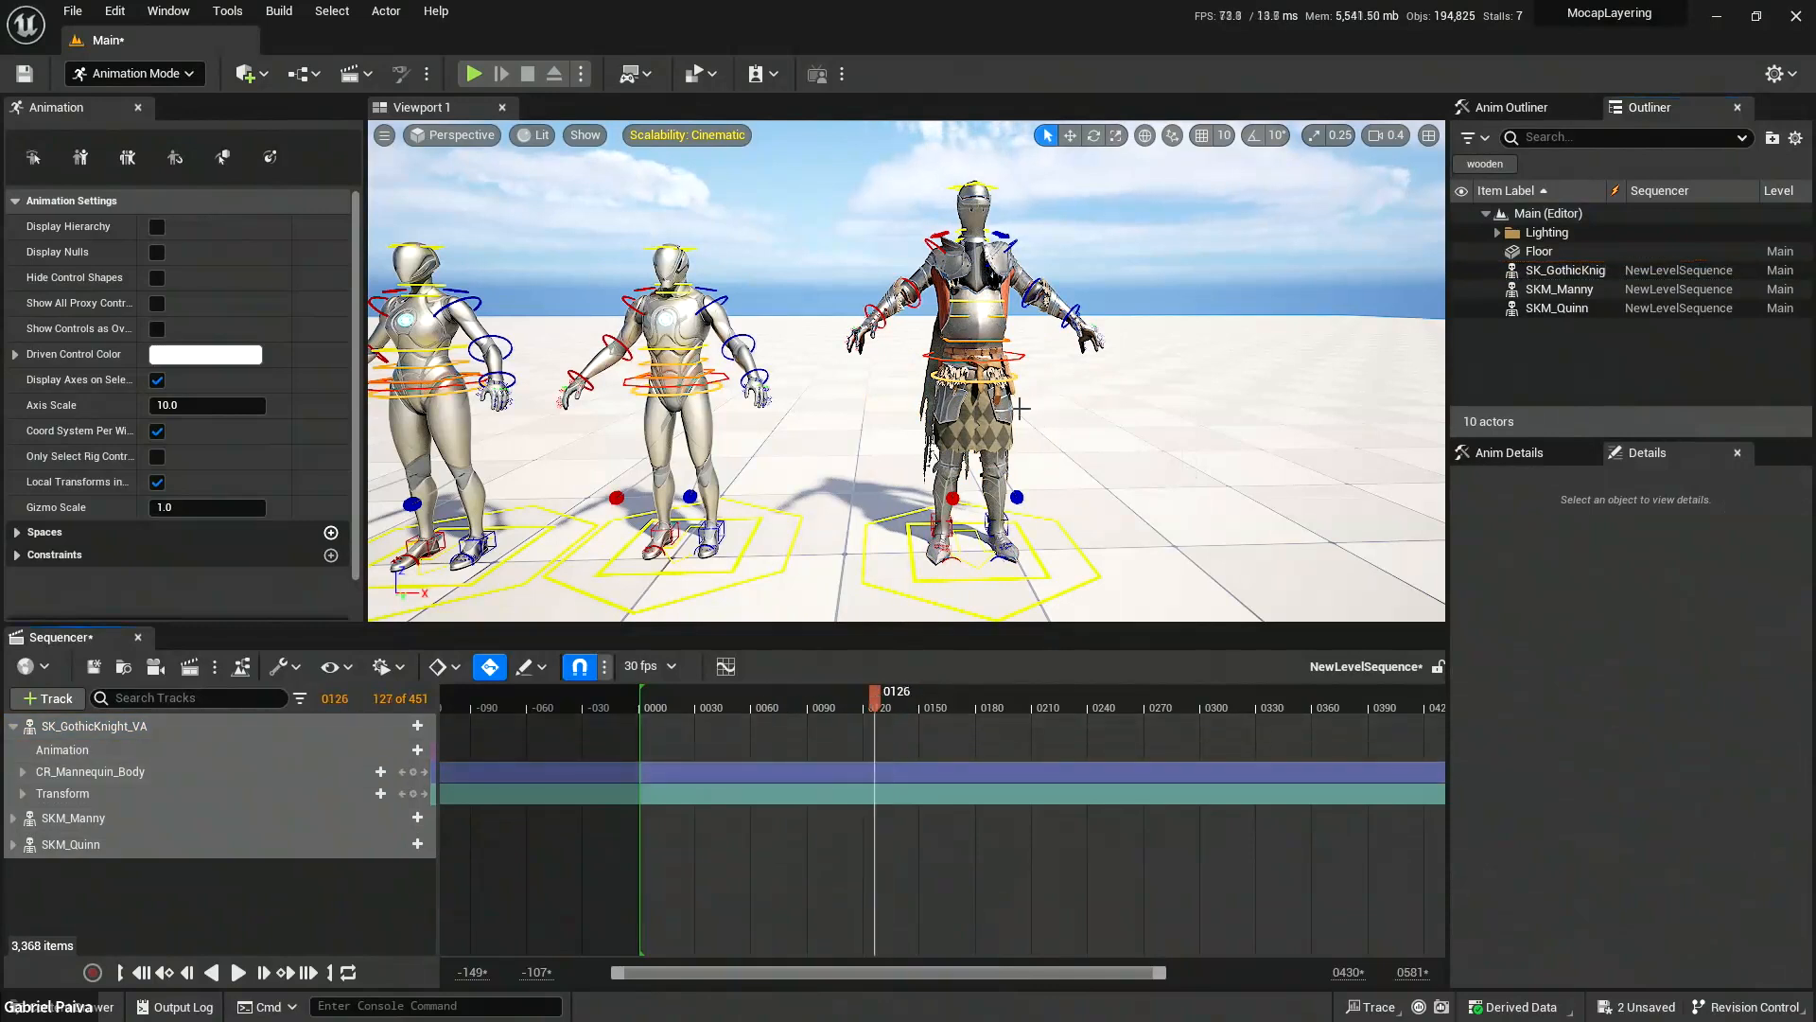
{"action": "left_click", "coordinate": [1082, 559]}
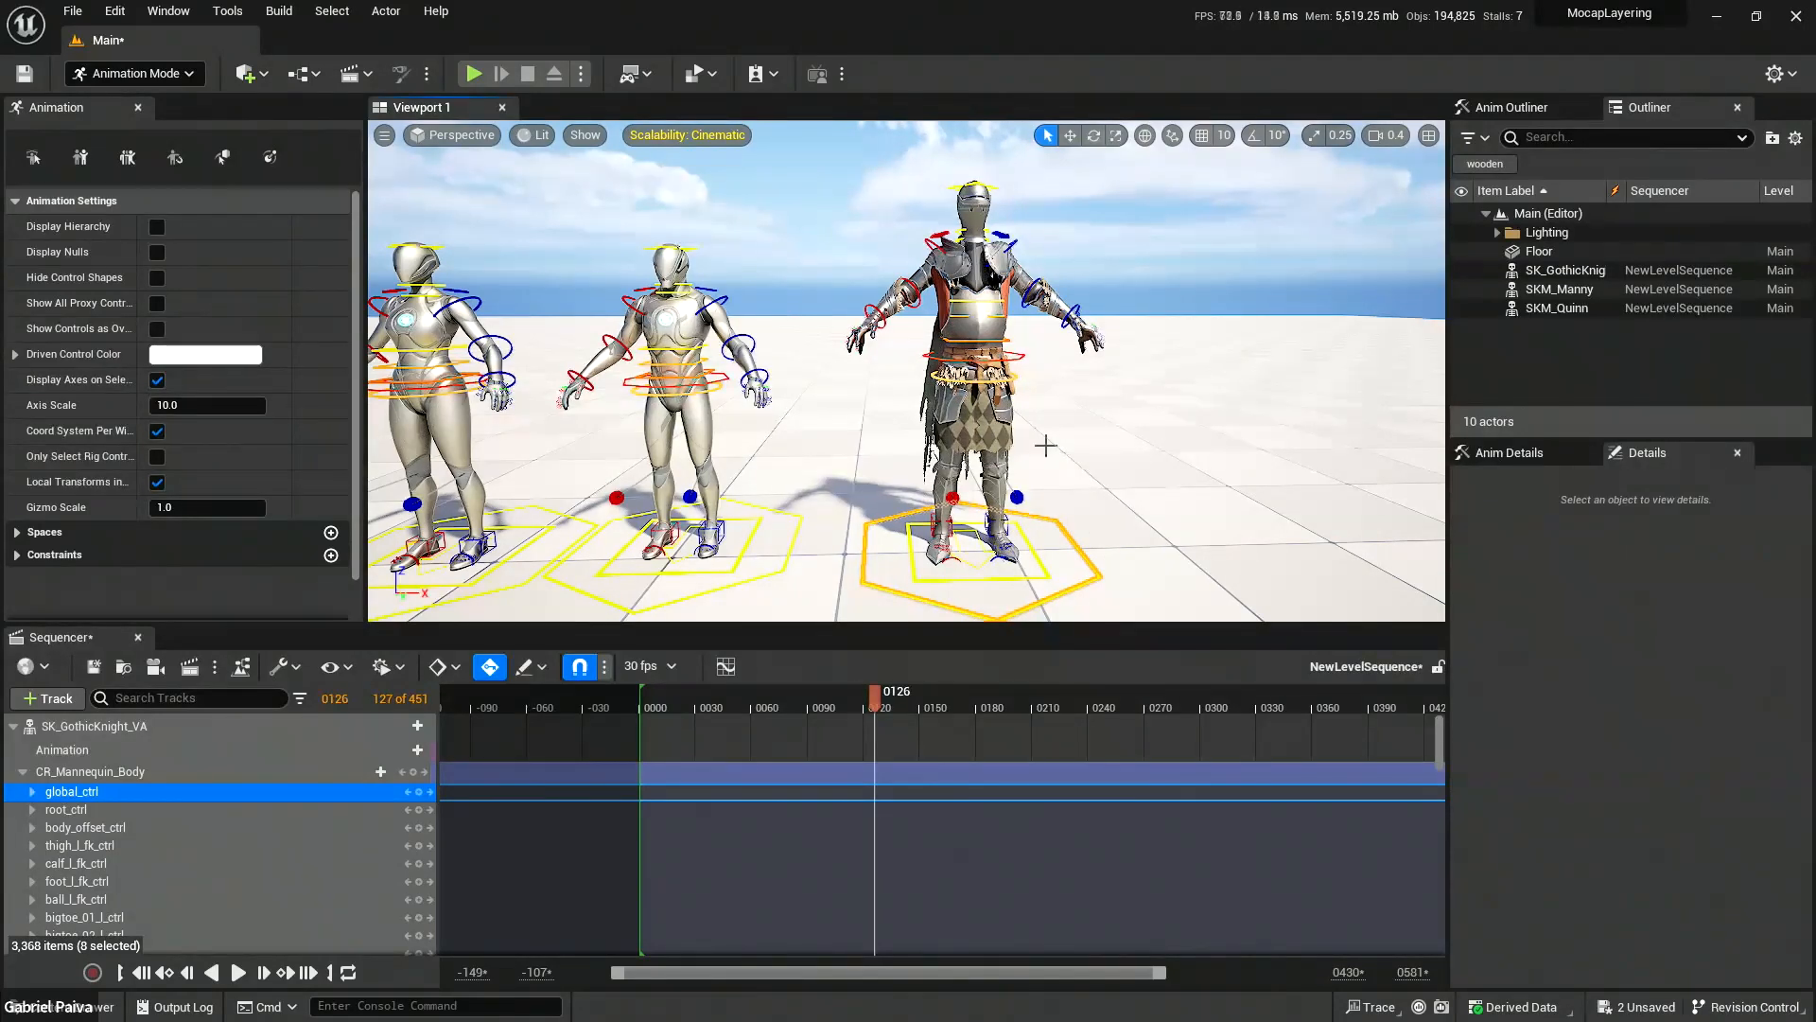
{"action": "left_click", "coordinate": [1015, 356]}
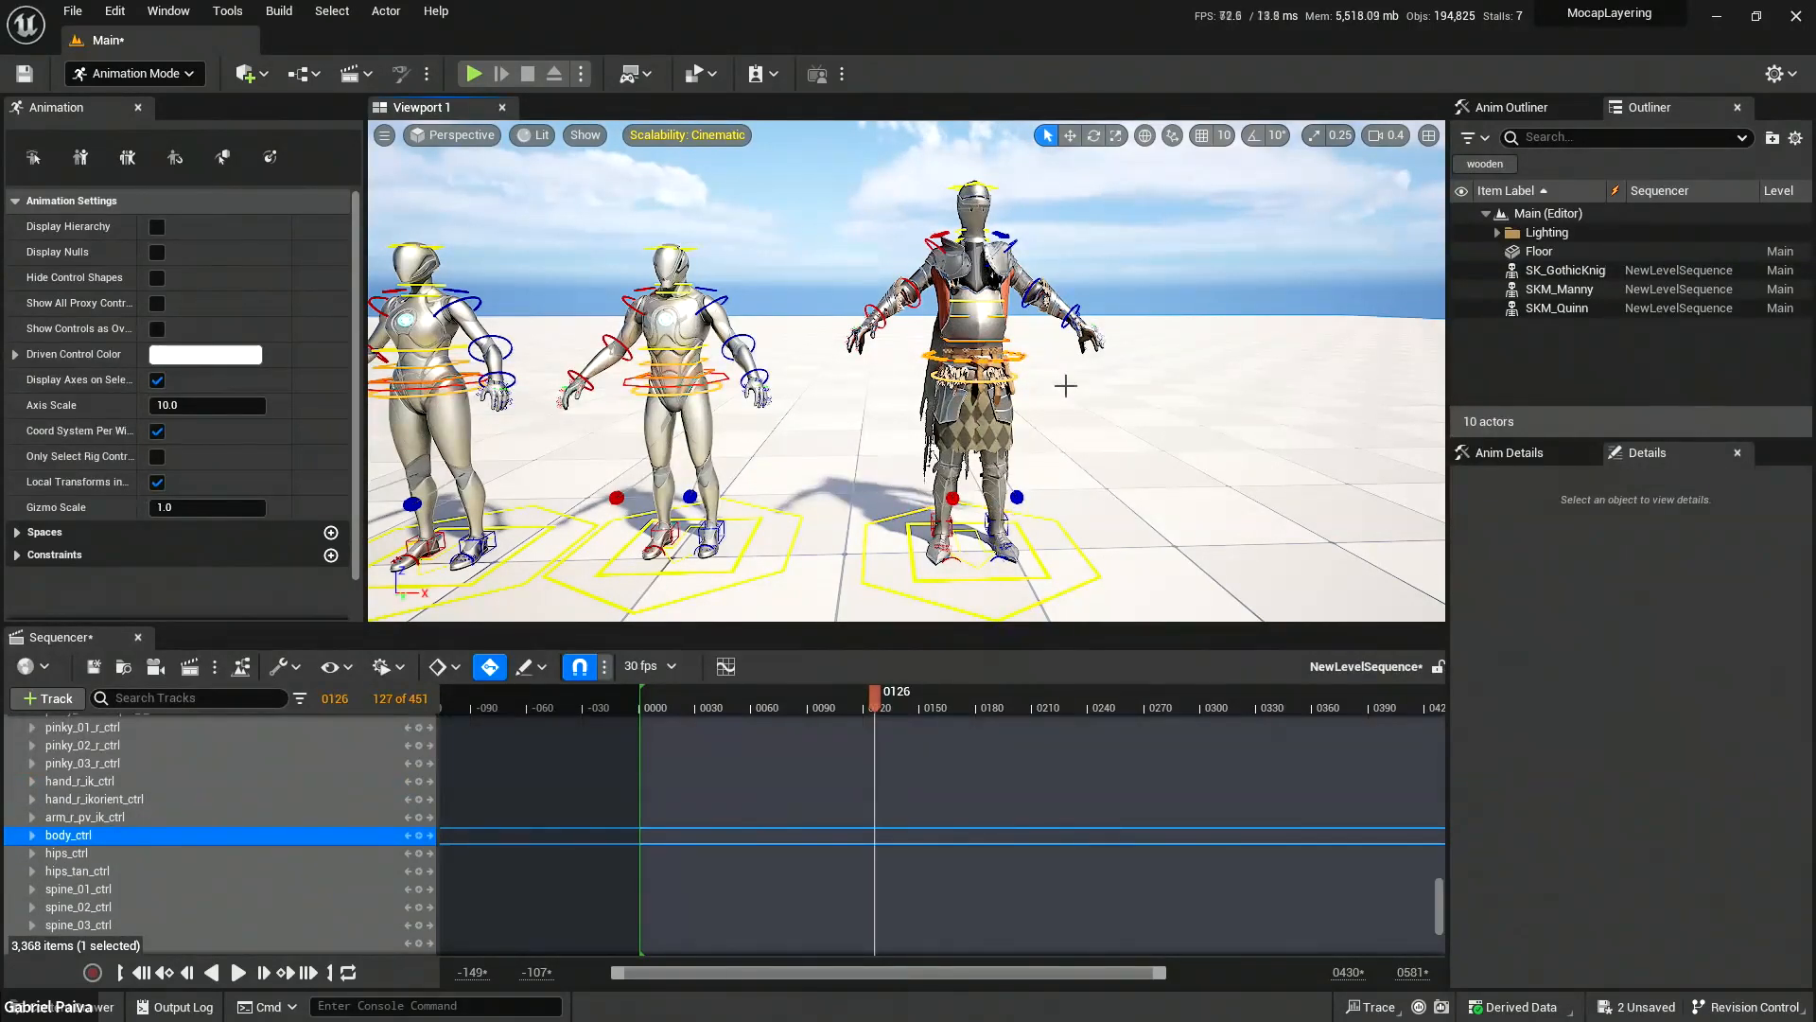
{"action": "right_click_drag", "start_coordinate": [1015, 356], "coordinate": [1109, 378]}
{"action": "scroll", "coordinate": [1050, 370], "scroll_direction": "down", "scroll_amount": 2}
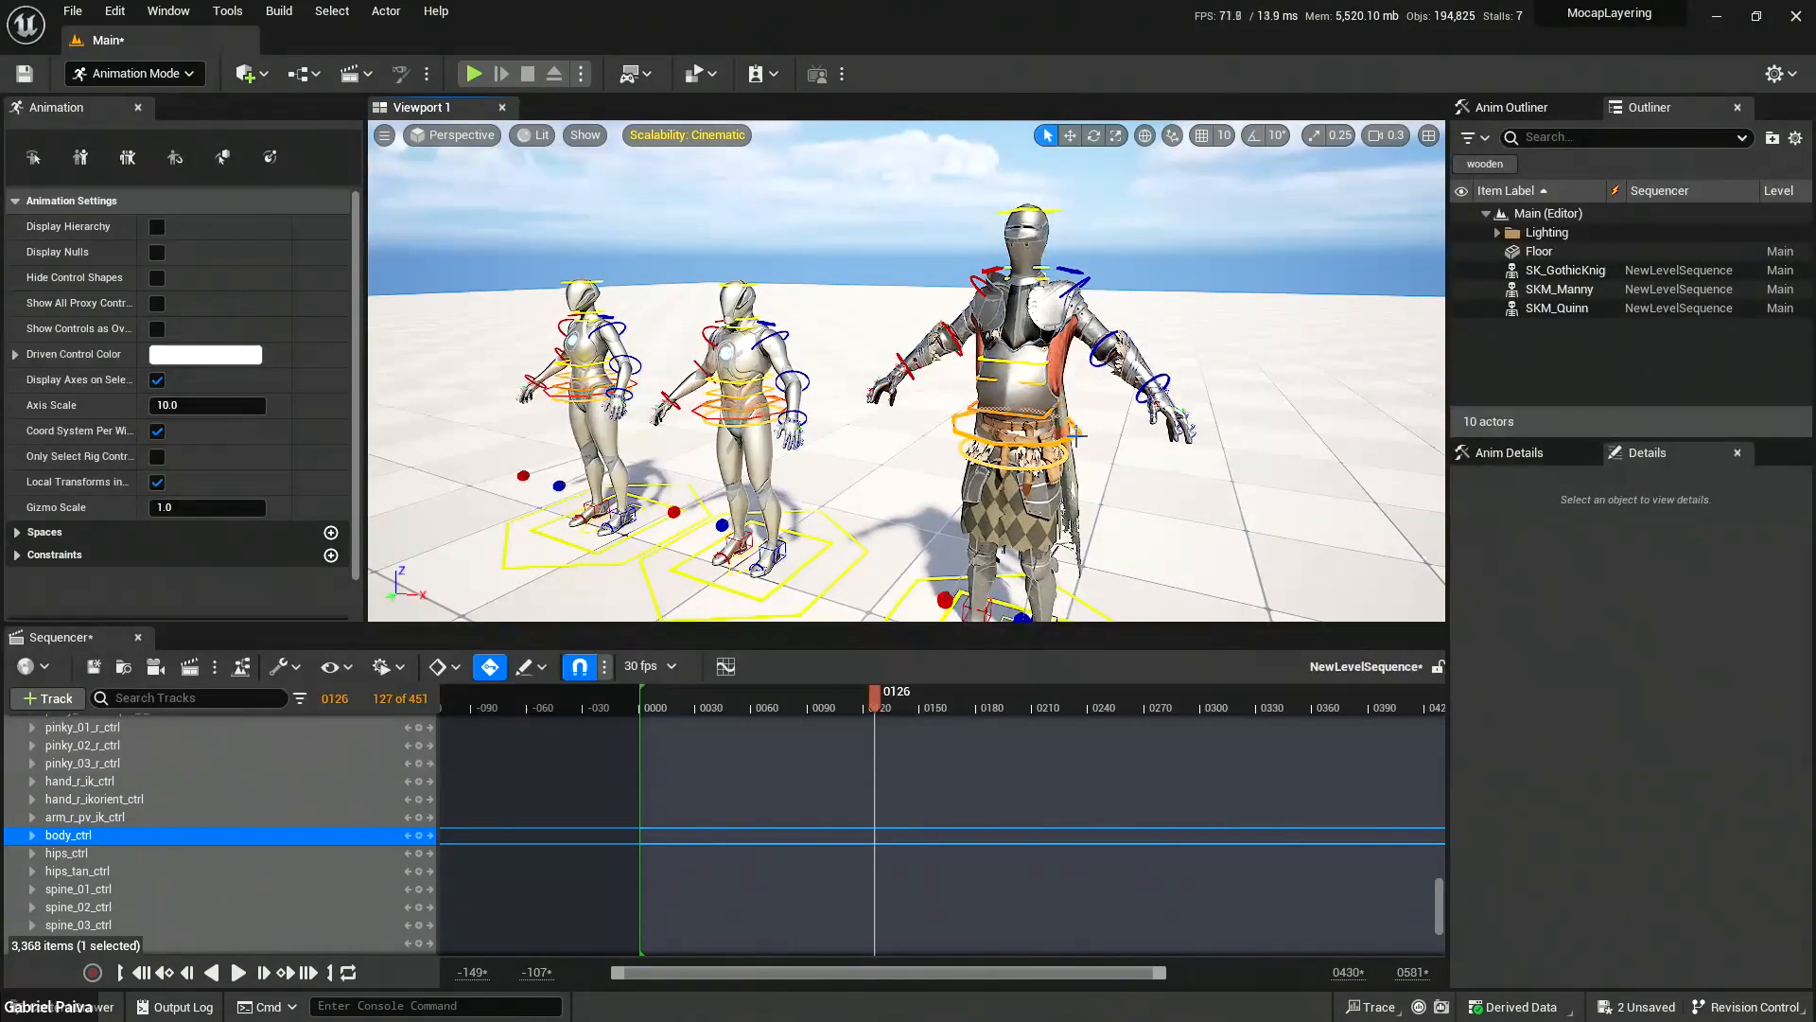
{"action": "right_click_drag", "start_coordinate": [1074, 433], "coordinate": [1031, 433]}
{"action": "scroll", "coordinate": [1045, 433], "scroll_direction": "up", "scroll_amount": 1}
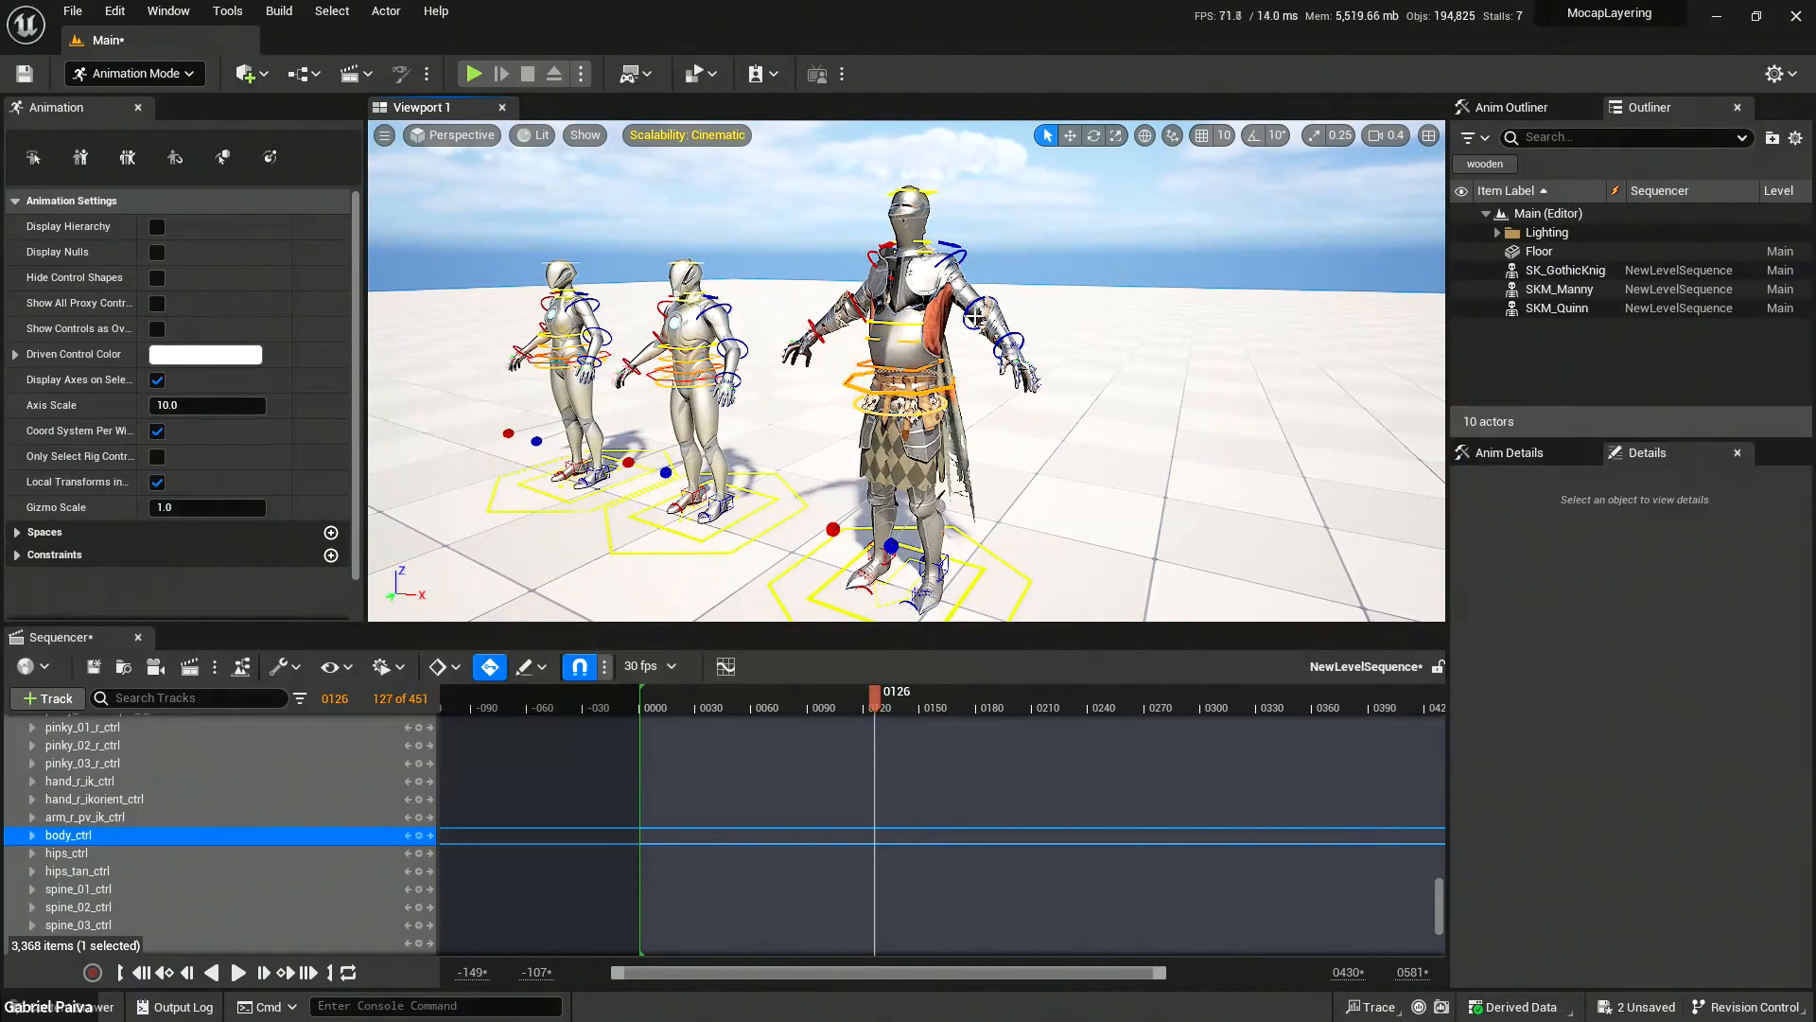
Delete the CR_Mannequin_Body control rig track from SK_GothicKnight_VA in the sequence.
{"action": "scroll", "coordinate": [130, 799], "scroll_direction": "up", "scroll_amount": 10}
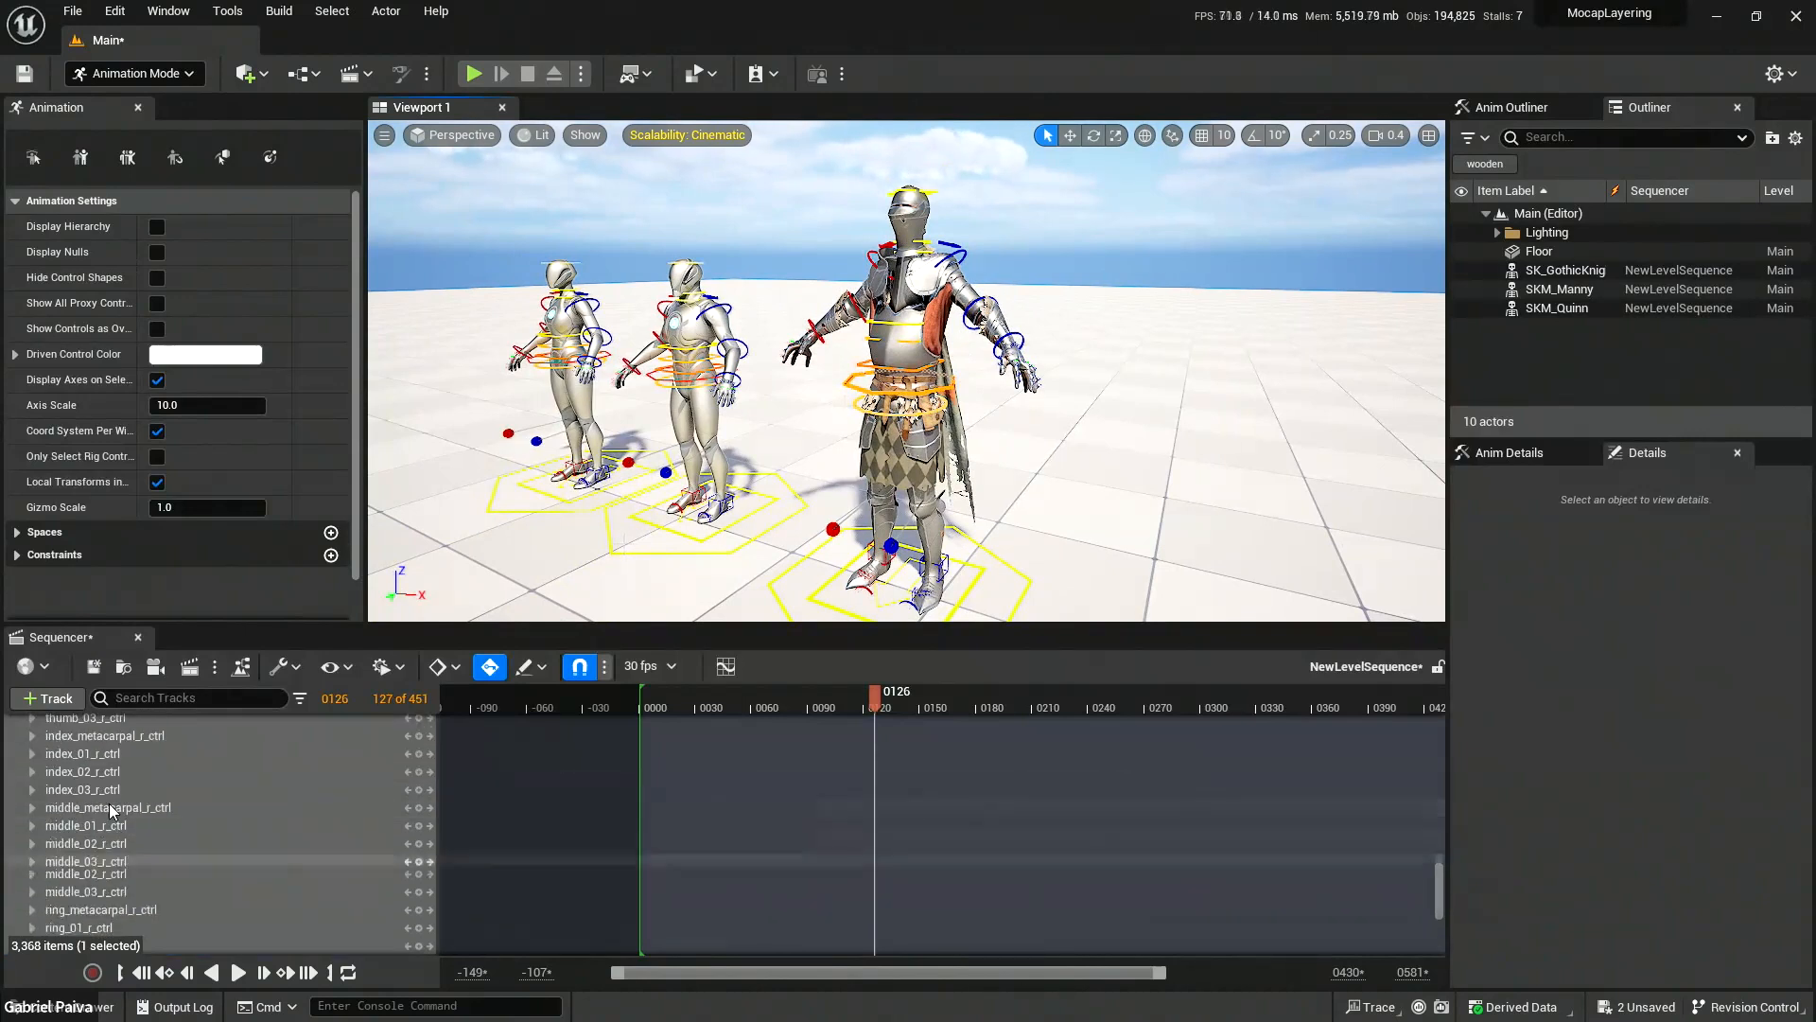
{"action": "scroll", "coordinate": [128, 792], "scroll_direction": "up", "scroll_amount": 15}
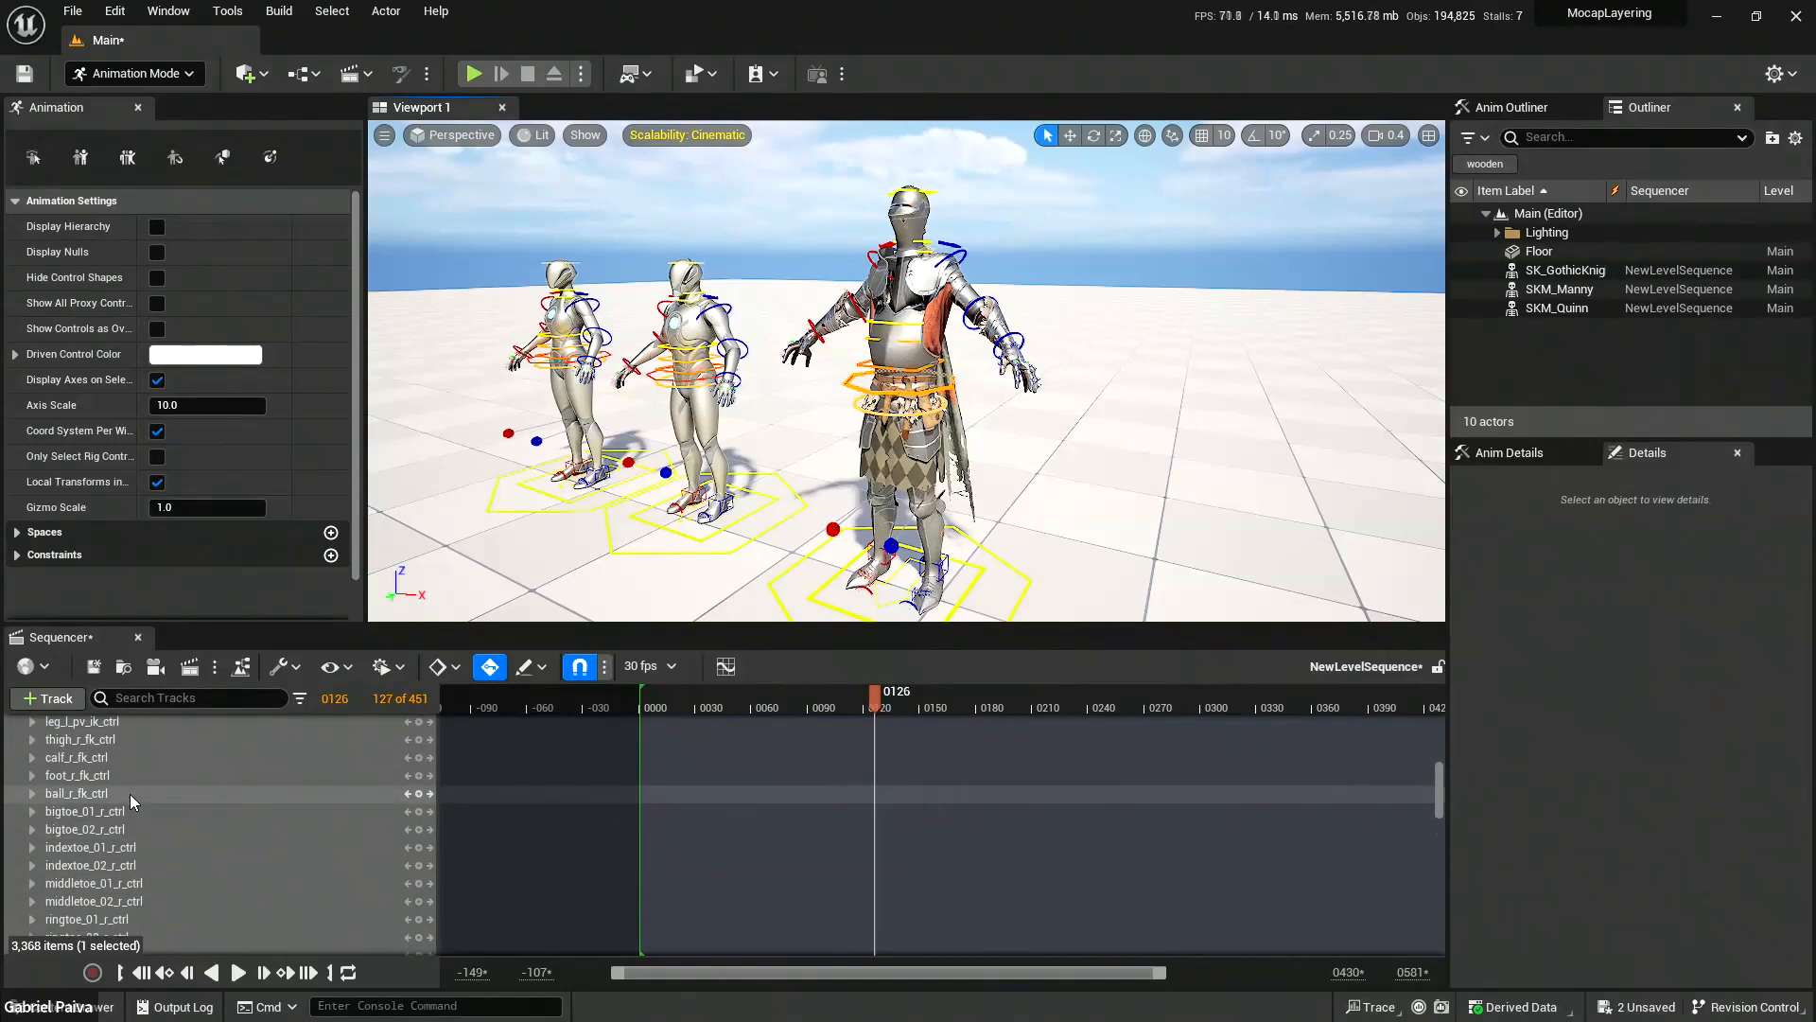
{"action": "scroll", "coordinate": [128, 792], "scroll_direction": "up", "scroll_amount": 3}
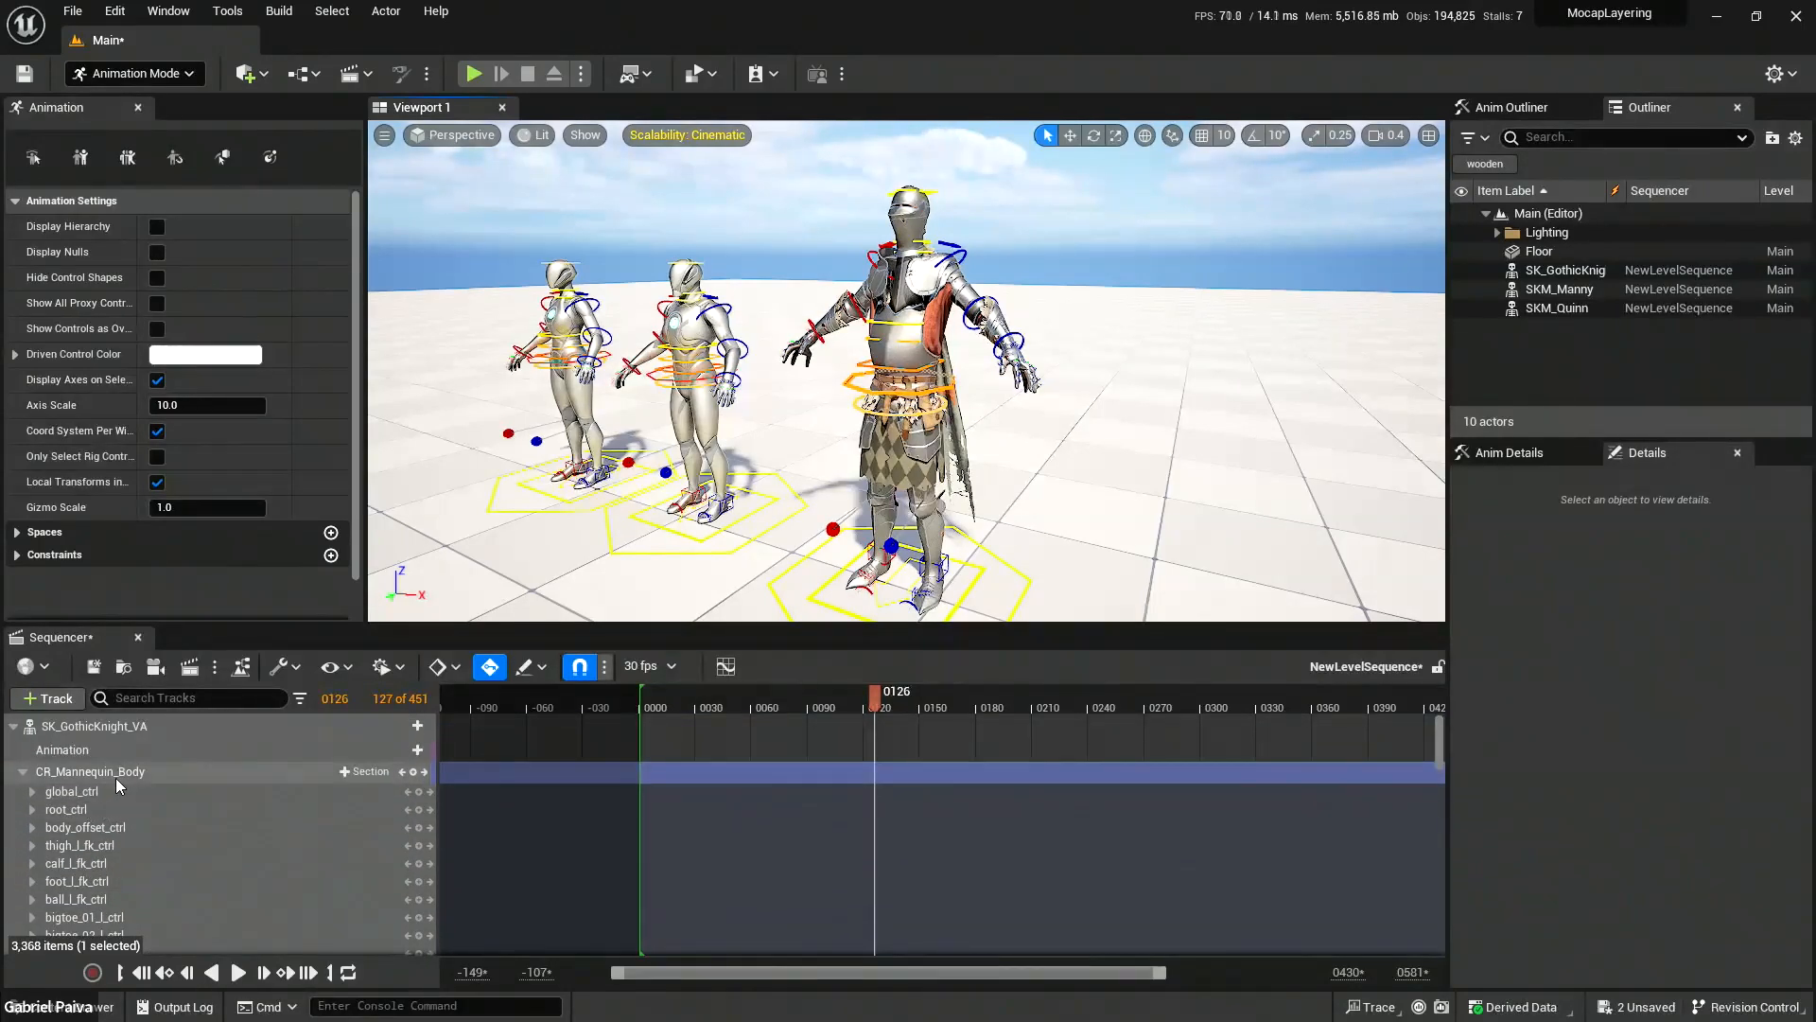
{"action": "key", "text": "Delete"}
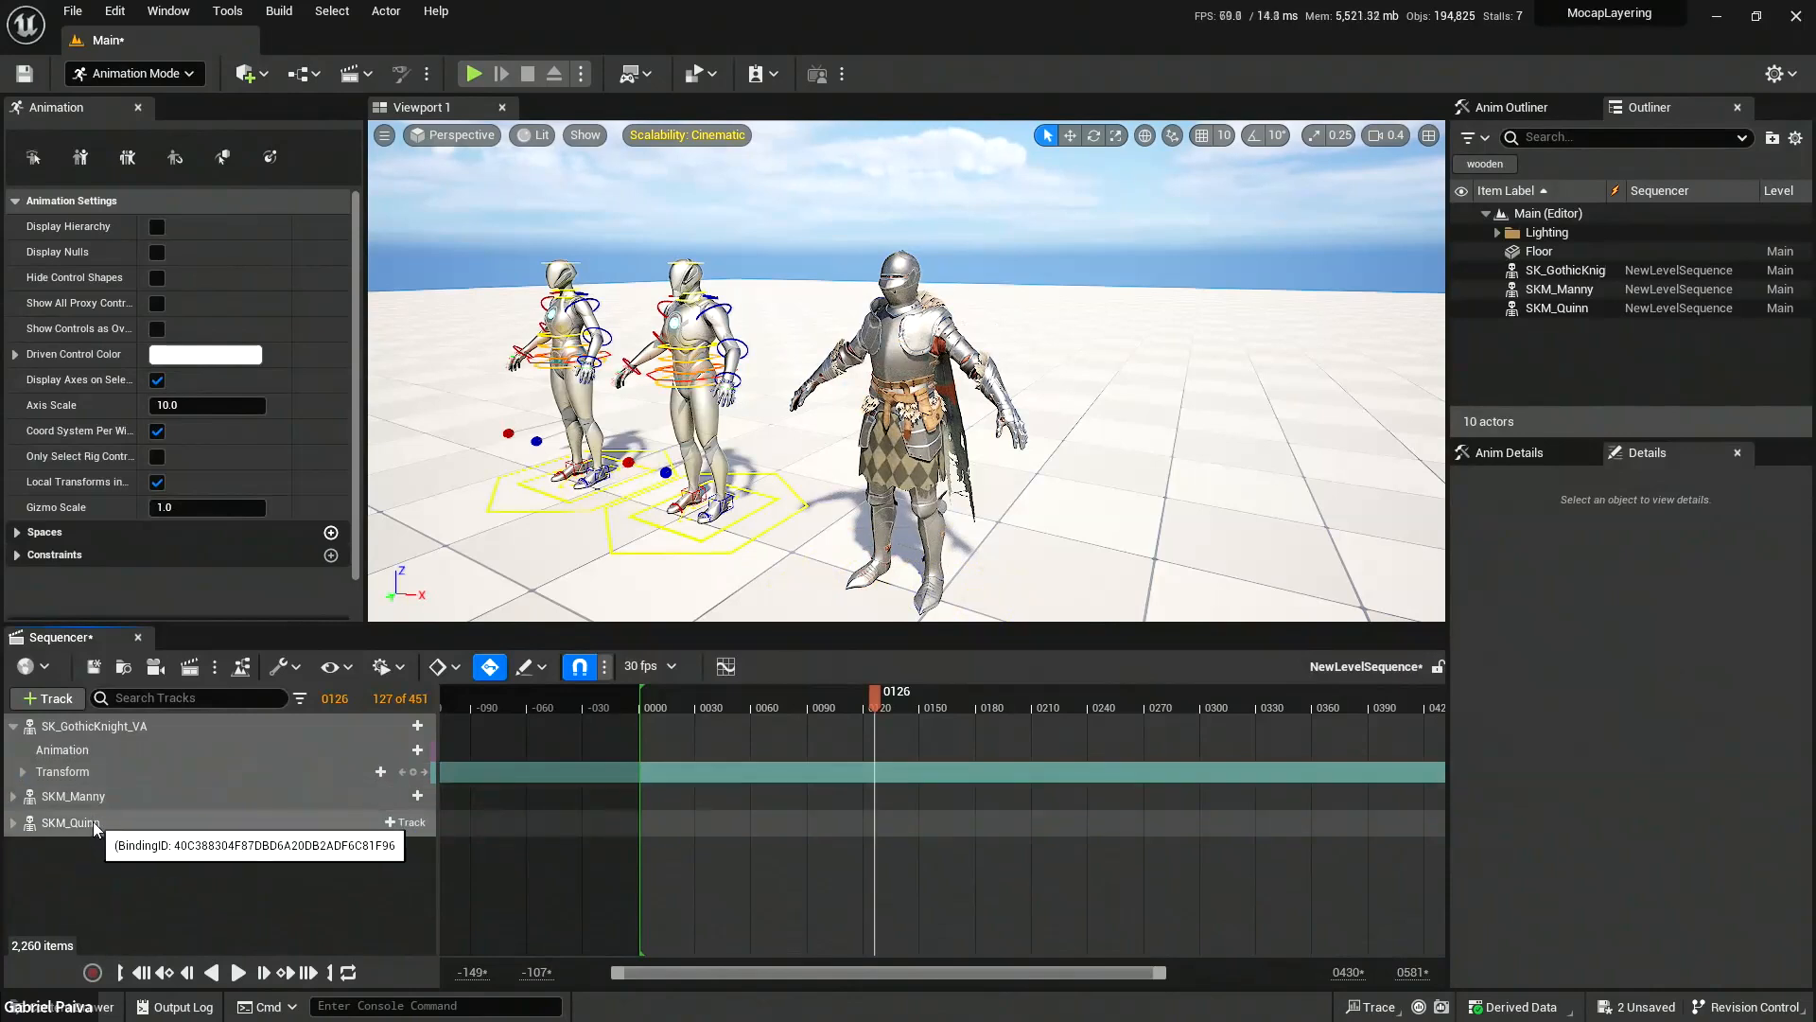
Reopen the skeletal mesh asset of SK_GothicKnight_VA and show its skeleton tree to examine the bone hierarchy.
{"action": "left_click", "coordinate": [98, 798]}
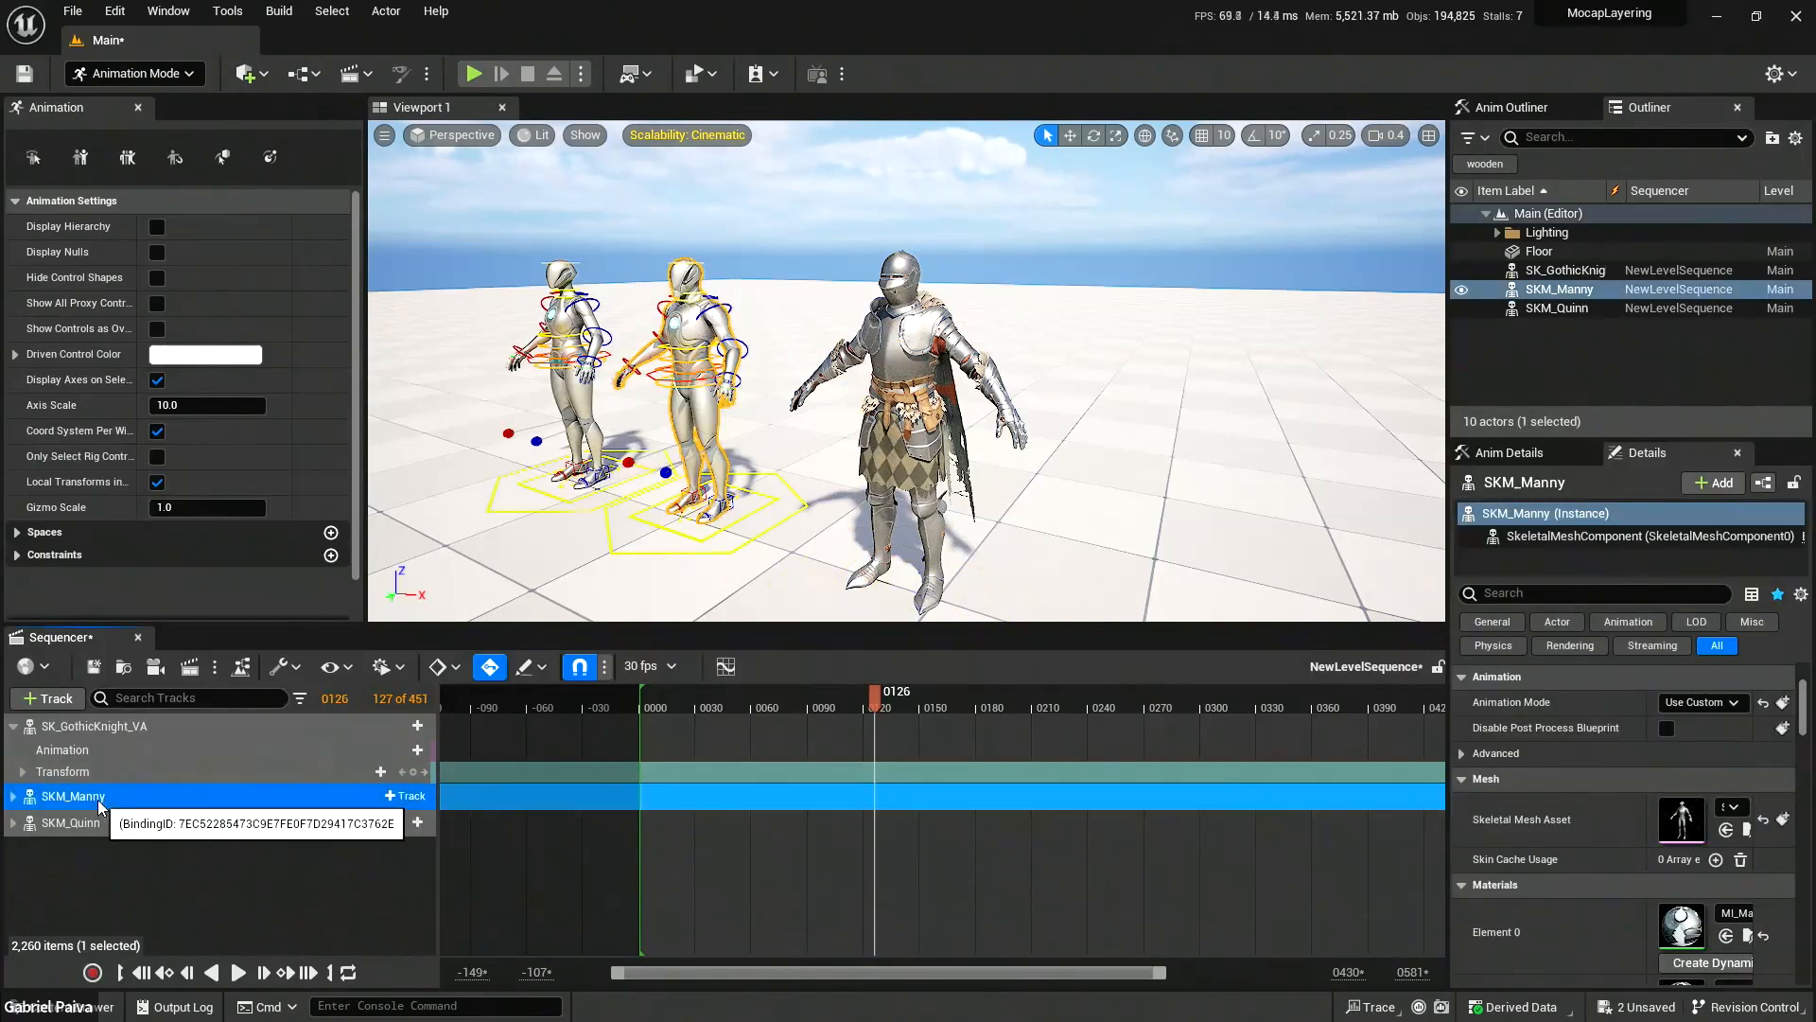
{"action": "left_click", "coordinate": [94, 726]}
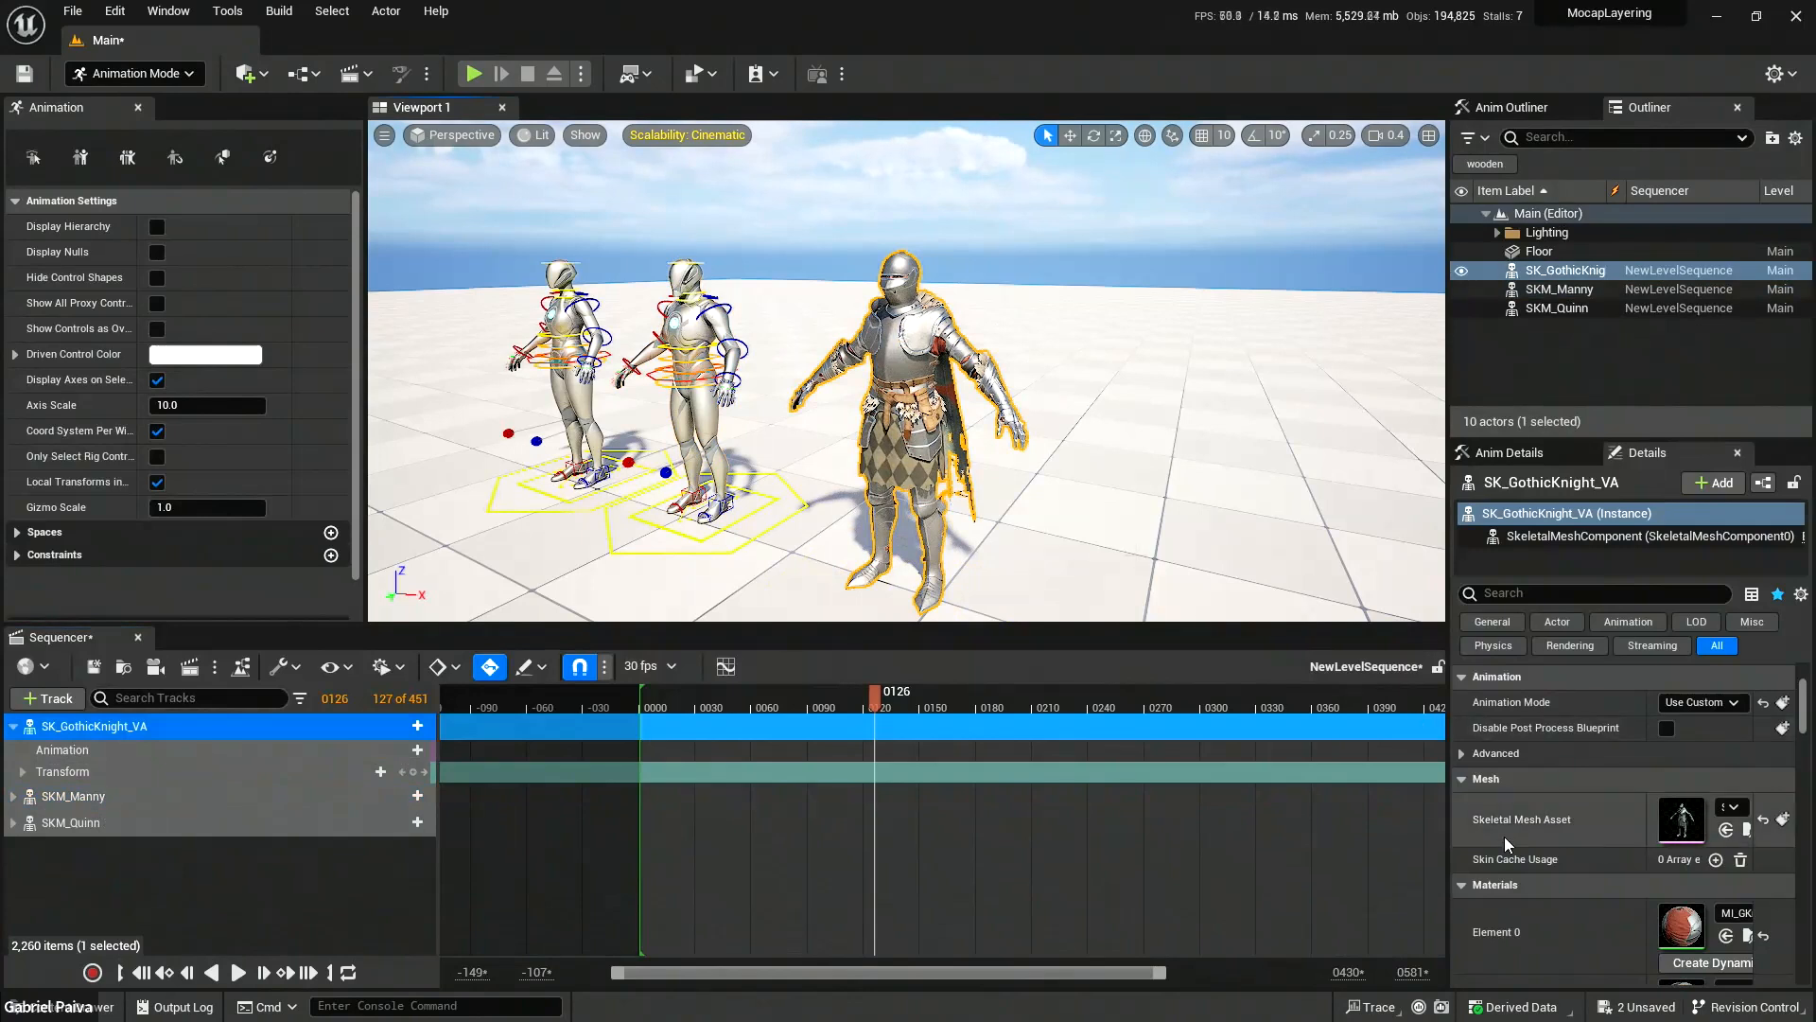
{"action": "double_click", "coordinate": [1690, 825]}
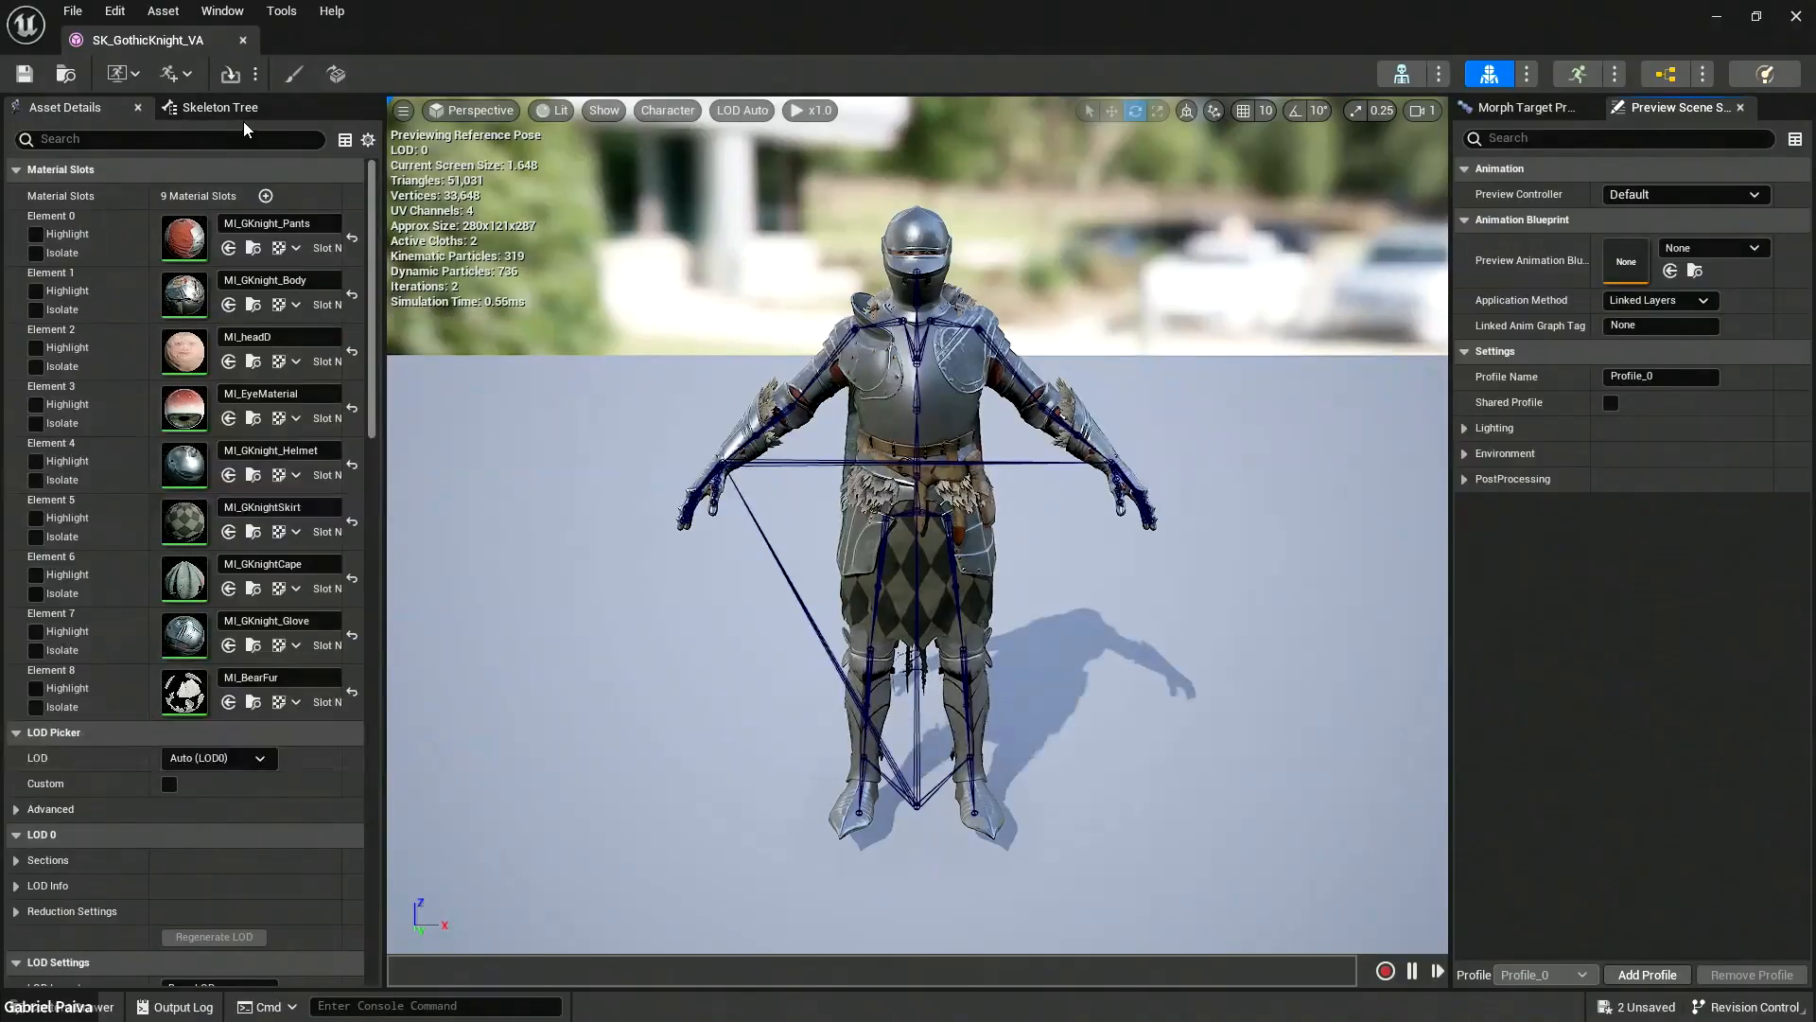
{"action": "left_click", "coordinate": [196, 111]}
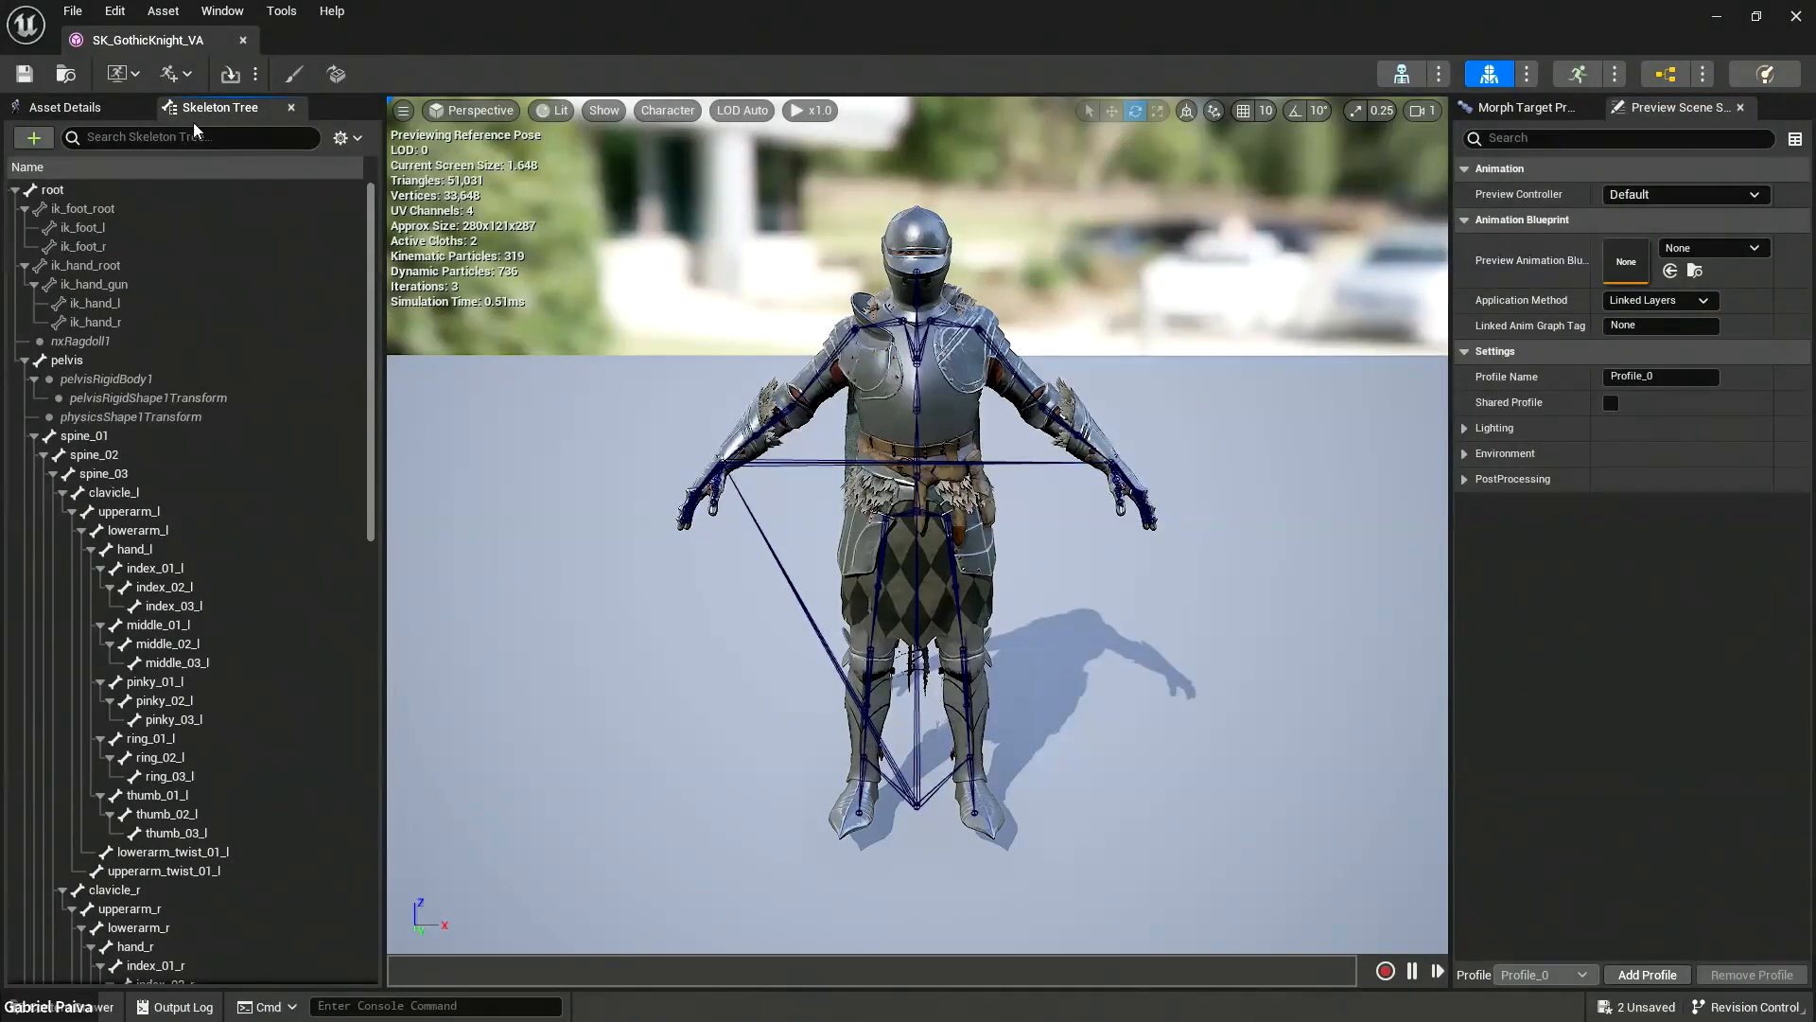
Show the retargeting options in the skeleton tree and recursively set translation retargeting to Skeleton from the root bone down.
{"action": "left_click", "coordinate": [343, 140]}
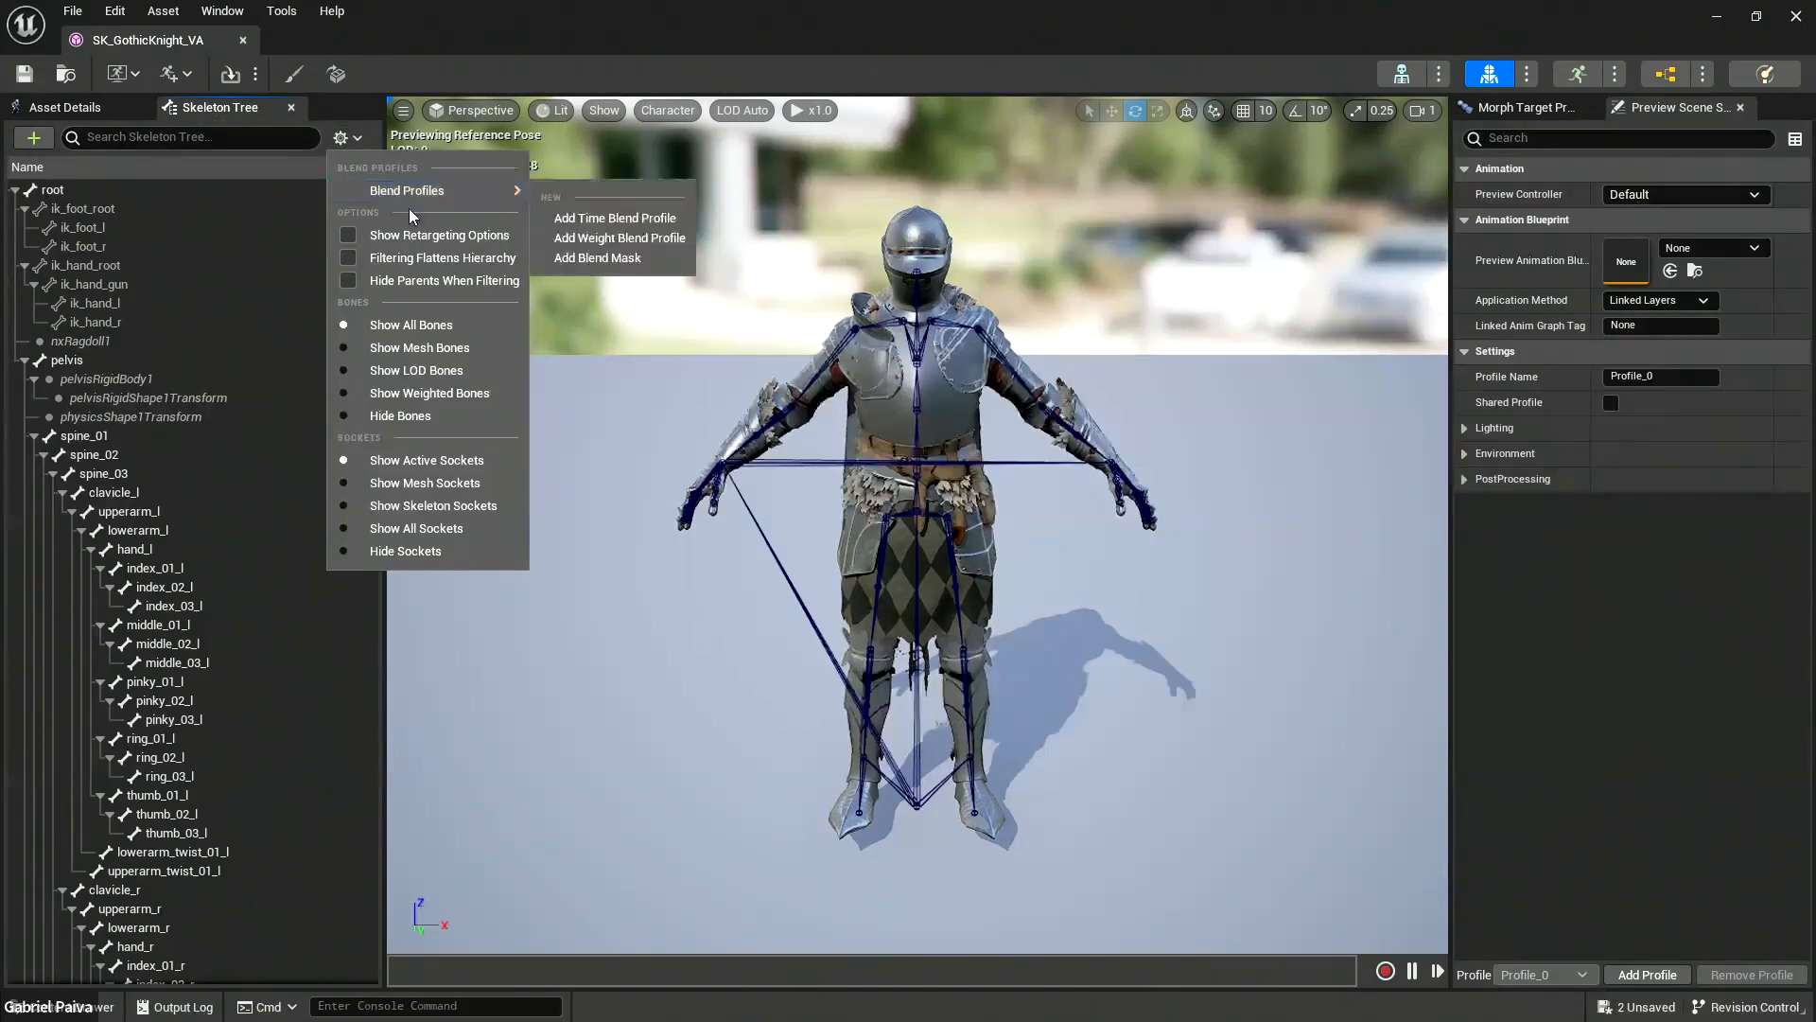
{"action": "left_click", "coordinate": [408, 242]}
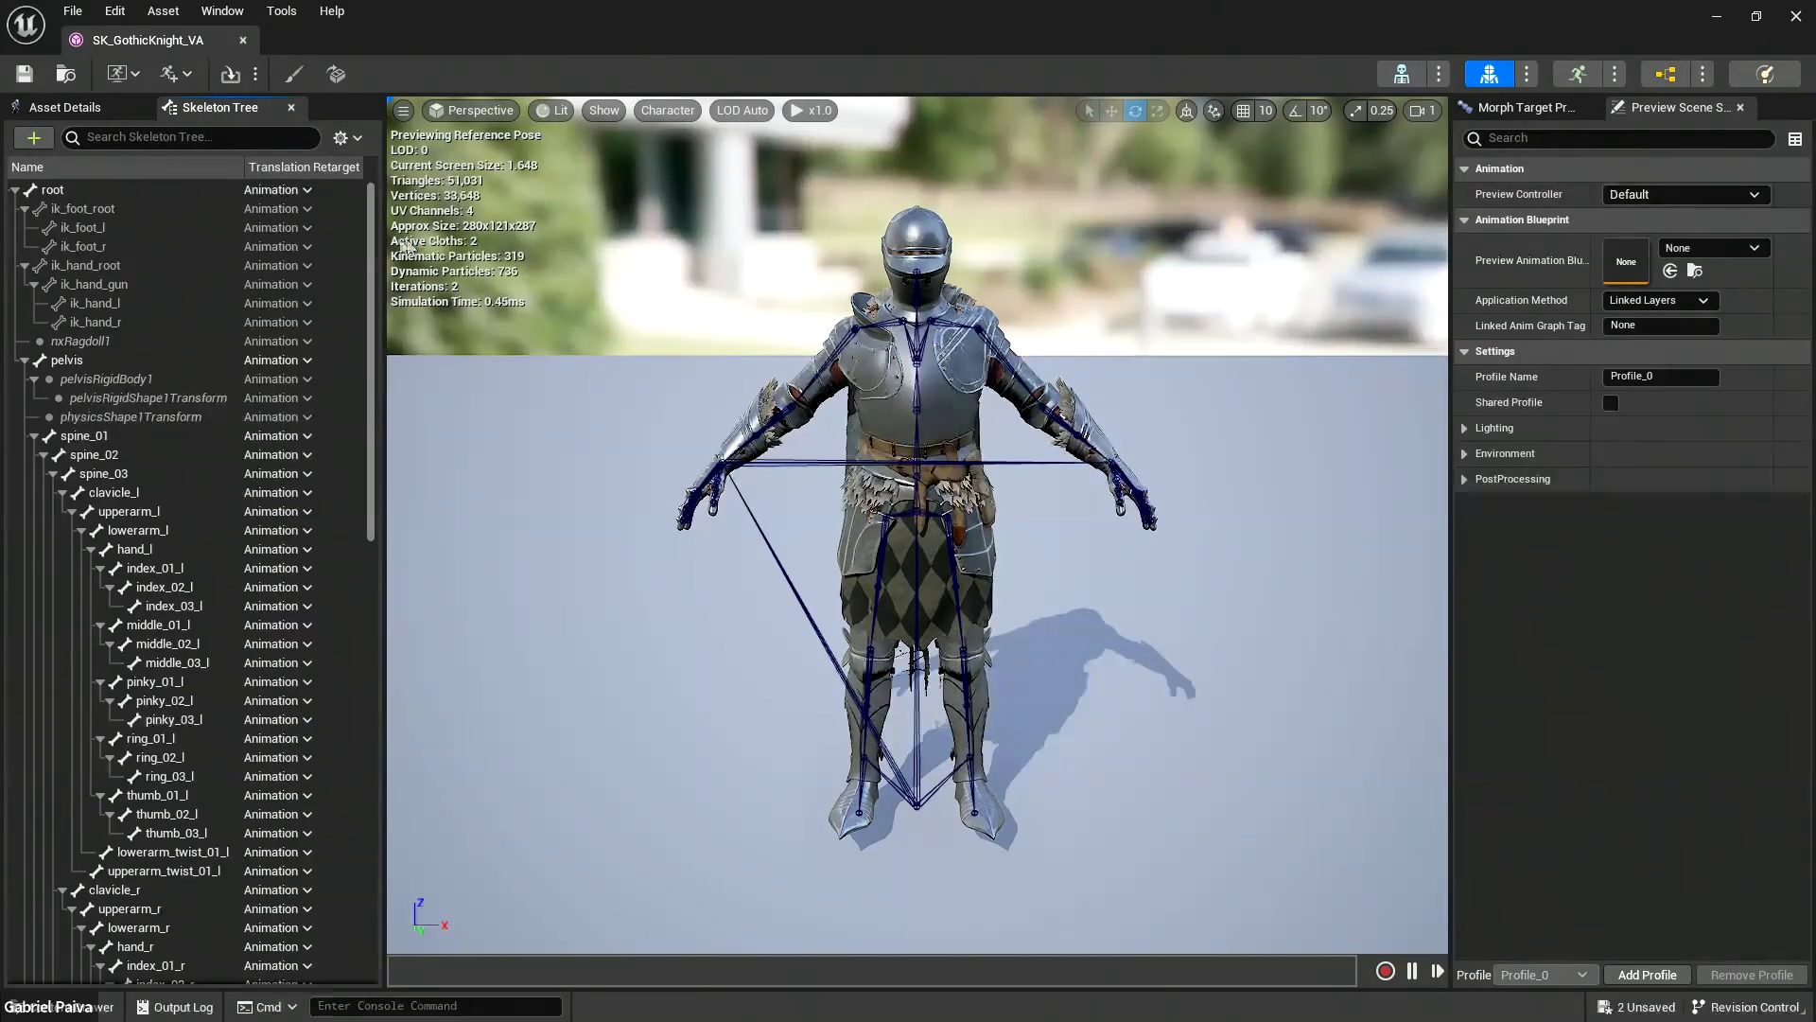
{"action": "left_click", "coordinate": [123, 191]}
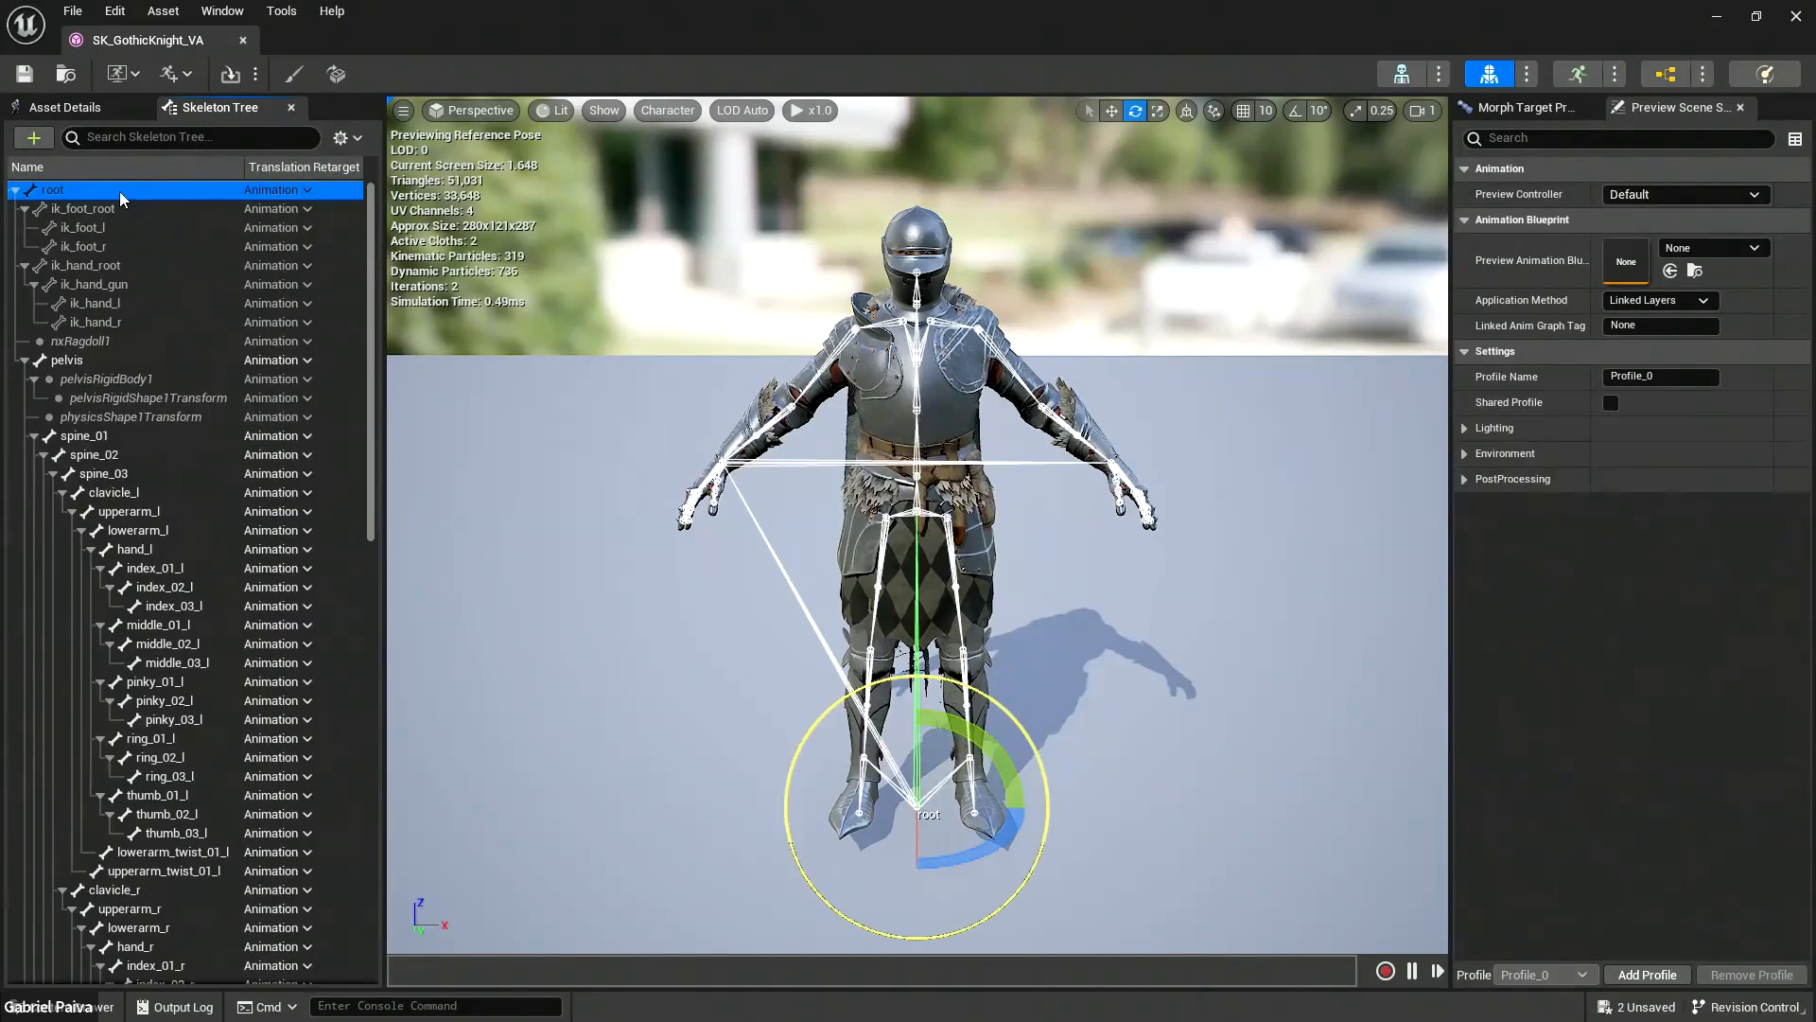
{"action": "right_click", "coordinate": [65, 192]}
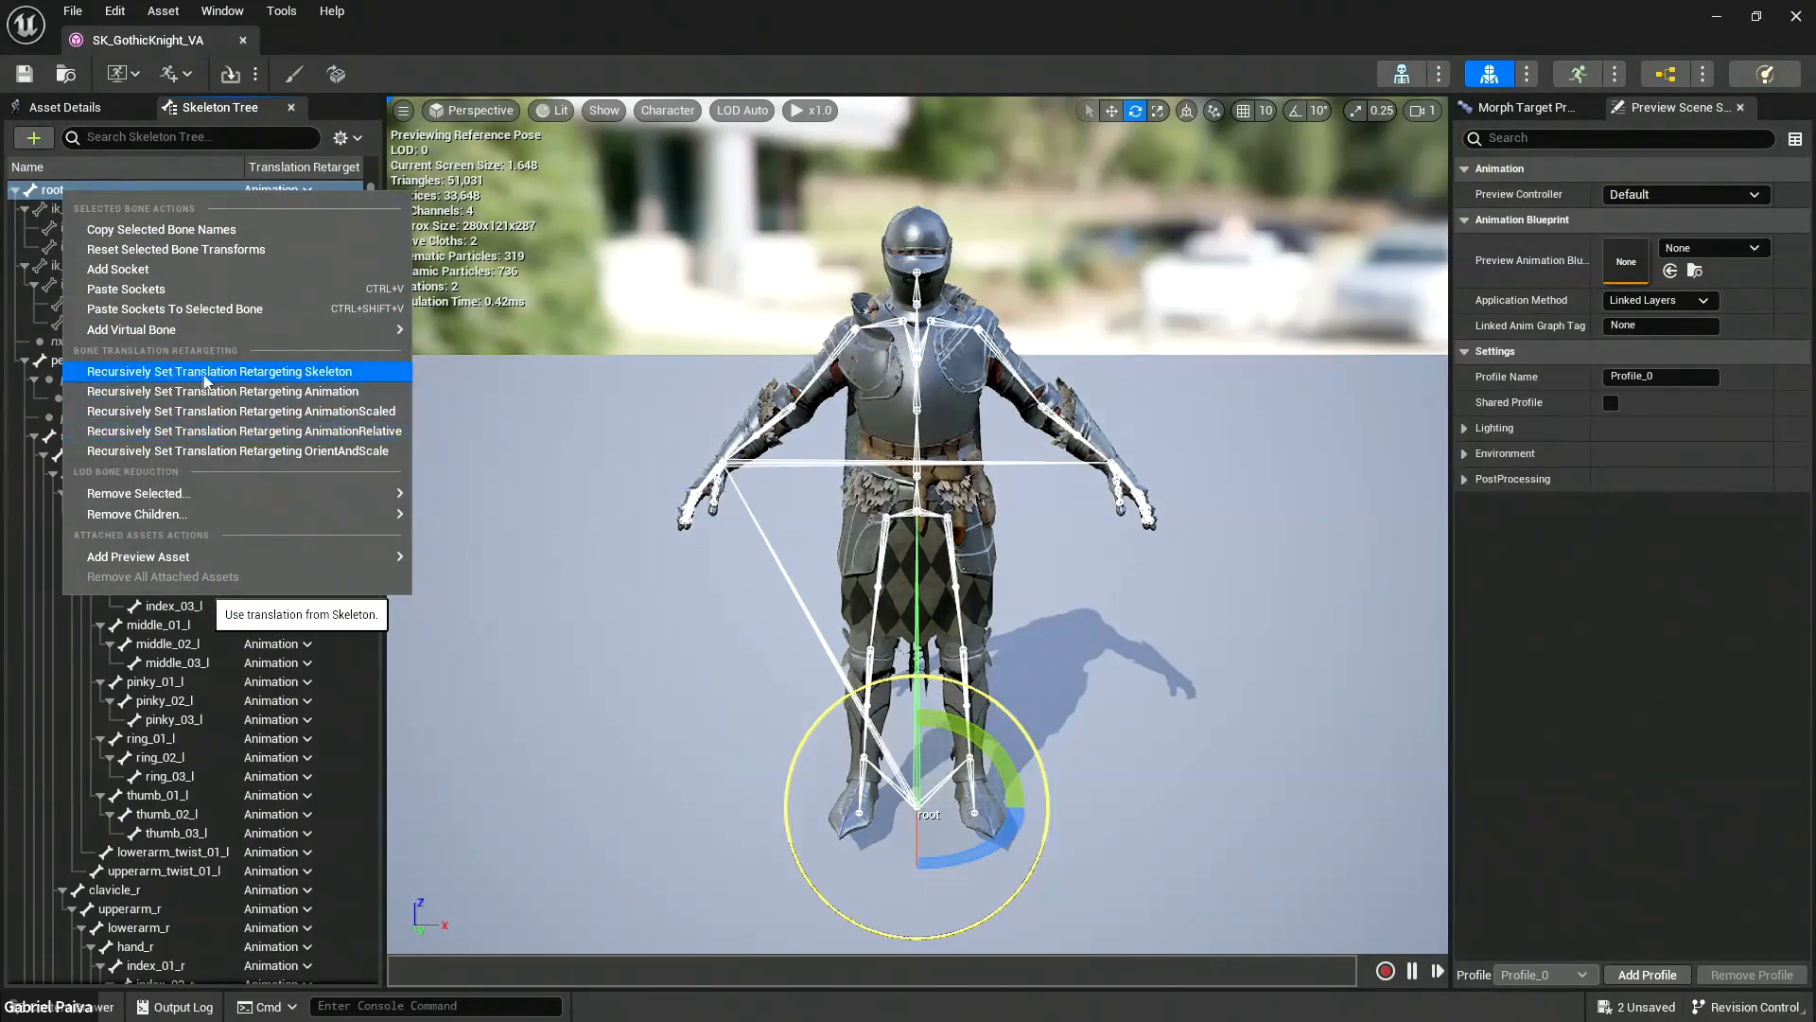
{"action": "left_click", "coordinate": [225, 374]}
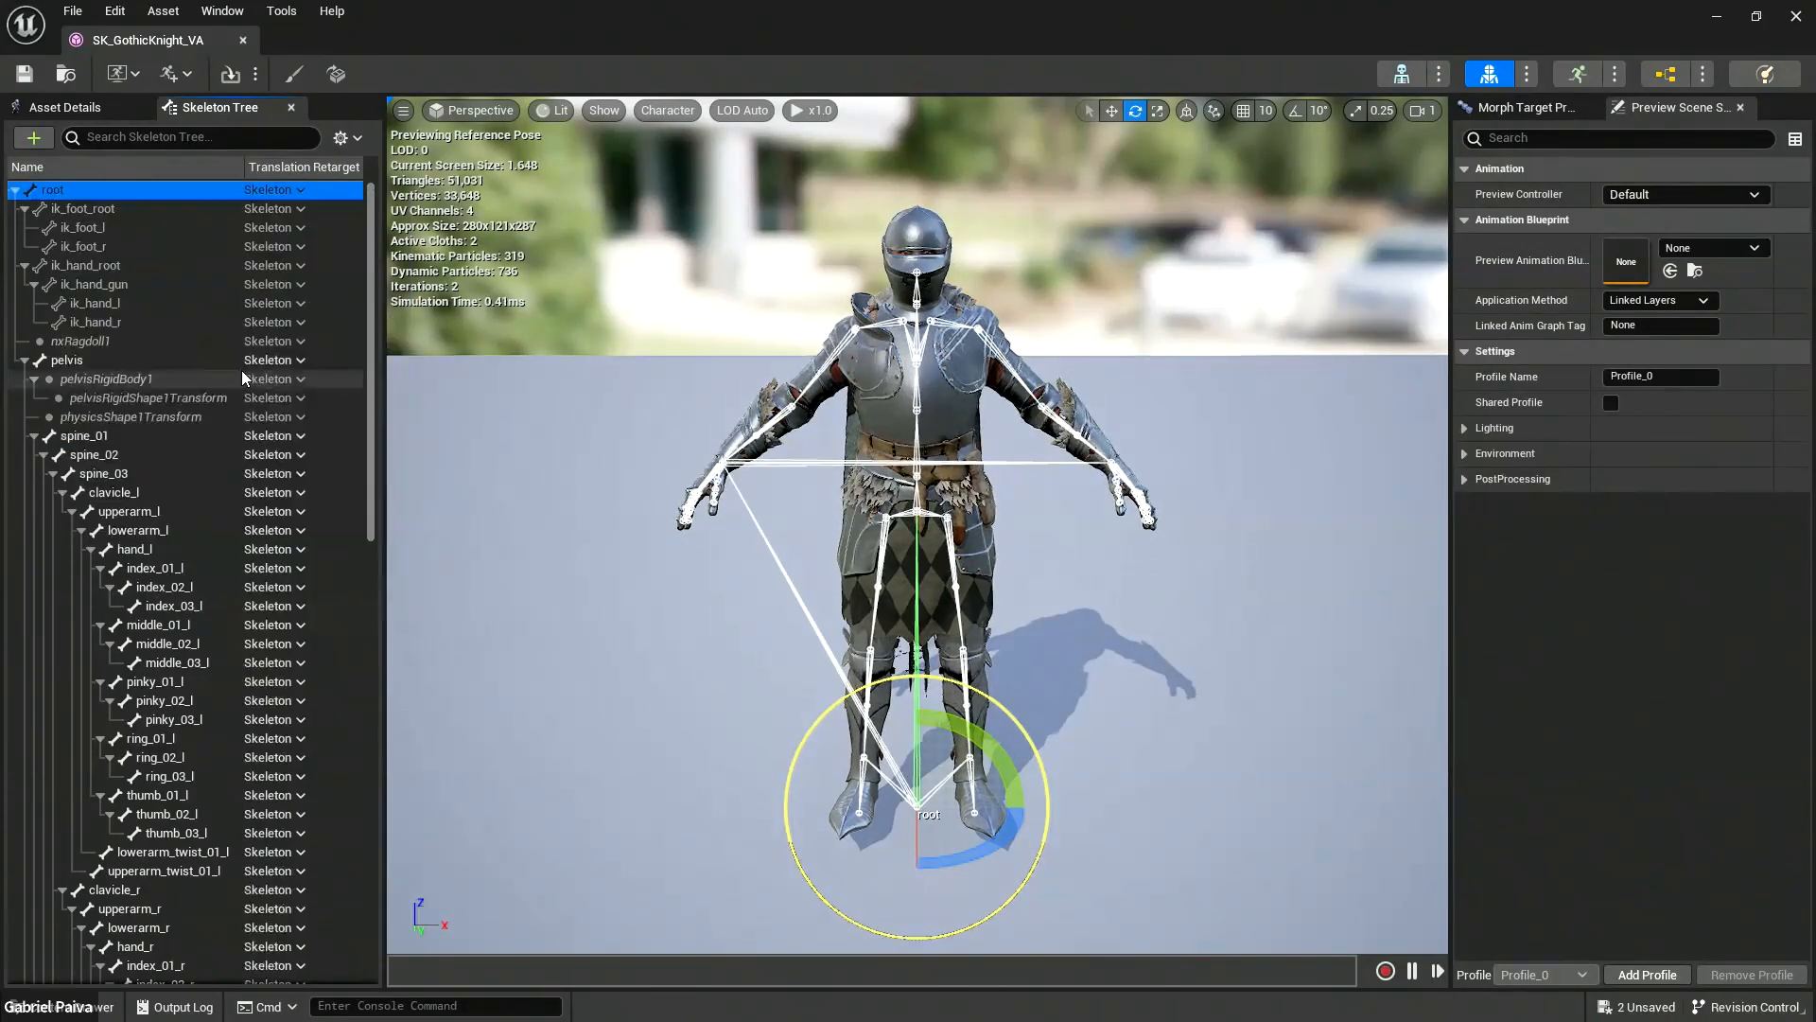
Set the translation retargeting of the root and pelvis bones to Animation, and save the SK_GothicKnight_VA asset before closing it.
{"action": "left_click", "coordinate": [286, 192]}
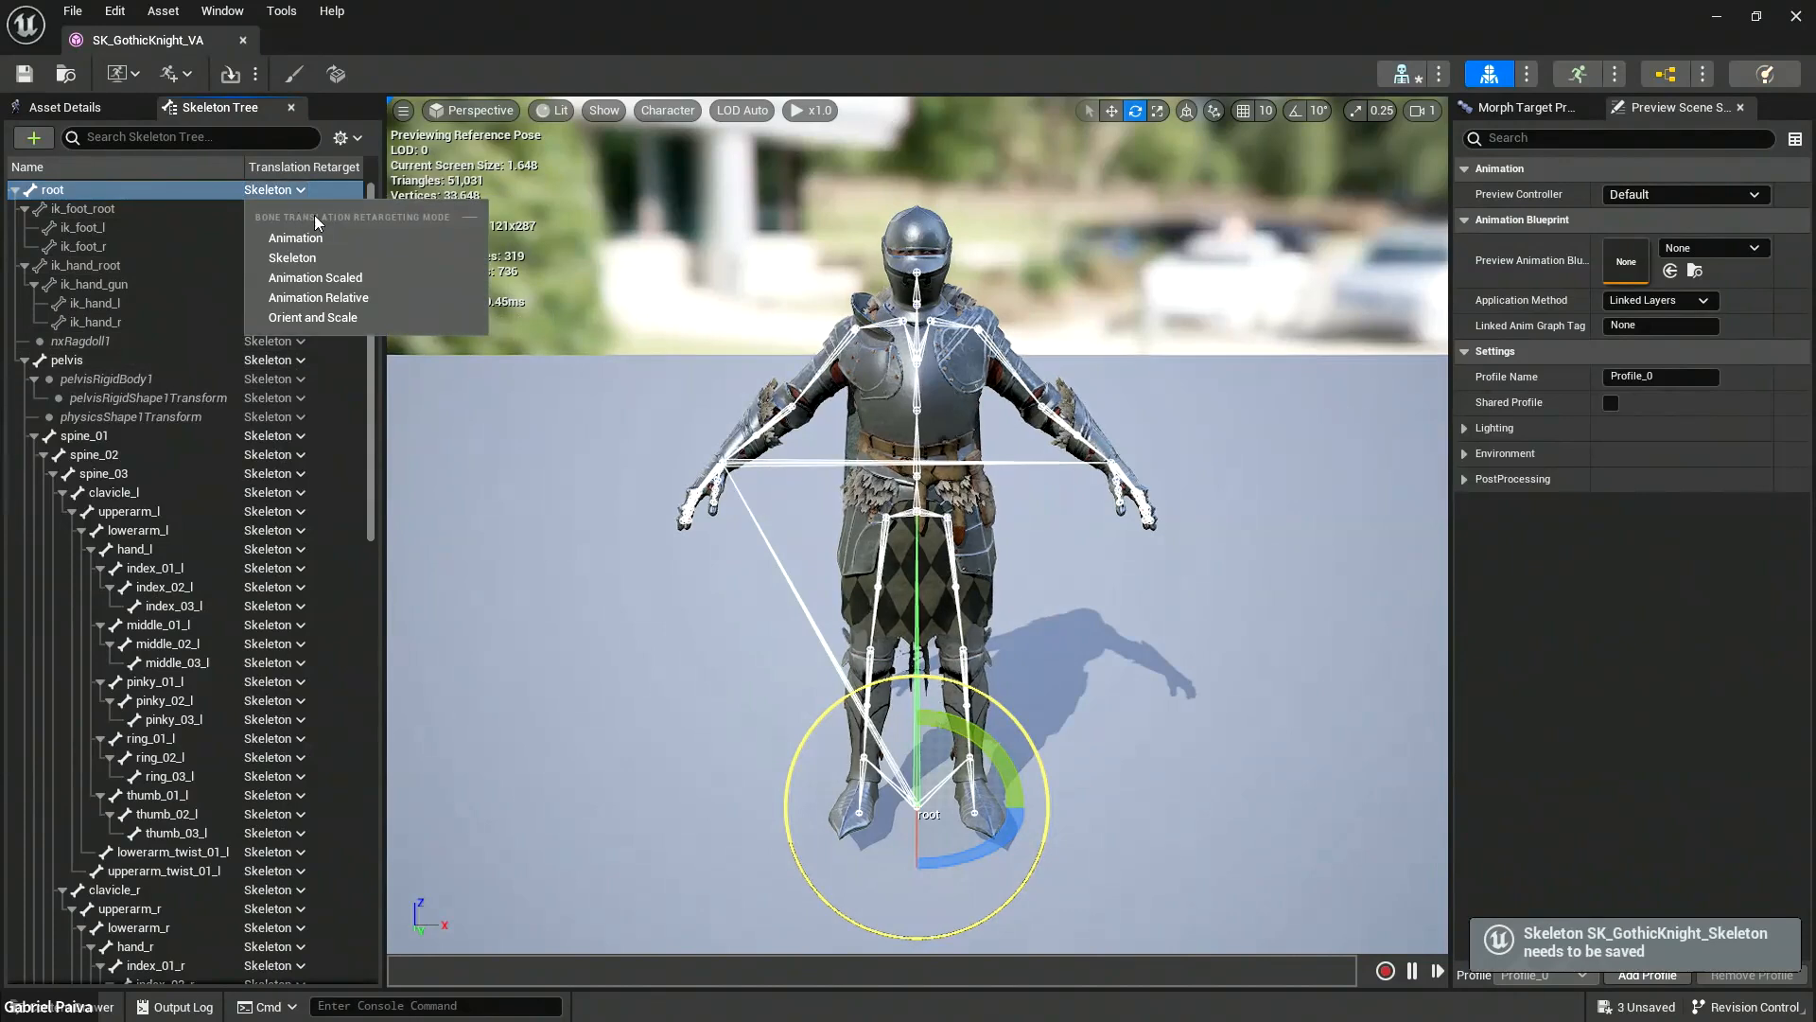
{"action": "left_click", "coordinate": [325, 237]}
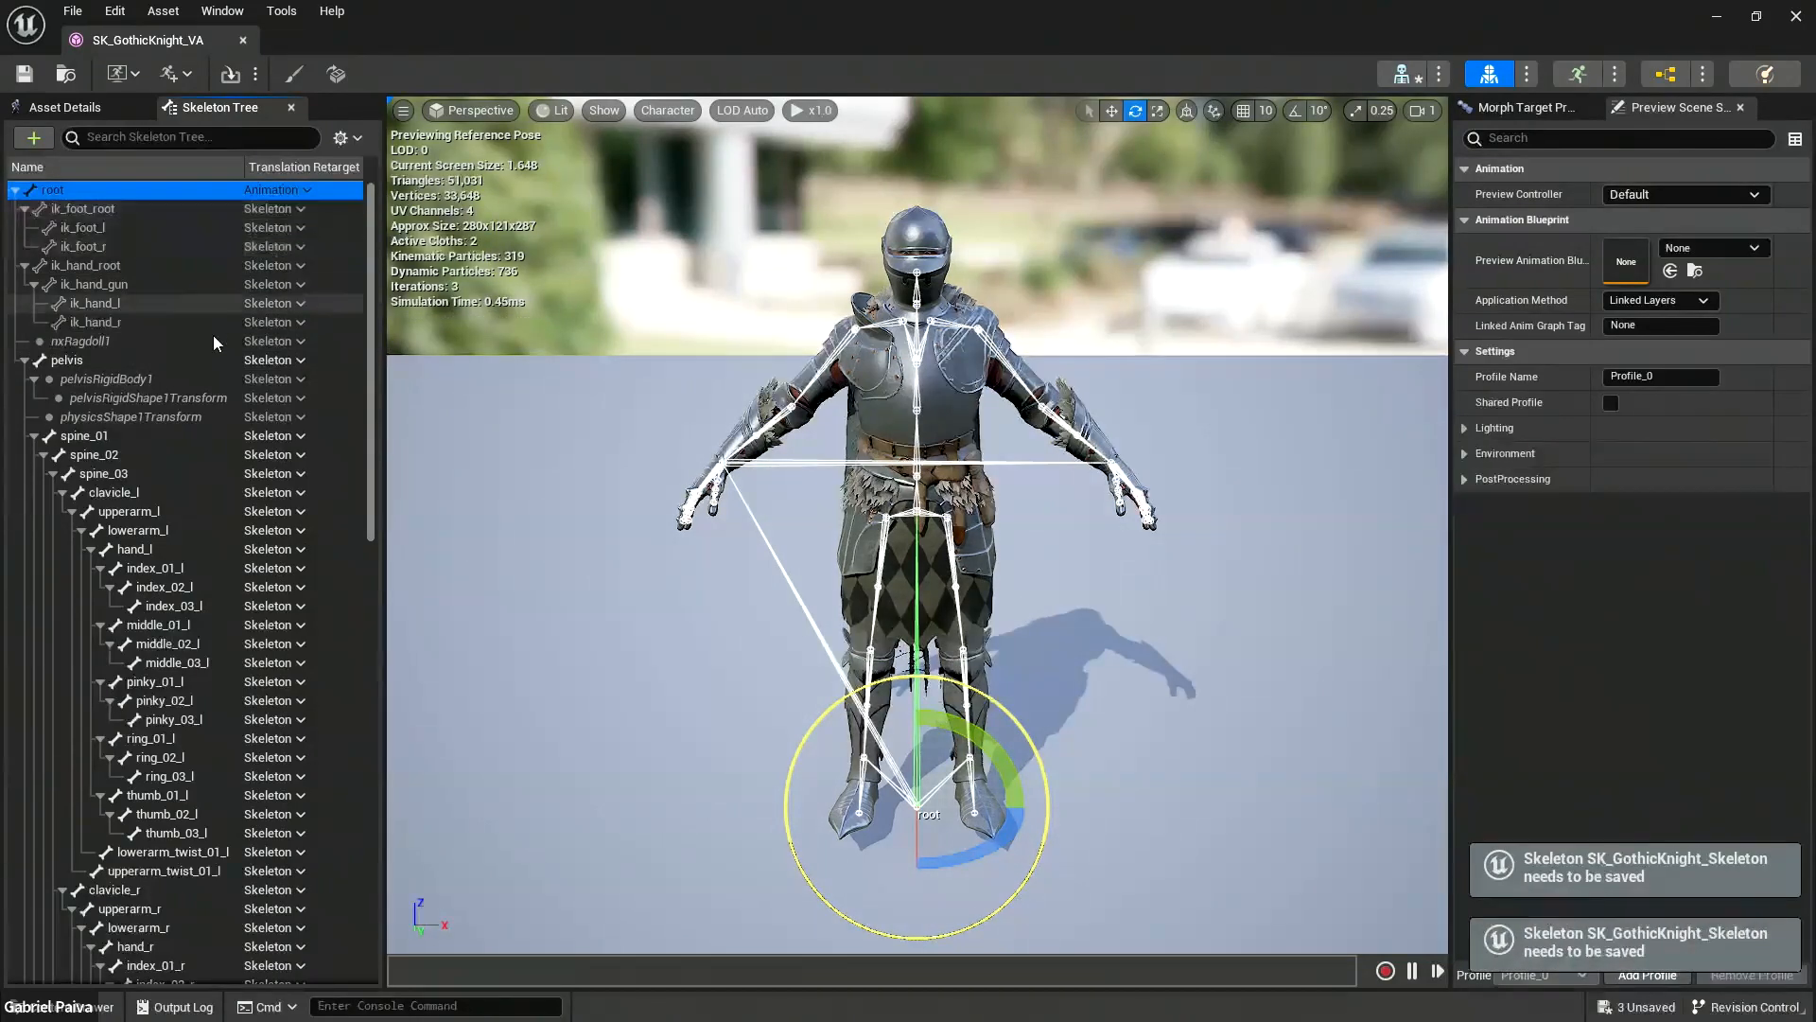
{"action": "left_click", "coordinate": [276, 361]}
{"action": "left_click", "coordinate": [295, 408]}
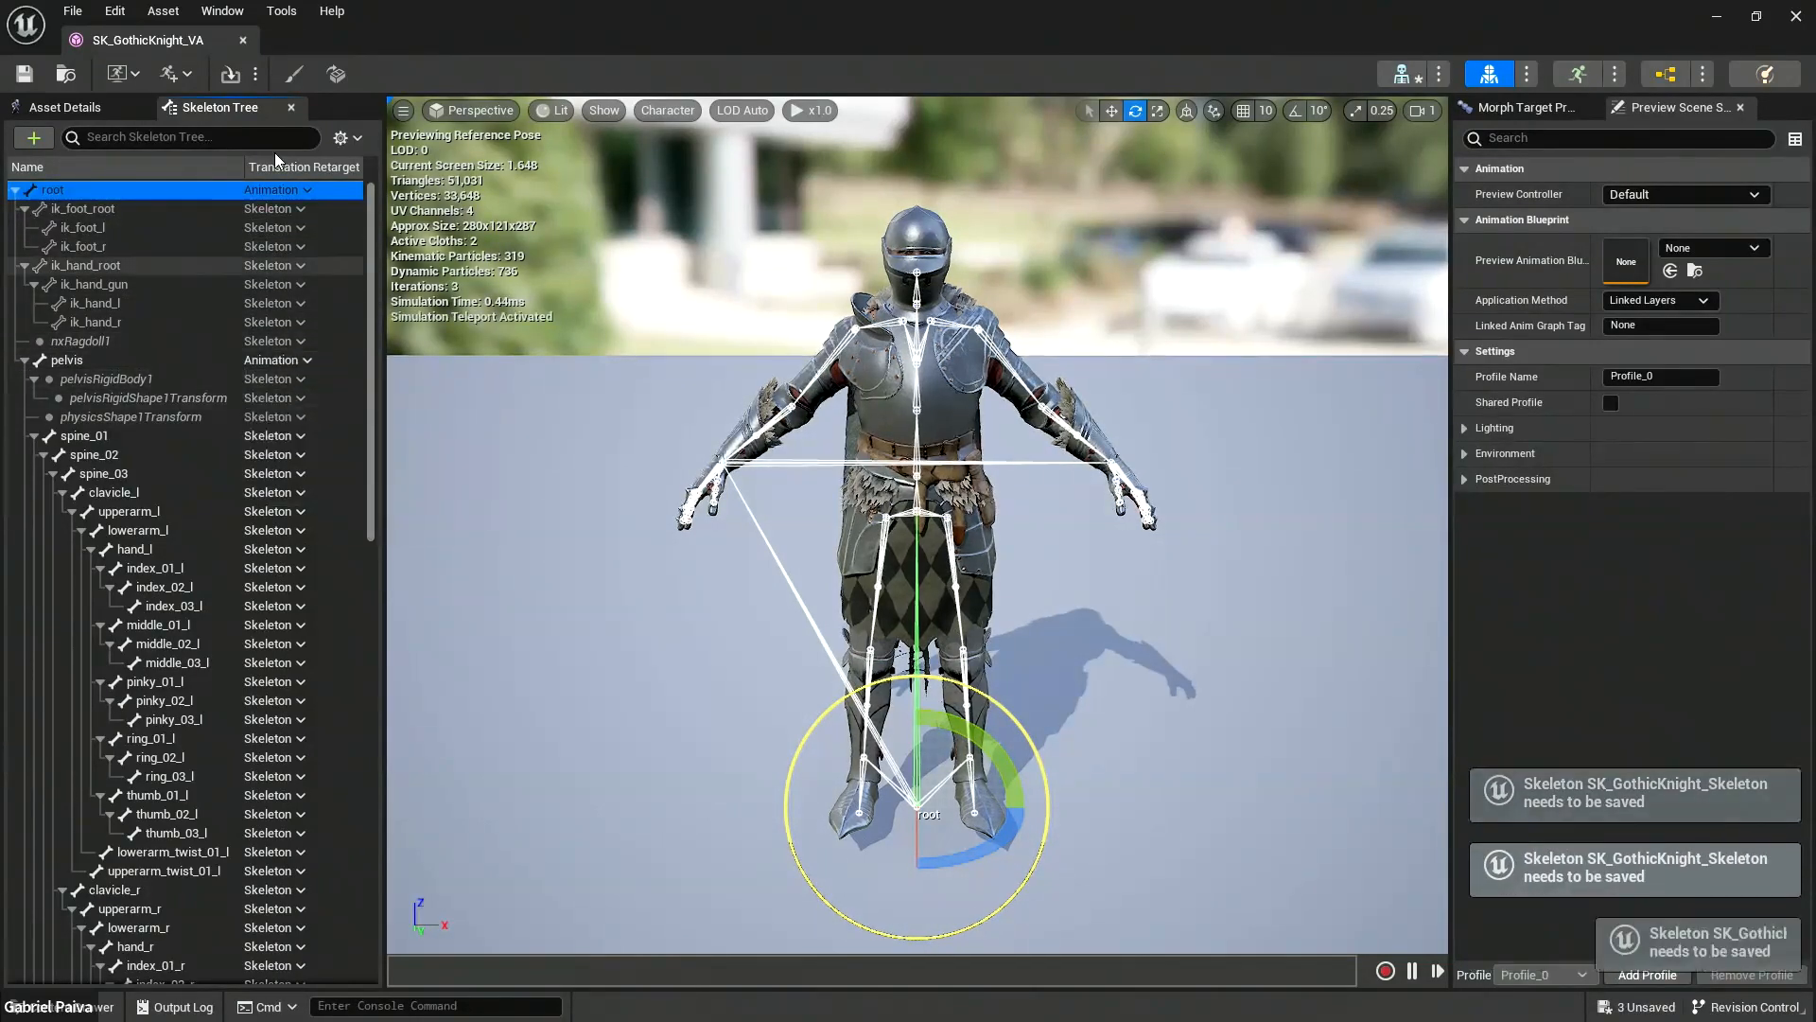
{"action": "left_click", "coordinate": [23, 73]}
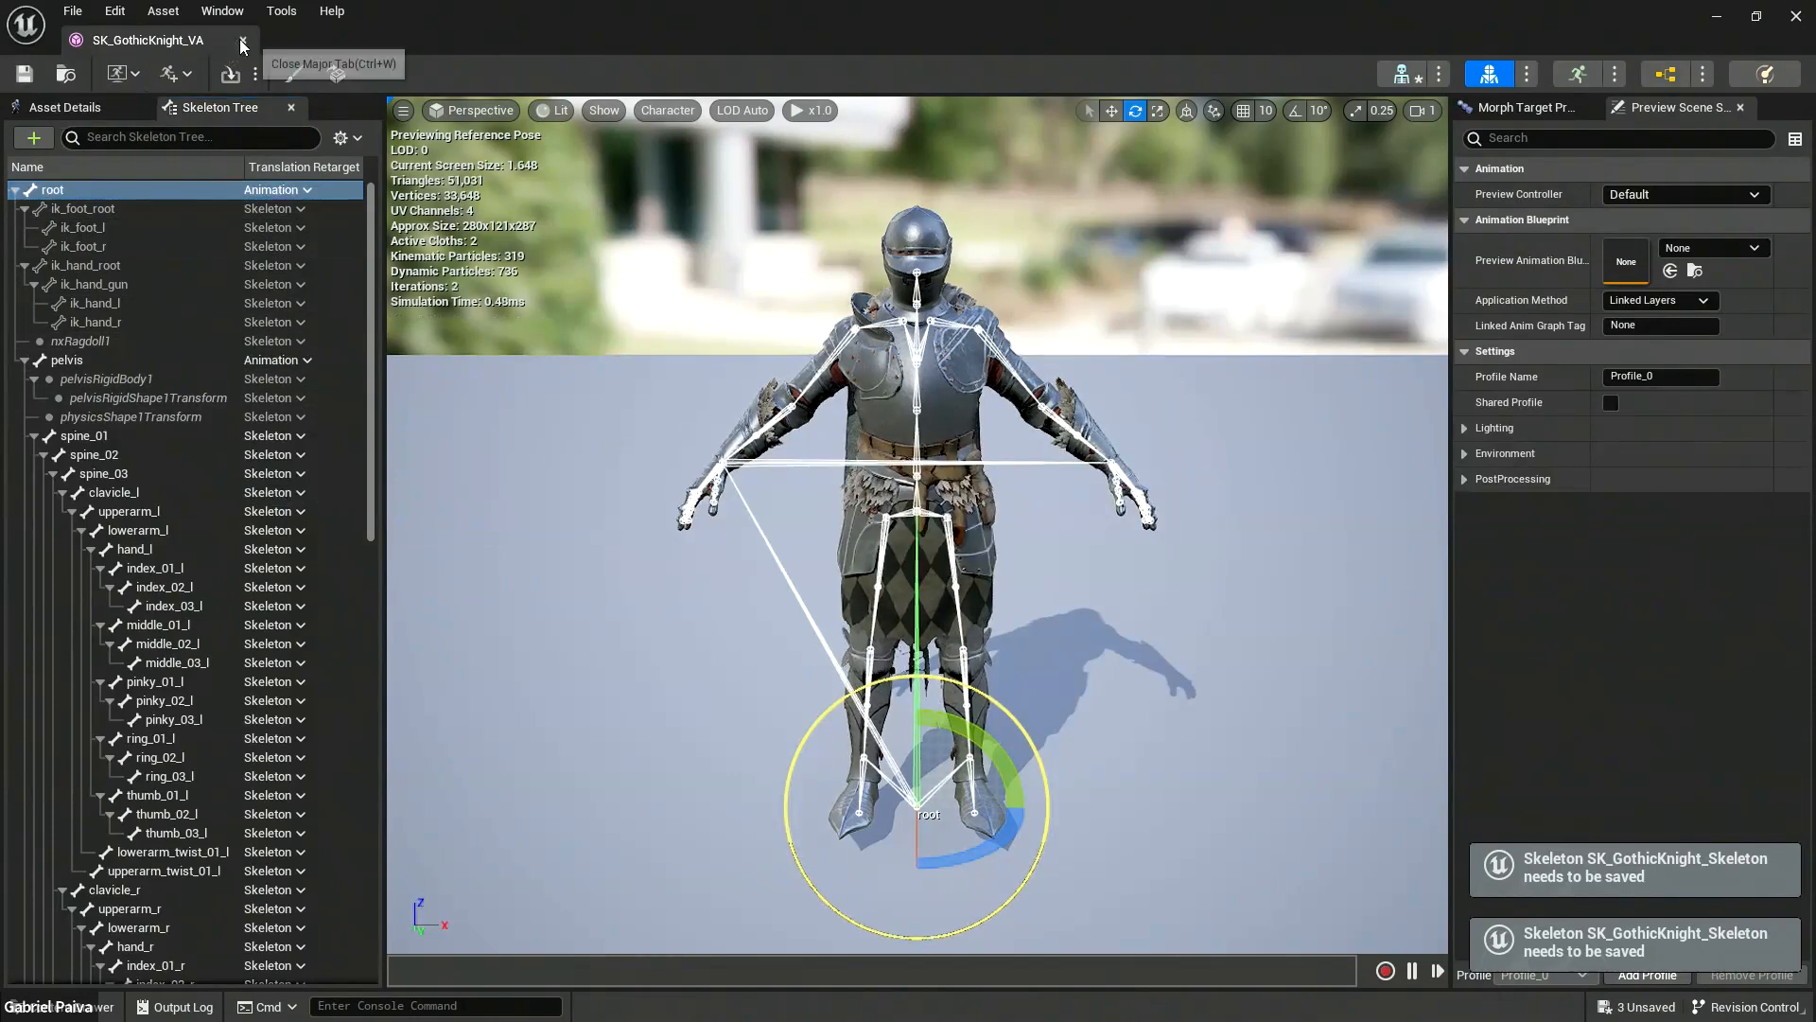
{"action": "left_click", "coordinate": [242, 40]}
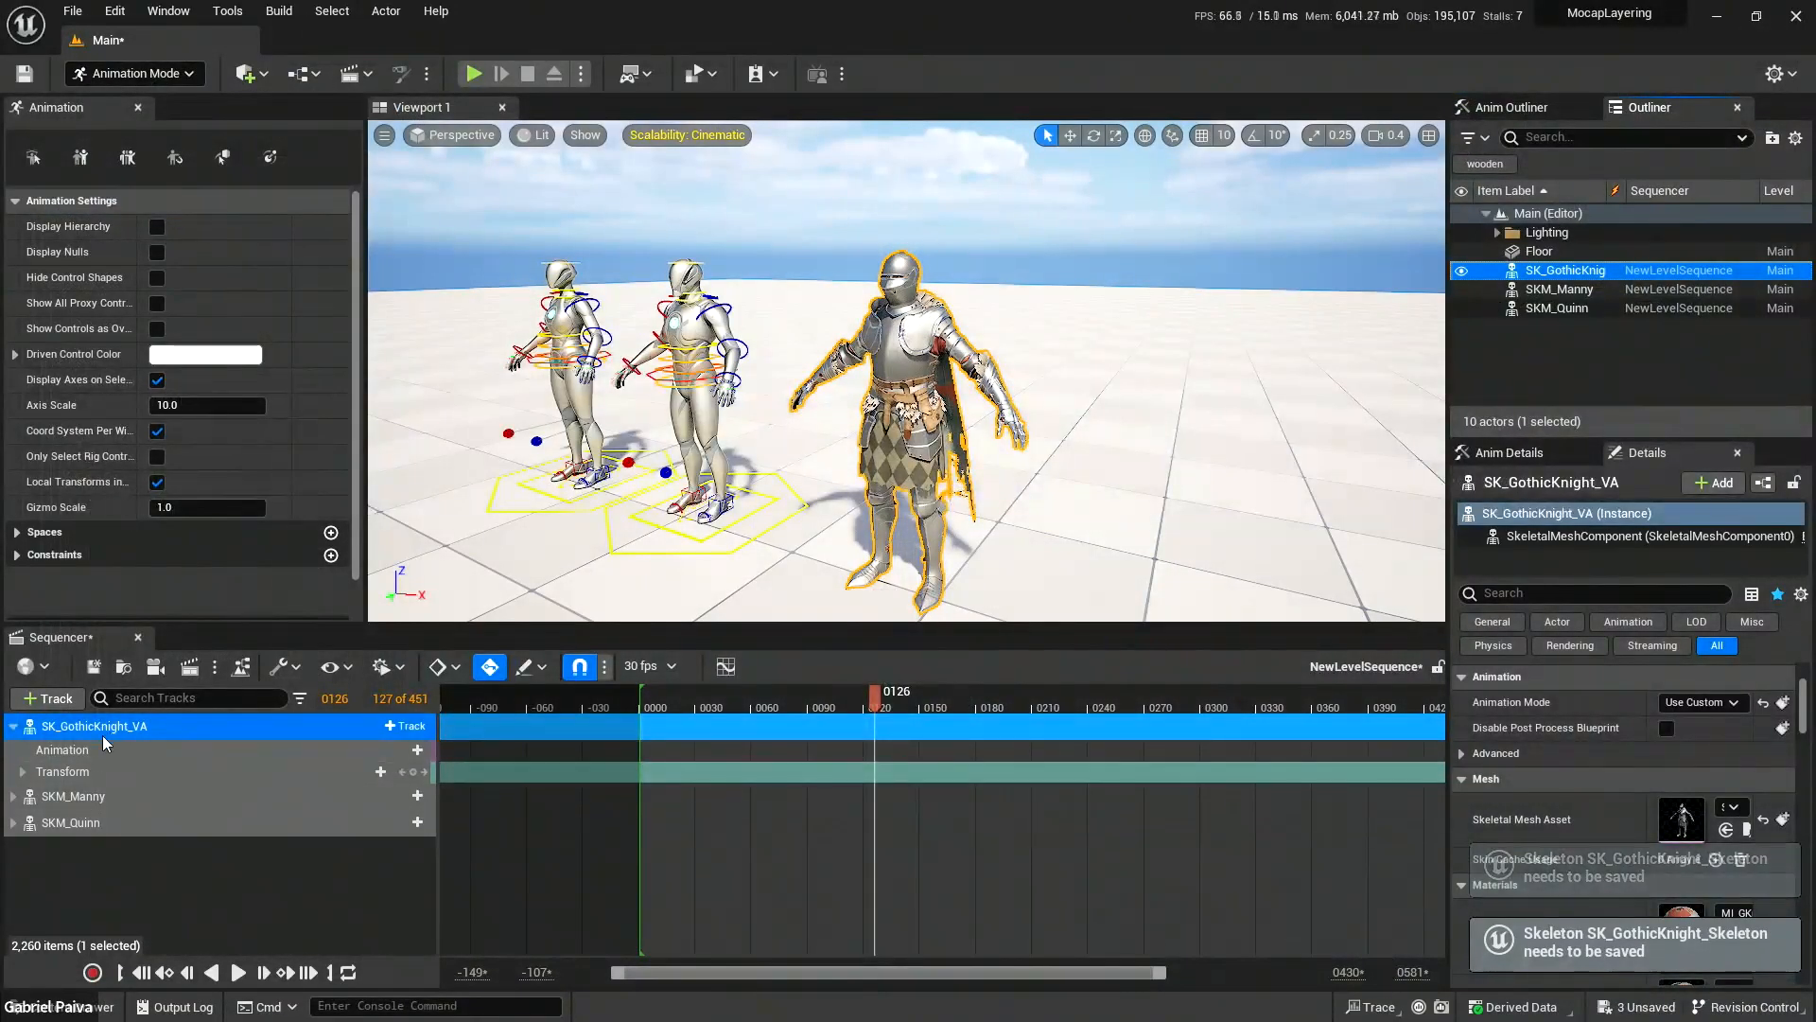
Add the asset-based CR_Mannequin_Body control rig to SK_GothicKnight_VA in the level sequence.
{"action": "left_click", "coordinate": [409, 727]}
{"action": "mouse_move", "coordinate": [458, 778]}
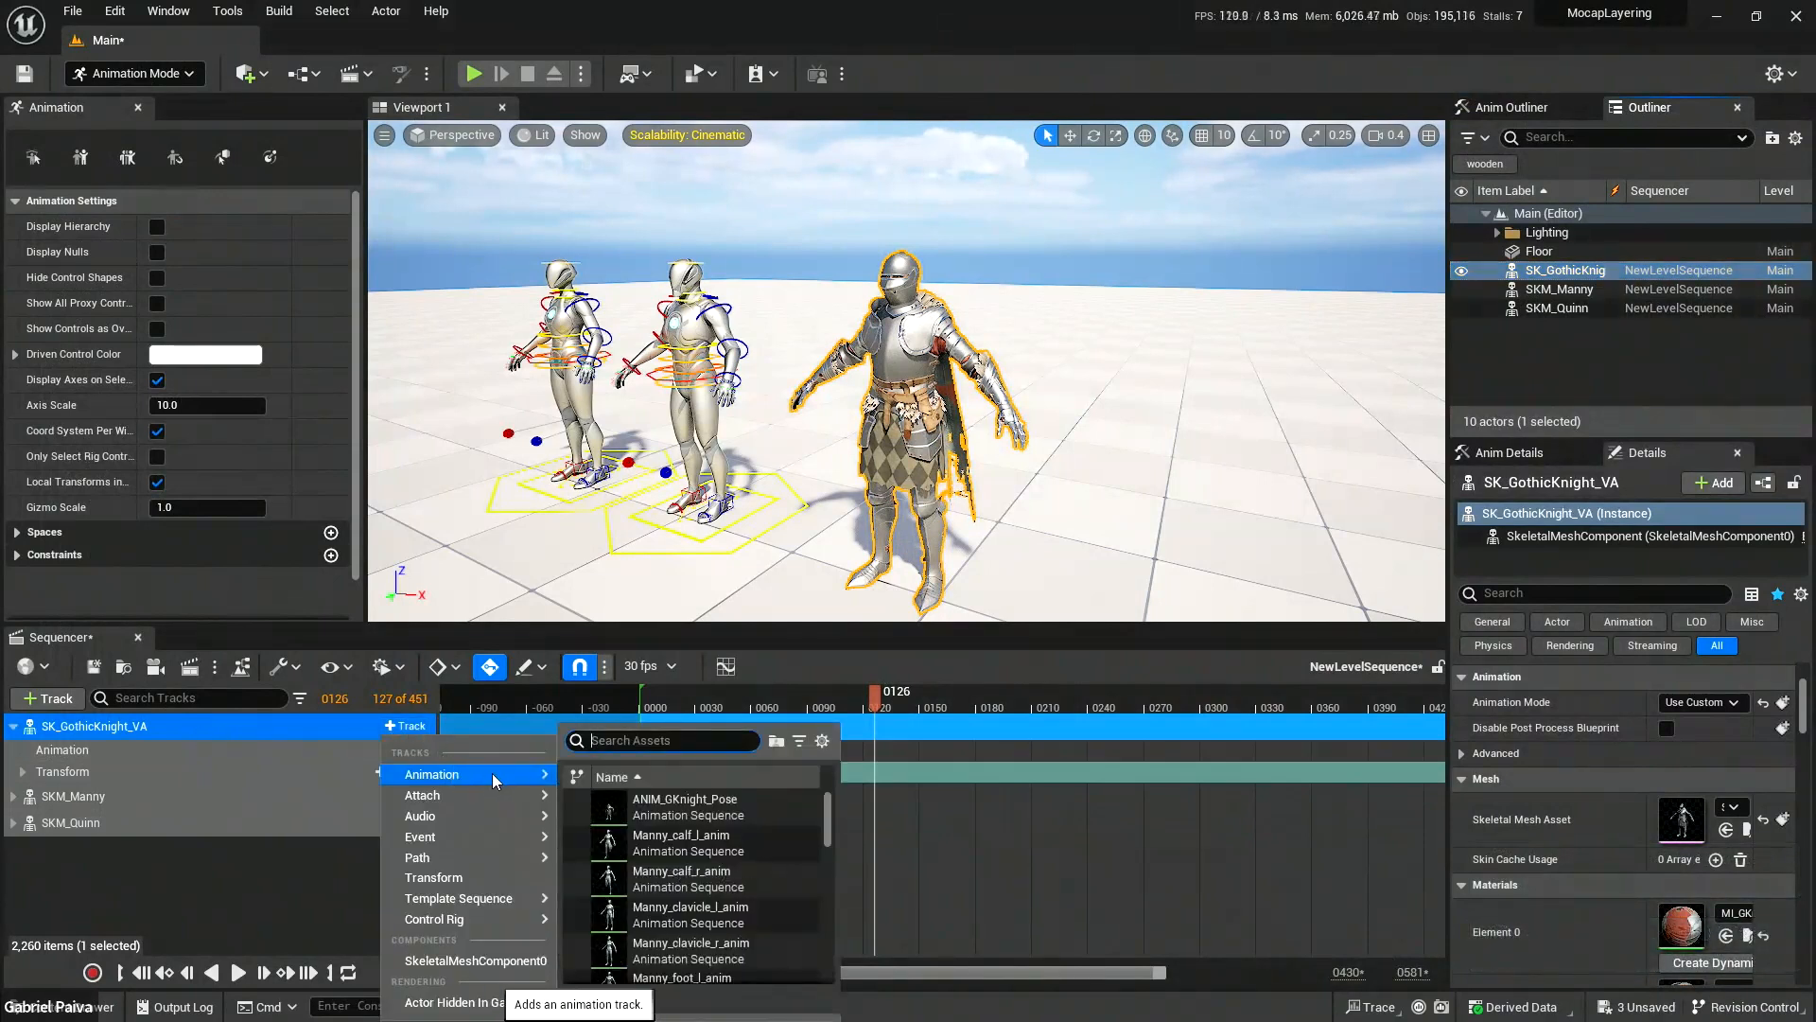
{"action": "mouse_move", "coordinate": [488, 922]}
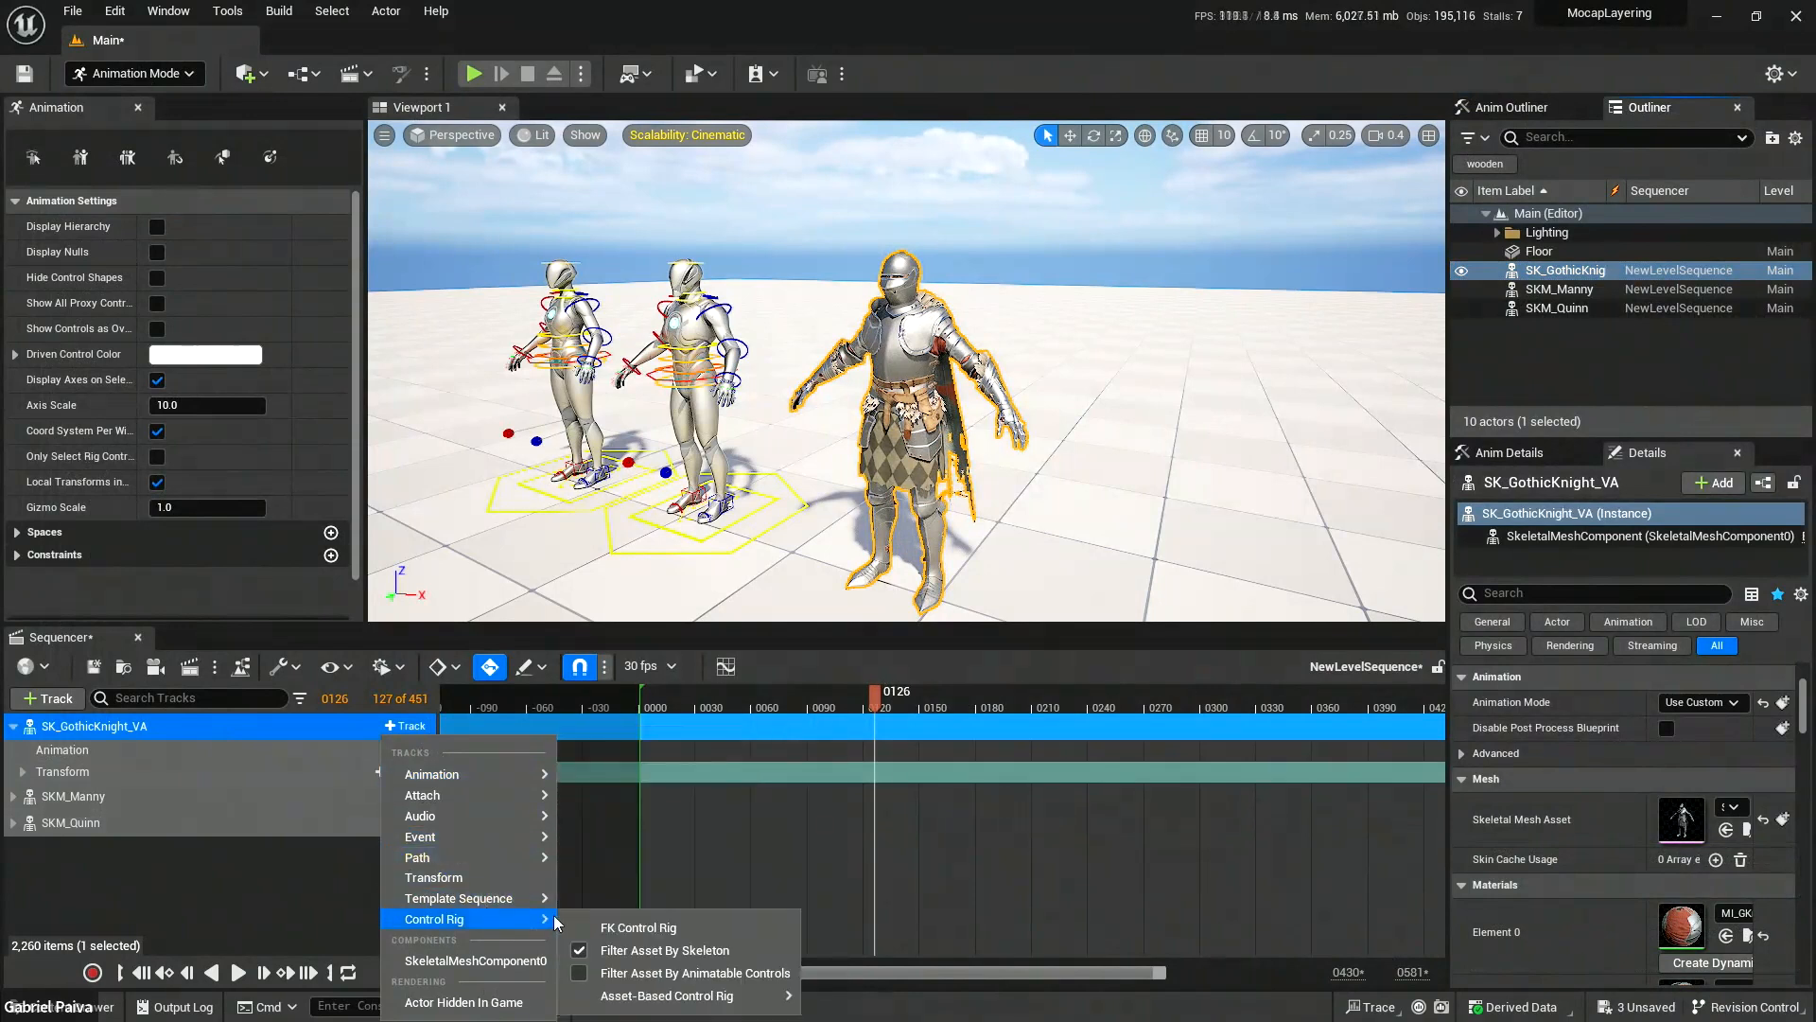
{"action": "mouse_move", "coordinate": [700, 995]}
{"action": "left_click", "coordinate": [950, 940]}
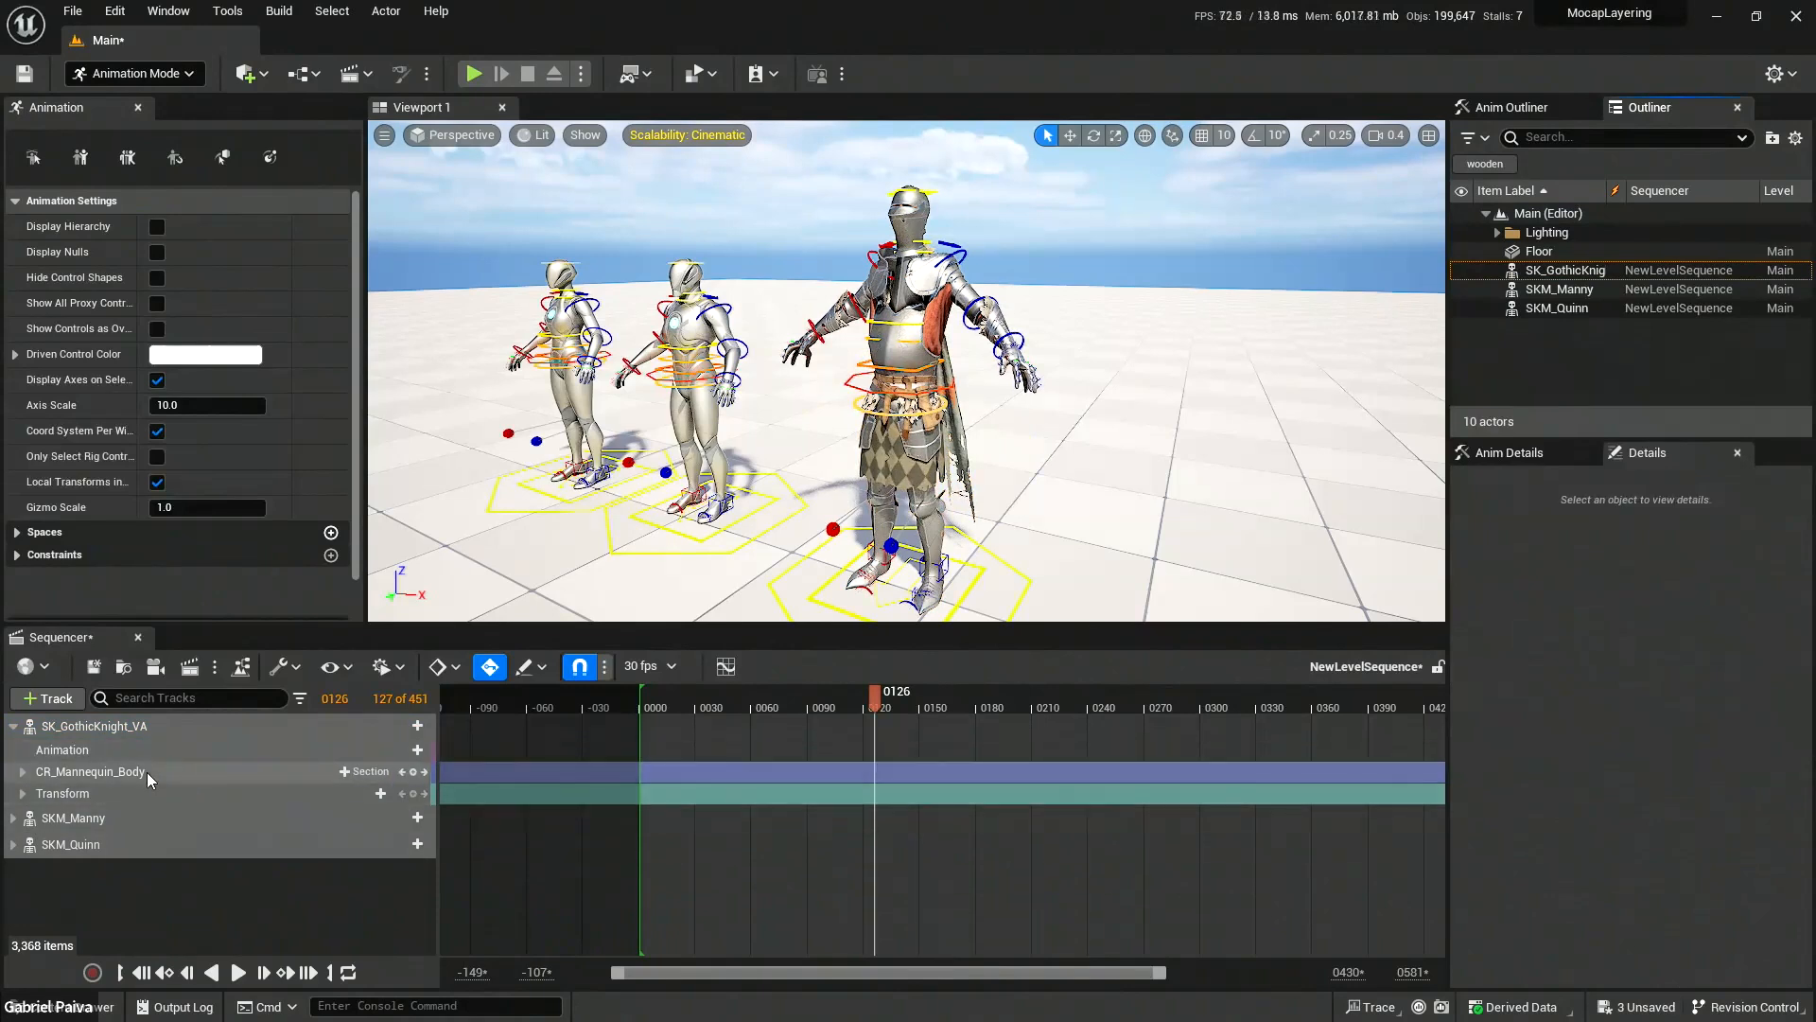
Examine how the mannequin control rig fits the knight's proportions, expanding its controls and selecting global_ctrl.
{"action": "left_click", "coordinate": [57, 772]}
{"action": "left_click", "coordinate": [23, 772]}
{"action": "left_click", "coordinate": [81, 794]}
{"action": "right_click_drag", "start_coordinate": [829, 437], "coordinate": [870, 450]}
{"action": "key", "text": "w"}
{"action": "scroll", "coordinate": [879, 416], "scroll_direction": "up", "scroll_amount": 2}
{"action": "scroll", "coordinate": [846, 426], "scroll_direction": "down", "scroll_amount": 2}
{"action": "key", "text": "s"}
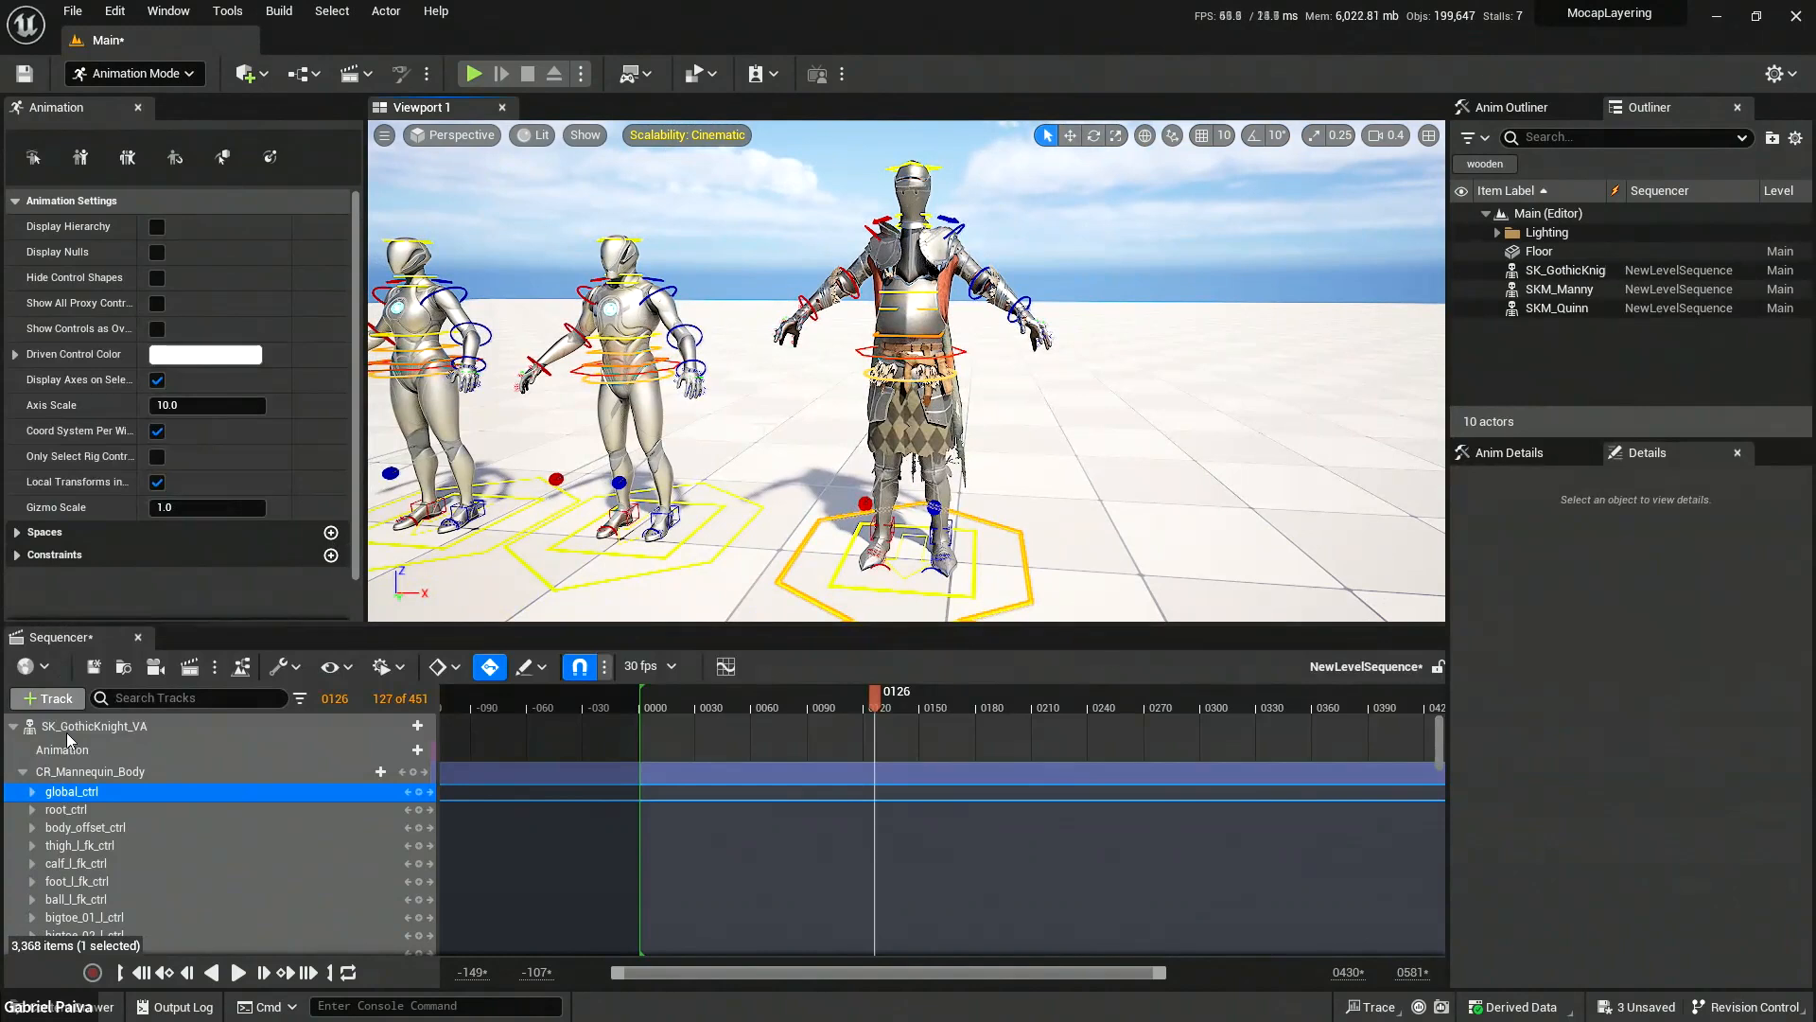
Delete the CR_Mannequin_Body track from SK_GothicKnight_VA.
{"action": "left_click", "coordinate": [100, 773]}
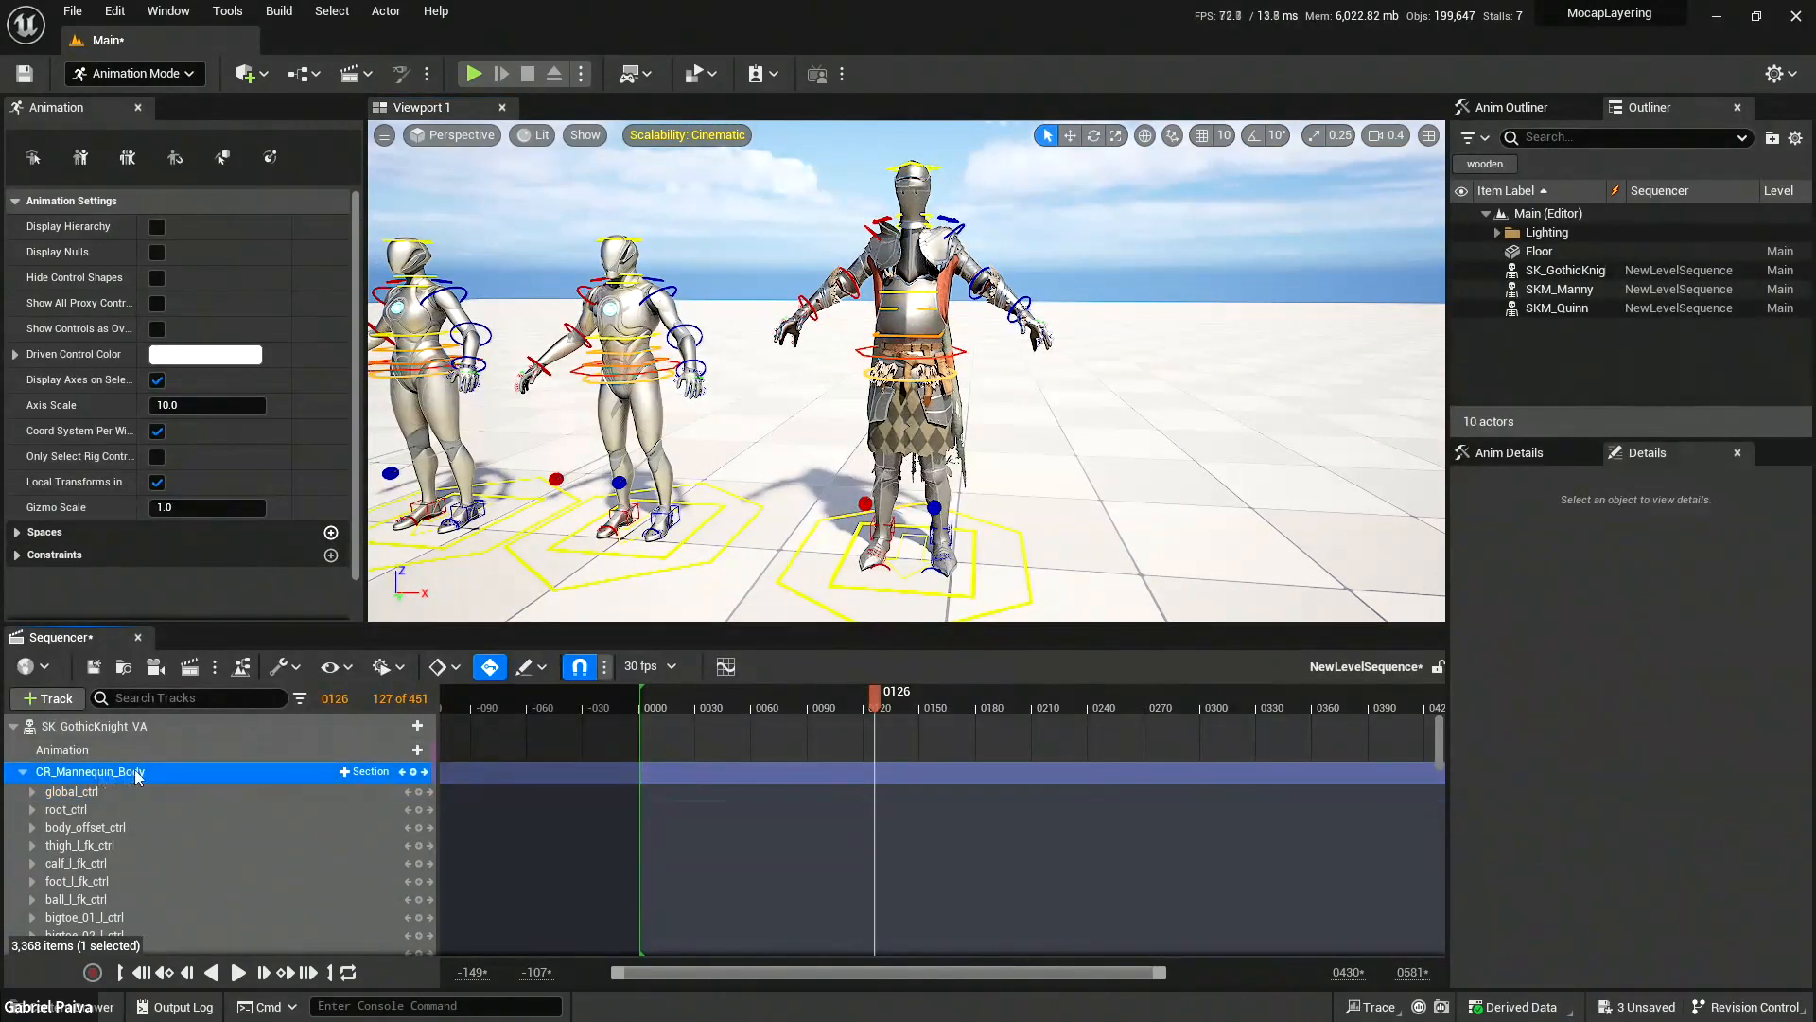
{"action": "key", "text": "Delete"}
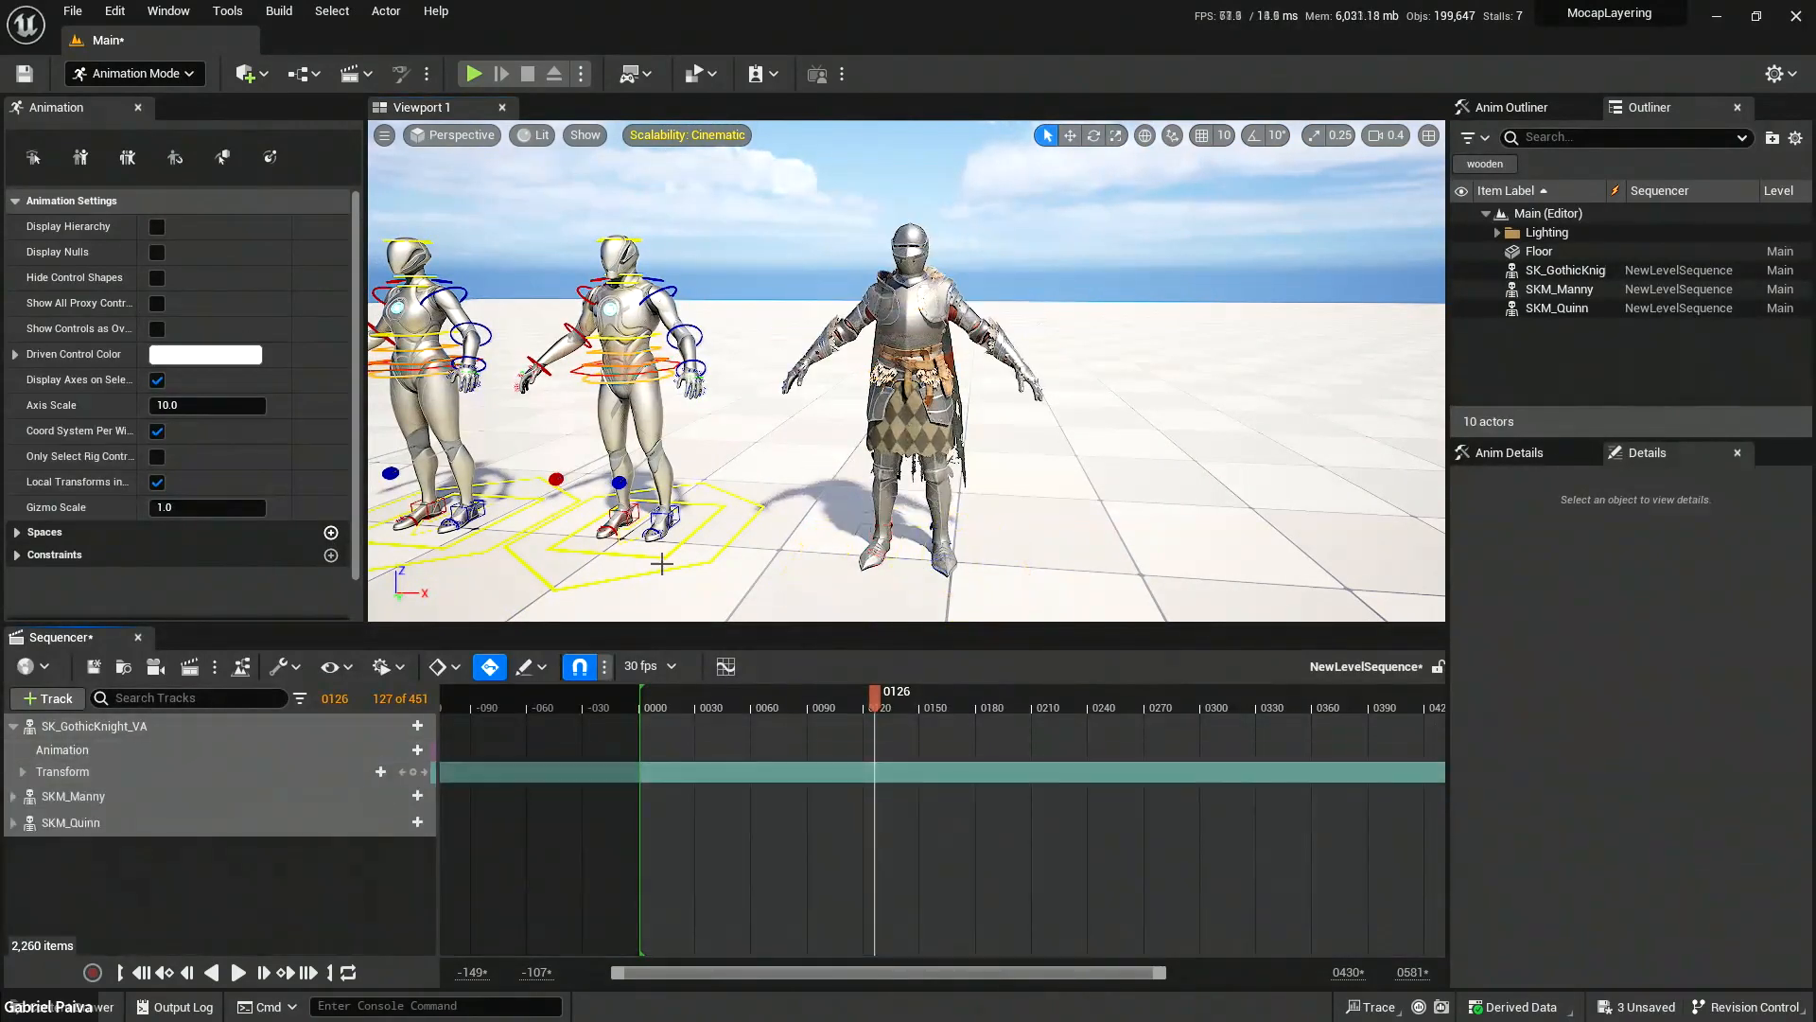
Browse the project content for the mannequin assets, looking through ControlRig, Characters, Mannequins and its Meshes folder.
{"action": "key", "text": "ctrl+space"}
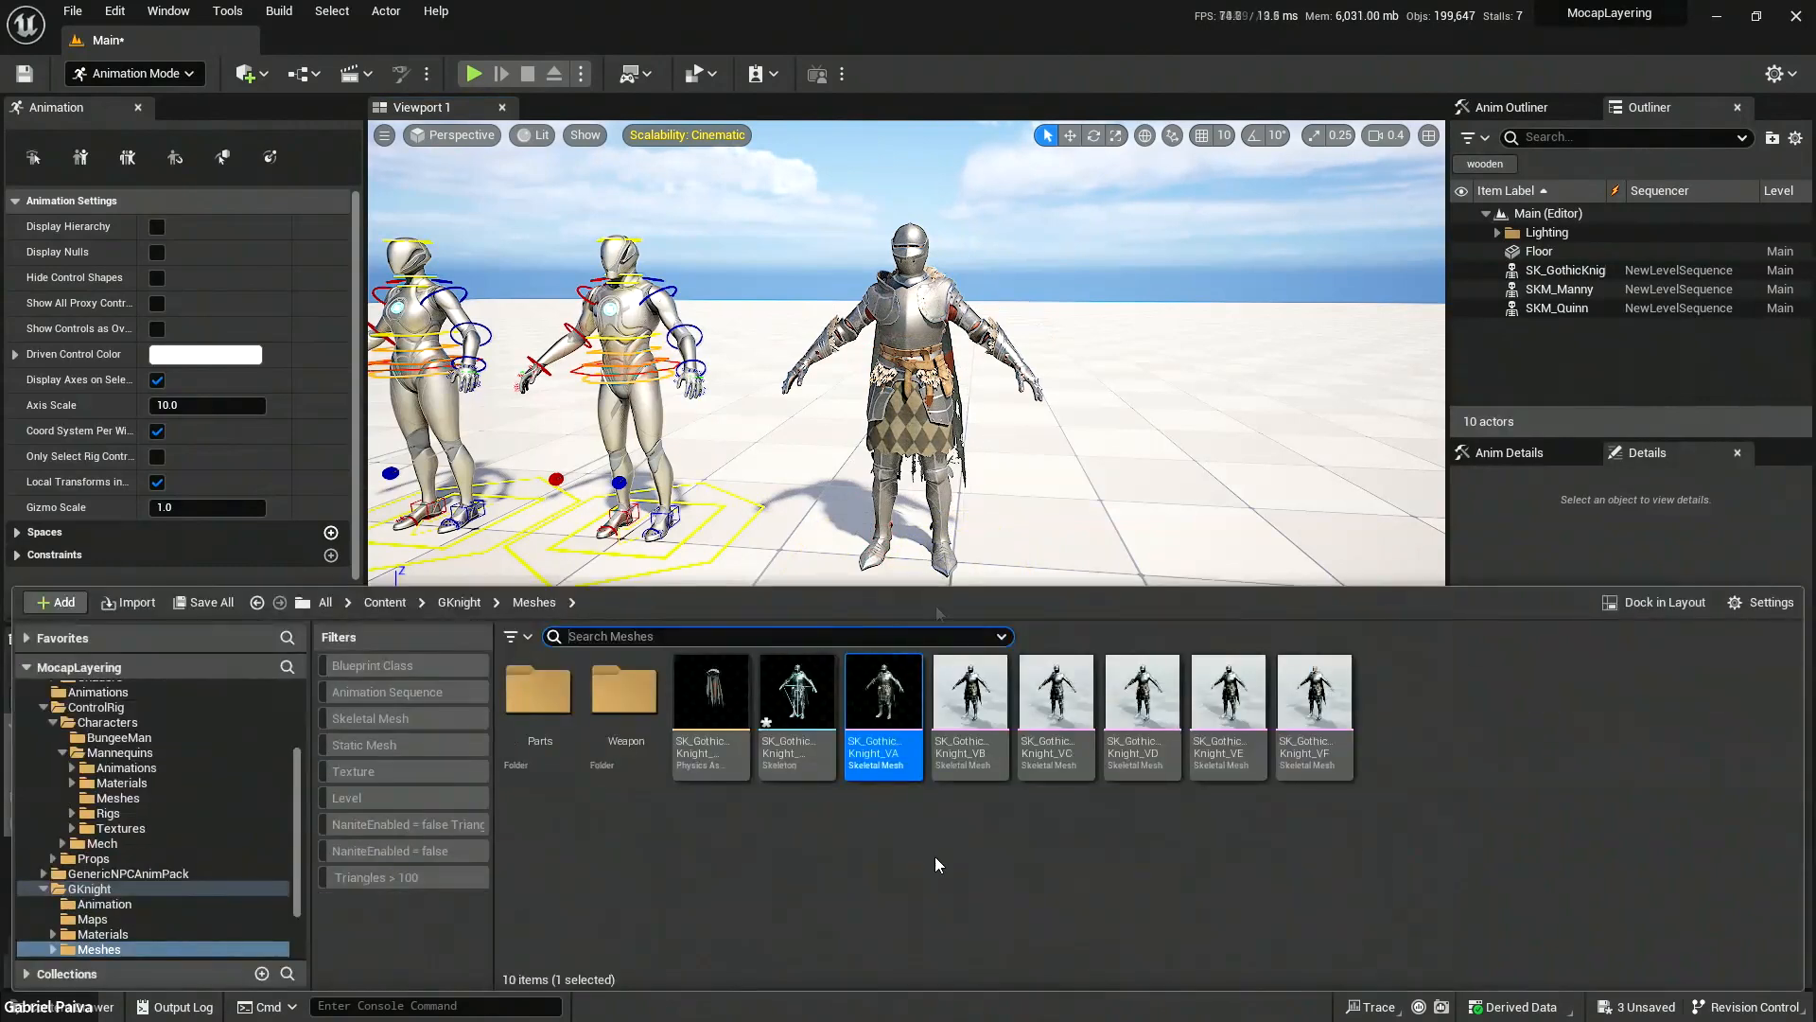
{"action": "left_click", "coordinate": [461, 603]}
{"action": "left_click", "coordinate": [383, 604]}
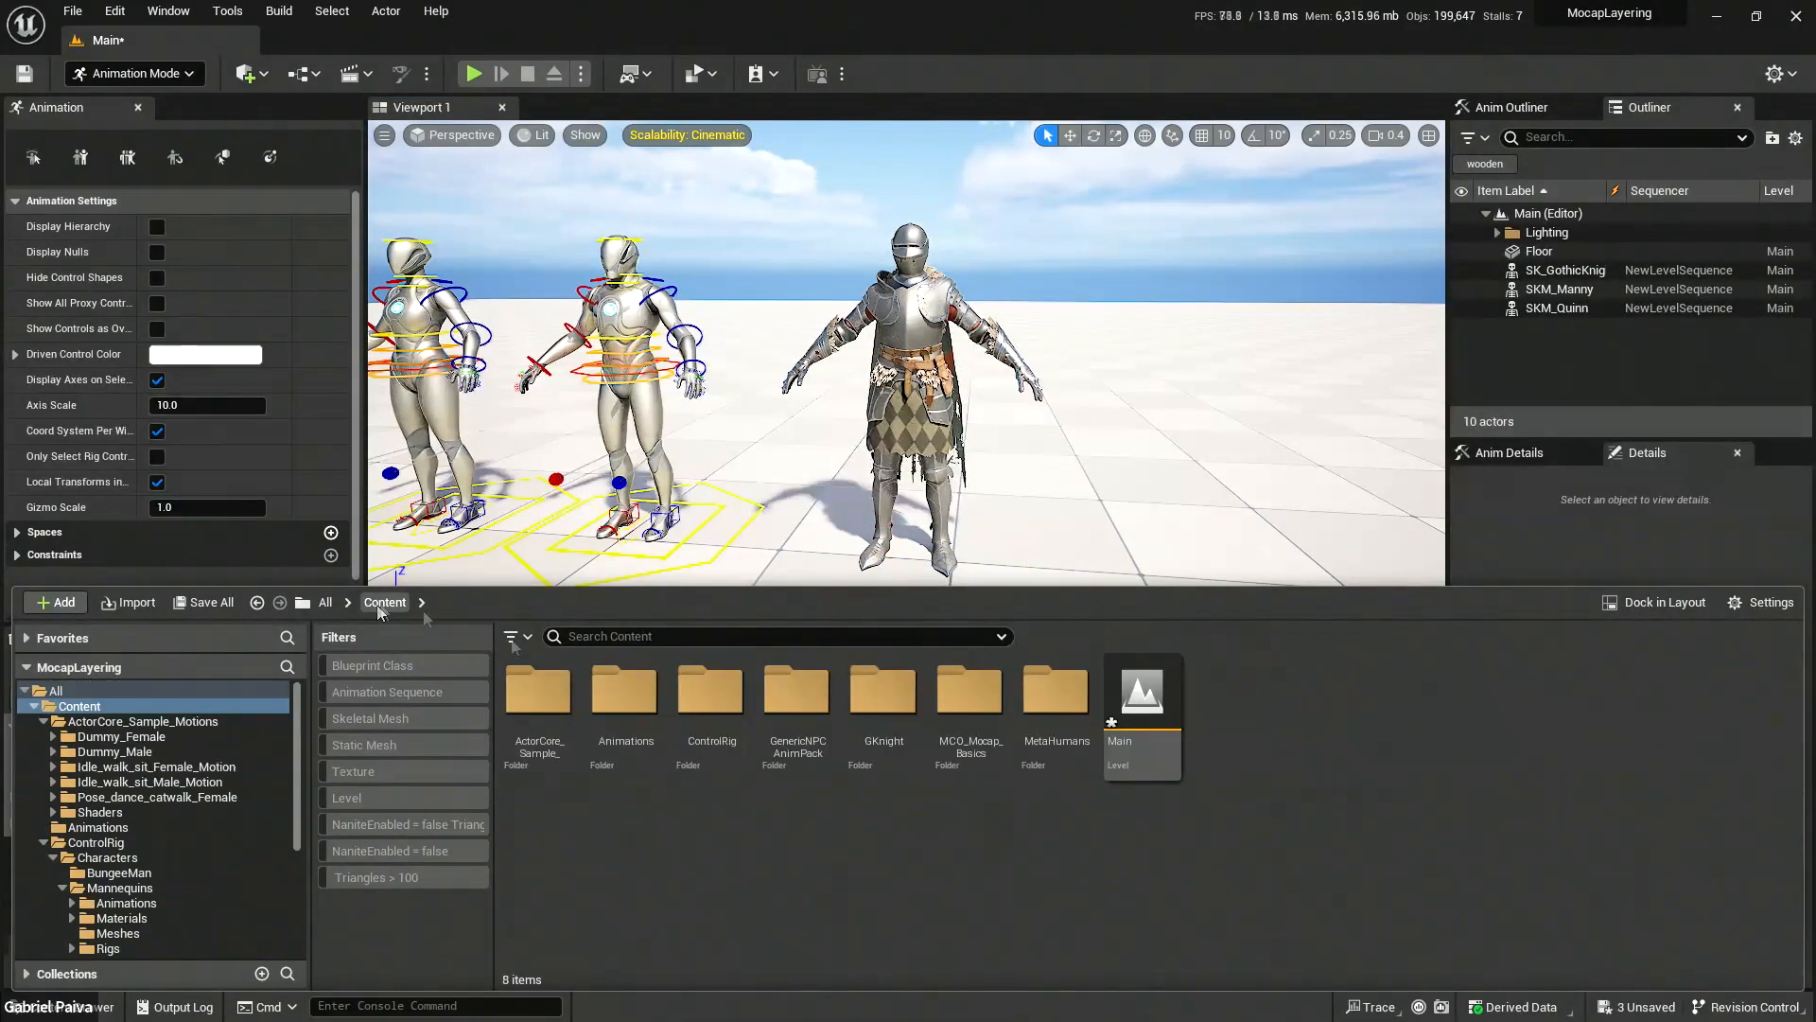
{"action": "double_click", "coordinate": [706, 714]}
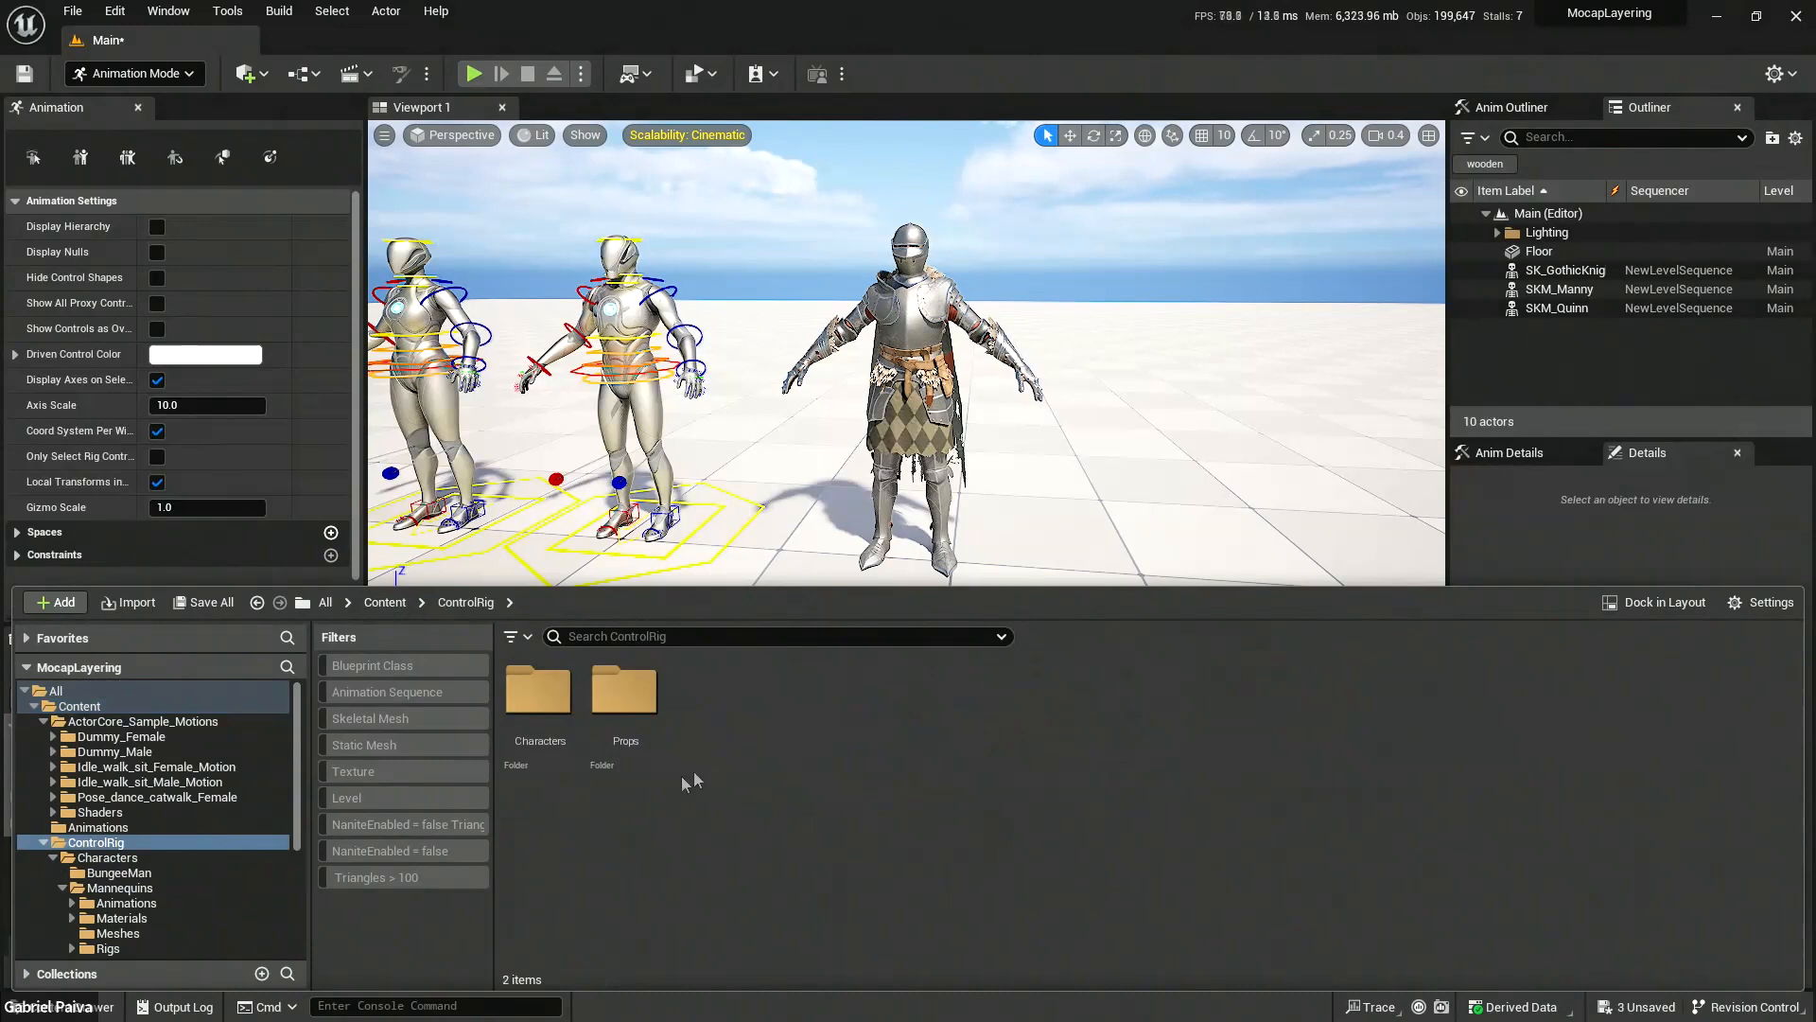
{"action": "double_click", "coordinate": [545, 702]}
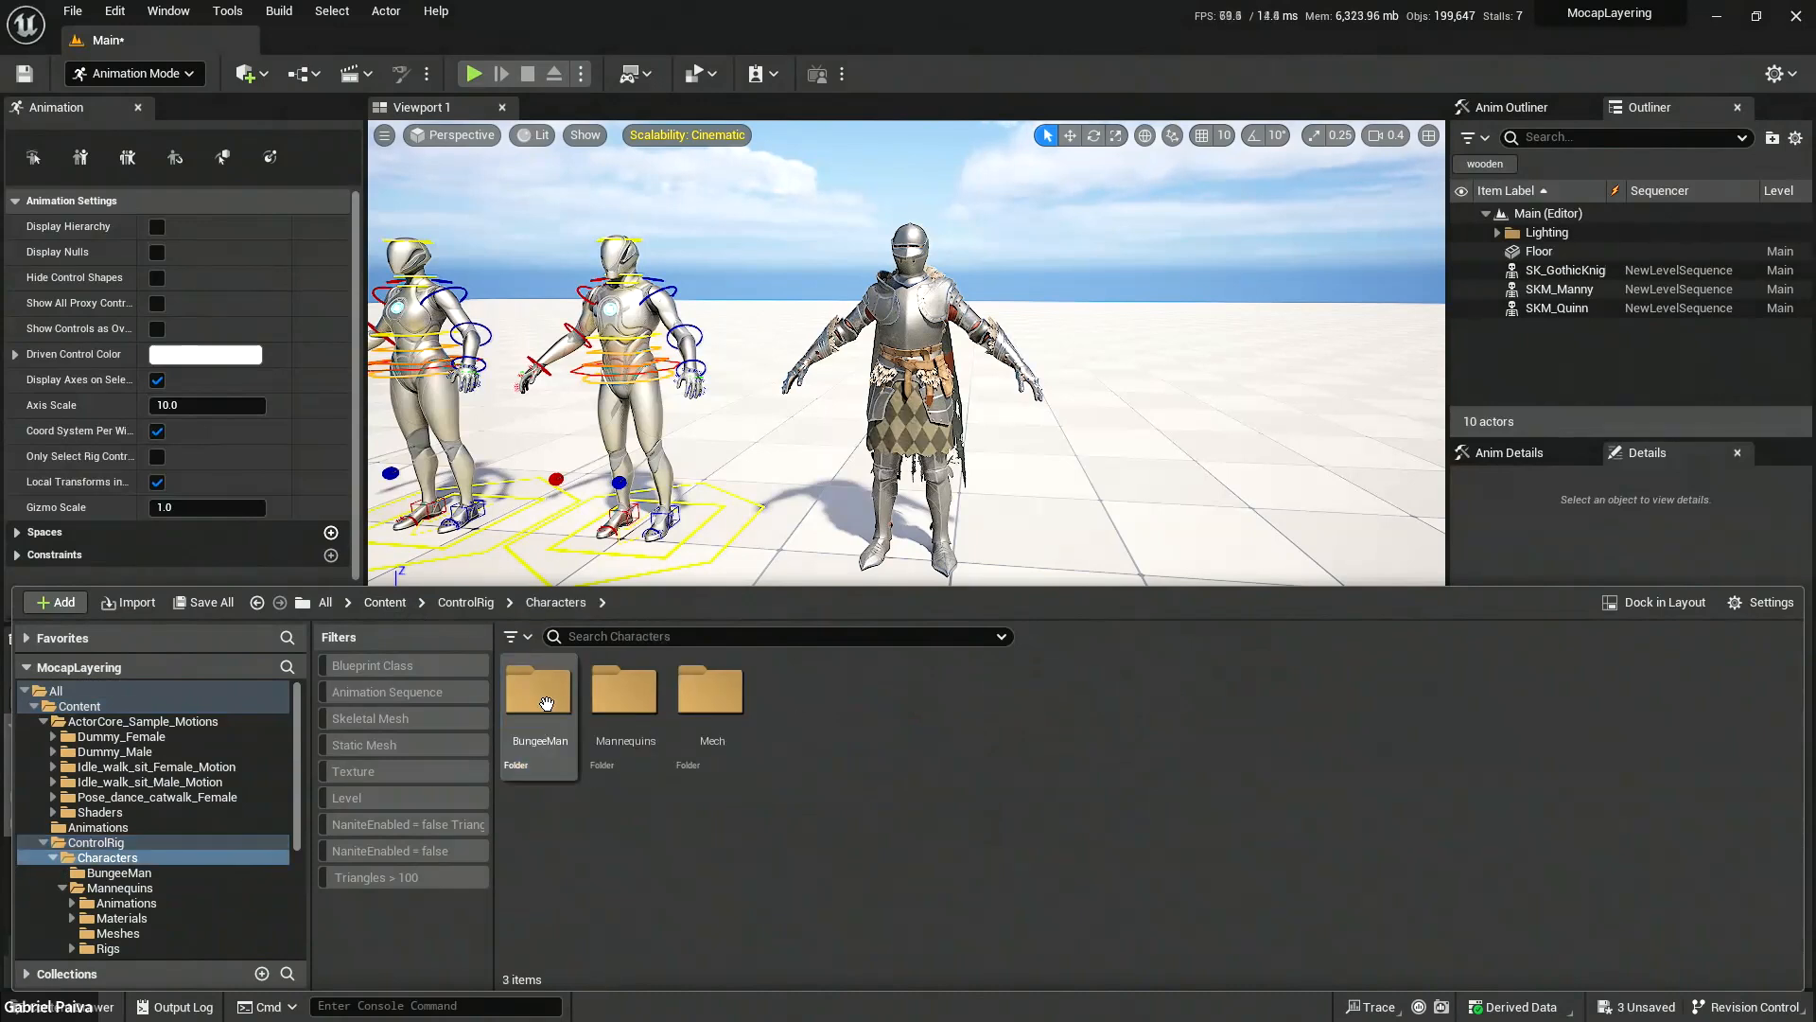
{"action": "double_click", "coordinate": [632, 707]}
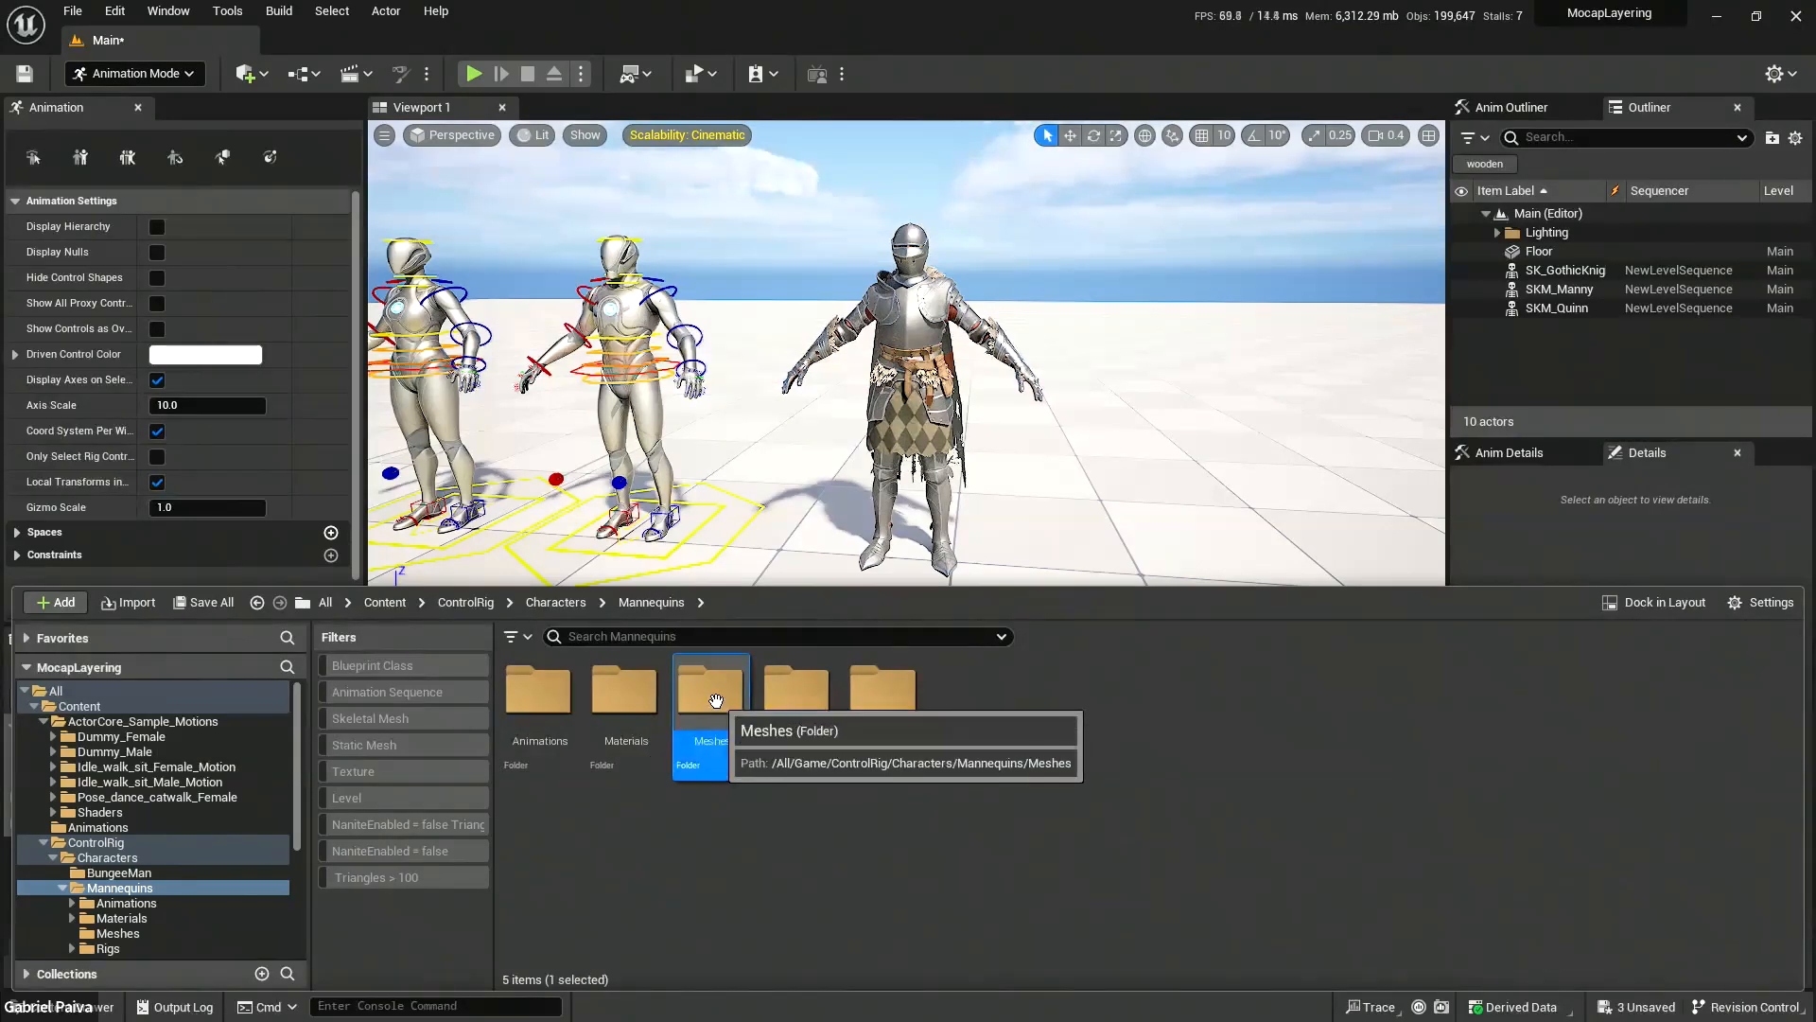
{"action": "double_click", "coordinate": [700, 752]}
{"action": "left_click", "coordinate": [651, 602]}
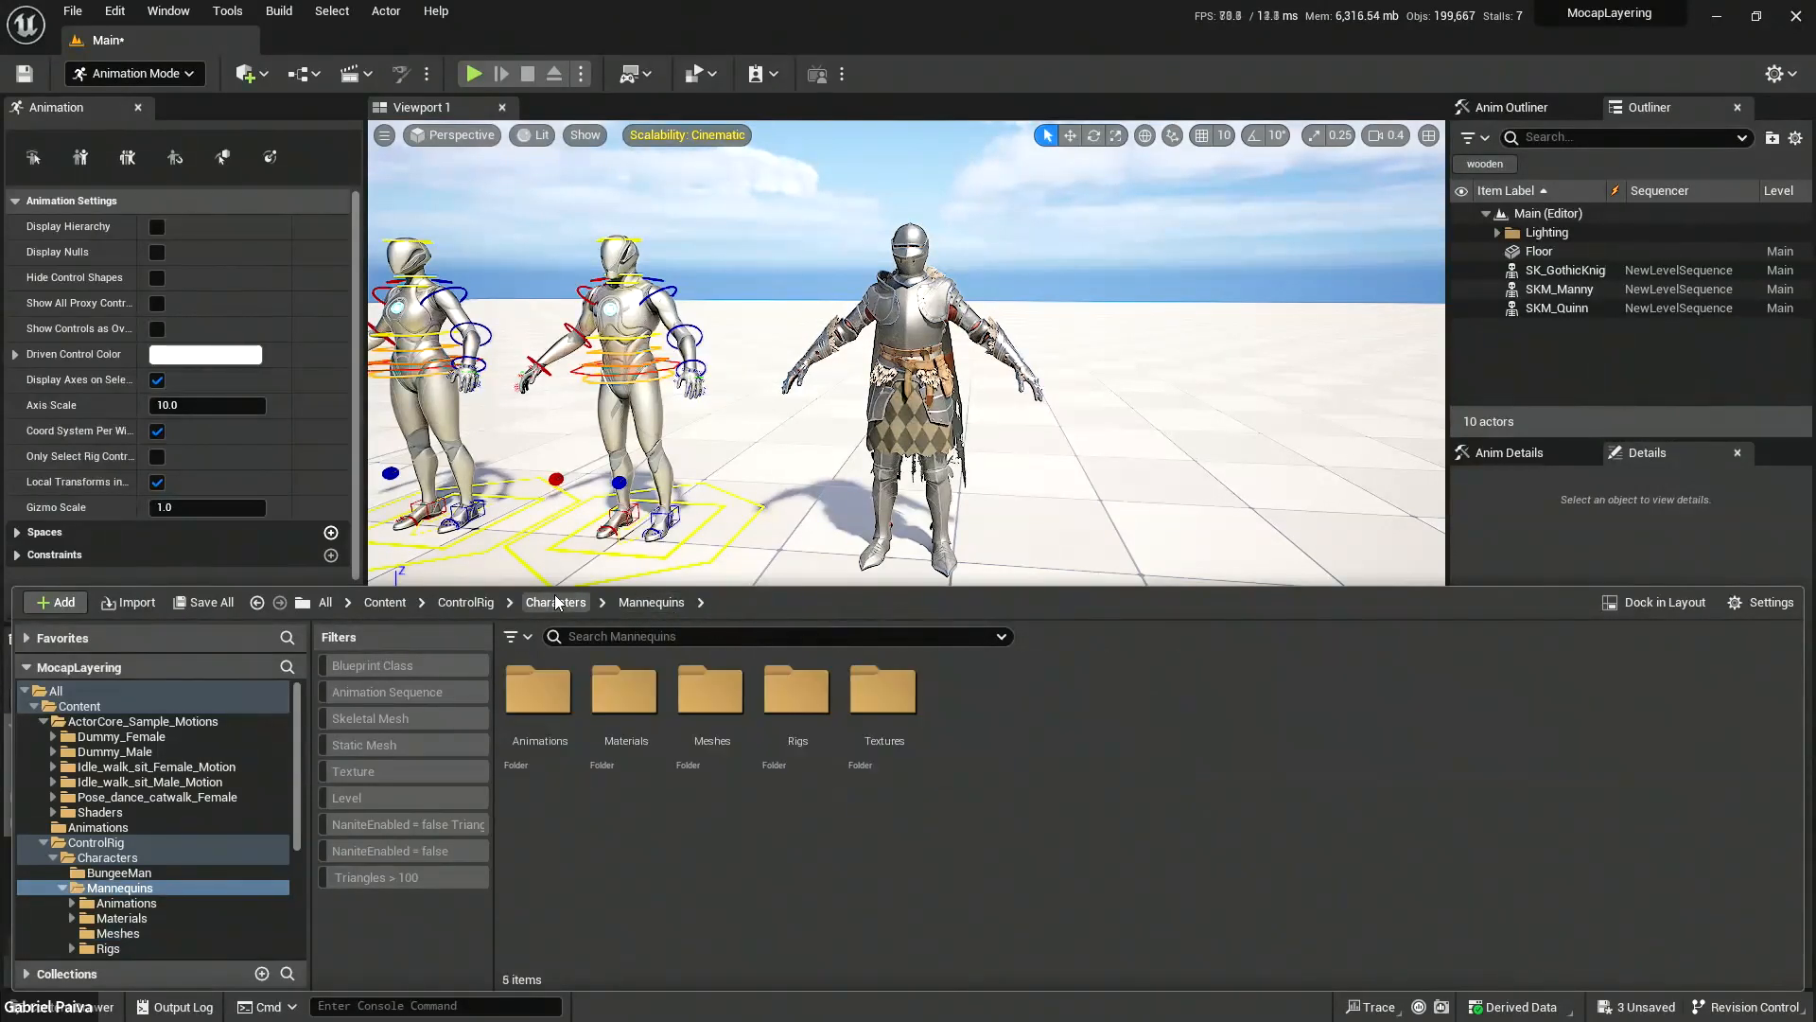
{"action": "left_click", "coordinate": [556, 603]}
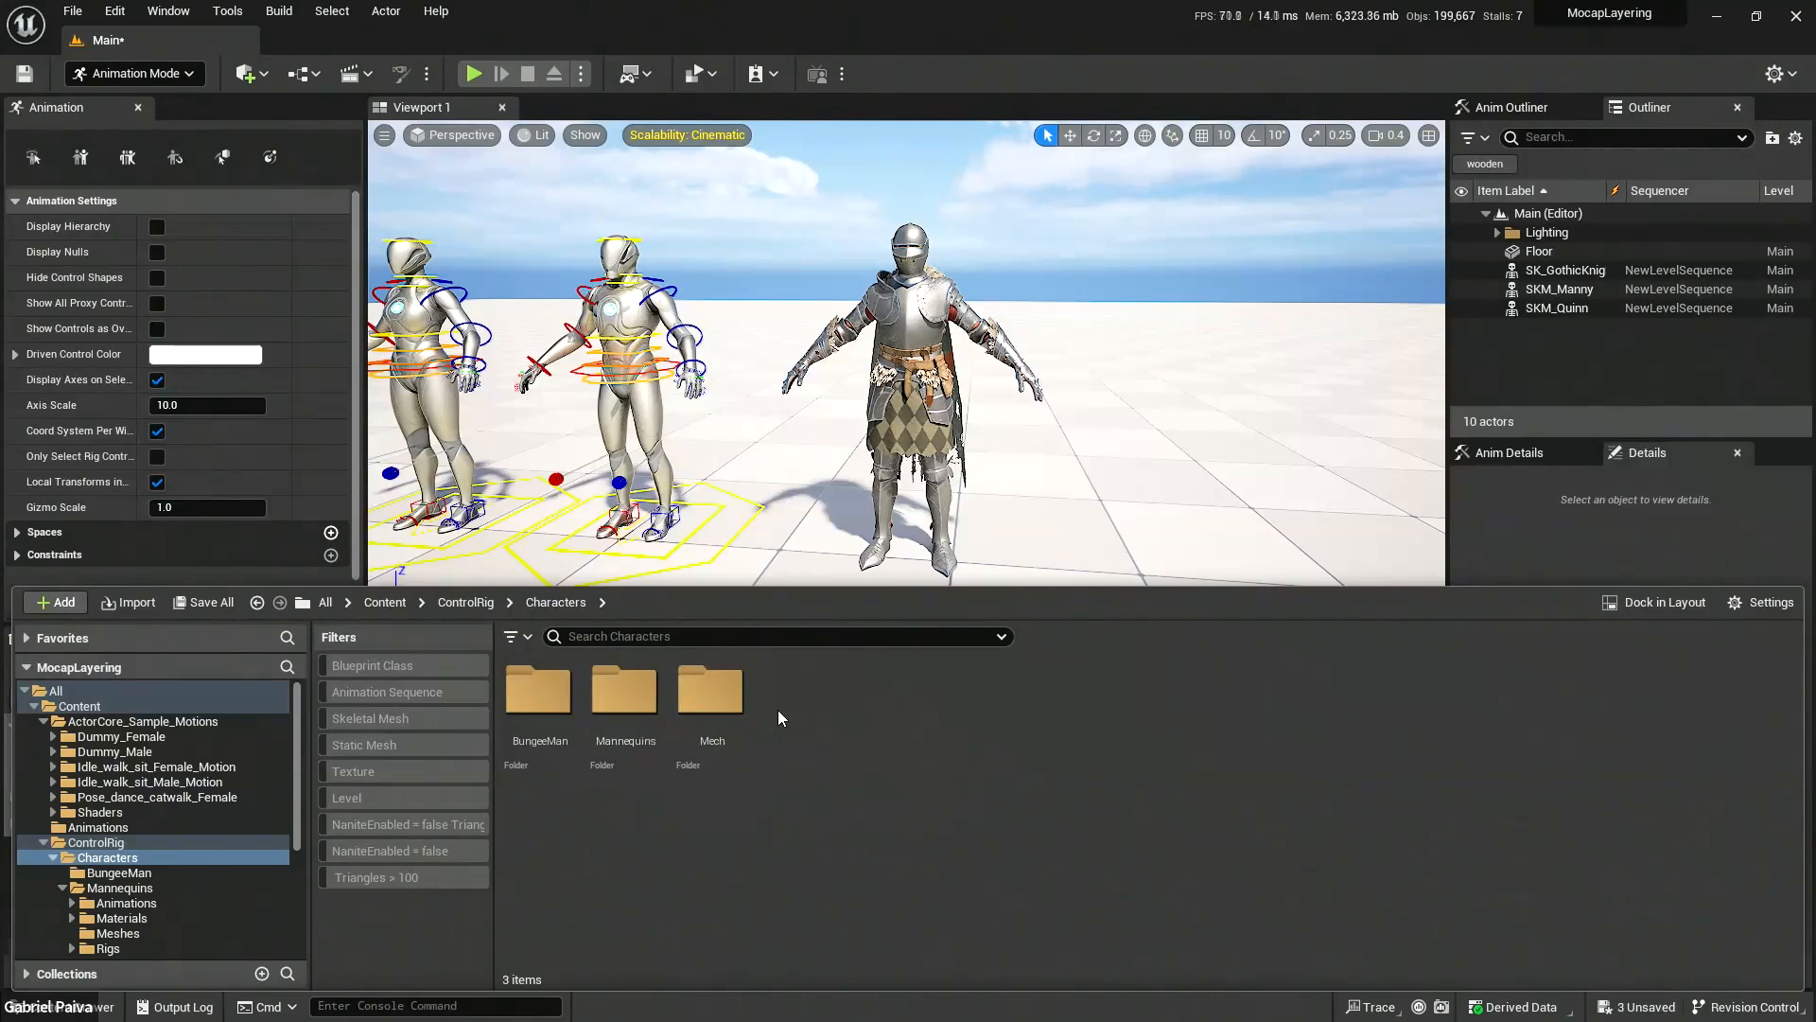
Close the level sequence editor to return to the plain level view.
{"action": "left_click", "coordinate": [980, 391]}
{"action": "right_click_drag", "start_coordinate": [979, 391], "coordinate": [982, 351]}
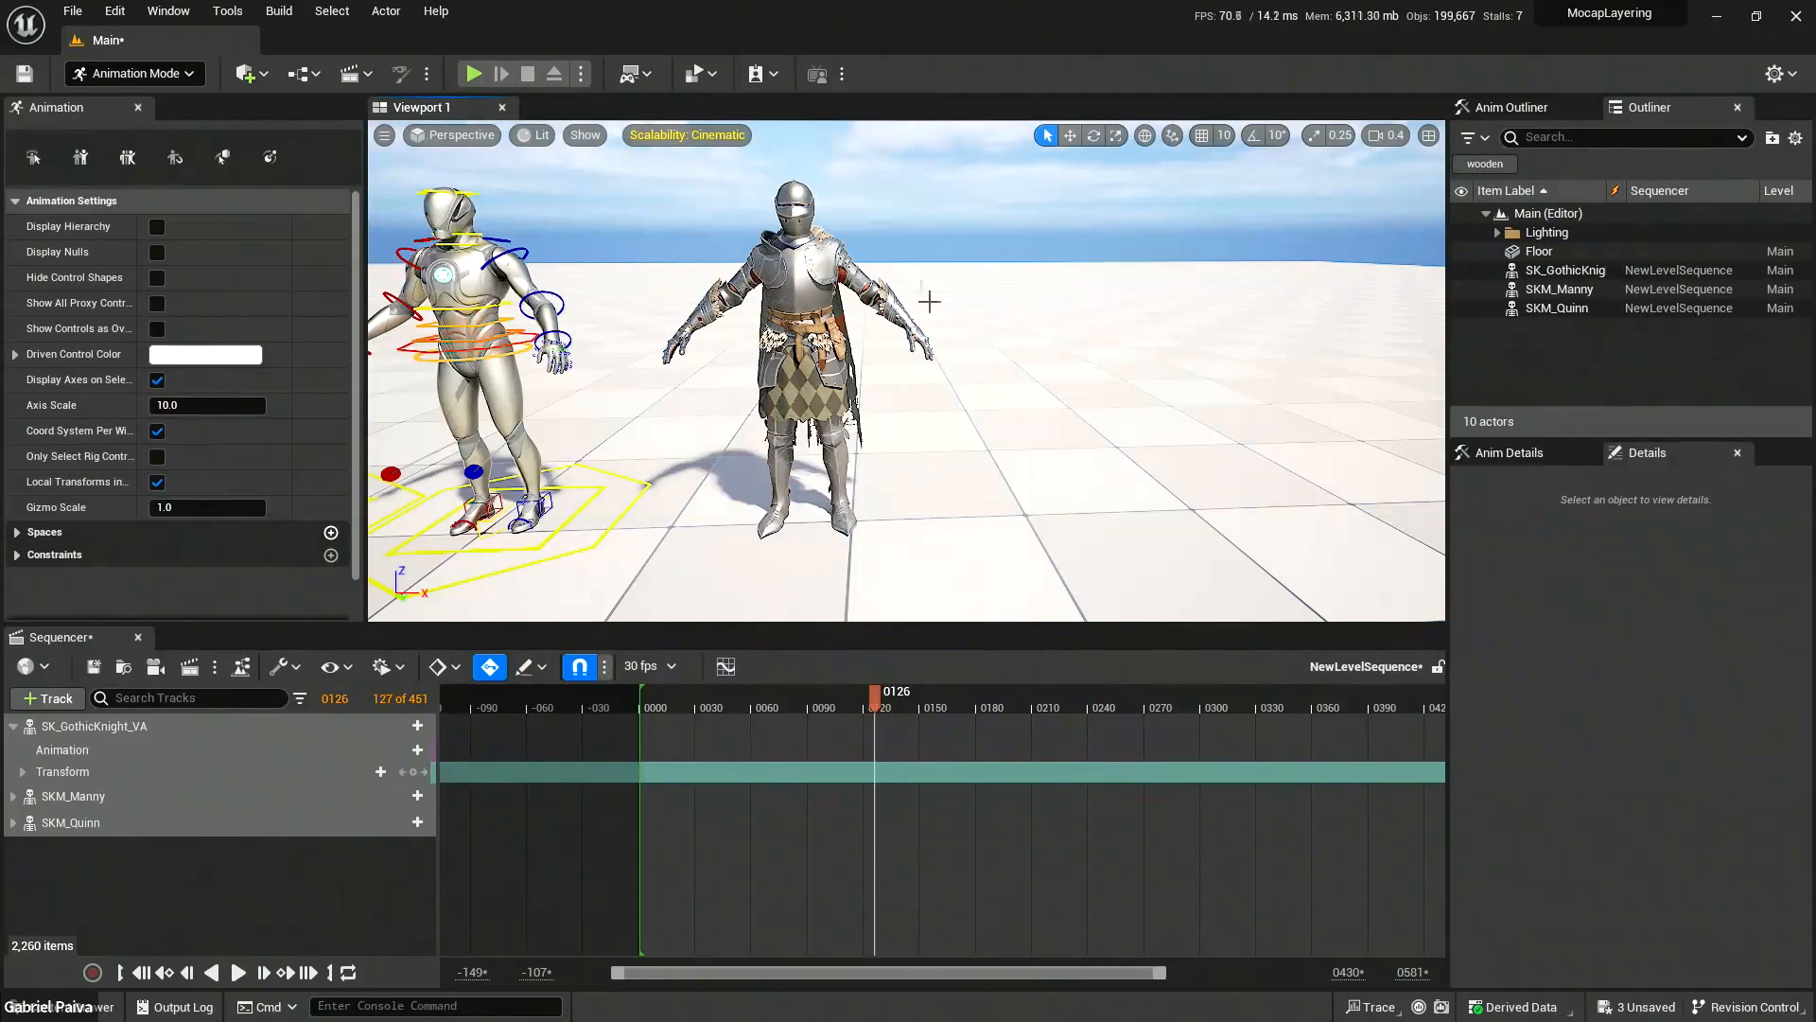
{"action": "right_click_drag", "start_coordinate": [936, 316], "coordinate": [899, 283]}
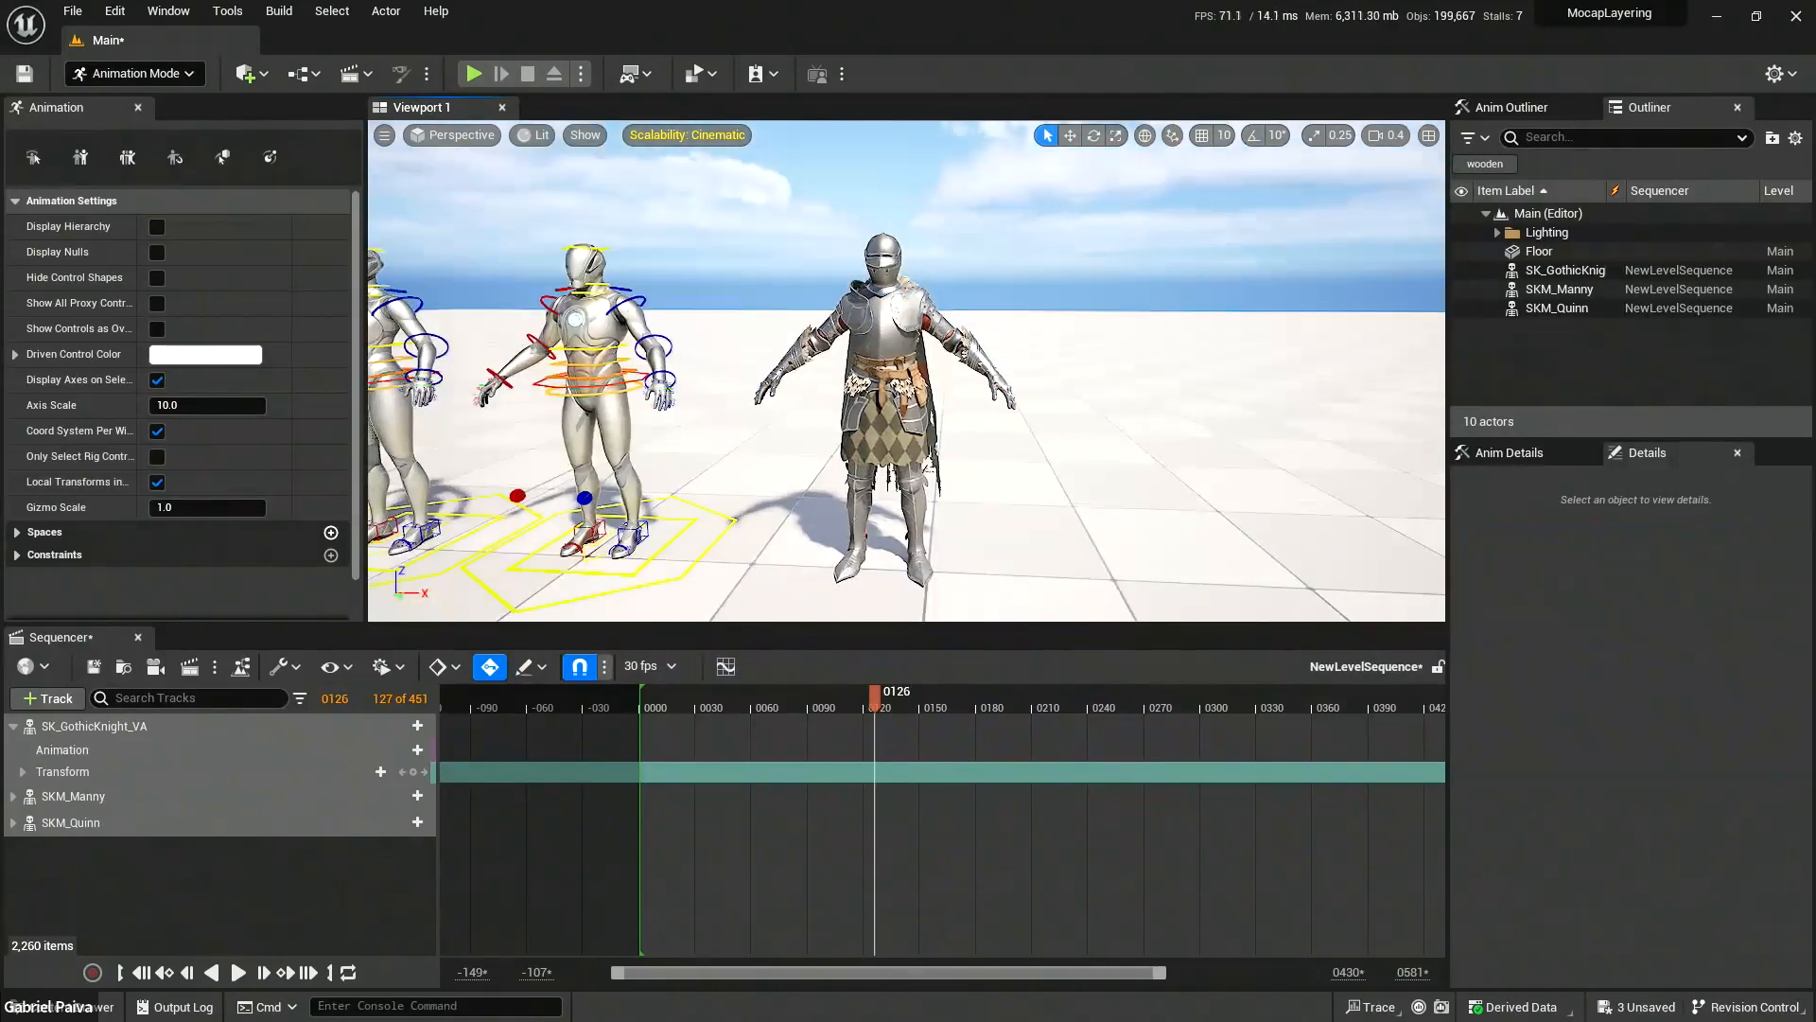
{"action": "left_click", "coordinate": [140, 640]}
{"action": "scroll", "coordinate": [899, 519], "scroll_direction": "up", "scroll_amount": 2}
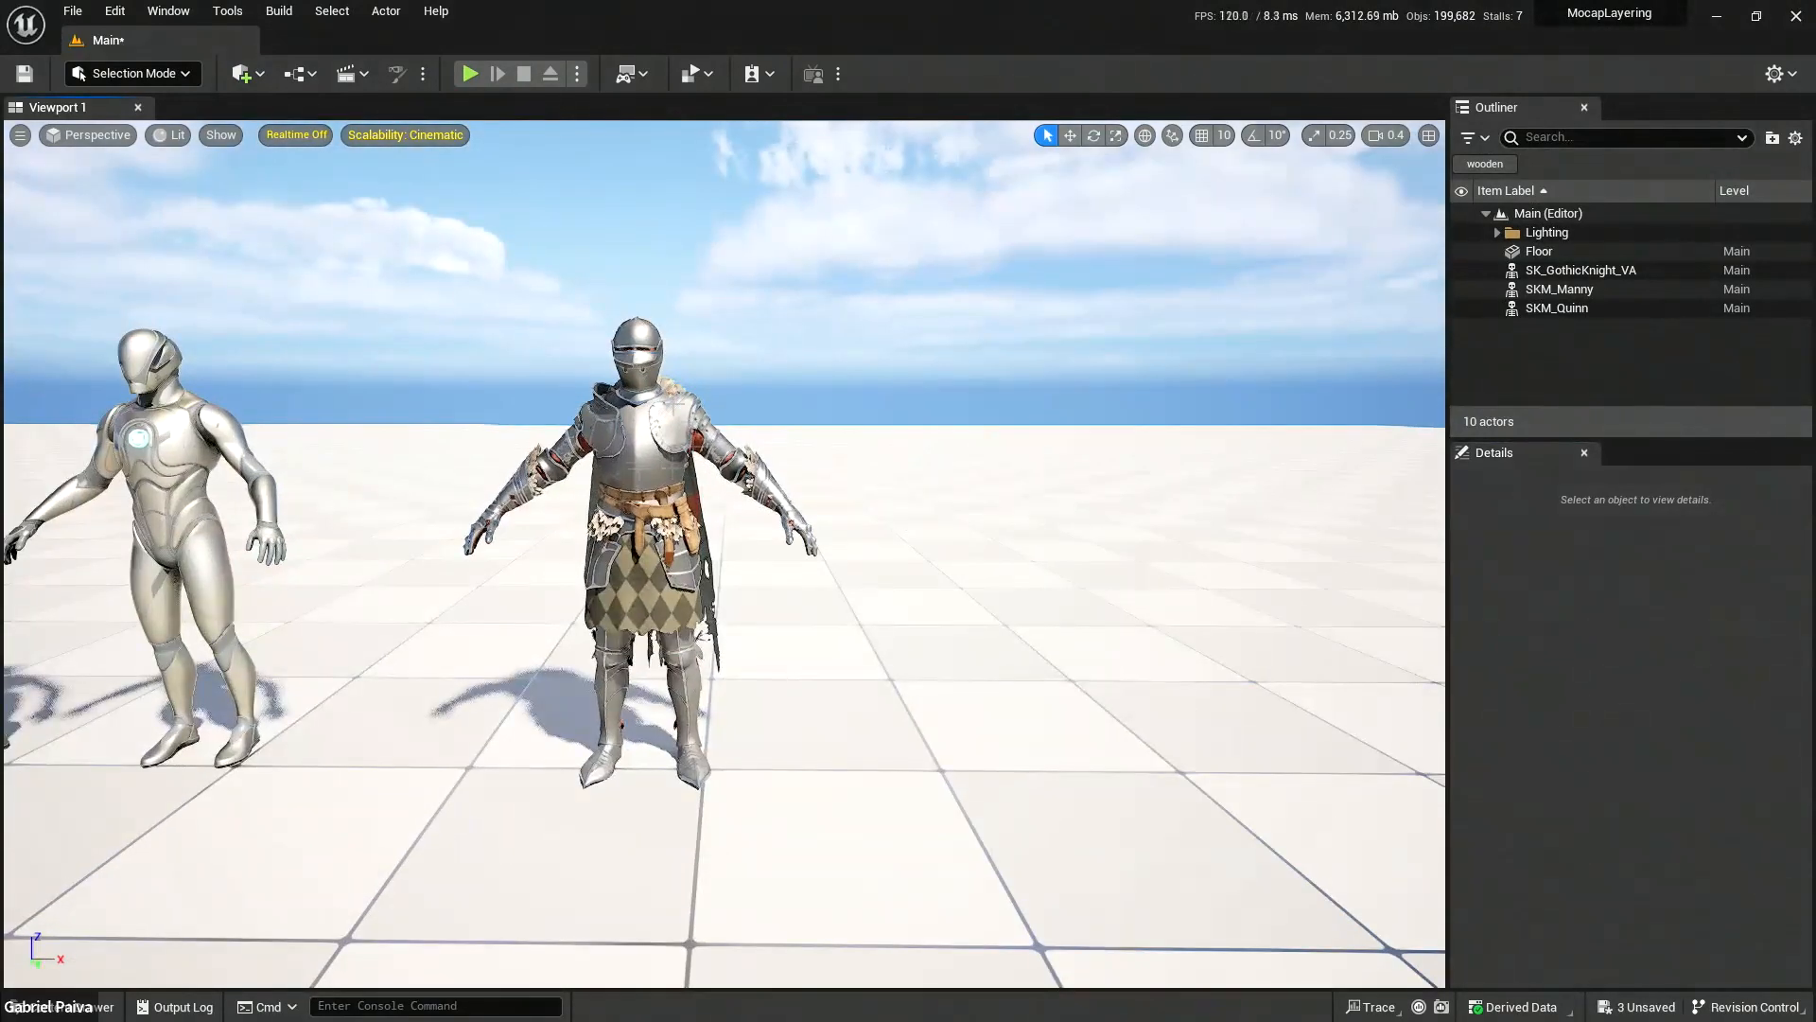
Compare the two mannequins with the Gothic Knight in the level and focus on SK_GothicKnight_VA.
{"action": "right_click_drag", "start_coordinate": [702, 449], "coordinate": [602, 478]}
{"action": "key", "text": "s"}
{"action": "scroll", "coordinate": [701, 449], "scroll_direction": "up", "scroll_amount": 2}
{"action": "key", "text": "w"}
{"action": "key", "text": "a"}
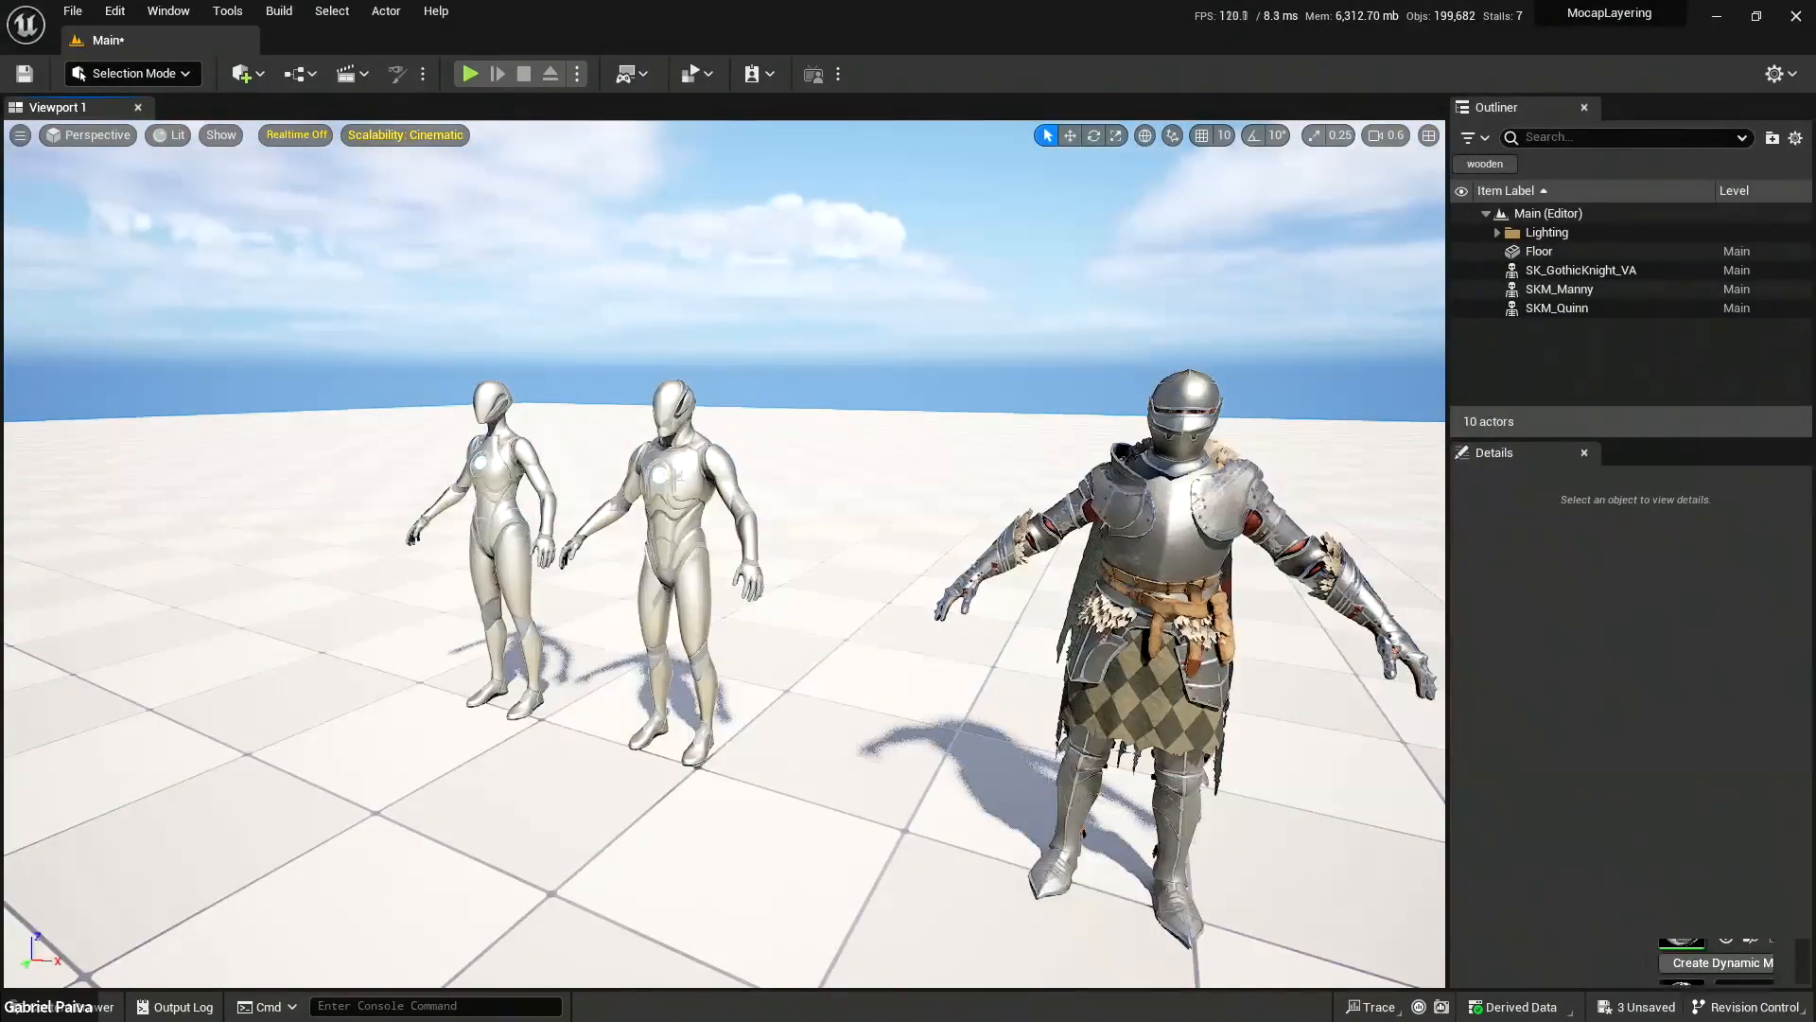
{"action": "left_click", "coordinate": [710, 484]}
{"action": "left_click", "coordinate": [1152, 526]}
{"action": "key", "text": "f"}
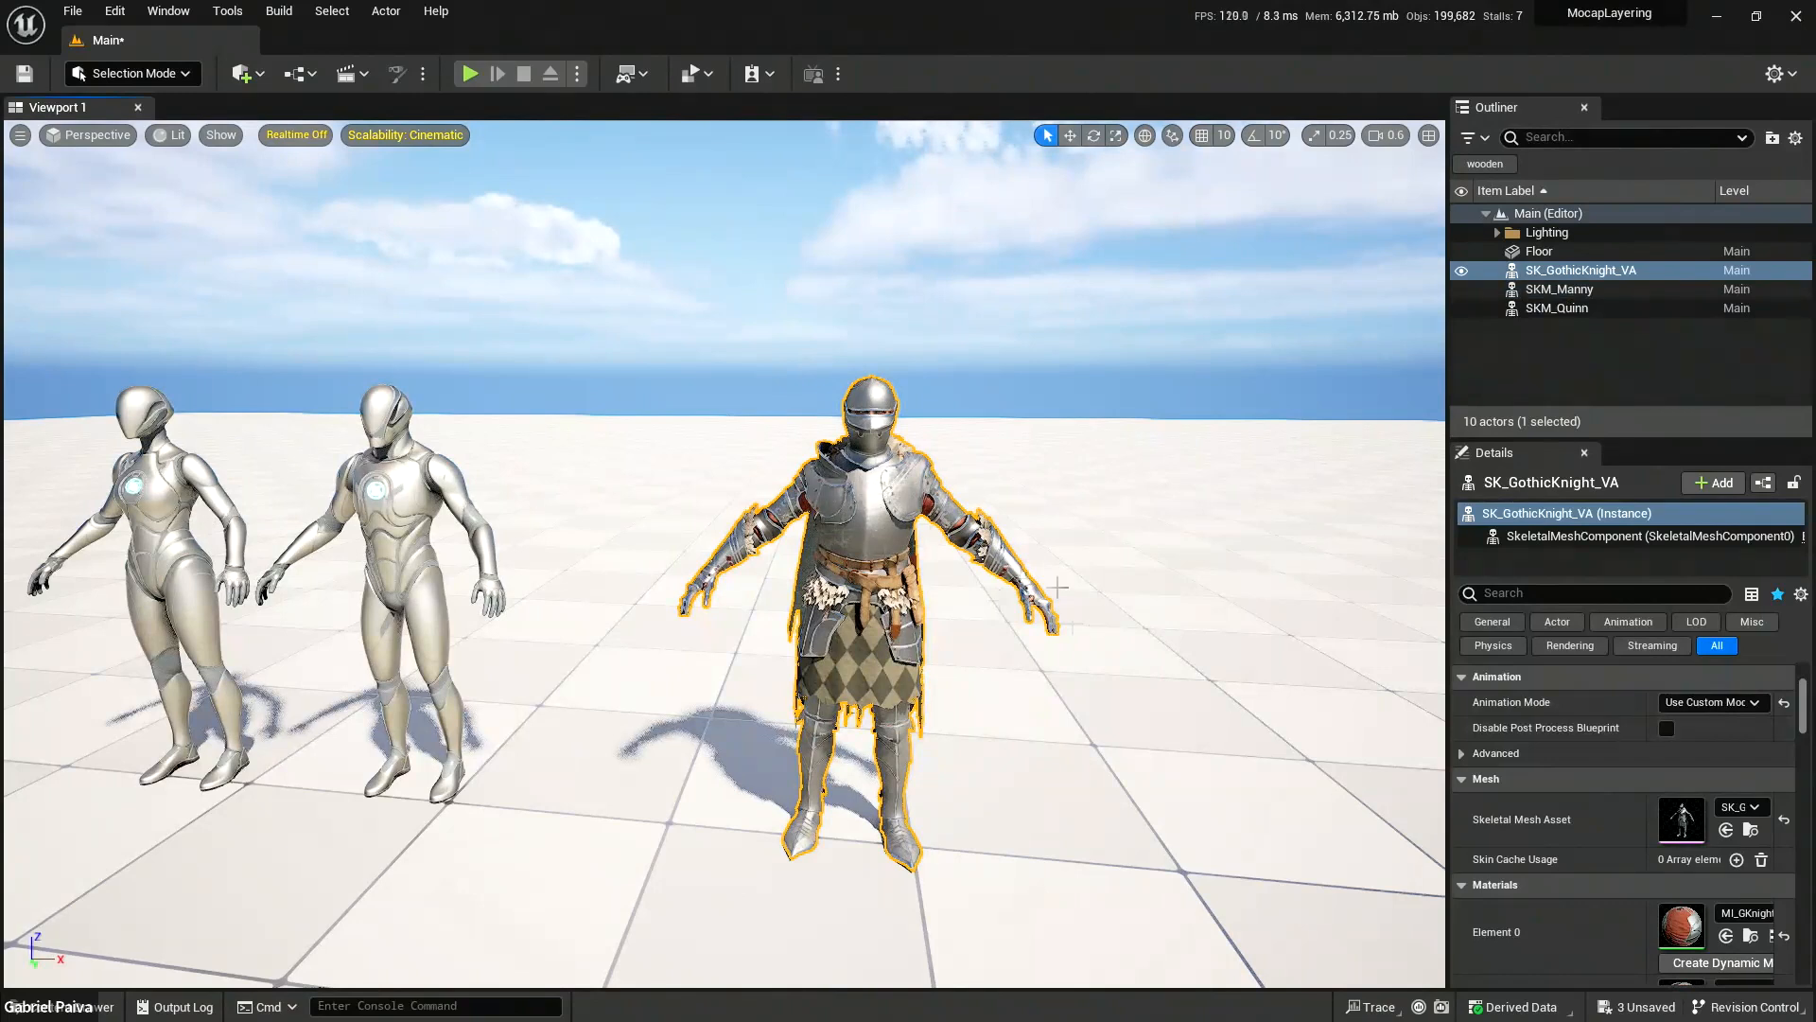
Save the Main level from the project's Content folder.
{"action": "key", "text": "ctrl+space"}
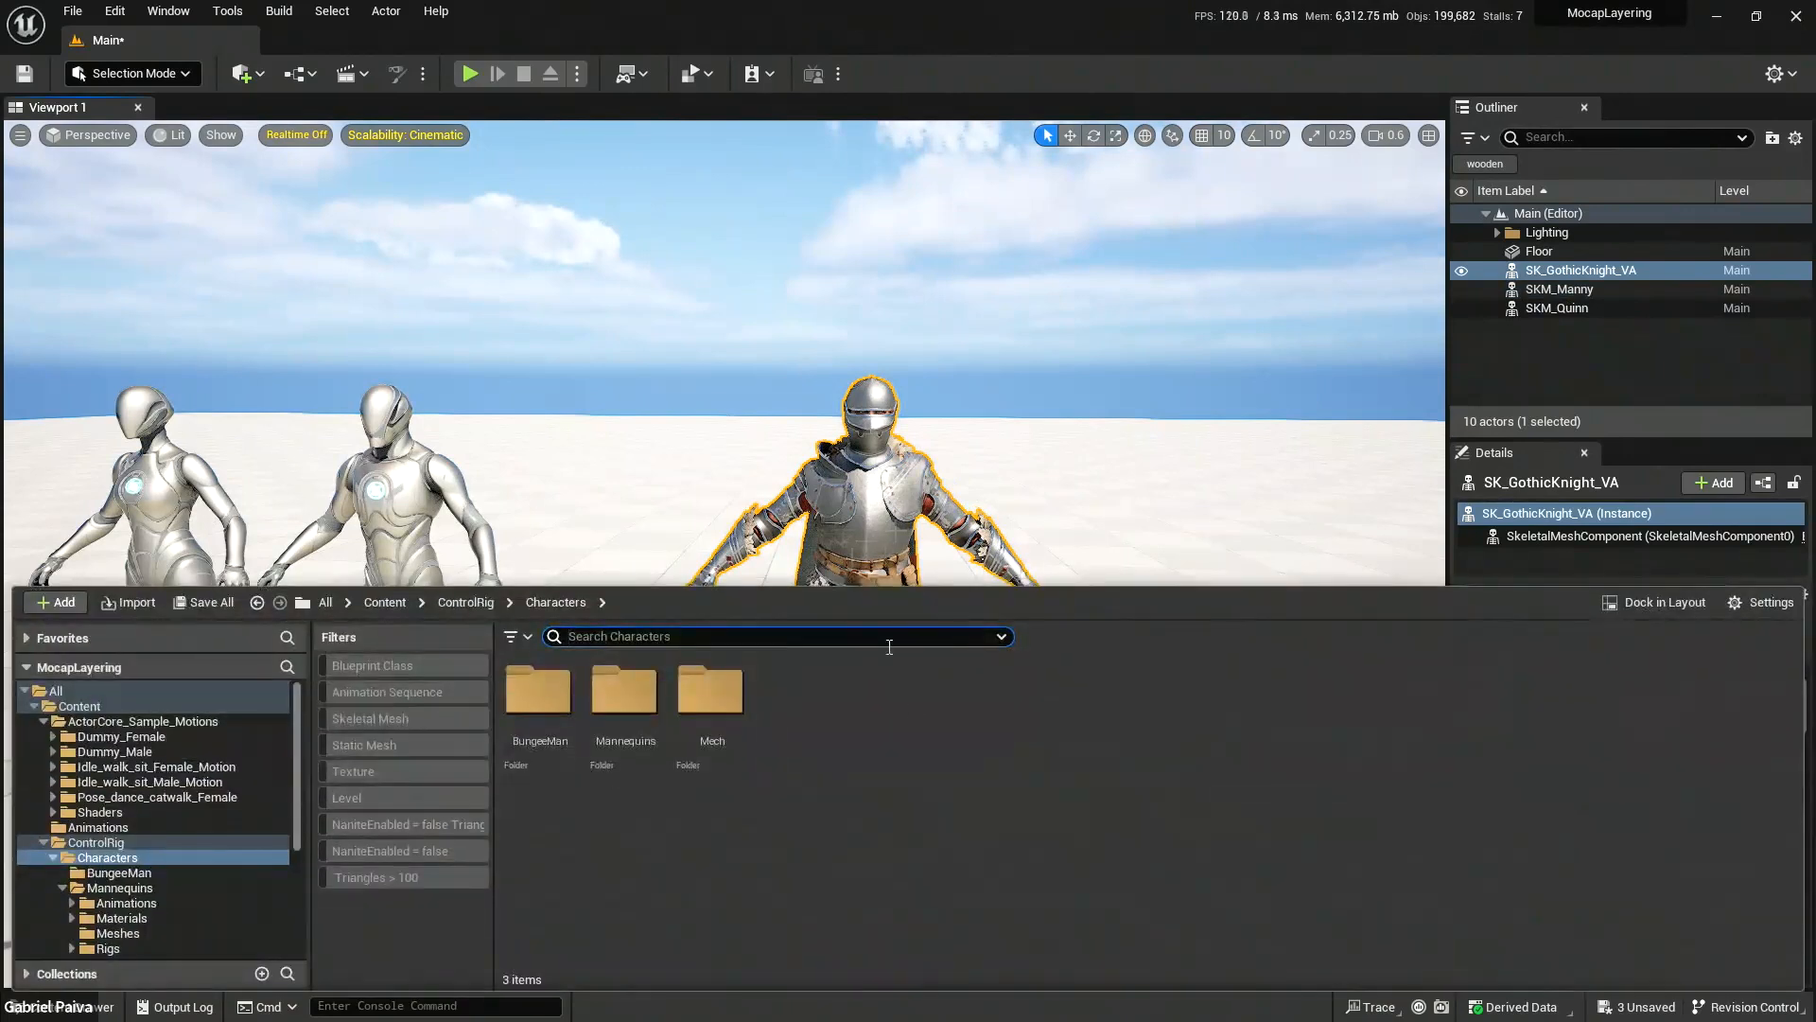
{"action": "left_click", "coordinate": [384, 602]}
{"action": "left_click", "coordinate": [1141, 700]}
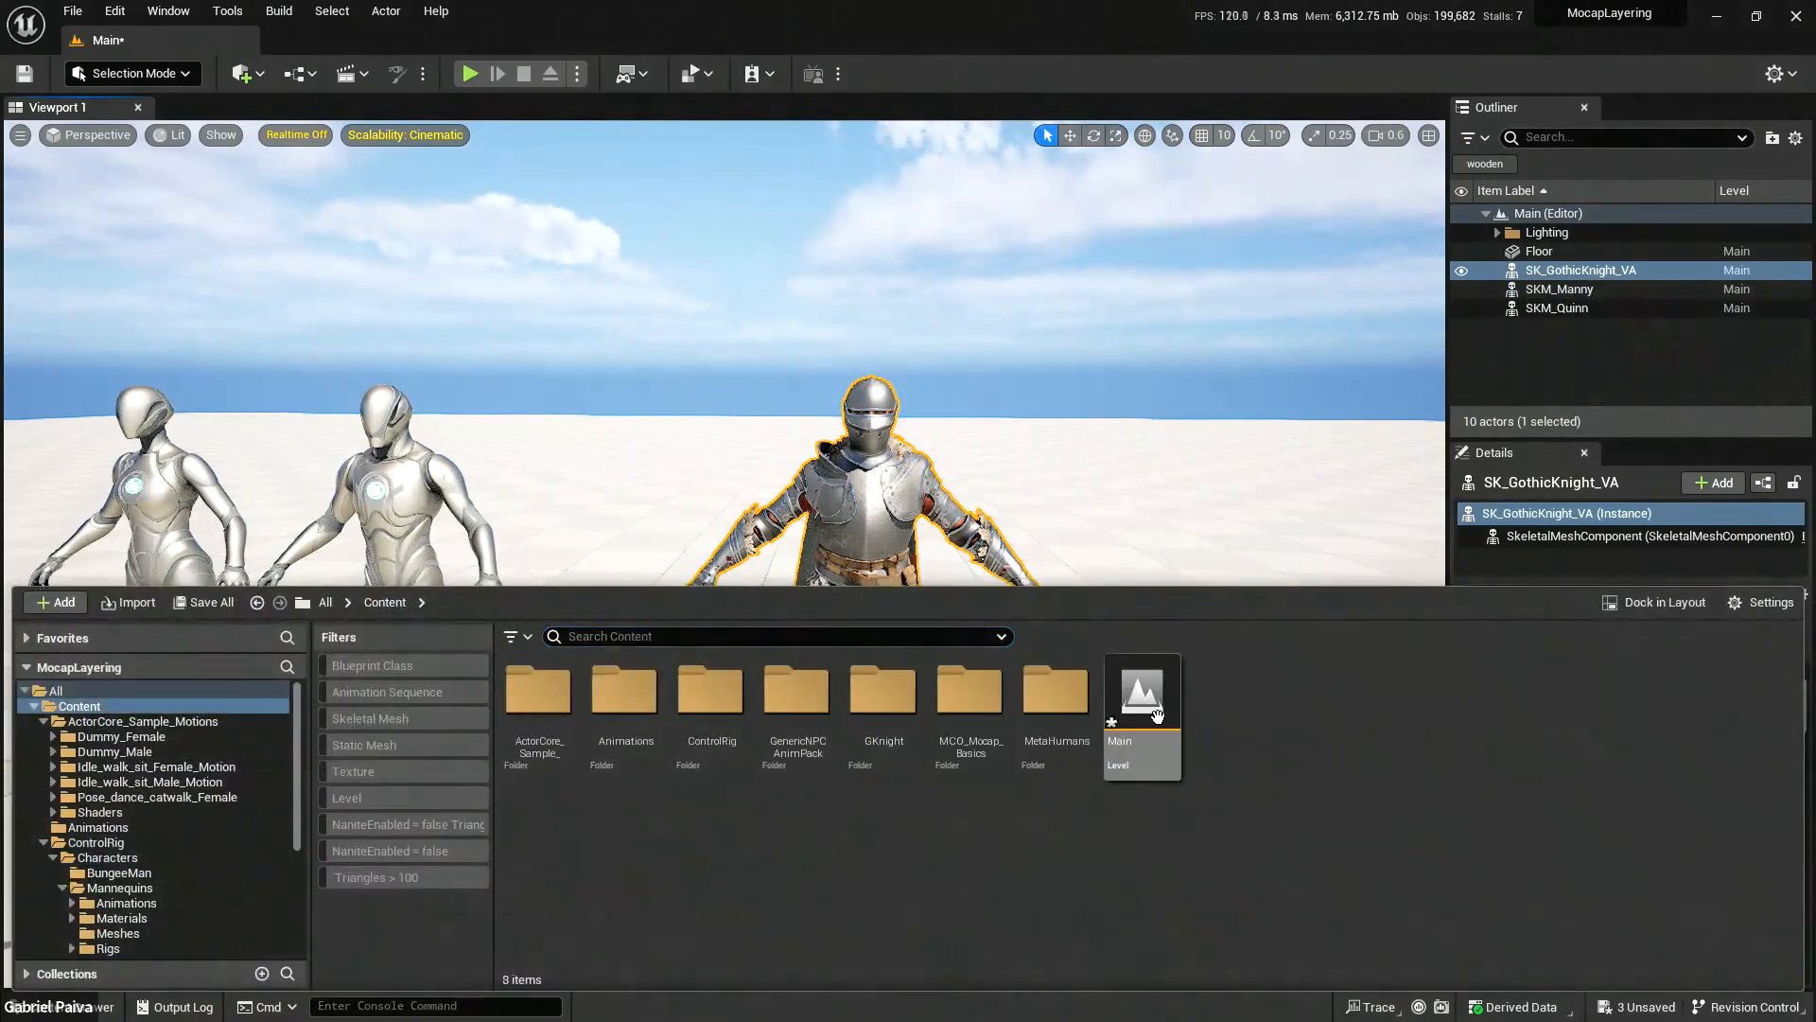
{"action": "key", "text": "ctrl+s"}
{"action": "left_click", "coordinate": [1282, 747]}
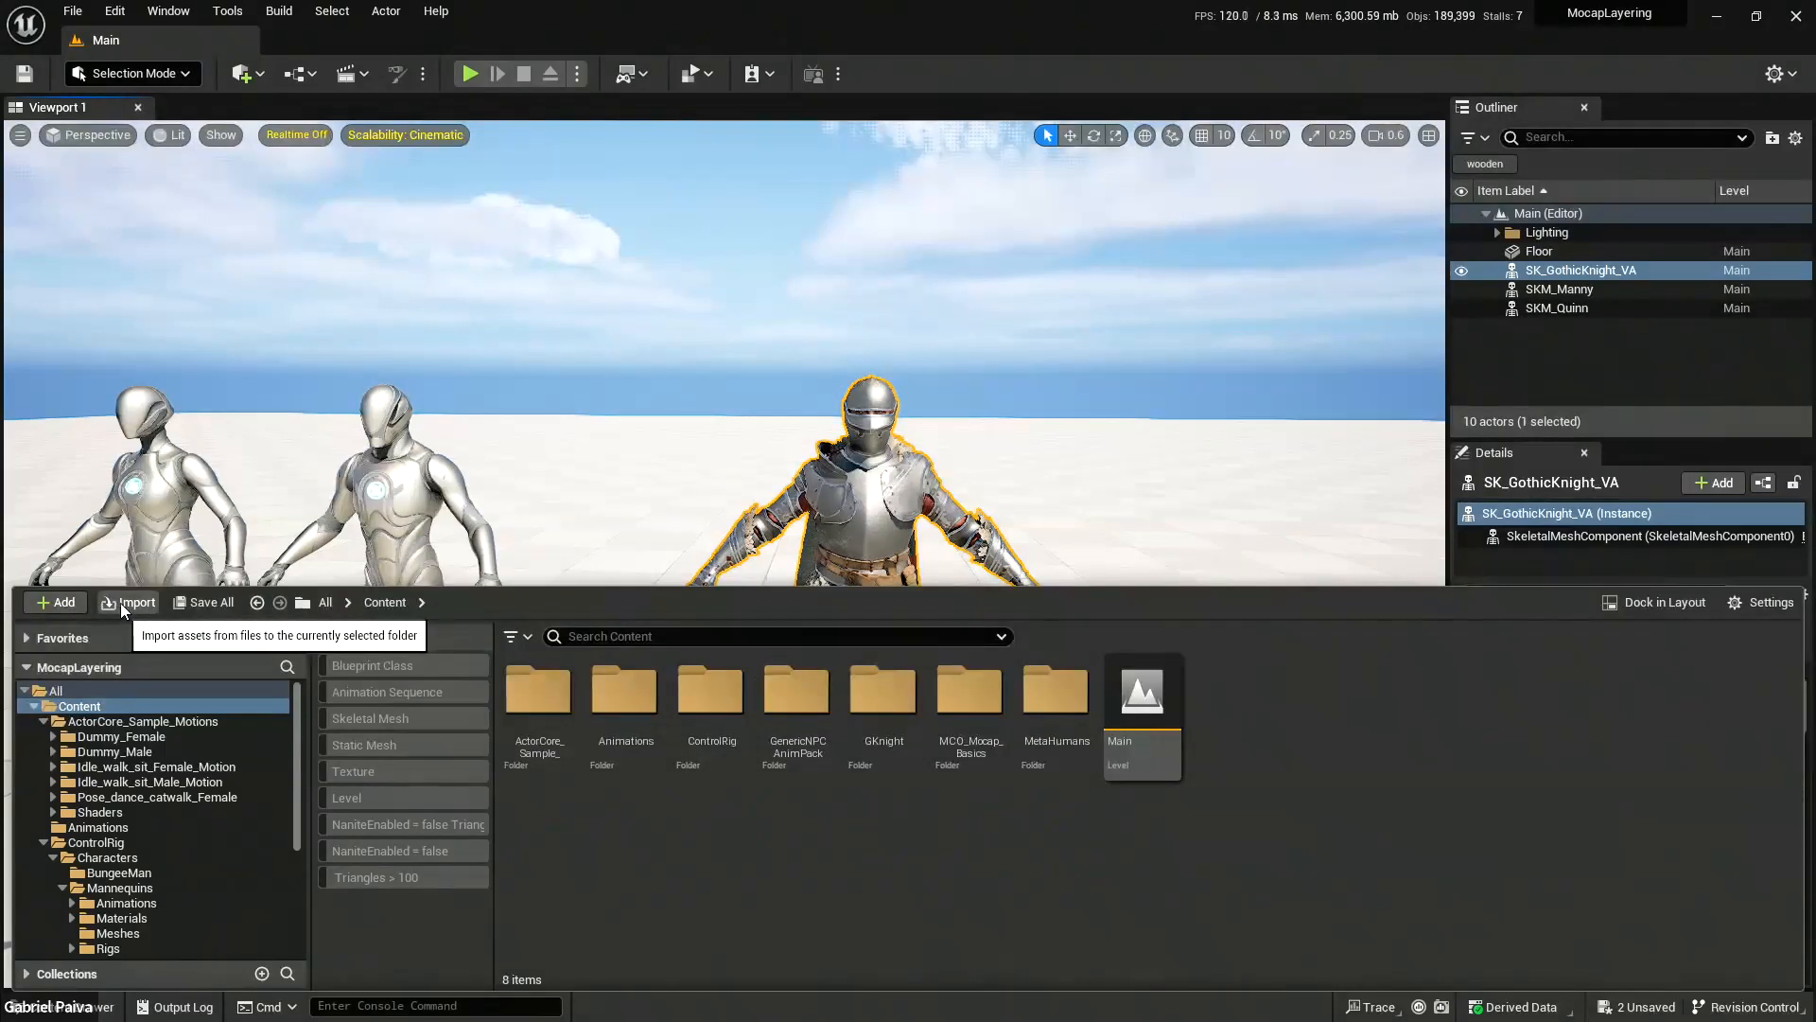
Add the Third Person Blueprint feature pack to the project's content.
{"action": "left_click", "coordinate": [39, 606]}
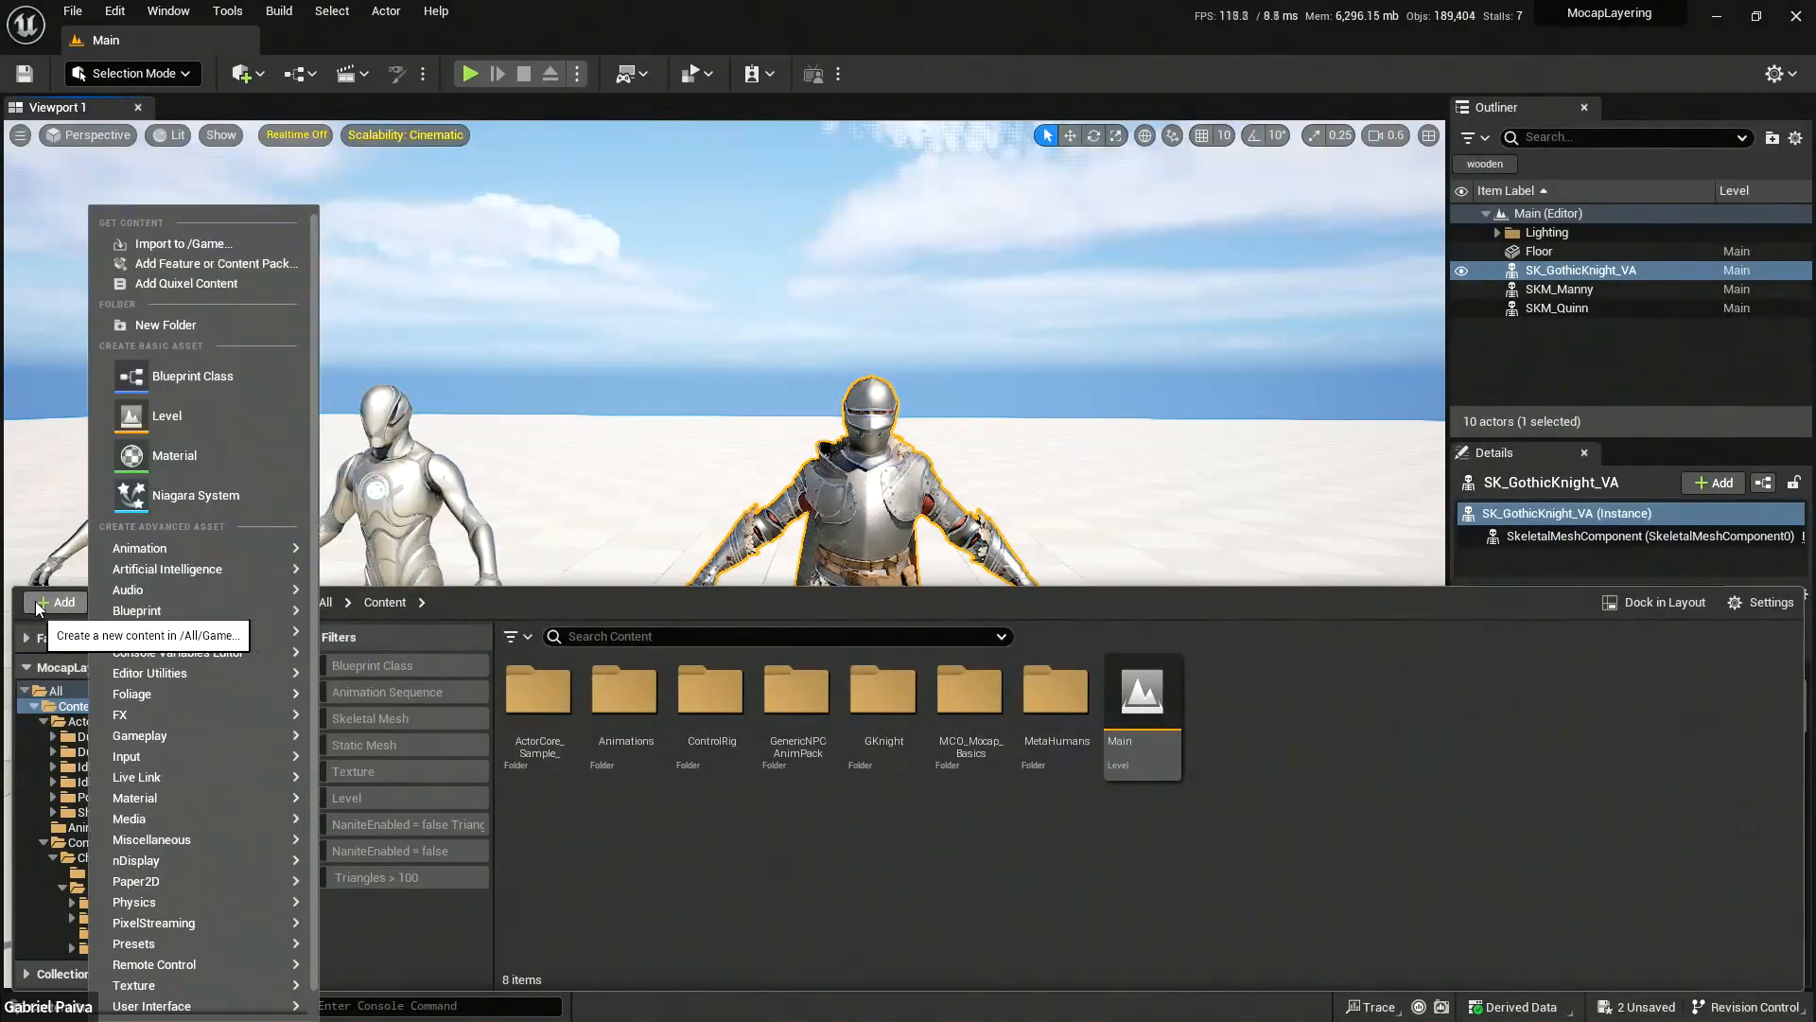
{"action": "left_click", "coordinate": [196, 268]}
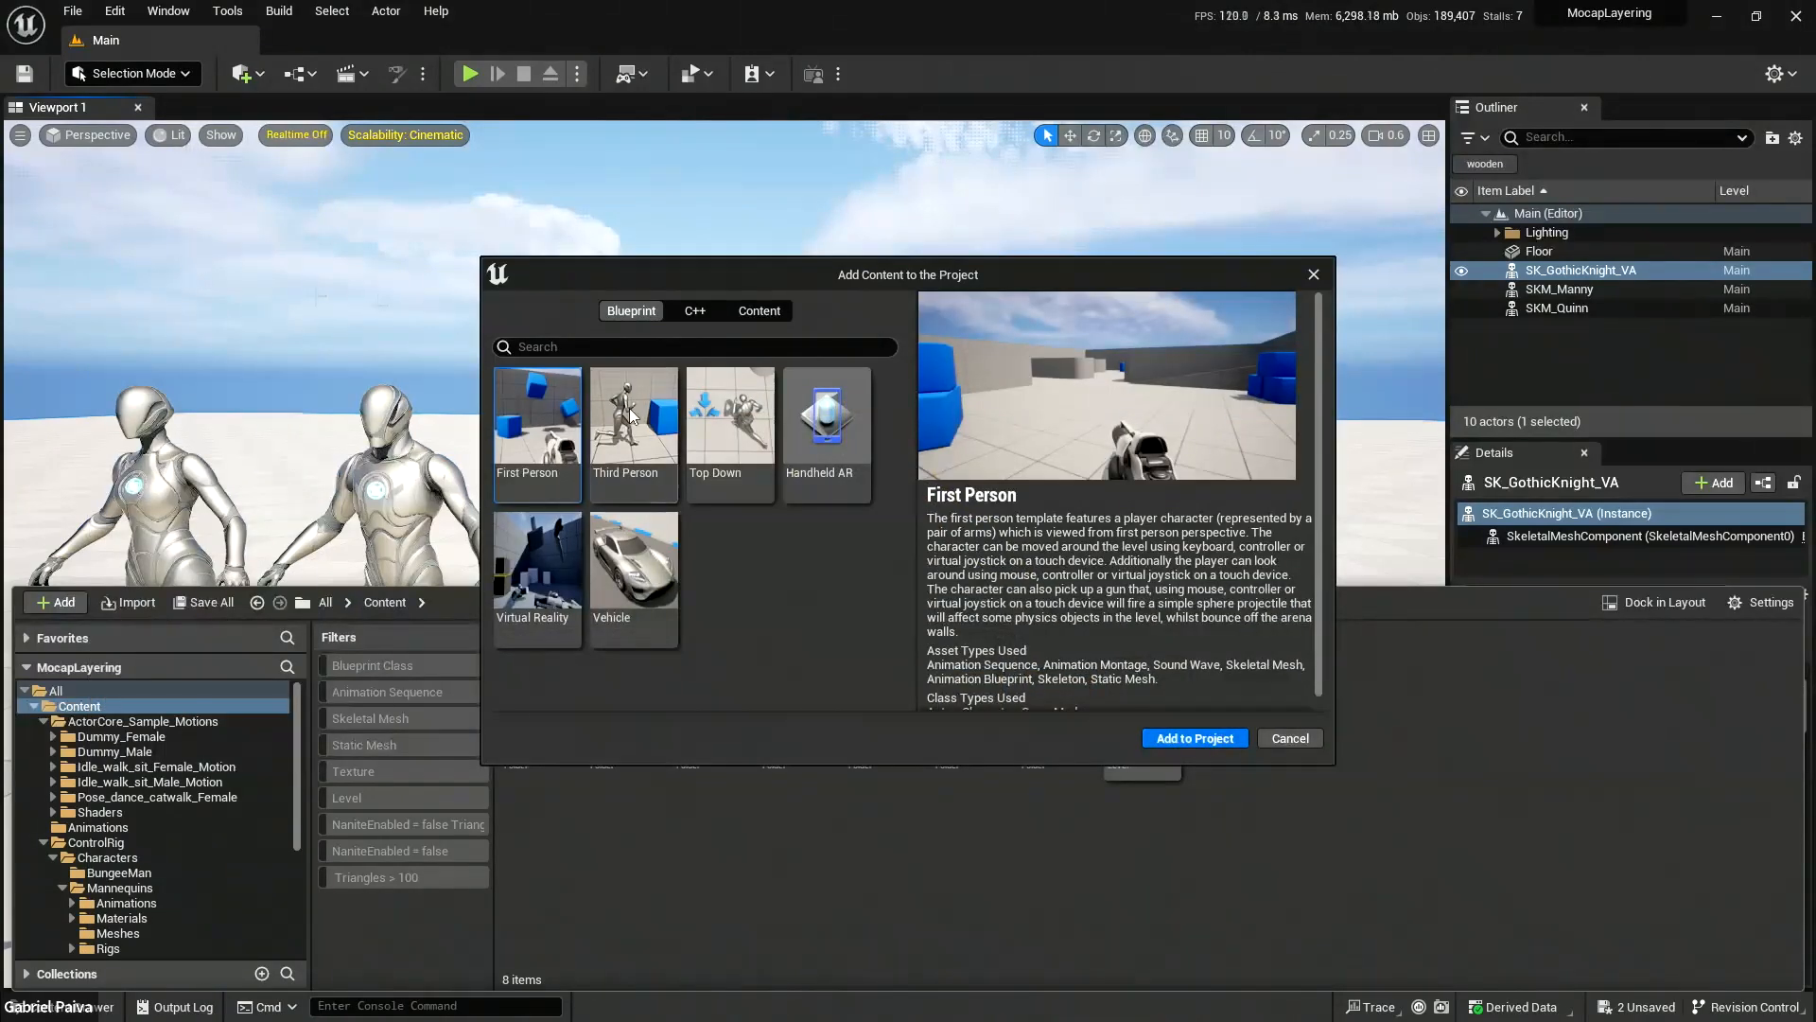
{"action": "left_click", "coordinate": [628, 431]}
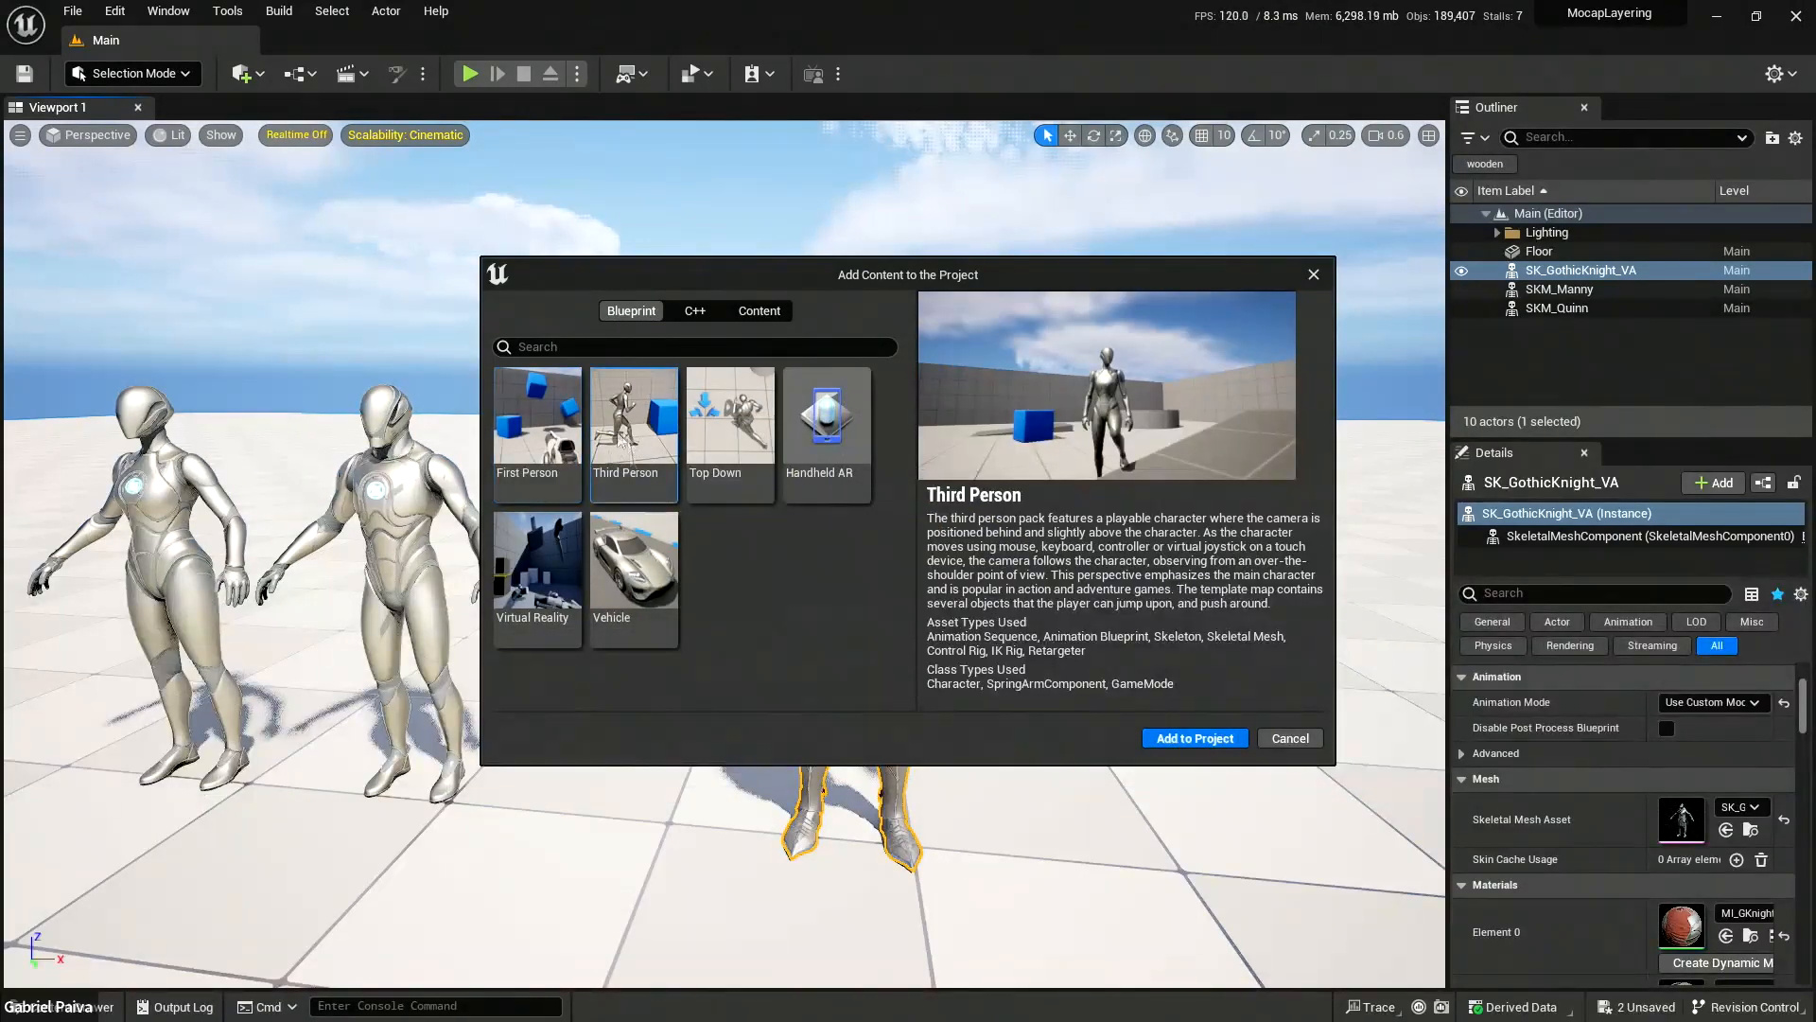
{"action": "left_click", "coordinate": [1210, 741]}
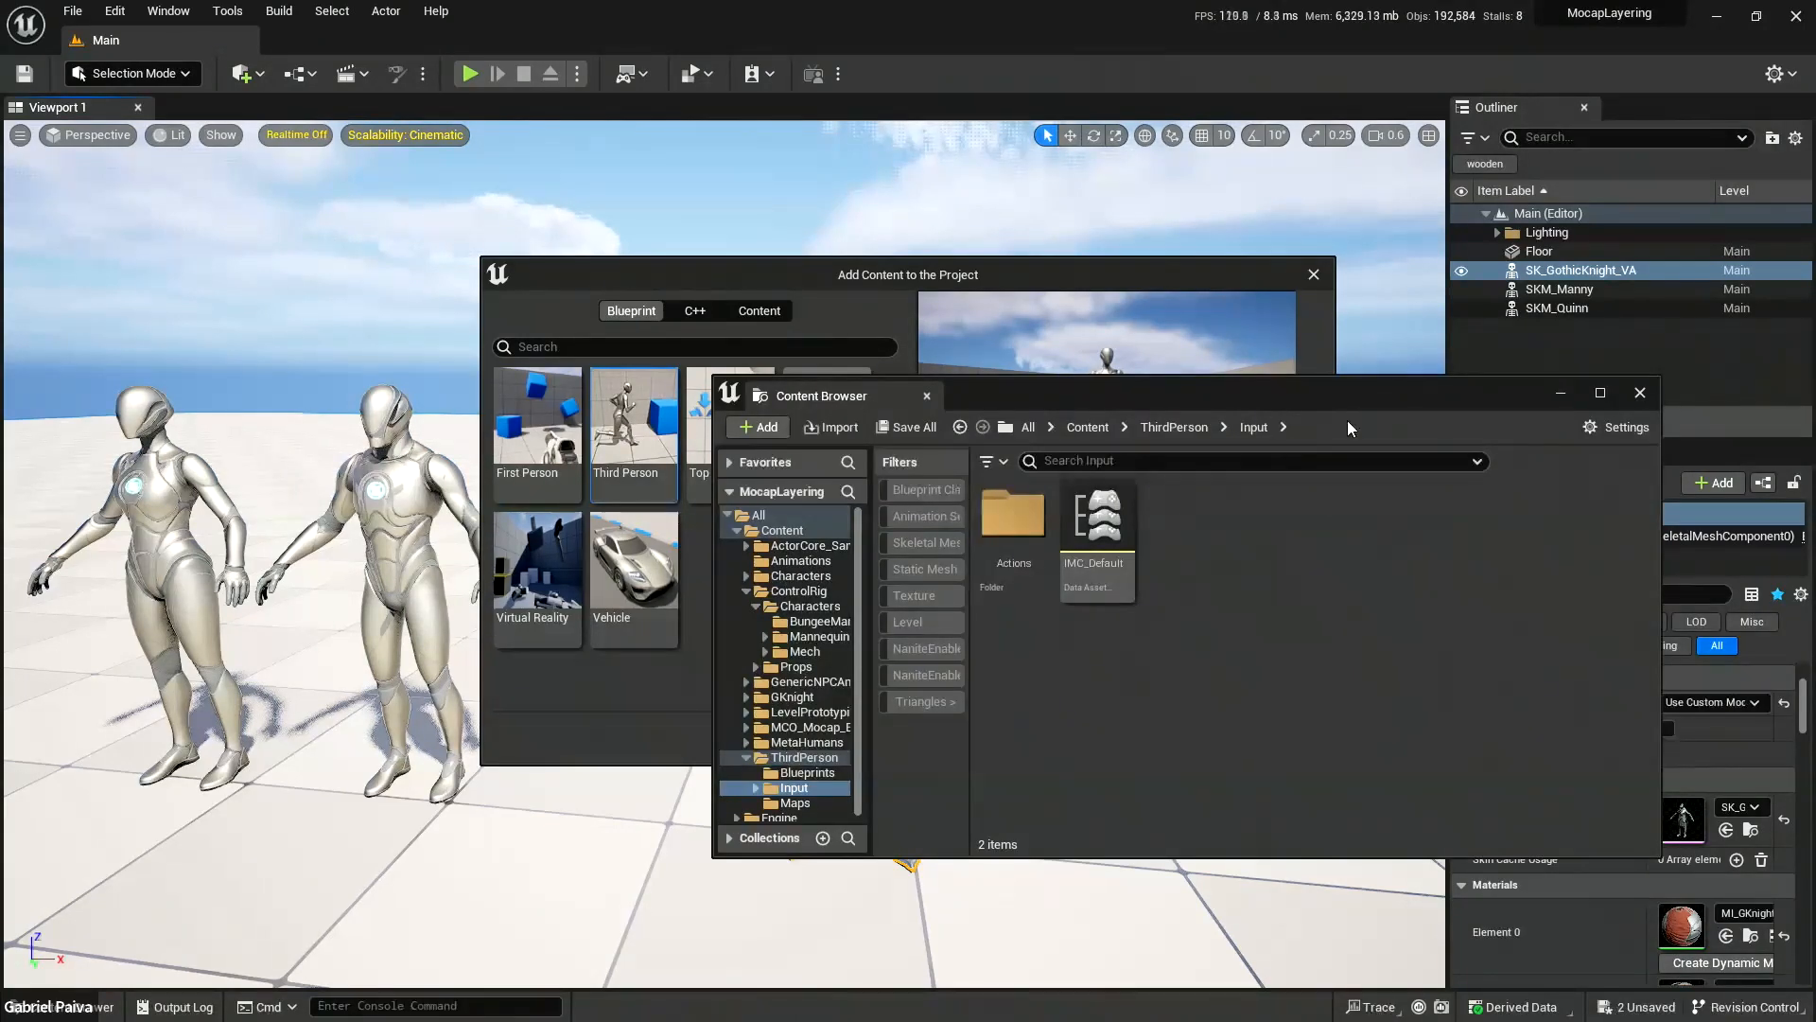
Close the floating Content Browser window and the Add Content to the Project dialog.
{"action": "left_click", "coordinate": [1646, 394]}
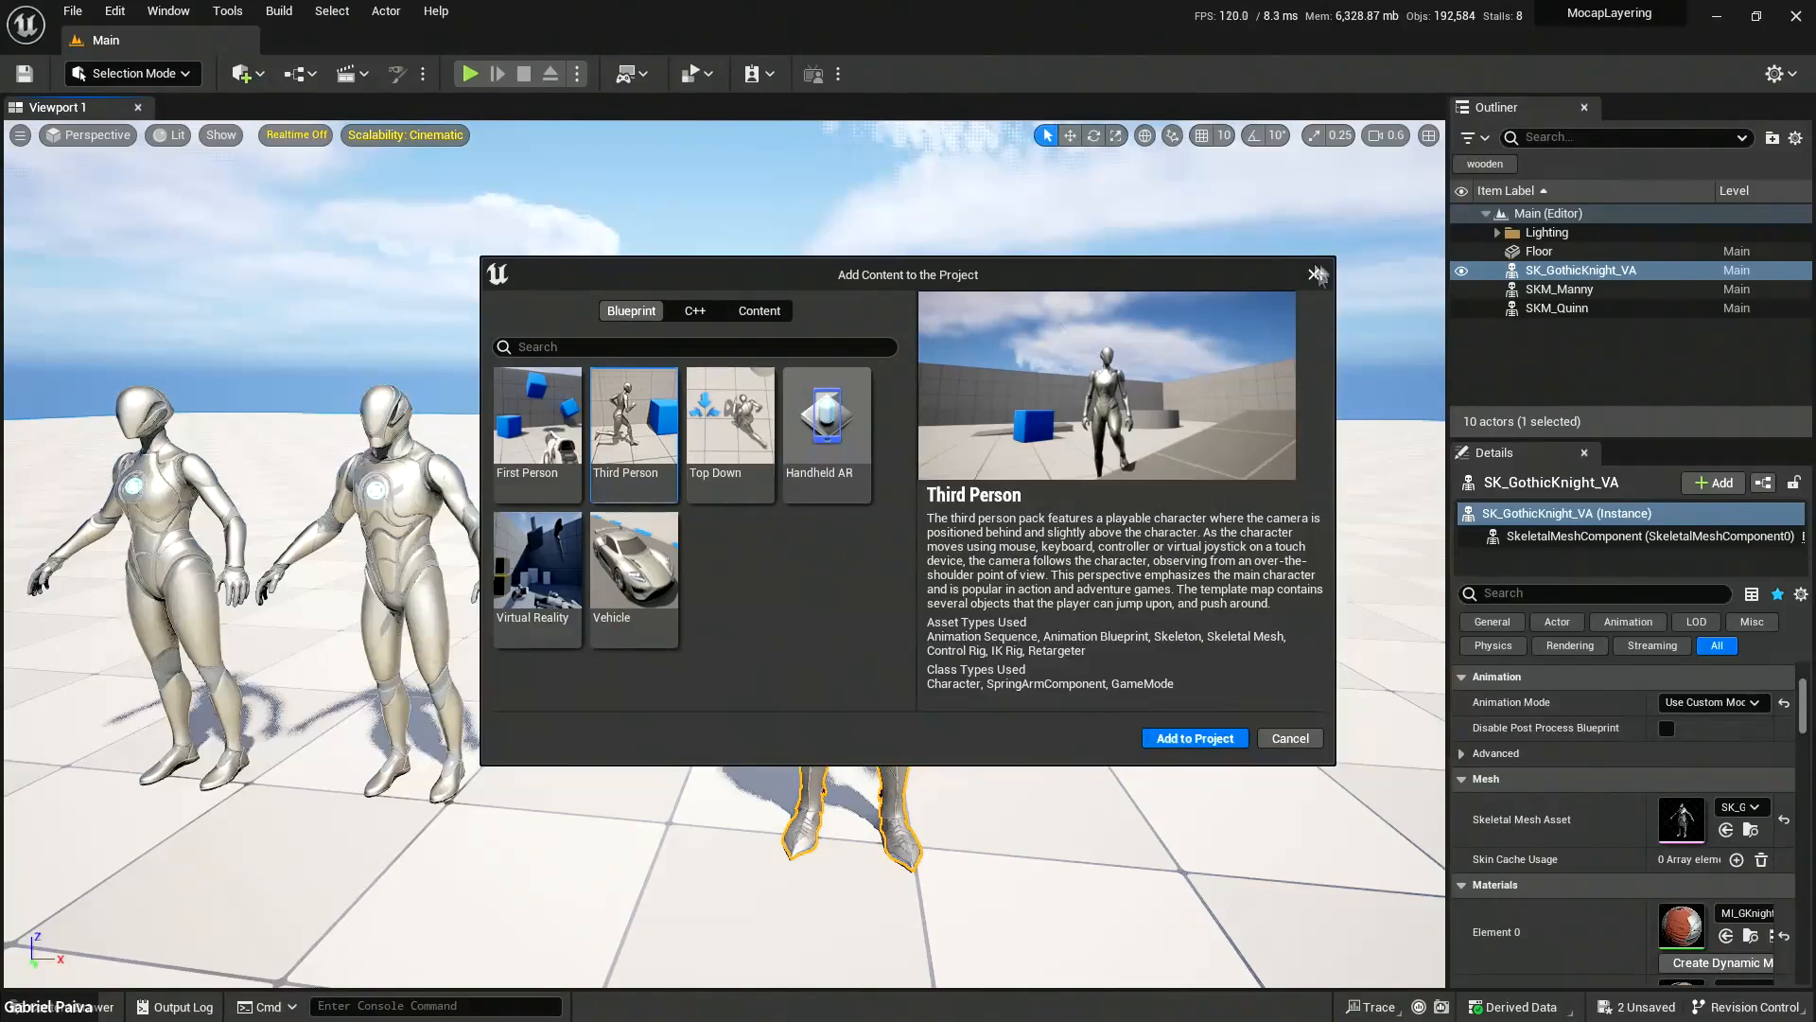
{"action": "left_click", "coordinate": [1318, 273]}
{"action": "scroll", "coordinate": [965, 628], "scroll_direction": "up", "scroll_amount": 3}
Examine the Meshes and Rigs folders of Mannequin_UE4 under the project's Characters folder.
{"action": "key", "text": "ctrl+space"}
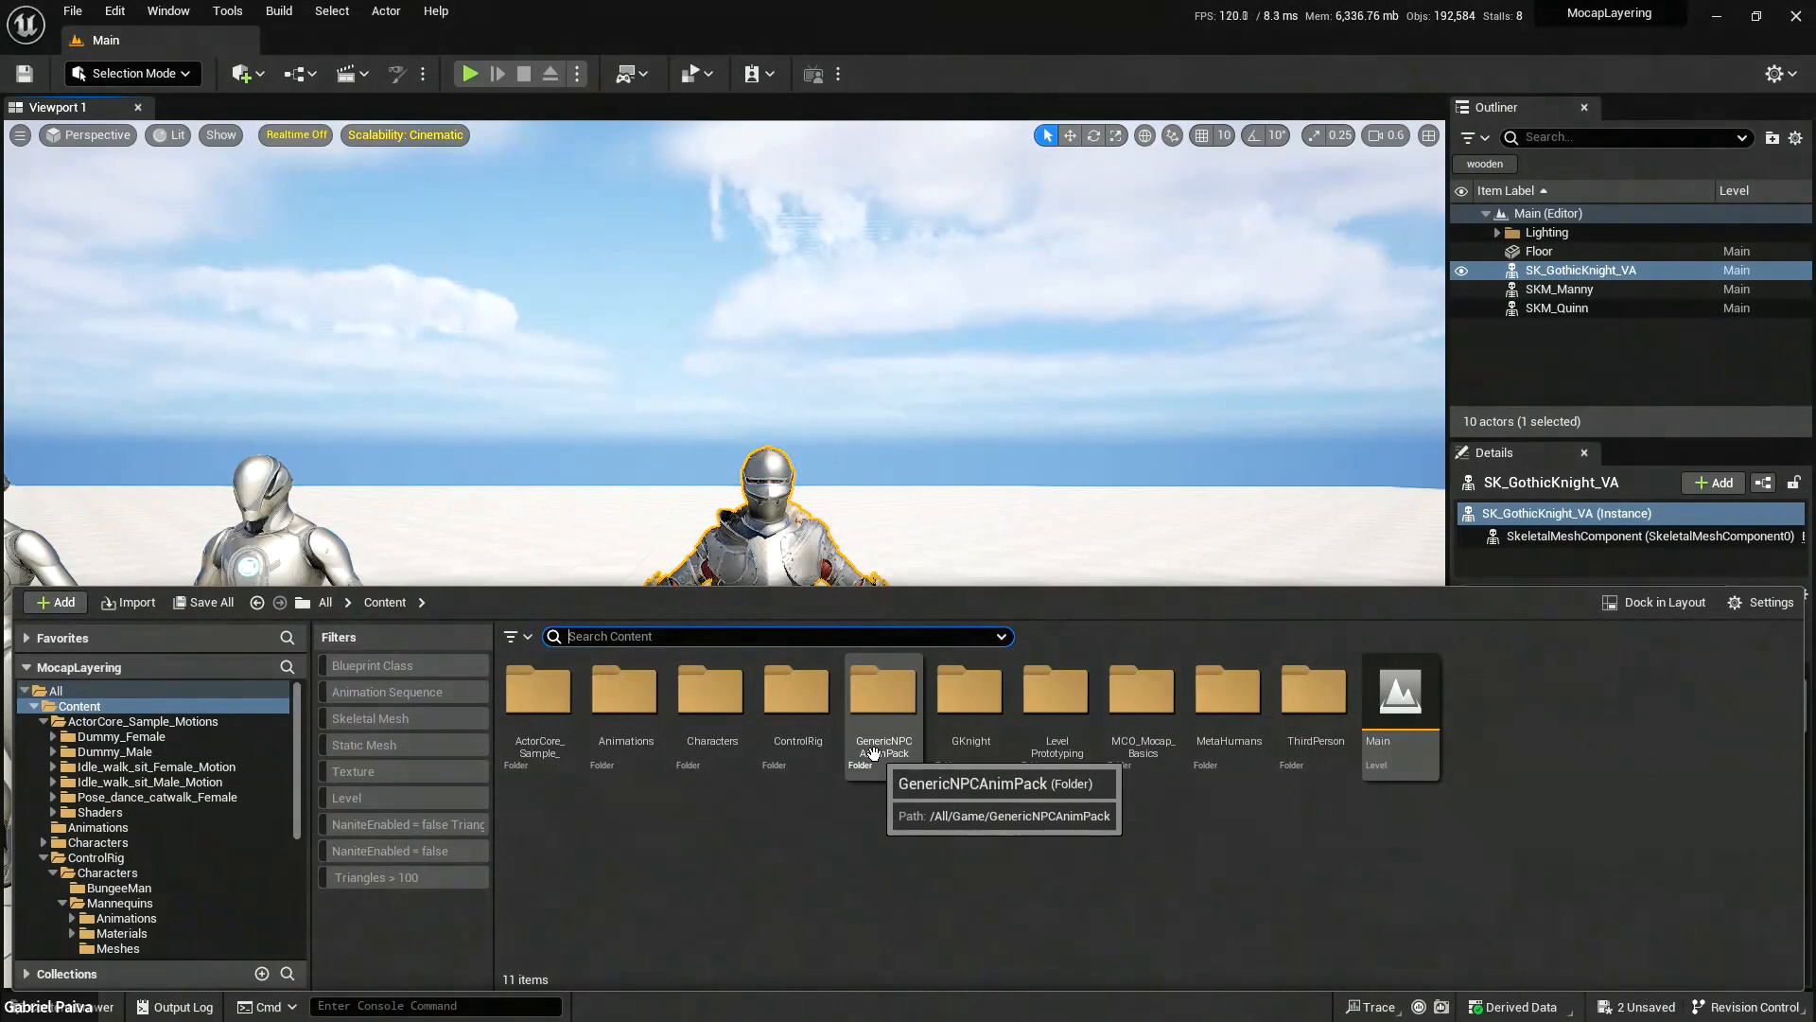
{"action": "double_click", "coordinate": [747, 702]}
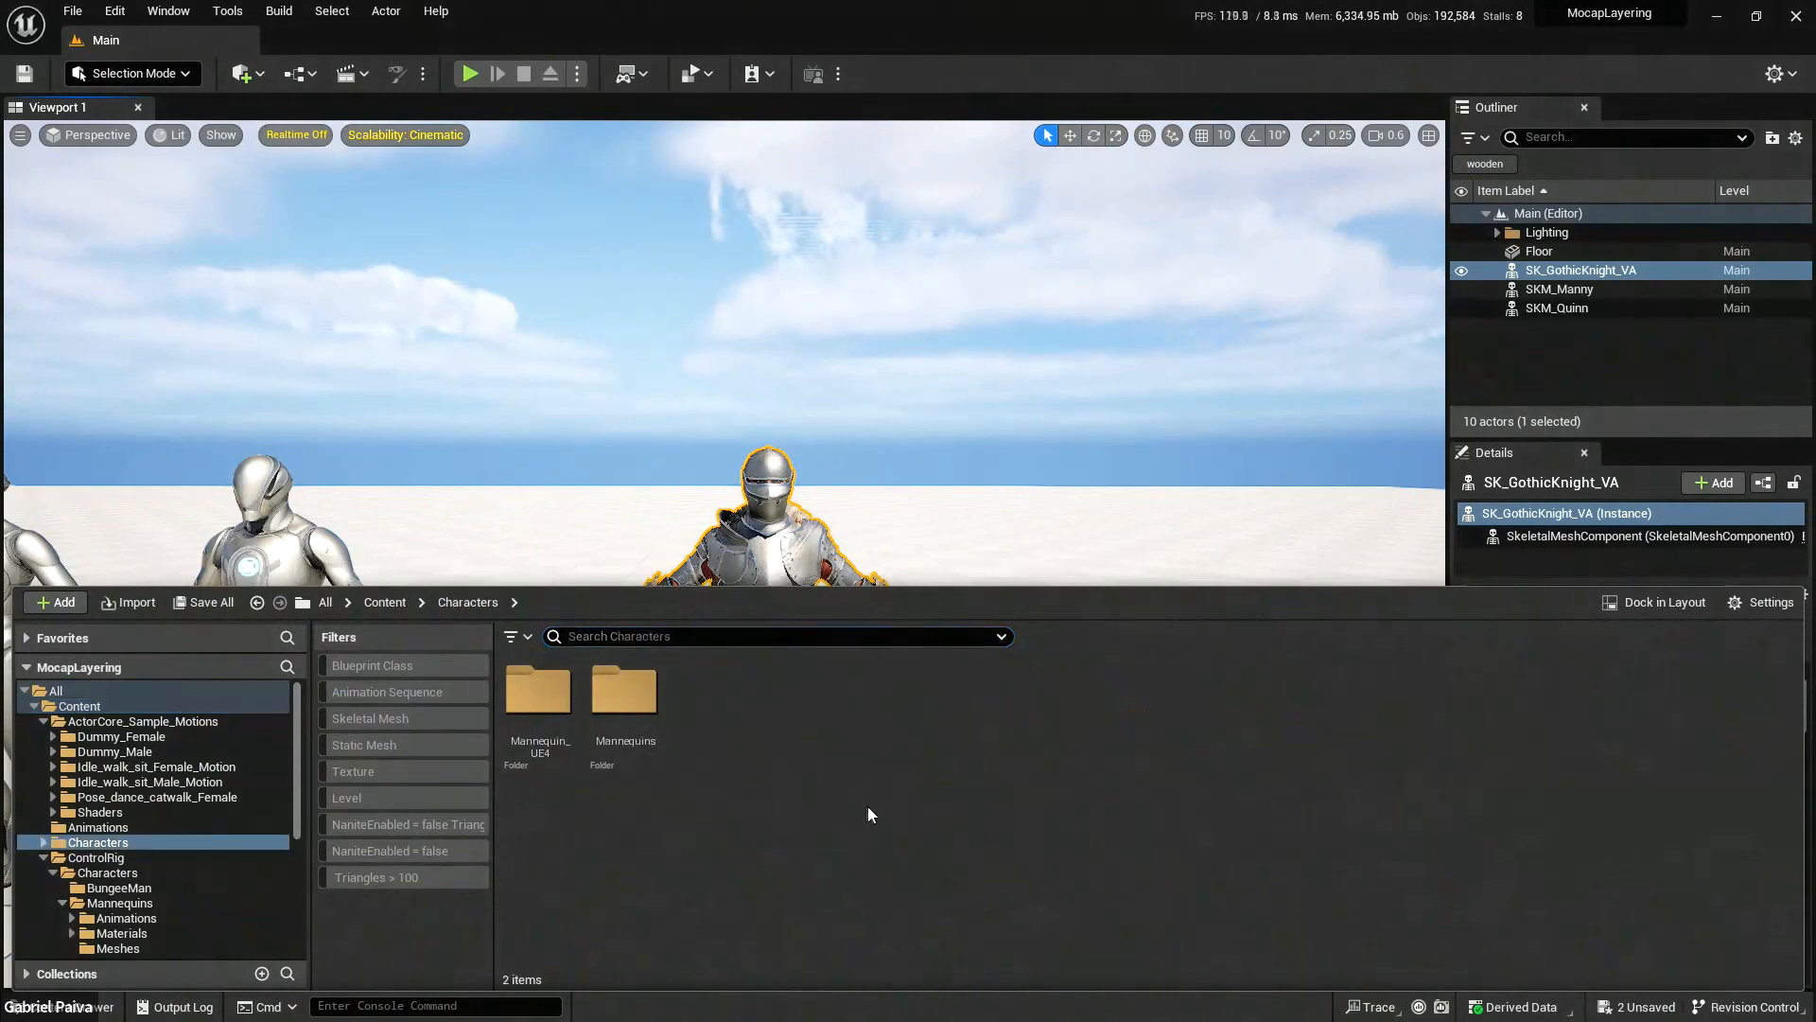
{"action": "double_click", "coordinate": [541, 705]}
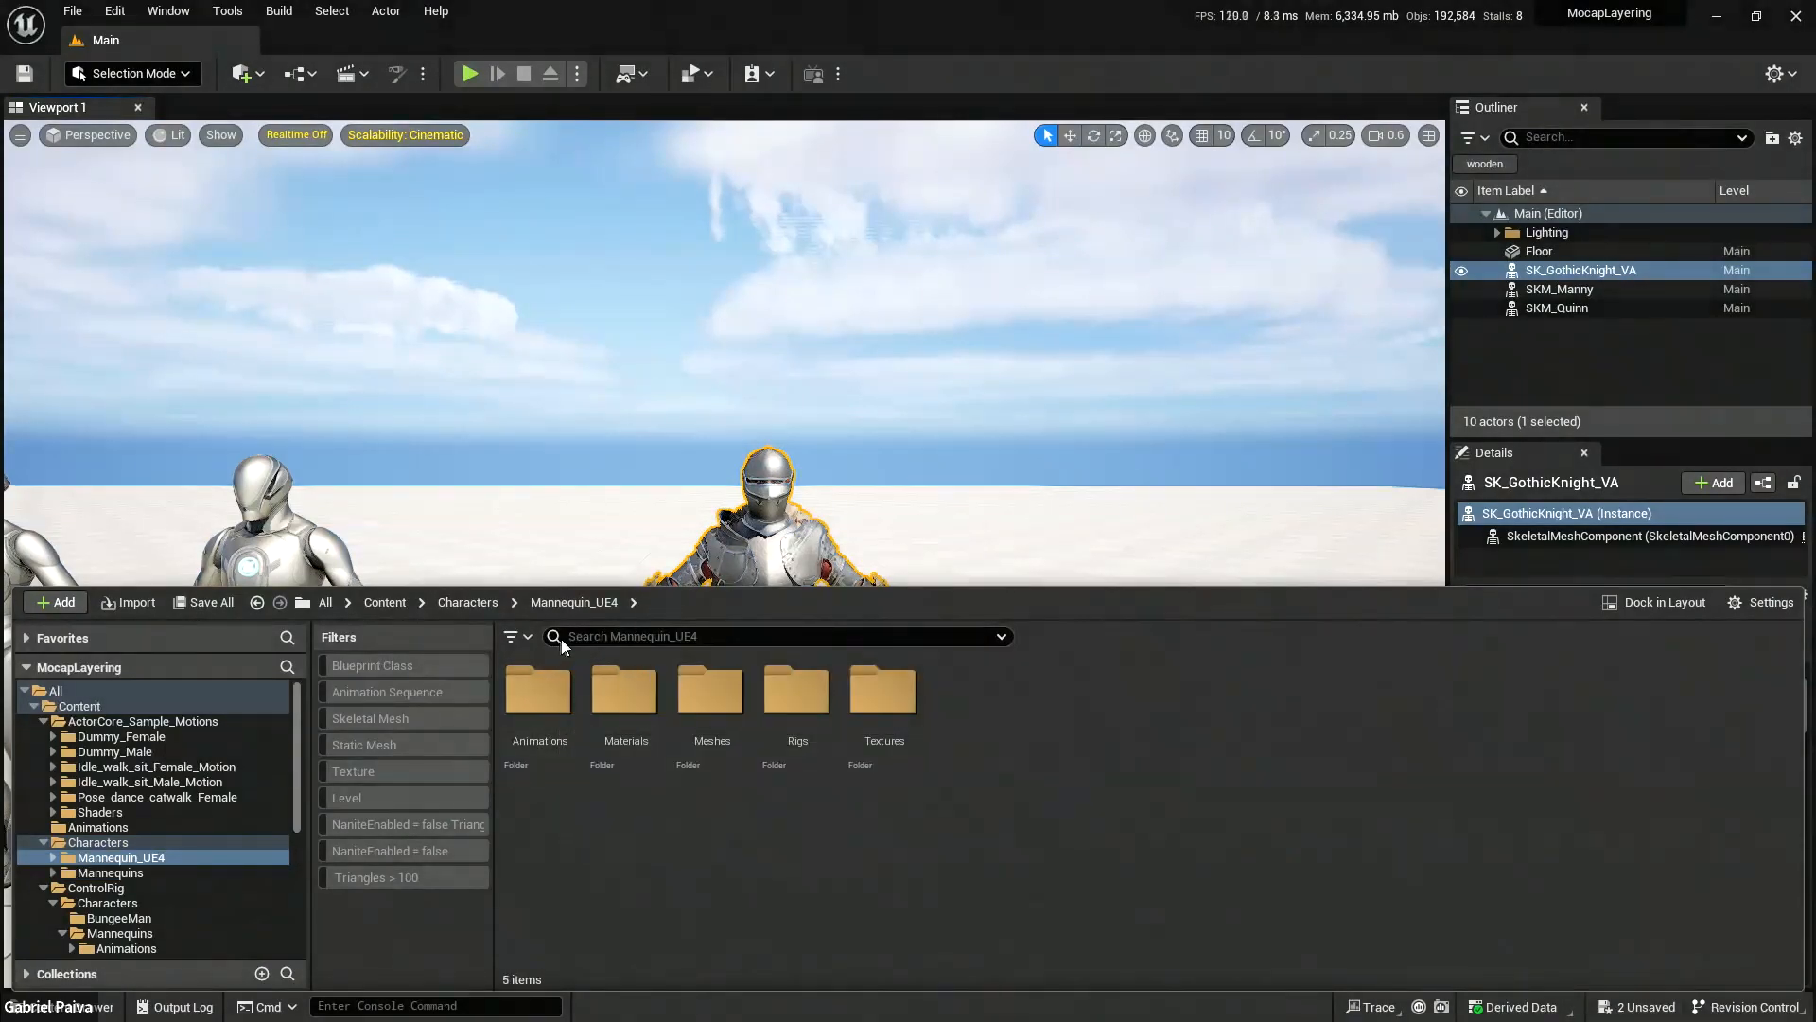
{"action": "left_click", "coordinate": [719, 710]}
{"action": "double_click", "coordinate": [719, 710]}
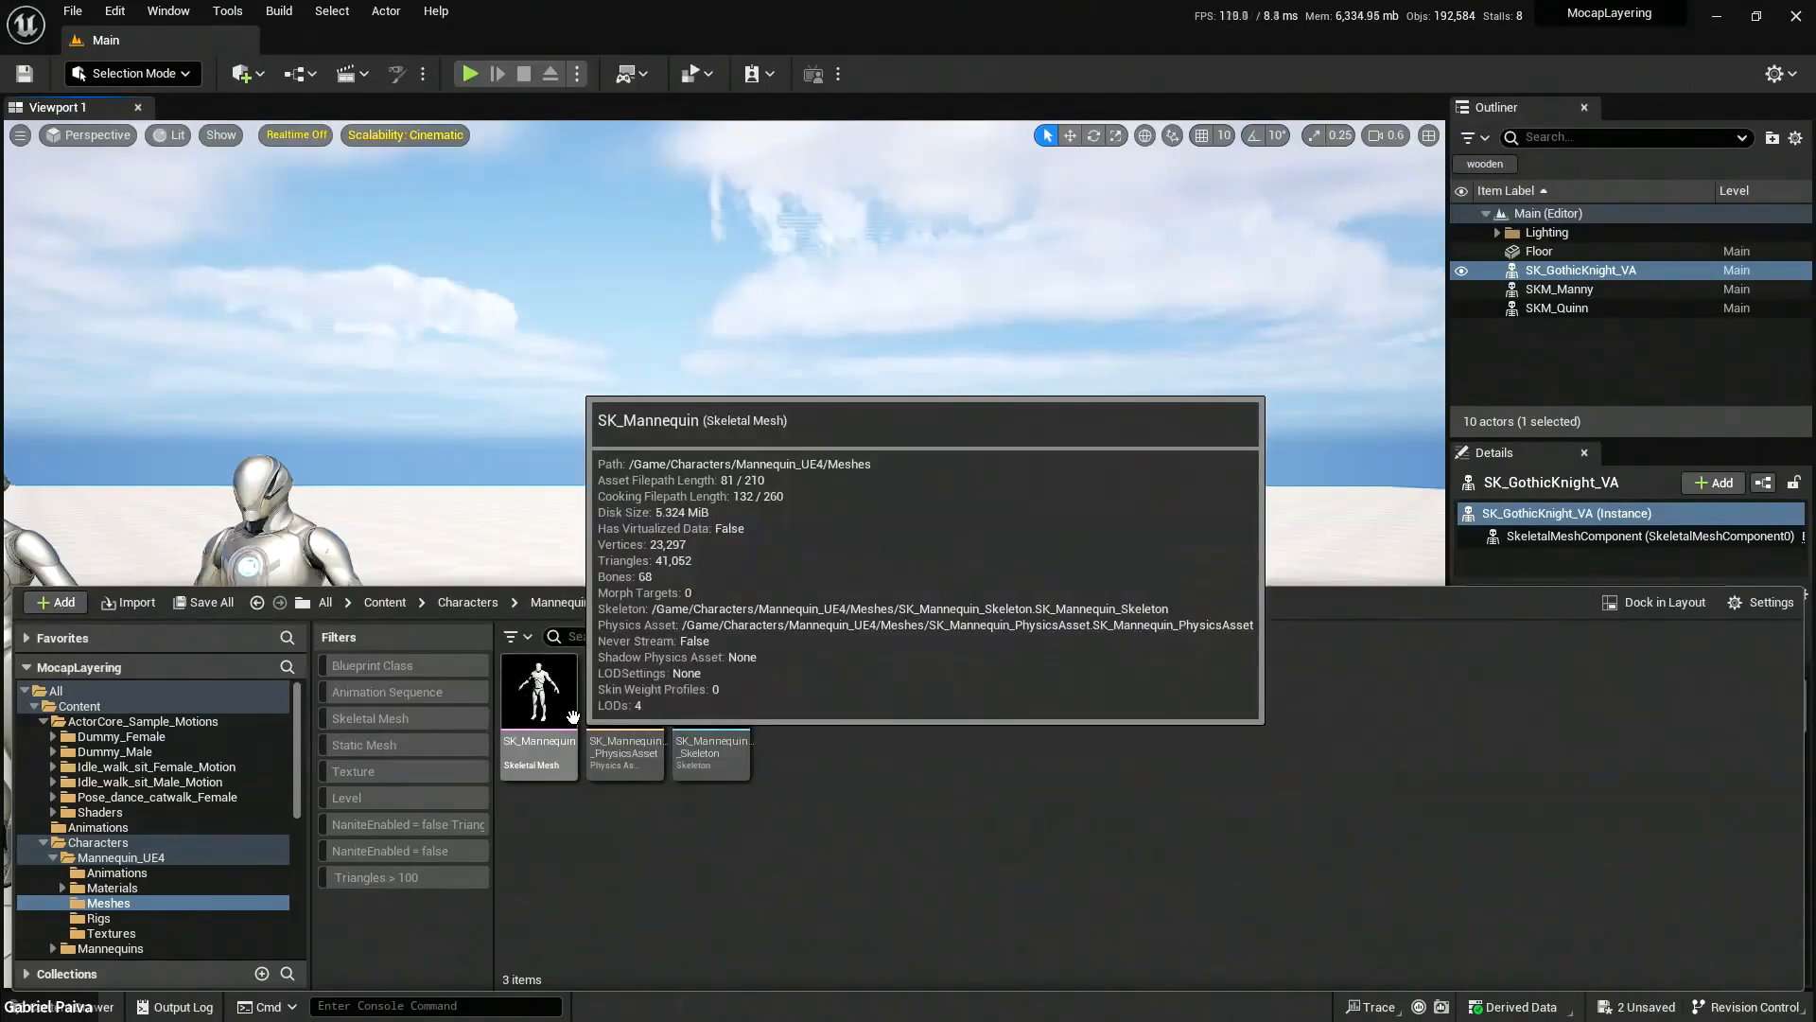
{"action": "left_click", "coordinate": [575, 602]}
{"action": "double_click", "coordinate": [797, 689]}
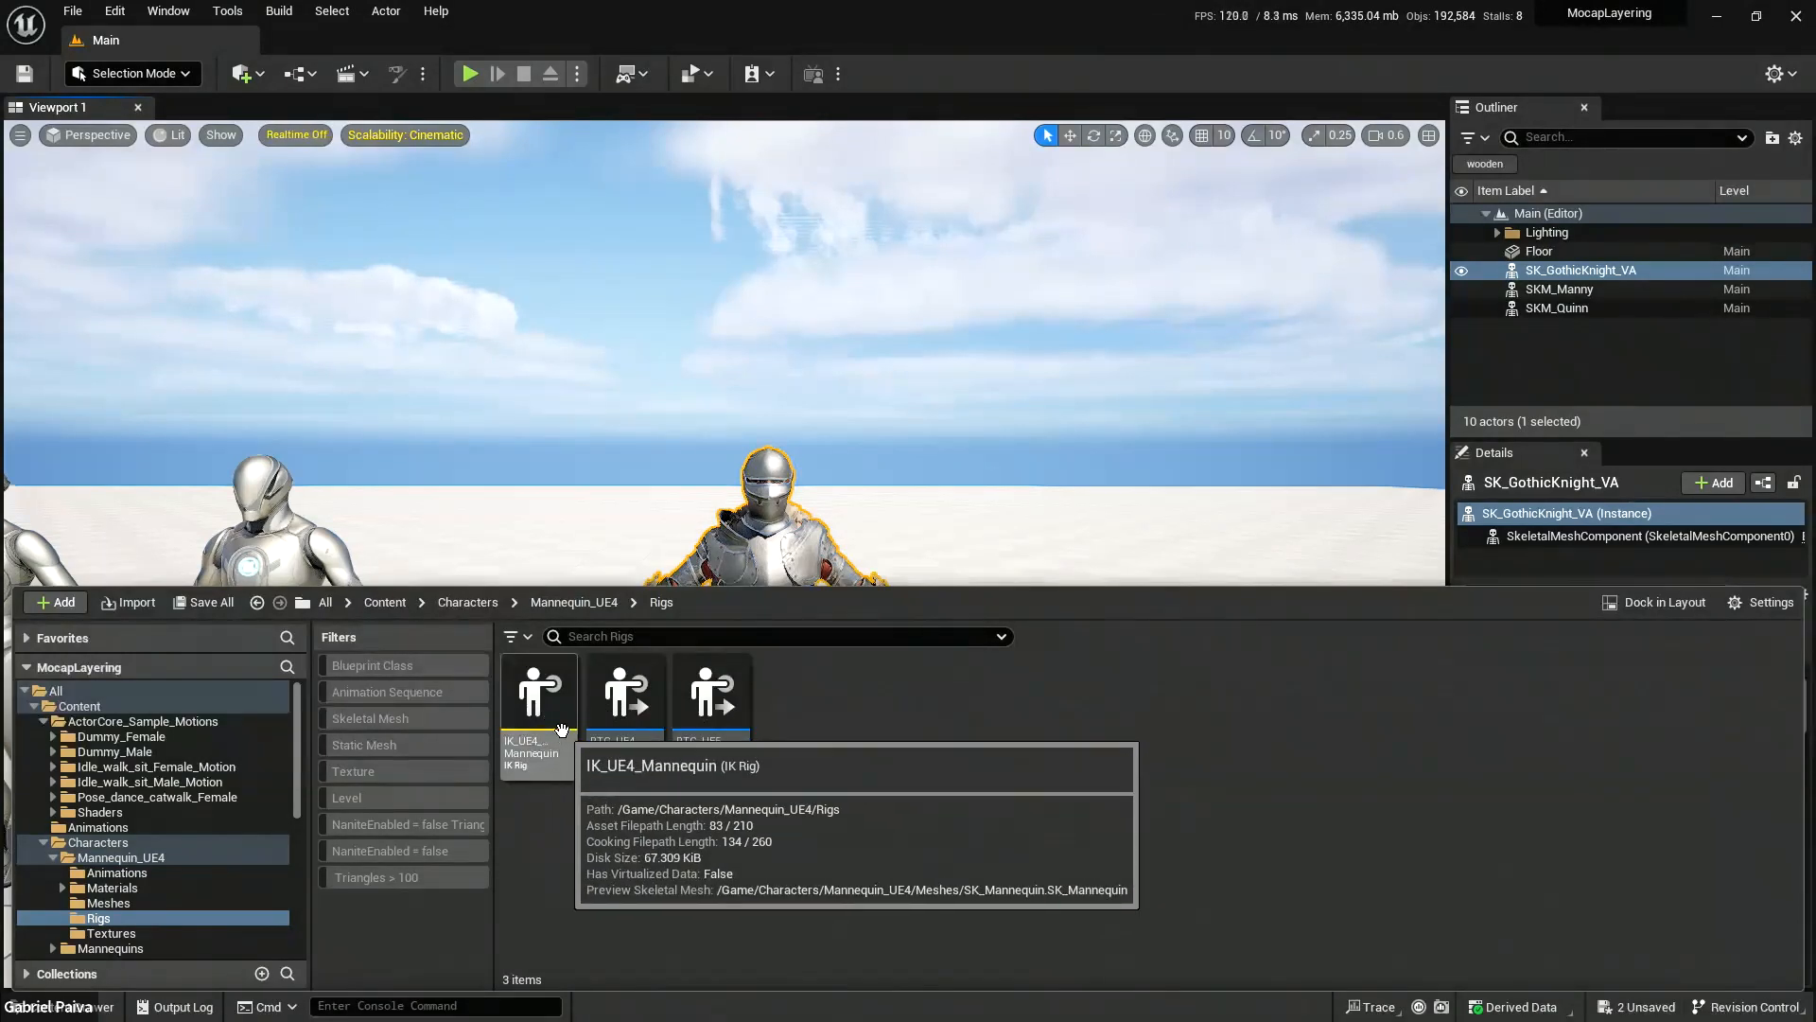
{"action": "left_click", "coordinate": [588, 604]}
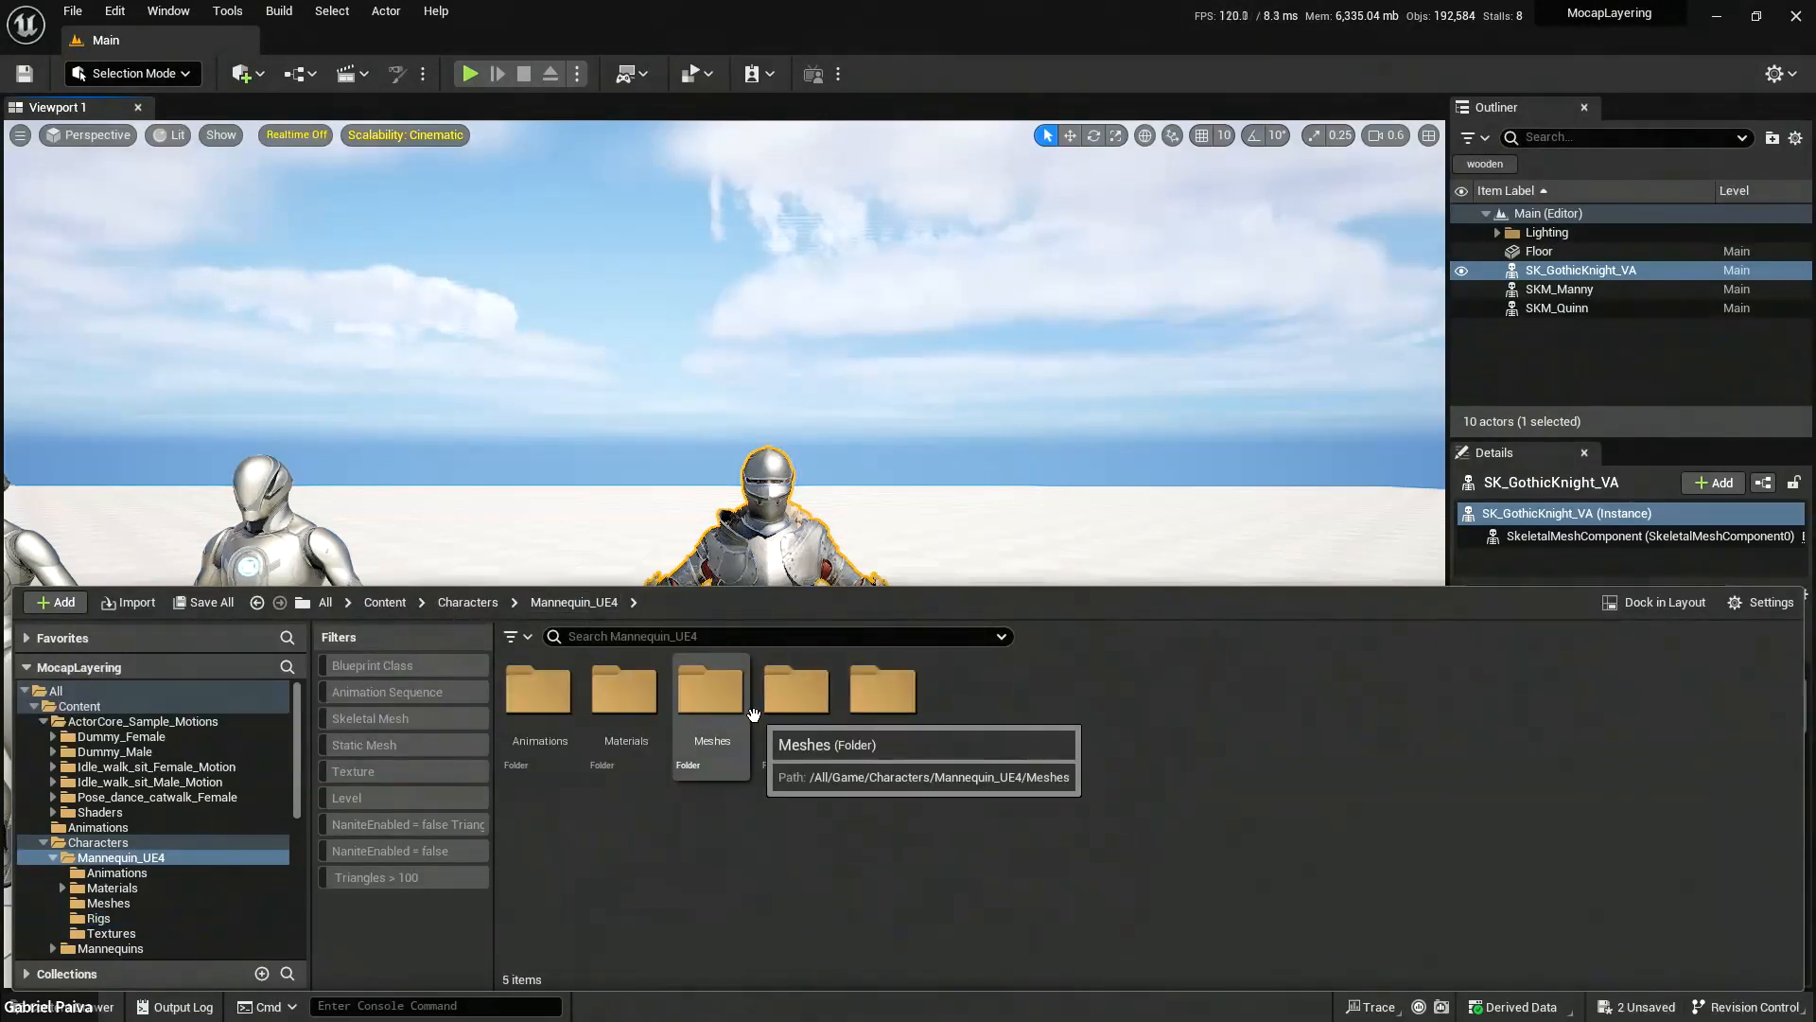
Reopen the Mannequin_UE4 Meshes folder to review its assets, and bring the Gothic Knight into full view.
{"action": "left_click", "coordinate": [468, 602]}
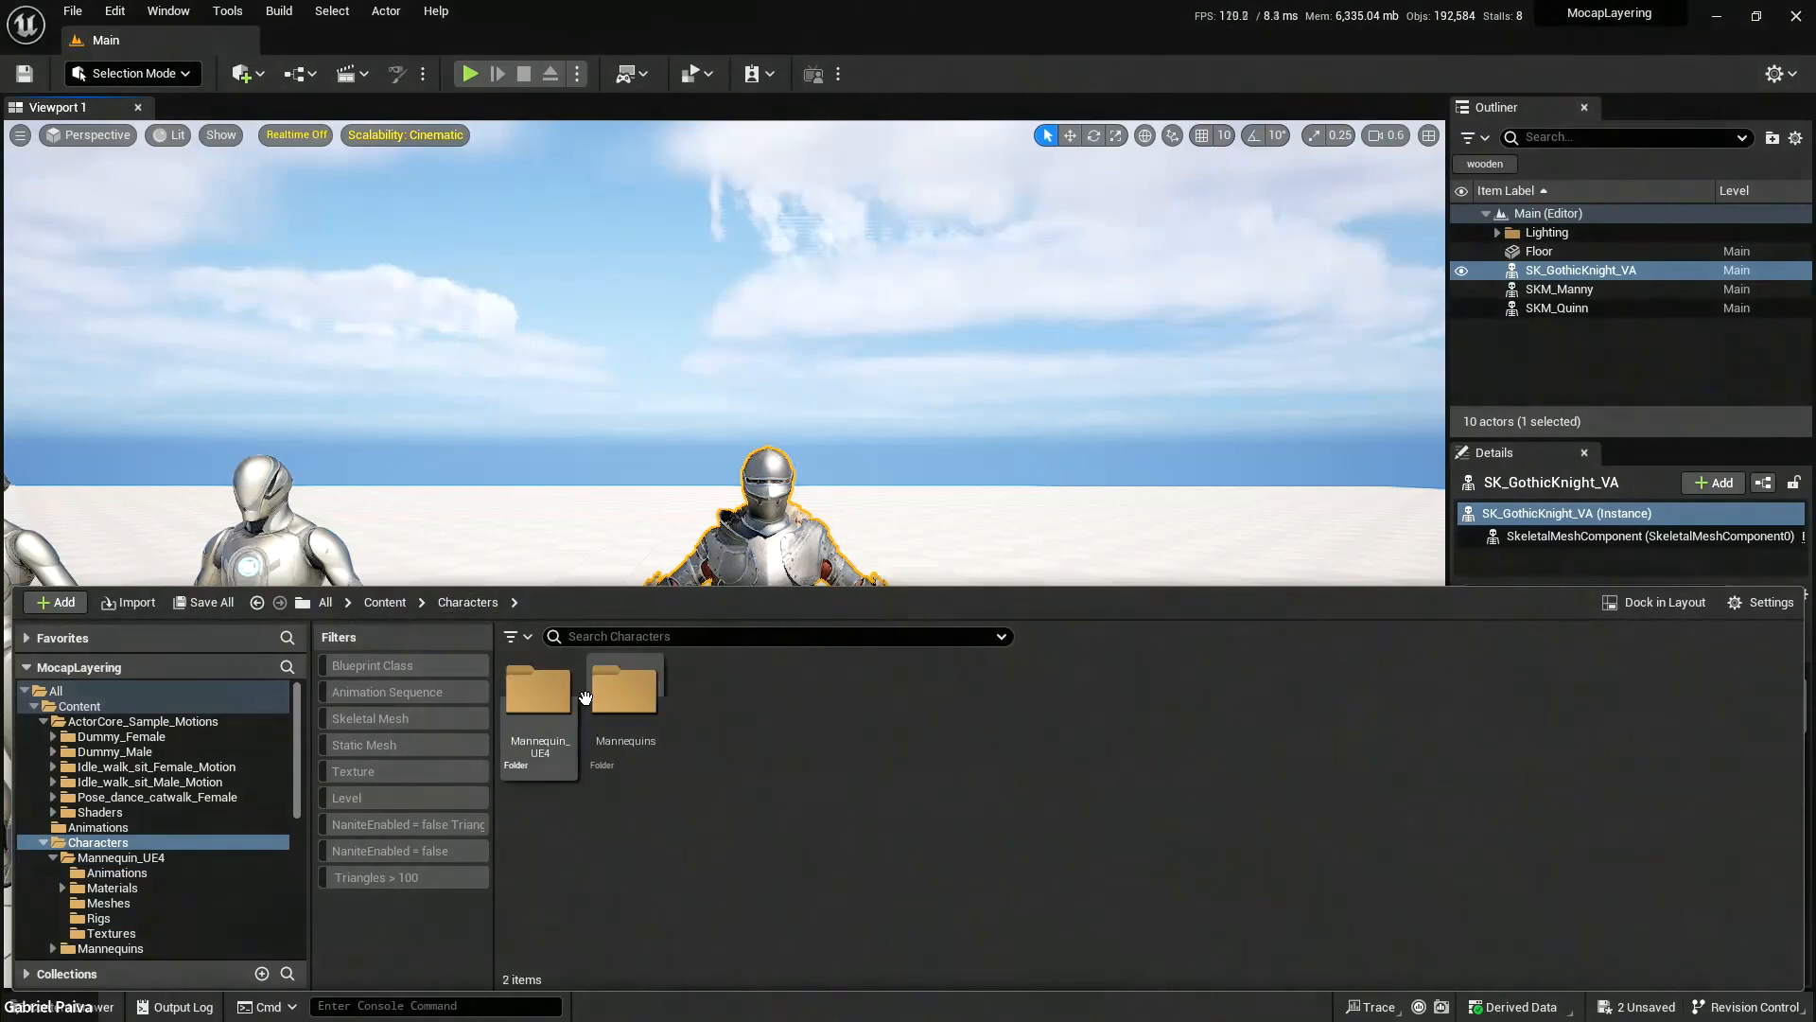
{"action": "double_click", "coordinate": [538, 690]}
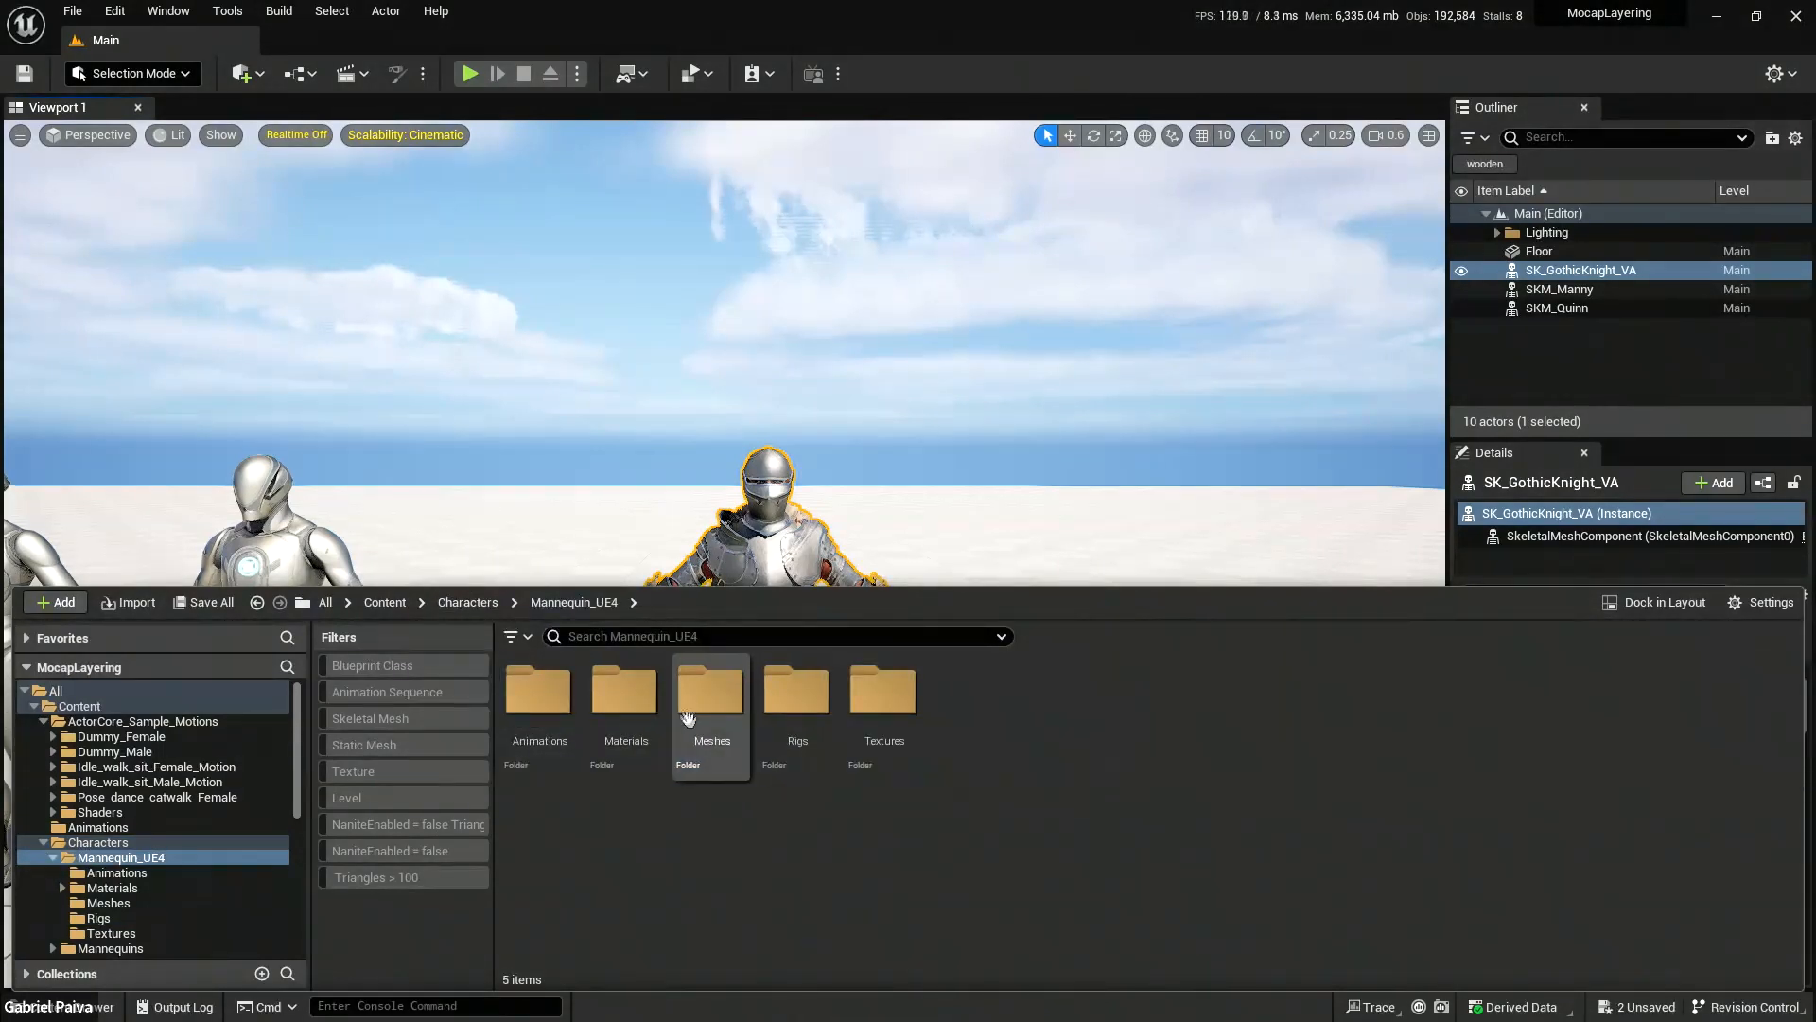
{"action": "left_click", "coordinate": [720, 697]}
{"action": "double_click", "coordinate": [719, 697]}
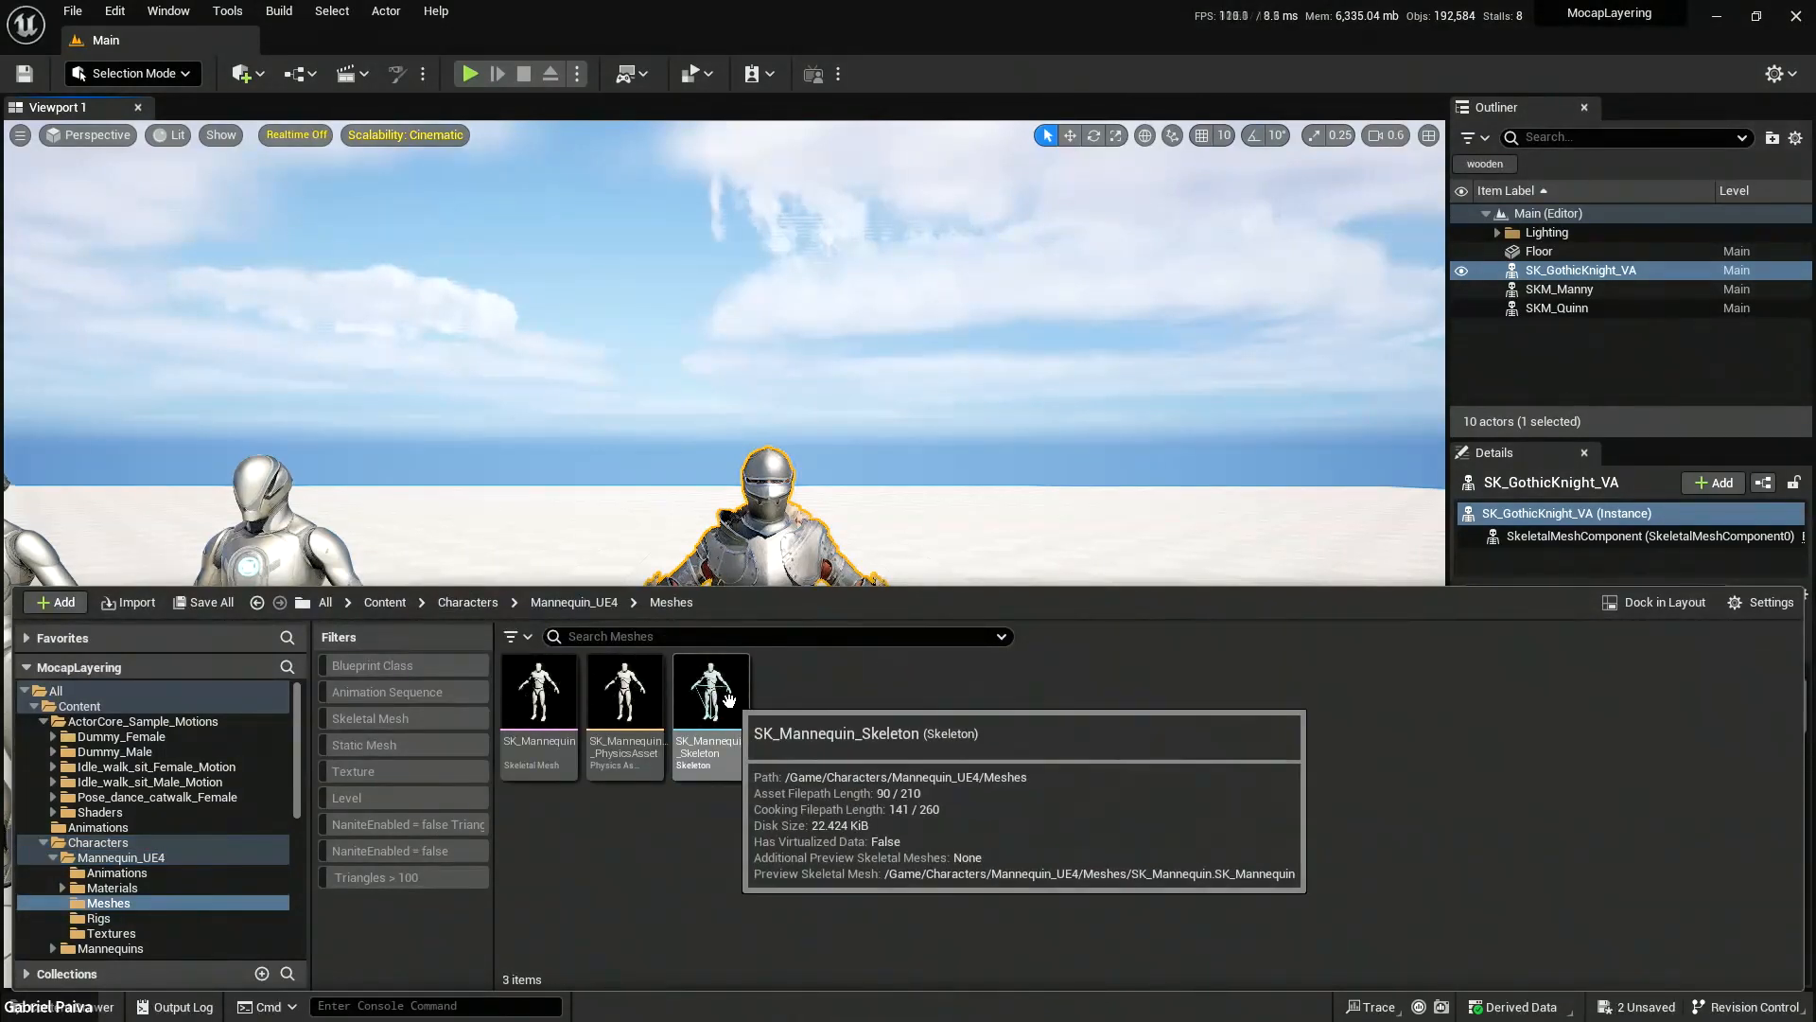
{"action": "right_click_drag", "start_coordinate": [953, 550], "coordinate": [889, 719]}
{"action": "key", "text": "ctrl+space"}
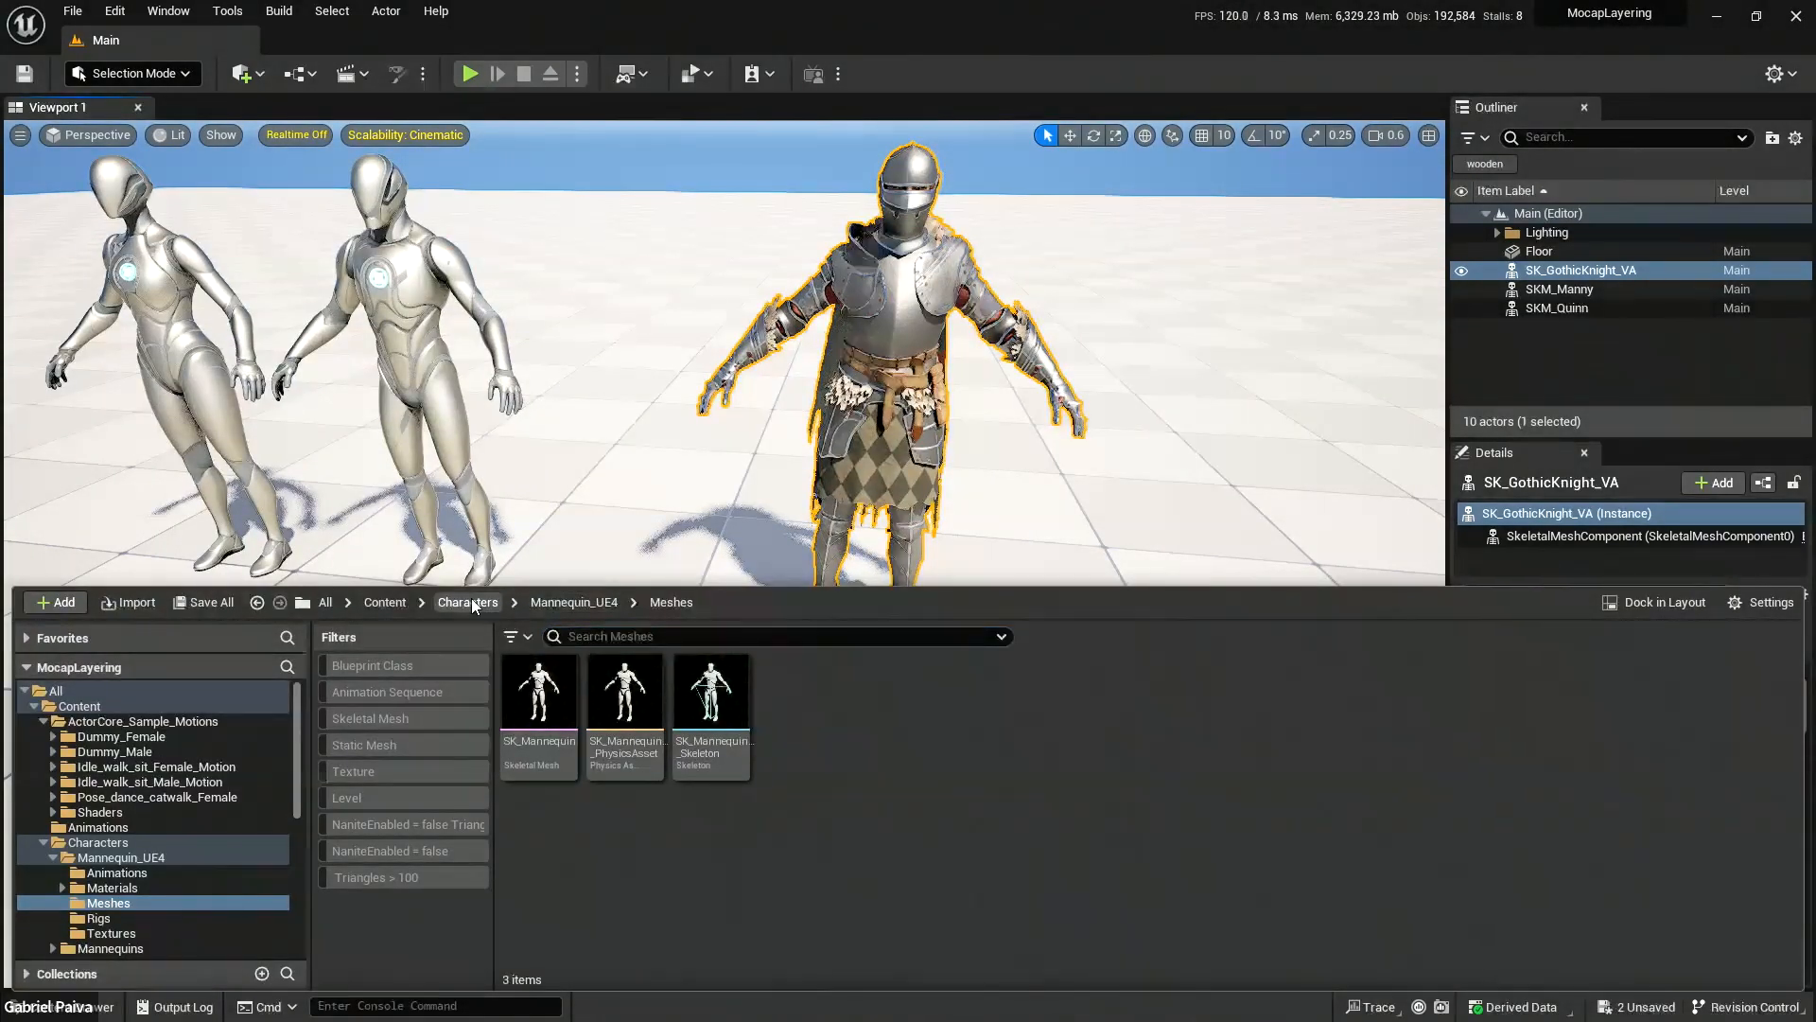
Open NewLevelSequence from ControlRig > Characters > Mannequins > Meshes, with all three characters in view.
{"action": "left_click", "coordinate": [464, 603]}
{"action": "left_click", "coordinate": [386, 604]}
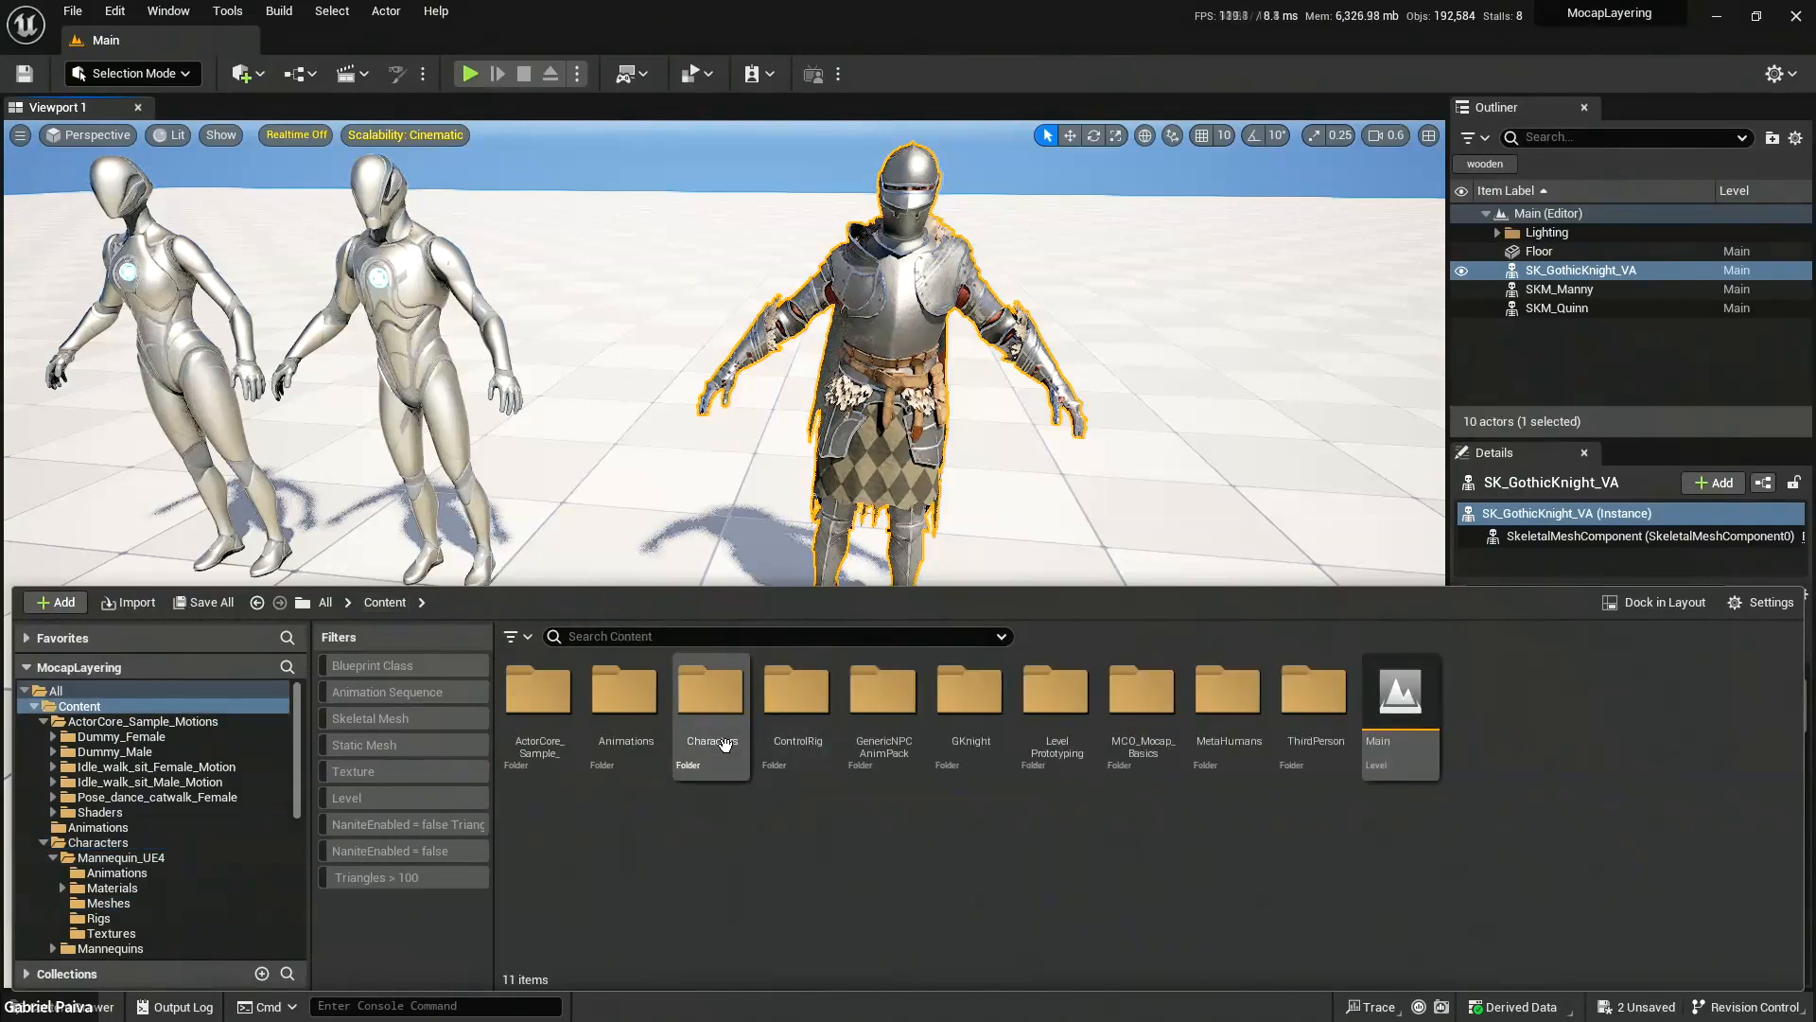
{"action": "double_click", "coordinate": [811, 723]}
{"action": "double_click", "coordinate": [625, 700]}
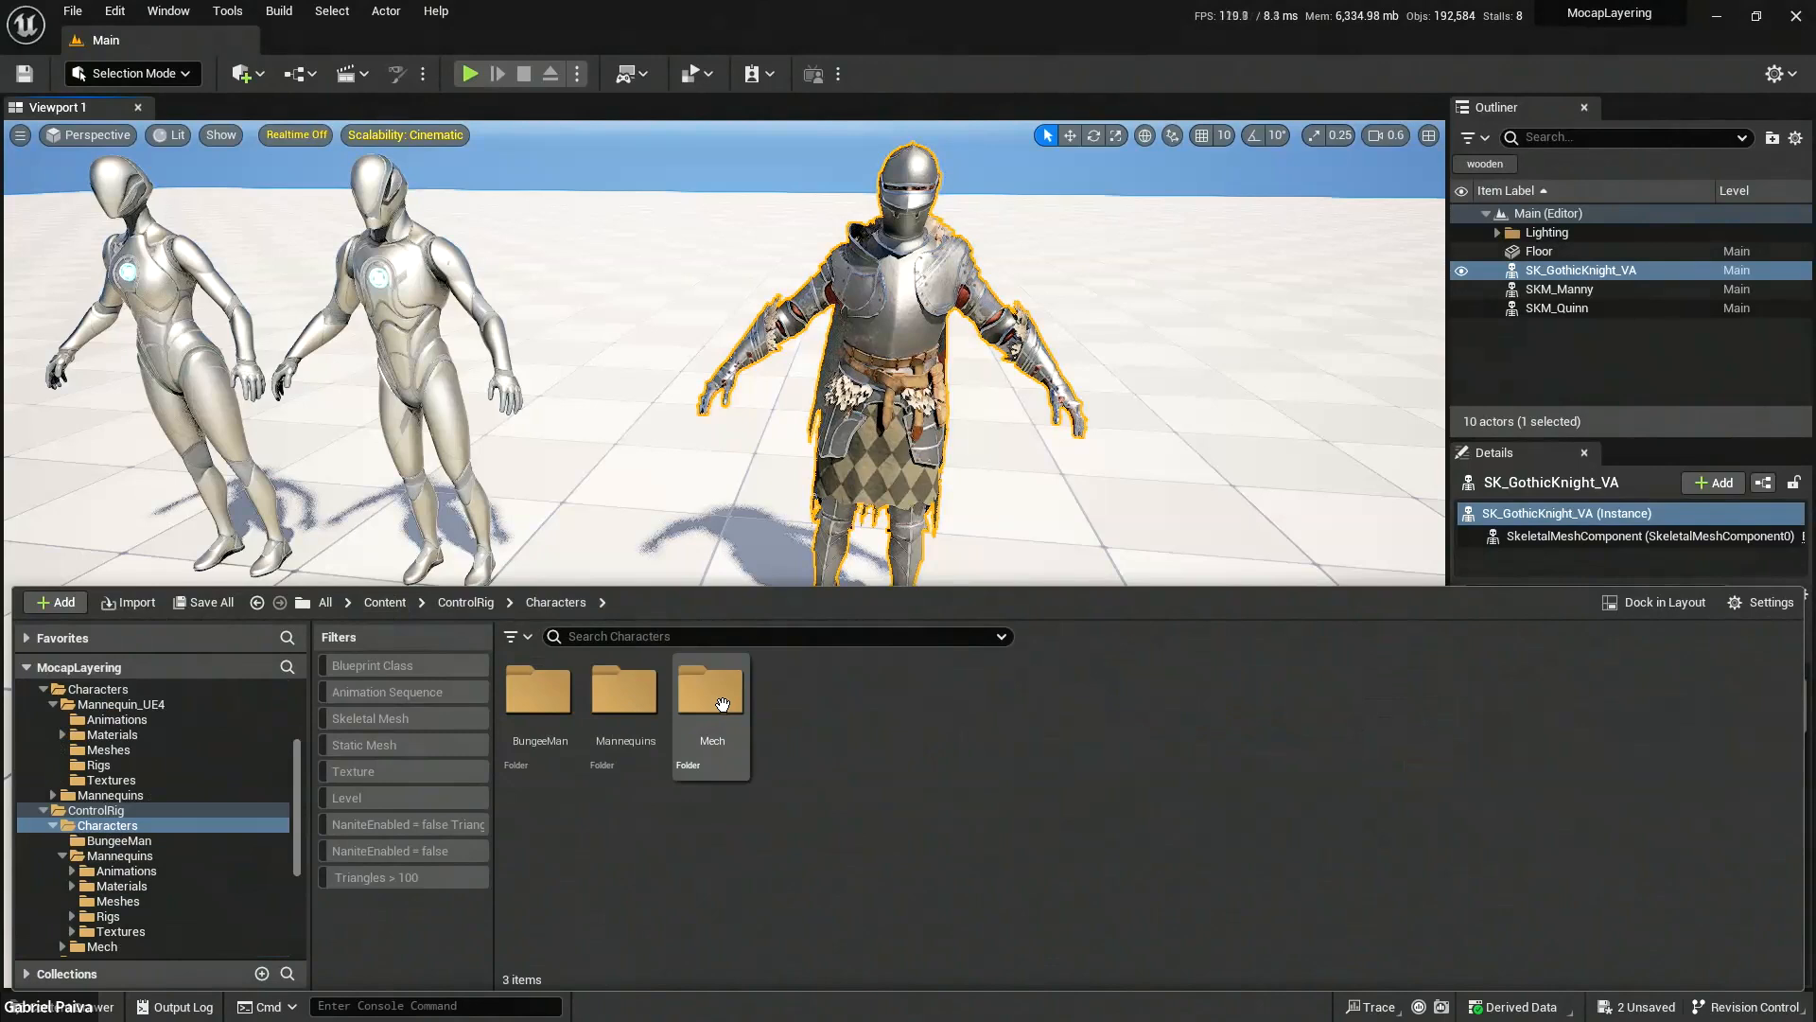
{"action": "double_click", "coordinate": [626, 690]}
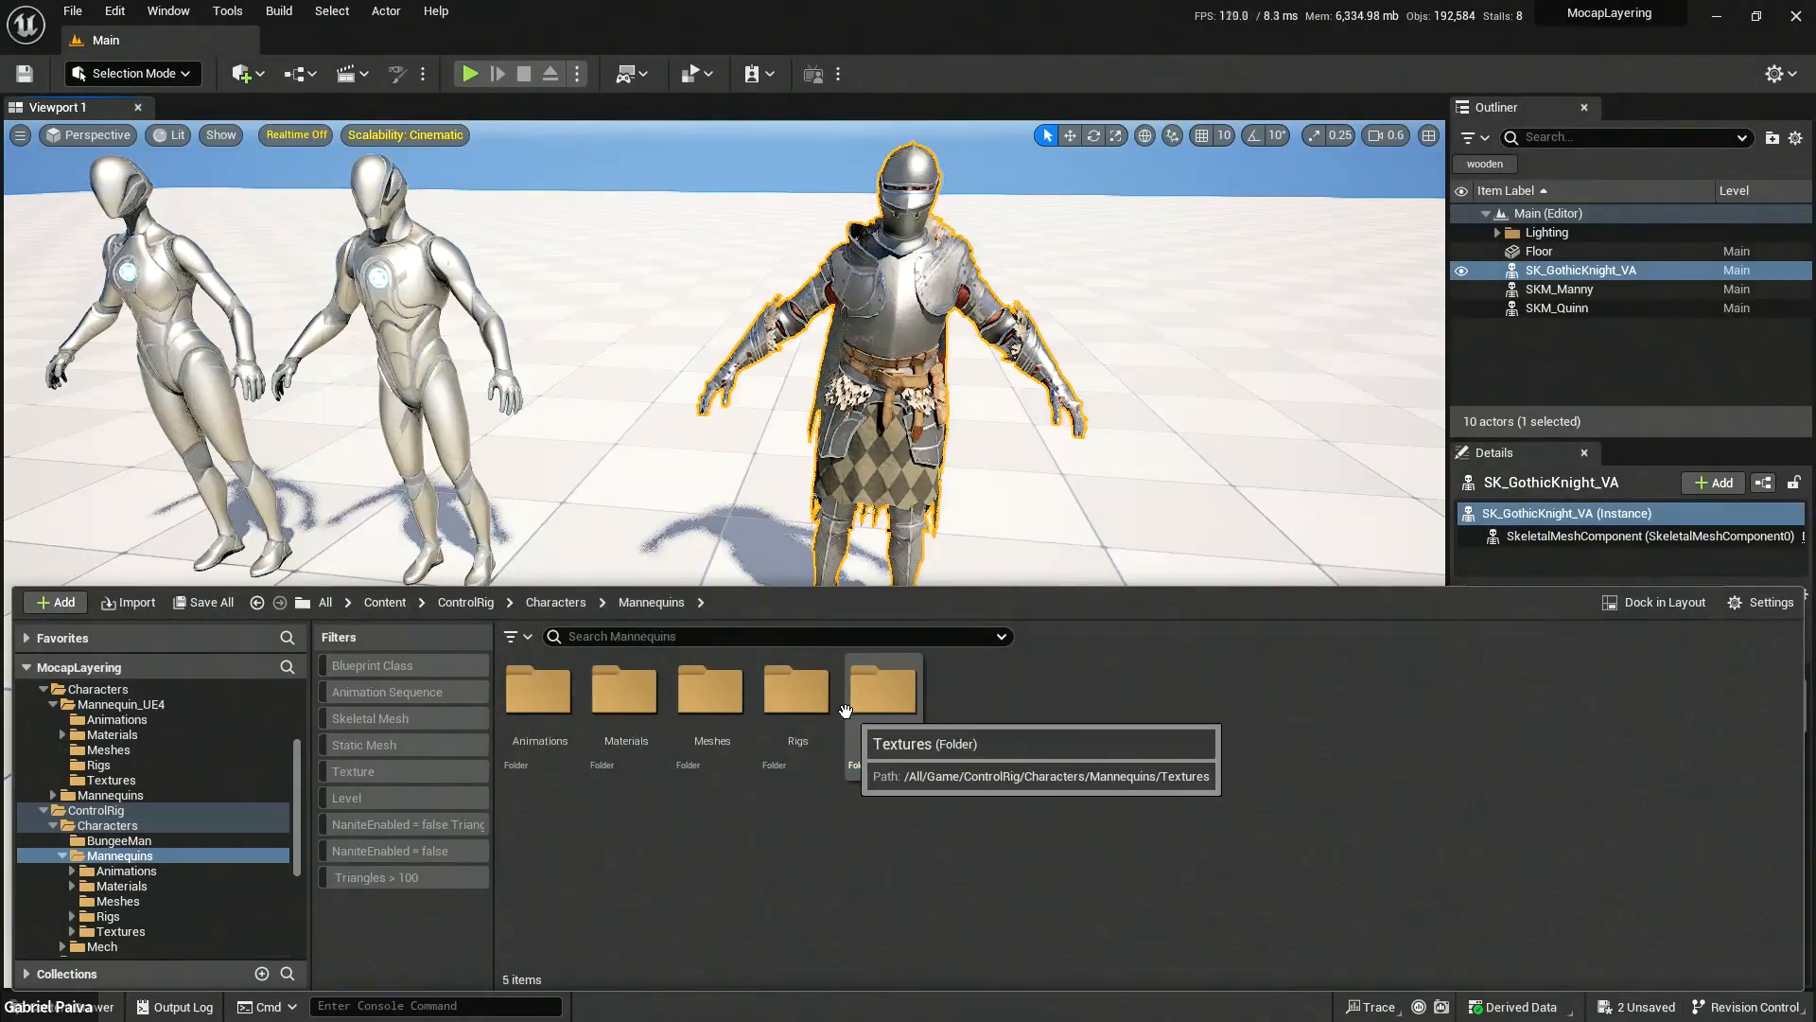
{"action": "double_click", "coordinate": [708, 691]}
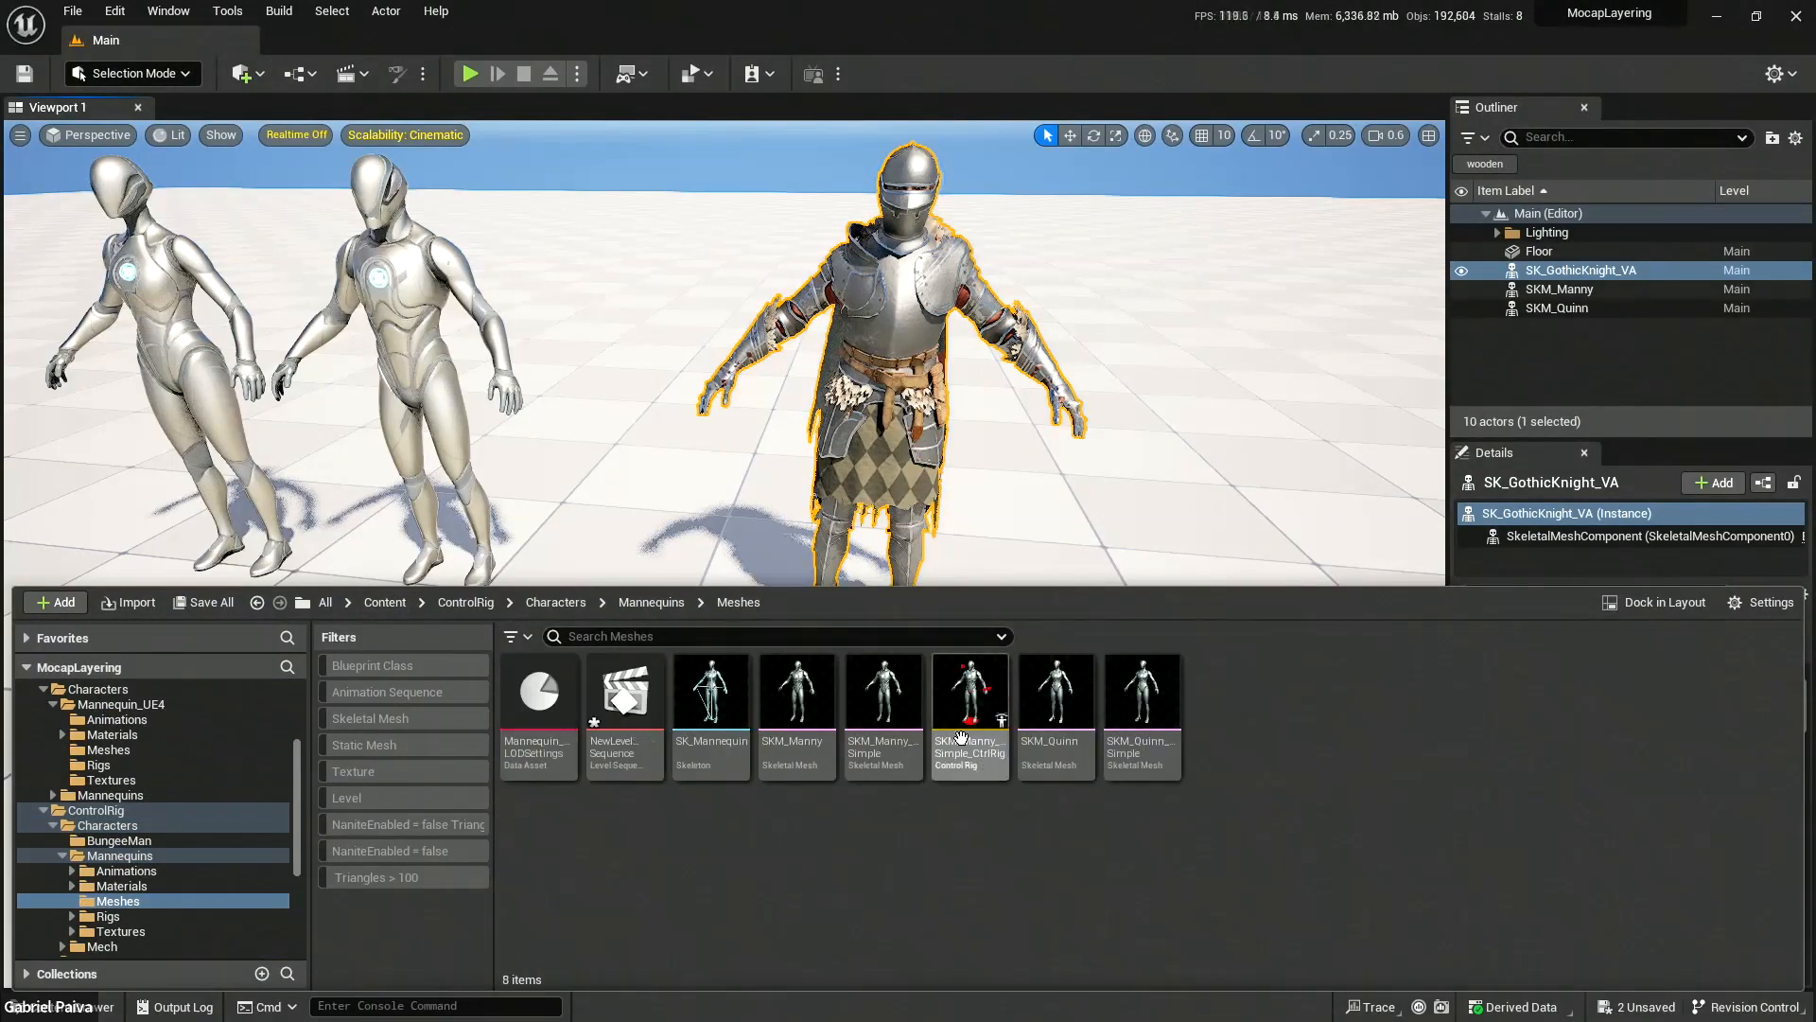
{"action": "double_click", "coordinate": [624, 696]}
{"action": "right_click_drag", "start_coordinate": [742, 481], "coordinate": [719, 359]}
{"action": "key", "text": "s"}
{"action": "left_click", "coordinate": [354, 859]}
Place the SK_Mannequin skeletal mesh from Characters > Mannequin_UE4 > Meshes in the level beside the Gothic Knight.
{"action": "key", "text": "ctrl+space"}
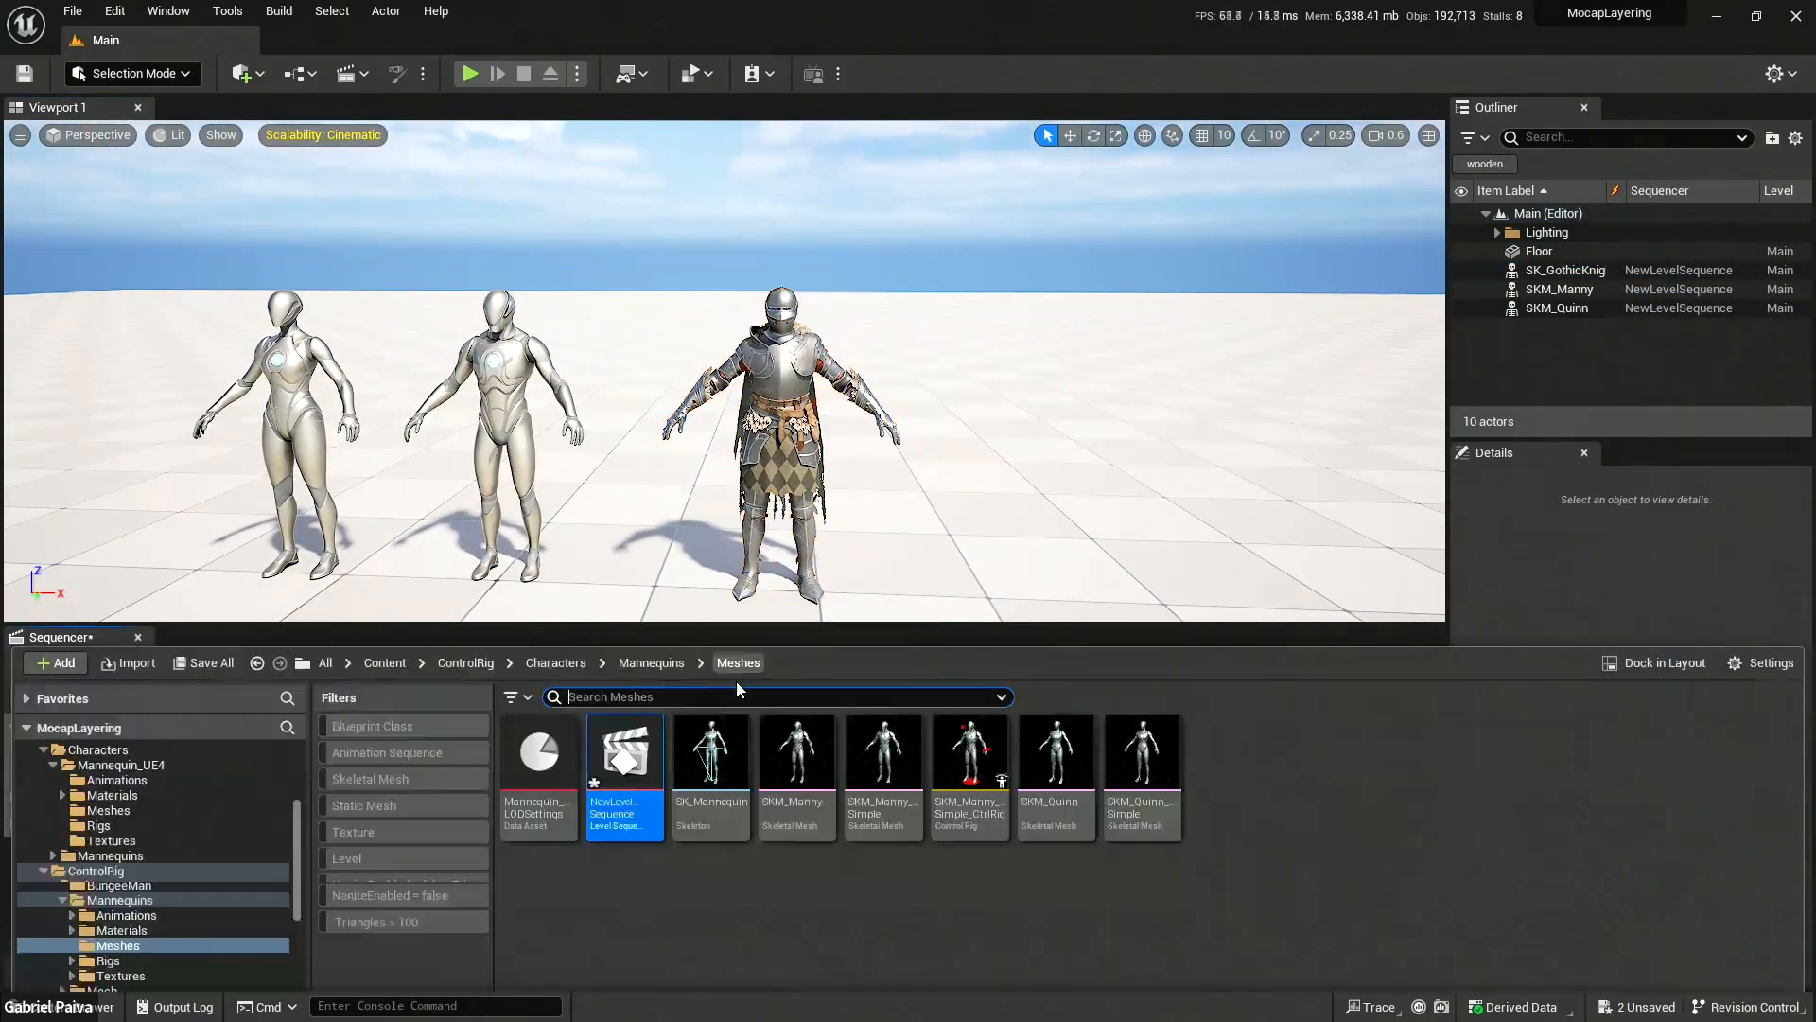
{"action": "left_click", "coordinate": [396, 602]}
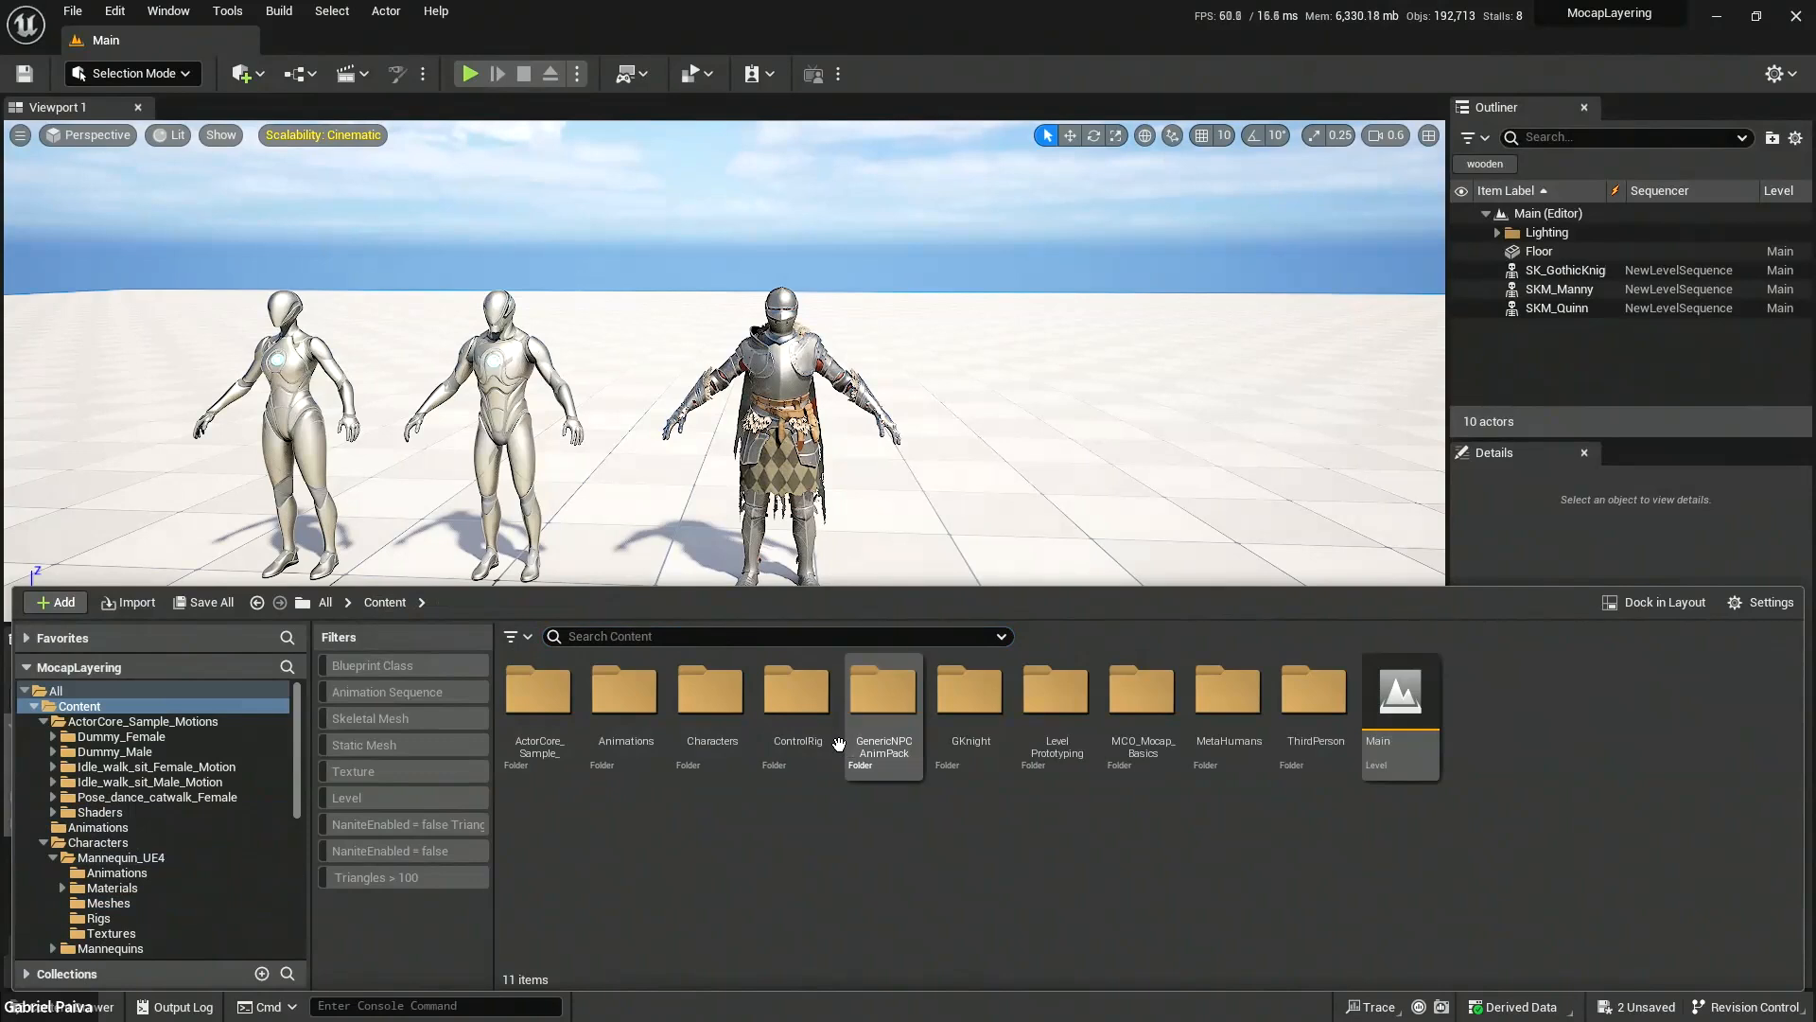
{"action": "left_click", "coordinate": [797, 705]}
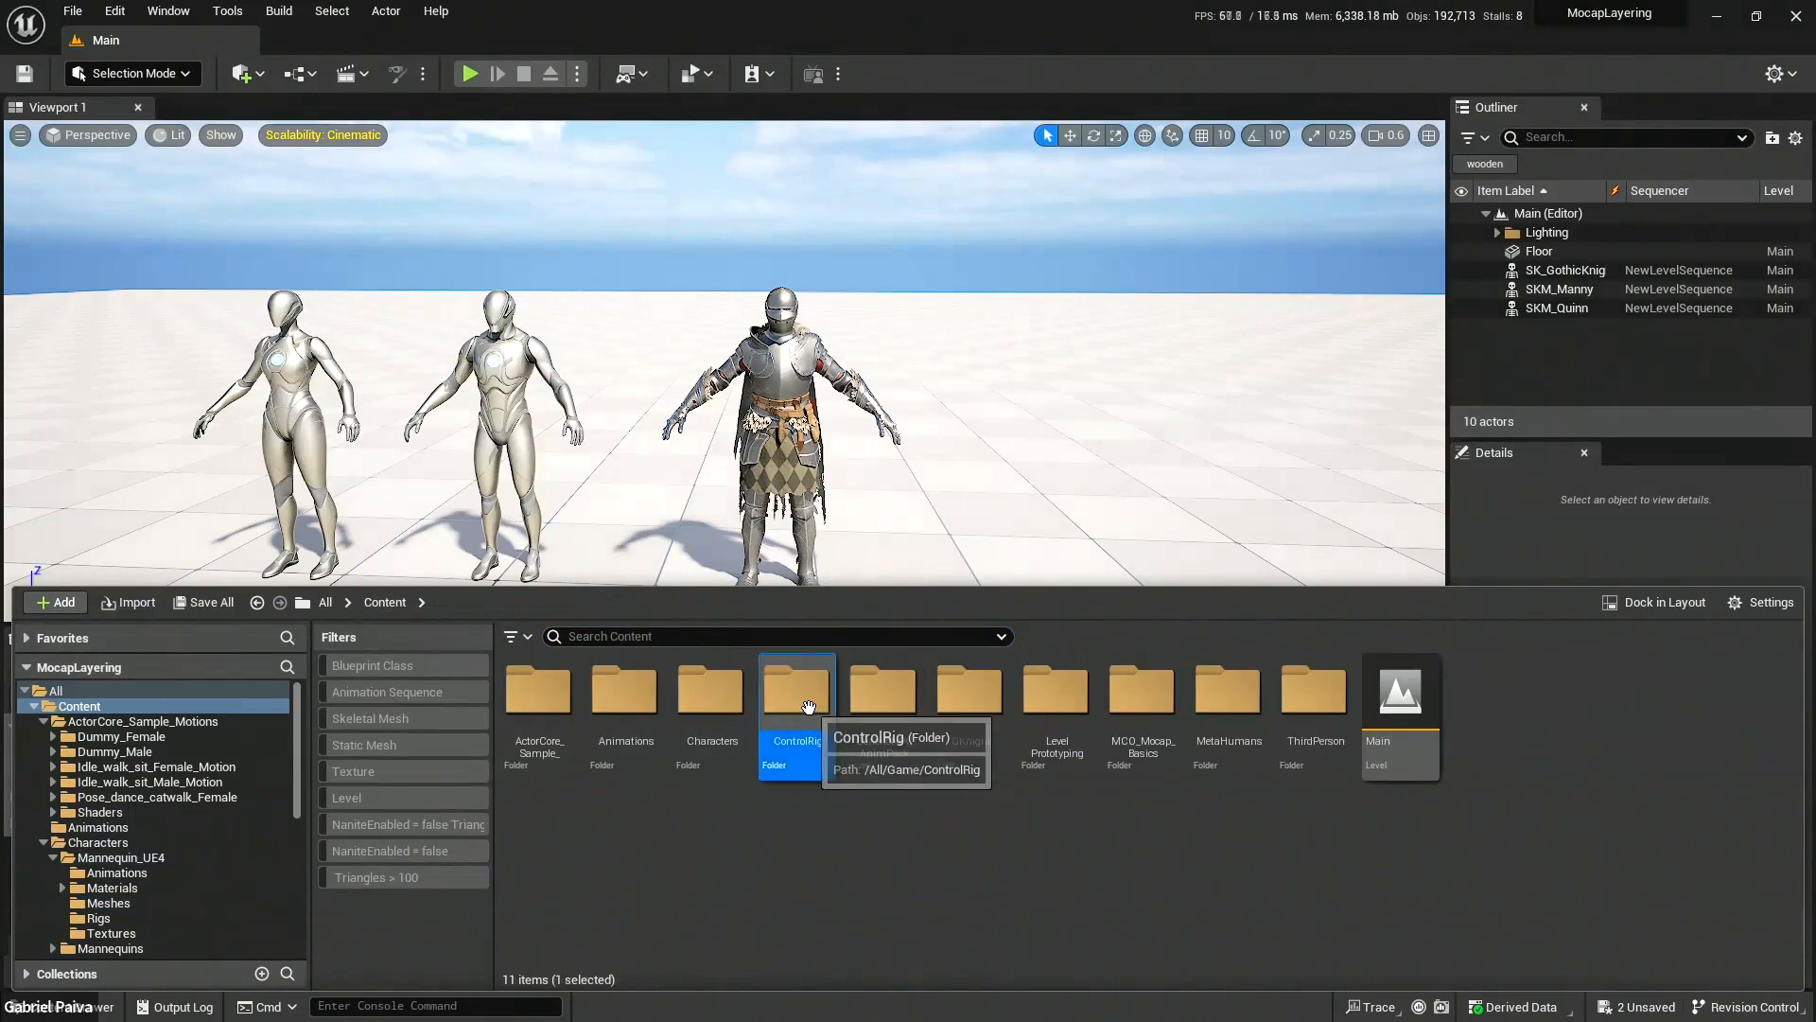
{"action": "double_click", "coordinate": [722, 710]}
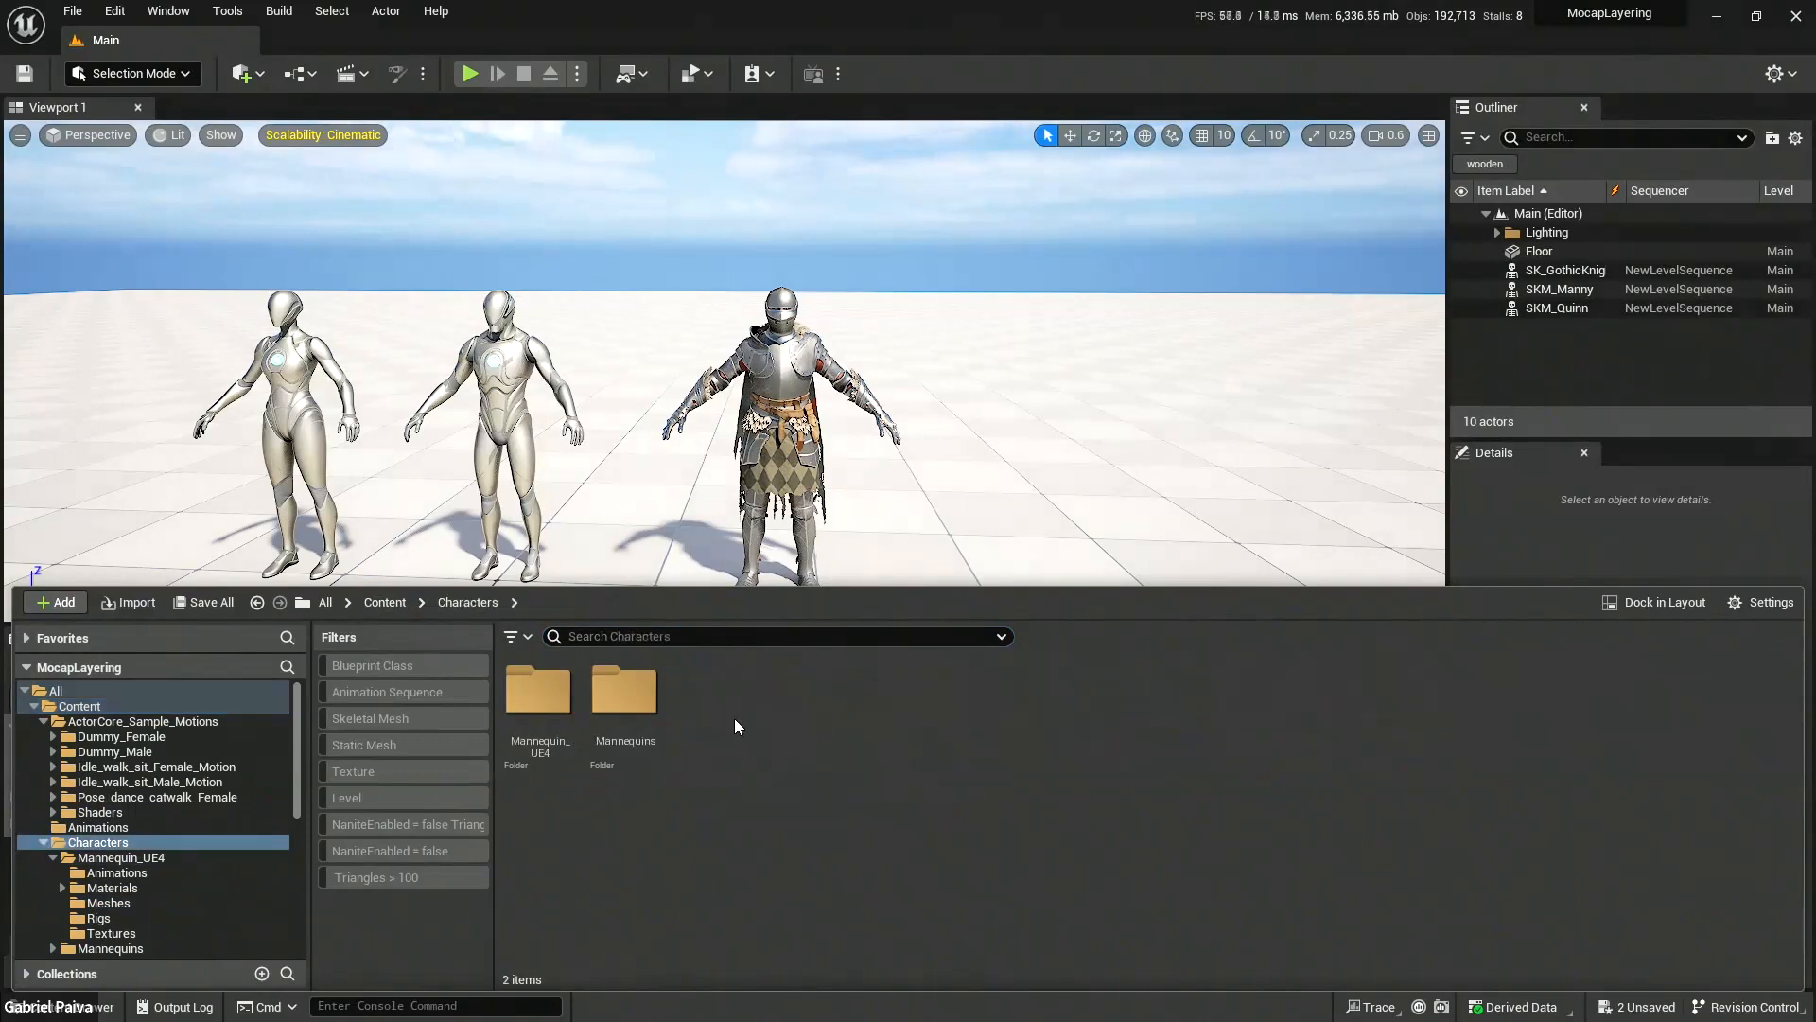
{"action": "double_click", "coordinate": [538, 690]}
{"action": "left_click", "coordinate": [711, 709]}
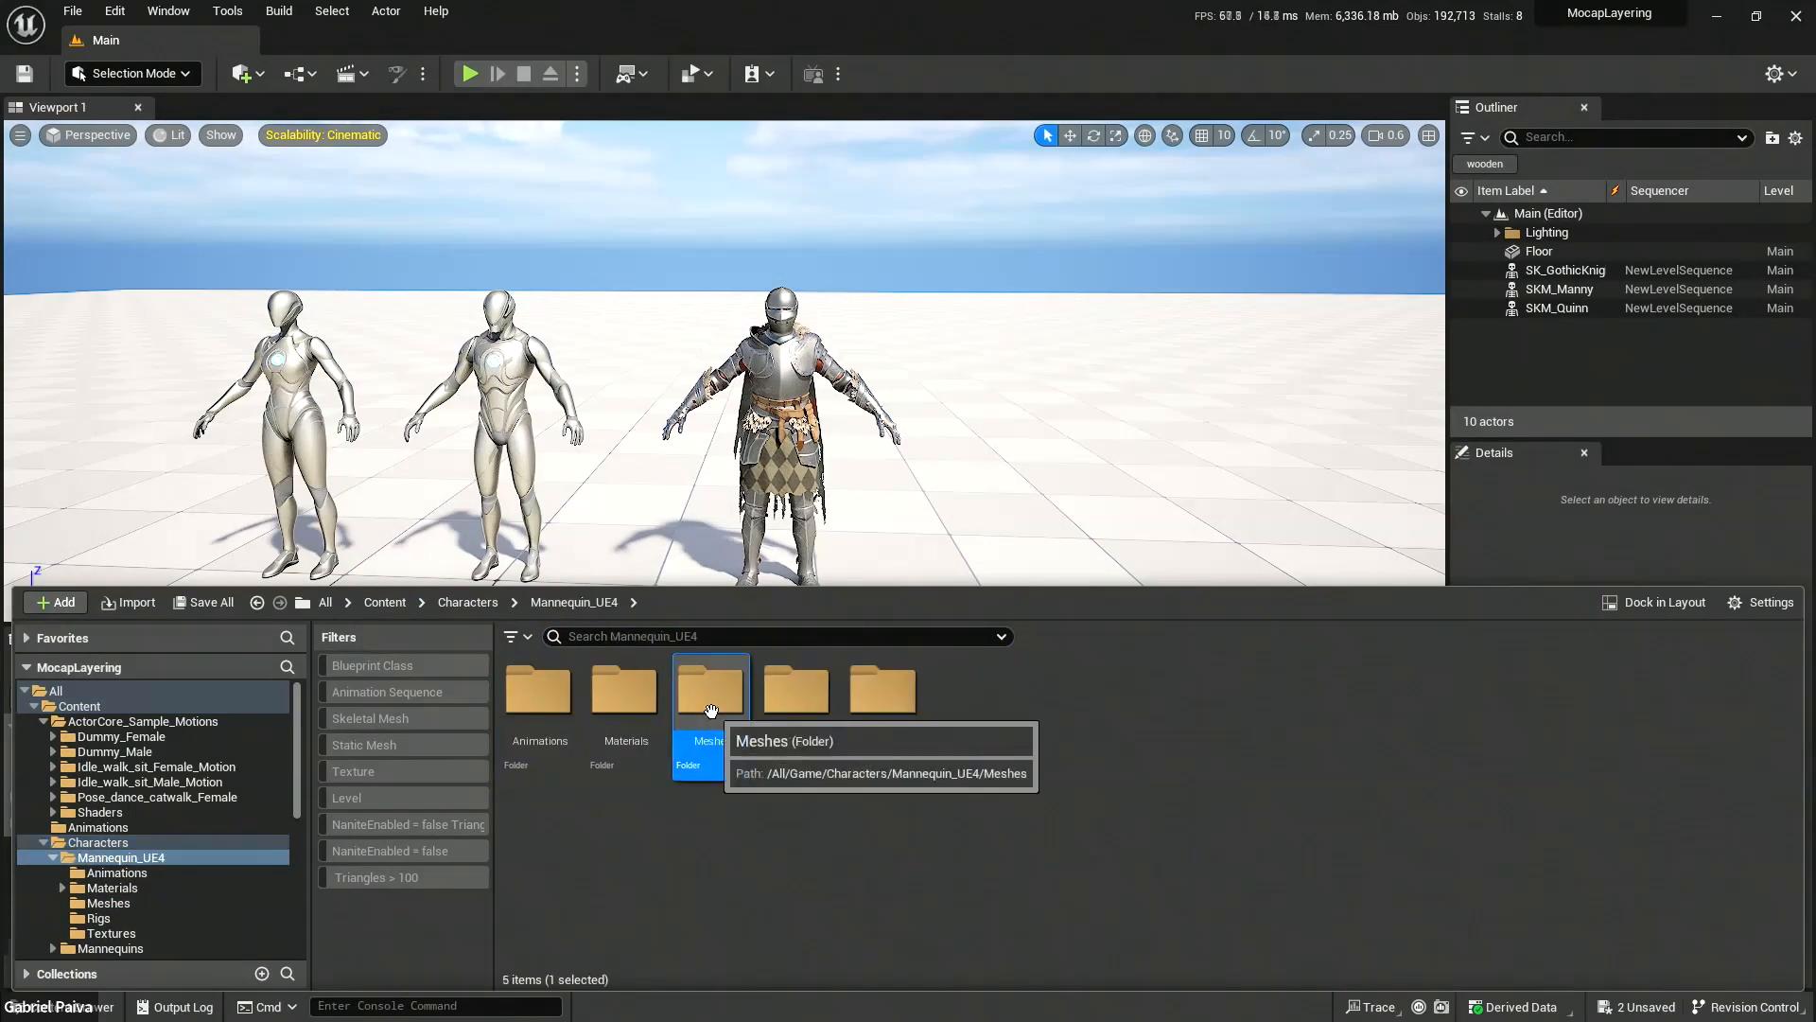
{"action": "double_click", "coordinate": [711, 710]}
{"action": "left_click_drag", "start_coordinate": [545, 700], "coordinate": [1029, 589]}
Add SK_Mannequin to the level sequence and select its Transform track.
{"action": "left_click_drag", "start_coordinate": [1560, 290], "coordinate": [267, 877]}
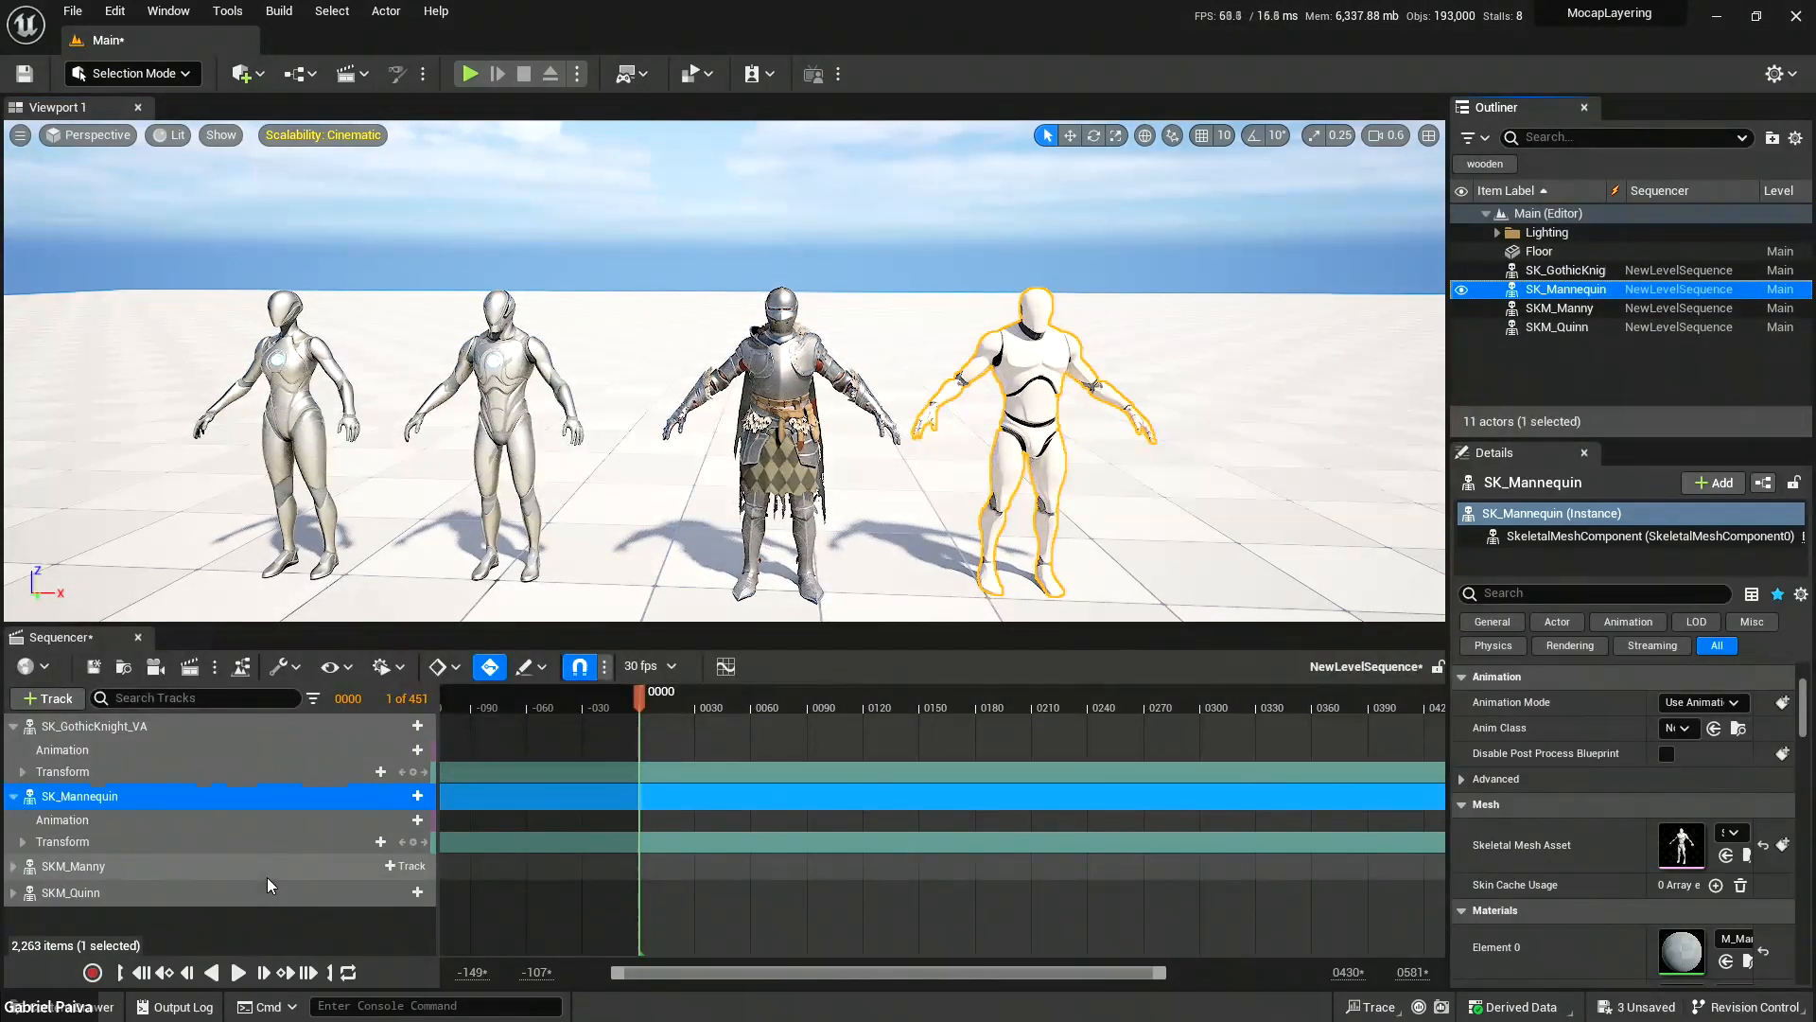
{"action": "left_click", "coordinate": [124, 817]}
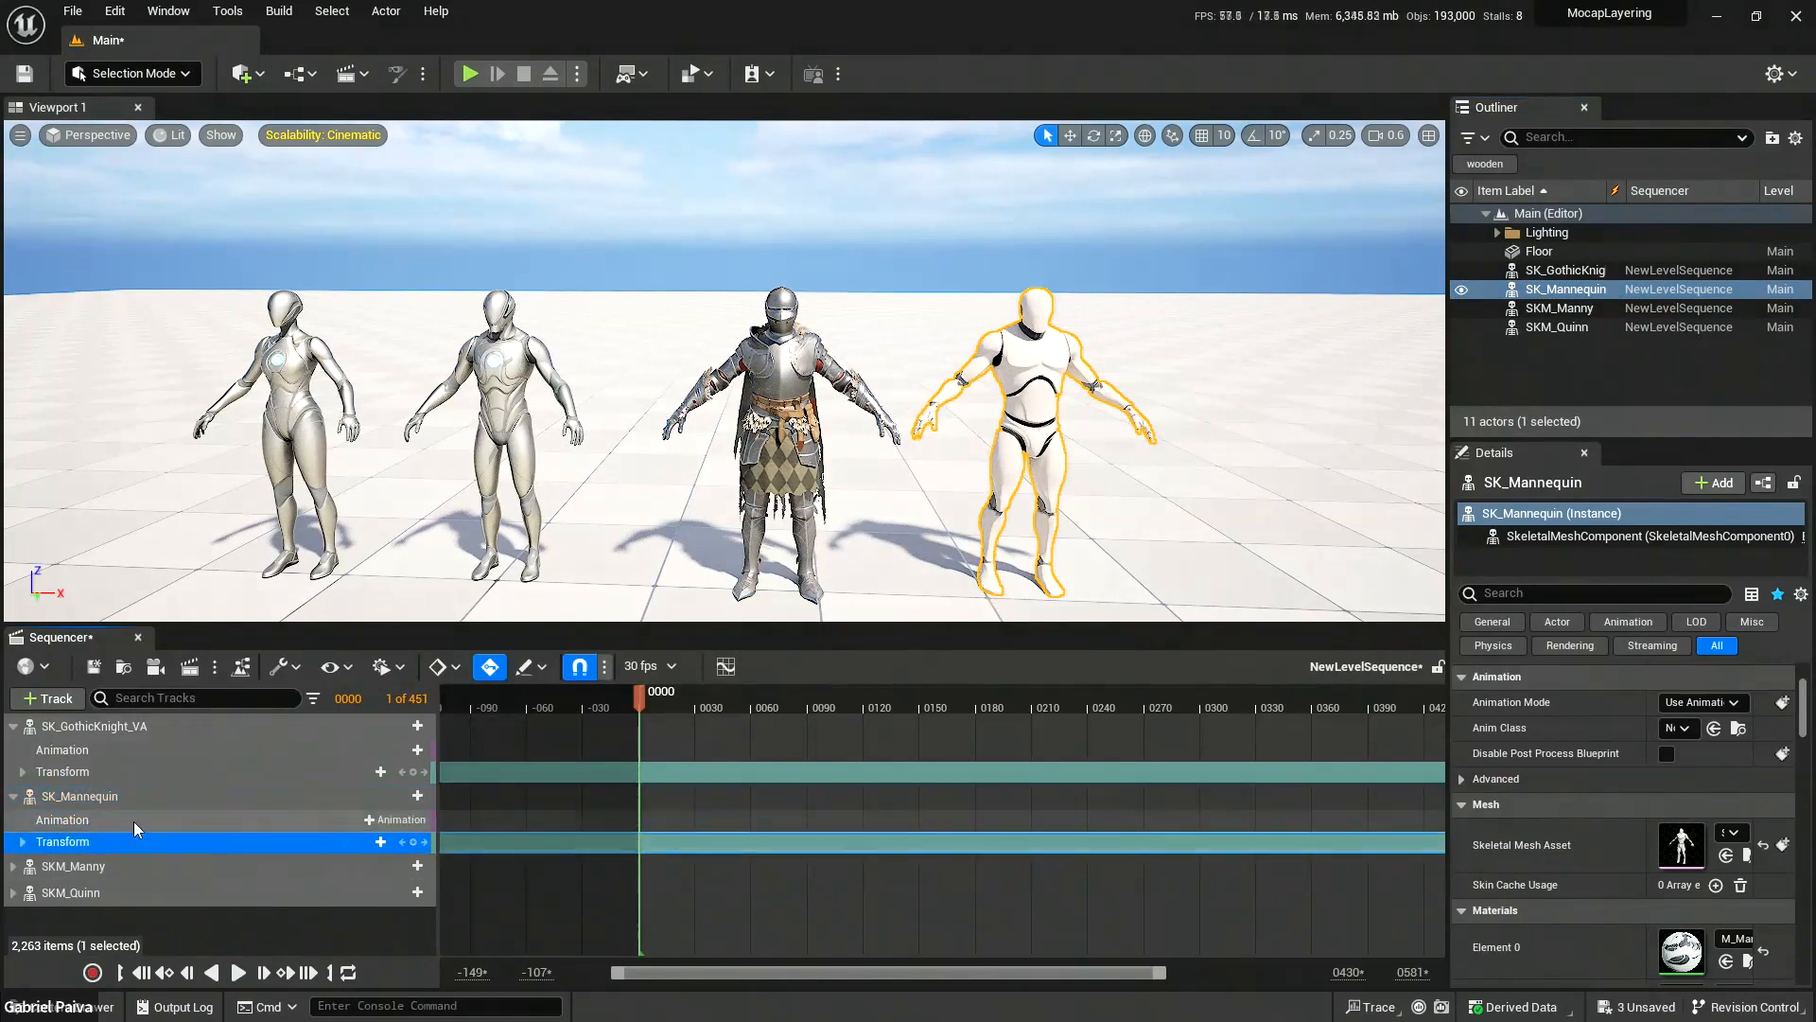
{"action": "left_click", "coordinate": [117, 836]}
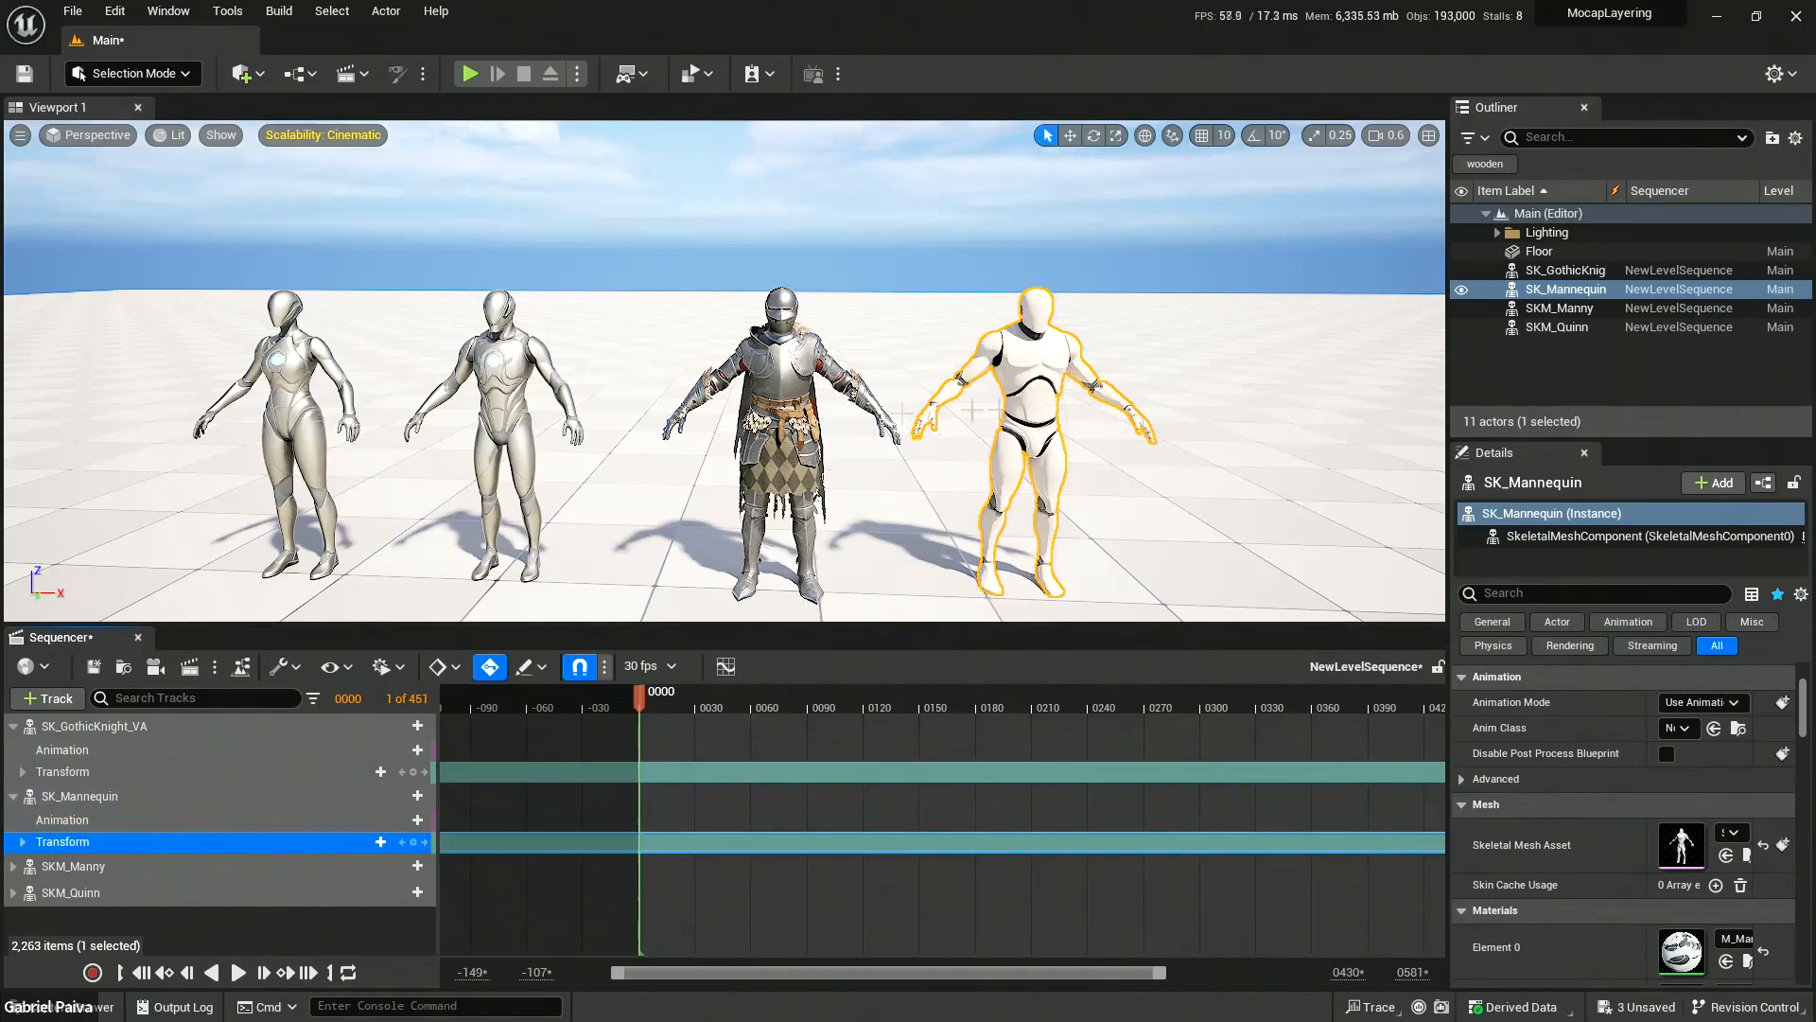
Switch to the Epic Games Launcher, search the Vault for "control" and examine the Control Rig Mannequin UE4 product page.
{"action": "key", "text": "ctrl+space"}
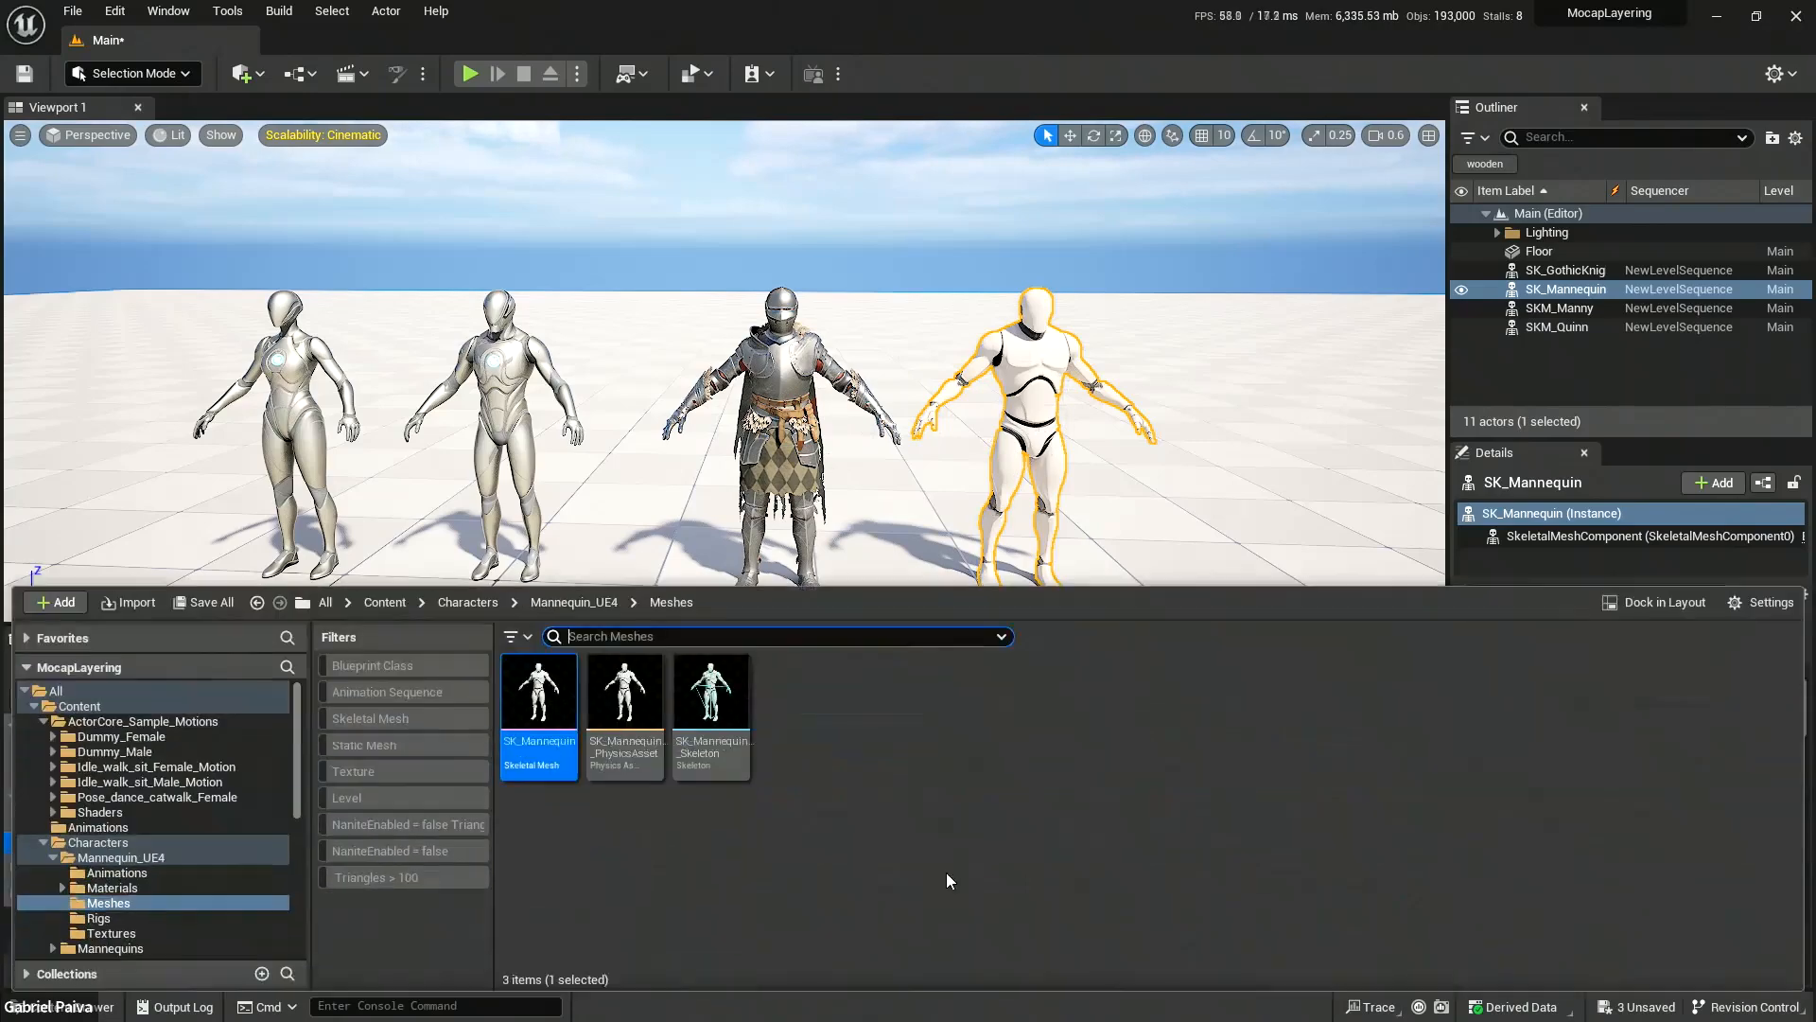
{"action": "key", "text": "ctrl+space"}
{"action": "key", "text": "super"}
{"action": "left_click", "coordinate": [713, 1001]}
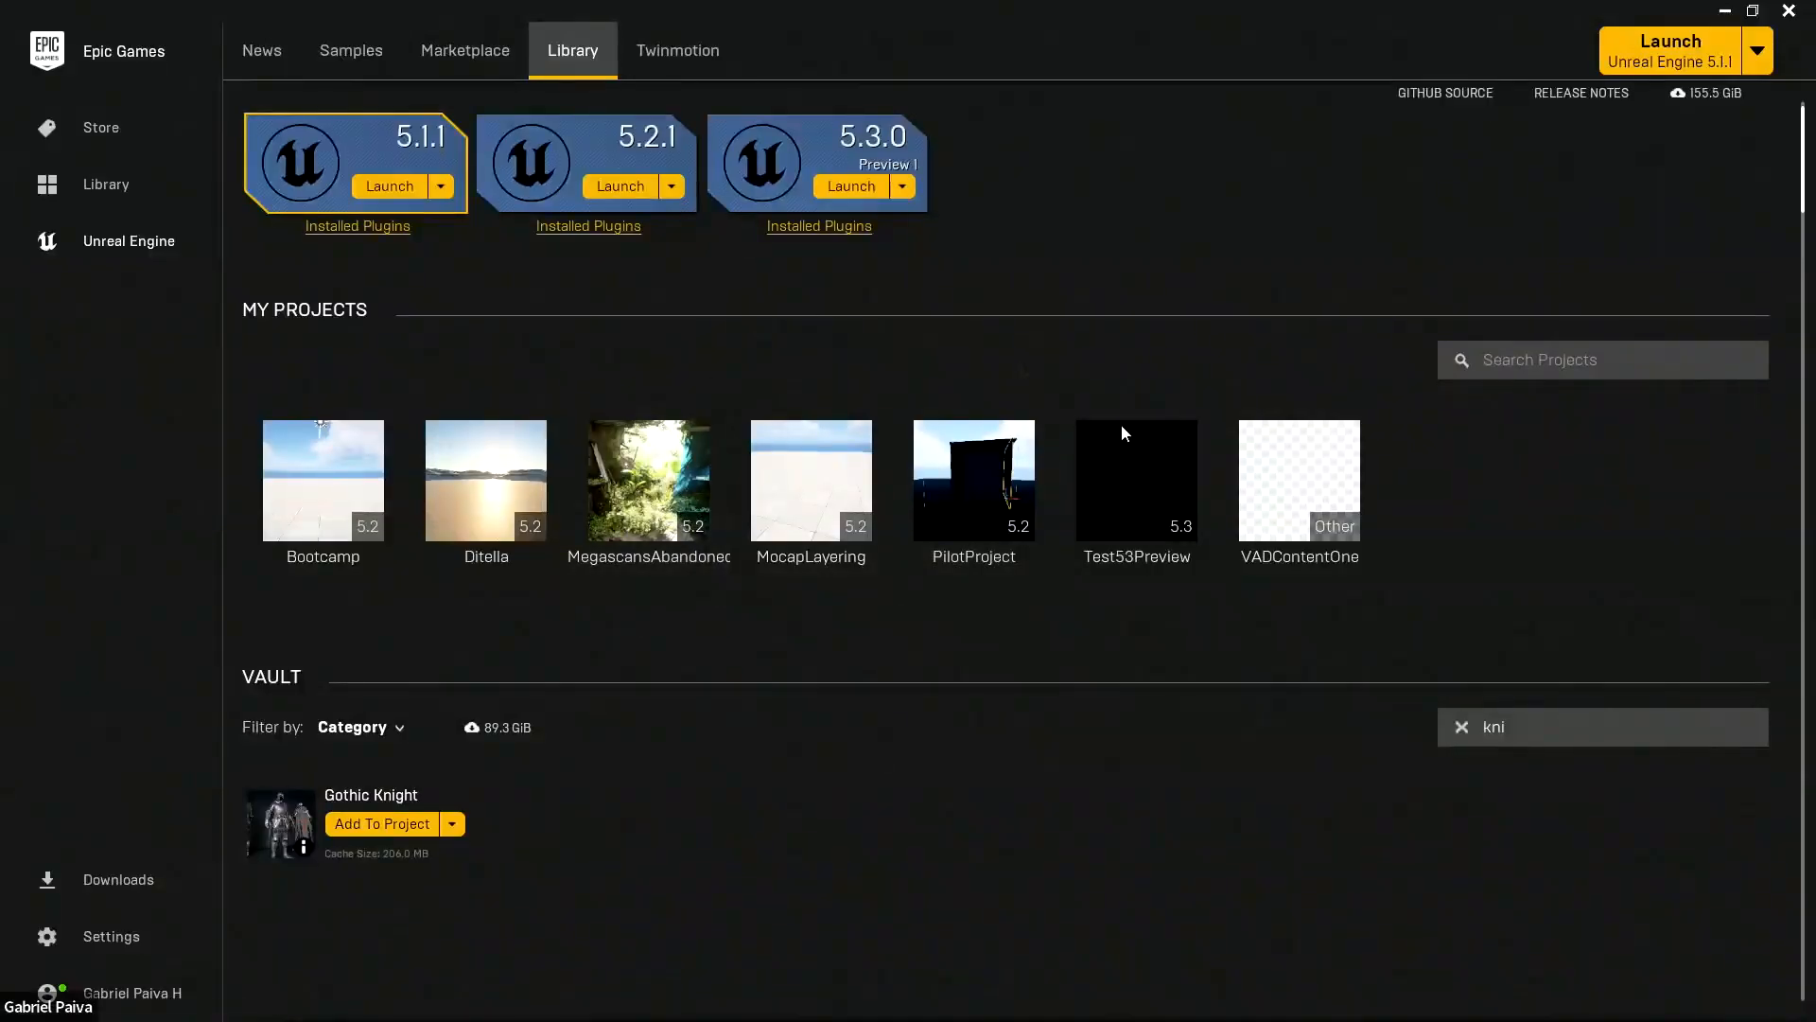
{"action": "double_click", "coordinate": [1489, 727]}
{"action": "type", "text": "control"}
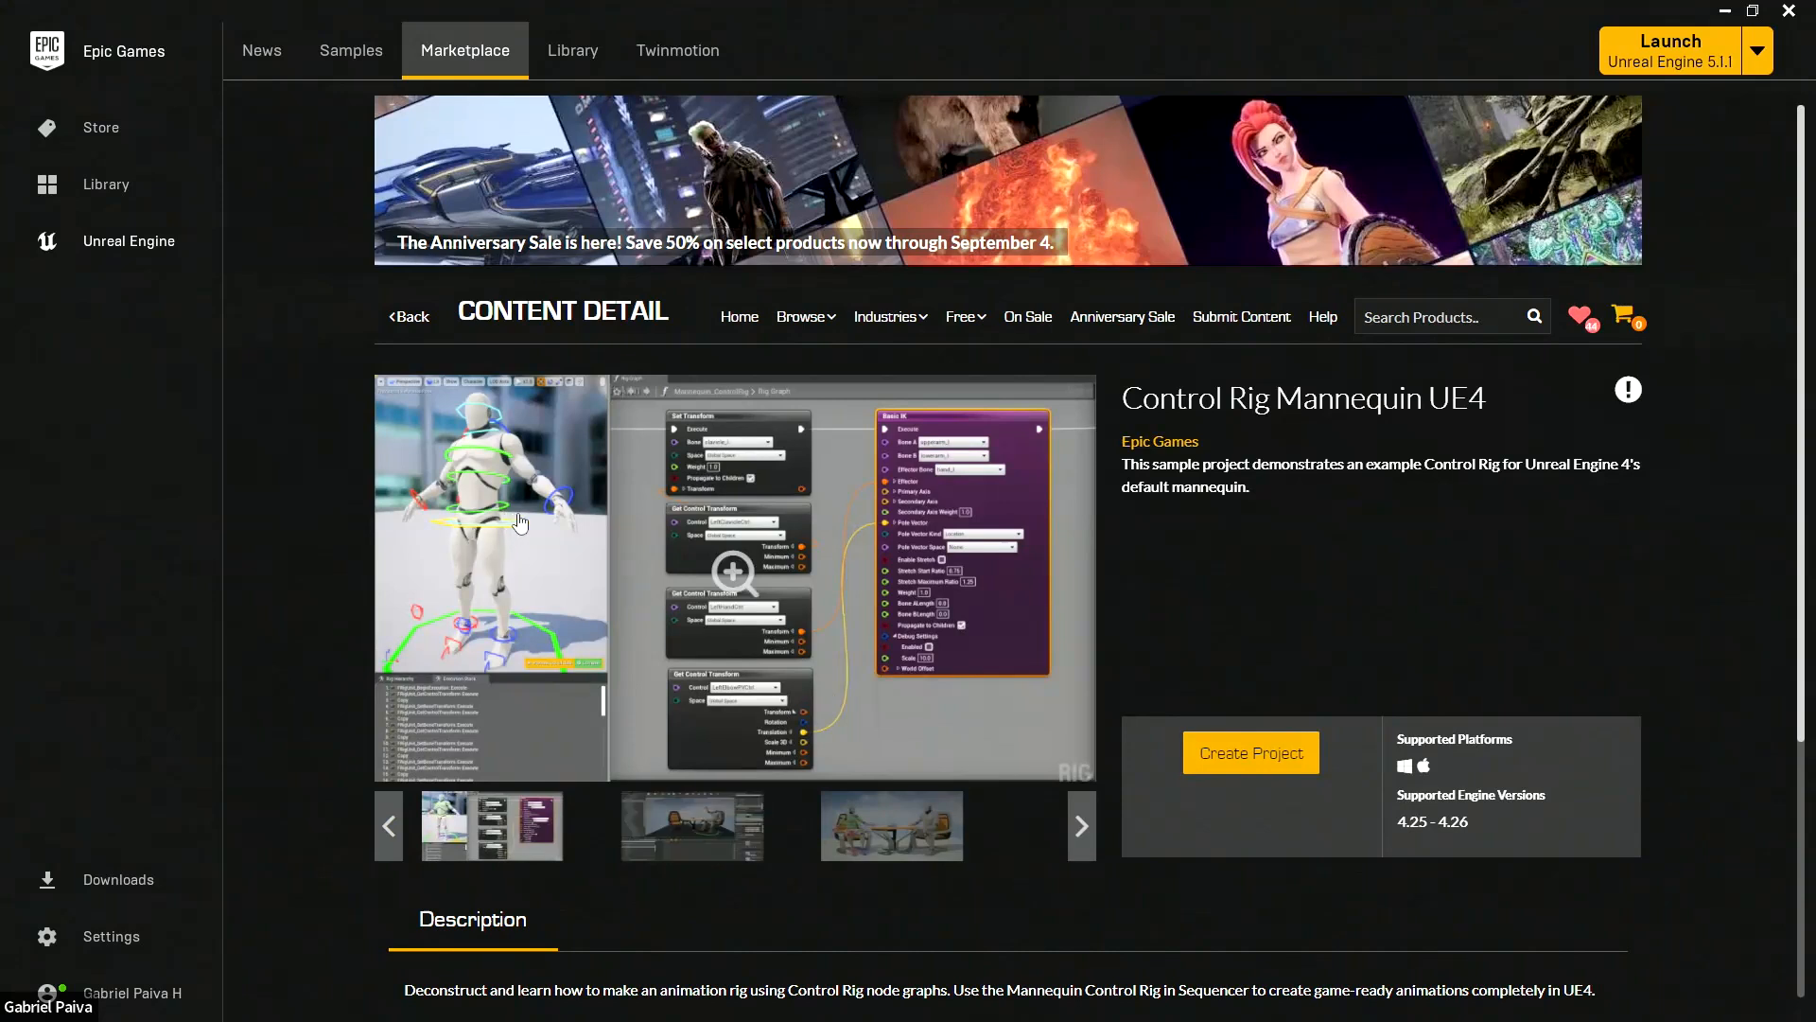
{"action": "left_click_drag", "start_coordinate": [1124, 398], "coordinate": [1513, 406]}
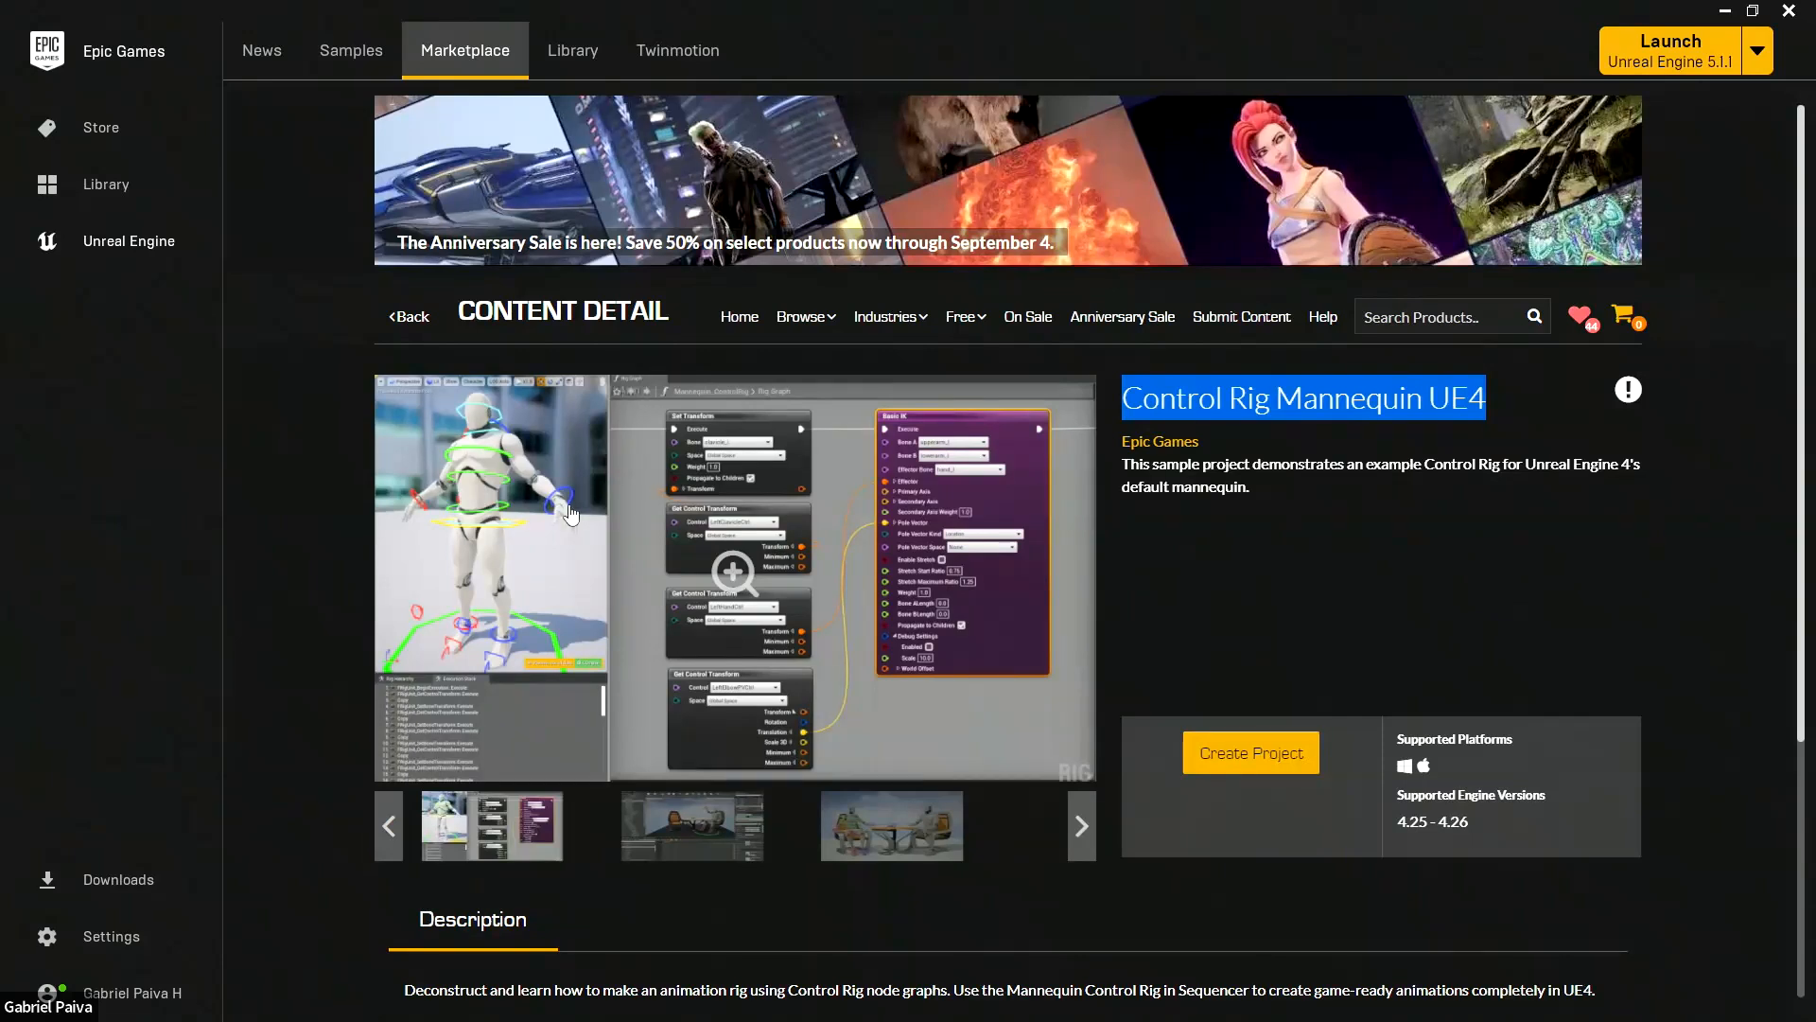
{"action": "left_click", "coordinate": [1223, 556]}
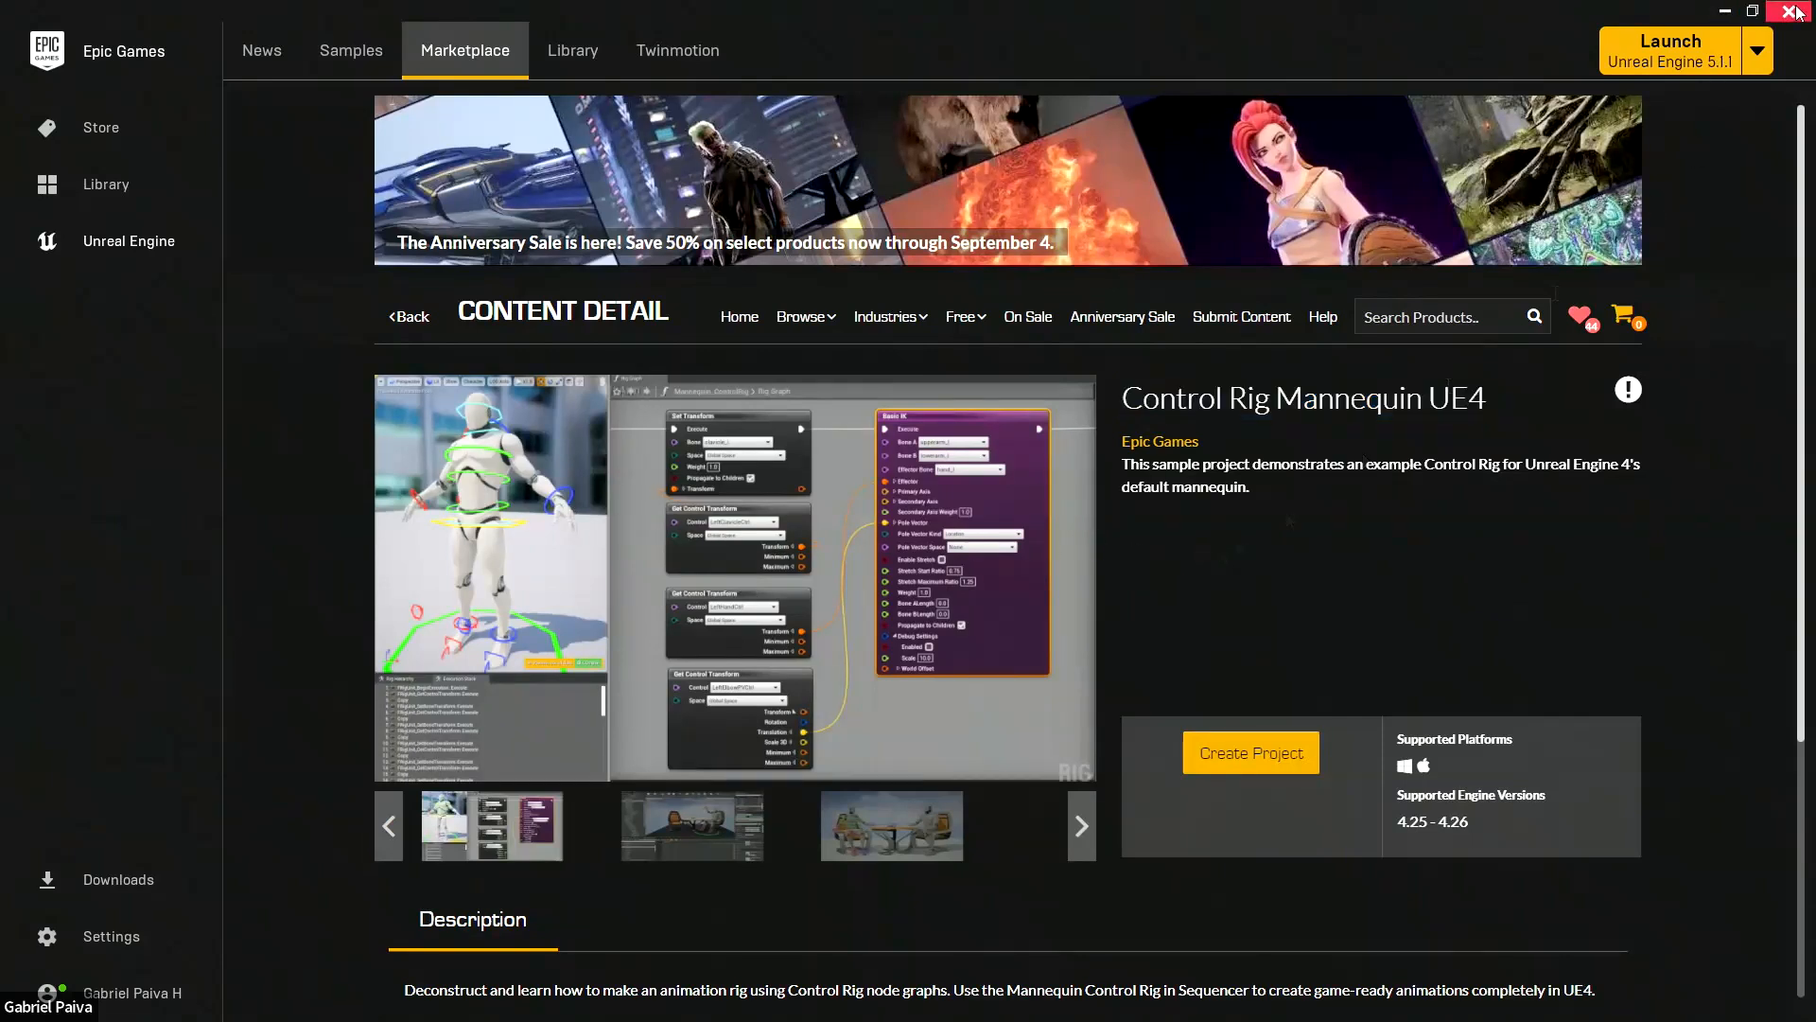
Switch back to Unreal Editor and select SK_GothicKnight_VA in the level.
{"action": "left_click", "coordinate": [1725, 11]}
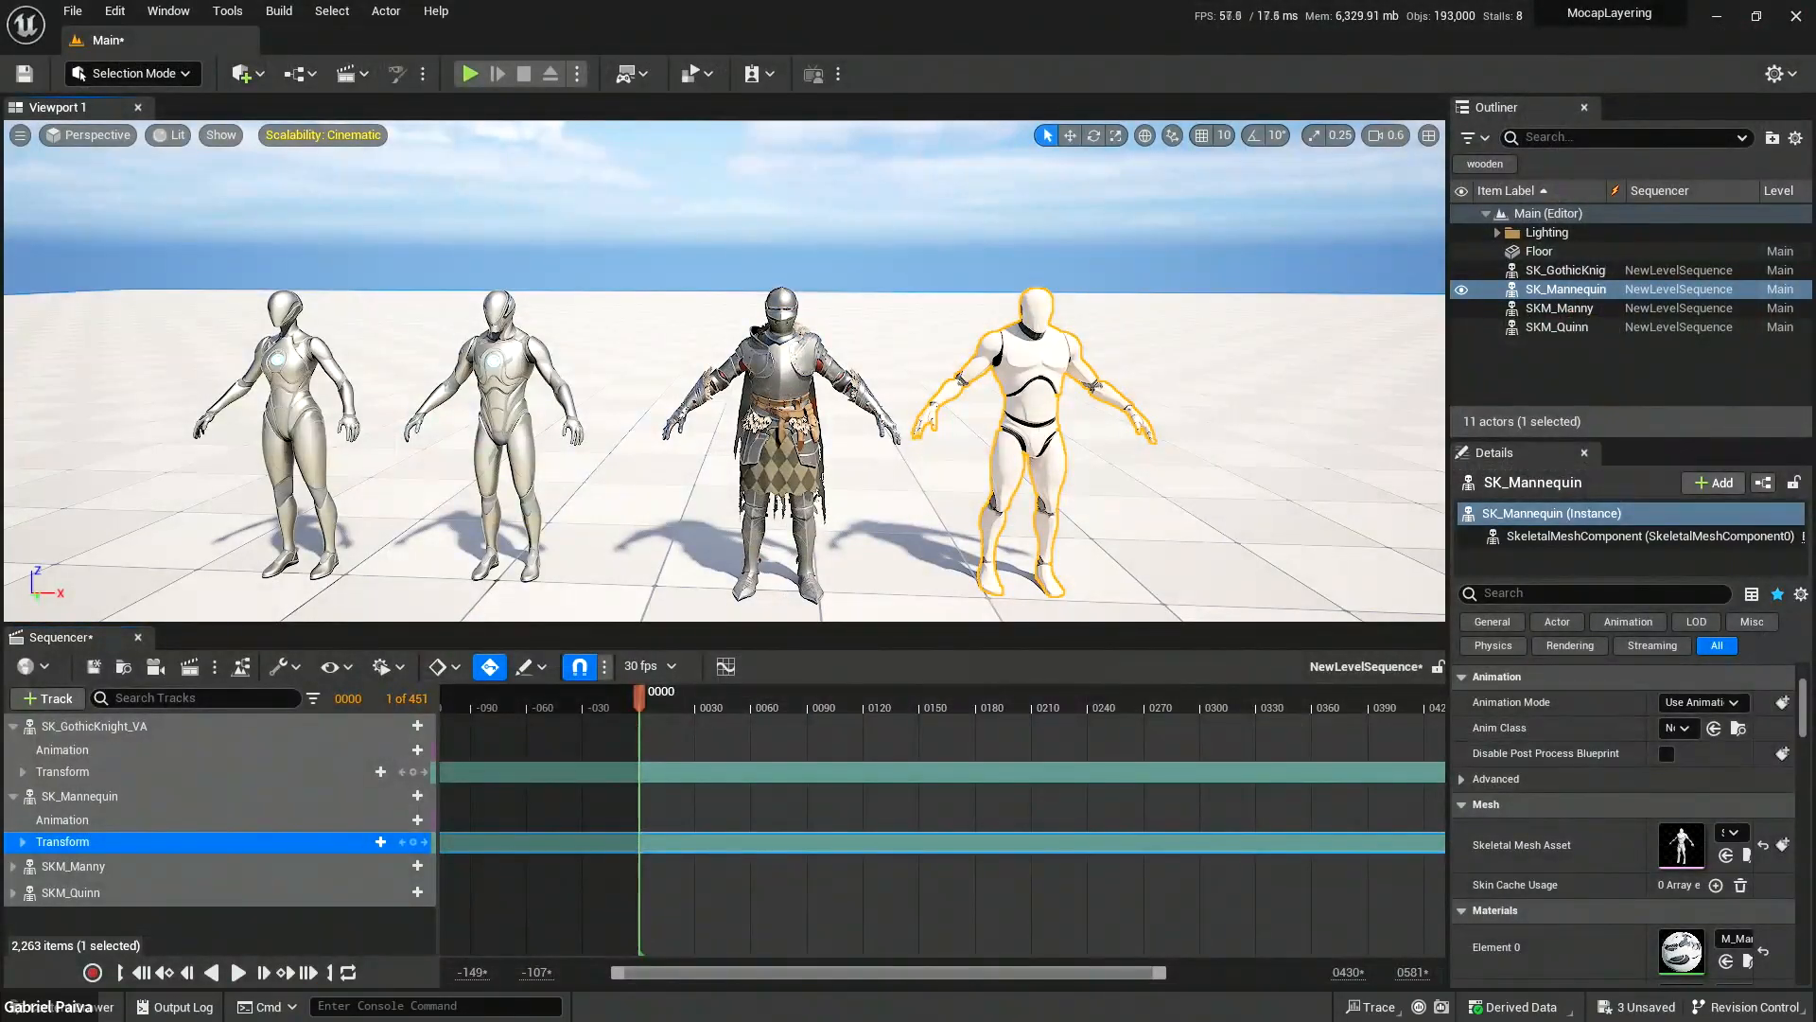
{"action": "left_click", "coordinate": [793, 397]}
{"action": "mouse_move", "coordinate": [793, 397]}
{"action": "right_mouse_down"}
{"action": "mouse_move", "coordinate": [757, 397]}
{"action": "mouse_move", "coordinate": [801, 373]}
{"action": "right_mouse_up"}
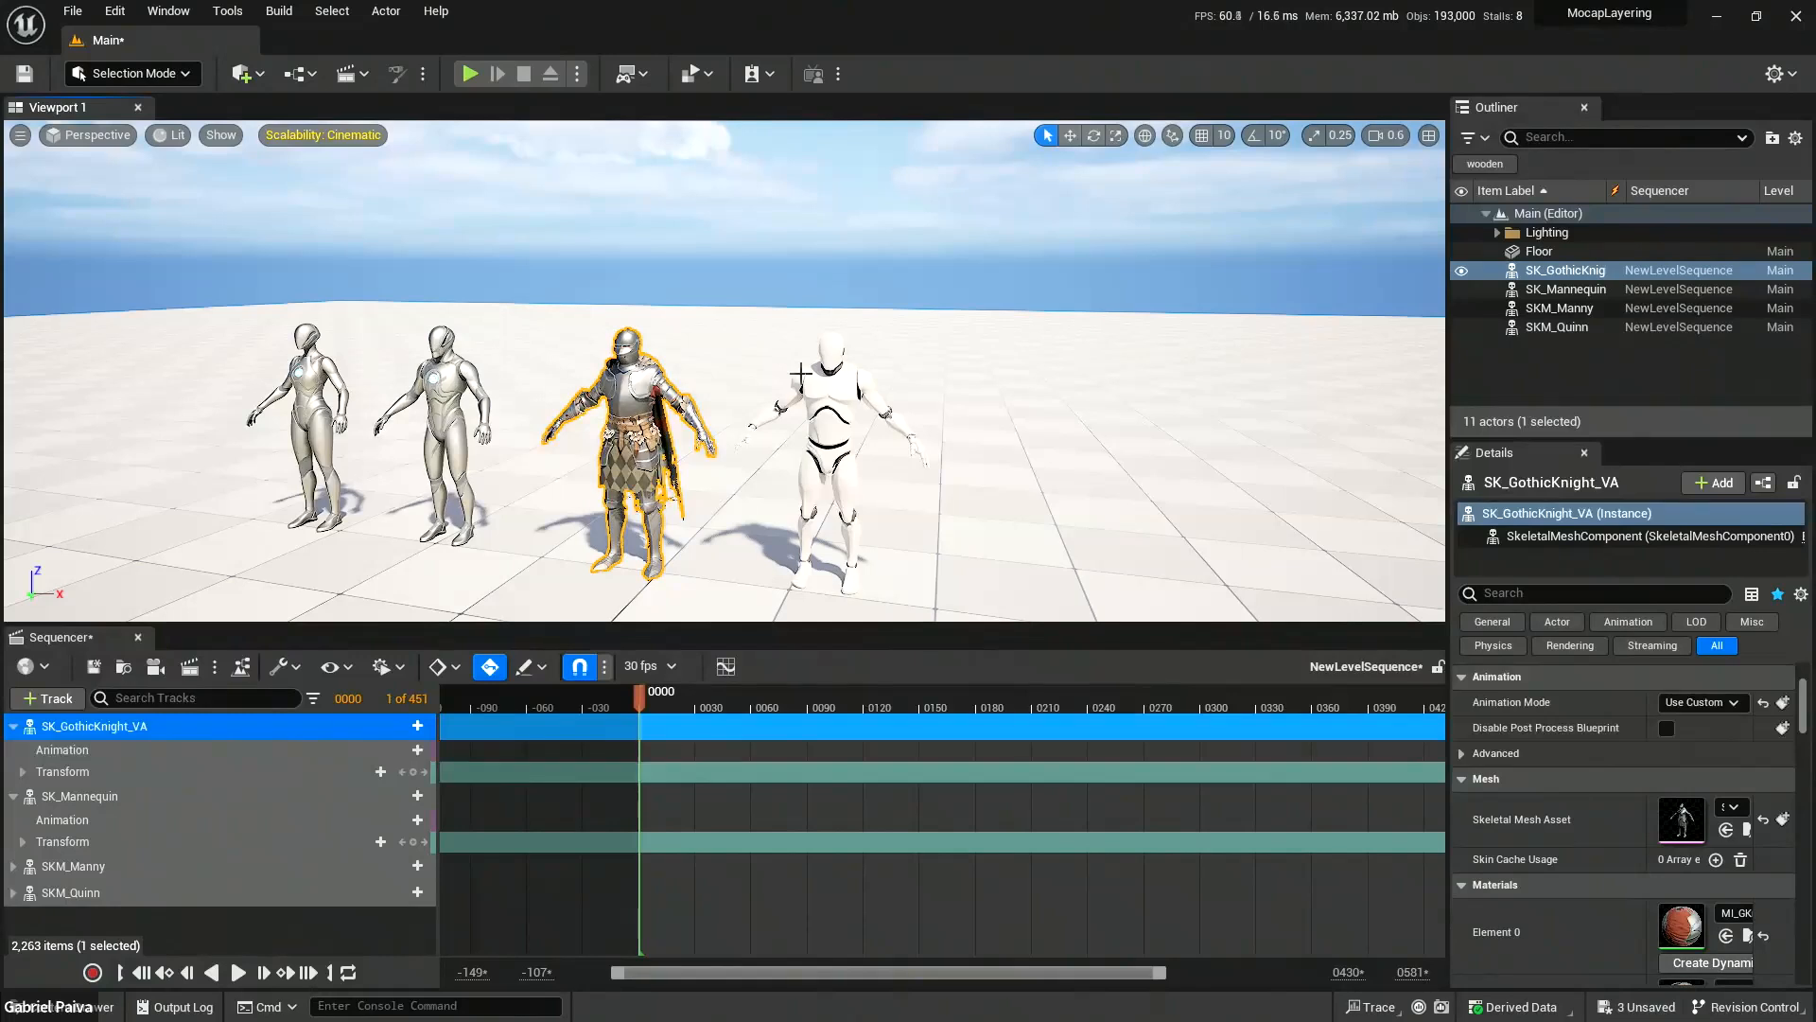
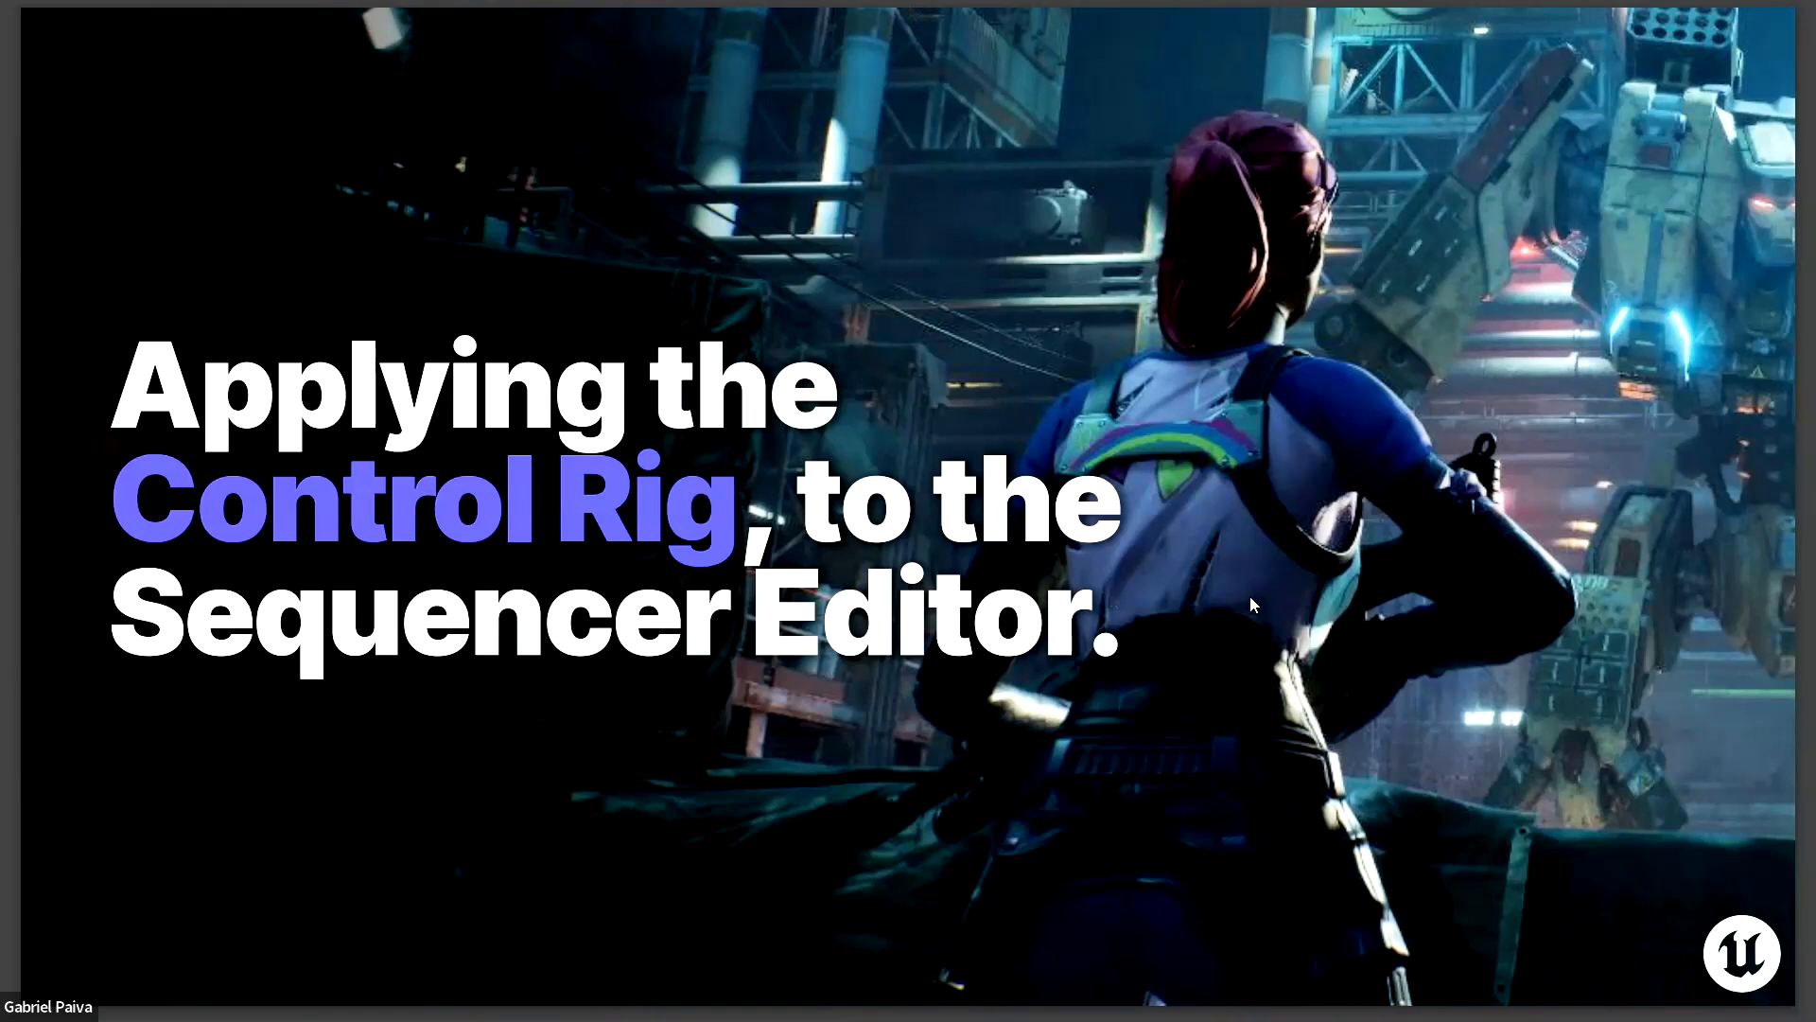
{"action": "left_click", "coordinate": [1177, 583]}
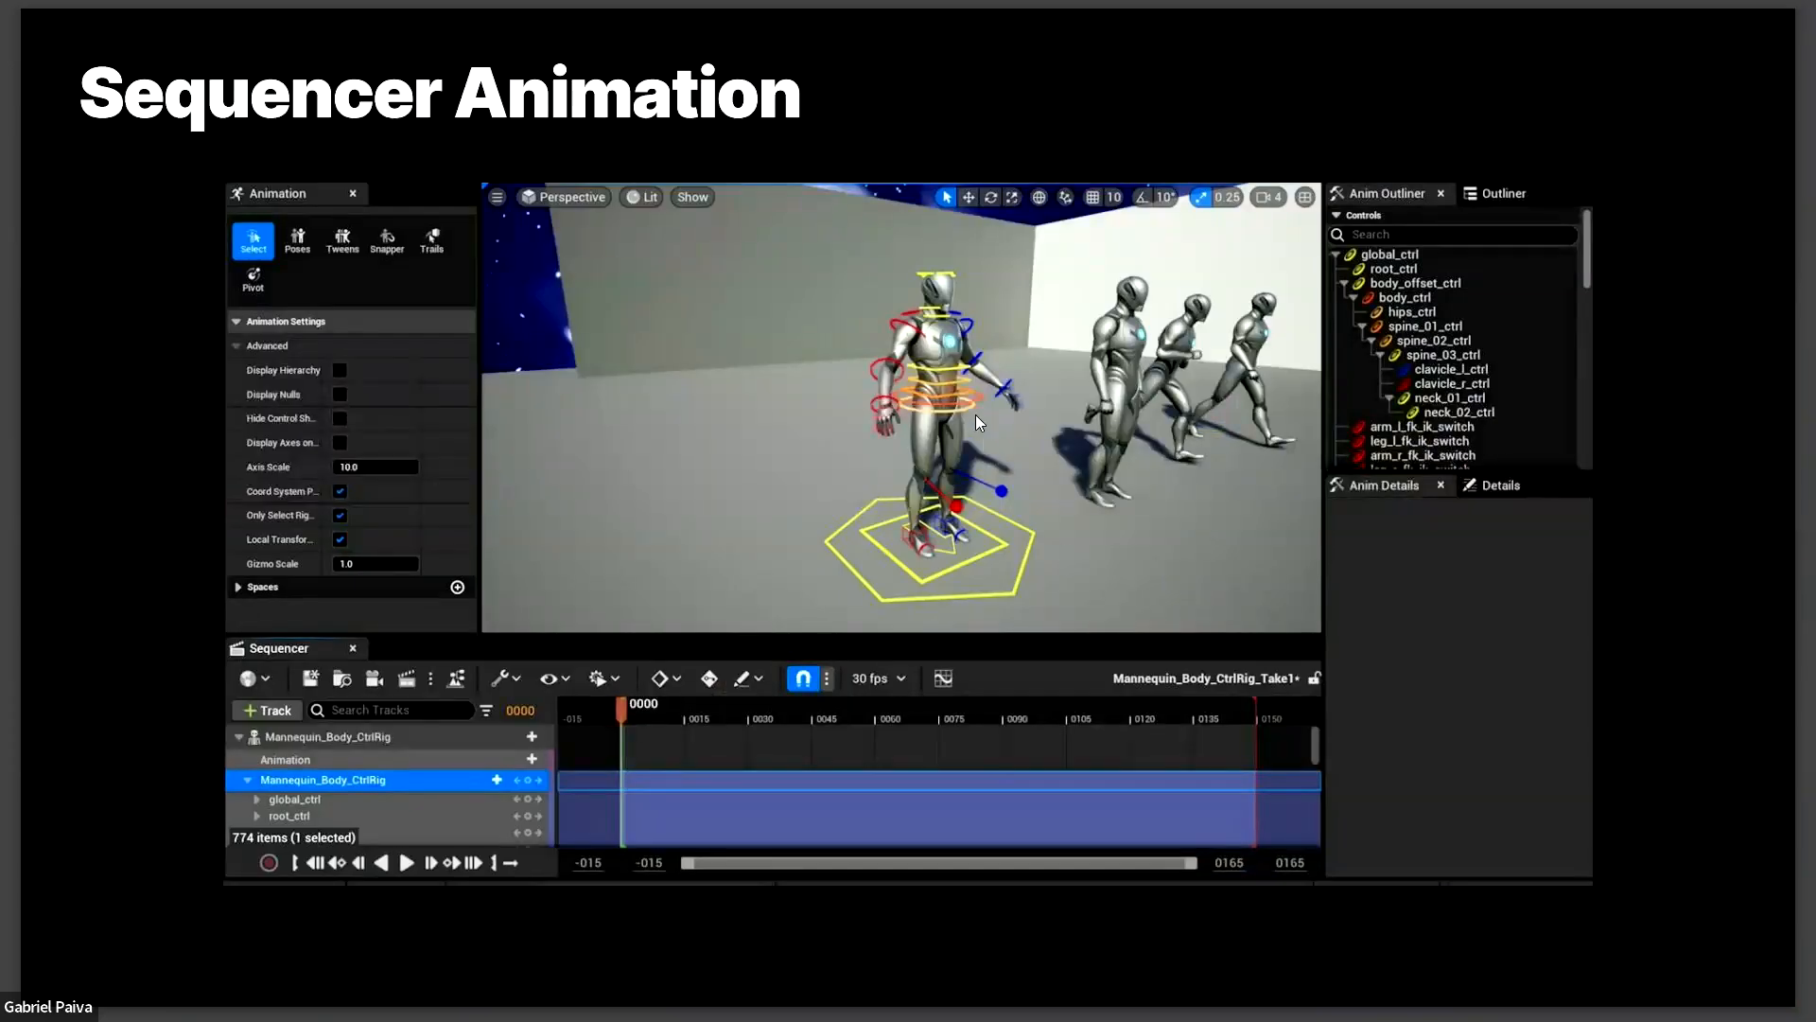
{"action": "left_click", "coordinate": [905, 744]}
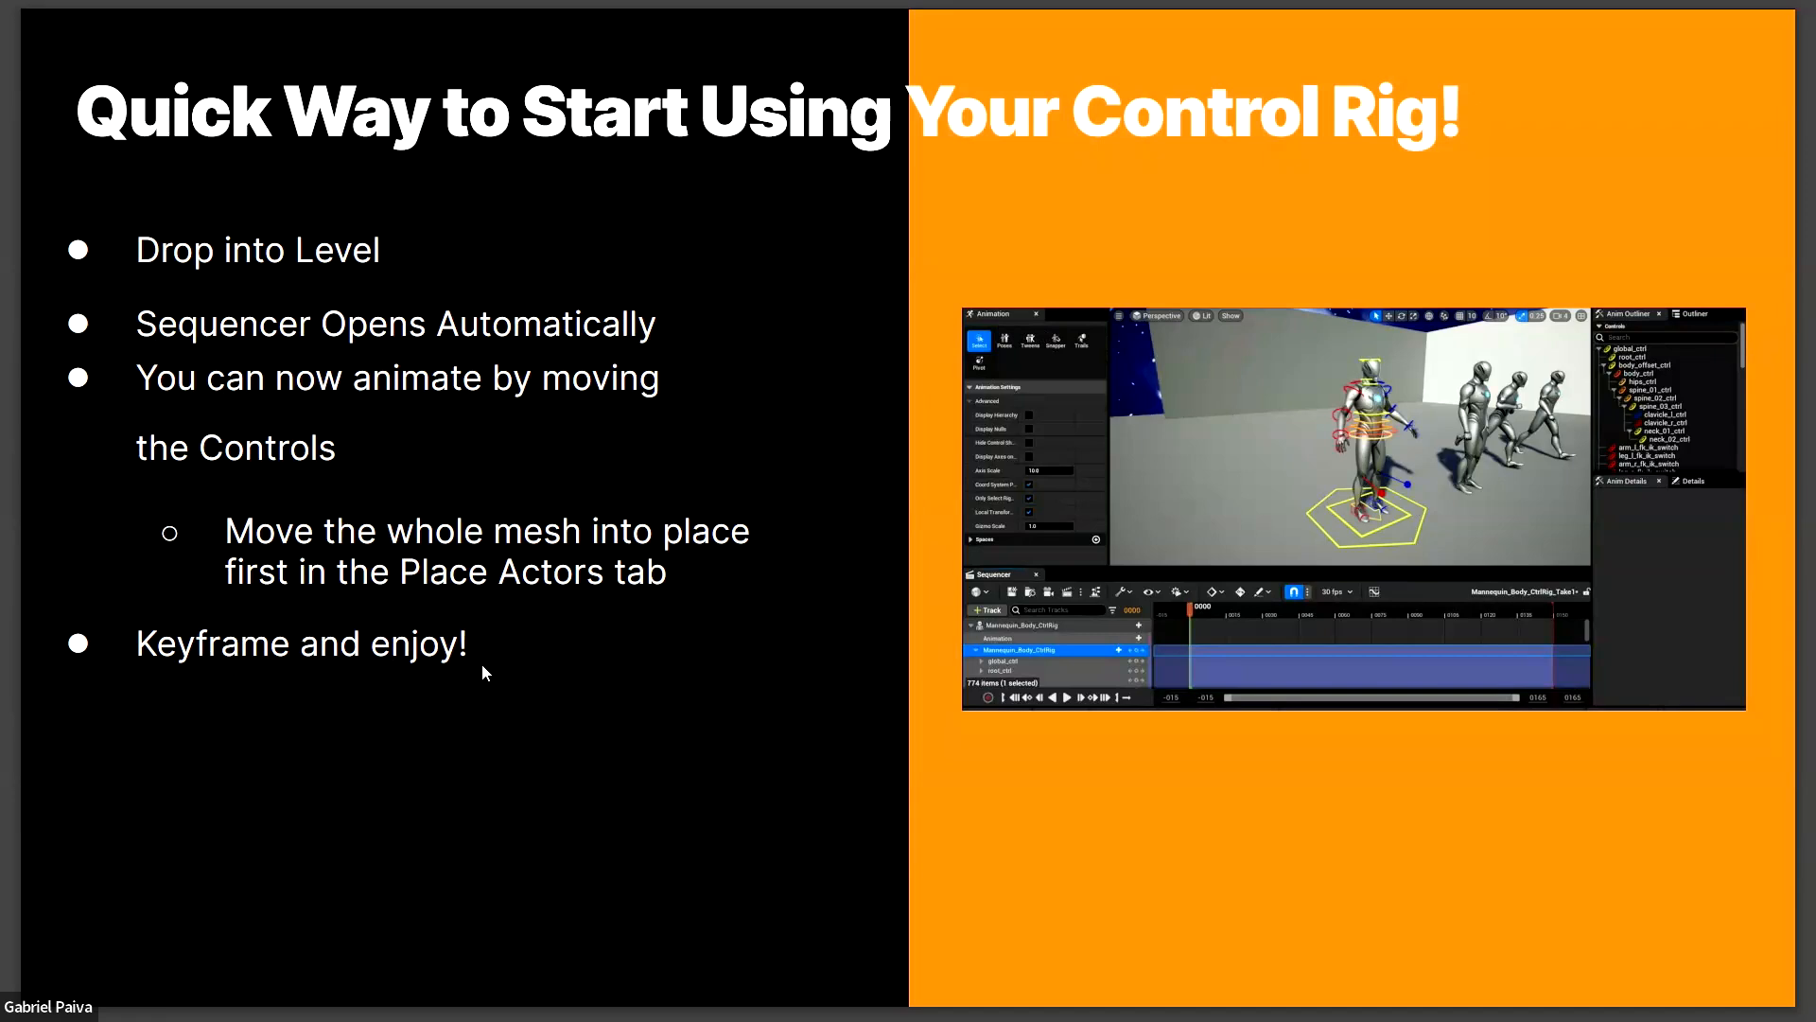
{"action": "key", "text": "Right"}
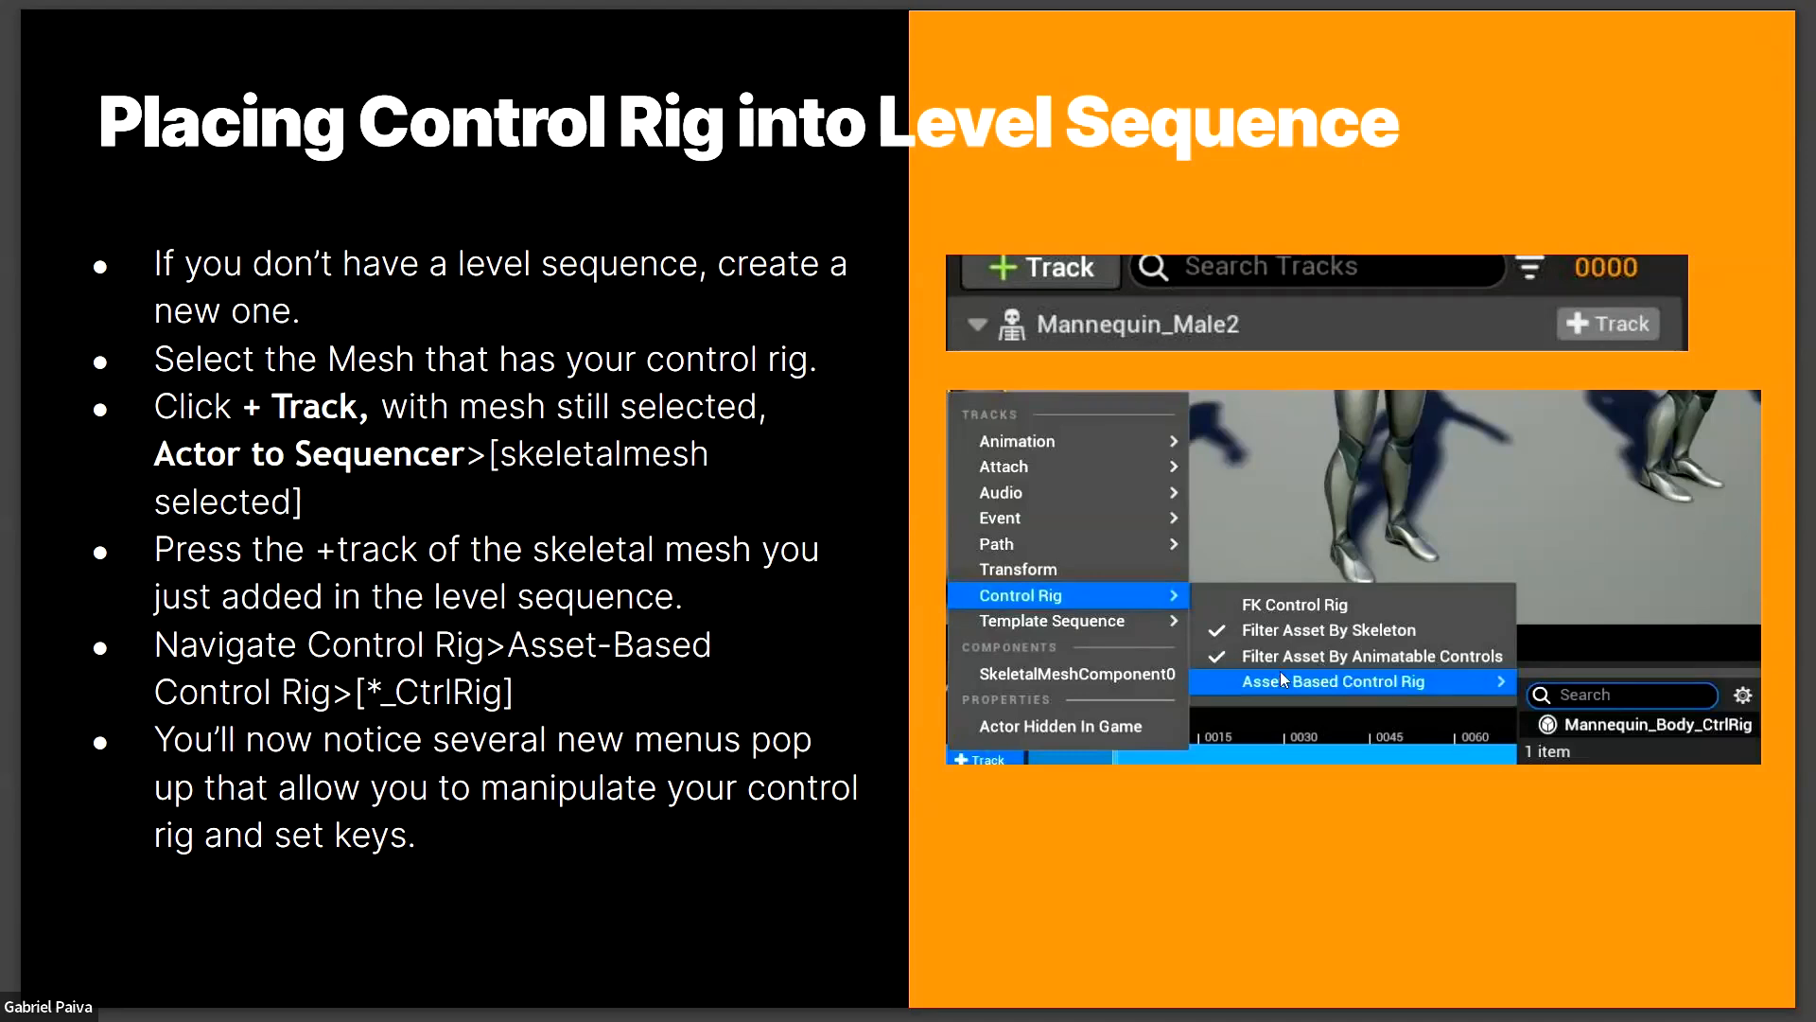
{"action": "mouse_move", "coordinate": [909, 4]}
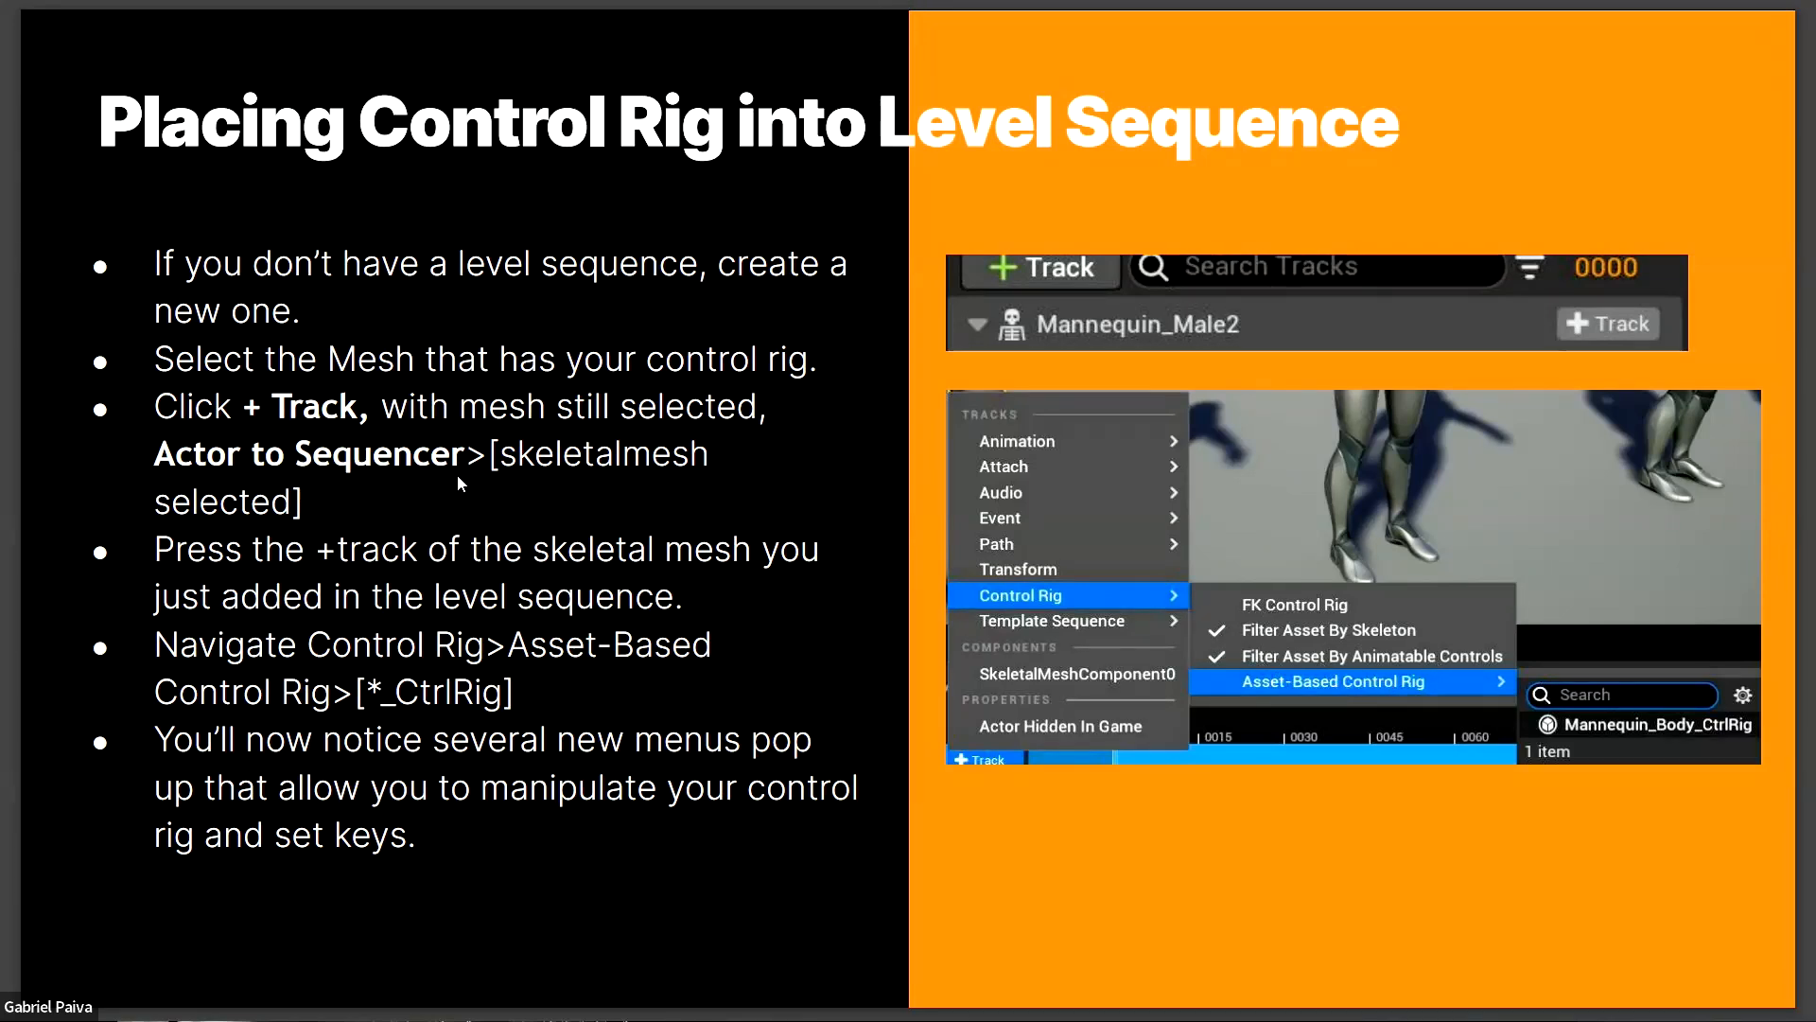
Switch back to Unreal Editor and delete the SKM_Manny, SKM_Quinn, SK_Mannequin and SK_GothicKnight_VA tracks from the level sequence.
{"action": "key", "text": "alt+Tab"}
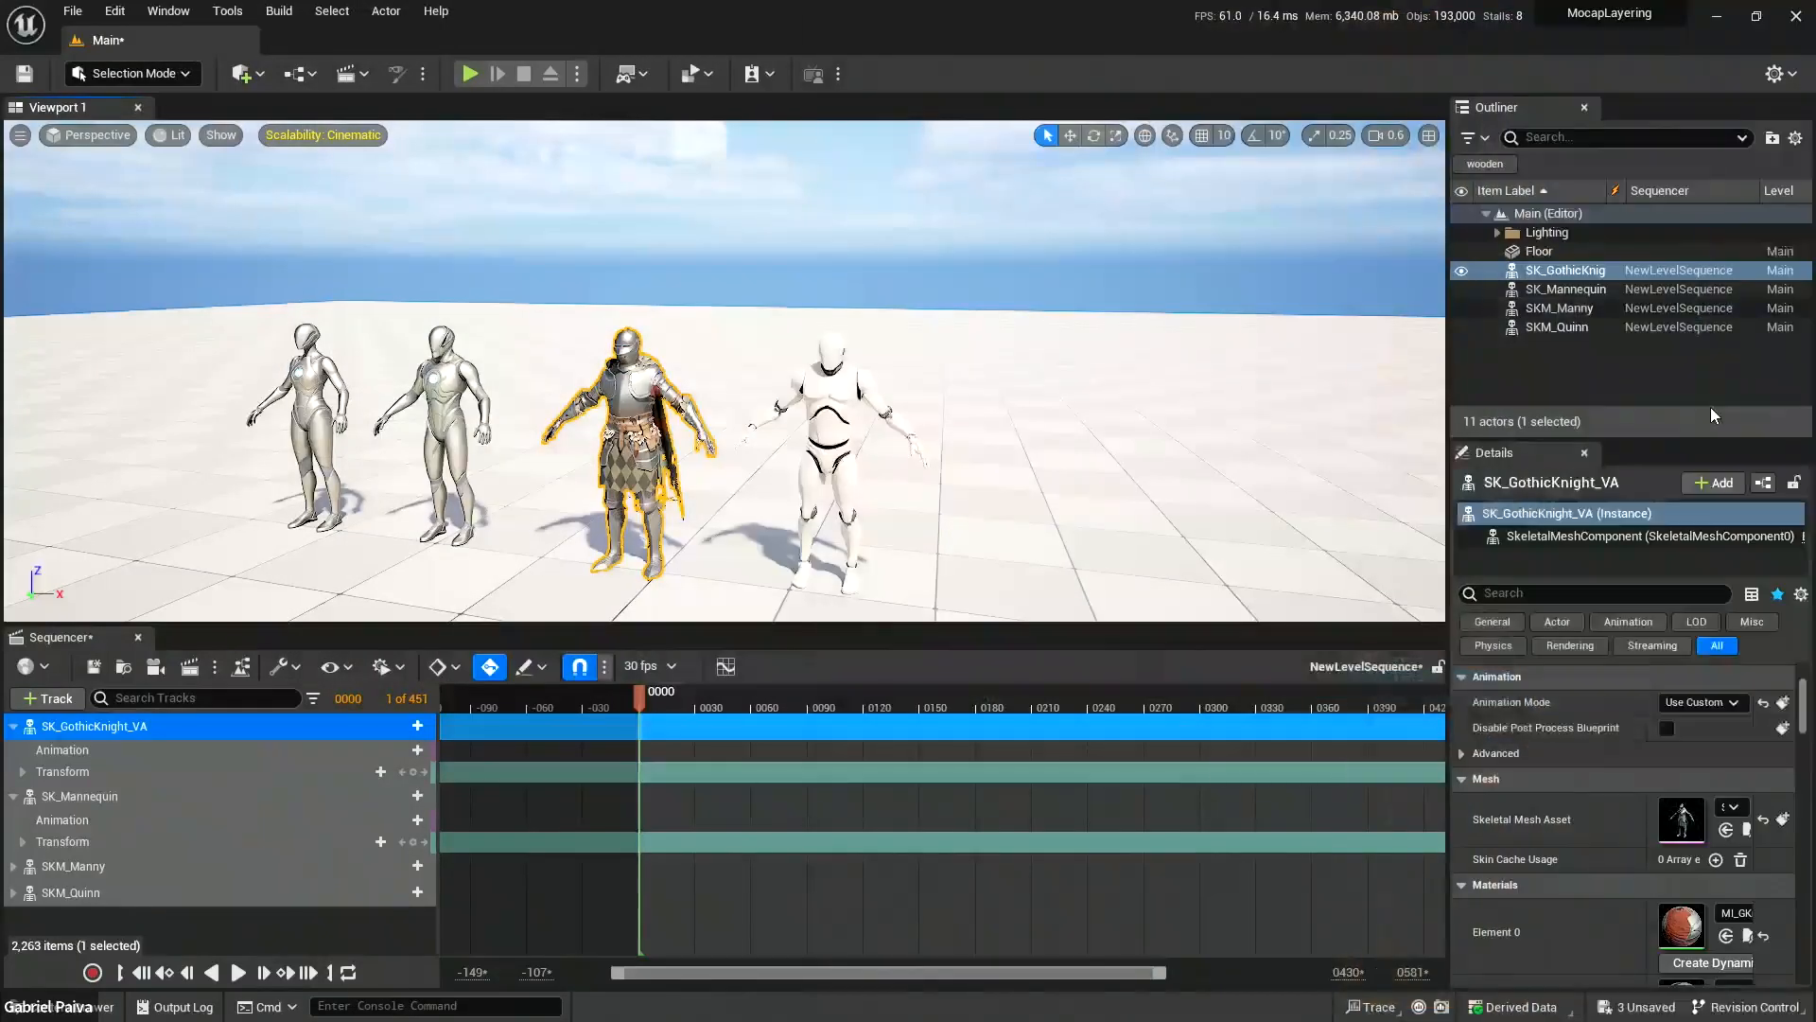
{"action": "right_click_drag", "start_coordinate": [889, 389], "coordinate": [747, 397]}
{"action": "key", "text": "w"}
{"action": "scroll", "coordinate": [776, 397], "scroll_direction": "up", "scroll_amount": 1}
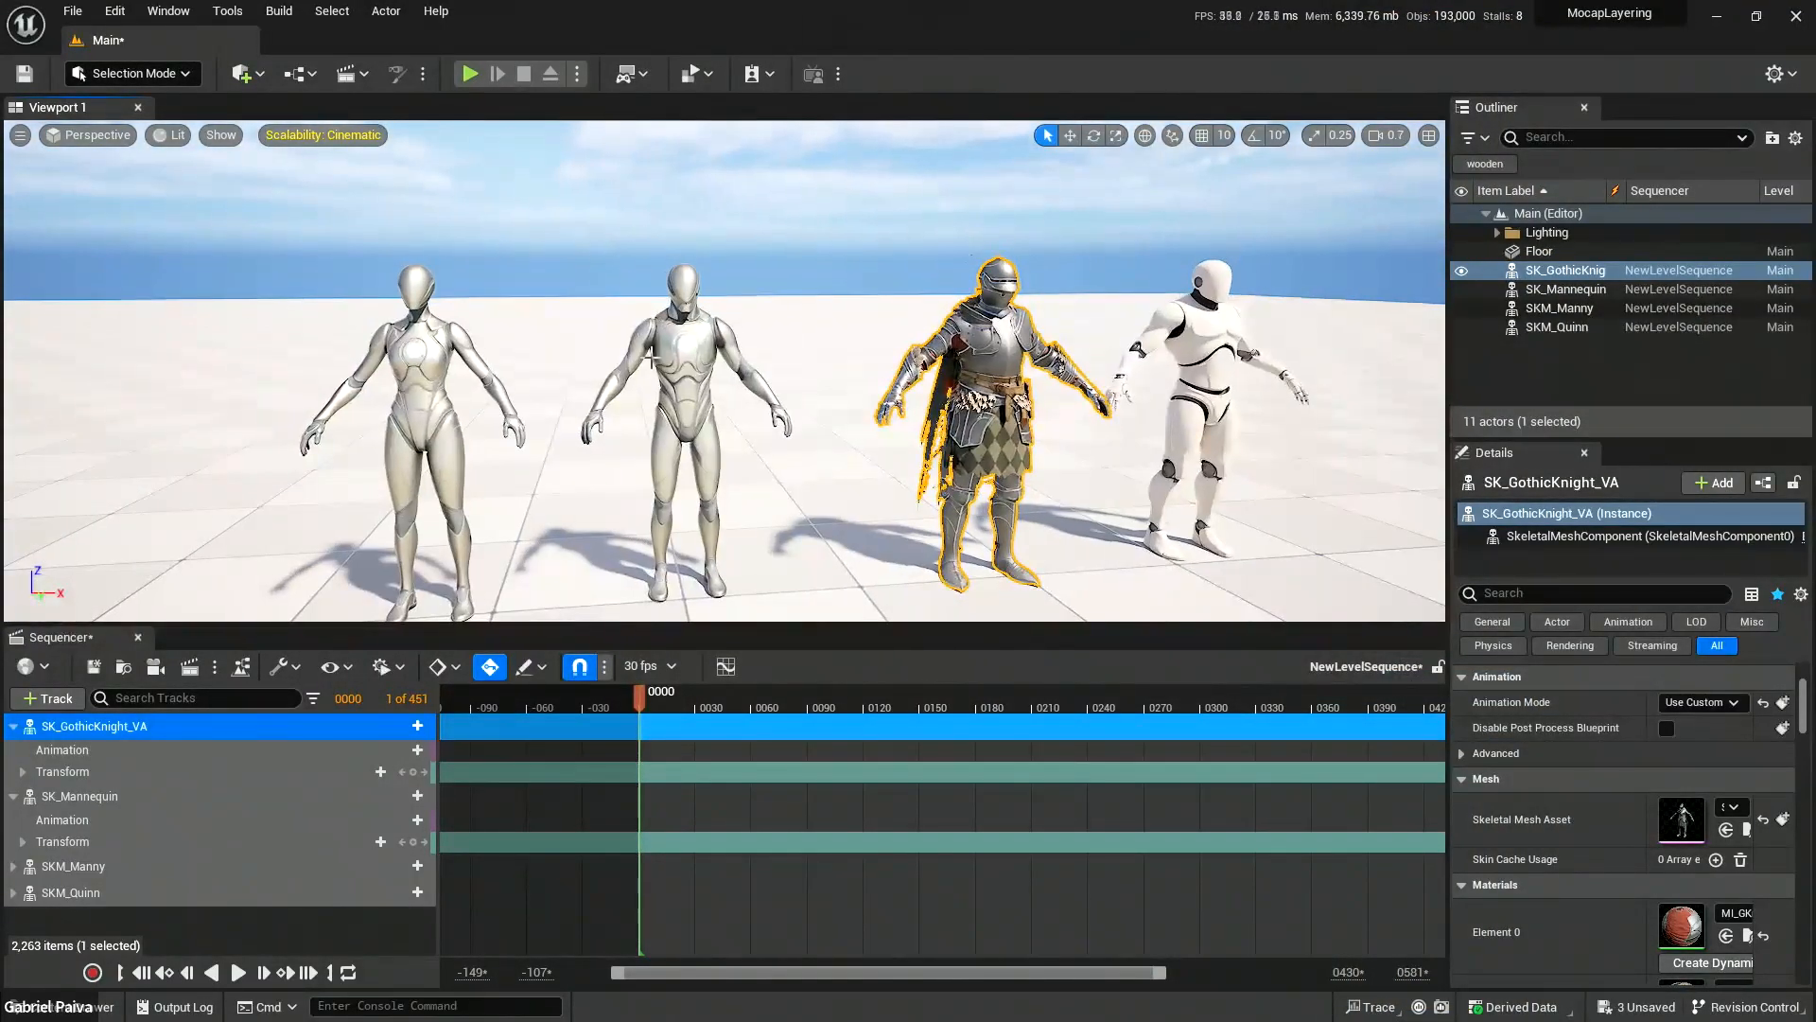
{"action": "left_click", "coordinate": [76, 865]}
{"action": "left_click", "coordinate": [93, 887], "text": "ctrl"}
{"action": "key", "text": "Delete"}
{"action": "left_click", "coordinate": [101, 798]}
{"action": "key", "text": "Delete"}
{"action": "left_click", "coordinate": [110, 729]}
{"action": "key", "text": "Delete"}
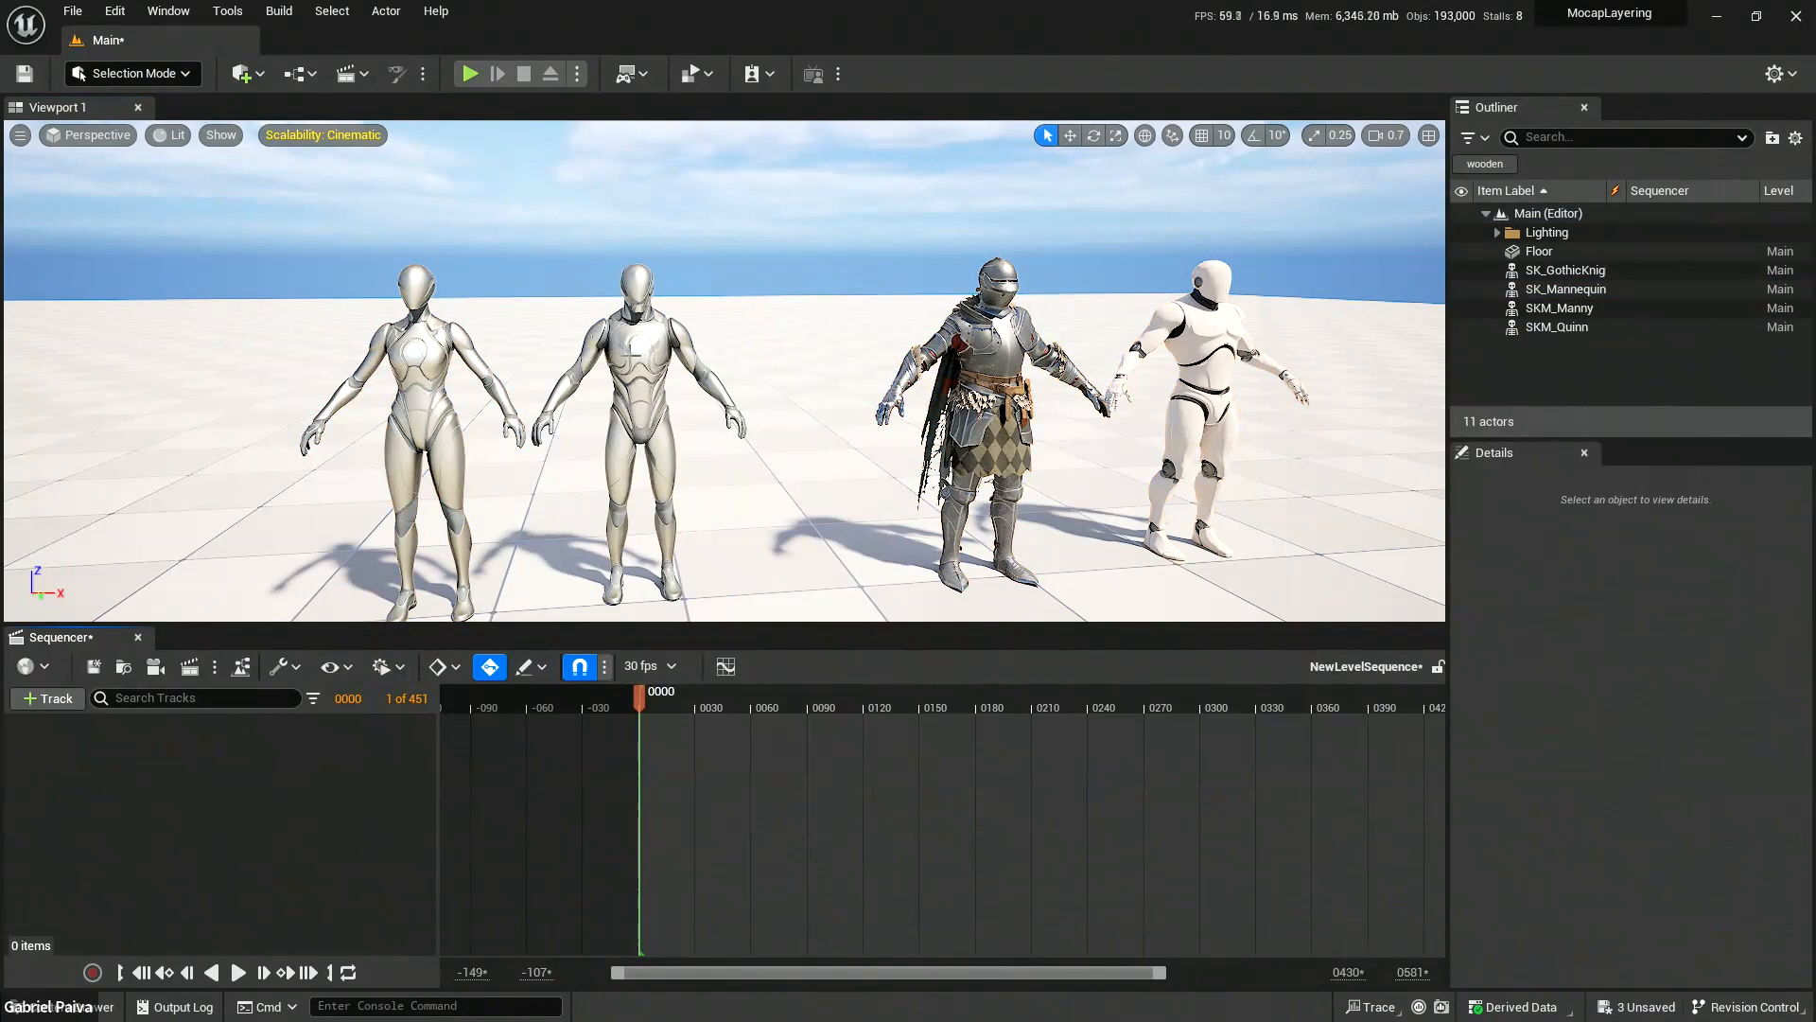
Move SKM_Manny along the X axis, away from SKM_Quinn and toward the Gothic Knight.
{"action": "left_click", "coordinate": [630, 352]}
{"action": "right_click_drag", "start_coordinate": [689, 517], "coordinate": [648, 517]}
{"action": "key", "text": "w"}
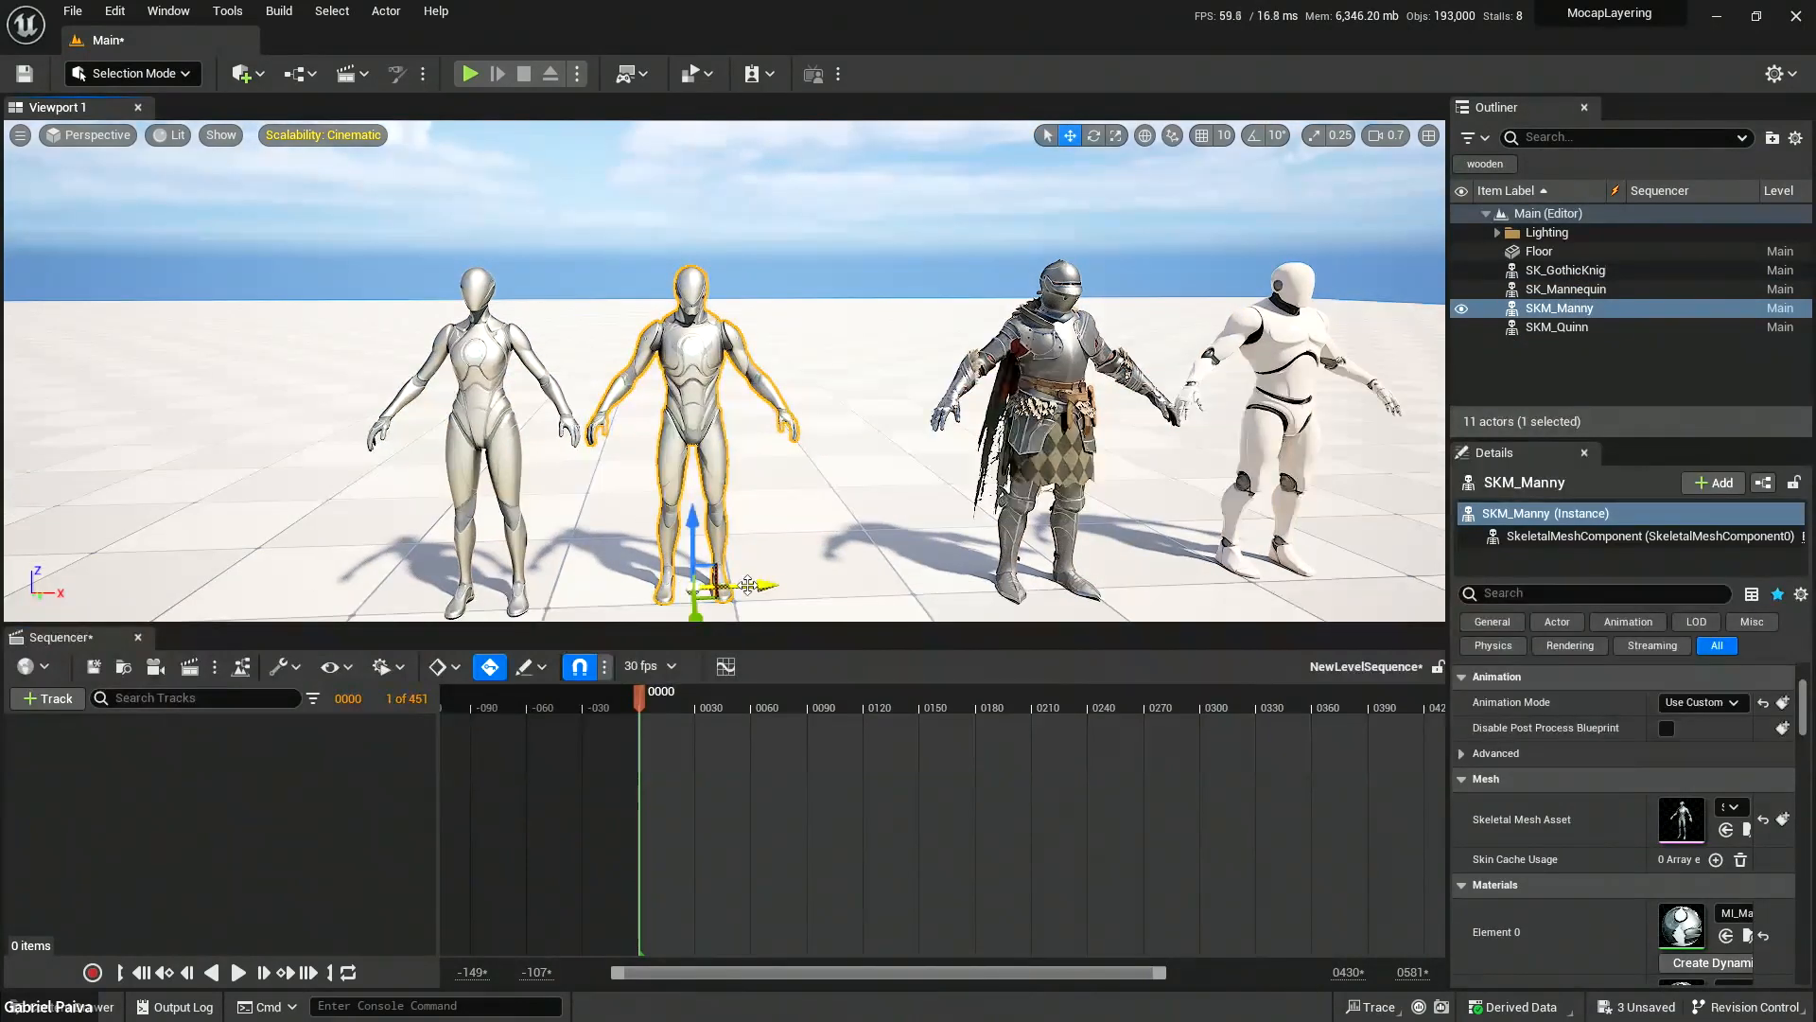
{"action": "left_click_drag", "start_coordinate": [729, 588], "coordinate": [769, 586]}
Add SKM_Manny to the level sequence with its CR_Mannequin_Body control rig, and delete its track again.
{"action": "left_click_drag", "start_coordinate": [1574, 310], "coordinate": [176, 838]}
{"action": "left_click", "coordinate": [78, 773]}
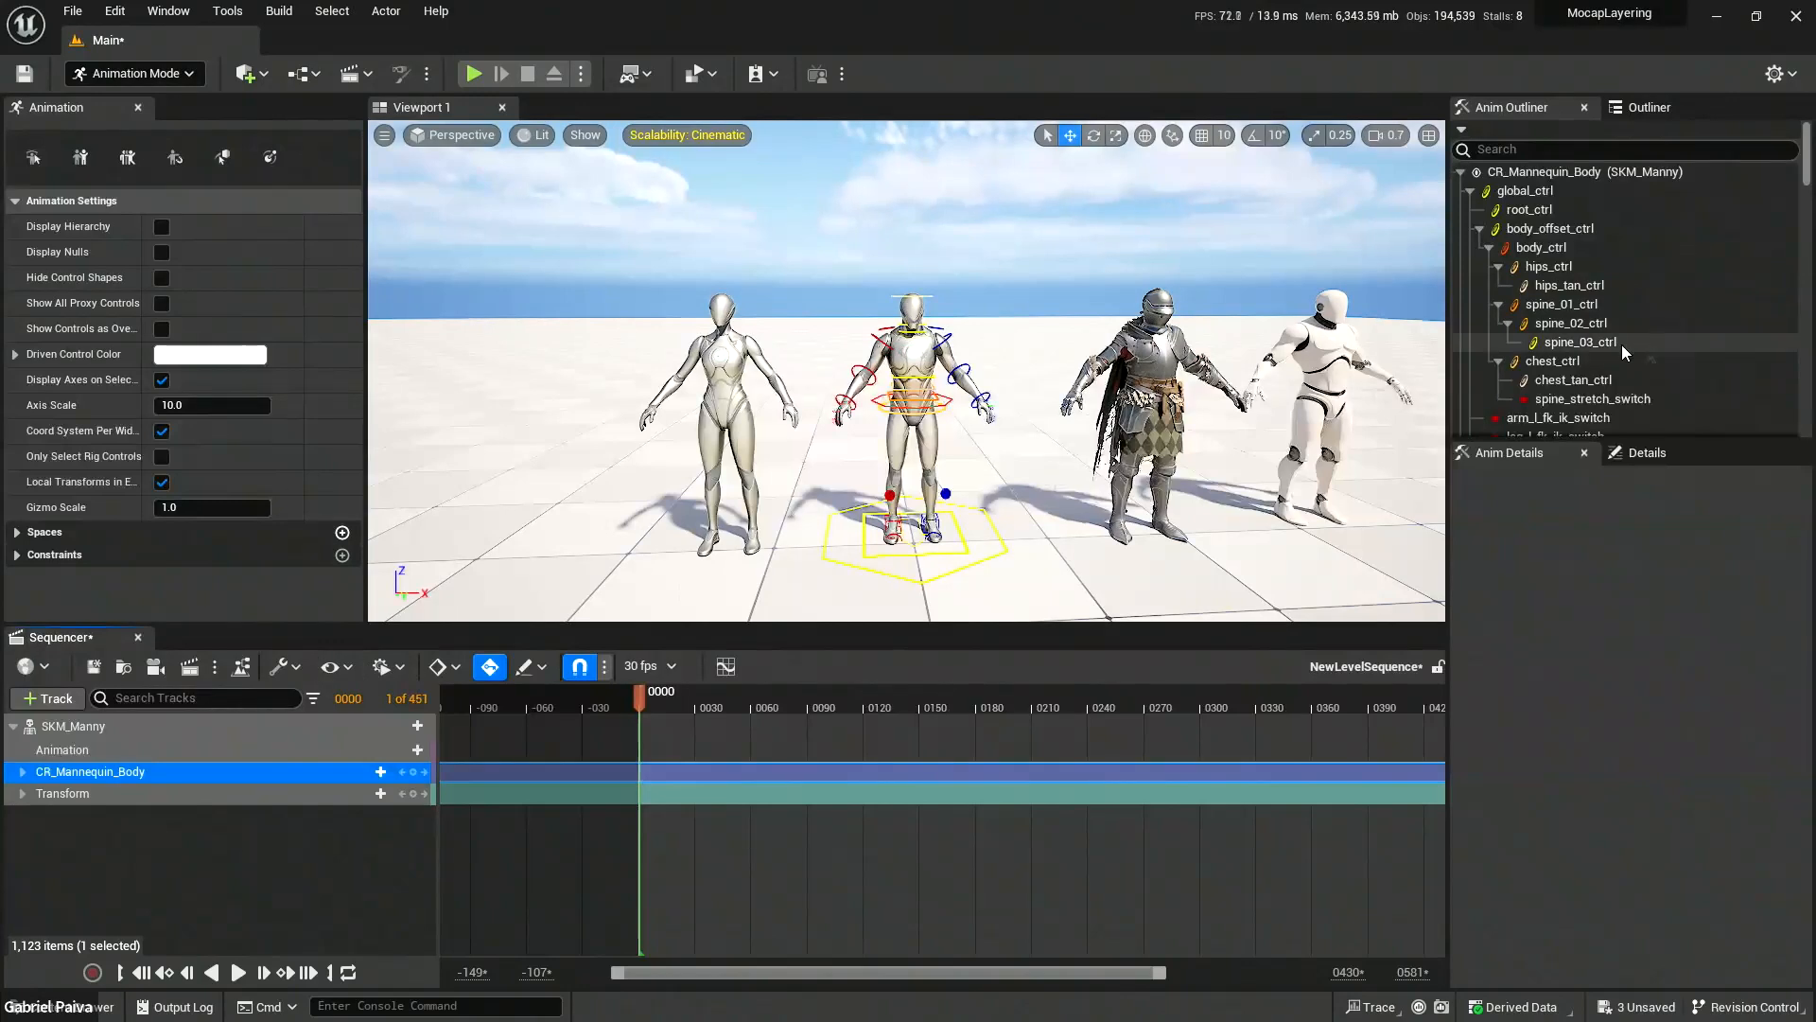
{"action": "left_click", "coordinate": [91, 730]}
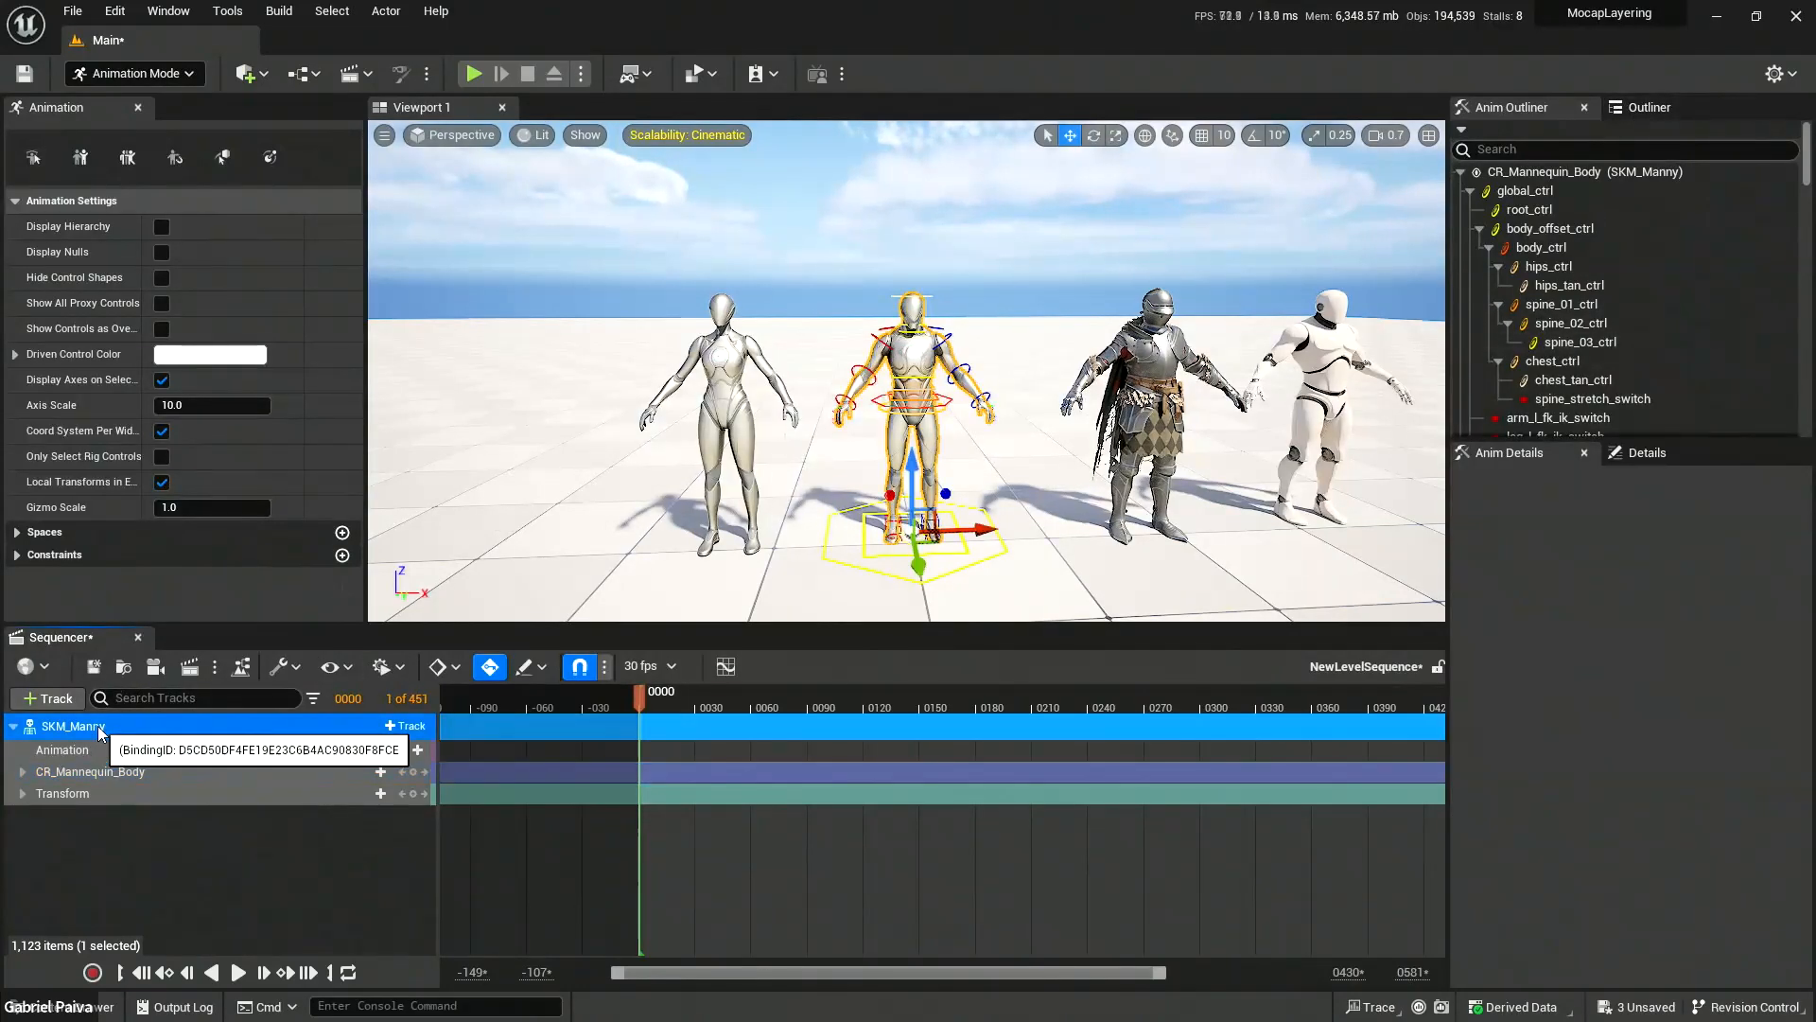
{"action": "key", "text": "Delete"}
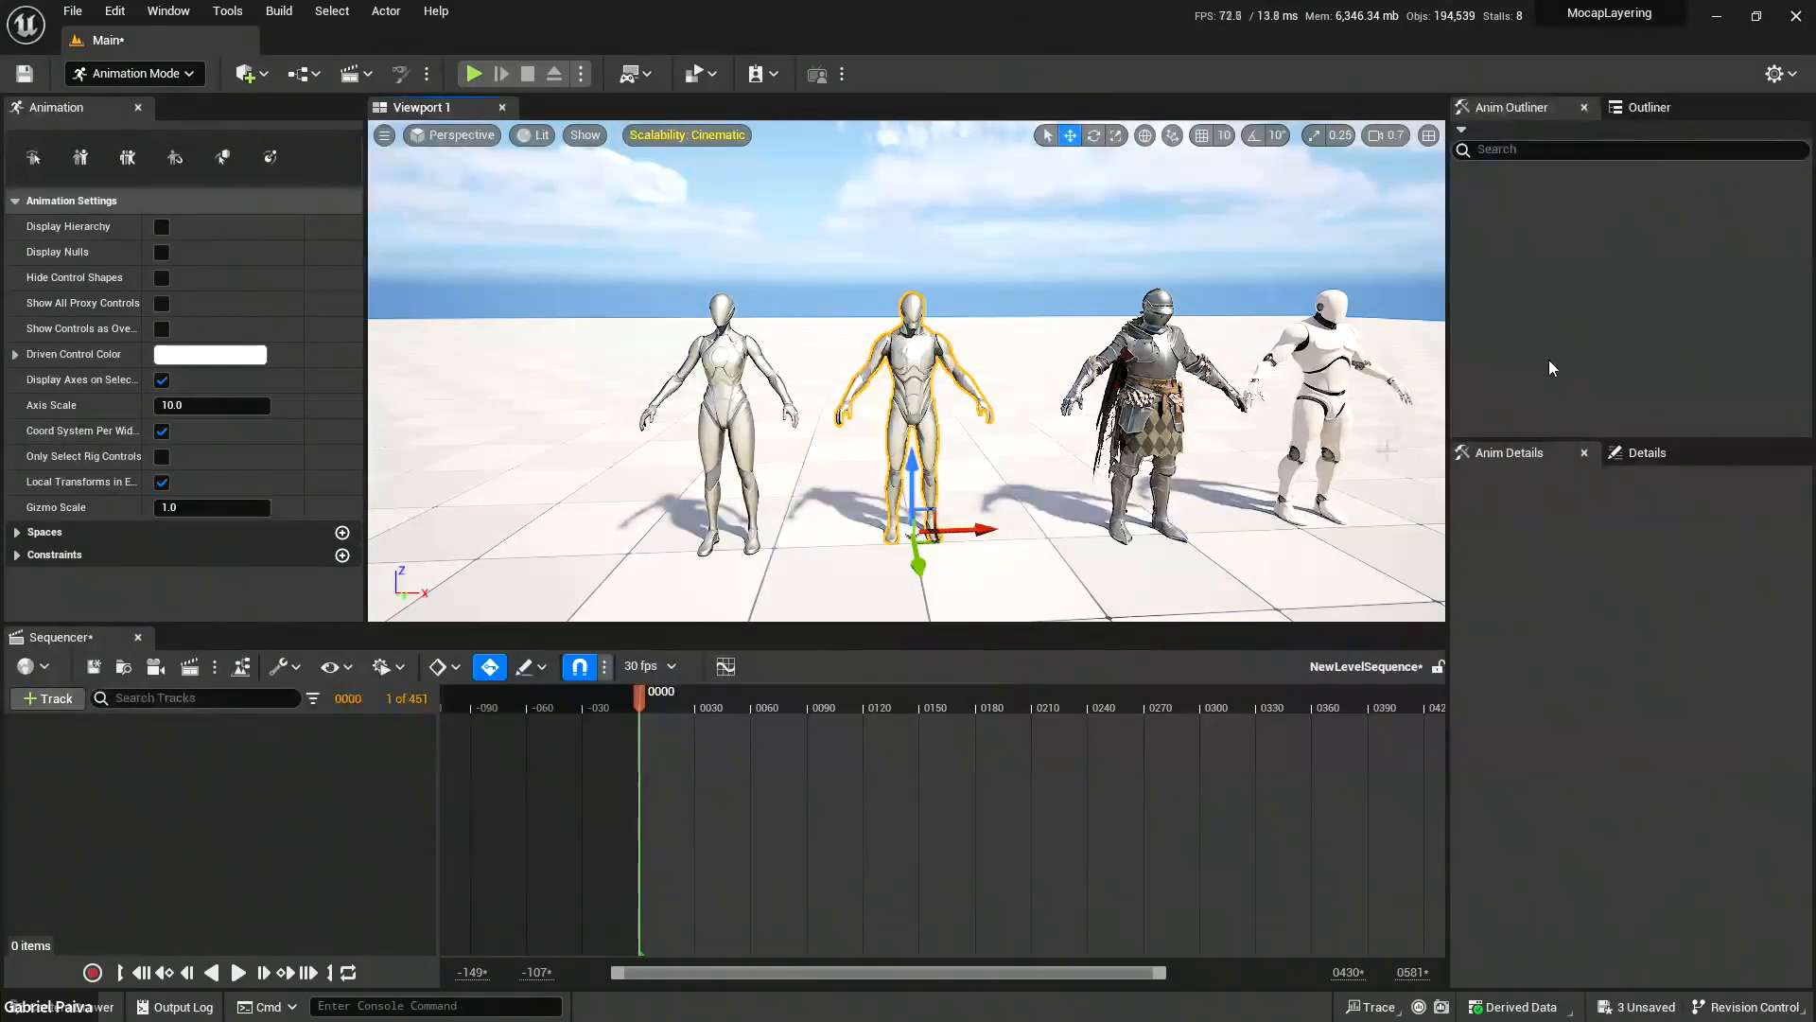
Open the skeletal mesh asset of the SKM_Manny actor and display its asset details.
{"action": "right_click_drag", "start_coordinate": [1220, 444], "coordinate": [1180, 443]}
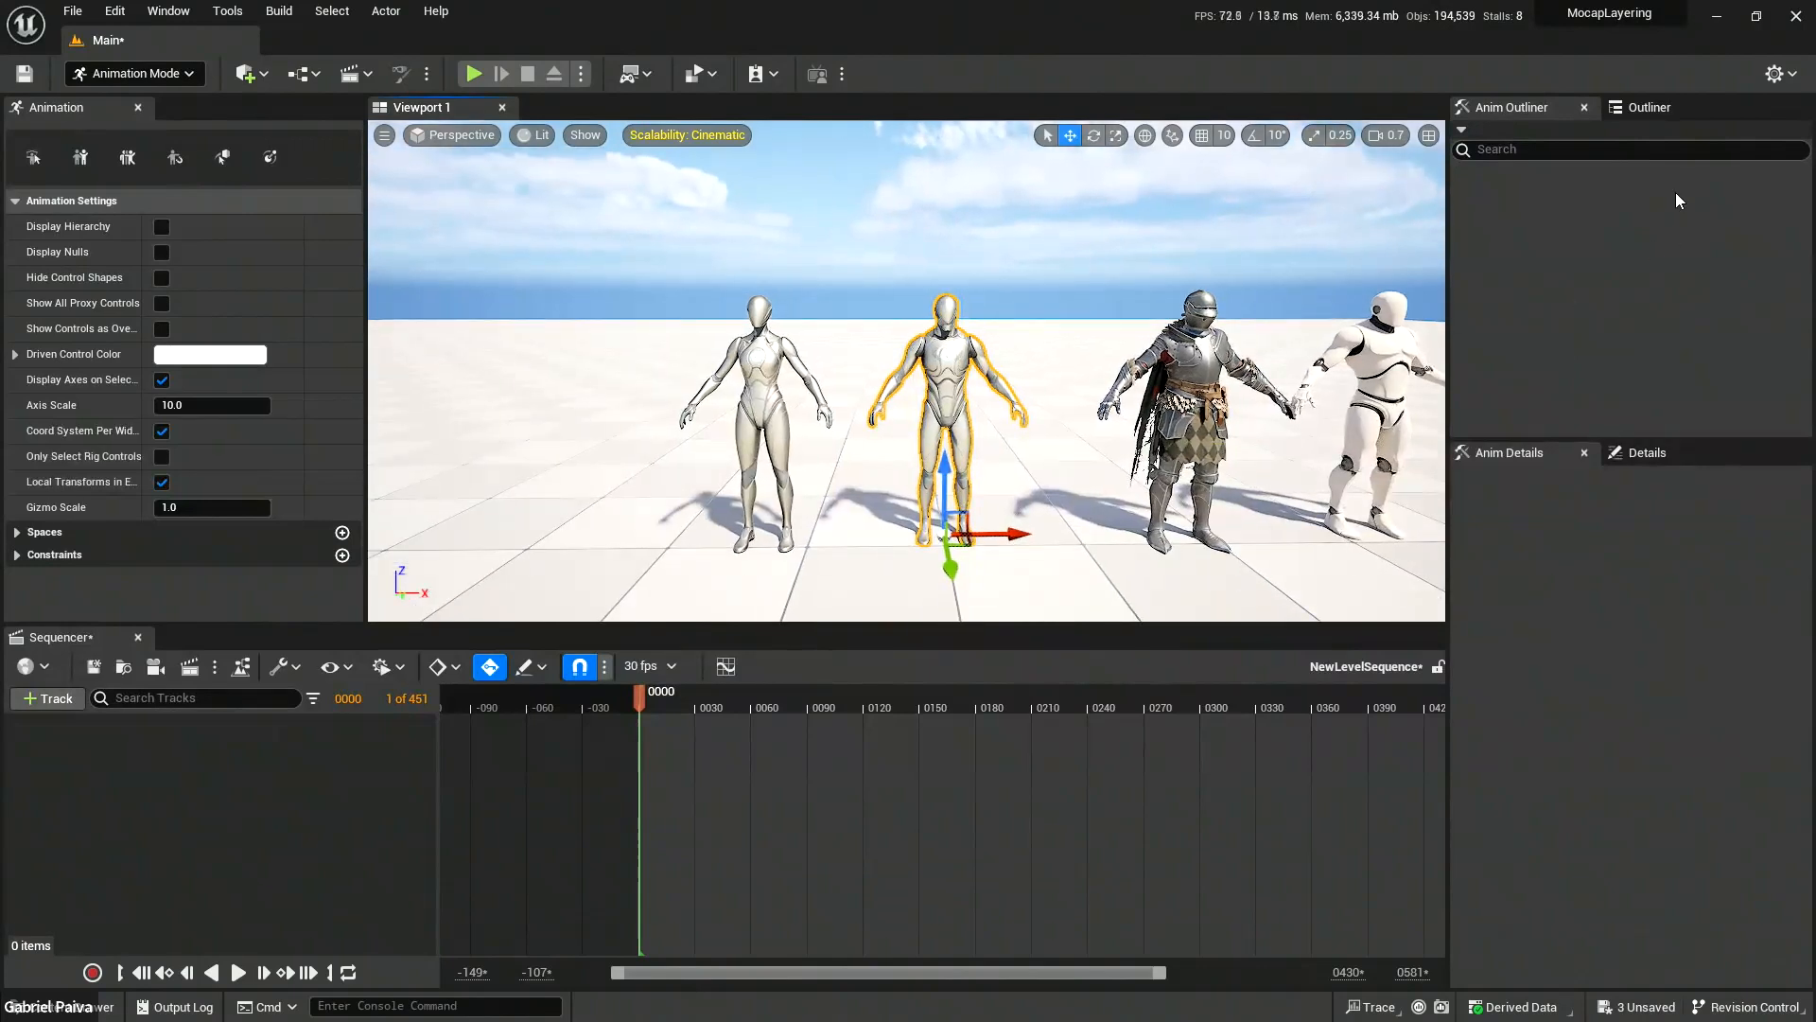
{"action": "left_click", "coordinate": [1649, 107]}
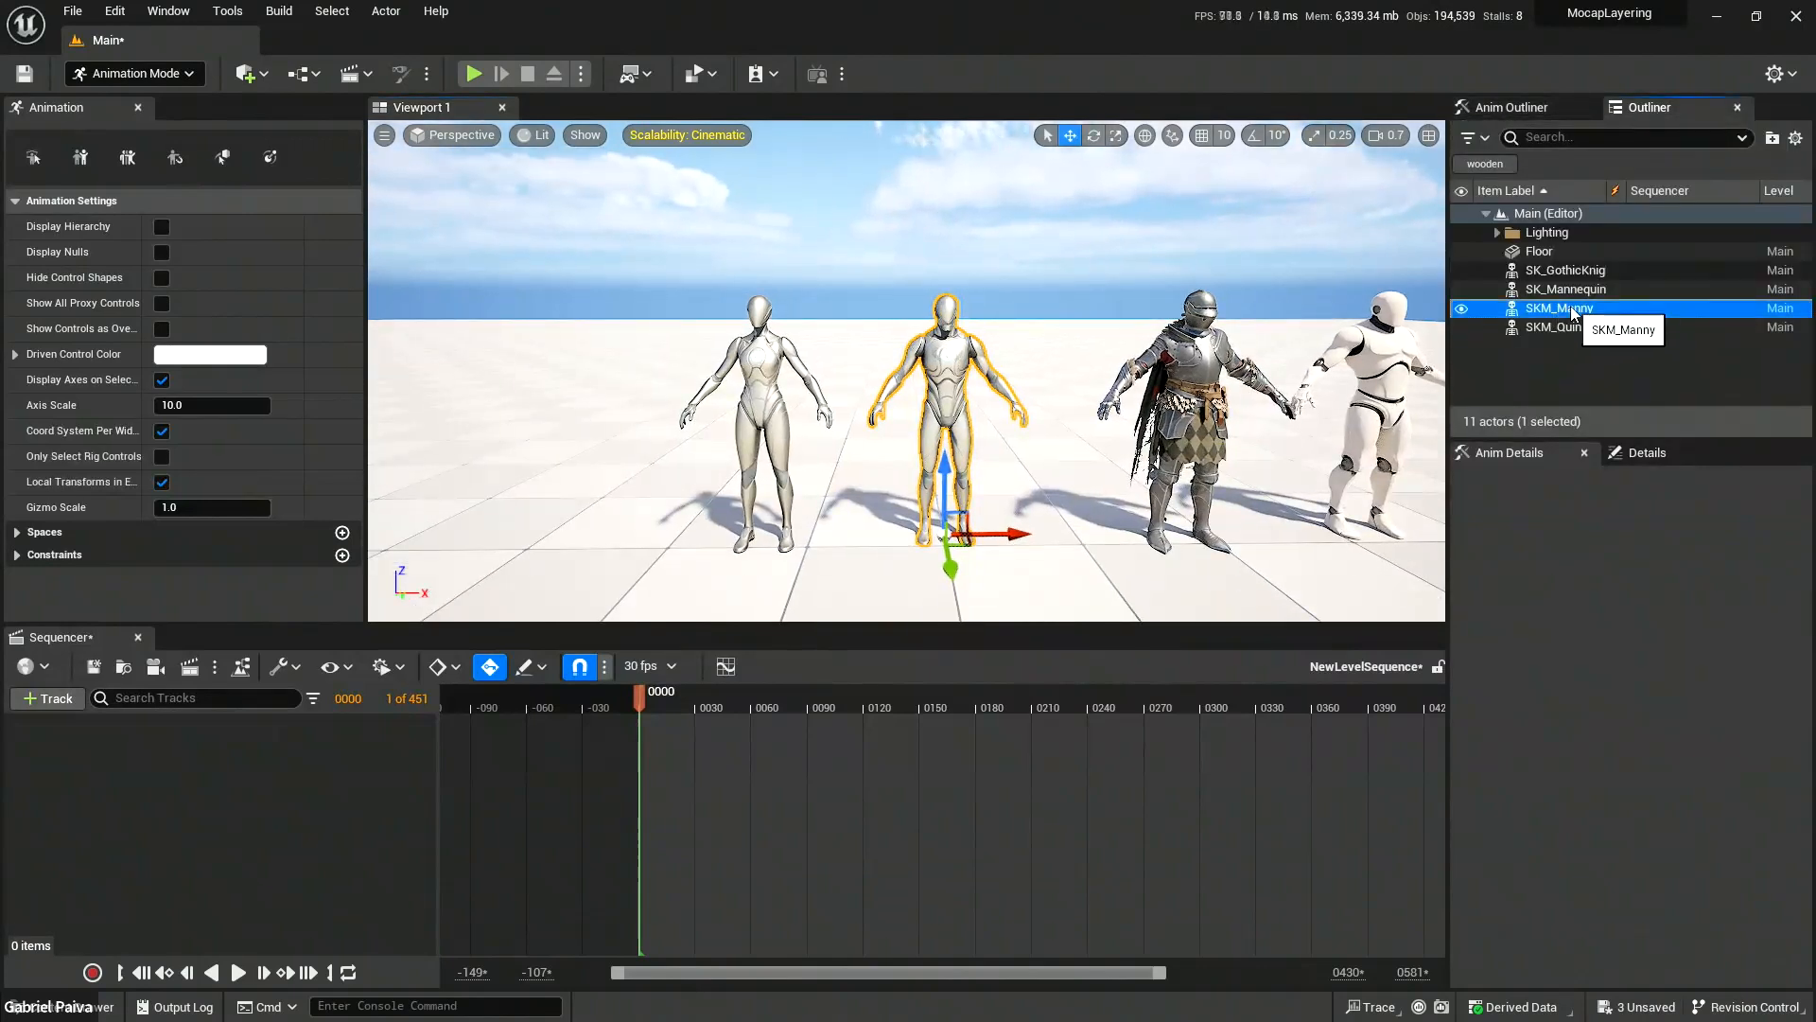
{"action": "left_click", "coordinate": [1649, 454]}
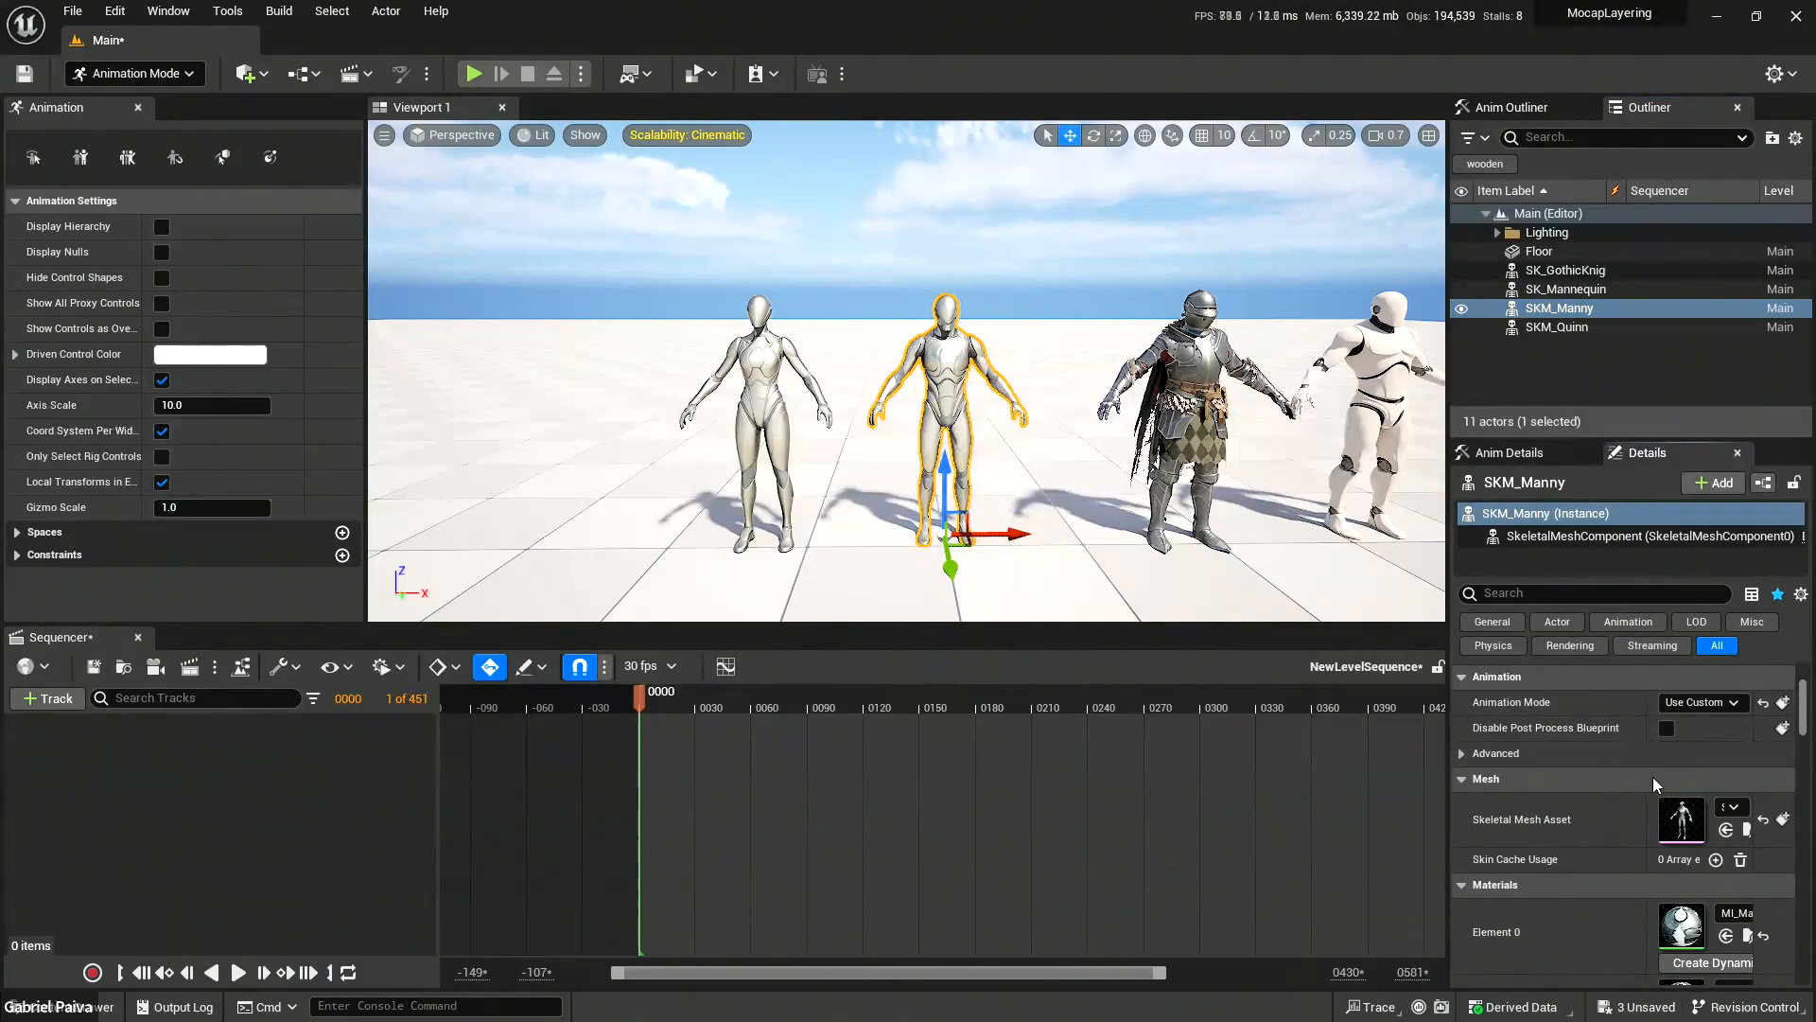
{"action": "double_click", "coordinate": [1682, 819]}
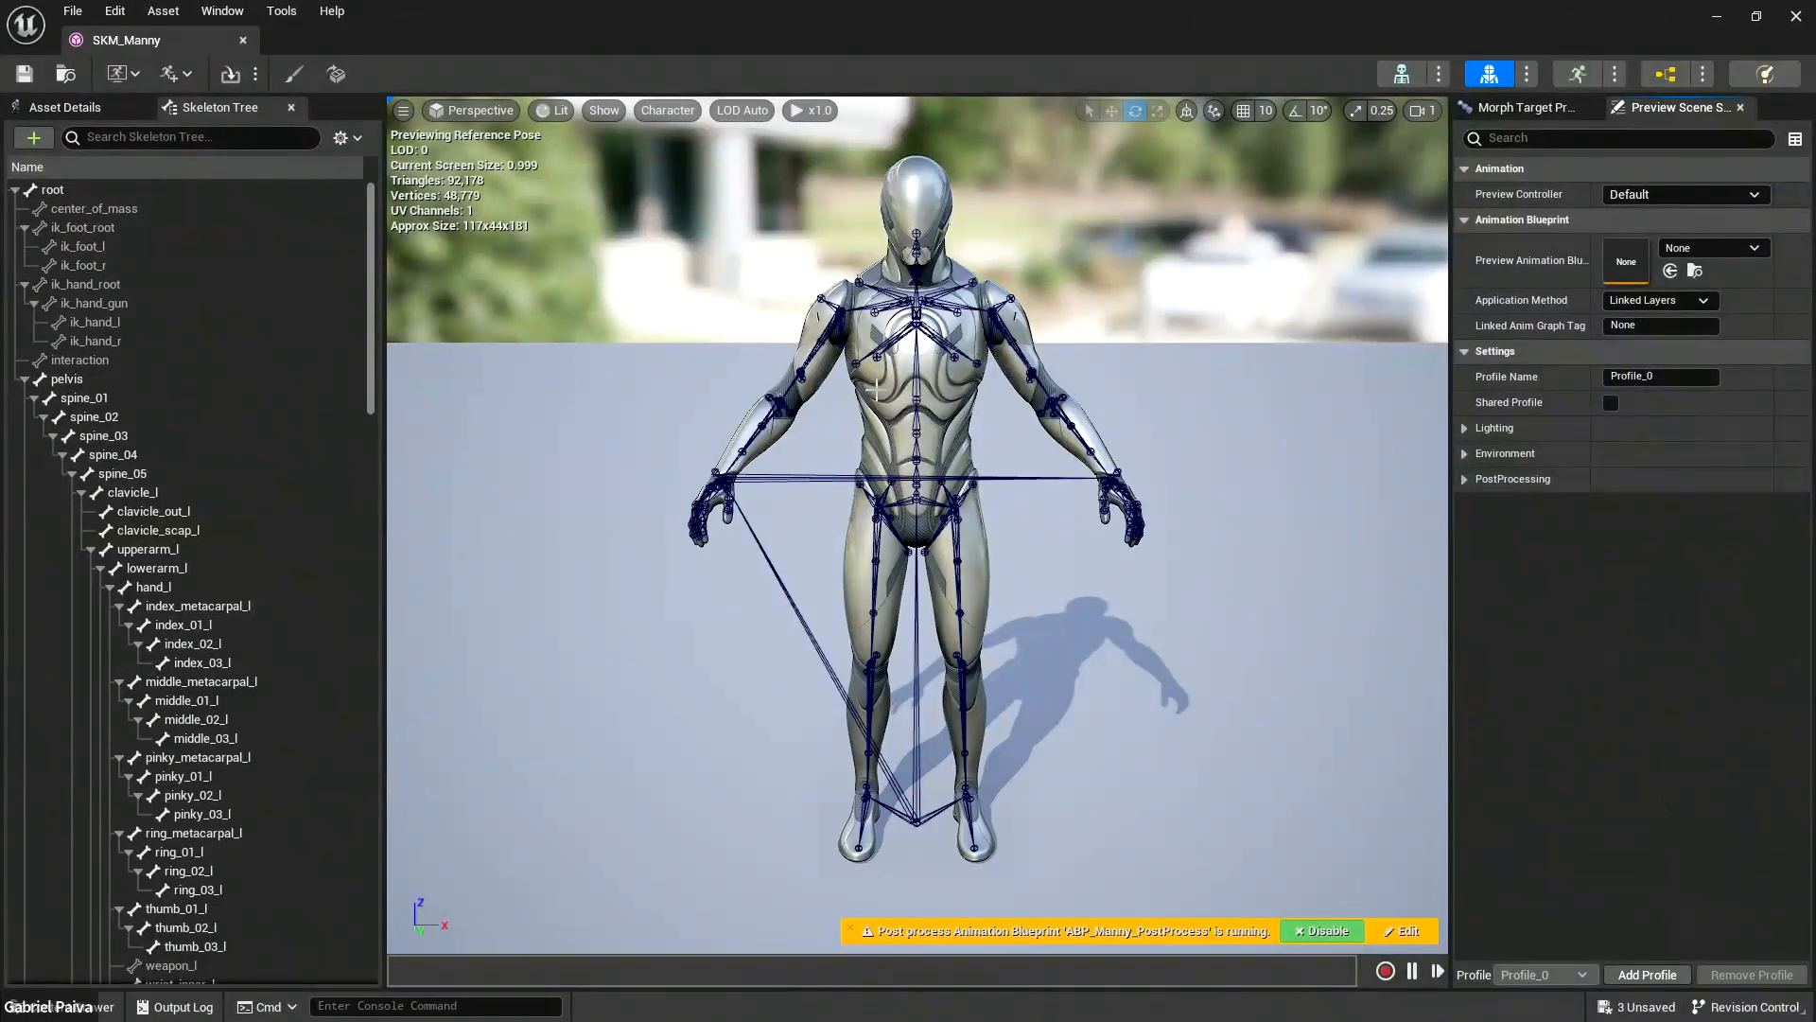
{"action": "left_click", "coordinate": [80, 109]}
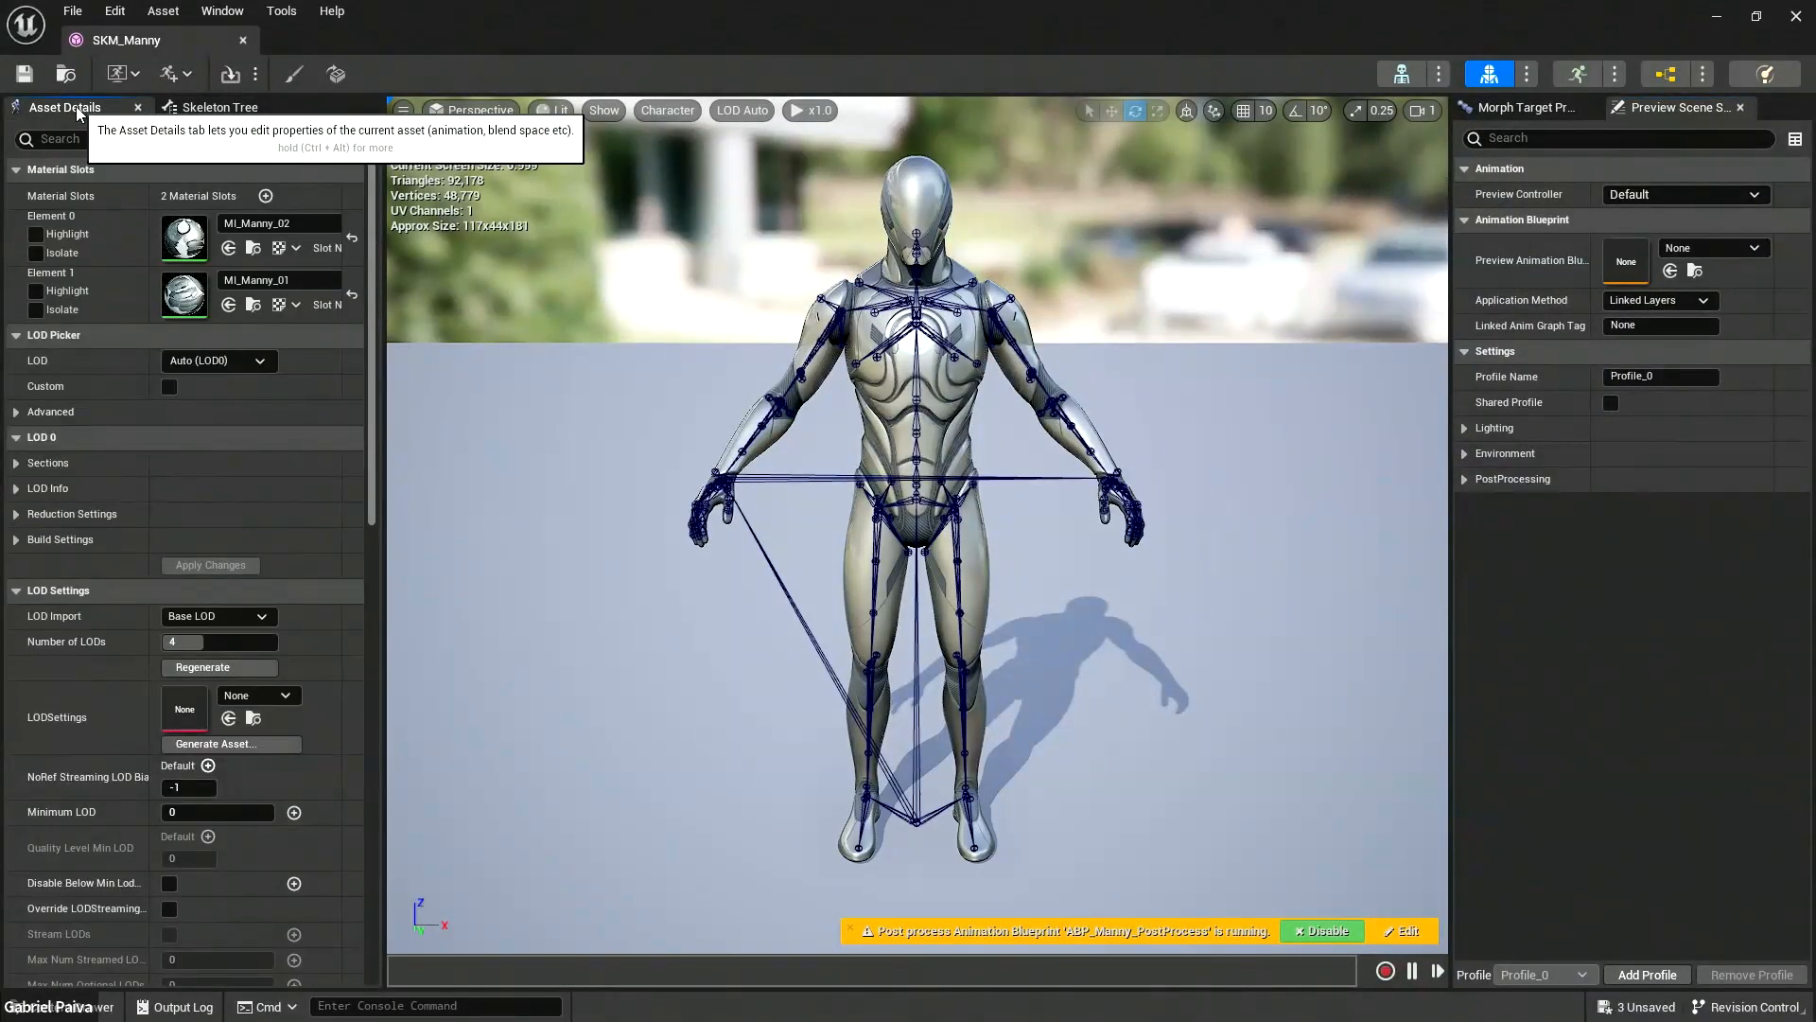
Set SKM_Manny's Default Animating Rig to CR_Mannequin_BasicBiped, filtering the assets by "basic", and save and close the mesh.
{"action": "scroll", "coordinate": [285, 591], "scroll_direction": "down", "scroll_amount": 10}
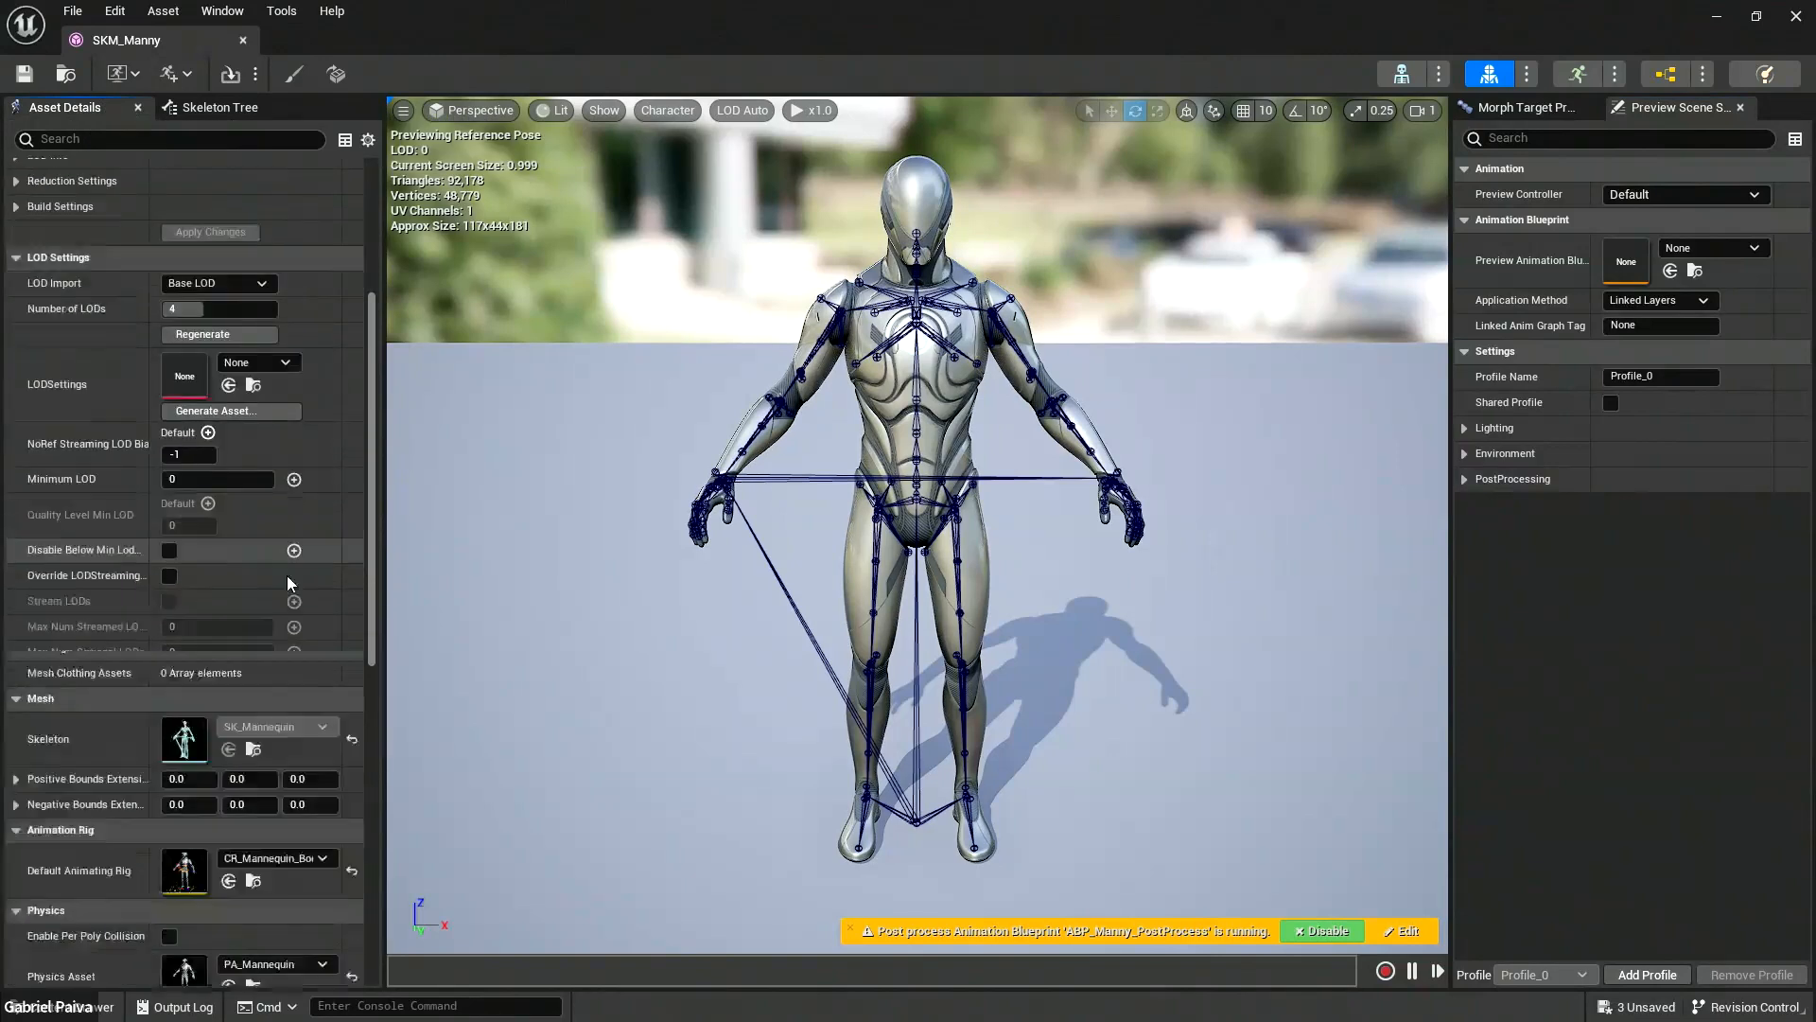
{"action": "scroll", "coordinate": [265, 598], "scroll_direction": "down", "scroll_amount": 2}
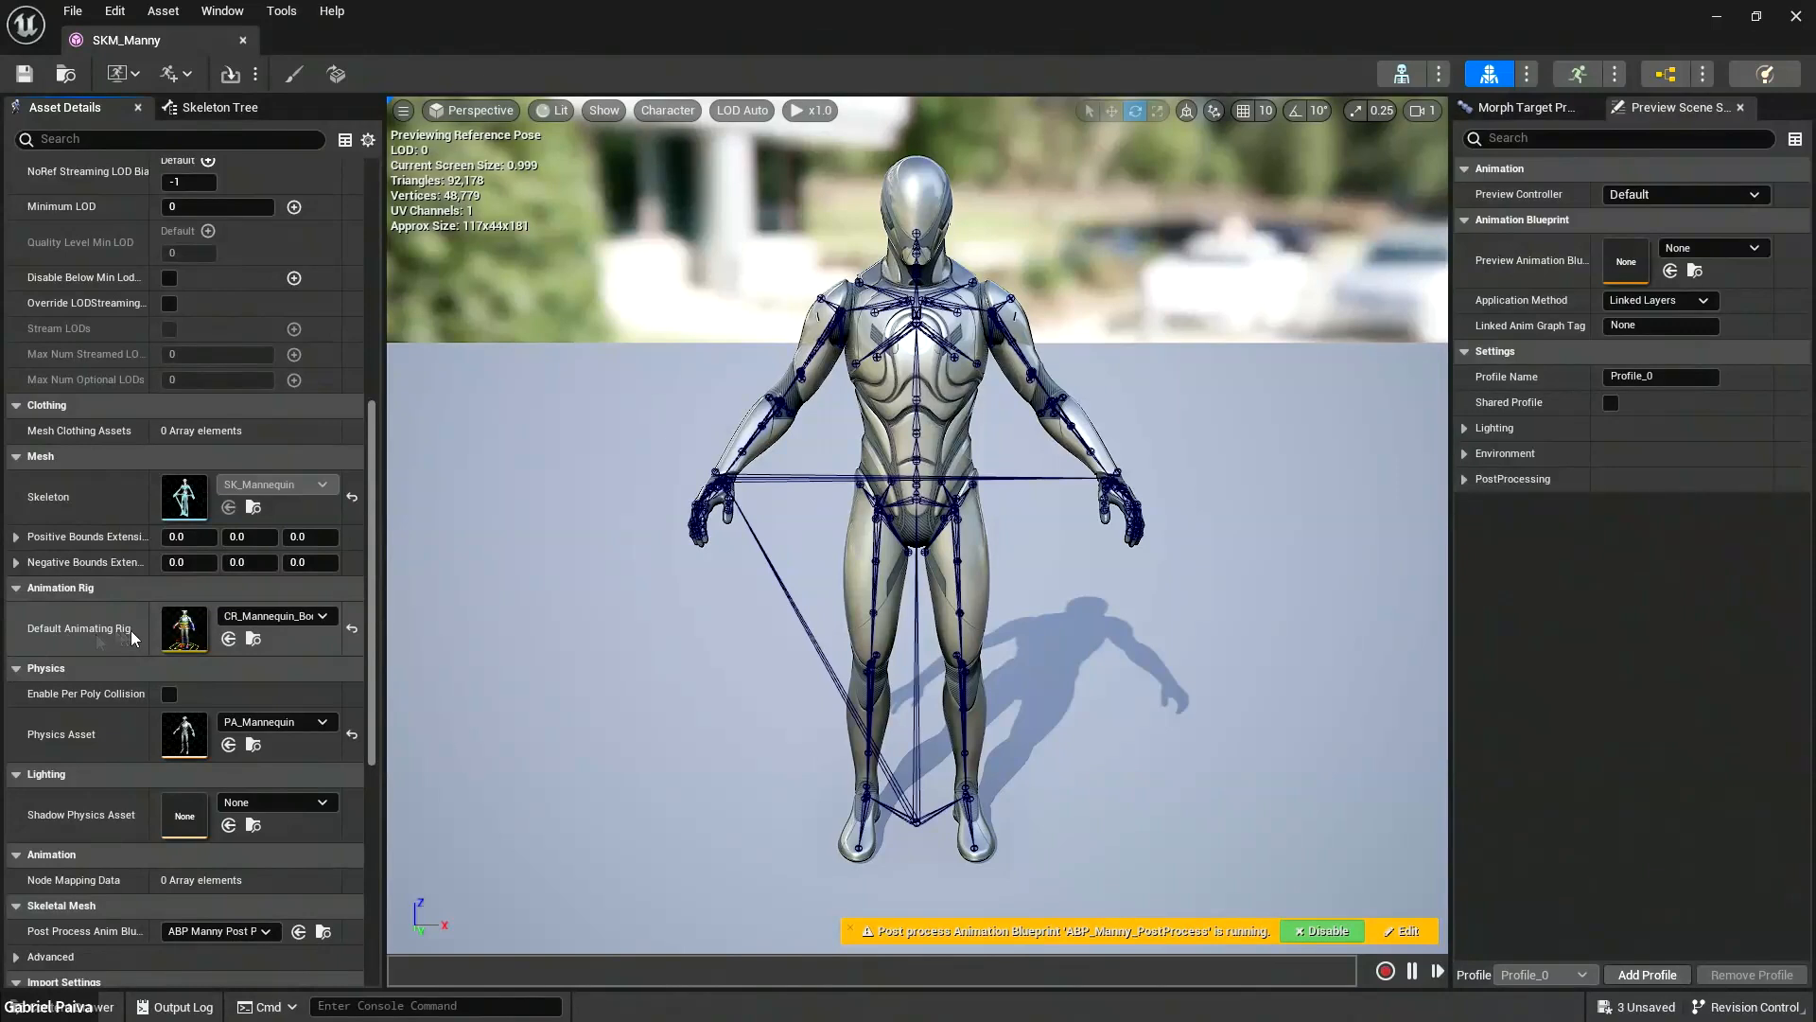
{"action": "left_click_drag", "start_coordinate": [384, 627], "coordinate": [441, 628]}
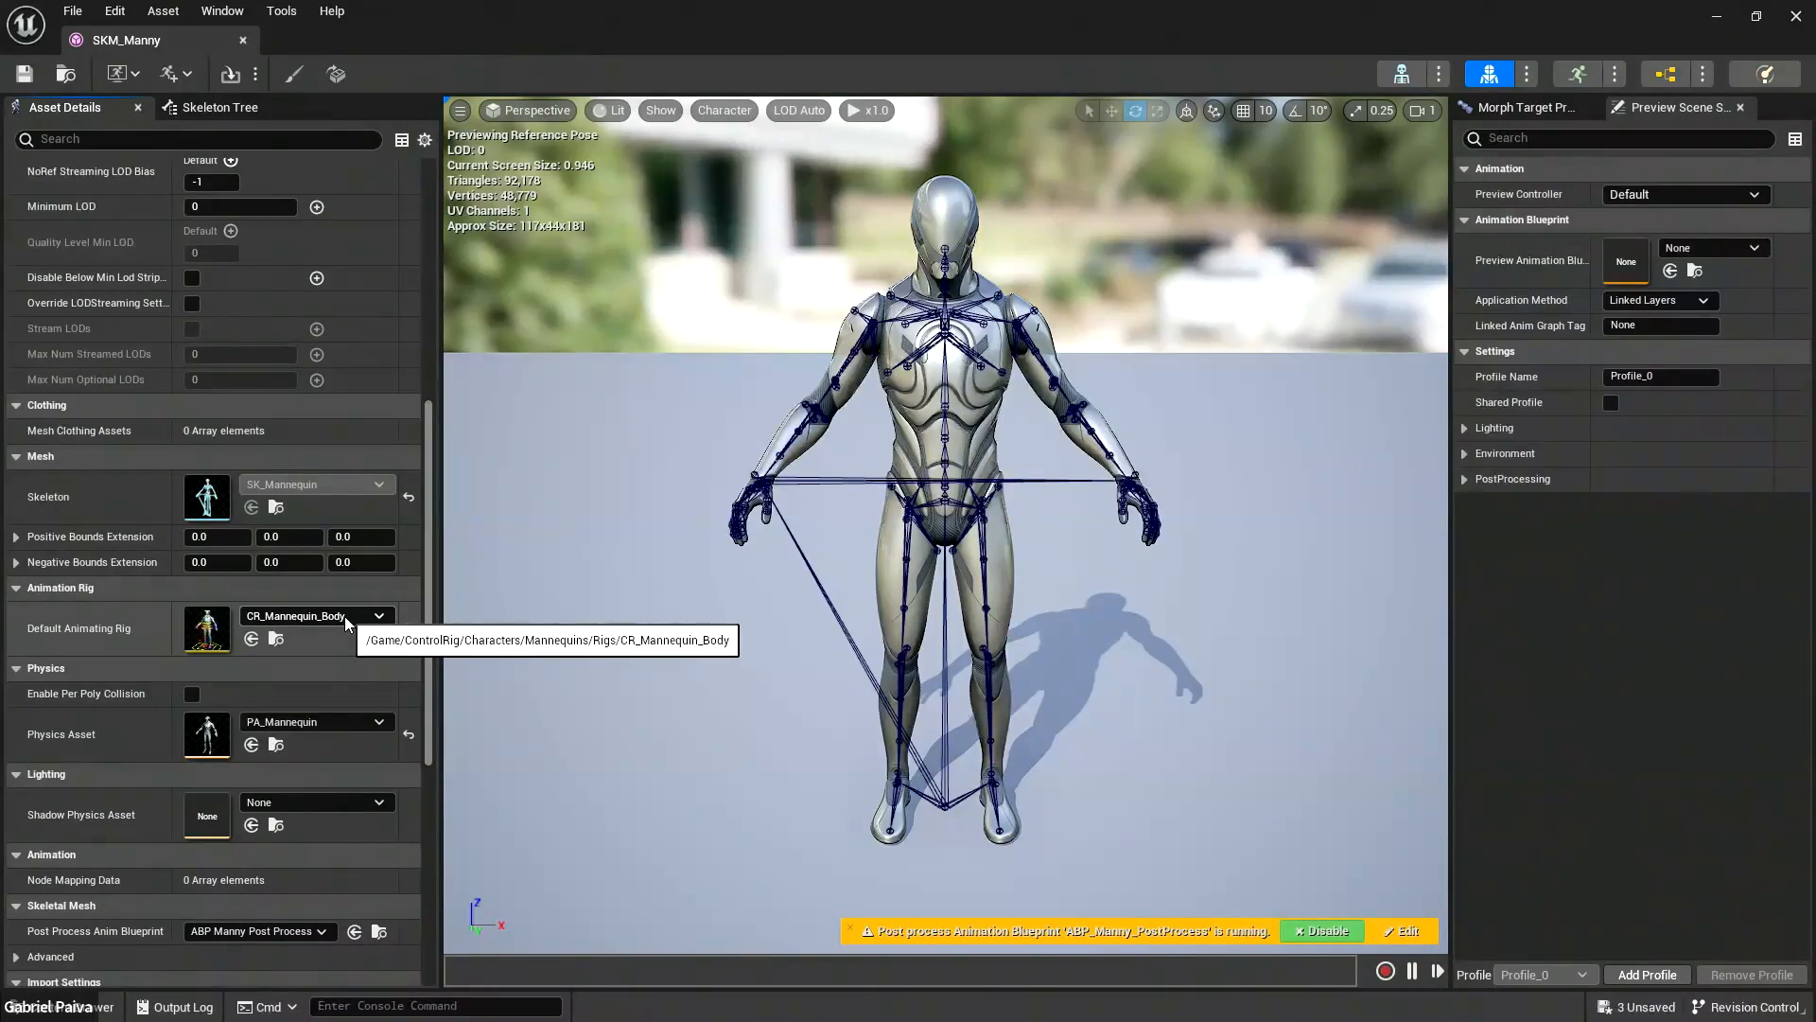
{"action": "left_click", "coordinate": [347, 621]}
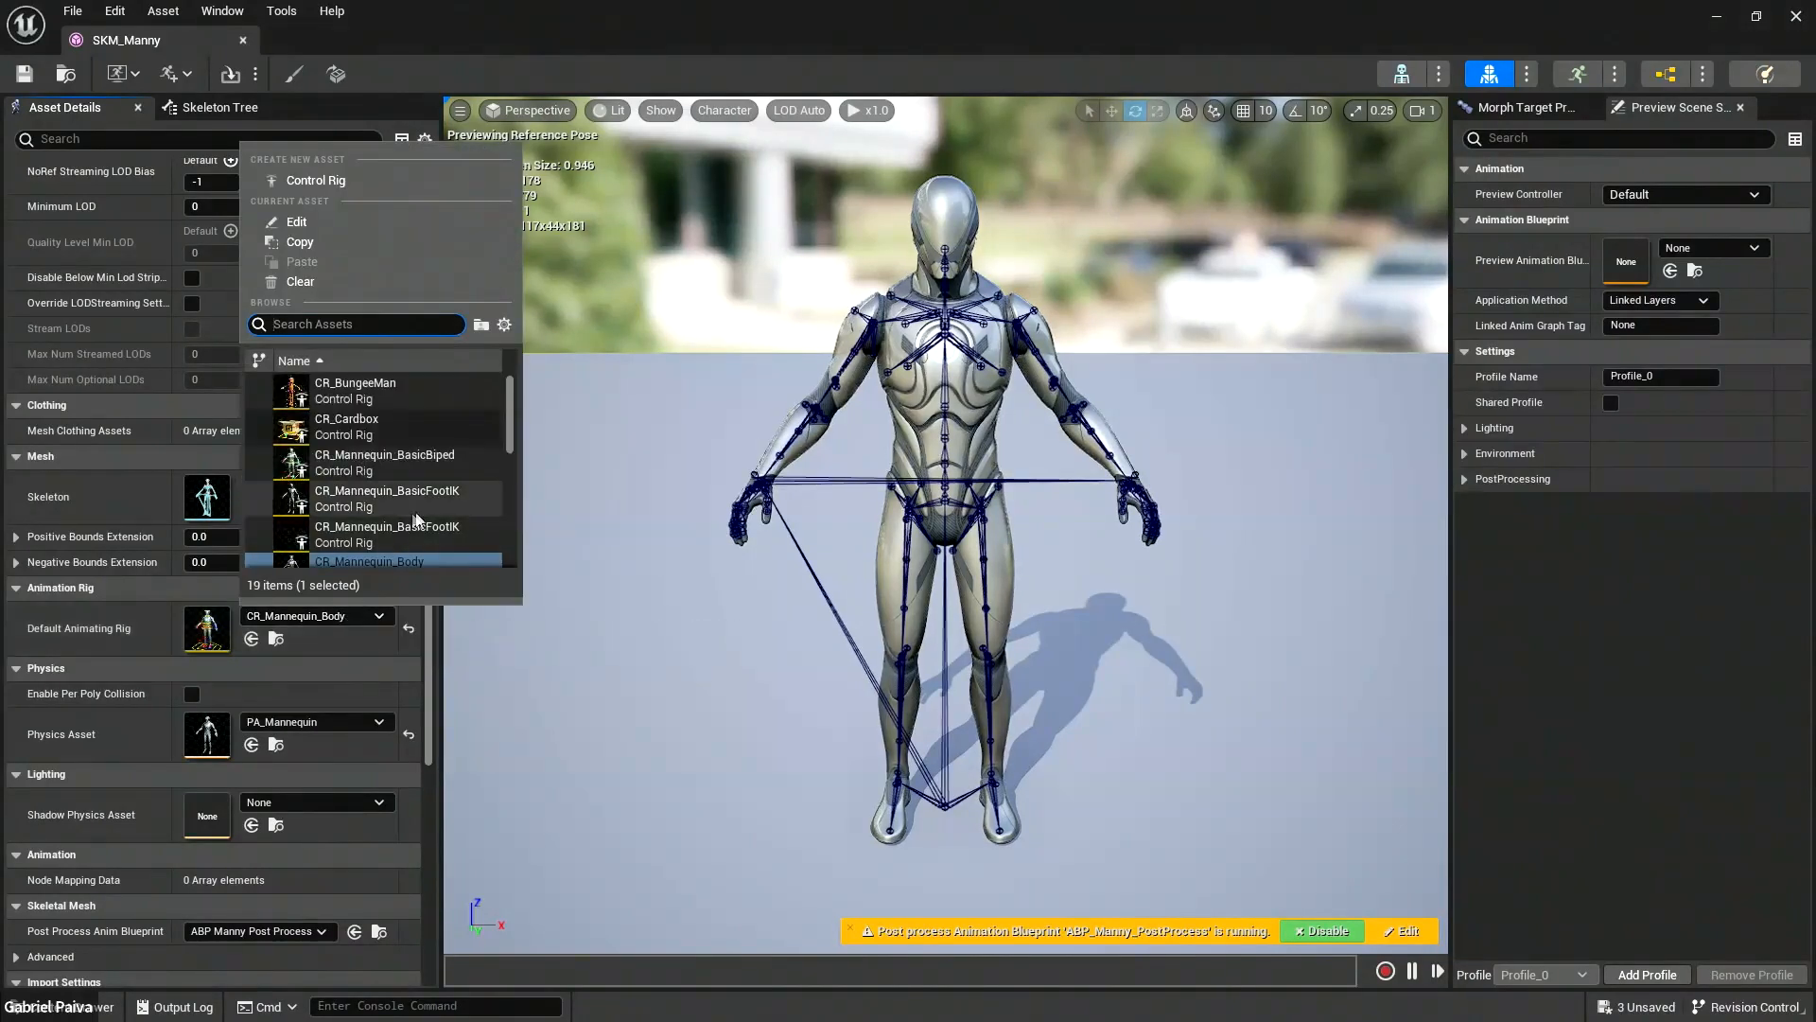
{"action": "scroll", "coordinate": [416, 525], "scroll_direction": "down", "scroll_amount": 1}
{"action": "scroll", "coordinate": [409, 541], "scroll_direction": "down", "scroll_amount": 1}
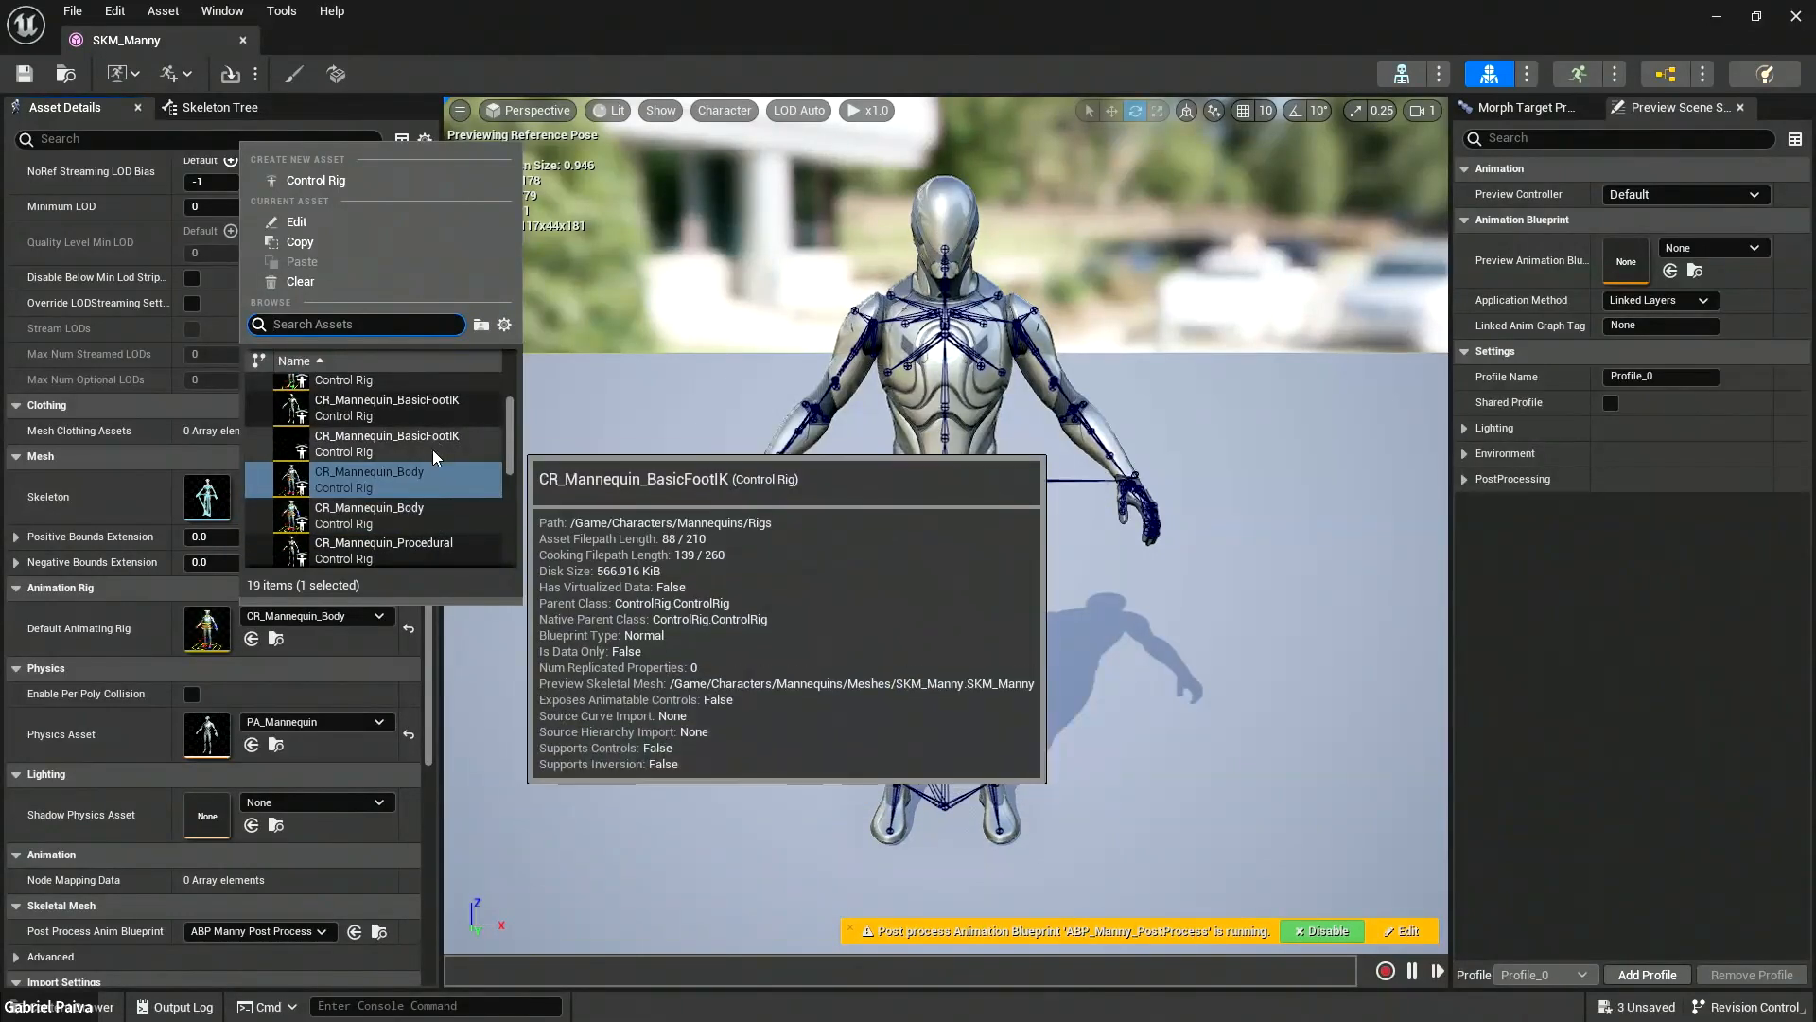
{"action": "scroll", "coordinate": [430, 456], "scroll_direction": "up", "scroll_amount": 2}
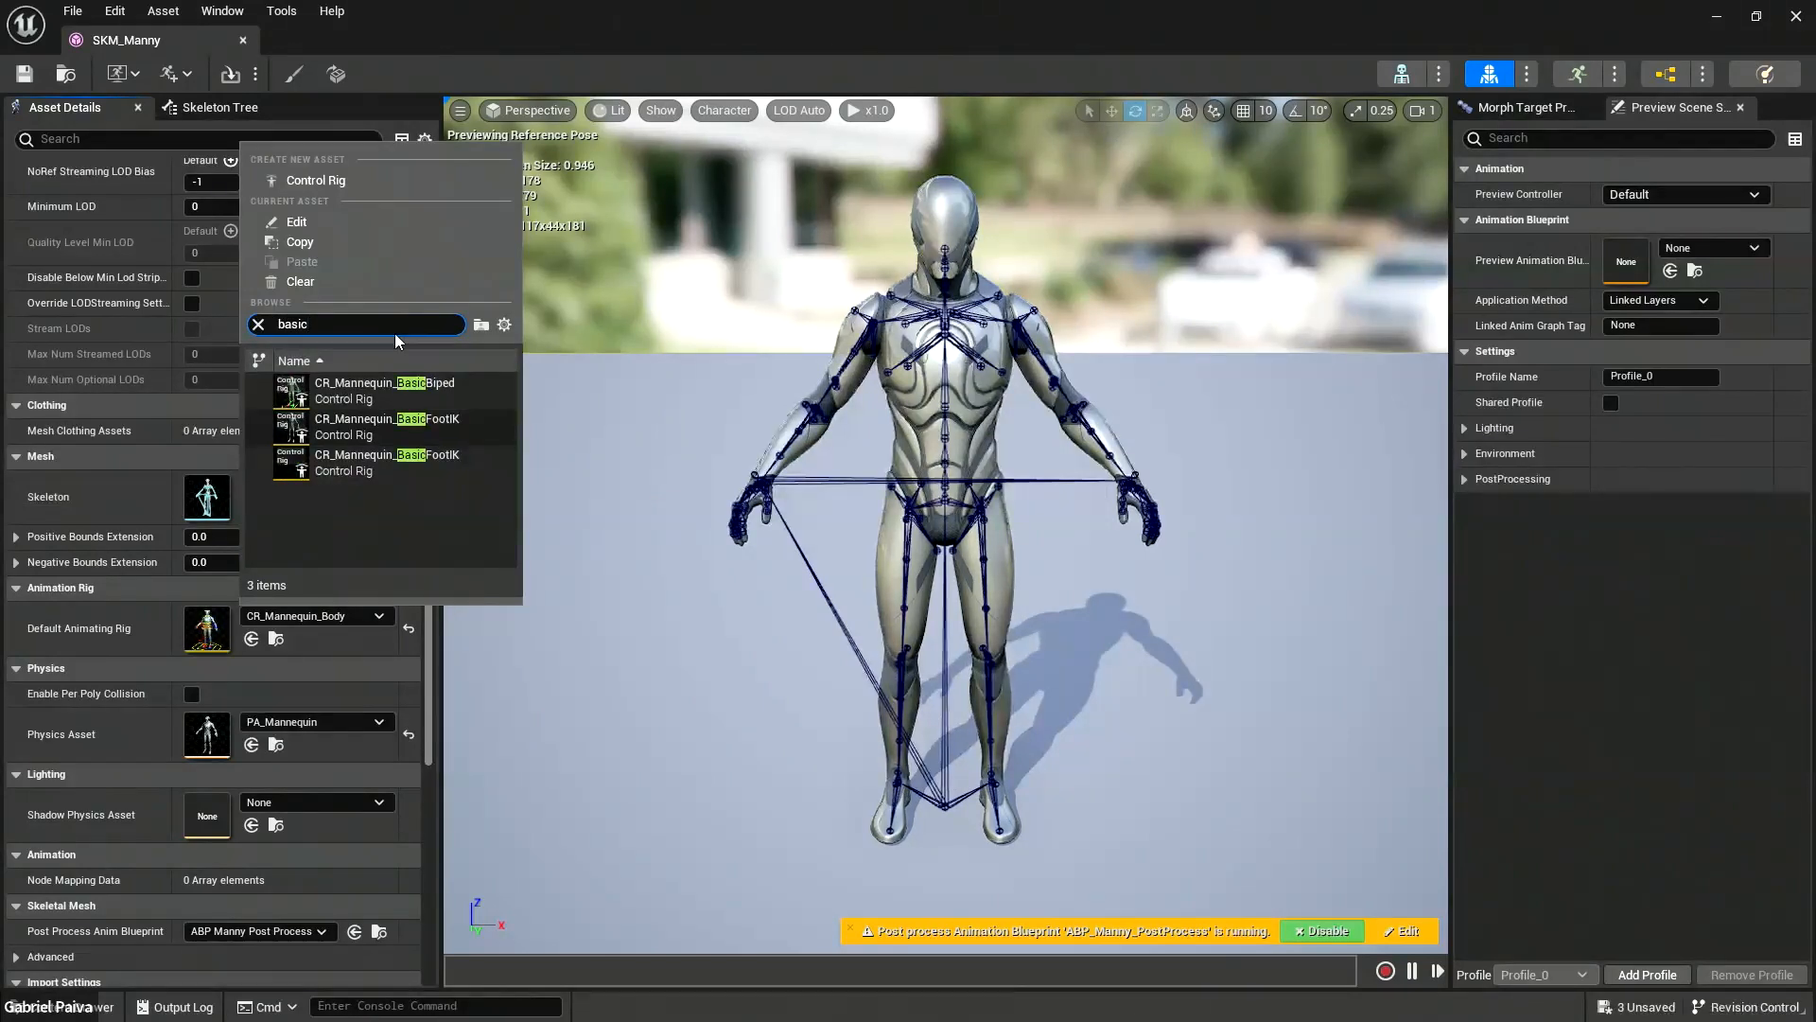
{"action": "left_click", "coordinate": [374, 390]}
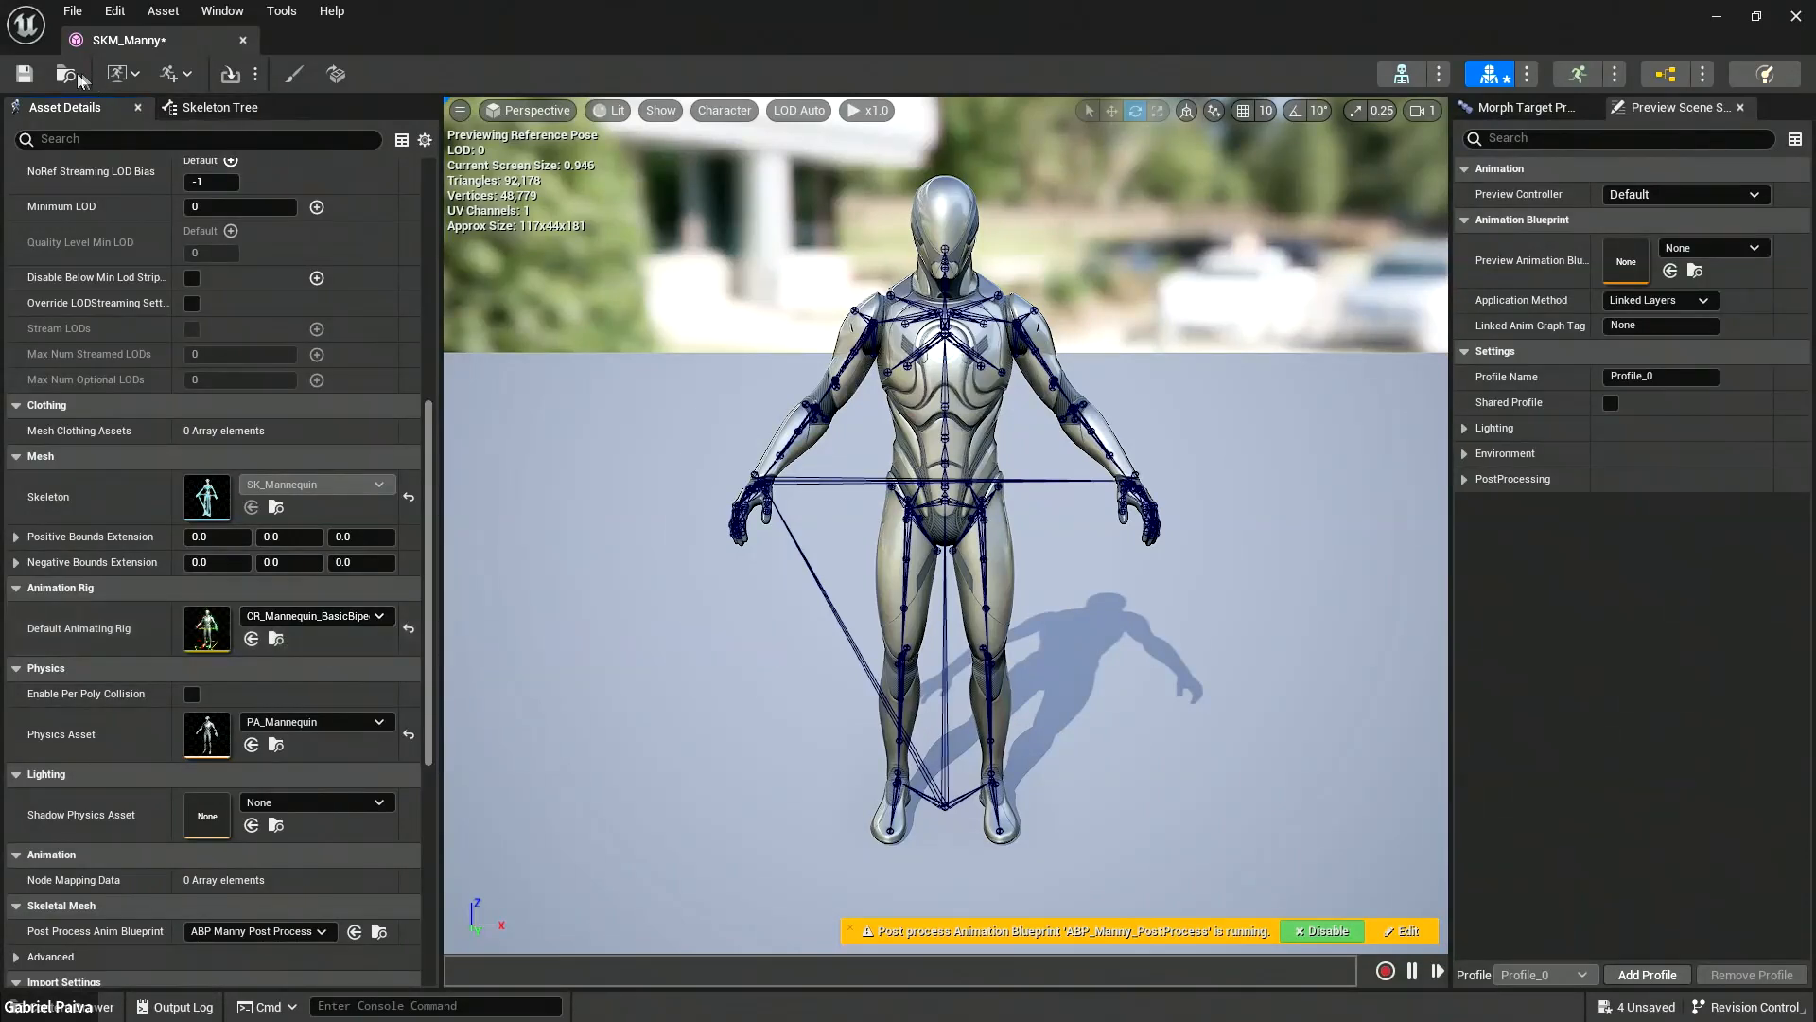
{"action": "left_click", "coordinate": [24, 73]}
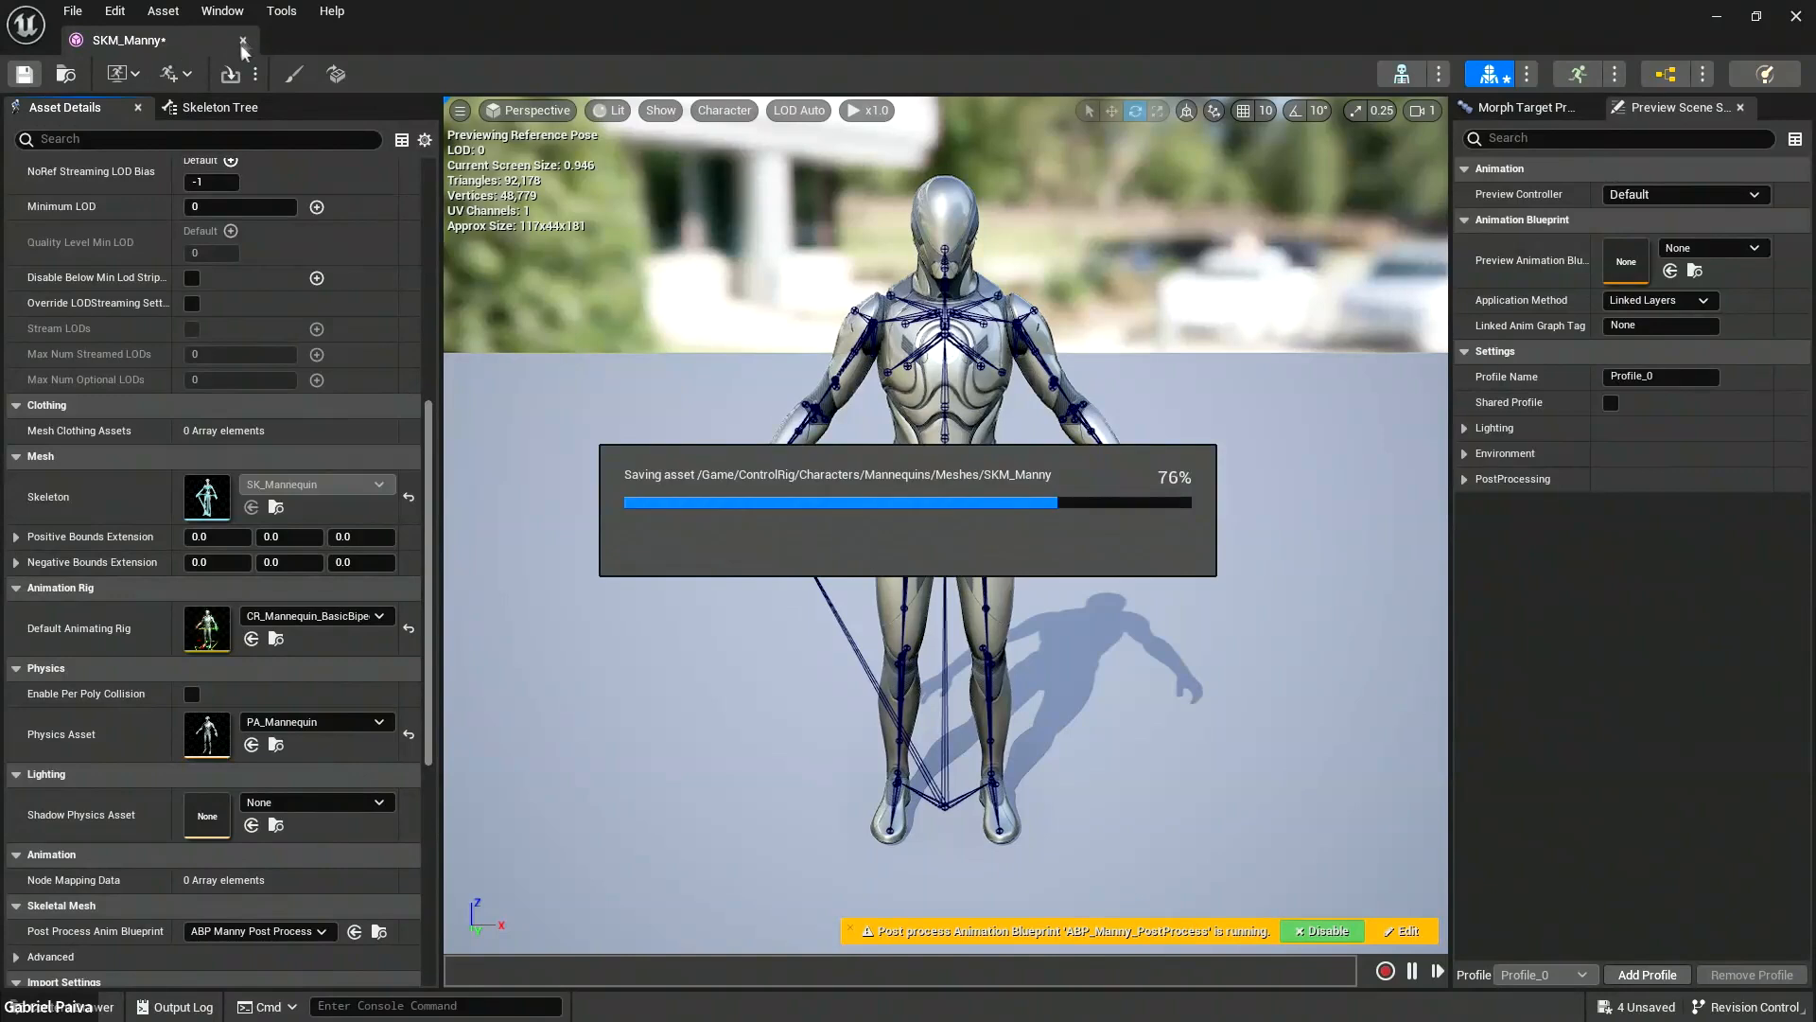
{"action": "left_click", "coordinate": [242, 41]}
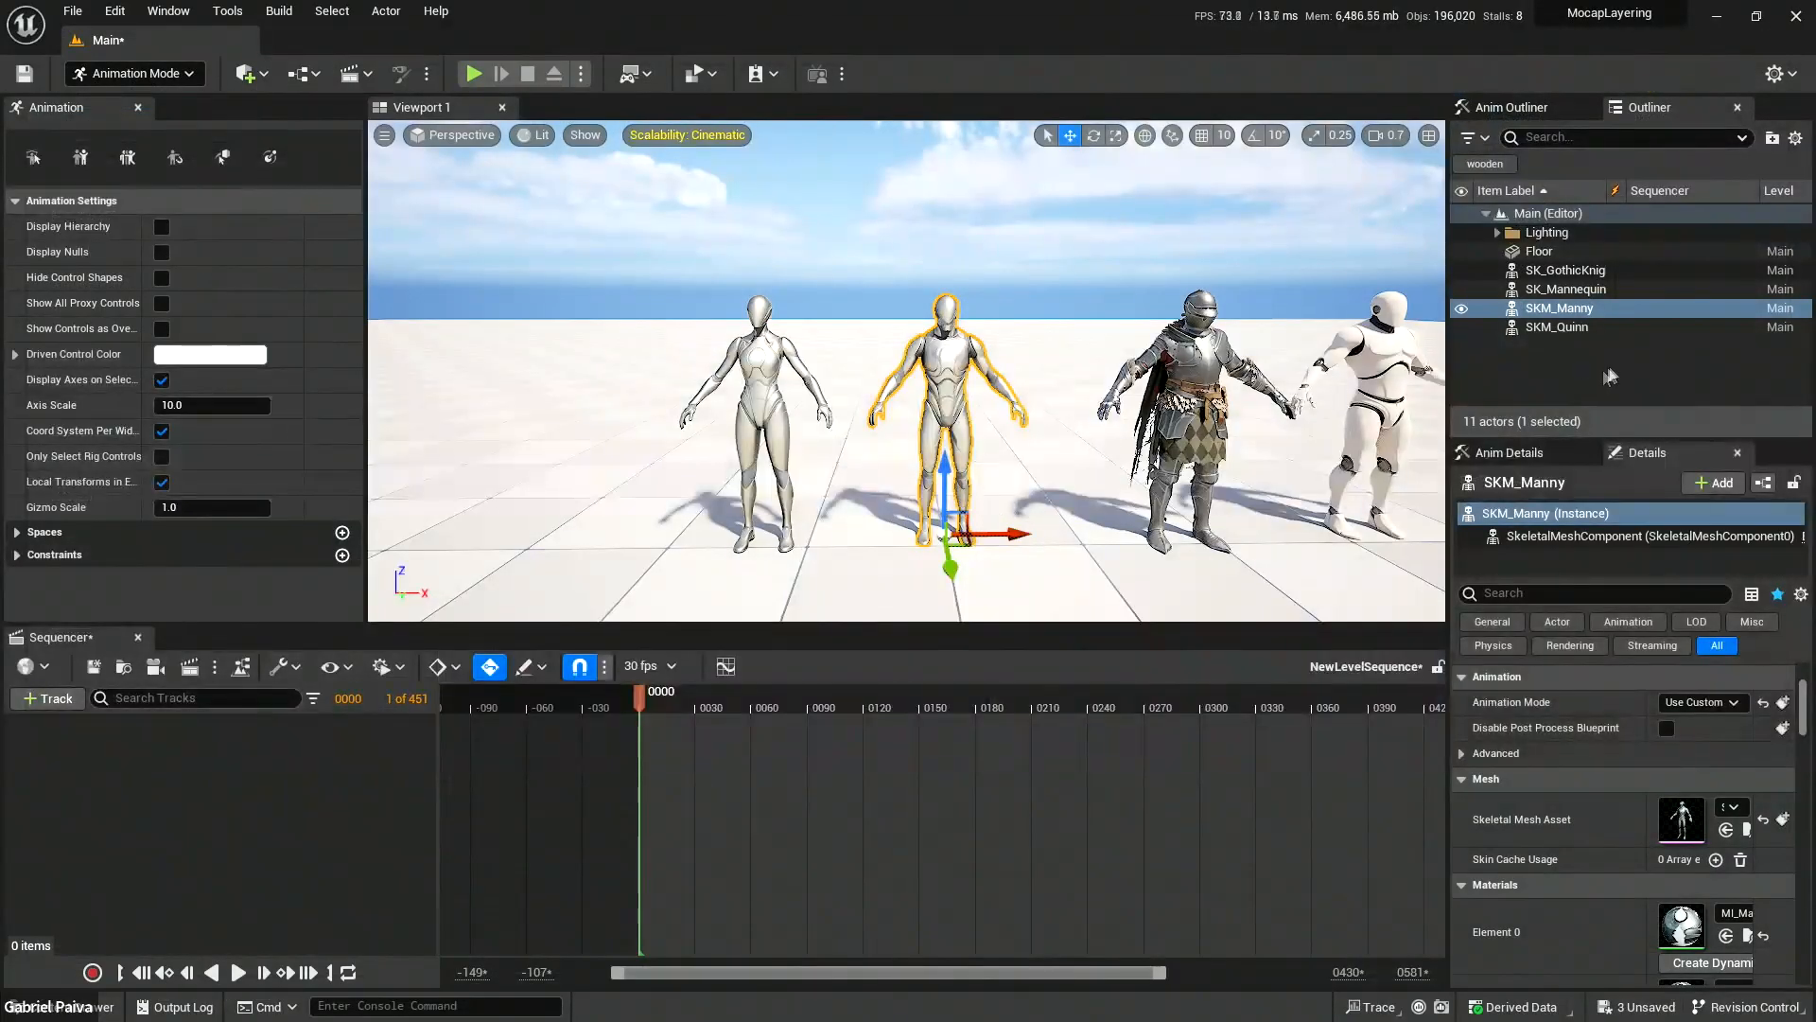
Add SKM_Manny to the level sequence again with its new default rig and select its body_ctrl control.
{"action": "left_click_drag", "start_coordinate": [1563, 305], "coordinate": [357, 683]}
{"action": "left_click_drag", "start_coordinate": [278, 753], "coordinate": [268, 770]}
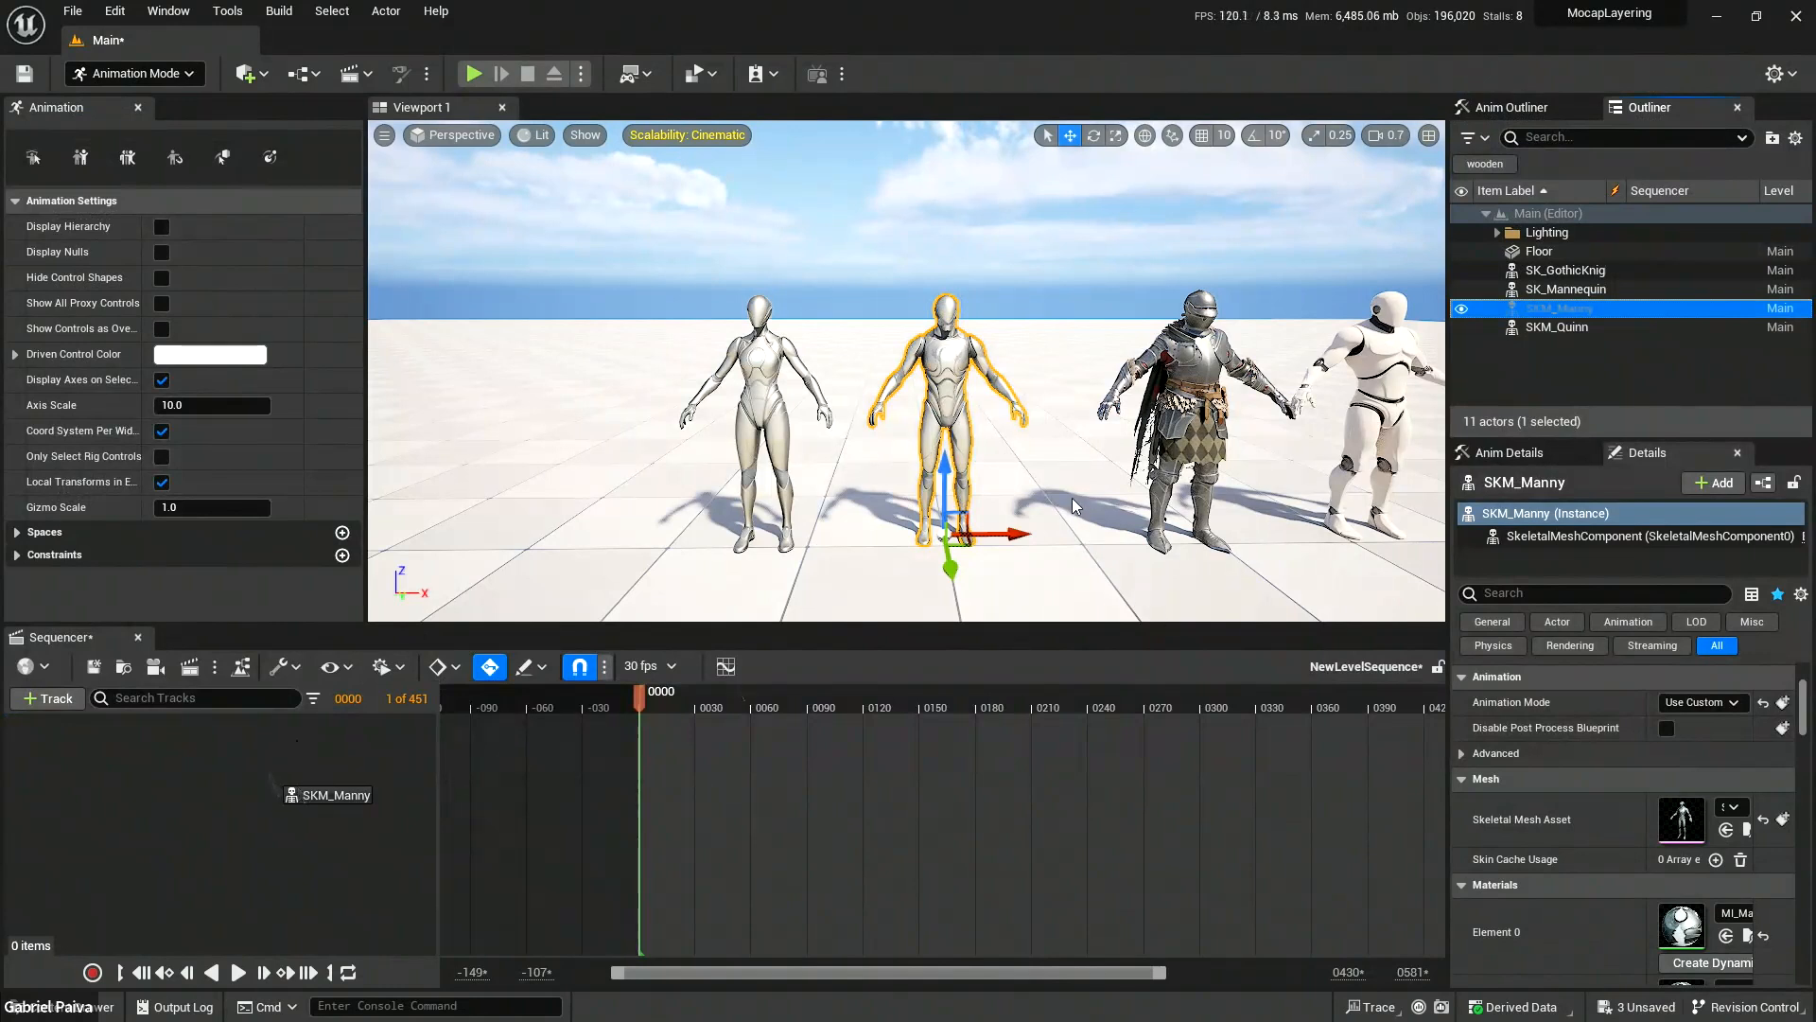
{"action": "key", "text": "w"}
{"action": "mouse_move", "coordinate": [1071, 499]}
{"action": "right_mouse_down"}
{"action": "mouse_move", "coordinate": [1088, 478]}
{"action": "mouse_move", "coordinate": [1088, 558]}
{"action": "mouse_move", "coordinate": [1088, 478]}
{"action": "mouse_move", "coordinate": [1087, 501]}
{"action": "right_mouse_up"}
{"action": "key", "text": "w"}
{"action": "key", "text": "s"}
{"action": "left_click", "coordinate": [987, 476]}
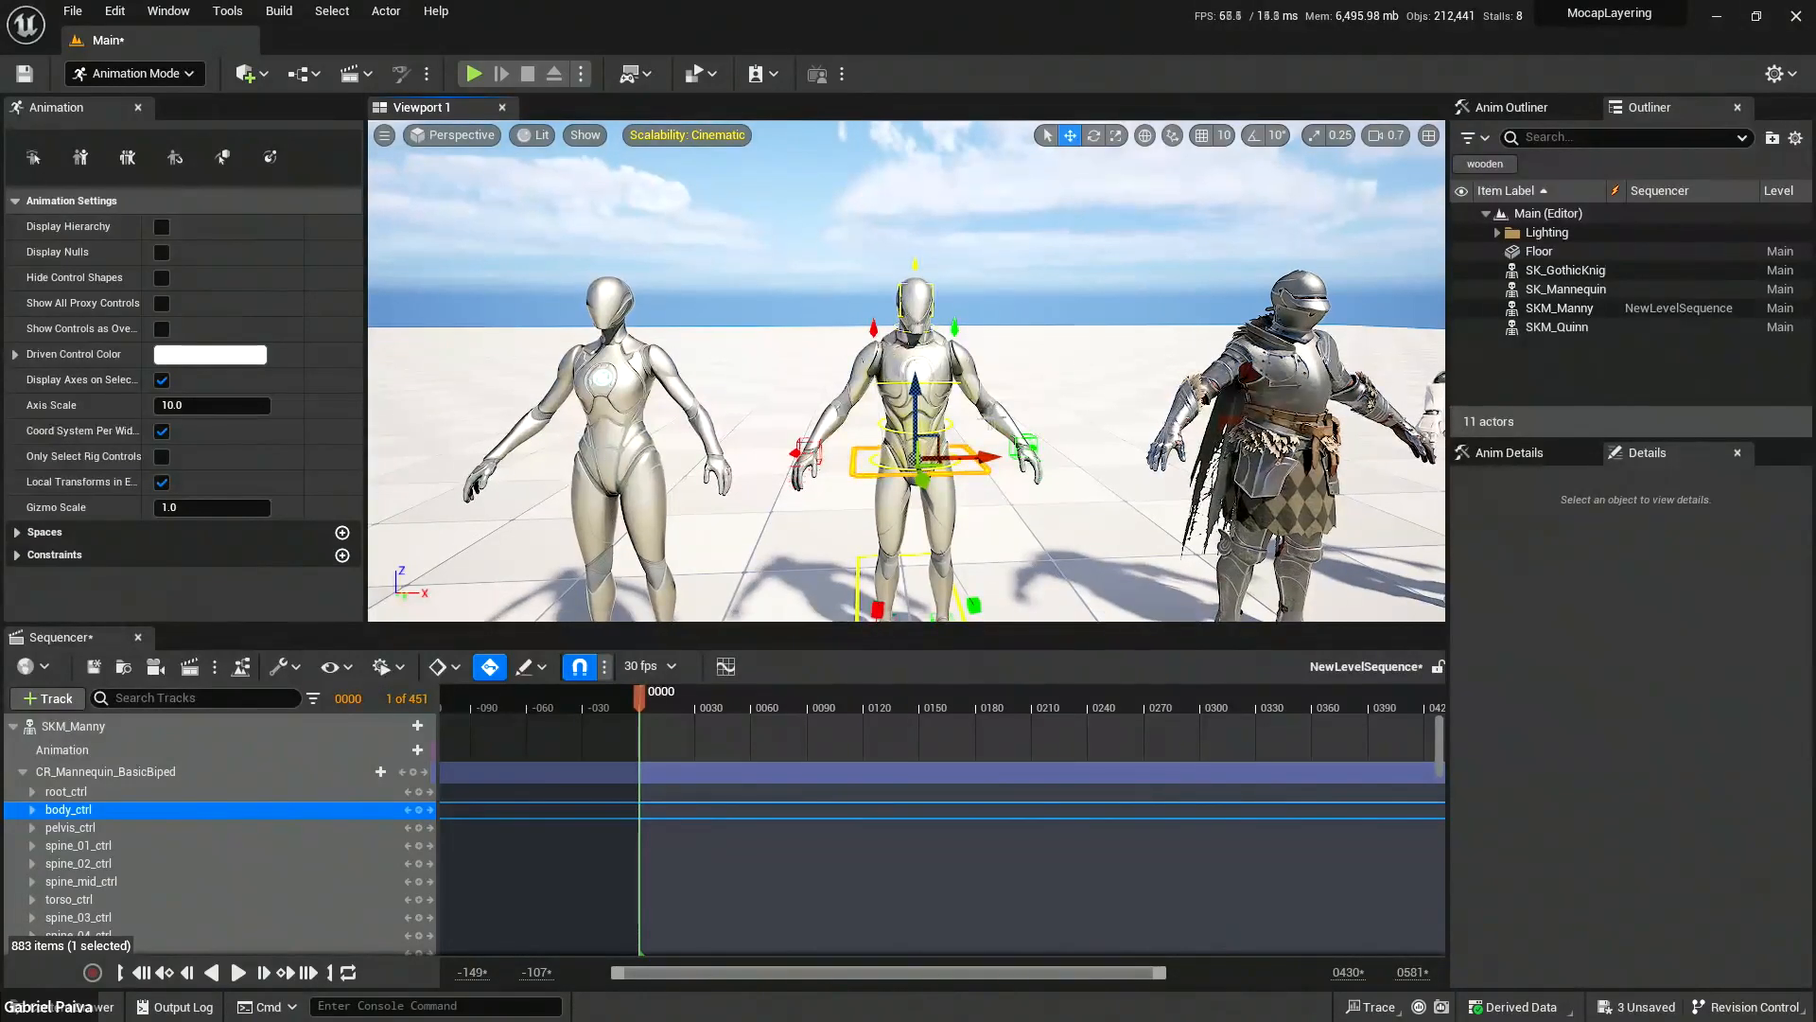
Try rotating ball_l_ctrl on SKM_Manny's left foot from a close side view.
{"action": "right_click_drag", "start_coordinate": [1010, 356], "coordinate": [966, 359]}
{"action": "key", "text": "a"}
{"action": "key", "text": "s"}
{"action": "left_click", "coordinate": [1041, 345]}
{"action": "key", "text": "w"}
{"action": "key", "text": "d"}
{"action": "key", "text": "w"}
{"action": "key", "text": "q"}
{"action": "scroll", "coordinate": [979, 345], "scroll_direction": "down", "scroll_amount": 2}
{"action": "key", "text": "e"}
{"action": "key", "text": "w"}
{"action": "scroll", "coordinate": [1026, 374], "scroll_direction": "down", "scroll_amount": 2}
{"action": "key", "text": "q"}
{"action": "key", "text": "d"}
{"action": "key", "text": "q"}
{"action": "scroll", "coordinate": [984, 365], "scroll_direction": "down", "scroll_amount": 1}
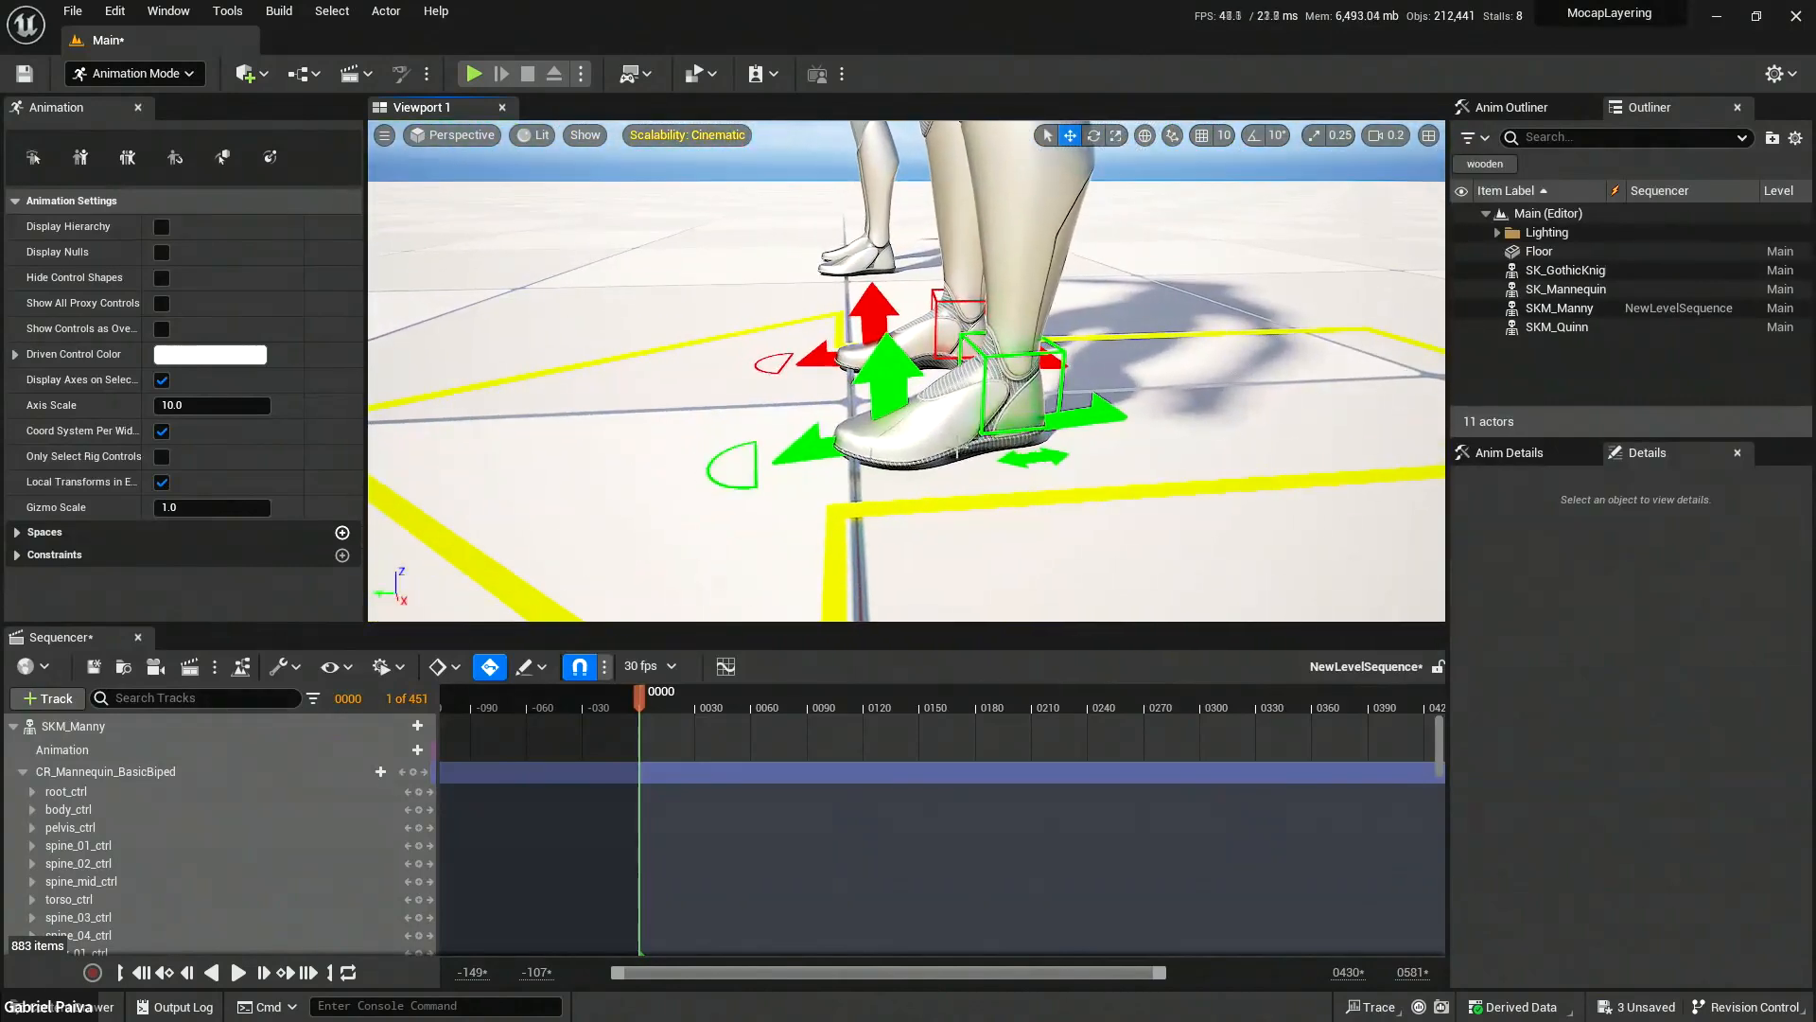
{"action": "left_click", "coordinate": [890, 387]}
{"action": "key", "text": "e"}
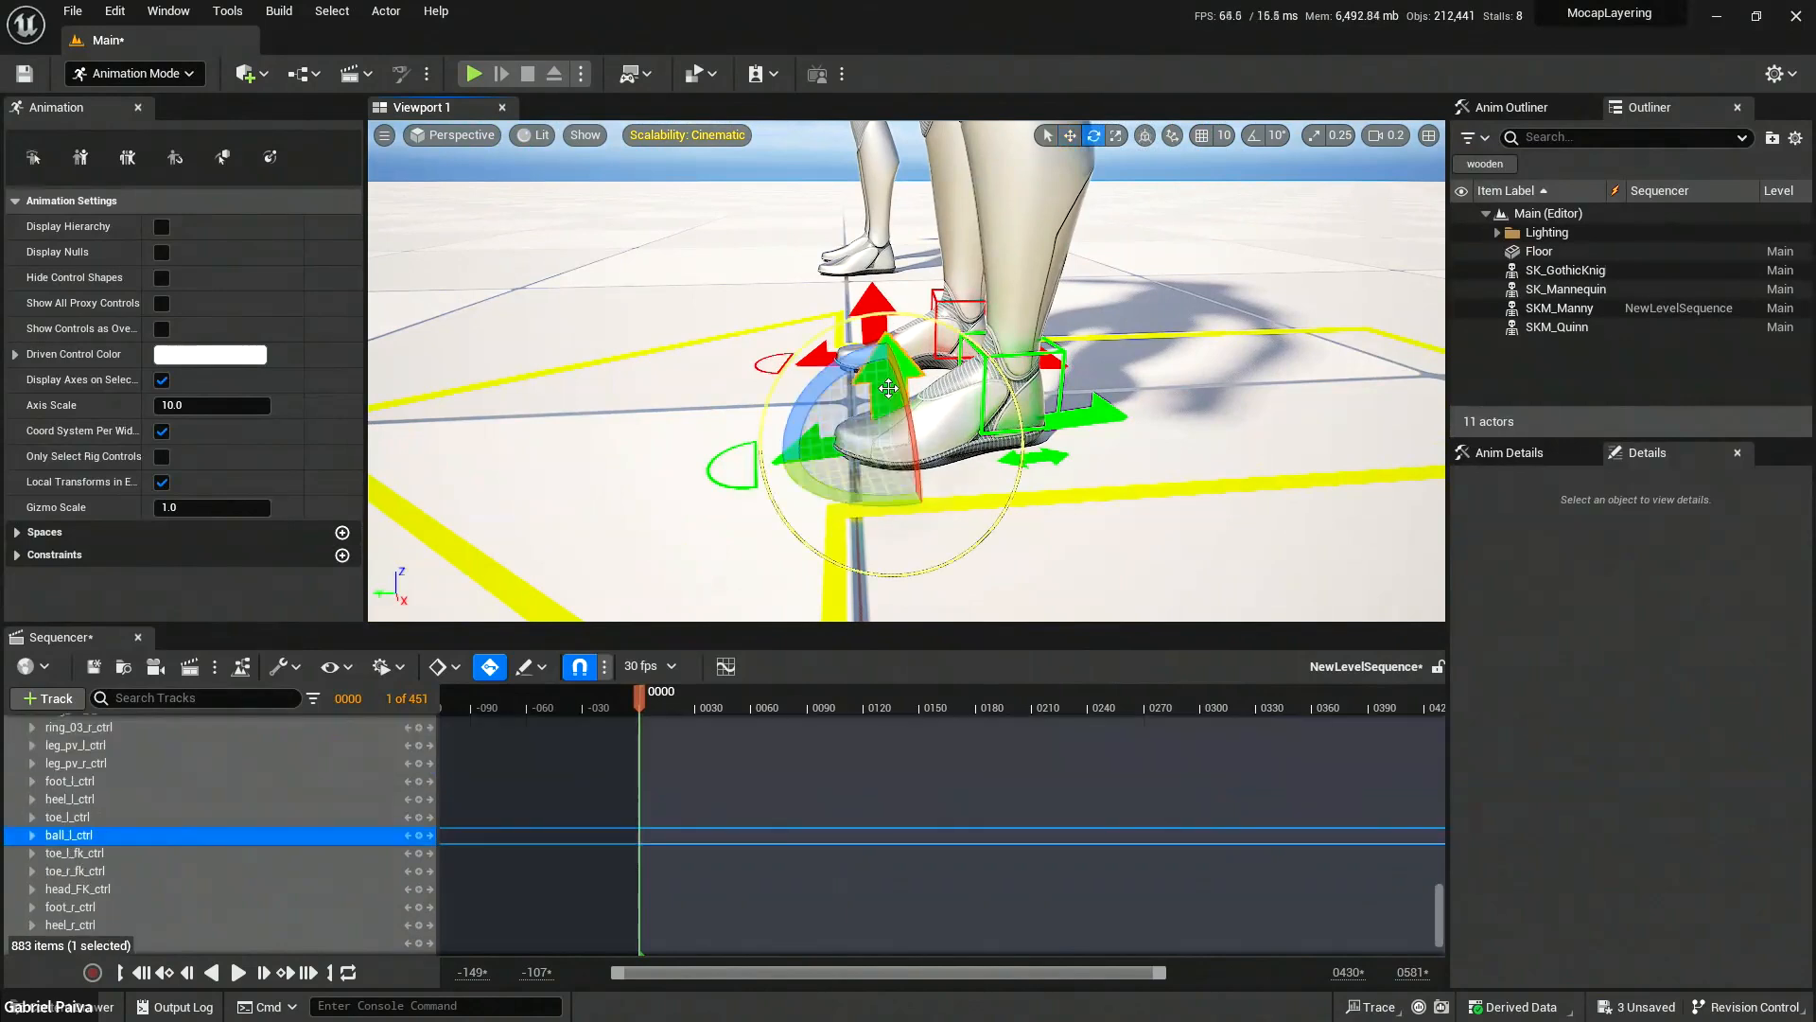
{"action": "left_click_drag", "start_coordinate": [856, 369], "coordinate": [937, 396]}
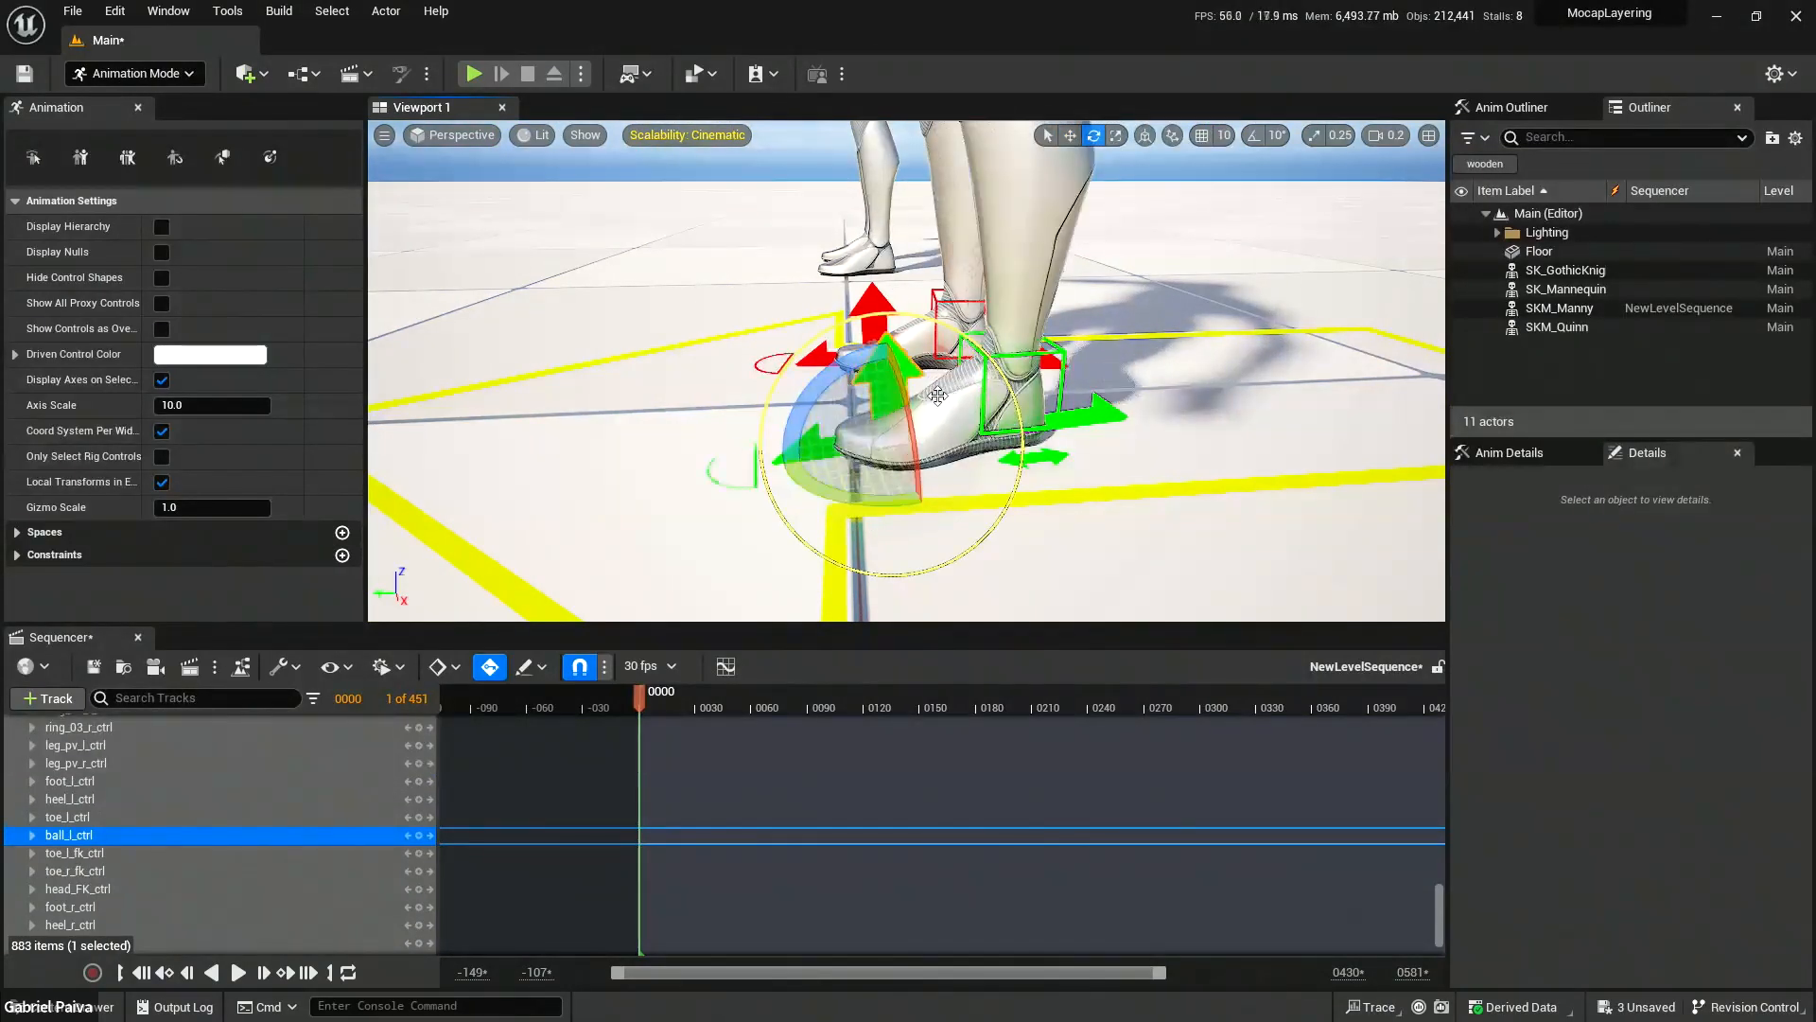
Try bending the left toes with toe_l_fk_ctrl and undo the rotation.
{"action": "left_click", "coordinate": [1053, 455]}
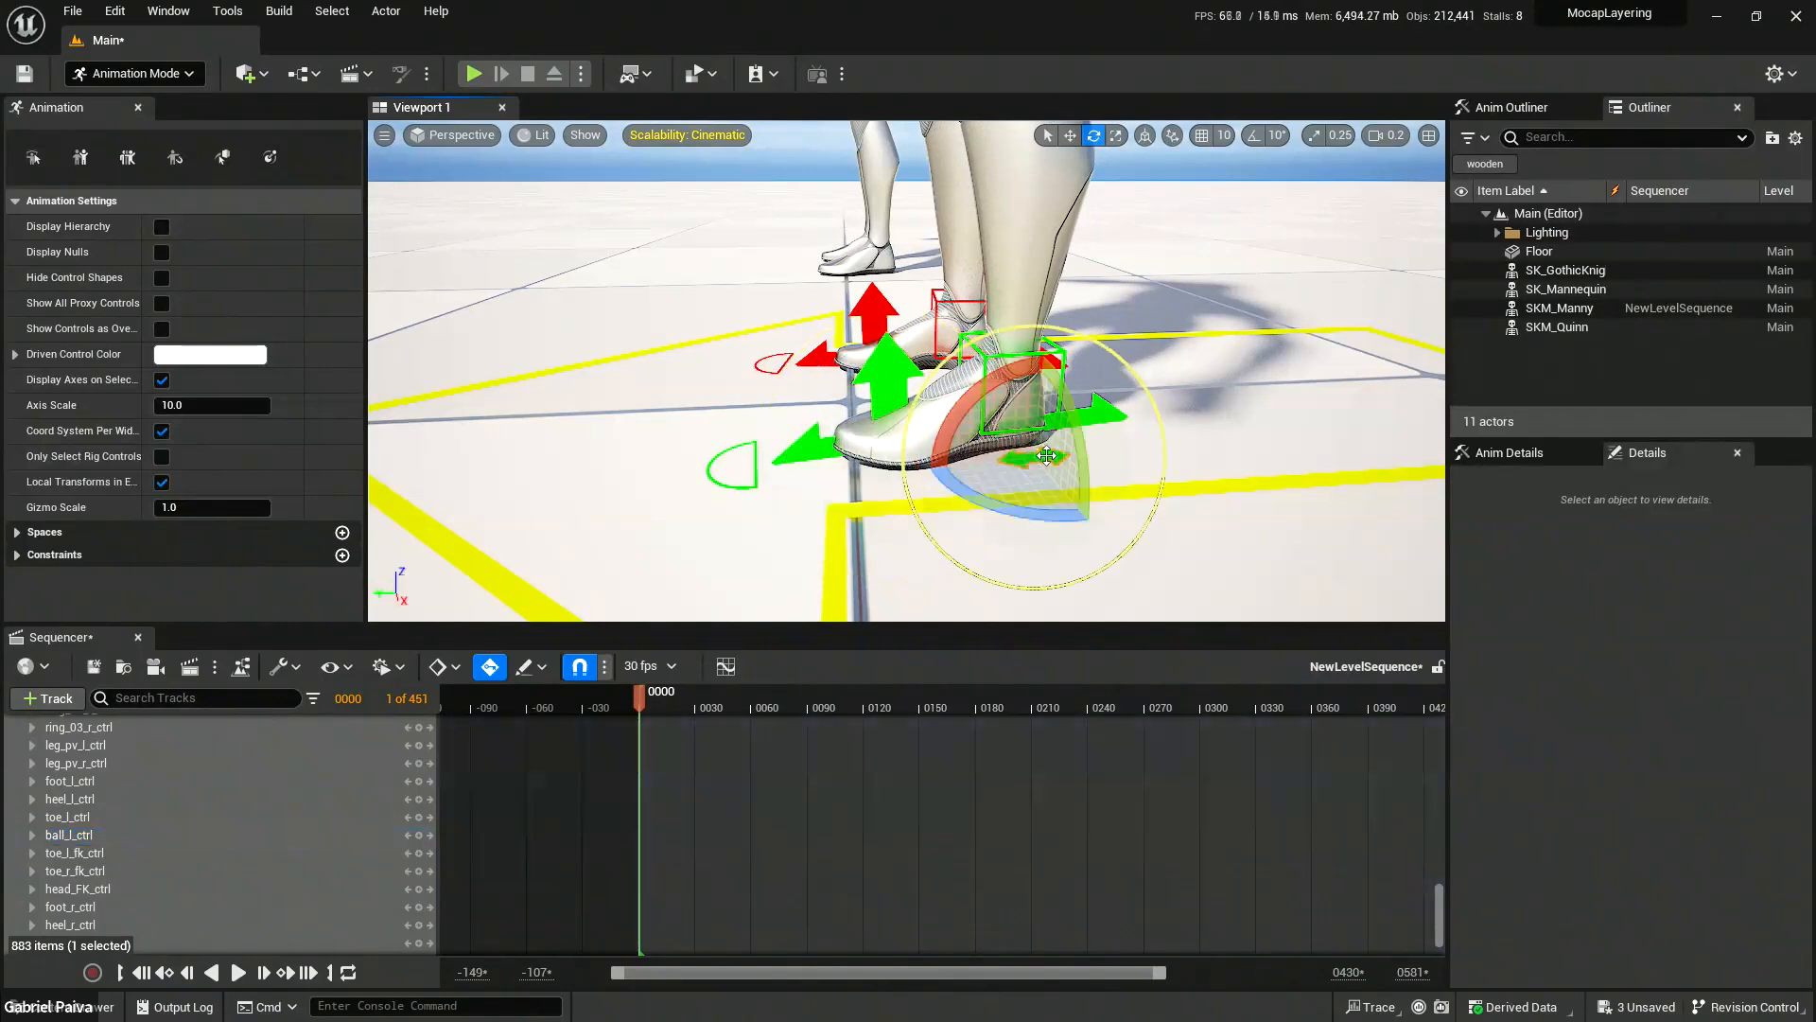
{"action": "left_click", "coordinate": [748, 460]}
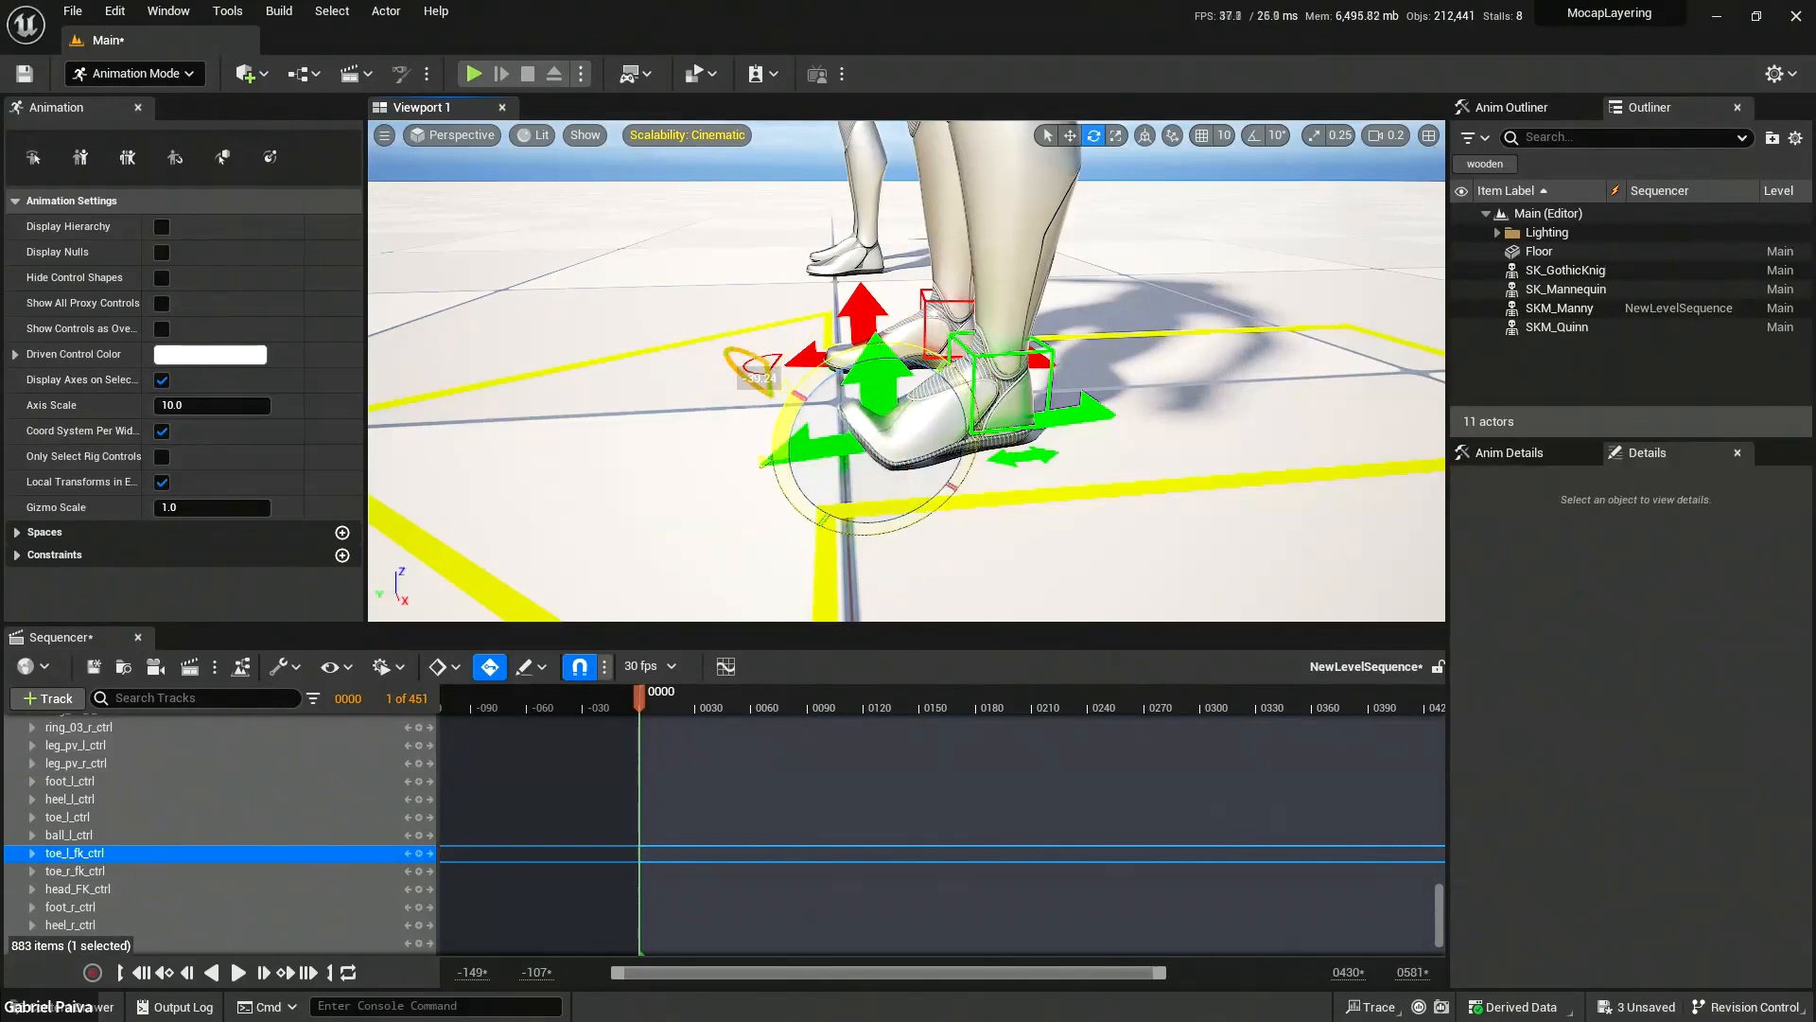
{"action": "key", "text": "ctrl+z"}
{"action": "right_click_drag", "start_coordinate": [807, 398], "coordinate": [1310, 610]}
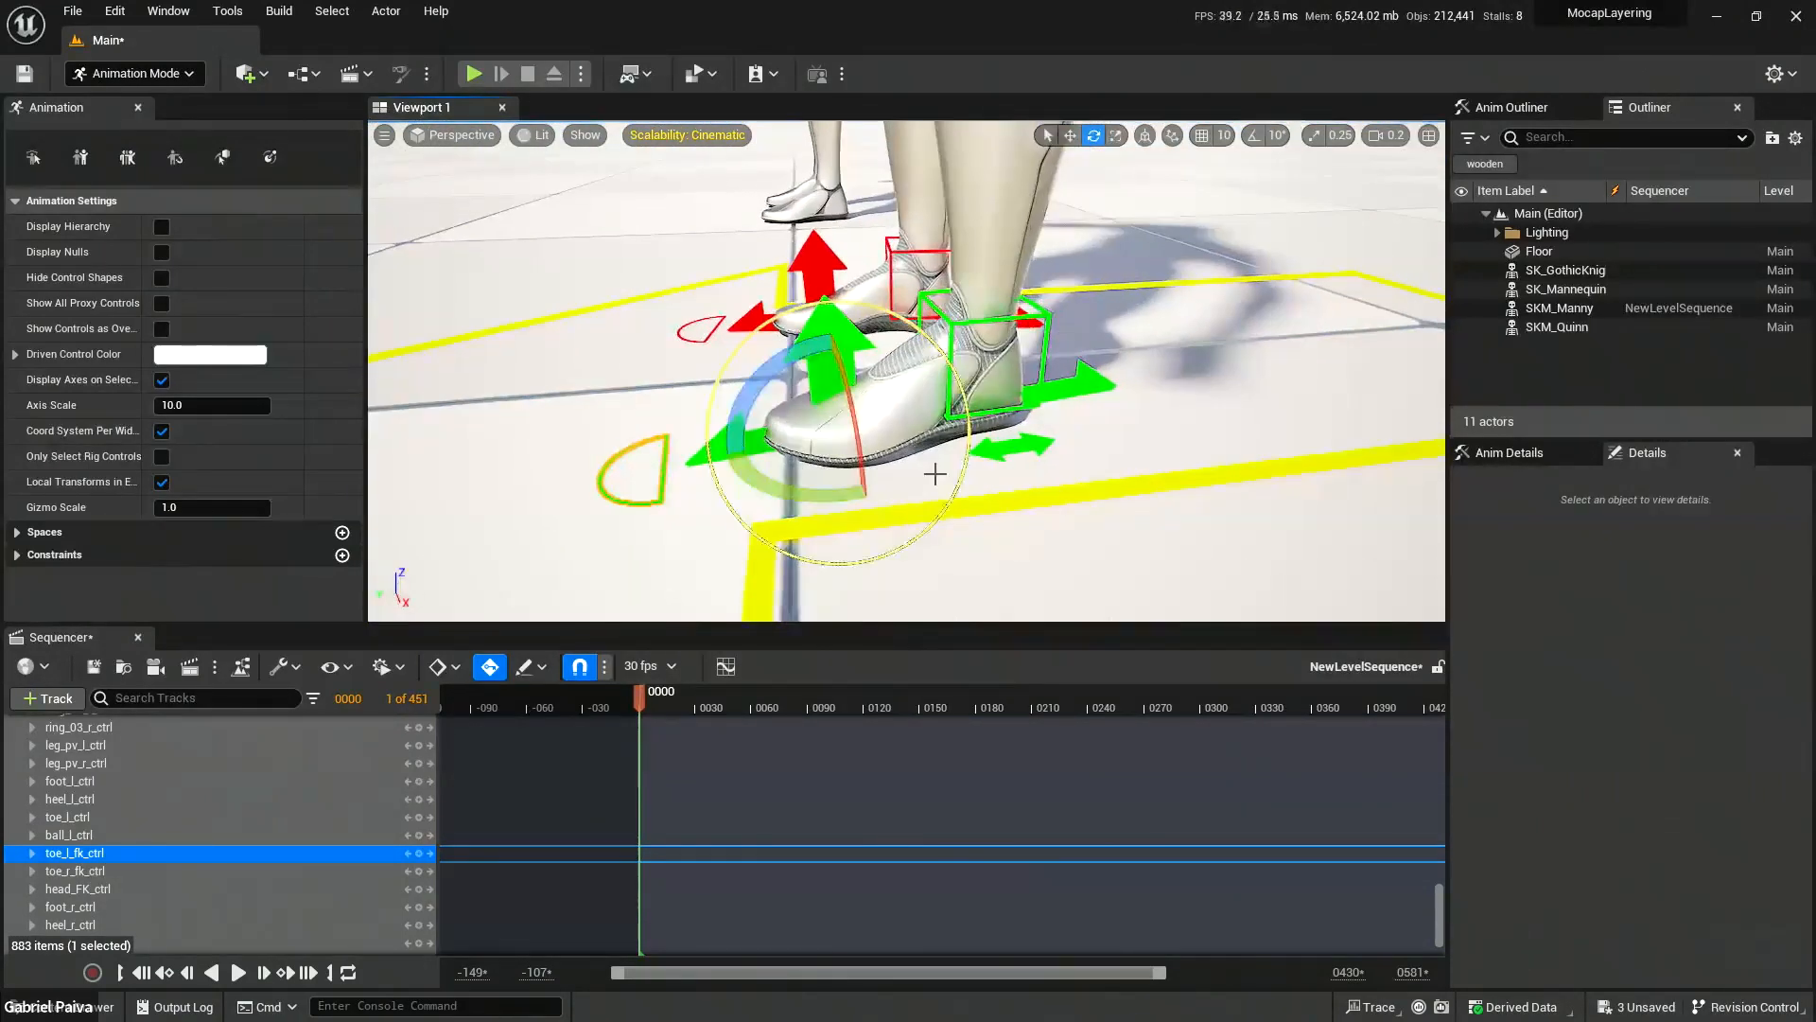
Try pivoting the left foot about its toe tip with toe_l_ctrl and undo the rotation.
{"action": "left_click", "coordinate": [959, 388]}
{"action": "left_click_drag", "start_coordinate": [958, 387], "coordinate": [1045, 413]}
{"action": "left_click_drag", "start_coordinate": [1045, 412], "coordinate": [1145, 431], "text": "alt"}
{"action": "left_click", "coordinate": [746, 440]}
{"action": "left_click_drag", "start_coordinate": [746, 440], "coordinate": [742, 492], "text": "alt"}
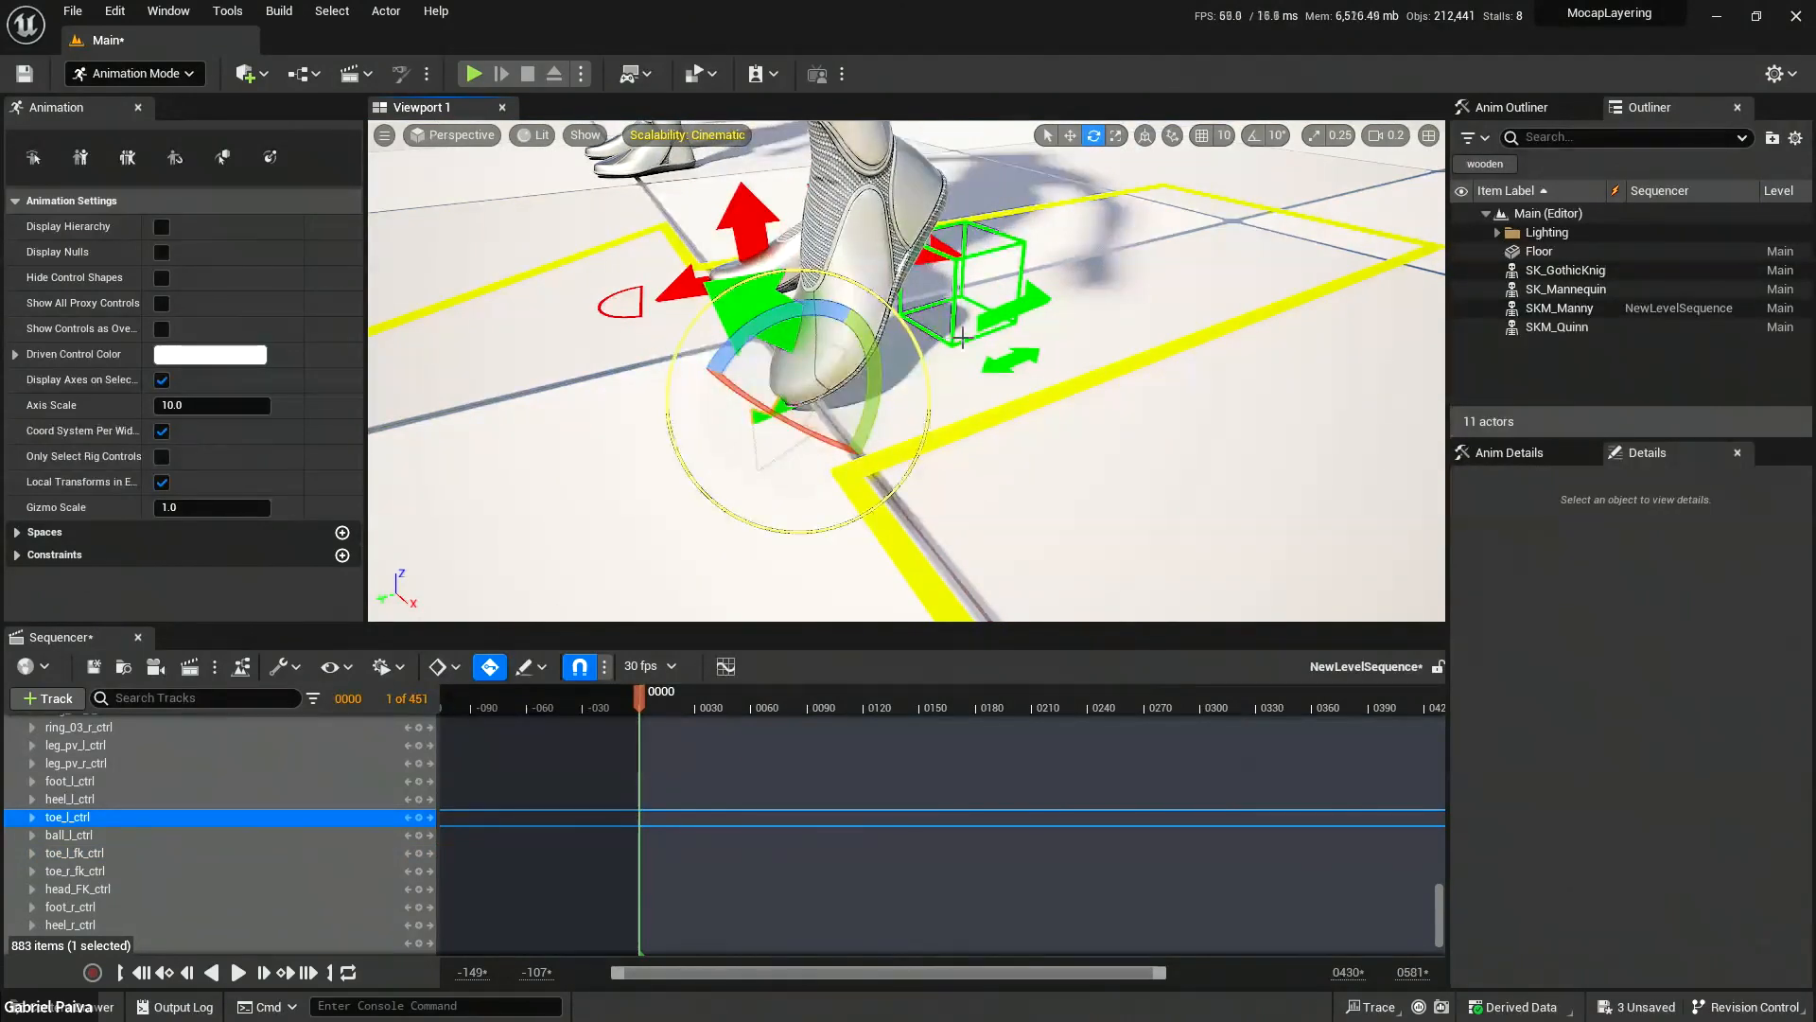
{"action": "key", "text": "ctrl+z"}
{"action": "left_click_drag", "start_coordinate": [1062, 296], "coordinate": [941, 276], "text": "alt"}
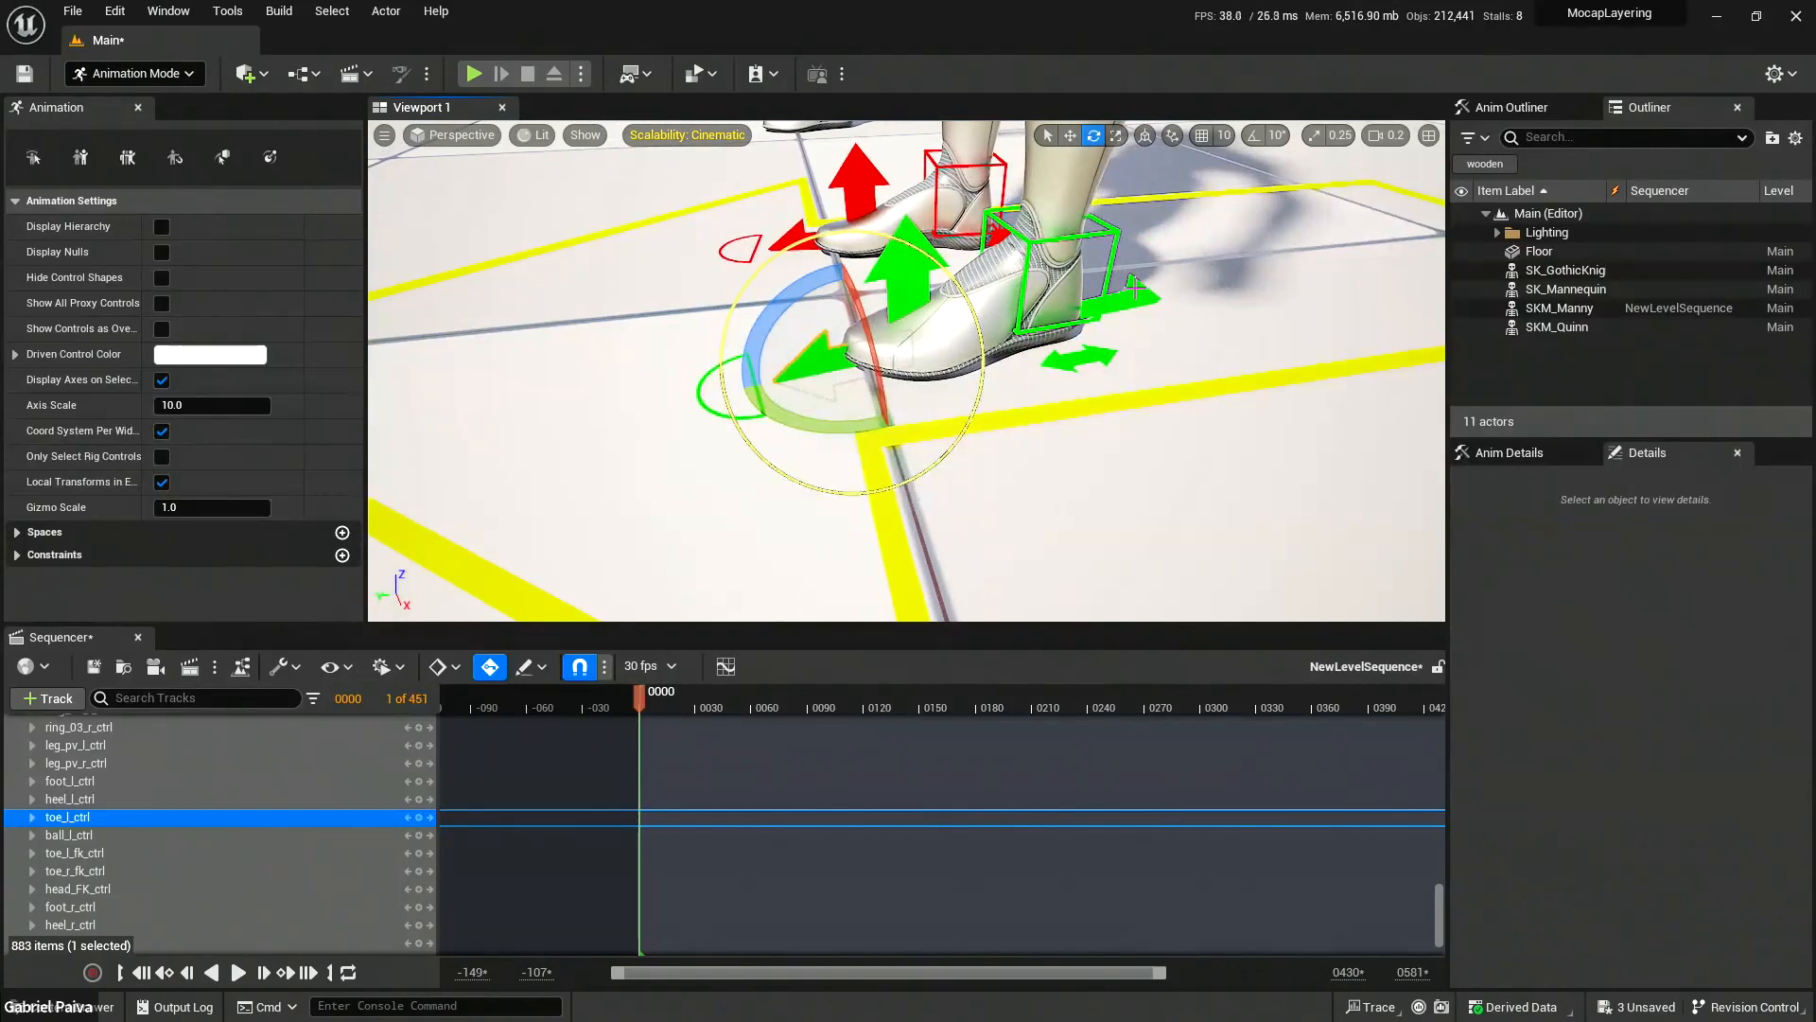
Try rolling the left foot back on its heel with heel_l_ctrl and undo the rotation.
{"action": "left_click", "coordinate": [1146, 297]}
{"action": "mouse_move", "coordinate": [1079, 275]}
{"action": "left_mouse_down"}
{"action": "mouse_move", "coordinate": [1033, 287]}
{"action": "mouse_move", "coordinate": [1098, 269]}
{"action": "mouse_move", "coordinate": [1062, 266]}
{"action": "left_mouse_up"}
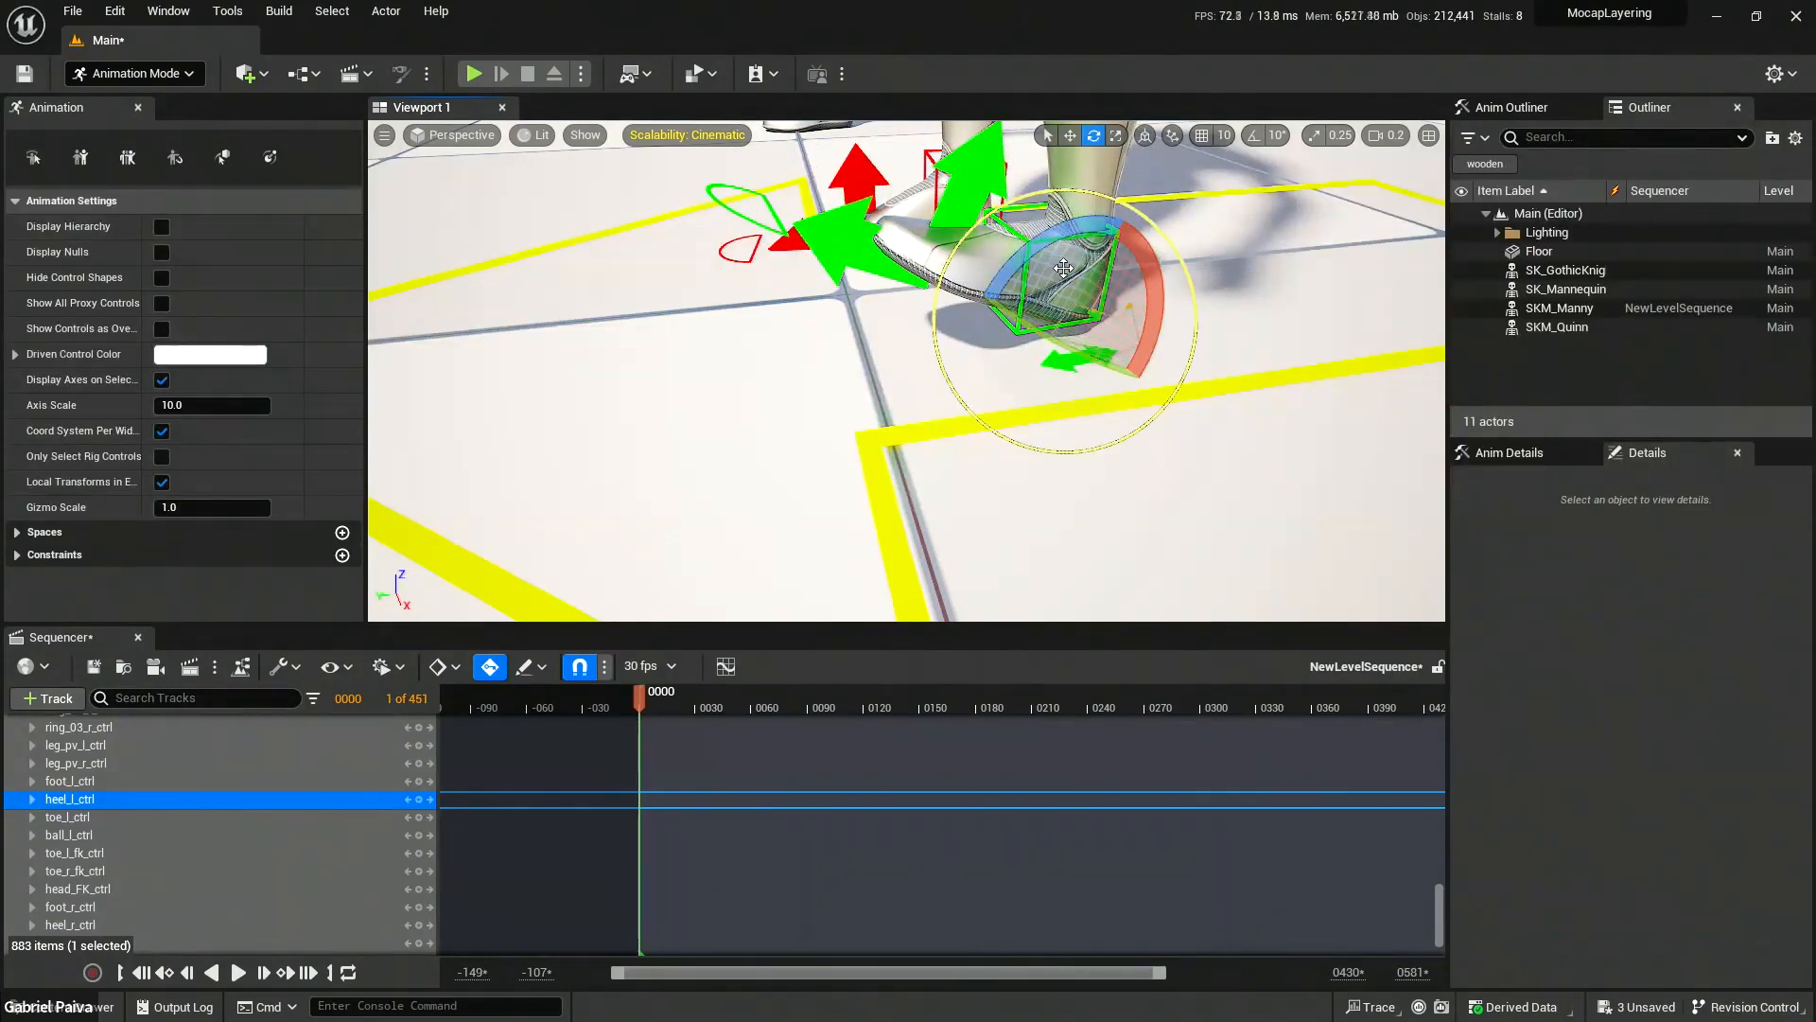
{"action": "key", "text": "ctrl+z"}
Try the left foot's ball_l_ctrl rotation again and bend the toes upward with toe_l_fk_ctrl.
{"action": "left_click", "coordinate": [902, 264]}
{"action": "left_click_drag", "start_coordinate": [901, 264], "coordinate": [787, 393]}
{"action": "left_click_drag", "start_coordinate": [787, 393], "coordinate": [815, 362], "text": "alt"}
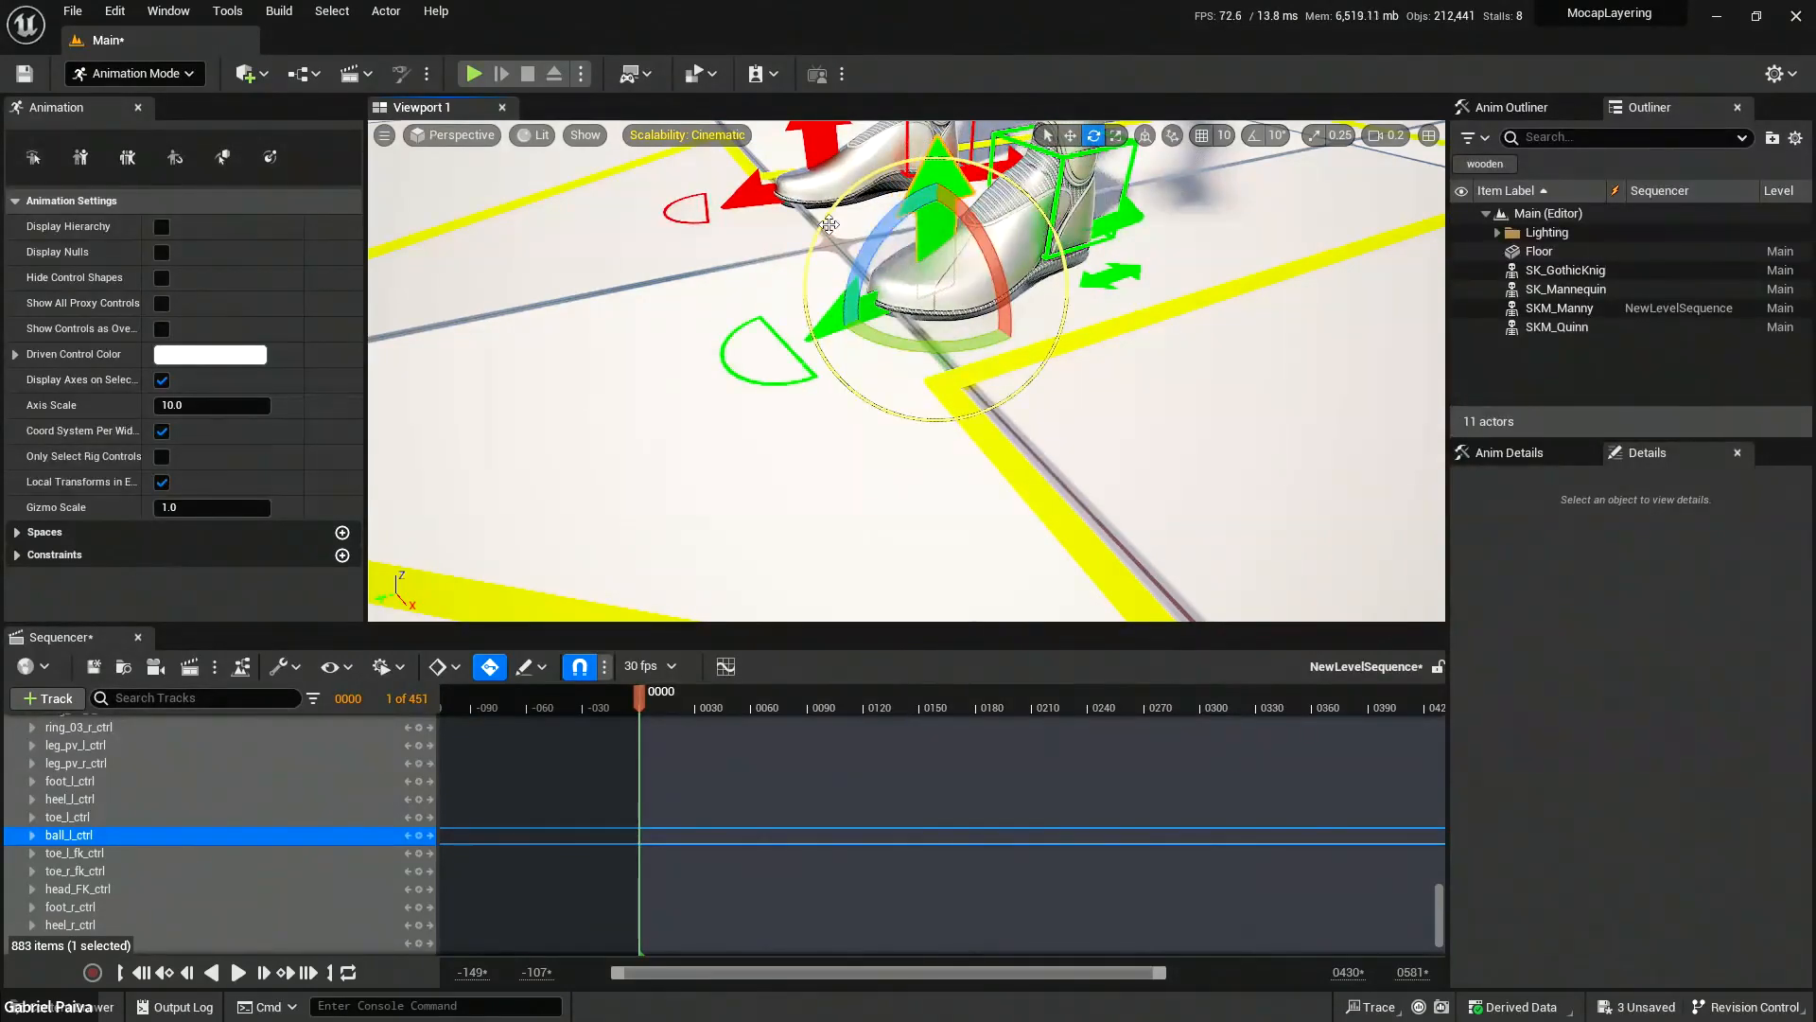
{"action": "left_click", "coordinate": [745, 320]}
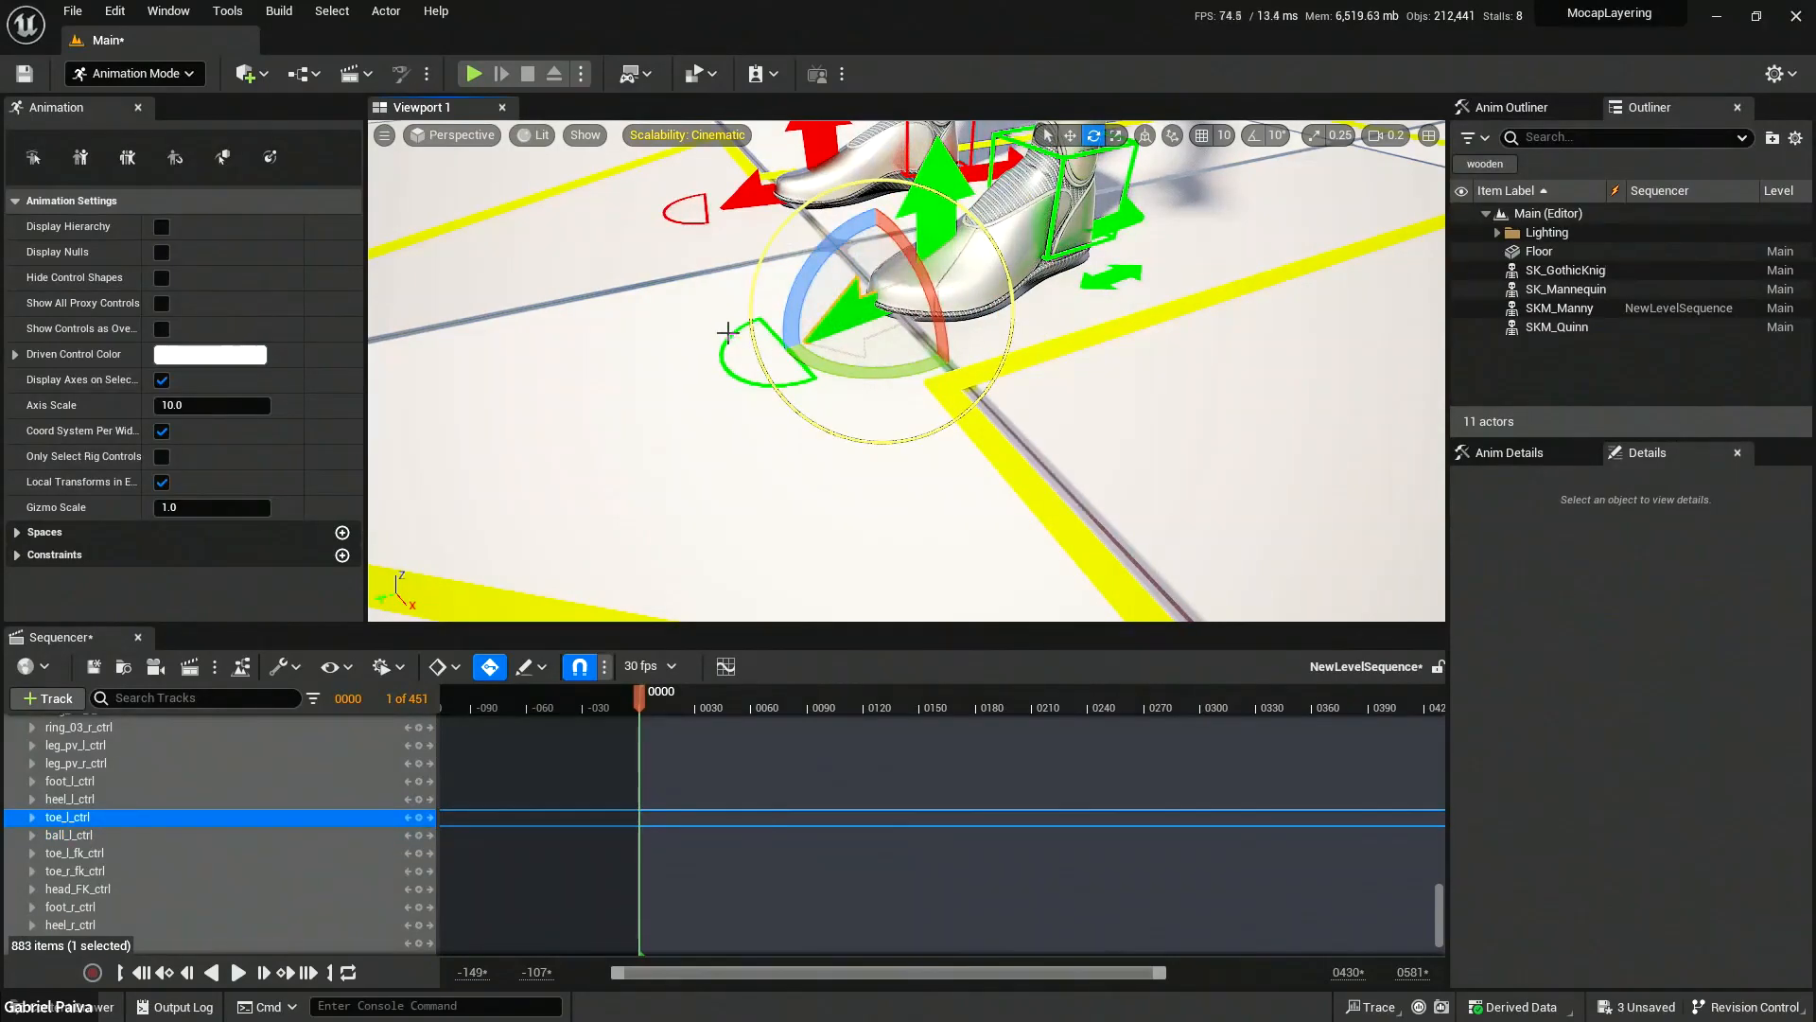
{"action": "left_click", "coordinate": [772, 319]}
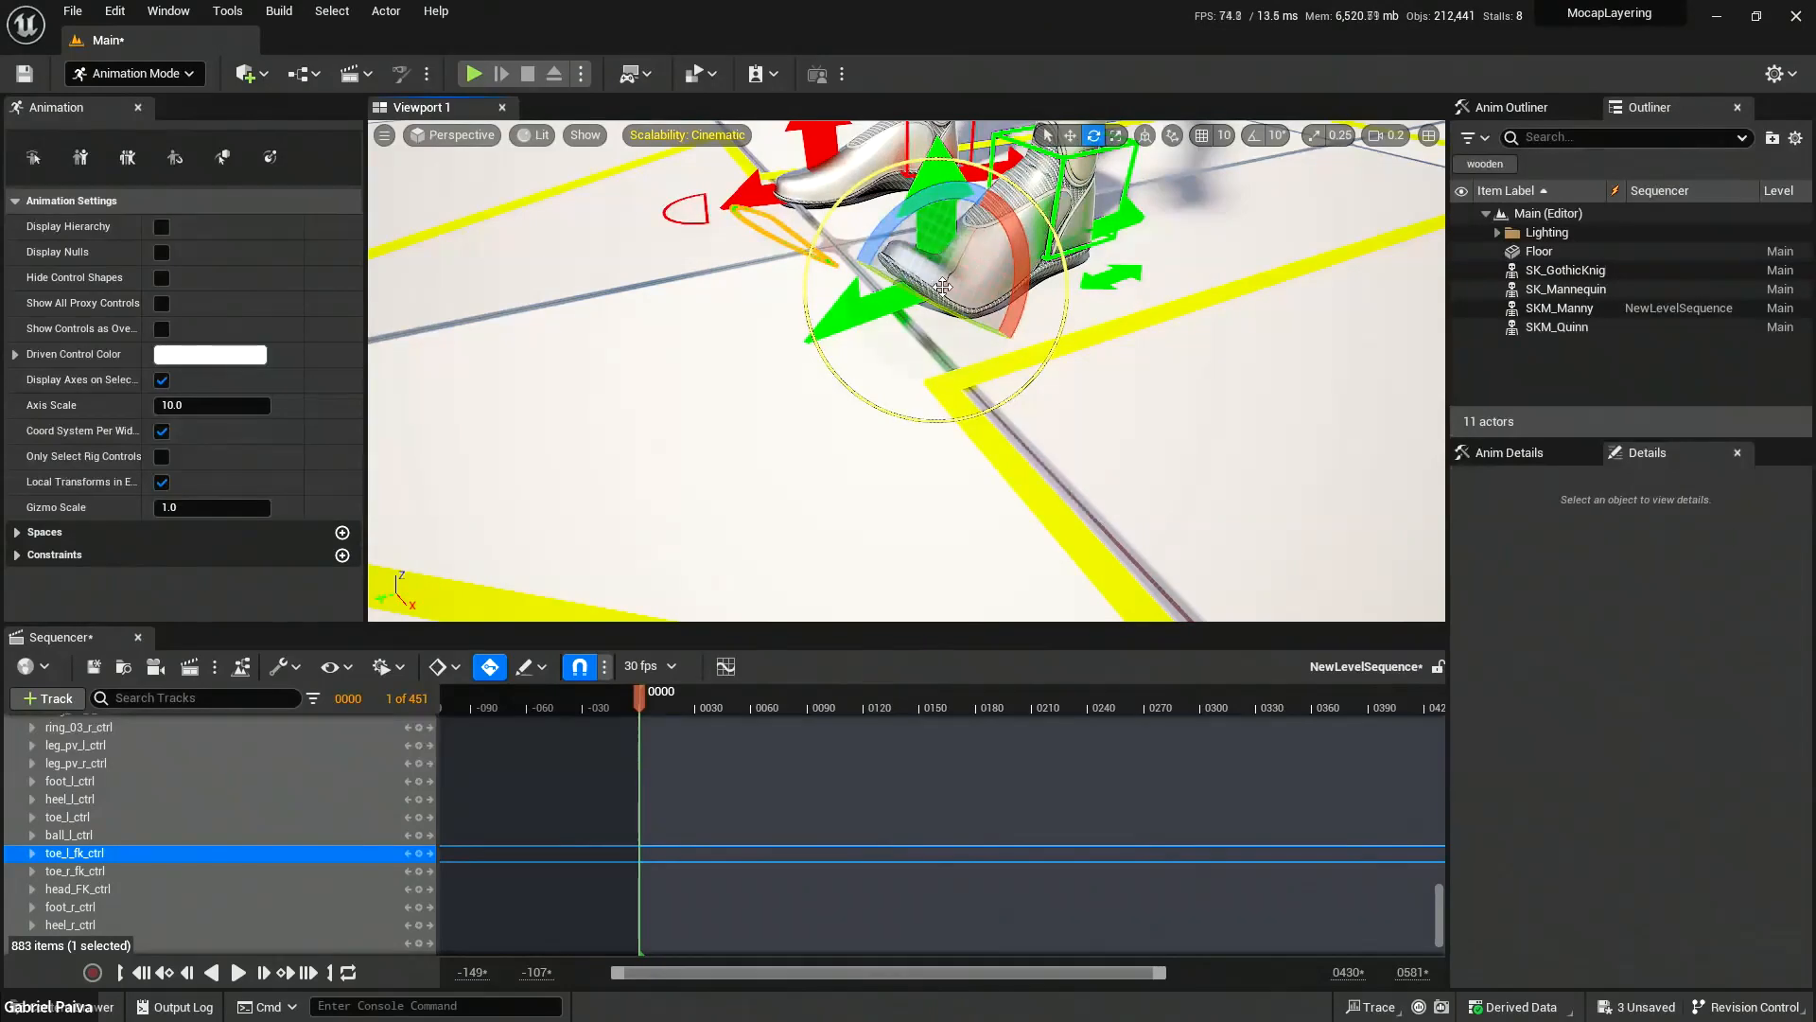
Lift the left heel onto the toes by moving the double-arrow roll control beside the left foot.
{"action": "right_click_drag", "start_coordinate": [1097, 305], "coordinate": [1085, 369]}
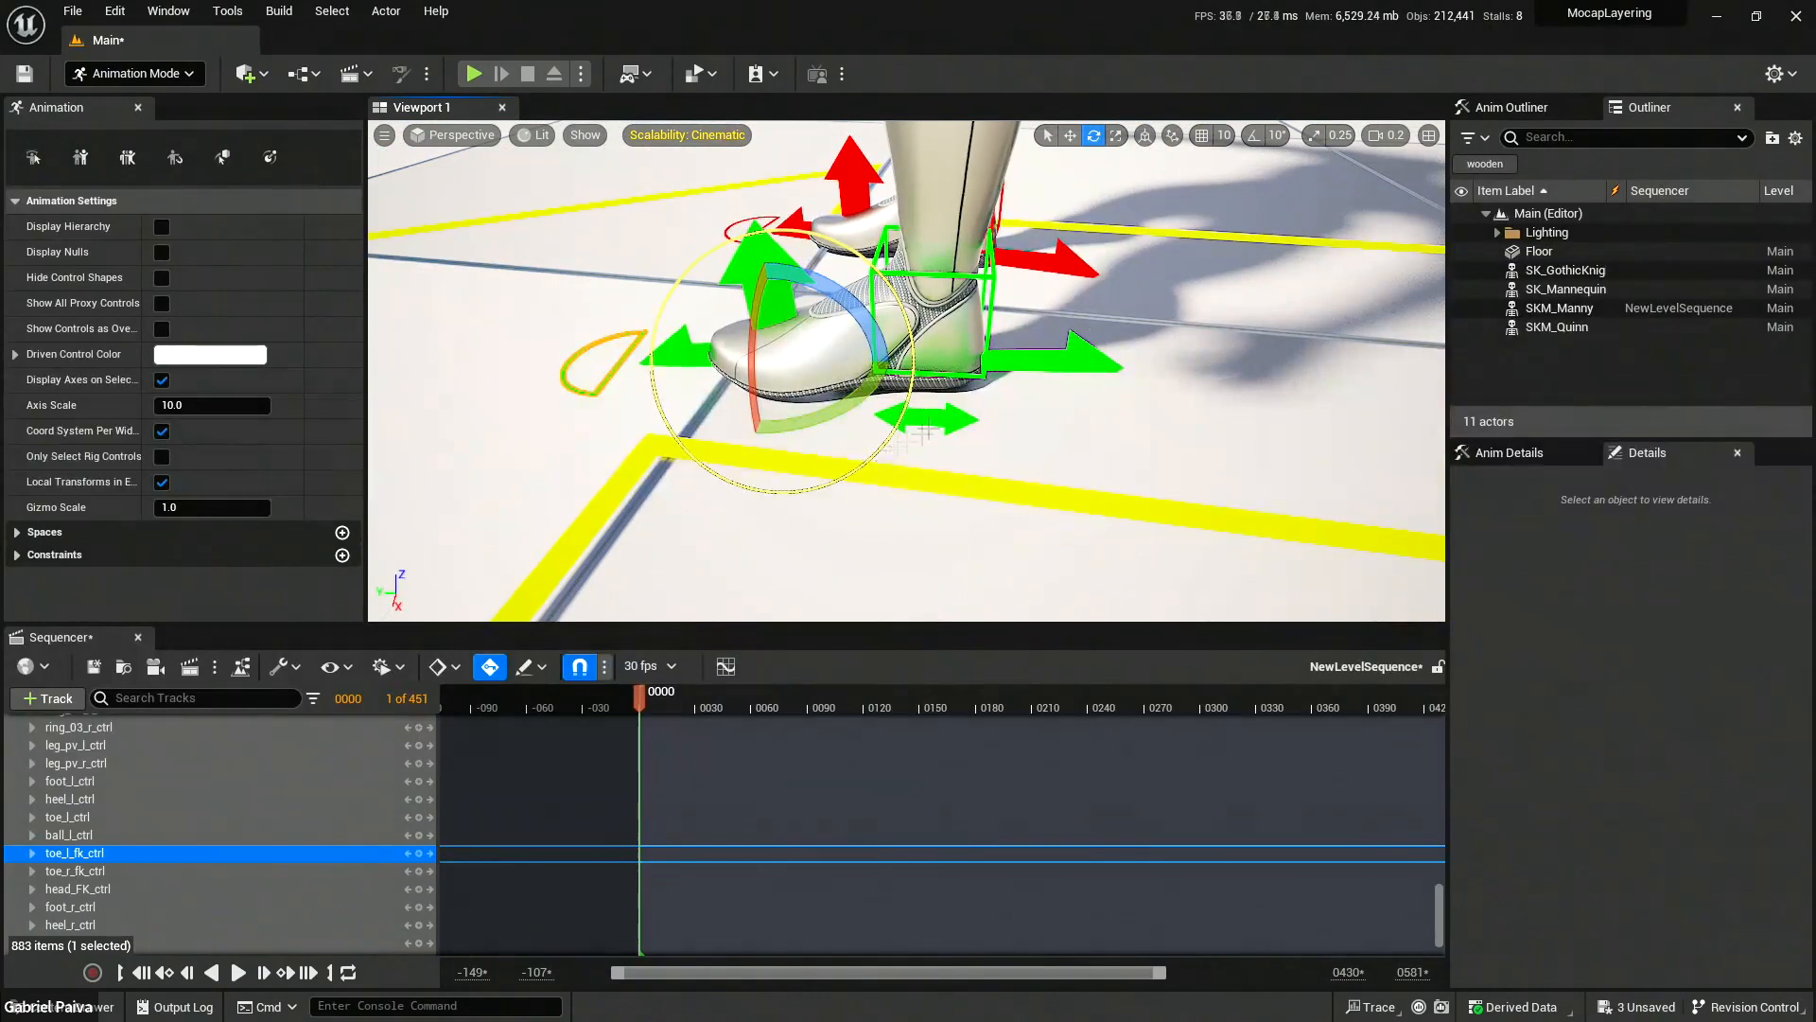
{"action": "left_click", "coordinate": [935, 422]}
{"action": "left_click_drag", "start_coordinate": [994, 356], "coordinate": [1004, 407]}
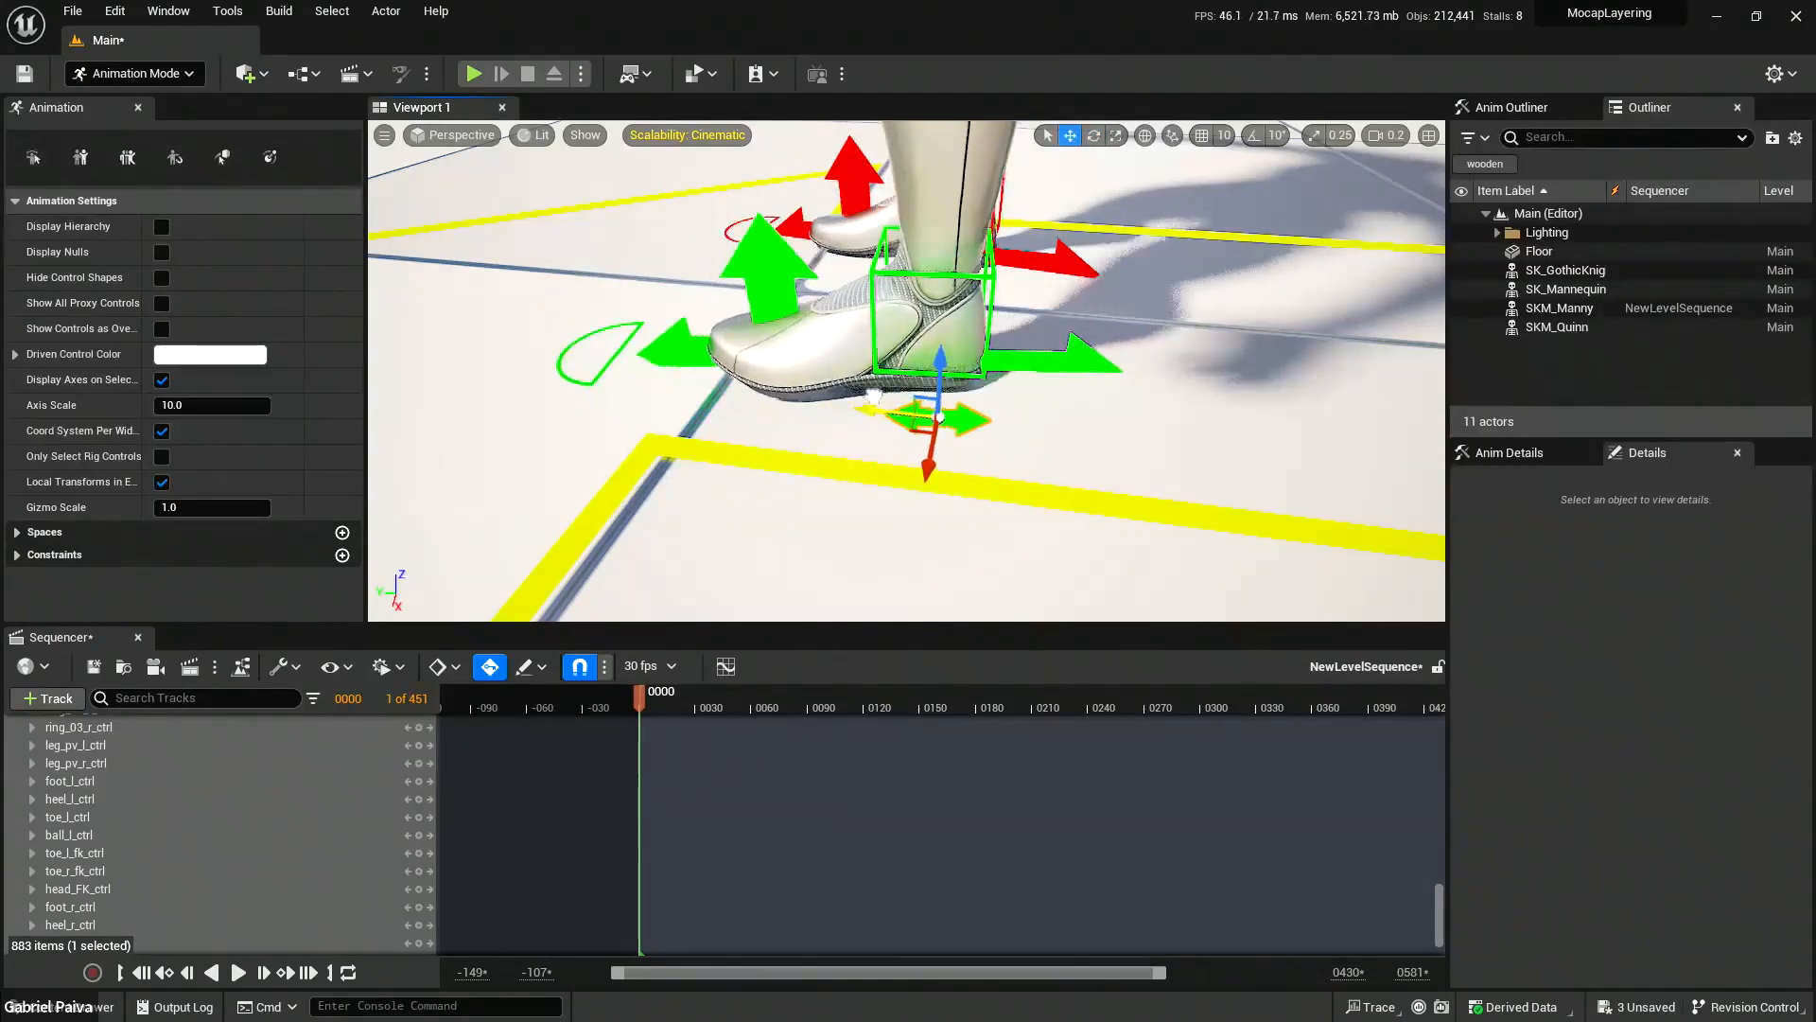
{"action": "left_click_drag", "start_coordinate": [880, 397], "coordinate": [798, 380]}
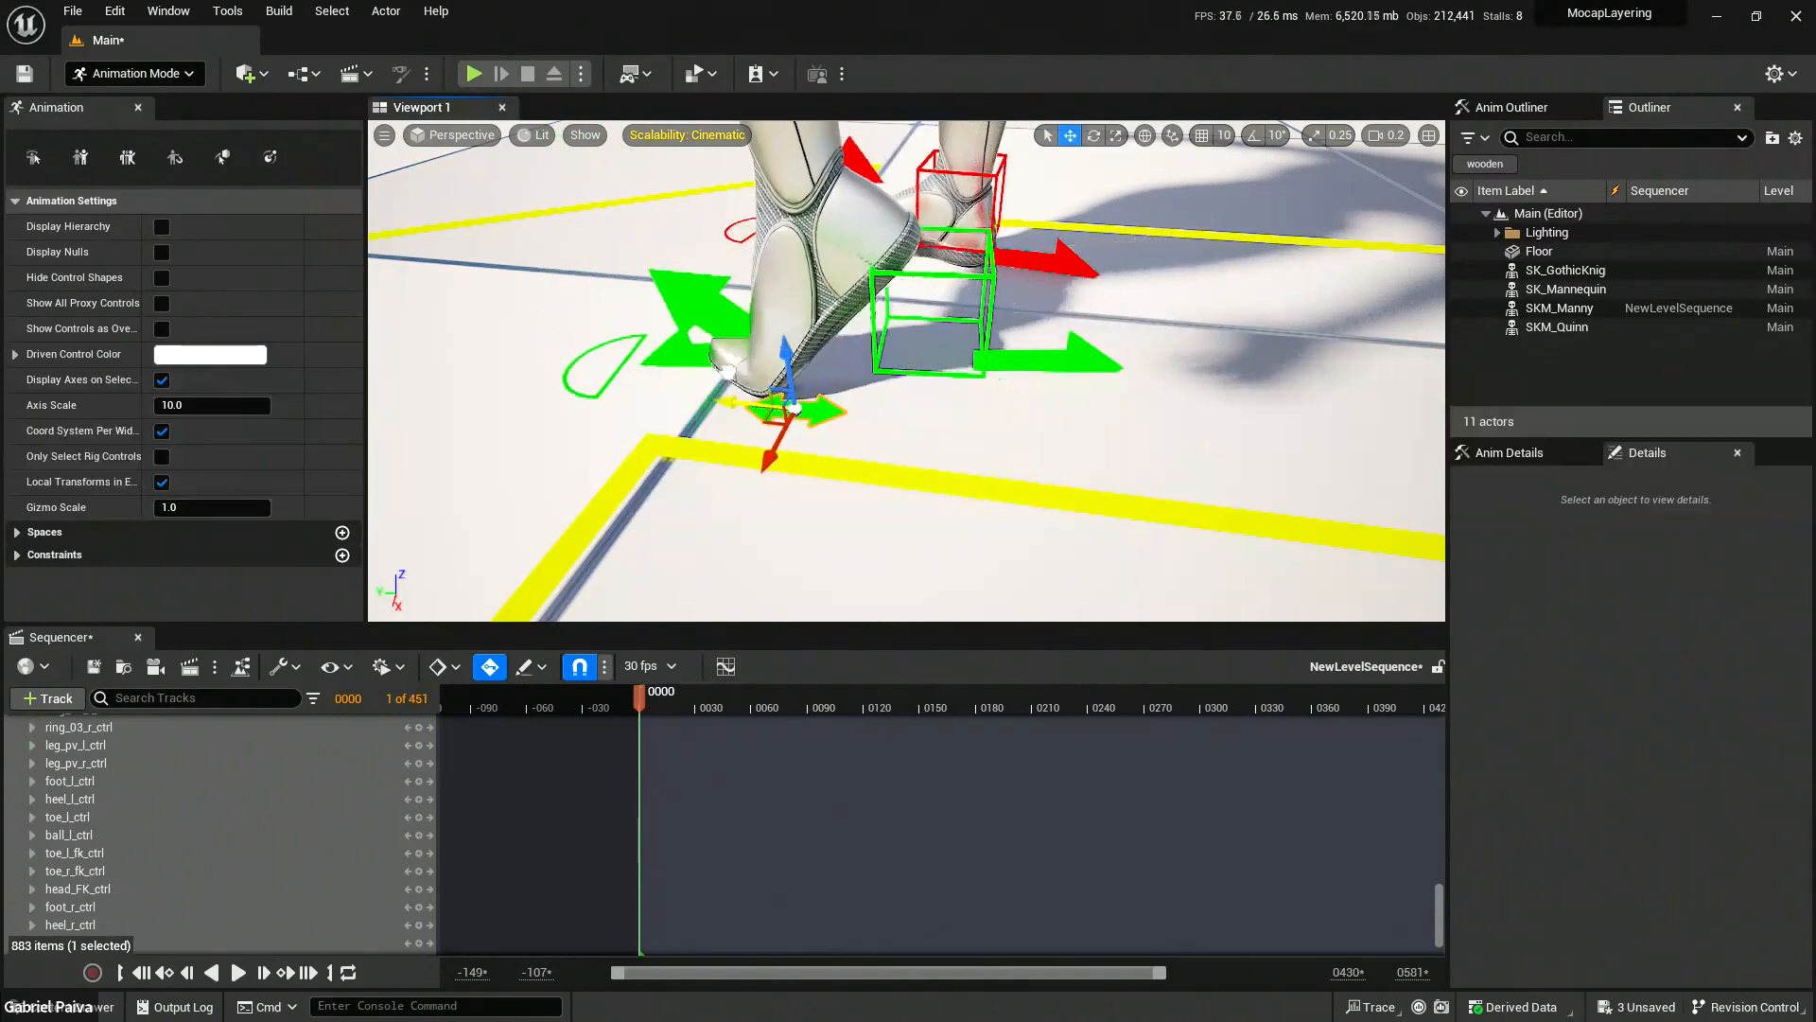
{"action": "left_click_drag", "start_coordinate": [652, 368], "coordinate": [549, 592]}
Examine SKM_Manny's full-body control rig alongside the neighbouring character.
{"action": "right_click_drag", "start_coordinate": [906, 371], "coordinate": [1012, 284]}
{"action": "scroll", "coordinate": [870, 428], "scroll_direction": "up", "scroll_amount": 1}
{"action": "key", "text": "s"}
{"action": "key", "text": "e"}
{"action": "scroll", "coordinate": [932, 224], "scroll_direction": "up", "scroll_amount": 1}
{"action": "key", "text": "s"}
{"action": "key", "text": "w"}
{"action": "scroll", "coordinate": [1012, 283], "scroll_direction": "down", "scroll_amount": 1}
{"action": "right_click_drag", "start_coordinate": [906, 371], "coordinate": [871, 407]}
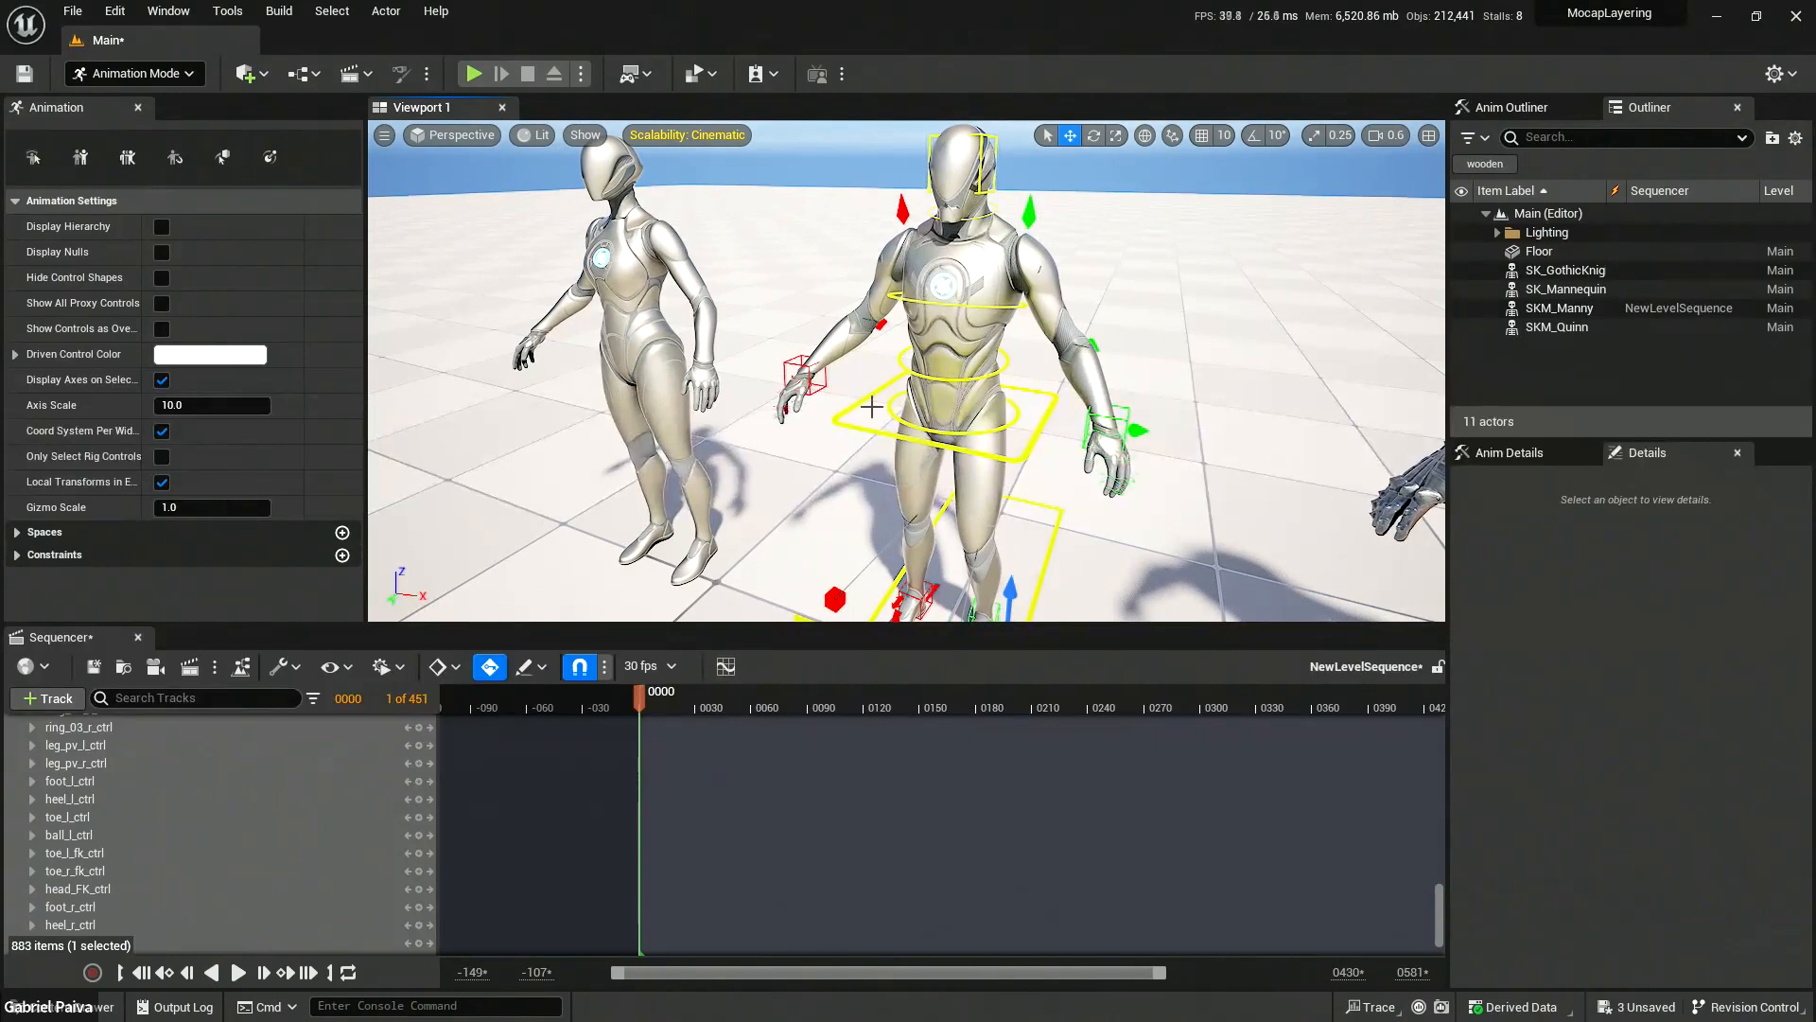
Open the CR_Mannequin_Body control rig asset from Content/ControlRig/Characters/Mannequins/Rigs.
{"action": "key", "text": "ctrl+space"}
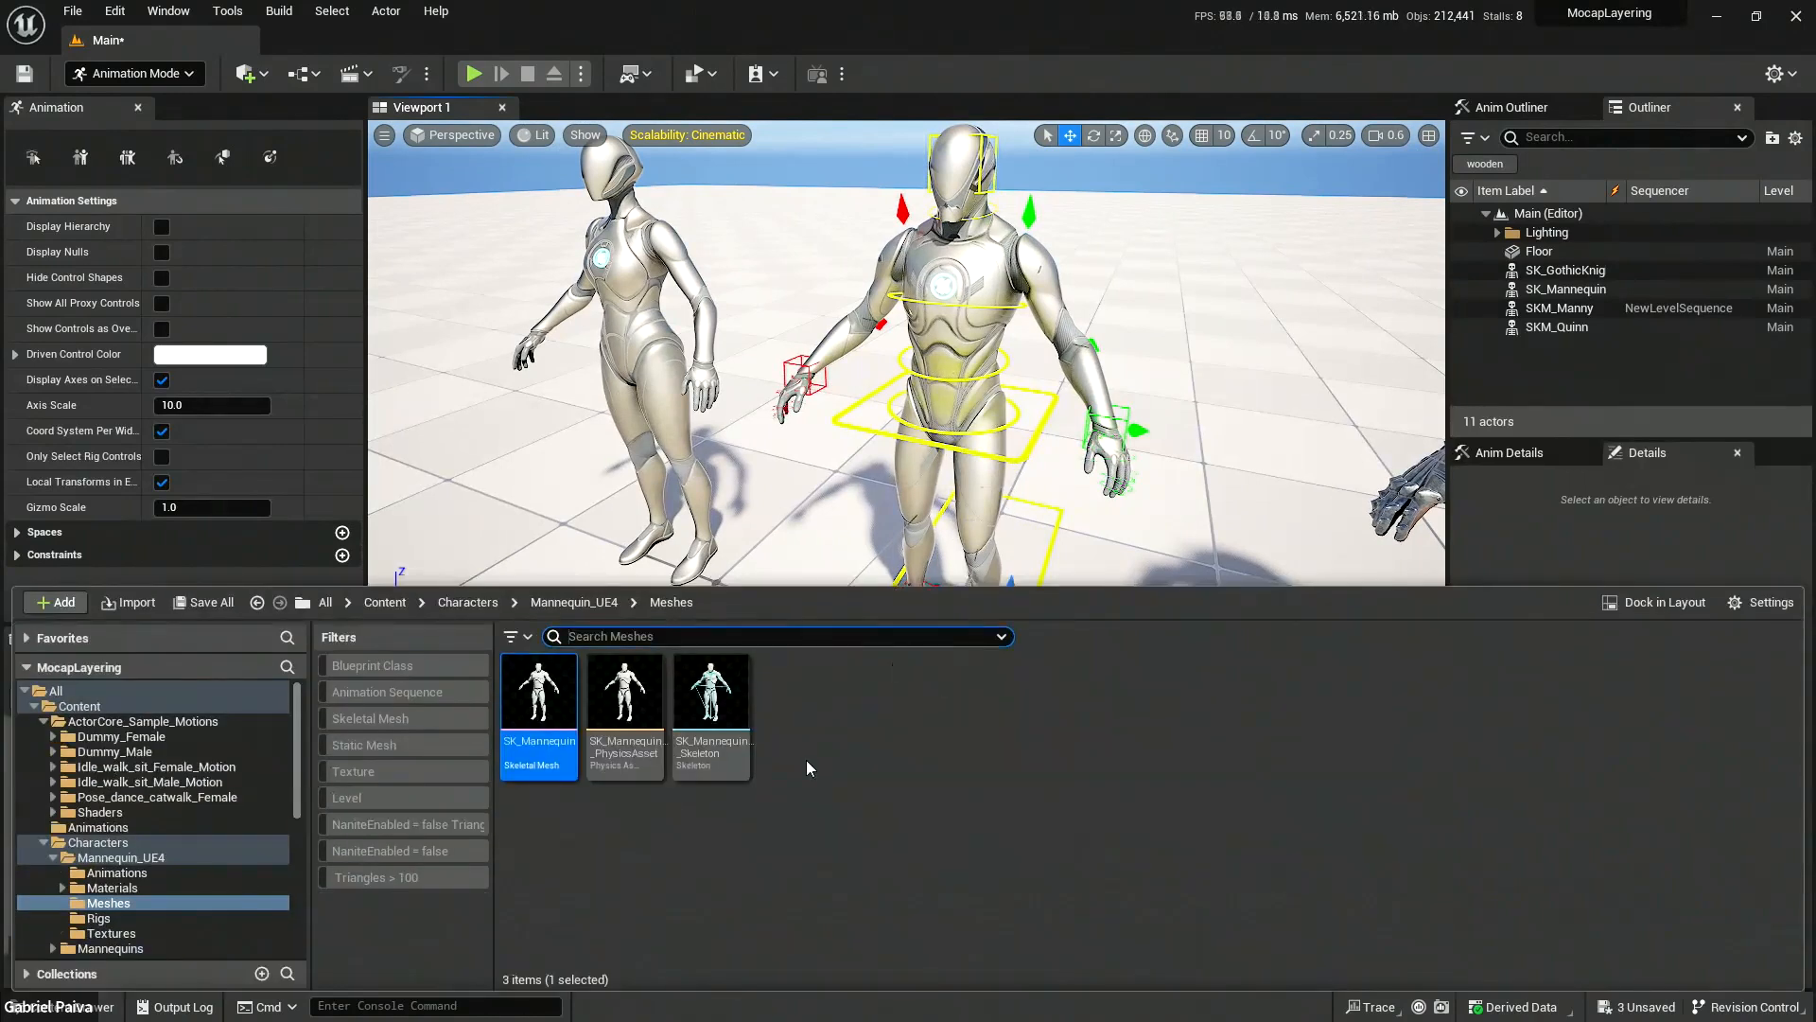
{"action": "left_click", "coordinate": [384, 603]}
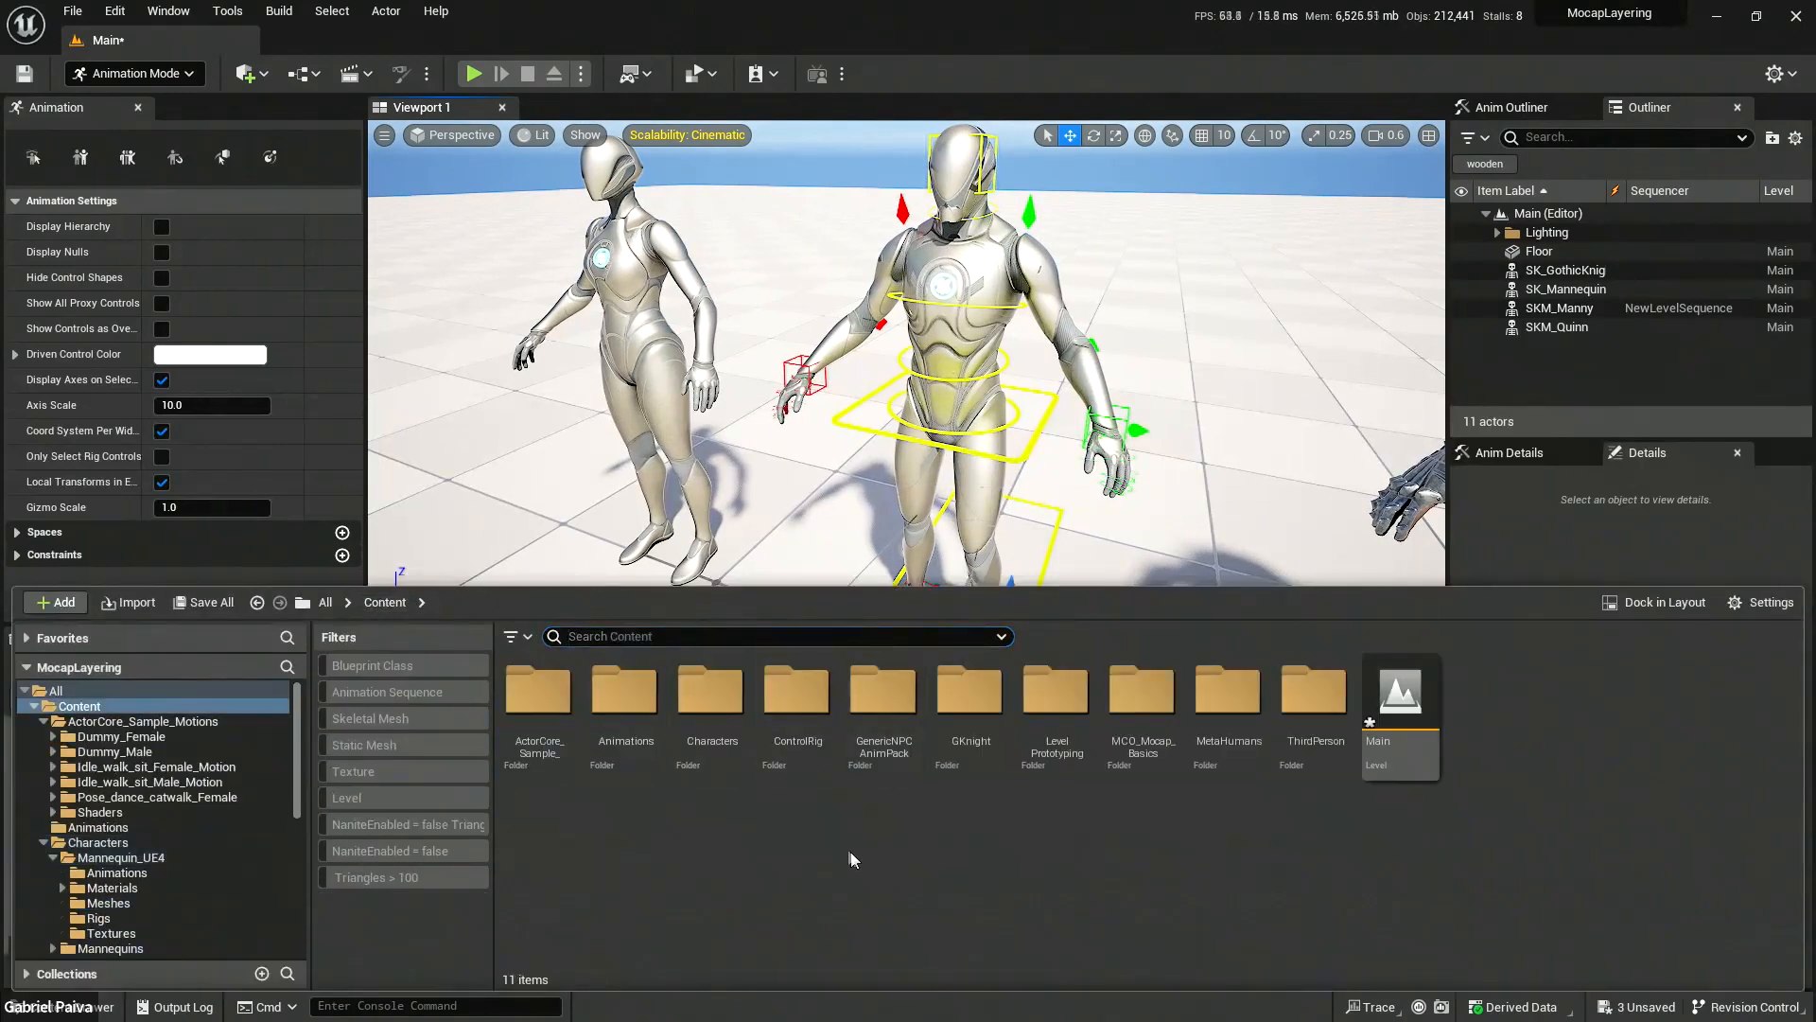
{"action": "double_click", "coordinate": [813, 712]}
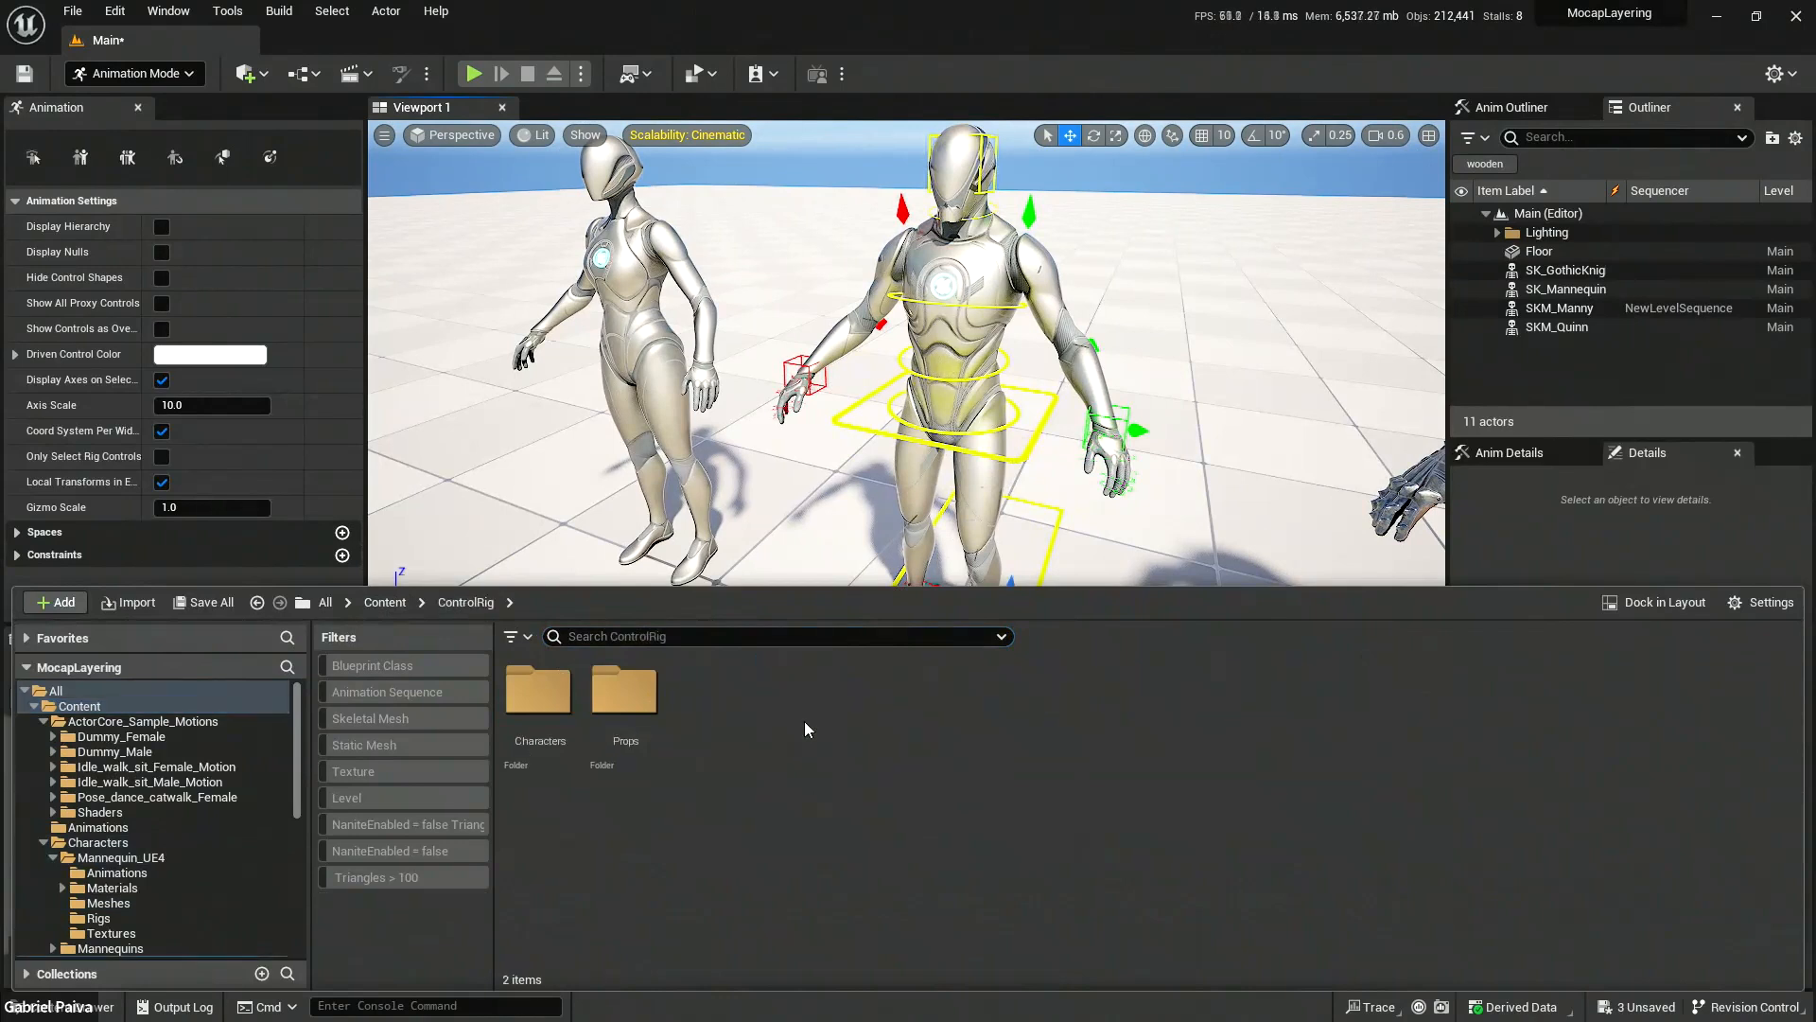
{"action": "double_click", "coordinate": [556, 700]}
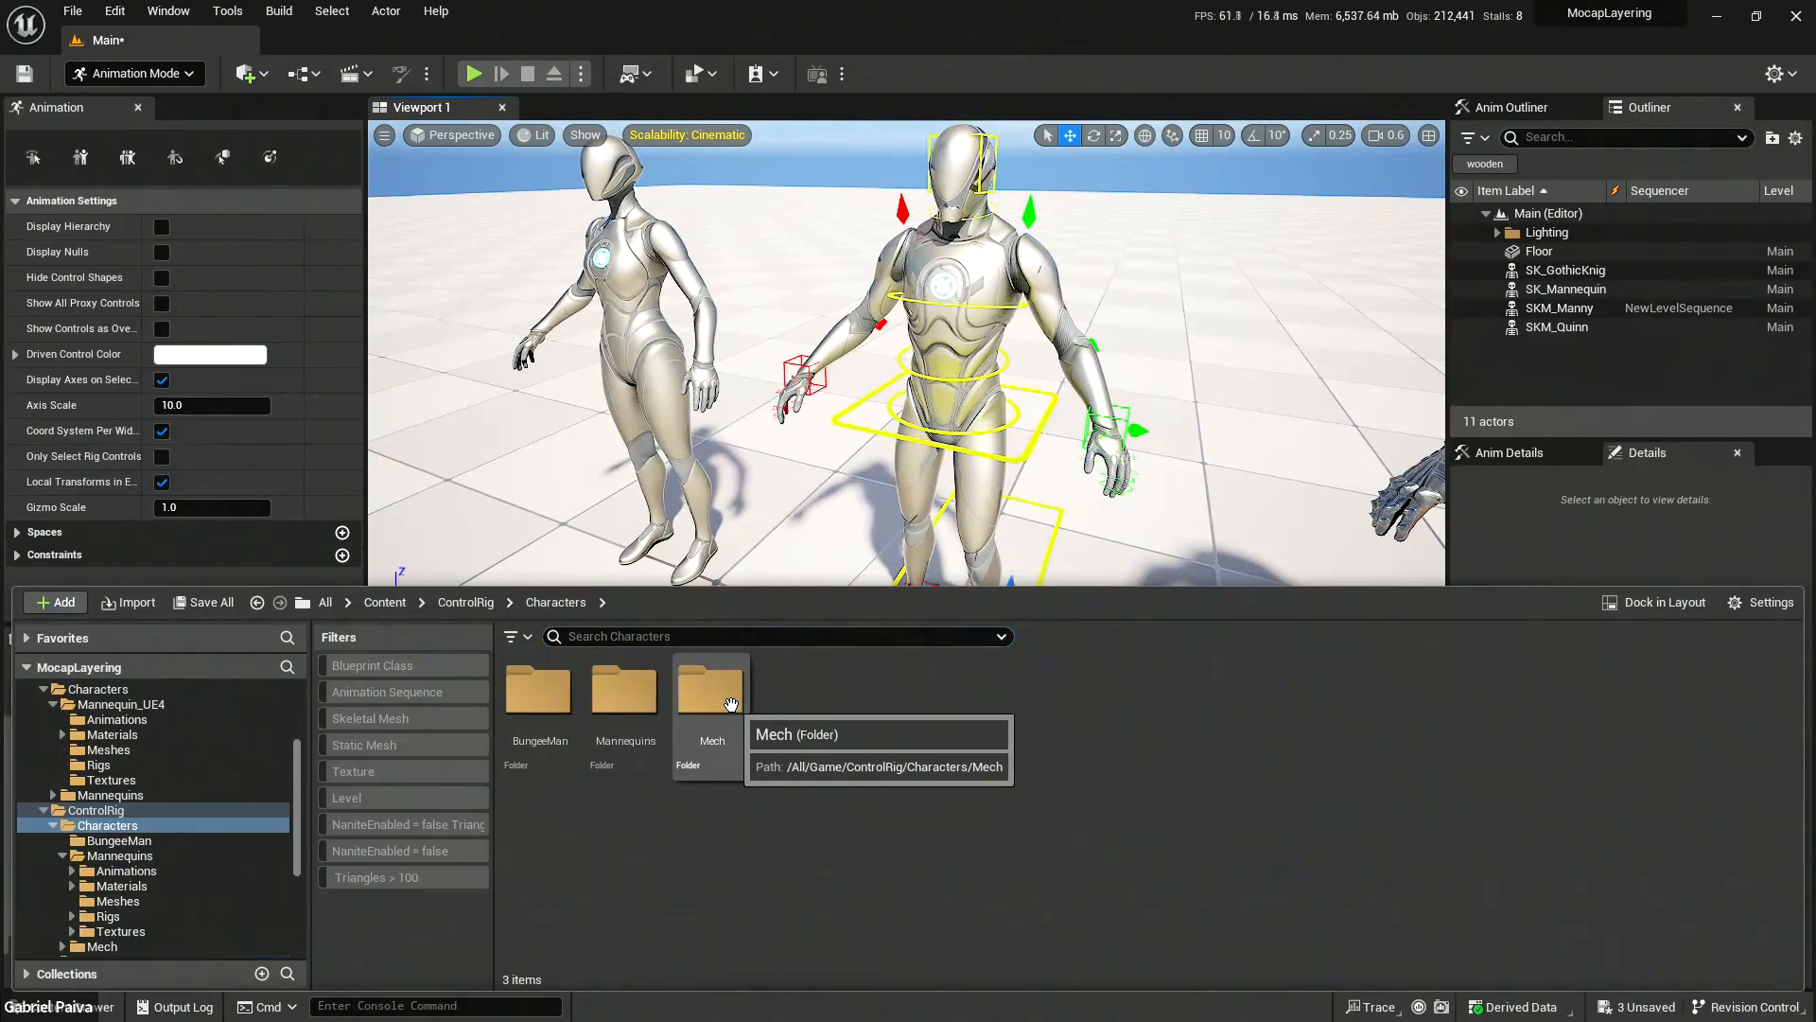
{"action": "double_click", "coordinate": [624, 690]}
{"action": "left_click", "coordinate": [797, 686]}
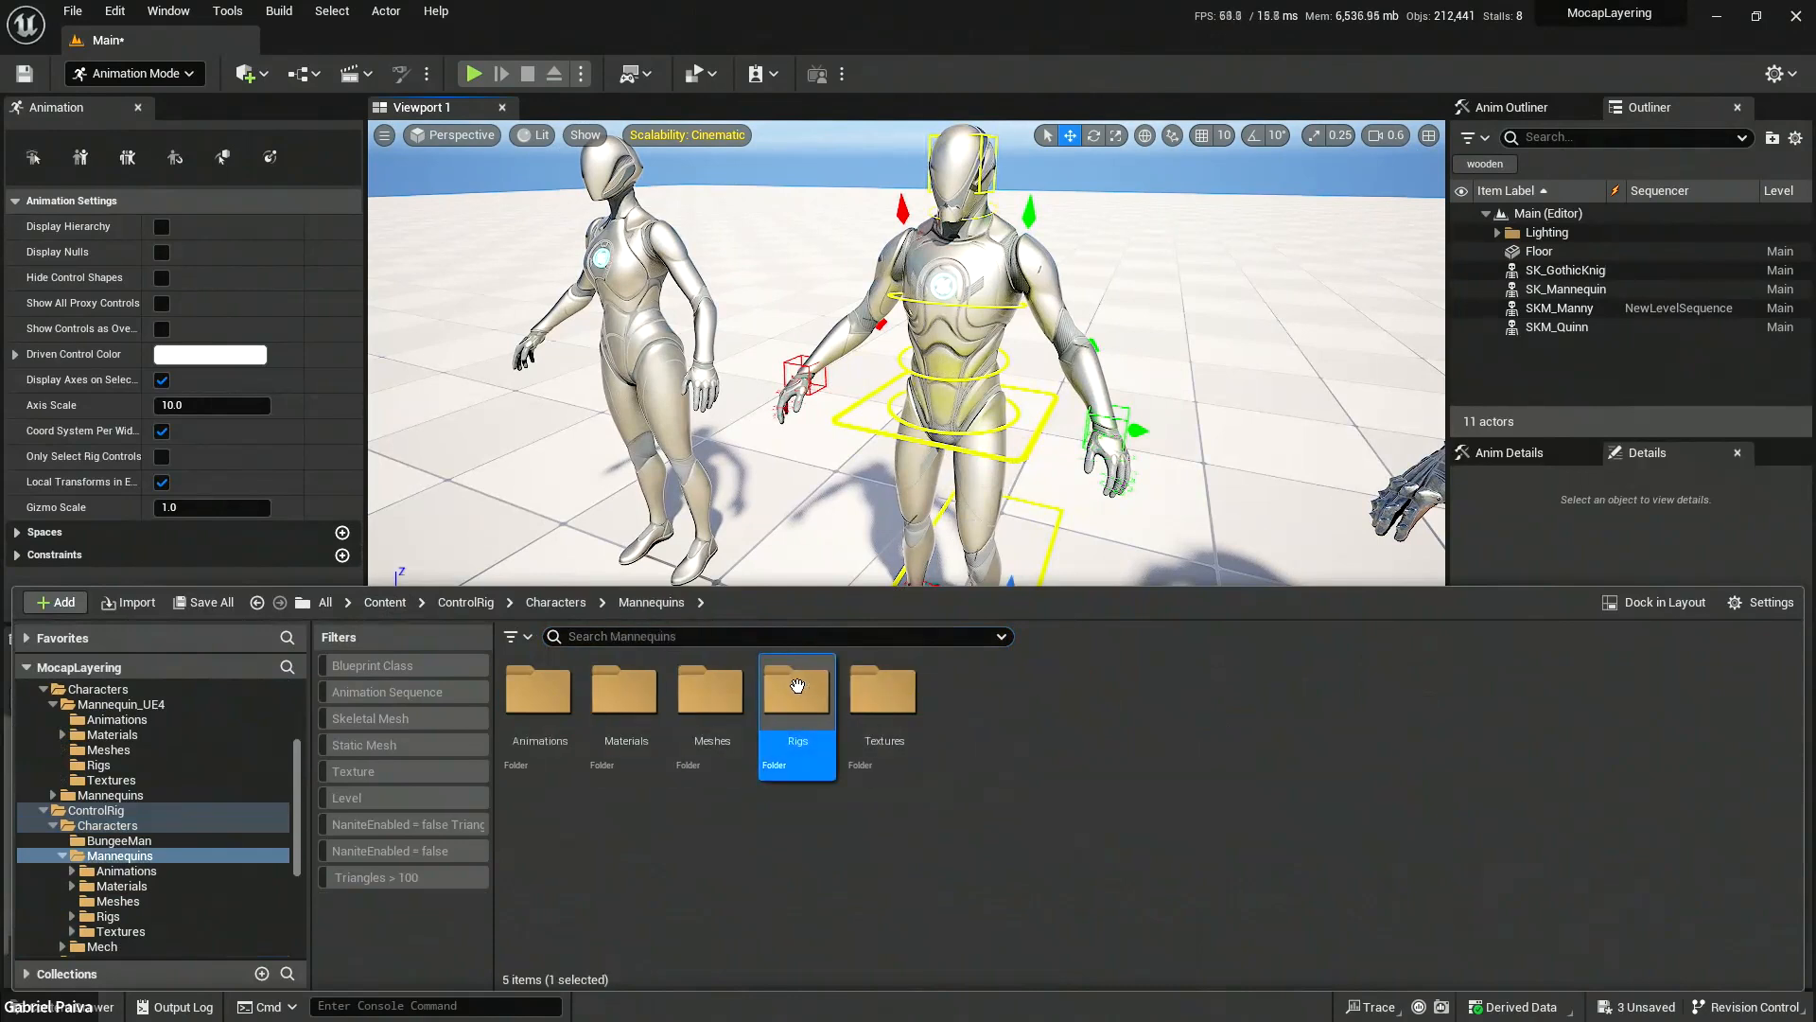
{"action": "double_click", "coordinate": [798, 686]}
{"action": "left_click", "coordinate": [972, 698]}
{"action": "double_click", "coordinate": [976, 708]}
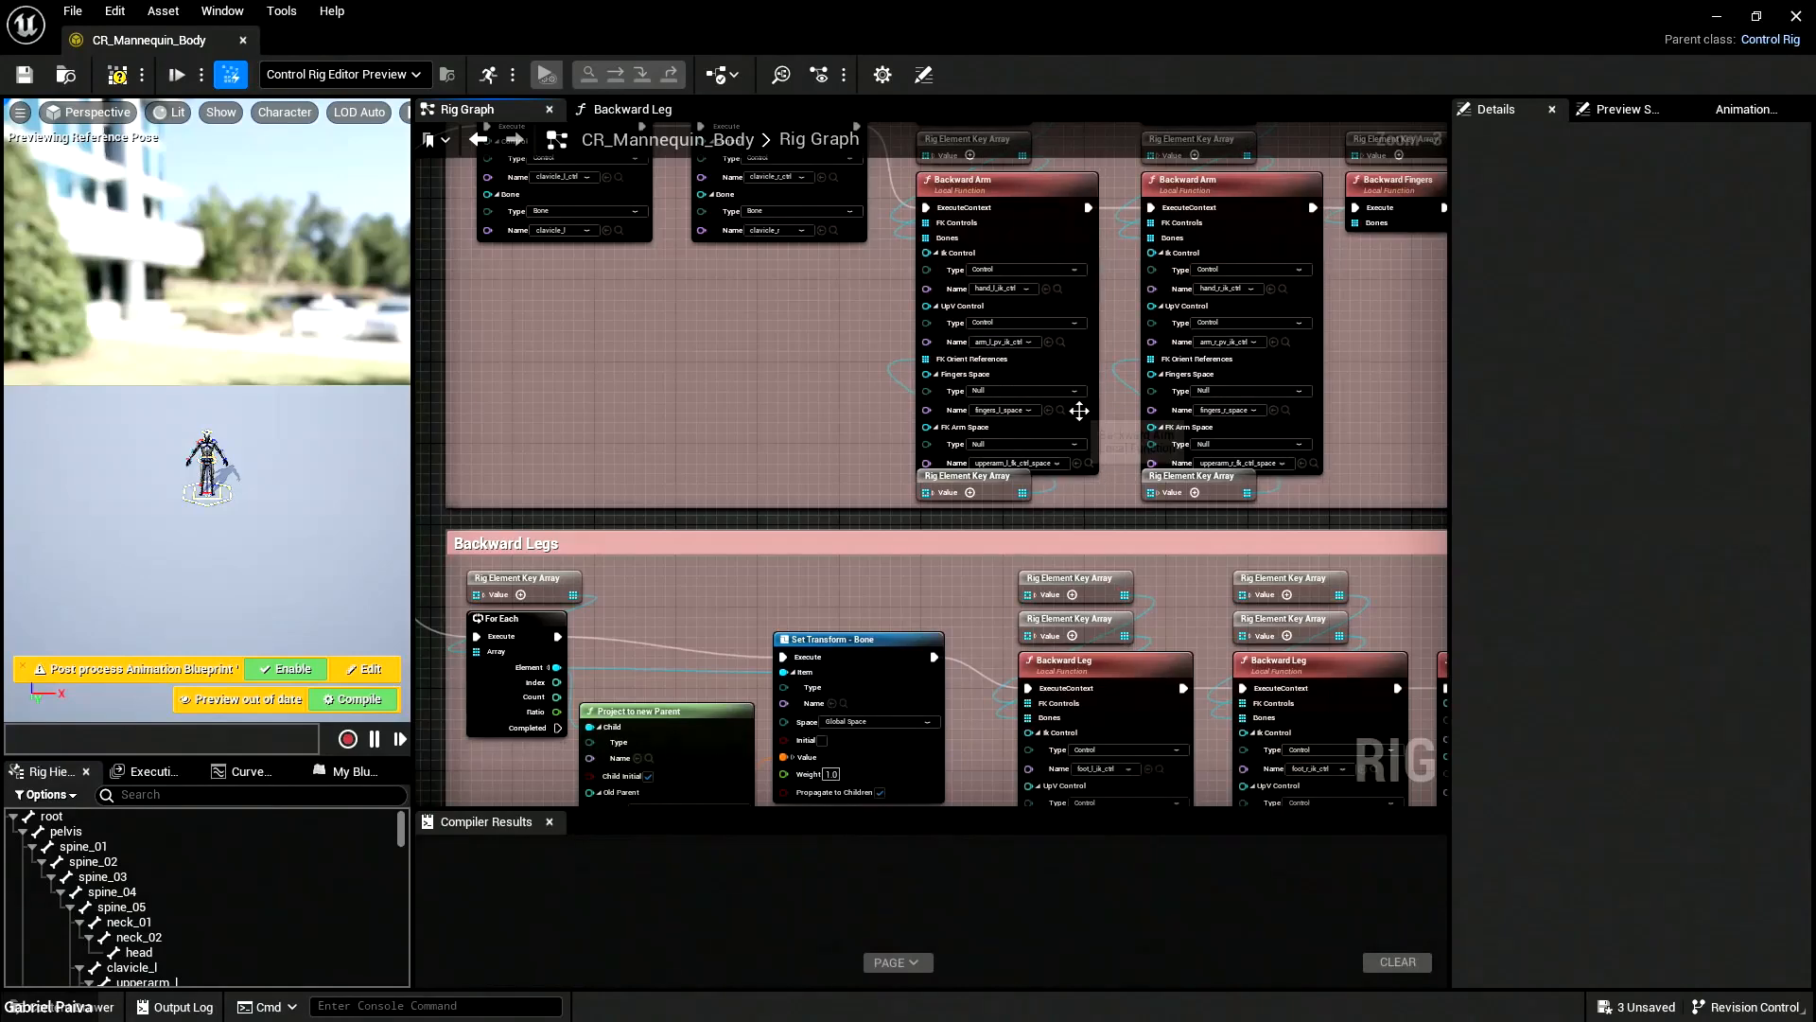
Examine the backward solve sections for the arms and legs in CR_Mannequin_Body's rig graph.
{"action": "scroll", "coordinate": [1105, 420], "scroll_direction": "down", "scroll_amount": 8}
{"action": "right_click_drag", "start_coordinate": [1105, 420], "coordinate": [973, 127]}
{"action": "right_click_drag", "start_coordinate": [1212, 579], "coordinate": [1155, 750]}
{"action": "right_click_drag", "start_coordinate": [1151, 371], "coordinate": [1193, 714]}
{"action": "scroll", "coordinate": [1022, 533], "scroll_direction": "up", "scroll_amount": 7}
{"action": "scroll", "coordinate": [1097, 522], "scroll_direction": "up", "scroll_amount": 3}
{"action": "right_click_drag", "start_coordinate": [859, 502], "coordinate": [1006, 544]}
Inspect the graph of the left arm's Backward Arm function and close the CR_Mannequin_Body editor.
{"action": "left_click", "coordinate": [1154, 453]}
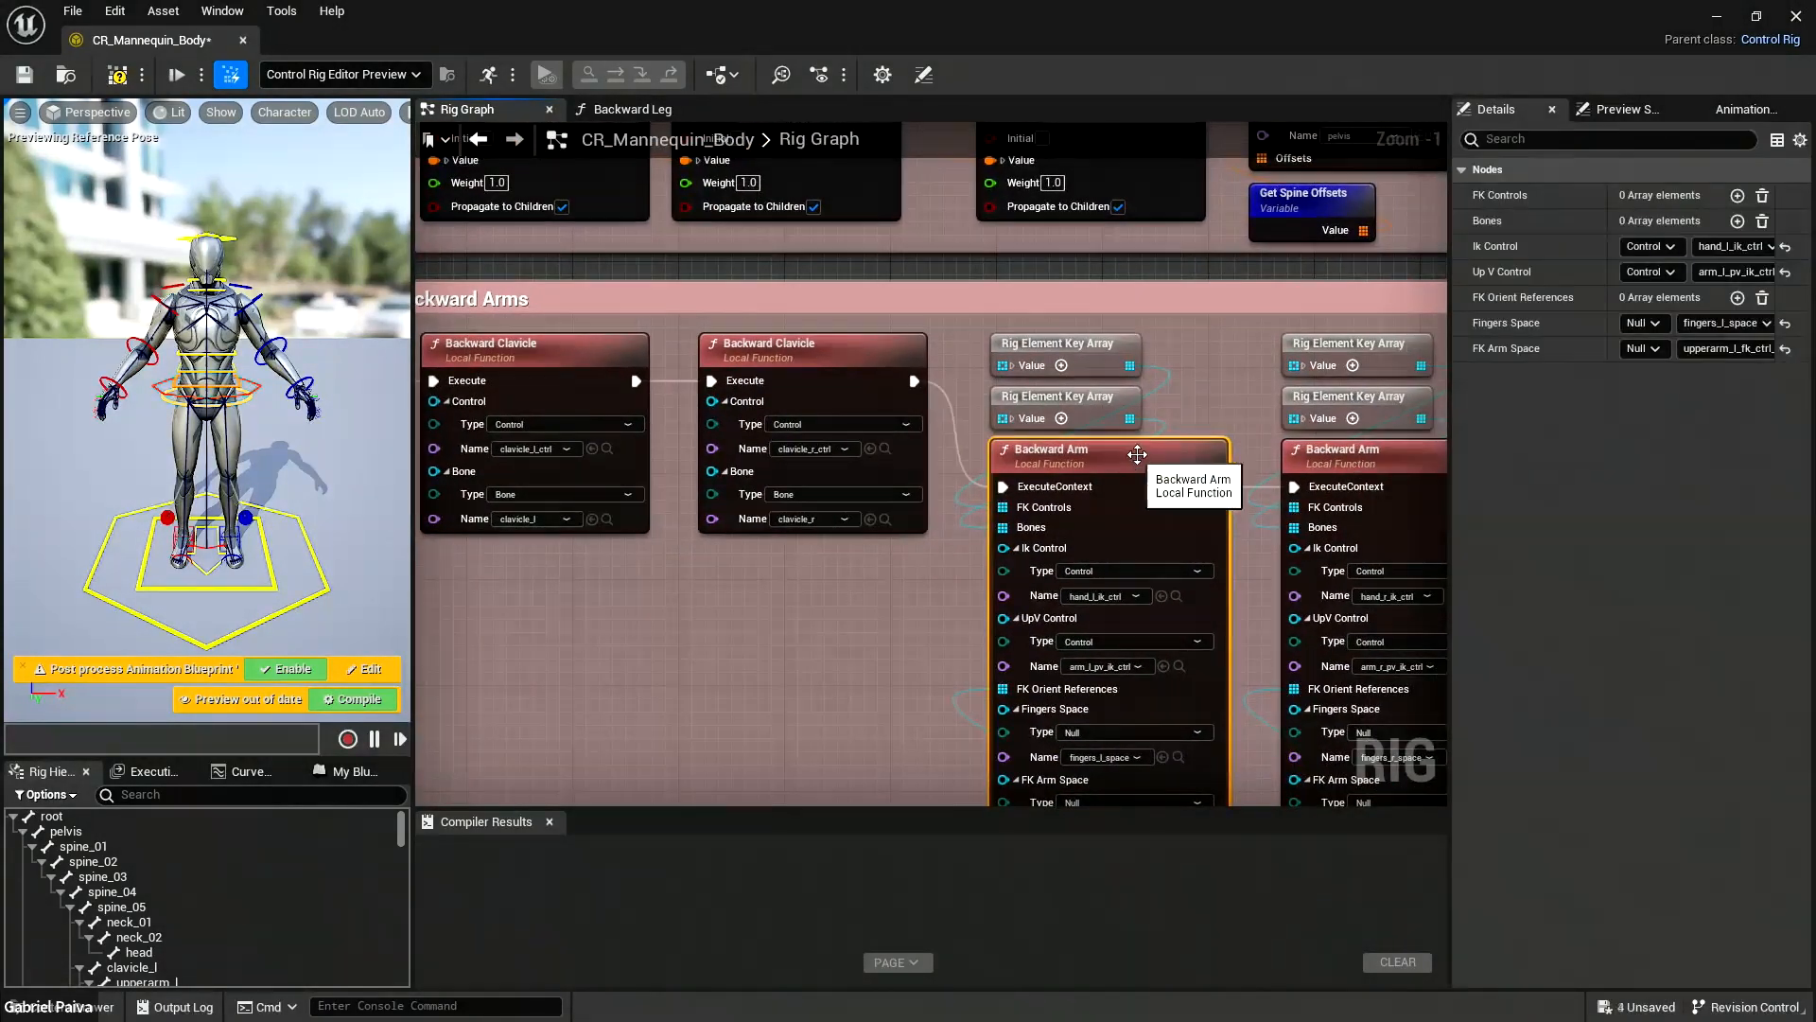
{"action": "double_click", "coordinate": [1154, 453]}
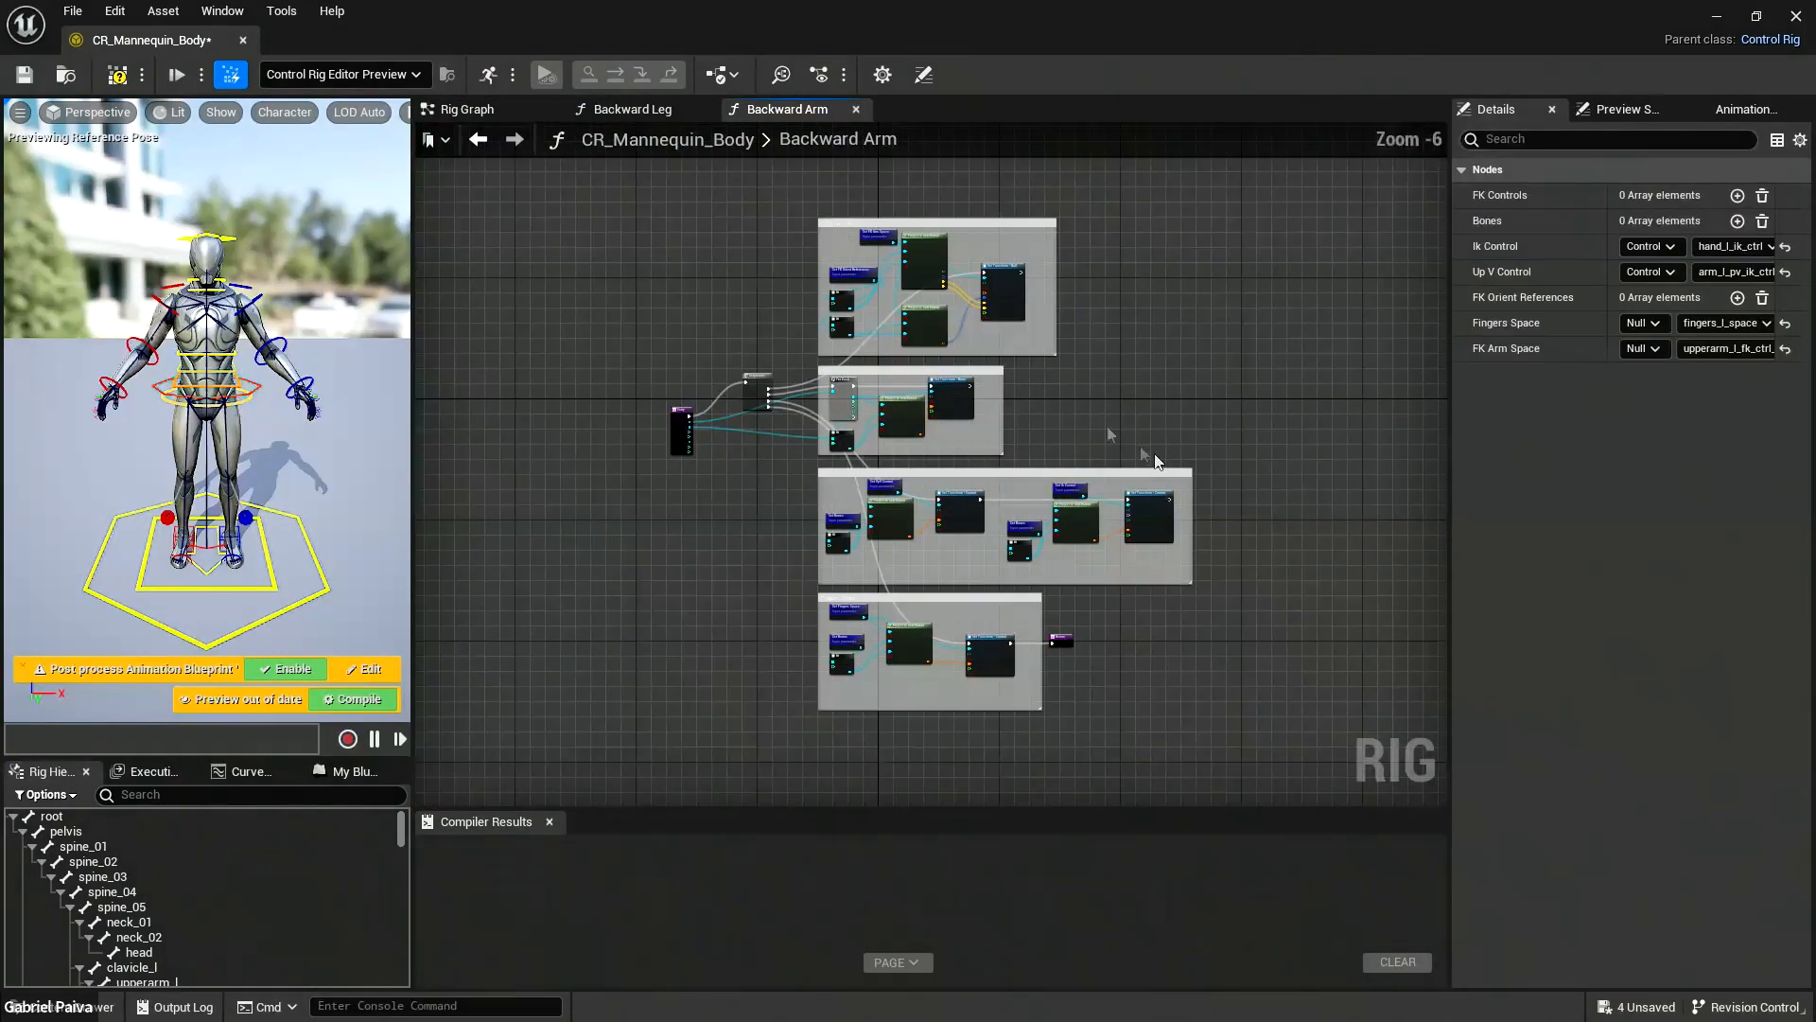
{"action": "scroll", "coordinate": [1079, 444], "scroll_direction": "up", "scroll_amount": 4}
{"action": "scroll", "coordinate": [1011, 352], "scroll_direction": "down", "scroll_amount": 3}
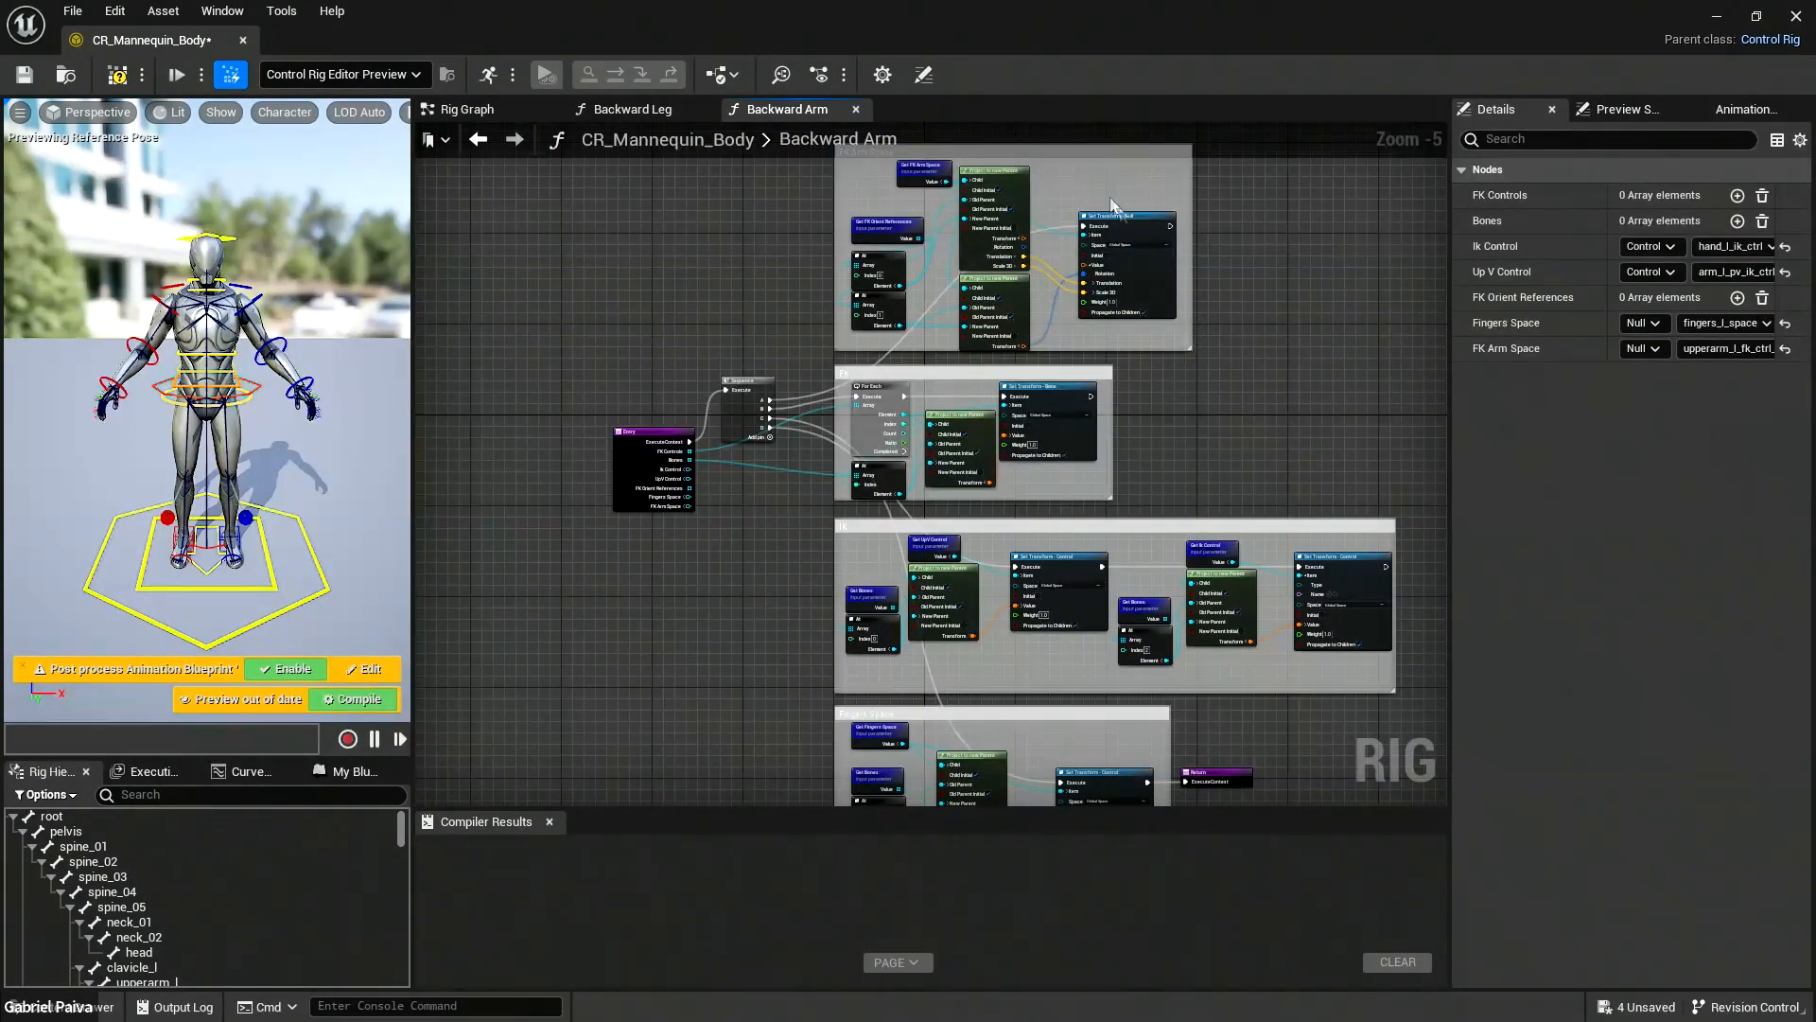
{"action": "left_click", "coordinate": [1798, 19]}
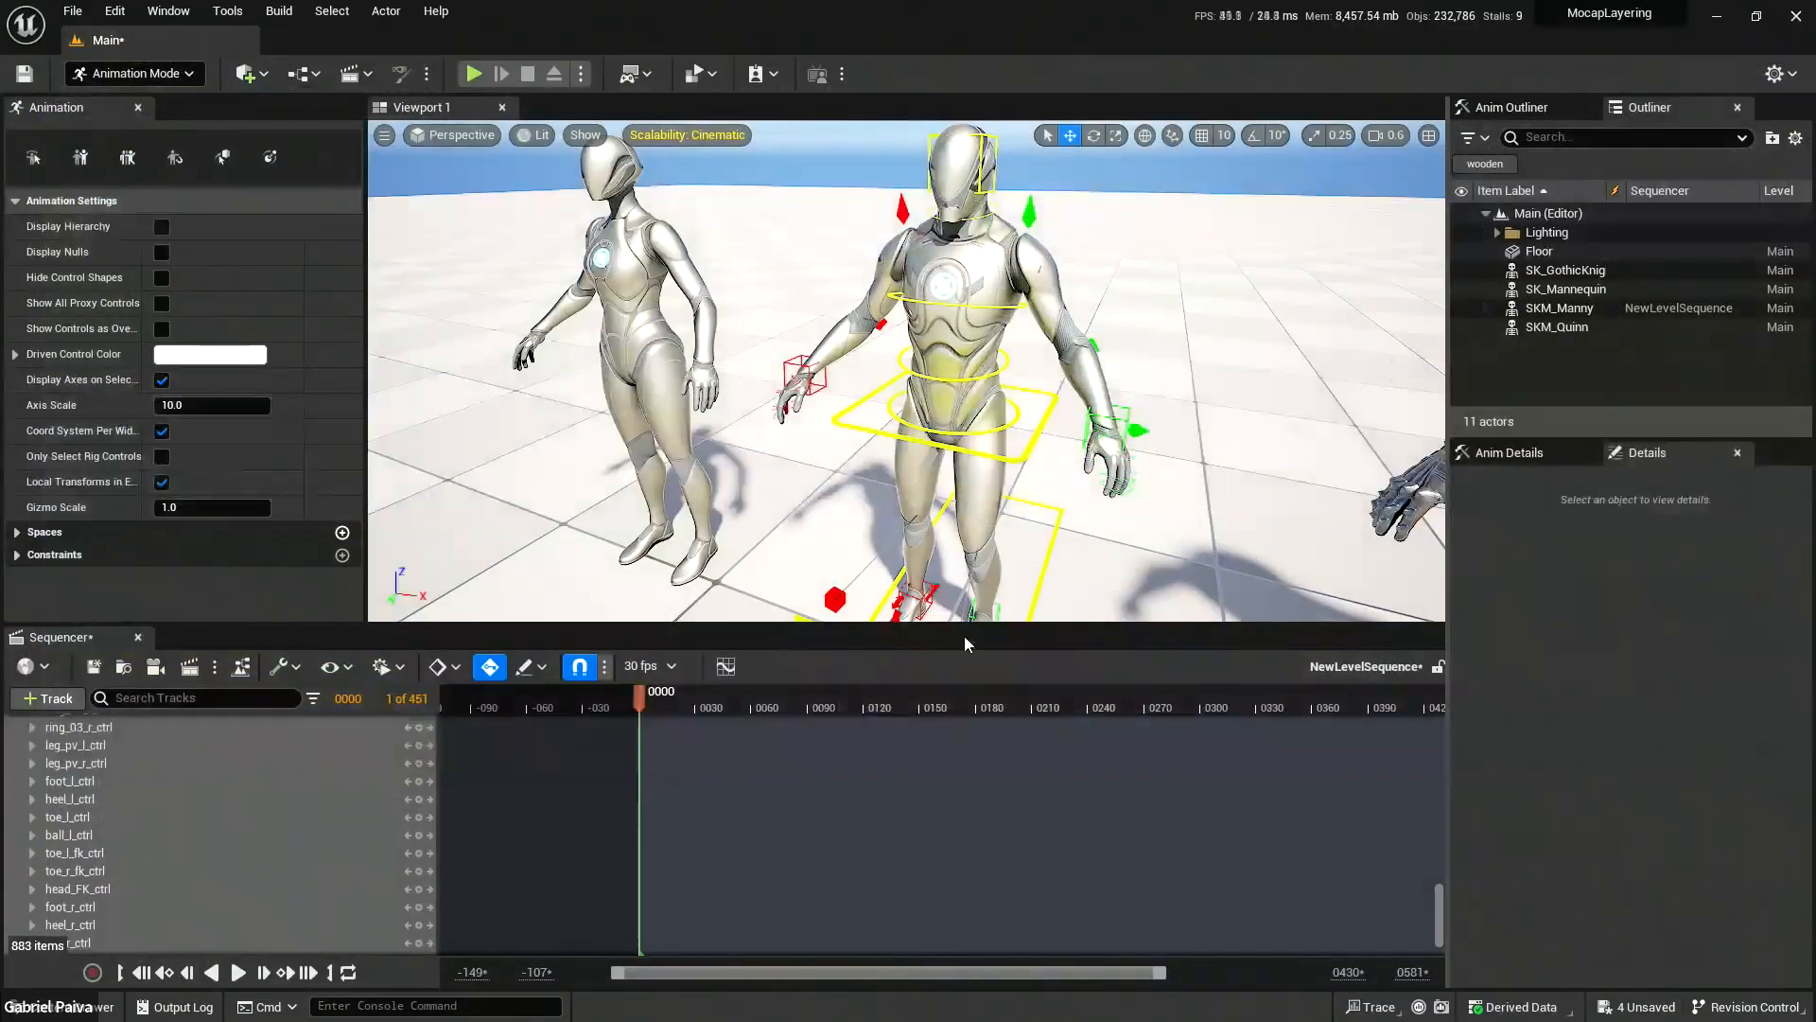
Open the CR_Mannequin_BasicBiped control rig asset from the Rigs folder.
{"action": "key", "text": "ctrl+space"}
{"action": "left_click", "coordinate": [804, 752]}
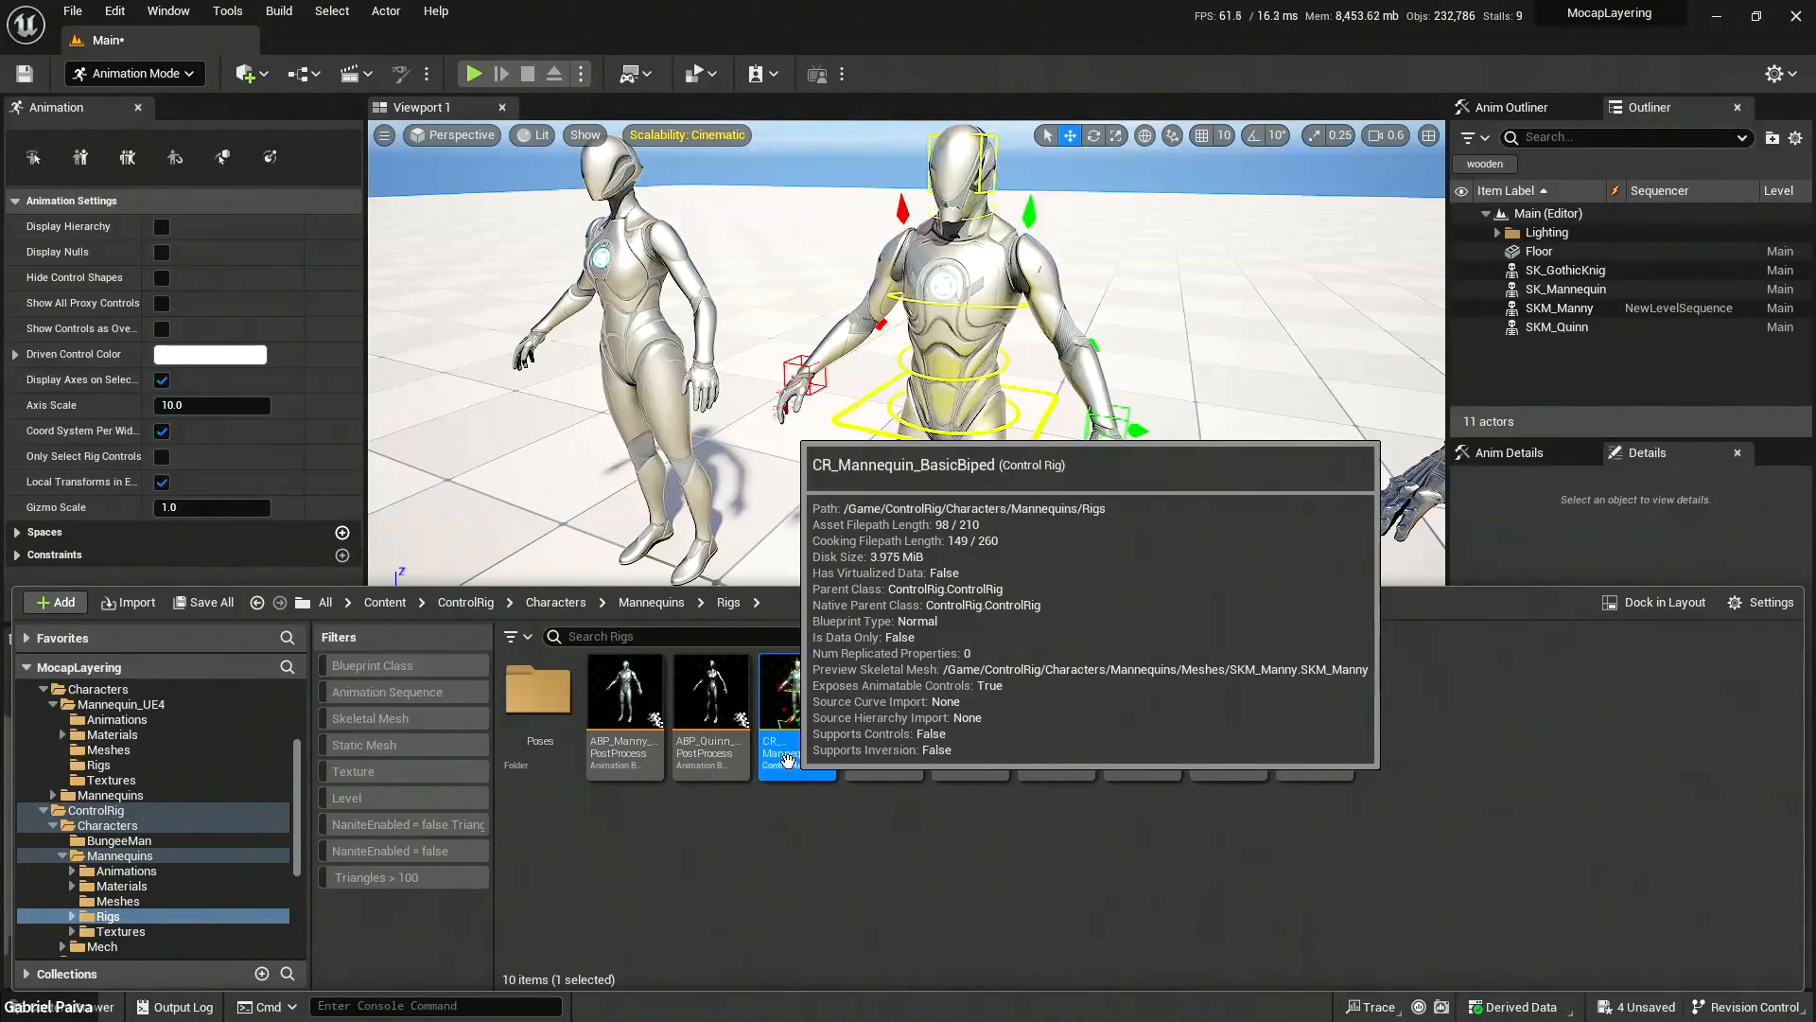
{"action": "double_click", "coordinate": [789, 701]}
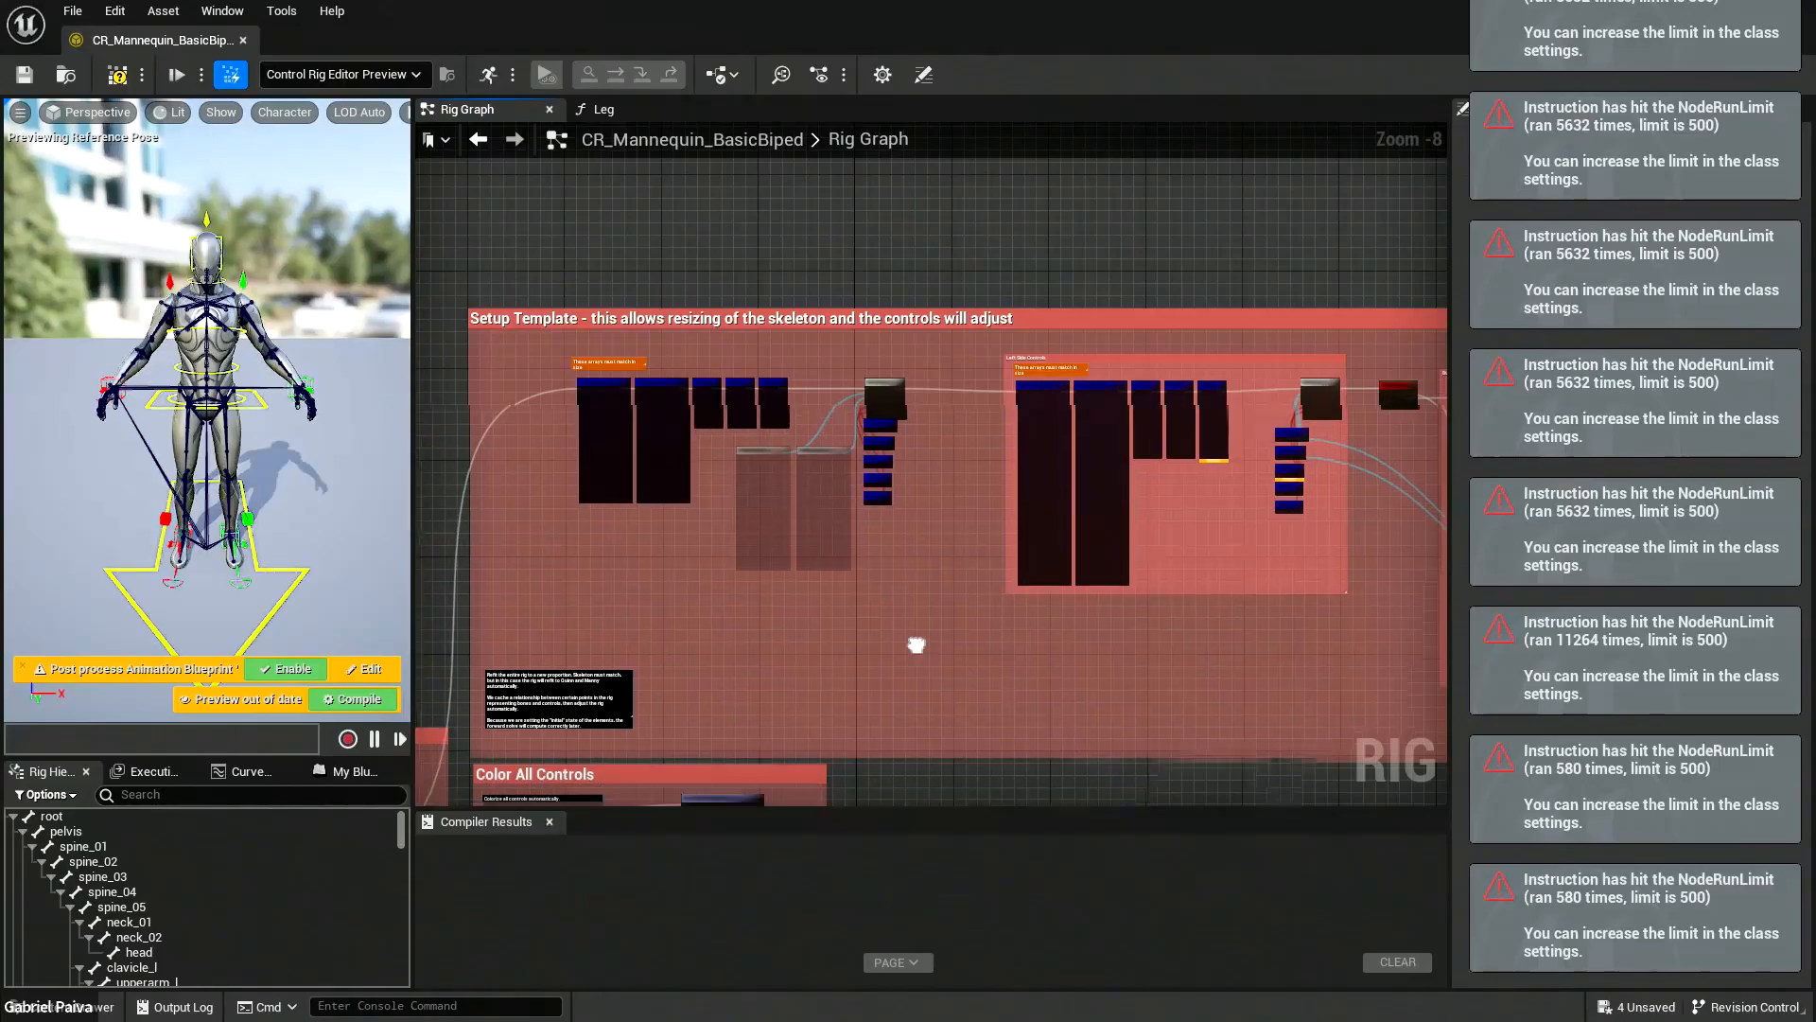
Examine the setup, left leg and backwards solve sections of CR_Mannequin_BasicBiped's rig graph.
{"action": "scroll", "coordinate": [952, 503], "scroll_direction": "down", "scroll_amount": 7}
{"action": "right_click_drag", "start_coordinate": [1045, 558], "coordinate": [1021, 369]}
{"action": "mouse_move", "coordinate": [1095, 503]}
{"action": "right_mouse_down"}
{"action": "mouse_move", "coordinate": [1104, 333]}
{"action": "mouse_move", "coordinate": [1115, 385]}
{"action": "mouse_move", "coordinate": [1066, 535]}
{"action": "right_mouse_up"}
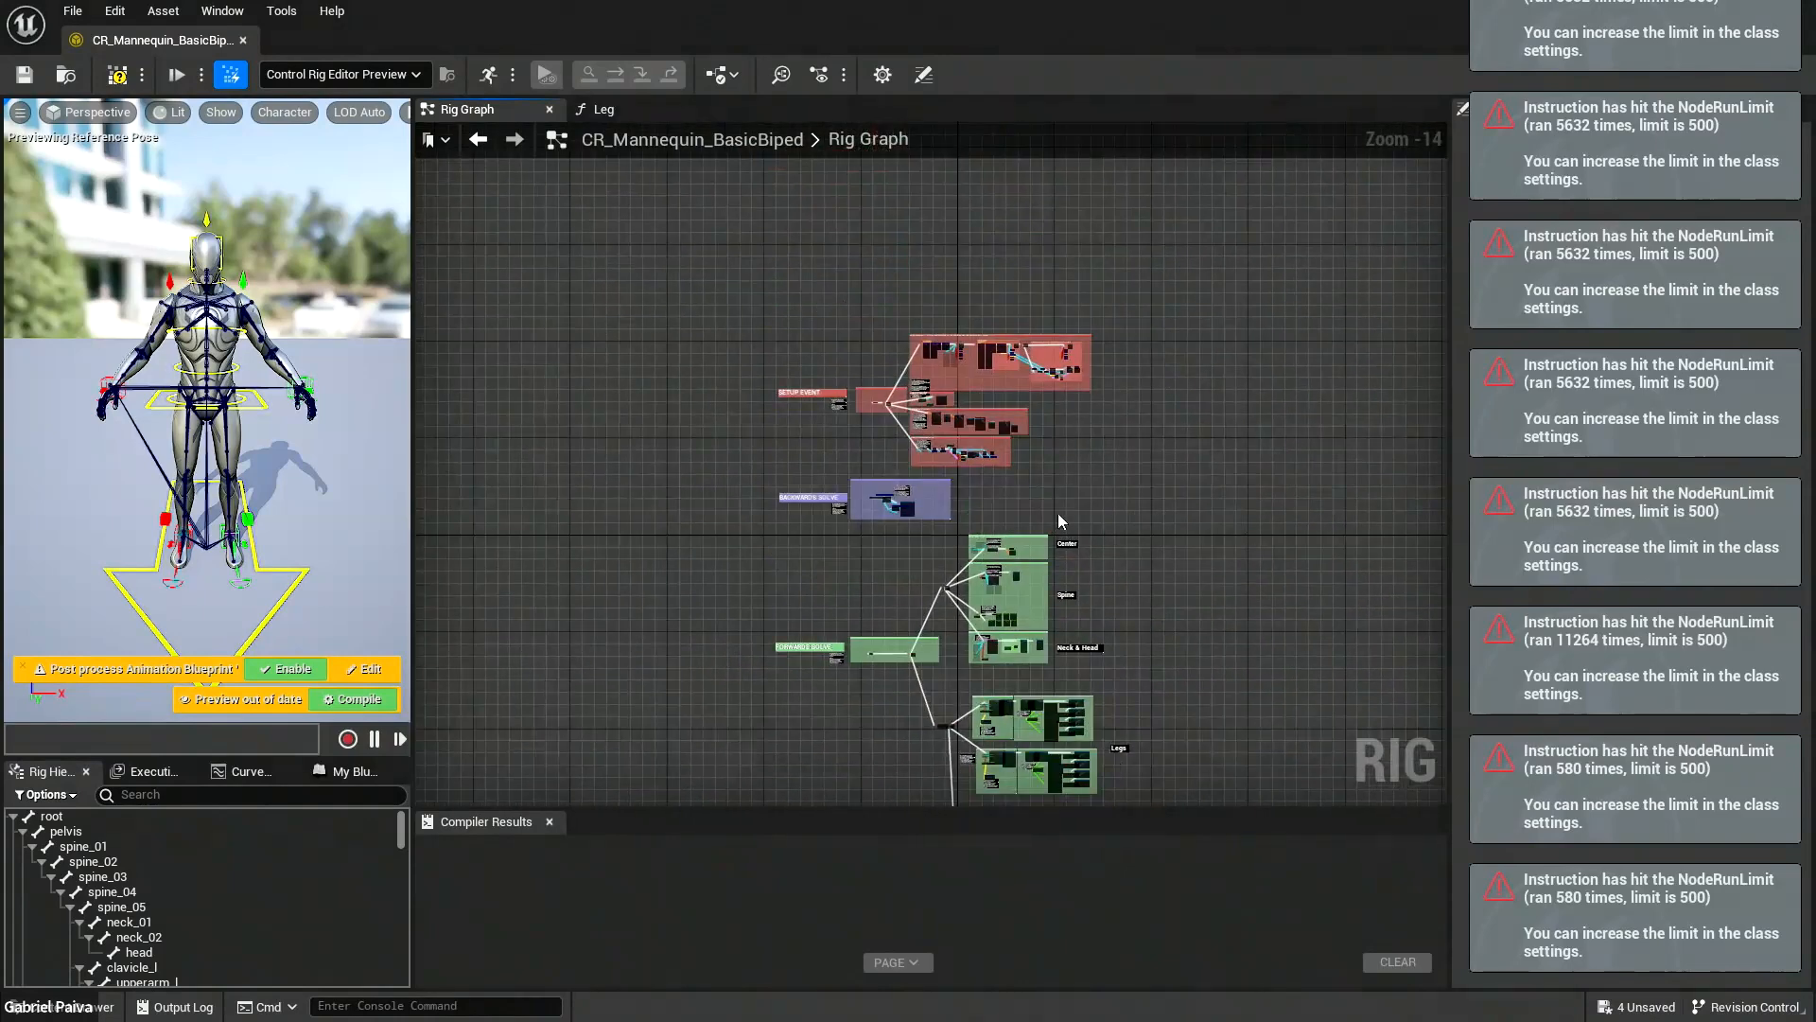
{"action": "right_click_drag", "start_coordinate": [1045, 729], "coordinate": [926, 214]}
{"action": "scroll", "coordinate": [1009, 528], "scroll_direction": "up", "scroll_amount": 6}
{"action": "scroll", "coordinate": [970, 442], "scroll_direction": "up", "scroll_amount": 4}
{"action": "scroll", "coordinate": [1036, 437], "scroll_direction": "down", "scroll_amount": 4}
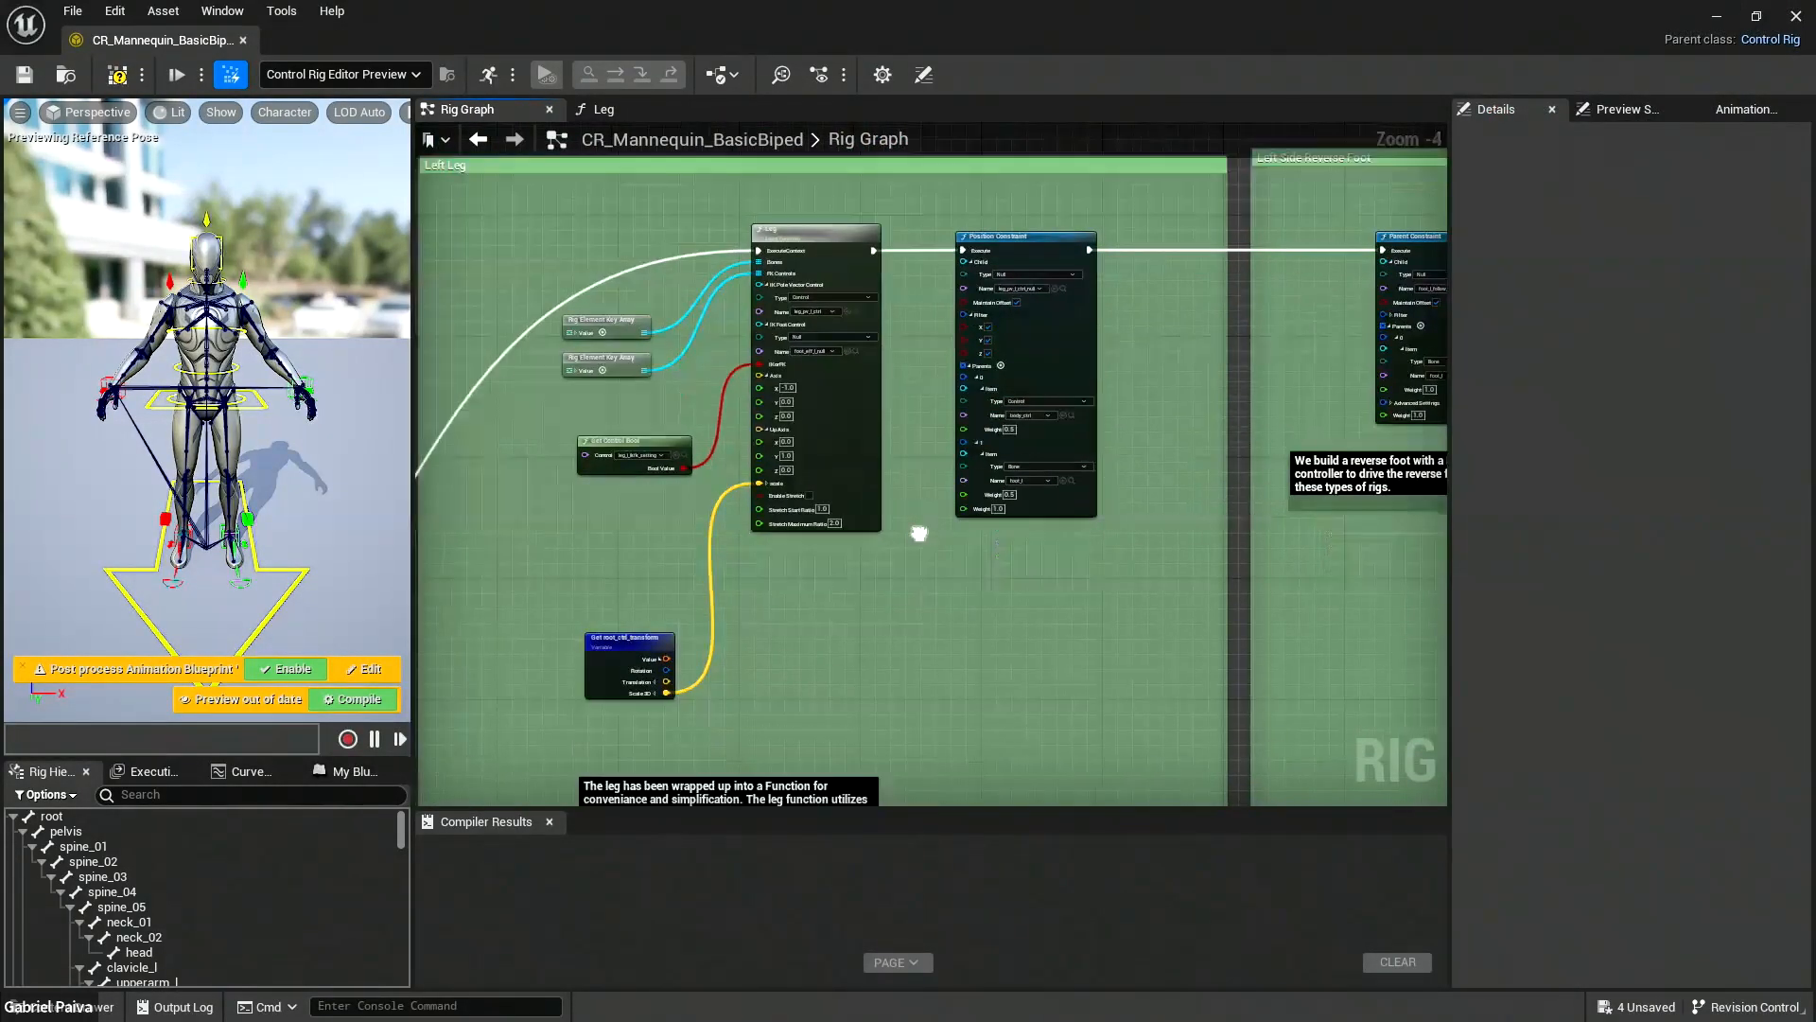
{"action": "scroll", "coordinate": [1033, 439], "scroll_direction": "down", "scroll_amount": 1}
{"action": "right_click_drag", "start_coordinate": [983, 218], "coordinate": [945, 756]}
{"action": "right_click_drag", "start_coordinate": [946, 284], "coordinate": [986, 656]}
{"action": "right_click_drag", "start_coordinate": [645, 220], "coordinate": [1102, 740]}
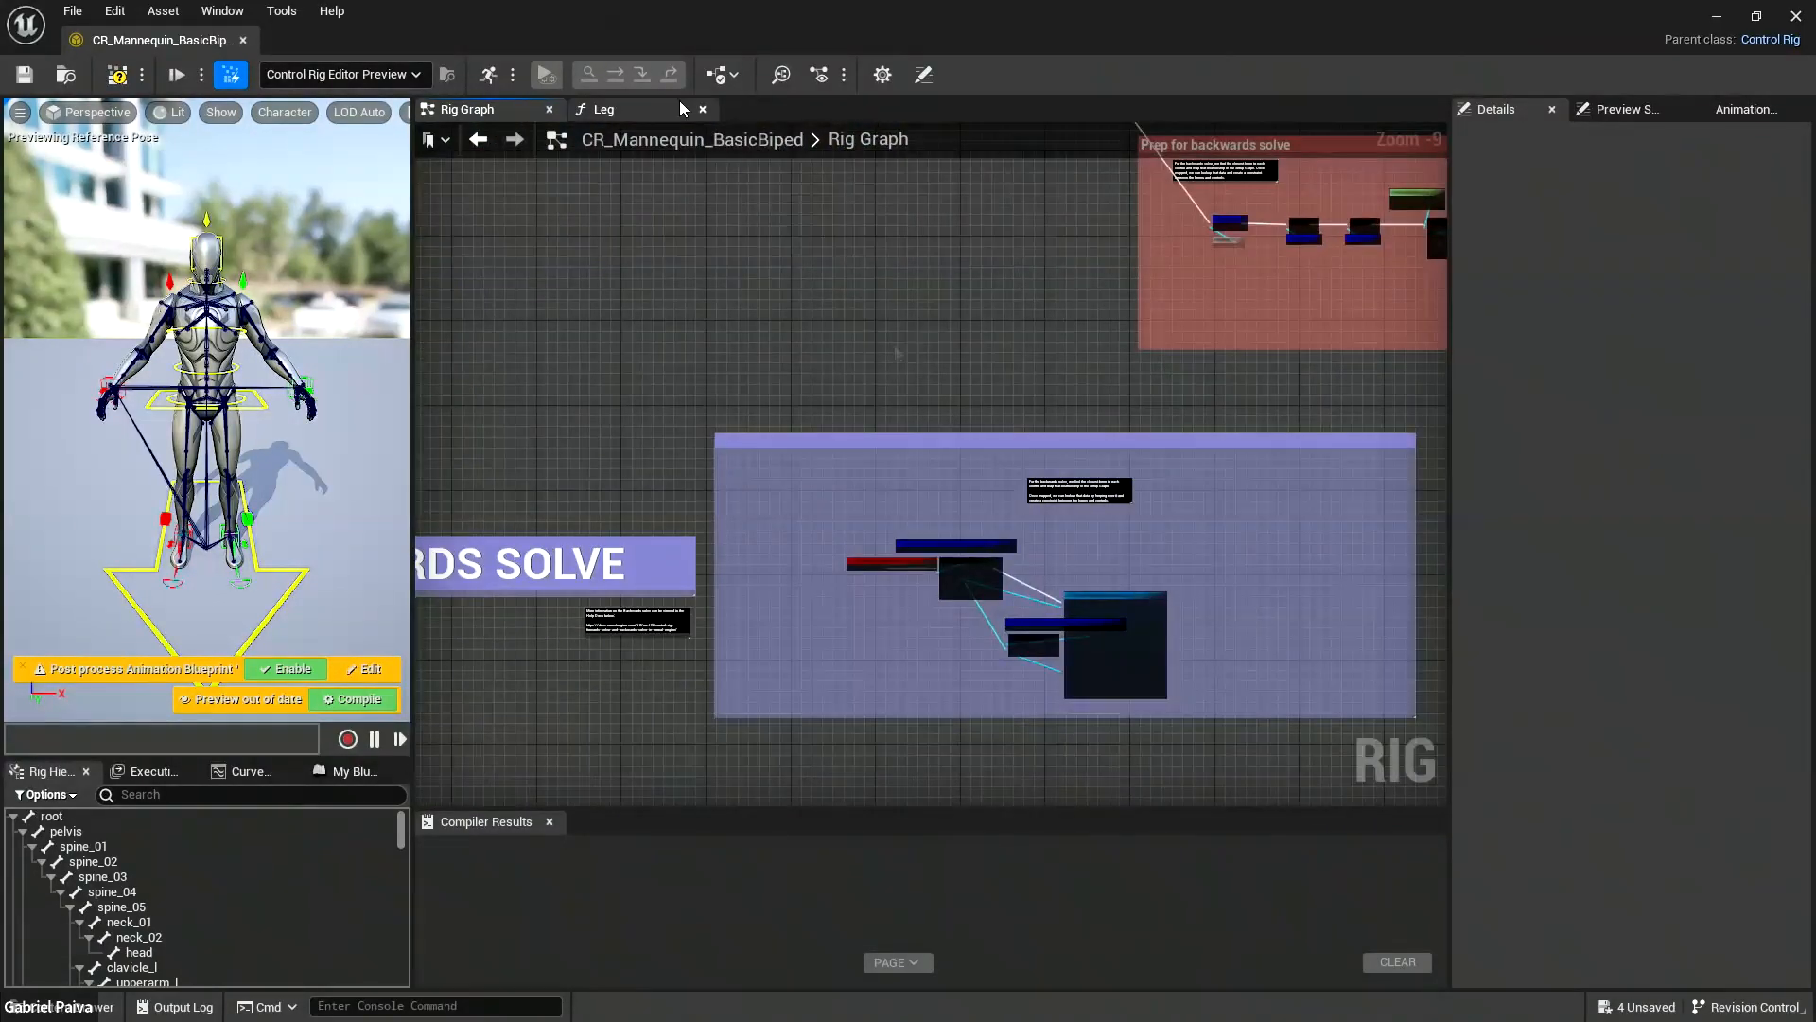
View and close the Leg function graph, and check the settings of the matchFK, matchIK, Arm and Leg functions.
{"action": "left_click", "coordinate": [584, 118]}
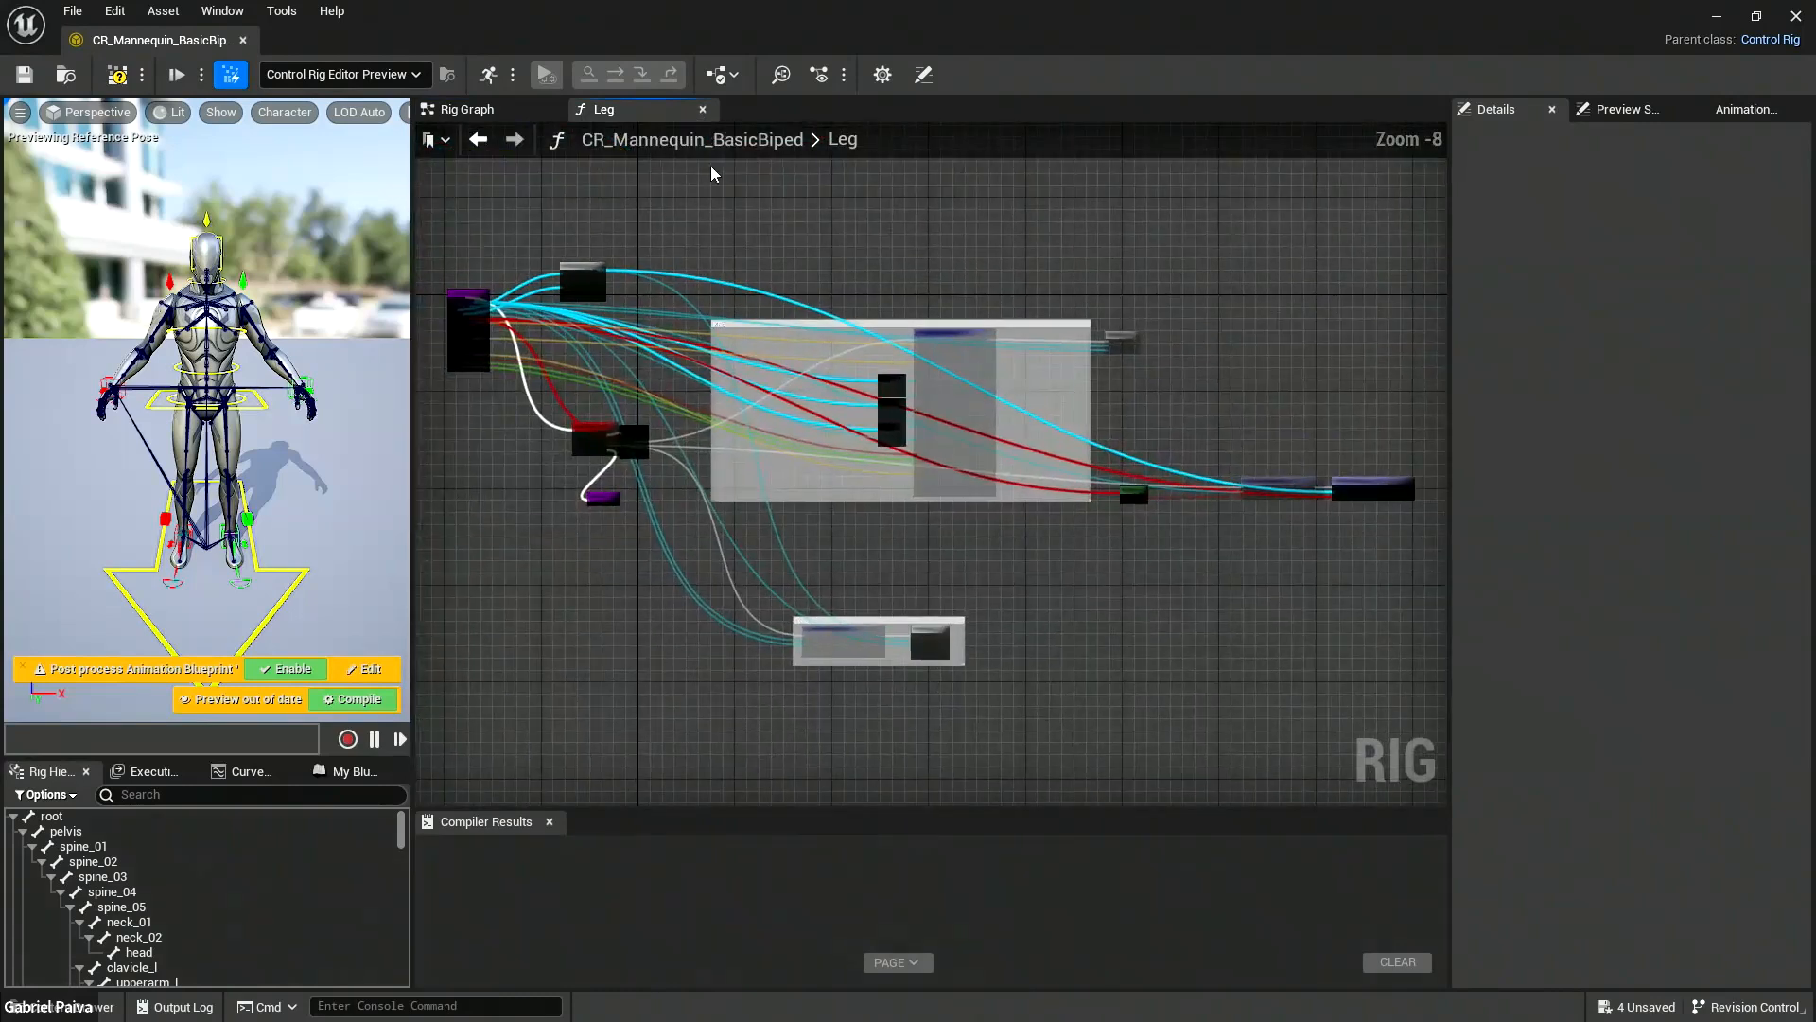
{"action": "left_click", "coordinate": [701, 111]}
{"action": "left_click", "coordinate": [345, 772]}
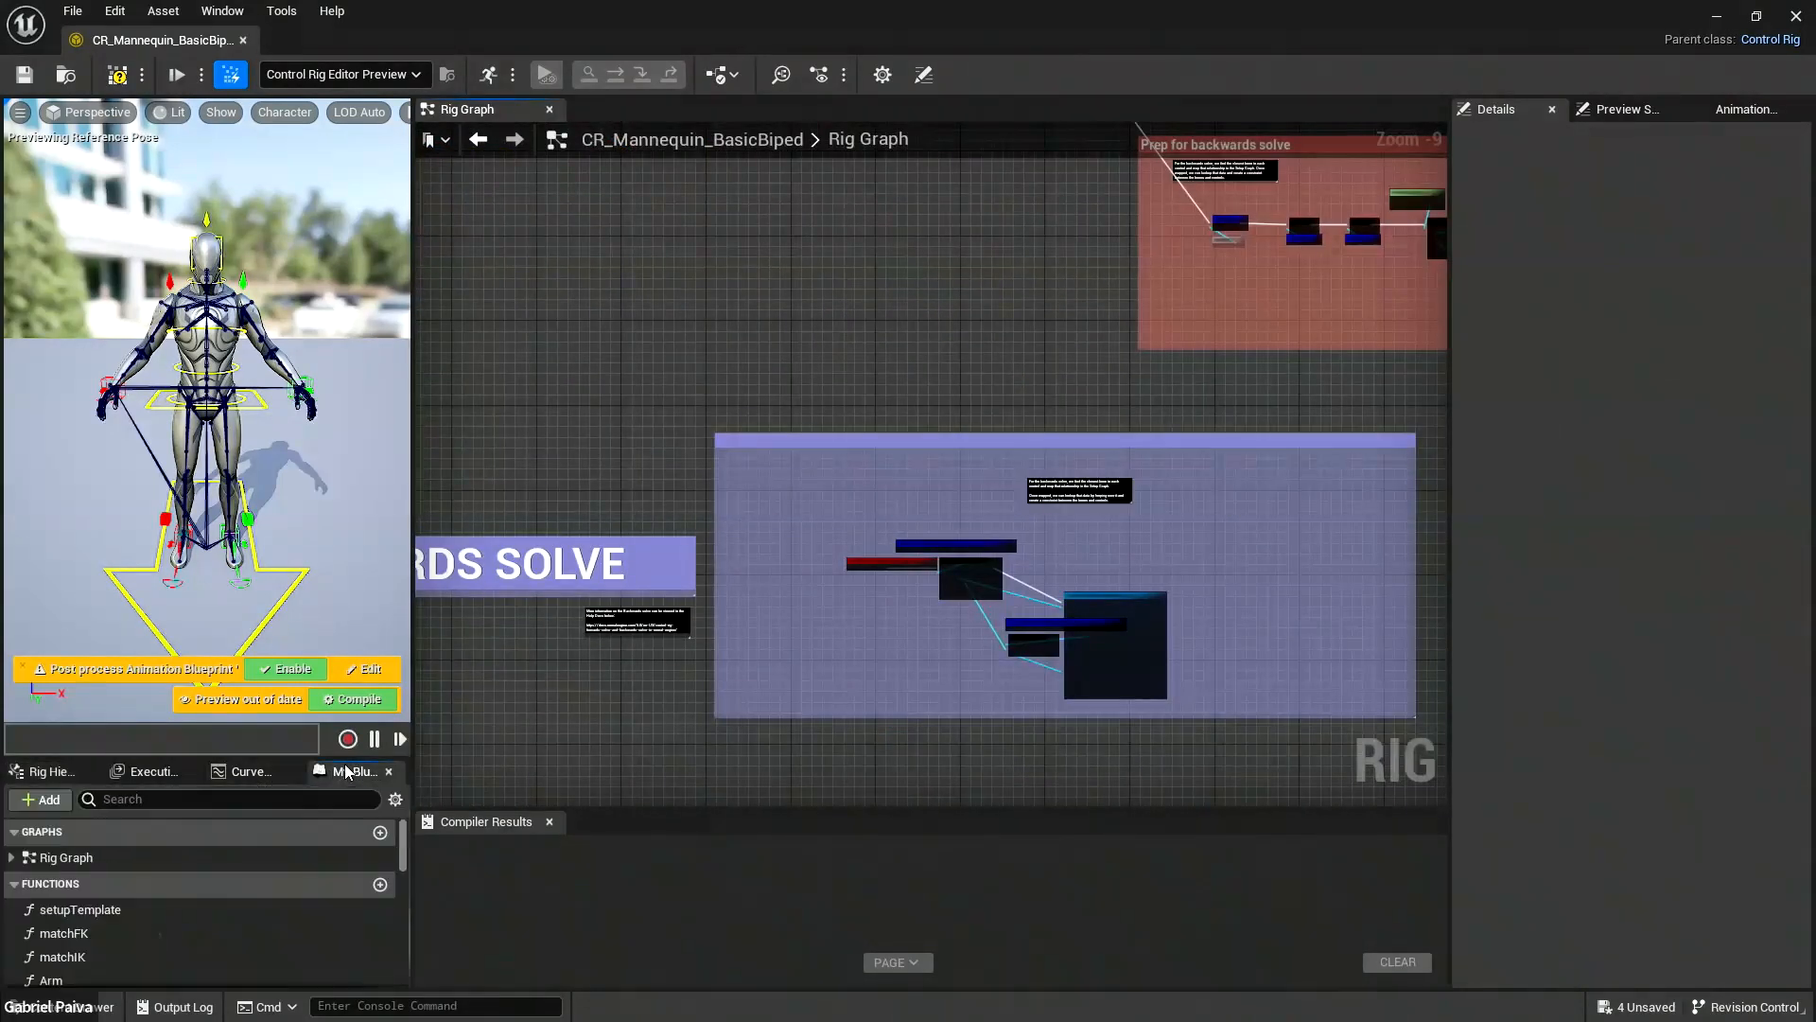
{"action": "scroll", "coordinate": [71, 899], "scroll_direction": "down", "scroll_amount": 2}
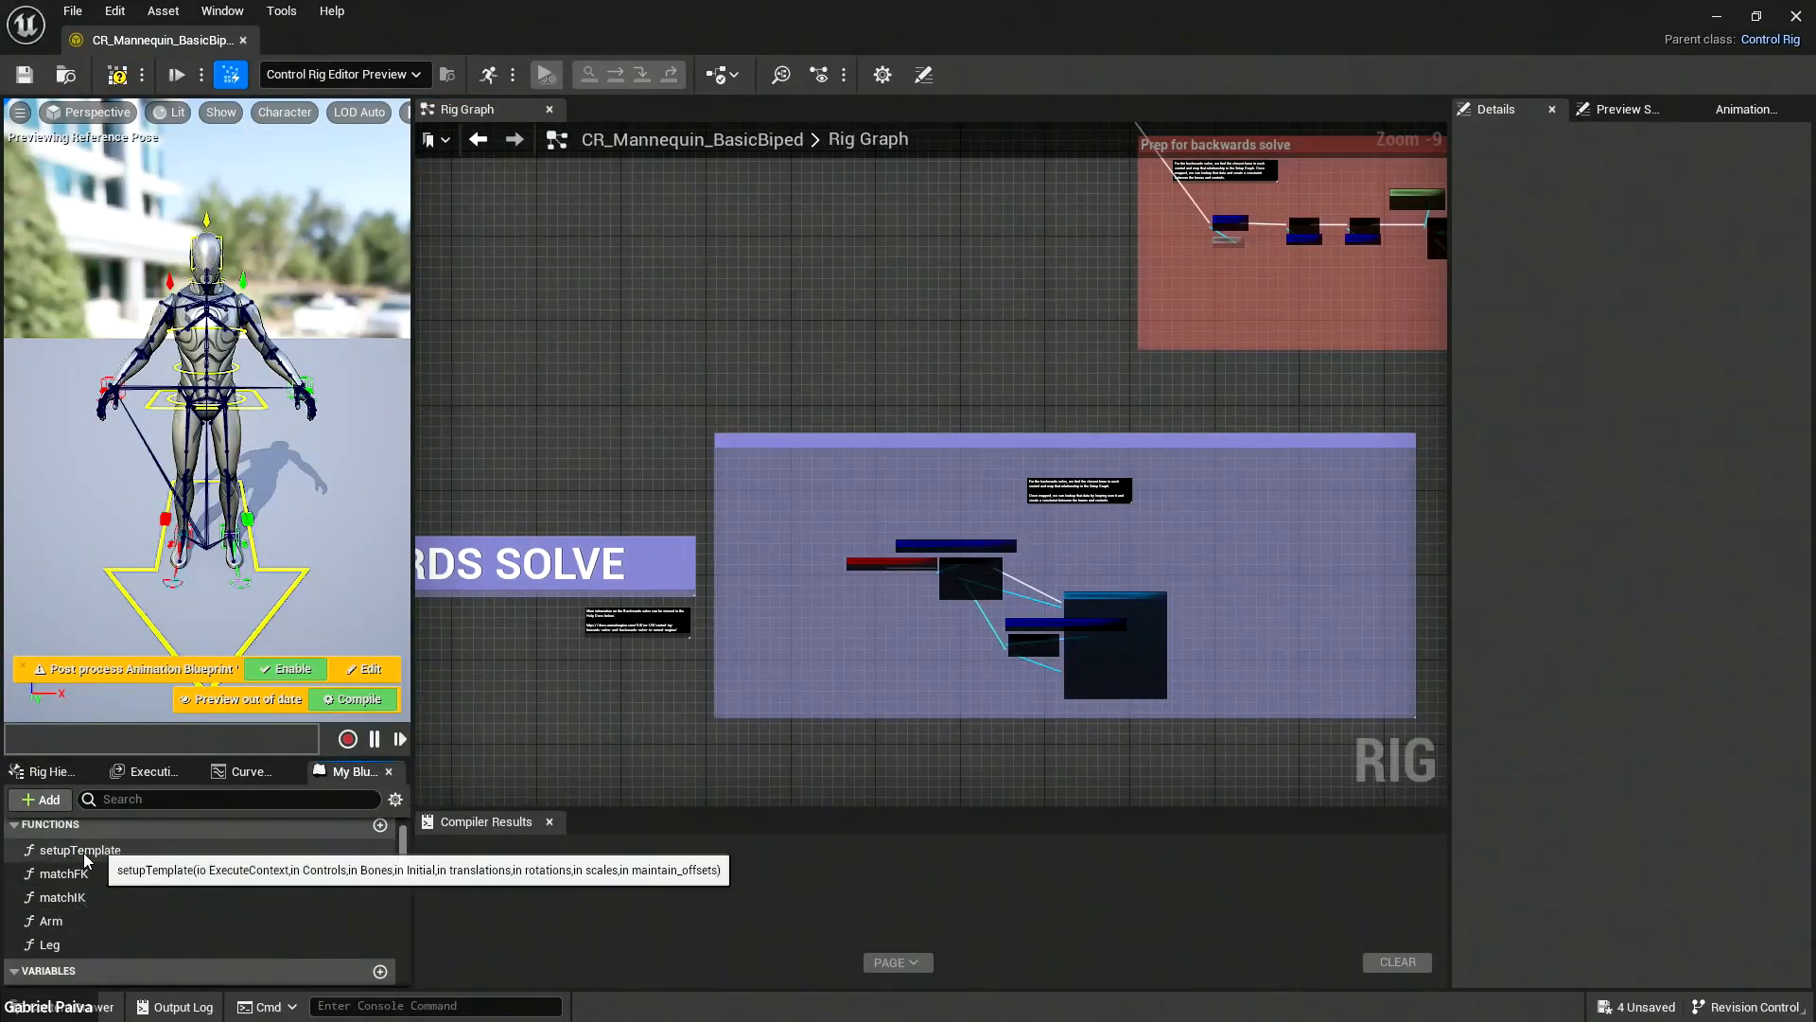
{"action": "left_click", "coordinate": [62, 874]}
{"action": "left_click", "coordinate": [61, 897]}
{"action": "left_click", "coordinate": [55, 921]}
{"action": "left_click", "coordinate": [60, 936]}
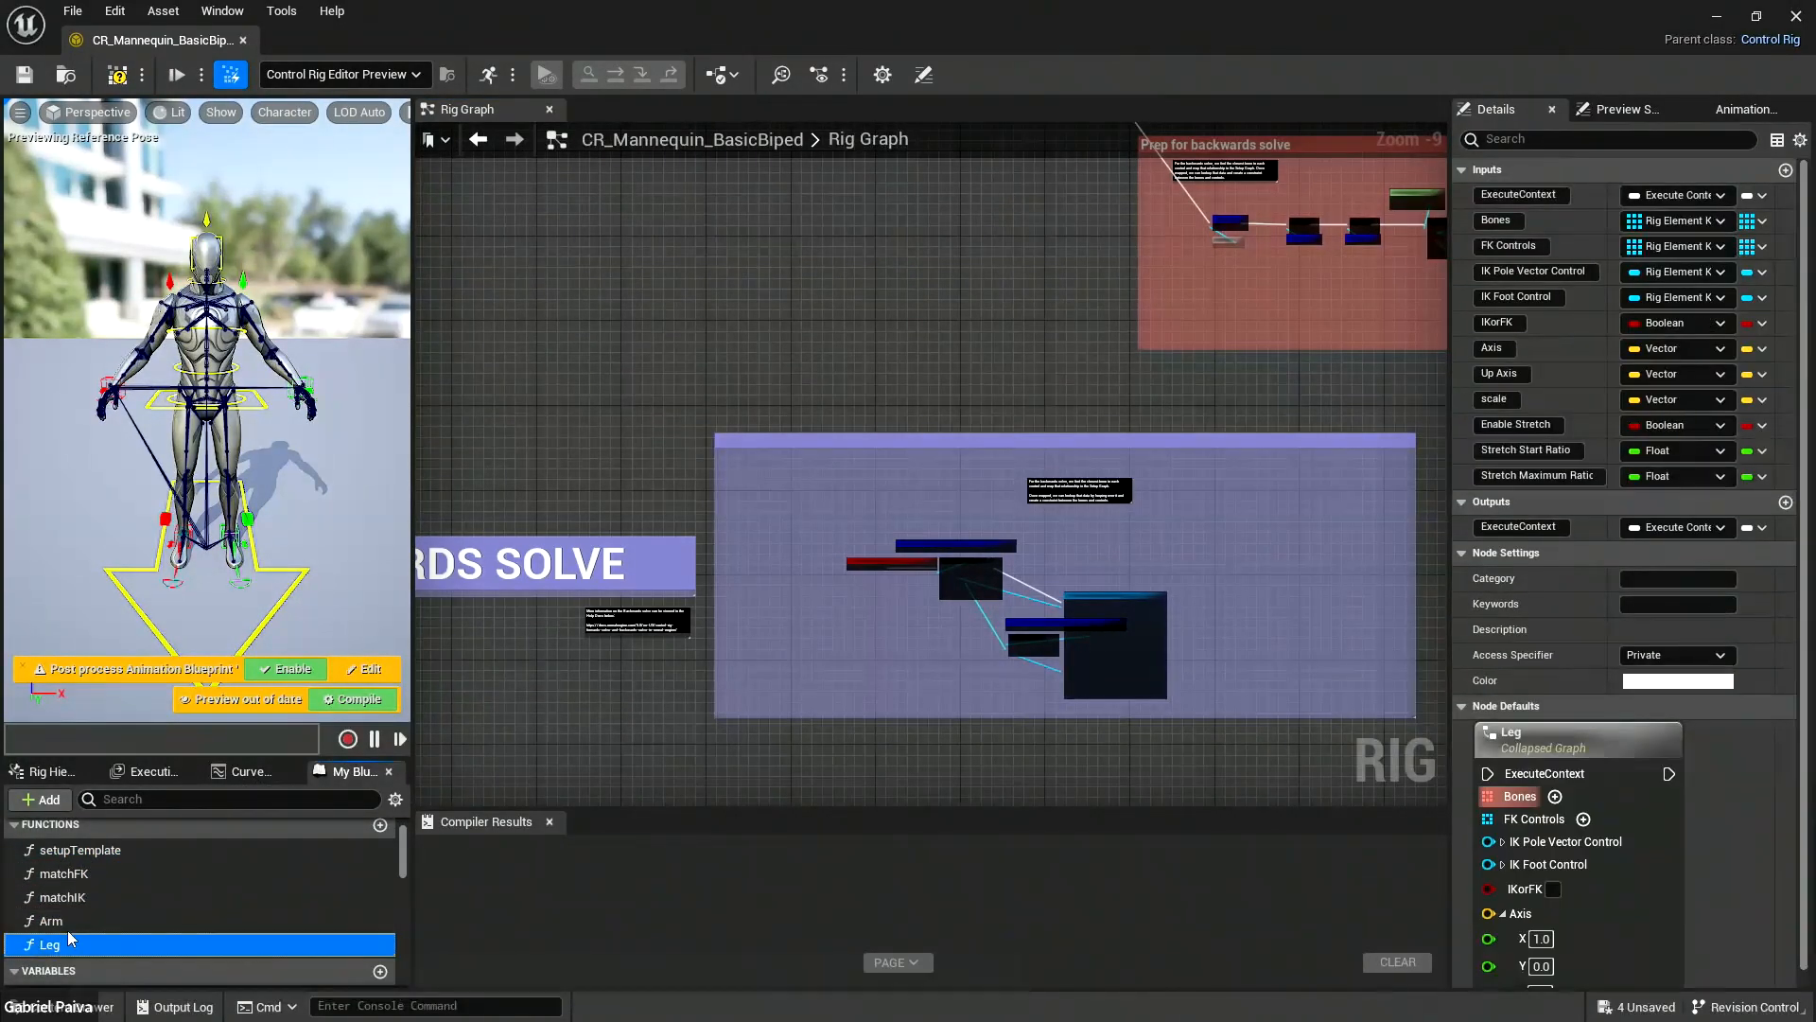
Inspect the graph of the matchIK function and close it.
{"action": "left_click", "coordinate": [80, 853]}
{"action": "left_click", "coordinate": [62, 873]}
{"action": "double_click", "coordinate": [63, 897]}
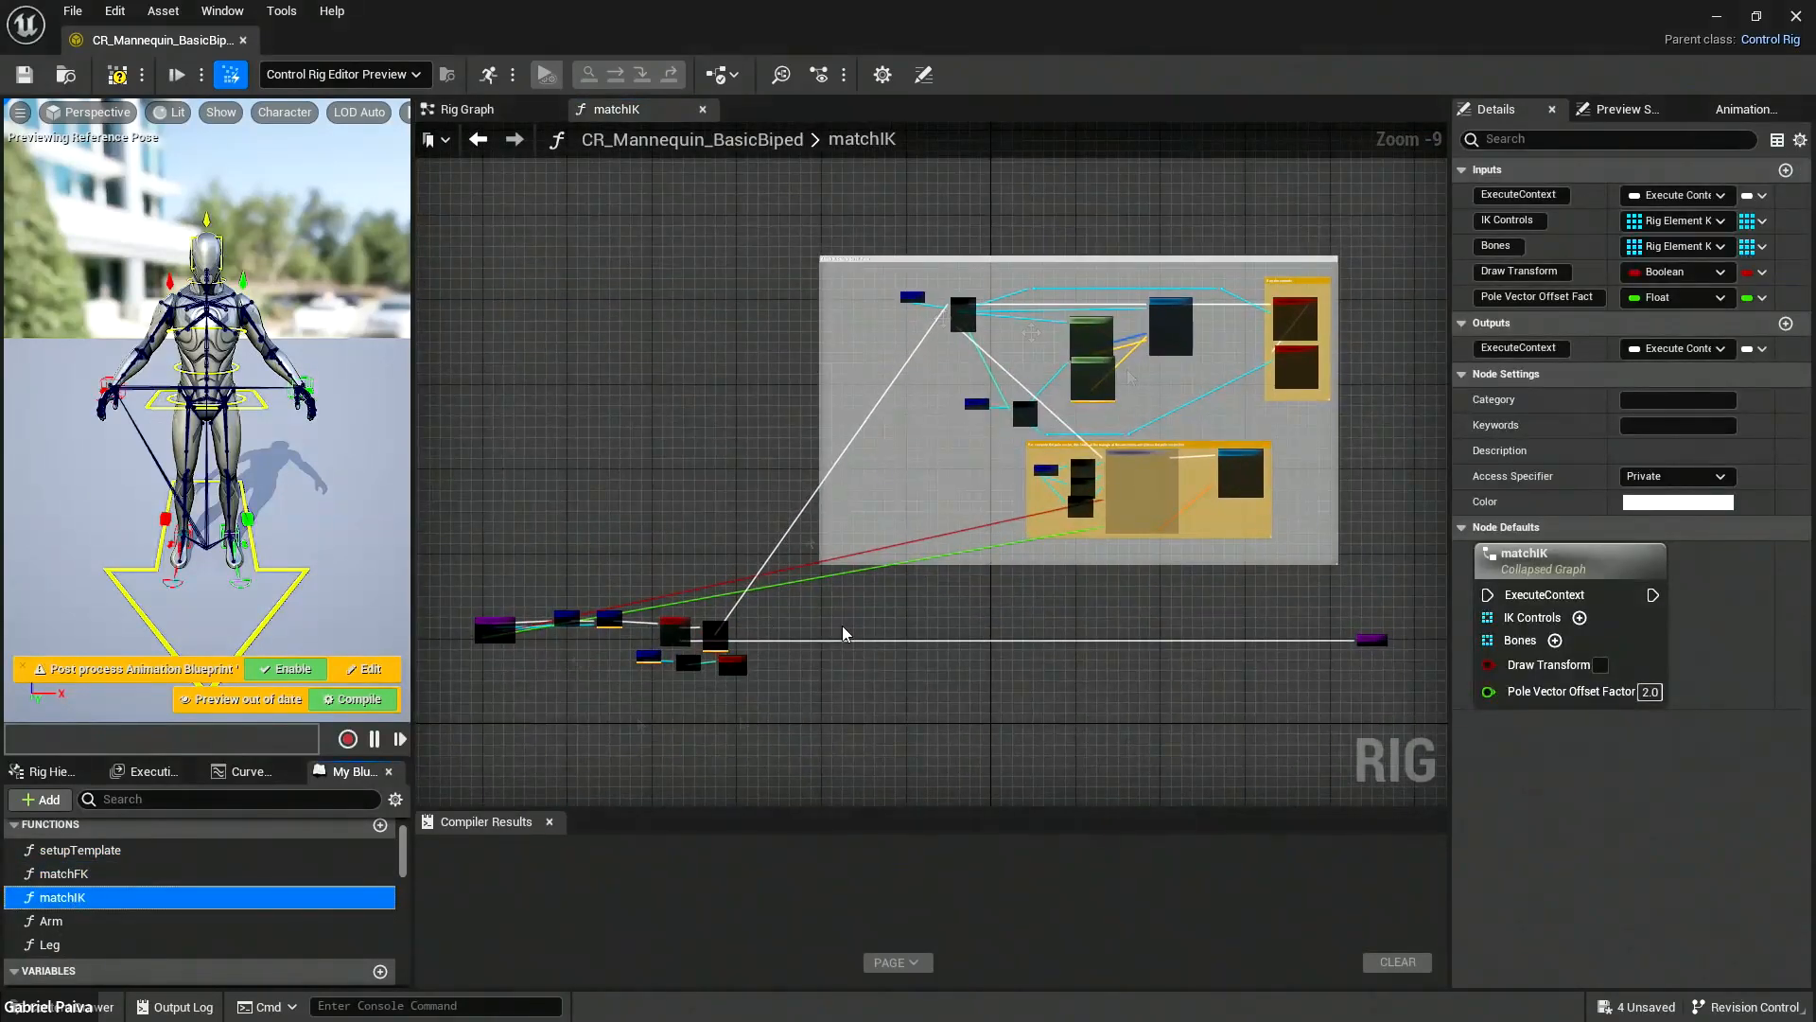
{"action": "left_click", "coordinate": [703, 110]}
Examine the Backwards Solve and Center Body sections of the BasicBiped rig graph and return to the Main level.
{"action": "right_click_drag", "start_coordinate": [861, 323], "coordinate": [991, 295]}
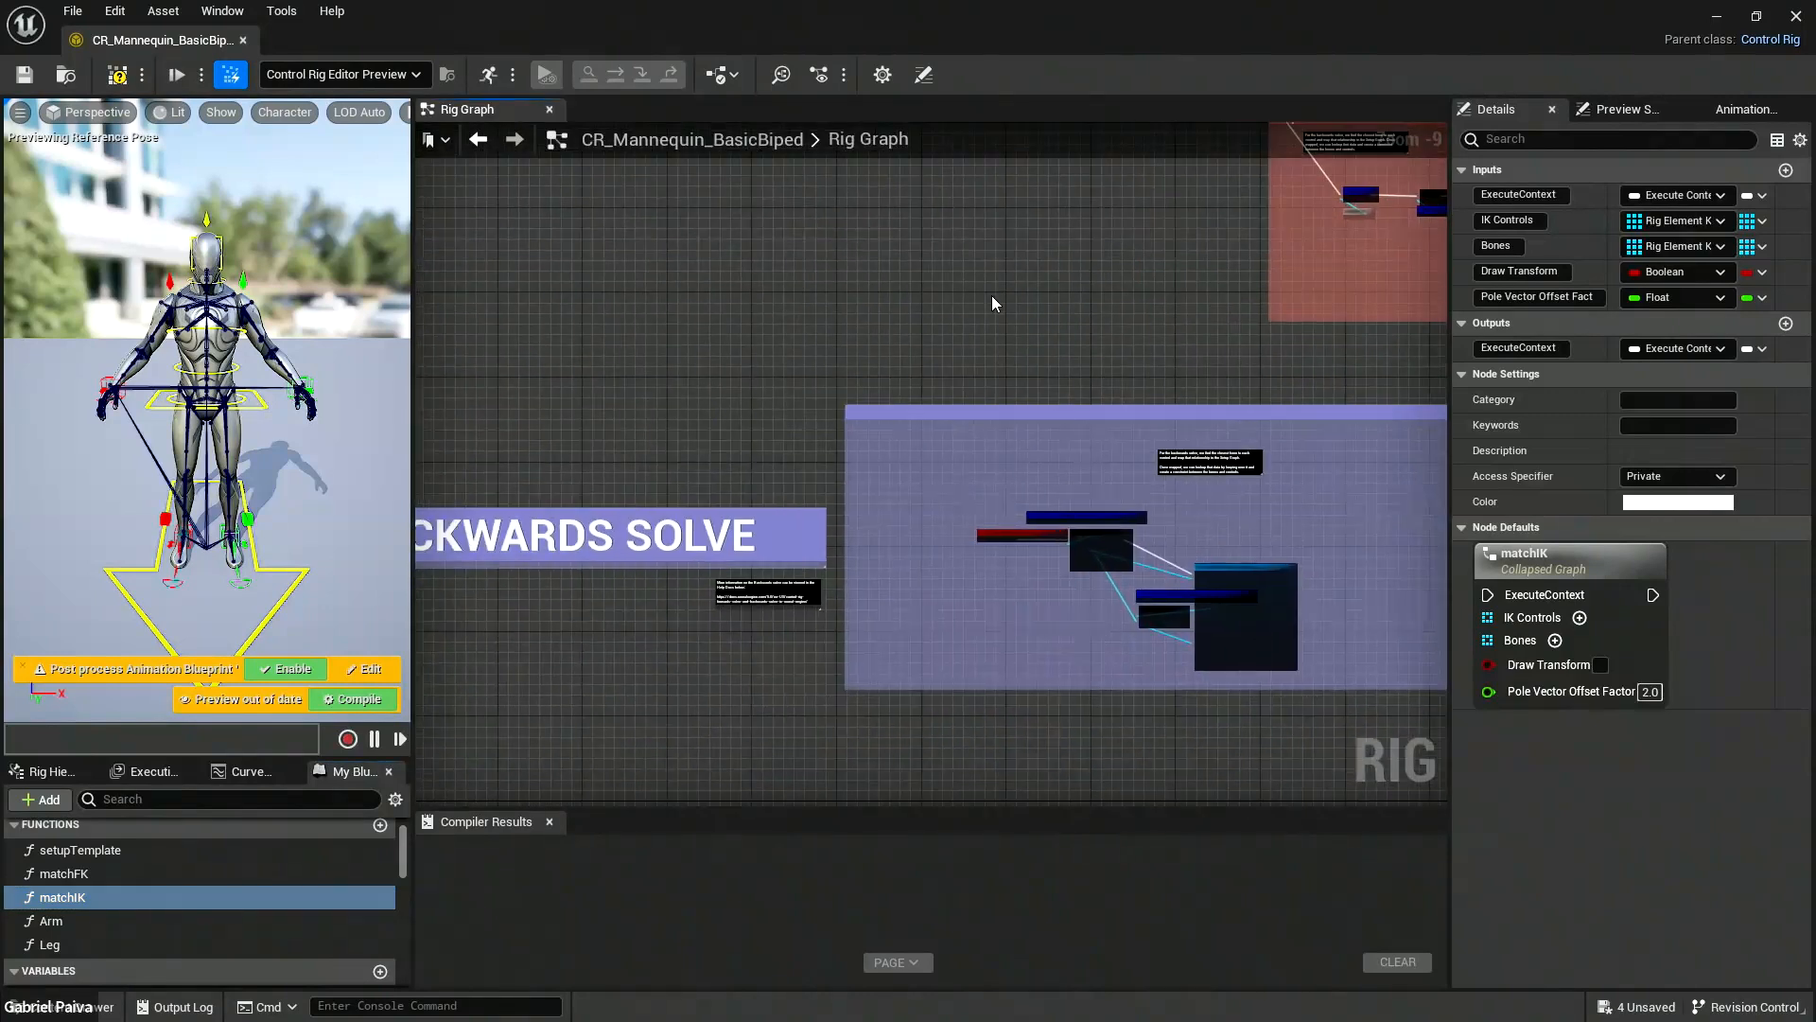
{"action": "right_click_drag", "start_coordinate": [1084, 353], "coordinate": [1144, 341]}
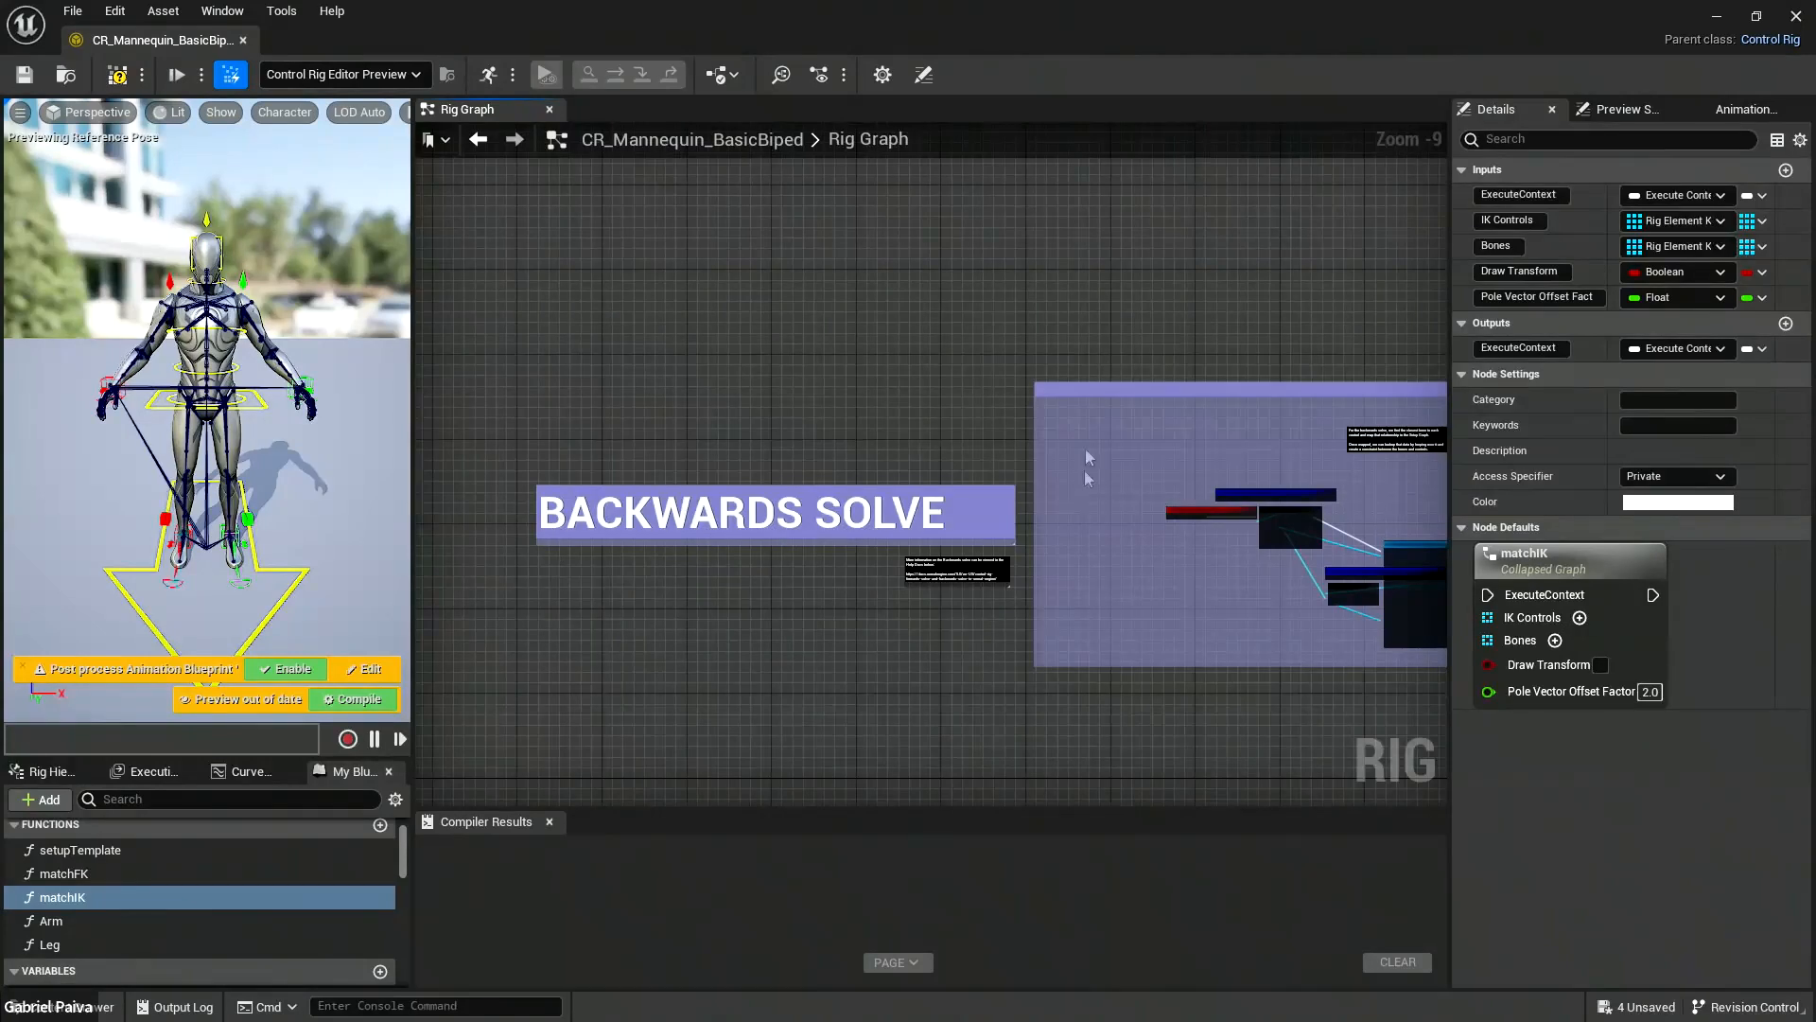
{"action": "right_click_drag", "start_coordinate": [1082, 493], "coordinate": [989, 504]}
{"action": "scroll", "coordinate": [990, 504], "scroll_direction": "down", "scroll_amount": 3}
{"action": "right_click_drag", "start_coordinate": [1087, 389], "coordinate": [789, 444]}
{"action": "right_click_drag", "start_coordinate": [907, 527], "coordinate": [889, 552]}
{"action": "right_click_drag", "start_coordinate": [697, 436], "coordinate": [903, 126]}
{"action": "right_click_drag", "start_coordinate": [1153, 418], "coordinate": [828, 543]}
{"action": "scroll", "coordinate": [885, 312], "scroll_direction": "up", "scroll_amount": 6}
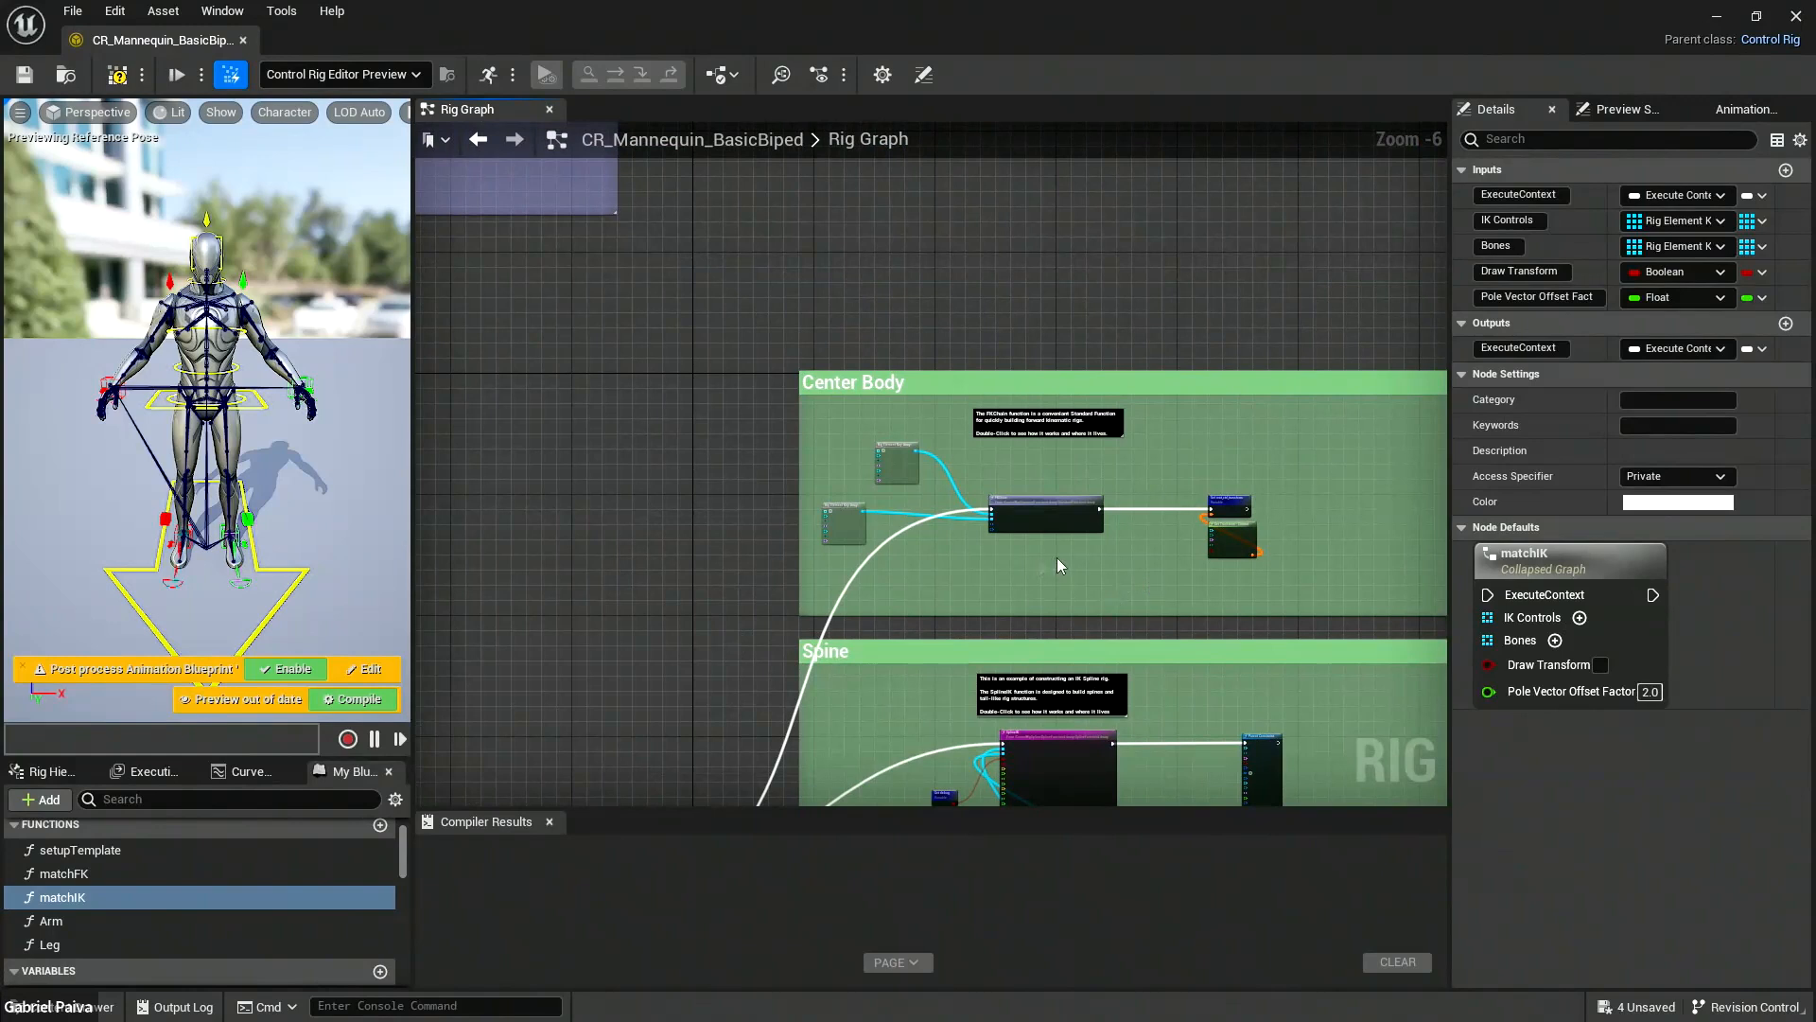
{"action": "right_click_drag", "start_coordinate": [1147, 574], "coordinate": [1080, 559]}
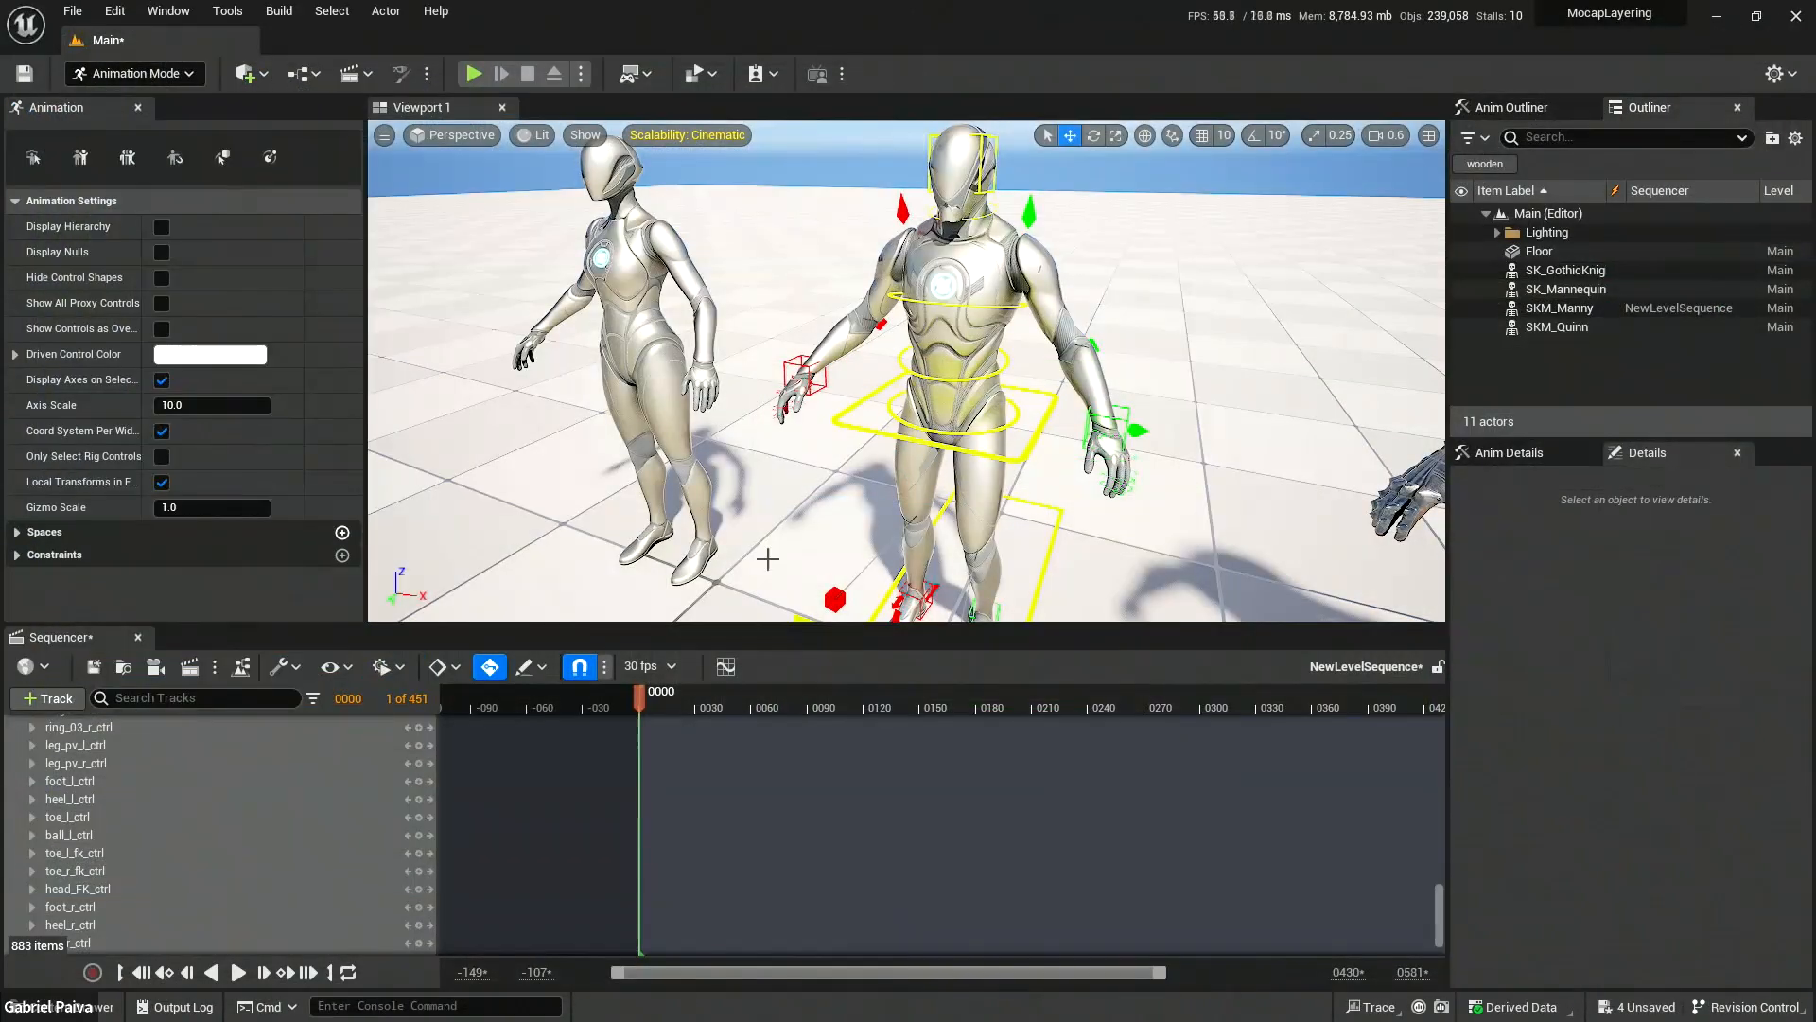
Raise Manny's left hand outward with arm_l_ik_ctrl and shift the left elbow outward with arm_l_pv_ctrl.
{"action": "scroll", "coordinate": [907, 369], "scroll_direction": "up", "scroll_amount": 5}
{"action": "mouse_move", "coordinate": [1150, 305]}
{"action": "right_mouse_down"}
{"action": "mouse_move", "coordinate": [1192, 270]}
{"action": "mouse_move", "coordinate": [1116, 293]}
{"action": "mouse_move", "coordinate": [1149, 306]}
{"action": "right_mouse_up"}
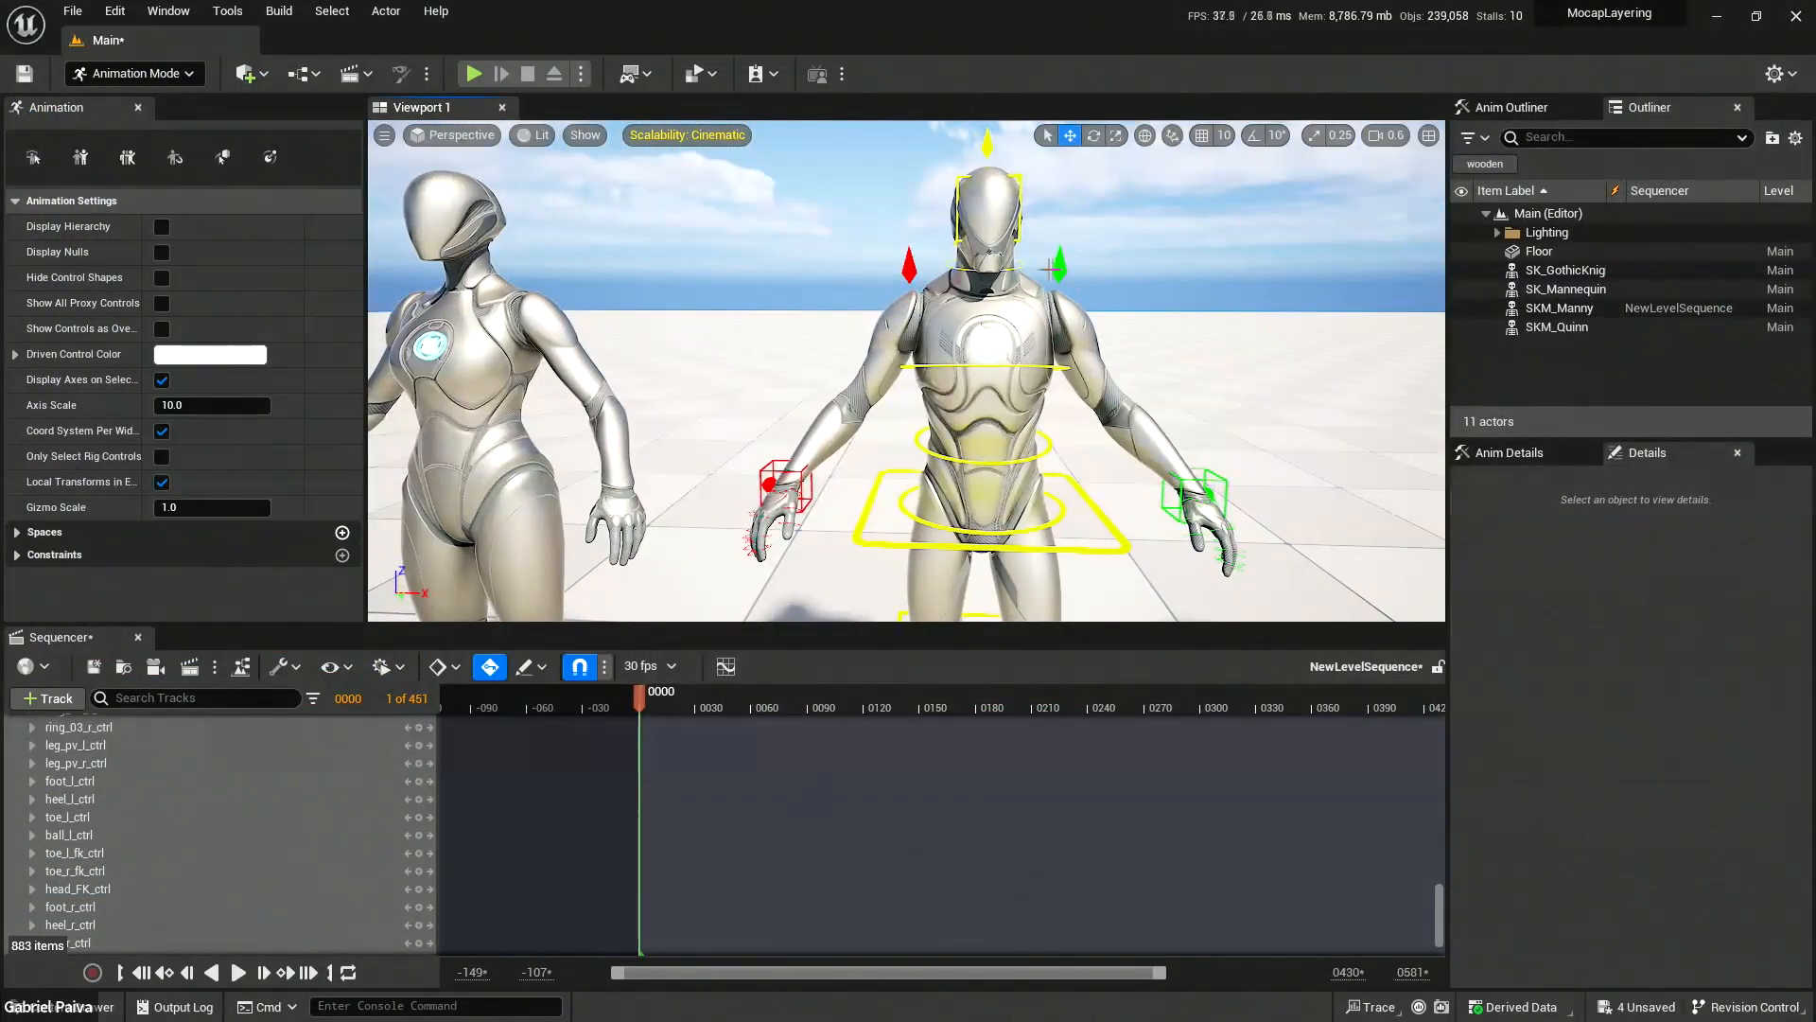
{"action": "left_click", "coordinate": [1059, 265]}
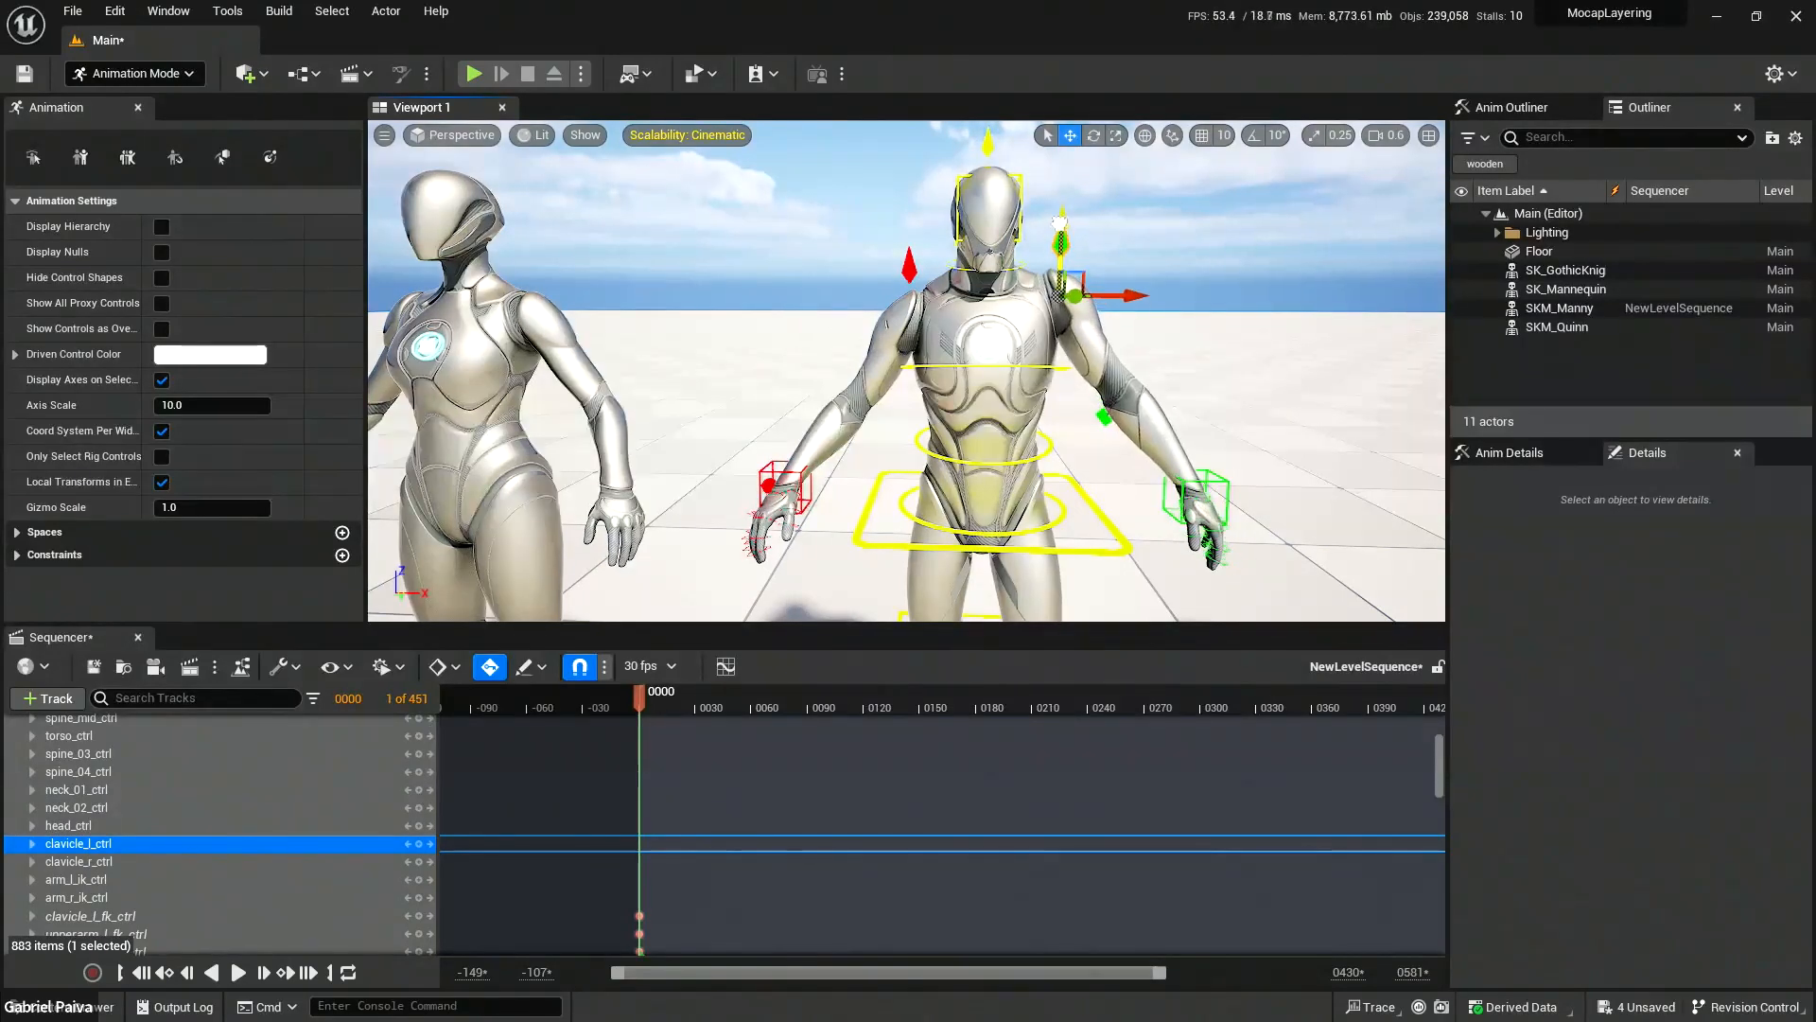
{"action": "left_click", "coordinate": [1216, 488]}
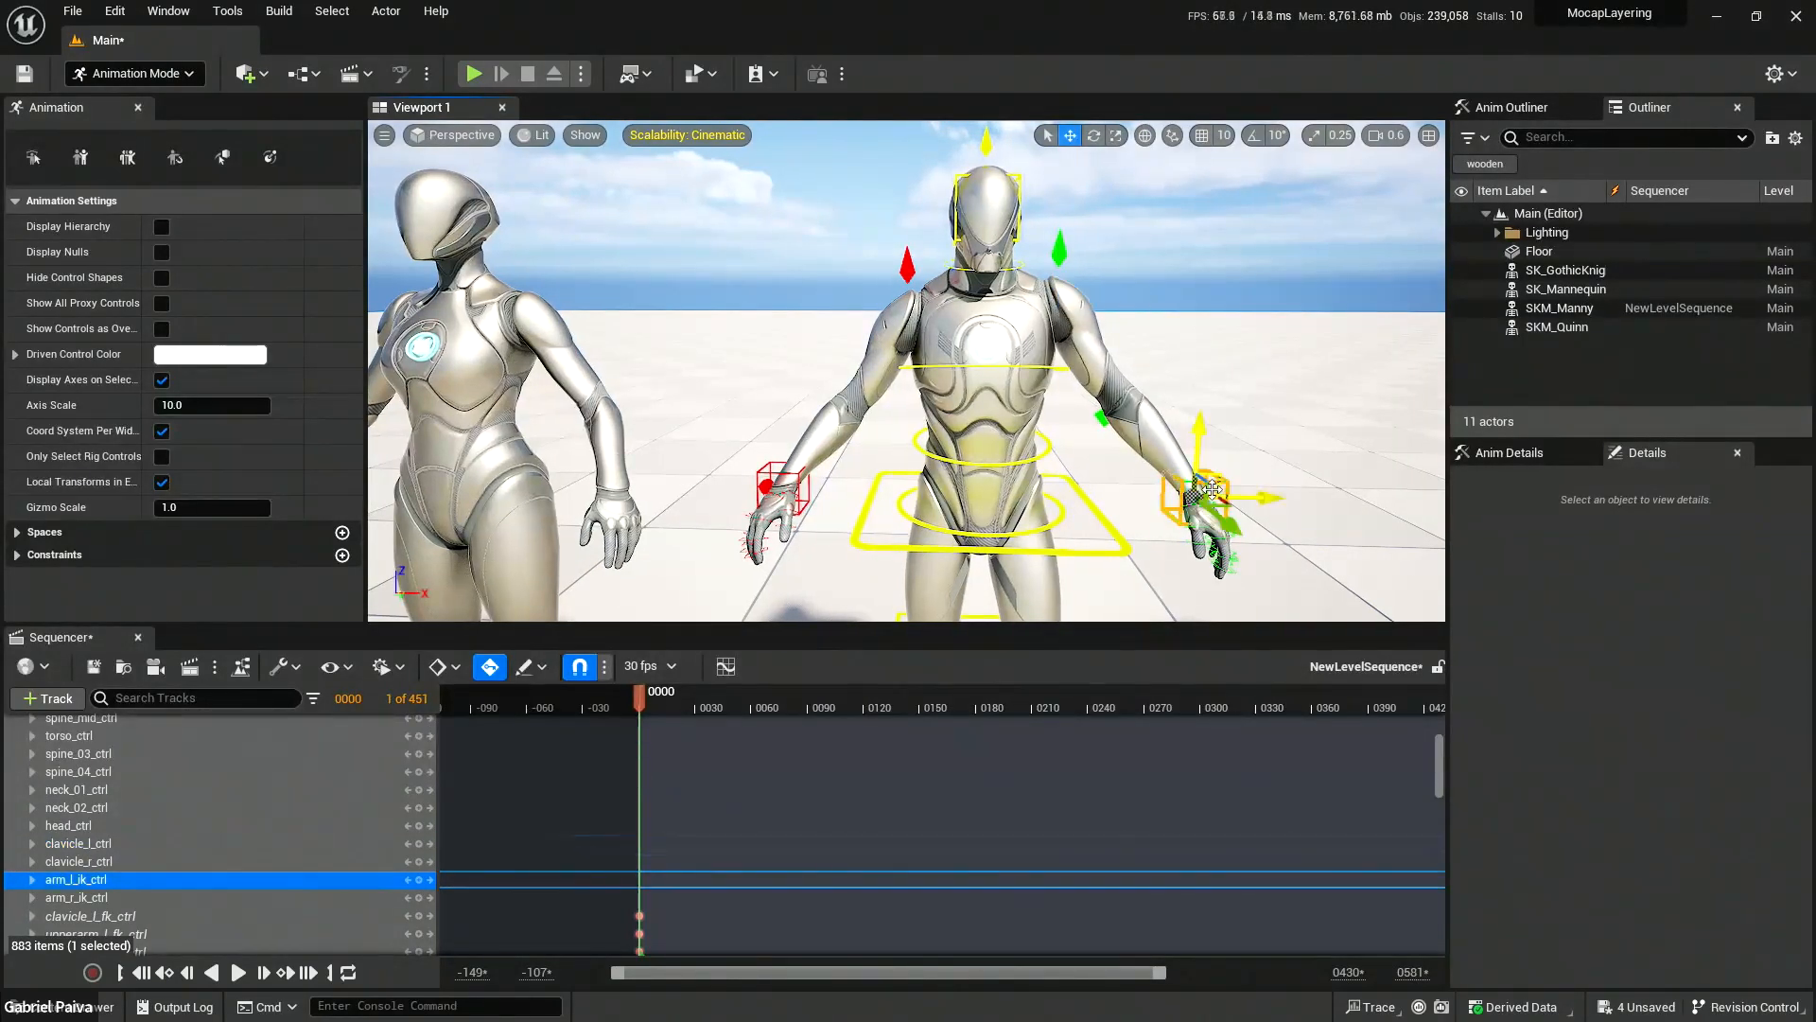
{"action": "left_click_drag", "start_coordinate": [1193, 494], "coordinate": [1270, 363]}
{"action": "left_click", "coordinate": [1111, 394]}
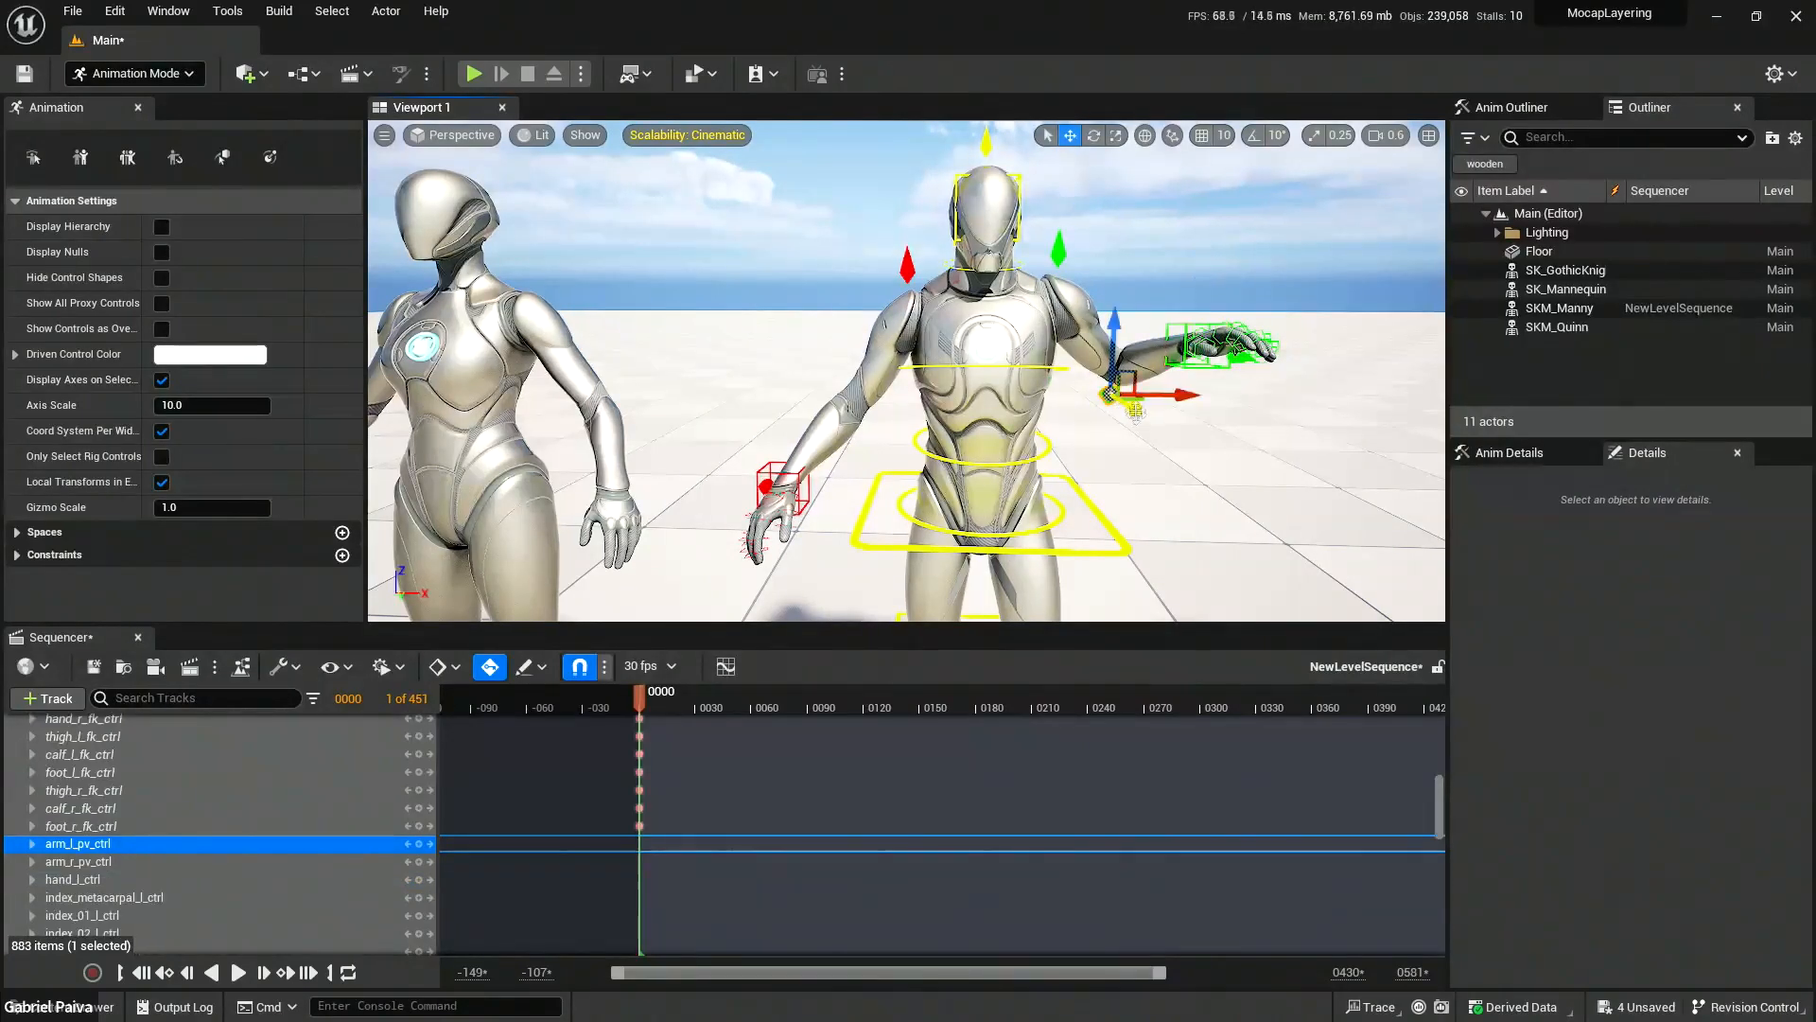
{"action": "left_click_drag", "start_coordinate": [1186, 391], "coordinate": [1207, 391]}
Rotate spine_mid_ctrl to bend Manny's middle spine.
{"action": "left_click_drag", "start_coordinate": [1067, 401], "coordinate": [851, 401], "text": "alt"}
{"action": "mouse_move", "coordinate": [992, 474]}
{"action": "left_mouse_down", "text": "alt"}
{"action": "mouse_move", "coordinate": [1136, 473]}
{"action": "mouse_move", "coordinate": [991, 473]}
{"action": "left_mouse_up", "text": "alt"}
{"action": "left_click", "coordinate": [919, 417]}
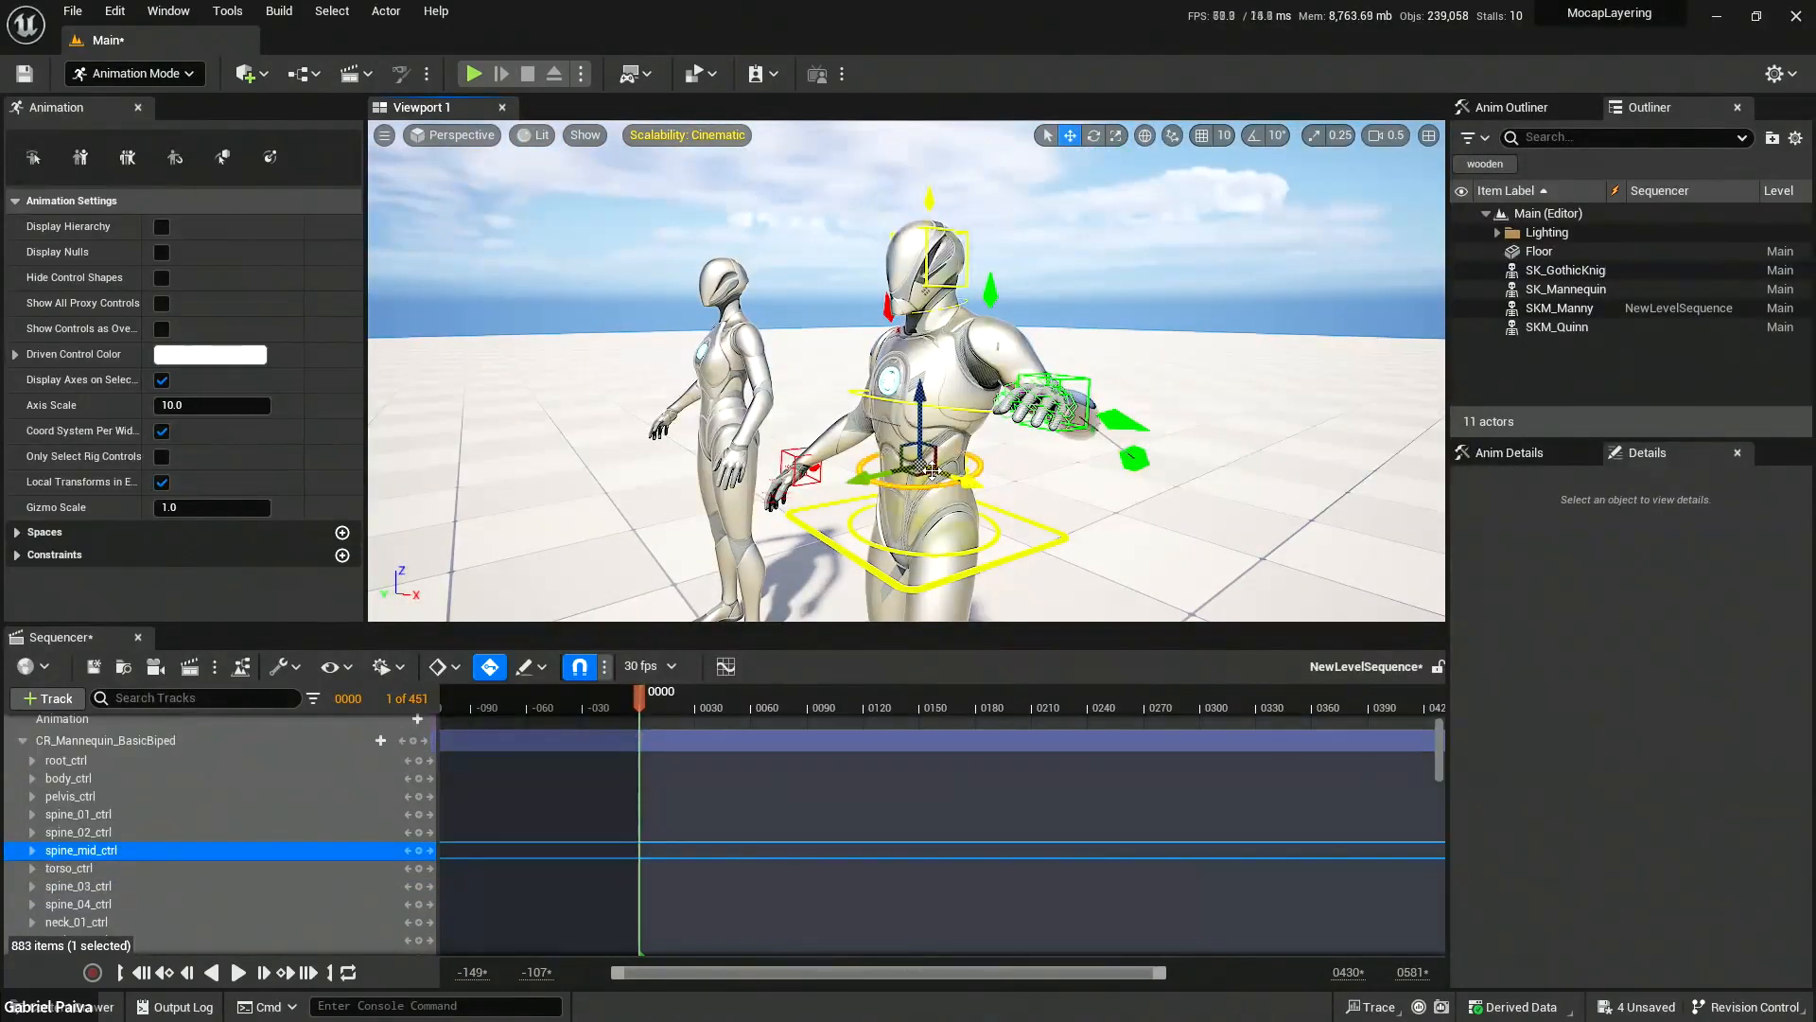
{"action": "key", "text": "e"}
{"action": "left_click_drag", "start_coordinate": [880, 394], "coordinate": [828, 443]}
Move torso_ctrl to about -2.16, -0.15, 0 and show its transform in the animation details.
{"action": "key", "text": "w"}
{"action": "left_click", "coordinate": [994, 409]}
{"action": "mouse_move", "coordinate": [914, 380]}
{"action": "left_mouse_down"}
{"action": "mouse_move", "coordinate": [915, 352]}
{"action": "mouse_move", "coordinate": [915, 402]}
{"action": "mouse_move", "coordinate": [914, 379]}
{"action": "left_mouse_up"}
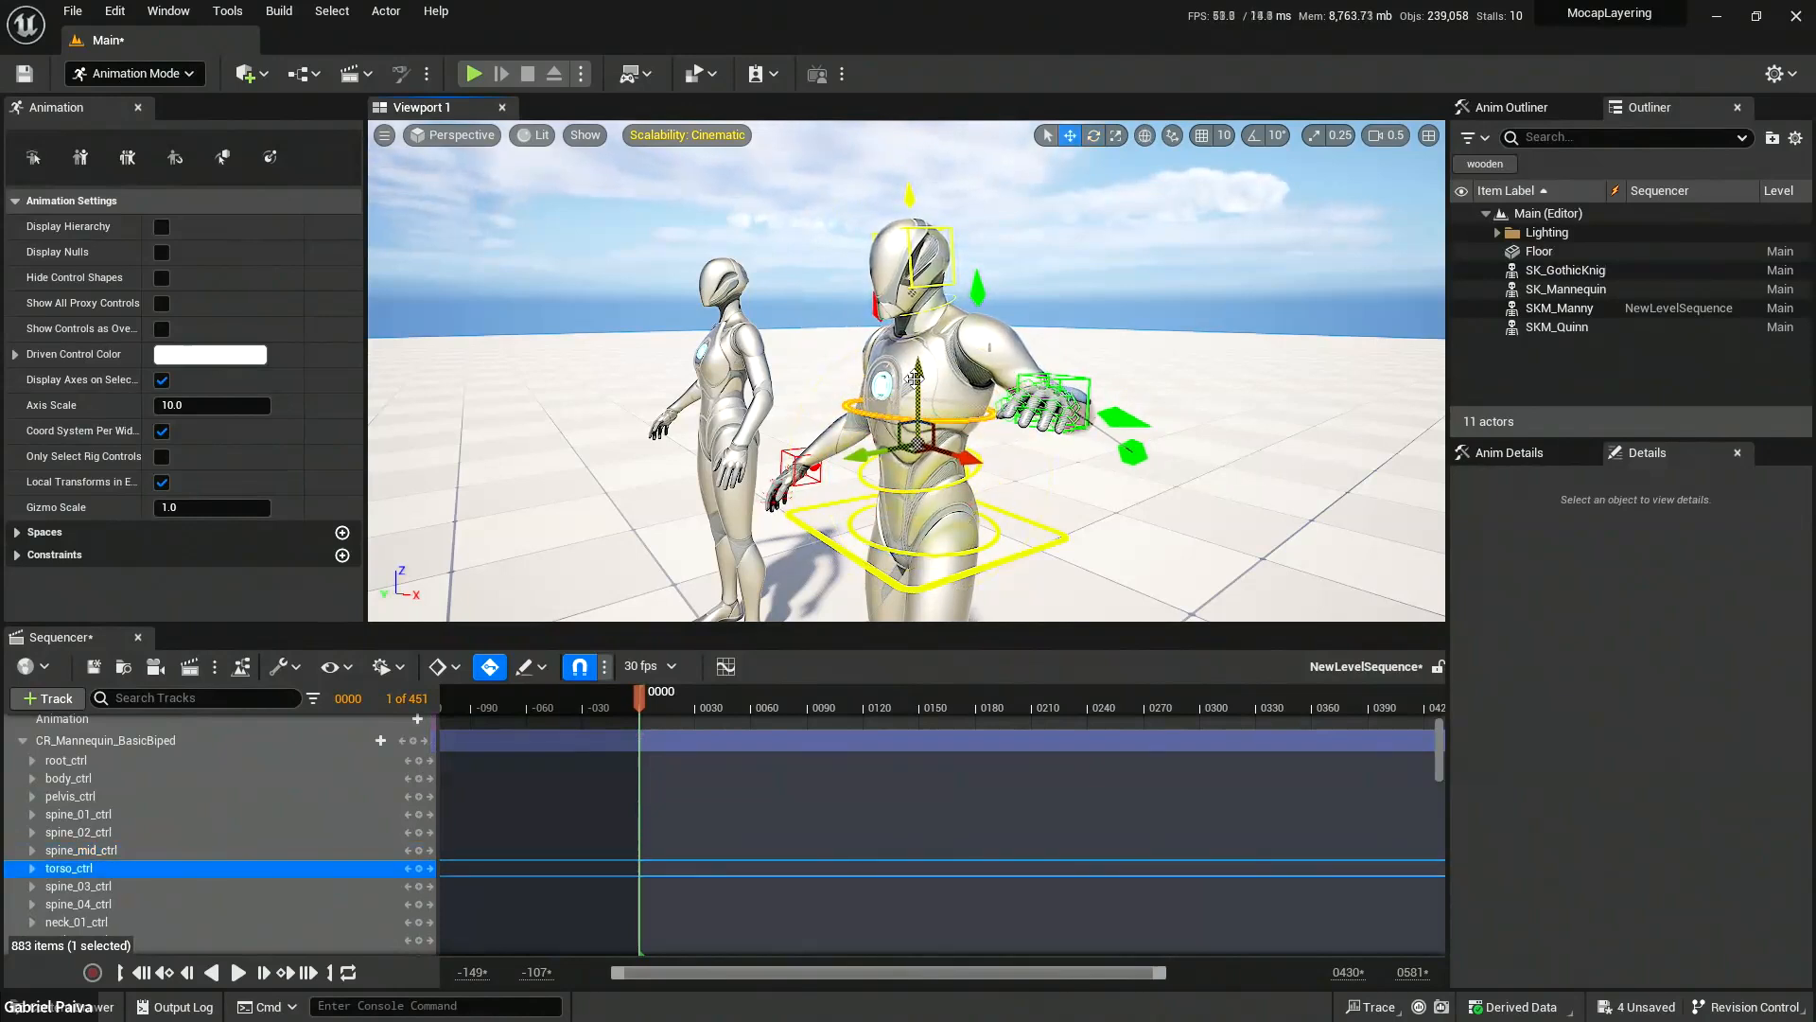
{"action": "left_click", "coordinate": [1514, 454]}
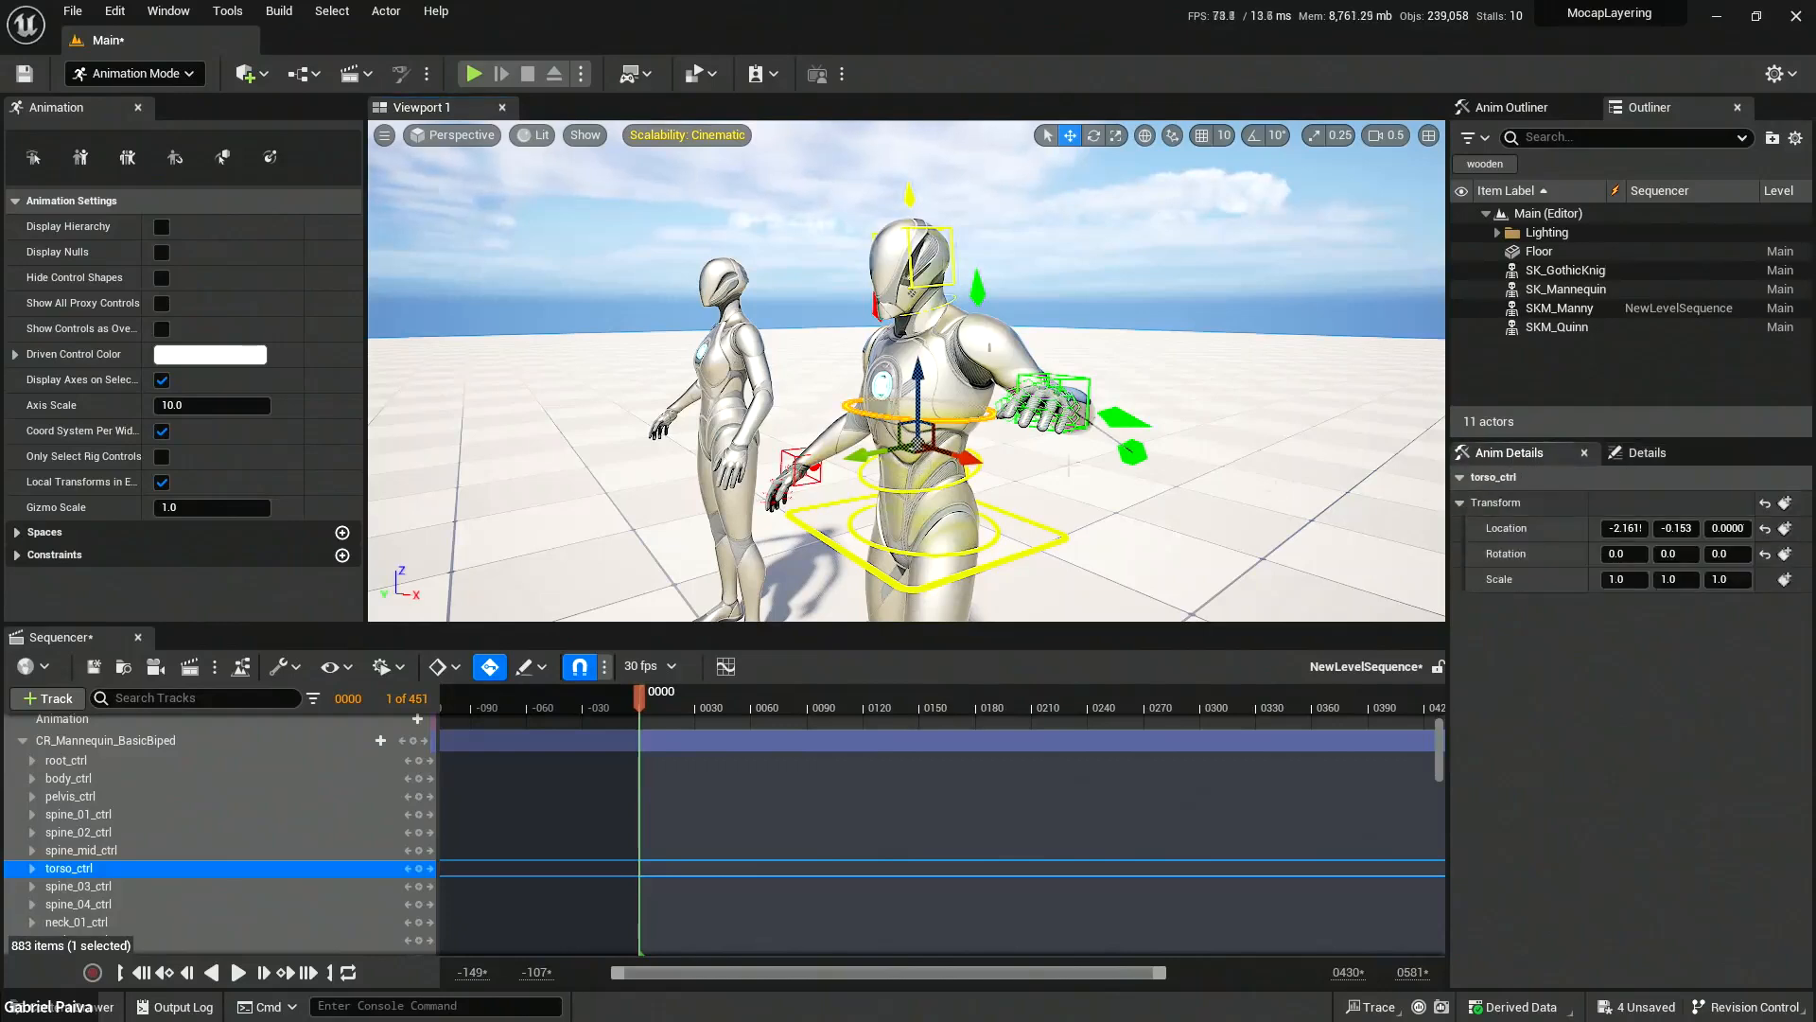
Rotate head_FK_ctrl on Manny's head to about -2.62 on its second rotation axis.
{"action": "left_click_drag", "start_coordinate": [941, 352], "coordinate": [1047, 320], "text": "alt"}
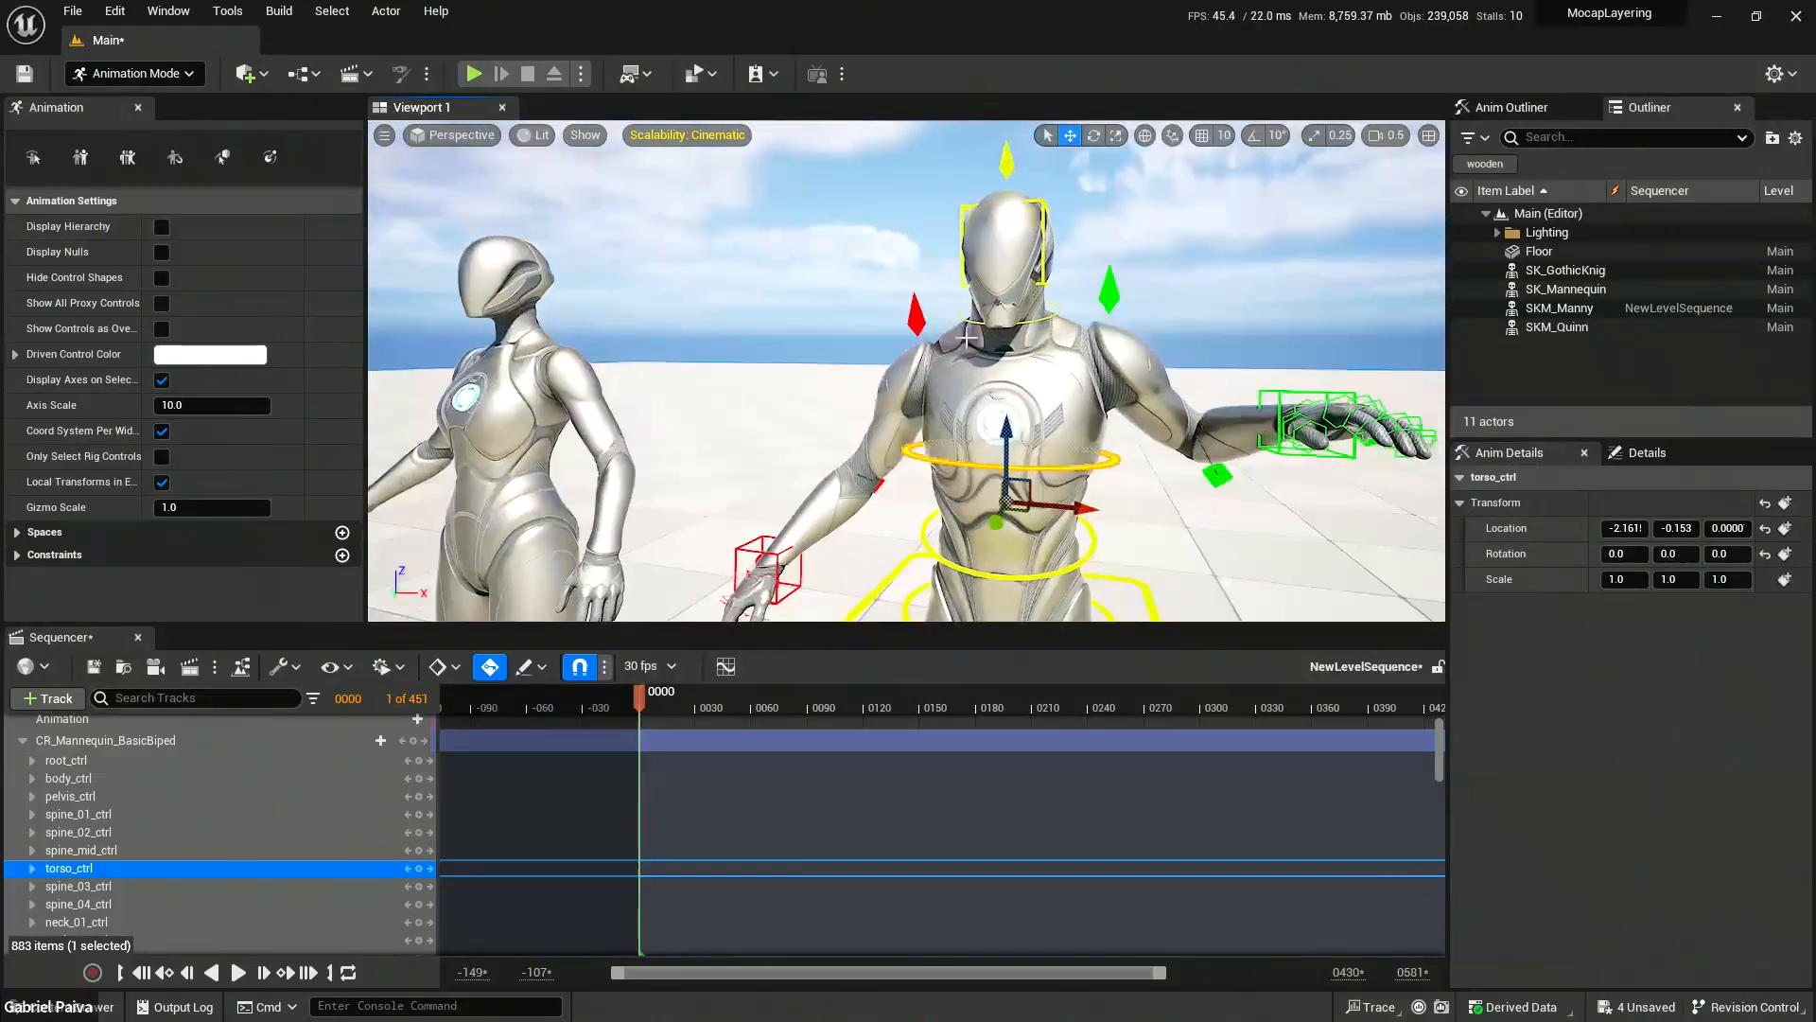
{"action": "left_click", "coordinate": [1007, 166]}
{"action": "left_click_drag", "start_coordinate": [1018, 224], "coordinate": [880, 284], "text": "alt"}
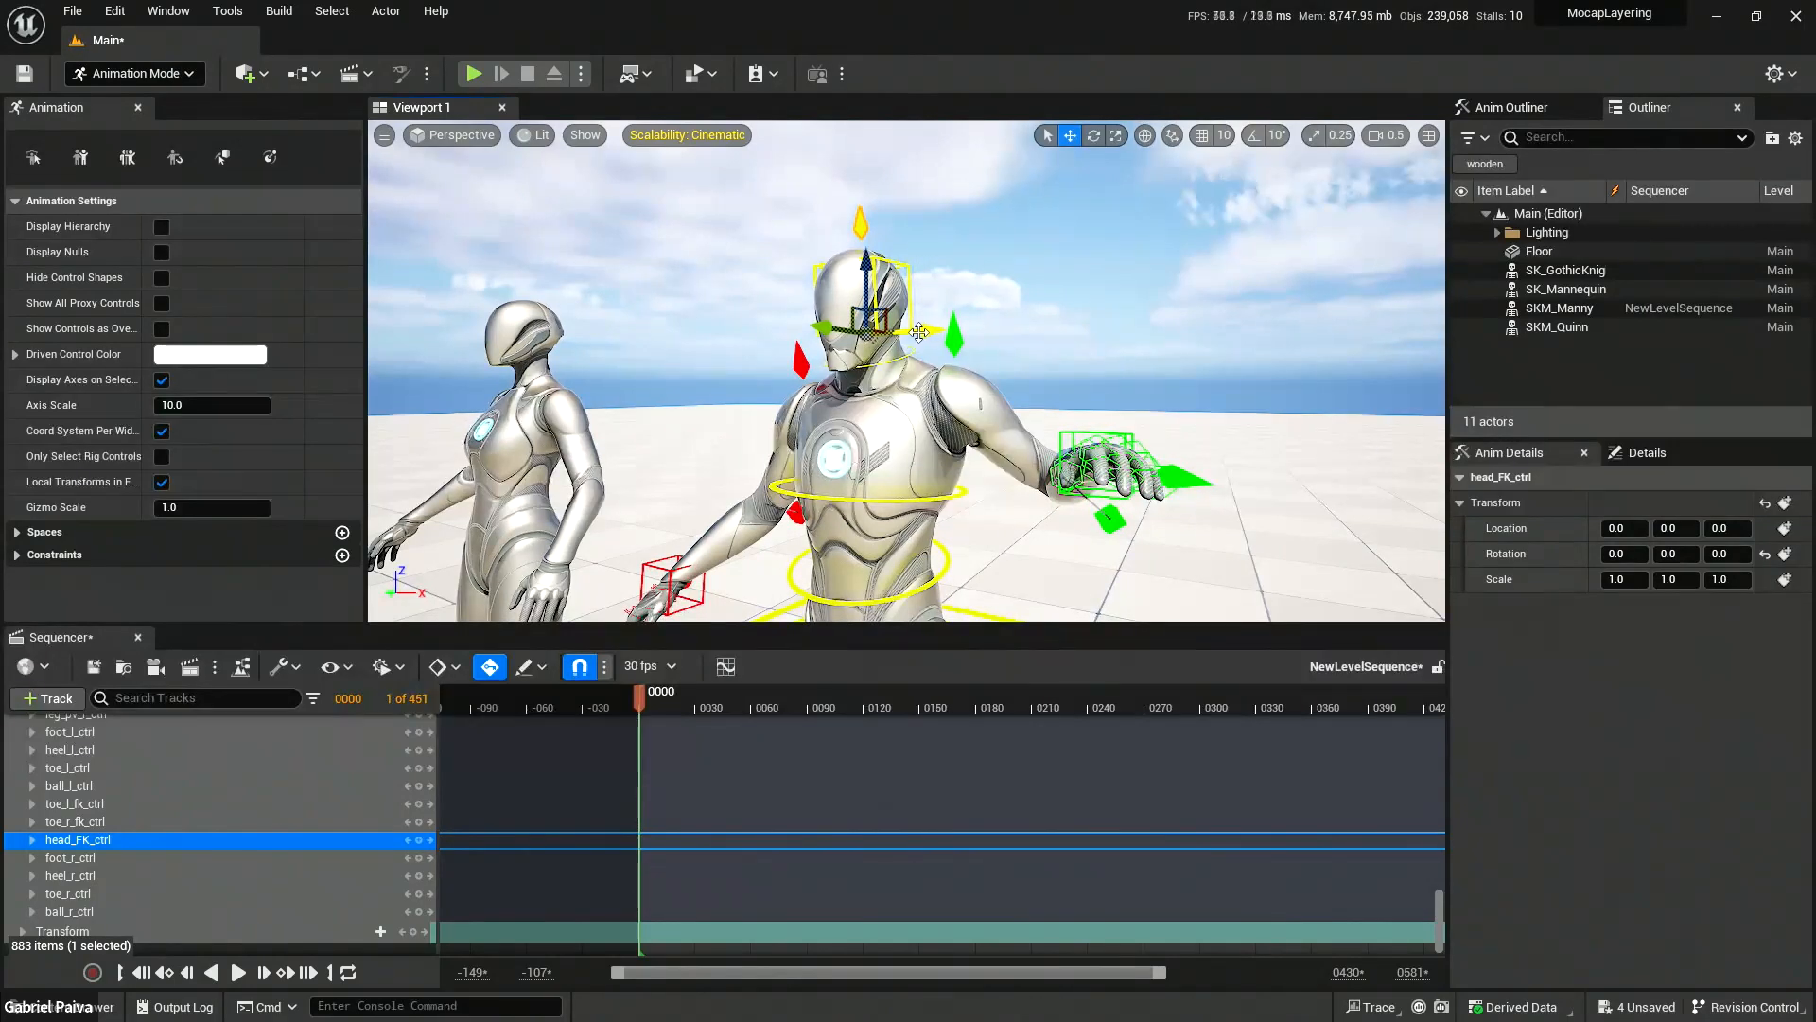
{"action": "key", "text": "e"}
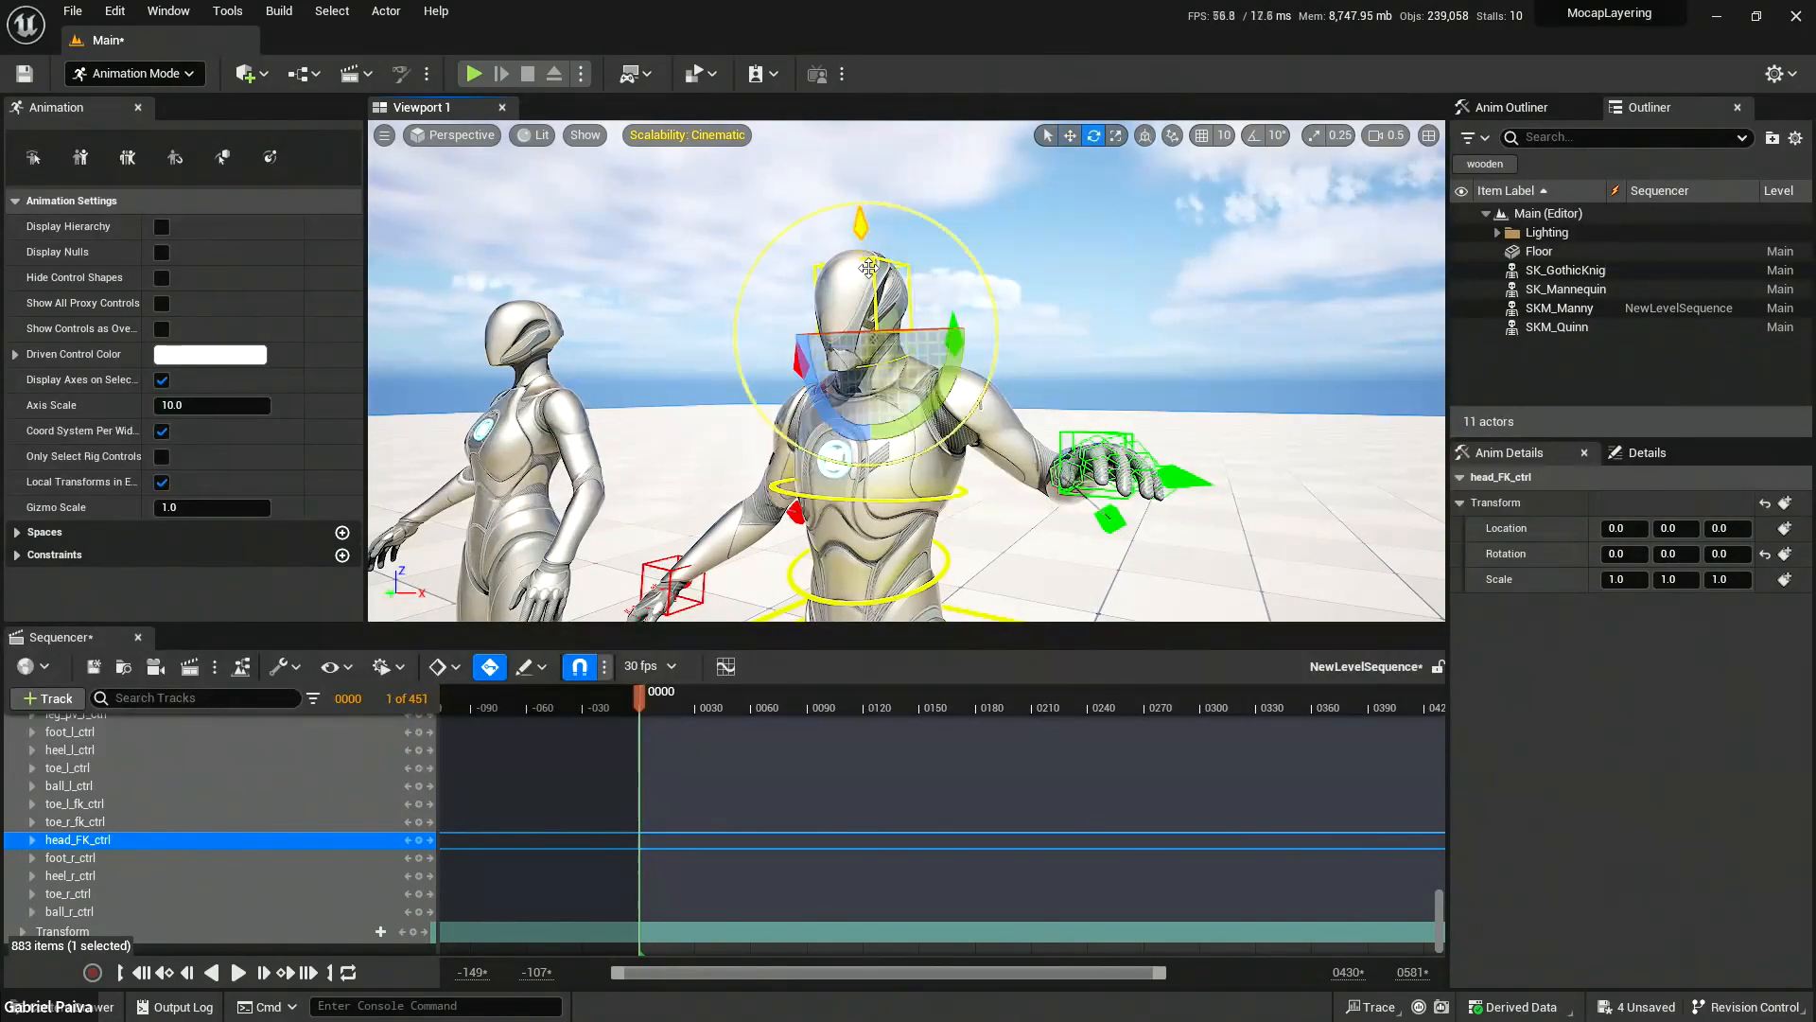
{"action": "mouse_move", "coordinate": [861, 247]}
{"action": "left_mouse_down"}
{"action": "mouse_move", "coordinate": [858, 225]}
{"action": "mouse_move", "coordinate": [883, 232]}
{"action": "mouse_move", "coordinate": [835, 233]}
{"action": "mouse_move", "coordinate": [865, 220]}
{"action": "left_mouse_up"}
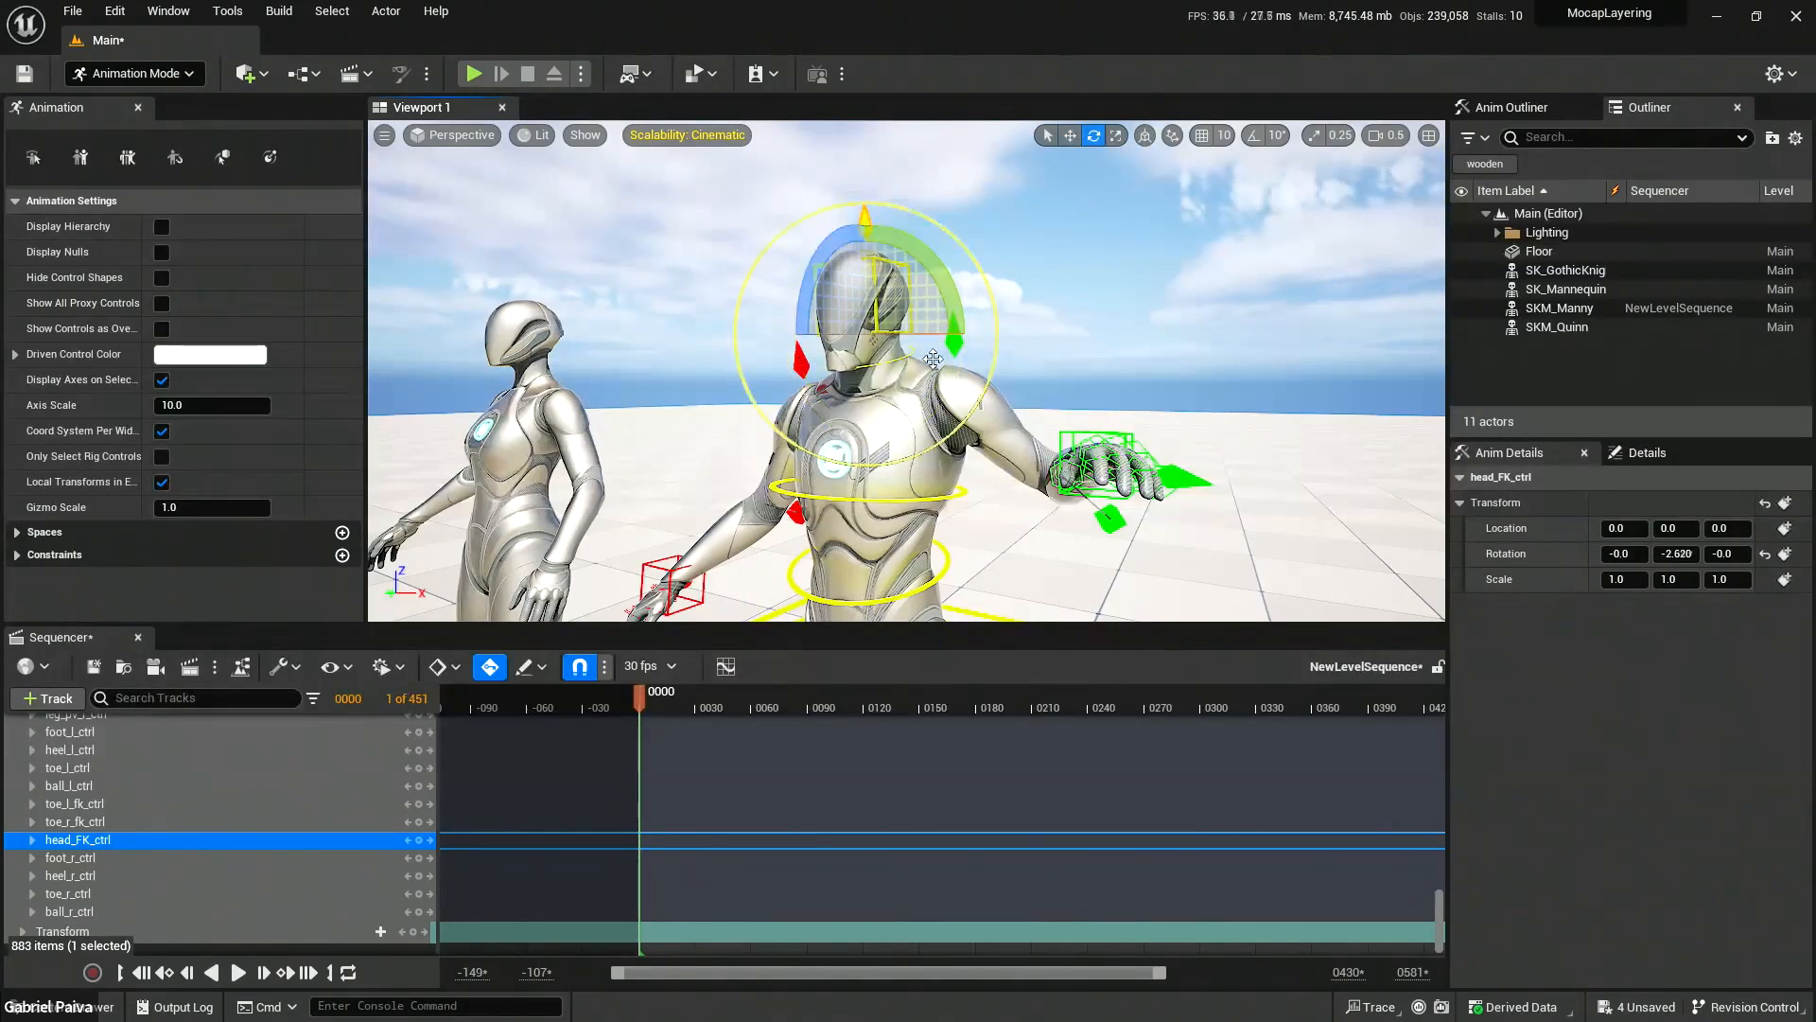
Shift head_ctrl slightly sideways to a location of about 4.91, 0, -0.87.
{"action": "key", "text": "w"}
{"action": "left_click", "coordinate": [912, 278]}
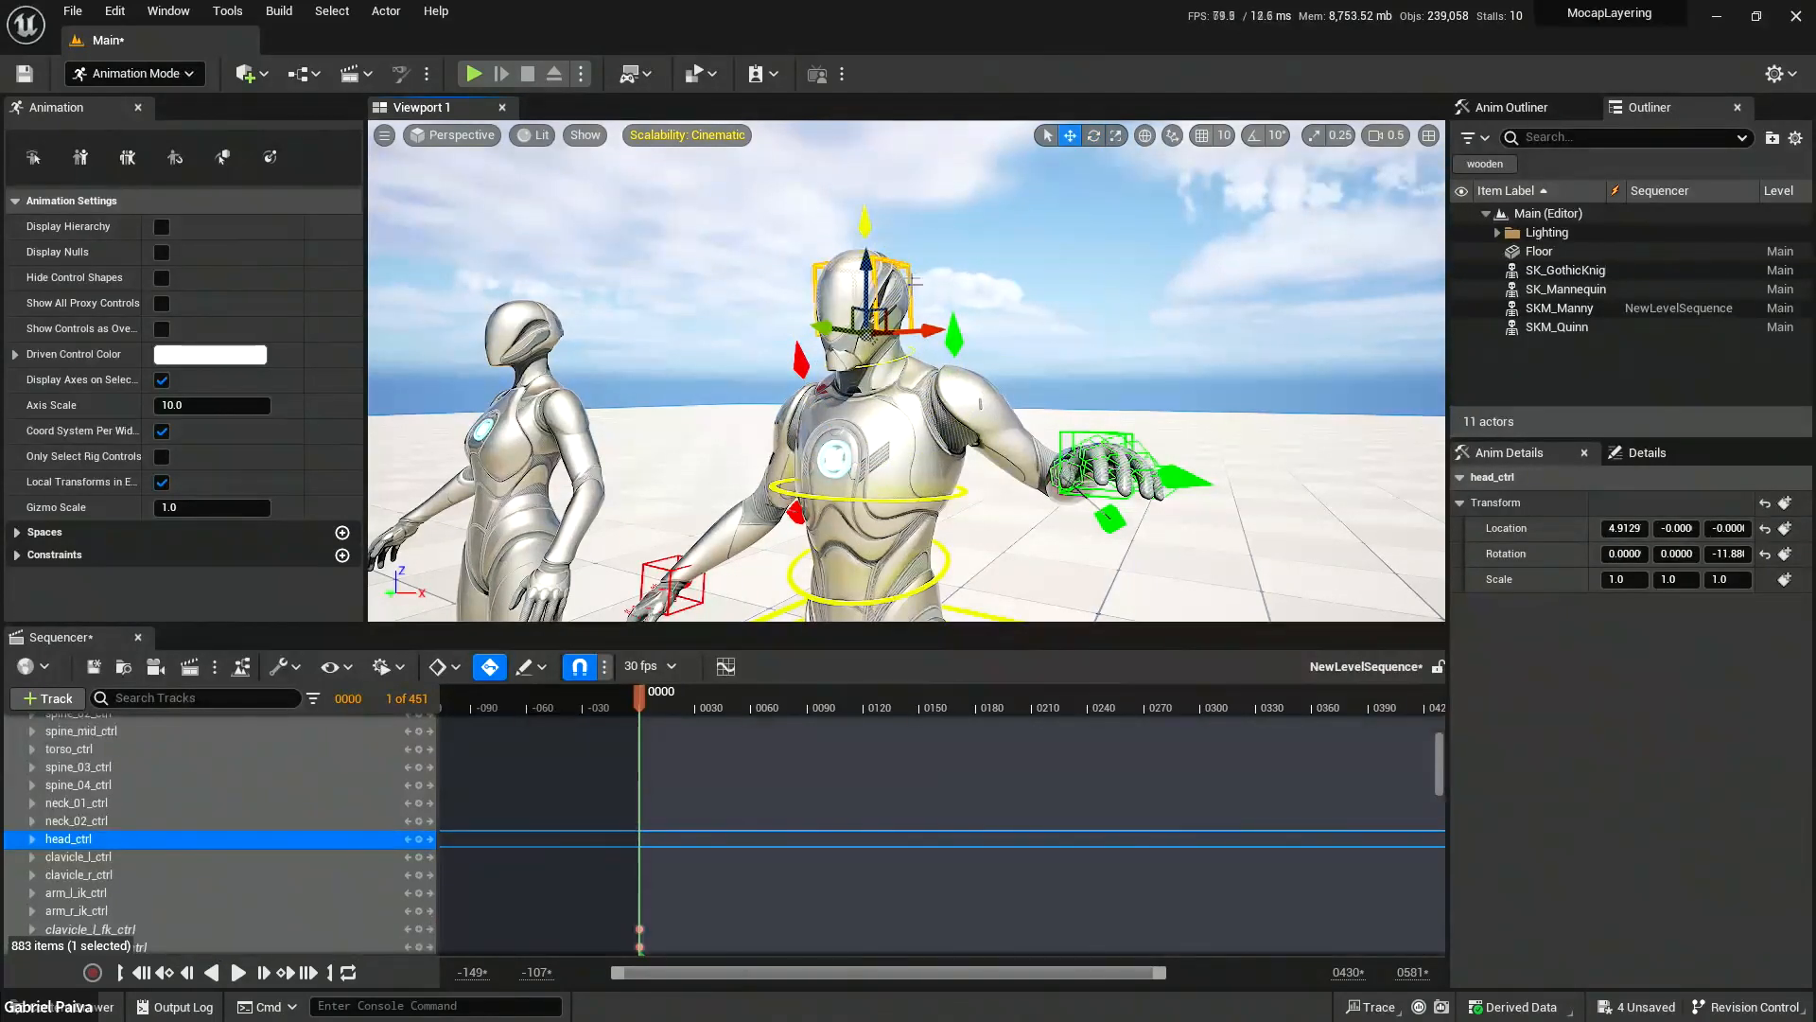
{"action": "left_click_drag", "start_coordinate": [919, 333], "coordinate": [923, 333]}
Pull the view back until all four characters stand fully in frame.
{"action": "key", "text": "s"}
{"action": "mouse_move", "coordinate": [1282, 574]}
{"action": "right_mouse_down"}
{"action": "mouse_move", "coordinate": [1258, 574]}
{"action": "mouse_move", "coordinate": [1324, 574]}
{"action": "mouse_move", "coordinate": [1282, 574]}
{"action": "right_mouse_up"}
{"action": "scroll", "coordinate": [1282, 574], "scroll_direction": "up", "scroll_amount": 2}
{"action": "key", "text": "w"}
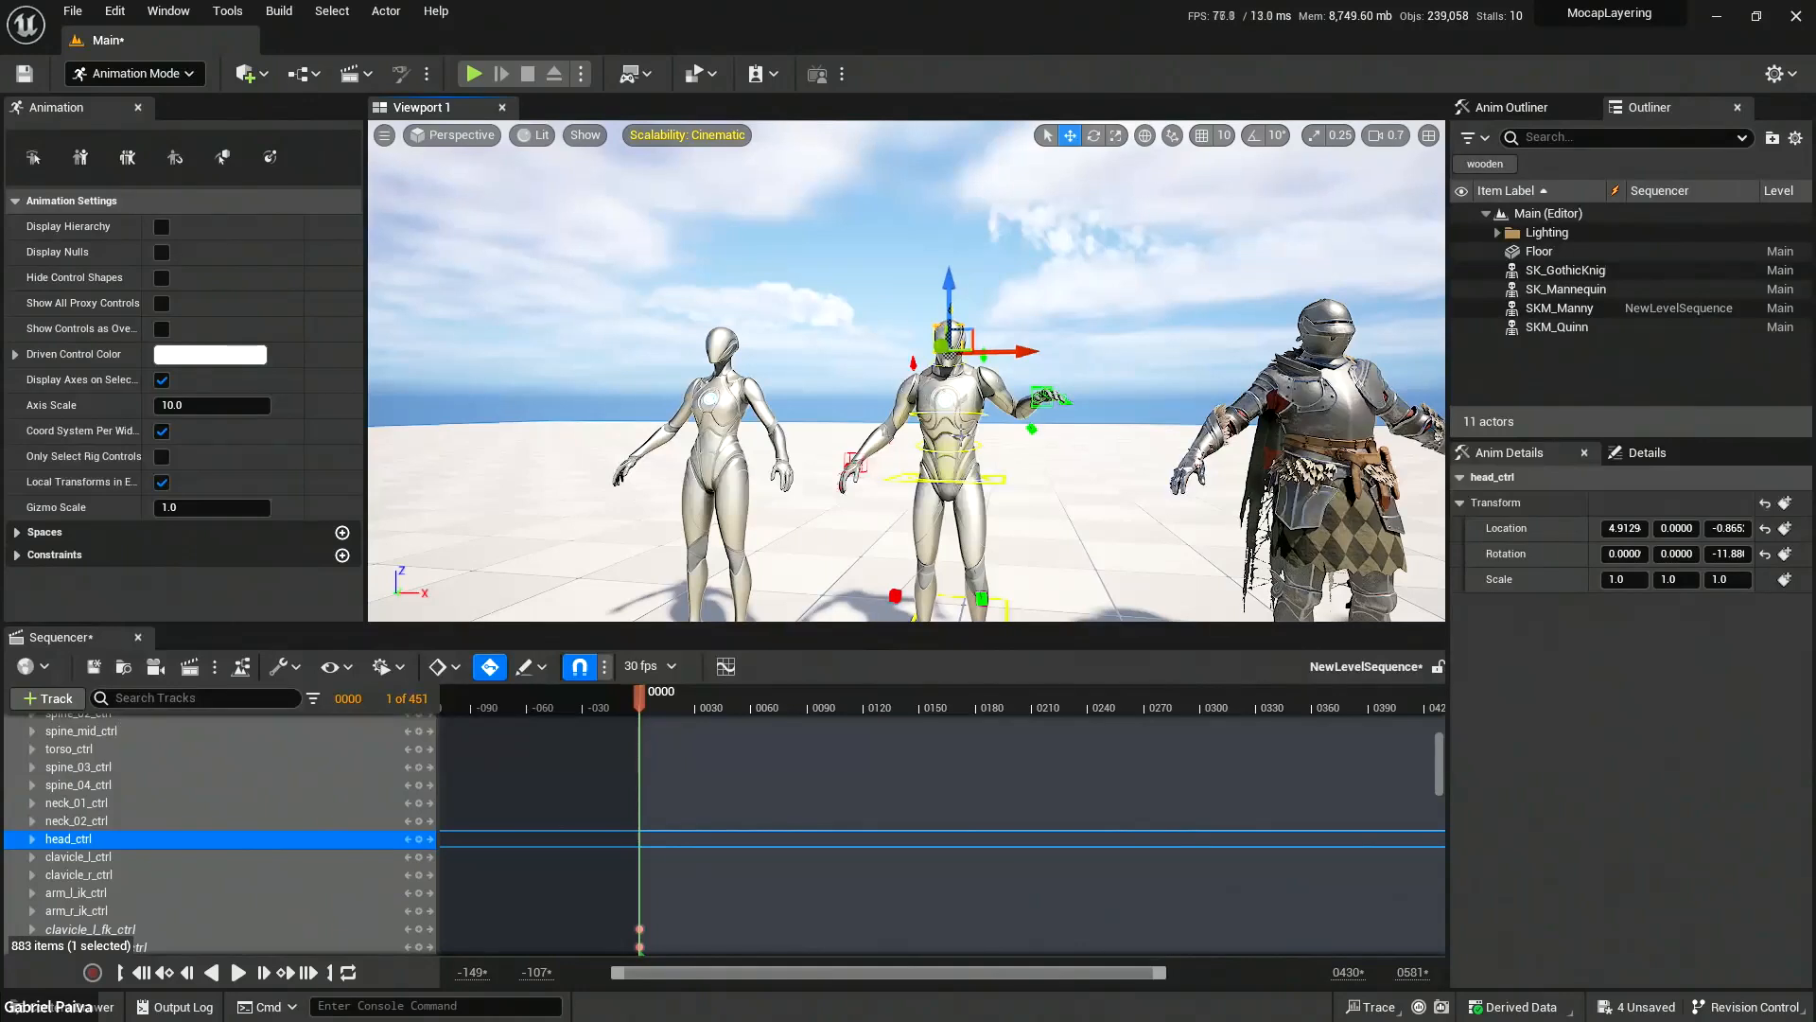
{"action": "right_click_drag", "start_coordinate": [980, 413], "coordinate": [1121, 520]}
{"action": "key", "text": "s"}
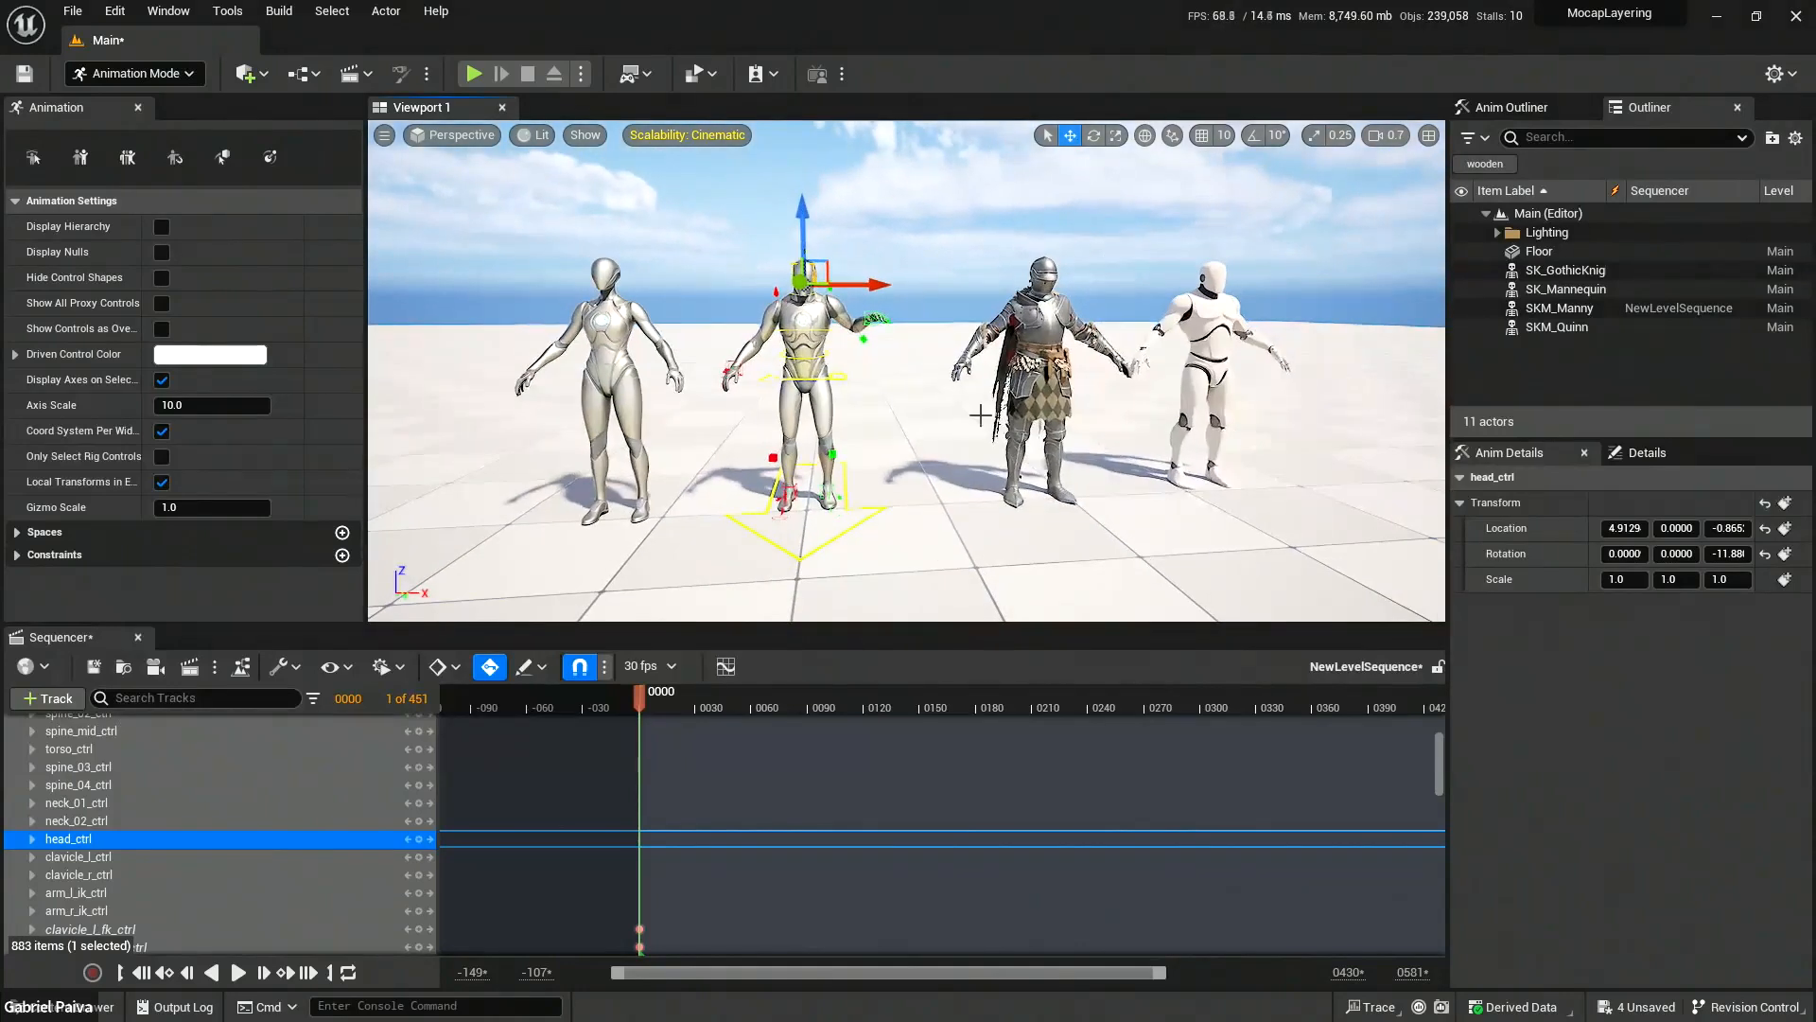